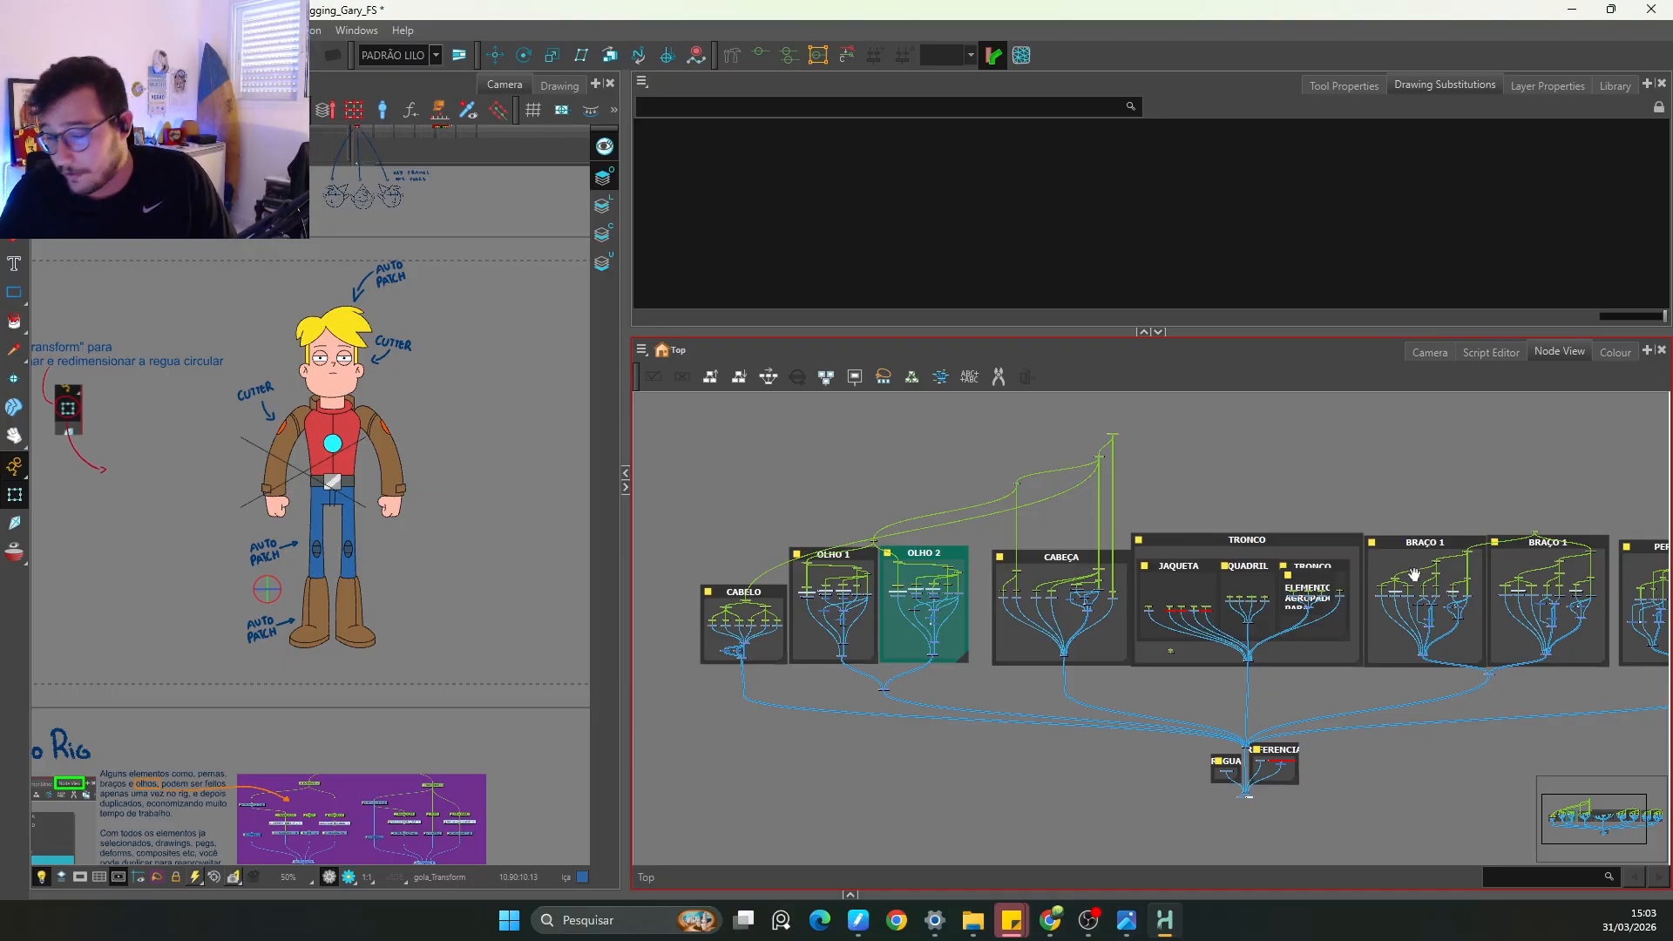
# Step: Select the TRONCO group in the node network and enable its nodes, including the jacket's
pyautogui.moveTo(1139, 508); pyautogui.dragTo(733, 546)
pyautogui.moveTo(1124, 556); pyautogui.dragTo(1355, 544)
pyautogui.scroll(6, 441, 579)
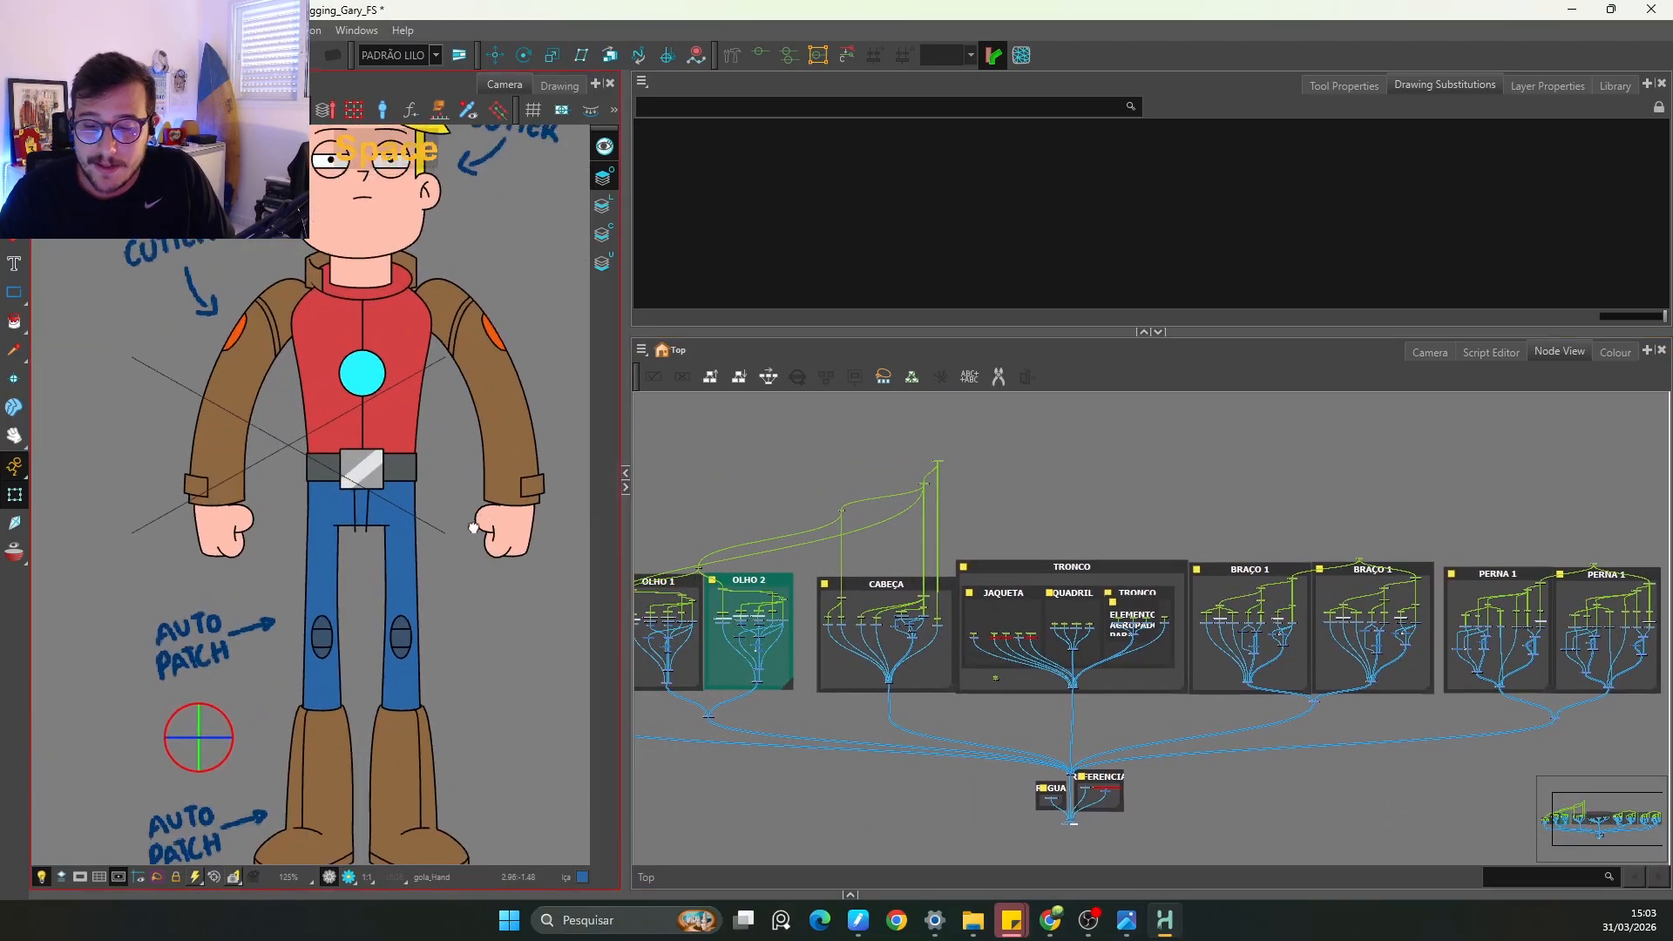
pyautogui.click(1065, 563)
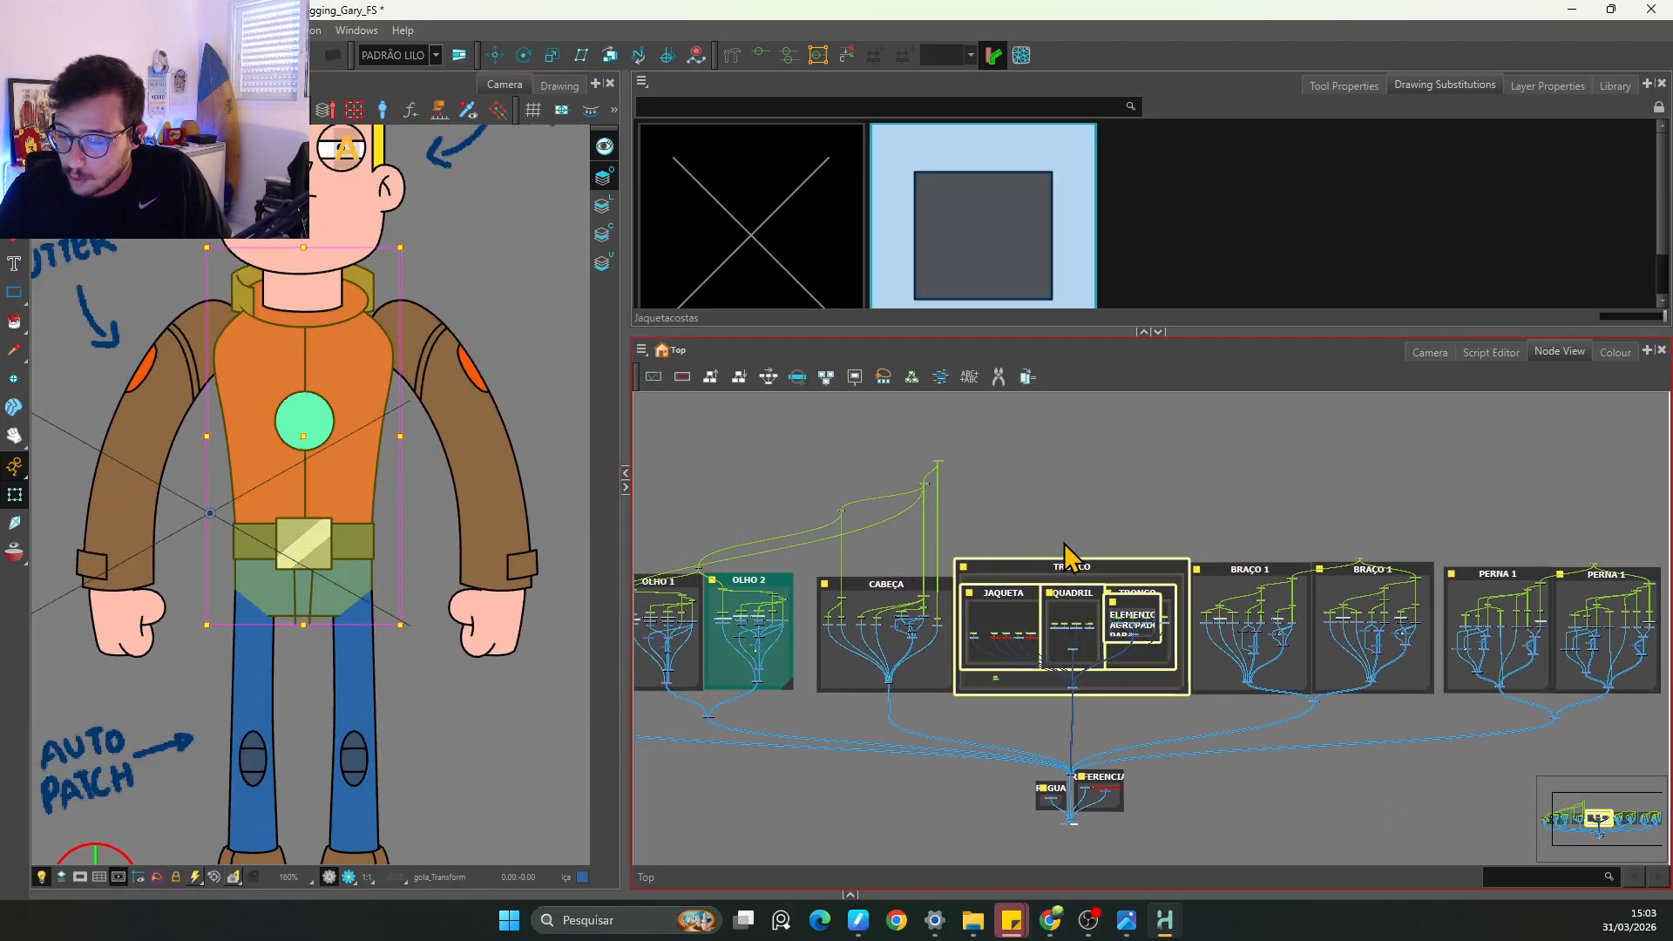
pyautogui.click(555, 538)
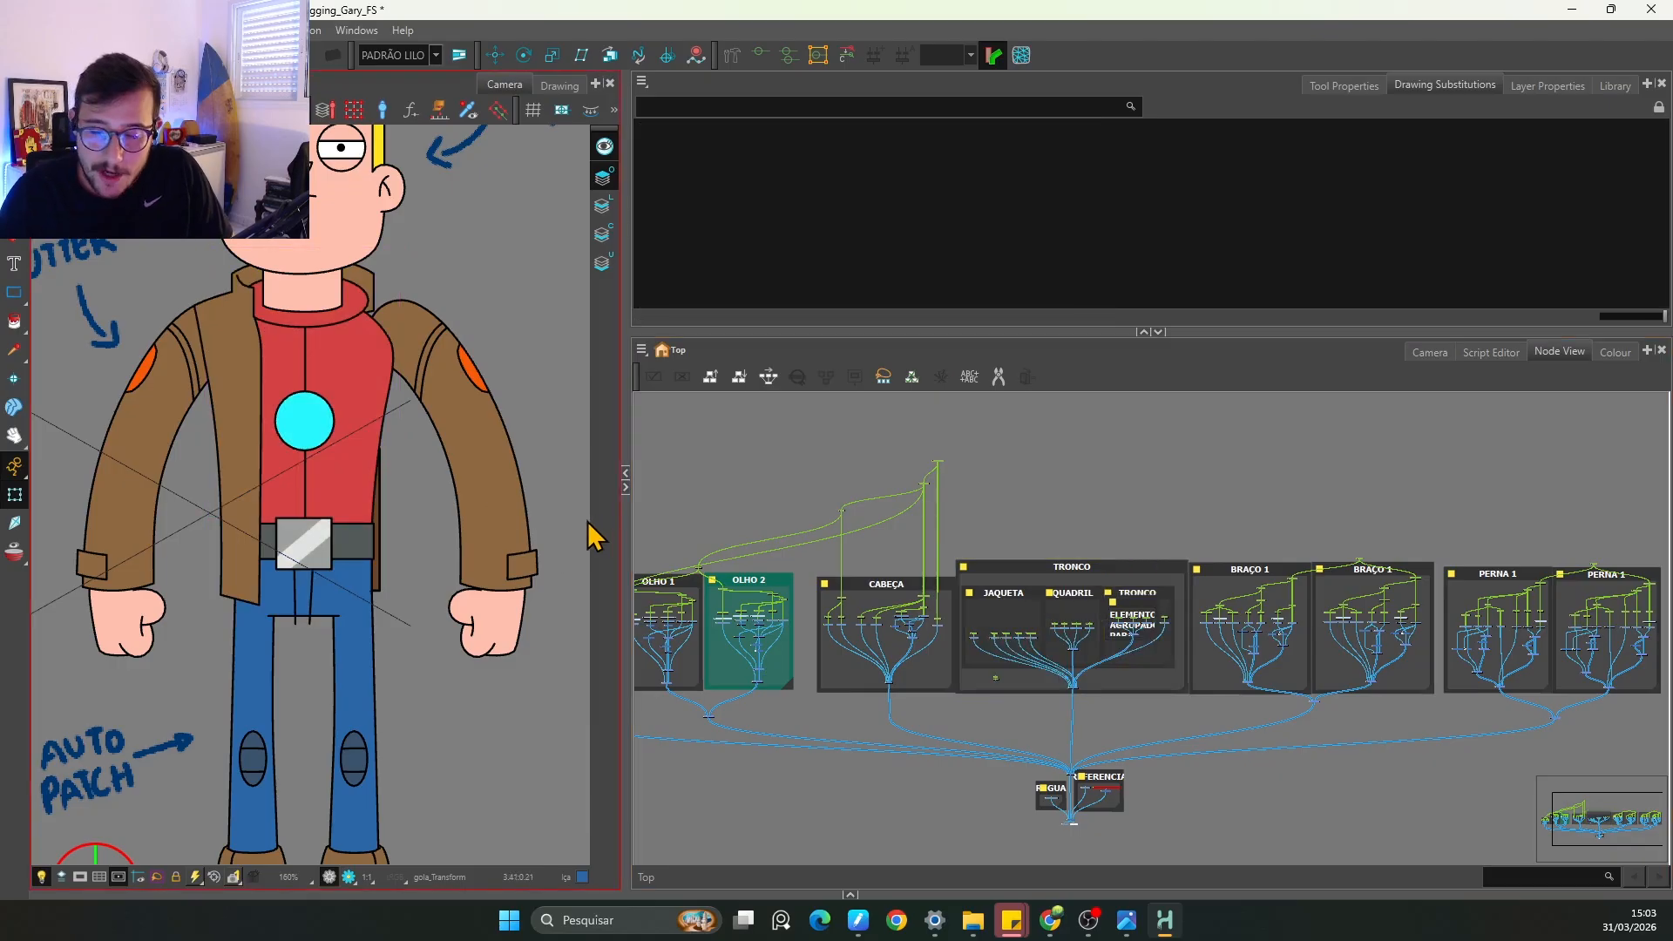
# Step: Disable the hair, eye and head nodes in the CABELO, OLHO and CABEÇA groups
pyautogui.scroll(1, 387, 571)
pyautogui.moveTo(370, 495); pyautogui.dragTo(401, 547)
pyautogui.press('1')
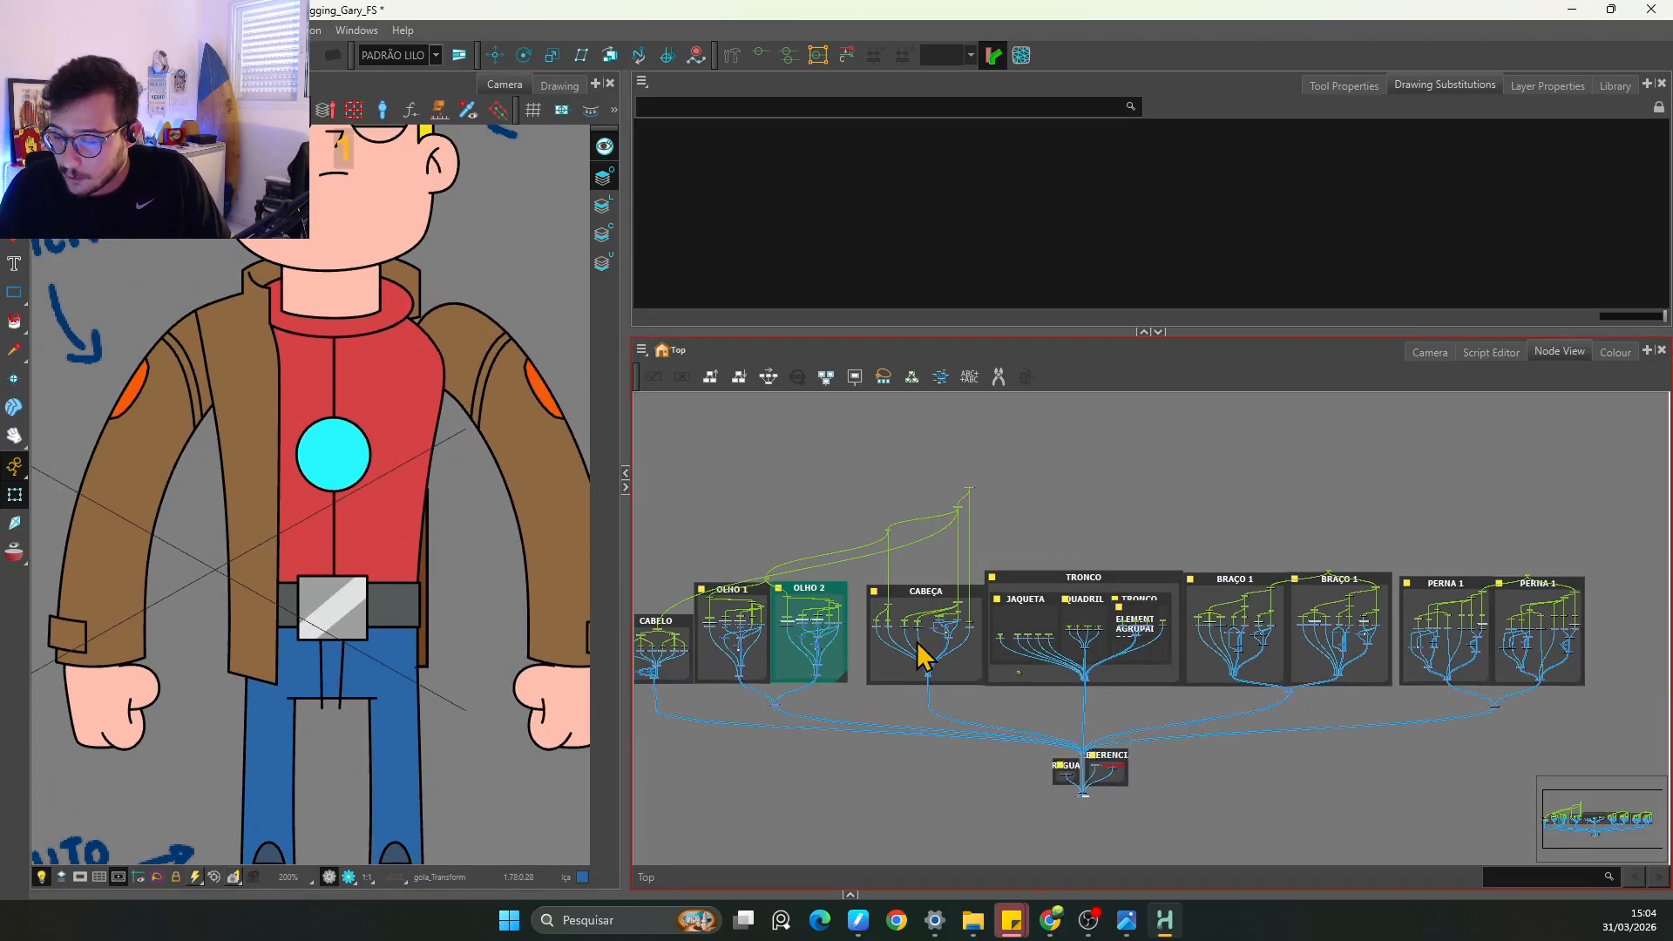
pyautogui.moveTo(780, 760); pyautogui.dragTo(889, 727)
pyautogui.moveTo(723, 727); pyautogui.dragTo(1126, 431)
pyautogui.press('d')
# Step: Disable the nodes of both arm groups (BRAÇO 1) and both leg groups (PERNA 1)
pyautogui.moveTo(1379, 538); pyautogui.dragTo(1088, 551)
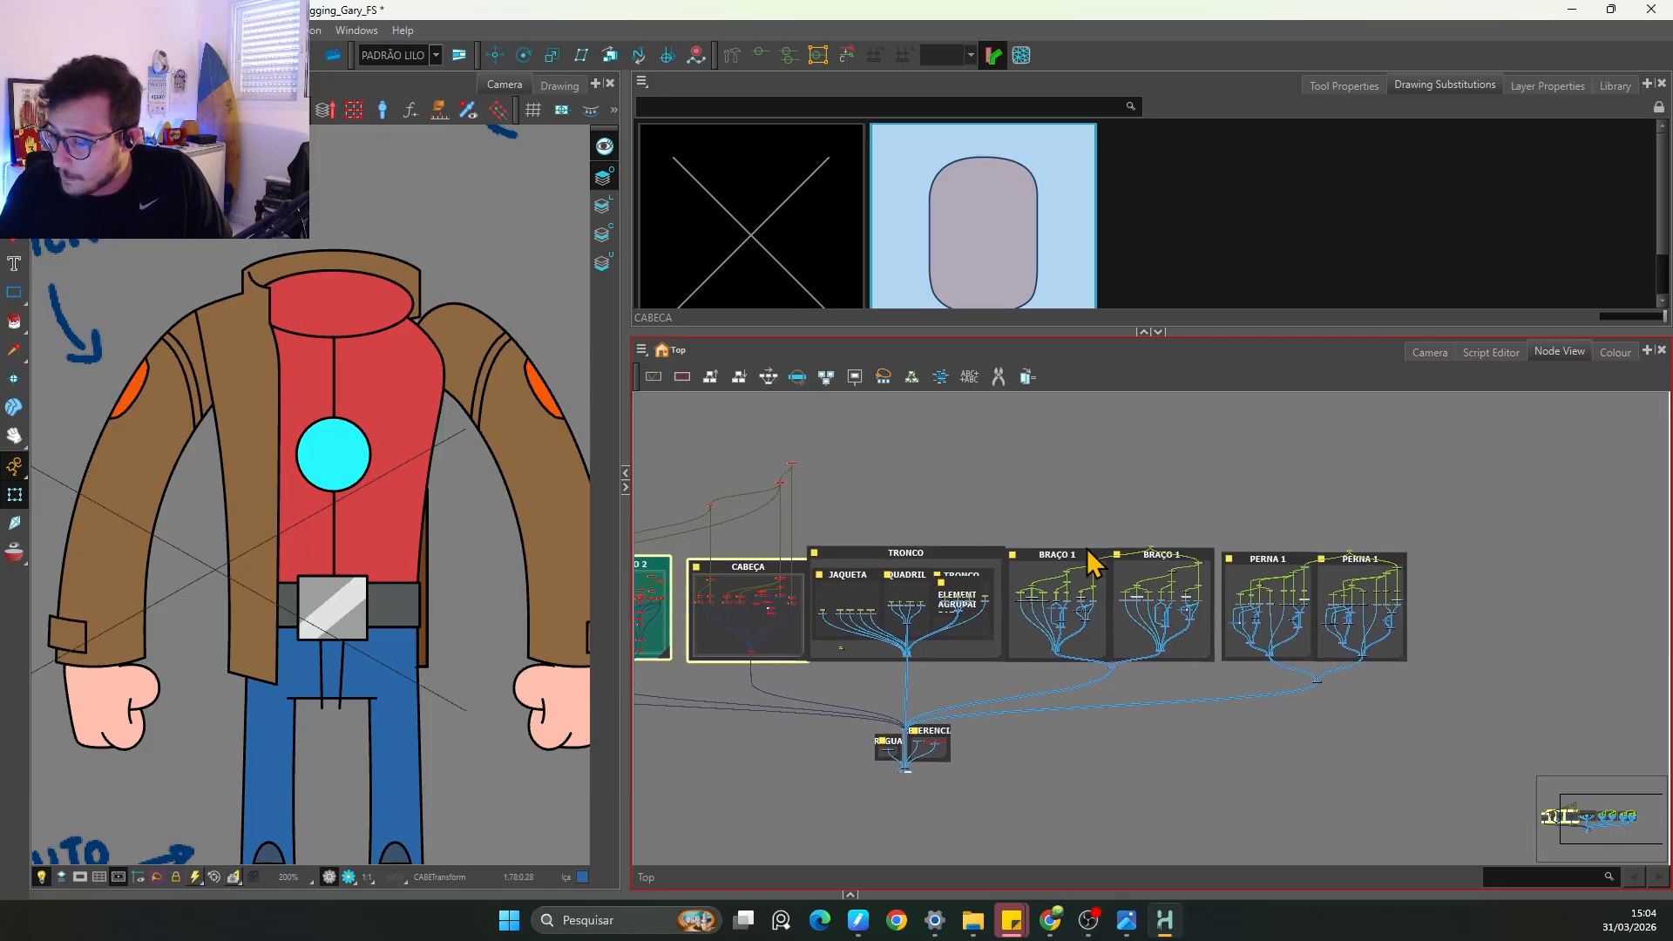
pyautogui.moveTo(1002, 502); pyautogui.dragTo(1437, 672)
pyautogui.press('d')
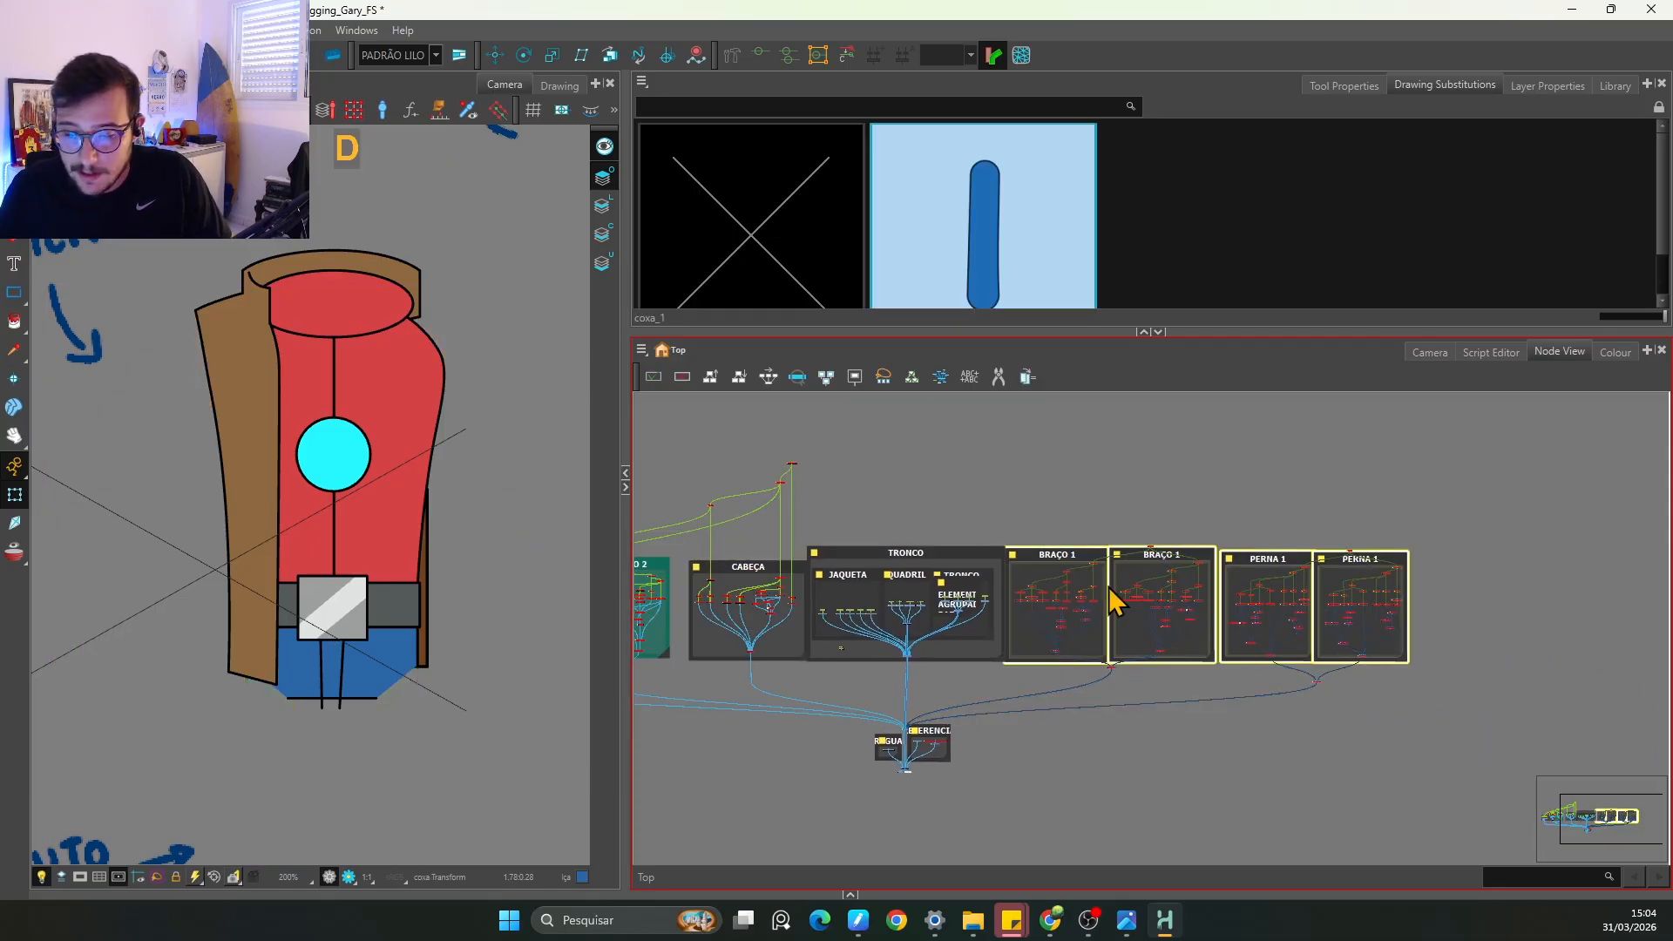
# Step: Delete the stray disconnected nodes below the JAQUETA backdrop inside the TRONCO group
pyautogui.press('2')
pyautogui.moveTo(820, 659); pyautogui.dragTo(1132, 639)
pyautogui.press('2')
pyautogui.press('2')
pyautogui.press('2')
pyautogui.press('2')
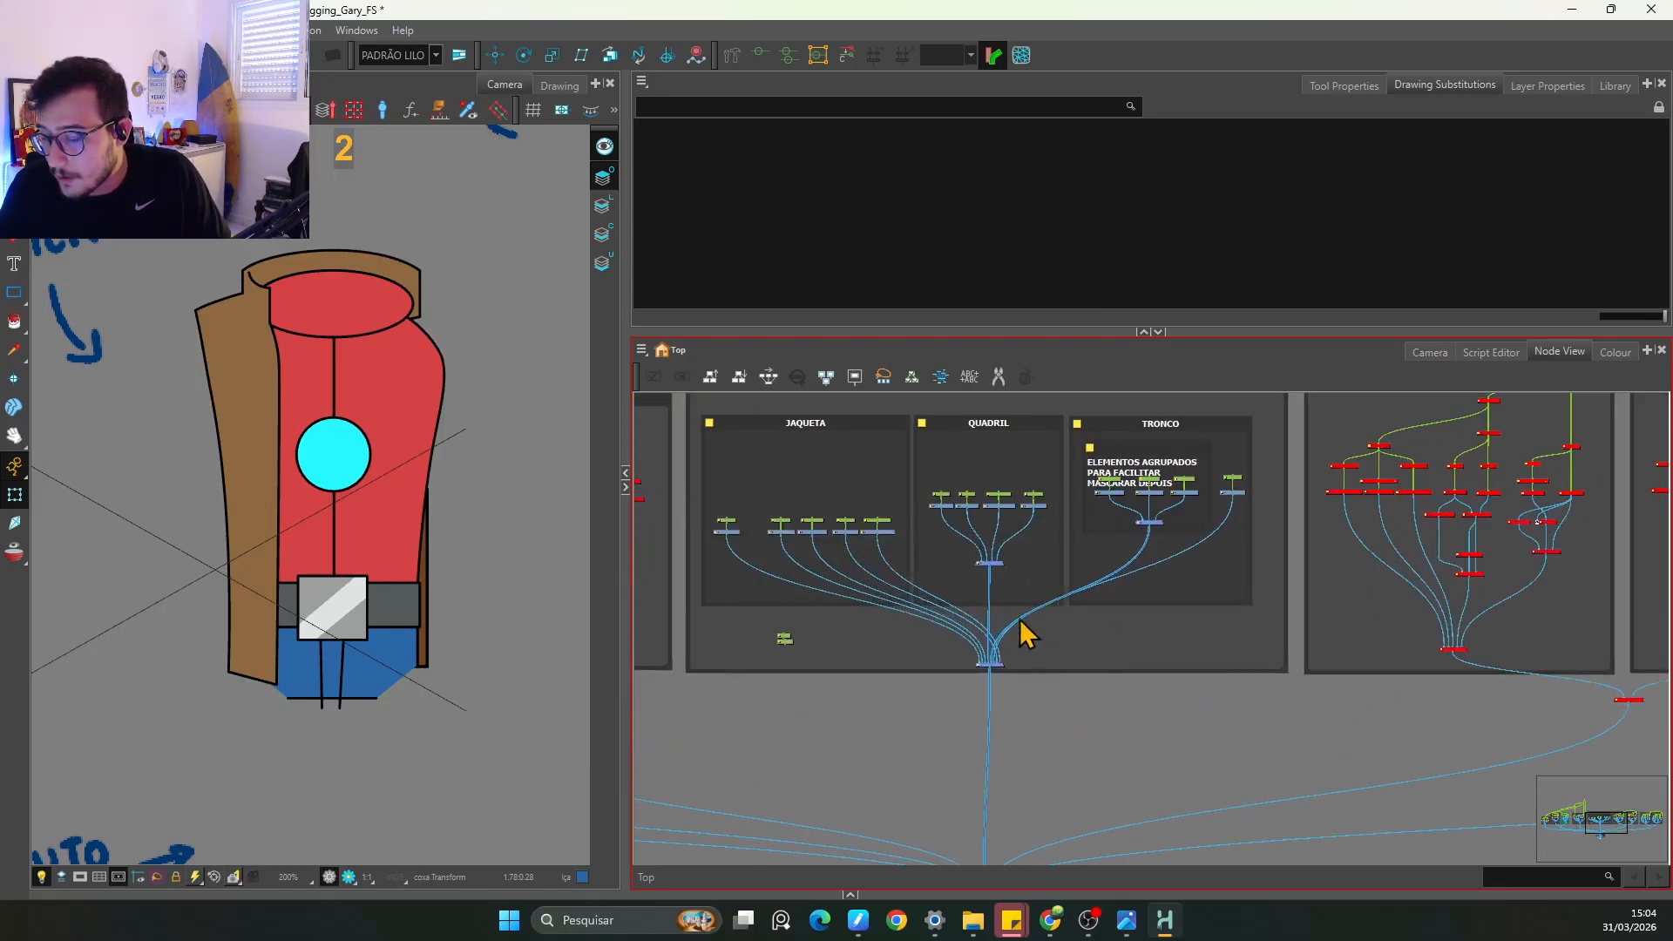
pyautogui.moveTo(1021, 619); pyautogui.dragTo(1094, 662)
pyautogui.press('2')
pyautogui.press('2')
pyautogui.click(826, 799)
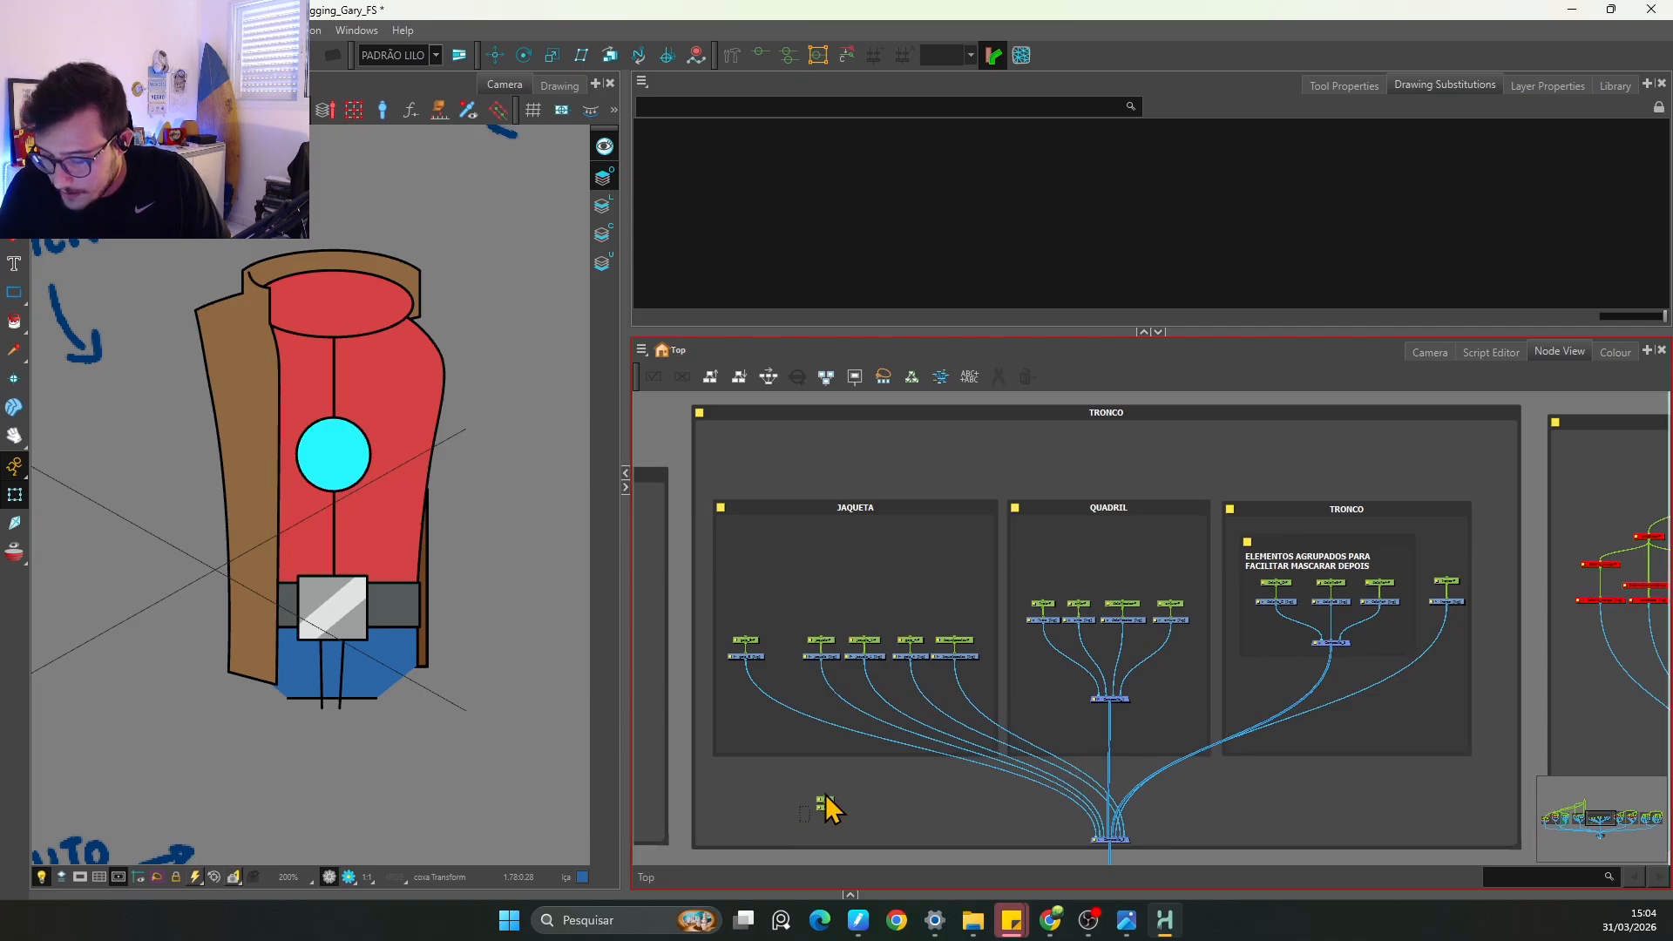
pyautogui.press('Delete')
pyautogui.moveTo(1146, 674); pyautogui.dragTo(1166, 665)
pyautogui.press('2')
pyautogui.press('1')
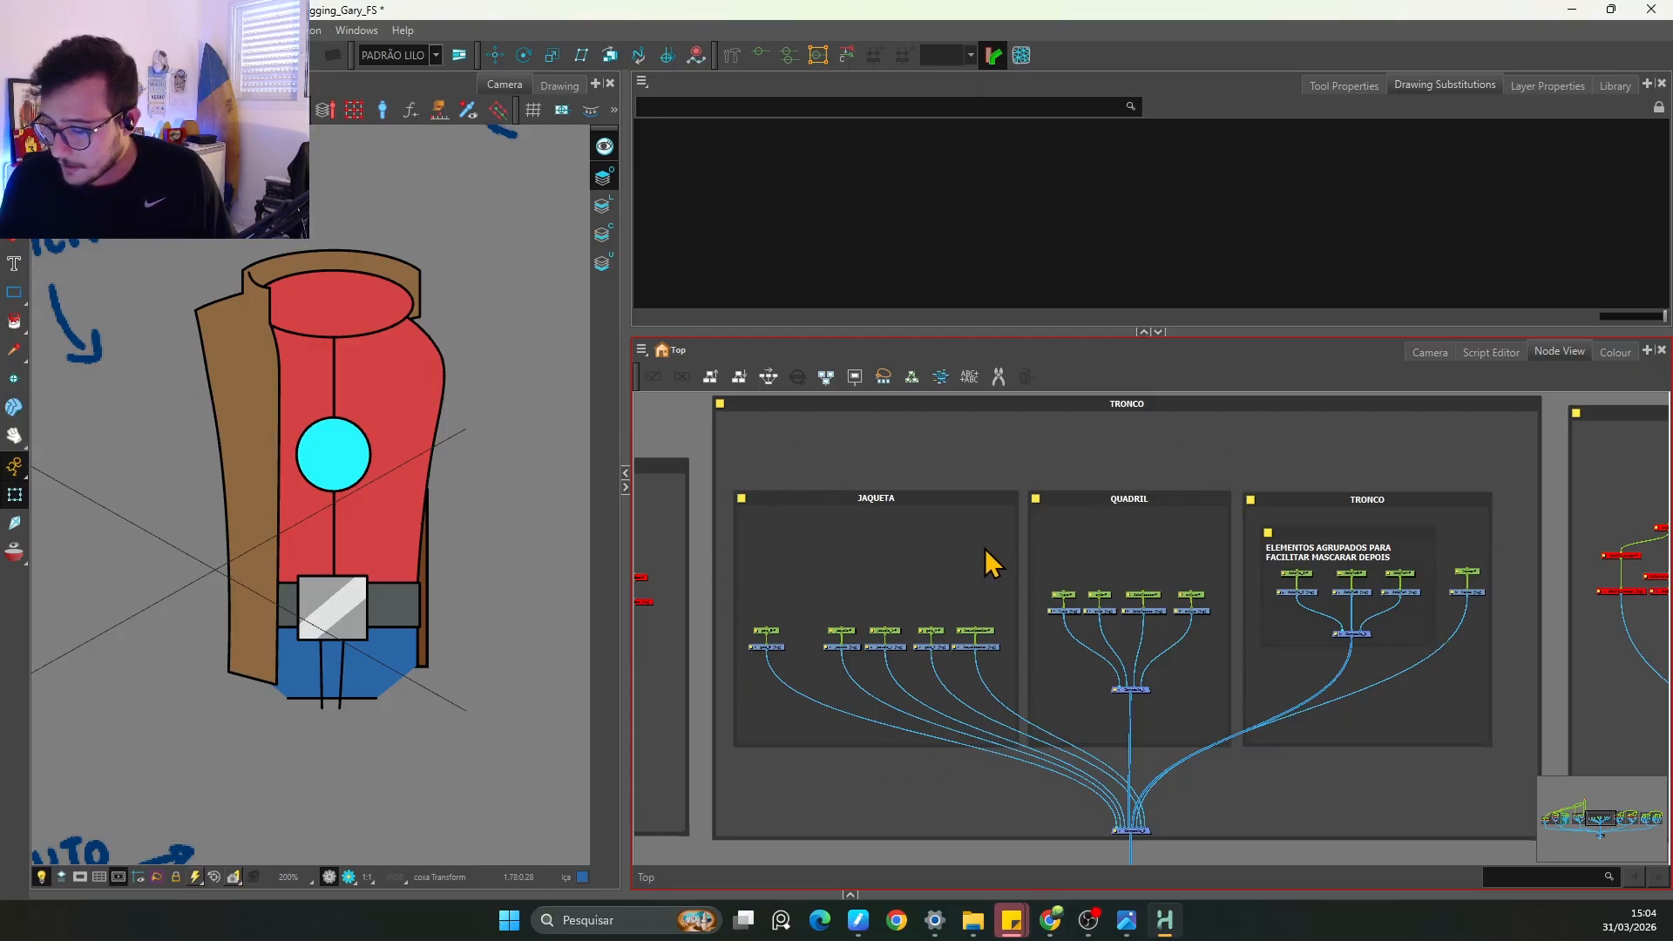
pyautogui.moveTo(751, 601); pyautogui.dragTo(875, 683)
pyautogui.moveTo(1007, 662); pyautogui.dragTo(1005, 645)
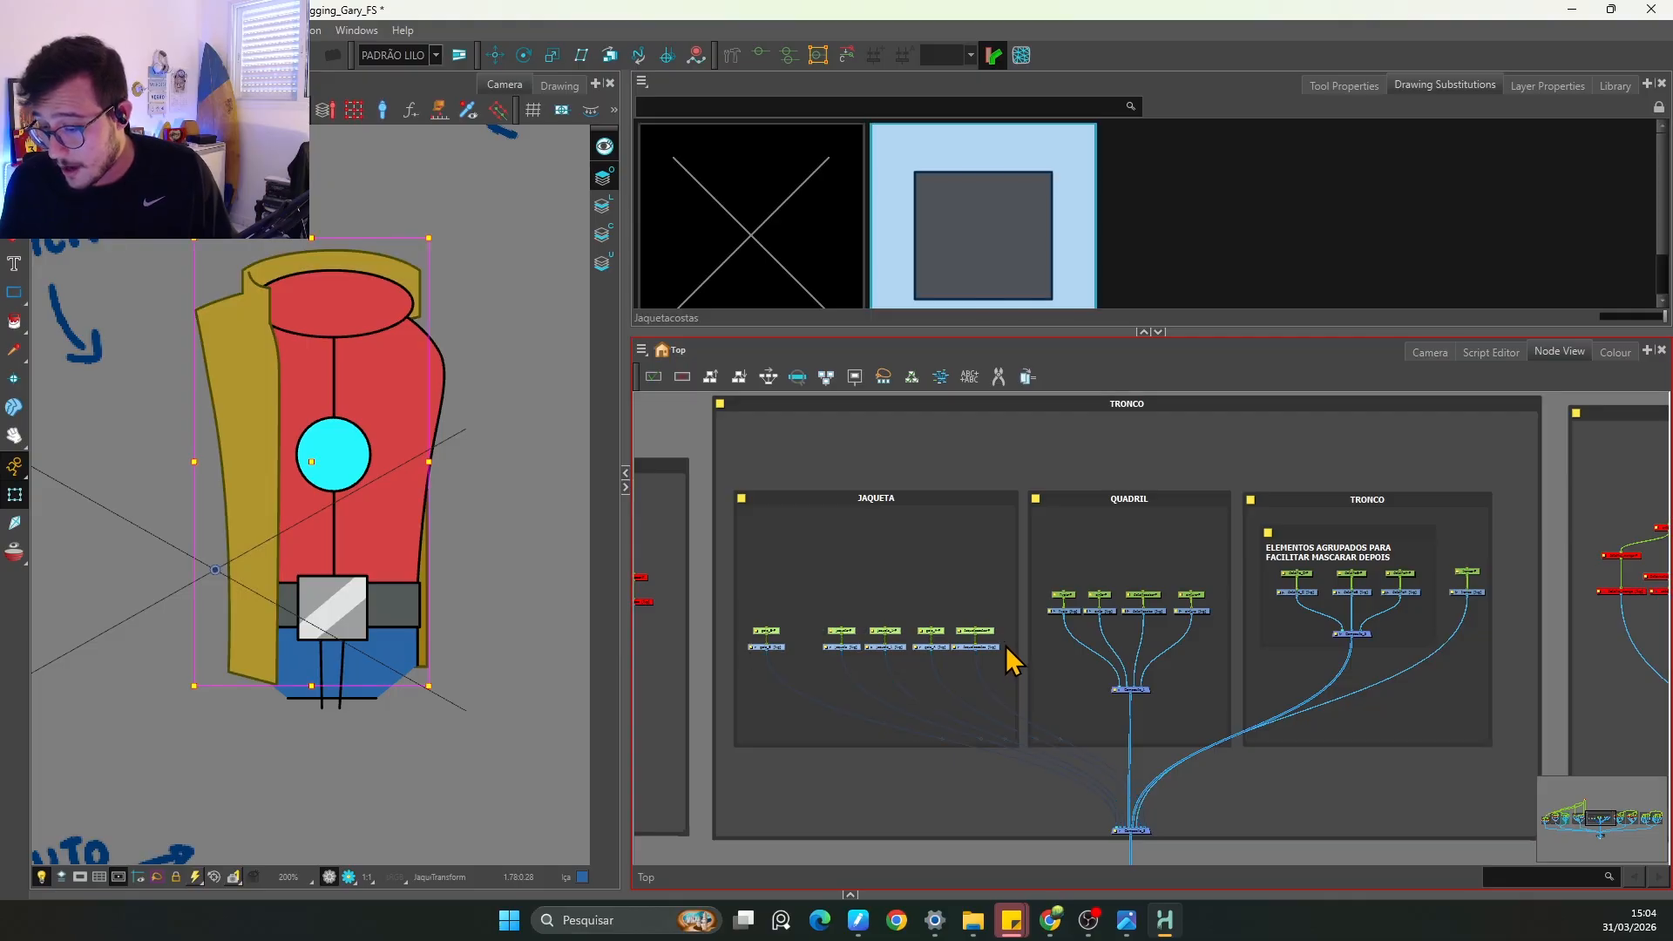
pyautogui.click(642, 350)
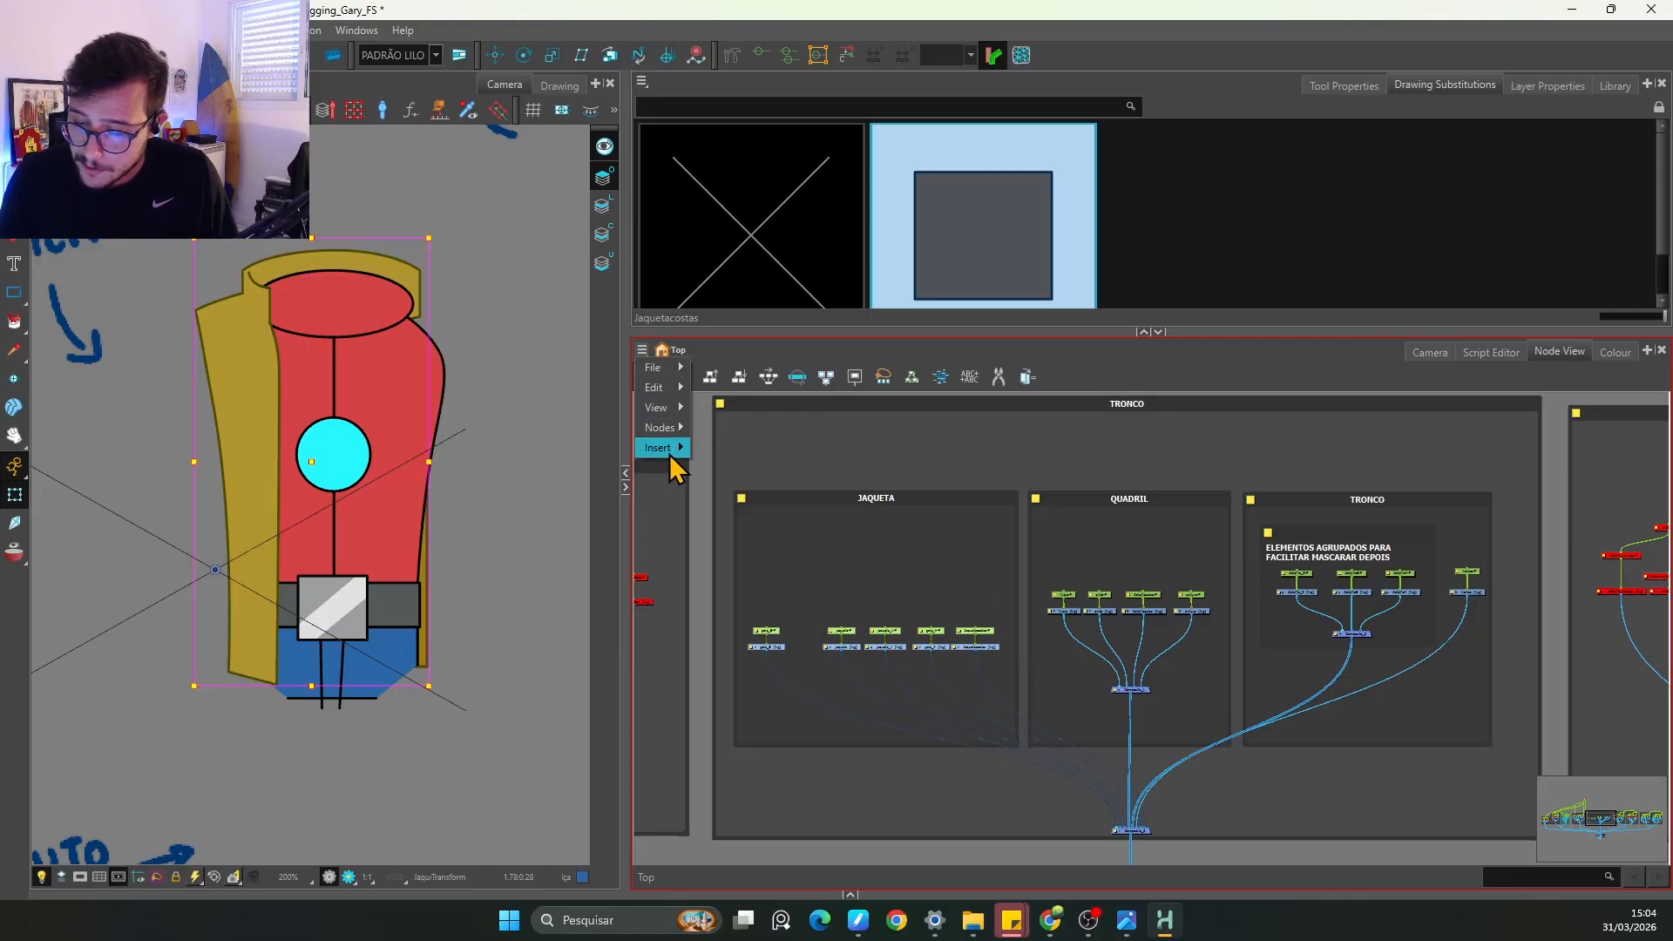
pyautogui.moveTo(678, 451)
pyautogui.click(749, 561)
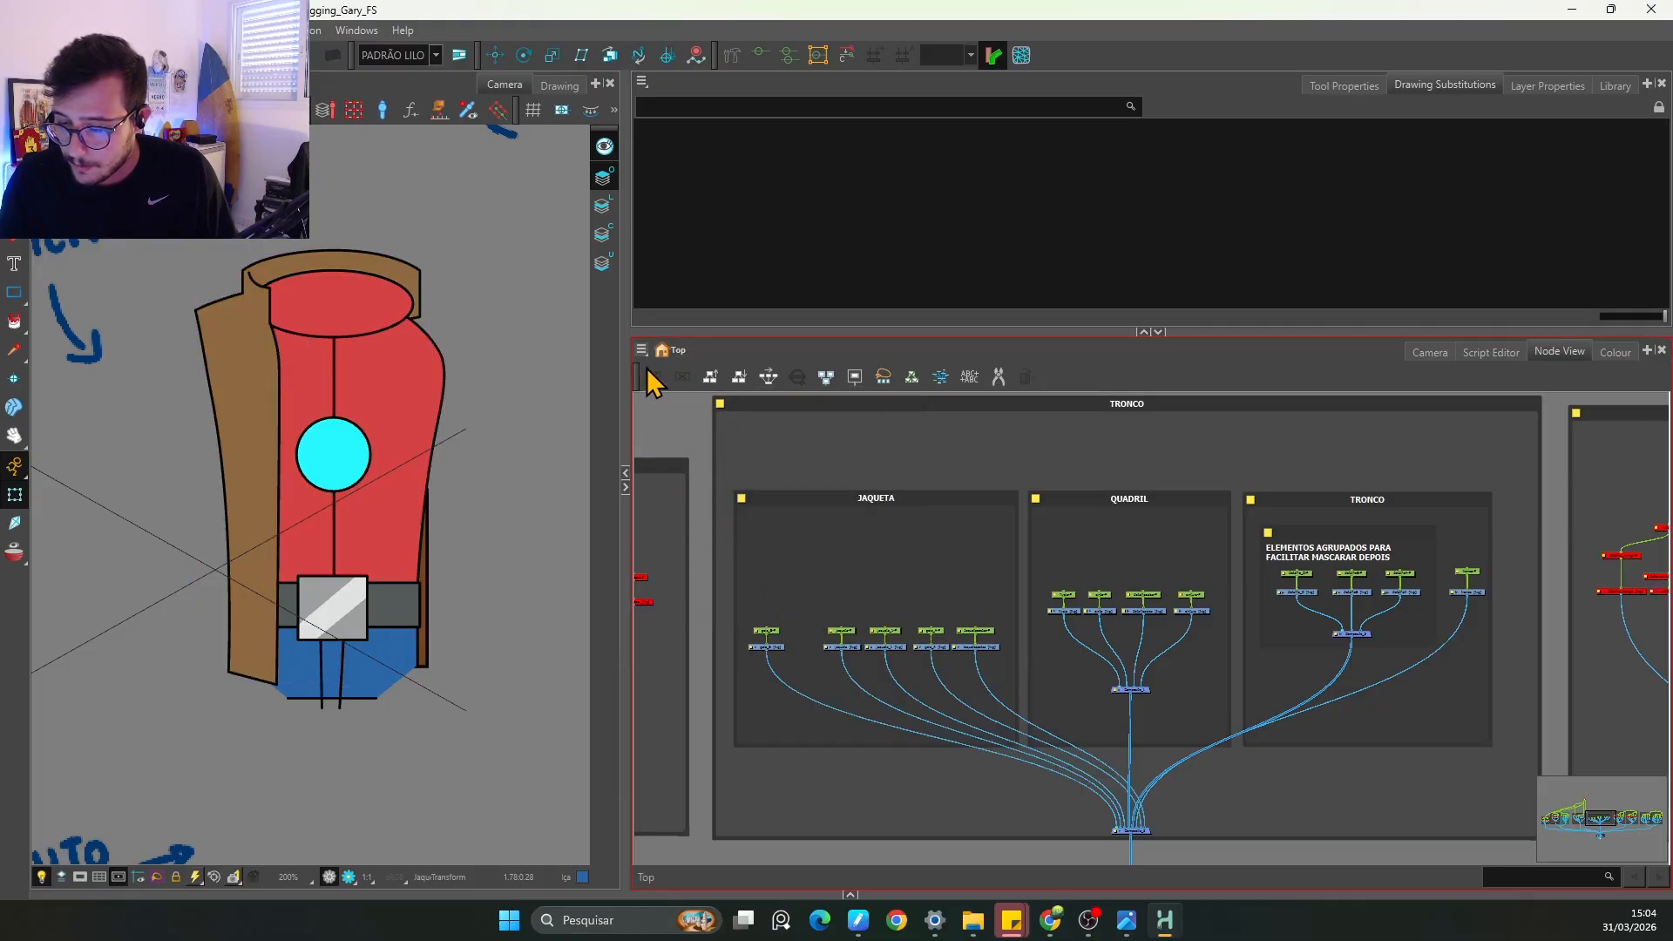
# Step: Insert a backdrop around all the peg and drawing nodes in the JAQUETA group
pyautogui.moveTo(990, 691); pyautogui.dragTo(1034, 635)
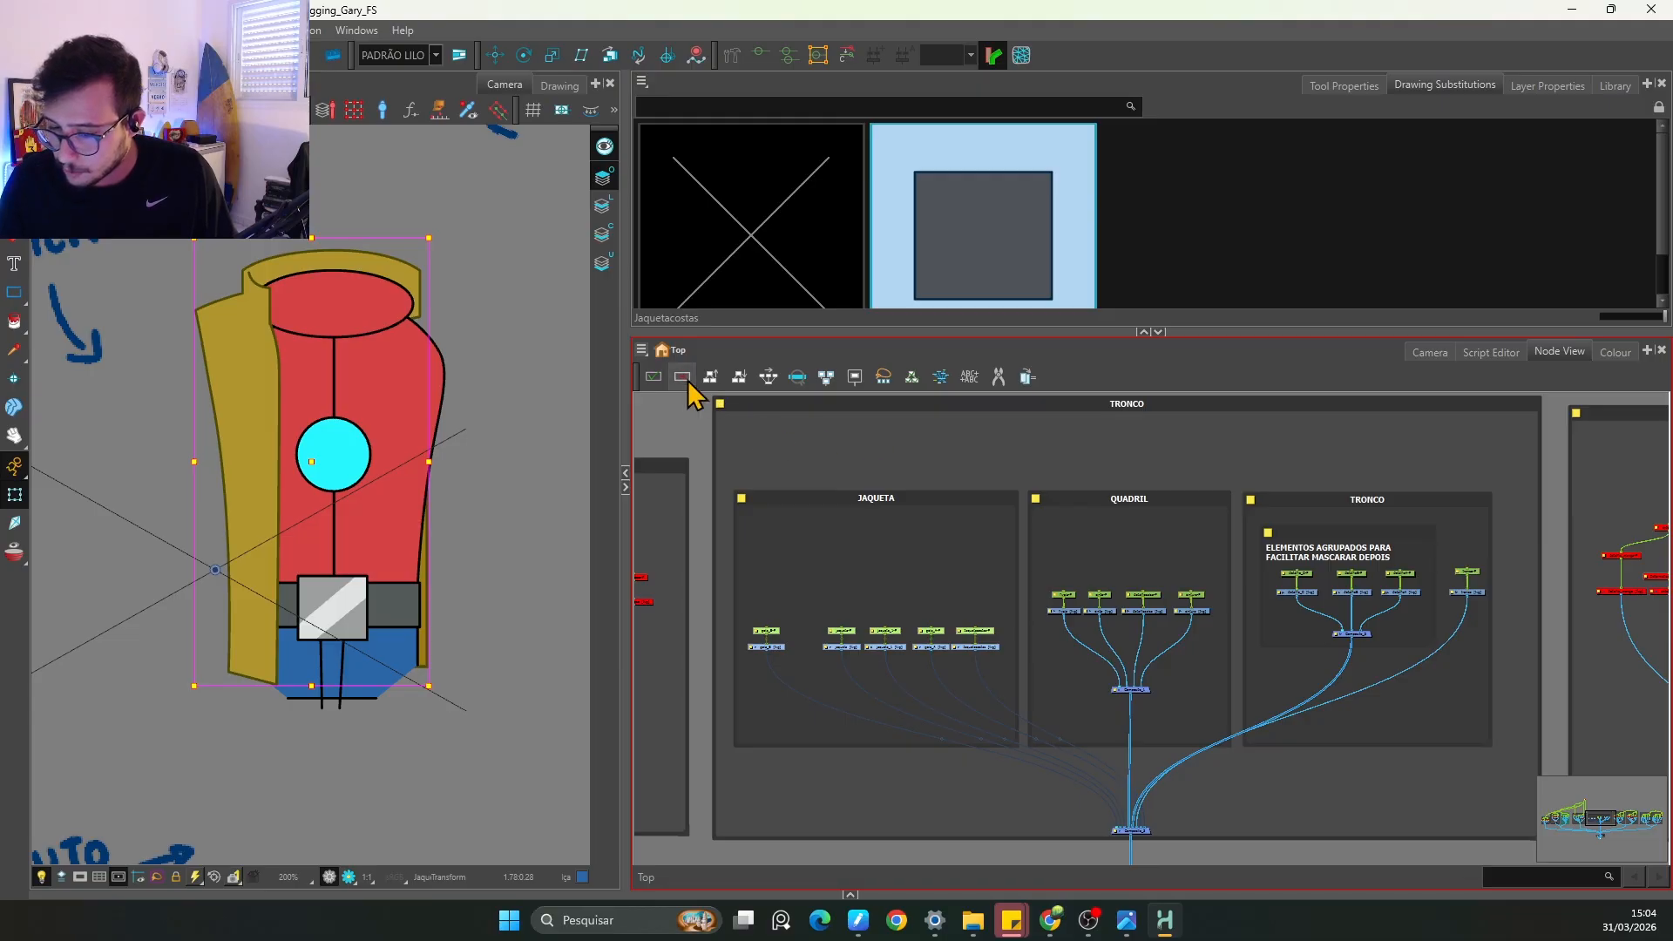
pyautogui.click(643, 352)
pyautogui.moveTo(666, 447)
pyautogui.click(749, 610)
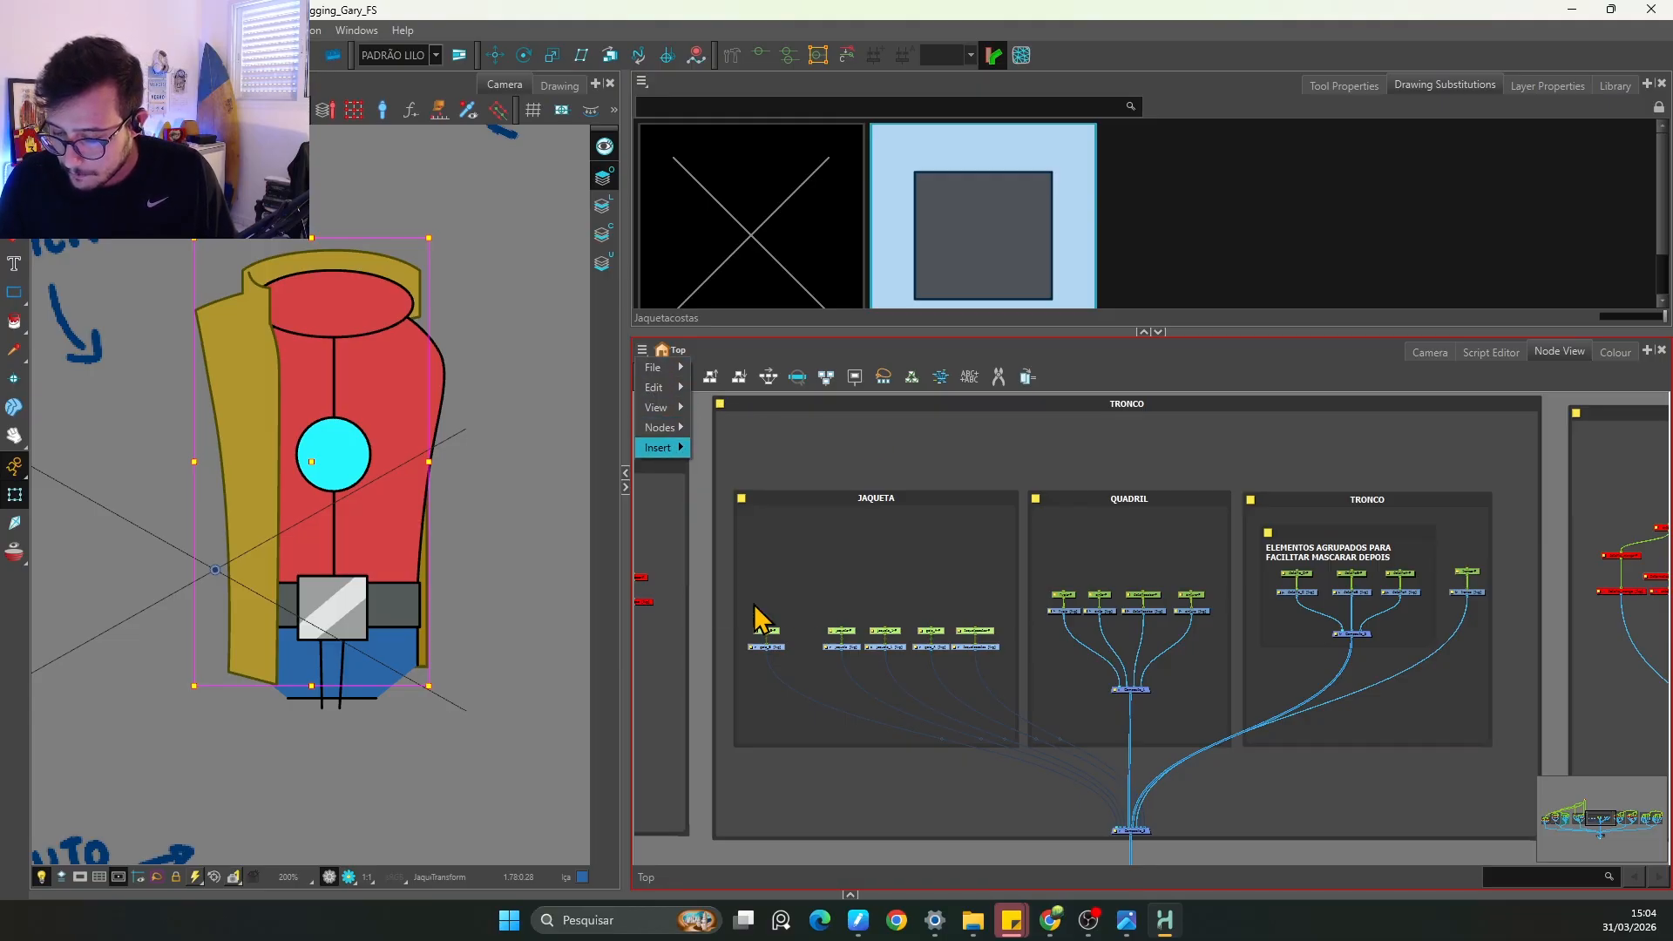
pyautogui.click(843, 666)
# Step: Colour the new jacket backdrop dark green and name it "sfbdfbd"
pyautogui.doubleClick(733, 608)
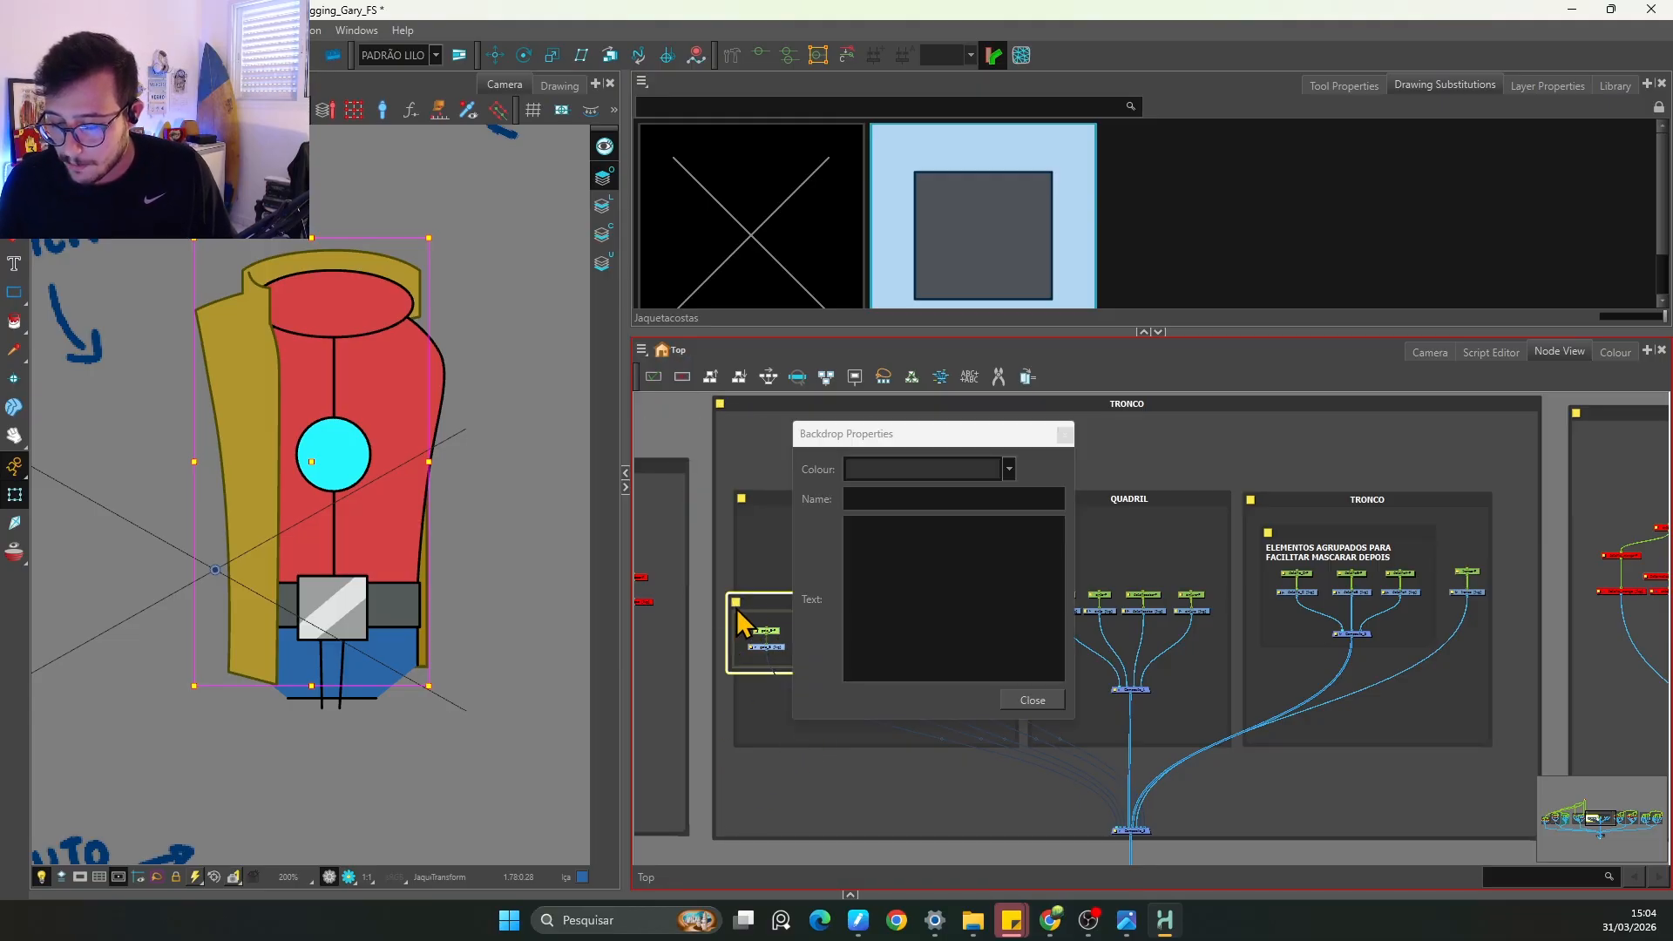
pyautogui.click(892, 471)
pyautogui.click(894, 531)
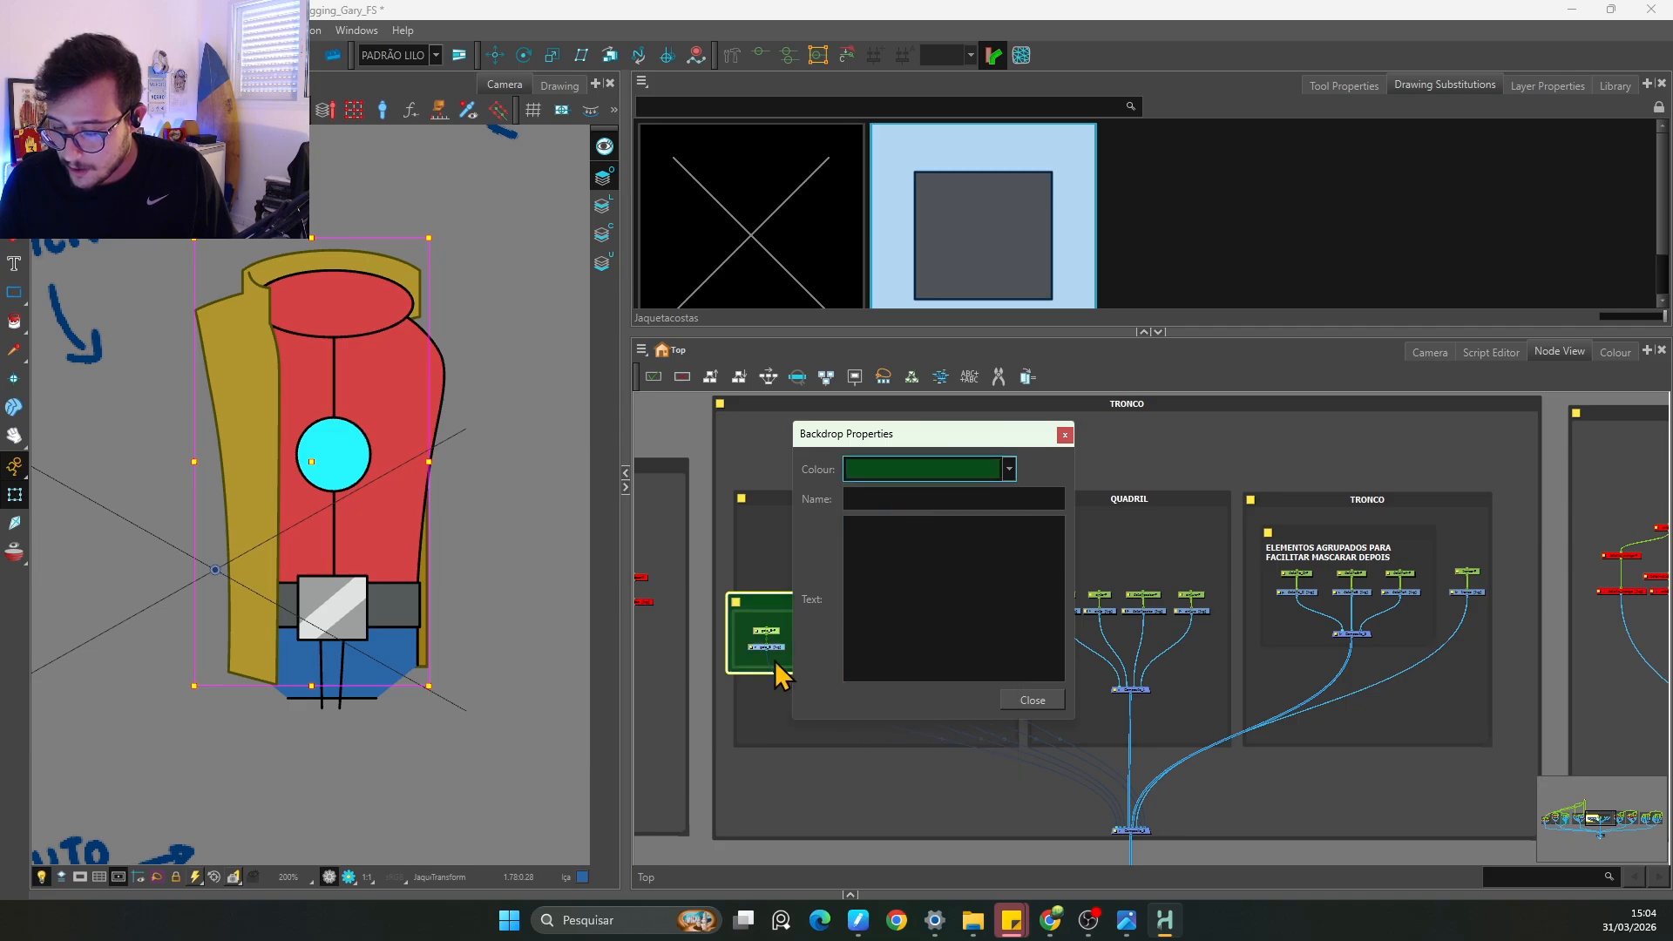
pyautogui.click(859, 498)
pyautogui.write('sfbdfbd')
pyautogui.click(1063, 436)
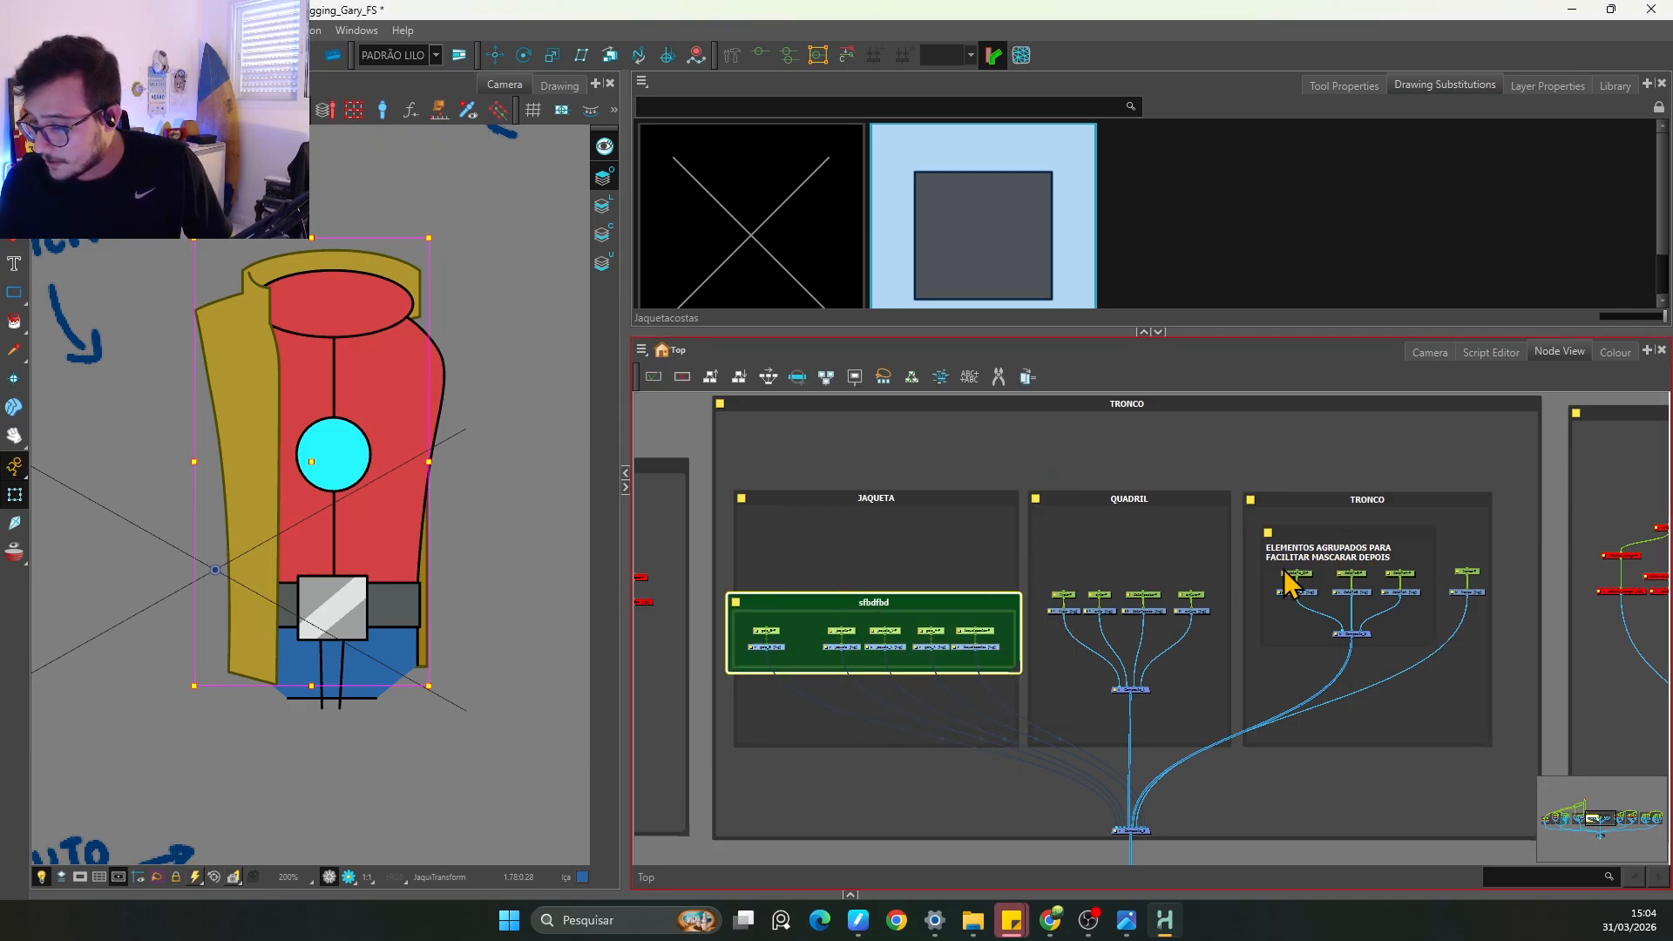
# Step: Undo the naming, colouring and insertion of the extra backdrop in the JAQUETA group
pyautogui.hotkey('ctrl', 'z')
pyautogui.hotkey('ctrl', 'z')
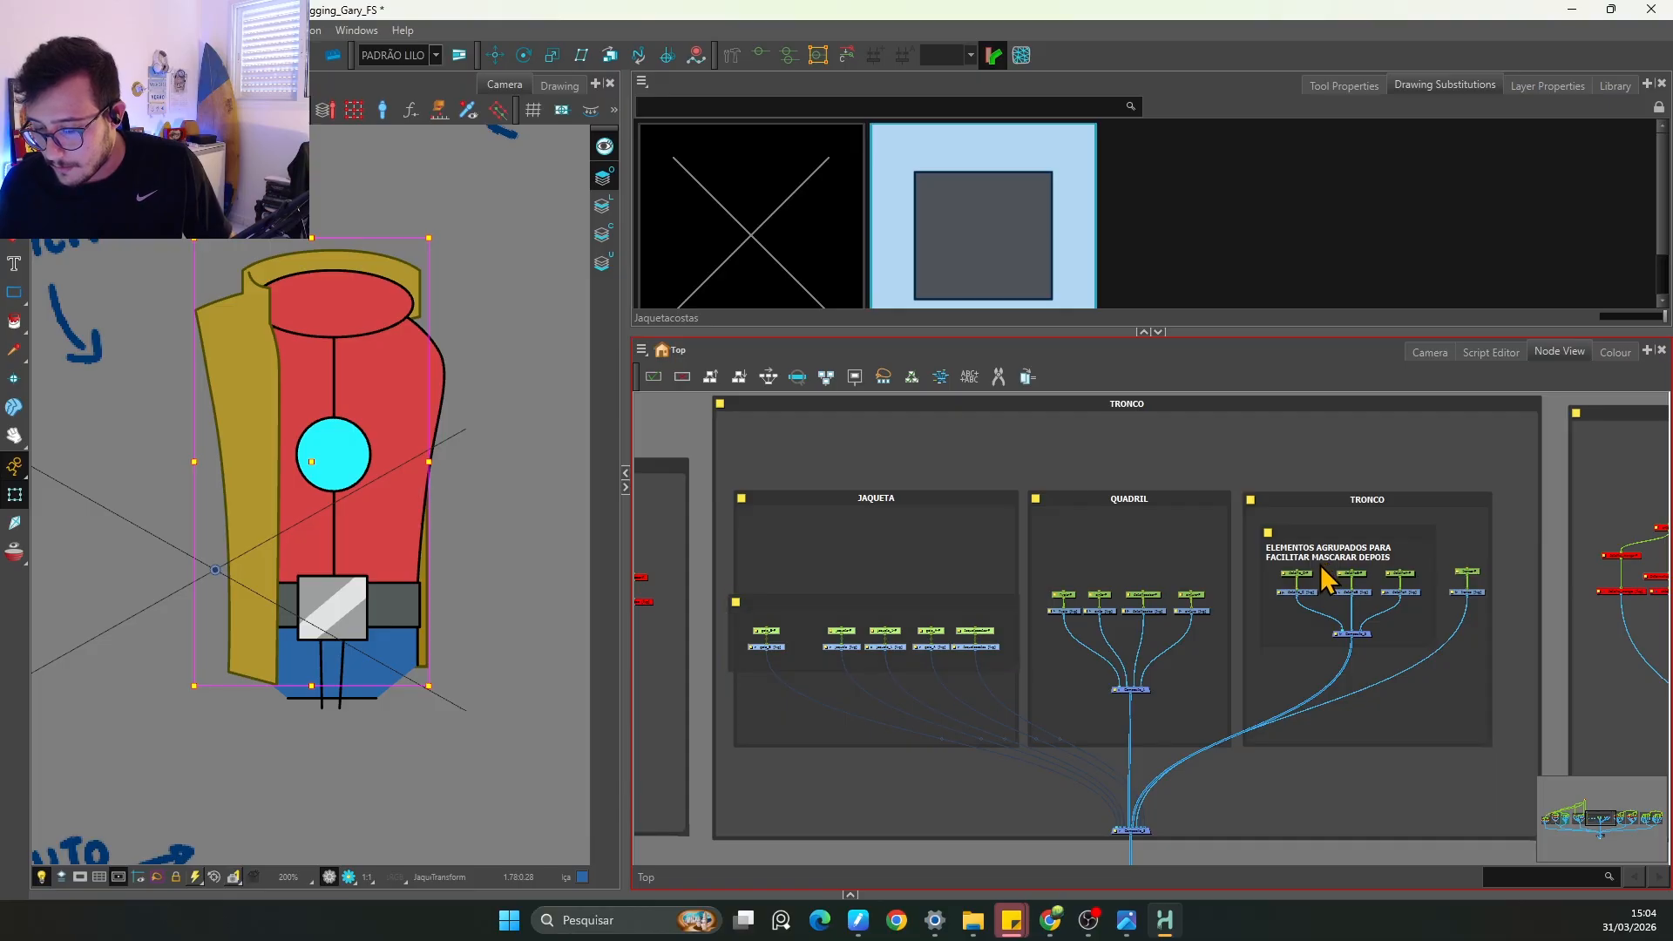
pyautogui.hotkey('ctrl', 'z')
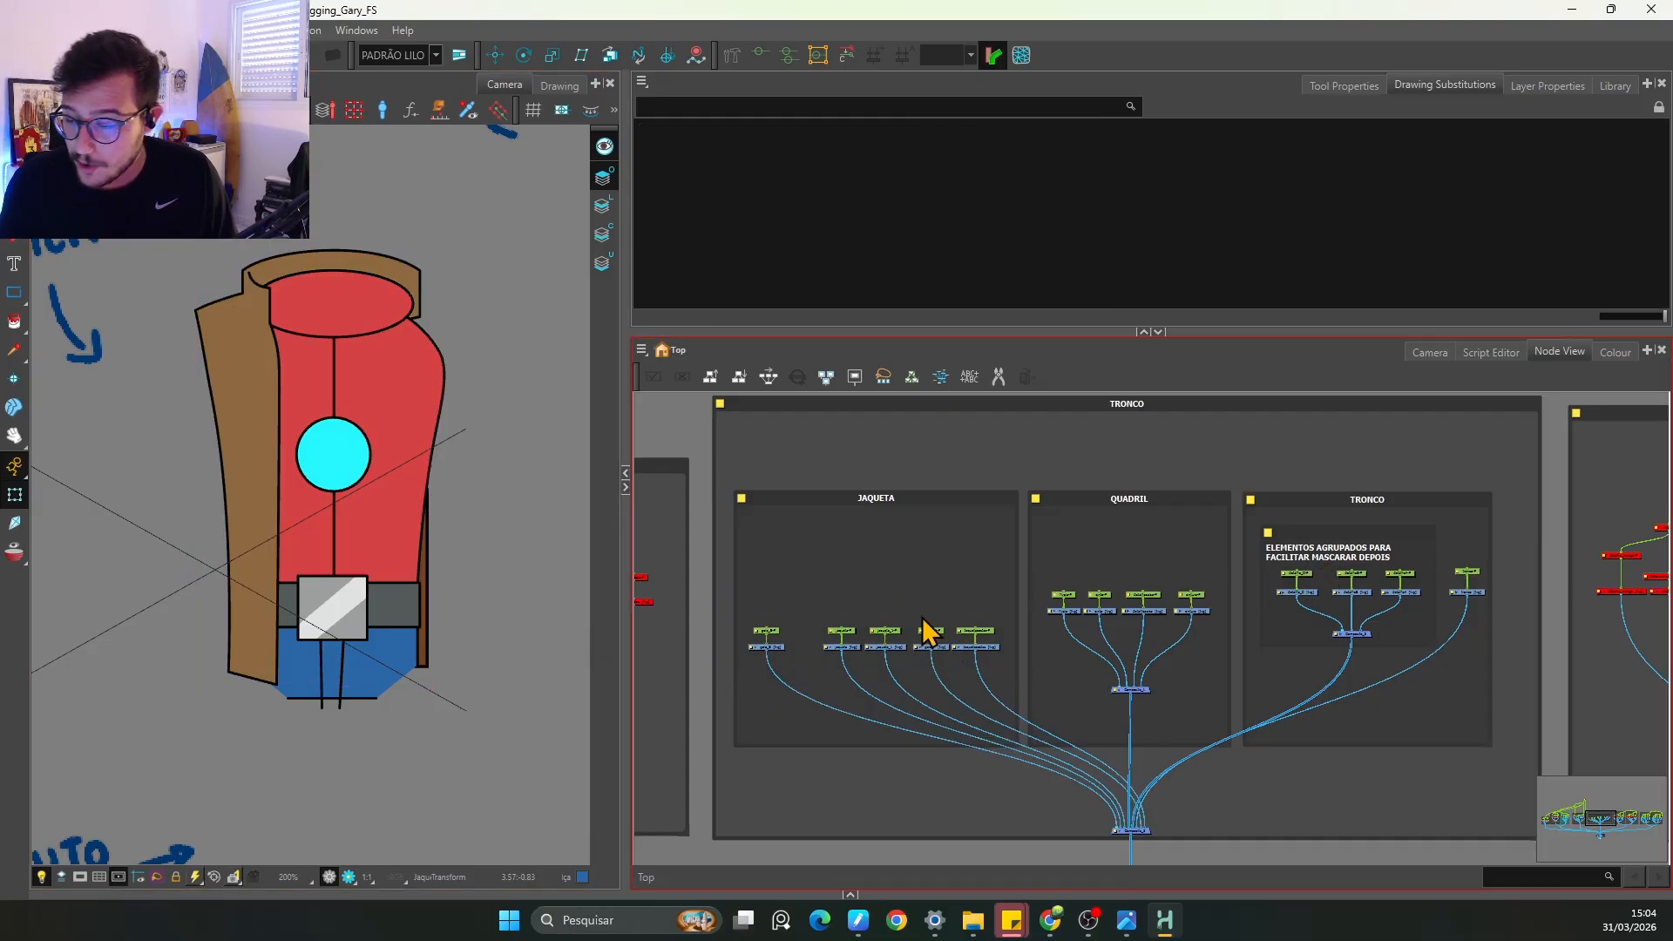
# Step: Select the gola_B-P peg in the JAQUETA group to highlight the collar piece it controls
pyautogui.press('2')
pyautogui.press('2')
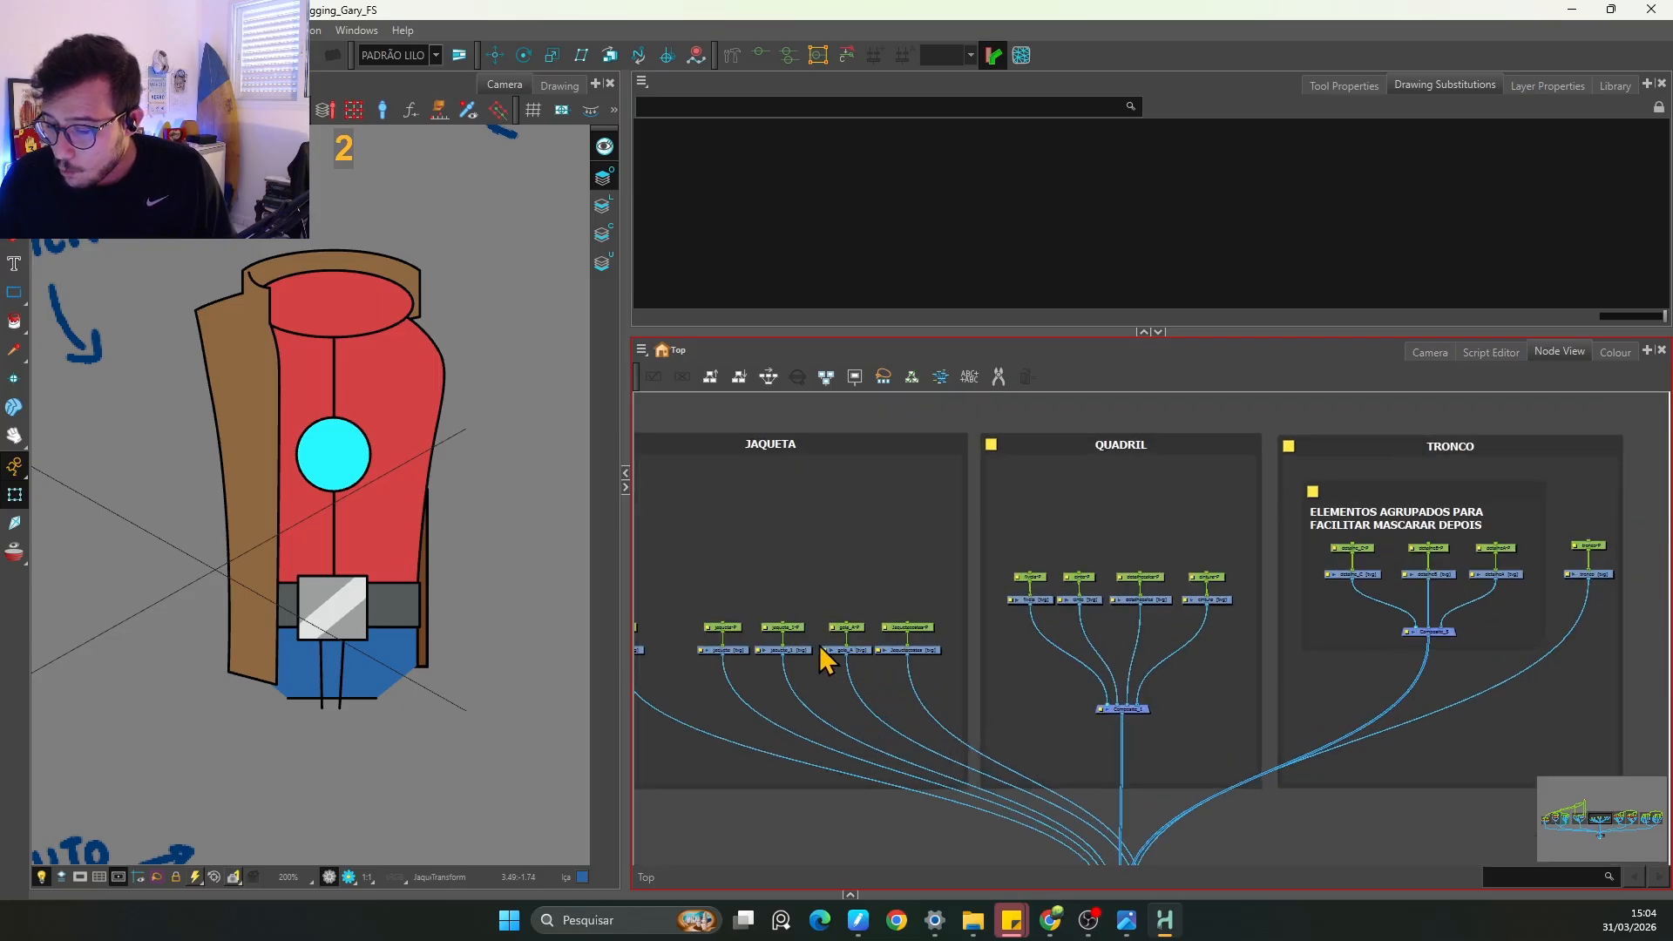
pyautogui.press('space')
pyautogui.moveTo(810, 657); pyautogui.dragTo(1037, 657)
pyautogui.press('2')
pyautogui.click(801, 627)
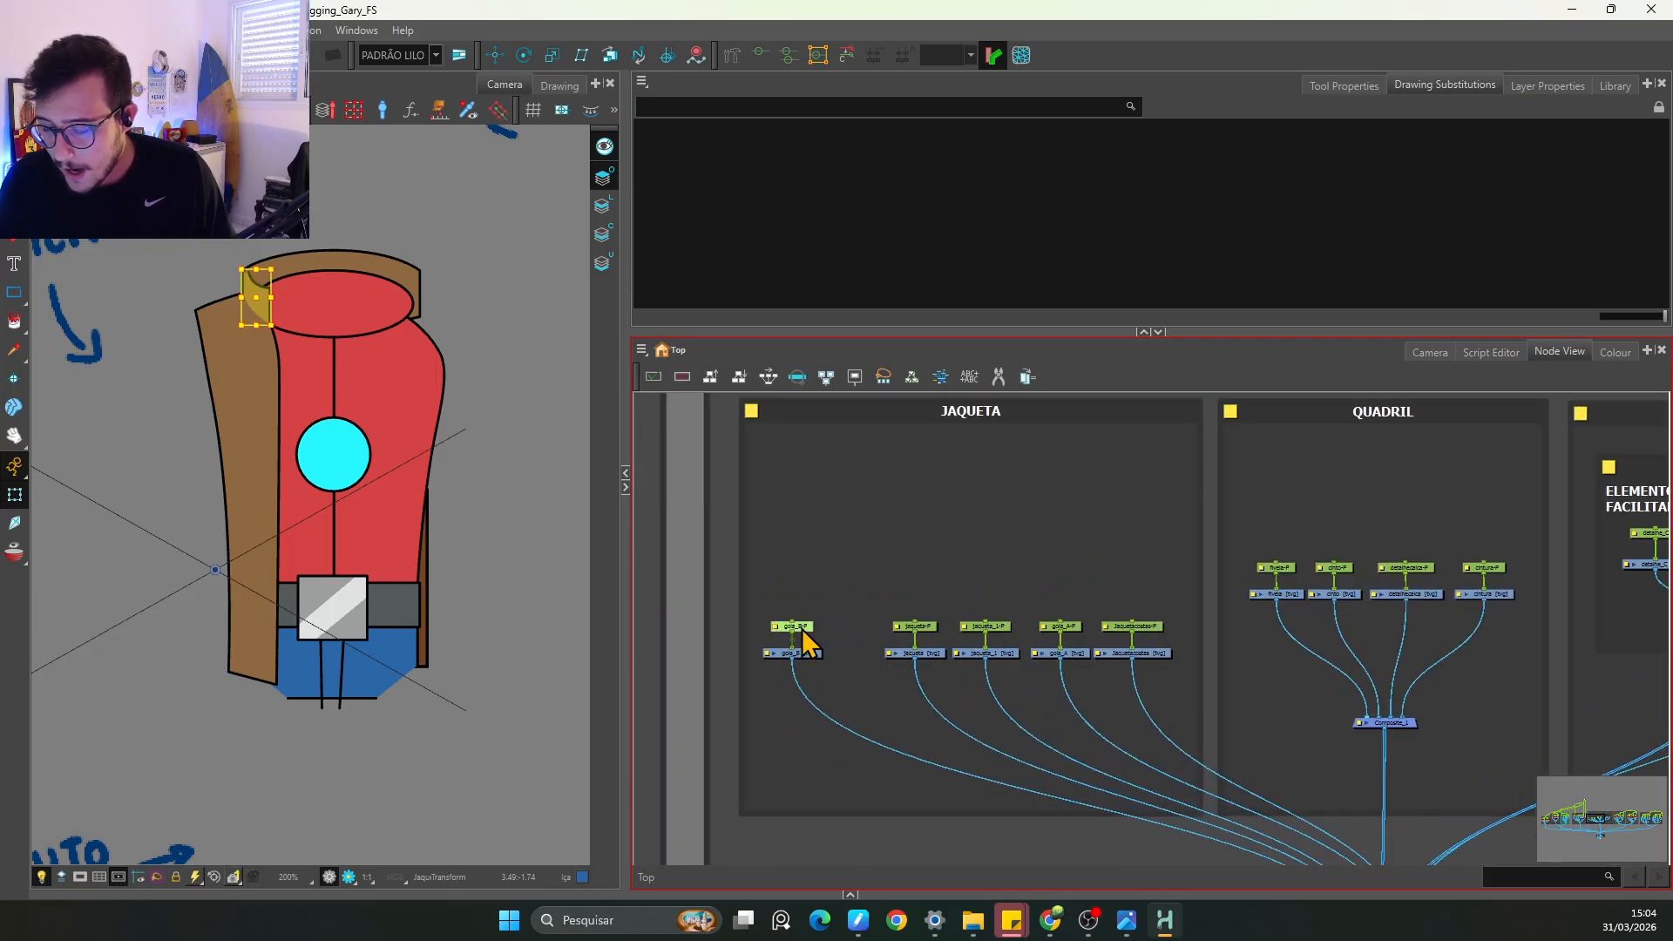
# Step: Examine the rigging checklist above the sketched character, from Planejamento to poses extras
pyautogui.press('1')
pyautogui.press('1')
pyautogui.press('space')
pyautogui.moveTo(214, 575); pyautogui.dragTo(550, 653)
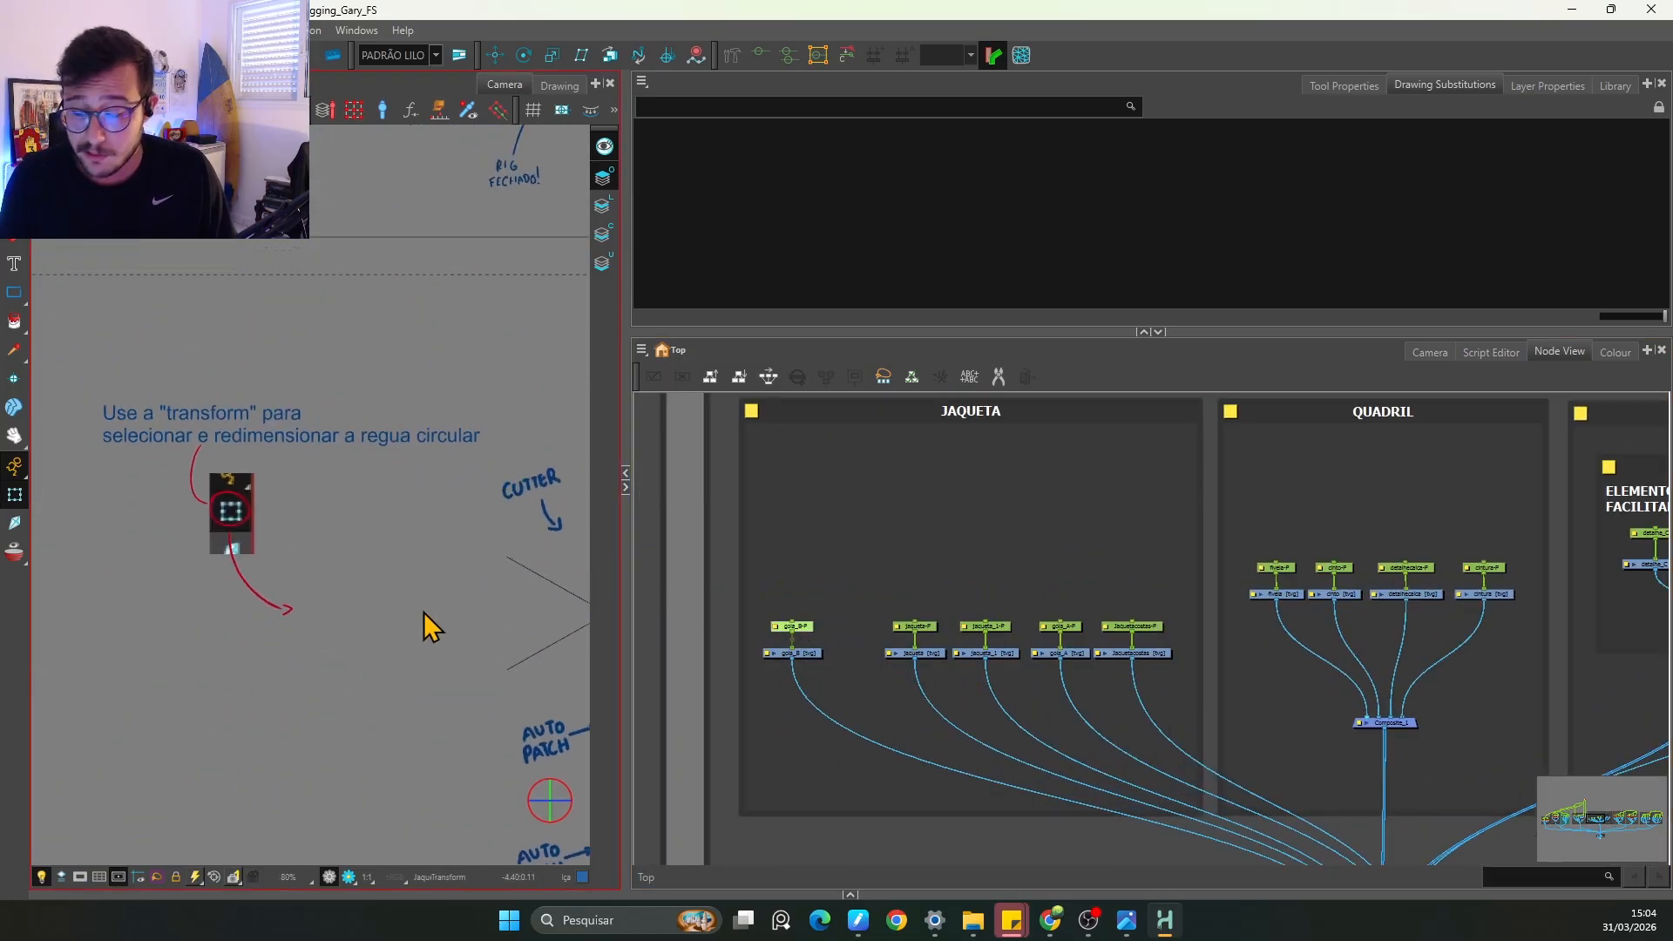
pyautogui.press('1')
pyautogui.press('1')
pyautogui.press('space')
pyautogui.moveTo(180, 631); pyautogui.dragTo(490, 652)
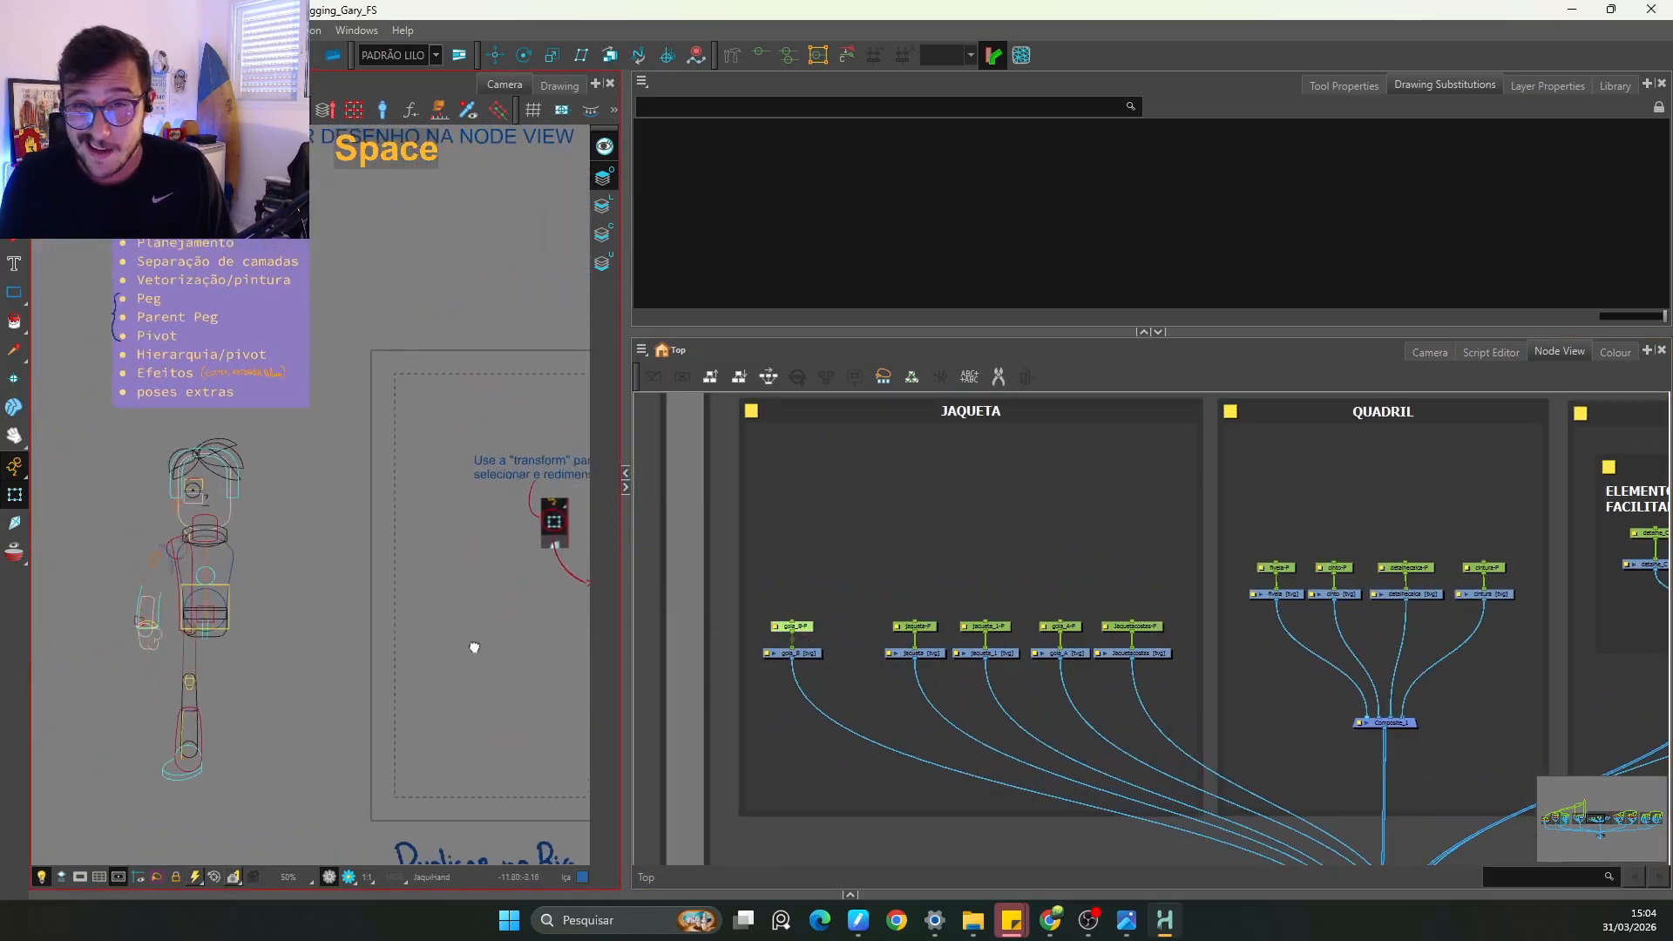
pyautogui.press('2')
pyautogui.press('space')
pyautogui.press('2')
pyautogui.press('2')
pyautogui.moveTo(227, 454); pyautogui.dragTo(325, 611)
pyautogui.press('space')
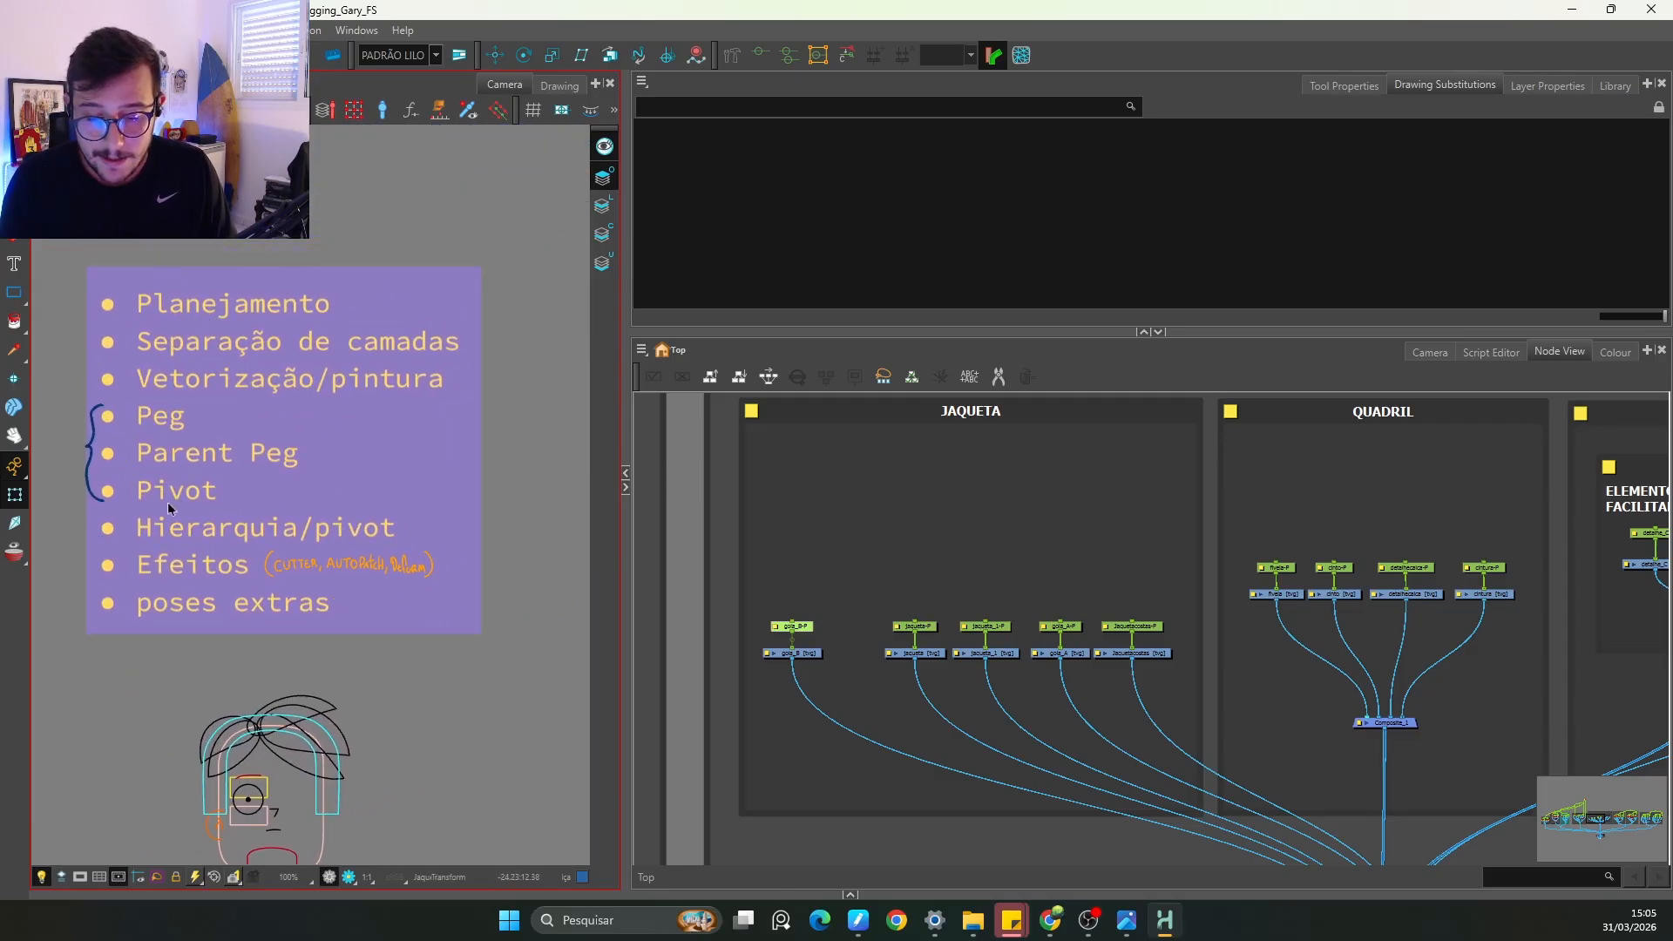
# Step: Return to the coloured character and examine the jacket and torso up close
pyautogui.press('1')
pyautogui.press('1')
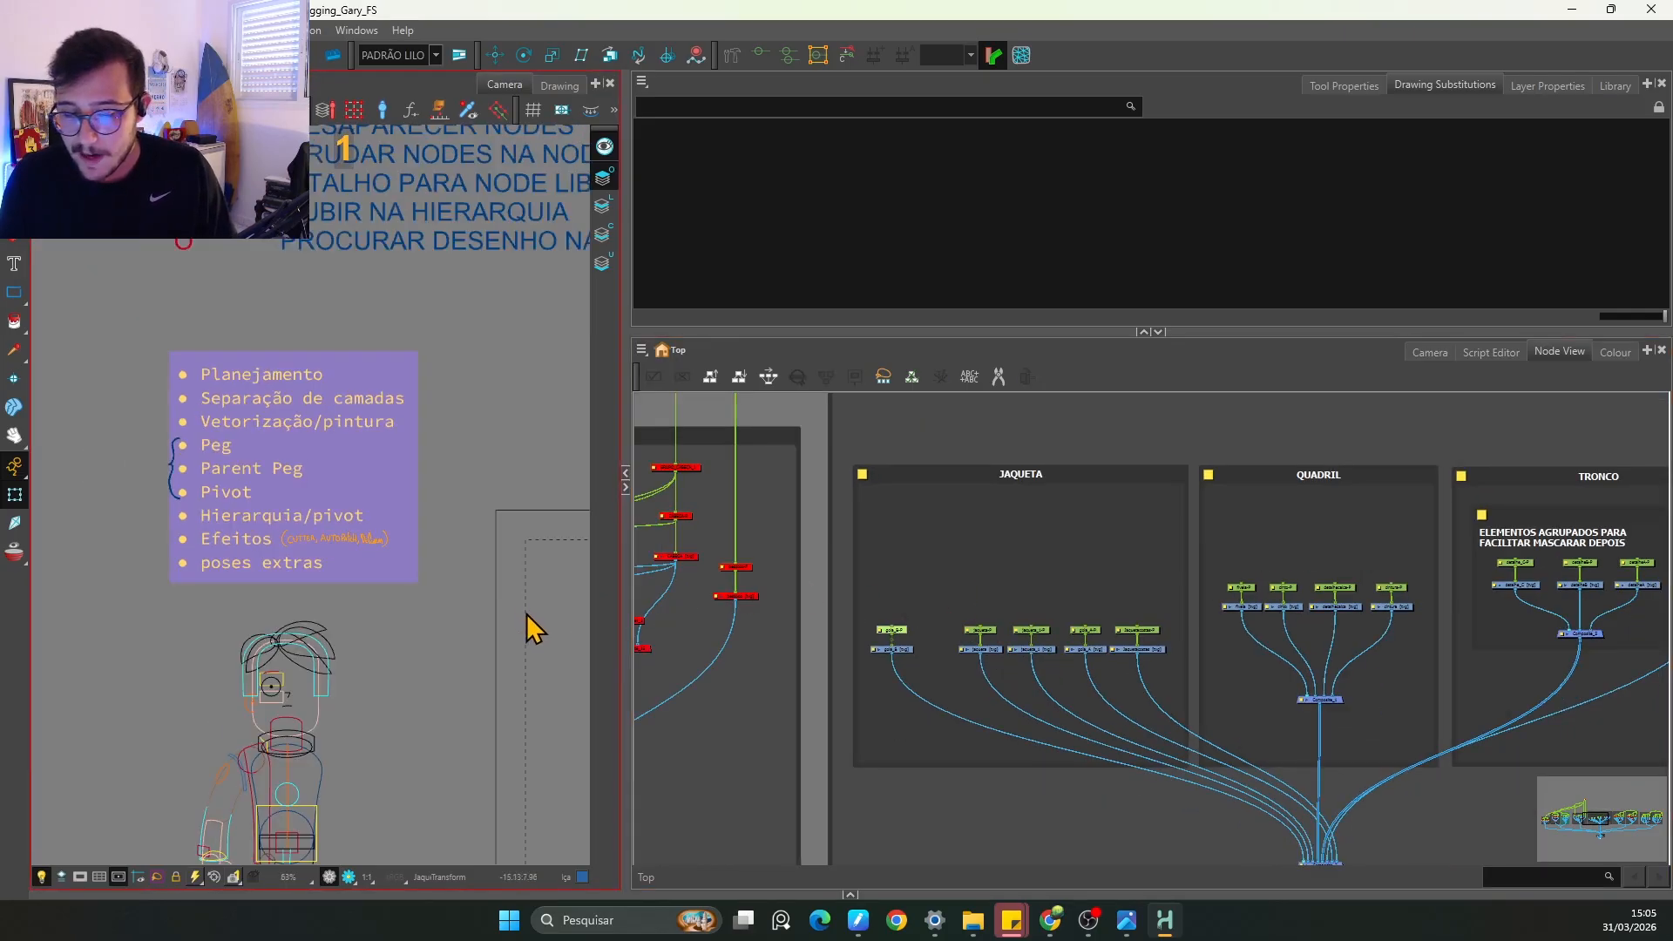
pyautogui.press('1')
pyautogui.press('space')
pyautogui.moveTo(527, 614); pyautogui.dragTo(105, 566)
pyautogui.moveTo(496, 625)
pyautogui.mouseDown()
pyautogui.moveTo(452, 628)
pyautogui.moveTo(348, 571)
pyautogui.moveTo(469, 607)
pyautogui.mouseUp()
pyautogui.press('2')
pyautogui.press('2')
pyautogui.press('2')
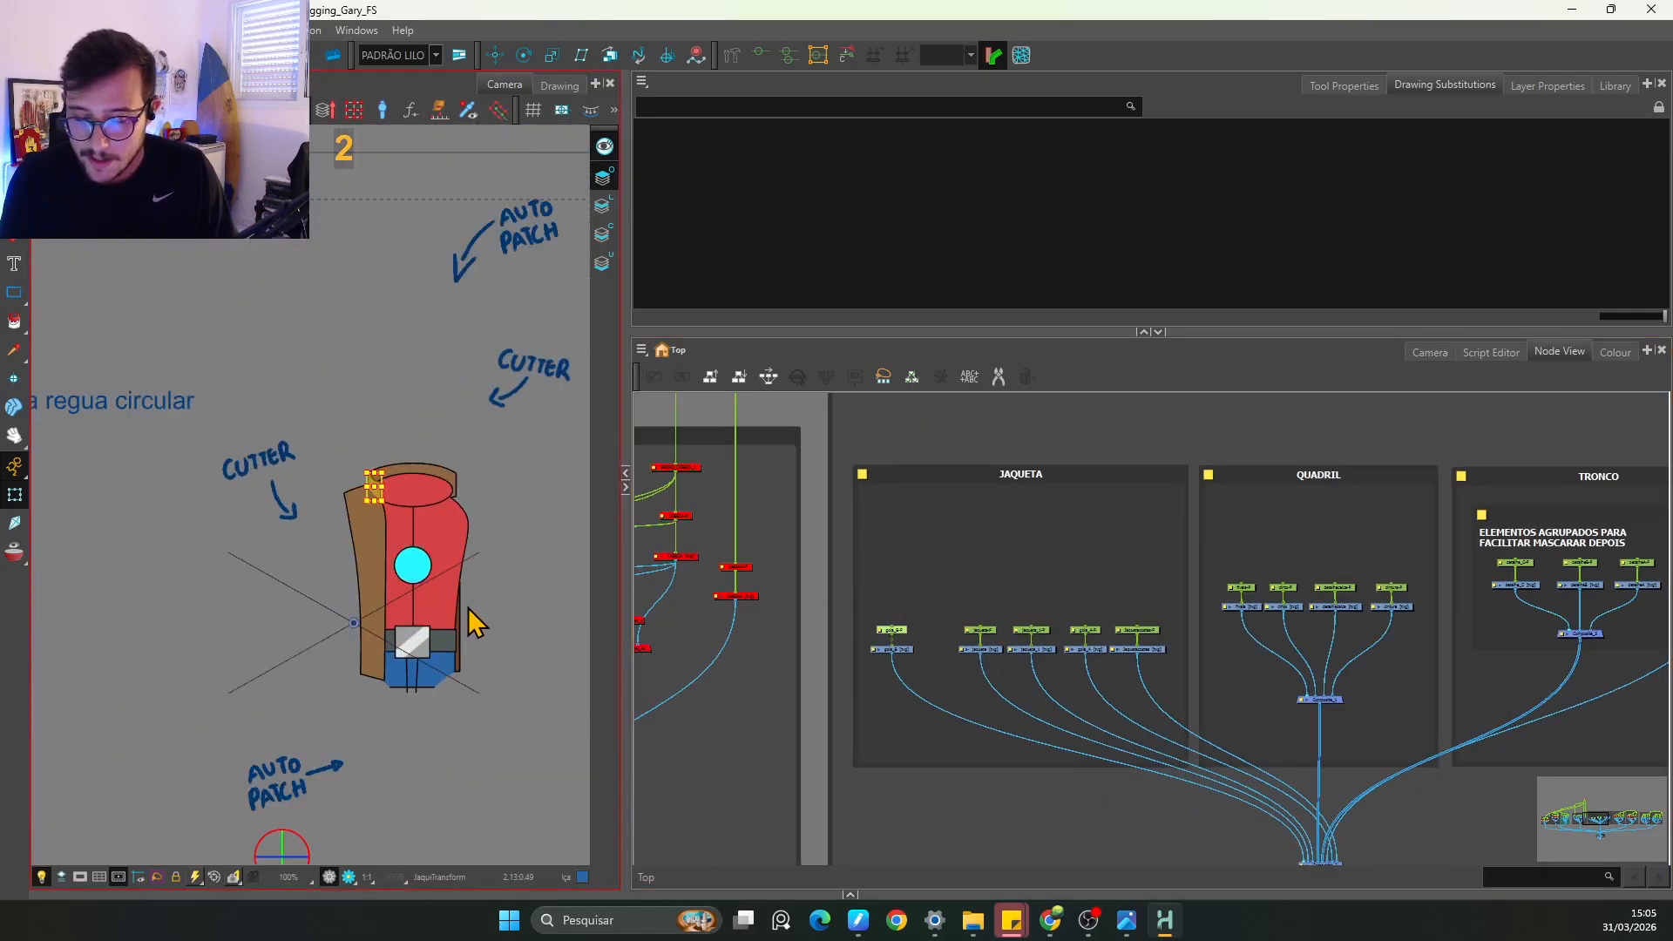
pyautogui.press('2')
pyautogui.press('2')
pyautogui.press('space')
pyautogui.moveTo(519, 674); pyautogui.dragTo(320, 582)
pyautogui.press('2')
pyautogui.press('2')
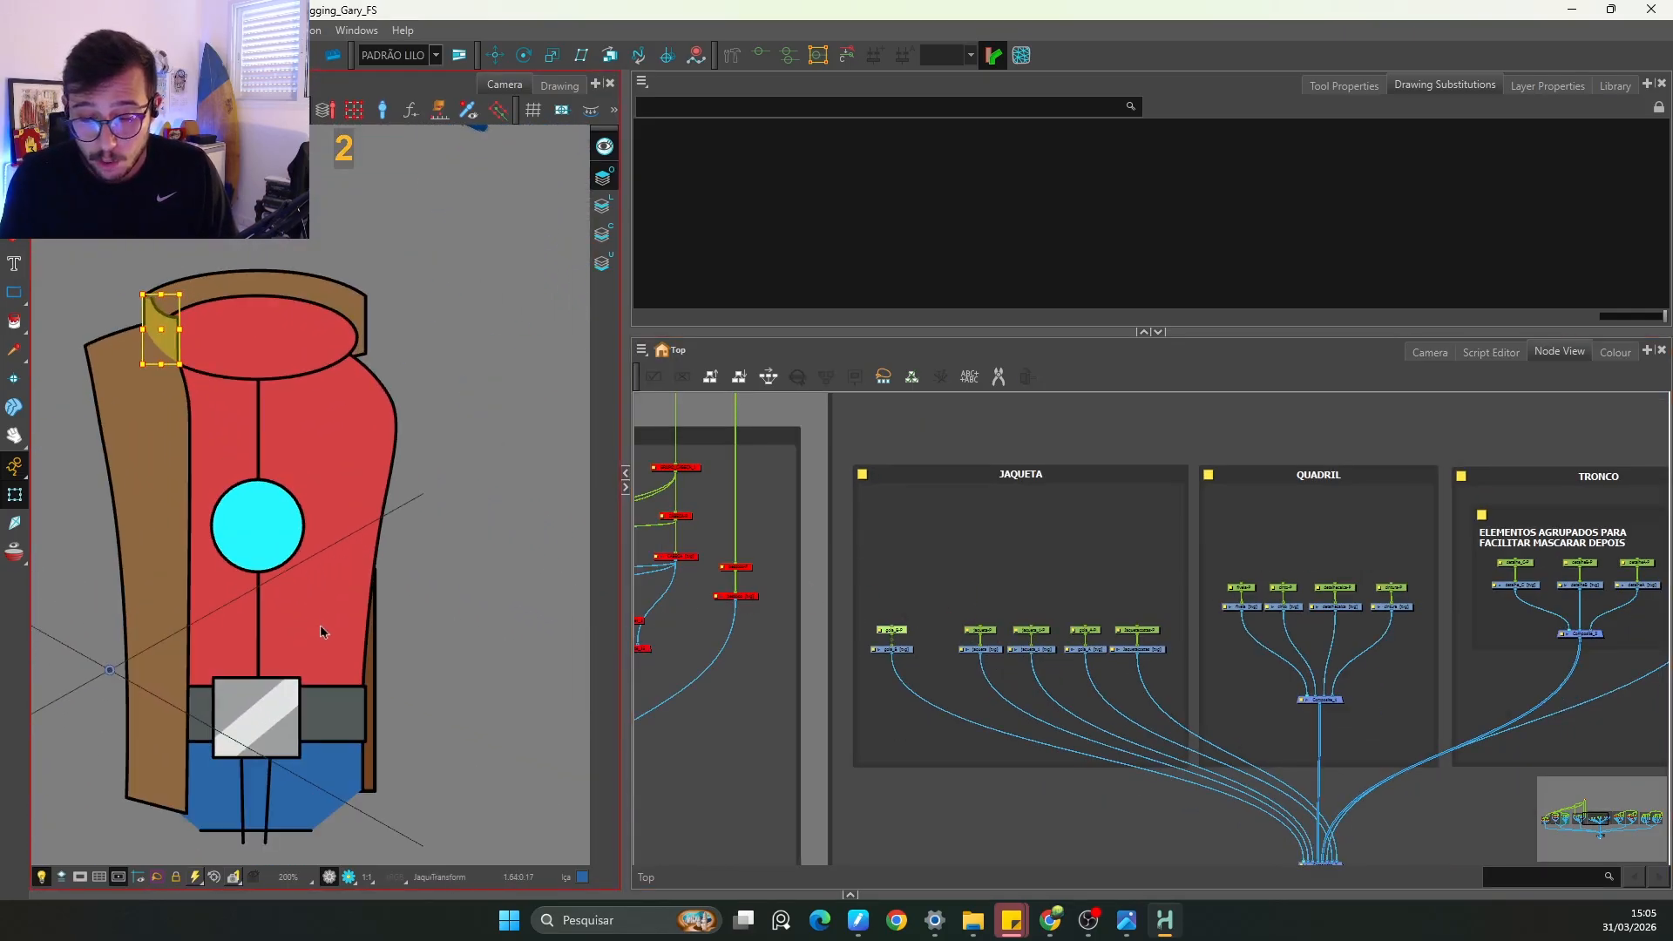
pyautogui.press('space')
pyautogui.moveTo(315, 673); pyautogui.dragTo(354, 611)
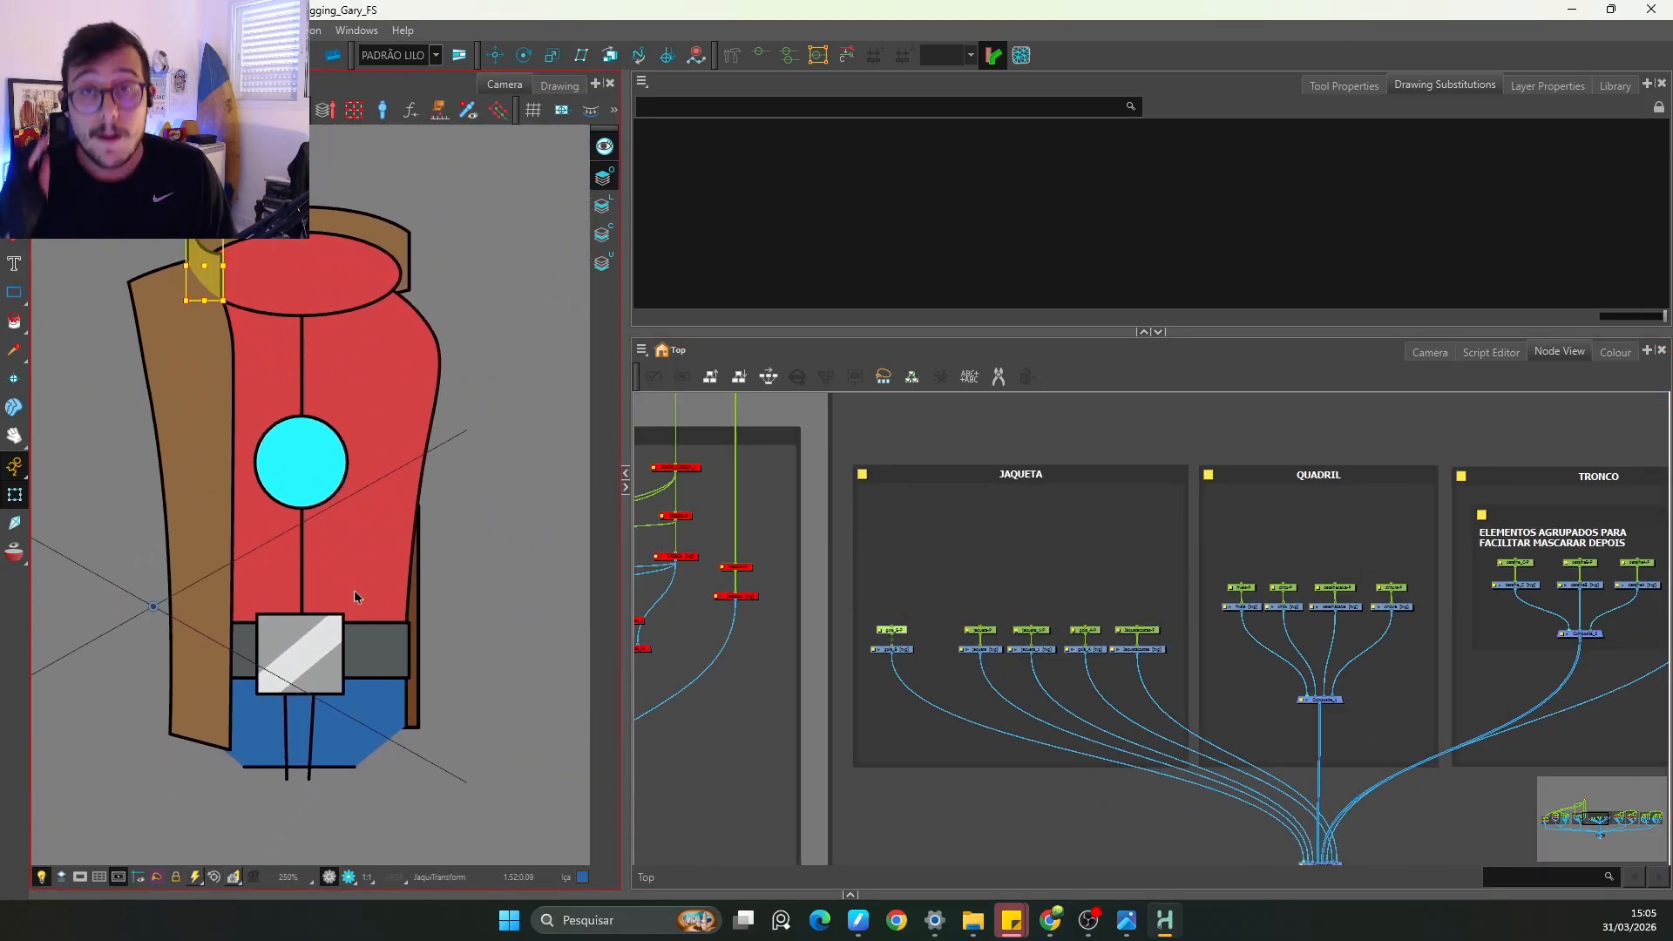
# Step: Try moving the gola_B collar piece of the jacket on the character, and undo the move
pyautogui.press('2')
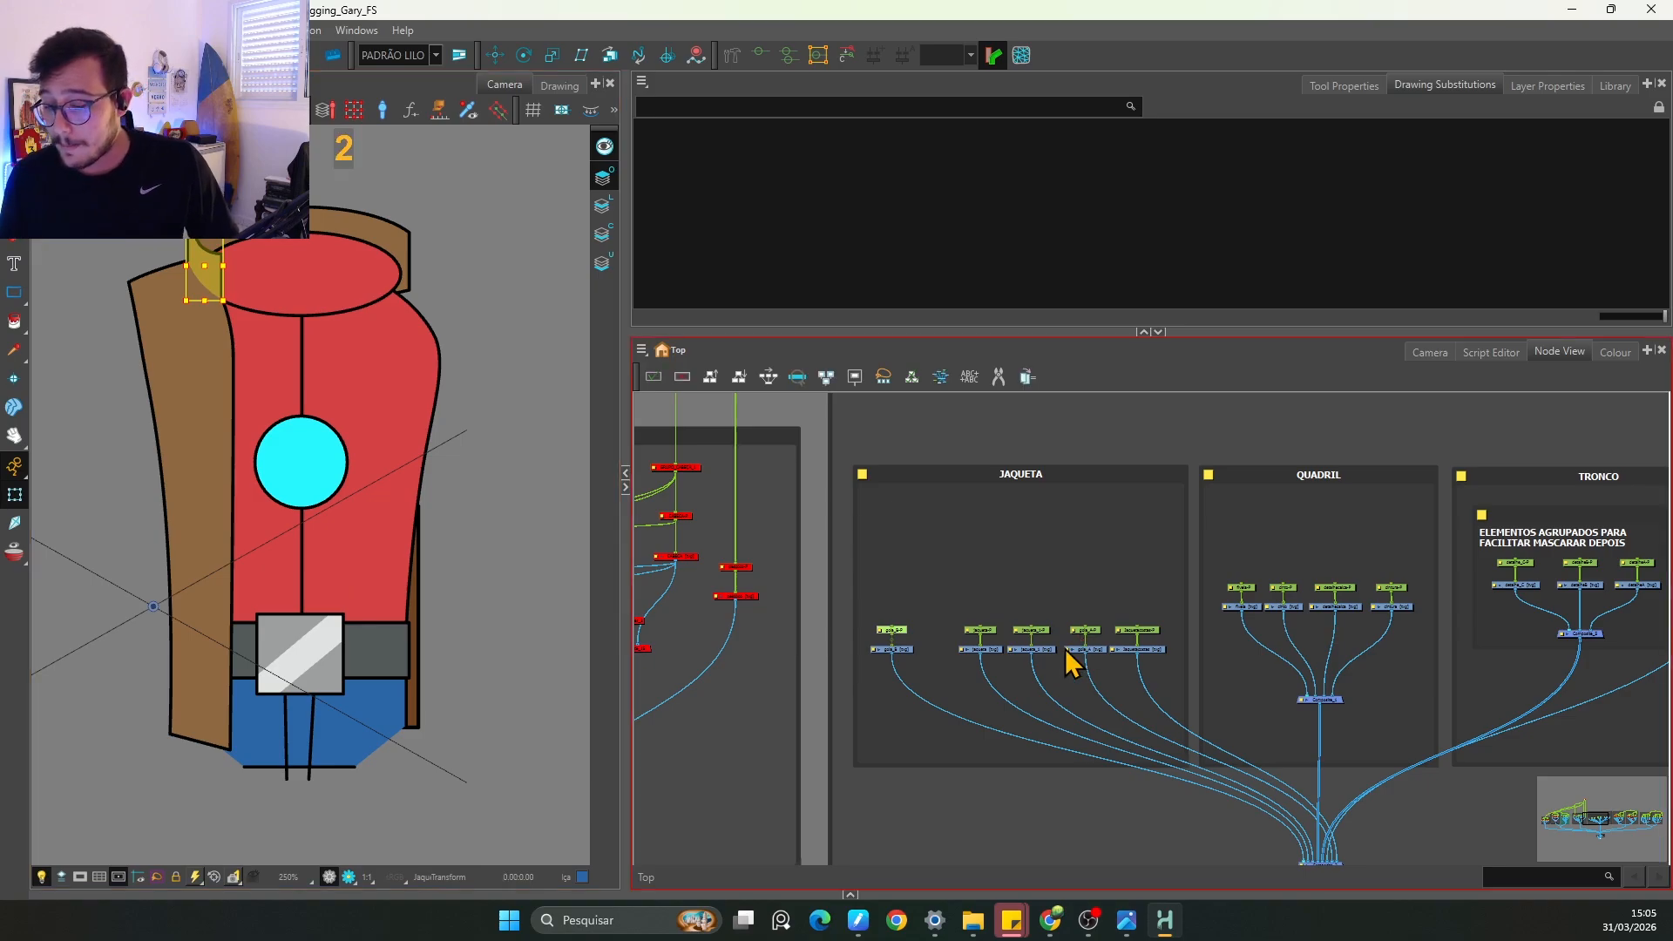
pyautogui.press('space')
pyautogui.press('2')
pyautogui.moveTo(945, 721); pyautogui.dragTo(932, 676)
pyautogui.press('space')
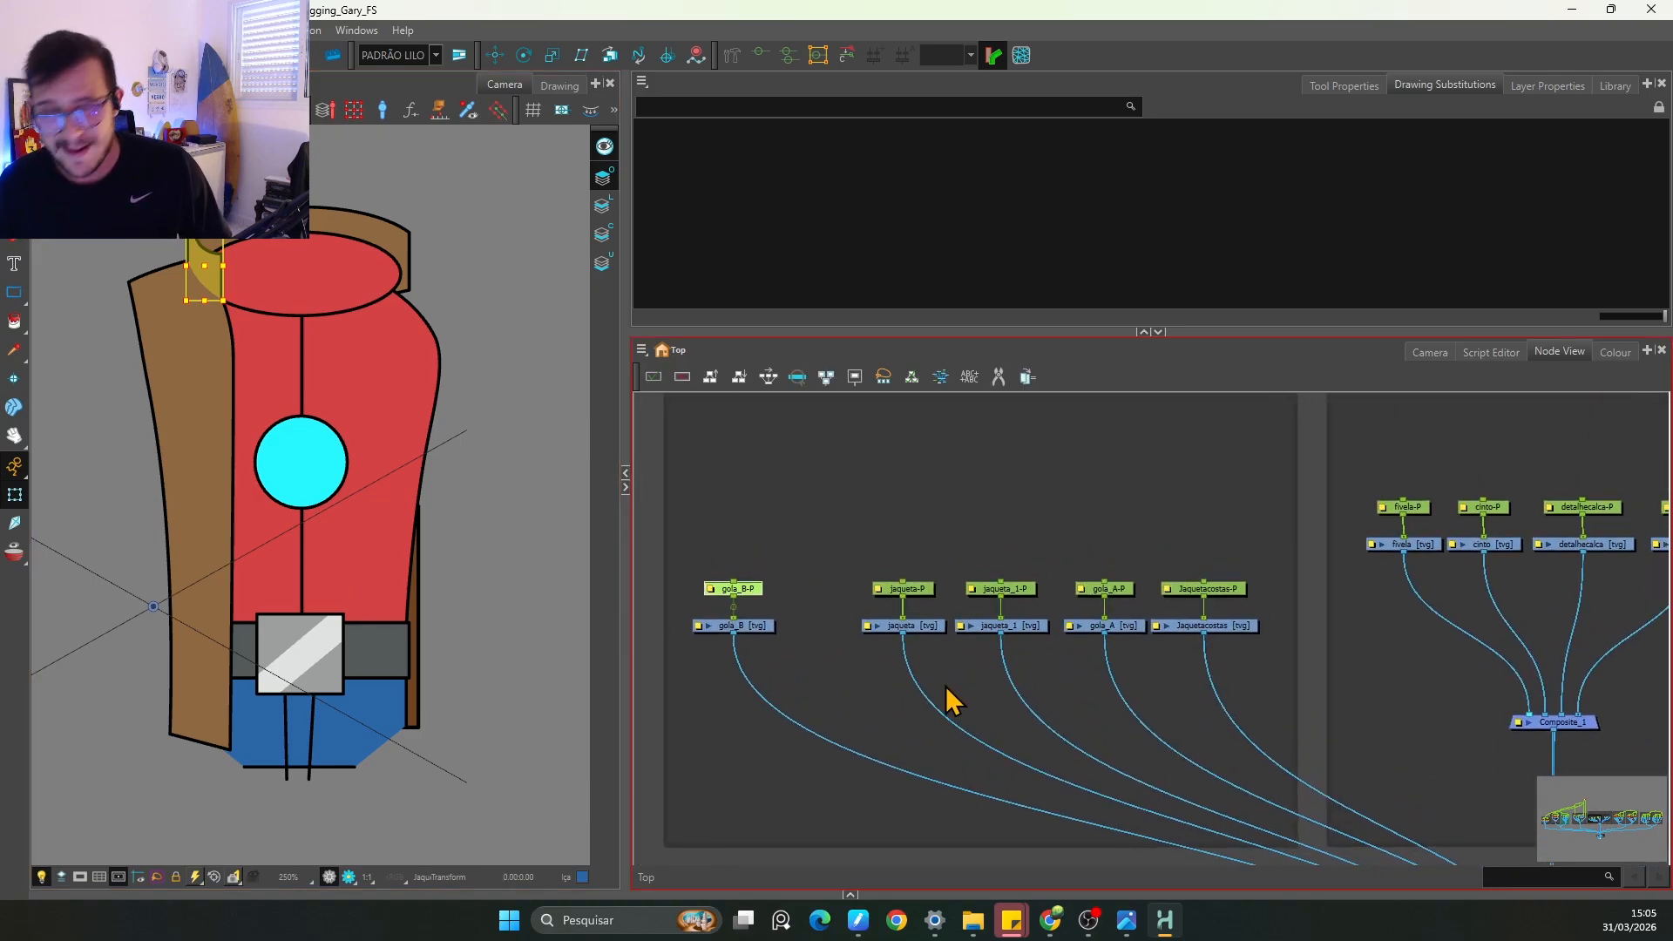
pyautogui.press('2')
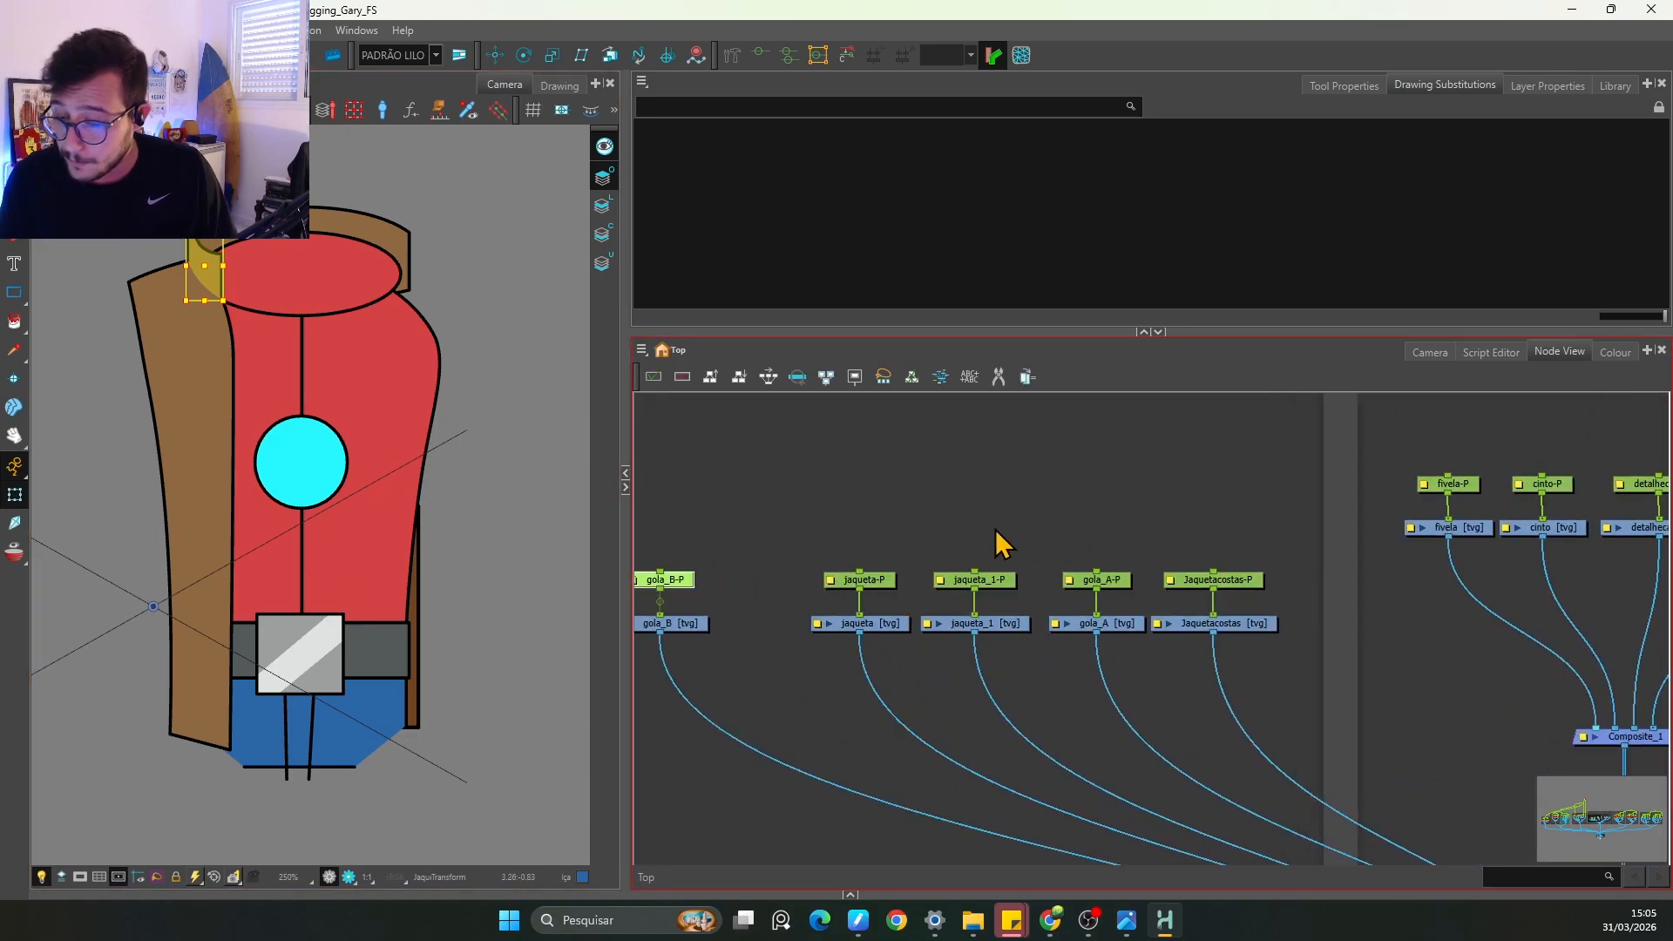
pyautogui.click(996, 543)
pyautogui.click(207, 303)
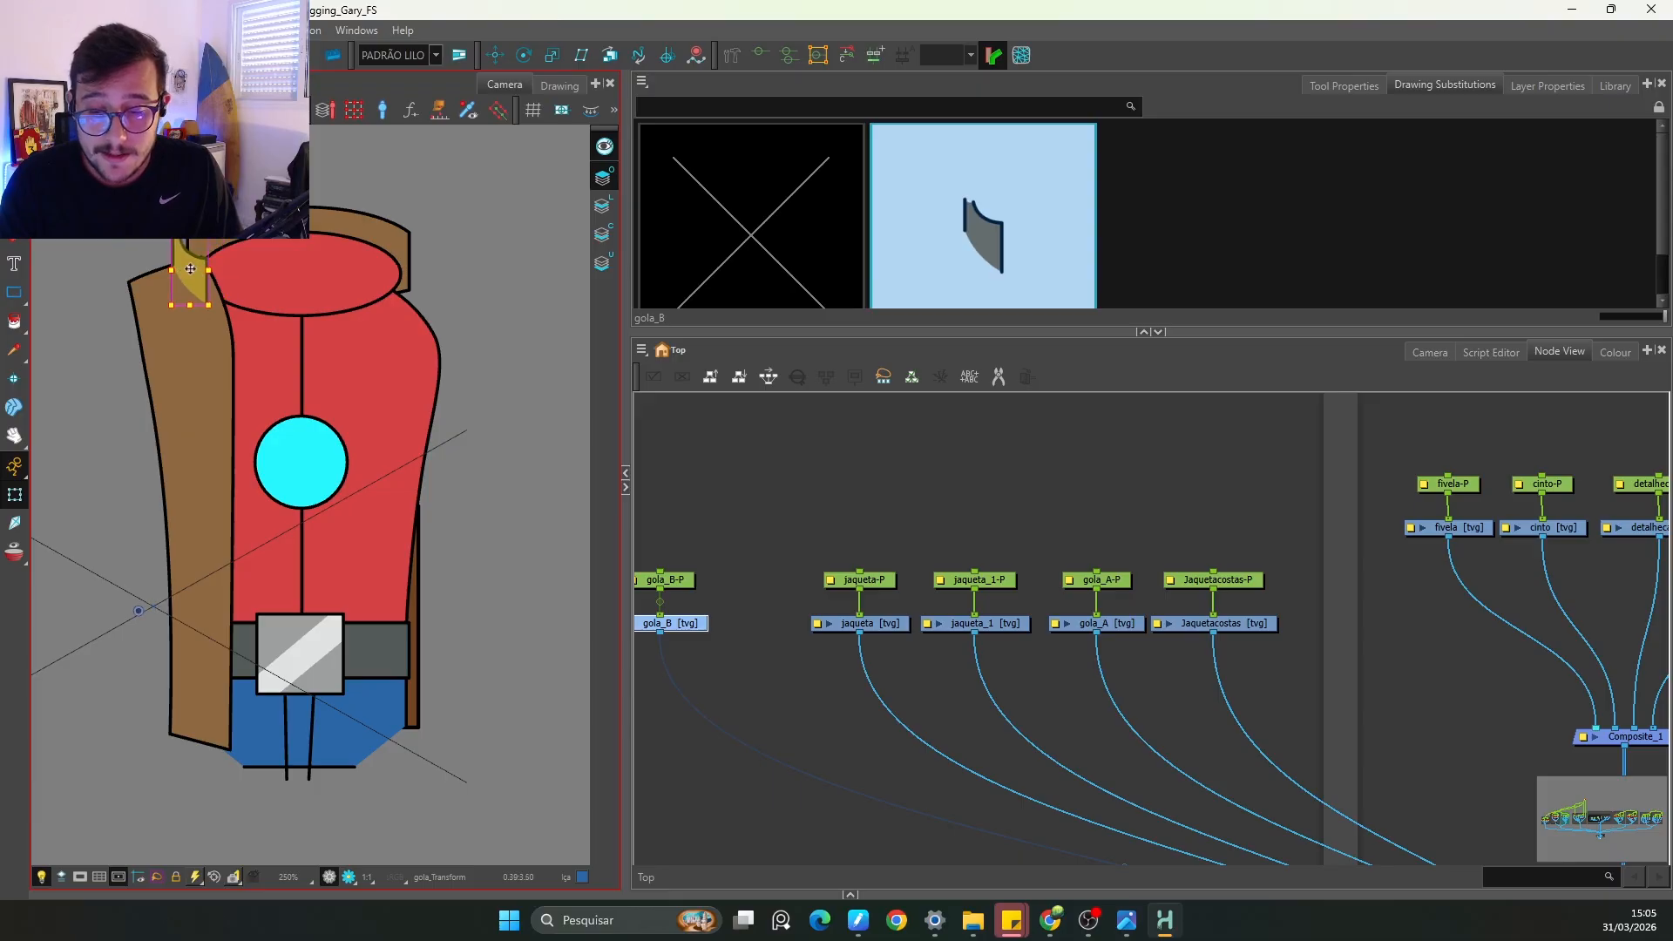
pyautogui.hotkey('ctrl', 'z')
# Step: Select the jaqueta_1 peg and drawing together and move that jacket panel inward over the torso
pyautogui.press('space')
pyautogui.moveTo(808, 589)
pyautogui.mouseDown()
pyautogui.moveTo(903, 597)
pyautogui.moveTo(866, 653)
pyautogui.mouseUp()
pyautogui.click(889, 616)
pyautogui.press('1')
pyautogui.press('2')
pyautogui.press('2')
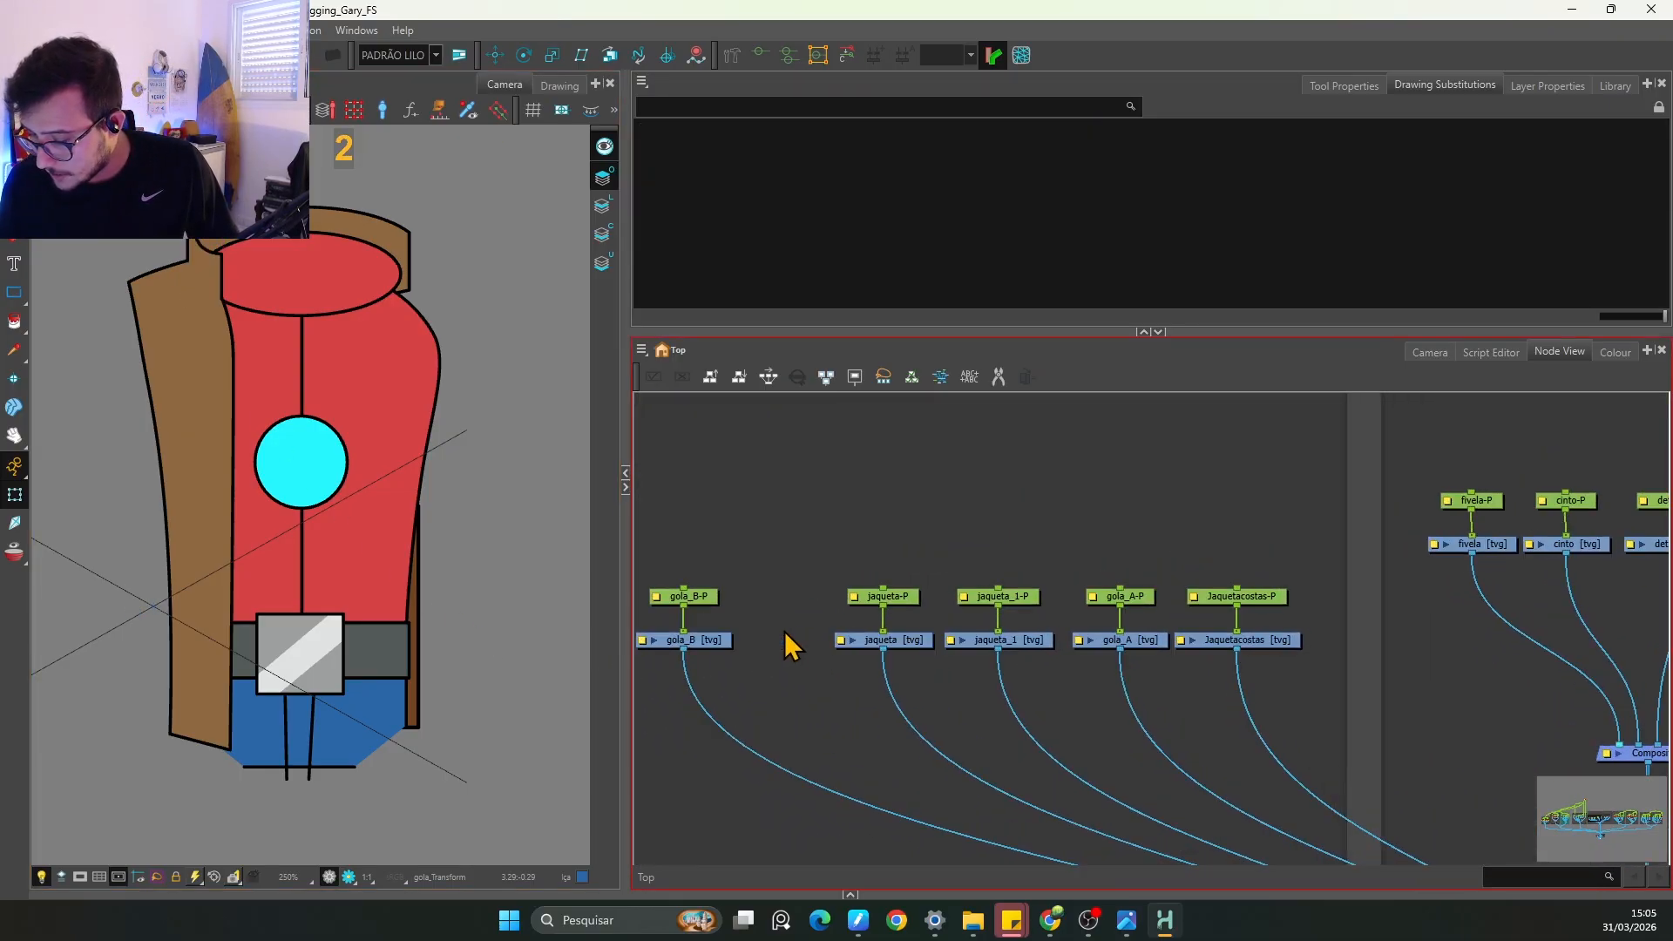
pyautogui.click(995, 643)
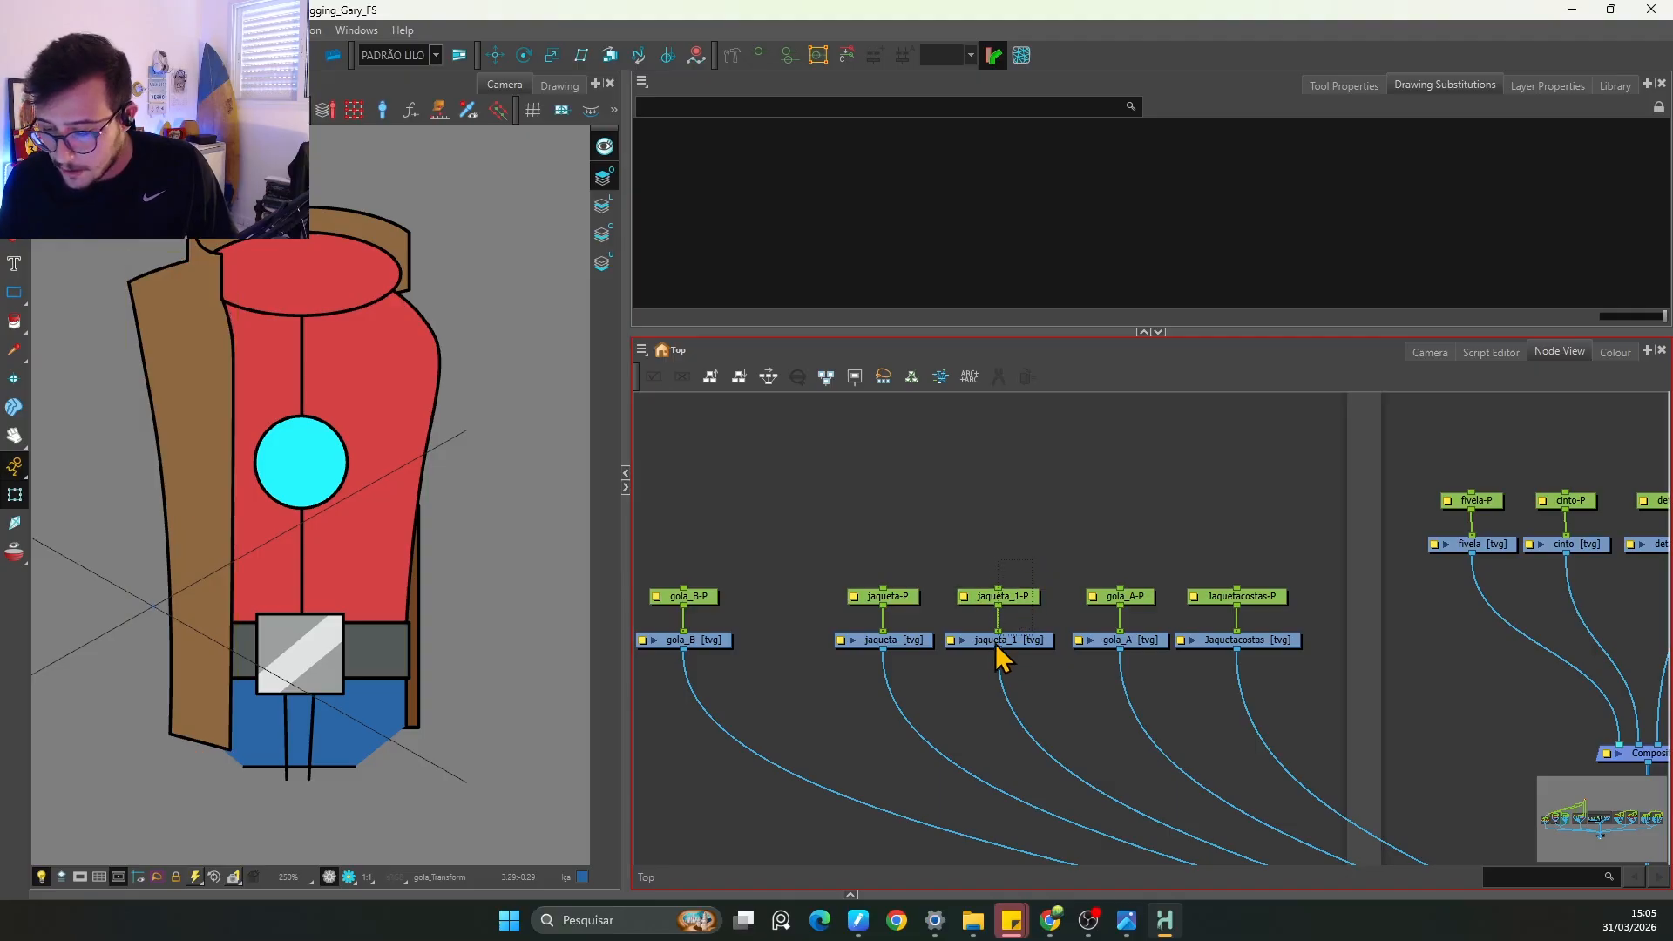
pyautogui.moveTo(199, 507); pyautogui.dragTo(272, 495)
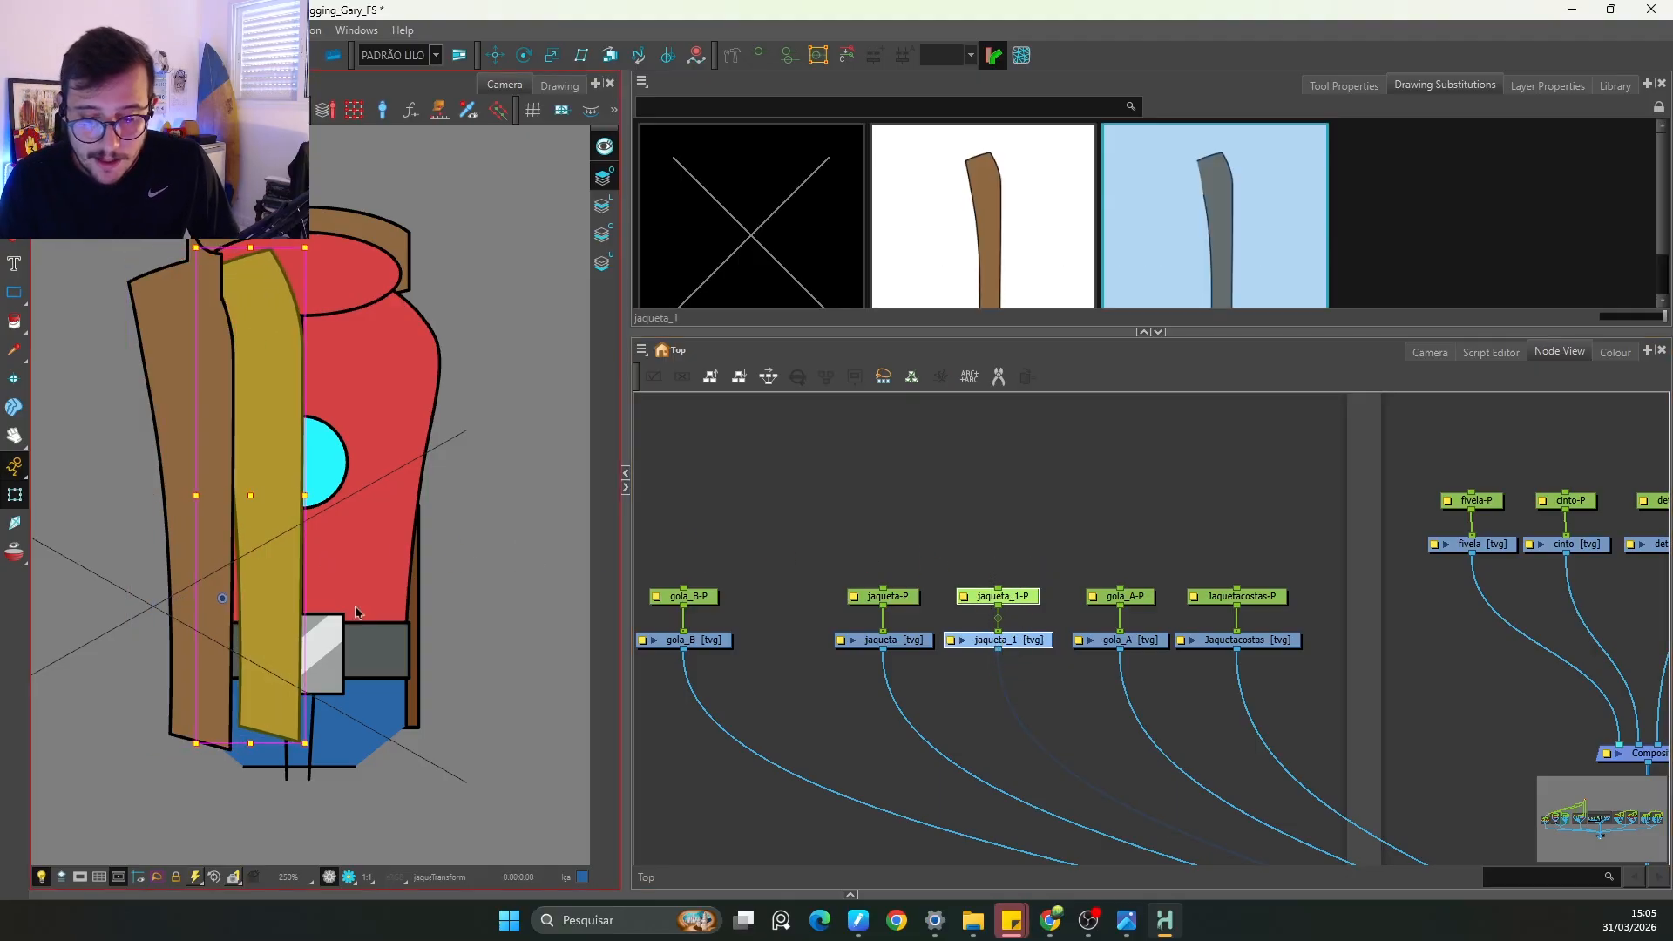
# Step: Undo the inward move of the jaqueta_1 jacket panel and delete its peg and drawing
pyautogui.hotkey('ctrl', 'z')
pyautogui.press('Delete')
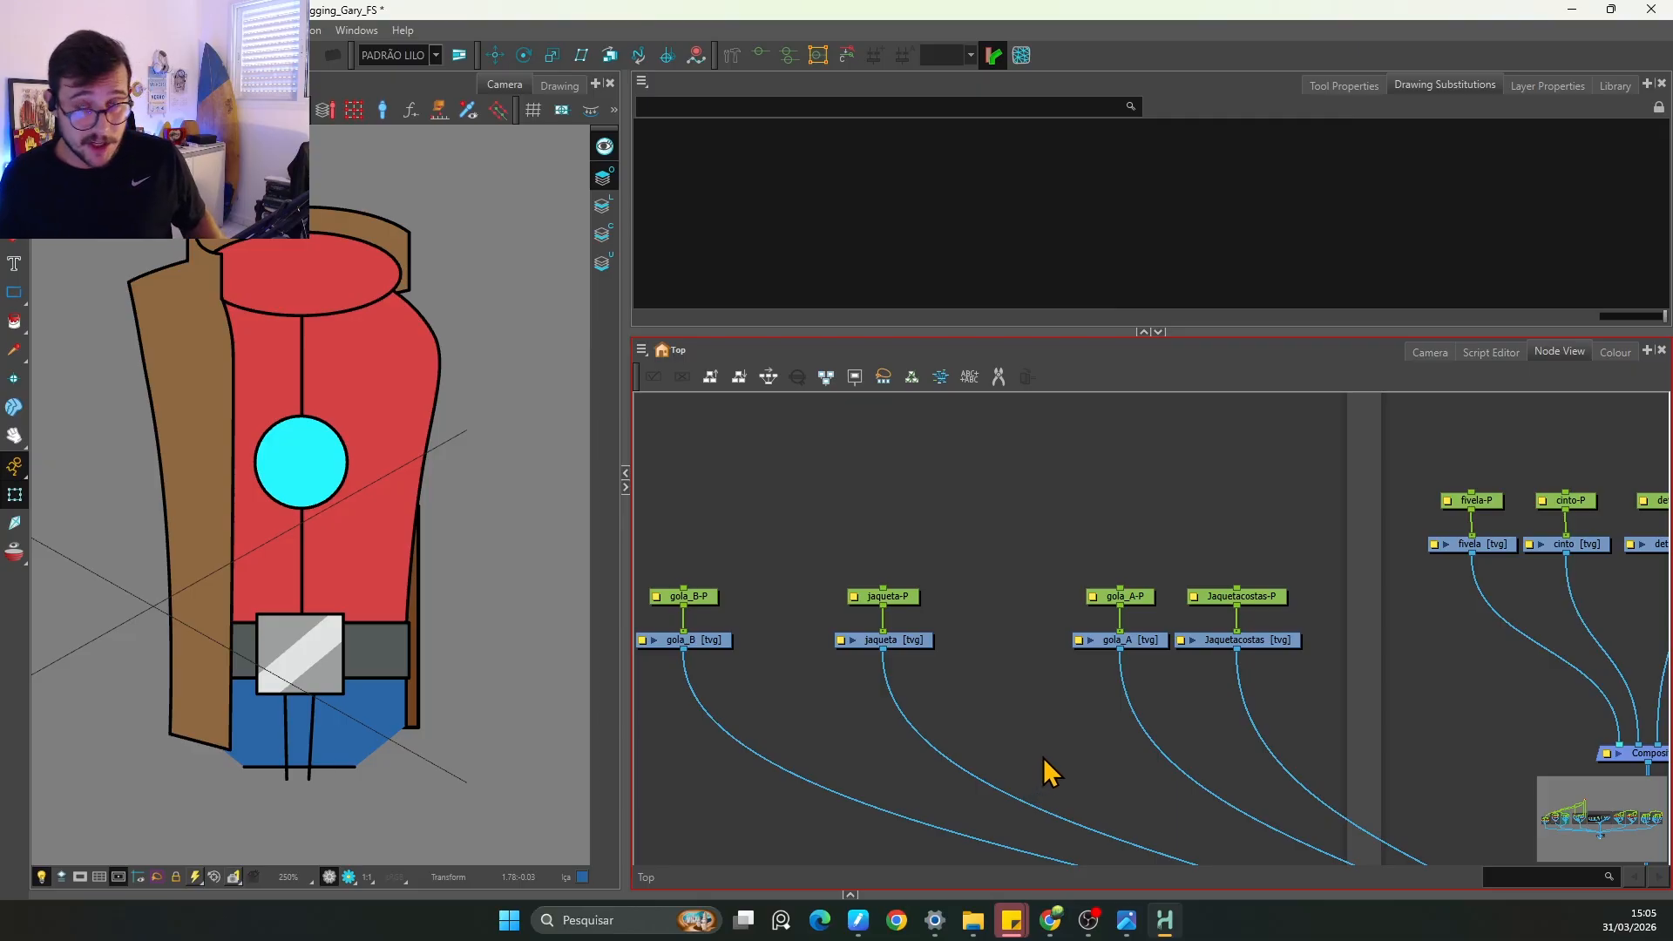
# Step: Examine the remaining jaqueta peg and drawing and the other nodes in the JAQUETA group
pyautogui.click(912, 598)
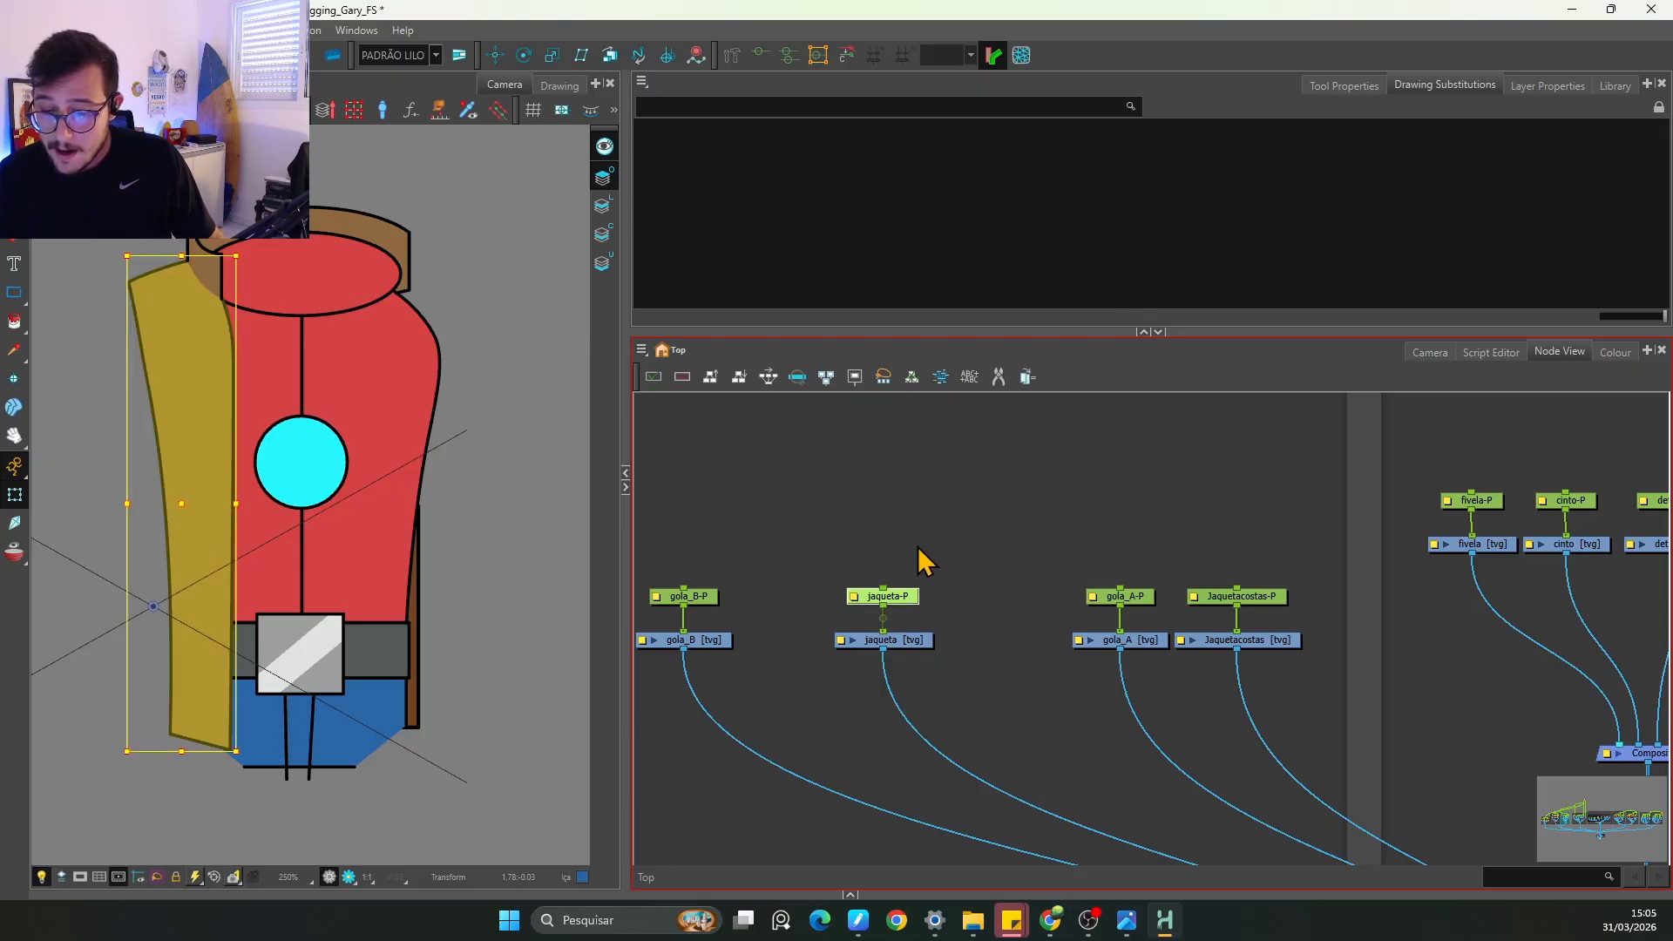
pyautogui.moveTo(919, 542); pyautogui.dragTo(870, 686)
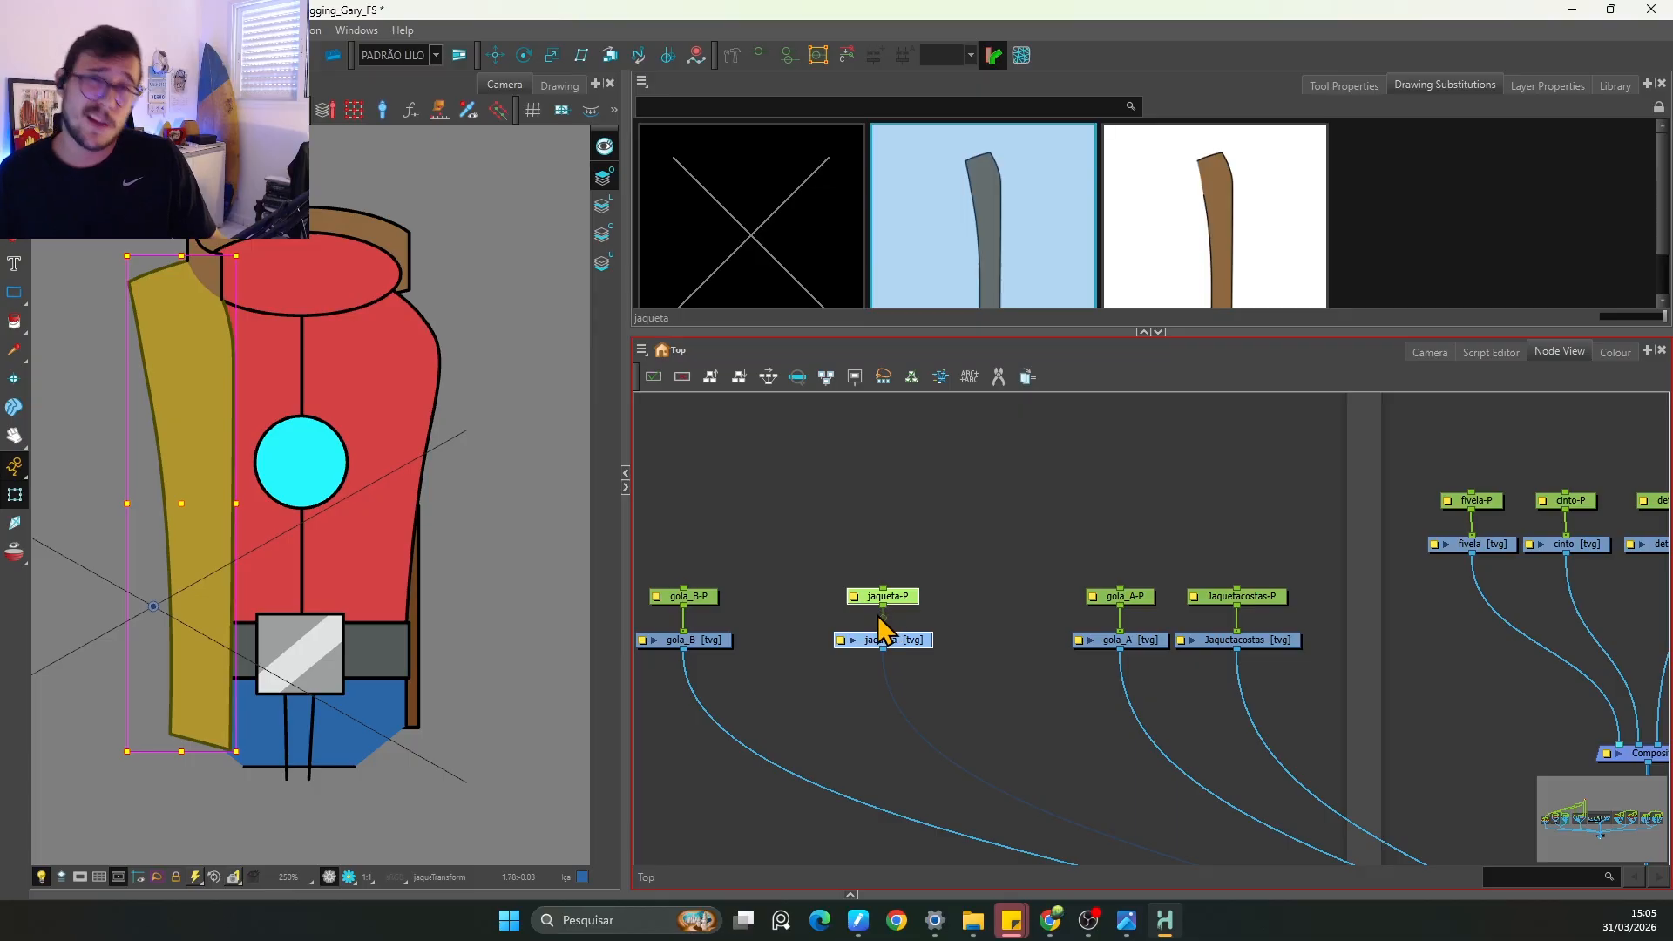
pyautogui.press('space')
pyautogui.moveTo(1136, 568); pyautogui.dragTo(1034, 556)
pyautogui.press('1')
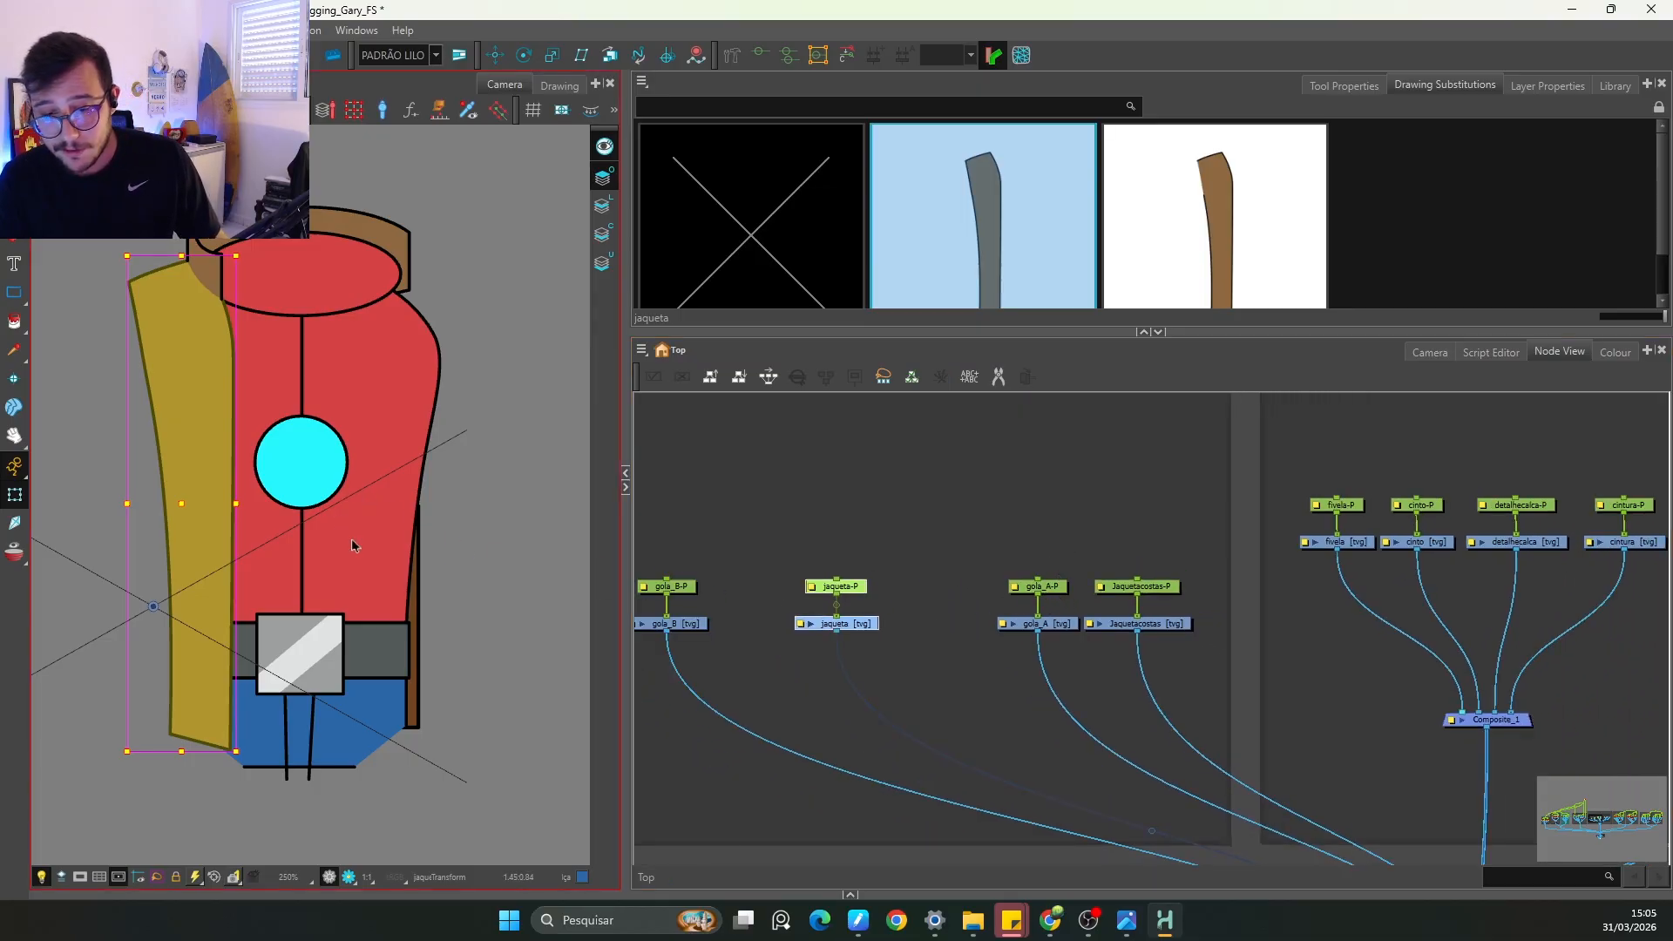
pyautogui.press('space')
pyautogui.moveTo(880, 632); pyautogui.dragTo(1044, 632)
pyautogui.press('1')
pyautogui.press('1')
pyautogui.press('1')
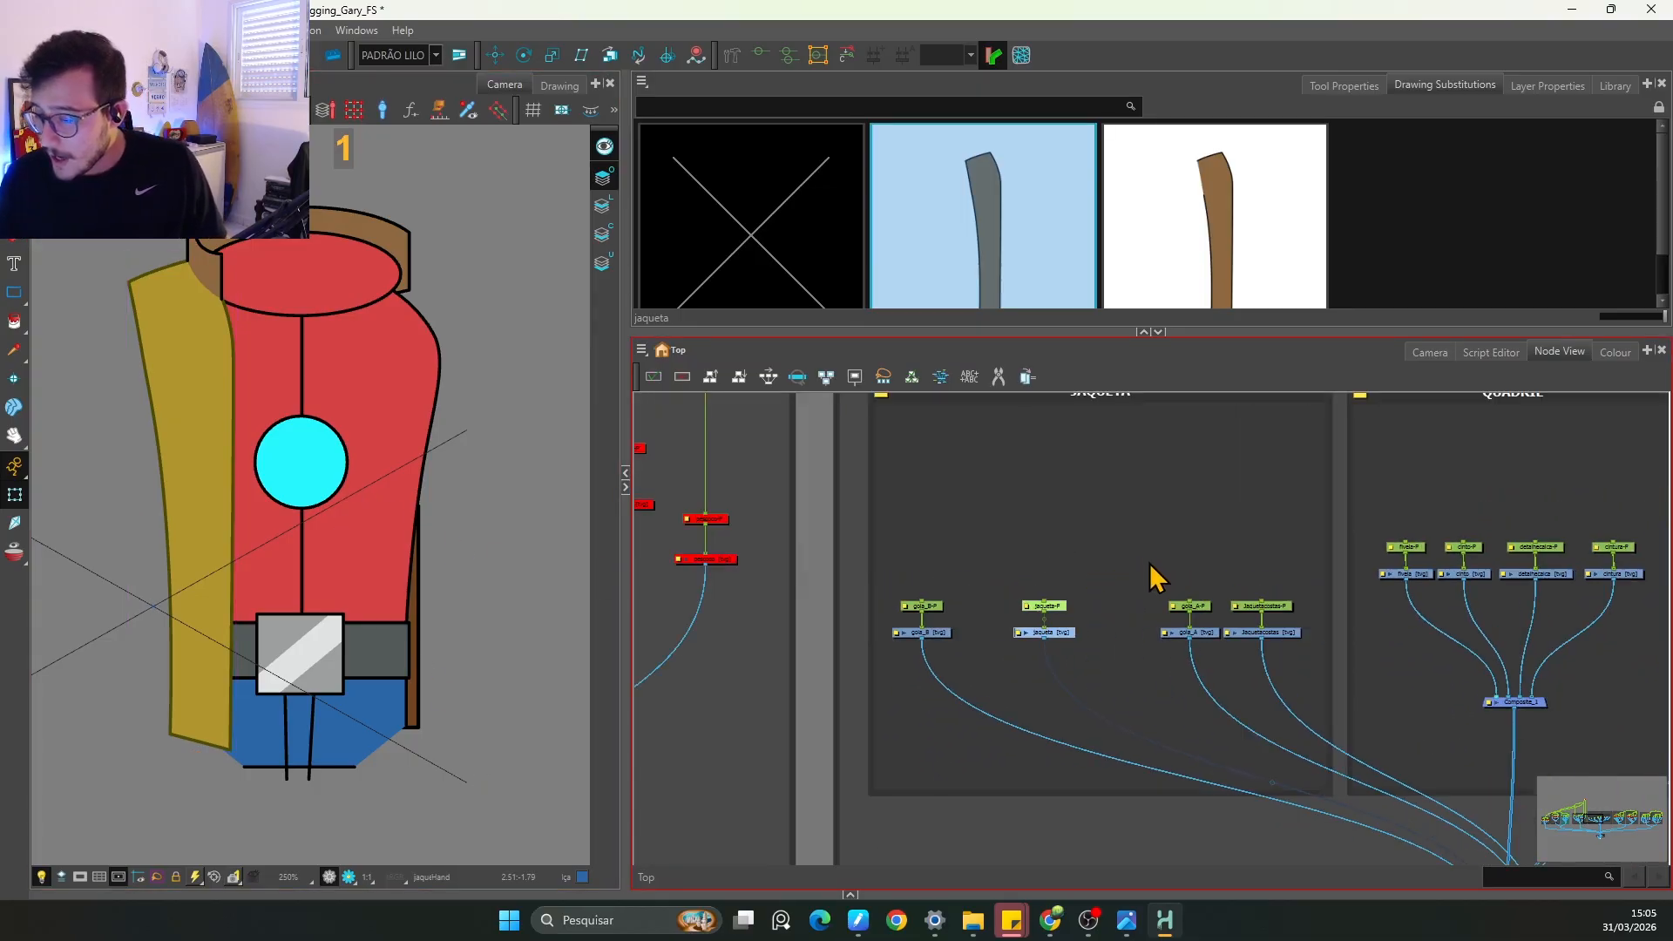
pyautogui.press('space')
pyautogui.moveTo(1182, 544); pyautogui.dragTo(1146, 540)
pyautogui.press('2')
pyautogui.click(1016, 664)
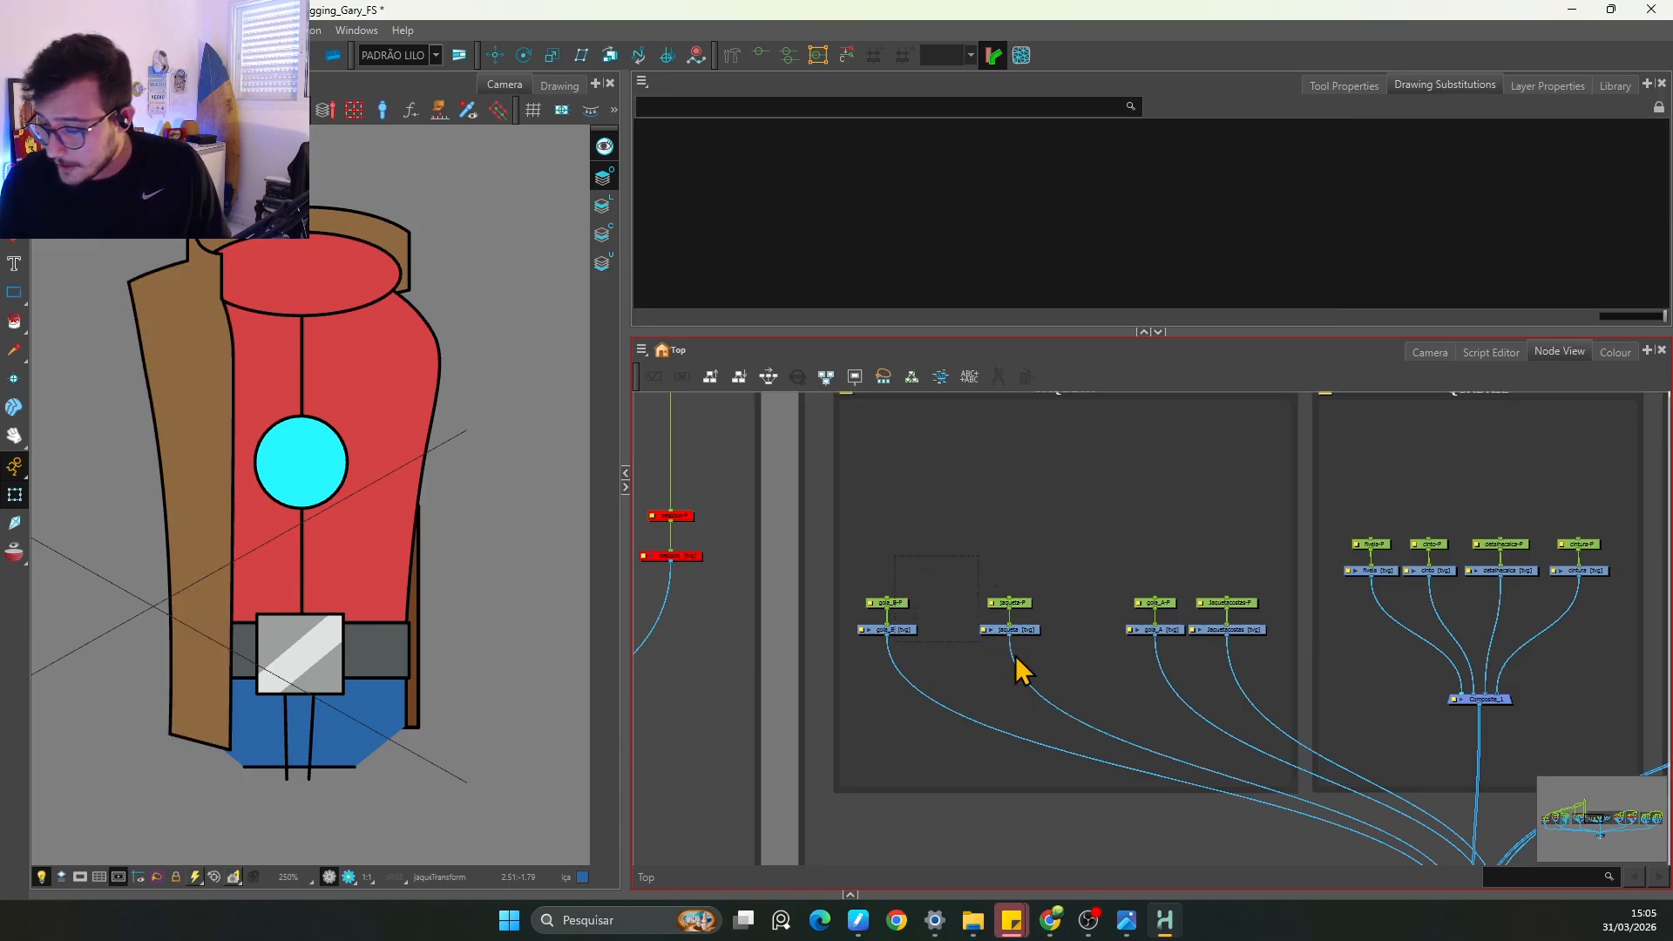
pyautogui.click(1224, 629)
pyautogui.click(906, 662)
pyautogui.press('space')
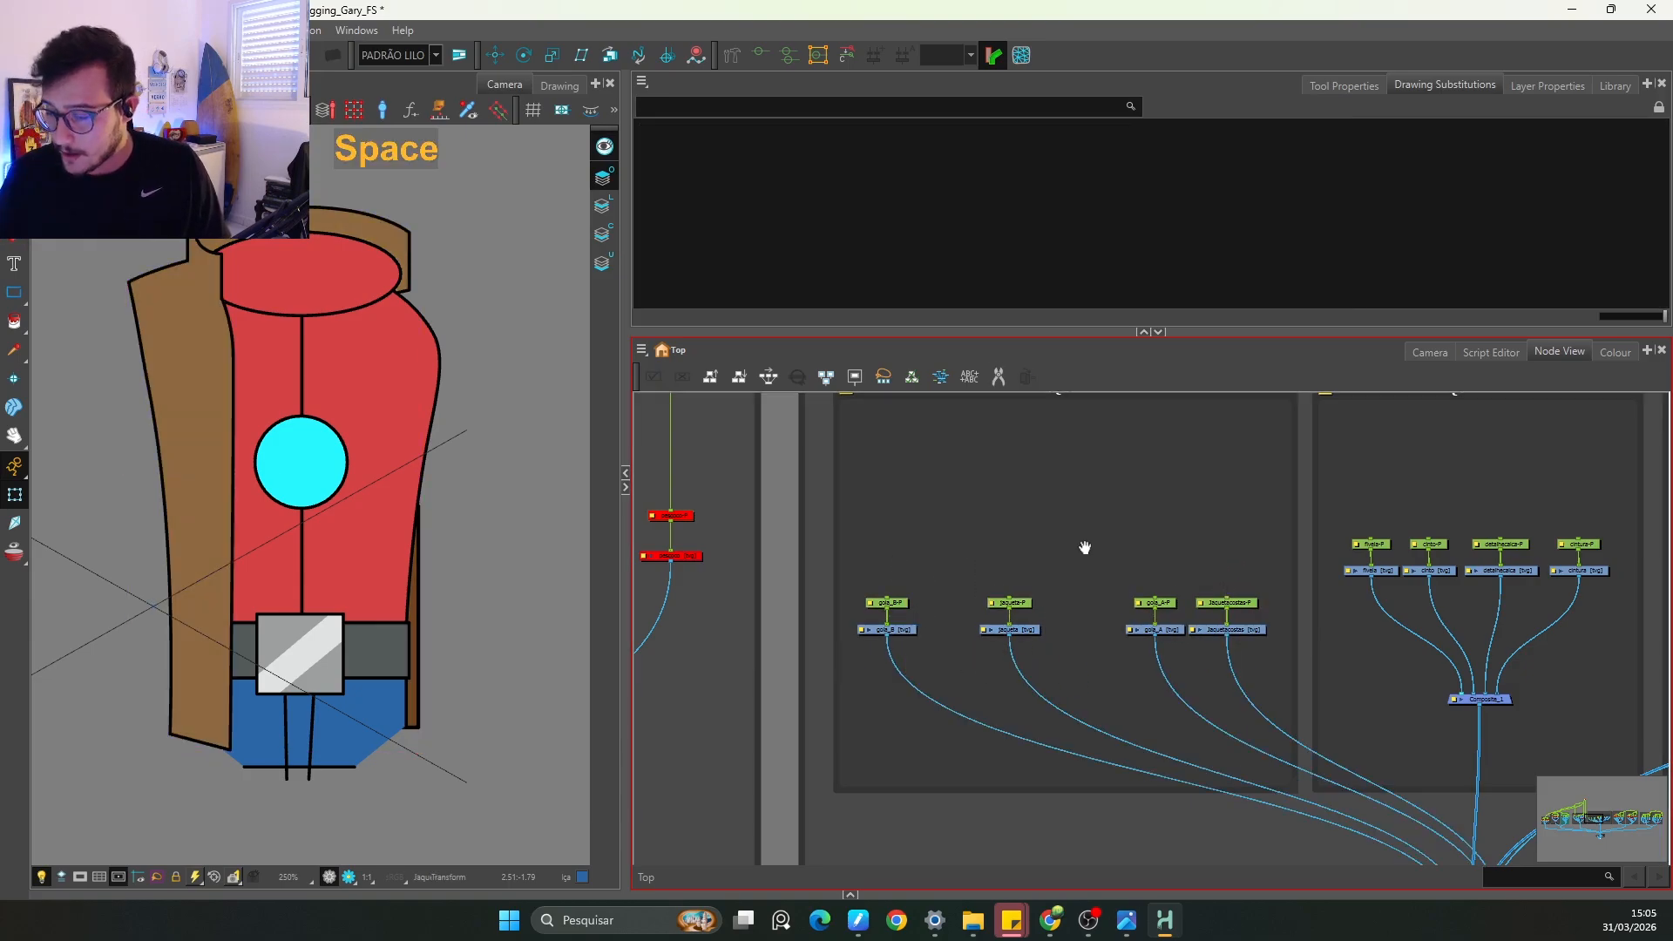
pyautogui.moveTo(1083, 549); pyautogui.dragTo(1052, 602)
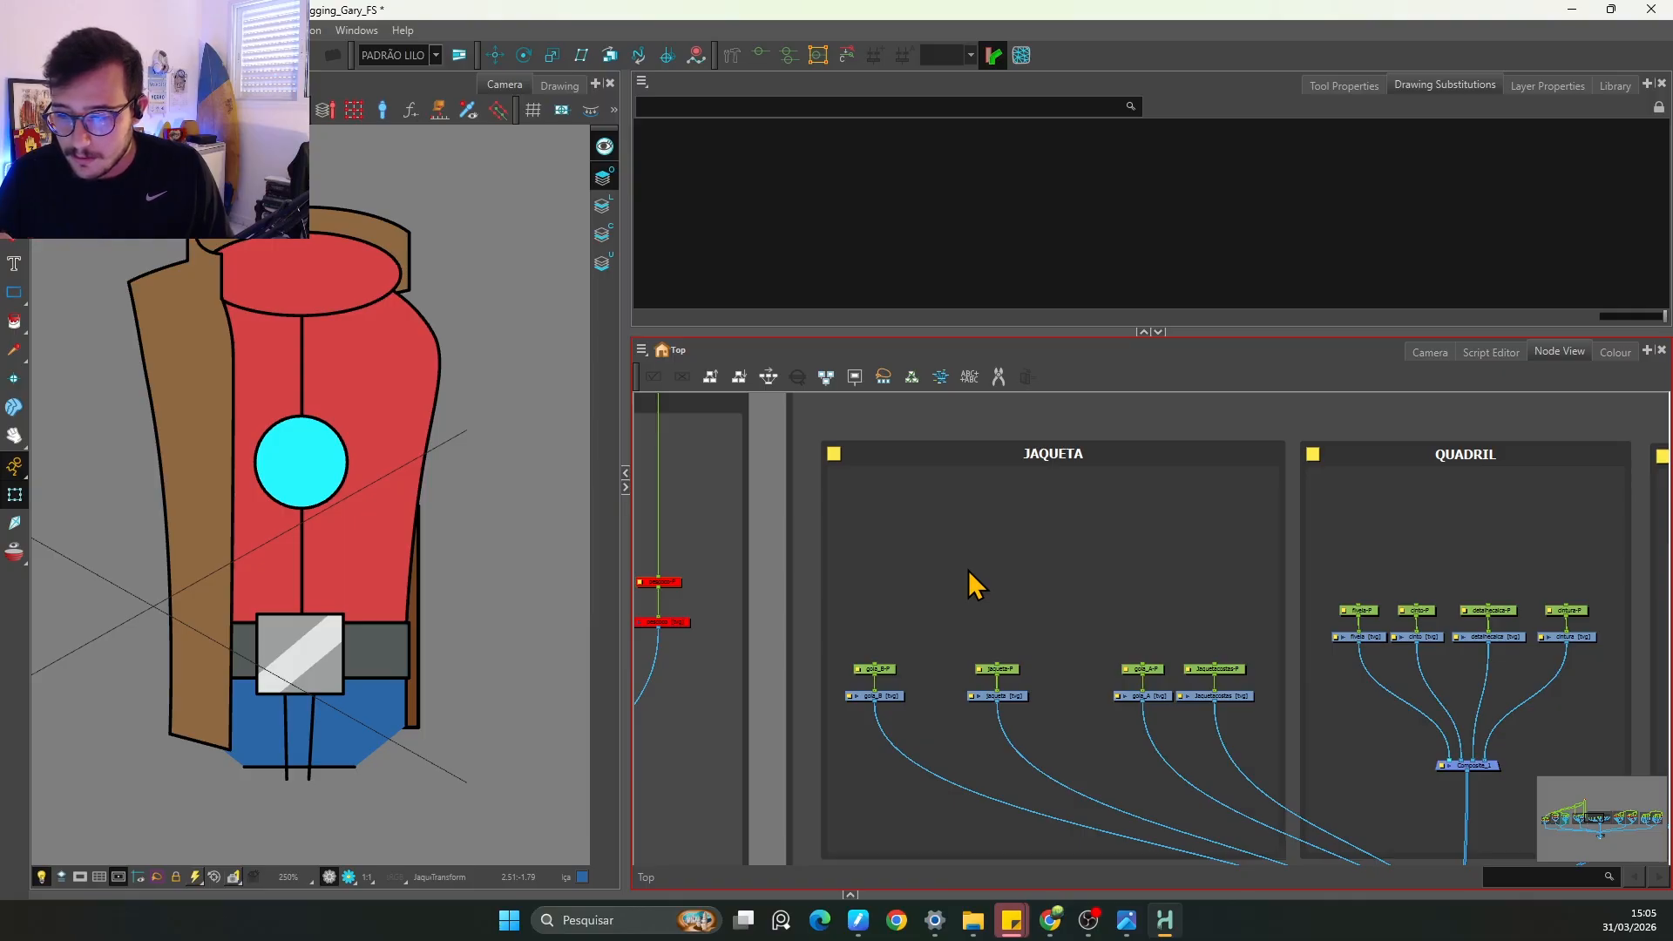
# Step: Select the gola_B, jaqueta, gola_A and Jaquetacostas pegs in turn to check which jacket piece each one controls
pyautogui.scroll(2, 969, 570)
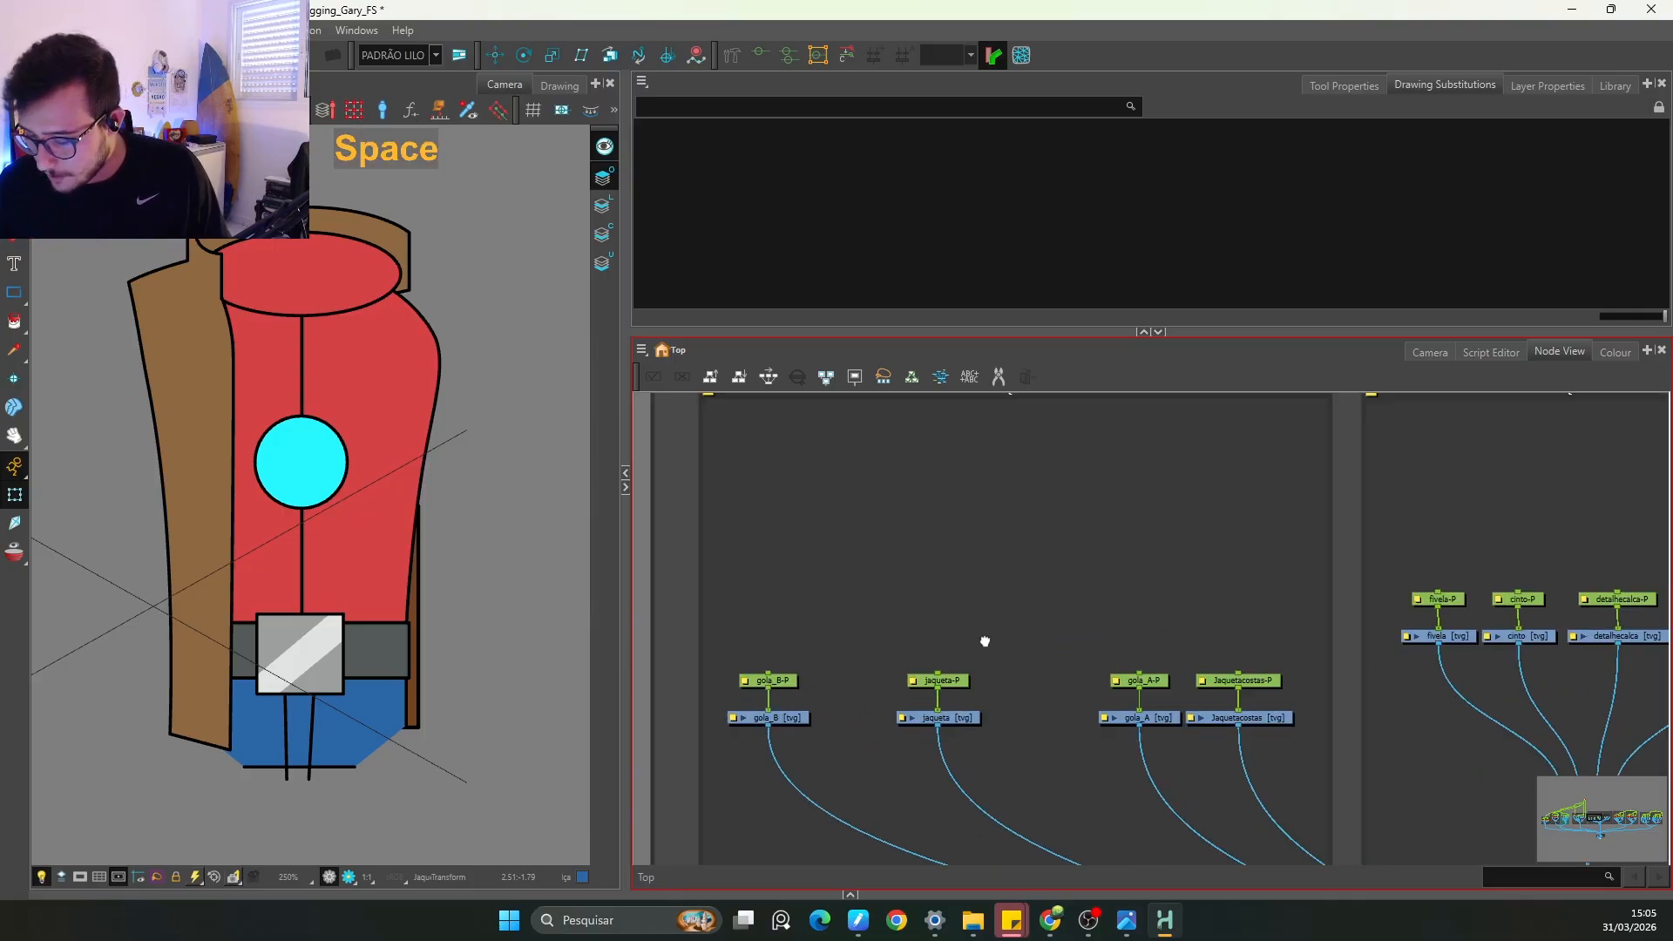
pyautogui.moveTo(982, 635); pyautogui.dragTo(829, 553)
pyautogui.click(778, 559)
pyautogui.press('space')
pyautogui.moveTo(369, 433); pyautogui.dragTo(402, 507)
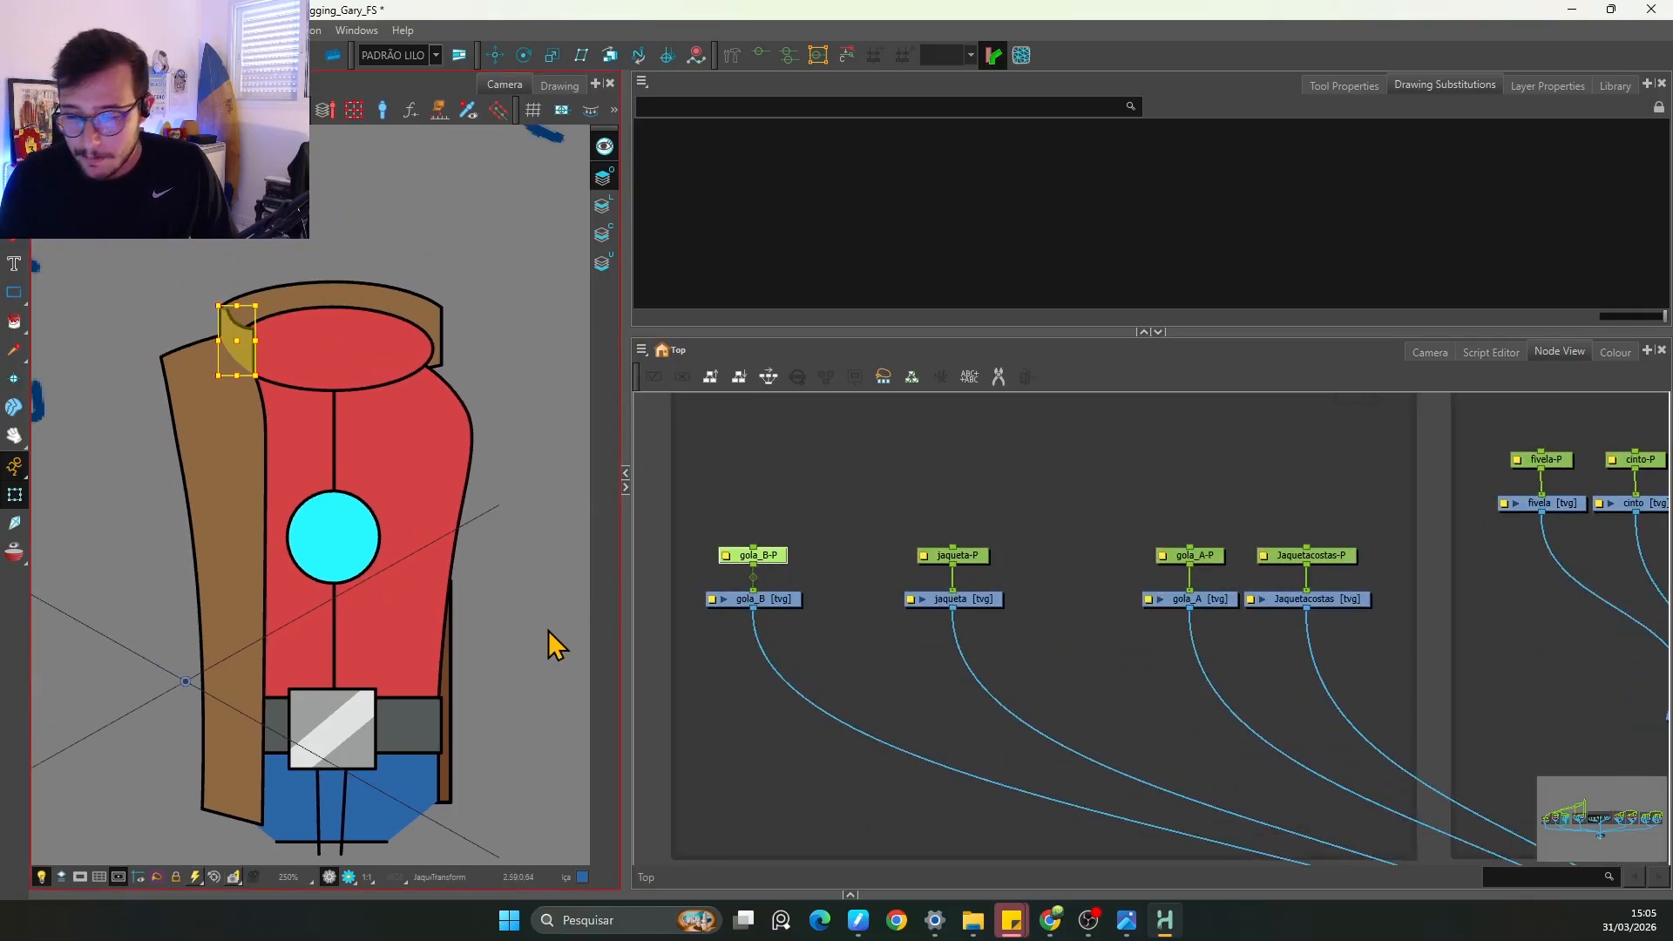
pyautogui.click(971, 555)
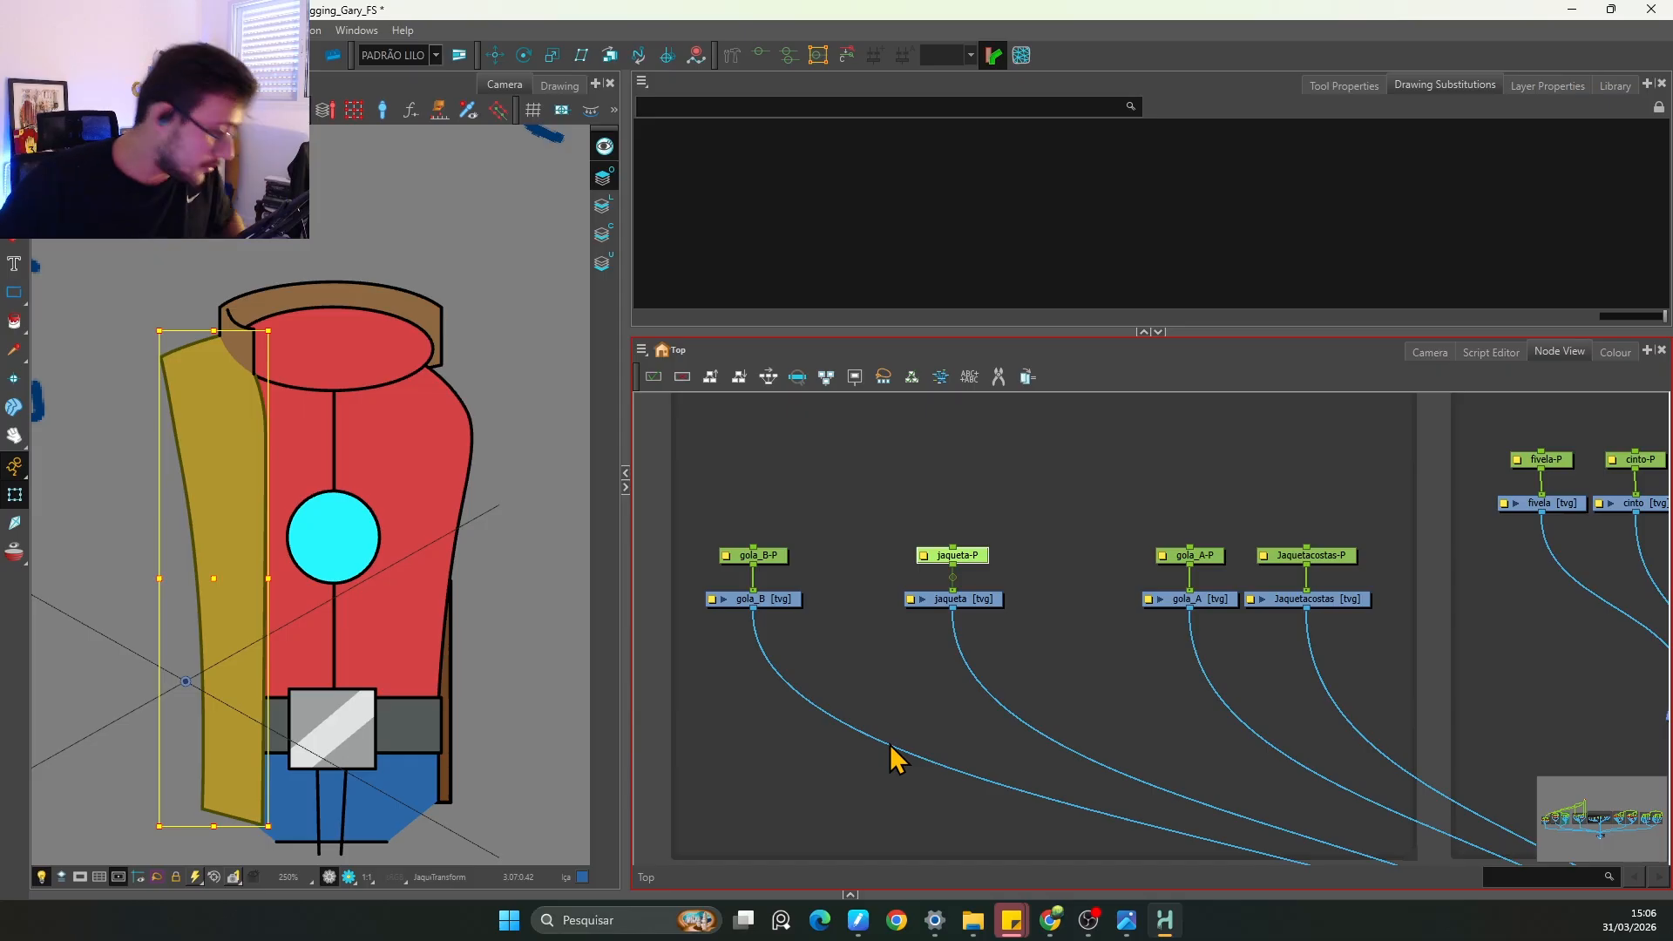
pyautogui.click(970, 489)
pyautogui.moveTo(784, 476); pyautogui.dragTo(807, 436)
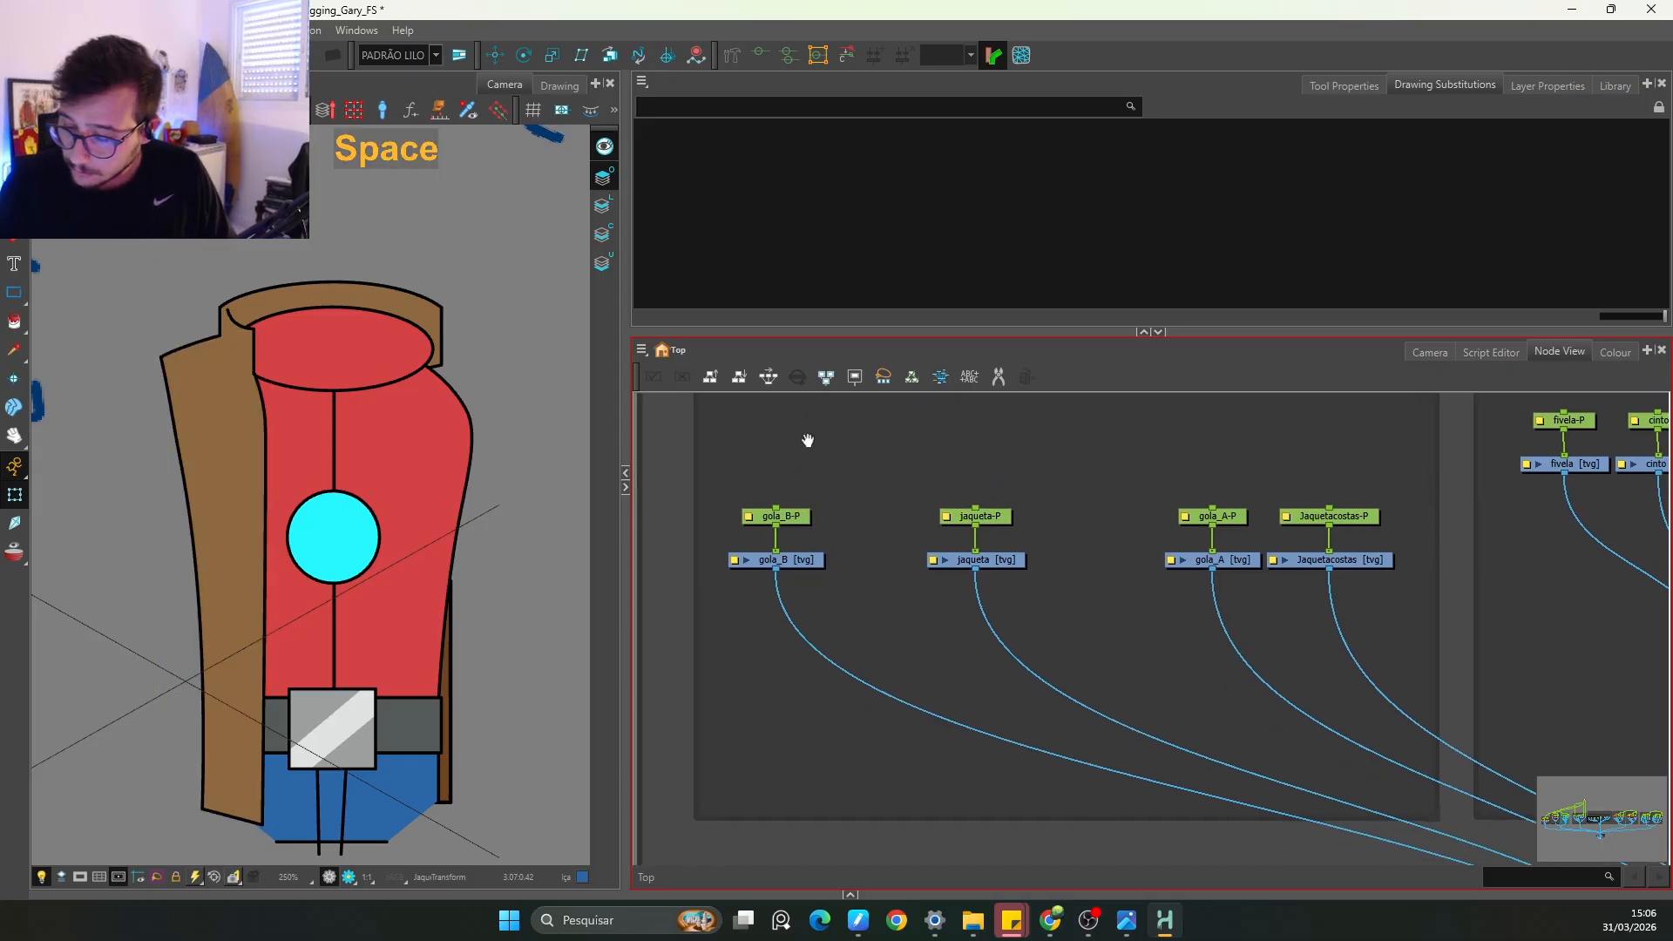
pyautogui.click(798, 516)
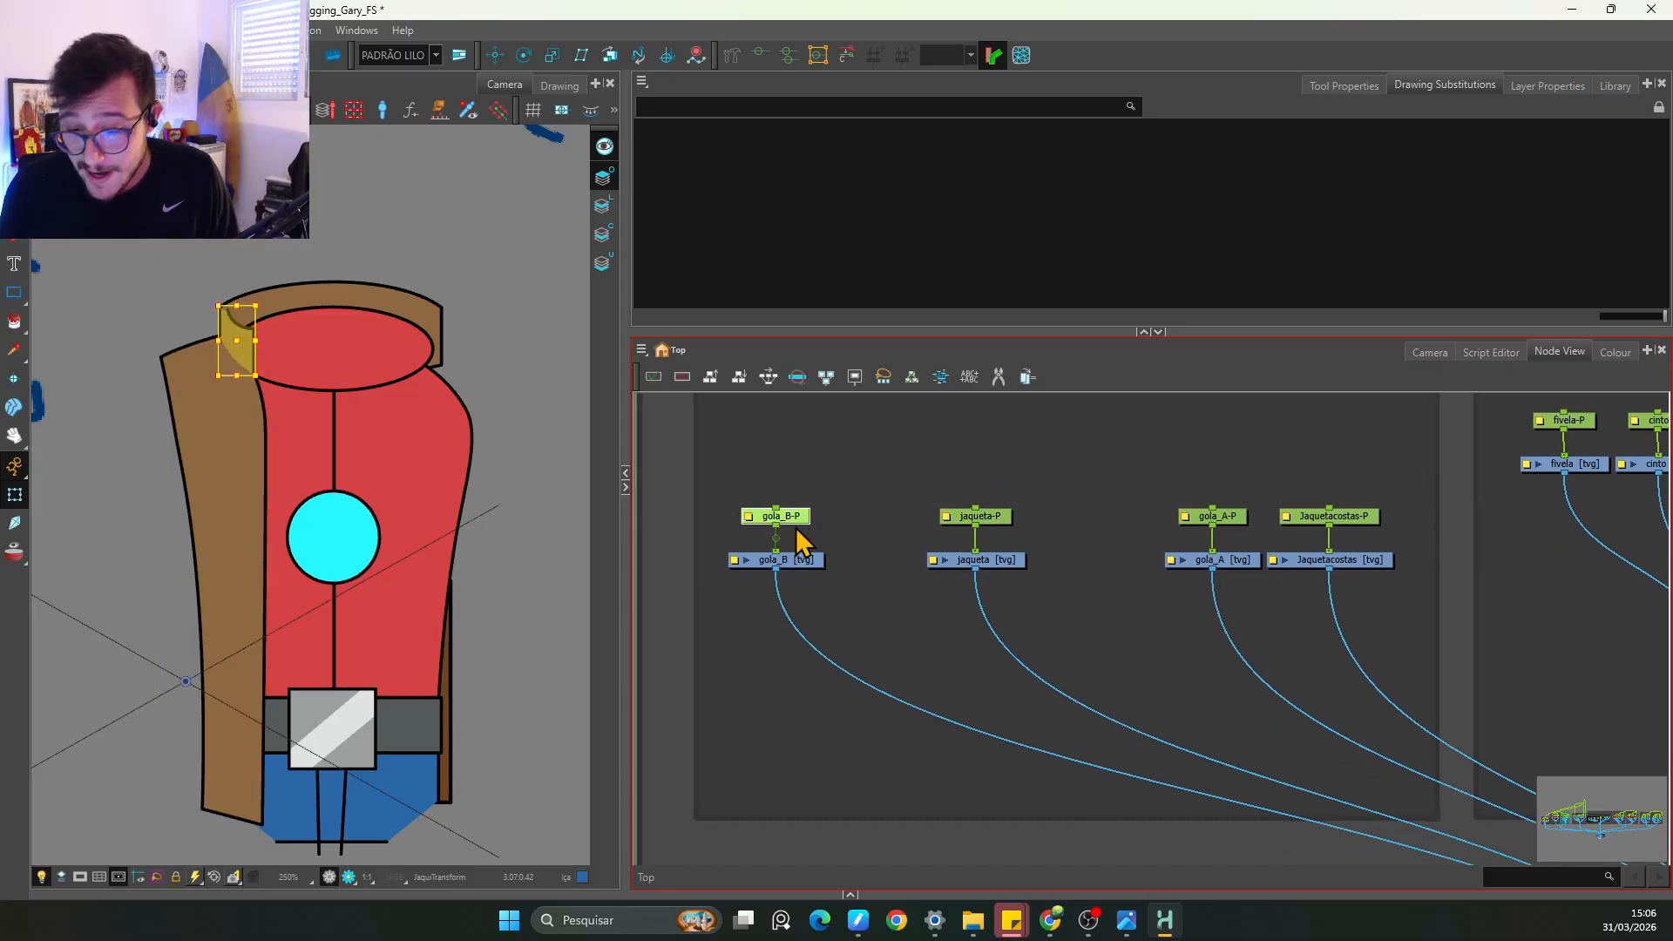
pyautogui.click(828, 505)
pyautogui.click(800, 517)
pyautogui.click(998, 519)
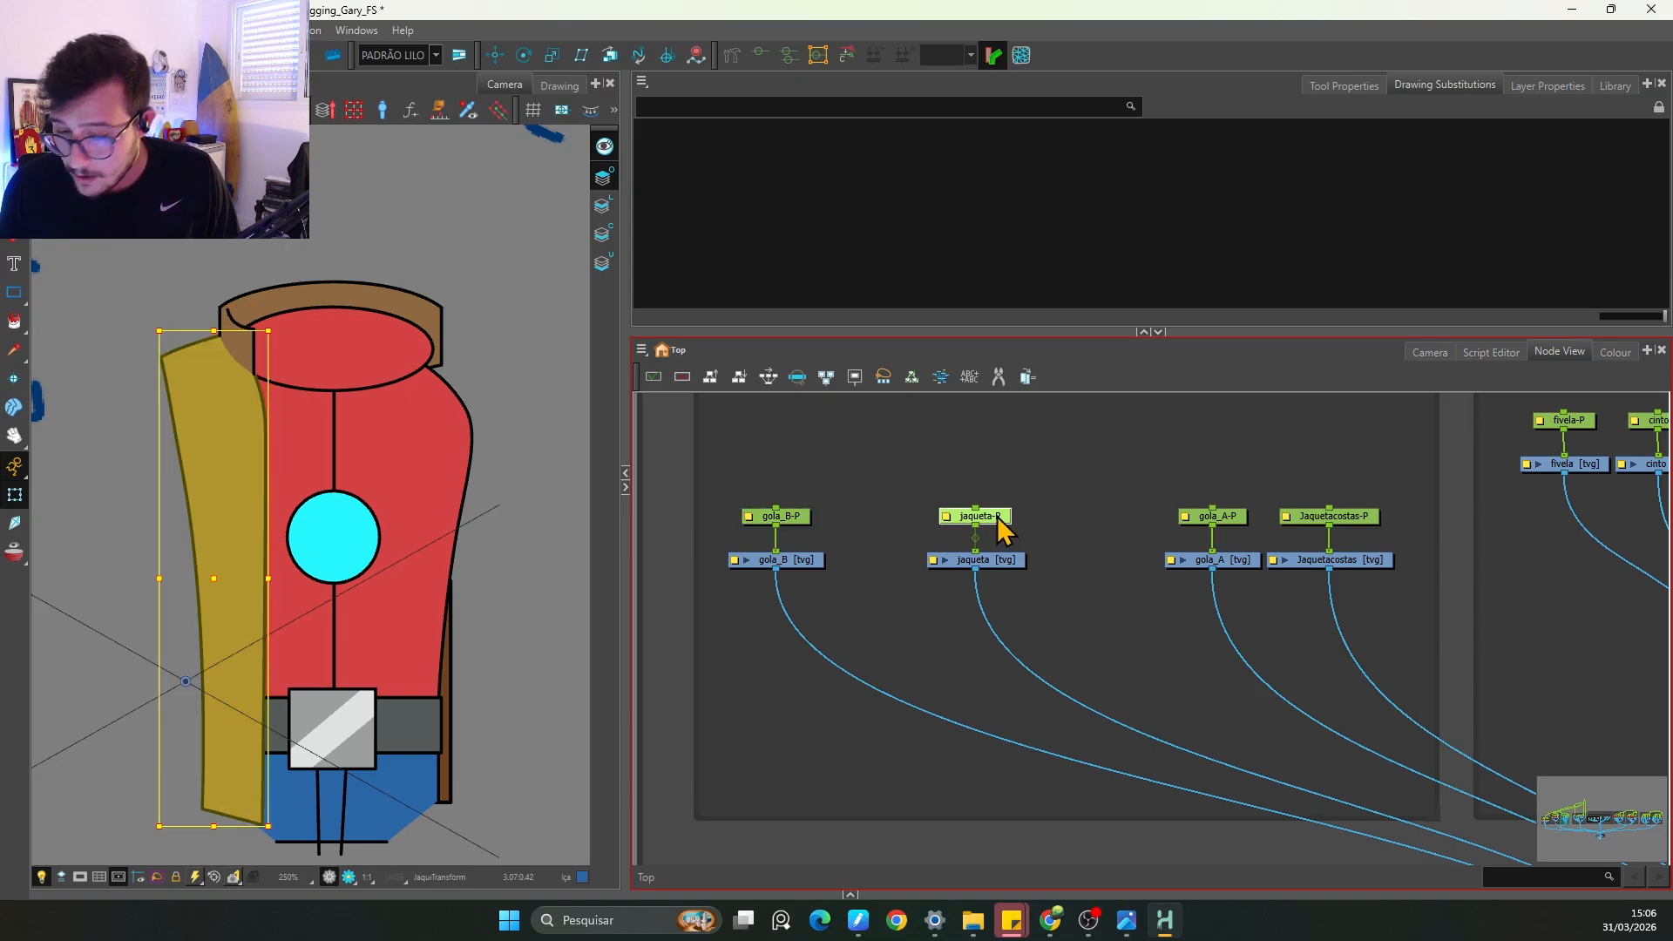
pyautogui.moveTo(959, 591); pyautogui.dragTo(857, 607)
pyautogui.click(1035, 529)
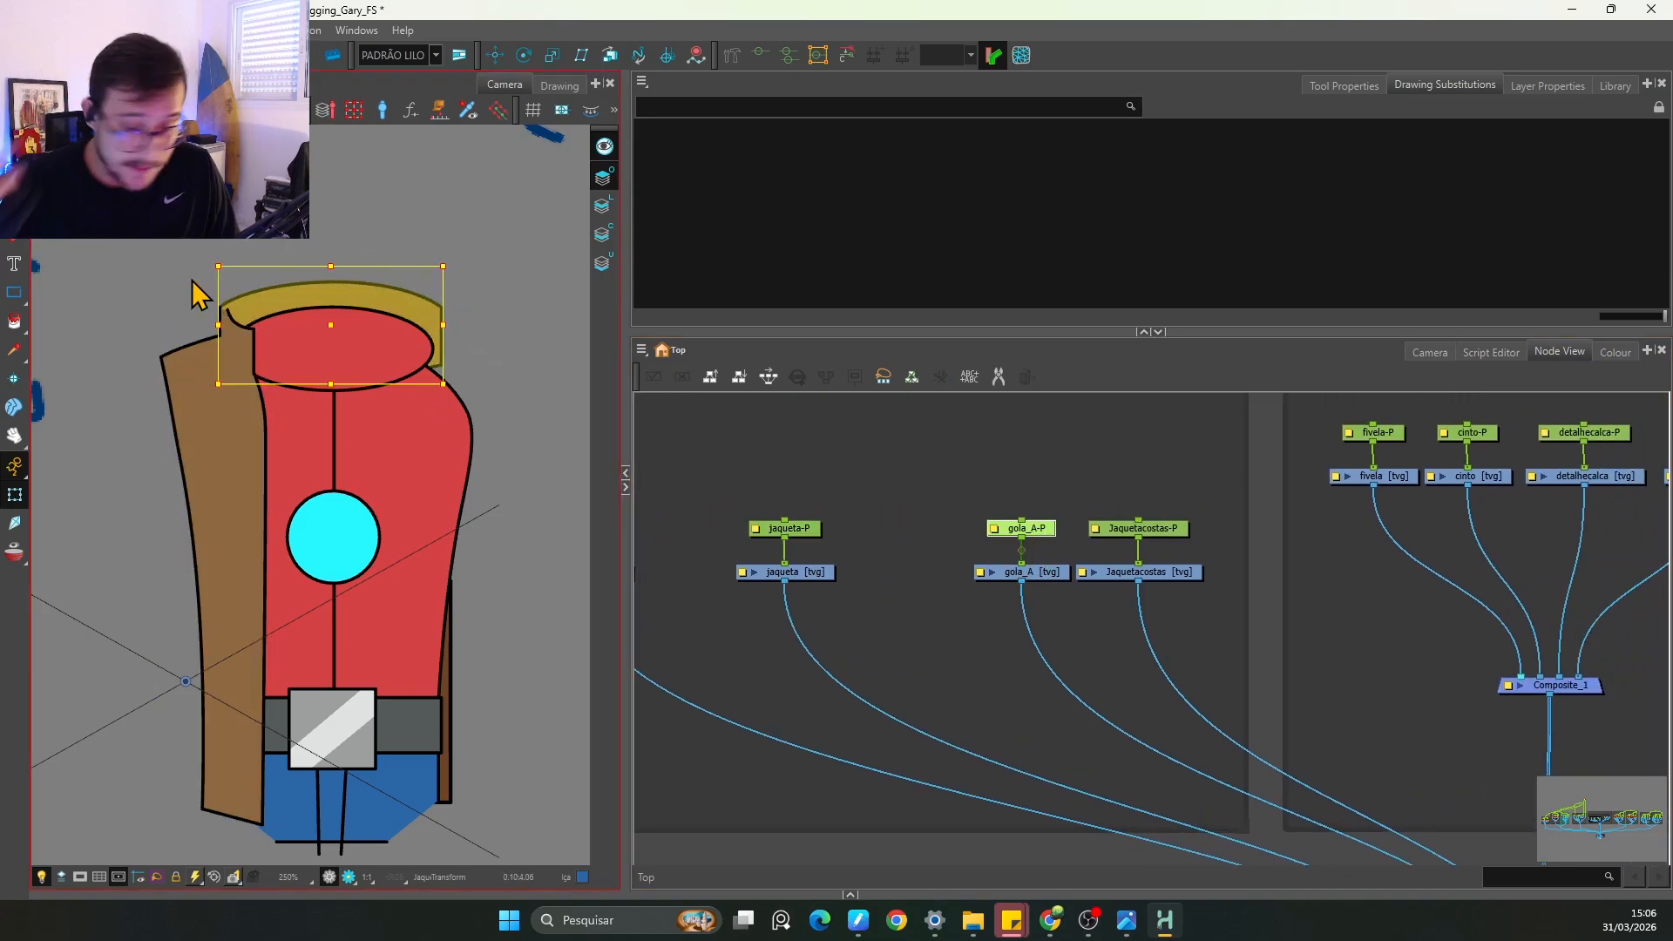
pyautogui.click(1159, 529)
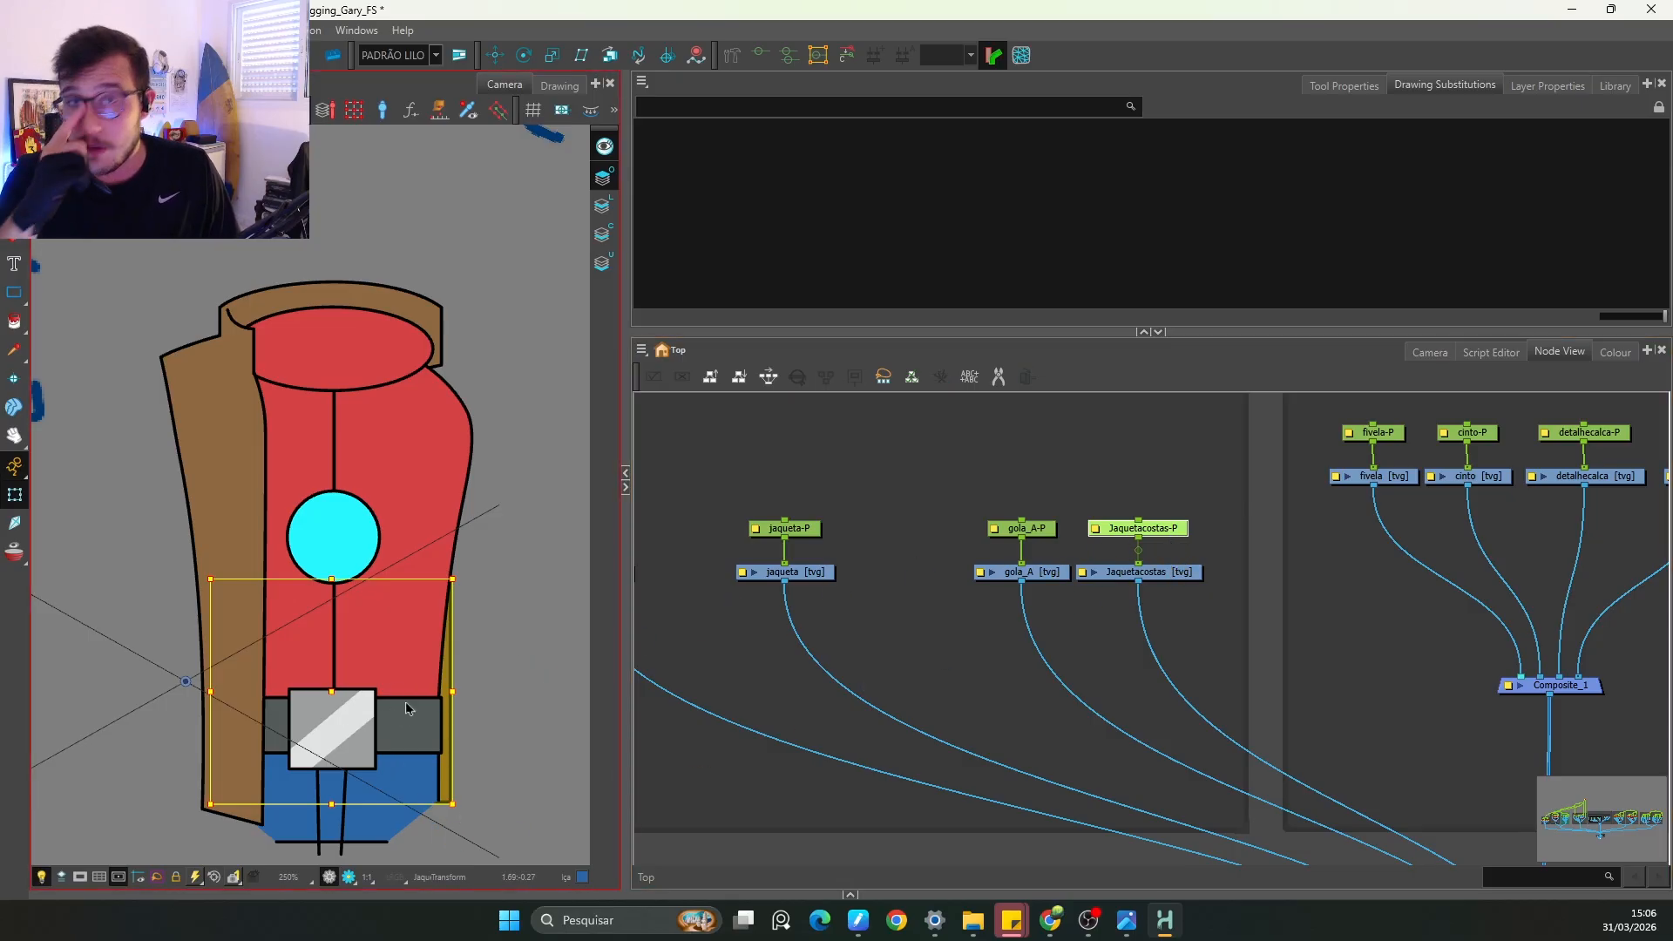
# Step: Try rotating the jaqueta front panel outward and the Jaquetacostas back piece, and undo these rotations
pyautogui.scroll(-1, 384, 644)
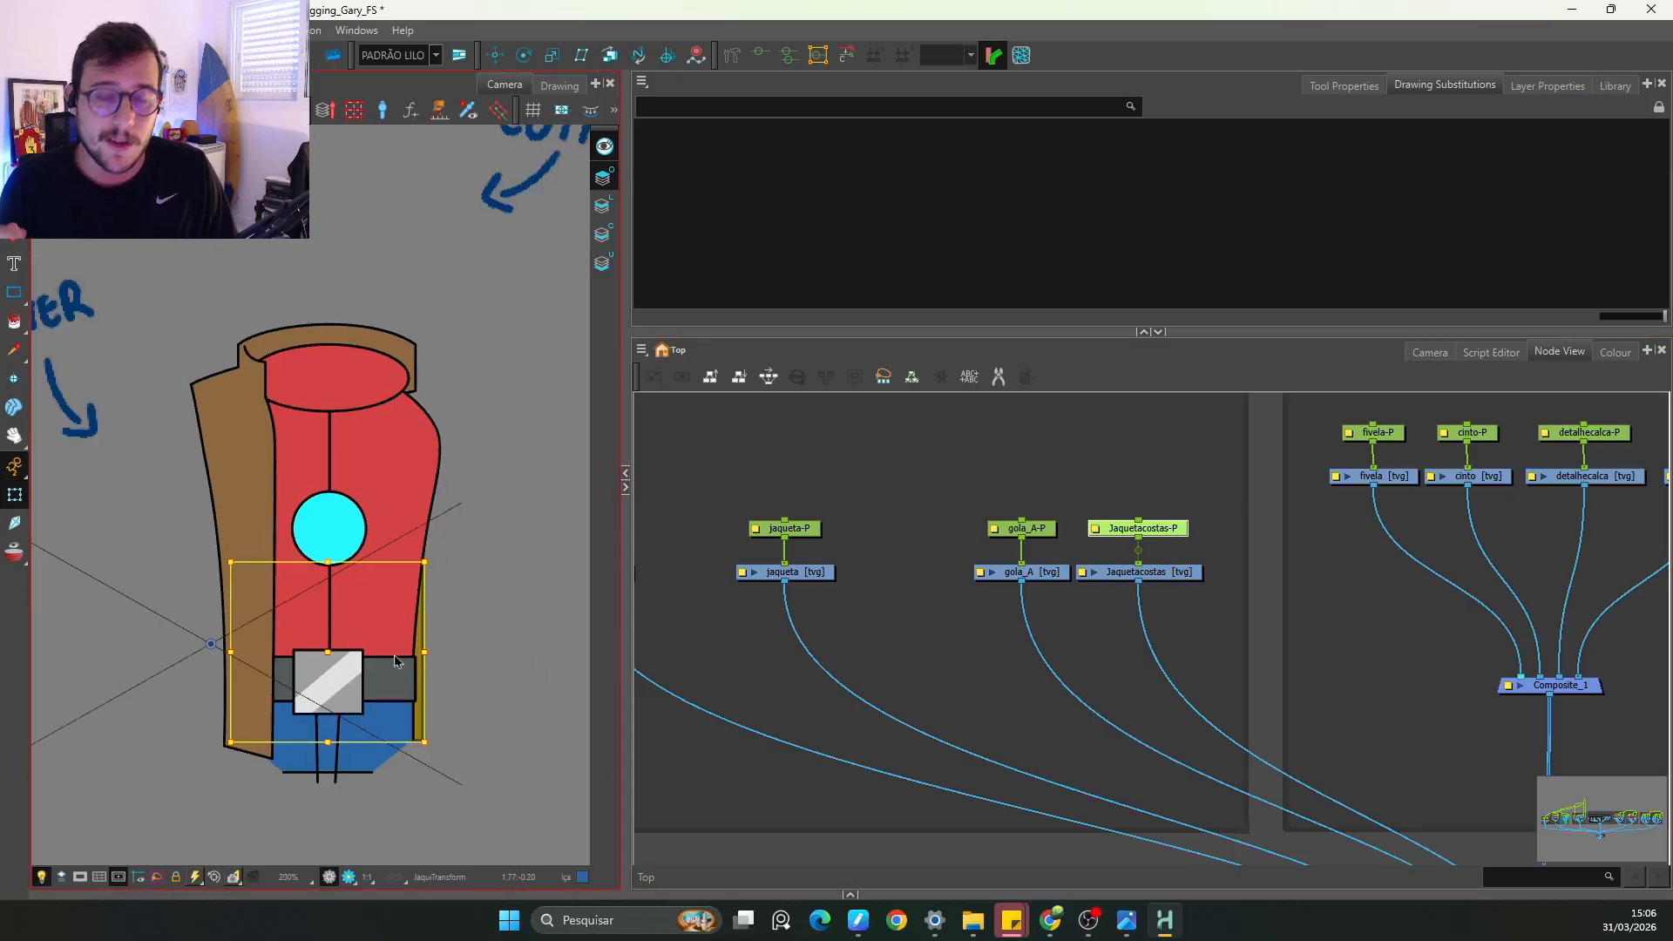
pyautogui.click(248, 641)
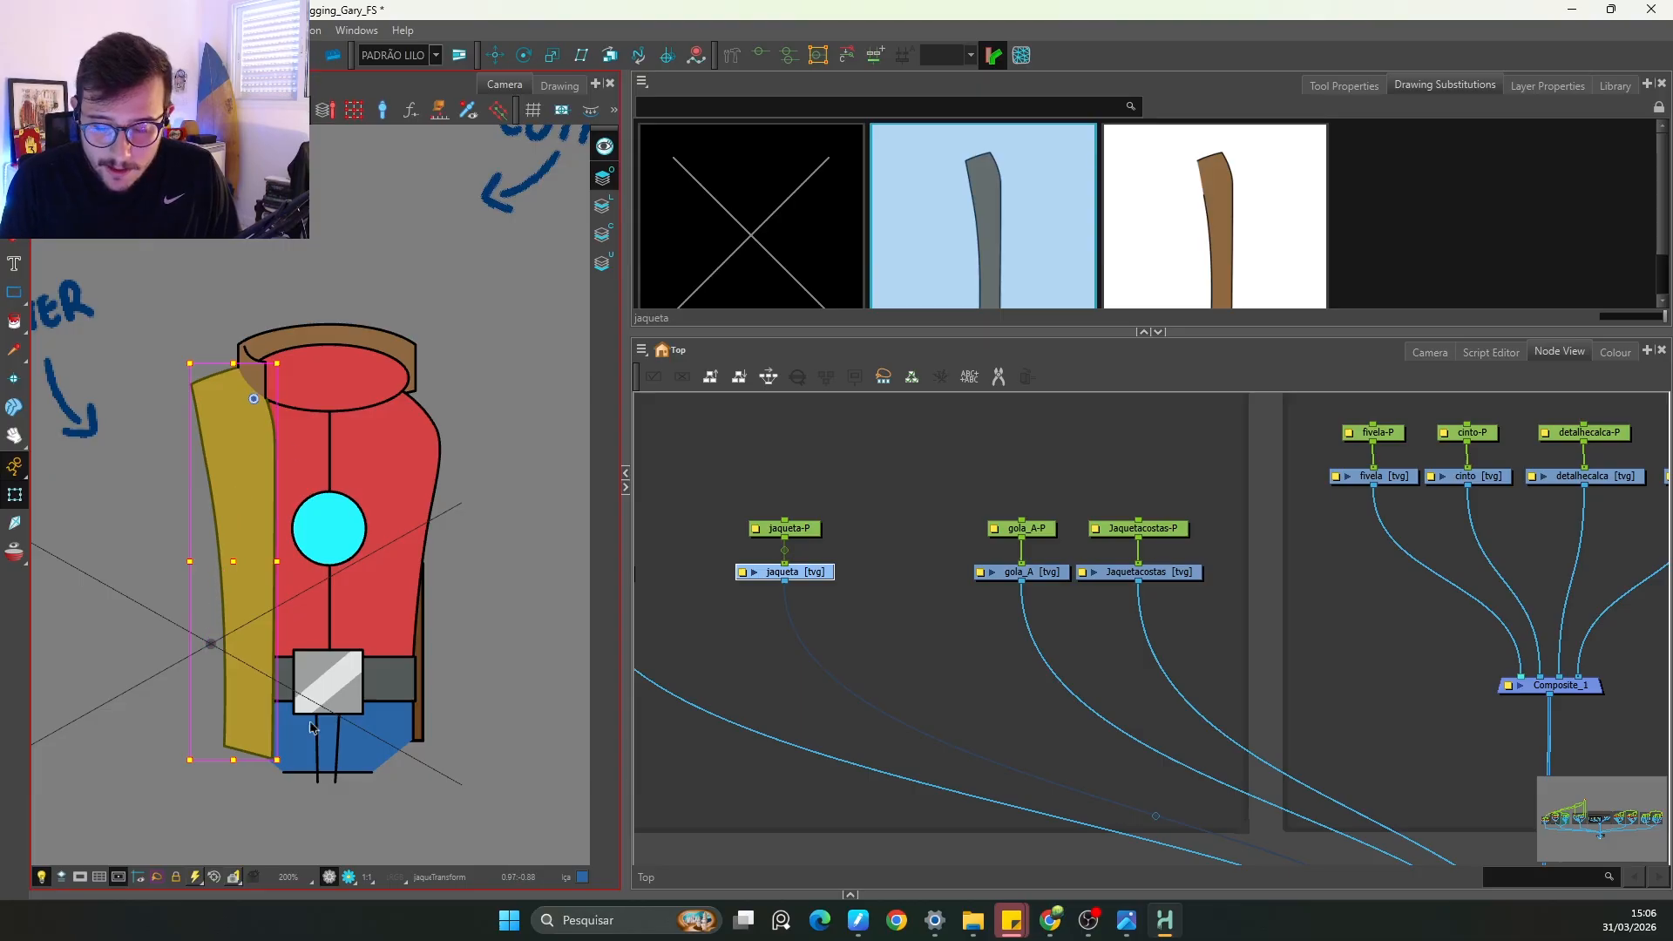
pyautogui.moveTo(287, 762); pyautogui.dragTo(231, 740)
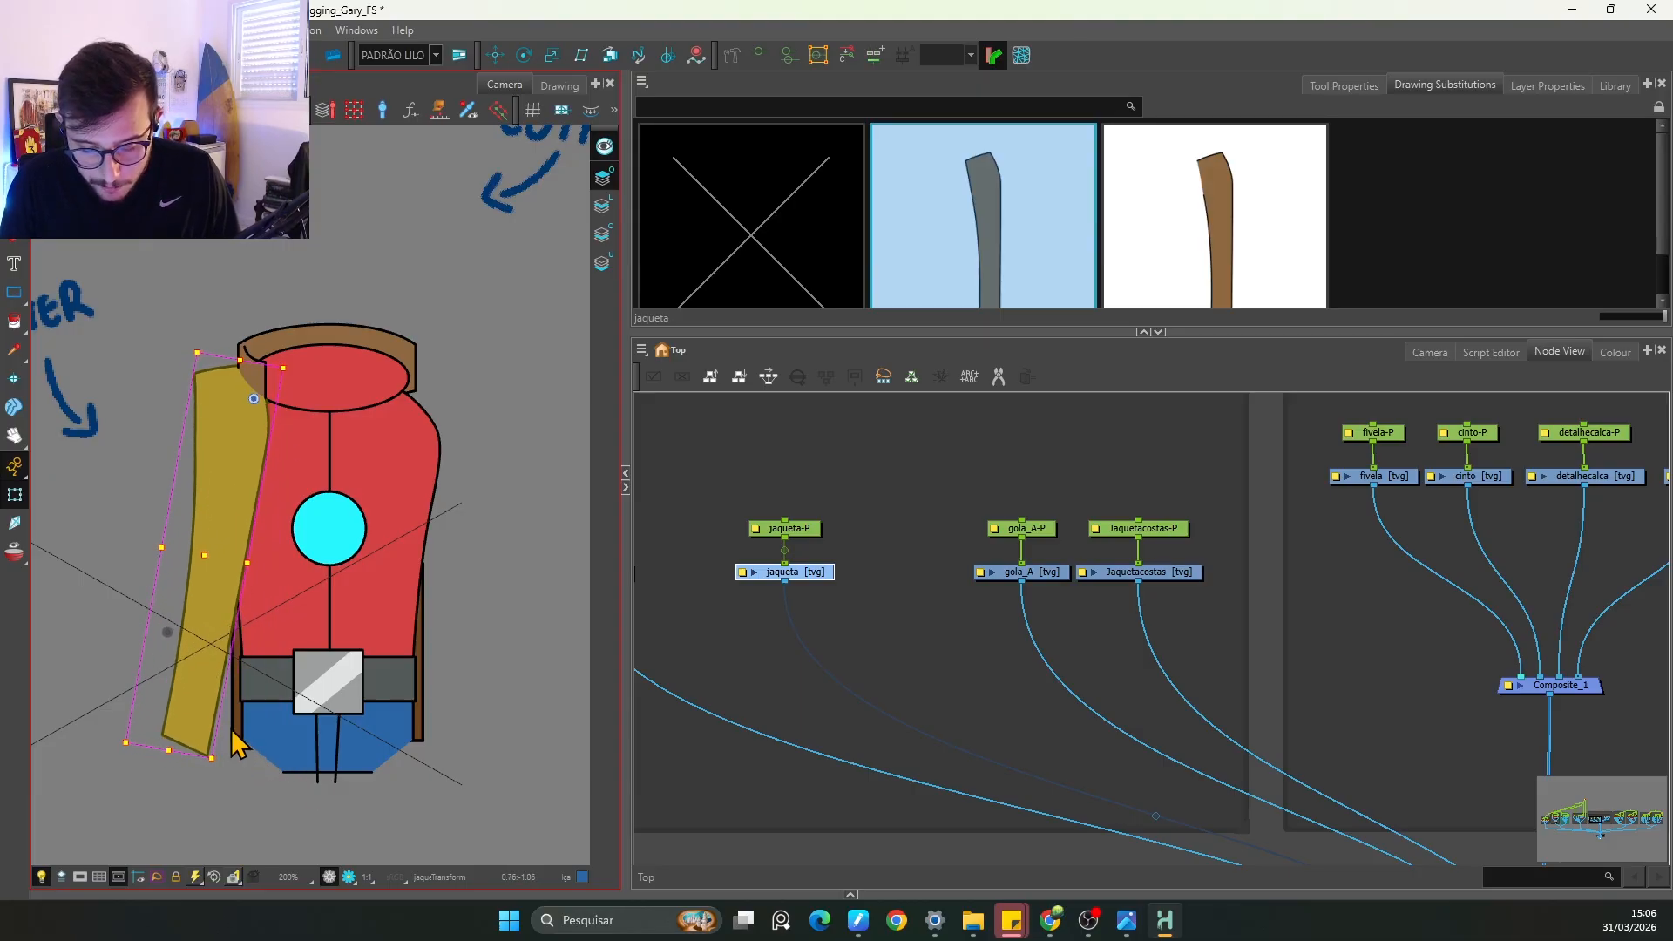
pyautogui.click(281, 722)
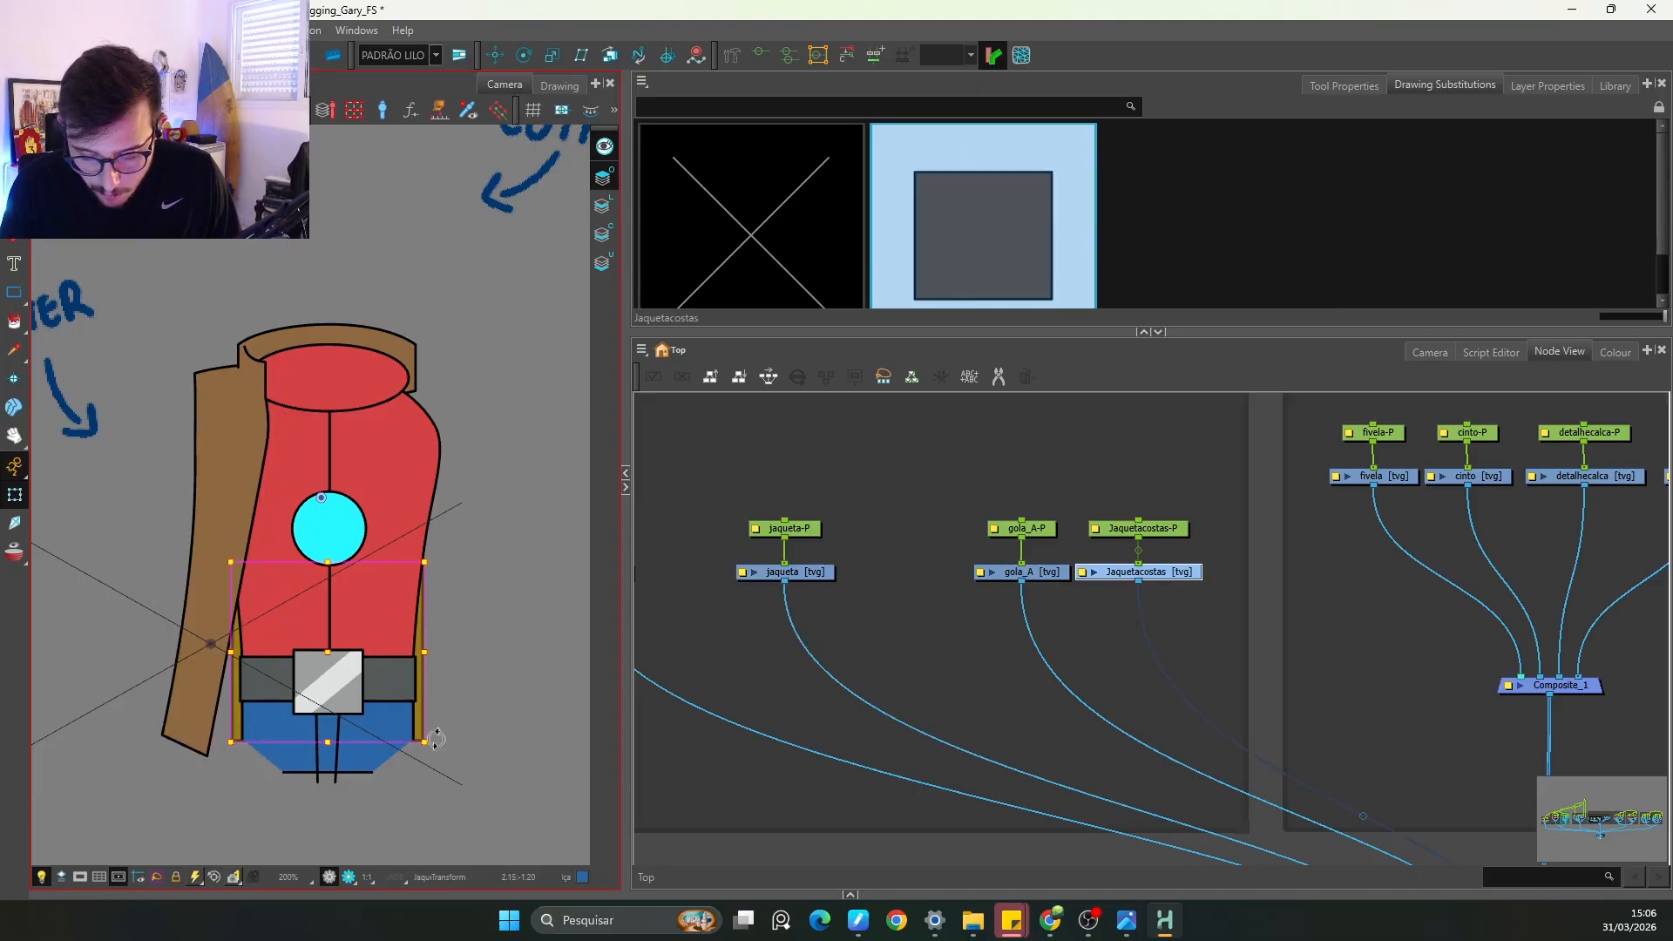
pyautogui.moveTo(436, 739); pyautogui.dragTo(412, 762)
pyautogui.hotkey('ctrl', 'z')
pyautogui.hotkey('ctrl', 'z')
pyautogui.hotkey('ctrl', 'z')
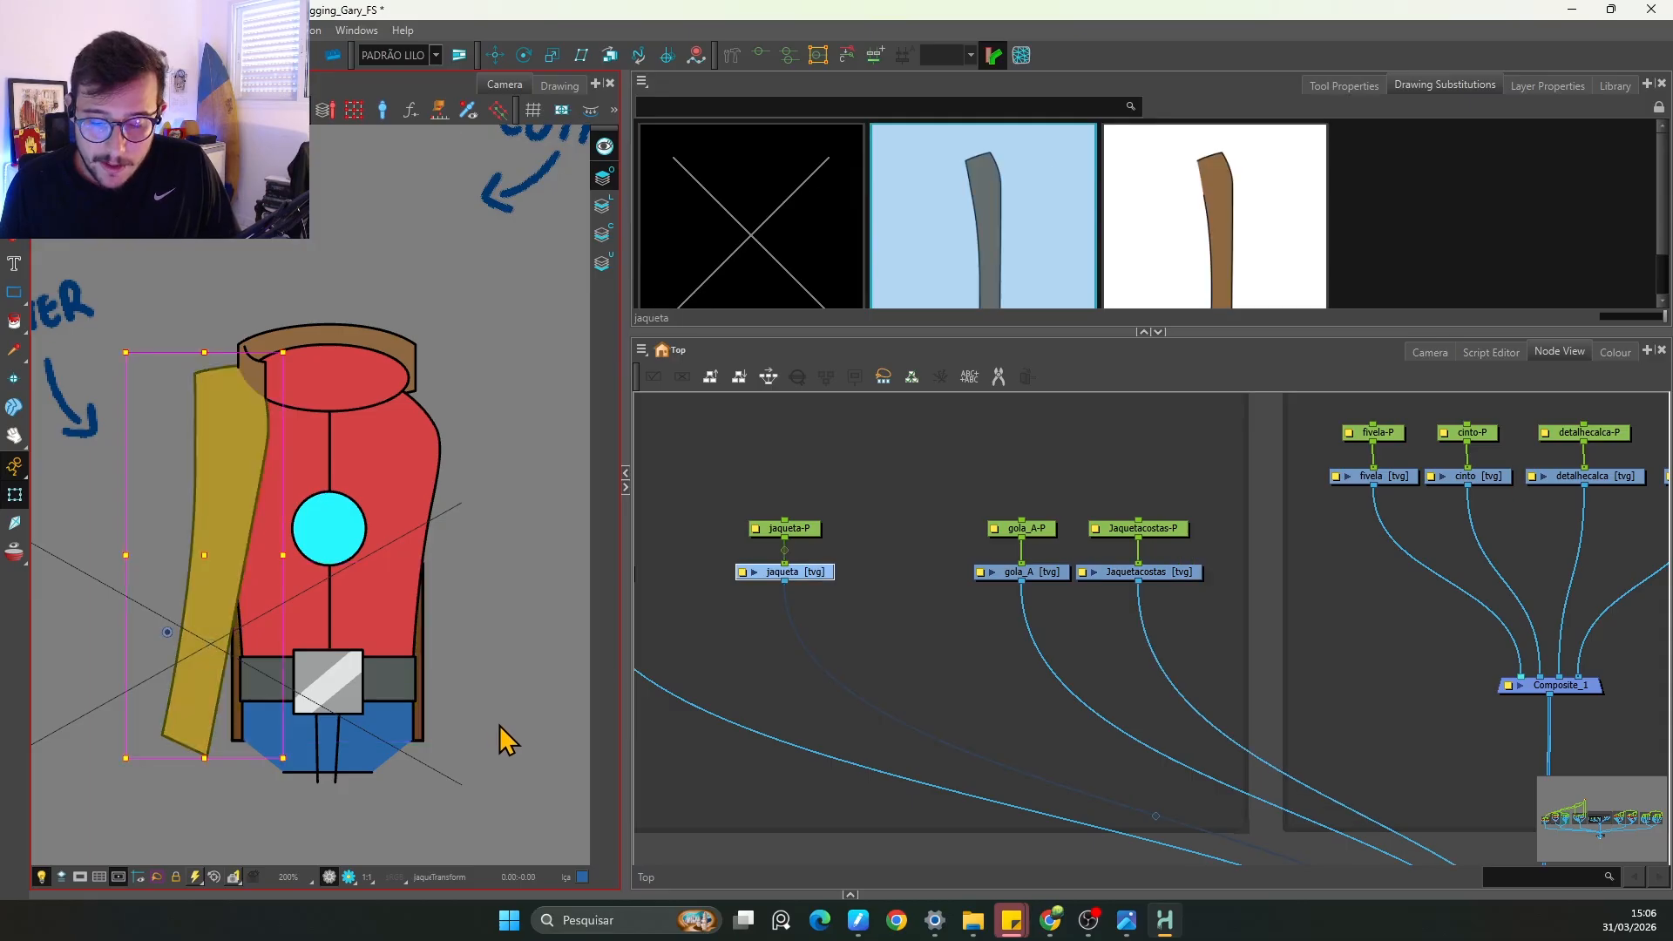
pyautogui.click(849, 597)
# Step: With the Translate tool, place the gola_B-P peg's pivot at the collar piece's outer corner, where it meets the jacket's shoulder line
pyautogui.moveTo(814, 549); pyautogui.dragTo(975, 572)
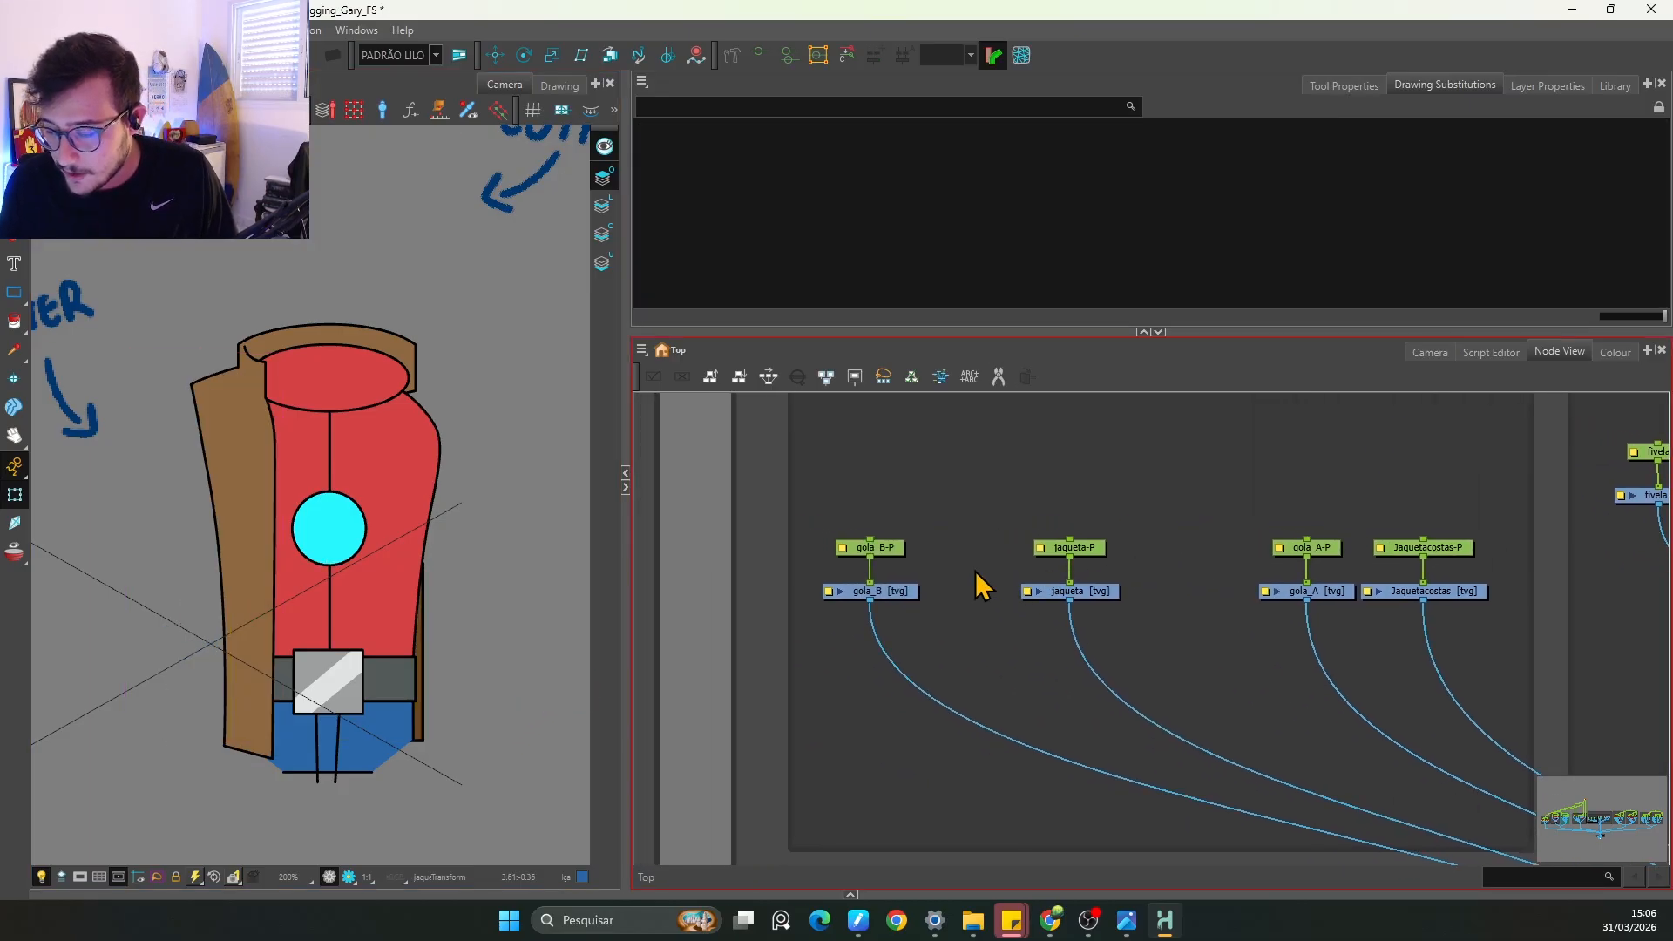
pyautogui.click(896, 550)
pyautogui.press('2')
pyautogui.press('2')
pyautogui.moveTo(368, 440); pyautogui.dragTo(423, 467)
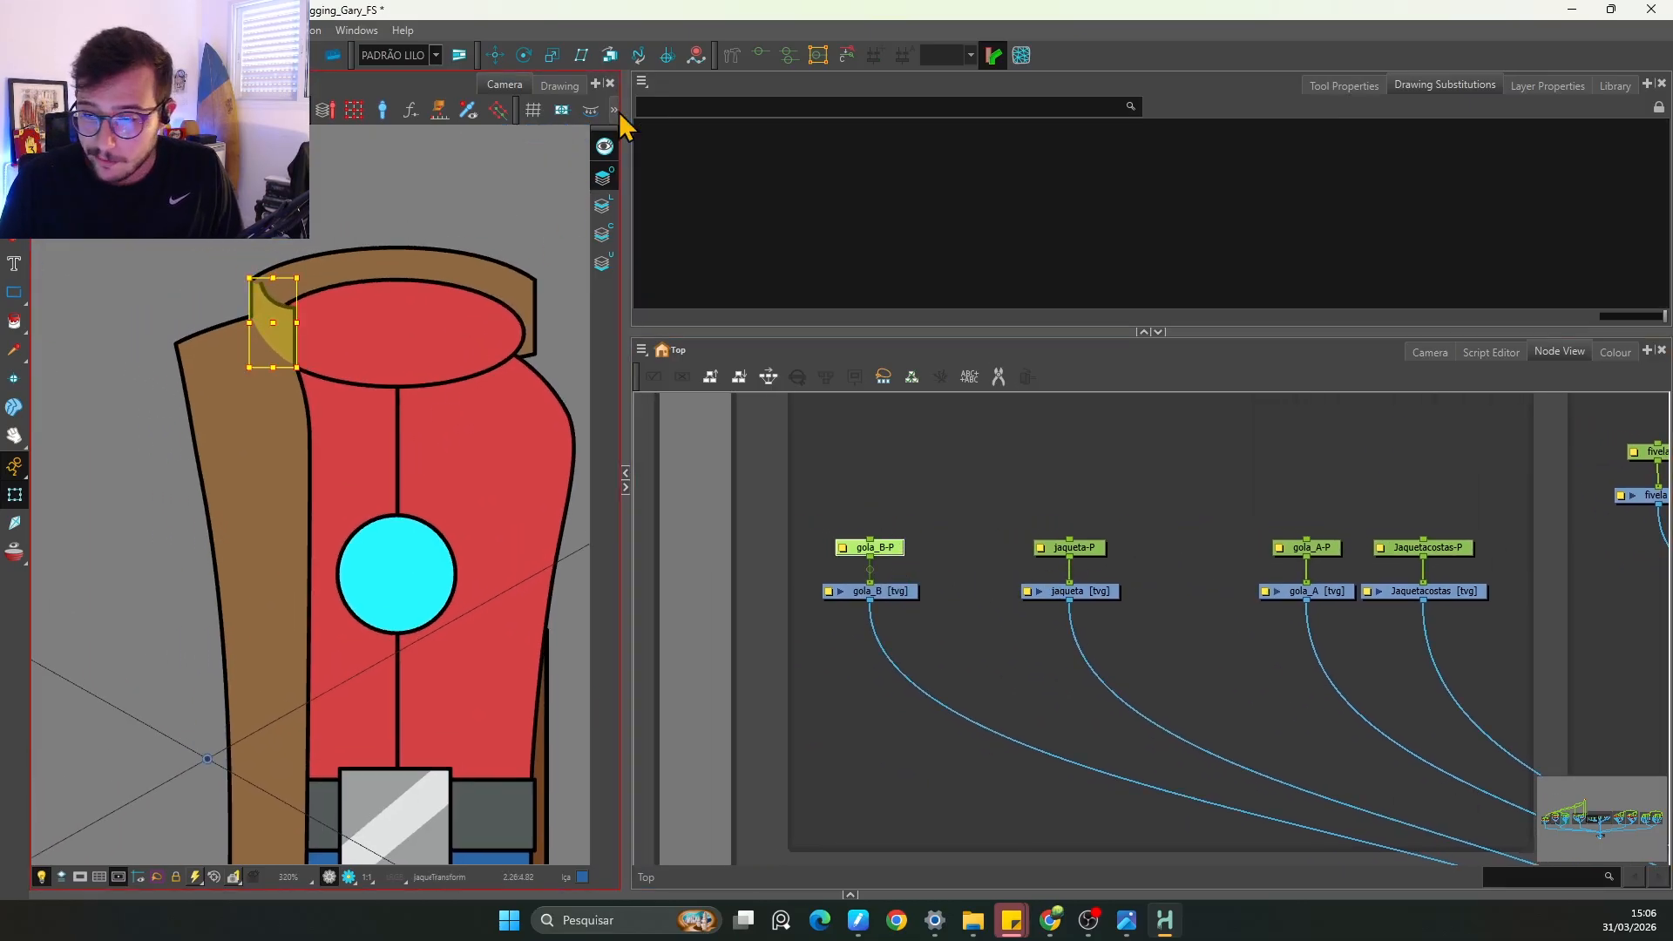
pyautogui.click(495, 55)
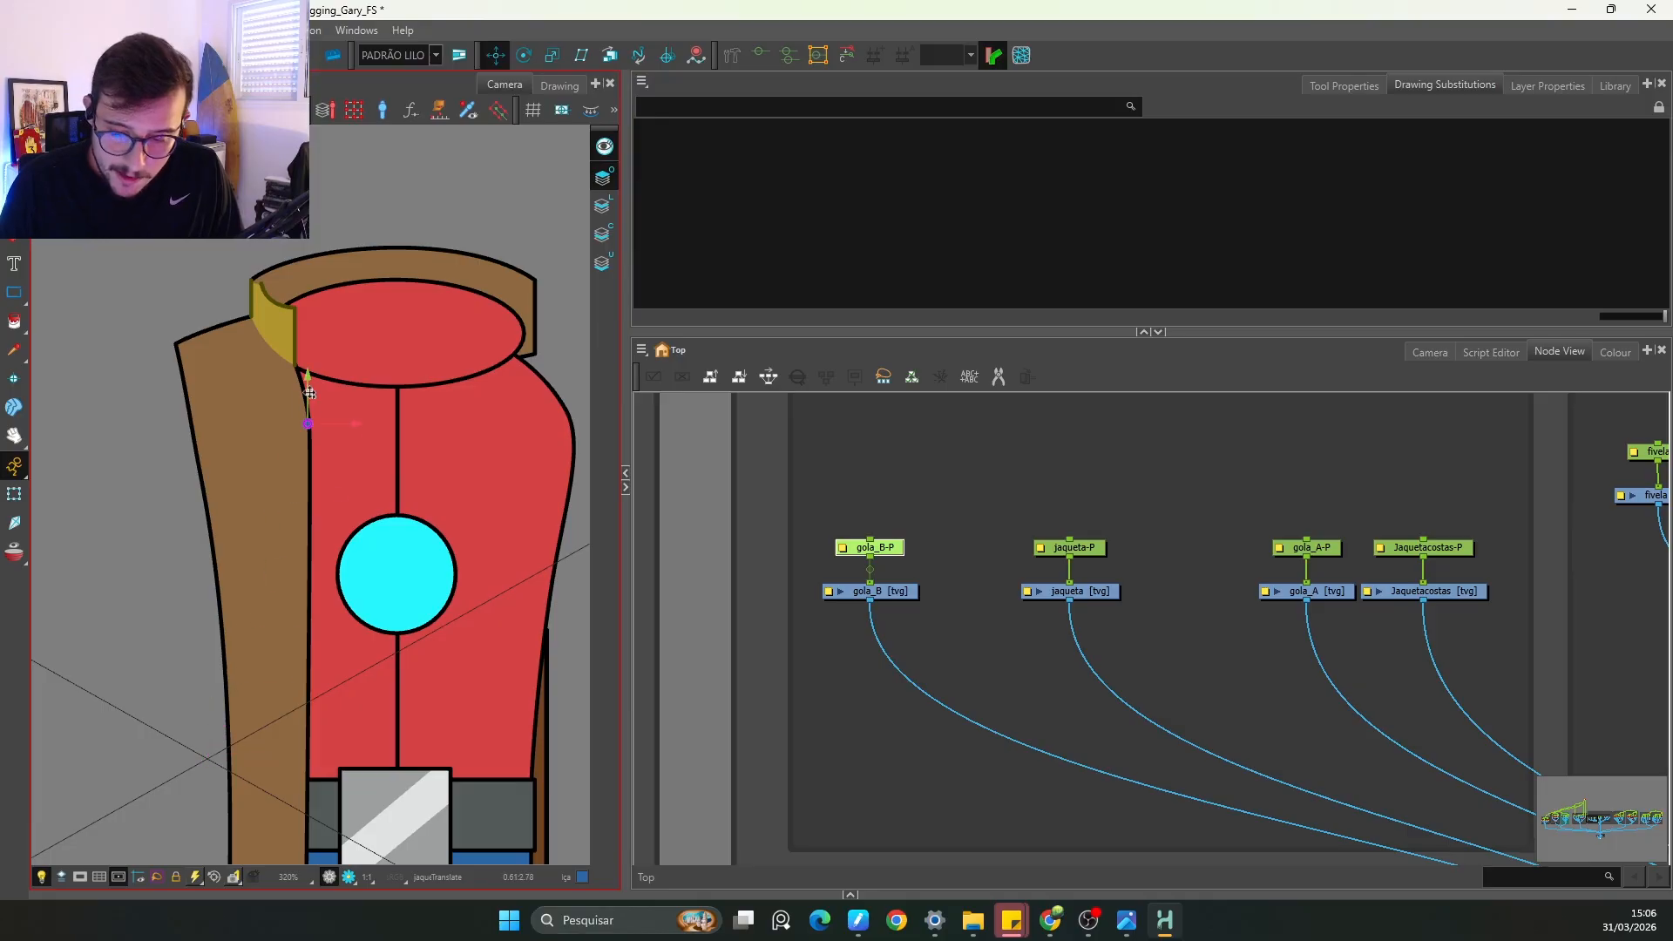
pyautogui.press('2')
pyautogui.press('2')
pyautogui.moveTo(250, 305); pyautogui.dragTo(335, 571)
pyautogui.press('2')
pyautogui.press('2')
pyautogui.press('2')
pyautogui.press('2')
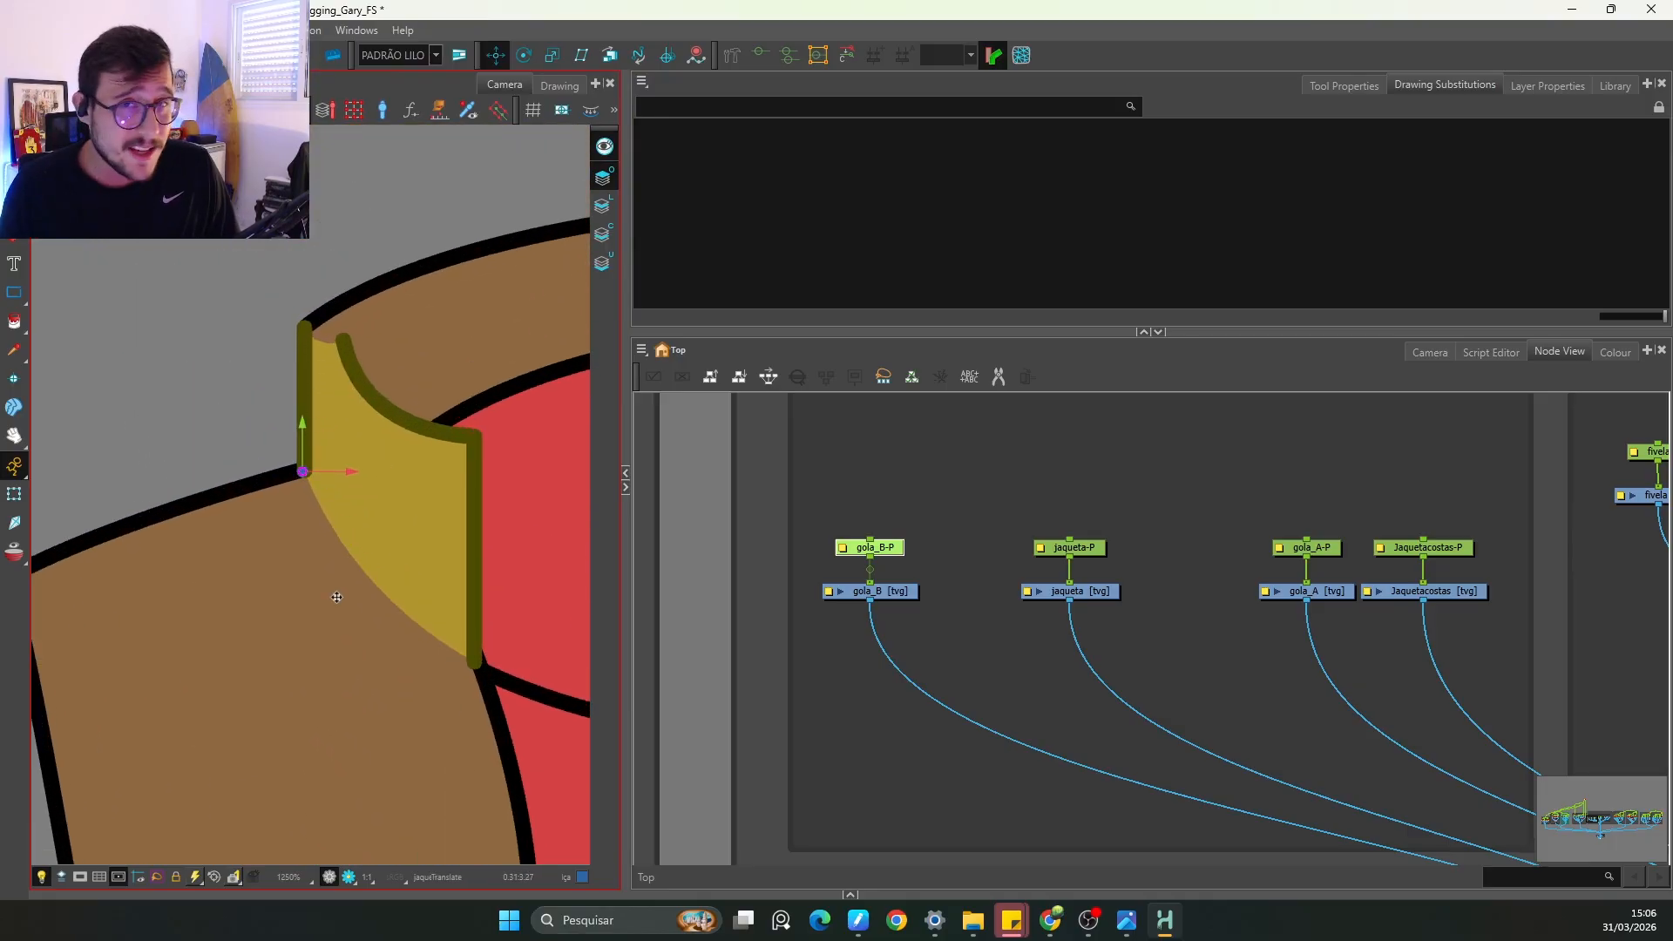
pyautogui.press('1')
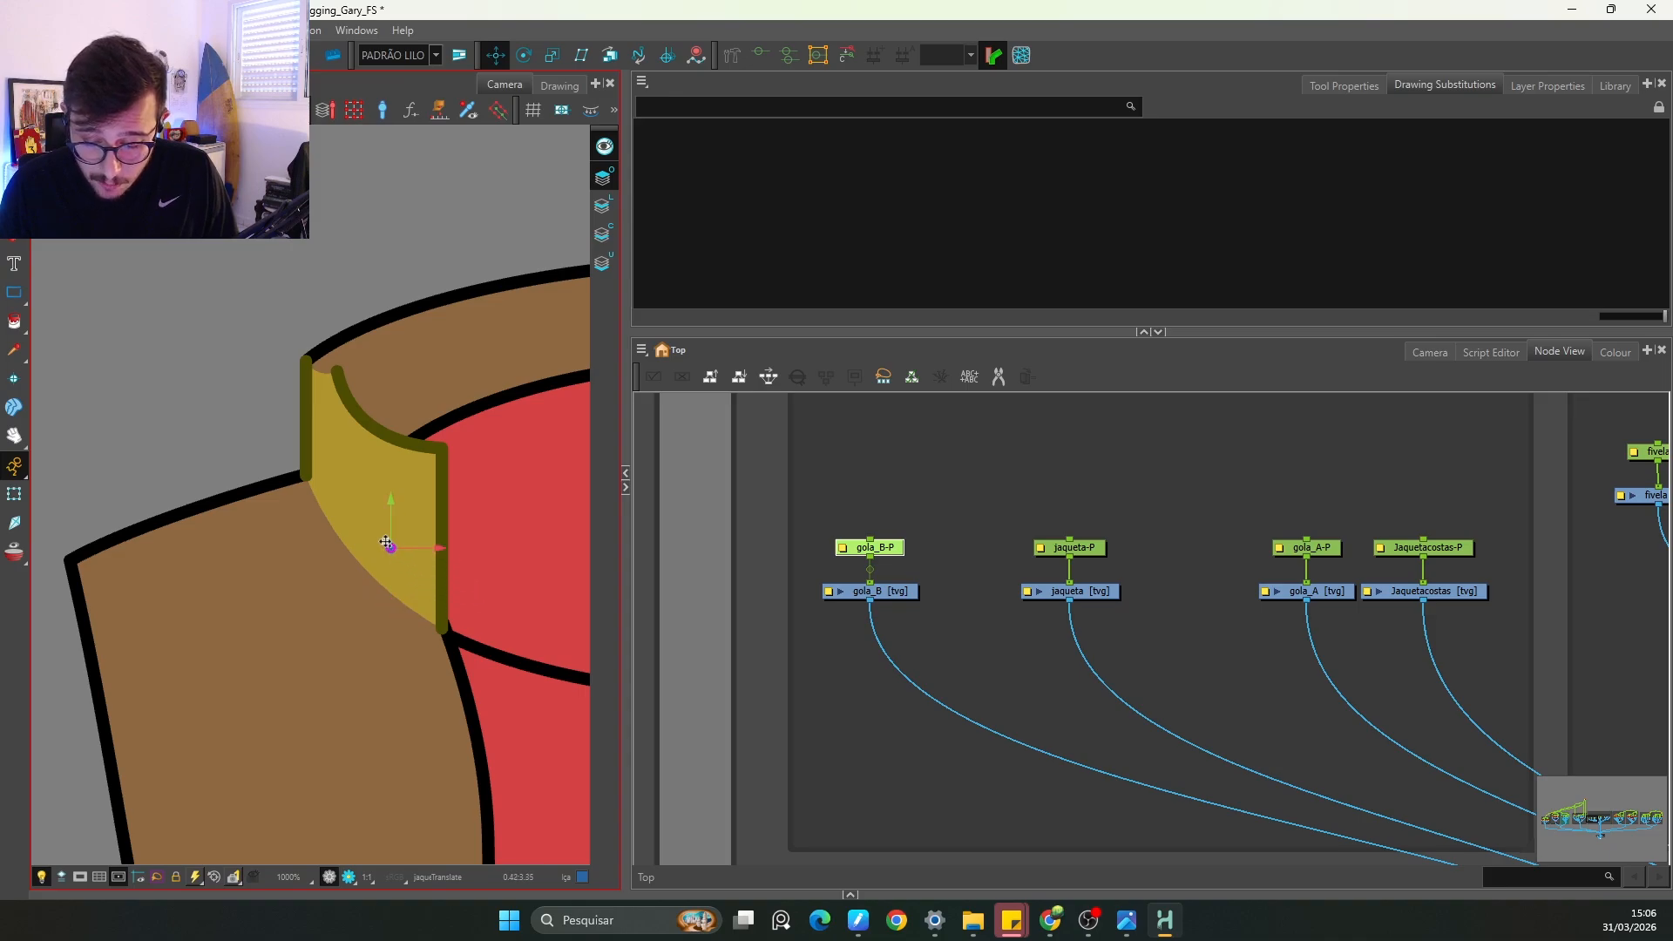
pyautogui.moveTo(385, 542)
pyautogui.mouseDown()
pyautogui.moveTo(331, 423)
pyautogui.moveTo(370, 486)
pyautogui.moveTo(353, 575)
pyautogui.moveTo(331, 483)
pyautogui.mouseUp()
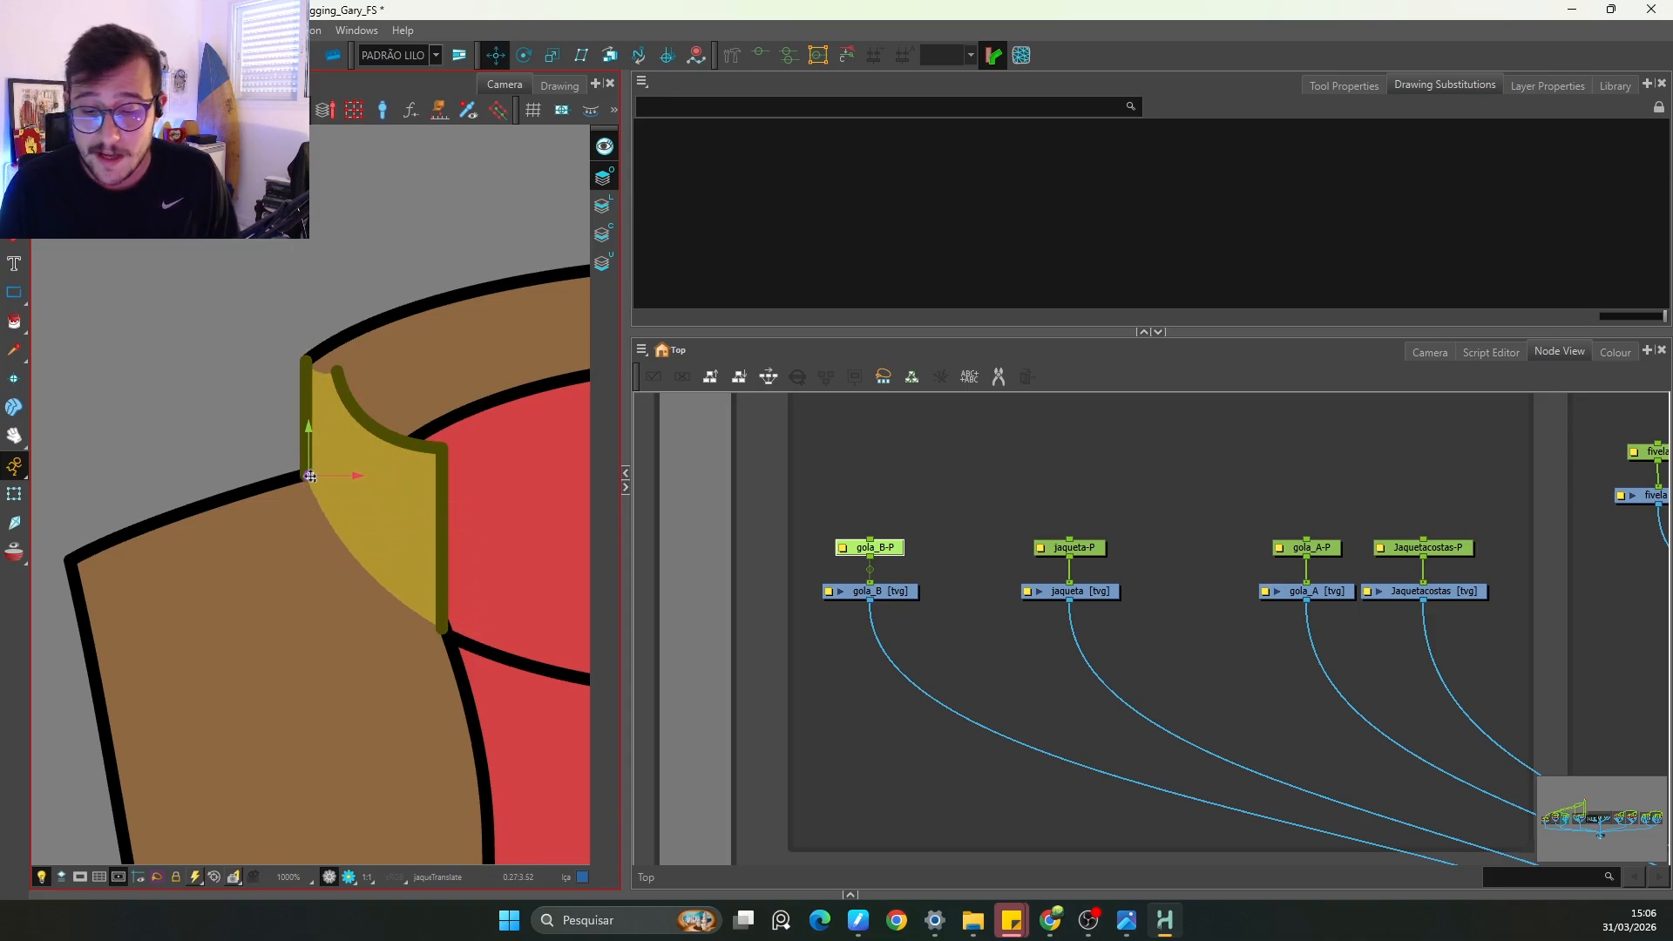
pyautogui.press('1')
pyautogui.press('2')
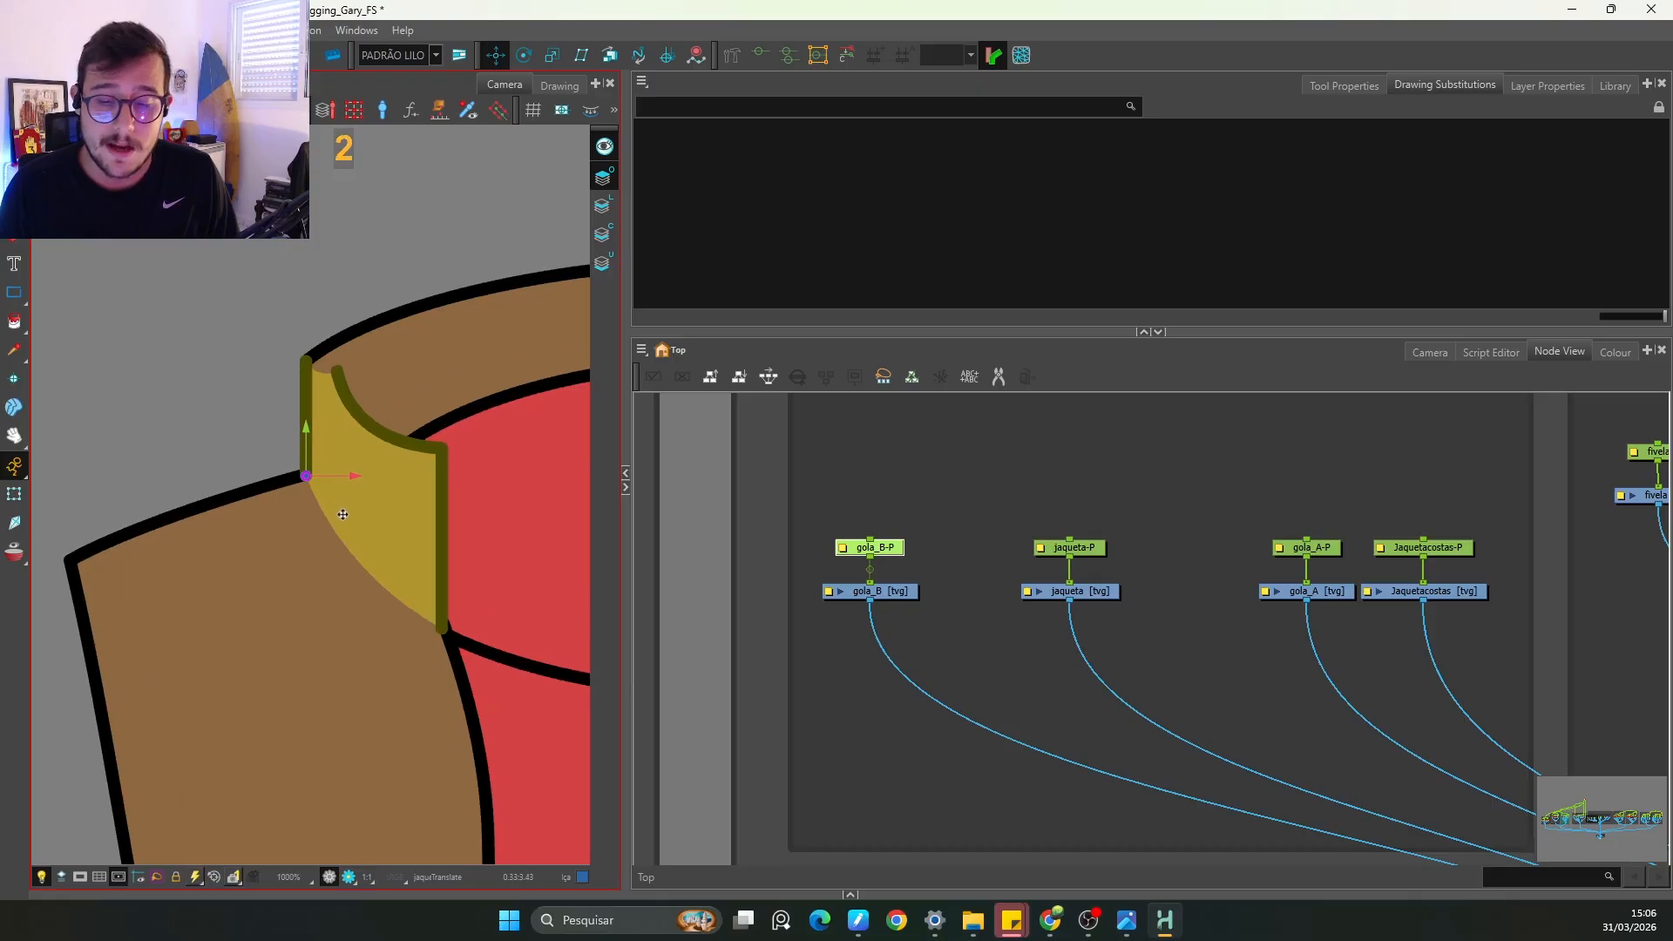
pyautogui.press('1')
pyautogui.press('1')
pyautogui.press('1')
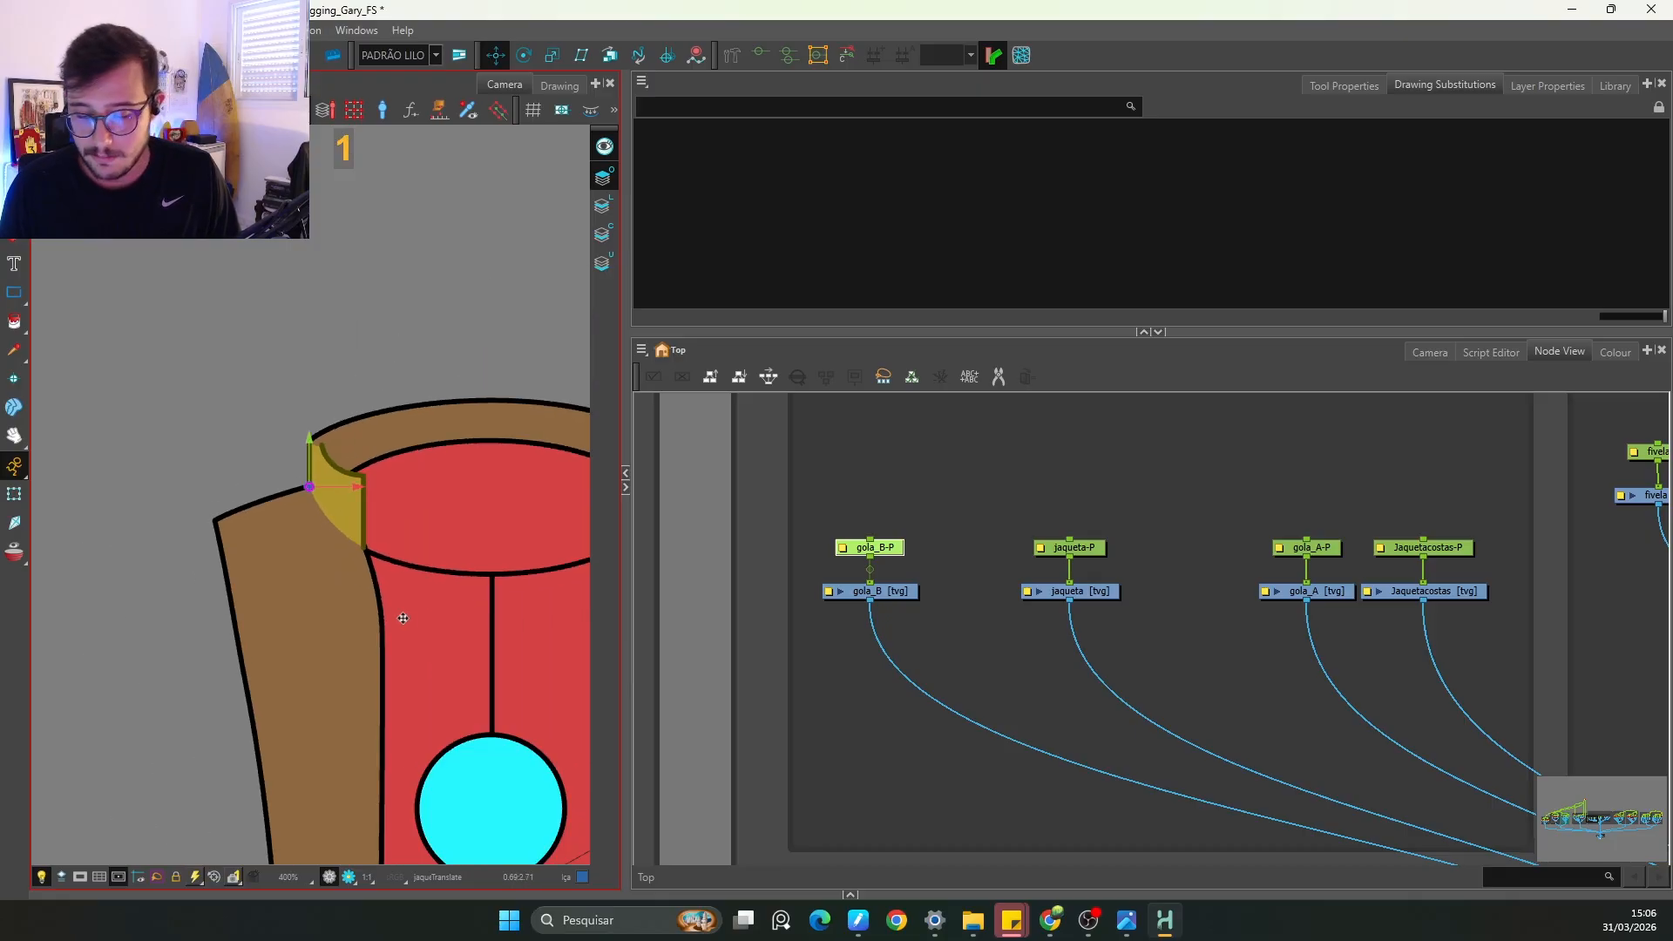
pyautogui.press('1')
# Step: Move the jaqueta-P peg's pivot to the upper end of the front jacket panel, just below the collar
pyautogui.moveTo(985, 601); pyautogui.dragTo(870, 605)
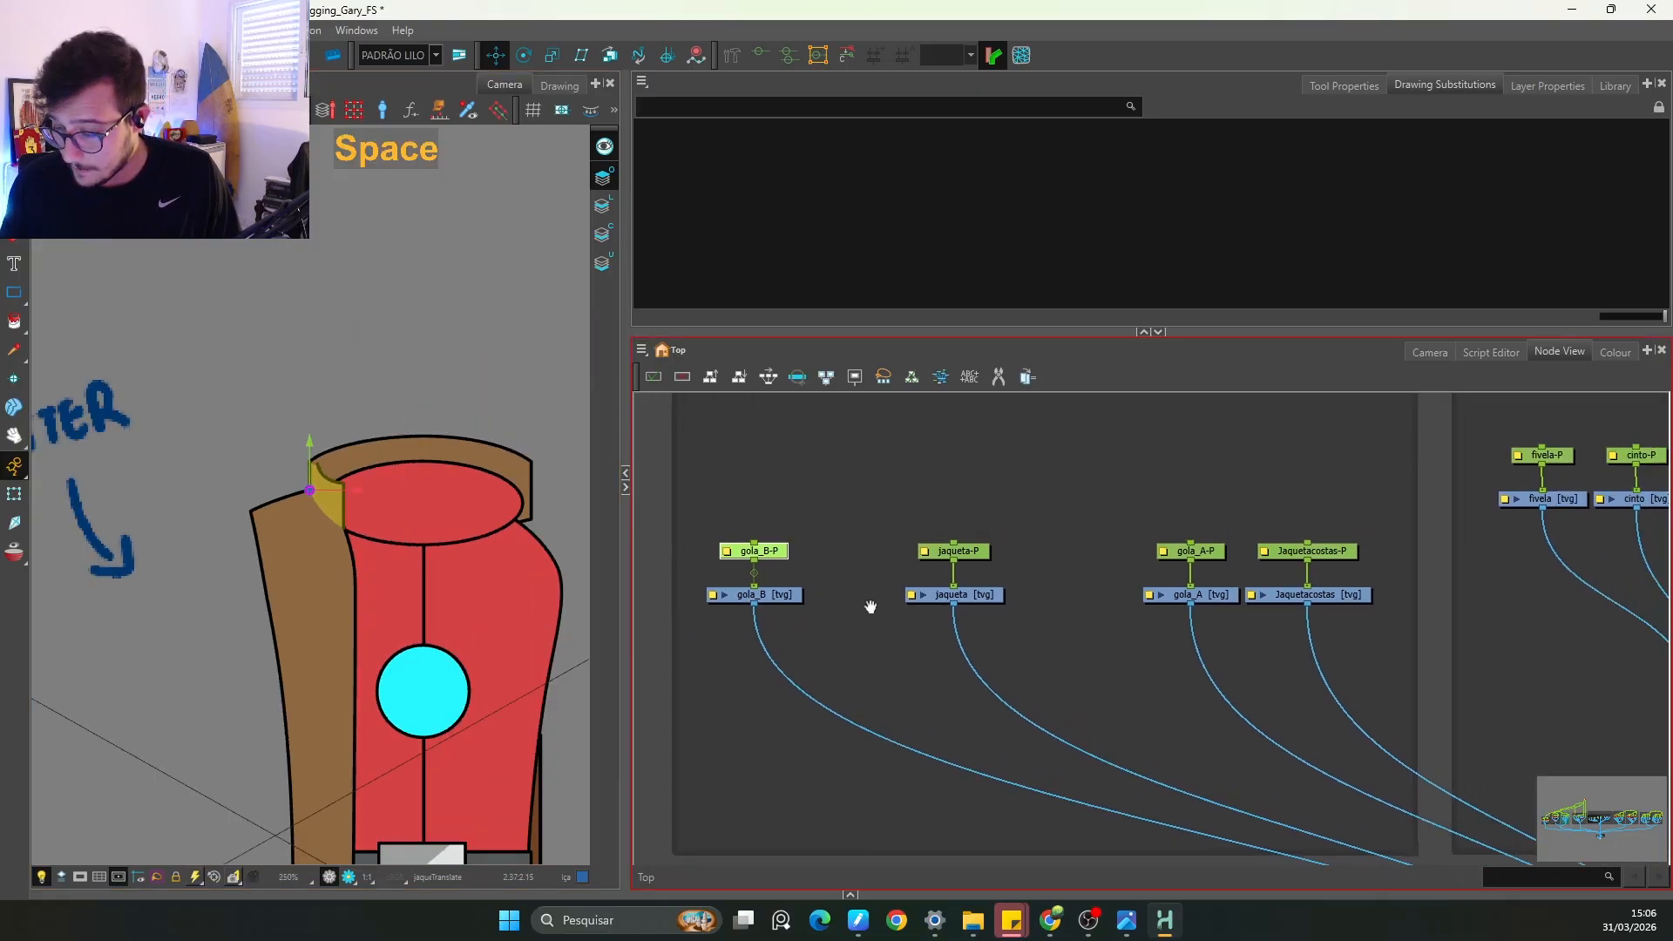
pyautogui.click(948, 552)
pyautogui.moveTo(447, 712); pyautogui.dragTo(447, 547)
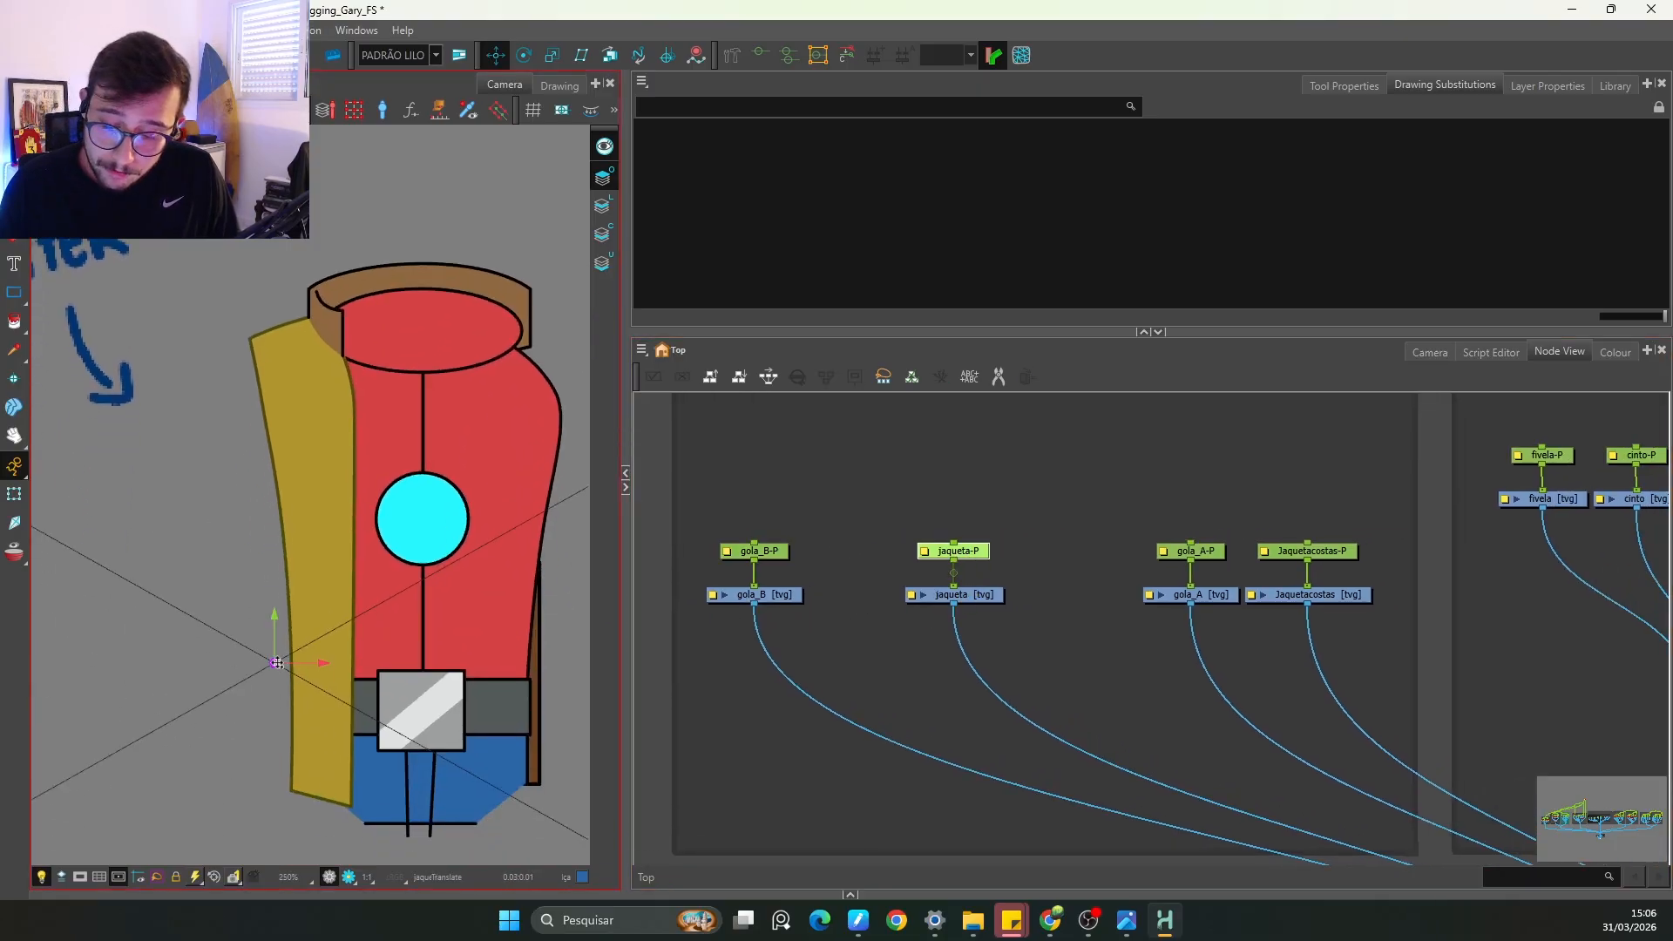
pyautogui.moveTo(276, 663); pyautogui.dragTo(291, 373)
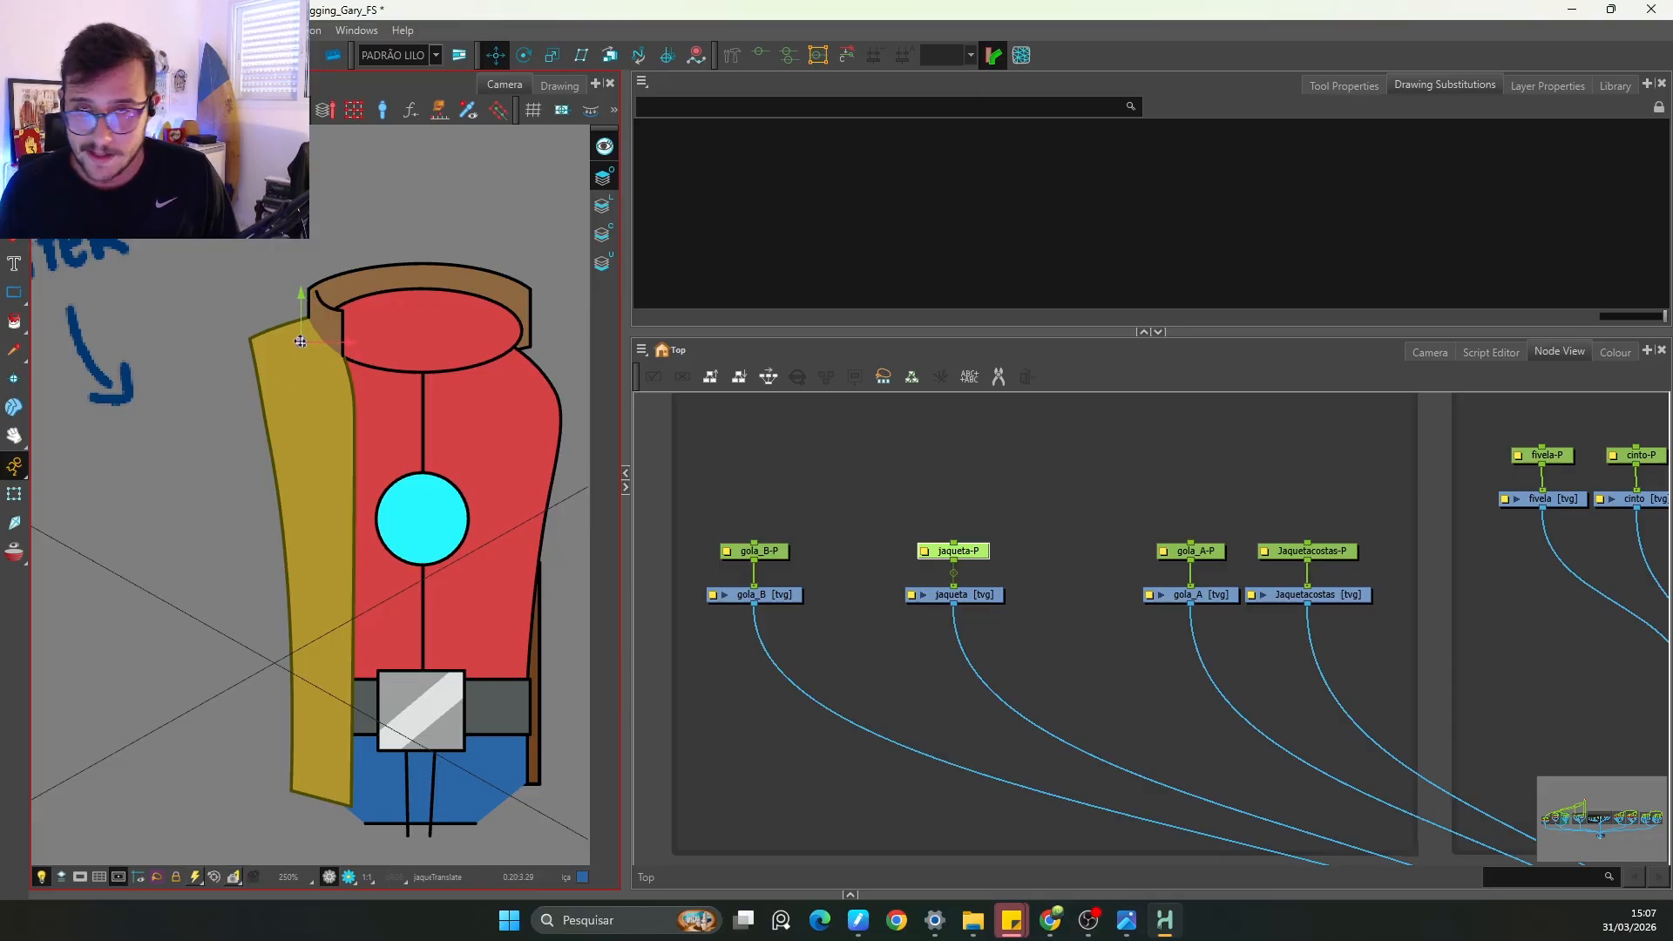
# Step: Place the gola_A-P pivot at the centre of the back collar and the Jaquetacostas-P pivot at the torso's centre line just below the neck opening
pyautogui.moveTo(1189, 560); pyautogui.dragTo(1002, 514)
pyautogui.click(1002, 505)
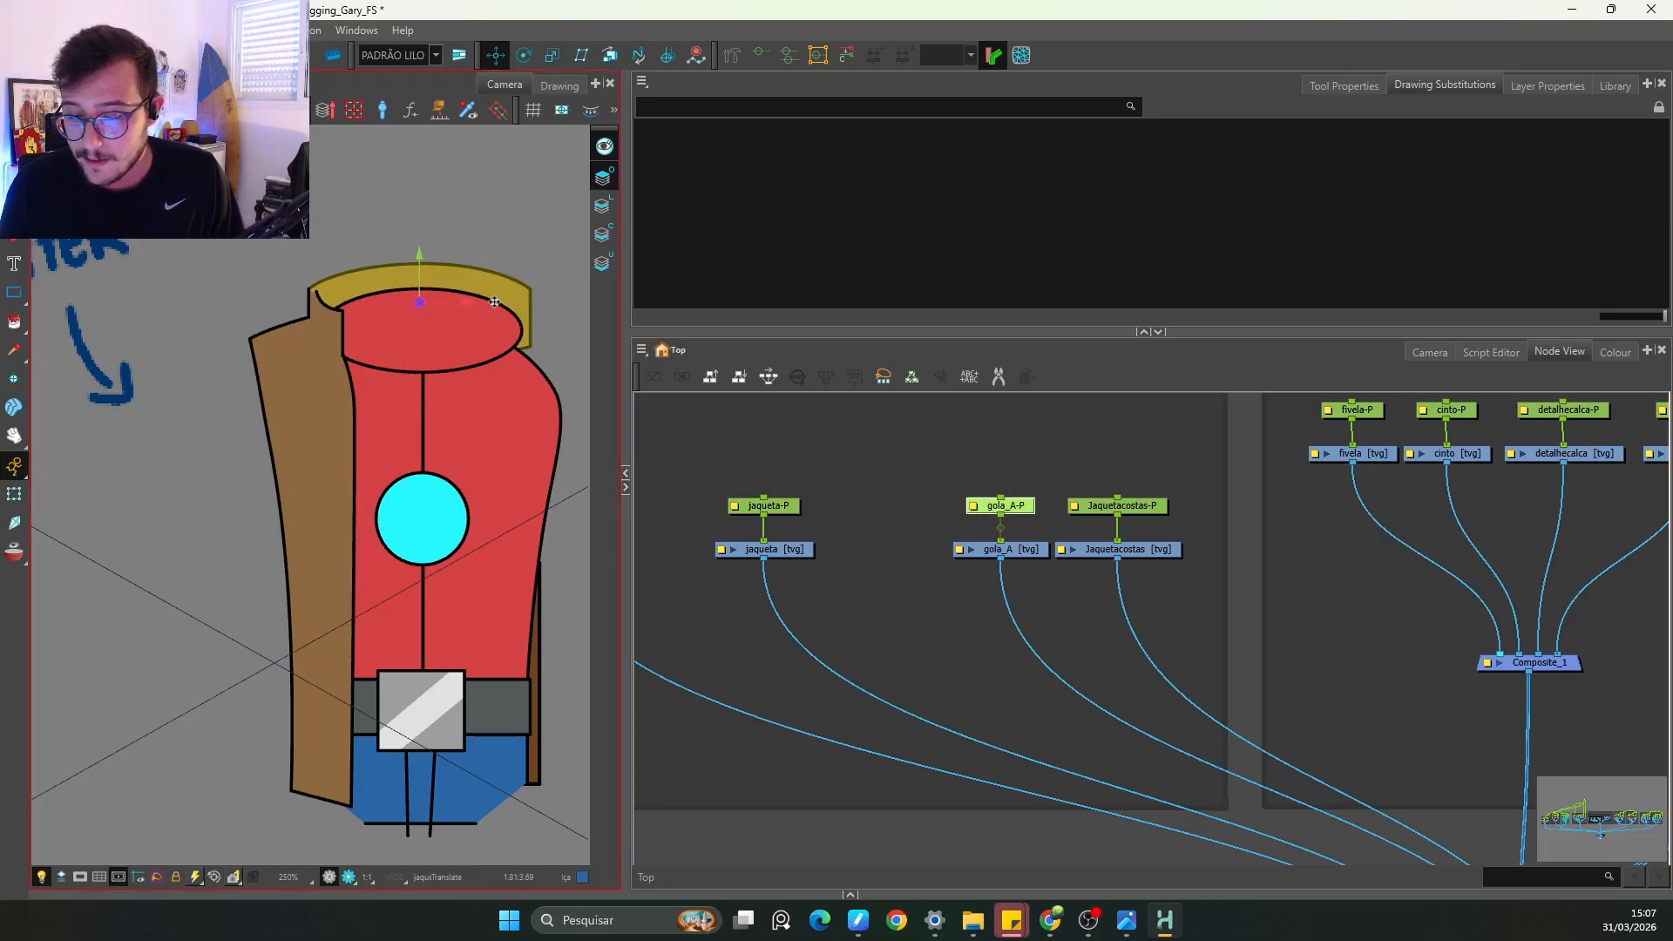
pyautogui.moveTo(1159, 518); pyautogui.dragTo(936, 542)
pyautogui.click(936, 530)
pyautogui.press('1')
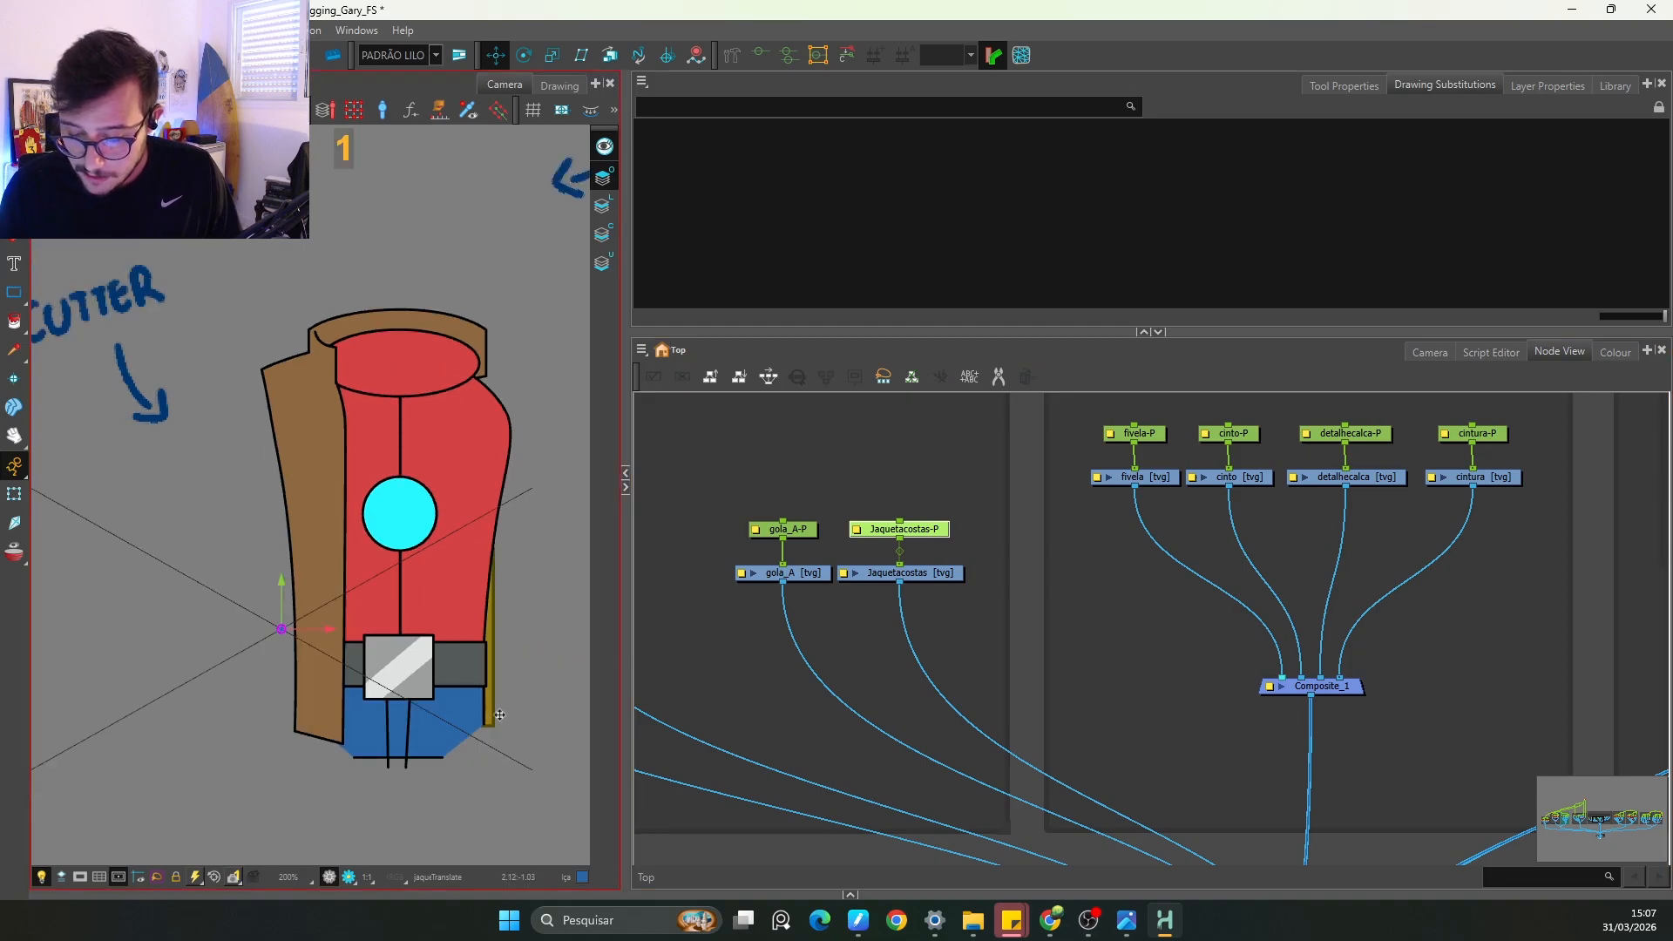
pyautogui.moveTo(282, 628); pyautogui.dragTo(398, 419)
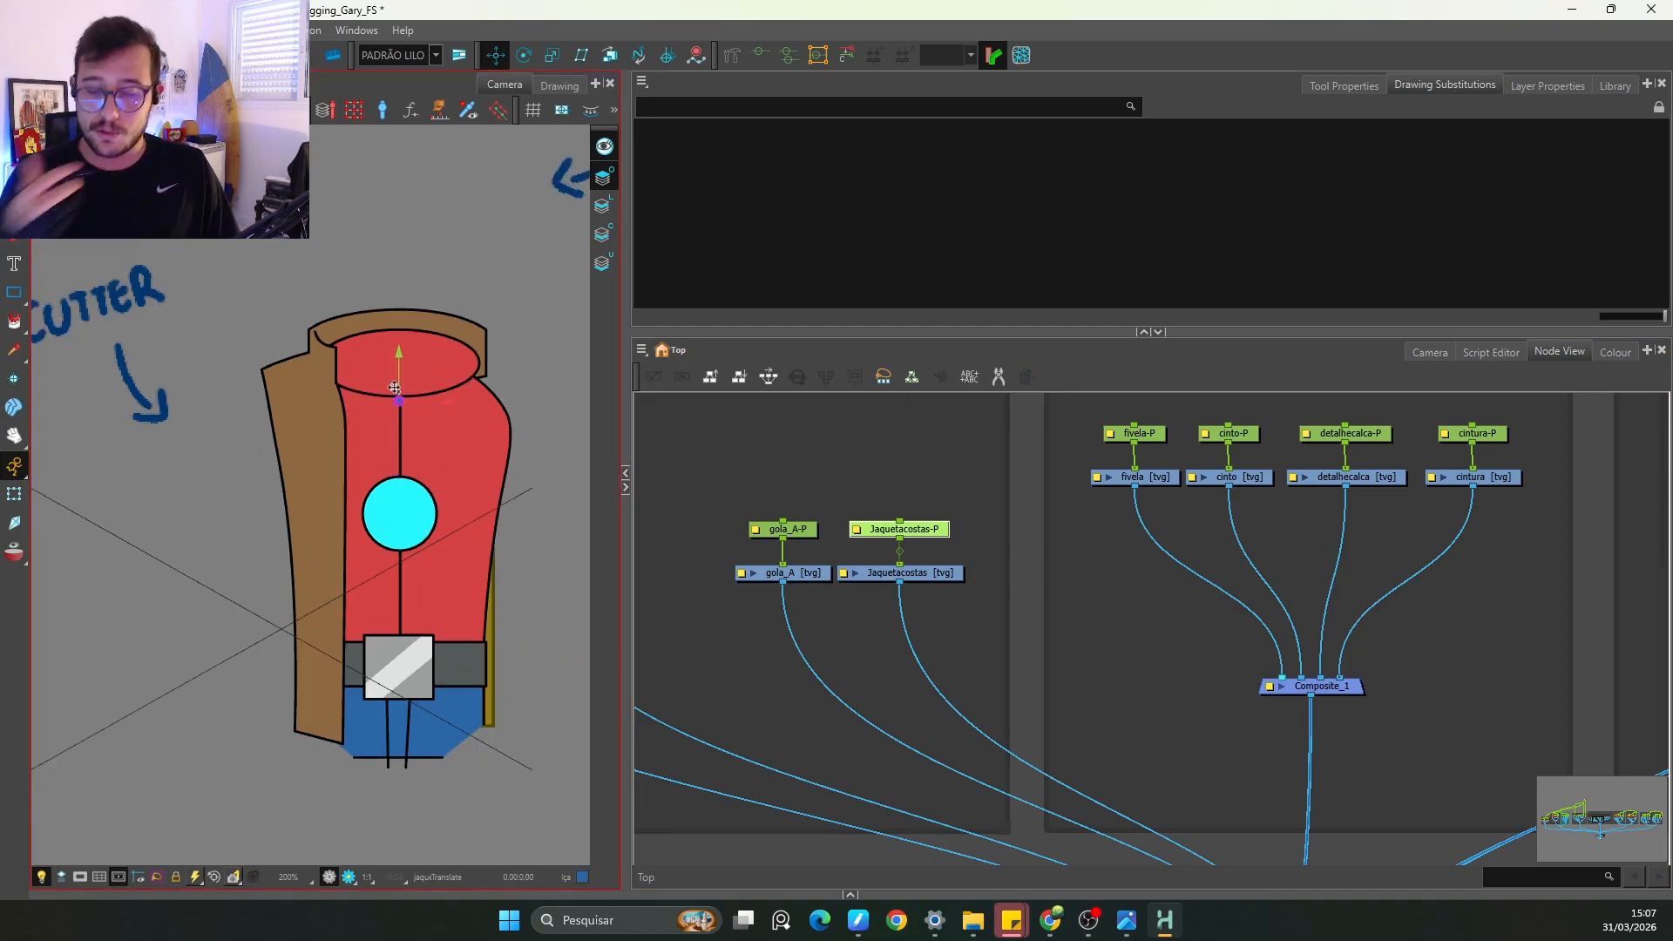
# Step: Try rotating the Jaquetacostas back piece about its pivot and undo both rotations
pyautogui.click(14, 495)
pyautogui.moveTo(506, 733); pyautogui.dragTo(634, 723)
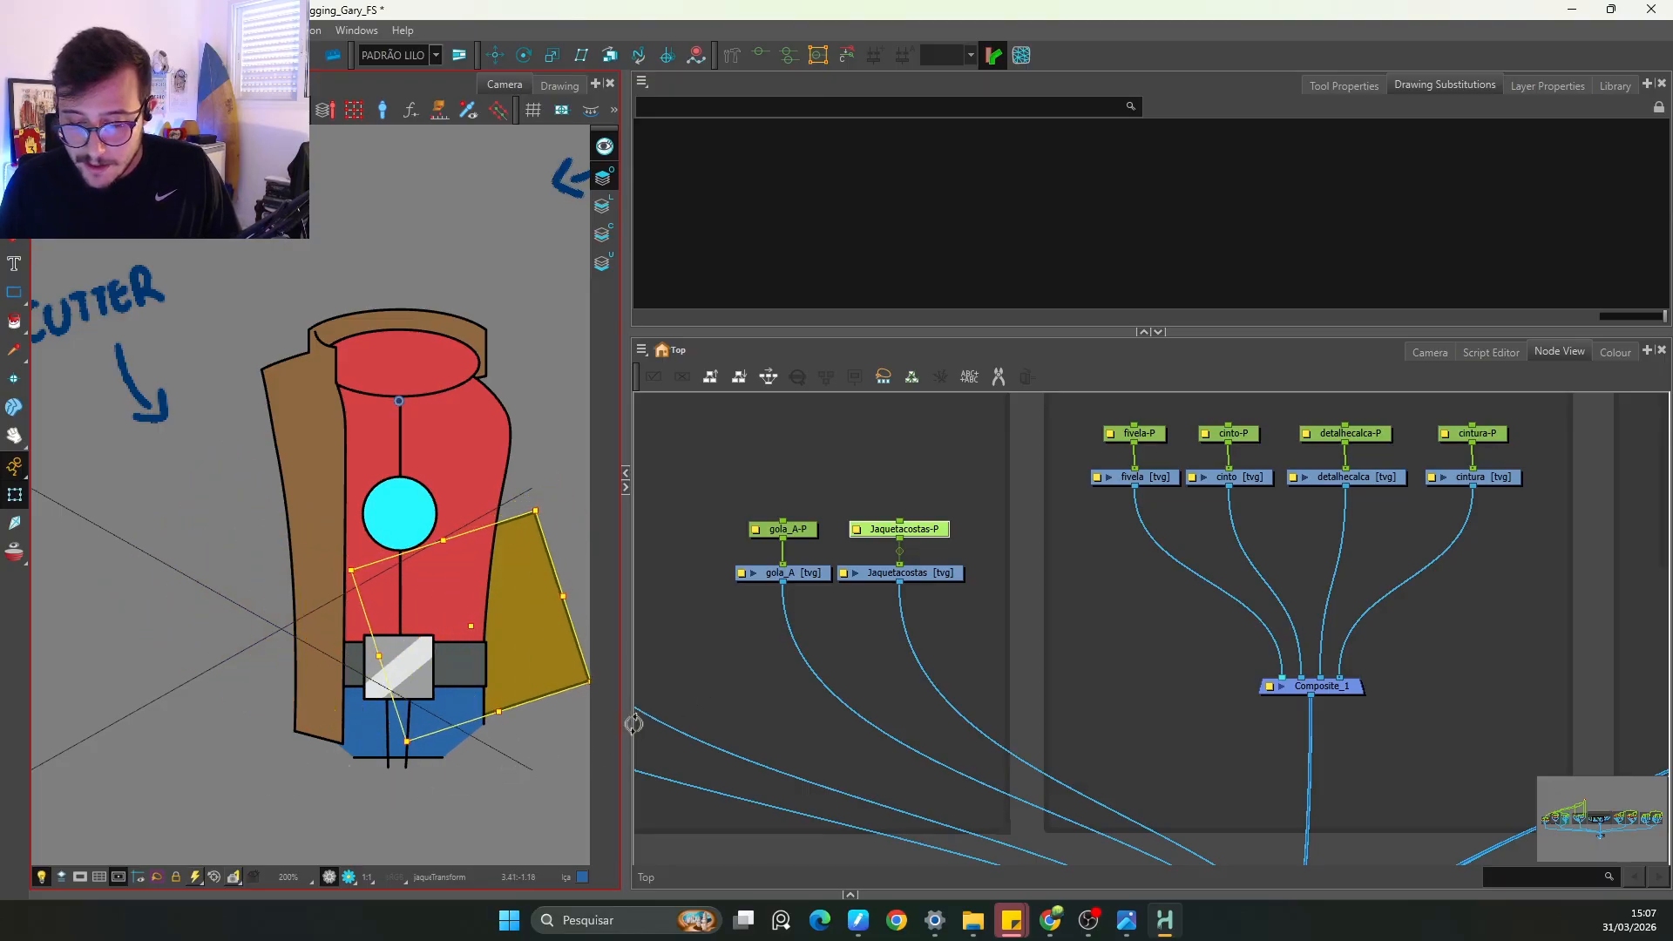
pyautogui.hotkey('ctrl', 'z')
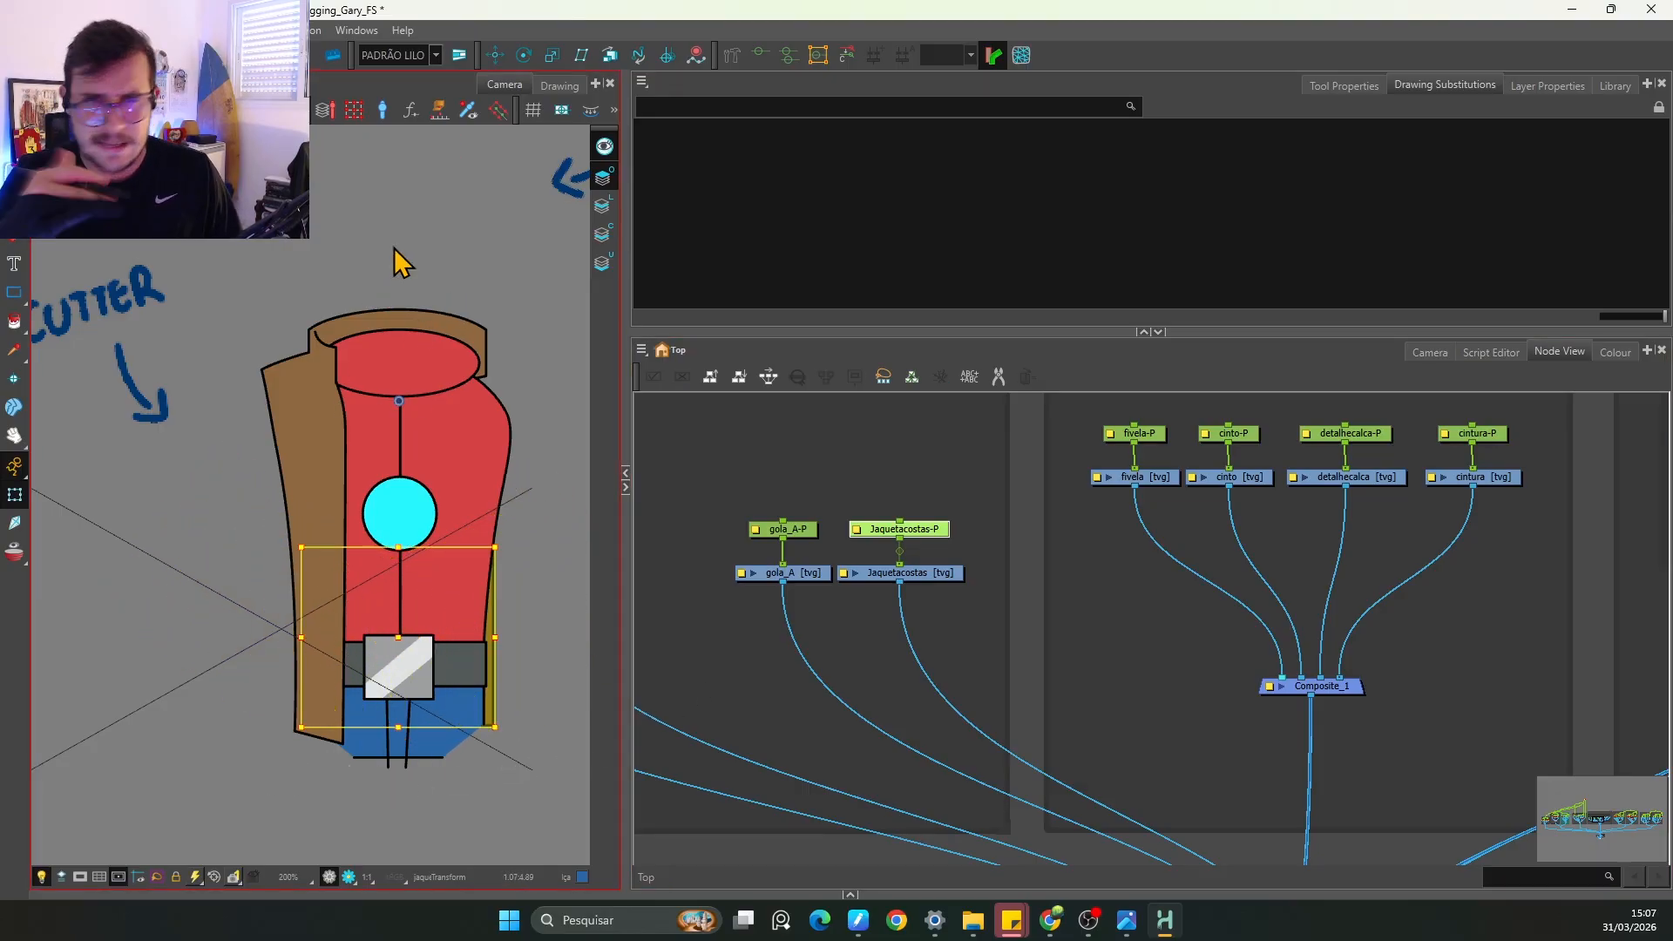
pyautogui.moveTo(514, 732); pyautogui.dragTo(576, 710)
pyautogui.hotkey('ctrl', 'z')
pyautogui.click(541, 674)
# Step: With the Translate tool, place the fivela-P and cinto-P pivots at the centre of the belt buckle
pyautogui.press('1')
pyautogui.press('1')
pyautogui.press('space')
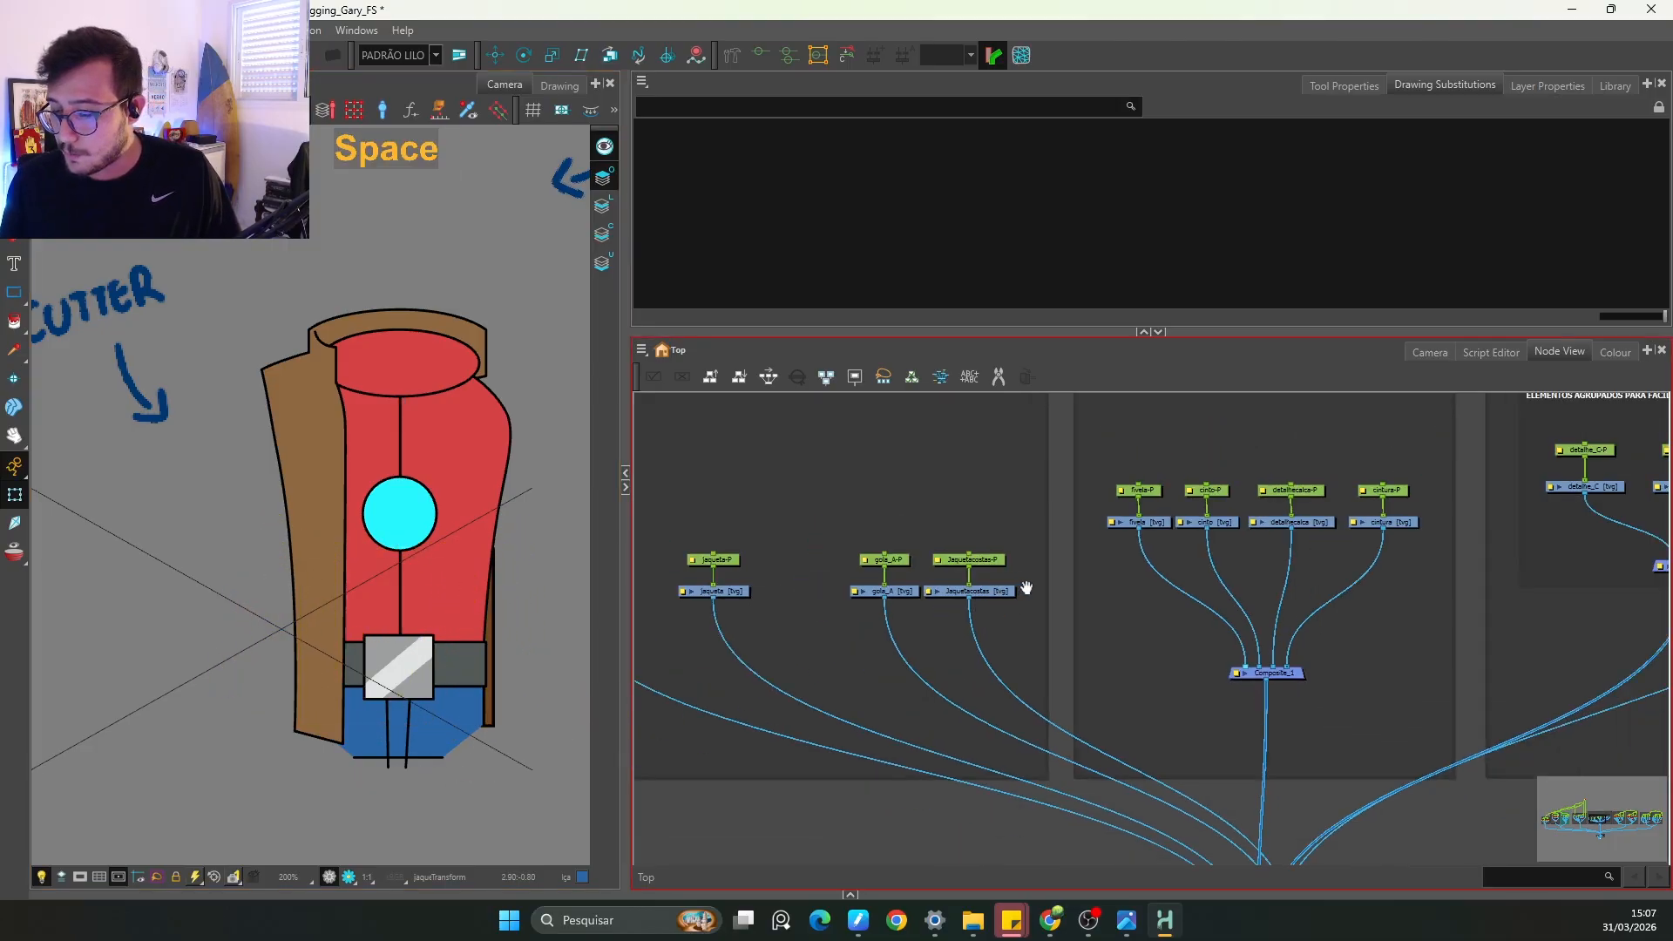
pyautogui.moveTo(1027, 587); pyautogui.dragTo(872, 589)
pyautogui.press('2')
pyautogui.press('space')
pyautogui.moveTo(754, 599); pyautogui.dragTo(946, 596)
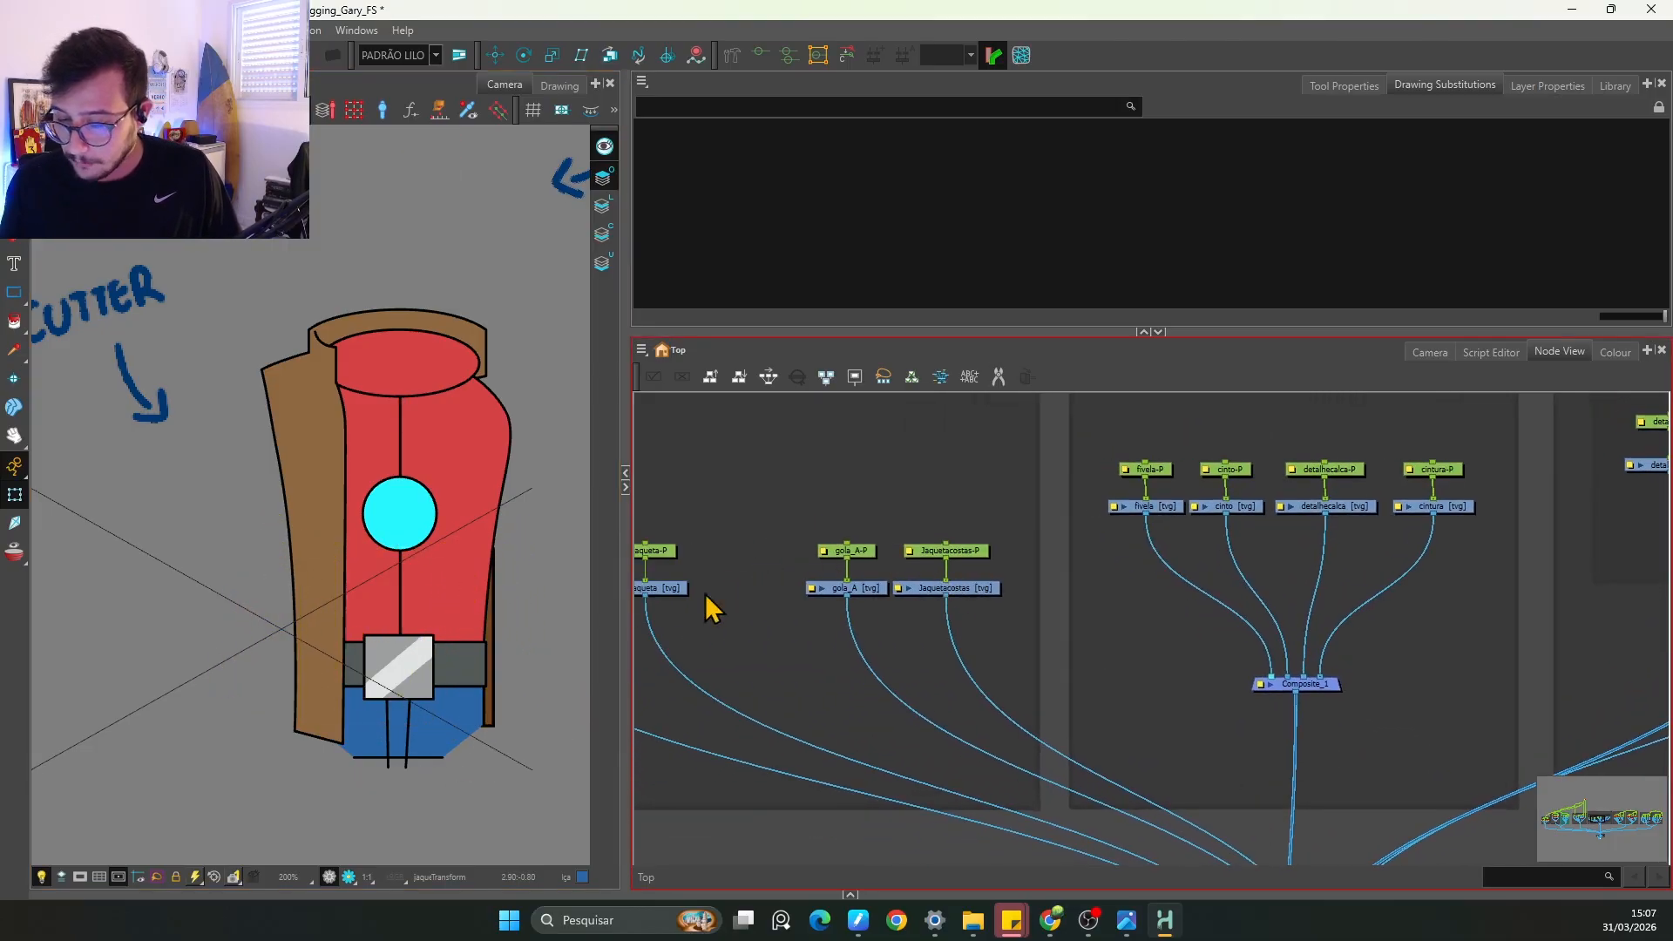
pyautogui.press('2')
pyautogui.press('space')
pyautogui.moveTo(565, 662); pyautogui.dragTo(452, 677)
pyautogui.press('space')
pyautogui.moveTo(1124, 544); pyautogui.dragTo(852, 695)
pyautogui.press('2')
pyautogui.press('2')
pyautogui.press('2')
pyautogui.press('2')
pyautogui.press('space')
pyautogui.moveTo(887, 755); pyautogui.dragTo(1130, 674)
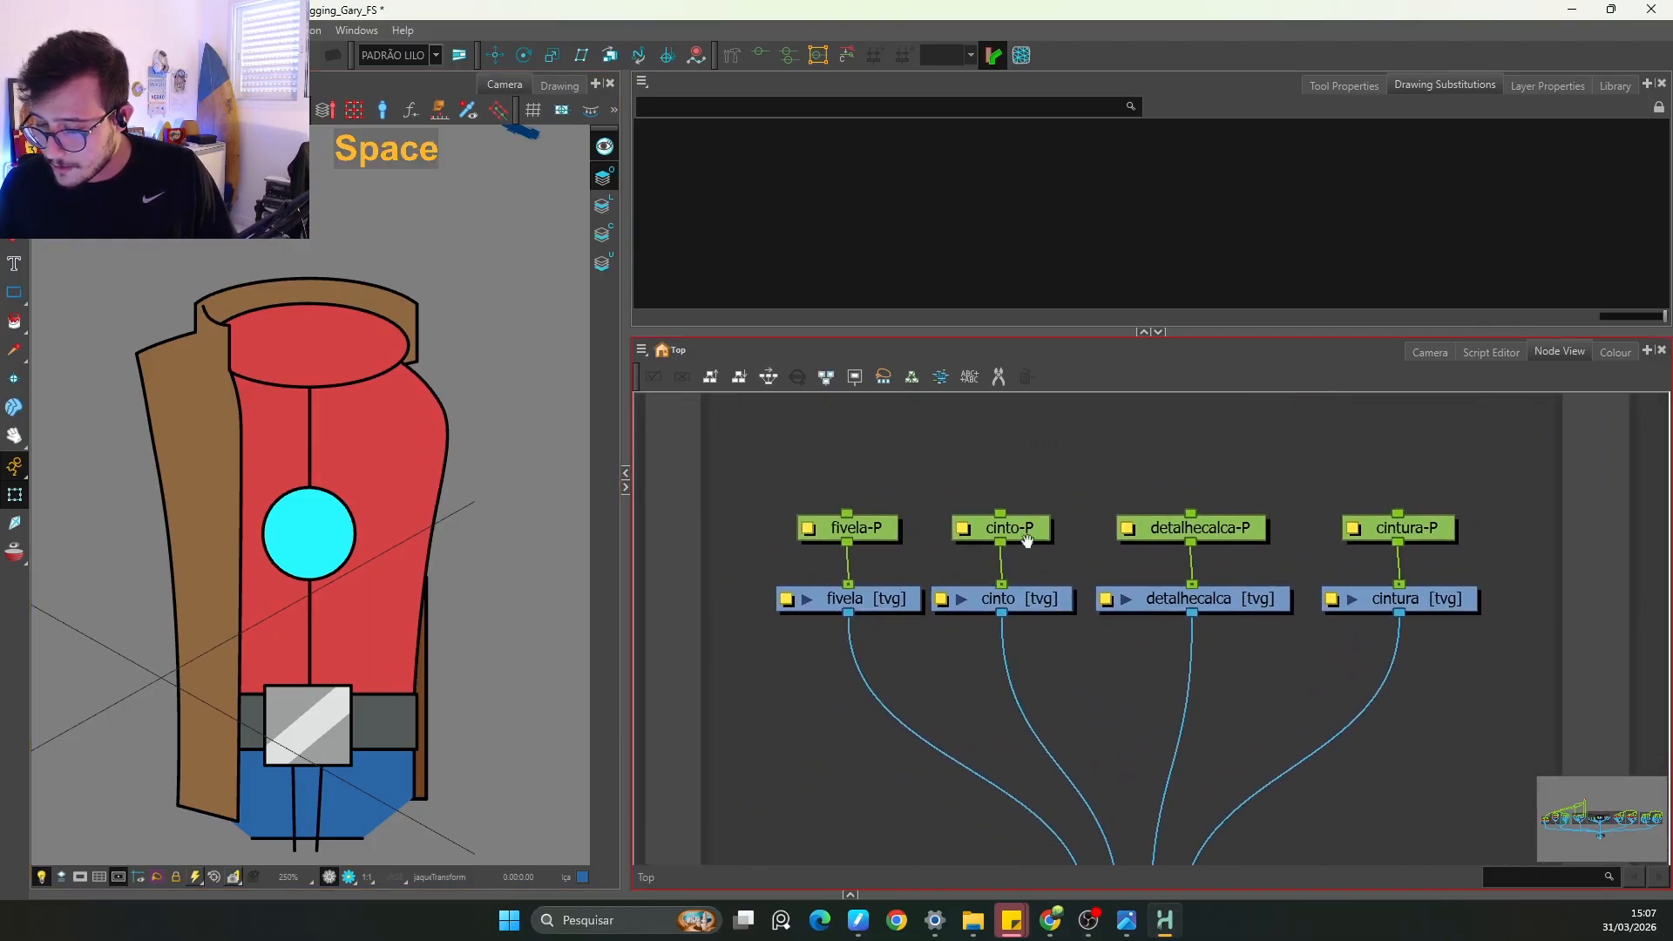
pyautogui.press('1')
pyautogui.press('1')
pyautogui.press('space')
pyautogui.moveTo(1089, 521); pyautogui.dragTo(1019, 539)
pyautogui.press('2')
pyautogui.press('2')
pyautogui.press('space')
pyautogui.press('2')
pyautogui.press('space')
pyautogui.moveTo(453, 781); pyautogui.dragTo(450, 543)
pyautogui.press('2')
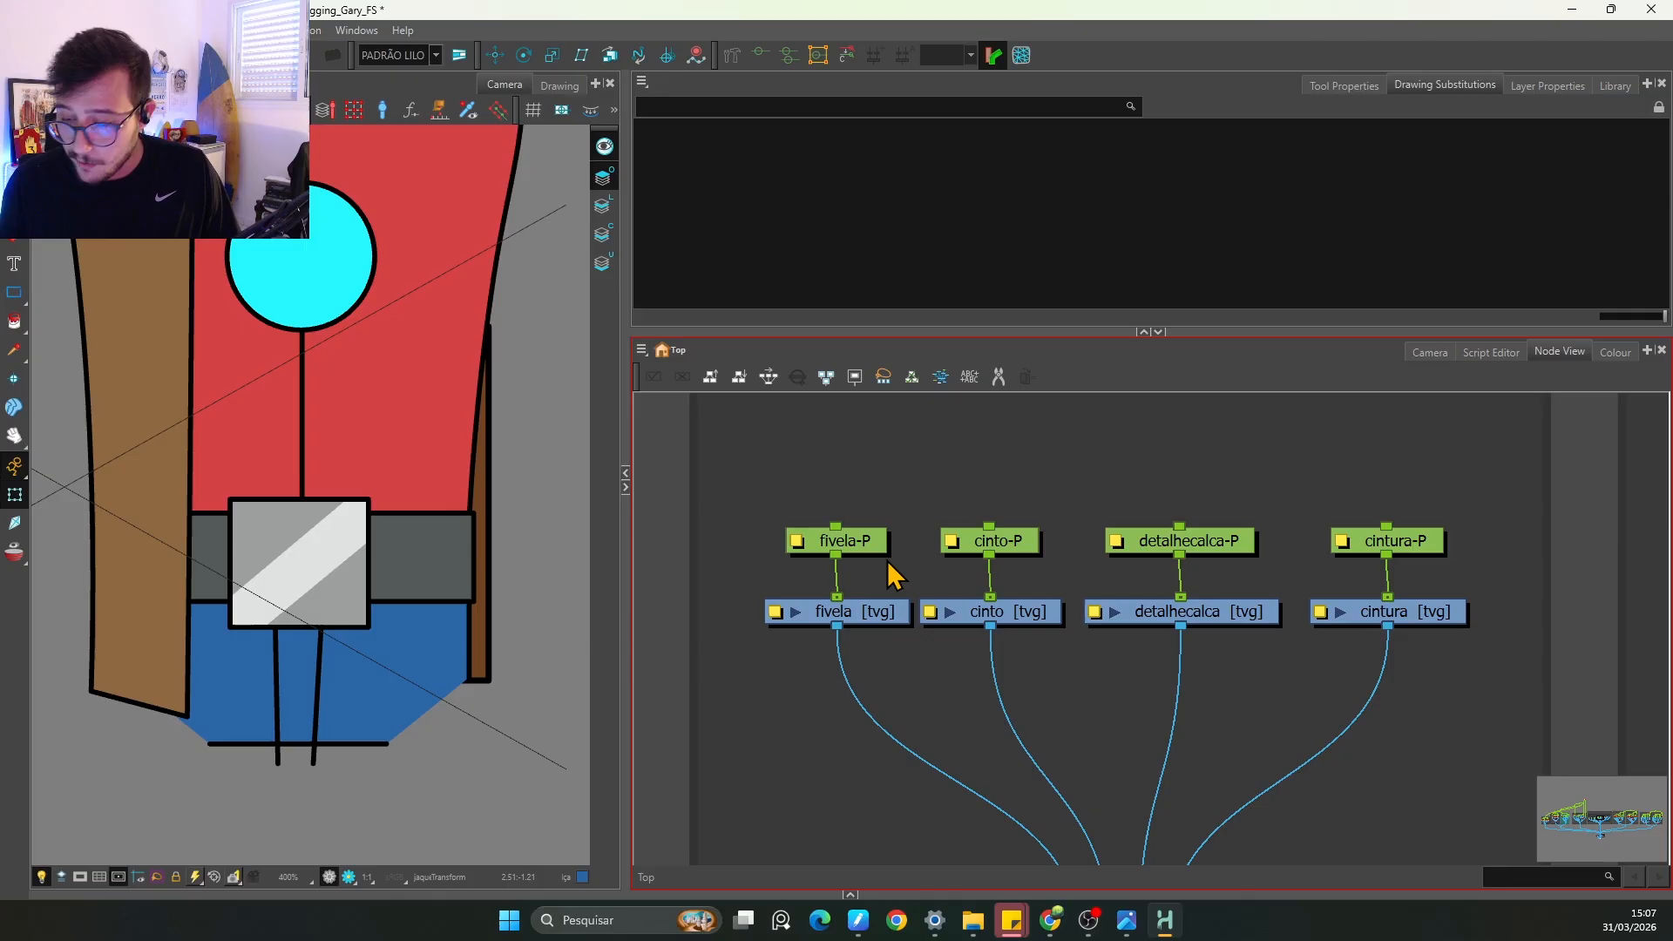
pyautogui.click(876, 548)
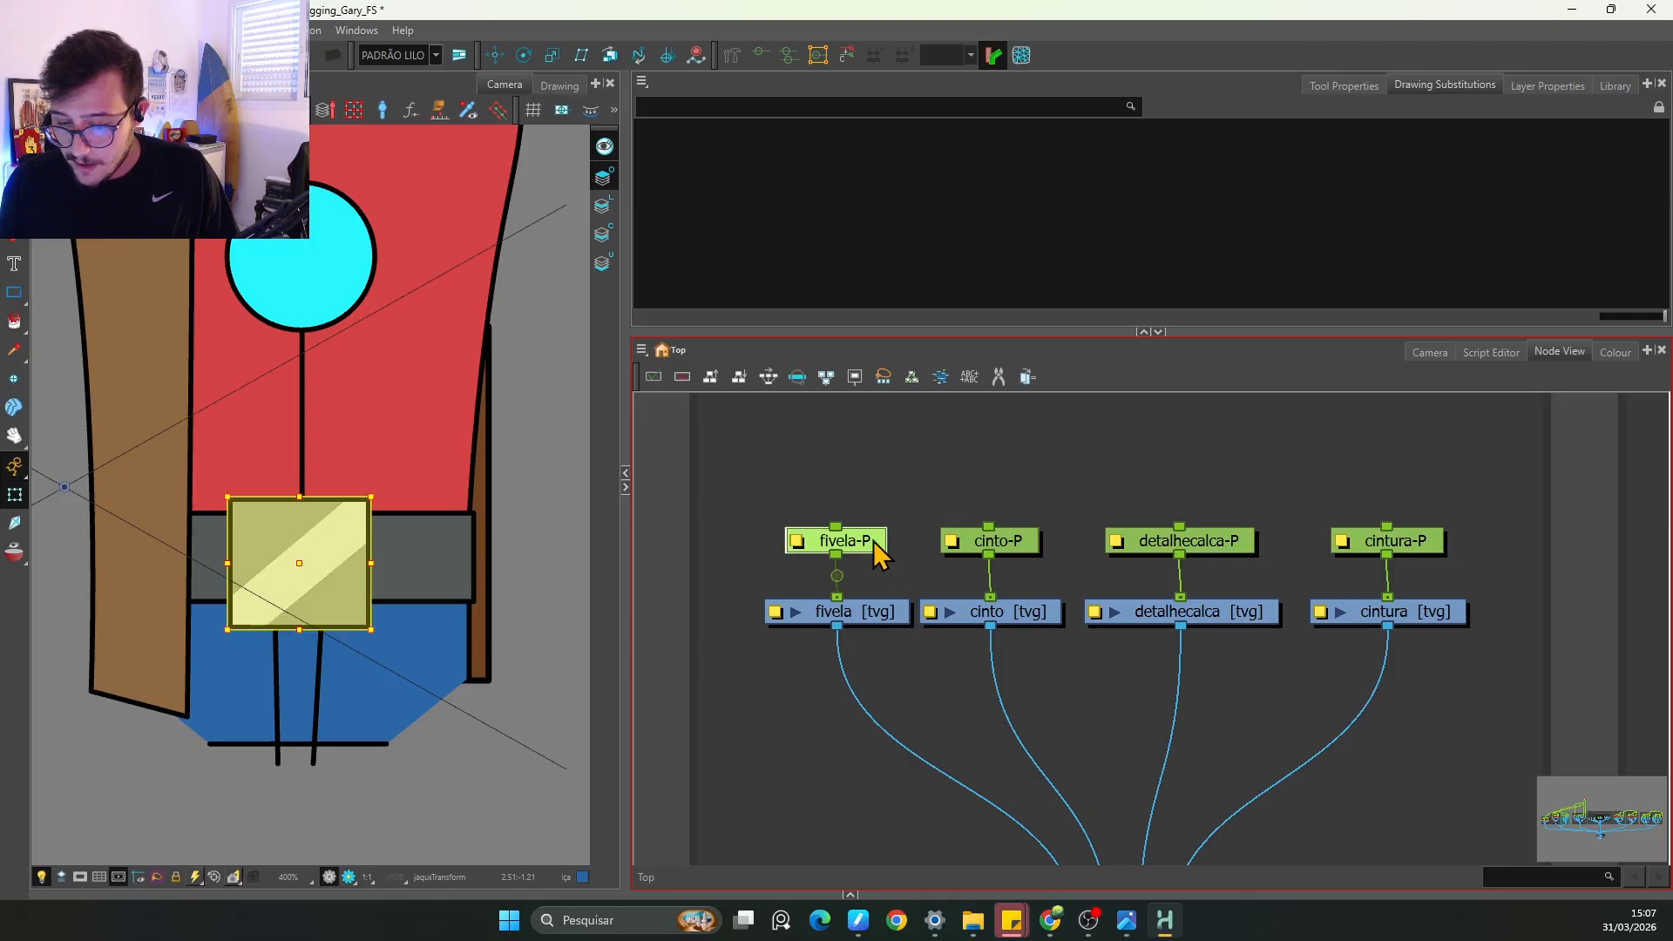
pyautogui.press('1')
pyautogui.press('1')
pyautogui.press('1')
pyautogui.click(495, 56)
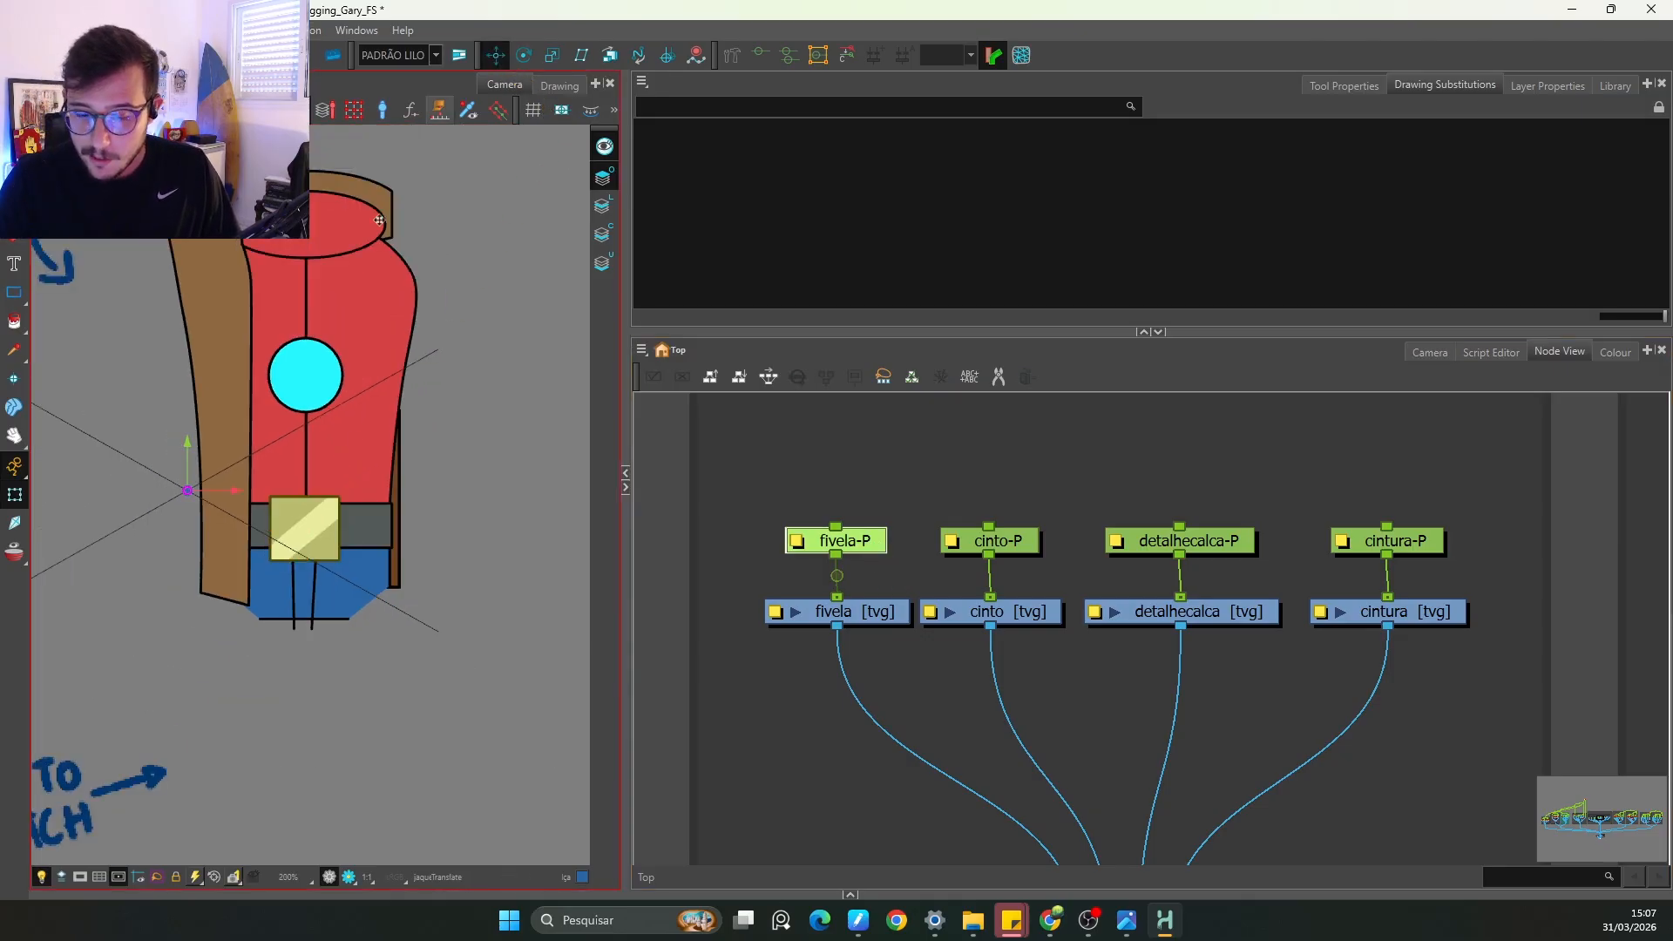
pyautogui.moveTo(189, 491); pyautogui.dragTo(303, 525)
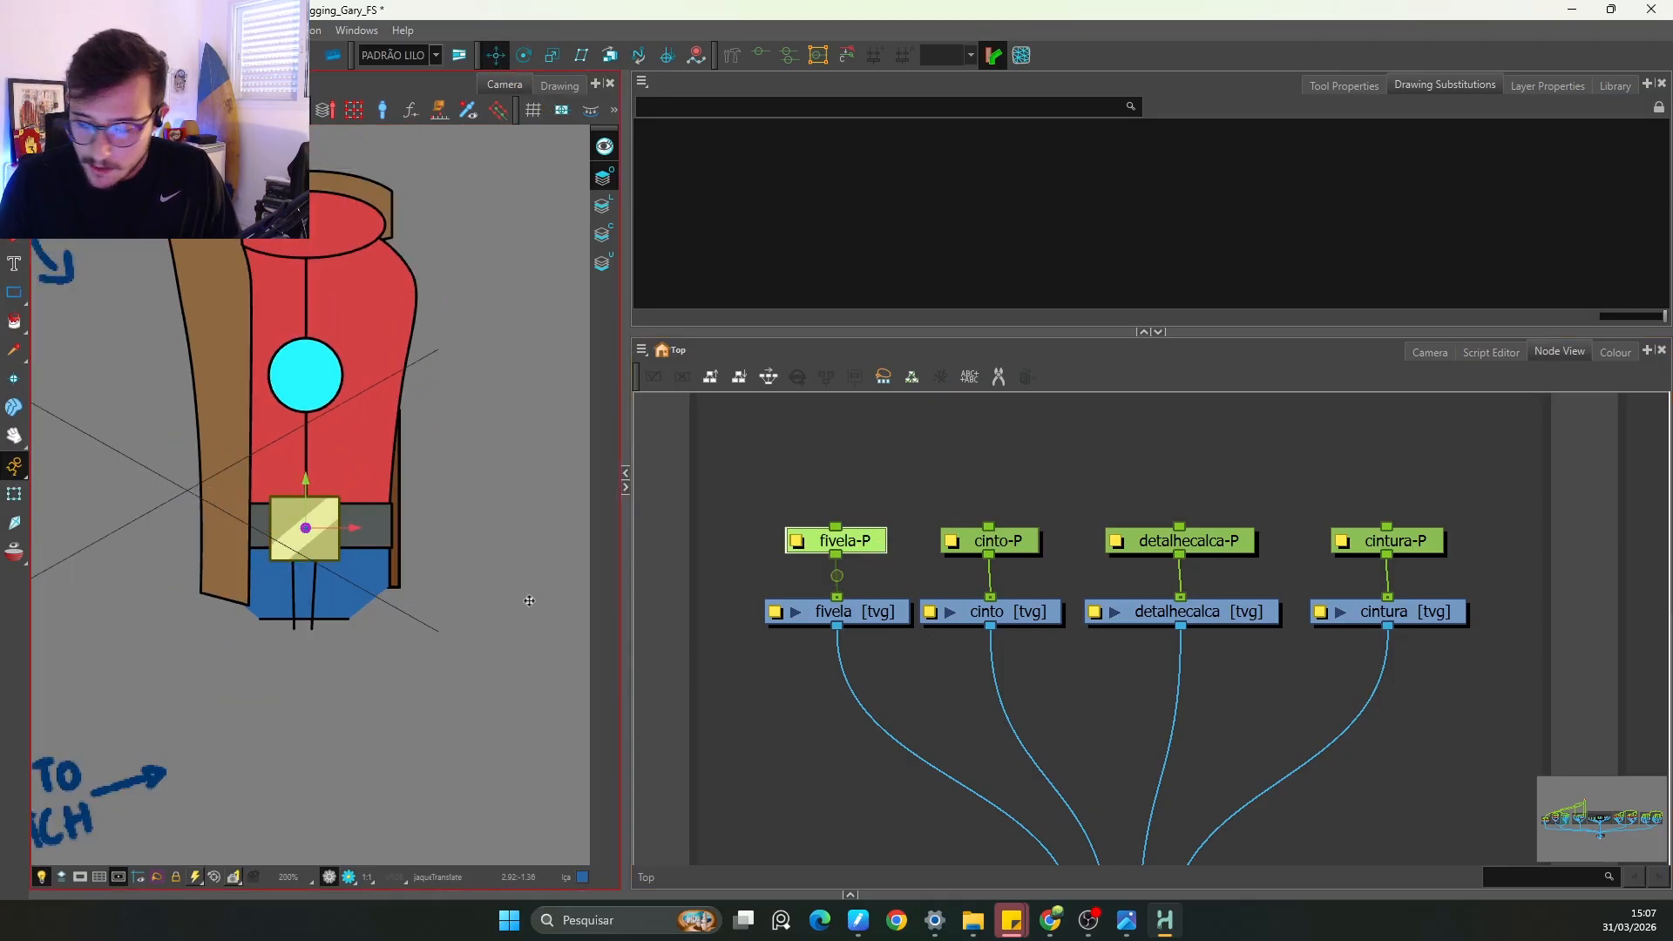
pyautogui.click(1001, 542)
pyautogui.moveTo(187, 495); pyautogui.dragTo(307, 529)
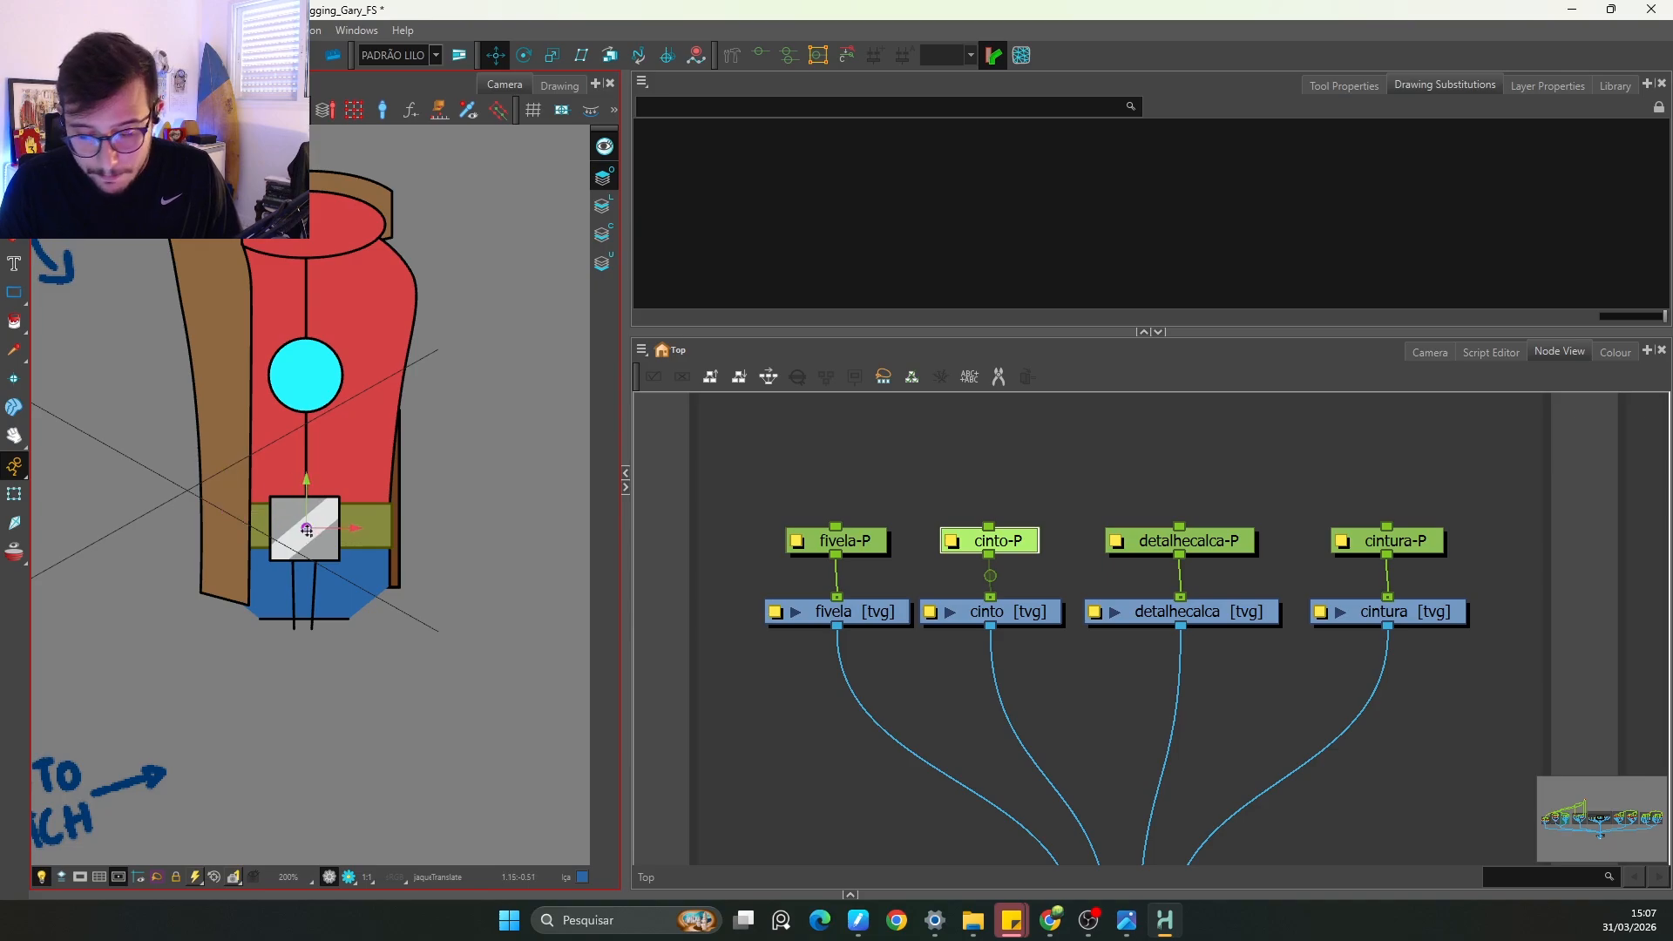
# Step: Move the detalhecalca-P peg's pivot onto the belt buckle, above the two trouser detail lines
pyautogui.moveTo(1199, 545); pyautogui.dragTo(1002, 562)
pyautogui.click(1002, 562)
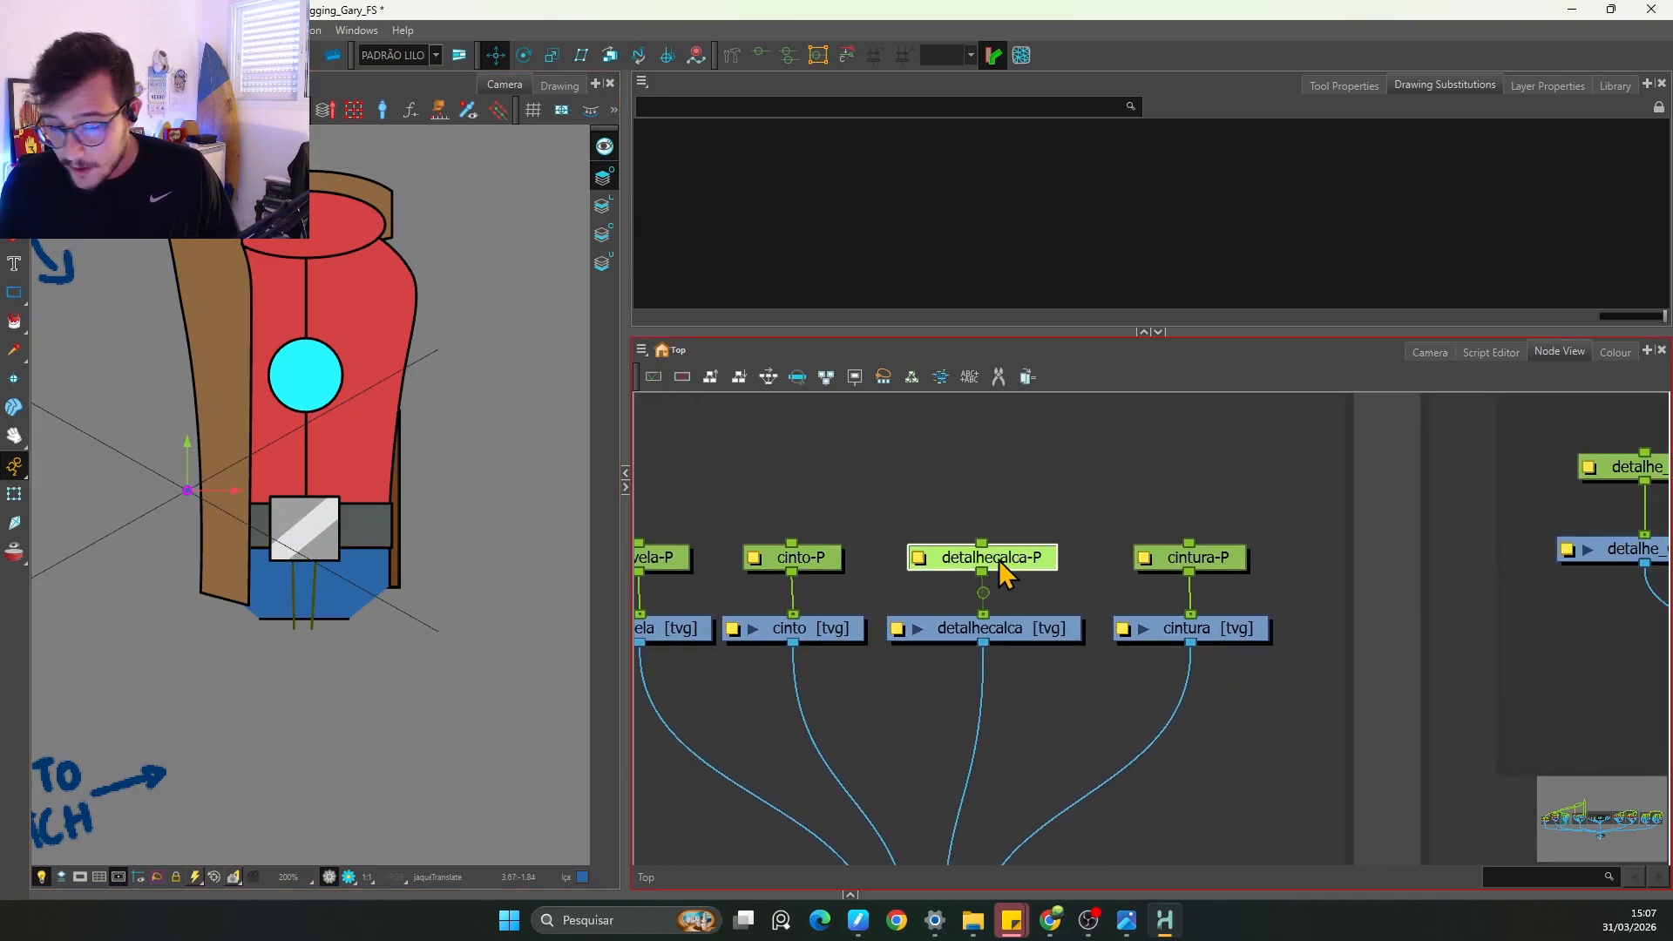
pyautogui.press('2')
pyautogui.press('2')
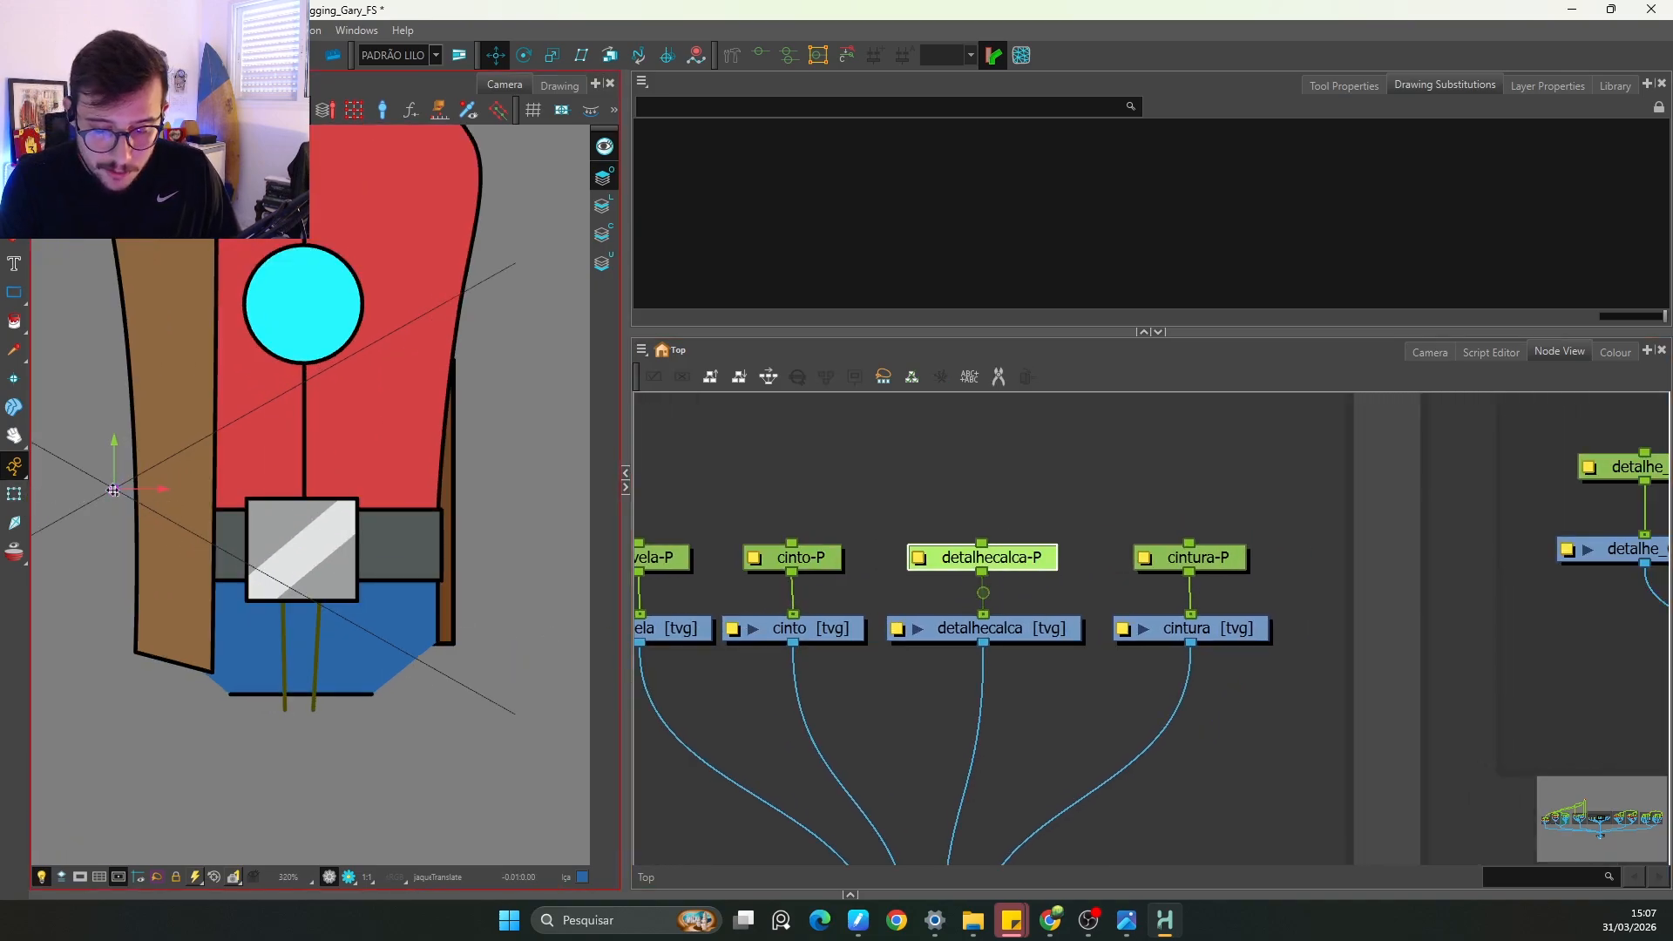
pyautogui.moveTo(114, 489); pyautogui.dragTo(297, 554)
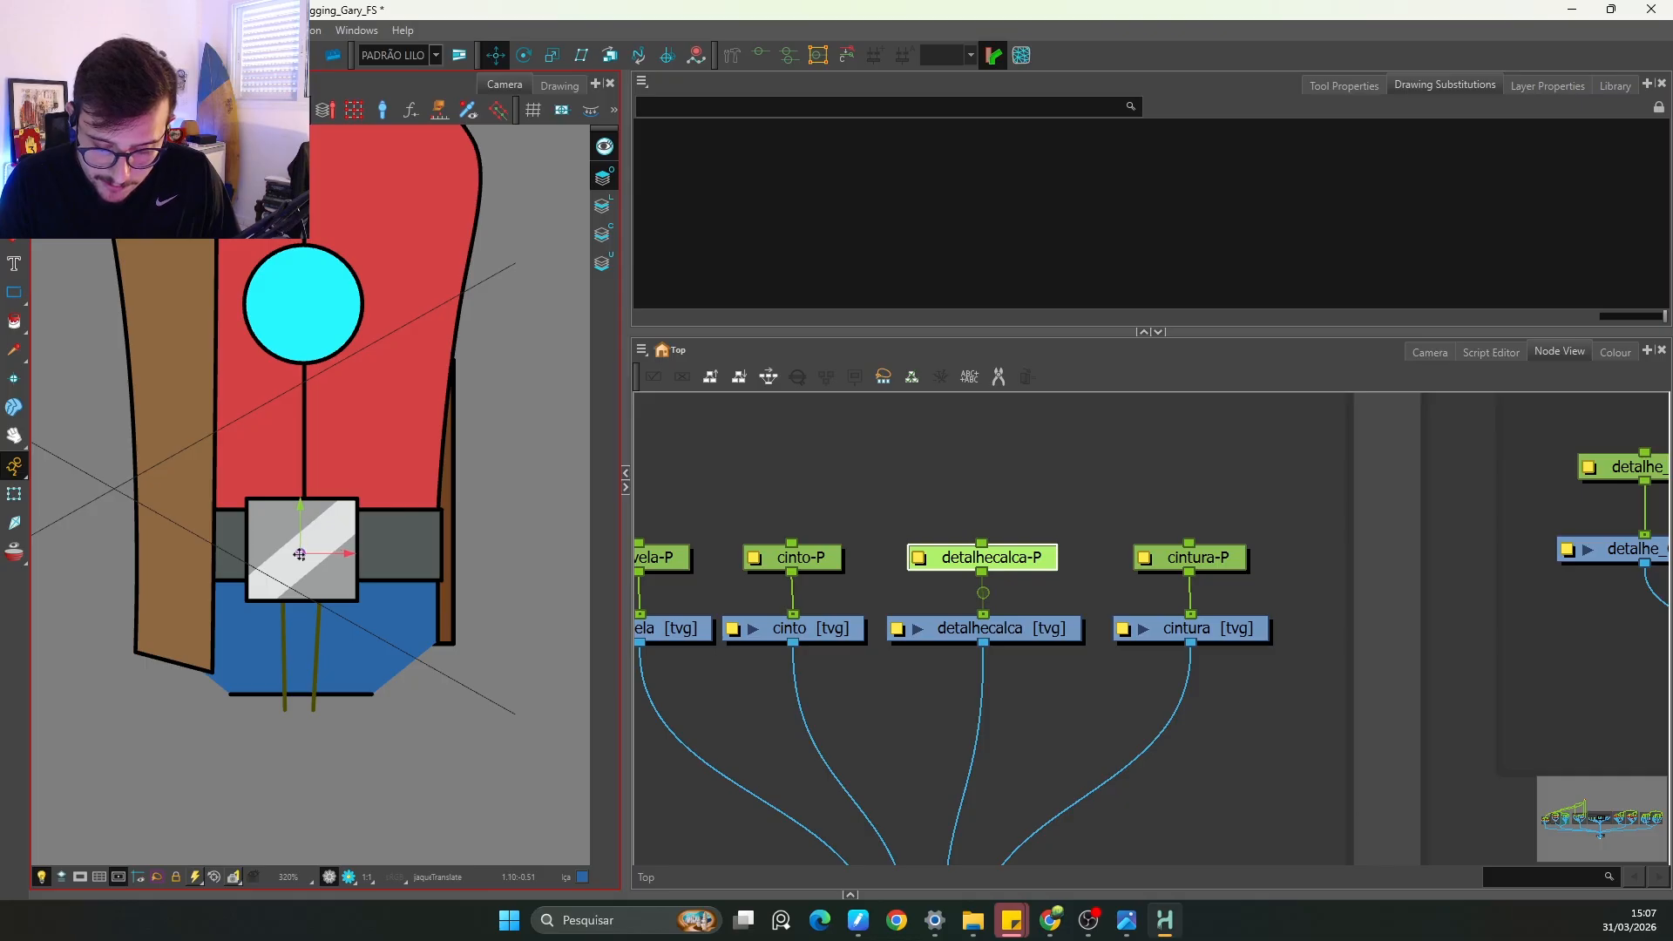
# Step: Try moving the detalhecalca trouser lines sideways with the Transform tool and undo the move
pyautogui.hotkey('shift', 't')
pyautogui.click(313, 630)
pyautogui.moveTo(316, 630); pyautogui.dragTo(420, 629)
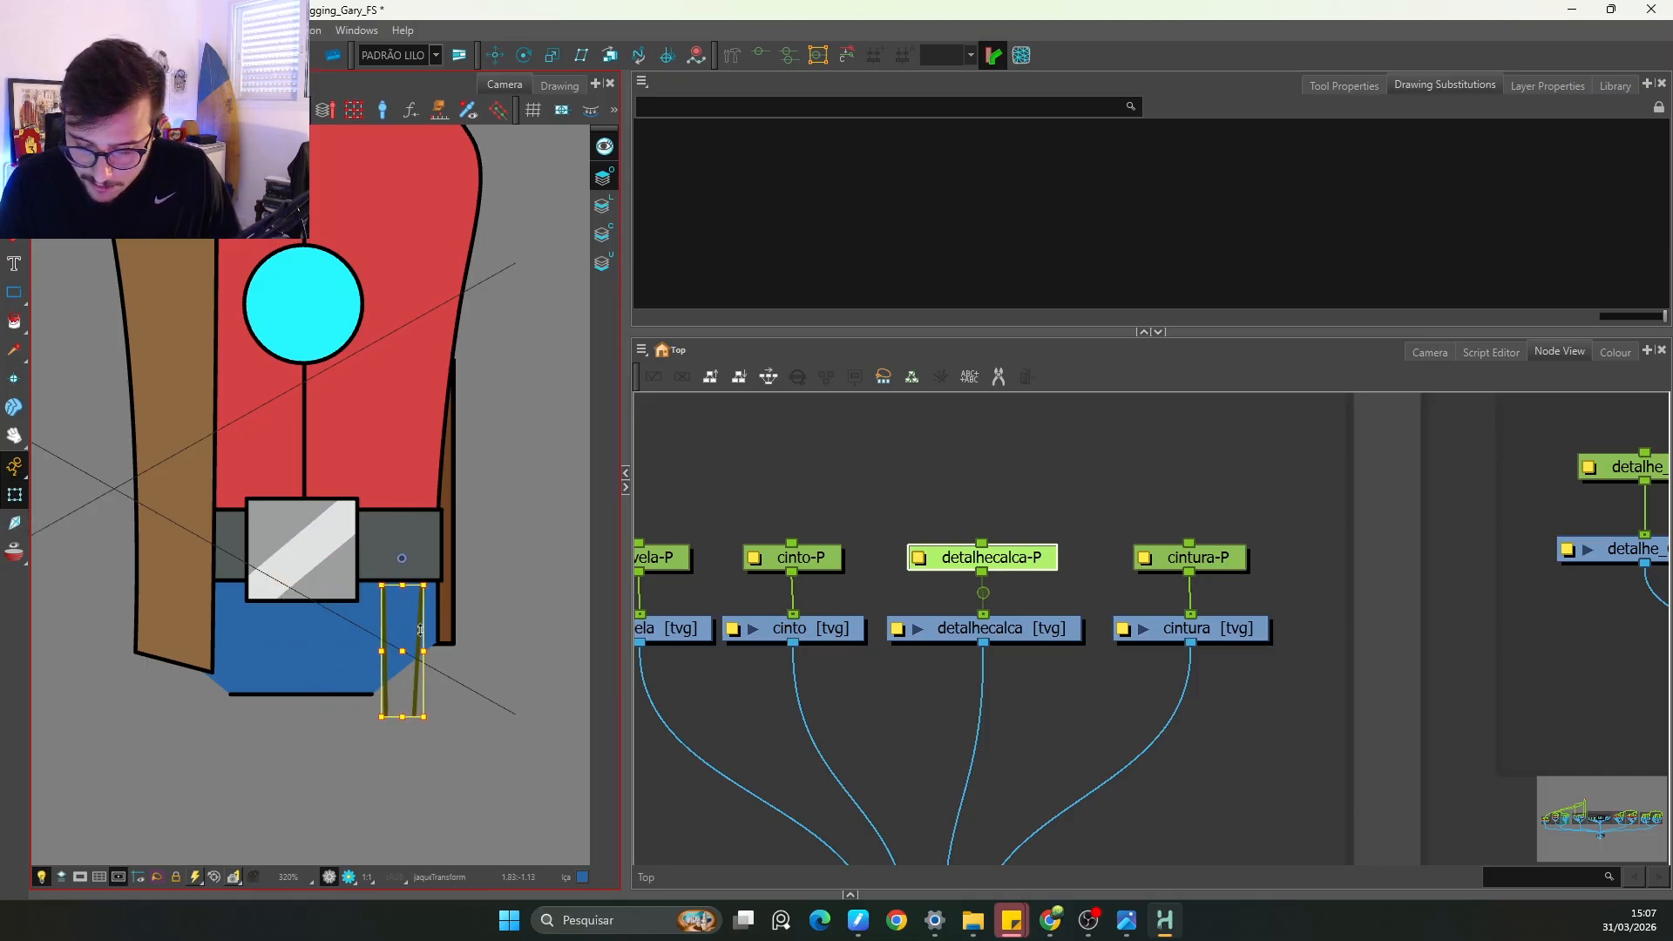
pyautogui.hotkey('ctrl', 'z')
# Step: Lower the detalhecalca-P pivot to the belt's lower edge, and raise the cintura-P node above the other QUADRIL pegs
pyautogui.click(495, 55)
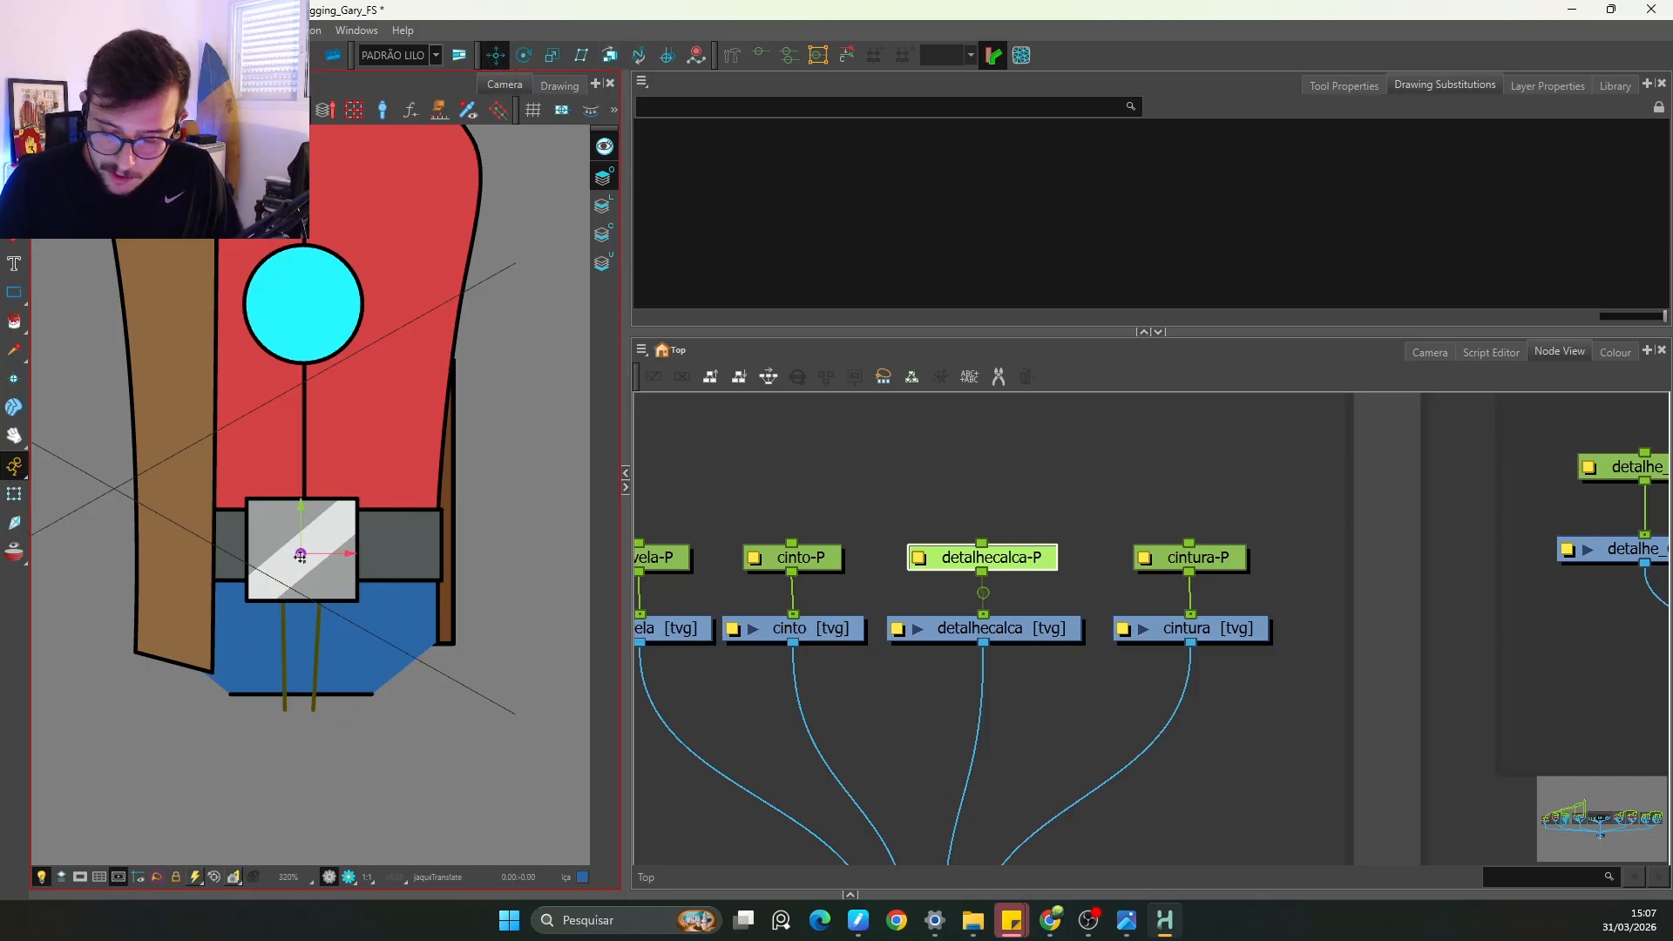
pyautogui.moveTo(301, 555); pyautogui.dragTo(300, 578)
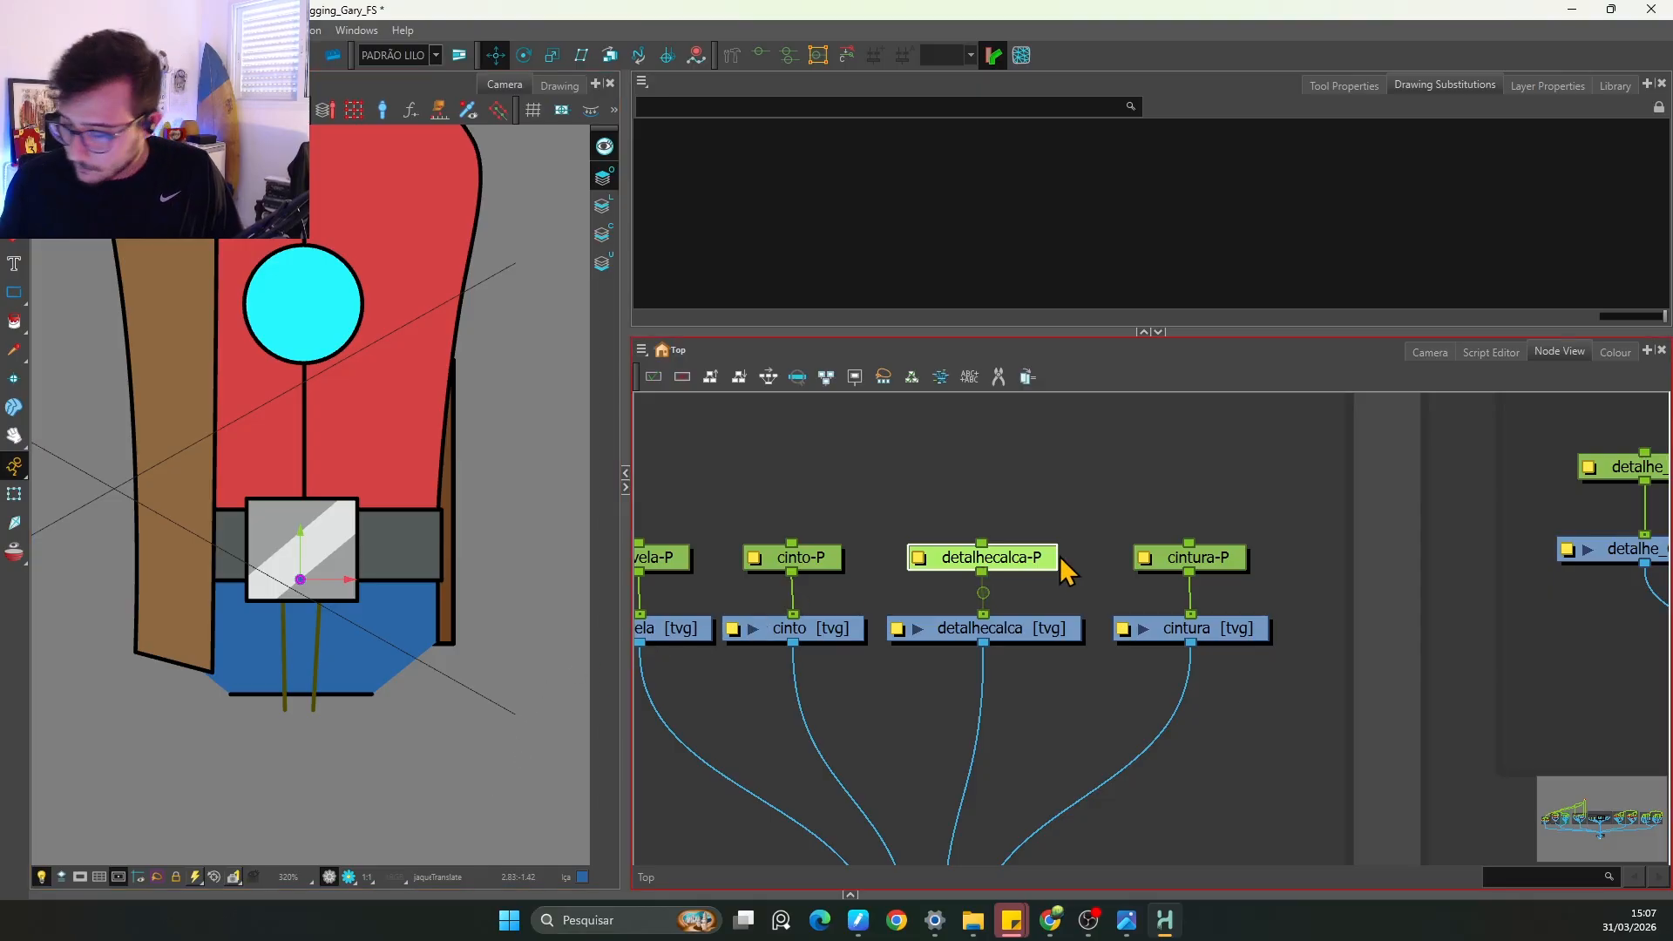
pyautogui.scroll(-2, 1132, 583)
pyautogui.click(1195, 581)
pyautogui.scroll(-1, 368, 583)
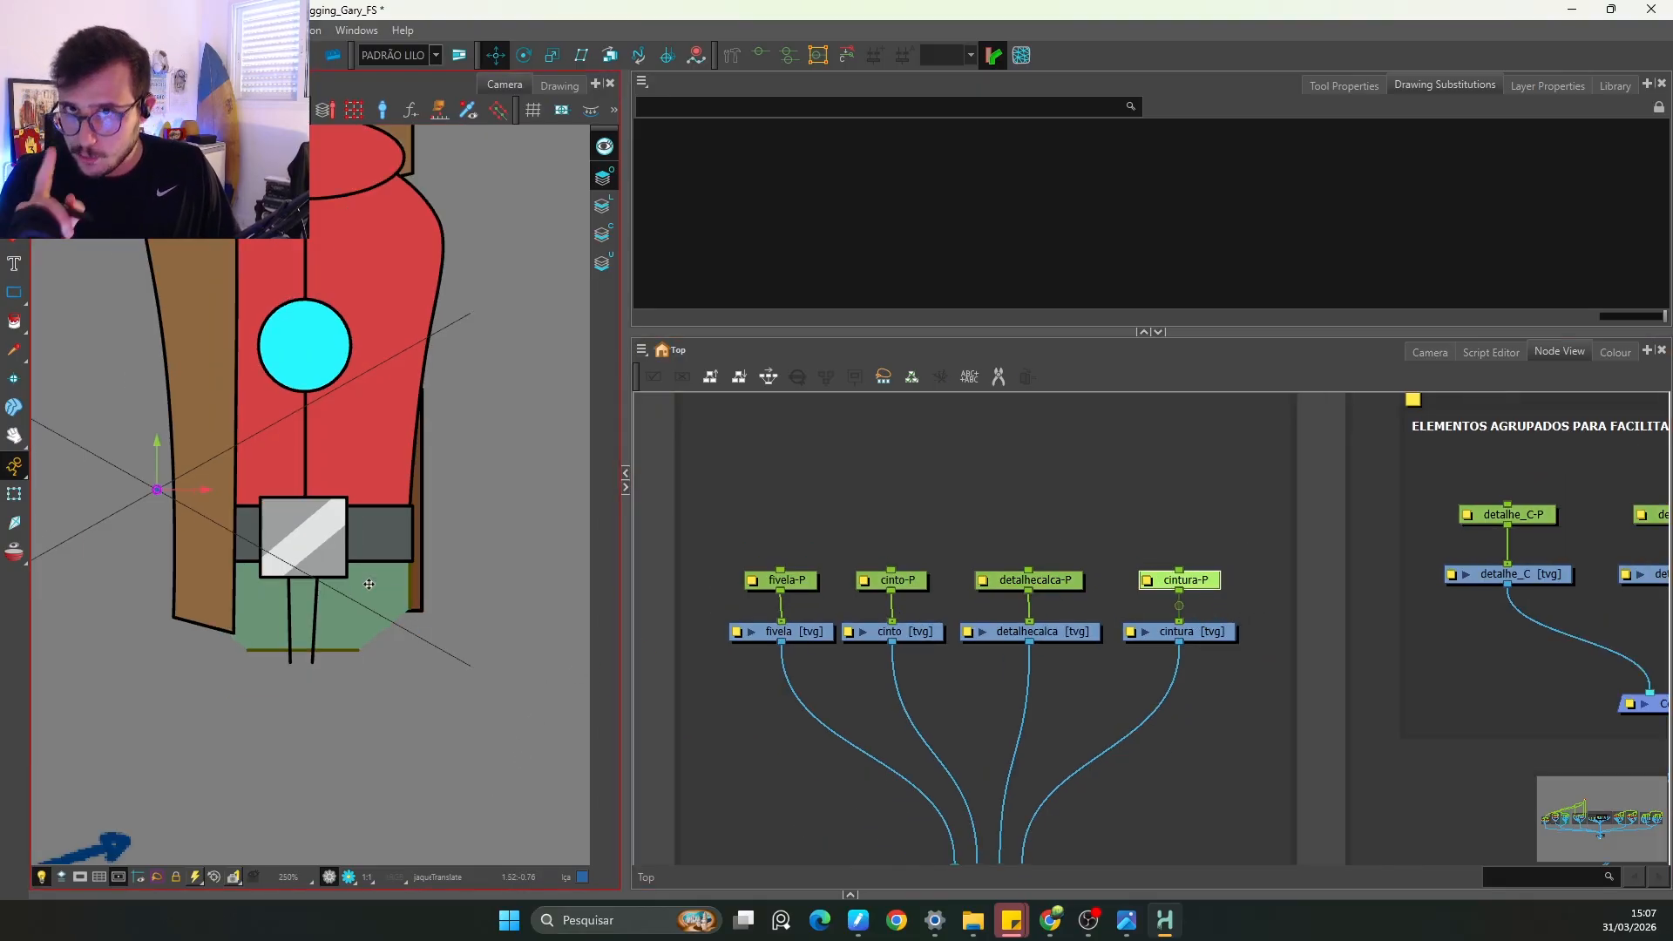
pyautogui.moveTo(1206, 578); pyautogui.dragTo(1213, 490)
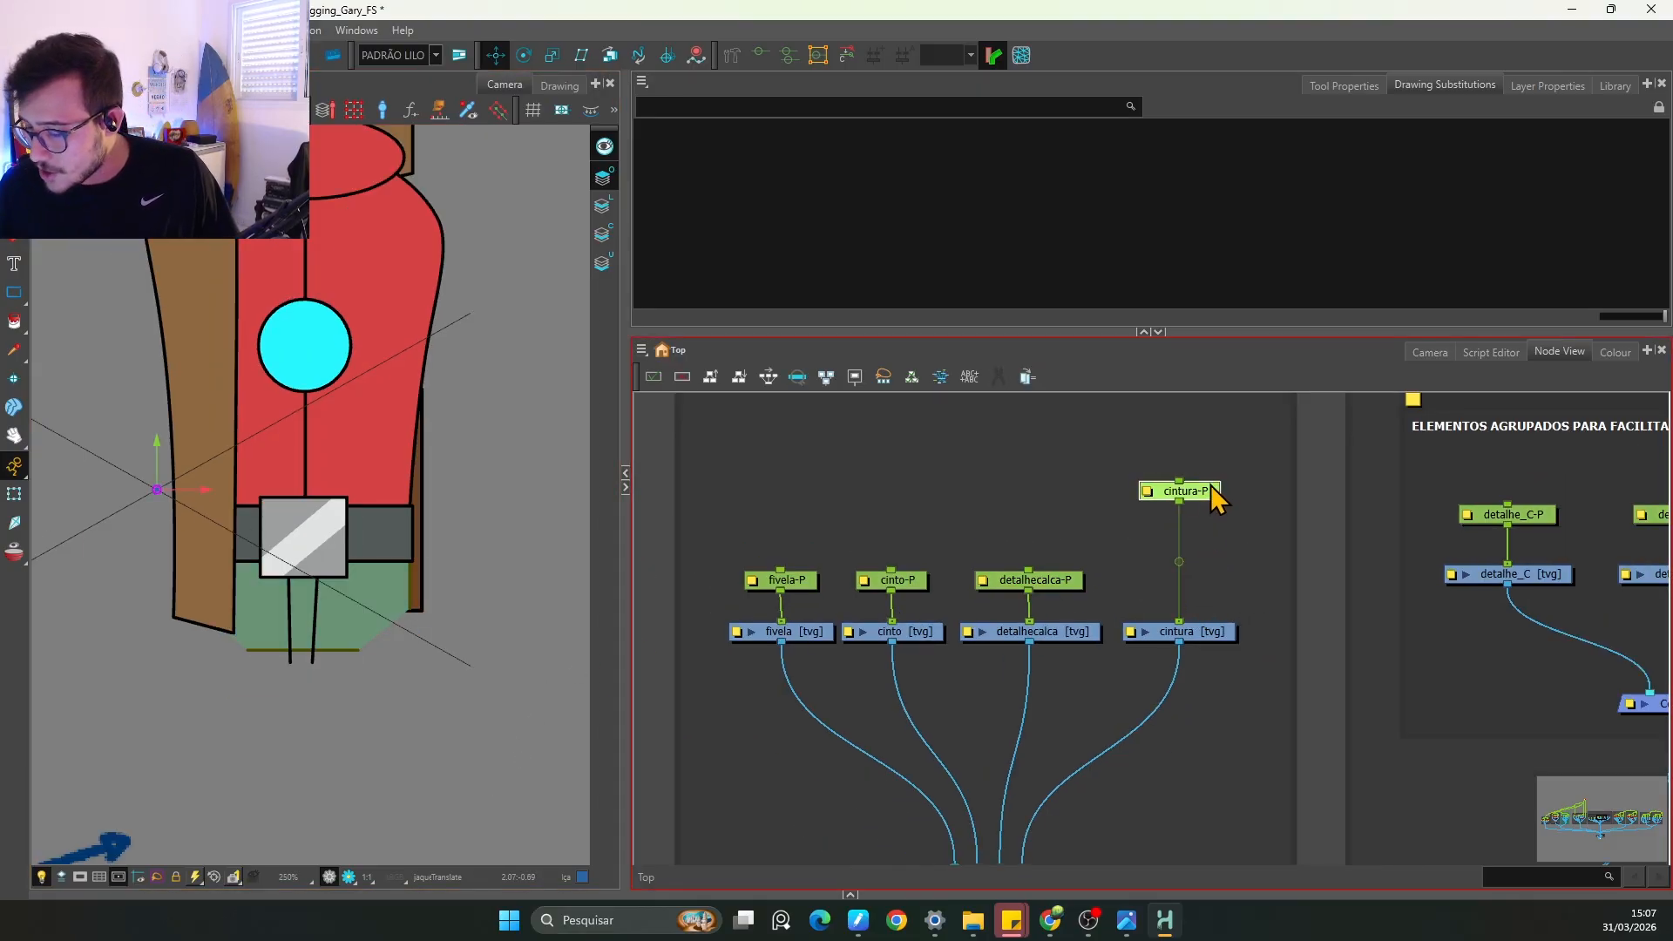
# Step: Place the detalhe_C-P peg's pivot at the centre of the cyan circle on the torso
pyautogui.scroll(-3, 1209, 540)
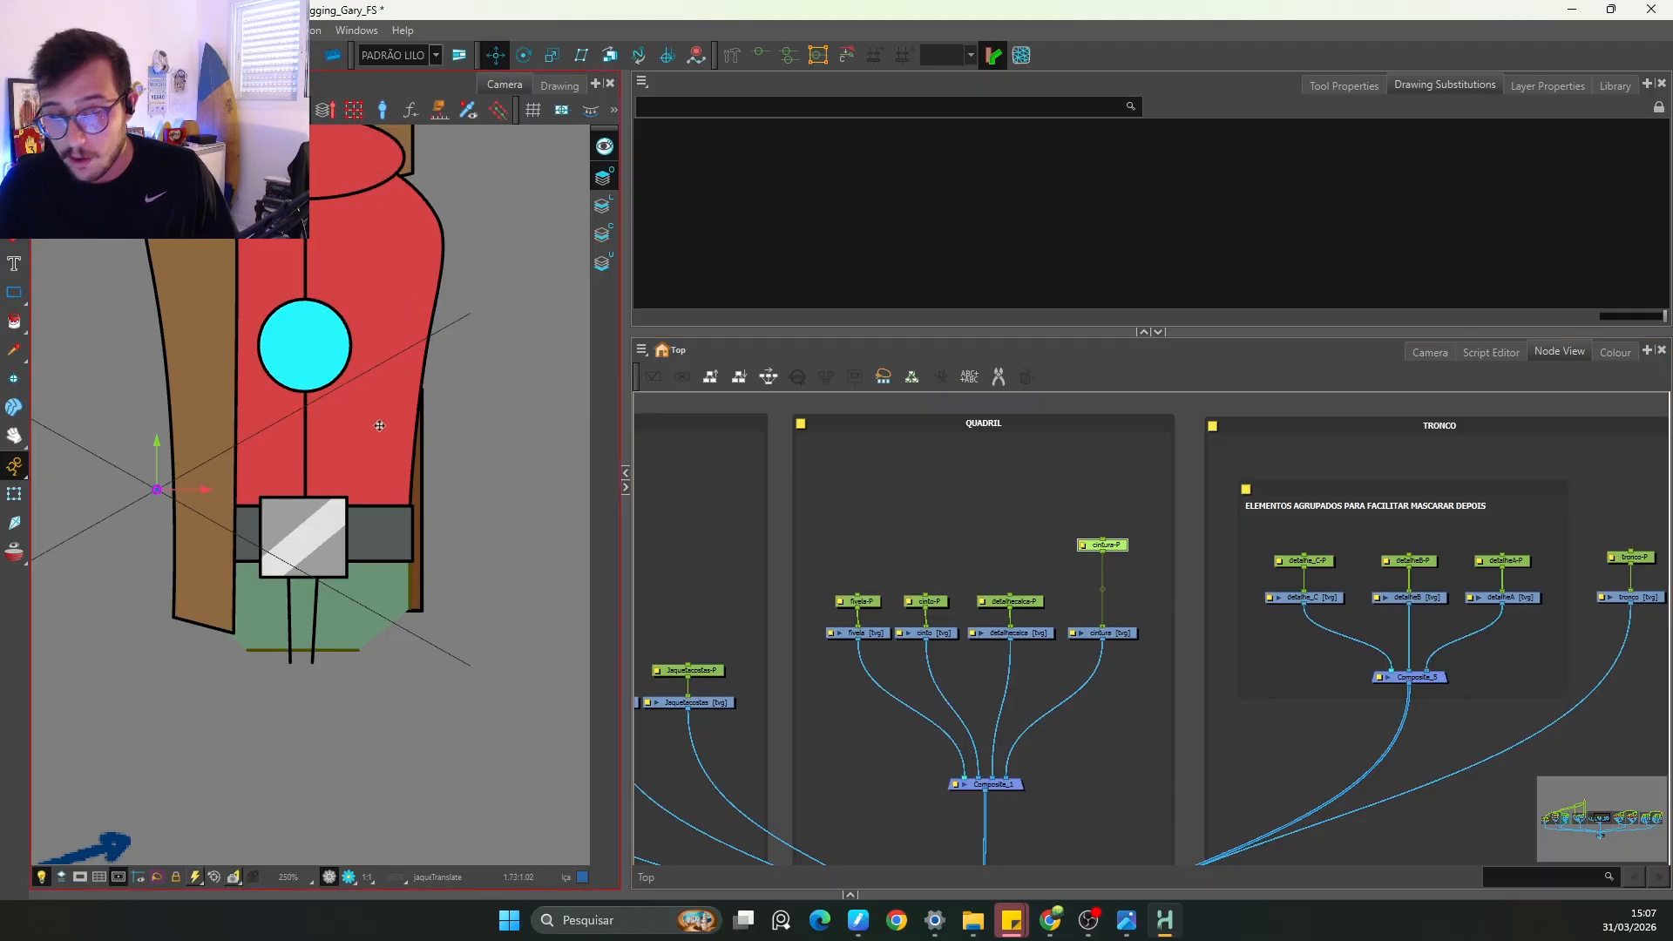
pyautogui.press('space')
pyautogui.moveTo(1242, 584); pyautogui.dragTo(937, 614)
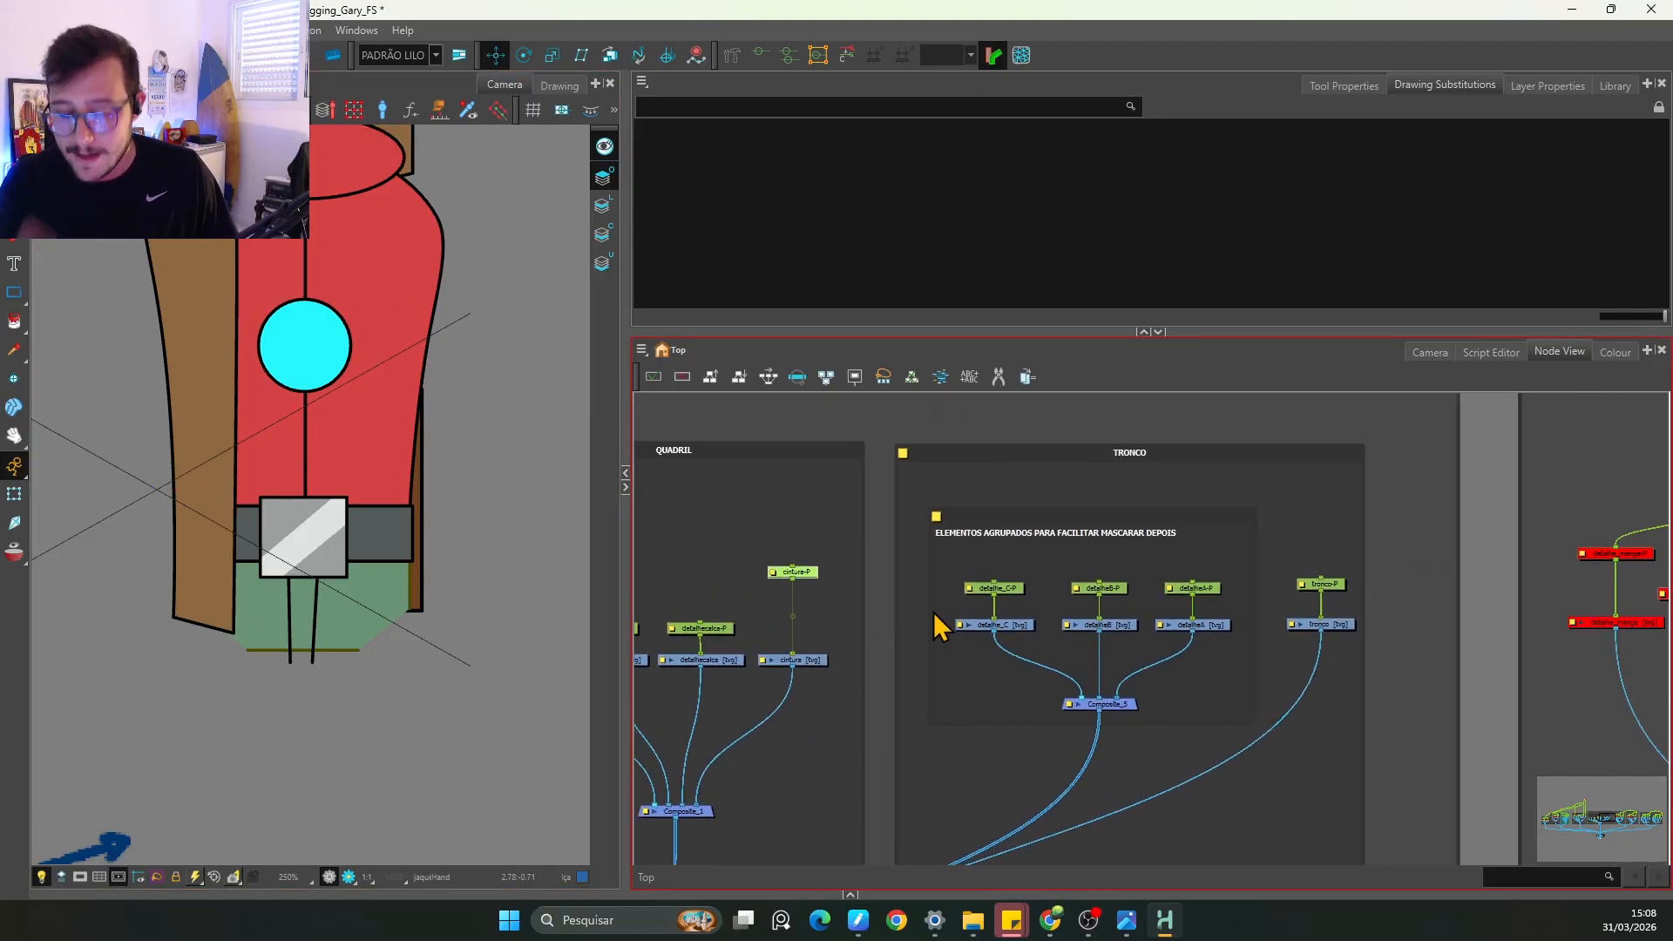
pyautogui.press('space')
pyautogui.moveTo(1088, 631); pyautogui.dragTo(1026, 654)
pyautogui.press('2')
pyautogui.press('2')
pyautogui.press('space')
pyautogui.moveTo(428, 434); pyautogui.dragTo(429, 566)
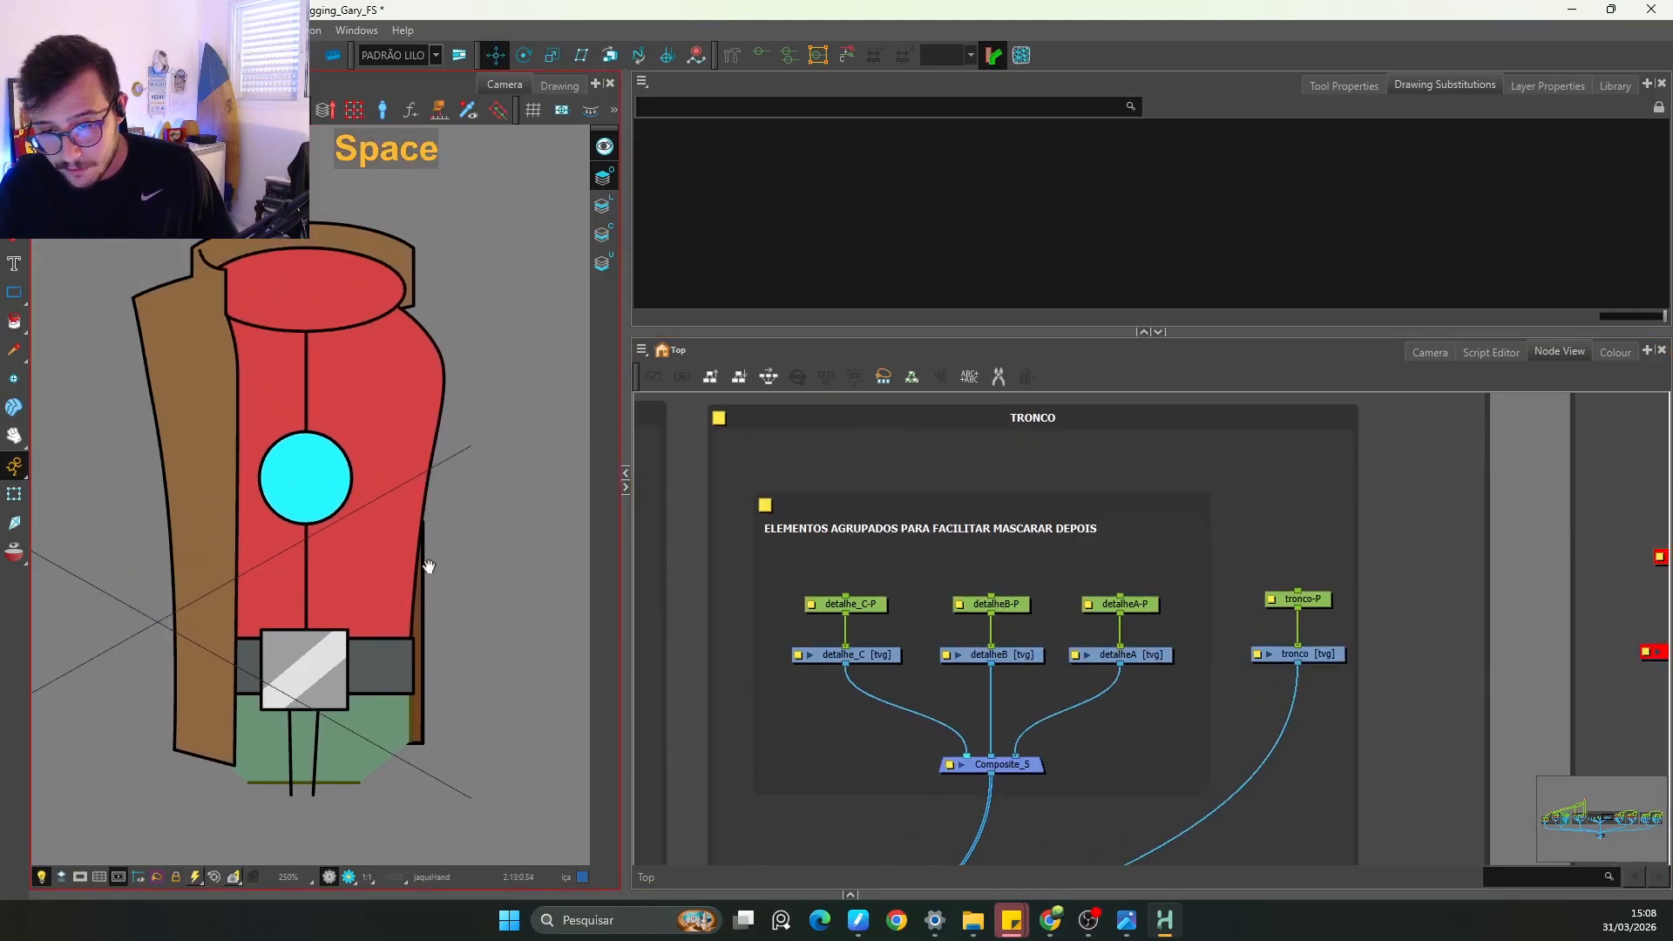
pyautogui.press('2')
pyautogui.press('2')
pyautogui.press('space')
pyautogui.moveTo(877, 590); pyautogui.dragTo(952, 561)
pyautogui.click(896, 573)
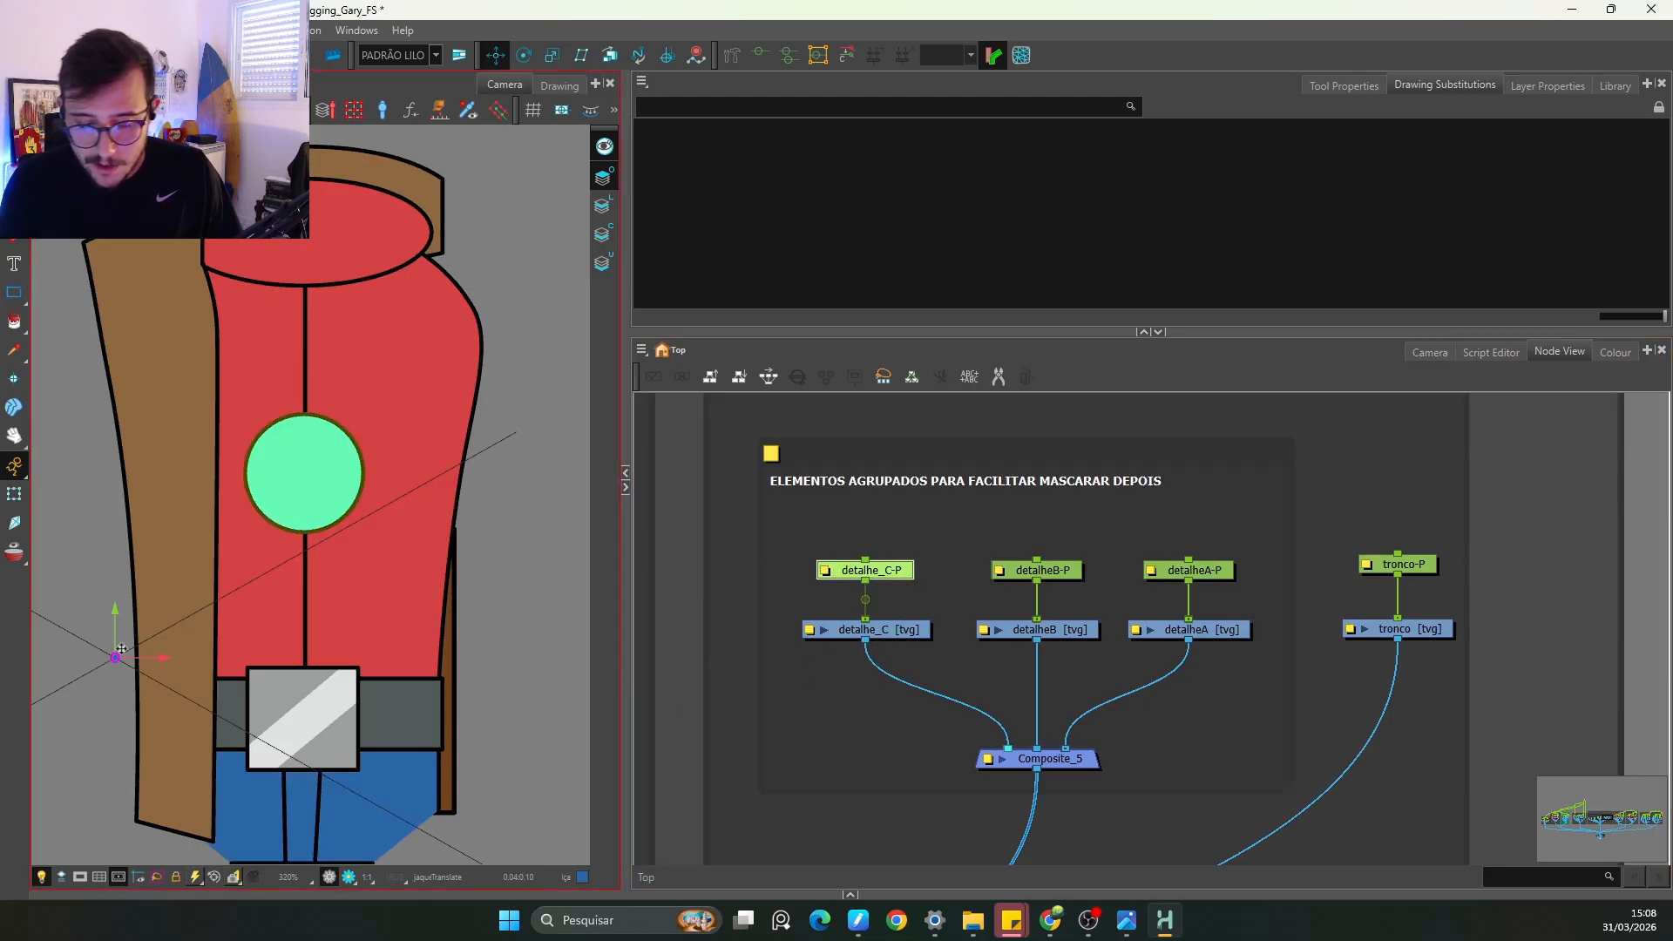
pyautogui.moveTo(117, 658); pyautogui.dragTo(305, 473)
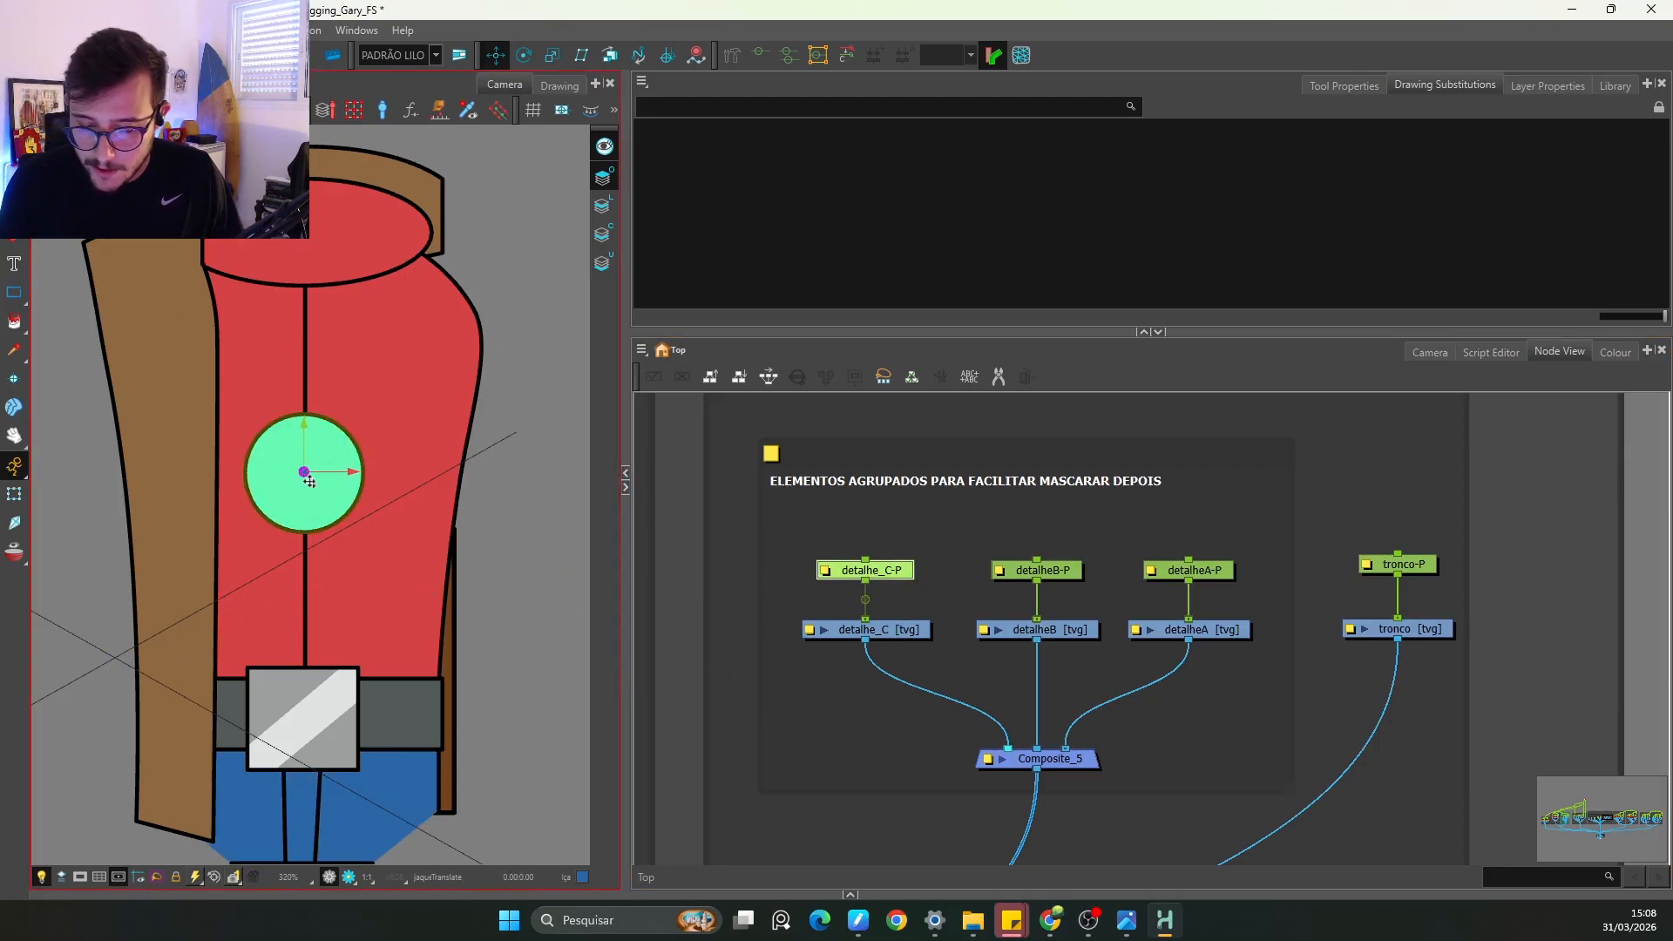
# Step: Place the detalheB-P pivot inside the neck ellipse and the detalheA-P pivot at the centre line's lower end, over the buckle
pyautogui.click(1066, 571)
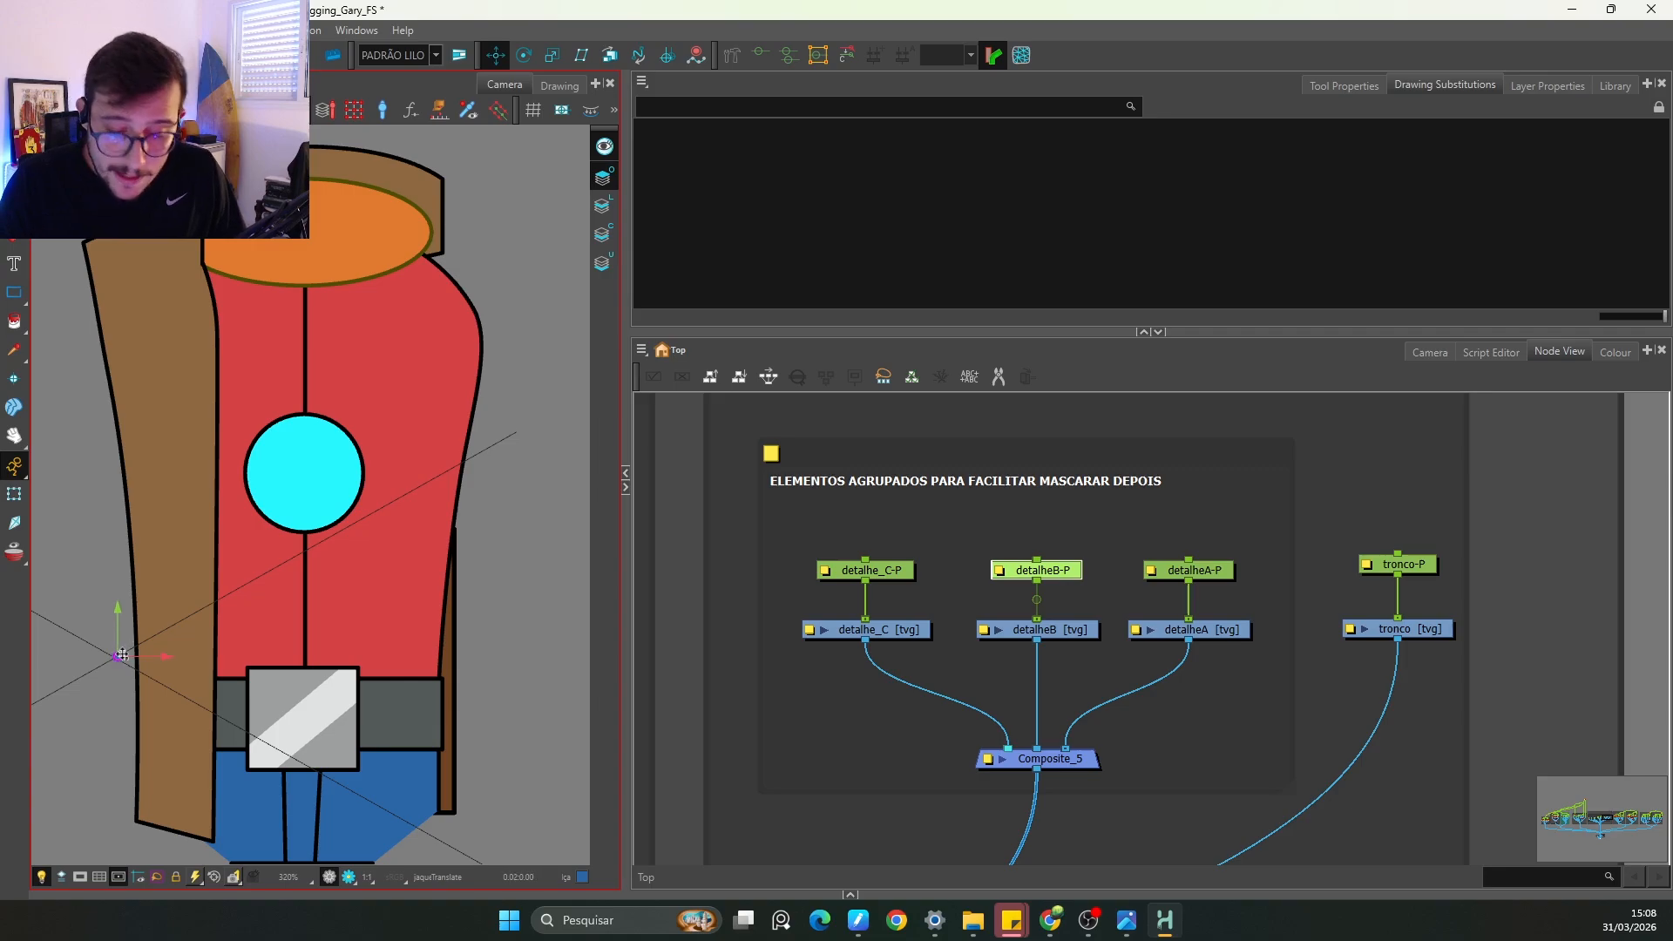
pyautogui.moveTo(122, 655); pyautogui.dragTo(311, 222)
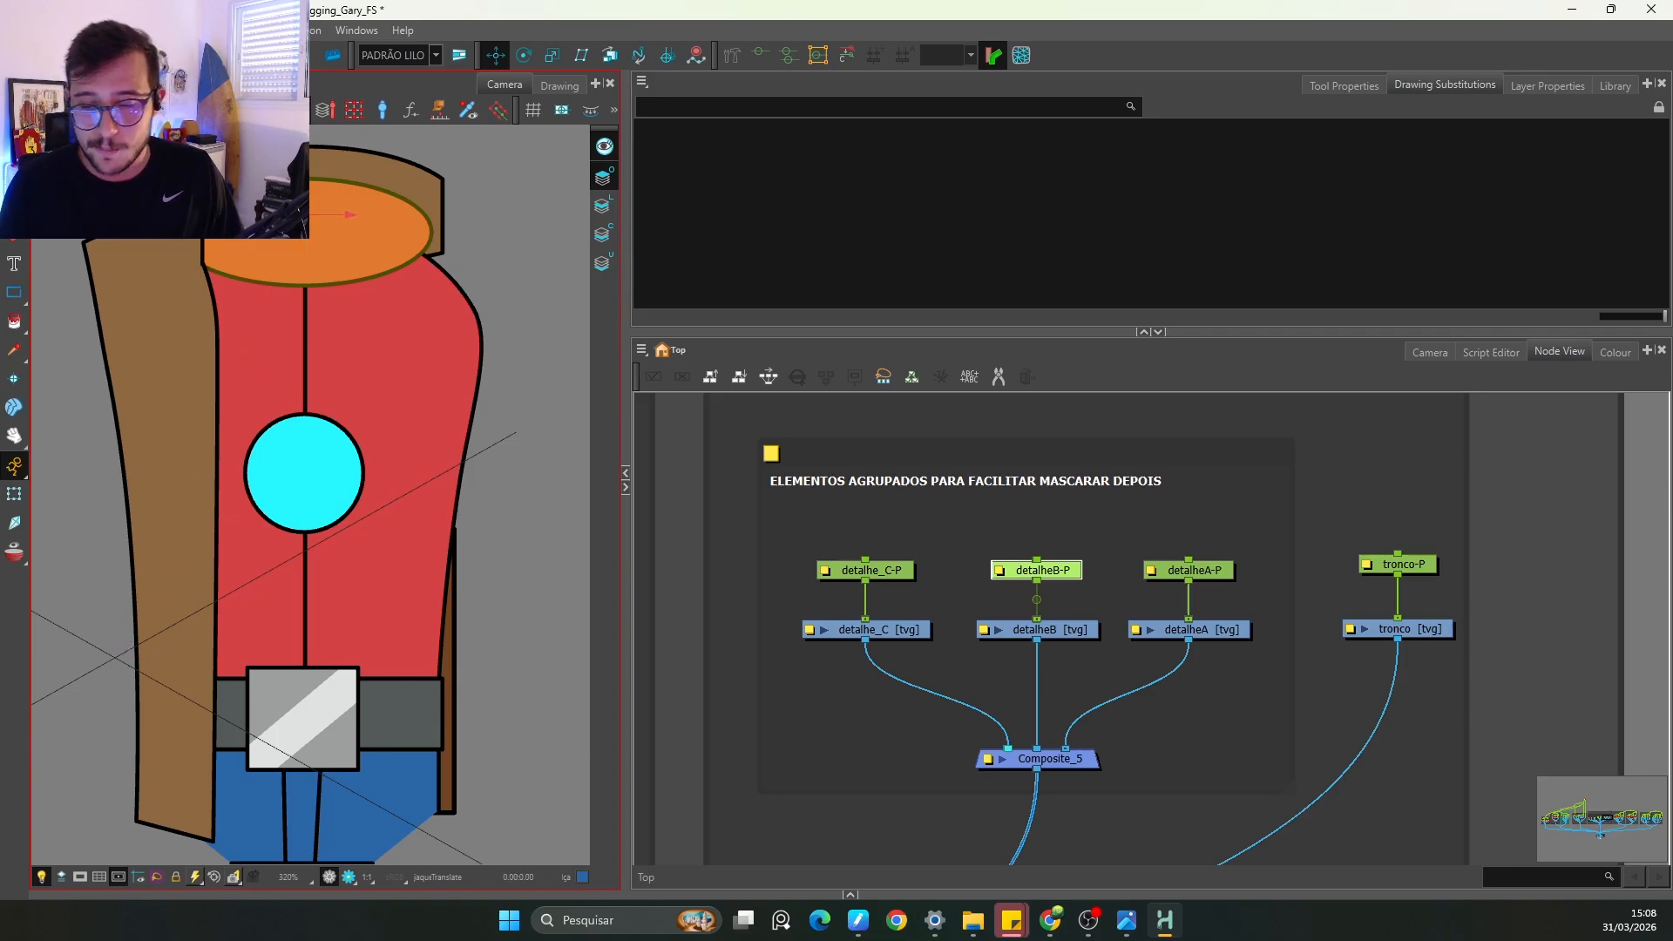
pyautogui.click(1193, 570)
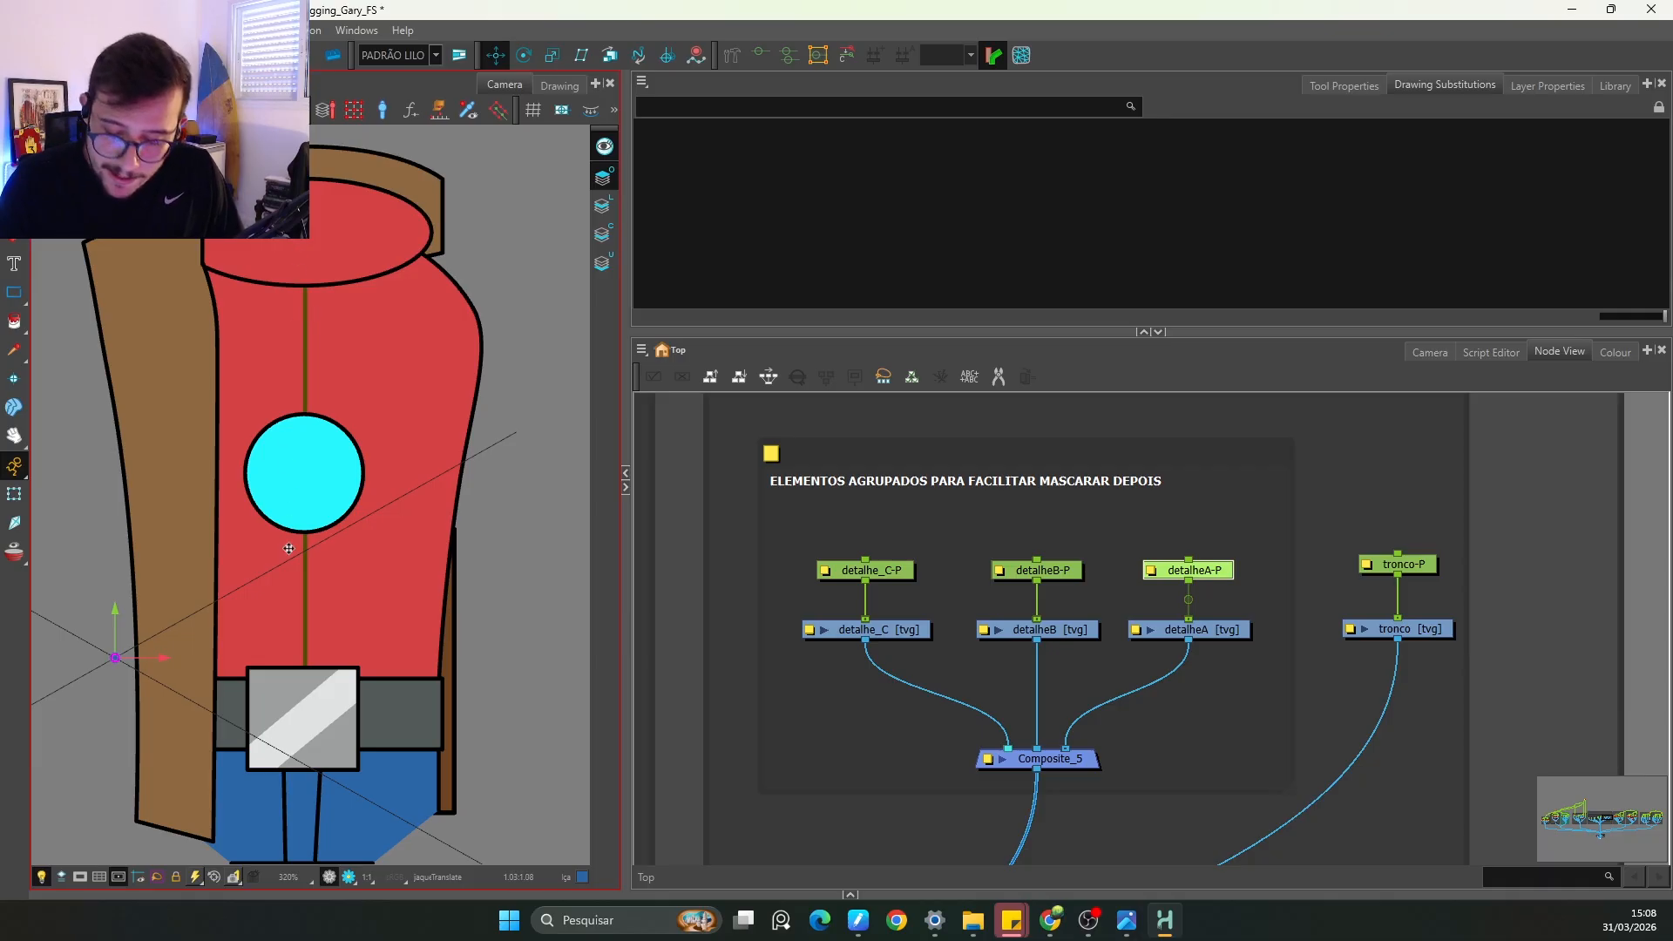
pyautogui.moveTo(134, 660); pyautogui.dragTo(305, 710)
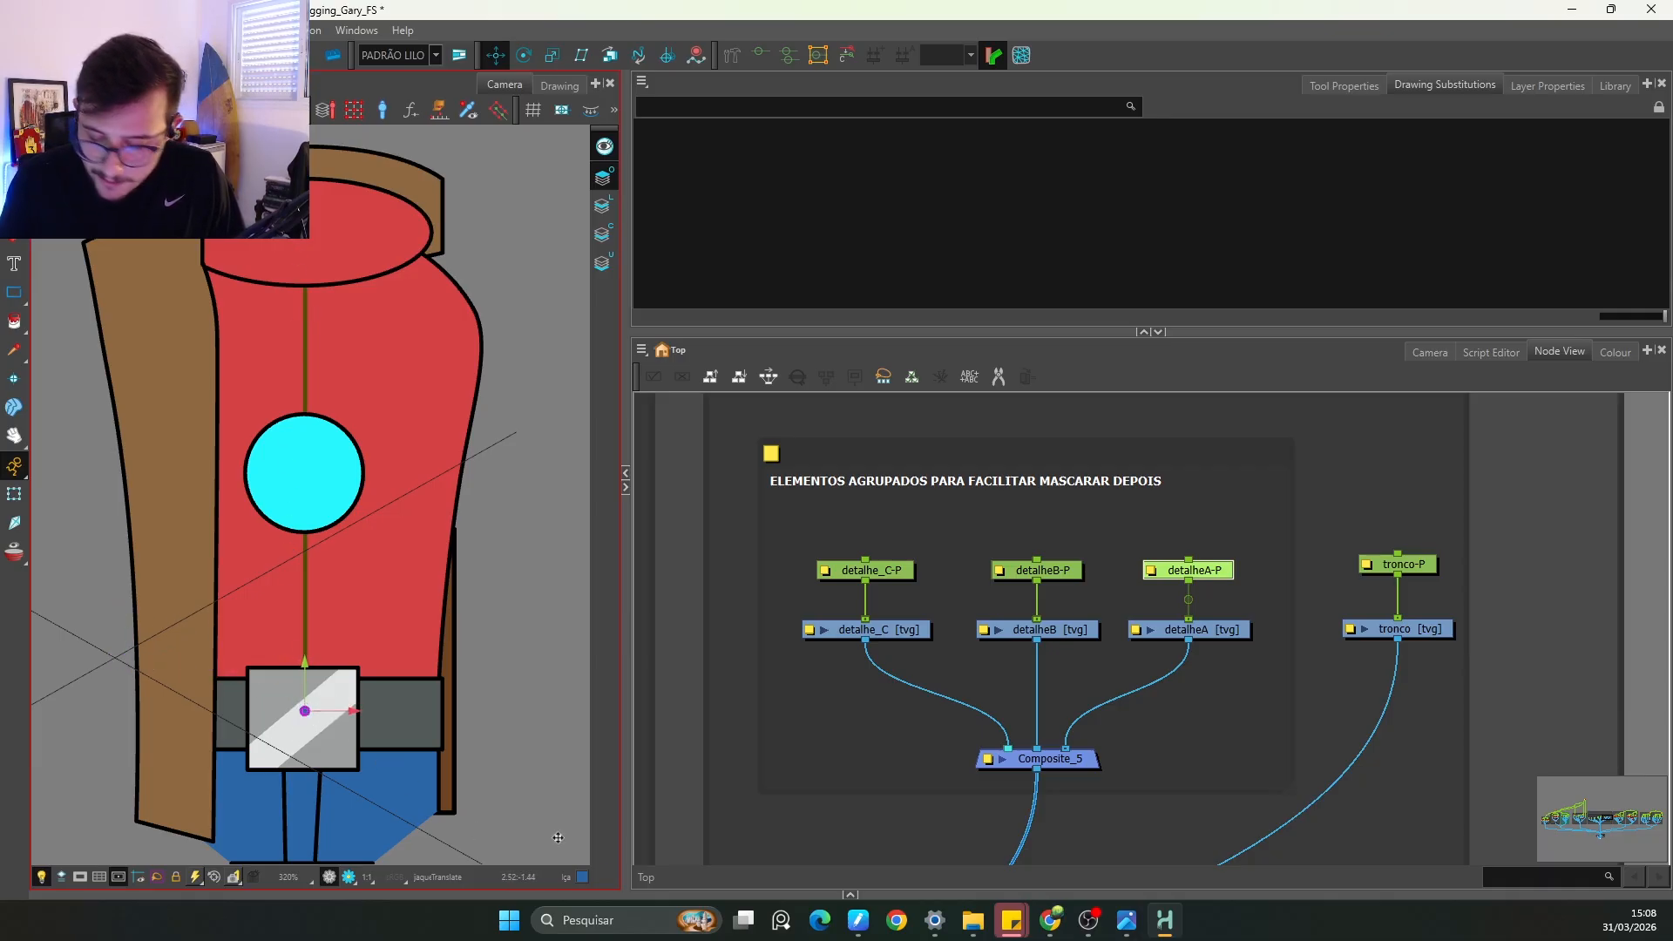
# Step: Disable the grouped detail elements inside the TRONCO backdrop
pyautogui.press('1')
pyautogui.press('1')
pyautogui.click(1427, 566)
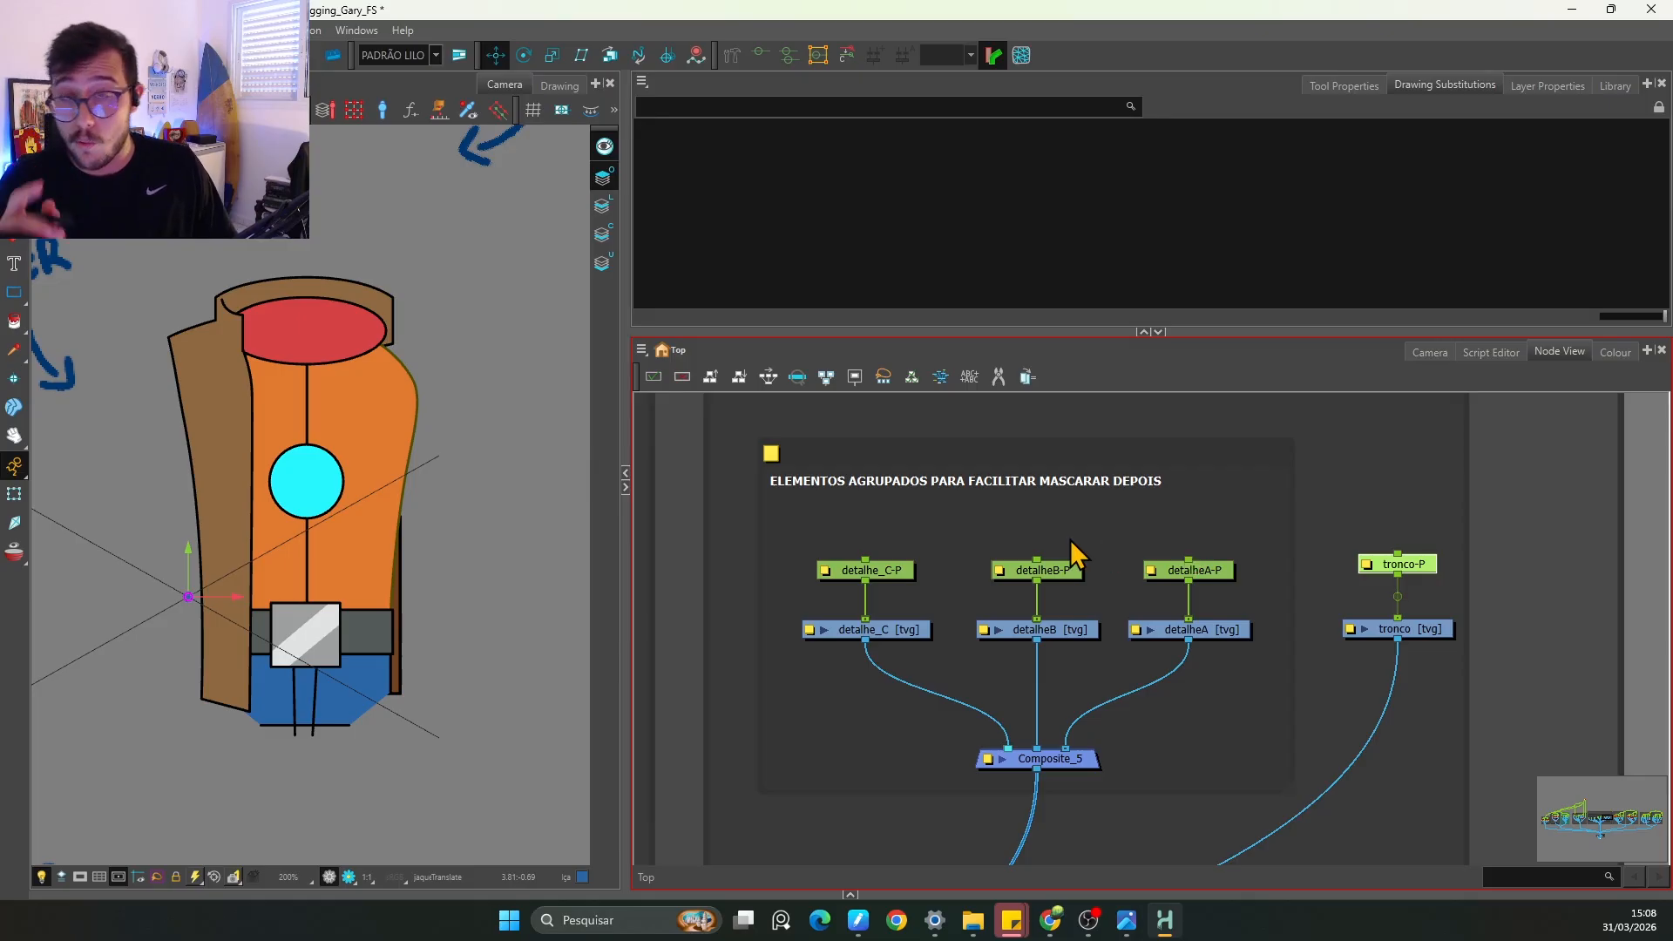
pyautogui.press('2')
pyautogui.press('2')
pyautogui.press('2')
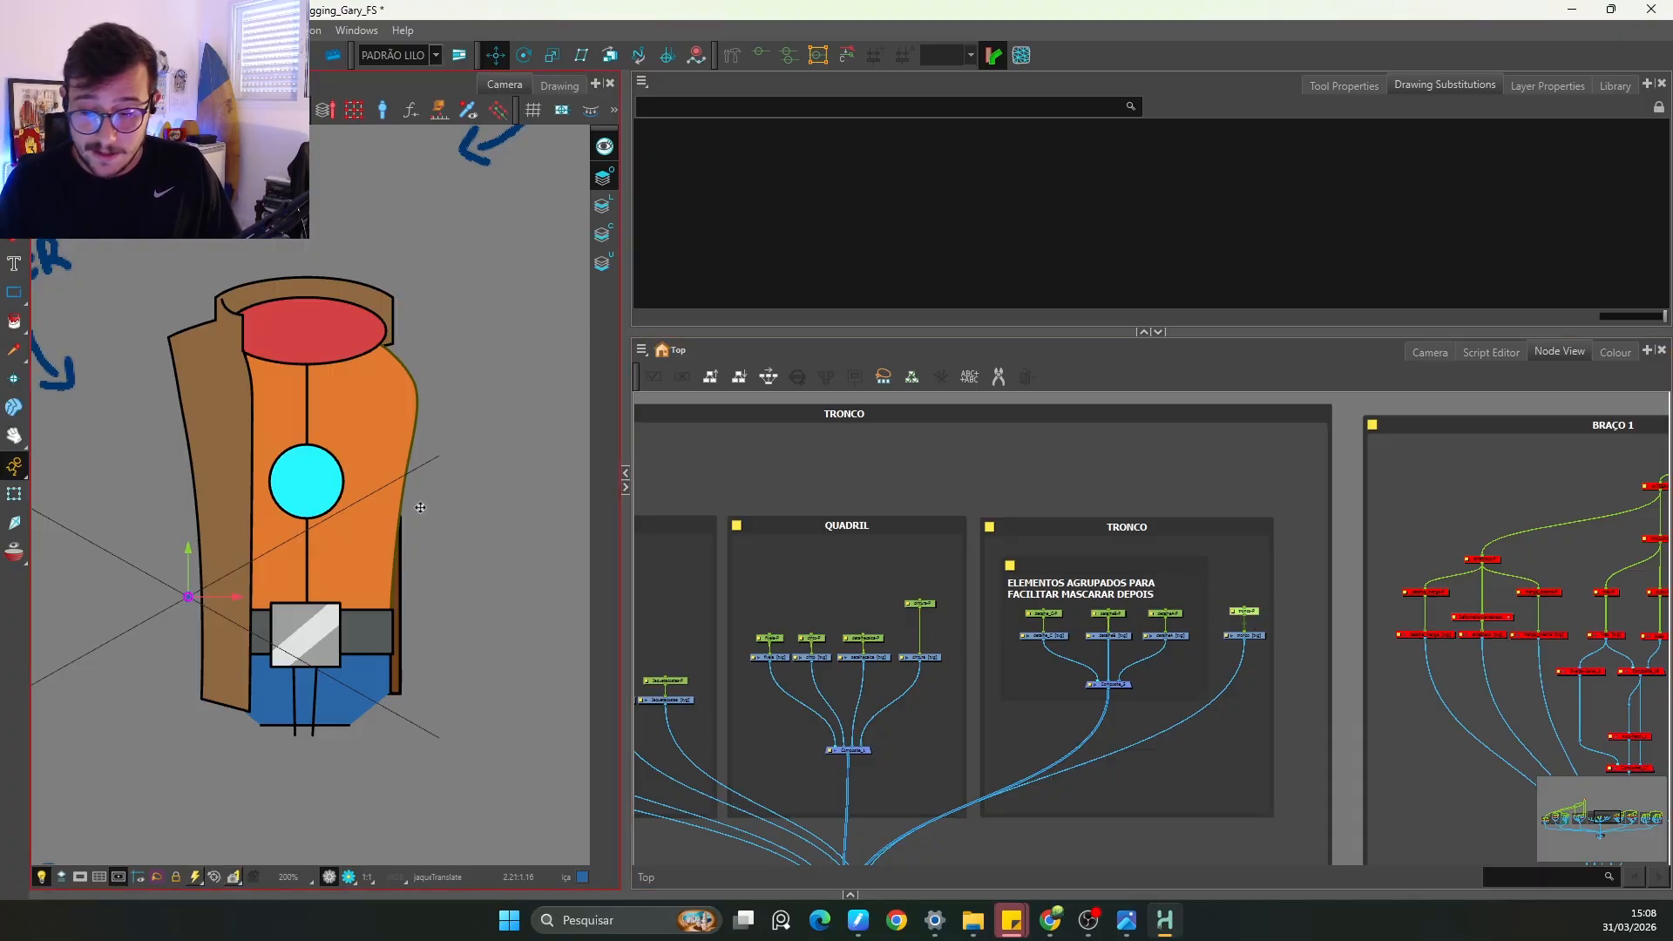
pyautogui.moveTo(1167, 566); pyautogui.dragTo(1246, 520)
pyautogui.click(1239, 529)
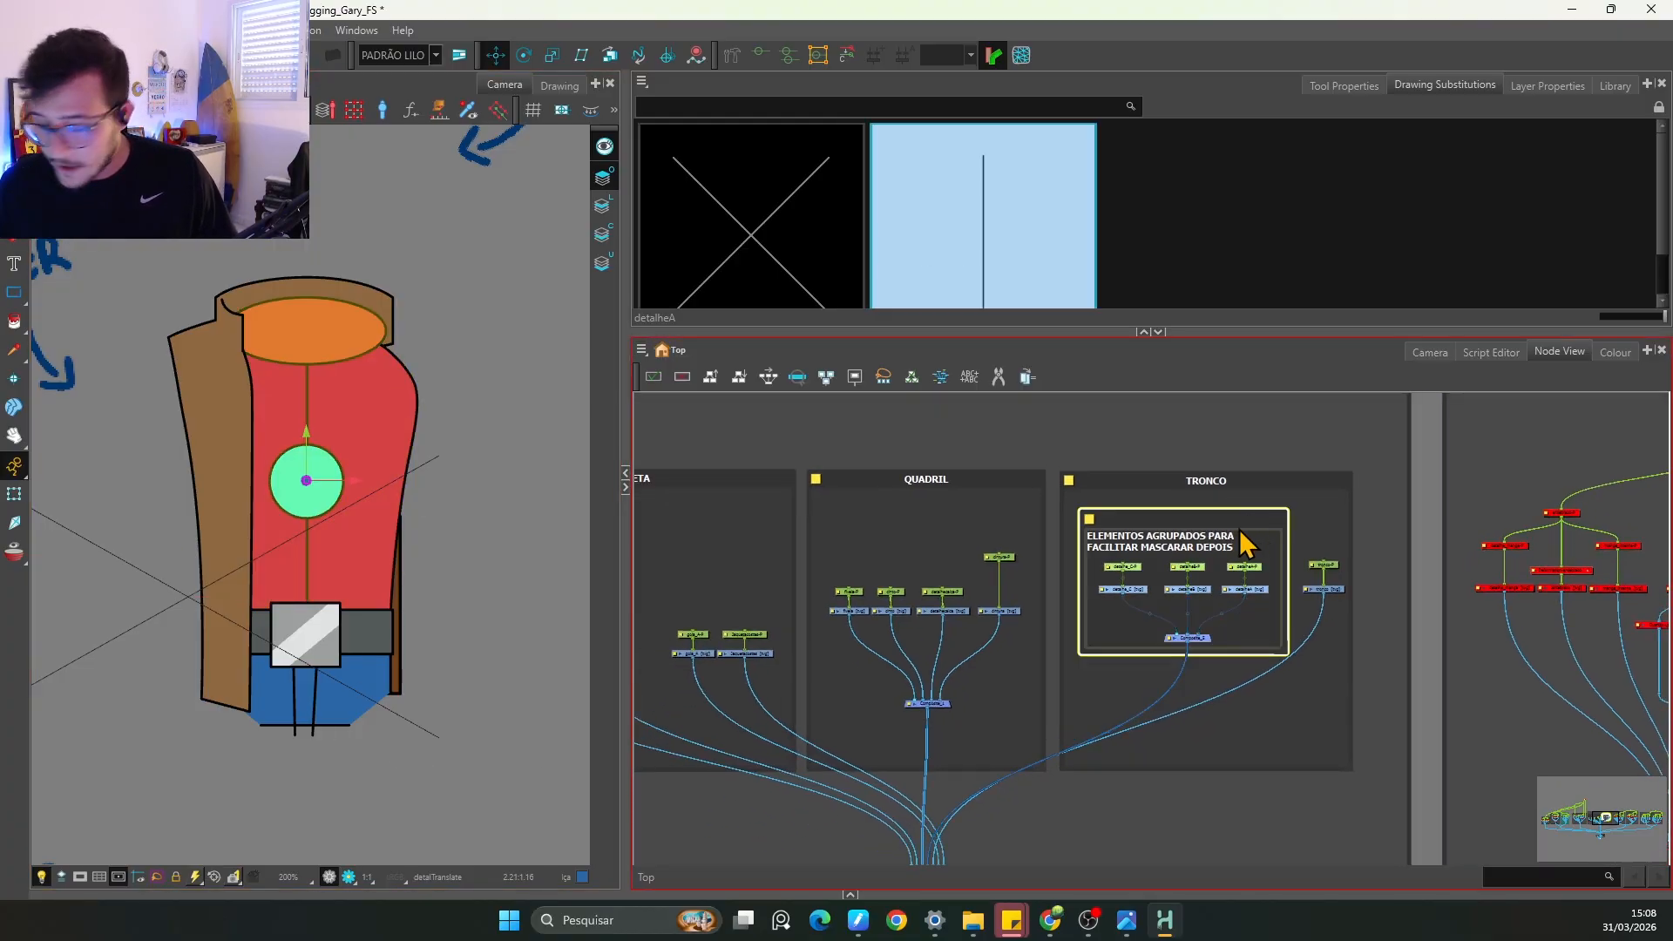
pyautogui.press('d')
# Step: Disable all JAQUETA nodes and the fivela, cinto and detalhecalca drawings in QUADRIL
pyautogui.moveTo(1000, 556); pyautogui.dragTo(1106, 534)
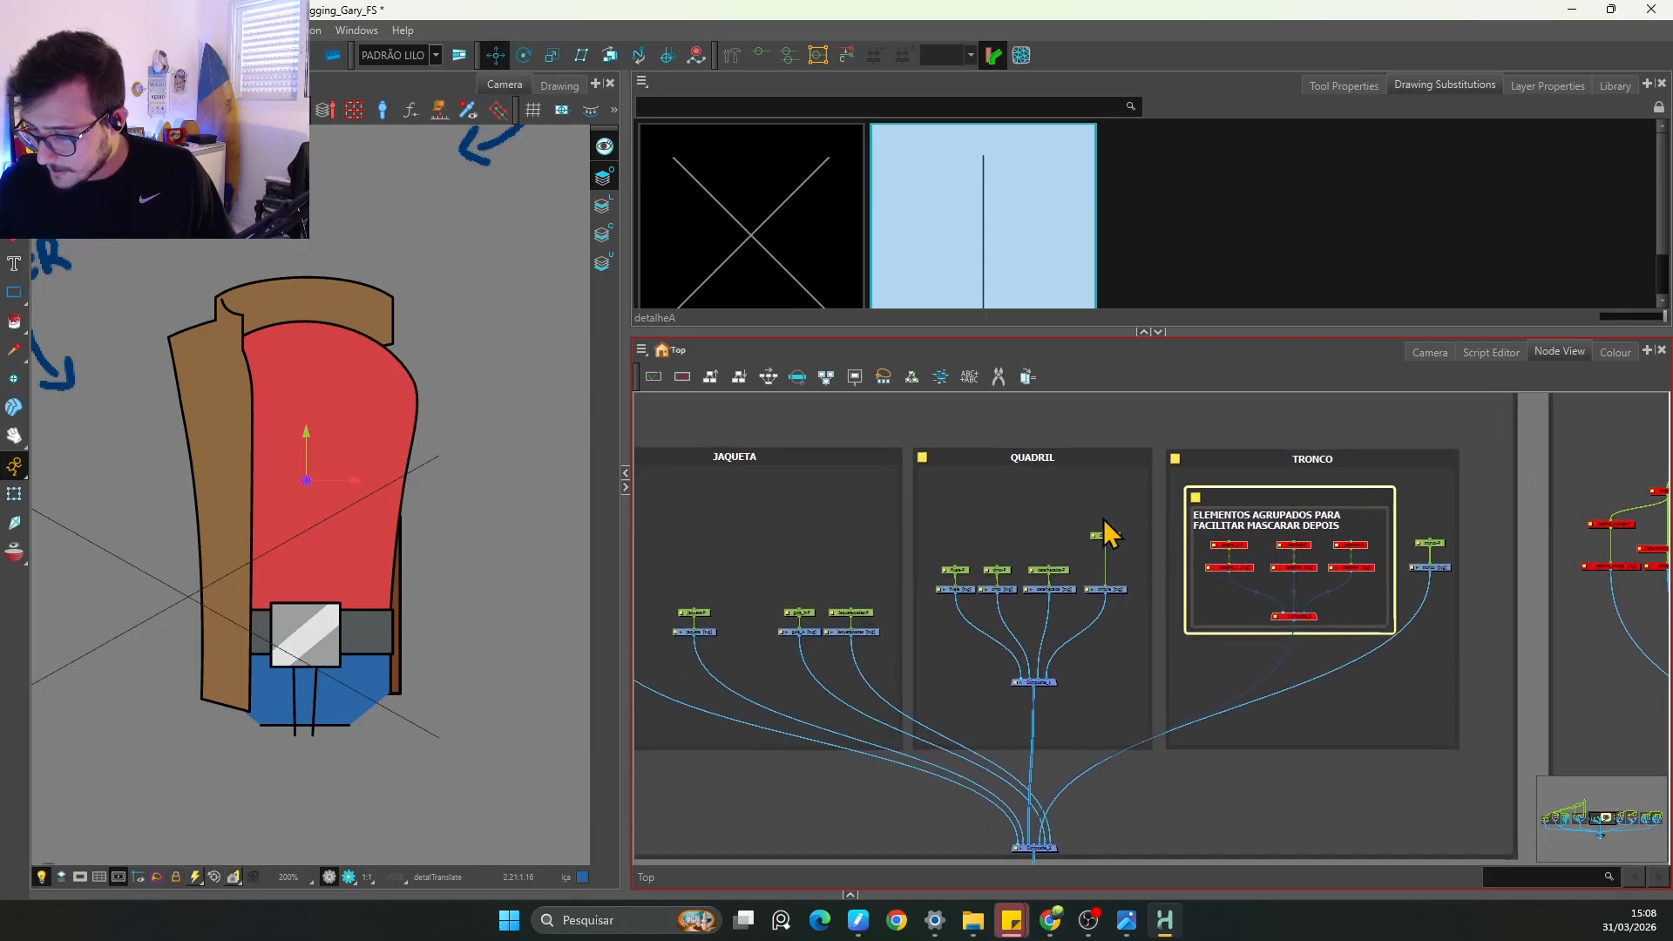
pyautogui.click(829, 478)
pyautogui.press('d')
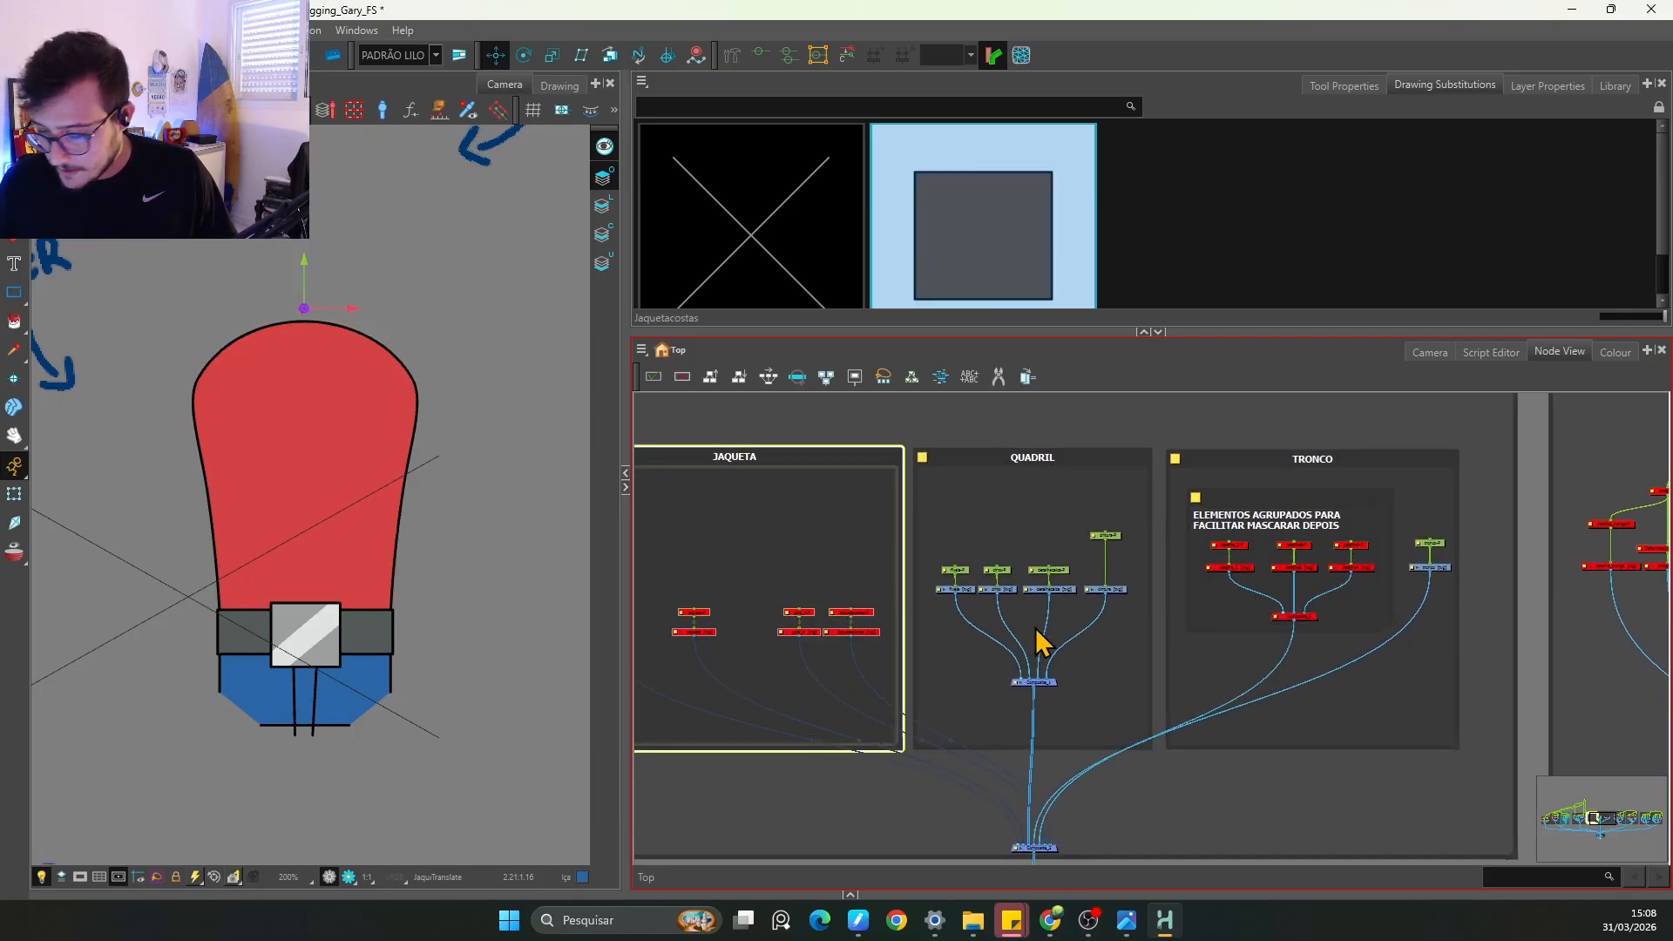
pyautogui.moveTo(1085, 620); pyautogui.dragTo(948, 589)
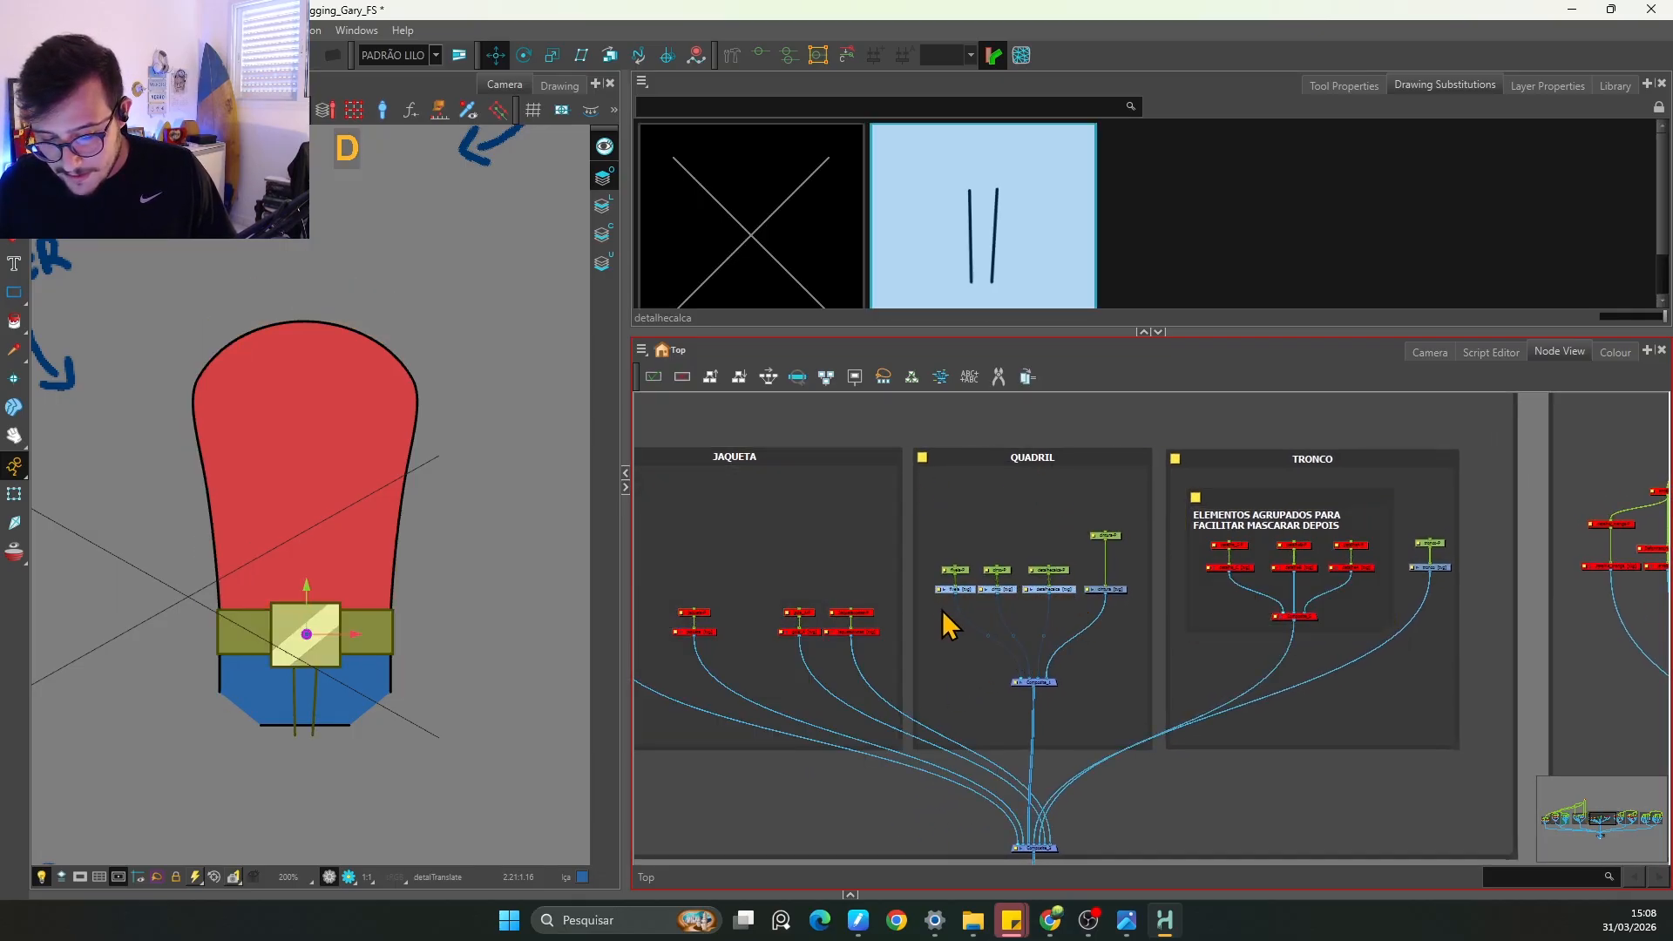
pyautogui.press('d')
# Step: Select the cintura and tronco drawings one after the other to examine how the hip and torso pieces meet
pyautogui.press('2')
pyautogui.press('2')
pyautogui.moveTo(1099, 648); pyautogui.dragTo(960, 662)
pyautogui.press('2')
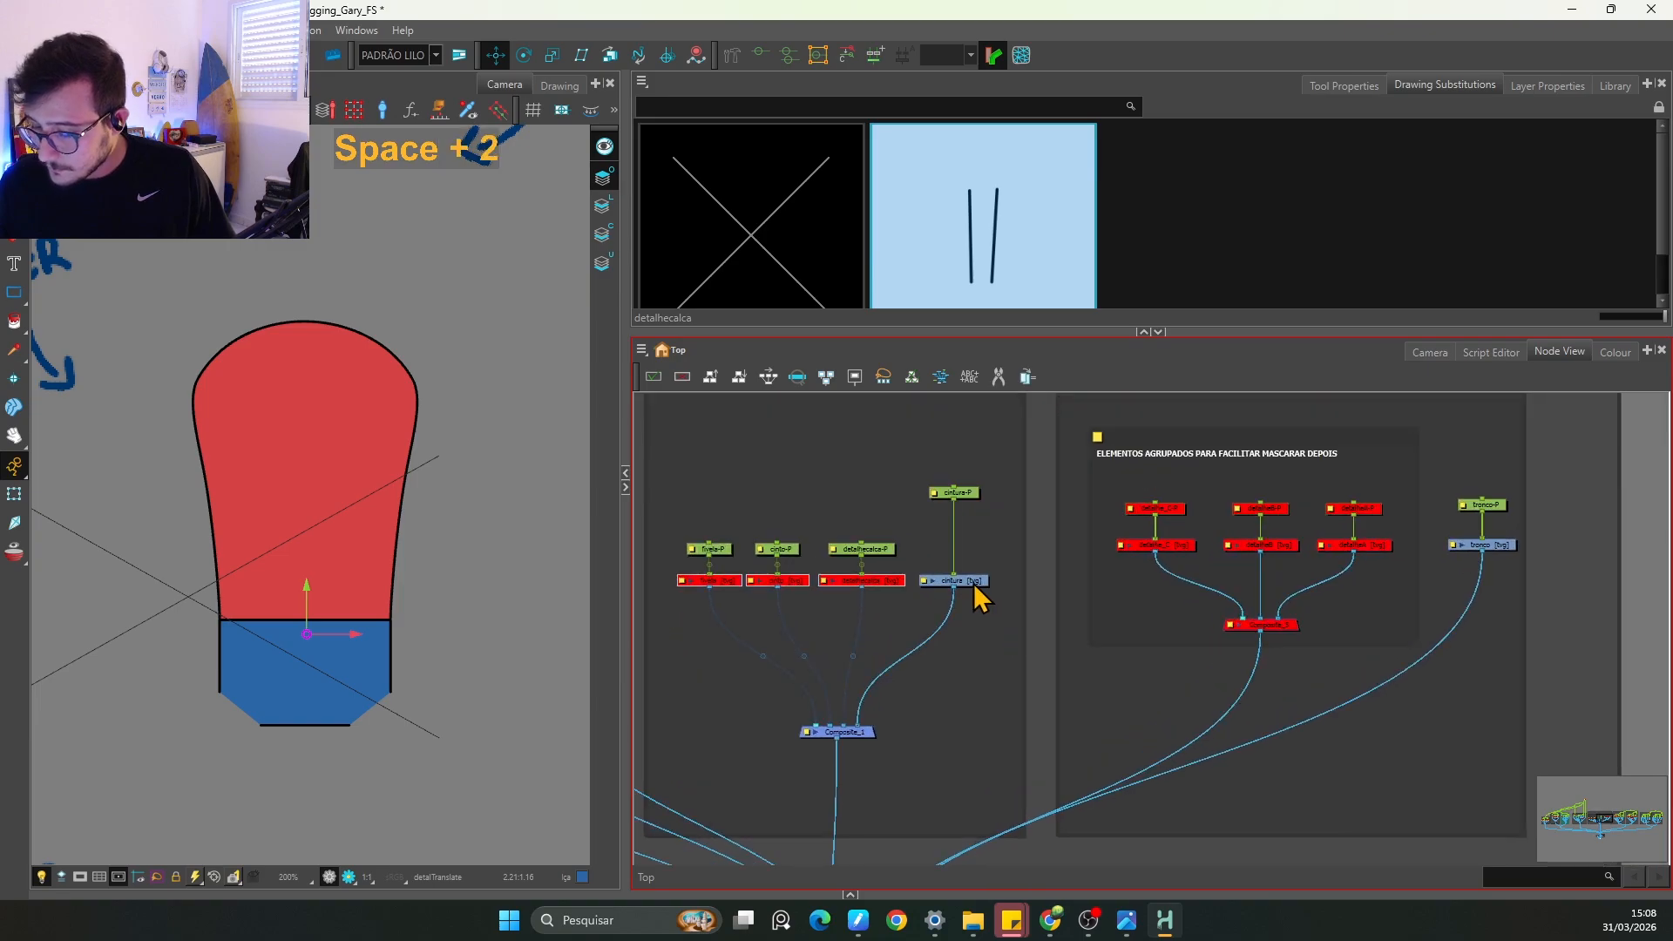
pyautogui.click(973, 582)
pyautogui.click(1484, 547)
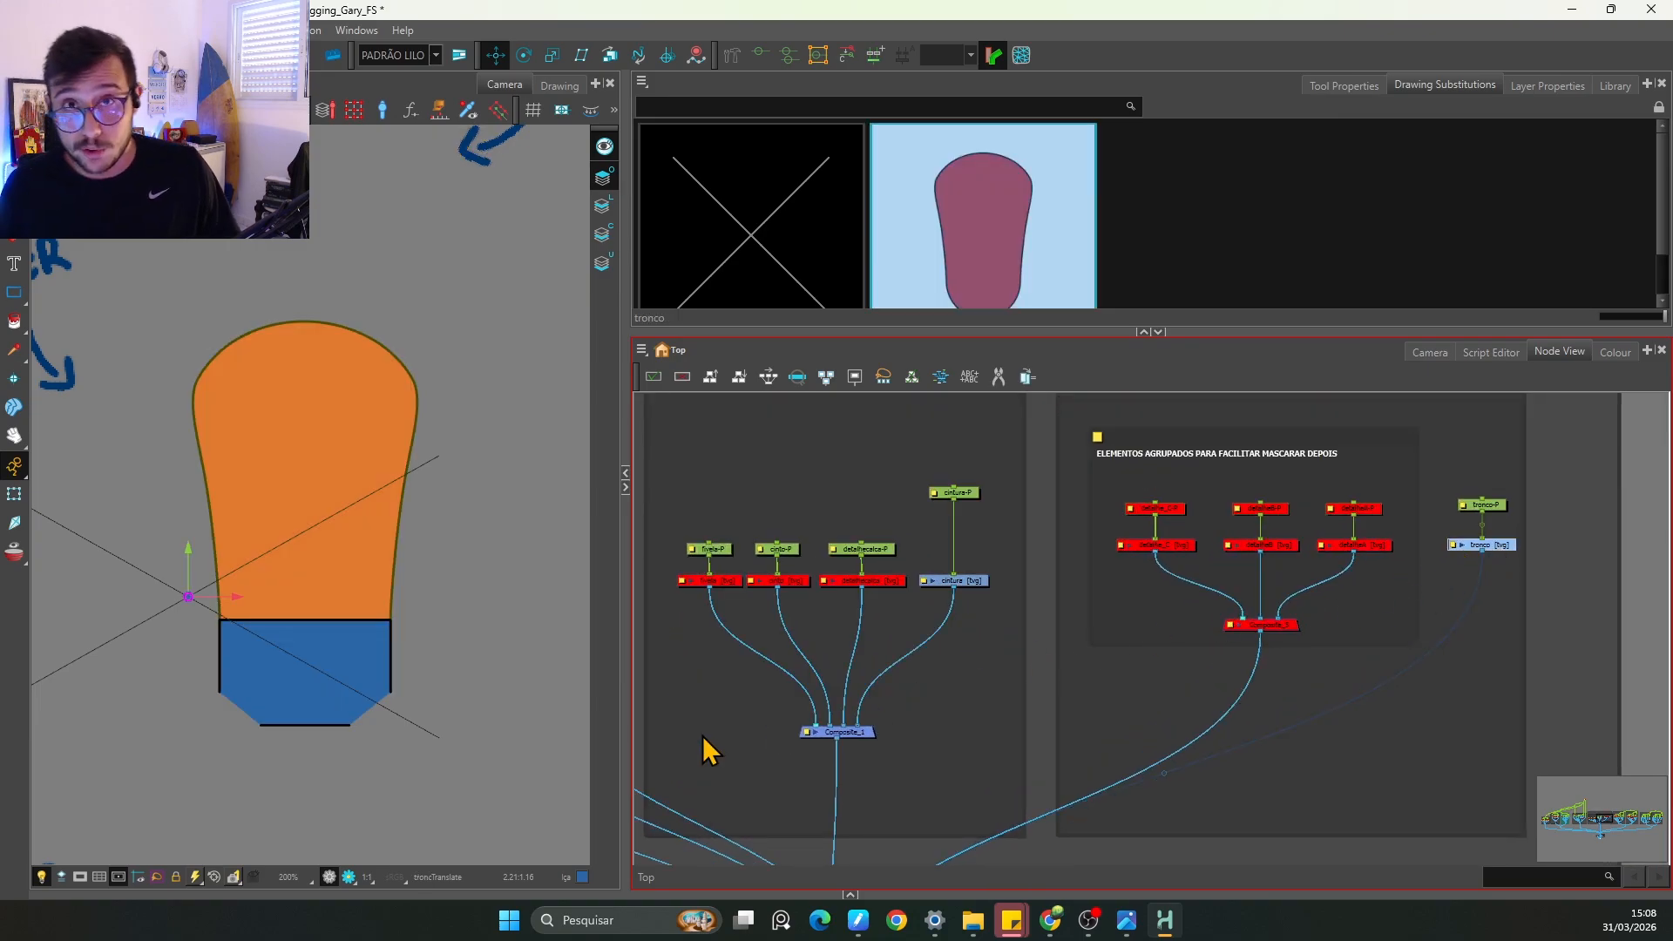
# Step: Lower the alpha of the New 6 and calça palette colours to 0 to reveal the torso and hip outlines
pyautogui.click(16, 497)
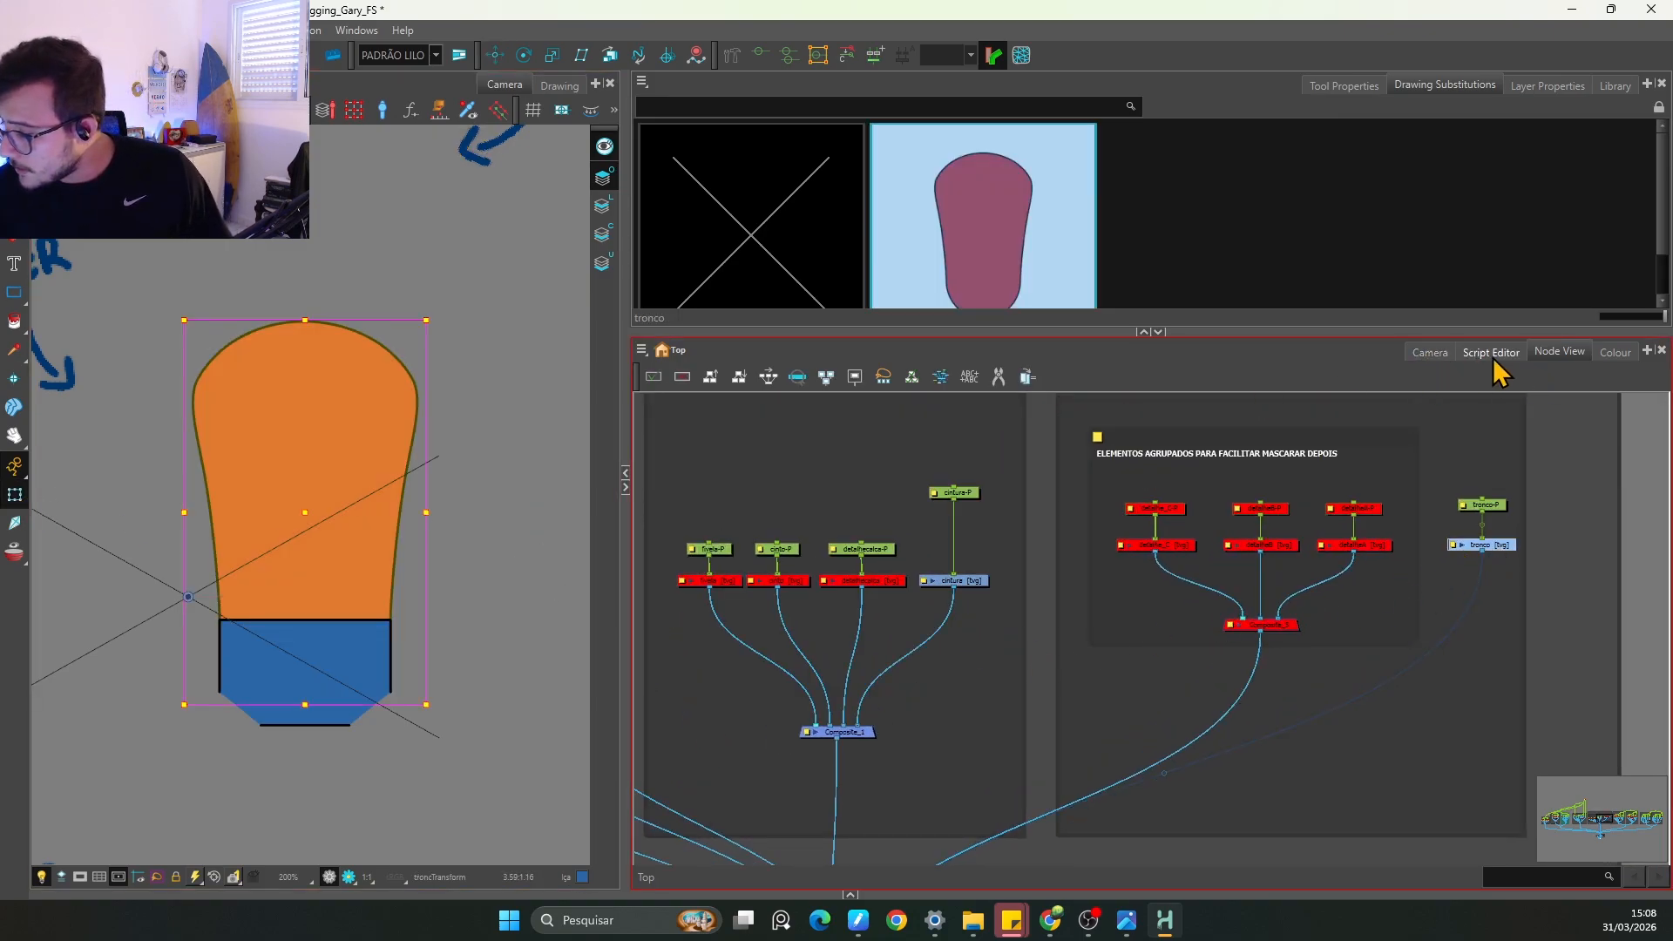
pyautogui.click(1614, 351)
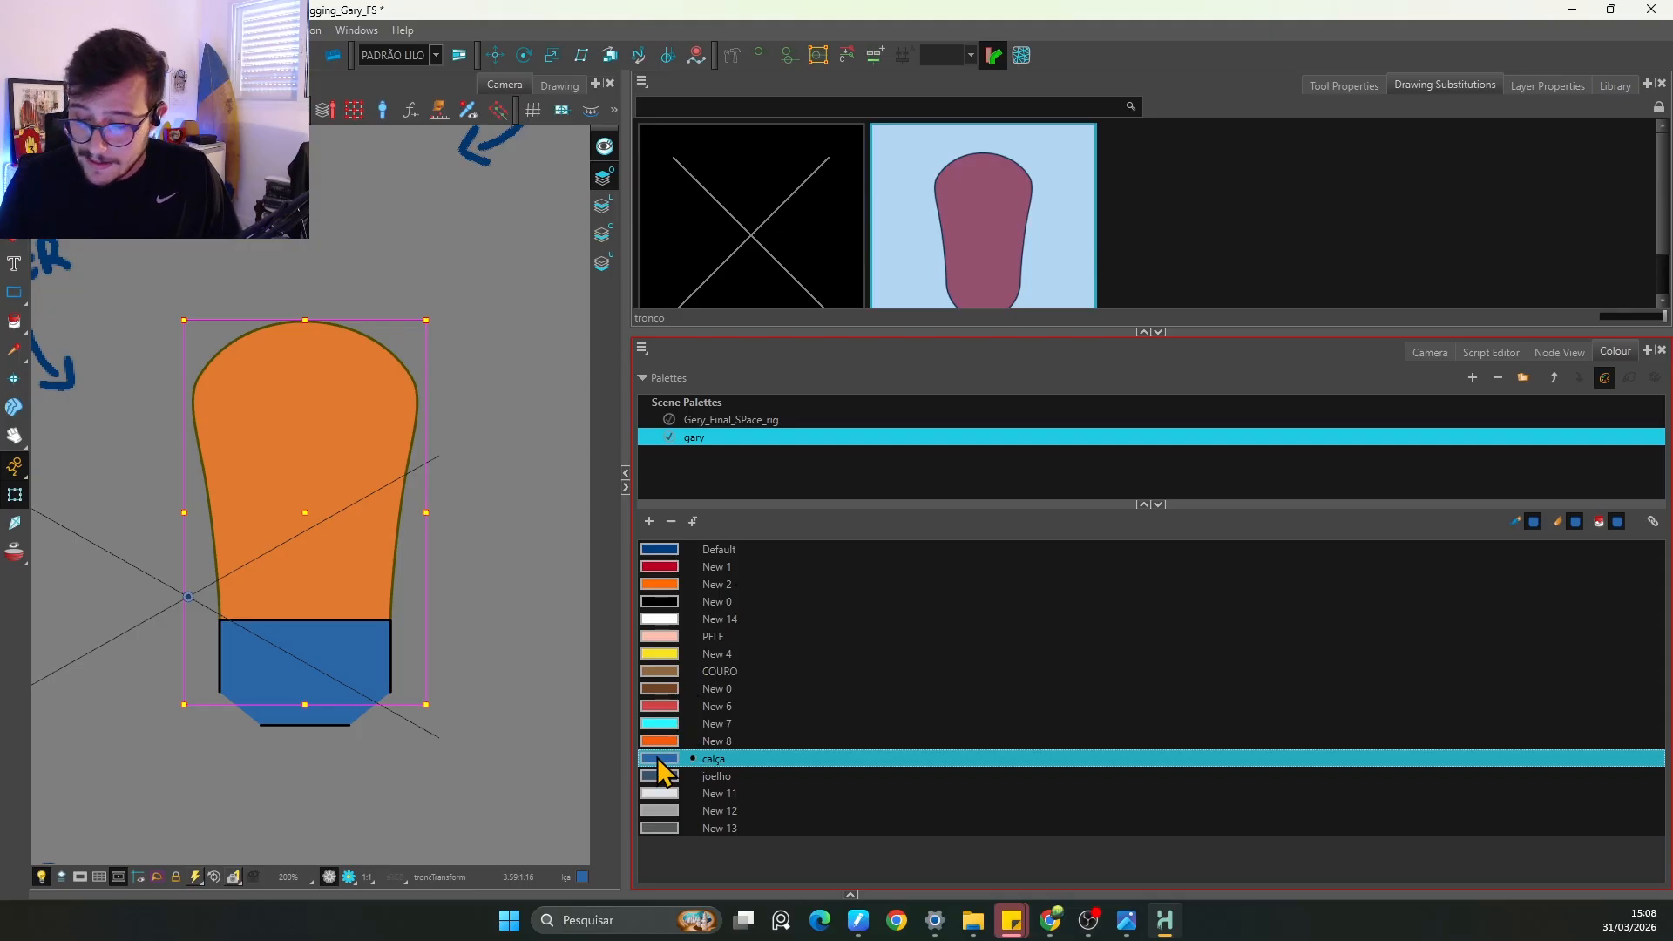
pyautogui.doubleClick(667, 707)
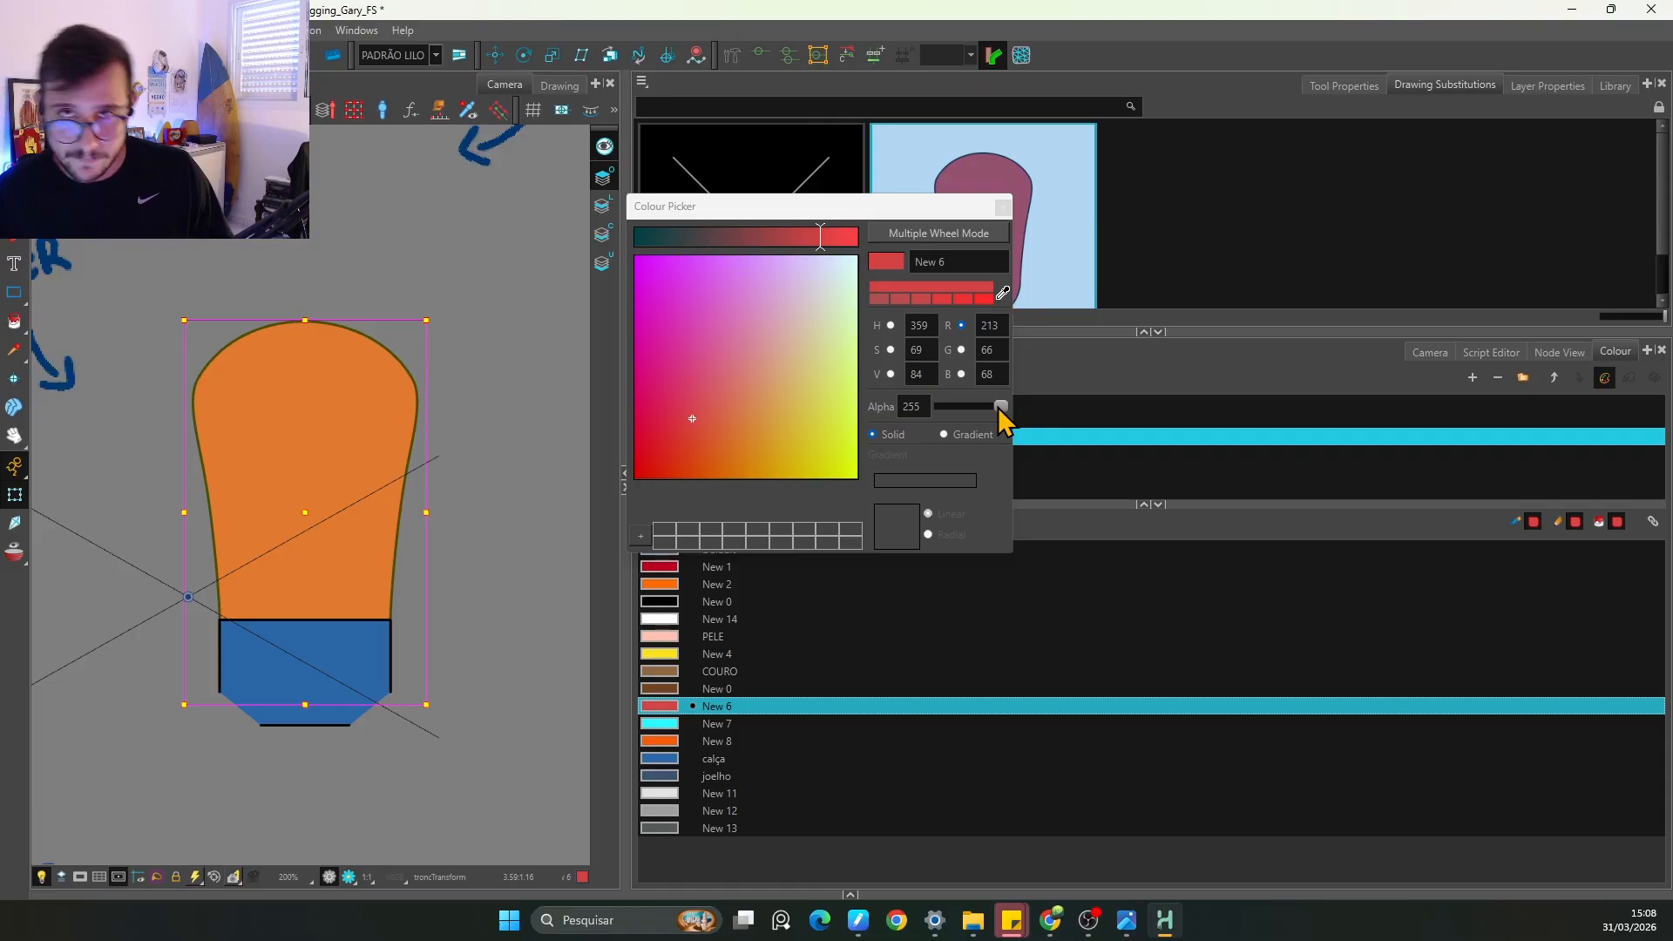
pyautogui.moveTo(1001, 408); pyautogui.dragTo(938, 433)
pyautogui.click(660, 761)
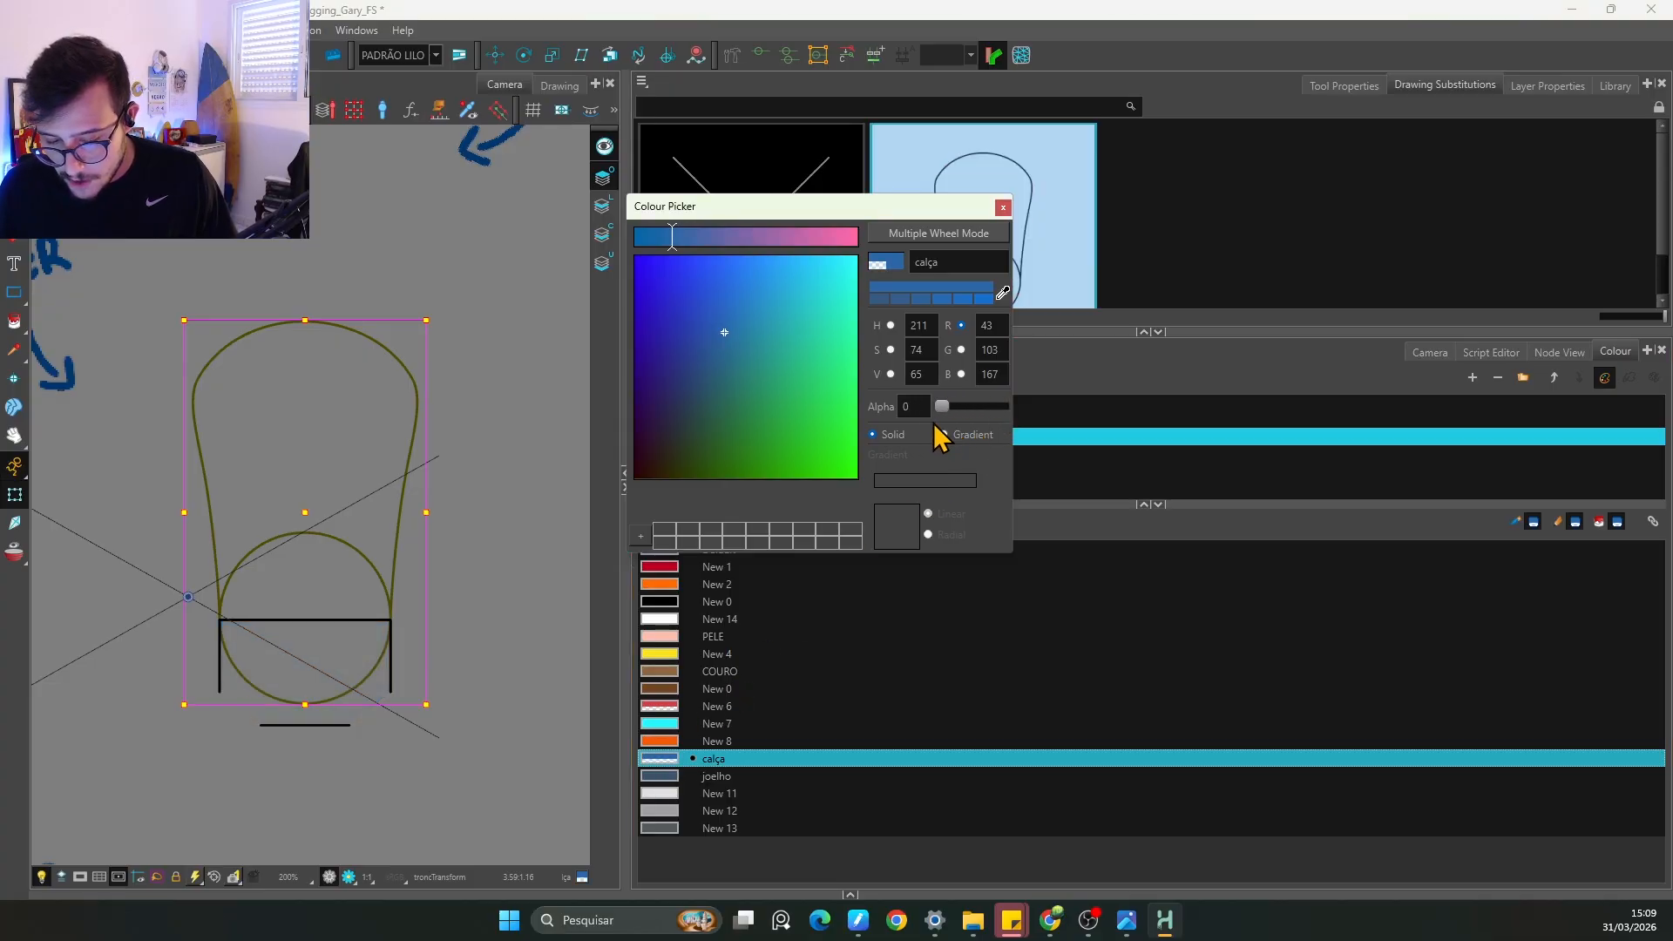
pyautogui.click(1002, 207)
pyautogui.click(372, 540)
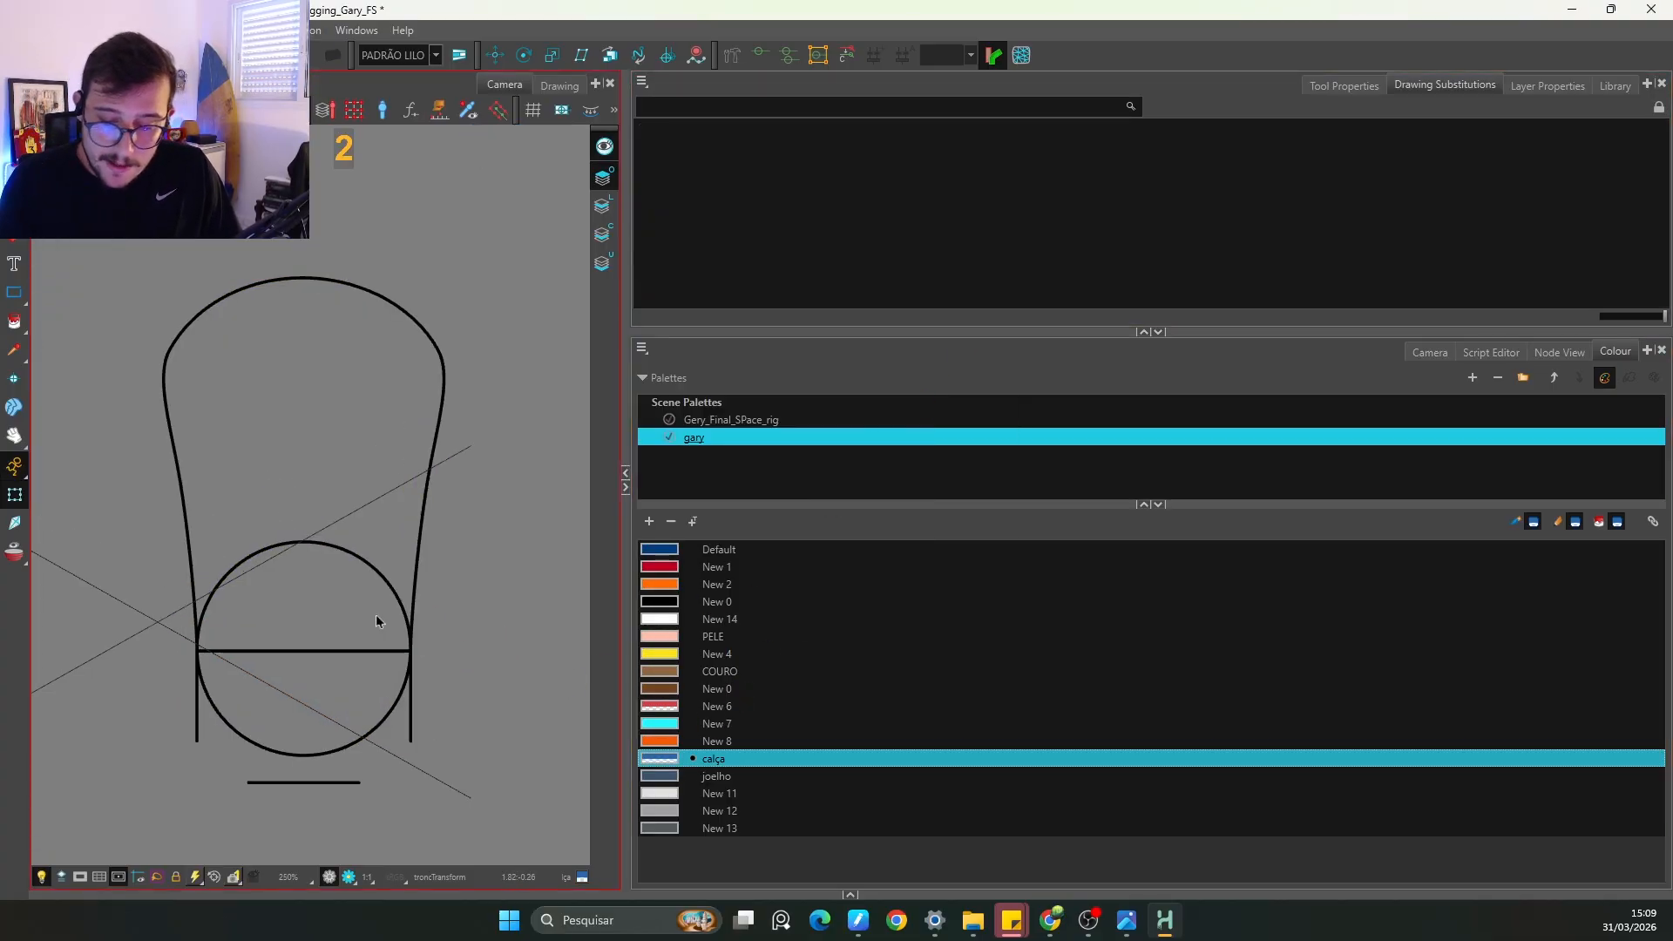
# Step: Move the tronco drawing sideways away from the hip piece, and undo the move
pyautogui.hotkey('ctrl', 'a')
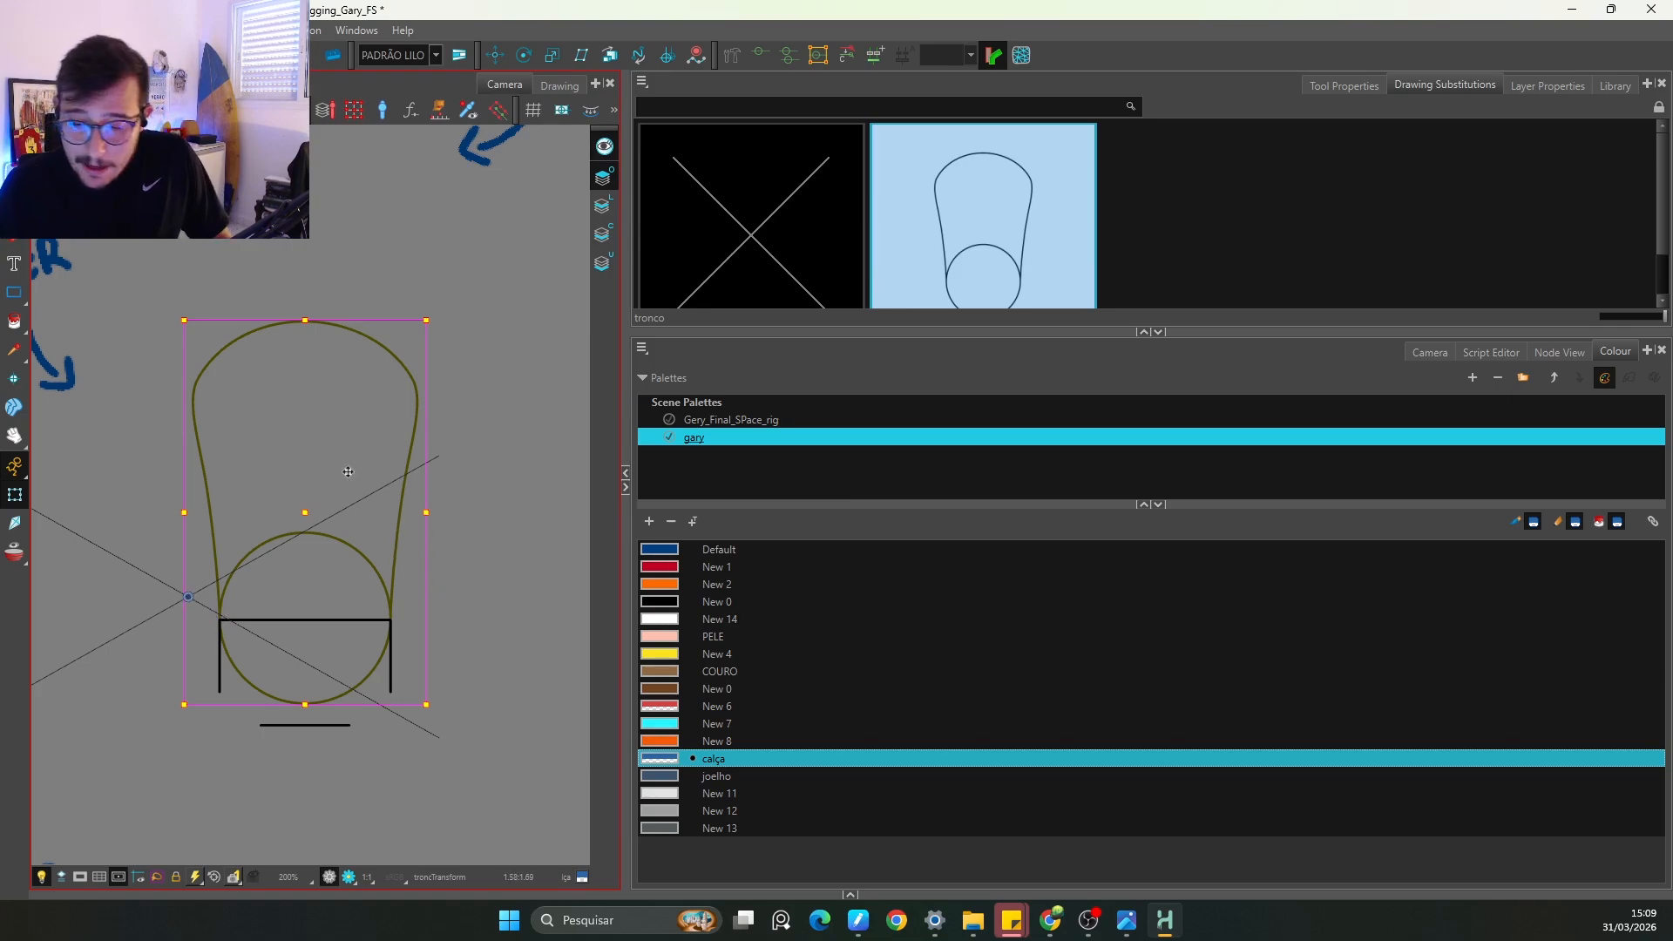
pyautogui.moveTo(347, 471); pyautogui.dragTo(571, 471)
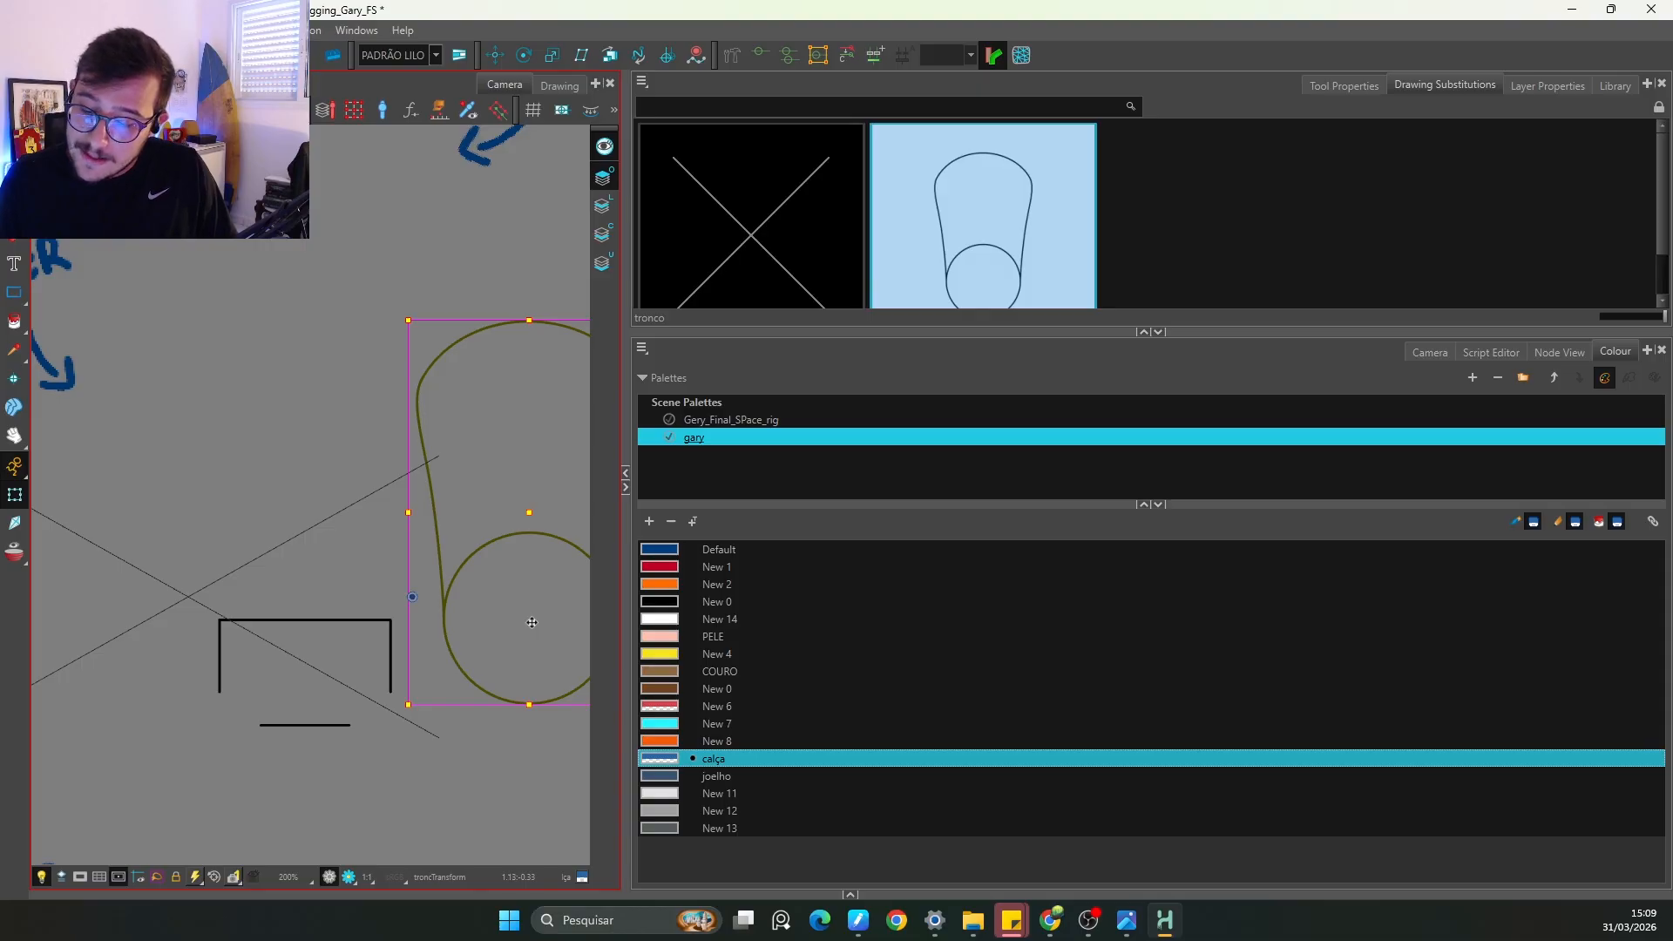
pyautogui.hotkey('ctrl', 'z')
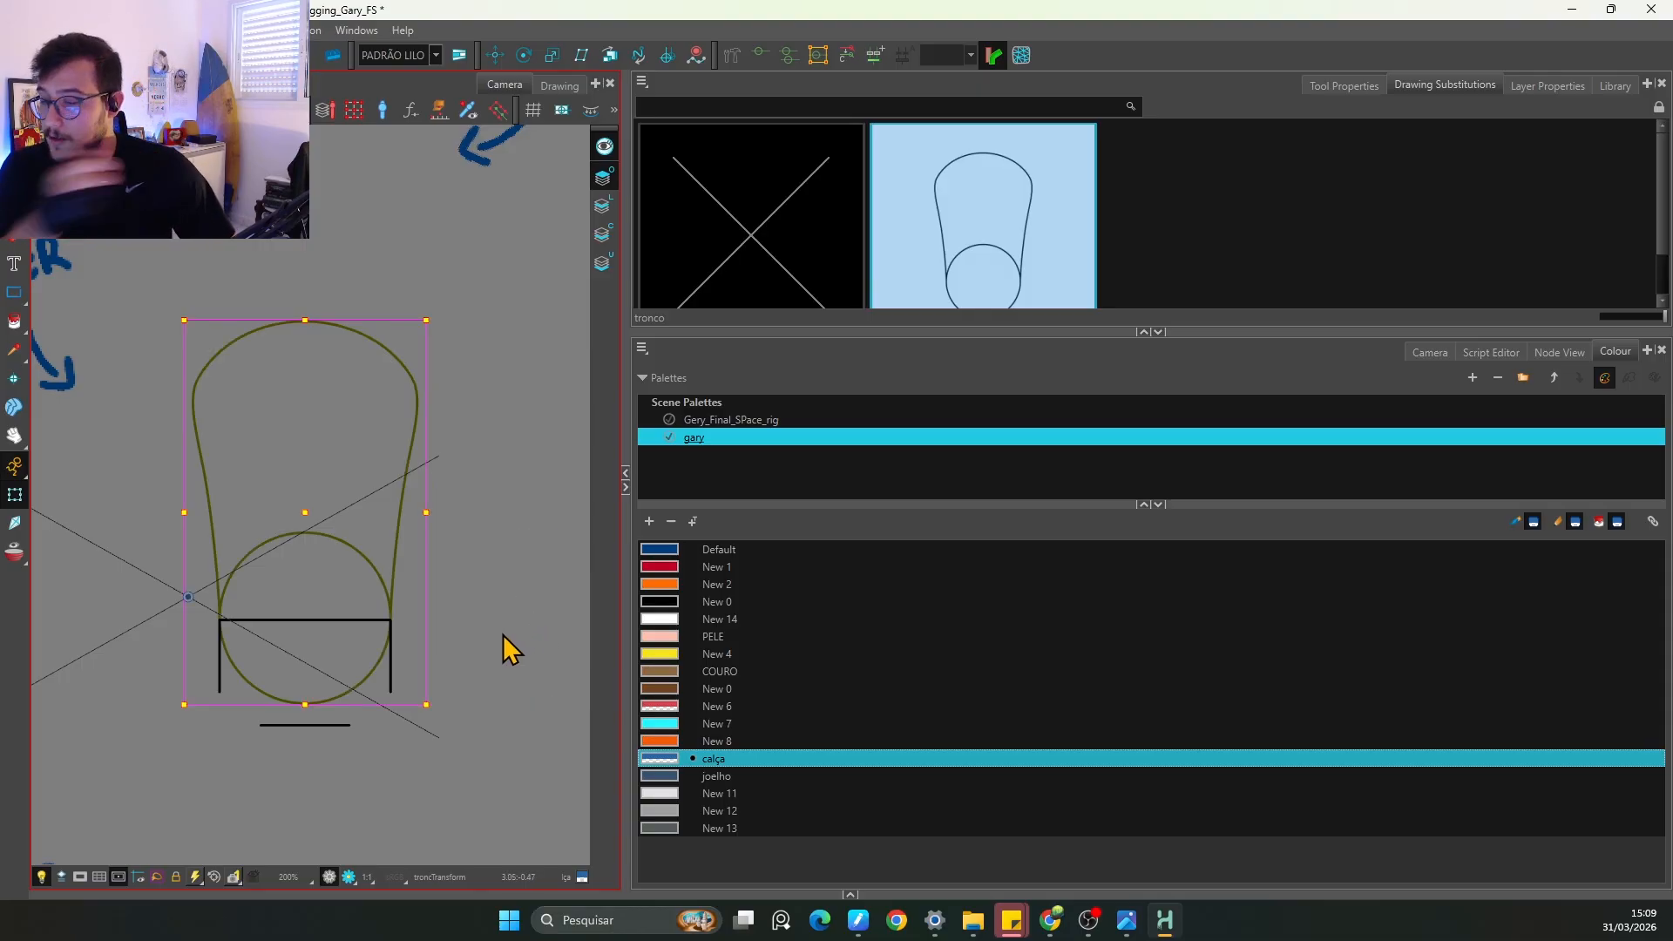
# Step: Undo the palette transparency changes and re-enable the fivela, cinto and detalhecalca drawings in QUADRIL
pyautogui.click(1551, 351)
pyautogui.hotkey('ctrl', 'z')
pyautogui.hotkey('ctrl', 'z')
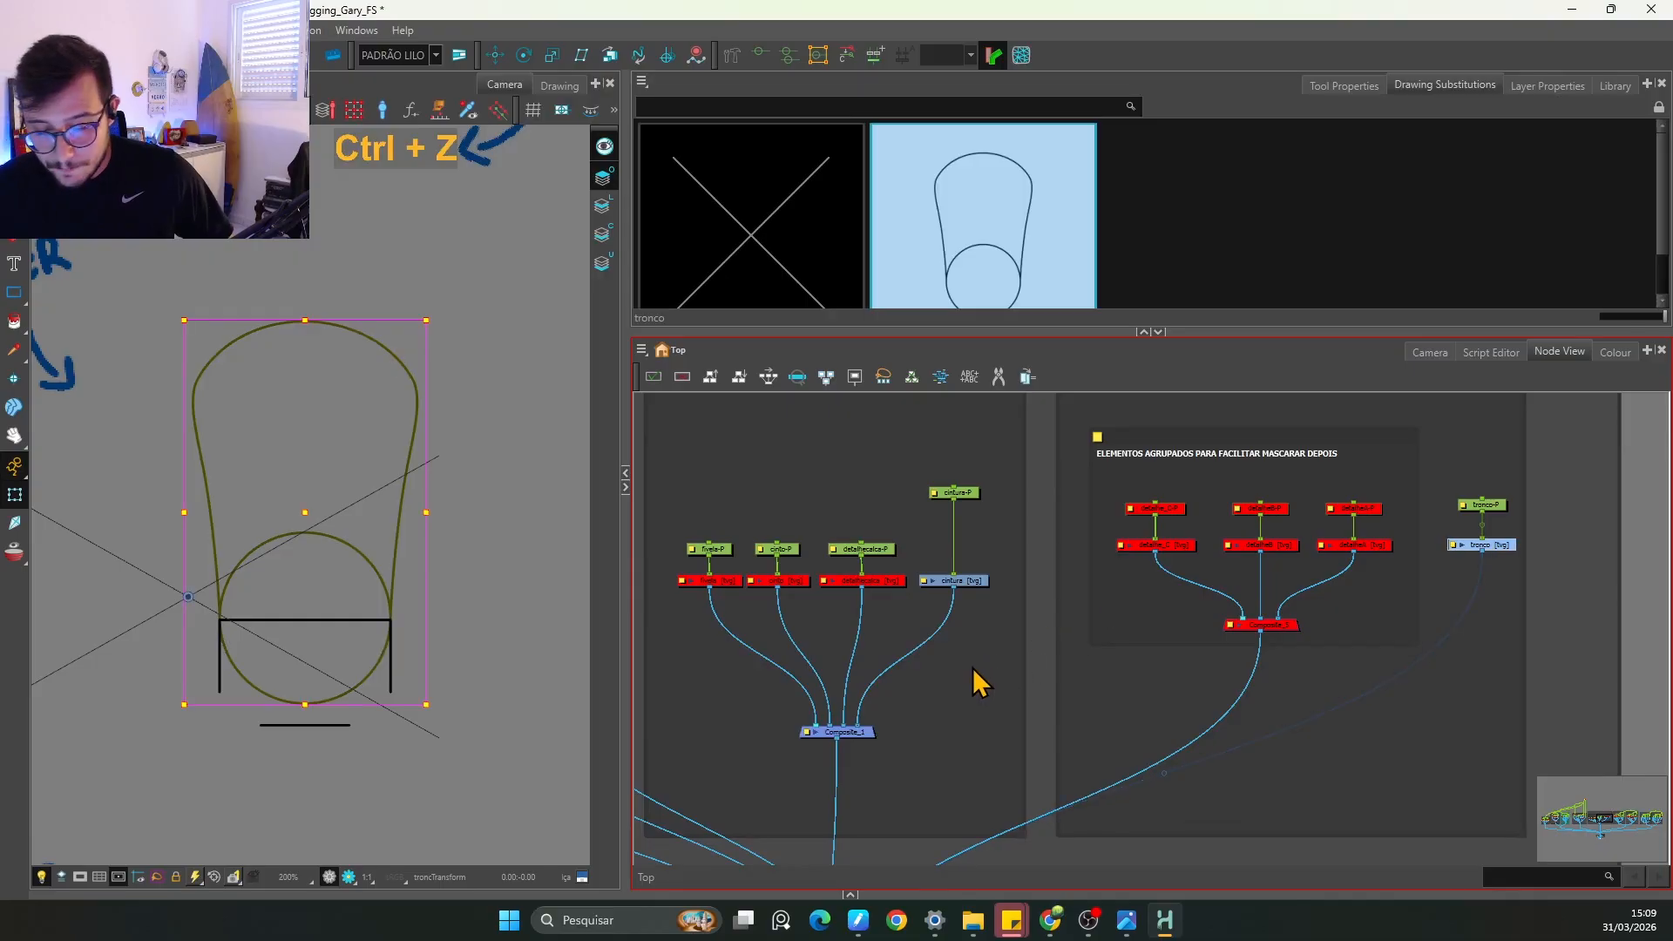
pyautogui.click(946, 650)
pyautogui.moveTo(698, 622); pyautogui.dragTo(719, 598)
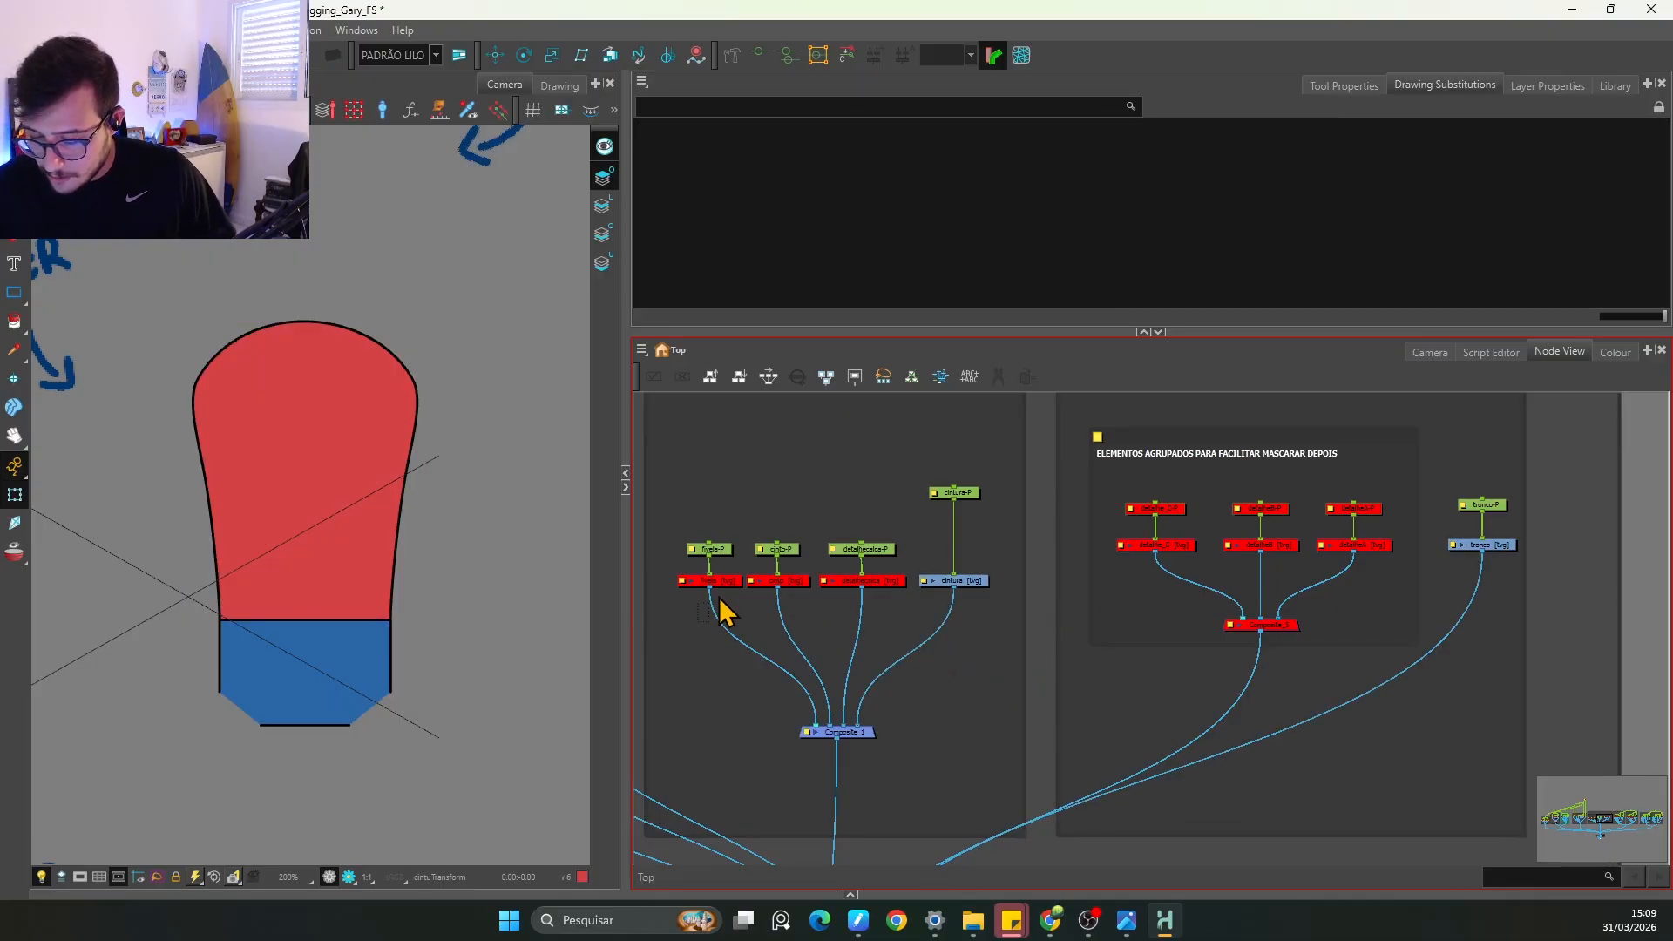
pyautogui.moveTo(862, 559); pyautogui.dragTo(863, 561)
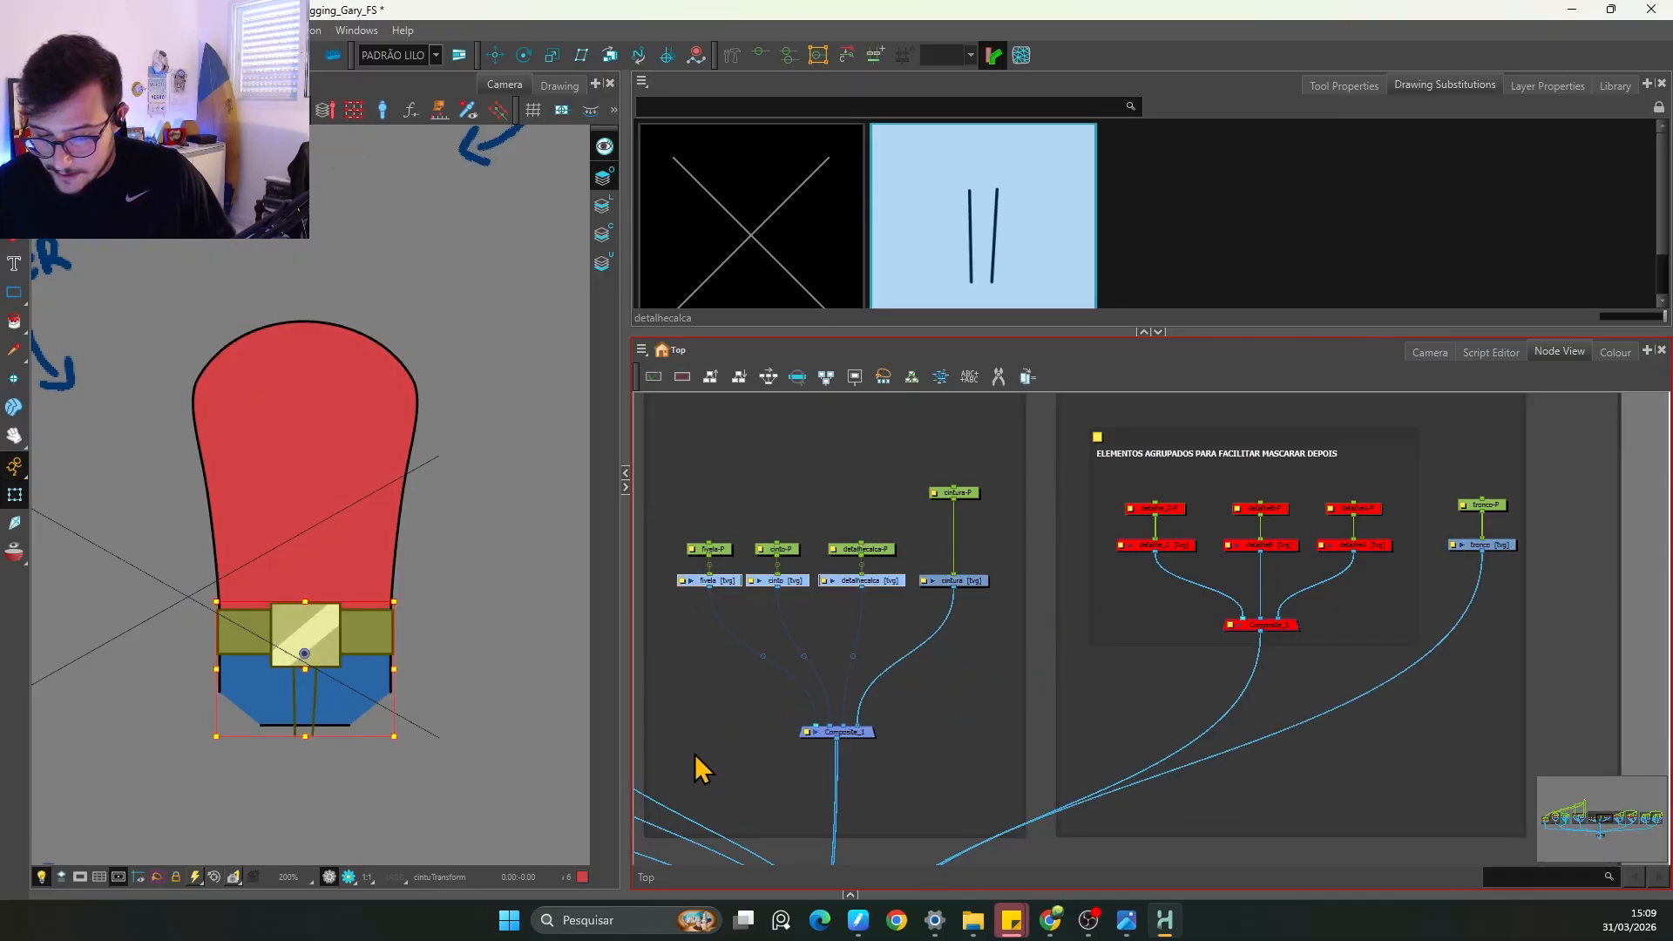
# Step: Try transforming the tronco drawing behind the belt, and undo the change
pyautogui.click(354, 492)
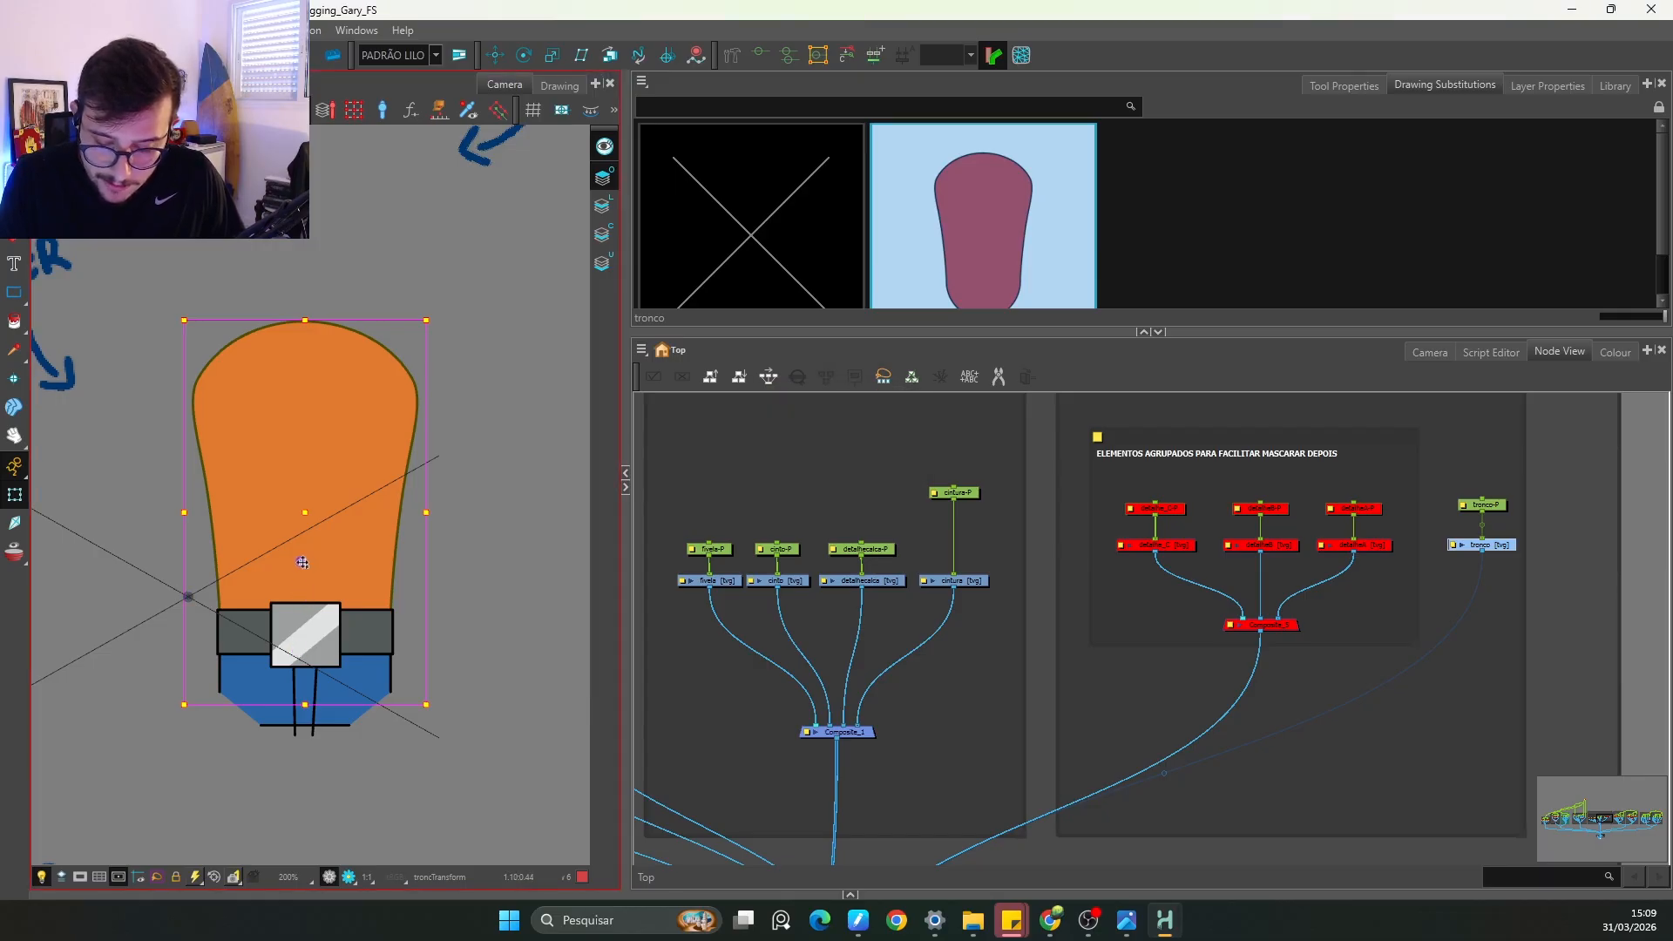
pyautogui.moveTo(408, 382)
pyautogui.mouseDown()
pyautogui.moveTo(557, 523)
pyautogui.moveTo(583, 697)
pyautogui.moveTo(384, 375)
pyautogui.moveTo(52, 488)
pyautogui.moveTo(558, 523)
pyautogui.moveTo(487, 418)
pyautogui.moveTo(219, 396)
pyautogui.moveTo(557, 470)
pyautogui.moveTo(515, 538)
pyautogui.mouseUp()
pyautogui.hotkey('ctrl', 'z')
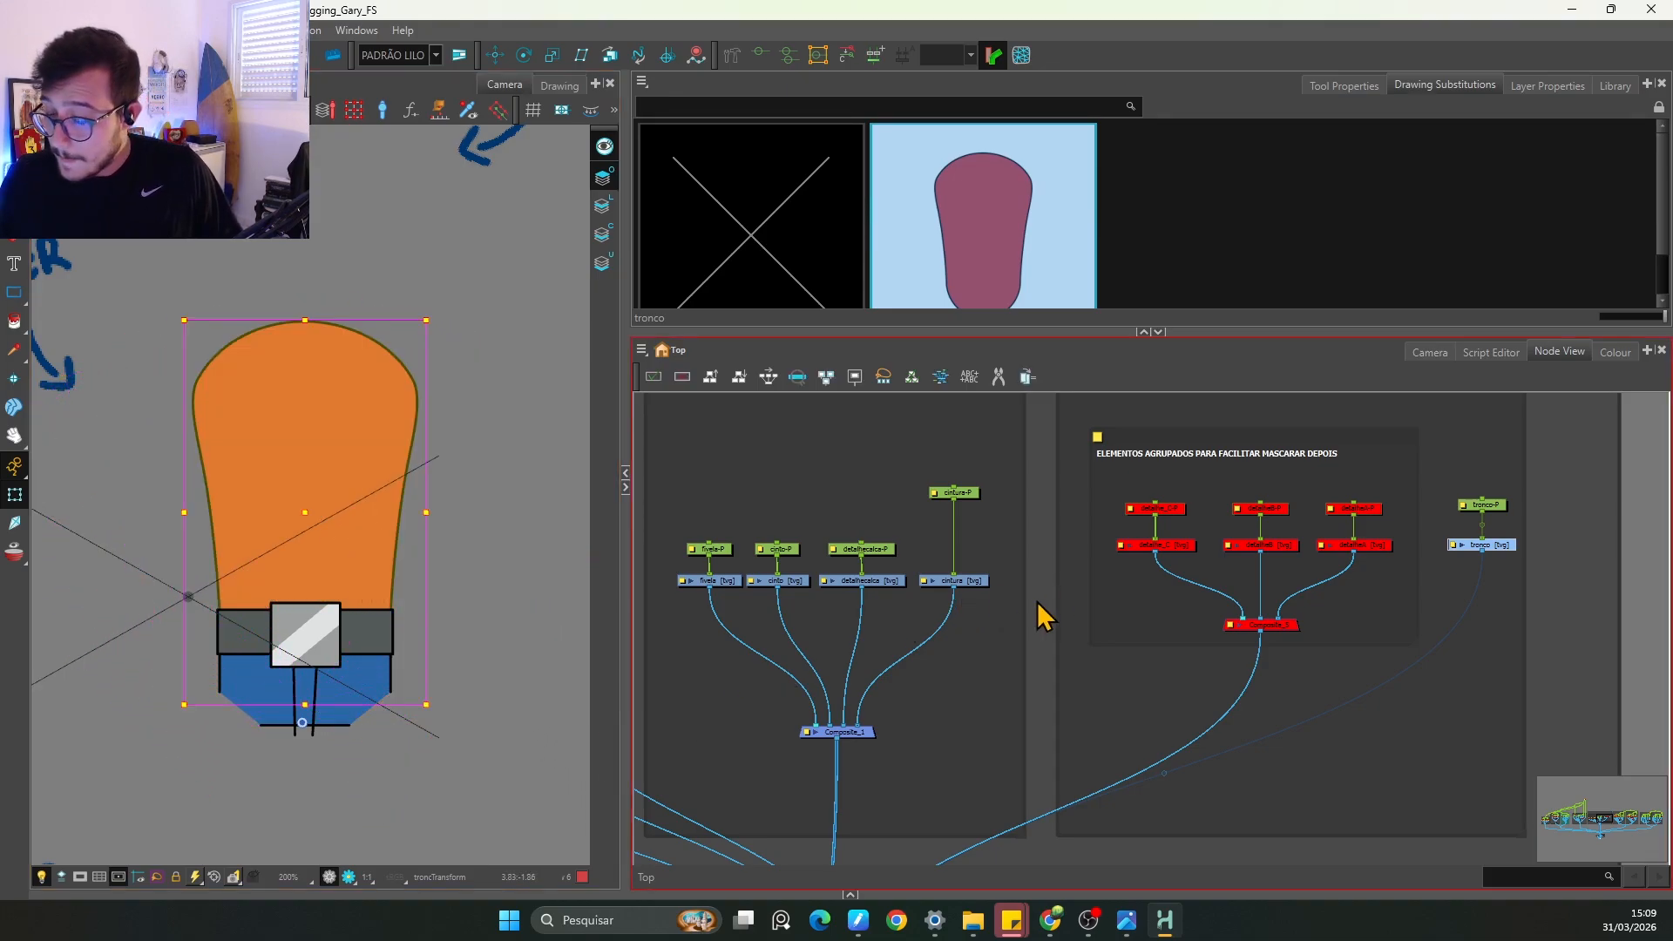
# Step: Disable the fivela, cinto and detalhecalca drawings together with their pegs in QUADRIL
pyautogui.click(1073, 574)
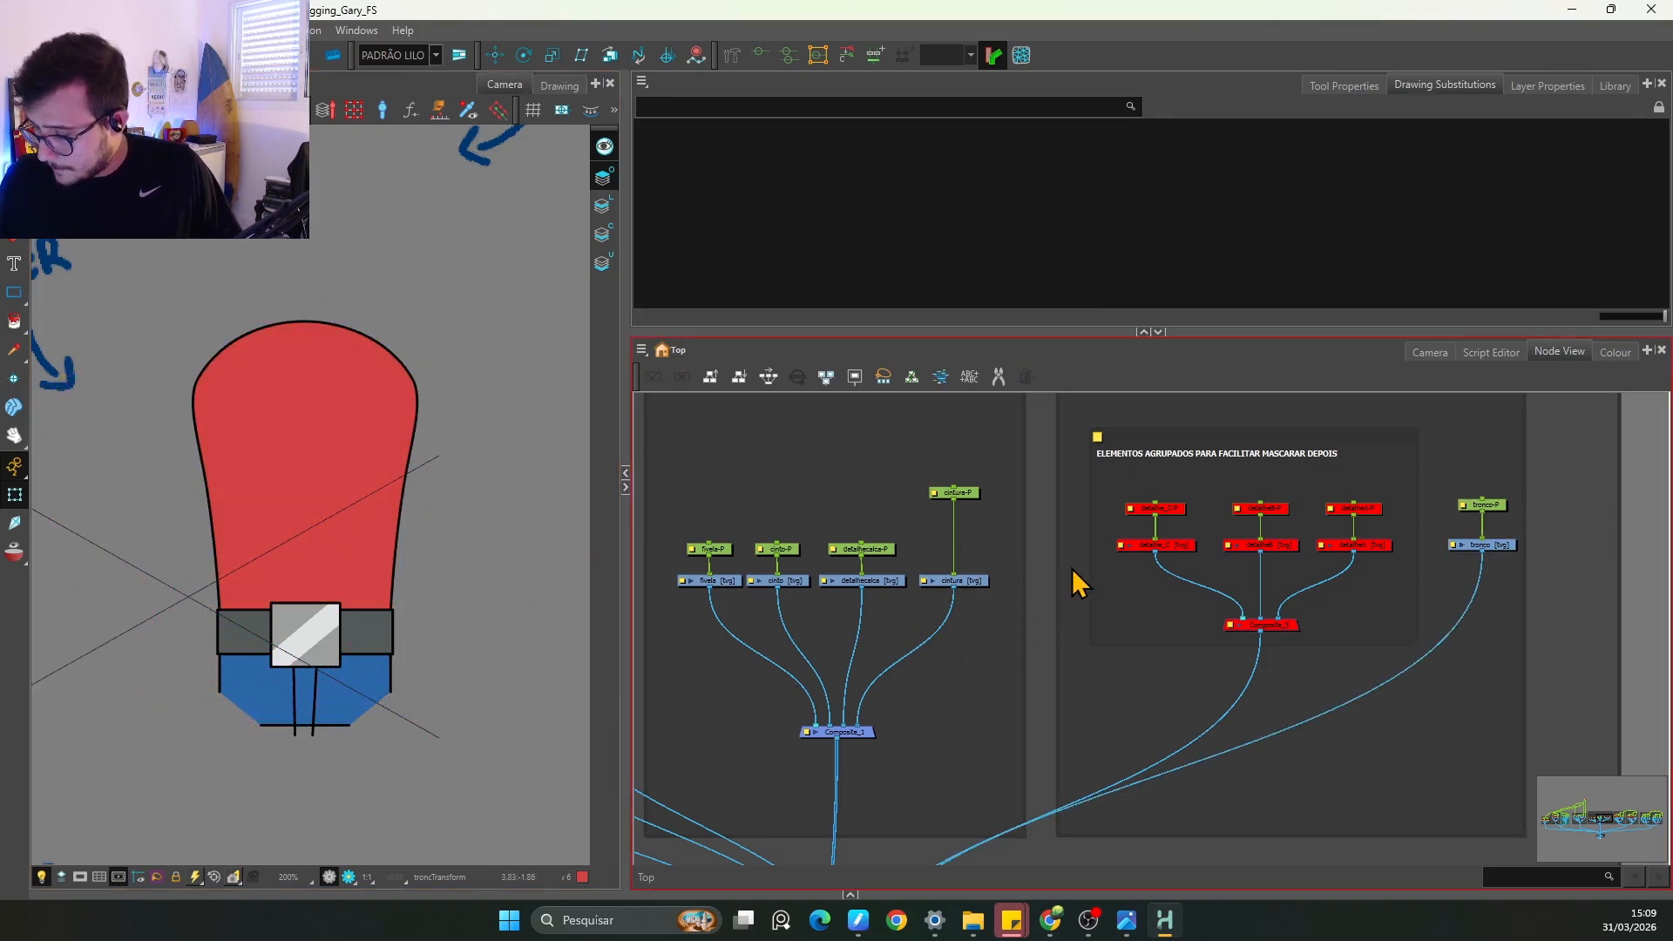
pyautogui.click(1483, 506)
pyautogui.moveTo(911, 533)
pyautogui.mouseDown()
pyautogui.moveTo(728, 628)
pyautogui.moveTo(721, 593)
pyautogui.mouseUp()
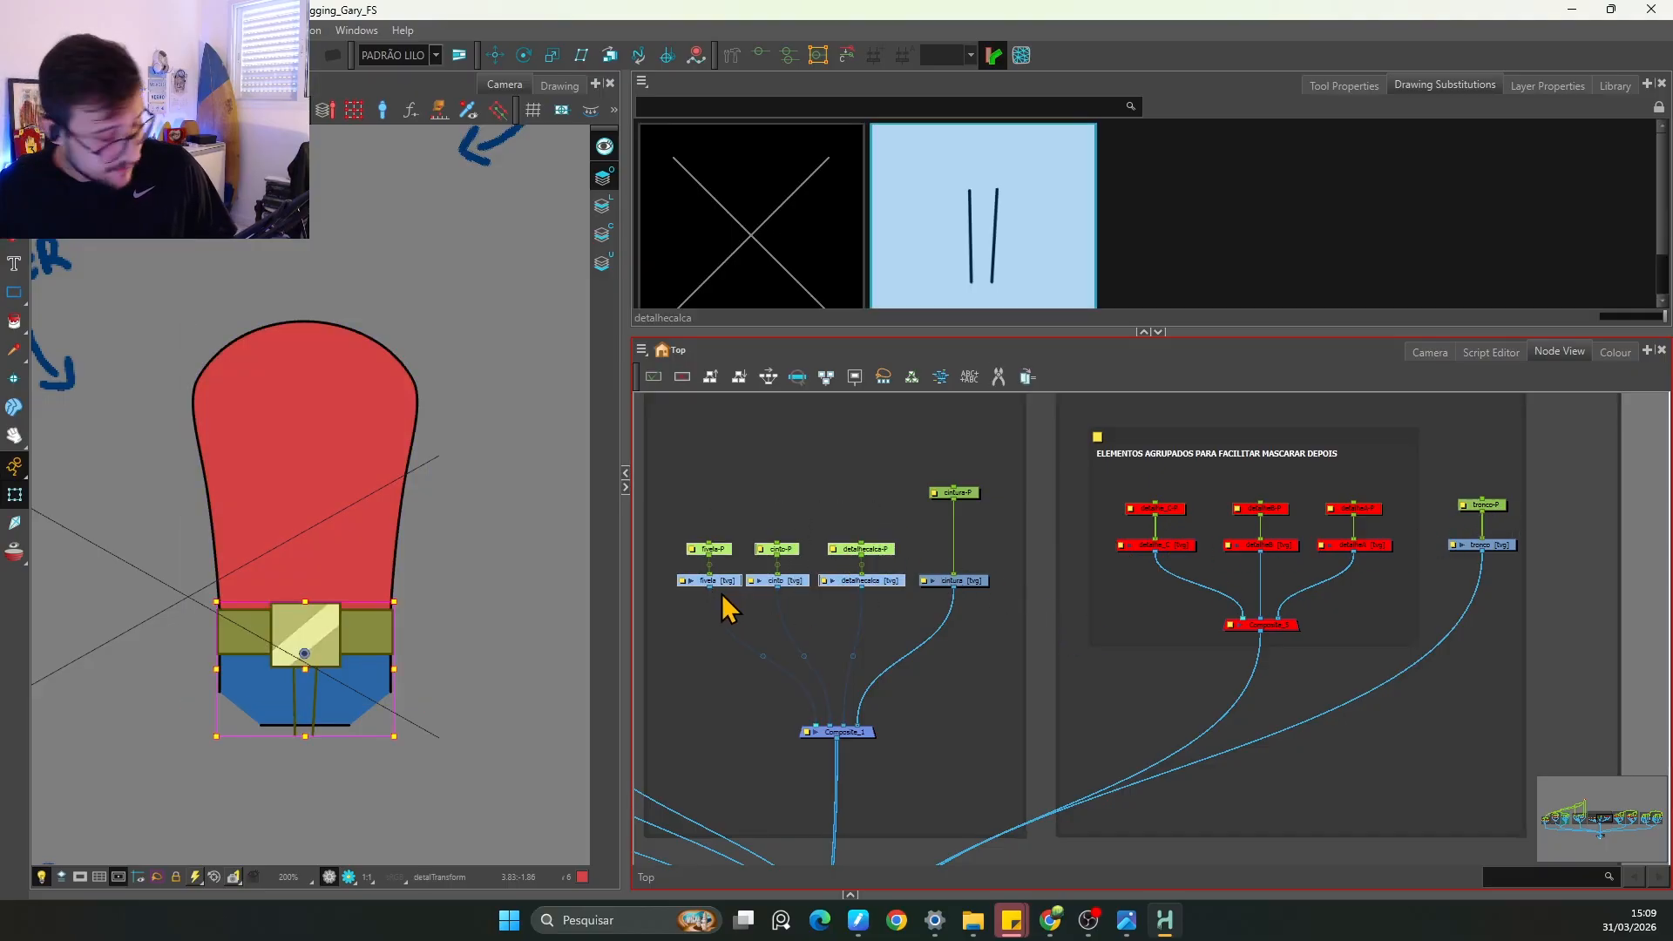
pyautogui.press('d')
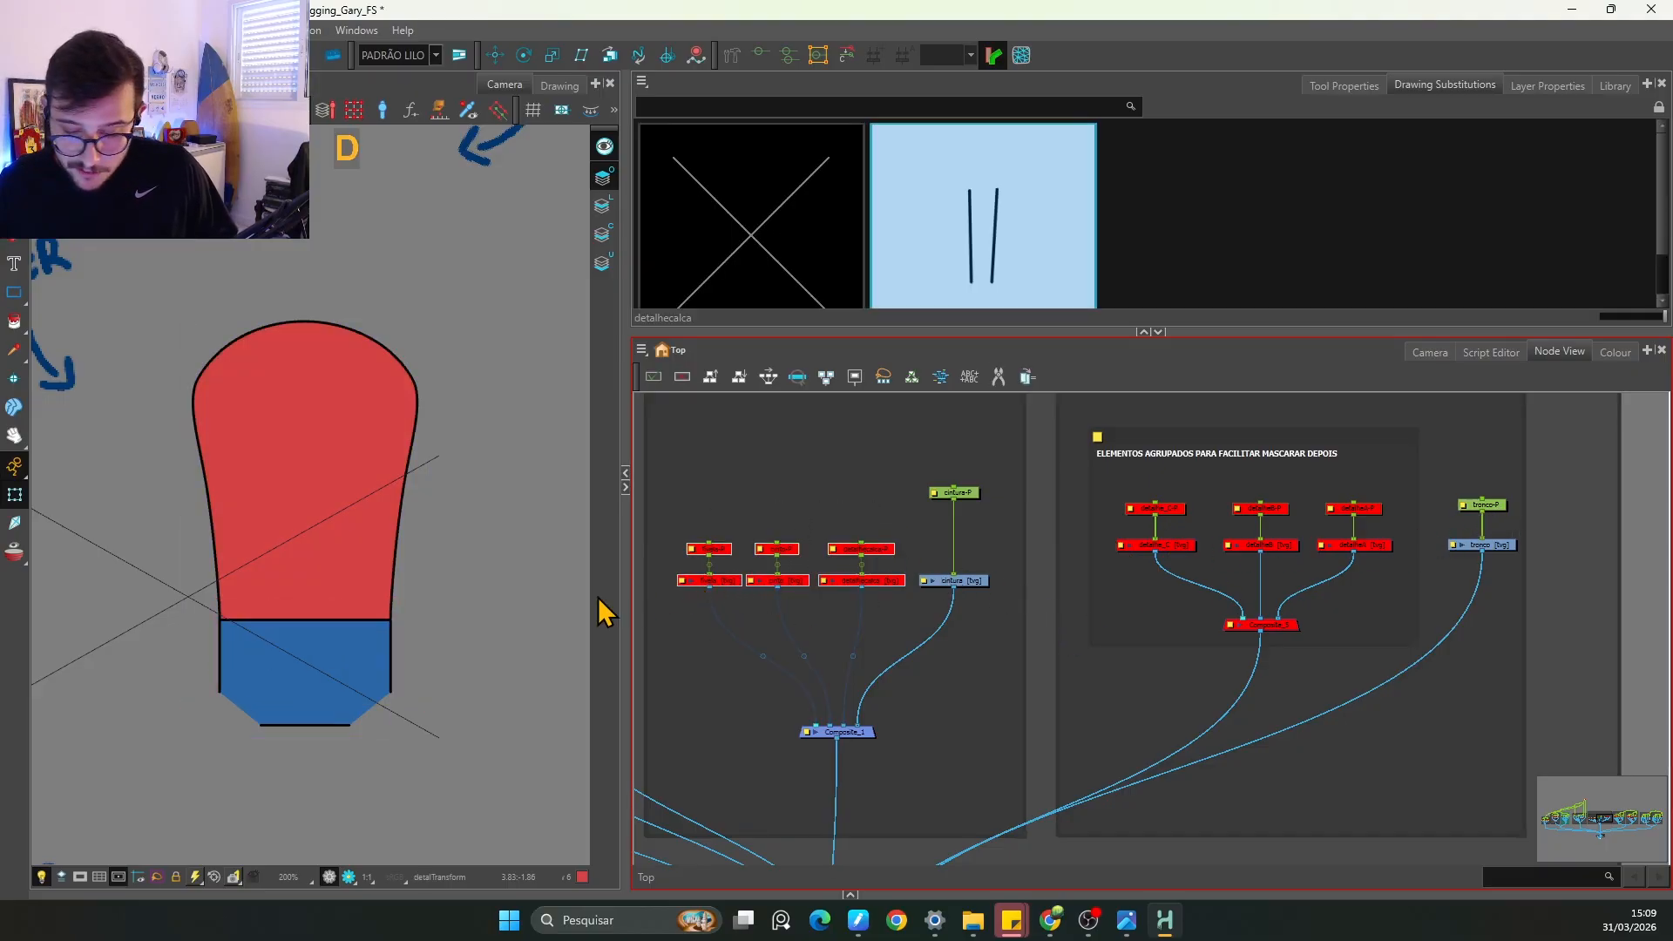
# Step: Make the New 6 palette colour transparent and the calça colour semi-transparent
pyautogui.click(1612, 353)
pyautogui.doubleClick(667, 704)
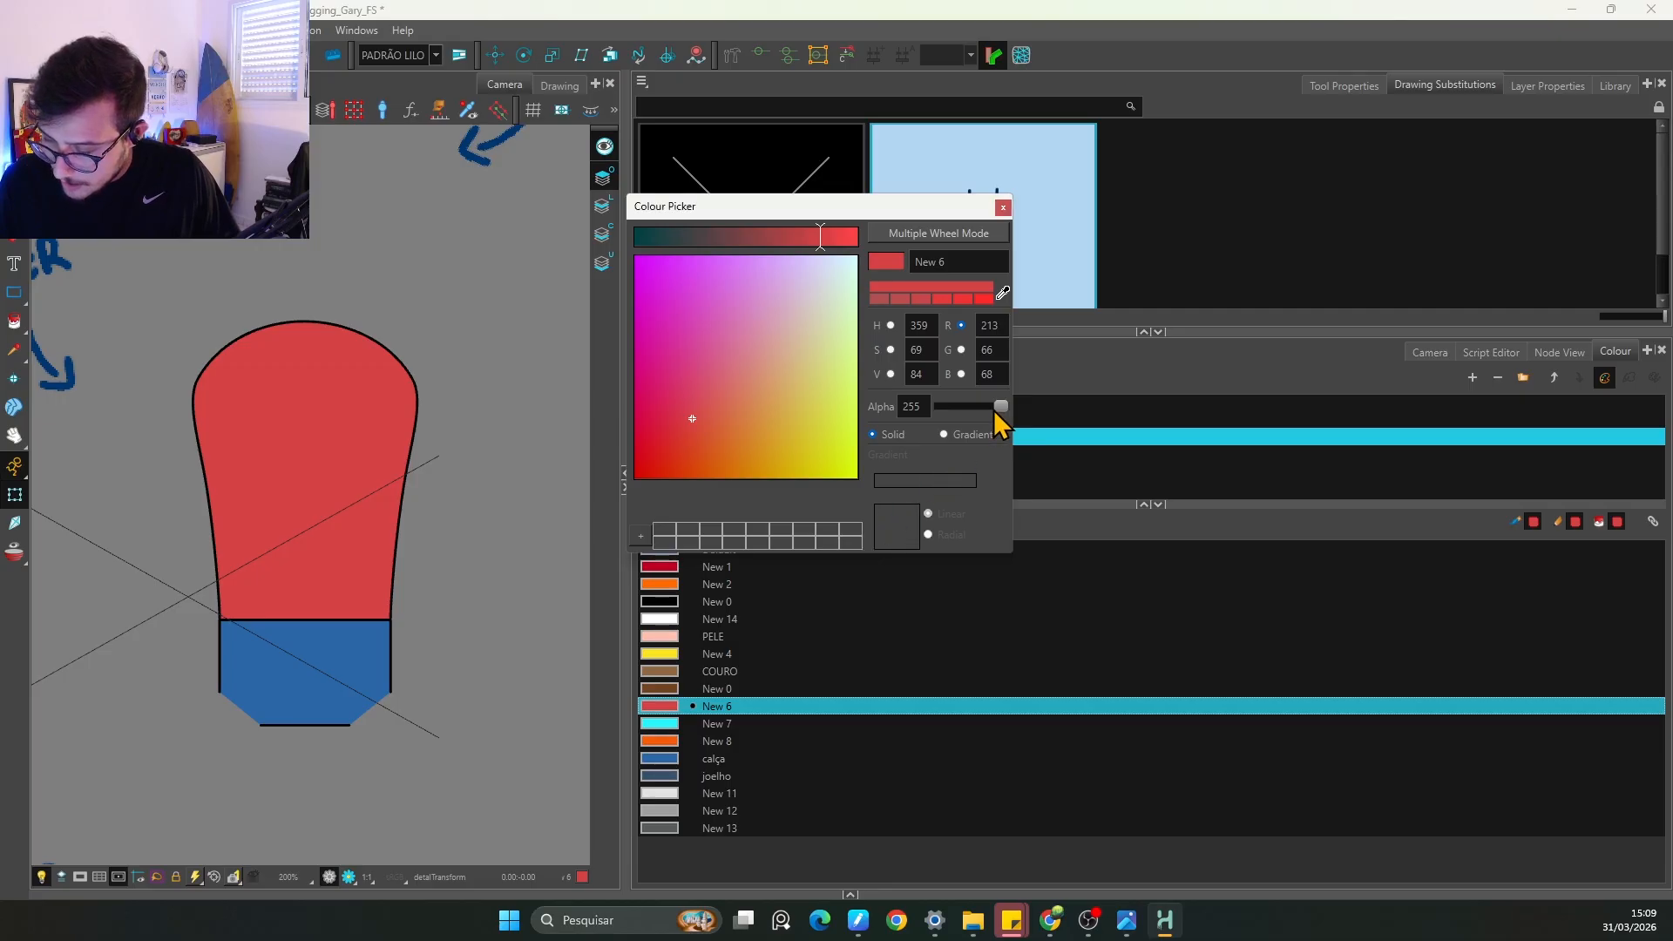
pyautogui.moveTo(997, 407); pyautogui.dragTo(951, 427)
pyautogui.click(691, 756)
pyautogui.click(1002, 207)
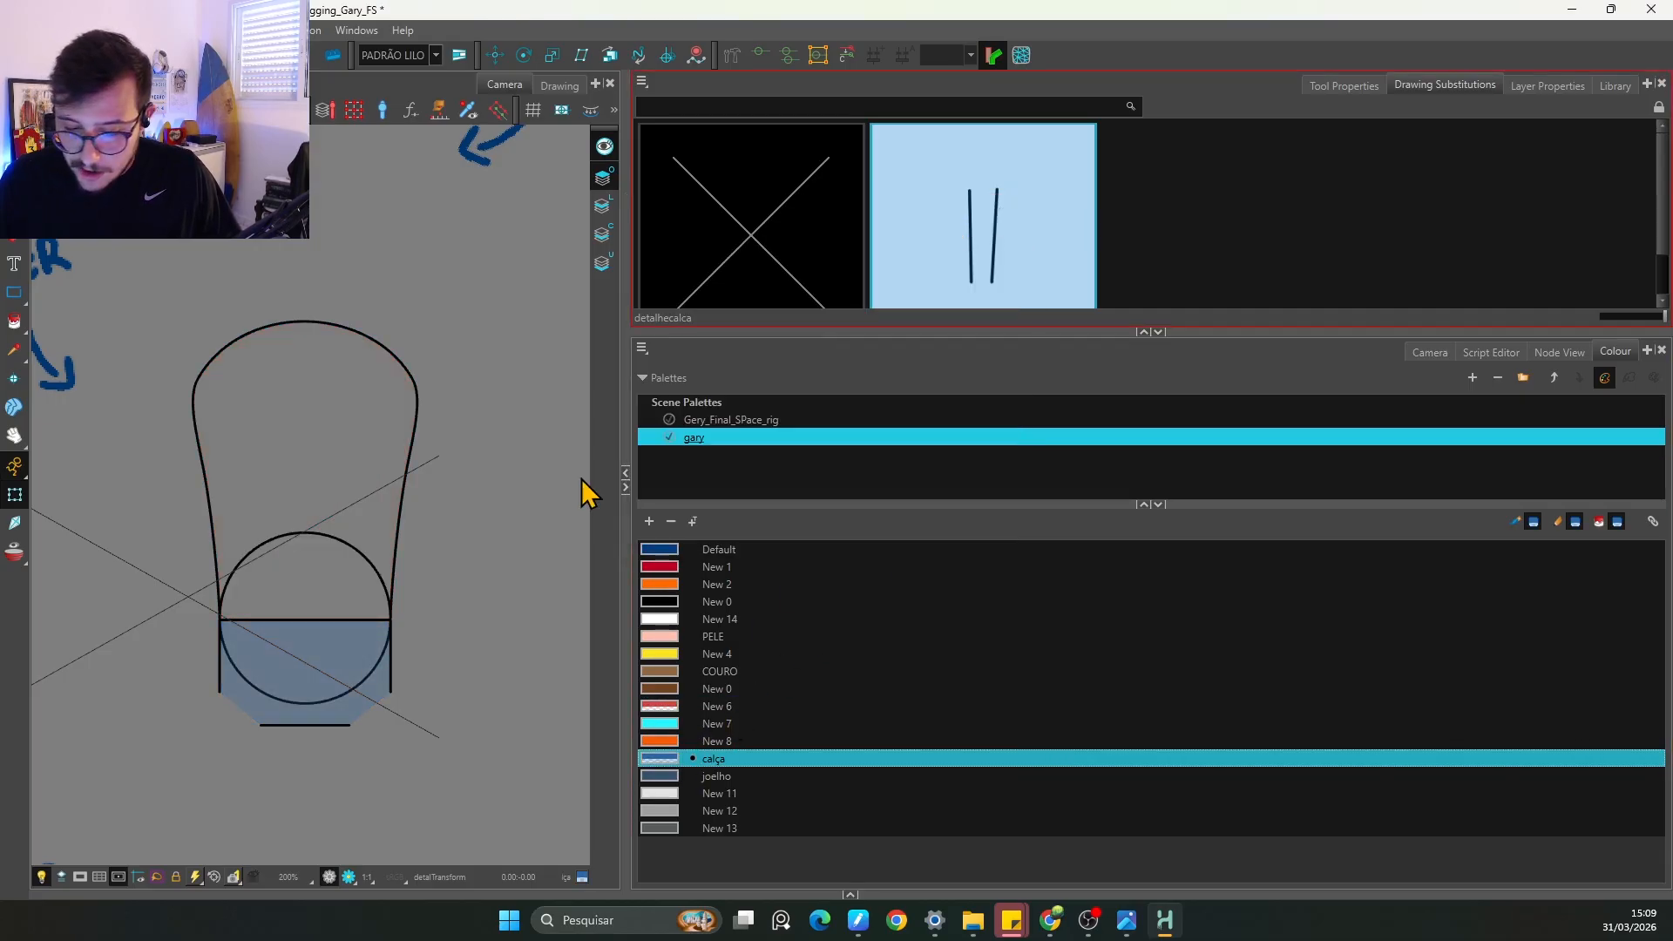
# Step: Move the circular regua_conexao guide from beside the AUTO PATCH note onto the torso's lower circle
pyautogui.click(1564, 352)
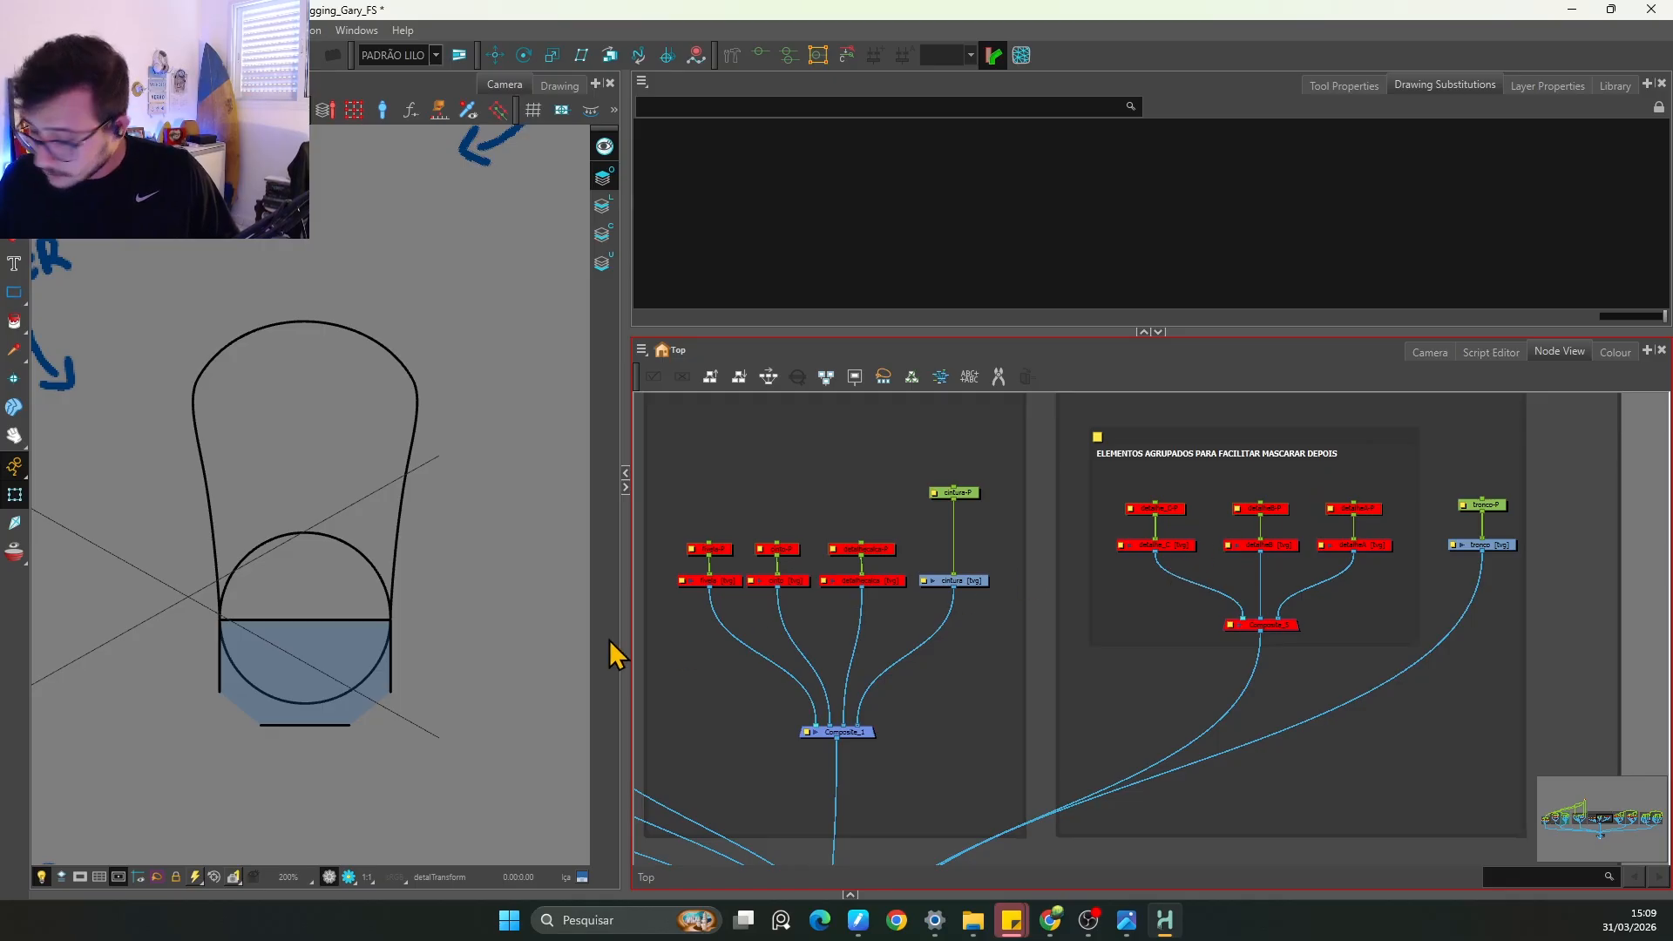
pyautogui.press('space')
pyautogui.moveTo(266, 548); pyautogui.dragTo(455, 371)
pyautogui.press('1')
pyautogui.press('2')
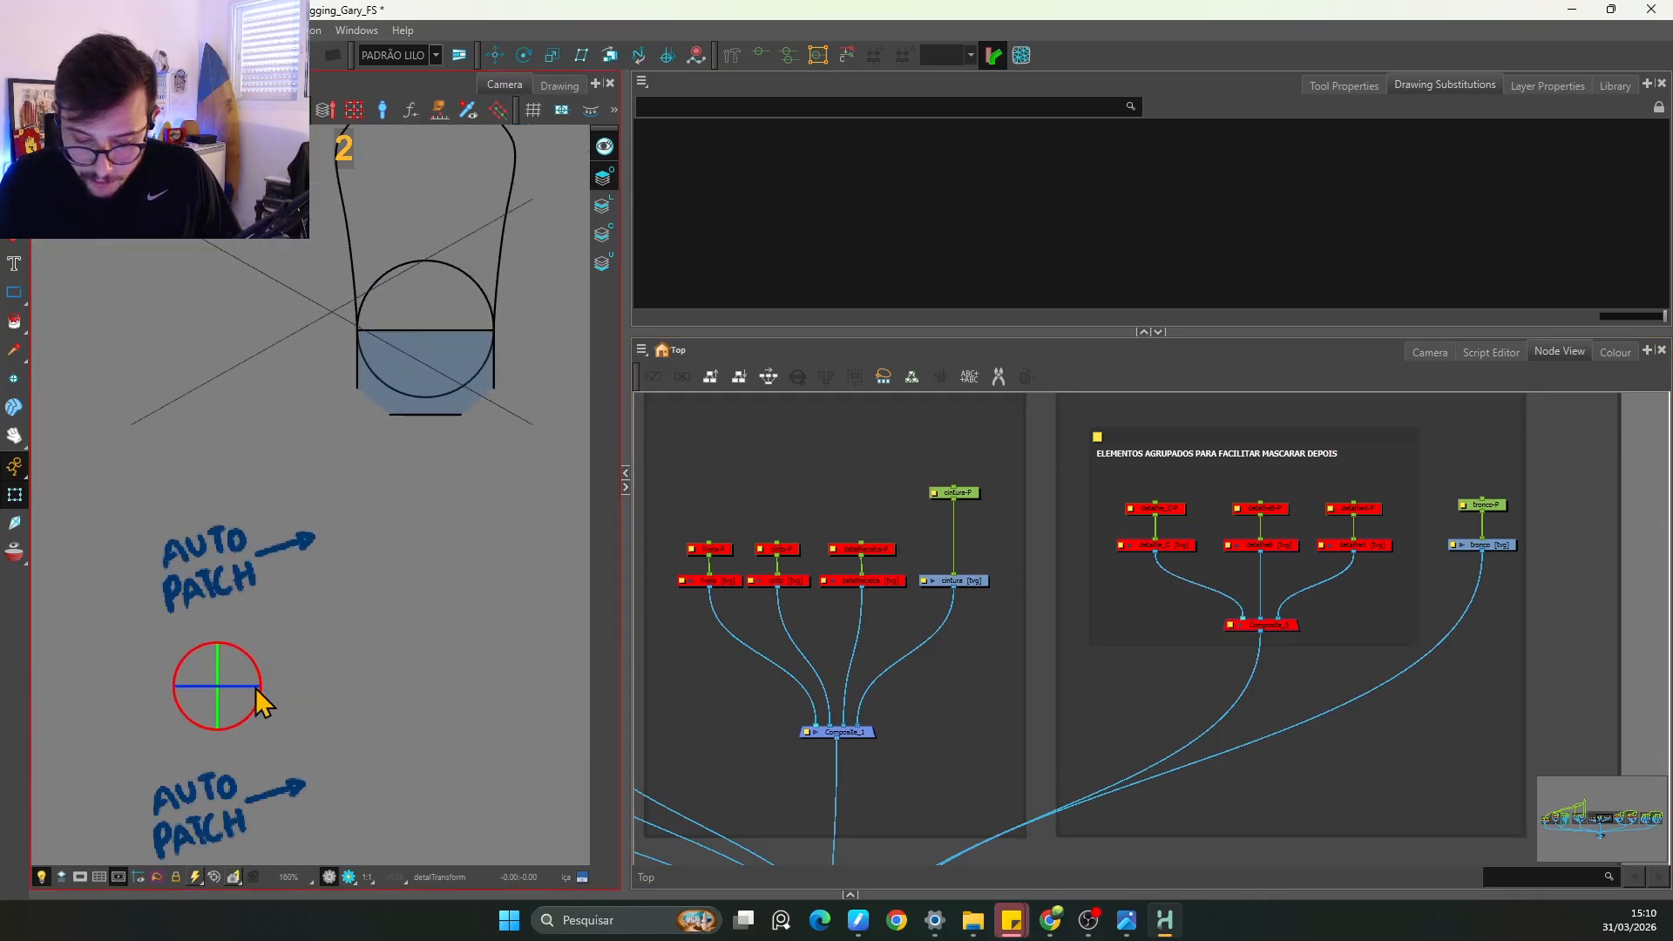
pyautogui.click(241, 690)
pyautogui.moveTo(242, 690); pyautogui.dragTo(452, 329)
pyautogui.press('2')
pyautogui.press('2')
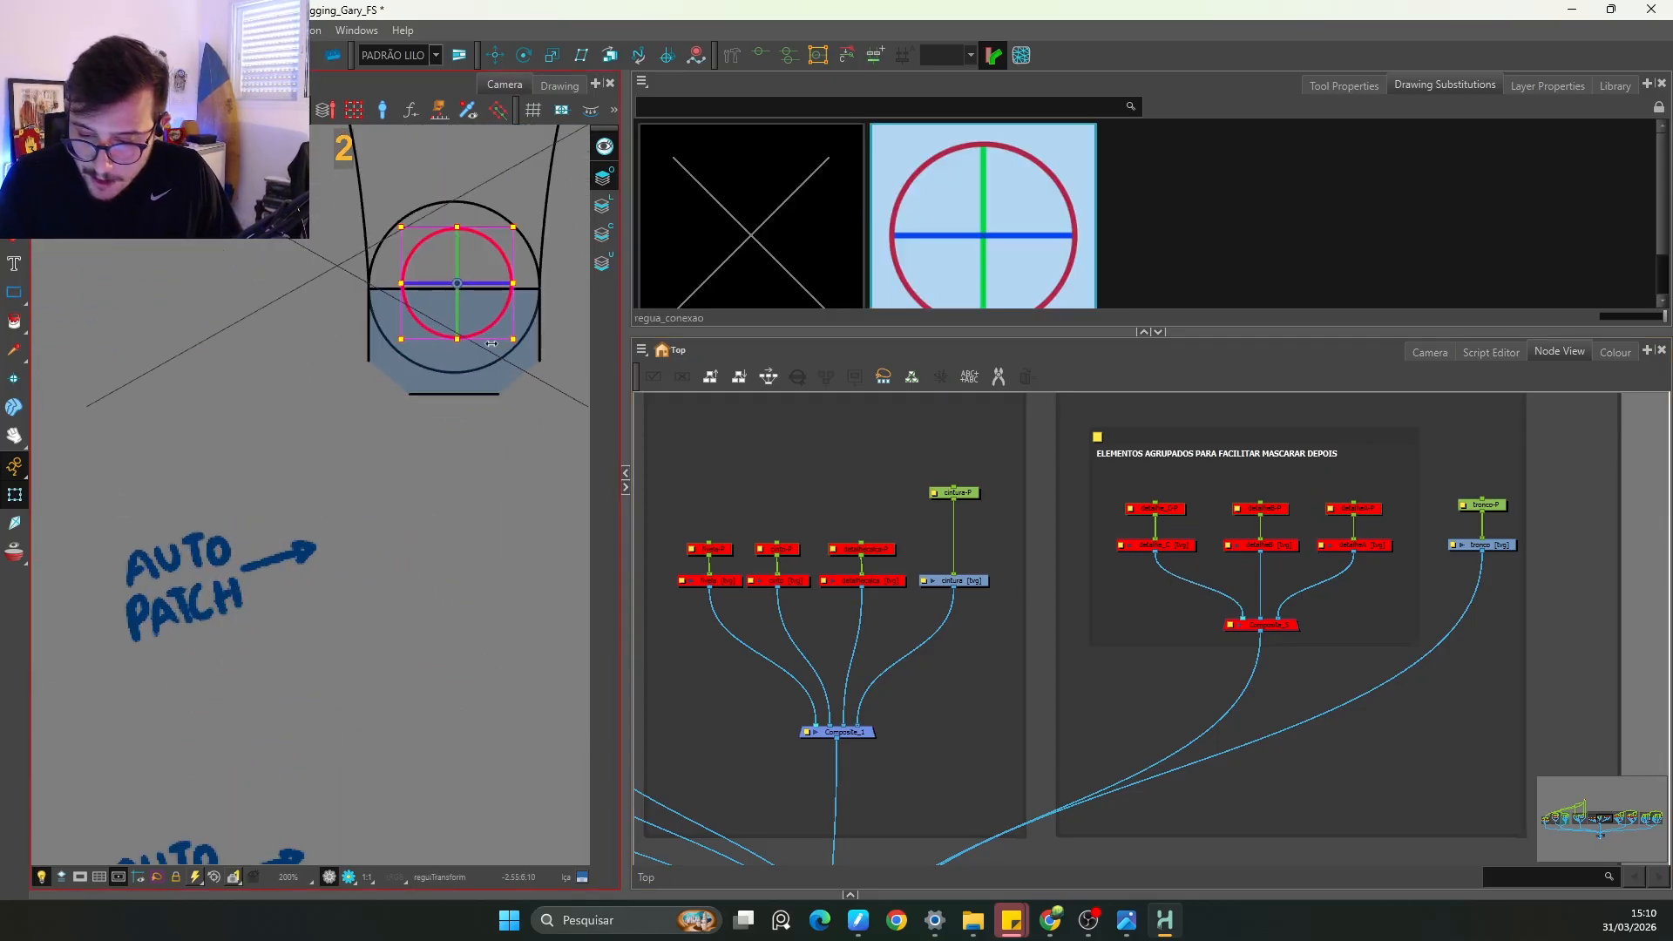
# Step: Scale and nudge the regua_conexao guide until its ring matches the torso's lower circle, and deselect it
pyautogui.press('space')
pyautogui.moveTo(542, 413); pyautogui.dragTo(343, 667)
pyautogui.press('2')
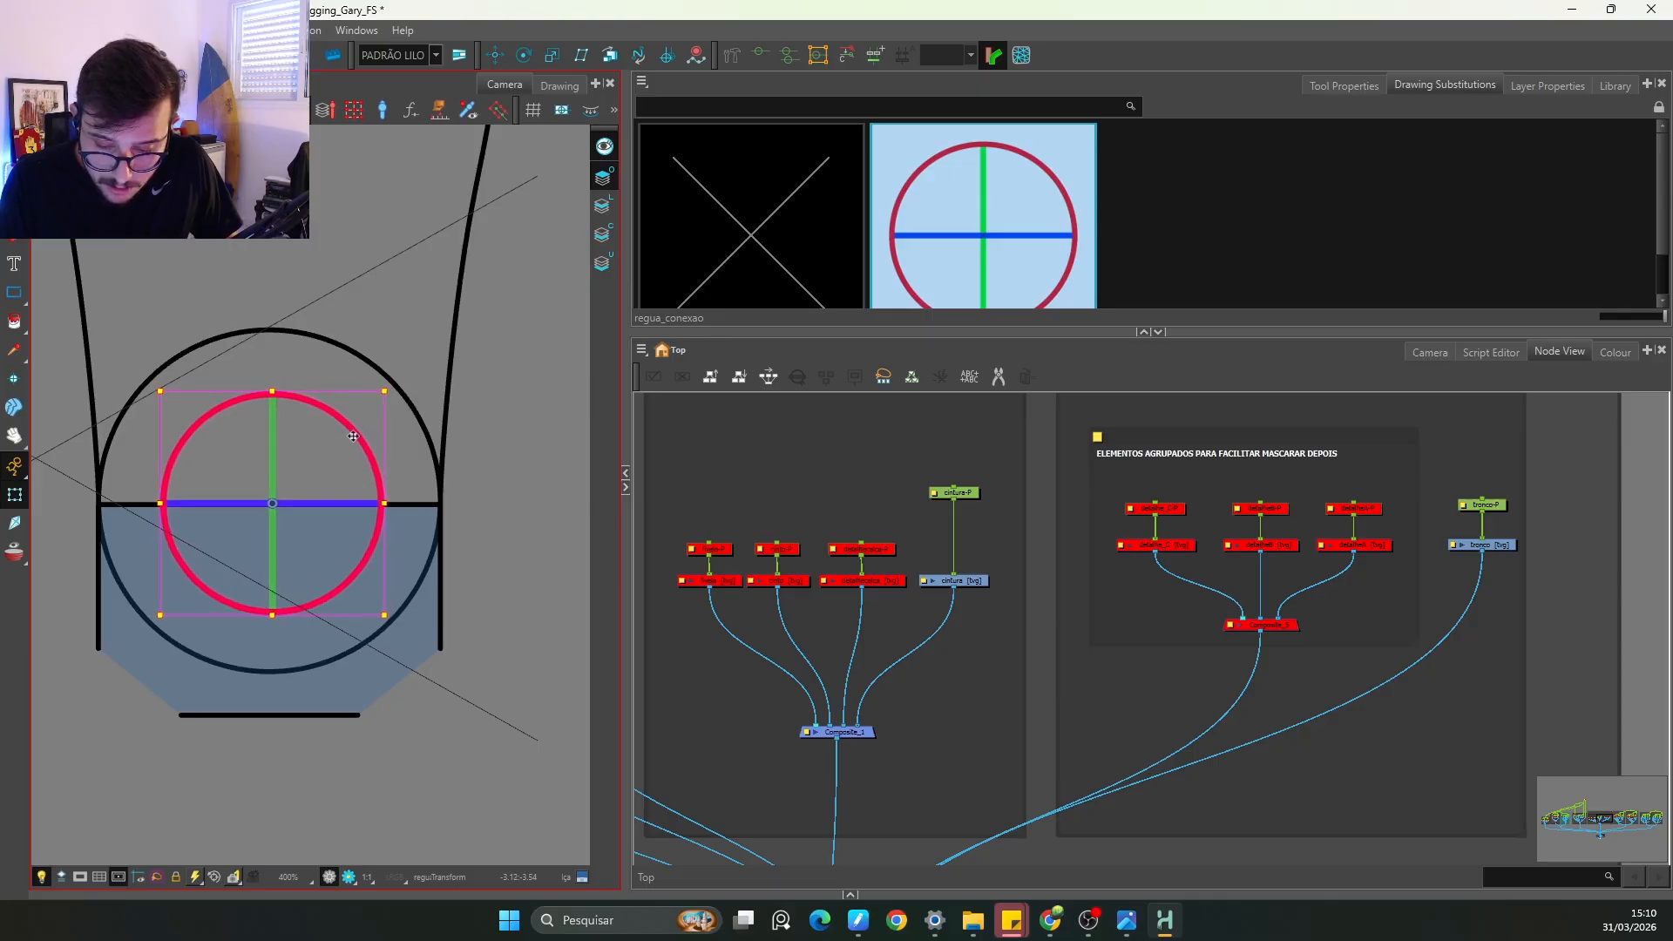
pyautogui.moveTo(381, 392); pyautogui.dragTo(461, 324)
pyautogui.press('2')
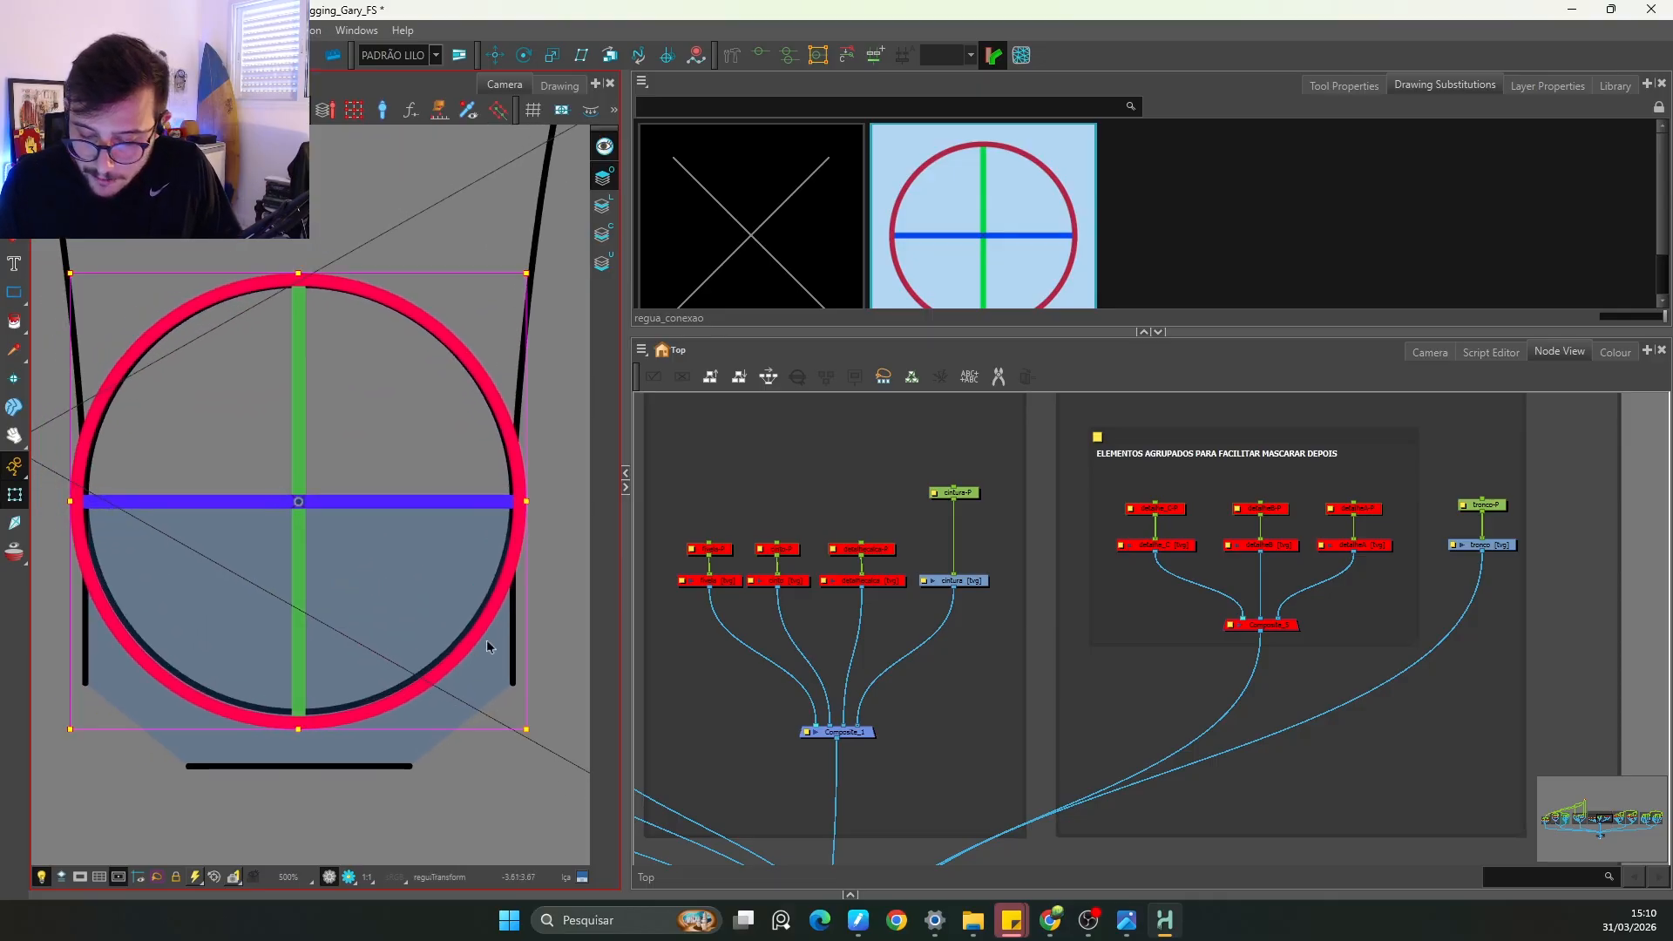
pyautogui.moveTo(527, 273)
pyautogui.mouseDown()
pyautogui.moveTo(589, 344)
pyautogui.moveTo(541, 224)
pyautogui.moveTo(485, 337)
pyautogui.moveTo(587, 484)
pyautogui.moveTo(550, 217)
pyautogui.moveTo(439, 343)
pyautogui.moveTo(478, 279)
pyautogui.moveTo(503, 310)
pyautogui.moveTo(521, 283)
pyautogui.moveTo(441, 360)
pyautogui.moveTo(547, 294)
pyautogui.mouseUp()
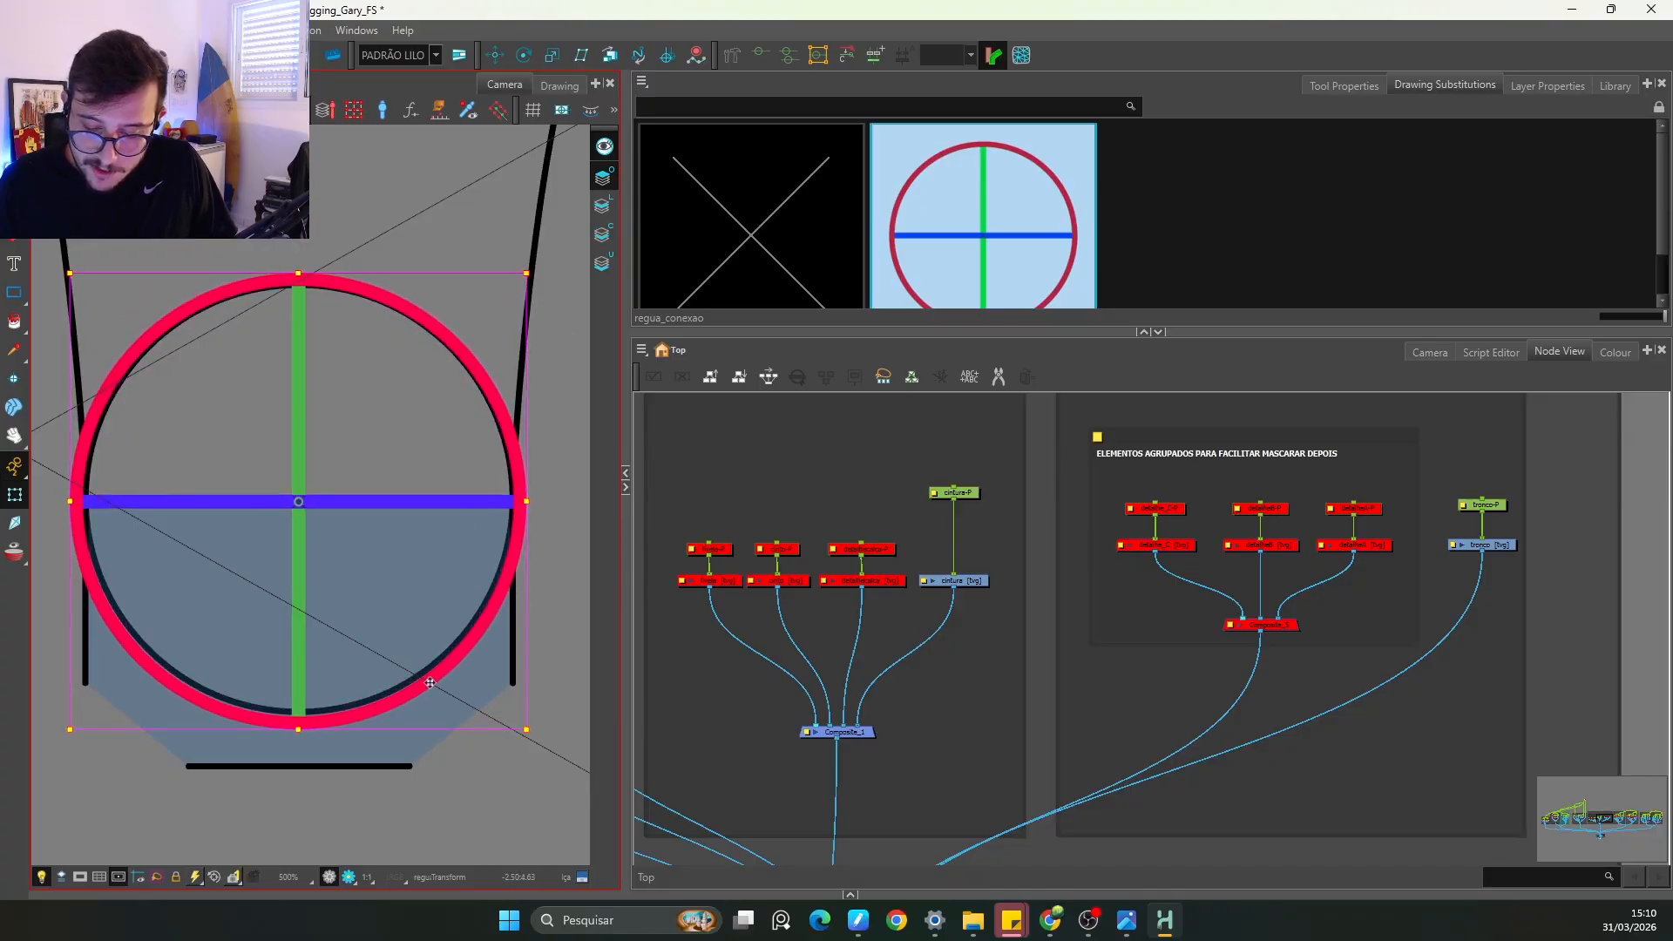
pyautogui.moveTo(430, 682); pyautogui.dragTo(431, 679)
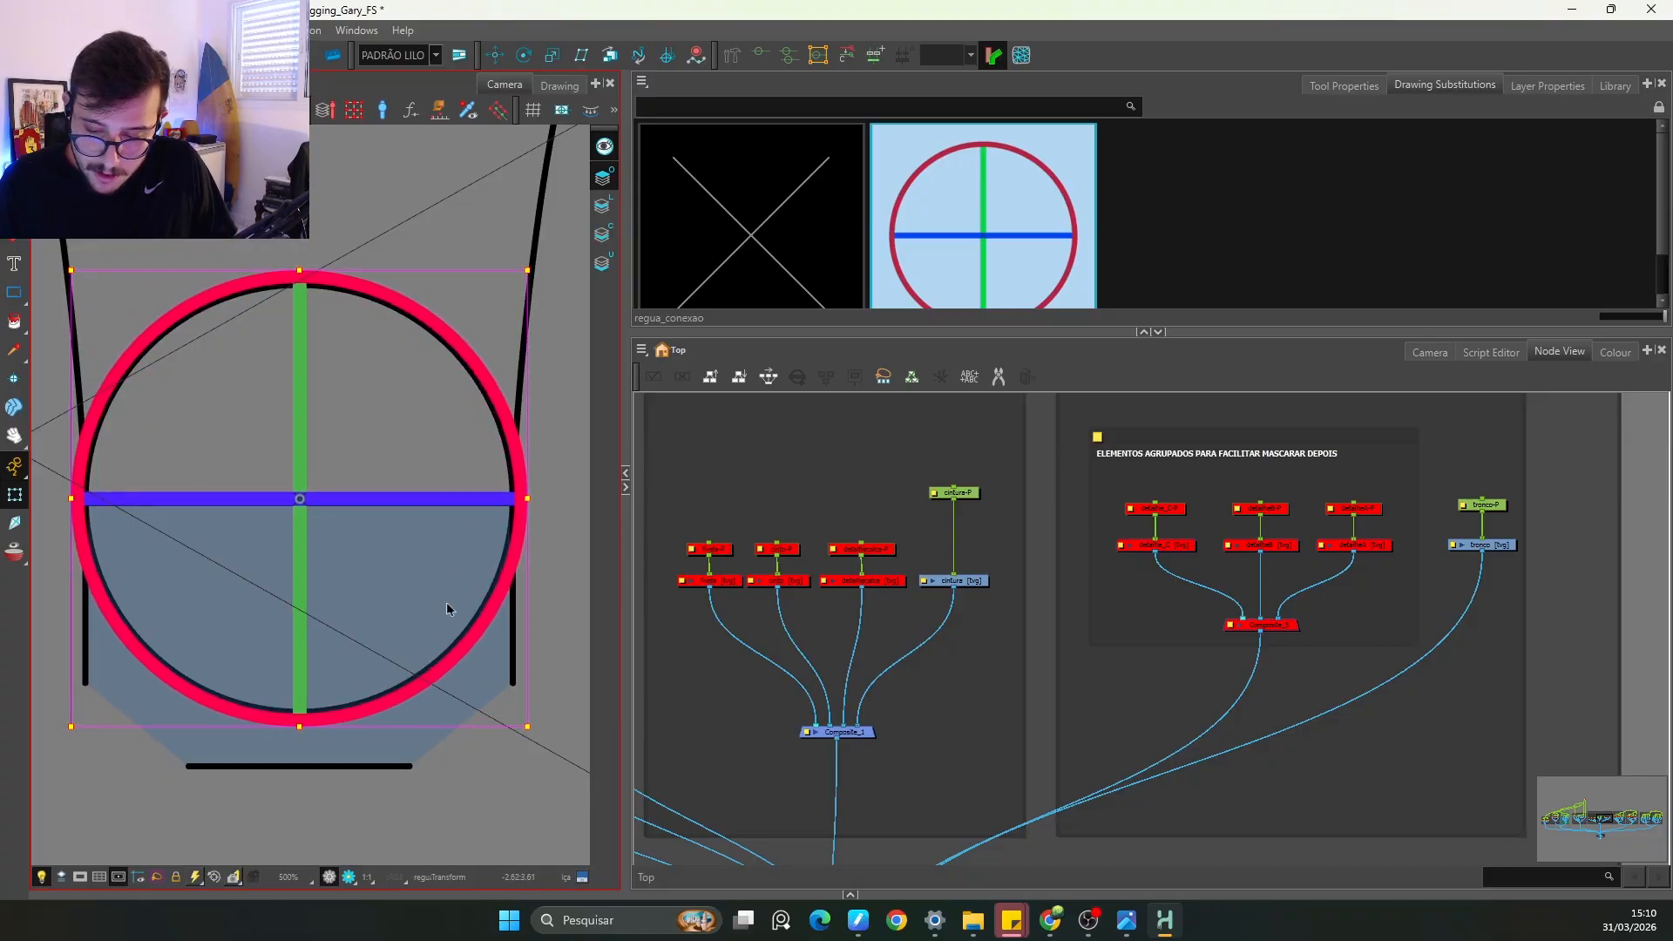
pyautogui.moveTo(533, 275); pyautogui.dragTo(532, 279)
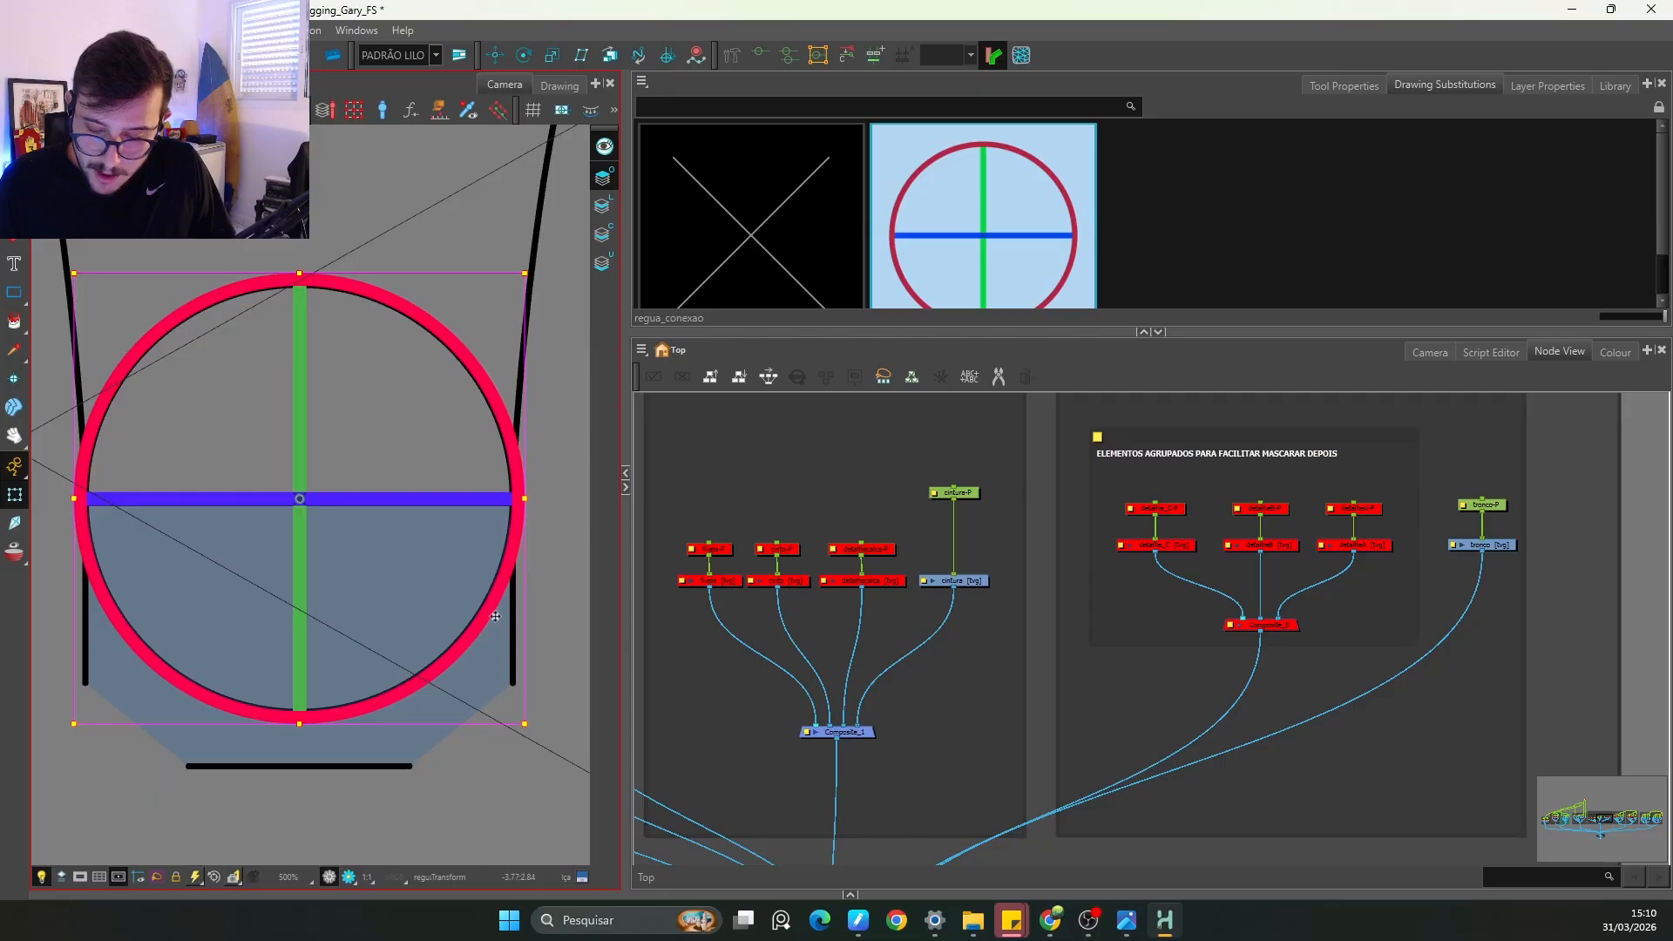
pyautogui.press('1')
pyautogui.click(536, 607)
pyautogui.press('1')
pyautogui.press('1')
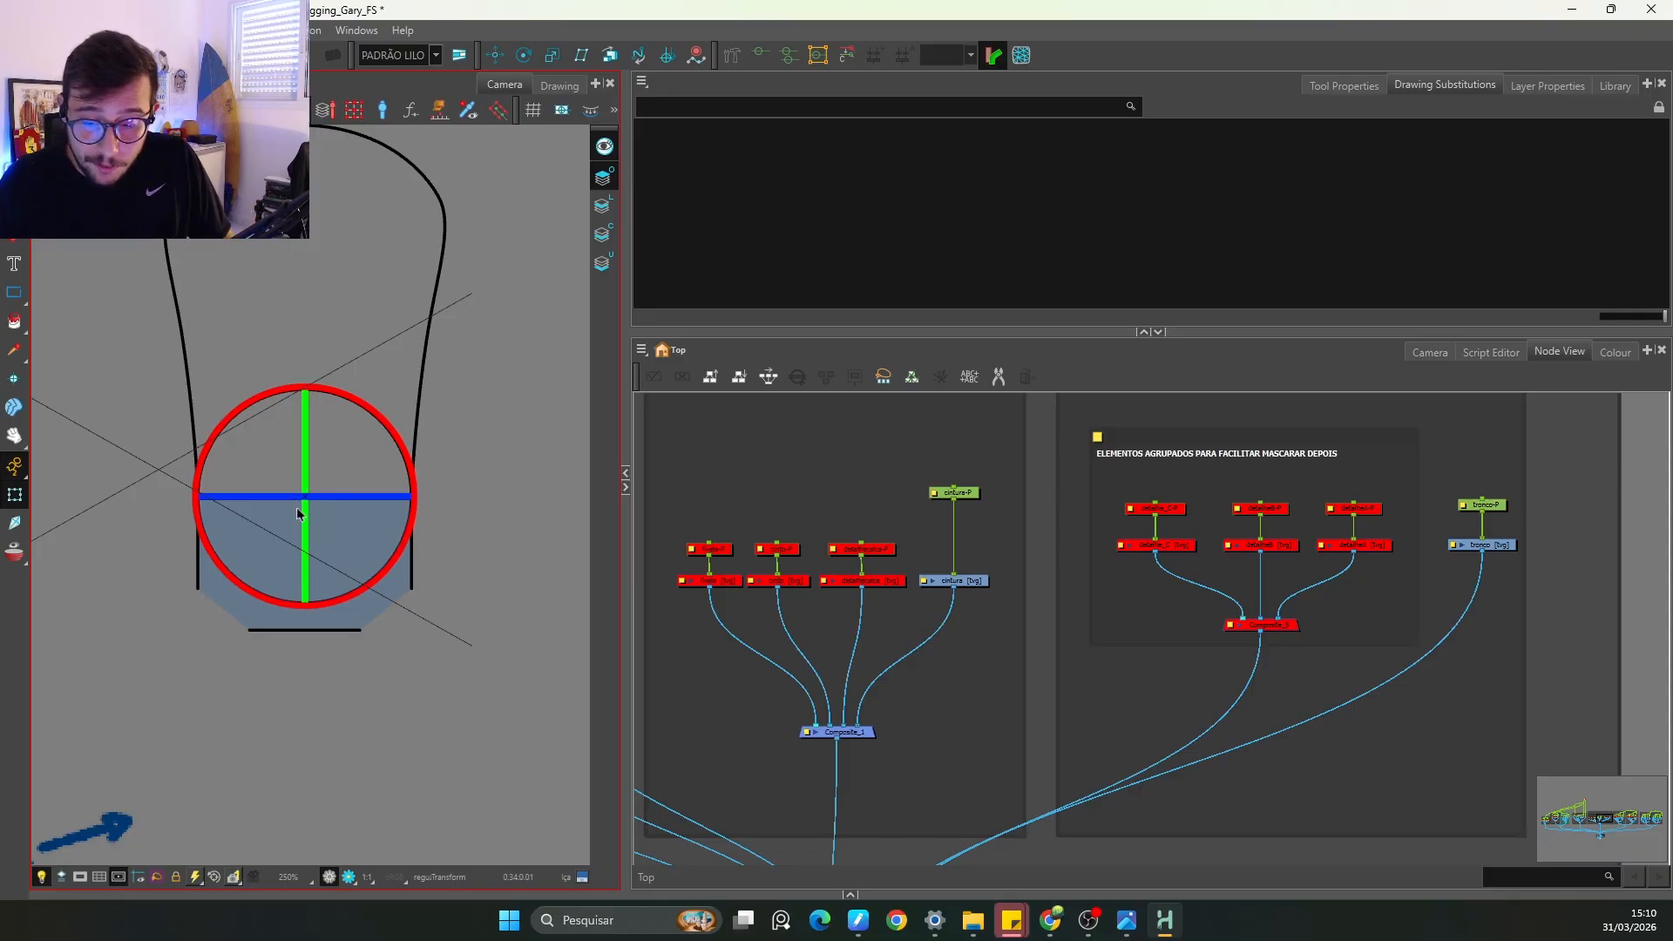
# Step: Place the cintura-P peg's pivot near the crossing of the guide's green and blue lines
pyautogui.press('space')
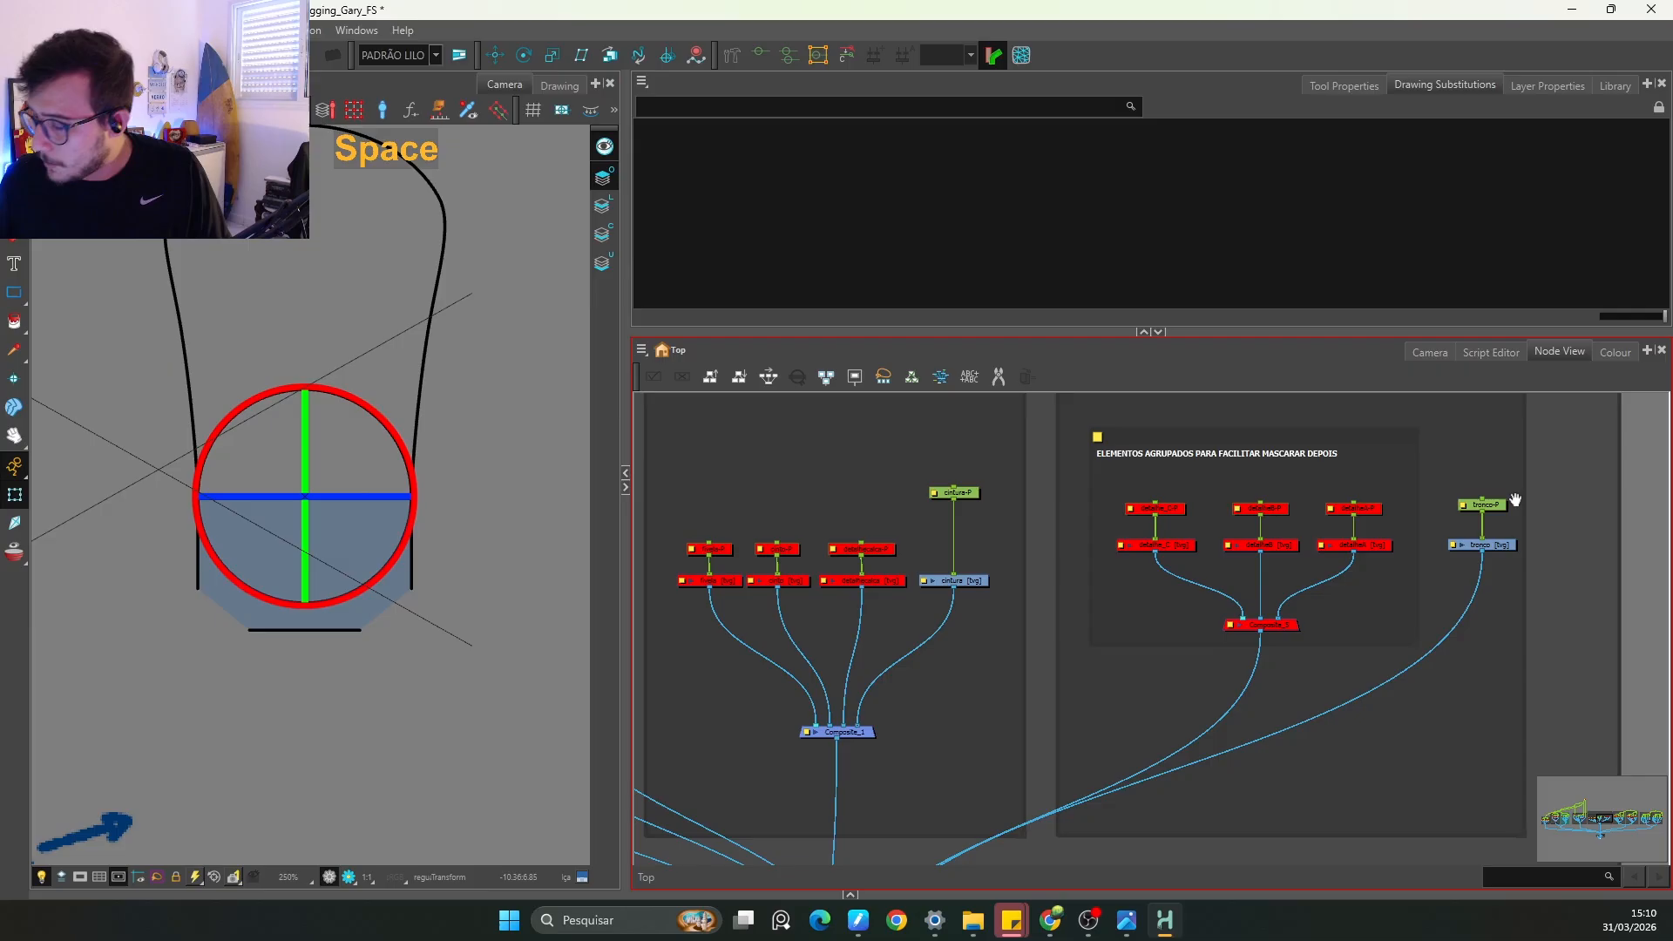
pyautogui.click(958, 493)
pyautogui.press('2')
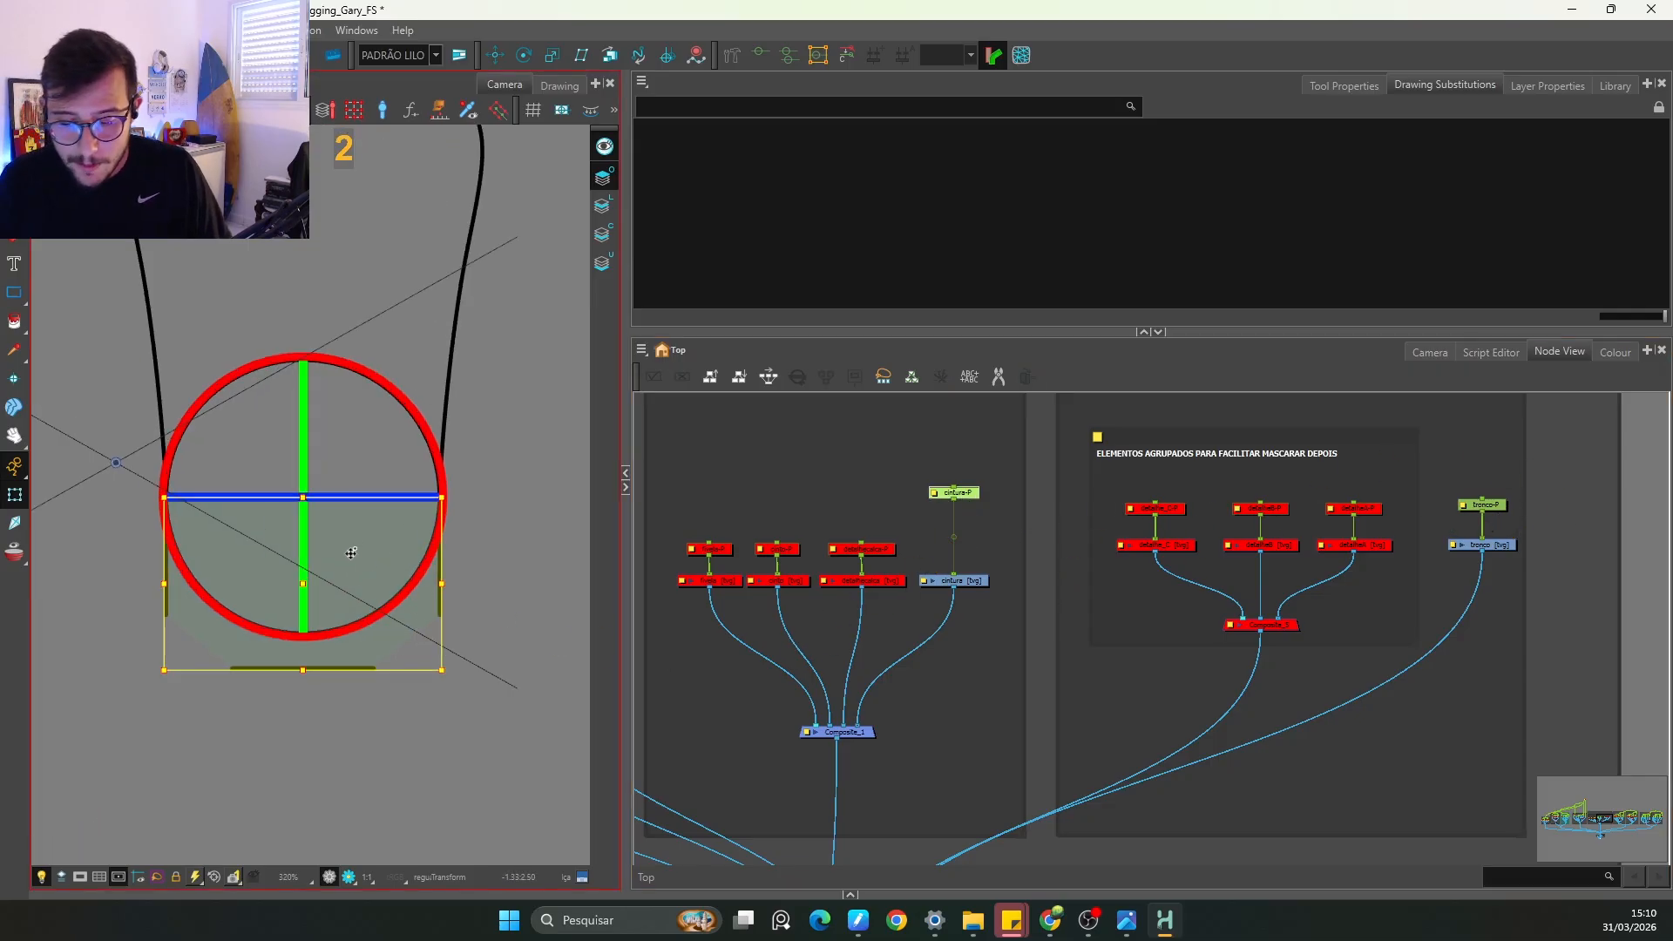
pyautogui.click(495, 56)
pyautogui.press('2')
pyautogui.press('space')
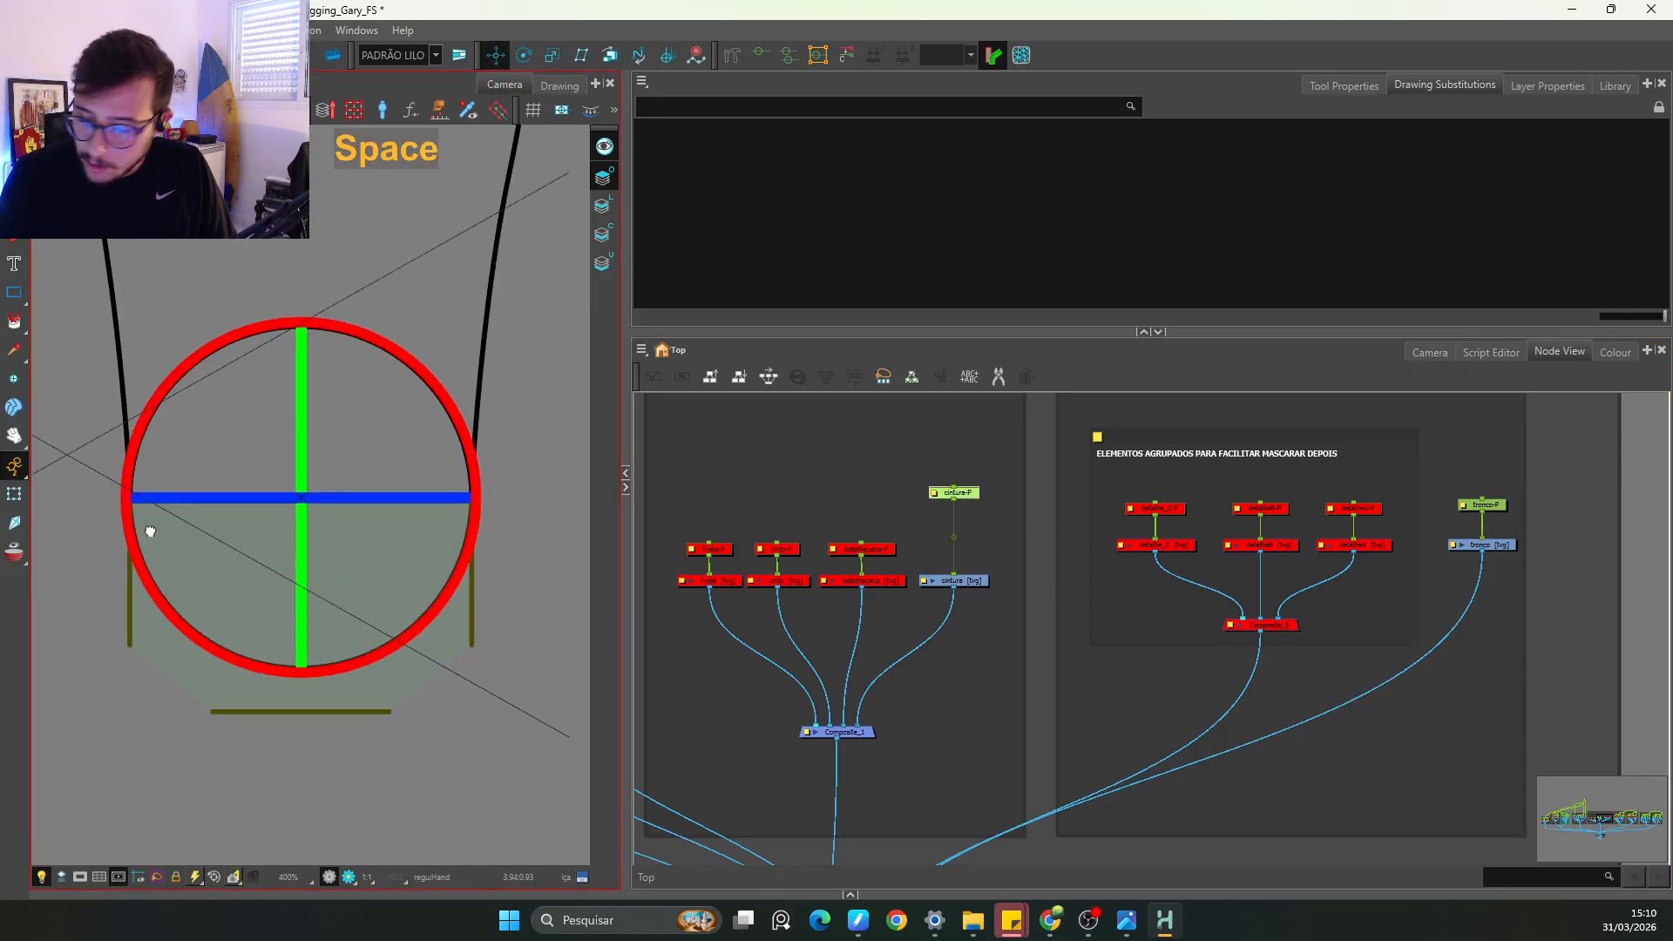
pyautogui.moveTo(150, 530); pyautogui.dragTo(327, 540)
pyautogui.press('2')
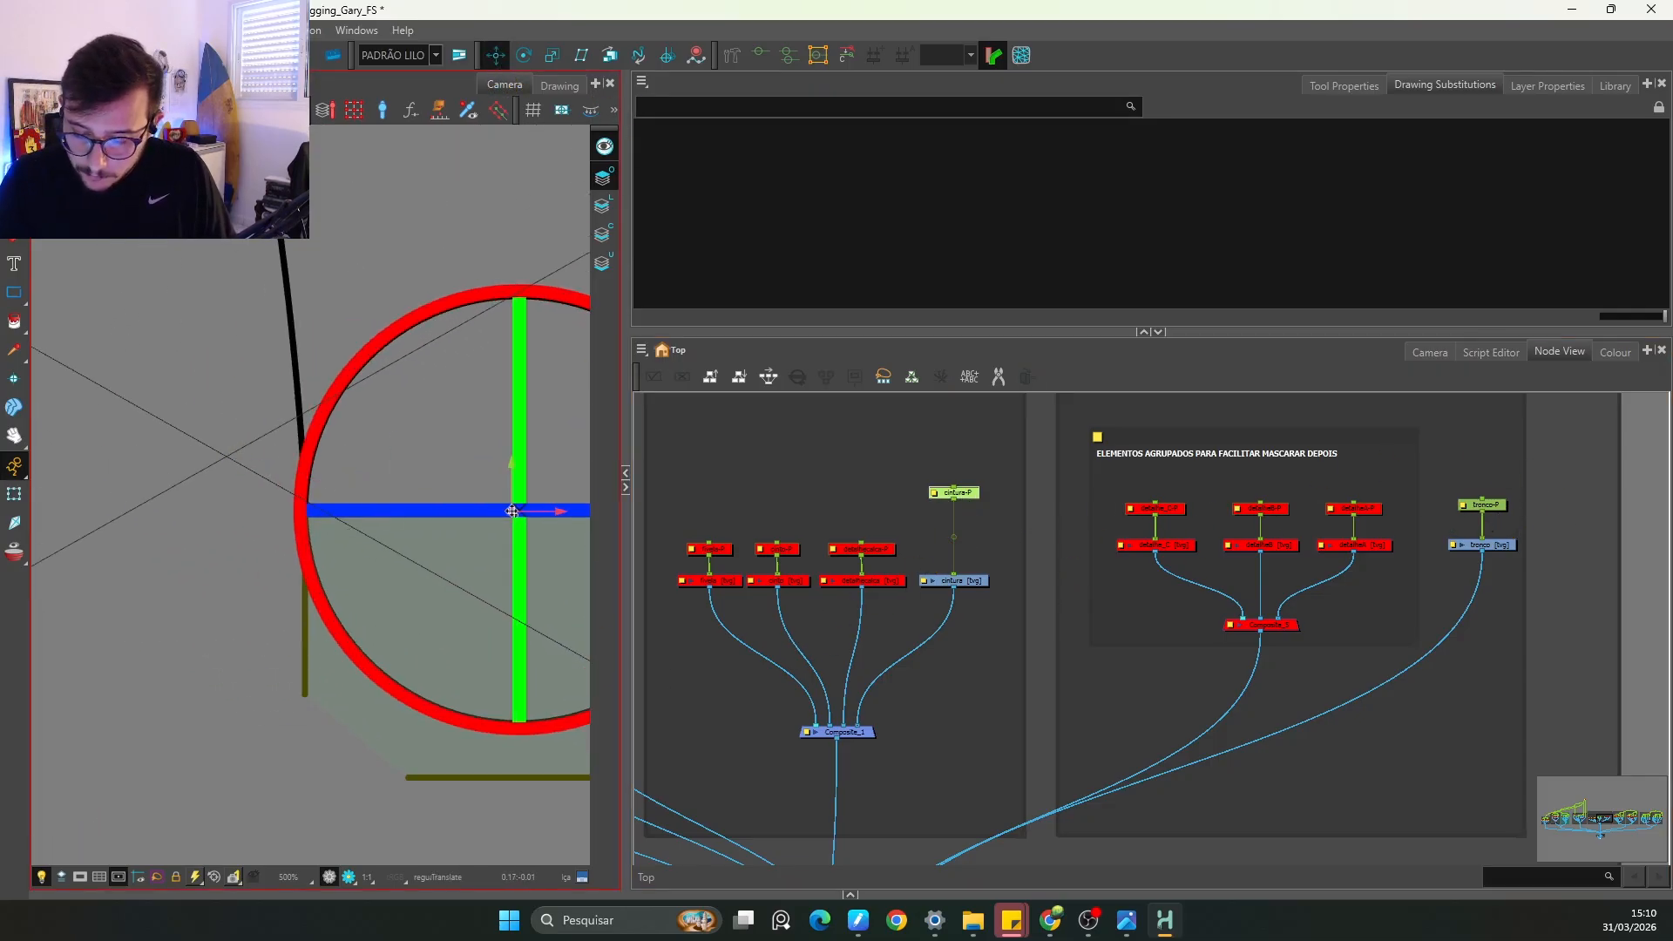
pyautogui.press('space')
pyautogui.moveTo(511, 512); pyautogui.dragTo(293, 542)
pyautogui.press('2')
pyautogui.press('2')
pyautogui.press('2')
pyautogui.press('2')
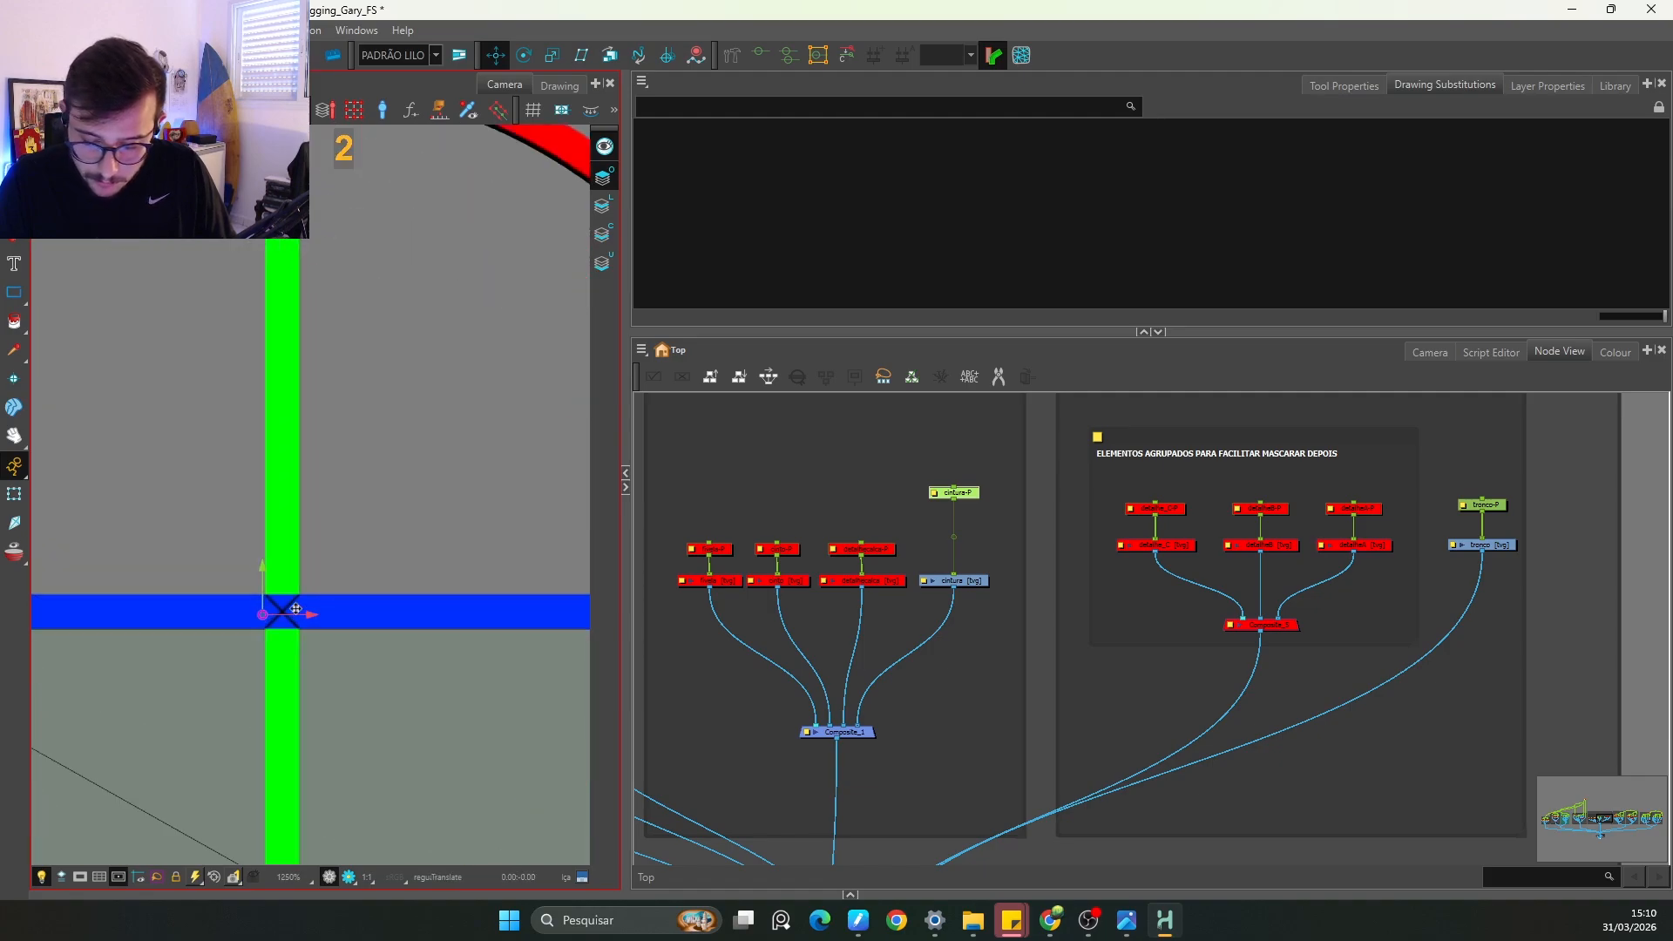
# Step: Refine the cintura-P pivot onto the exact centre of the guide's black X at high magnification
pyautogui.press('space')
pyautogui.press('2')
pyautogui.press('2')
pyautogui.press('2')
pyautogui.press('2')
pyautogui.moveTo(345, 615); pyautogui.dragTo(381, 601)
pyautogui.press('space')
pyautogui.press('2')
pyautogui.press('2')
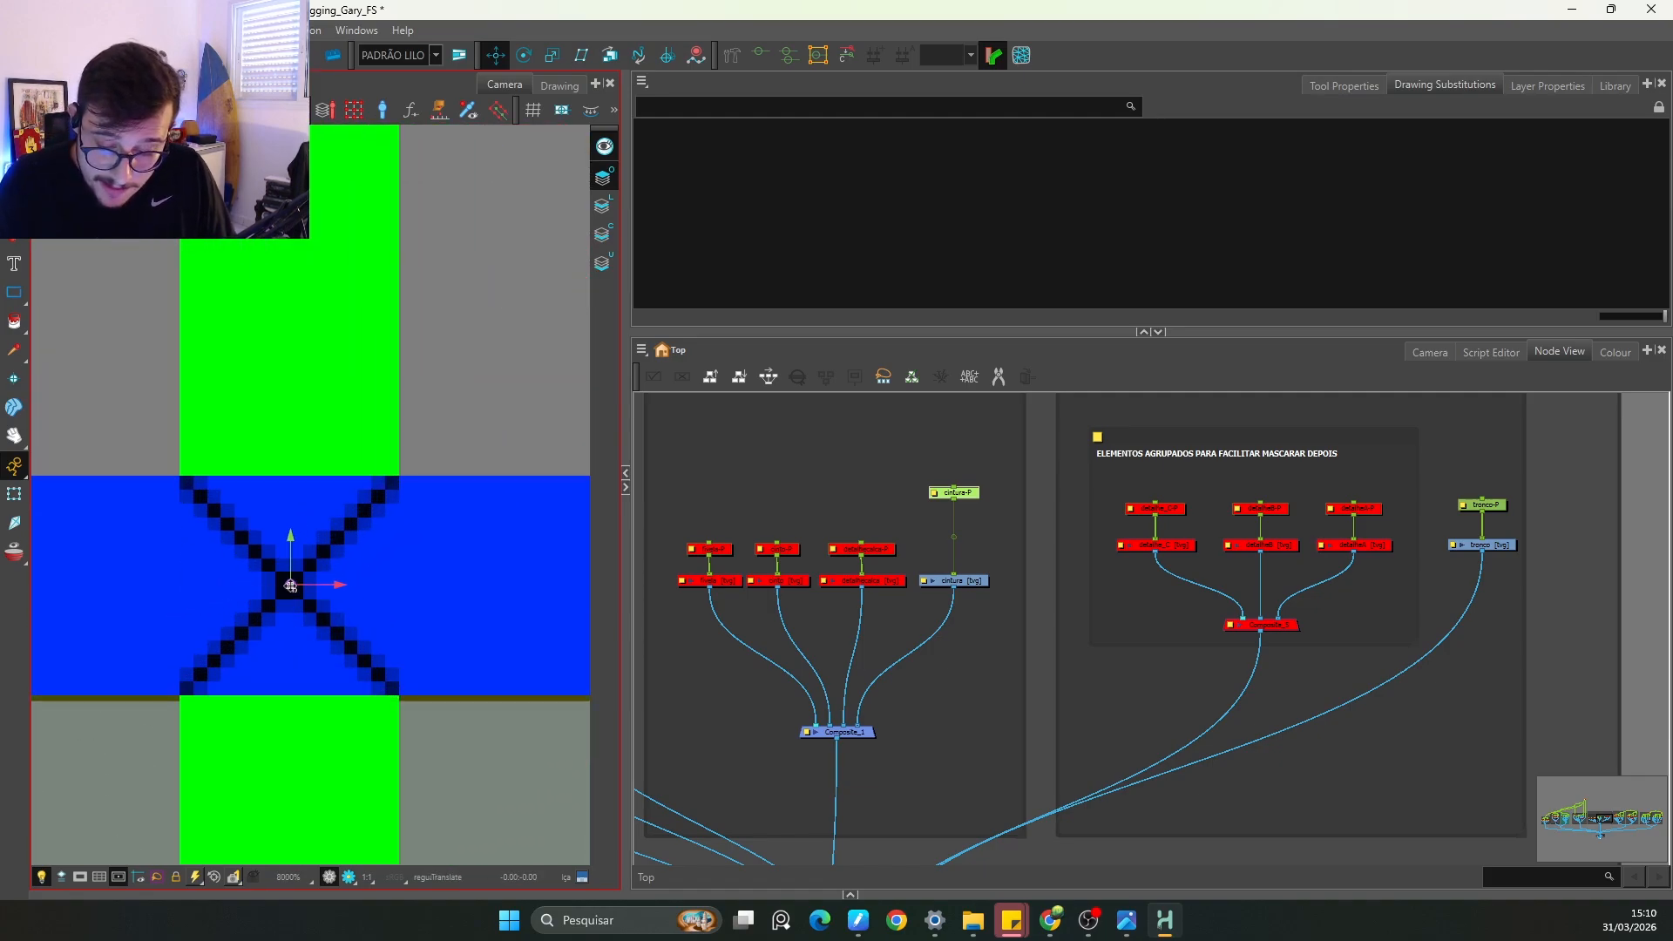
pyautogui.press('2')
pyautogui.press('2')
pyautogui.press('space')
pyautogui.moveTo(335, 697); pyautogui.dragTo(362, 574)
pyautogui.press('2')
pyautogui.press('2')
pyautogui.press('2')
pyautogui.press('2')
pyautogui.press('2')
pyautogui.press('2')
pyautogui.press('2')
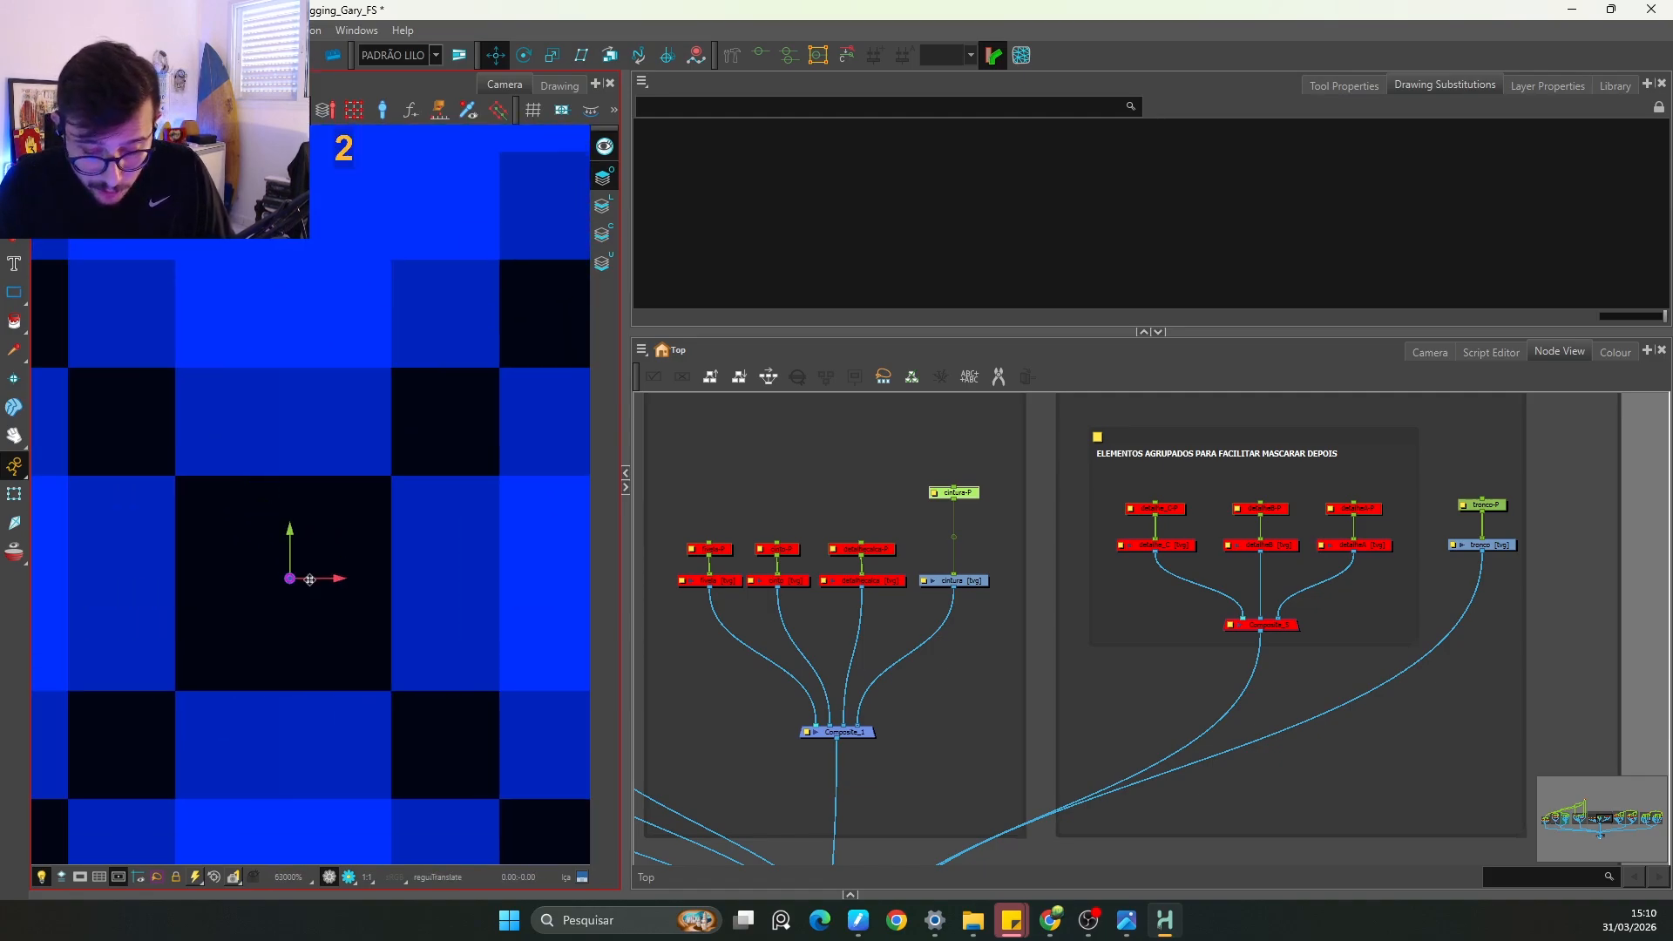
pyautogui.press('2')
pyautogui.press('2')
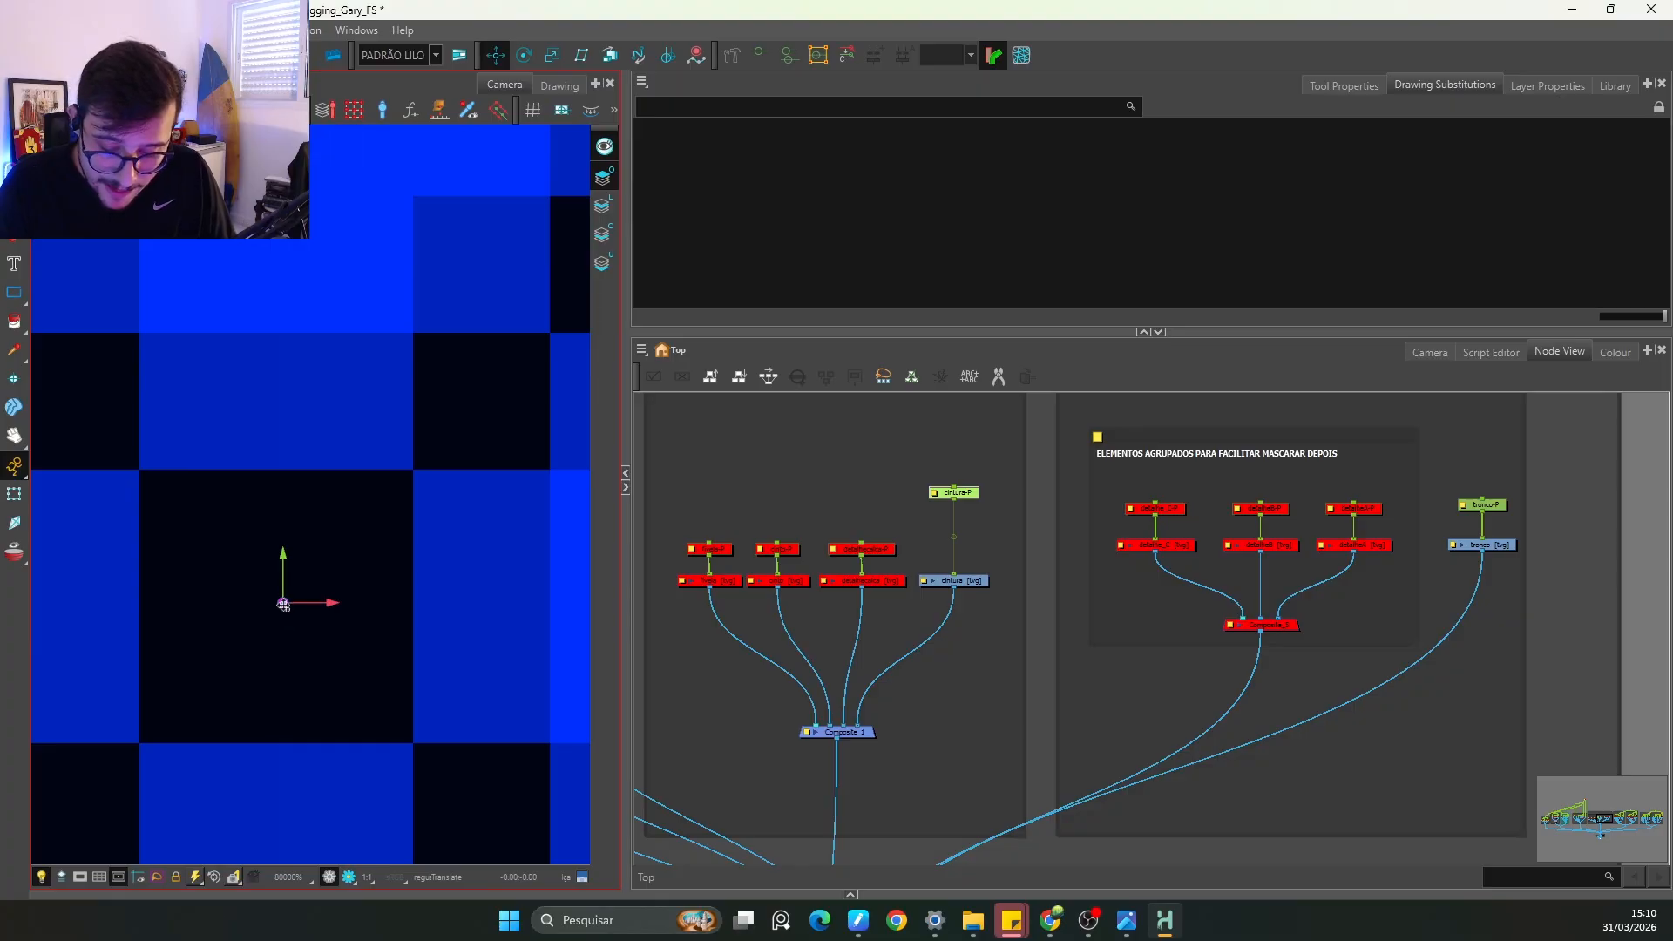
# Step: Check the cintura-P pivot's position on the circular guide from close-up out to the whole torso
pyautogui.press('1')
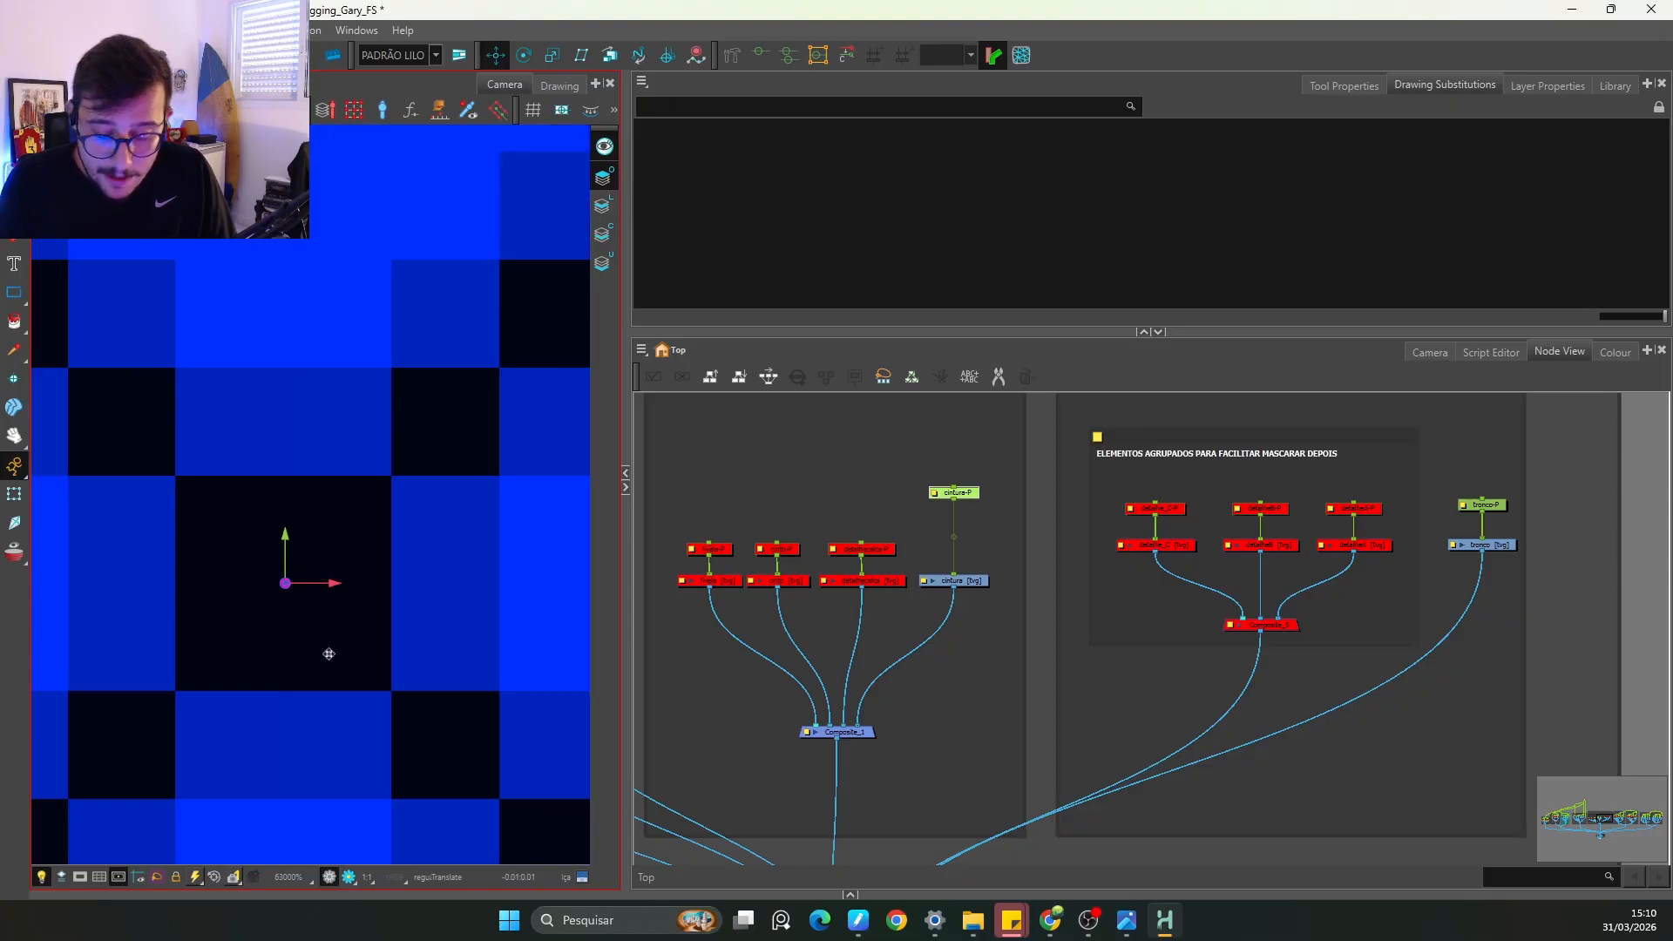
pyautogui.press('1')
pyautogui.press('1')
pyautogui.press('1')
pyautogui.press('1')
pyautogui.press('1')
pyautogui.press('1')
pyautogui.press('1')
pyautogui.press('1')
pyautogui.press('1')
pyautogui.press('1')
pyautogui.press('1')
pyautogui.press('1')
pyautogui.press('1')
pyautogui.press('1')
pyautogui.press('1')
pyautogui.press('1')
pyautogui.press('1')
pyautogui.press('1')
pyautogui.press('1')
pyautogui.press('1')
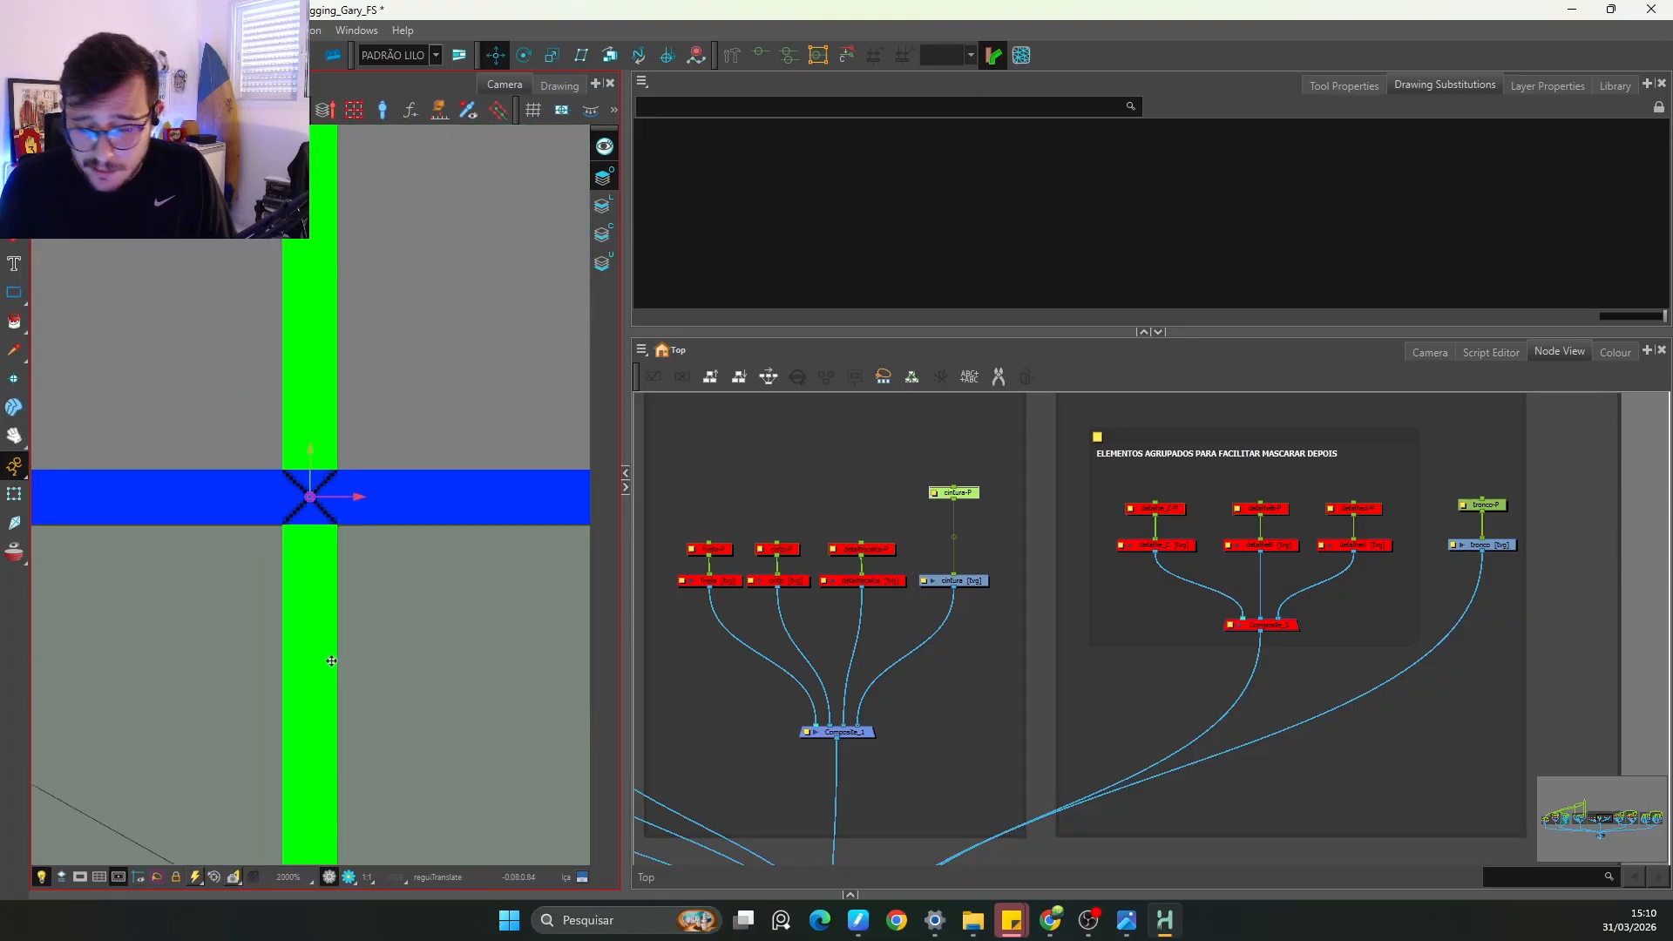
pyautogui.press('2')
pyautogui.press('2')
pyautogui.press('2')
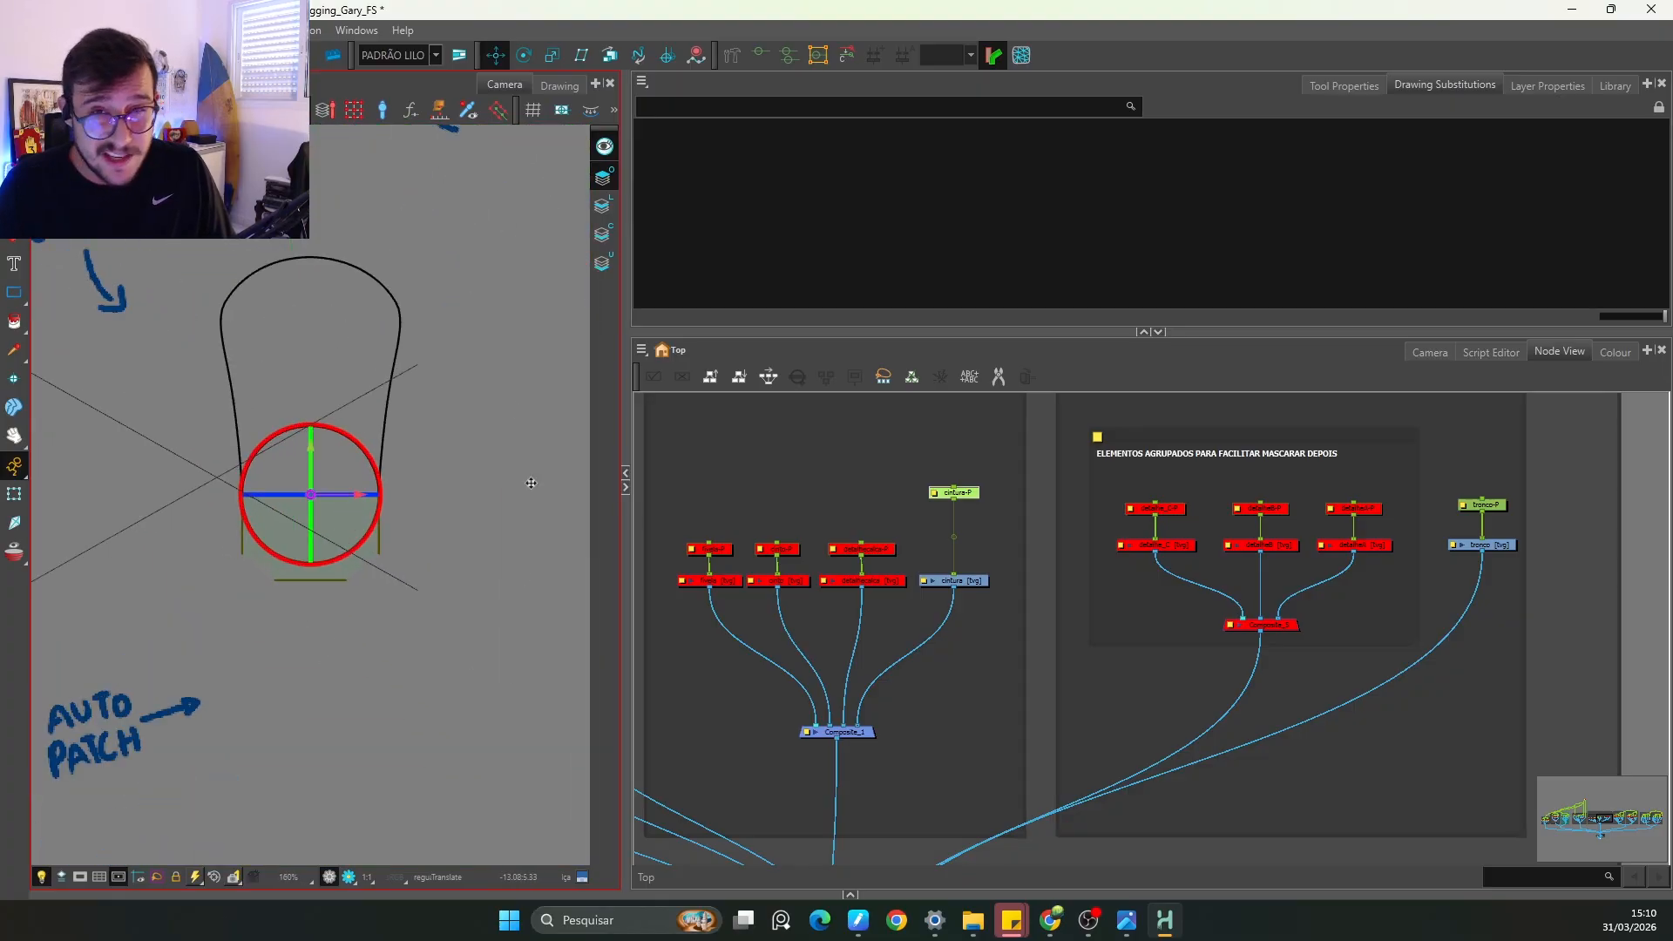
pyautogui.press('2')
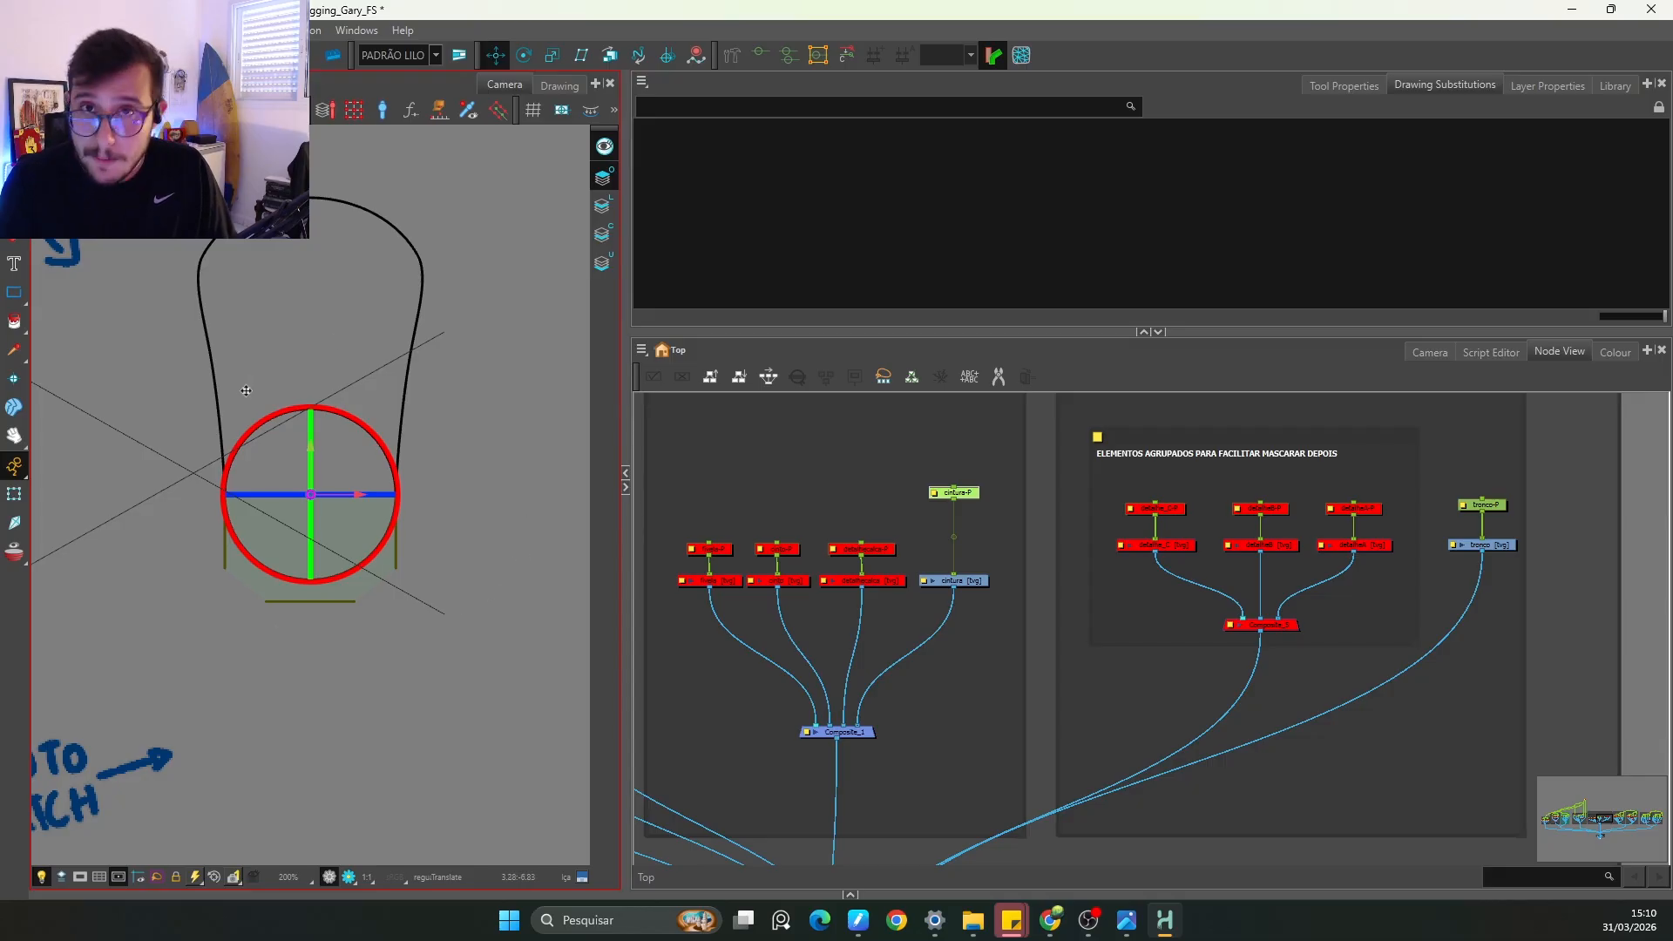
# Step: Choose the Ellipse drawing tool and display the tool properties
pyautogui.click(12, 297)
pyautogui.click(27, 303)
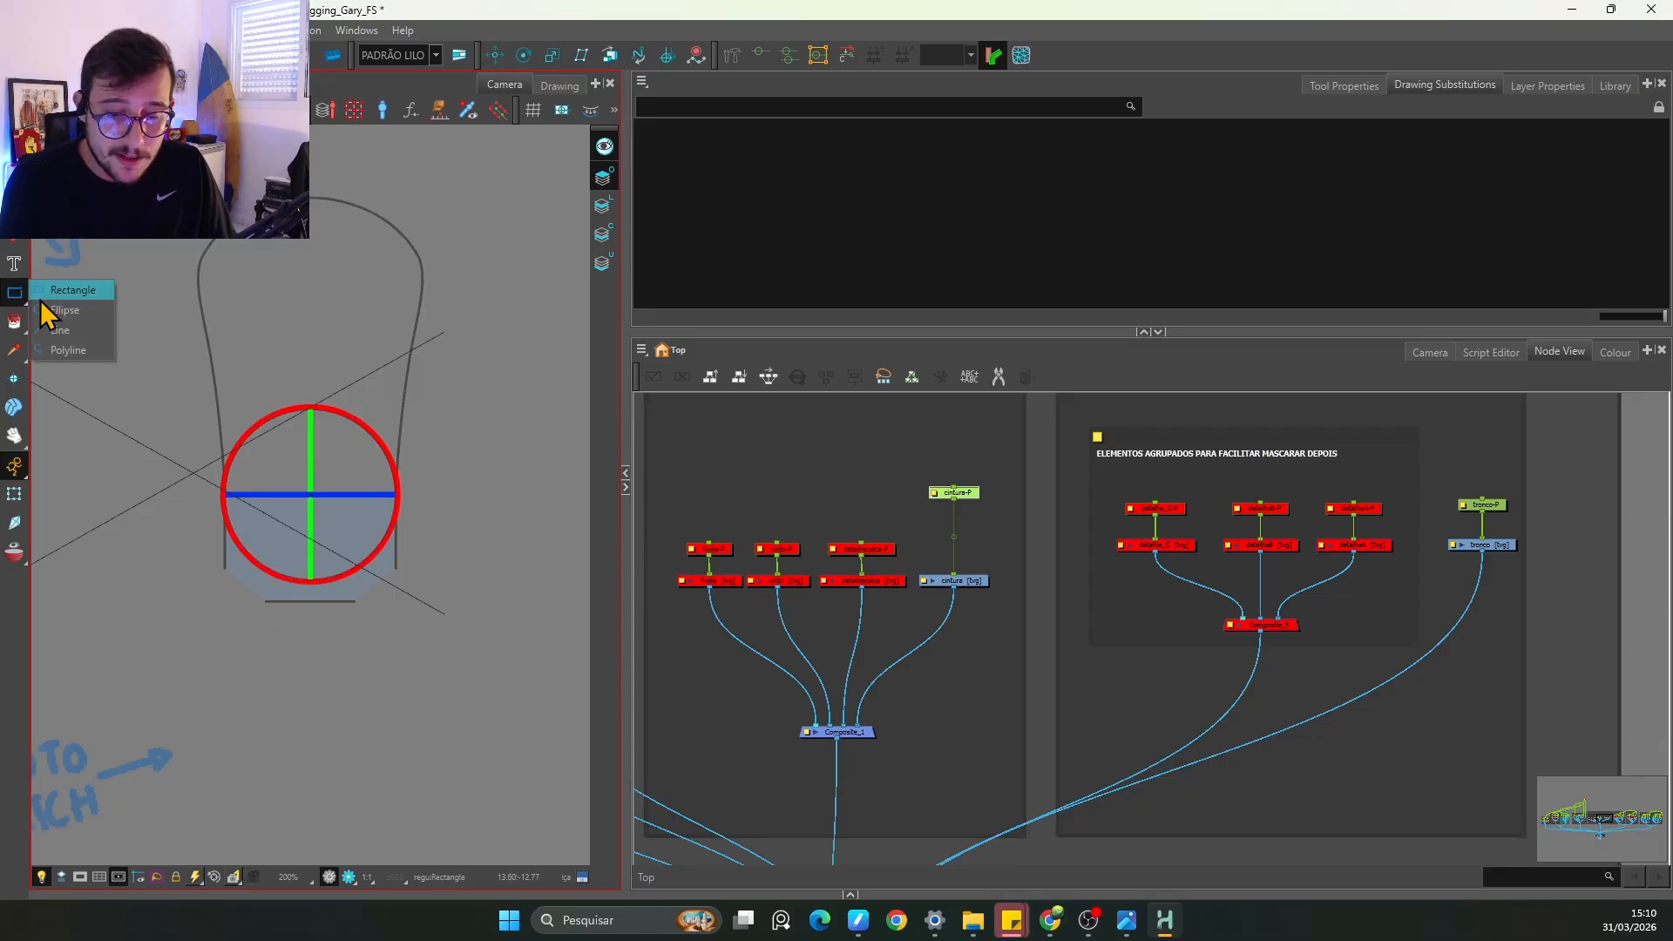
pyautogui.keyDown('shift'); pyautogui.click(68, 312); pyautogui.keyUp('shift')
pyautogui.hotkey('ctrl', 'z')
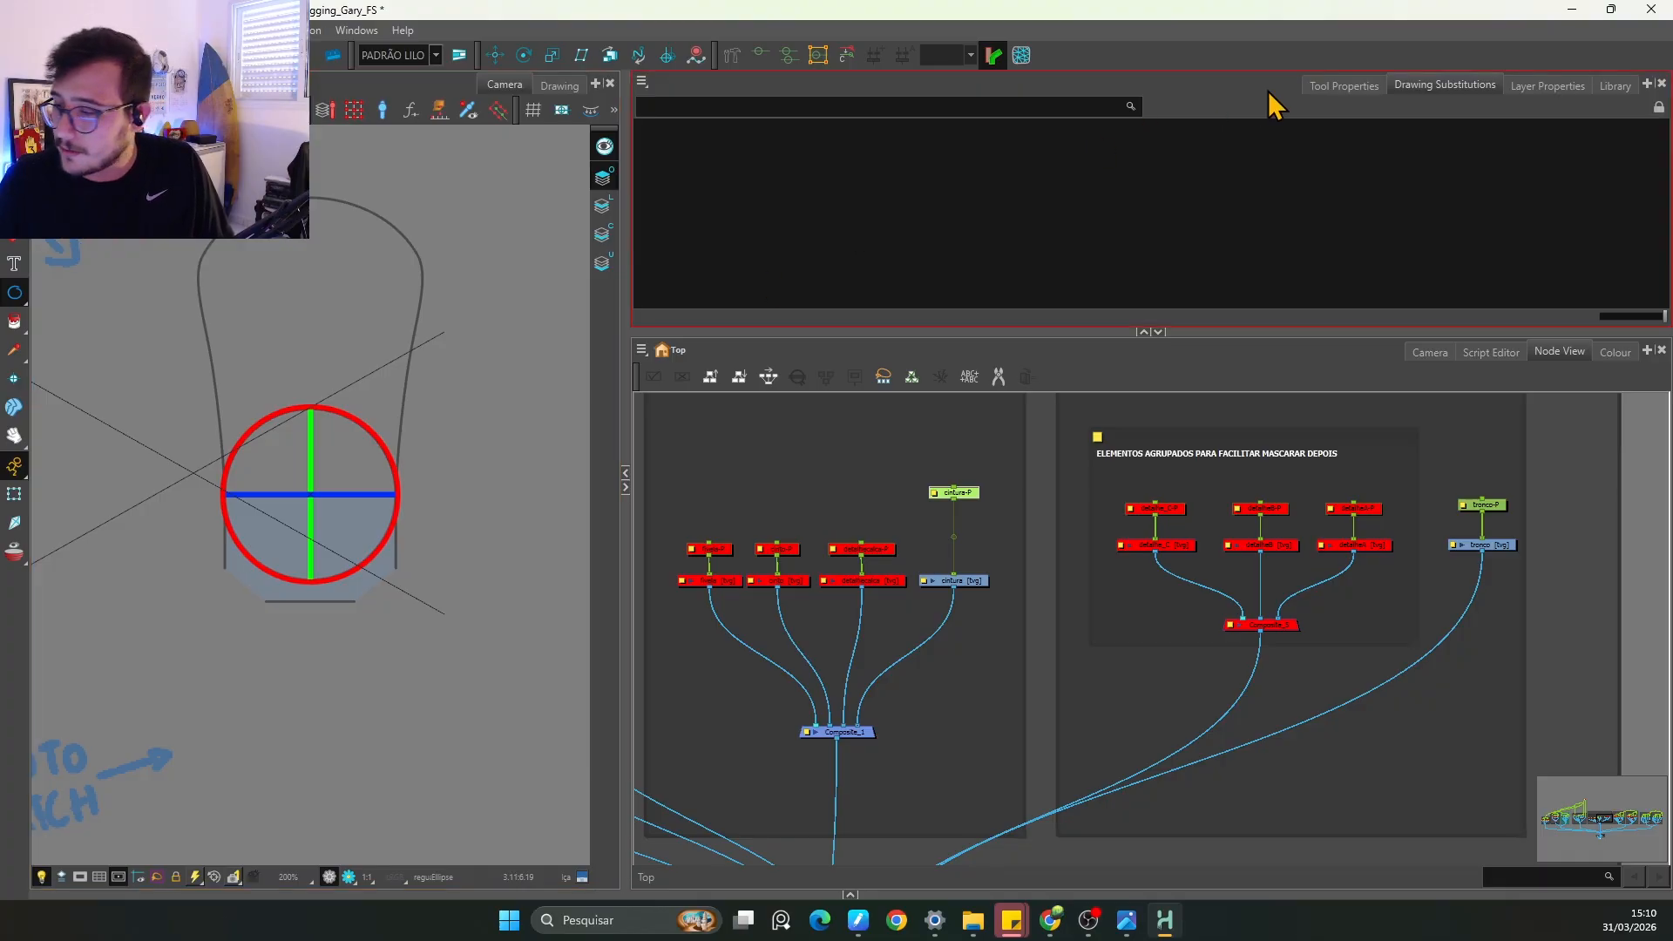
pyautogui.click(1343, 85)
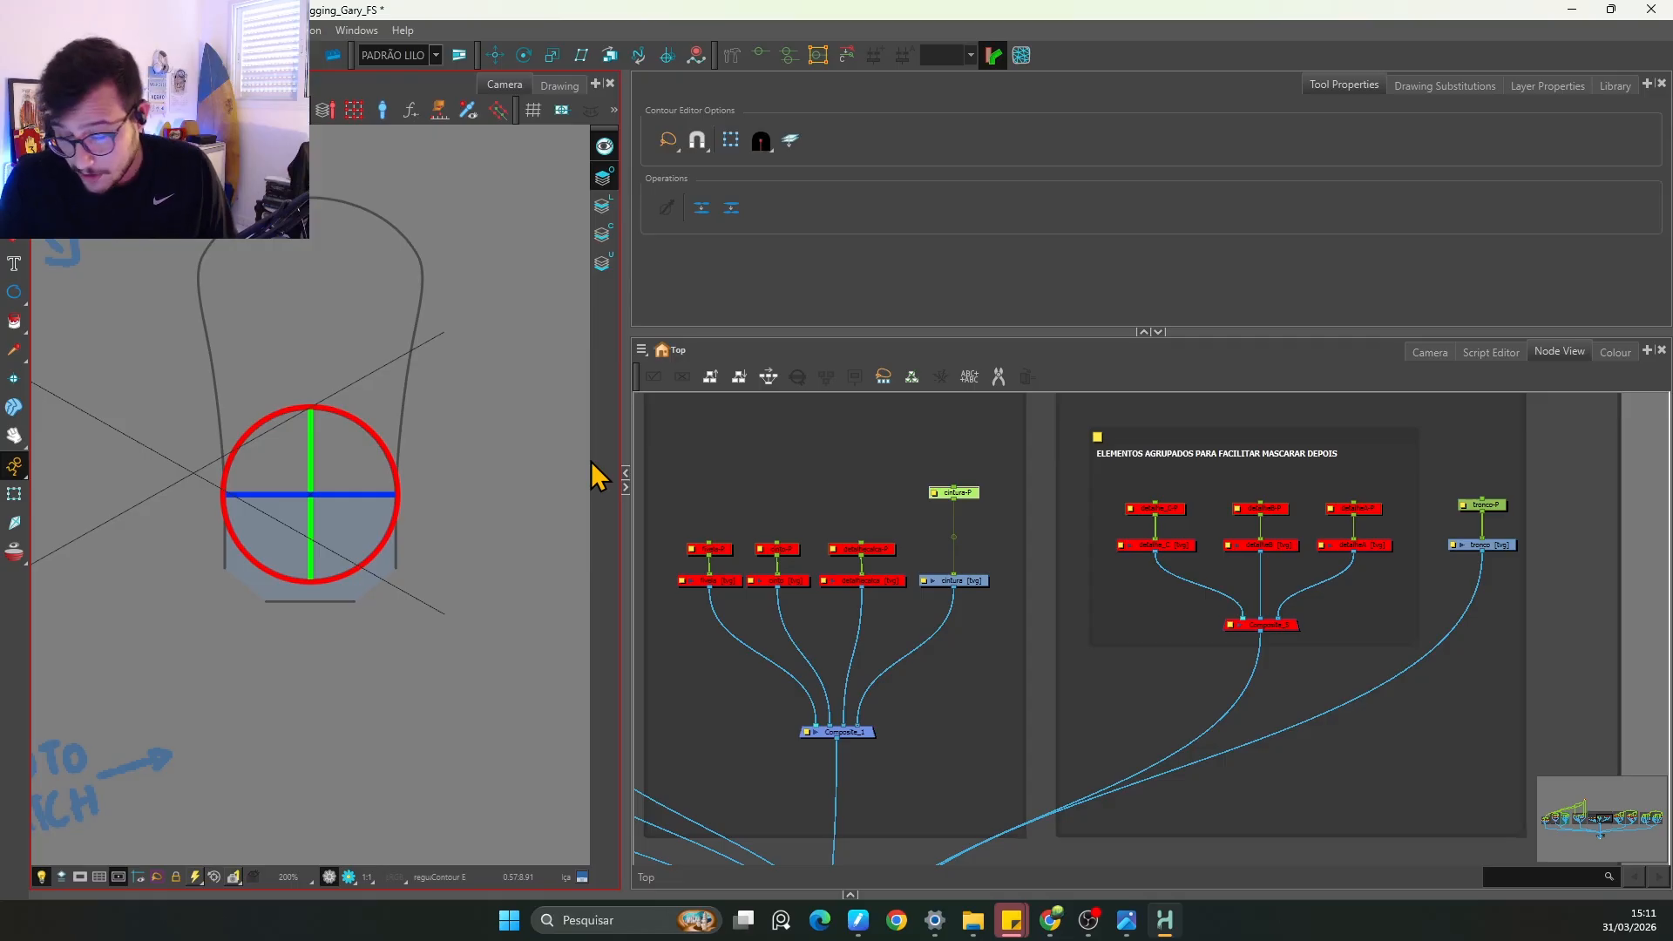
# Step: Widen the camera view and move the circular regua_conexao guide clear of the torso, off to its left
pyautogui.moveTo(624, 421); pyautogui.dragTo(710, 435)
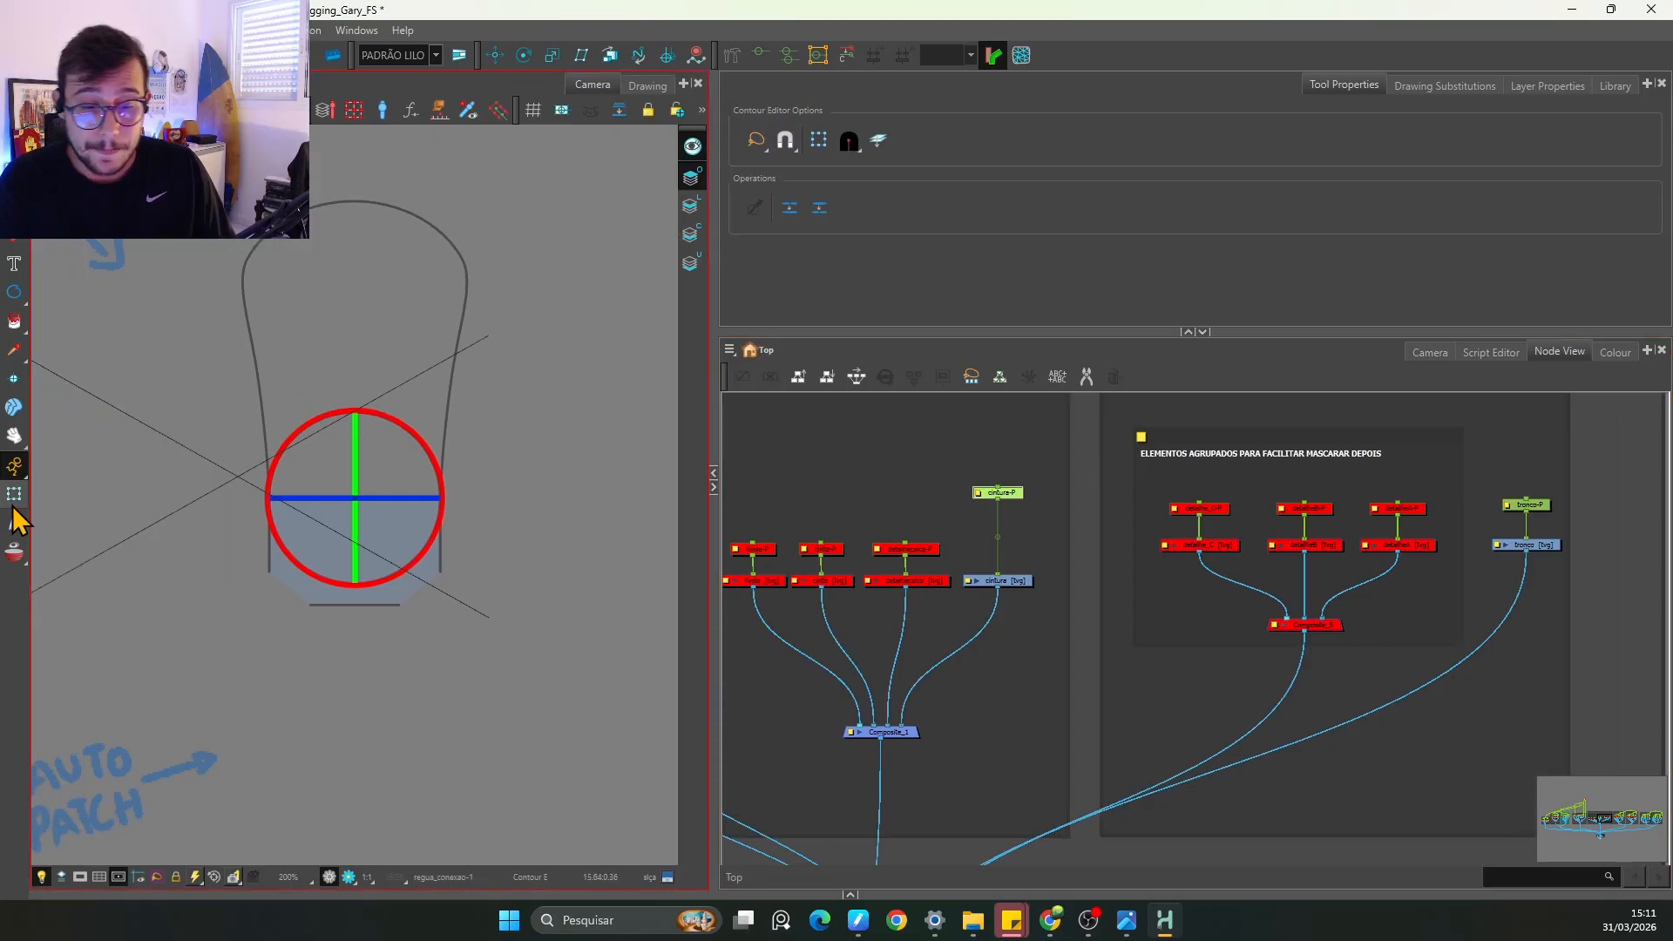
pyautogui.hotkey('shift', 't')
pyautogui.click(426, 495)
pyautogui.scroll(4, 409, 526)
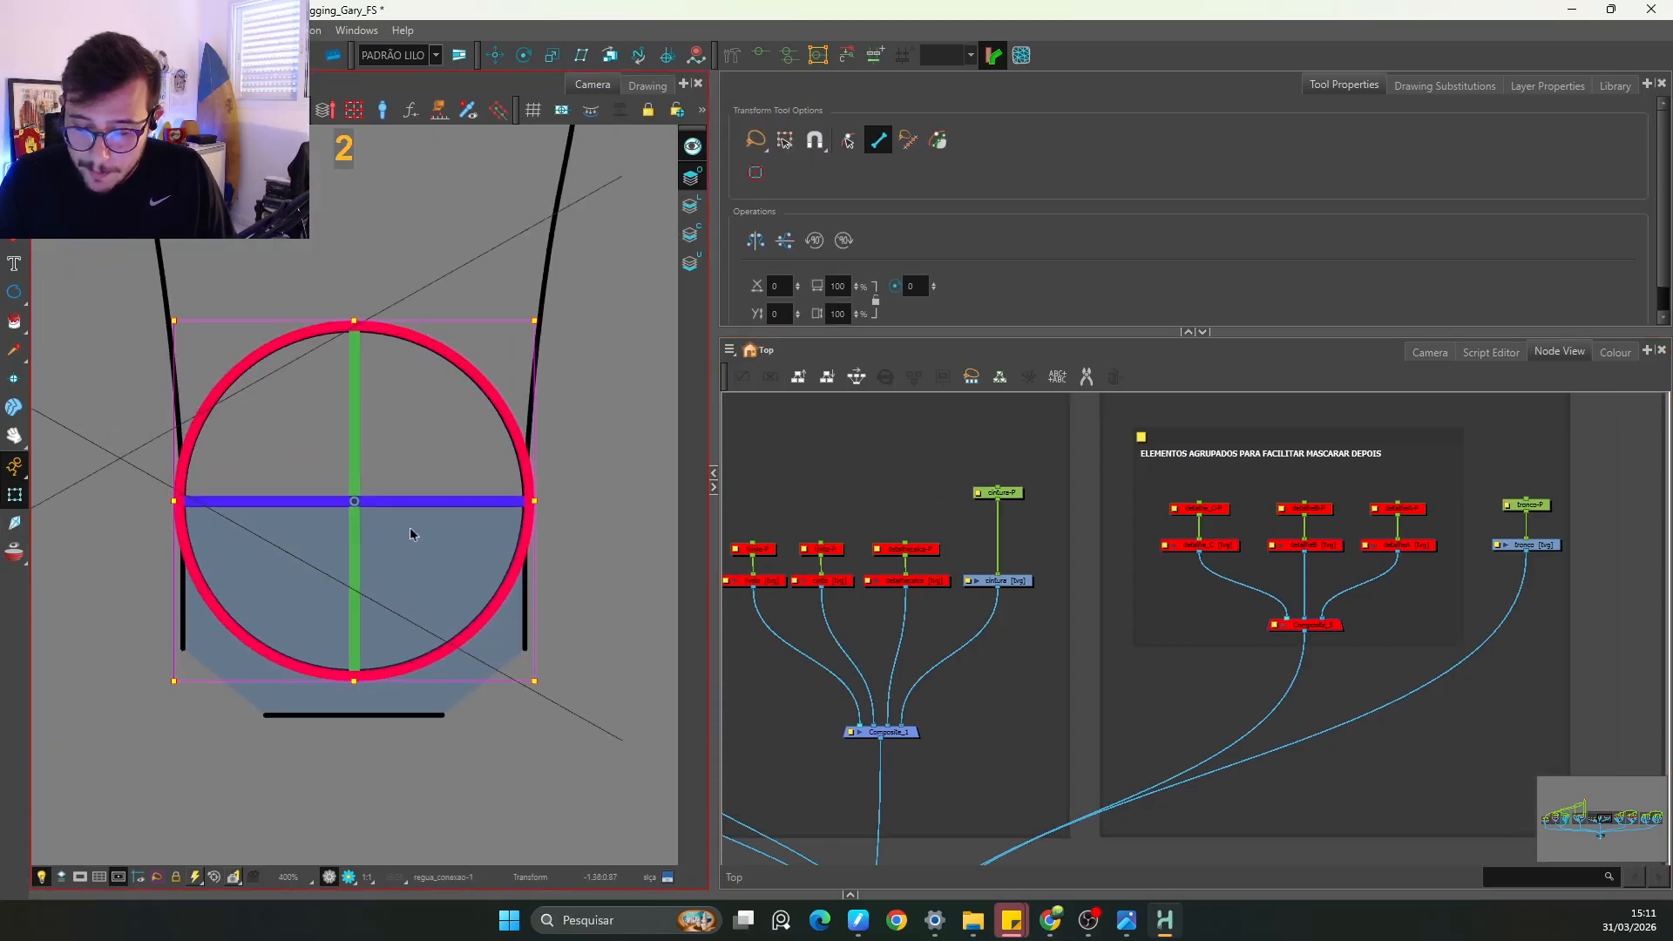
pyautogui.scroll(-1, 409, 526)
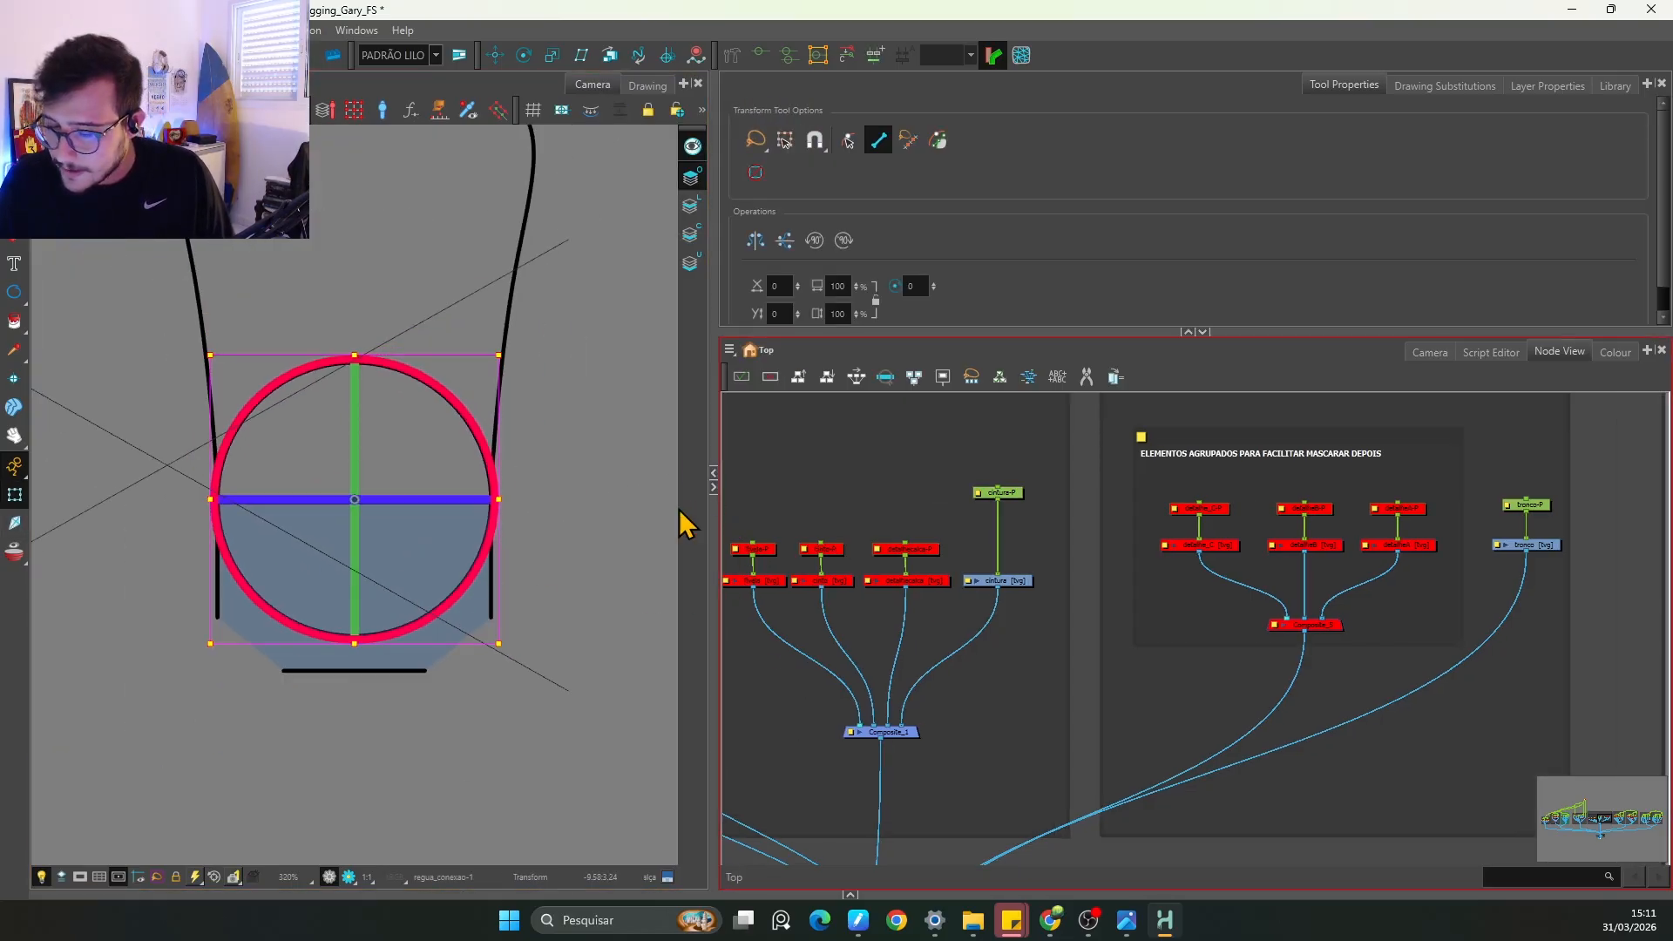
pyautogui.moveTo(476, 501)
pyautogui.mouseDown()
pyautogui.moveTo(103, 490)
pyautogui.moveTo(384, 510)
pyautogui.moveTo(223, 490)
pyautogui.mouseUp()
pyautogui.press('1')
pyautogui.press('1')
pyautogui.press('space')
pyautogui.press('space')
pyautogui.moveTo(607, 594); pyautogui.dragTo(370, 583)
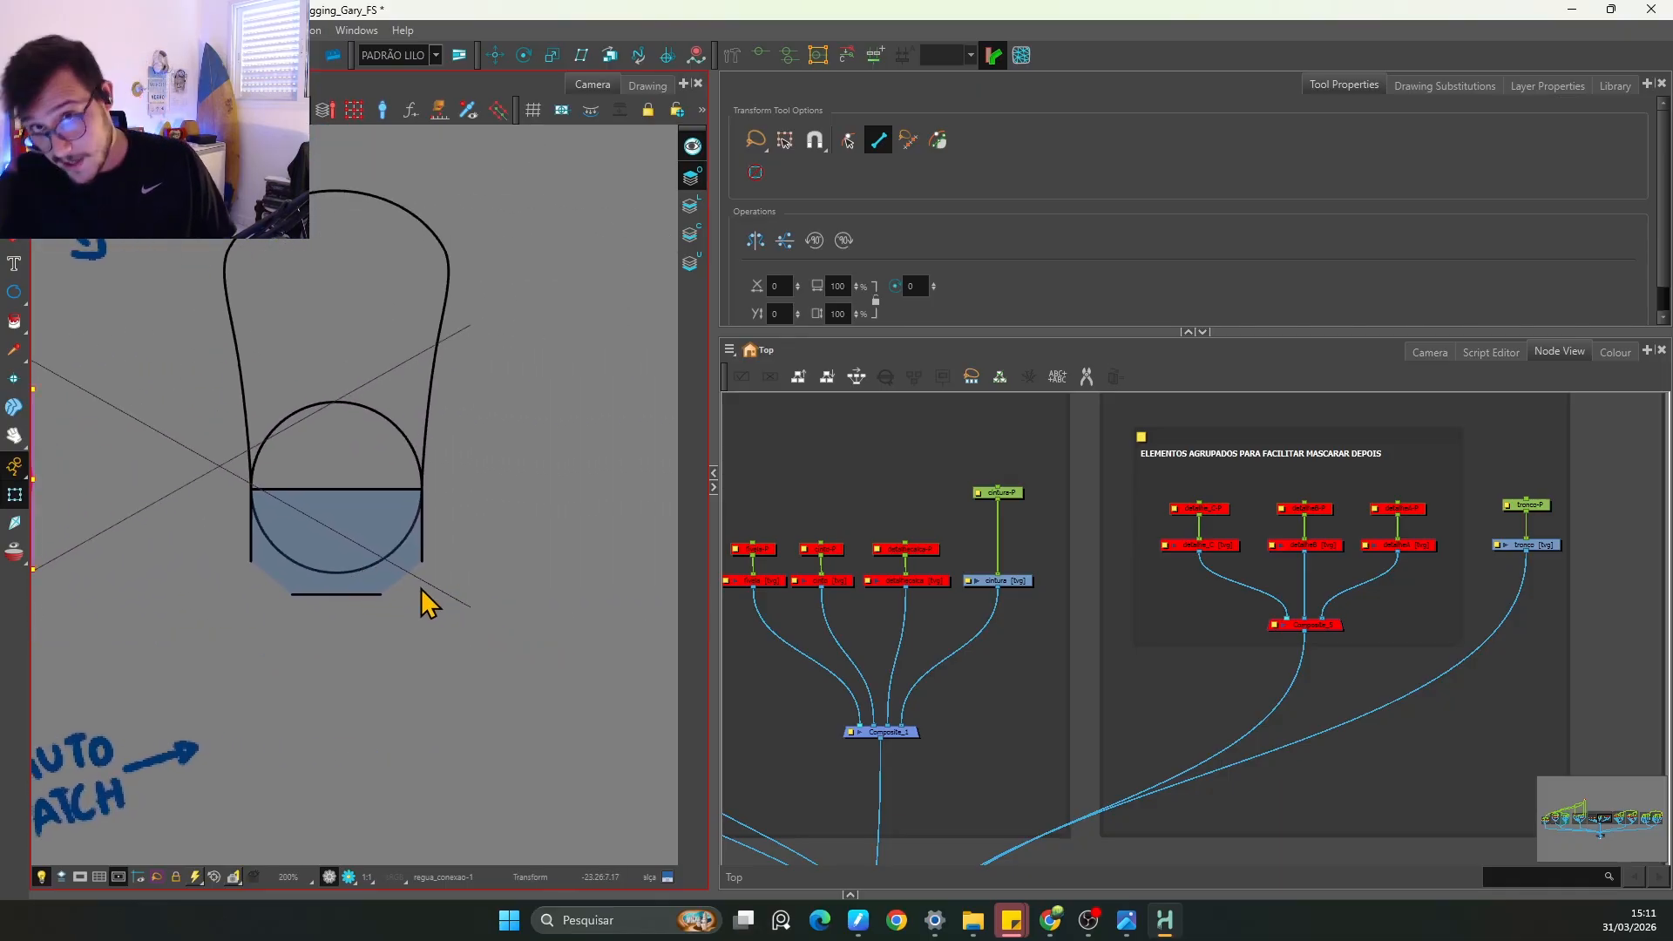
# Step: Select the cintura hip drawing for transforming
pyautogui.press('1')
pyautogui.press('2')
pyautogui.press('2')
pyautogui.click(432, 560)
pyautogui.press('2')
pyautogui.press('2')
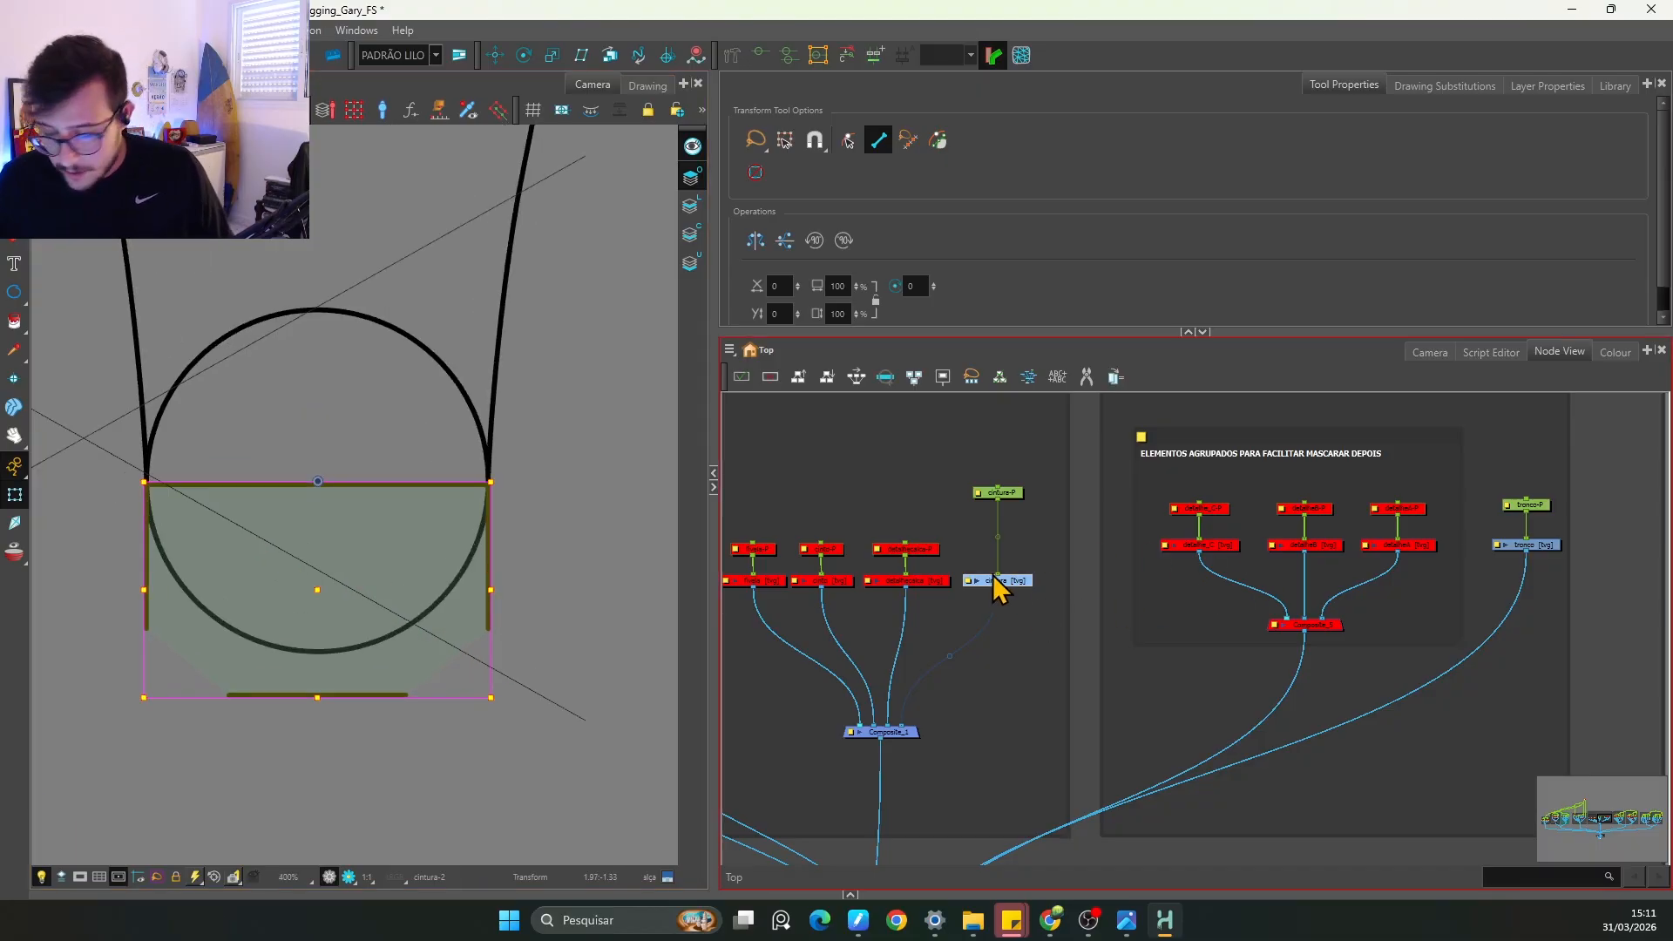
# Step: Make the calça and New 6 colours of the gary palette fully opaque
pyautogui.click(1614, 351)
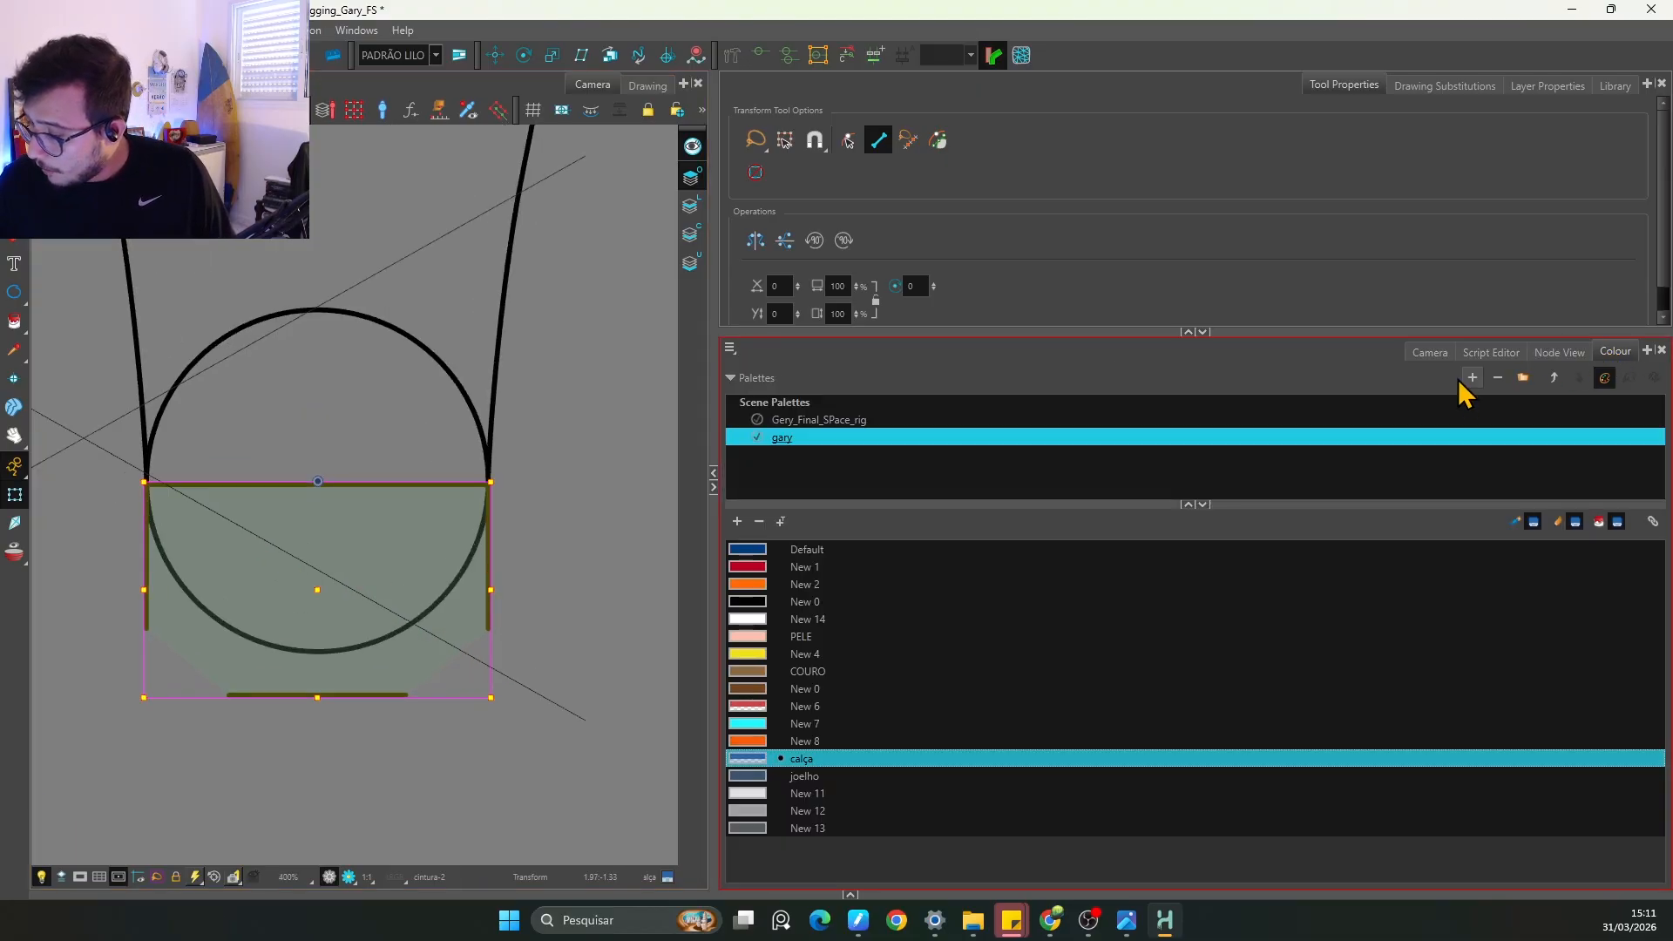
pyautogui.doubleClick(755, 756)
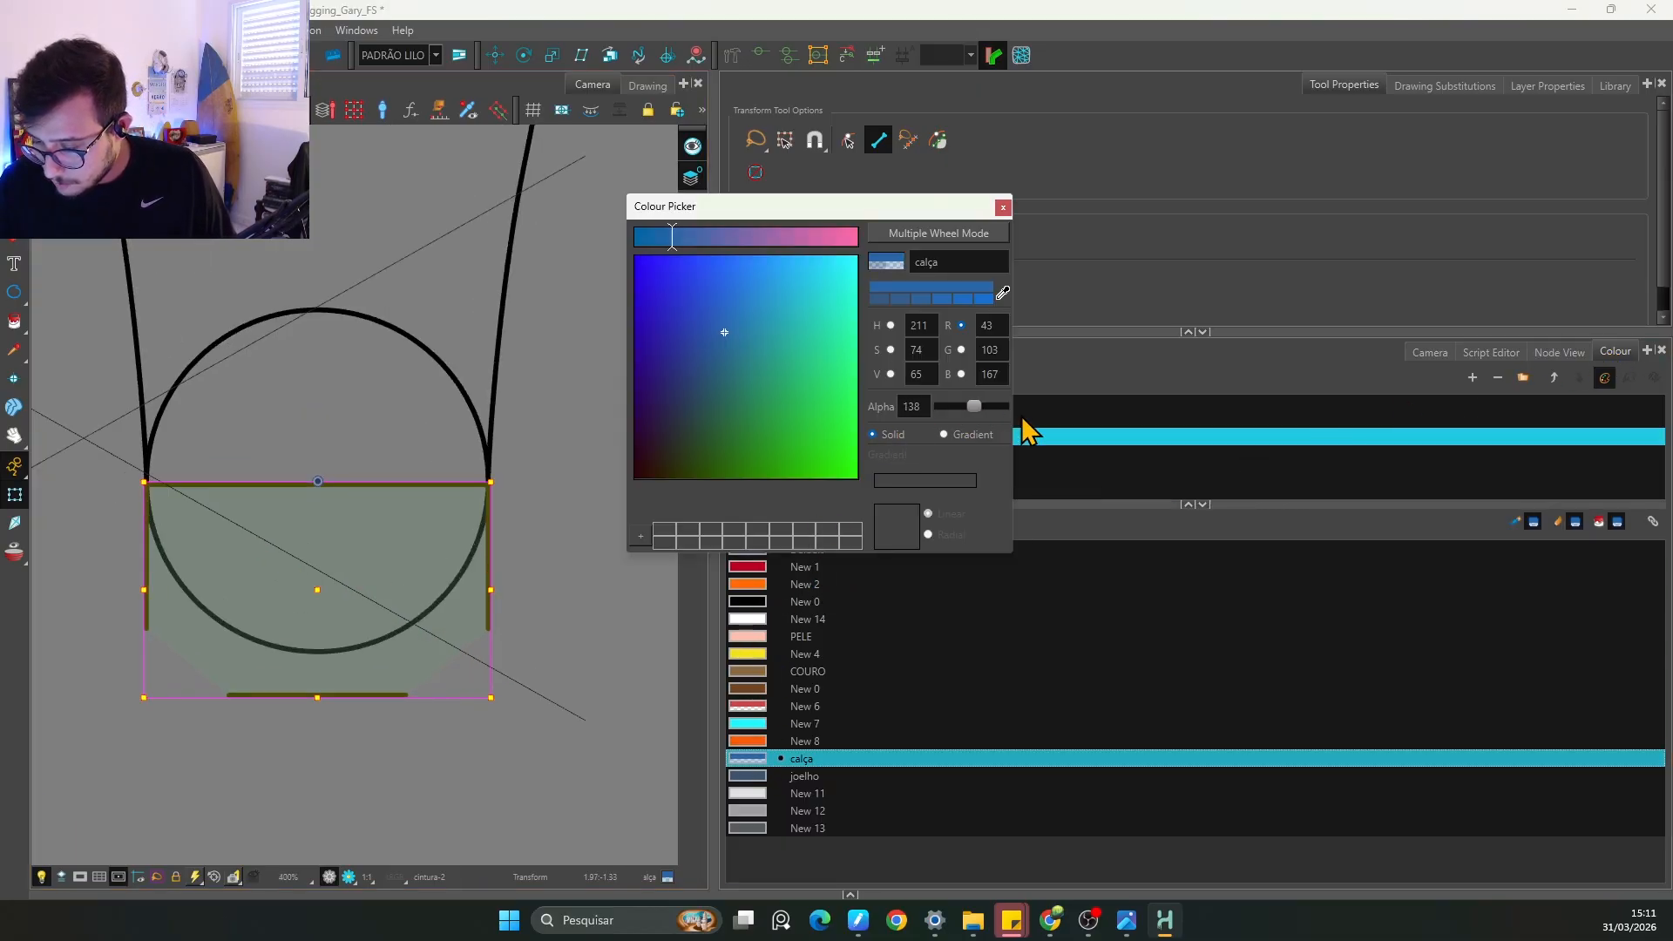
pyautogui.click(758, 705)
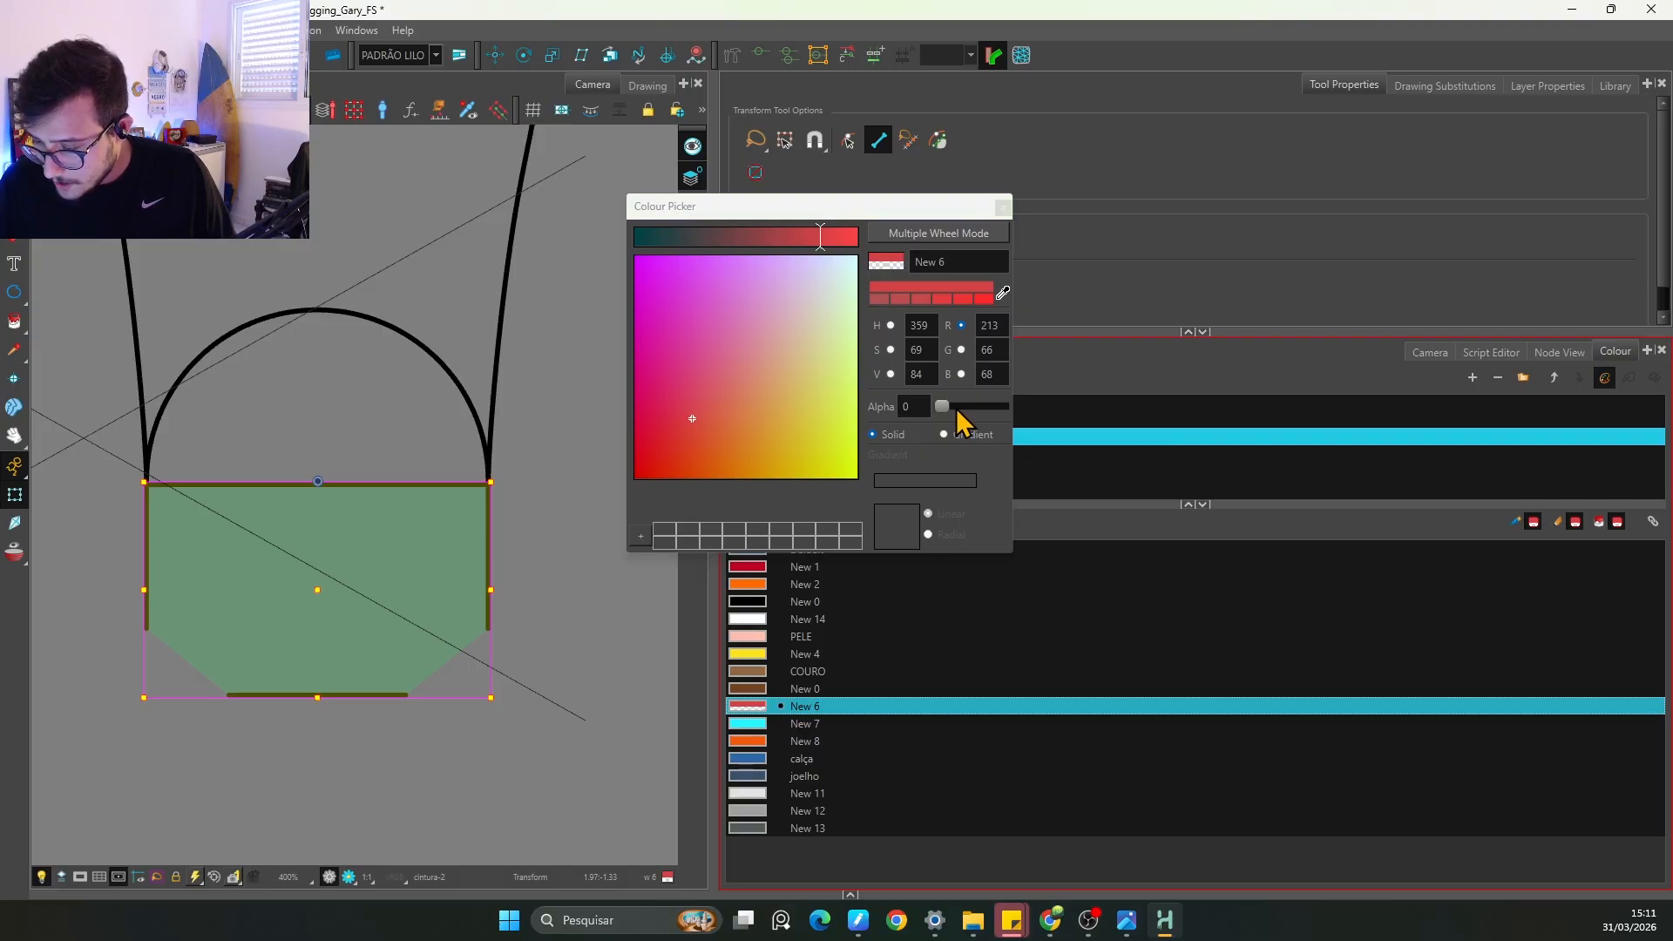
pyautogui.click(1002, 209)
# Step: Test the hip joint by rotating the cintura piece about its pivot, inspect the seam with the torso, and undo the rotation
pyautogui.scroll(-1, 551, 610)
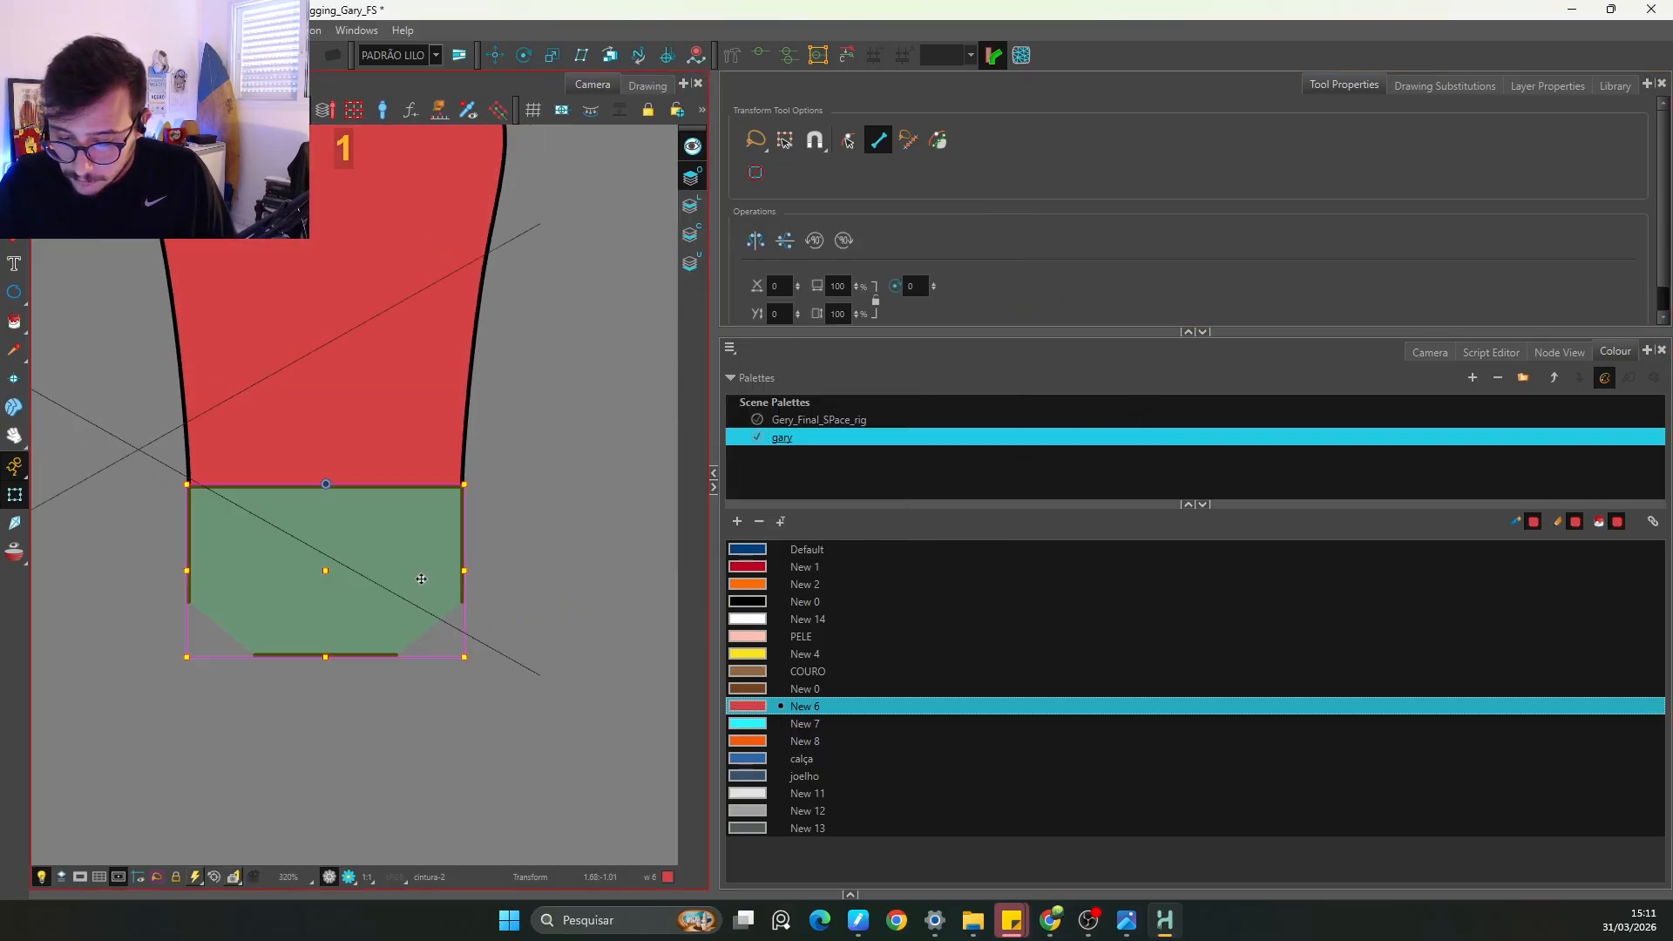
pyautogui.moveTo(502, 631); pyautogui.dragTo(405, 682)
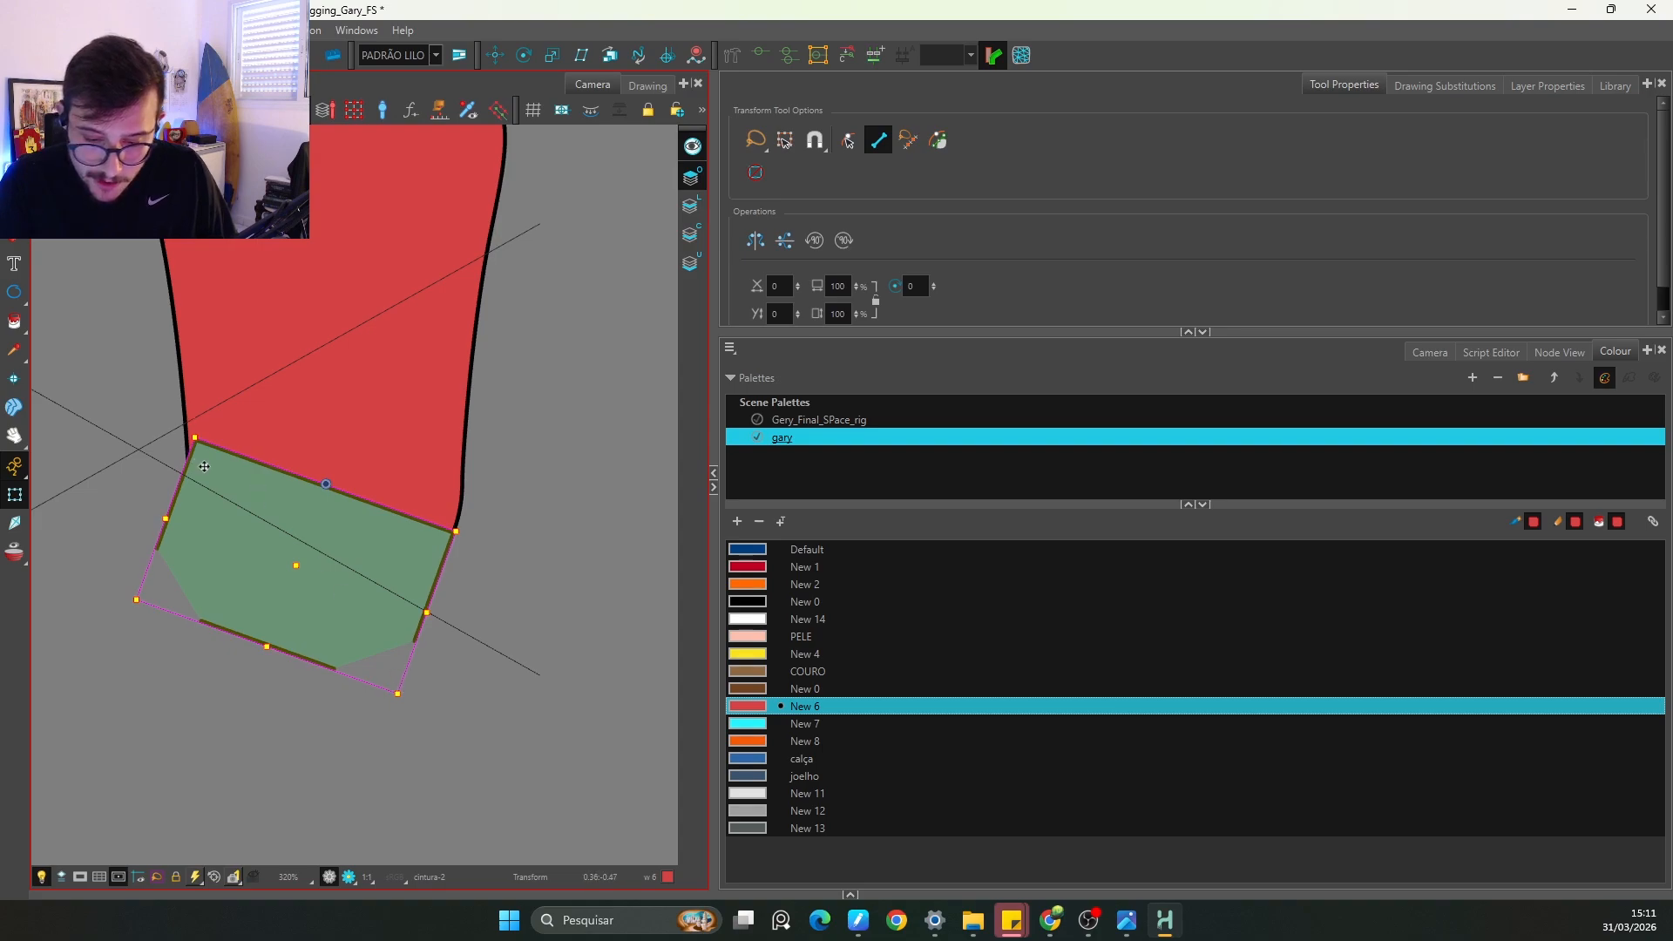
pyautogui.moveTo(477, 538); pyautogui.dragTo(477, 539)
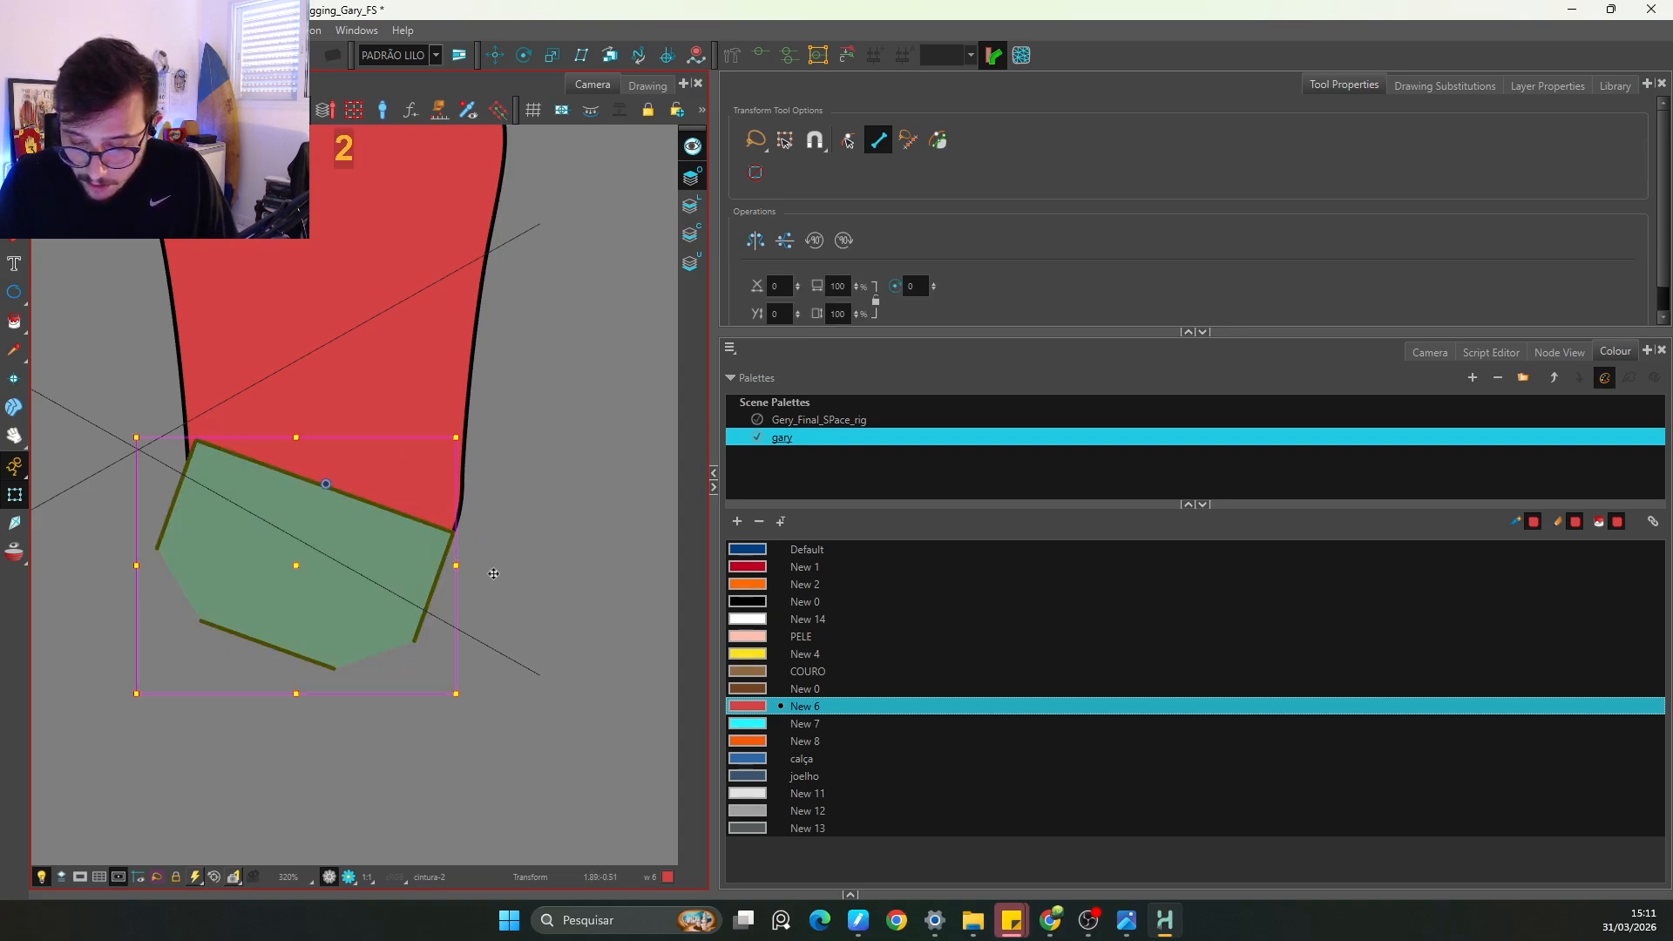
pyautogui.scroll(2, 484, 500)
pyautogui.moveTo(531, 797); pyautogui.dragTo(578, 427)
pyautogui.hotkey('ctrl', 'z')
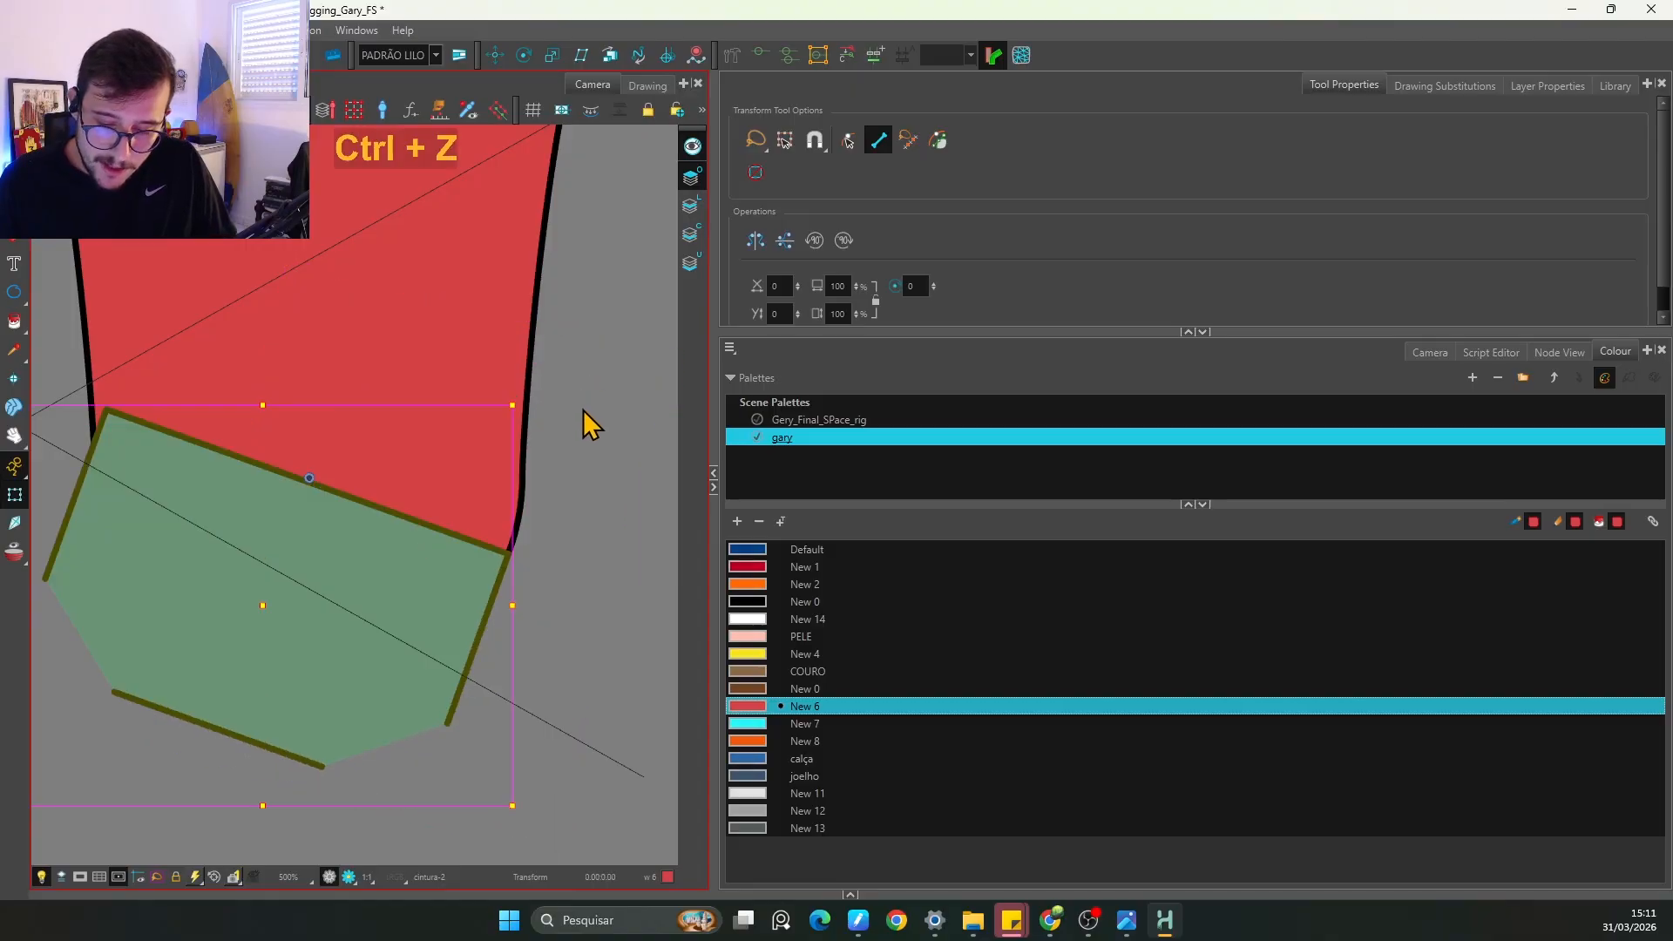
pyautogui.press('1')
pyautogui.hotkey('ctrl', 'z')
# Step: Try rotating the cintura piece about a pivot shifted below the joint's centre, and undo it
pyautogui.click(380, 546)
pyautogui.press('r')
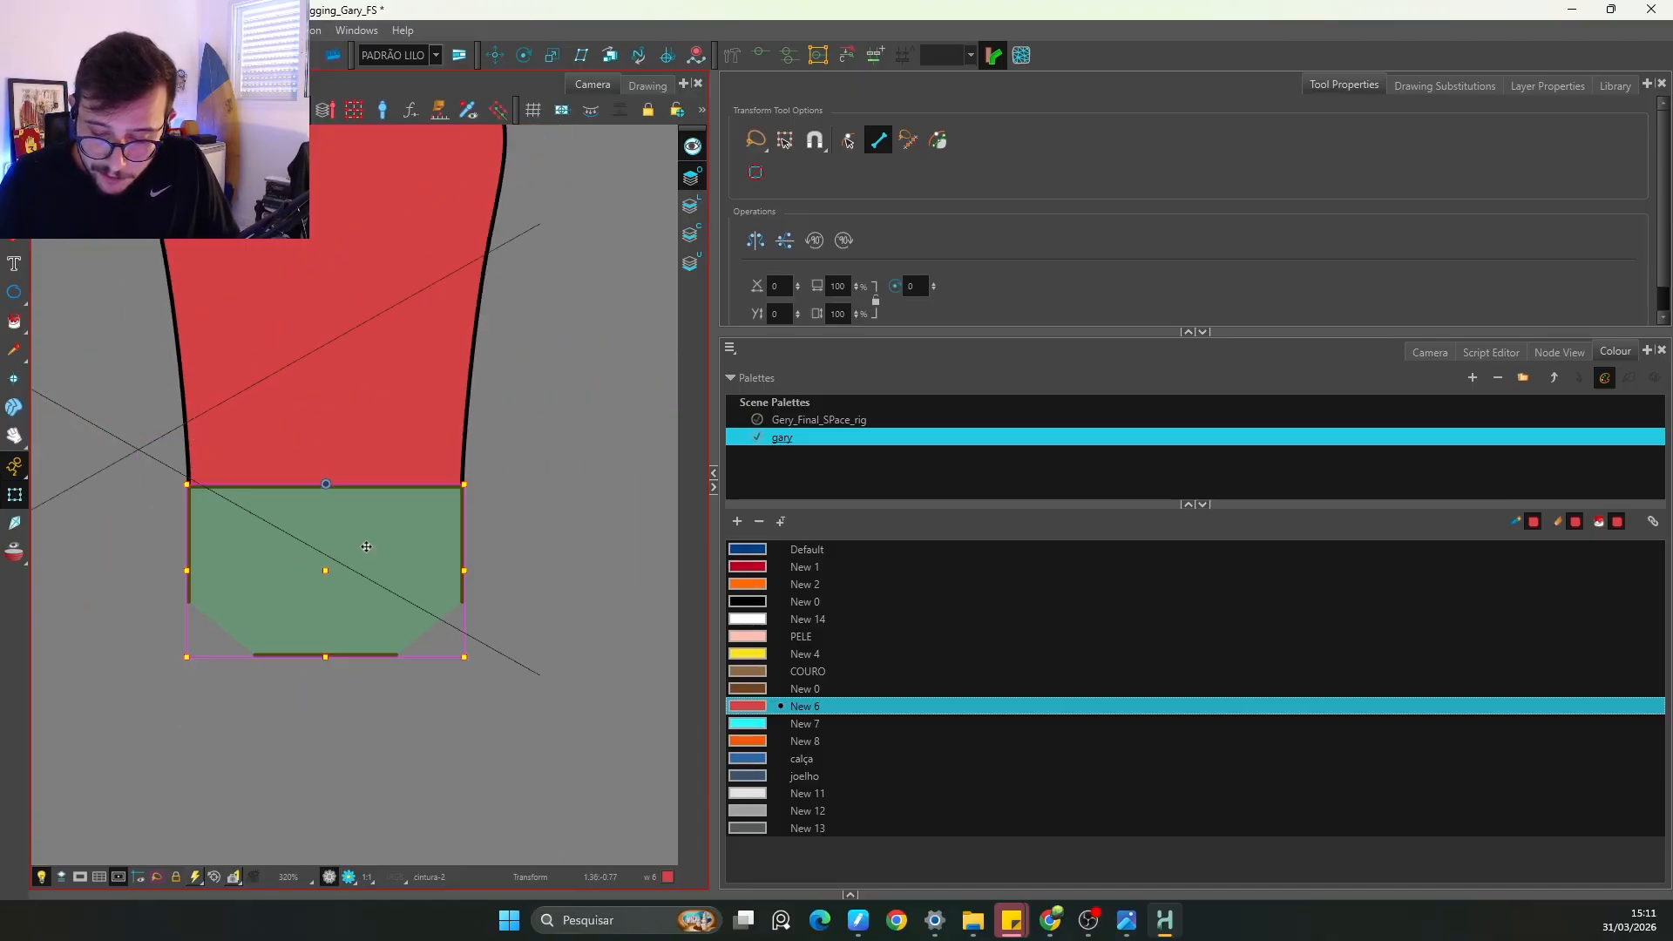
pyautogui.moveTo(456, 655); pyautogui.dragTo(392, 689)
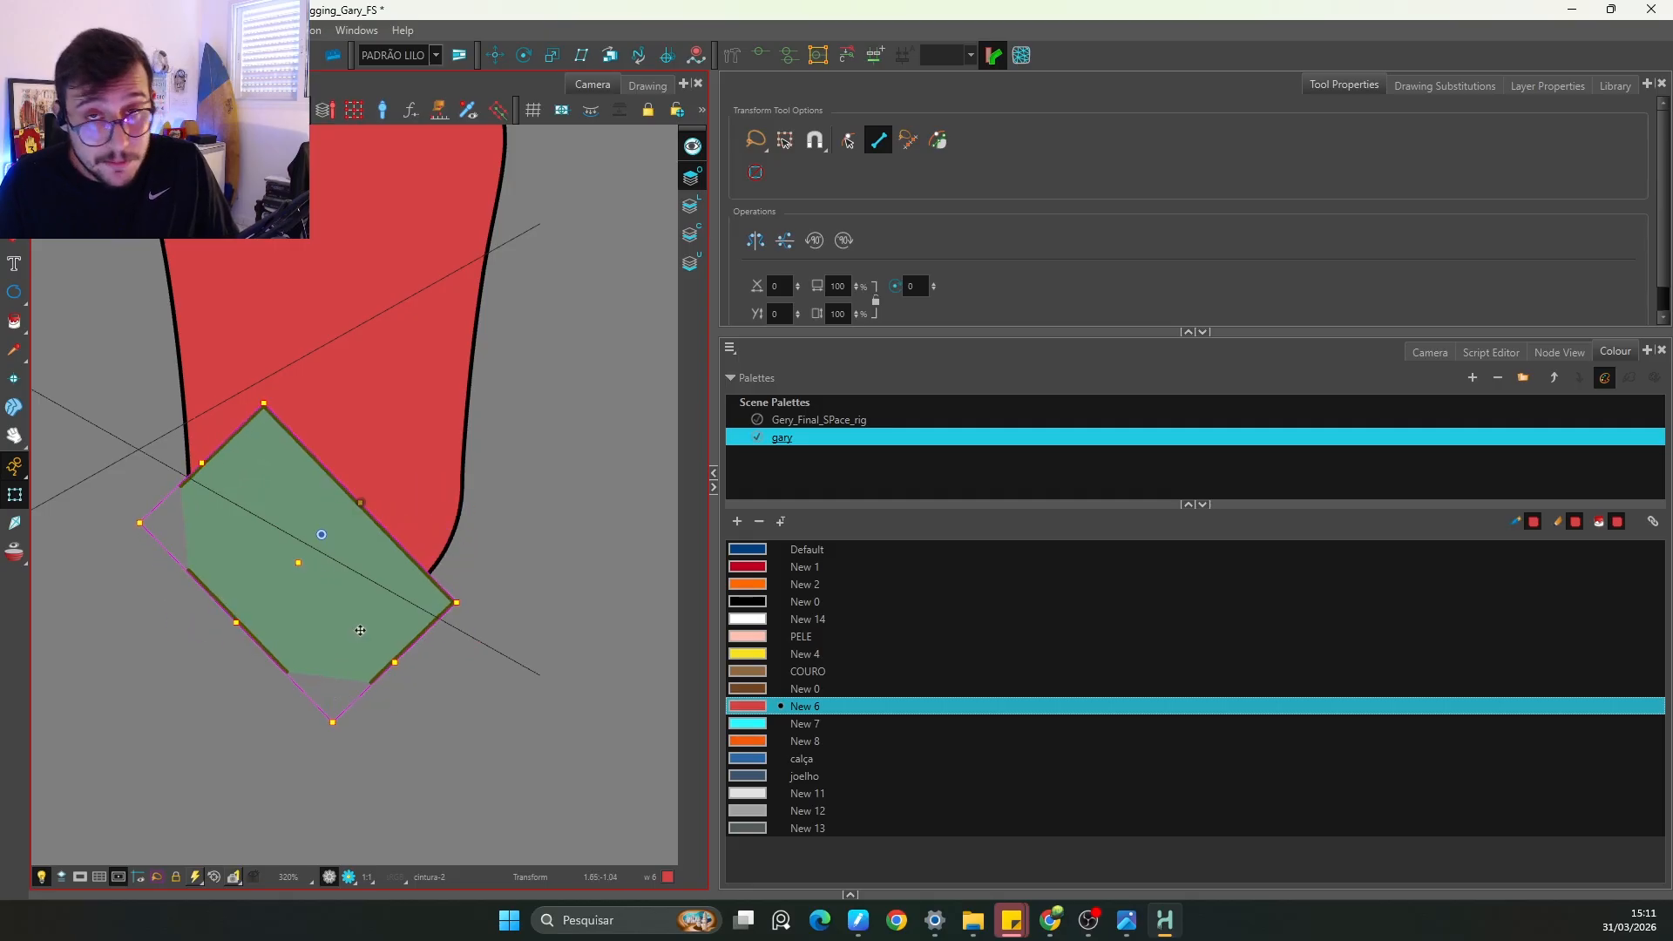
pyautogui.hotkey('ctrl', 'z')
pyautogui.hotkey('ctrl', 'z')
pyautogui.click(413, 621)
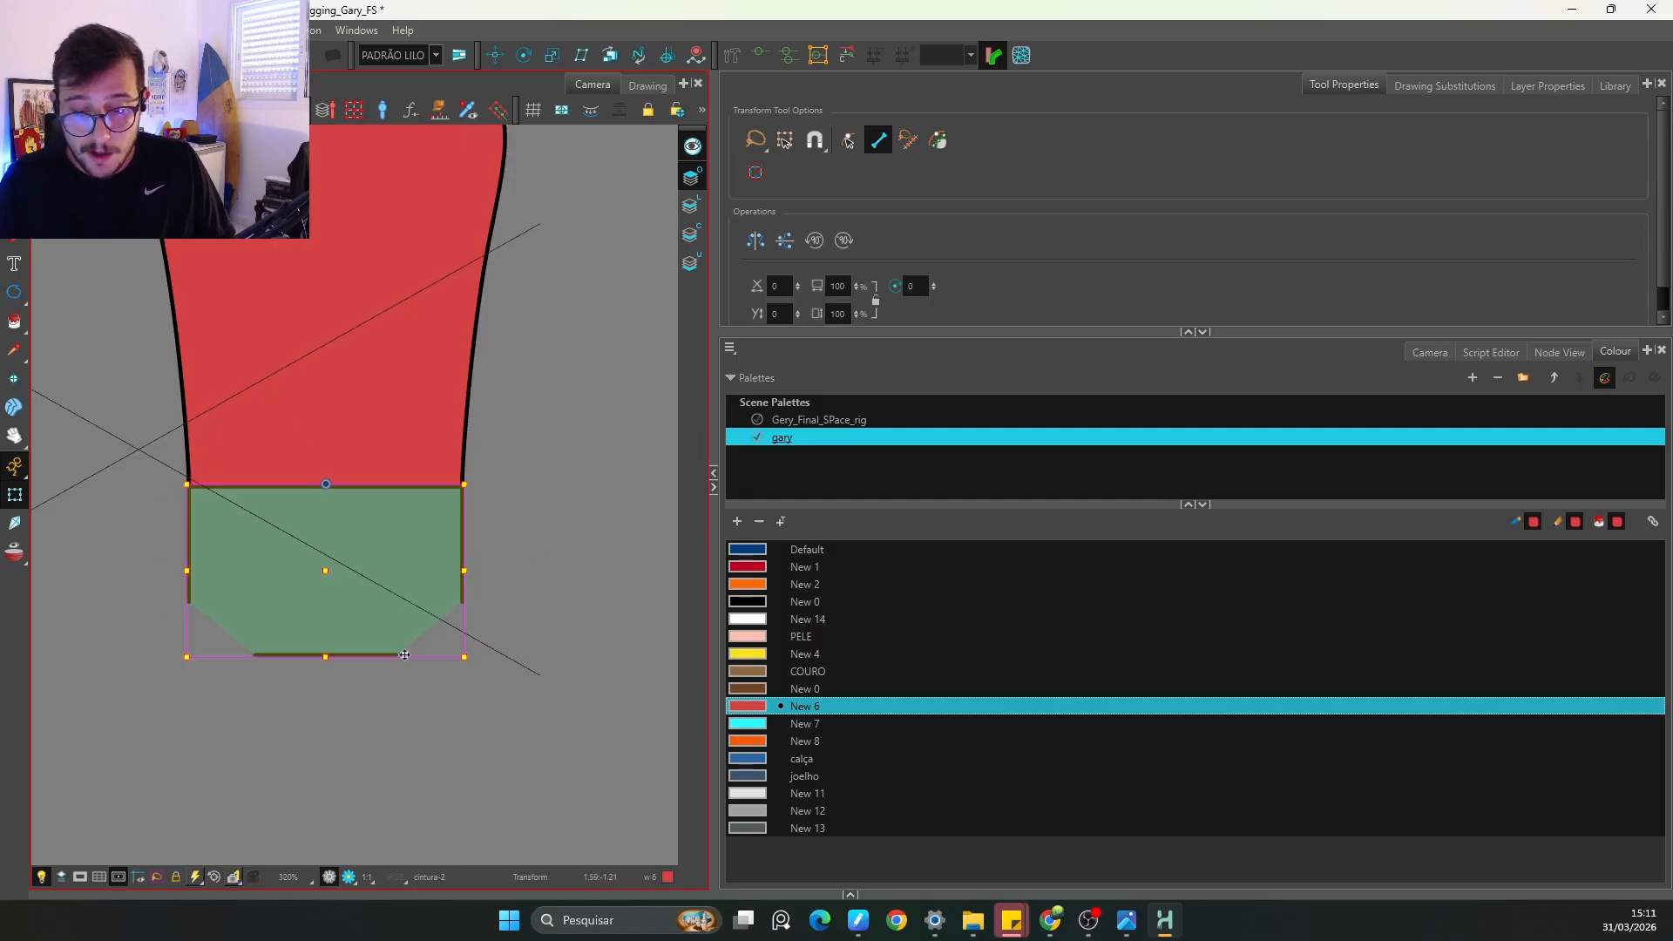
# Step: Swing the cintura piece in both directions about its centred joint pivot, undoing each test rotation
pyautogui.moveTo(478, 663); pyautogui.dragTo(357, 645)
pyautogui.hotkey('ctrl', 'z')
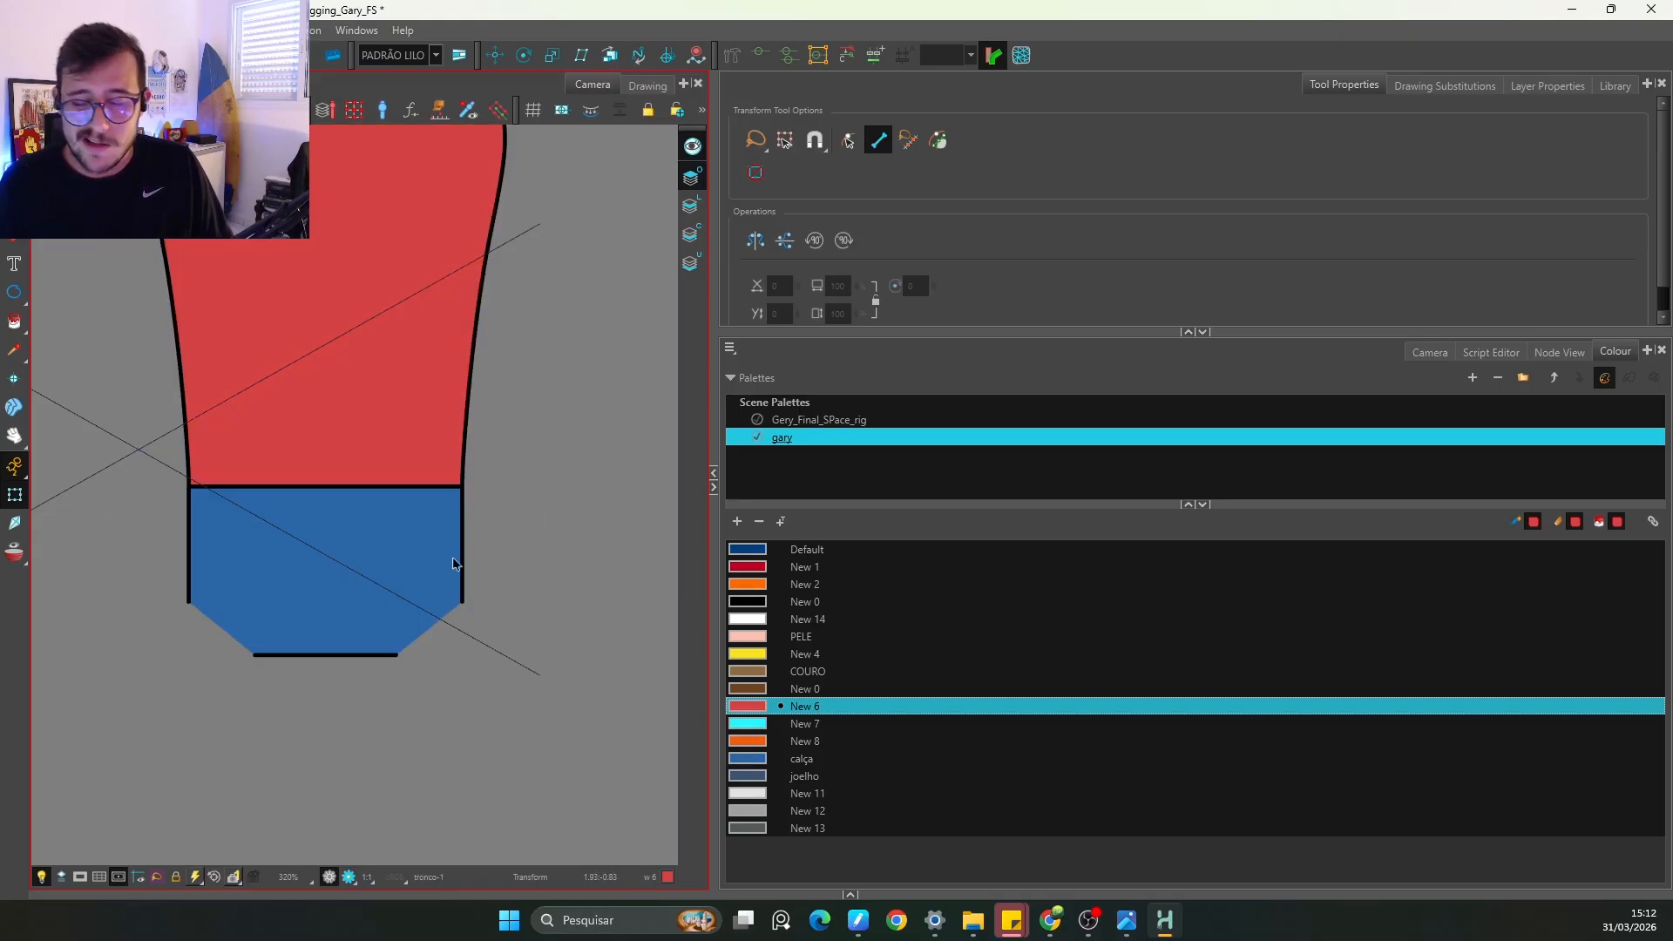
pyautogui.click(452, 541)
pyautogui.moveTo(478, 646); pyautogui.dragTo(314, 709)
pyautogui.moveTo(262, 555); pyautogui.dragTo(527, 473)
pyautogui.hotkey('ctrl', 'z')
pyautogui.hotkey('ctrl', 'z')
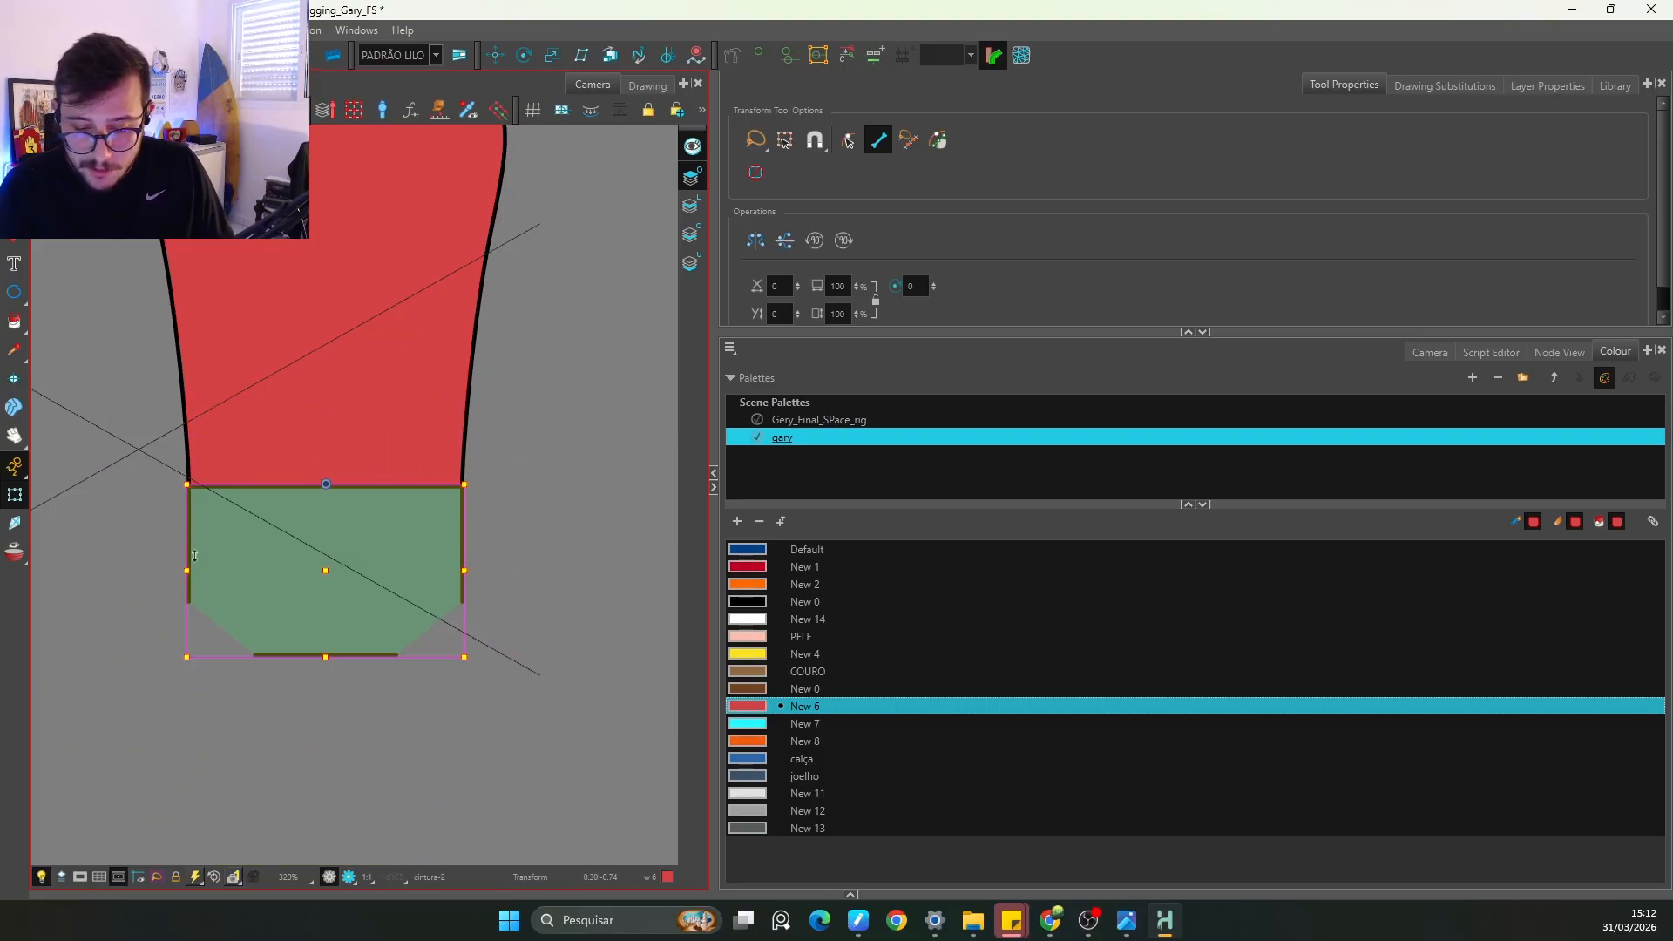
pyautogui.moveTo(480, 665); pyautogui.dragTo(469, 425)
pyautogui.hotkey('ctrl', 'z')
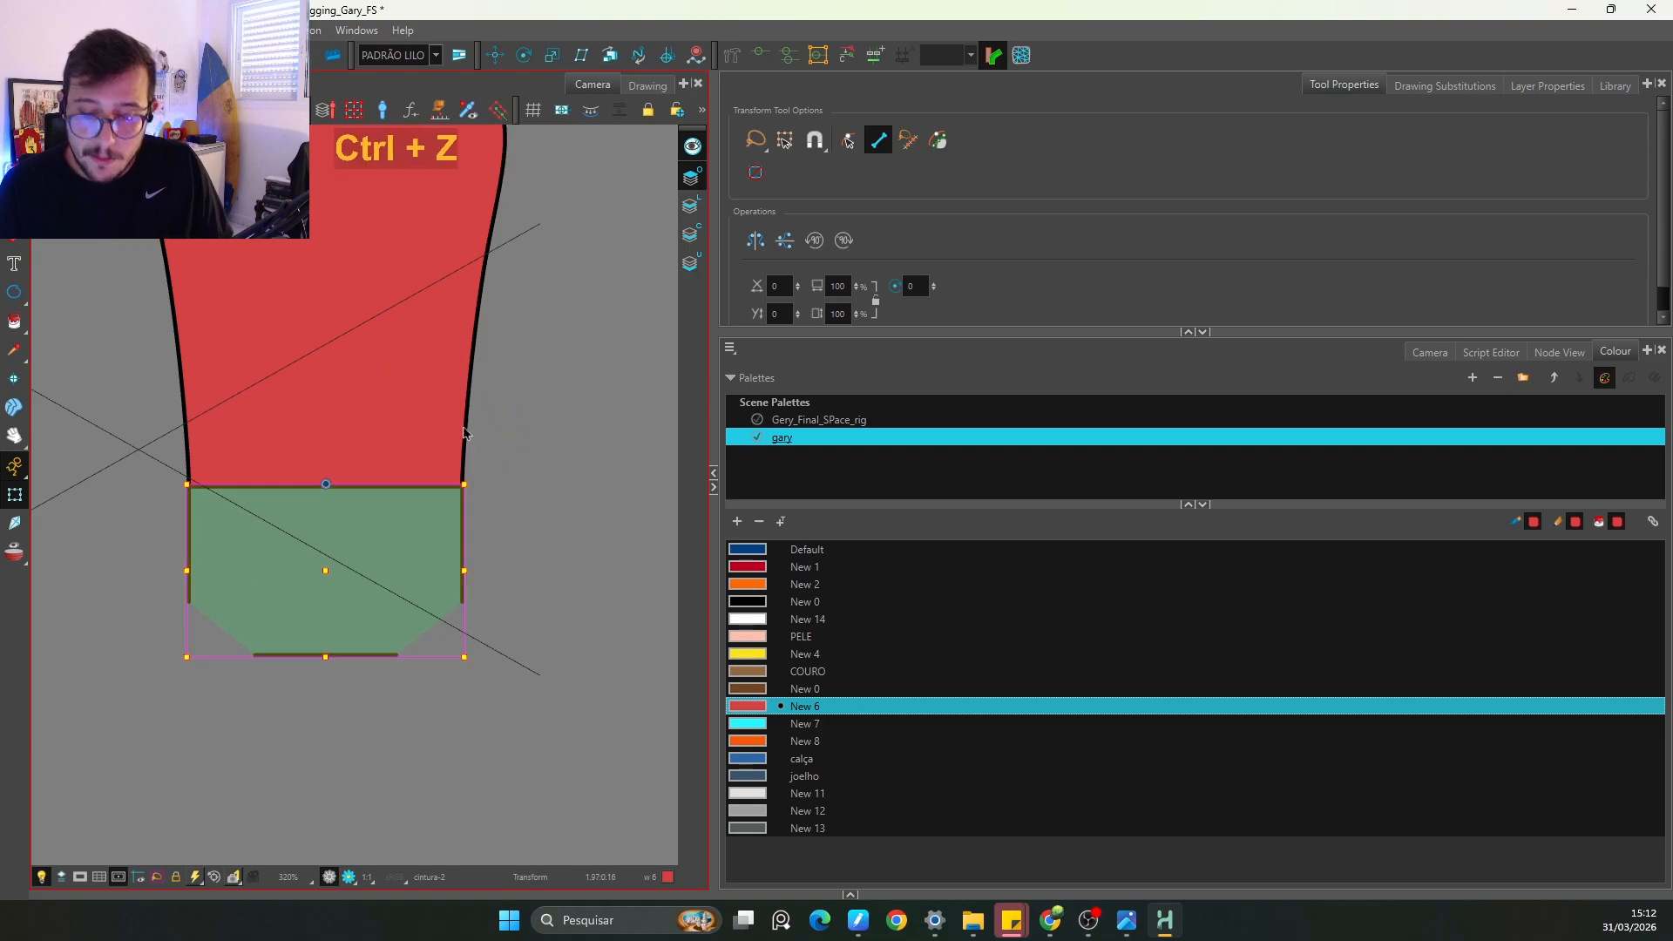
# Step: Rotate the cintura piece, examine its corner against the torso outline at high magnification, and undo the rotation
pyautogui.press('2')
pyautogui.press('2')
pyautogui.press('space')
pyautogui.press('2')
pyautogui.moveTo(591, 503); pyautogui.dragTo(373, 641)
pyautogui.press('2')
pyautogui.press('1')
pyautogui.press('1')
pyautogui.press('1')
pyautogui.press('1')
pyautogui.press('1')
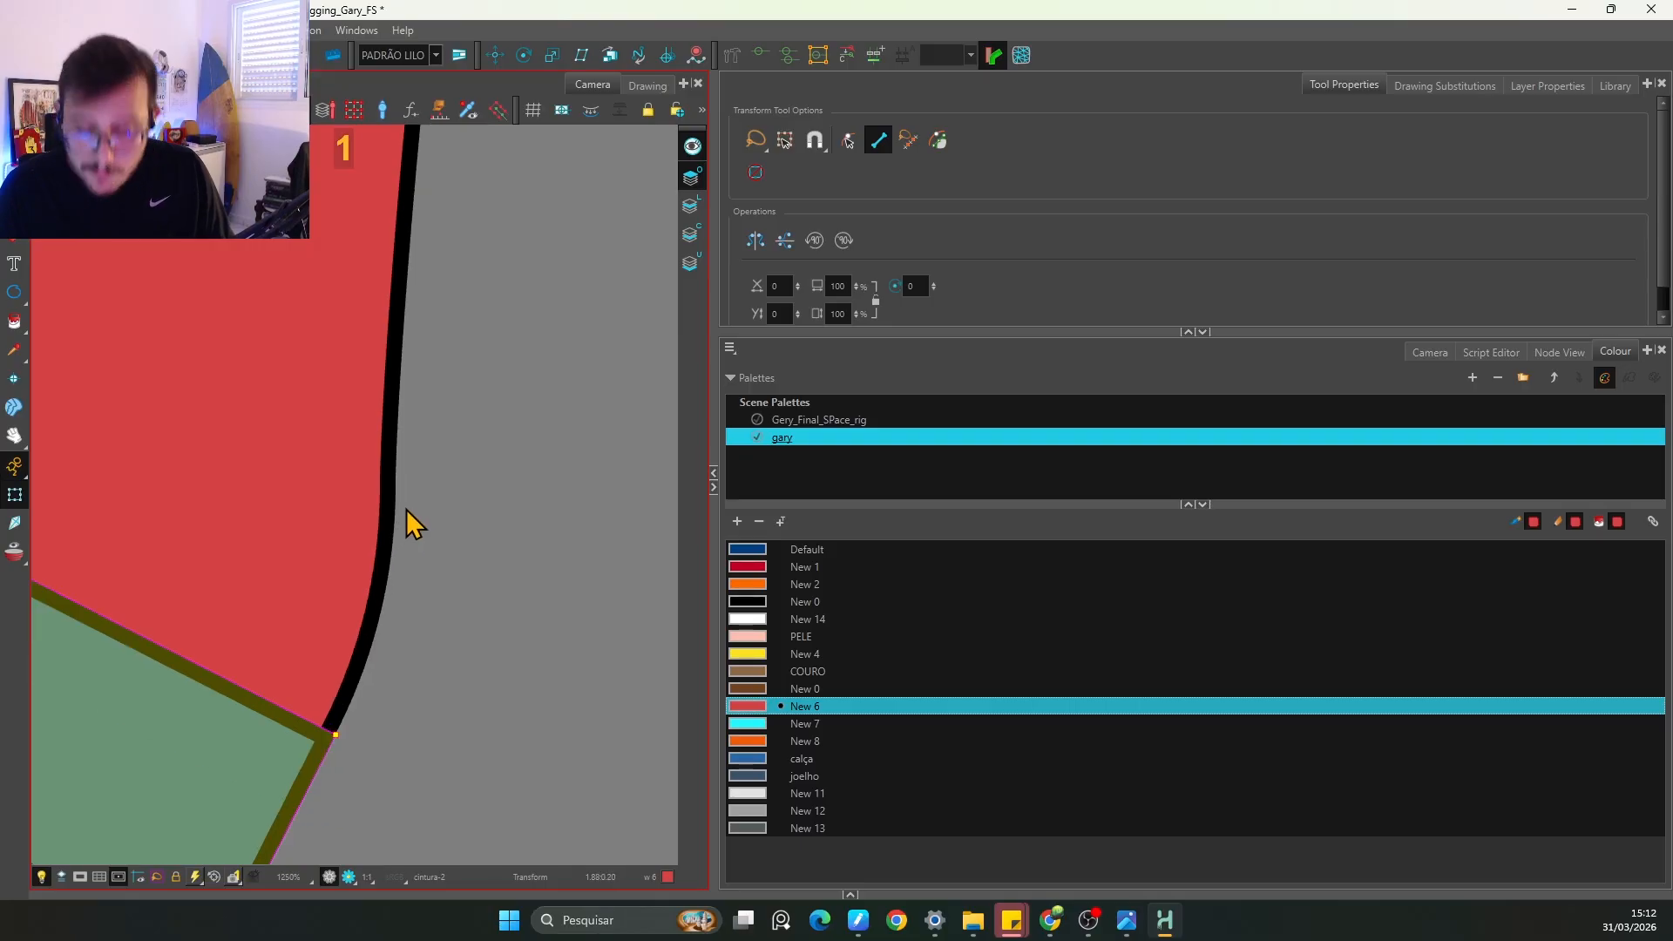
pyautogui.hotkey('ctrl', 'z')
pyautogui.press('1')
pyautogui.press('1')
pyautogui.press('1')
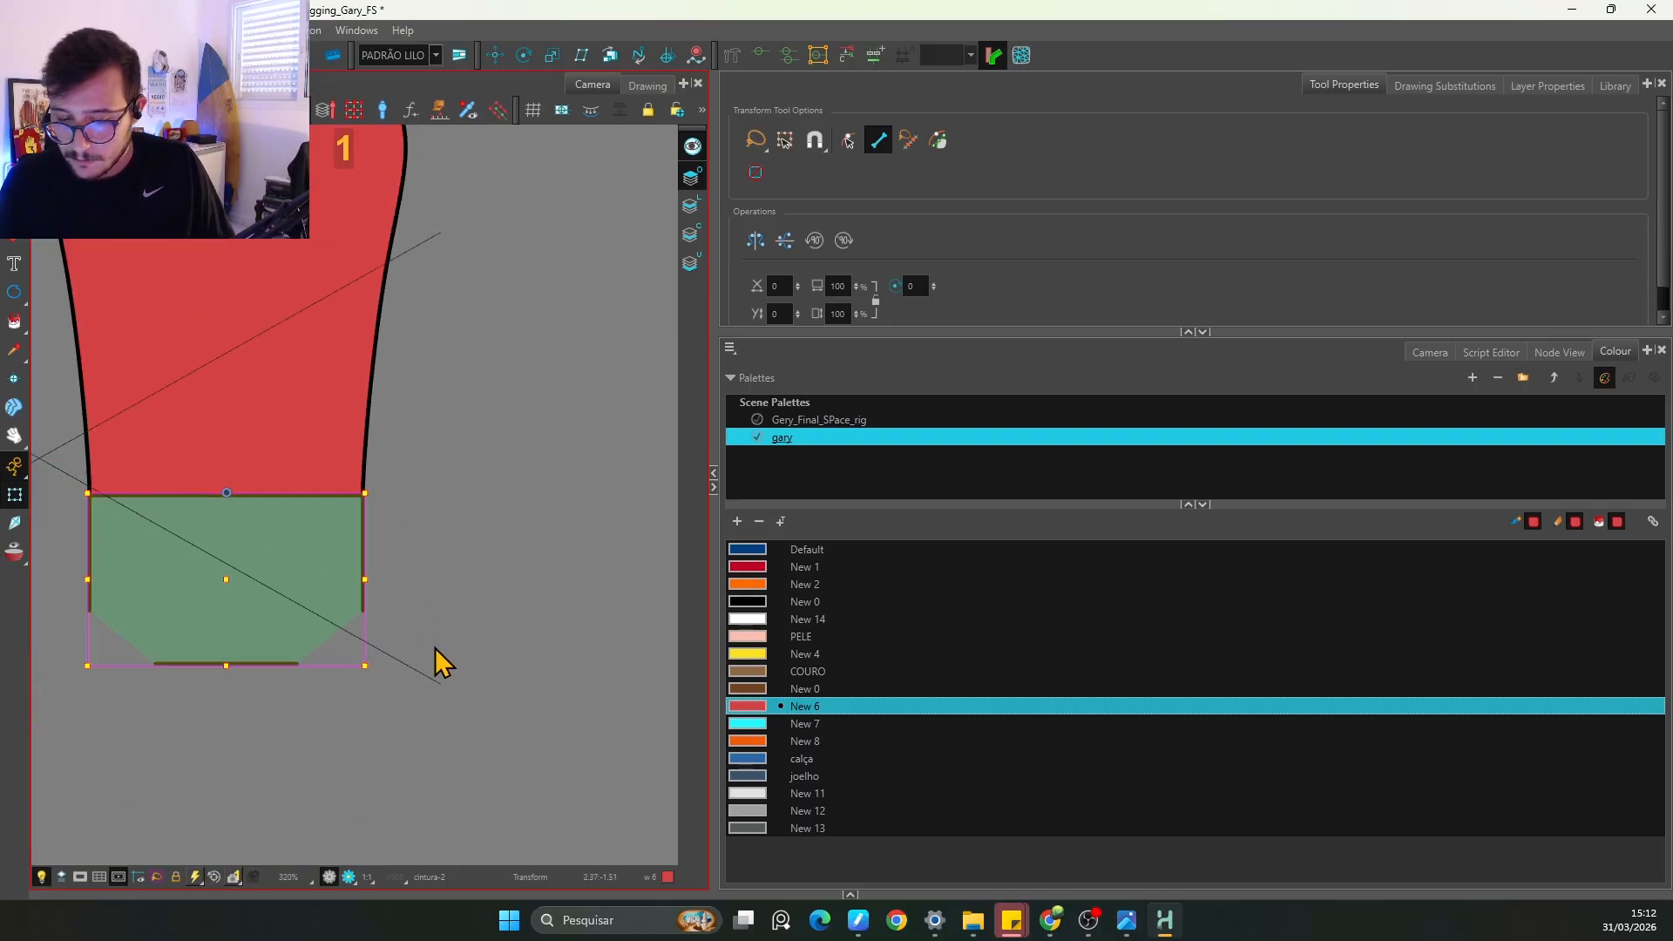
# Step: Show the node network and open the layer properties of the tronco-P and cintura-P pegs side by side
pyautogui.click(1558, 351)
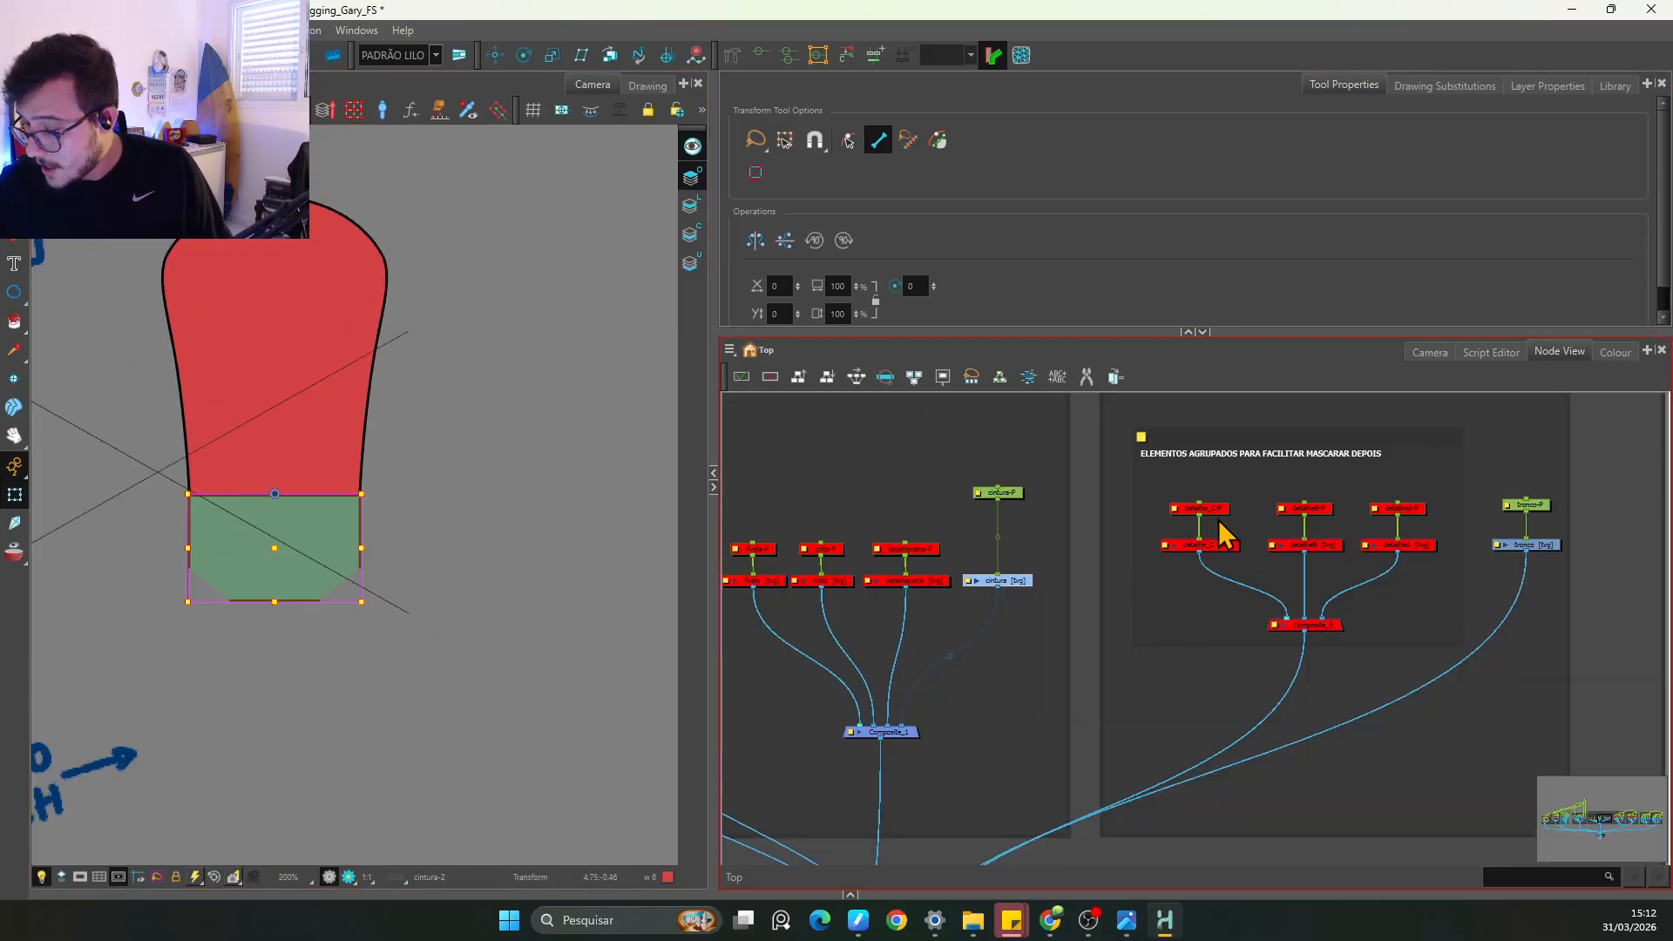
pyautogui.moveTo(1469, 555); pyautogui.dragTo(1256, 608)
pyautogui.press('2')
pyautogui.press('2')
pyautogui.moveTo(386, 578); pyautogui.dragTo(464, 641)
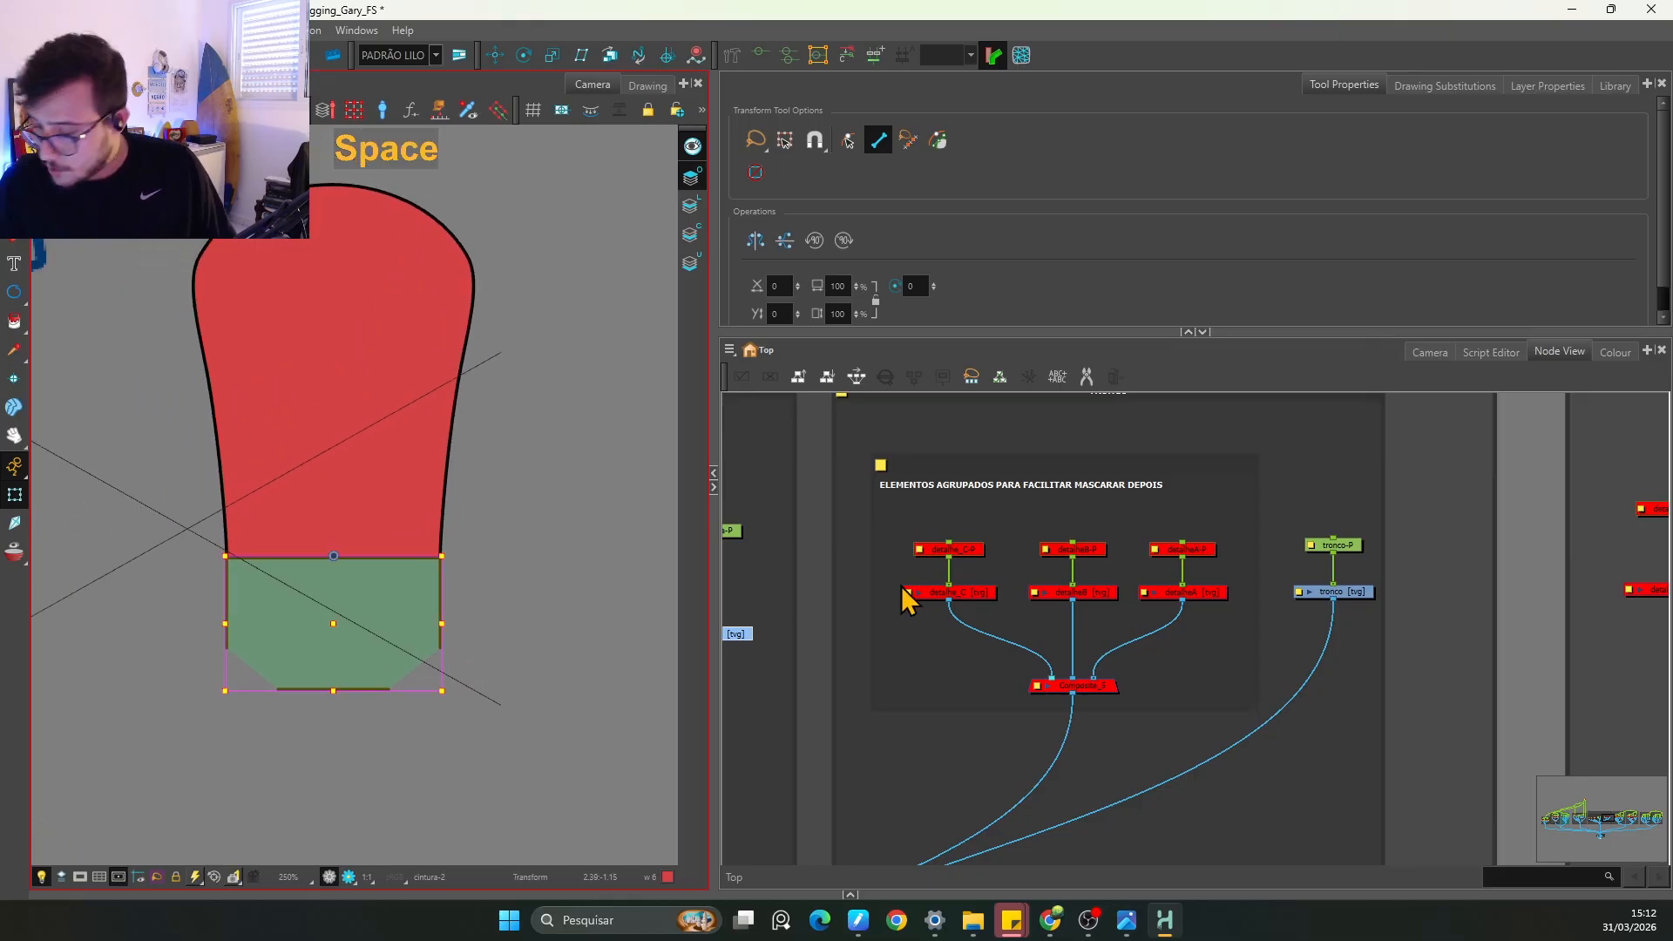
pyautogui.moveTo(1312, 544); pyautogui.dragTo(1519, 557)
pyautogui.doubleClick(1403, 567)
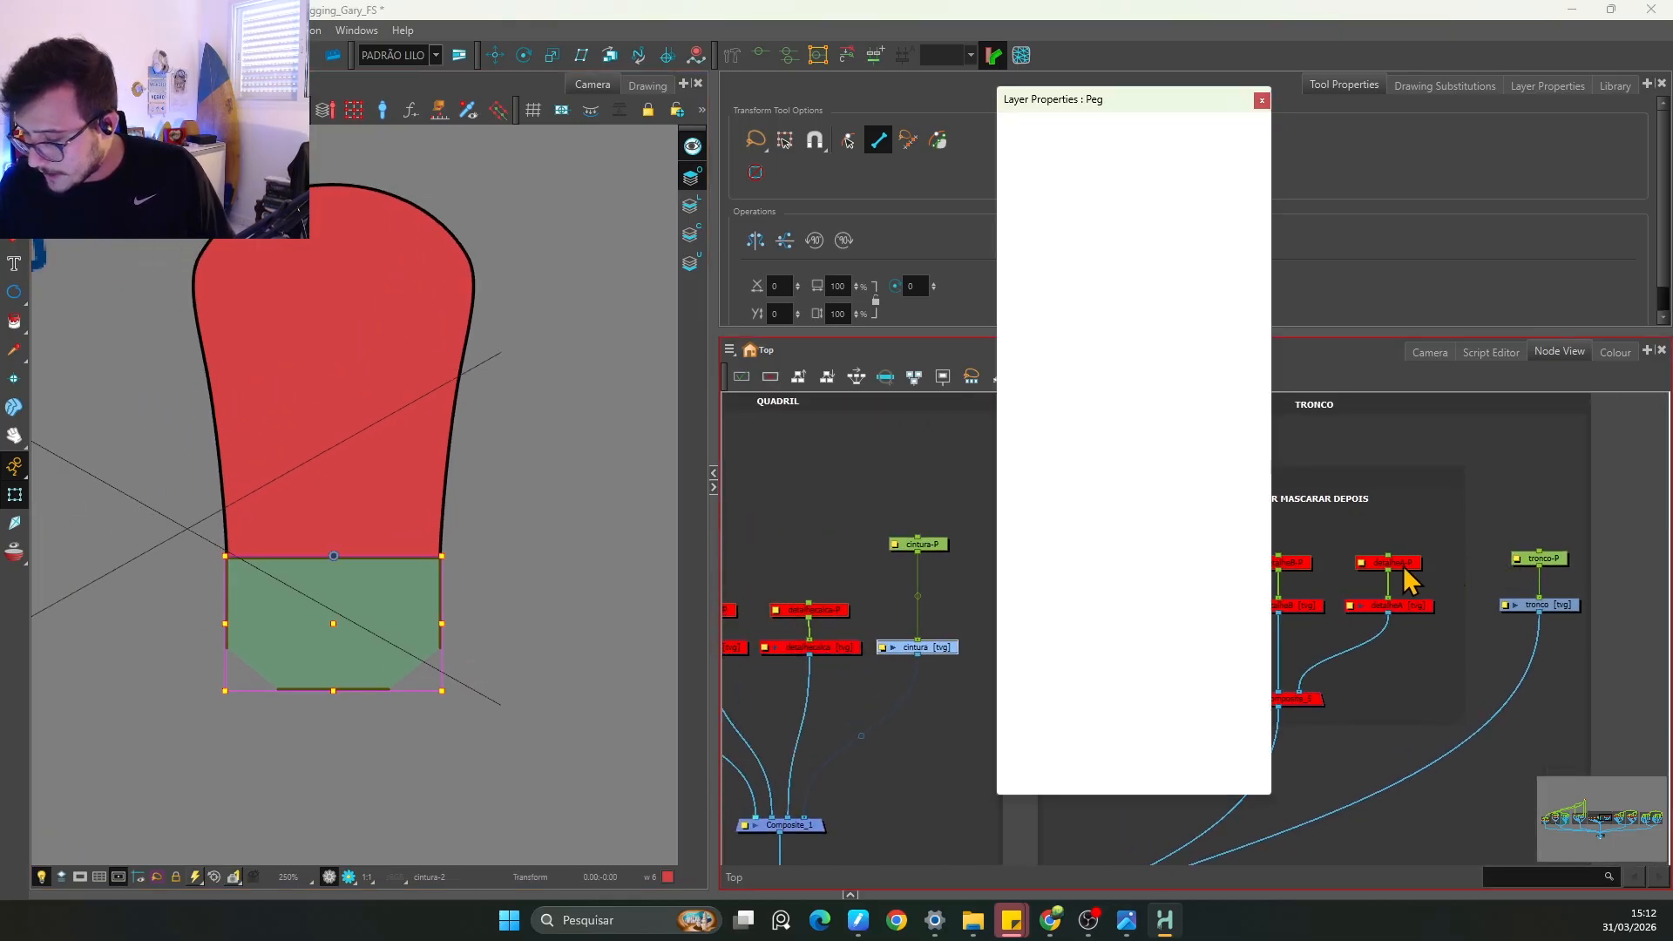
pyautogui.doubleClick(898, 542)
pyautogui.moveTo(1137, 98); pyautogui.dragTo(856, 112)
# Step: Copy the cintura-P peg's pivot X value, 1.11978 E, into the tronco-P peg's pivot X
pyautogui.click(902, 704)
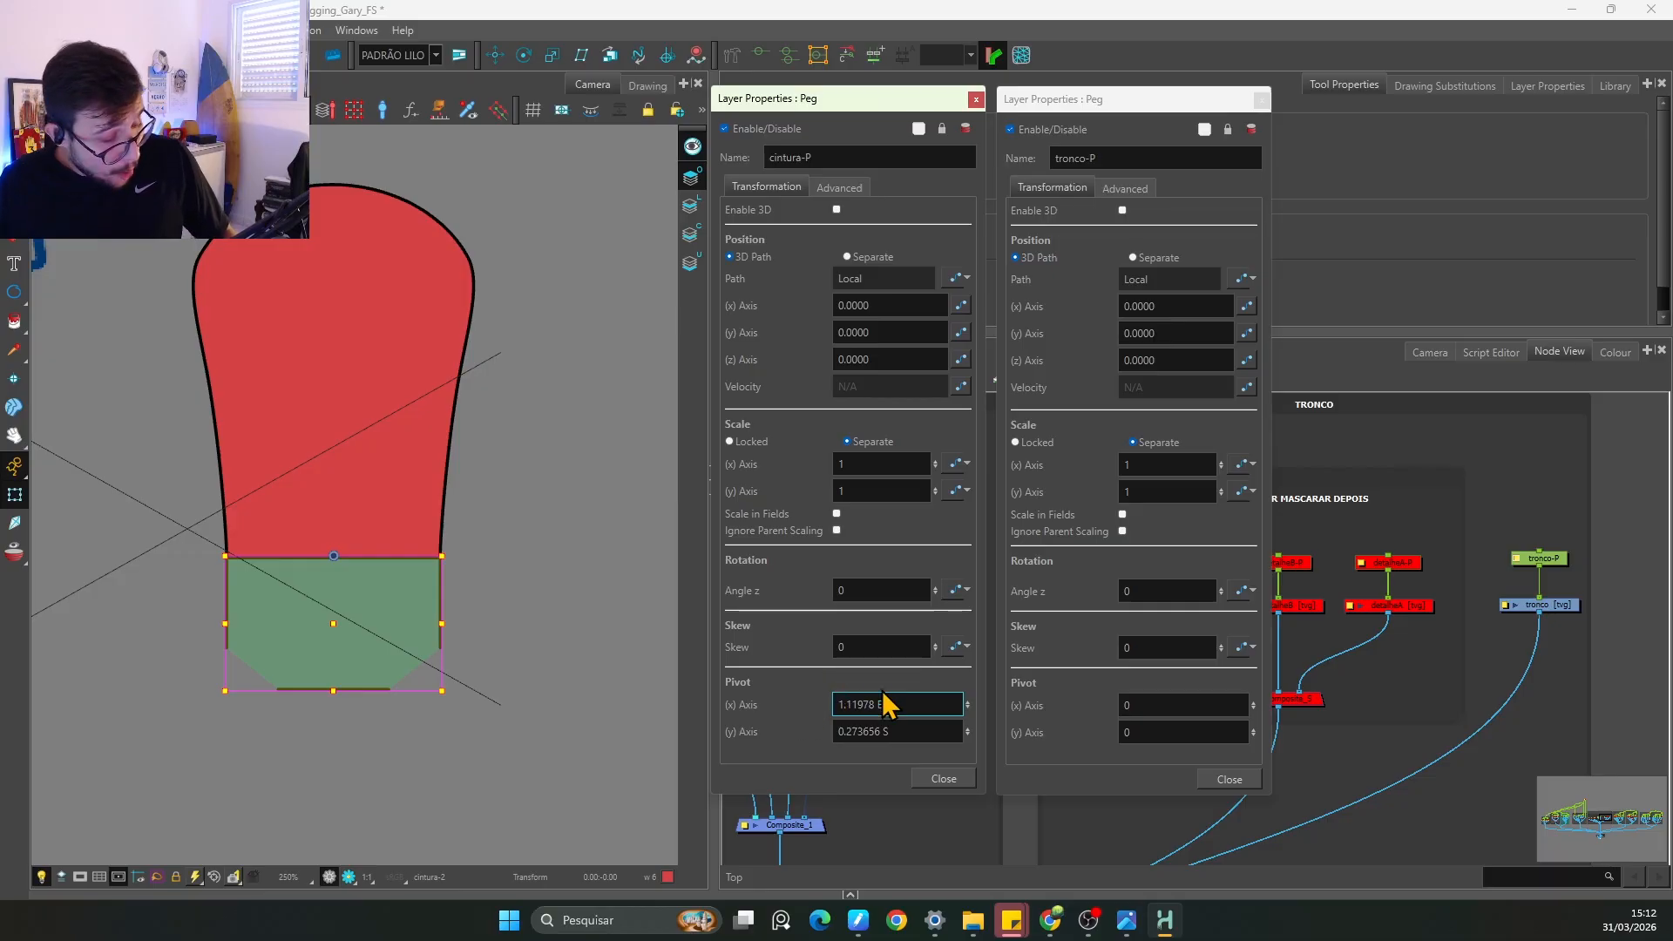
pyautogui.hotkey('ctrl', 'a')
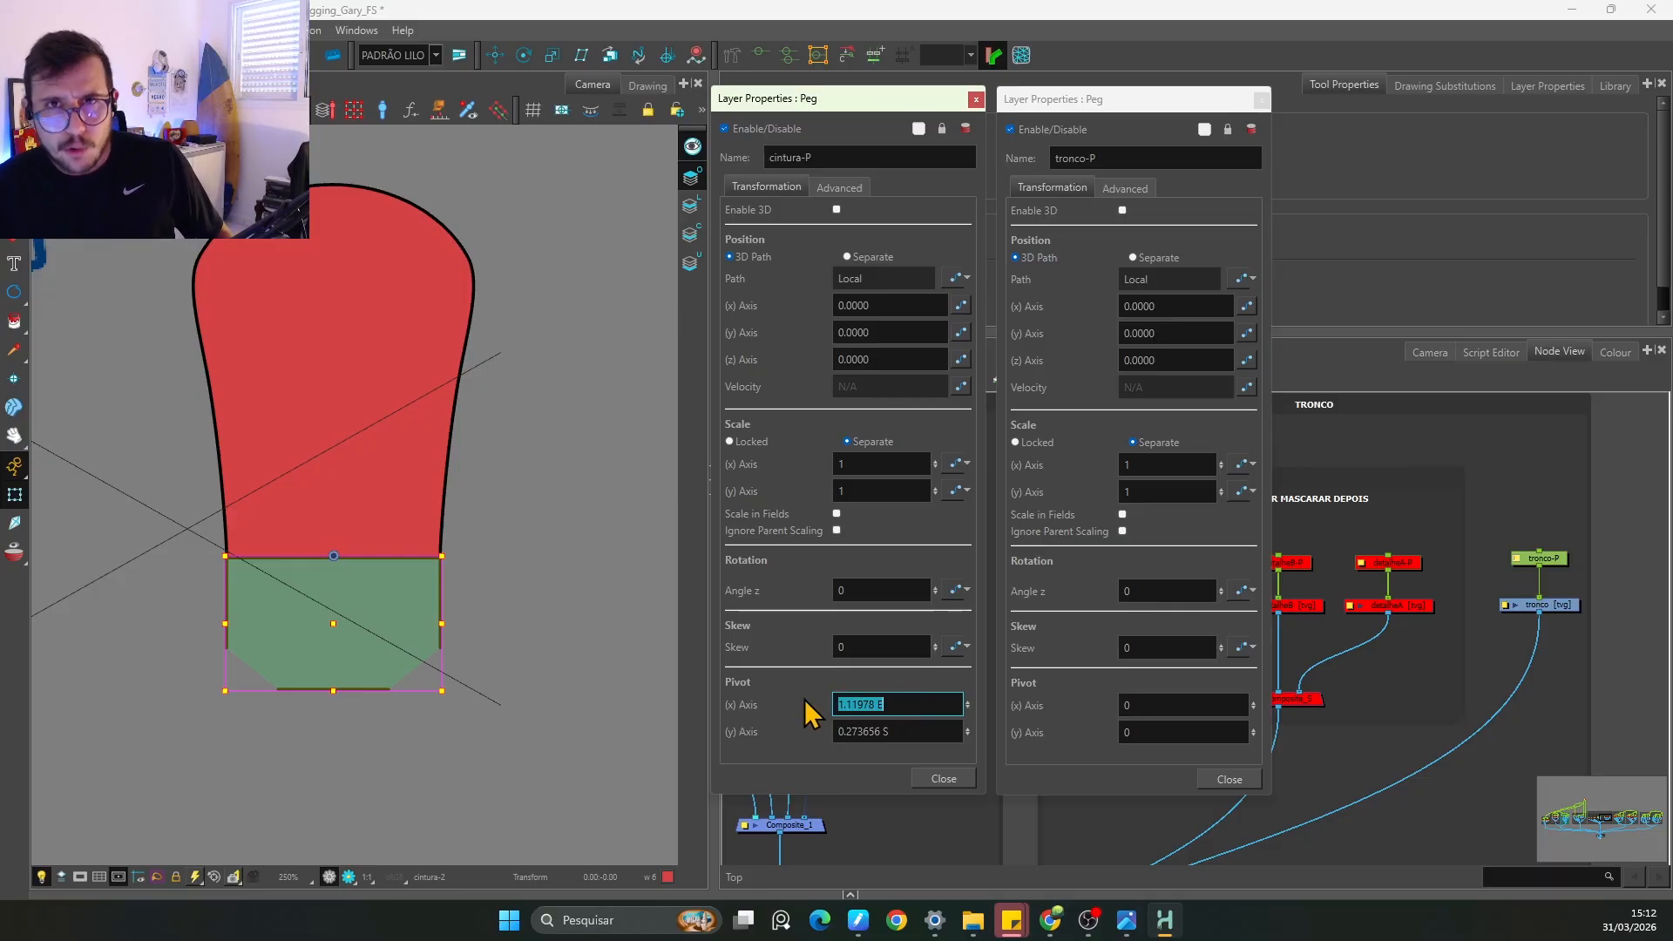
pyautogui.hotkey('ctrl', 'c')
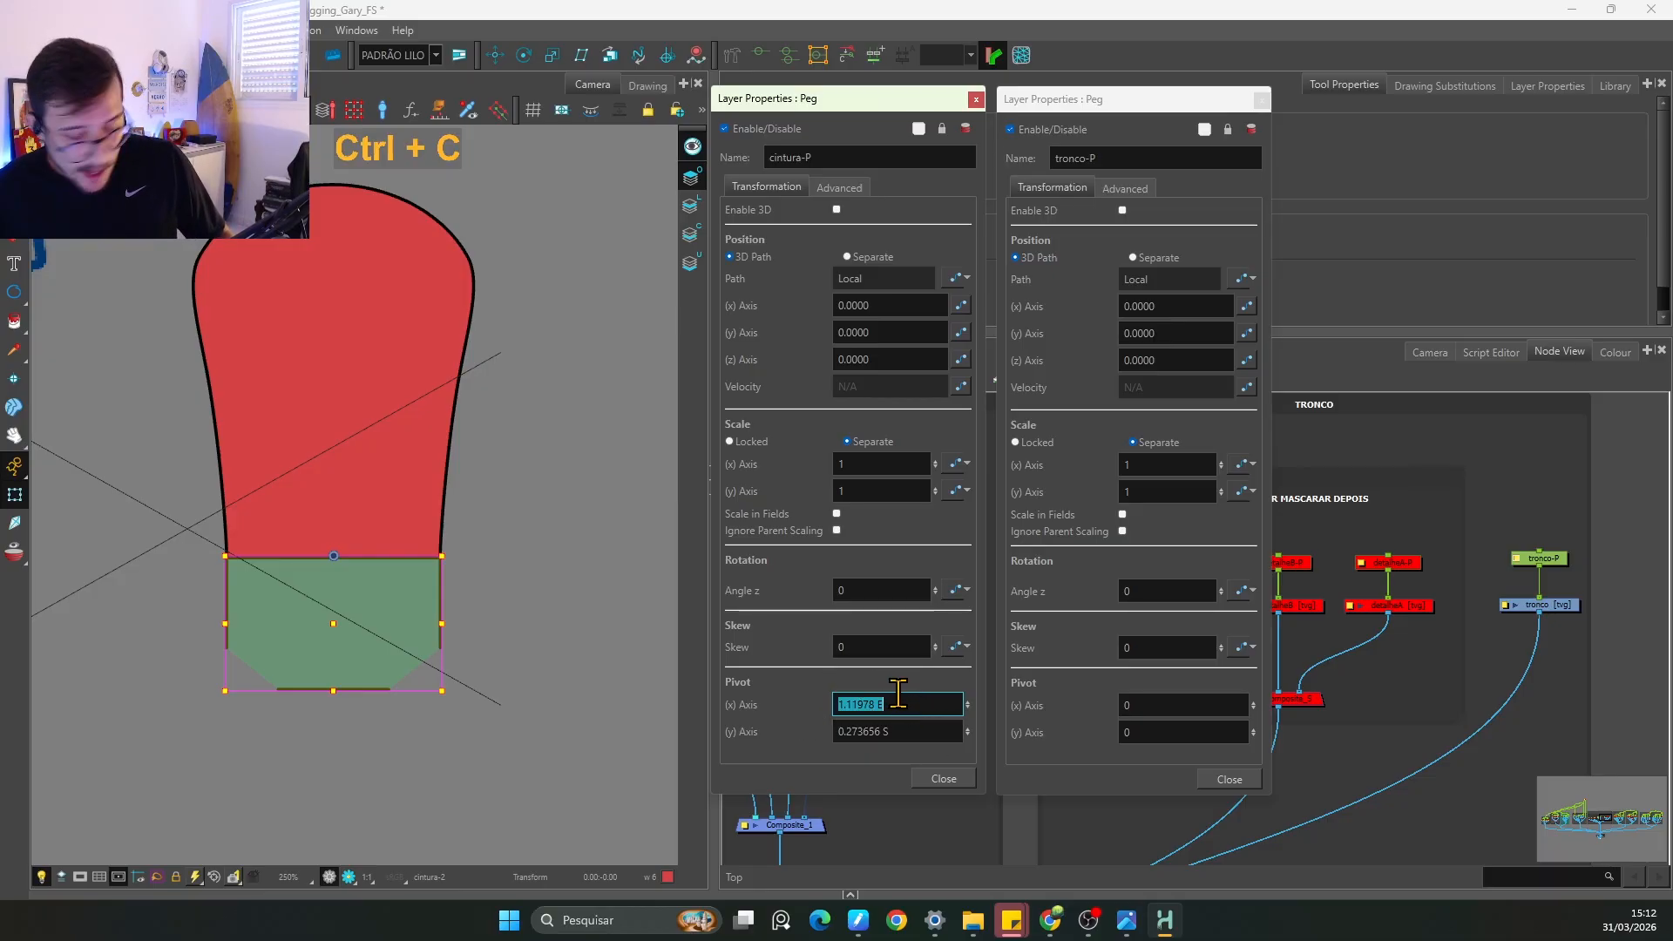
pyautogui.click(1155, 706)
pyautogui.hotkey('ctrl', 'v')
# Step: Copy the cintura-P peg's pivot Y value, 0.273656 S, into the tronco-P peg's pivot Y and close both layer properties windows
pyautogui.click(914, 730)
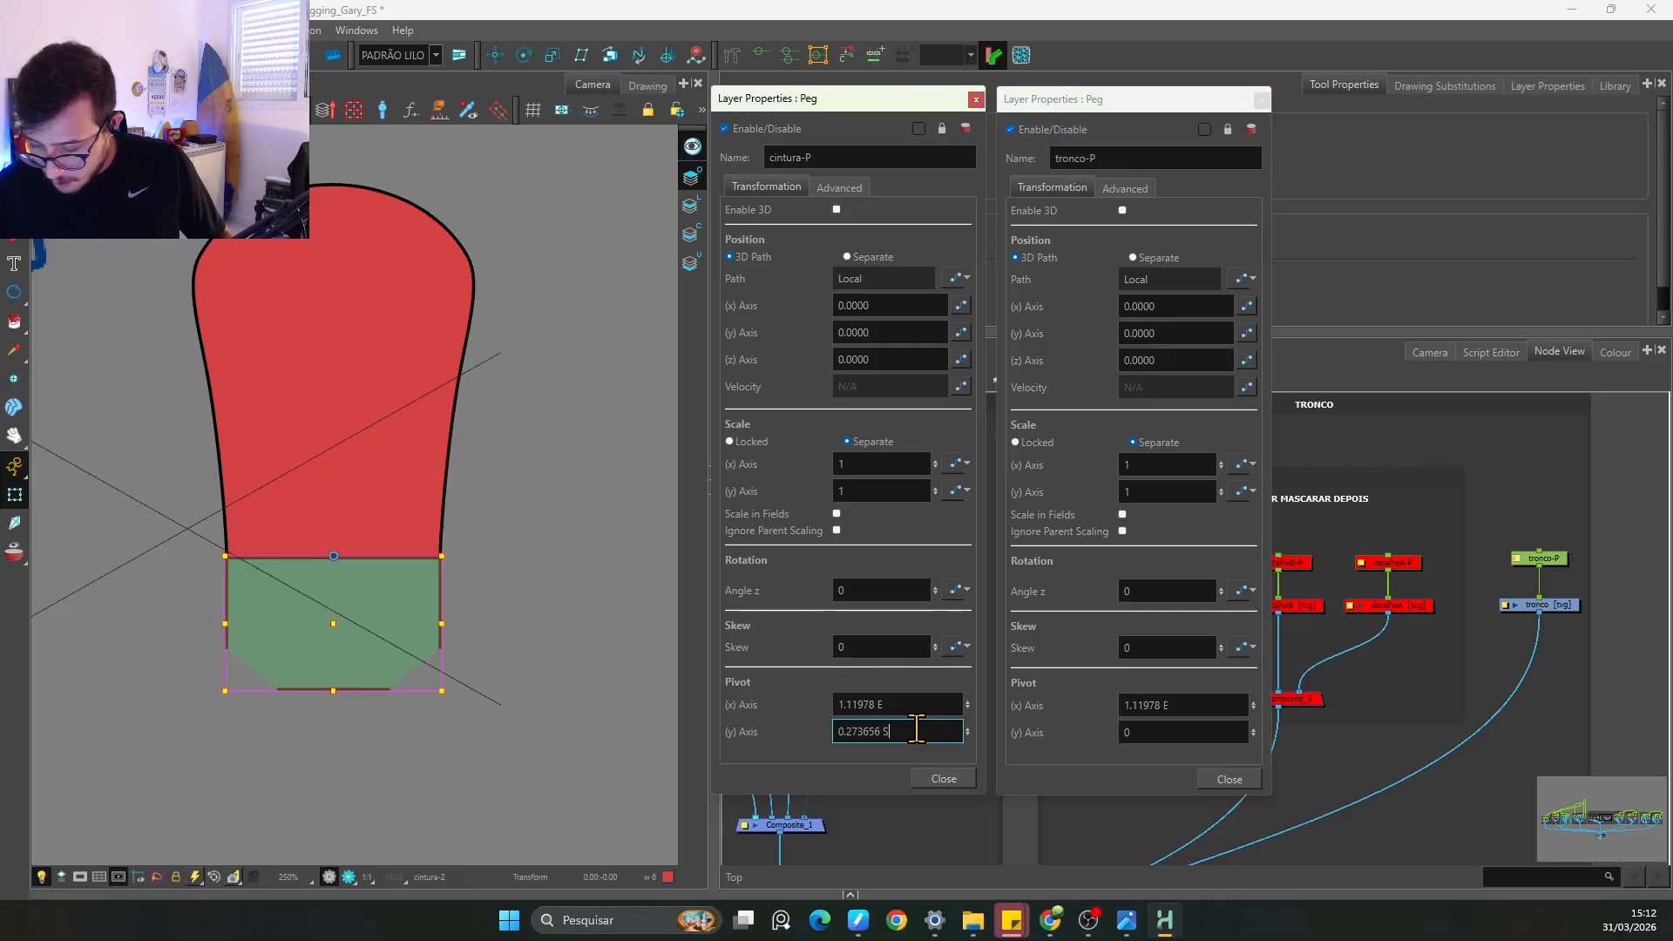
pyautogui.hotkey('ctrl', 'a')
pyautogui.hotkey('ctrl', 'c')
pyautogui.click(1127, 730)
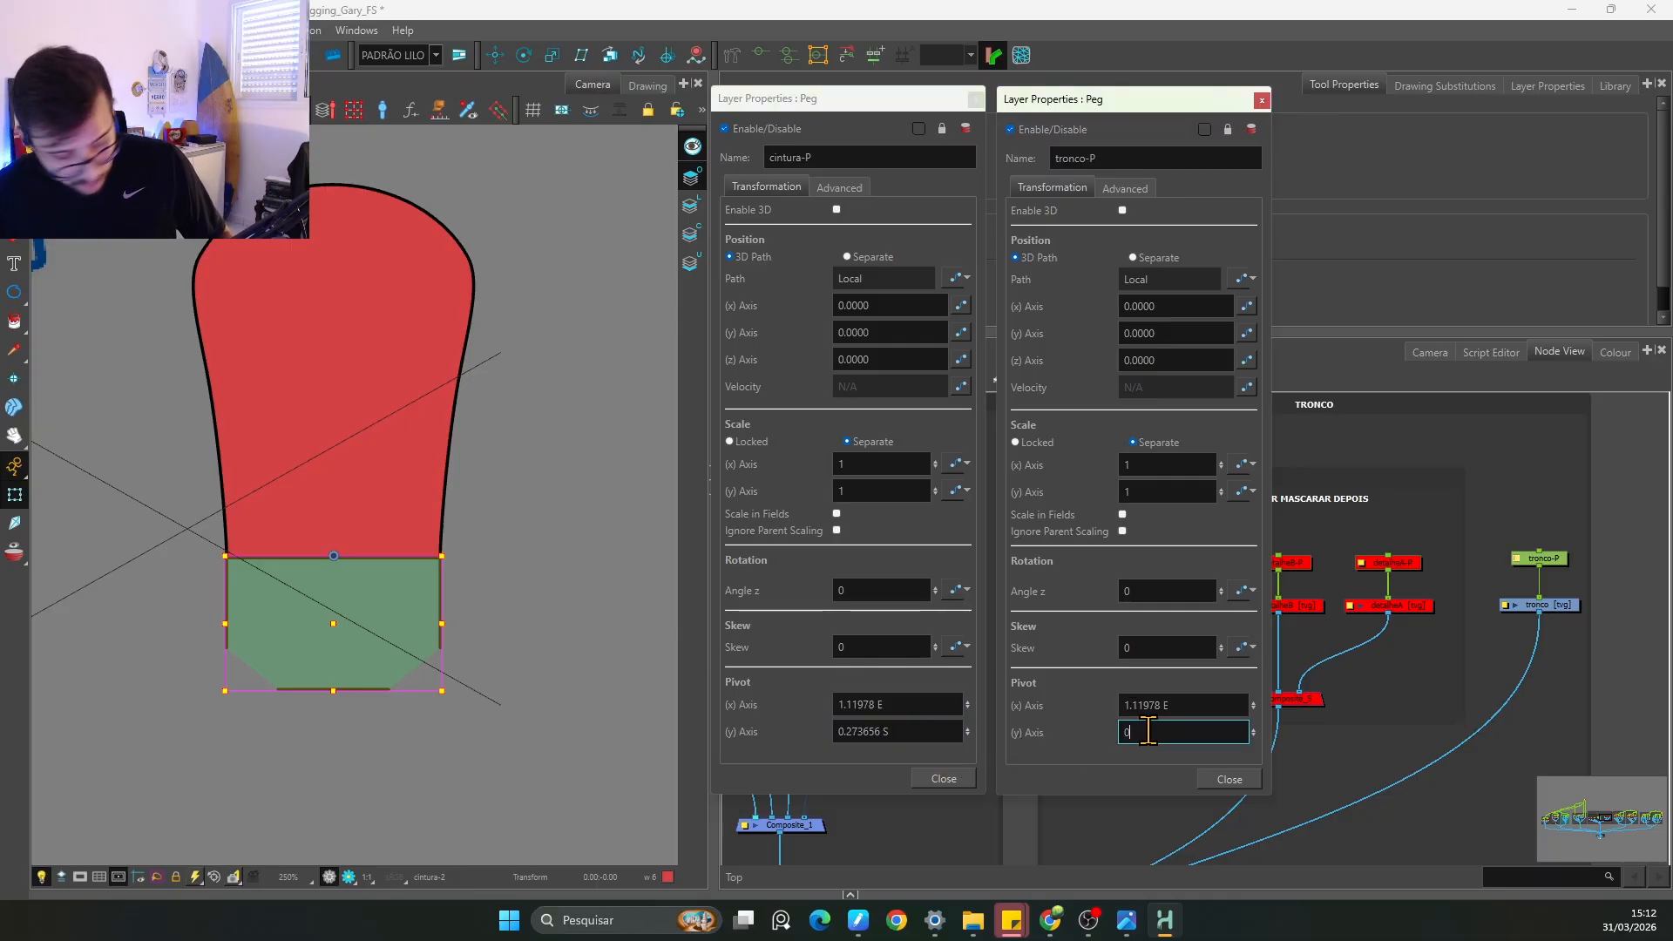
pyautogui.hotkey('ctrl', 'v')
pyautogui.click(1261, 100)
pyautogui.click(975, 98)
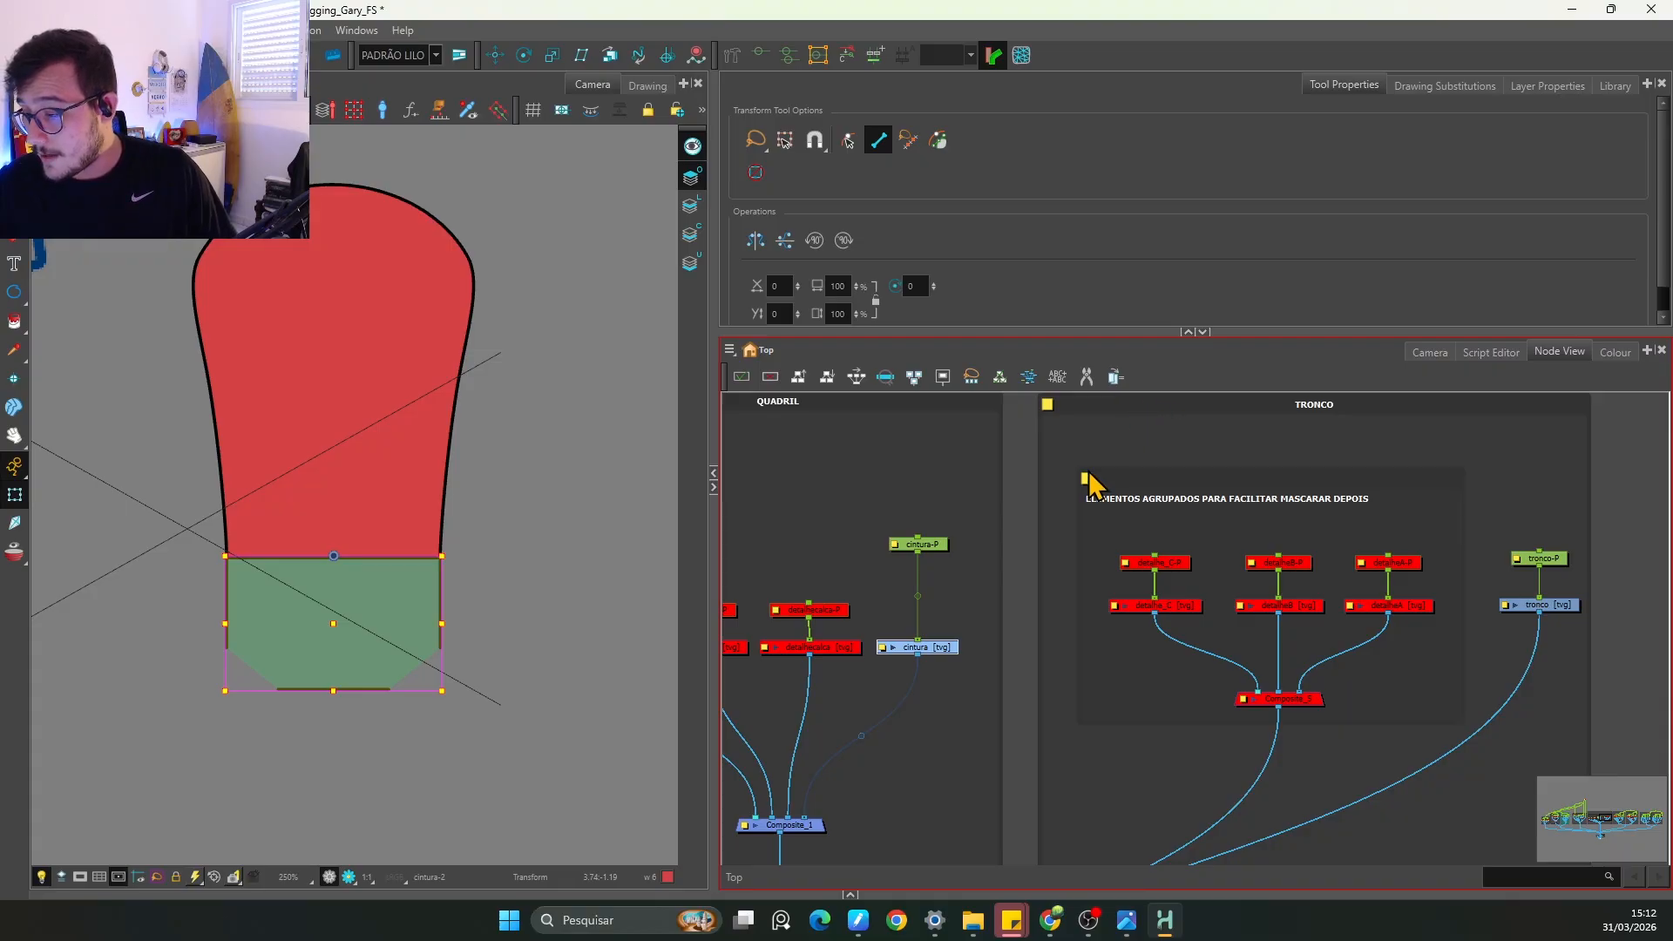
# Step: Rotate the tronco-P peg about its pivot to test the torso joint against the hip, and undo the rotation
pyautogui.click(1473, 502)
pyautogui.click(1538, 559)
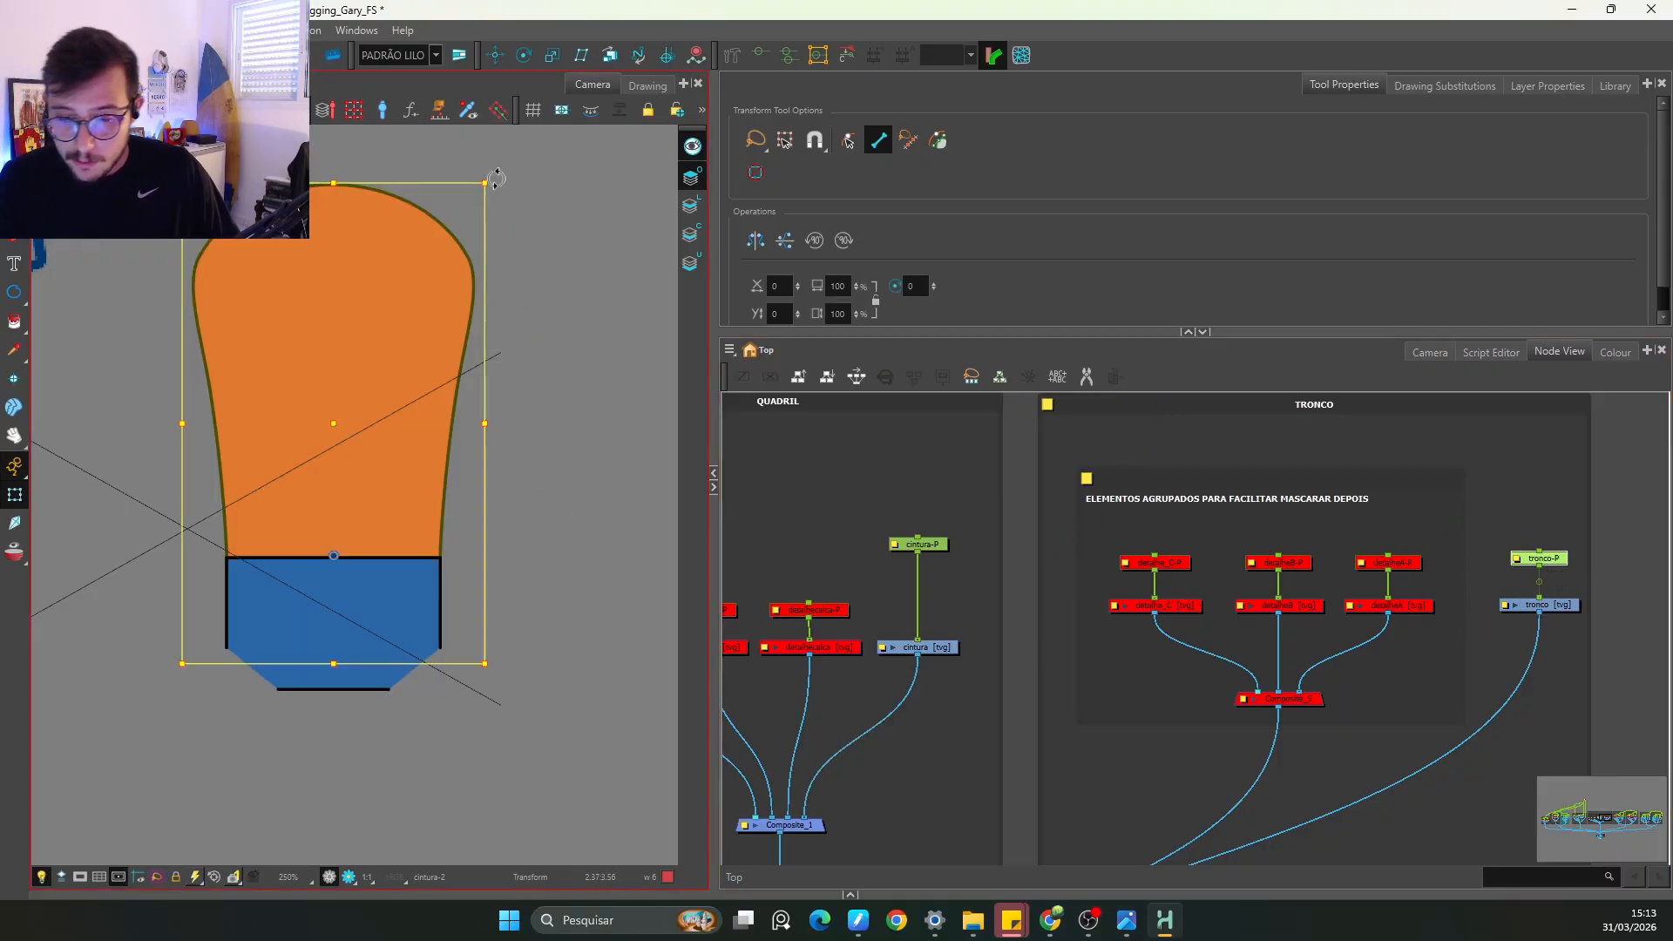
pyautogui.moveTo(500, 180); pyautogui.dragTo(575, 607)
pyautogui.hotkey('ctrl', 'z')
pyautogui.hotkey('ctrl', 'z')
pyautogui.click(1402, 520)
# Step: Enable the disabled nodes in the TRONCO, QUADRIL and JAQUETA backdrops so all torso, hip and jacket pieces are active
pyautogui.press('1')
pyautogui.press('1')
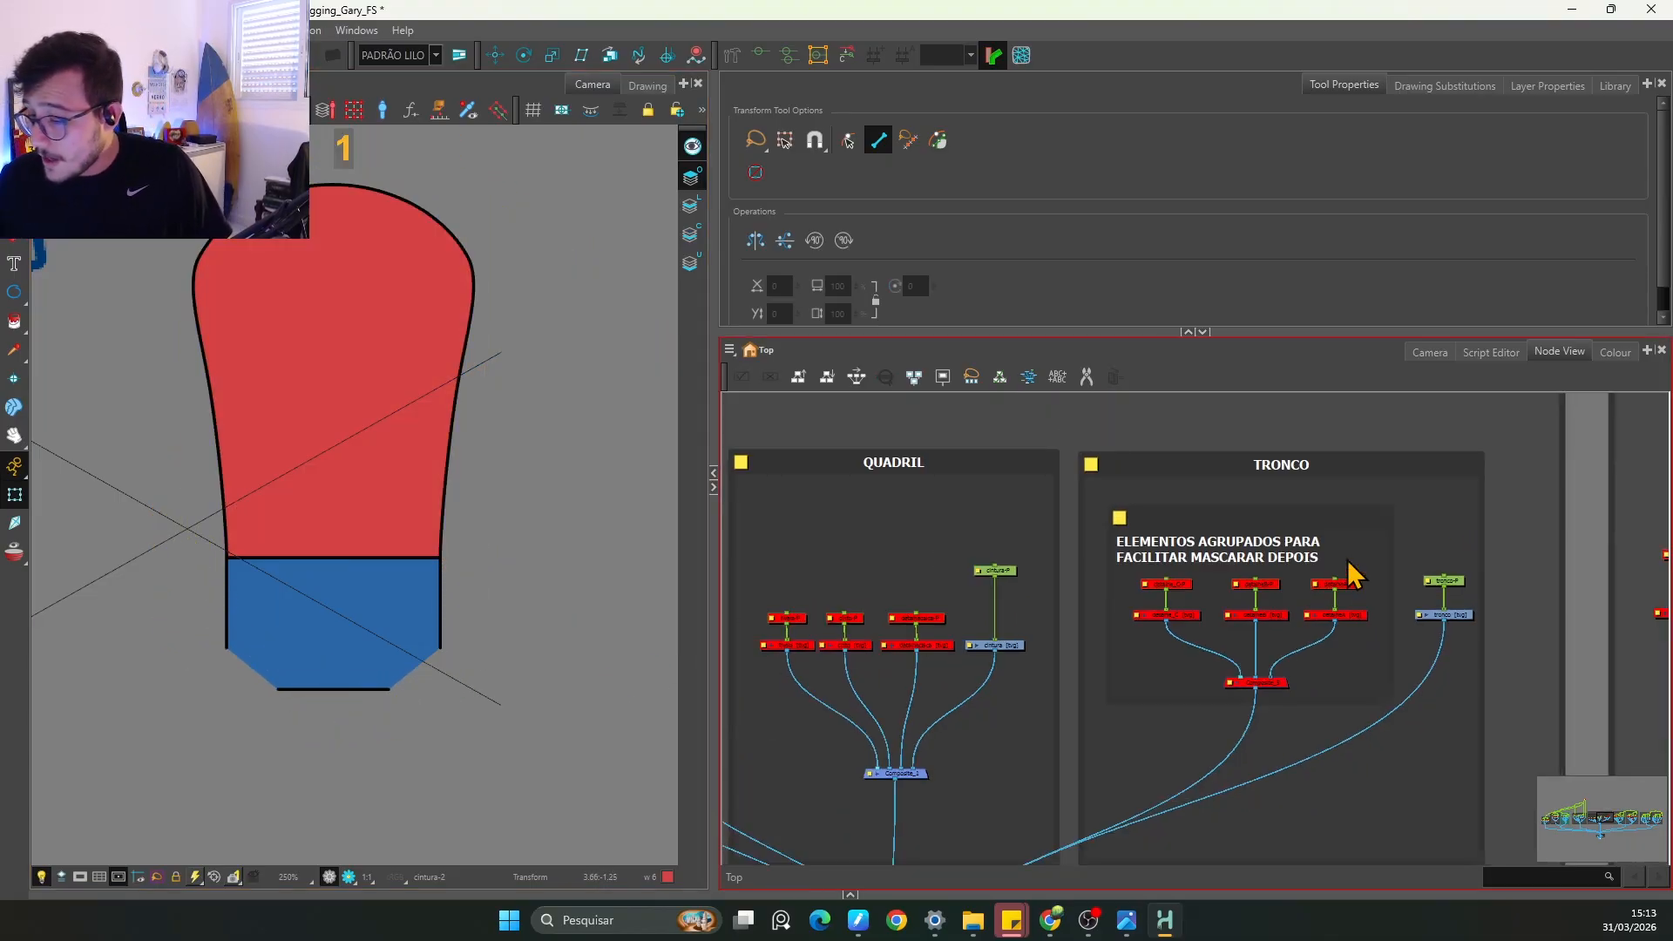
pyautogui.press('space')
pyautogui.moveTo(963, 628); pyautogui.dragTo(1109, 557)
pyautogui.press('1')
pyautogui.press('1')
pyautogui.press('1')
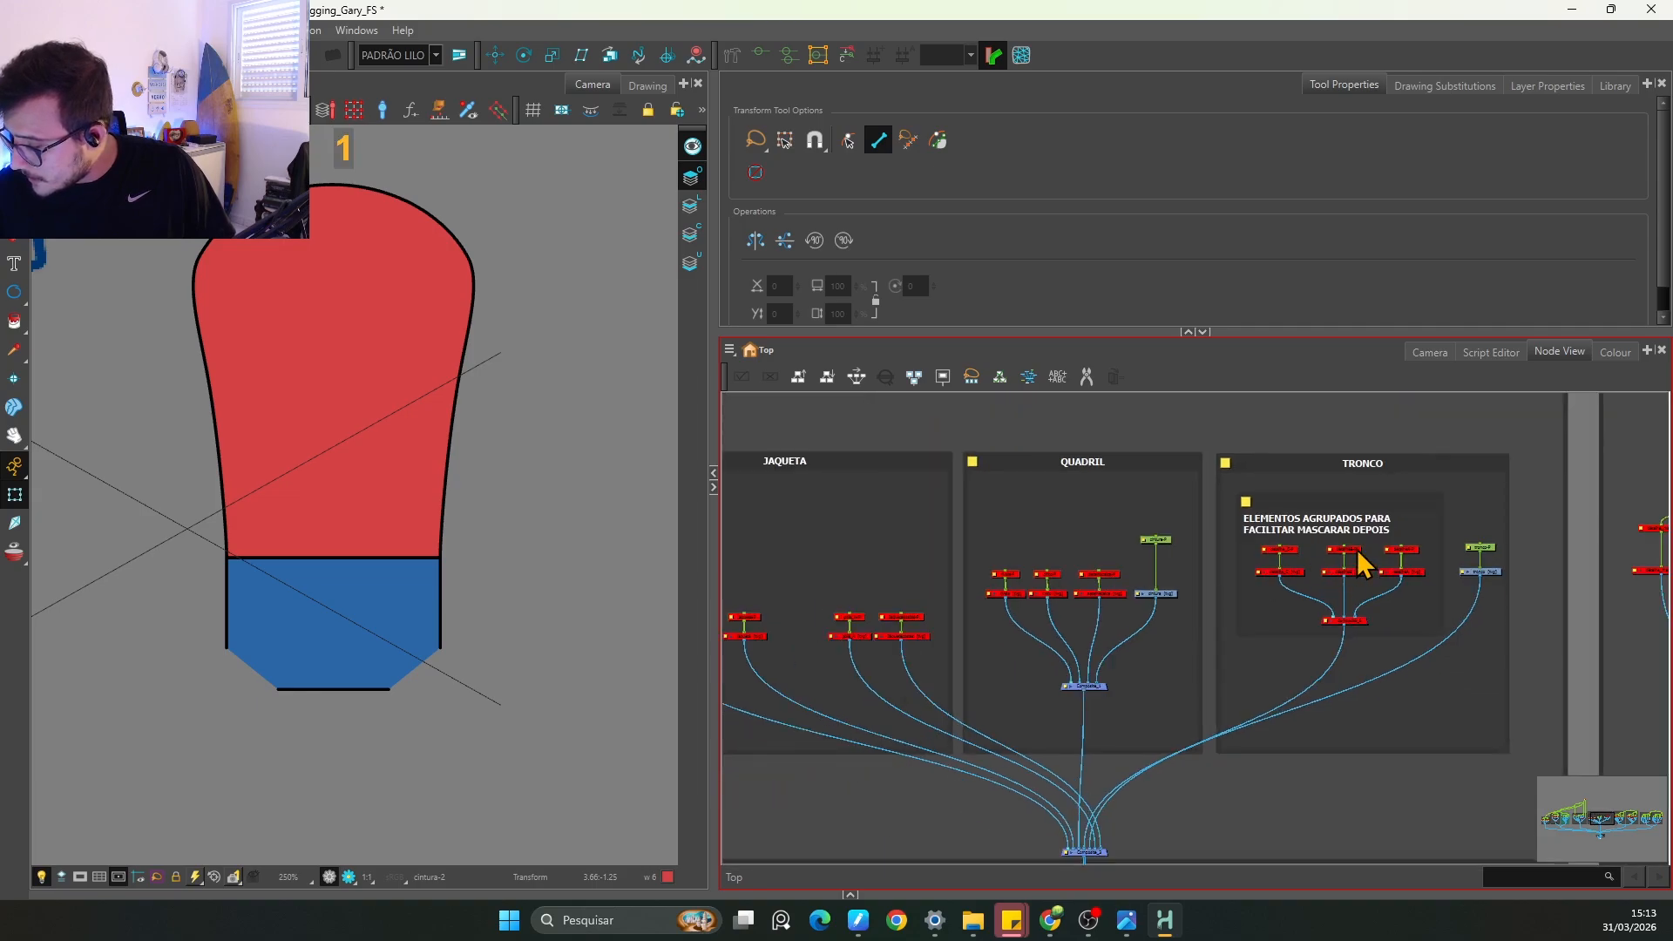
pyautogui.click(1361, 528)
pyautogui.press('a')
pyautogui.click(1016, 549)
pyautogui.press('a')
pyautogui.click(914, 541)
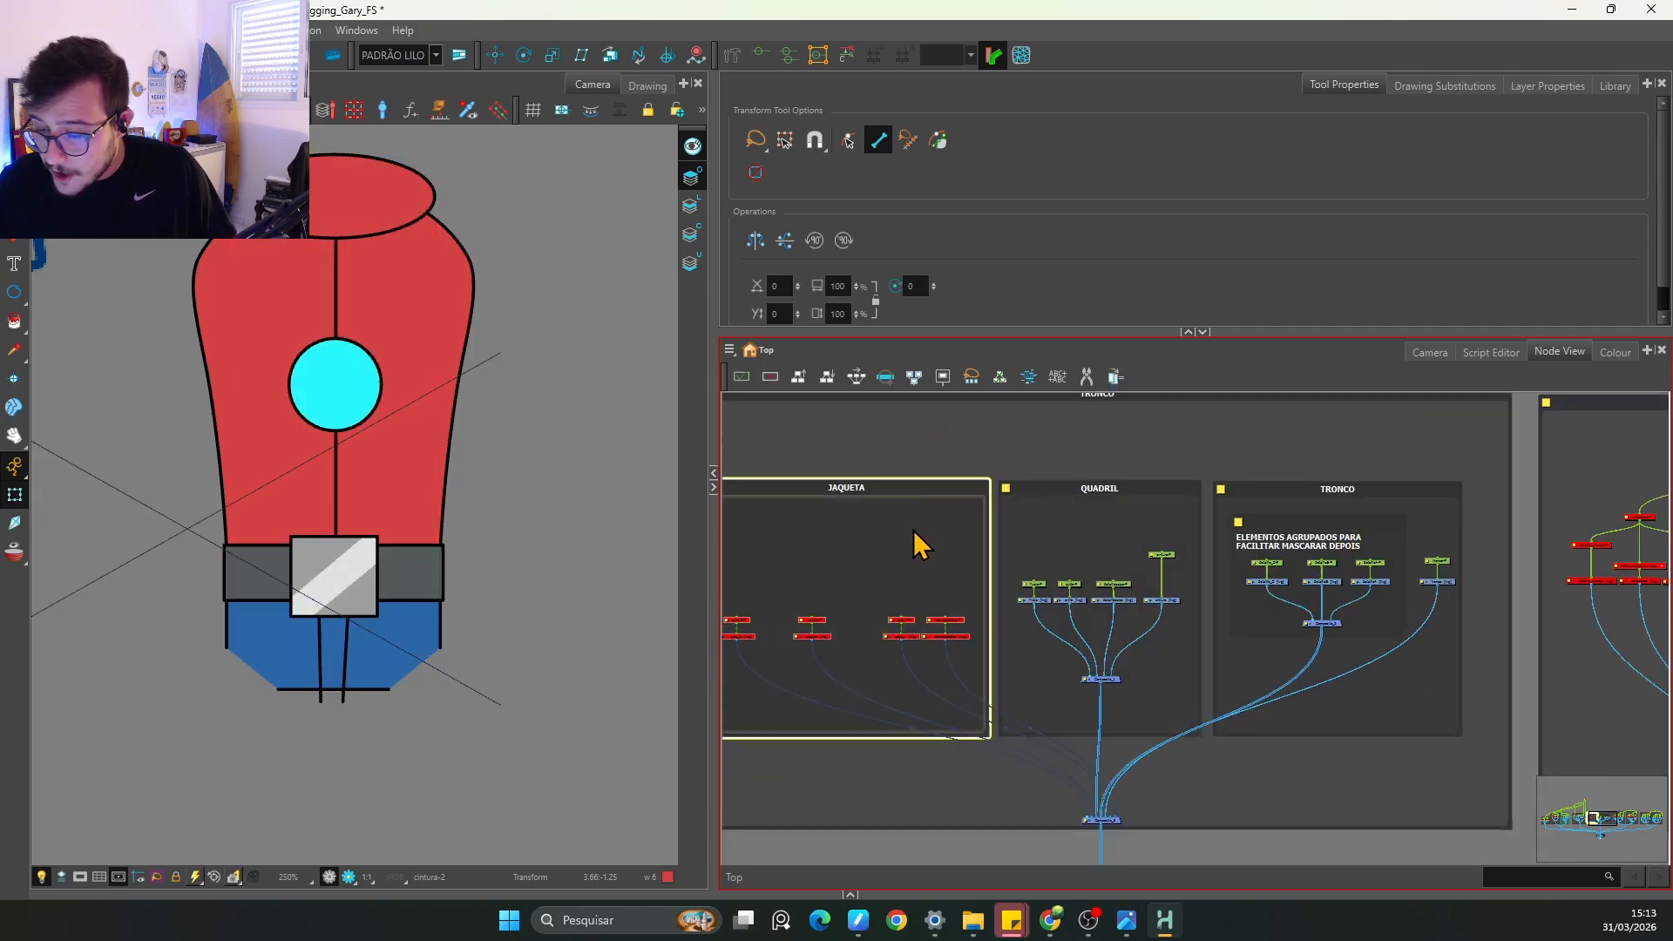
pyautogui.press('a')
pyautogui.press('space')
pyautogui.moveTo(904, 649); pyautogui.dragTo(1092, 607)
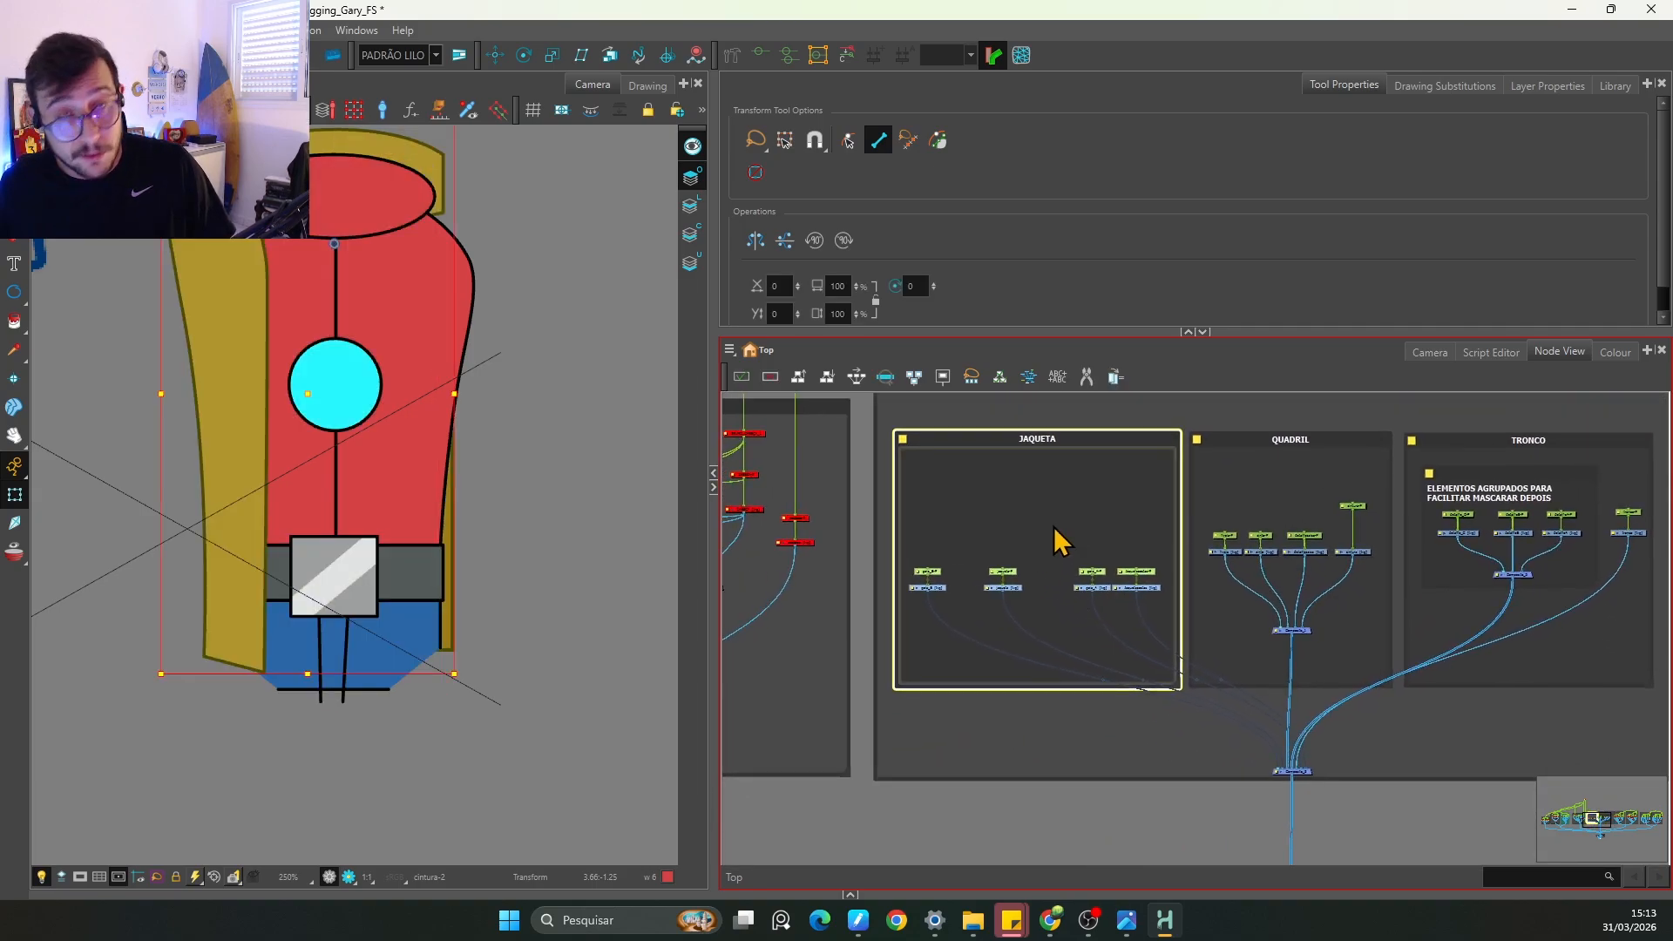
pyautogui.press('space')
pyautogui.moveTo(1351, 556); pyautogui.dragTo(1268, 588)
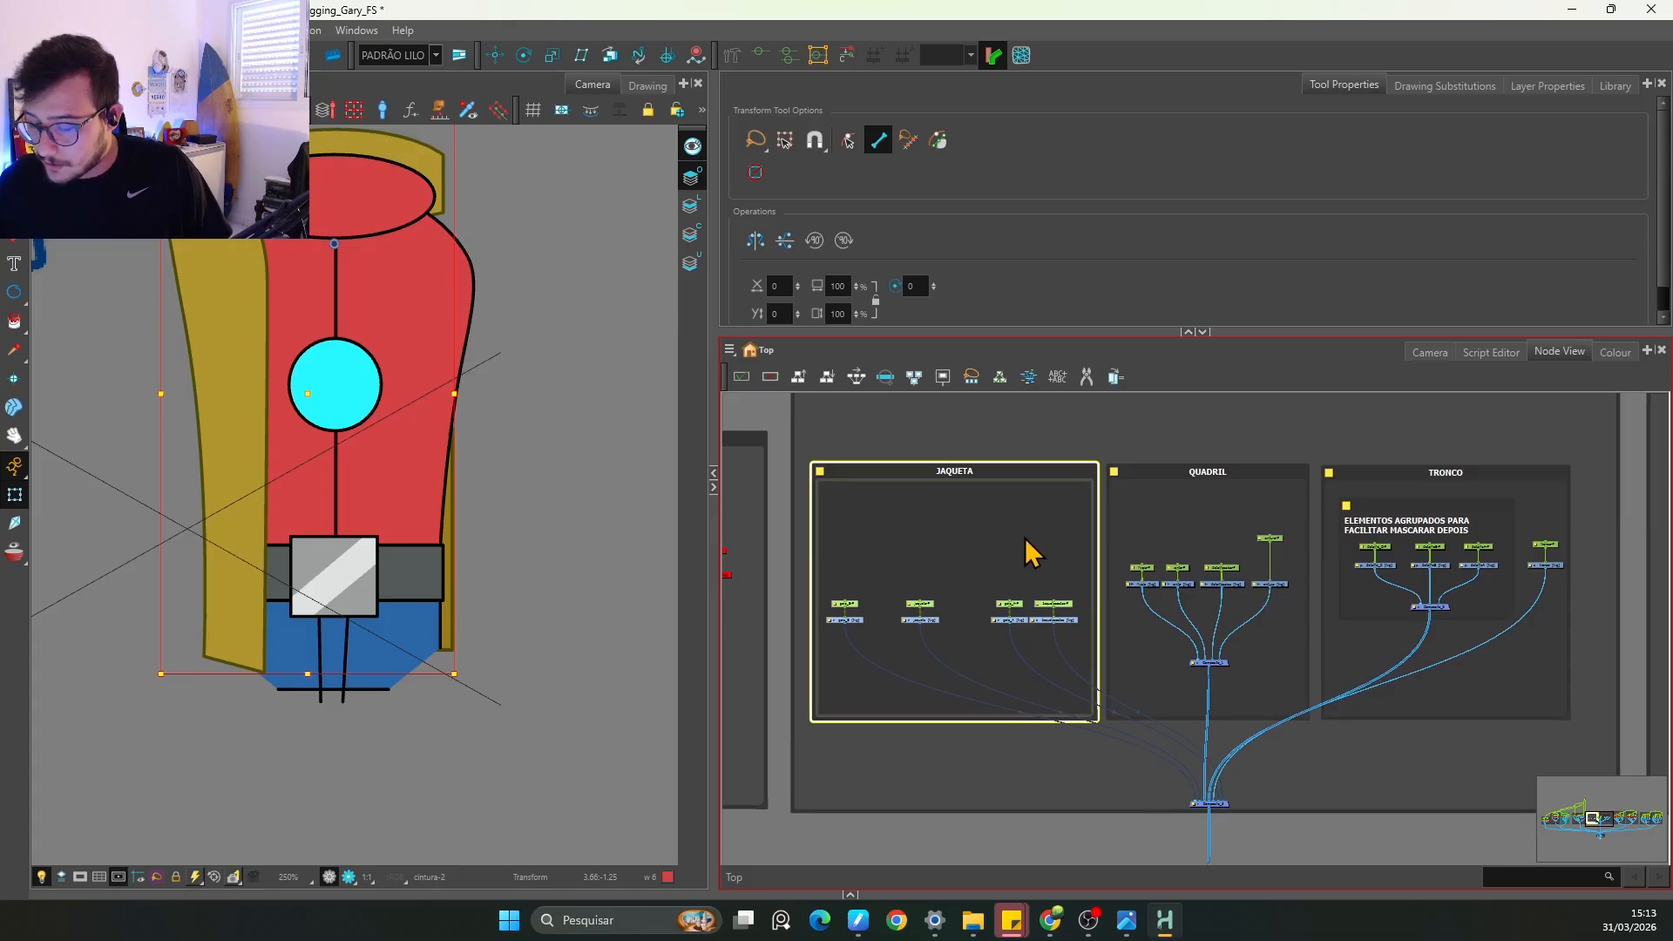
pyautogui.click(1021, 571)
# Step: Make a copy of the gola_B-P peg and gola_B drawing nodes in the JAQUETA backdrop
pyautogui.press('space')
pyautogui.moveTo(929, 556); pyautogui.dragTo(1072, 618)
pyautogui.press('2')
pyautogui.press('2')
pyautogui.press('2')
pyautogui.press('2')
pyautogui.press('space')
pyautogui.press('2')
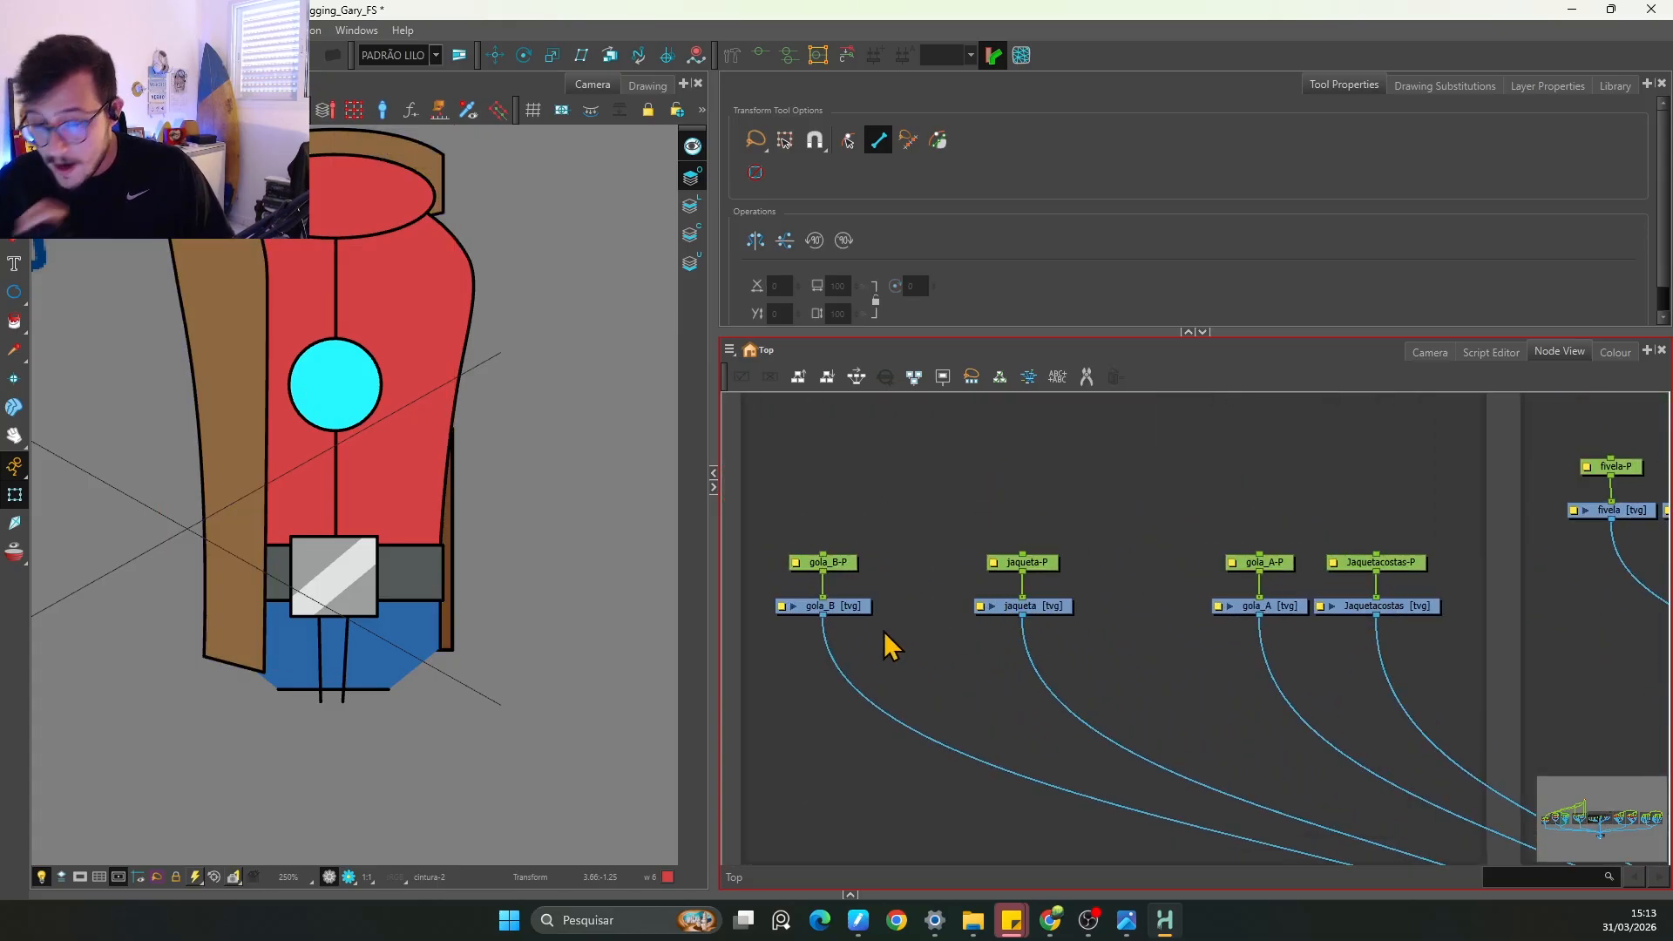
pyautogui.click(838, 564)
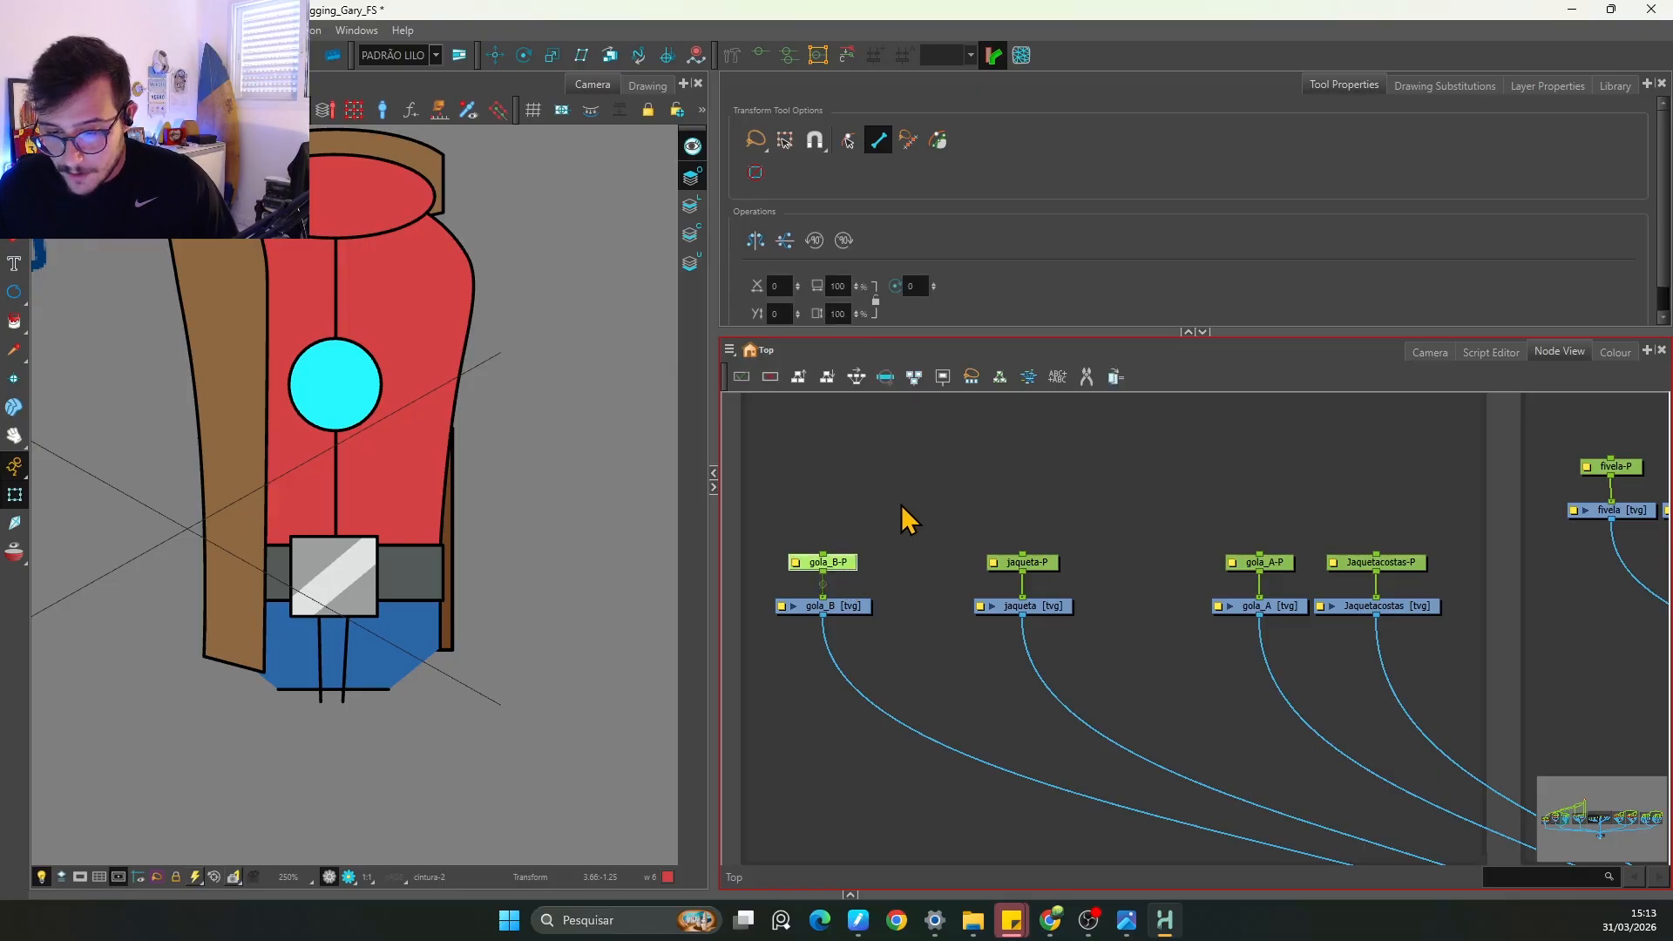
pyautogui.press('space')
pyautogui.moveTo(907, 522); pyautogui.dragTo(994, 605)
pyautogui.press('2')
pyautogui.press('space')
pyautogui.moveTo(903, 633); pyautogui.dragTo(1056, 579)
pyautogui.press('2')
pyautogui.press('2')
pyautogui.press('space')
pyautogui.press('1')
pyautogui.press('space')
pyautogui.moveTo(1026, 633); pyautogui.dragTo(1020, 562)
pyautogui.click(930, 595)
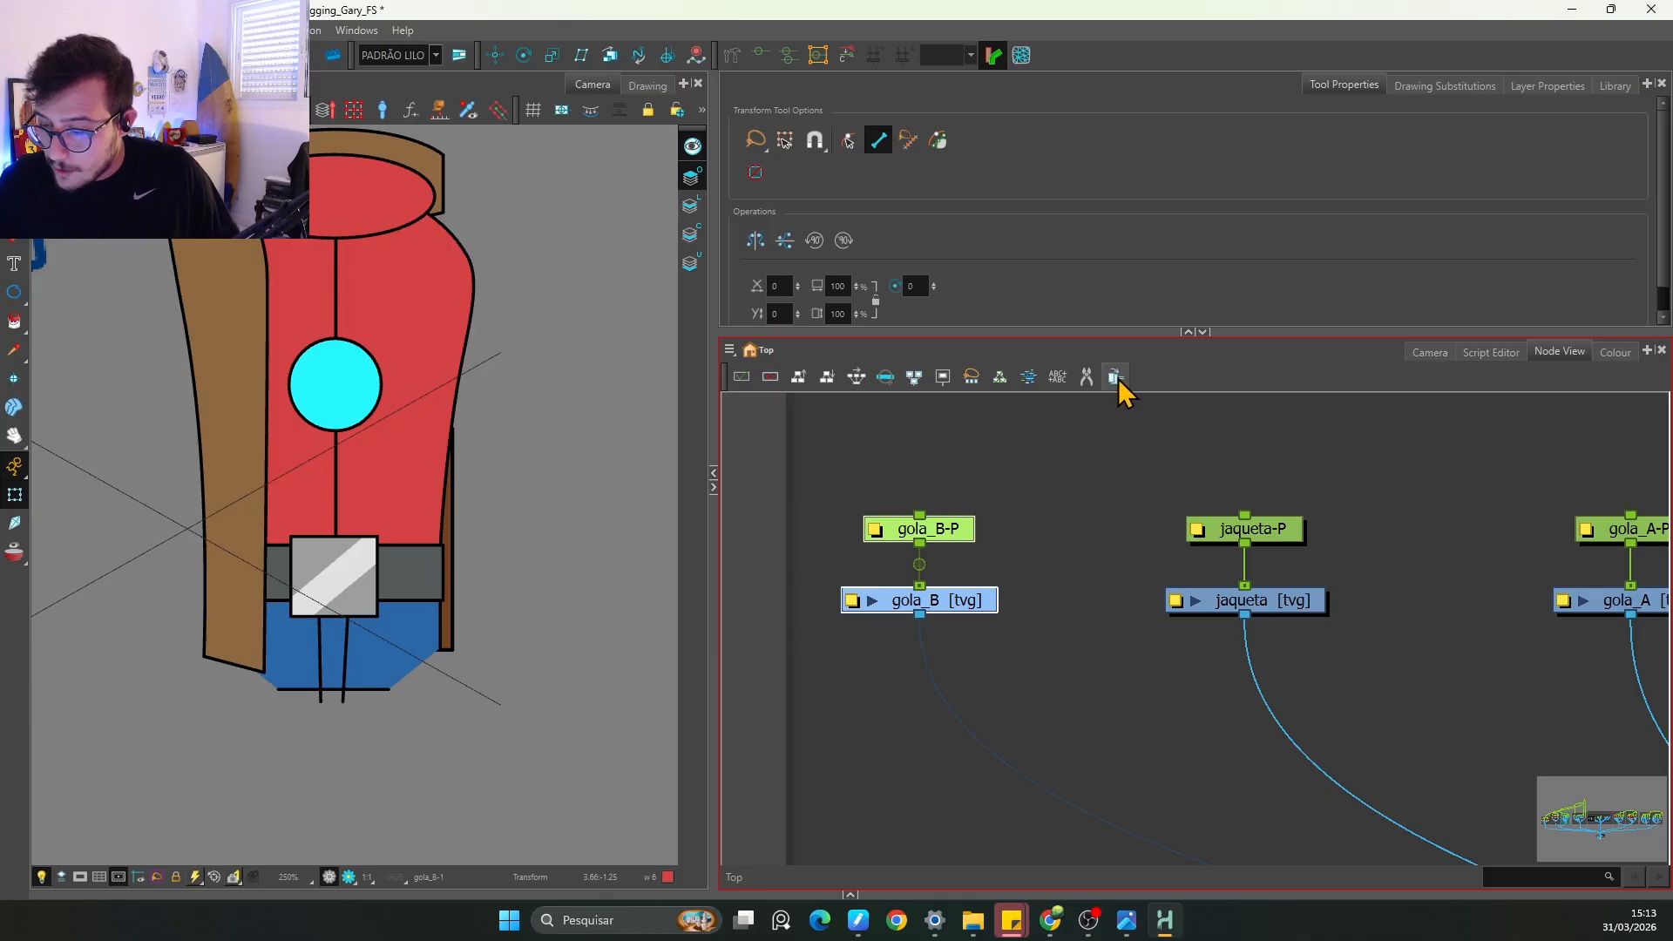
pyautogui.click(730, 348)
pyautogui.moveTo(748, 427)
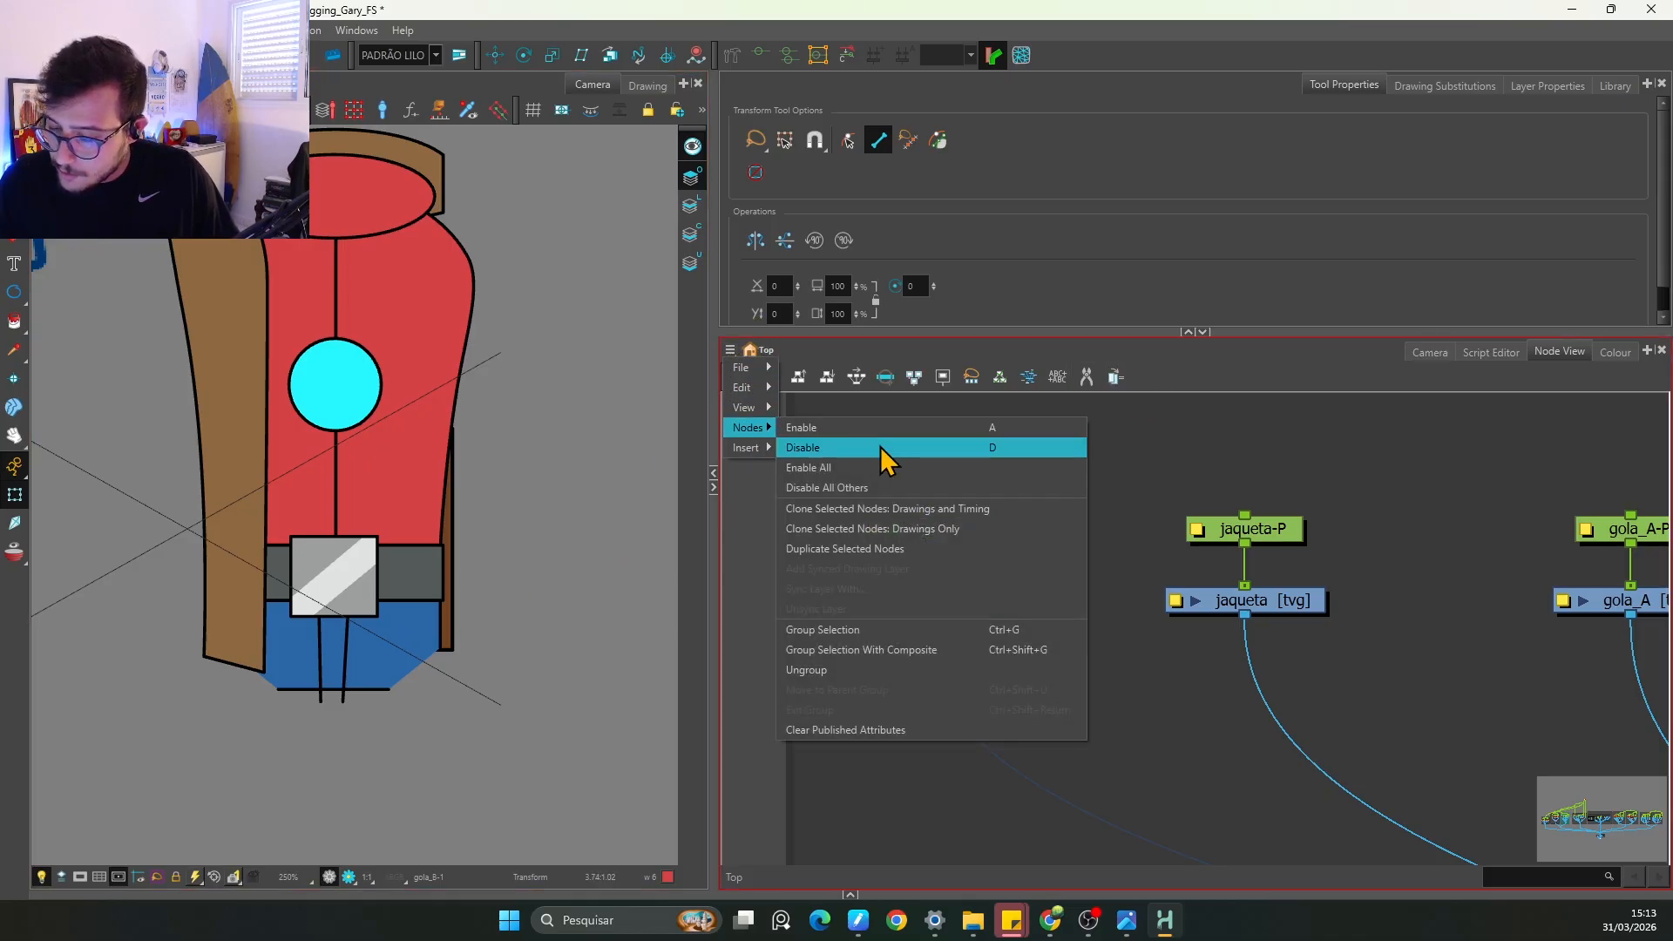
pyautogui.click(949, 530)
# Step: Arrange the copied collar nodes between gola_B and jaqueta, shifting the jaqueta nodes over to make room
pyautogui.moveTo(952, 534); pyautogui.dragTo(1113, 548)
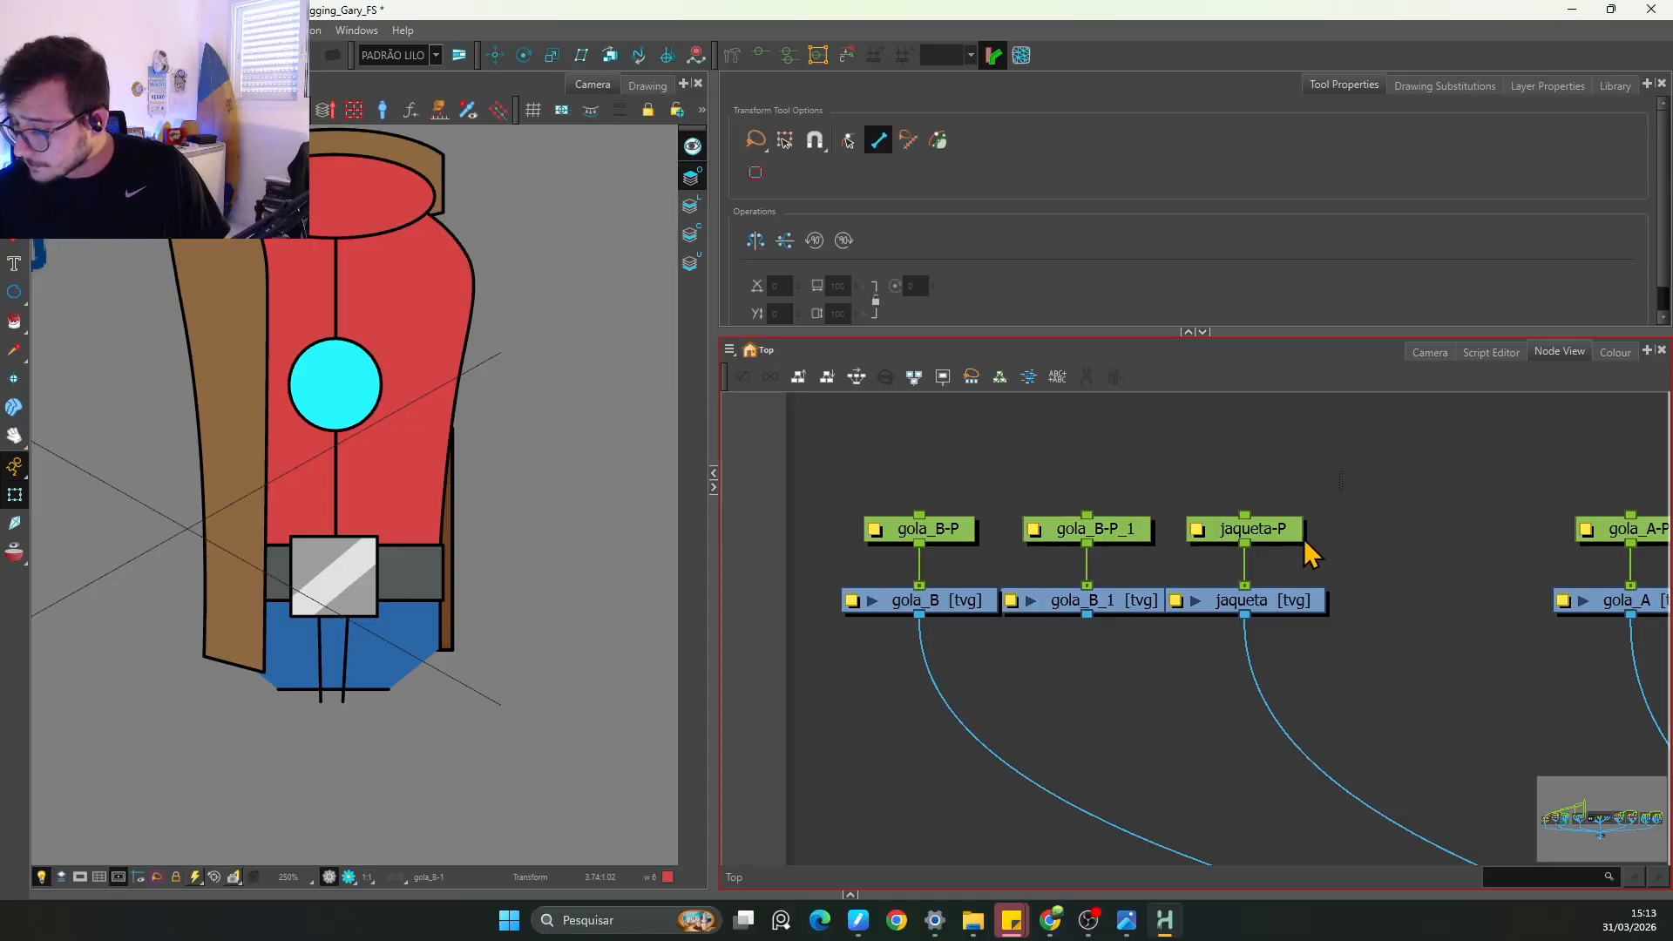
pyautogui.moveTo(1291, 601); pyautogui.dragTo(1389, 609)
pyautogui.click(1163, 601)
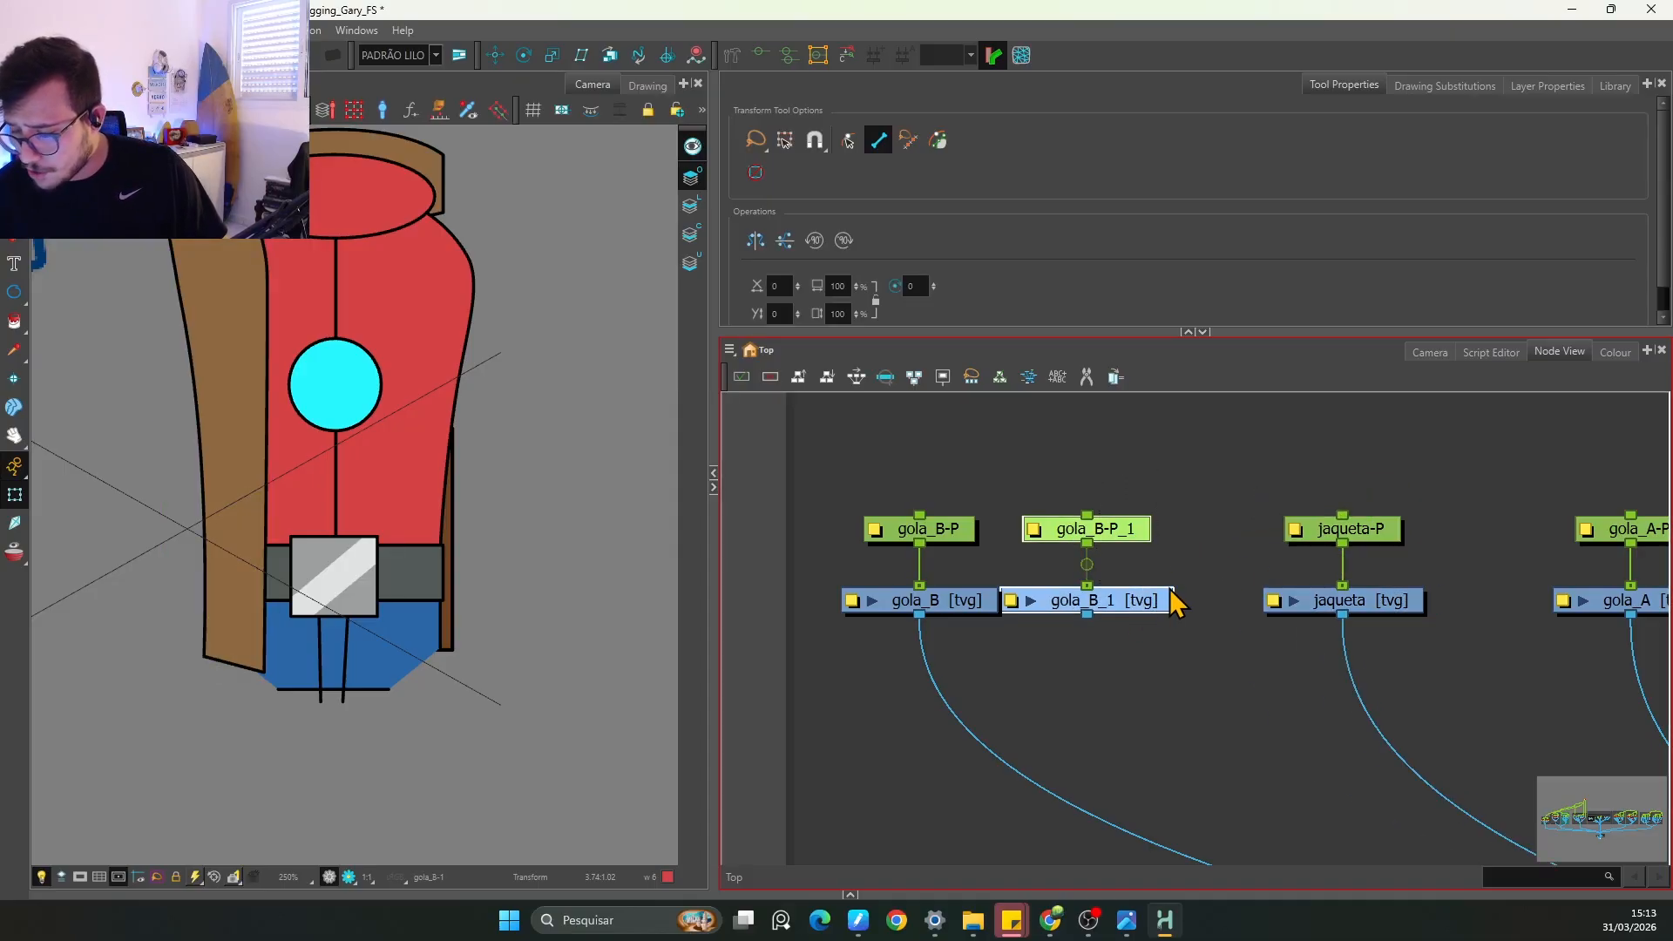
pyautogui.moveTo(1172, 601)
pyautogui.mouseDown()
pyautogui.moveTo(1217, 545)
pyautogui.moveTo(1172, 602)
pyautogui.mouseUp()
pyautogui.click(1142, 676)
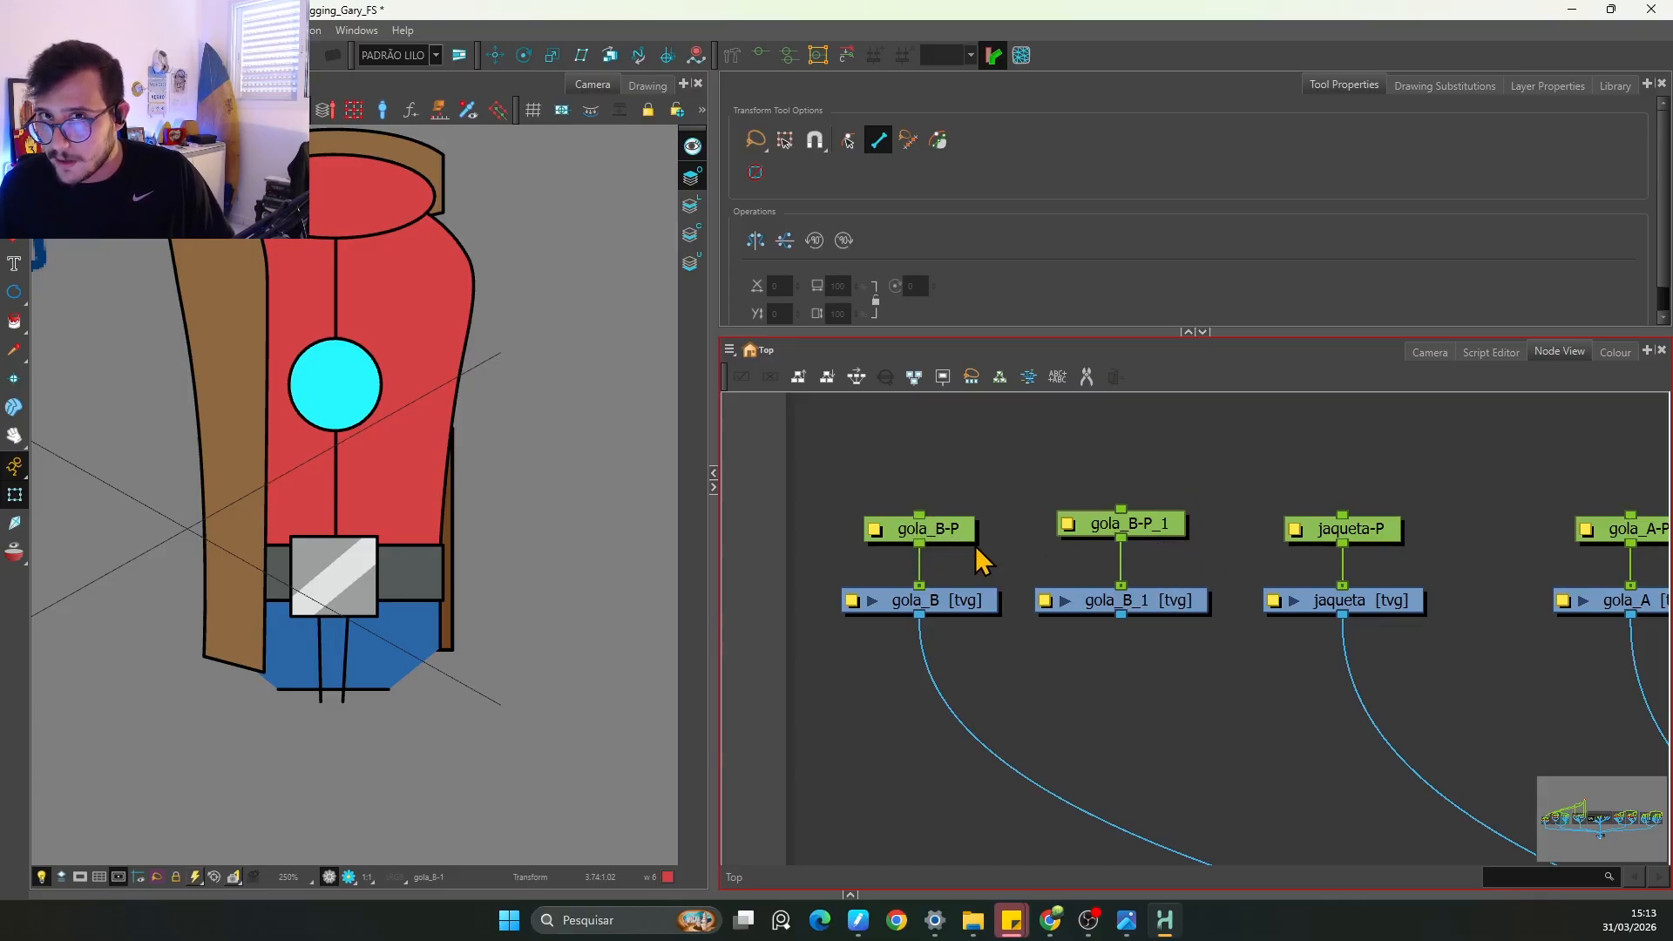
# Step: Copy the gola_B-P_1 and gola_B_1 nodes once more and undo the extra copy
pyautogui.moveTo(1181, 472); pyautogui.dragTo(1092, 650)
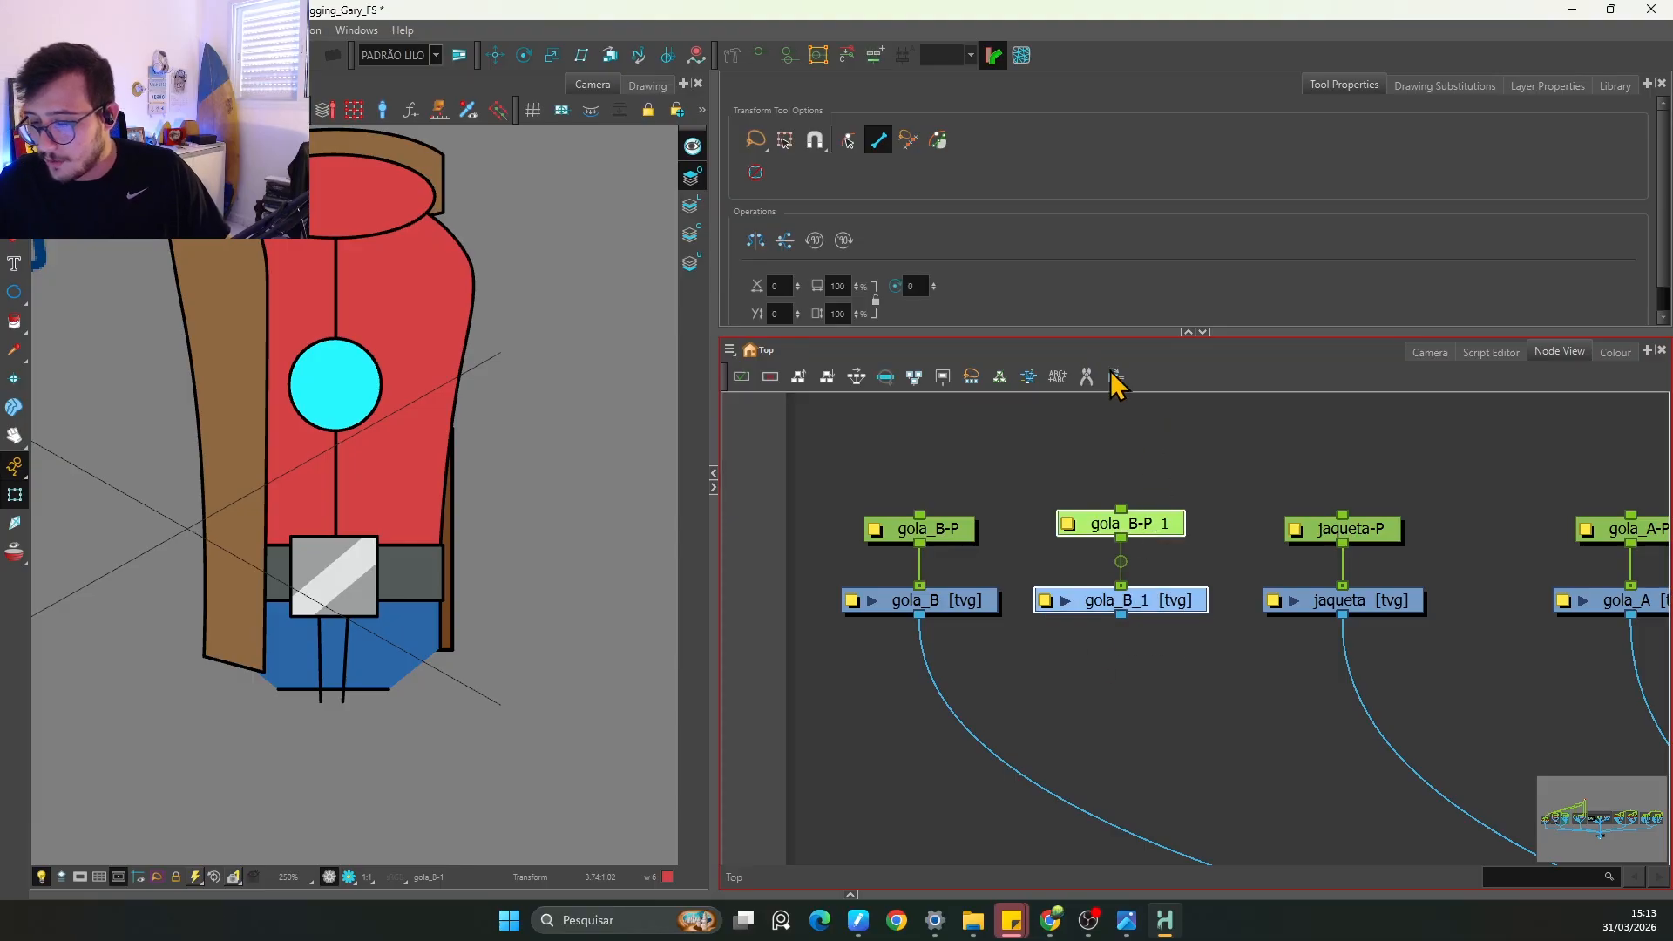
pyautogui.click(1112, 376)
pyautogui.moveTo(1297, 652); pyautogui.dragTo(1247, 686)
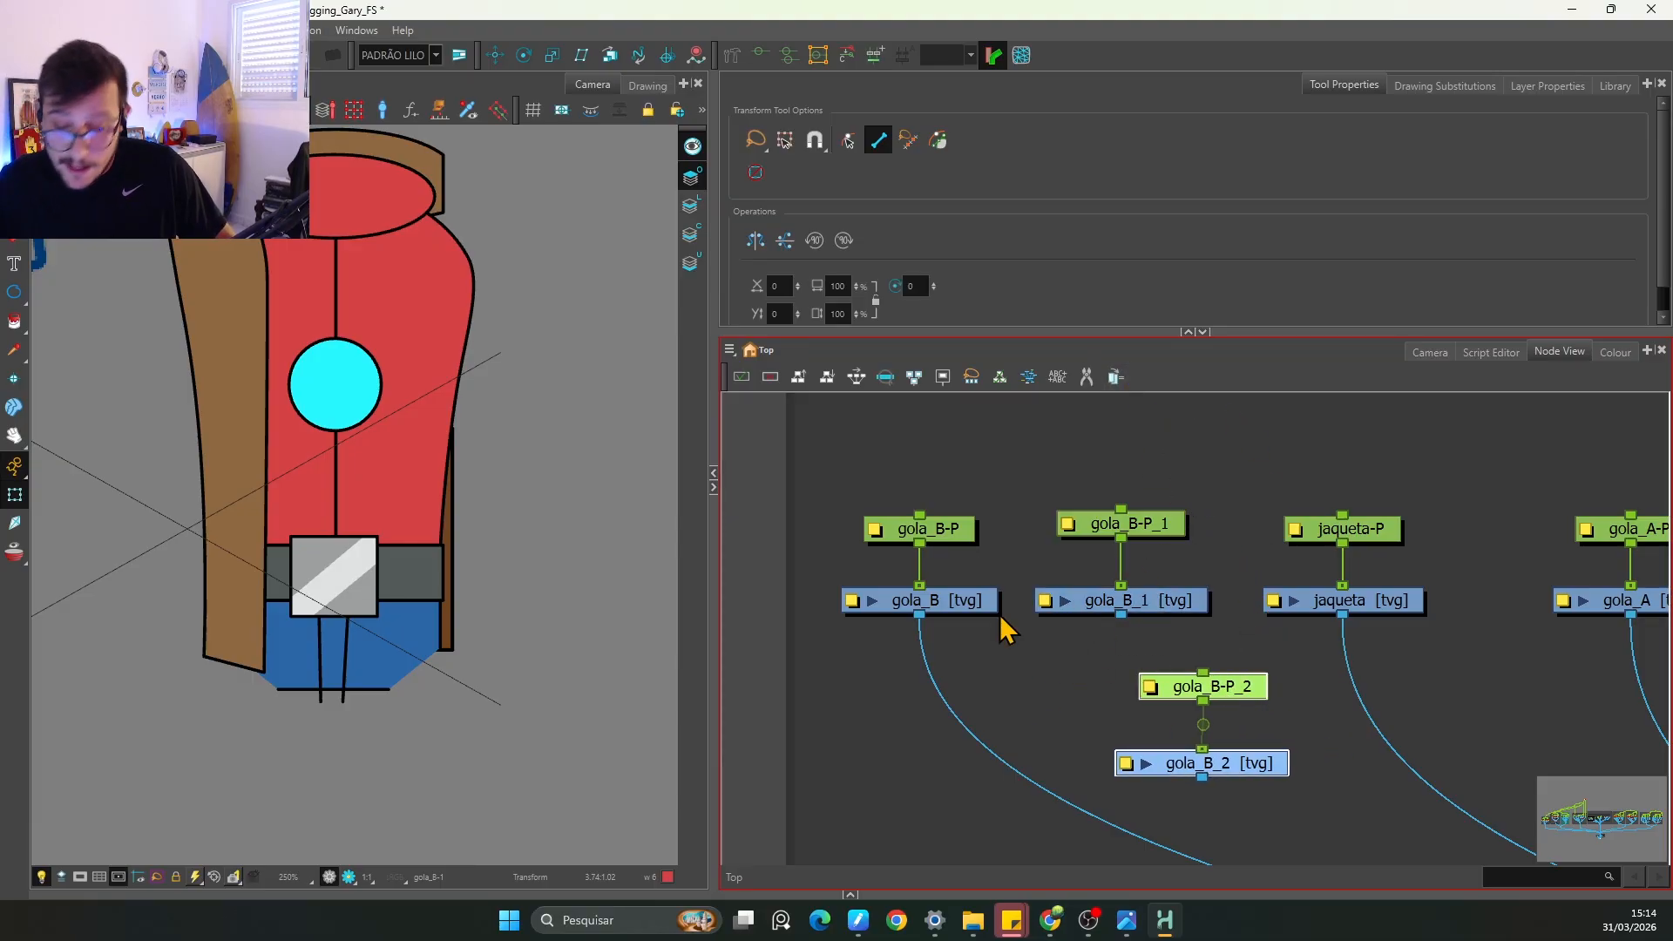
pyautogui.hotkey('ctrl', 'z')
# Step: Connect the gola_B_1 drawing's output to the Composite_3 node
pyautogui.press('1')
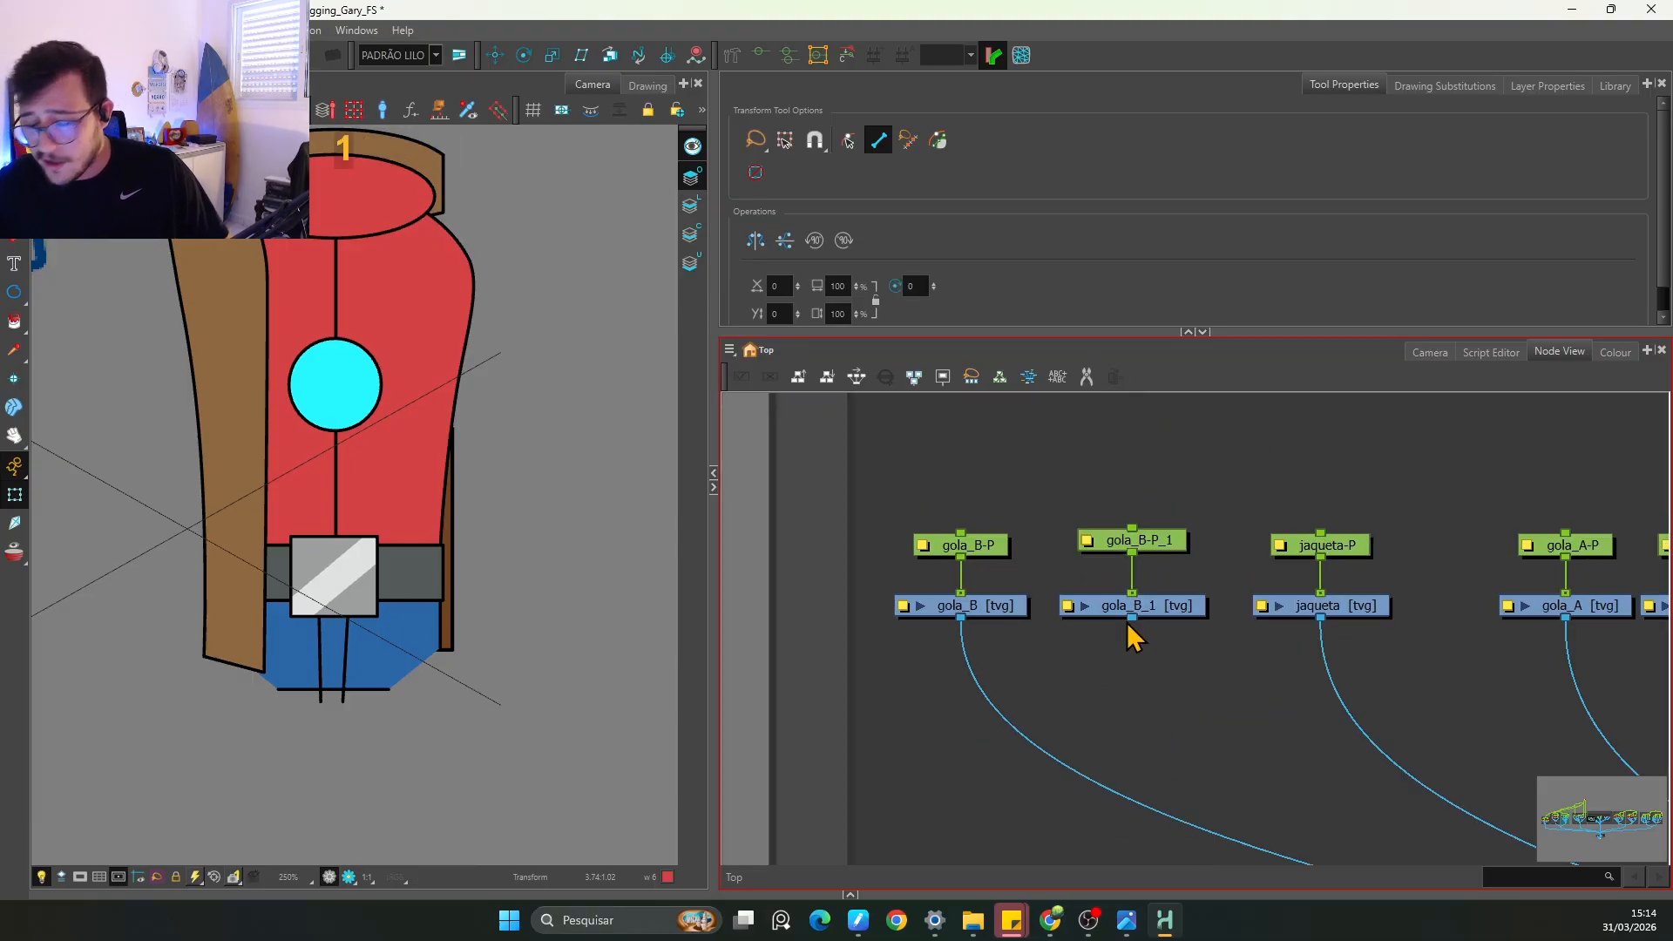
pyautogui.press('1')
pyautogui.press('space')
pyautogui.moveTo(1140, 648); pyautogui.dragTo(1370, 766)
pyautogui.press('space')
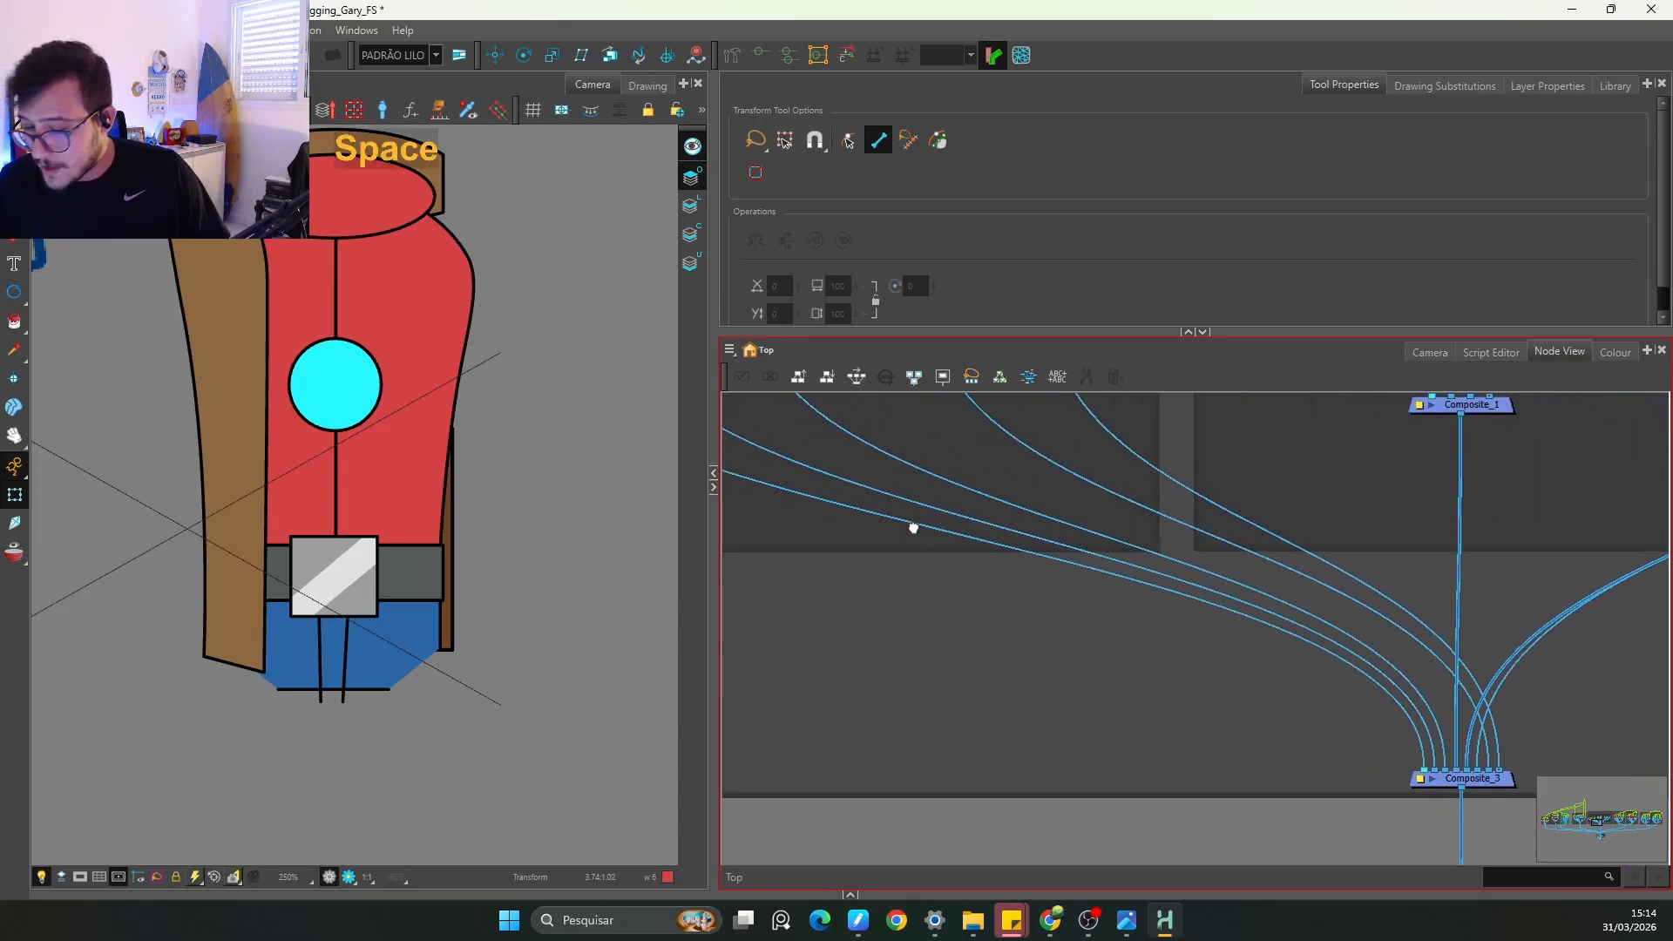
pyautogui.moveTo(913, 528); pyautogui.dragTo(1435, 810)
pyautogui.press('2')
pyautogui.press('2')
pyautogui.press('space')
pyautogui.moveTo(1015, 560); pyautogui.dragTo(1106, 667)
pyautogui.press('2')
pyautogui.press('2')
pyautogui.press('2')
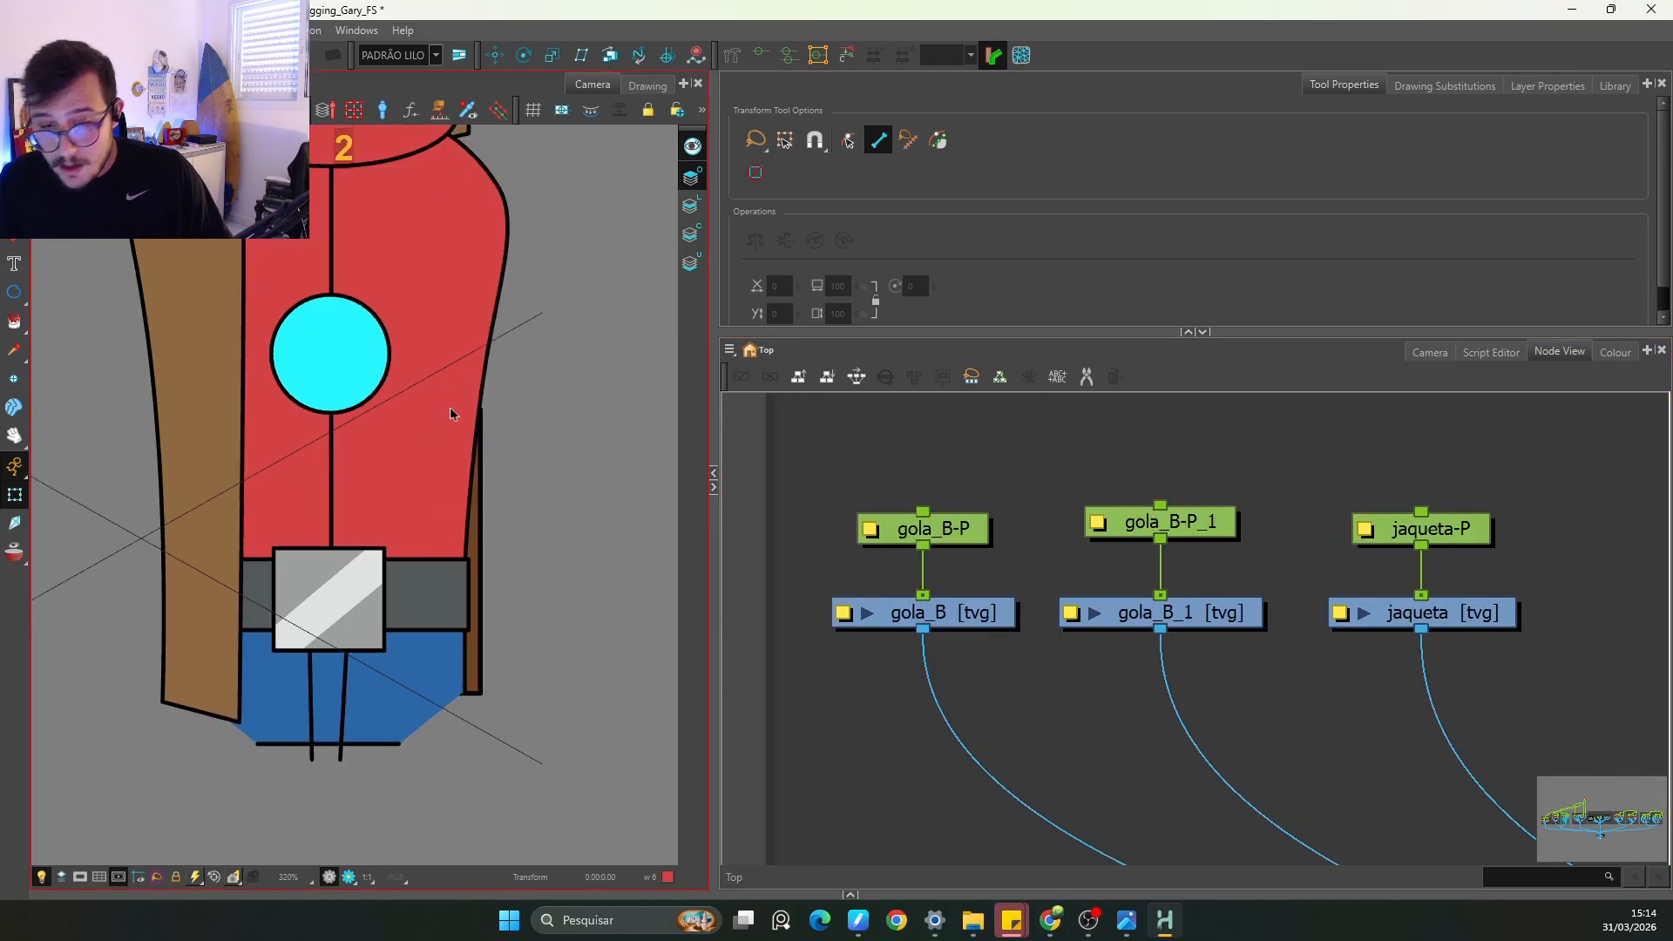
# Step: Compare the original and copied collar pieces on the character, try moving the gola_B-P piece, and undo the move
pyautogui.press('space')
pyautogui.moveTo(451, 413); pyautogui.dragTo(418, 676)
pyautogui.press('2')
pyautogui.press('2')
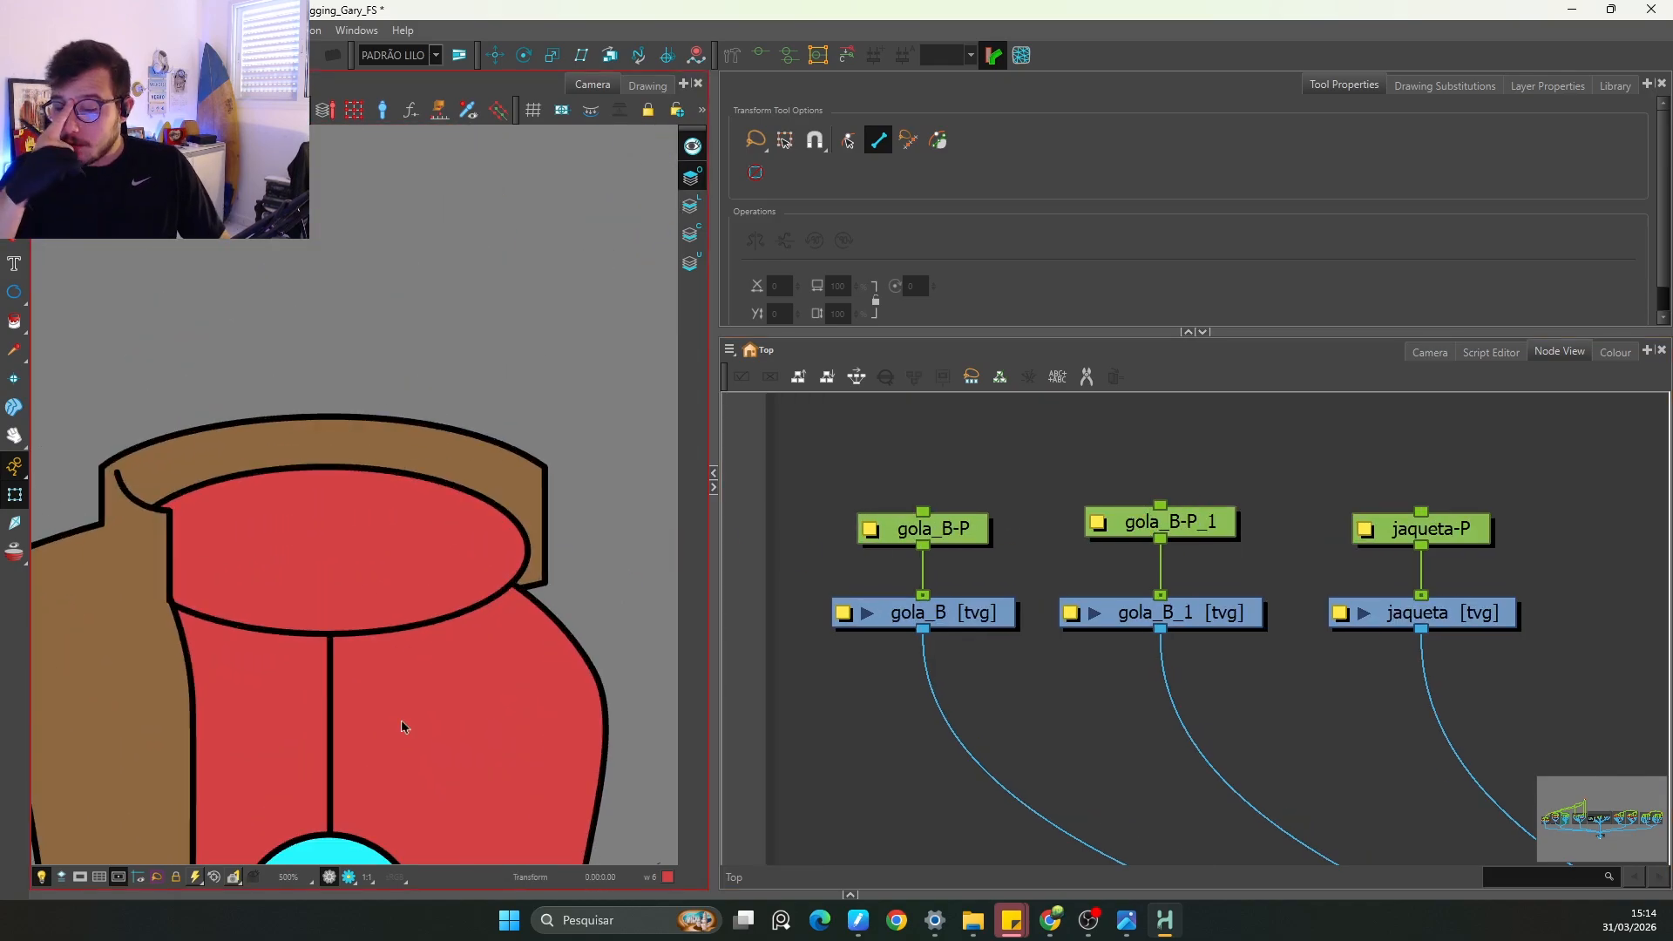
pyautogui.click(1202, 531)
pyautogui.press('2')
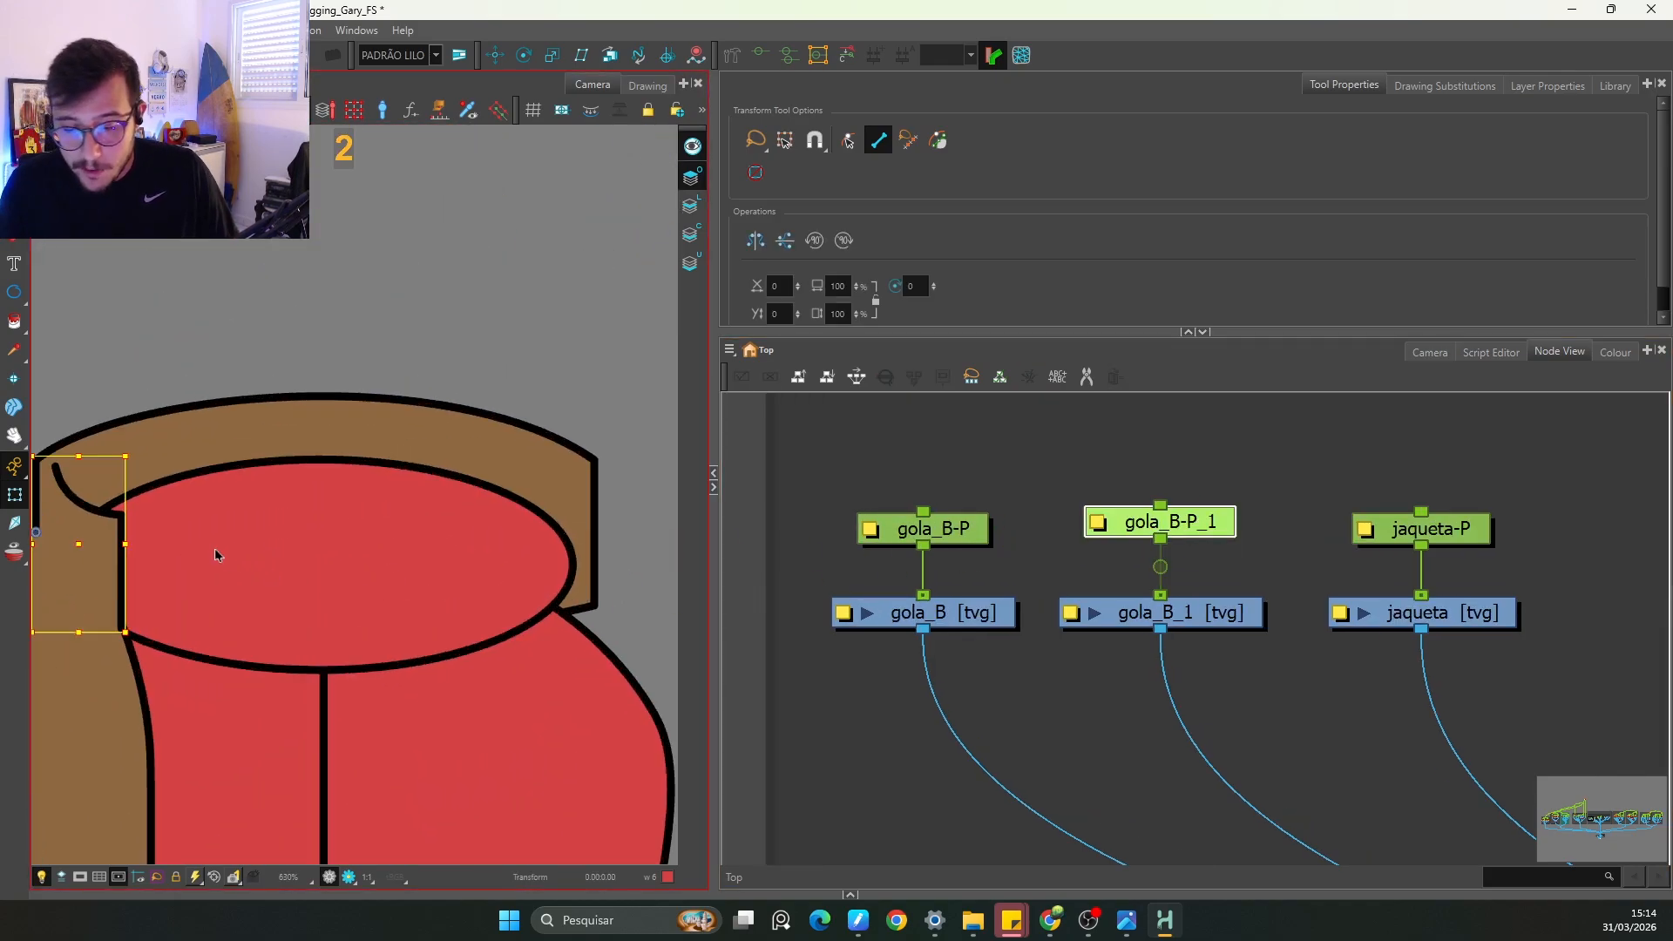
pyautogui.press('space')
pyautogui.moveTo(217, 552); pyautogui.dragTo(361, 532)
pyautogui.click(954, 536)
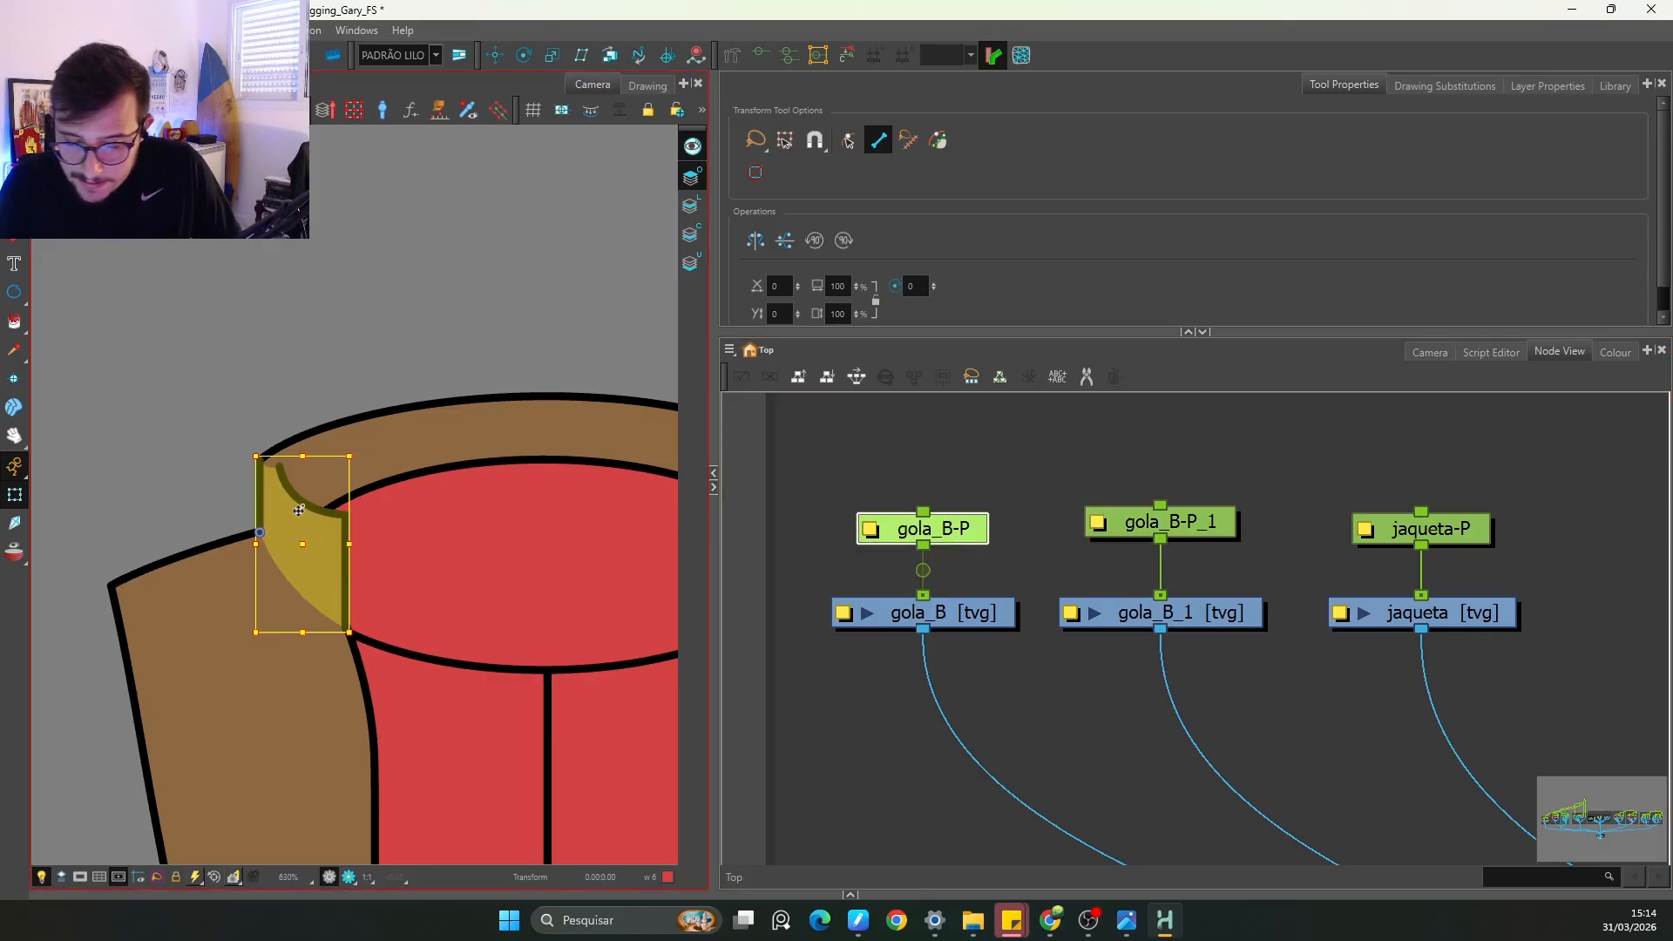
pyautogui.press('2')
pyautogui.press('2')
pyautogui.moveTo(255, 551); pyautogui.dragTo(305, 569)
pyautogui.hotkey('ctrl', 'z')
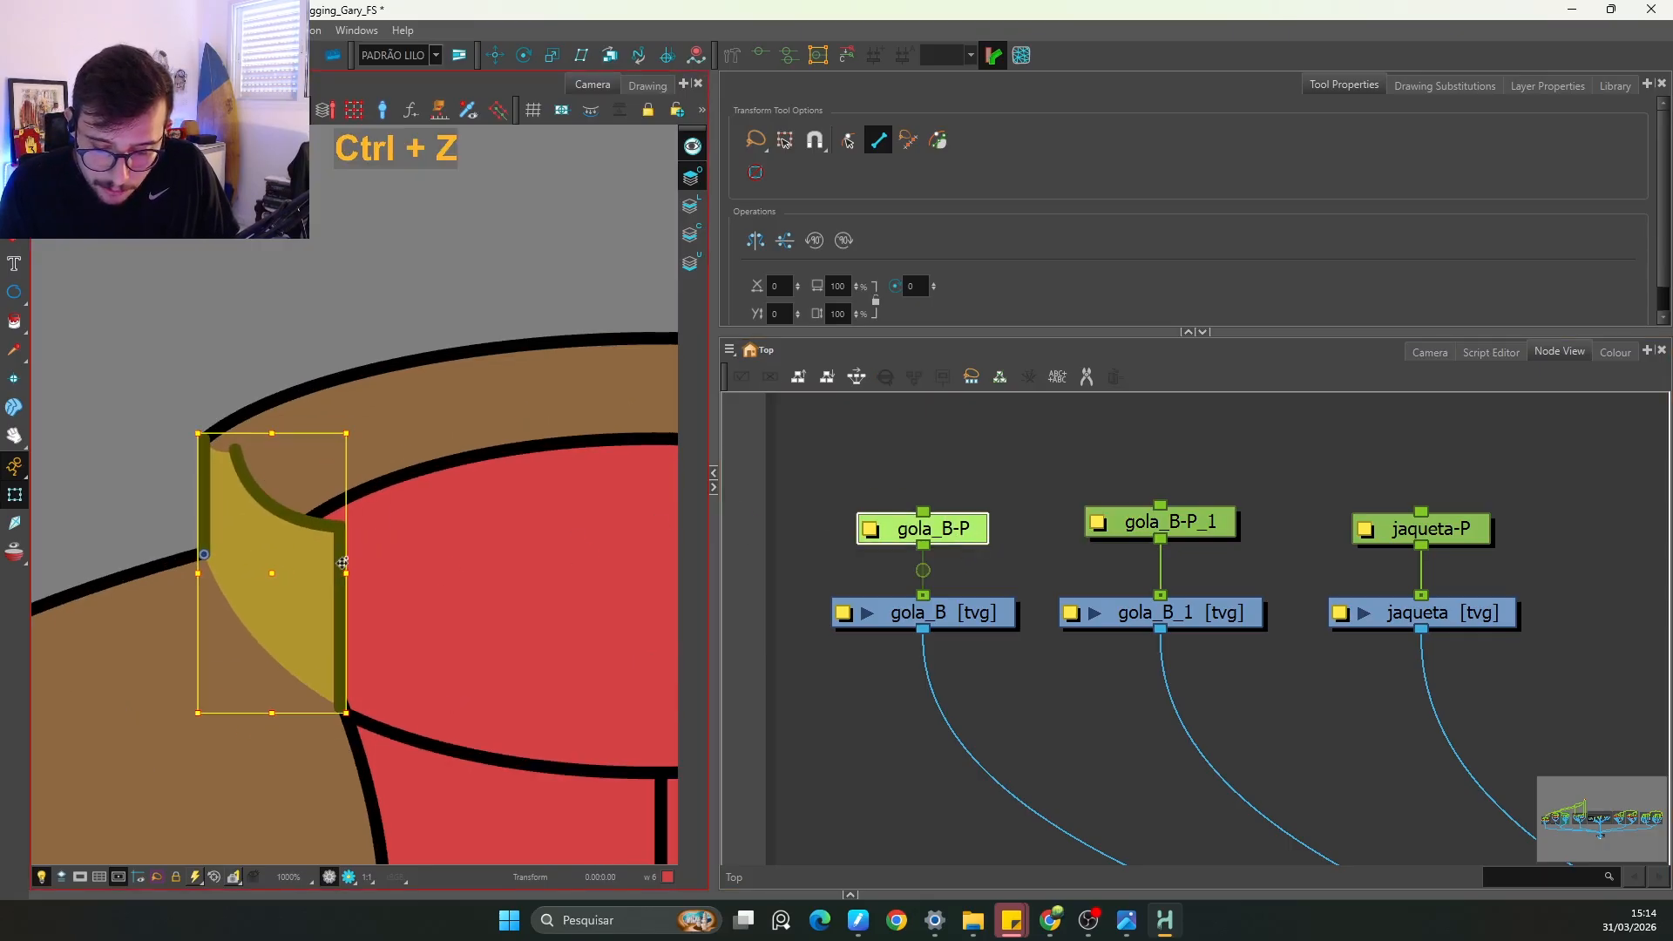
# Step: Move the gola_B-P_1 collar piece to the opposite side of the collar and flip it horizontally
pyautogui.press('1')
pyautogui.press('space')
pyautogui.moveTo(567, 621); pyautogui.dragTo(385, 640)
pyautogui.click(1139, 533)
pyautogui.press('1')
pyautogui.press('space')
pyautogui.moveTo(479, 612); pyautogui.dragTo(419, 585)
pyautogui.moveTo(107, 533); pyautogui.dragTo(488, 517)
pyautogui.press('4')
# Step: Fine-position the flipped gola_B-P_1 piece so its outer edge lines up with the collar outline
pyautogui.press('2')
pyautogui.press('2')
pyautogui.press('space')
pyautogui.moveTo(648, 547); pyautogui.dragTo(436, 541)
pyautogui.press('2')
pyautogui.press('2')
pyautogui.press('2')
pyautogui.press('2')
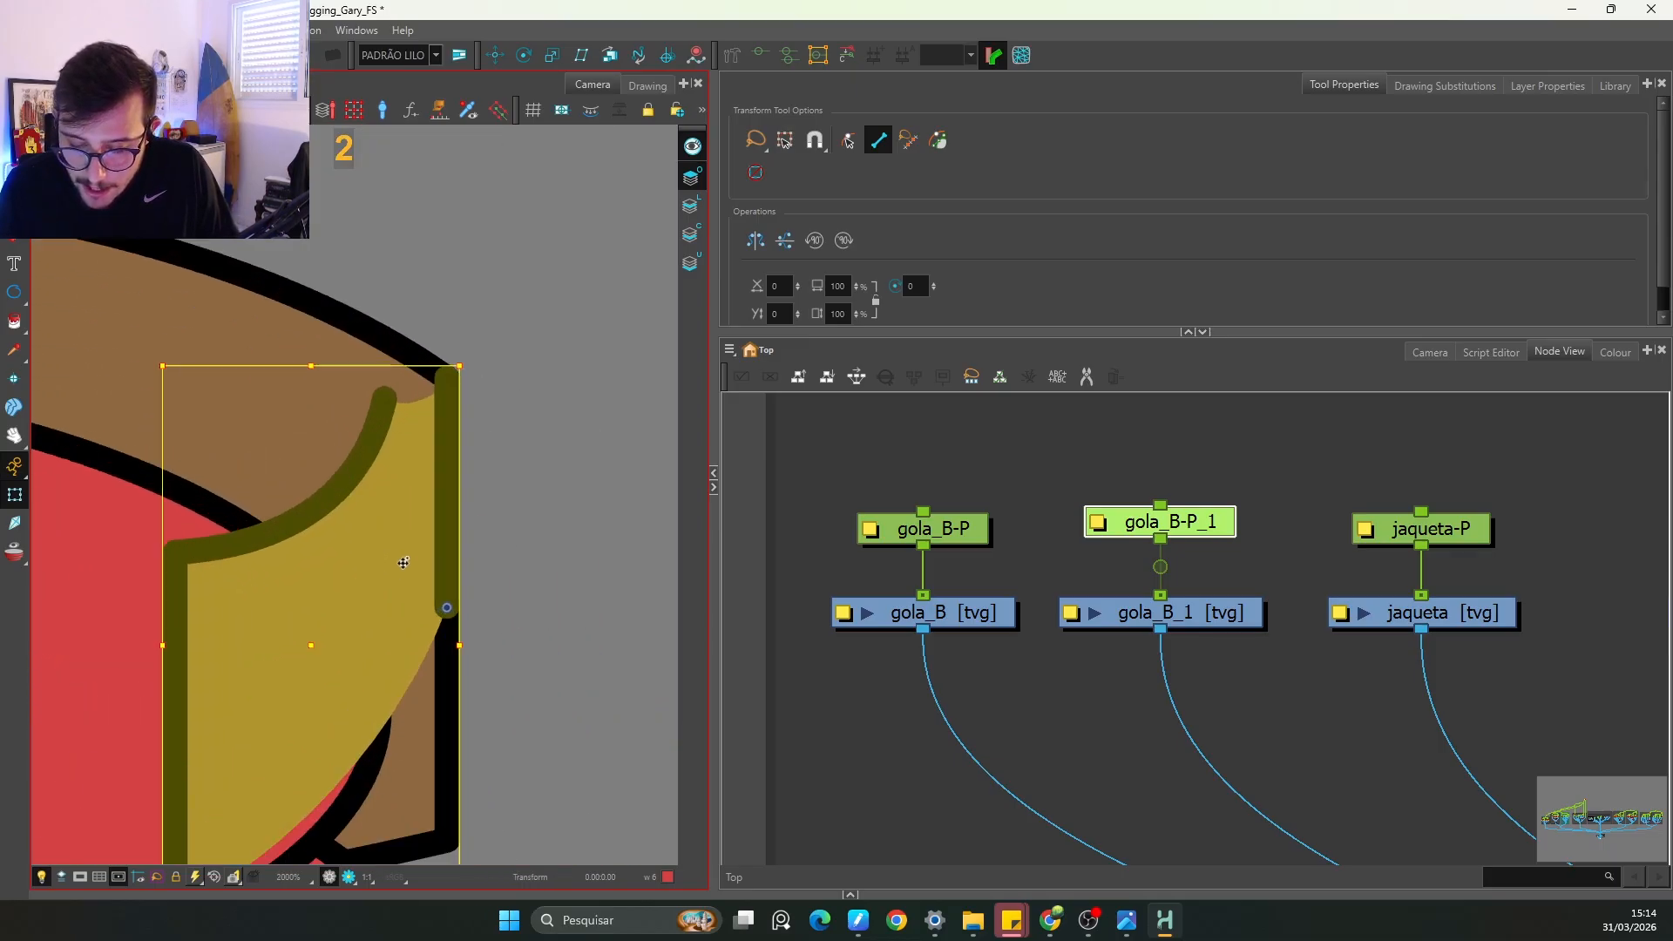
pyautogui.keyDown('shift'); pyautogui.click(311, 643); pyautogui.keyUp('shift')
pyautogui.click(533, 529)
pyautogui.press('1')
pyautogui.press('1')
pyautogui.press('1')
pyautogui.press('1')
pyautogui.press('1')
pyautogui.press('1')
pyautogui.press('1')
pyautogui.press('1')
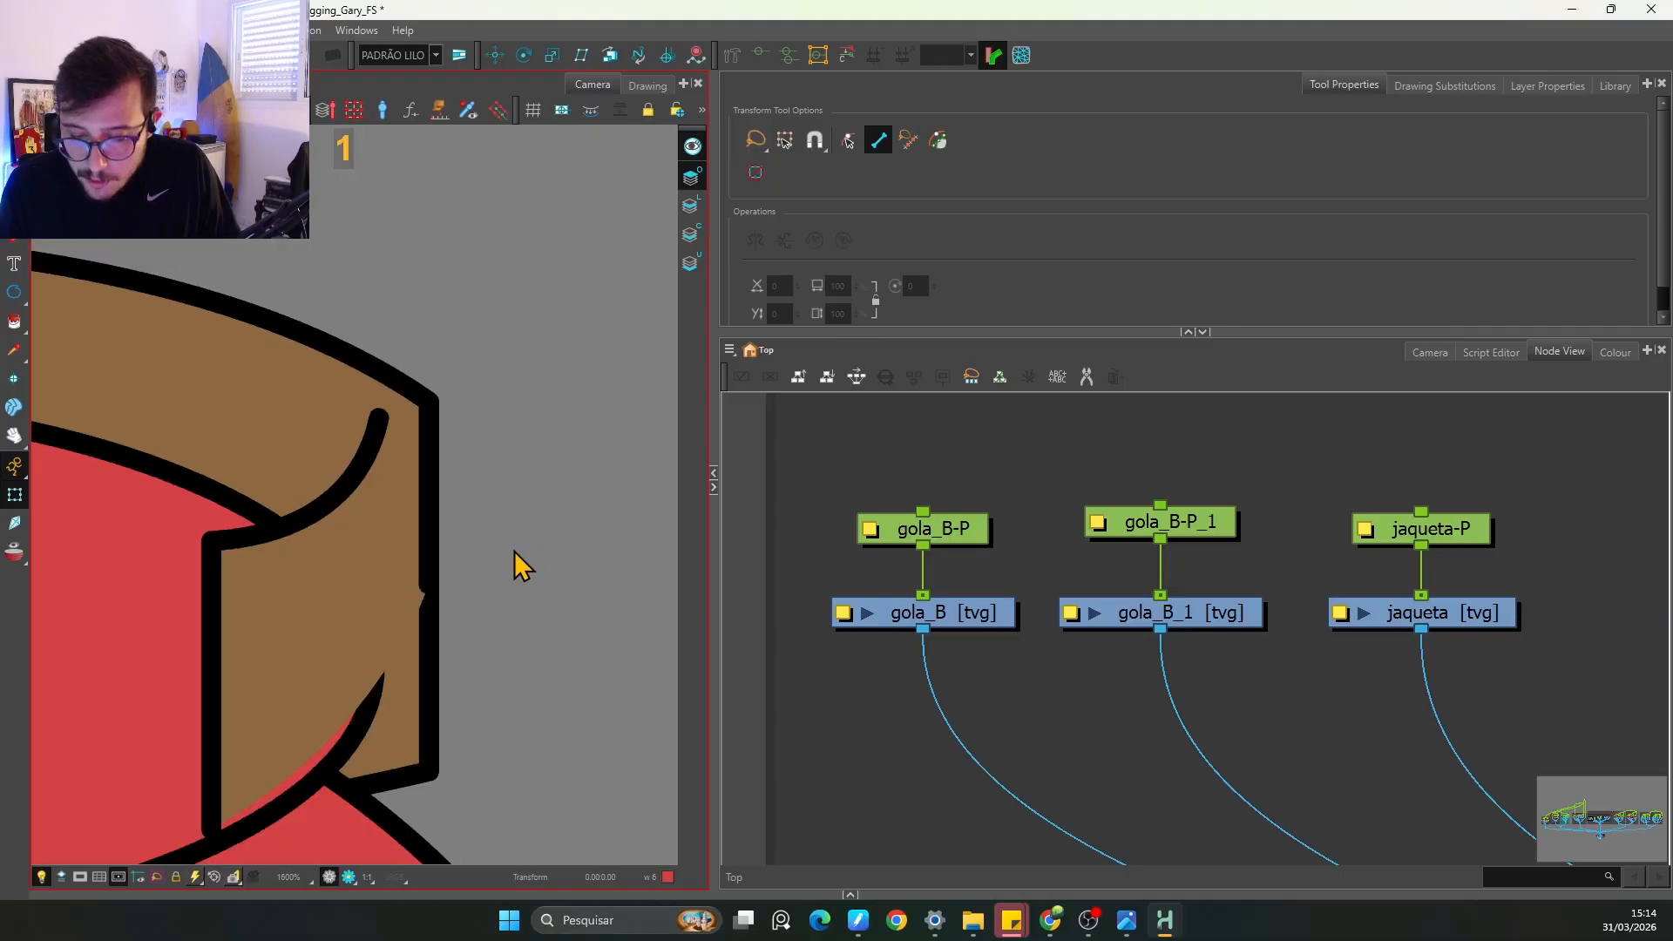
pyautogui.press('1')
pyautogui.press('space')
pyautogui.moveTo(311, 637); pyautogui.dragTo(370, 530)
pyautogui.press('1')
pyautogui.press('space')
# Step: Activate the Rigging tool for the jaqueta-P peg's jacket piece and save the scene
pyautogui.moveTo(1401, 579); pyautogui.dragTo(1112, 532)
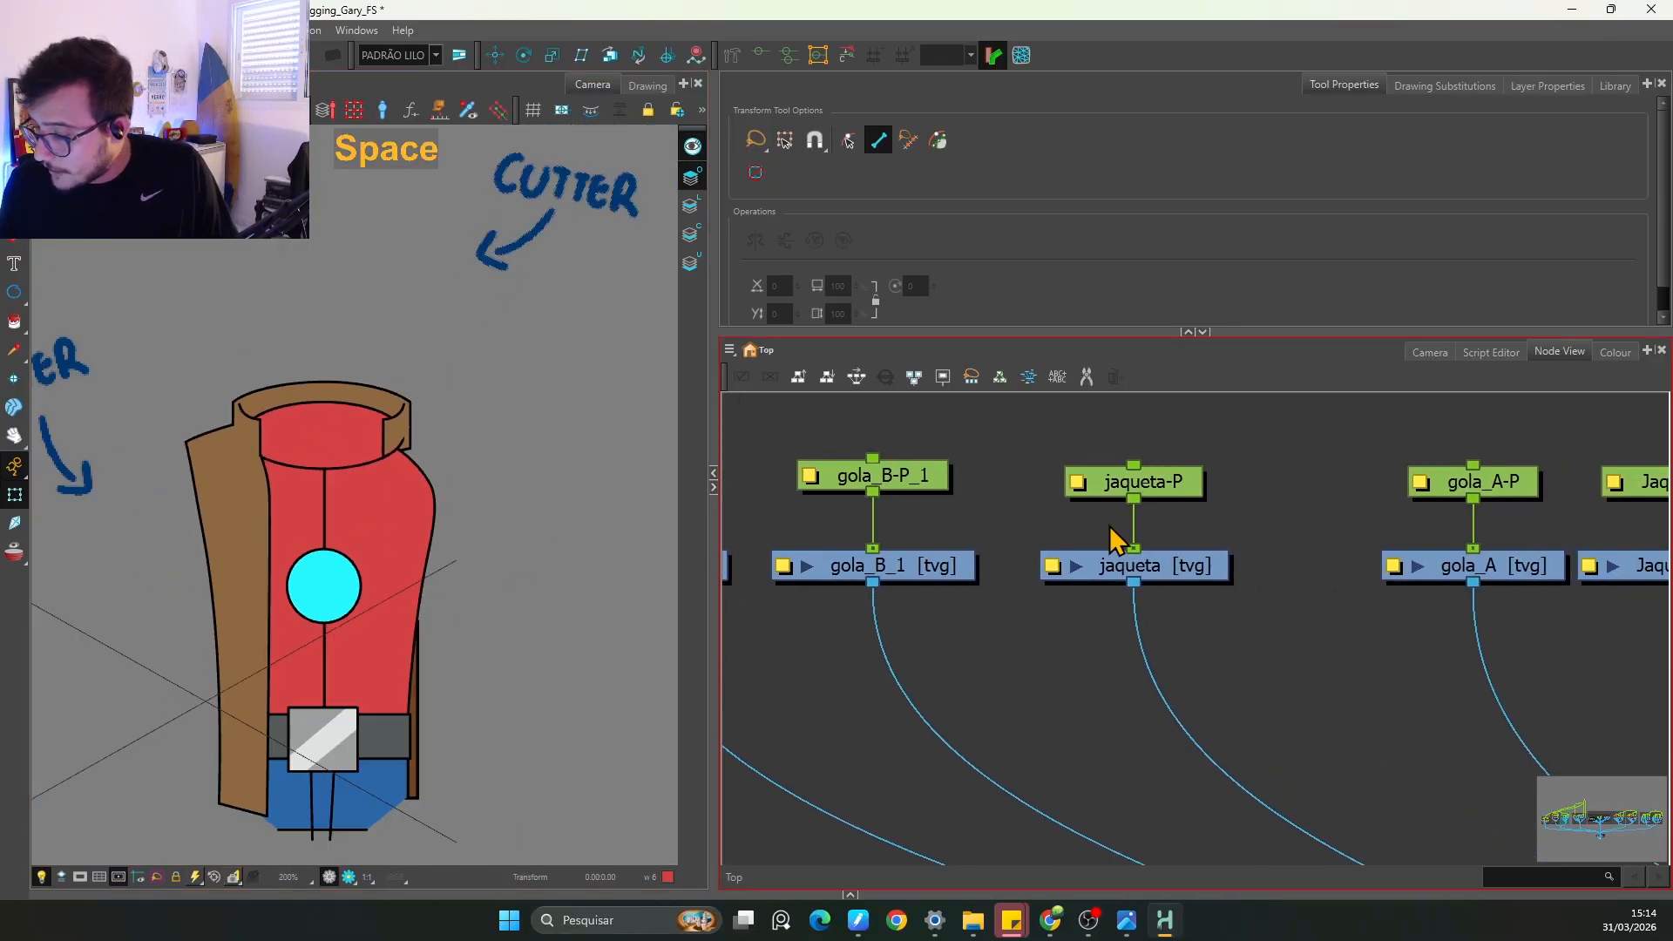
pyautogui.press('1')
pyautogui.click(1187, 523)
pyautogui.press('2')
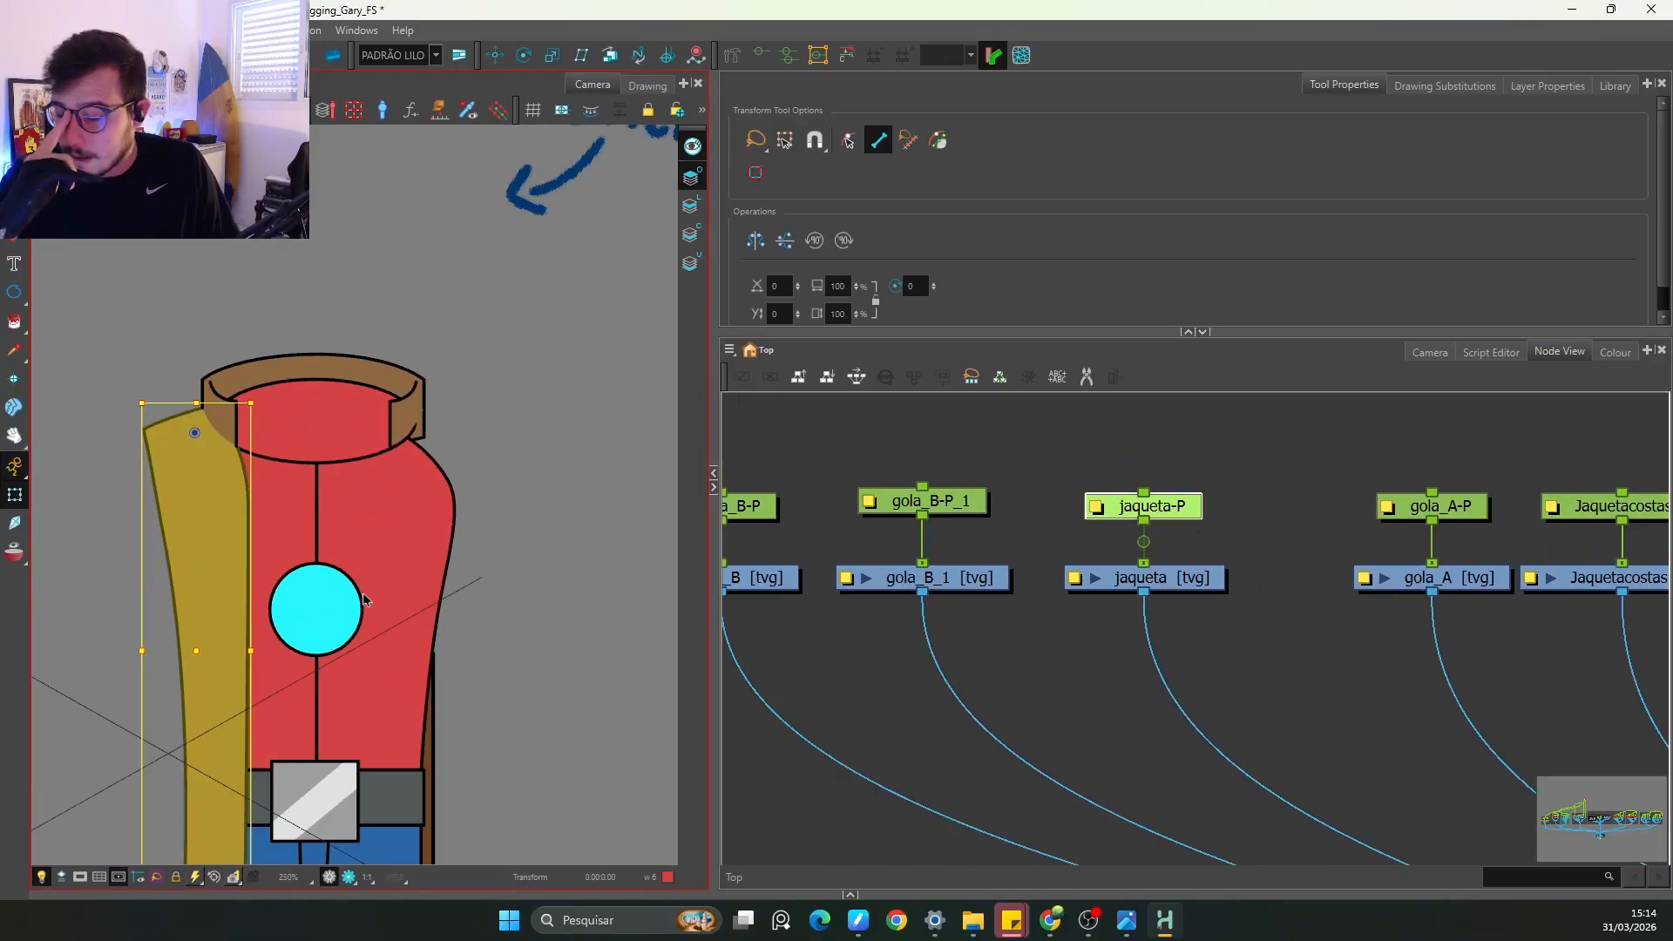
pyautogui.press('space')
pyautogui.moveTo(346, 636); pyautogui.dragTo(394, 483)
pyautogui.press('2')
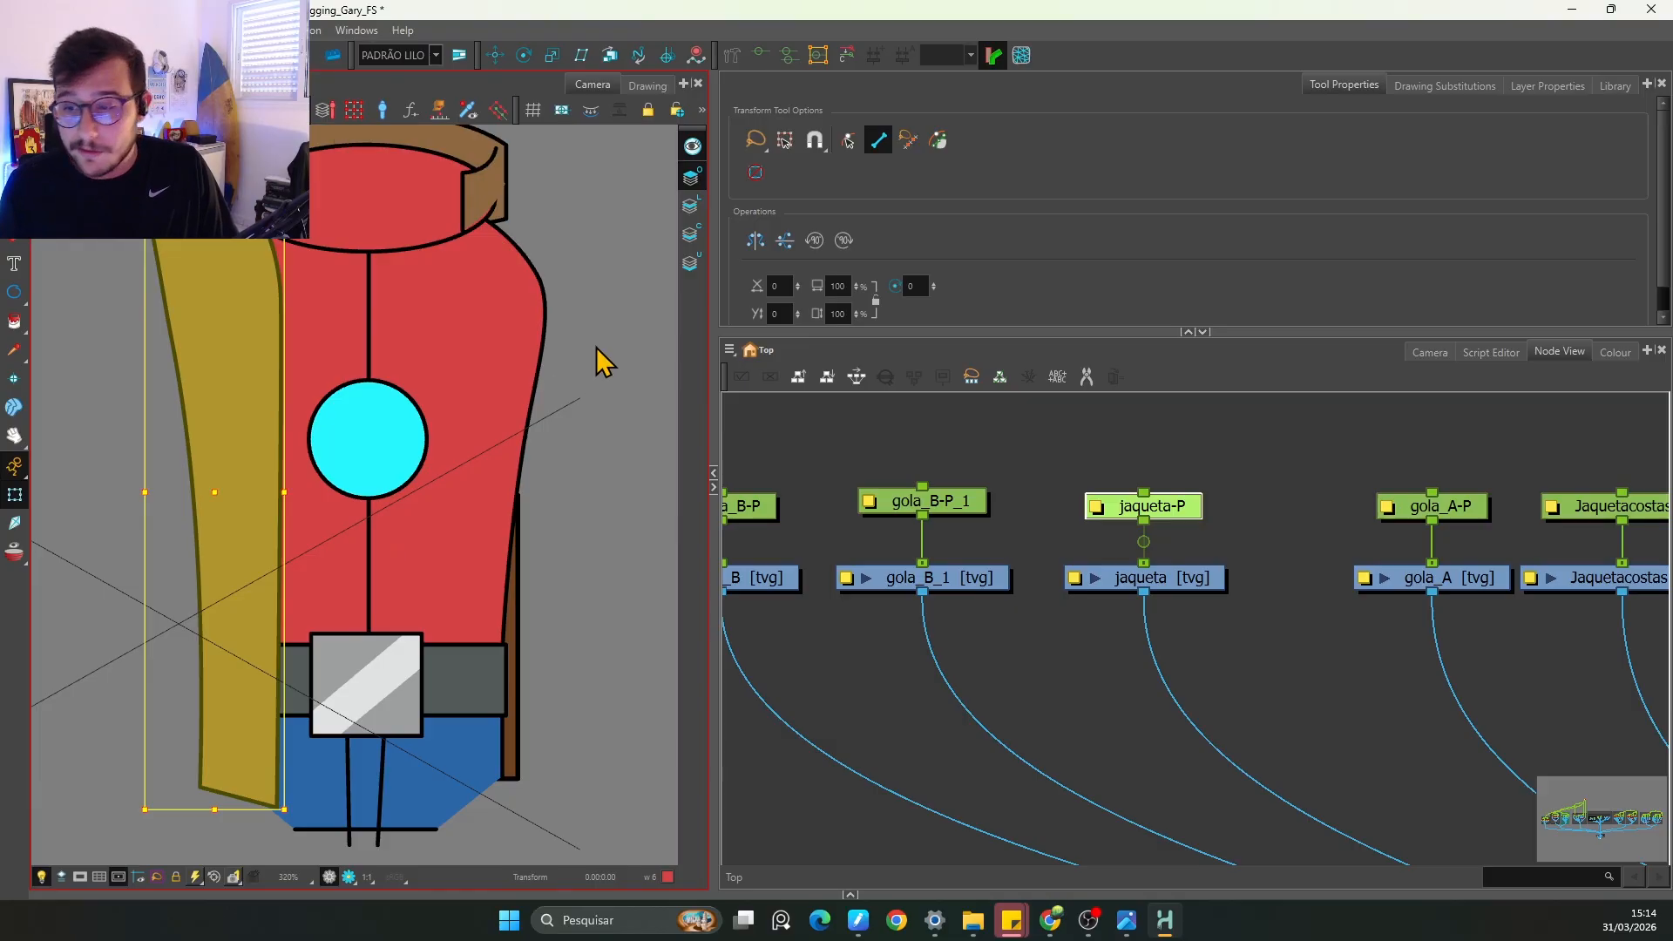
pyautogui.click(733, 55)
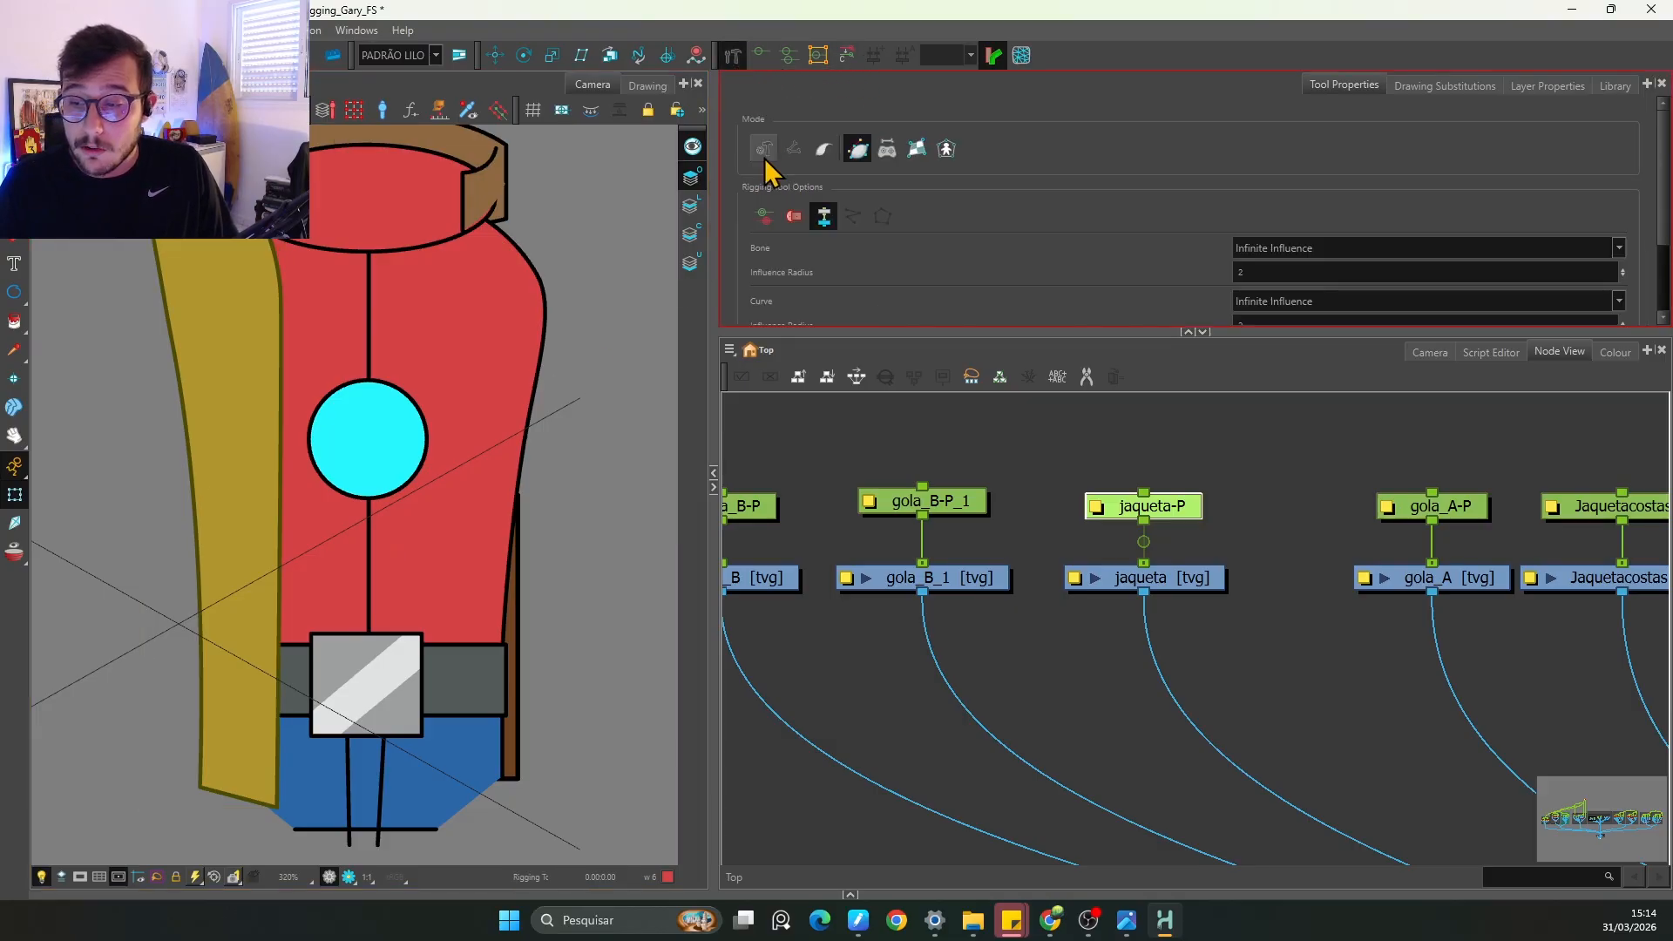
pyautogui.hotkey('ctrl', 's')
pyautogui.click(1223, 535)
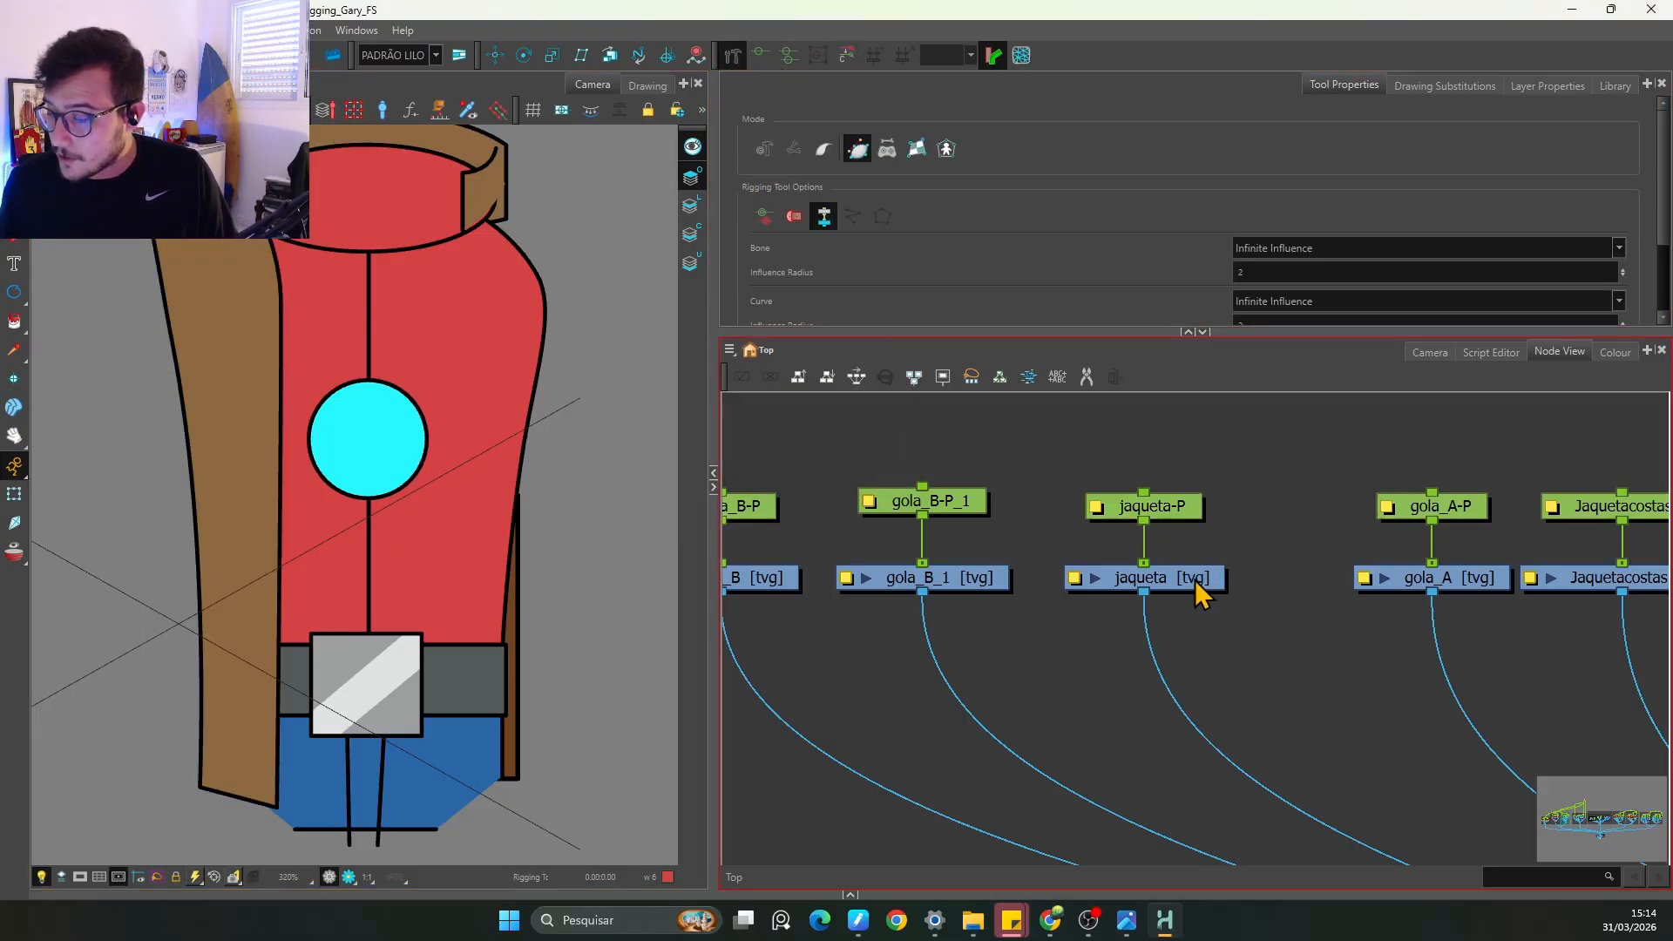
# Step: Move the jaqueta-P peg higher above its drawing node and select the jaqueta drawing
pyautogui.click(1180, 503)
pyautogui.moveTo(1181, 504); pyautogui.dragTo(1181, 439)
pyautogui.click(1185, 576)
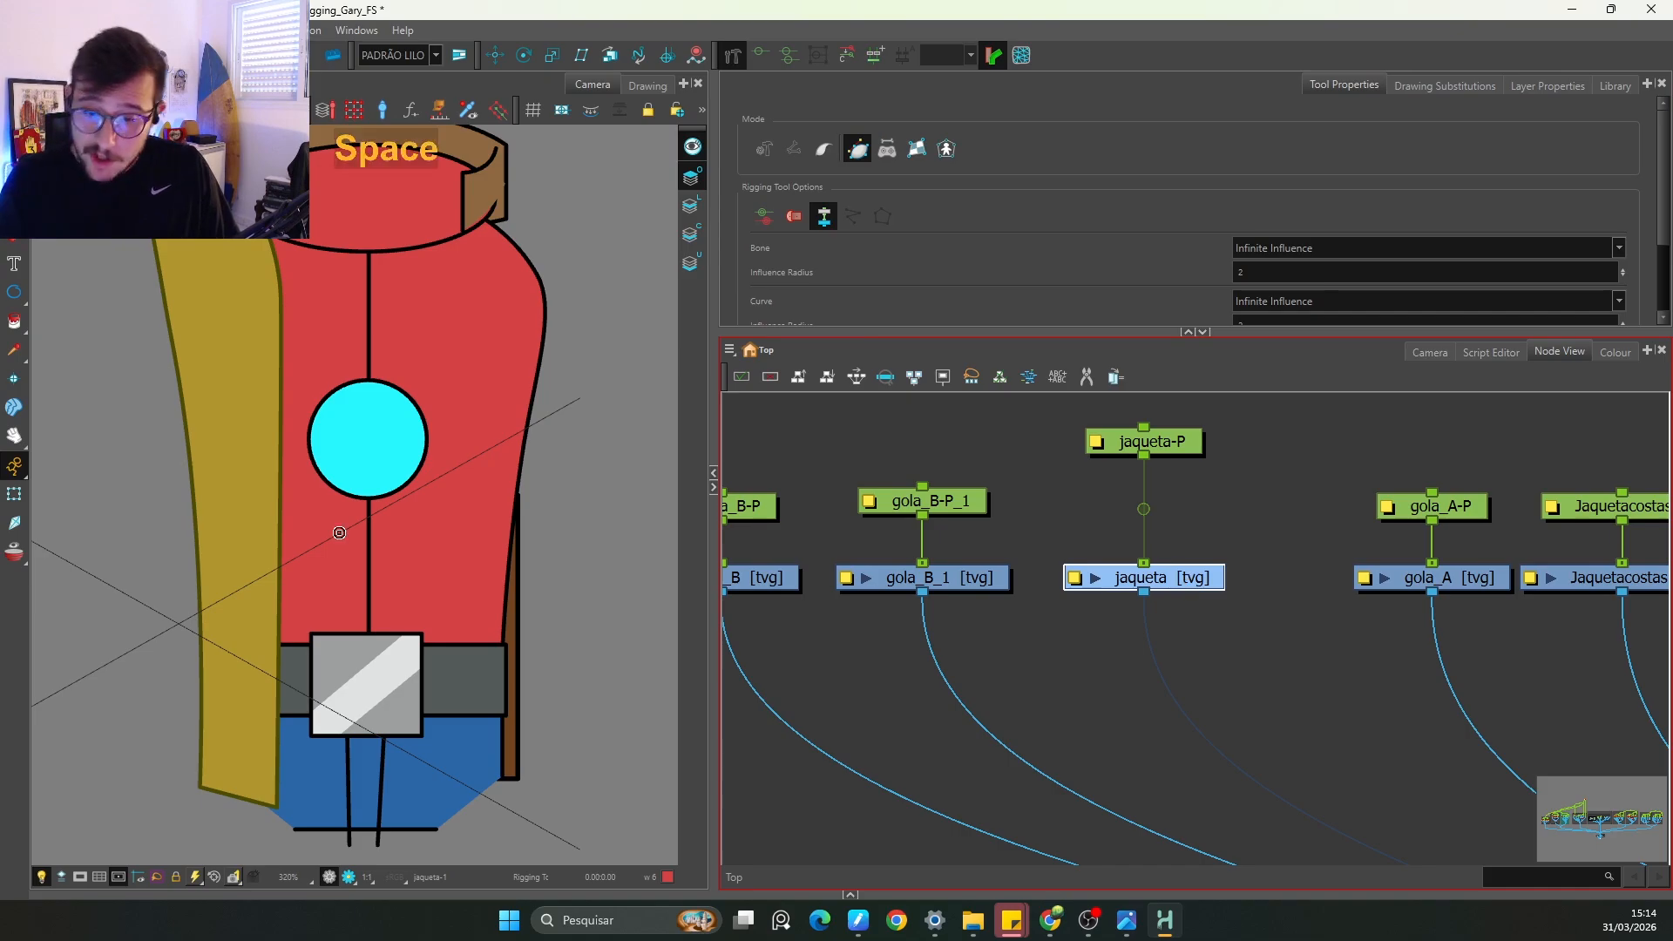
pyautogui.moveTo(363, 500); pyautogui.dragTo(416, 503)
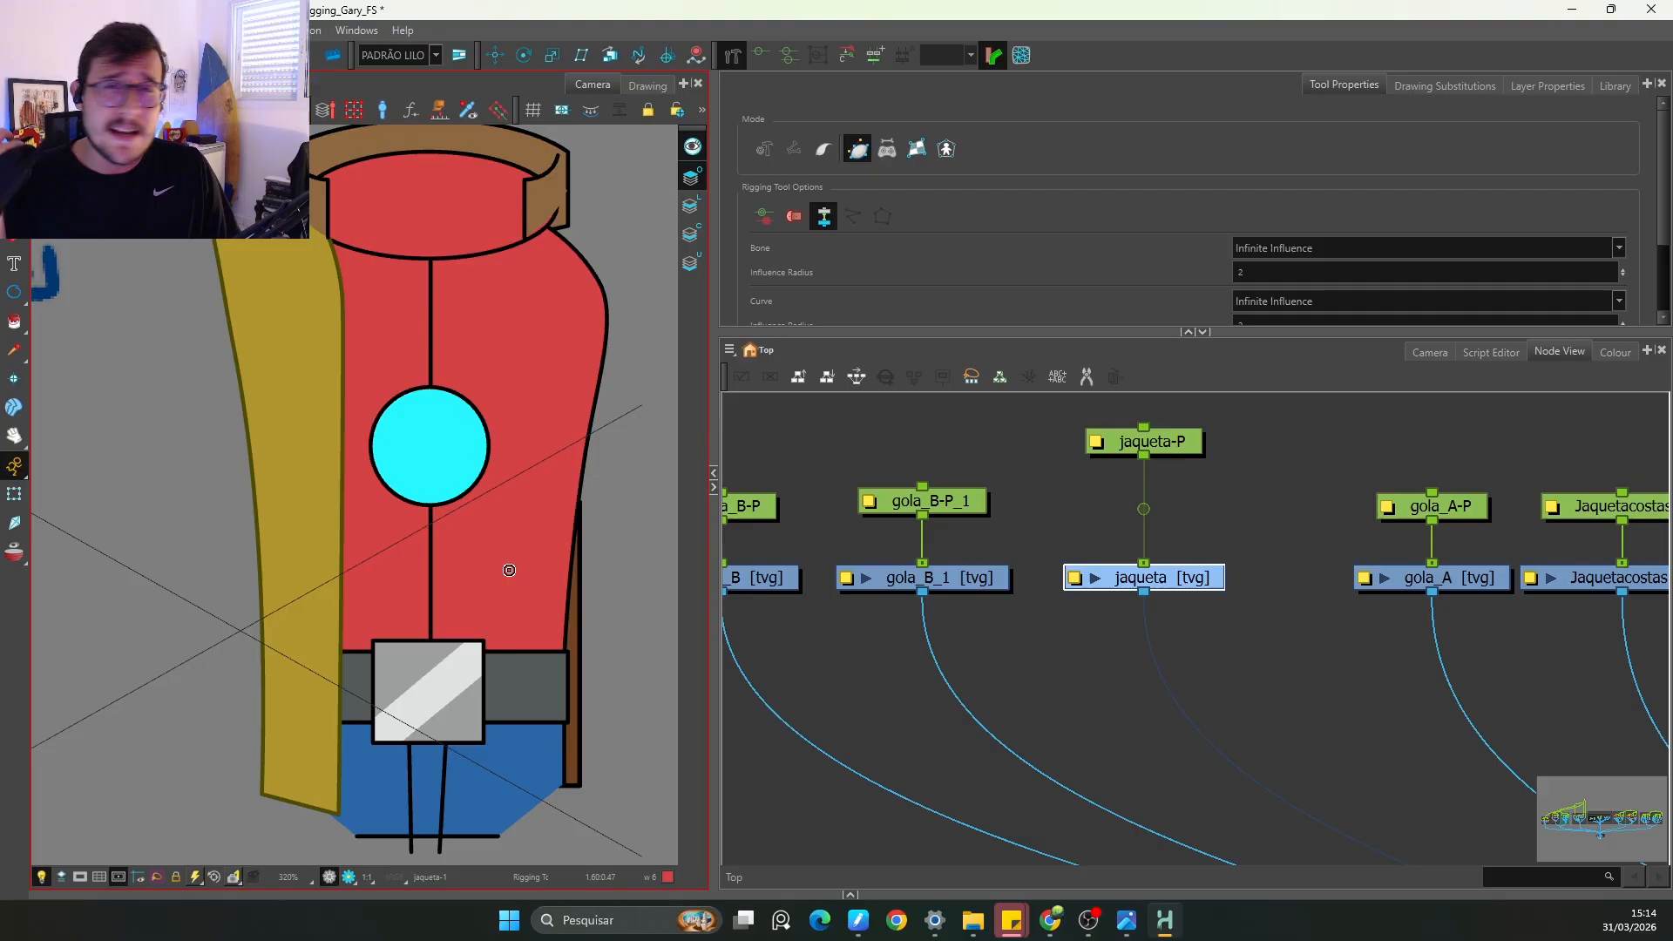
pyautogui.moveTo(392, 361); pyautogui.dragTo(438, 439)
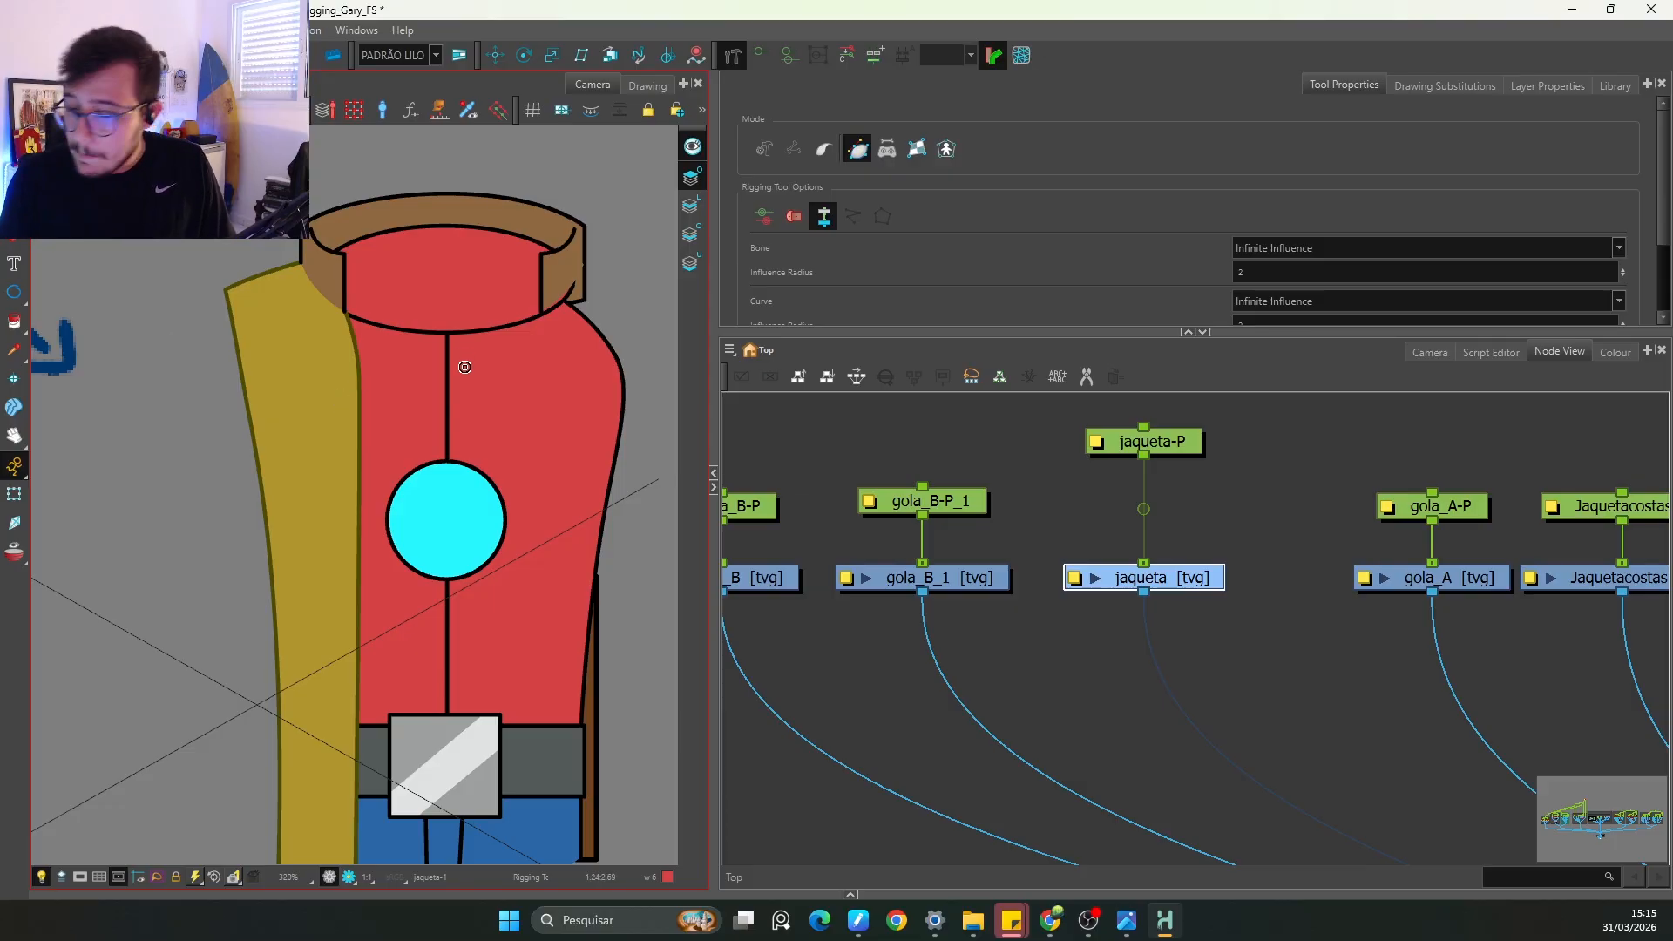
# Step: Disable the gola_B and gola_B_1 collar drawings and reselect the jaqueta drawing
pyautogui.press('space')
pyautogui.moveTo(453, 347); pyautogui.dragTo(488, 433)
pyautogui.press('2')
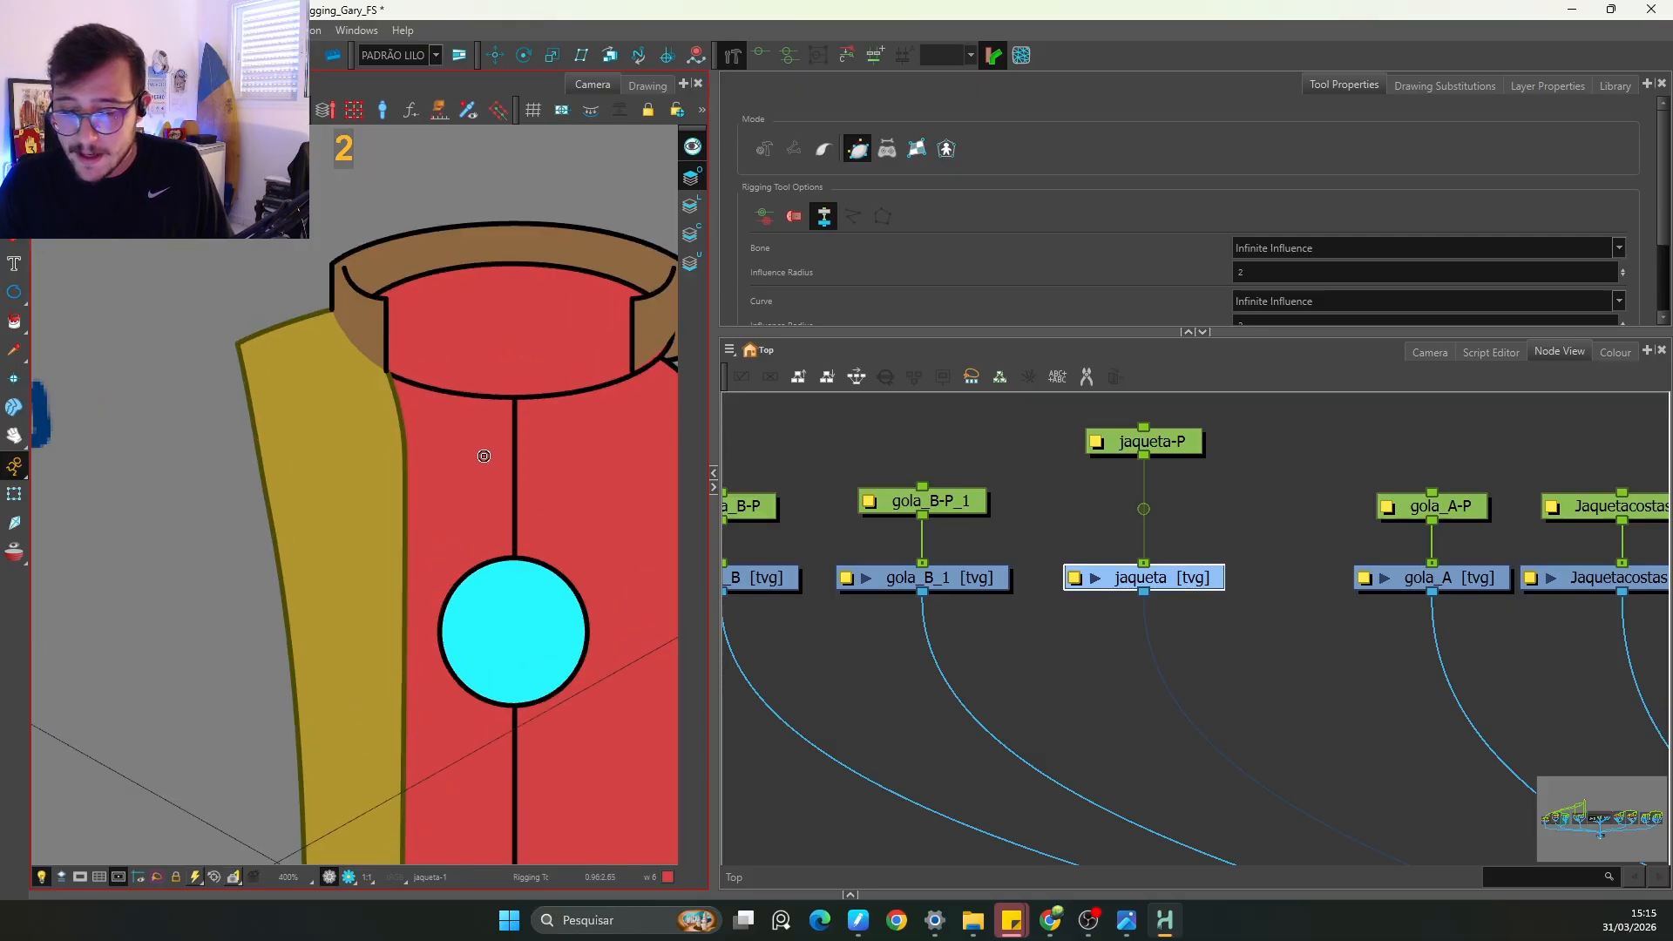
pyautogui.moveTo(1010, 549); pyautogui.dragTo(755, 575)
pyautogui.press('d')
pyautogui.press('space')
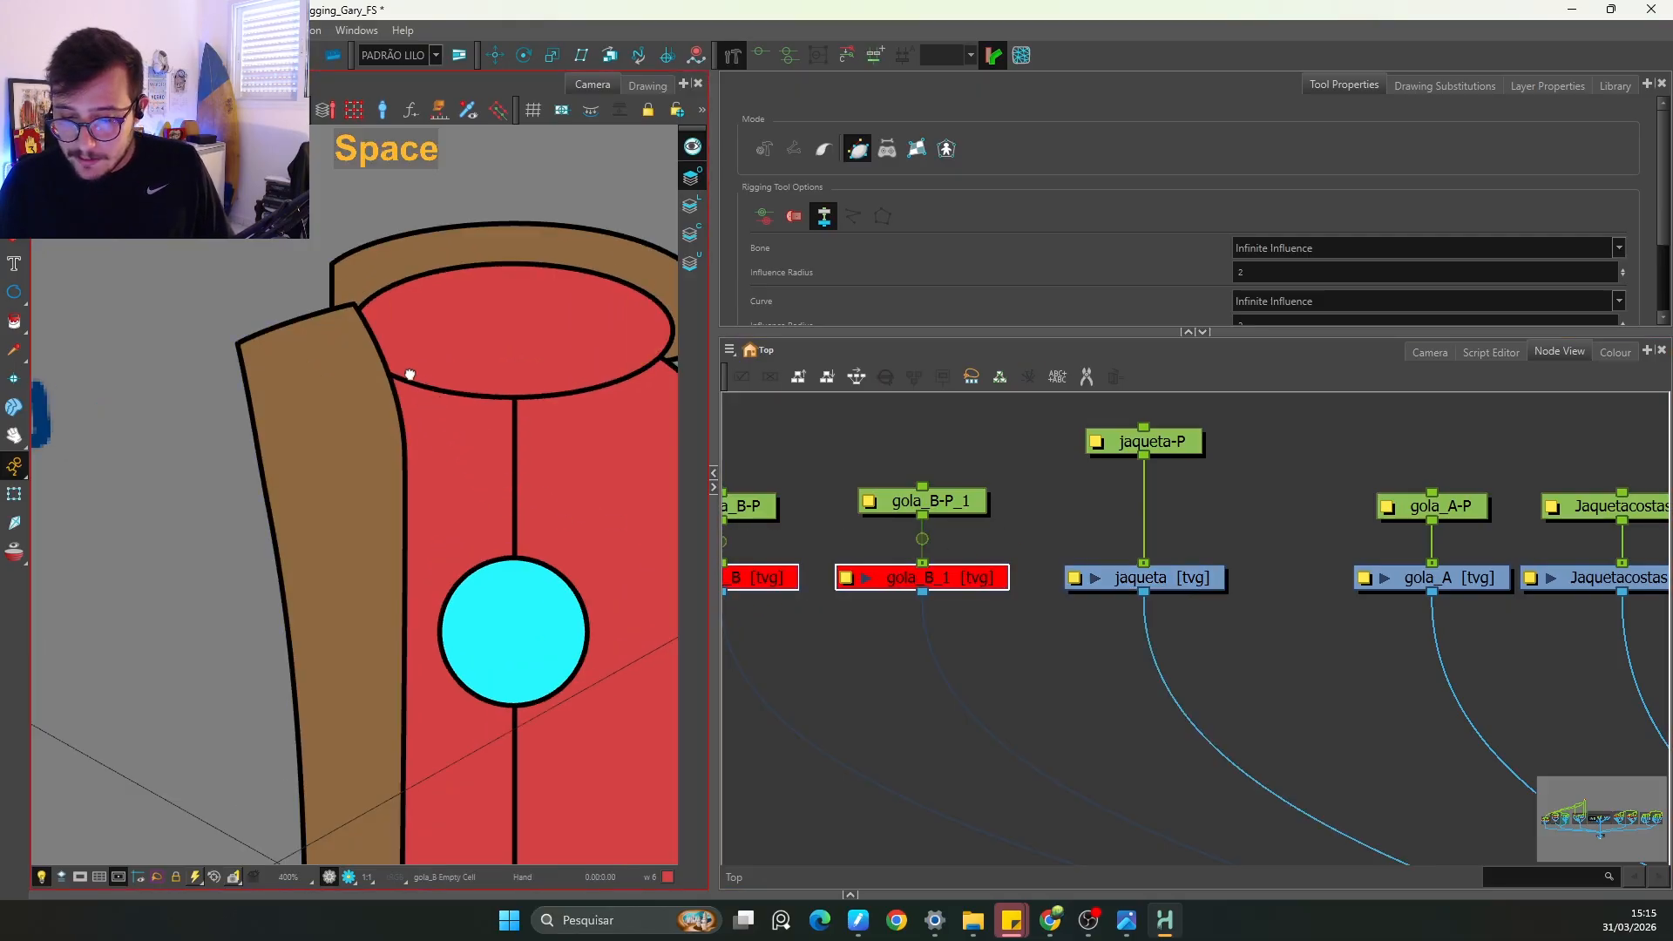
pyautogui.press('2')
pyautogui.click(1167, 582)
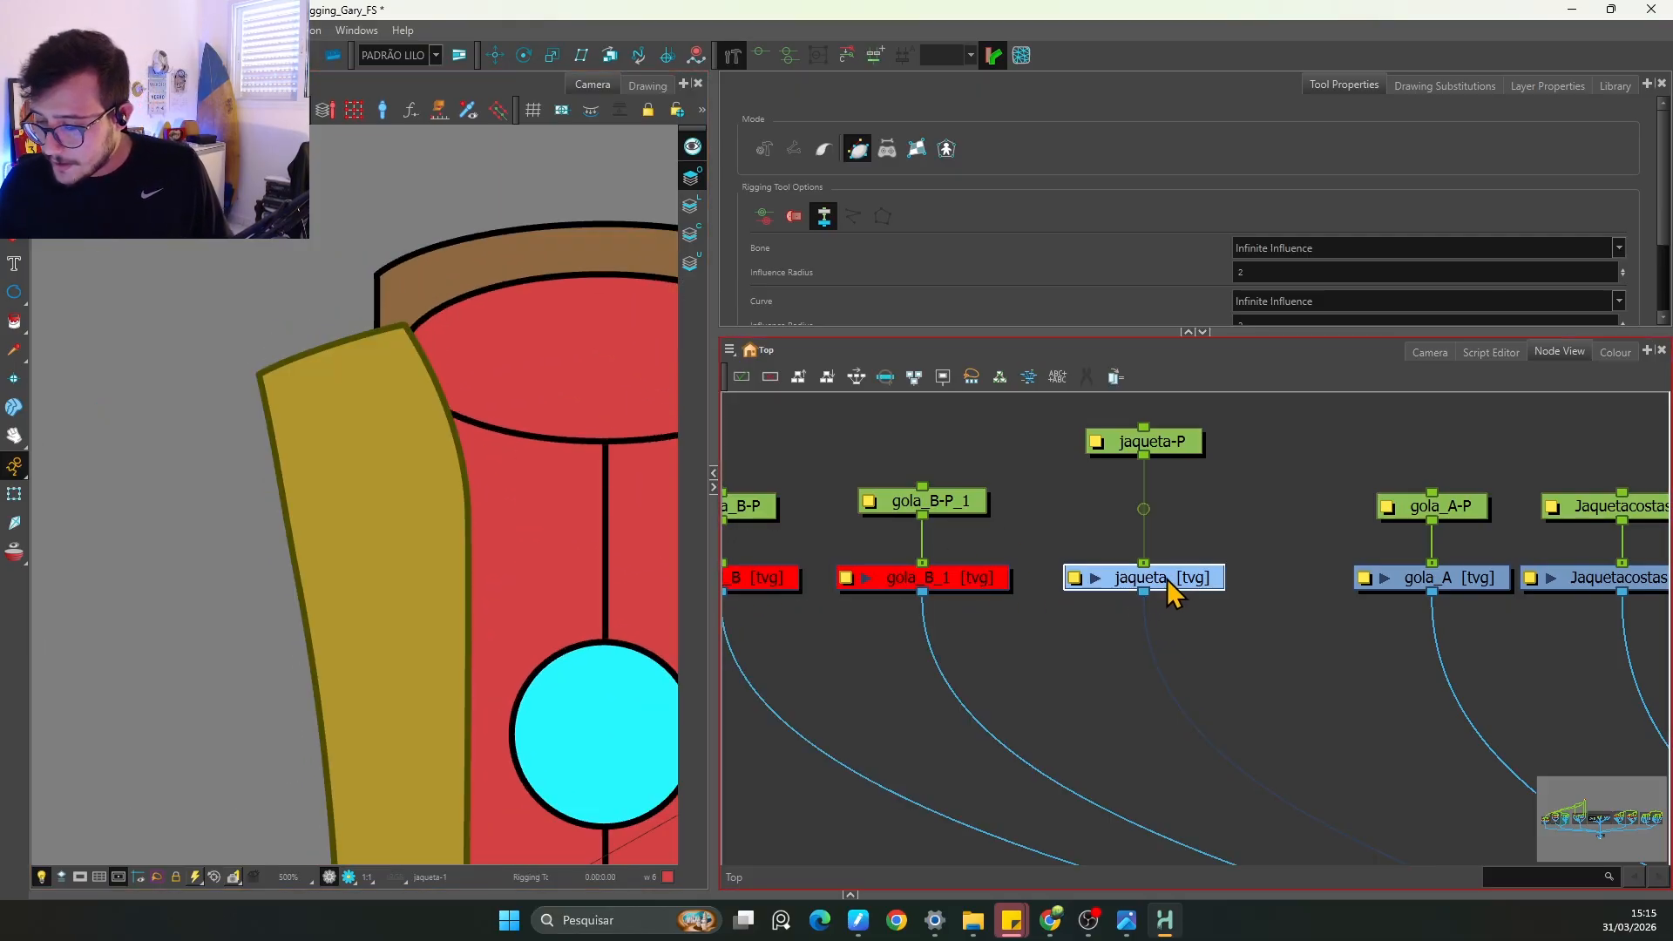
pyautogui.press('2')
pyautogui.press('space')
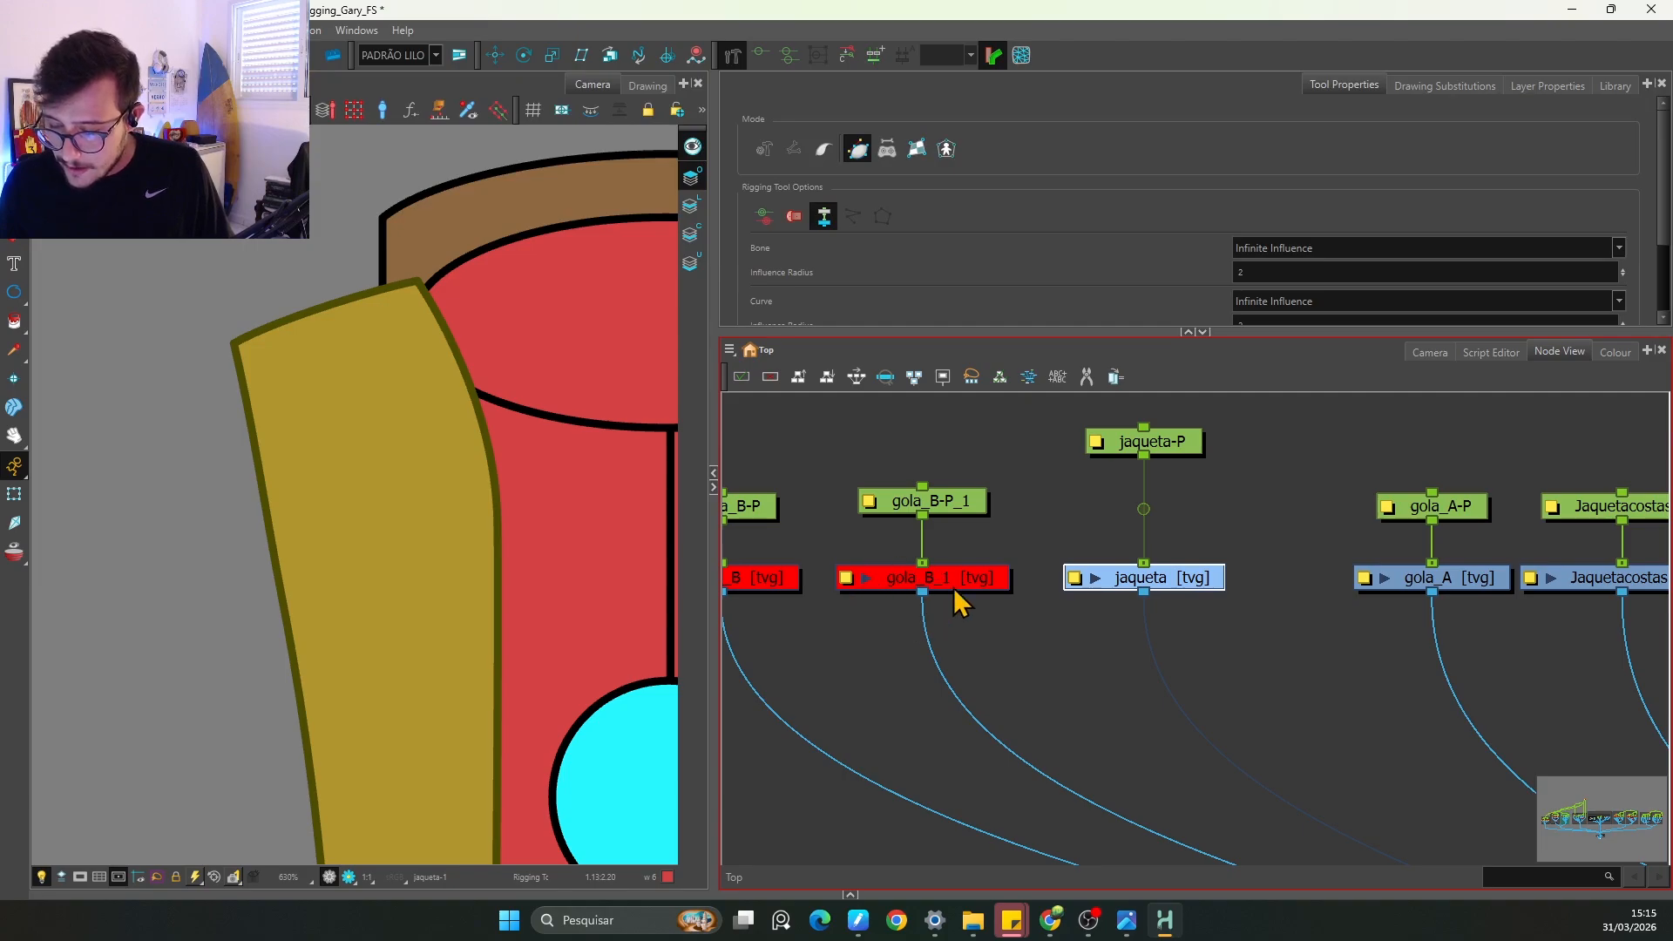
# Step: Re-enable and disable again the gola_B_1 and gola_B drawings one at a time
pyautogui.click(964, 578)
pyautogui.press('a')
pyautogui.press('d')
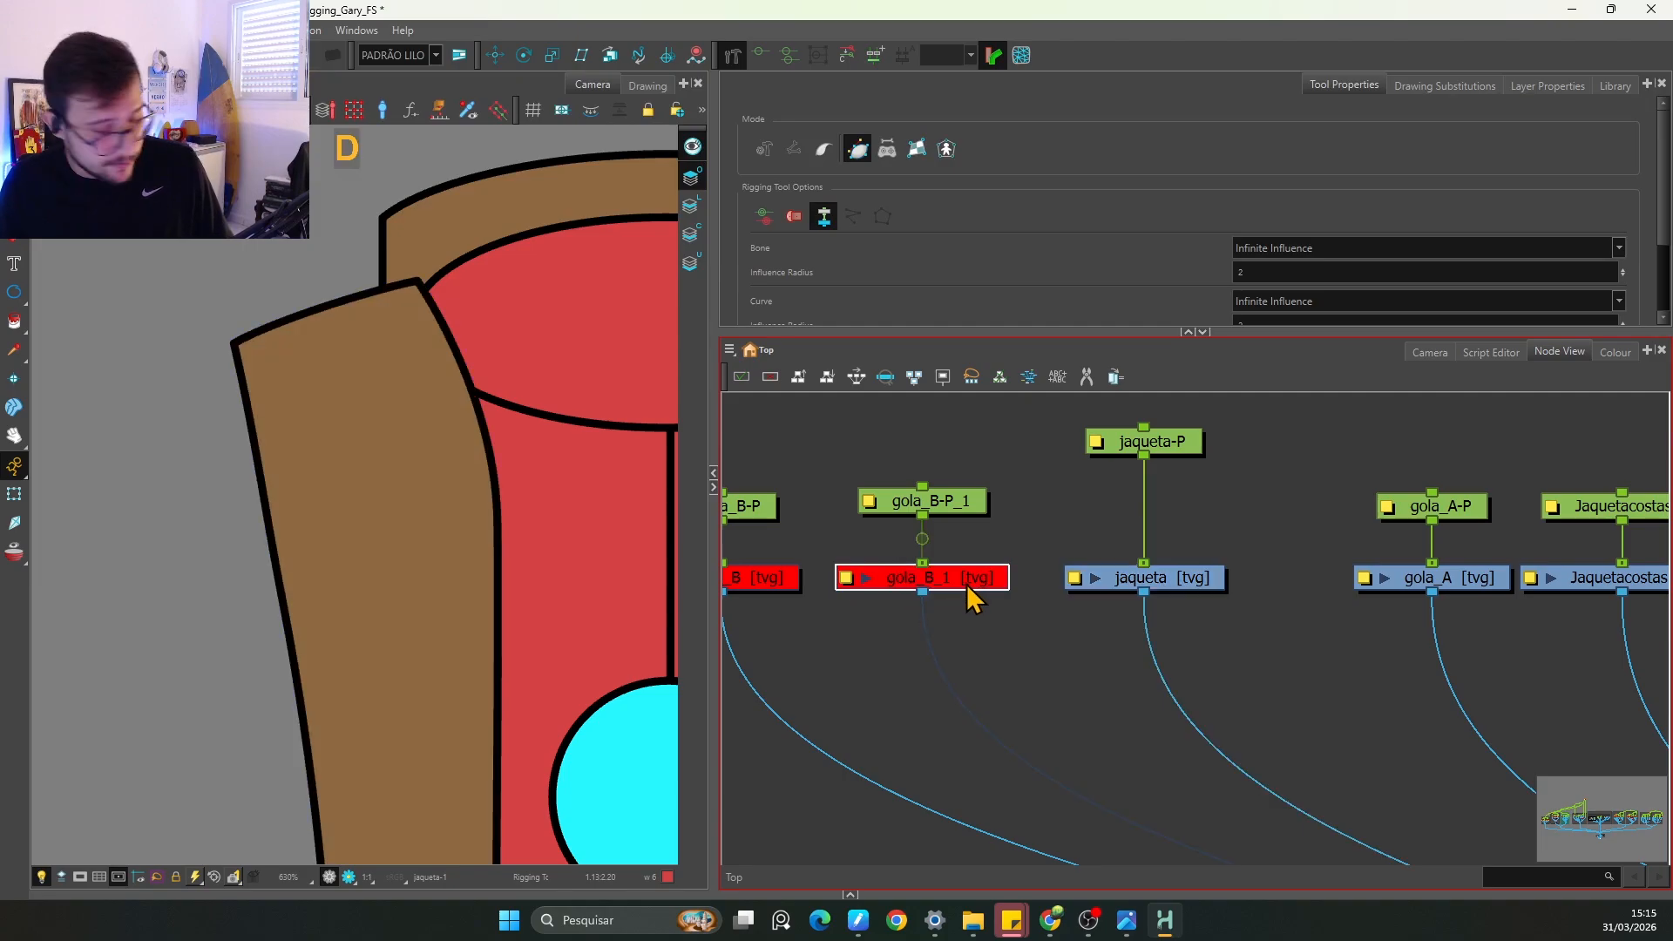
pyautogui.click(795, 578)
pyautogui.press('a')
pyautogui.press('d')
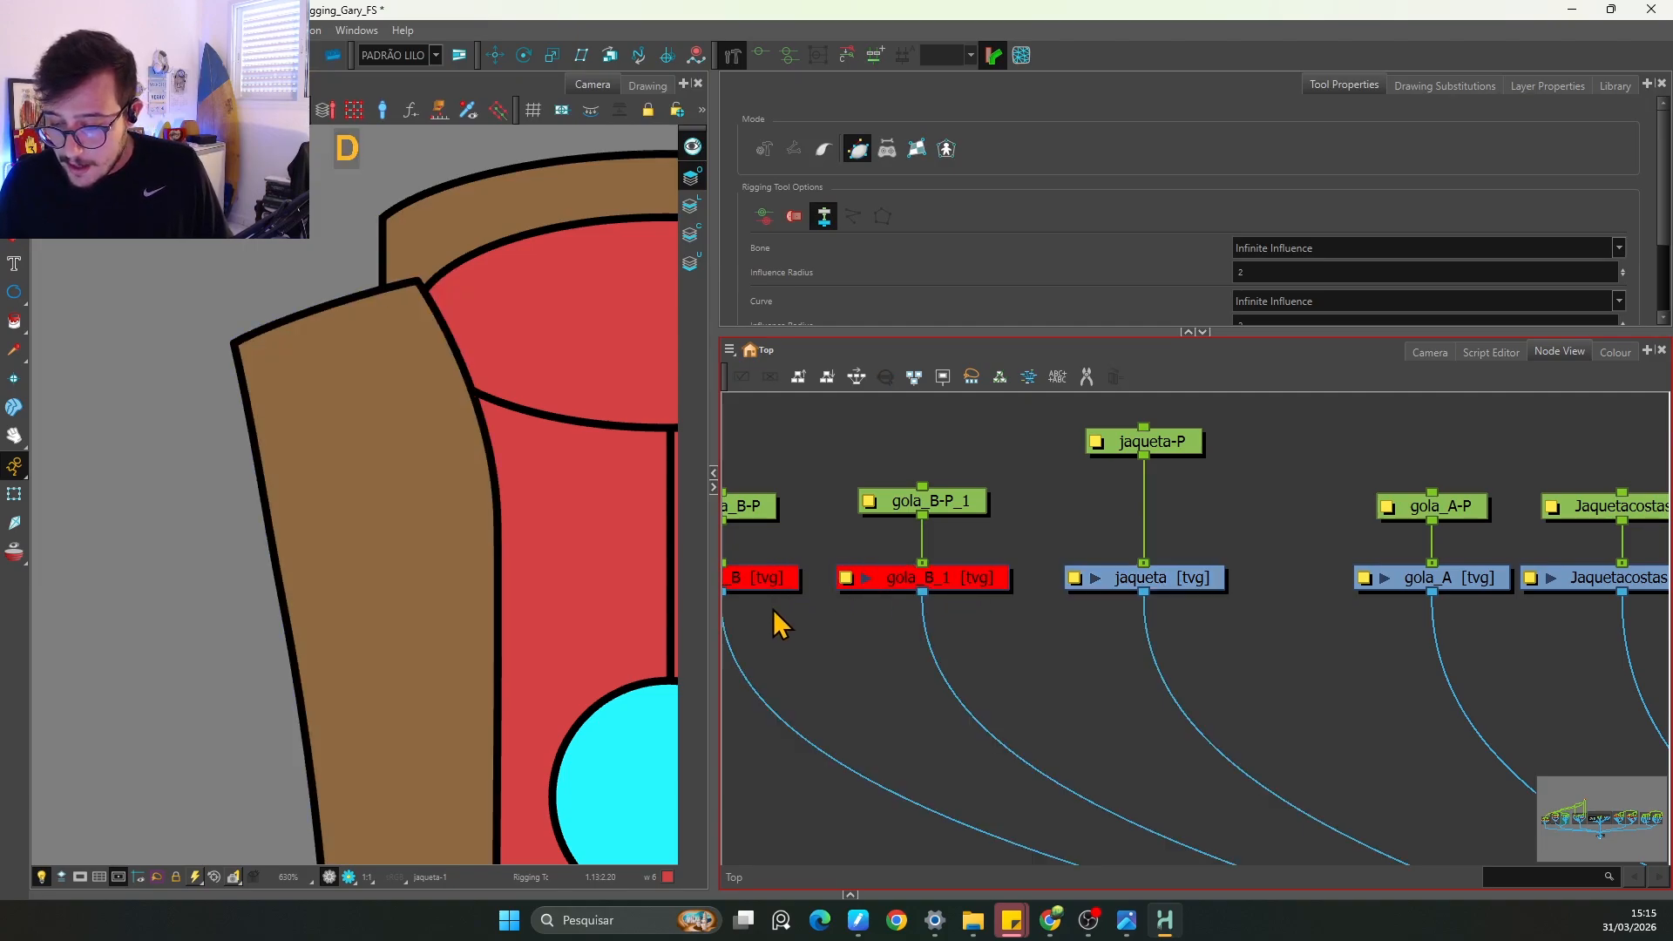
# Step: Select the jaqueta drawing and examine the jacket panel's corners and curved edges to plan the deformation points
pyautogui.click(1194, 577)
pyautogui.press('space')
pyautogui.moveTo(511, 441); pyautogui.dragTo(481, 527)
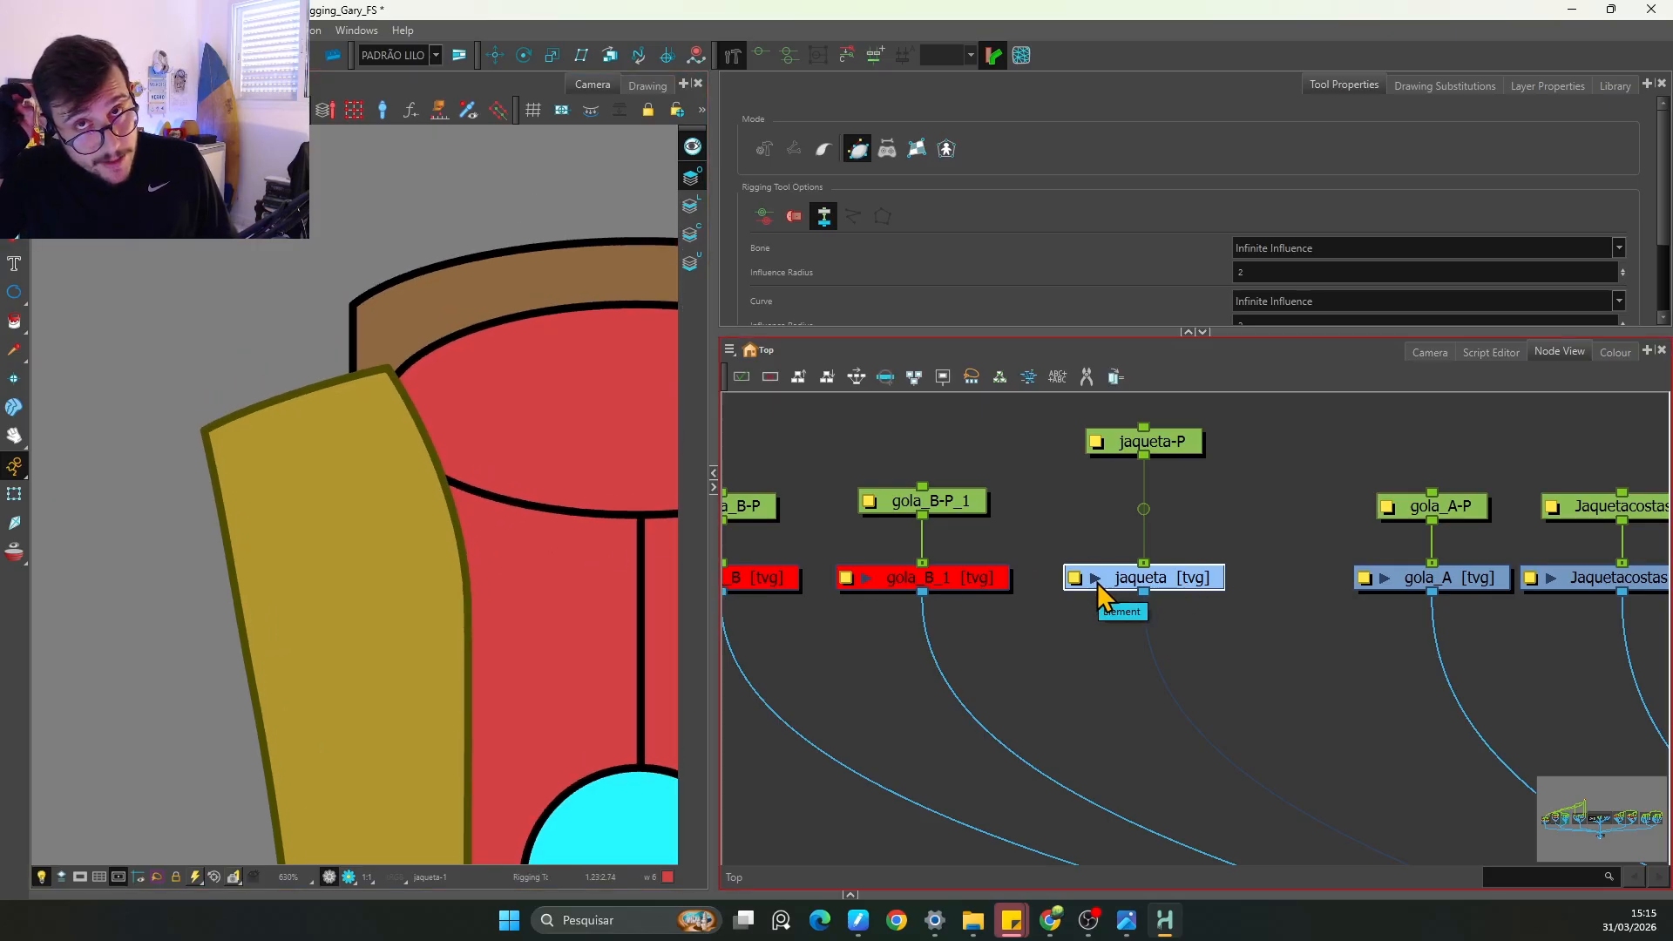
pyautogui.press('space')
pyautogui.moveTo(455, 474); pyautogui.dragTo(467, 389)
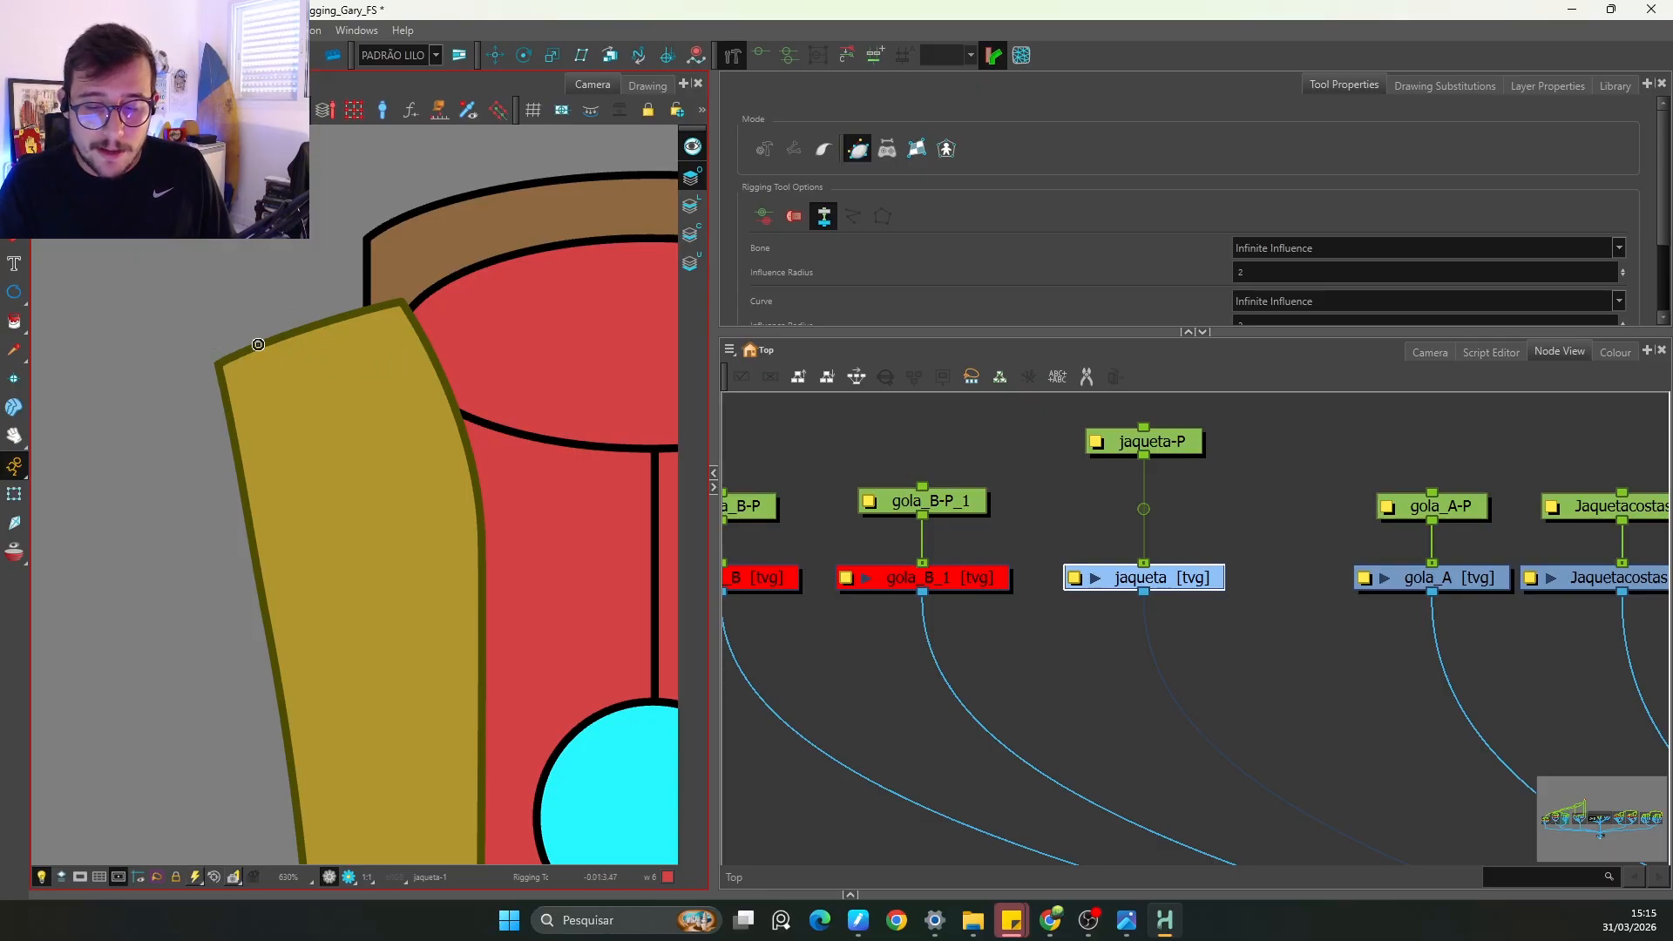
pyautogui.moveTo(441, 436); pyautogui.dragTo(416, 254)
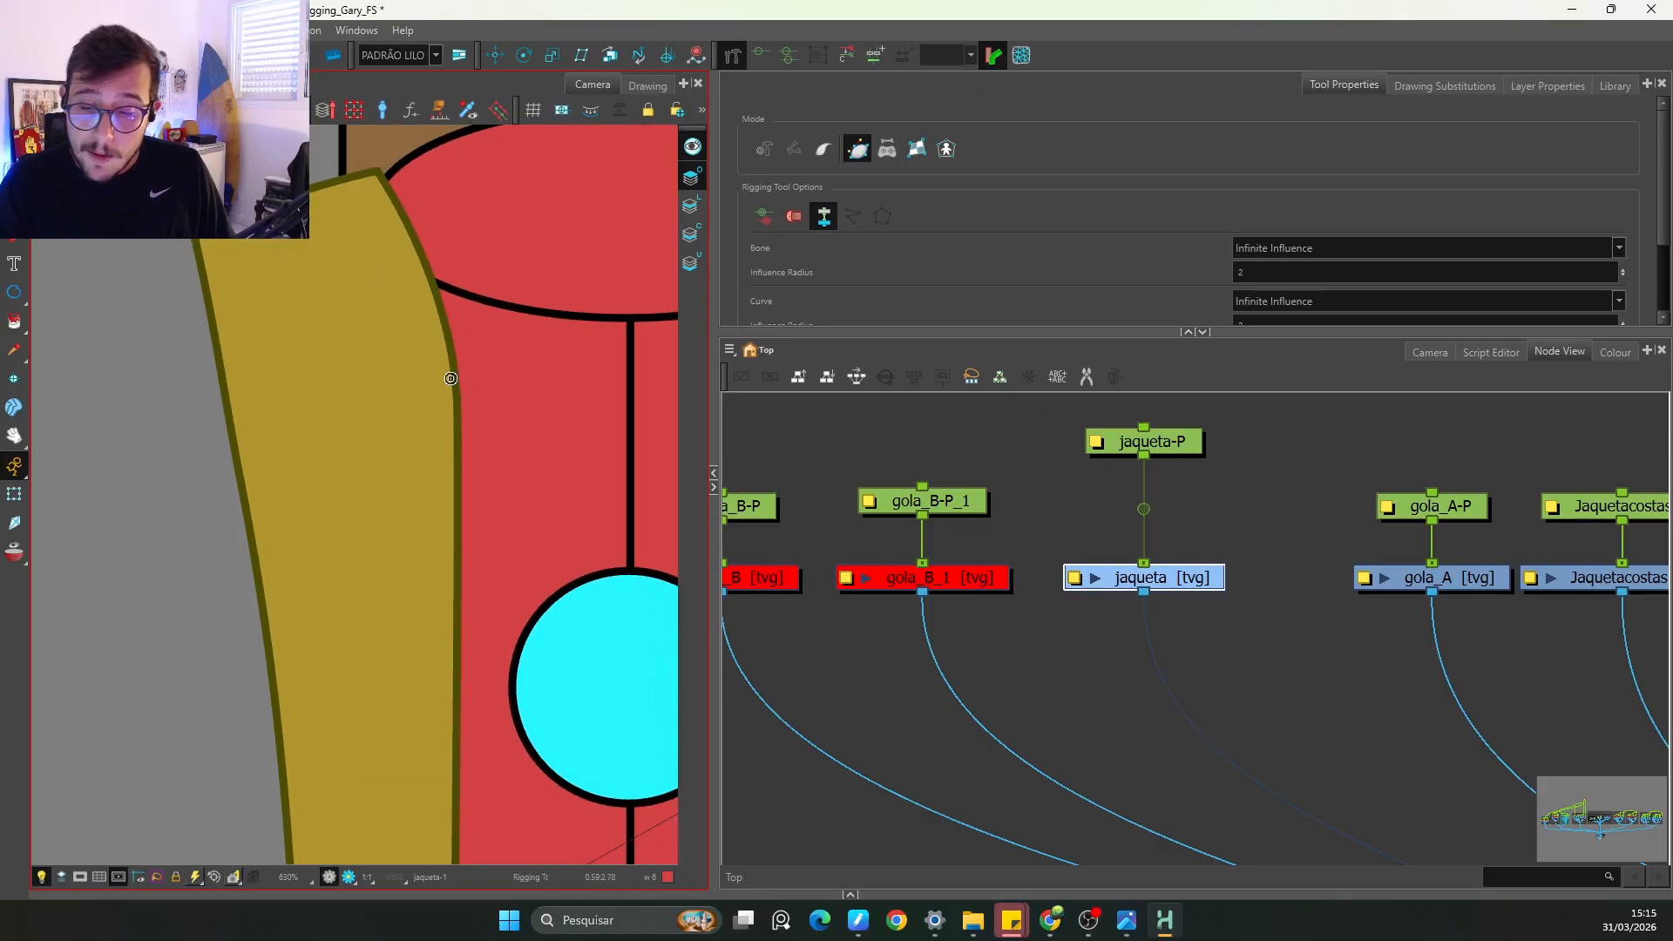
pyautogui.moveTo(355, 332); pyautogui.dragTo(373, 467)
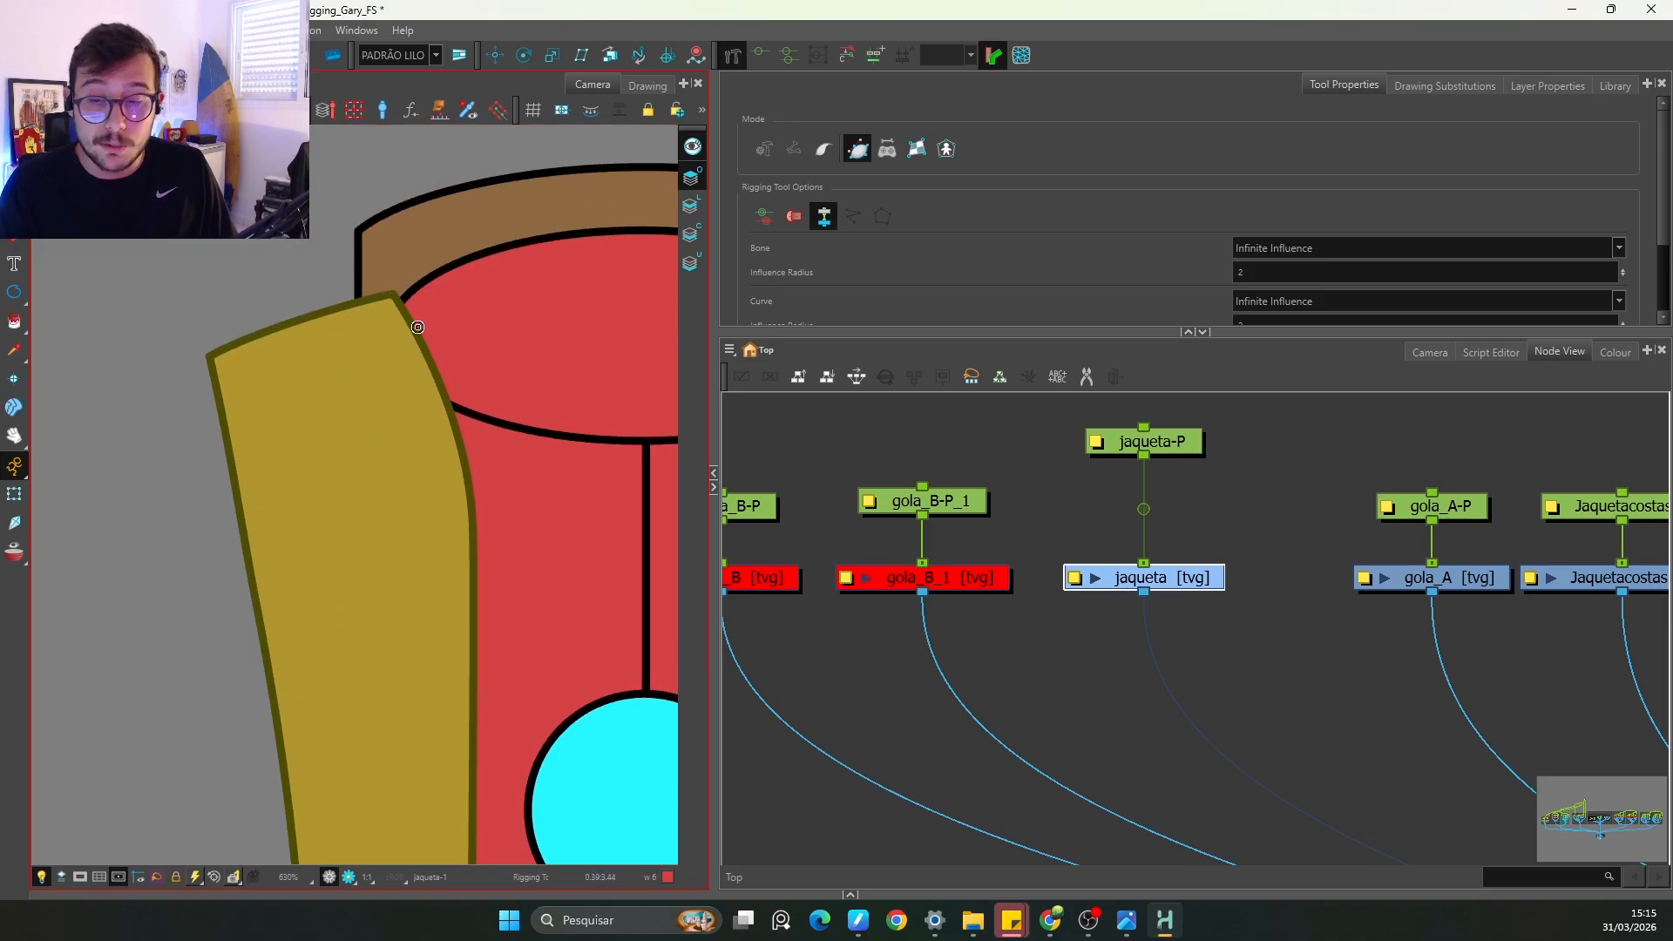
pyautogui.moveTo(418, 329); pyautogui.dragTo(428, 387)
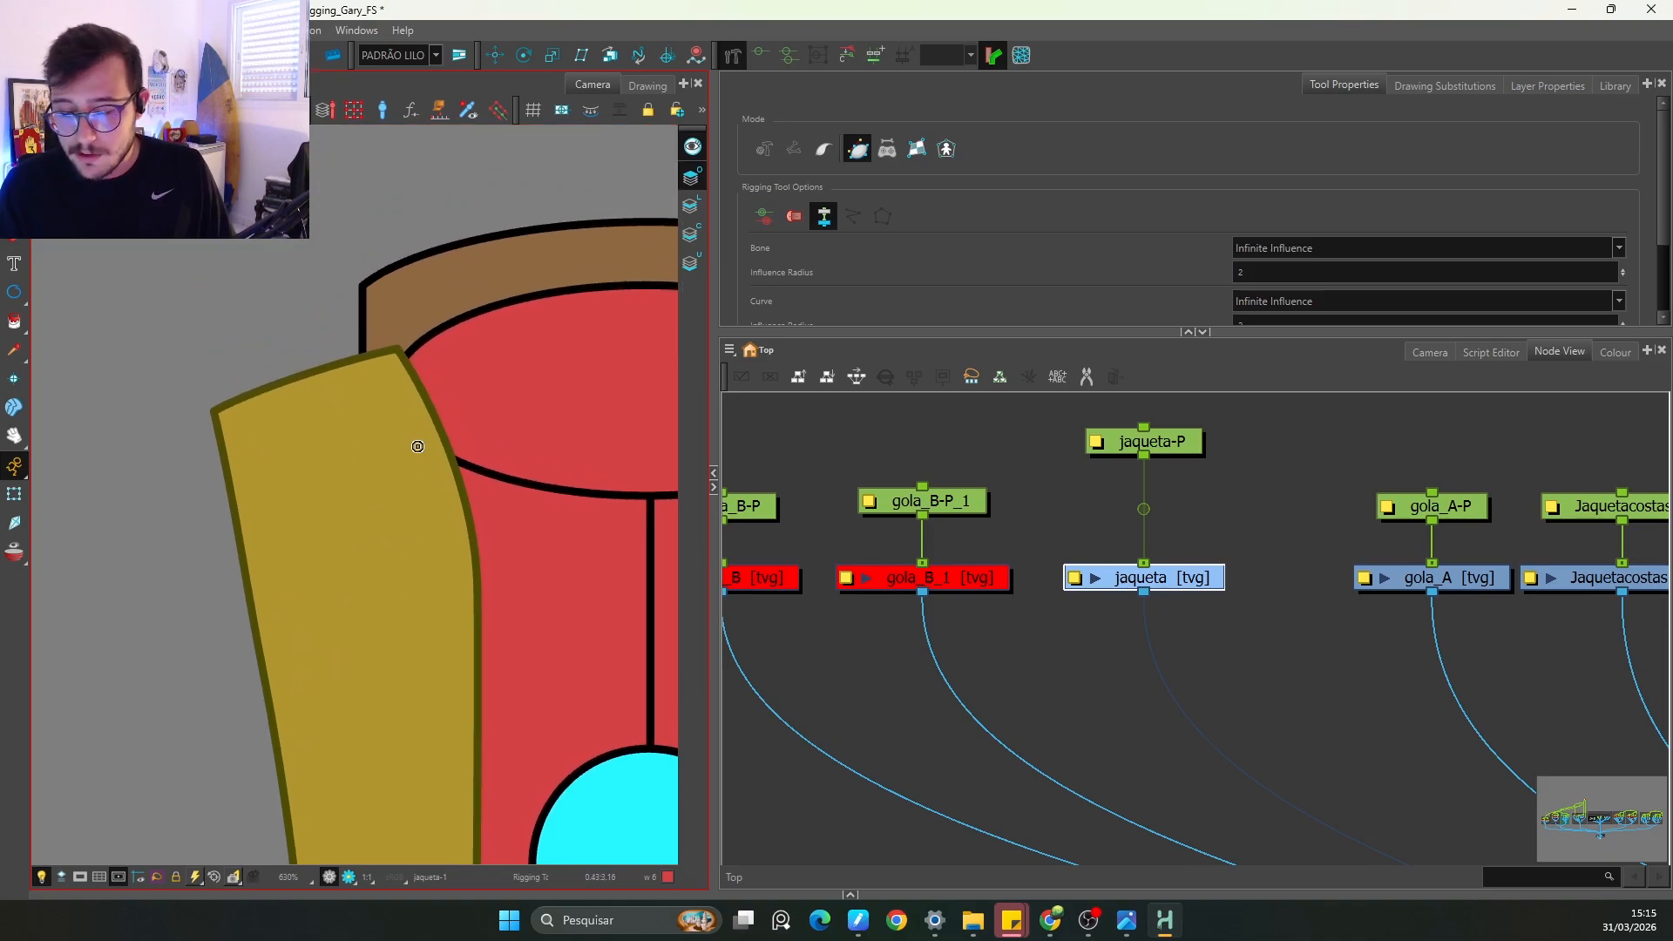
# Step: Start an envelope deformation on the jaqueta drawing with points at the outer top corner and midway down the outer edge
pyautogui.press('2')
pyautogui.press('2')
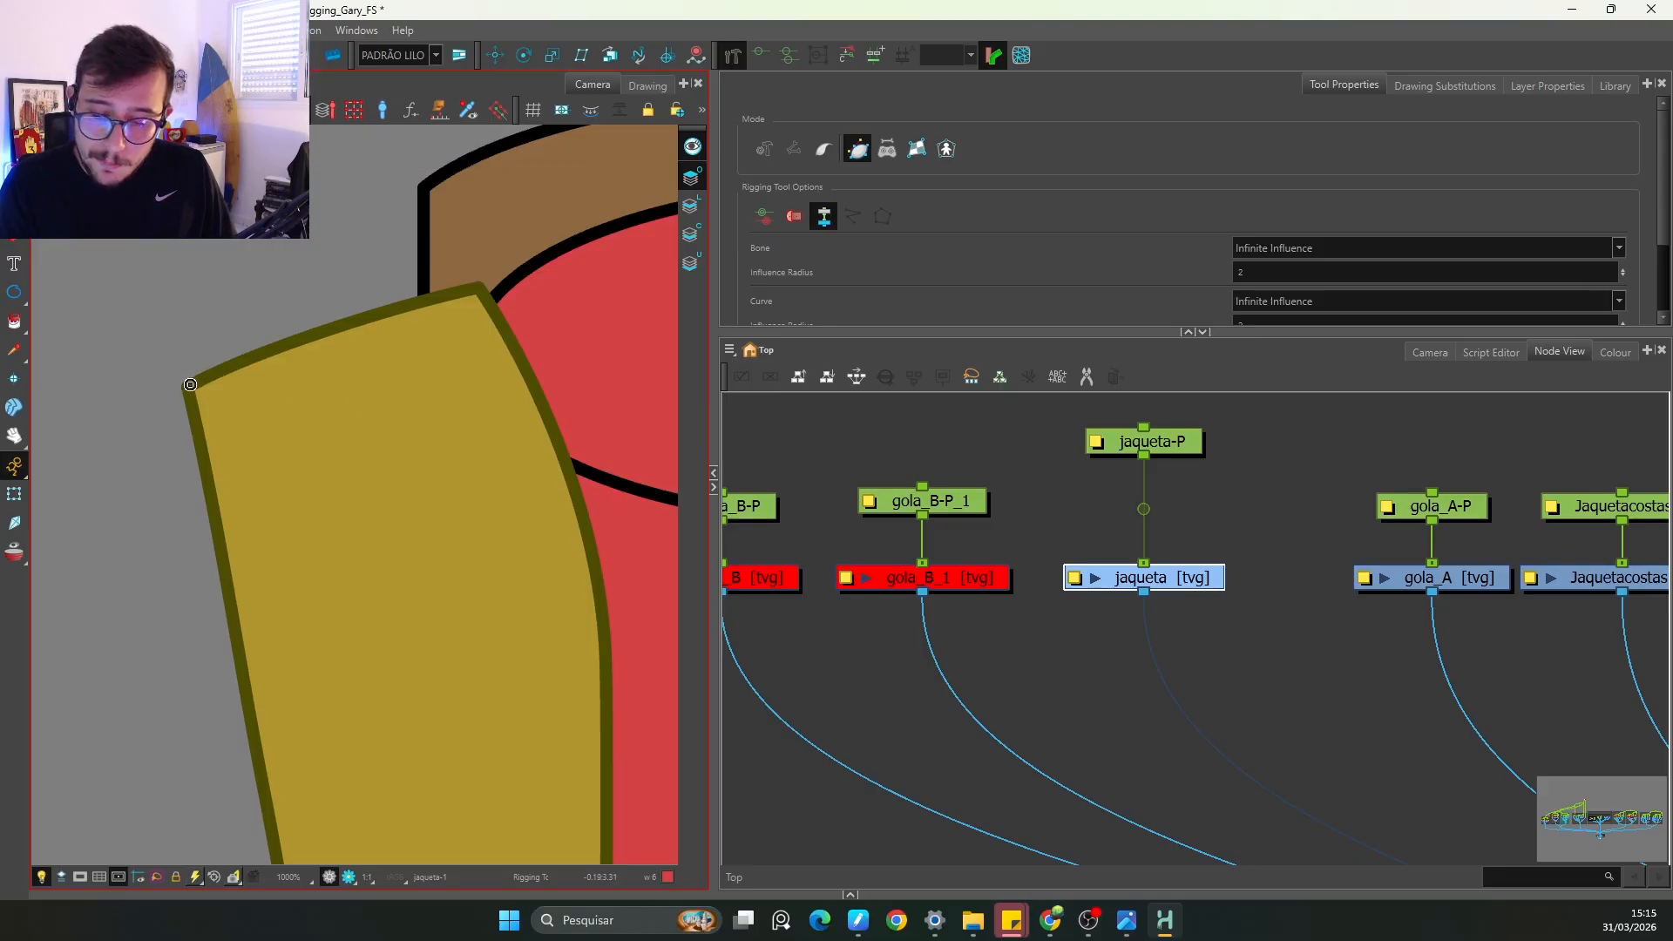
pyautogui.moveTo(247, 459); pyautogui.dragTo(231, 314)
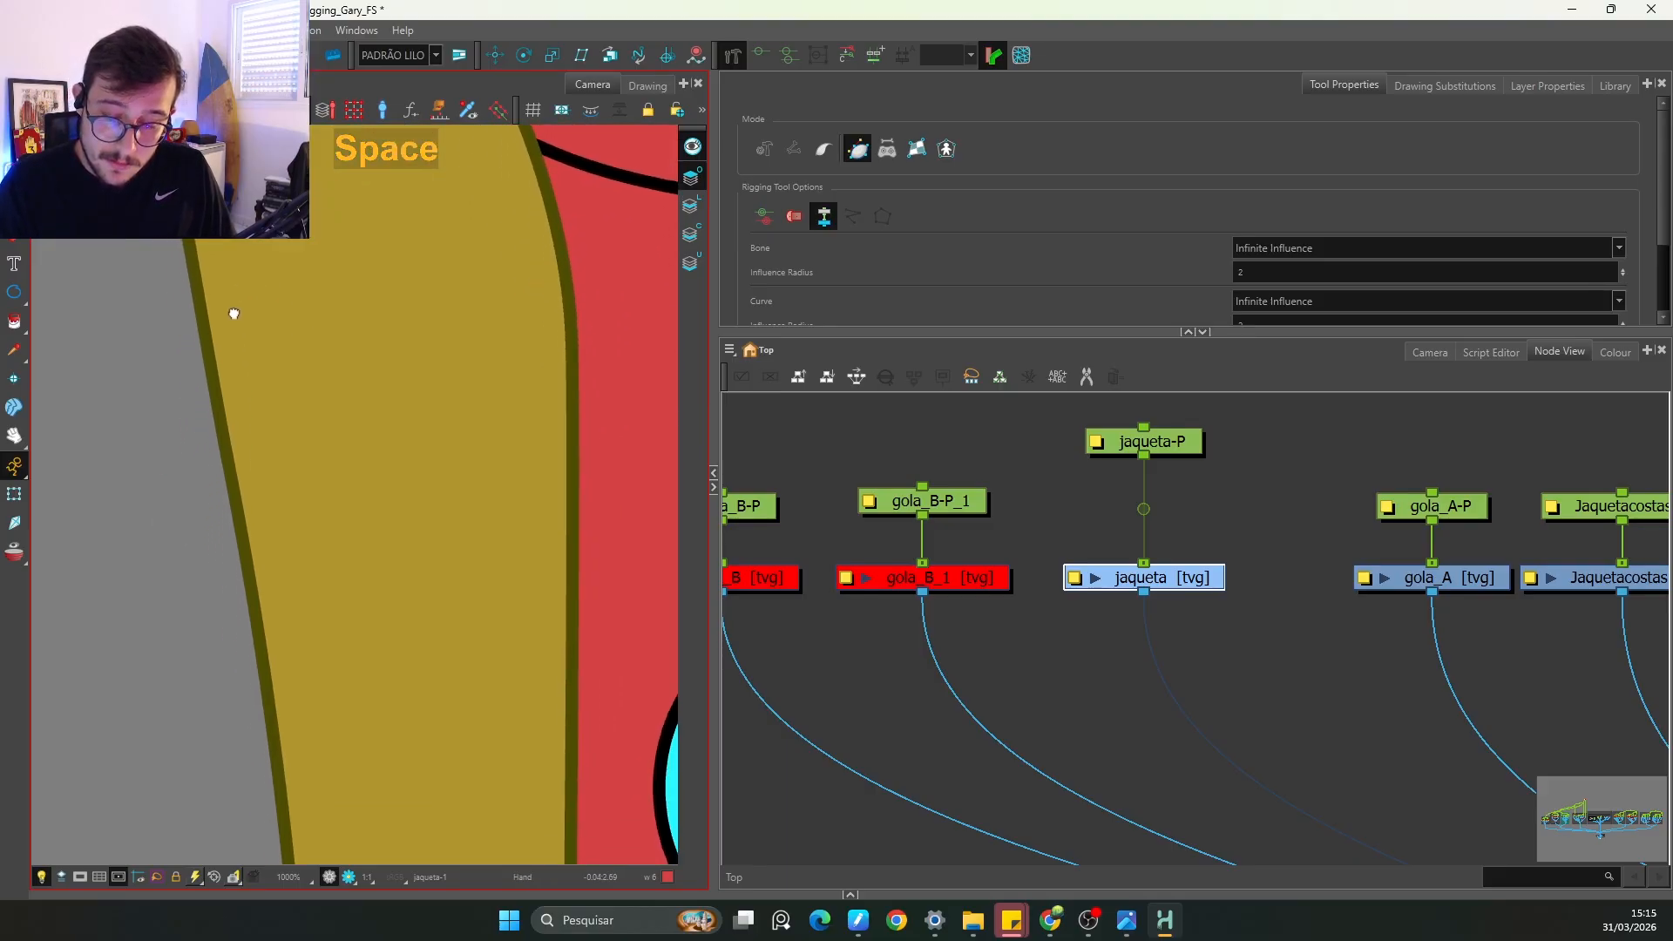
pyautogui.press('1')
pyautogui.moveTo(391, 484); pyautogui.dragTo(391, 314)
pyautogui.press('1')
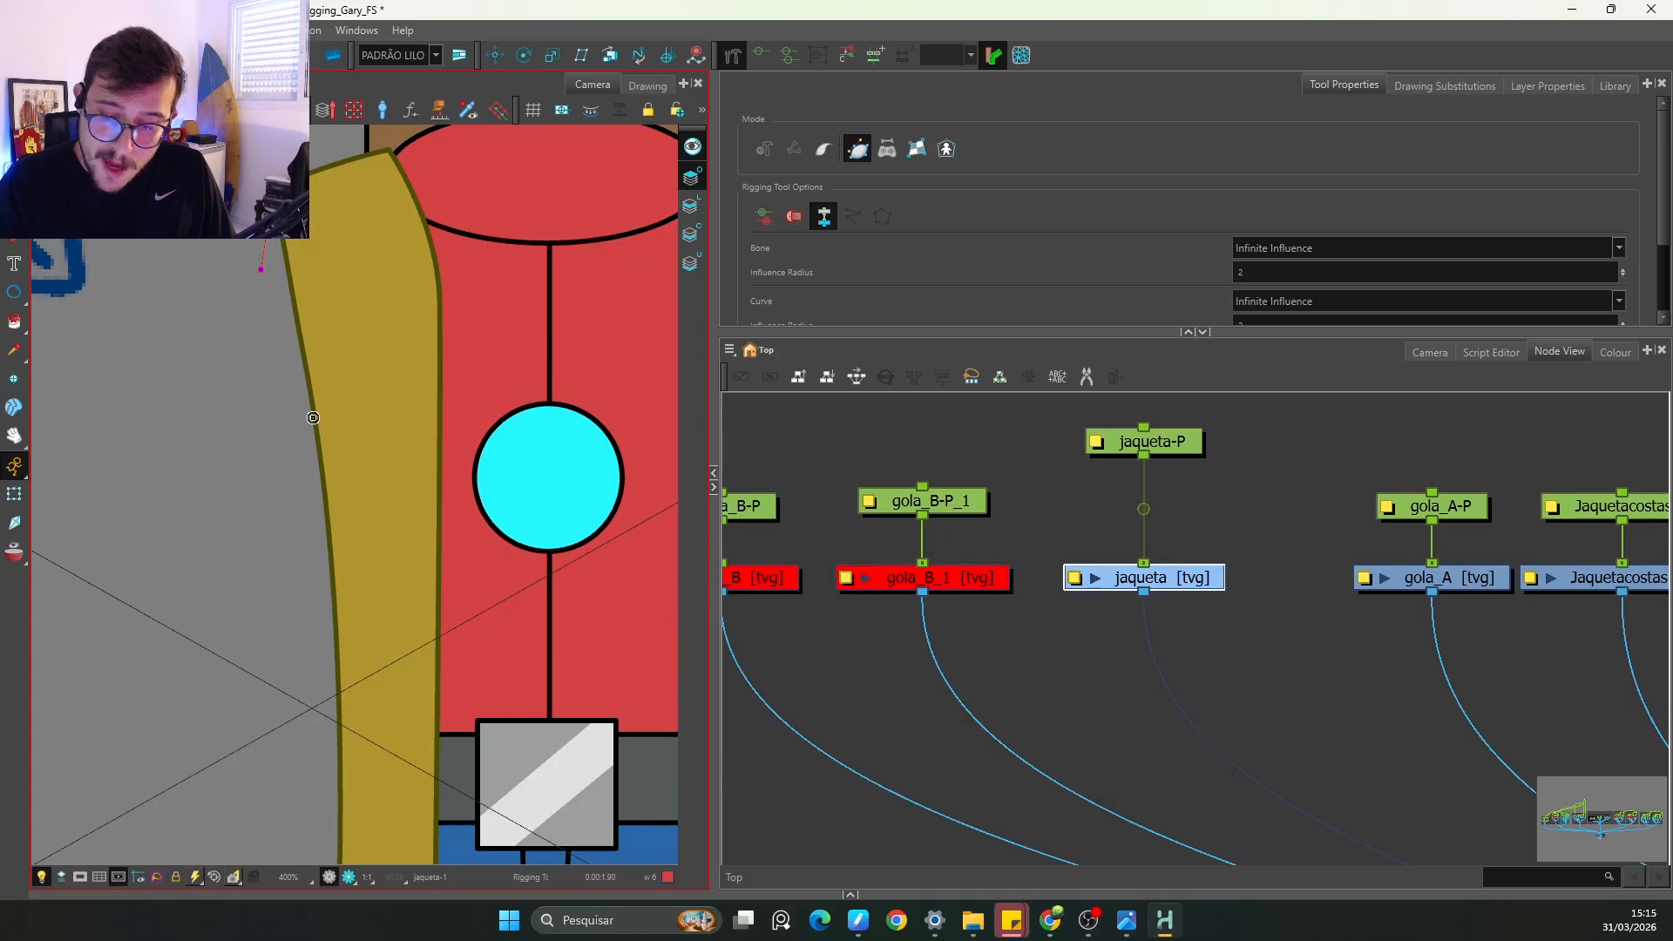
pyautogui.moveTo(317, 430); pyautogui.dragTo(310, 356)
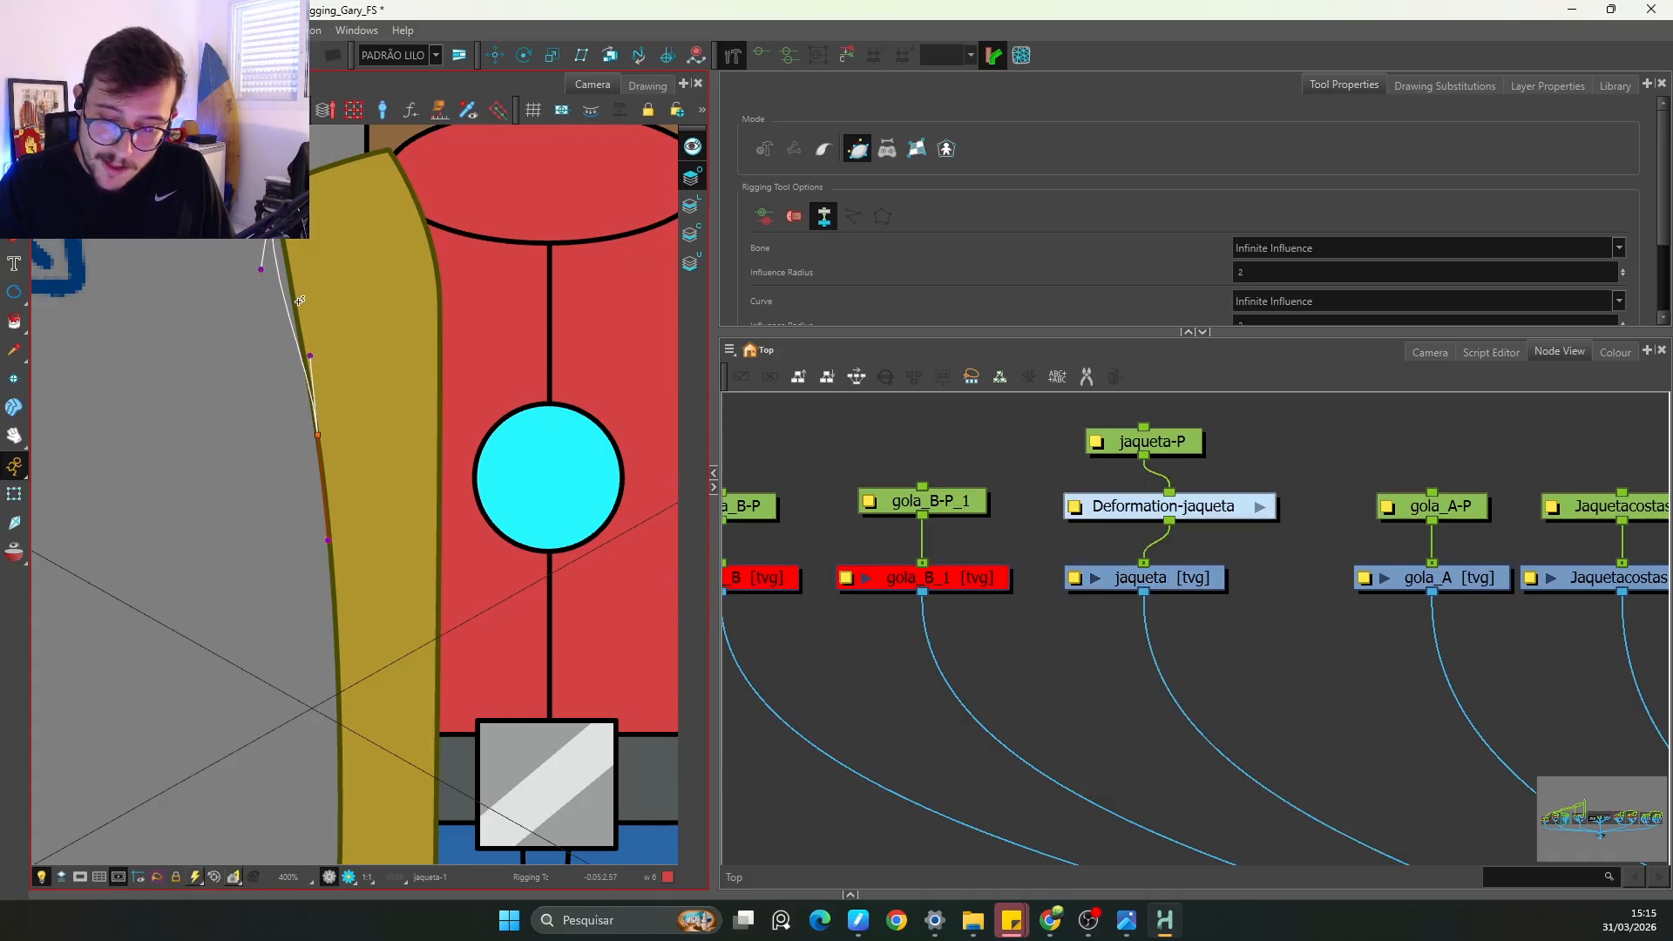
# Step: Adjust the Bezier handles of the first outer-edge segment to follow the jacket panel's contour, undoing the last stray change
pyautogui.moveTo(269, 269)
pyautogui.mouseDown()
pyautogui.moveTo(248, 281)
pyautogui.moveTo(291, 274)
pyautogui.mouseUp()
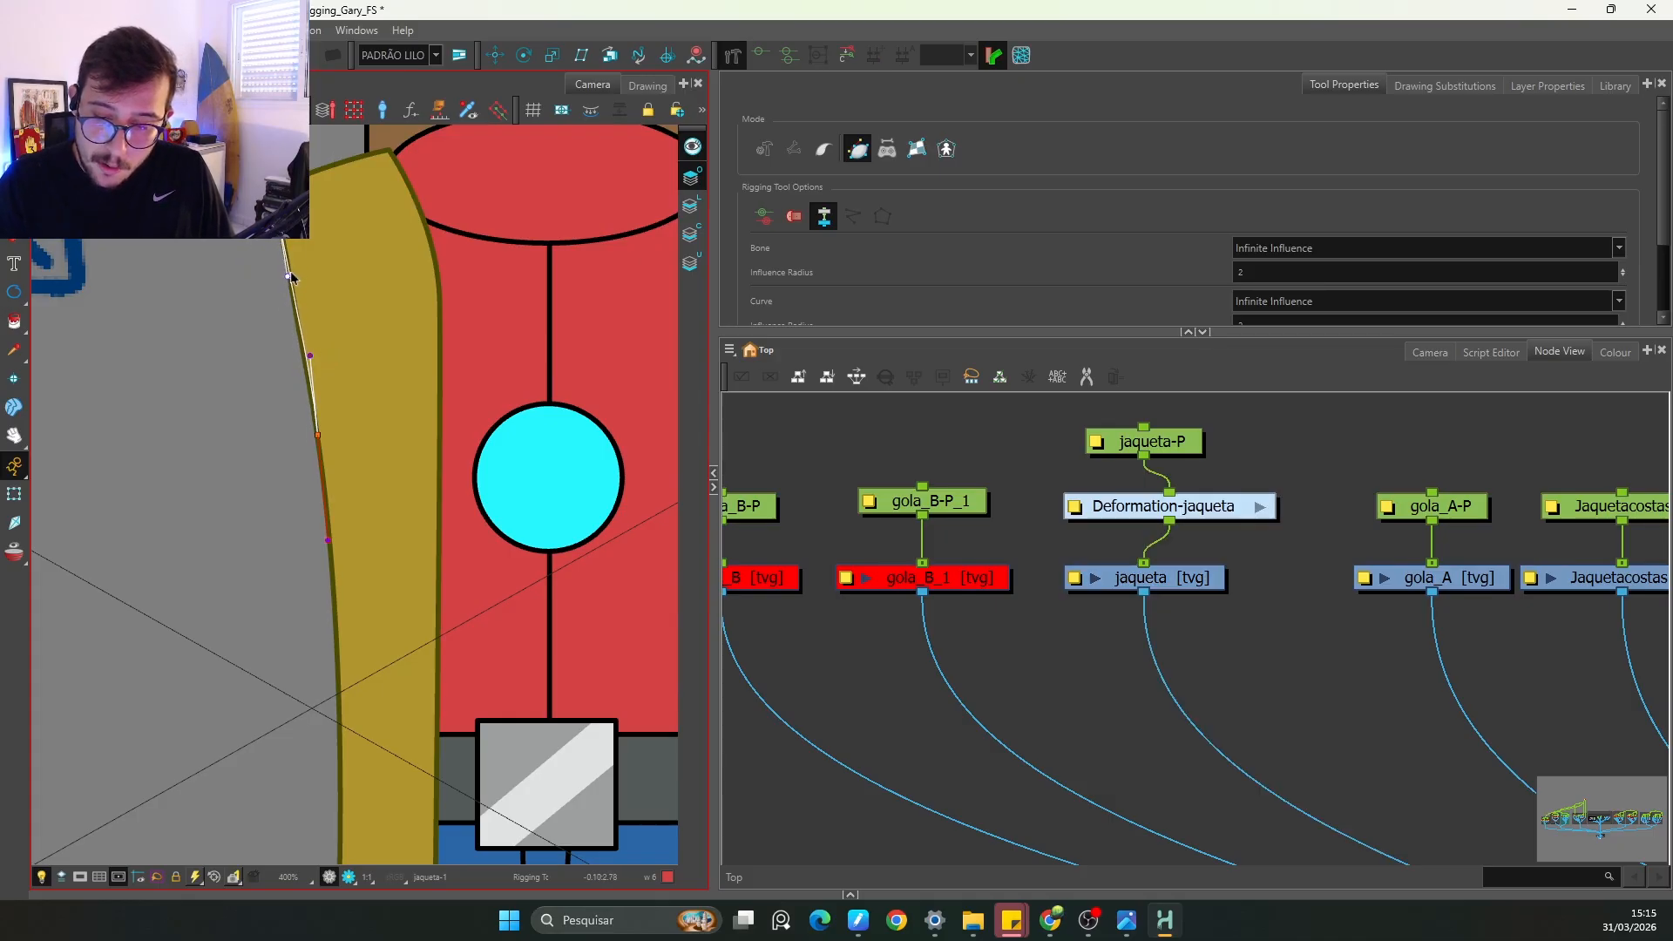
pyautogui.moveTo(312, 356); pyautogui.dragTo(305, 350)
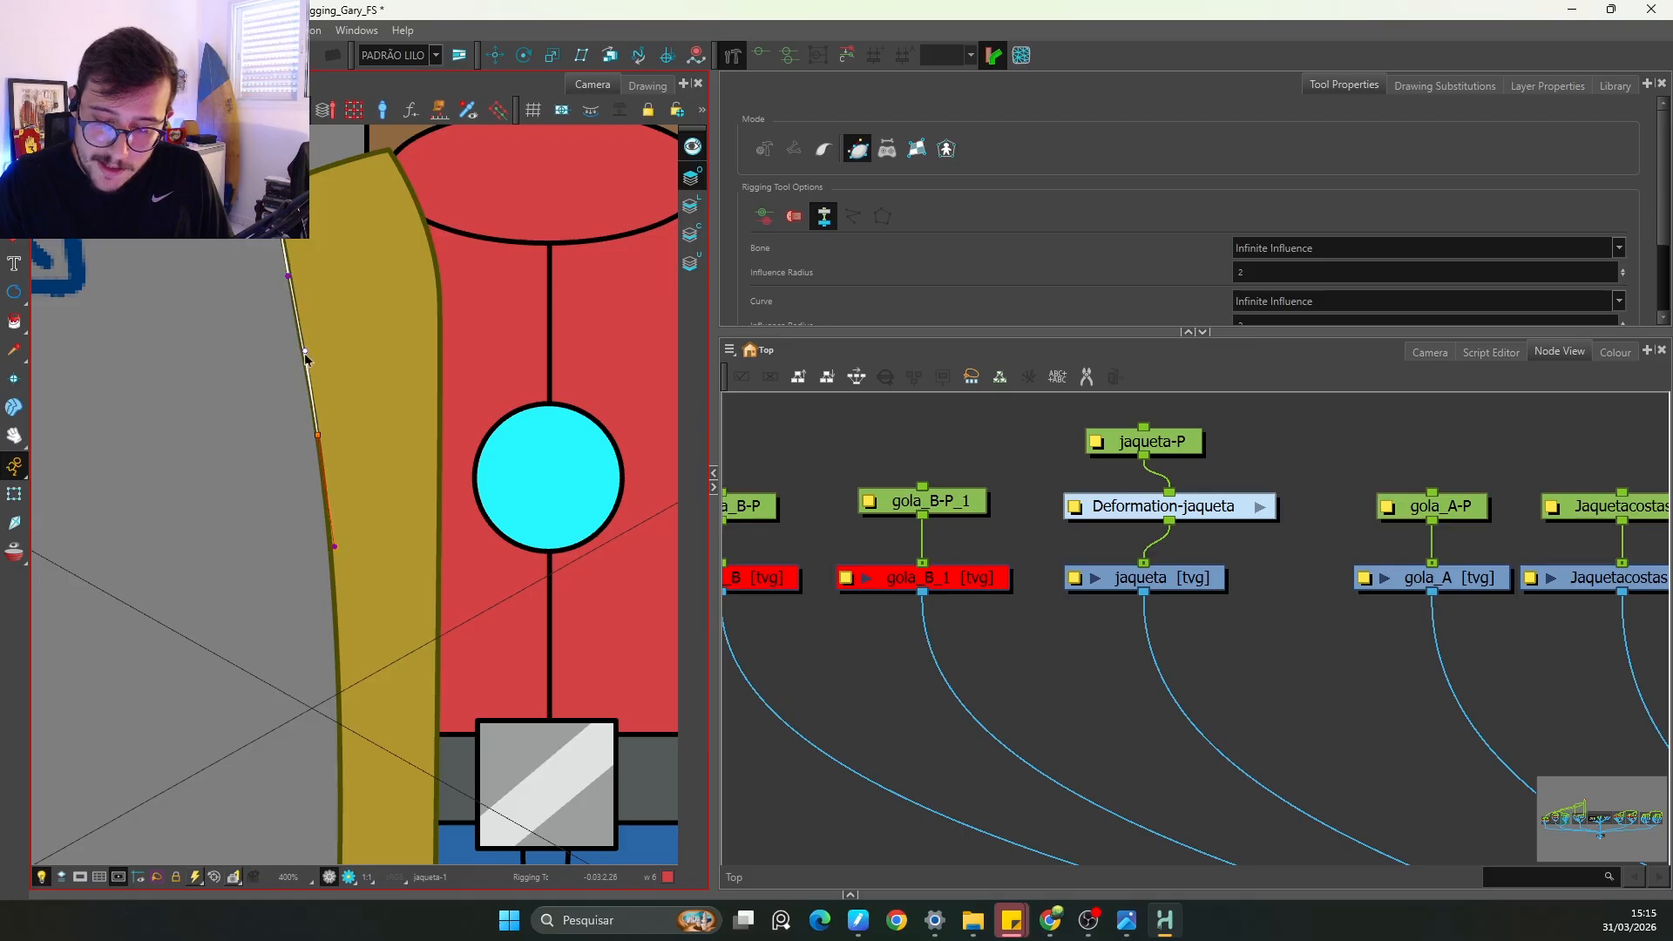
pyautogui.click(319, 434)
pyautogui.moveTo(379, 572); pyautogui.dragTo(430, 597)
pyautogui.moveTo(281, 262)
pyautogui.mouseDown()
pyautogui.moveTo(228, 256)
pyautogui.moveTo(280, 252)
pyautogui.mouseUp()
pyautogui.click(224, 325)
pyautogui.hotkey('ctrl', 'z')
# Step: Continue the jacket envelope with points at the panel's outer and inner bottom corners
pyautogui.moveTo(329, 478); pyautogui.dragTo(329, 358)
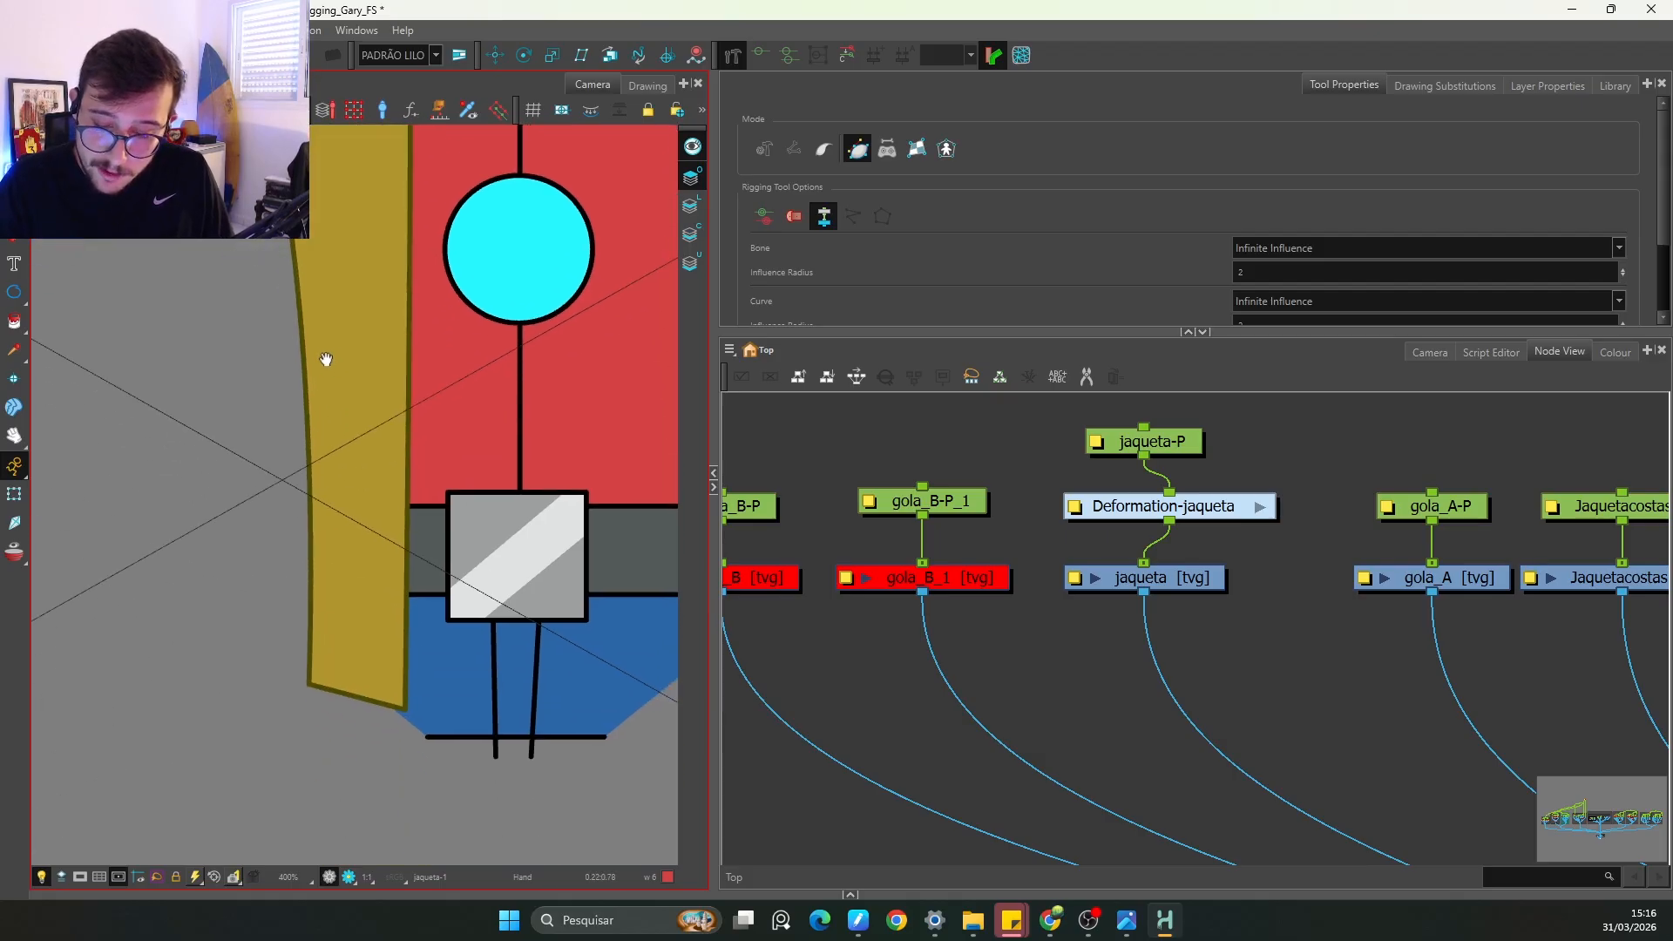
pyautogui.moveTo(315, 590); pyautogui.dragTo(315, 570)
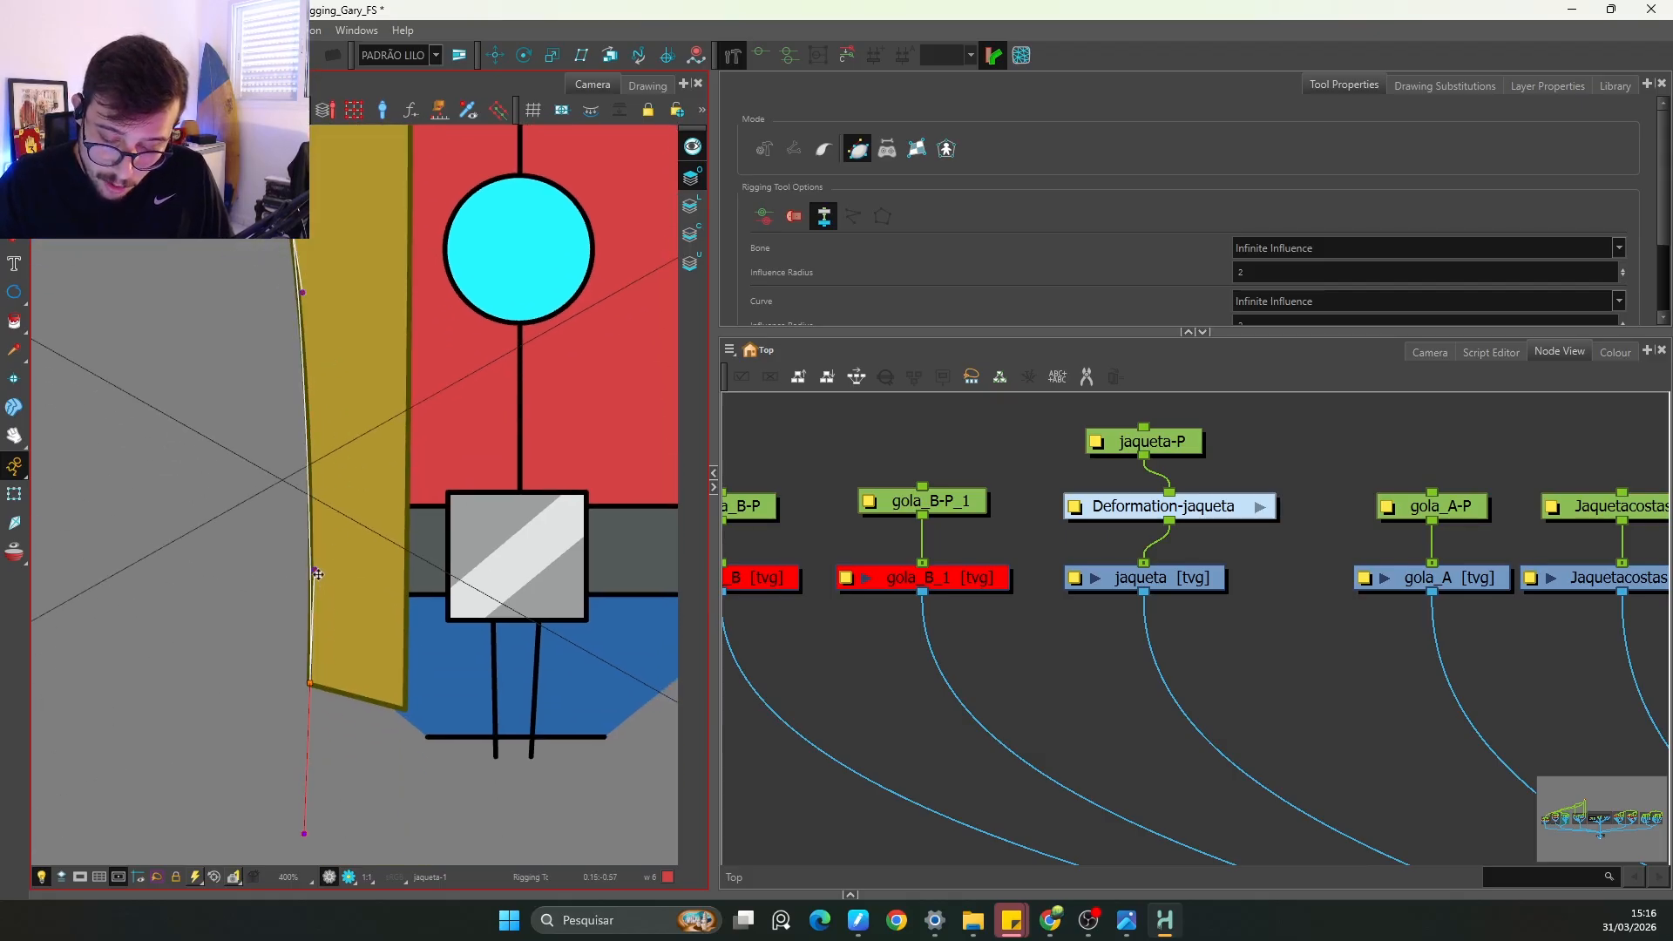
pyautogui.moveTo(406, 708); pyautogui.dragTo(411, 742)
# Step: Add envelope points on the jacket panel's inner edge at mid-height and at the bend near the collar
pyautogui.moveTo(448, 412); pyautogui.dragTo(472, 655)
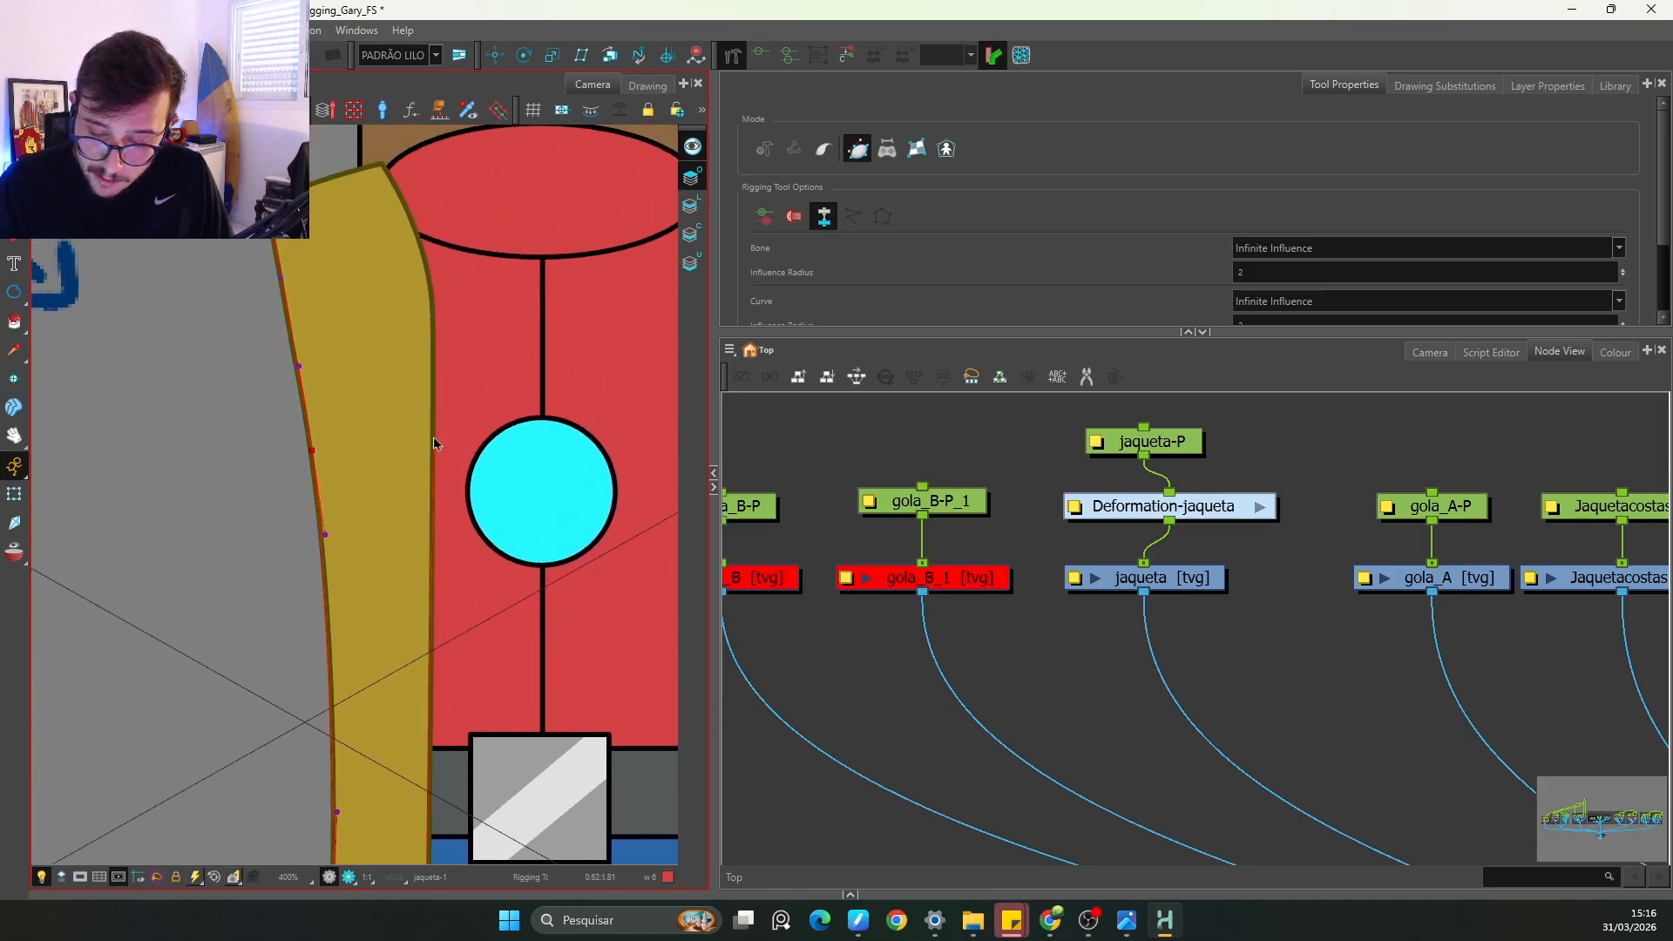
pyautogui.moveTo(434, 439); pyautogui.dragTo(470, 561)
pyautogui.press('2')
pyautogui.press('2')
pyautogui.moveTo(483, 415); pyautogui.dragTo(484, 500)
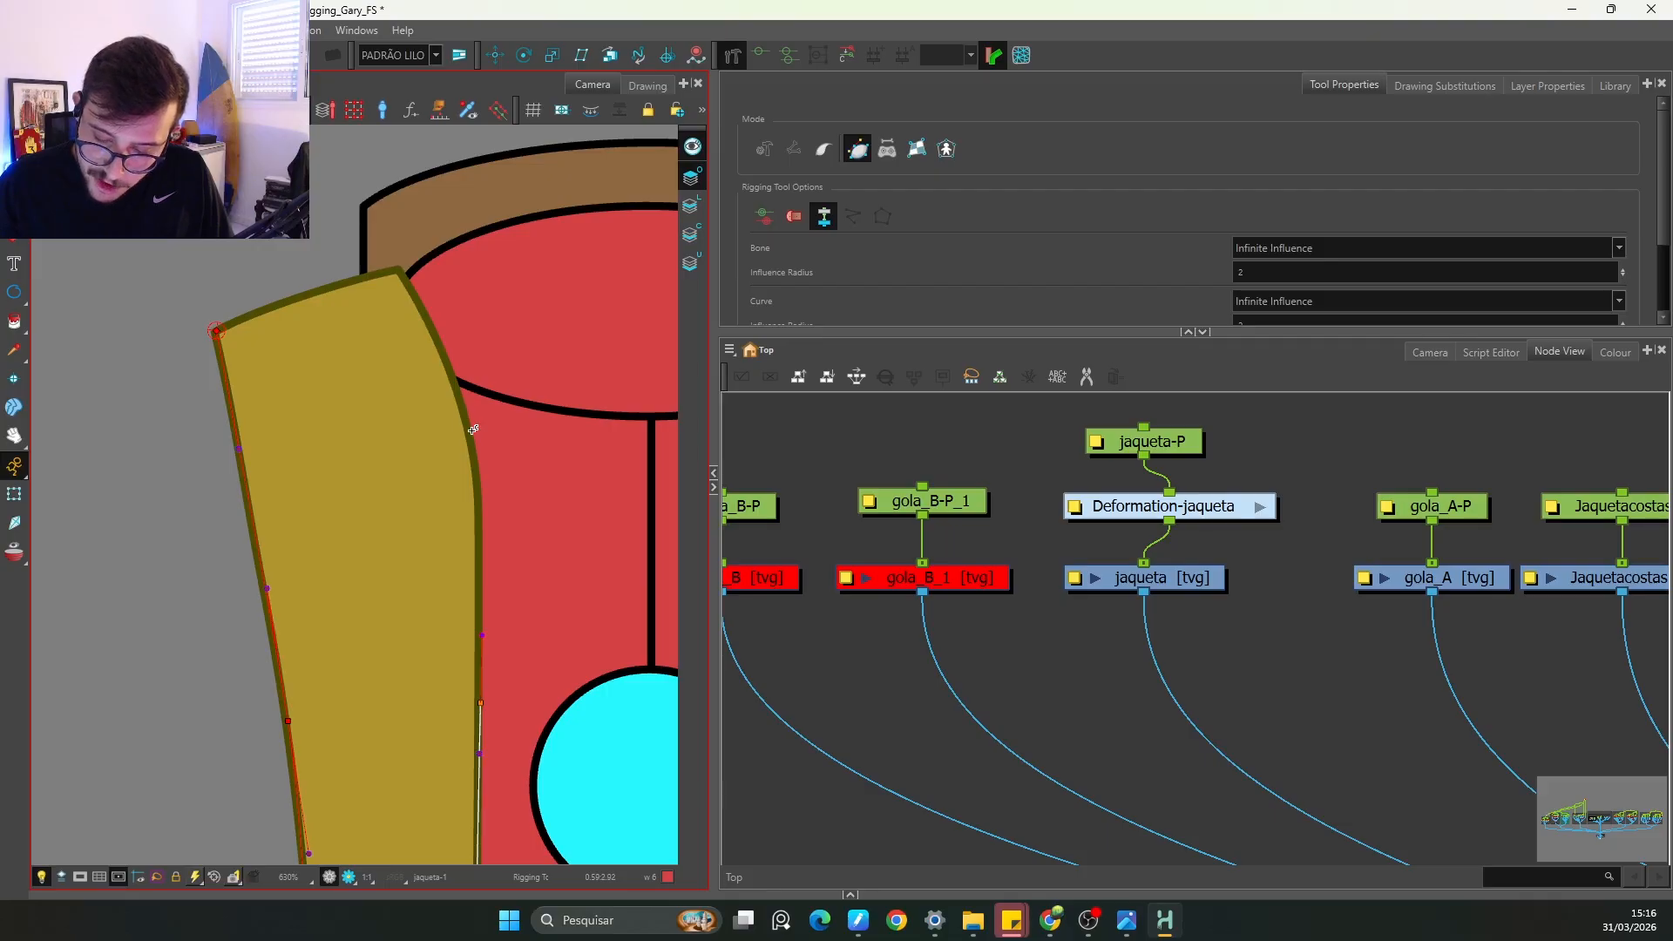
# Step: Move the mid-height envelope points lower on both panel edges and readjust the outer point's handle along the contour
pyautogui.press('1')
pyautogui.moveTo(526, 616); pyautogui.dragTo(521, 364)
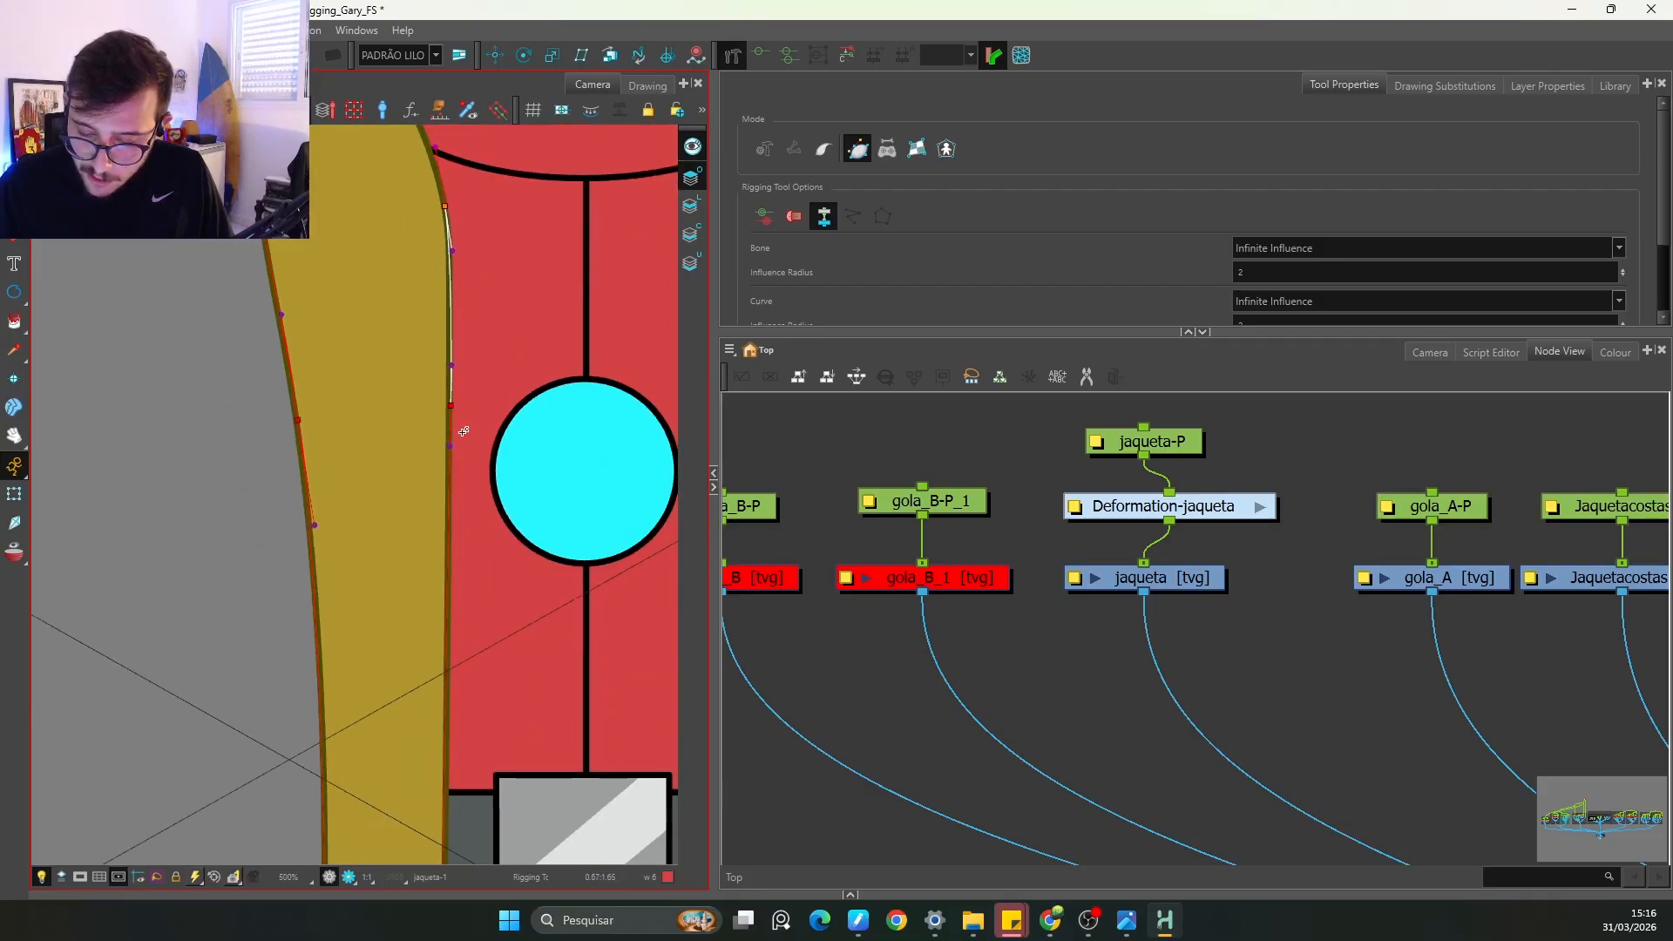
pyautogui.moveTo(449, 407); pyautogui.dragTo(450, 530)
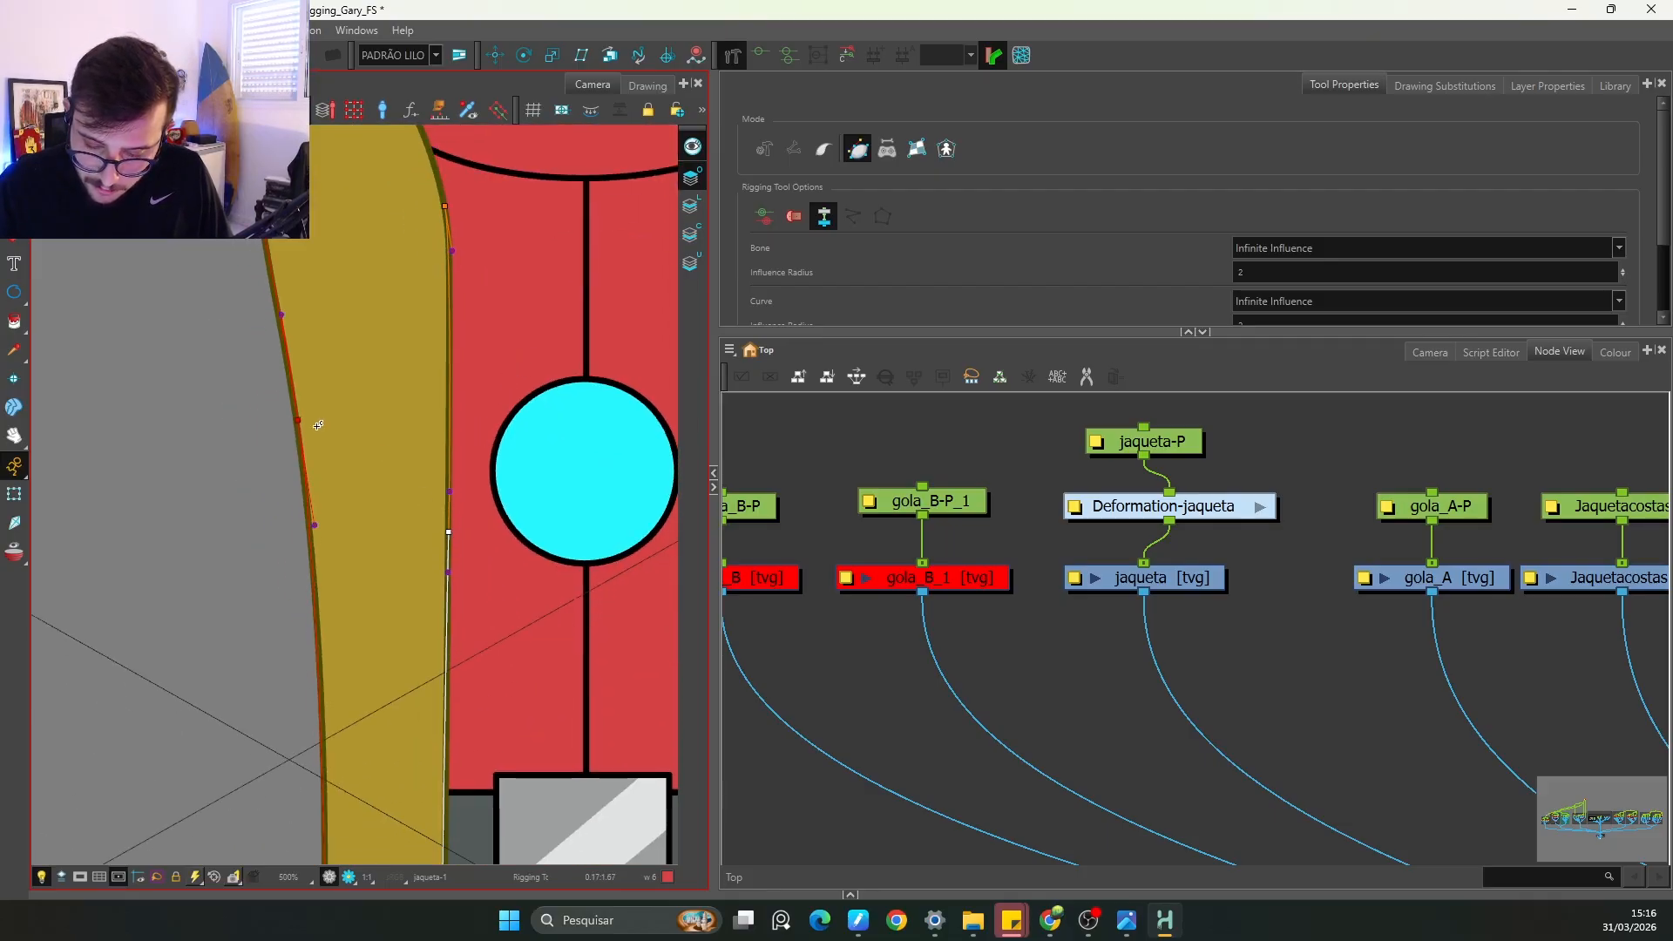
pyautogui.moveTo(298, 421); pyautogui.dragTo(307, 499)
pyautogui.moveTo(296, 393); pyautogui.dragTo(293, 379)
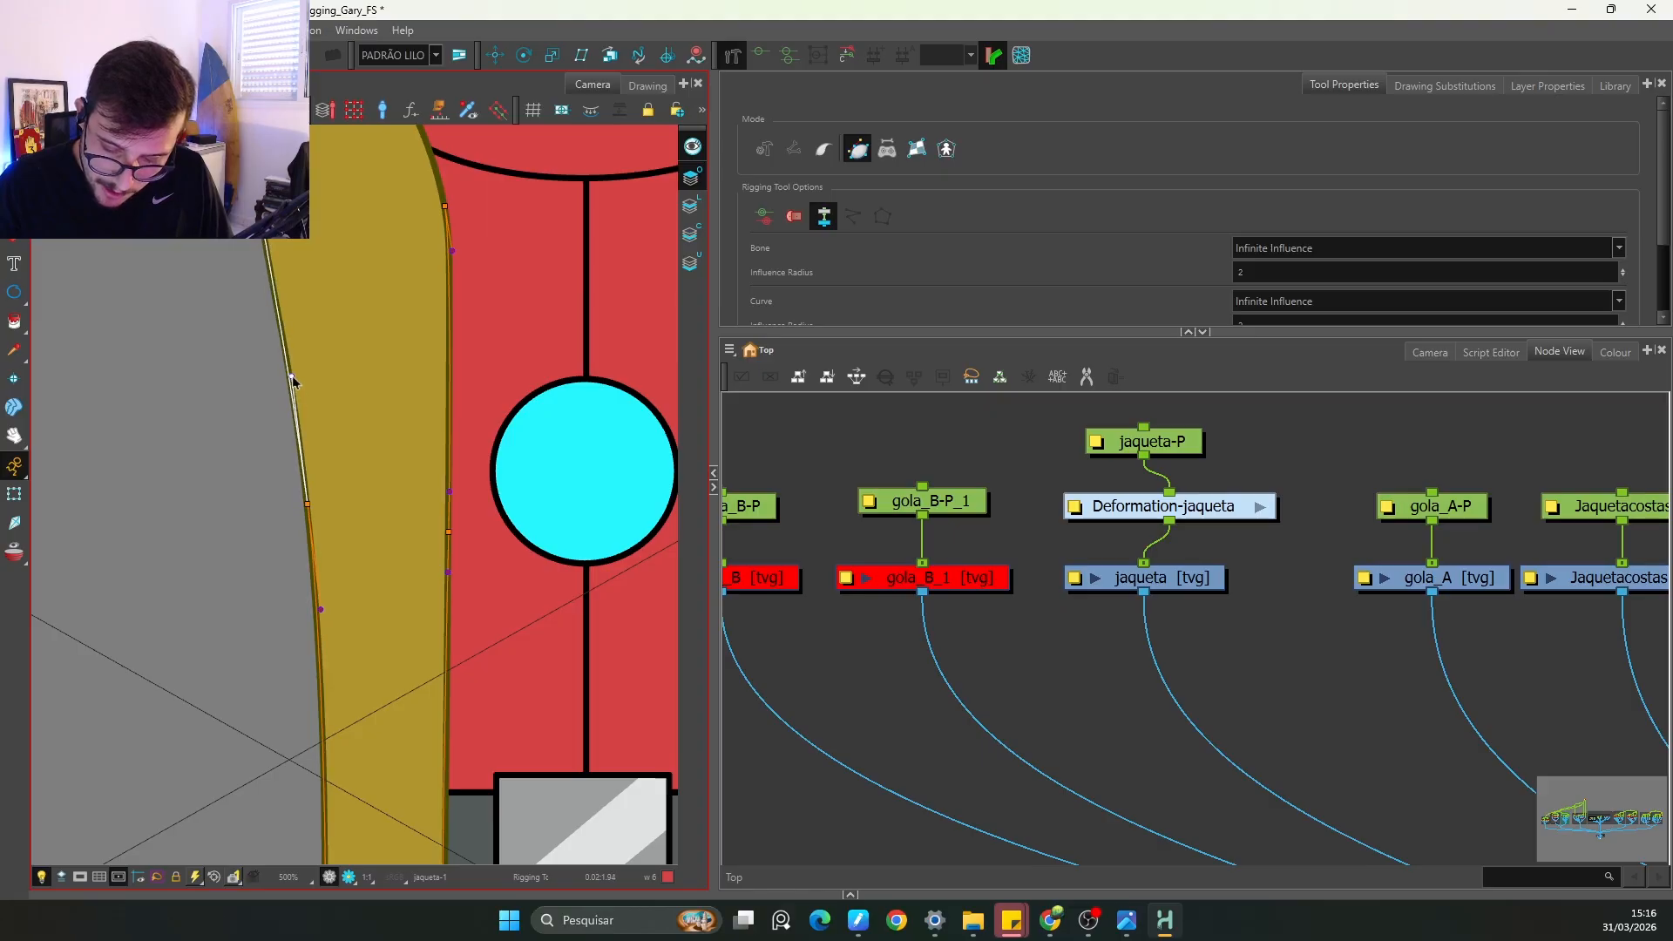
pyautogui.moveTo(452, 537); pyautogui.dragTo(451, 546)
pyautogui.press('1')
pyautogui.press('1')
pyautogui.moveTo(466, 372); pyautogui.dragTo(465, 473)
pyautogui.press('2')
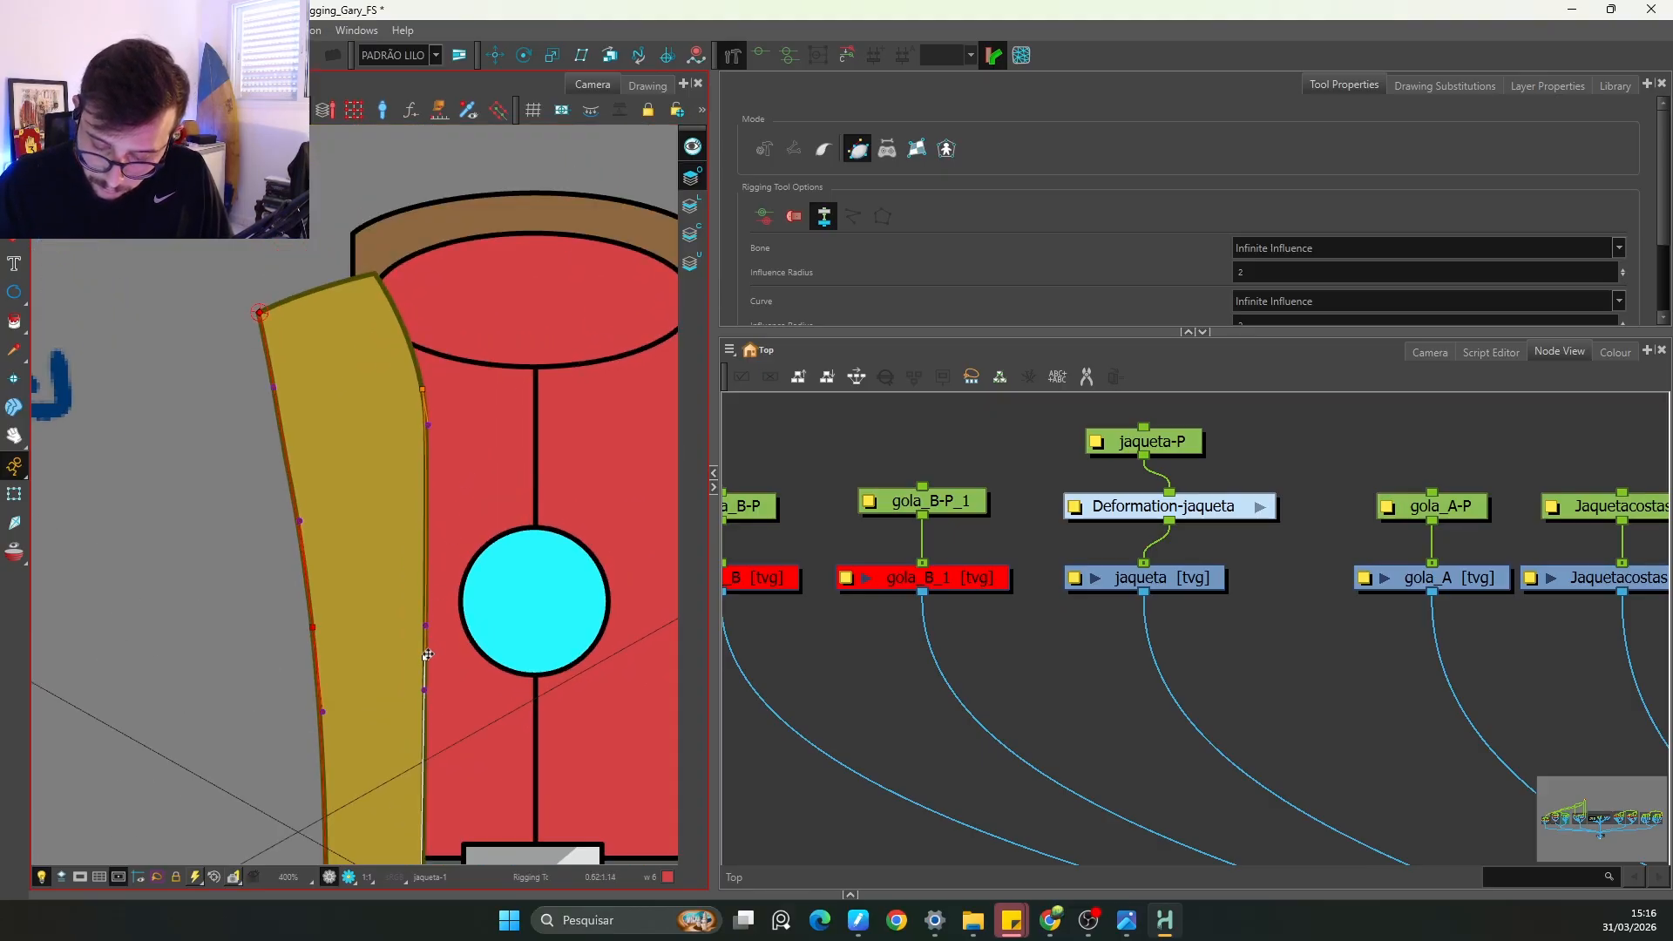
pyautogui.moveTo(424, 660); pyautogui.dragTo(404, 511)
pyautogui.press('space')
pyautogui.scroll(-2, 423, 558)
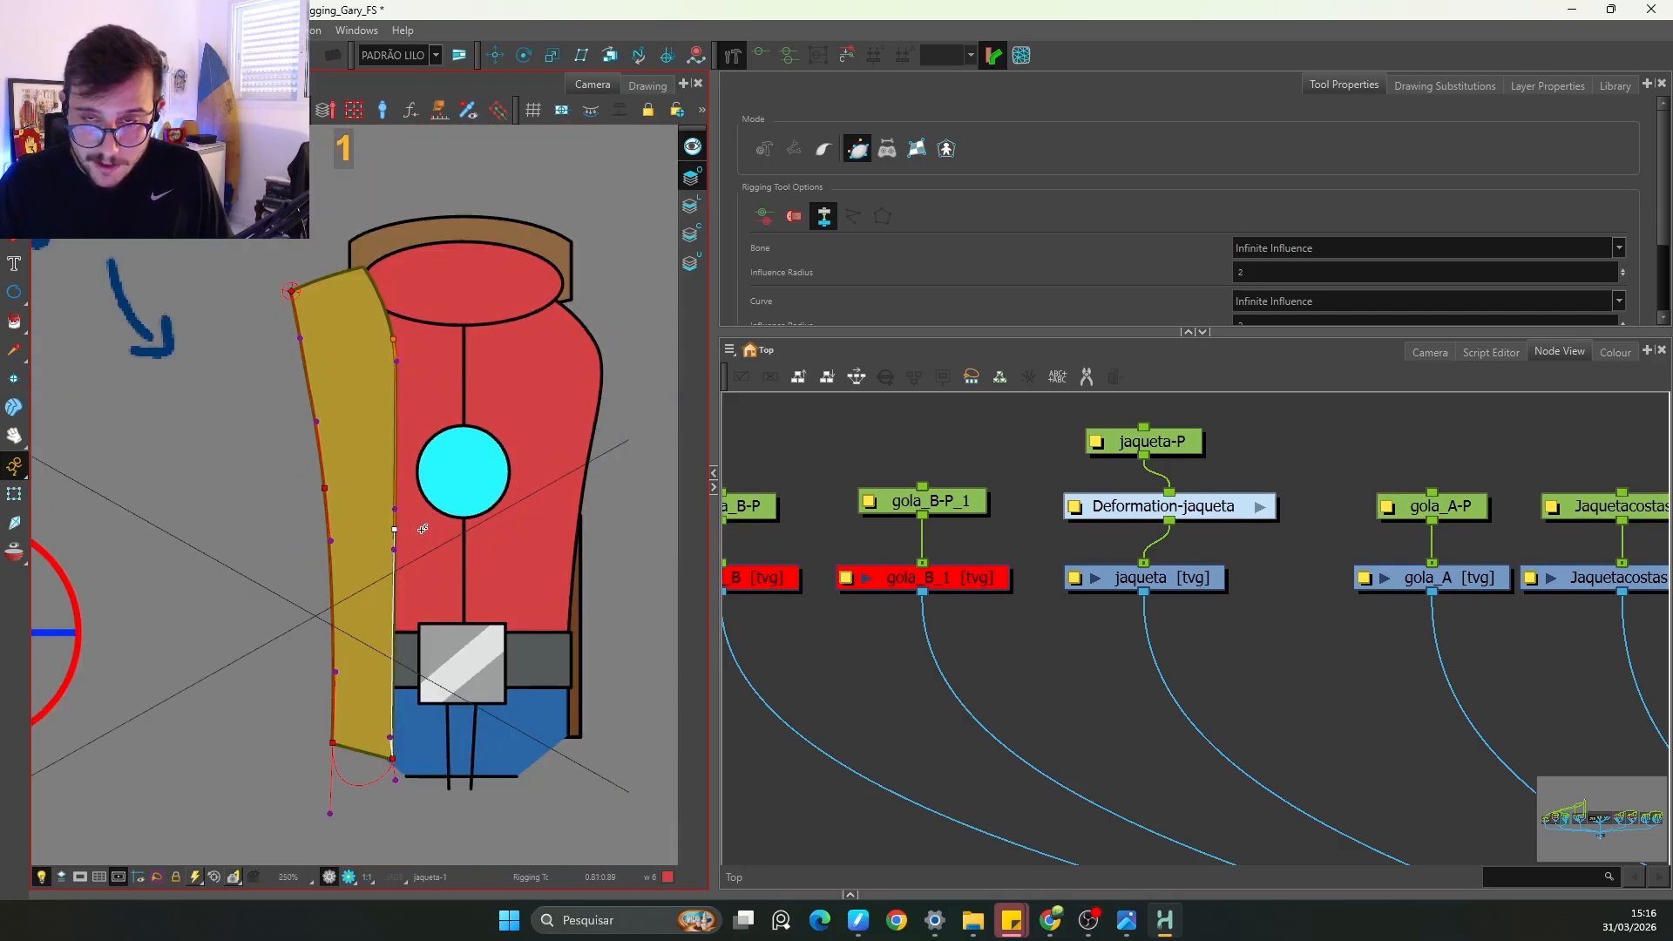
# Step: Shift the inner edge's upper bend point slightly lower and reshape its lower handle
pyautogui.press('2')
pyautogui.press('space')
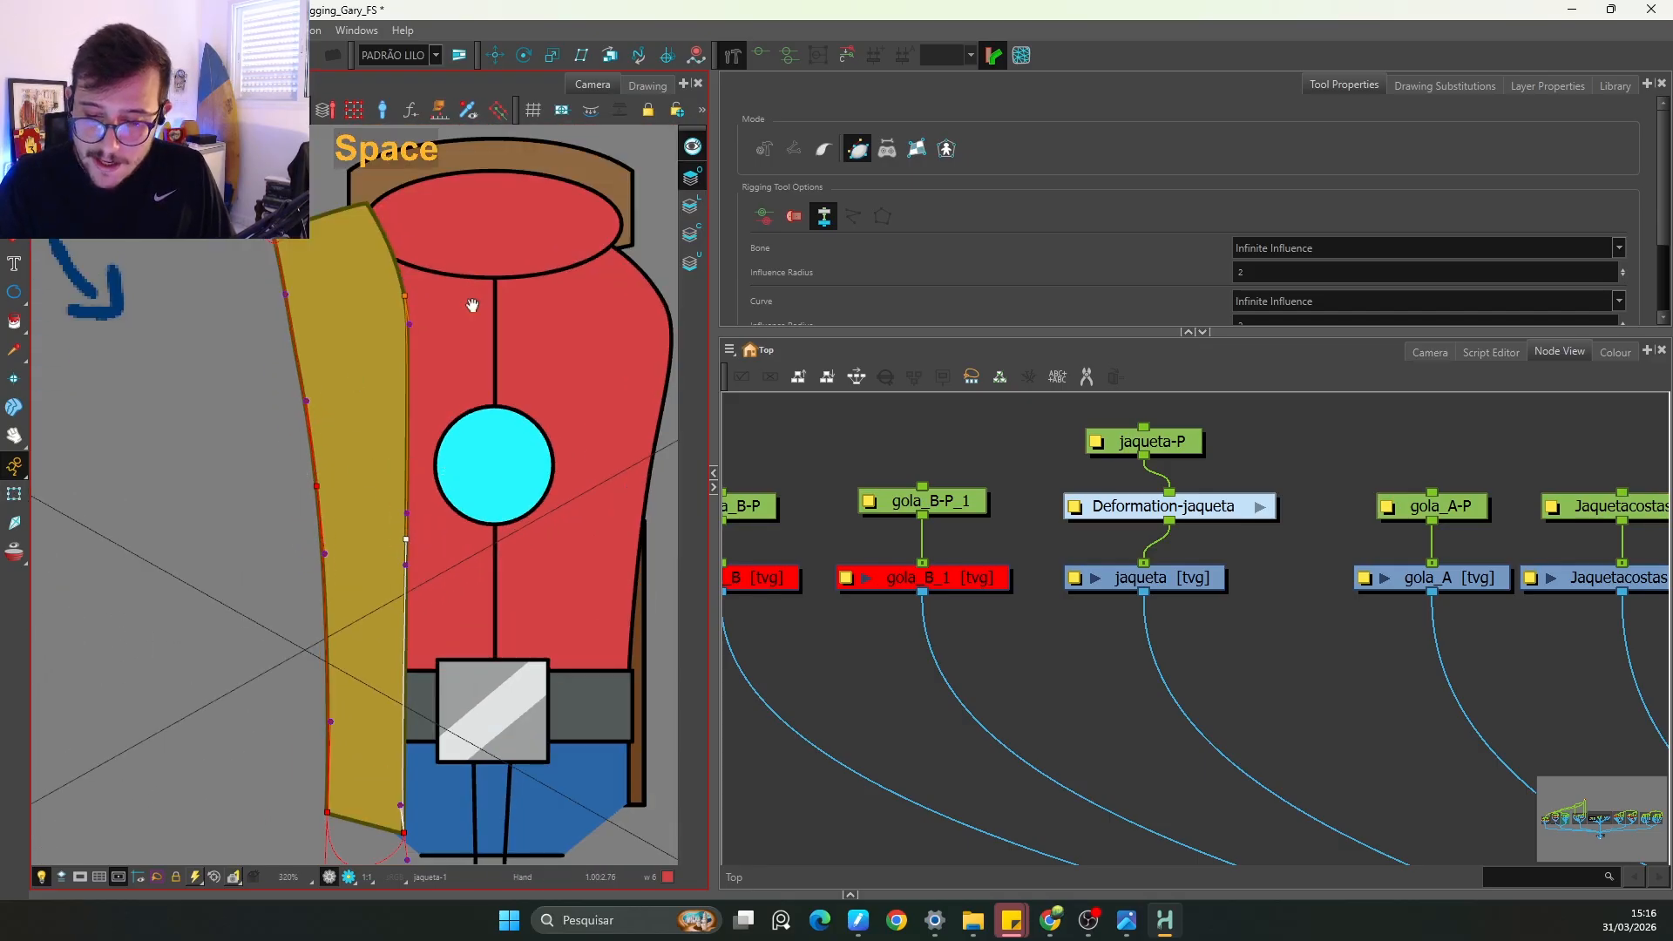
pyautogui.moveTo(470, 306); pyautogui.dragTo(460, 536)
pyautogui.press('2')
pyautogui.press('2')
pyautogui.press('2')
pyautogui.click(433, 555)
pyautogui.moveTo(441, 614); pyautogui.dragTo(446, 651)
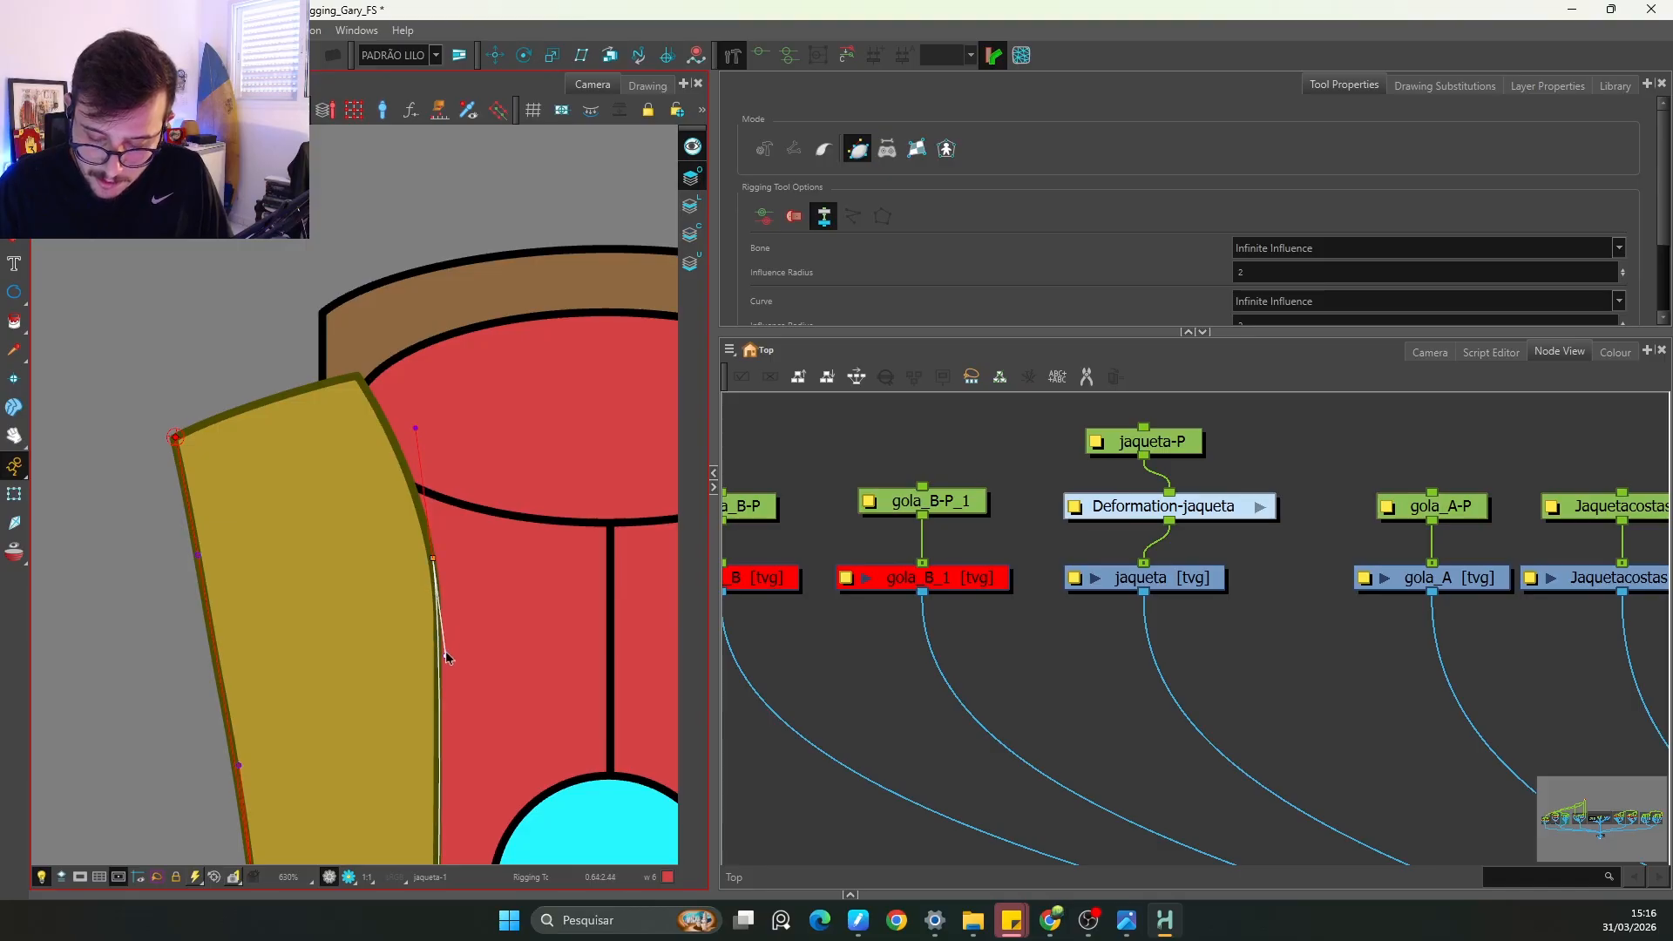
pyautogui.moveTo(433, 555); pyautogui.dragTo(434, 572)
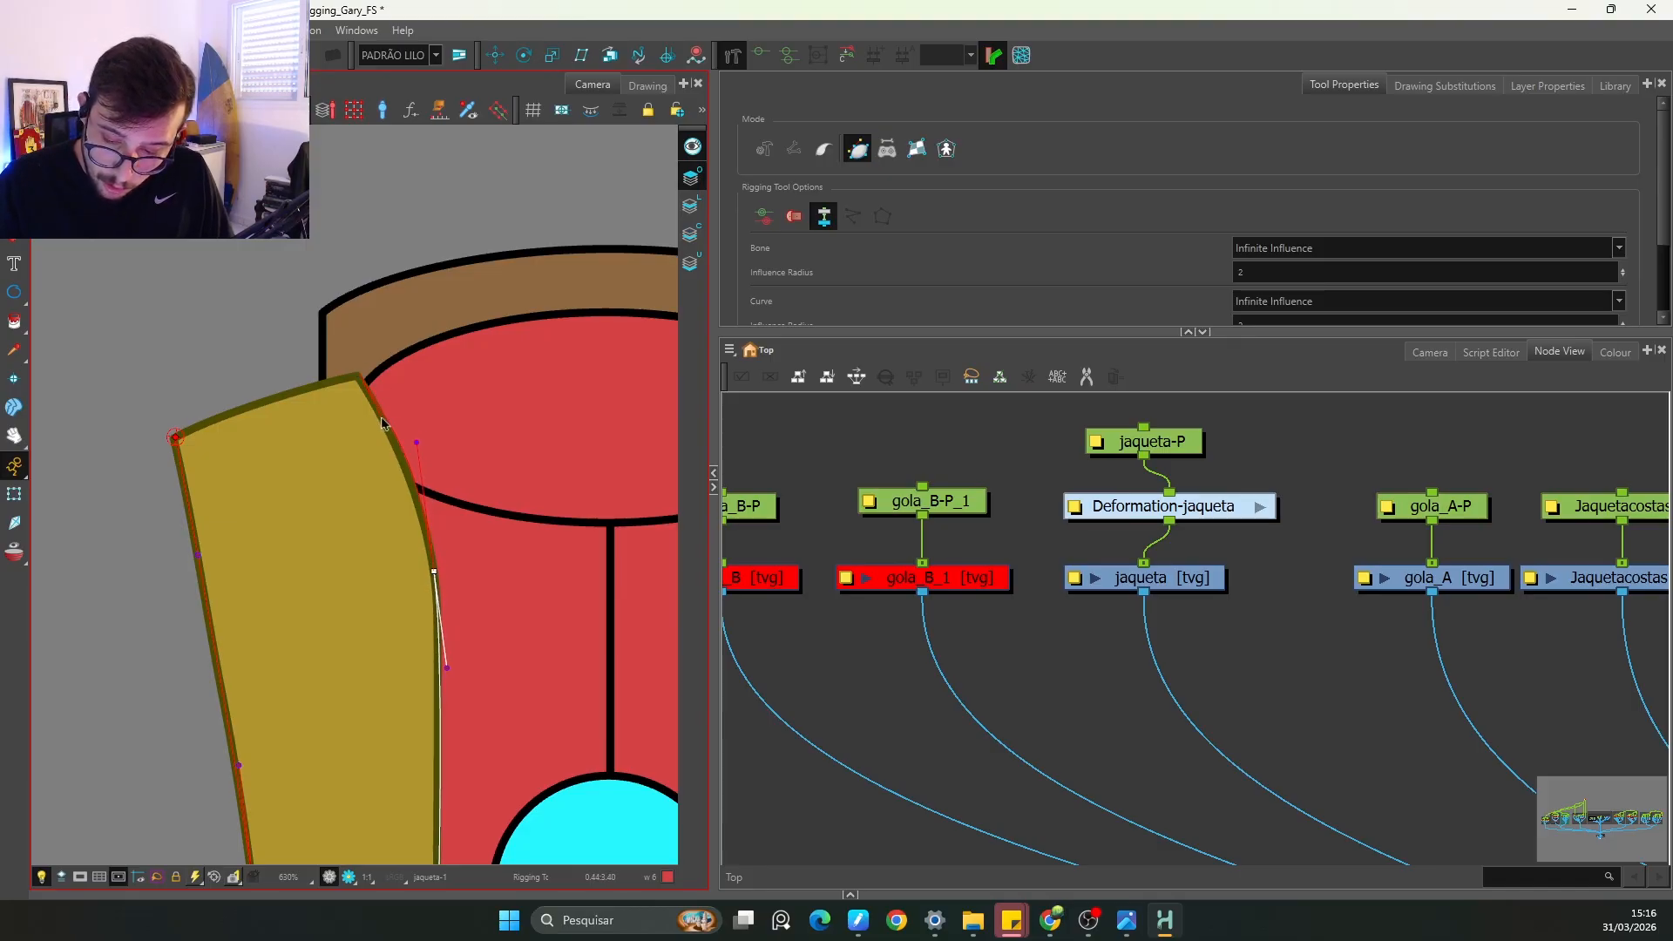
# Step: Shape the inner top corner point's handle, close the envelope at the outer top corner and select Deformation-jaqueta
pyautogui.moveTo(381, 418); pyautogui.dragTo(387, 428)
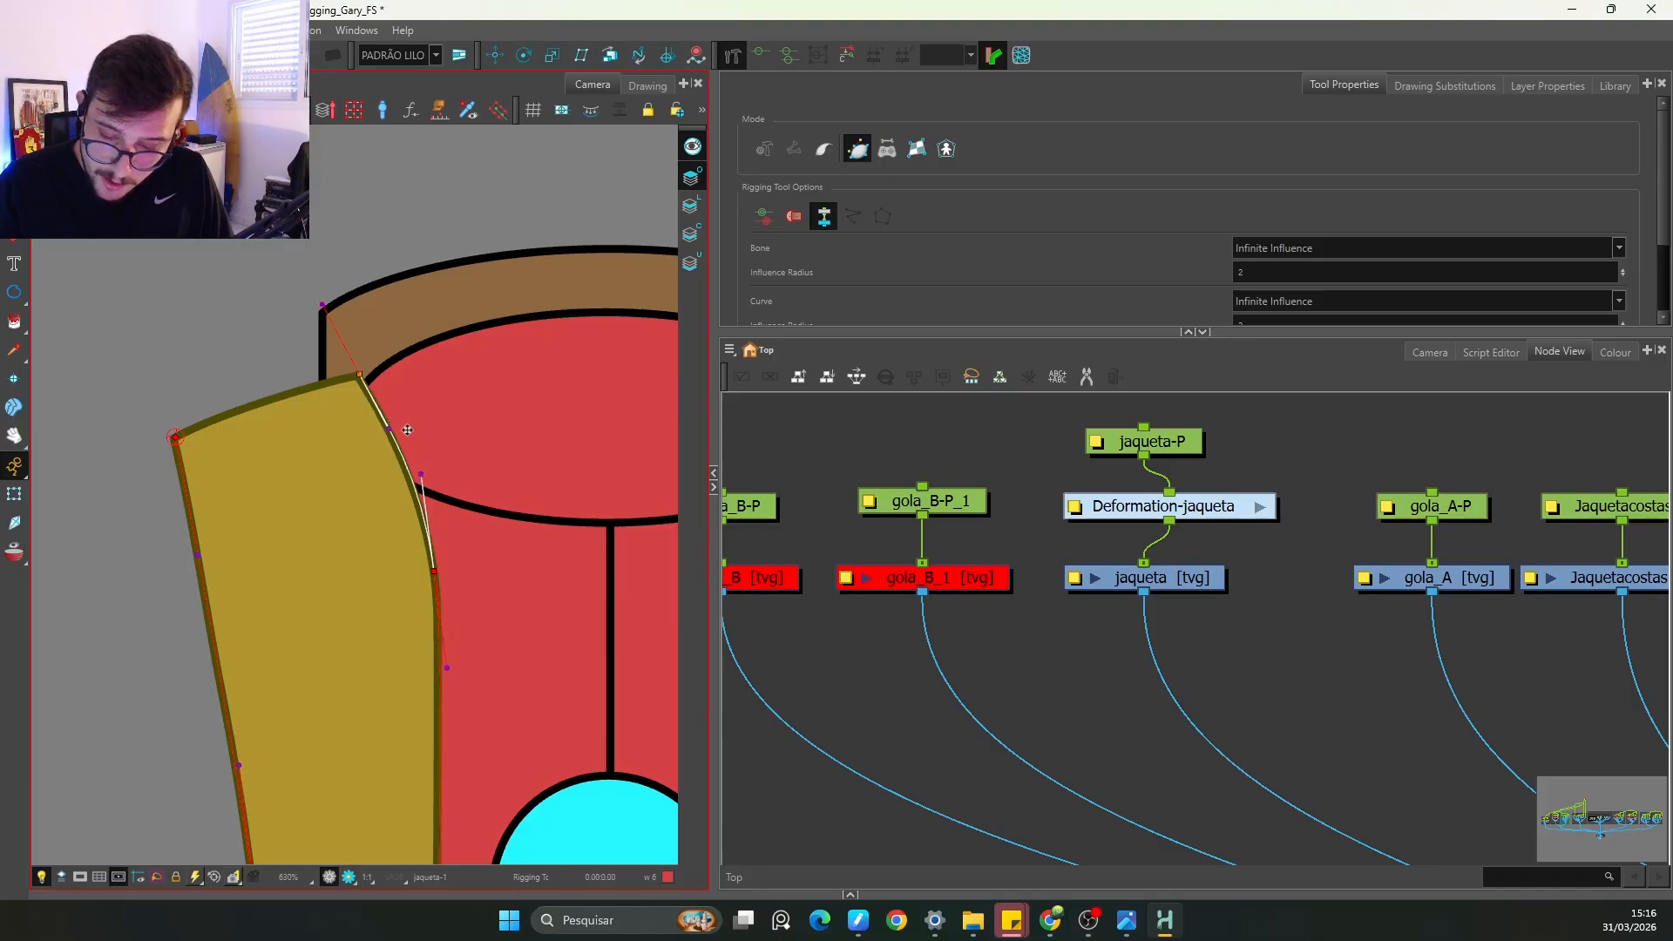
pyautogui.keyDown('alt'); pyautogui.click(175, 437); pyautogui.keyUp('alt')
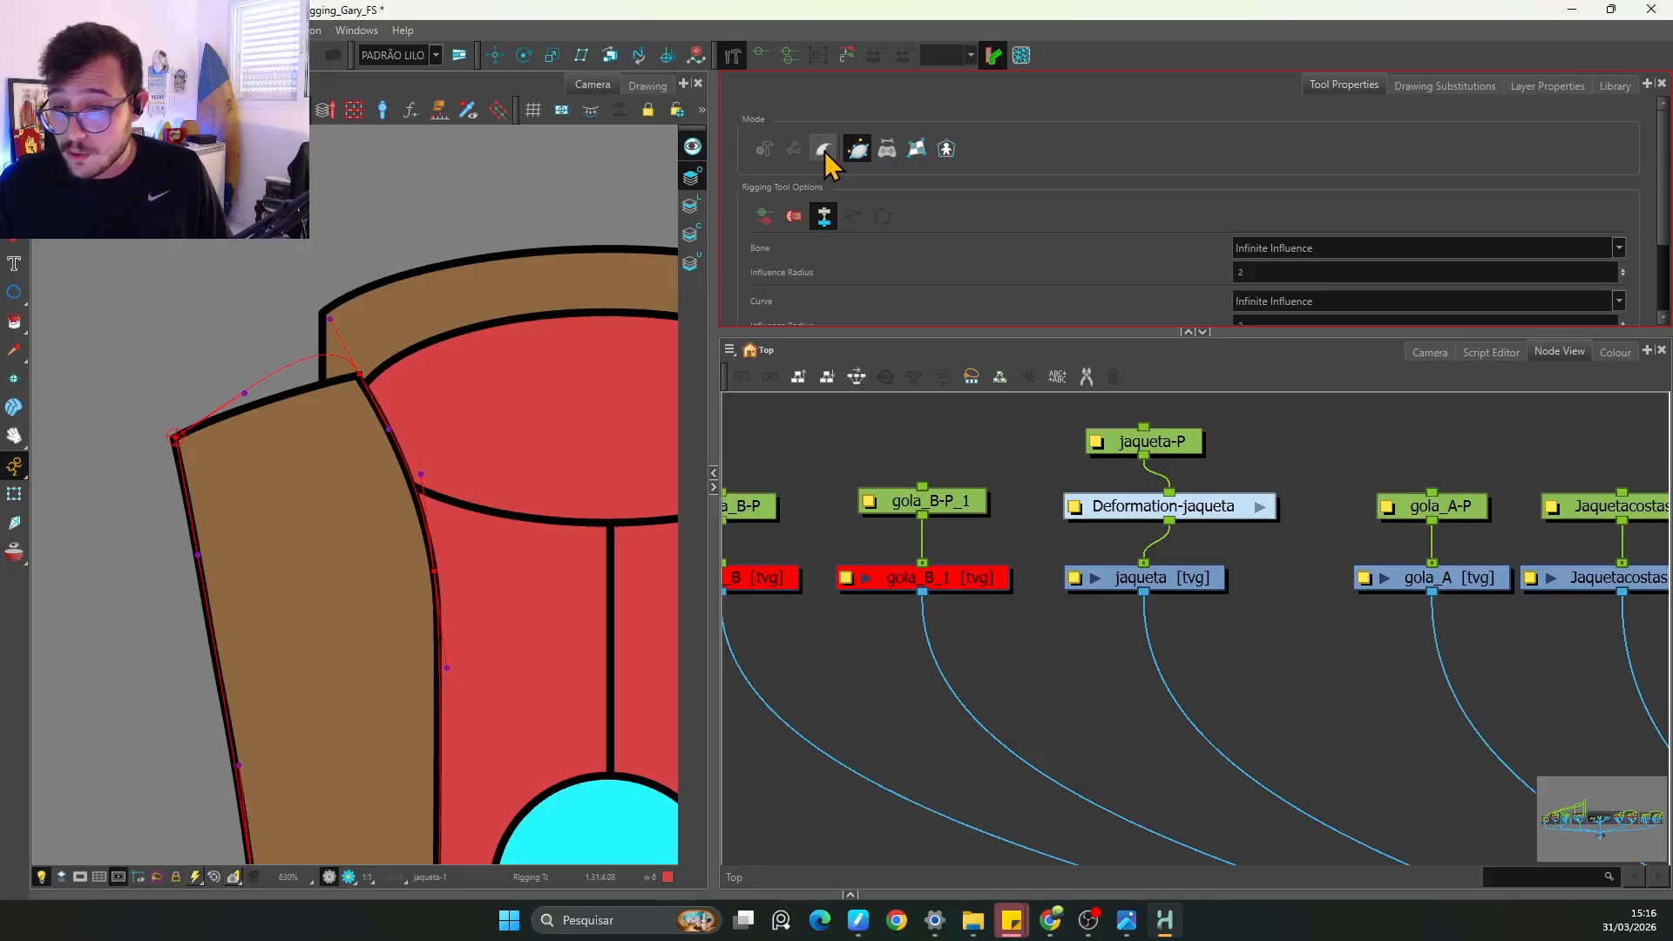
pyautogui.click(1209, 509)
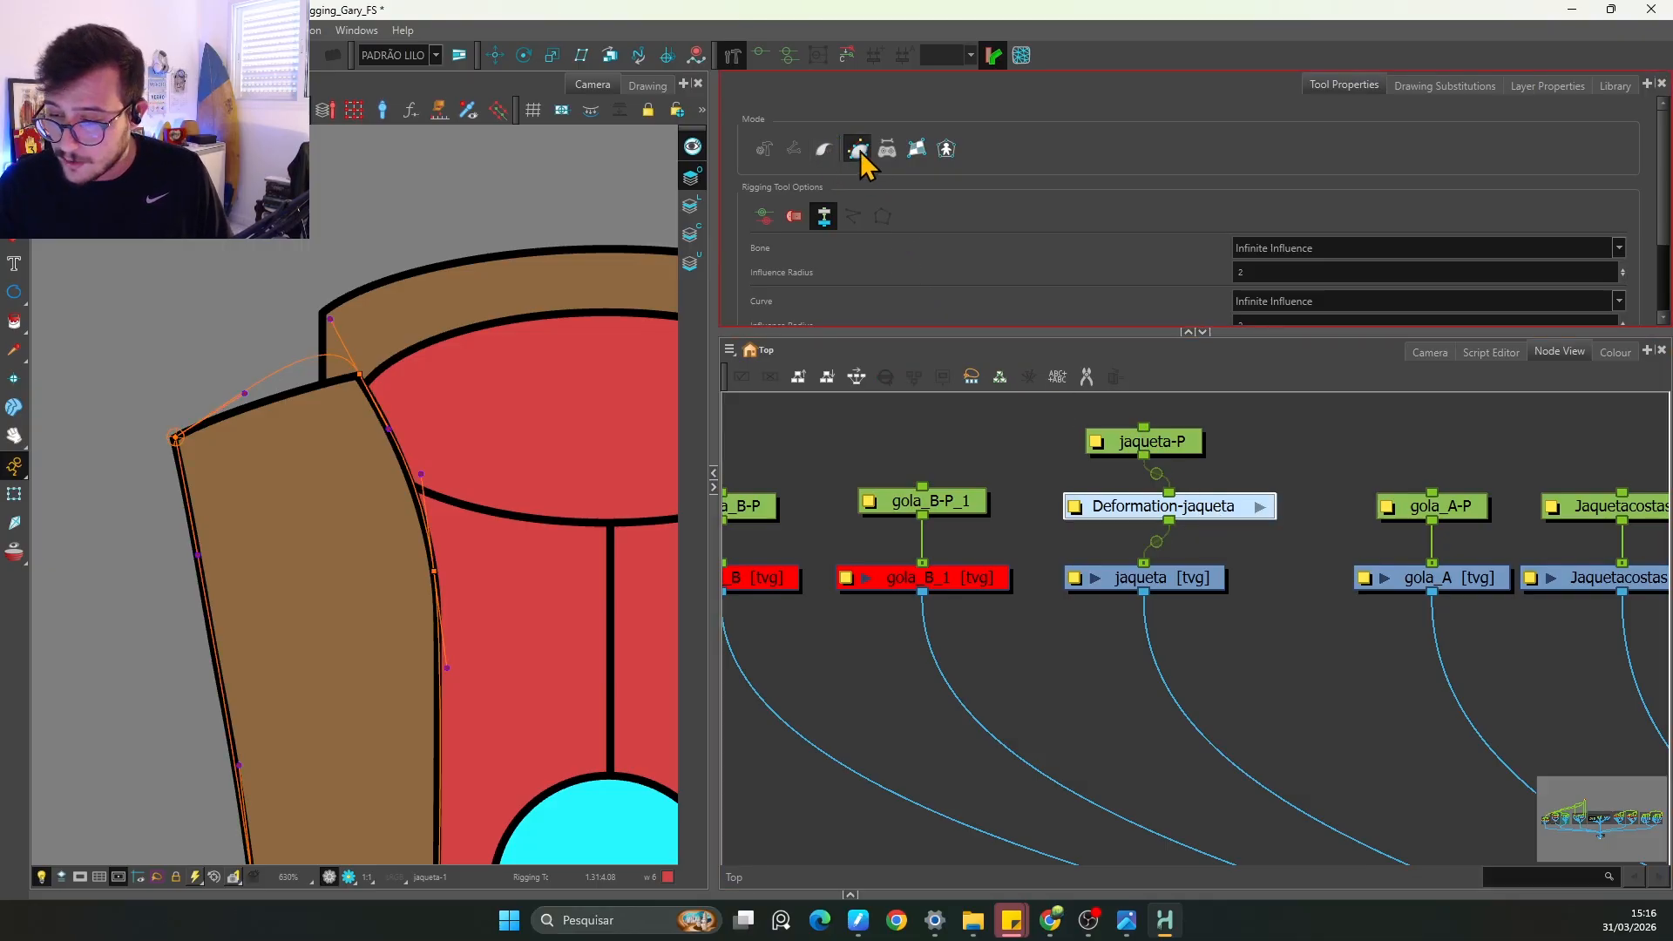
# Step: Reposition the two handles of the envelope's top segment along the jacket panel's top outline, undoing misplaced attempts
pyautogui.click(333, 321)
pyautogui.moveTo(331, 319); pyautogui.dragTo(318, 389)
pyautogui.keyDown('alt'); pyautogui.click(244, 393); pyautogui.keyUp('alt')
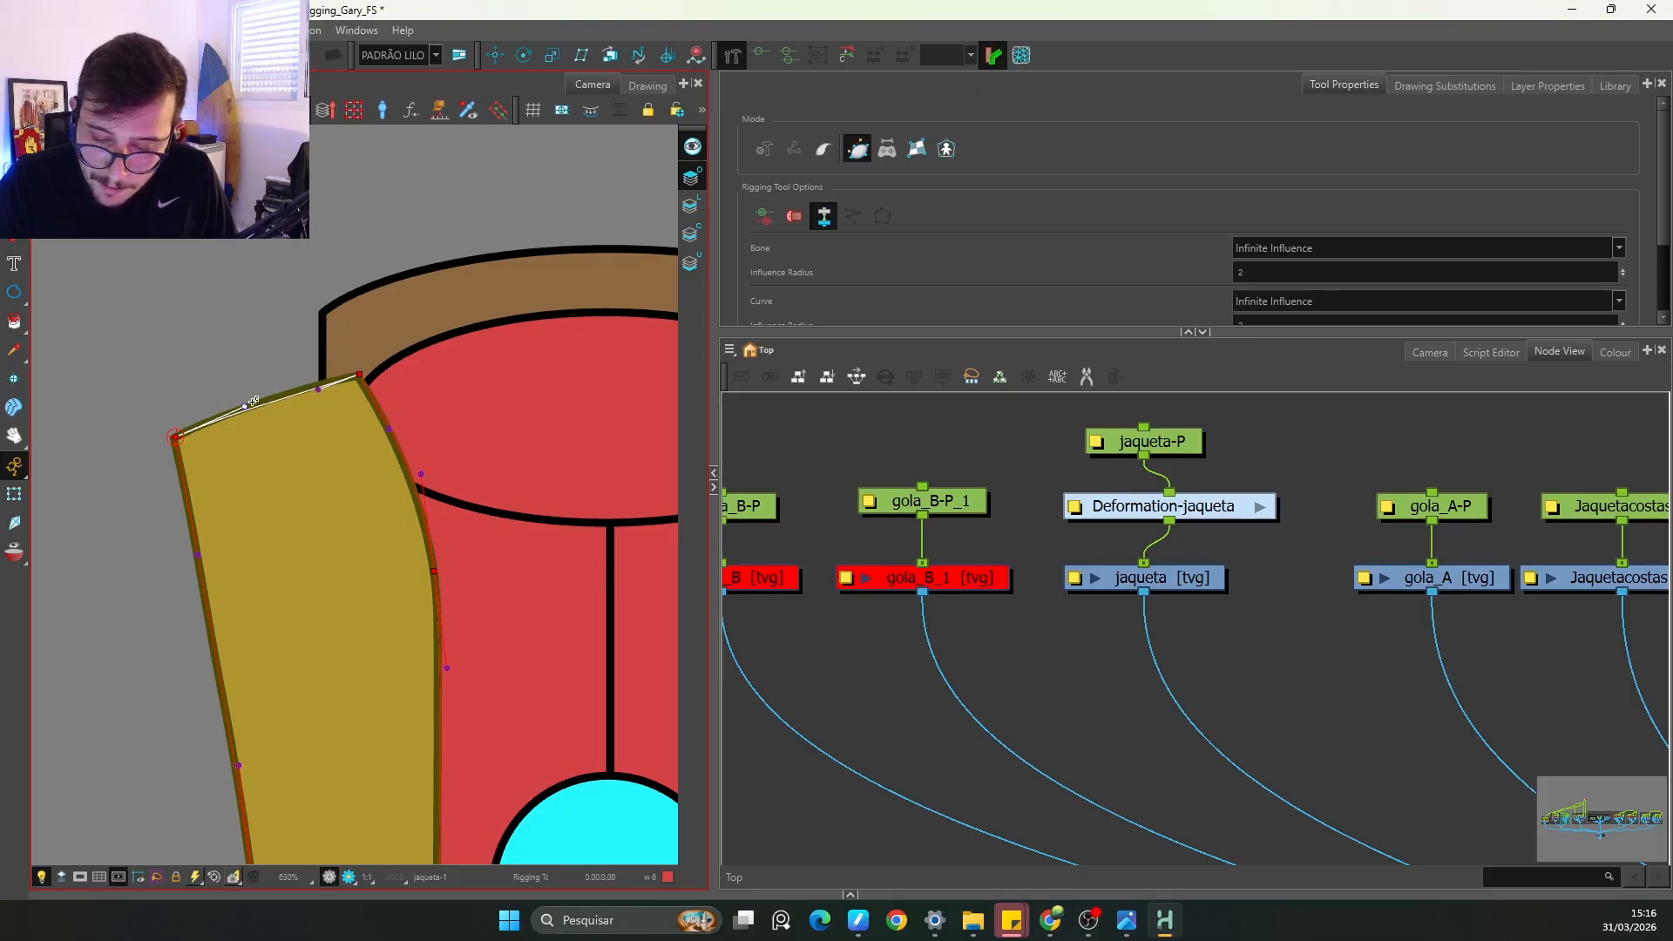
pyautogui.hotkey('ctrl', 'z')
pyautogui.hotkey('ctrl', 'z')
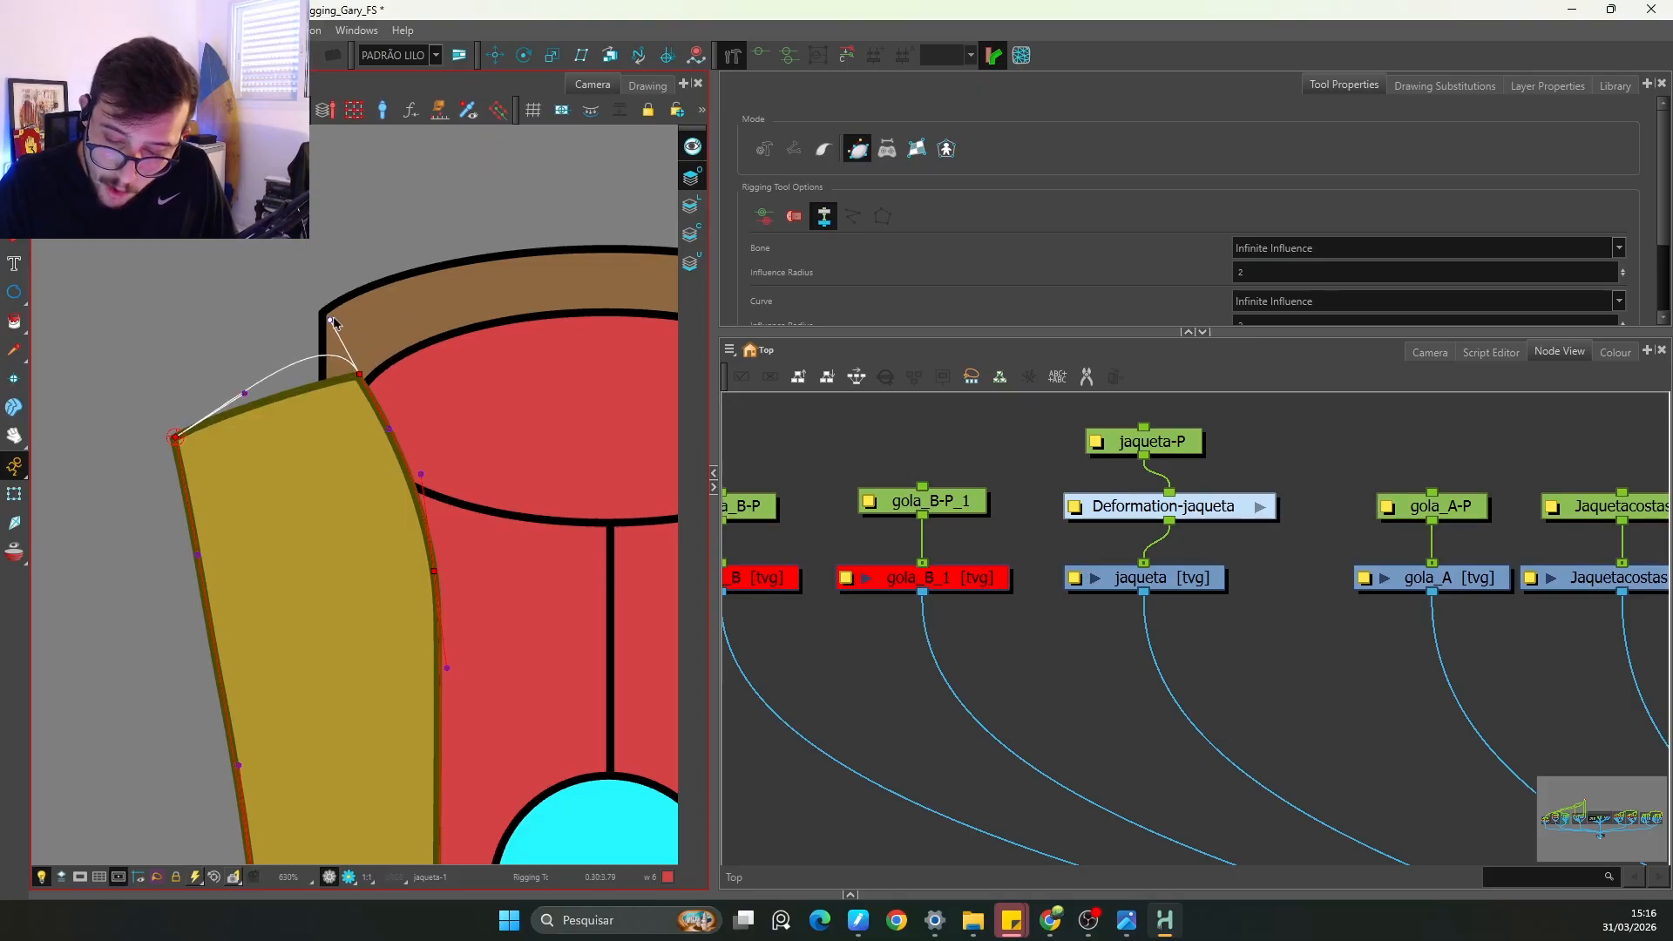
pyautogui.moveTo(332, 320); pyautogui.dragTo(246, 406)
pyautogui.hotkey('ctrl', 'z')
pyautogui.moveTo(368, 630); pyautogui.dragTo(361, 513)
pyautogui.press('1')
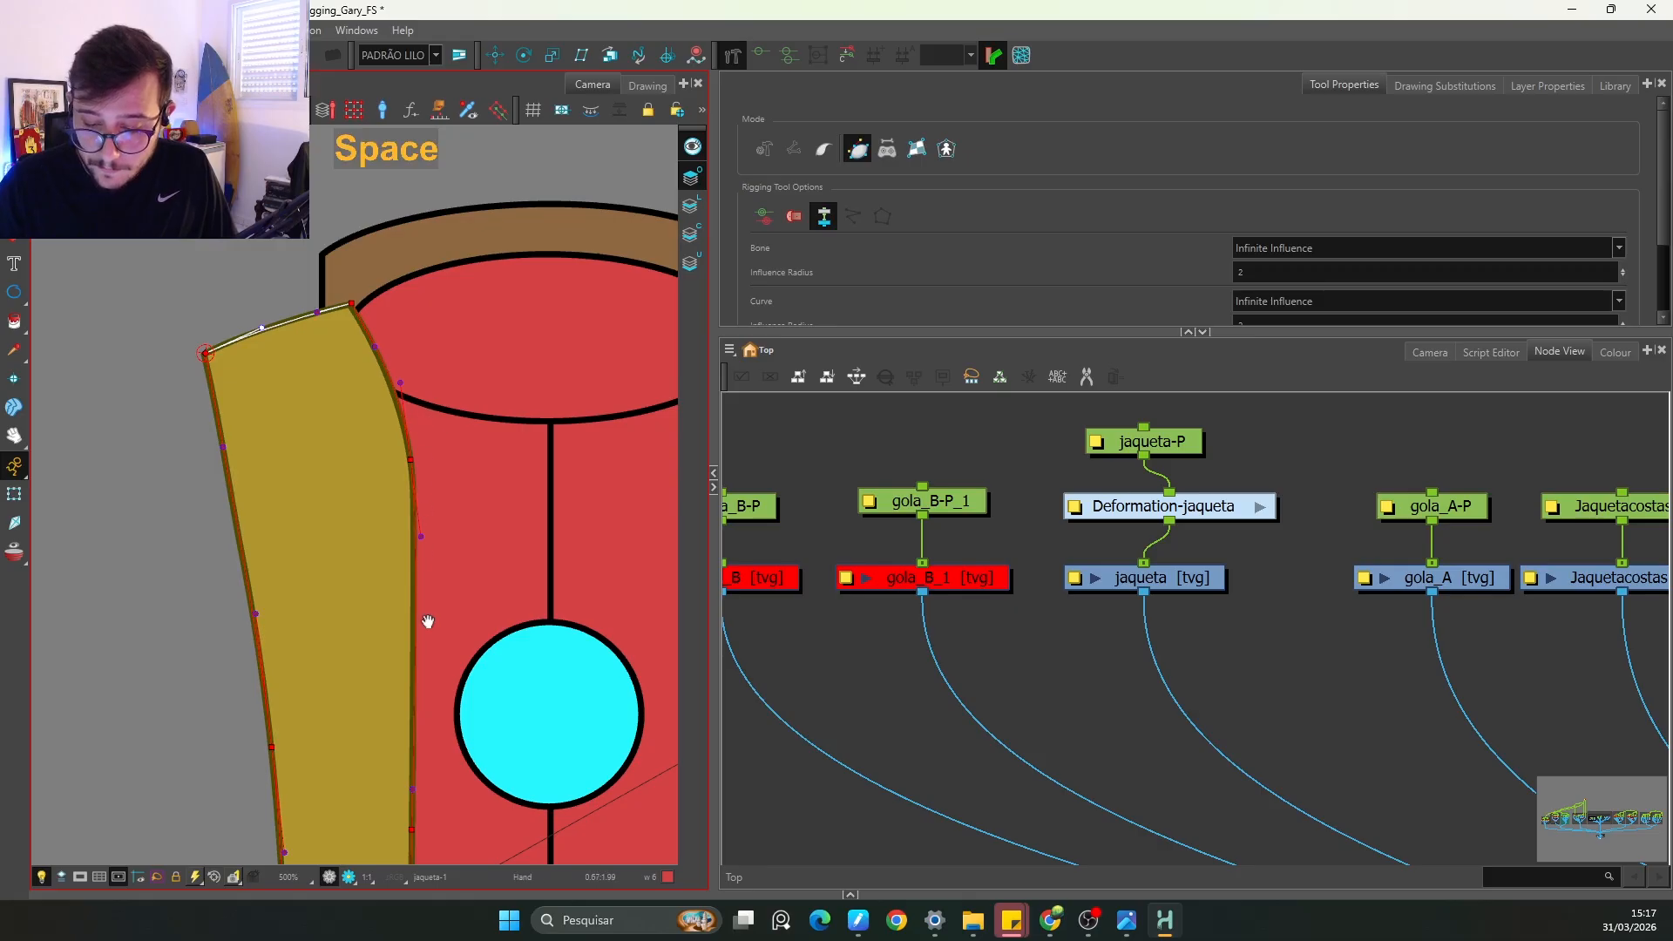
# Step: Reposition the two handles of the envelope's bottom segment so that it follows the jacket panel's slanted bottom hem
pyautogui.press('1')
pyautogui.moveTo(425, 620); pyautogui.dragTo(437, 485)
pyautogui.press('2')
pyautogui.moveTo(427, 738); pyautogui.dragTo(433, 486)
pyautogui.press('2')
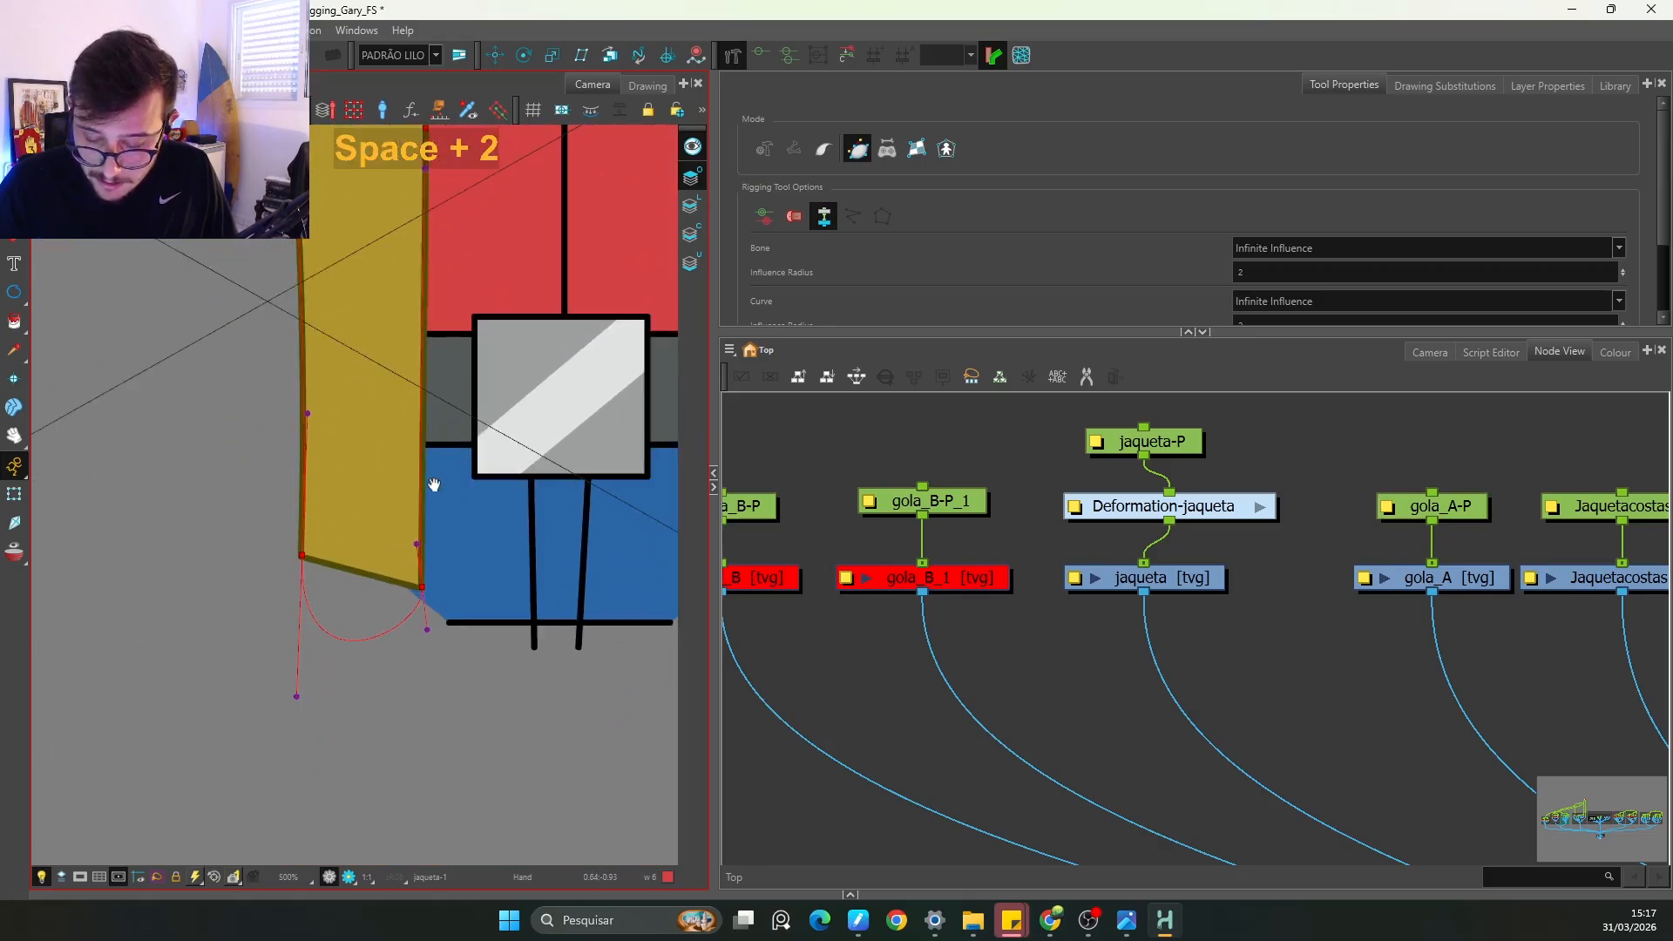
pyautogui.press('2')
pyautogui.moveTo(283, 749); pyautogui.dragTo(332, 588)
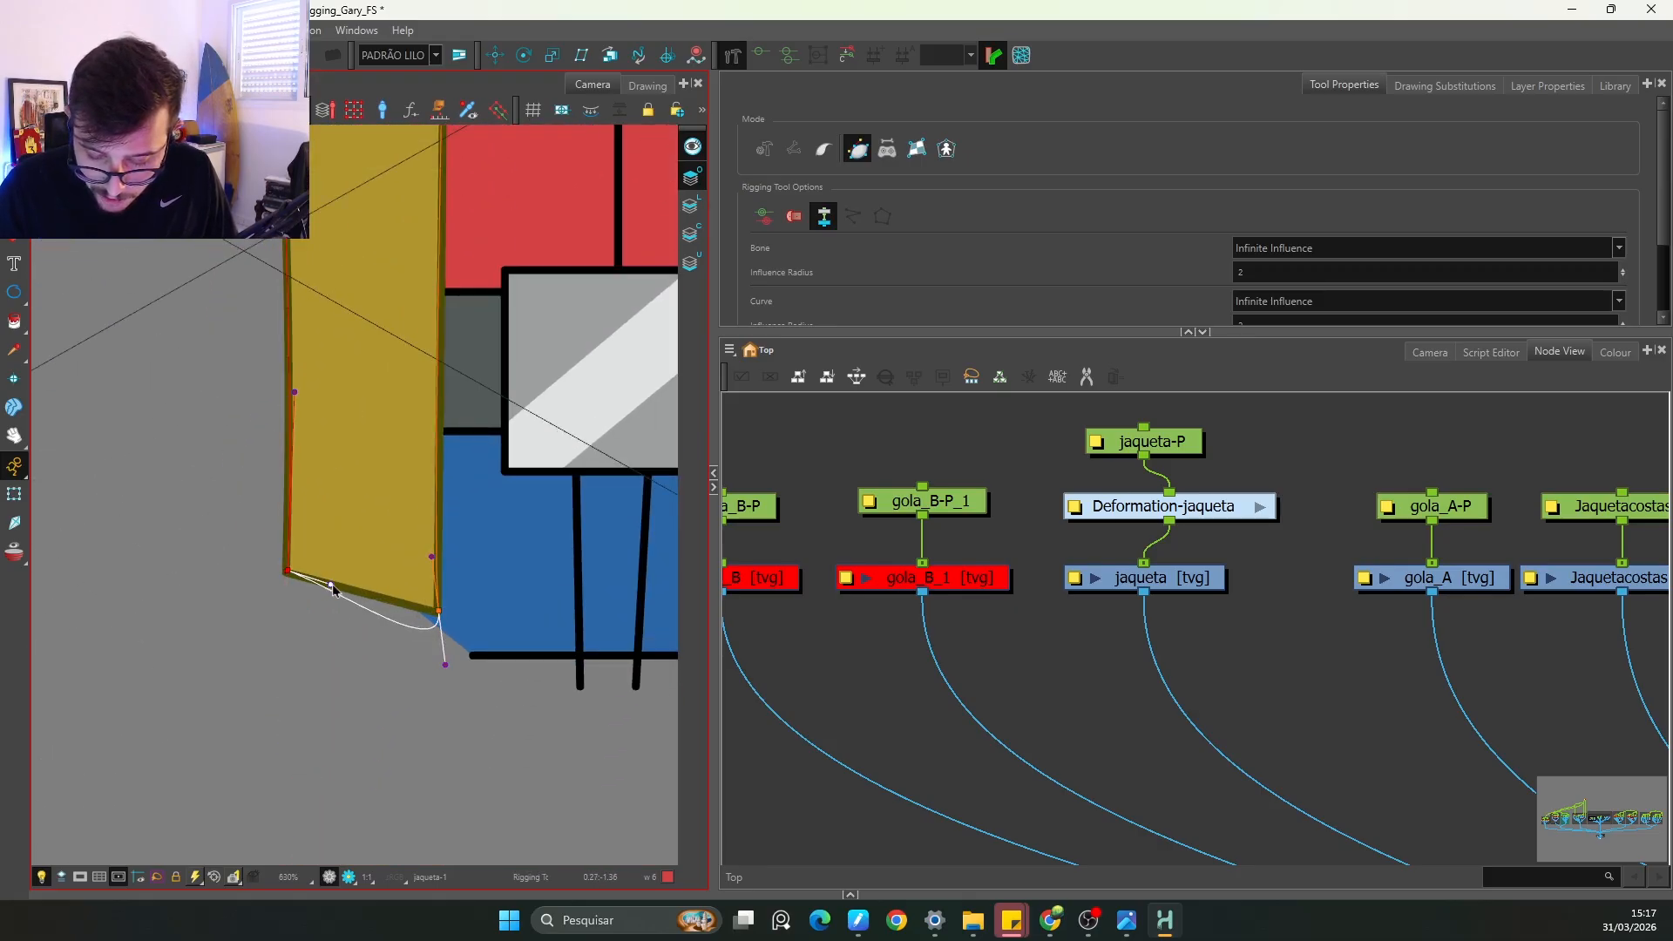
pyautogui.moveTo(446, 664); pyautogui.dragTo(437, 408)
pyautogui.press('1')
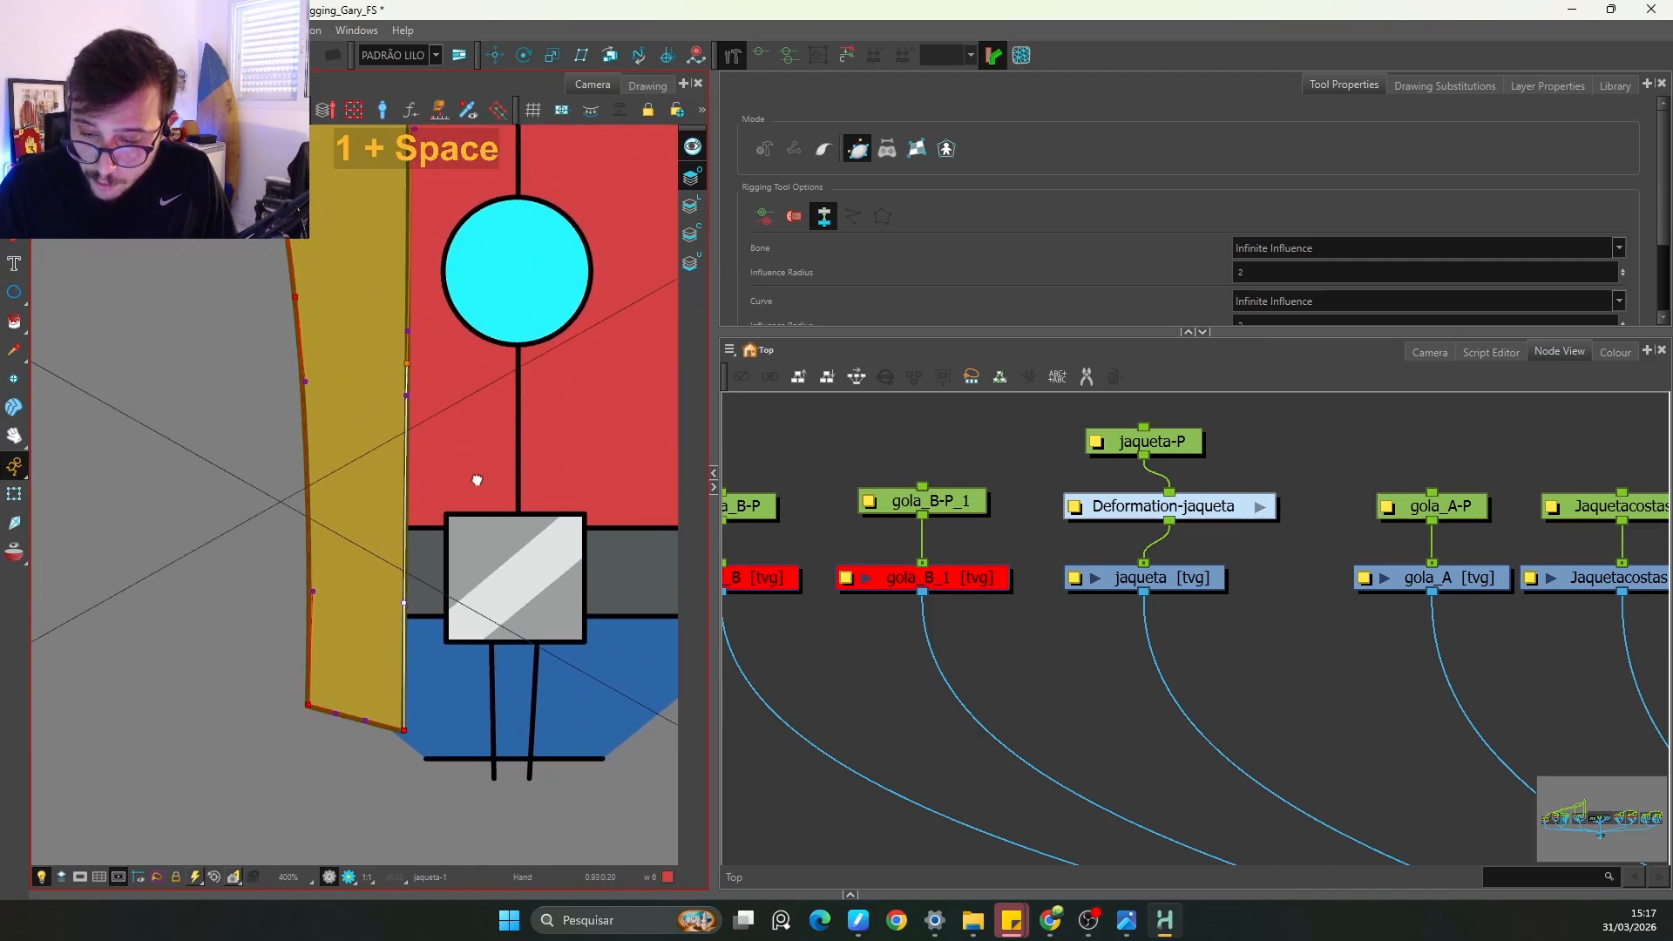
pyautogui.moveTo(477, 480); pyautogui.dragTo(479, 499)
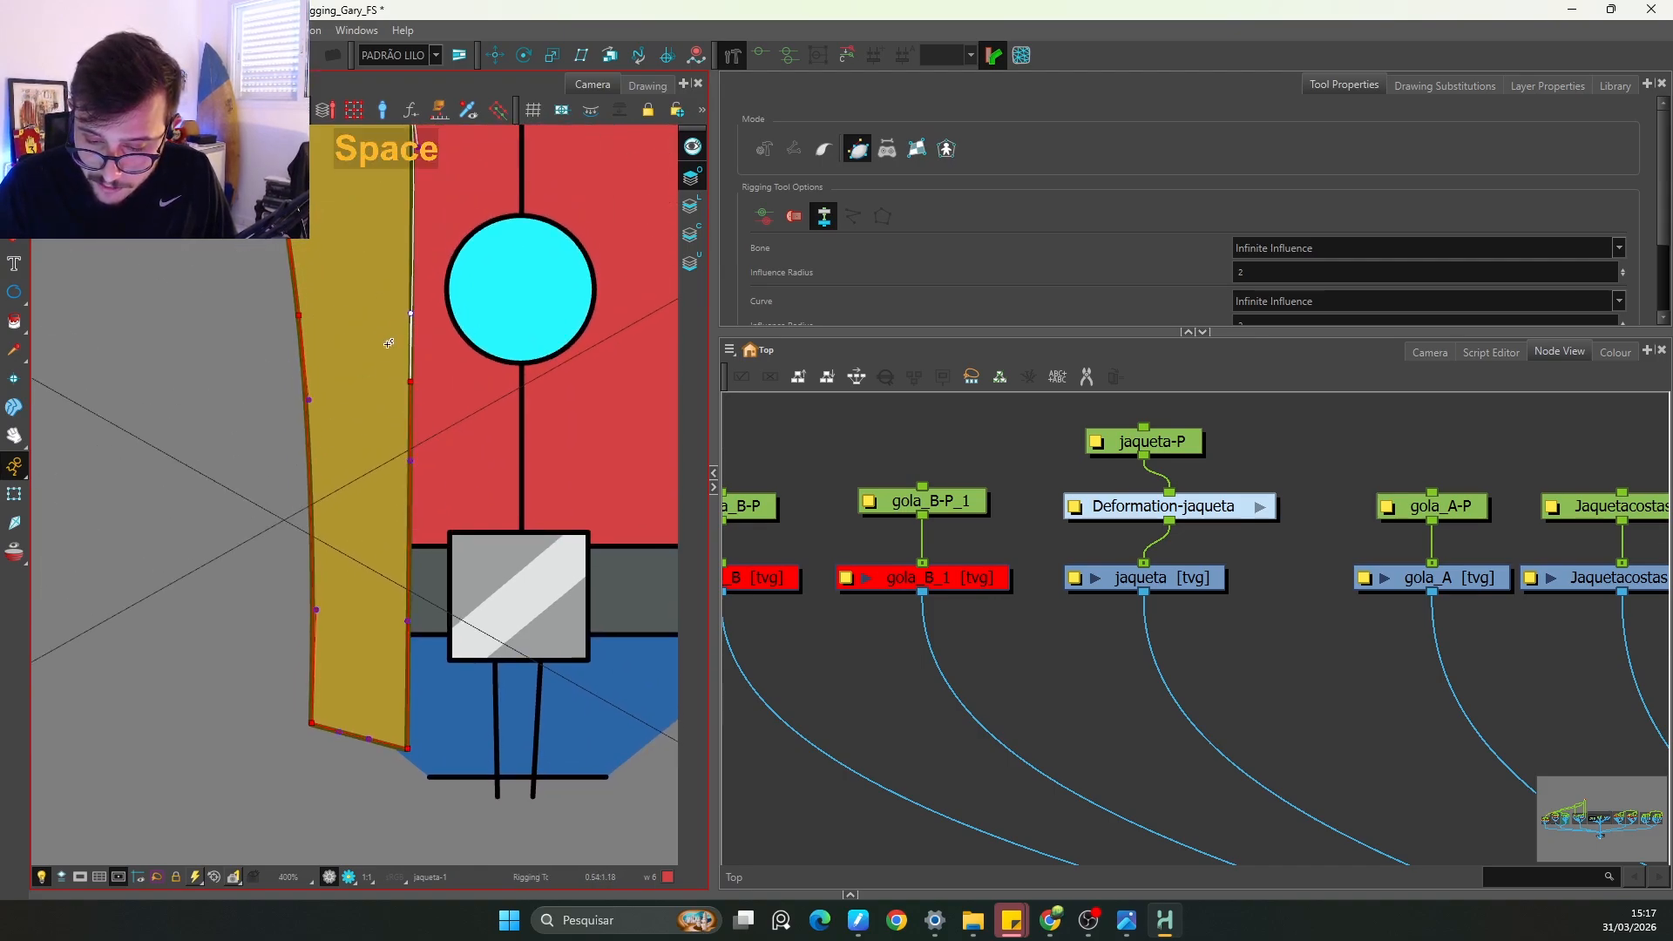
pyautogui.hotkey('space', '1')
pyautogui.press('1')
pyautogui.moveTo(442, 507); pyautogui.dragTo(447, 473)
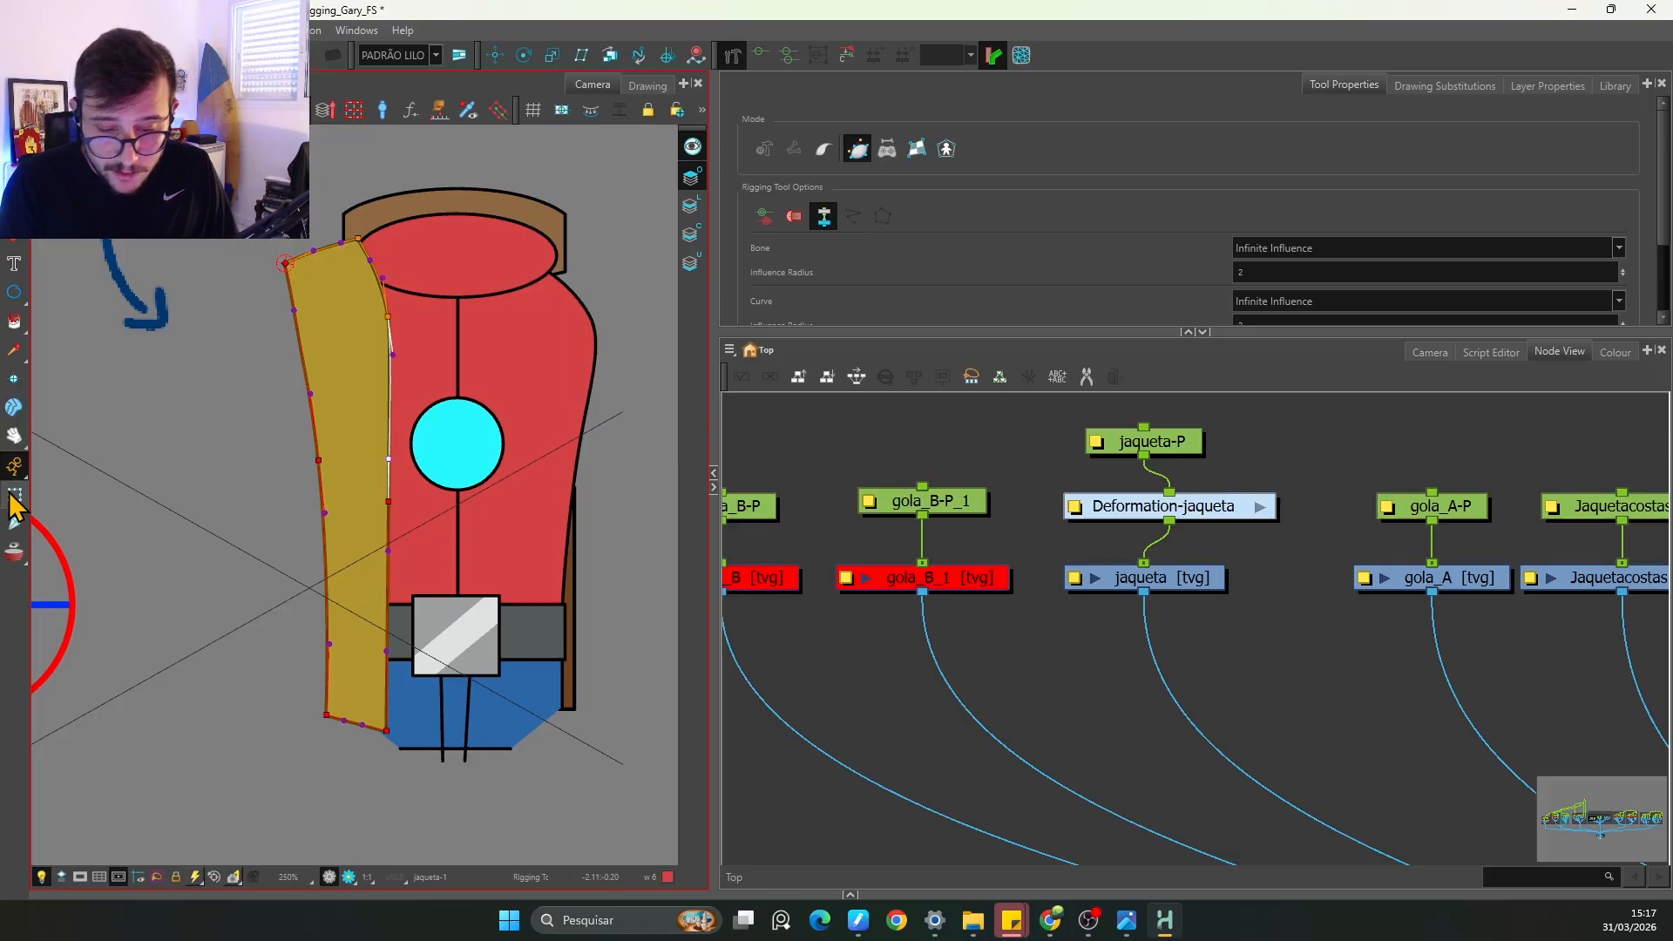
# Step: With the Transform tool, test moving several lower envelope points together toward the belt, and undo the move
pyautogui.hotkey('shift', 't')
pyautogui.press('2')
pyautogui.press('1')
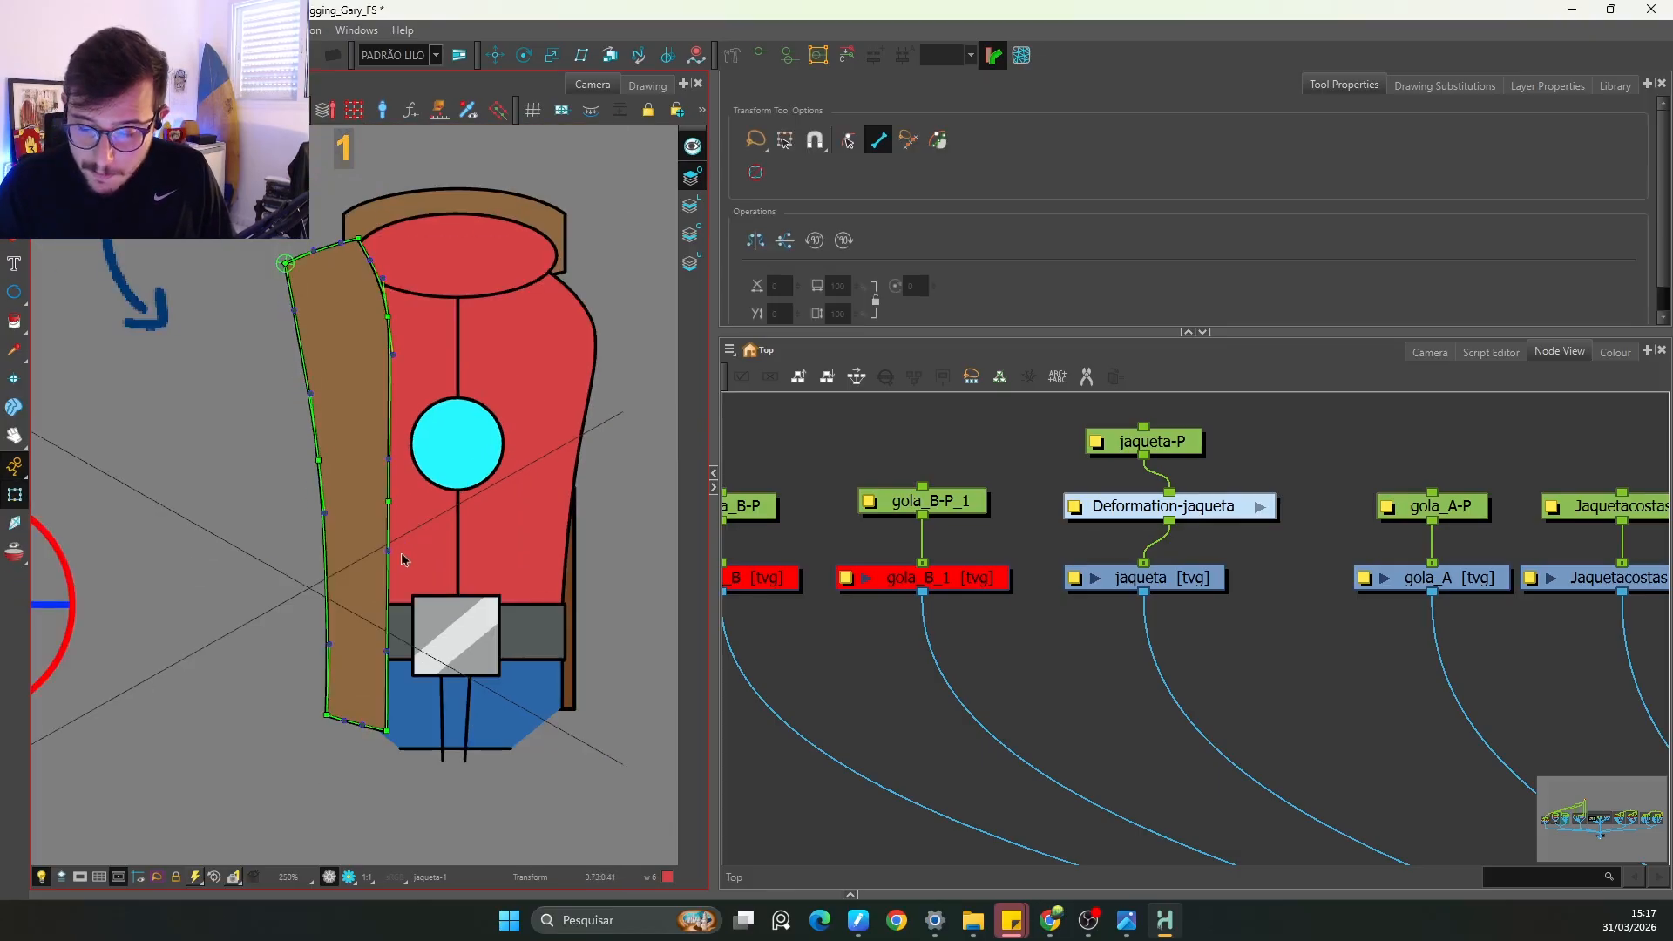
pyautogui.keyDown('shift'); pyautogui.click(385, 499); pyautogui.keyUp('shift')
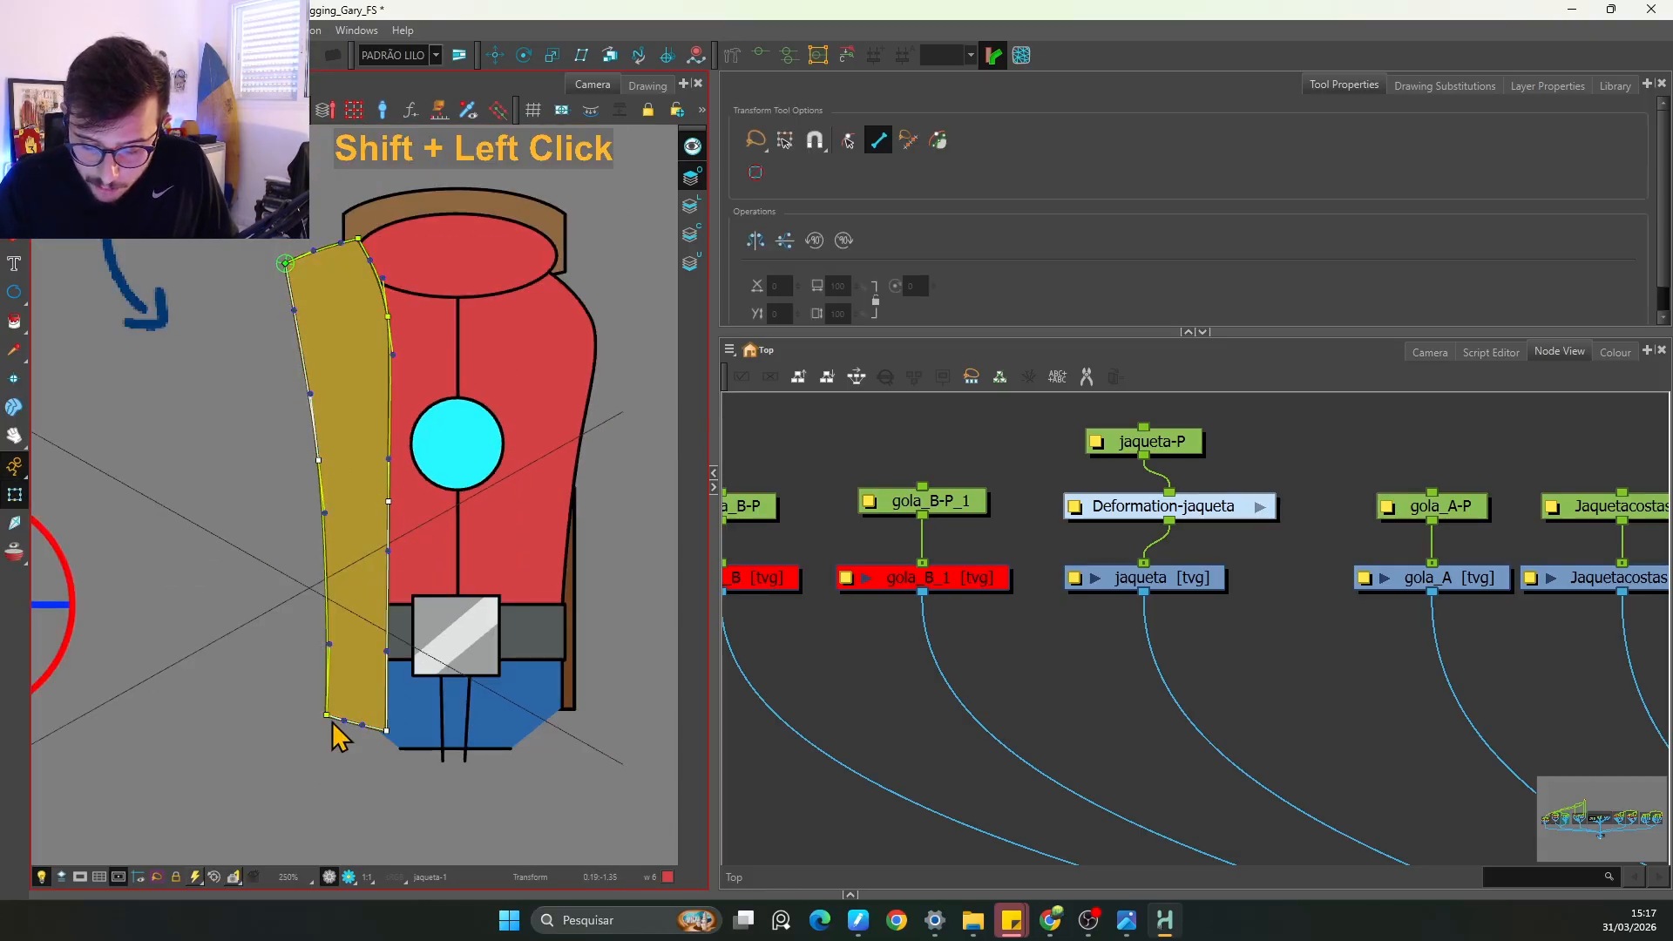
pyautogui.moveTo(386, 735); pyautogui.dragTo(407, 693)
pyautogui.hotkey('ctrl', 'z')
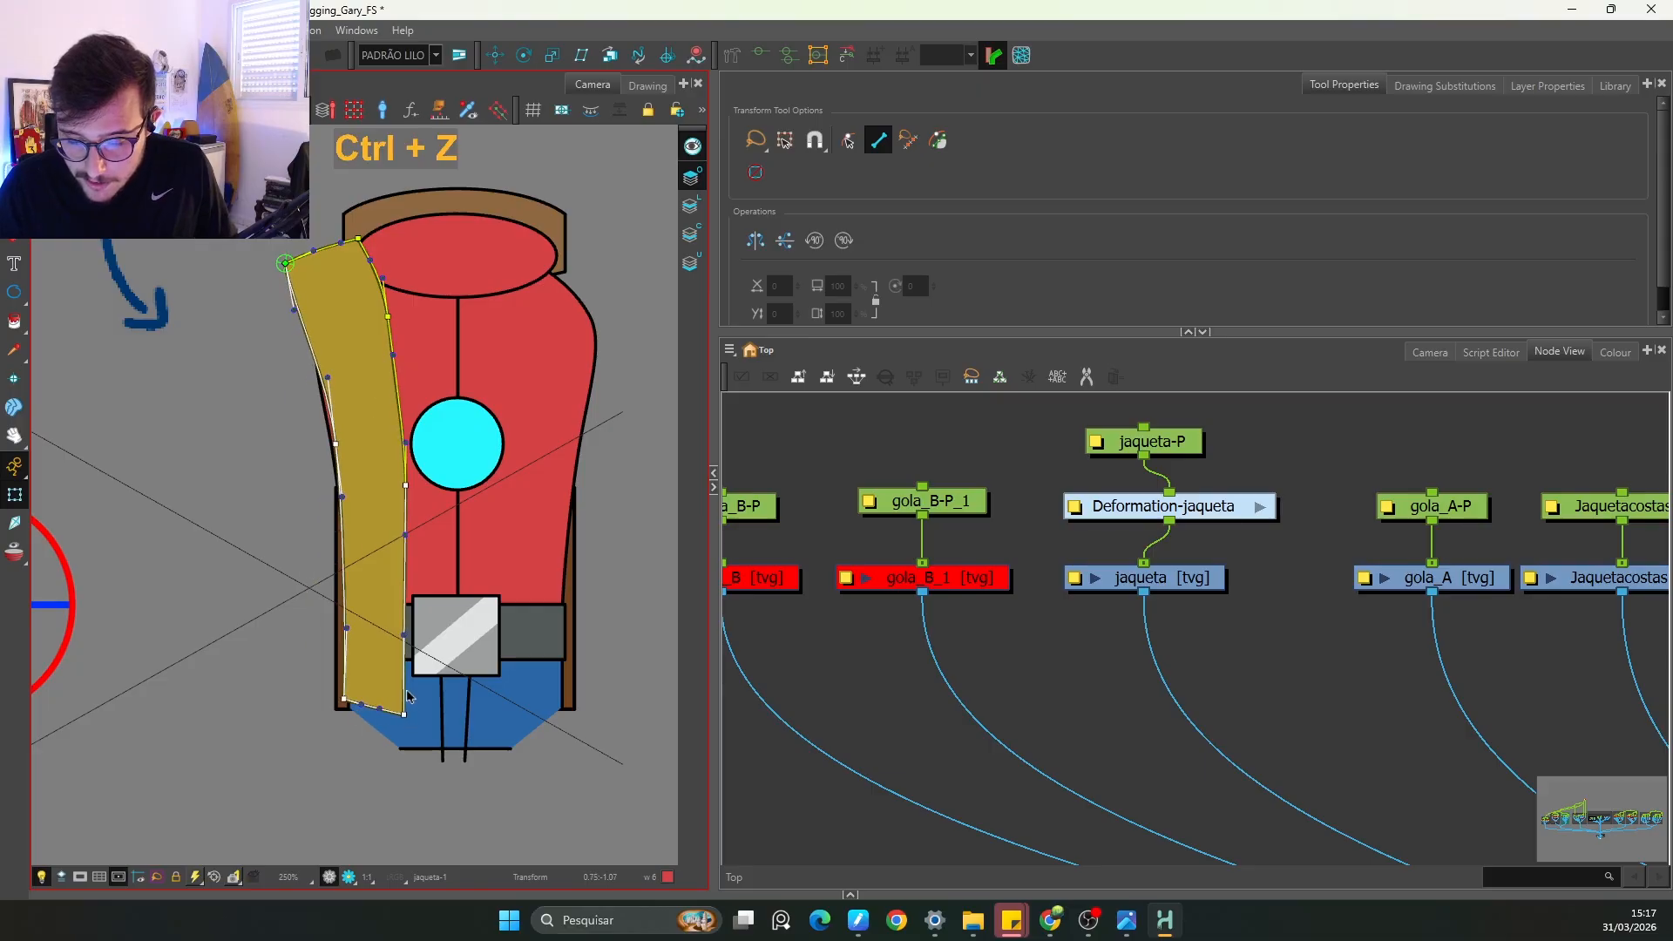
# Step: Test rotating the envelope's two bottom corner points together, undo the rotation and reselect both points
pyautogui.keyDown('shift'); pyautogui.click(327, 714); pyautogui.keyUp('shift')
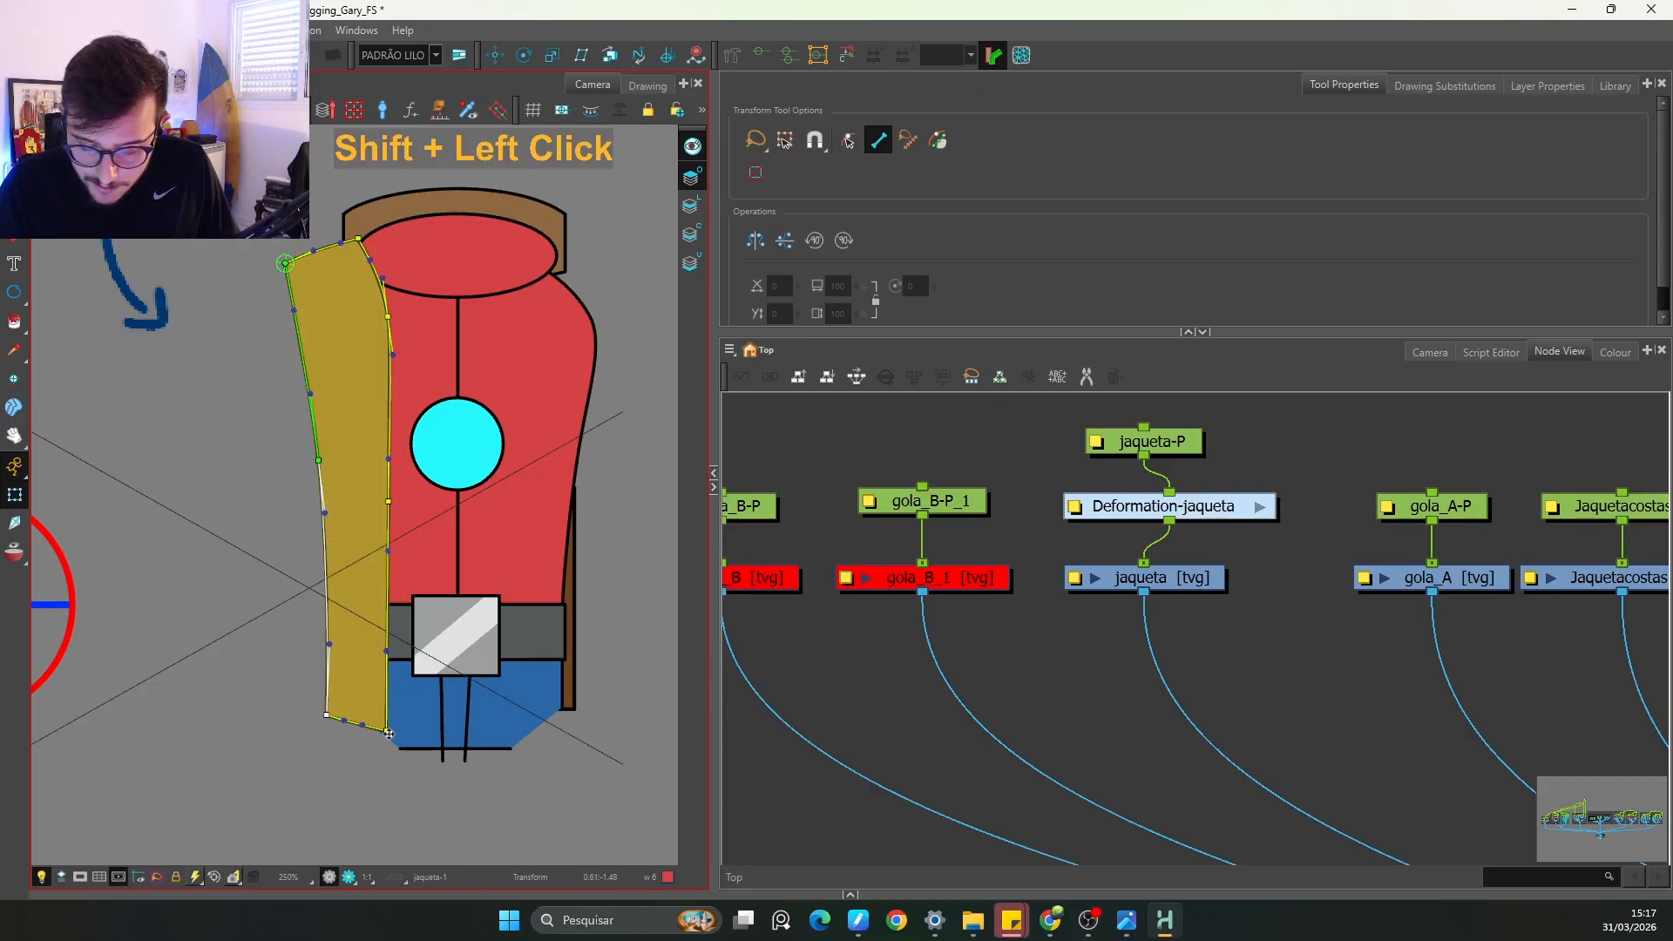
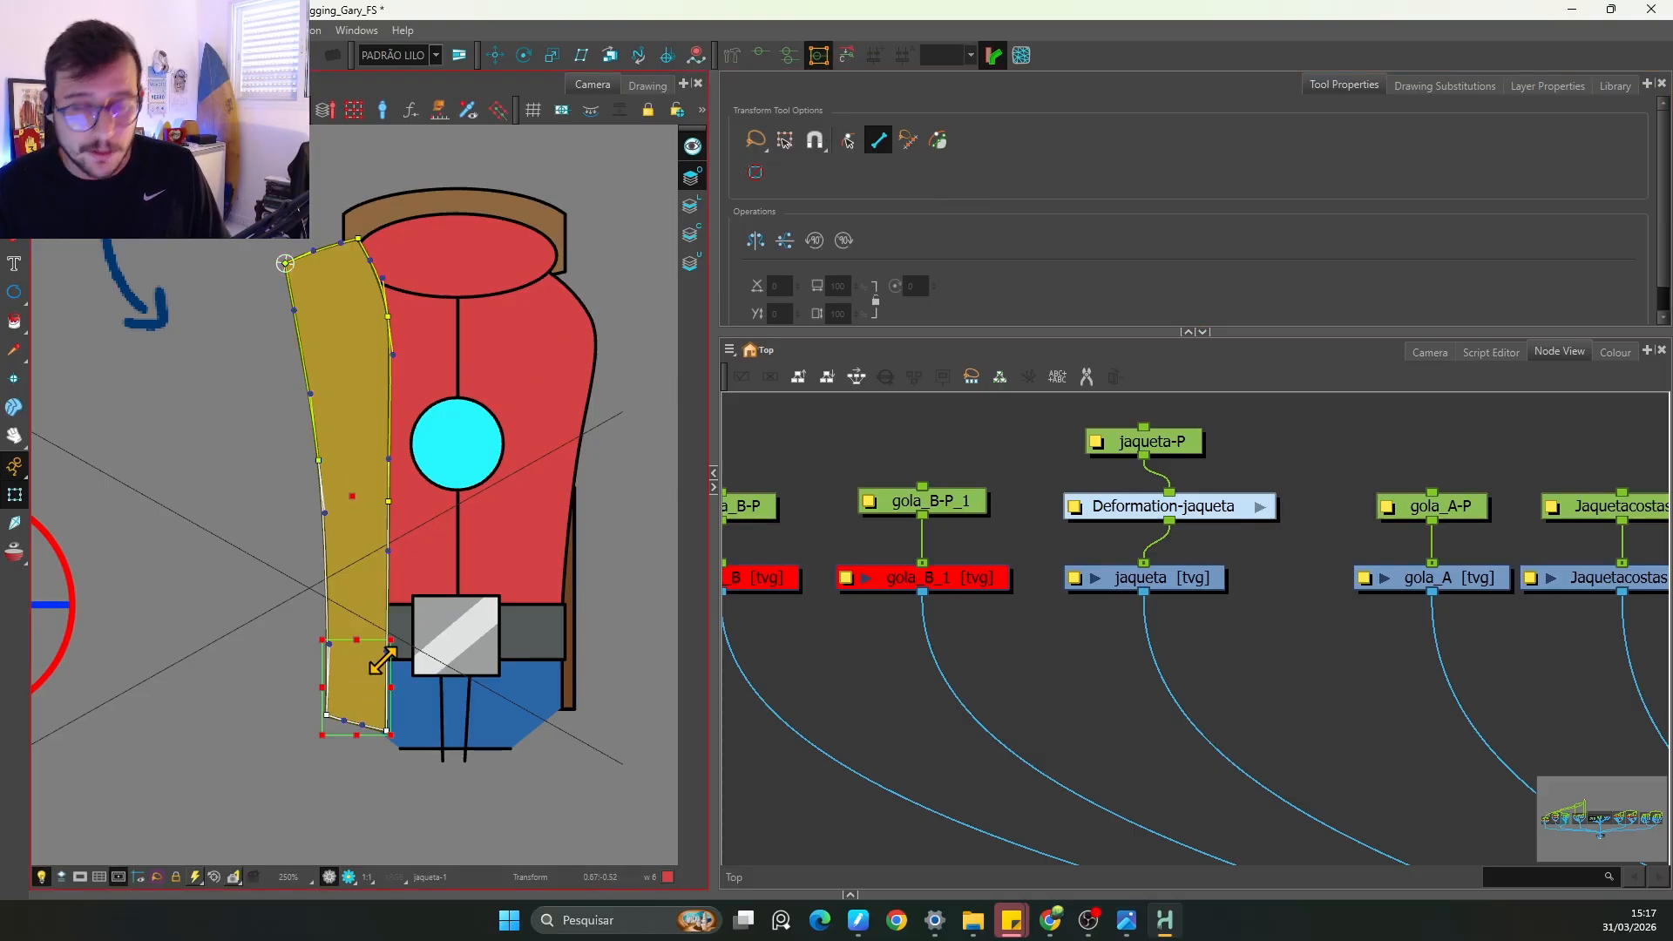
pyautogui.moveTo(405, 660); pyautogui.dragTo(187, 683)
pyautogui.hotkey('ctrl', 'z')
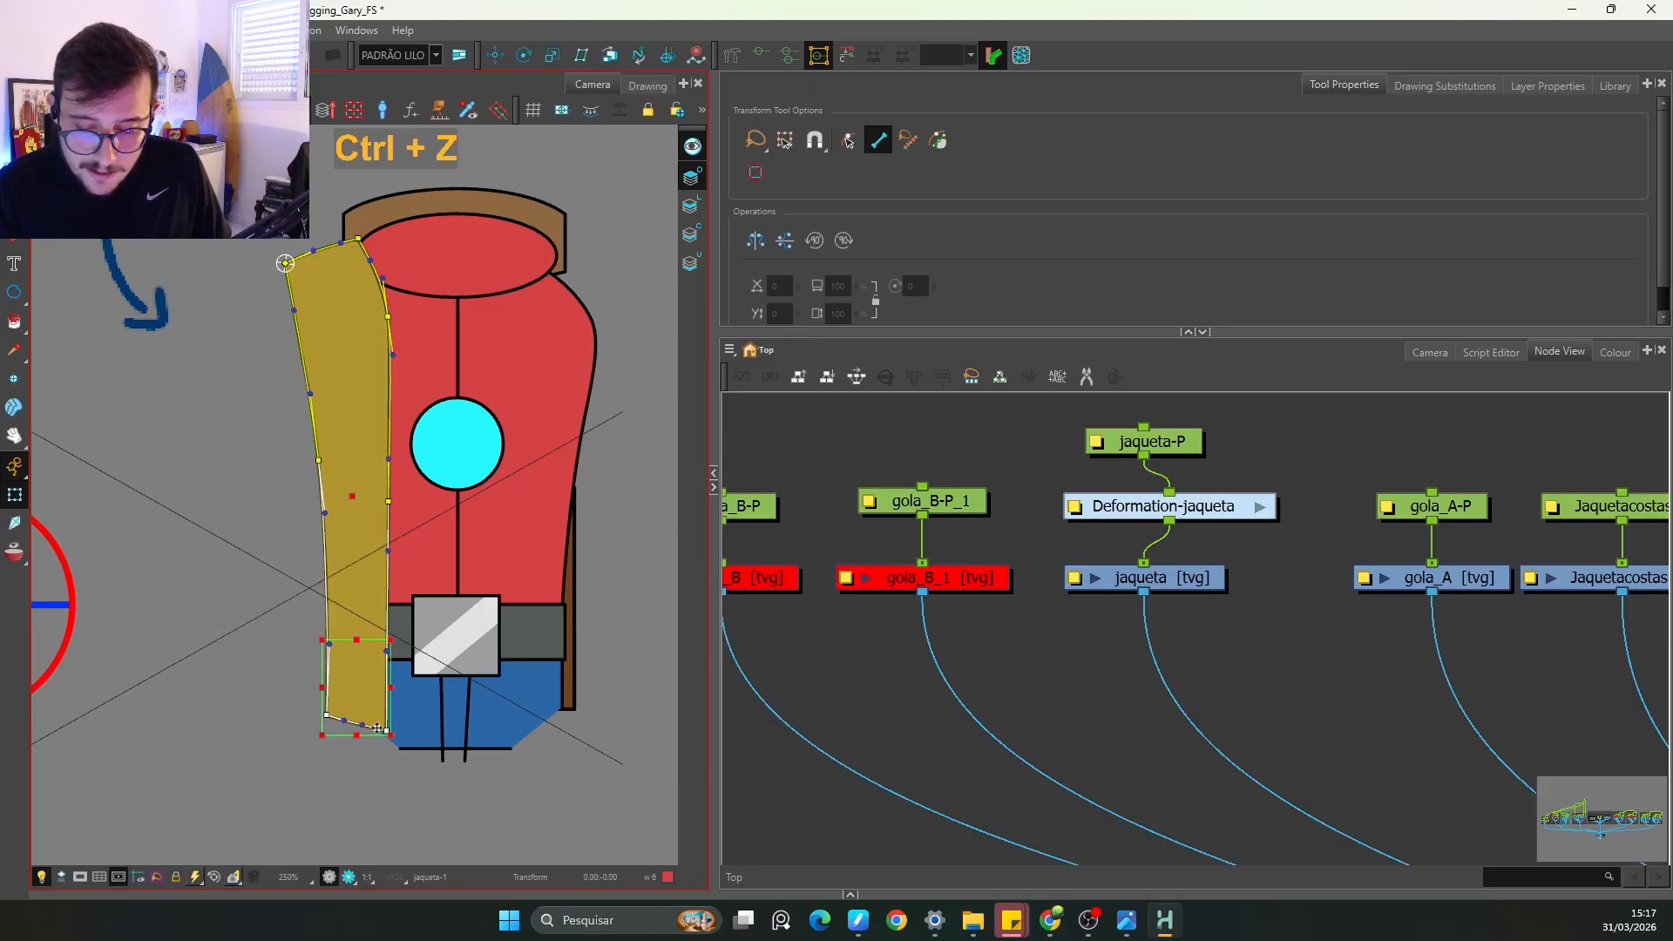
pyautogui.hotkey('ctrl', 'z')
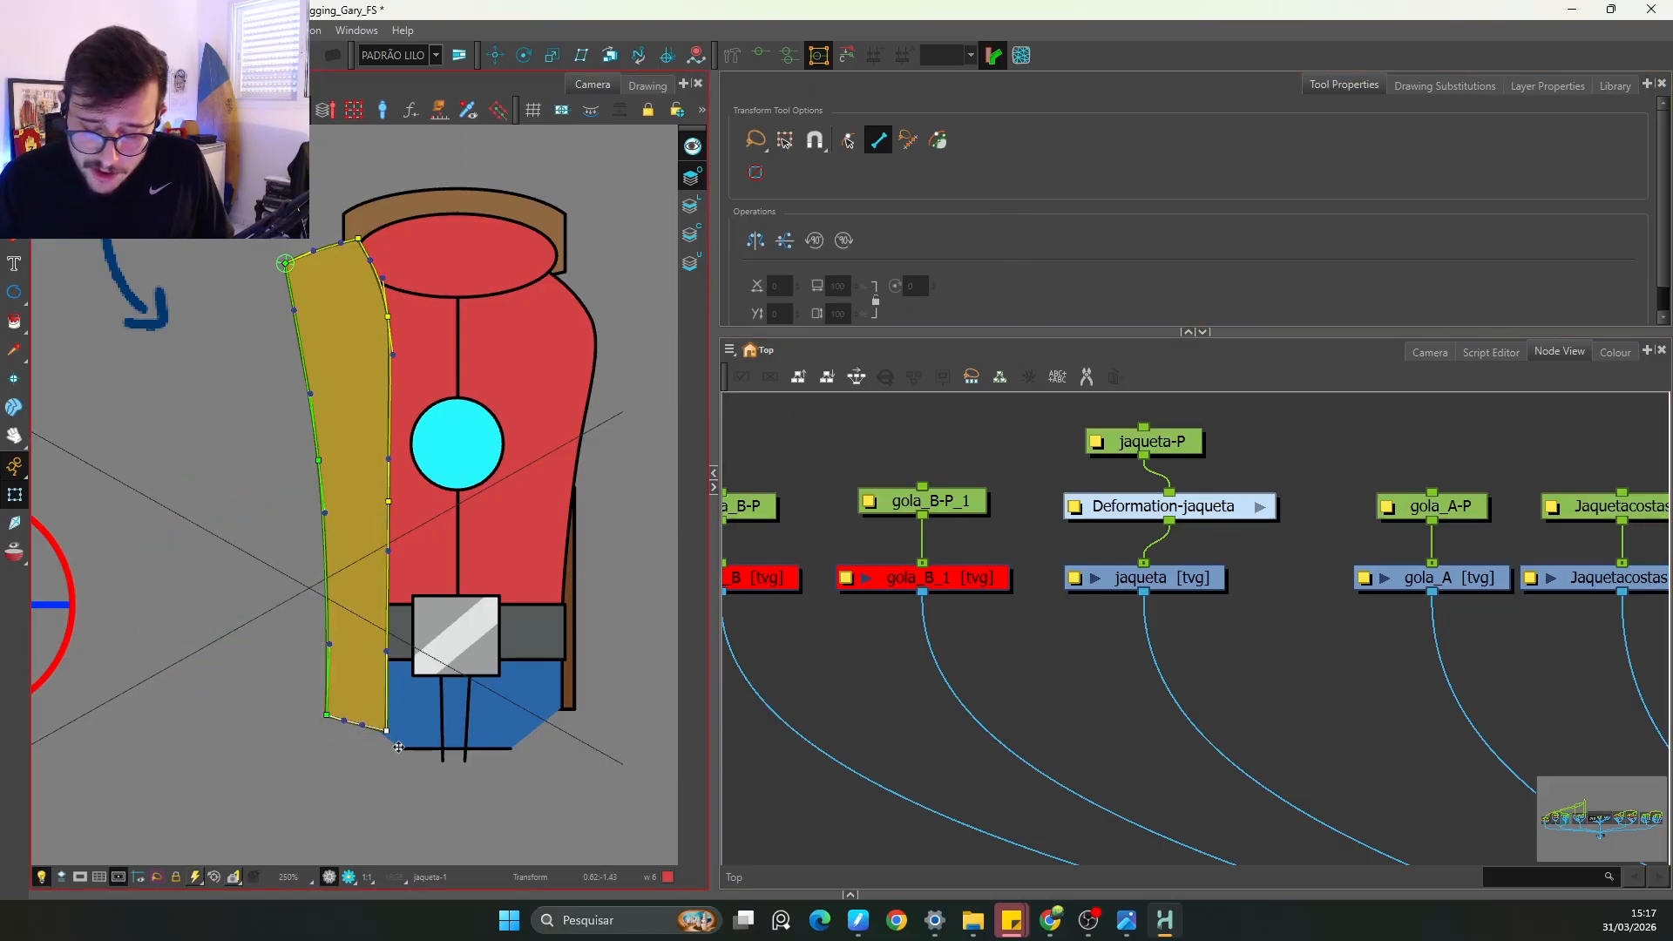
pyautogui.keyDown('shift'); pyautogui.click(326, 714); pyautogui.keyUp('shift')
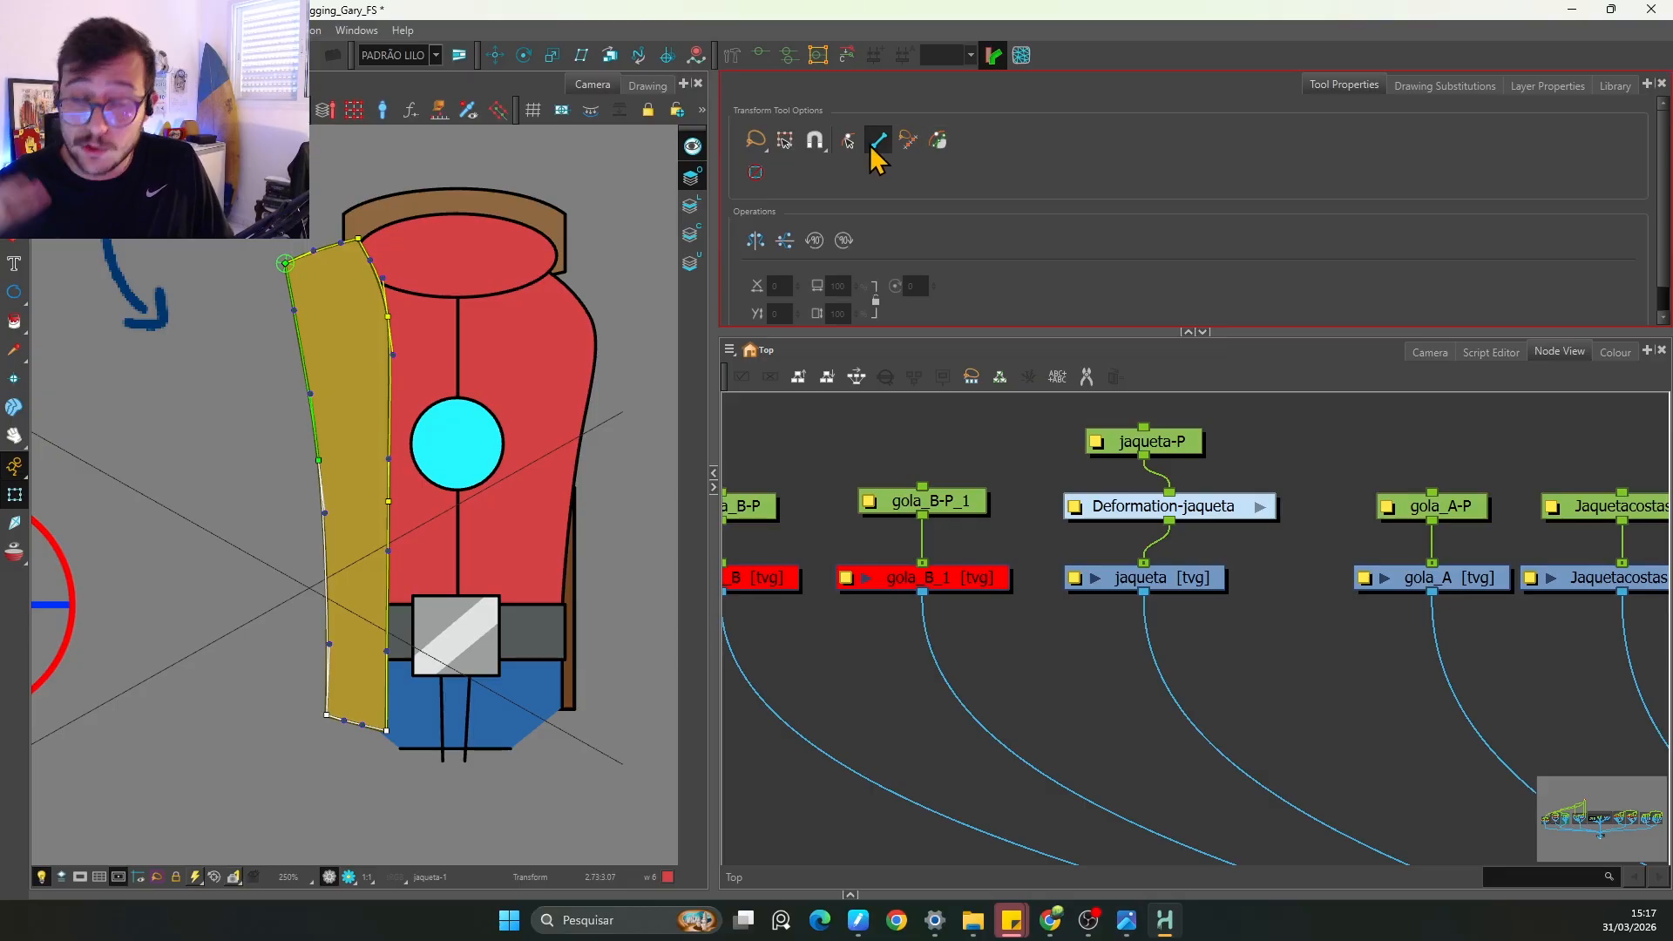
# Step: Align the Deformation-jaqueta node vertically between the jaqueta-P peg and the jaqueta drawing
pyautogui.moveTo(1219, 518); pyautogui.dragTo(1187, 528)
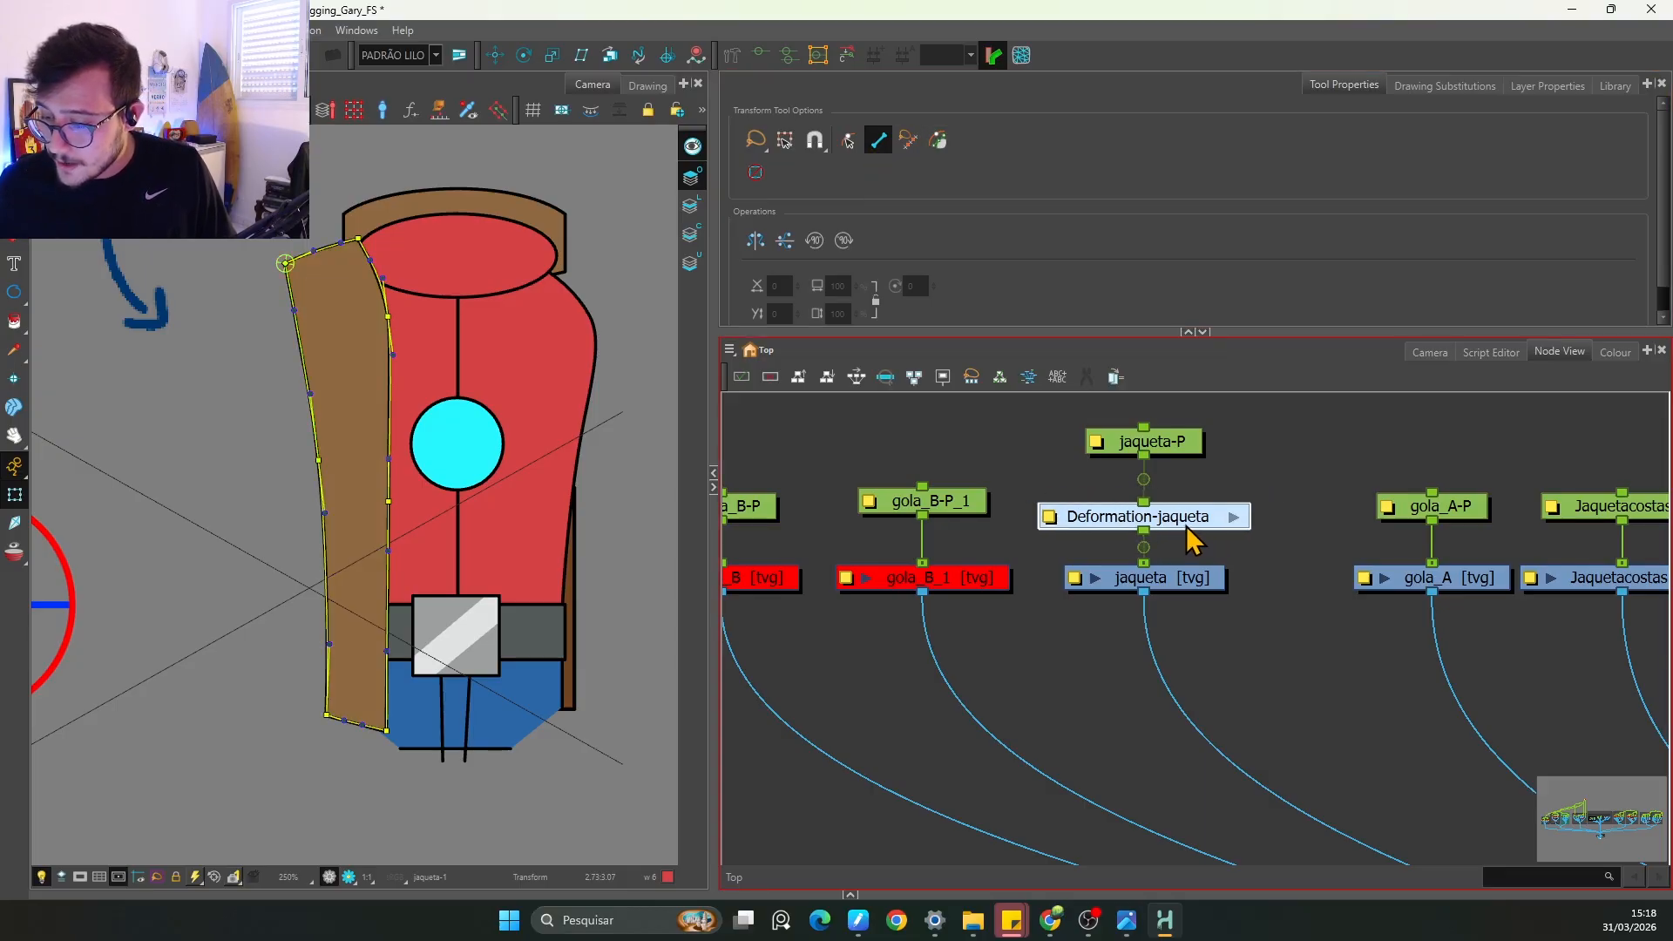
# Step: Swing the envelope's two bottom corner points outward around a mid-height pivot to bend the jacket panel's lower half
pyautogui.click(334, 728)
pyautogui.keyDown('shift'); pyautogui.click(387, 730); pyautogui.keyUp('shift')
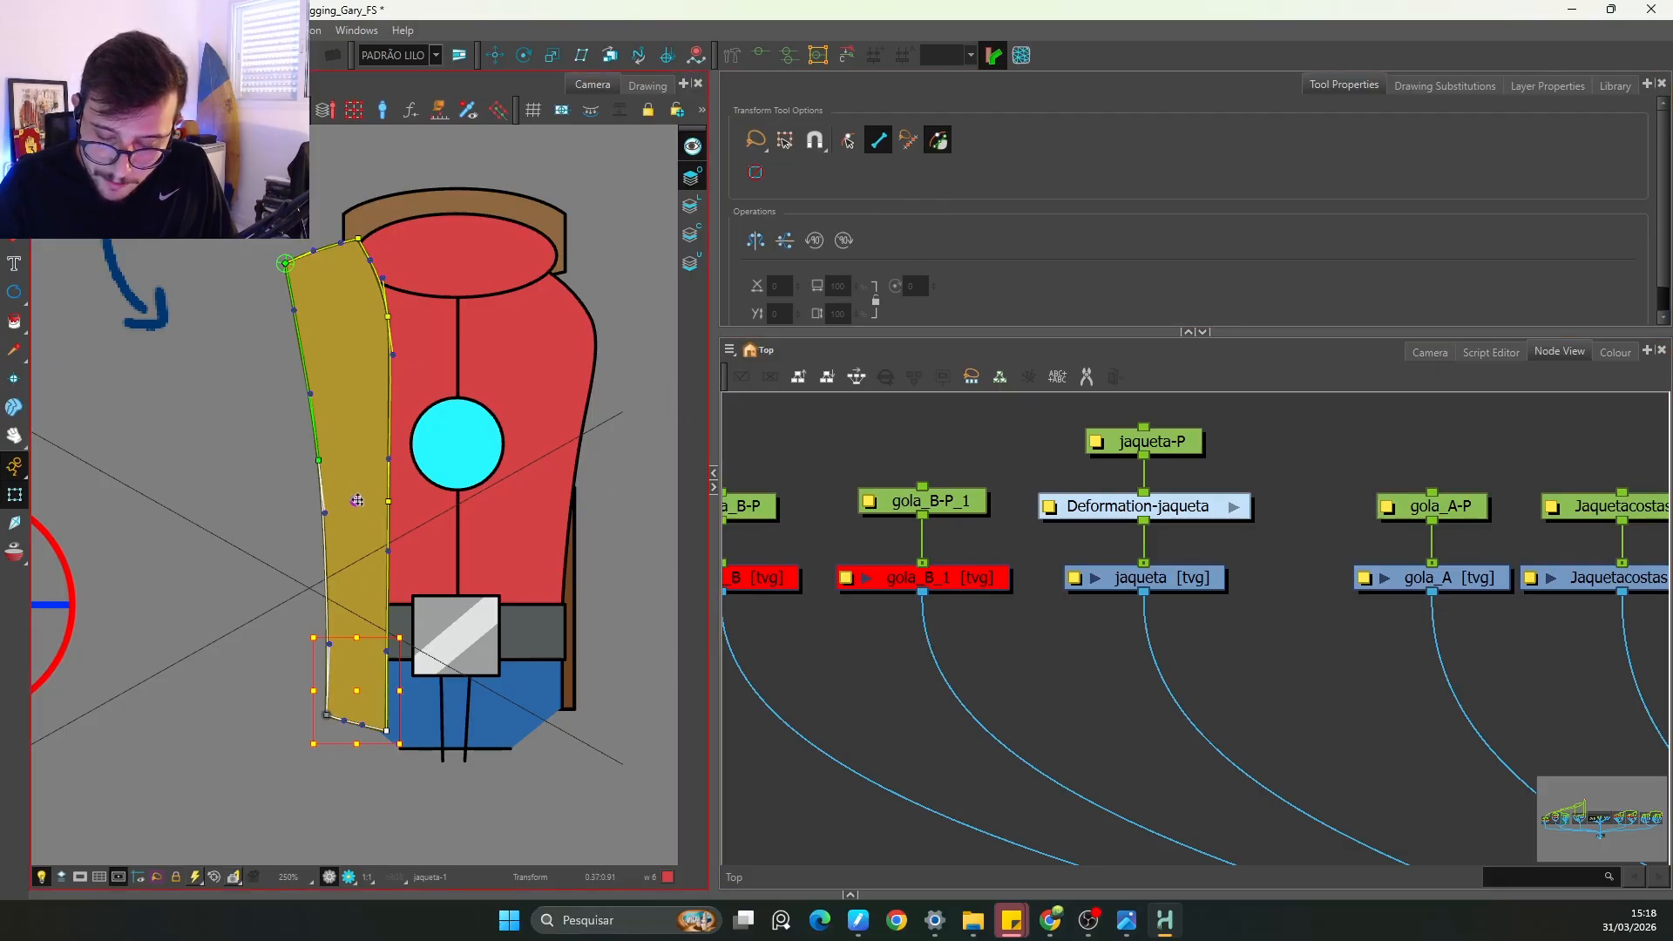
pyautogui.moveTo(407, 629)
pyautogui.mouseDown()
pyautogui.moveTo(335, 662)
pyautogui.moveTo(425, 658)
pyautogui.moveTo(331, 666)
pyautogui.moveTo(137, 613)
pyautogui.moveTo(323, 662)
pyautogui.mouseUp()
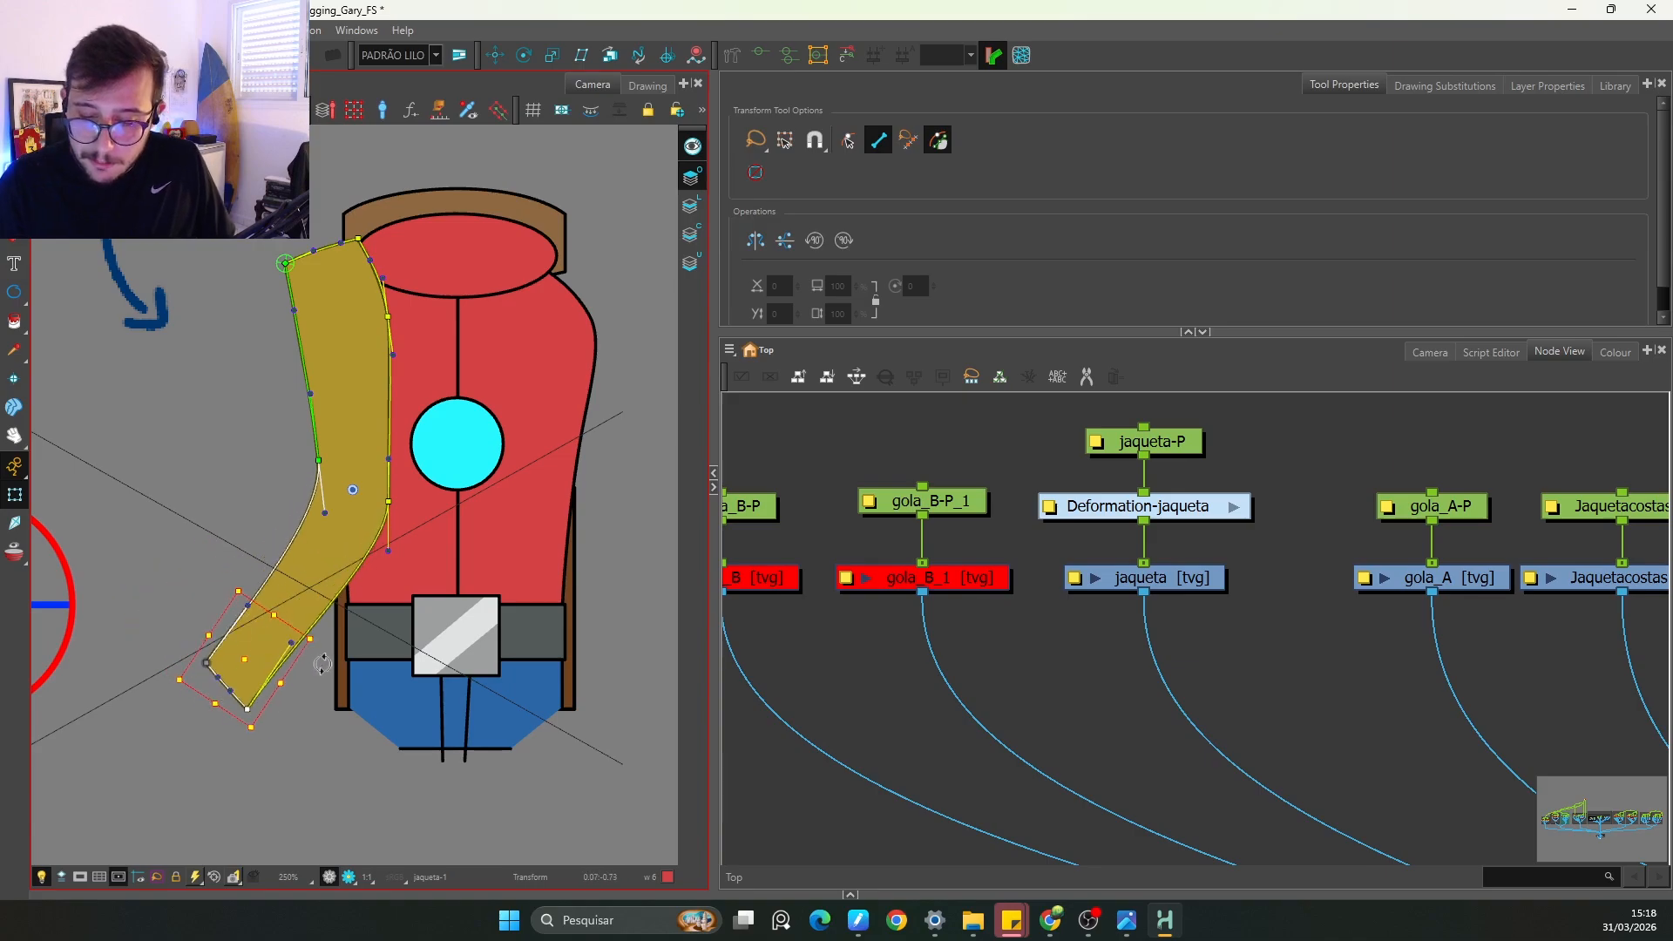
# Step: Look at the drawing substitutions available for the jaqueta drawing, then deselect it
pyautogui.click(1445, 85)
pyautogui.click(353, 389)
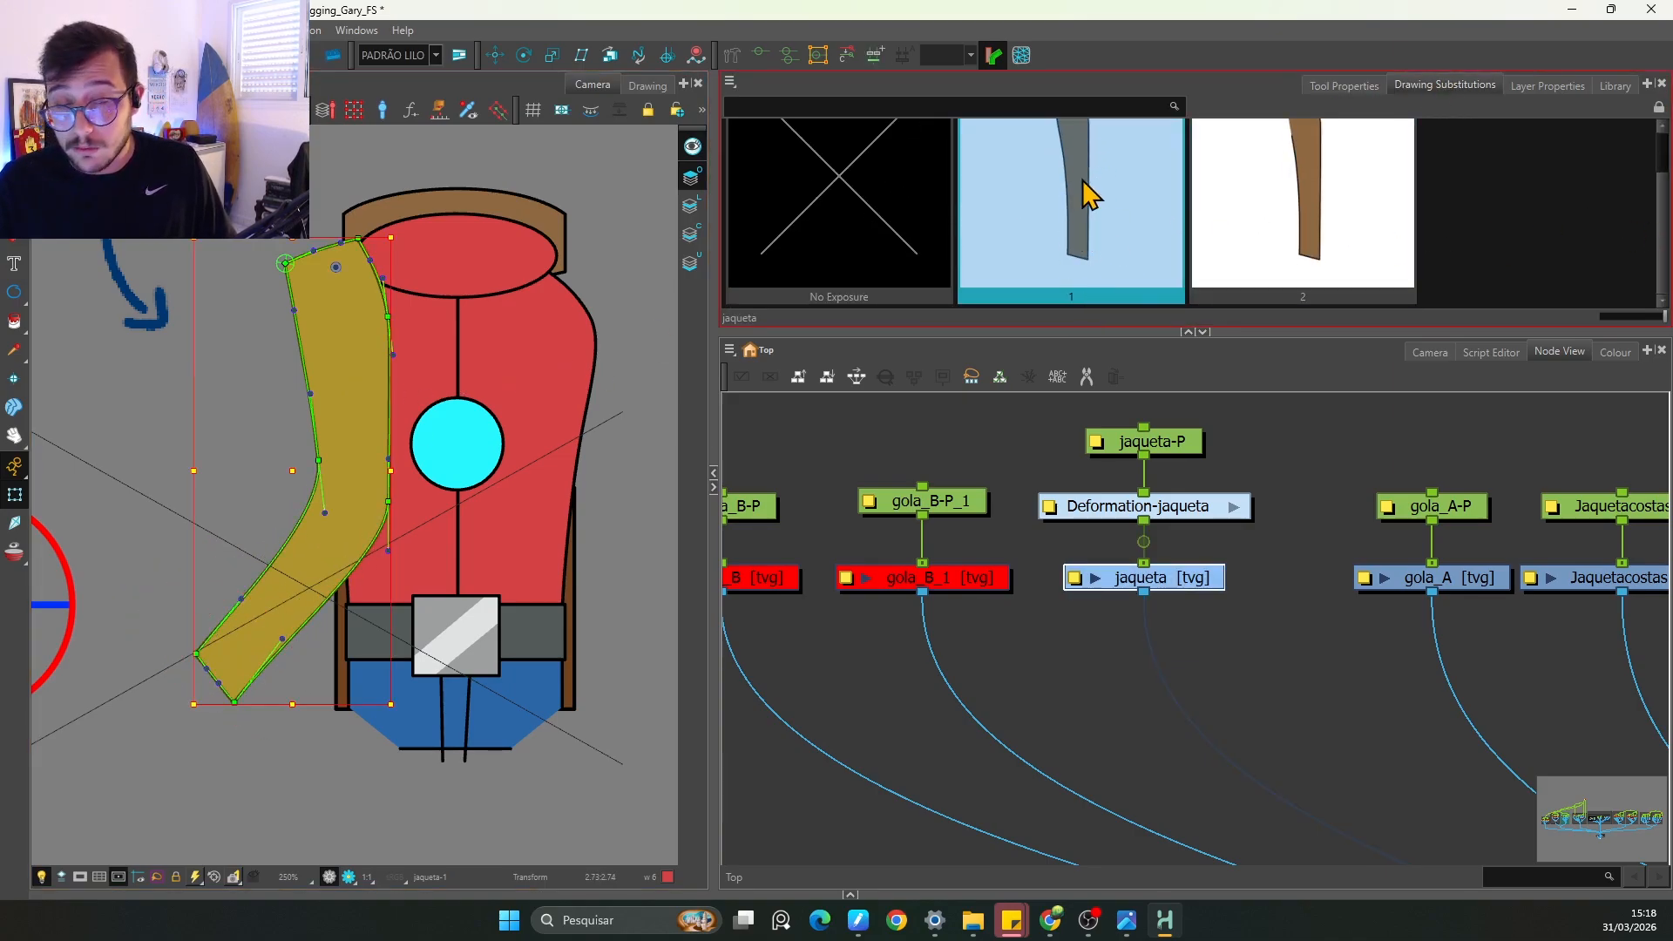
pyautogui.click(1259, 587)
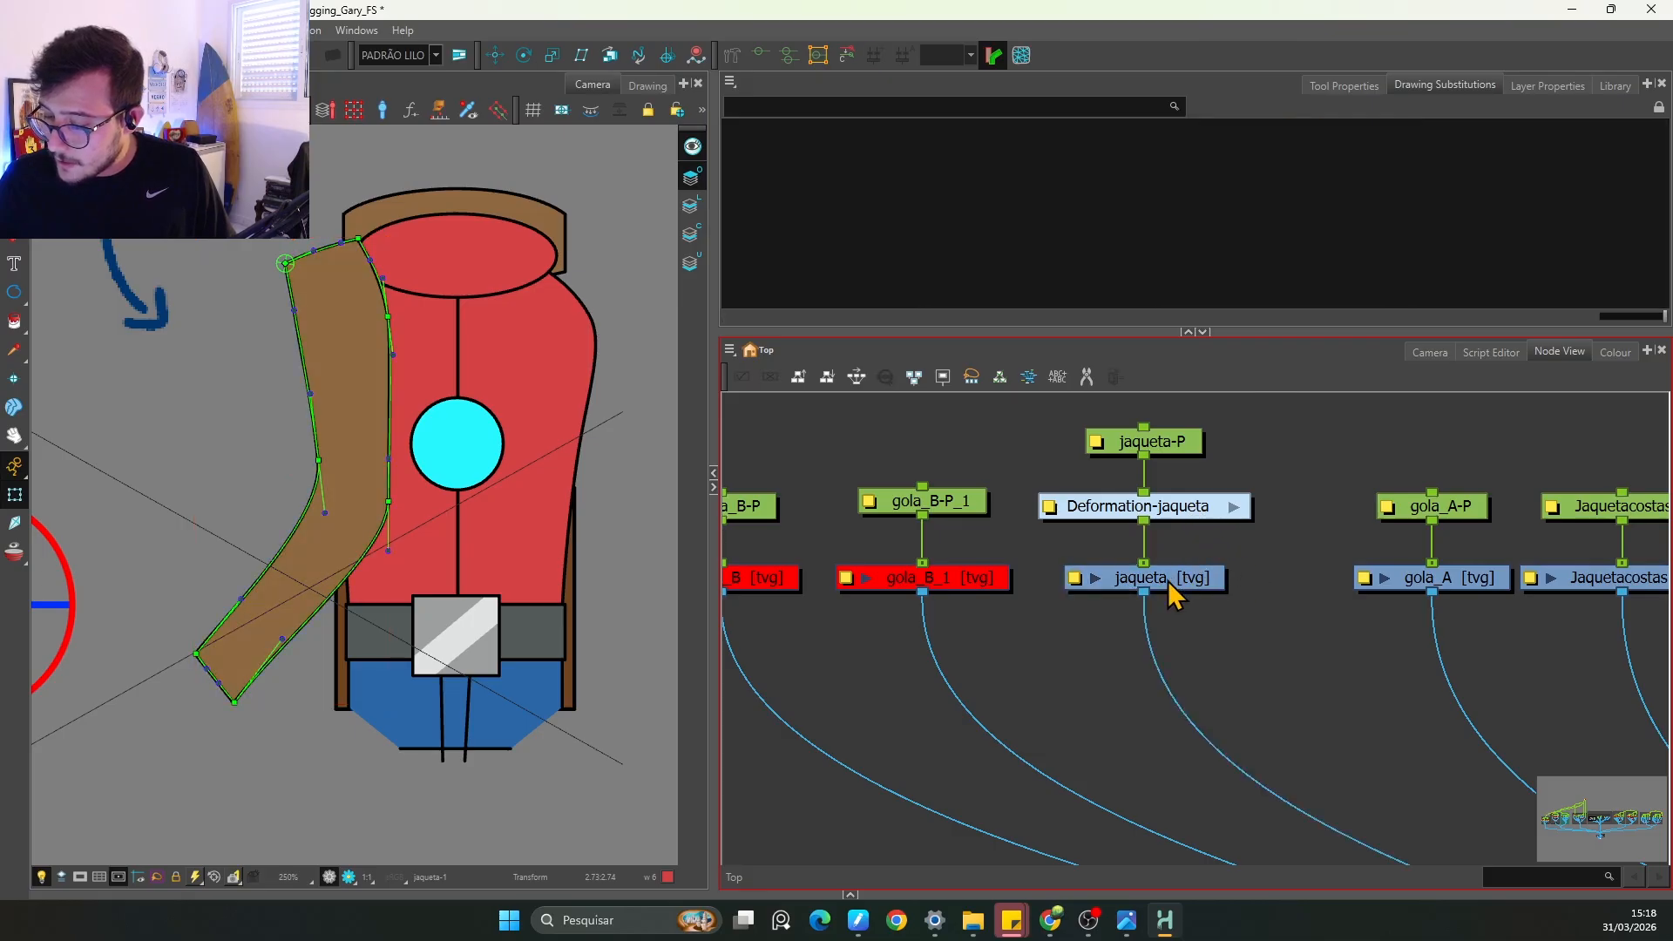
# Step: Pull the bent panel's bottom inner corner lower and its outer corner higher, and try nudging the outer mid-height point
pyautogui.click(233, 702)
pyautogui.click(1343, 86)
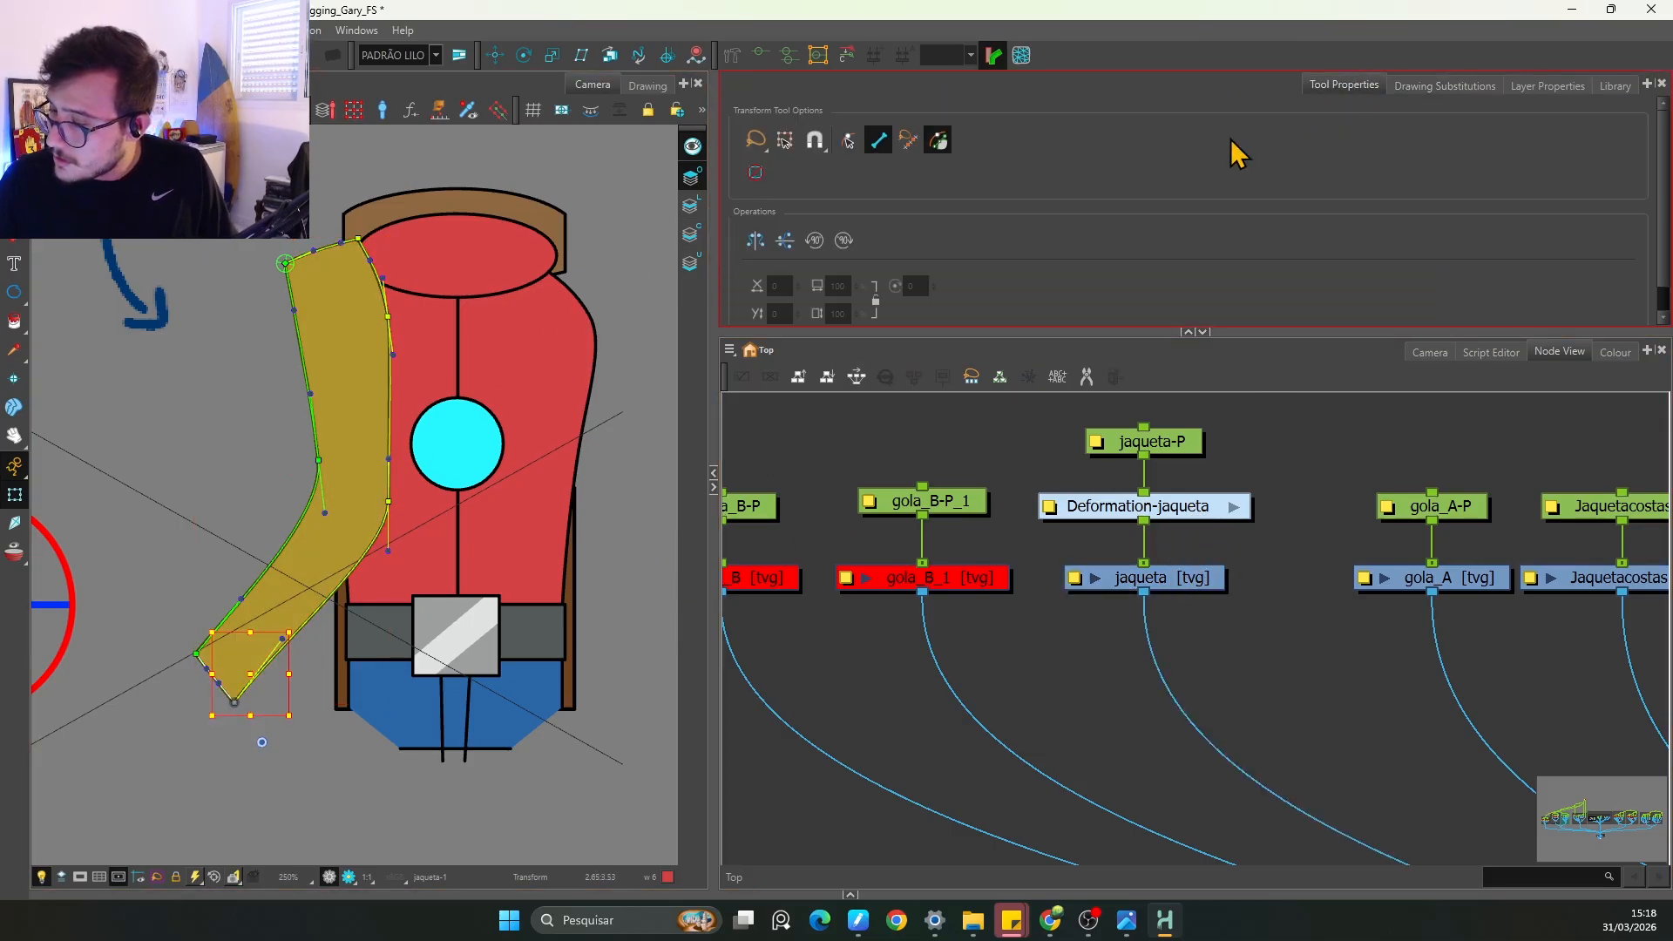
pyautogui.moveTo(233, 702); pyautogui.dragTo(249, 746)
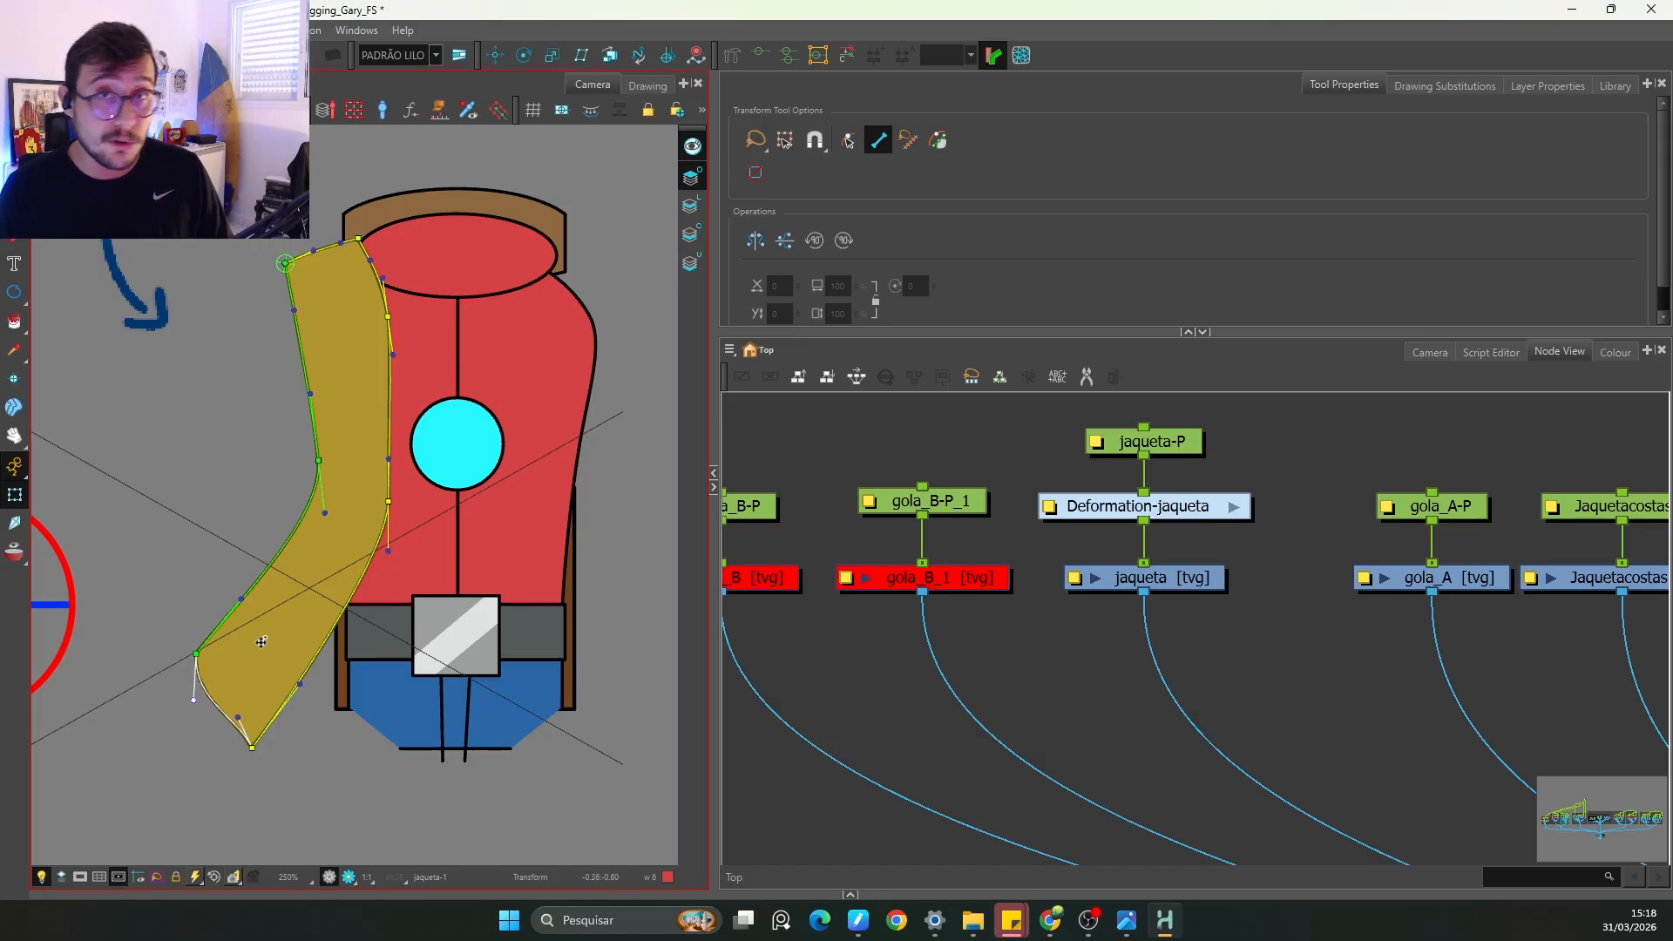
pyautogui.moveTo(199, 653); pyautogui.dragTo(204, 625)
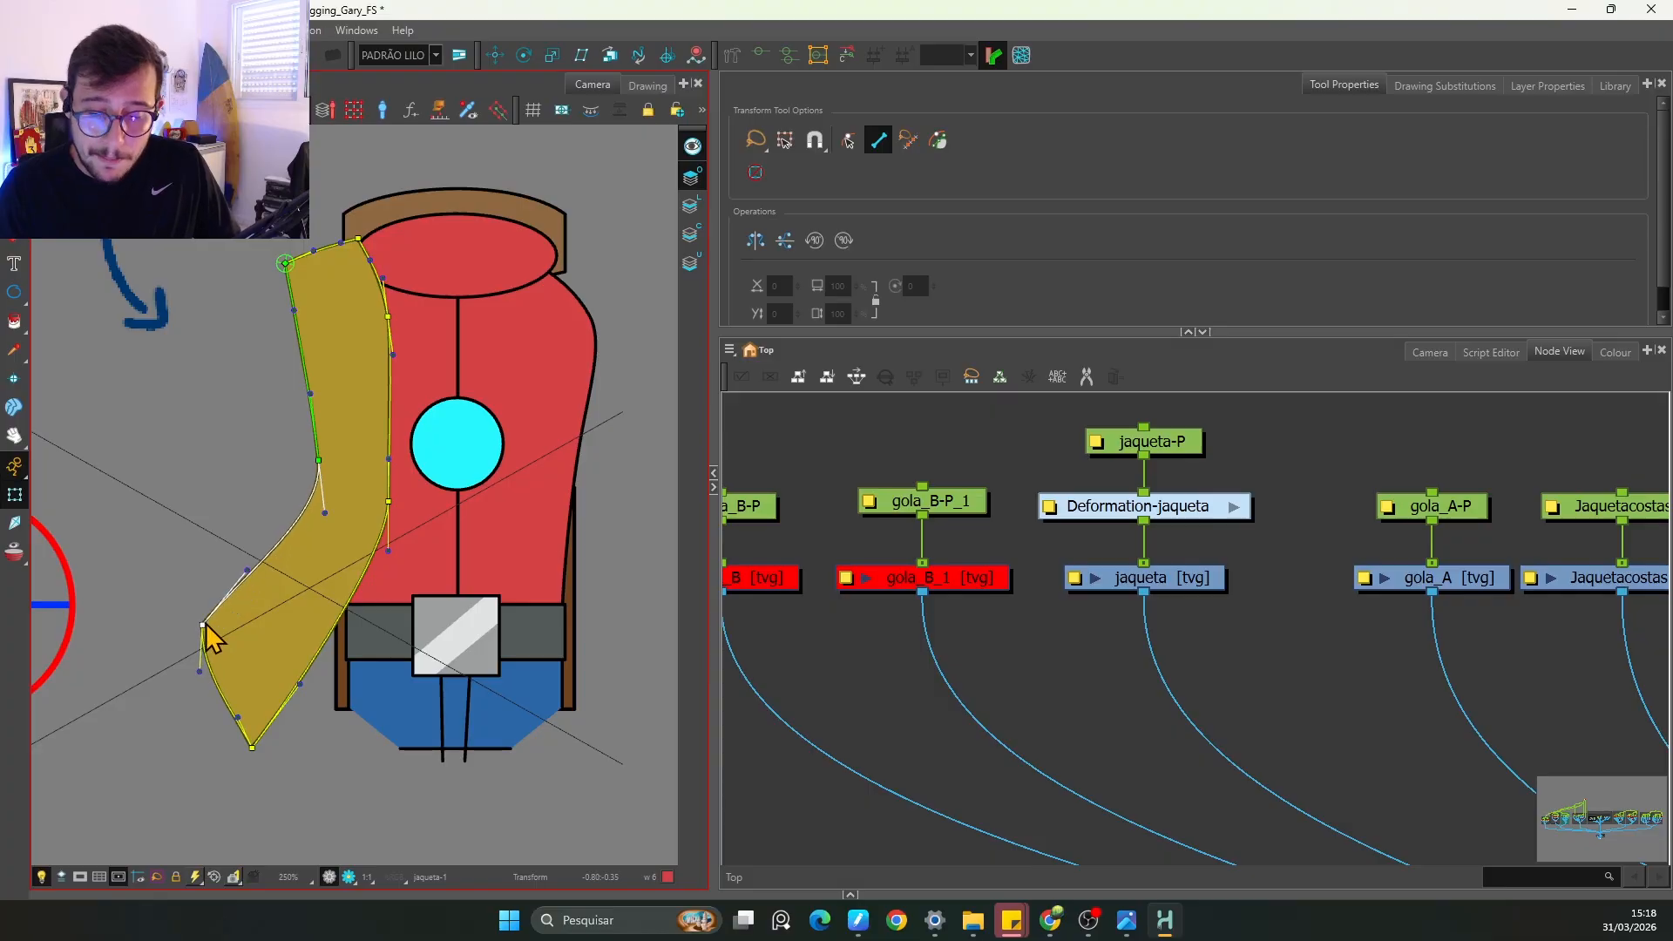
pyautogui.moveTo(320, 463); pyautogui.dragTo(310, 470)
pyautogui.hotkey('ctrl', 'z')
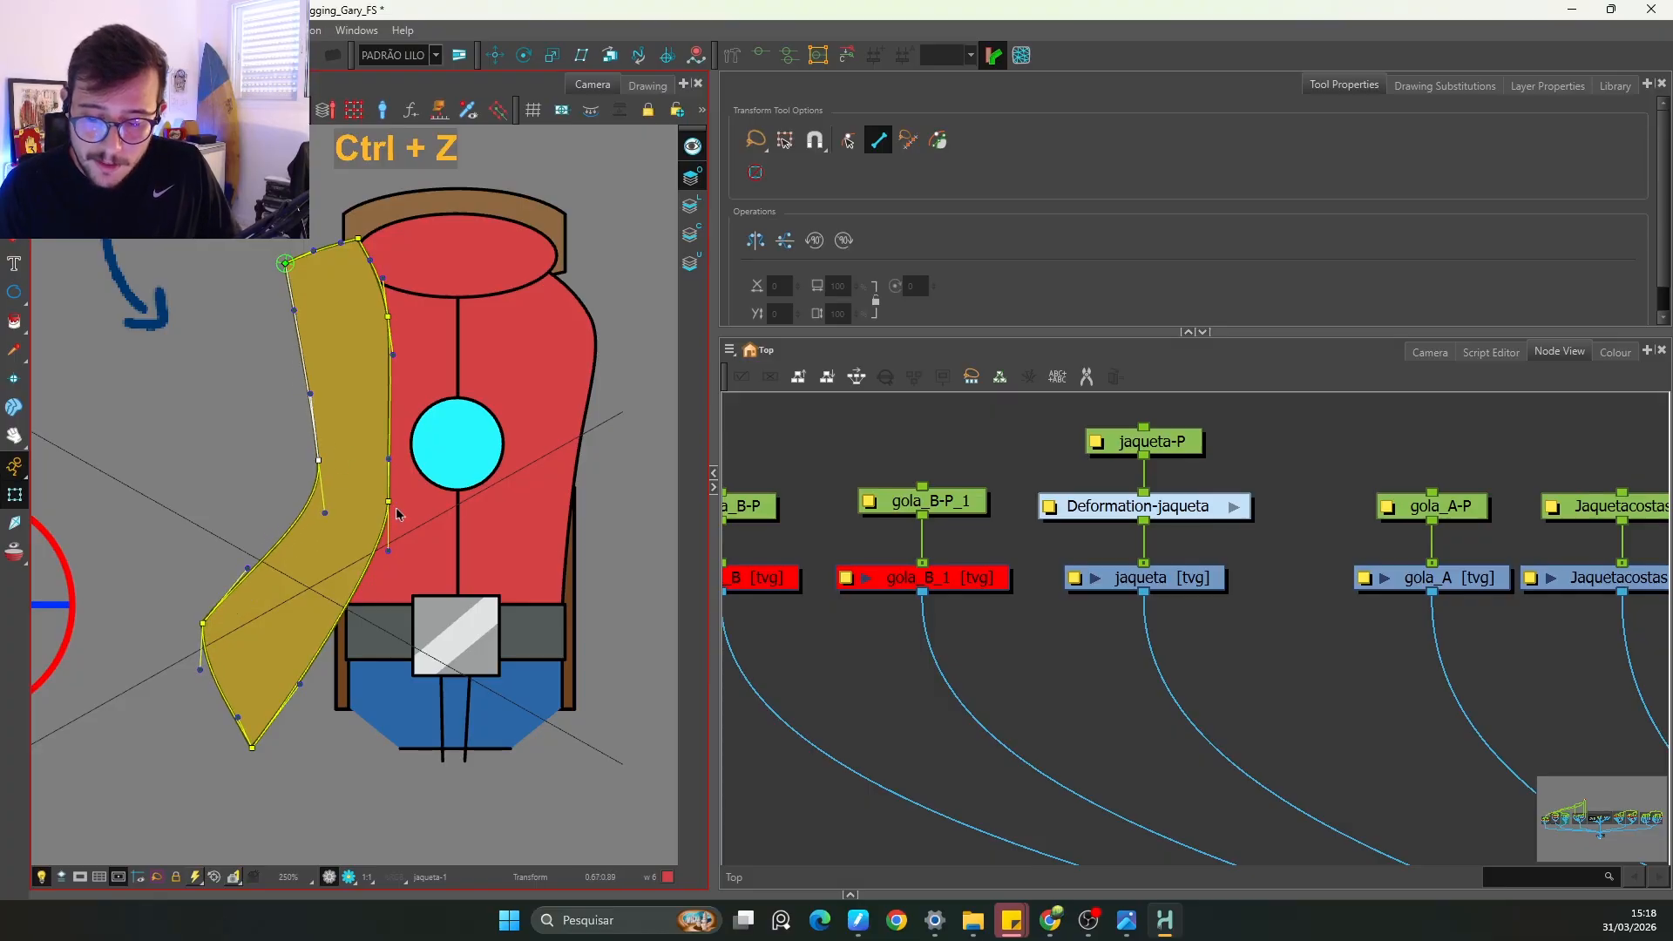
# Step: Undo the corner moves and the outward bend of the jacket panel's lower half
pyautogui.hotkey('ctrl', 'z')
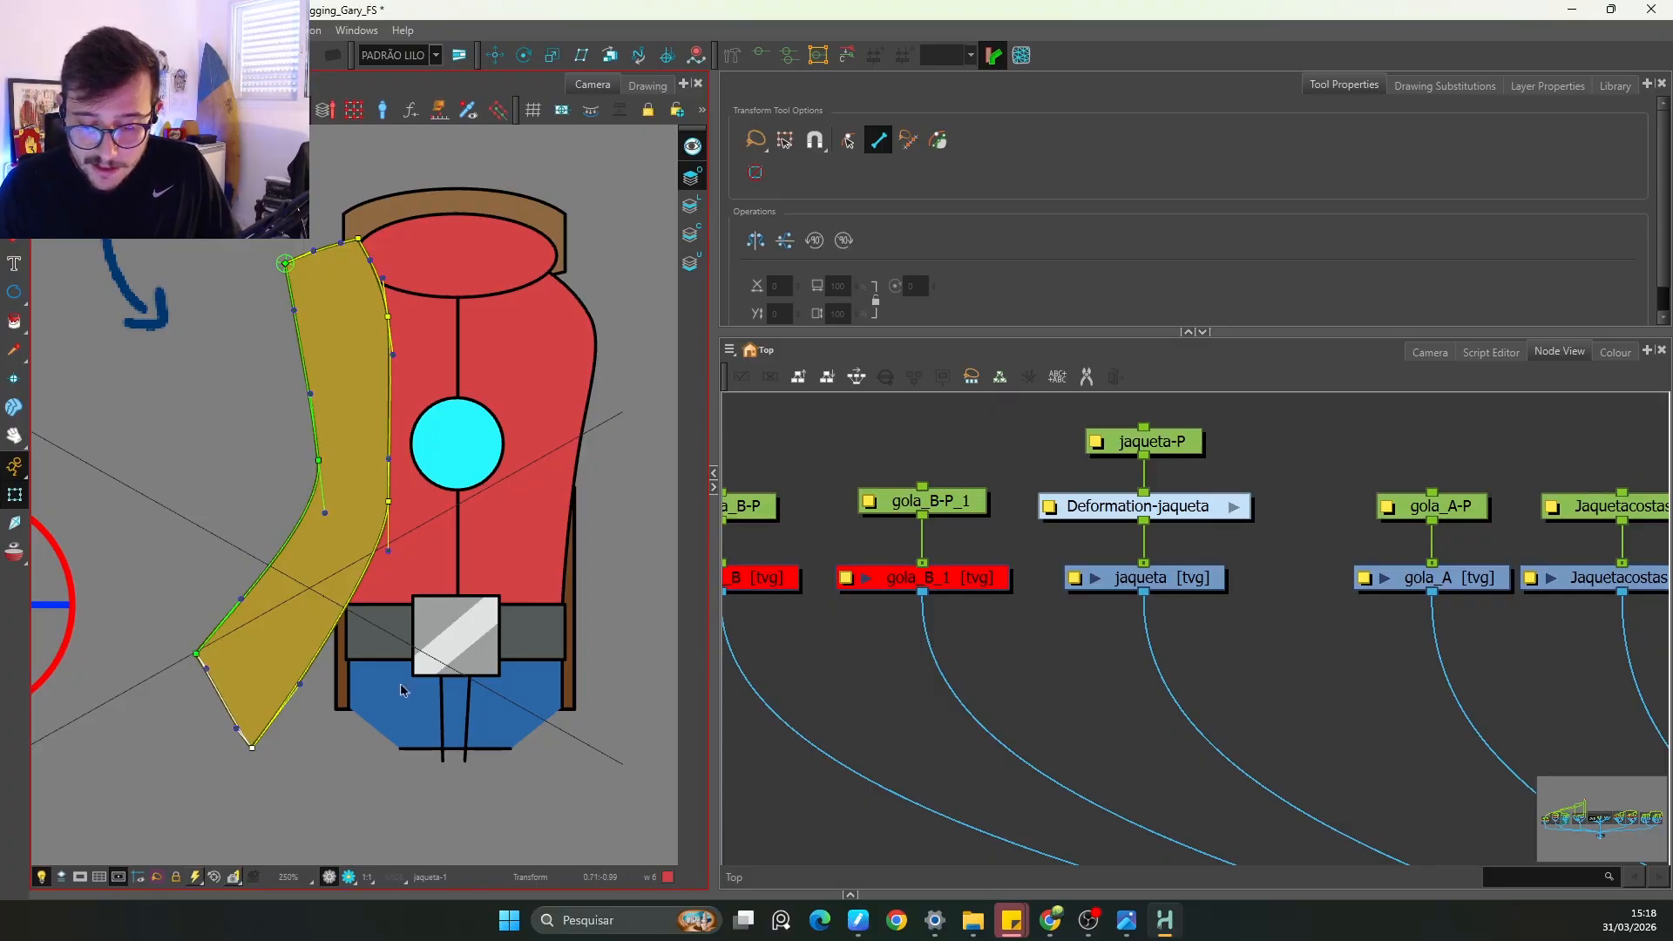
pyautogui.hotkey('ctrl', 'z')
pyautogui.hotkey('ctrl', 'z')
pyautogui.hotkey('ctrl', 'z')
pyautogui.hotkey('ctrl', 'z')
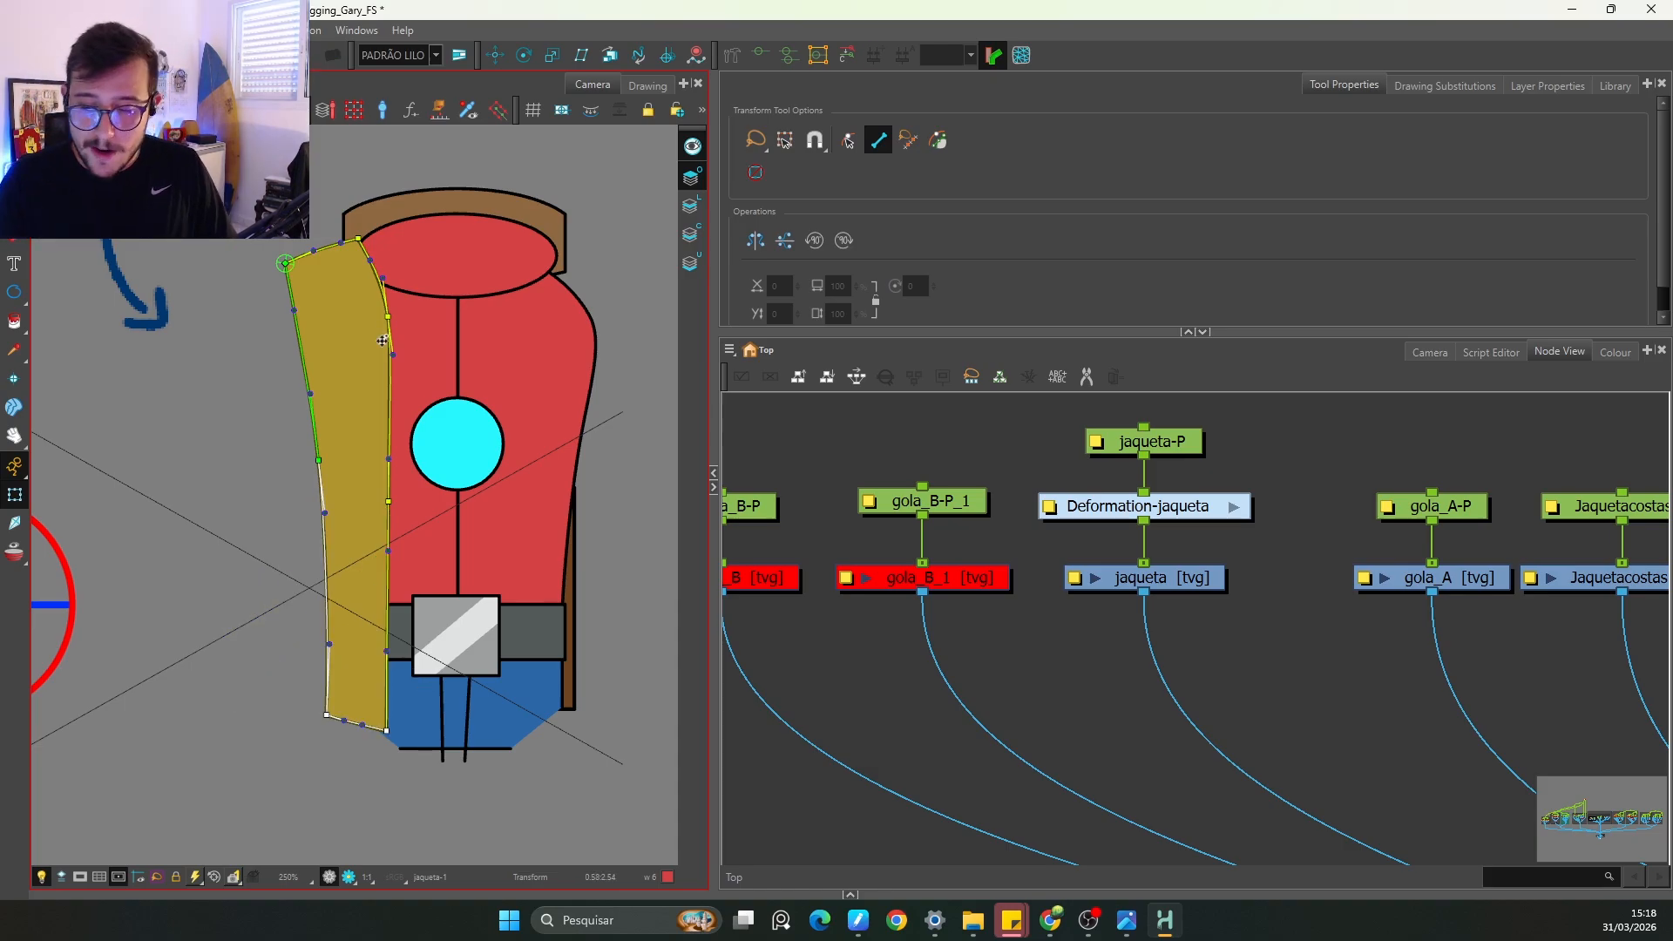
# Step: Test widening the jacket panel by moving its inner-edge envelope points together across the torso, and undo the move
pyautogui.keyDown('shift'); pyautogui.click(393, 502); pyautogui.keyUp('shift')
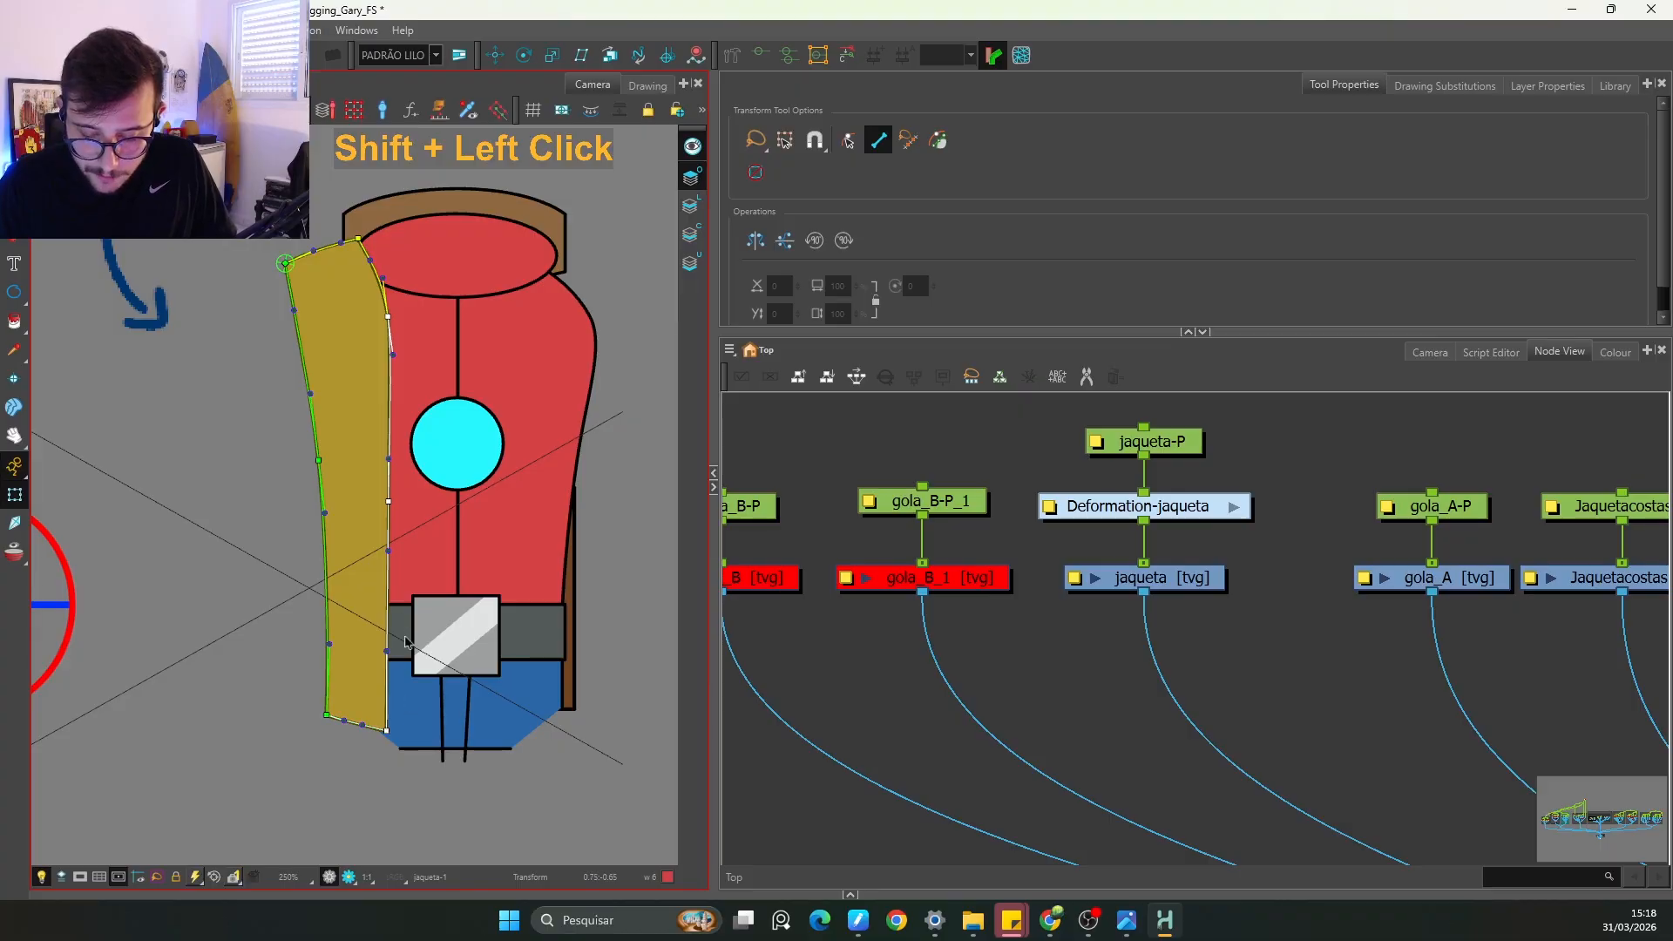
pyautogui.moveTo(389, 507); pyautogui.dragTo(440, 525)
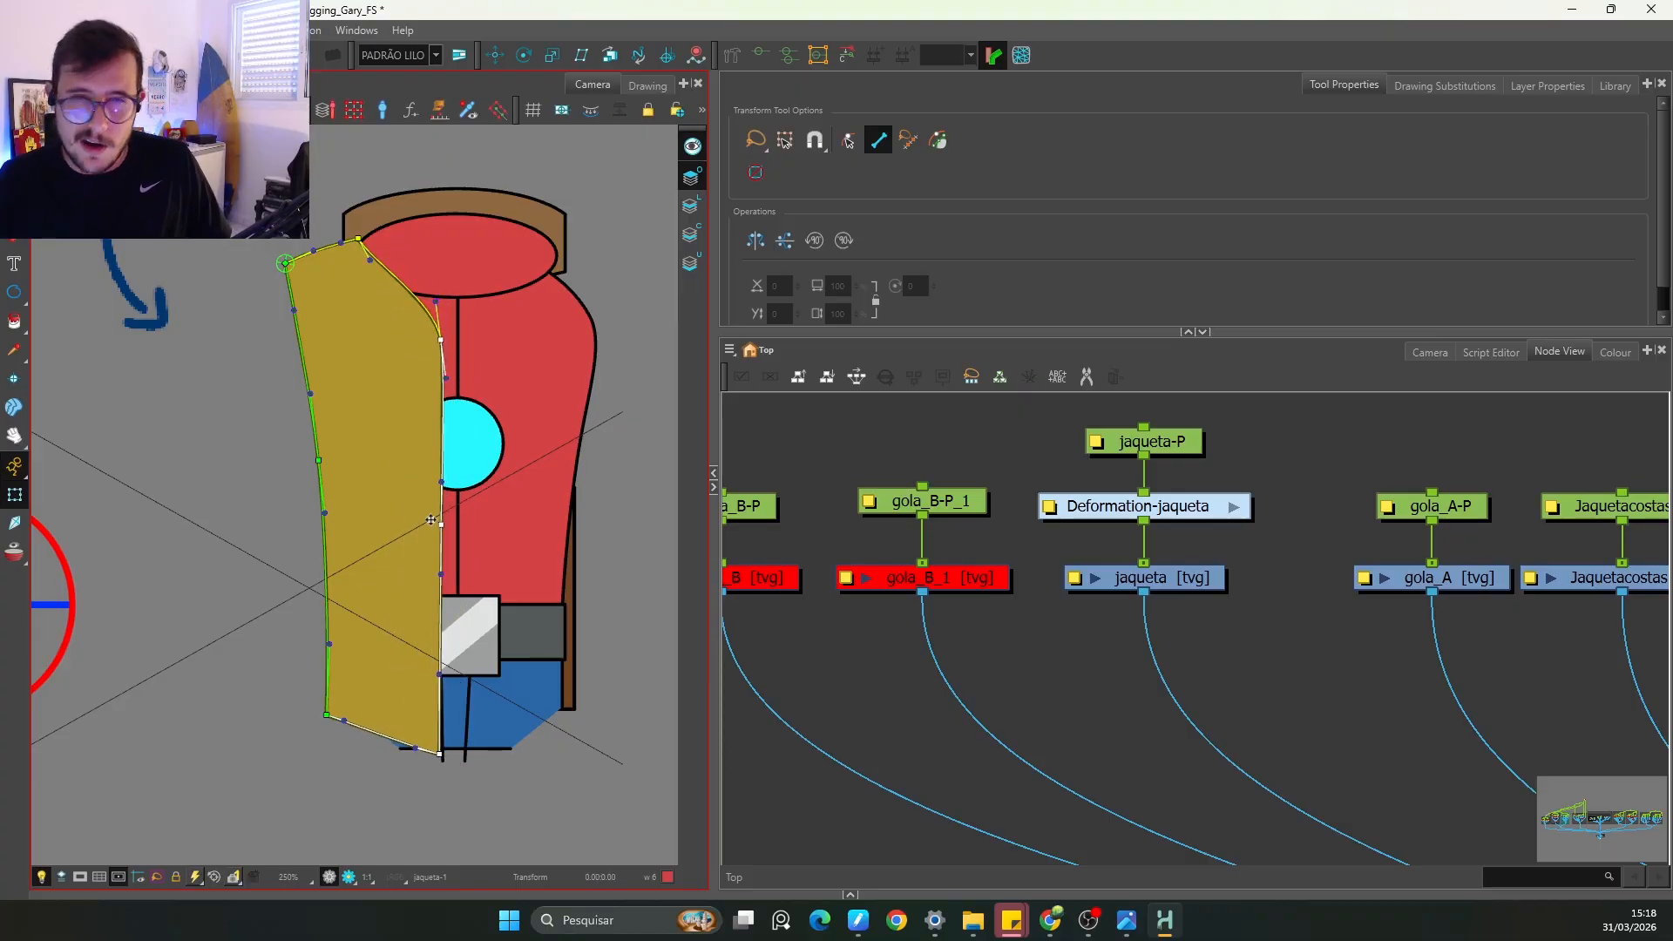
pyautogui.hotkey('ctrl', 'z')
pyautogui.hotkey('ctrl', 'z')
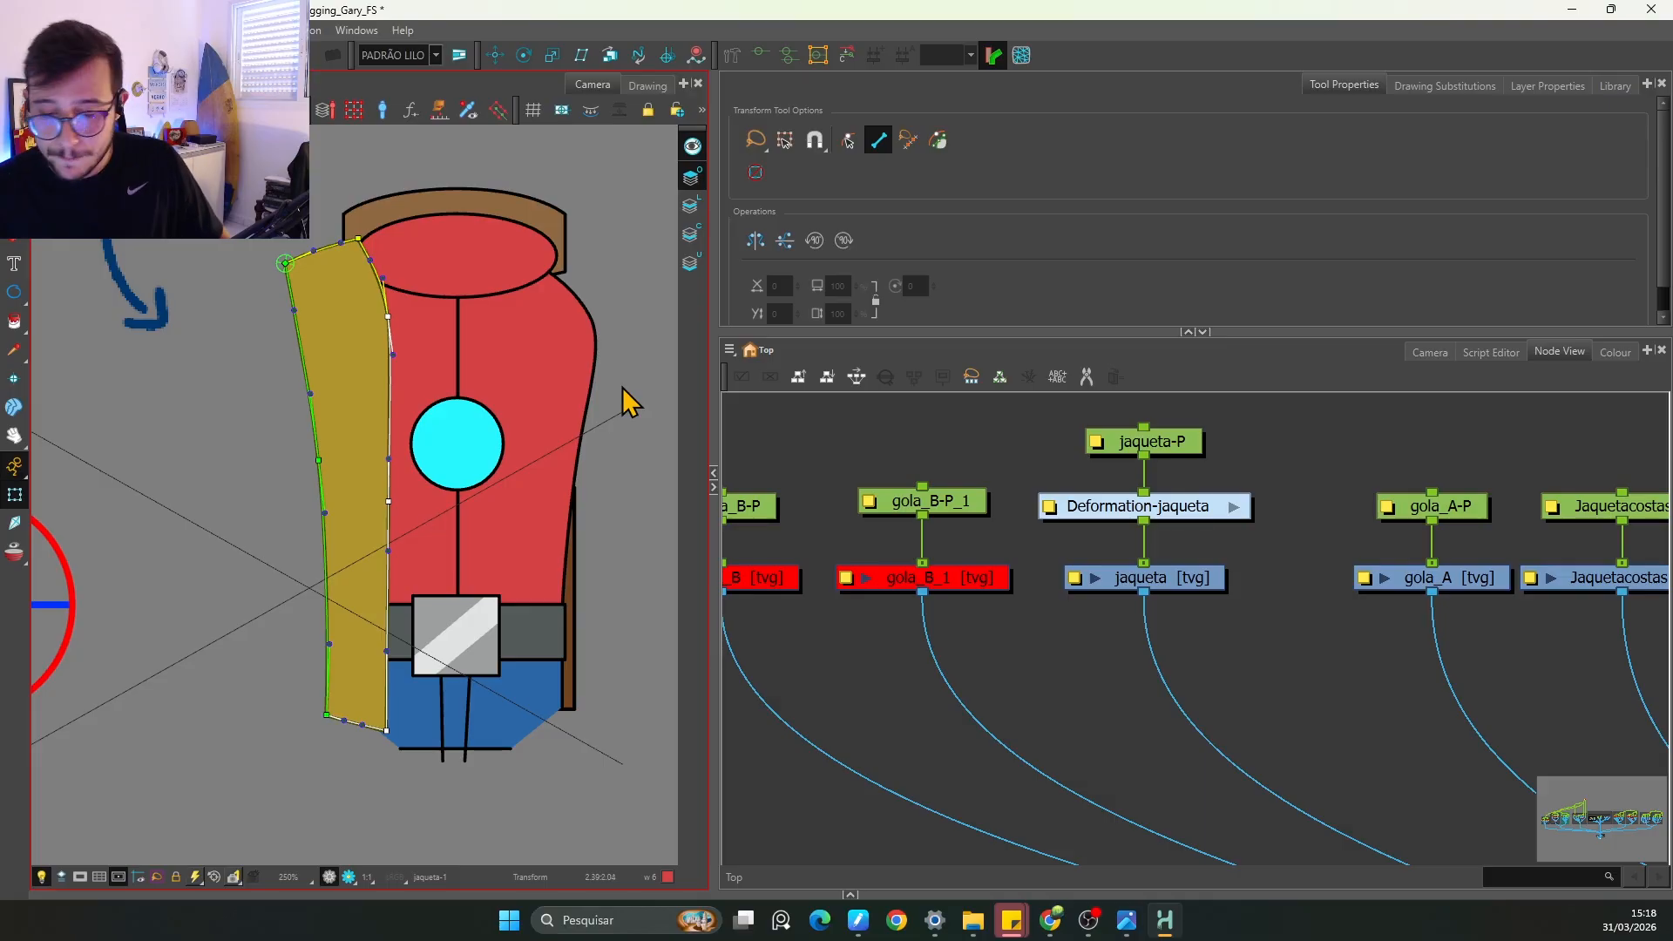
# Step: Enable the disabled gola_B and gola_B_1 drawing nodes
pyautogui.press('1')
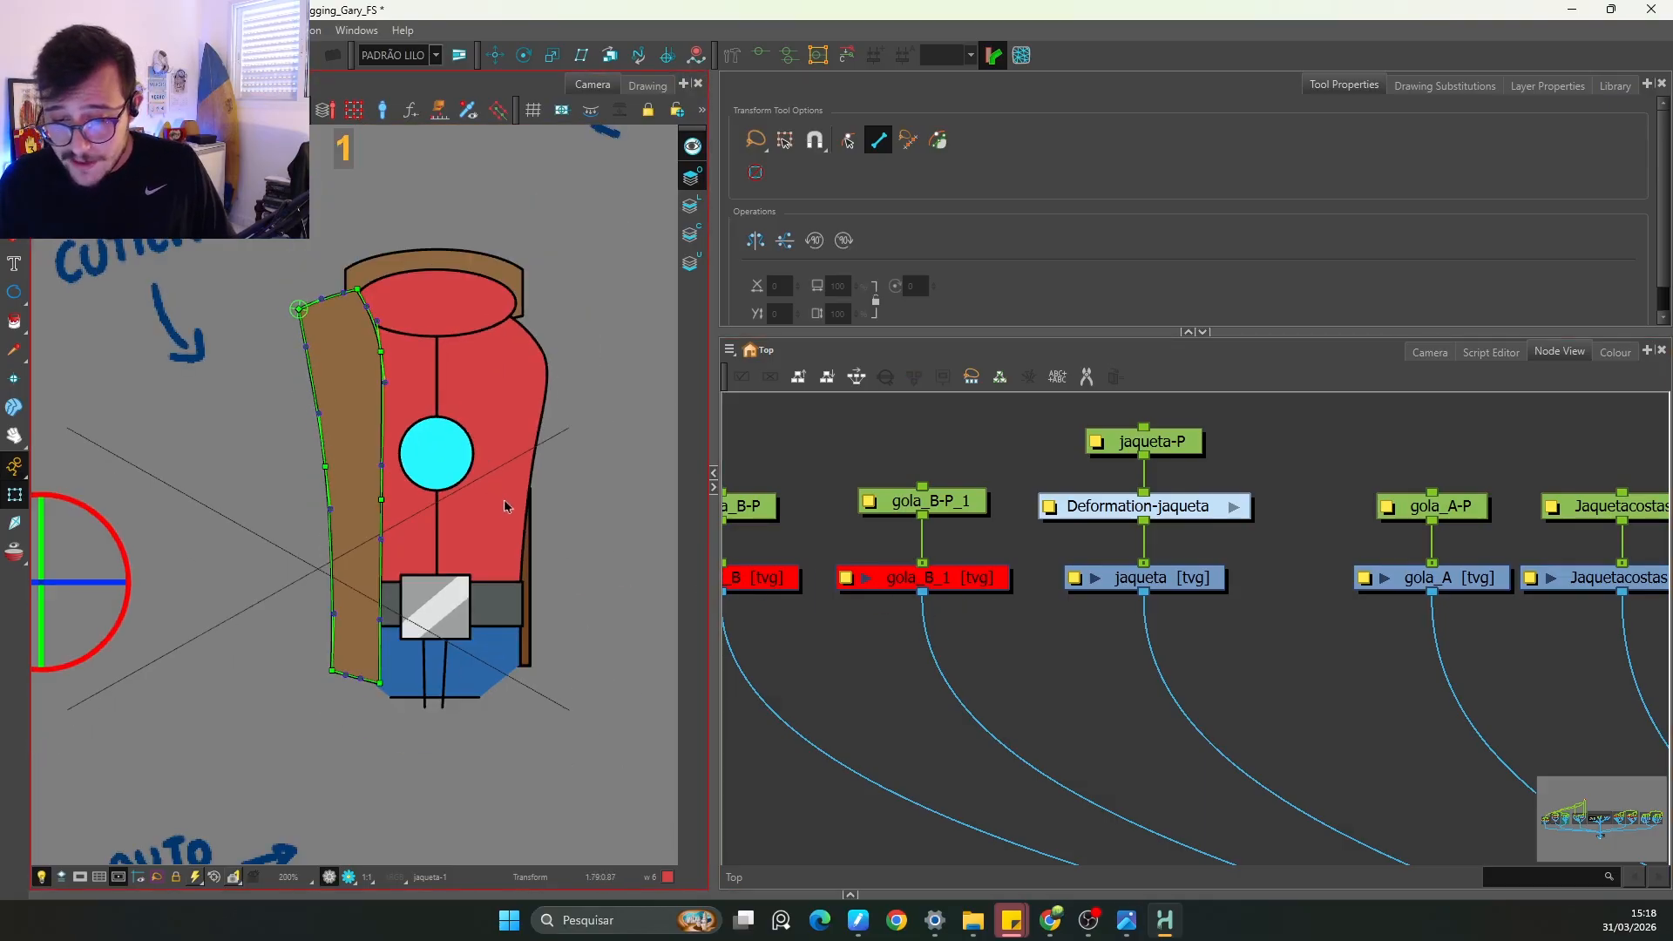
pyautogui.press('space')
pyautogui.moveTo(503, 499); pyautogui.dragTo(460, 517)
pyautogui.click(898, 582)
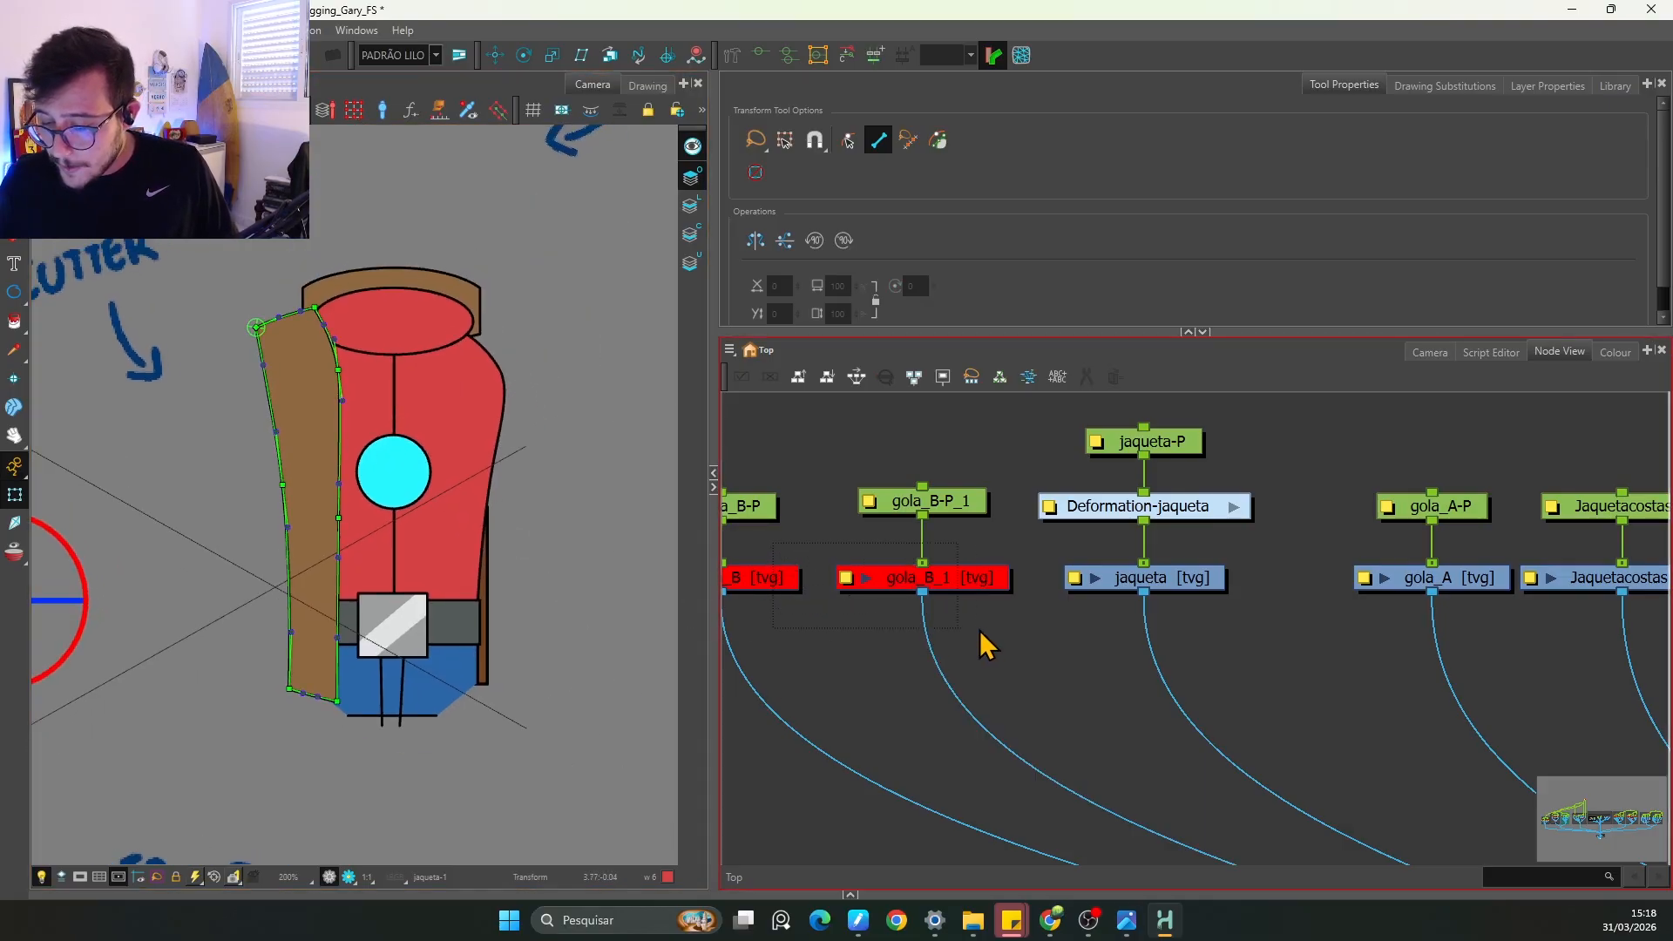
pyautogui.click(843, 556)
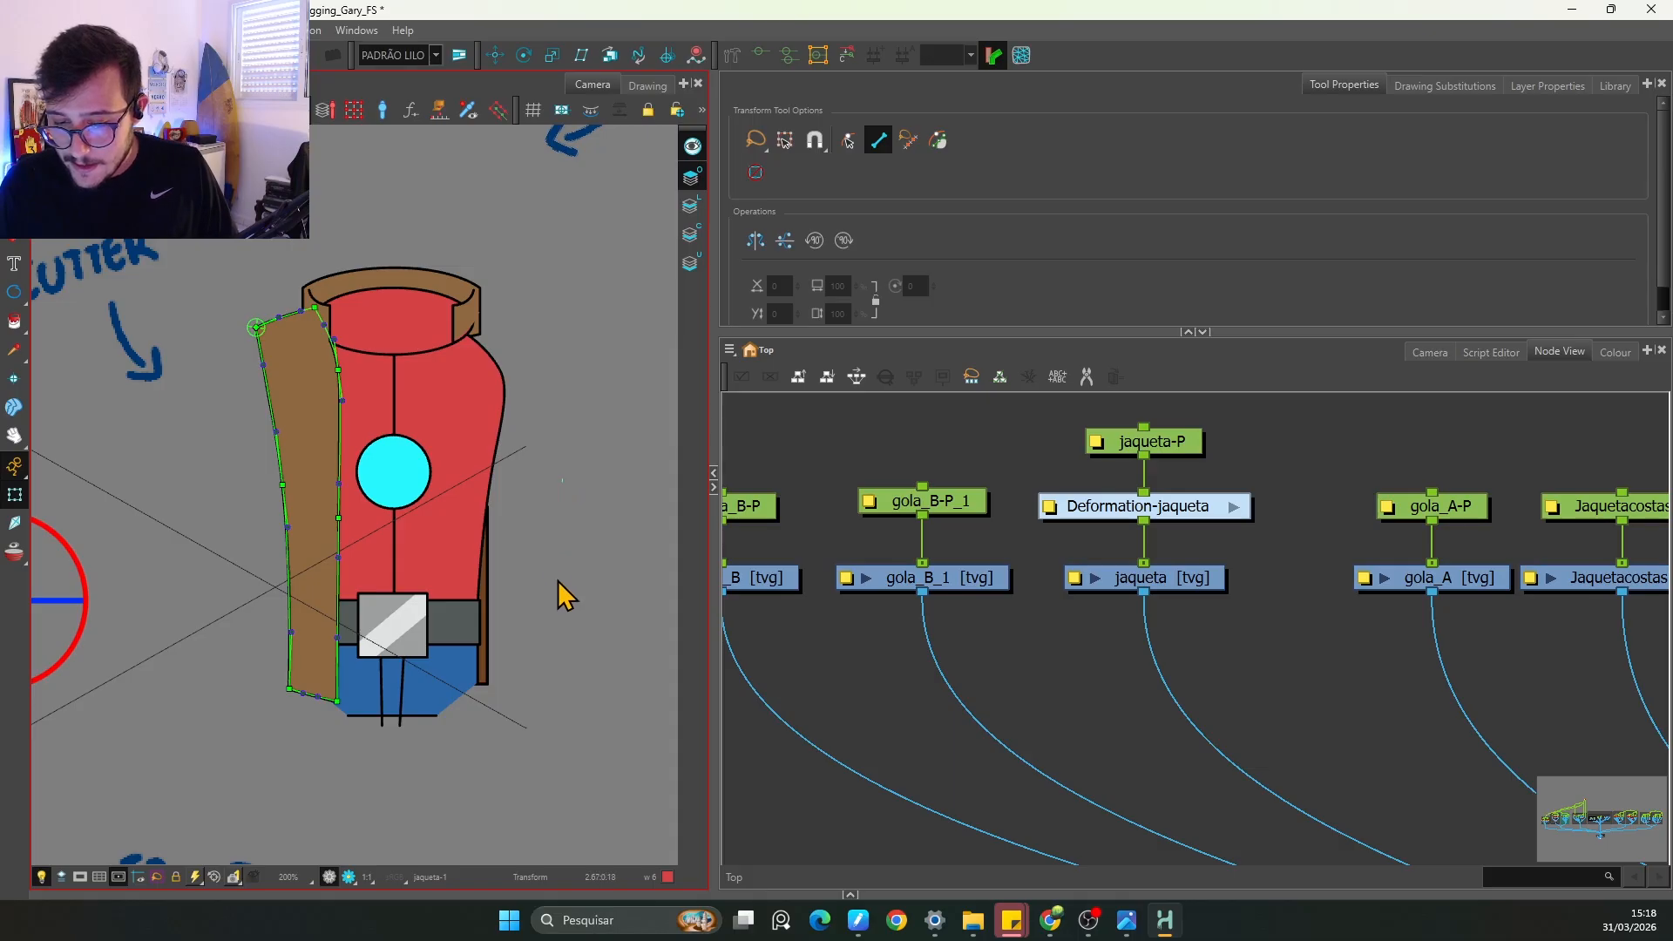
pyautogui.click(759, 55)
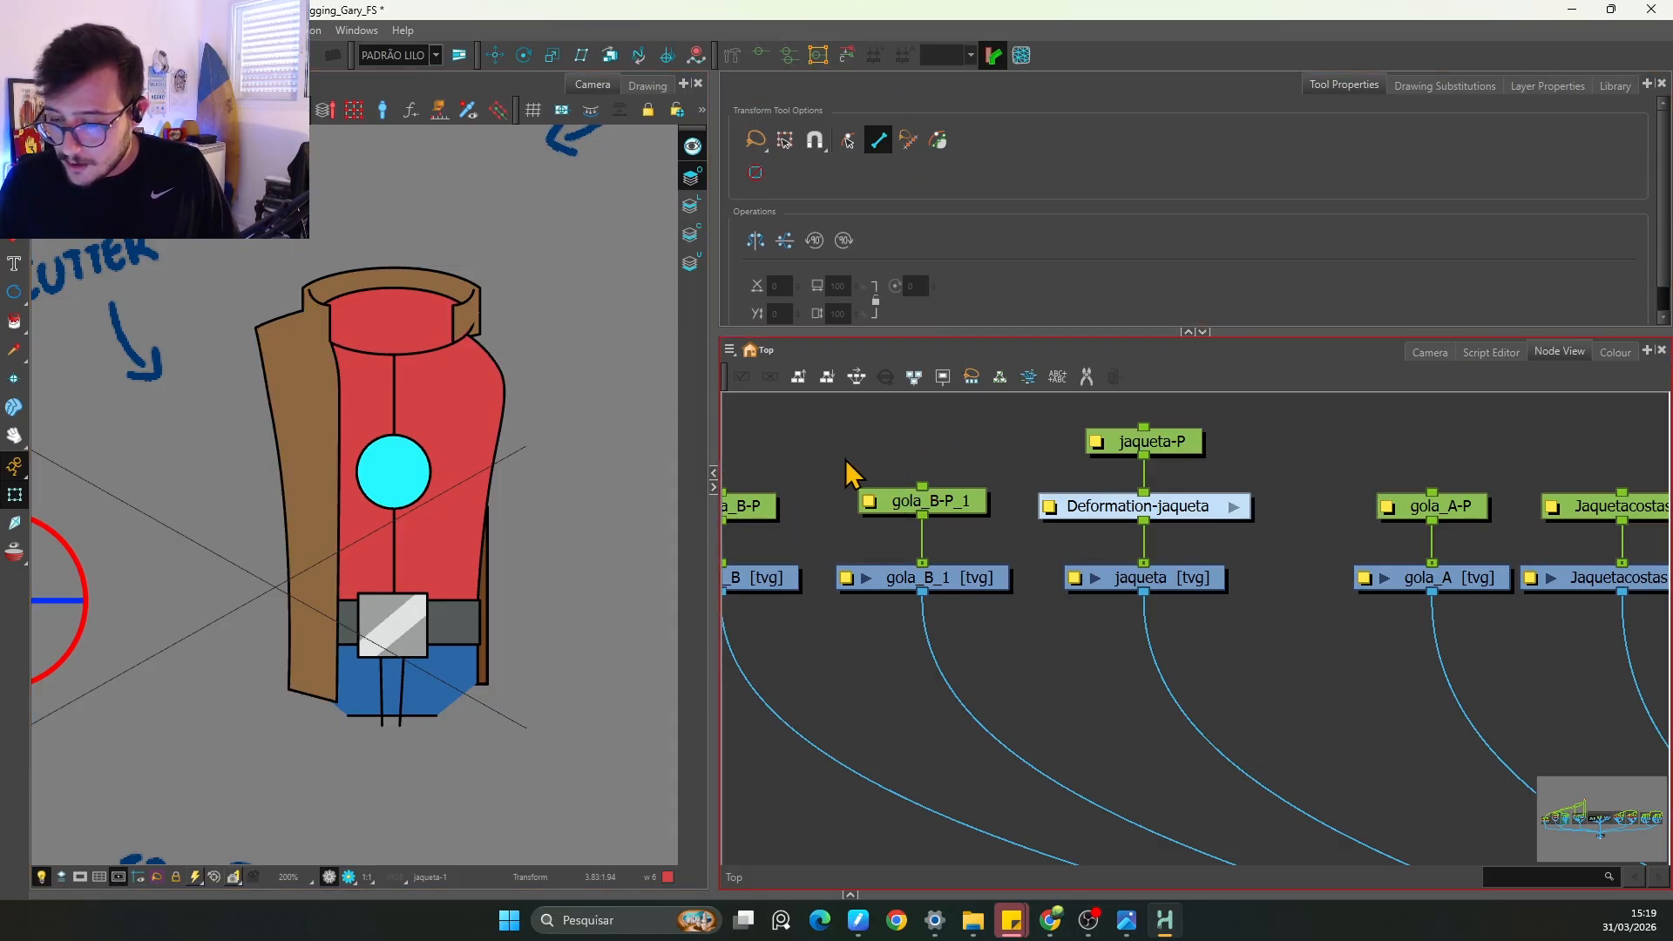
# Step: Move the gola_A and Jaquetacostas nodes with their pegs further away from the jaqueta nodes
pyautogui.scroll(-3, 911, 610)
pyautogui.press('space')
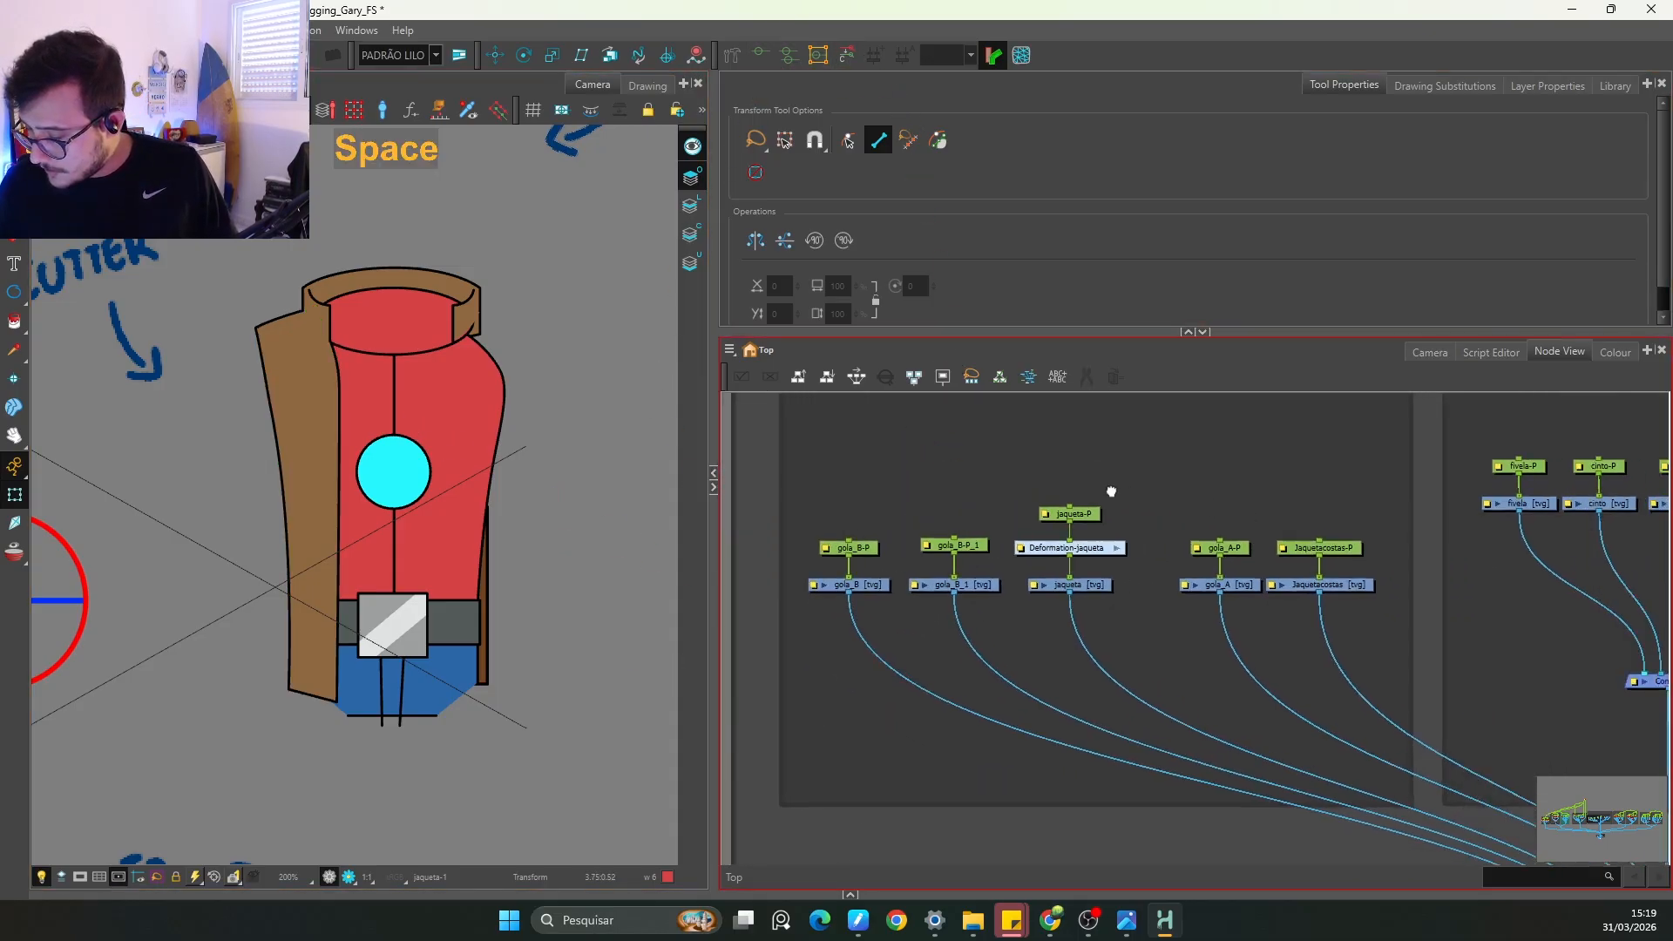
pyautogui.moveTo(1111, 492); pyautogui.dragTo(1043, 484)
pyautogui.moveTo(1235, 551)
pyautogui.mouseDown()
pyautogui.moveTo(1185, 583)
pyautogui.moveTo(1255, 565)
pyautogui.mouseUp()
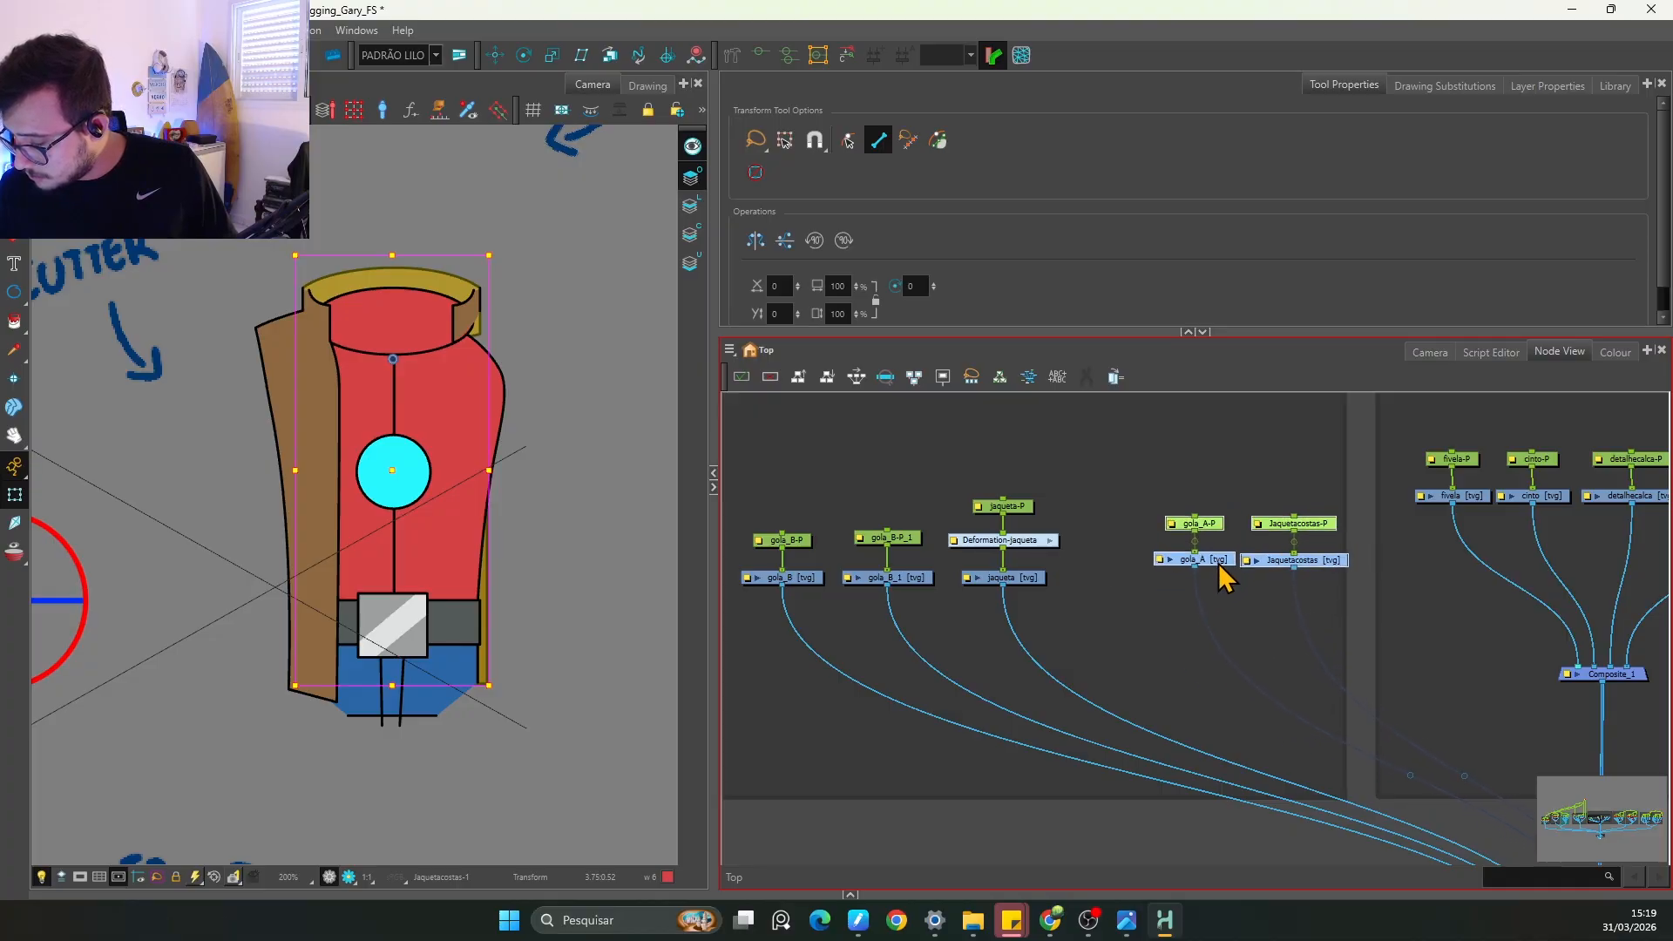
# Step: Duplicate the jaqueta drawing with its peg and deformation group, and place the copy between jaqueta and gola_A
pyautogui.moveTo(1039, 473); pyautogui.dragTo(975, 612)
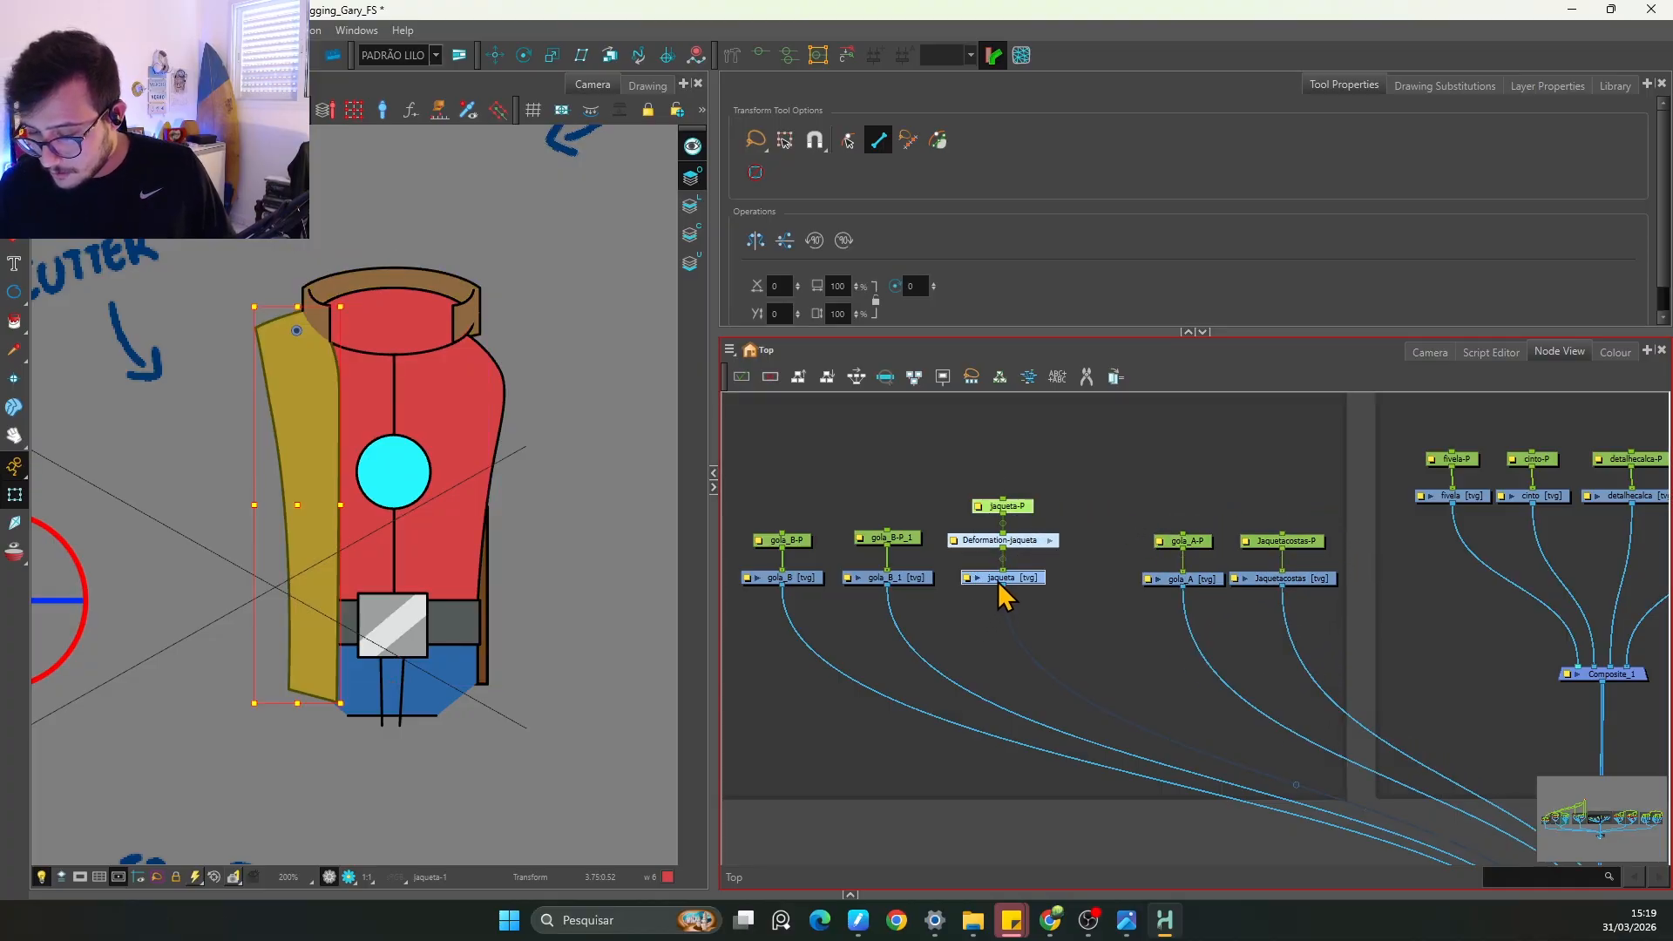
pyautogui.click(730, 351)
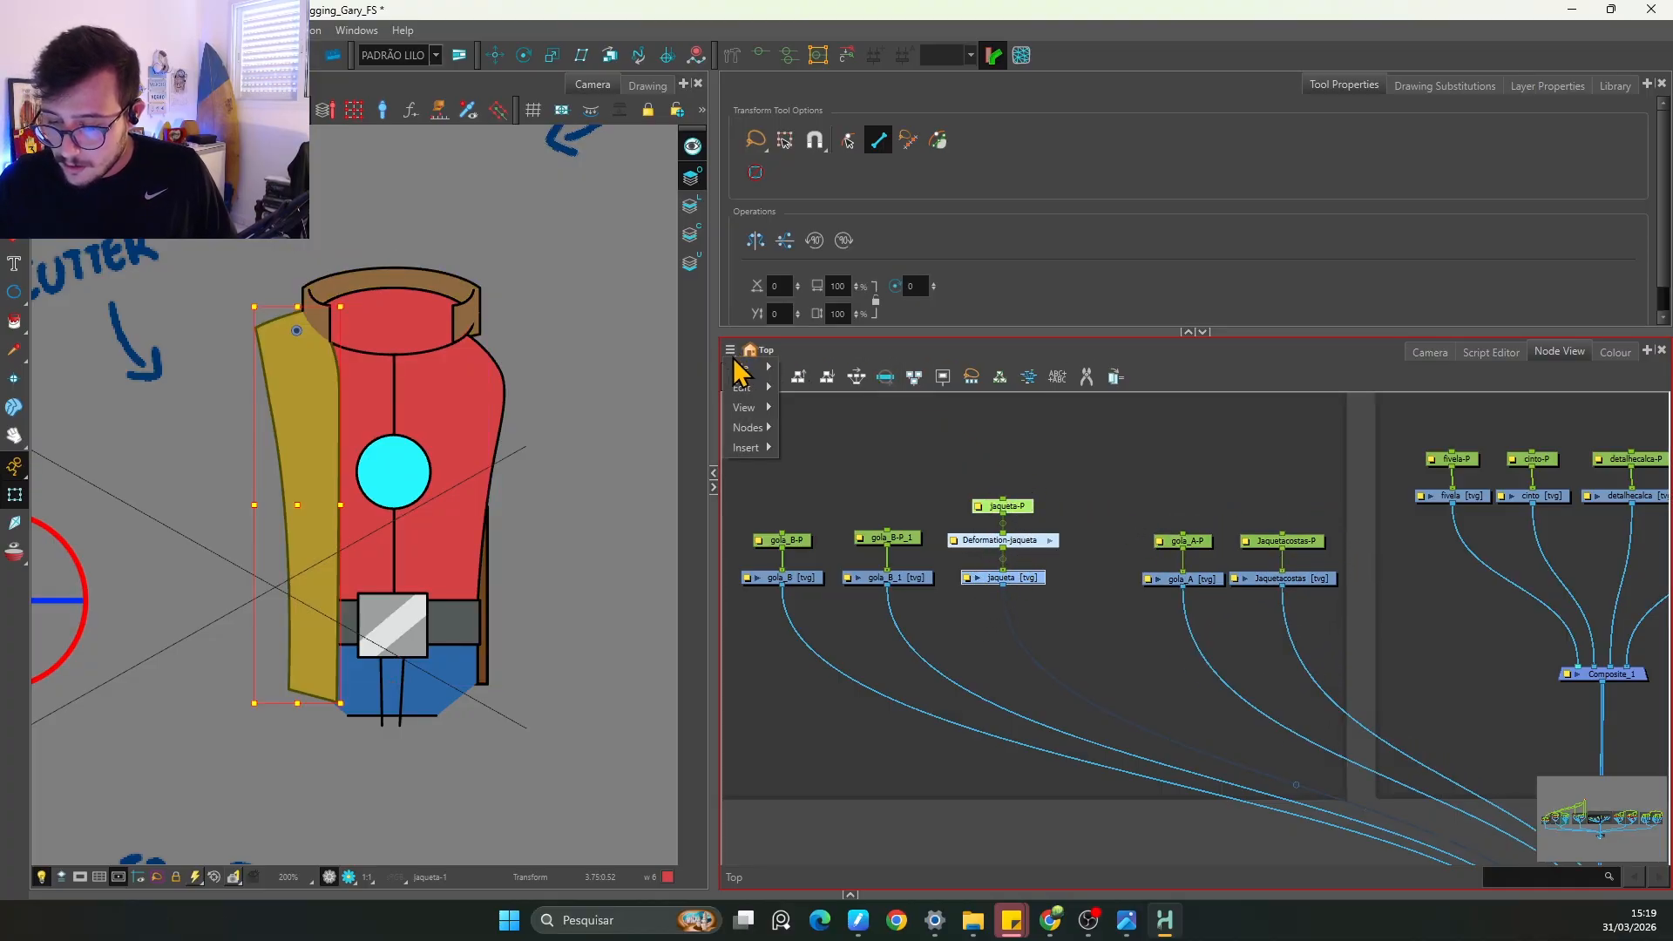
pyautogui.moveTo(760, 435)
pyautogui.click(958, 540)
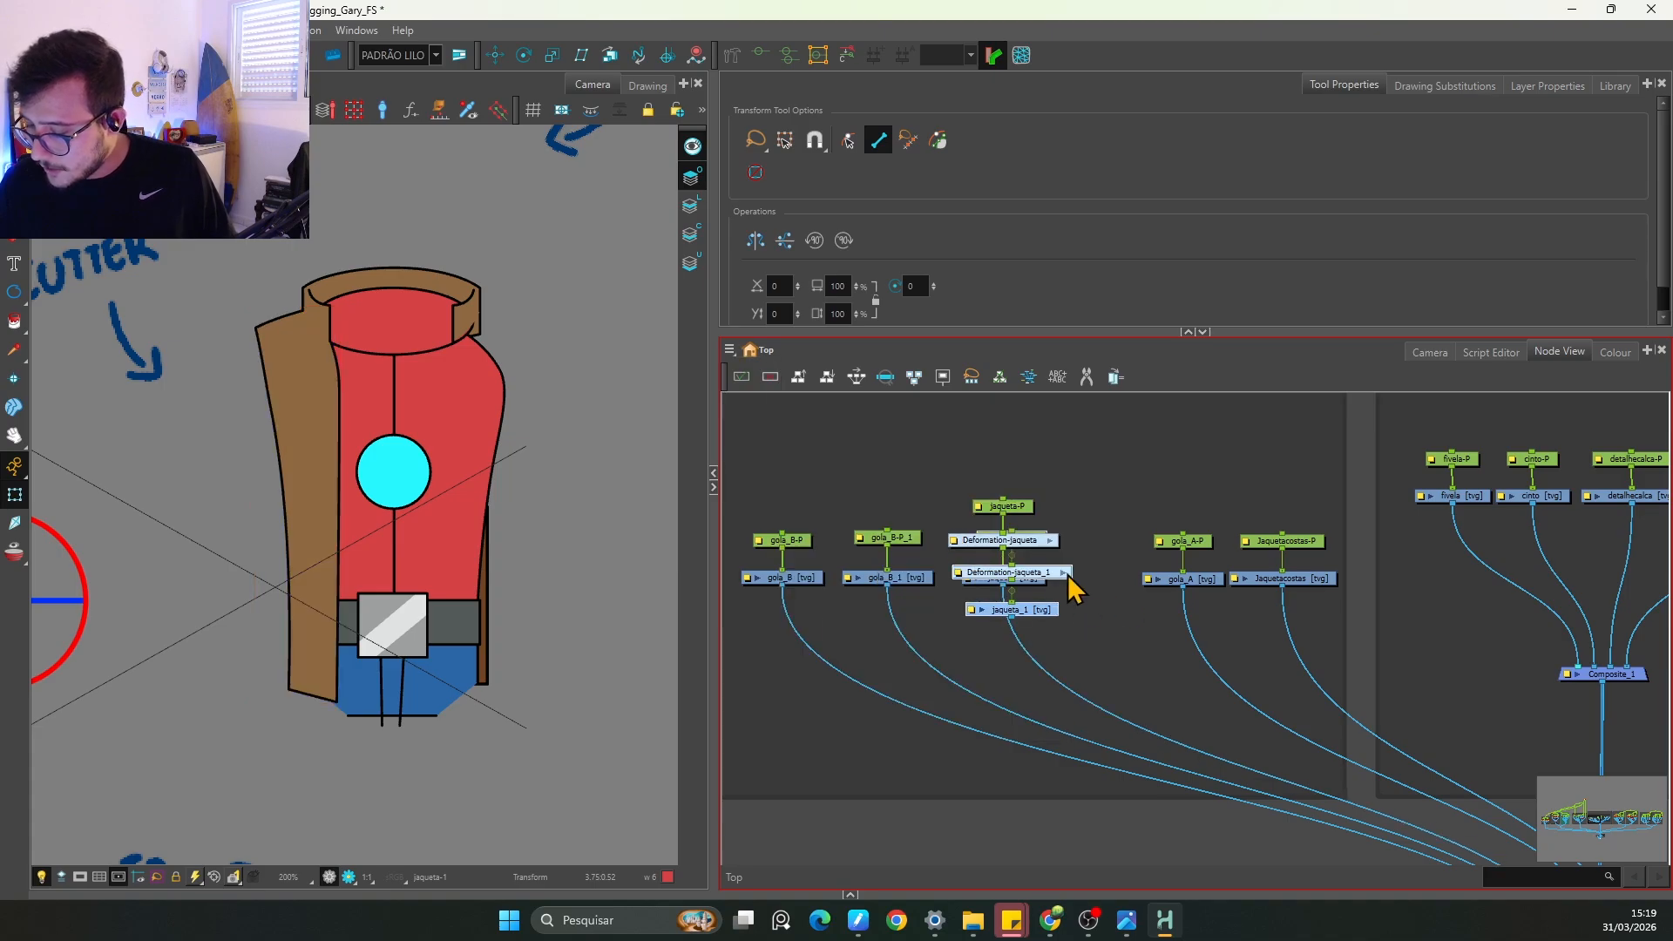
pyautogui.scroll(2, 1040, 555)
pyautogui.moveTo(998, 612); pyautogui.dragTo(1096, 560)
# Step: Shift the gola_B, gola_B_1 and jaqueta node chains away from the duplicated jaqueta_1 chain to space them out
pyautogui.scroll(-1, 1098, 566)
pyautogui.press('space')
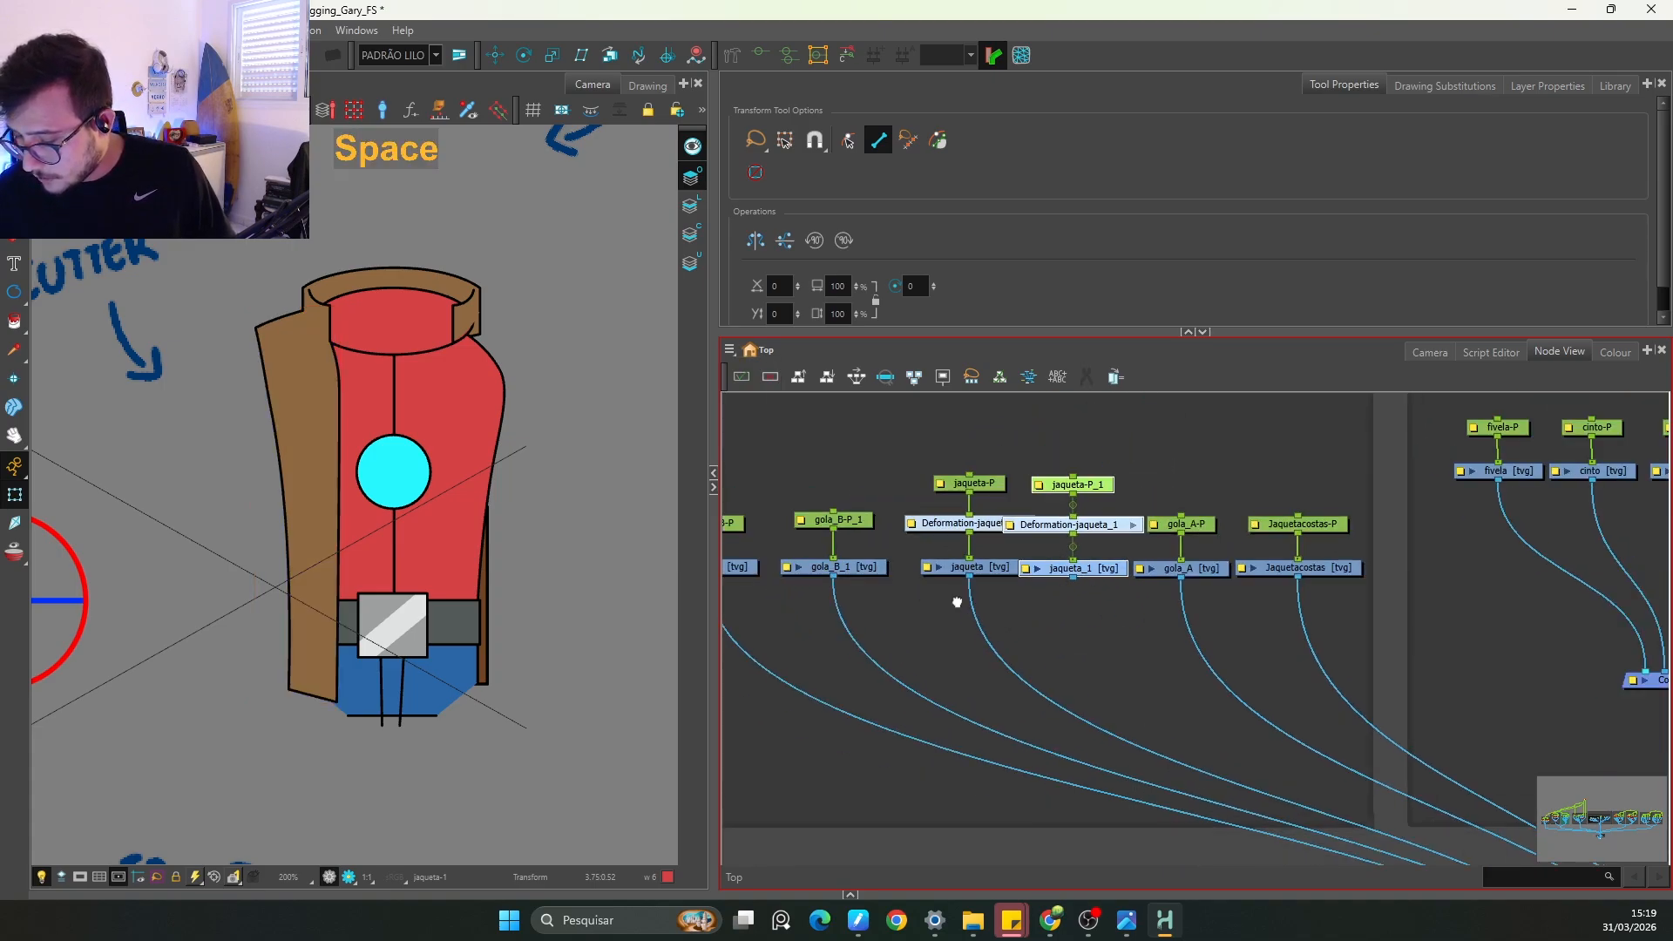
pyautogui.moveTo(814, 524); pyautogui.dragTo(1074, 520)
pyautogui.moveTo(908, 455); pyautogui.dragTo(932, 577)
pyautogui.press('1')
pyautogui.press('1')
pyautogui.press('space')
pyautogui.moveTo(1199, 614); pyautogui.dragTo(1103, 650)
pyautogui.press('2')
pyautogui.moveTo(879, 642)
pyautogui.mouseDown()
pyautogui.moveTo(882, 605)
pyautogui.moveTo(883, 629)
pyautogui.mouseUp()
pyautogui.moveTo(1020, 631); pyautogui.dragTo(979, 630)
pyautogui.press('1')
pyautogui.press('2')
pyautogui.moveTo(1087, 542); pyautogui.dragTo(1082, 635)
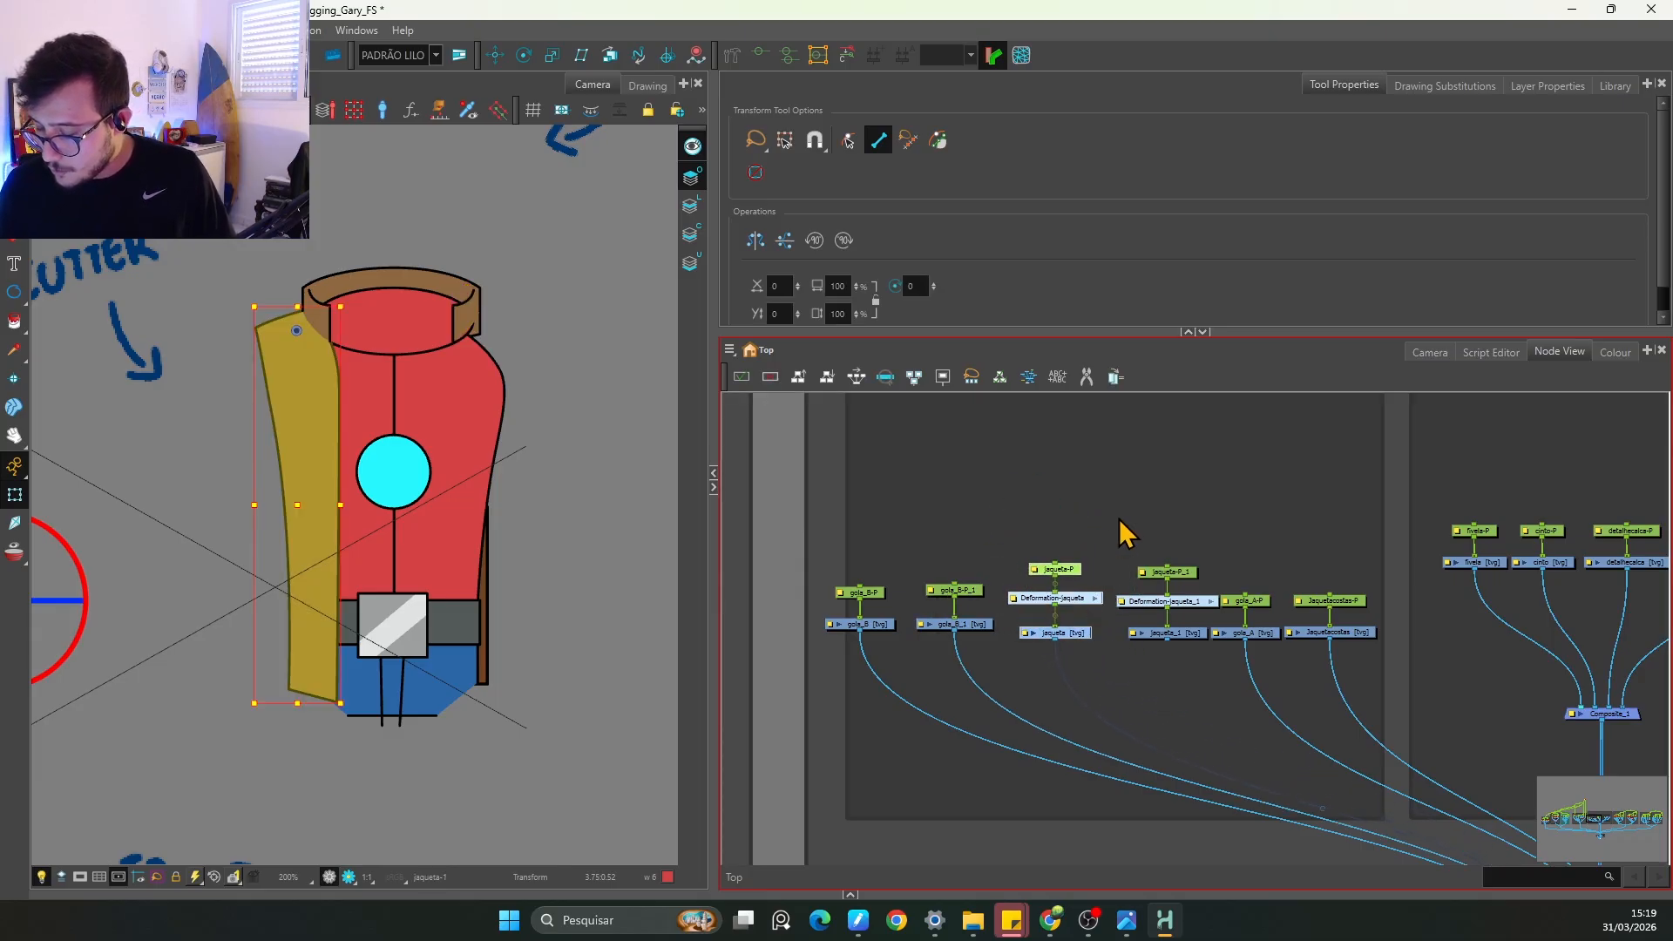
# Step: Widen the JAQUETA backdrop and move it away from the QUADRIL backdrop so it surrounds the jacket nodes
pyautogui.click(1127, 525)
pyautogui.press('1')
pyautogui.press('1')
pyautogui.press('2')
pyautogui.press('space')
pyautogui.press('2')
pyautogui.press('2')
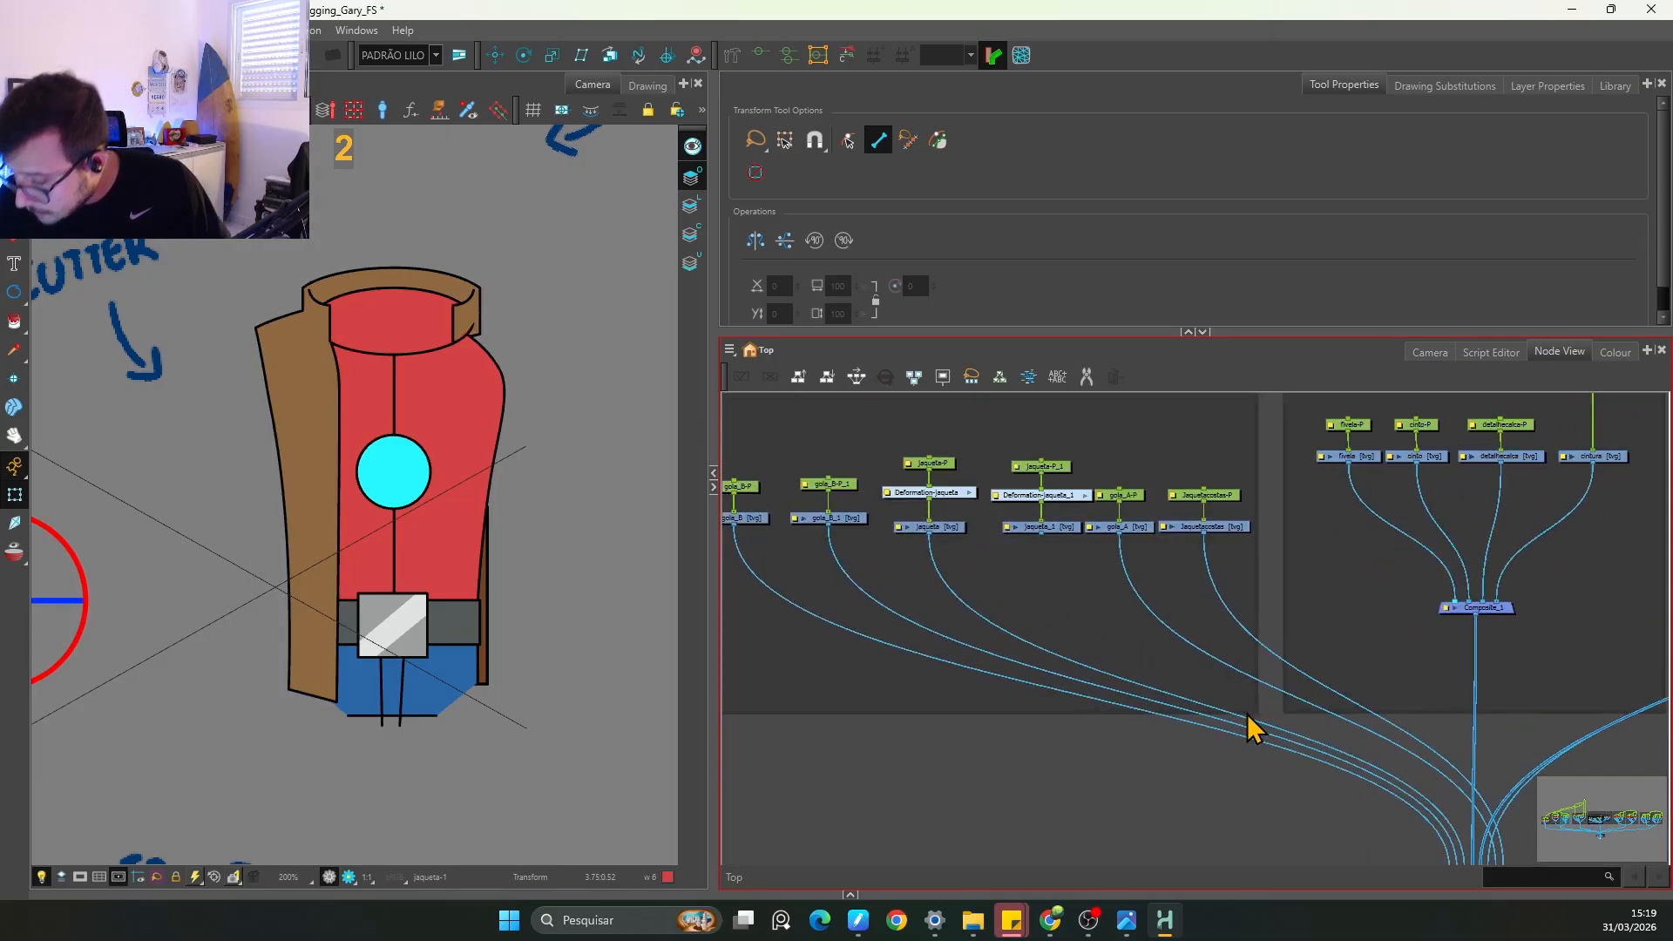
pyautogui.moveTo(1286, 734); pyautogui.dragTo(1361, 742)
pyautogui.press('1')
pyautogui.press('1')
pyautogui.press('1')
pyautogui.press('1')
pyautogui.moveTo(1158, 564); pyautogui.dragTo(1244, 676)
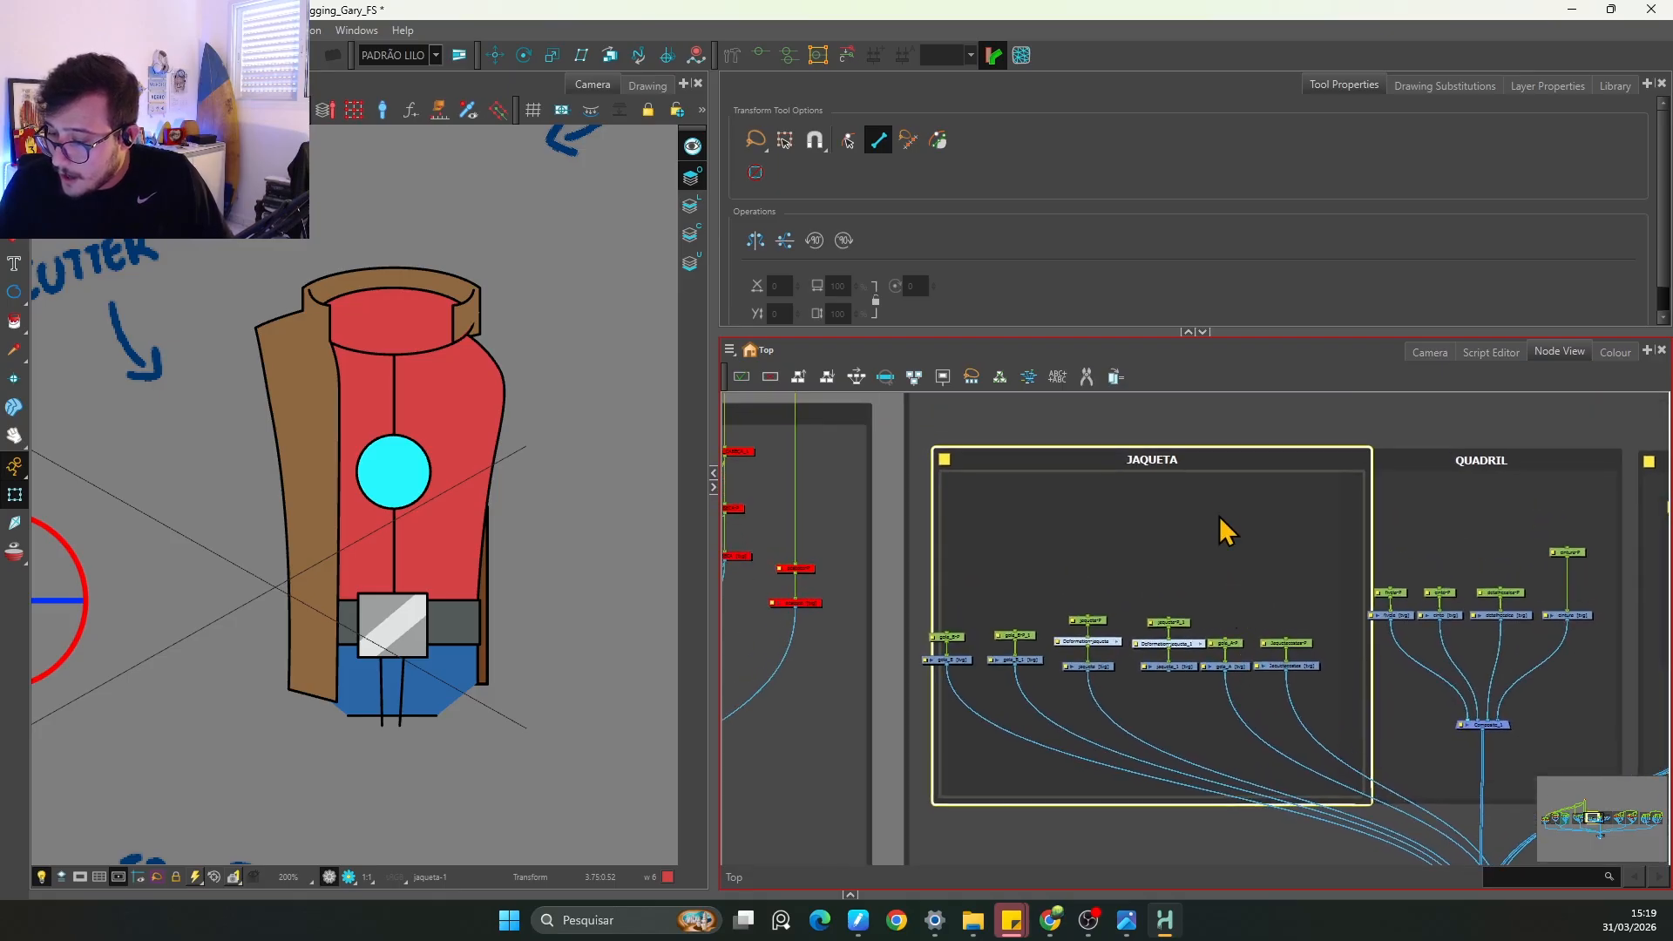
pyautogui.moveTo(1209, 464); pyautogui.dragTo(1163, 465)
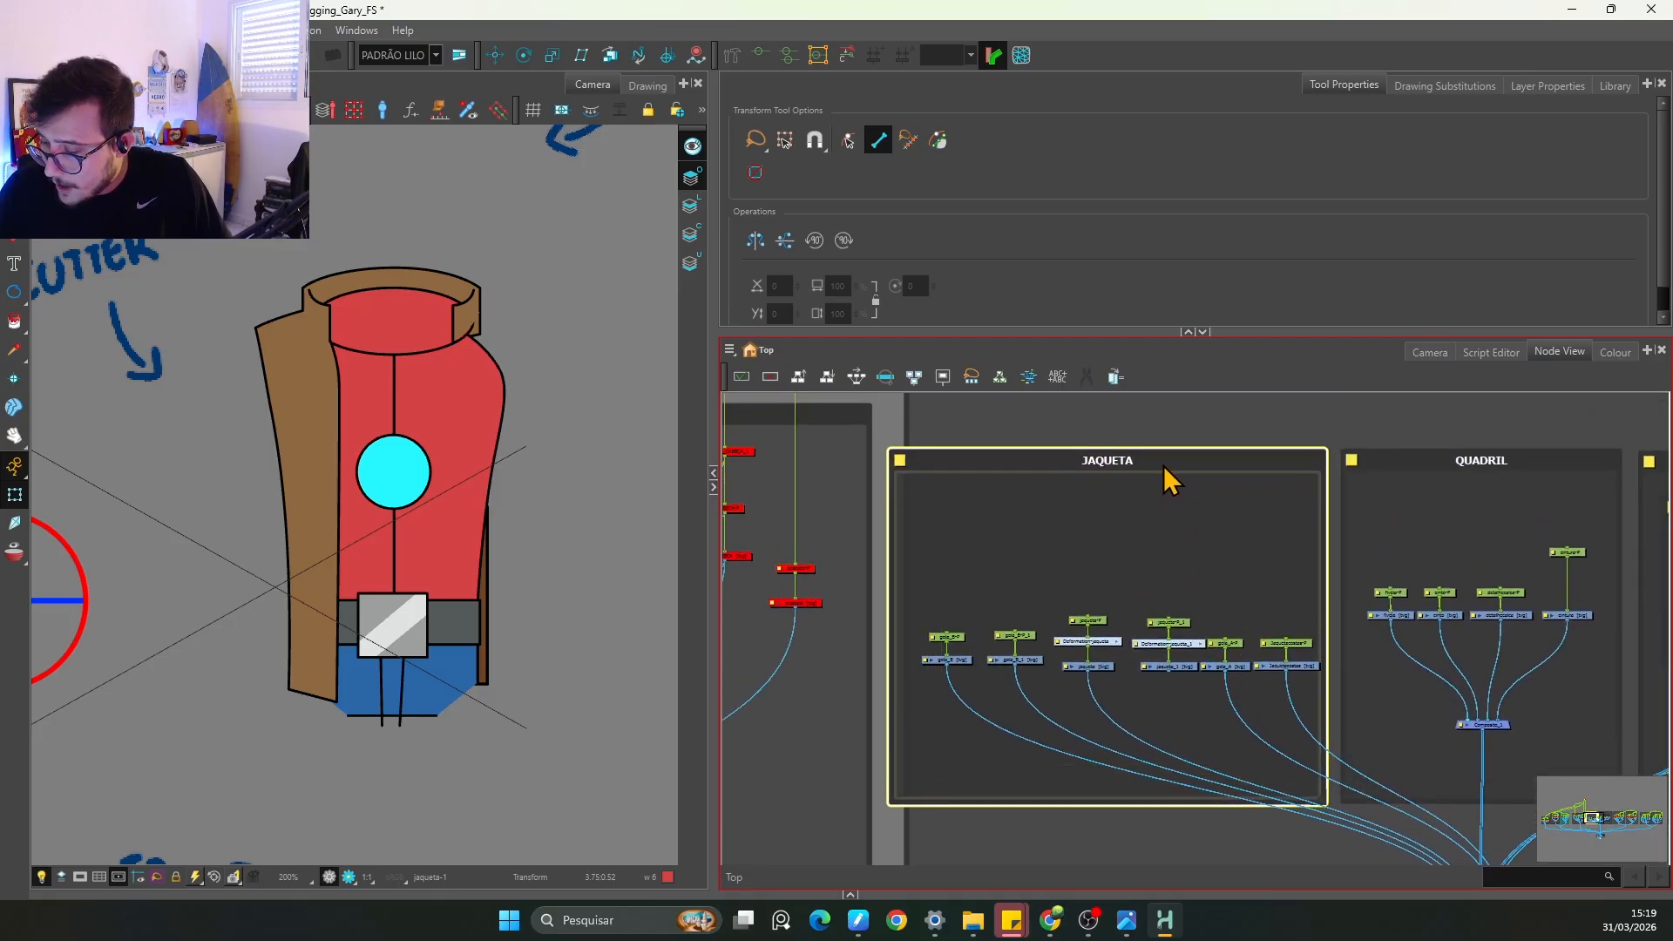
# Step: Extend the JAQUETA backdrop up to the edge of the QUADRIL backdrop and save the scene
pyautogui.moveTo(1259, 650); pyautogui.dragTo(1089, 522)
pyautogui.press('2')
pyautogui.press('2')
pyautogui.moveTo(1141, 684)
pyautogui.mouseDown()
pyautogui.moveTo(1165, 643)
pyautogui.moveTo(1168, 692)
pyautogui.mouseUp()
pyautogui.press('1')
pyautogui.press('1')
pyautogui.press('1')
pyautogui.press('1')
pyautogui.press('1')
pyautogui.hotkey('ctrl', 's')
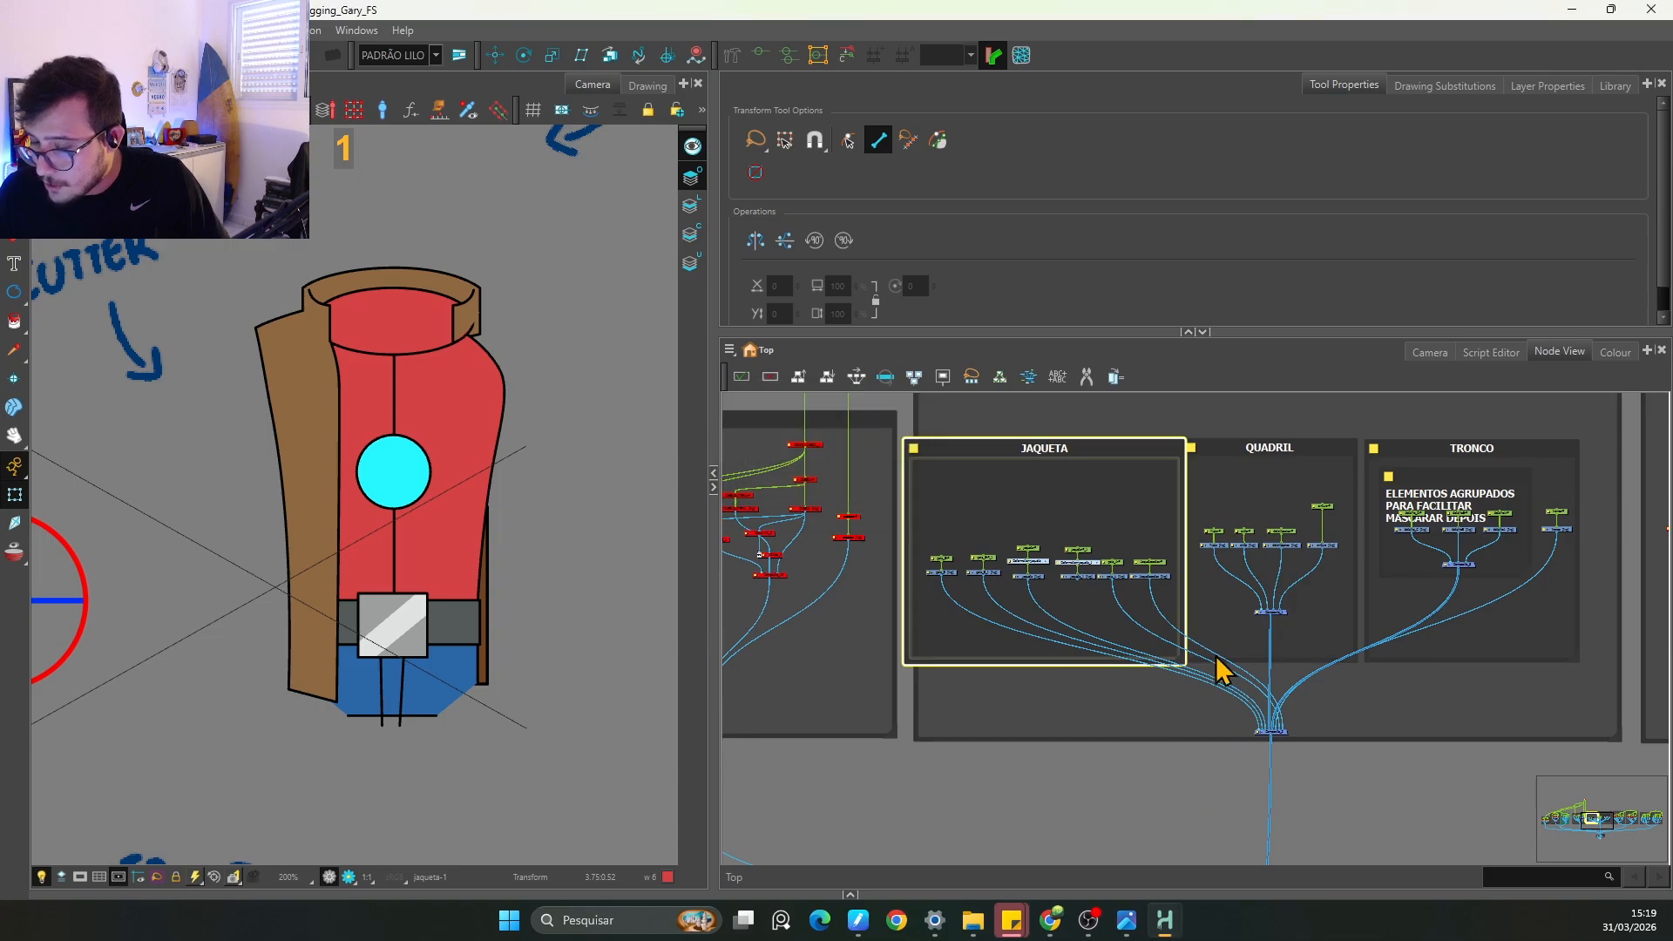
# Step: Nudge the BRAÇO 1 and PERNA 1 backdrops with all their nodes away from the outer TRONCO backdrop
pyautogui.click(1219, 662)
pyautogui.press('1')
pyautogui.press('1')
pyautogui.press('1')
pyautogui.press('1')
pyautogui.press('1')
pyautogui.moveTo(1284, 671); pyautogui.dragTo(1116, 647)
pyautogui.press('1')
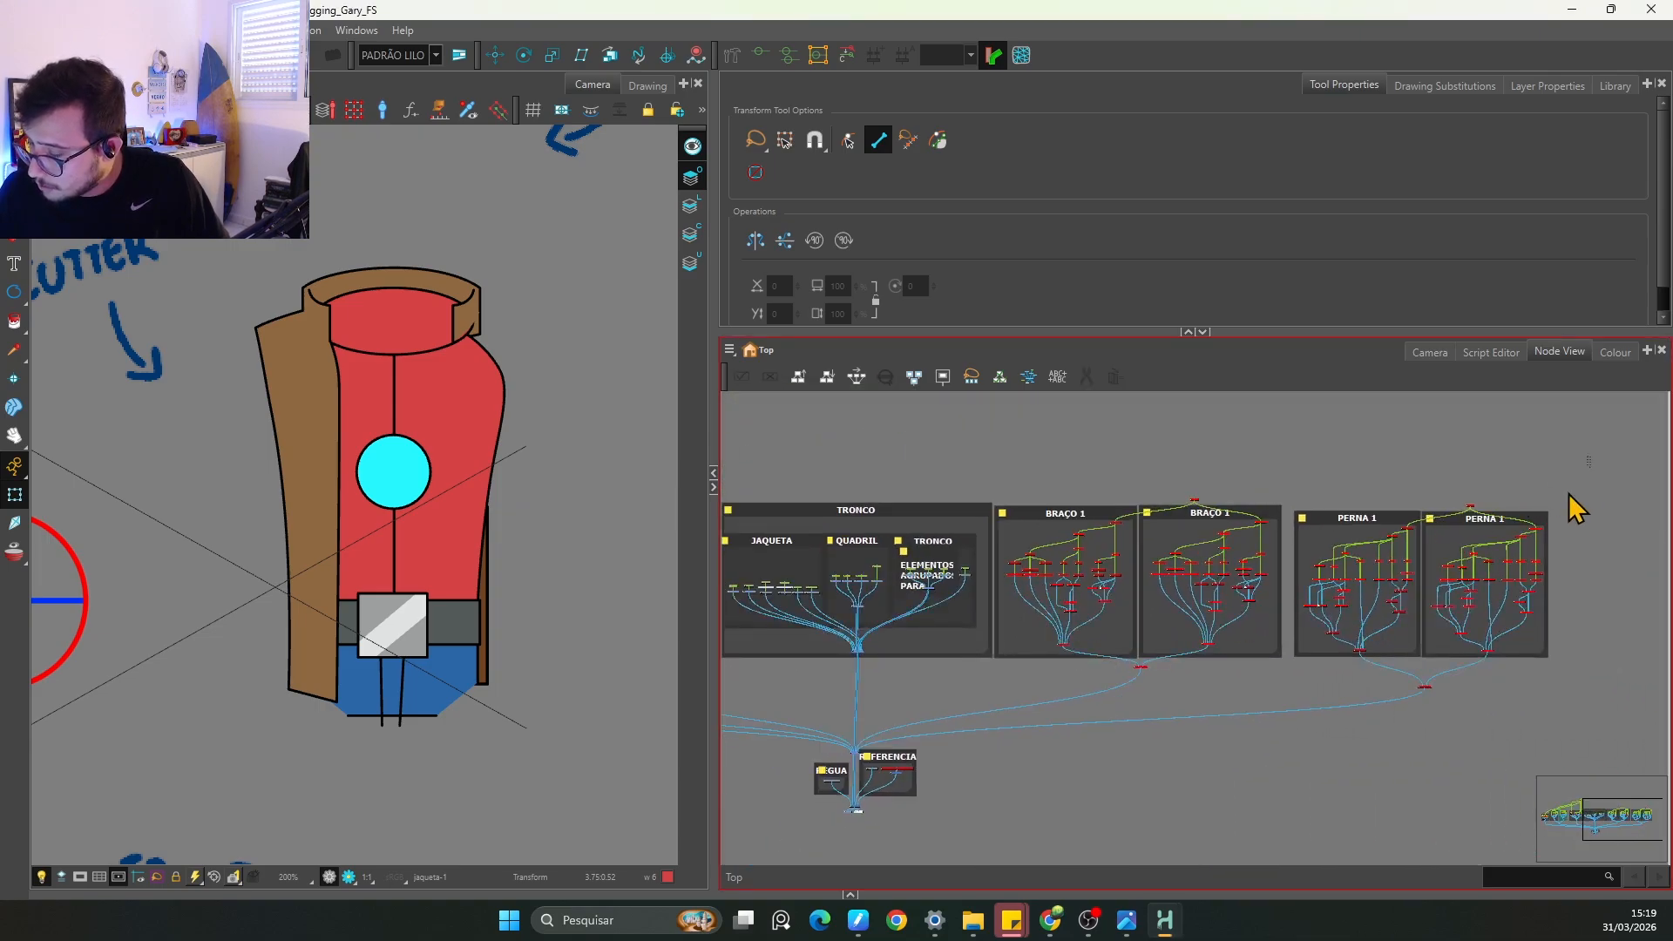
pyautogui.moveTo(1587, 455); pyautogui.dragTo(978, 737)
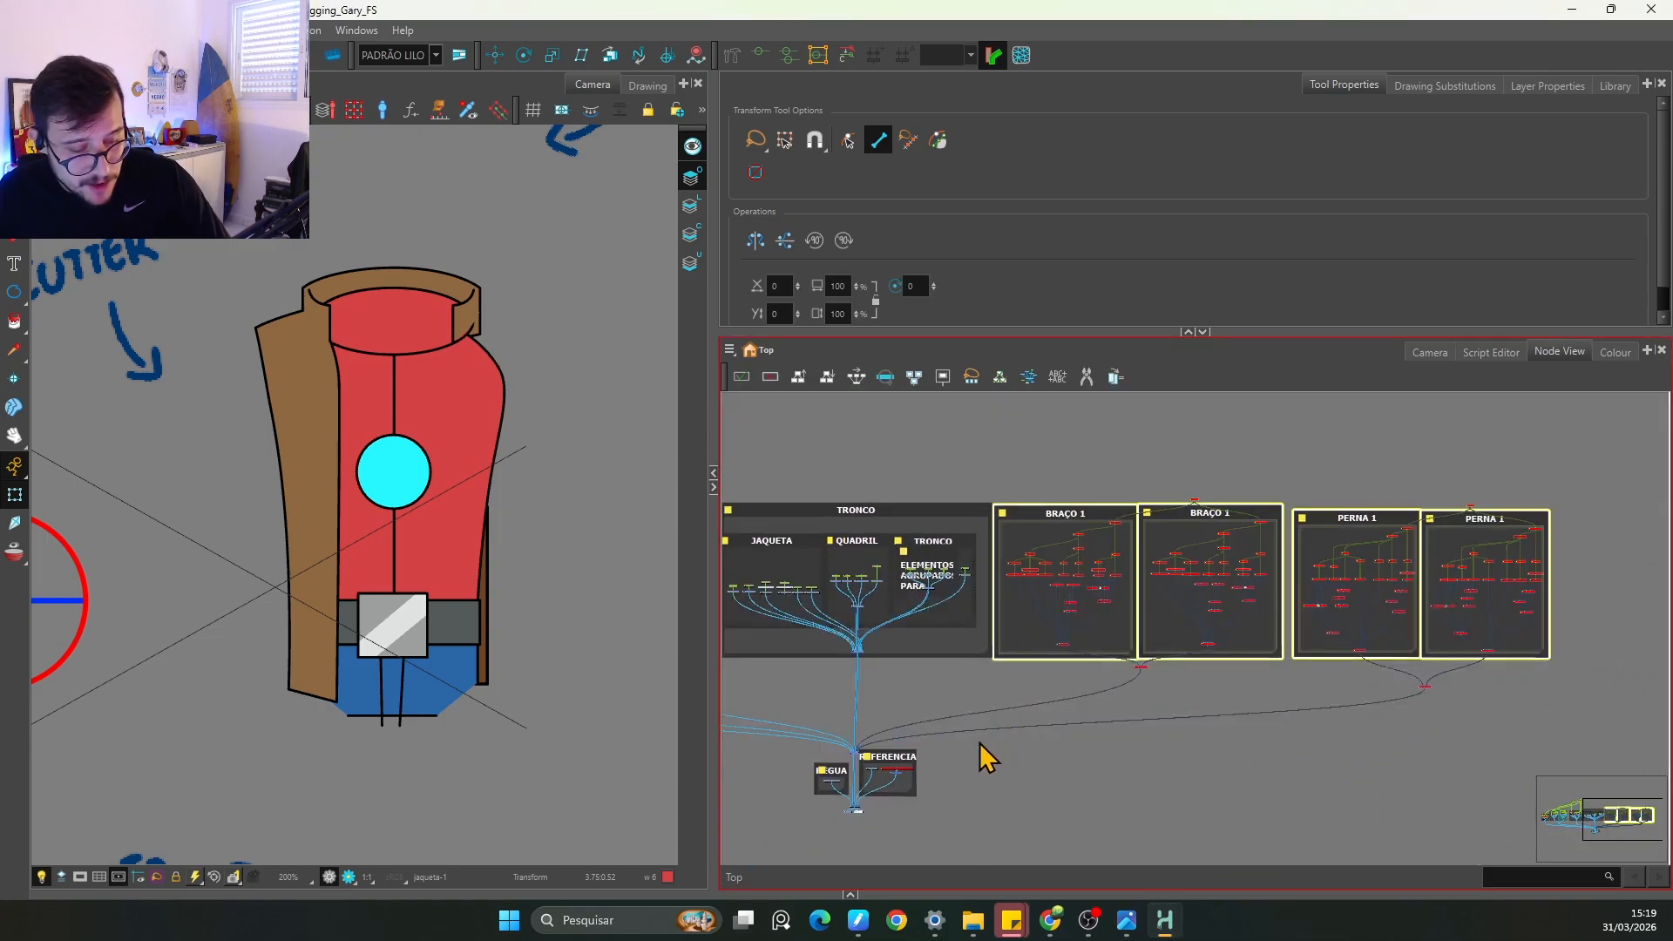
pyautogui.press('Right')
pyautogui.press('Right')
pyautogui.press('Right')
pyautogui.press('Right')
pyautogui.press('Right')
pyautogui.press('Right')
pyautogui.press('Right')
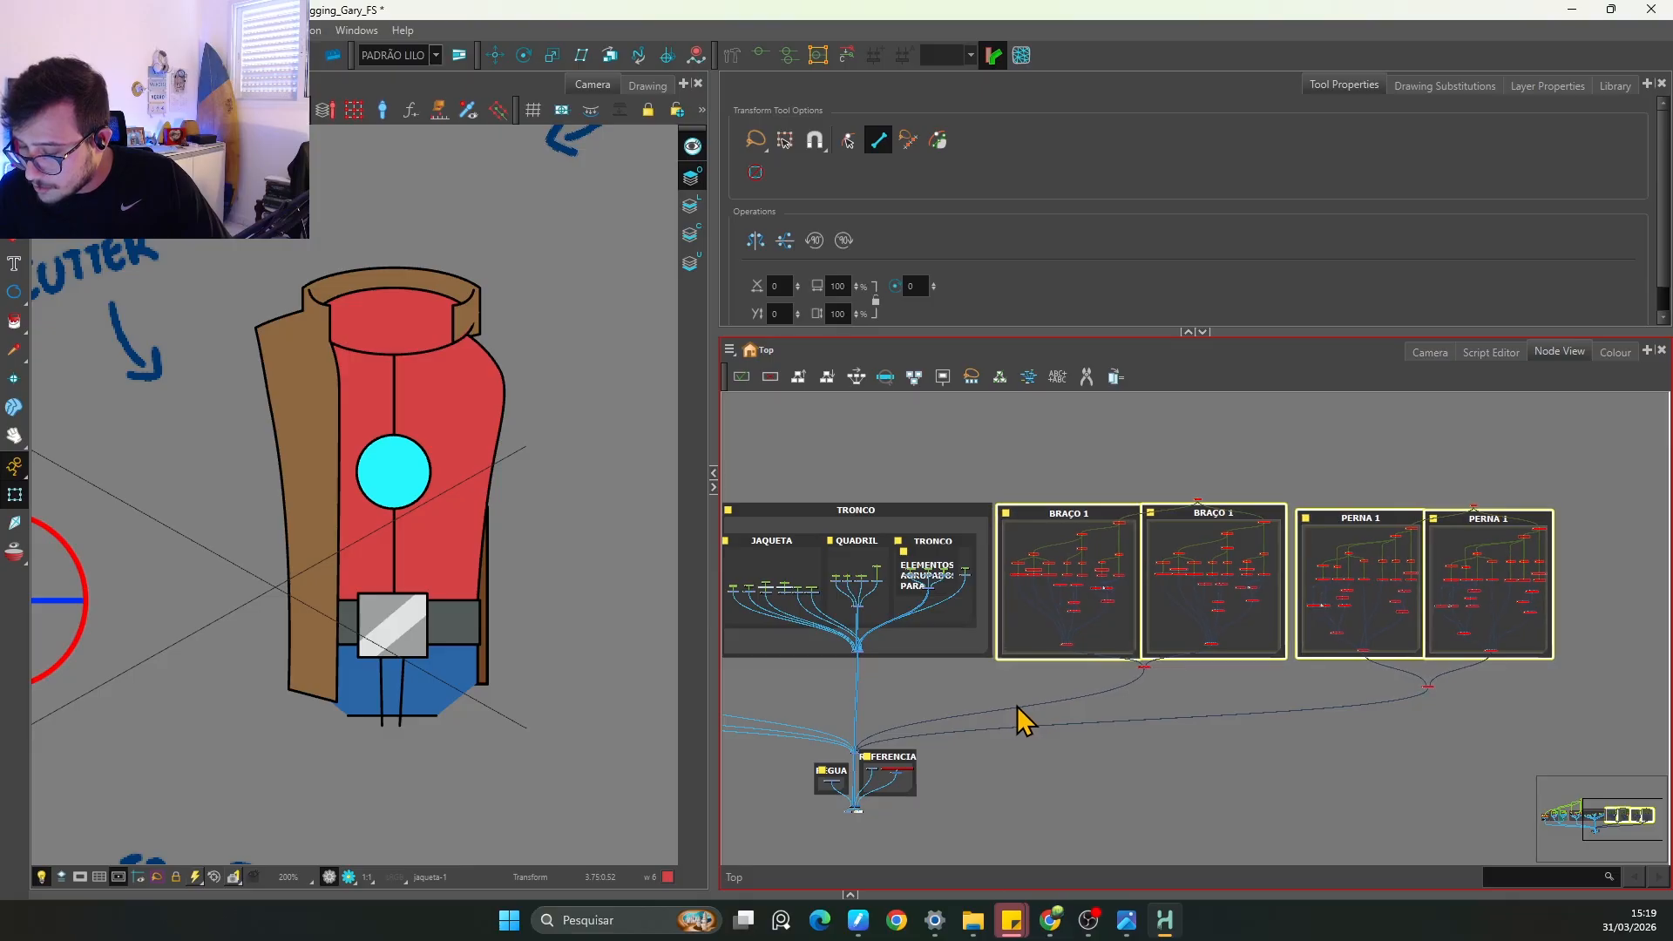
pyautogui.press('Right')
pyautogui.press('Right')
pyautogui.press('Right')
pyautogui.press('Right')
pyautogui.click(1001, 690)
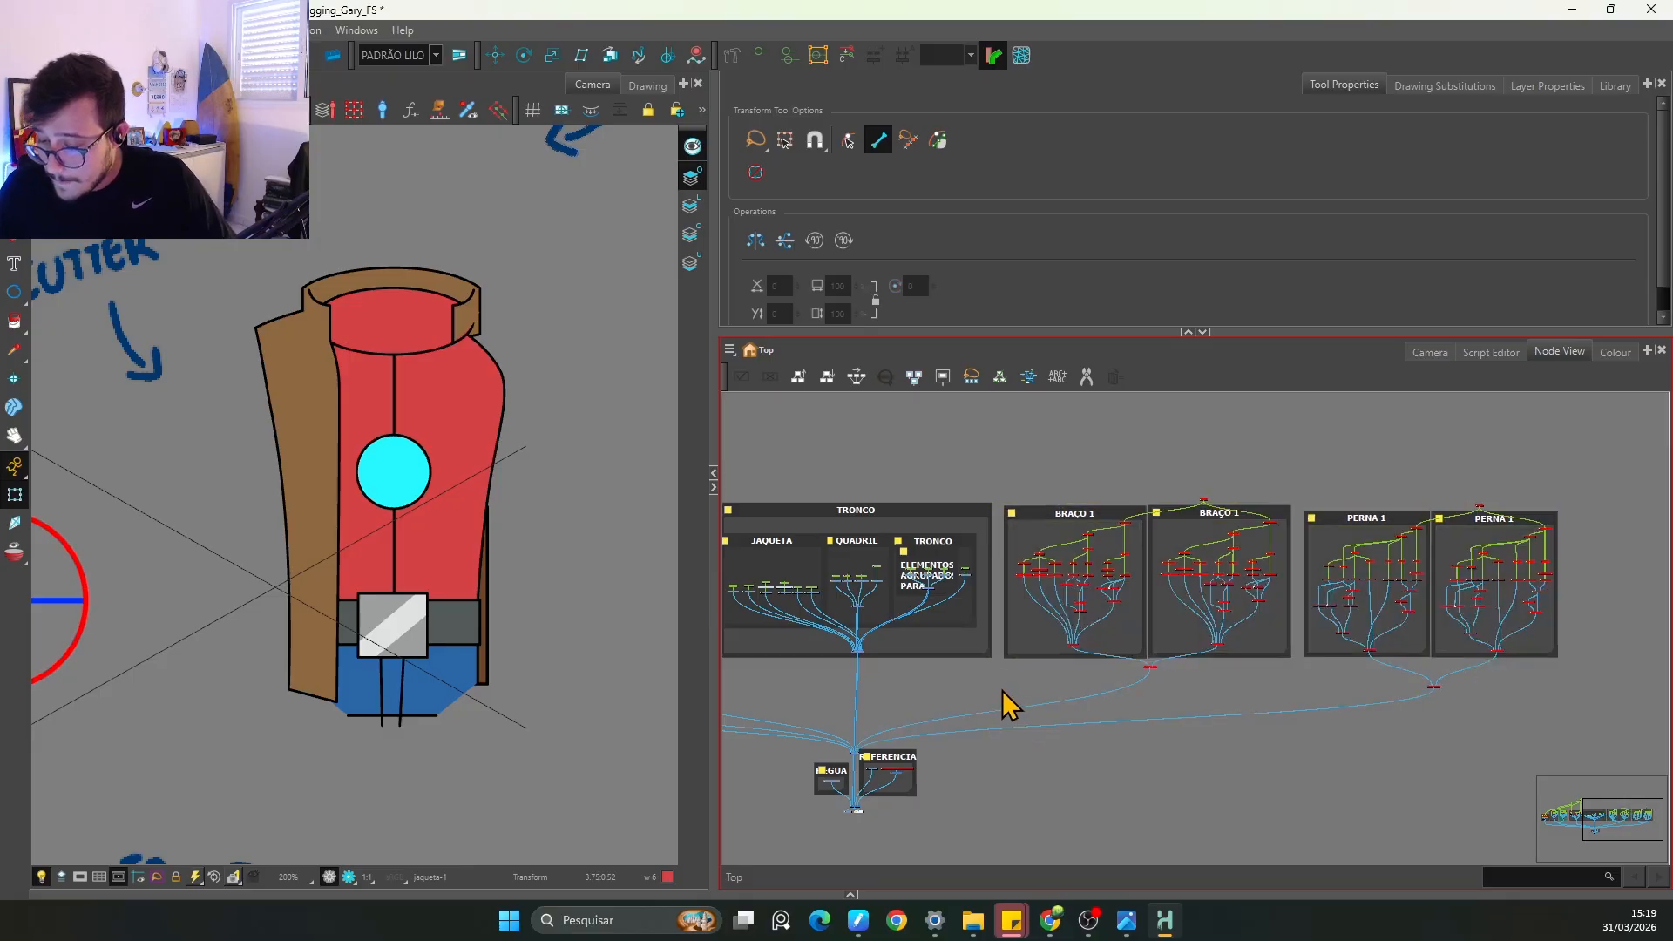
# Step: Move the outer TRONCO backdrop with its contents toward BRAÇO 1, leaving the JAQUETA backdrop in place
pyautogui.press('space')
pyautogui.moveTo(1021, 658); pyautogui.dragTo(1093, 647)
pyautogui.press('2')
pyautogui.press('space')
pyautogui.click(1148, 498)
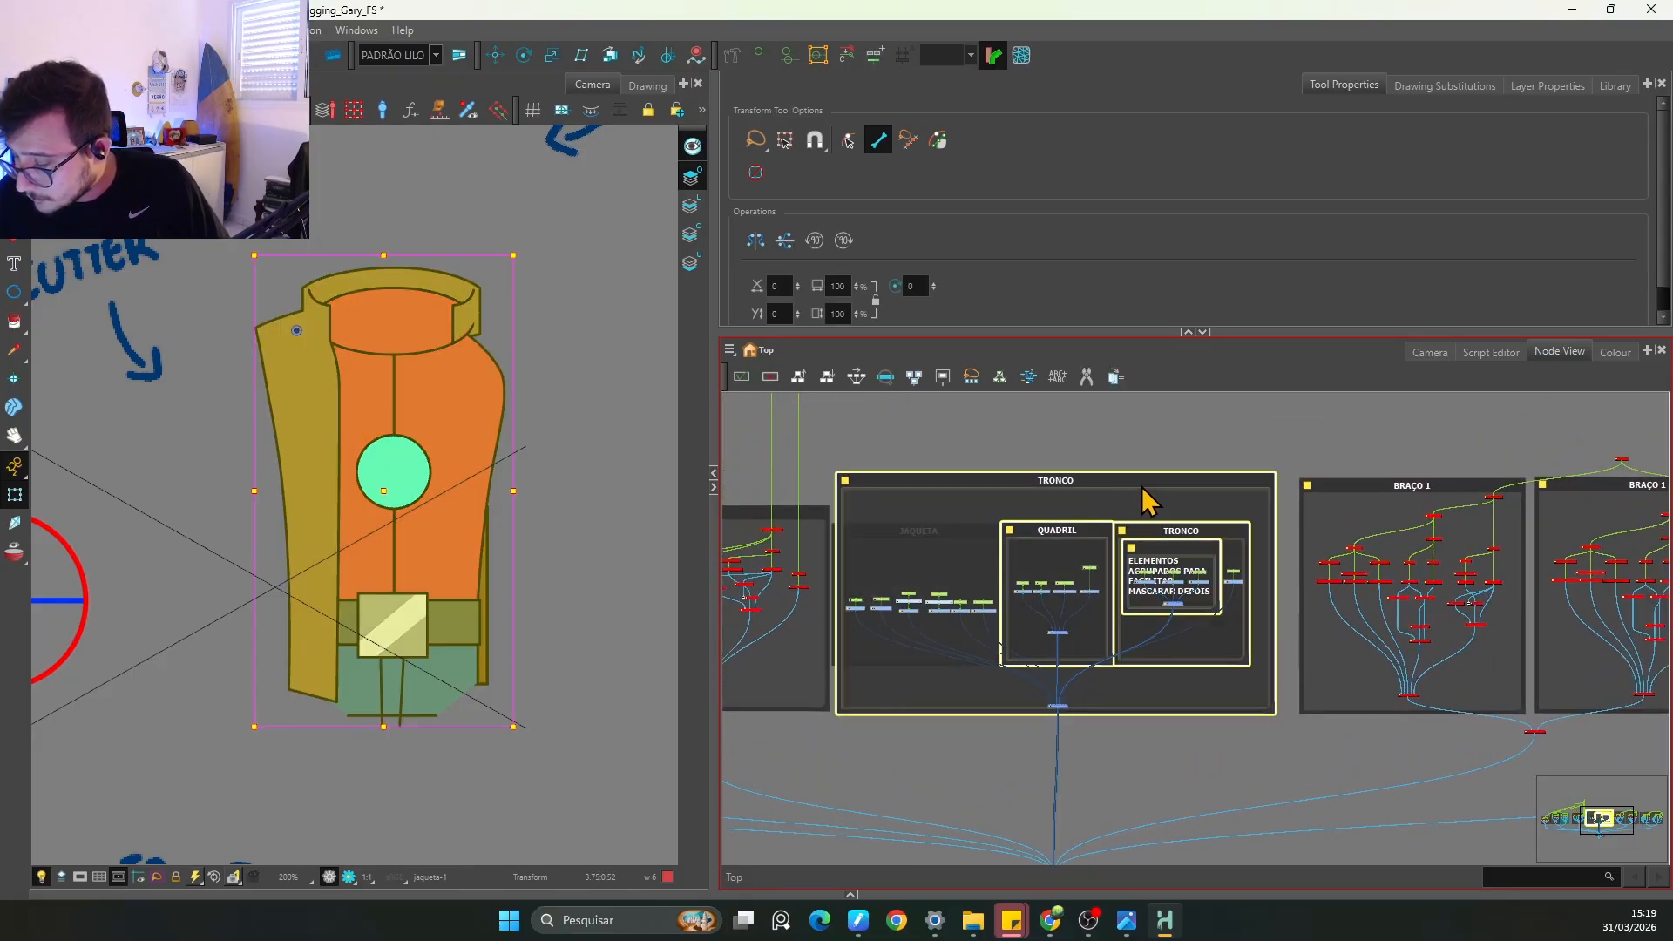
pyautogui.moveTo(1168, 476); pyautogui.dragTo(1163, 479)
pyautogui.press('2')
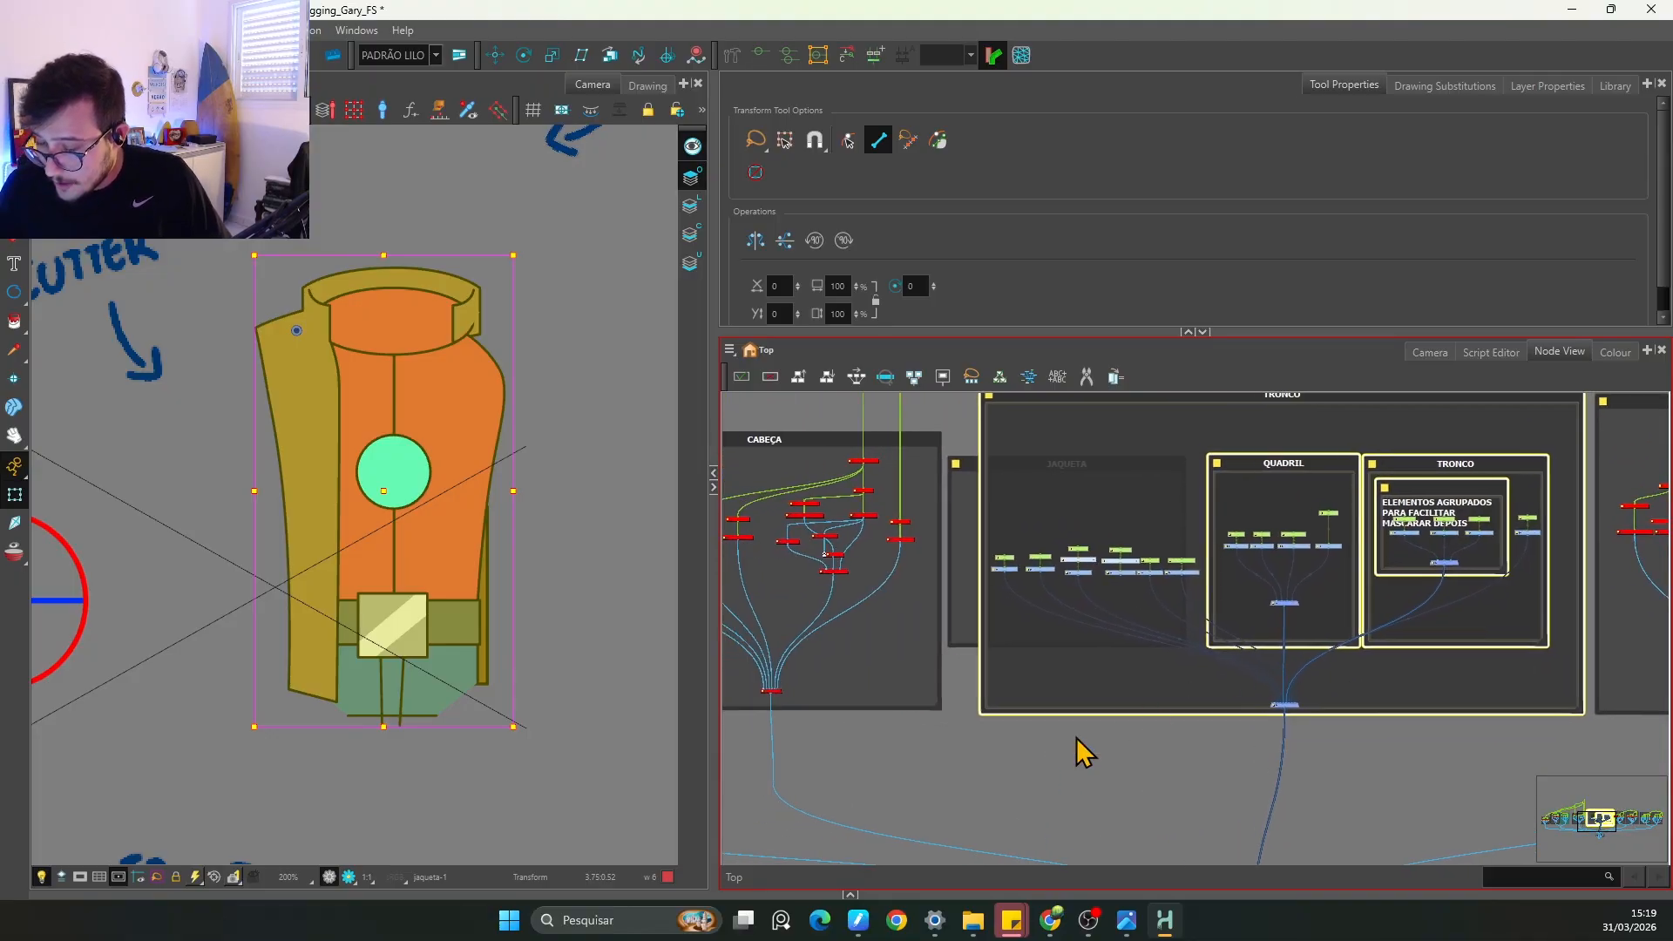
pyautogui.click(1154, 653)
pyautogui.press('space')
pyautogui.moveTo(961, 515); pyautogui.dragTo(941, 609)
pyautogui.click(877, 500)
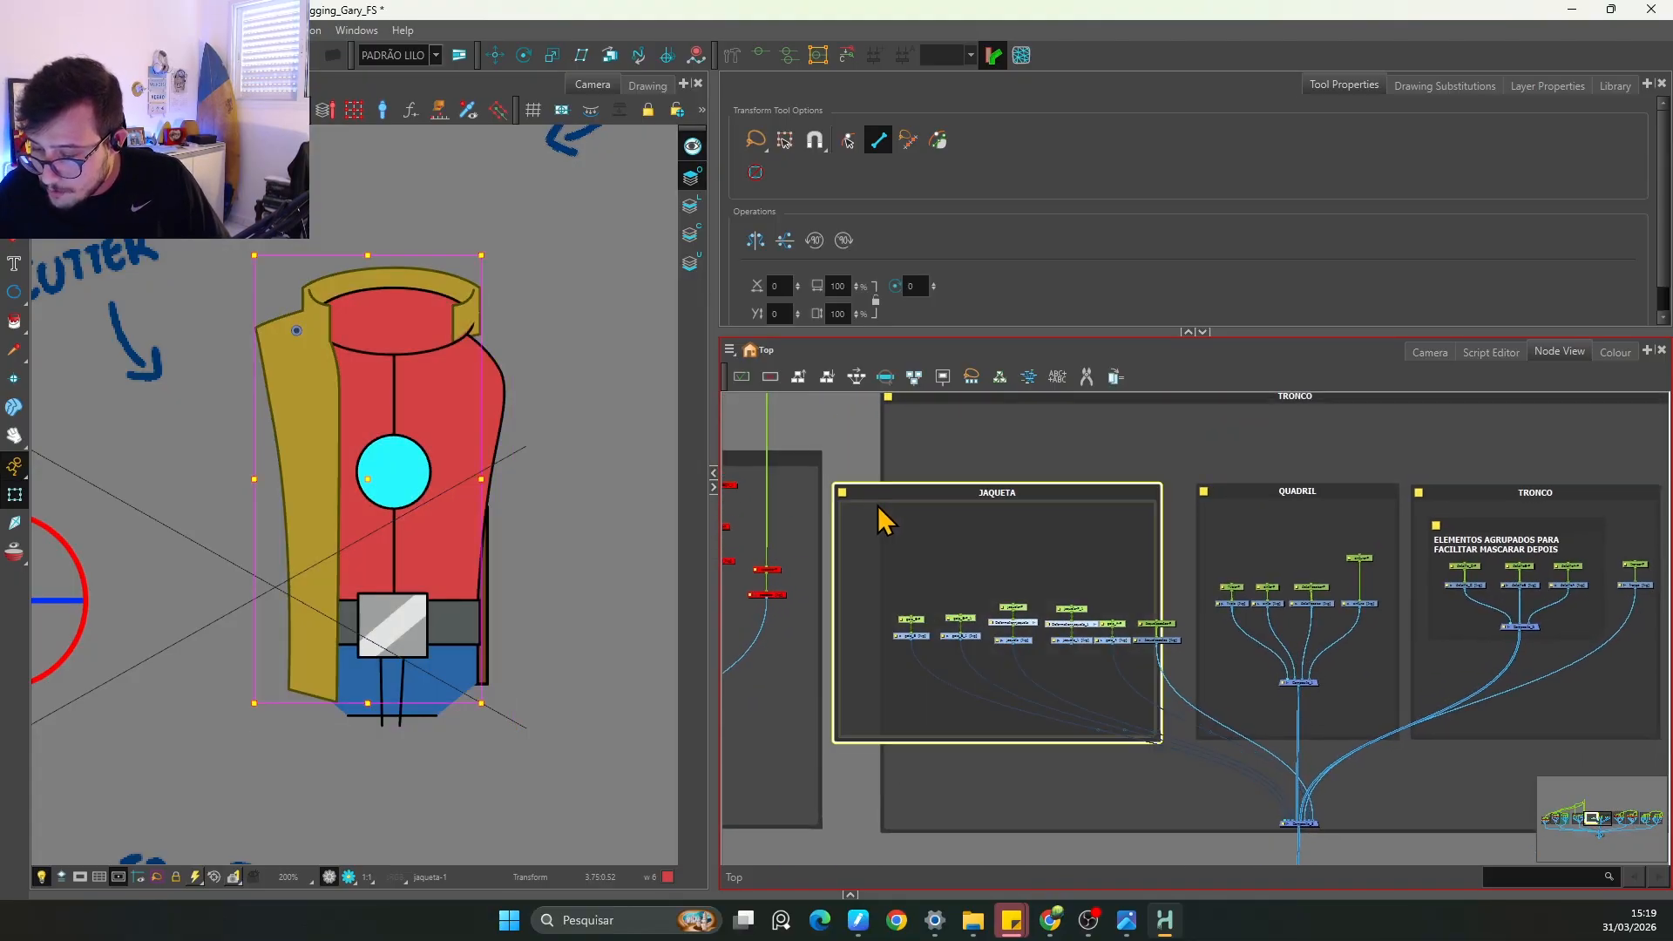
pyautogui.moveTo(1001, 493)
pyautogui.mouseDown()
pyautogui.moveTo(1046, 474)
pyautogui.moveTo(1014, 483)
pyautogui.mouseUp()
pyautogui.hotkey('ctrl', 'z')
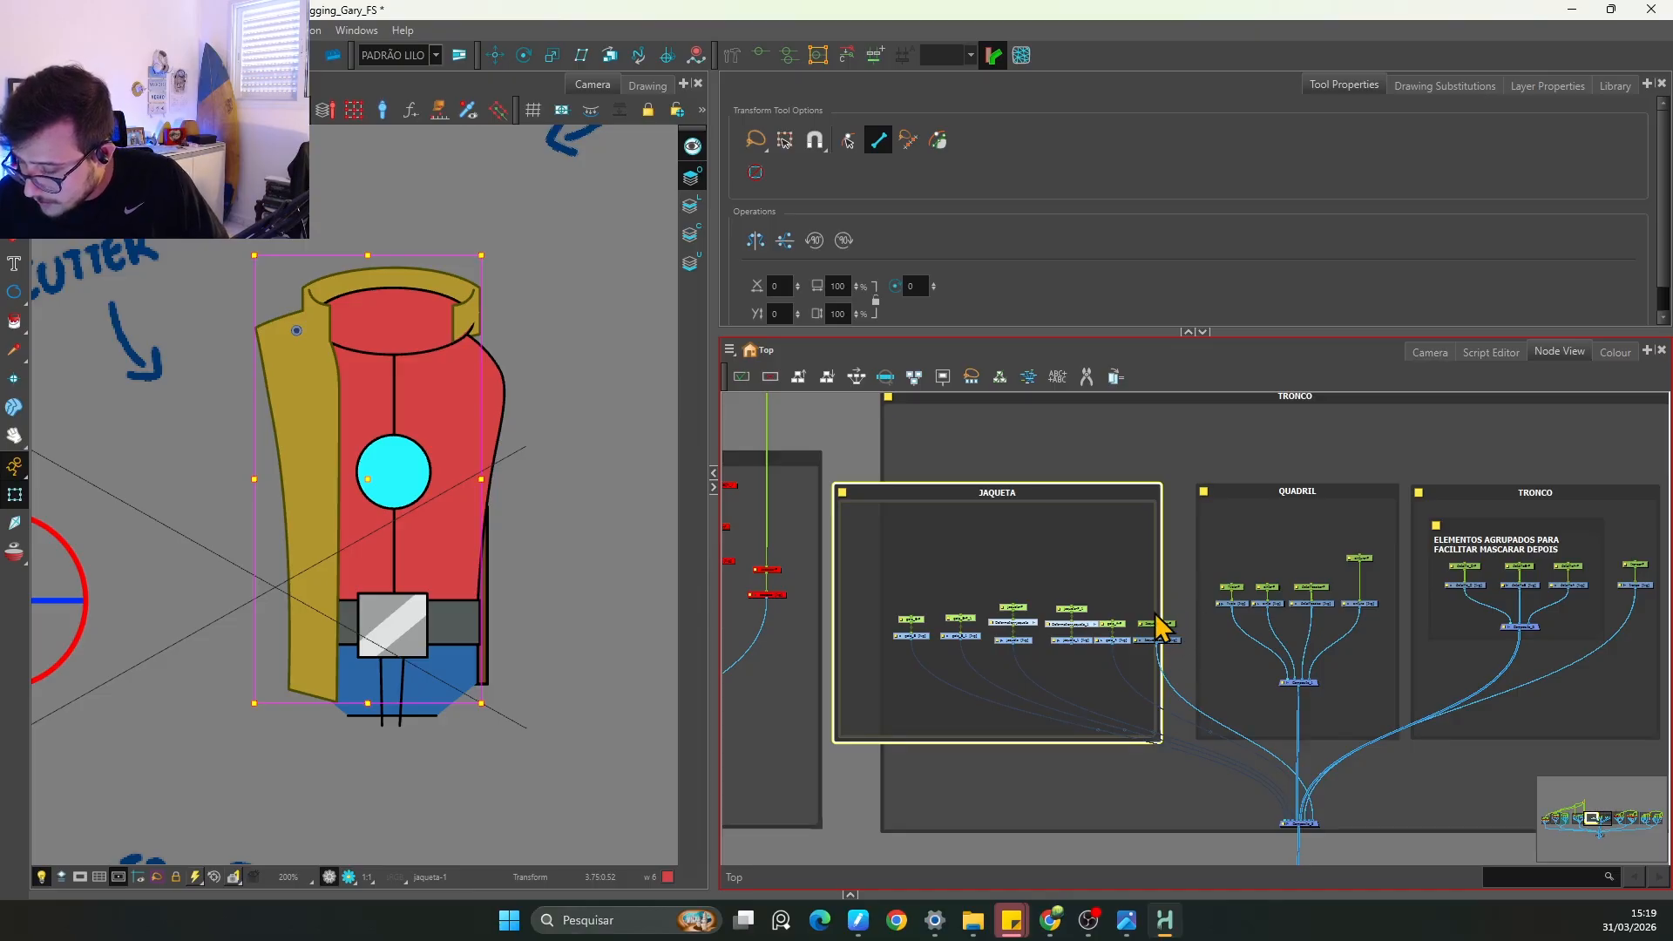
# Step: Shift the jacket nodes back inside the JAQUETA backdrop and move the backdrop closer to QUADRIL
pyautogui.click(982, 665)
pyautogui.moveTo(924, 649); pyautogui.dragTo(874, 642)
pyautogui.click(1165, 639)
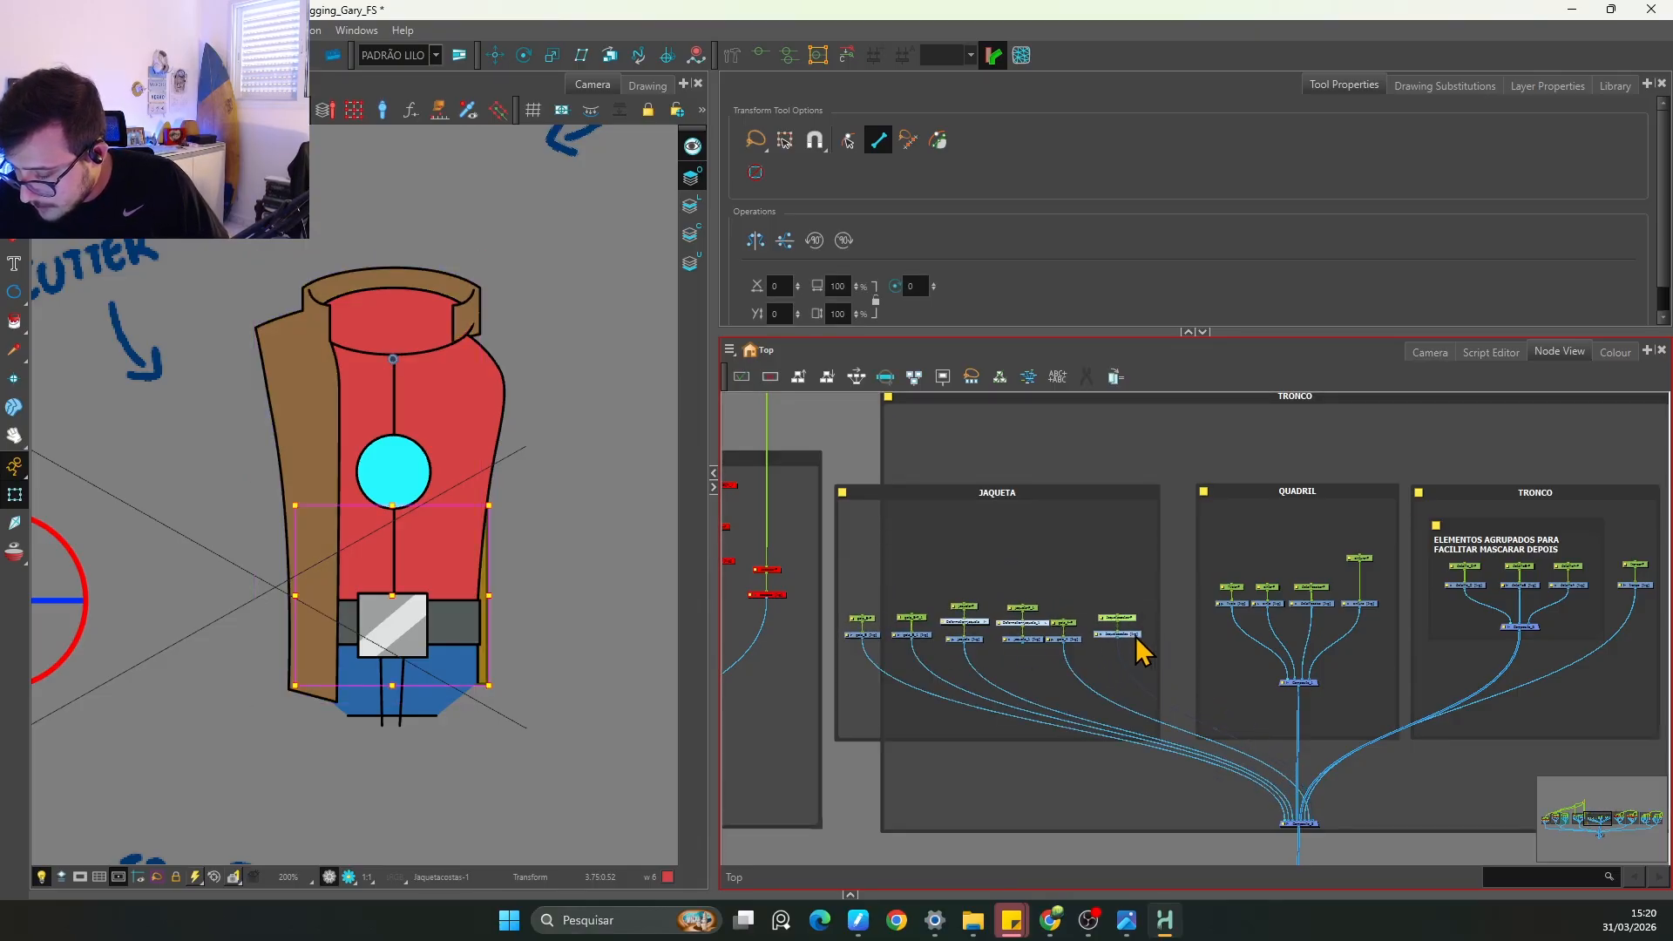
pyautogui.moveTo(1135, 637); pyautogui.dragTo(1131, 641)
pyautogui.click(1155, 566)
pyautogui.moveTo(1099, 495)
pyautogui.mouseDown()
pyautogui.moveTo(1107, 473)
pyautogui.moveTo(1122, 495)
pyautogui.mouseUp()
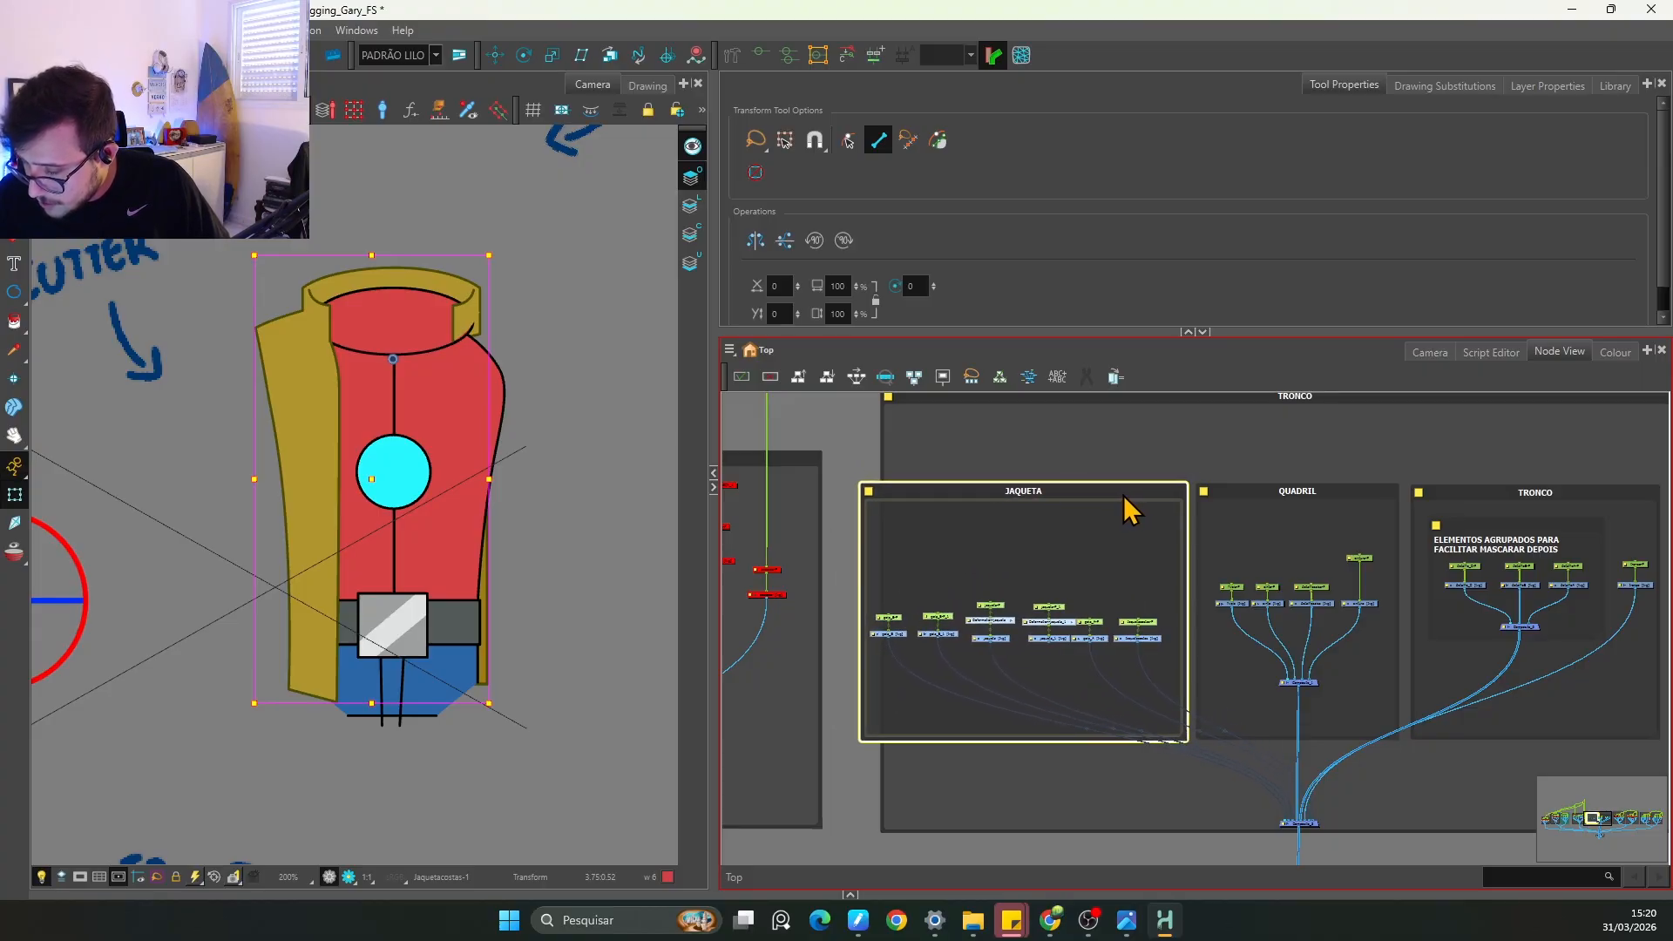
# Step: Enlarge the outer TRONCO backdrop and reposition it to enclose the JAQUETA, QUADRIL and inner TRONCO backdrops
pyautogui.press('1')
pyautogui.moveTo(1549, 676); pyautogui.dragTo(1431, 636)
pyautogui.click(1451, 746)
pyautogui.click(1450, 739)
pyautogui.moveTo(1450, 739); pyautogui.dragTo(1478, 749)
pyautogui.moveTo(1449, 424); pyautogui.dragTo(1413, 418)
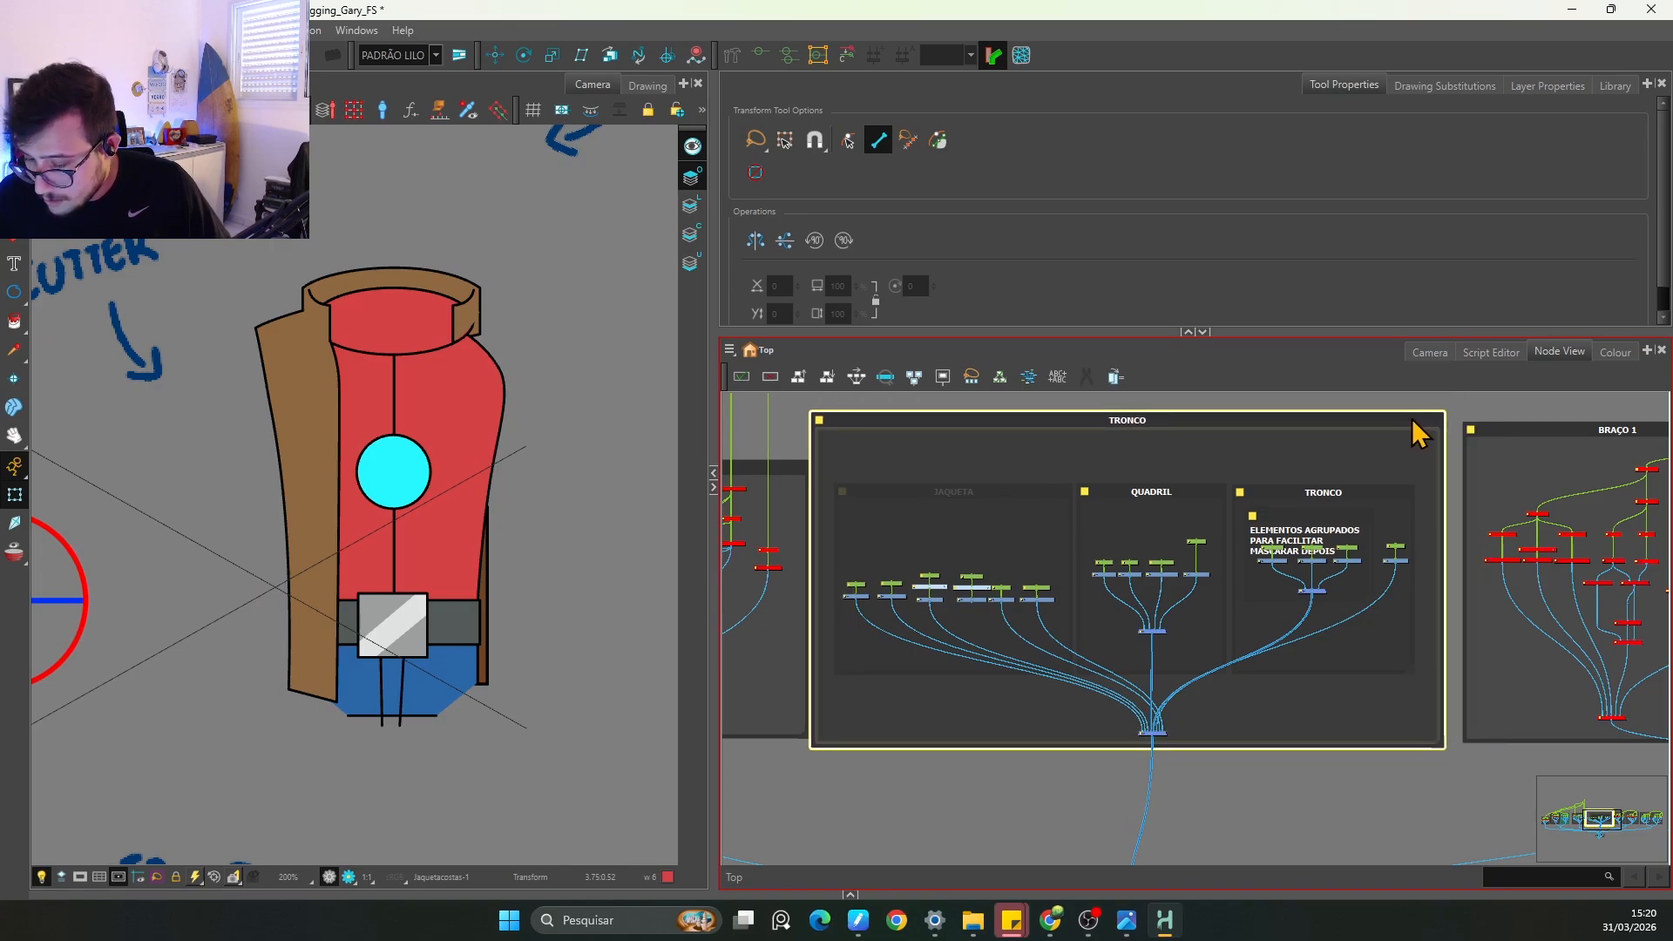
pyautogui.click(1242, 420)
pyautogui.moveTo(1242, 420)
pyautogui.mouseDown()
pyautogui.moveTo(1262, 420)
pyautogui.moveTo(1255, 405)
pyautogui.mouseUp()
pyautogui.click(1401, 821)
# Step: Move the JAQUETA backdrop with its nodes slightly away from the QUADRIL backdrop
pyautogui.scroll(2, 1199, 636)
pyautogui.press('space')
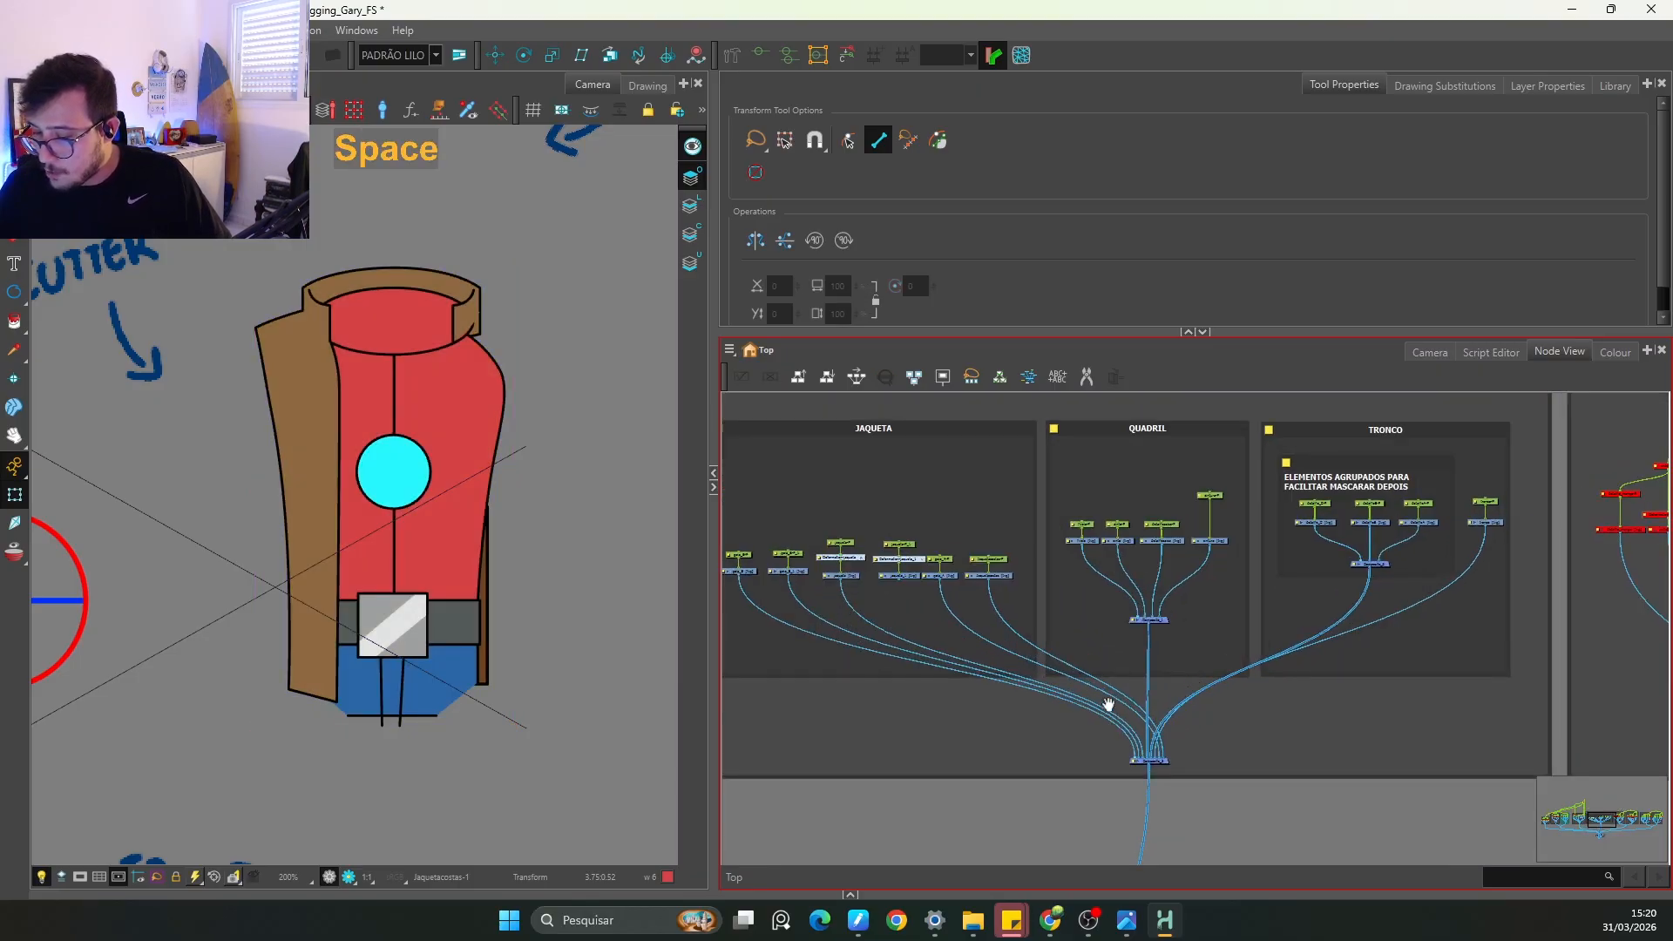
pyautogui.moveTo(1109, 699); pyautogui.dragTo(1224, 741)
pyautogui.press('space')
pyautogui.press('2')
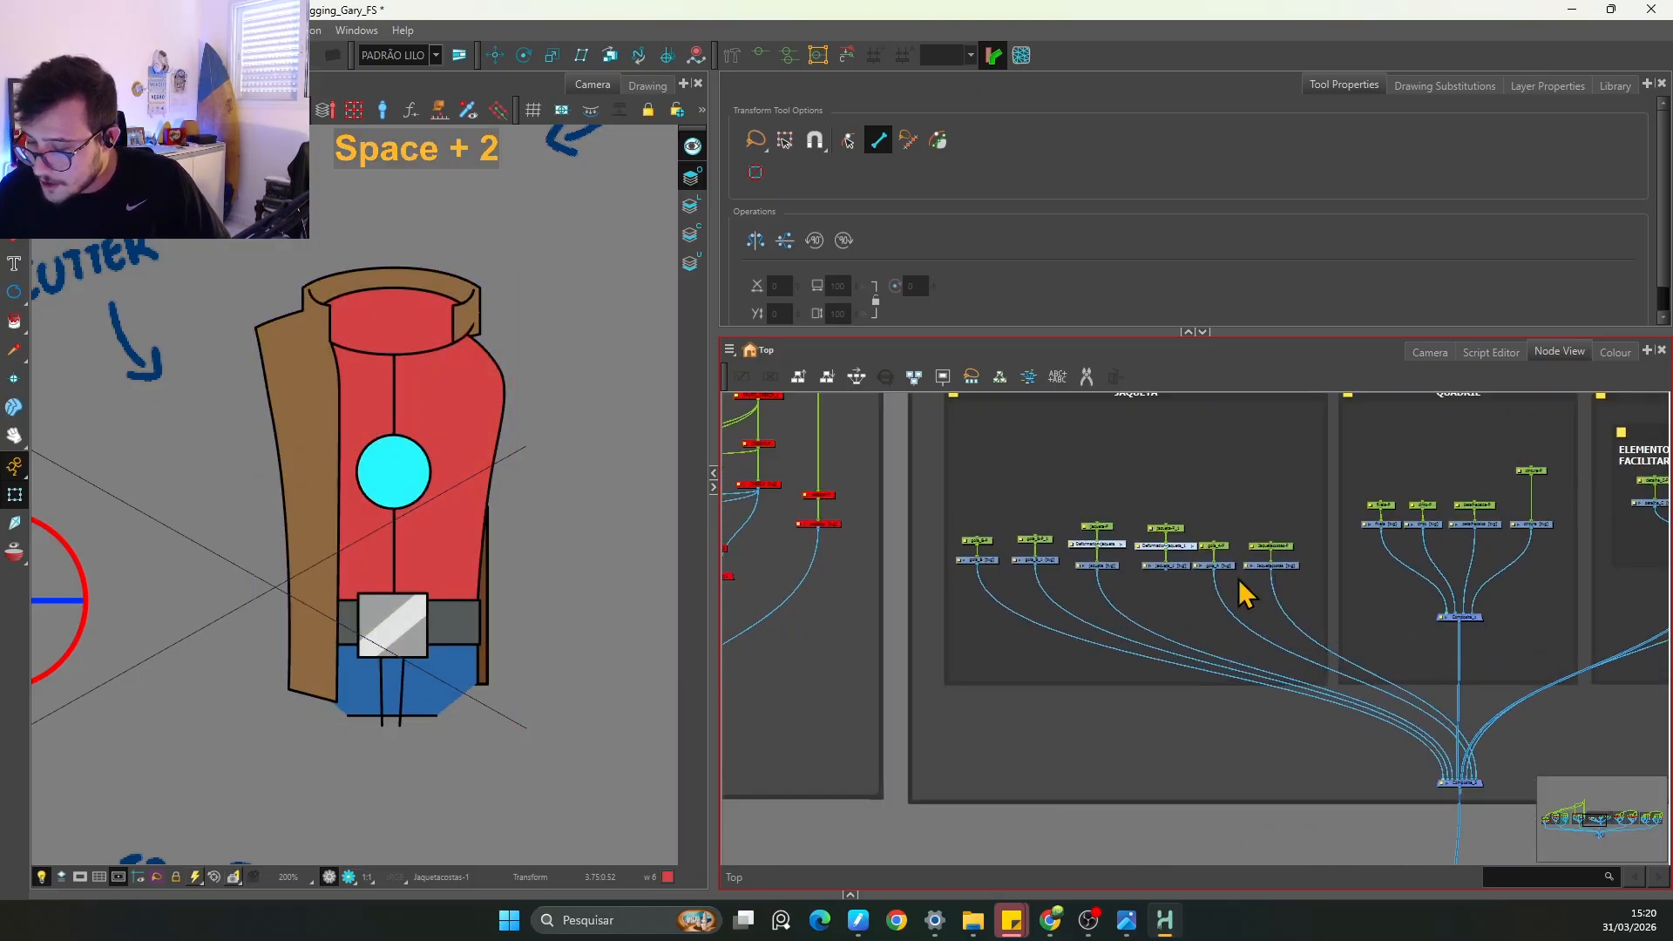
pyautogui.click(1176, 479)
pyautogui.moveTo(1174, 477); pyautogui.dragTo(1148, 478)
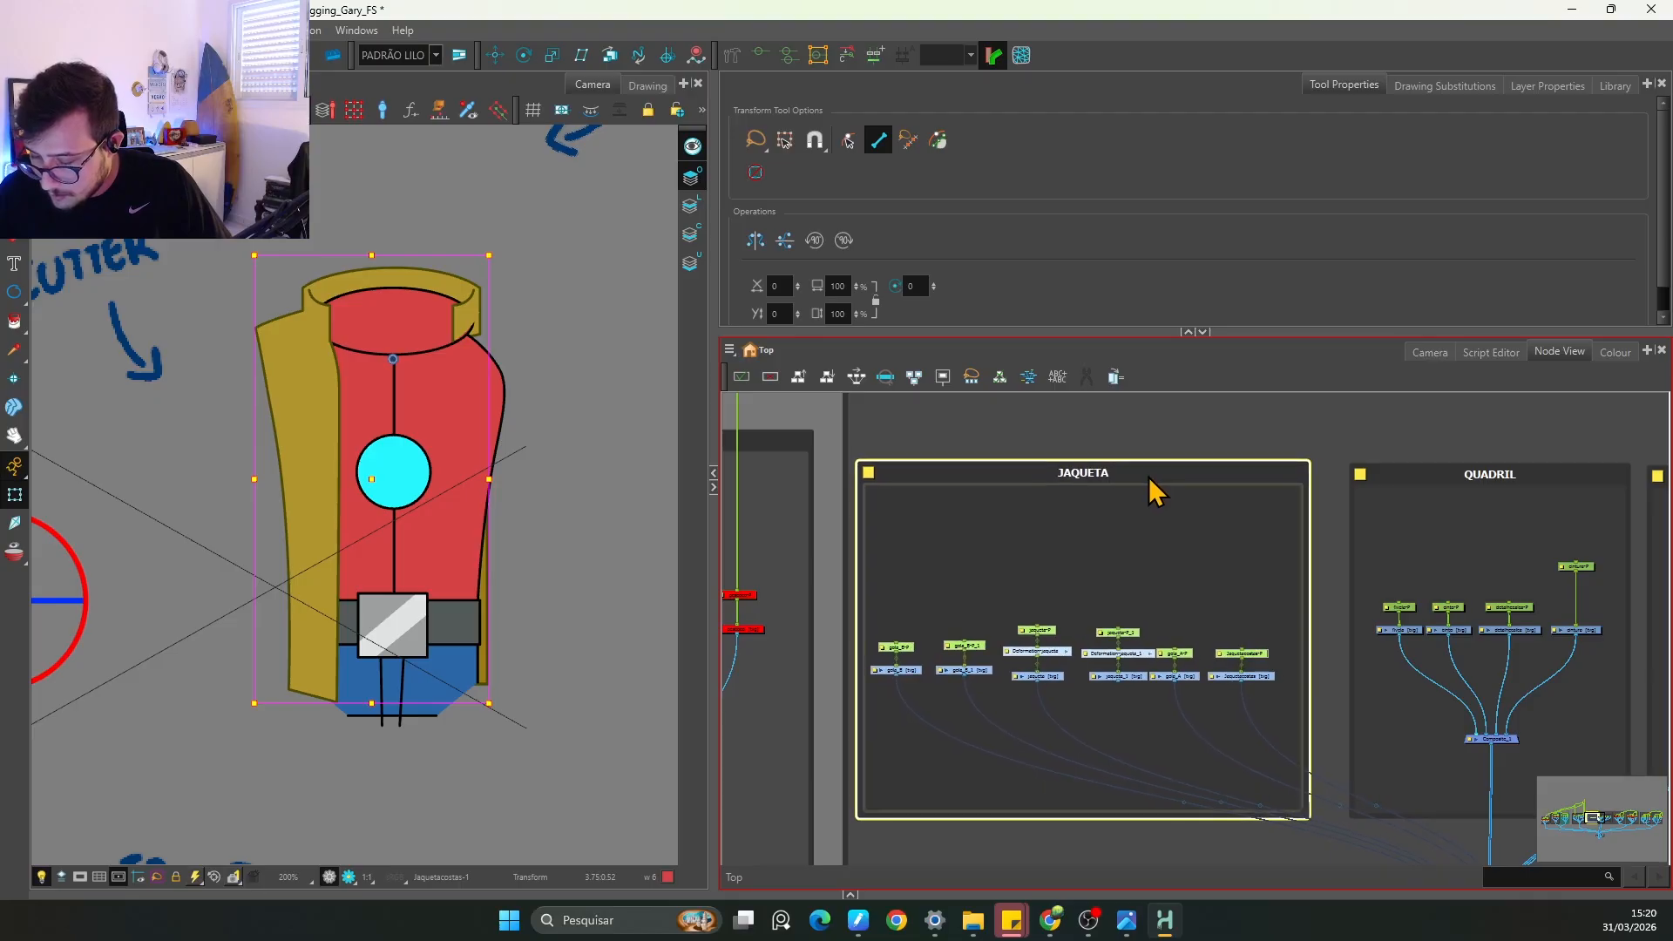
pyautogui.press('space')
pyautogui.moveTo(1114, 746); pyautogui.dragTo(1185, 615)
pyautogui.click(1182, 662)
# Step: Examine the output of the jaqueta_1 drawing and compare the jaqueta-P_1 and jaqueta-P pegs in the camera view
pyautogui.press('2')
pyautogui.press('space')
pyautogui.moveTo(1189, 675); pyautogui.dragTo(1113, 738)
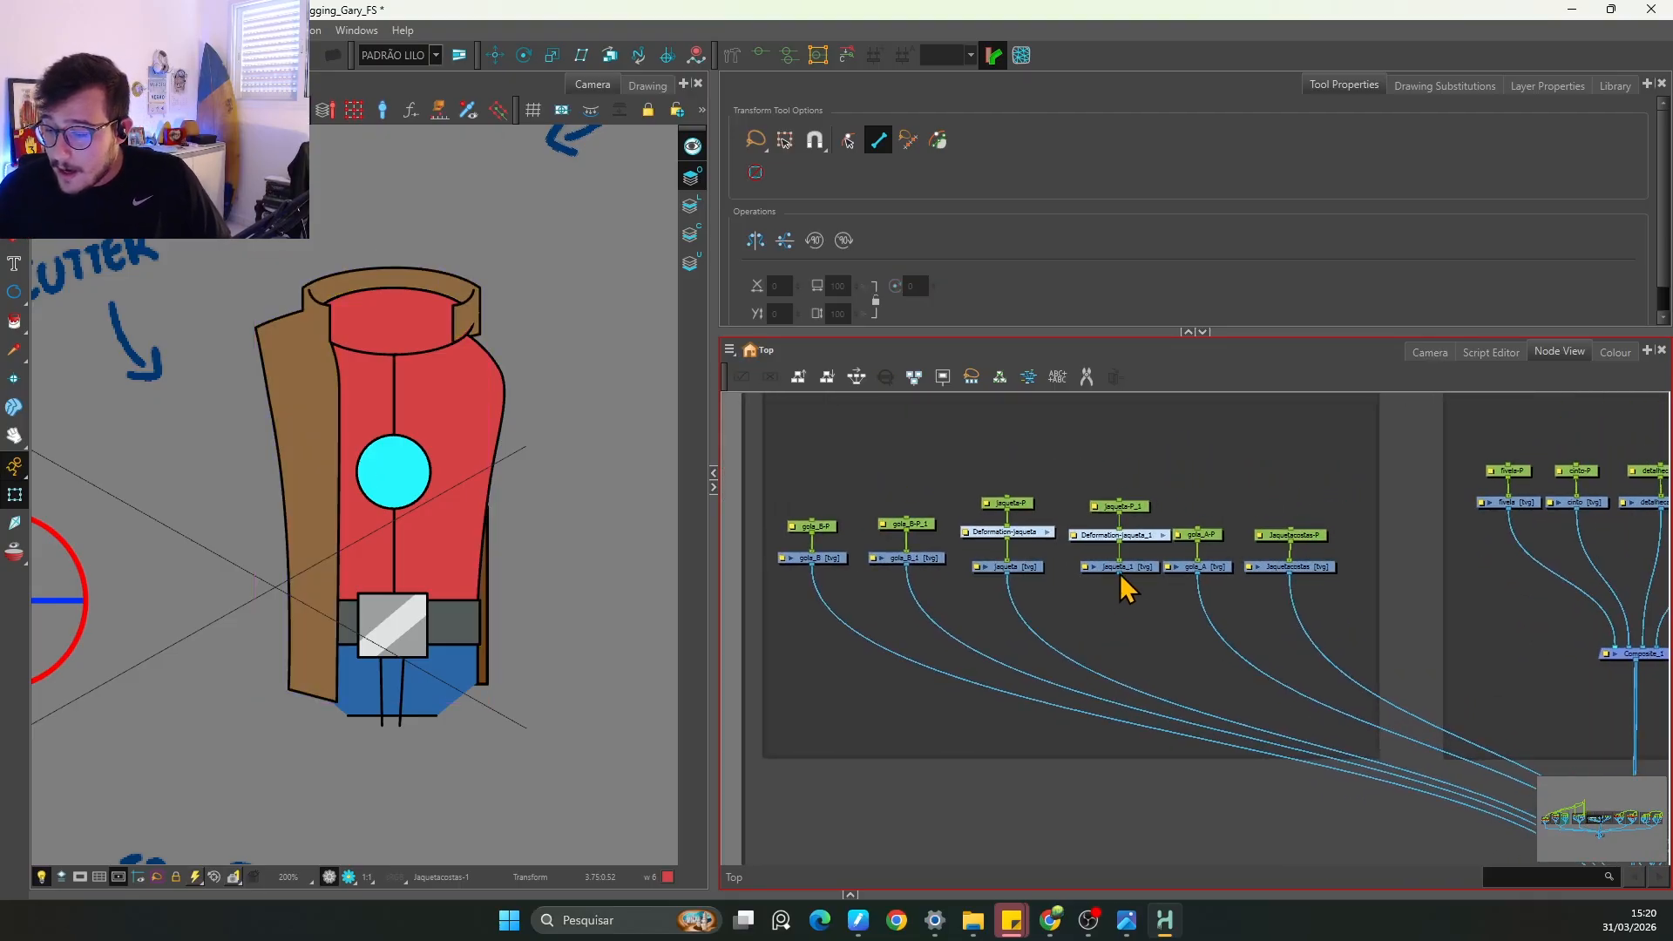
pyautogui.press('2')
pyautogui.press('2')
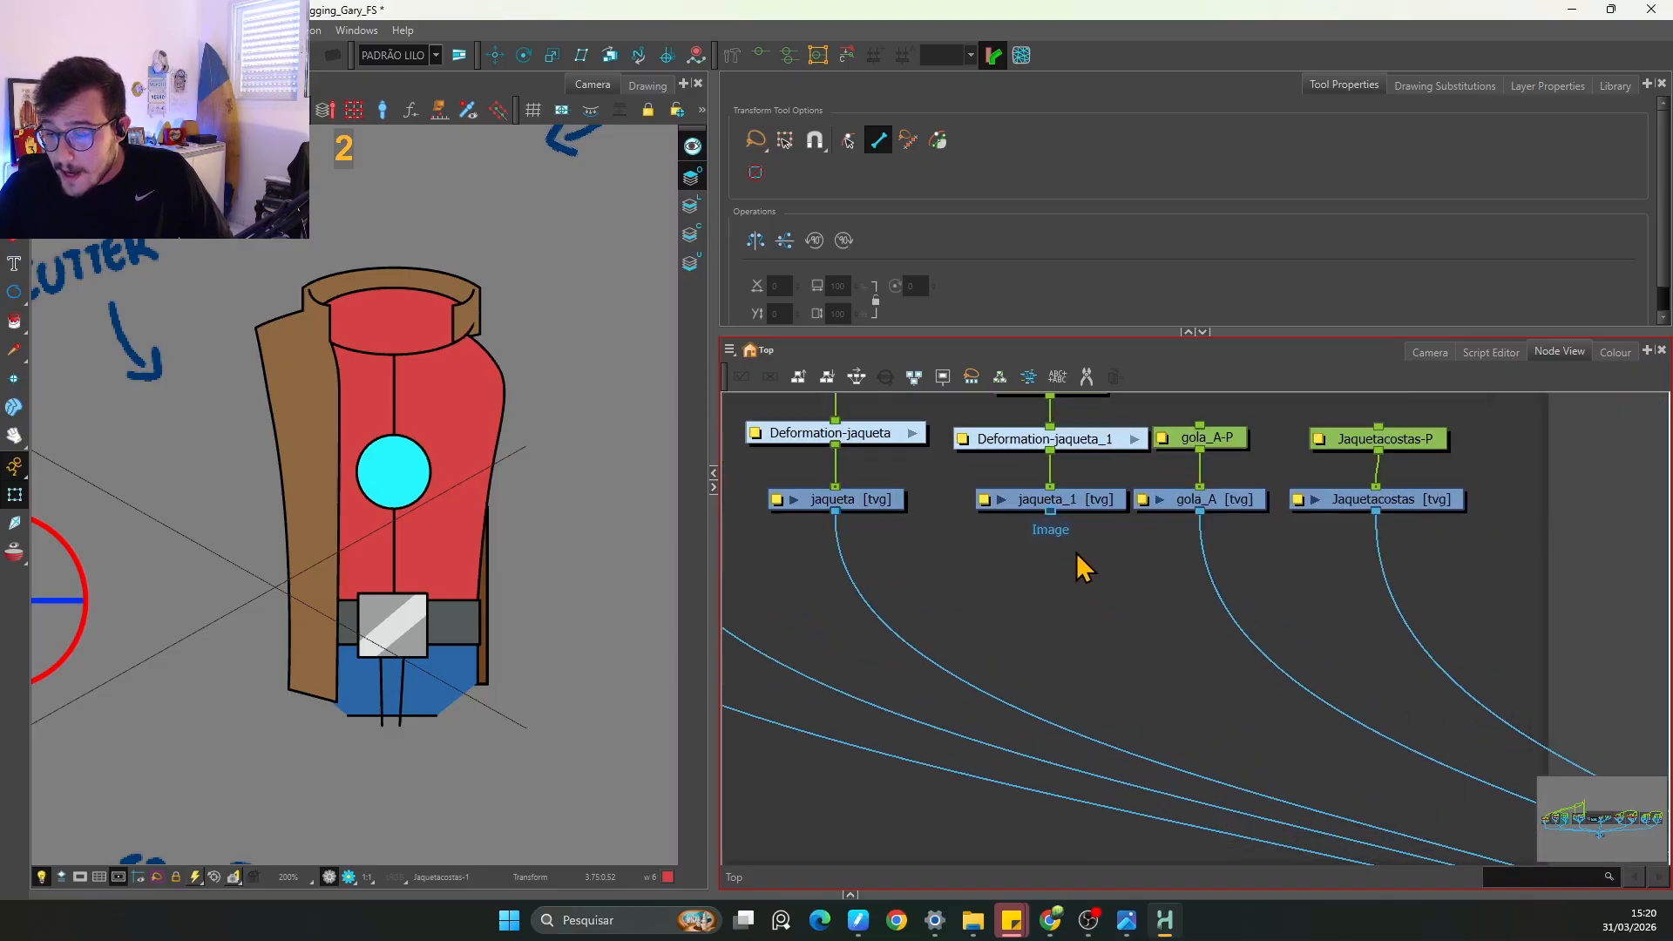
pyautogui.press('space')
pyautogui.press('2')
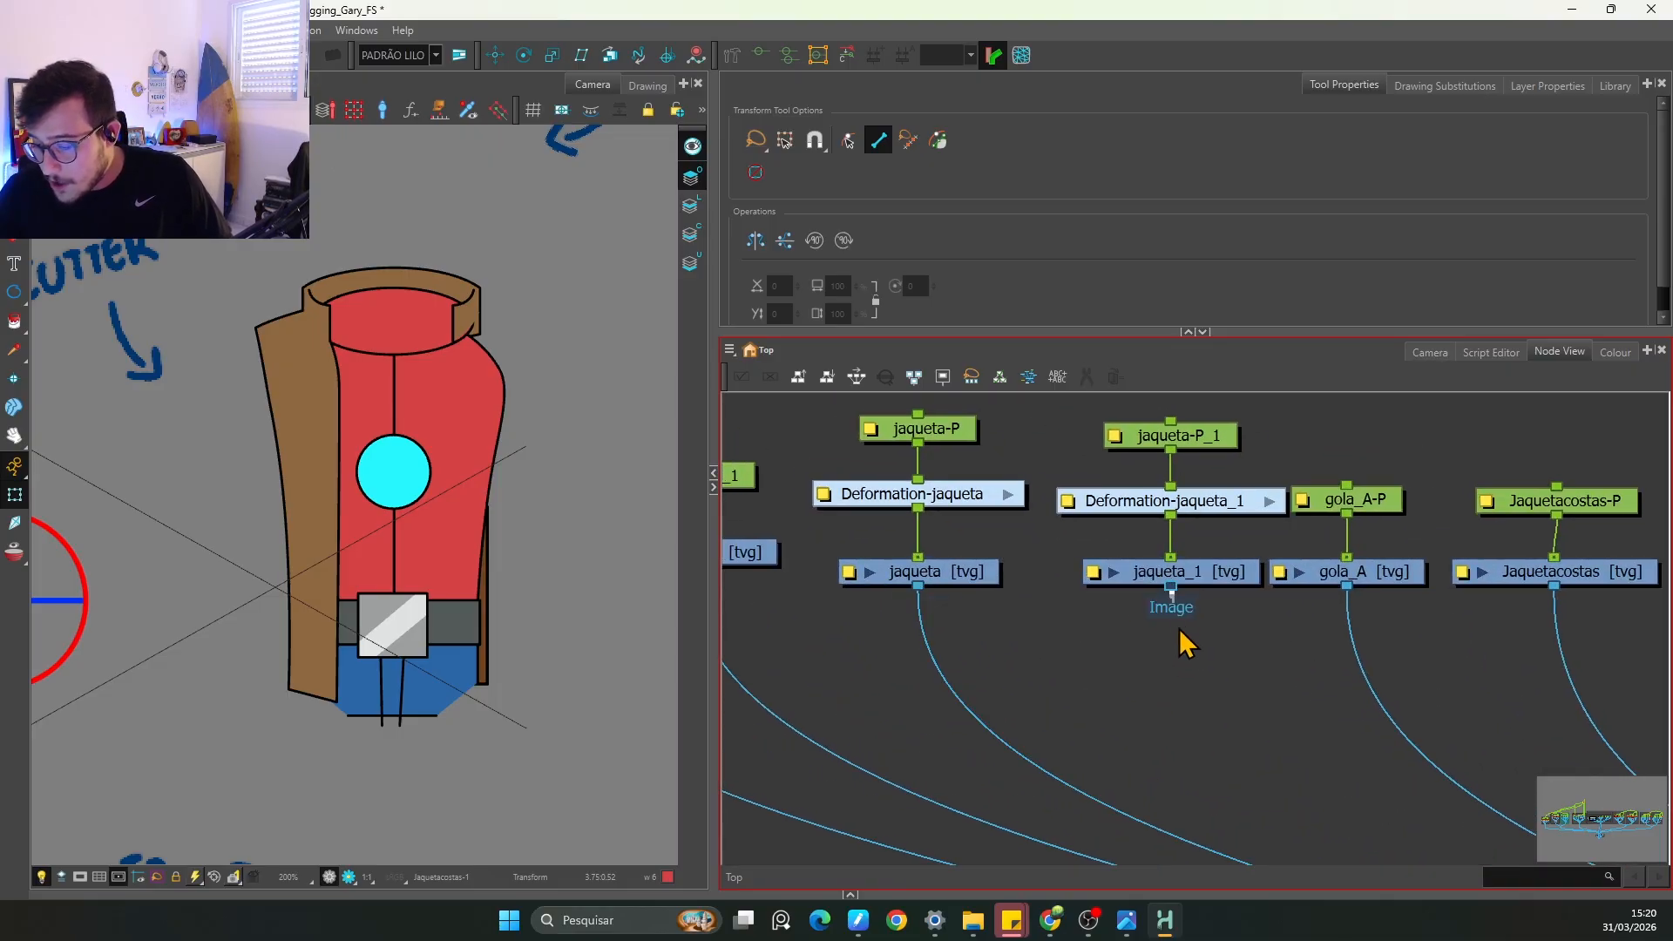
pyautogui.click(1209, 437)
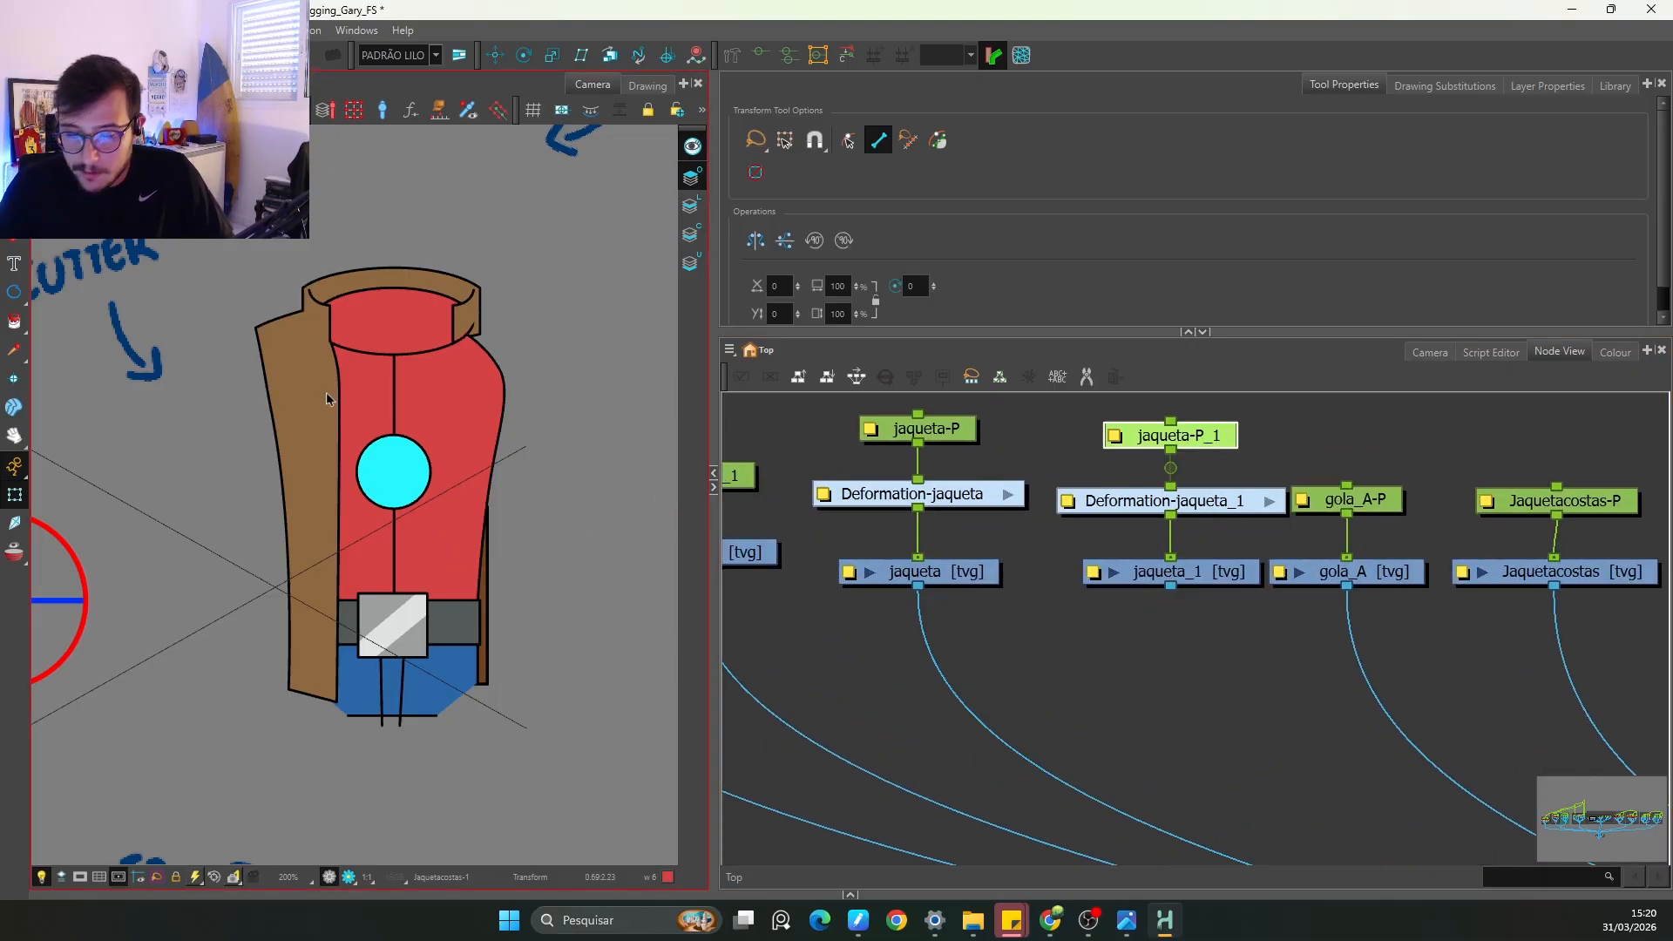
pyautogui.click(959, 435)
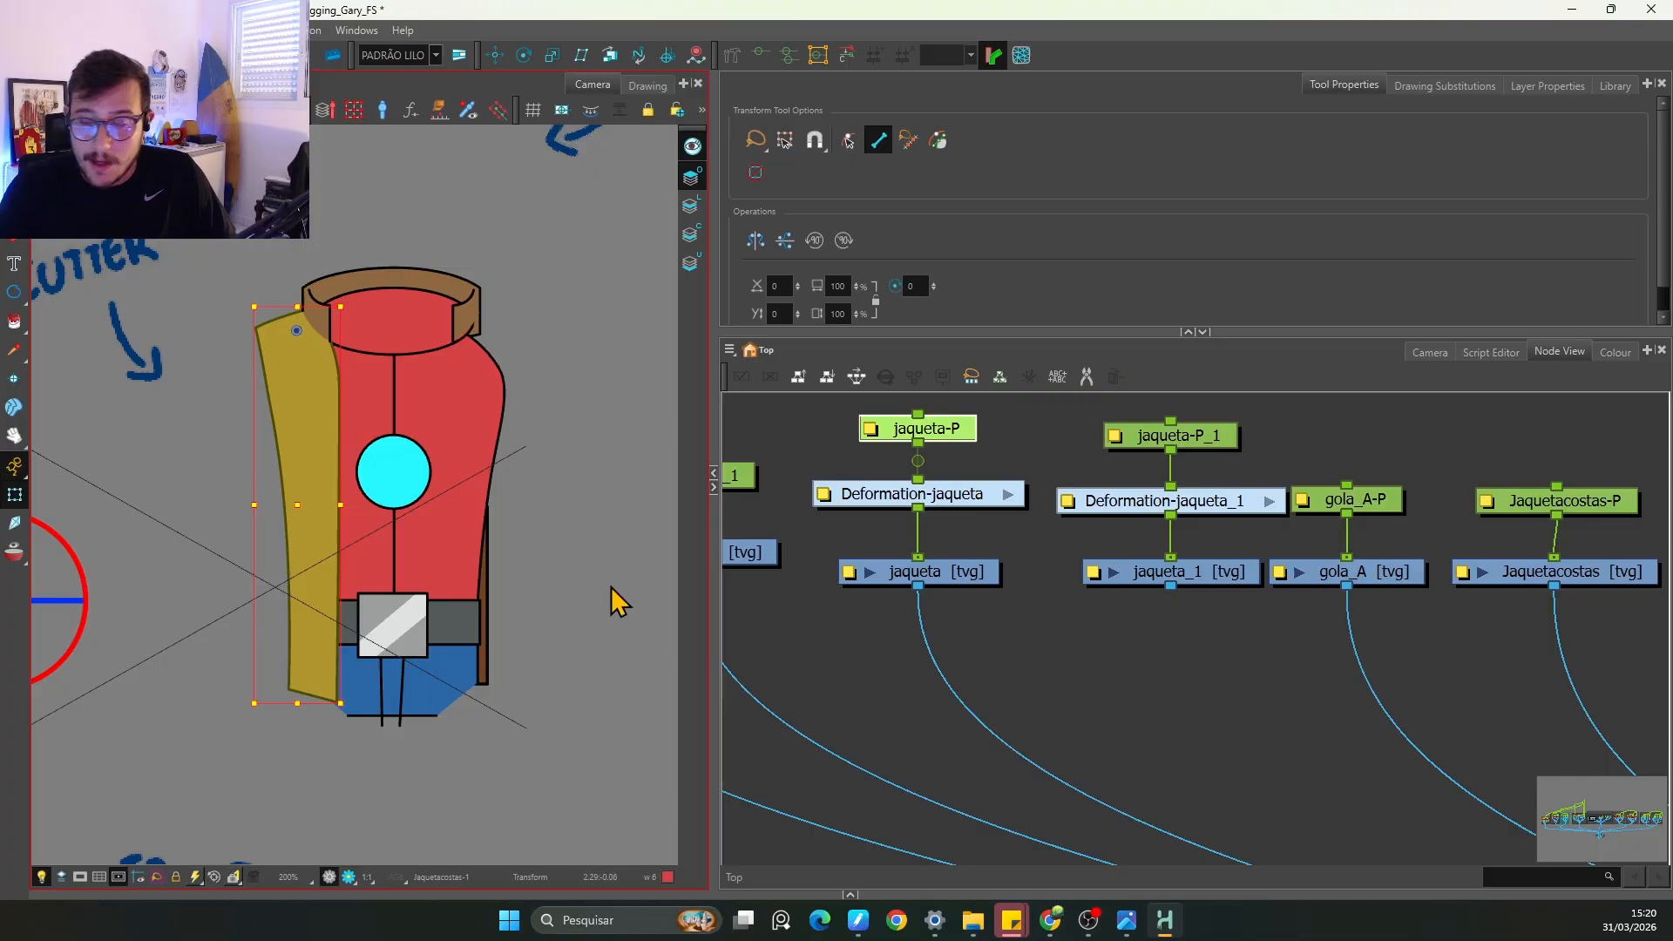
# Step: Combine the outputs of the jaqueta and jaqueta_1 drawings in a new composite placed beneath them
pyautogui.click(1189, 440)
pyautogui.scroll(-3, 1198, 475)
pyautogui.press('space')
pyautogui.moveTo(1157, 690); pyautogui.dragTo(1189, 619)
pyautogui.click(1153, 596)
pyautogui.hotkey('ctrl', 'h')
pyautogui.moveTo(1173, 521); pyautogui.dragTo(1164, 673)
pyautogui.click(1180, 598)
# Step: Trace the cables running into Composite_3 and return to the jacket nodes
pyautogui.press('1')
pyautogui.press('space')
pyautogui.press('2')
pyautogui.press('space')
pyautogui.moveTo(1268, 795); pyautogui.dragTo(1245, 687)
pyautogui.press('2')
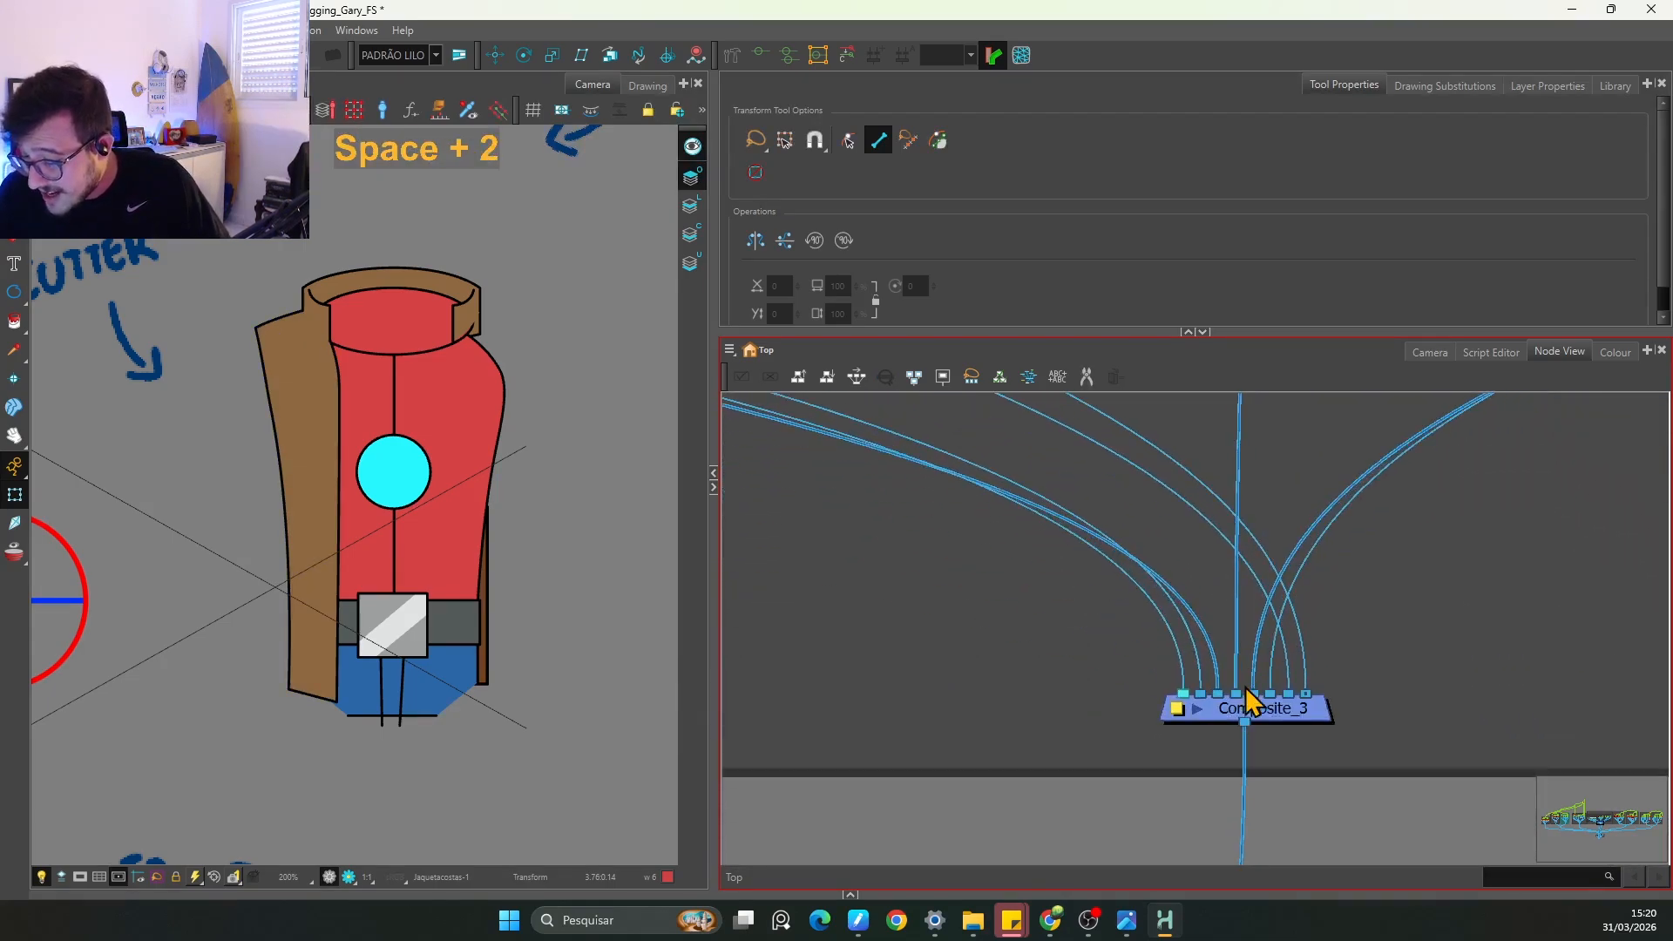
pyautogui.press('1')
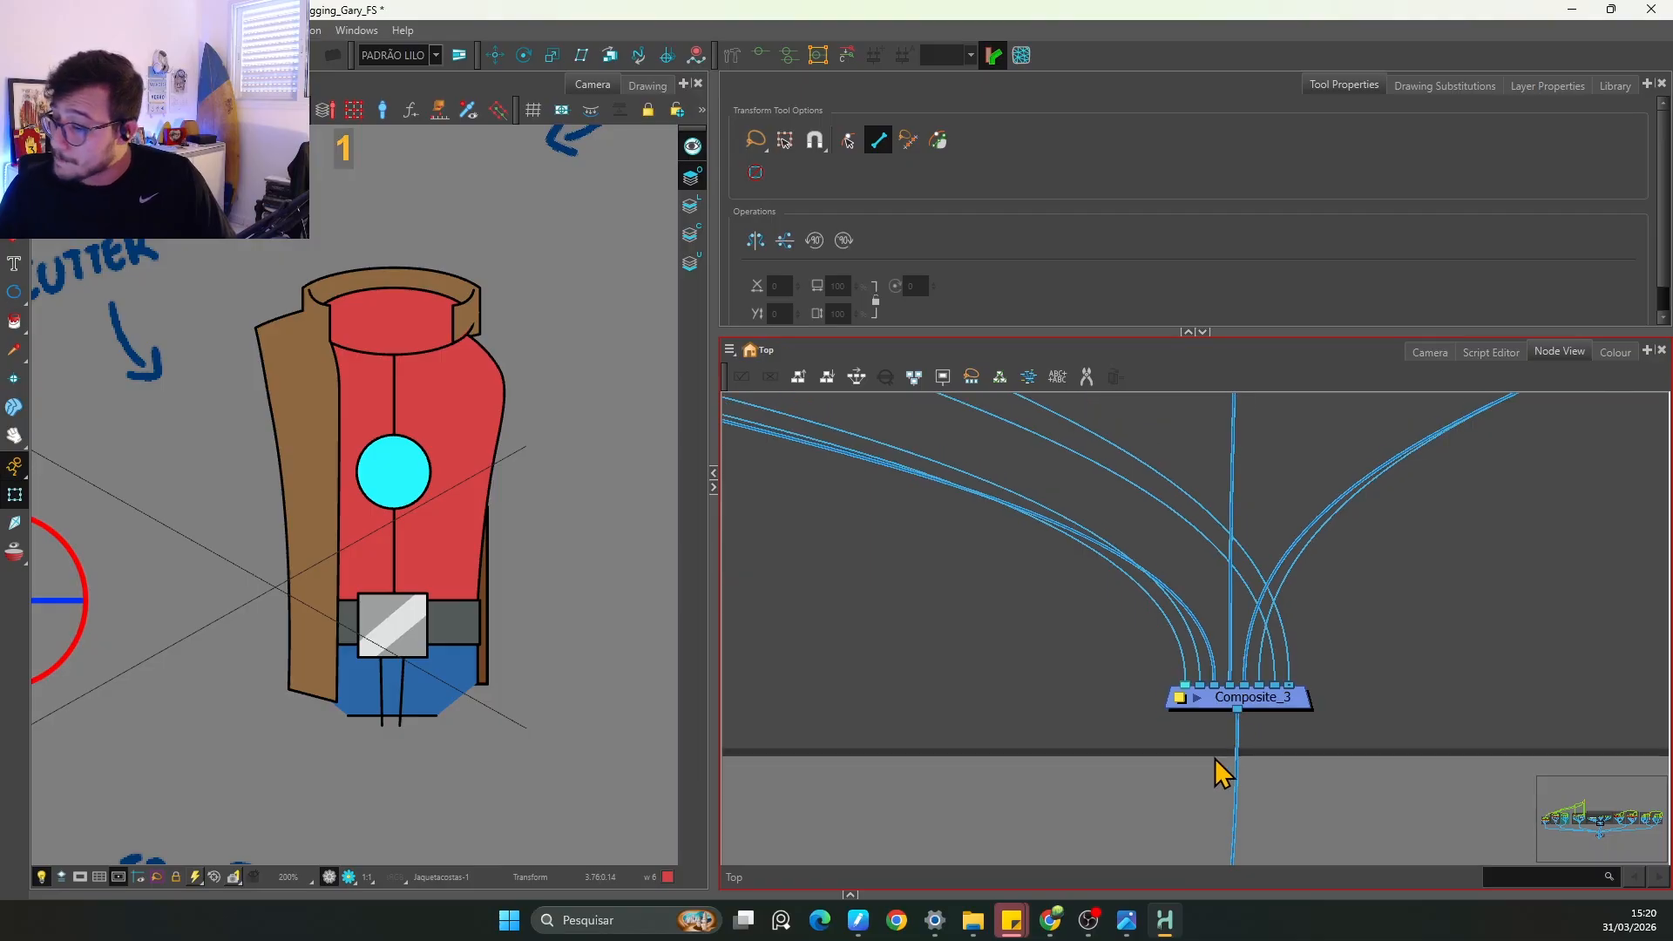
pyautogui.press('1')
pyautogui.press('1')
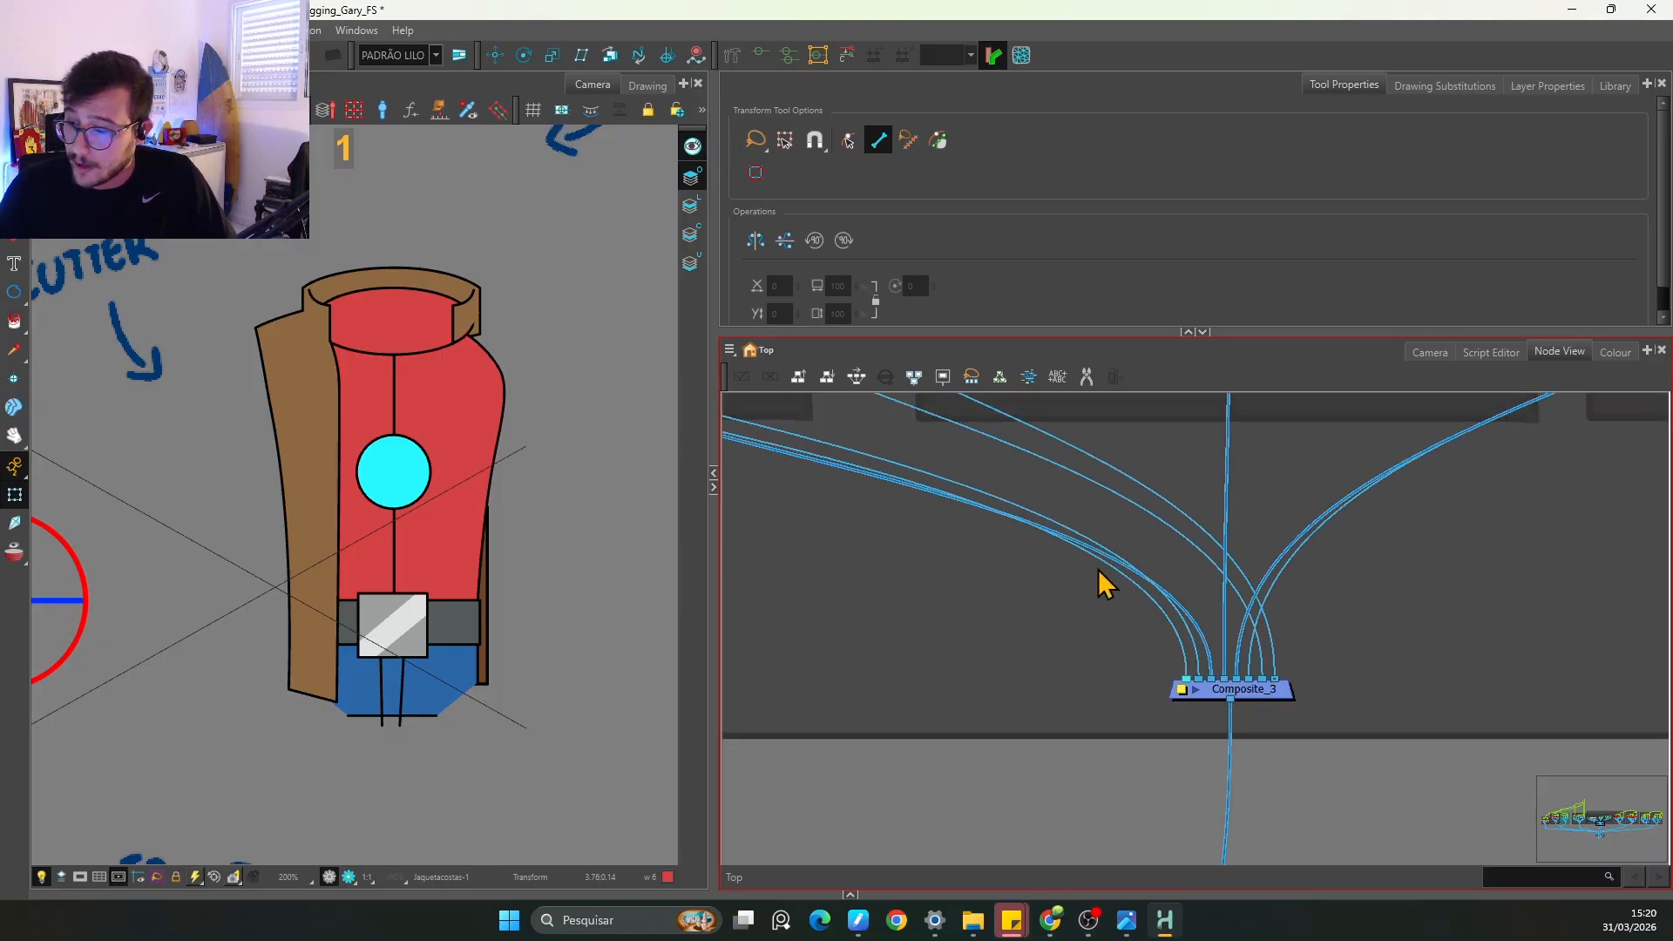
pyautogui.press('space')
pyautogui.moveTo(1062, 619); pyautogui.dragTo(1200, 750)
pyautogui.press('1')
pyautogui.press('1')
pyautogui.press('space')
pyautogui.moveTo(953, 613); pyautogui.dragTo(1274, 709)
pyautogui.press('2')
pyautogui.press('2')
pyautogui.press('2')
pyautogui.press('space')
pyautogui.moveTo(1056, 540); pyautogui.dragTo(1065, 670)
pyautogui.press('2')
pyautogui.press('2')
# Step: Move the duplicated jacket piece to the opposite side of the torso with the jaqueta-P_1 peg and flip it horizontally
pyautogui.click(1239, 528)
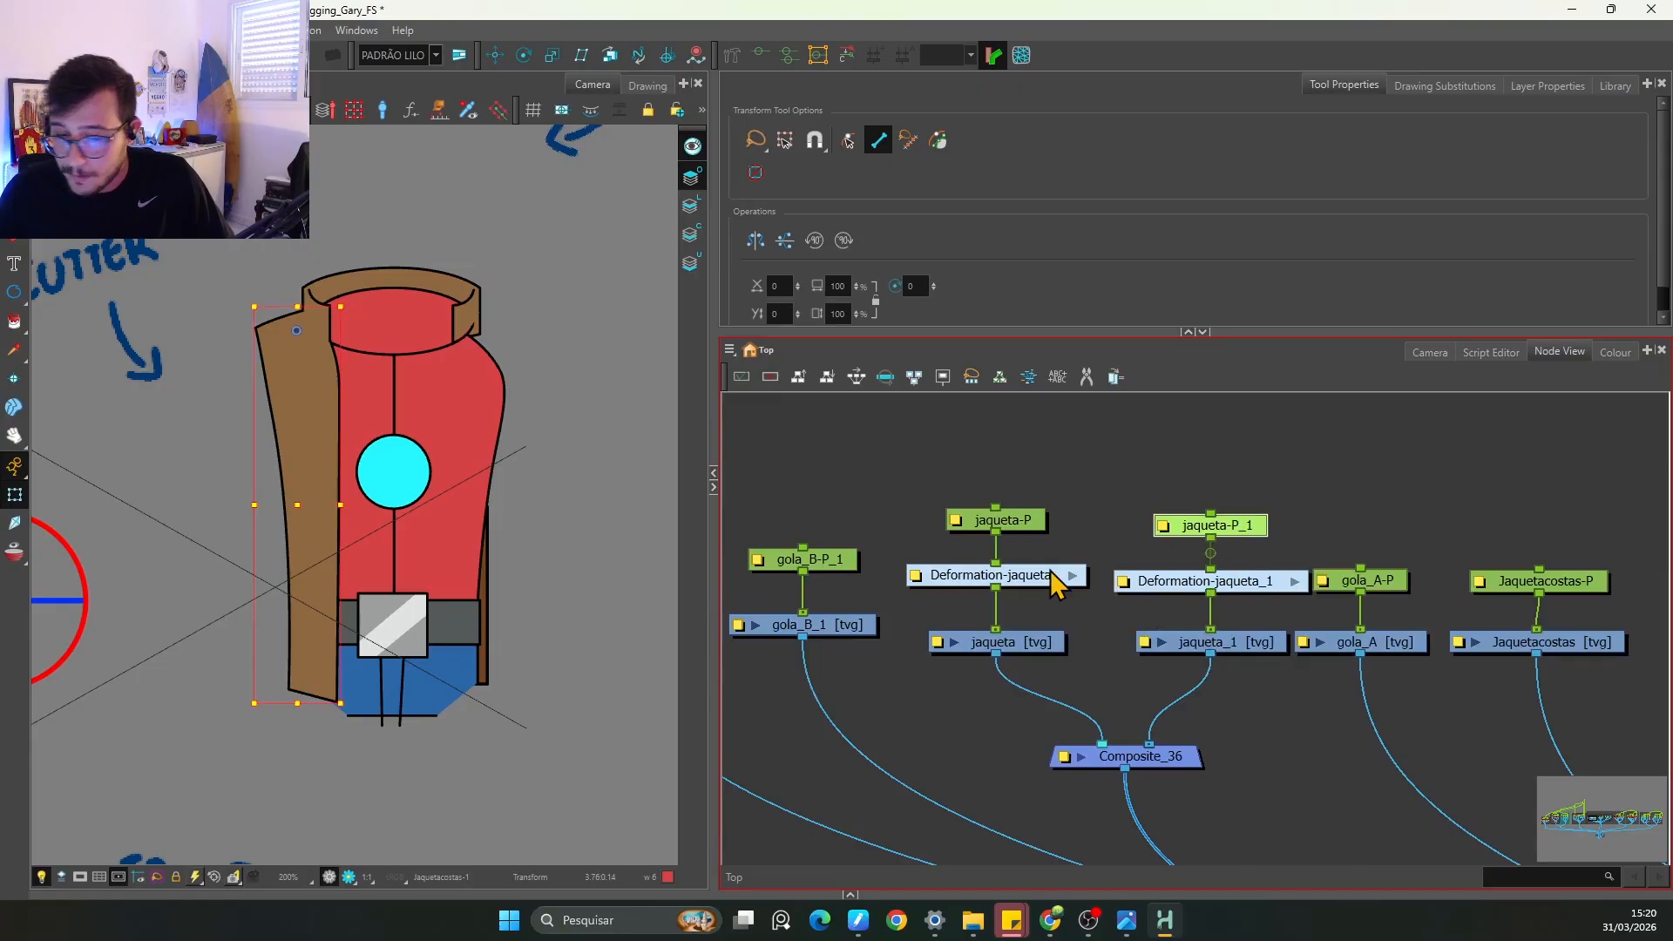
pyautogui.press('2')
pyautogui.moveTo(286, 511); pyautogui.dragTo(514, 569)
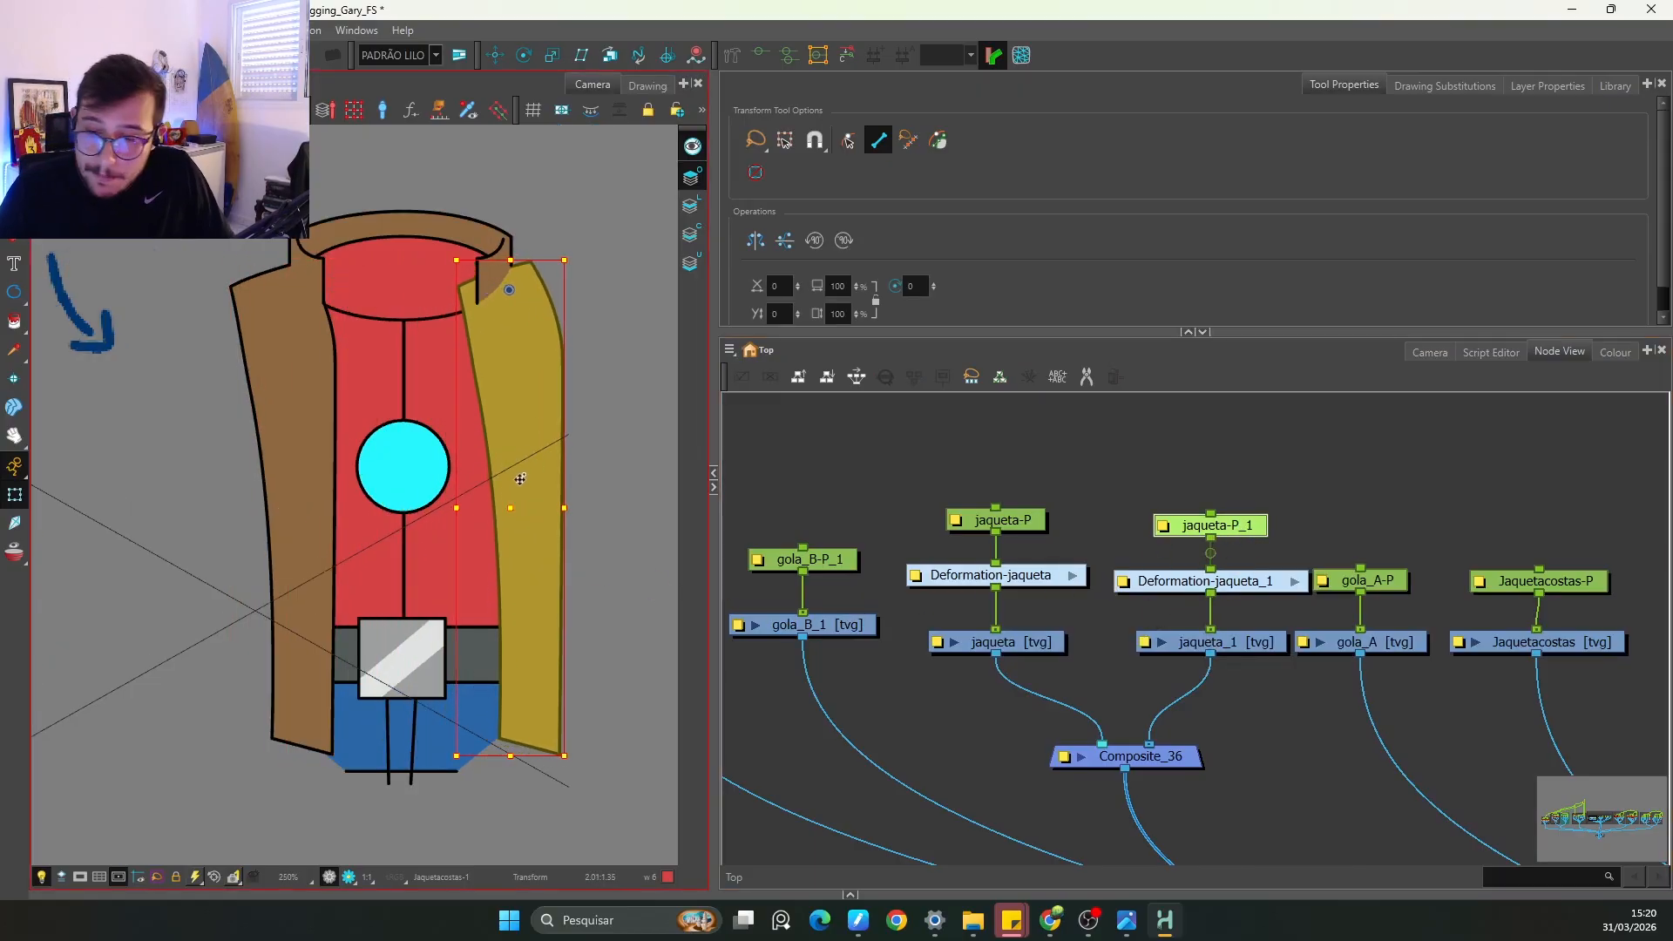
pyautogui.press('space')
pyautogui.press('2')
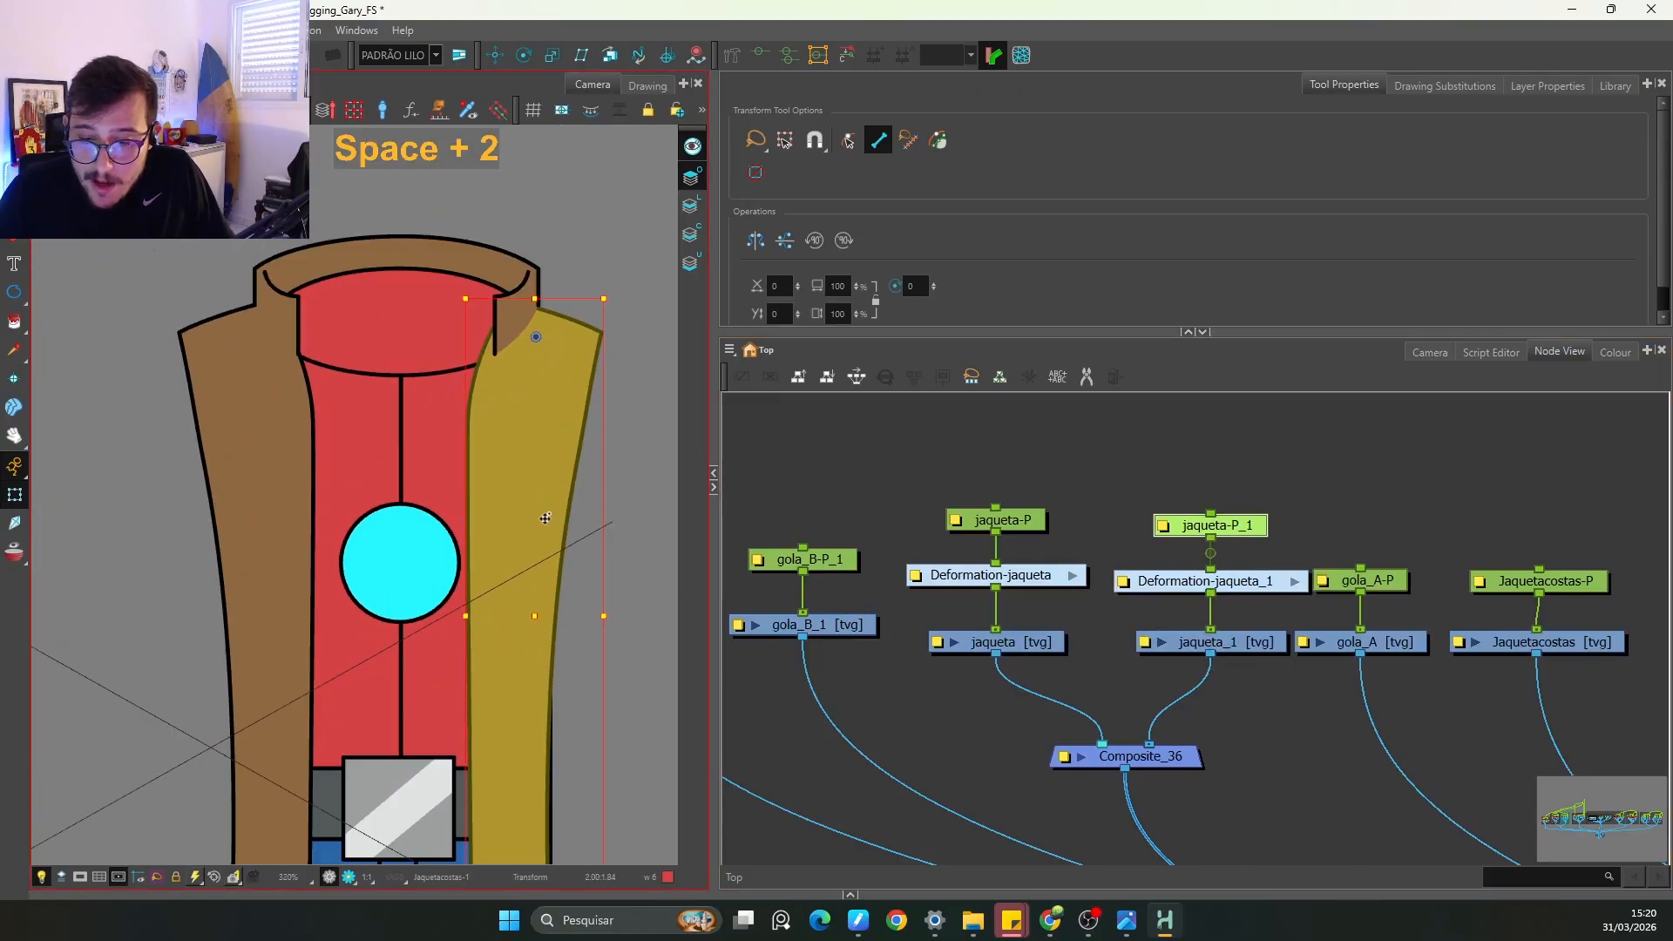
pyautogui.moveTo(534, 616); pyautogui.dragTo(541, 471)
# Step: Examine closely where the original jacket's inner edge meets the corner of the collar
pyautogui.press('space')
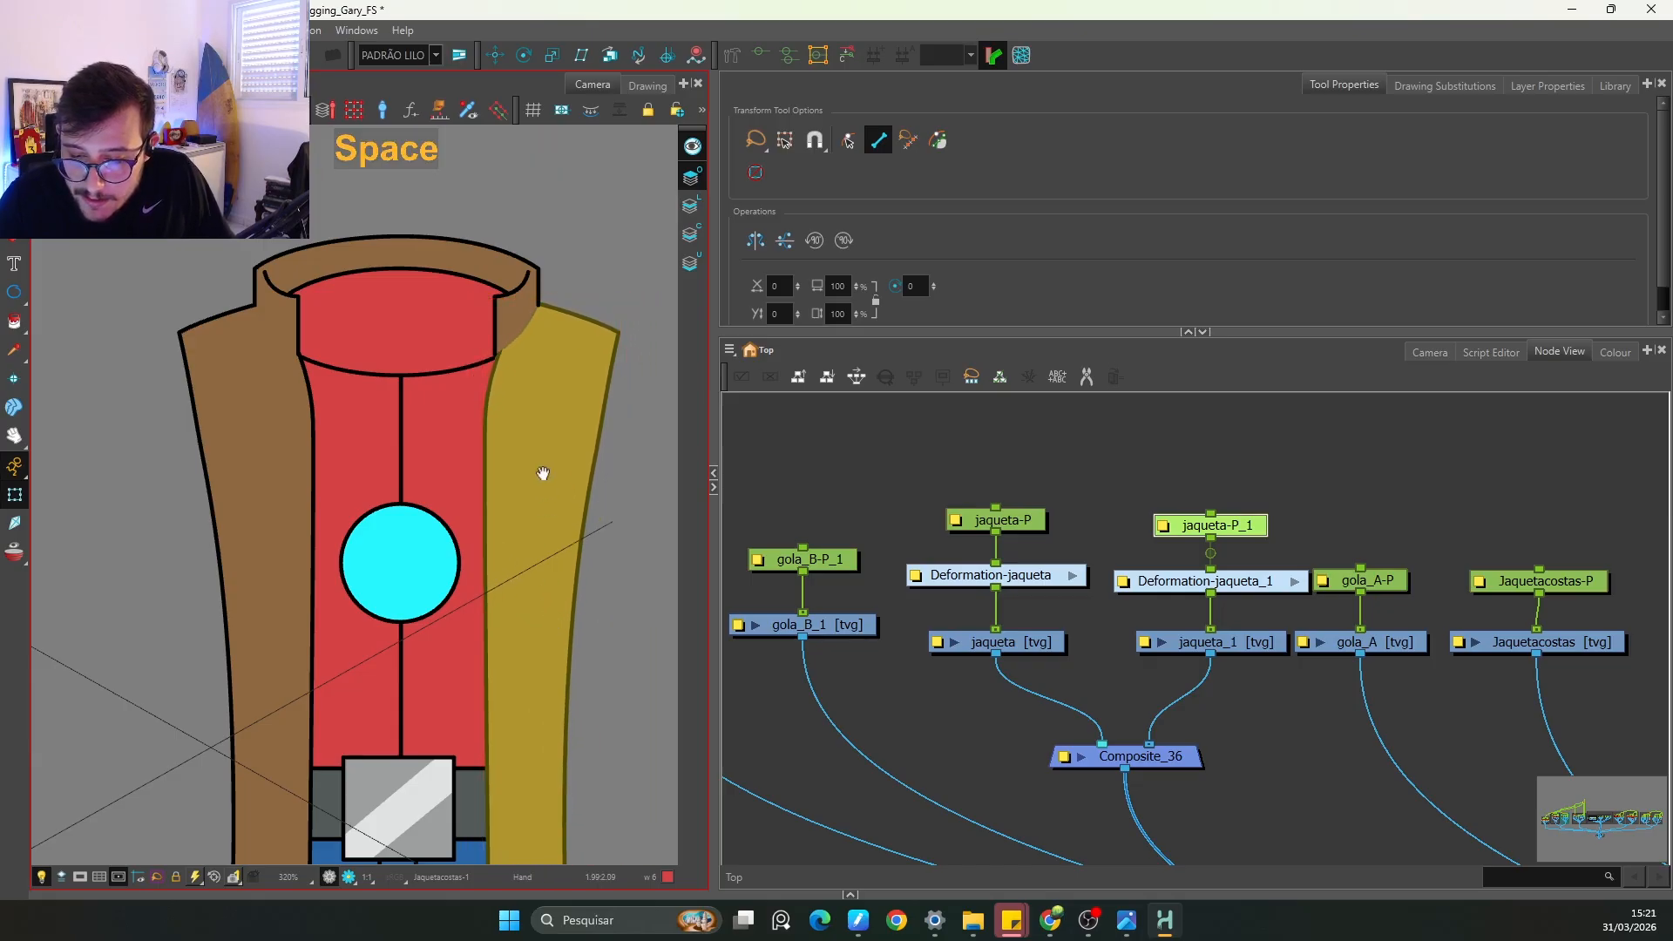
pyautogui.press('2')
pyautogui.press('2')
pyautogui.press('2')
pyautogui.press('2')
pyautogui.click(250, 459)
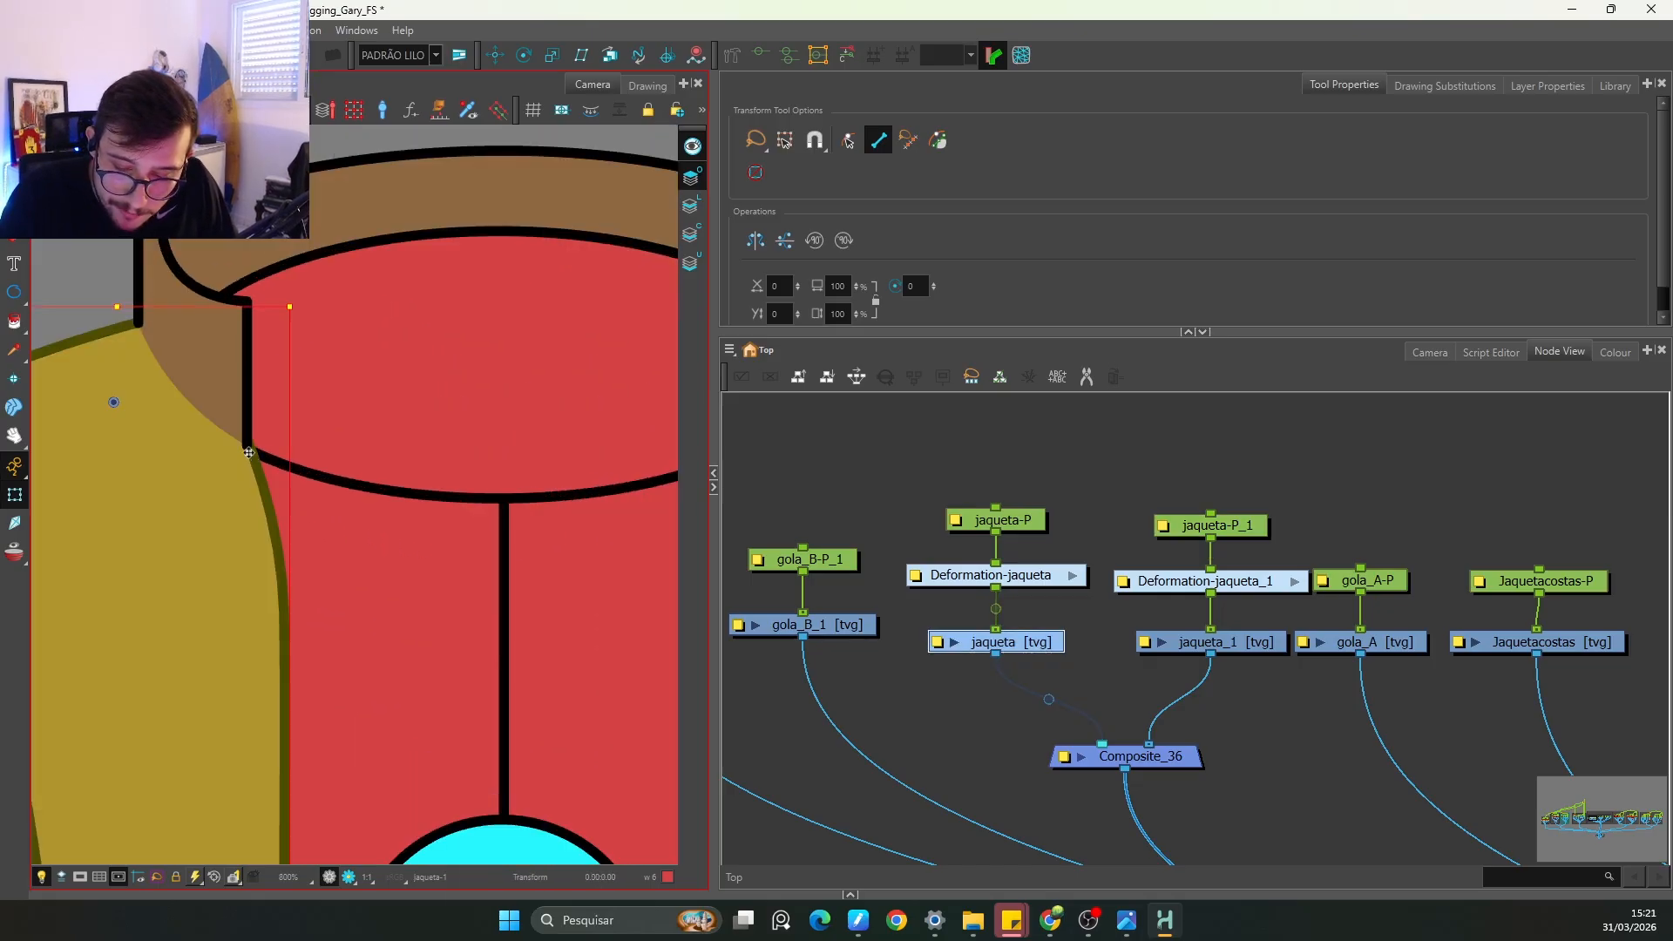
pyautogui.press('2')
pyautogui.press('2')
pyautogui.press('space')
pyautogui.press('2')
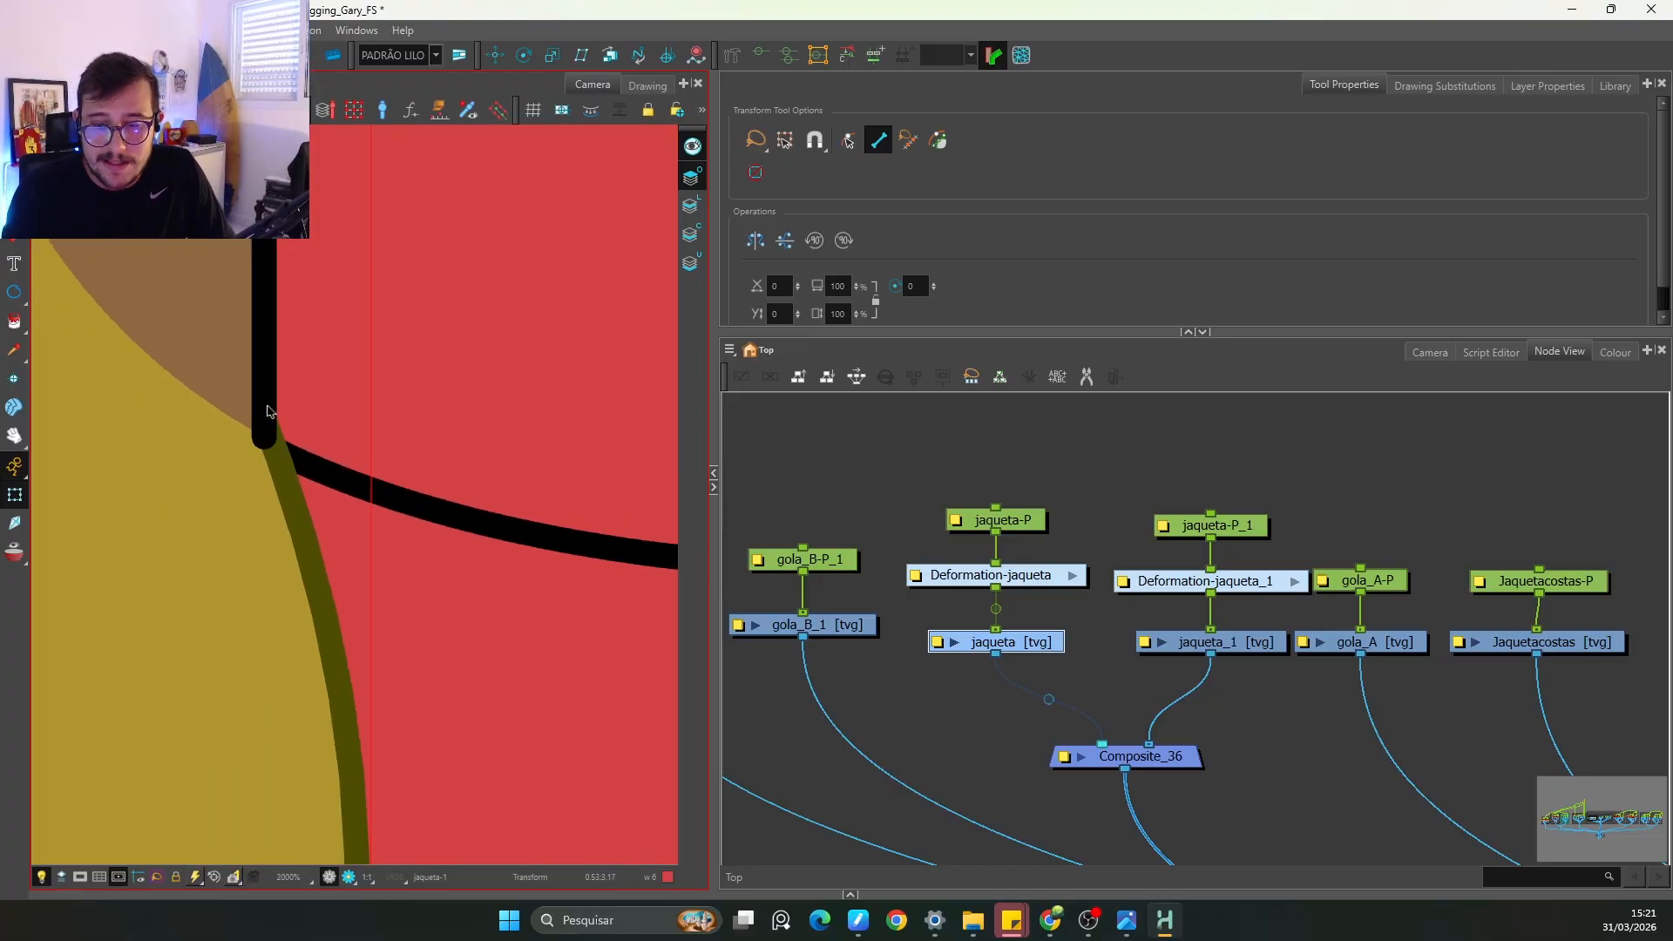
pyautogui.click(270, 426)
pyautogui.press('1')
pyautogui.press('1')
# Step: Nudge the jaqueta-P_1 peg inward until the mirrored jacket's inner edge meets the collar corner like the original
pyautogui.press('space')
pyautogui.moveTo(614, 599); pyautogui.dragTo(266, 639)
pyautogui.press('2')
pyautogui.press('2')
pyautogui.click(493, 609)
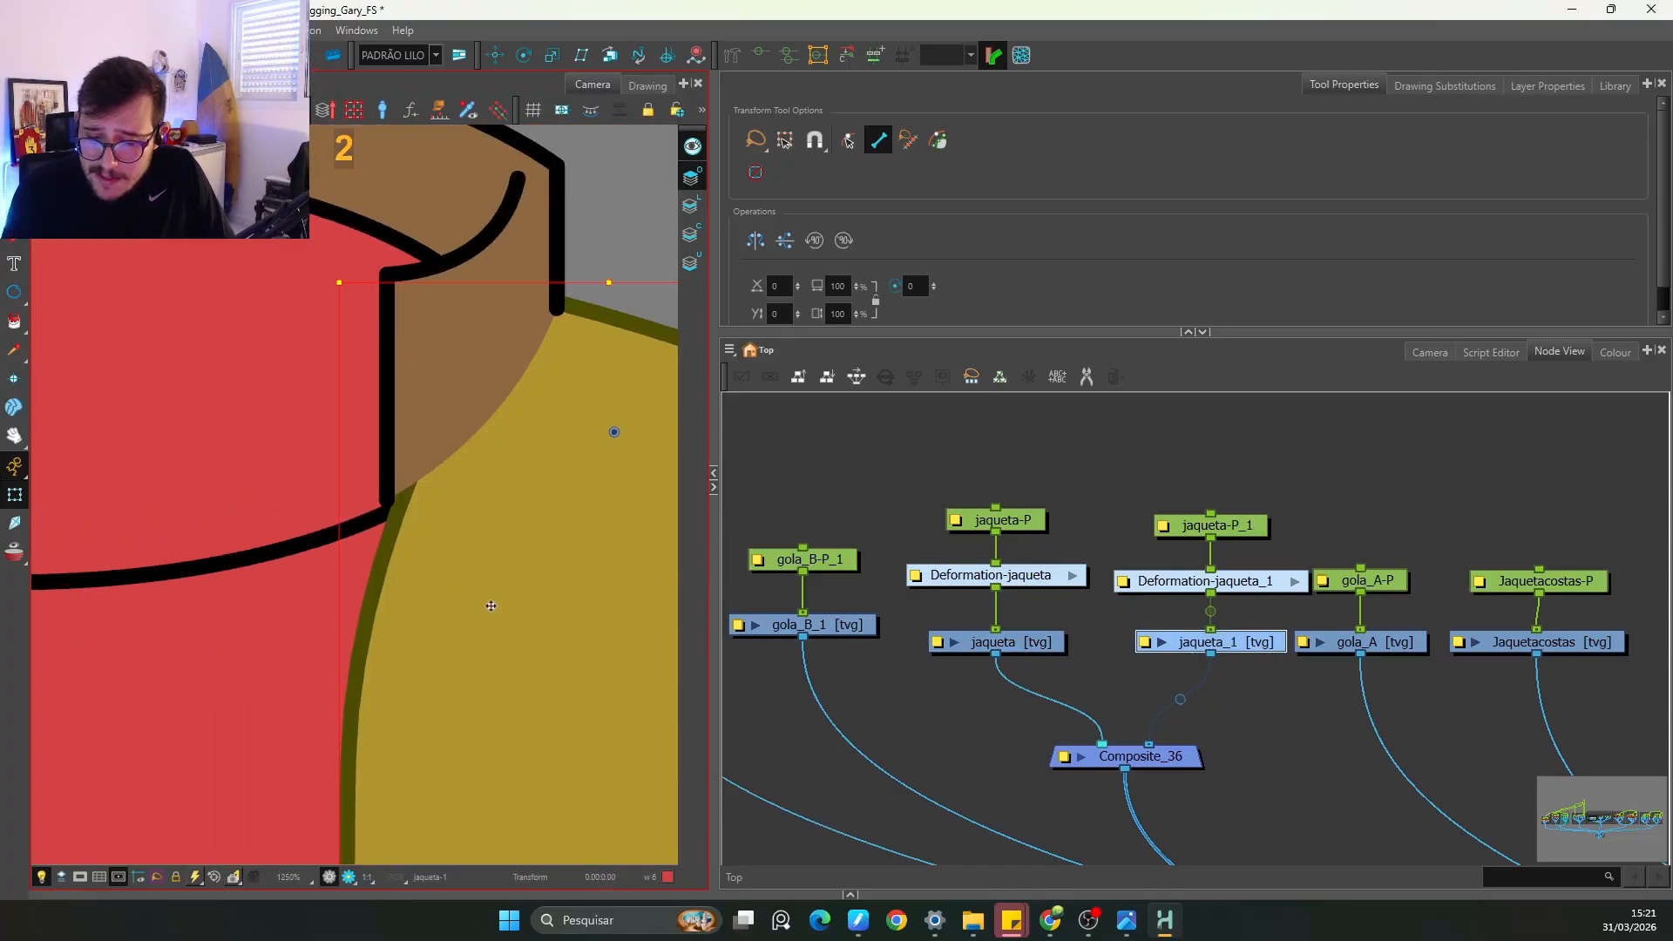
pyautogui.click(1245, 526)
pyautogui.click(594, 613)
pyautogui.press('Left')
pyautogui.press('Left')
pyautogui.press('Left')
pyautogui.press('Left')
pyautogui.press('Left')
pyautogui.press('Left')
pyautogui.press('Left')
pyautogui.press('Left')
pyautogui.press('Left')
pyautogui.press('Left')
pyautogui.press('Left')
pyautogui.press('Left')
pyautogui.press('Left')
pyautogui.press('Left')
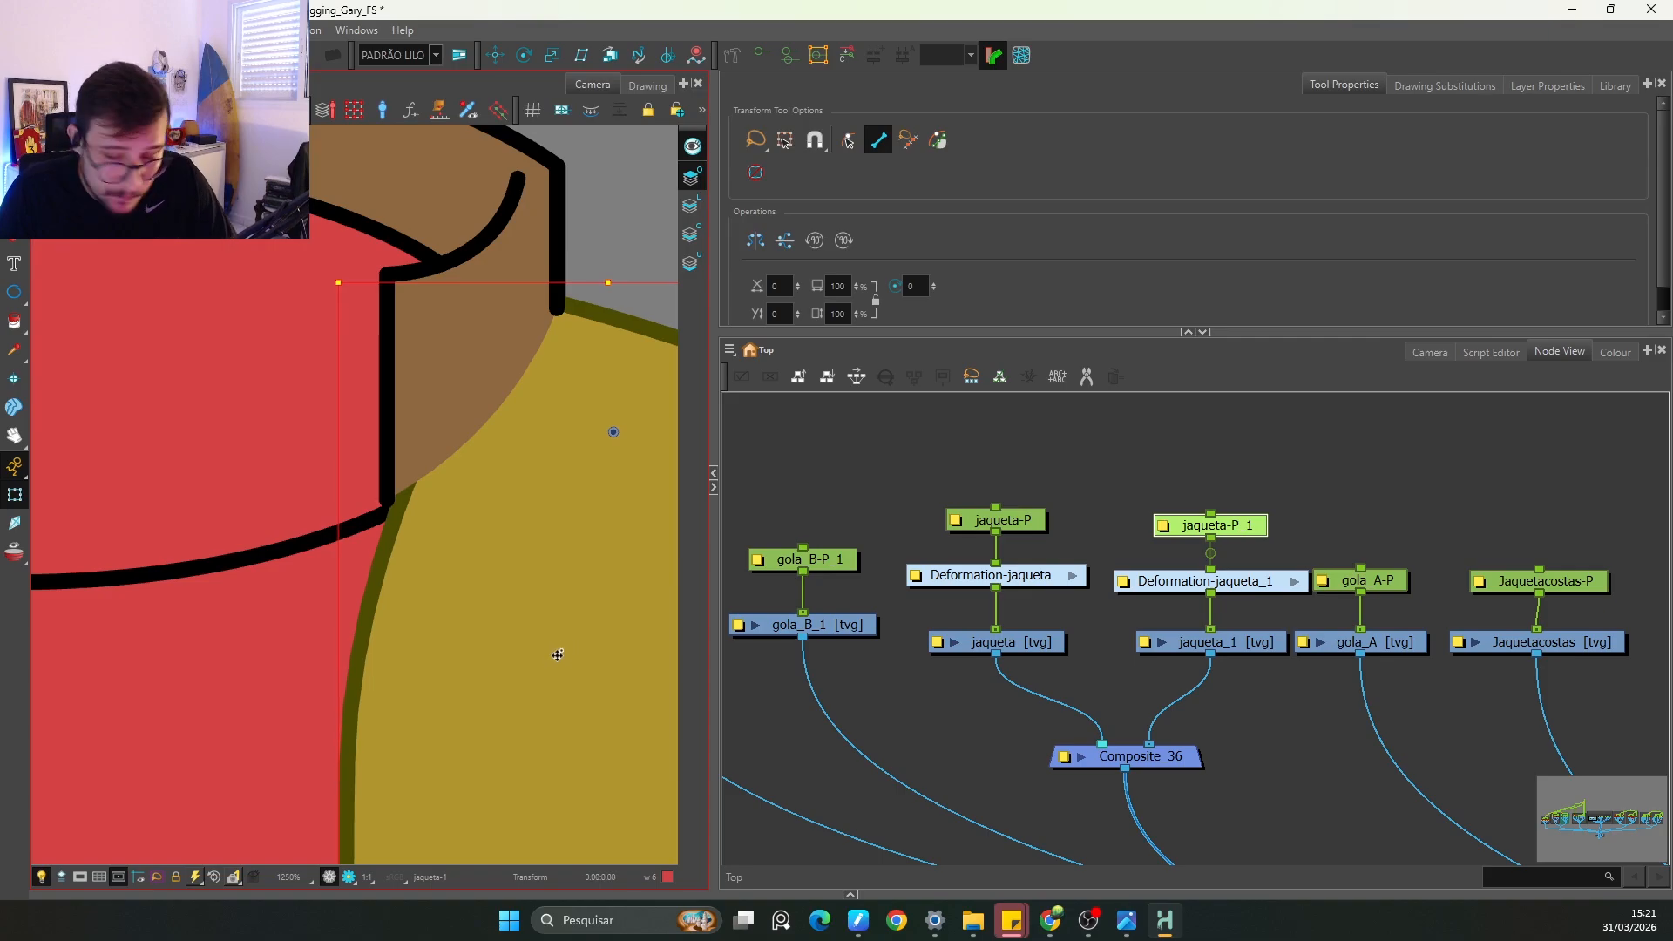
pyautogui.press('Left')
pyautogui.press('Left')
pyautogui.press('Left')
pyautogui.press('Left')
pyautogui.press('Left')
pyautogui.press('Left')
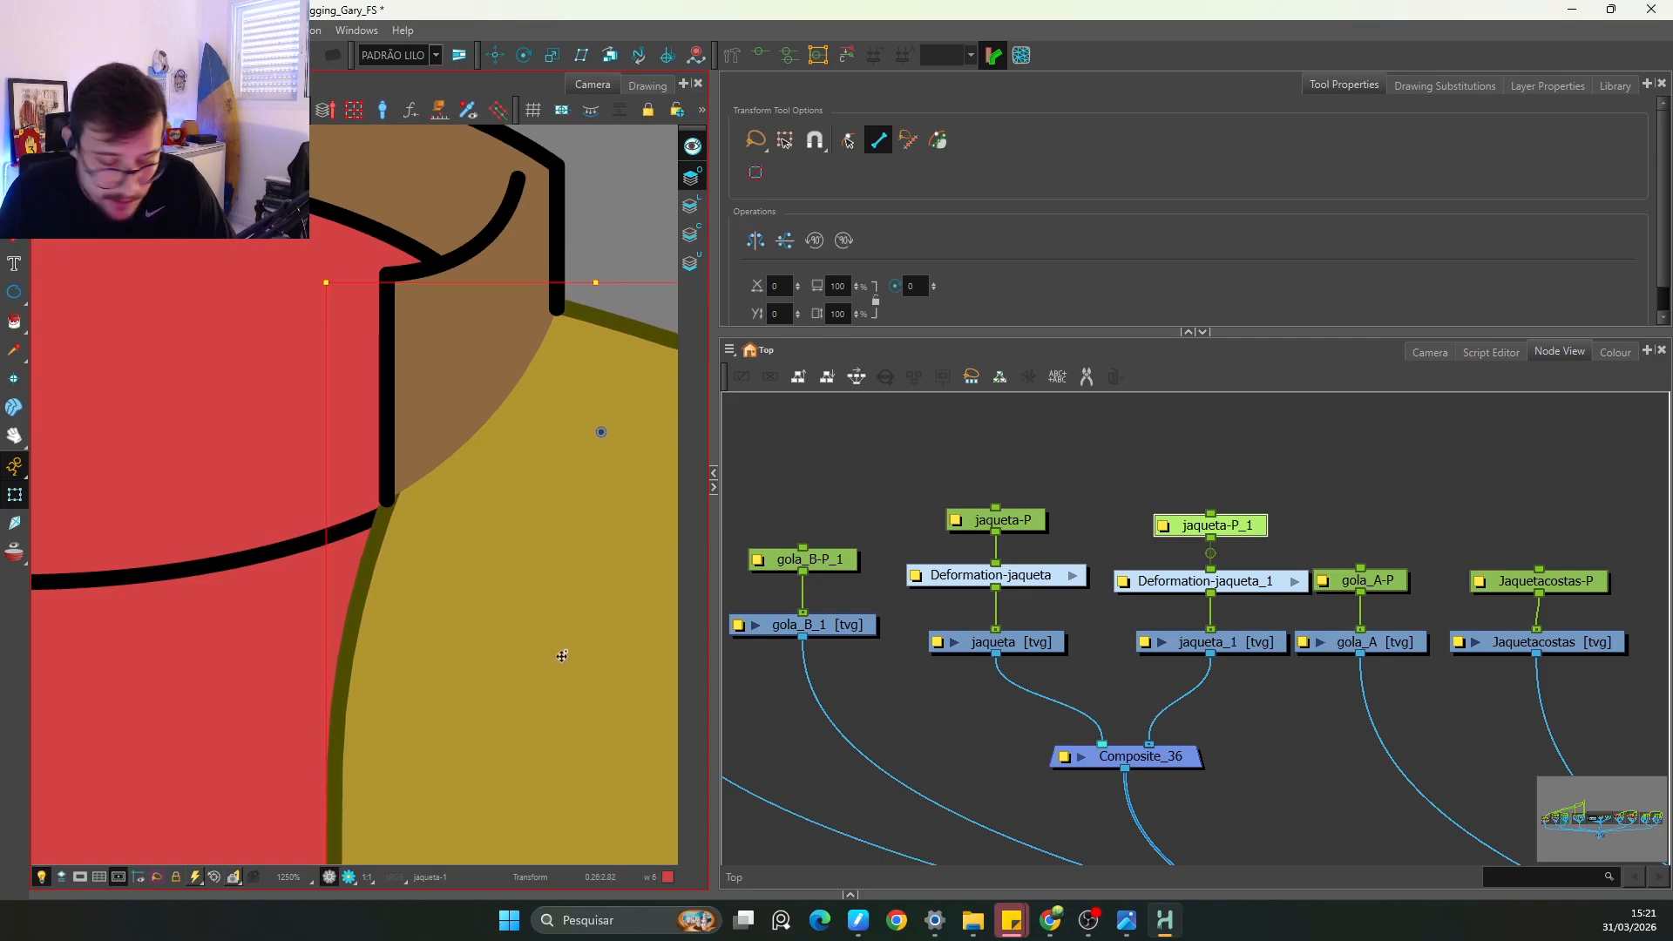
# Step: Inspect the mirrored jacket side against the collar up close and across the whole torso
pyautogui.click(834, 493)
pyautogui.press('1')
pyautogui.press('1')
pyautogui.press('1')
pyautogui.press('1')
pyautogui.press('1')
pyautogui.press('1')
pyautogui.moveTo(349, 634); pyautogui.dragTo(410, 579)
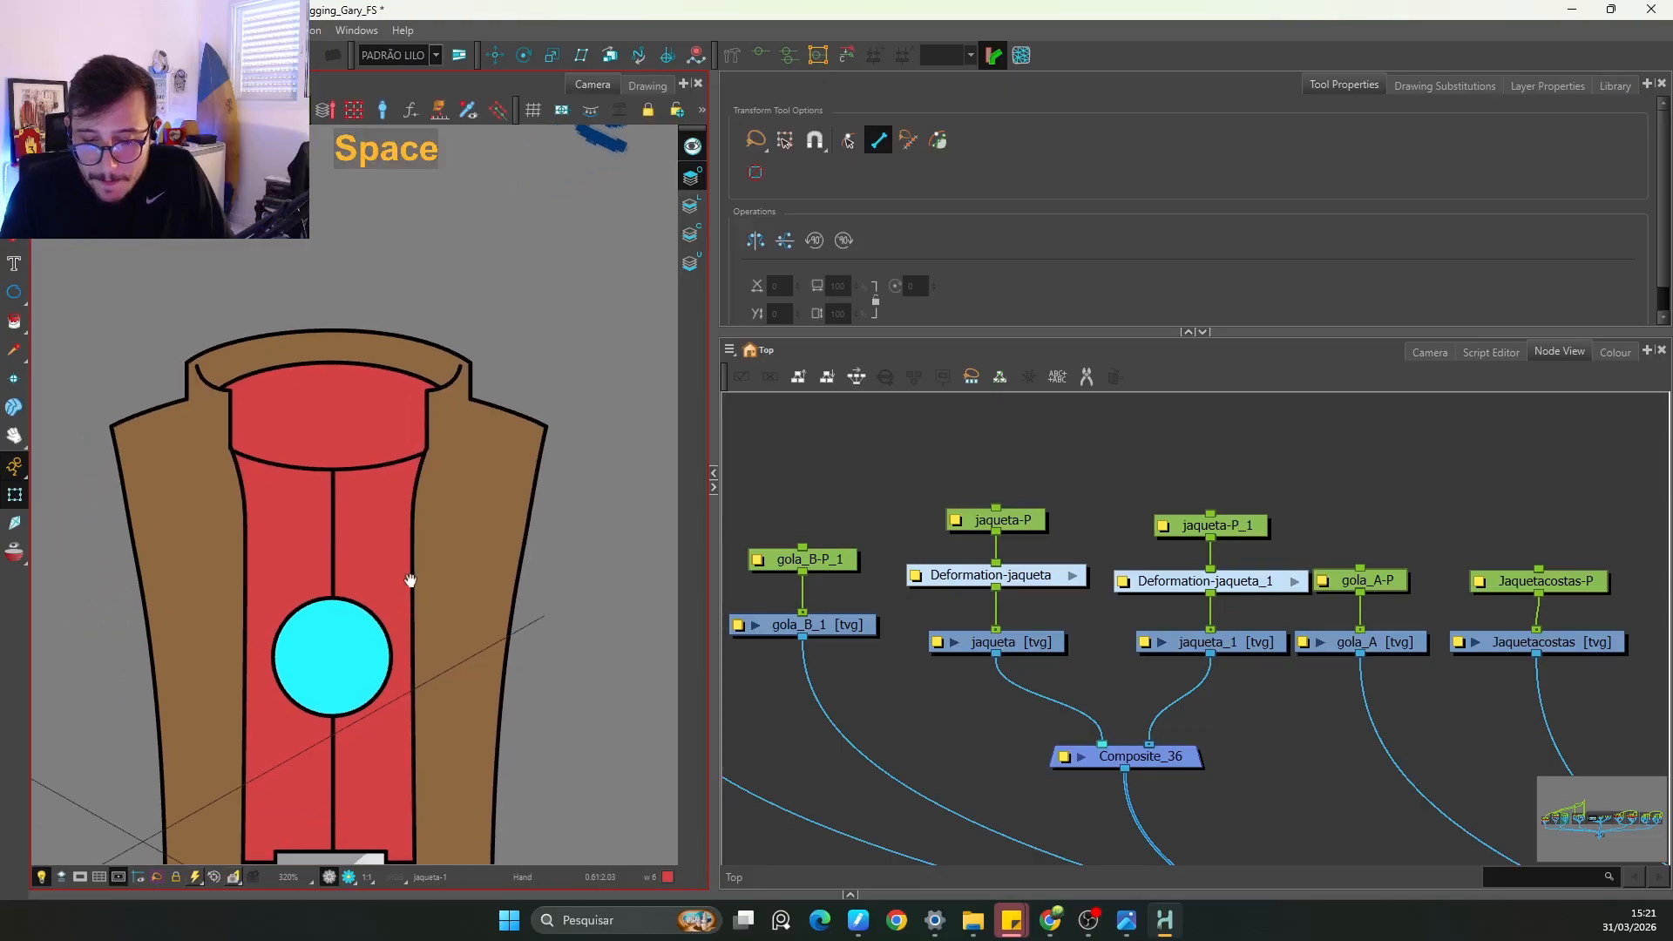
pyautogui.click(456, 483)
pyautogui.press('2')
pyautogui.press('2')
pyautogui.press('2')
pyautogui.press('2')
pyautogui.press('2')
pyautogui.press('2')
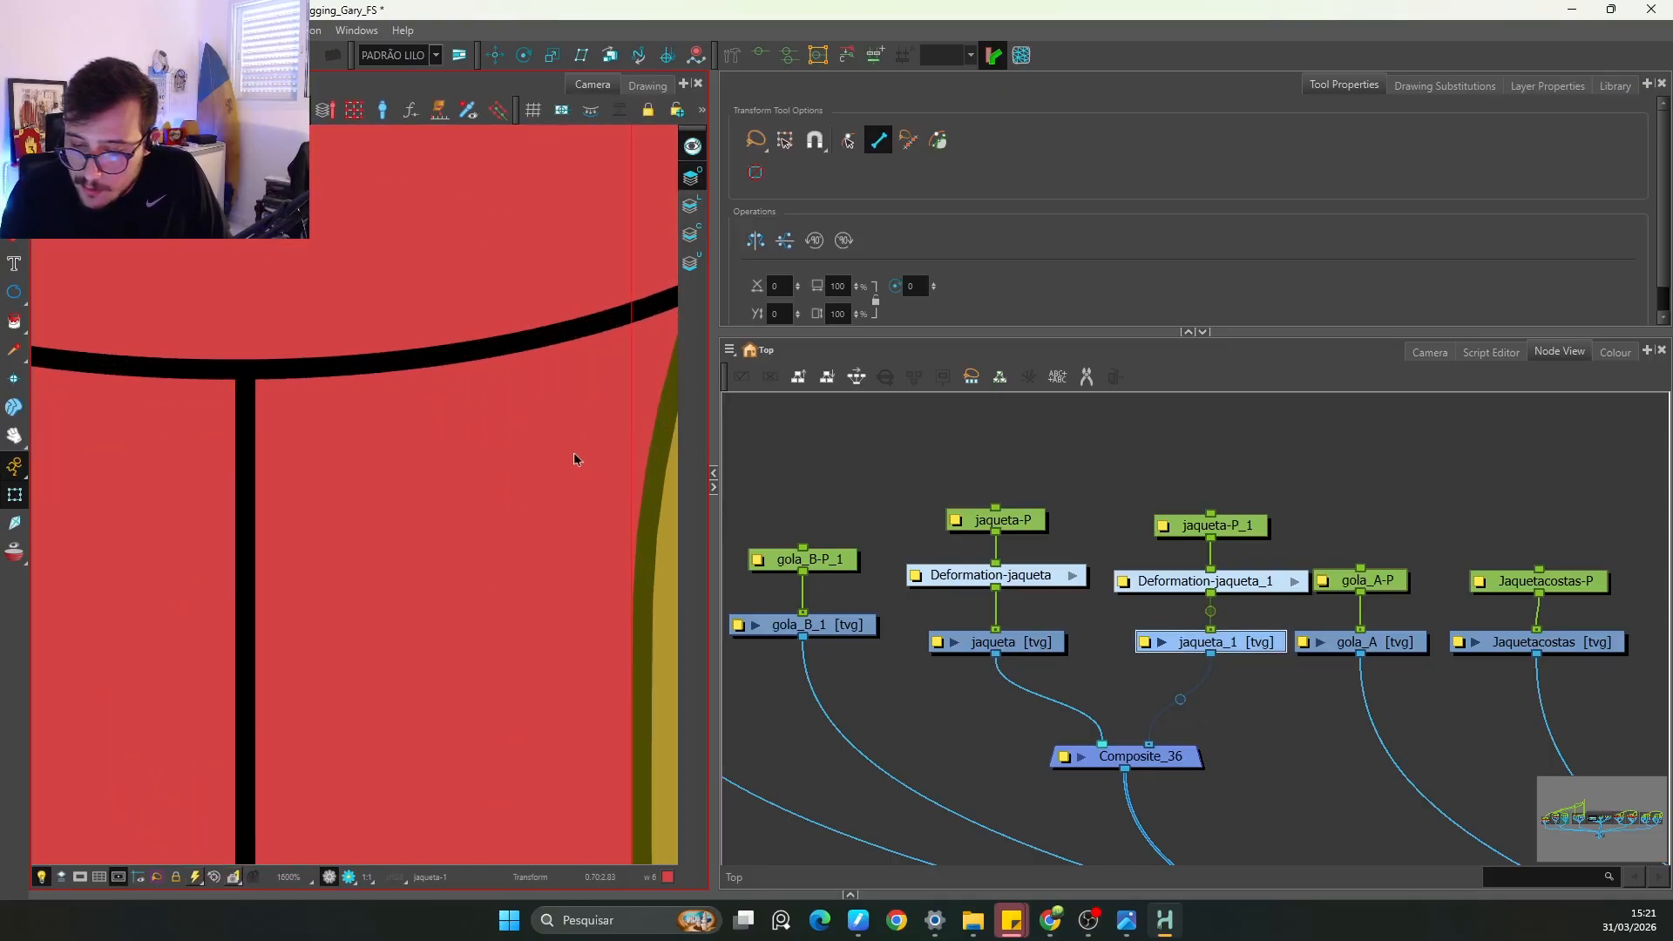
pyautogui.press('1')
pyautogui.moveTo(558, 366); pyautogui.dragTo(524, 487)
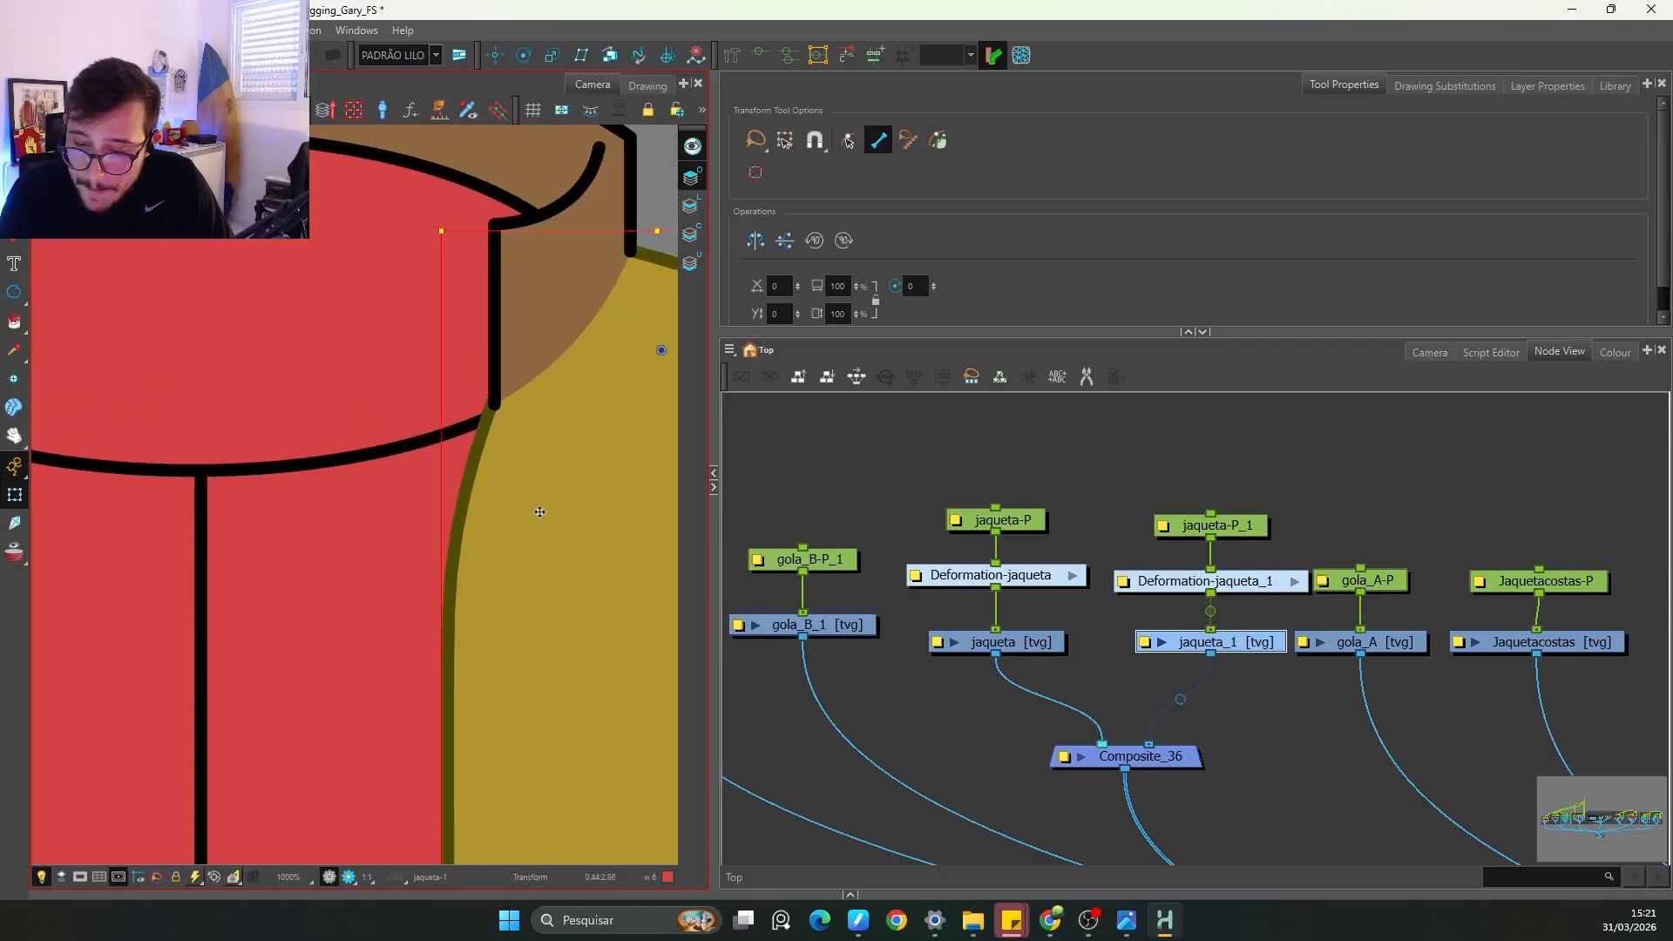
pyautogui.click(828, 485)
pyautogui.press('1')
pyautogui.press('1')
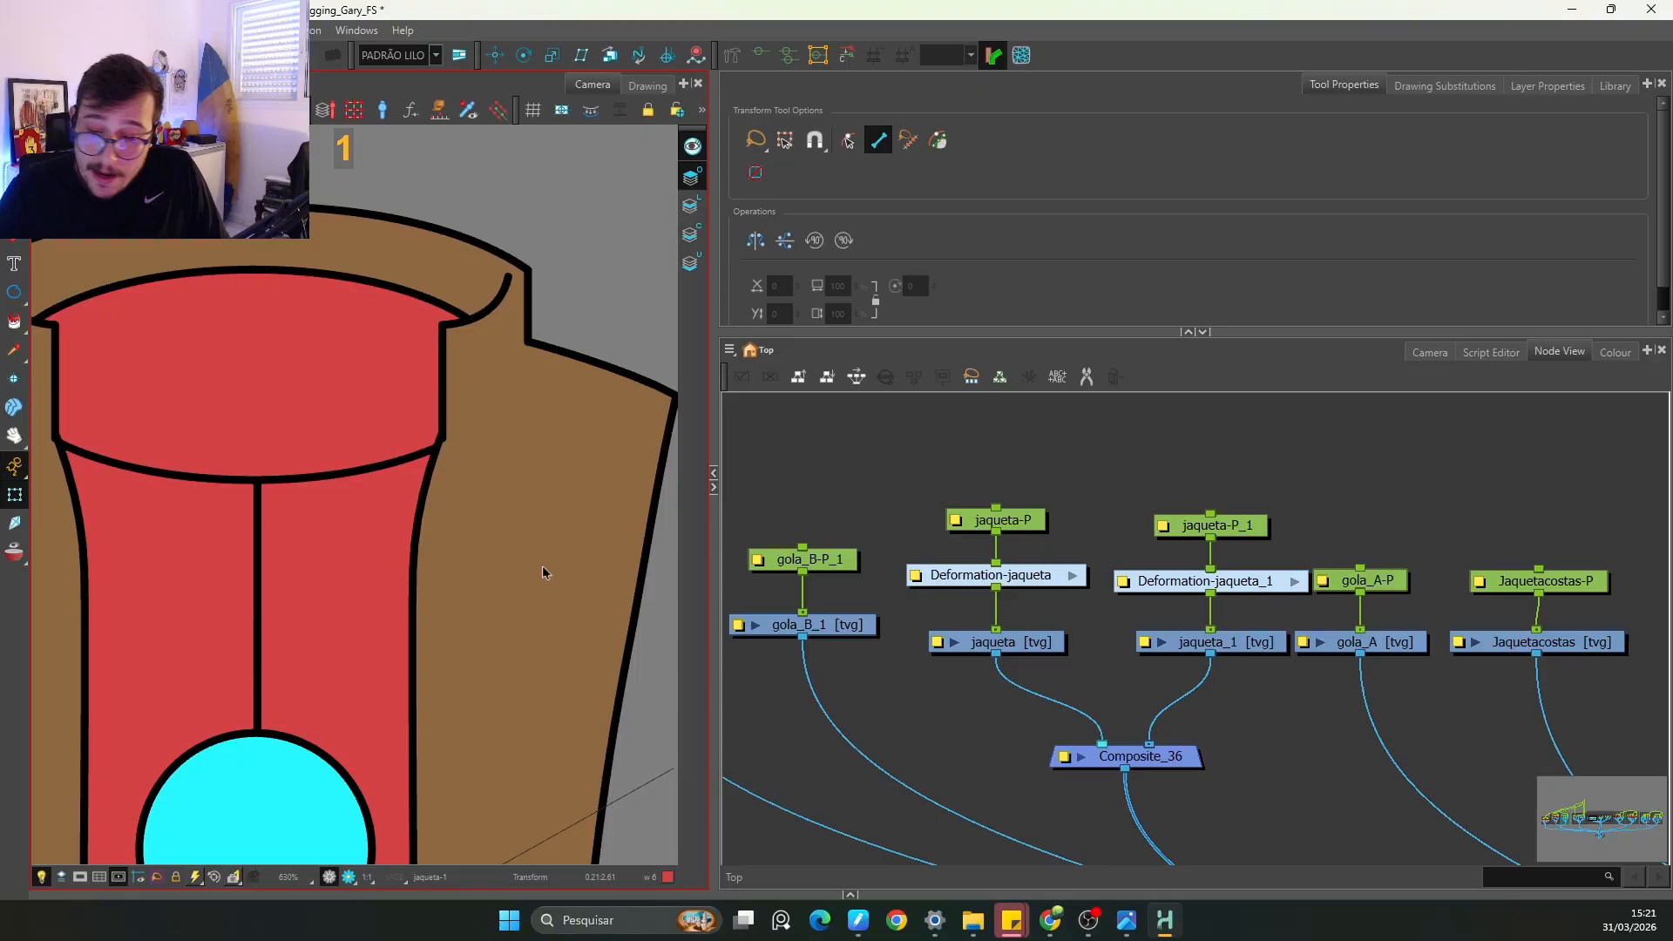
pyautogui.press('1')
pyautogui.press('1')
pyautogui.press('1')
pyautogui.press('1')
pyautogui.press('1')
pyautogui.press('1')
pyautogui.press('1')
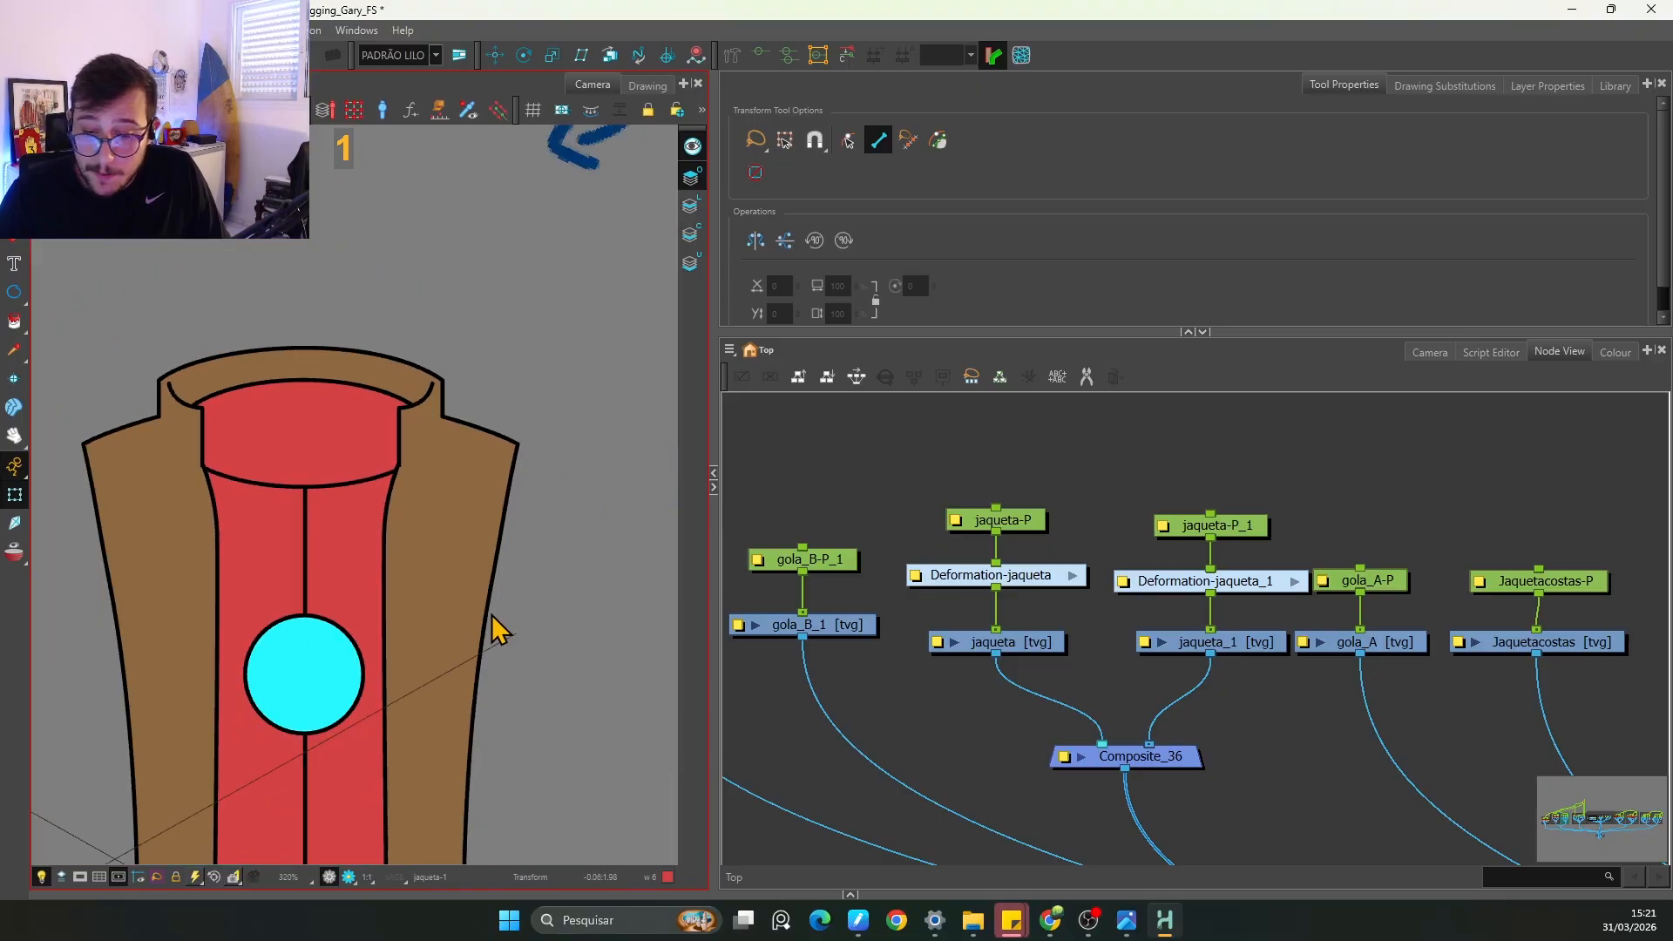
pyautogui.press('1')
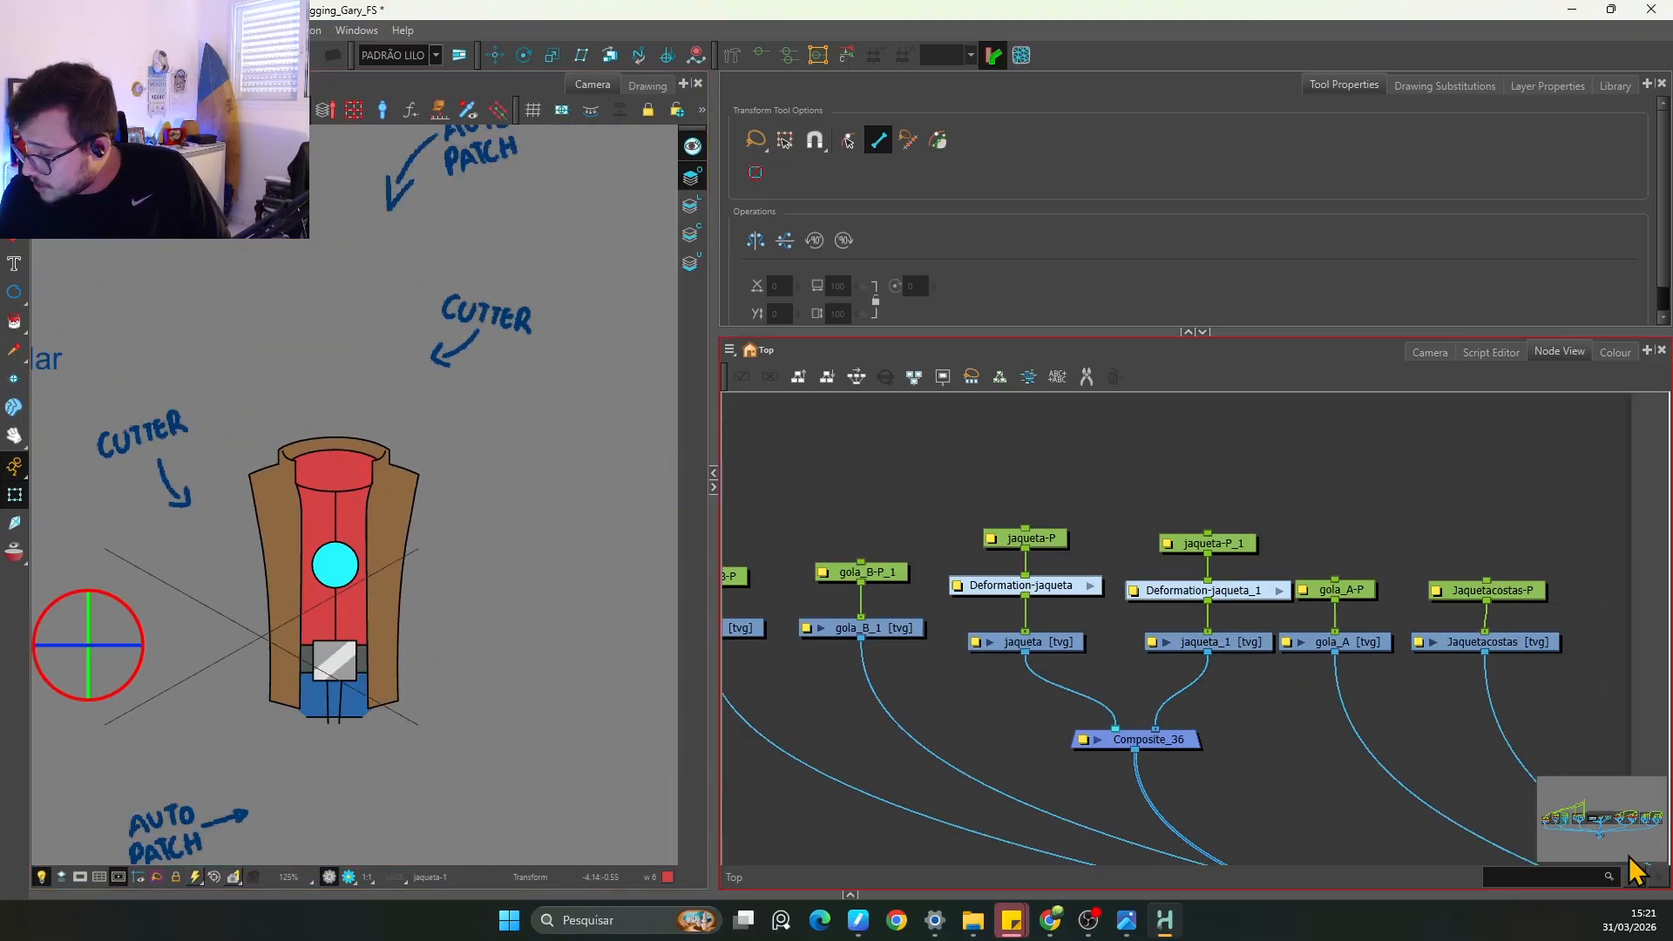
# Step: Enable the FS_CH_102_01_02_GaryStreetClothes_CLR_V01 drawing in the REFERENCIA backdrop
pyautogui.moveTo(1595, 832); pyautogui.dragTo(1601, 845)
pyautogui.moveTo(1526, 794); pyautogui.dragTo(1528, 701)
pyautogui.click(1559, 527)
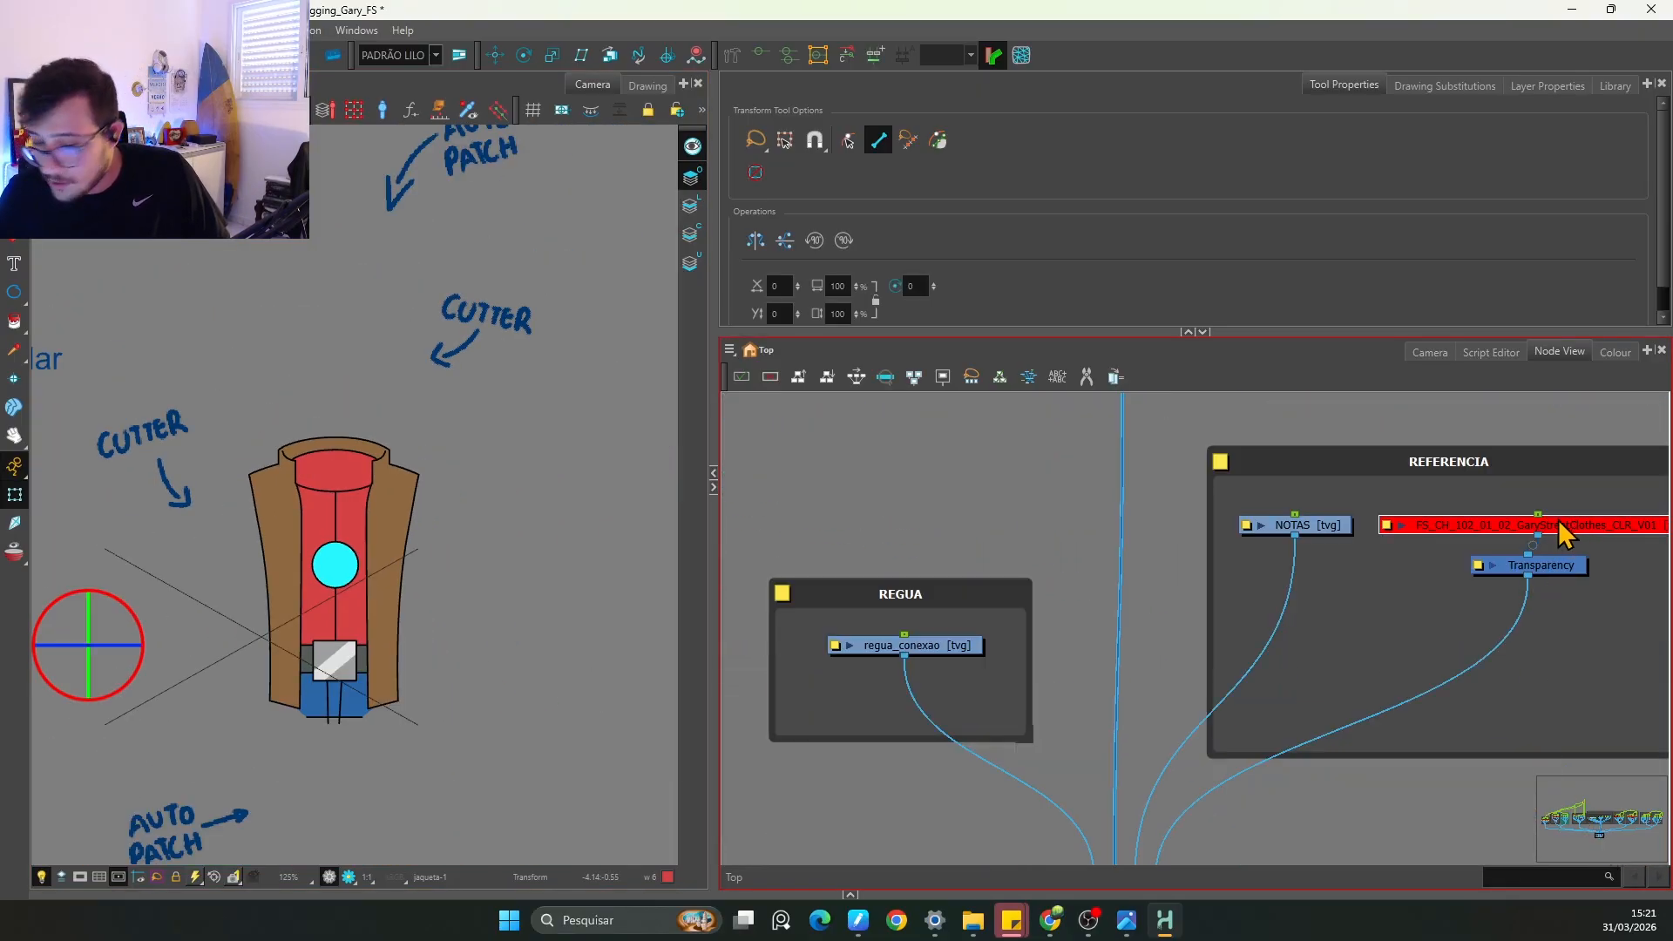
pyautogui.click(888, 505)
pyautogui.scroll(4, 451, 572)
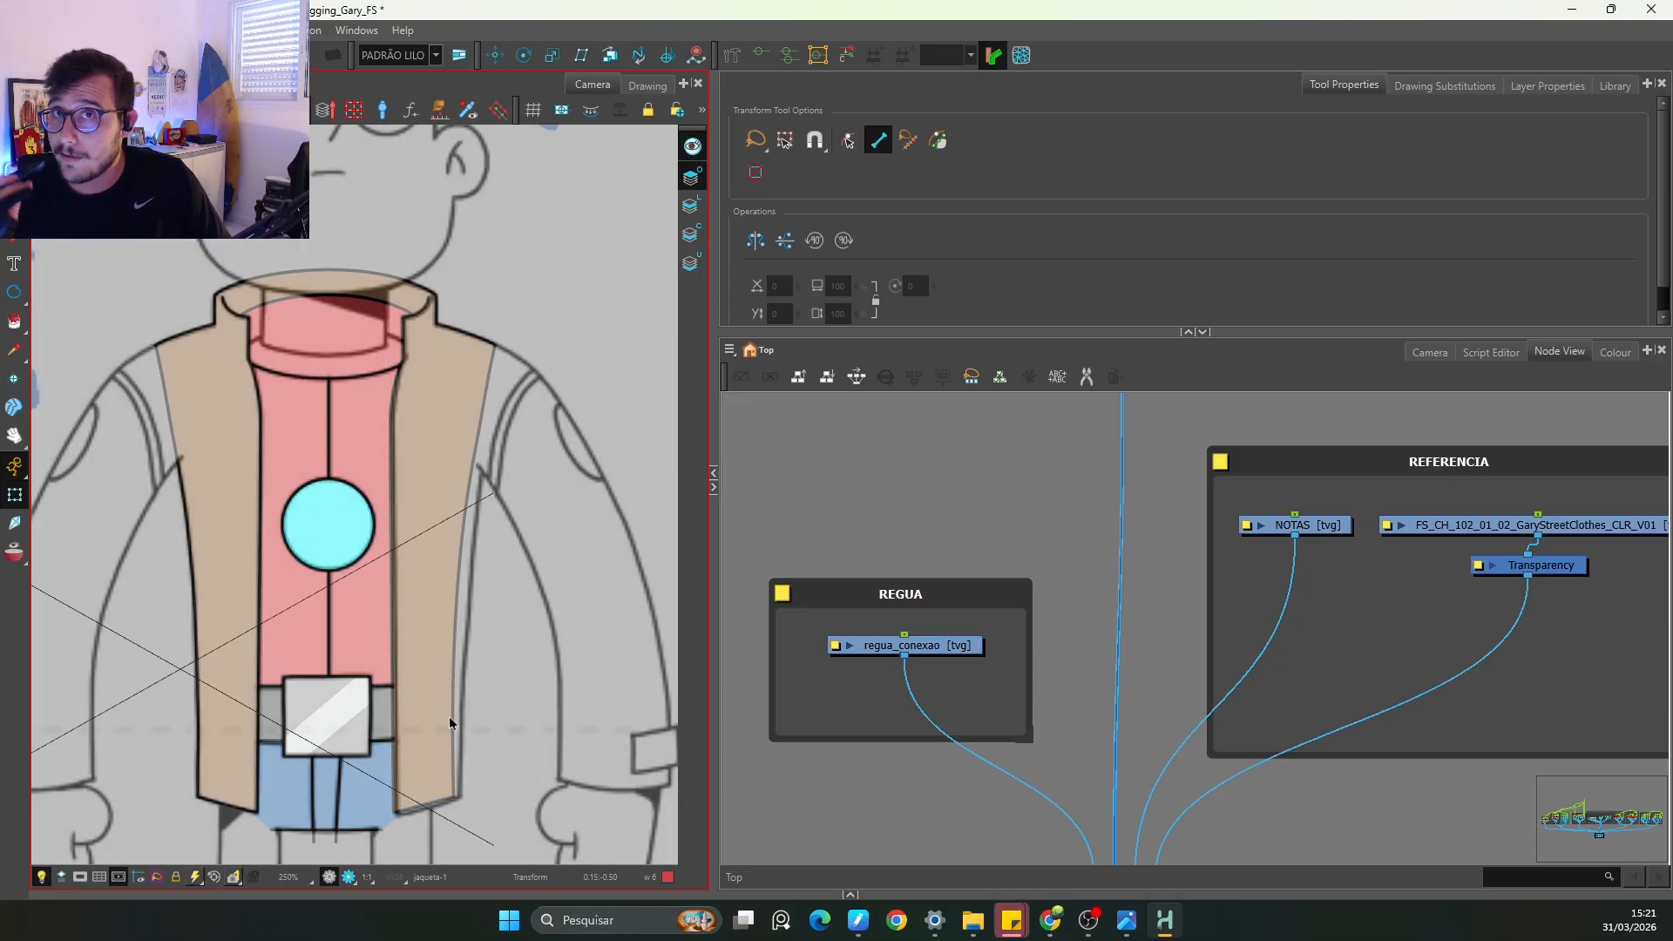
# Step: Compare the rig's jacket, collar and torso with the character reference underneath
pyautogui.press('1')
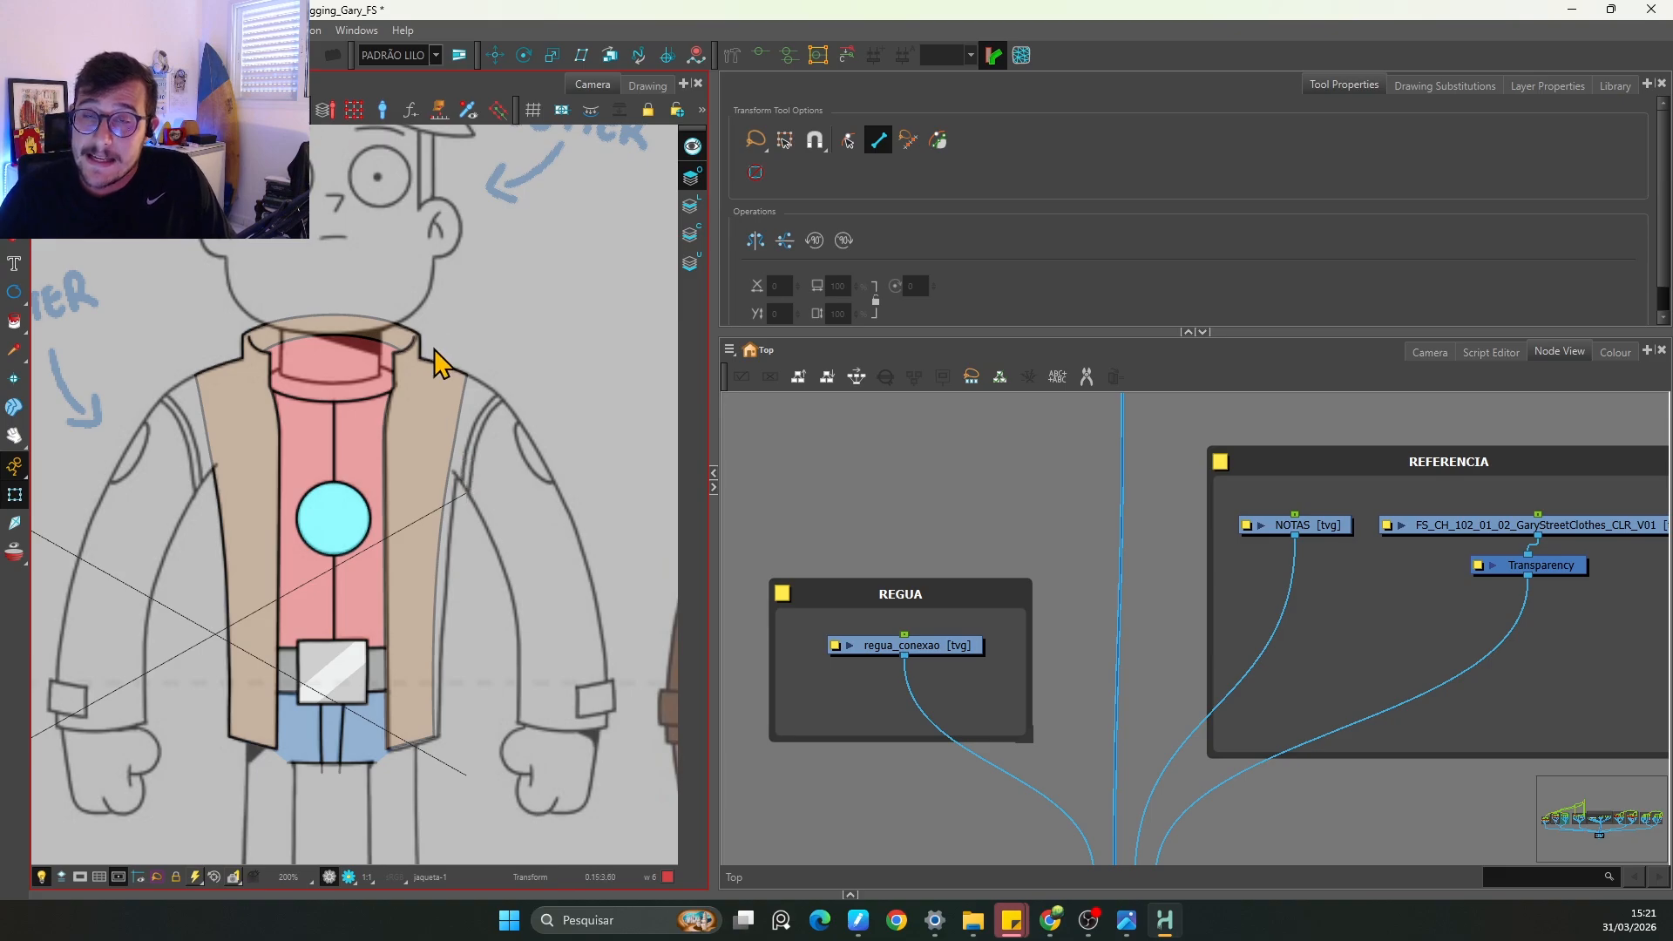
pyautogui.press('1')
pyautogui.press('1')
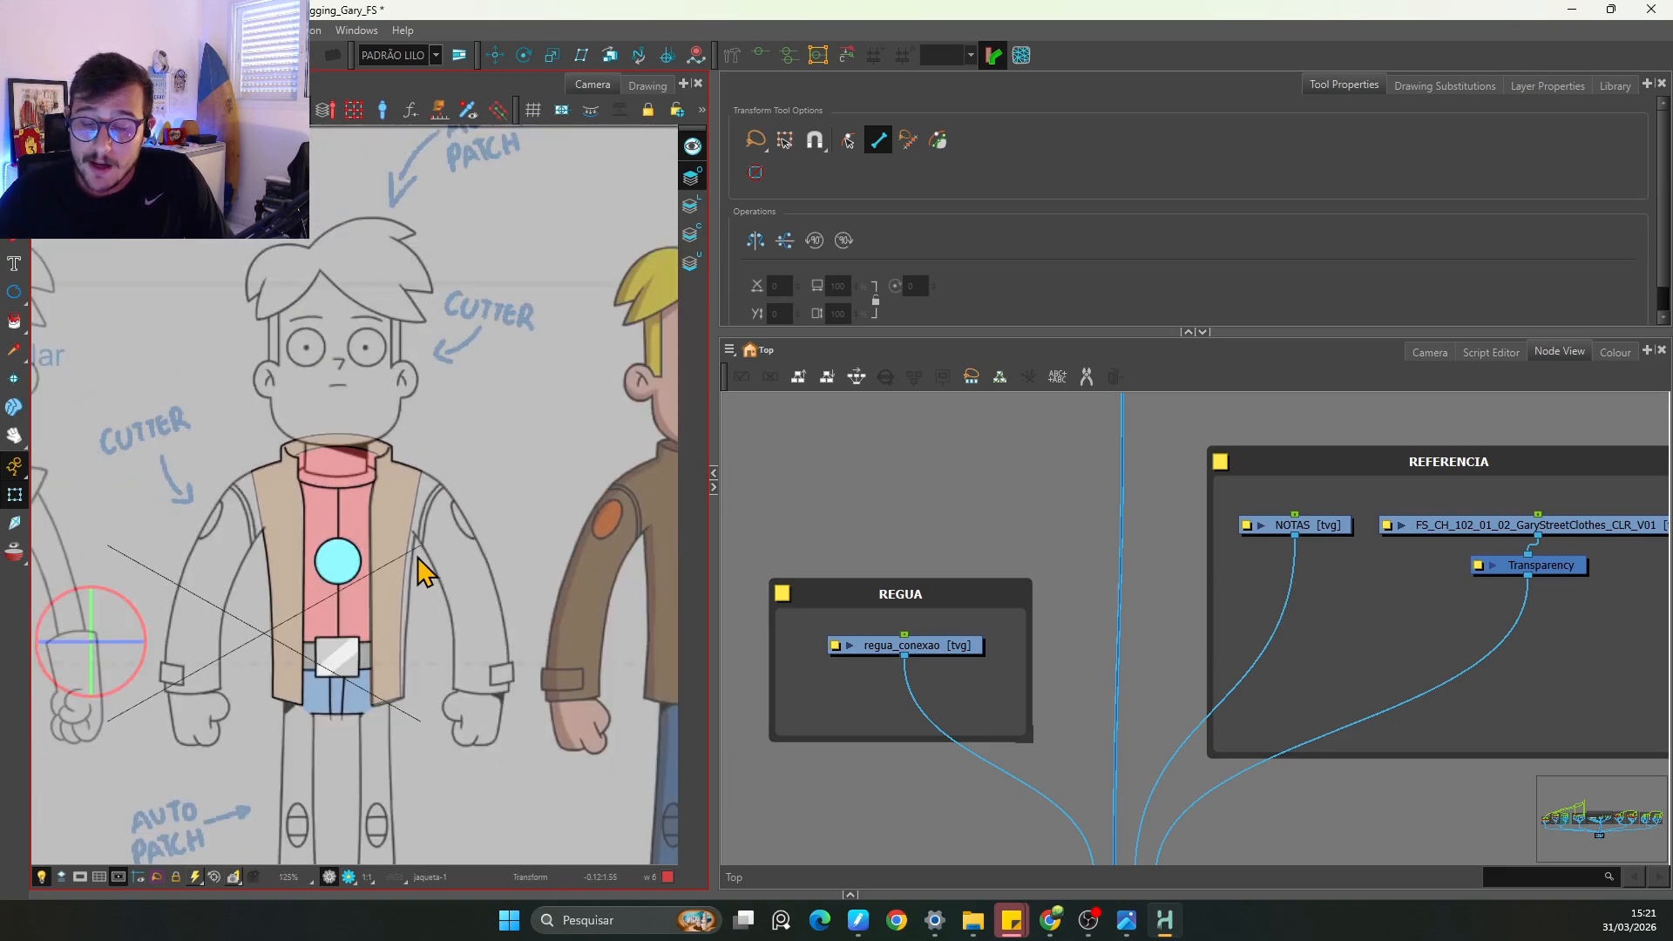
pyautogui.press('2')
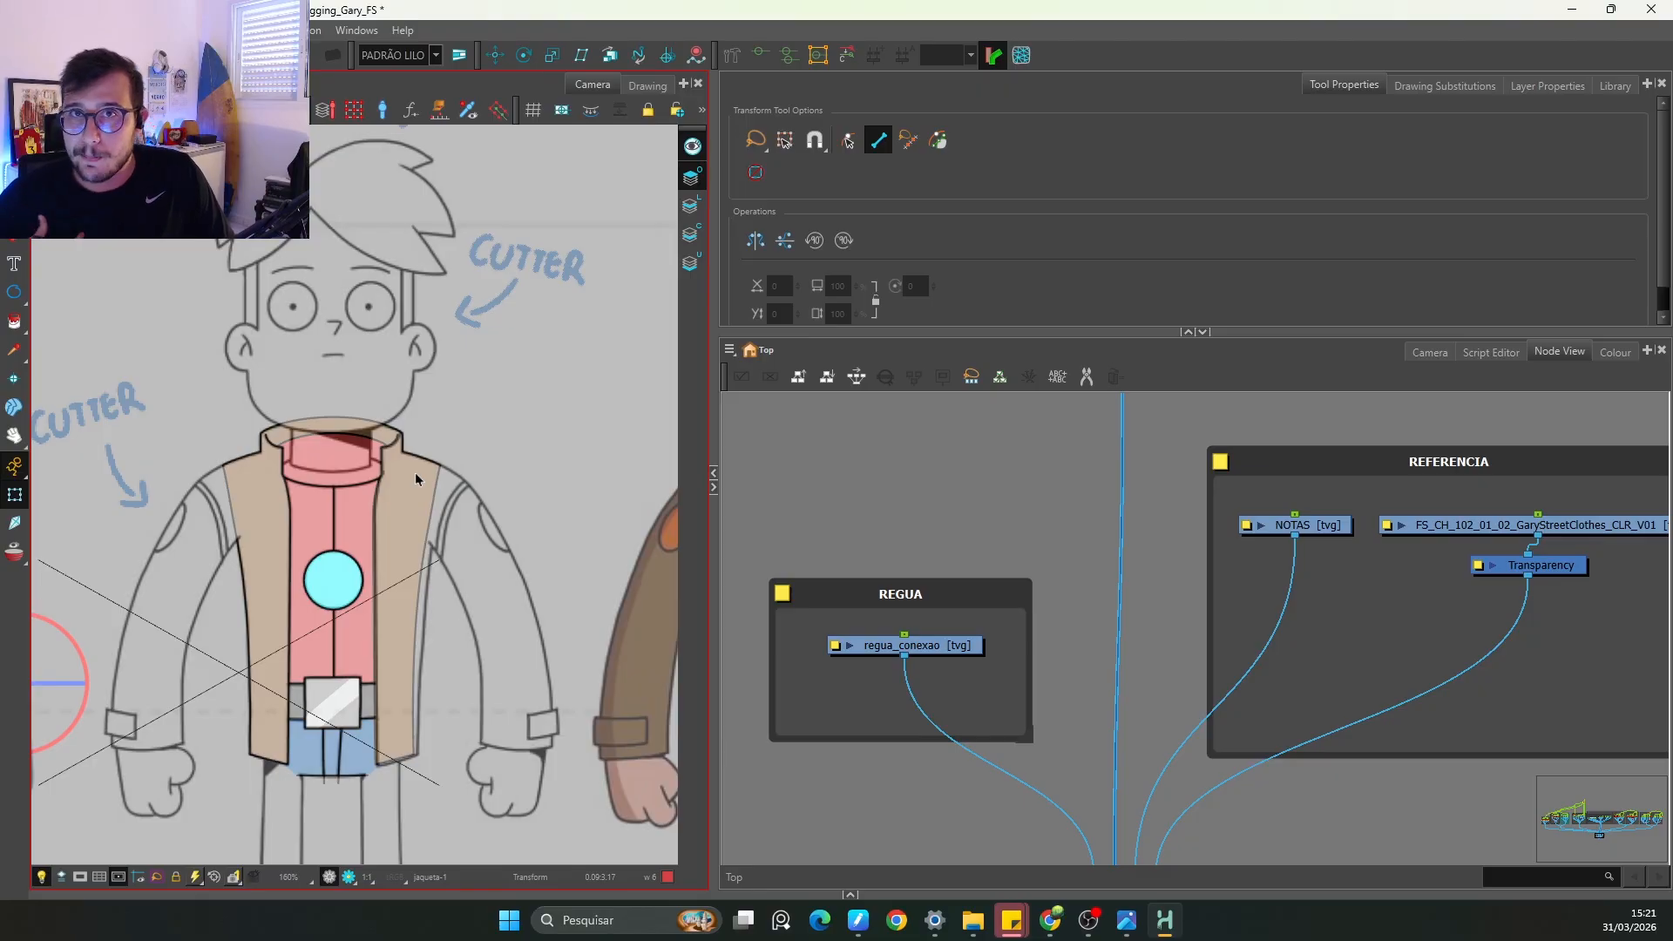
pyautogui.scroll(-2, 431, 591)
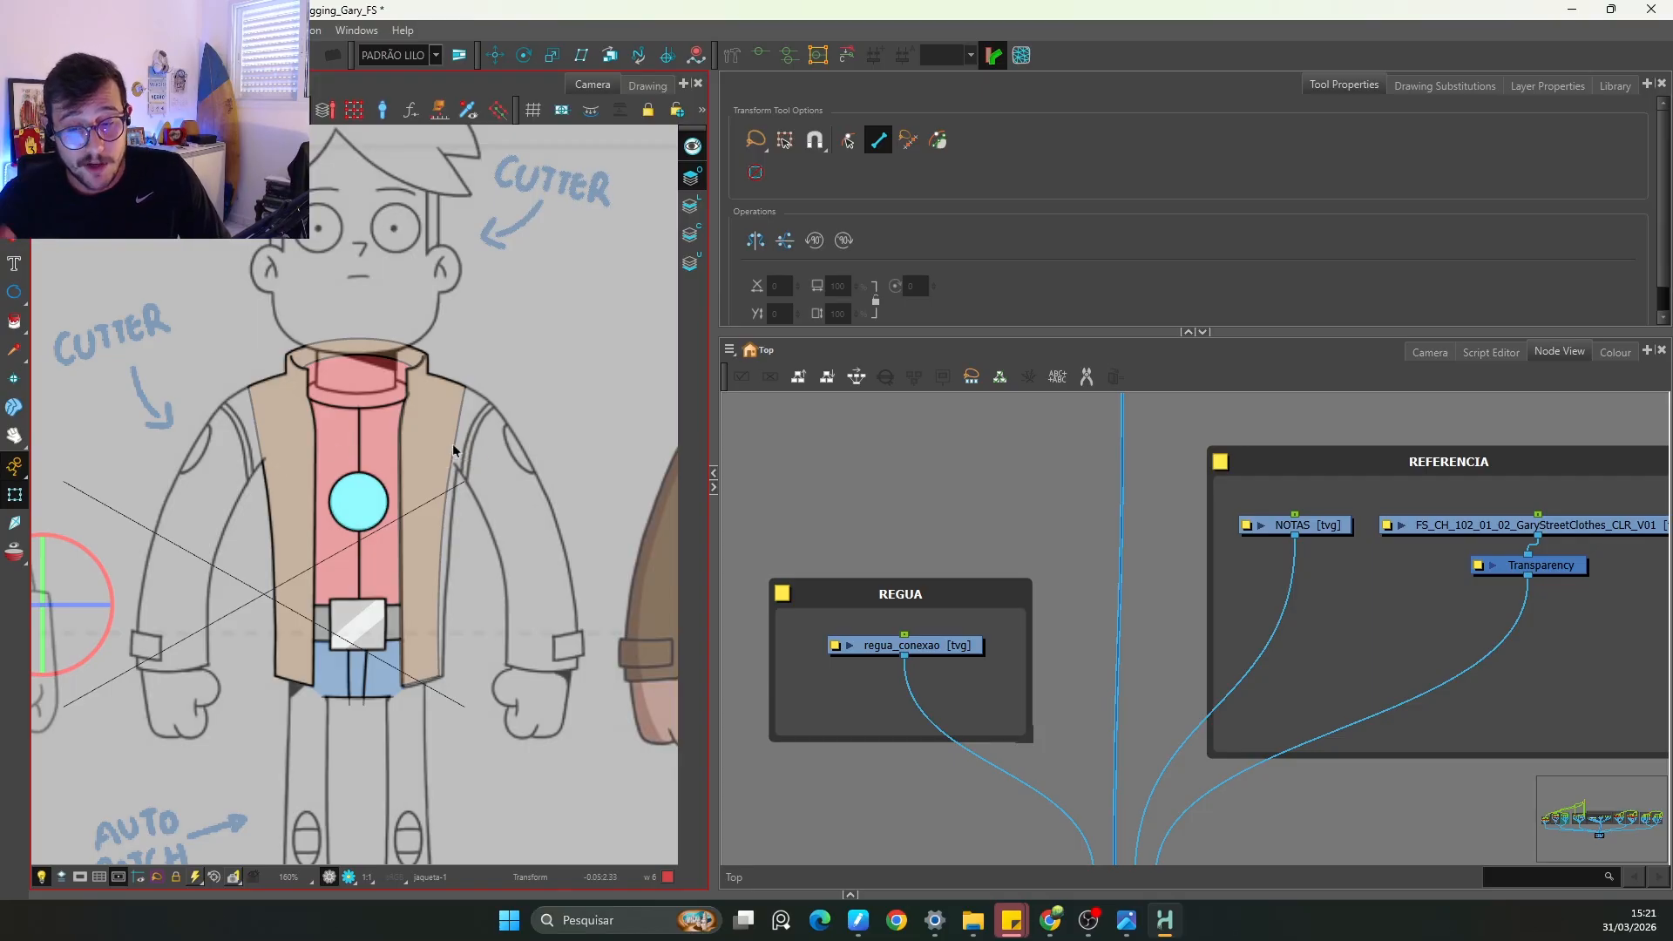
pyautogui.scroll(-3, 454, 451)
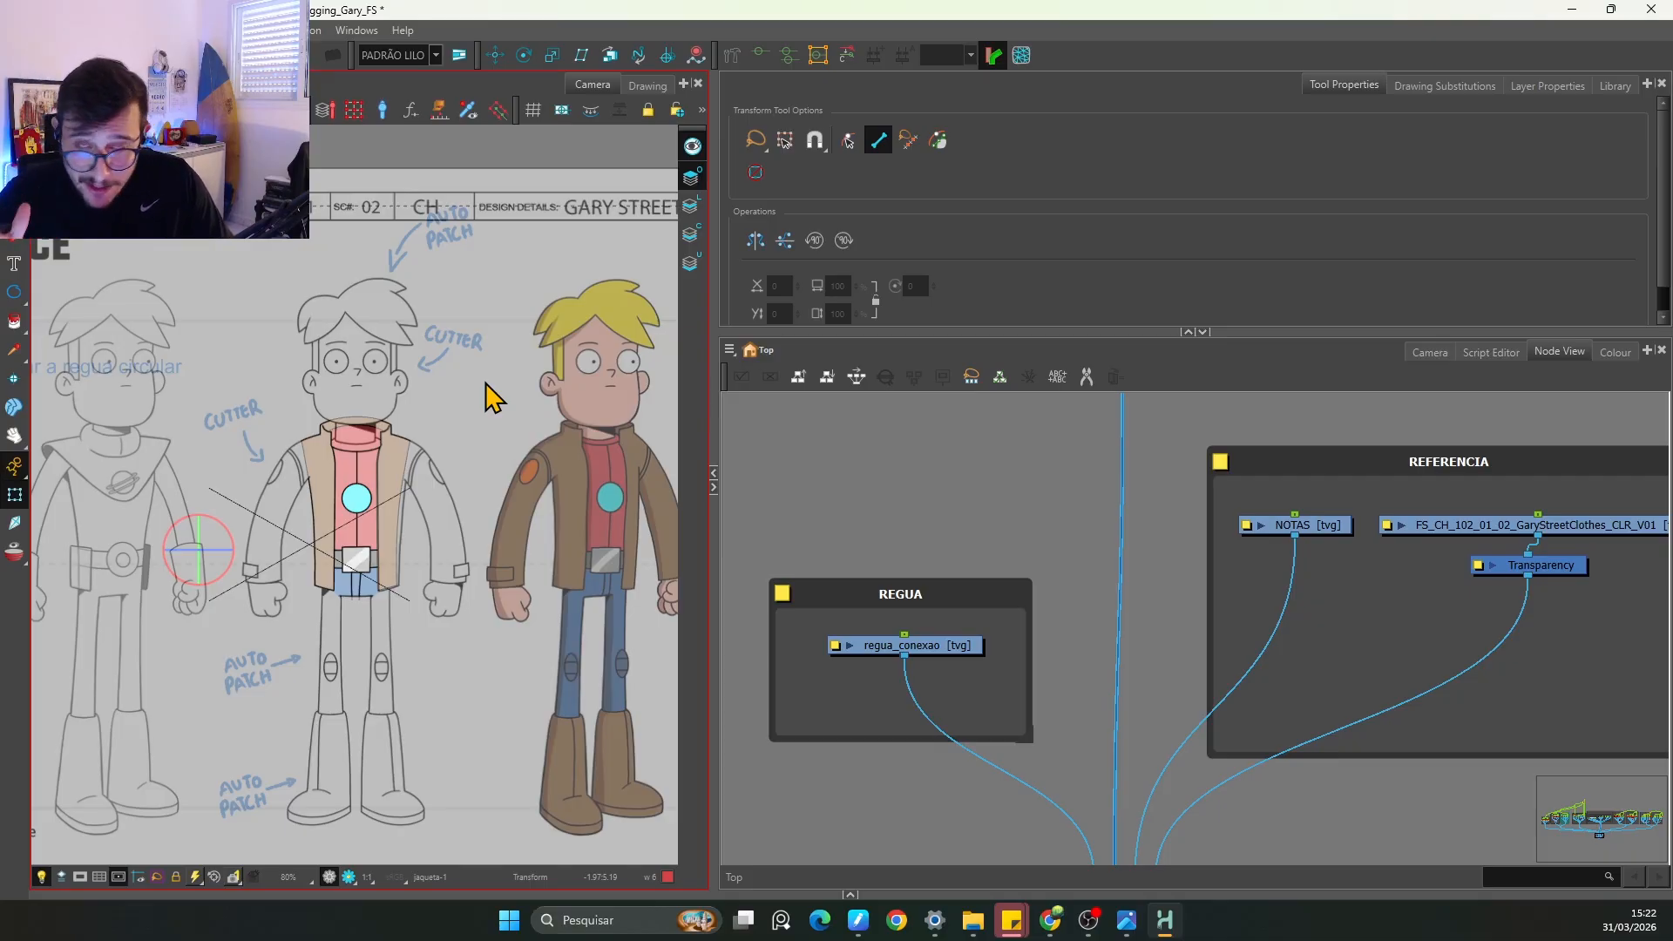
pyautogui.scroll(1, 462, 385)
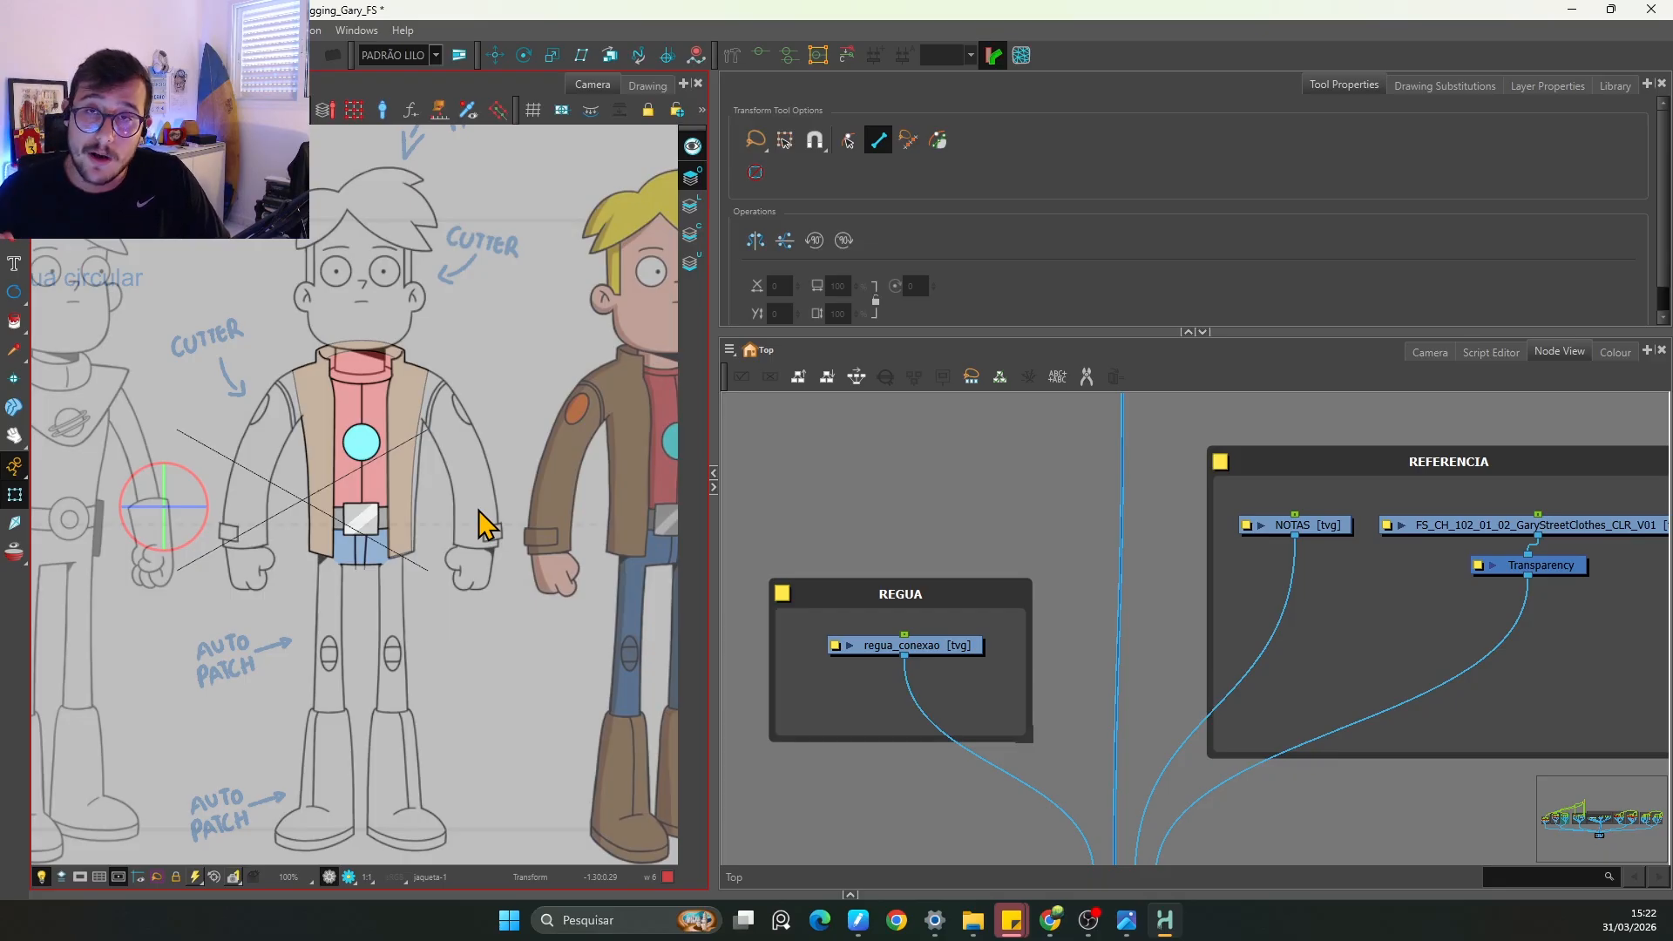
pyautogui.press('2')
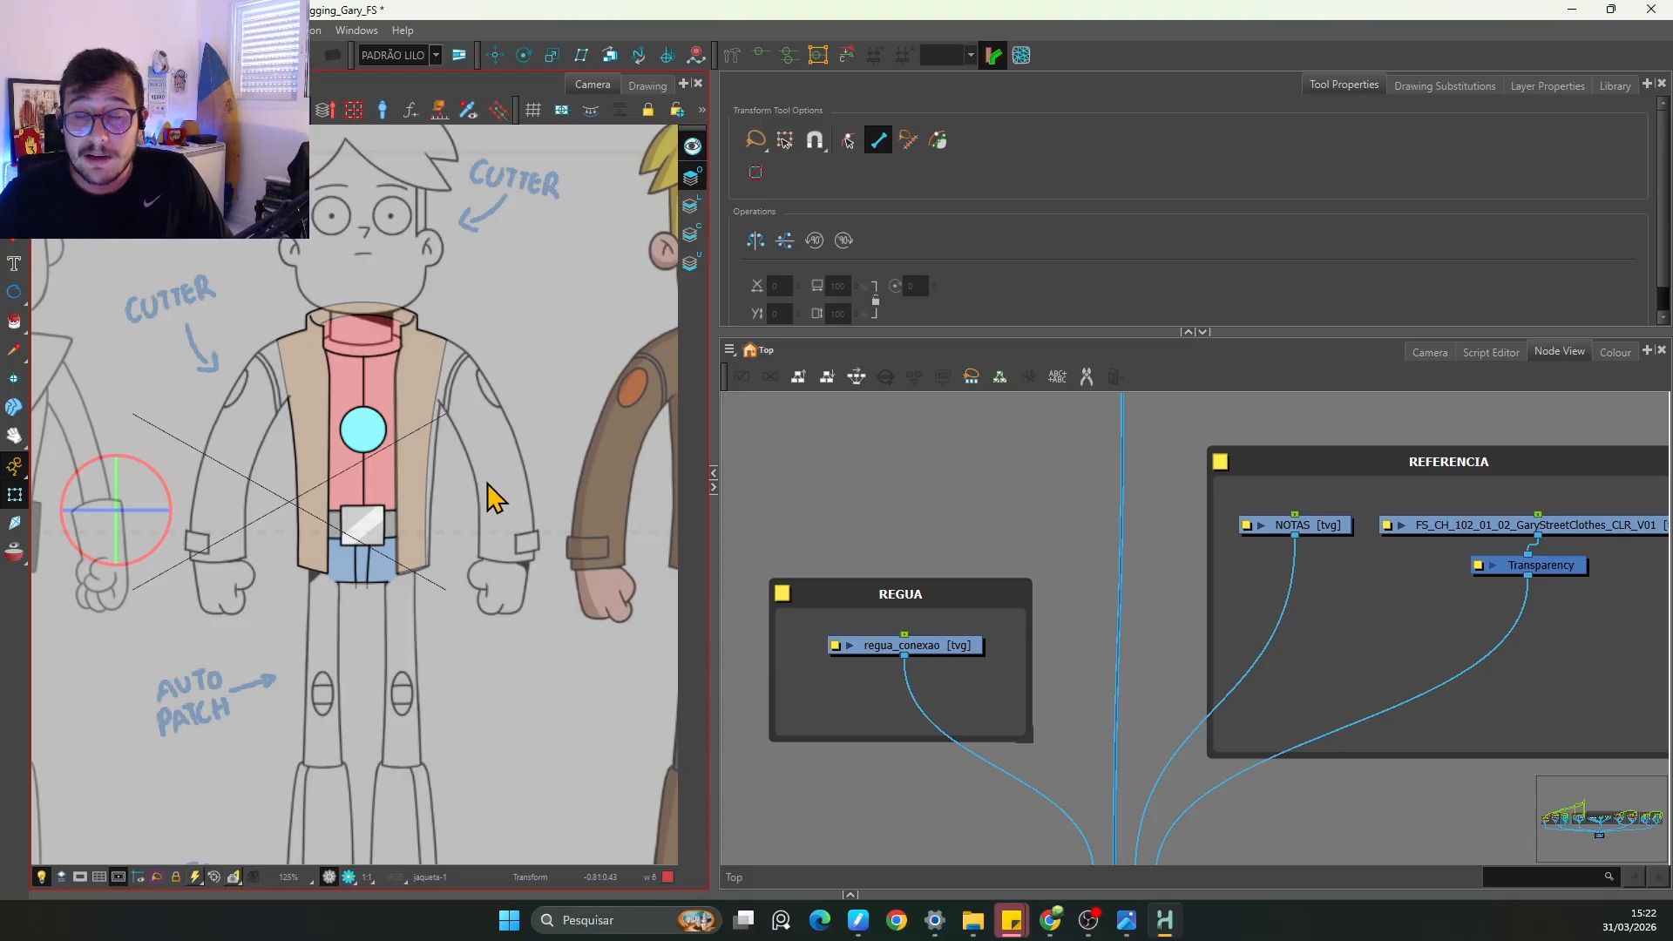
pyautogui.press('2')
pyautogui.press('1')
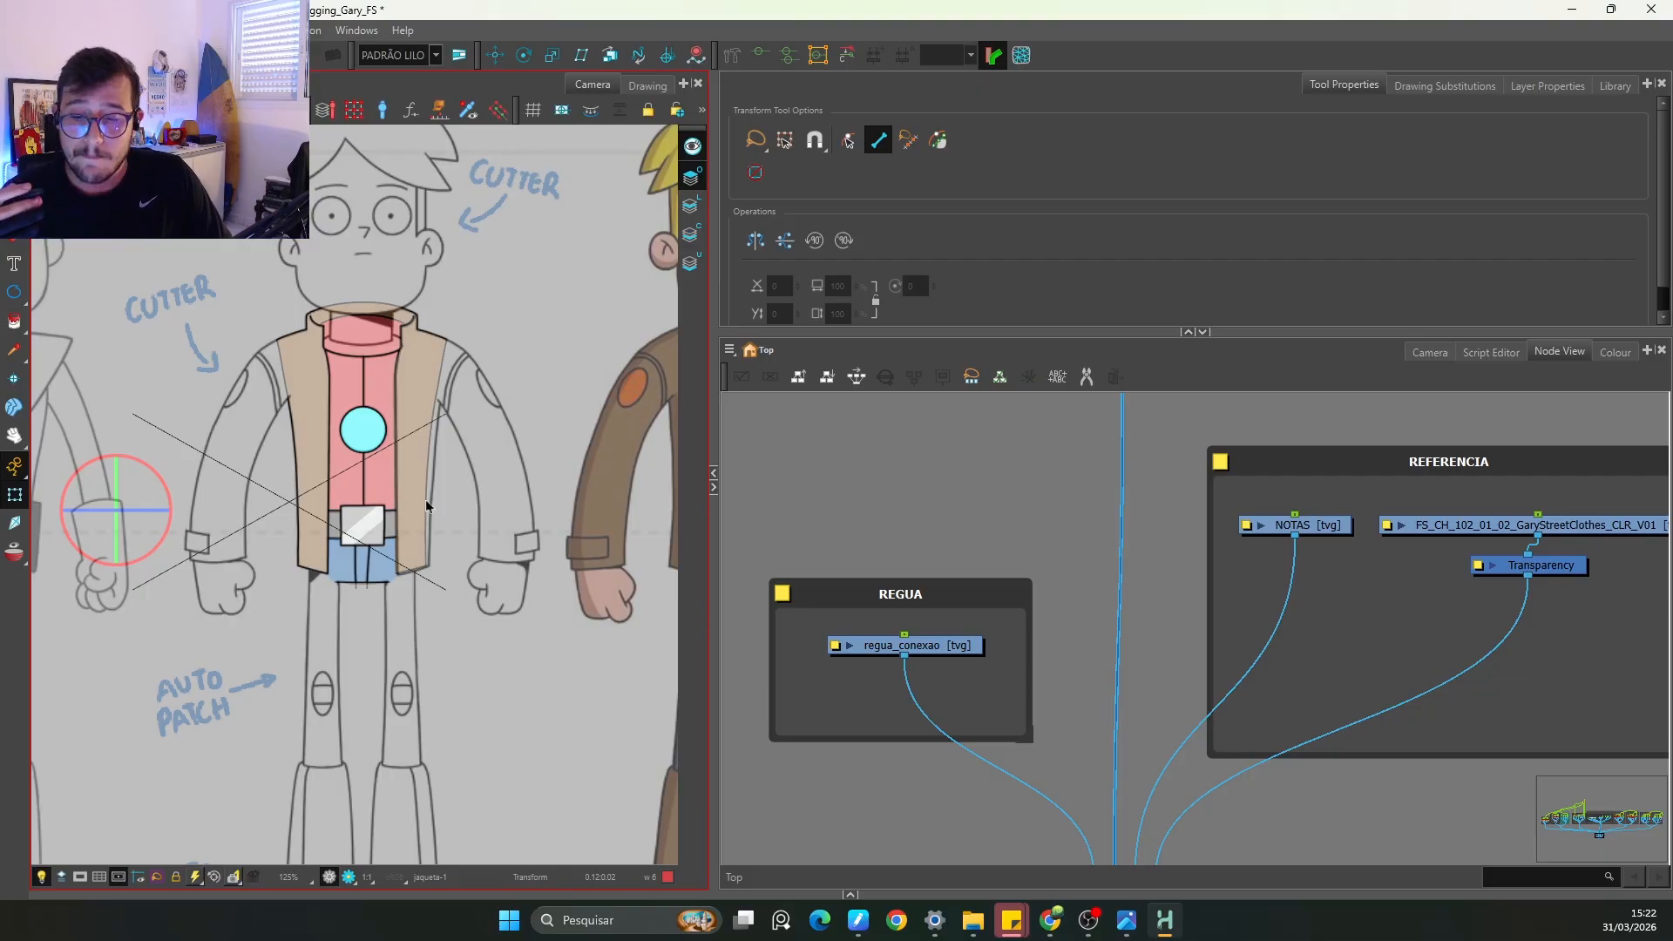
pyautogui.press('2')
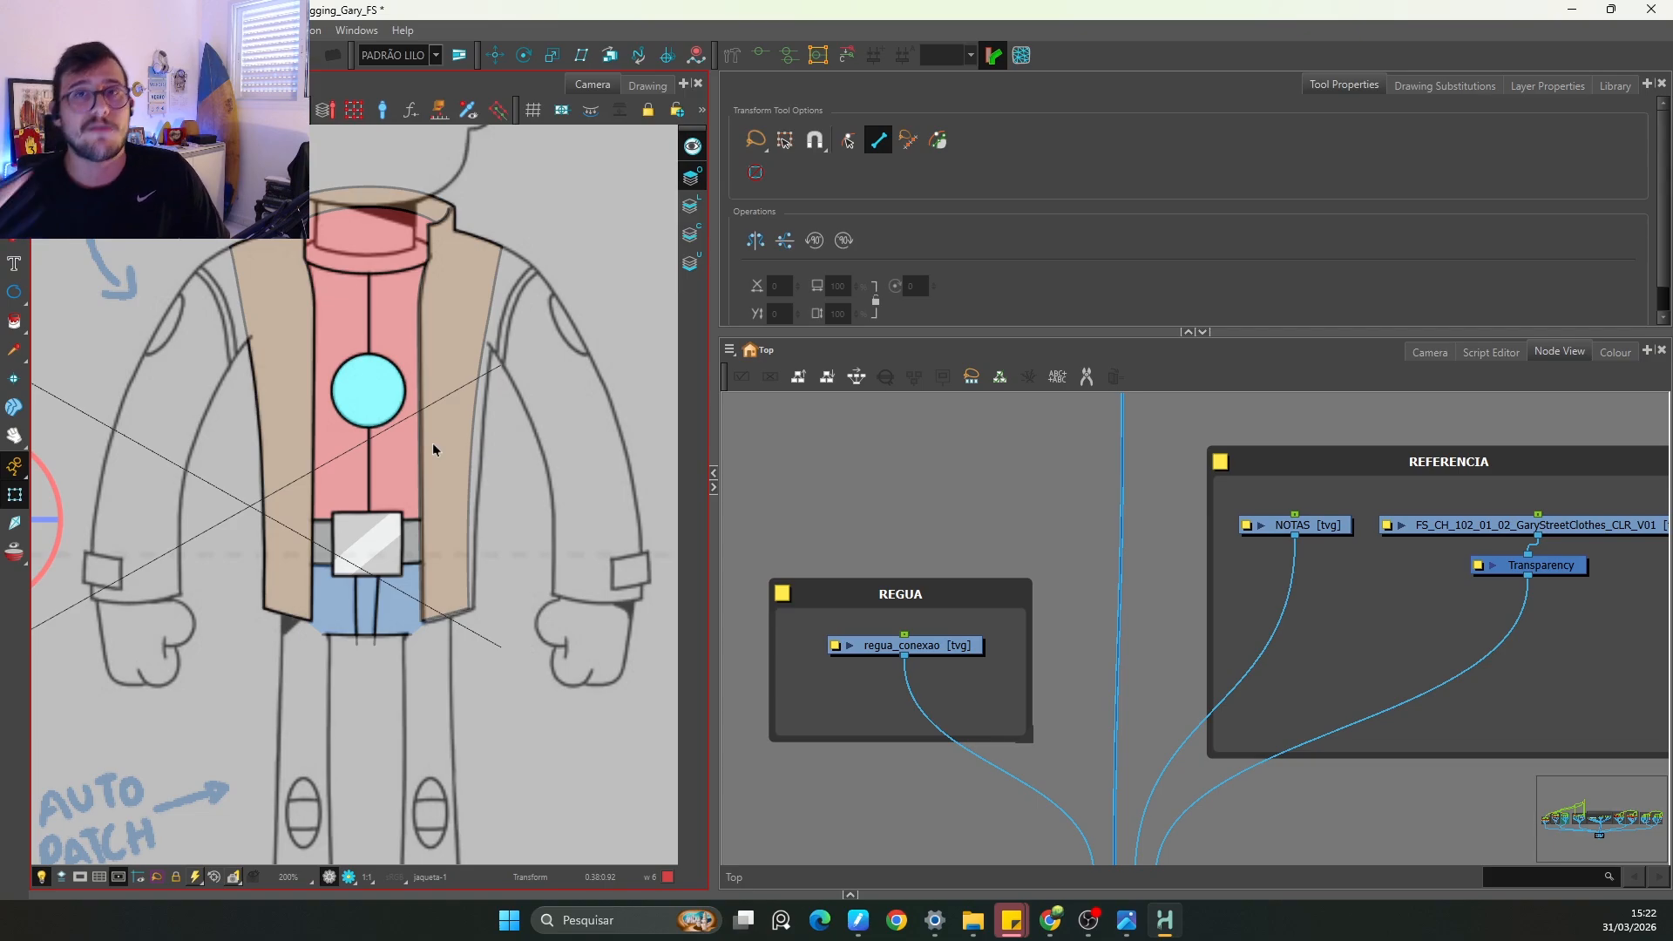
pyautogui.press('2')
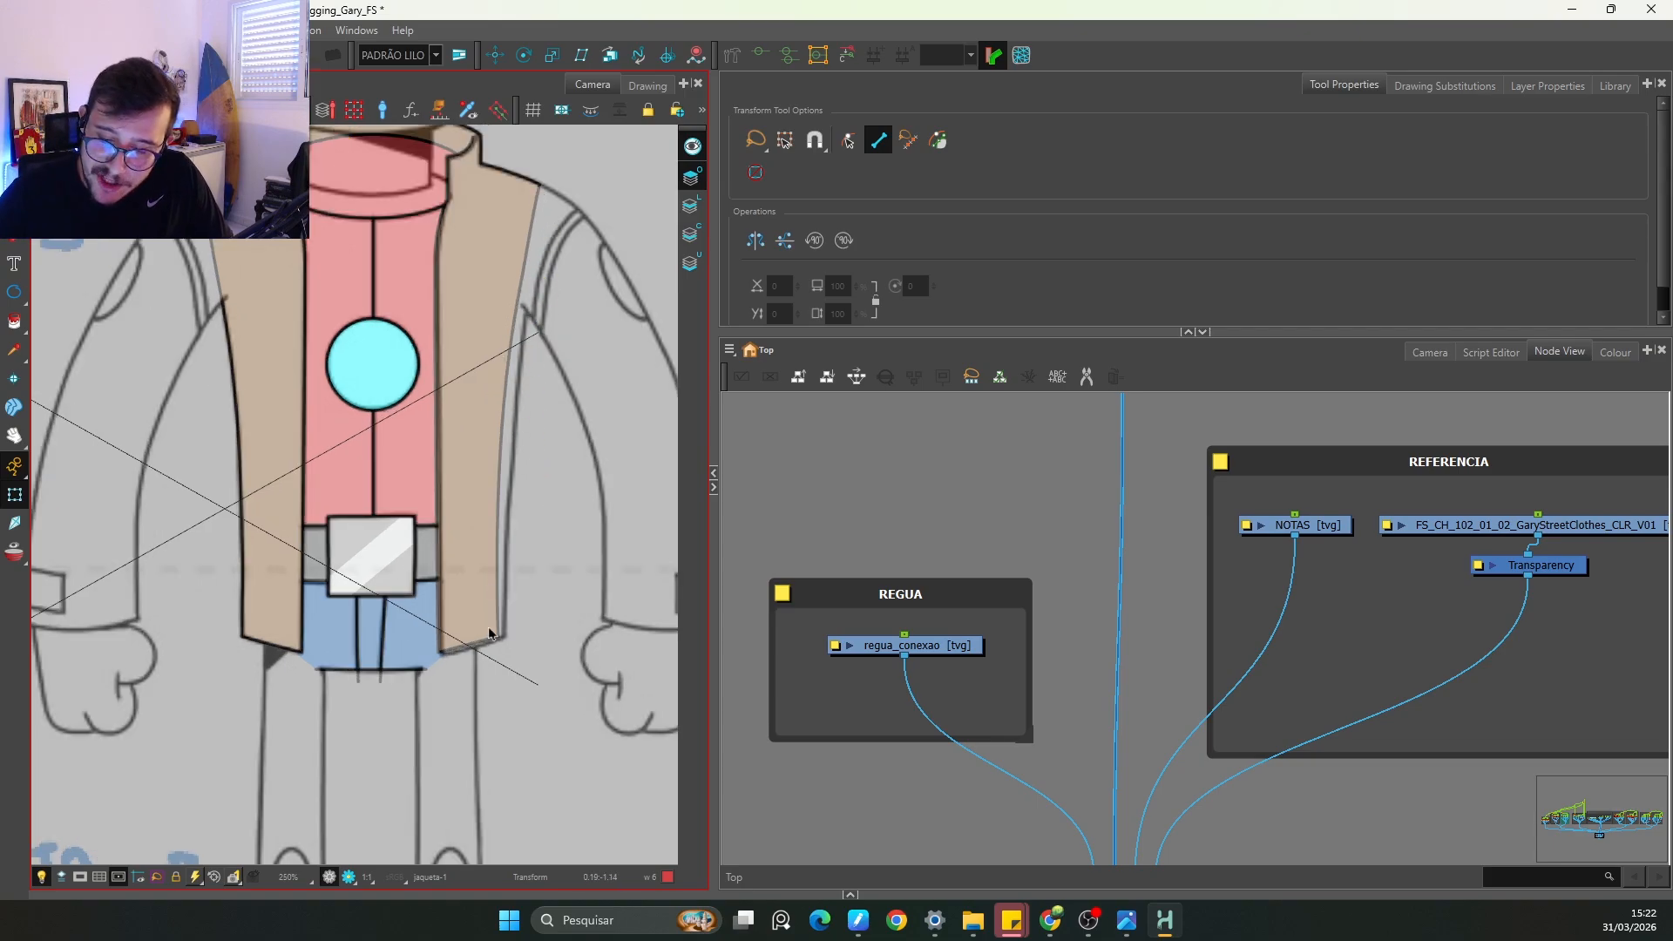
# Step: Disable the FS_CH_102_01_02_GaryStreetClothes_CLR_V01 reference drawing
pyautogui.click(1553, 525)
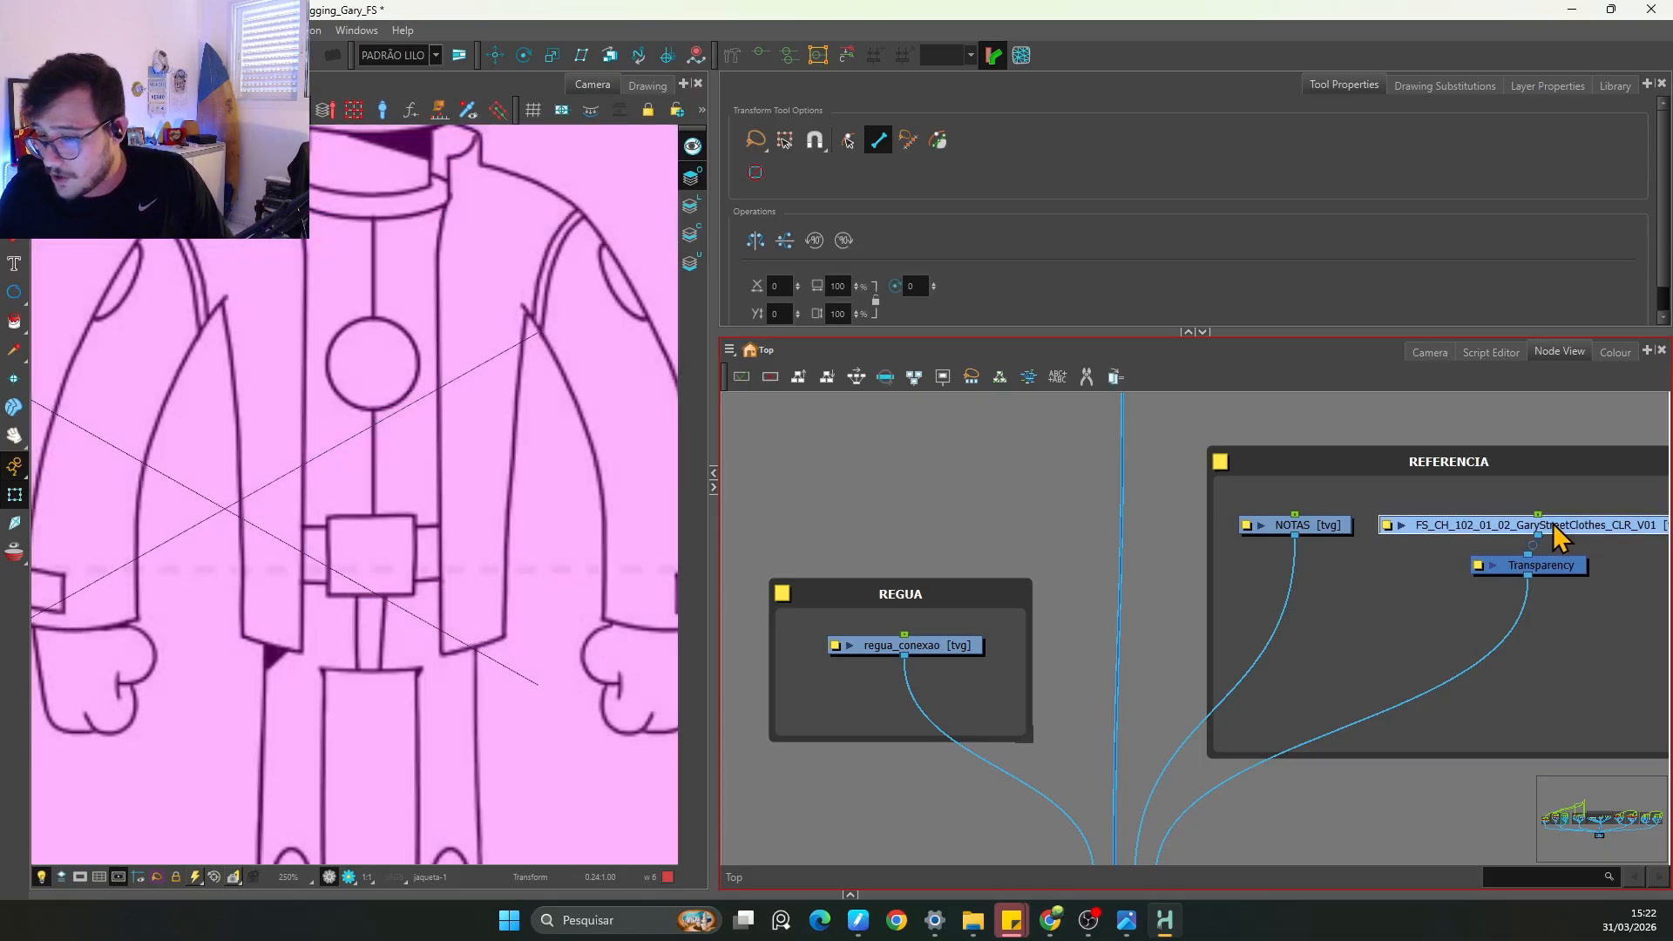
pyautogui.press('d')
pyautogui.press('space')
pyautogui.press('2')
pyautogui.press('2')
pyautogui.press('2')
pyautogui.press('2')
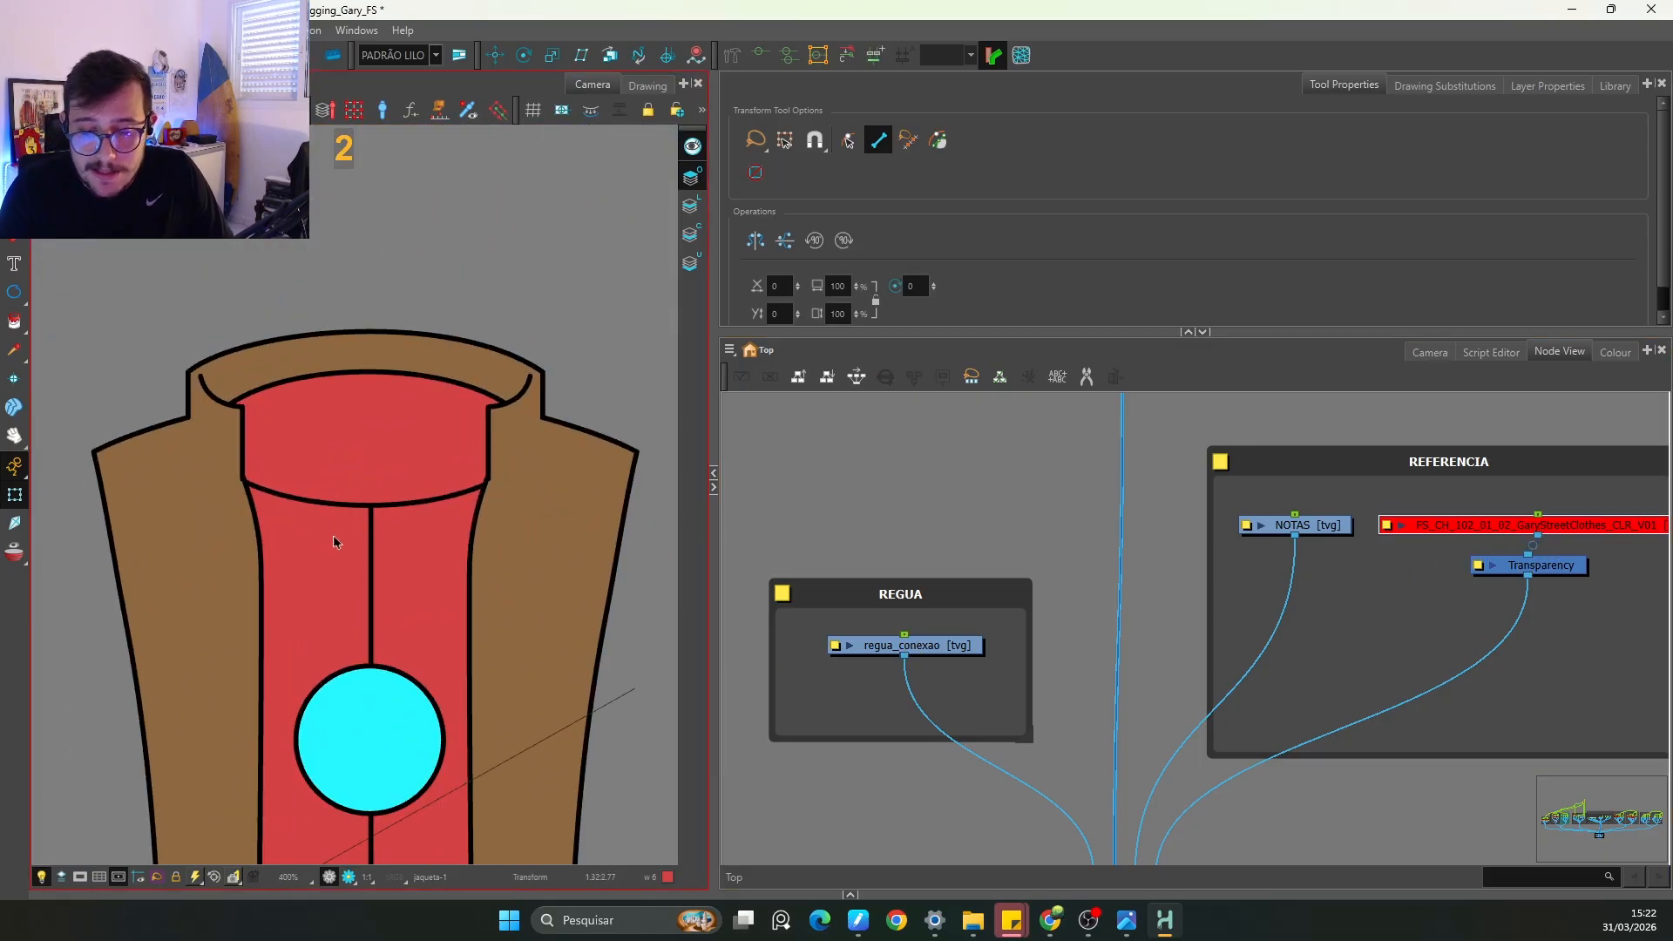
# Step: Examine the front collar piece's joint with the jacket, and both jacket sides down to the hem
pyautogui.click(148, 433)
pyautogui.click(129, 429)
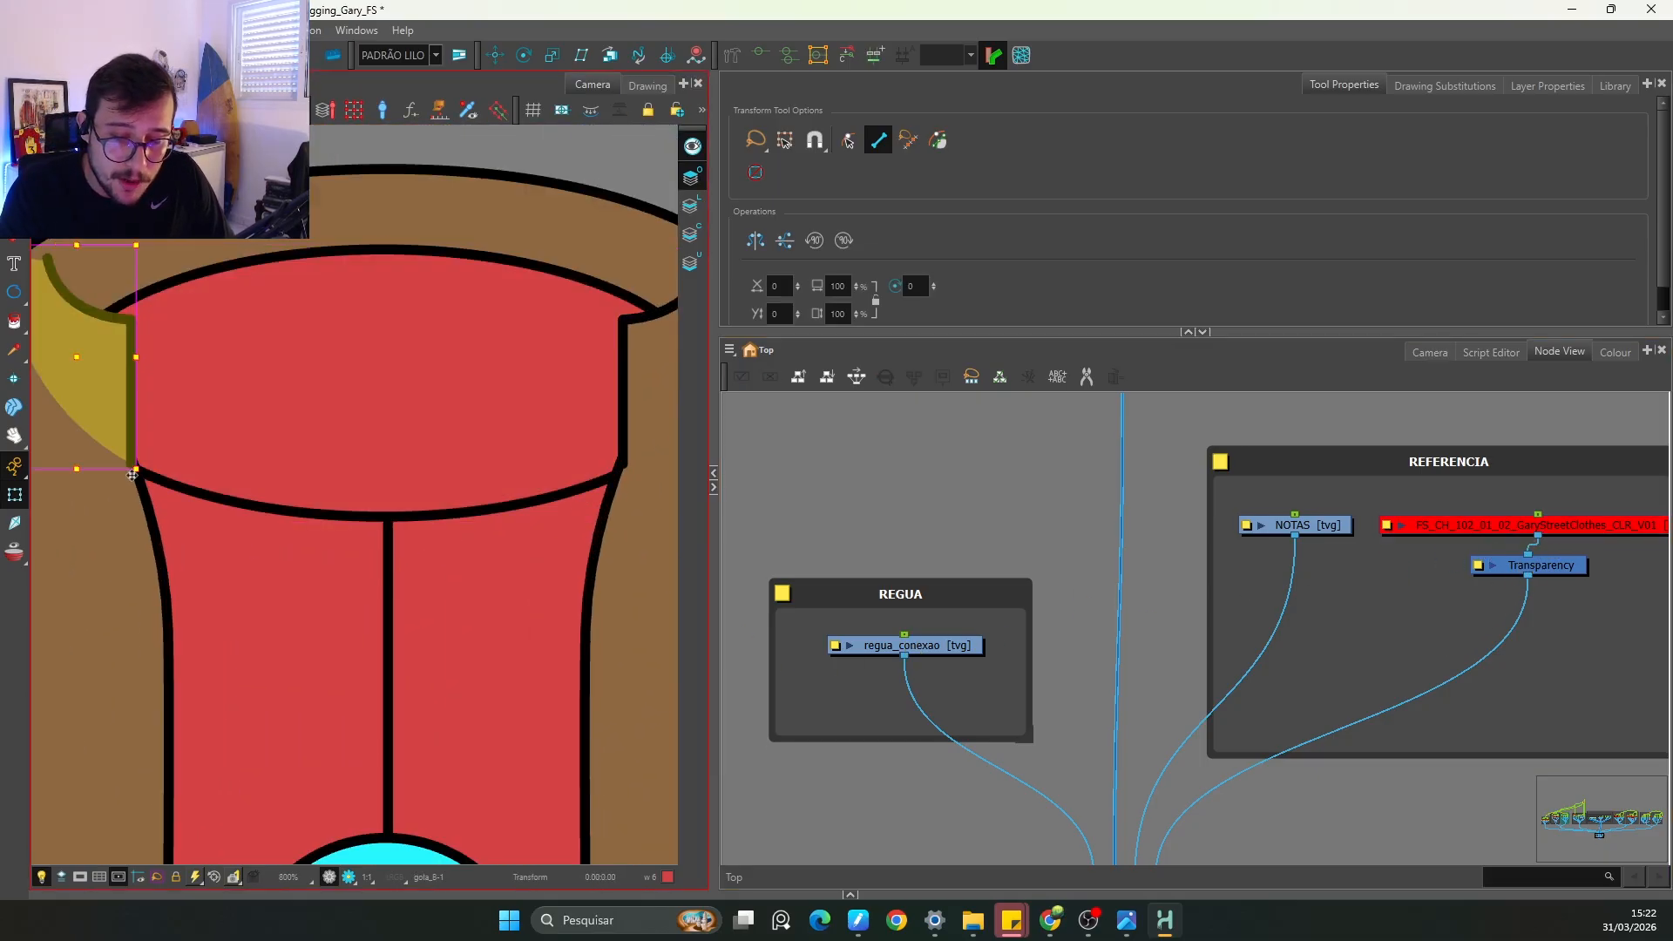
pyautogui.press('space')
pyautogui.moveTo(306, 496); pyautogui.dragTo(159, 519)
pyautogui.press('1')
pyautogui.press('1')
pyautogui.press('1')
pyautogui.press('1')
pyautogui.press('1')
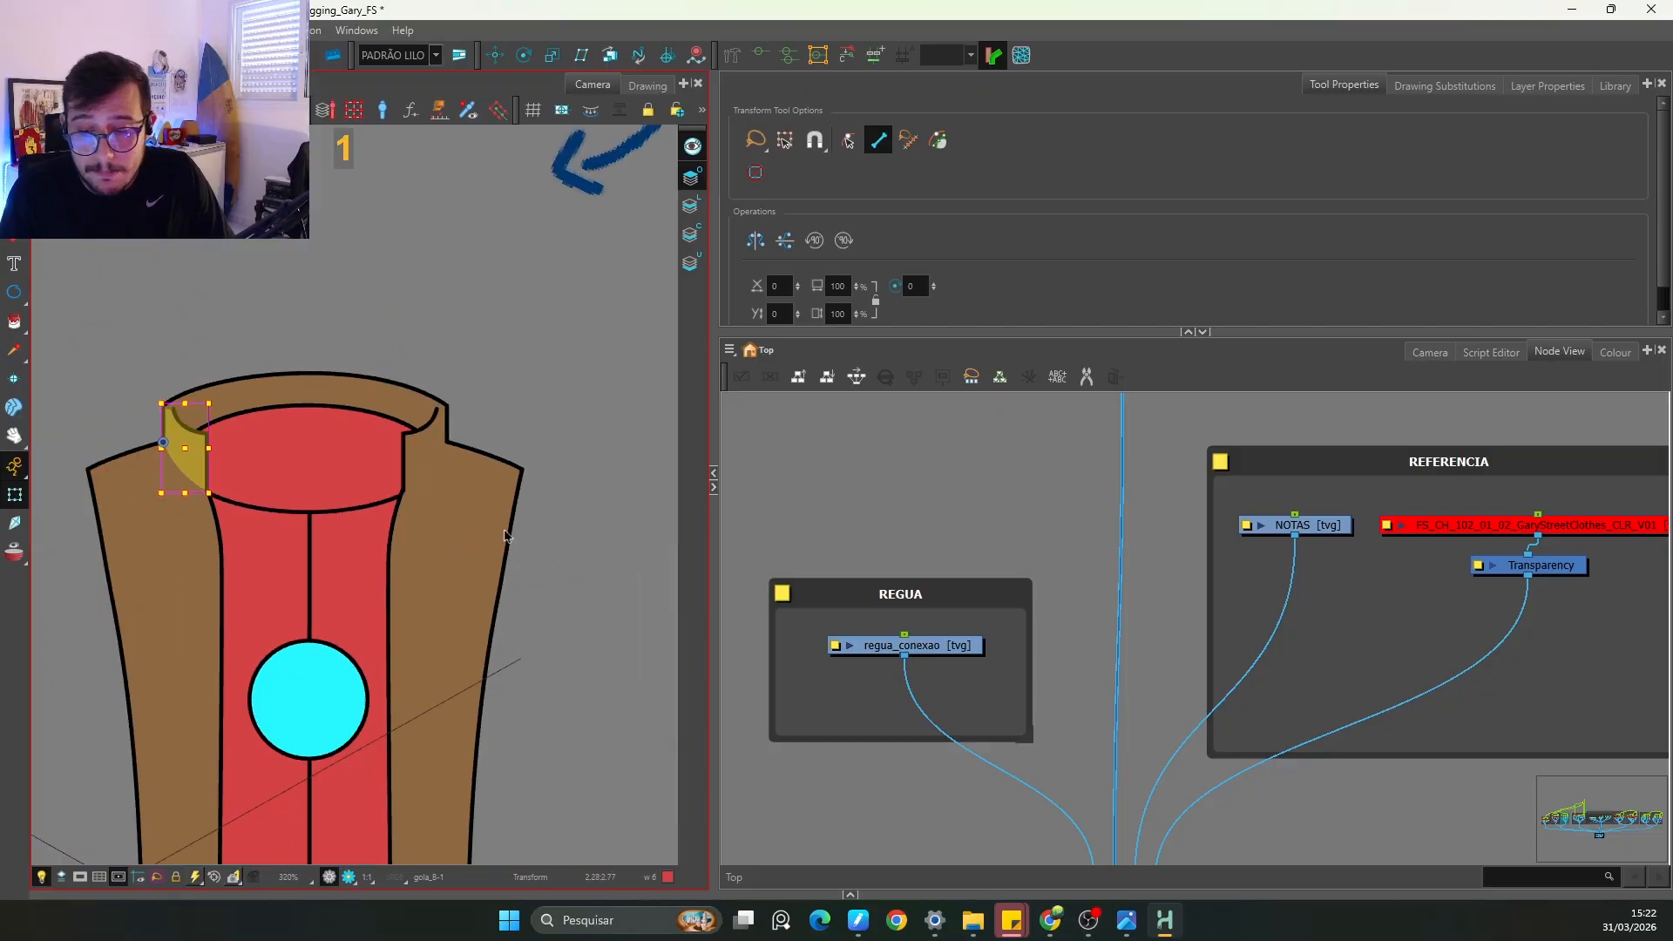
pyautogui.press('space')
pyautogui.press('2')
pyautogui.press('2')
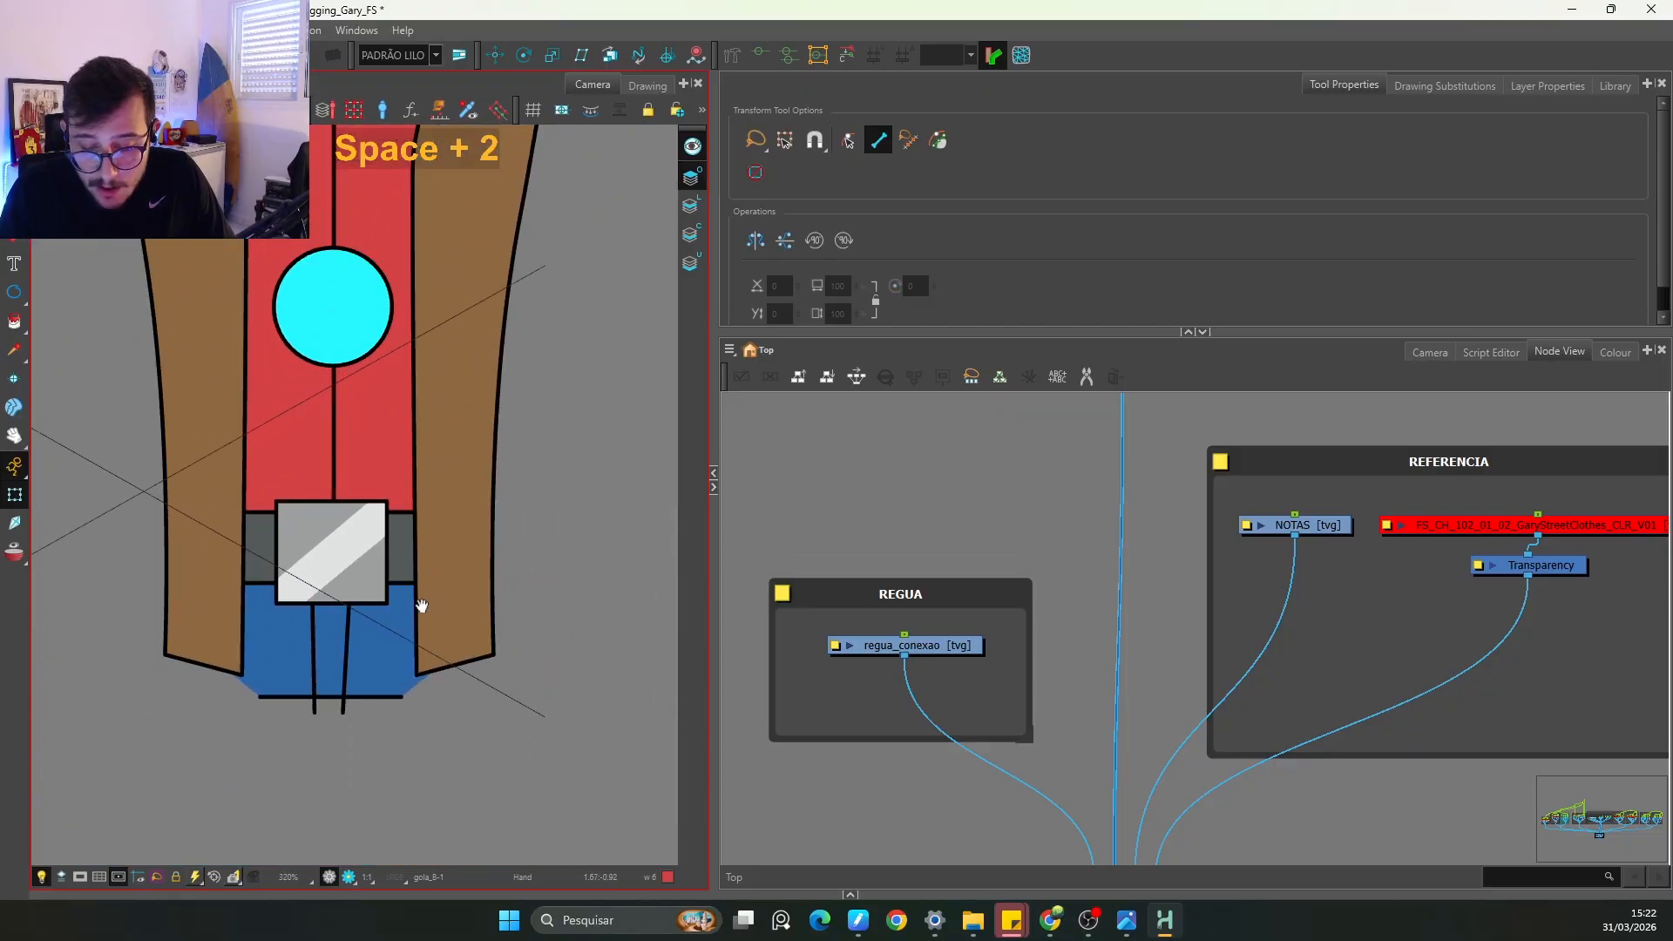
# Step: Examine the complete front of the jacket with the collar, torso and surrounding rigging notes
pyautogui.press('1')
pyautogui.press('1')
pyautogui.press('1')
pyautogui.press('1')
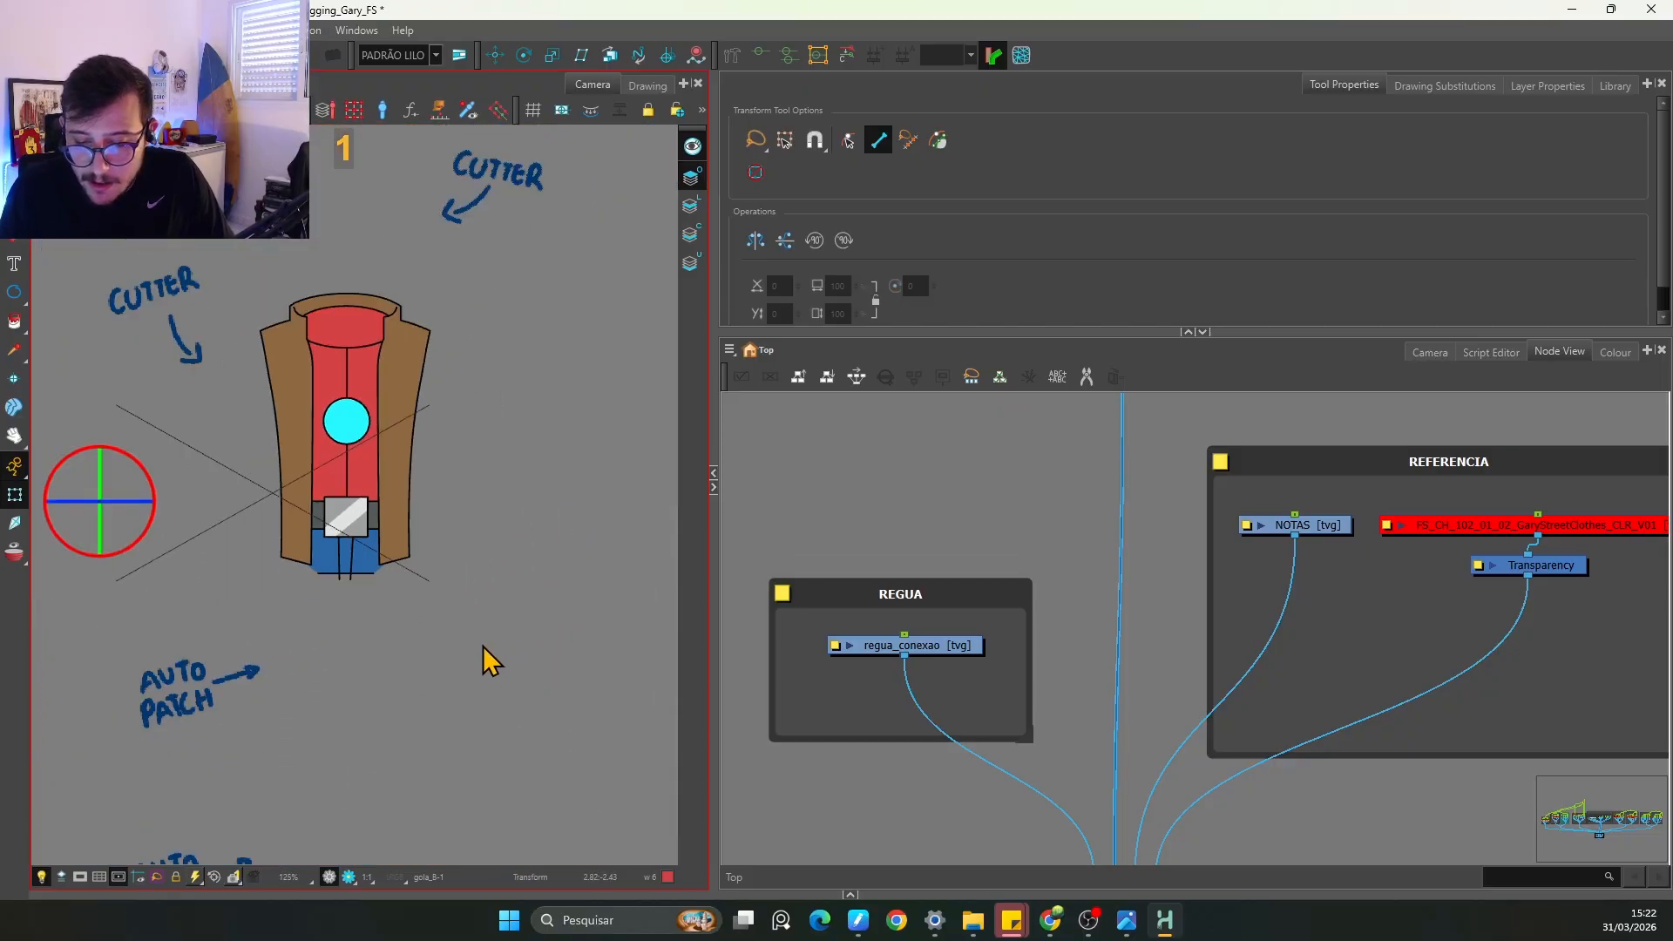
pyautogui.press('1')
pyautogui.press('1')
pyautogui.press('1')
pyautogui.press('space')
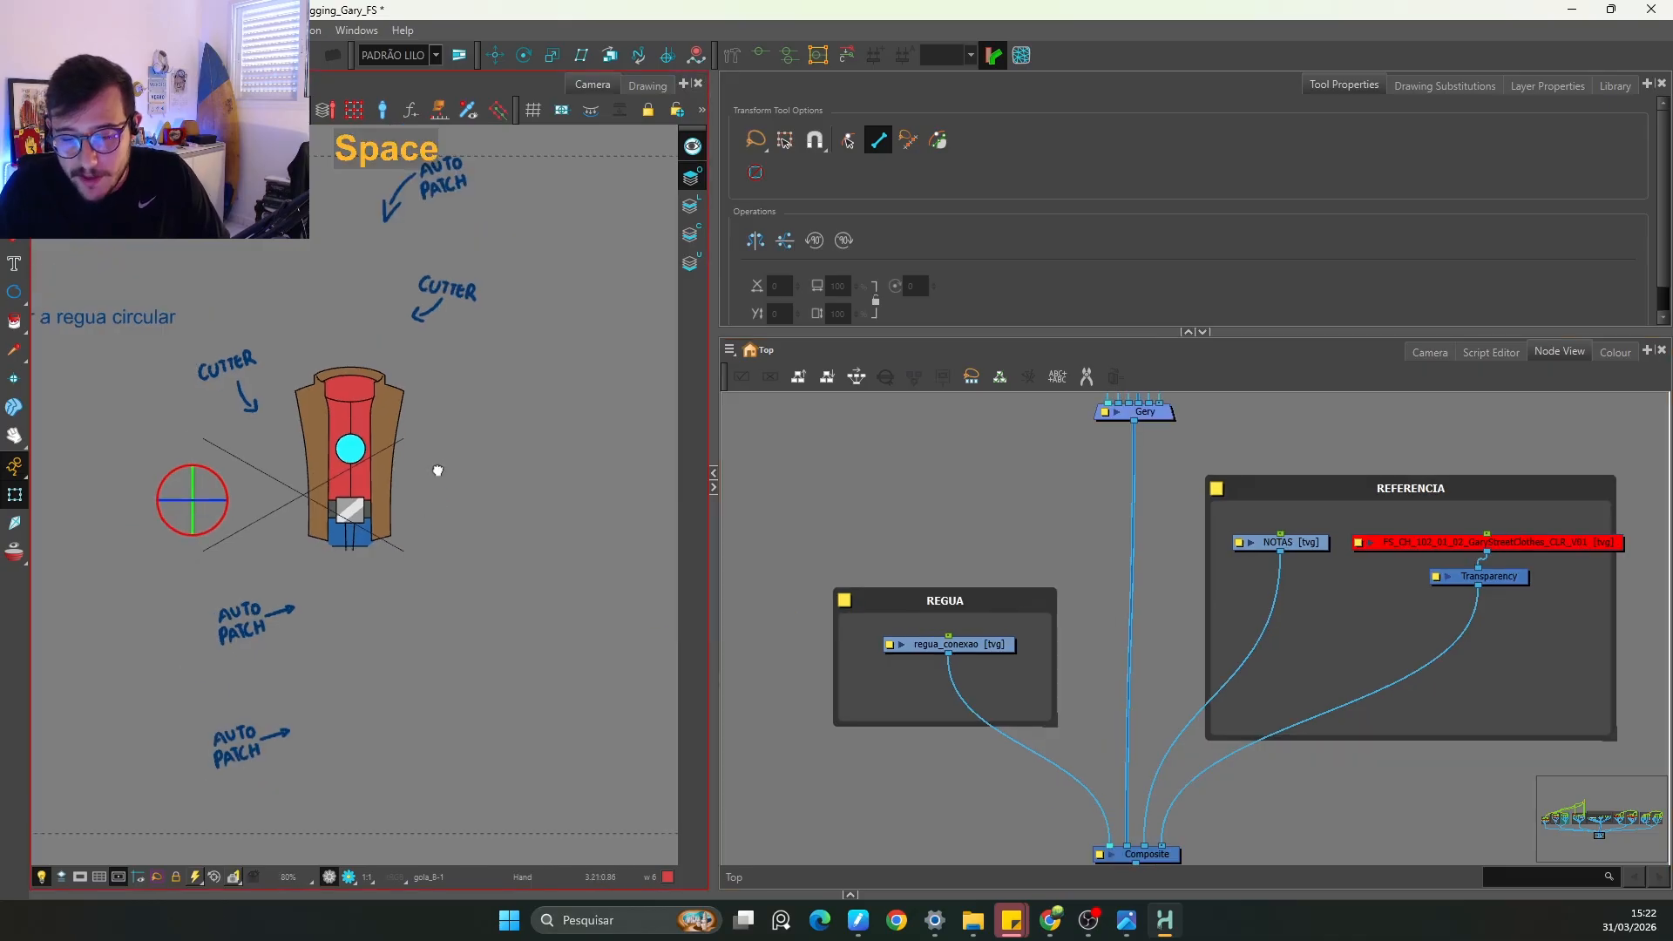
pyautogui.moveTo(437, 470); pyautogui.dragTo(451, 592)
pyautogui.press('1')
# Step: Locate the JAQUETA backdrop among the rig's node groups and examine the jacket in the camera view
pyautogui.moveTo(1056, 463); pyautogui.dragTo(1225, 665)
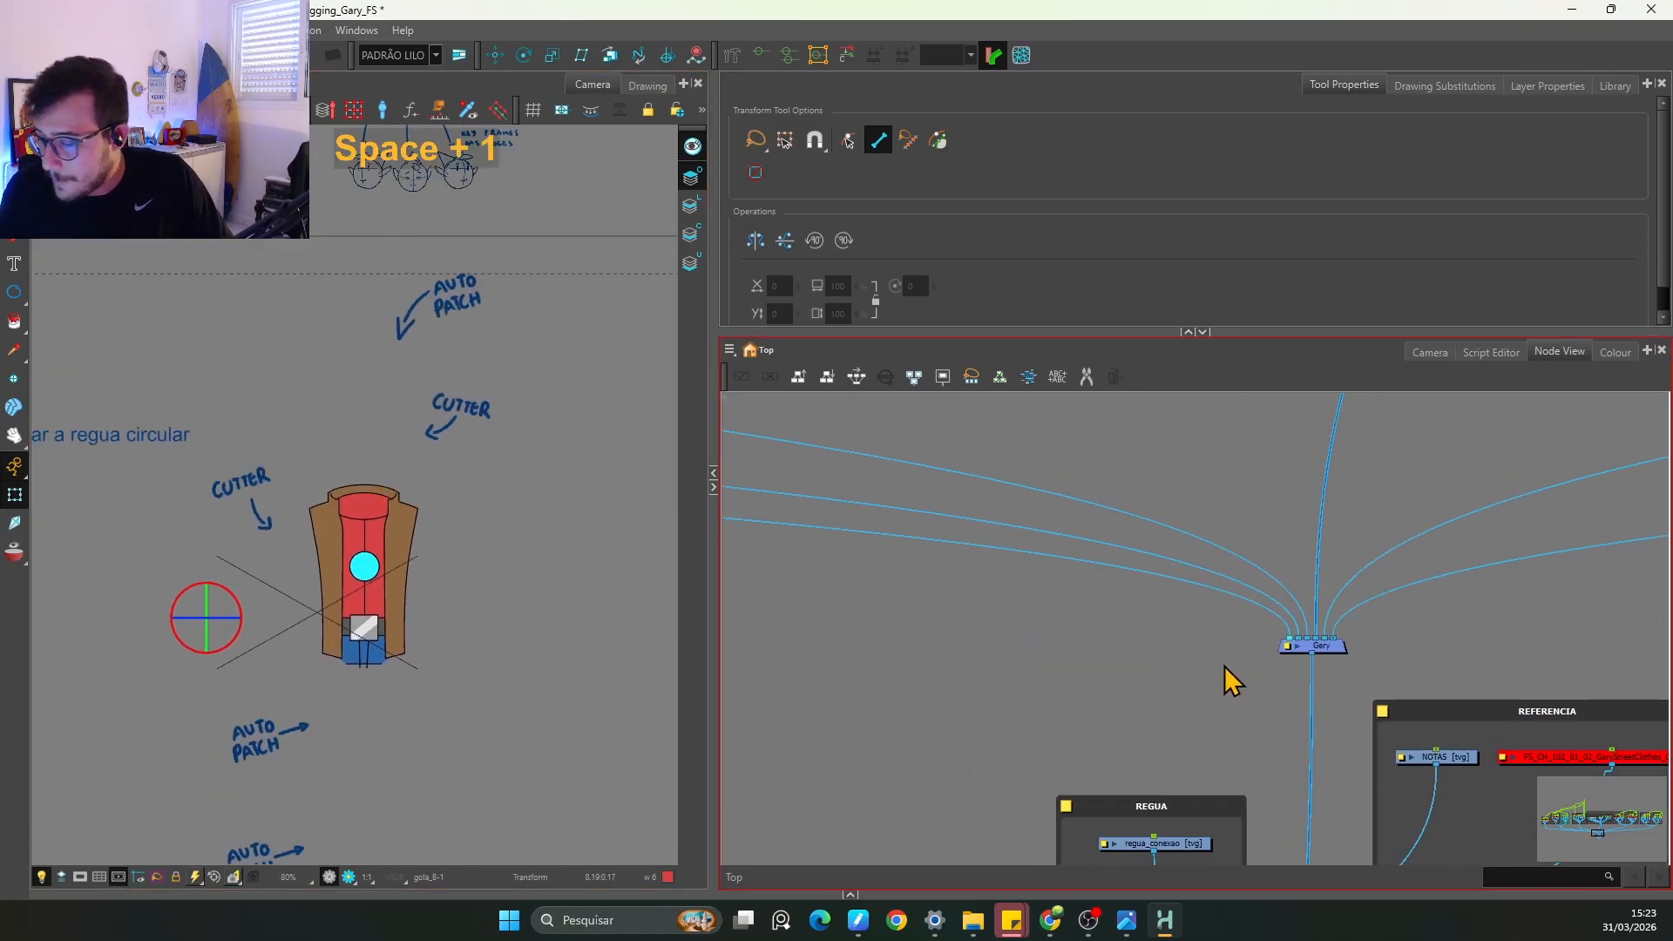
pyautogui.press('1')
pyautogui.press('1')
pyautogui.press('space')
pyautogui.moveTo(883, 531); pyautogui.dragTo(1356, 724)
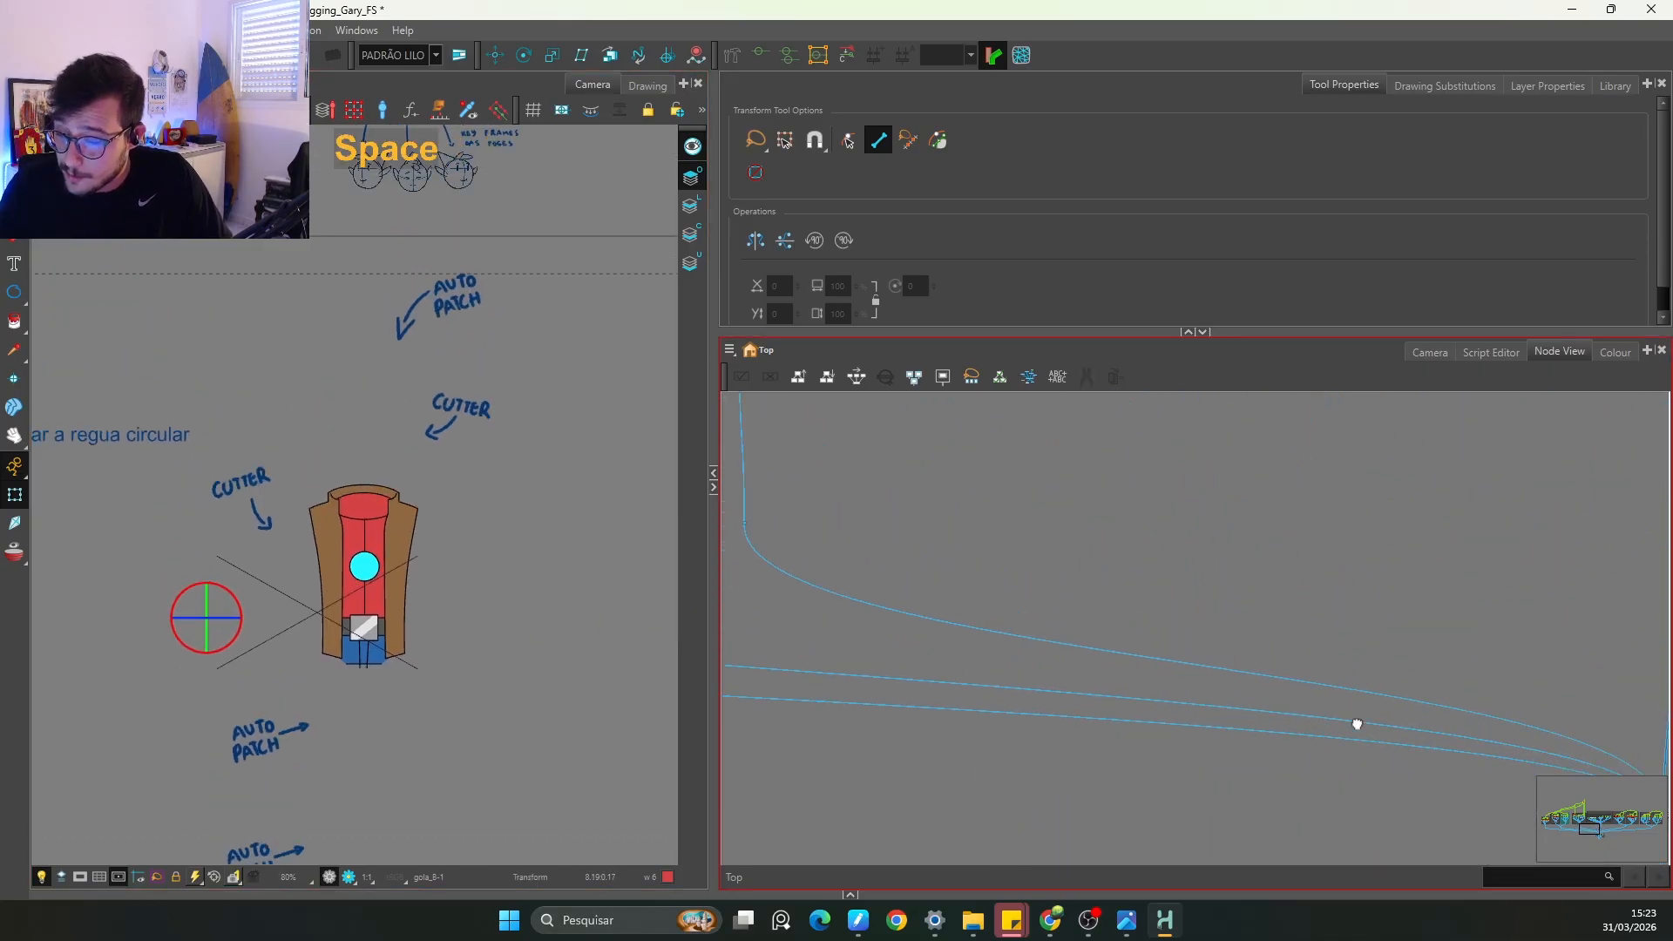
pyautogui.moveTo(945, 562); pyautogui.dragTo(1298, 758)
pyautogui.press('1')
pyautogui.press('1')
pyautogui.press('1')
pyautogui.press('1')
pyautogui.press('space')
pyautogui.moveTo(903, 568); pyautogui.dragTo(1199, 681)
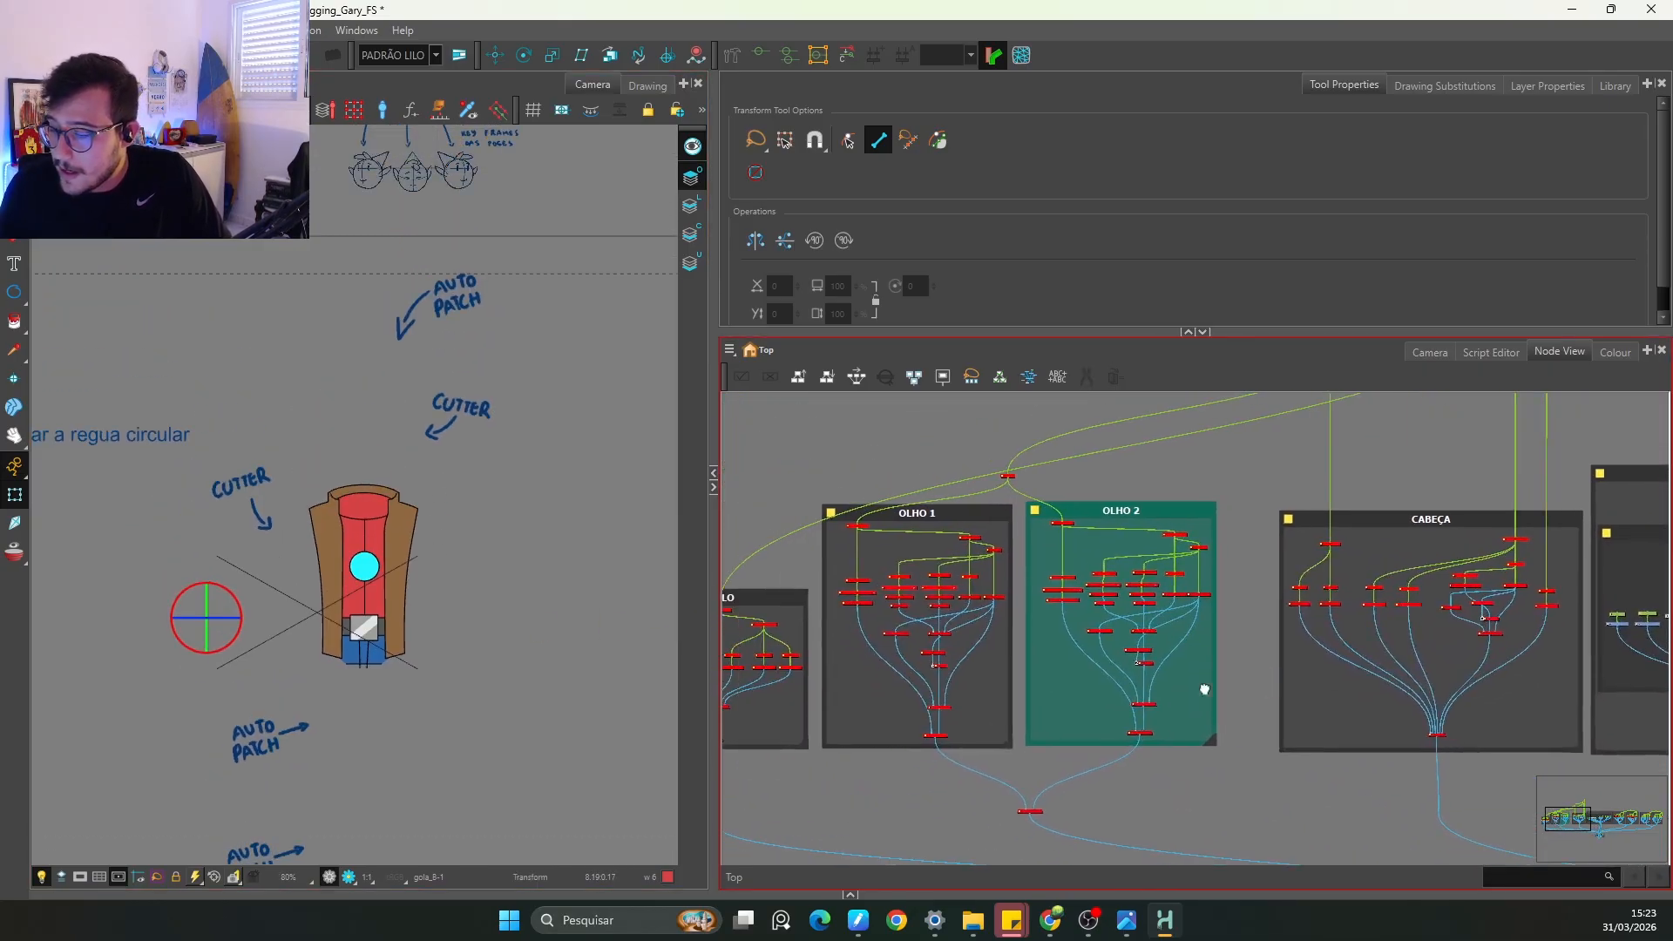
pyautogui.press('1')
pyautogui.press('space')
pyautogui.moveTo(1410, 675); pyautogui.dragTo(757, 620)
pyautogui.press('2')
pyautogui.press('2')
pyautogui.press('2')
pyautogui.press('2')
pyautogui.press('space')
pyautogui.moveTo(907, 541); pyautogui.dragTo(1172, 589)
pyautogui.press('2')
pyautogui.press('2')
pyautogui.press('2')
pyautogui.press('2')
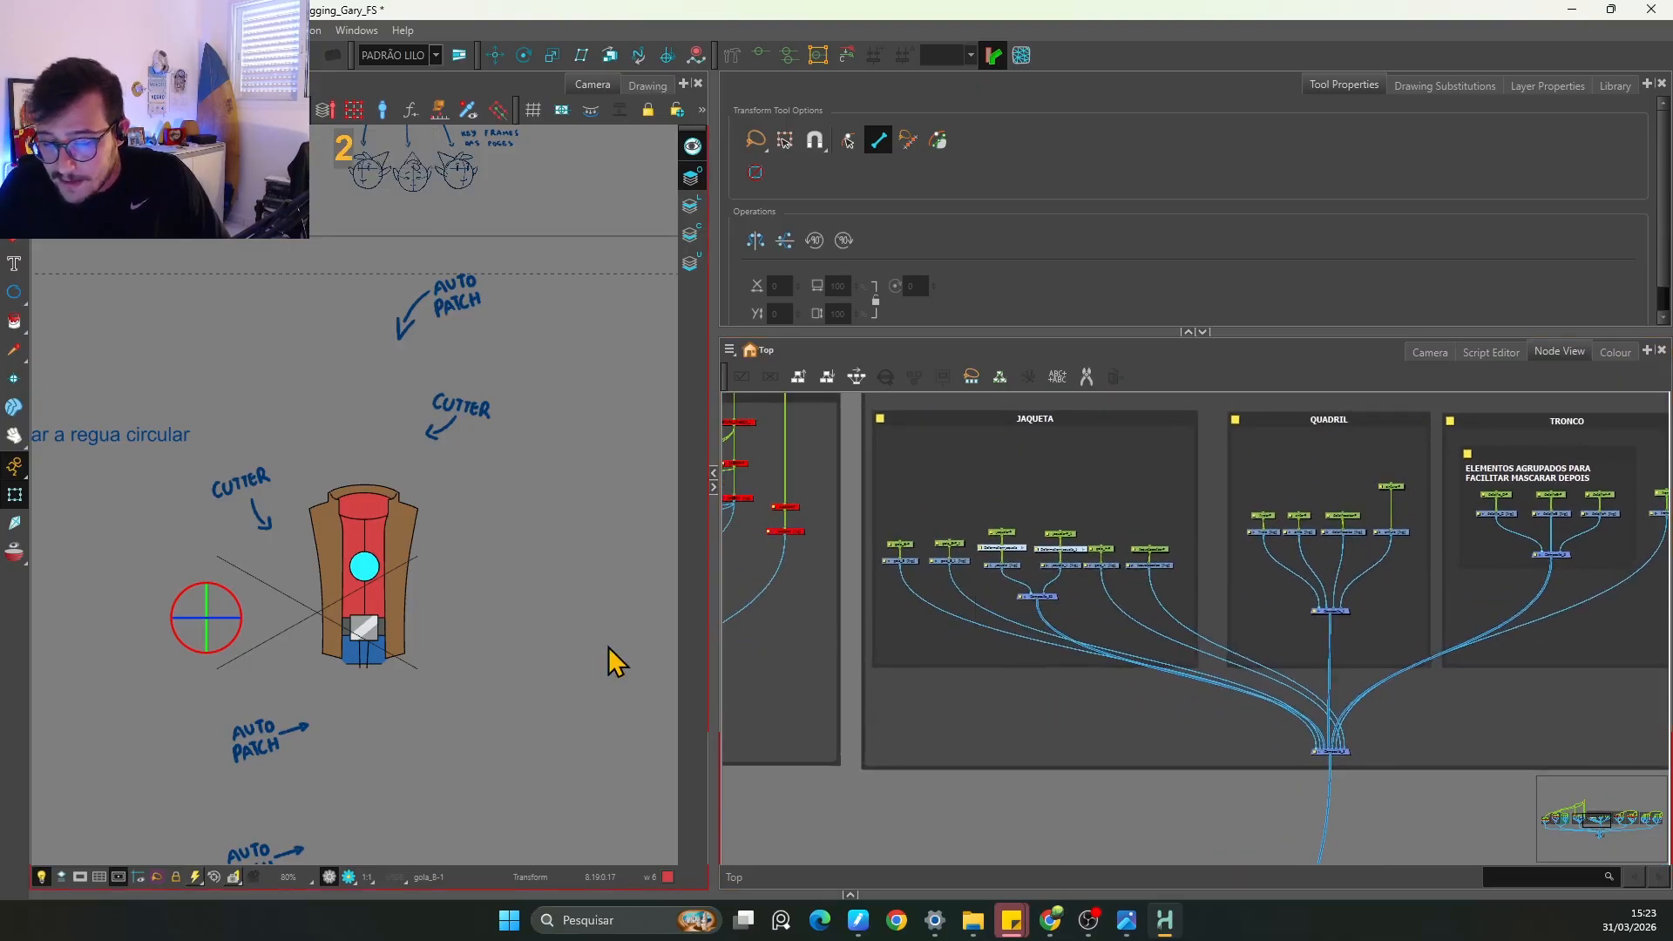
pyautogui.press('space')
pyautogui.moveTo(543, 738); pyautogui.dragTo(555, 567)
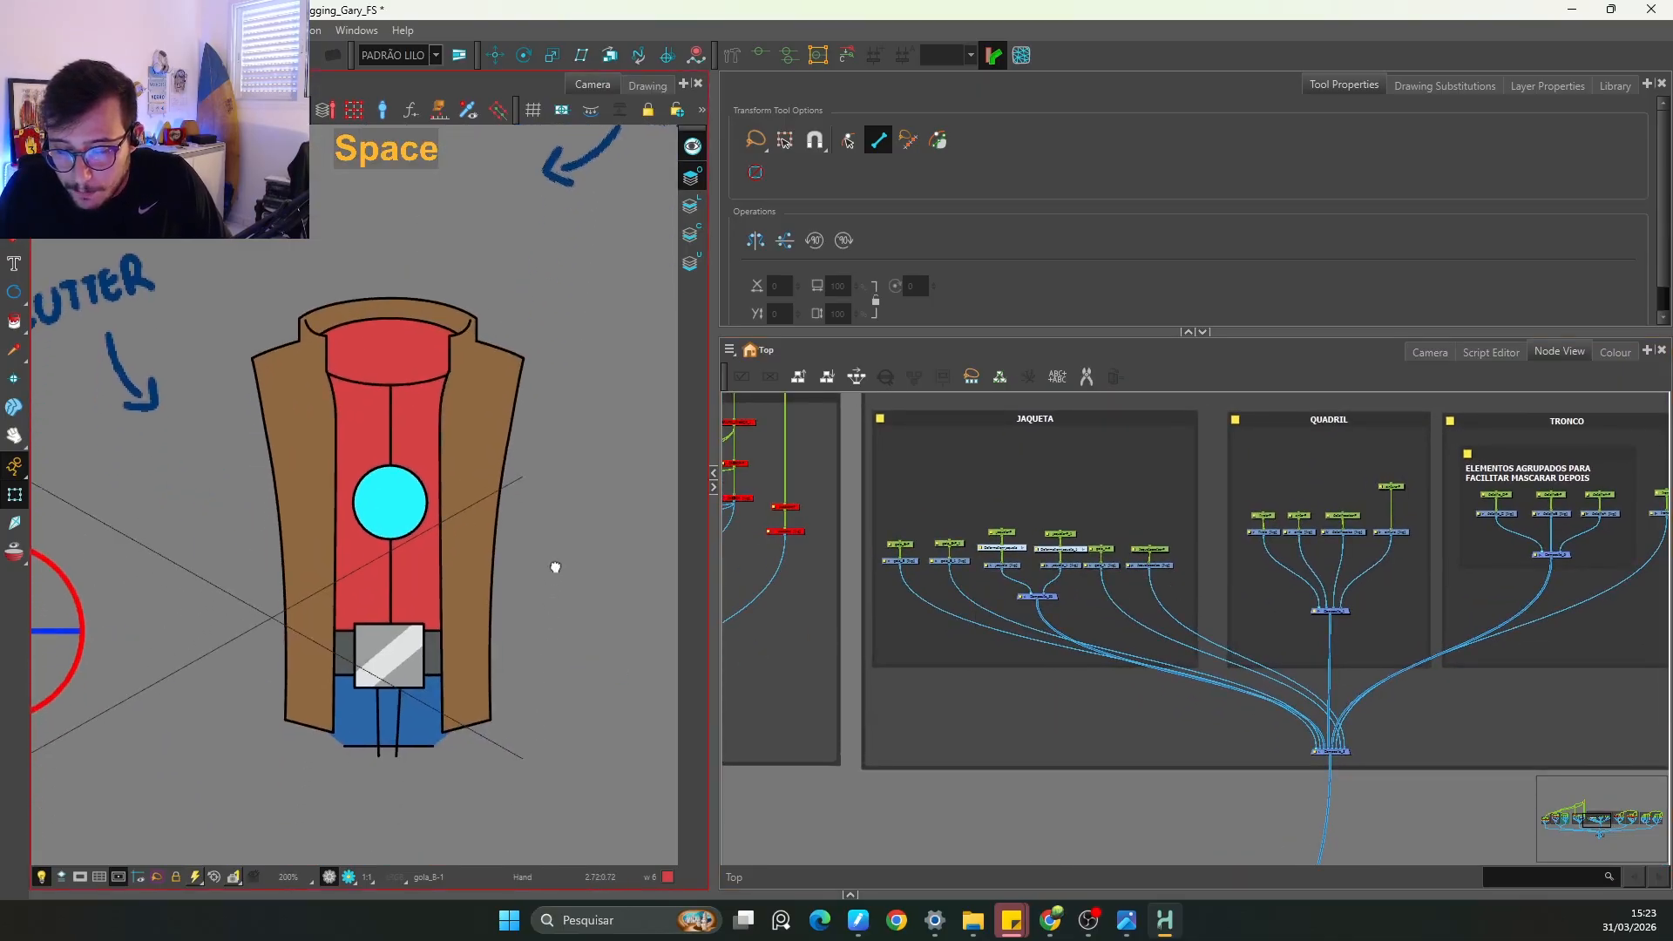
# Step: Raise the gola_A-P, Jaquetacostas-P and gola_B-P pegs in the JAQUETA backdrop so they line up with the neighbouring pegs
pyautogui.press('2')
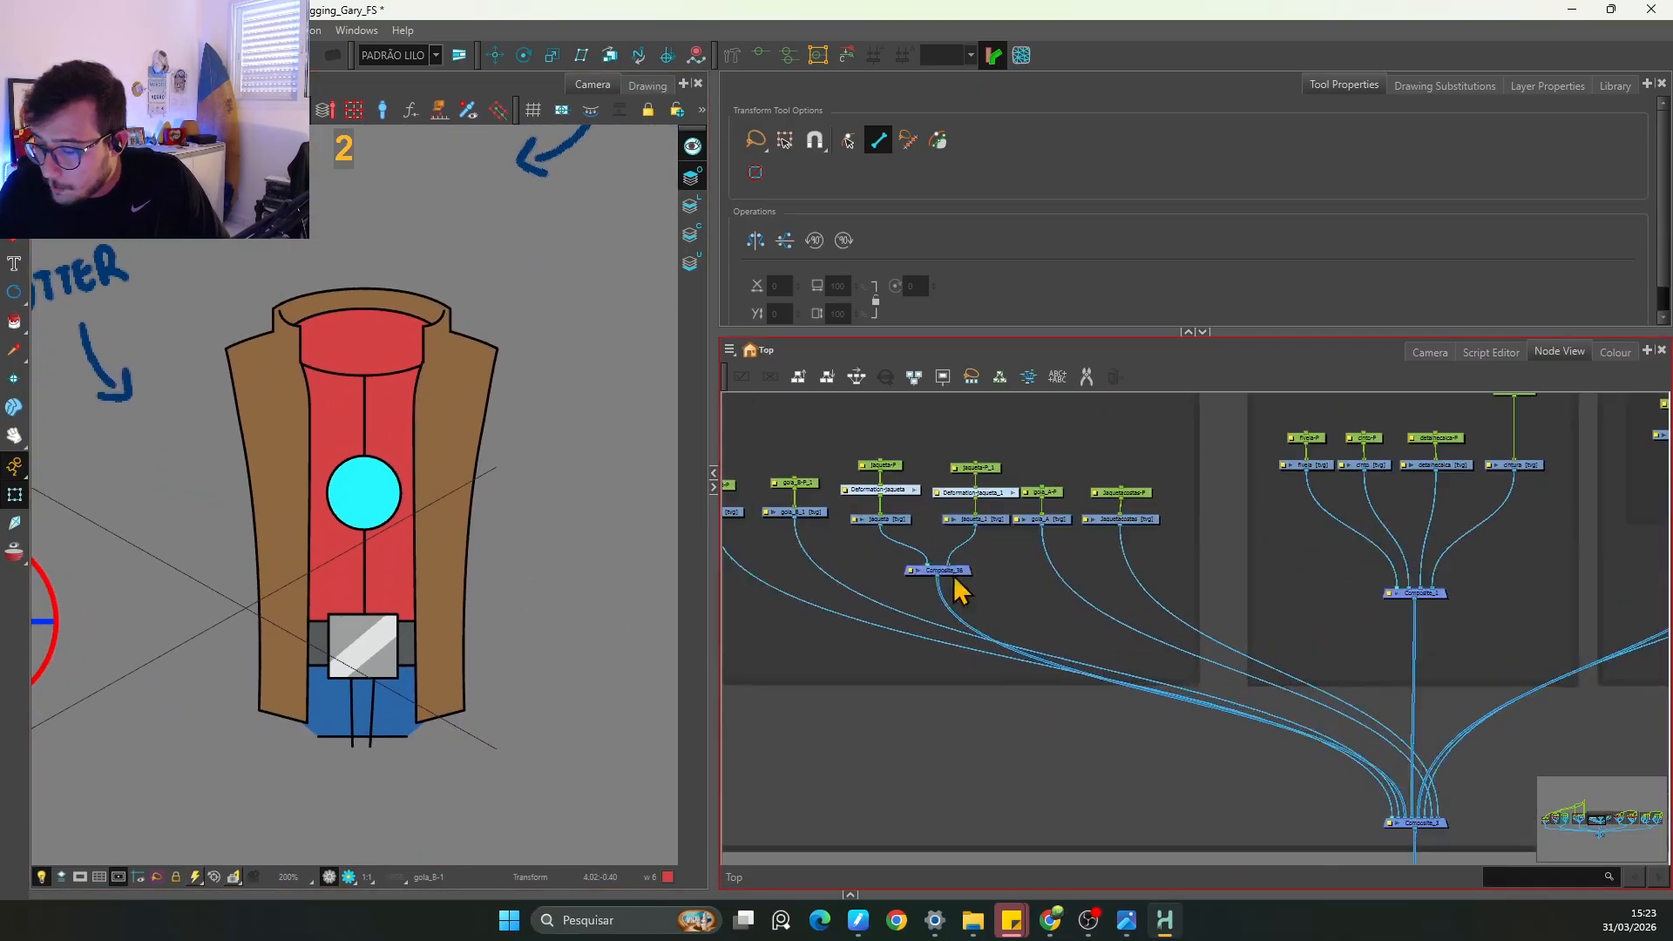
pyautogui.press('space')
pyautogui.press('2')
pyautogui.moveTo(1174, 572); pyautogui.dragTo(1187, 533)
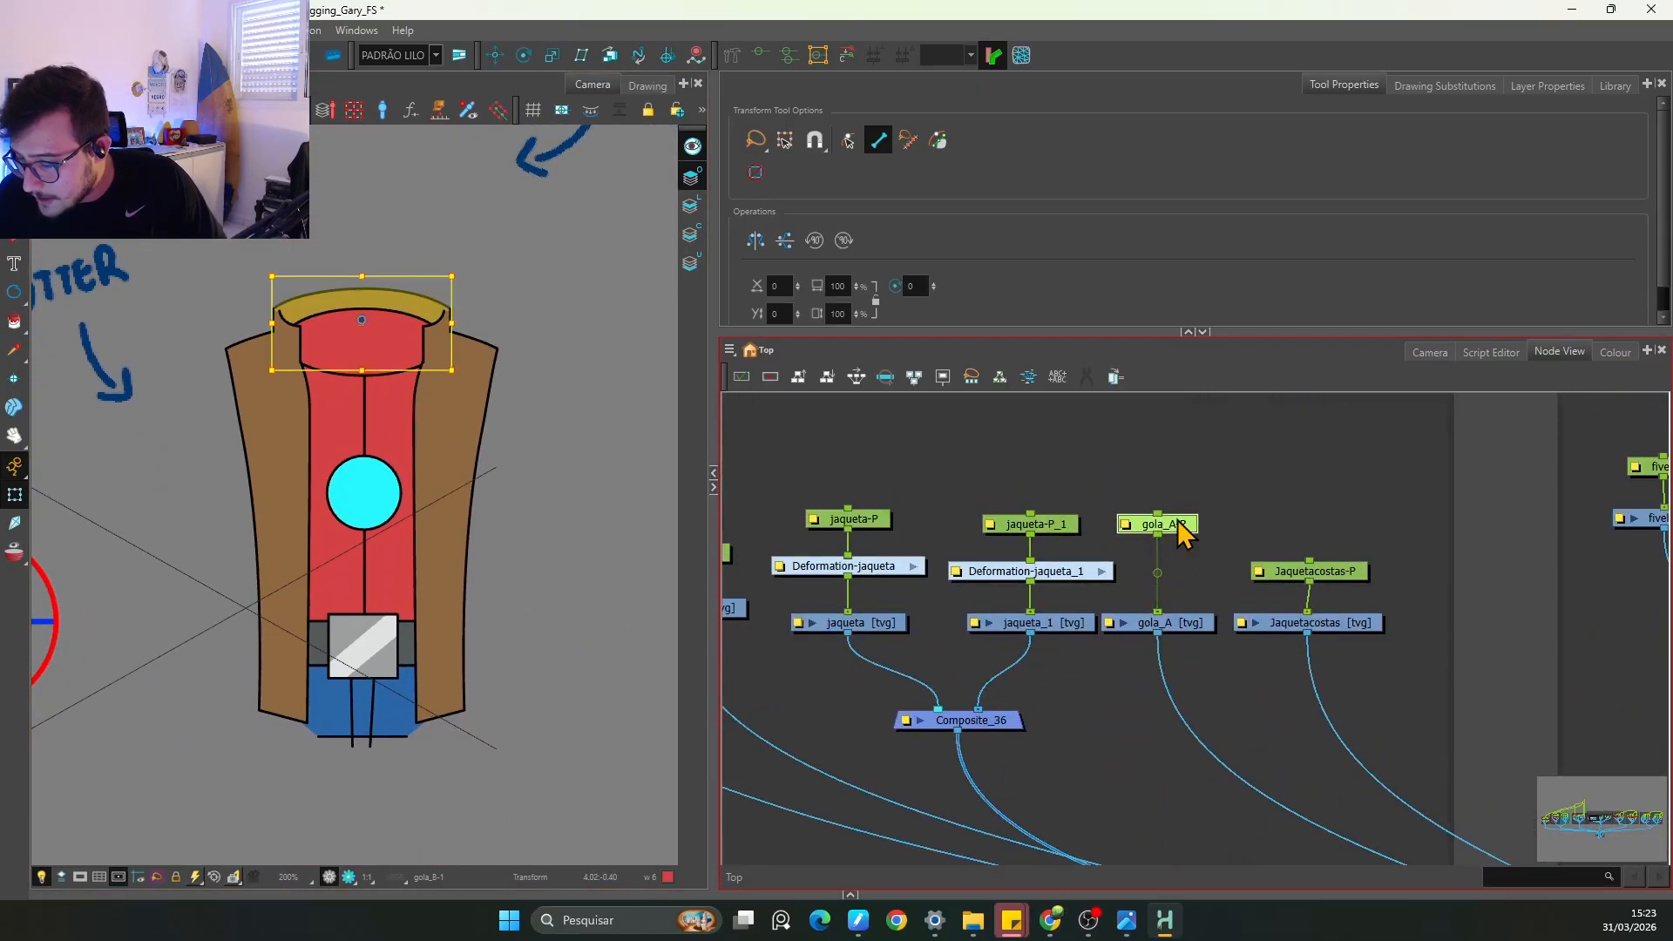
pyautogui.moveTo(1331, 568); pyautogui.dragTo(1337, 527)
pyautogui.press('space')
pyautogui.moveTo(723, 585); pyautogui.dragTo(1032, 595)
pyautogui.moveTo(881, 621); pyautogui.dragTo(884, 592)
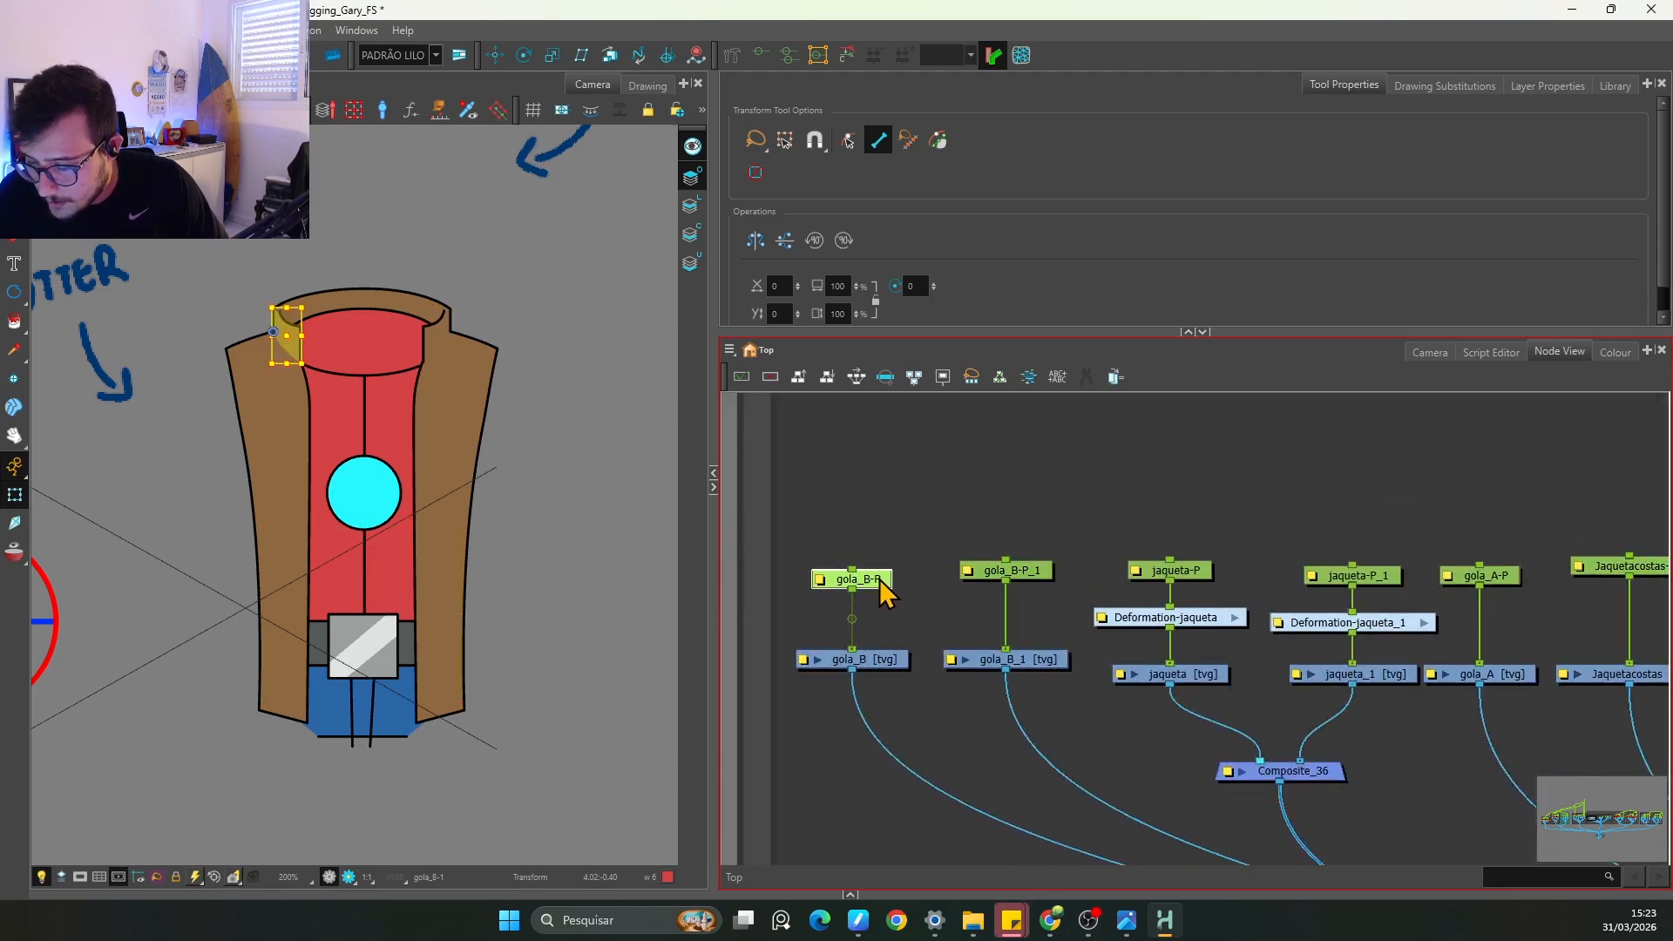
pyautogui.click(965, 516)
pyautogui.press('space')
pyautogui.moveTo(936, 473); pyautogui.dragTo(954, 494)
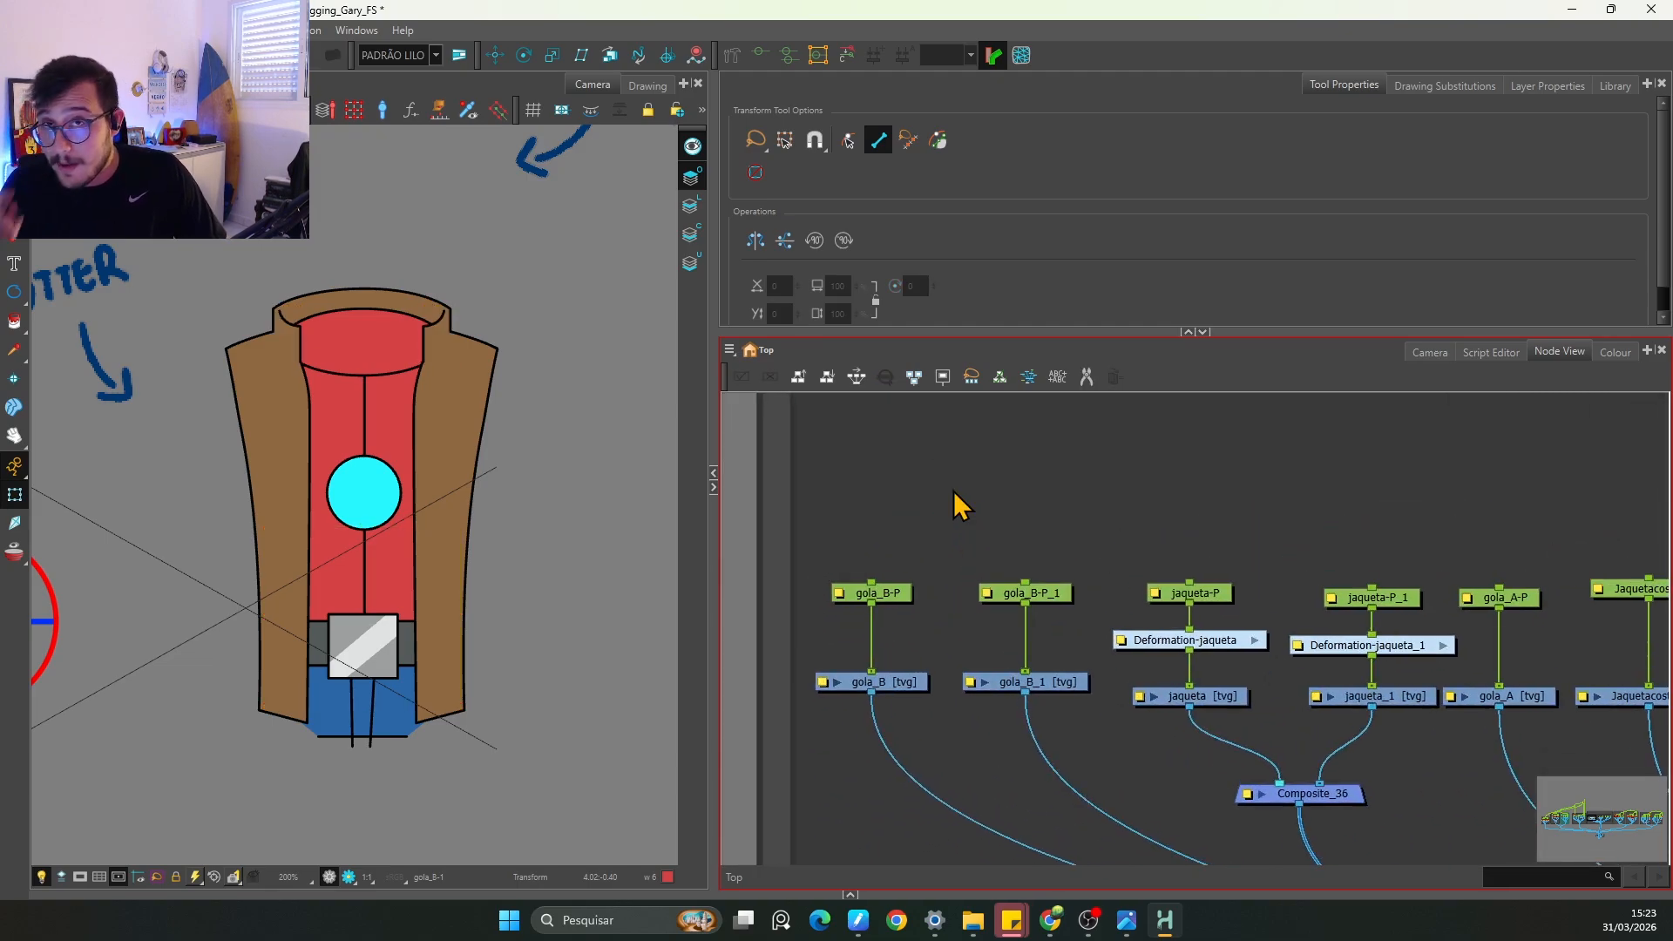
# Step: Check which collar piece each of the gola_B-P, gola_B-P_1 and gola_A-P pegs controls
pyautogui.hotkey('space', '2')
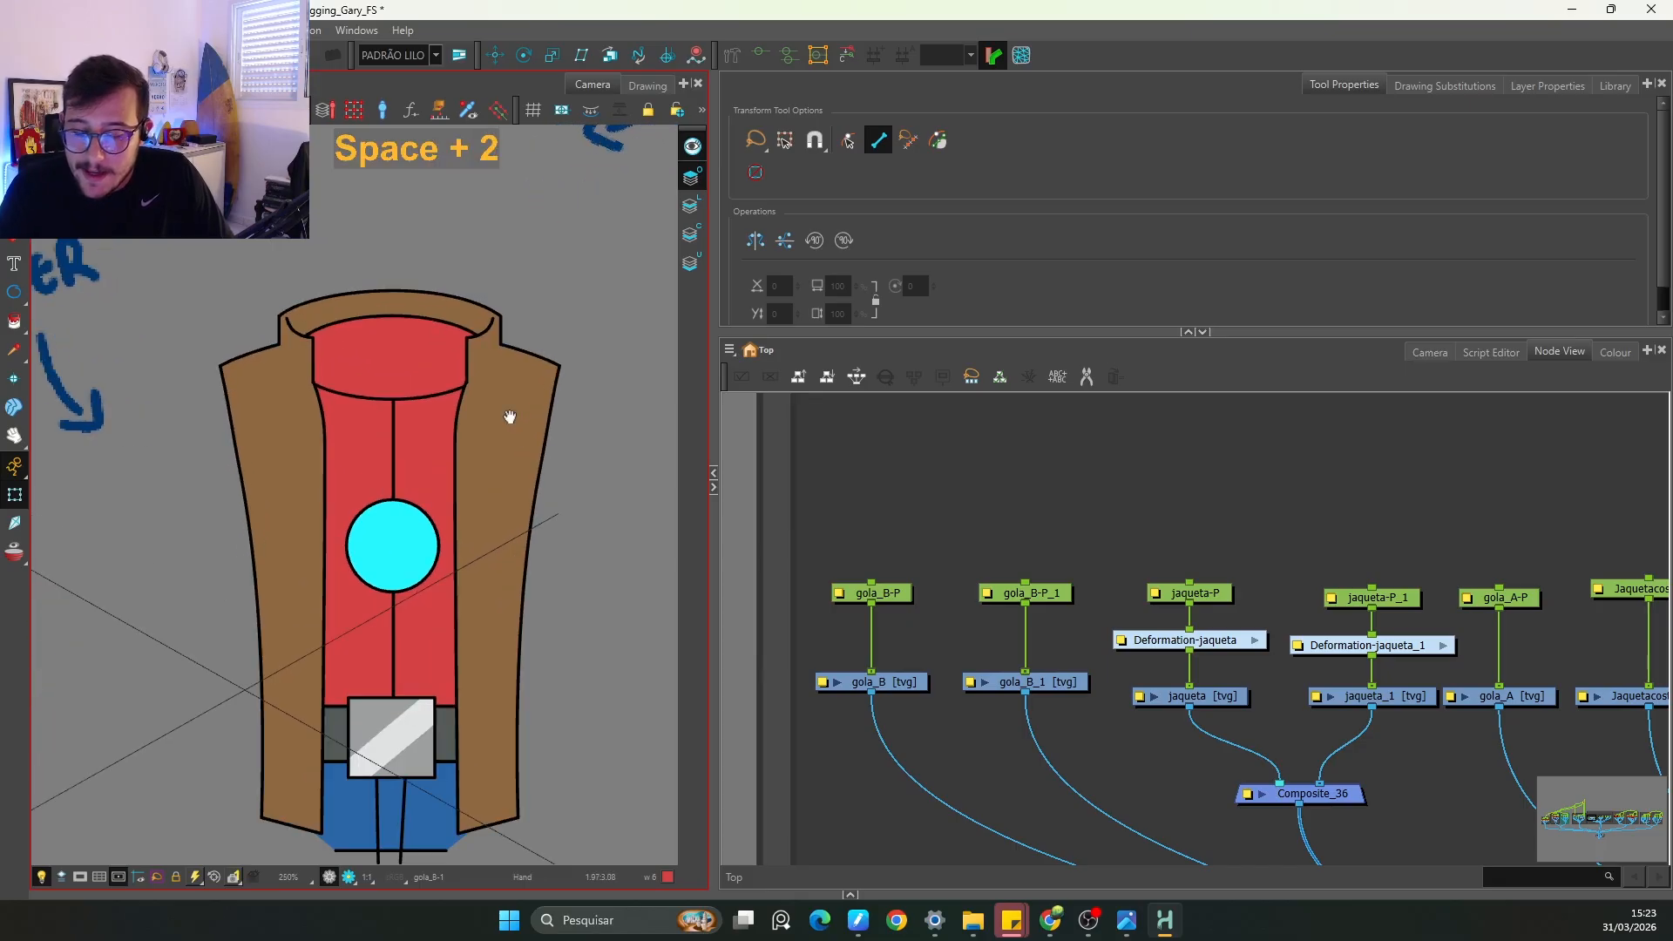
pyautogui.click(880, 592)
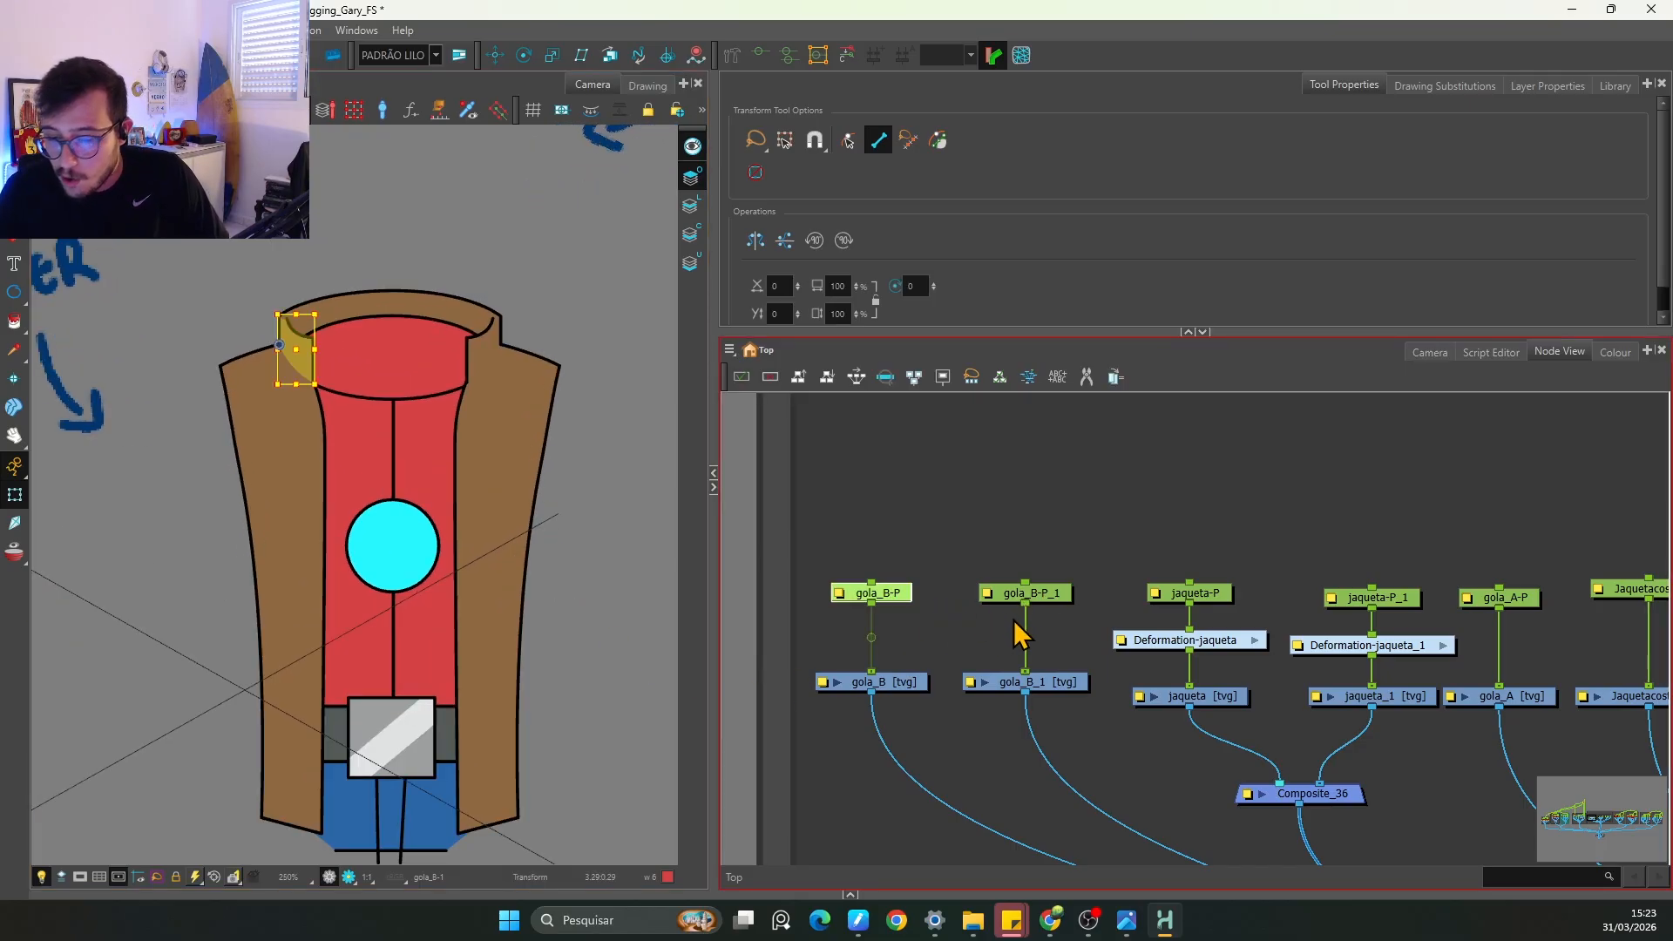
pyautogui.click(1020, 594)
pyautogui.press('space')
pyautogui.moveTo(1056, 620); pyautogui.dragTo(1011, 623)
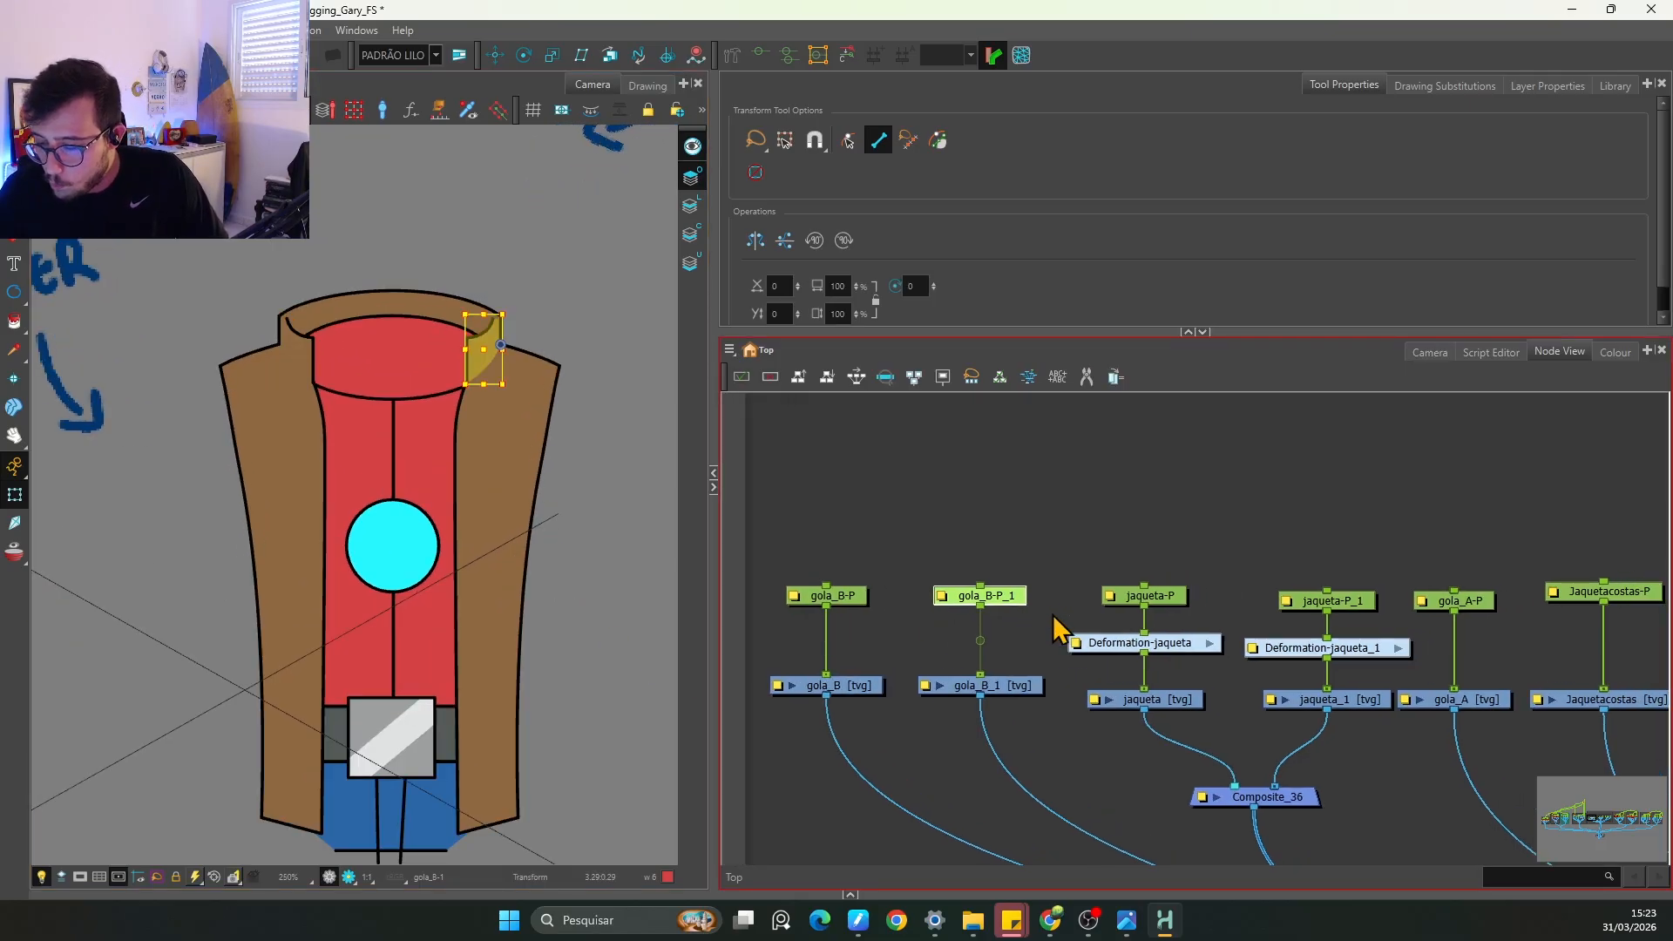
pyautogui.click(1390, 608)
pyautogui.scroll(-1, 1409, 629)
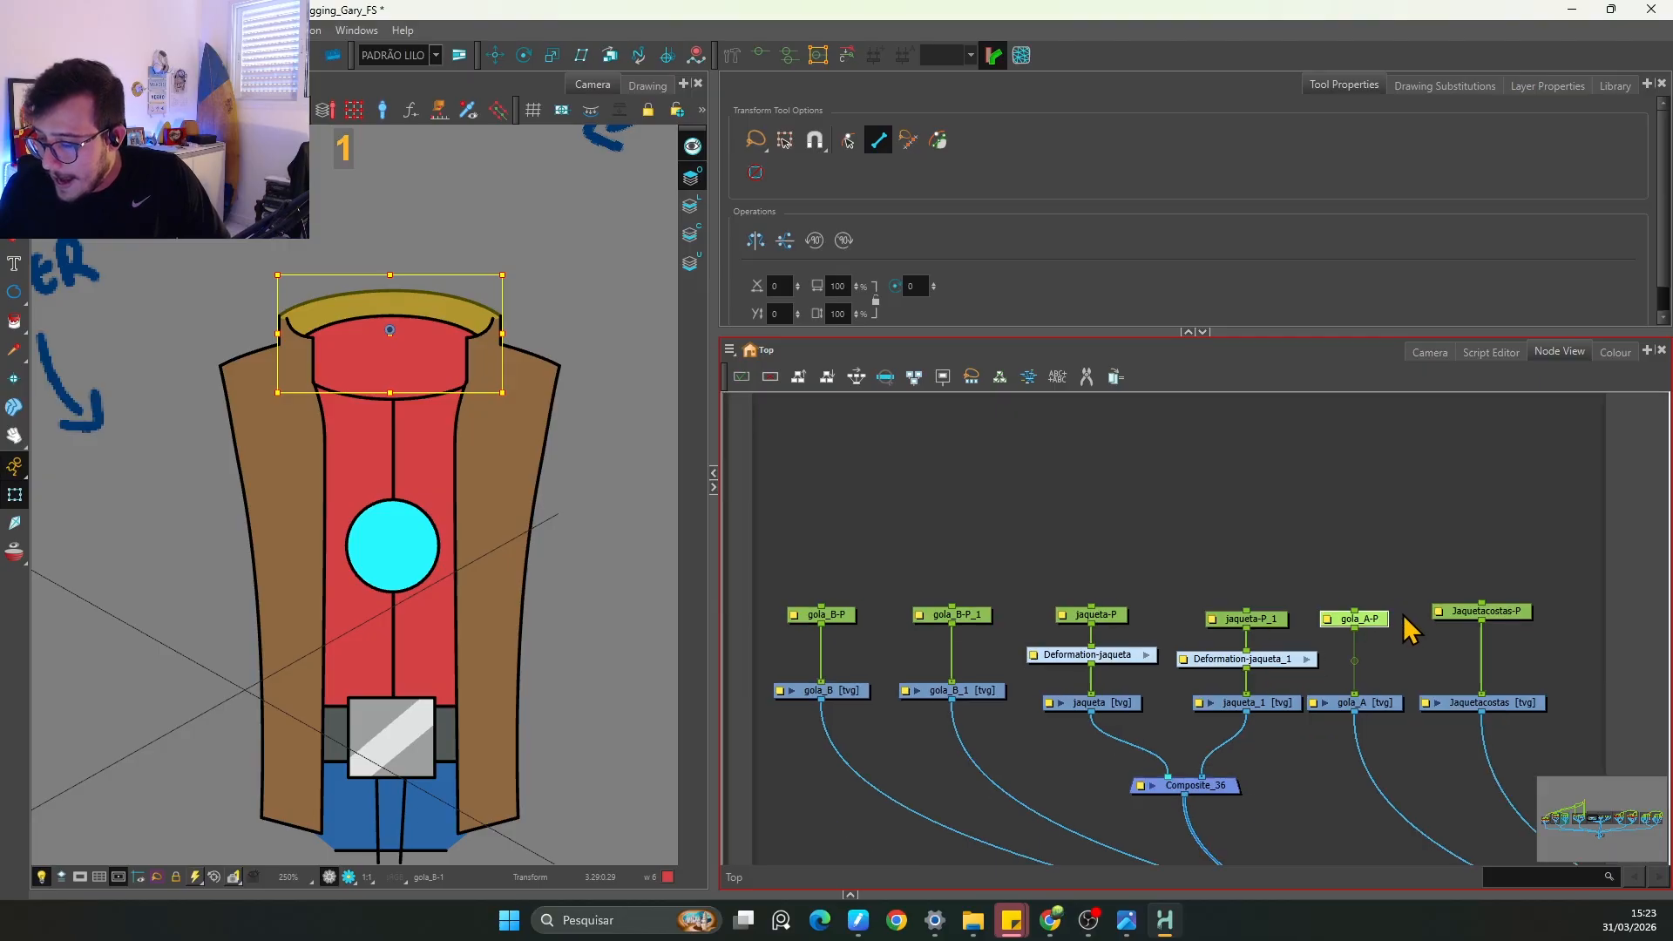
# Step: Examine how the collar and jacket connections run from the JAQUETA backdrop into the Composite_3 node
pyautogui.scroll(-2, 1411, 634)
pyautogui.press('space')
pyautogui.moveTo(1411, 634); pyautogui.dragTo(1336, 608)
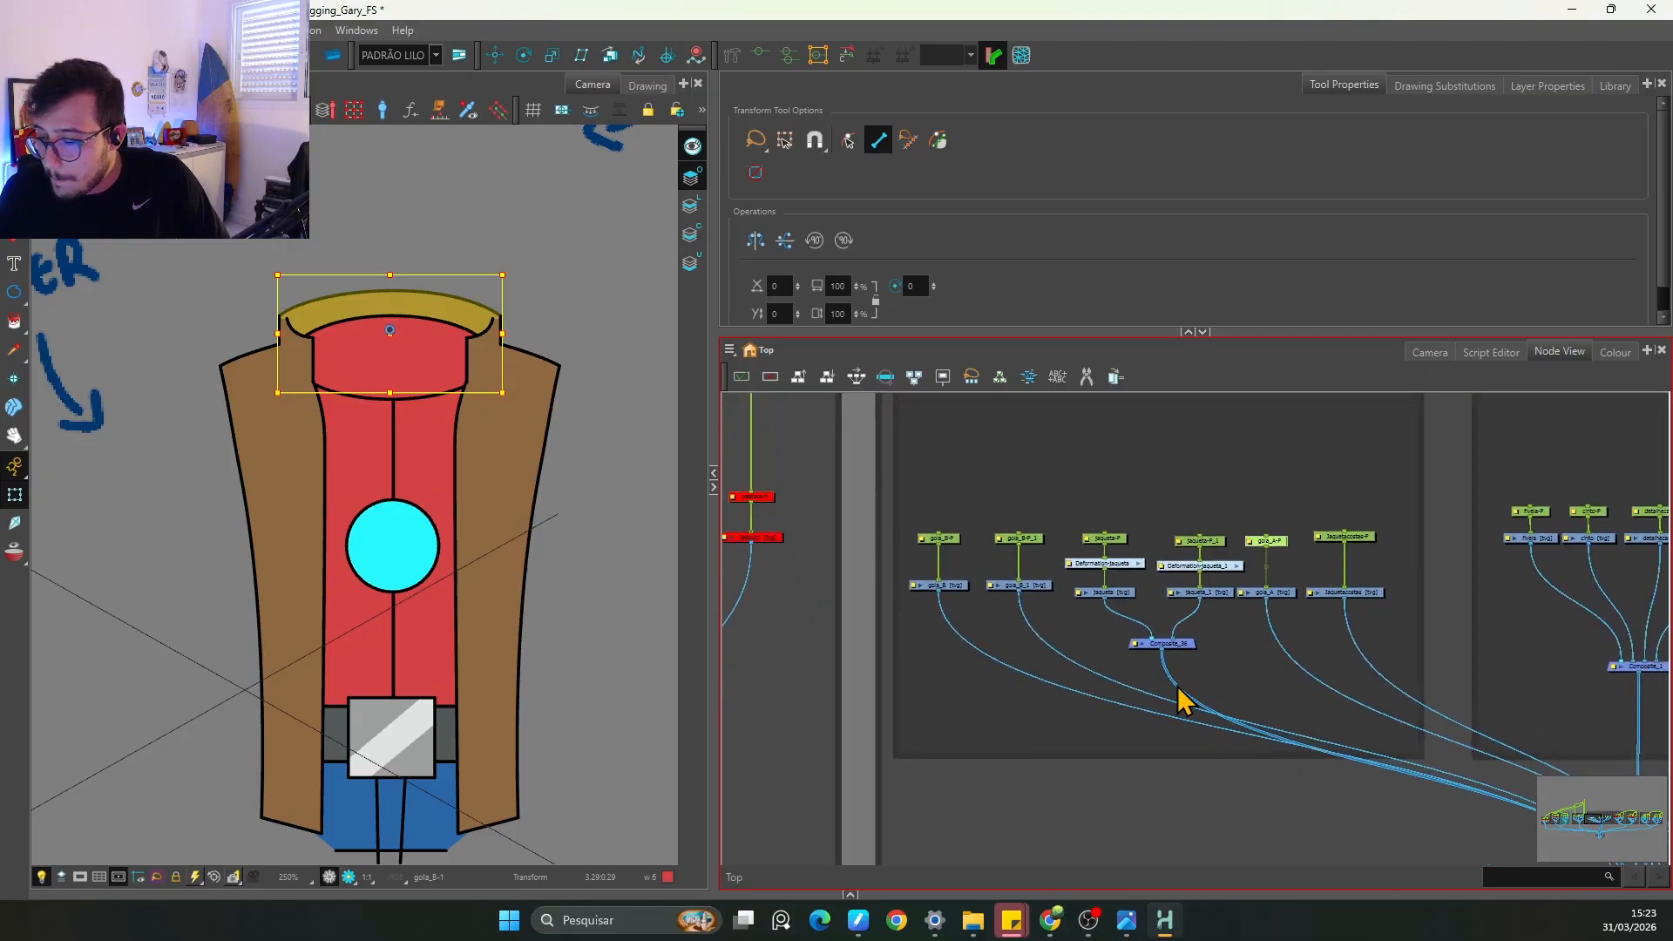
pyautogui.press('space')
pyautogui.moveTo(1413, 726); pyautogui.dragTo(1284, 709)
pyautogui.moveTo(1166, 491); pyautogui.dragTo(1134, 620)
pyautogui.press('space')
pyautogui.moveTo(1271, 769); pyautogui.dragTo(1084, 555)
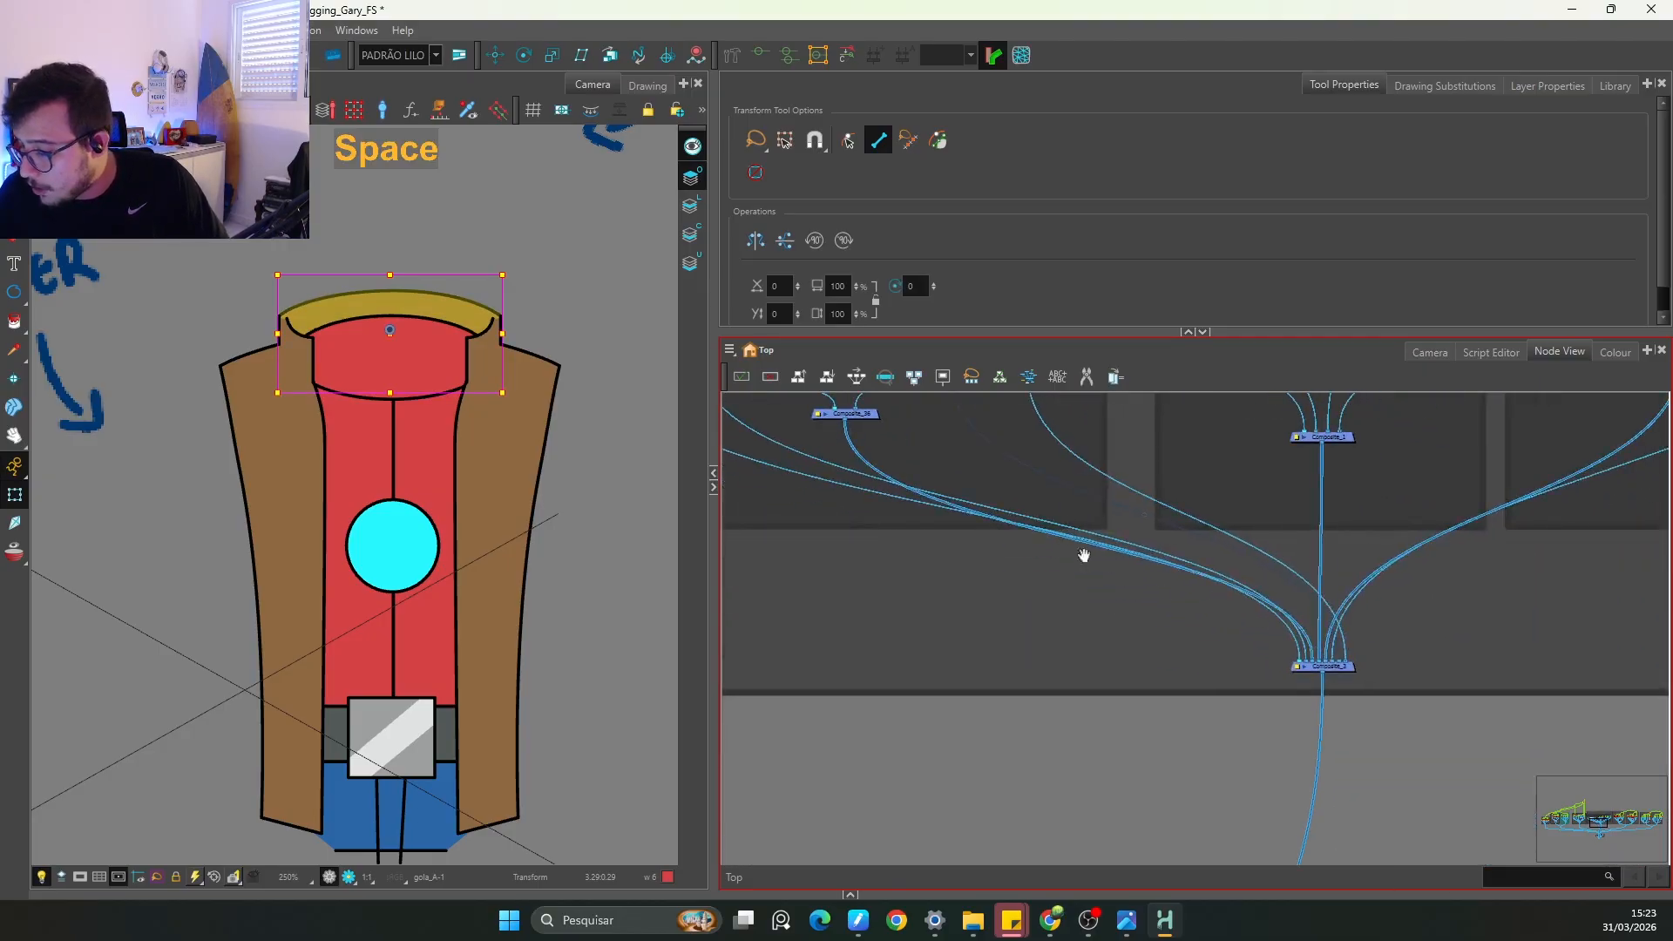
pyautogui.scroll(3, 1367, 683)
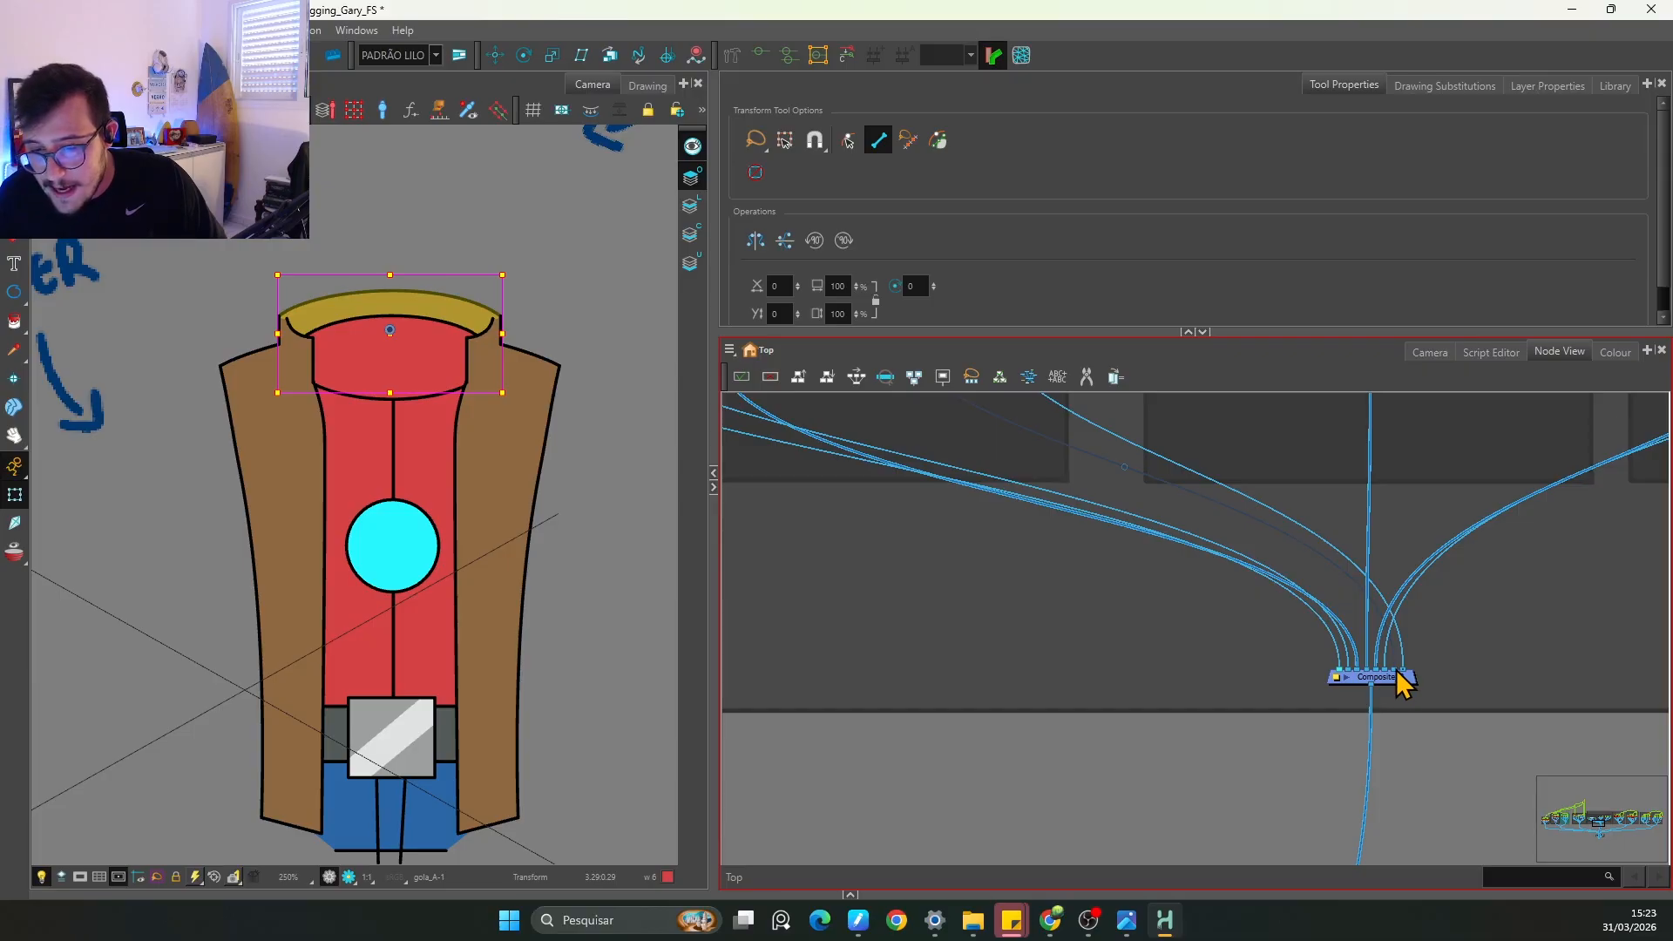
pyautogui.press('space')
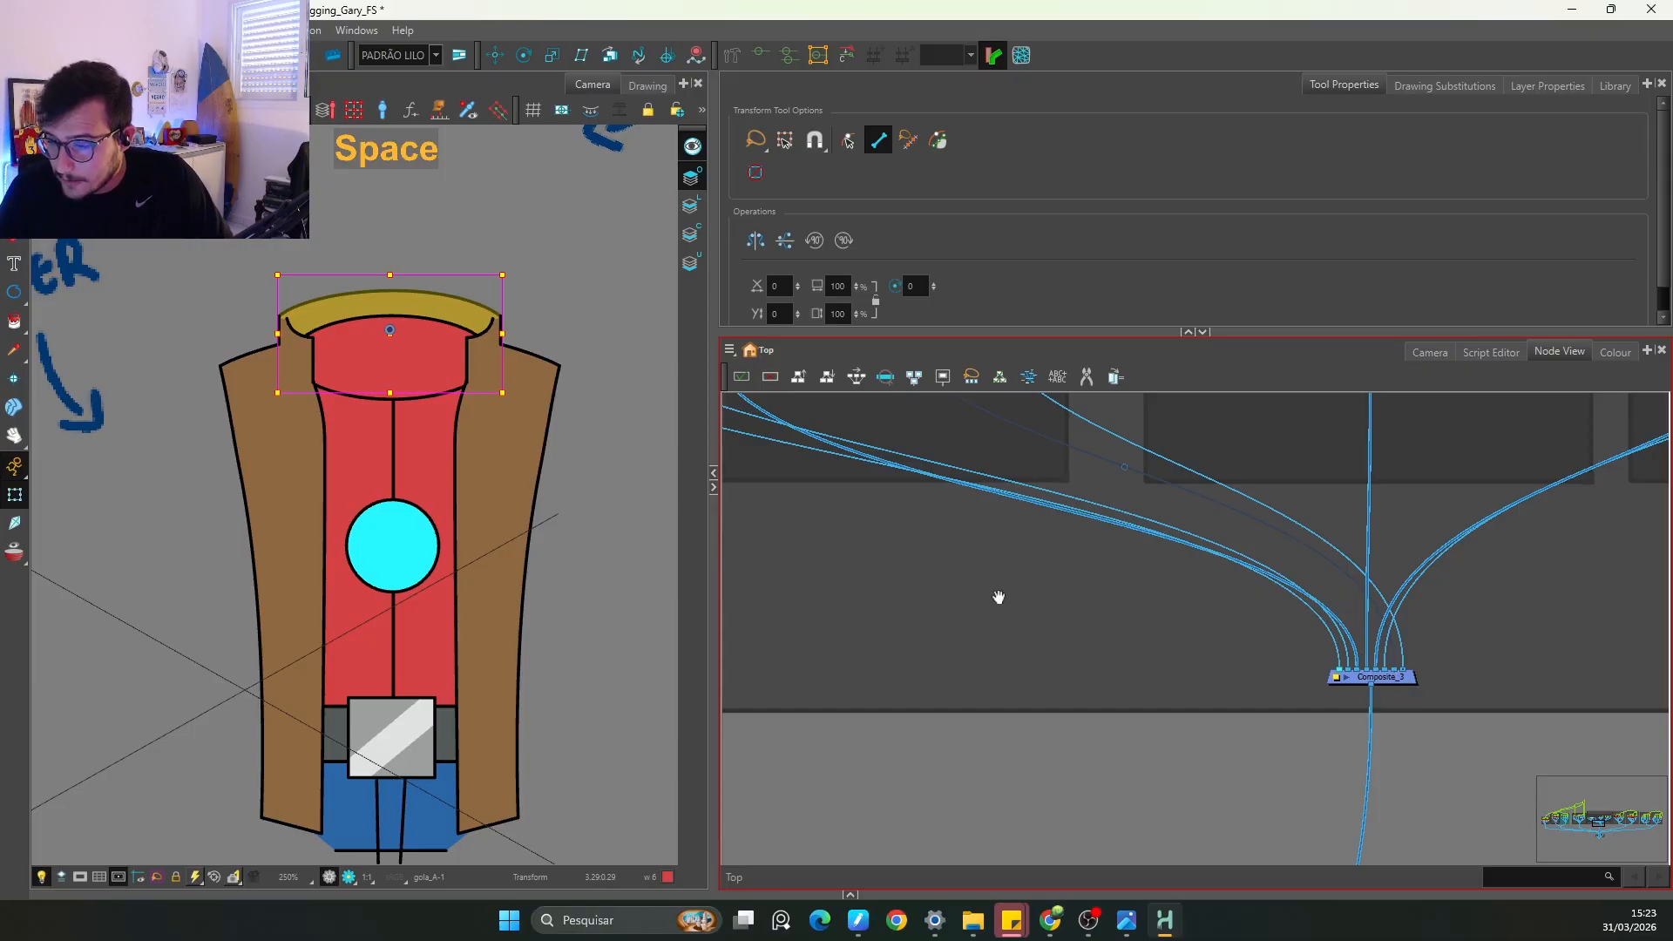
# Step: Add a new peg above the collar nodes and connect it as parent of gola_B-P, gola_B-P_1 and gola_A-P
pyautogui.moveTo(989, 583); pyautogui.dragTo(1167, 780)
pyautogui.press('1')
pyautogui.press('space')
pyautogui.moveTo(1031, 645); pyautogui.dragTo(1207, 771)
pyautogui.press('2')
pyautogui.moveTo(1033, 584); pyautogui.dragTo(1092, 642)
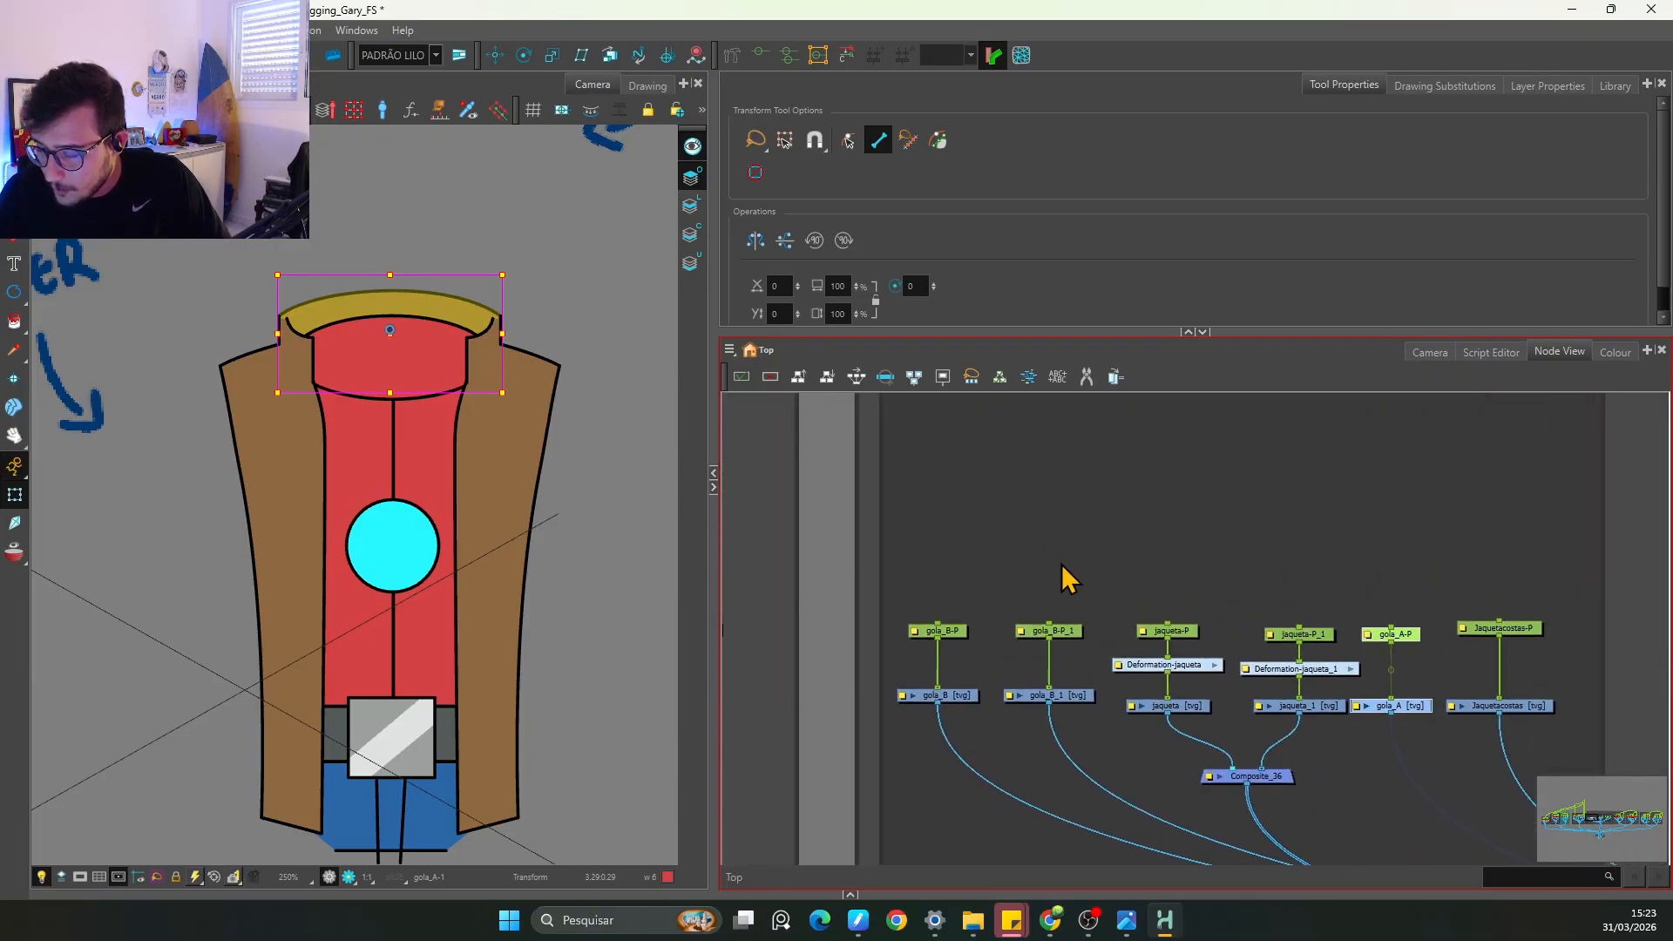
pyautogui.click(1050, 630)
pyautogui.click(1113, 533)
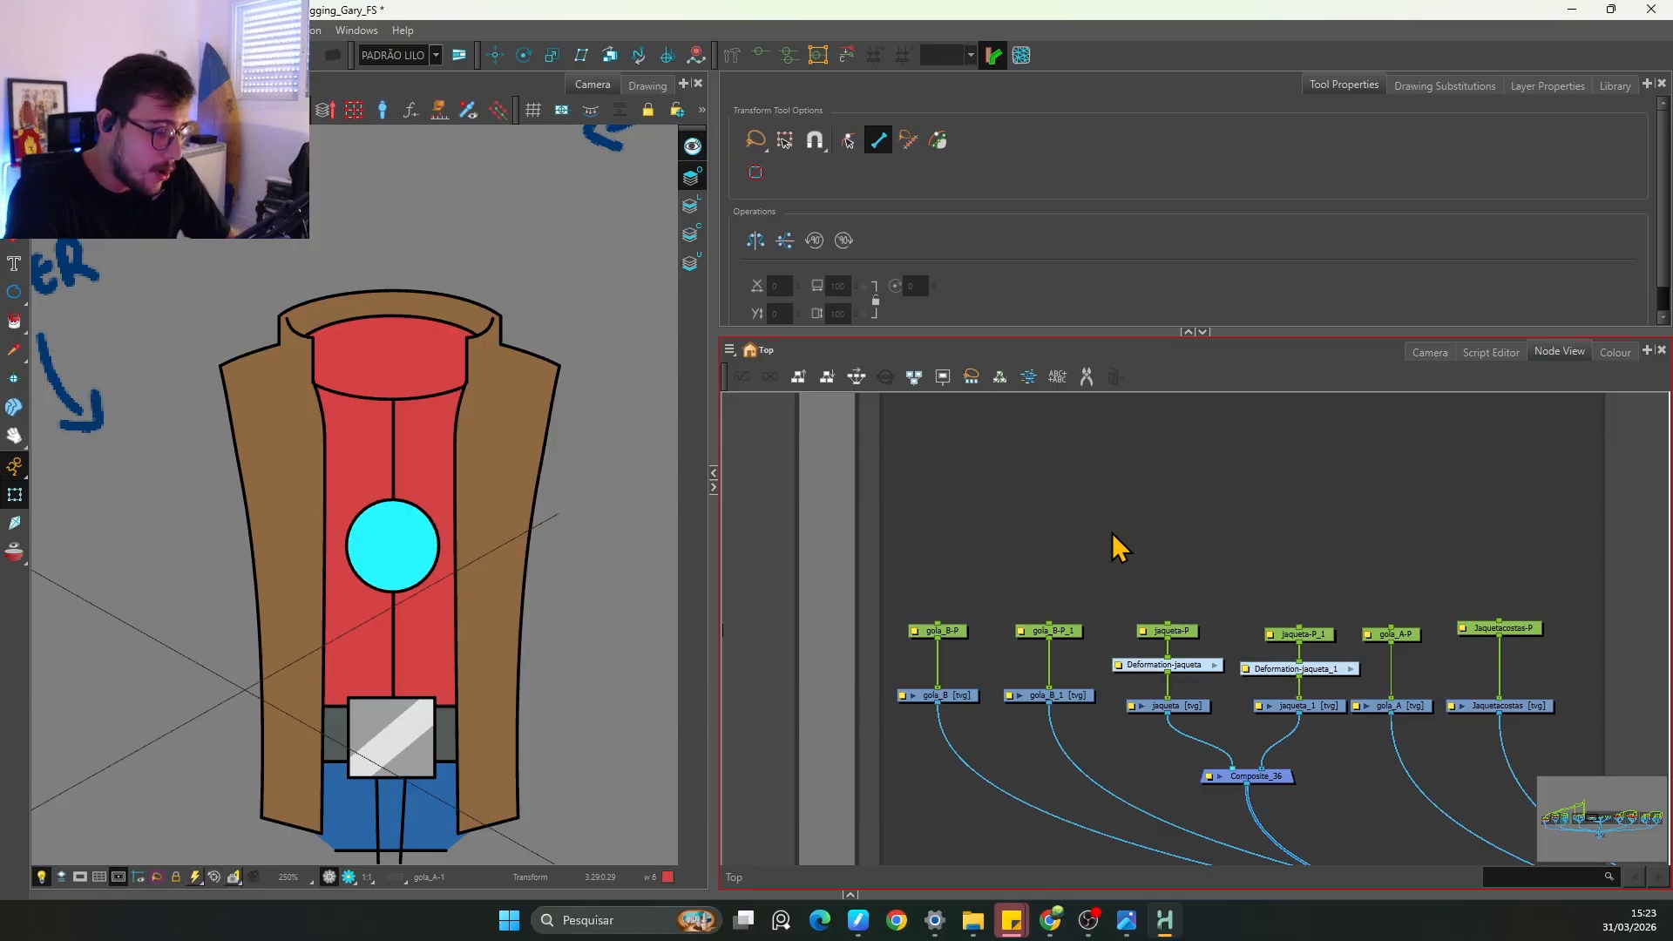
pyautogui.hotkey('ctrl', 'p')
pyautogui.moveTo(1130, 533); pyautogui.dragTo(1392, 627)
pyautogui.click(1142, 524)
pyautogui.moveTo(1141, 525); pyautogui.dragTo(1068, 499)
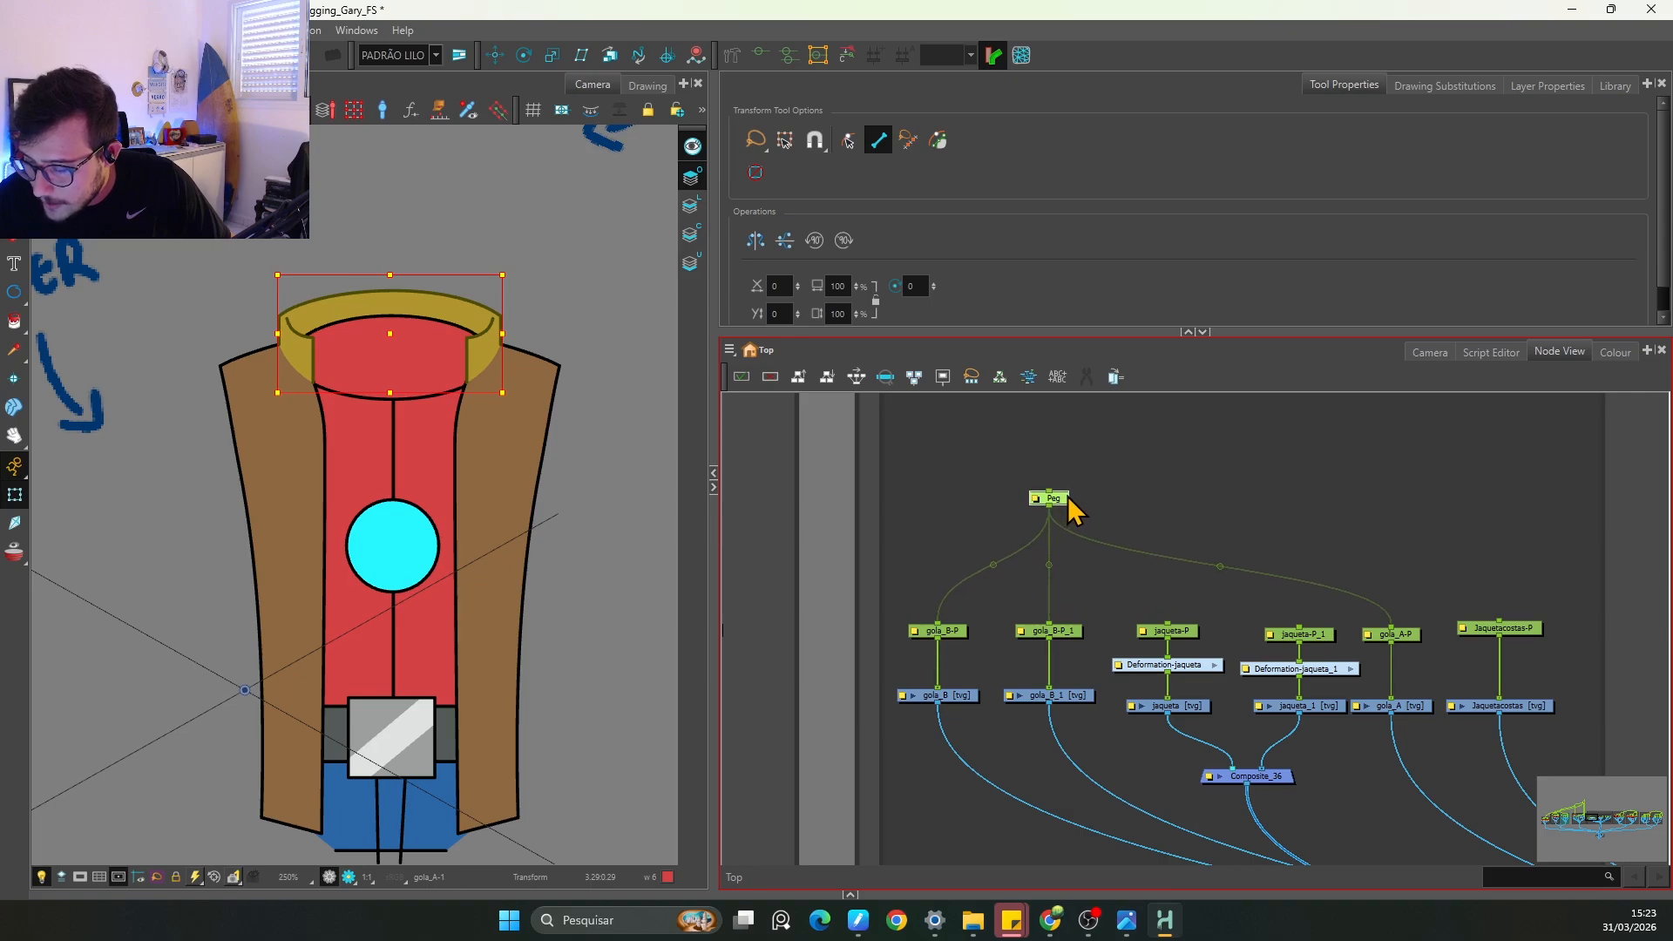
# Step: Rename the collar's parent peg to GOLA_MASTER
pyautogui.doubleClick(1050, 499)
pyautogui.doubleClick(772, 157)
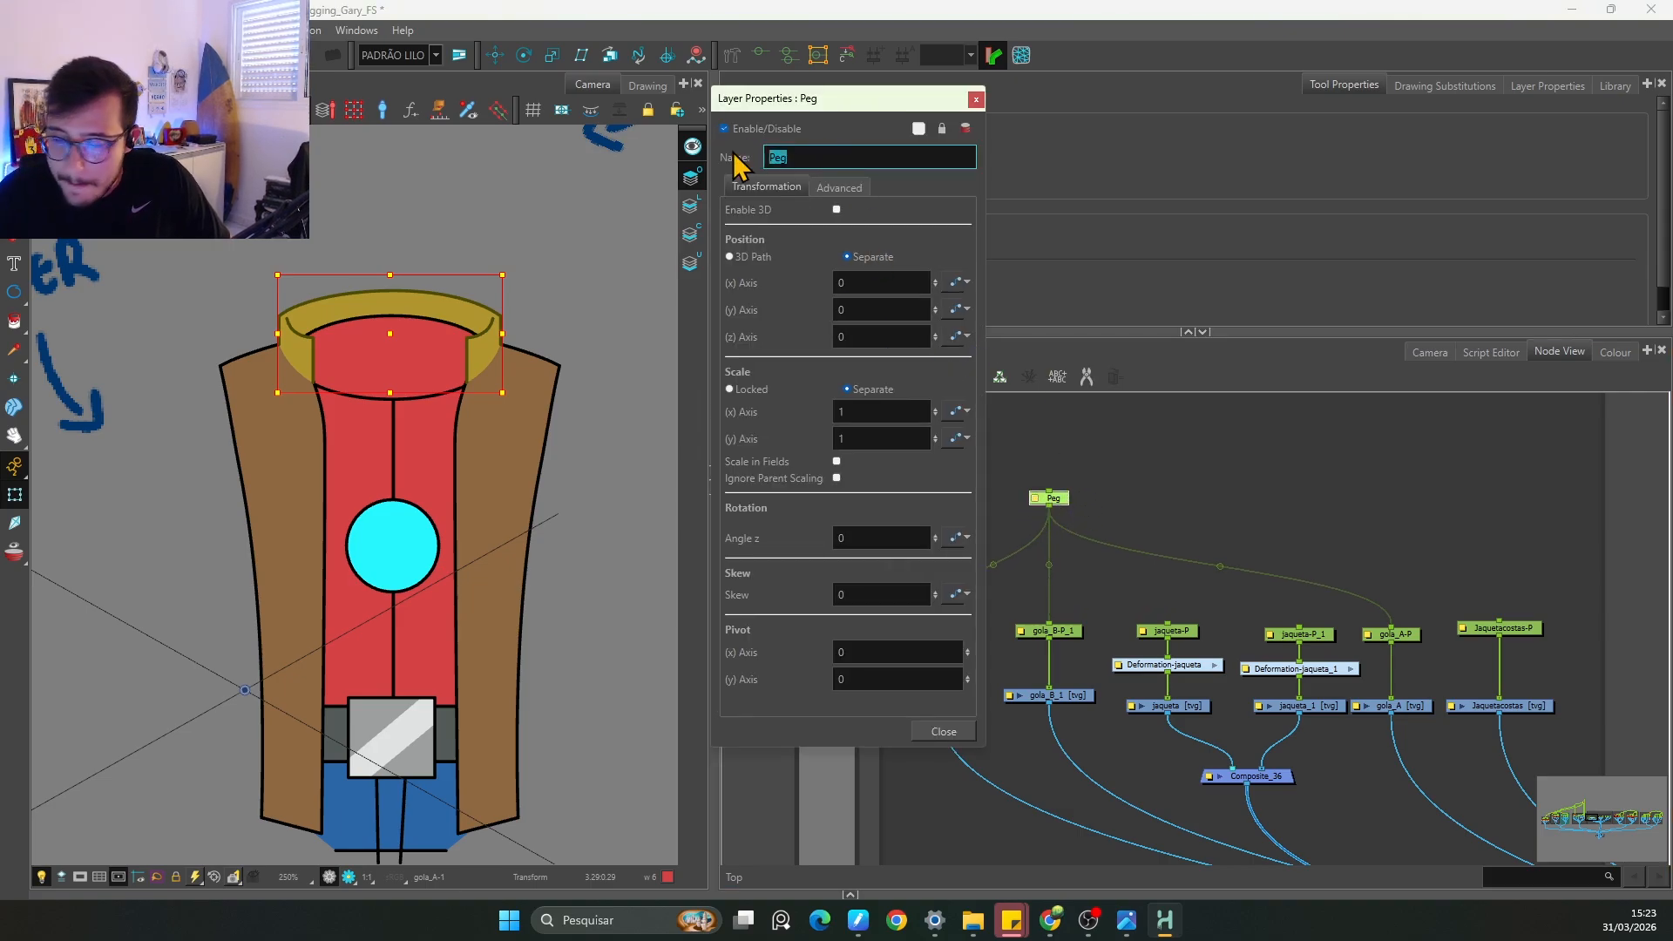
pyautogui.write('G')
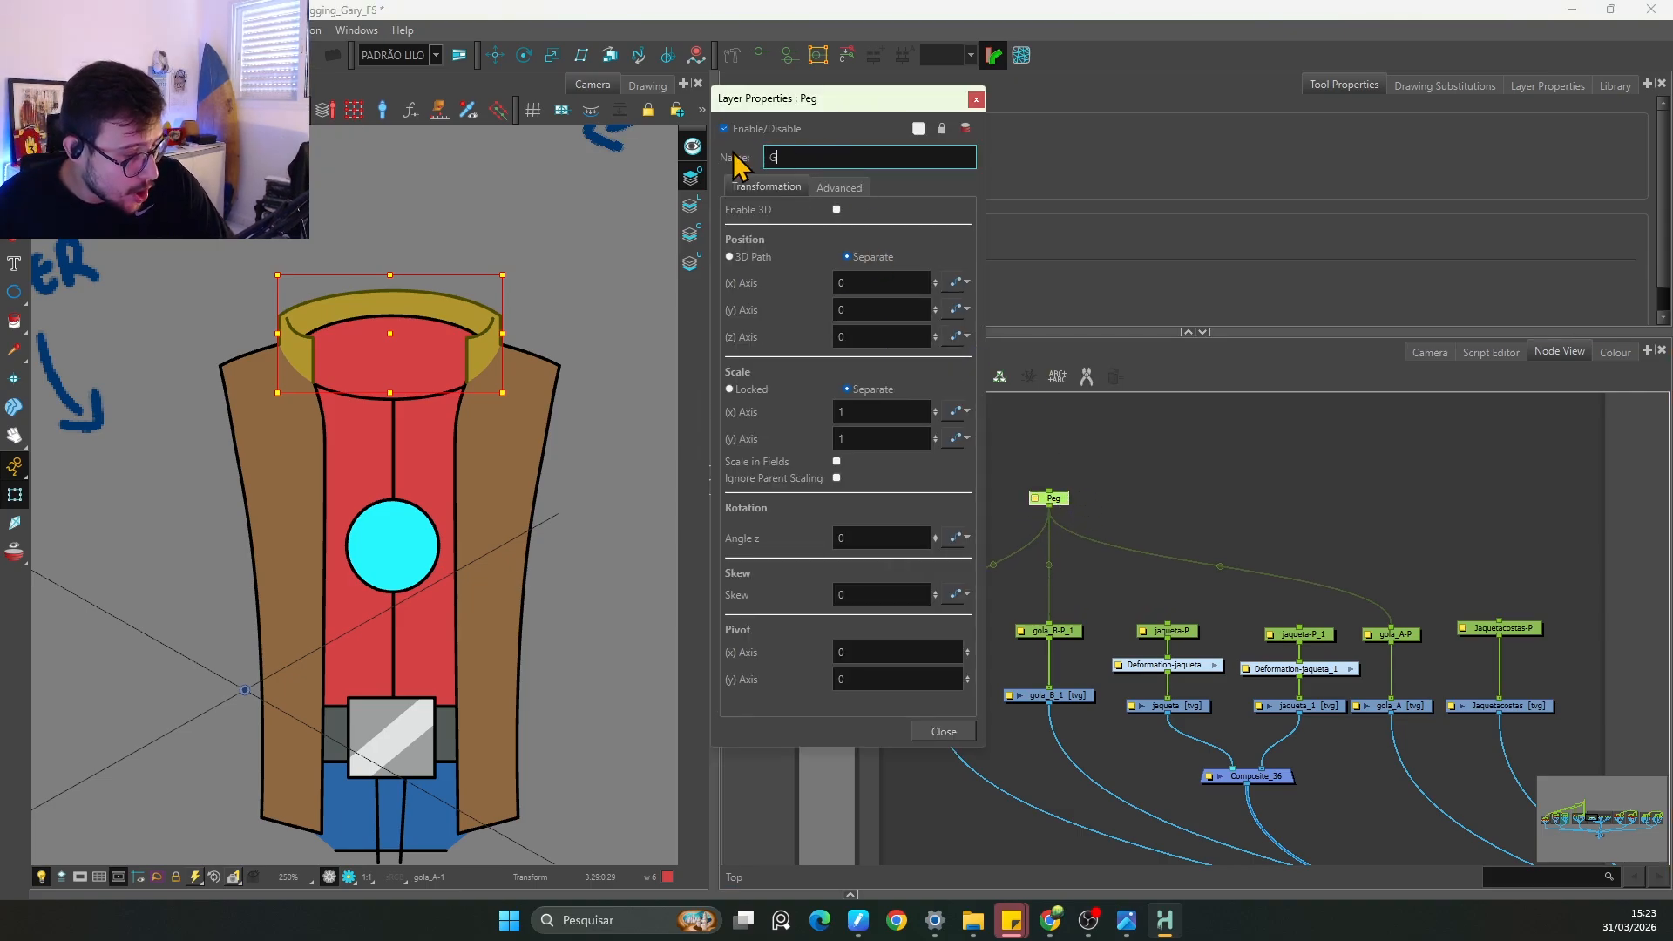
pyautogui.write('OLA_MASTER')
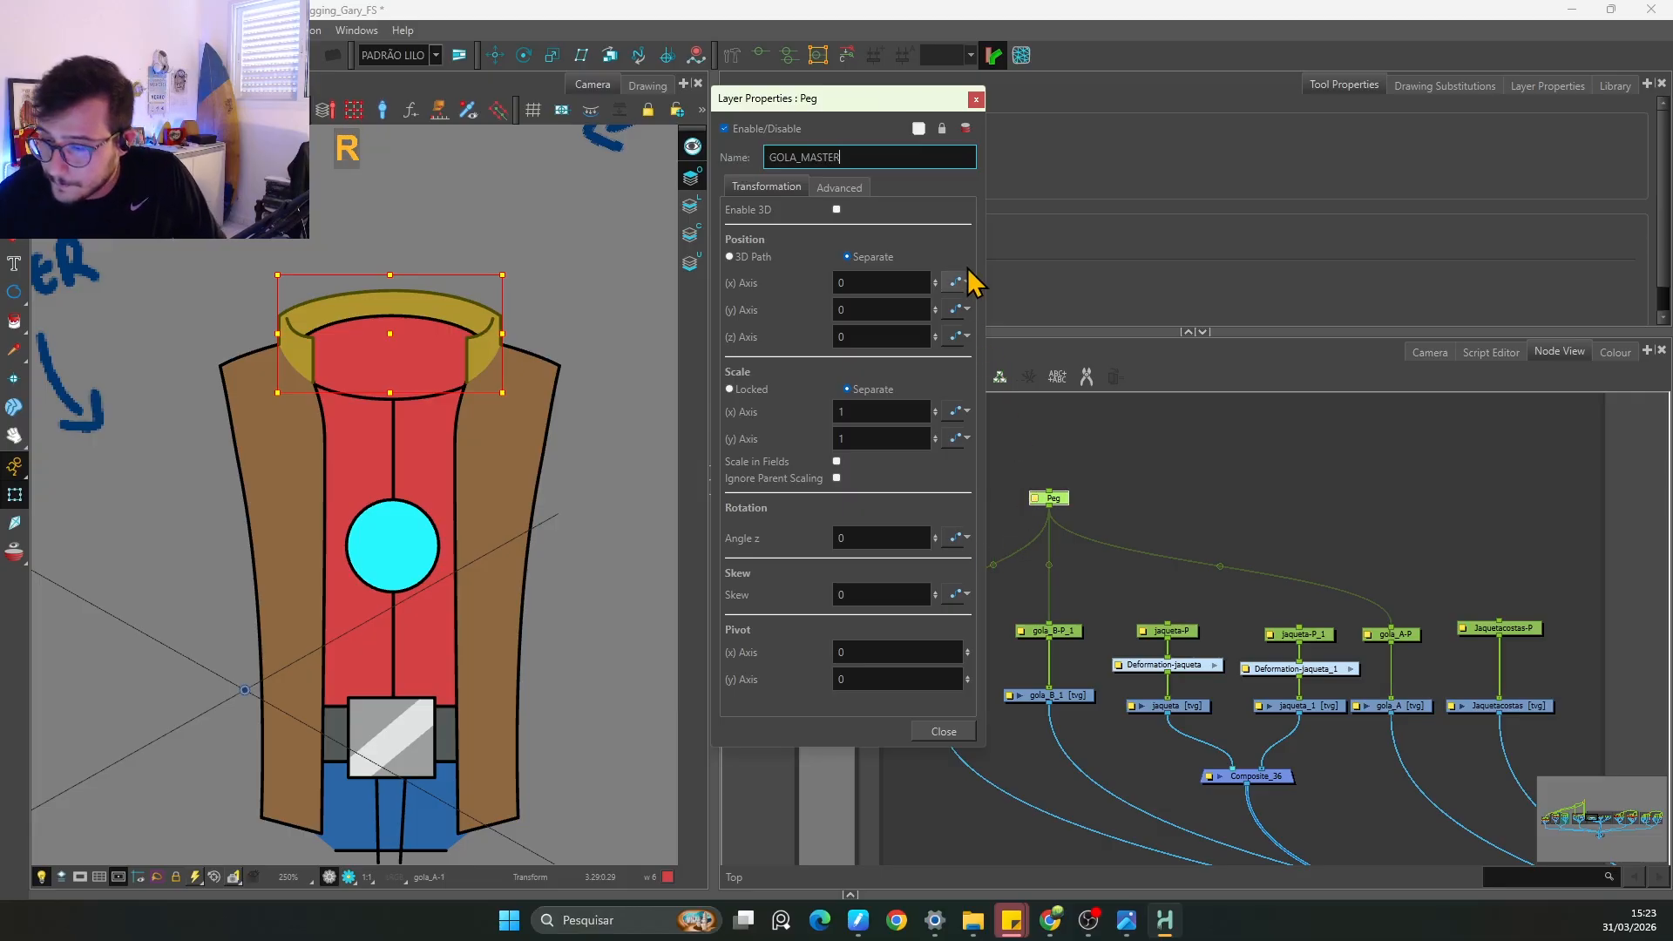
pyautogui.click(976, 98)
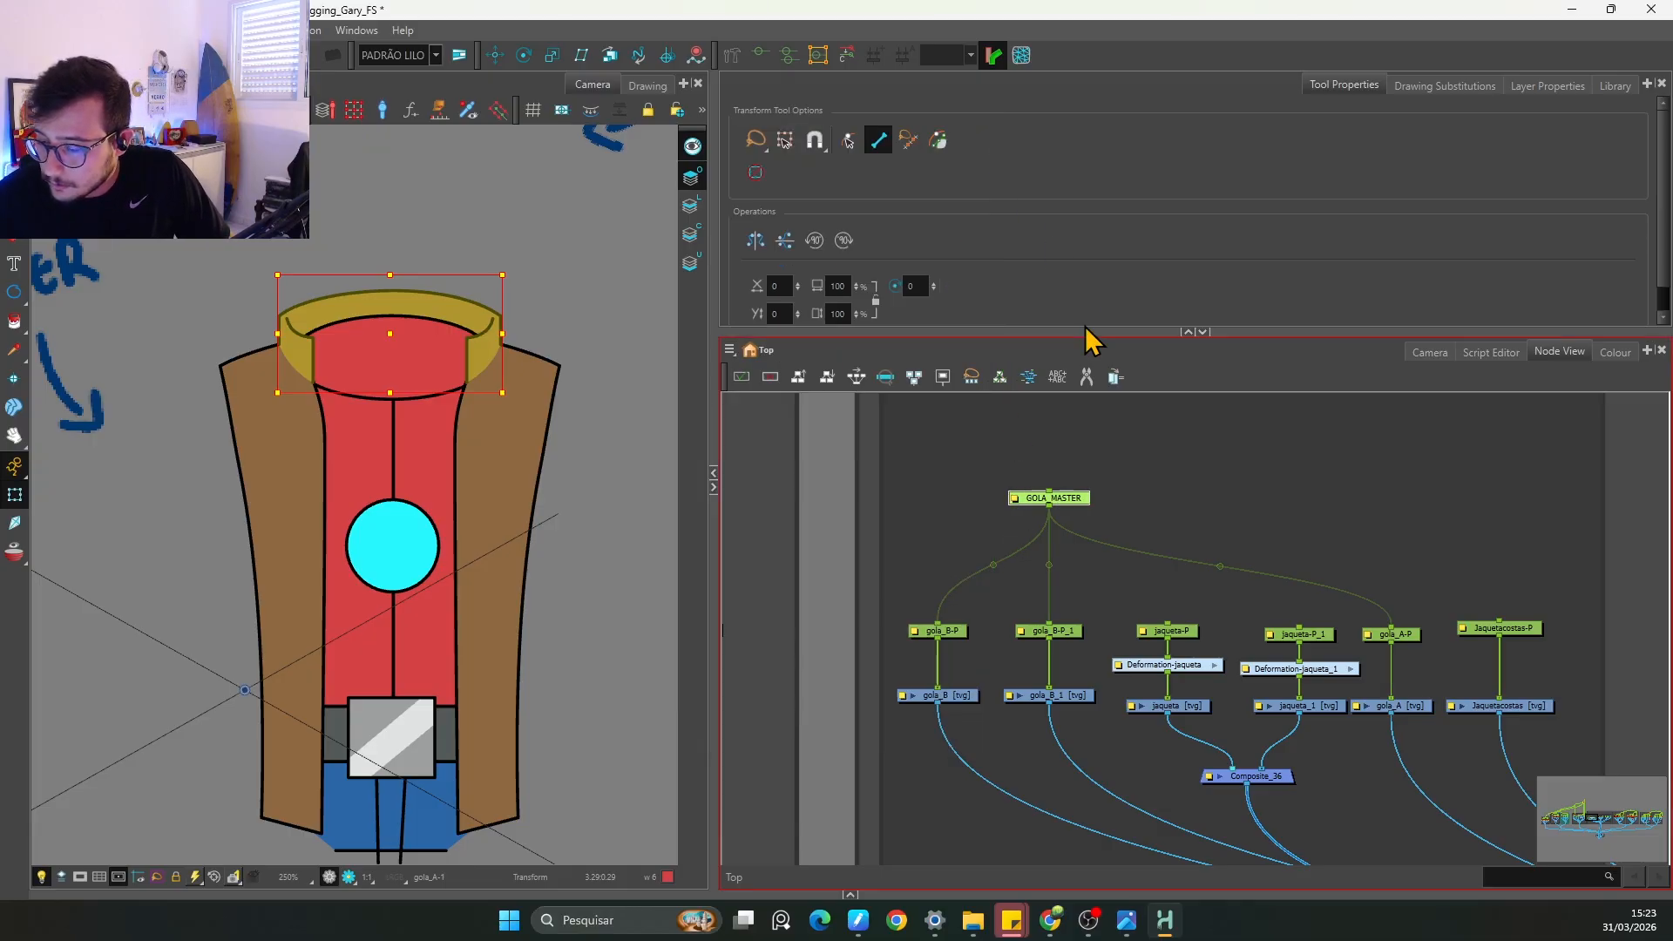
# Step: Place the GOLA_MASTER peg's pivot at the centre of the collar's base, where the neckline meets the torso's centre line
pyautogui.hotkey('alt', '2')
pyautogui.scroll(-3, 270, 645)
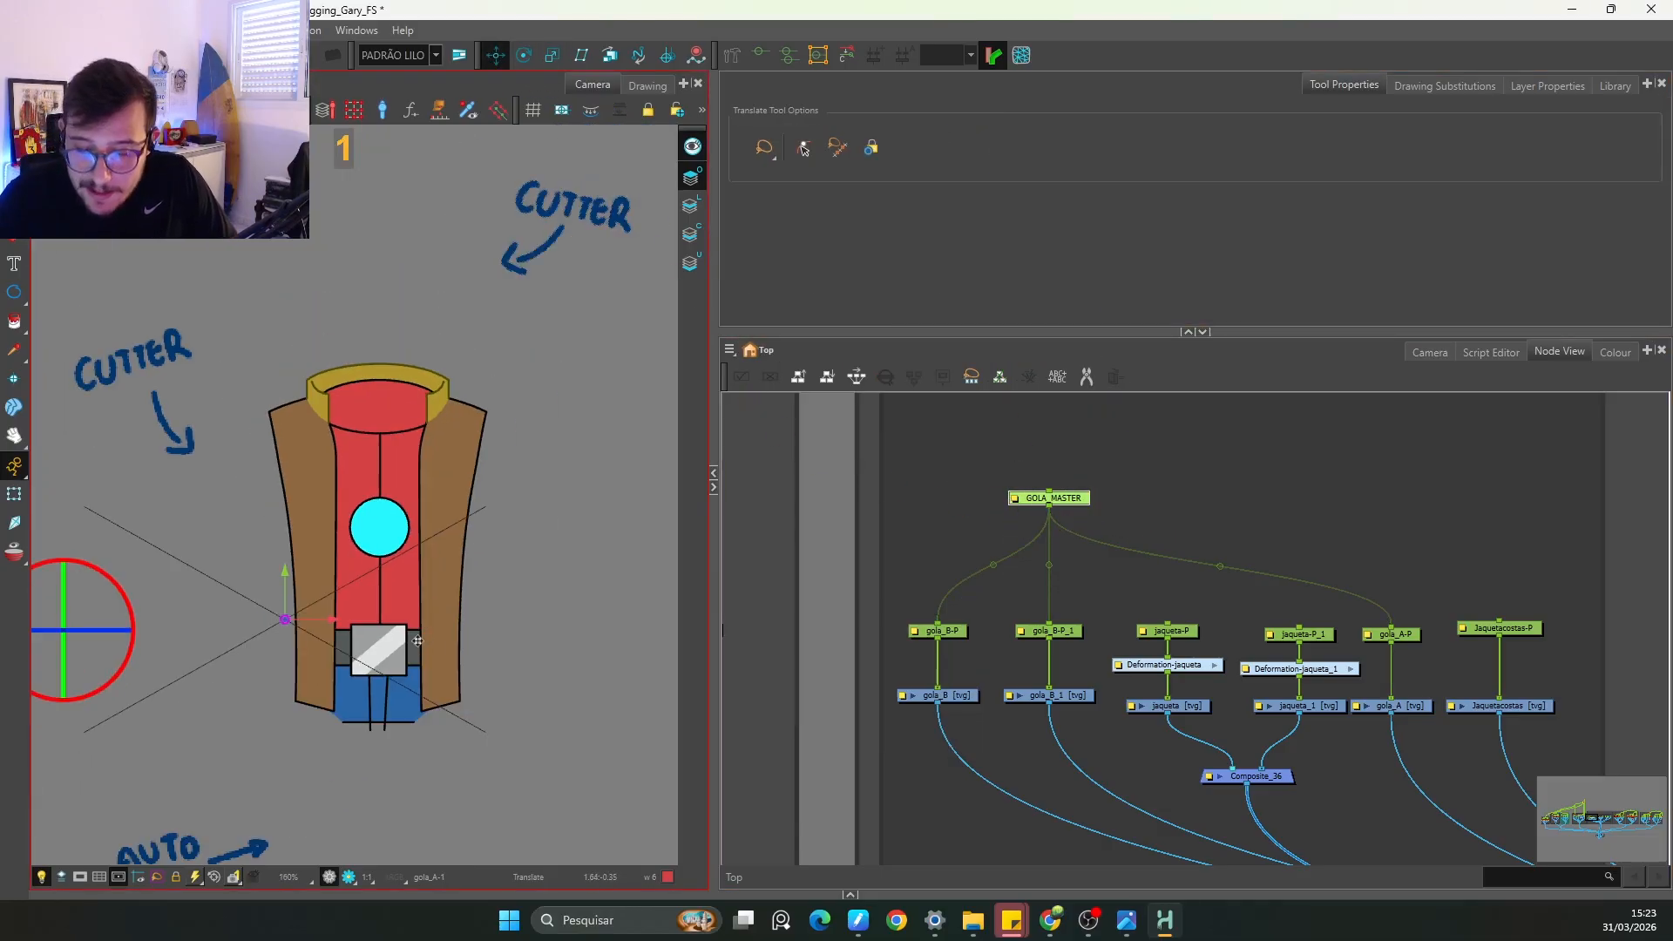
pyautogui.scroll(2, 270, 644)
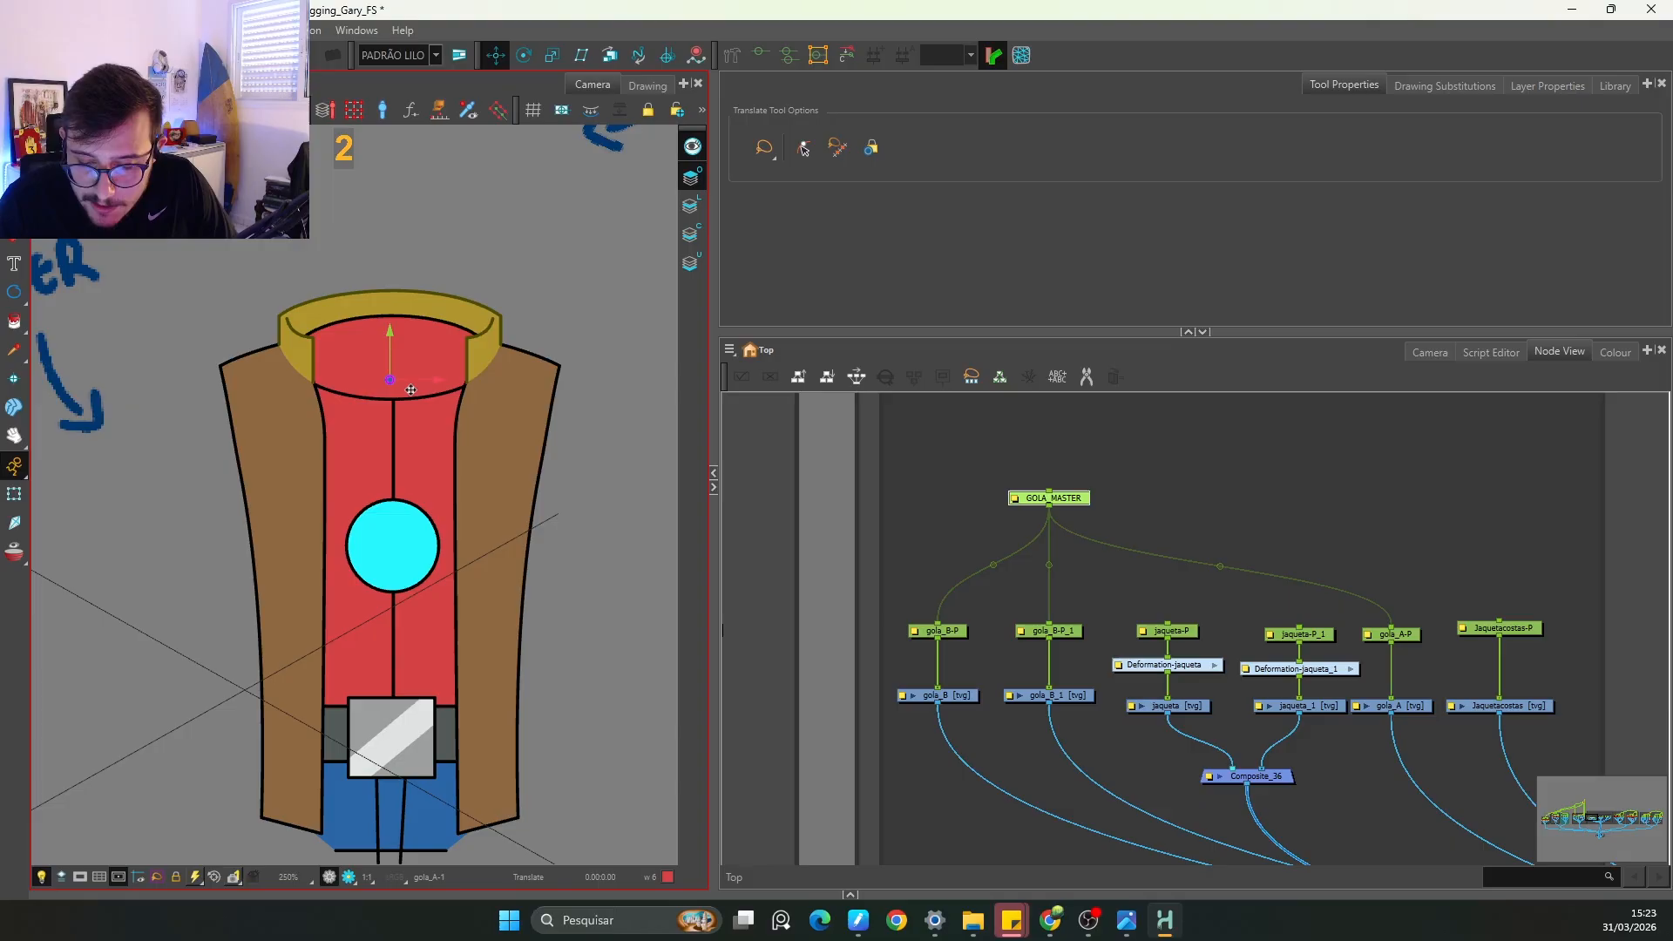
pyautogui.moveTo(410, 389); pyautogui.dragTo(410, 474)
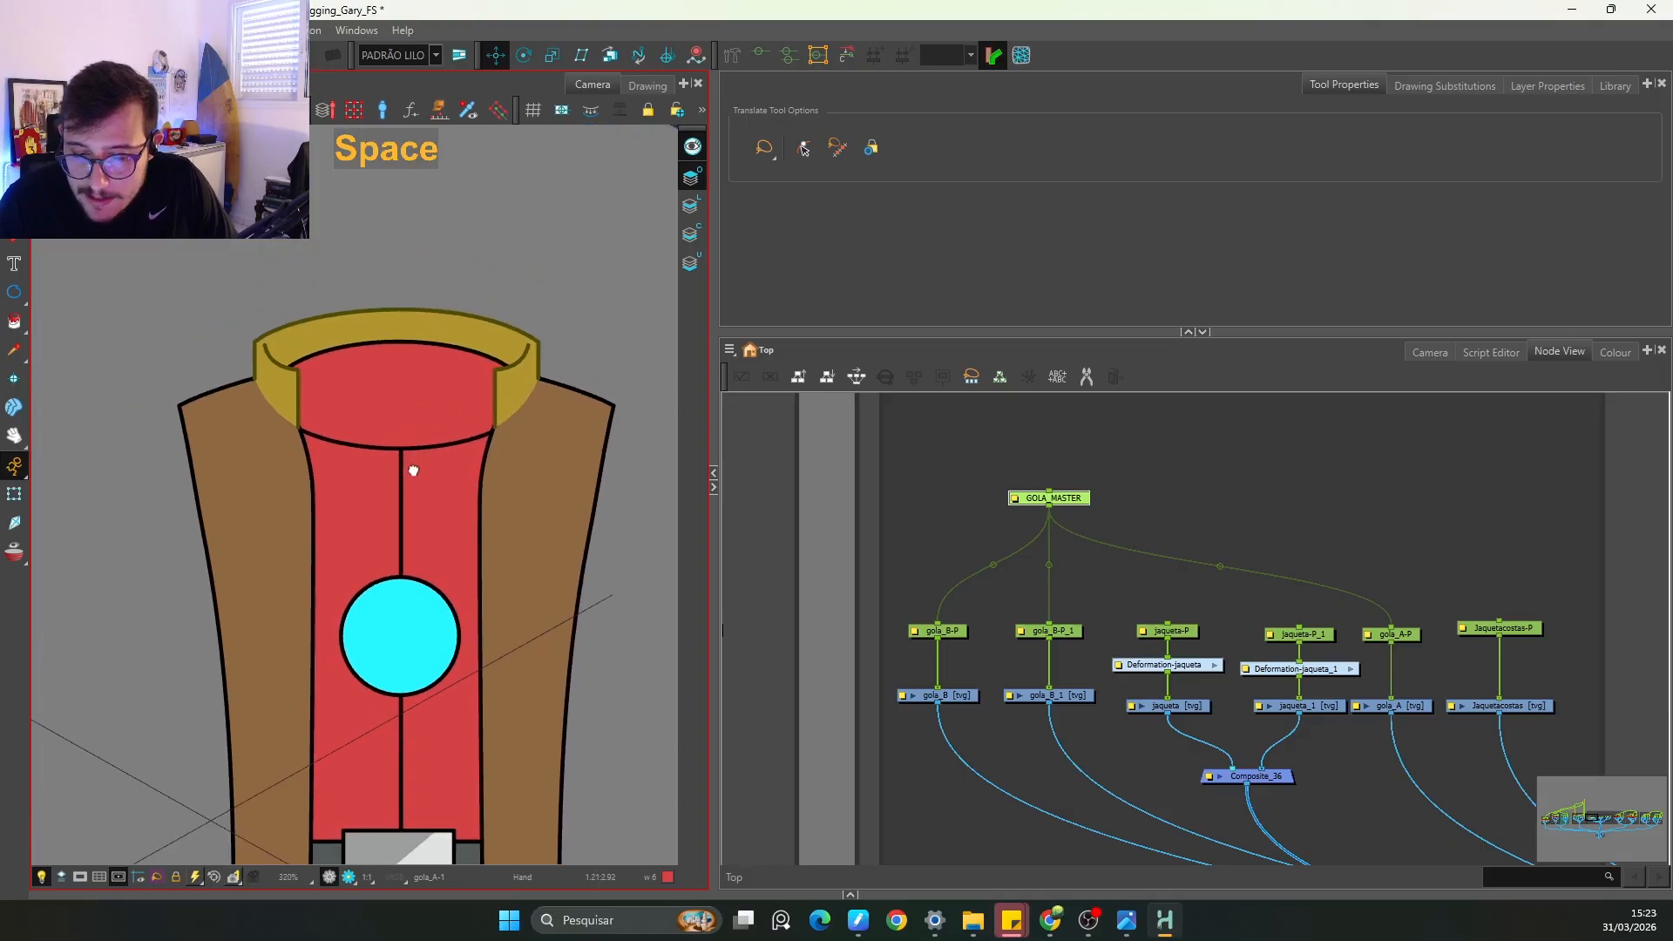
pyautogui.press('2')
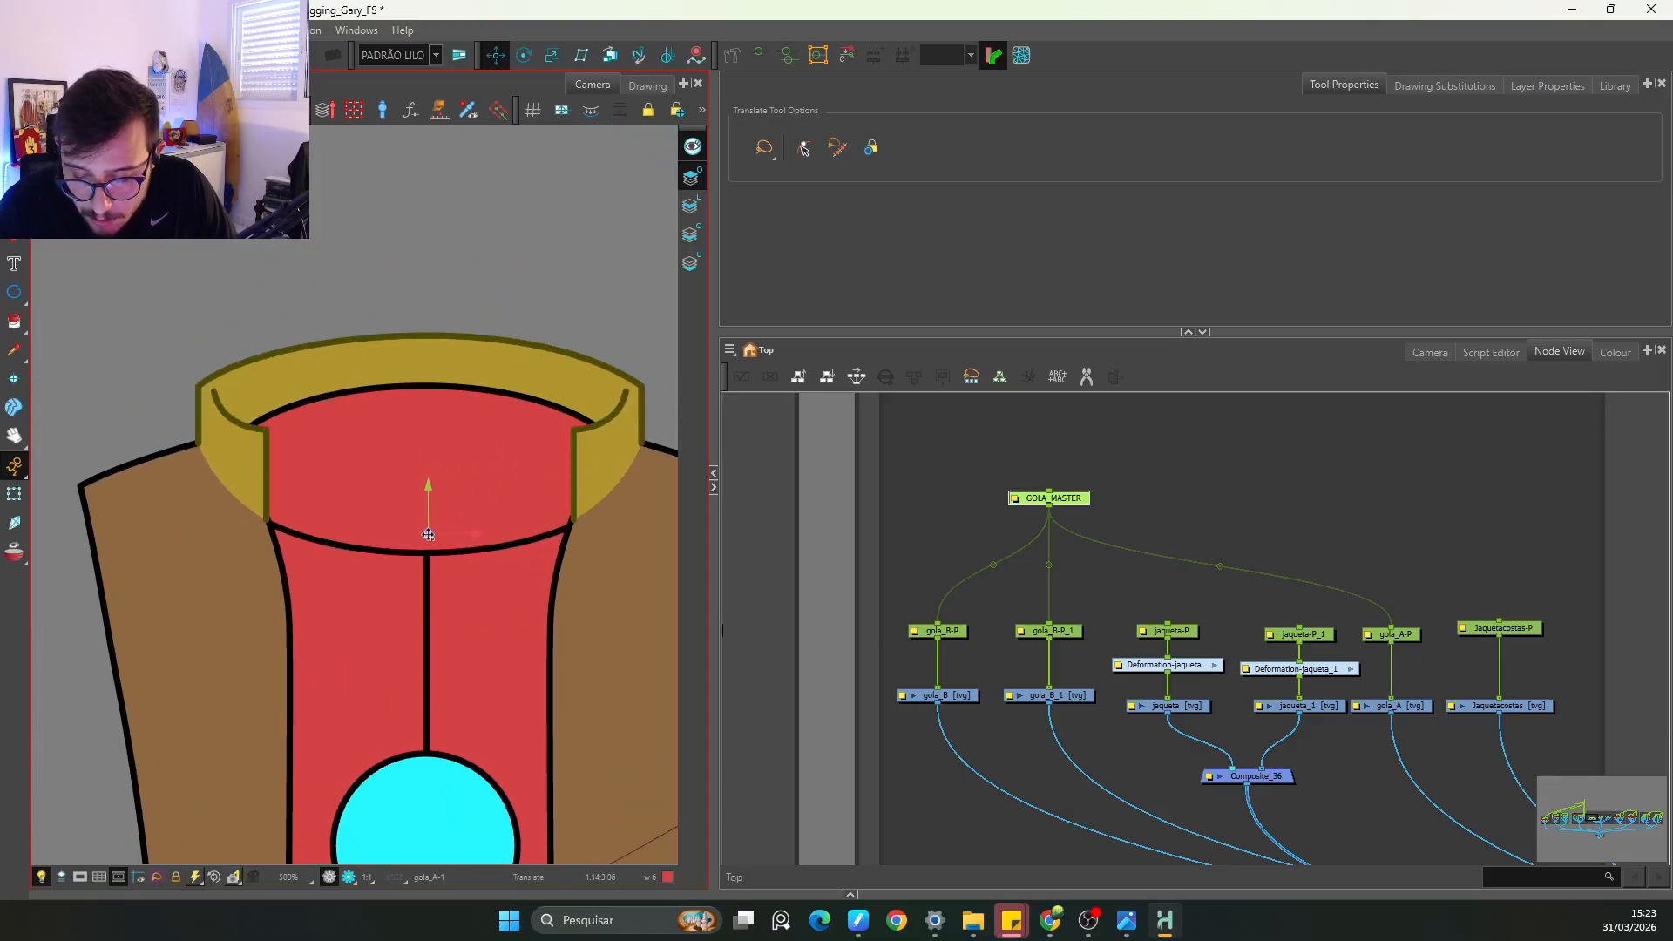
# Step: Test transforming the whole collar with the GOLA_MASTER peg, and undo each trial change
pyautogui.click(14, 497)
pyautogui.press('1')
pyautogui.press('1')
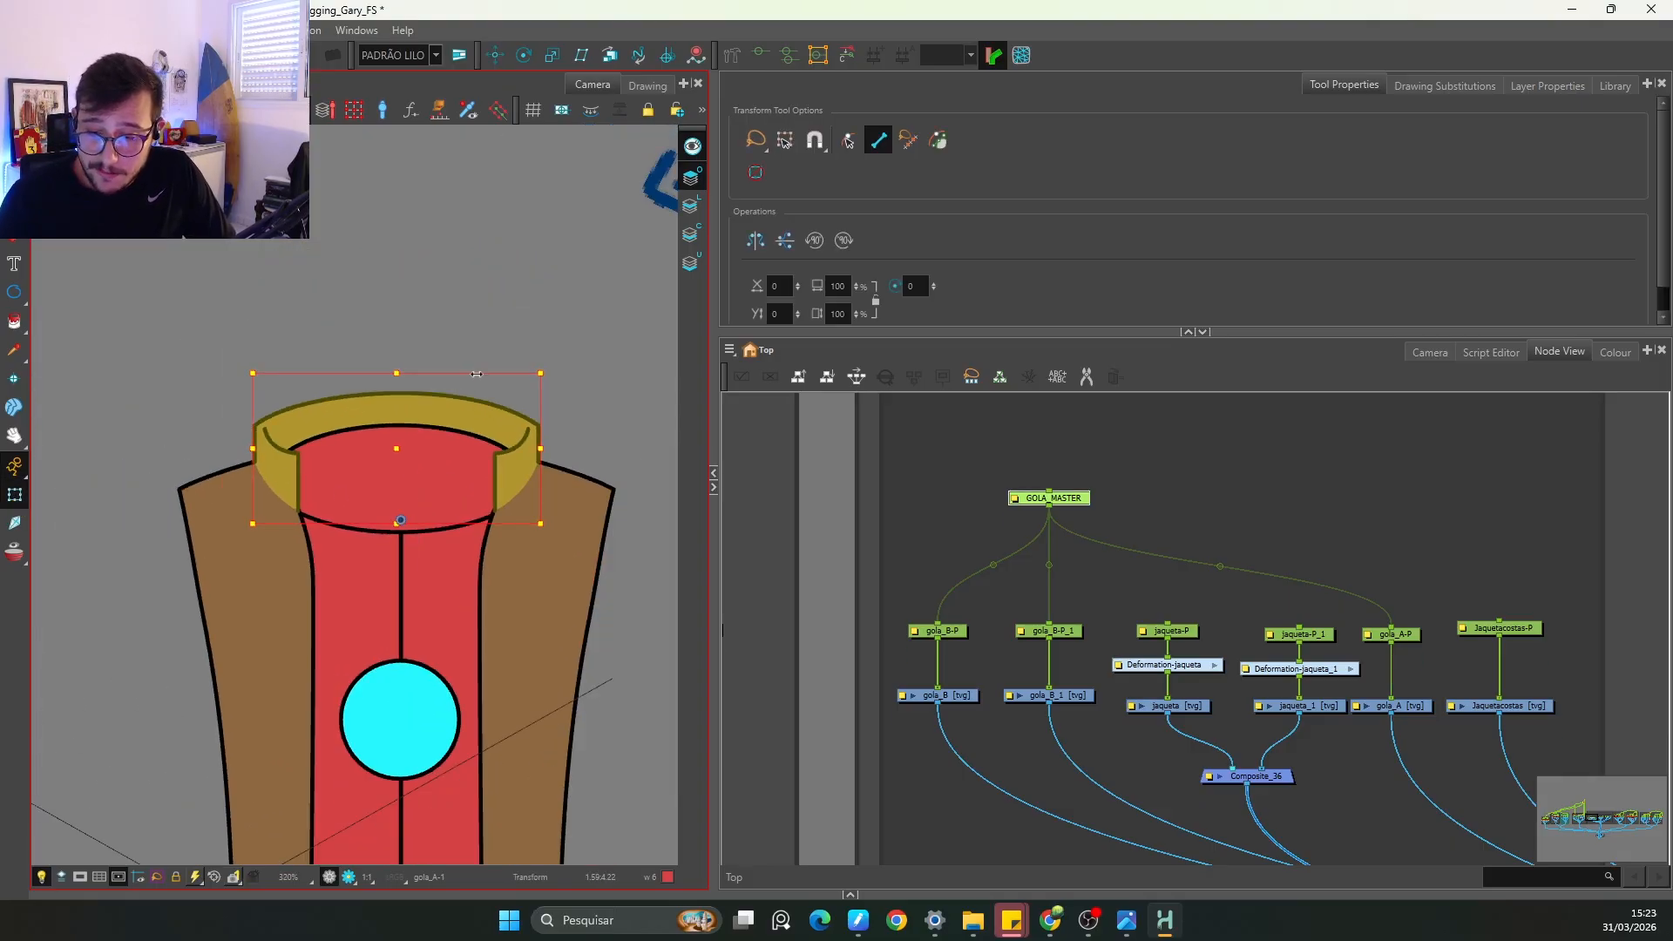
pyautogui.moveTo(473, 373)
pyautogui.mouseDown()
pyautogui.moveTo(449, 357)
pyautogui.moveTo(479, 365)
pyautogui.moveTo(427, 370)
pyautogui.moveTo(493, 382)
pyautogui.mouseUp()
pyautogui.hotkey('ctrl', 'z')
pyautogui.keyDown('shift'); pyautogui.click(409, 440); pyautogui.keyUp('shift')
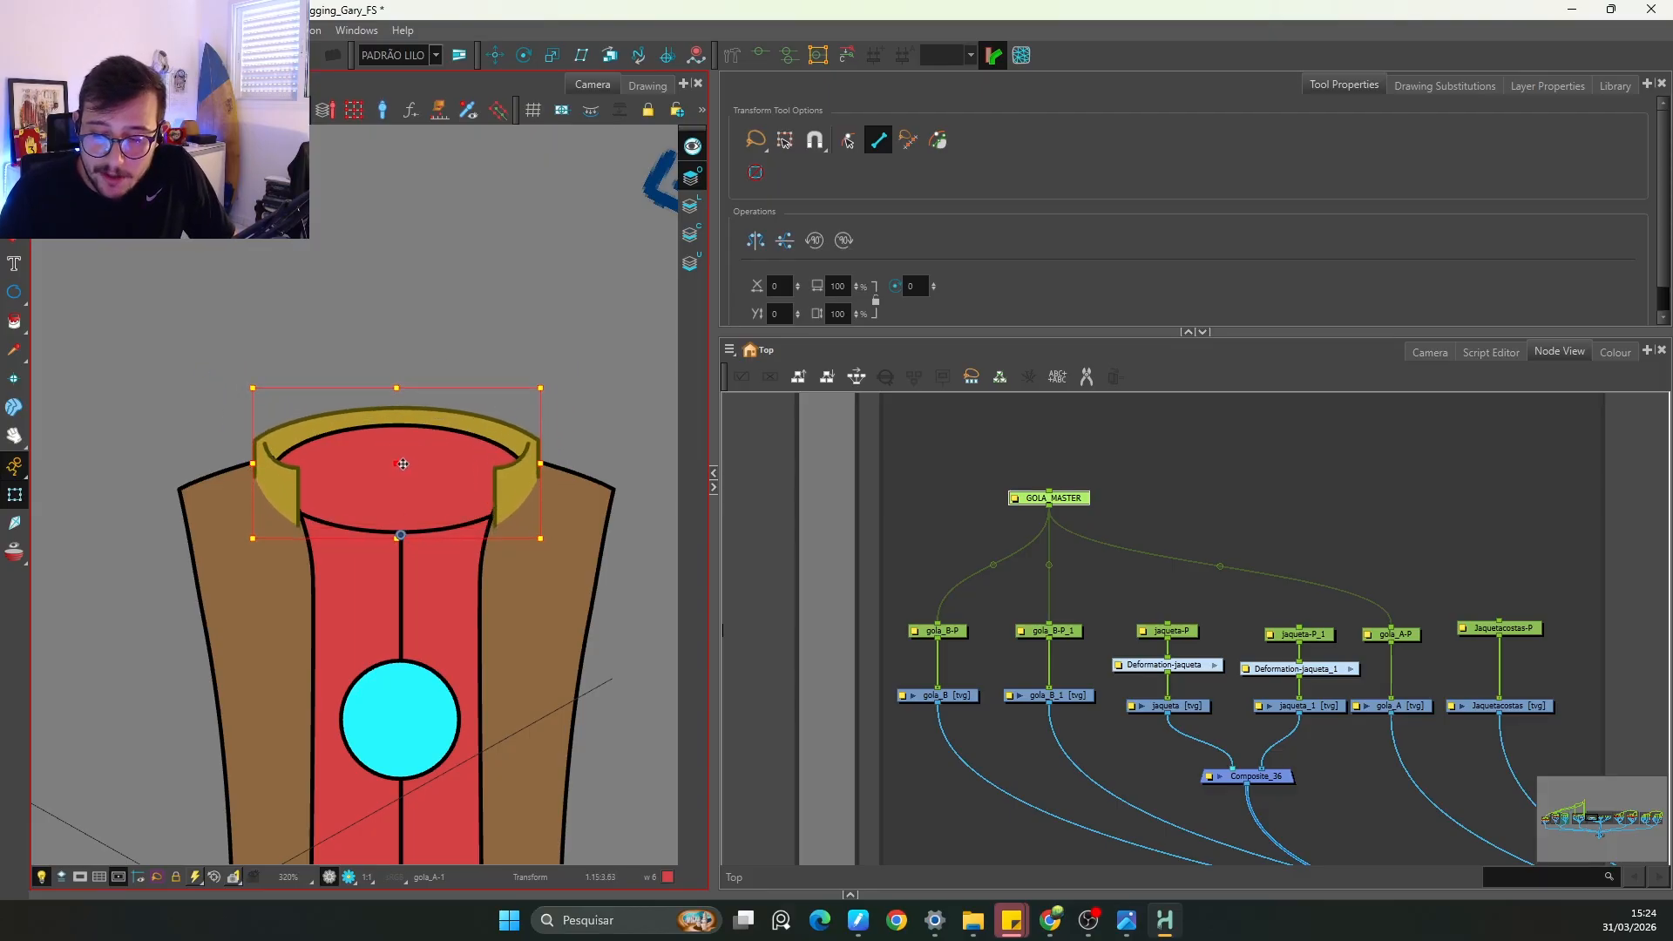
pyautogui.hotkey('ctrl', 'z')
# Step: Add a new peg above the two mirrored jacket sides as the parent of jaqueta-P and jaqueta-P_1
pyautogui.click(1102, 479)
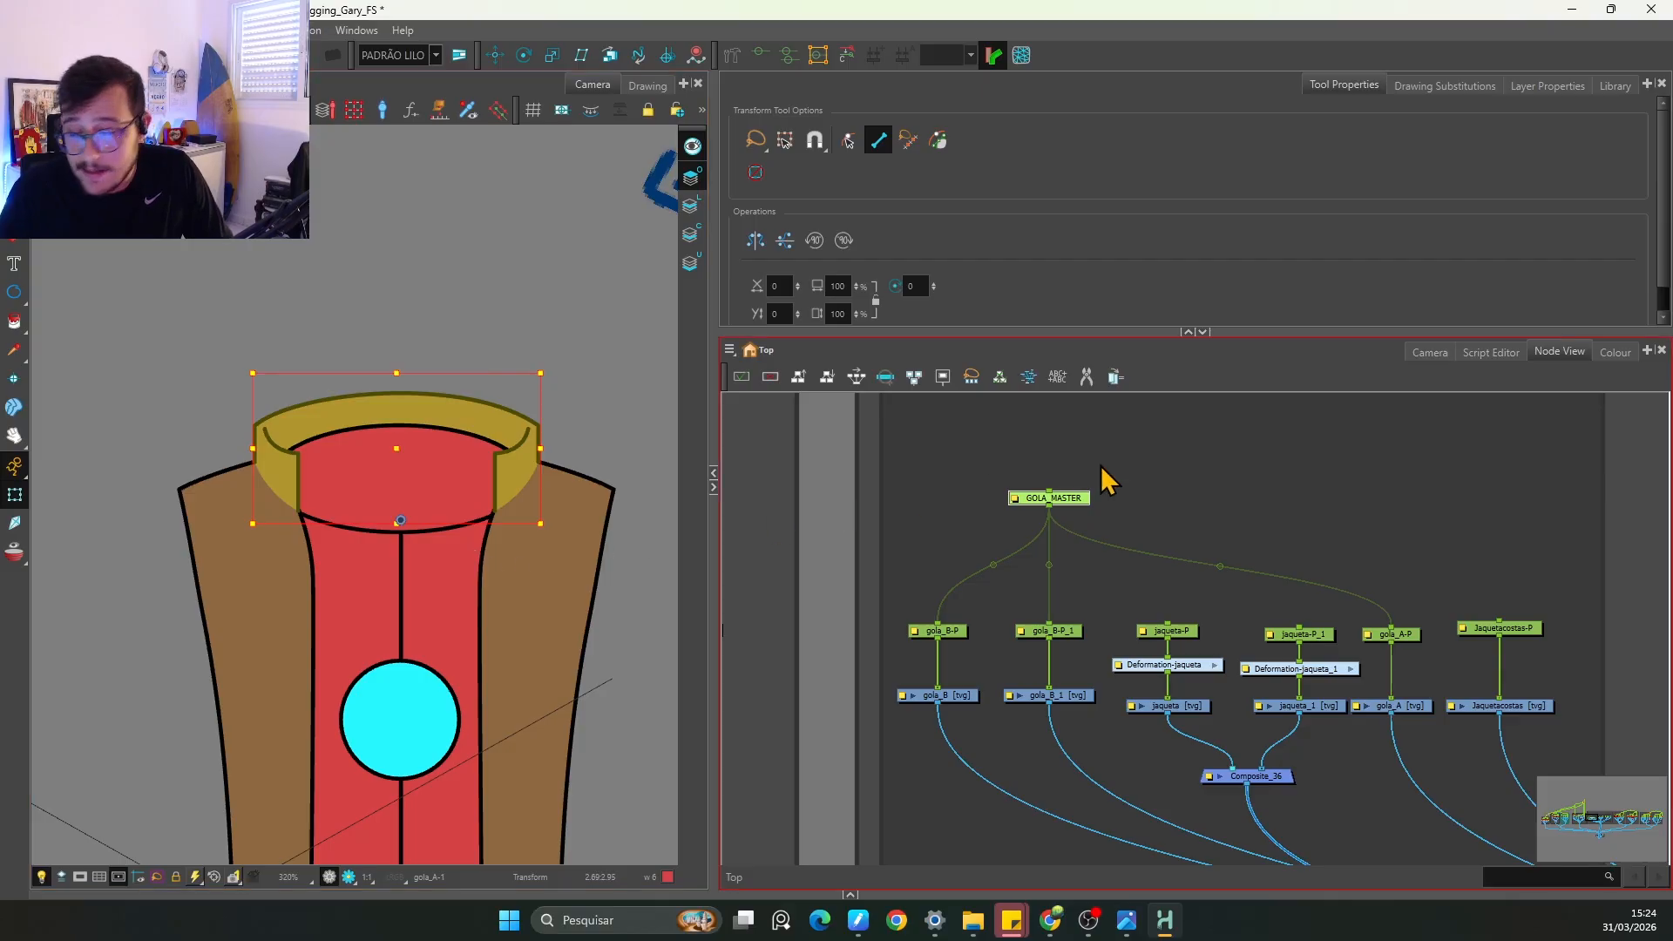
pyautogui.press('1')
pyautogui.press('1')
pyautogui.press('space')
pyautogui.moveTo(1289, 636); pyautogui.dragTo(1187, 611)
pyautogui.press('2')
pyautogui.press('2')
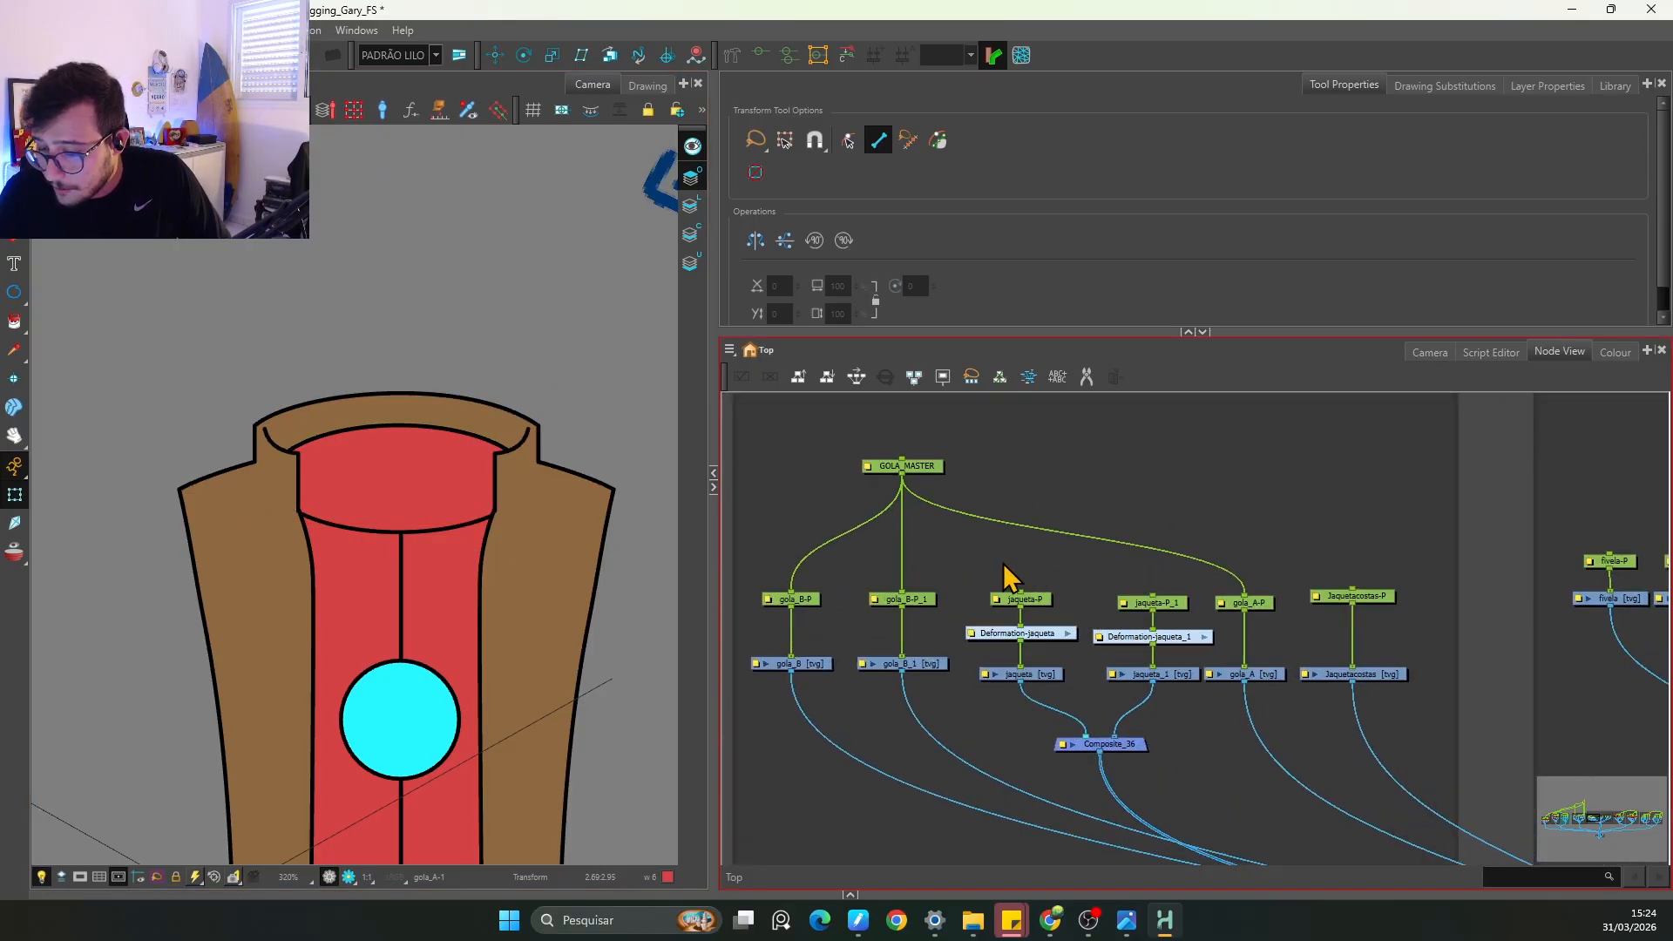
pyautogui.press('1')
pyautogui.press('space')
pyautogui.moveTo(554, 724); pyautogui.dragTo(541, 627)
pyautogui.click(1151, 602)
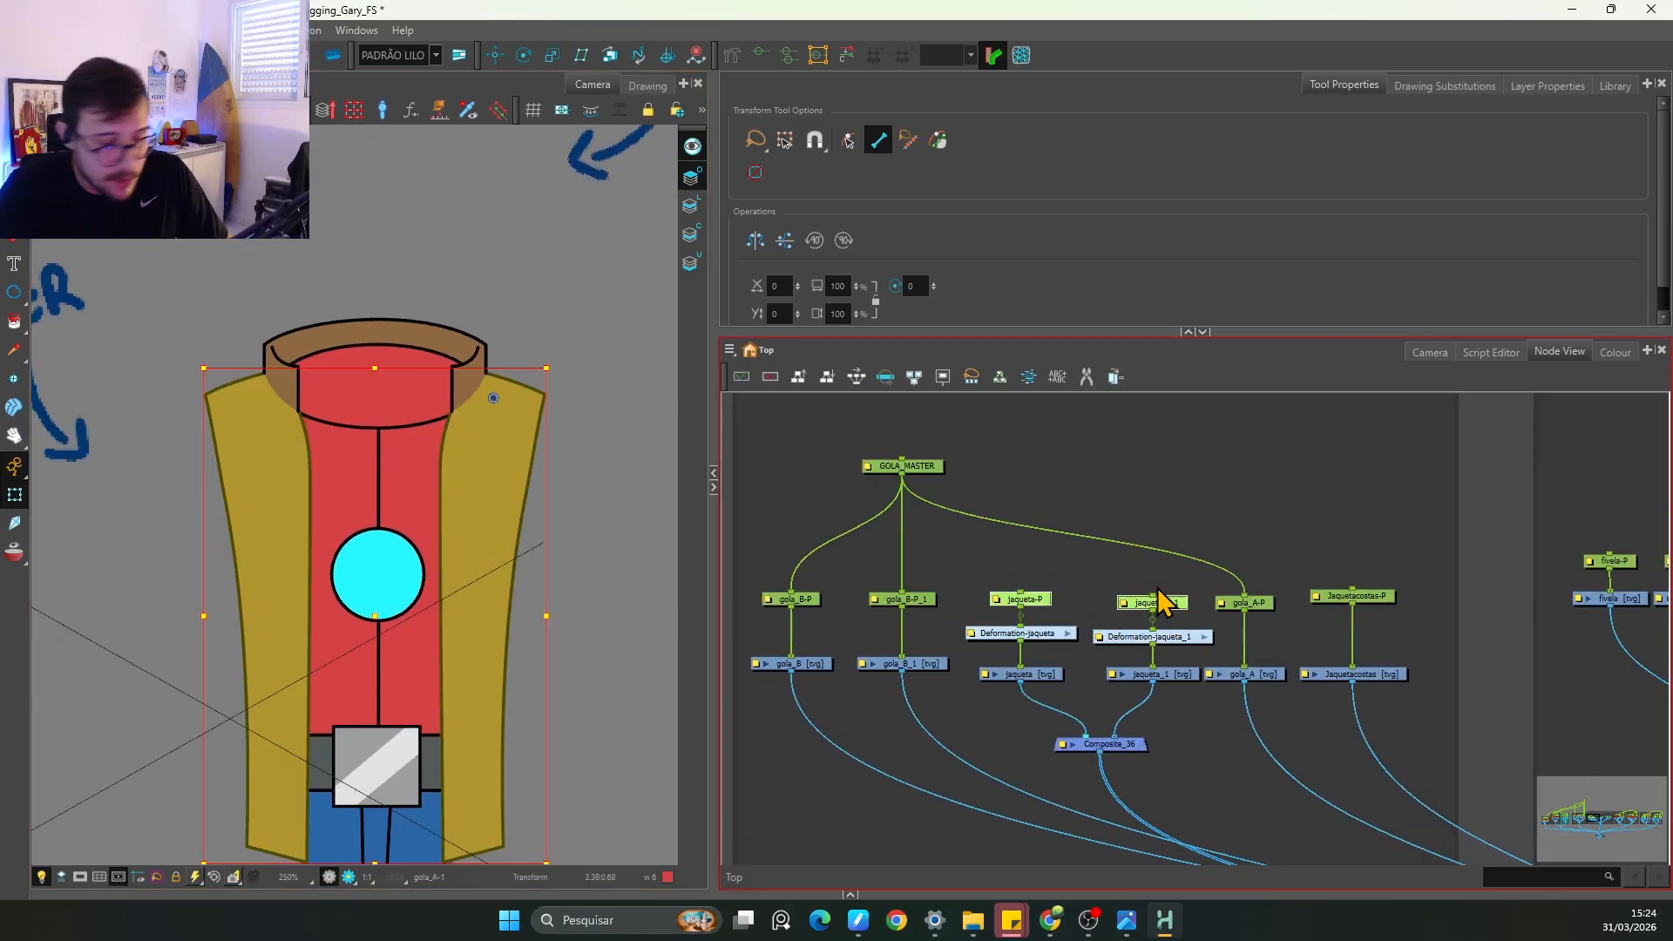
pyautogui.hotkey('ctrl', 'p')
pyautogui.moveTo(1095, 534); pyautogui.dragTo(1153, 504)
pyautogui.press('space')
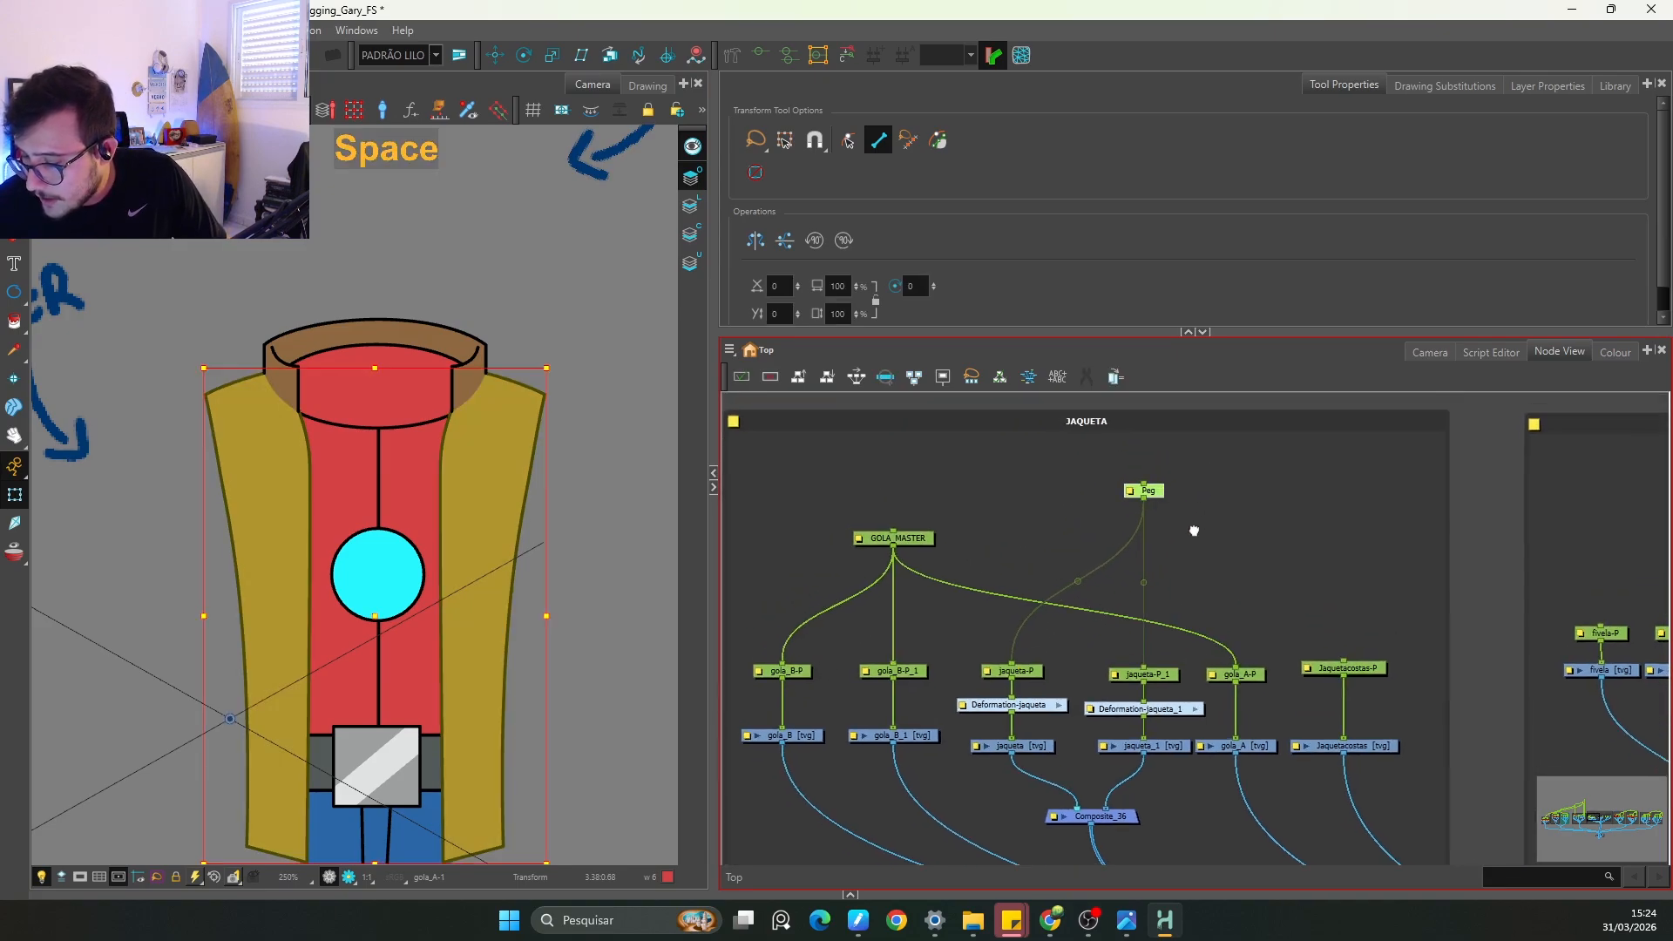
# Step: Rename the new jacket peg to JAQUETA_GRUPO_1 and align its node level with GOLA_MASTER
pyautogui.doubleClick(1127, 503)
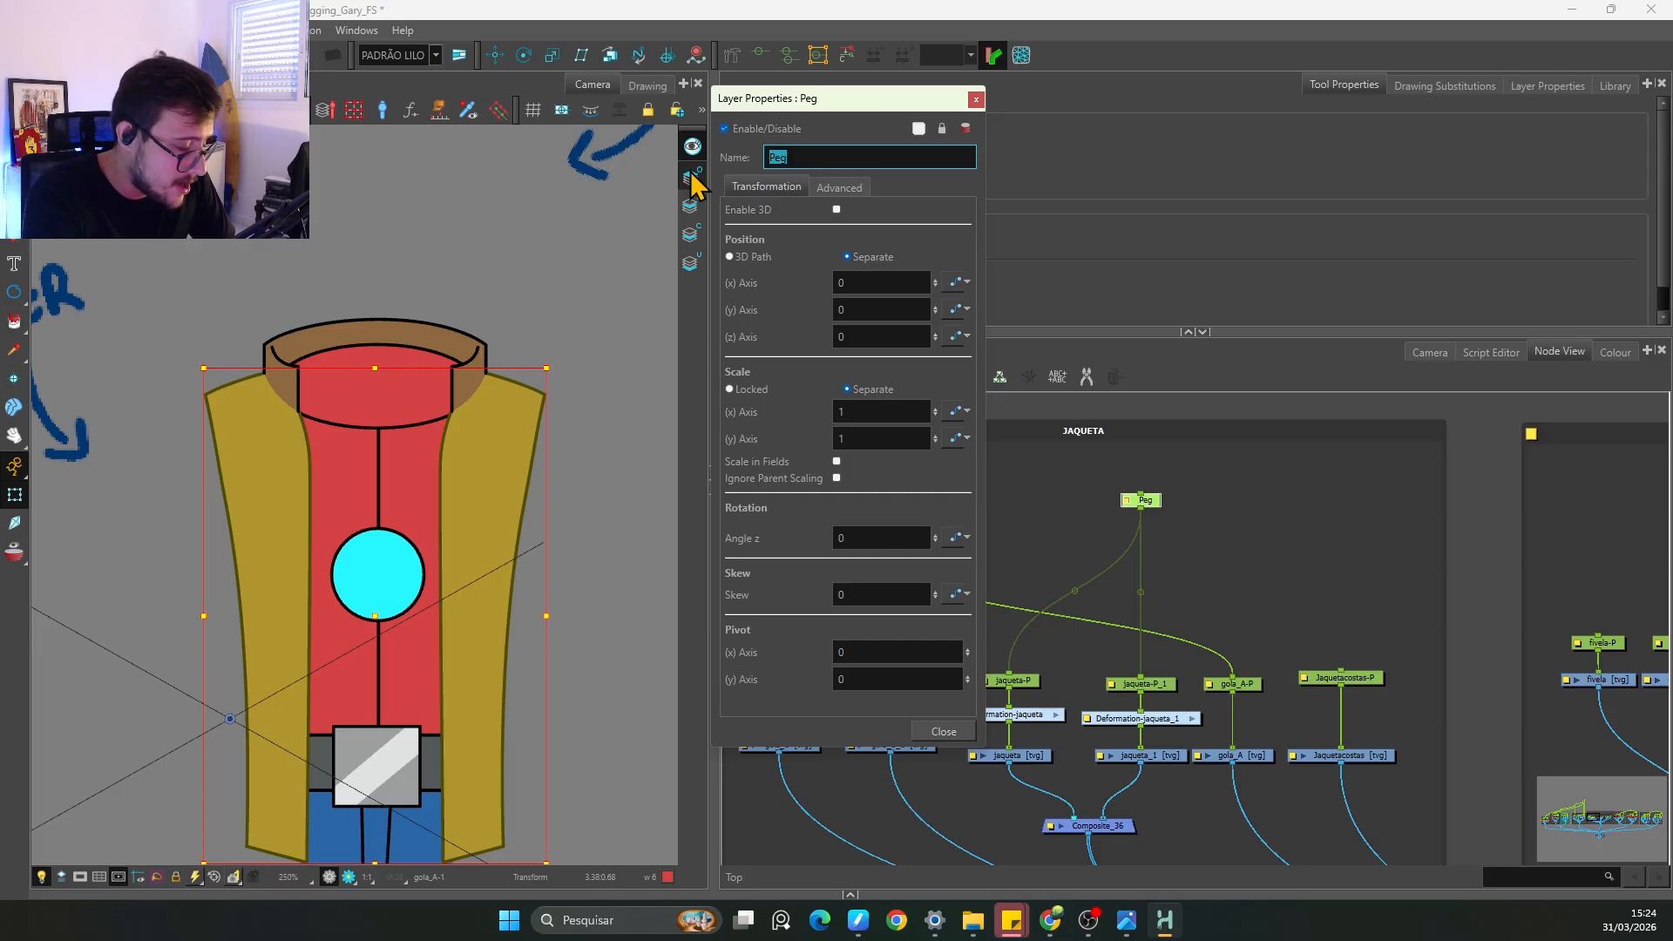
pyautogui.write('JAQUETA_')
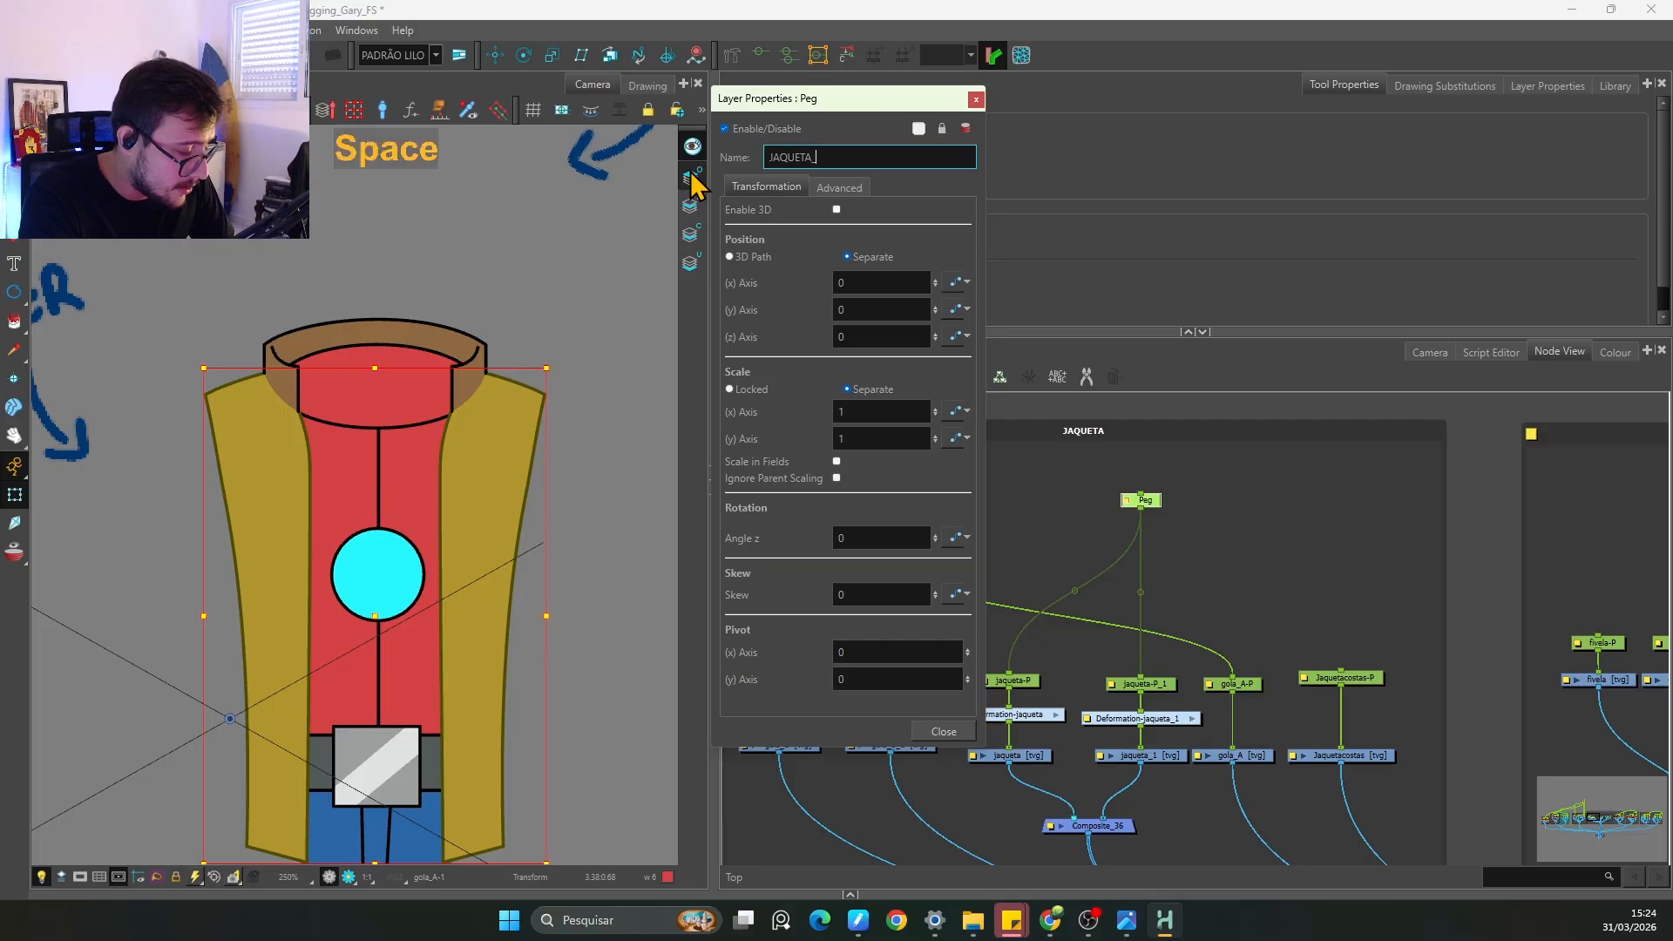
pyautogui.write('GRUPO_1')
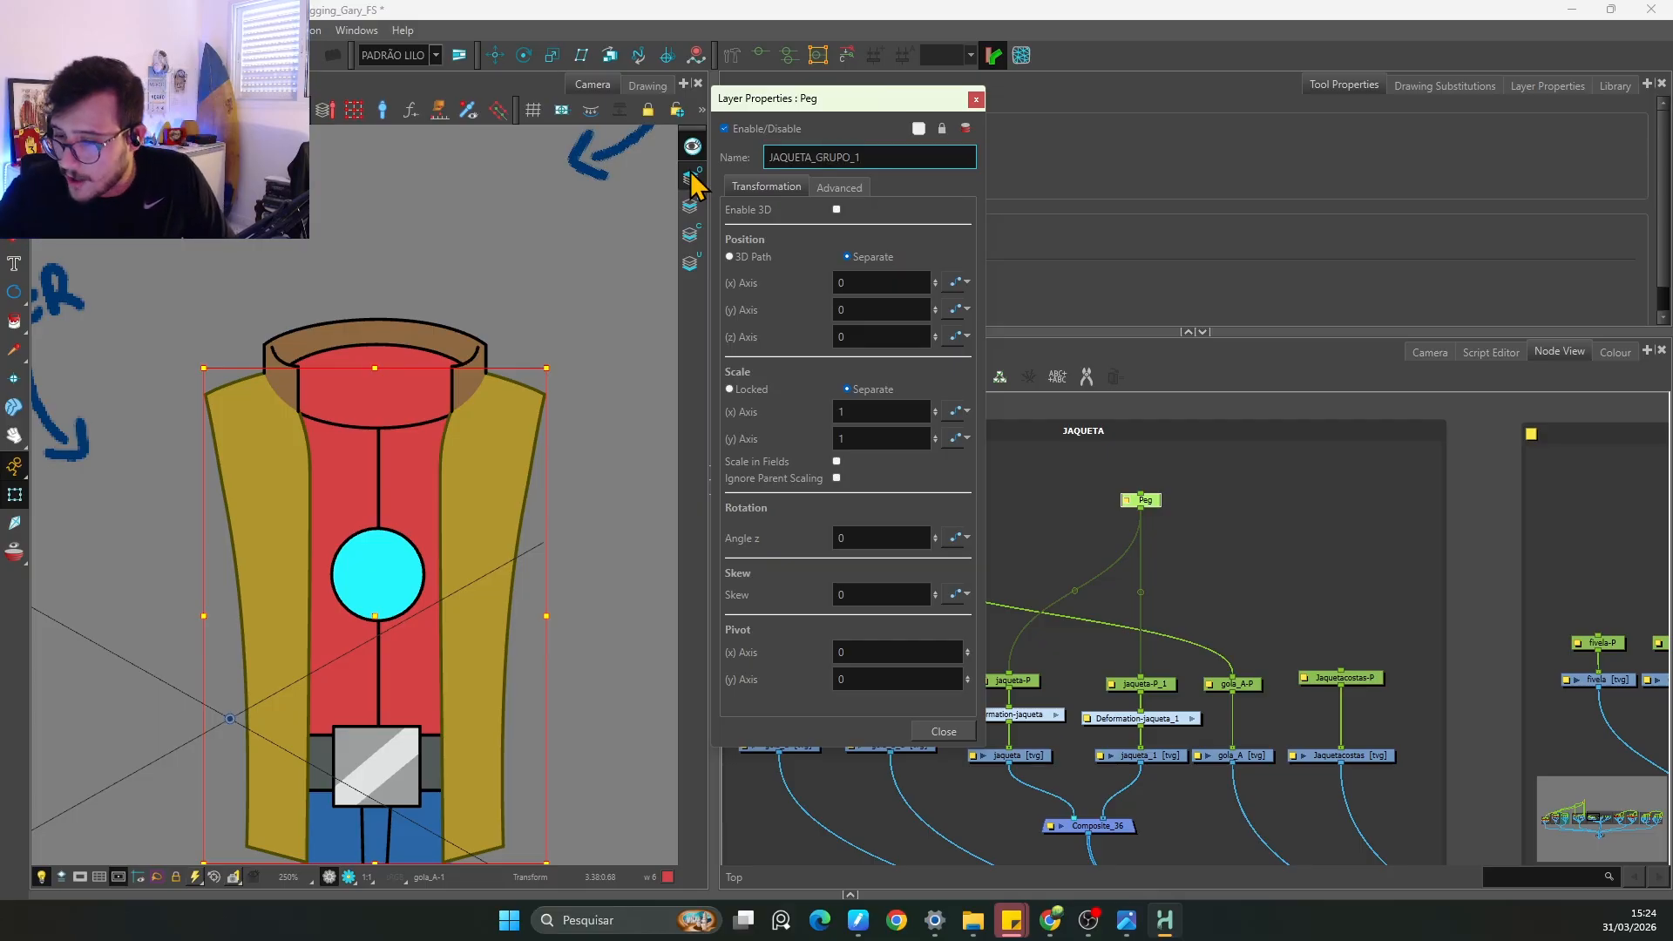
pyautogui.click(976, 98)
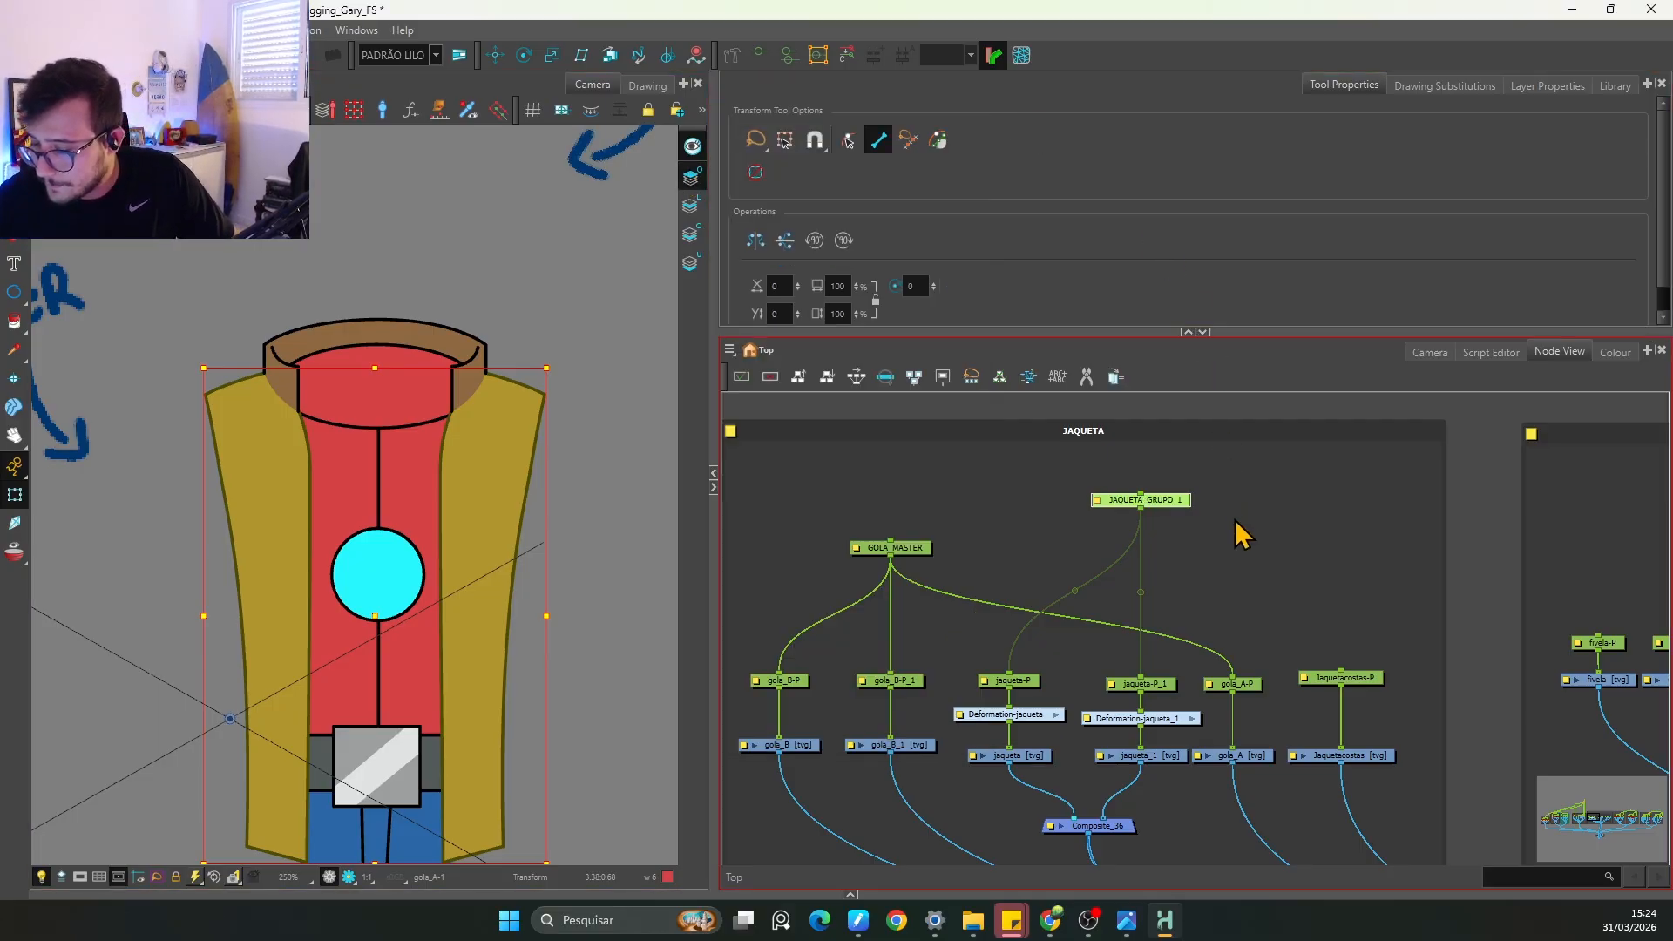
pyautogui.moveTo(1169, 542); pyautogui.dragTo(1163, 557)
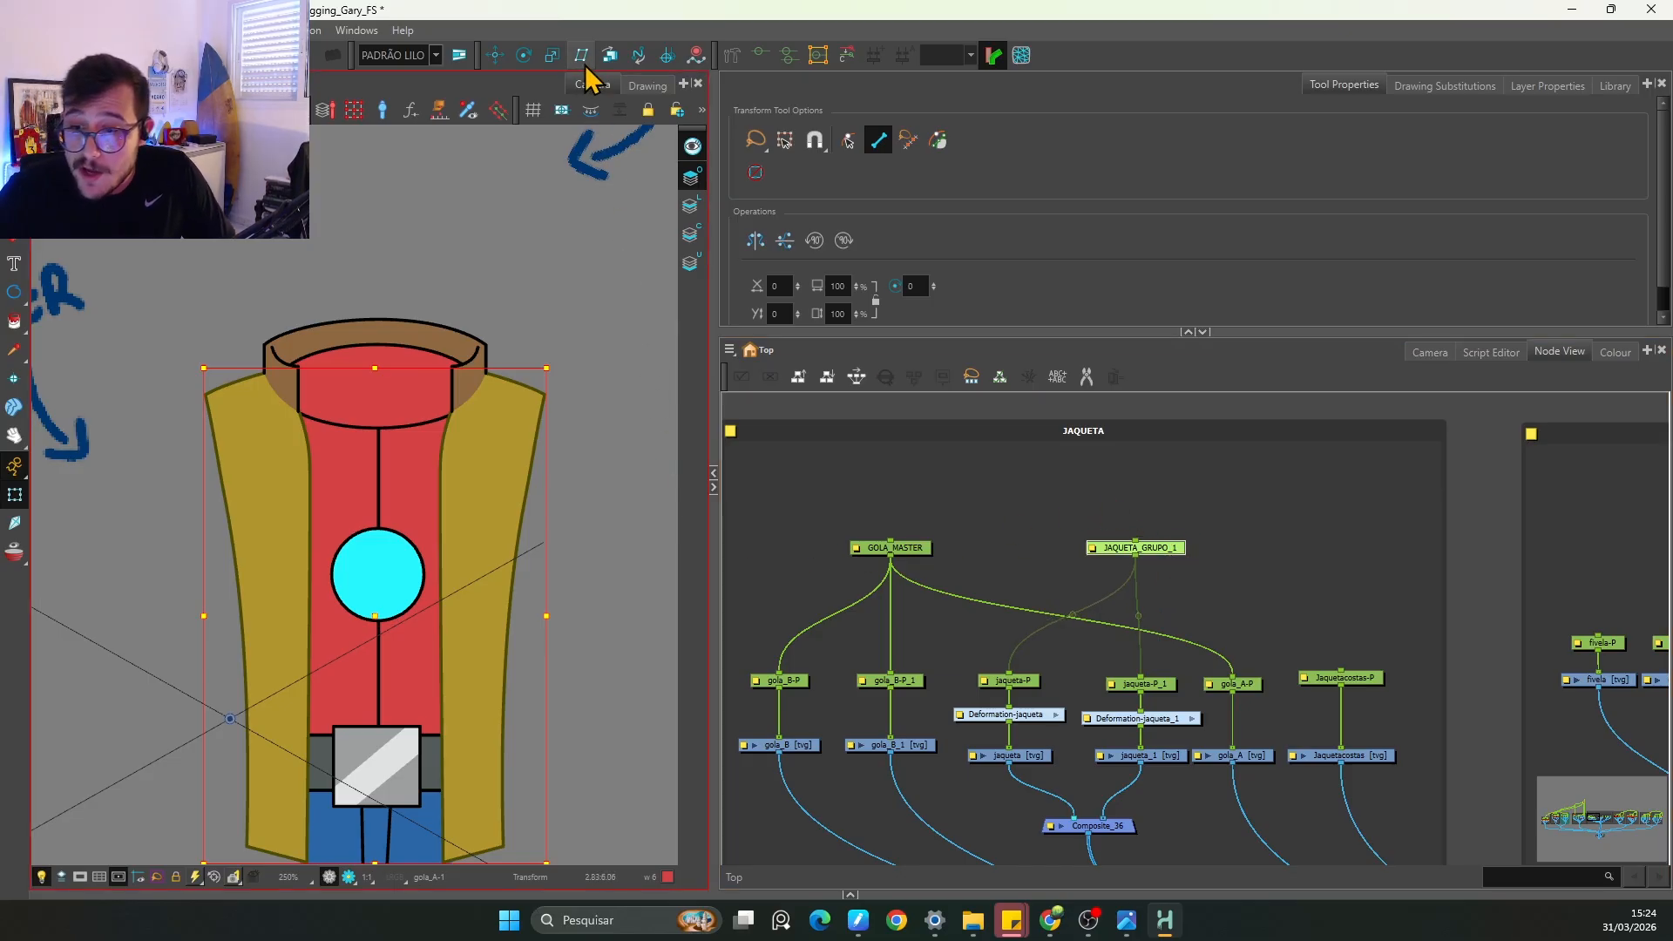
# Step: Place the JAQUETA_GRUPO_1 peg's pivot on the torso's centre line inside the neck opening, and connect the peg as parent of Jaquetacostas-P
pyautogui.click(500, 58)
pyautogui.press('1')
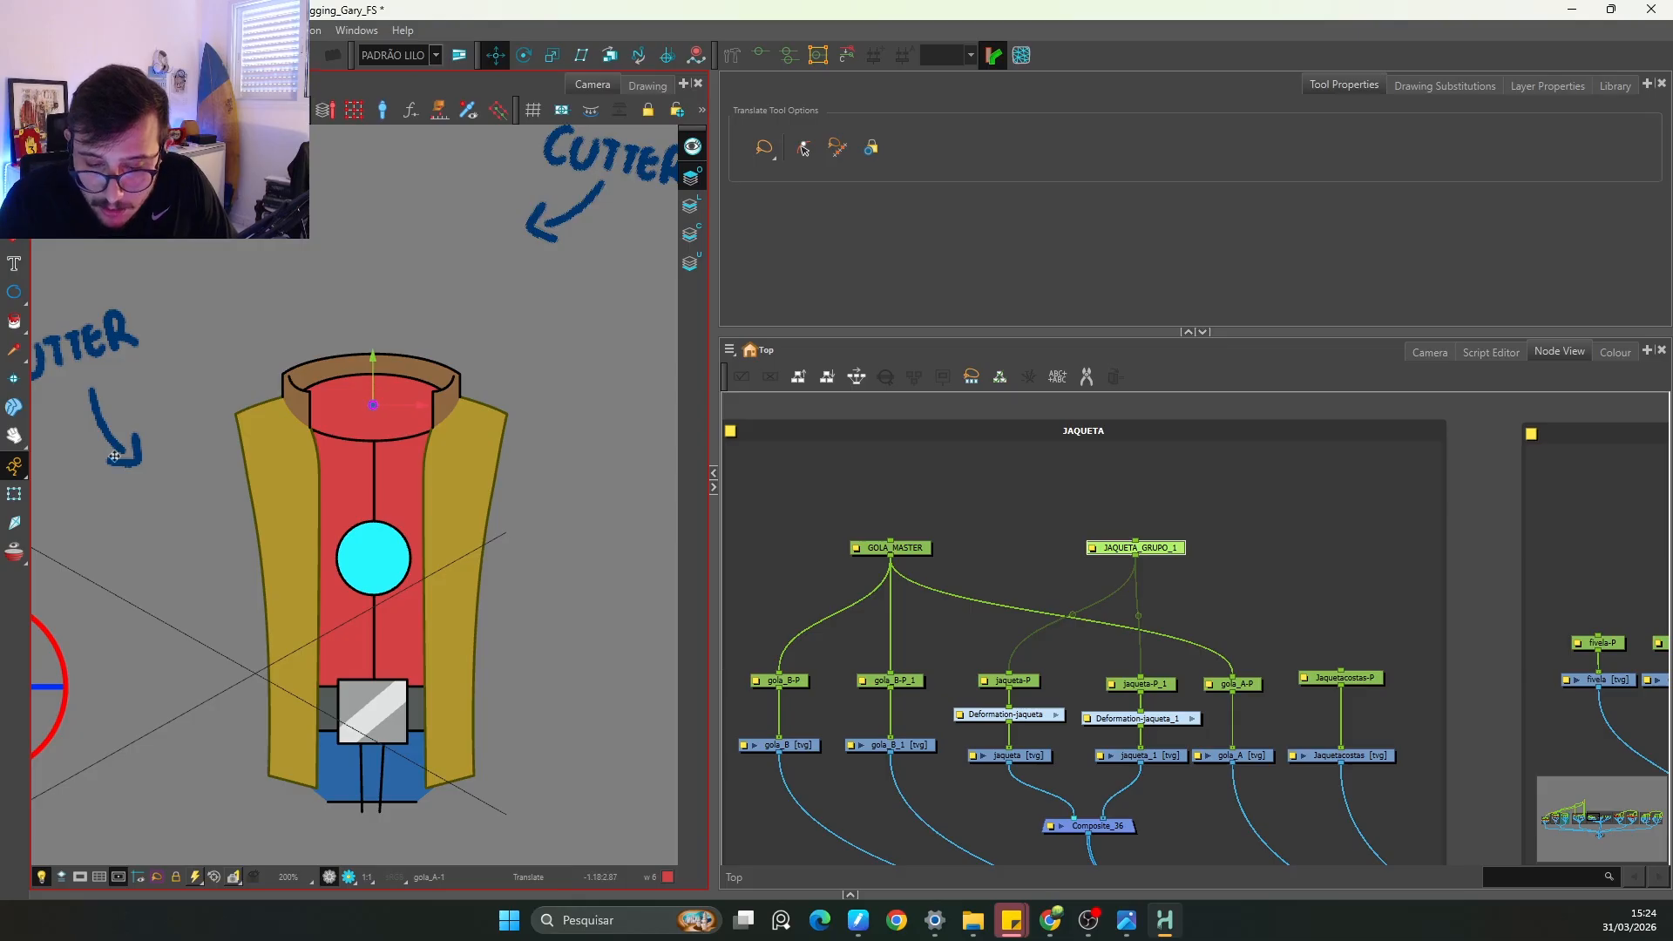
pyautogui.click(14, 494)
pyautogui.press('space')
pyautogui.moveTo(558, 659); pyautogui.dragTo(540, 590)
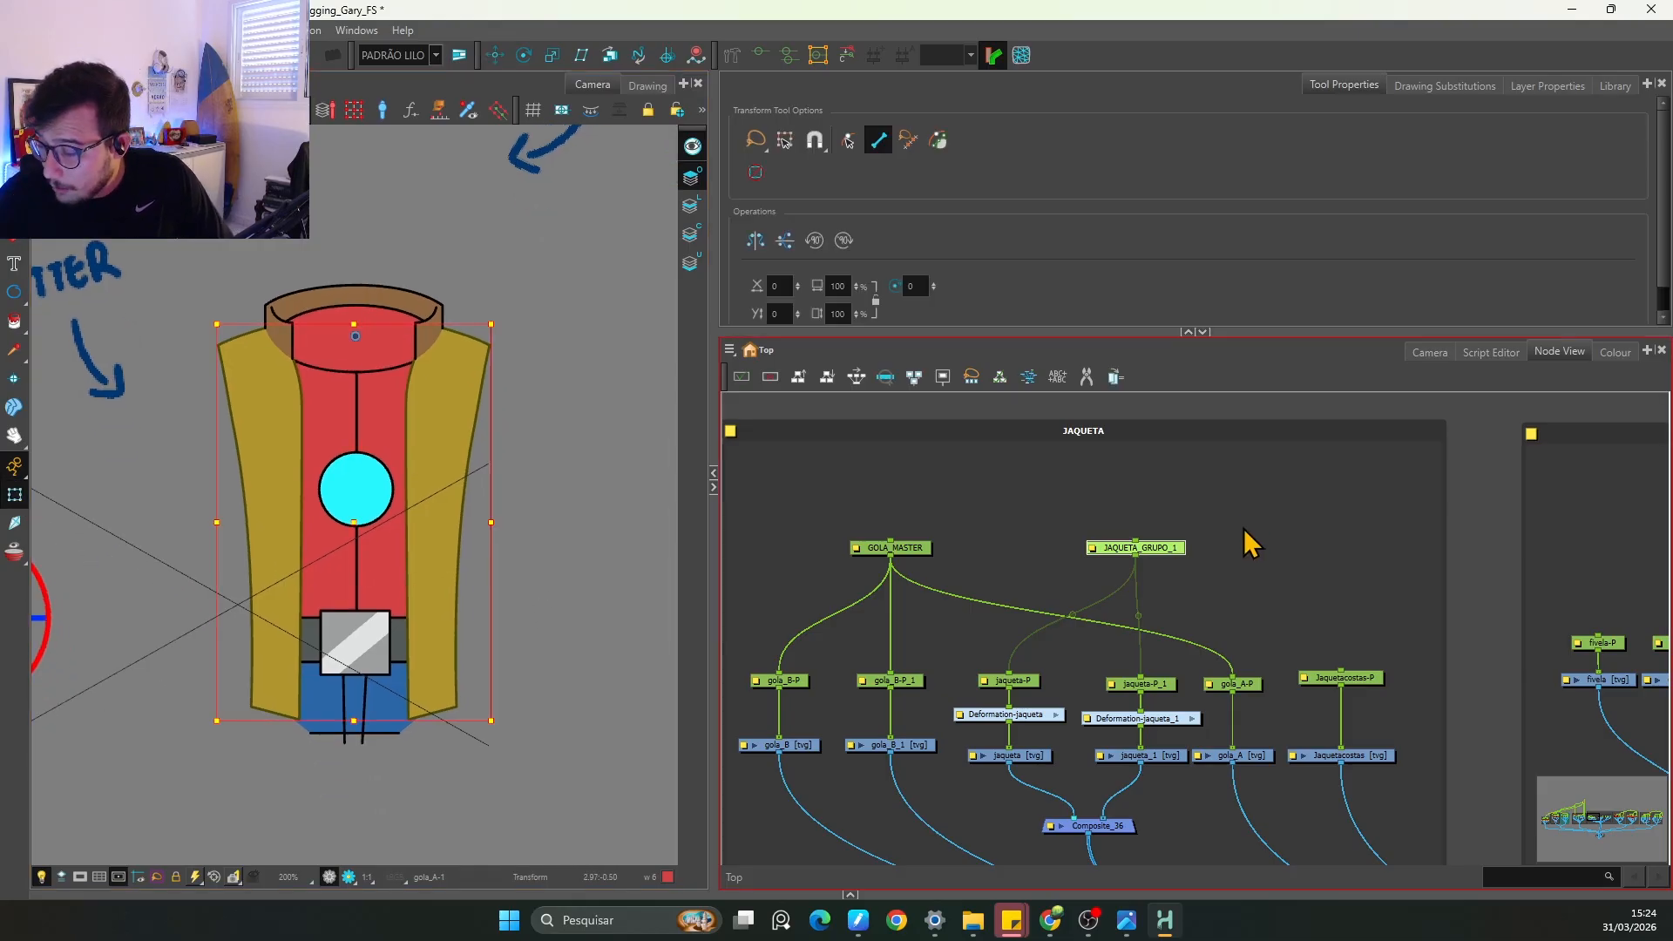
pyautogui.press('2')
pyautogui.moveTo(1168, 535); pyautogui.dragTo(1394, 684)
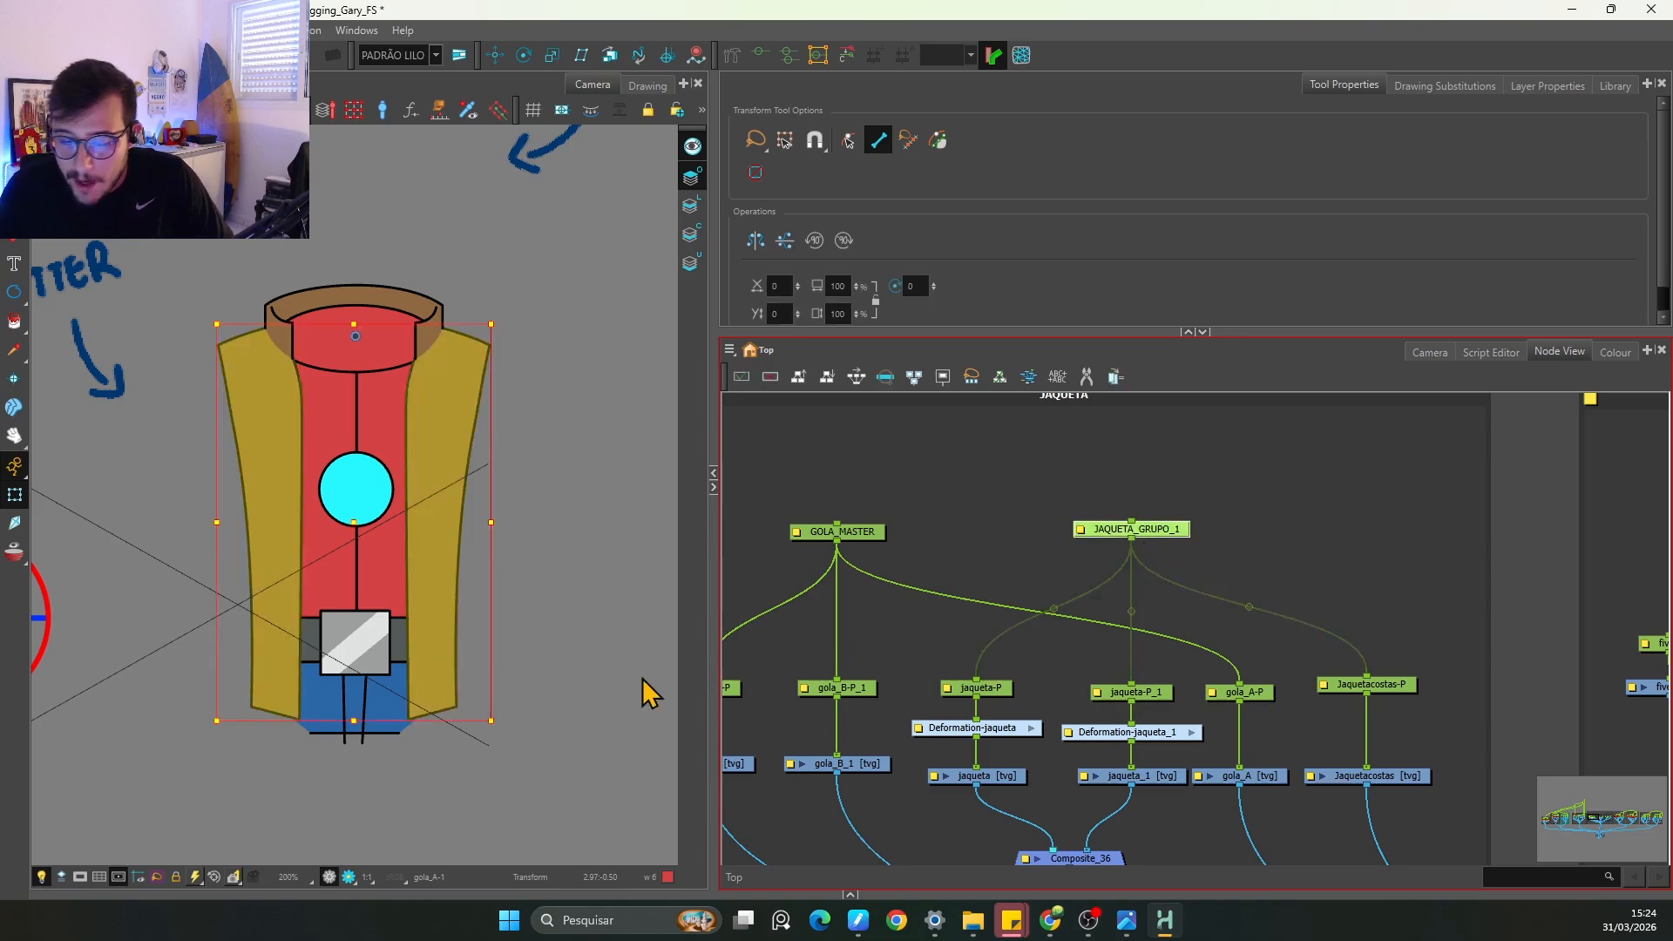
# Step: Test transforming the jacket body with the JAQUETA_GRUPO_1 peg, and undo each trial change
pyautogui.moveTo(480, 723)
pyautogui.mouseDown()
pyautogui.moveTo(261, 724)
pyautogui.moveTo(379, 729)
pyautogui.mouseUp()
pyautogui.hotkey('ctrl', 'z')
pyautogui.moveTo(538, 745); pyautogui.dragTo(409, 749)
pyautogui.hotkey('ctrl', 'z')
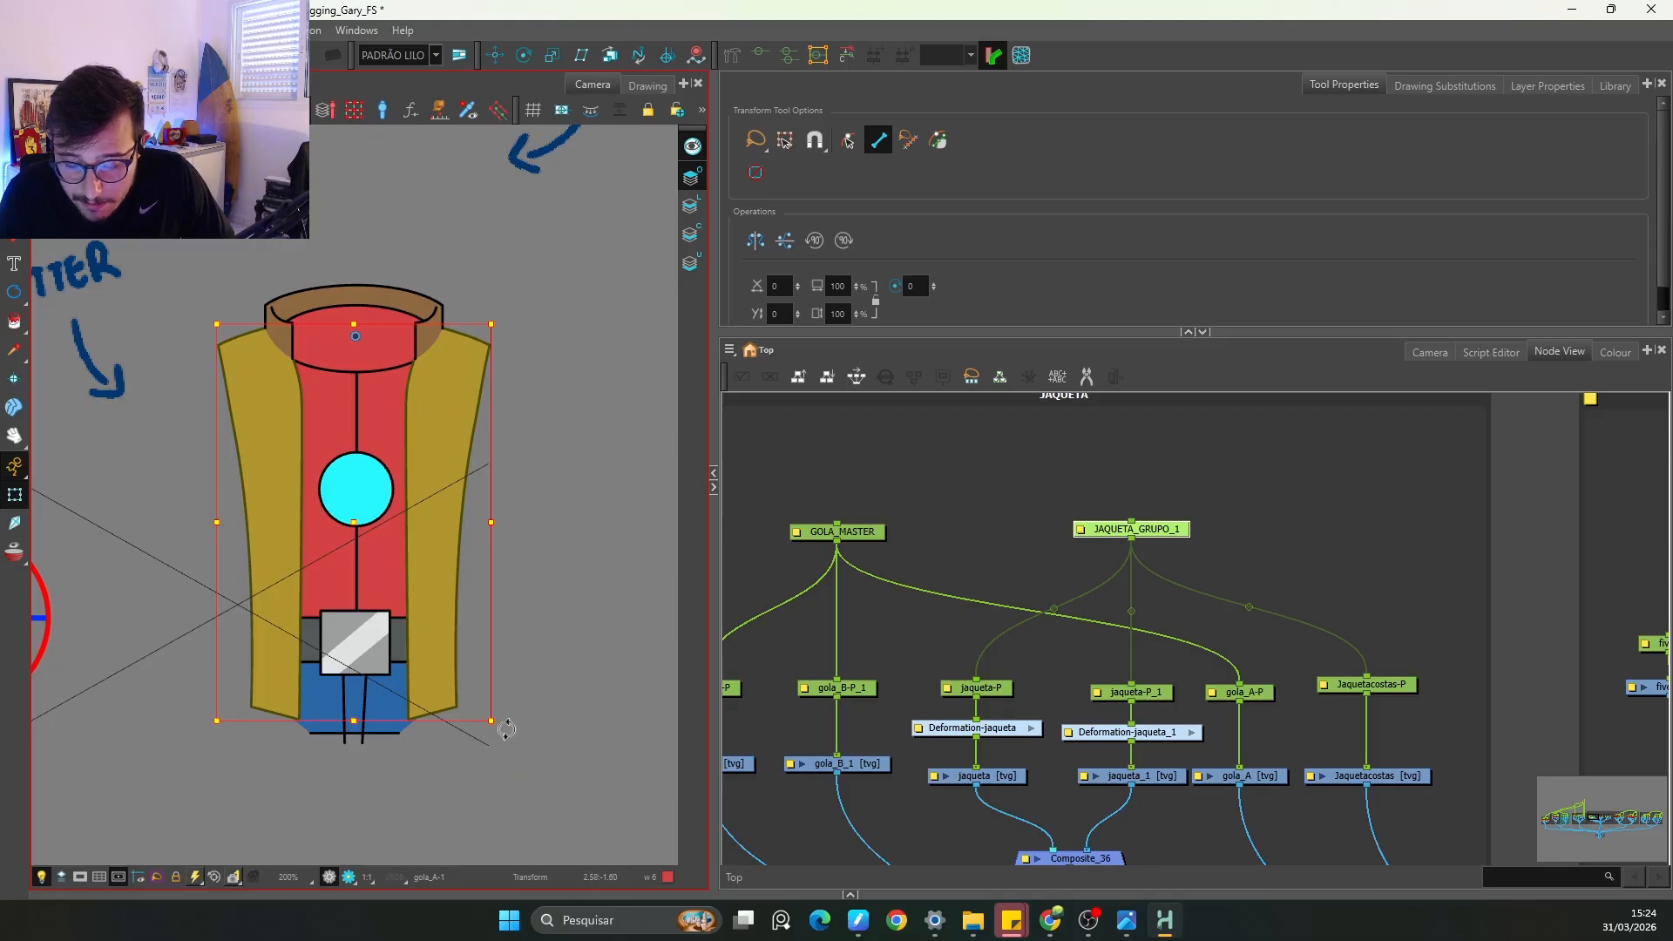
pyautogui.moveTo(505, 724); pyautogui.dragTo(560, 671)
pyautogui.hotkey('ctrl', 'z')
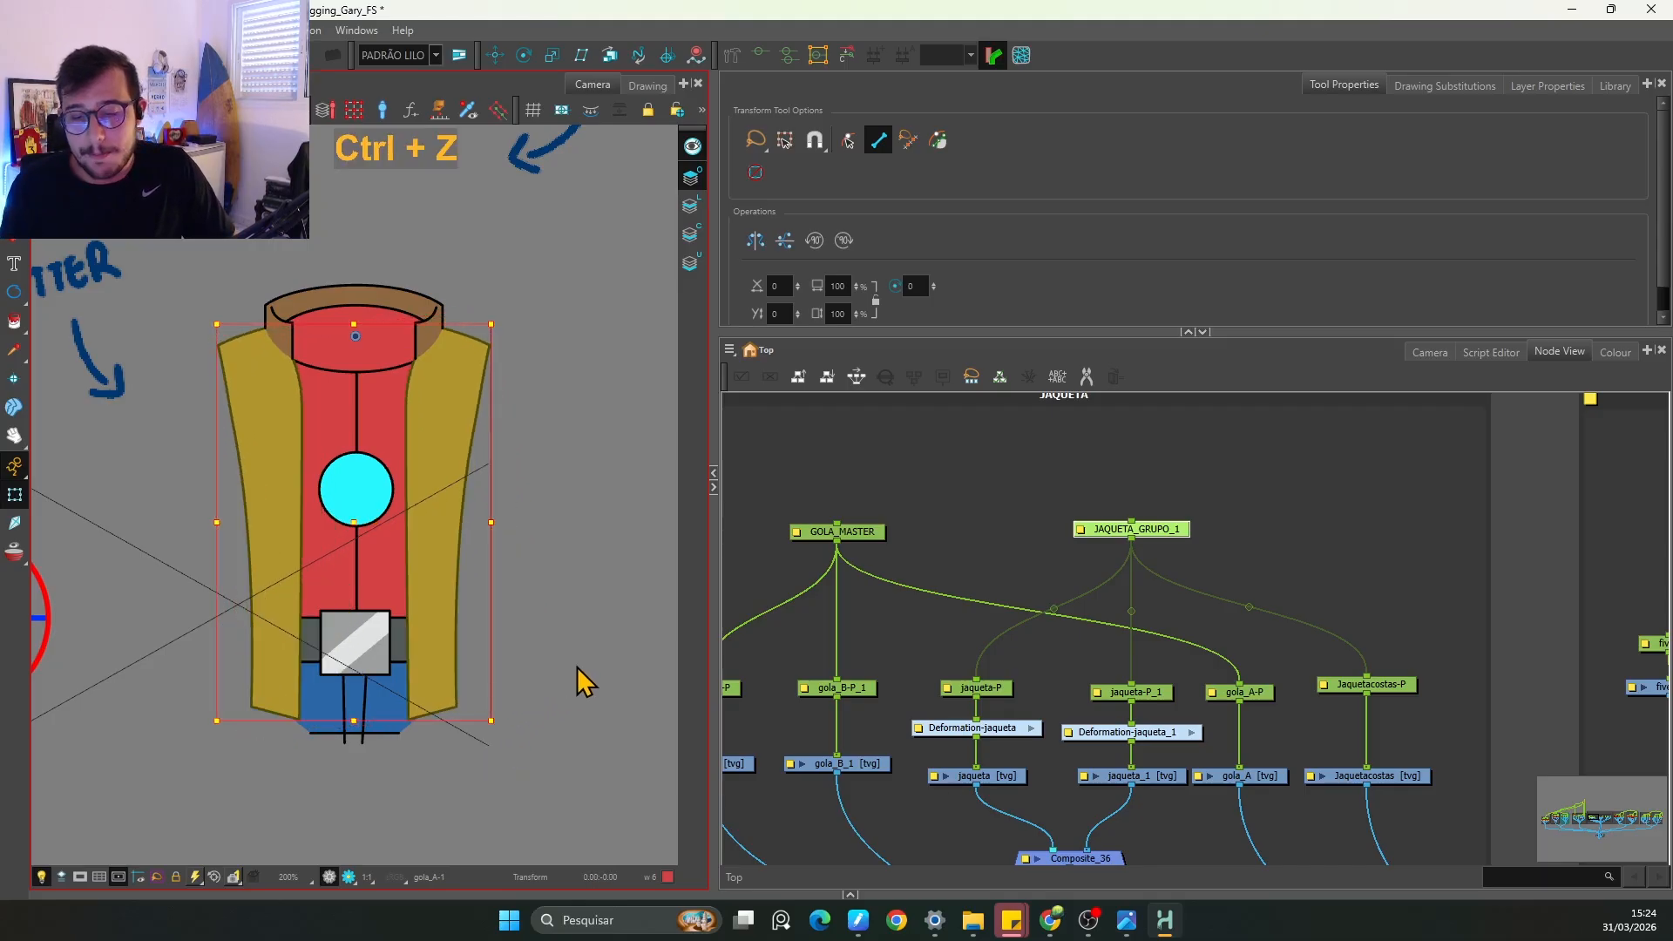
# Step: Add a new peg at the top of the JAQUETA group and connect it as parent of GOLA_MASTER and JAQUETA_GRUPO_1
pyautogui.click(1272, 529)
pyautogui.scroll(-1, 1269, 519)
pyautogui.press('space')
pyautogui.moveTo(1060, 470); pyautogui.dragTo(1068, 515)
pyautogui.moveTo(1246, 527); pyautogui.dragTo(921, 603)
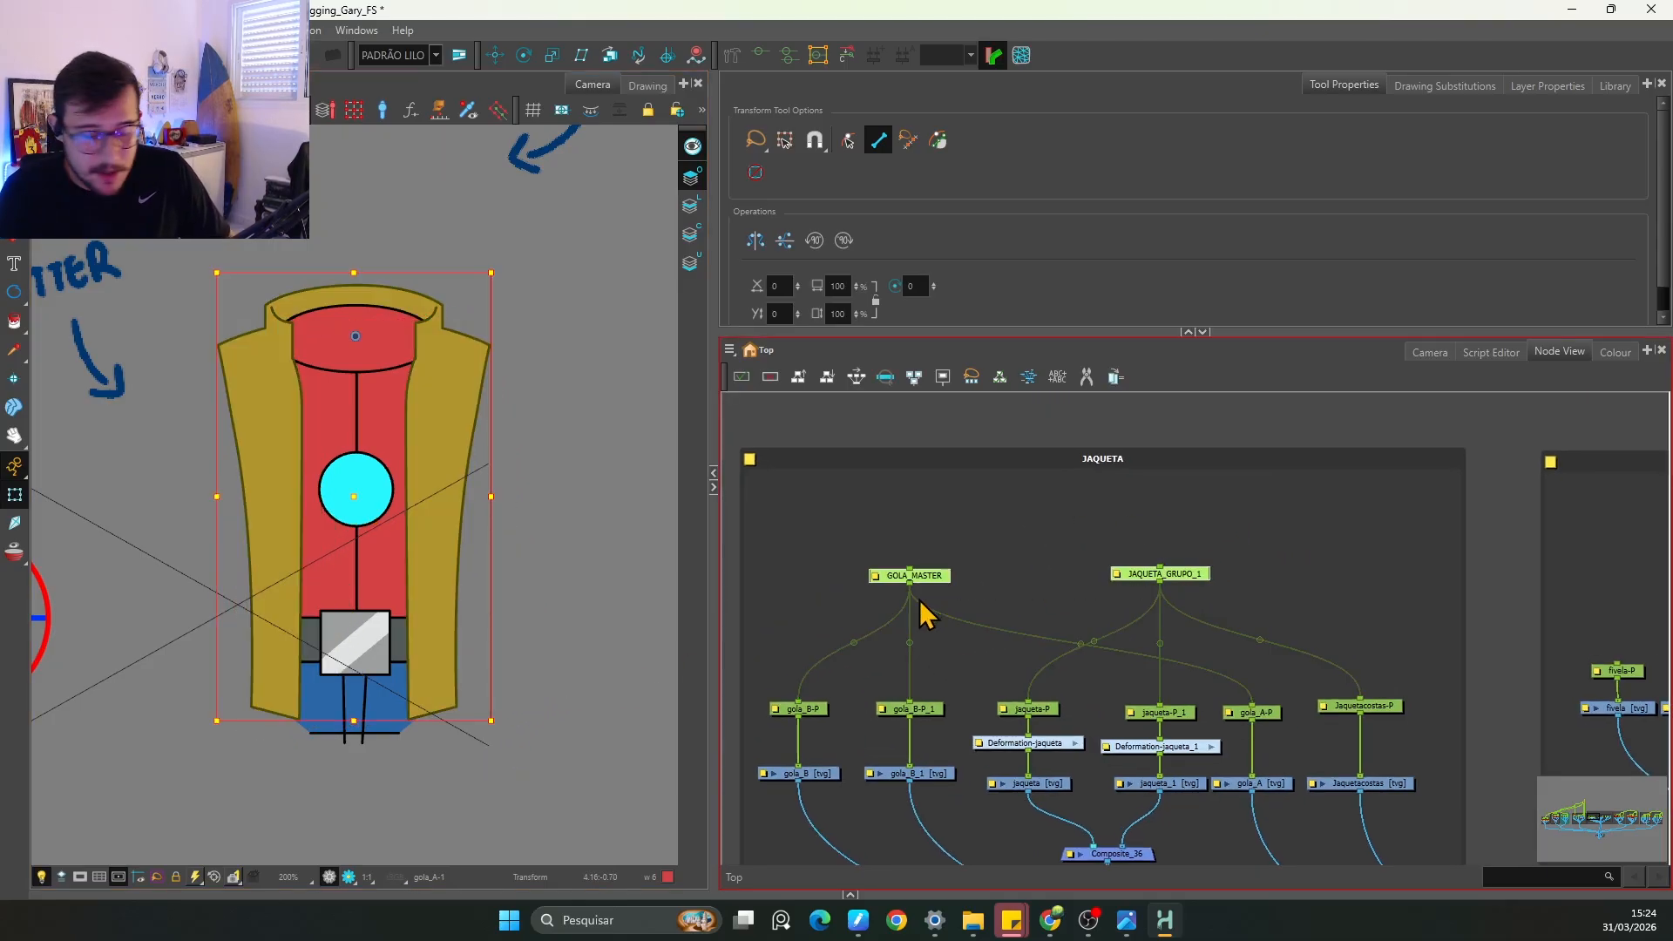
pyautogui.hotkey('ctrl', 'p')
pyautogui.click(1089, 475)
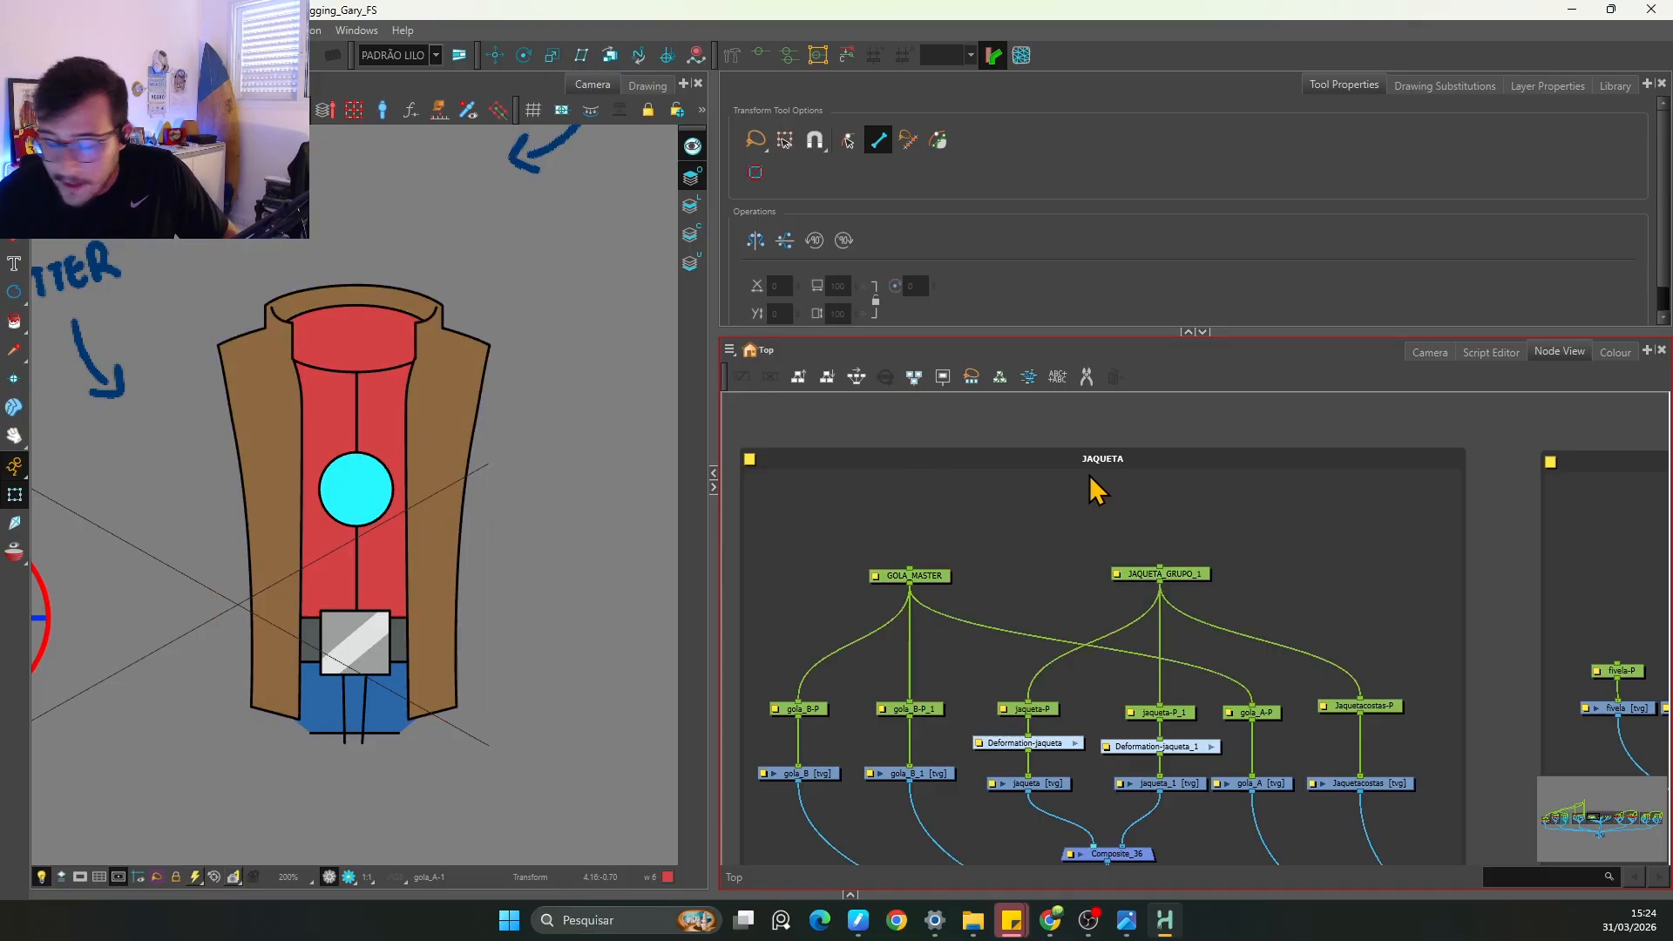
pyautogui.hotkey('ctrl', 'p')
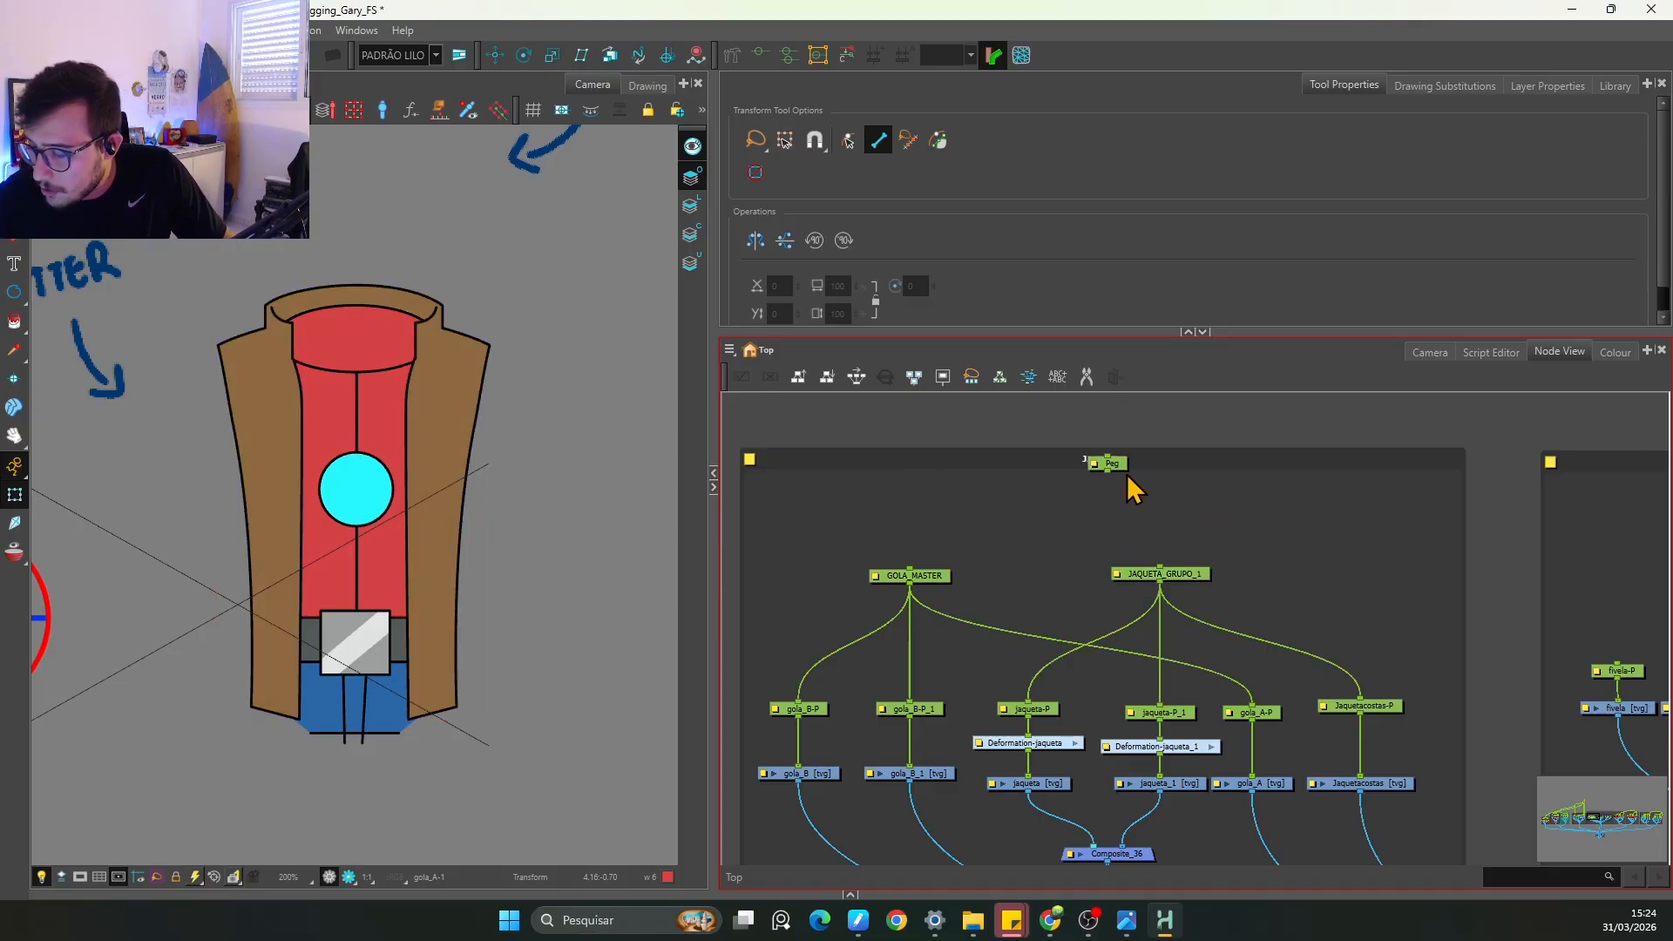
pyautogui.moveTo(1107, 475); pyautogui.dragTo(909, 568)
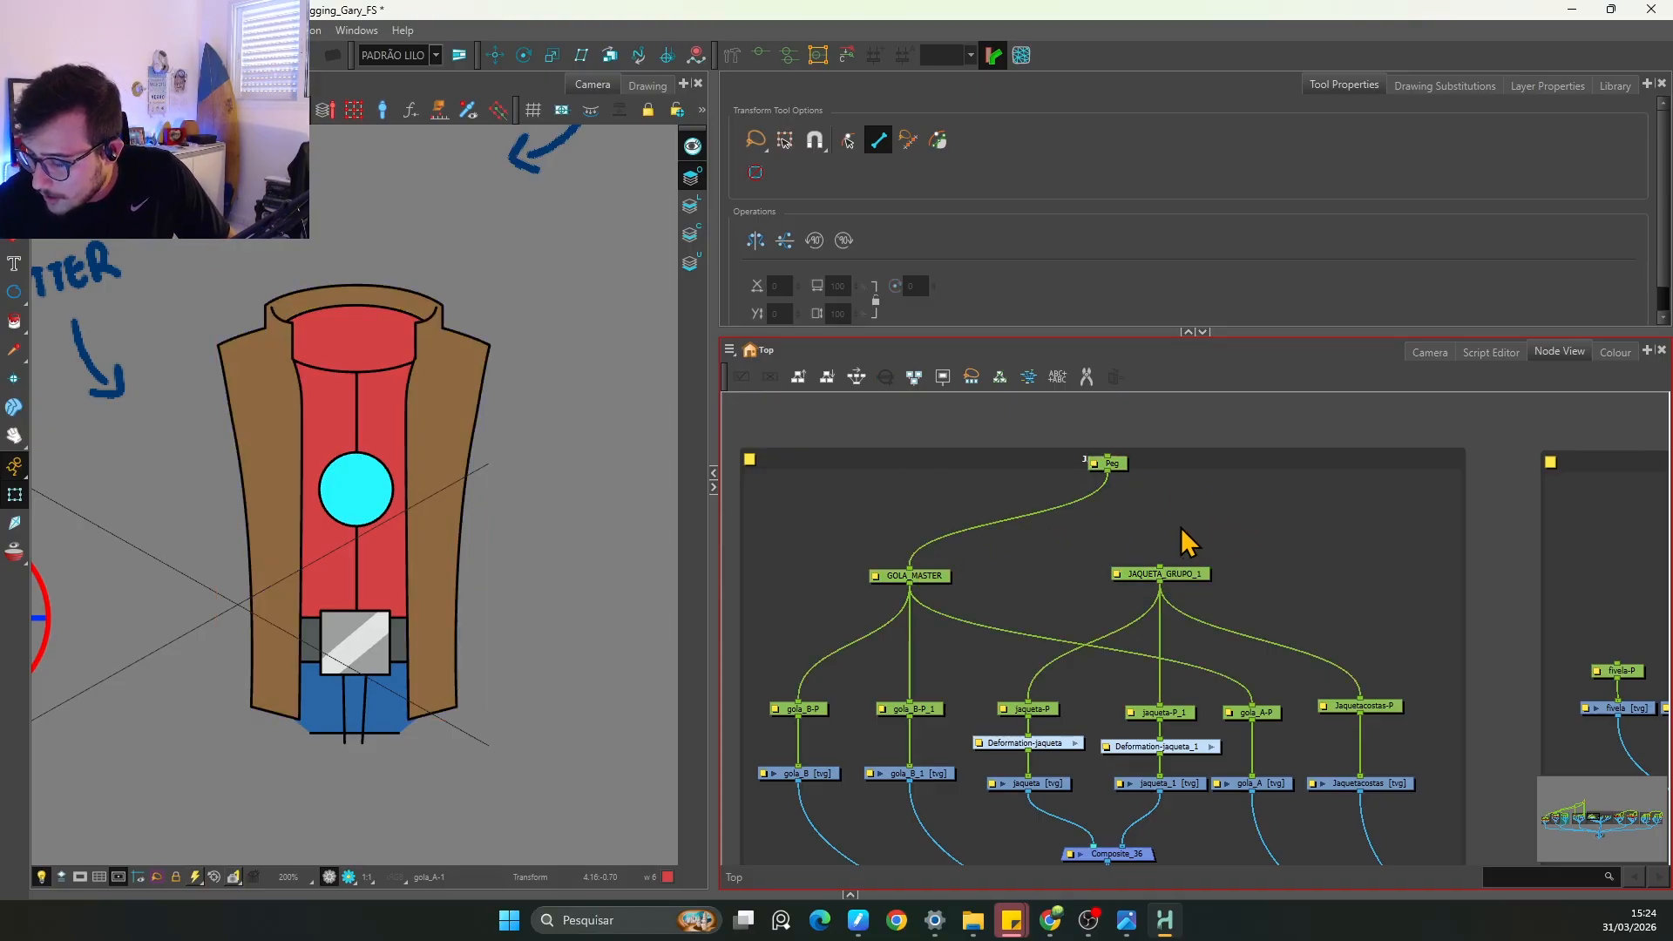
pyautogui.moveTo(1107, 475); pyautogui.dragTo(1166, 490)
# Step: Rename the jacket's top-level peg to JAQUETA_MASTER
pyautogui.doubleClick(1152, 490)
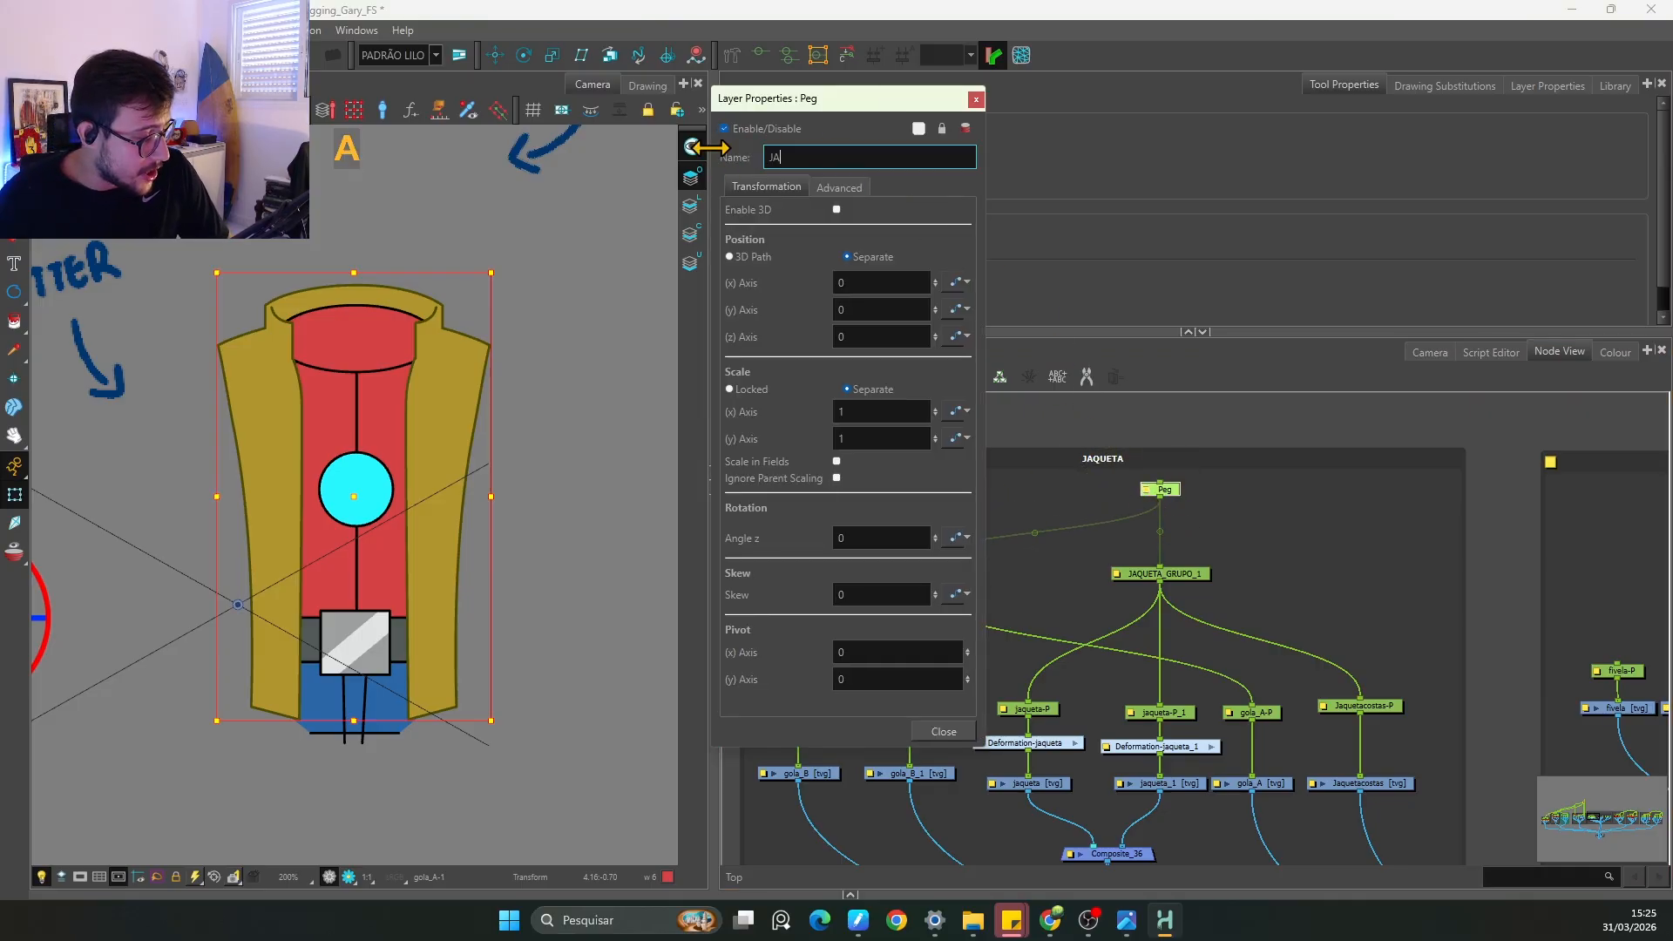
pyautogui.write('JAQUETA_M')
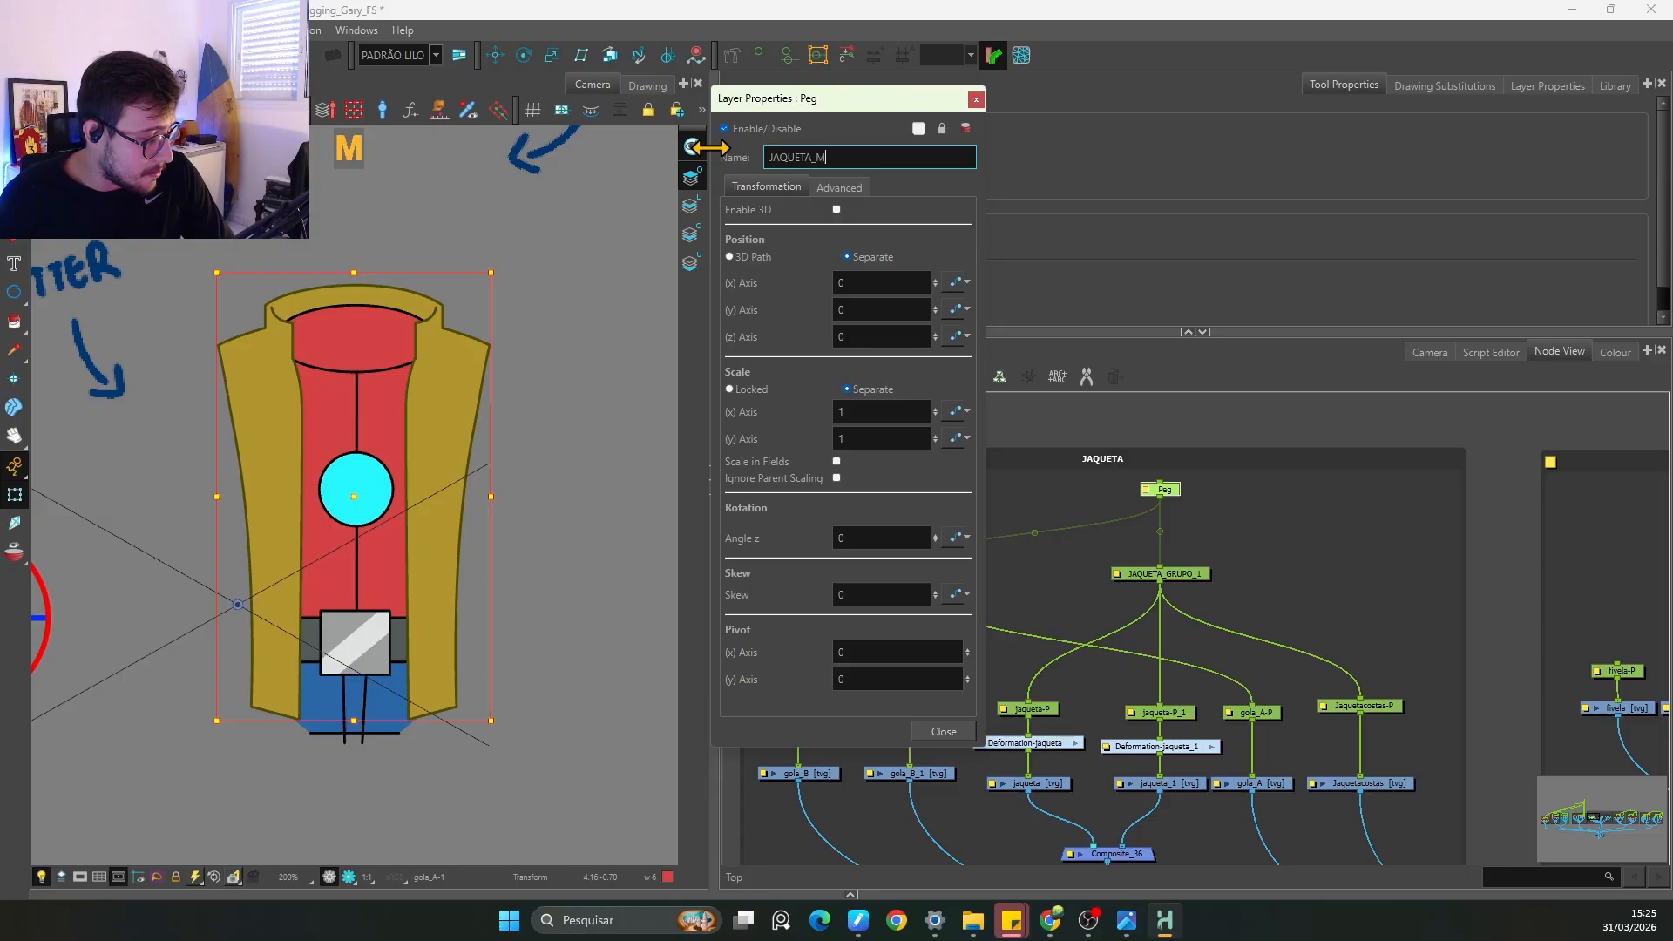
pyautogui.write('ASTER')
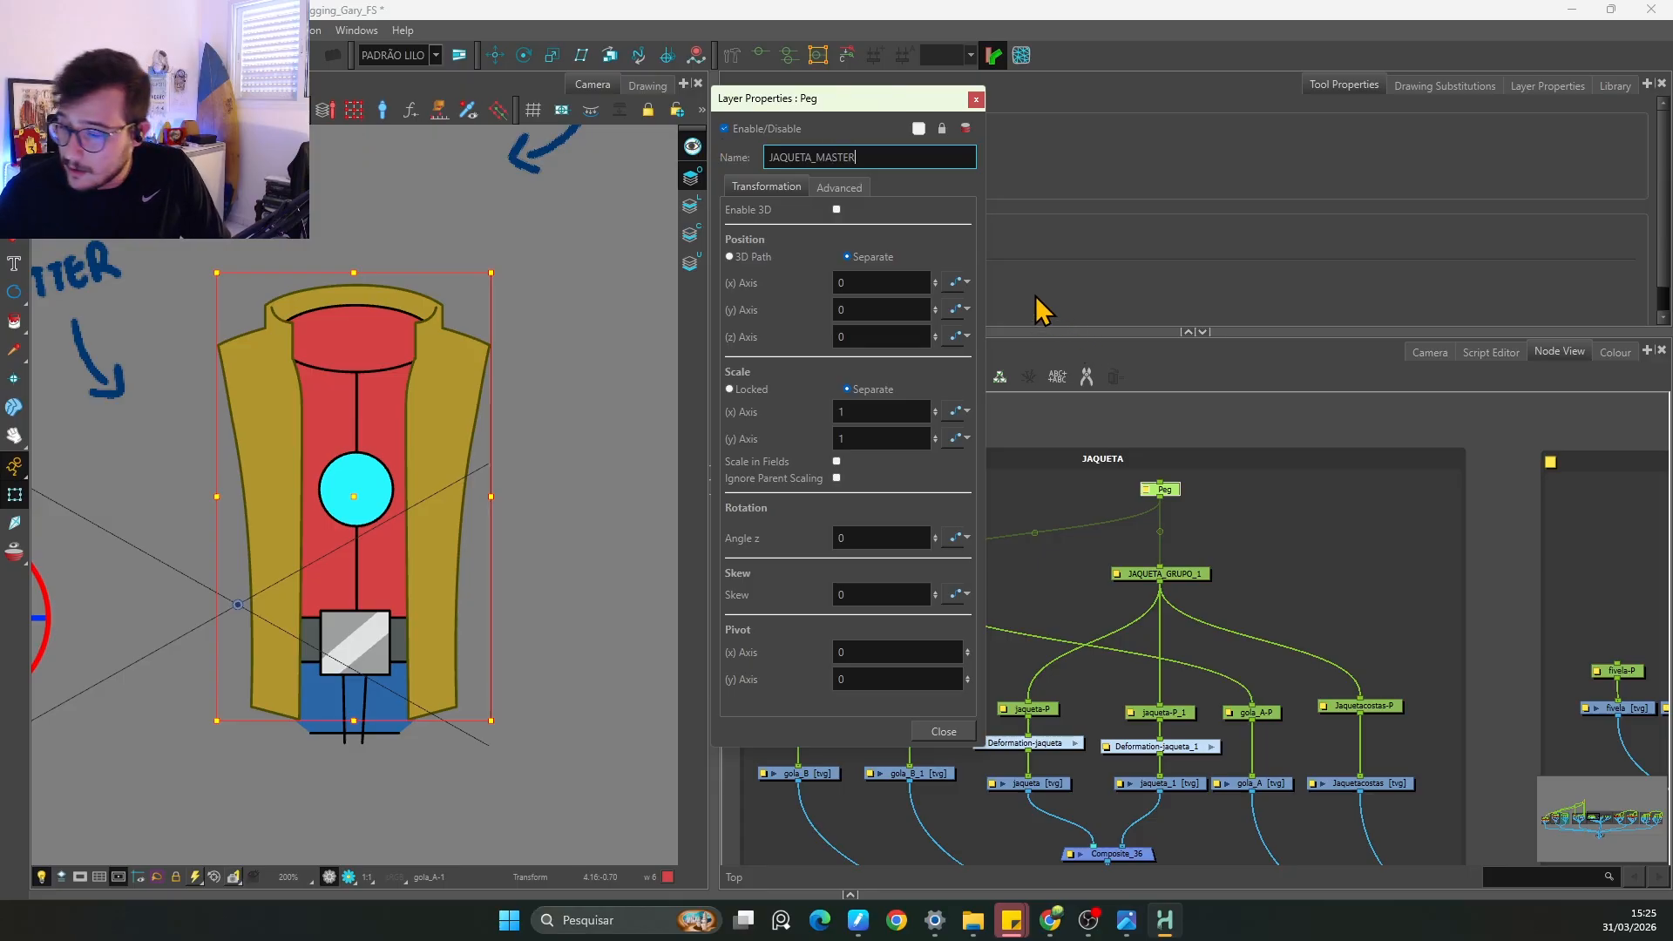
pyautogui.click(976, 100)
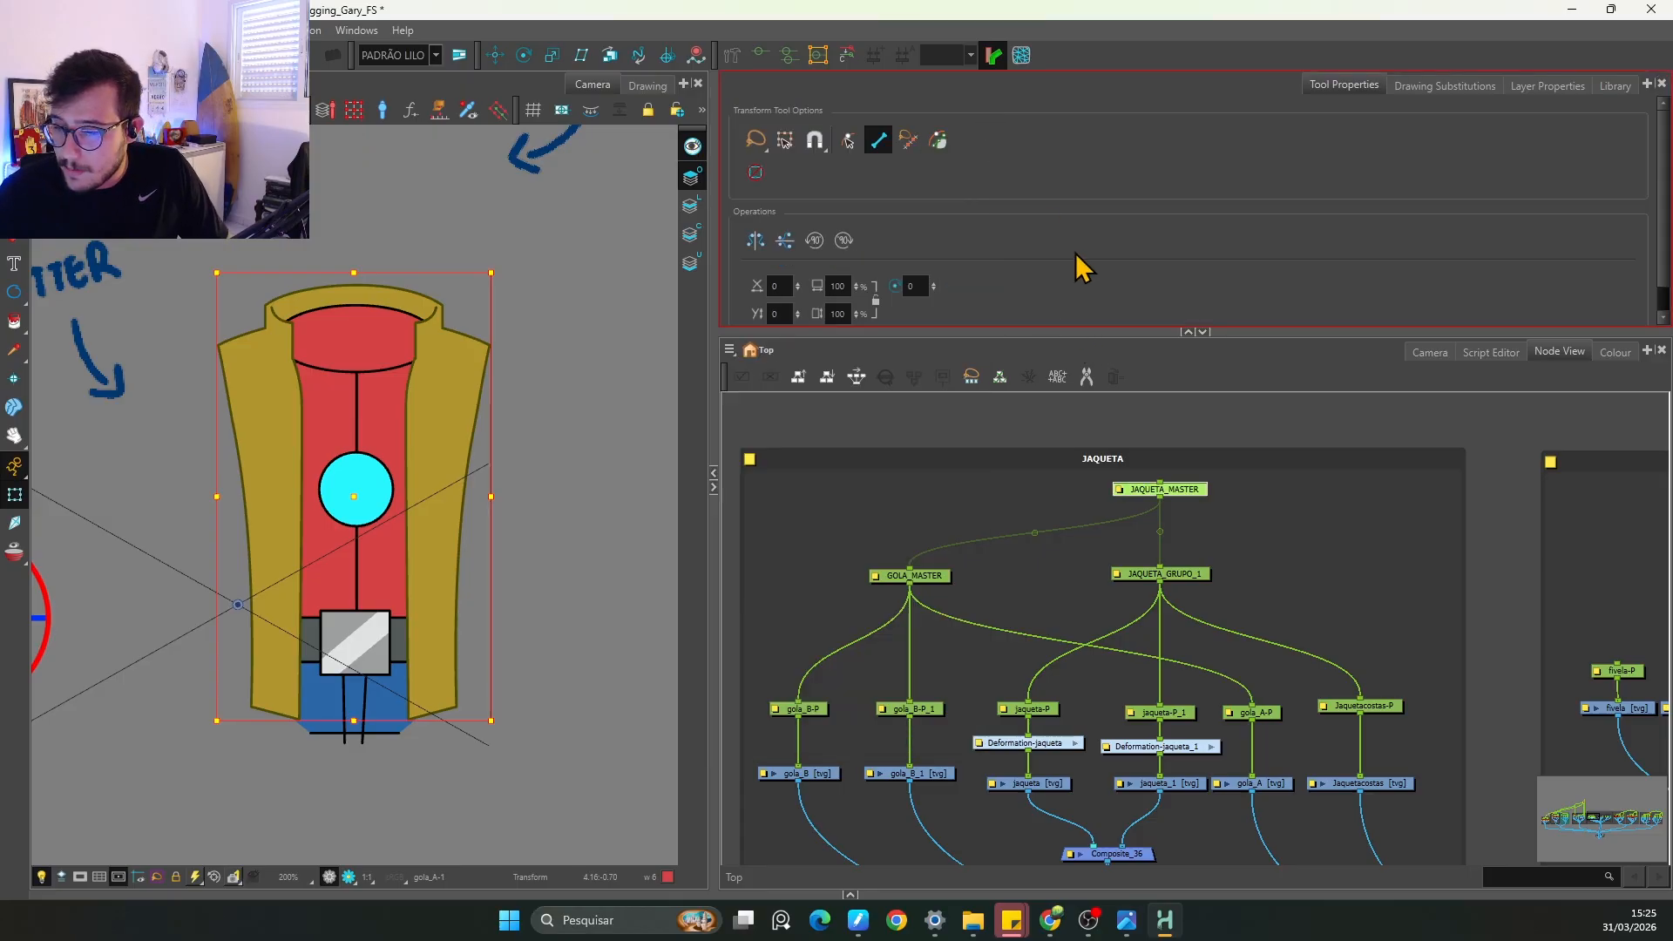
# Step: Place the JAQUETA_MASTER peg's pivot at the same point as GOLA_MASTER's pivot, at the centre of the collar's base
pyautogui.click(1199, 575)
pyautogui.click(1185, 492)
pyautogui.click(946, 577)
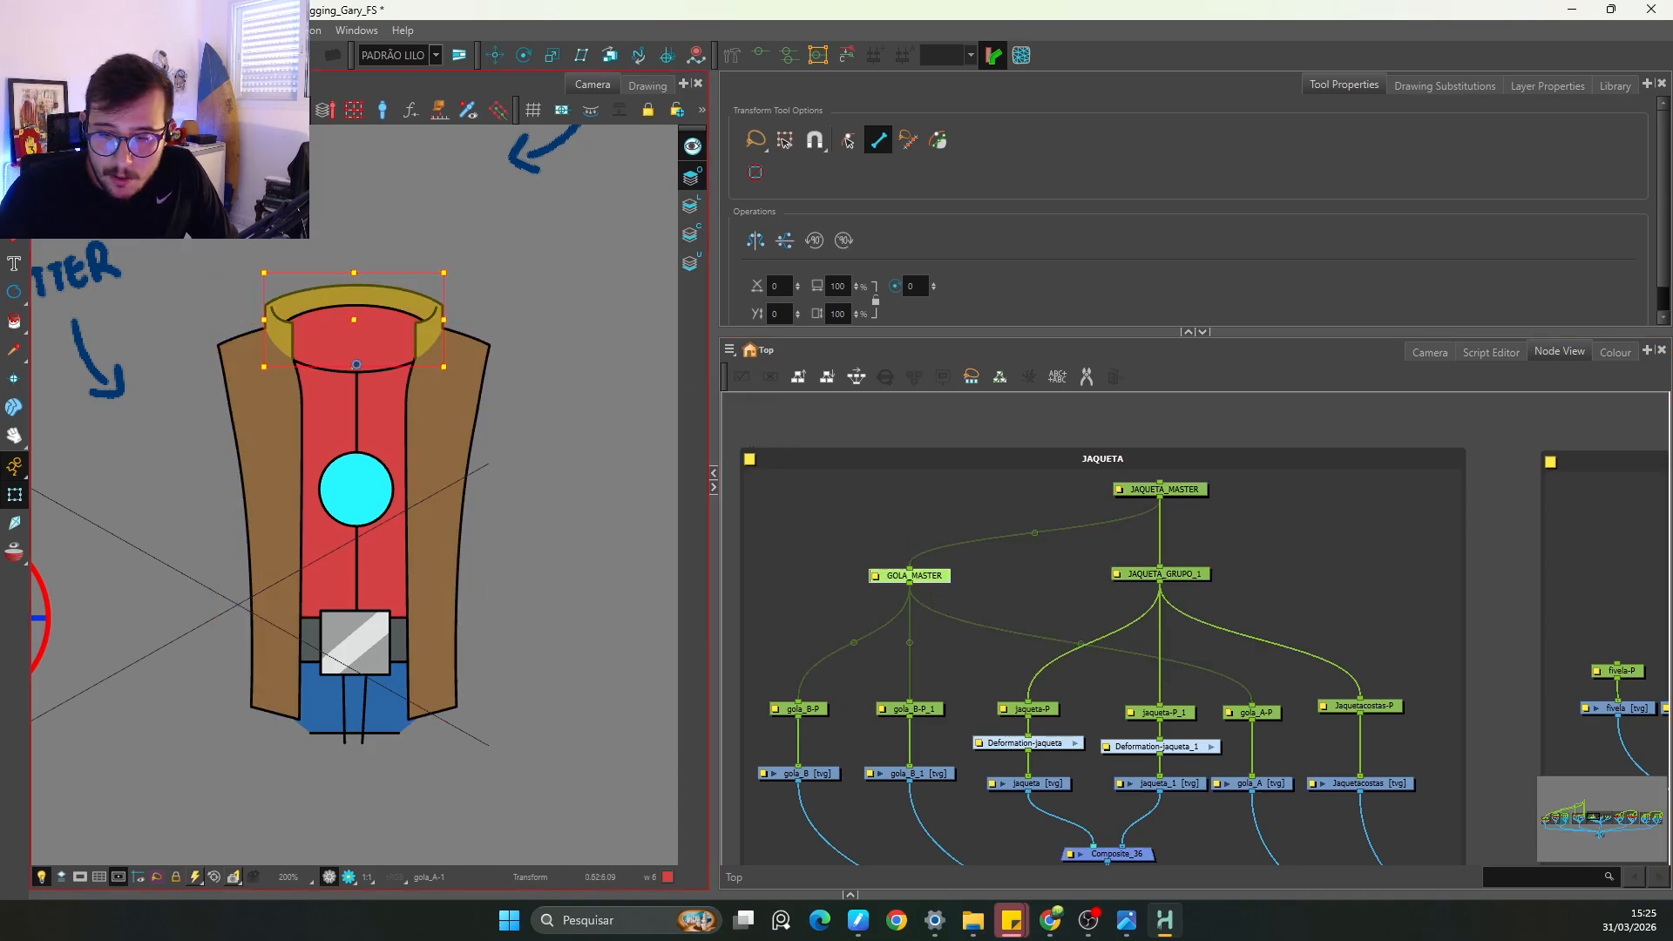
pyautogui.click(1190, 491)
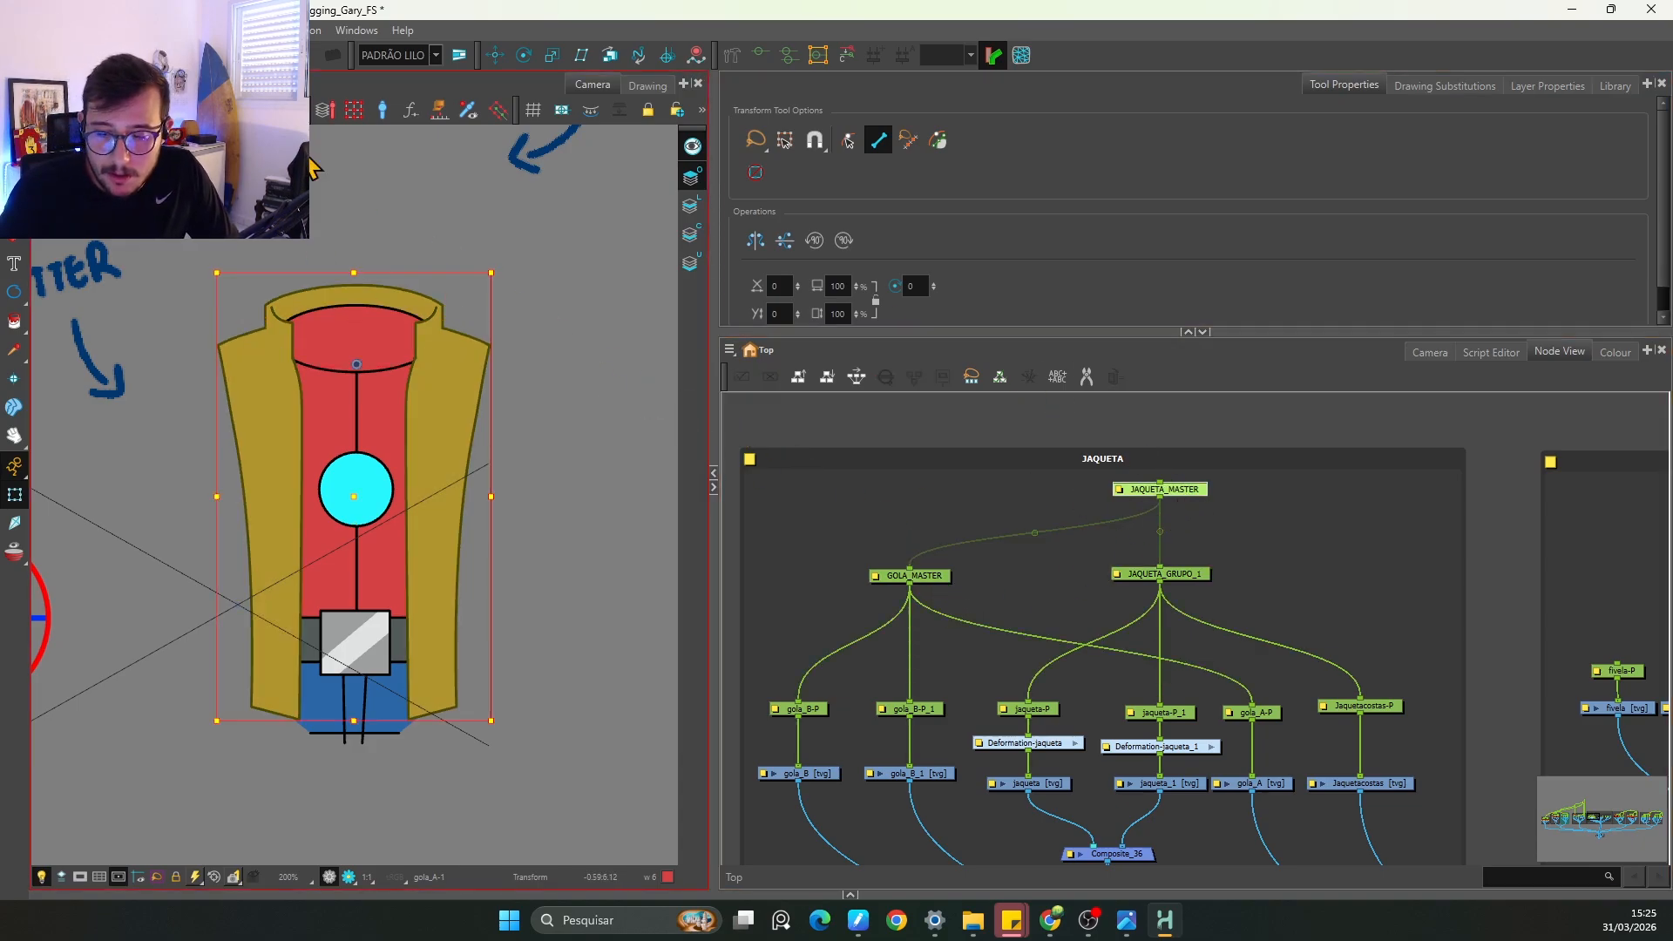
# Step: Test rotating the whole jacket with the JAQUETA_MASTER peg, and undo the trial rotation
pyautogui.click(1193, 491)
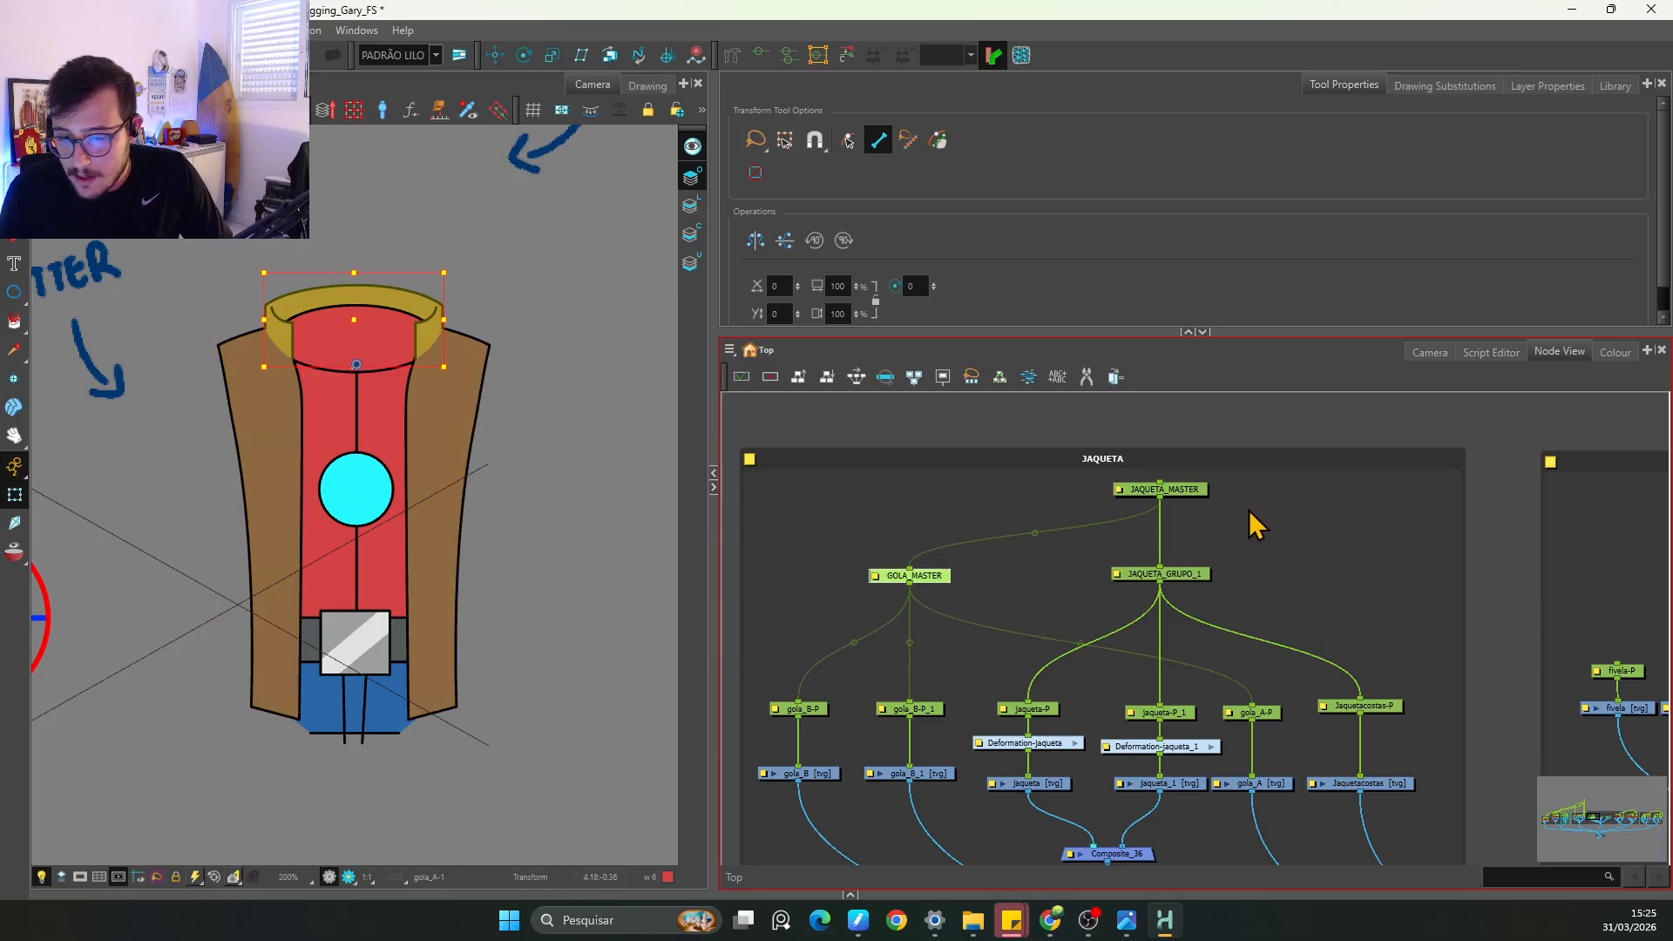
pyautogui.moveTo(501, 736)
pyautogui.mouseDown()
pyautogui.moveTo(505, 671)
pyautogui.moveTo(604, 524)
pyautogui.mouseUp()
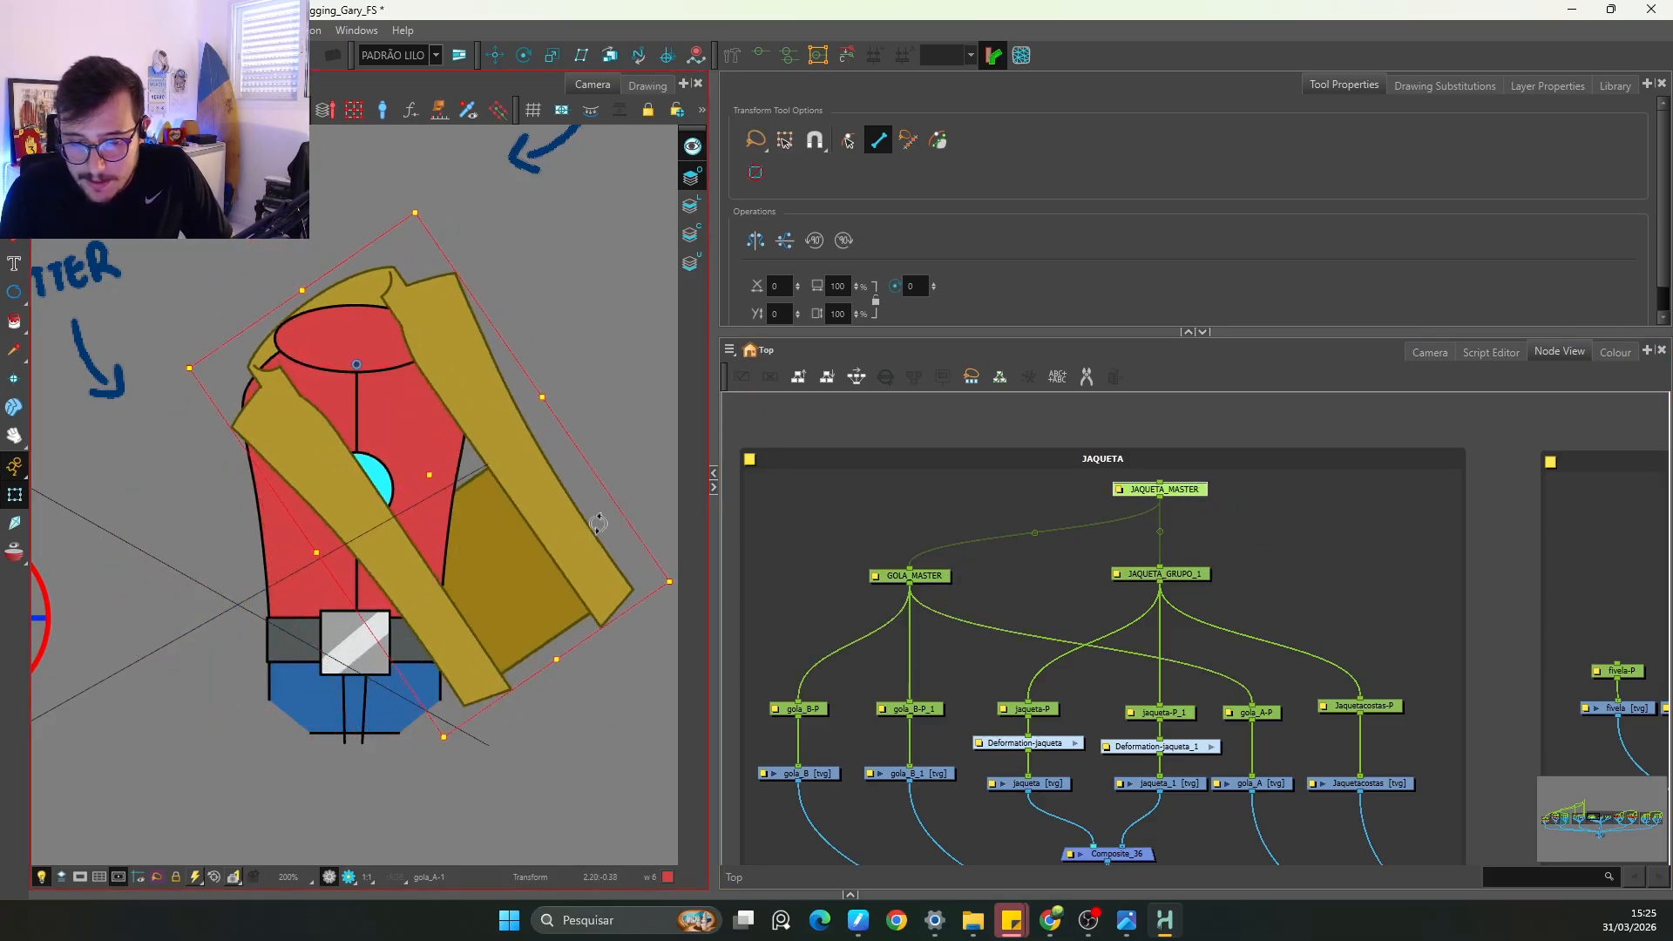
pyautogui.hotkey('ctrl', 'z')
# Step: Disable all nodes in the JAQUETA group to hide the jacket
pyautogui.click(1012, 559)
pyautogui.press('1')
pyautogui.press('1')
pyautogui.press('1')
pyautogui.press('space')
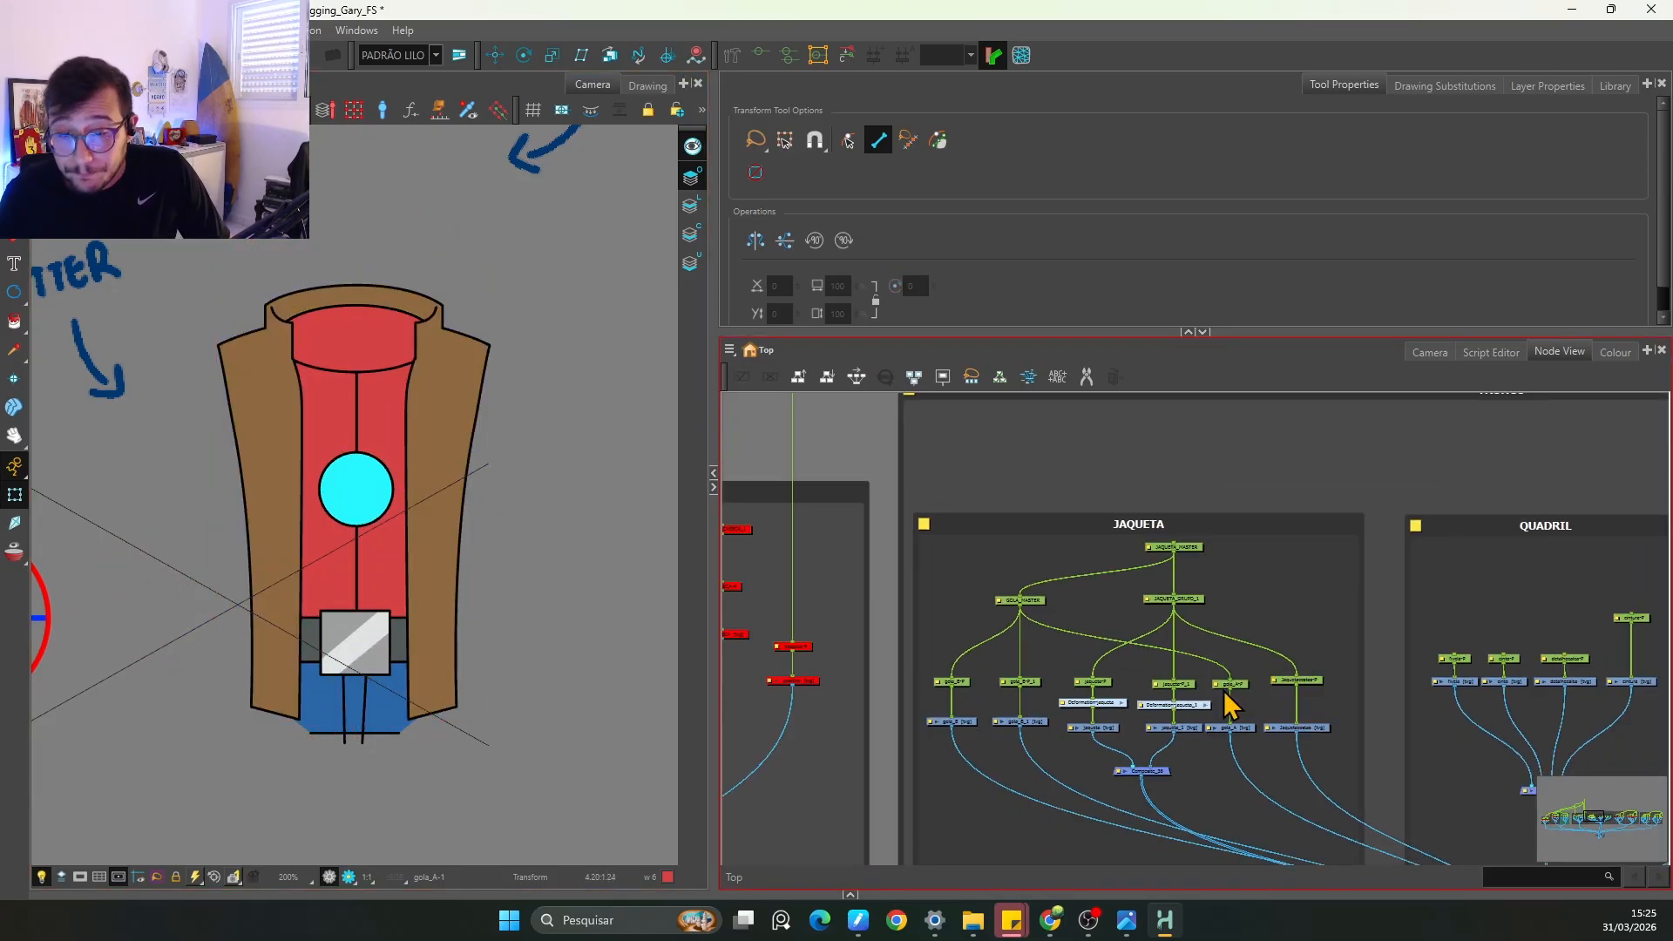
pyautogui.scroll(1, 1229, 702)
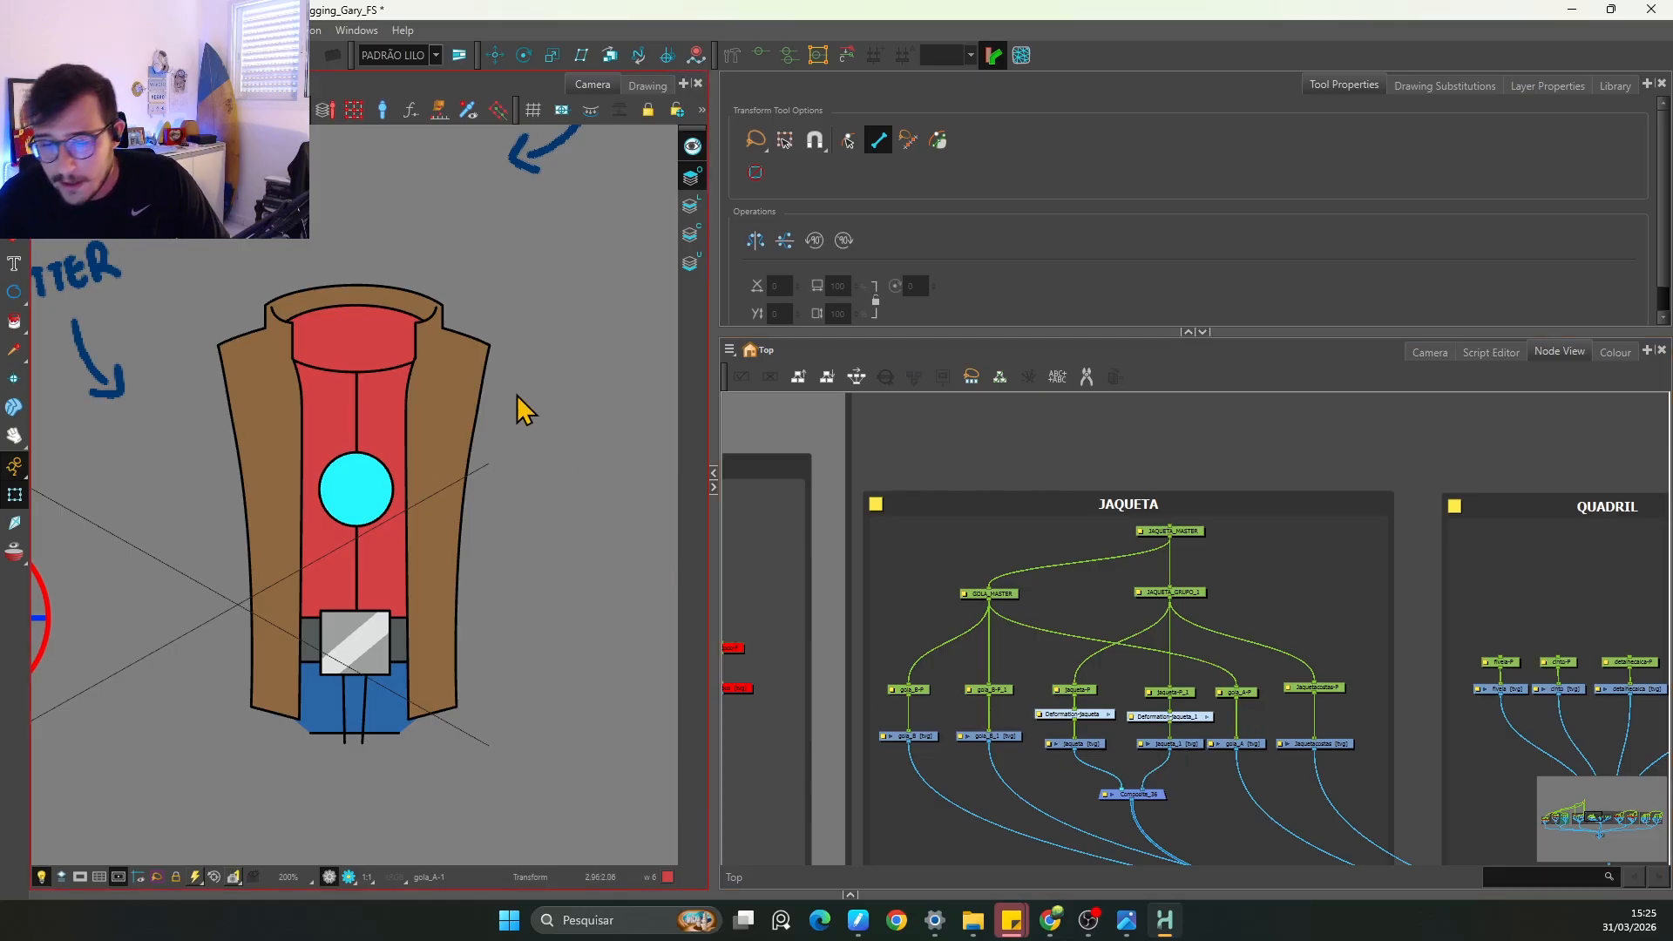
pyautogui.press('space')
pyautogui.moveTo(1268, 705); pyautogui.dragTo(1180, 485)
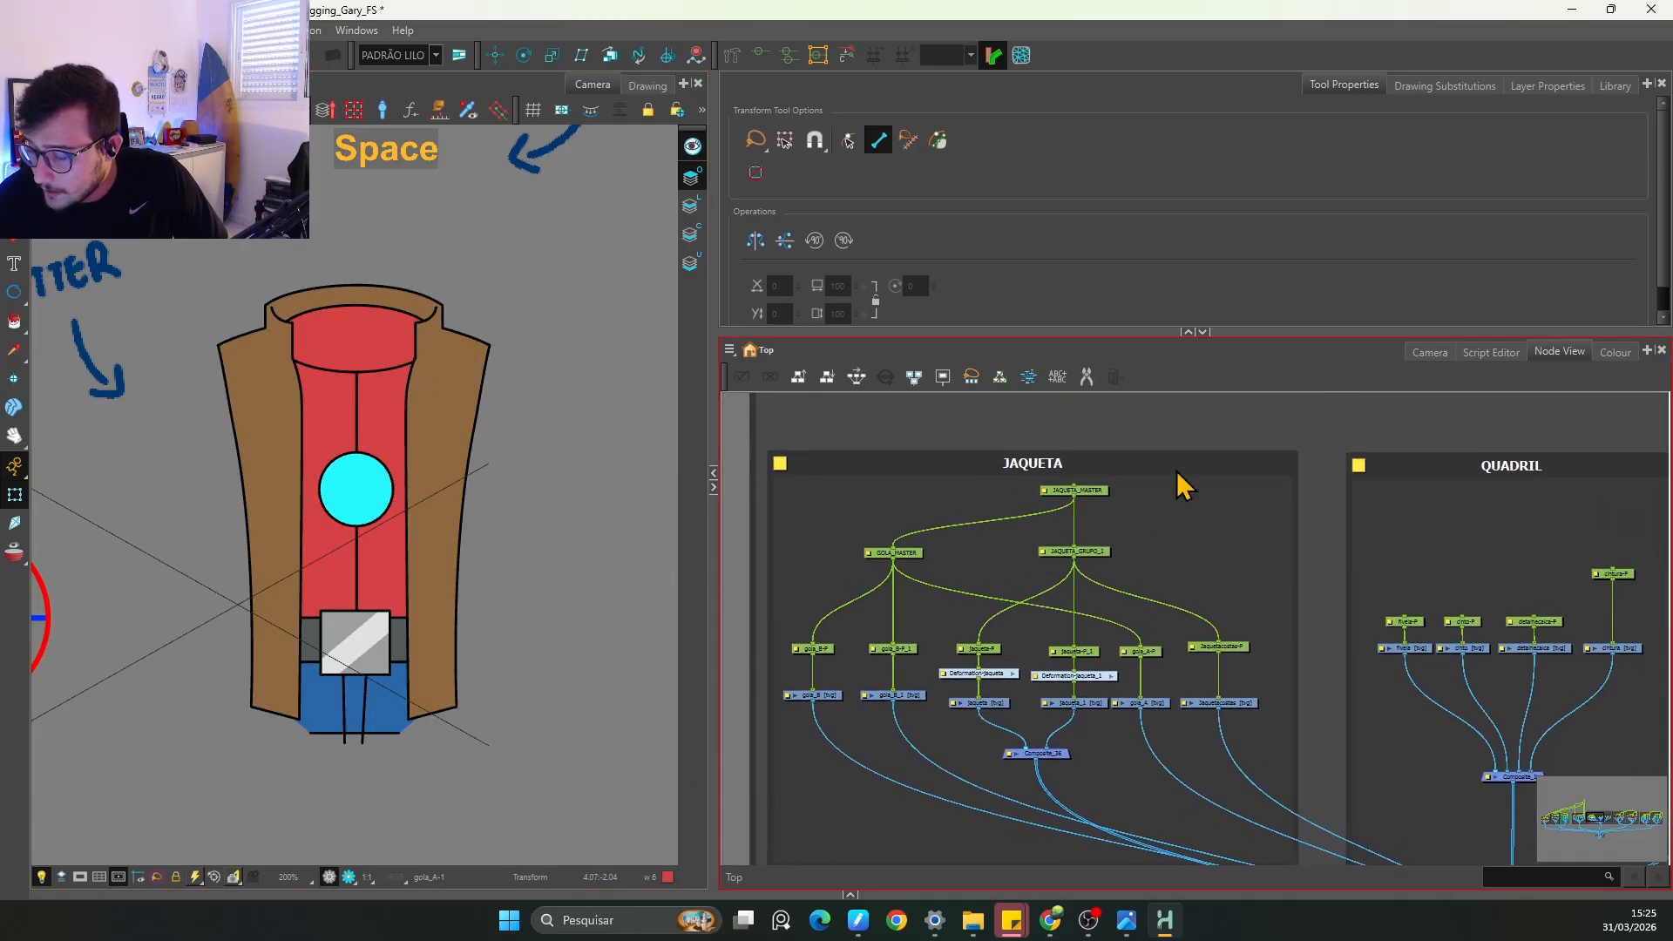
pyautogui.click(1180, 485)
pyautogui.press('d')
# Step: Disable all nodes in the TRONCO group to hide the torso
pyautogui.press('space')
pyautogui.moveTo(1220, 654); pyautogui.dragTo(1008, 635)
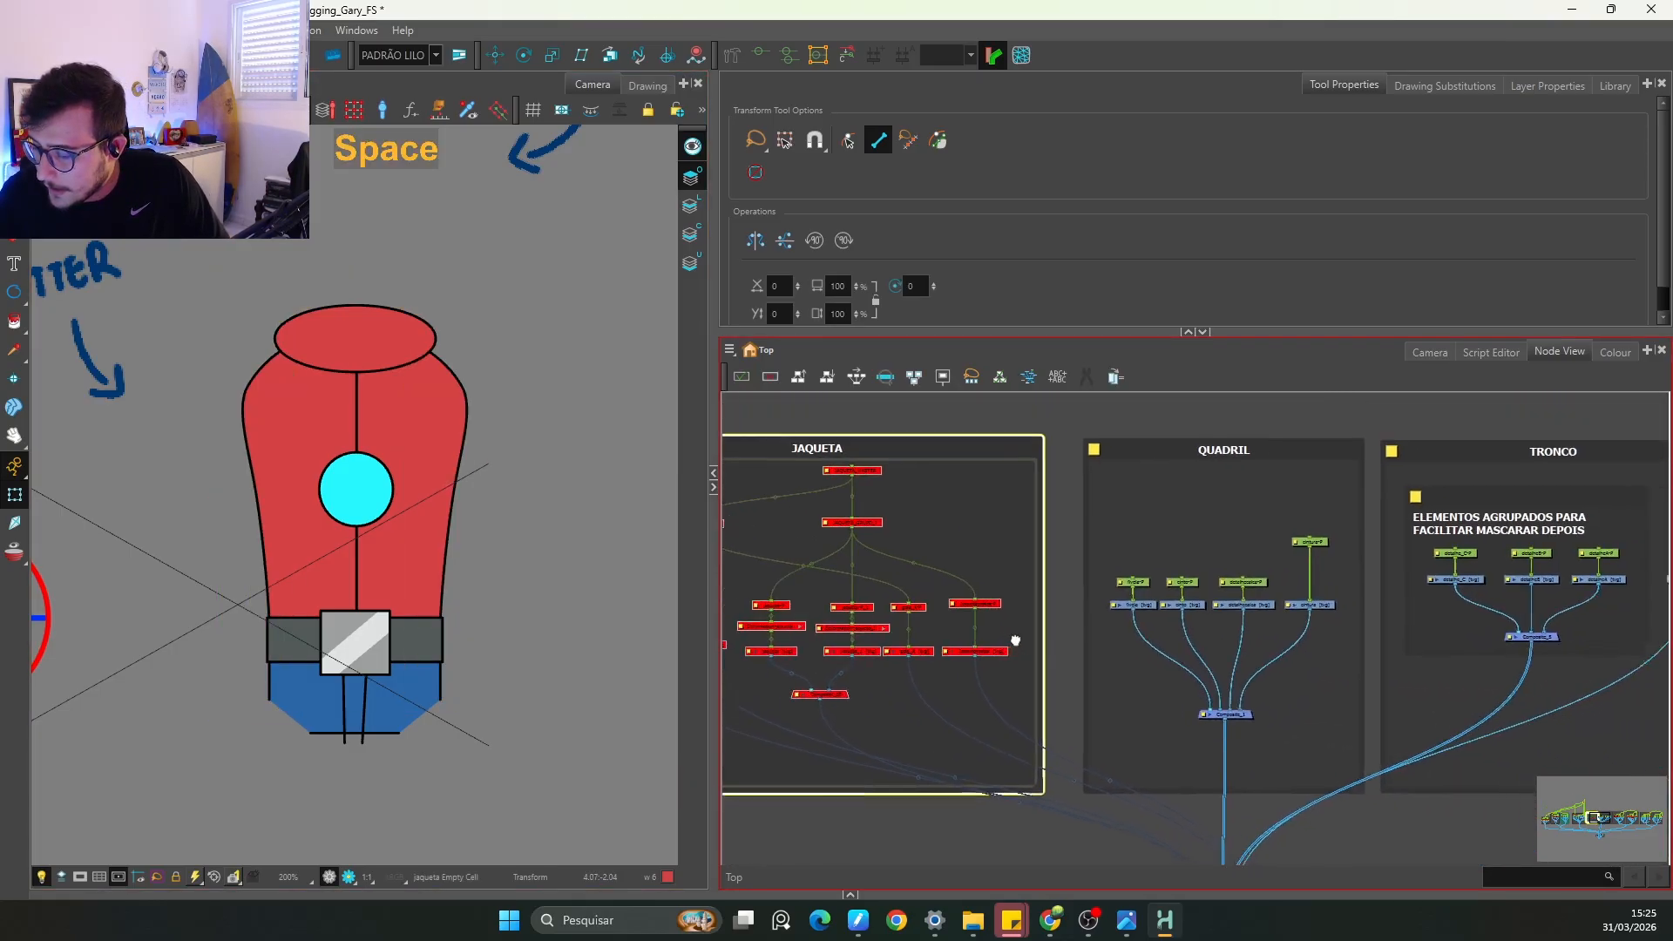
pyautogui.moveTo(1269, 620); pyautogui.dragTo(1014, 680)
pyautogui.press('space')
pyautogui.click(1251, 474)
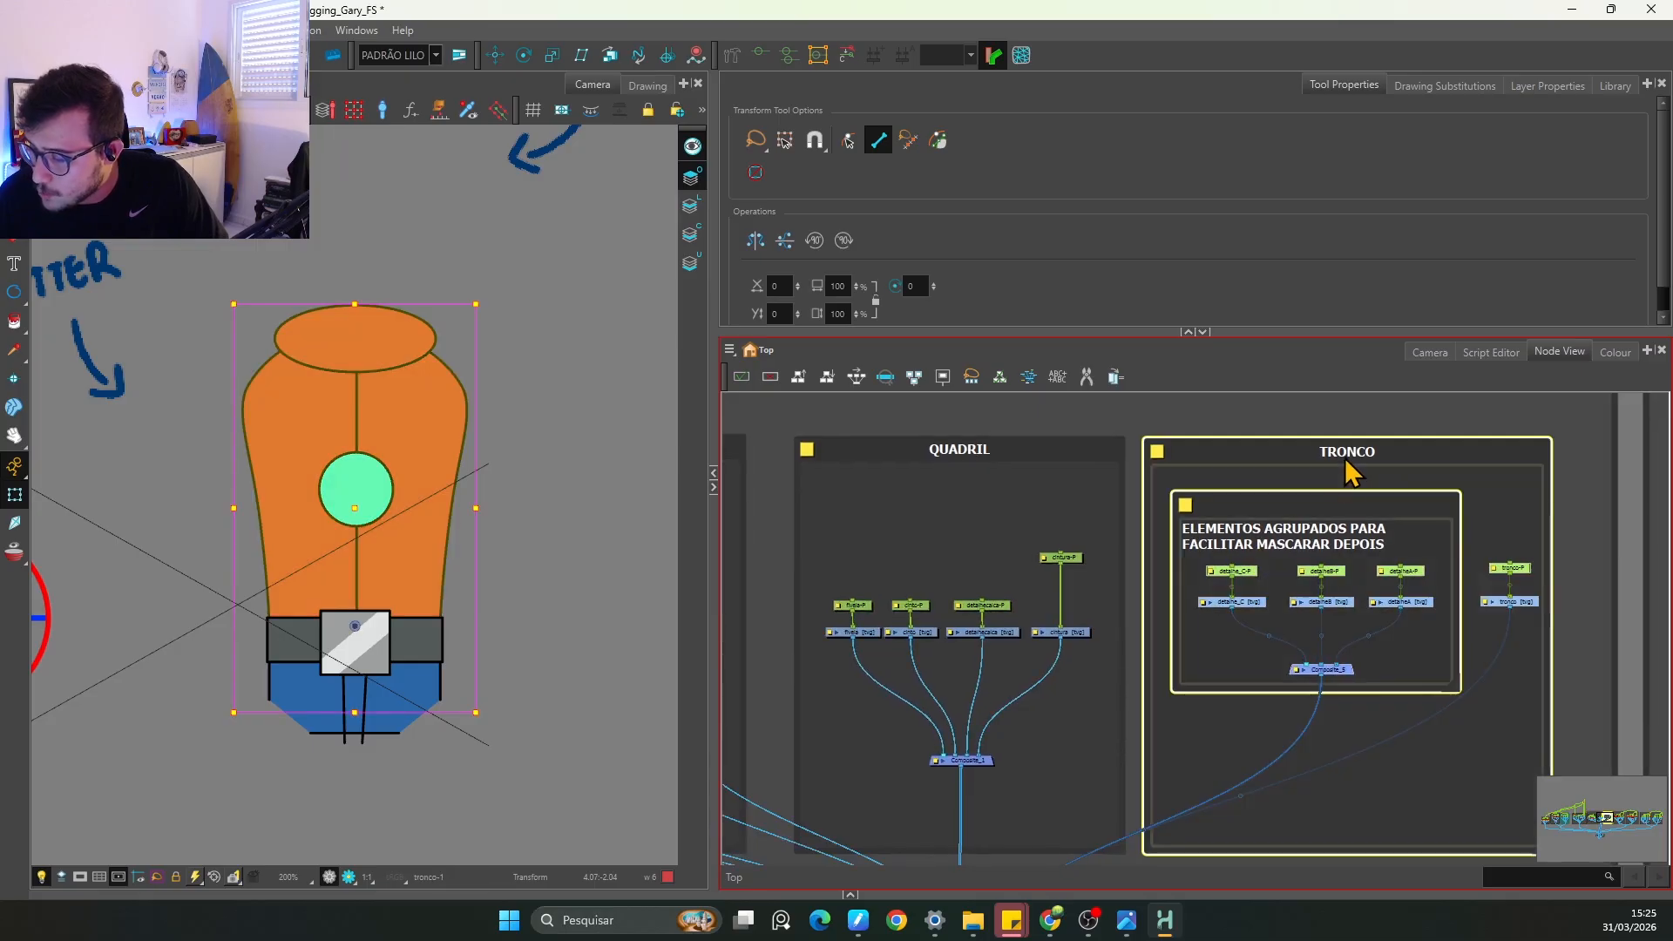
pyautogui.press('d')
pyautogui.hotkey('ctrl', 'z')
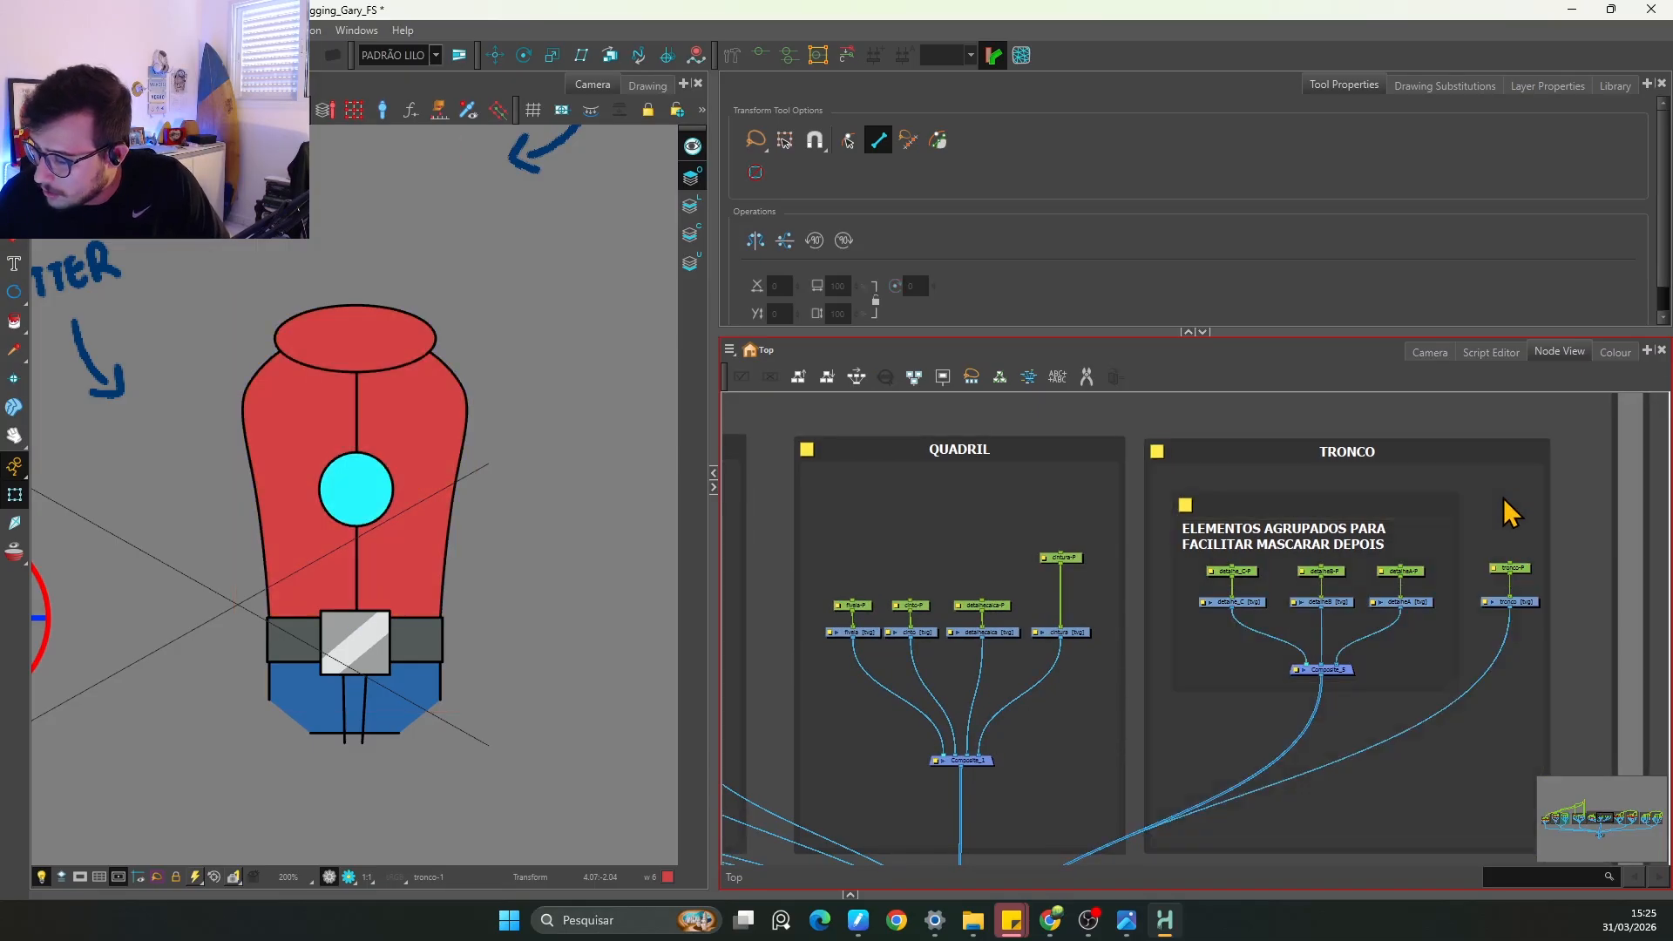
pyautogui.press('d')
# Step: Add a shared parent peg above fivela-P and cinto-P in the QUADRIL group and position it above cinto-P
pyautogui.press('space')
pyautogui.moveTo(1019, 690); pyautogui.dragTo(1150, 714)
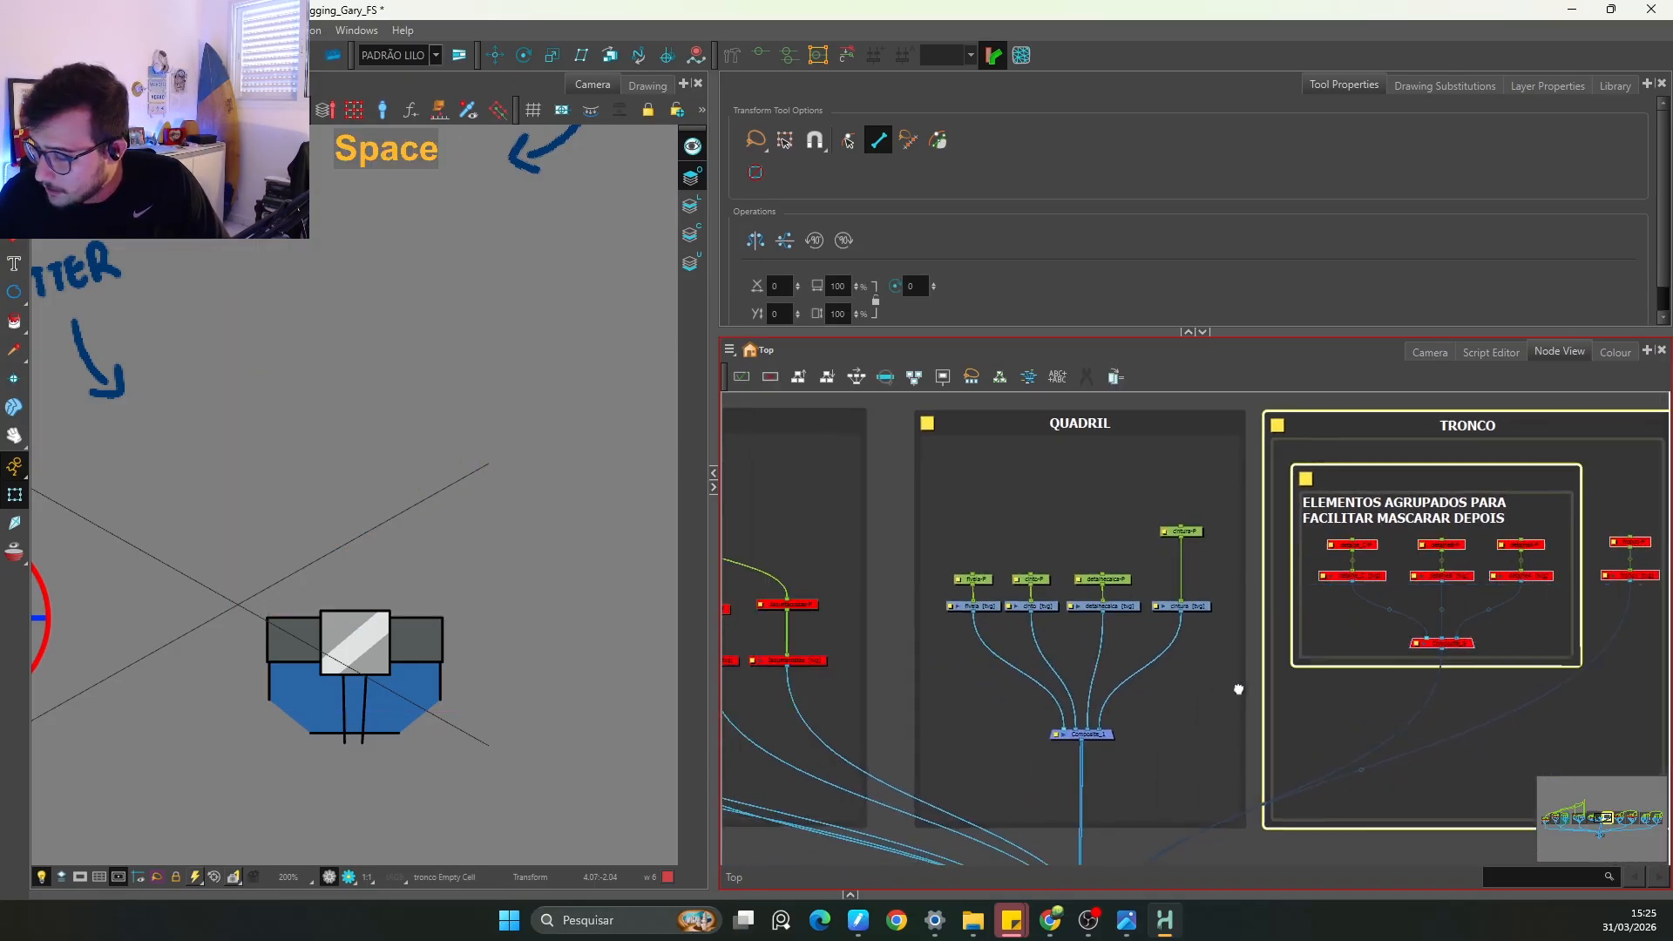
pyautogui.press('2')
pyautogui.press('space')
pyautogui.moveTo(1199, 618); pyautogui.dragTo(1175, 664)
pyautogui.click(475, 697)
pyautogui.press('space')
pyautogui.moveTo(474, 697); pyautogui.dragTo(470, 657)
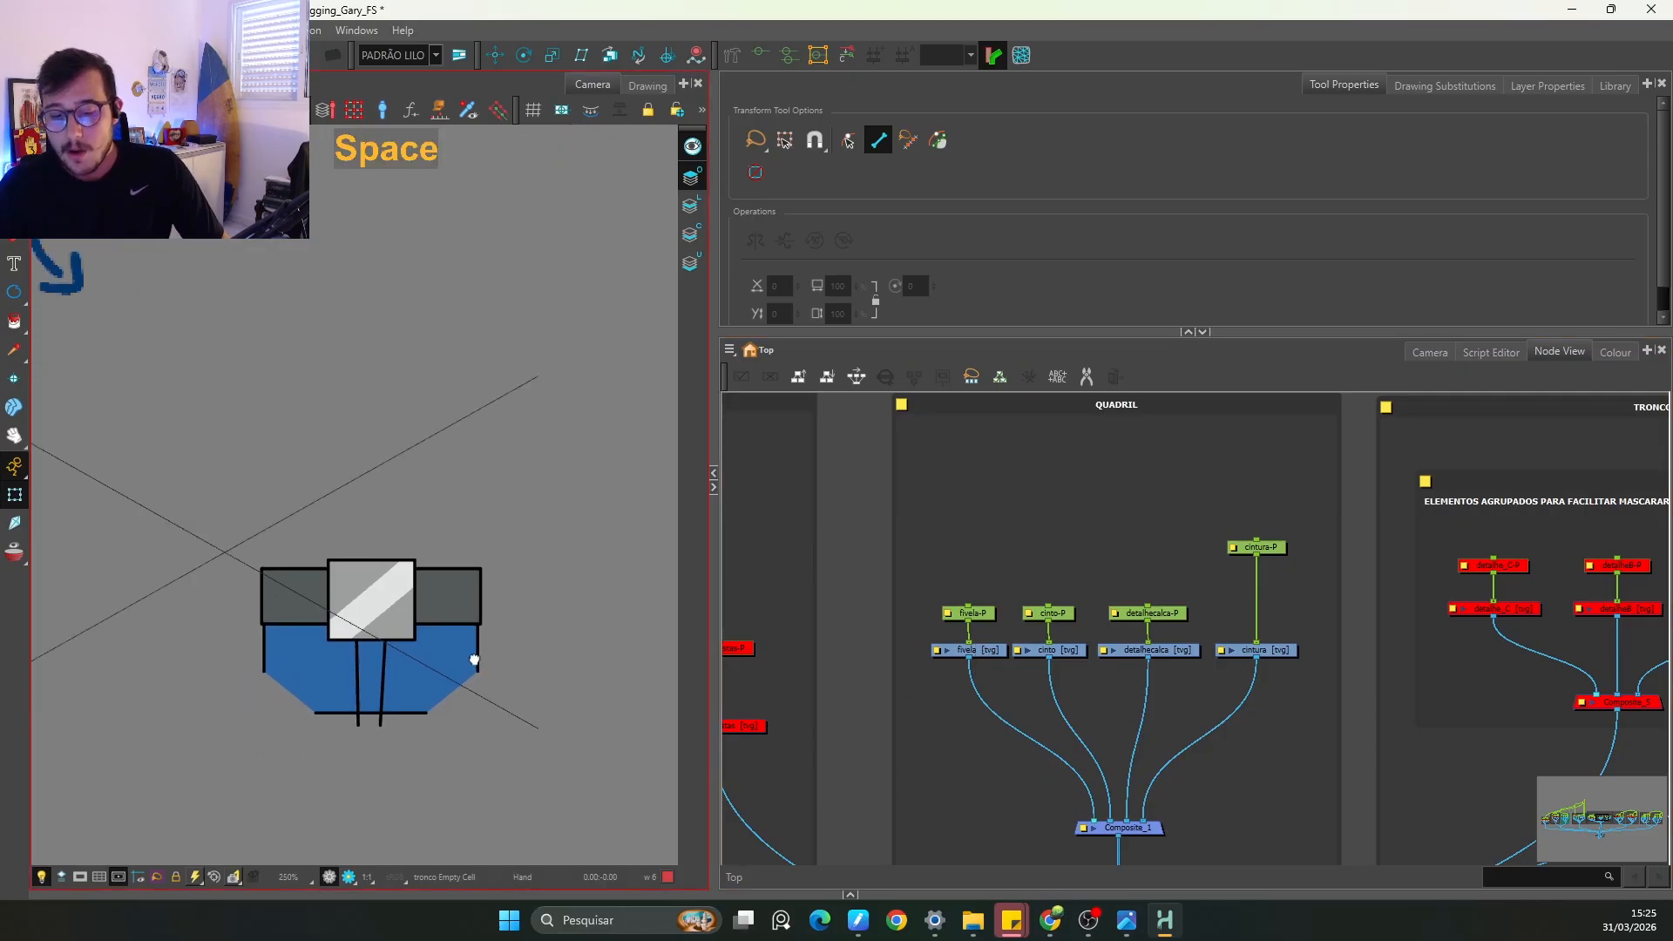
pyautogui.press('2')
pyautogui.press('space')
pyautogui.moveTo(586, 604); pyautogui.dragTo(532, 649)
pyautogui.press('2')
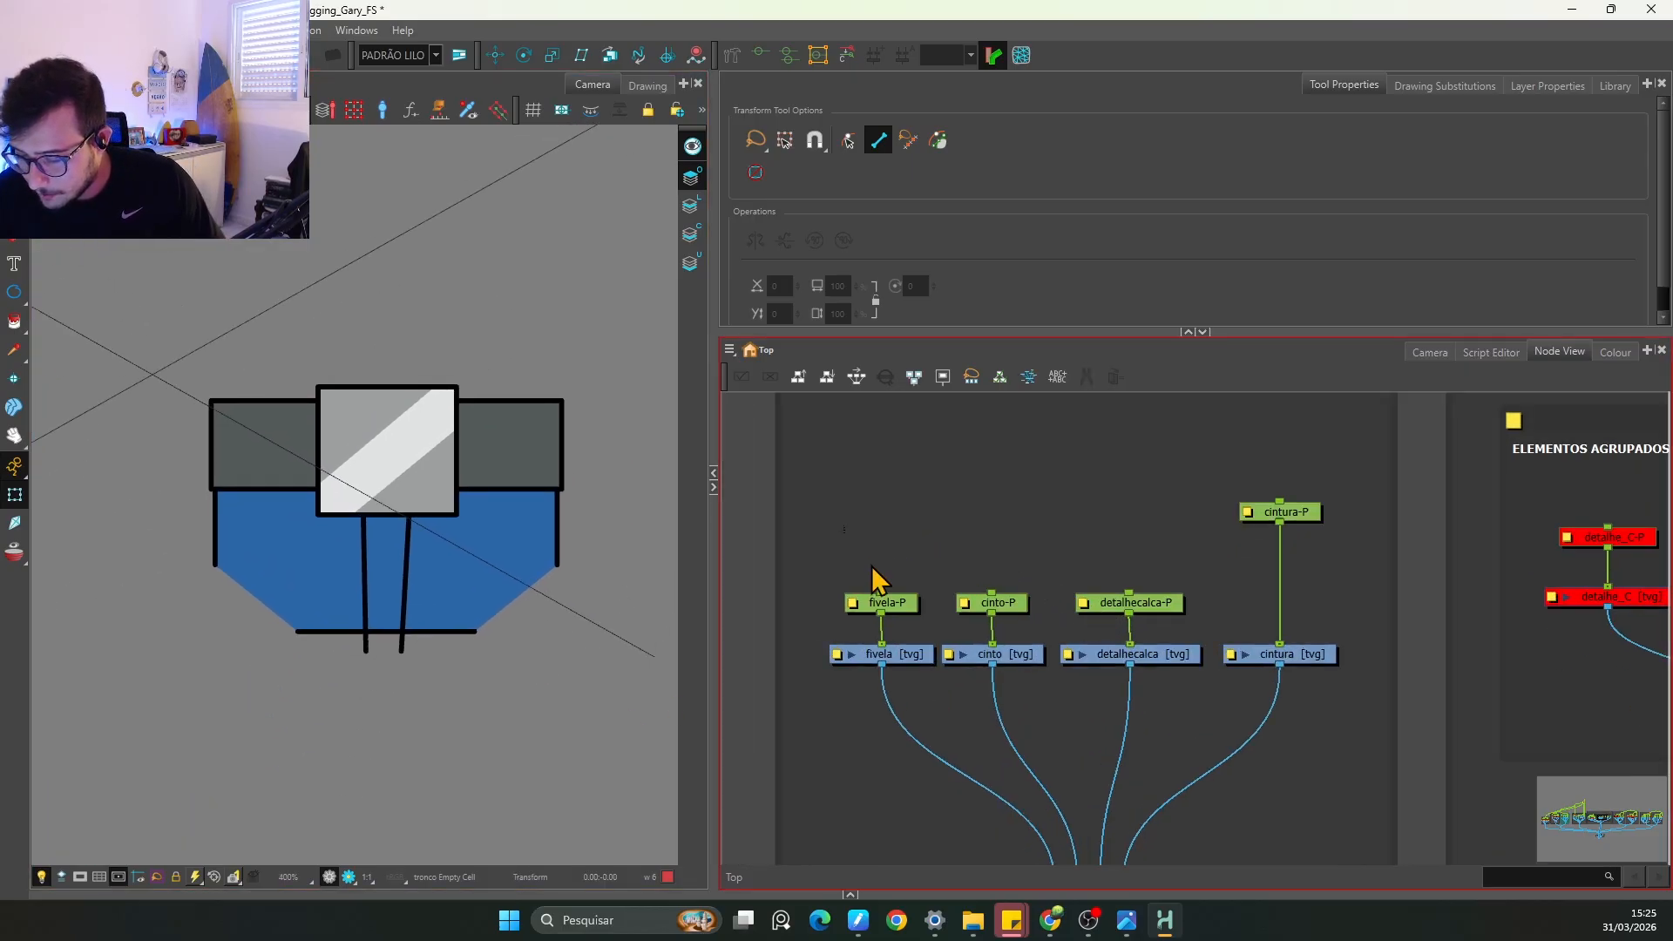
pyautogui.moveTo(874, 583); pyautogui.dragTo(1015, 602)
pyautogui.hotkey('ctrl', 'p')
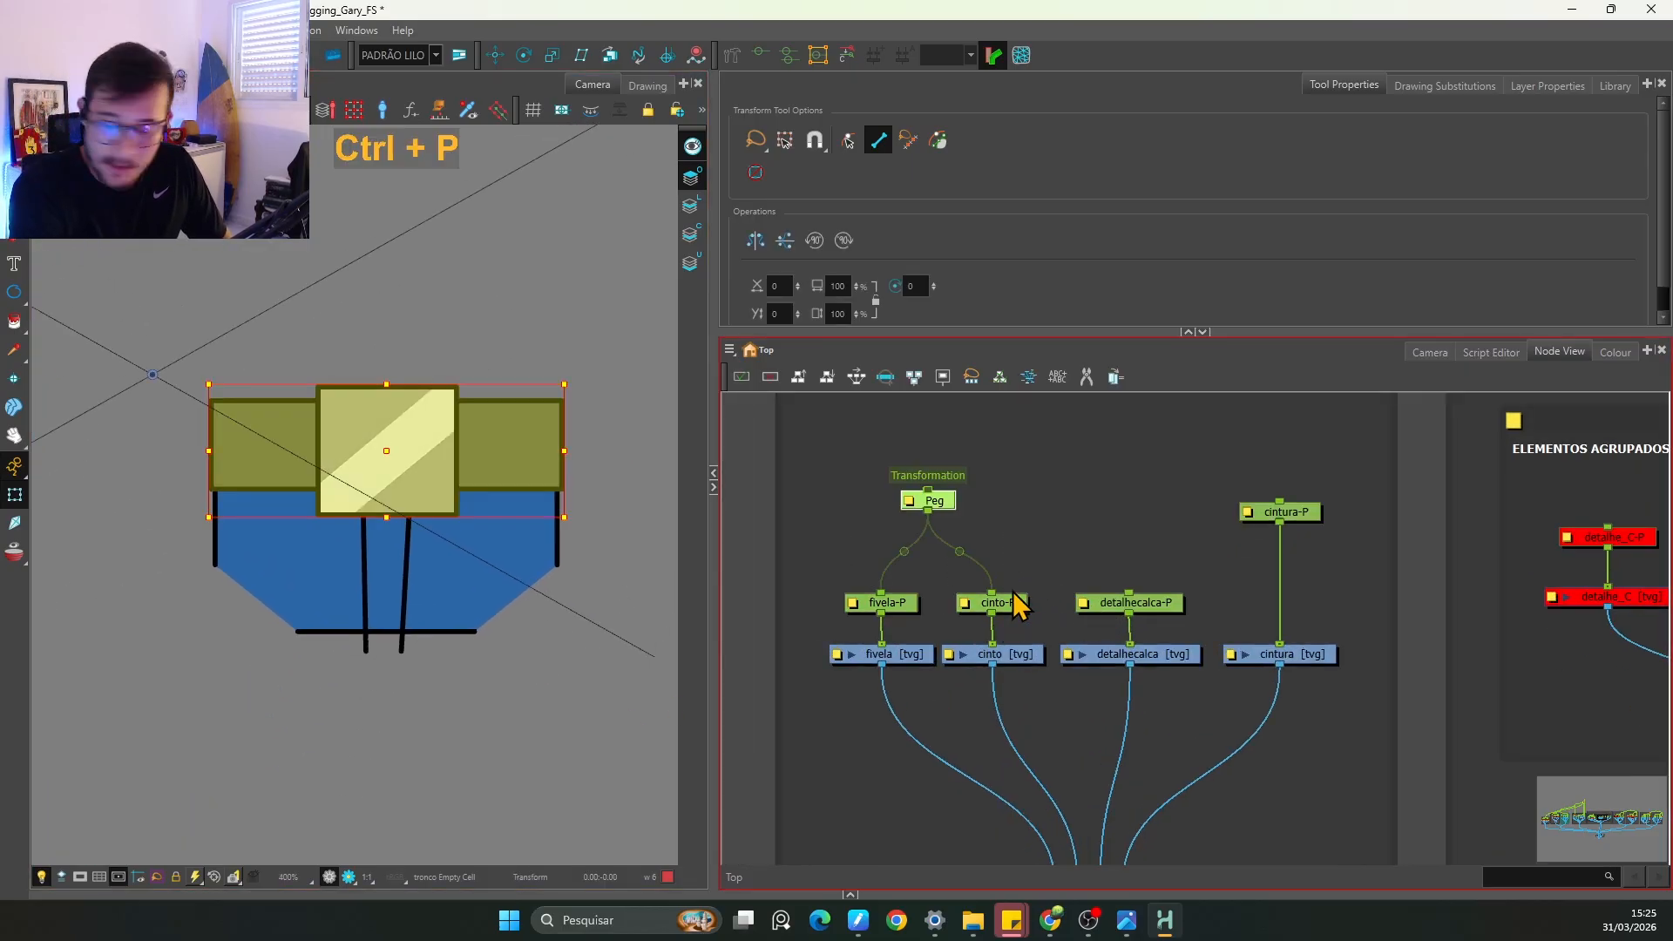
pyautogui.moveTo(948, 515); pyautogui.dragTo(981, 460)
# Step: Rename the new peg above fivela-P and cinto-P as CINTO_COMPLETO
pyautogui.doubleClick(984, 456)
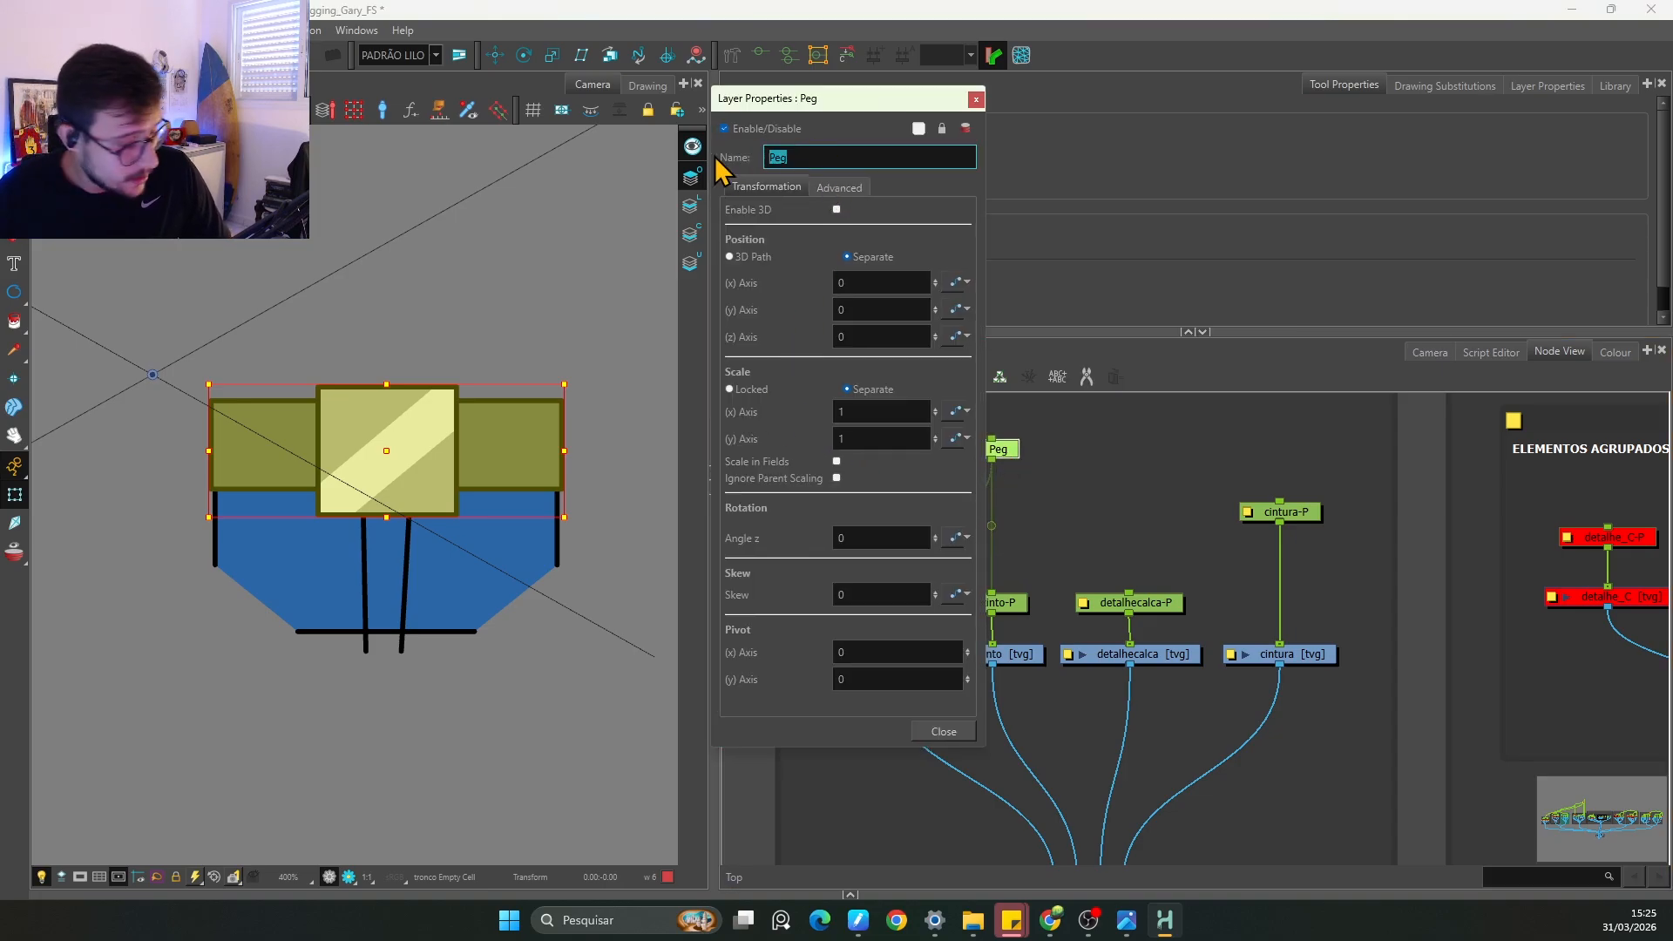
pyautogui.write('Cl')
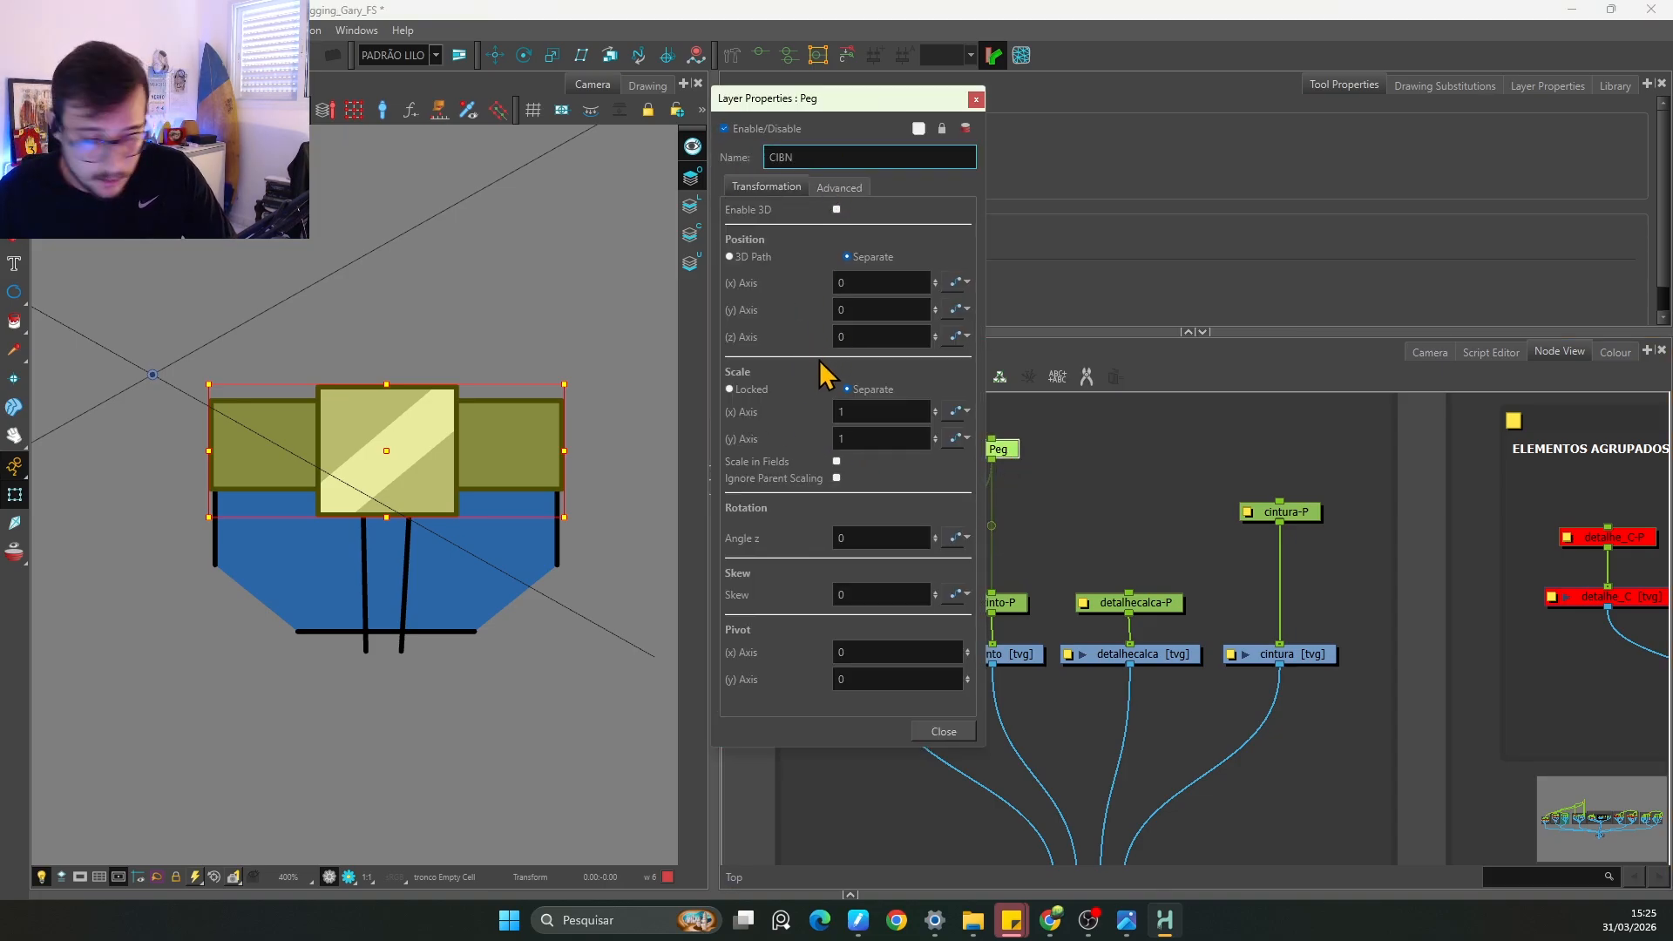
pyautogui.press('BackSpace')
pyautogui.press('BackSpace')
pyautogui.write('NTO_')
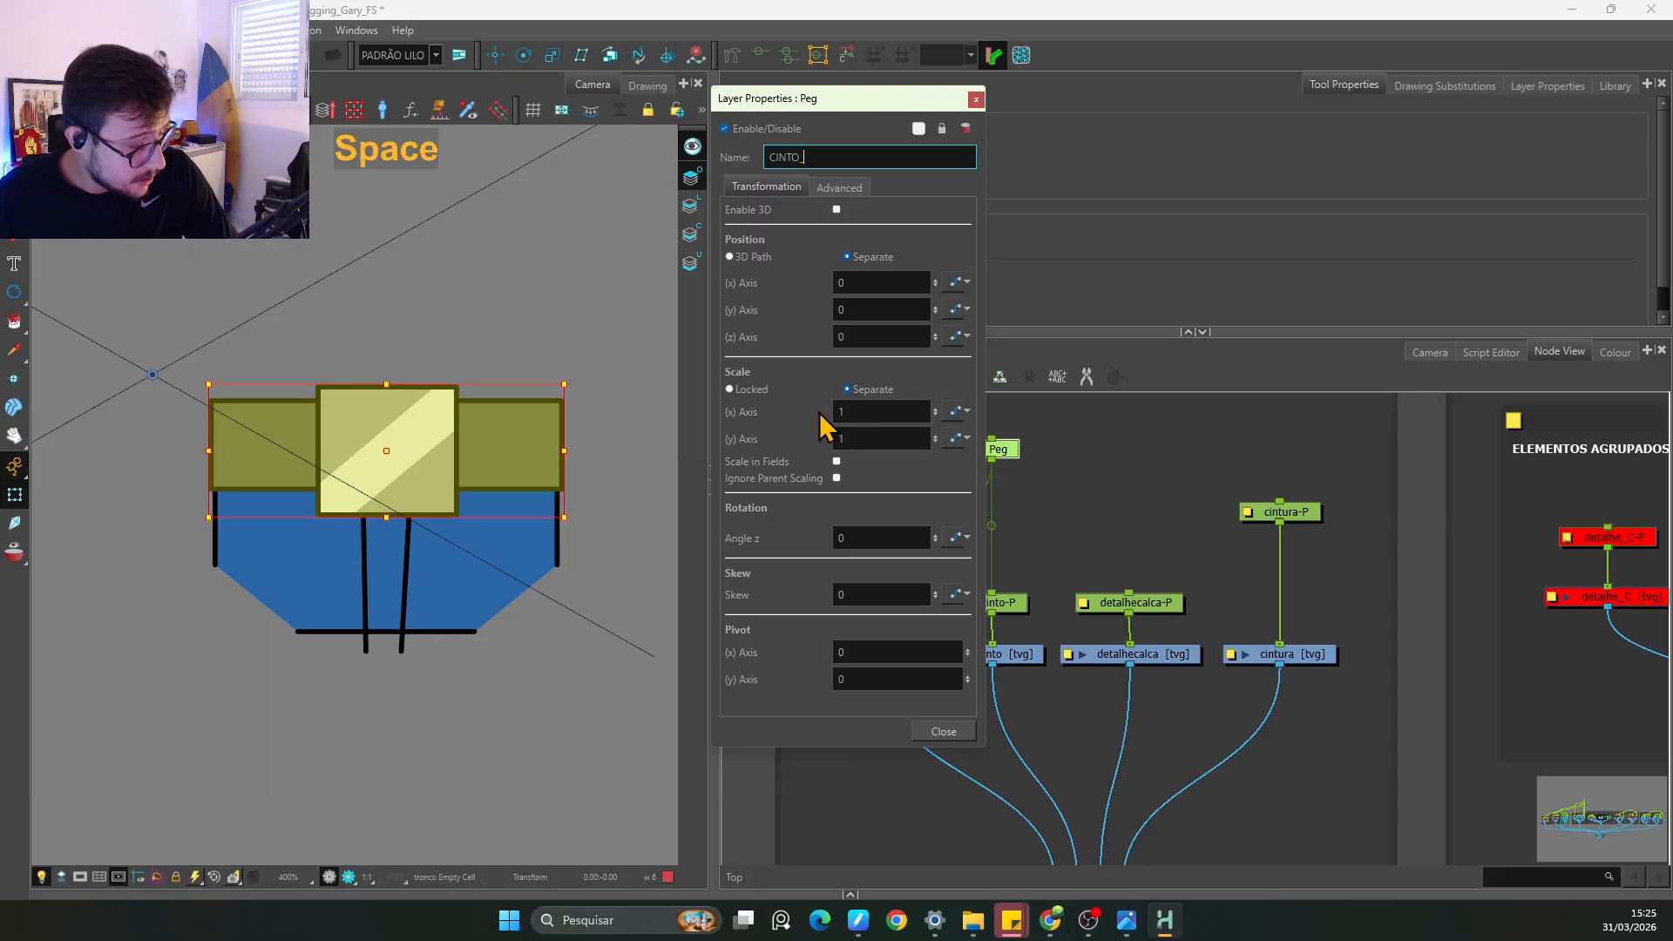
pyautogui.write('COMPLET')
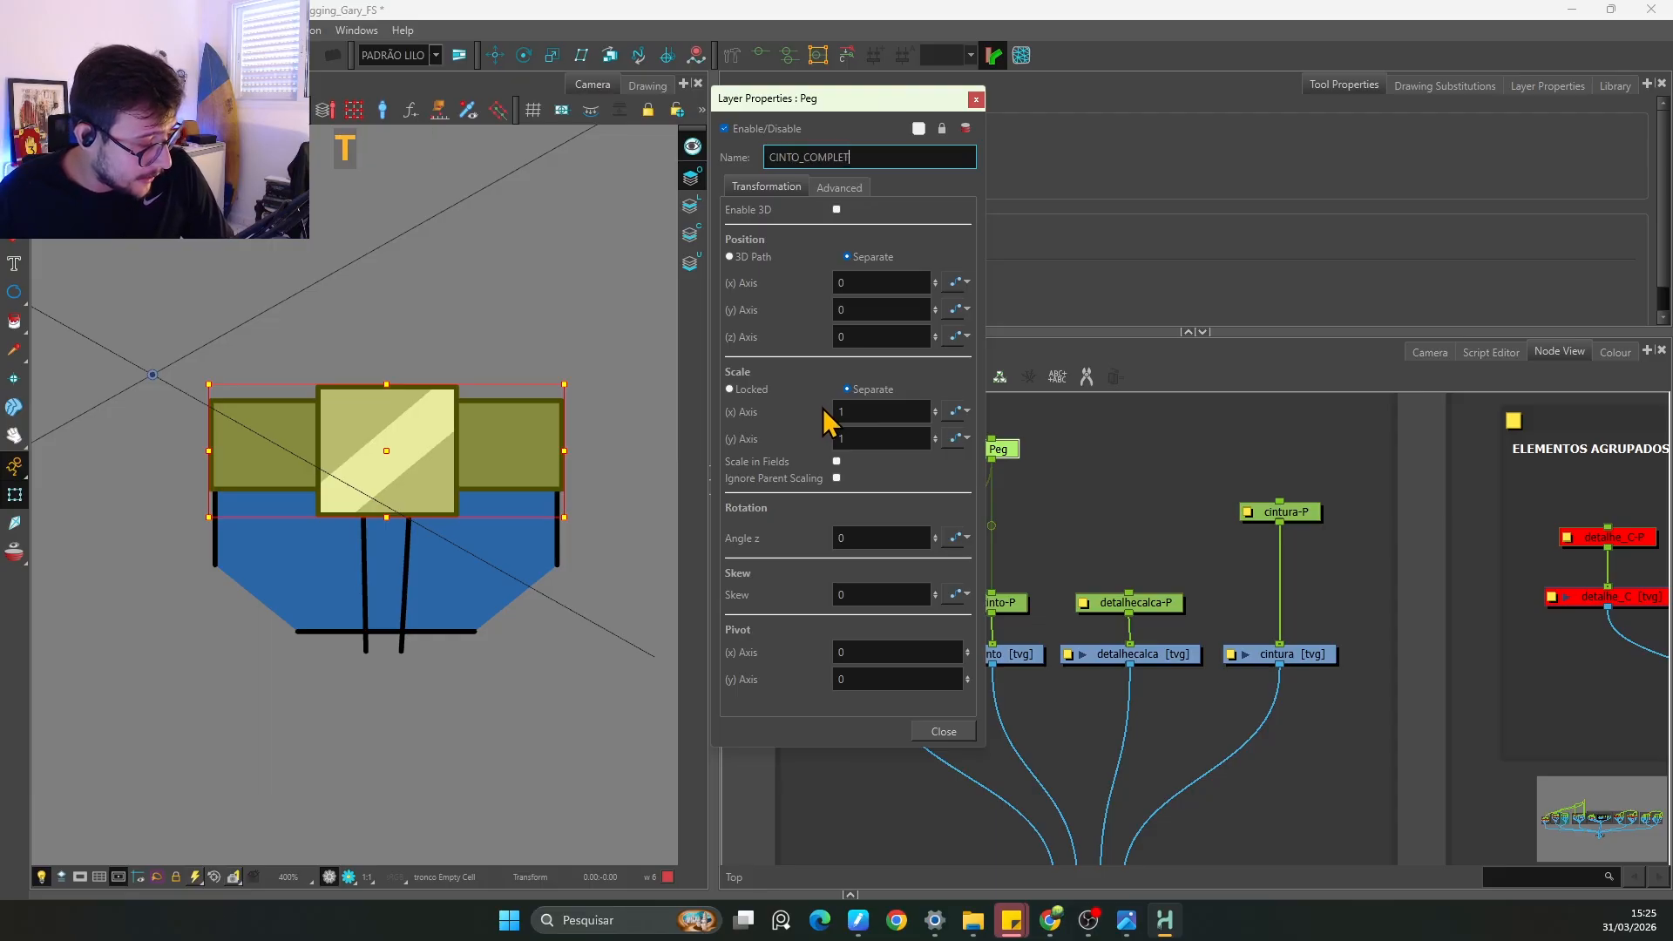
pyautogui.write('O')
pyautogui.click(976, 98)
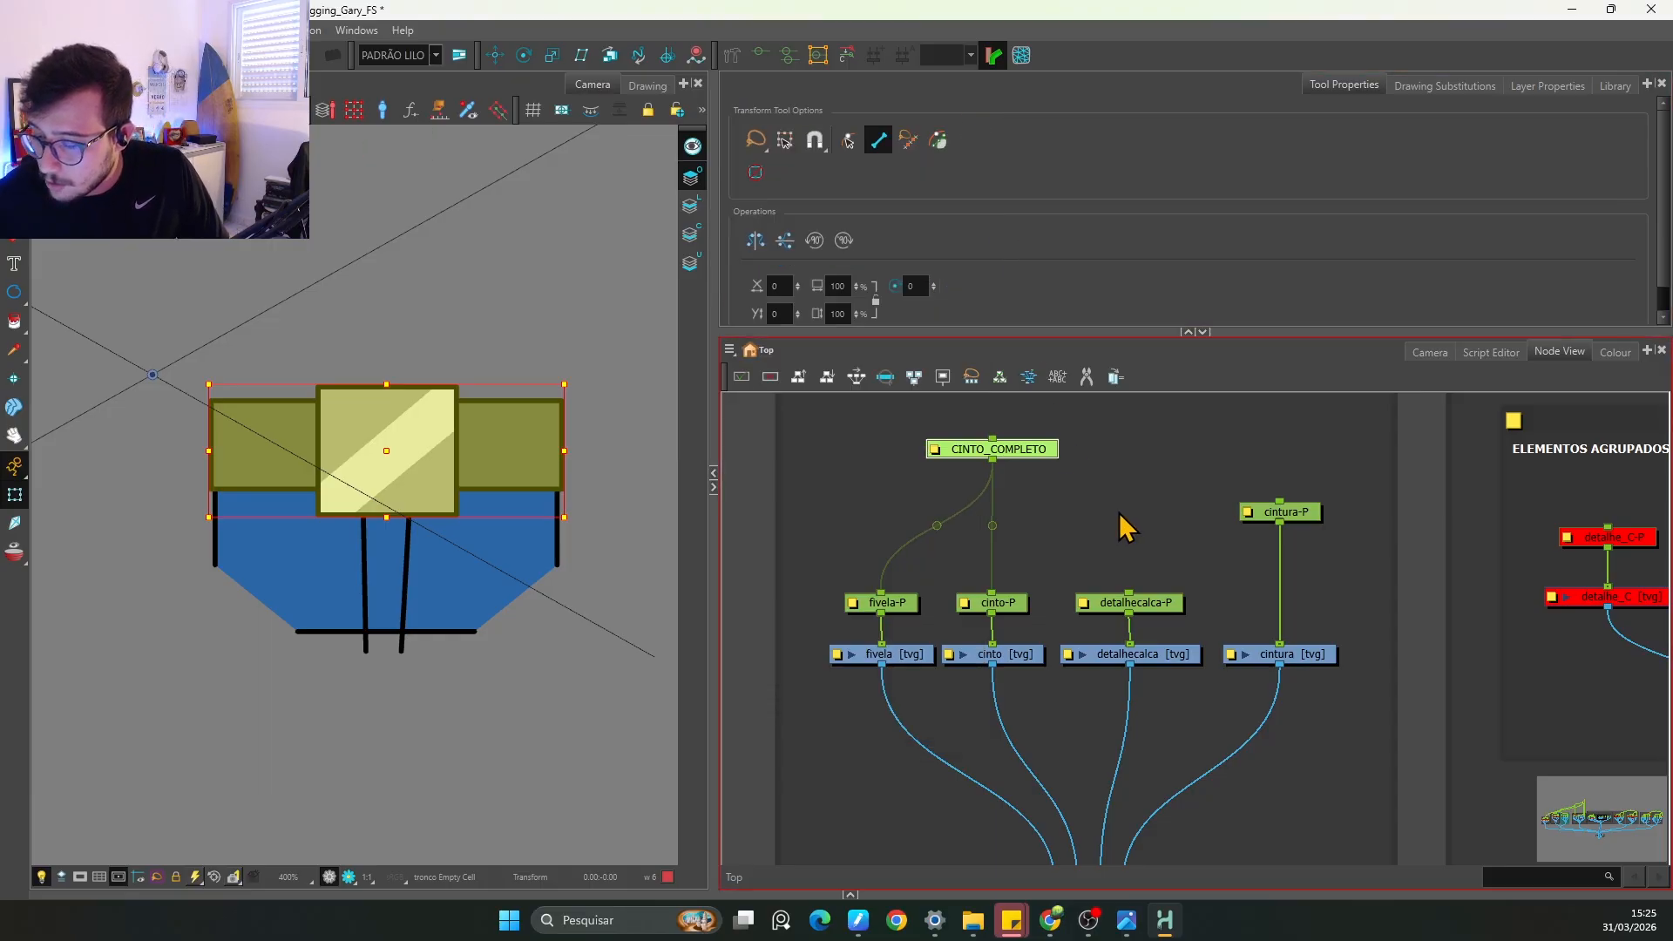
# Step: Place the CINTO_COMPLETO peg's pivot on the belt buckle, just below its centre
pyautogui.click(1041, 448)
pyautogui.click(495, 55)
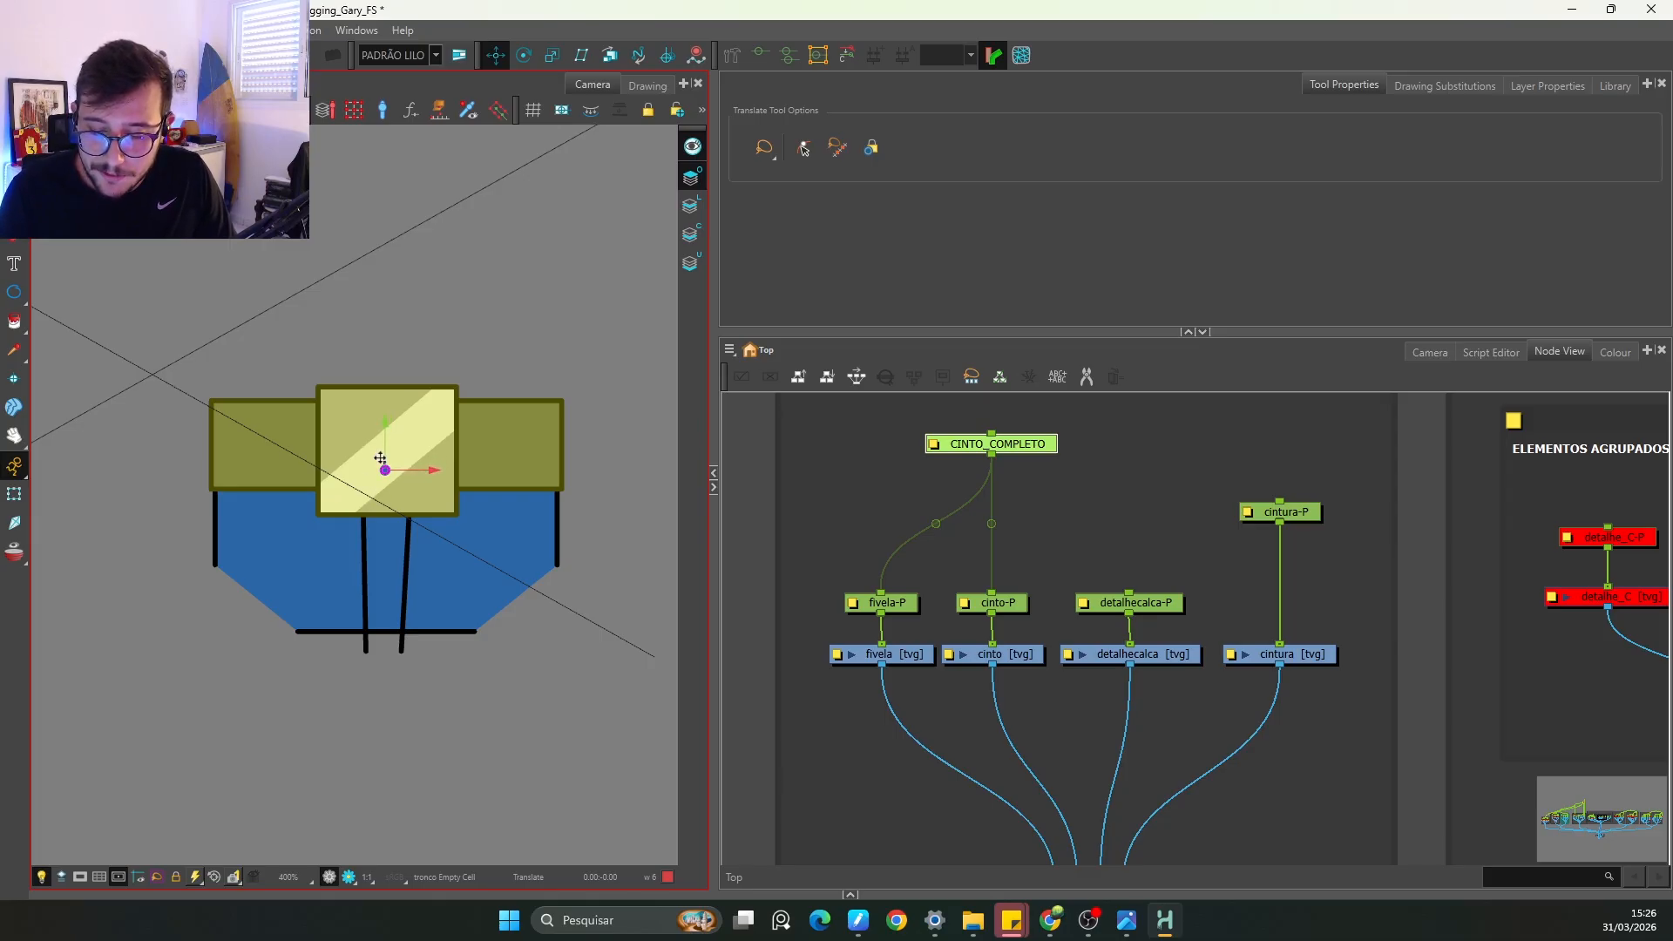
pyautogui.click(17, 497)
pyautogui.press('1')
pyautogui.press('1')
pyautogui.press('1')
pyautogui.press('1')
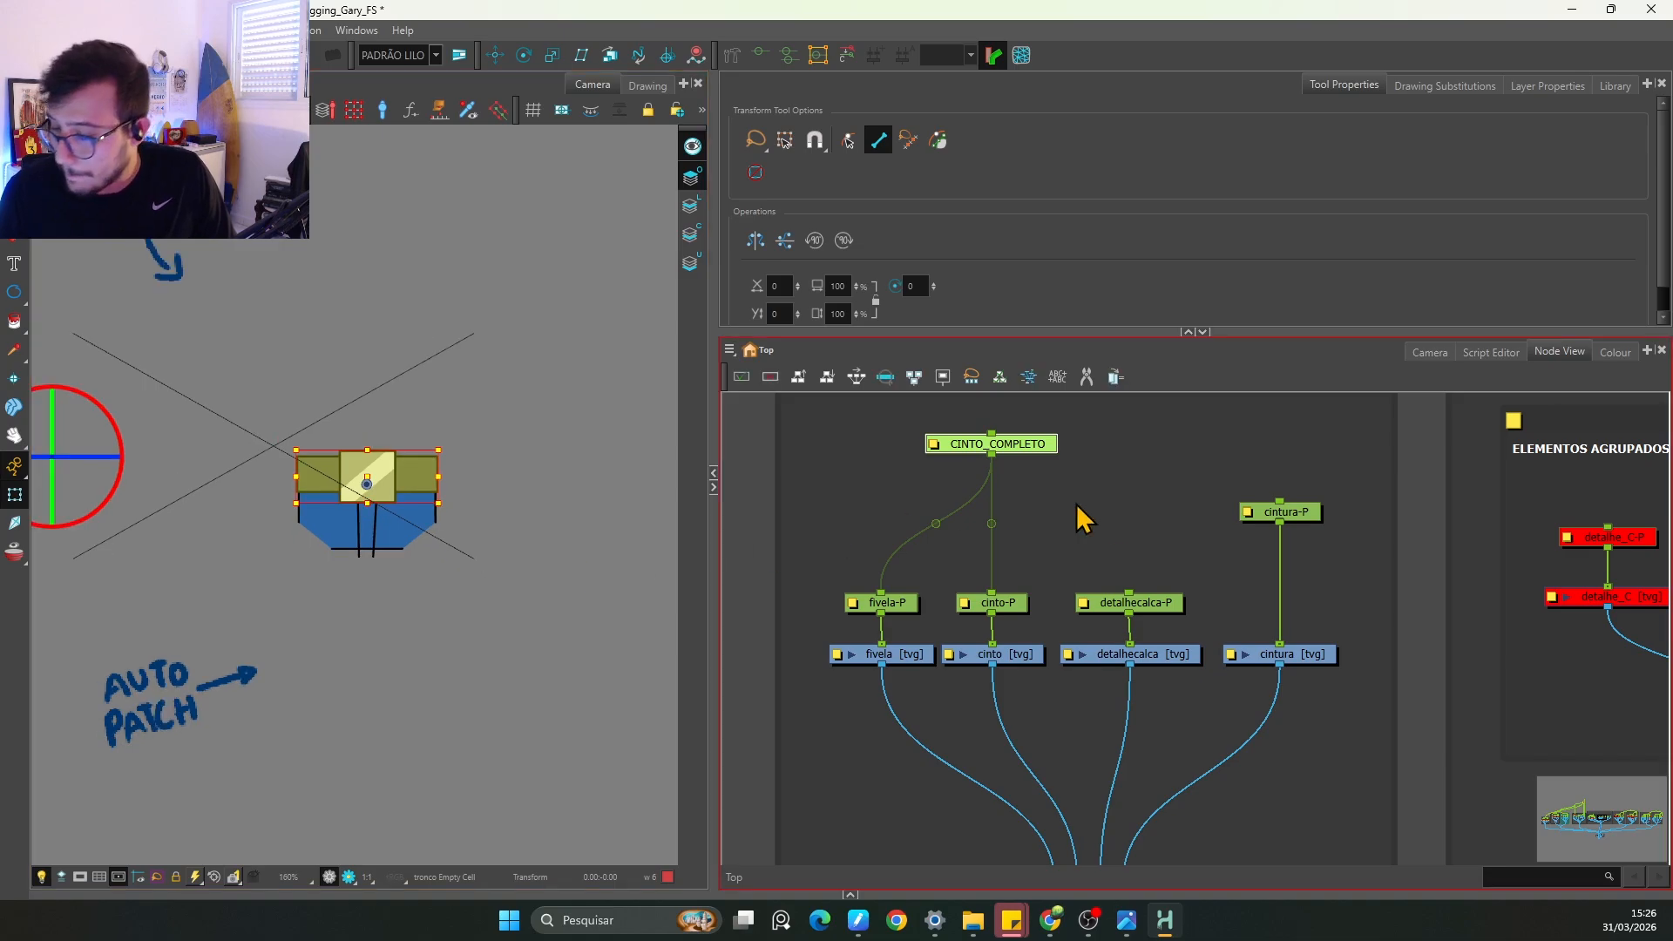
# Step: Connect the detalhecalca-P peg under the cintura-P peg so the trouser detail follows the waist
pyautogui.click(1075, 504)
pyautogui.press('1')
pyautogui.moveTo(1125, 500); pyautogui.dragTo(1052, 528)
pyautogui.press('2')
pyautogui.click(991, 501)
pyautogui.press('2')
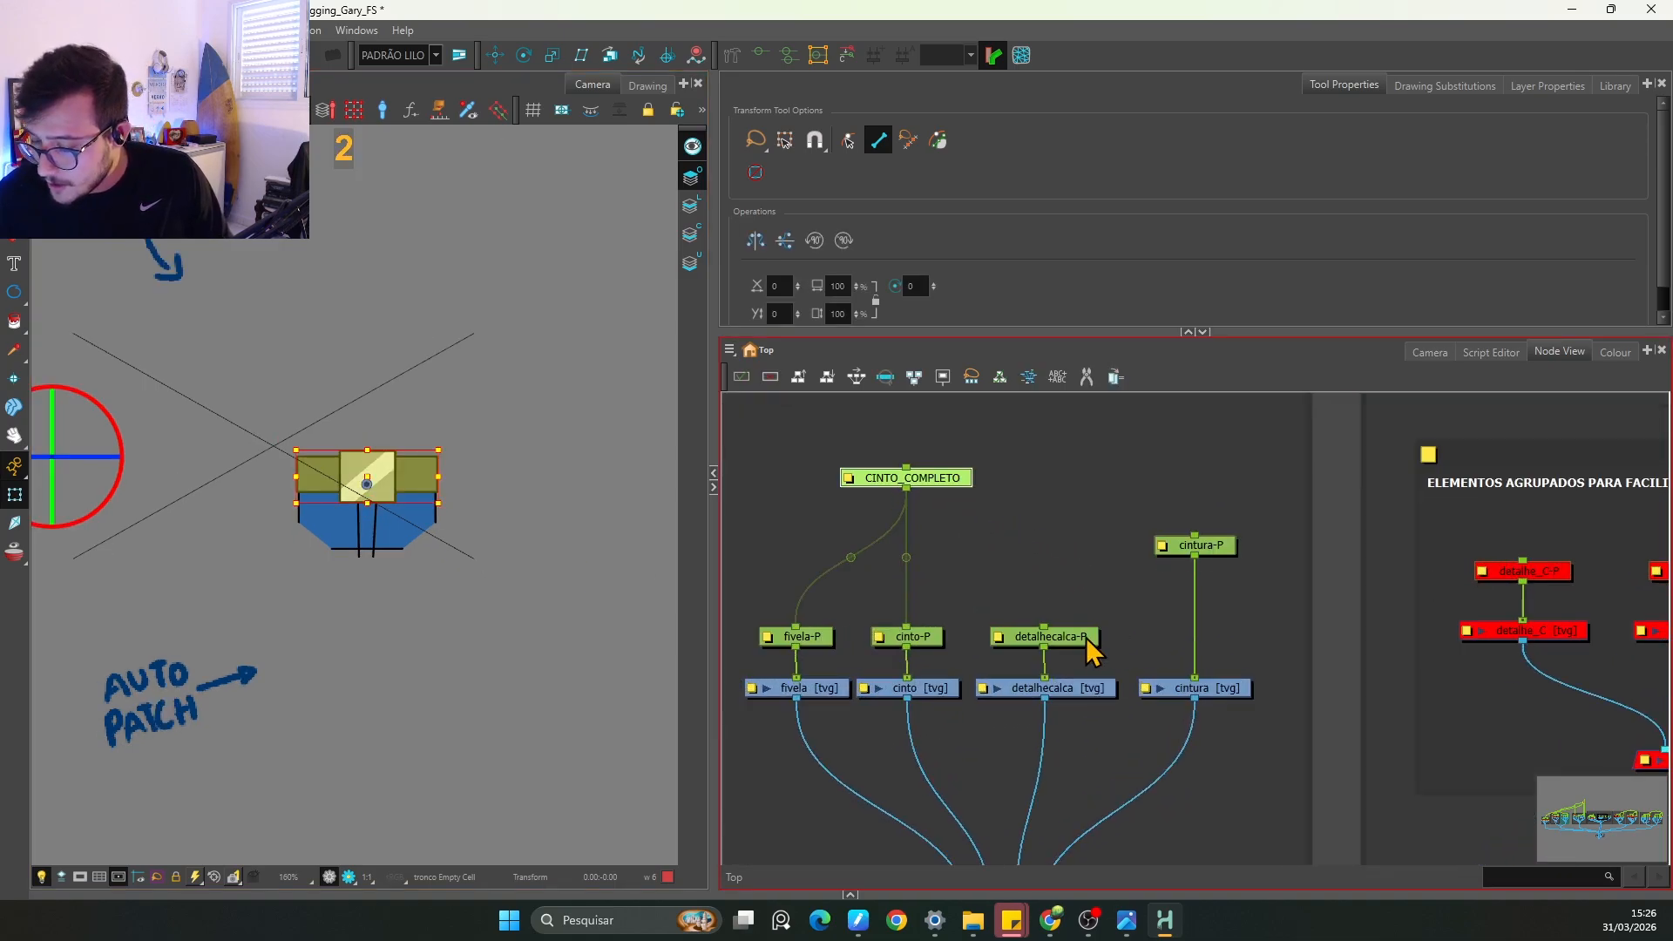
pyautogui.moveTo(1086, 636); pyautogui.dragTo(1085, 615)
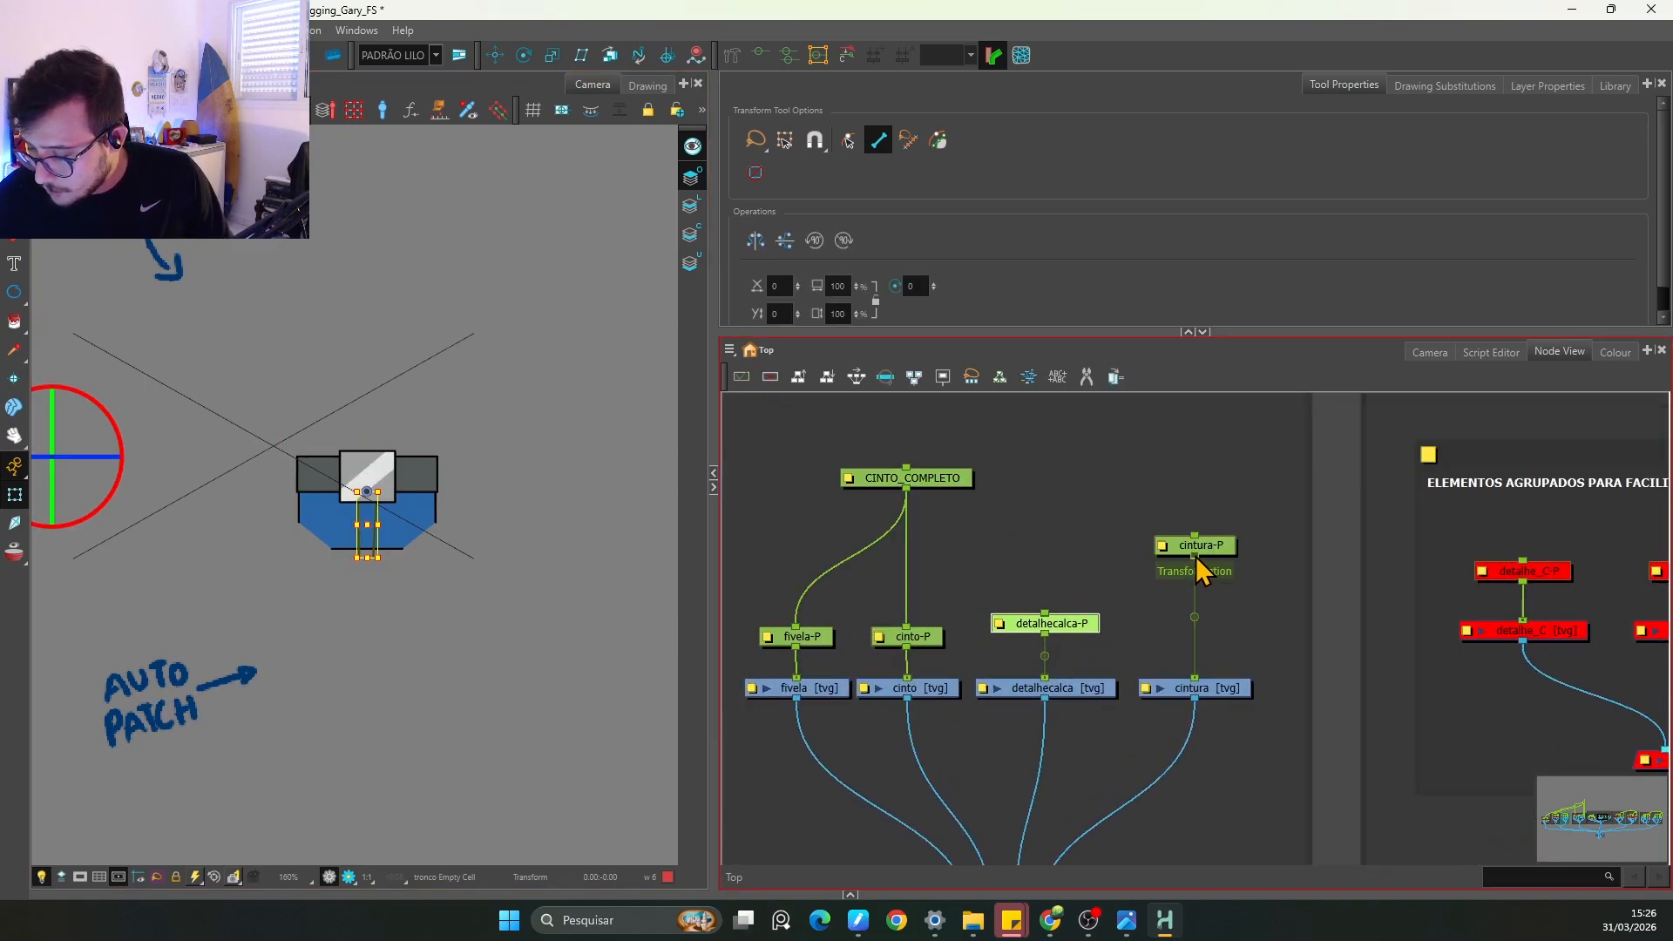
pyautogui.moveTo(1195, 556); pyautogui.dragTo(1090, 642)
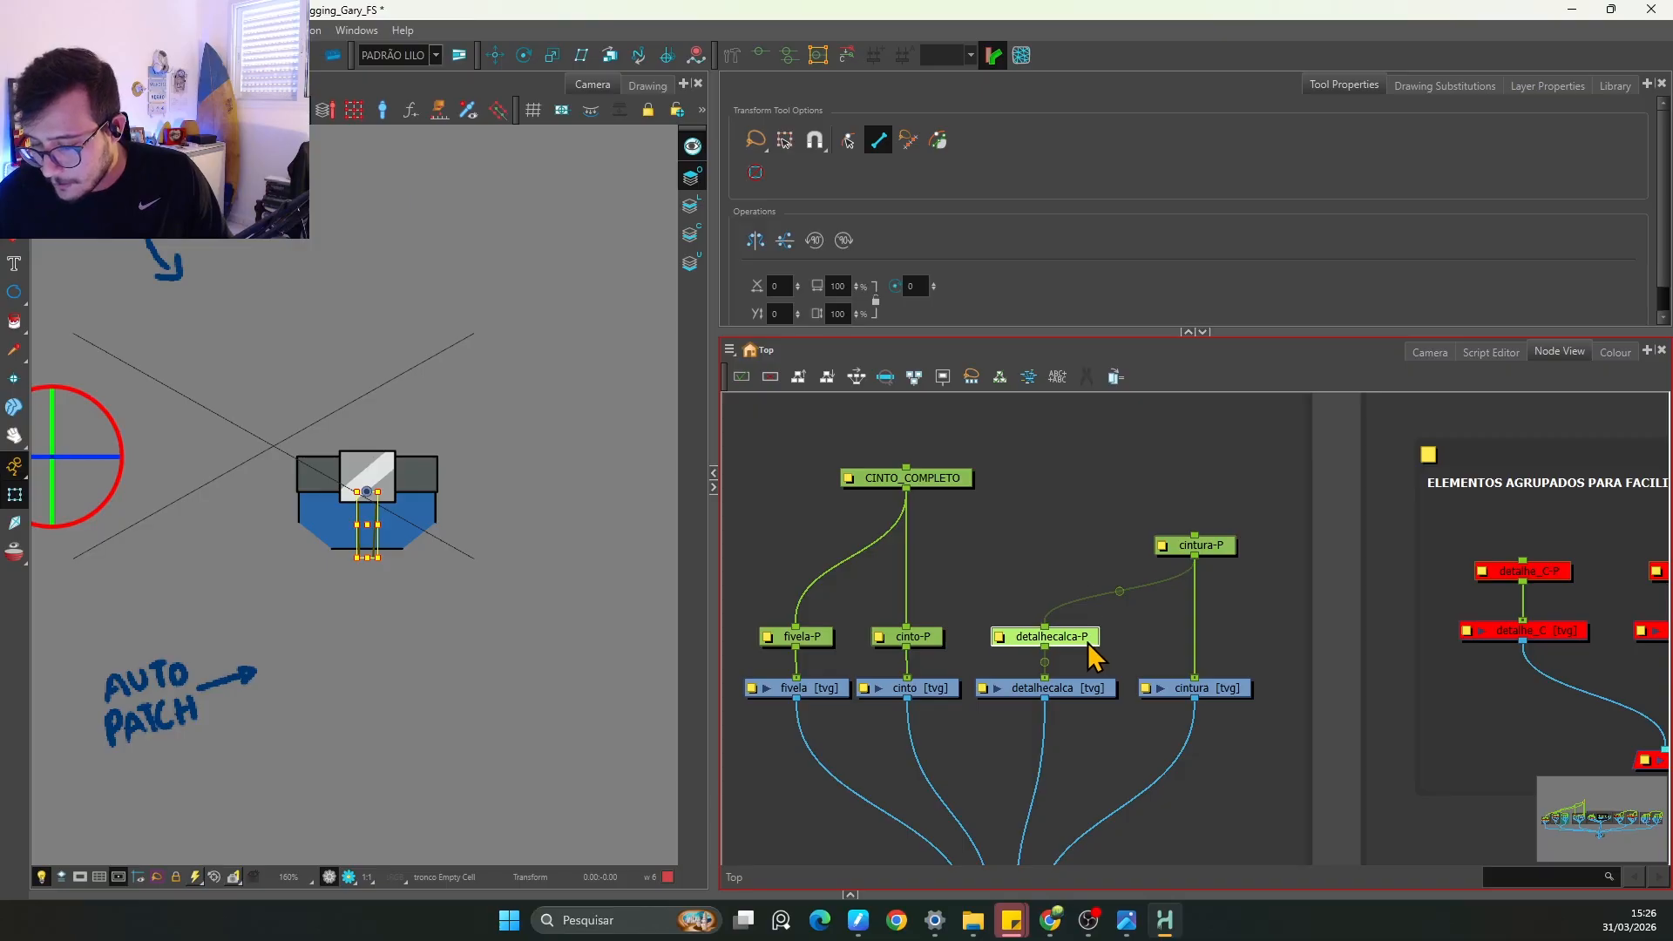
pyautogui.click(1081, 563)
# Step: Add a peg at the head of the QUADRIL group and connect it to both cintura-P and CINTO_COMPLETO
pyautogui.moveTo(1129, 533); pyautogui.dragTo(1128, 649)
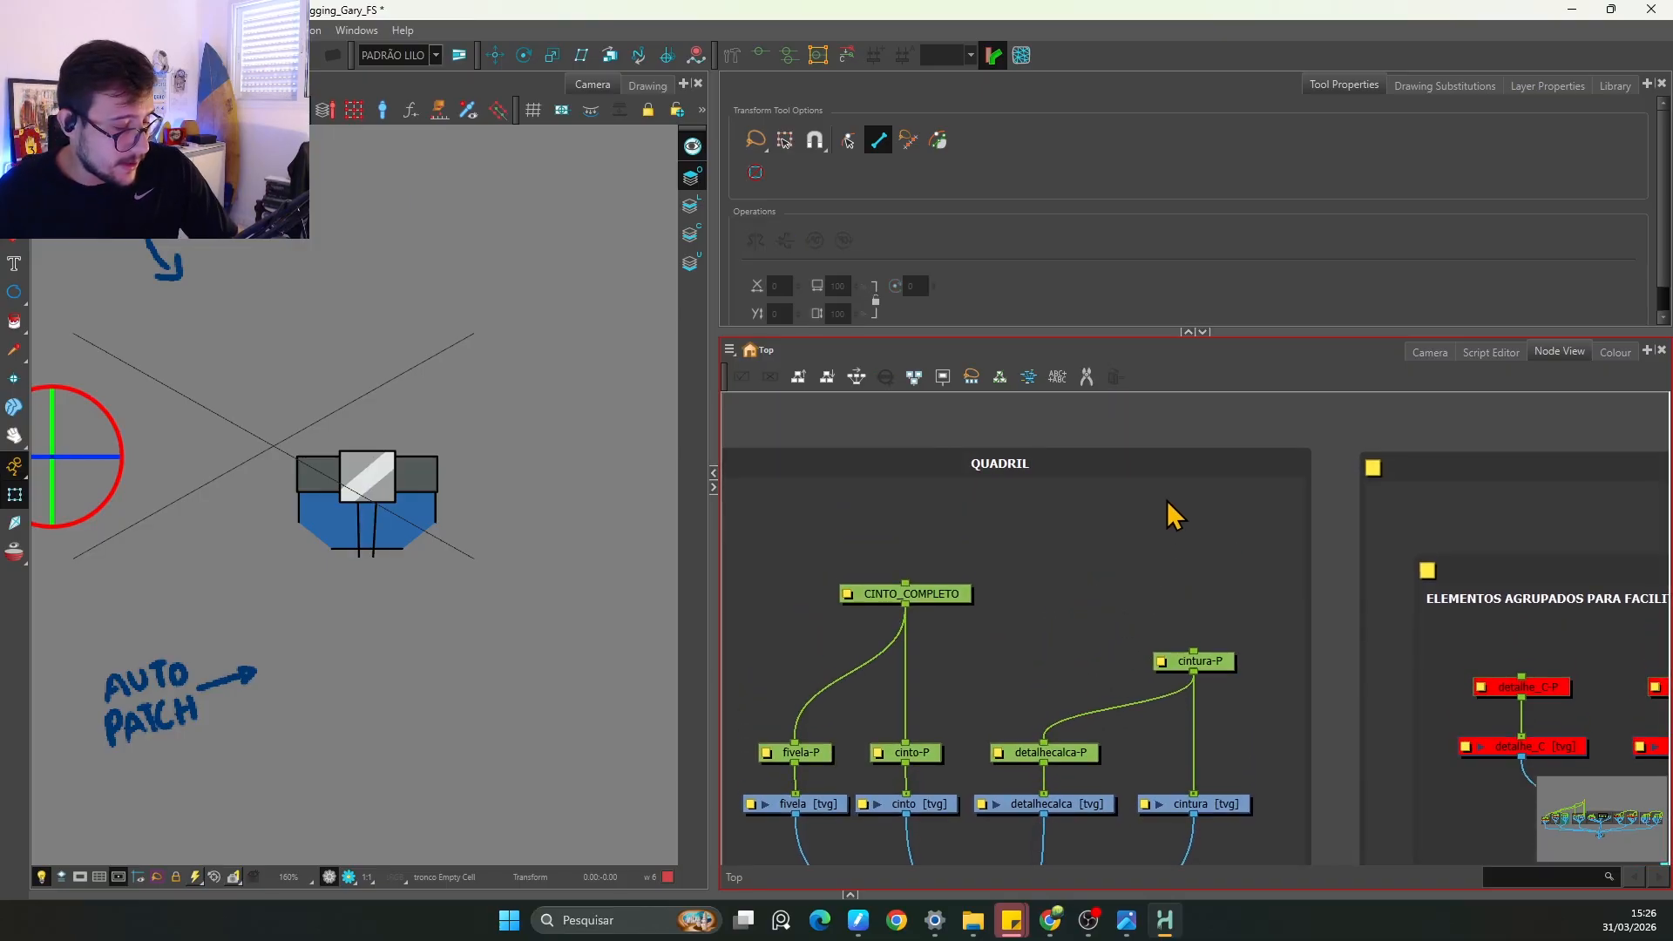
pyautogui.hotkey('ctrl', 'p')
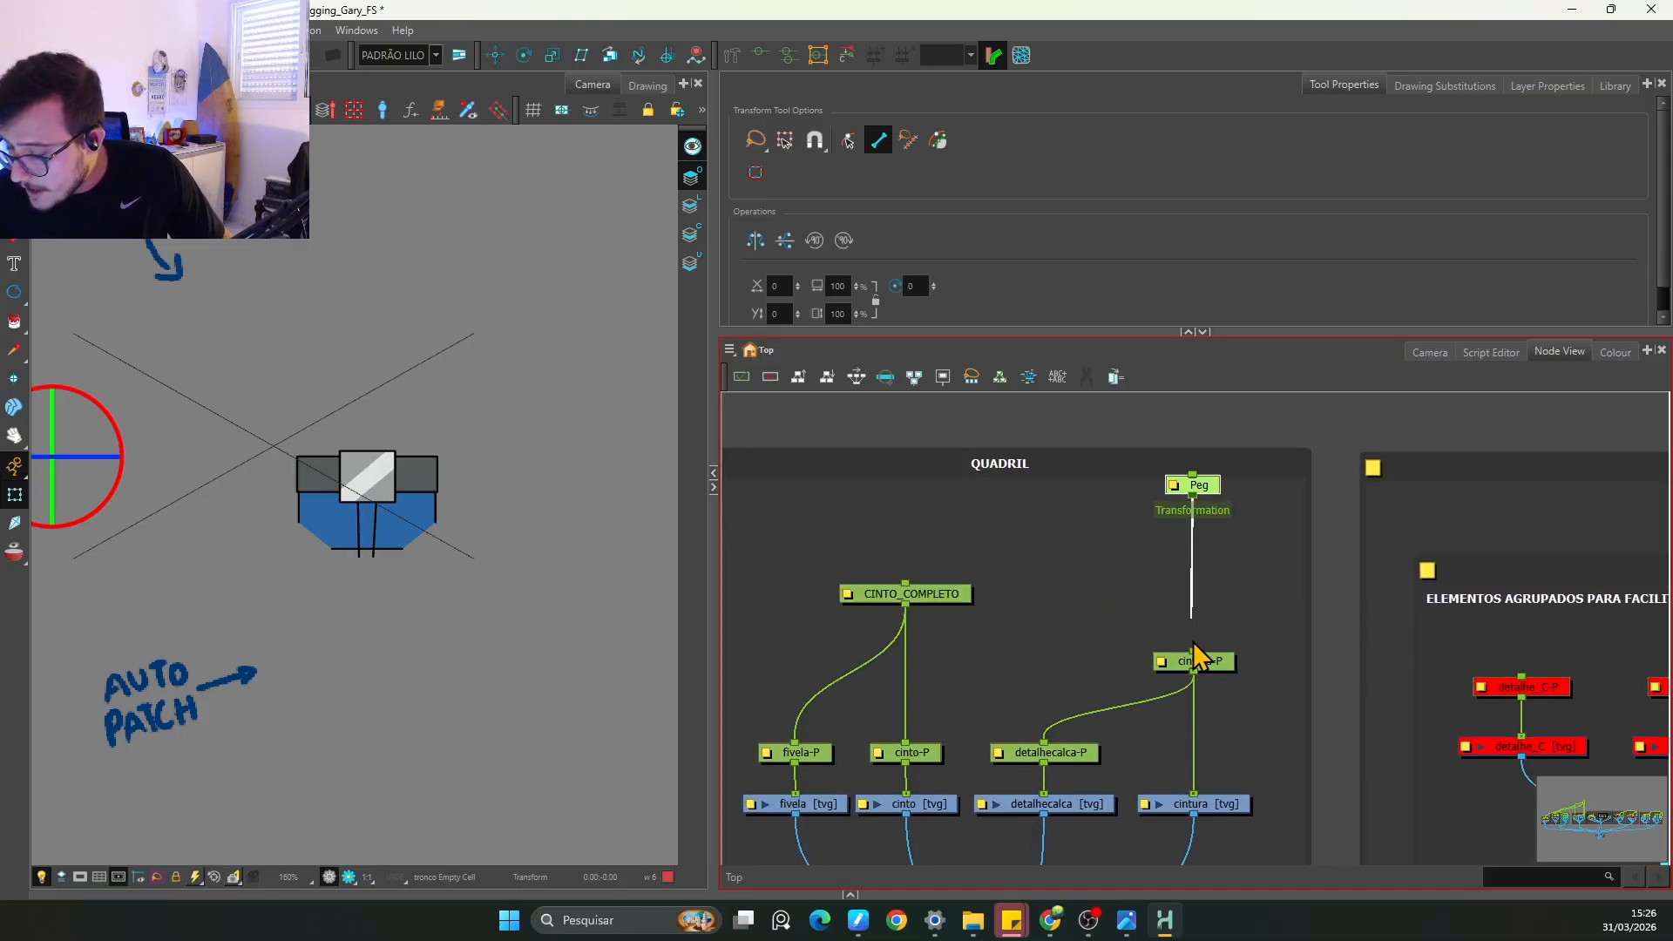
pyautogui.moveTo(1201, 655); pyautogui.dragTo(1193, 656)
pyautogui.moveTo(1193, 494); pyautogui.dragTo(906, 585)
pyautogui.moveTo(1210, 486); pyautogui.dragTo(1228, 508)
# Step: Rename the QUADRIL group's topmost peg as QUADRIL_GERAL
pyautogui.doubleClick(1176, 503)
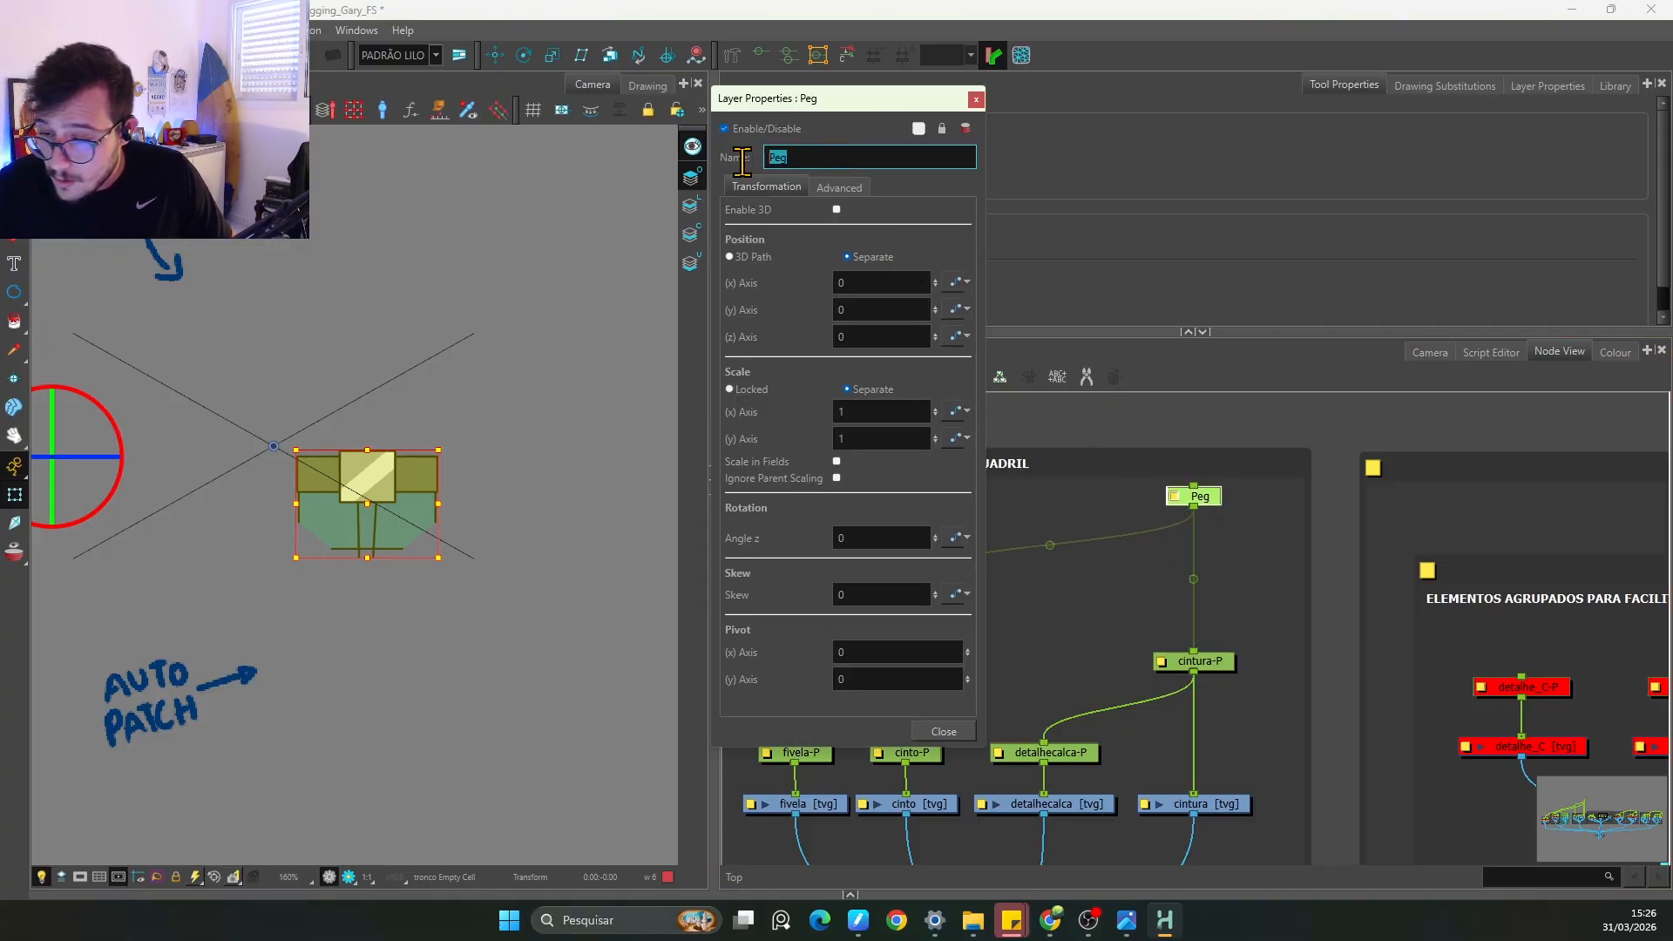
pyautogui.write('QUADR')
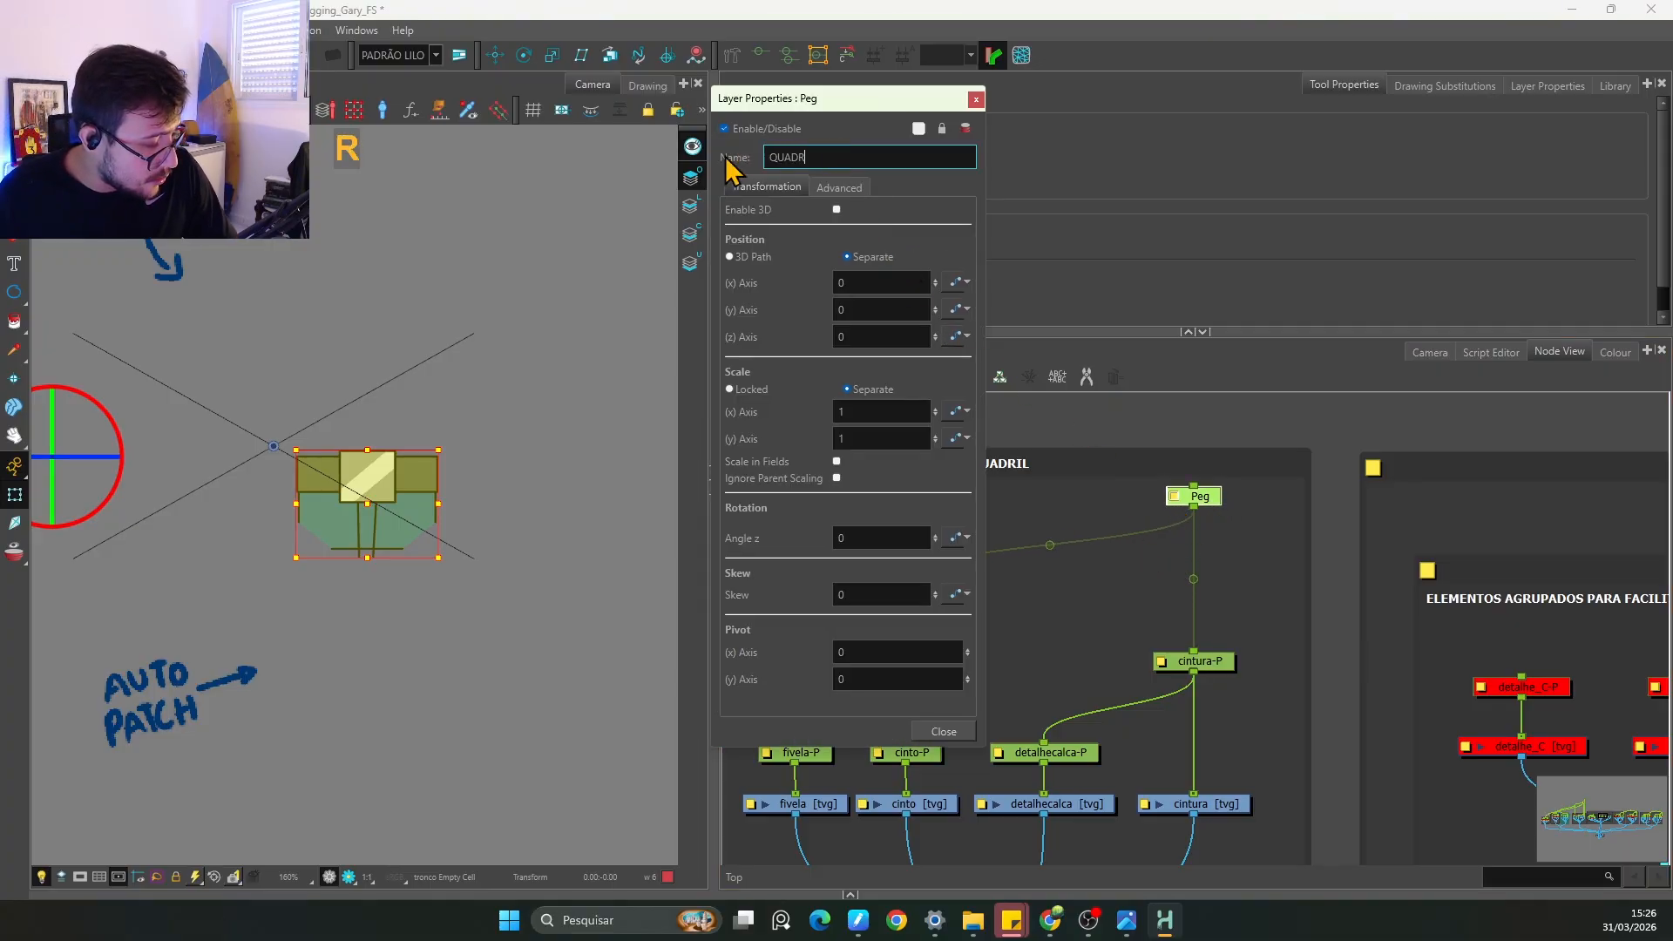
pyautogui.write('IL_GERAL')
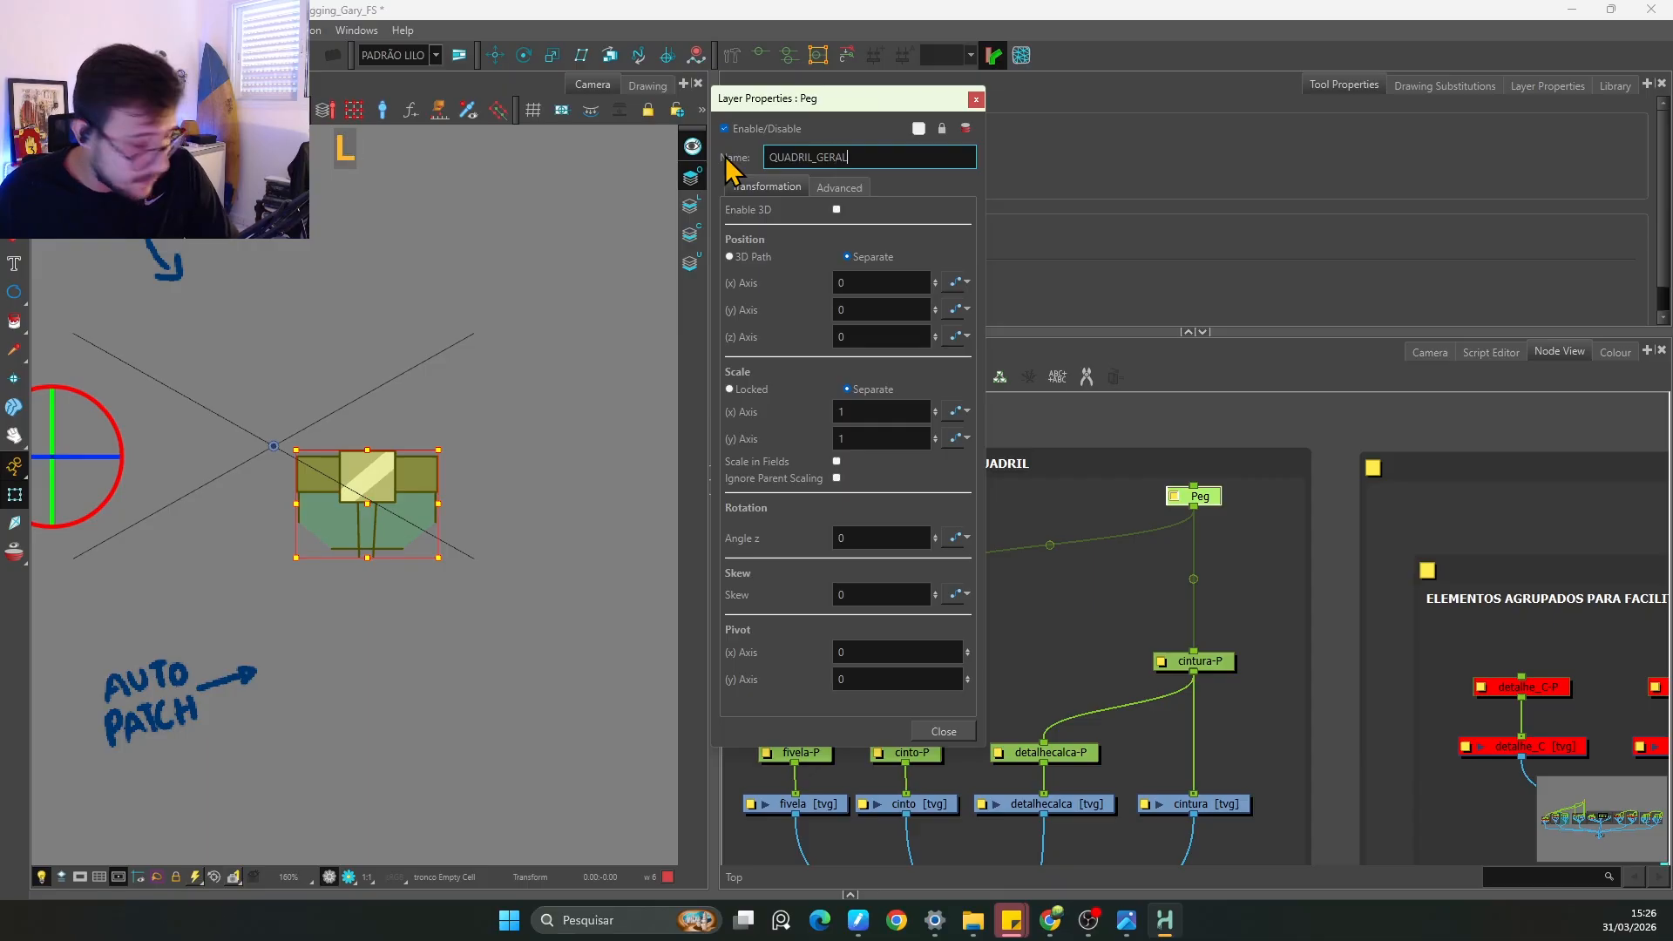
pyautogui.click(975, 100)
# Step: Give the QUADRIL_GERAL peg the same pivot position as the cintura-P peg
pyautogui.click(1231, 511)
pyautogui.click(1223, 493)
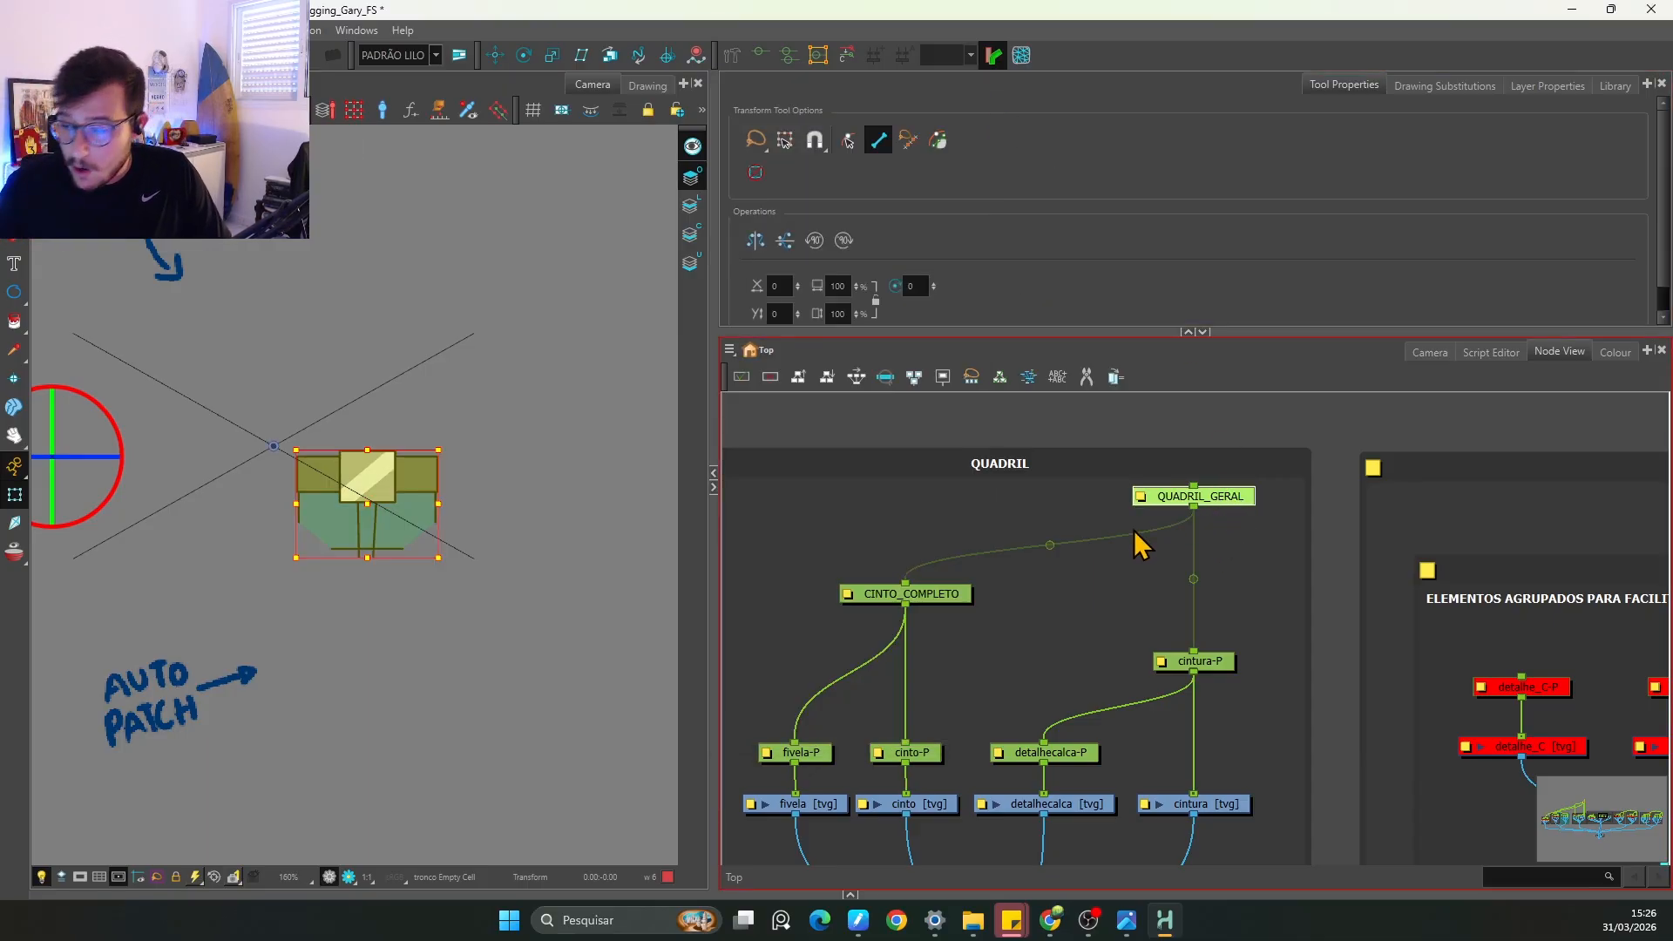
pyautogui.click(1220, 661)
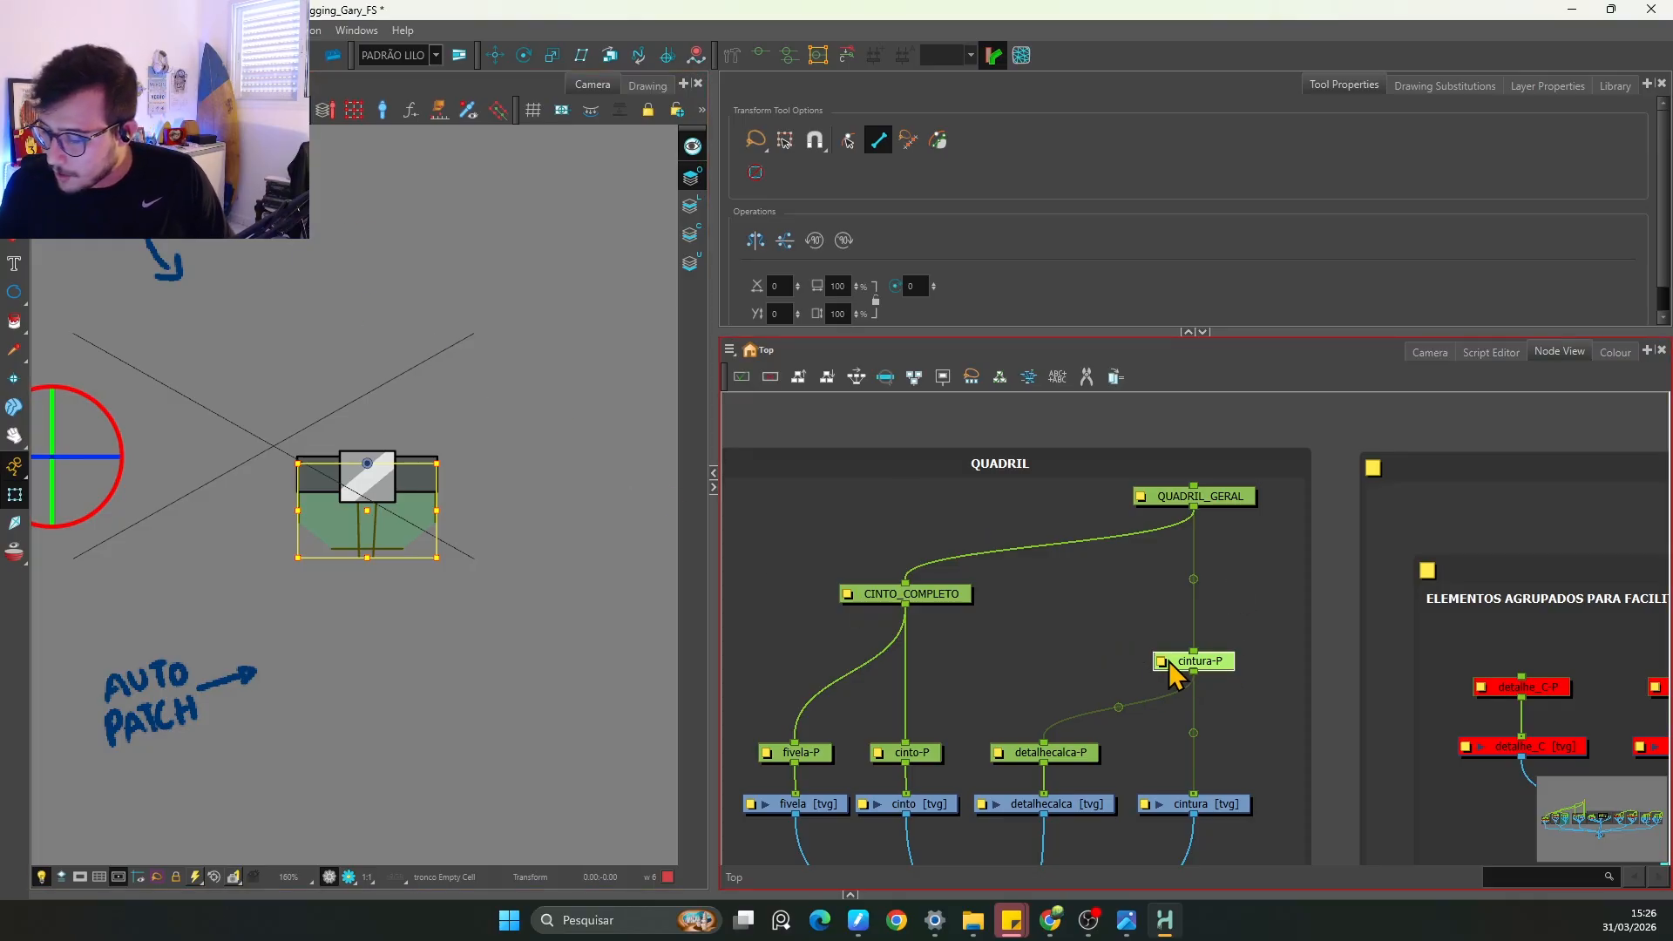
pyautogui.doubleClick(1193, 662)
pyautogui.moveTo(827, 99); pyautogui.dragTo(1161, 113)
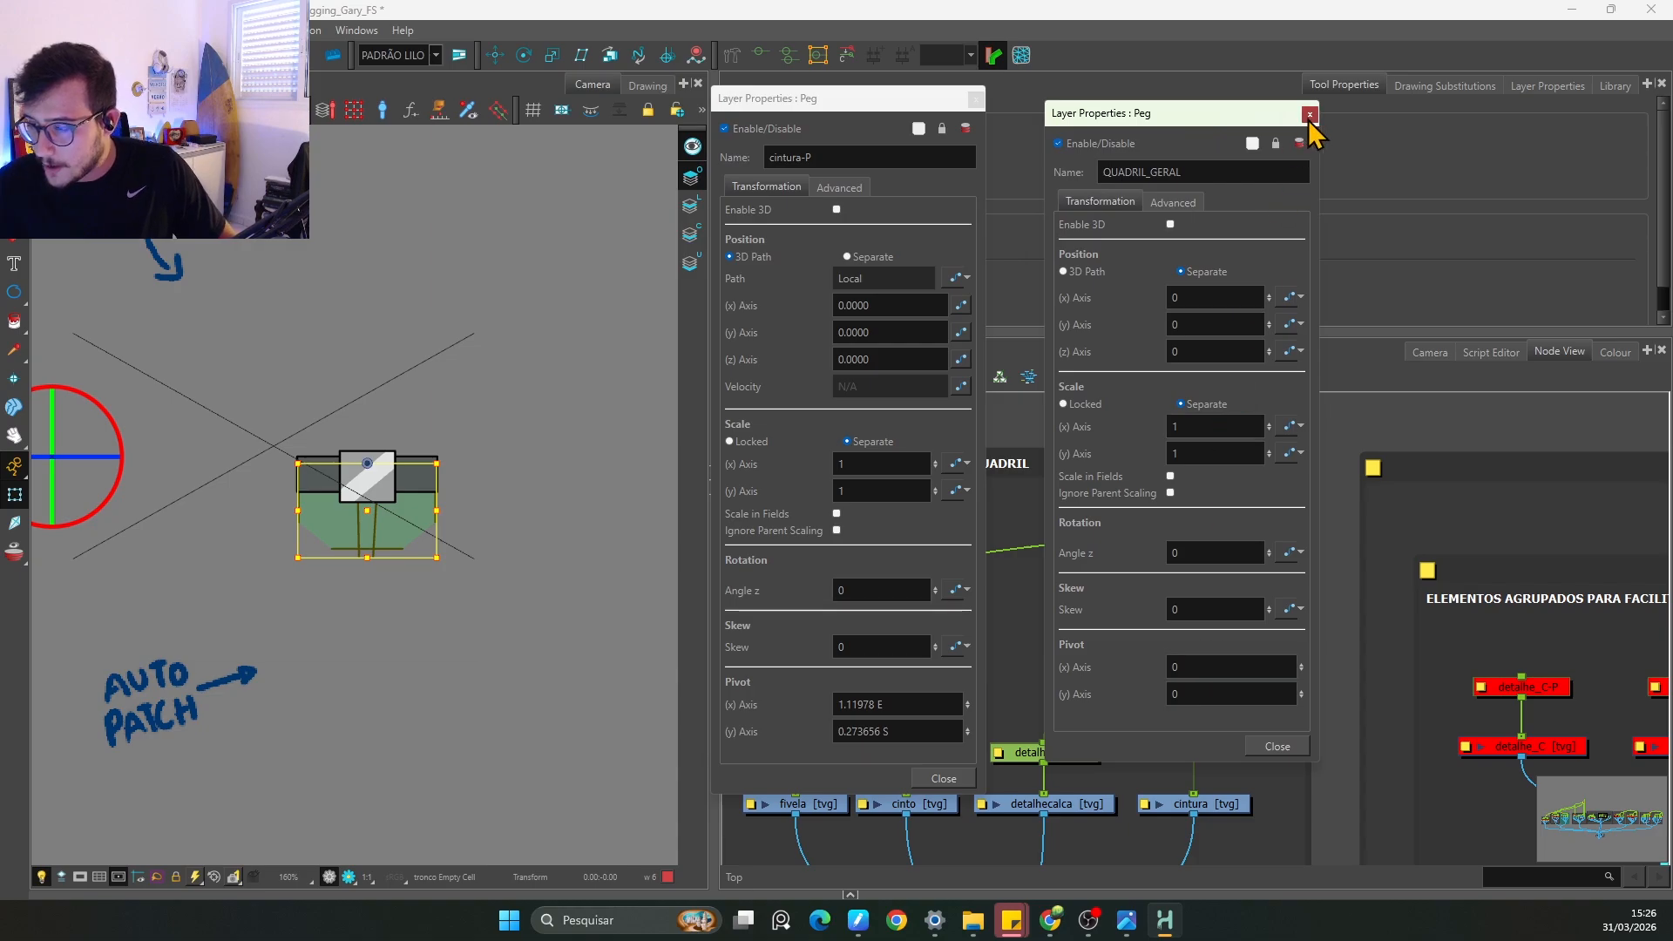
pyautogui.click(1309, 114)
pyautogui.click(976, 98)
pyautogui.click(1219, 662)
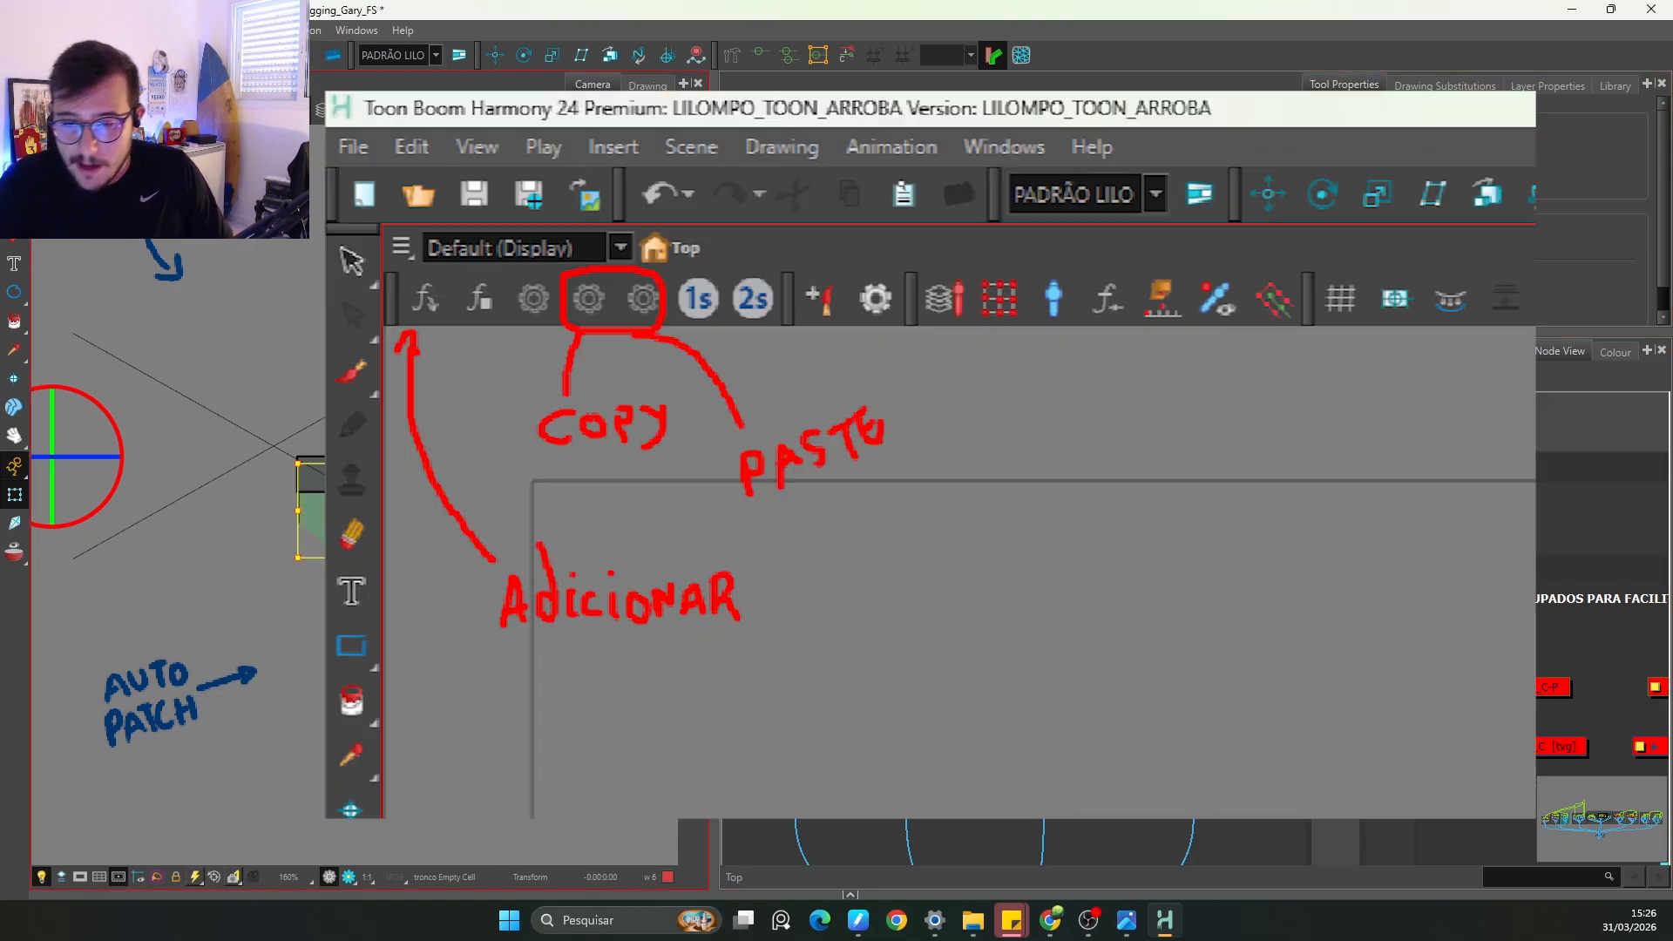
pyautogui.click(375, 477)
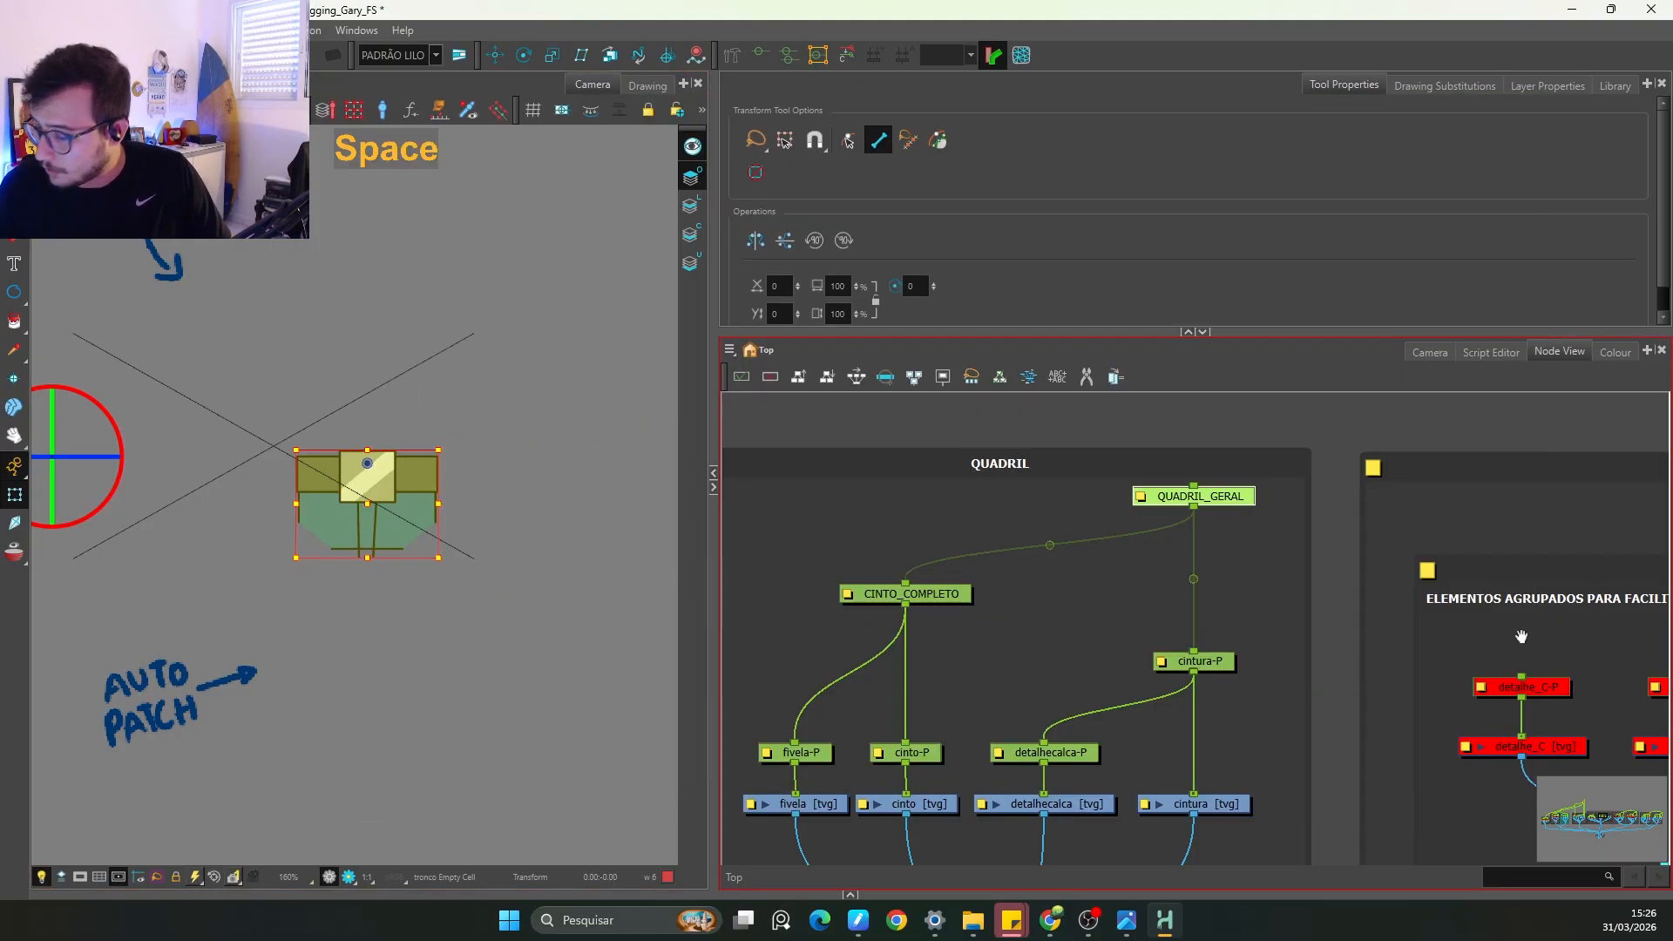
# Step: Enable all nodes in the TRONCO group to show the torso again
pyautogui.moveTo(1521, 635); pyautogui.dragTo(1040, 648)
pyautogui.click(1183, 495)
pyautogui.press('a')
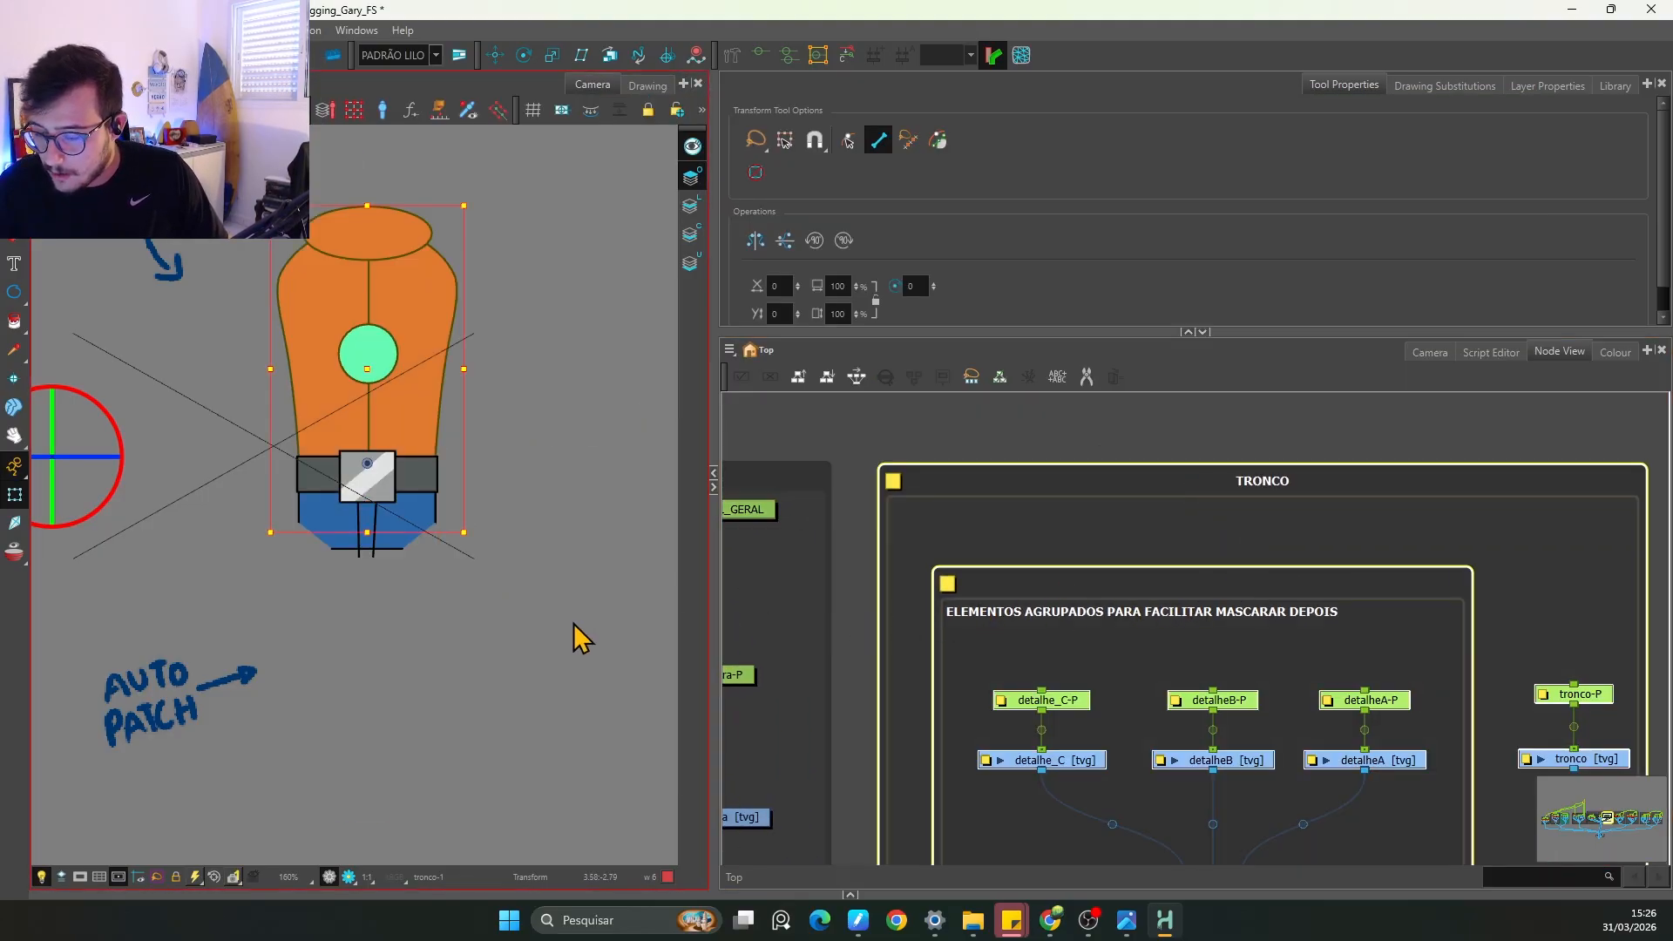
pyautogui.click(573, 624)
# Step: Test transforming the hip with the cintura-P and QUADRIL_GERAL pegs, undoing each trial
pyautogui.moveTo(778, 527); pyautogui.dragTo(1102, 524)
pyautogui.click(1096, 514)
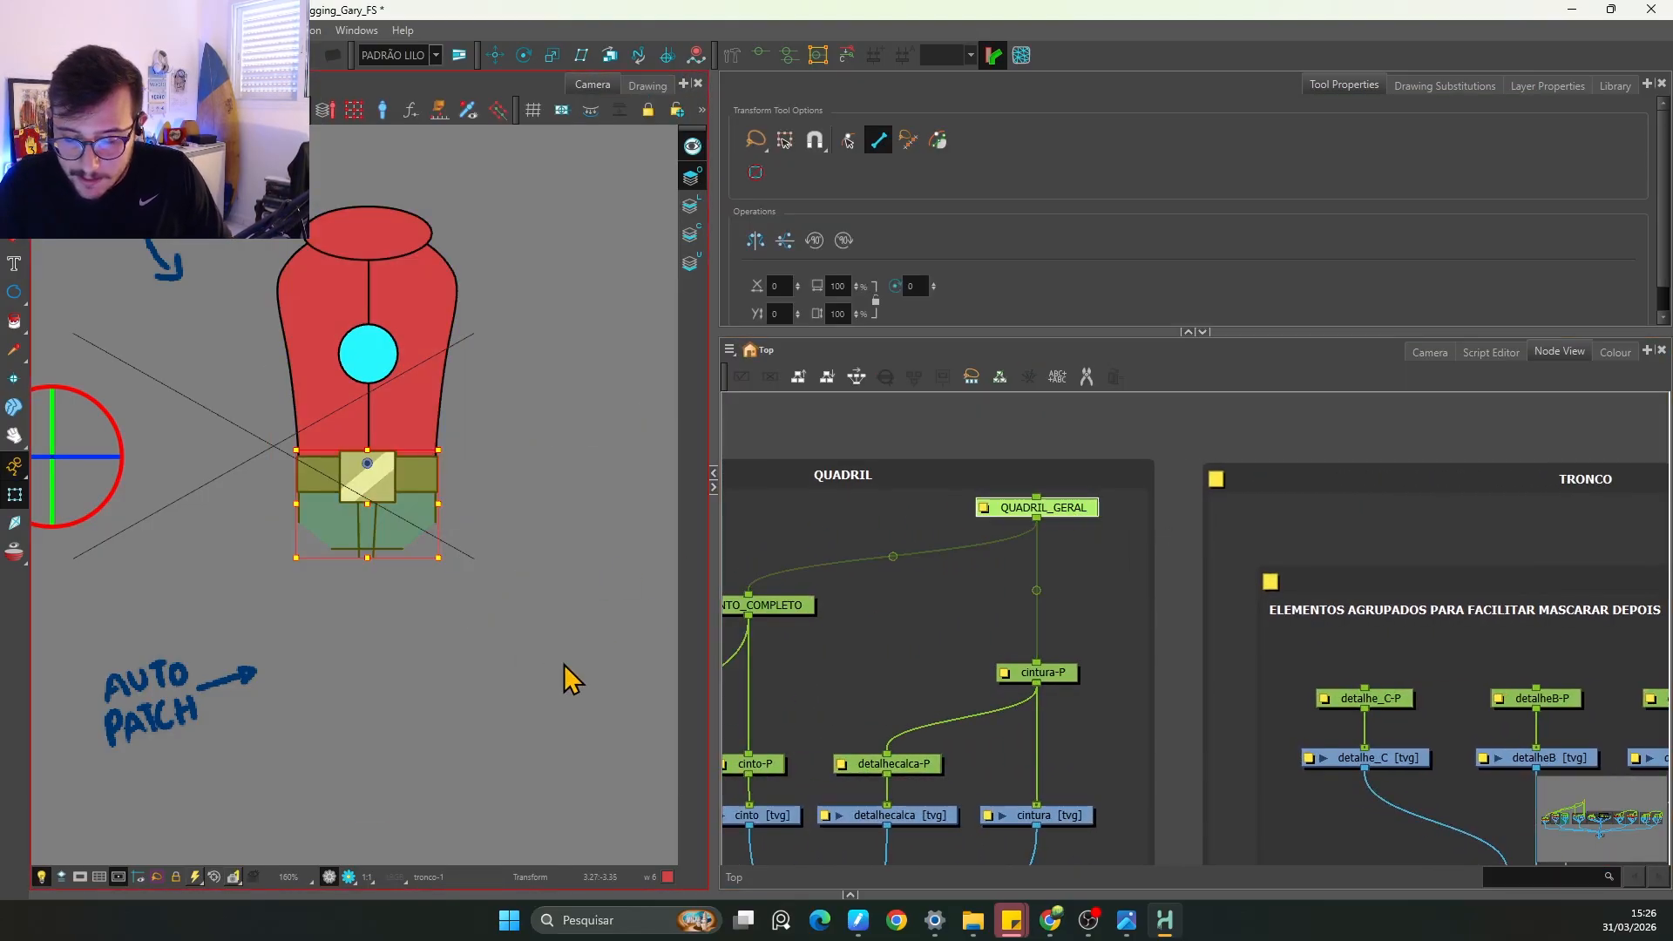
pyautogui.click(1064, 676)
pyautogui.moveTo(462, 599); pyautogui.dragTo(374, 569)
pyautogui.hotkey('ctrl', 'z')
pyautogui.click(1086, 514)
pyautogui.hotkey('ctrl', 'z')
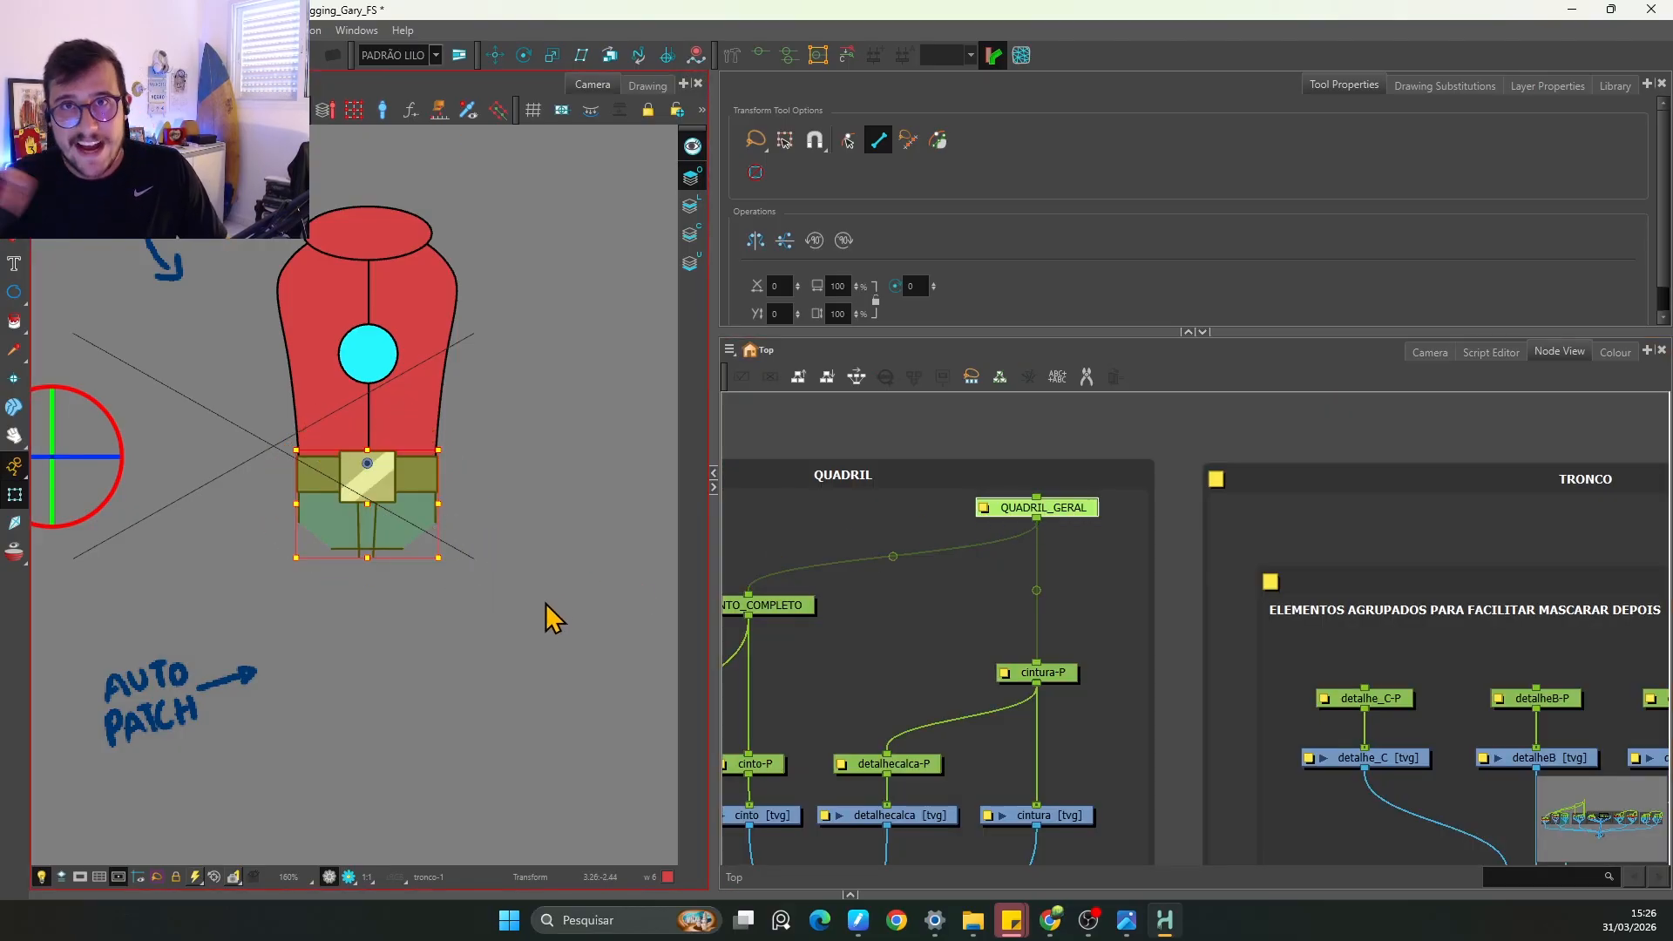
# Step: Disable all nodes in the QUADRIL group to check the torso without the hip, and enable them again
pyautogui.click(1122, 585)
pyautogui.press('1')
pyautogui.press('1')
pyautogui.press('1')
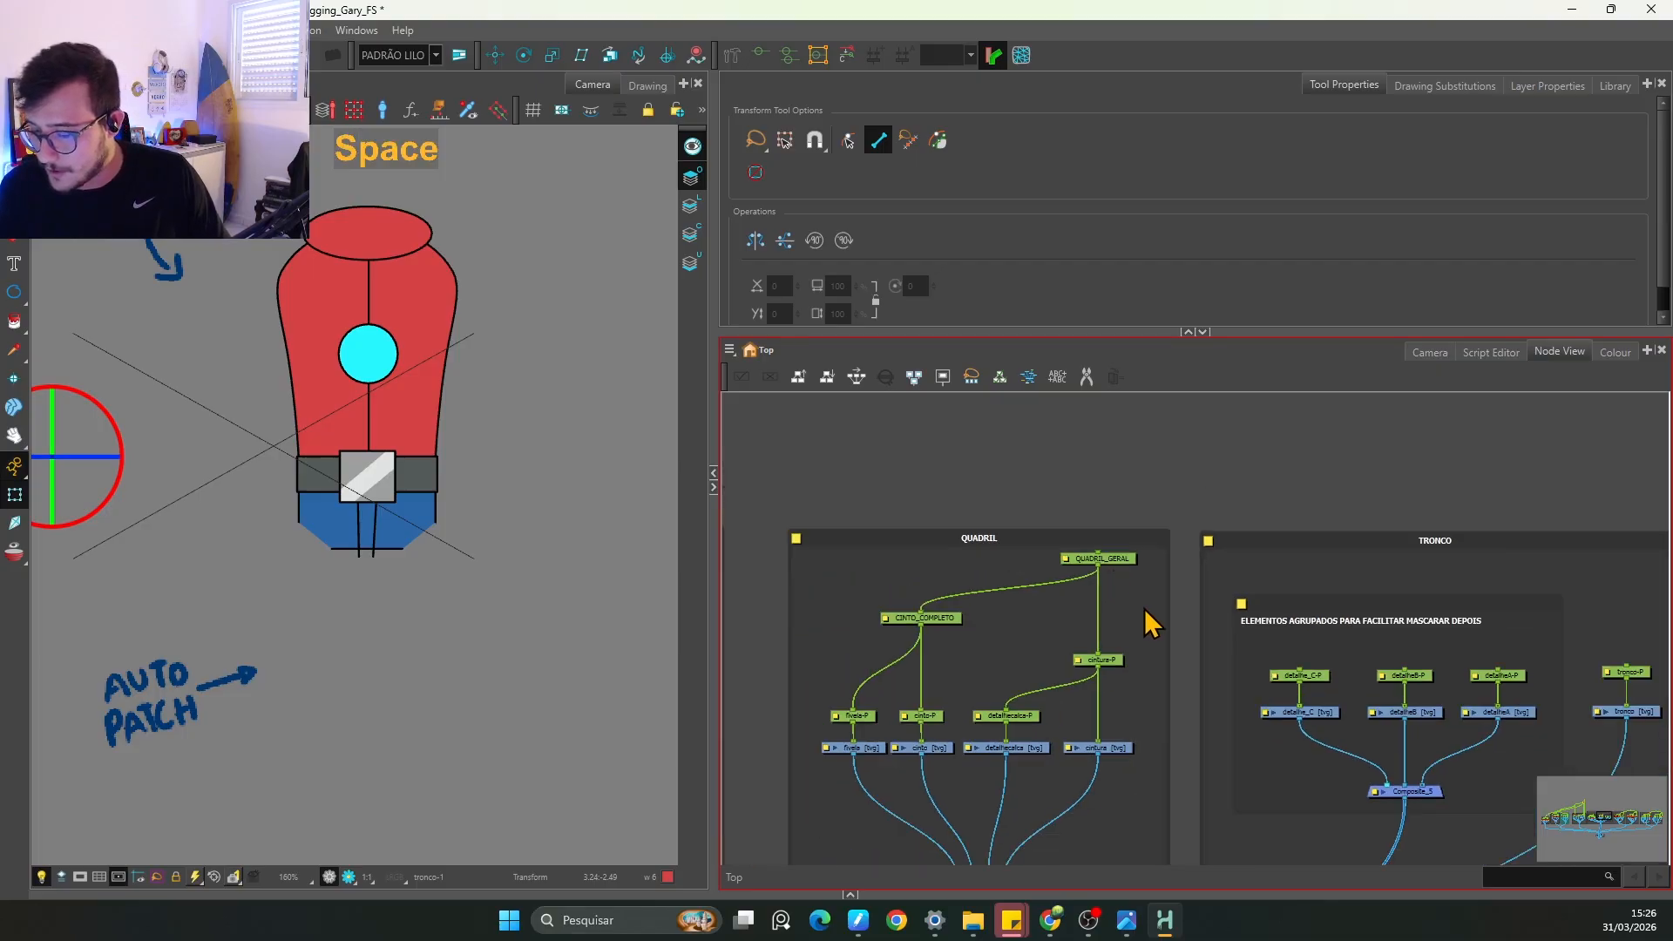
pyautogui.moveTo(1147, 609); pyautogui.dragTo(1071, 590)
pyautogui.press('1')
pyautogui.click(976, 499)
pyautogui.press('2')
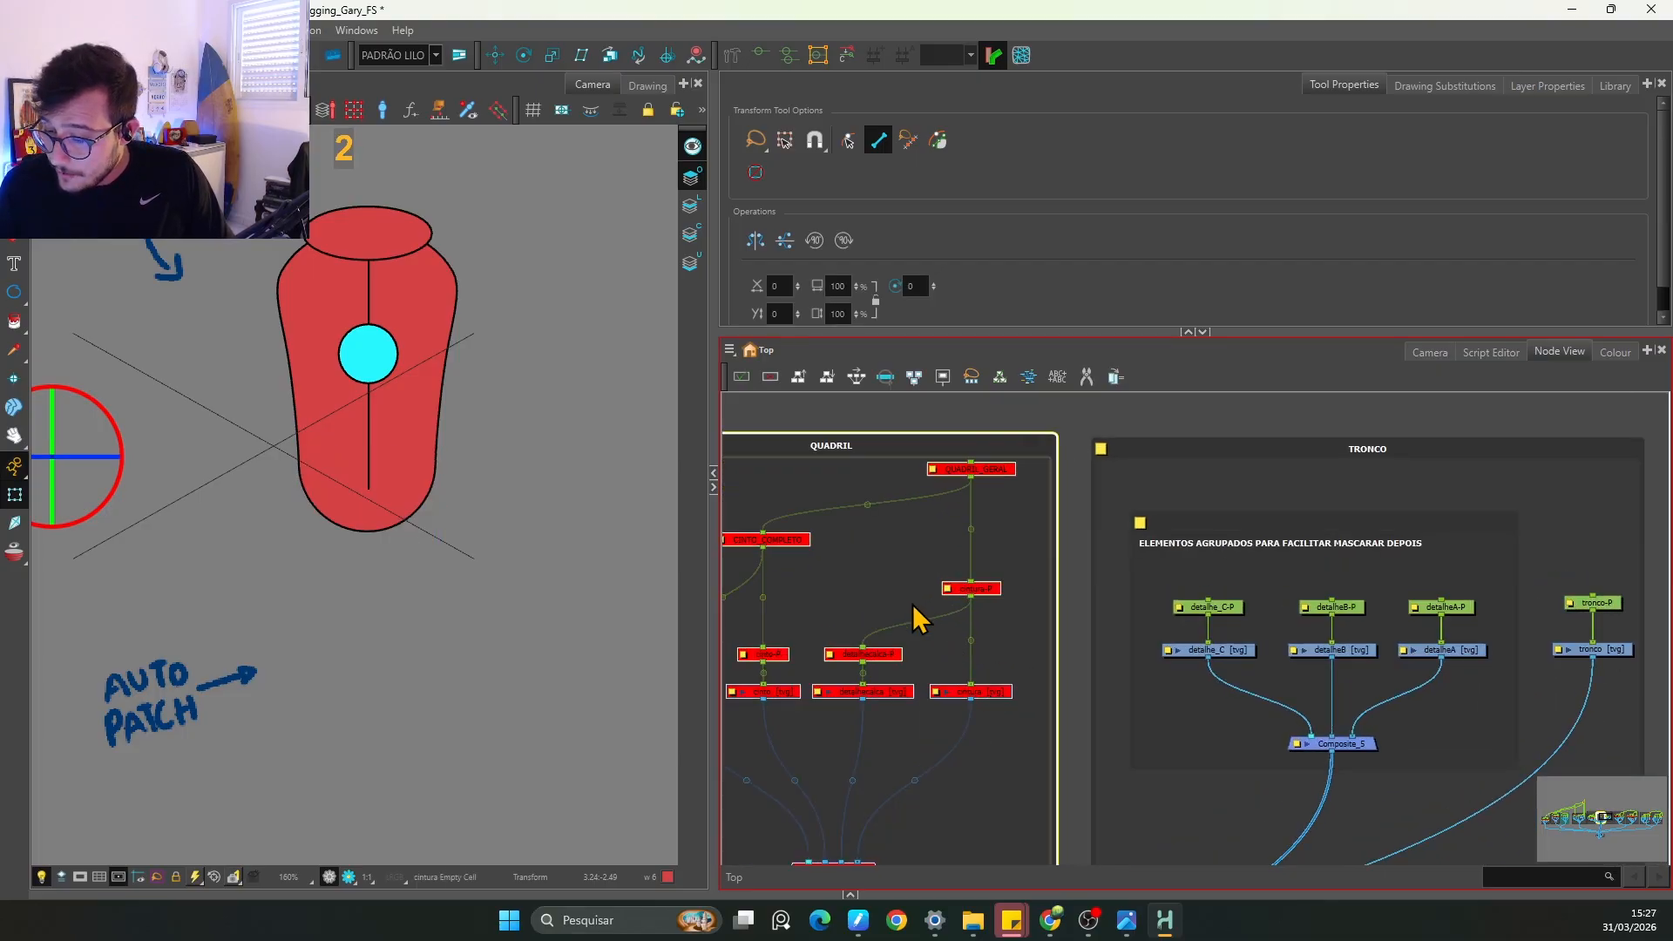
pyautogui.press('a')
# Step: Add a Cutter node below the detalhecalca drawing in the QUADRIL group
pyautogui.moveTo(911, 624); pyautogui.dragTo(1085, 472)
pyautogui.press('2')
pyautogui.click(1006, 575)
pyautogui.press('space')
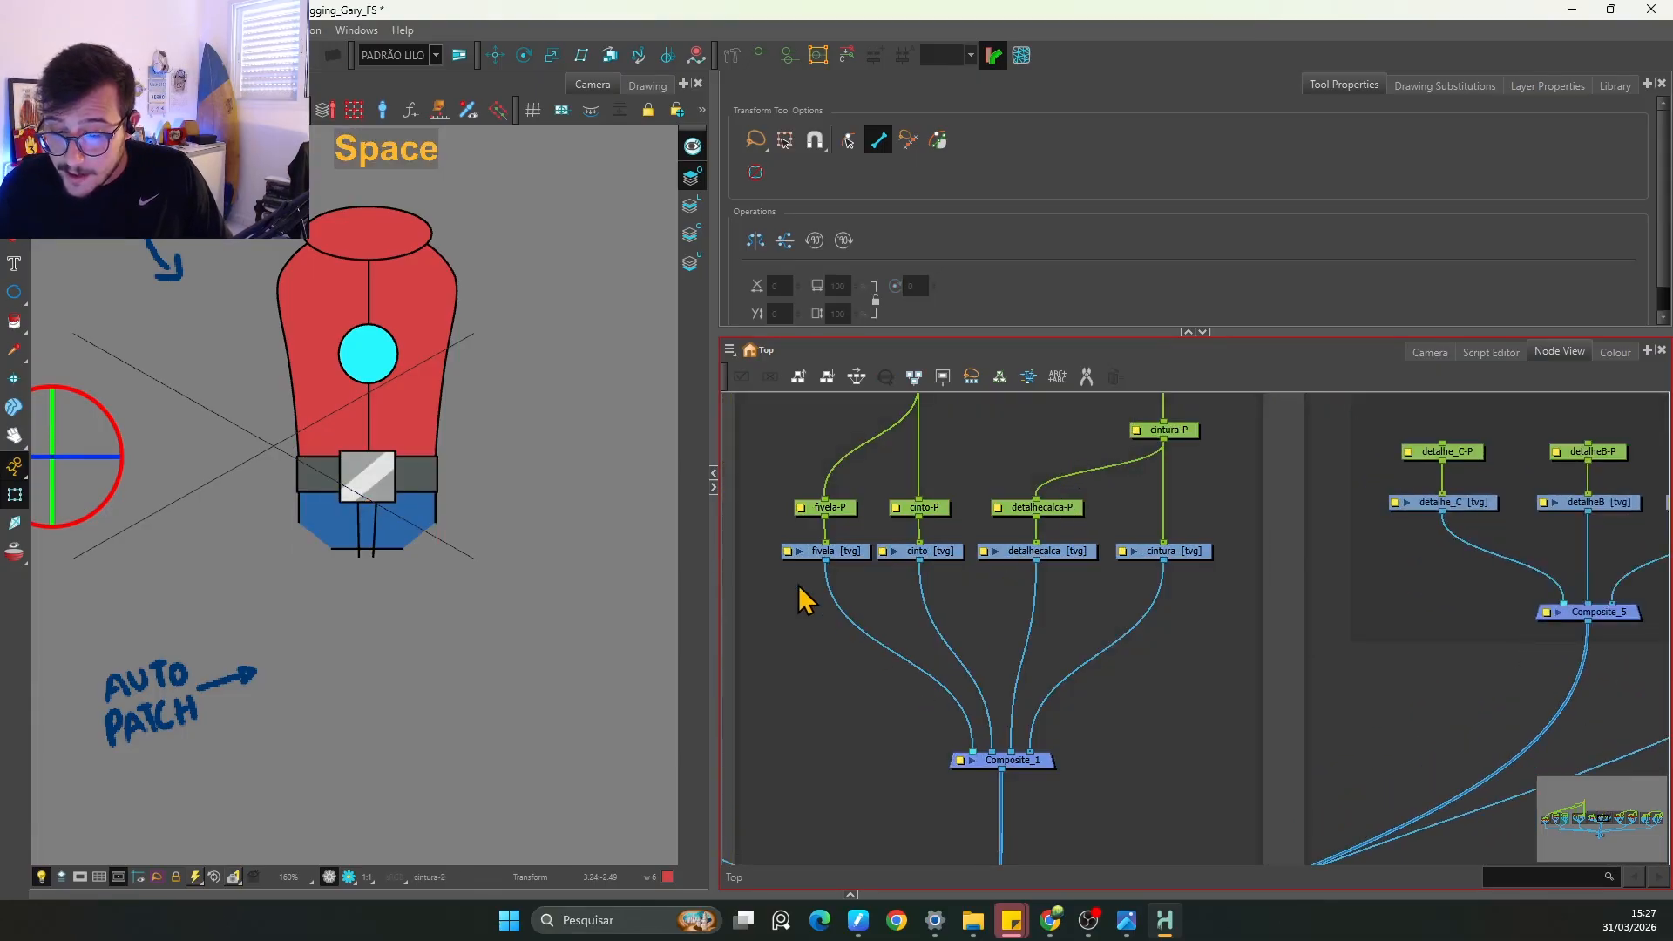
pyautogui.press('2')
pyautogui.press('2')
pyautogui.press('2')
pyautogui.press('2')
pyautogui.press('2')
pyautogui.press('space')
pyautogui.moveTo(1075, 665); pyautogui.dragTo(1103, 593)
pyautogui.press('2')
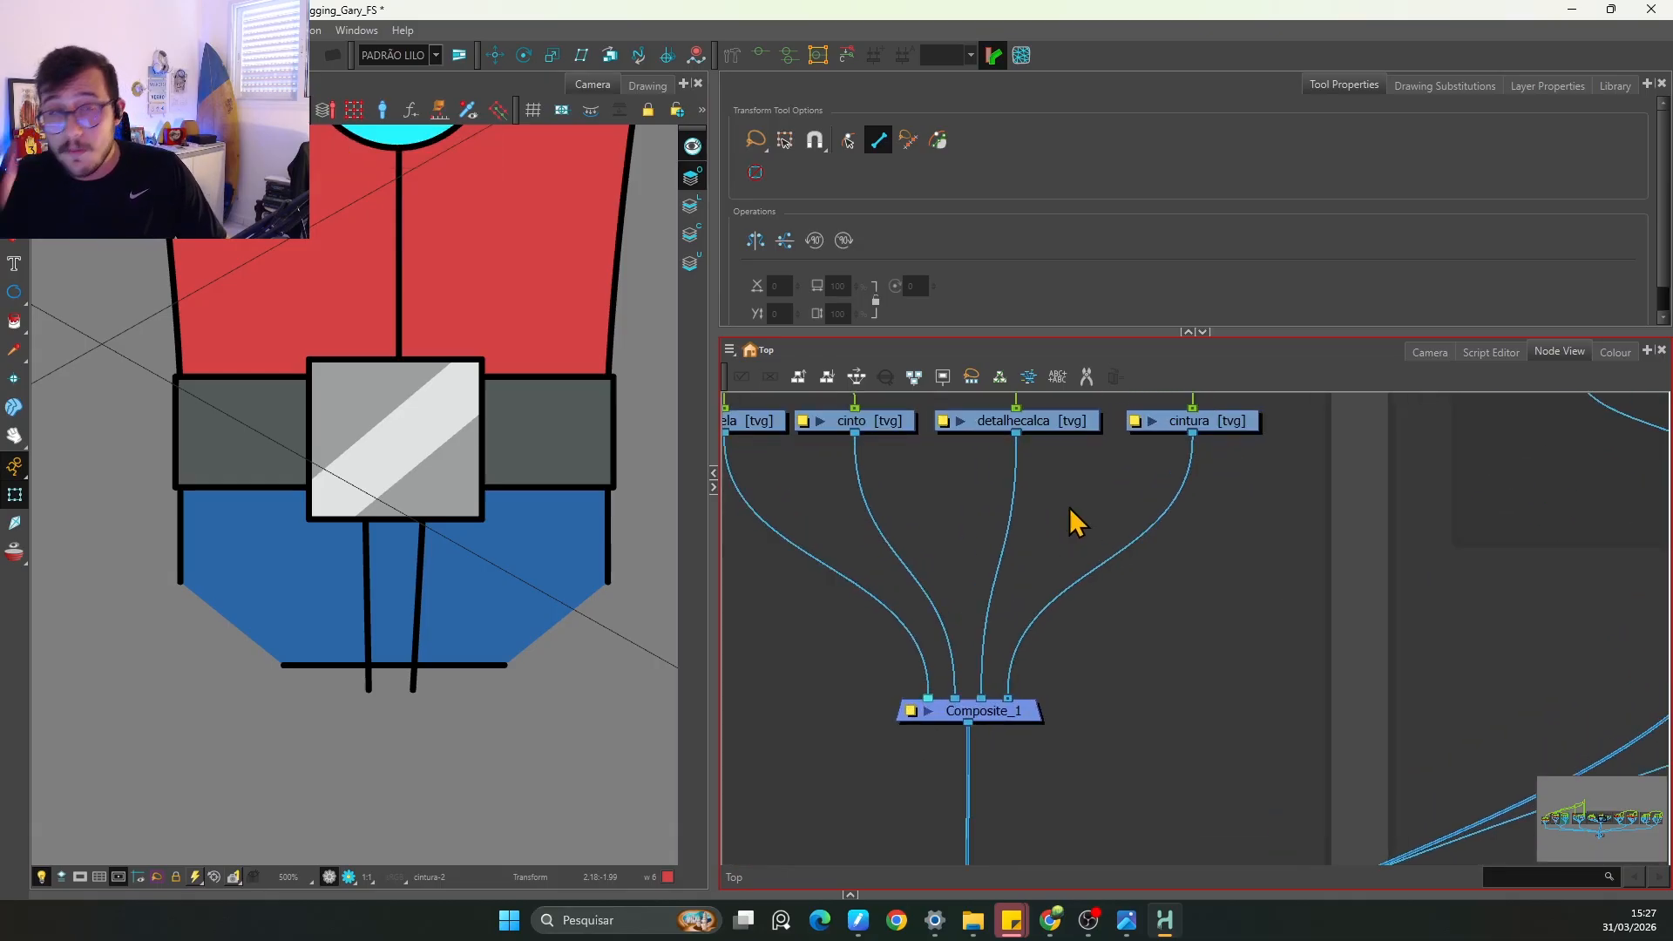
pyautogui.press('space')
pyautogui.moveTo(1069, 507); pyautogui.dragTo(1124, 557)
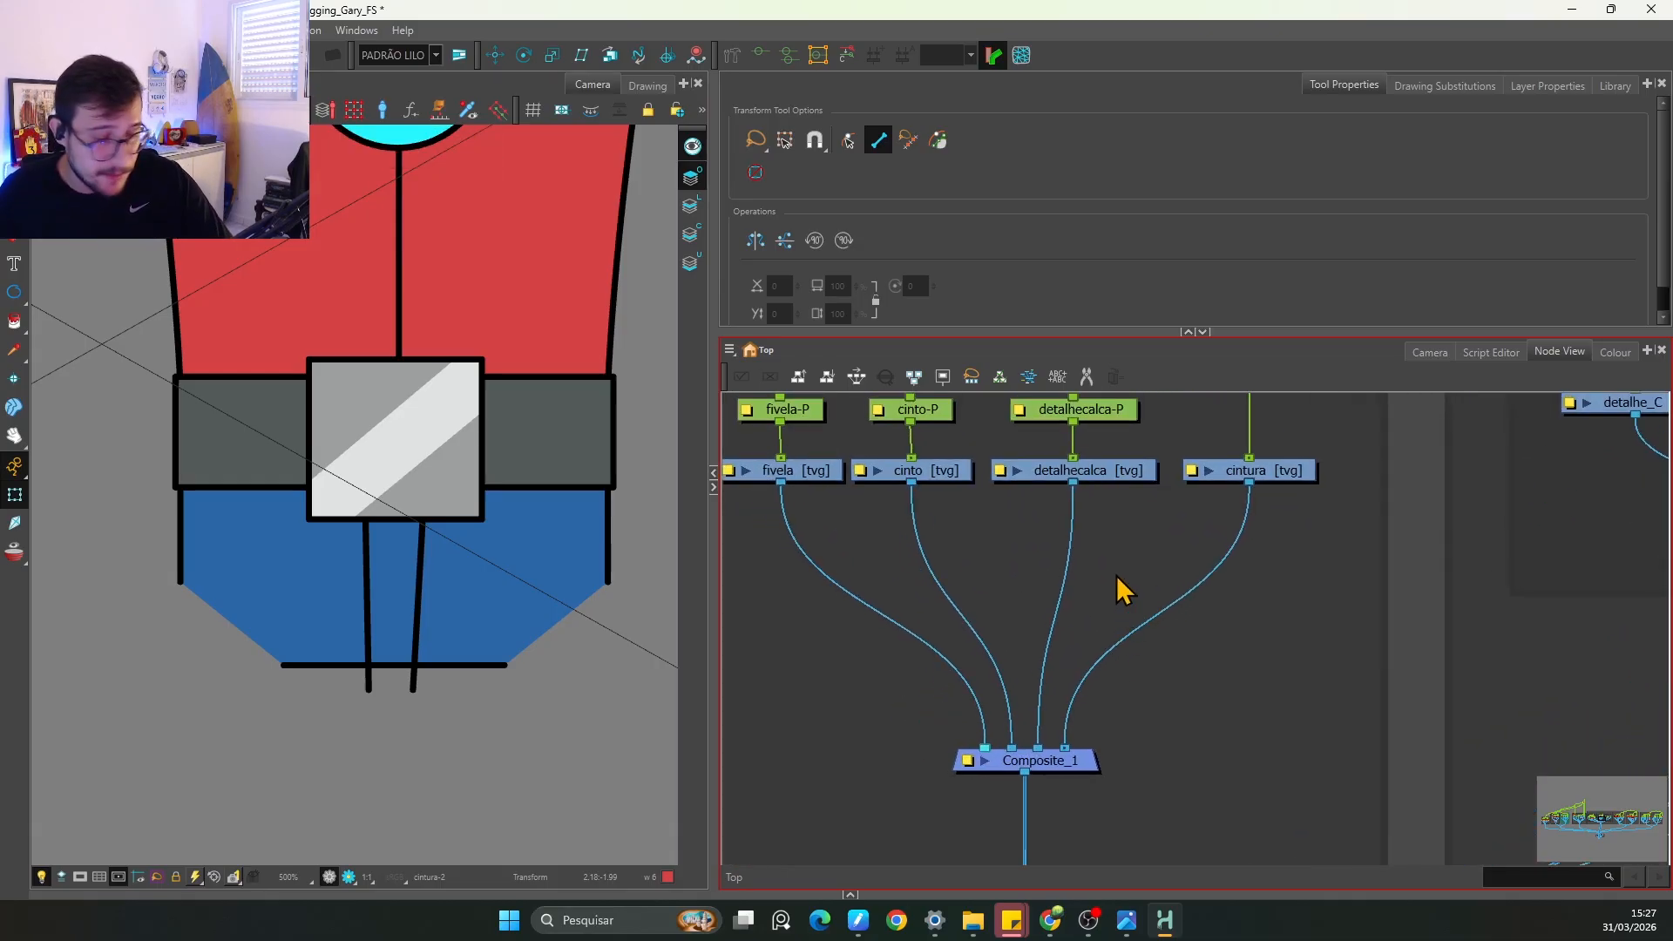
pyautogui.press('Tab')
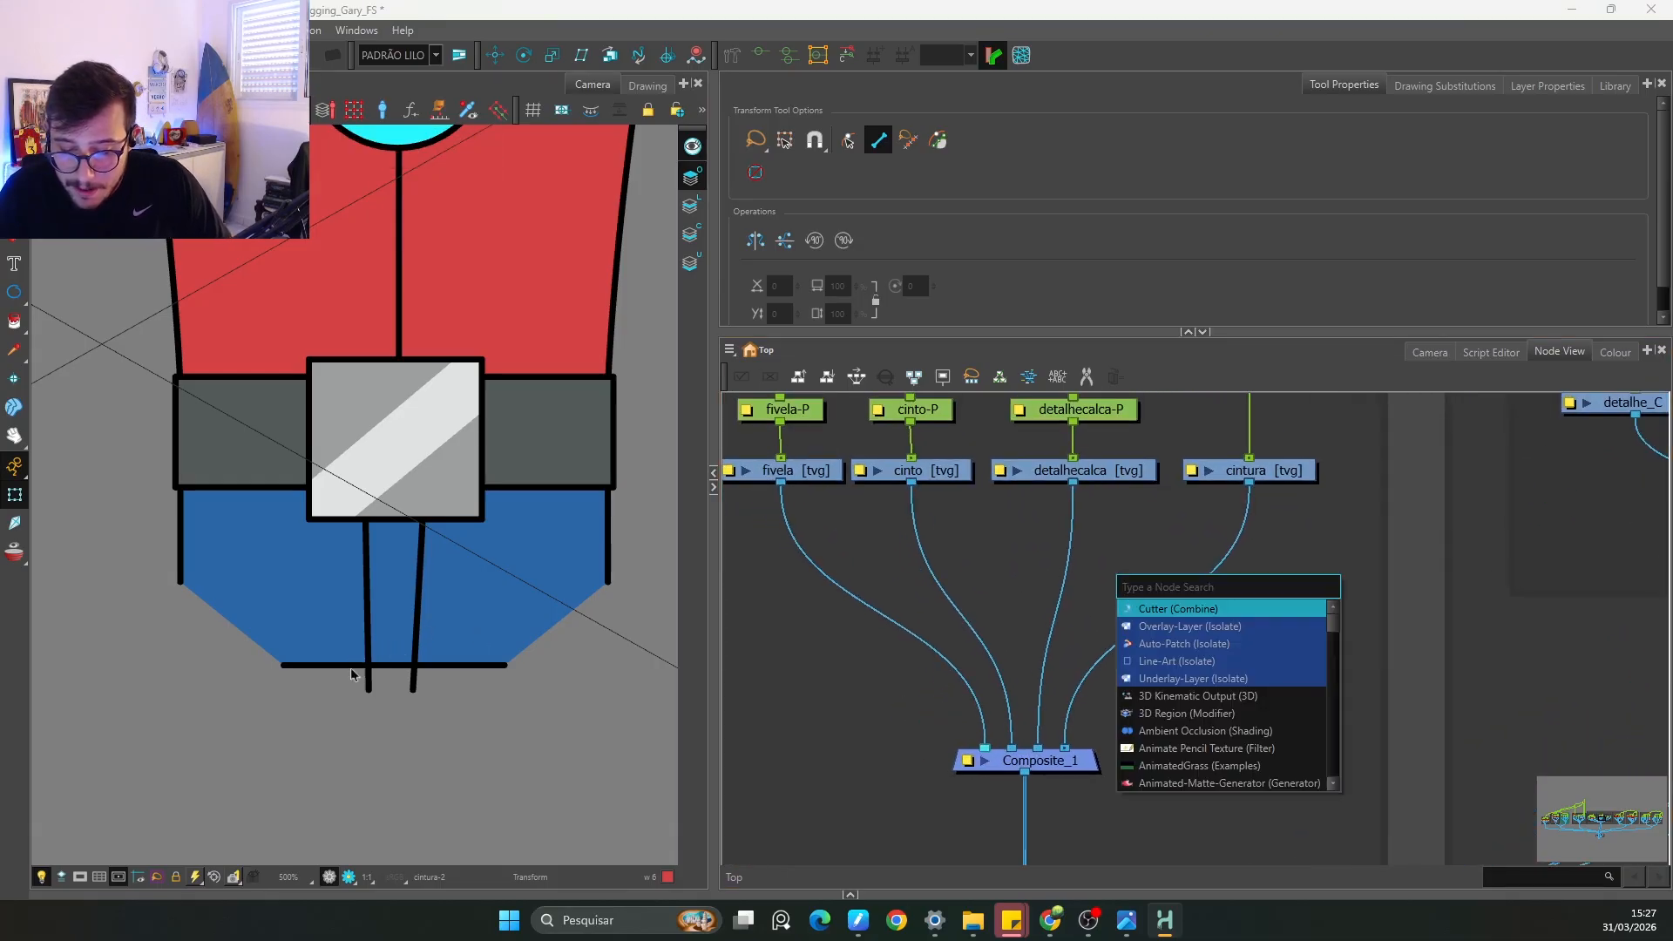
pyautogui.press('Return')
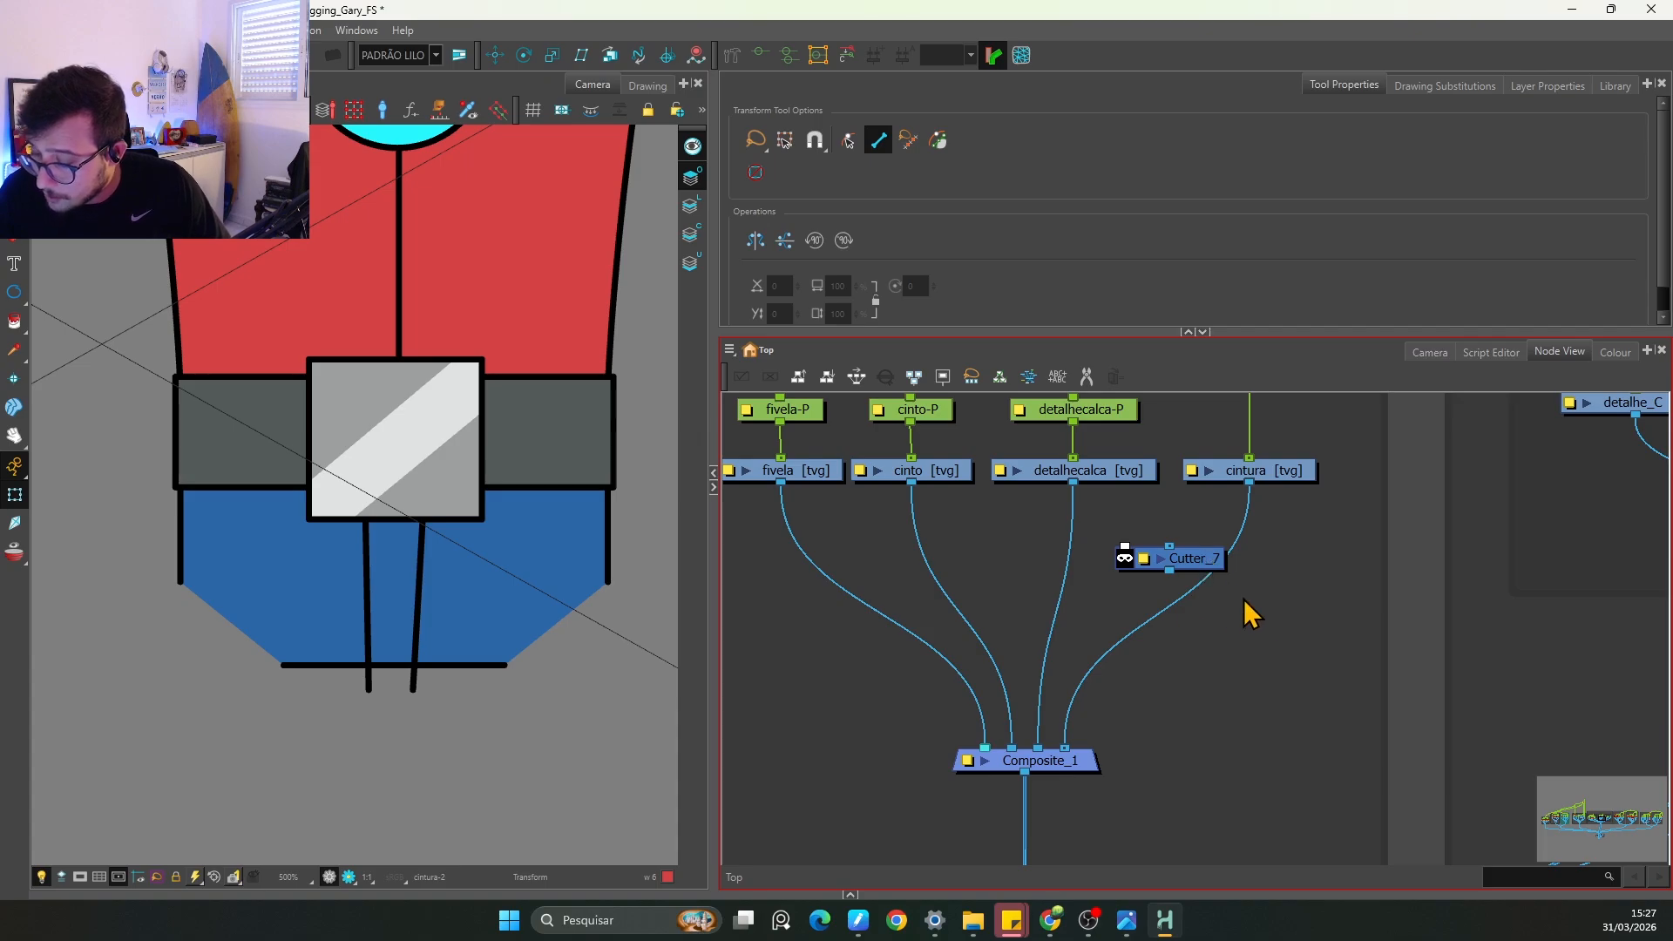
pyautogui.press('Tab')
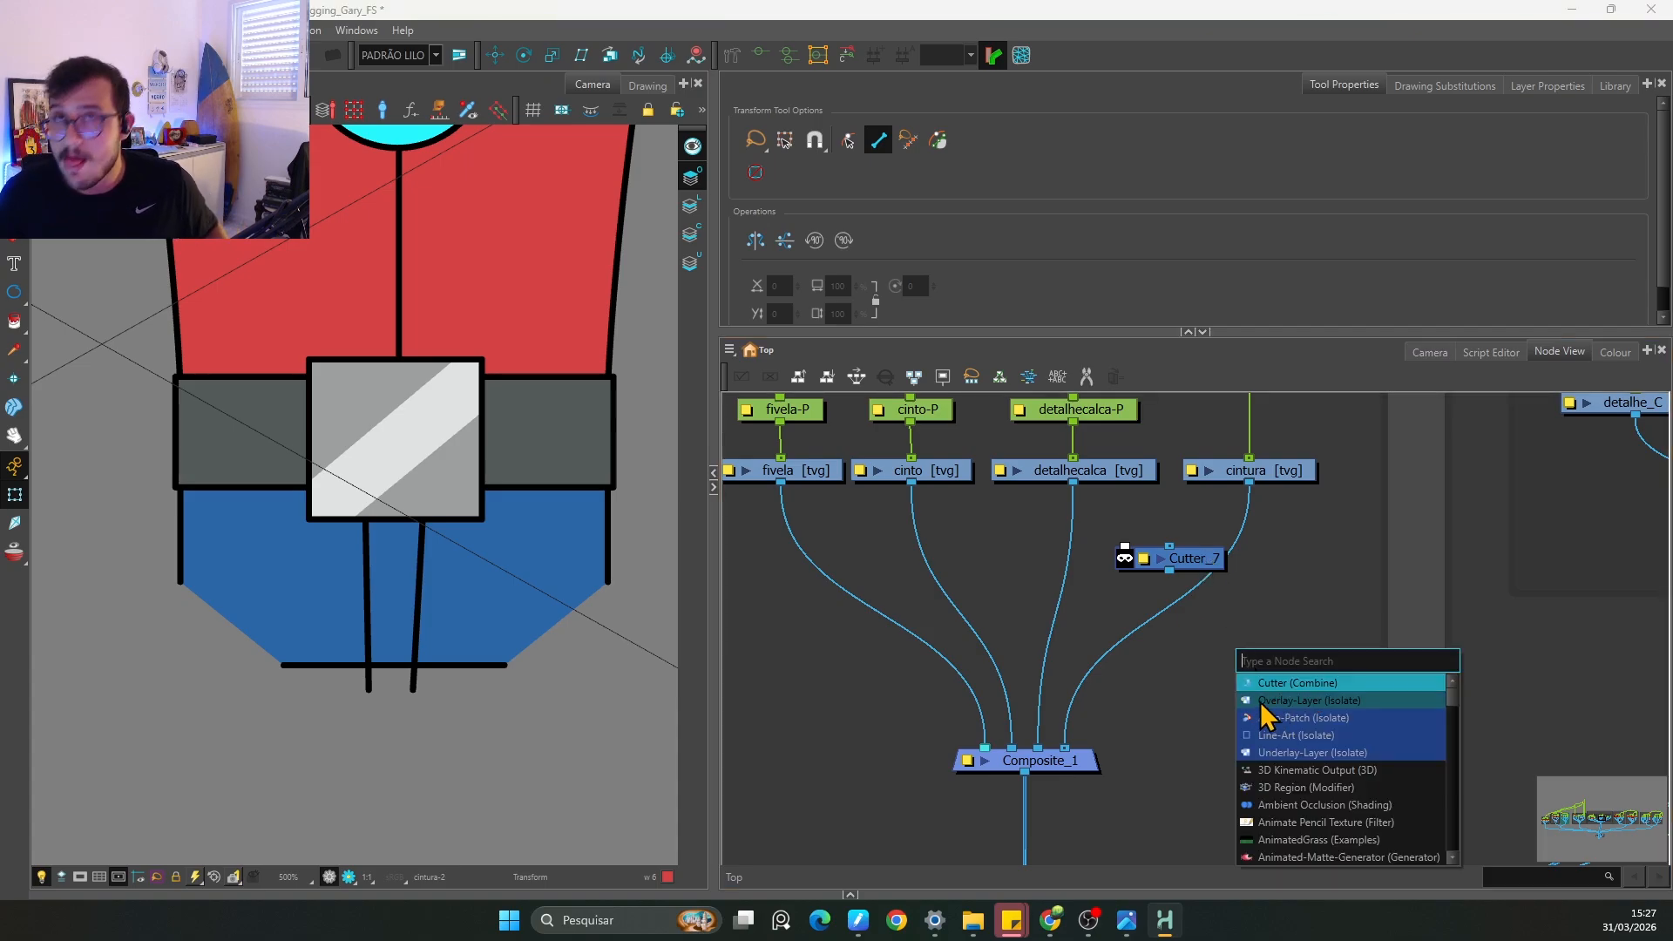
pyautogui.click(1313, 542)
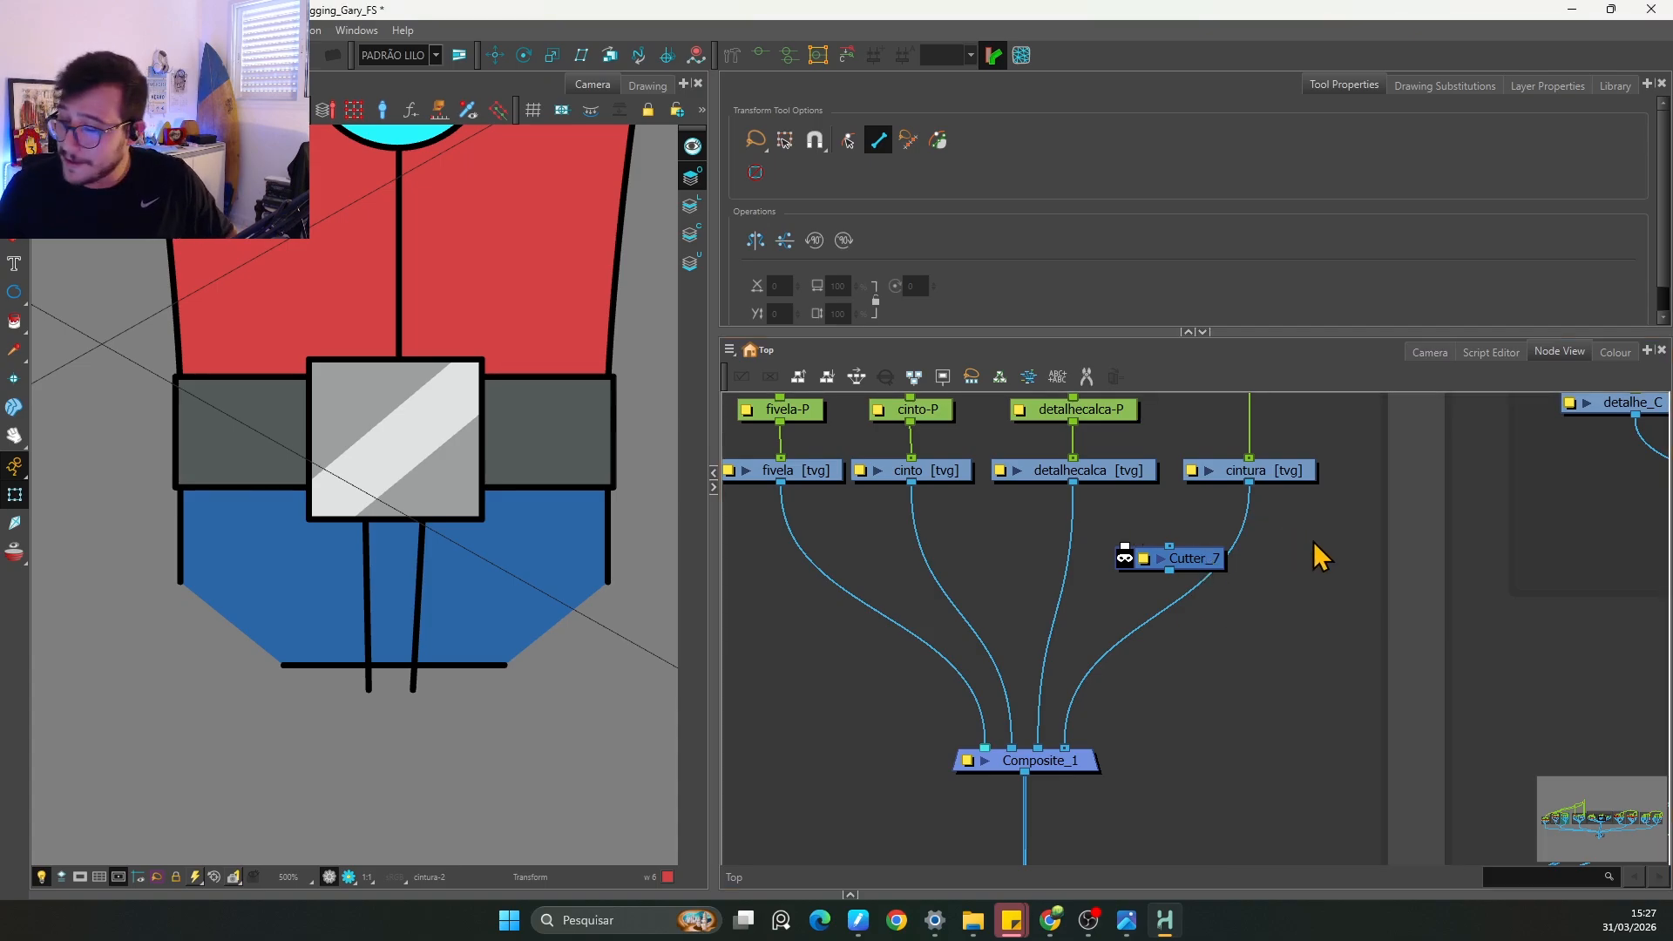
pyautogui.hotkey('ctrl', 'z')
pyautogui.press('Return')
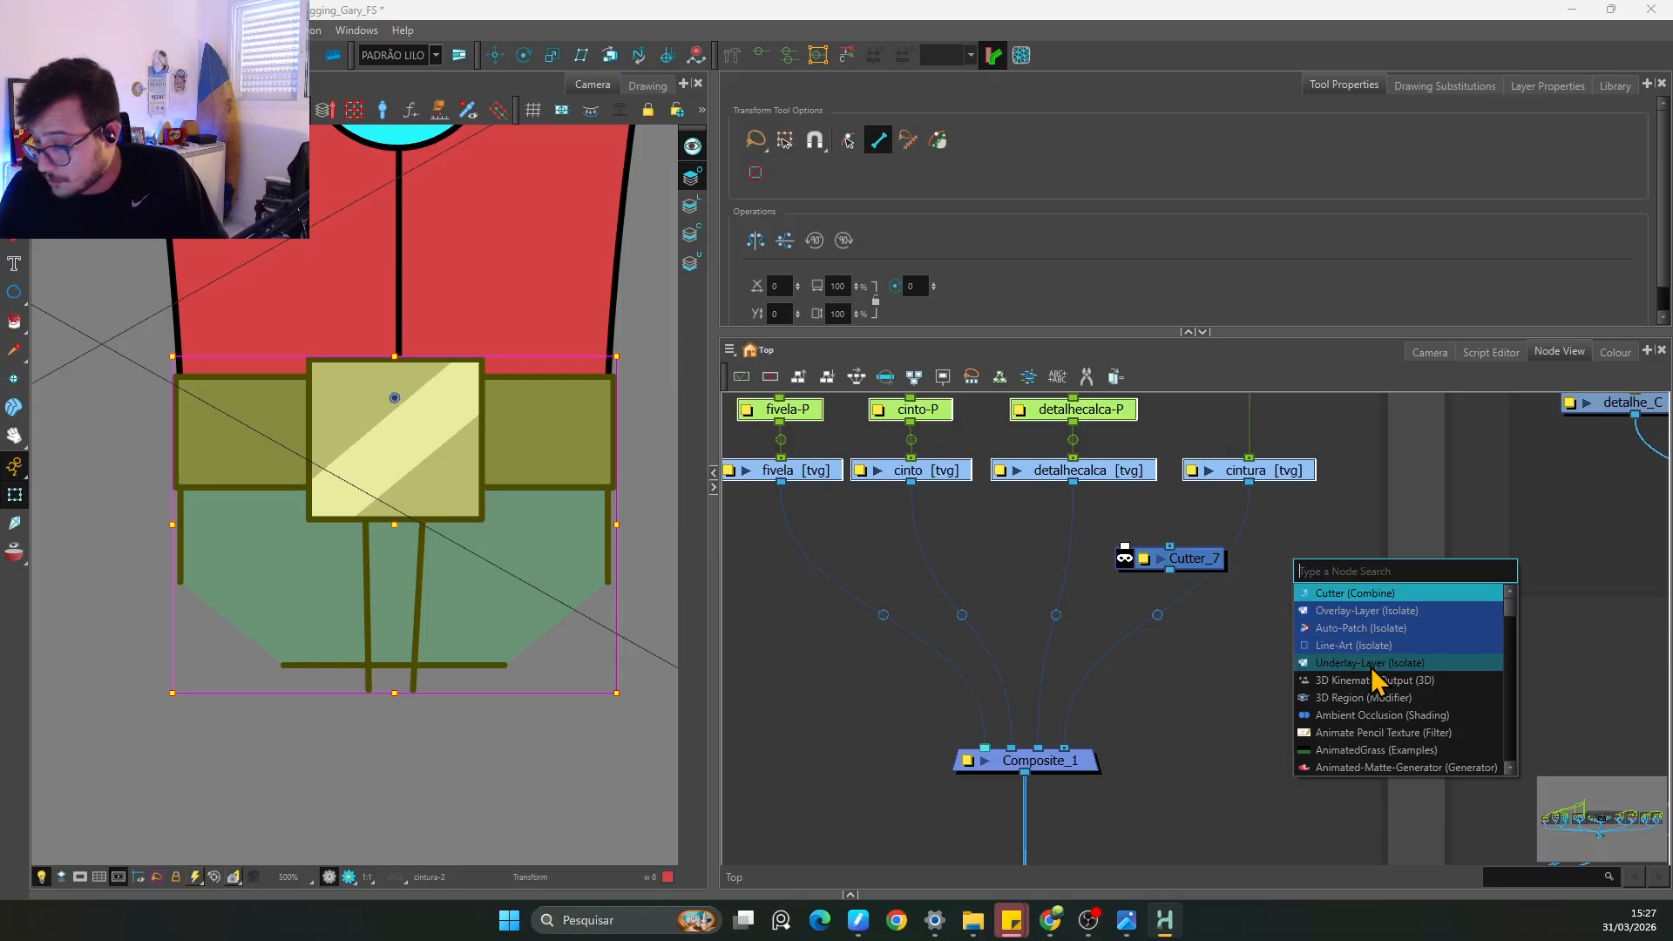
pyautogui.click(1168, 636)
# Step: Invert the new Cutter and wire it between detalhecalca and Composite_1, with cintura as its matte
pyautogui.click(1194, 564)
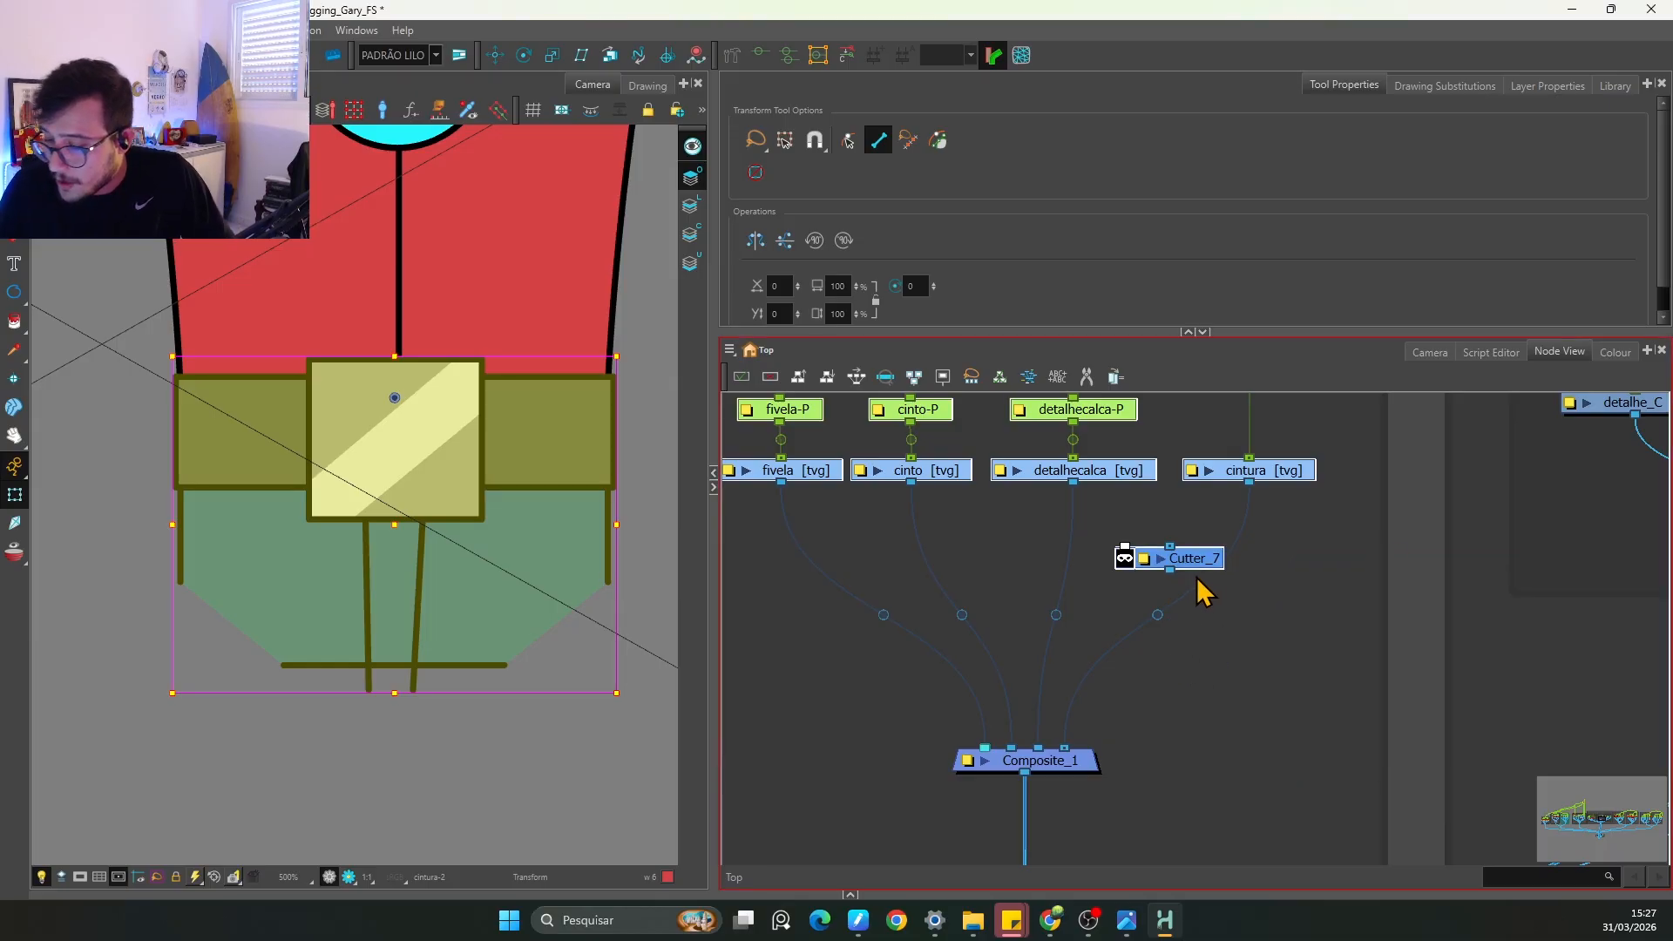
pyautogui.click(1137, 579)
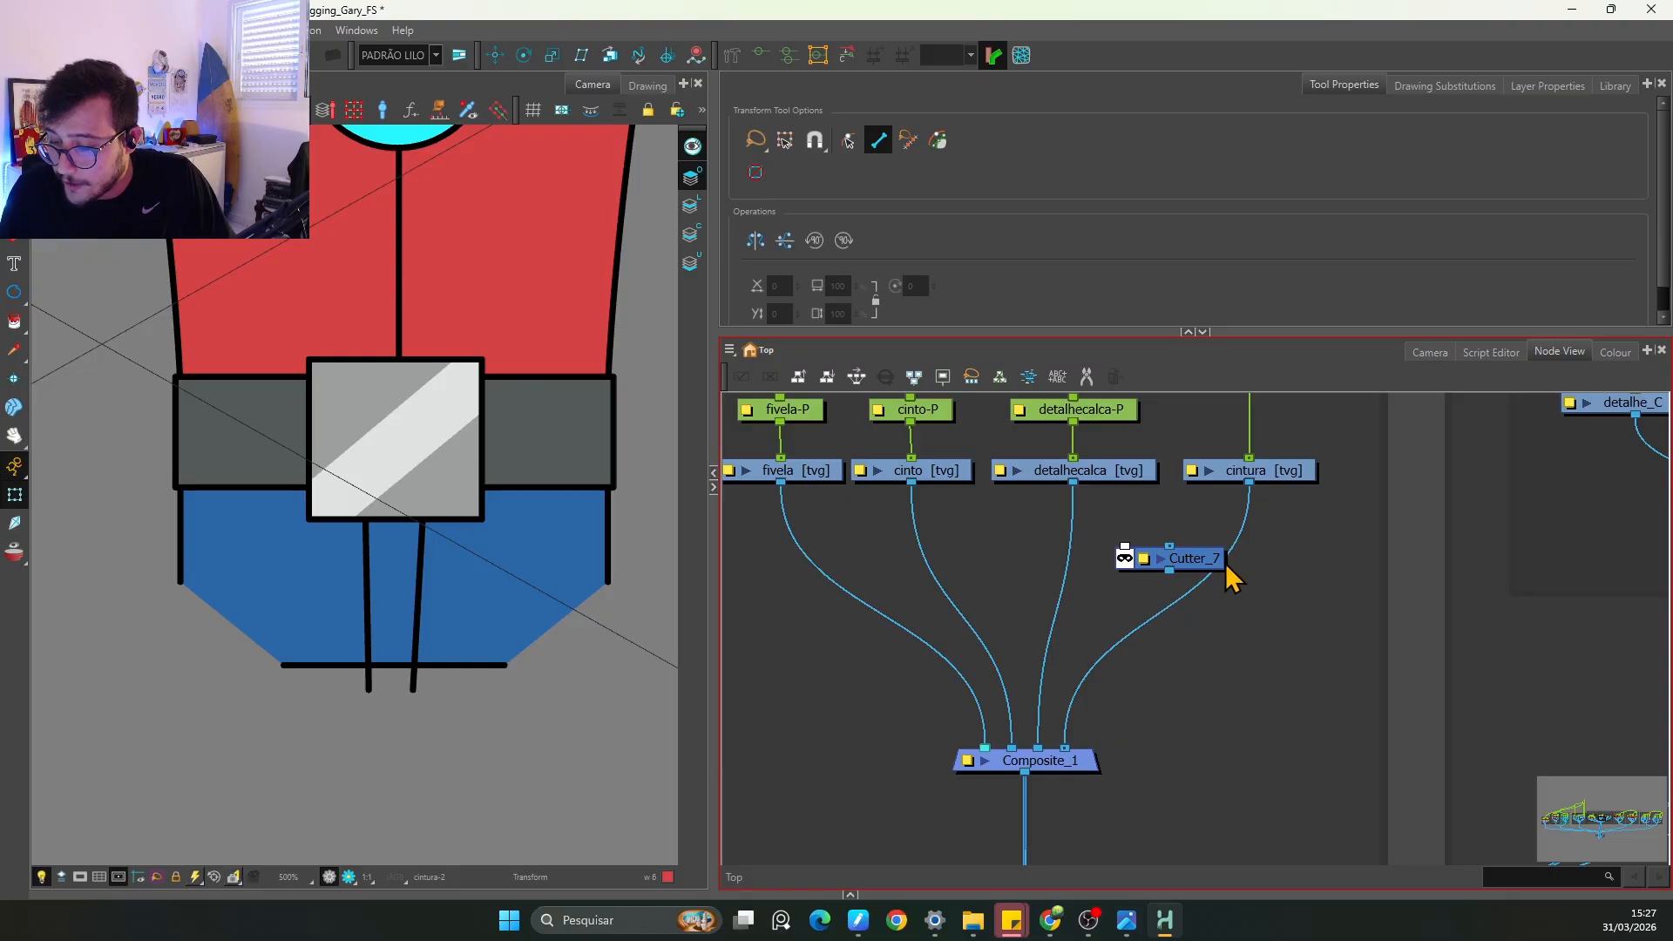
pyautogui.moveTo(1249, 482); pyautogui.dragTo(1127, 552)
pyautogui.moveTo(1041, 745)
pyautogui.mouseDown()
pyautogui.moveTo(1169, 547)
pyautogui.moveTo(1072, 642)
pyautogui.moveTo(1050, 754)
pyautogui.mouseUp()
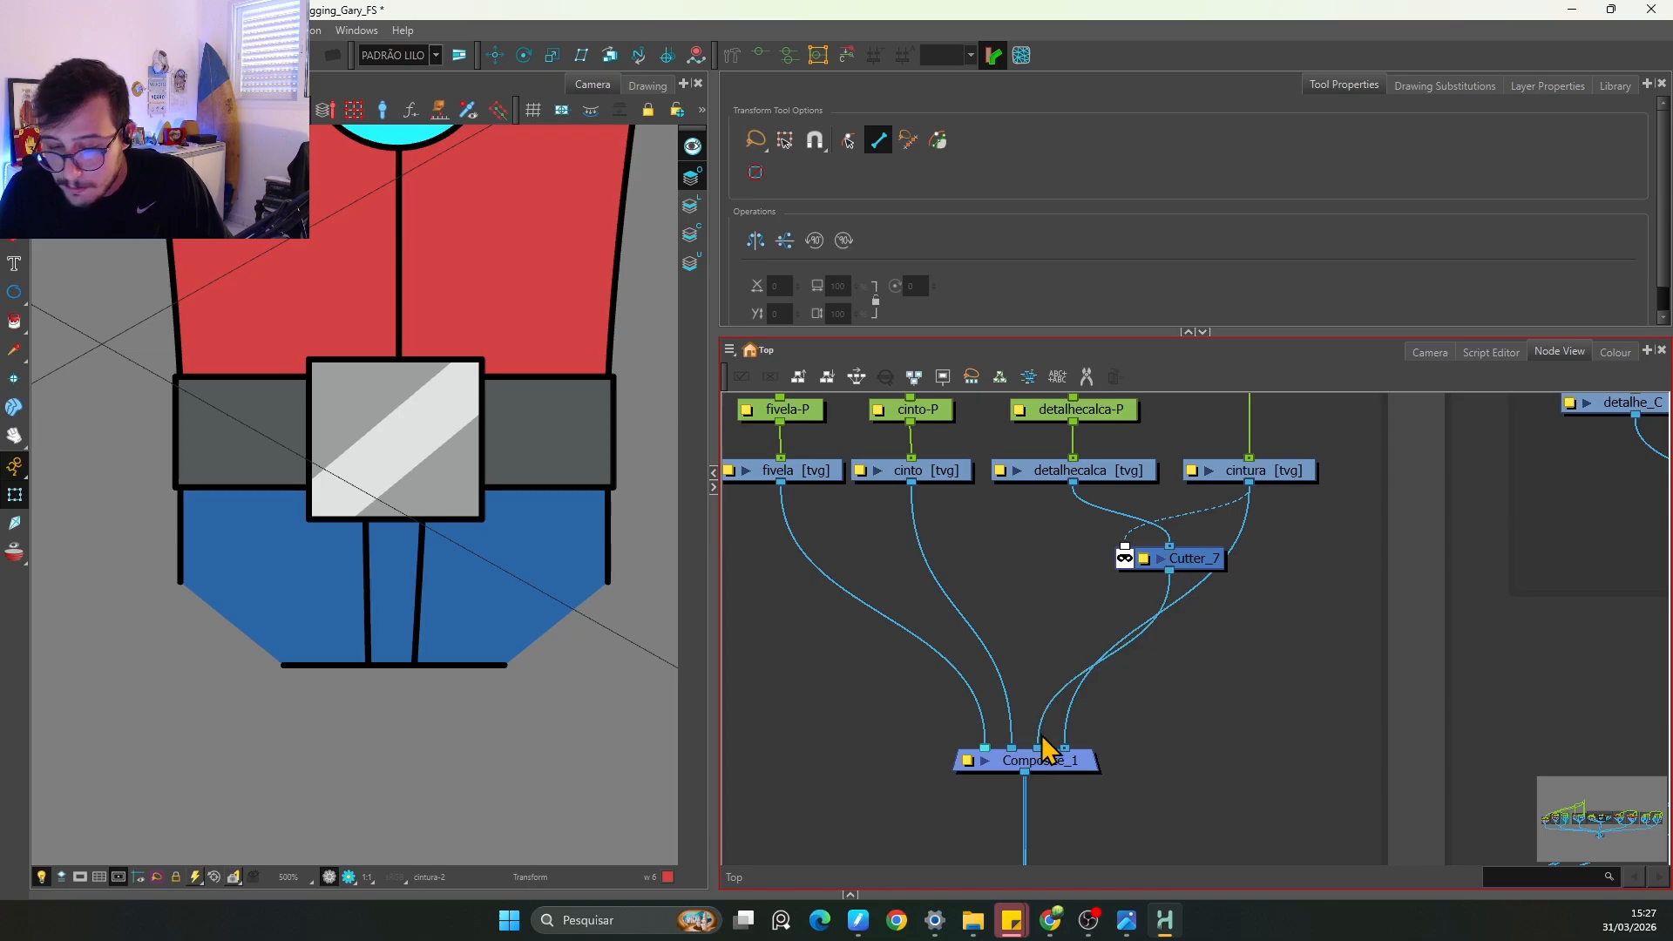
pyautogui.moveTo(1220, 582)
pyautogui.mouseDown()
pyautogui.moveTo(1124, 583)
pyautogui.moveTo(1098, 605)
pyautogui.mouseUp()
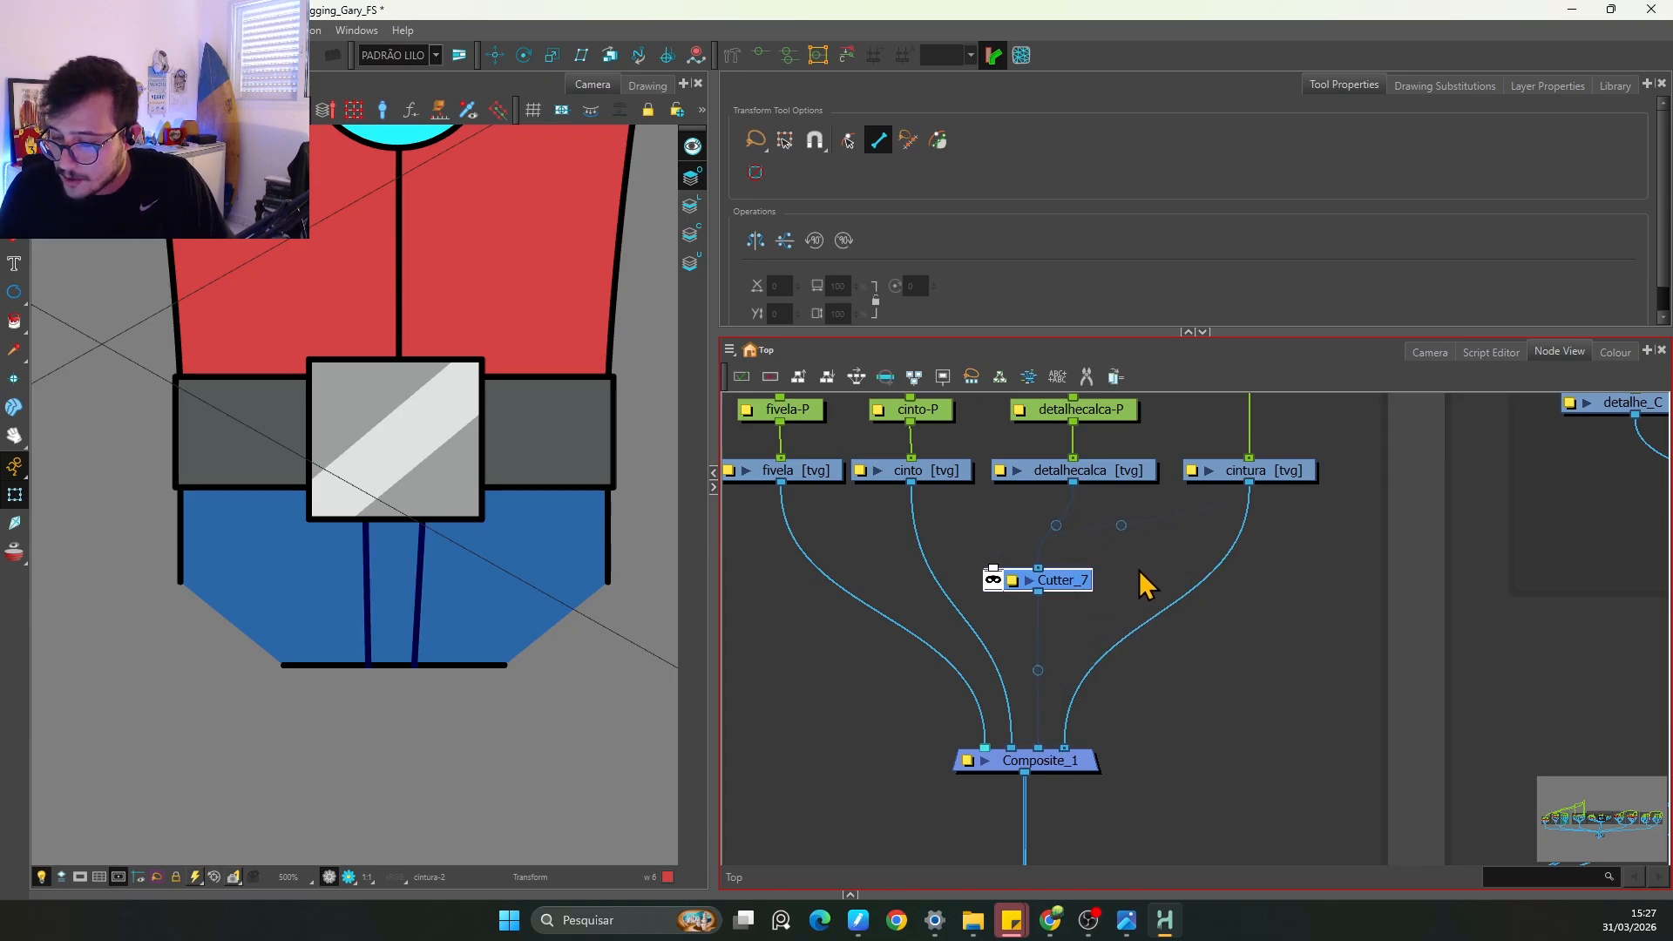
# Step: Try moving the trouser detail lines sideways to check the cutter mask, and undo the move
pyautogui.click(416, 601)
pyautogui.moveTo(422, 590); pyautogui.dragTo(445, 592)
pyautogui.hotkey('ctrl', 'z')
pyautogui.scroll(-1, 546, 687)
pyautogui.moveTo(537, 659); pyautogui.dragTo(548, 713)
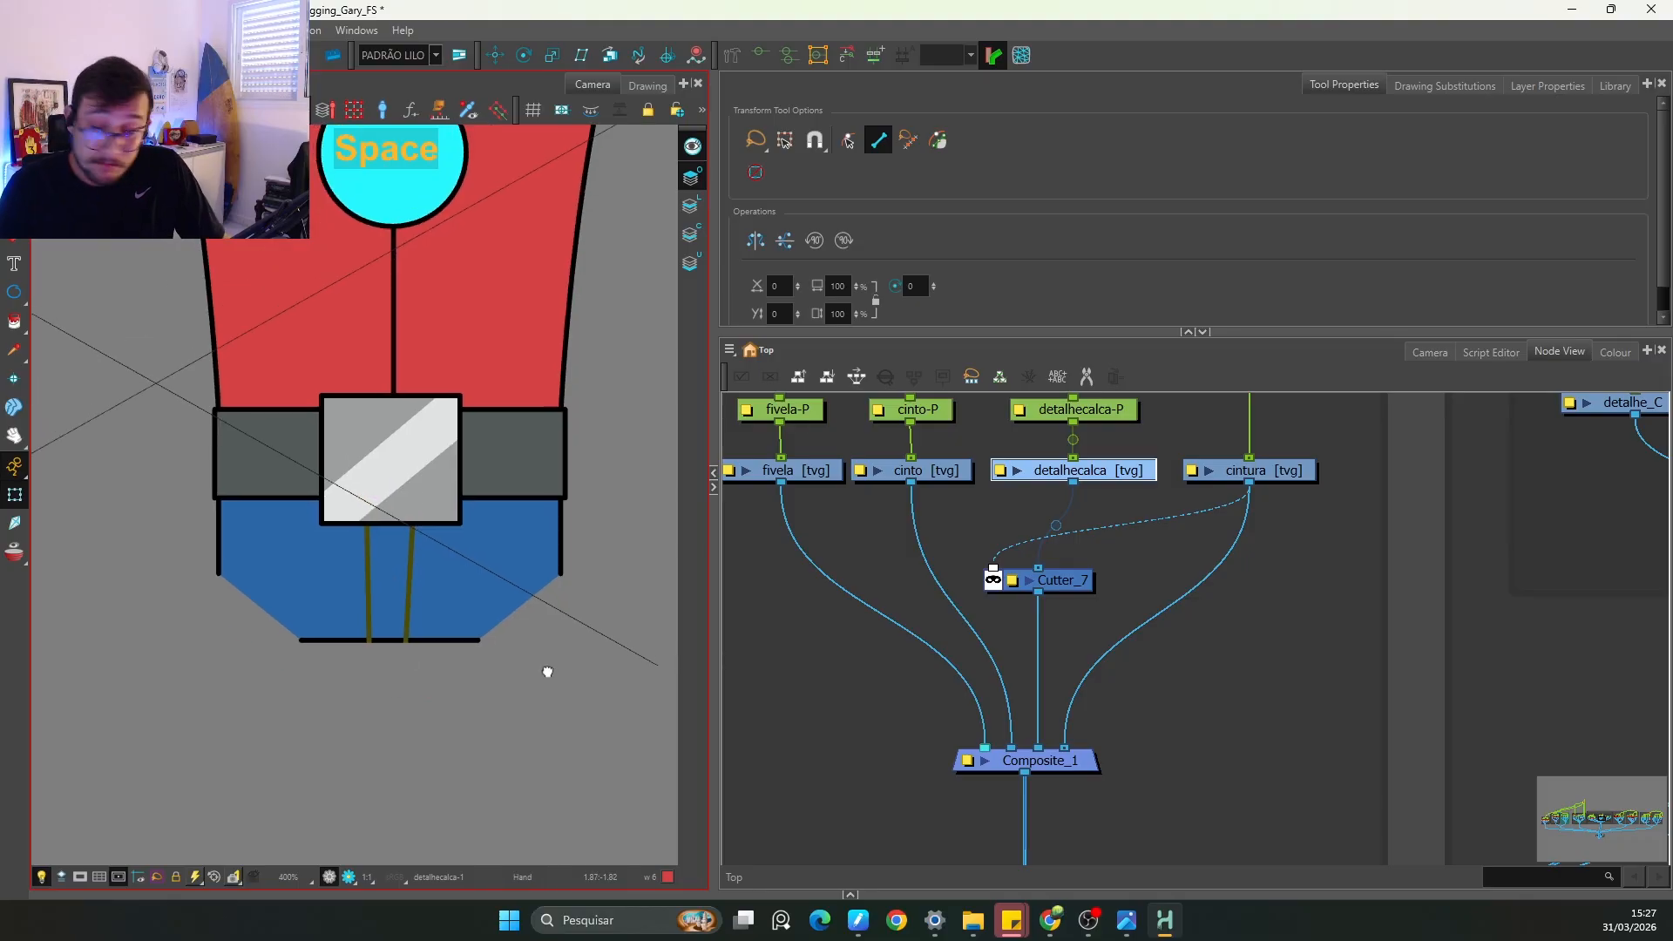
pyautogui.press('1')
pyautogui.press('1')
pyautogui.moveTo(572, 453); pyautogui.dragTo(575, 530)
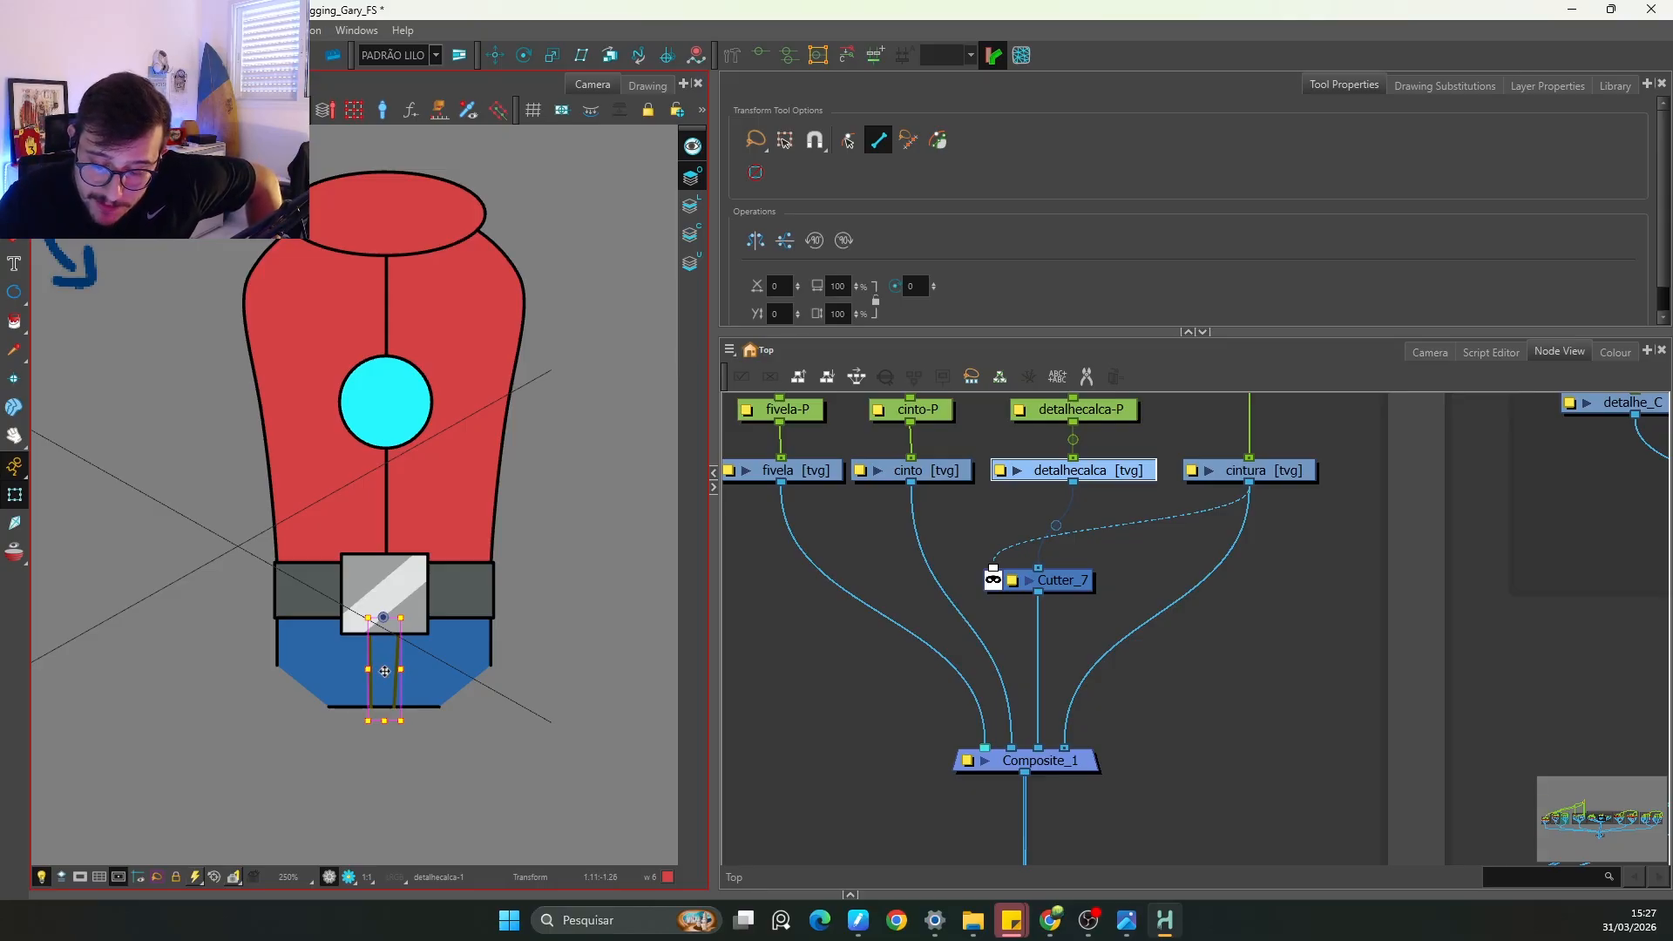
# Step: Select the cintura, detalhe_C and fivela drawings in turn to examine how the hip and torso elements line up
pyautogui.click(448, 666)
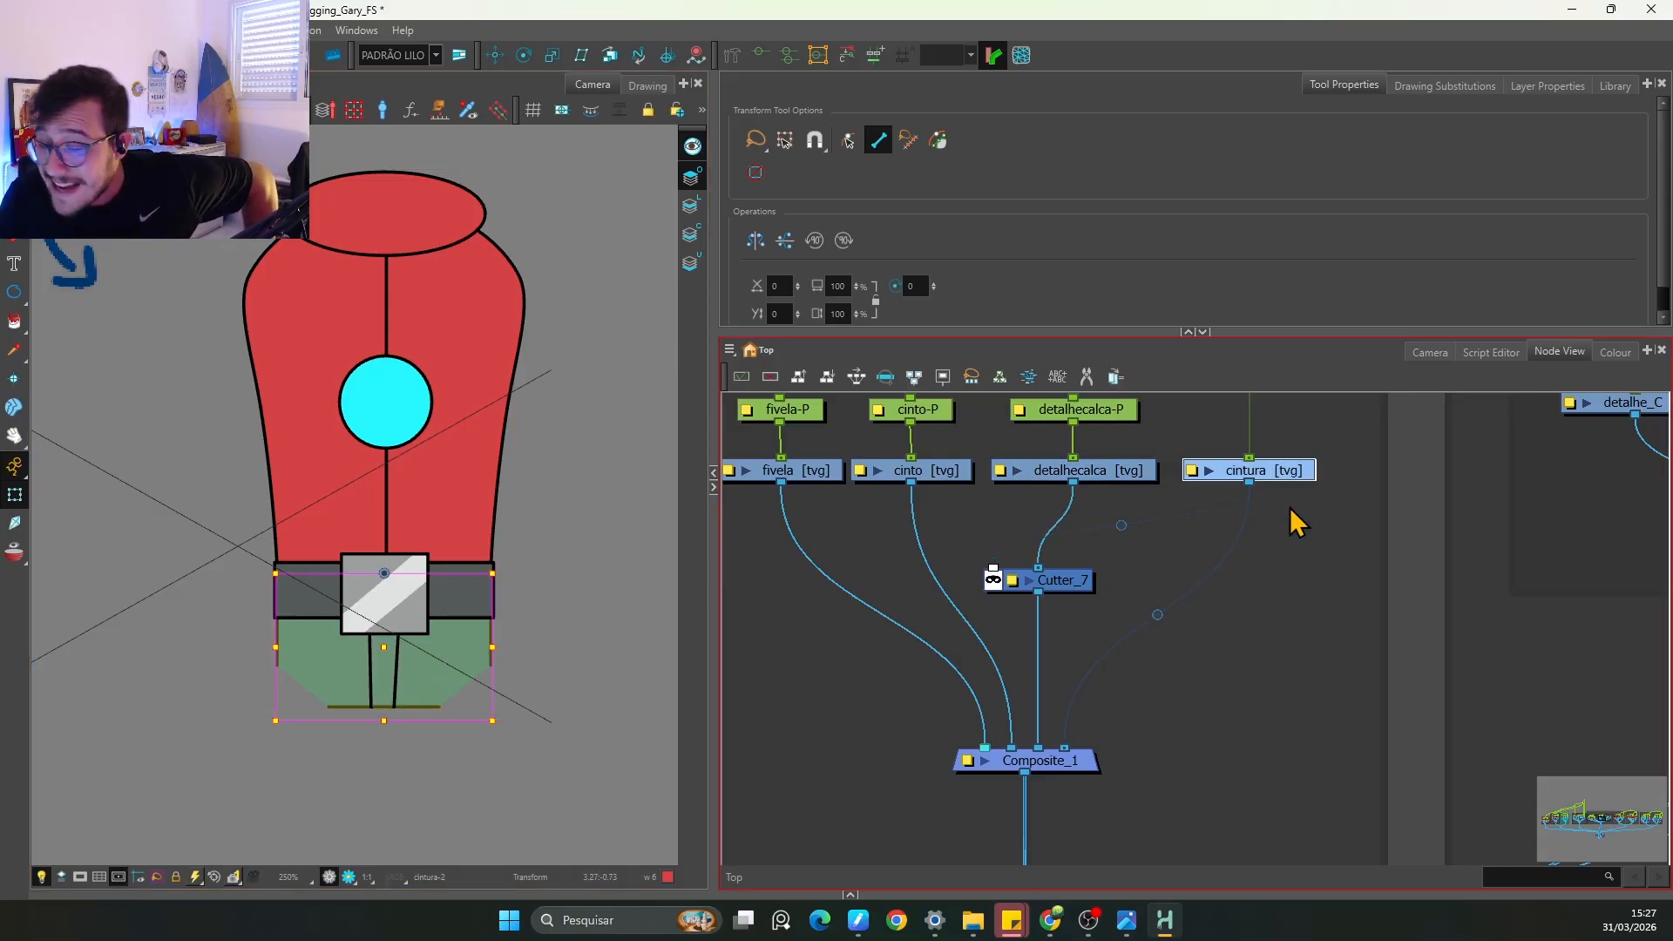
pyautogui.click(389, 415)
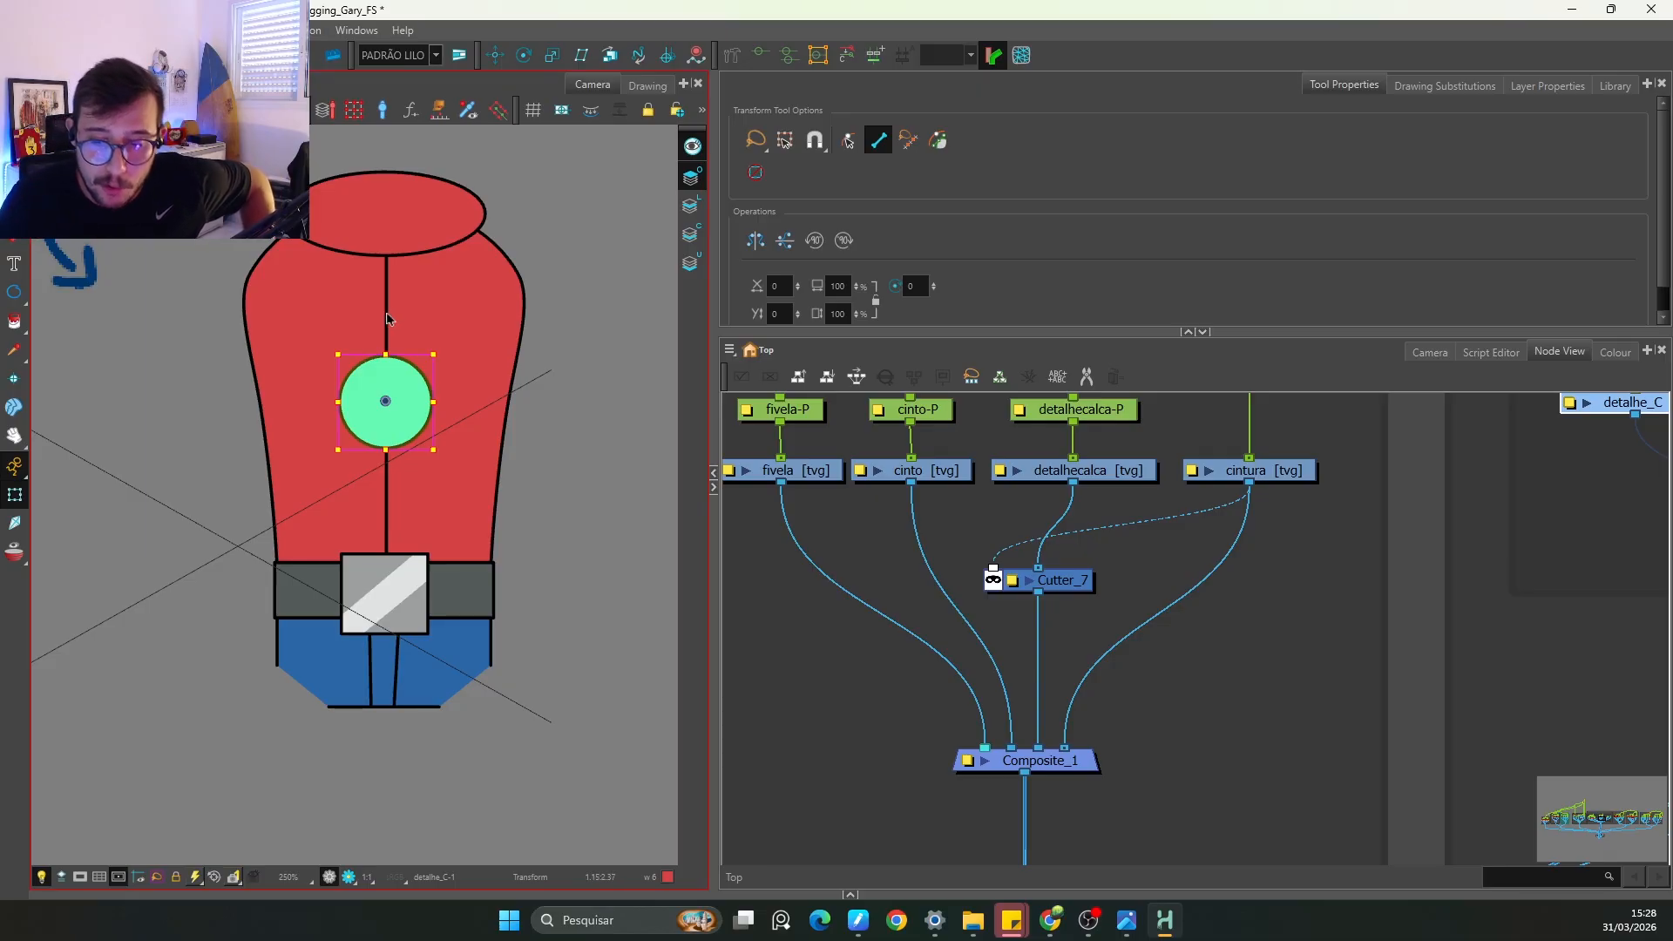
pyautogui.click(392, 580)
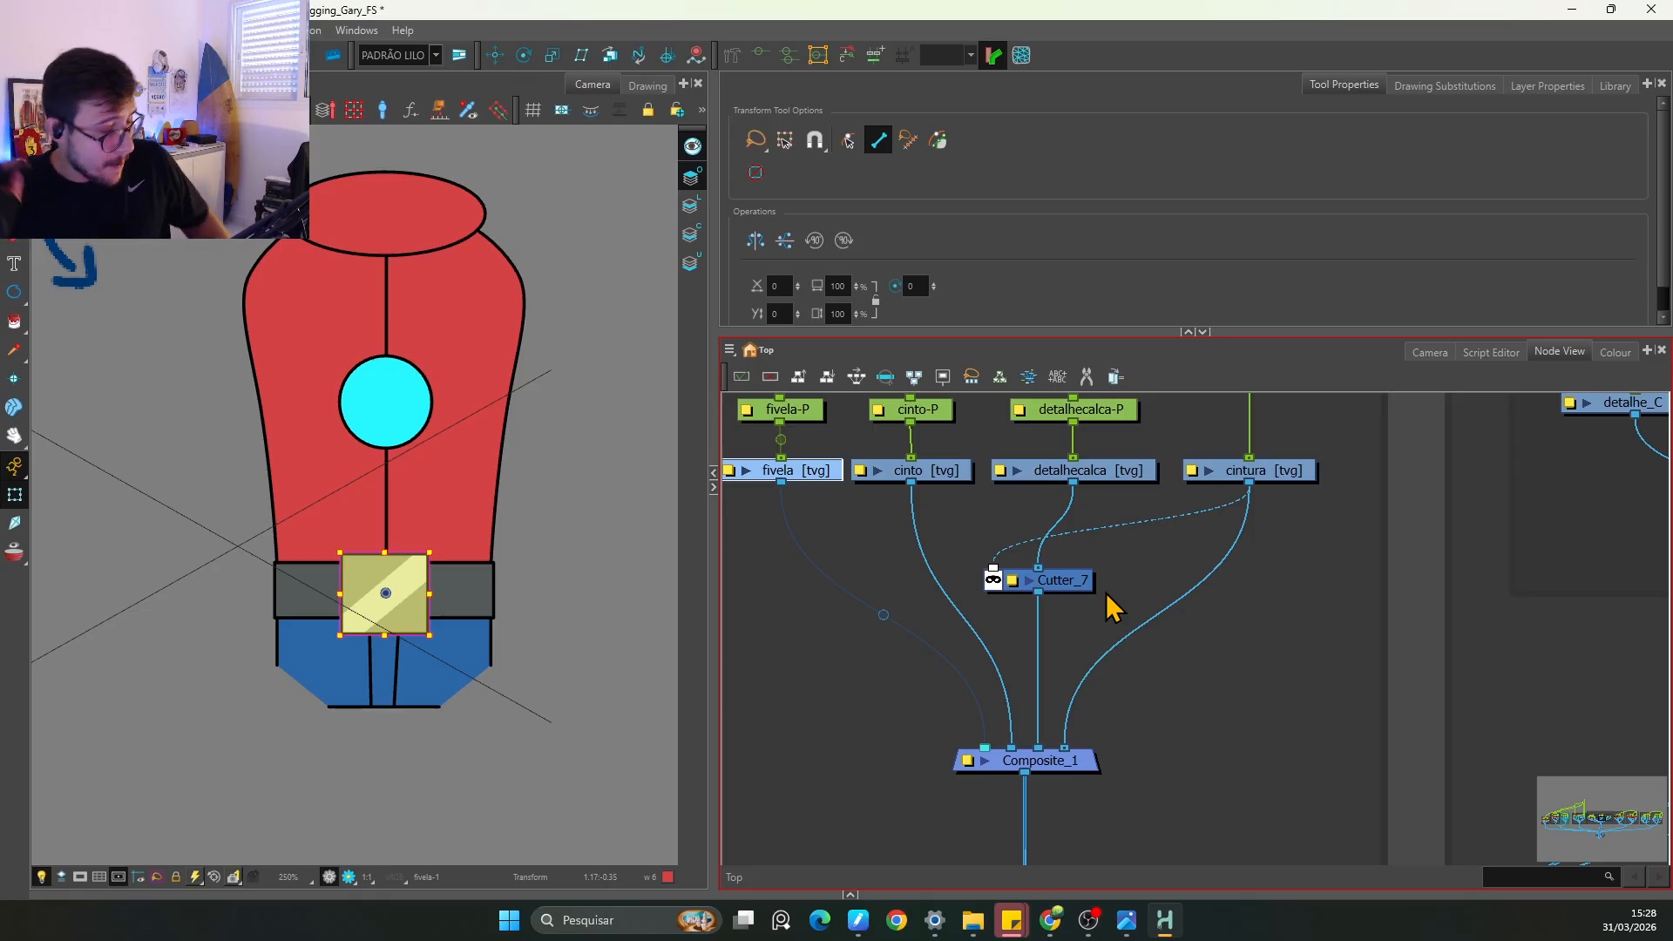
pyautogui.click(553, 669)
pyautogui.press('2')
pyautogui.press('space')
pyautogui.moveTo(457, 673); pyautogui.dragTo(460, 693)
pyautogui.press('1')
pyautogui.click(405, 445)
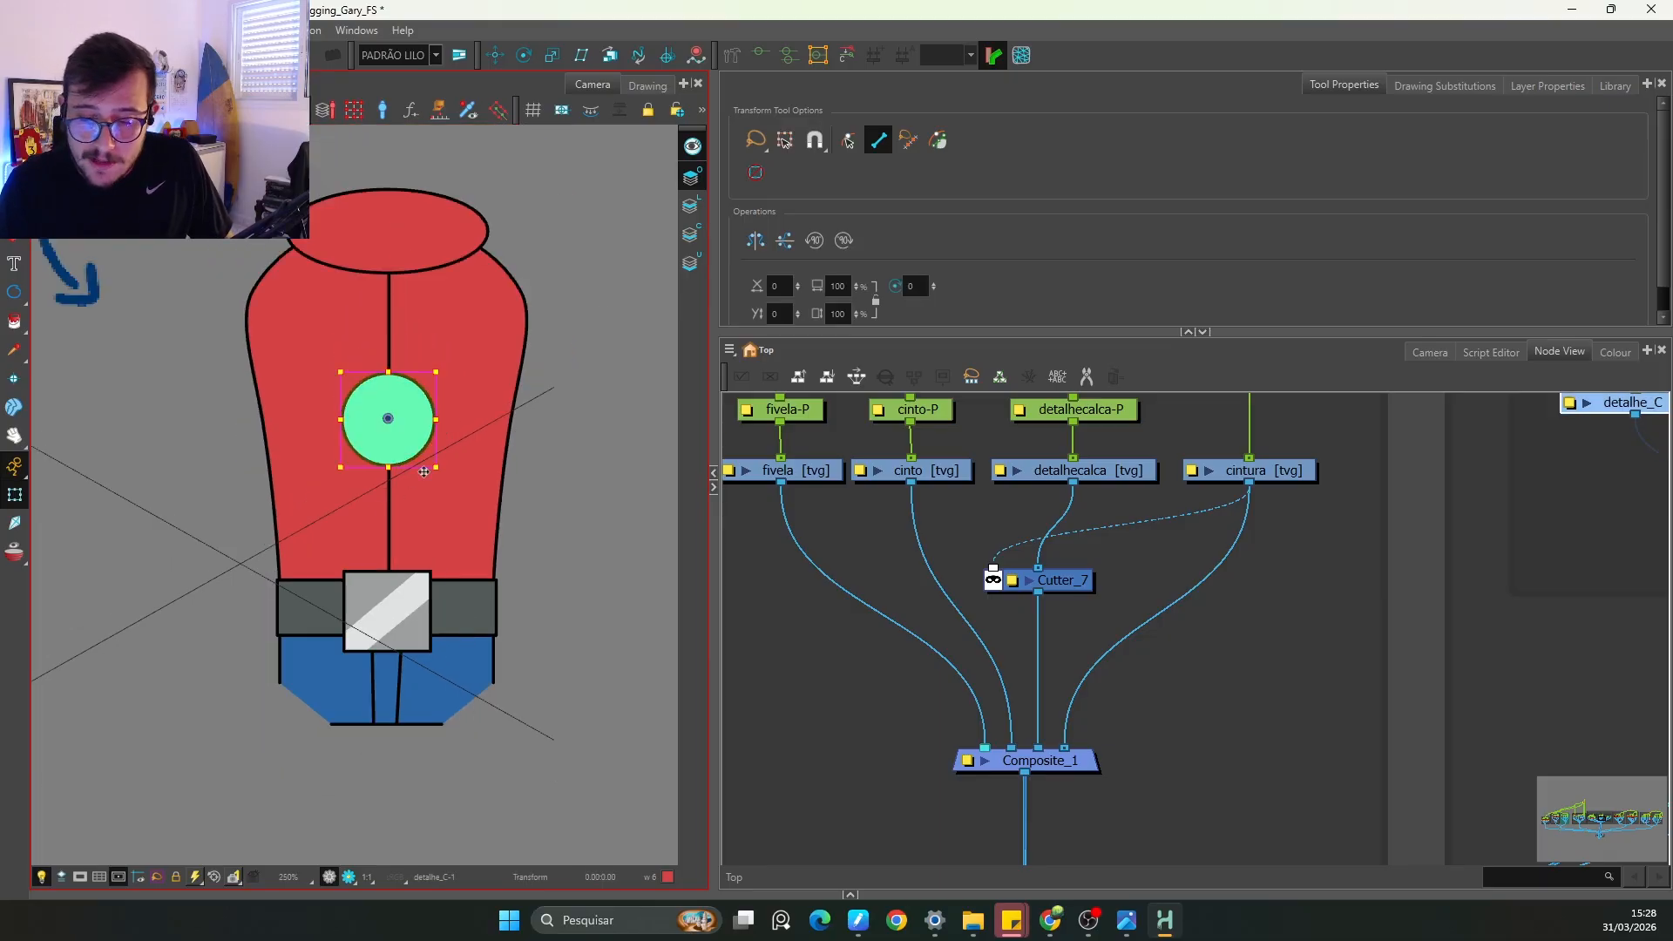
pyautogui.click(403, 611)
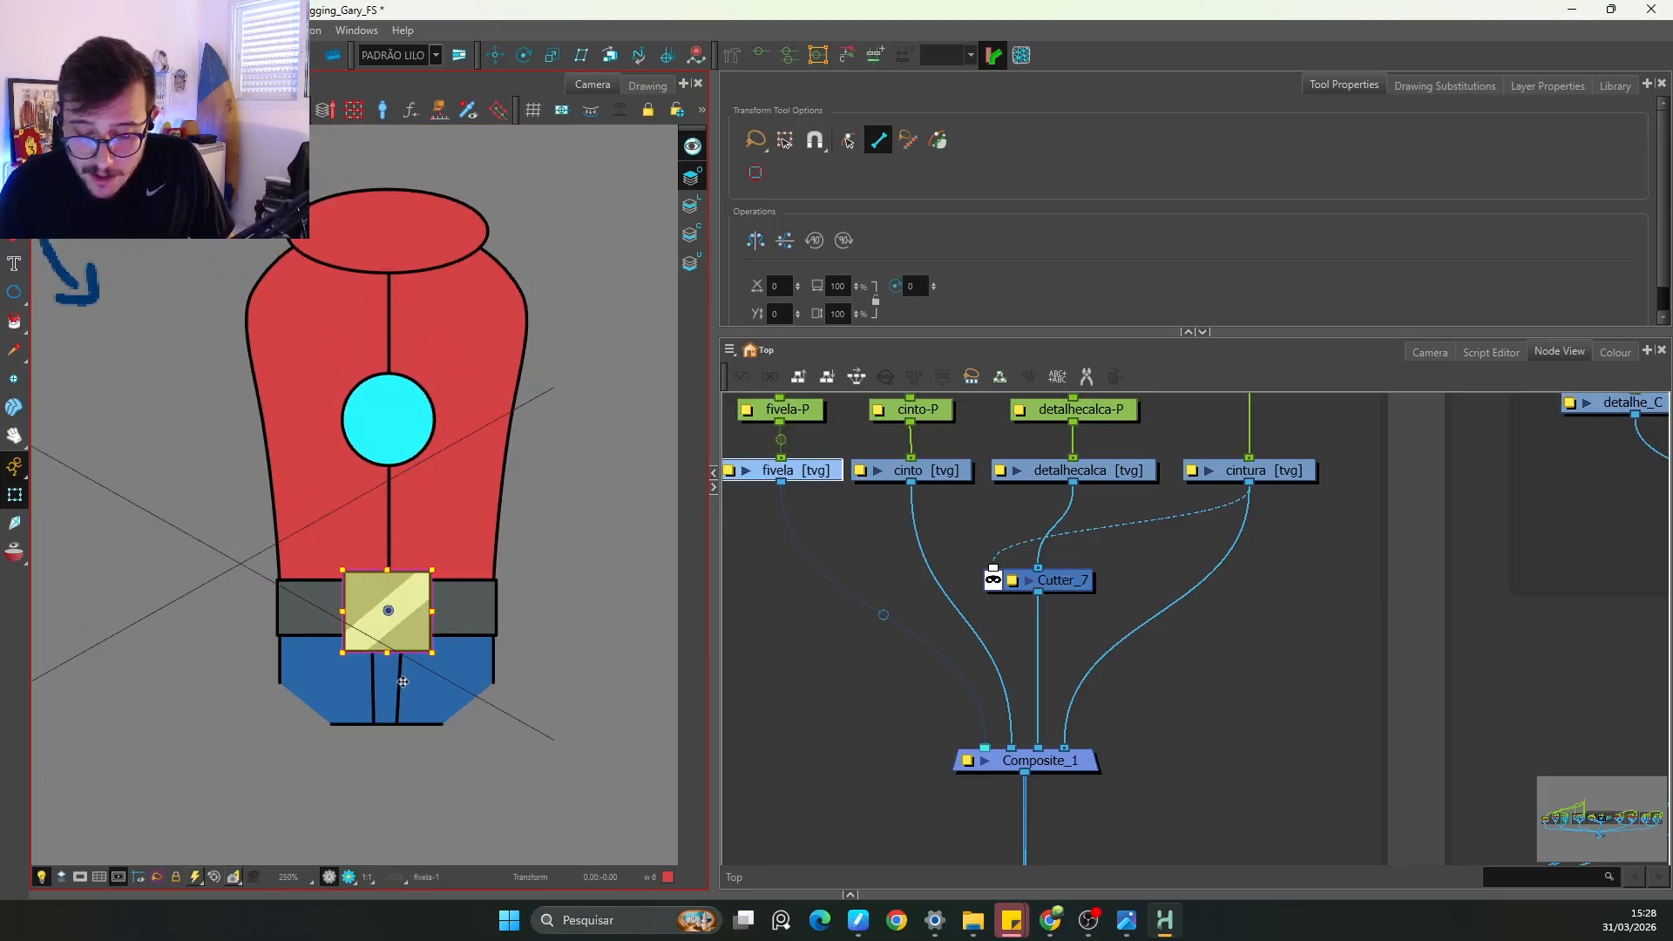
pyautogui.keyDown('shift'); pyautogui.click(402, 683); pyautogui.keyUp('shift')
pyautogui.press('Escape')
# Step: Disable the detalhe_C and detalheB drawings so the chest circle and the collar are hidden
pyautogui.click(394, 437)
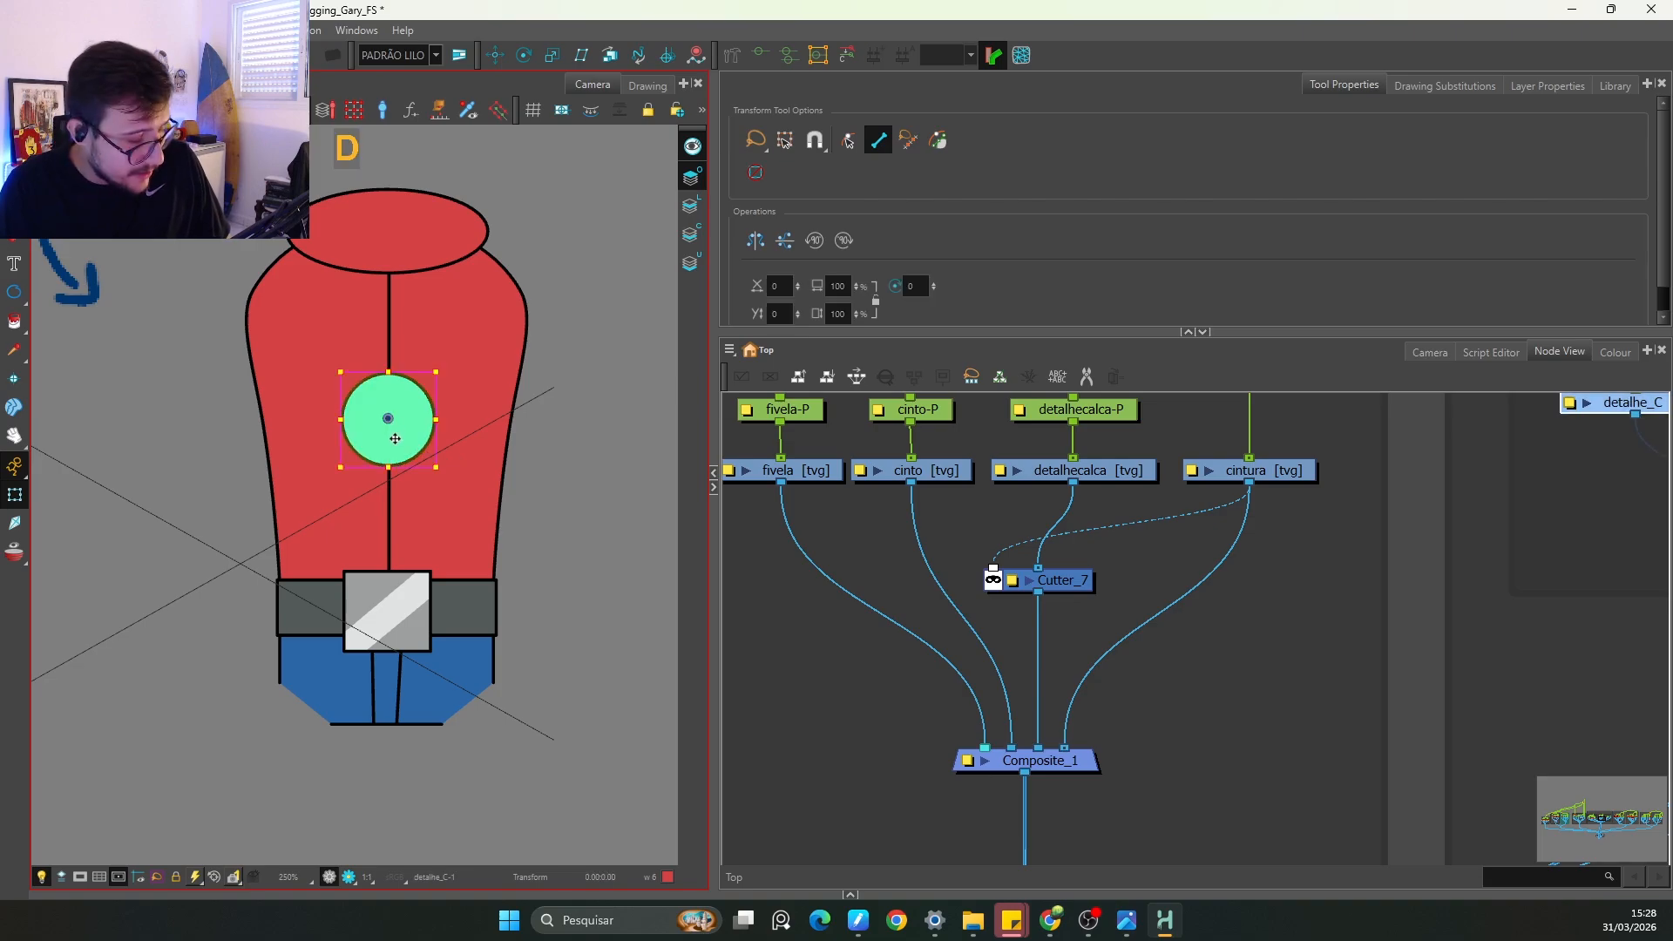
pyautogui.press('d')
pyautogui.click(406, 262)
pyautogui.press('d')
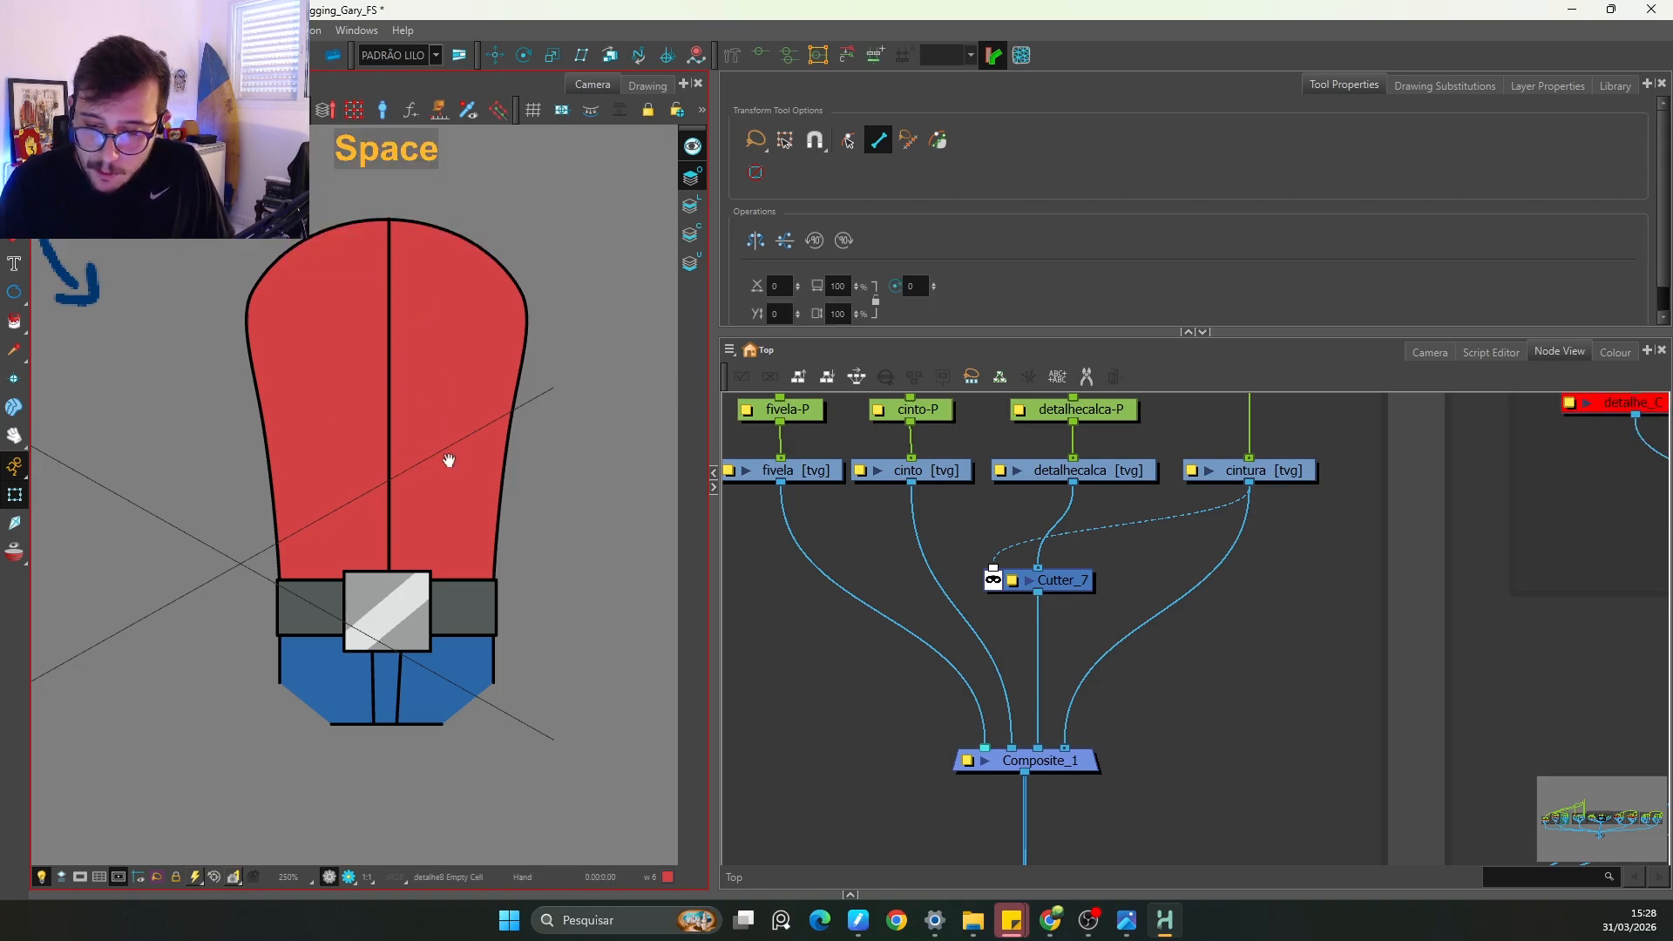
# Step: Test shifting the torso centre line, fivela and detalhecalca together to each side, and undo both moves
pyautogui.press('2')
pyautogui.click(399, 509)
pyautogui.keyDown('shift'); pyautogui.click(394, 601); pyautogui.keyUp('shift')
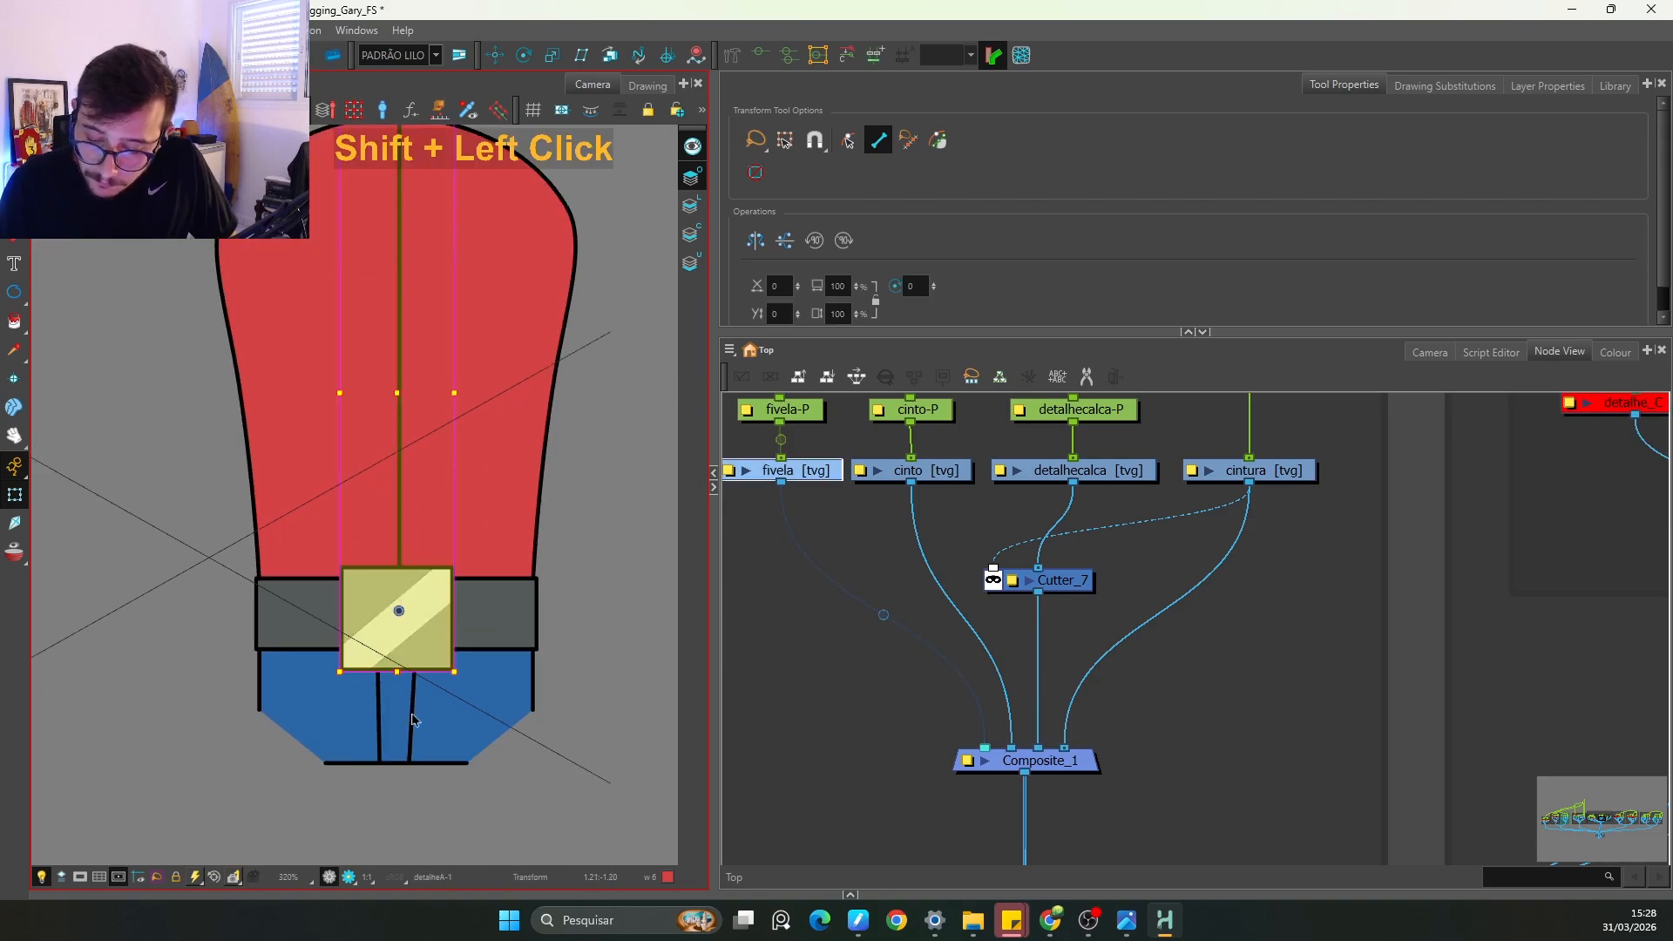
pyautogui.keyDown('shift'); pyautogui.click(412, 719); pyautogui.keyUp('shift')
pyautogui.press('1')
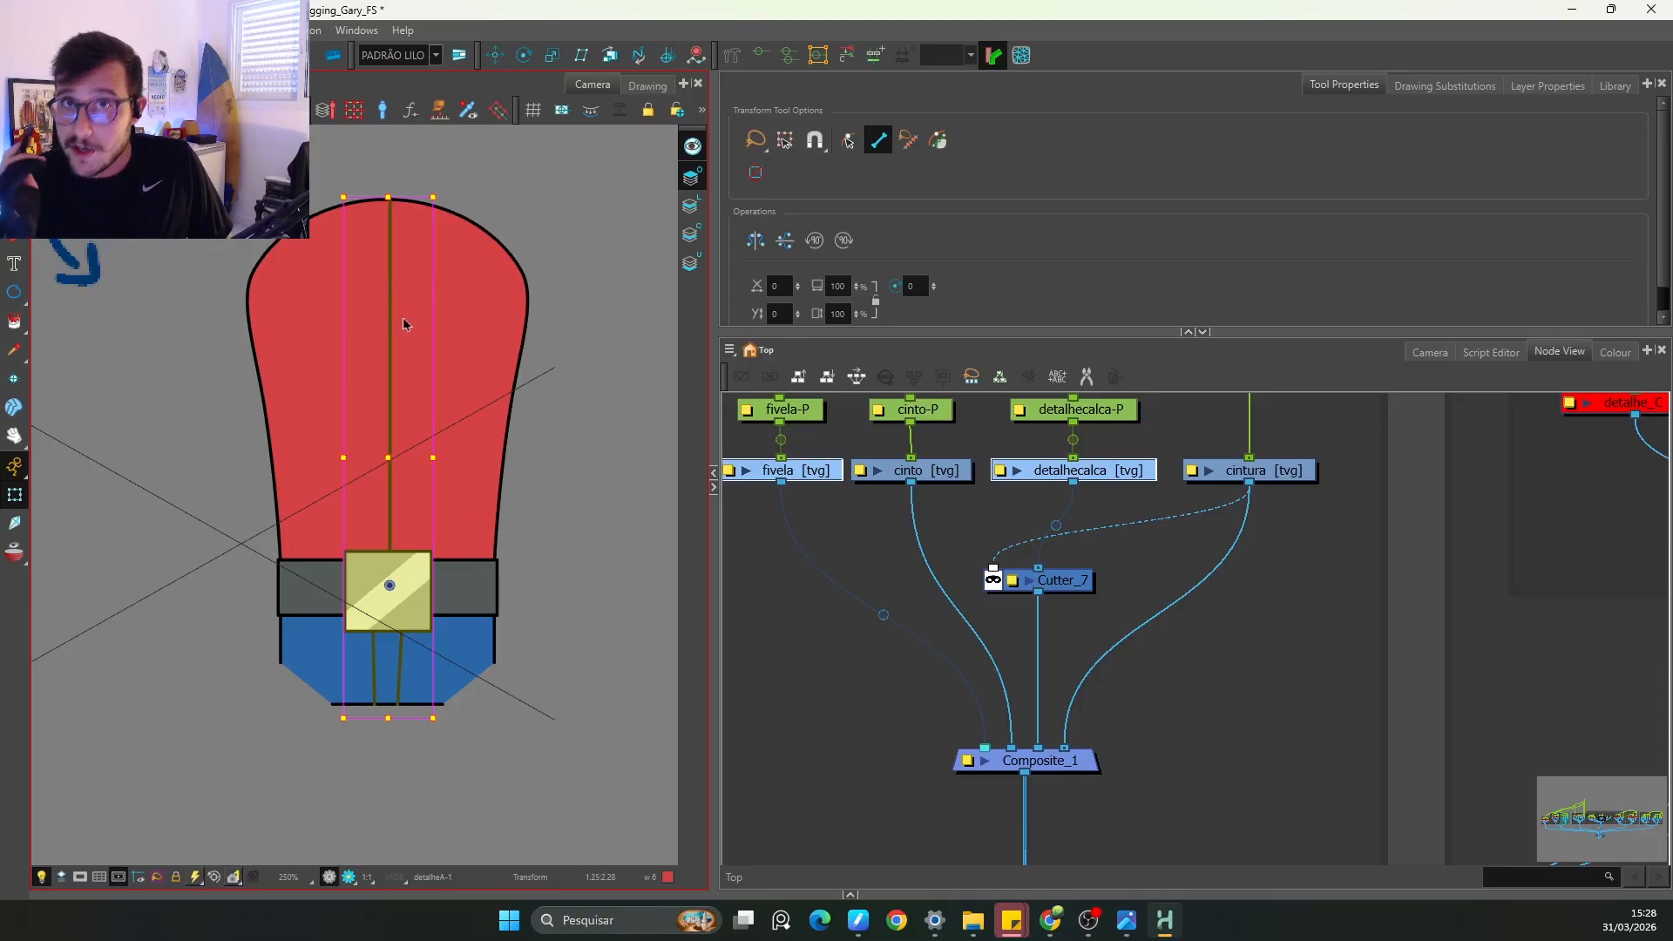
pyautogui.moveTo(388, 457); pyautogui.dragTo(427, 458)
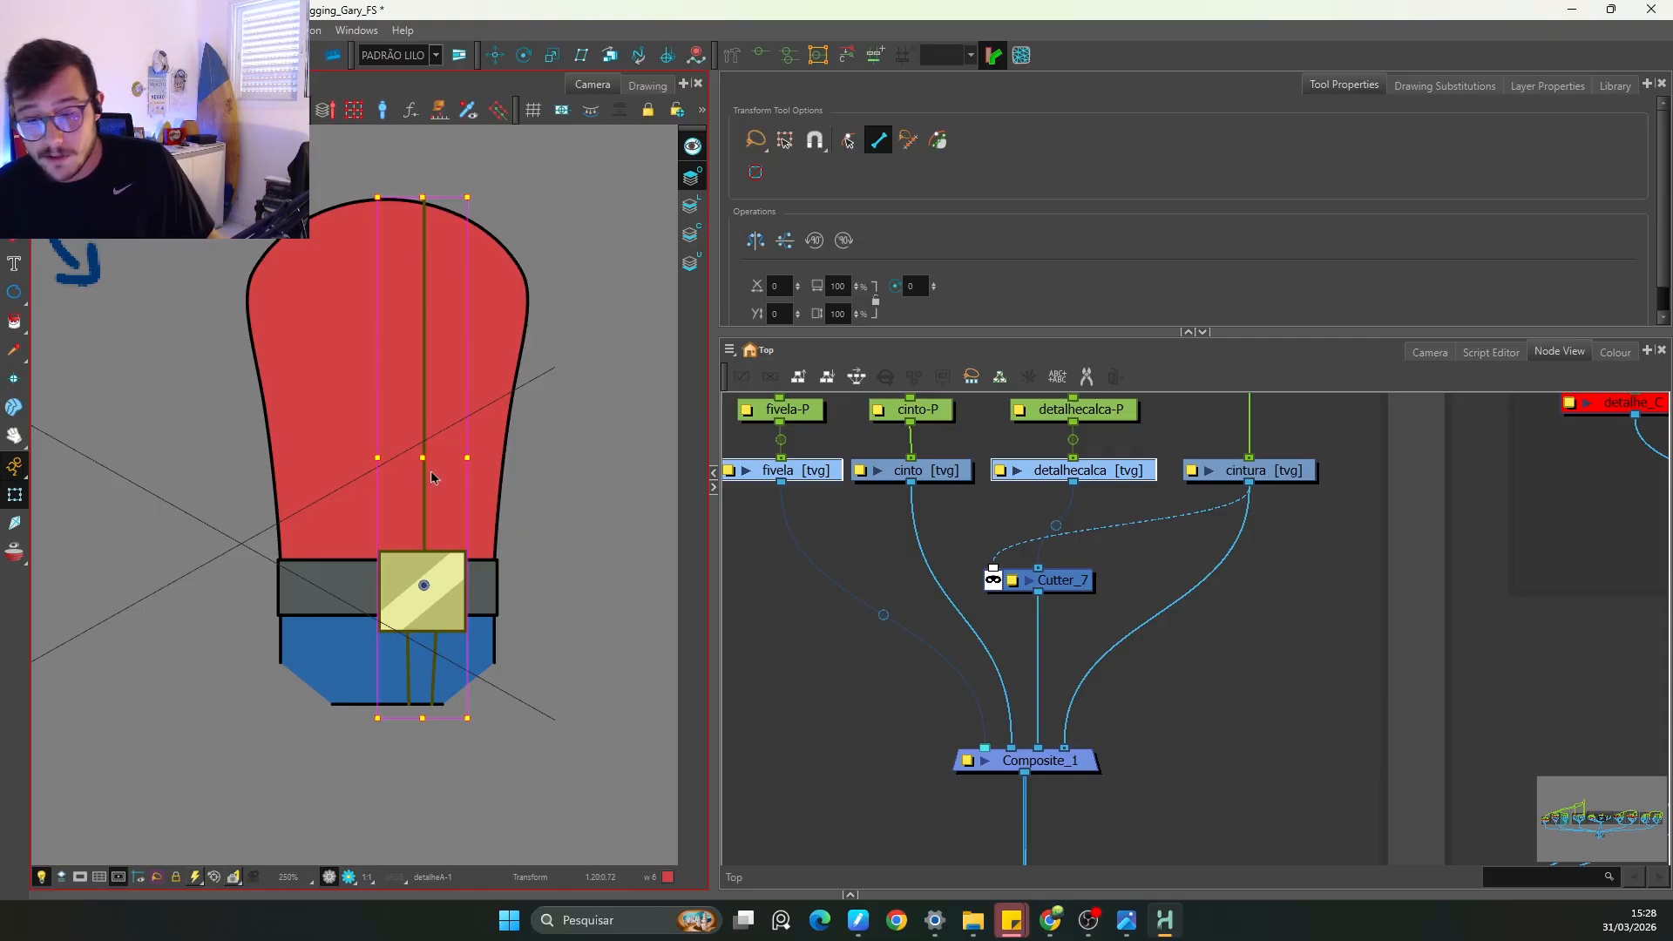
pyautogui.moveTo(412, 454); pyautogui.dragTo(347, 454)
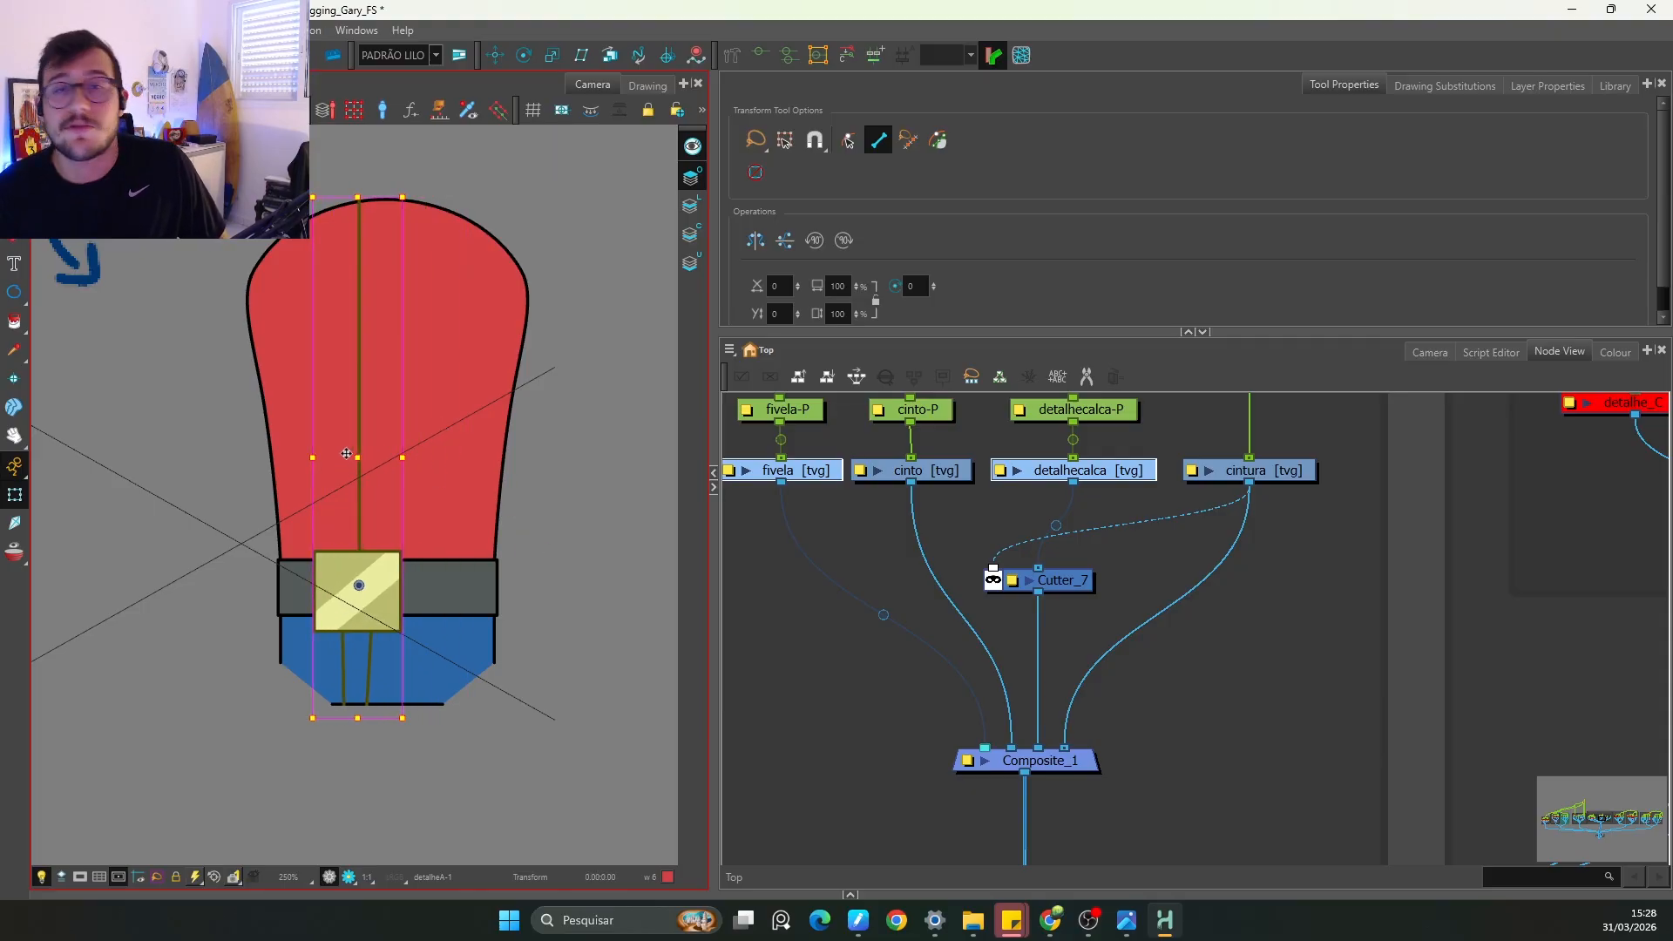
pyautogui.hotkey('ctrl', 'z')
pyautogui.hotkey('ctrl', 'z')
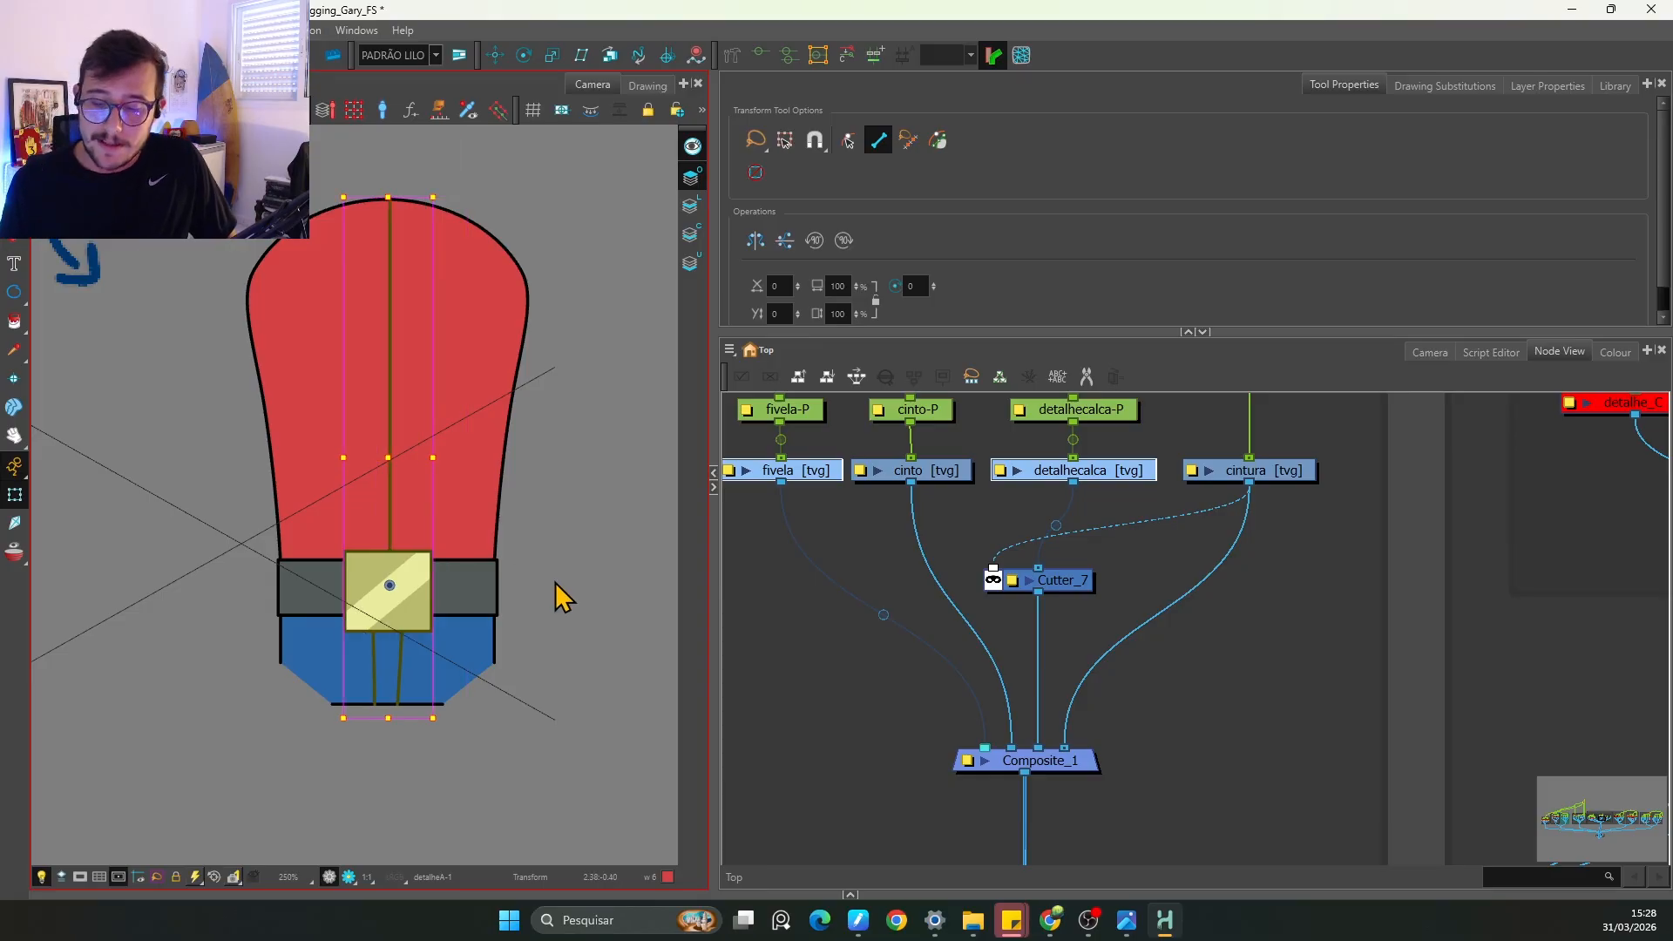
# Step: View the drawing substitutions of cintura and try shifting the detalhecalca lines sideways, undoing the move
pyautogui.keyDown('ctrl'); pyautogui.click(450, 669); pyautogui.keyUp('ctrl')
pyautogui.click(1444, 86)
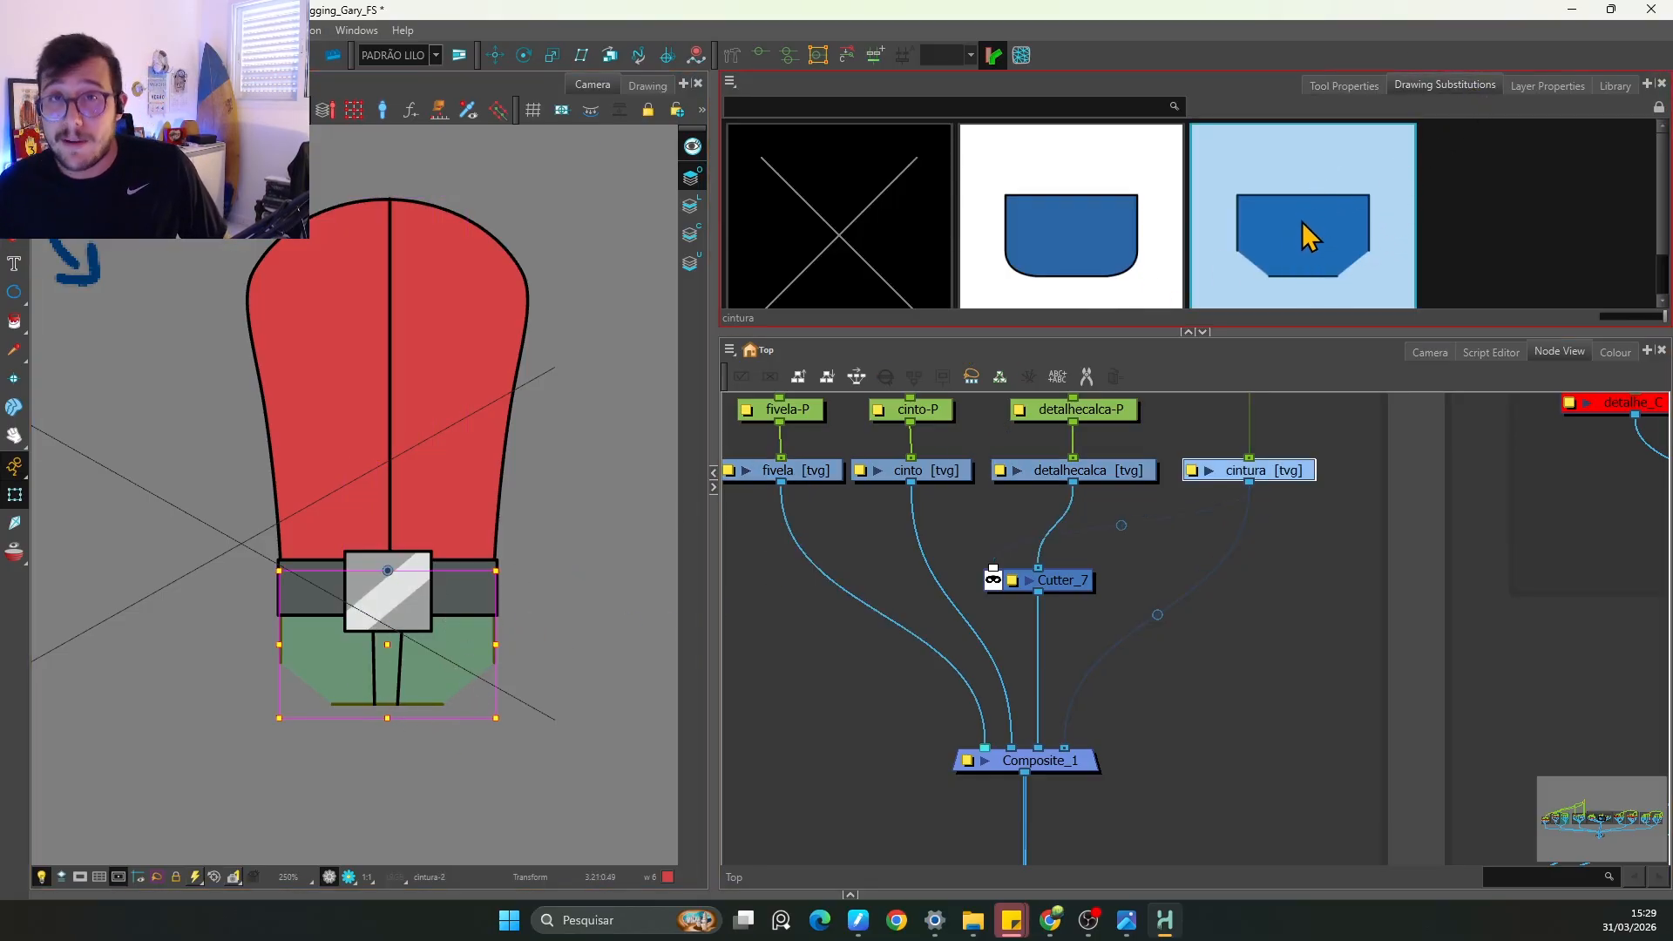
pyautogui.click(375, 667)
pyautogui.keyDown('shift'); pyautogui.click(410, 664); pyautogui.keyUp('shift')
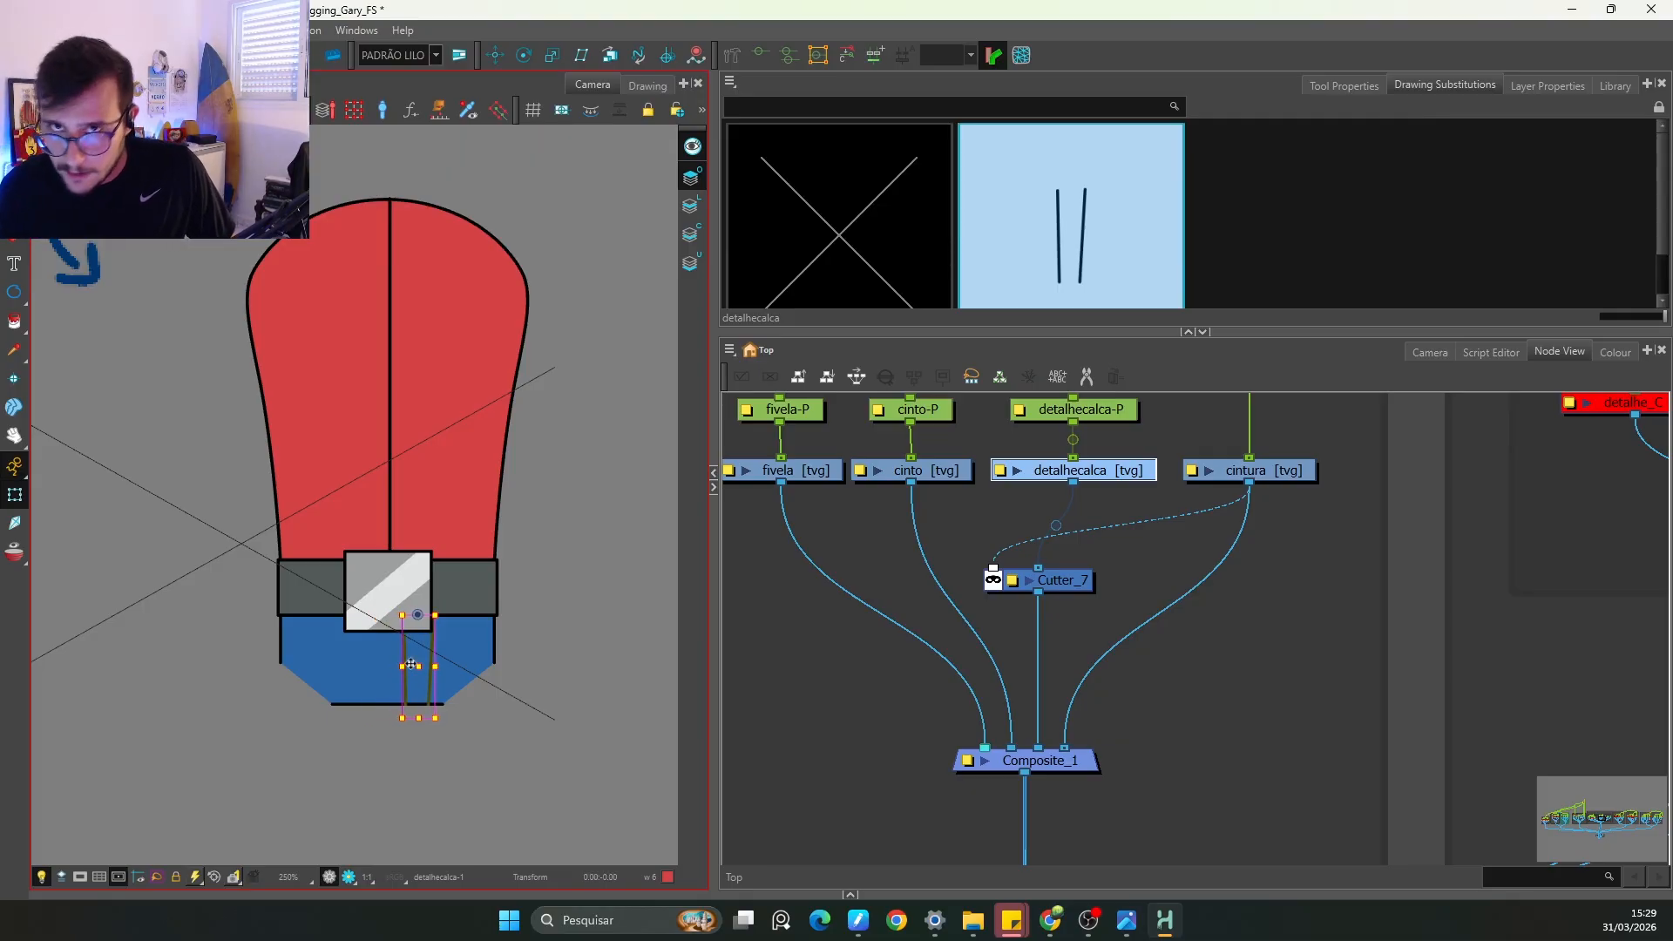
pyautogui.hotkey('ctrl', 'z')
pyautogui.click(577, 572)
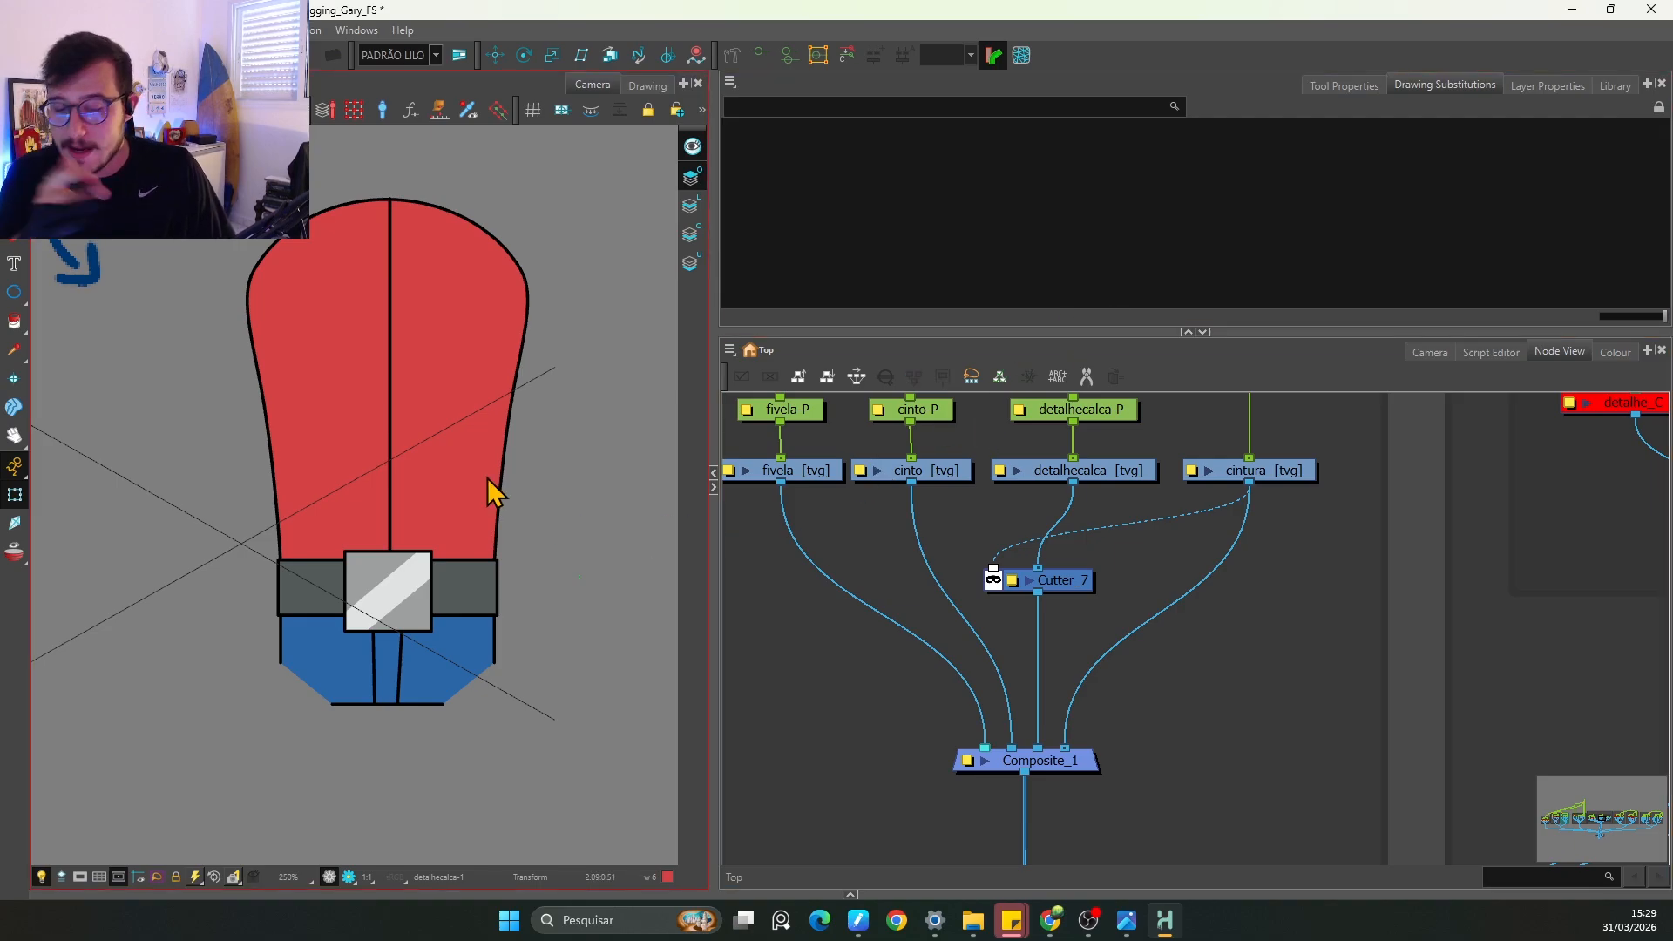
# Step: Compare the drawing substitutions of cintura and tronco, enlarging the thumbnail area to see the whole torso drawing
pyautogui.click(453, 673)
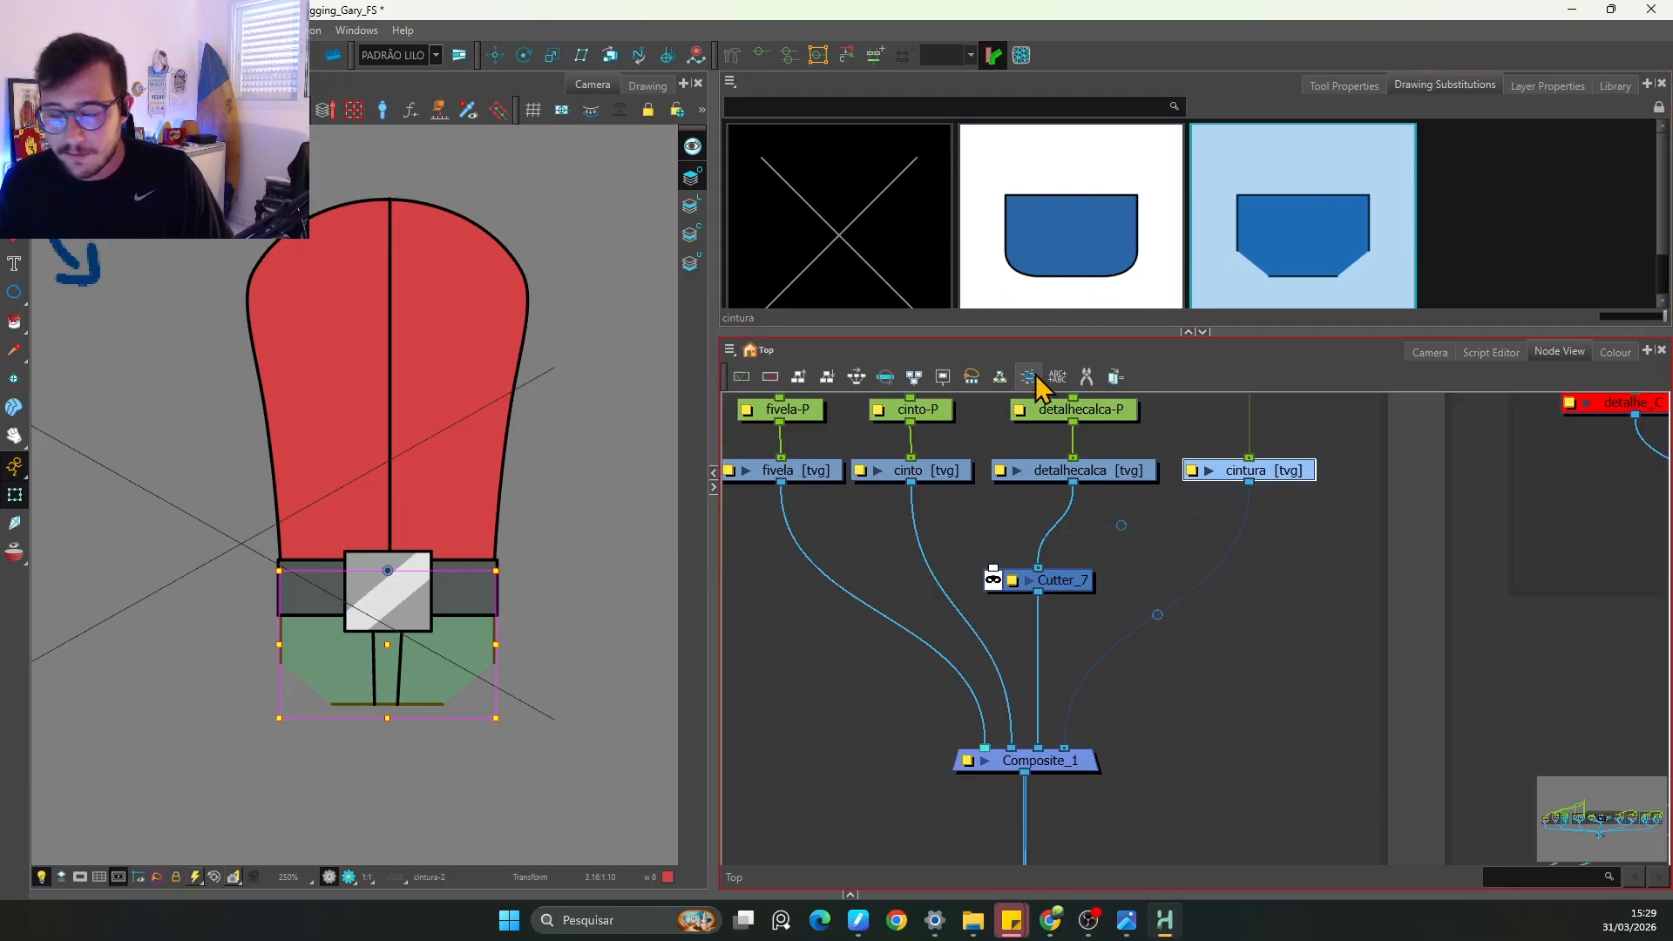
pyautogui.click(467, 465)
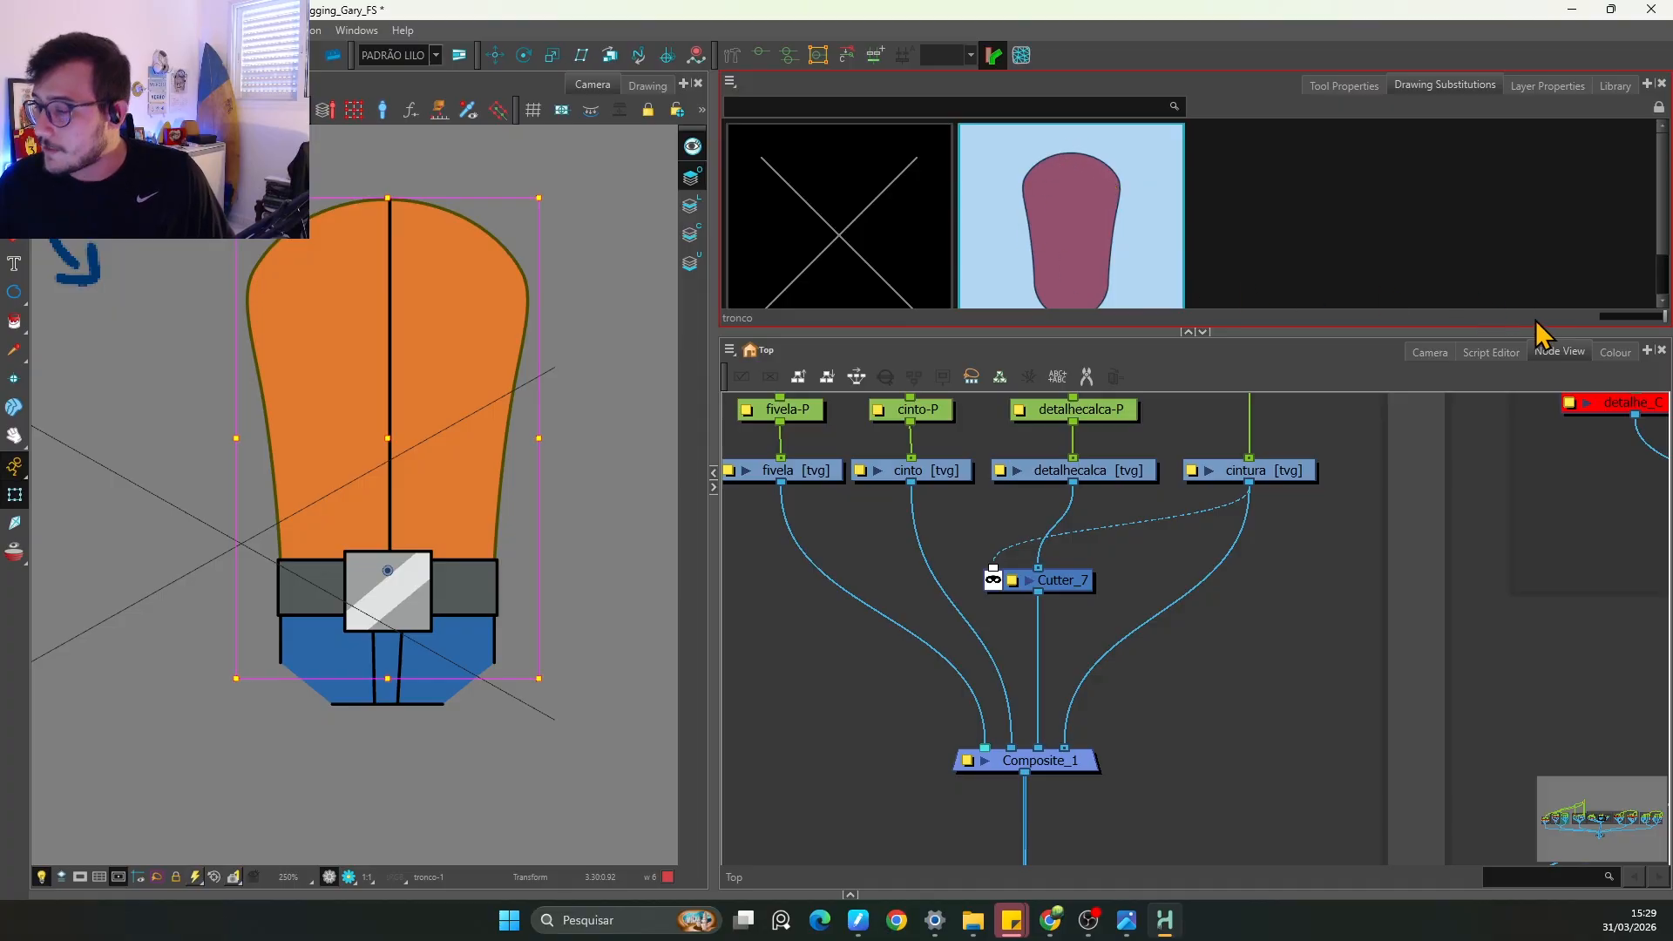
pyautogui.moveTo(1146, 332); pyautogui.dragTo(1116, 393)
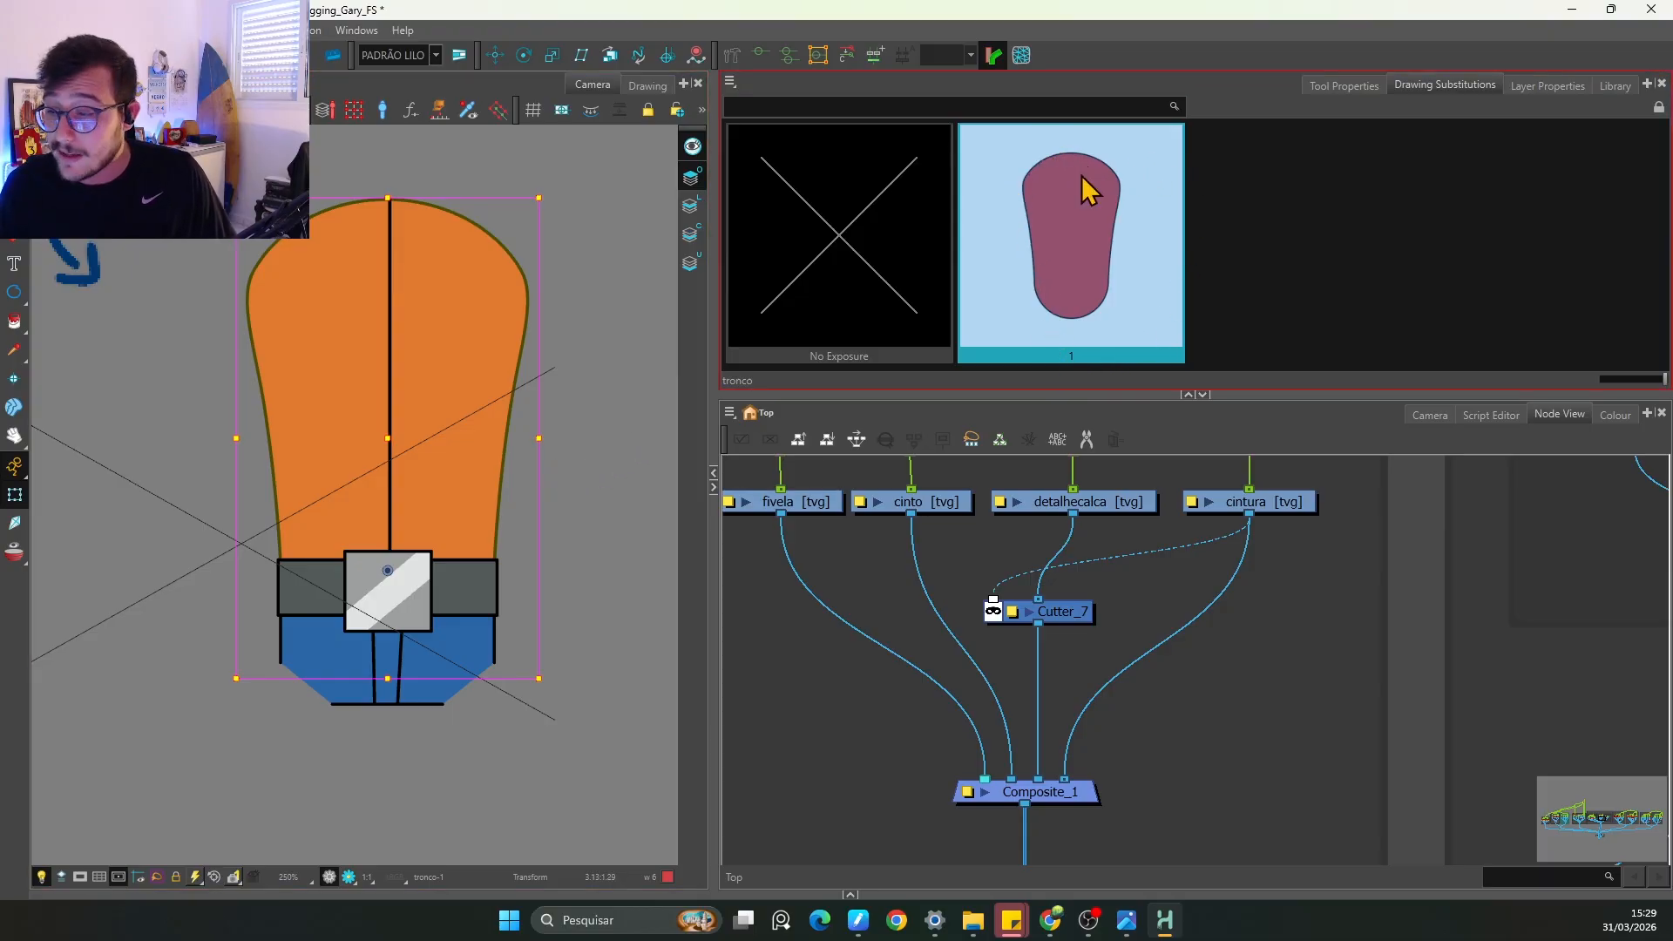
# Step: Deselect the torso and collapse the drawing substitutions area so the node view fills the full height
pyautogui.click(626, 574)
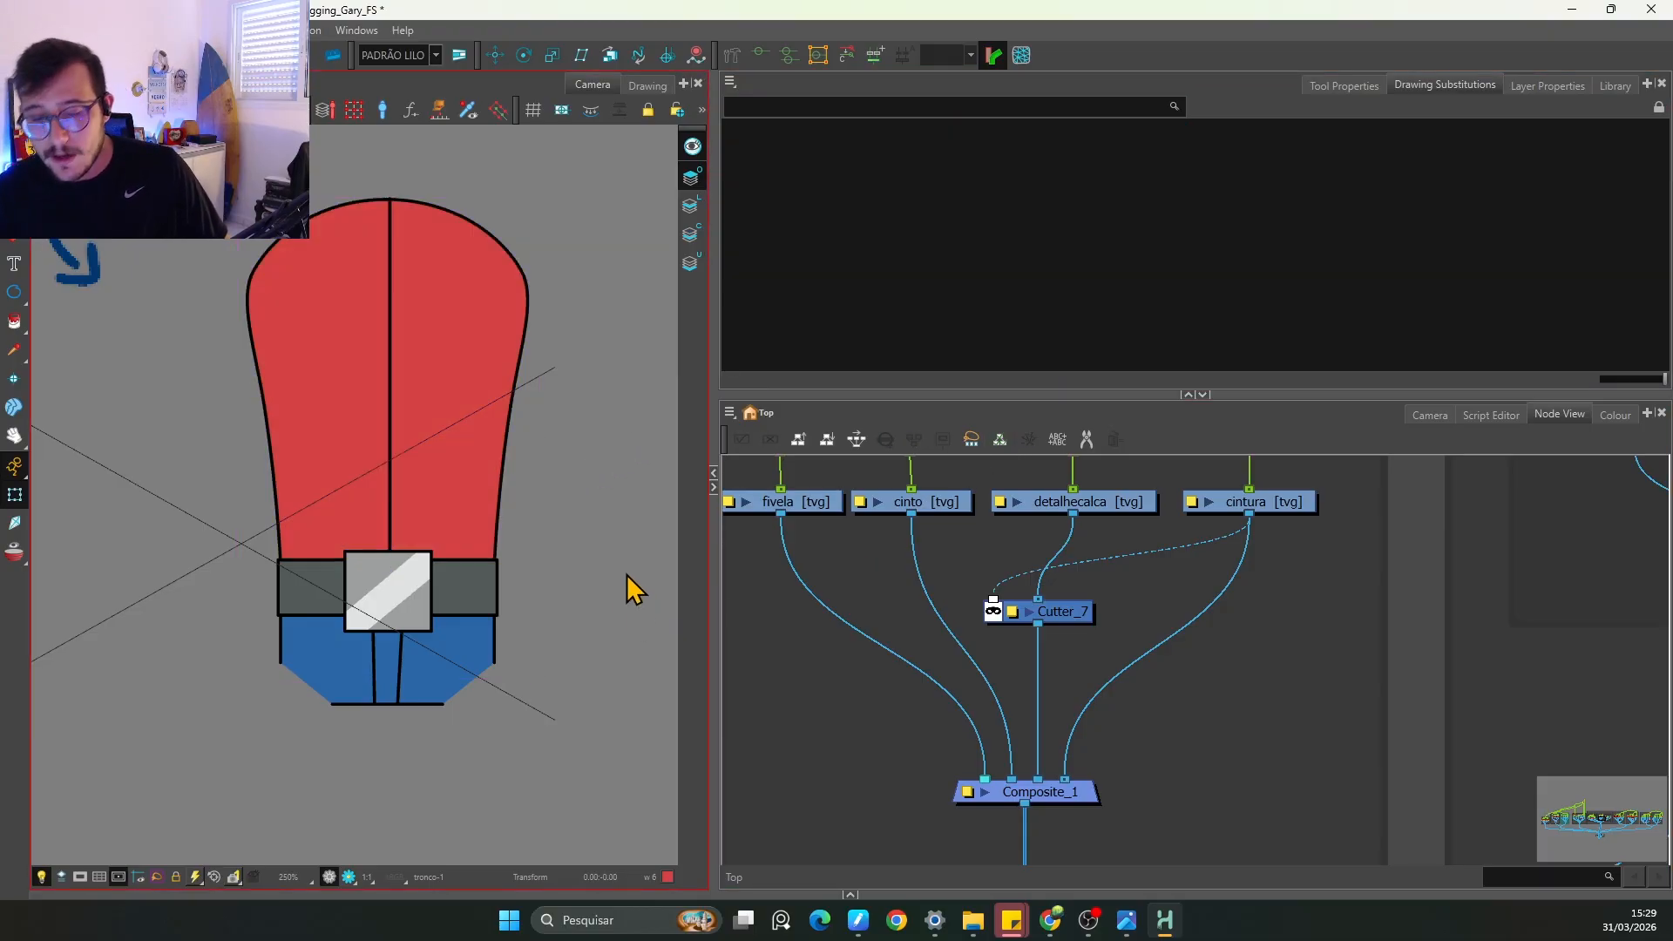
pyautogui.scroll(-2, 1167, 620)
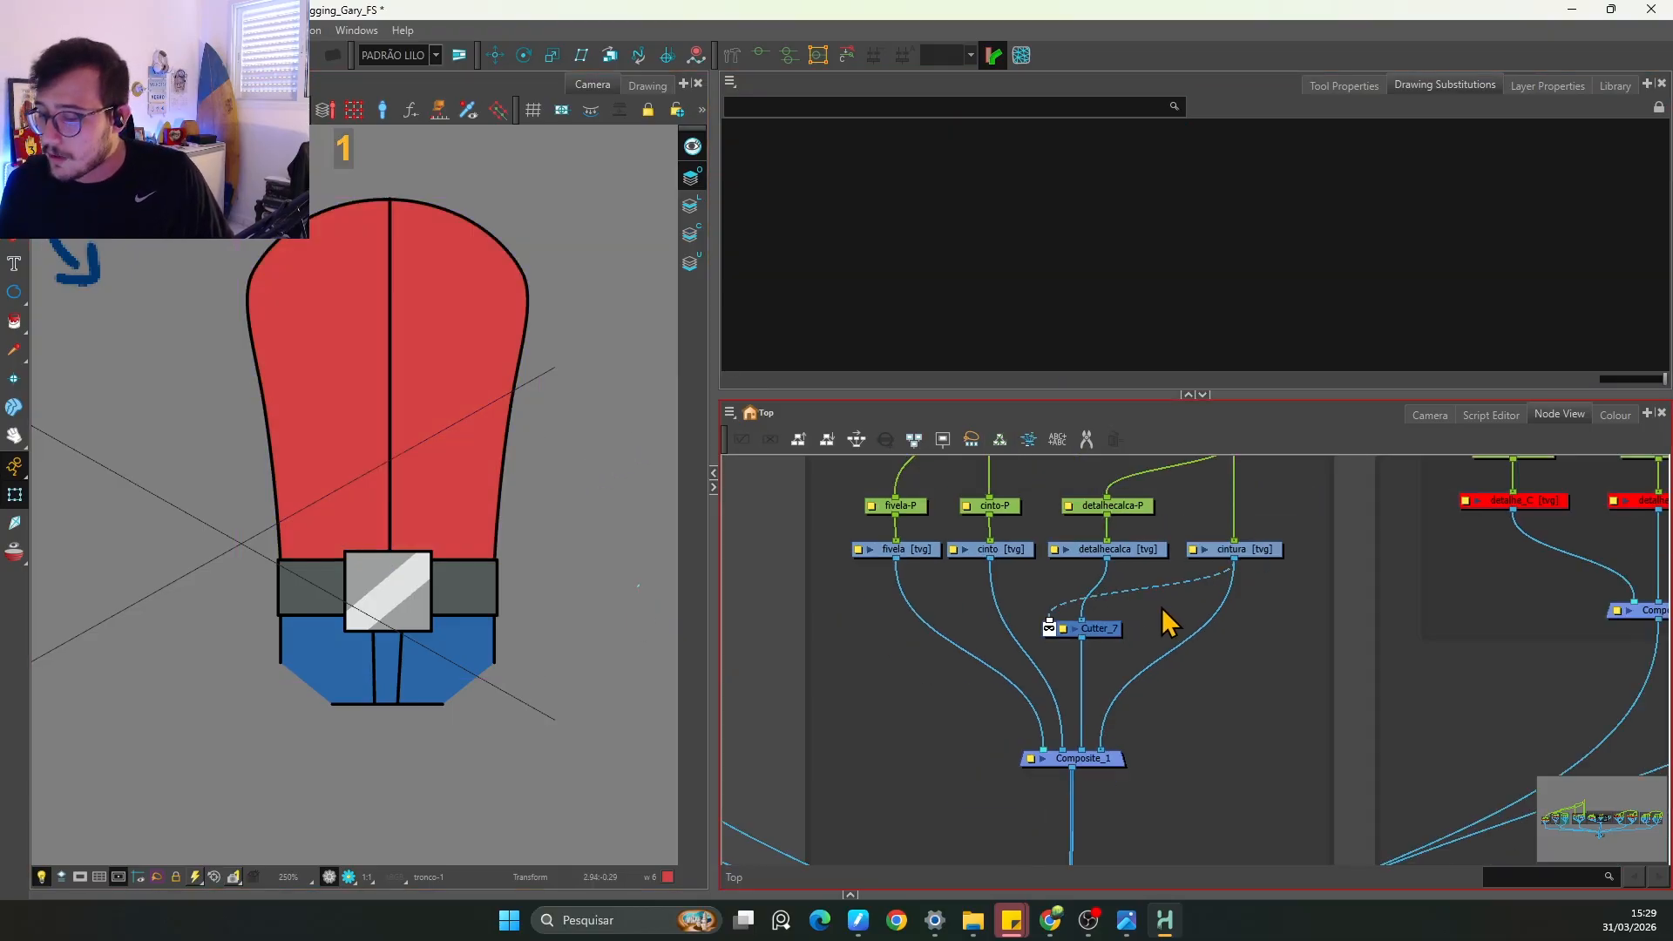
pyautogui.click(1188, 395)
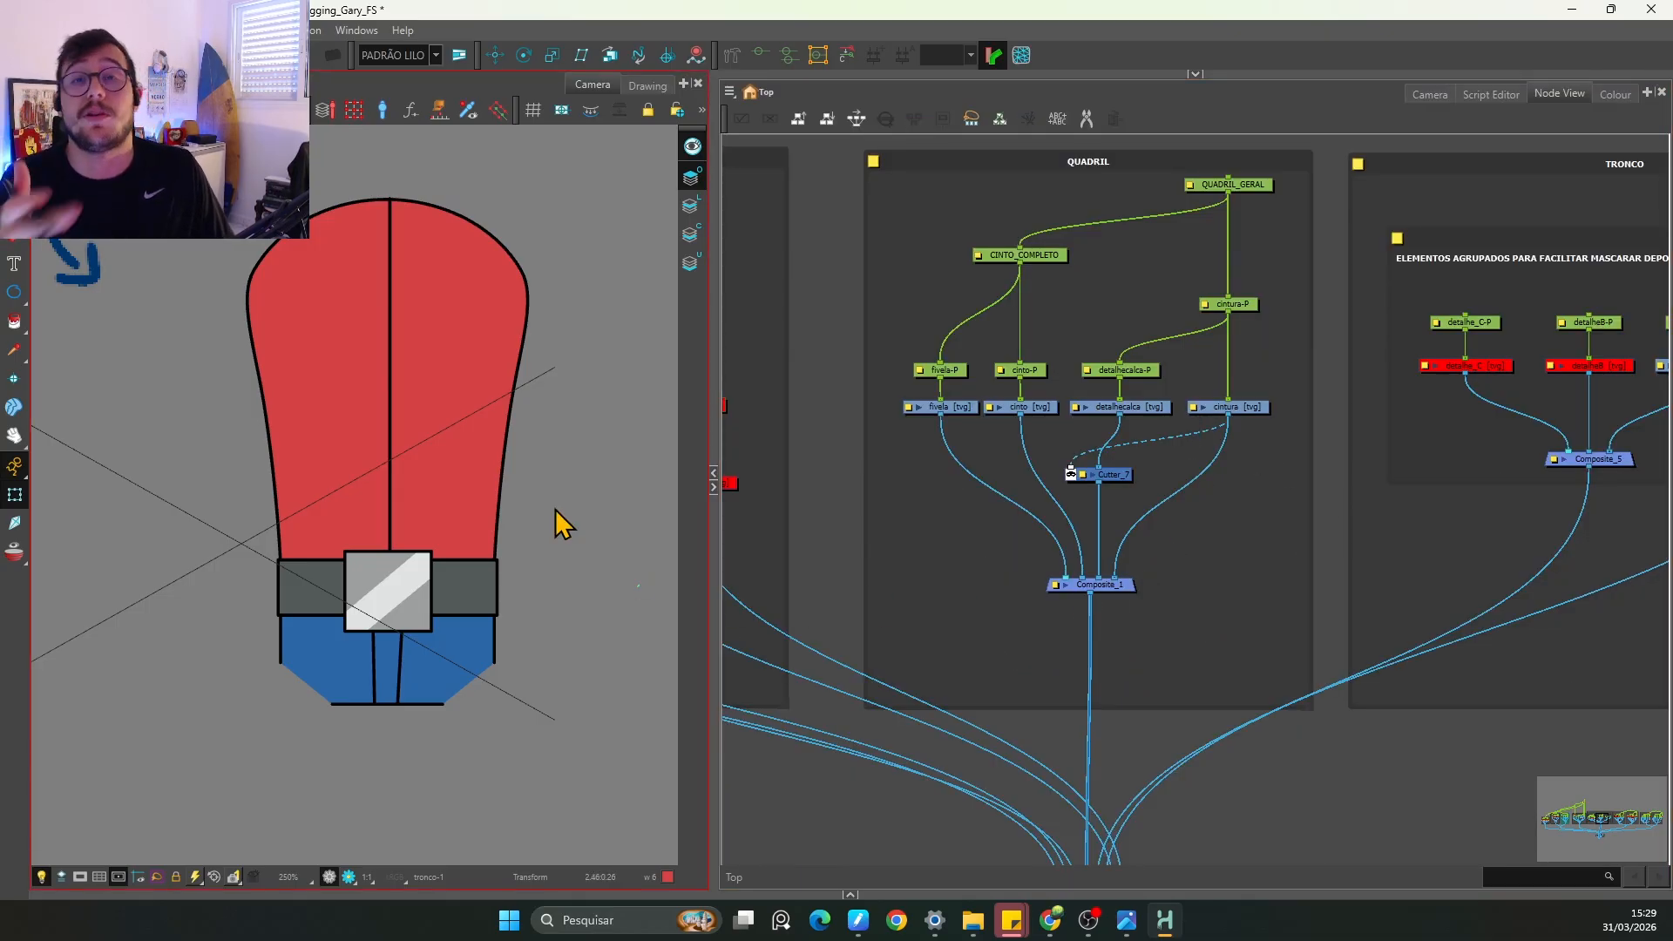
# Step: Enable the disabled detalhe_C and detalheB drawings in the TRONCO group
pyautogui.press('space')
pyautogui.moveTo(1240, 488); pyautogui.dragTo(868, 652)
pyautogui.press('space')
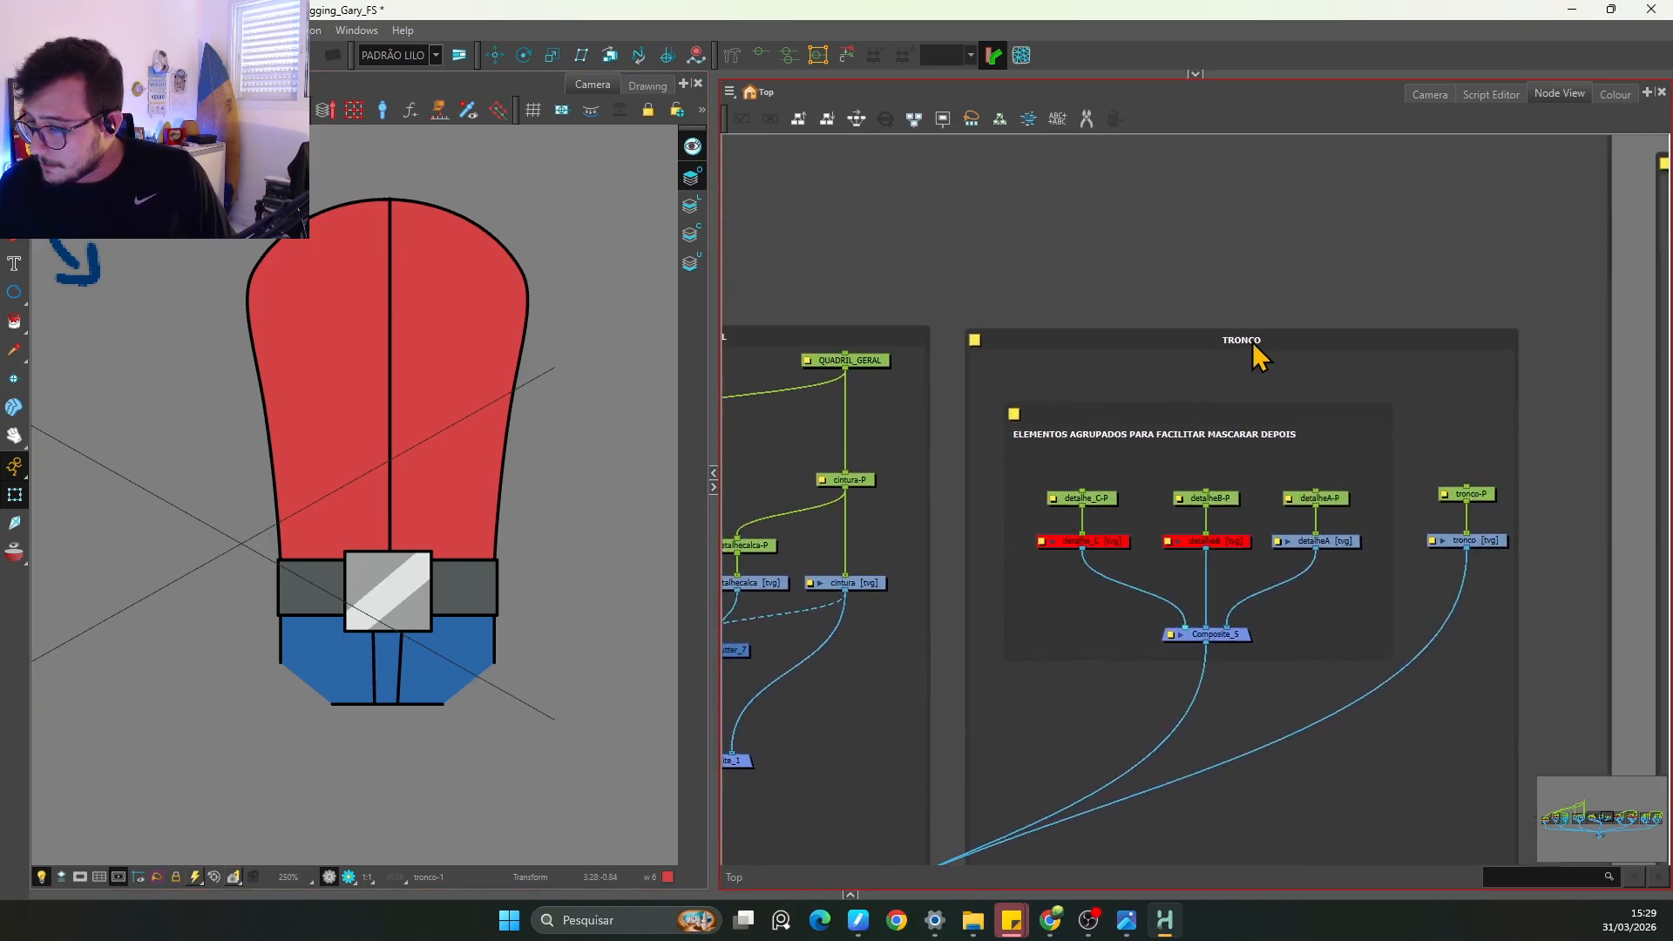
pyautogui.click(1250, 342)
pyautogui.press('a')
pyautogui.click(1303, 286)
pyautogui.press('space')
pyautogui.moveTo(1241, 552); pyautogui.dragTo(1146, 586)
pyautogui.press('2')
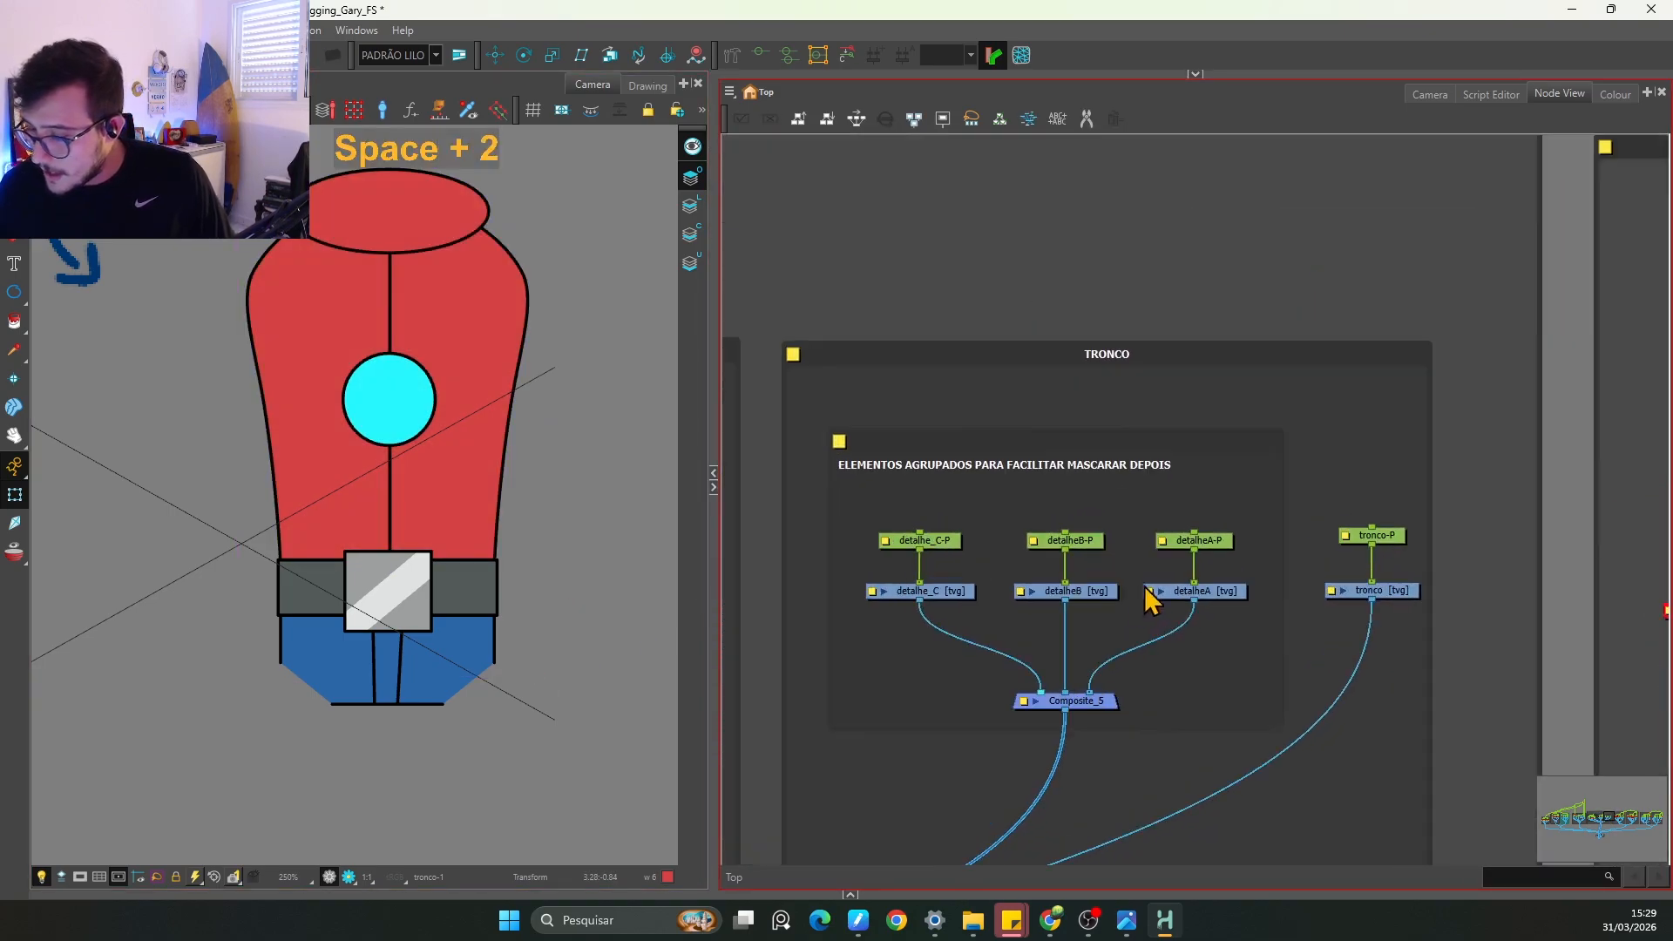
pyautogui.press('2')
# Step: Check which torso detail each of the detalhe_C-P, detalheB-P and detalheA-P pegs controls by selecting them
pyautogui.click(907, 547)
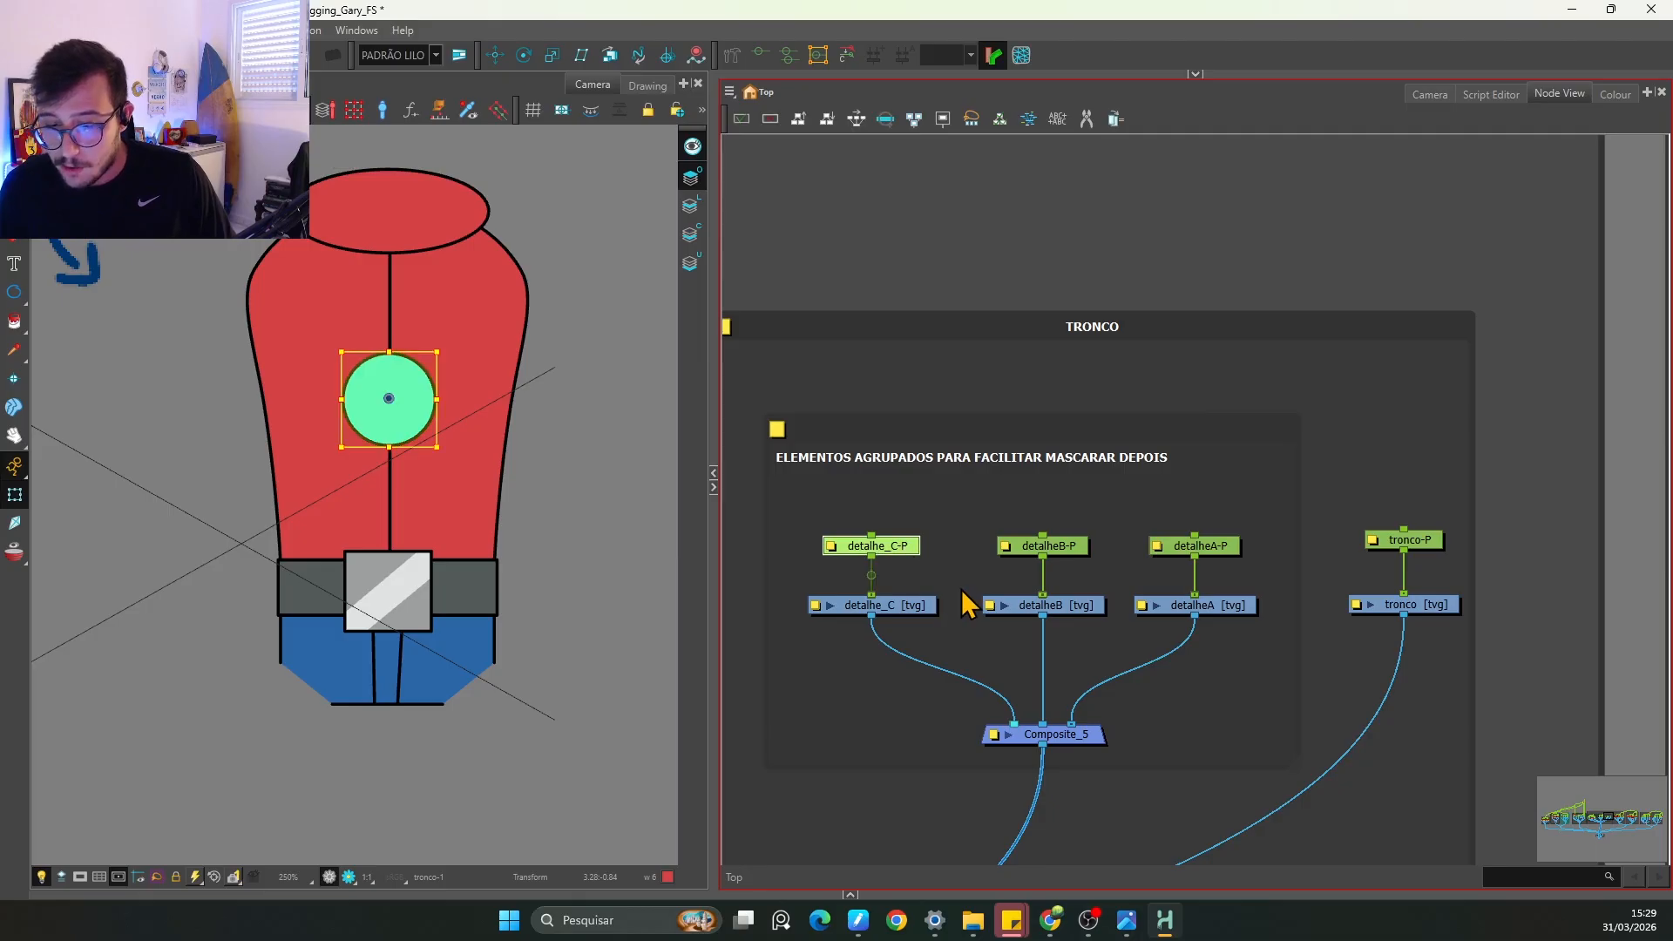
pyautogui.click(1051, 550)
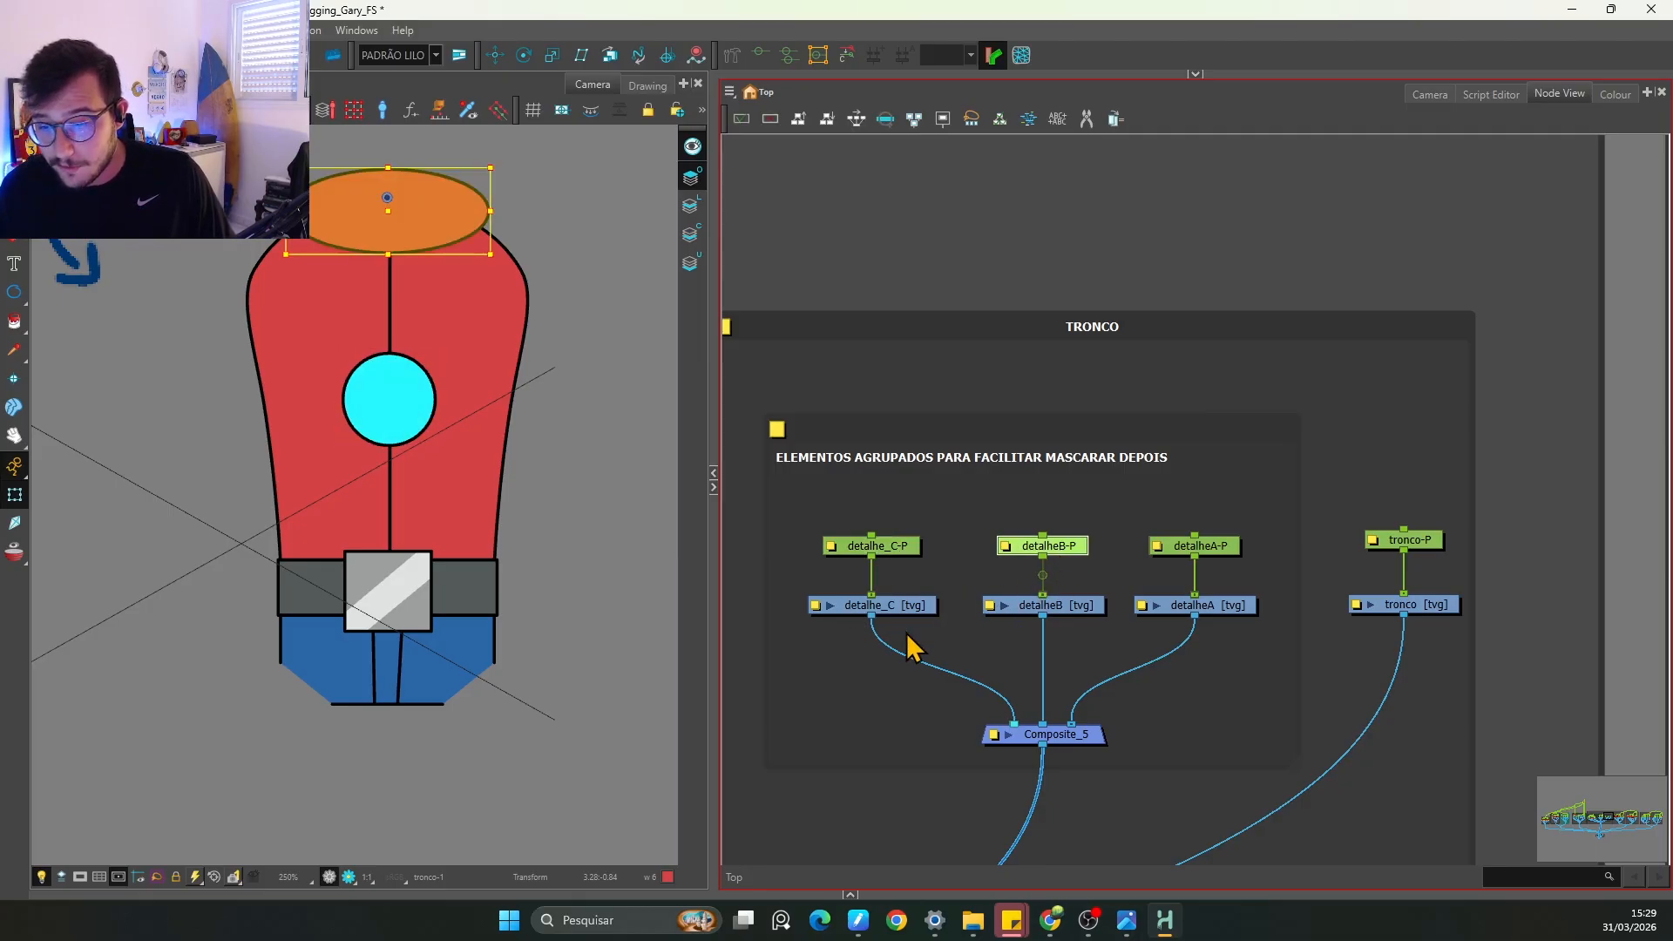
pyautogui.click(1194, 272)
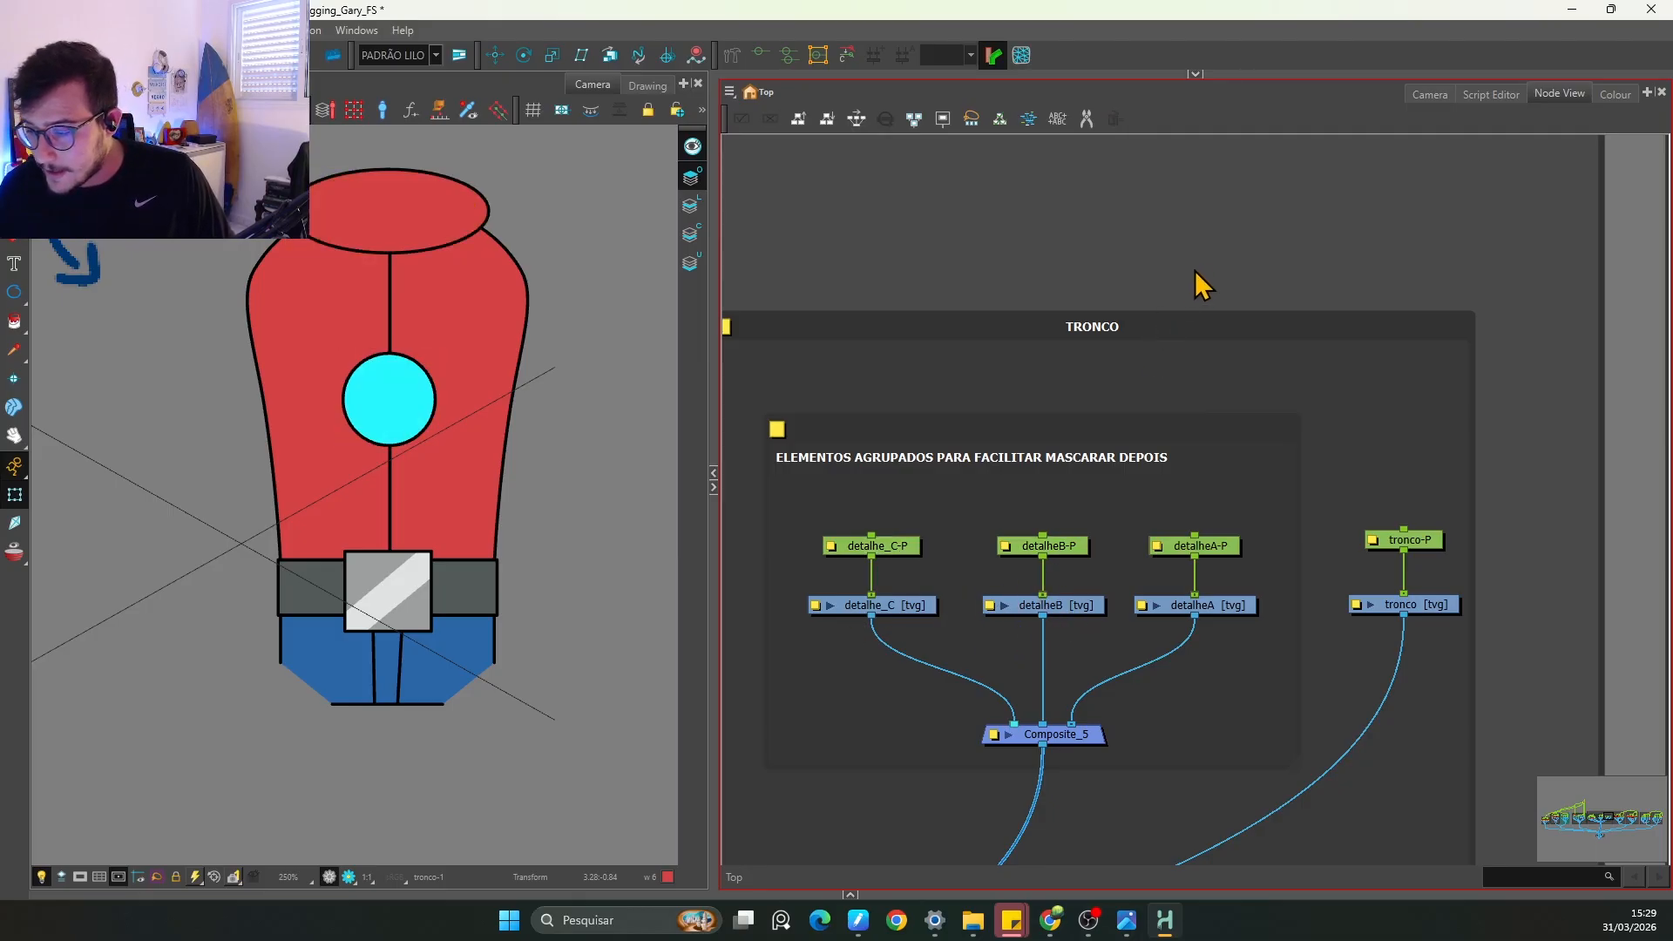
pyautogui.click(865, 568)
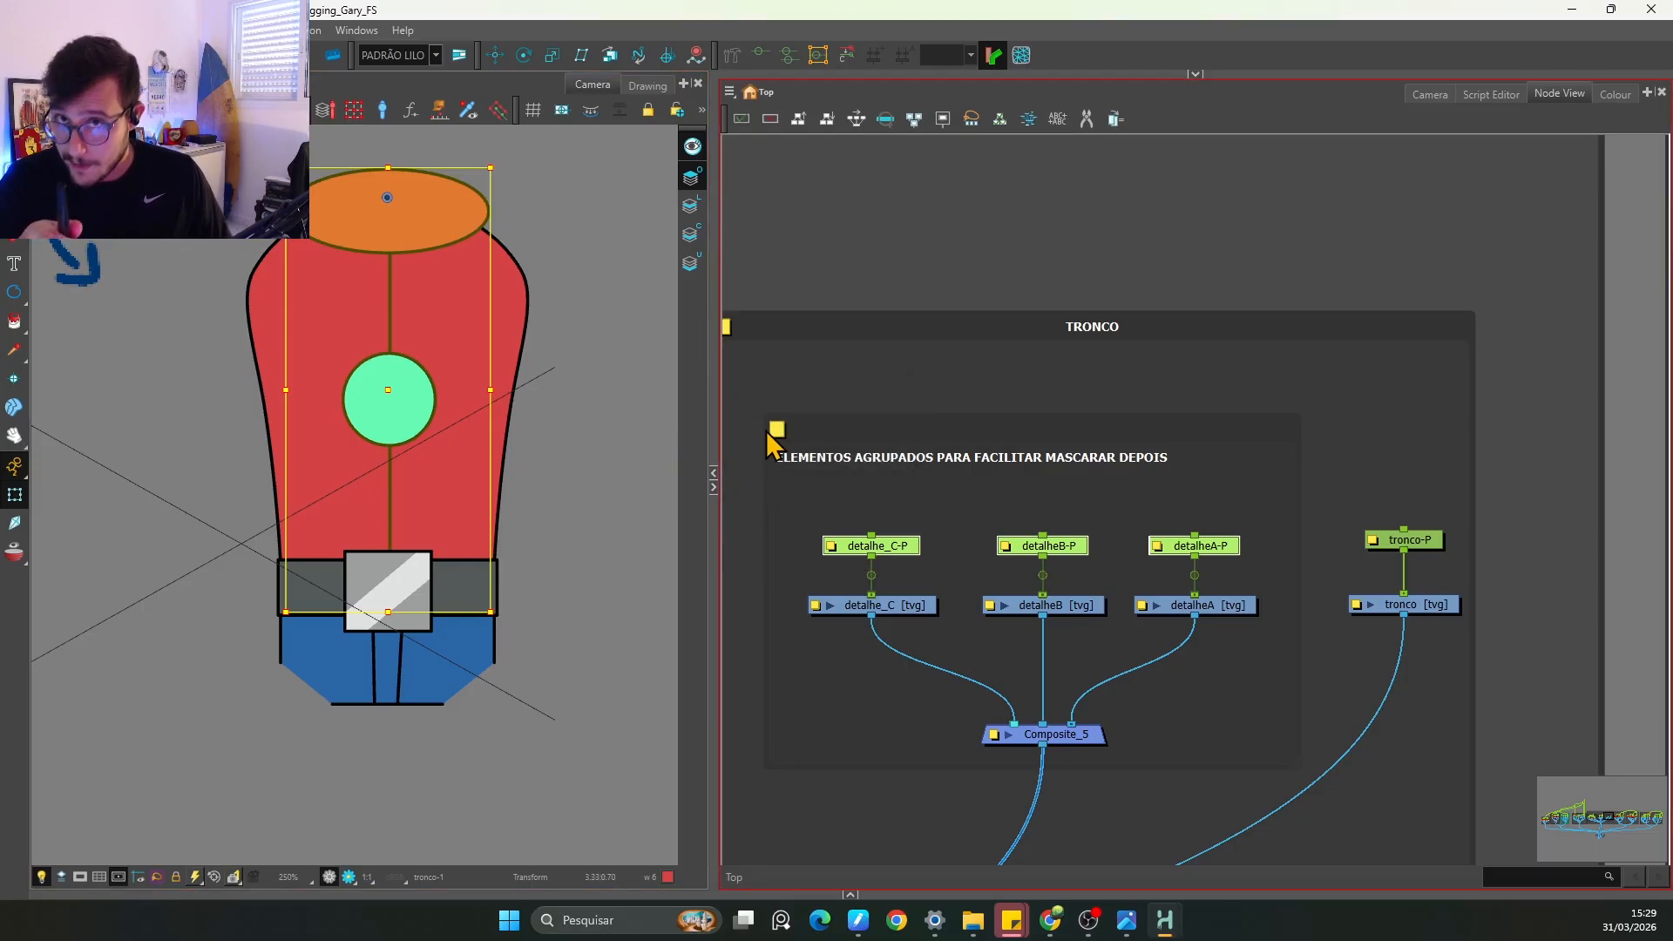
pyautogui.click(610, 516)
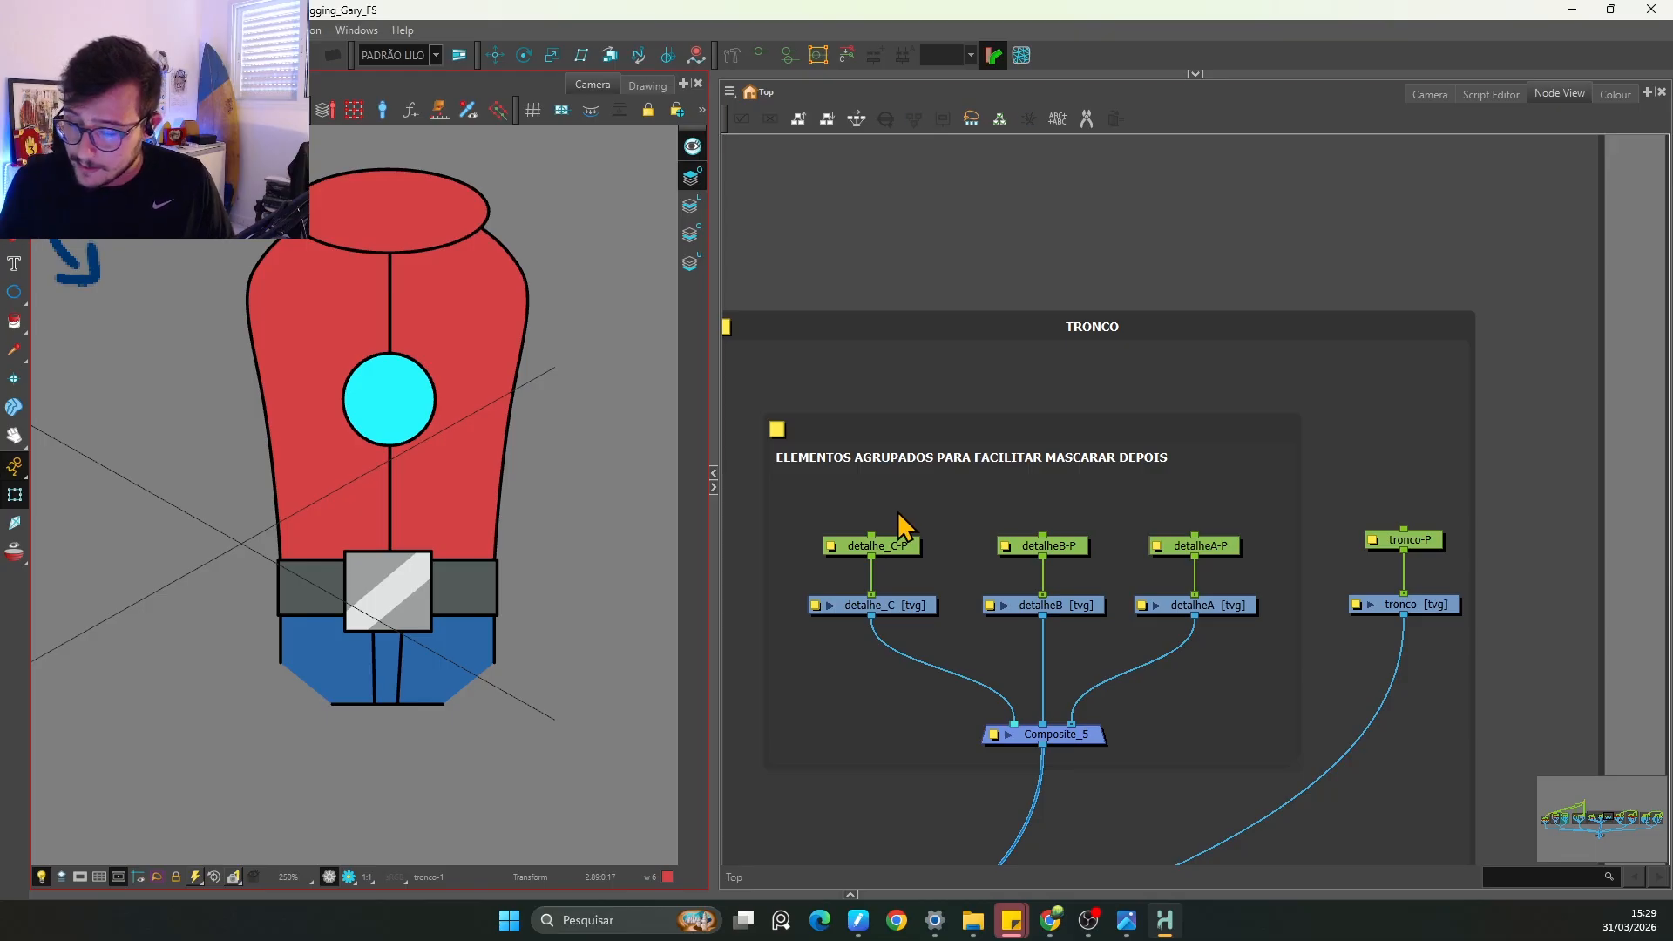
# Step: Review the auto-save interval and the advanced options in the preferences, and close them
pyautogui.hotkey('ctrl', 'u')
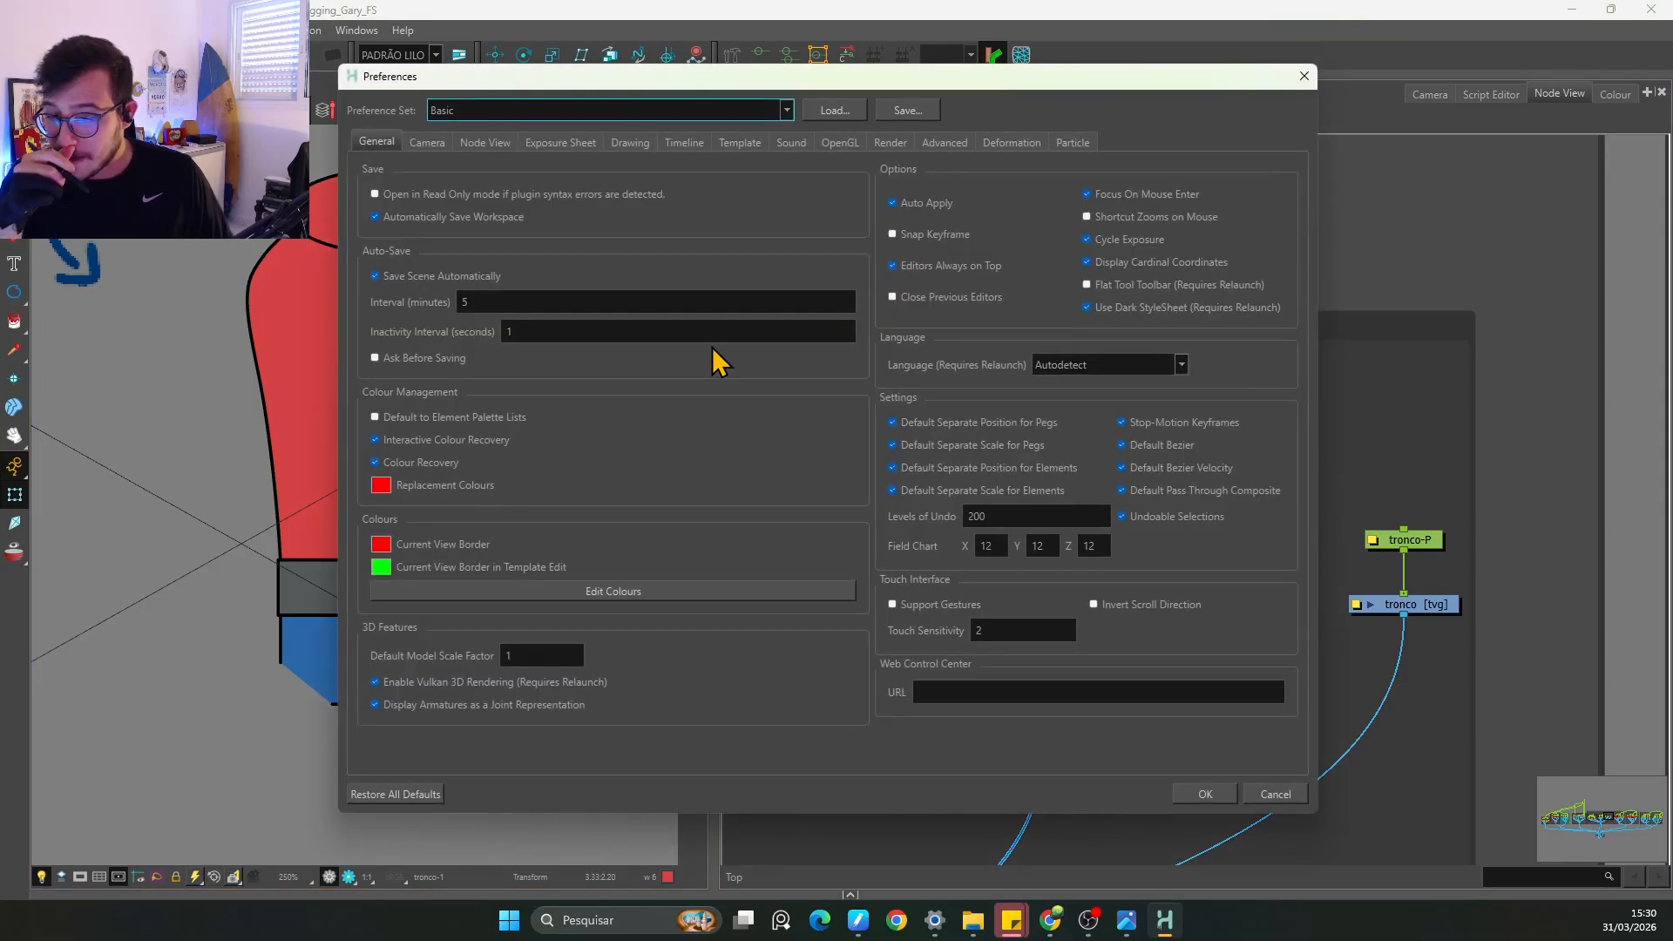
pyautogui.moveTo(477, 89)
pyautogui.mouseDown()
pyautogui.moveTo(456, 77)
pyautogui.moveTo(459, 94)
pyautogui.mouseUp()
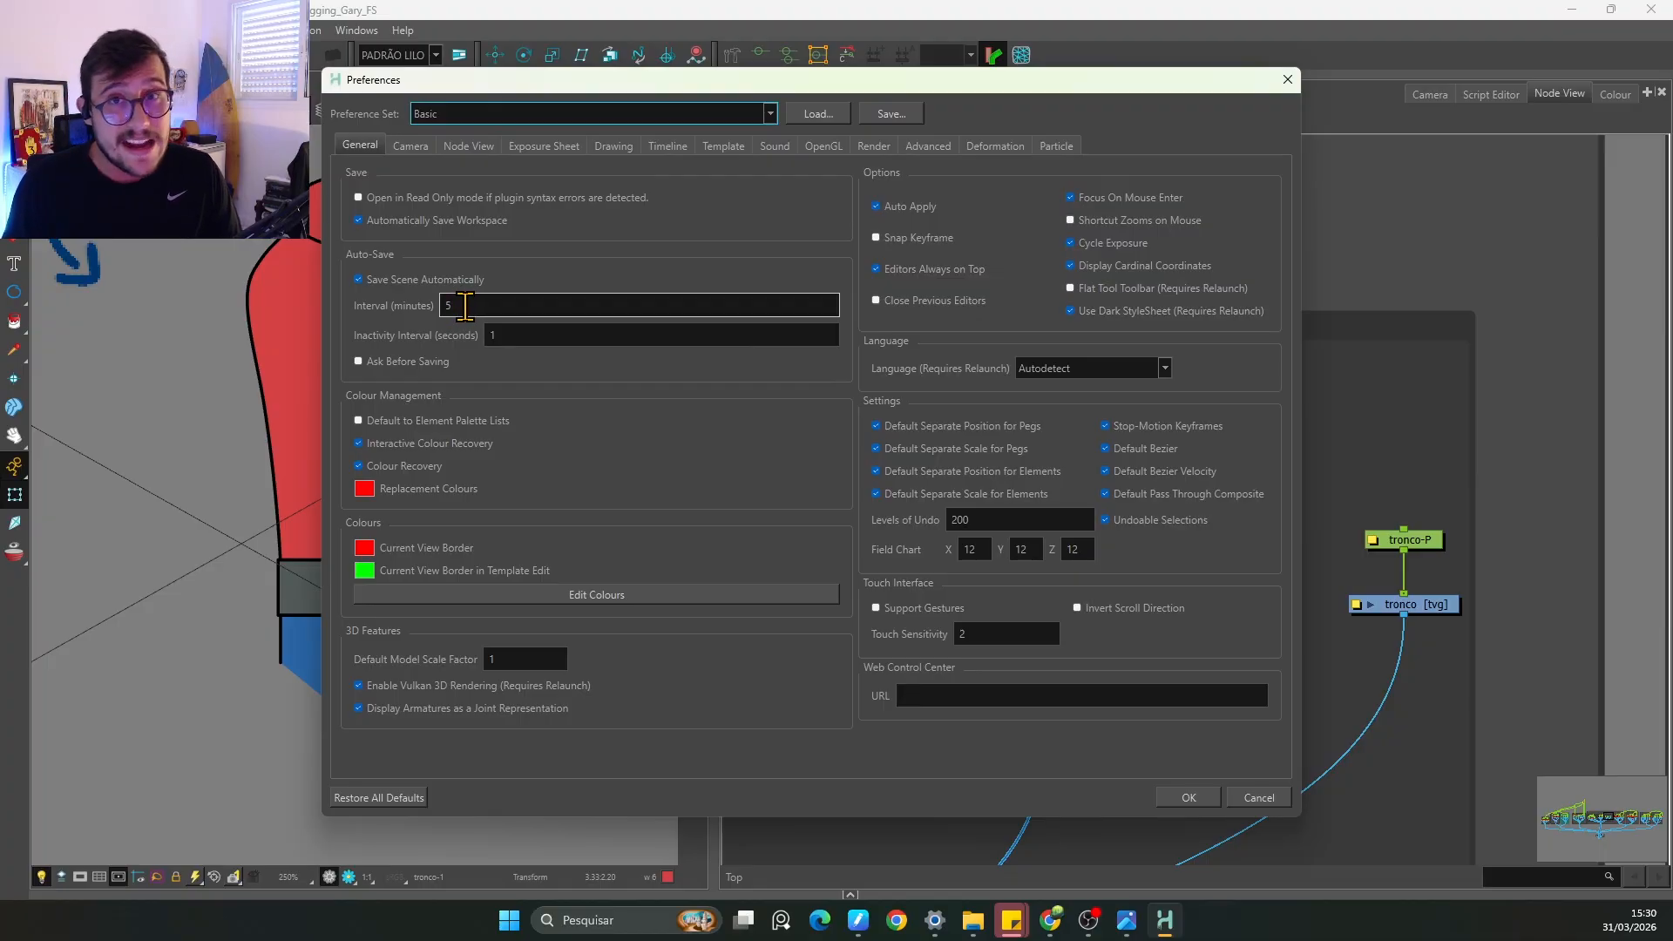
pyautogui.click(466, 305)
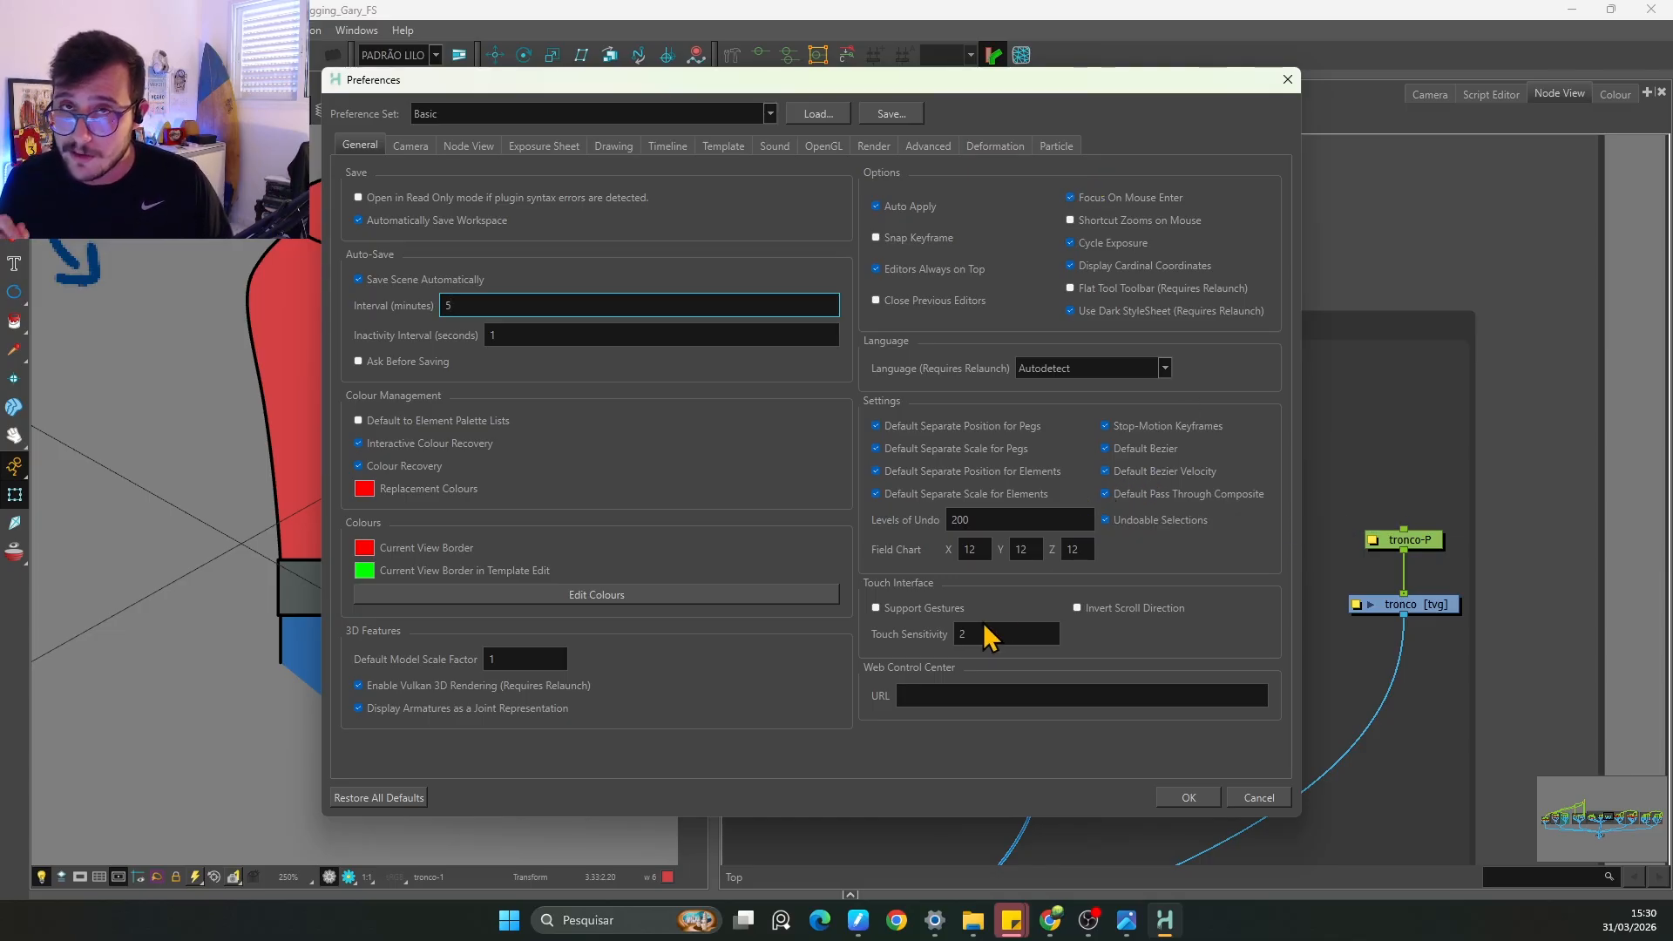
pyautogui.click(928, 146)
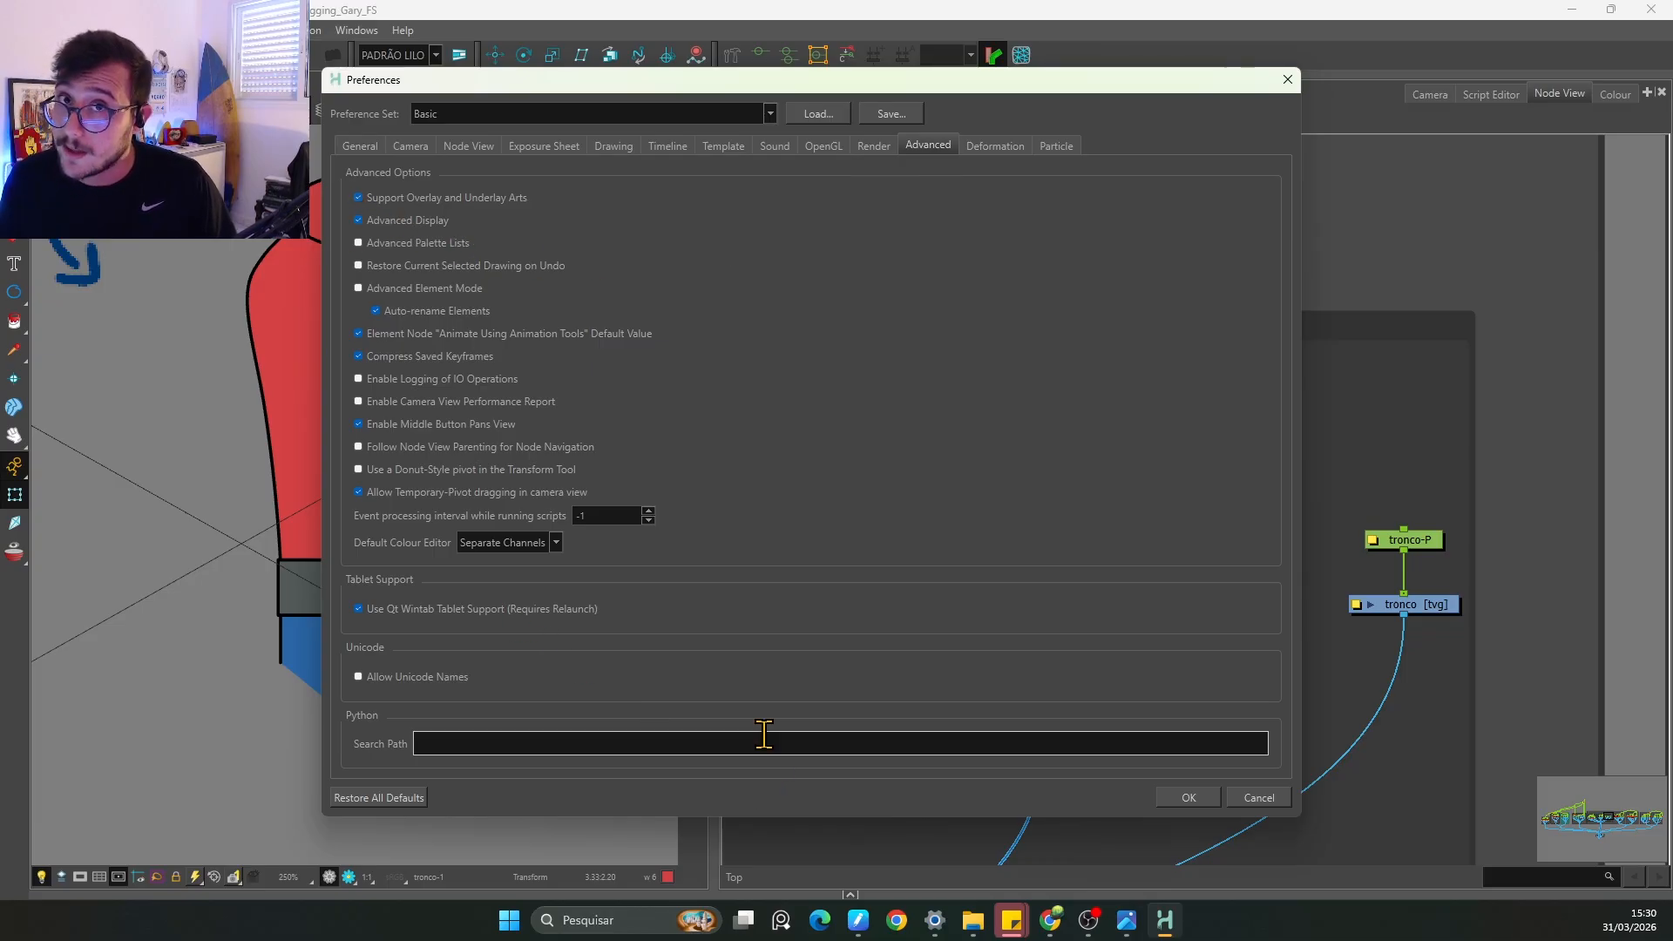
pyautogui.click(1198, 798)
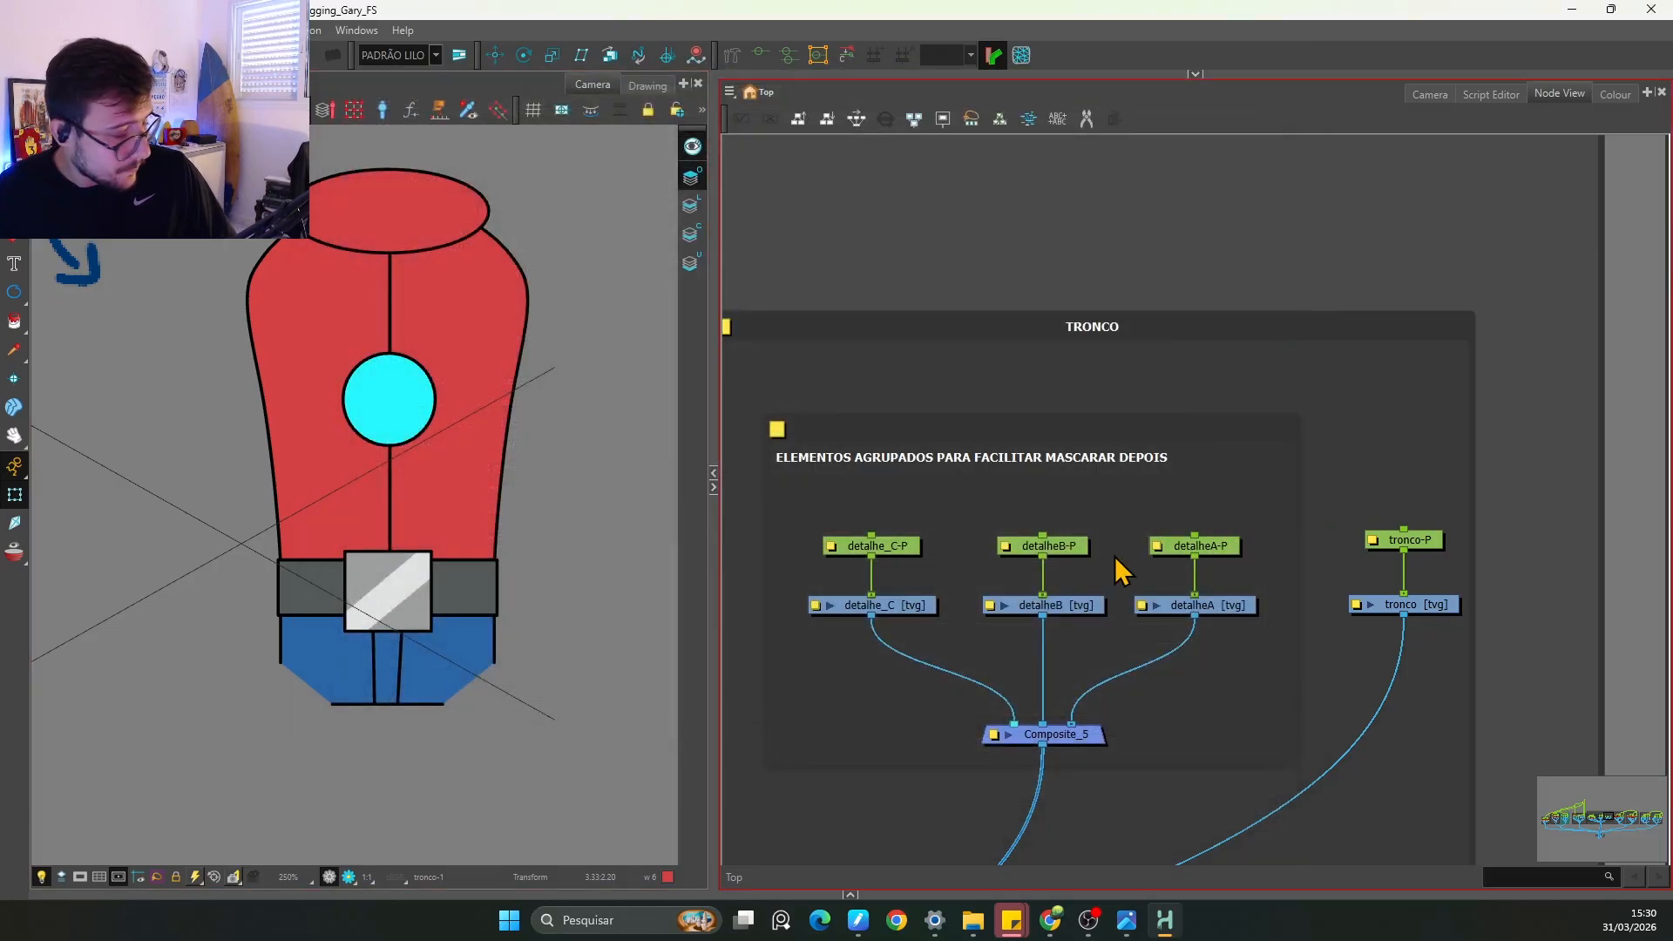
# Step: Add a parent peg over detalhe_C-P, detalheB-P and detalheA-P and place it just above the grouped elements backdrop
pyautogui.click(869, 546)
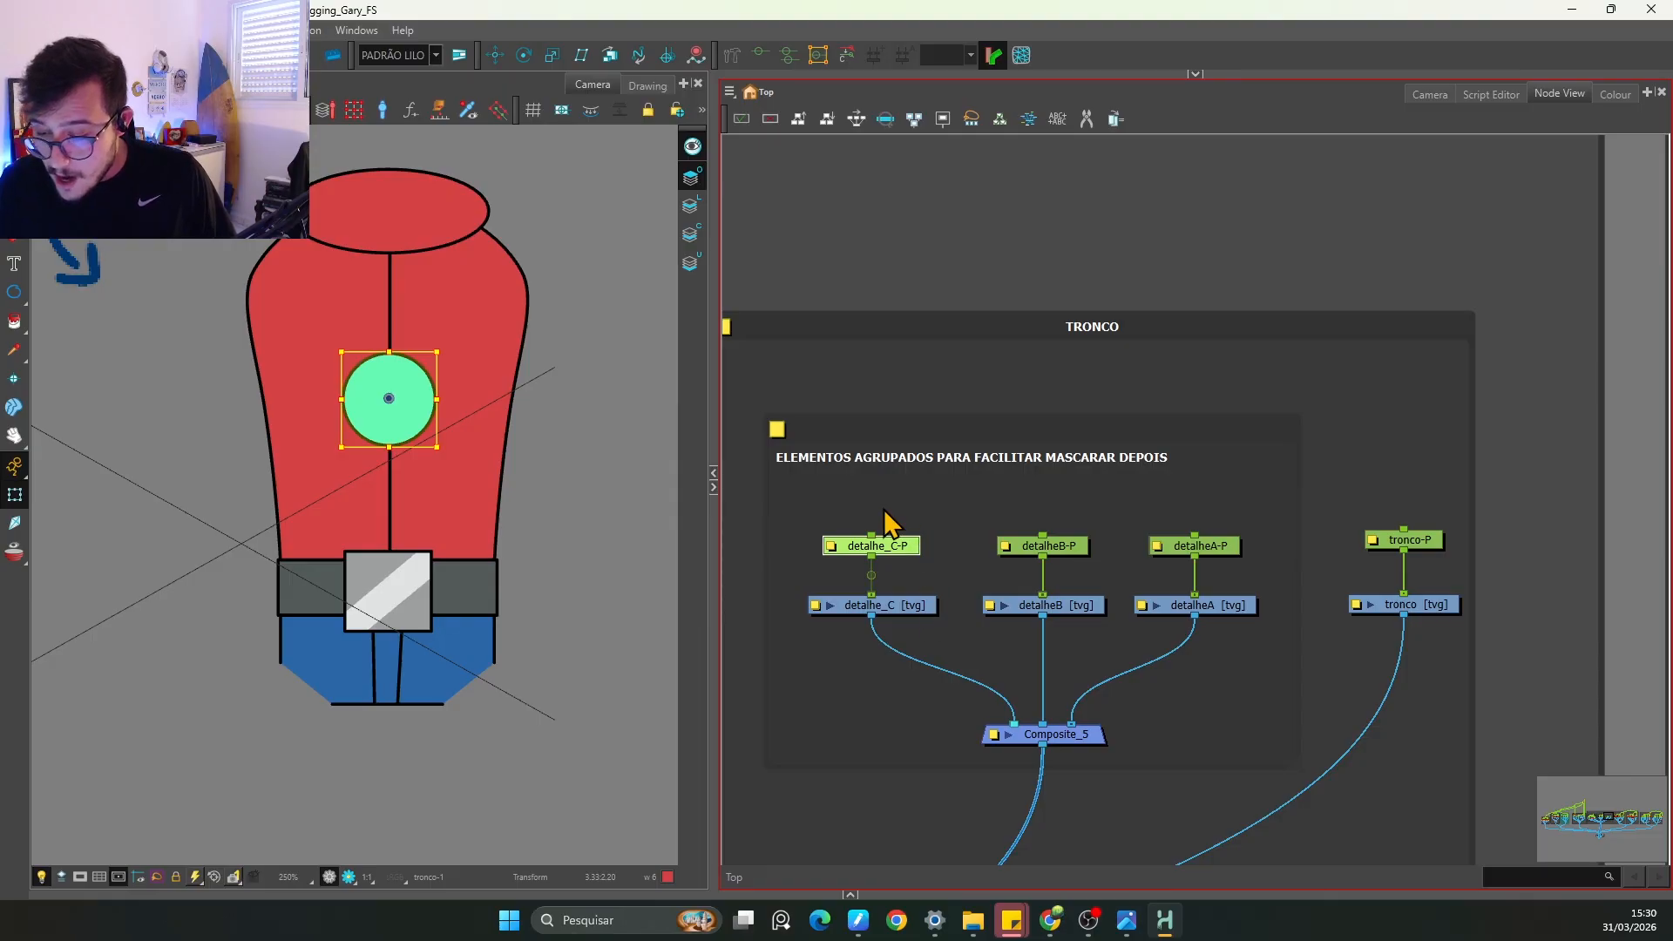
pyautogui.moveTo(891, 521)
pyautogui.mouseDown()
pyautogui.moveTo(1188, 567)
pyautogui.moveTo(1228, 553)
pyautogui.mouseUp()
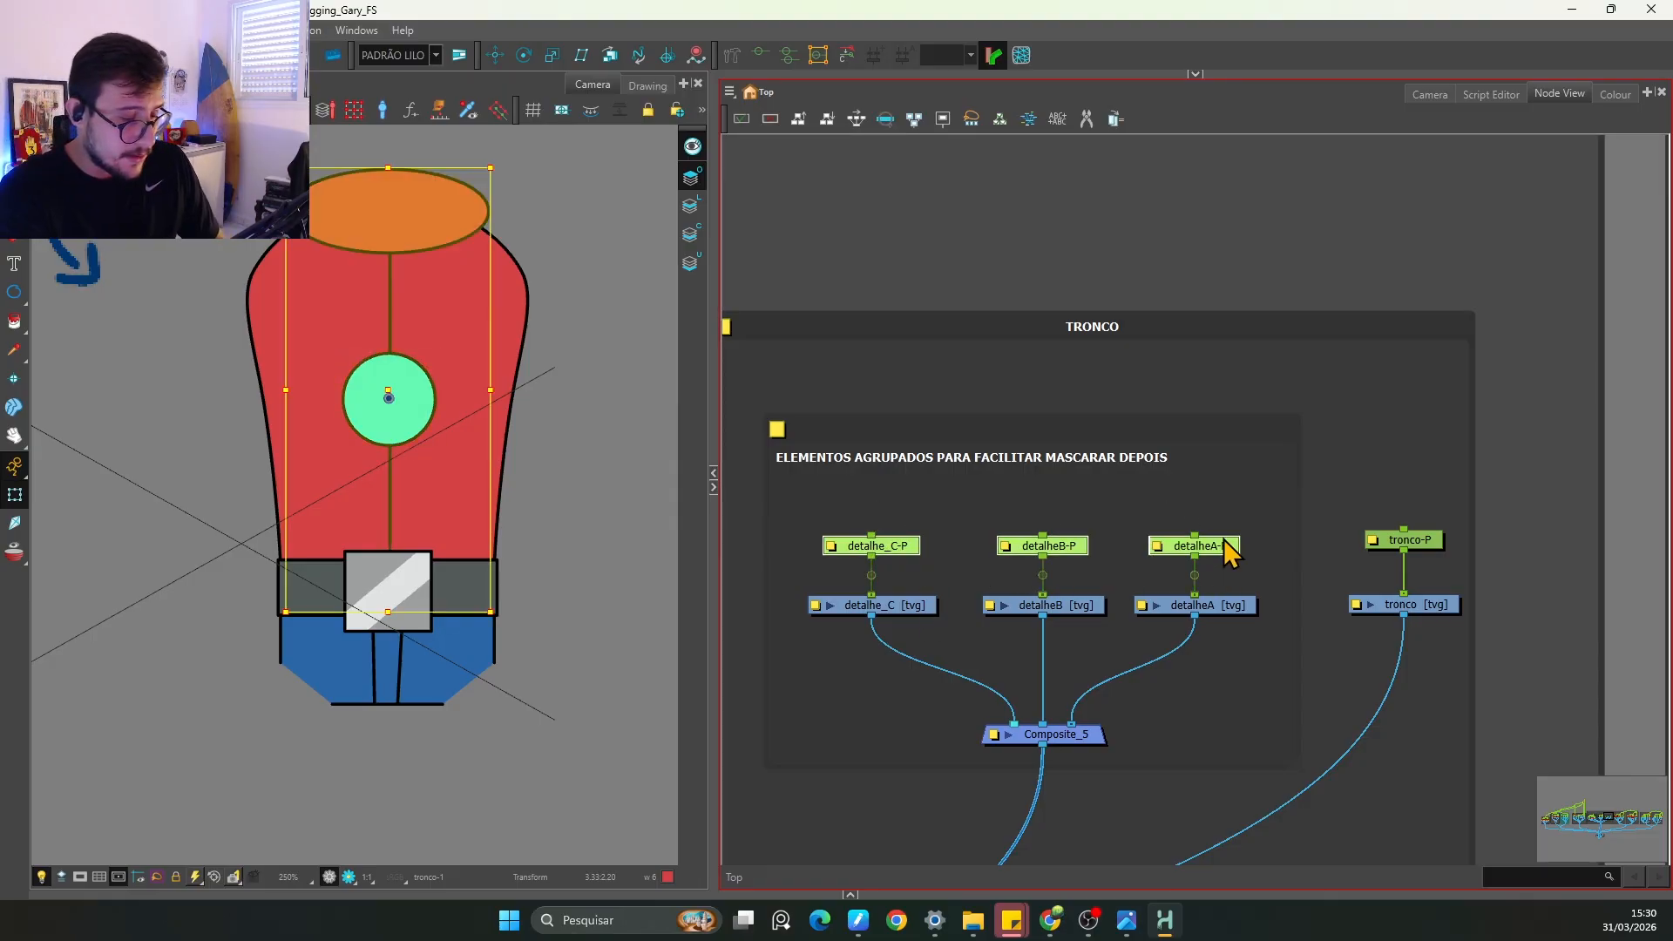
pyautogui.hotkey('ctrl', 'p')
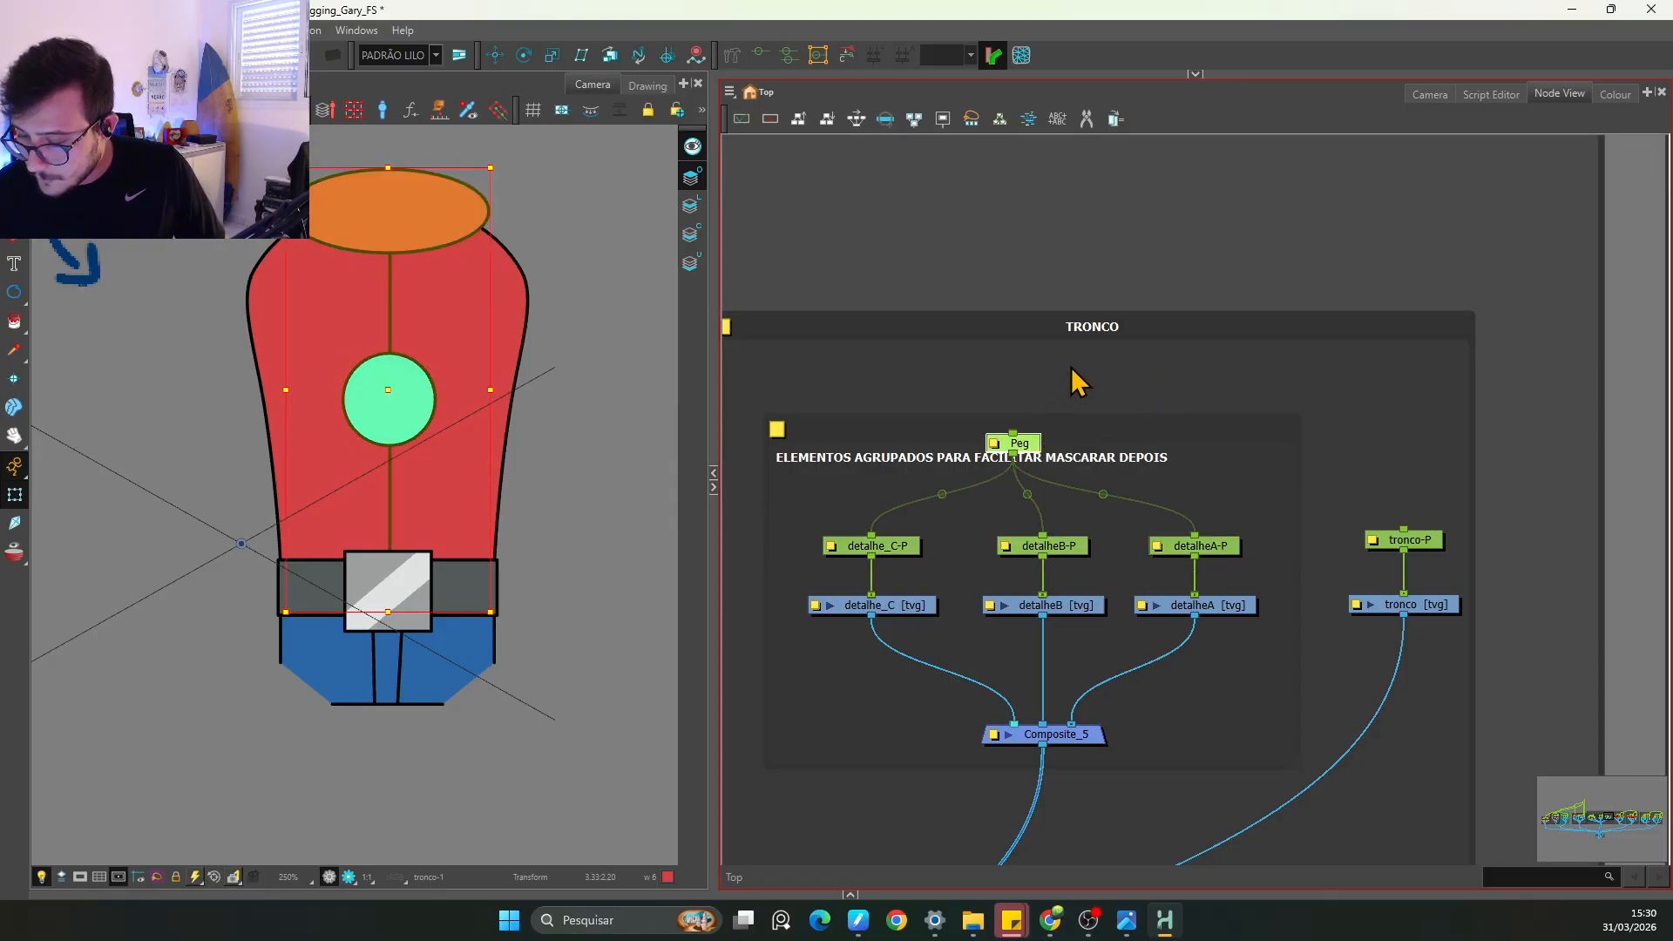
pyautogui.moveTo(1032, 444); pyautogui.dragTo(1061, 368)
pyautogui.click(1123, 381)
pyautogui.click(1058, 366)
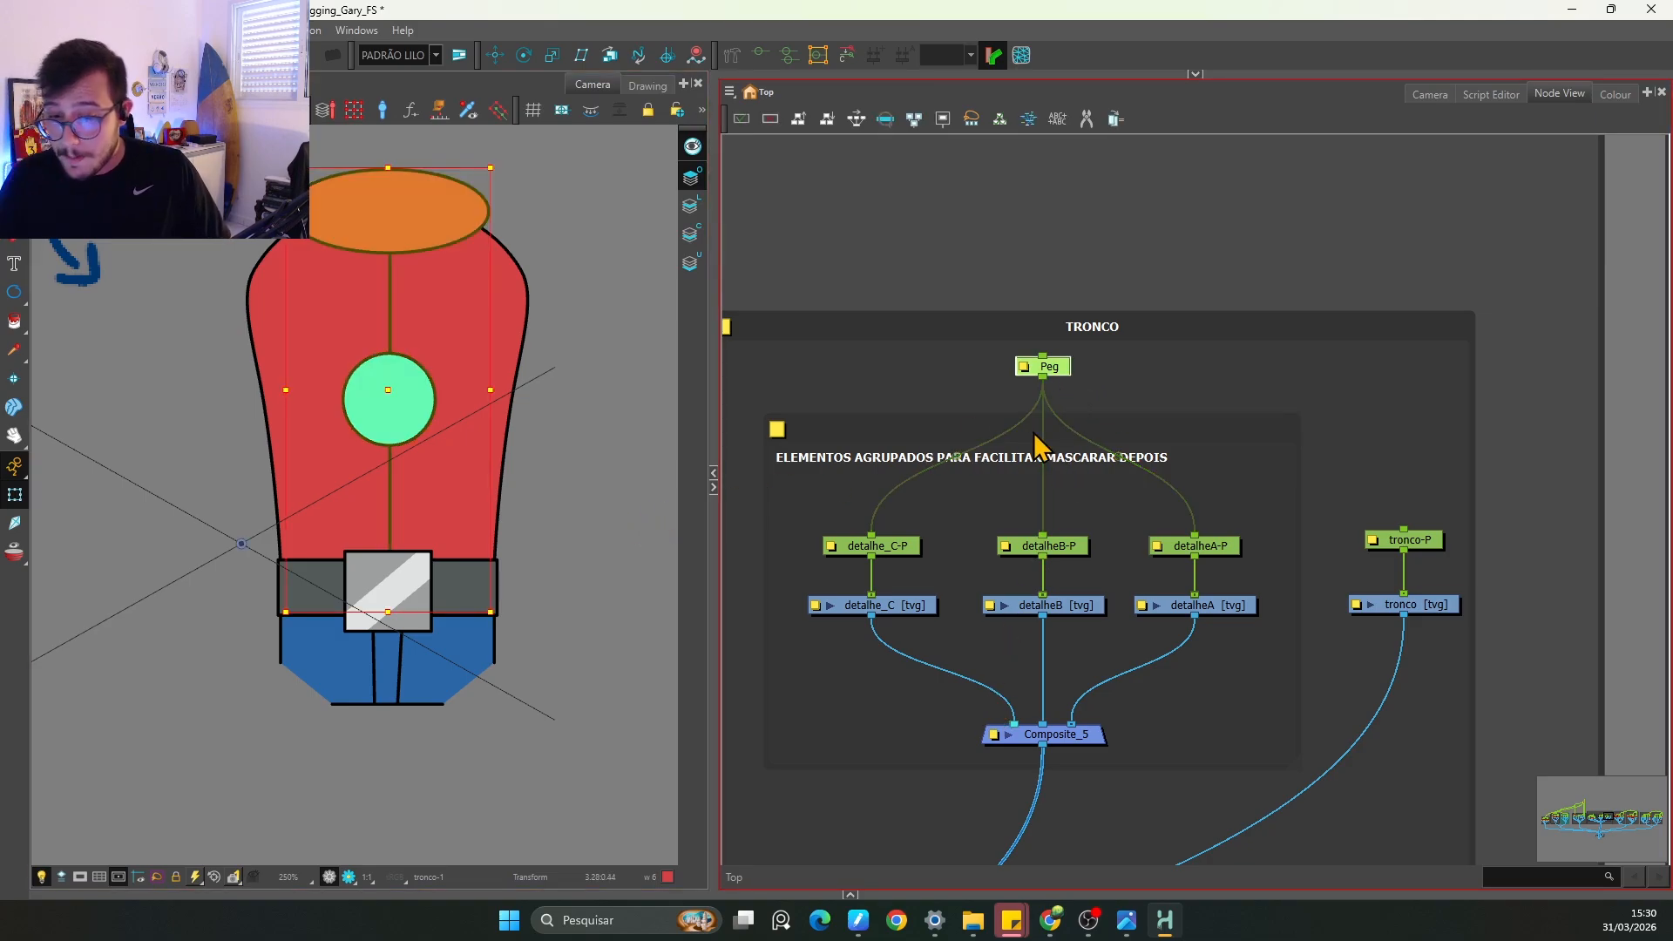
# Step: Rename the new parent peg of the torso details as DETALHES
pyautogui.doubleClick(1030, 365)
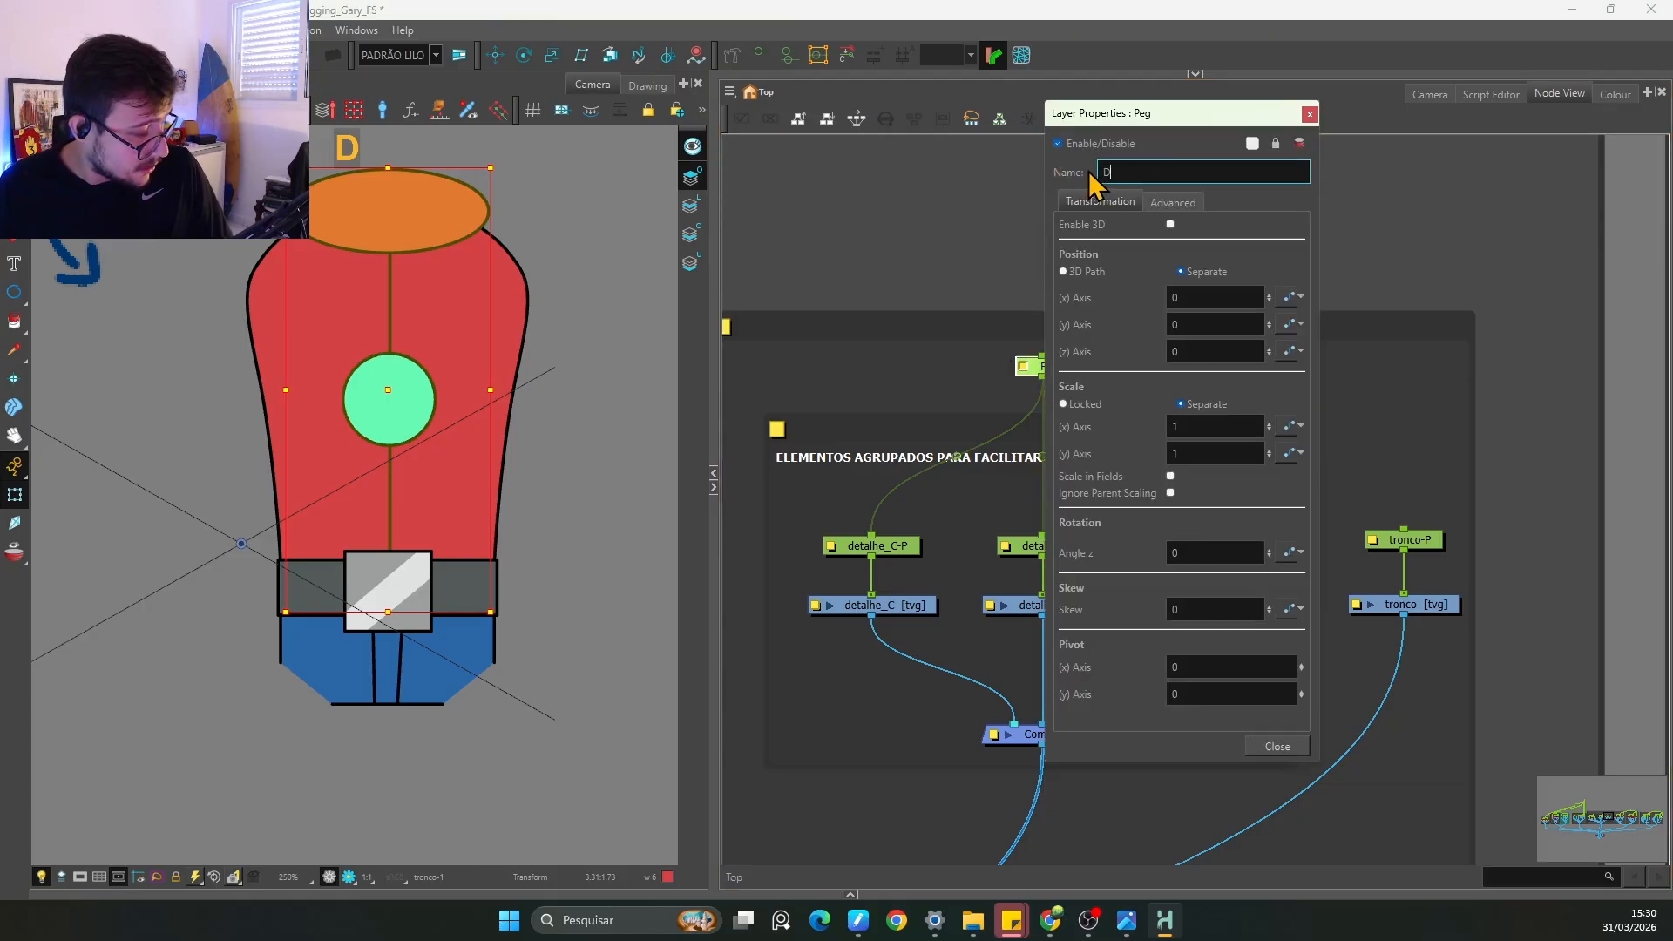
pyautogui.write('DETAL')
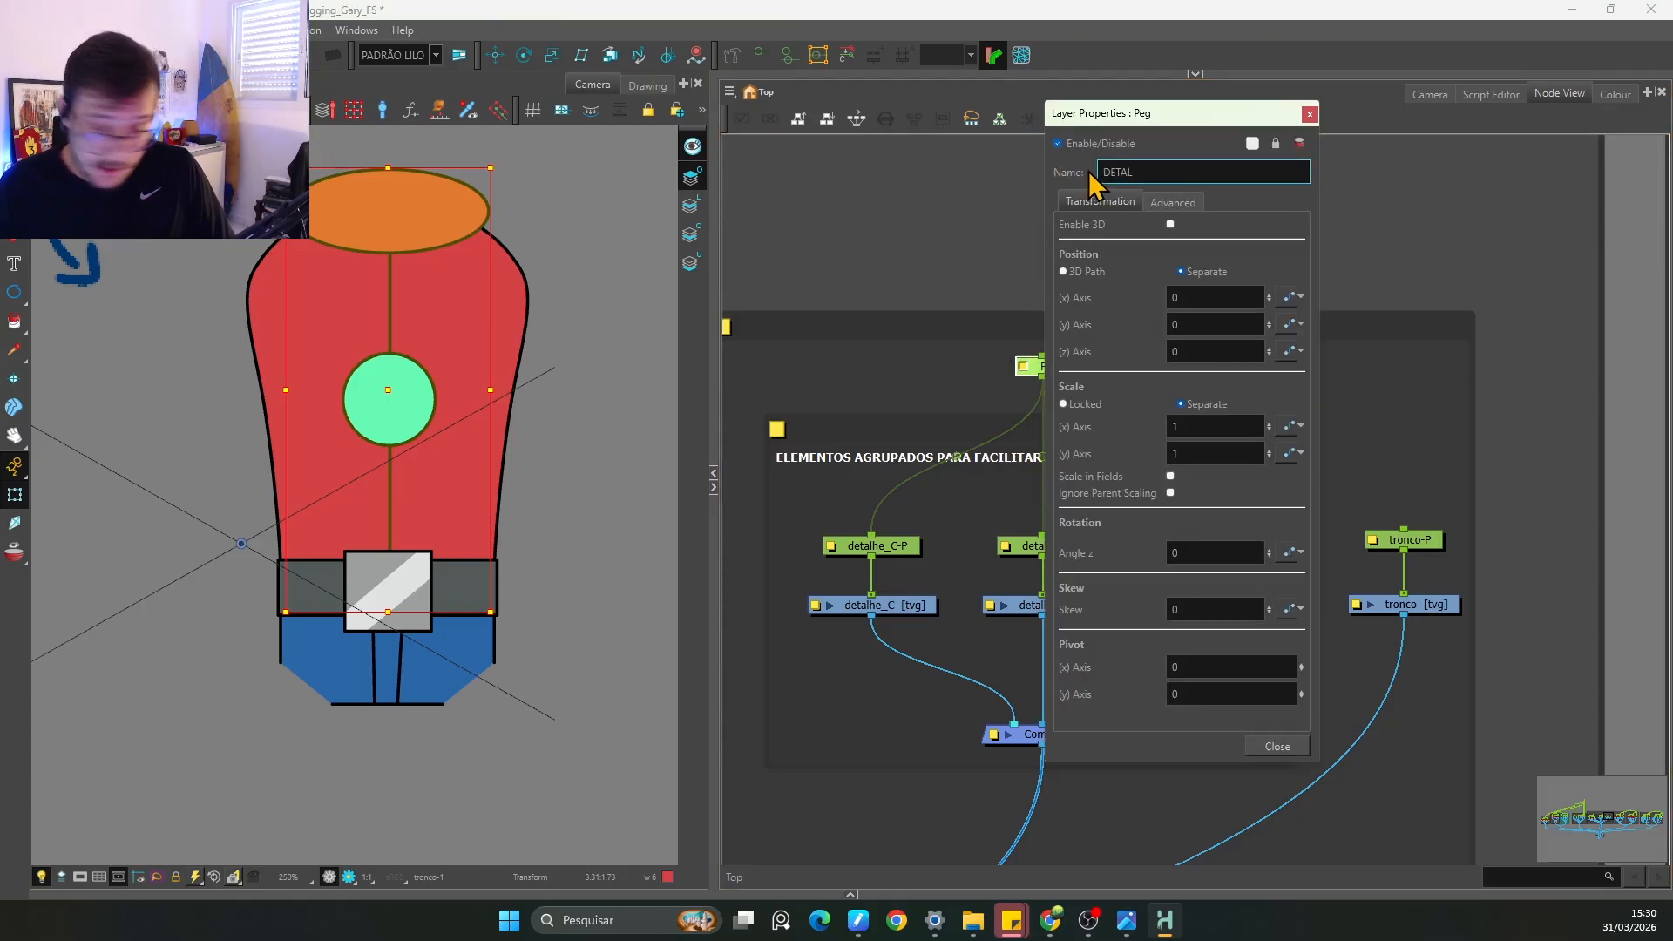
pyautogui.write('HES')
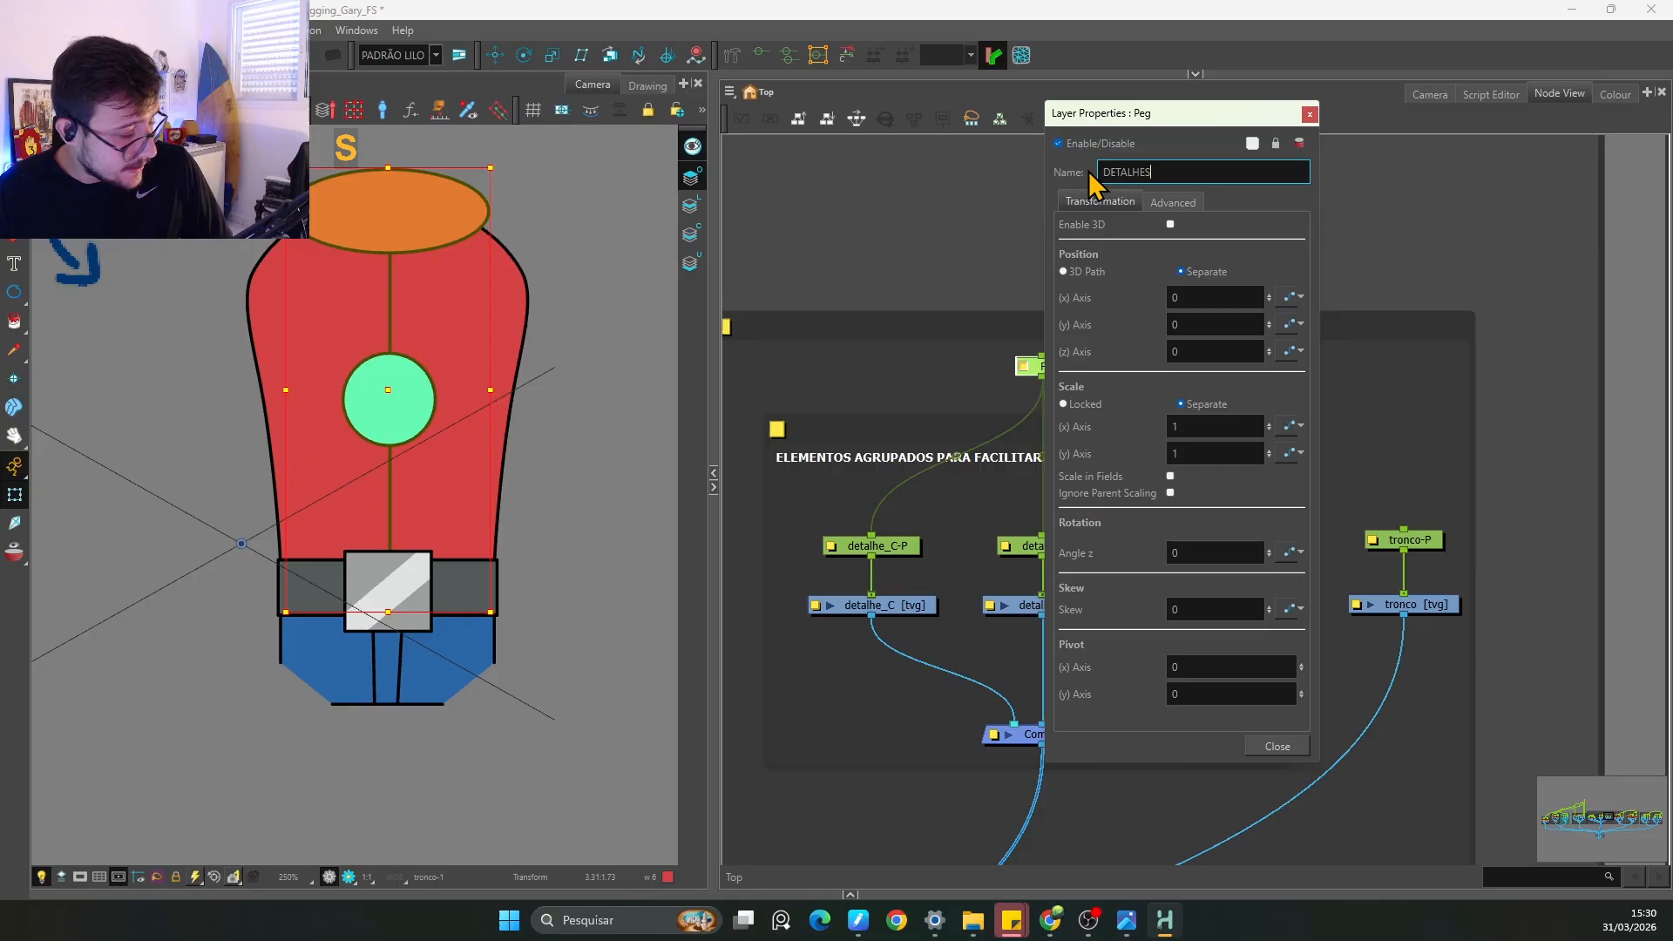
pyautogui.click(1310, 114)
# Step: Place the DETALHES peg's pivot on the belt buckle, and test rotating the details, undoing the rotation
pyautogui.click(495, 55)
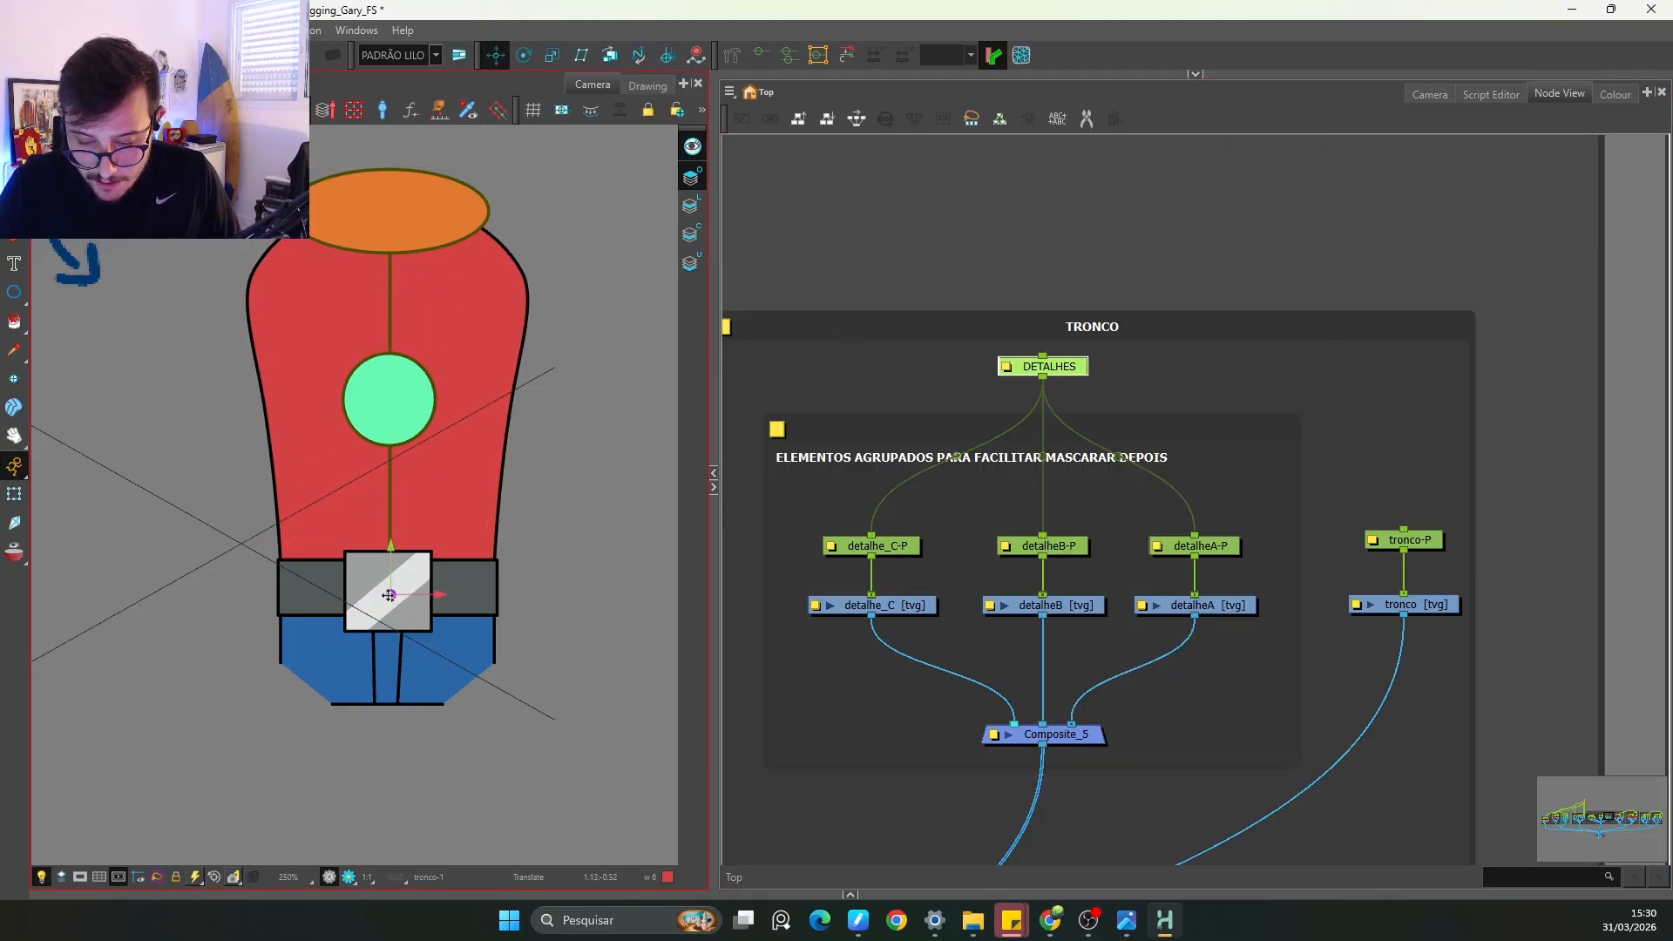
pyautogui.click(14, 494)
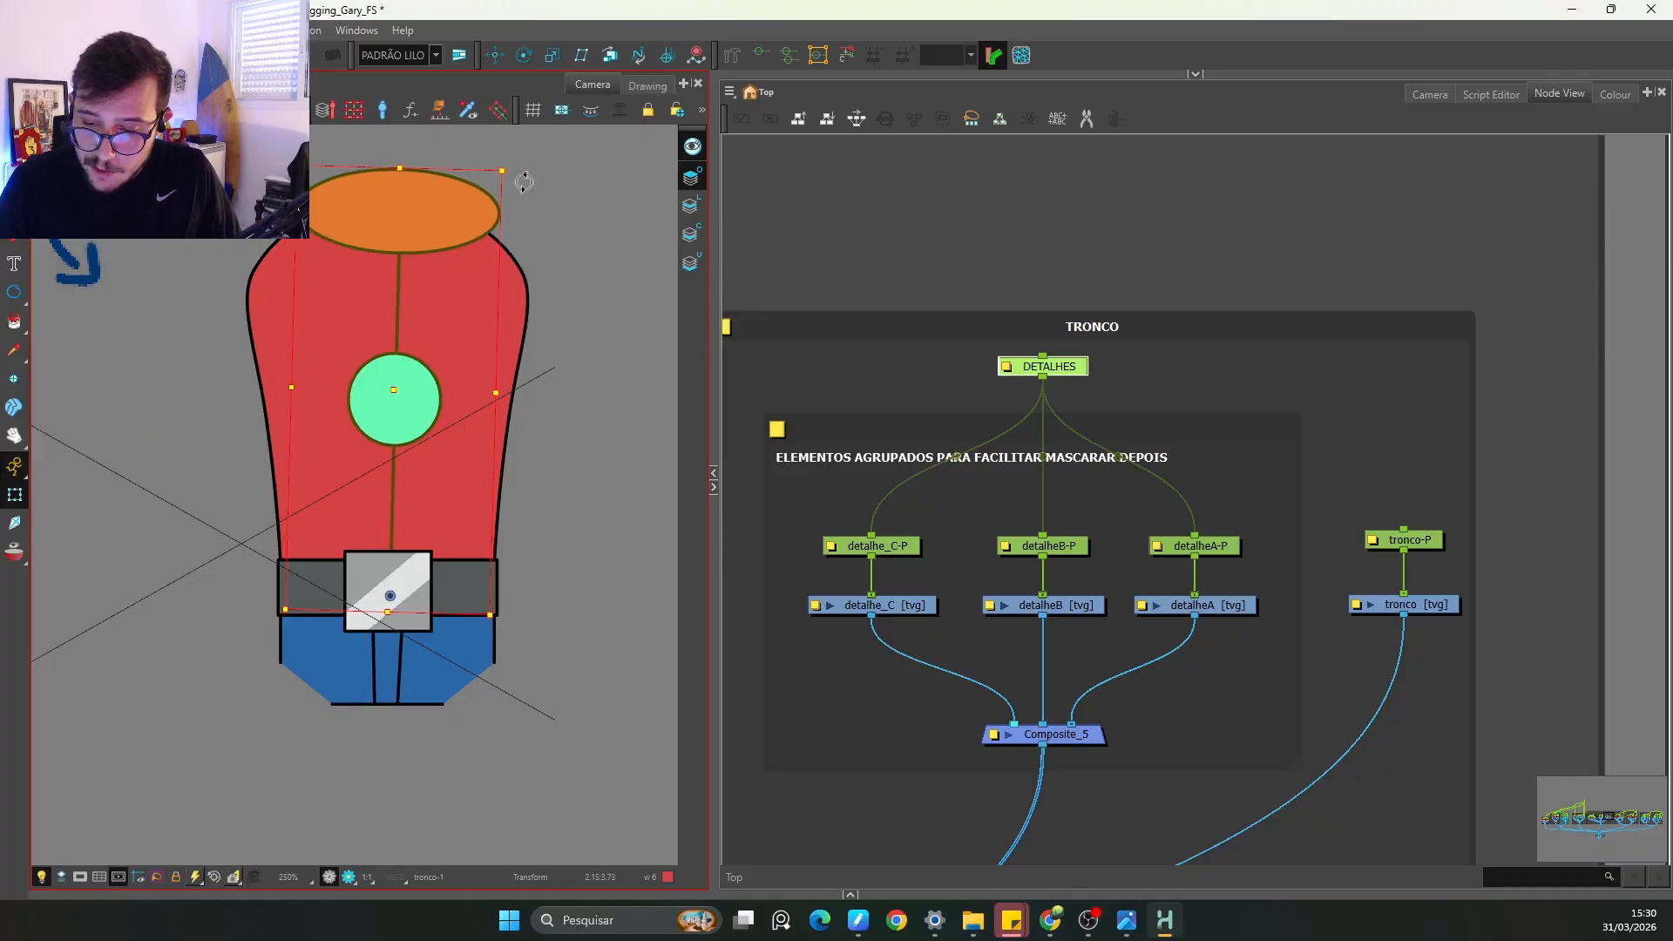
pyautogui.moveTo(504, 179)
pyautogui.mouseDown()
pyautogui.moveTo(567, 279)
pyautogui.moveTo(548, 243)
pyautogui.mouseUp()
pyautogui.hotkey('ctrl', 'z')
pyautogui.click(578, 492)
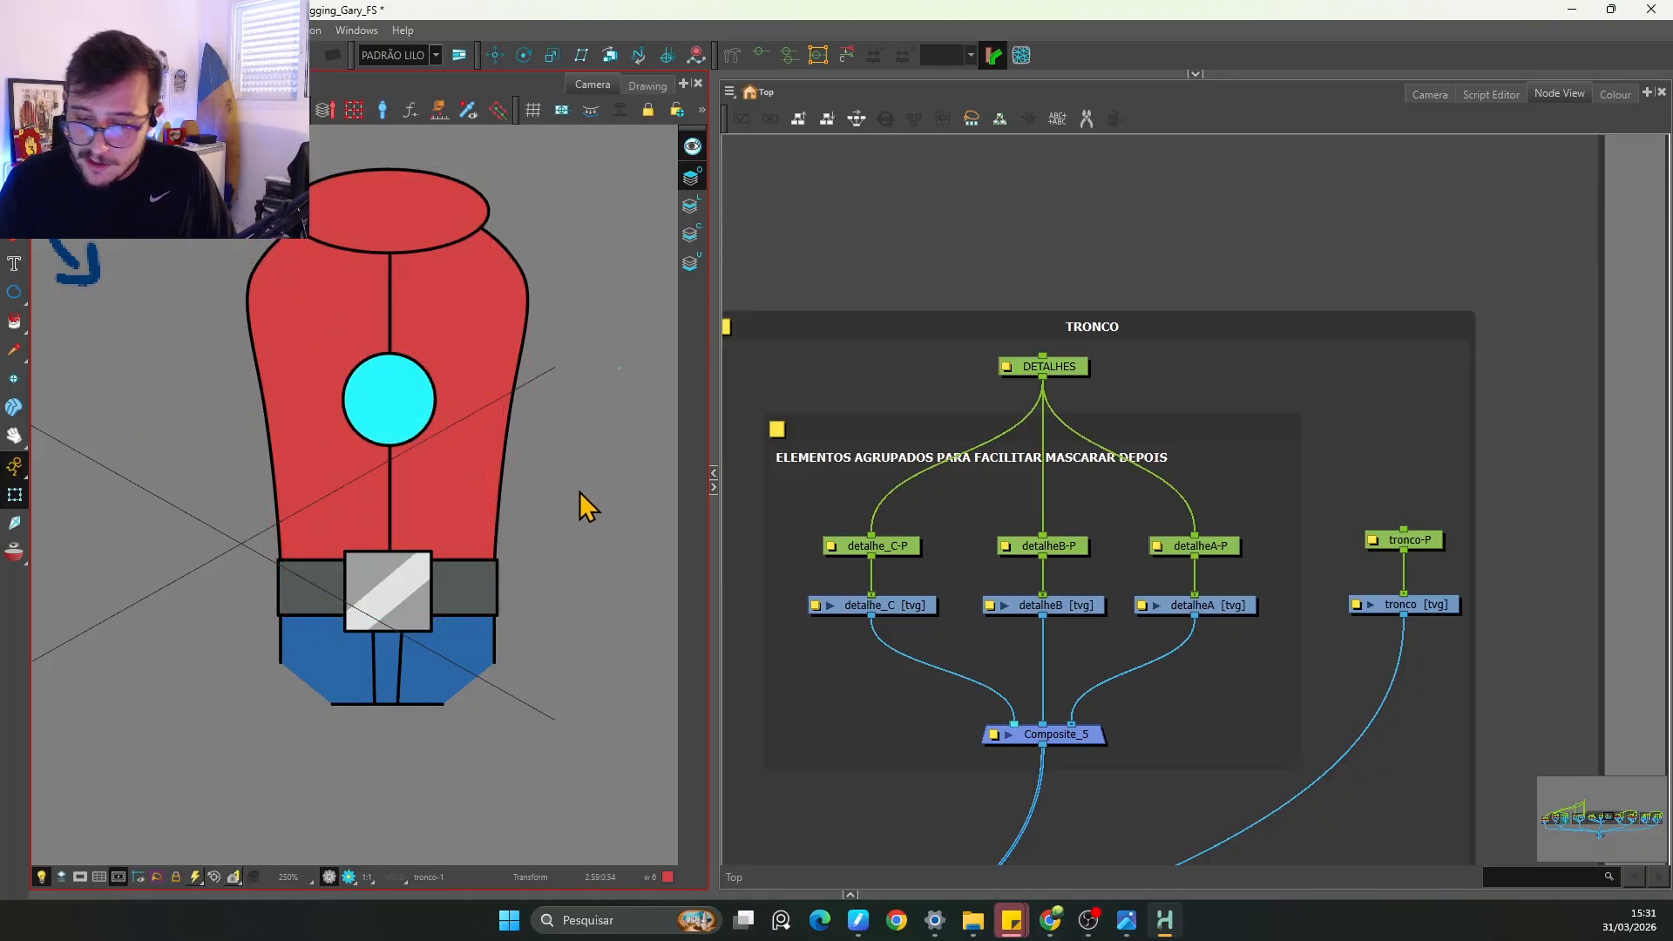
# Step: Create a master peg above the TRONCO group and connect both tronco-P and DETALHES under it
pyautogui.click(1075, 363)
pyautogui.press('space')
pyautogui.moveTo(1241, 440); pyautogui.dragTo(1060, 458)
pyautogui.press('1')
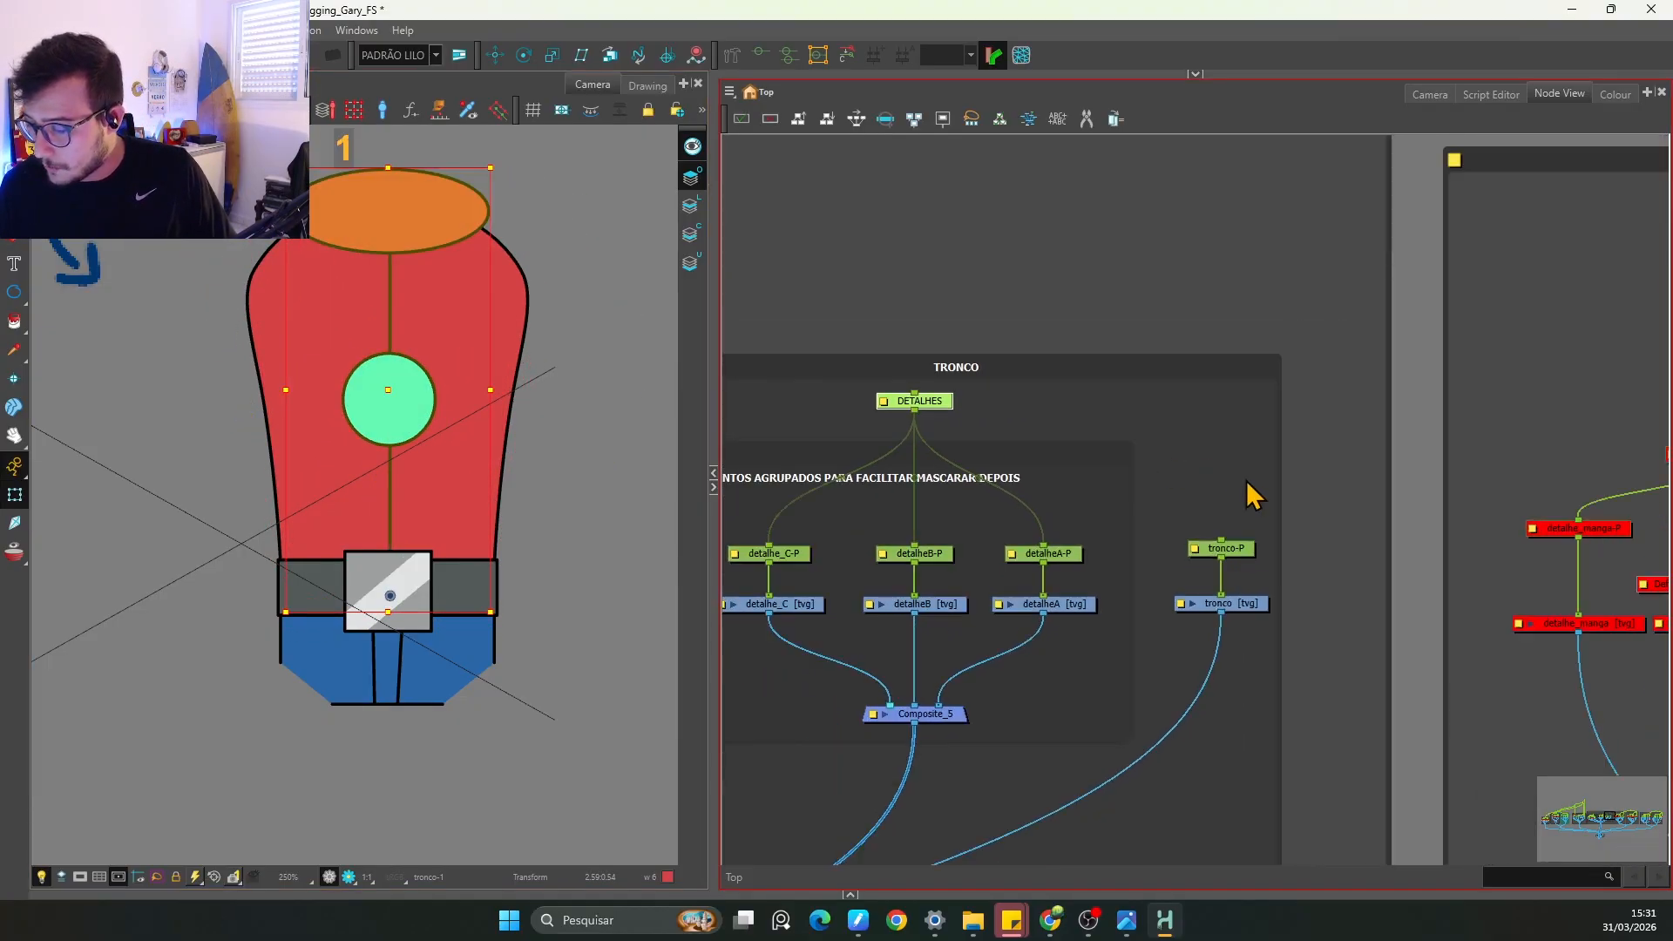
pyautogui.click(1228, 422)
pyautogui.hotkey('ctrl', 'p')
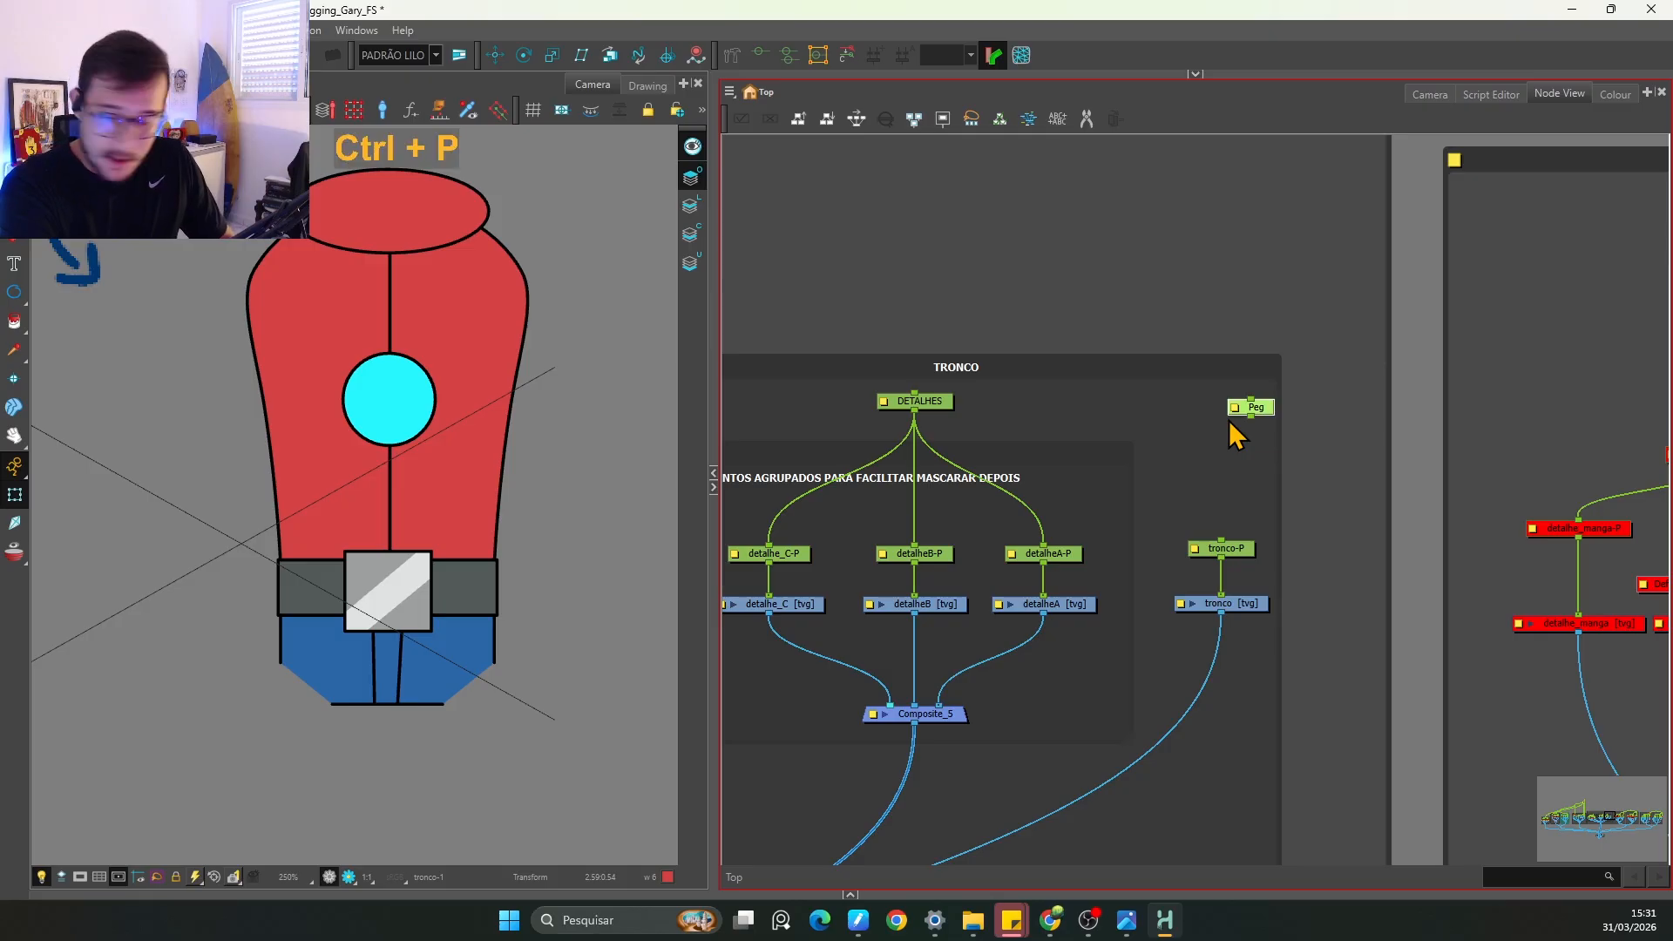
pyautogui.moveTo(1264, 407); pyautogui.dragTo(1221, 541)
pyautogui.moveTo(1229, 305); pyautogui.dragTo(1248, 250)
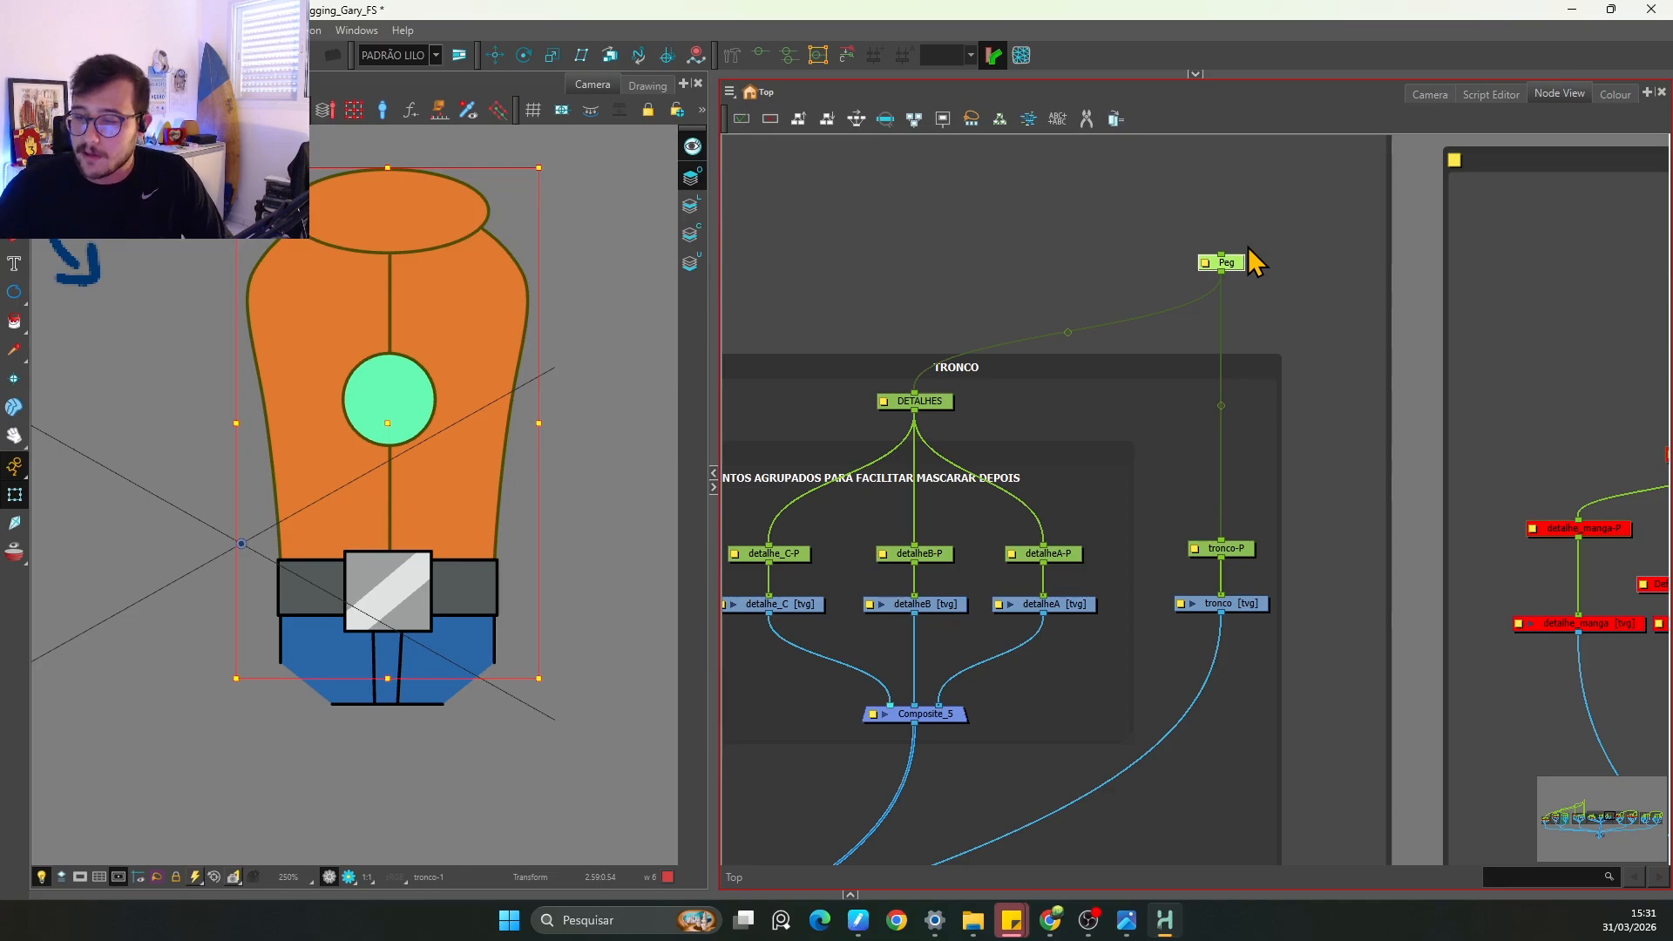
# Step: Compare what the QUADRIL pegs cintura-P and QUADRIL_GERAL control with what tronco-P and the new torso master peg control
pyautogui.press('1')
pyautogui.moveTo(1120, 541); pyautogui.dragTo(1303, 514)
pyautogui.press('1')
pyautogui.press('1')
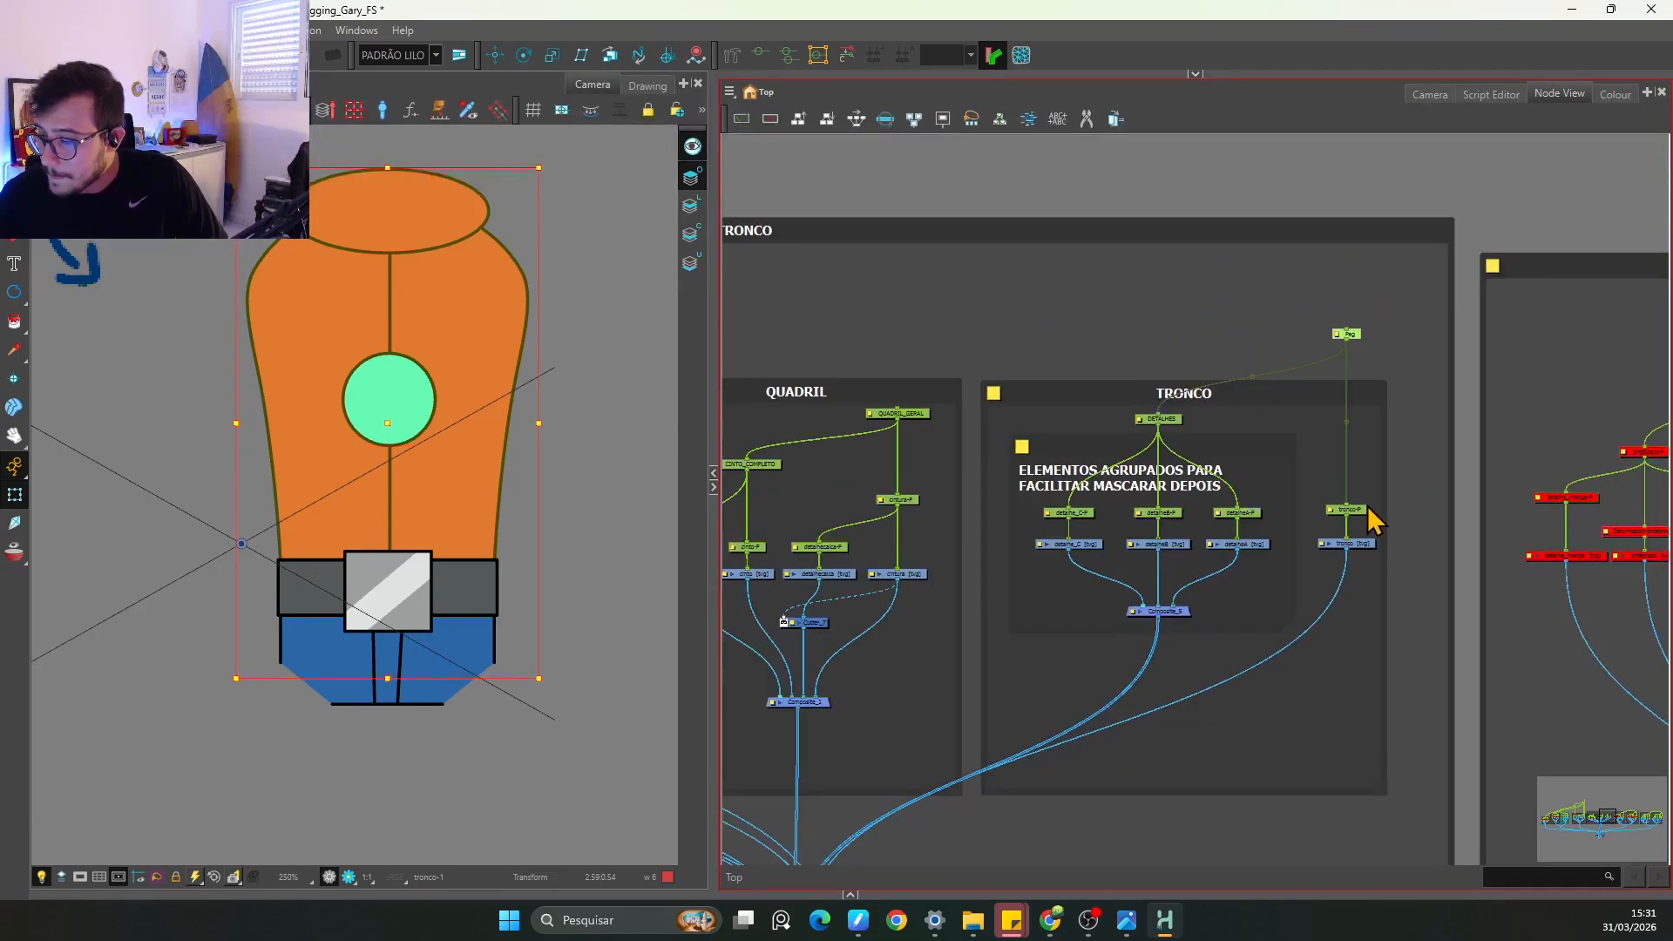
pyautogui.click(912, 503)
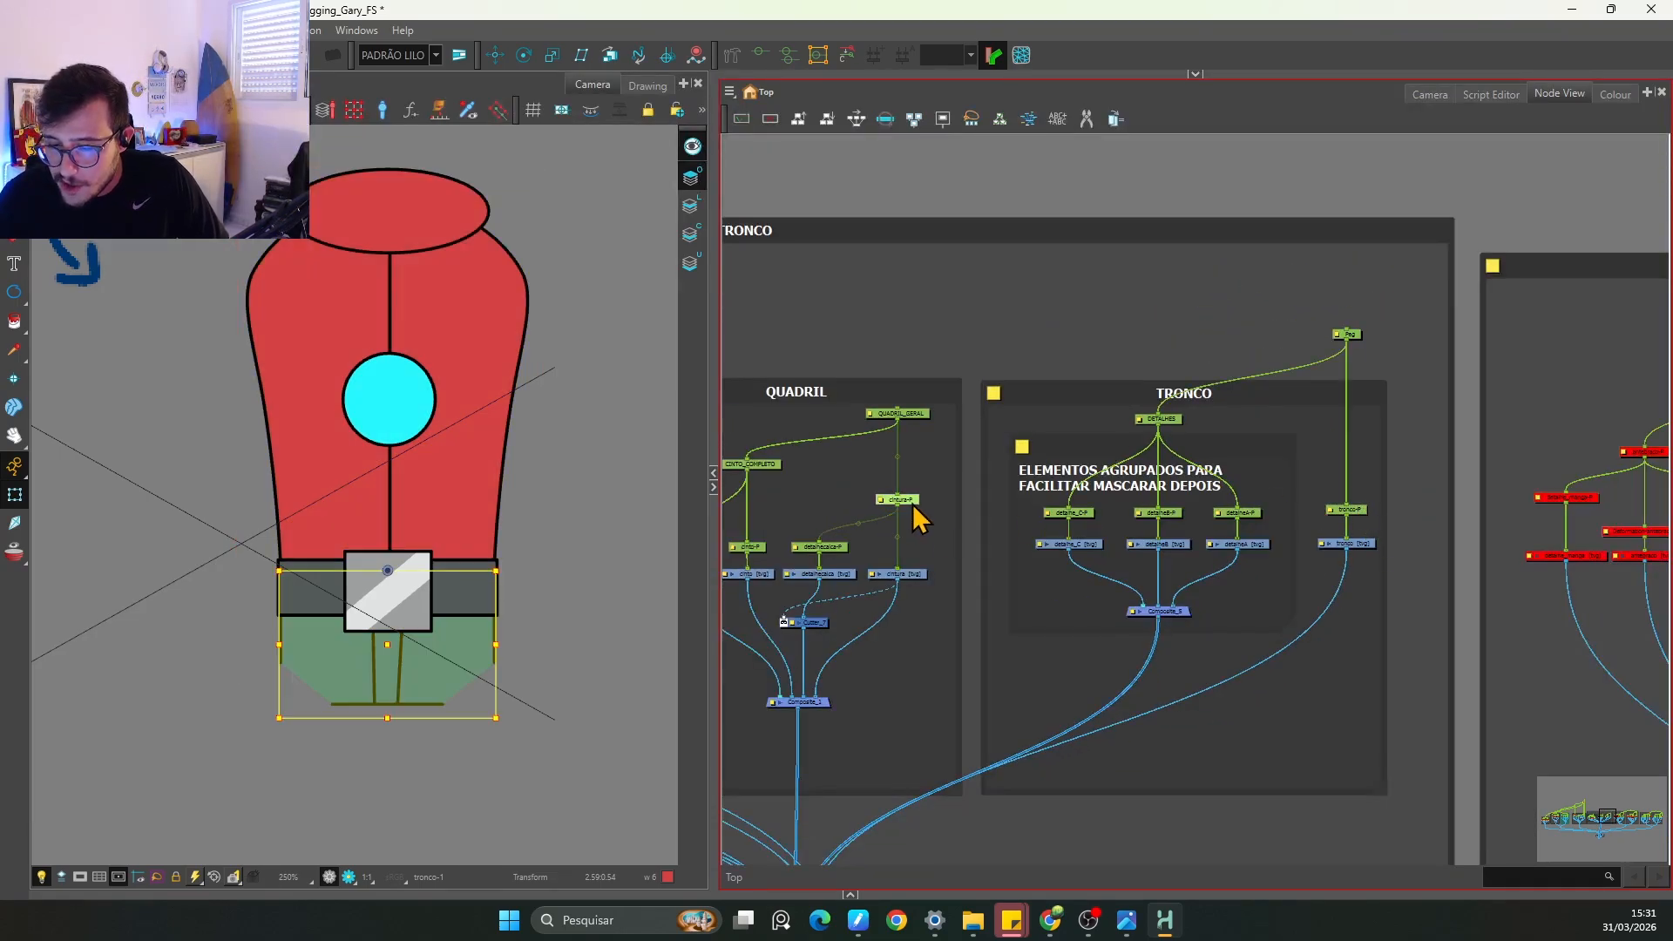
pyautogui.click(908, 415)
pyautogui.click(1358, 512)
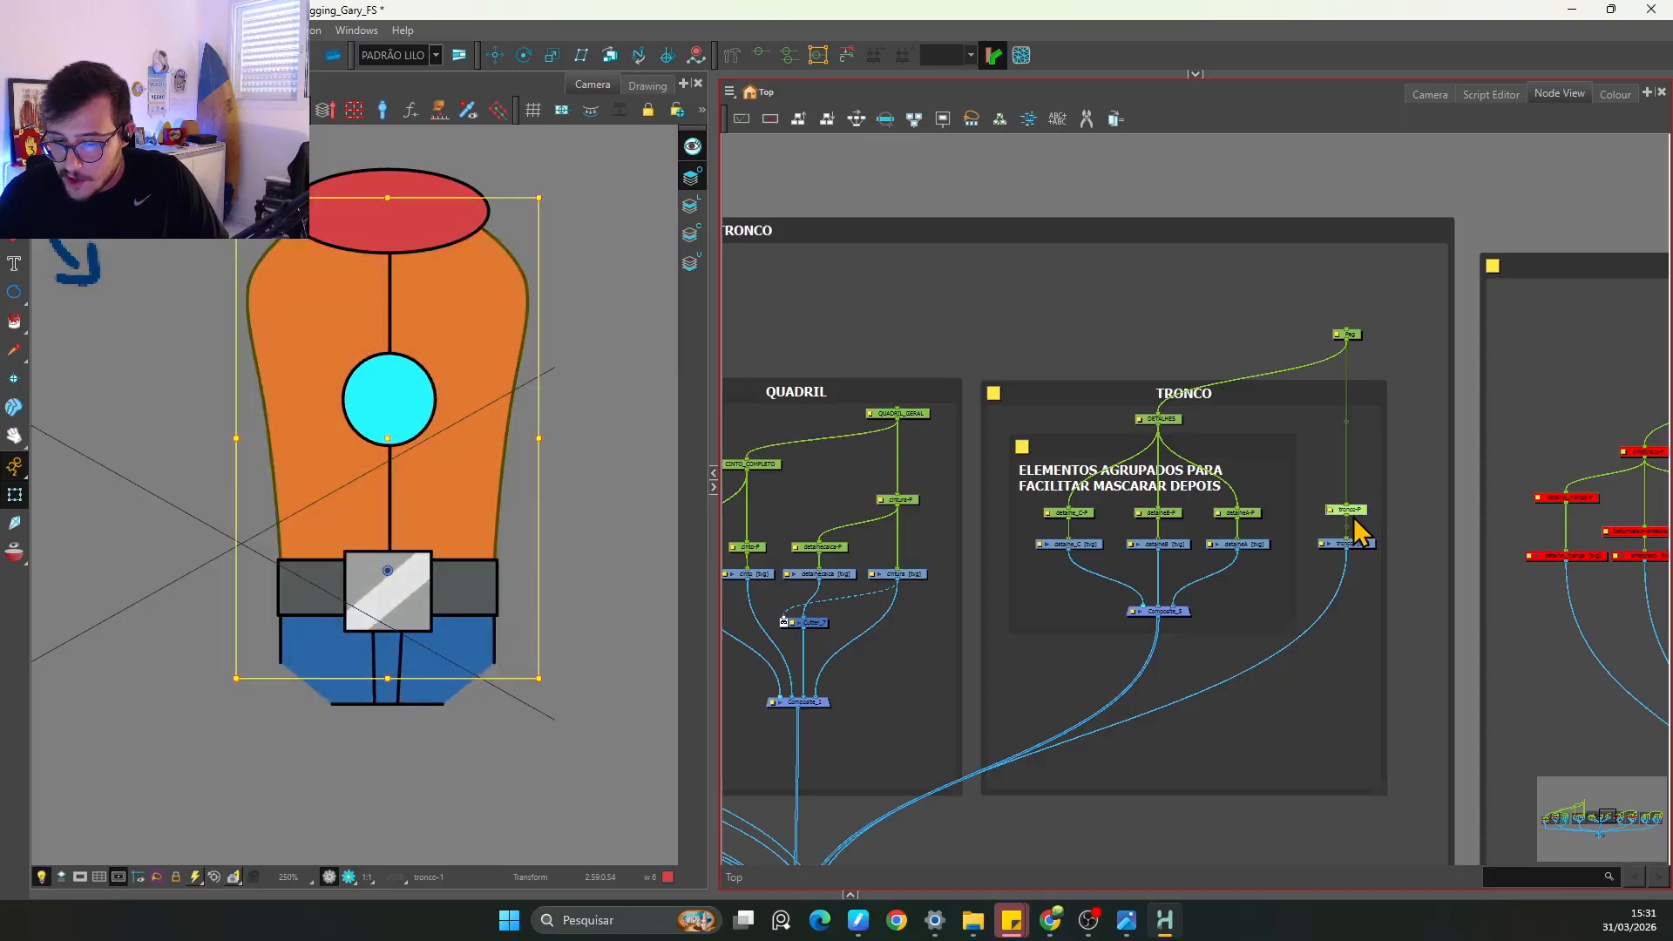
pyautogui.click(1352, 331)
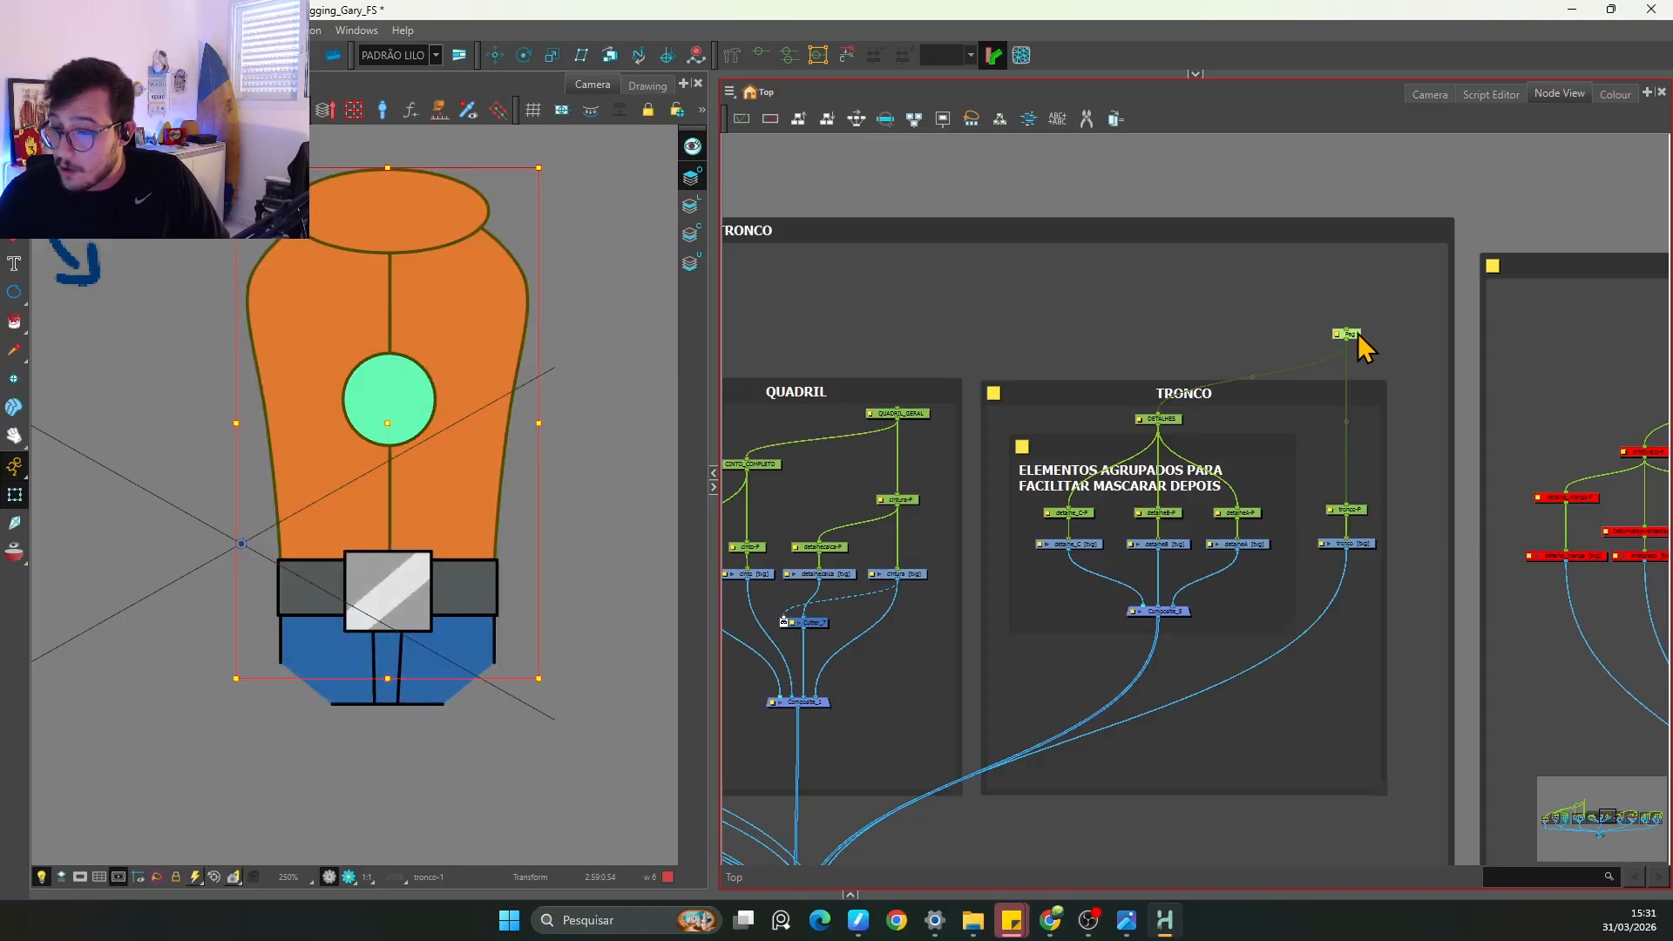
pyautogui.click(1359, 513)
pyautogui.press('space')
pyautogui.press('2')
pyautogui.press('2')
pyautogui.moveTo(1363, 514); pyautogui.dragTo(1438, 537)
pyautogui.press('1')
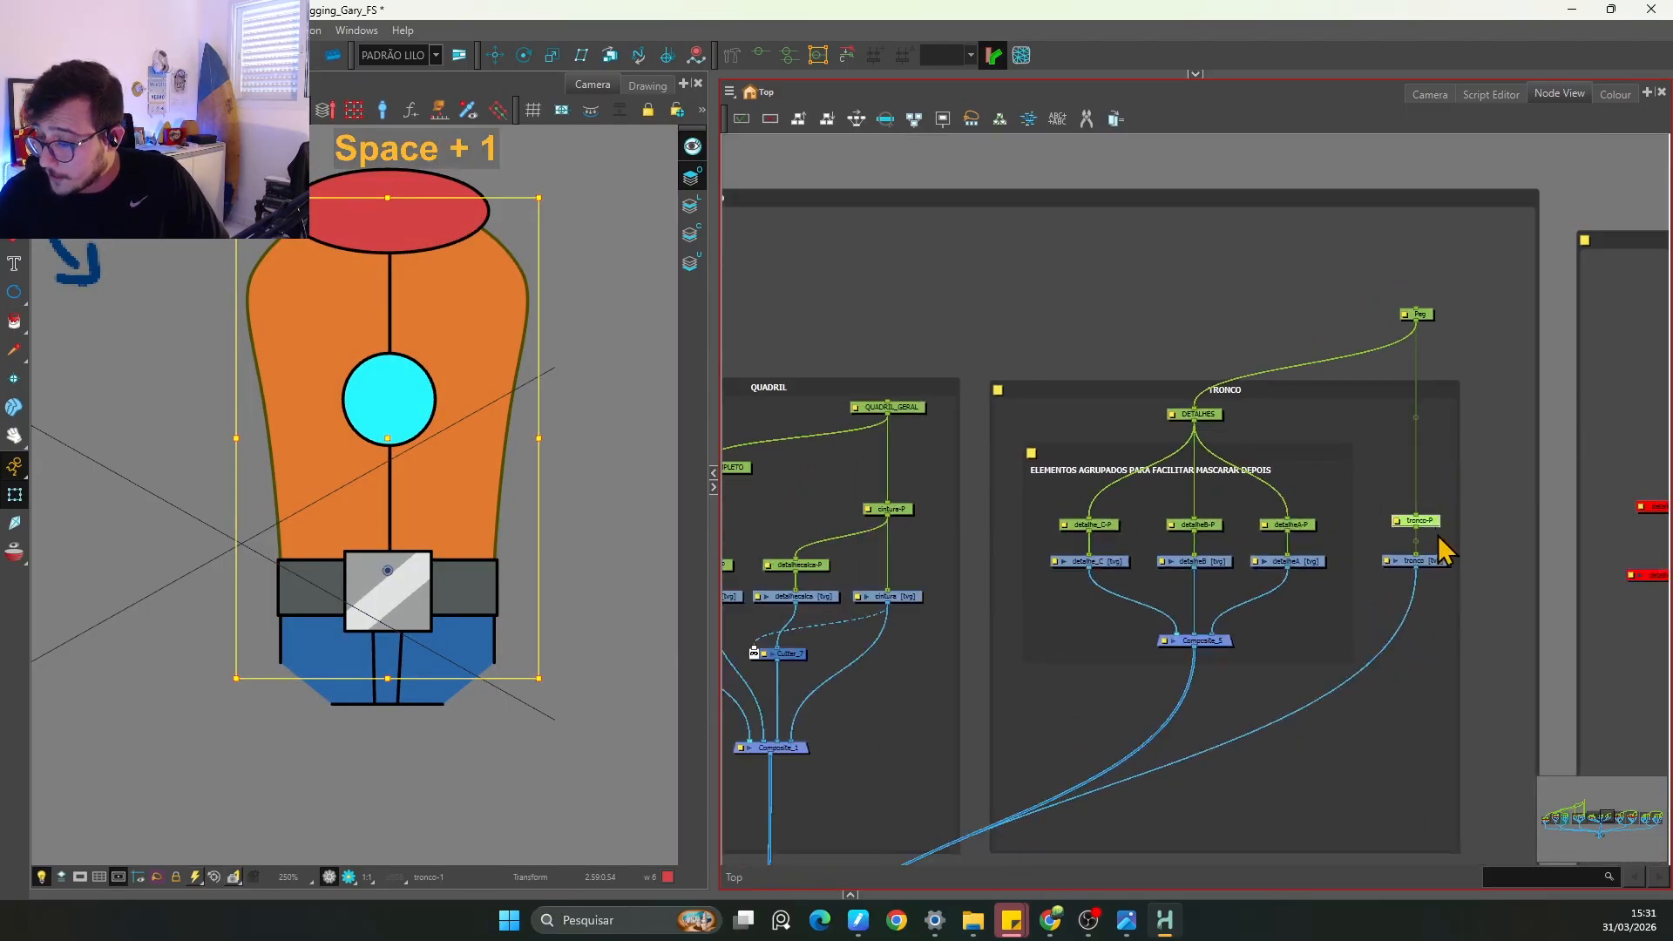
pyautogui.moveTo(920, 378); pyautogui.dragTo(861, 530)
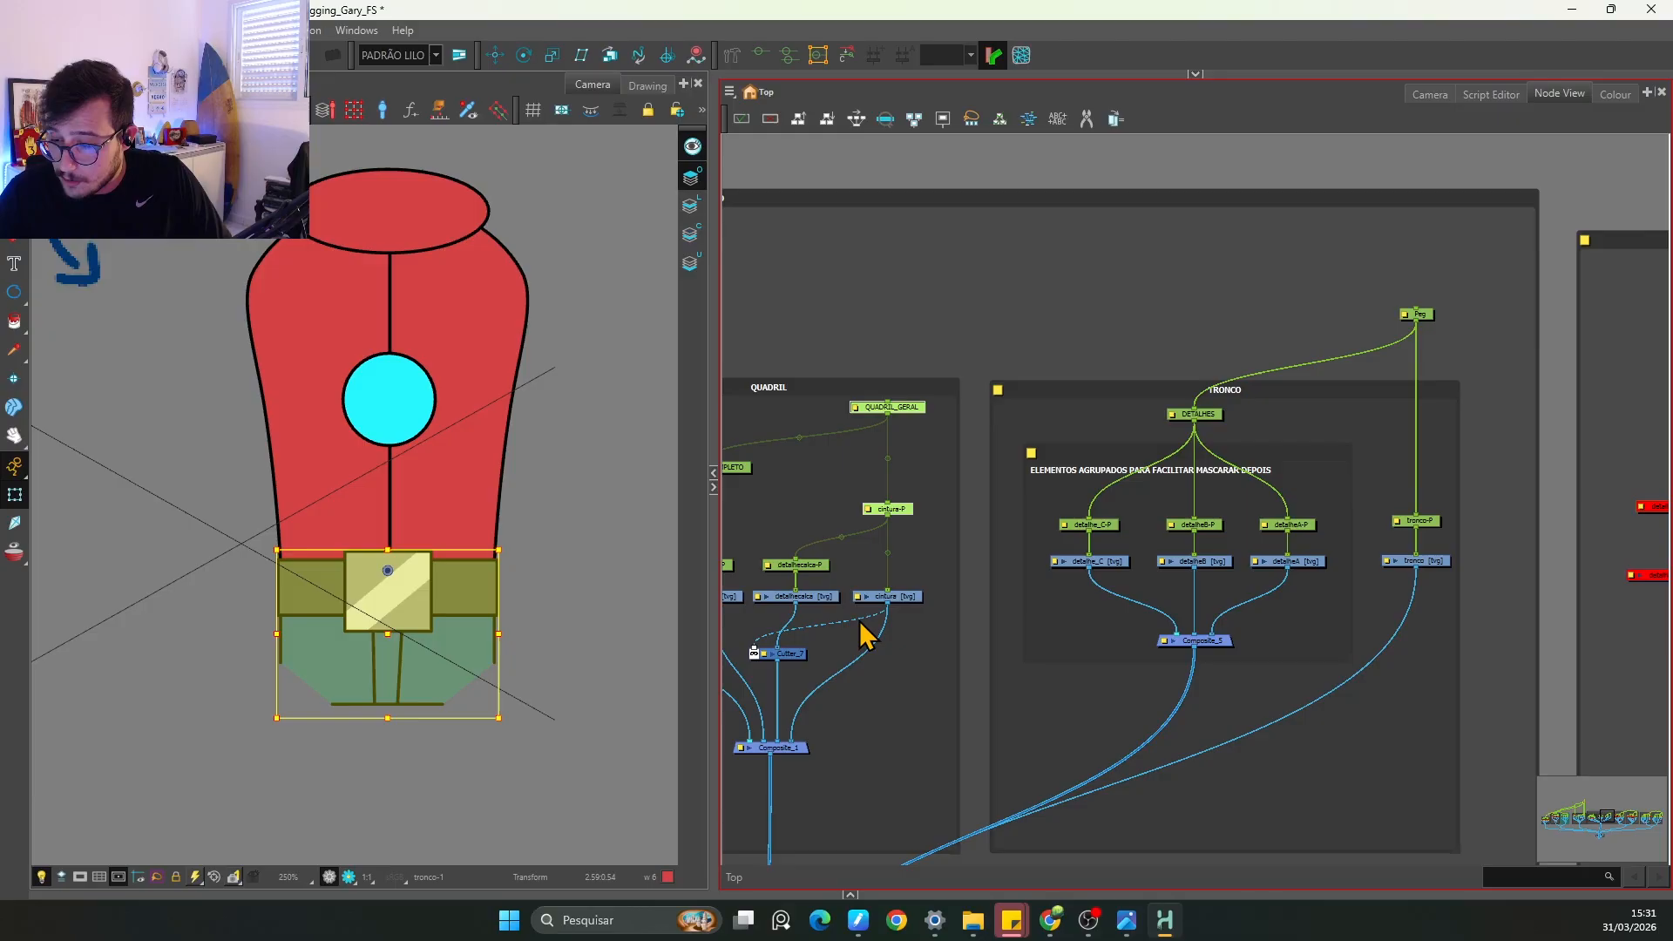
# Step: Align the new torso master peg's pivot with the tronco-P pivot at the waist
pyautogui.click(1463, 525)
pyautogui.click(1423, 562)
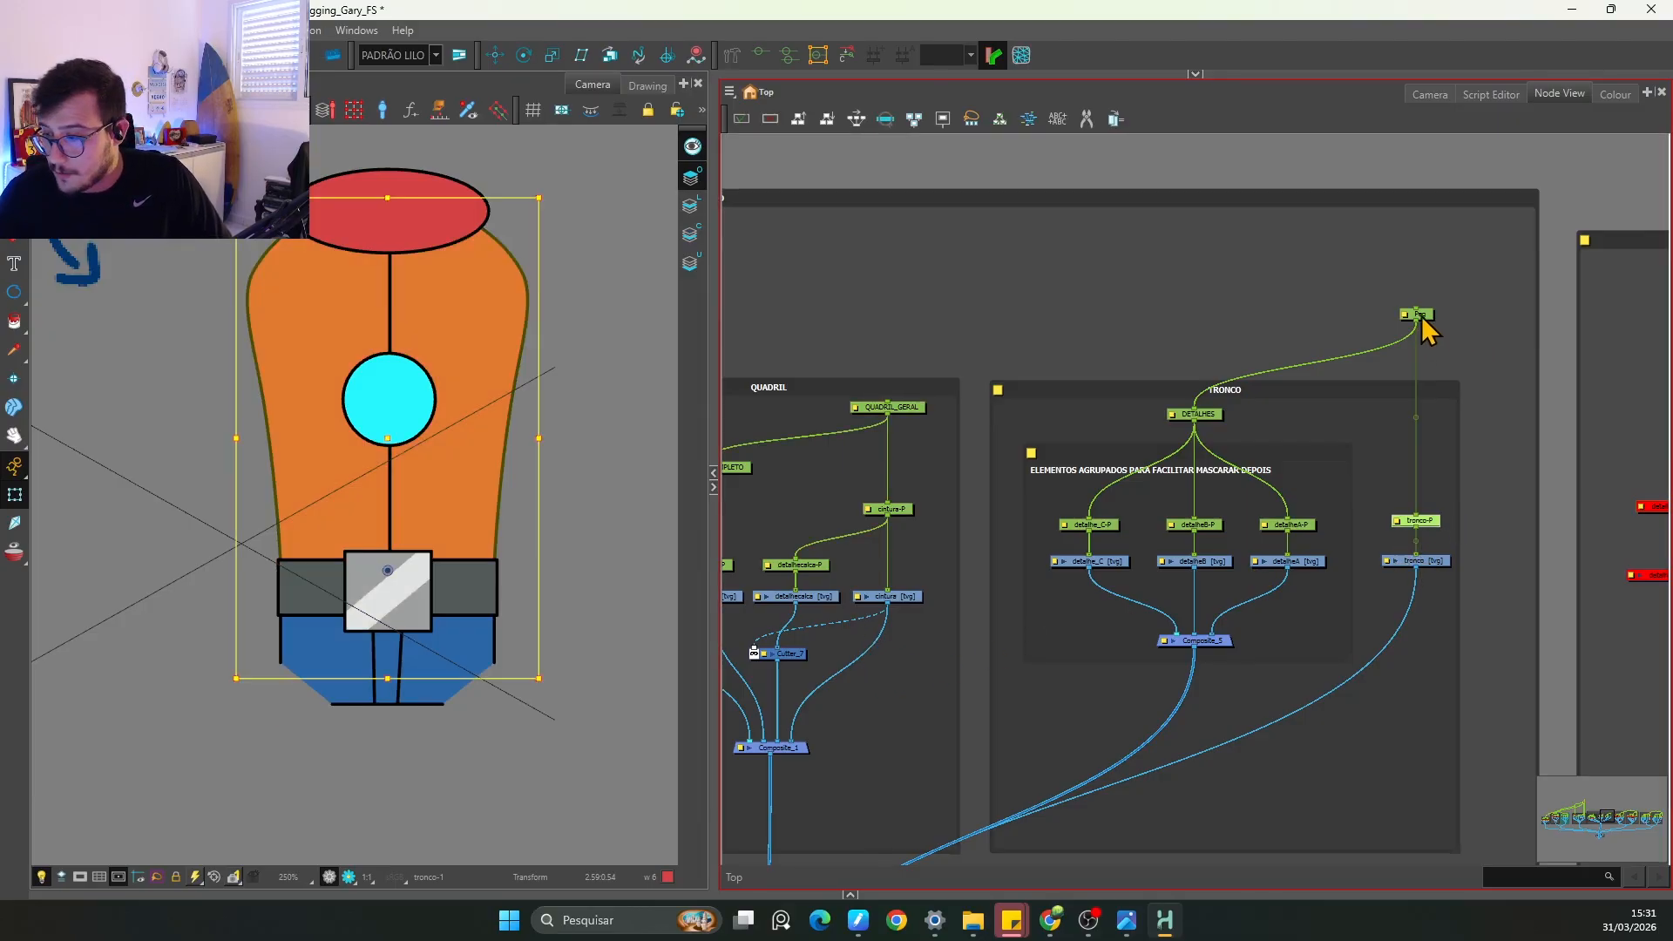
pyautogui.click(1432, 314)
pyautogui.click(1466, 312)
pyautogui.click(1428, 524)
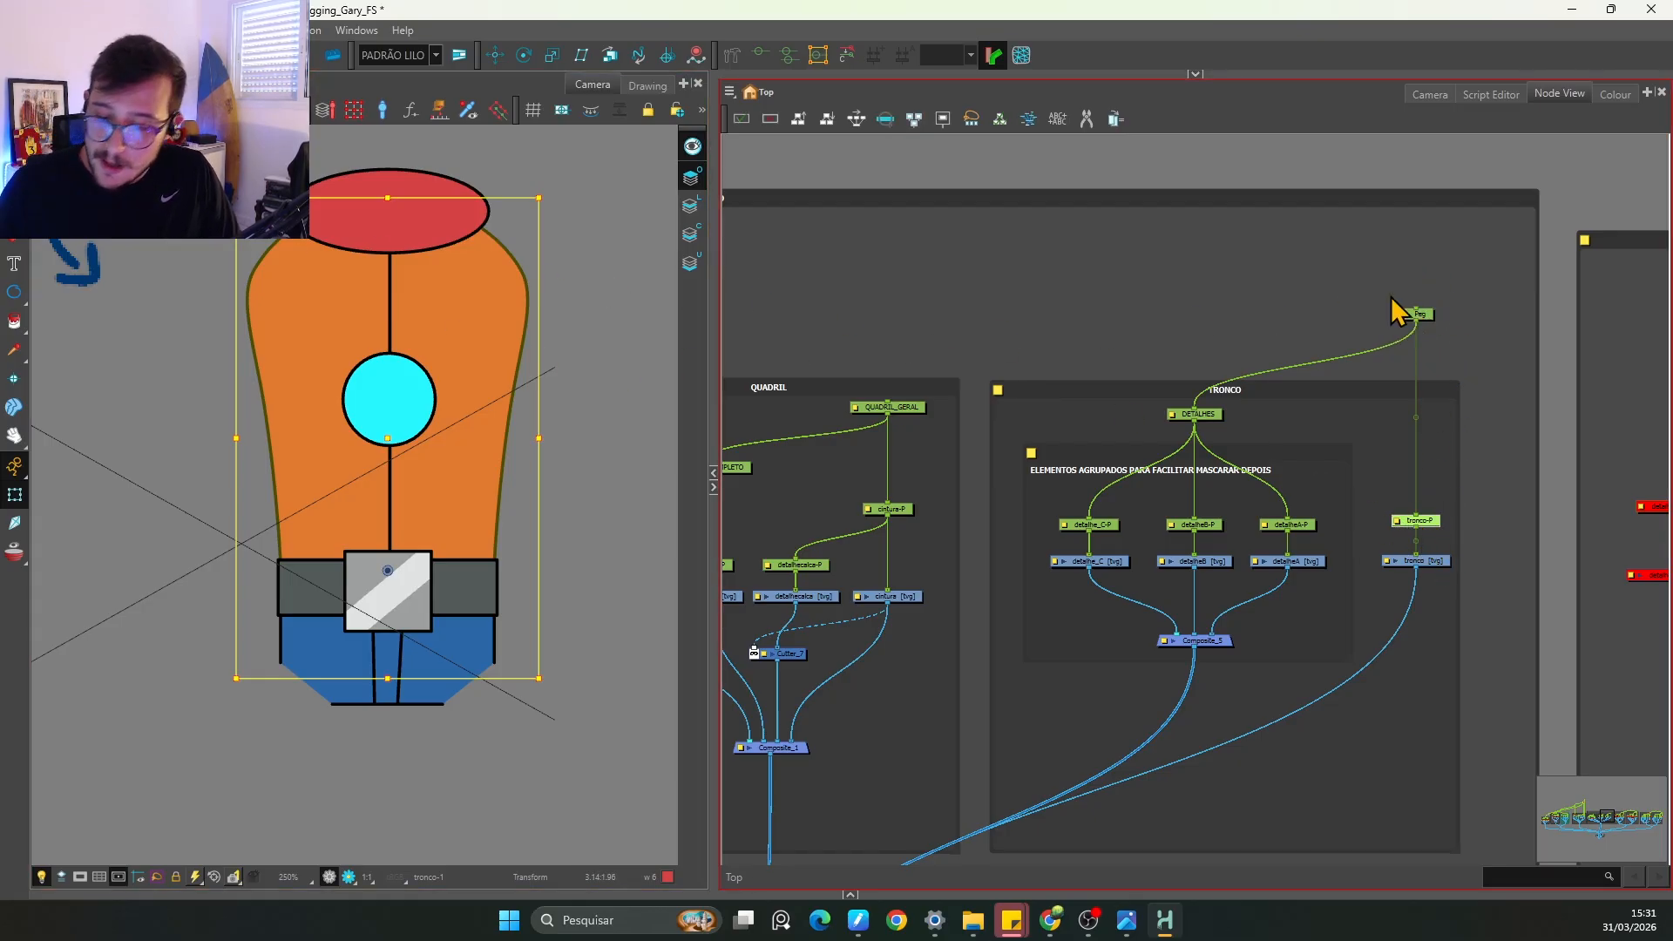
pyautogui.click(1417, 315)
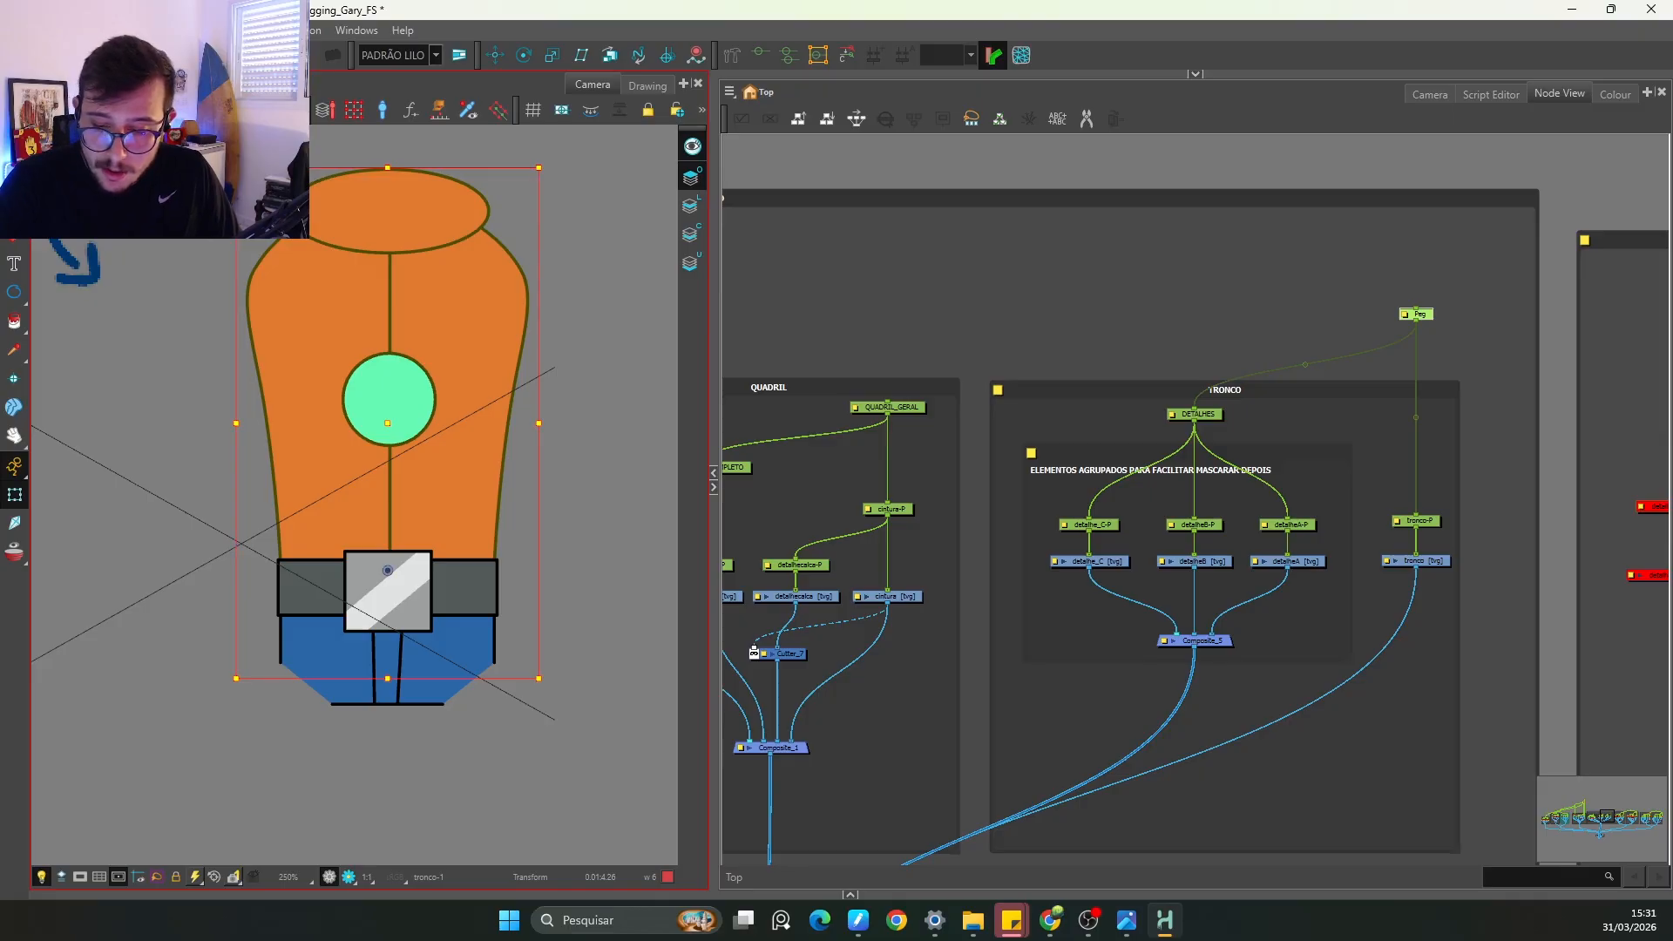
pyautogui.moveTo(1467, 317); pyautogui.dragTo(1309, 399)
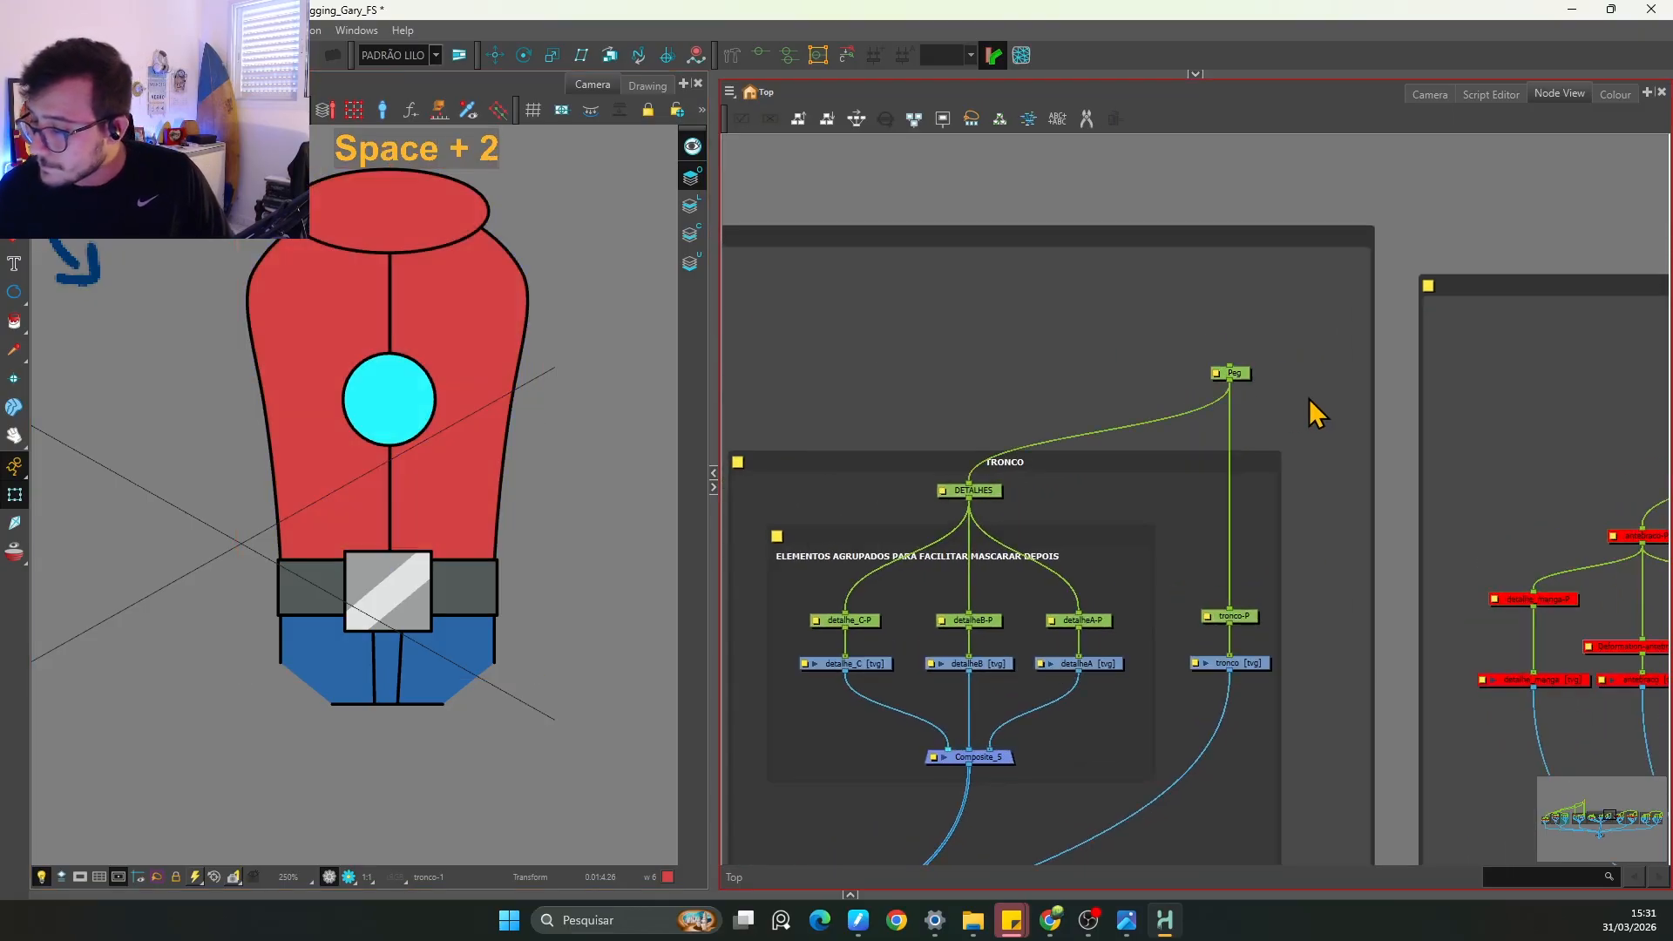
# Step: Rename the torso master peg as TRONCO_GERAL and select it to check which artwork it controls
pyautogui.doubleClick(1221, 375)
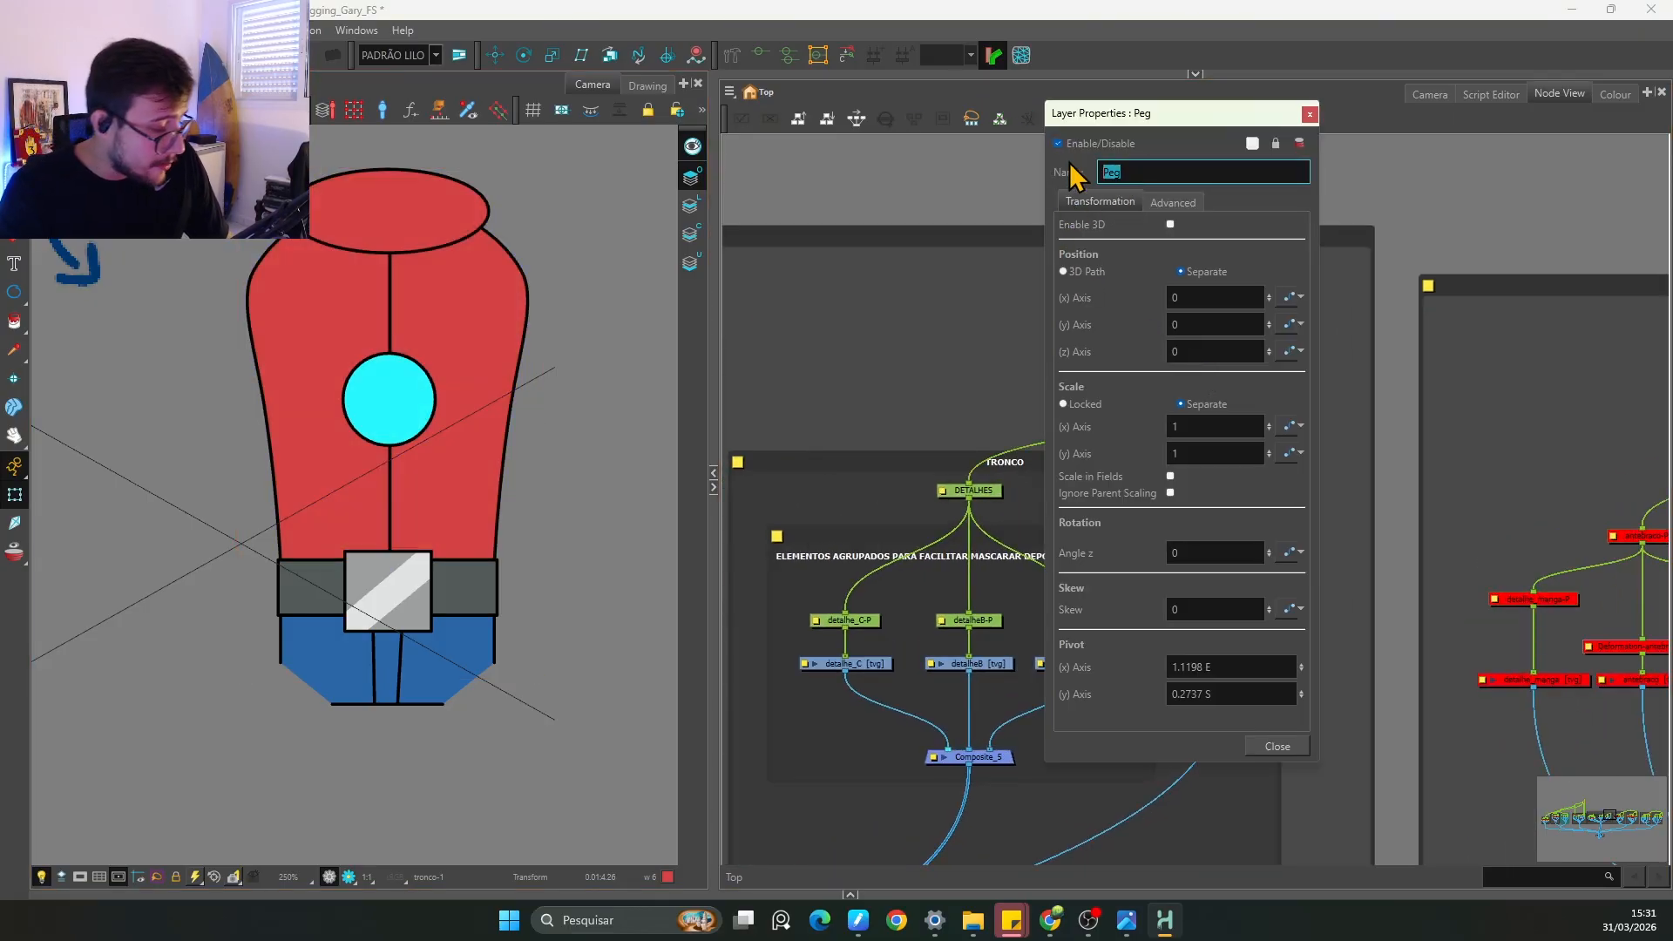
pyautogui.write('TRONCO_G')
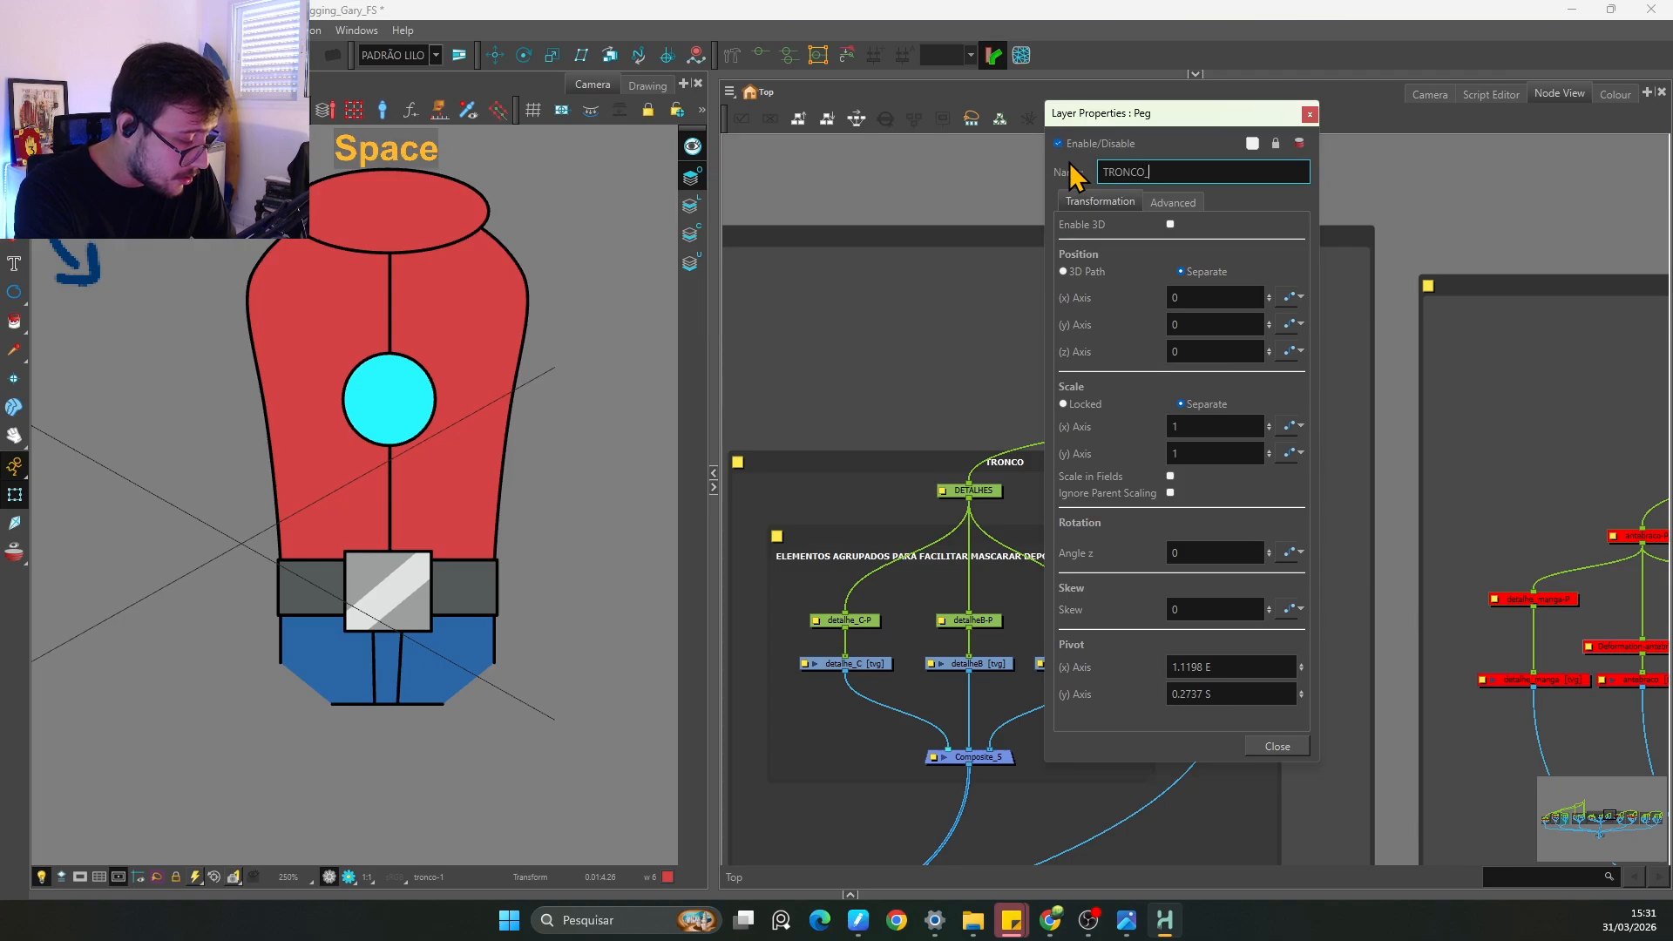
pyautogui.write('ERAL')
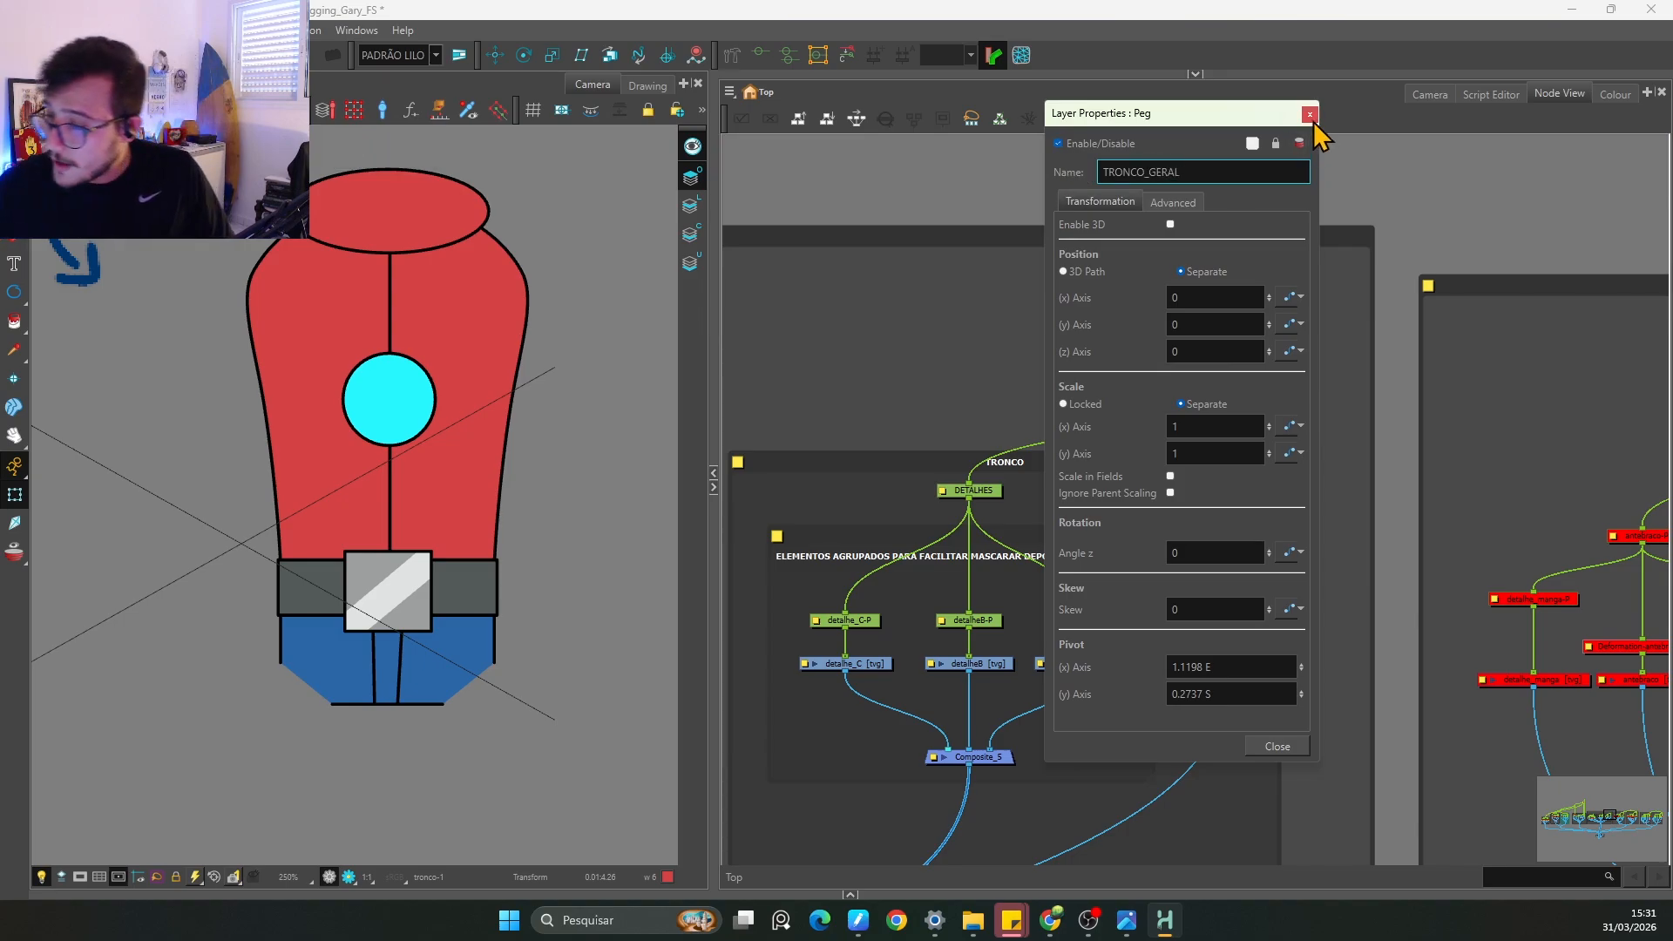
pyautogui.click(1309, 113)
pyautogui.click(1255, 375)
pyautogui.press('1')
pyautogui.scroll(-4, 482, 508)
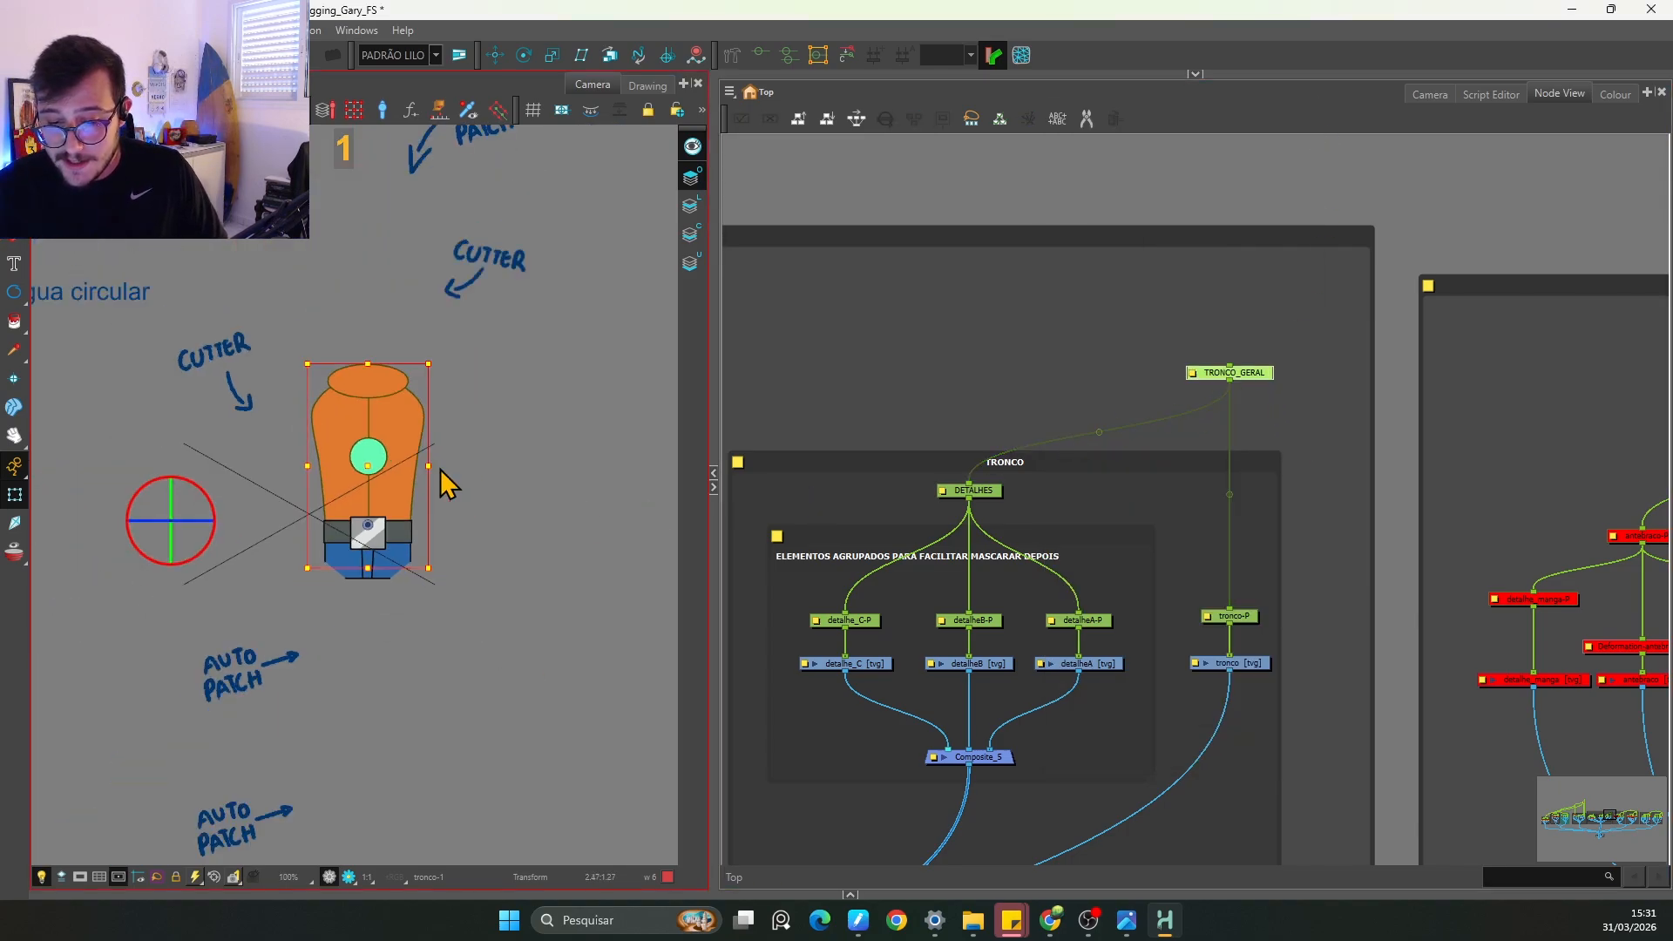
pyautogui.click(1281, 479)
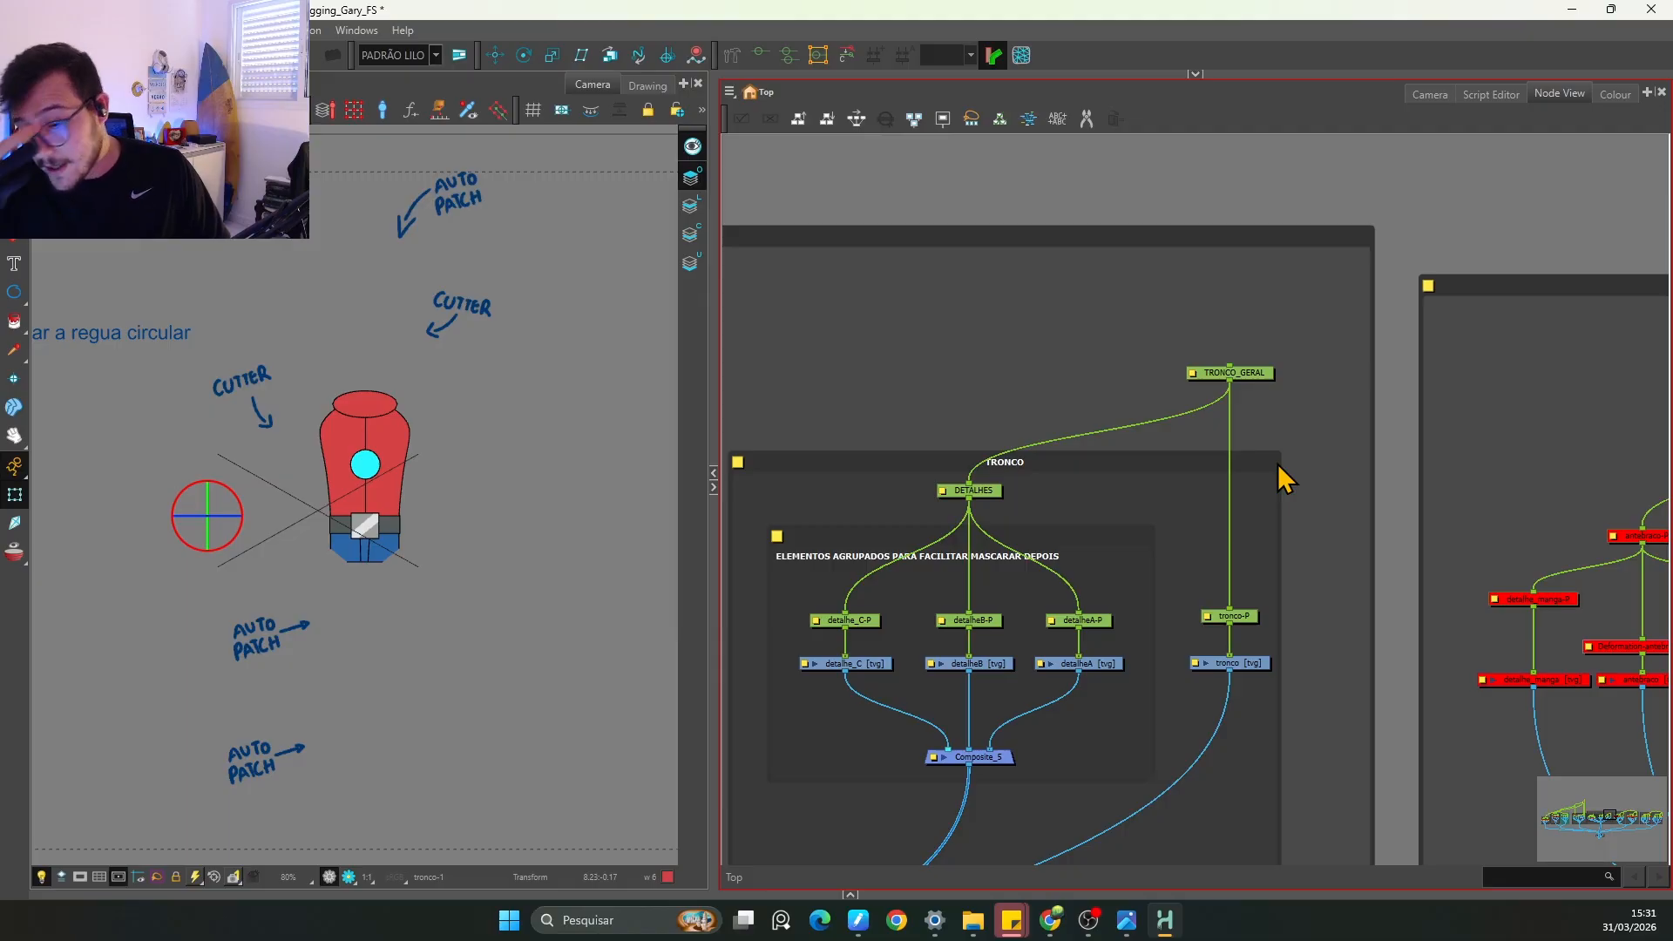
# Step: Add a composite node inside the TRONCO group, placed below Composite_5 and the tronco drawing
pyautogui.press('space')
pyautogui.moveTo(1136, 558); pyautogui.dragTo(1229, 475)
pyautogui.scroll(2, 1185, 491)
pyautogui.press('space')
pyautogui.moveTo(1092, 704); pyautogui.dragTo(1189, 415)
pyautogui.press('1')
pyautogui.press('space')
pyautogui.moveTo(1081, 646); pyautogui.dragTo(1179, 500)
pyautogui.press('2')
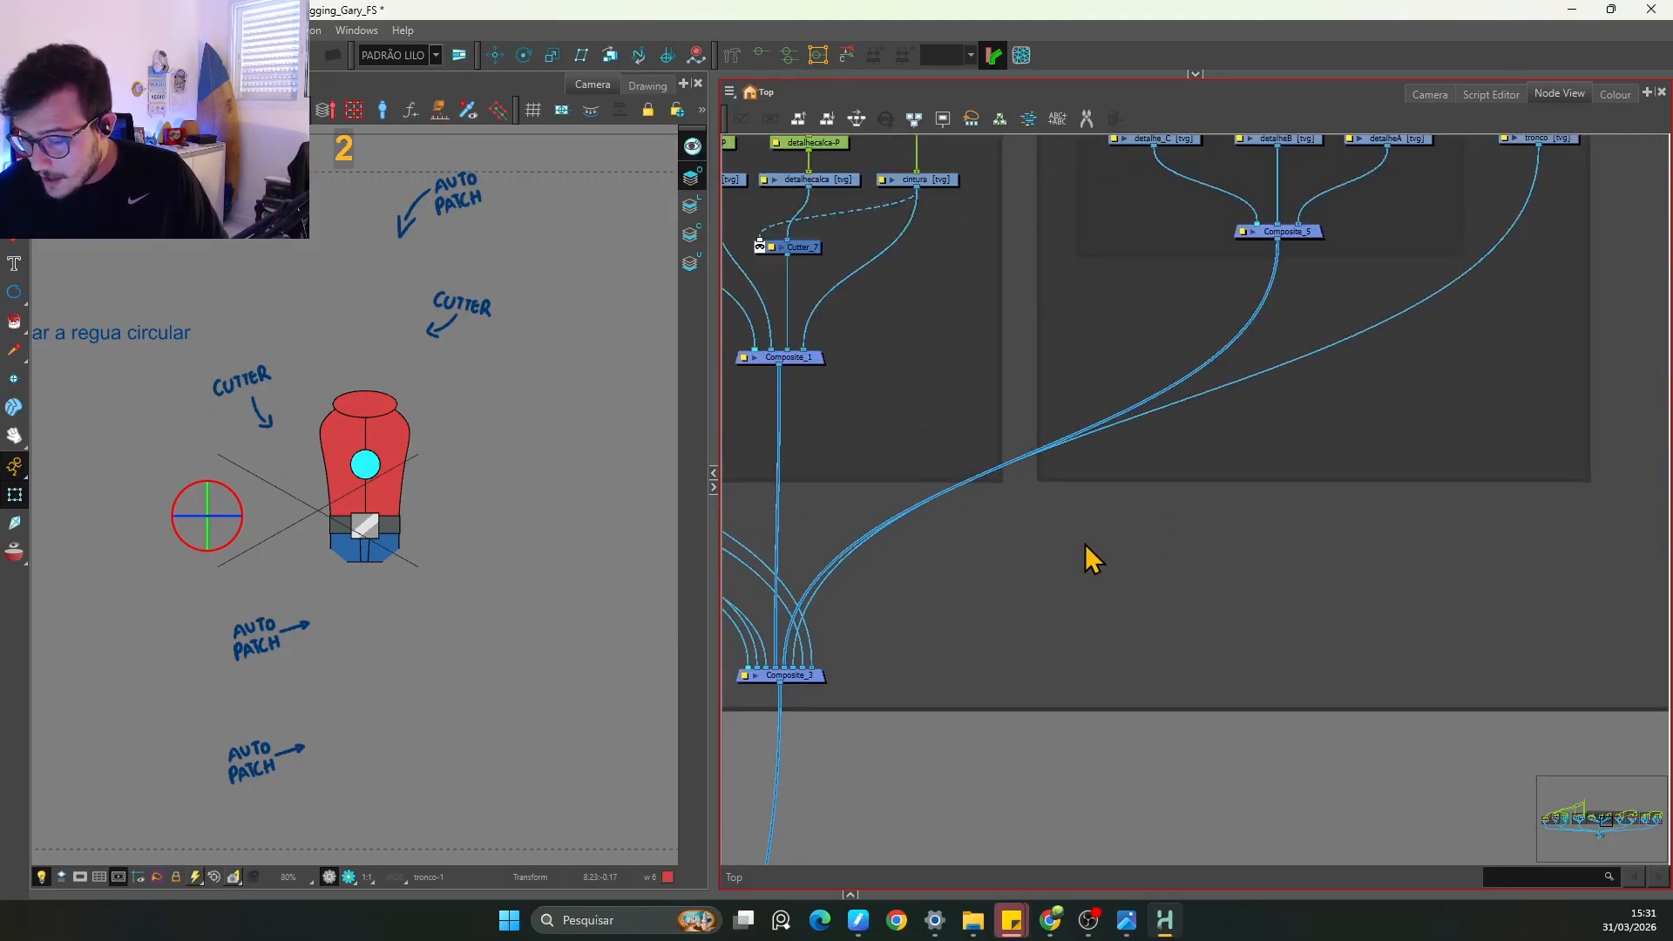
pyautogui.press('space')
pyautogui.moveTo(1087, 549); pyautogui.dragTo(1002, 642)
pyautogui.press('2')
pyautogui.hotkey('ctrl', 'h')
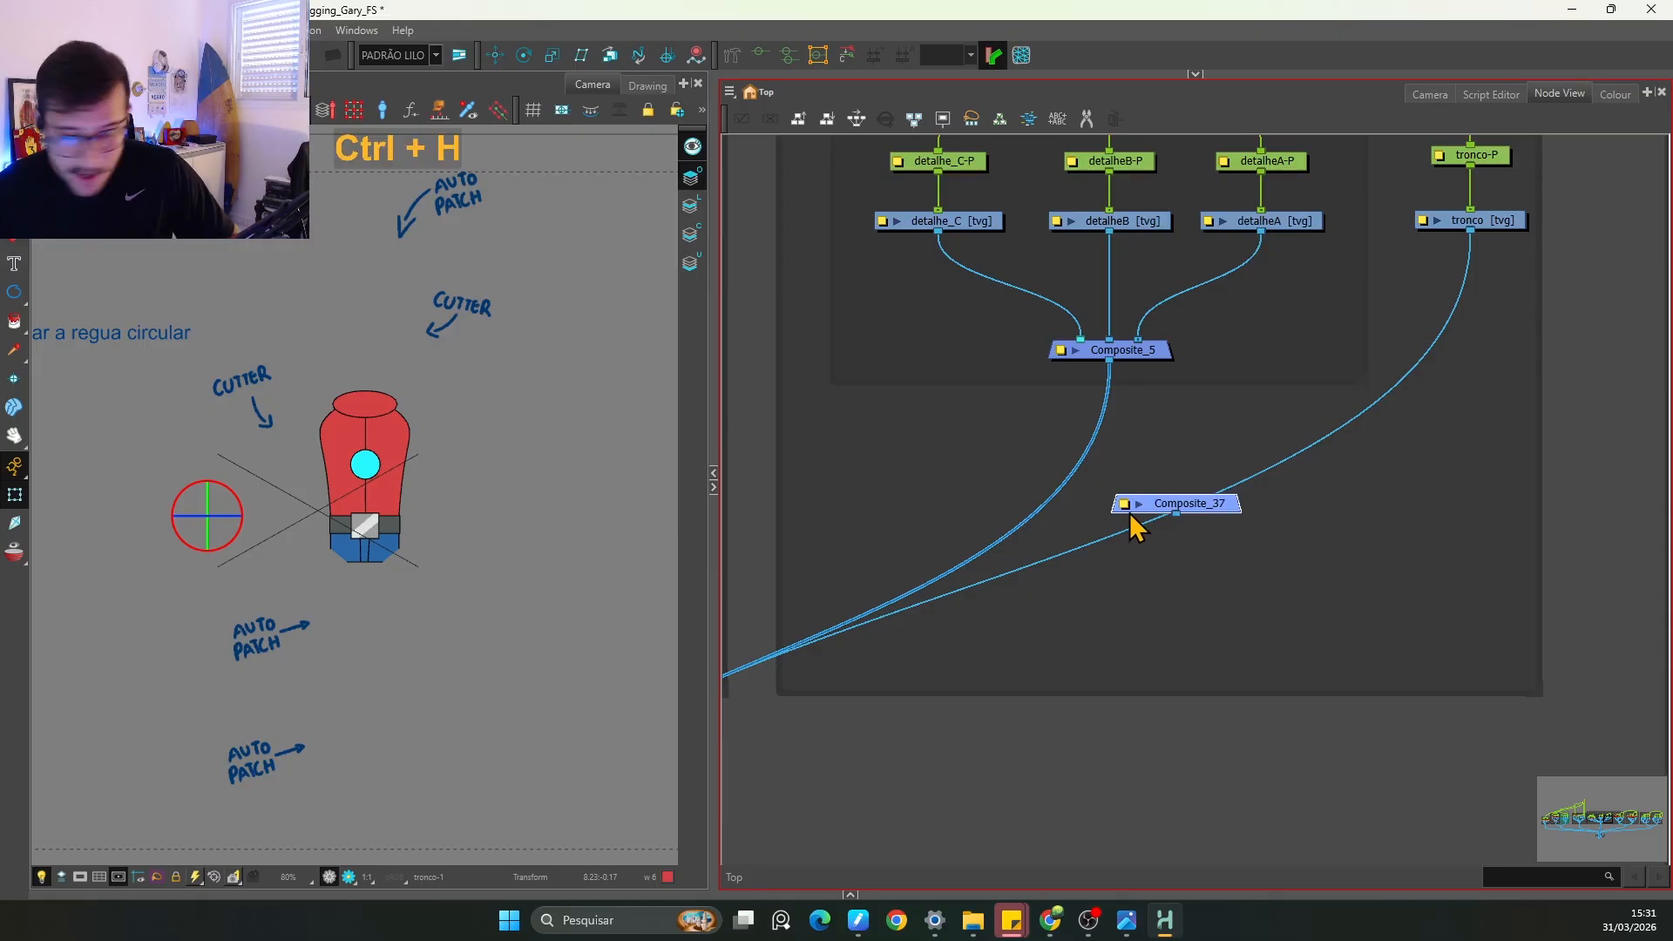
pyautogui.press('space')
pyautogui.moveTo(1114, 593); pyautogui.dragTo(1195, 488)
pyautogui.moveTo(987, 620); pyautogui.dragTo(1235, 434)
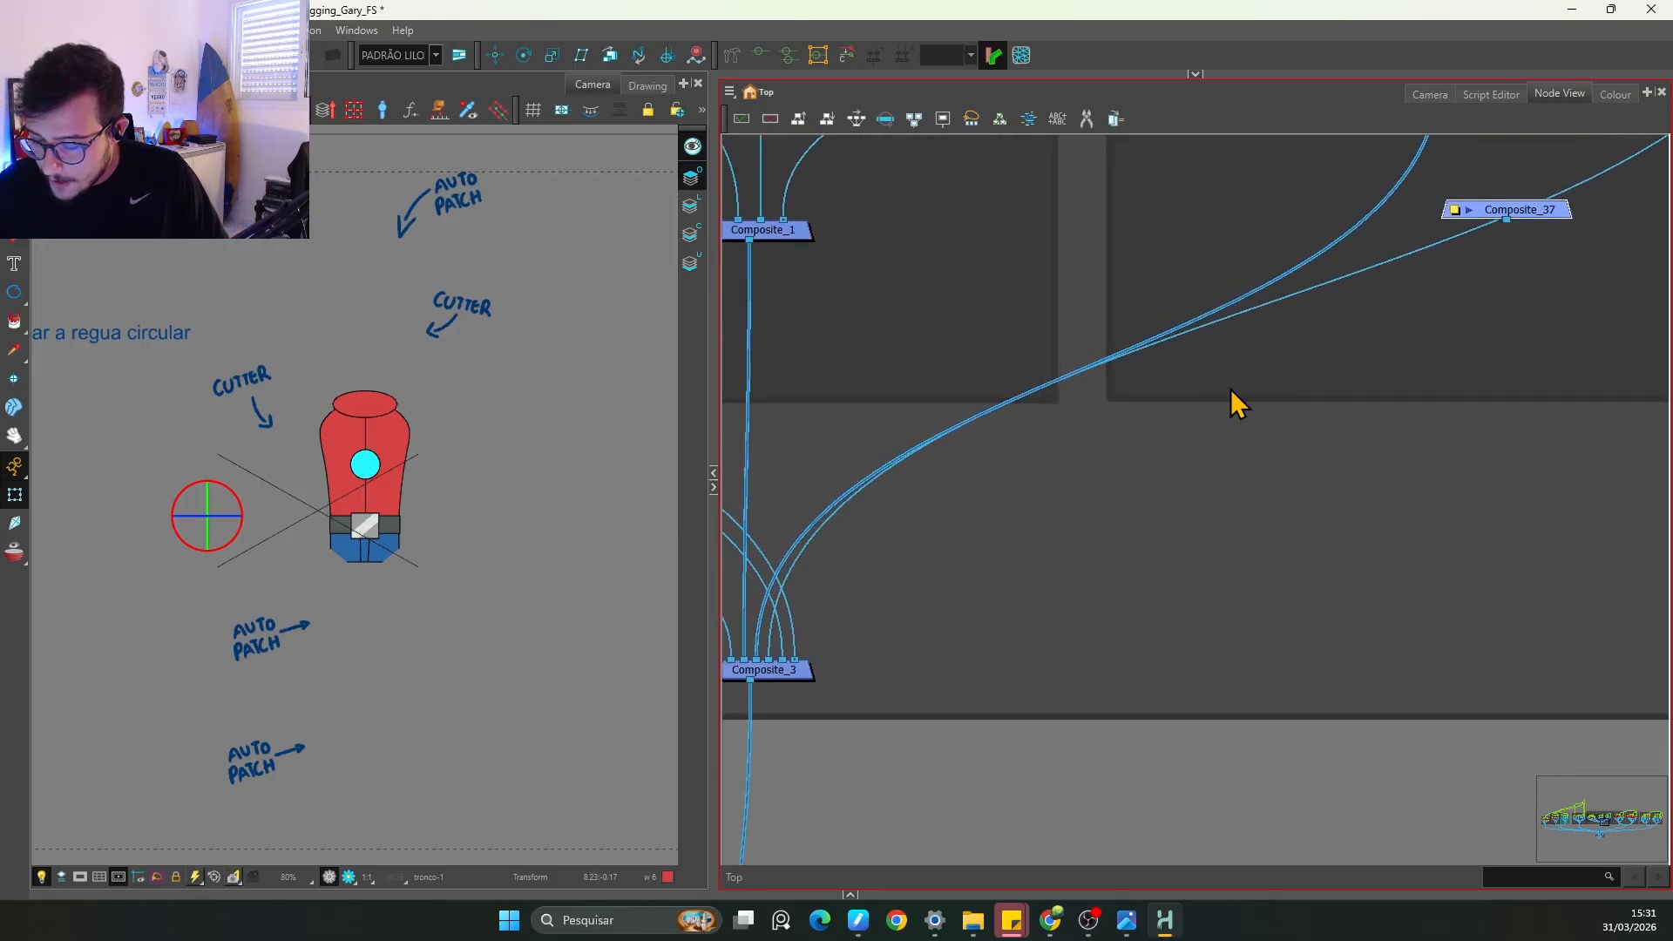
pyautogui.moveTo(1506, 220); pyautogui.dragTo(963, 512)
pyautogui.press('space')
pyautogui.moveTo(1198, 392); pyautogui.dragTo(1059, 537)
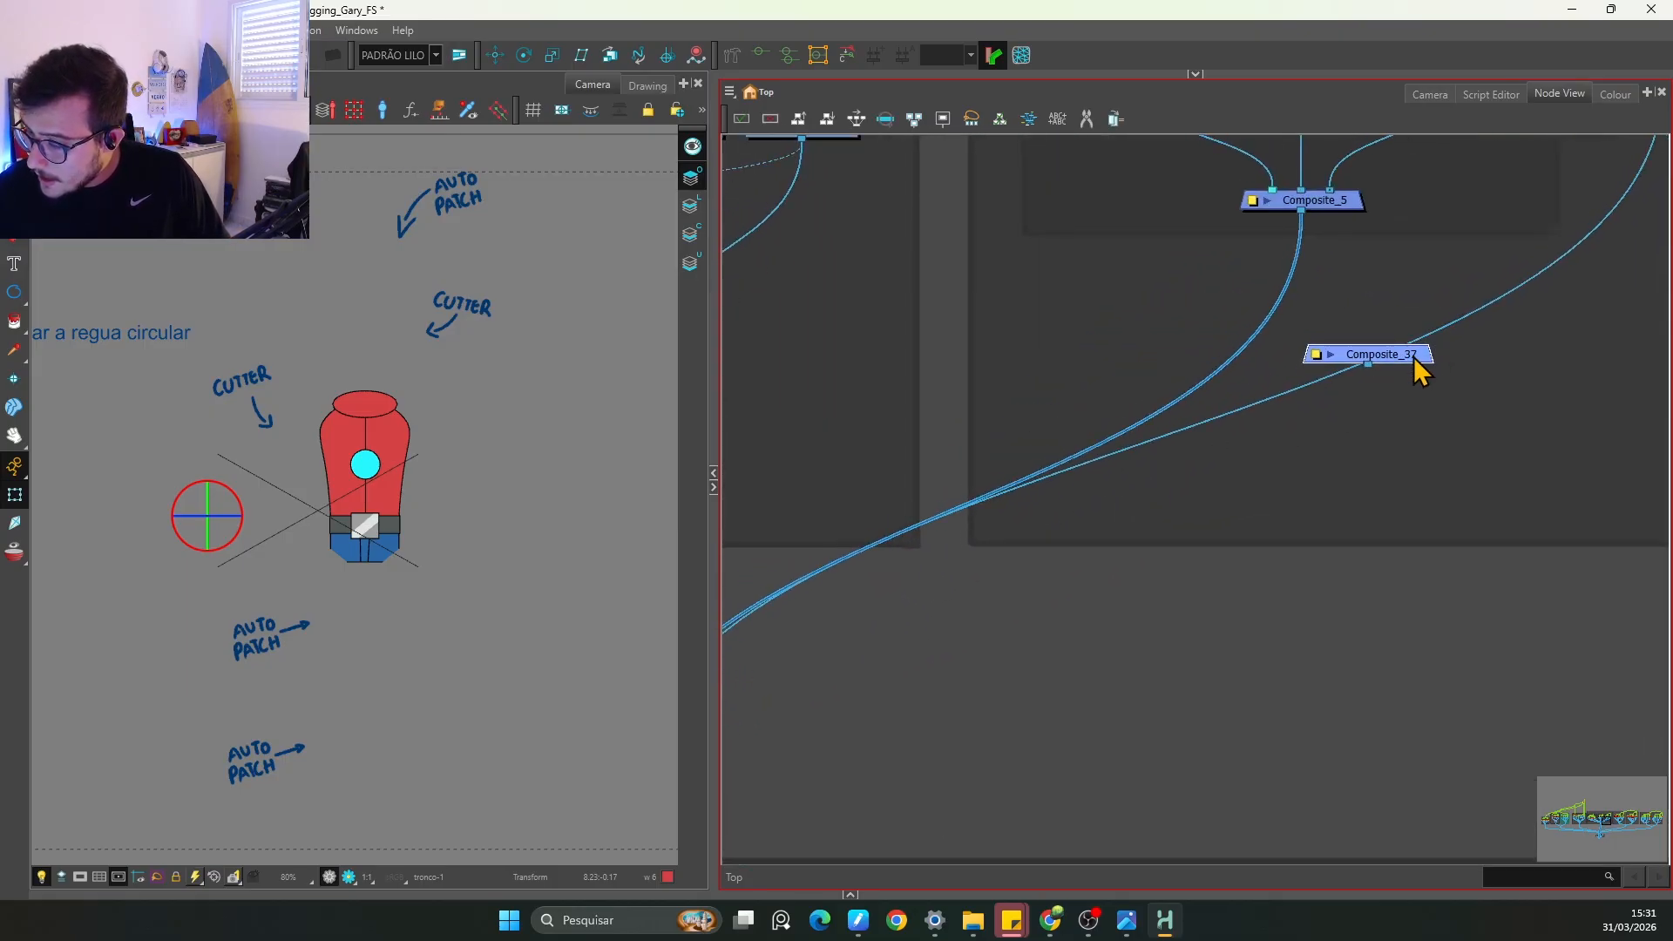
pyautogui.moveTo(1410, 358); pyautogui.dragTo(1326, 260)
pyautogui.press('space')
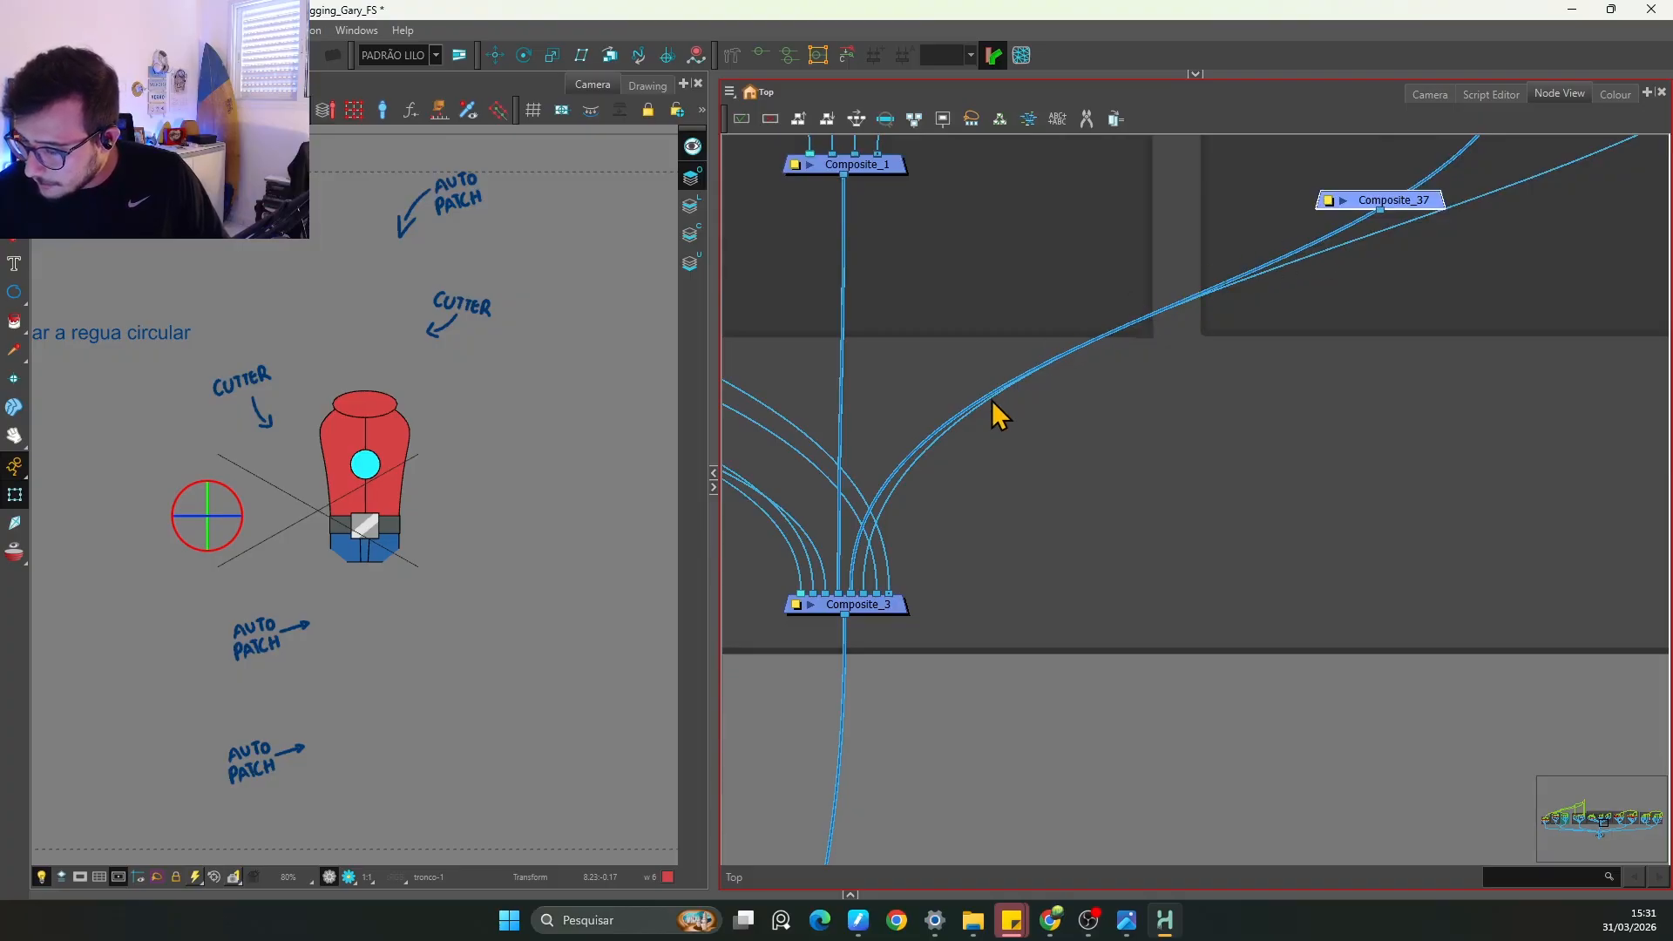
# Step: Route Composite_5 and the tronco drawing into the new composite, and connect its output to Composite_3
pyautogui.press('space')
pyautogui.moveTo(1061, 296)
pyautogui.mouseDown()
pyautogui.moveTo(1153, 354)
pyautogui.moveTo(1294, 313)
pyautogui.moveTo(810, 523)
pyautogui.moveTo(738, 670)
pyautogui.moveTo(761, 683)
pyautogui.moveTo(974, 329)
pyautogui.moveTo(1262, 277)
pyautogui.mouseUp()
pyautogui.moveTo(760, 681)
pyautogui.mouseDown()
pyautogui.moveTo(1211, 270)
pyautogui.moveTo(1259, 280)
pyautogui.moveTo(849, 684)
pyautogui.moveTo(1129, 653)
pyautogui.moveTo(1121, 694)
pyautogui.mouseUp()
pyautogui.click(1164, 609)
pyautogui.moveTo(1119, 620); pyautogui.dragTo(1200, 589)
pyautogui.moveTo(1175, 649); pyautogui.dragTo(1174, 605)
pyautogui.hotkey('ctrl', 'z')
pyautogui.scroll(-2, 1204, 552)
pyautogui.press('1')
pyautogui.moveTo(851, 755); pyautogui.dragTo(1094, 482)
pyautogui.press('2')
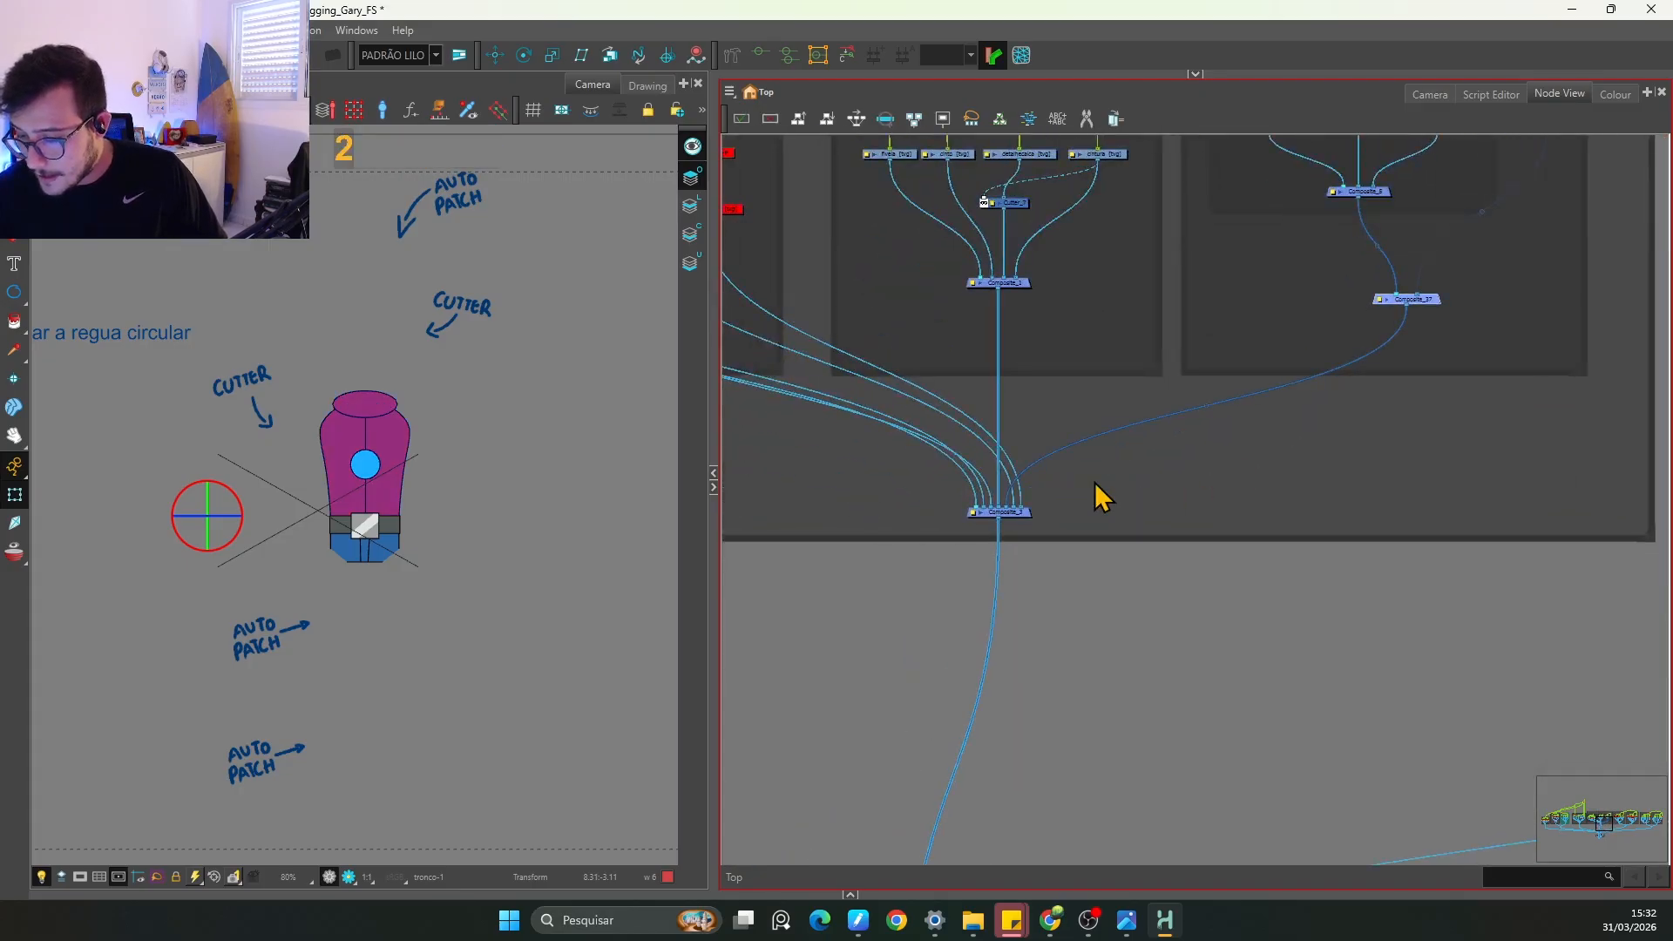
pyautogui.moveTo(977, 485); pyautogui.dragTo(1060, 596)
pyautogui.moveTo(1295, 505); pyautogui.dragTo(938, 690)
pyautogui.press('2')
pyautogui.press('2')
pyautogui.moveTo(1289, 456); pyautogui.dragTo(1157, 614)
pyautogui.press('2')
pyautogui.click(1268, 601)
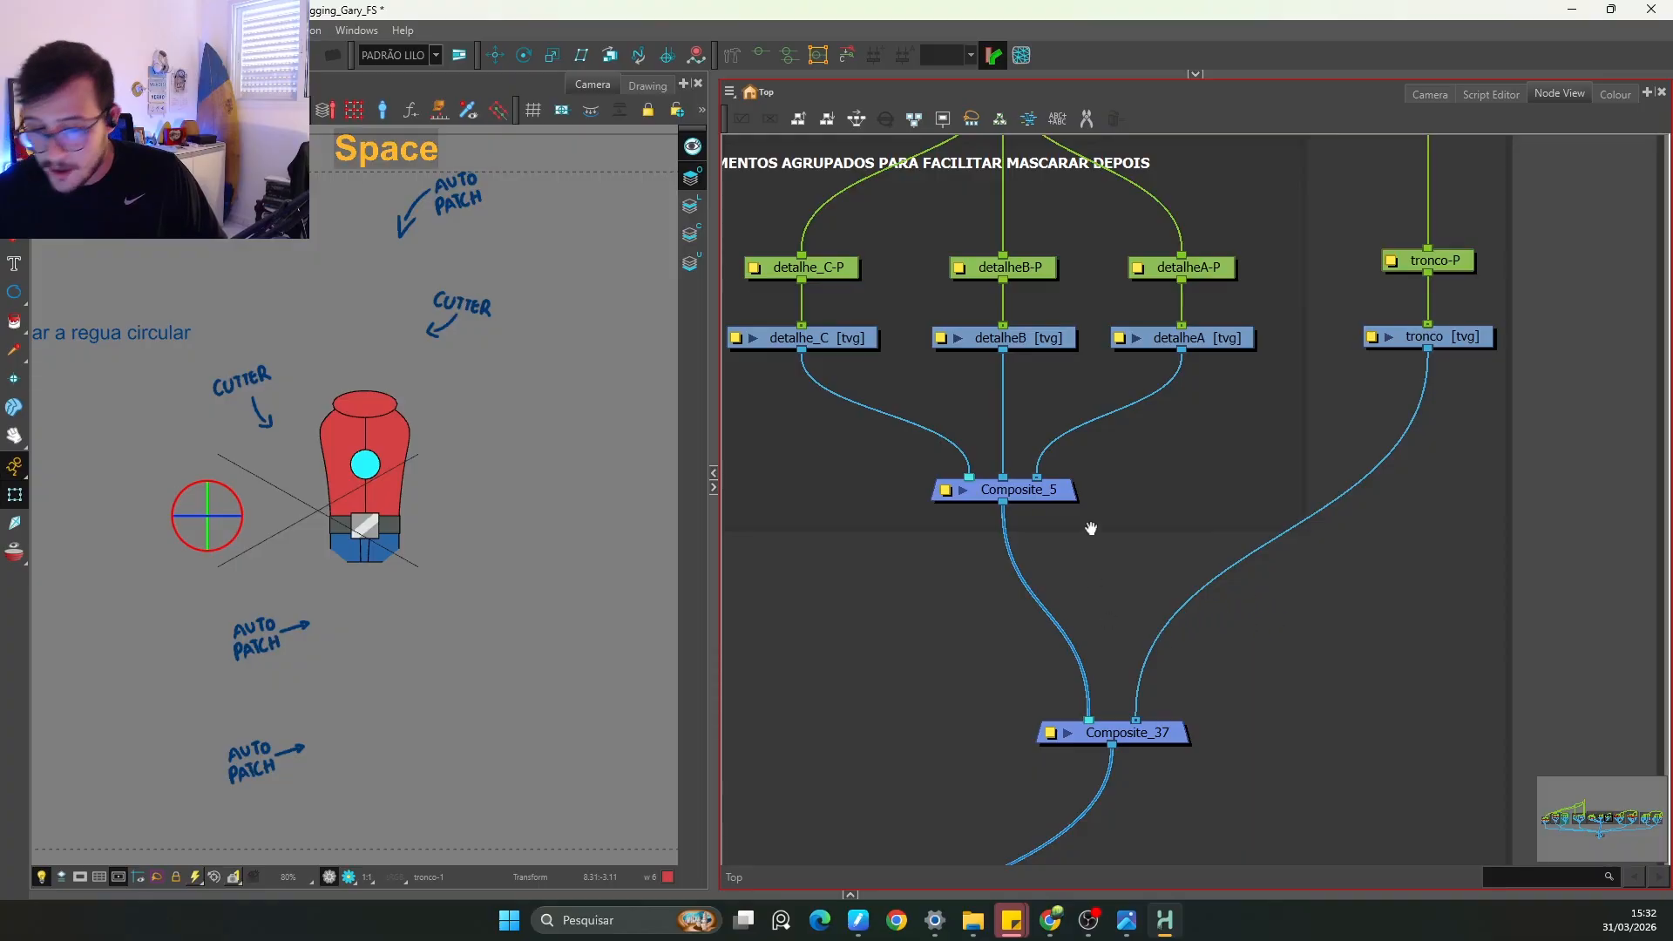
# Step: Test moving the DETALHES peg's artwork outside the torso, and undo the move
pyautogui.press('2')
pyautogui.press('2')
pyautogui.press('2')
pyautogui.press('2')
pyautogui.press('2')
pyautogui.moveTo(572, 472); pyautogui.dragTo(520, 583)
pyautogui.press('2')
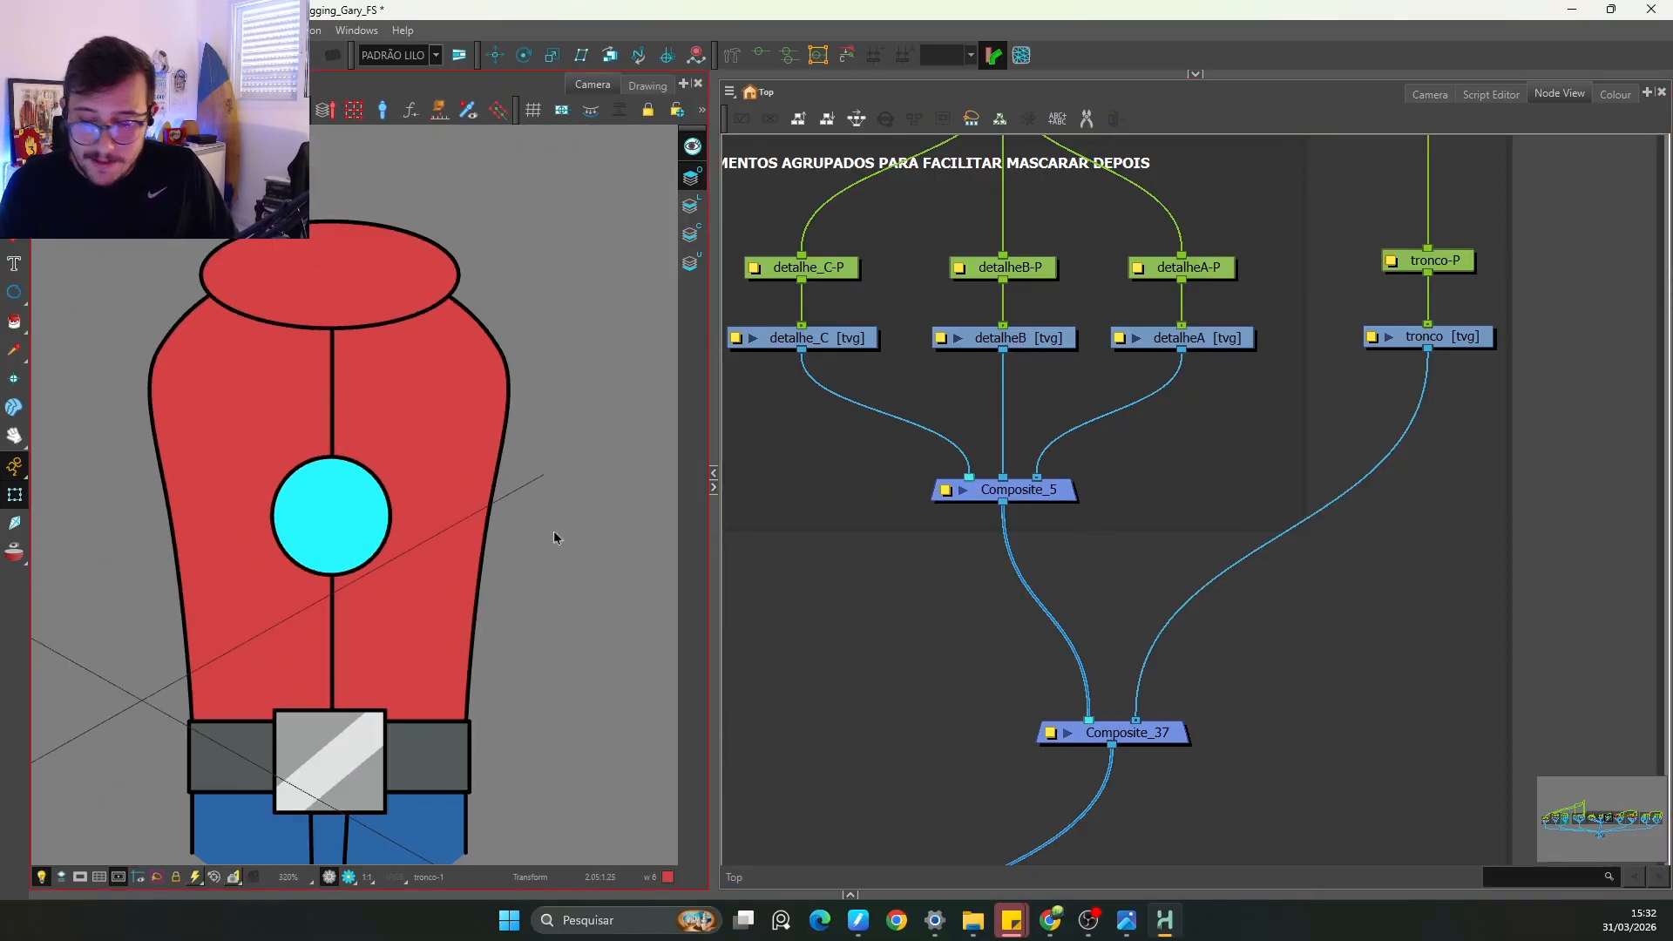
pyautogui.click(330, 504)
pyautogui.press('1')
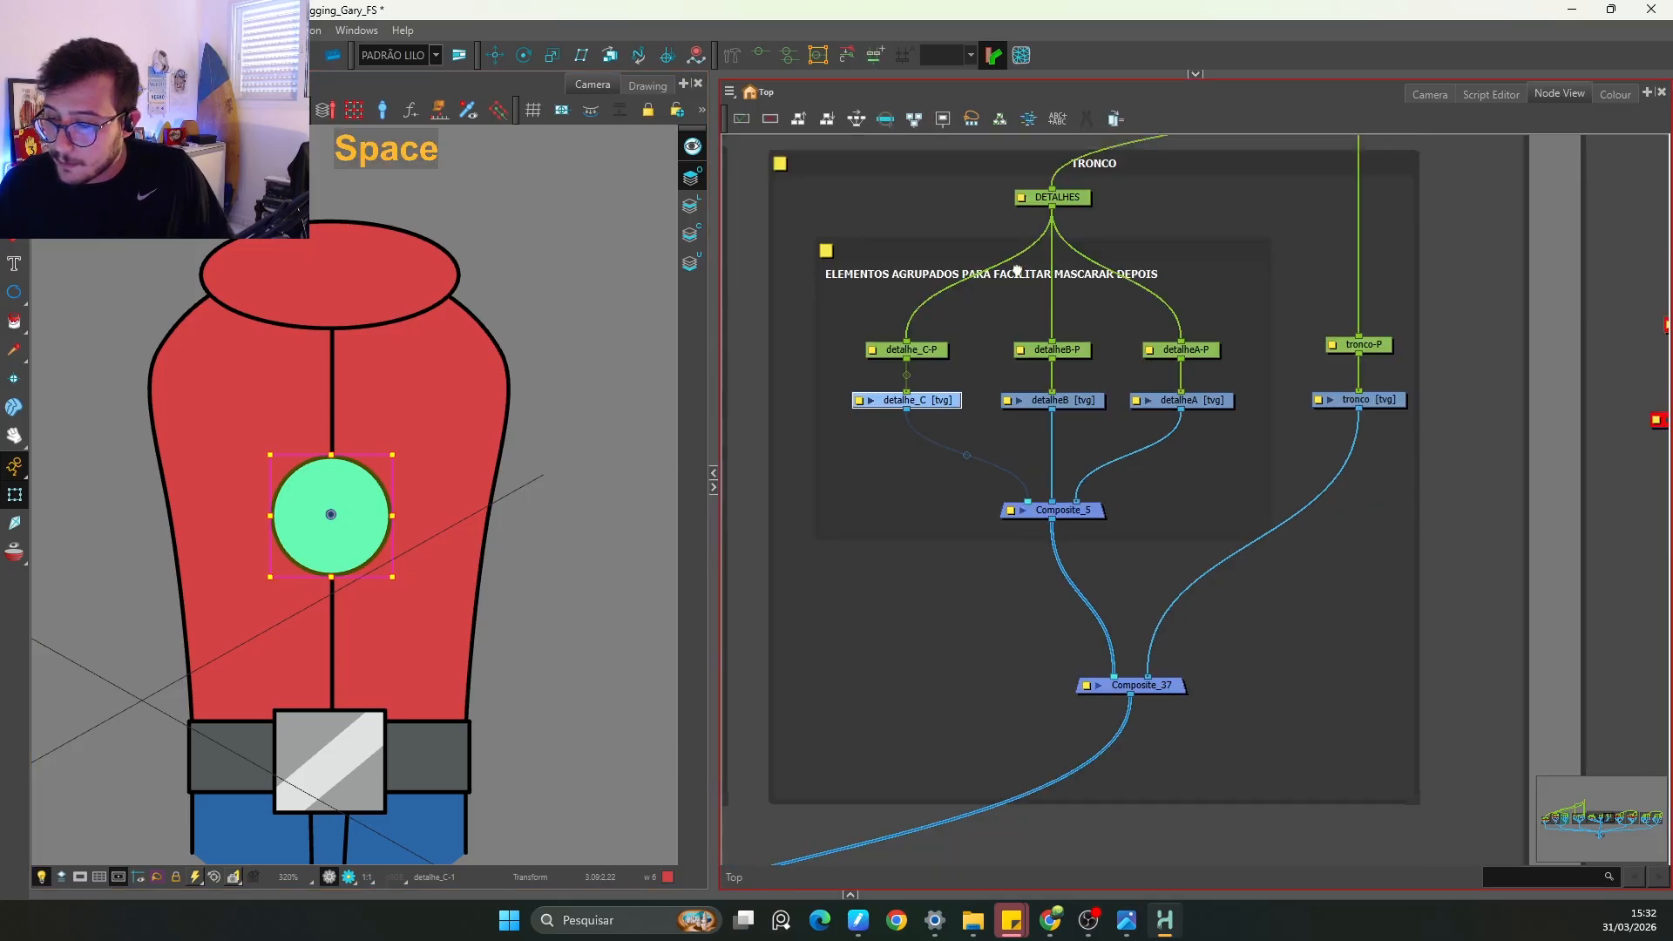
pyautogui.moveTo(1017, 271); pyautogui.dragTo(994, 355)
pyautogui.click(1045, 284)
pyautogui.moveTo(335, 507); pyautogui.dragTo(131, 516)
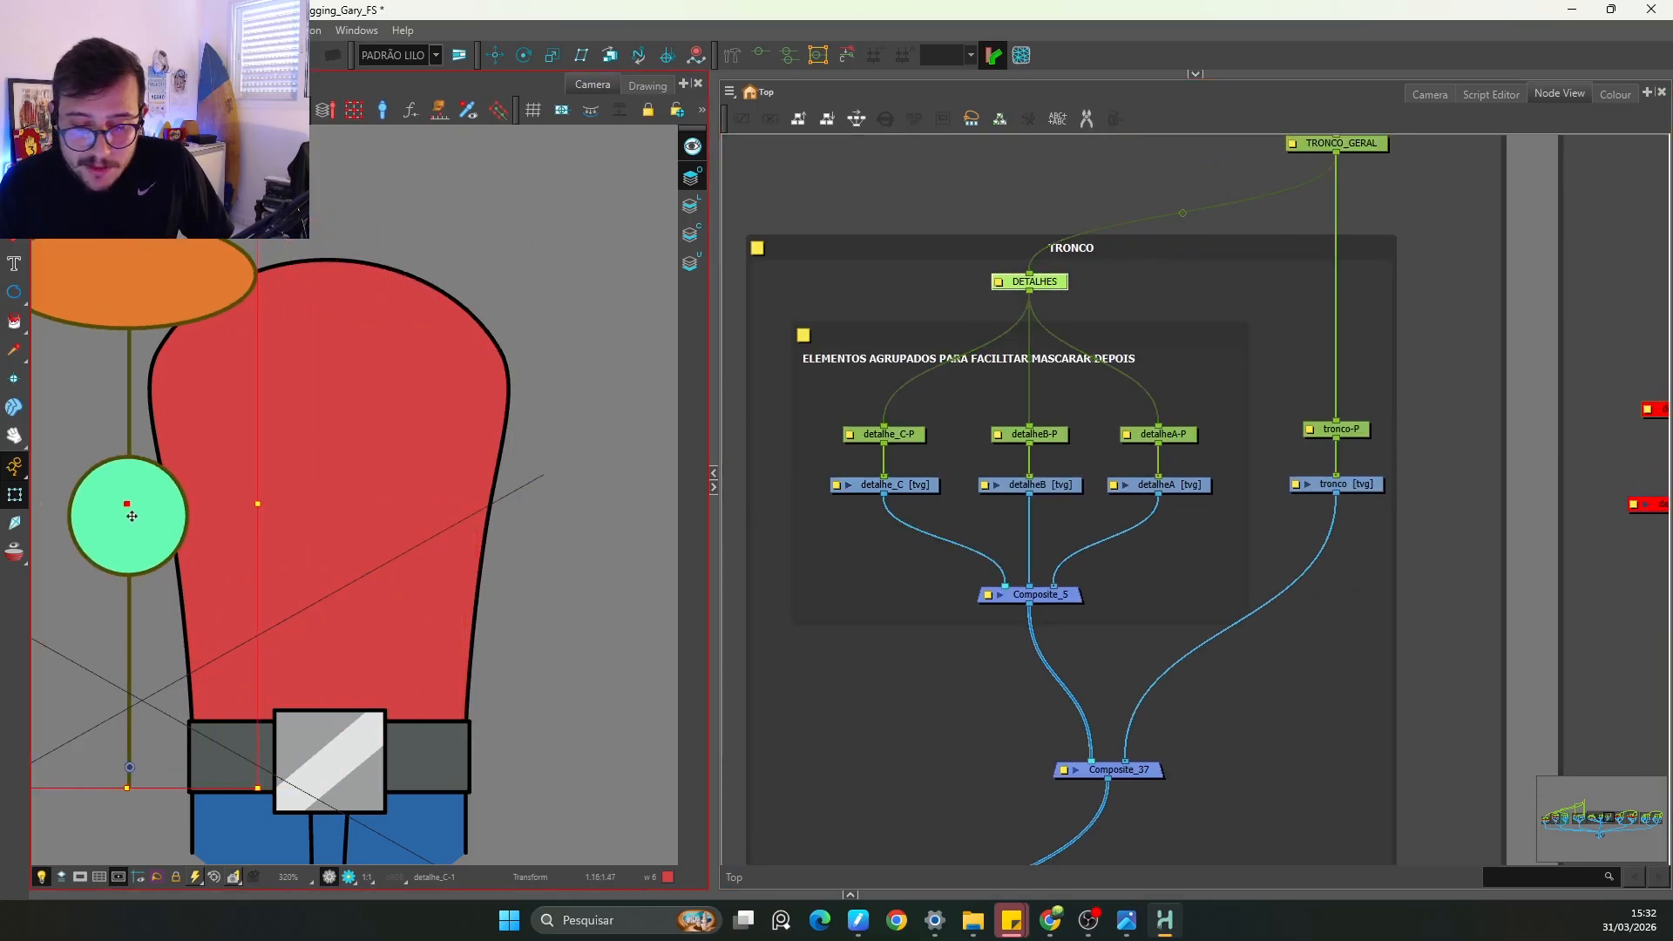
pyautogui.hotkey('ctrl', 'z')
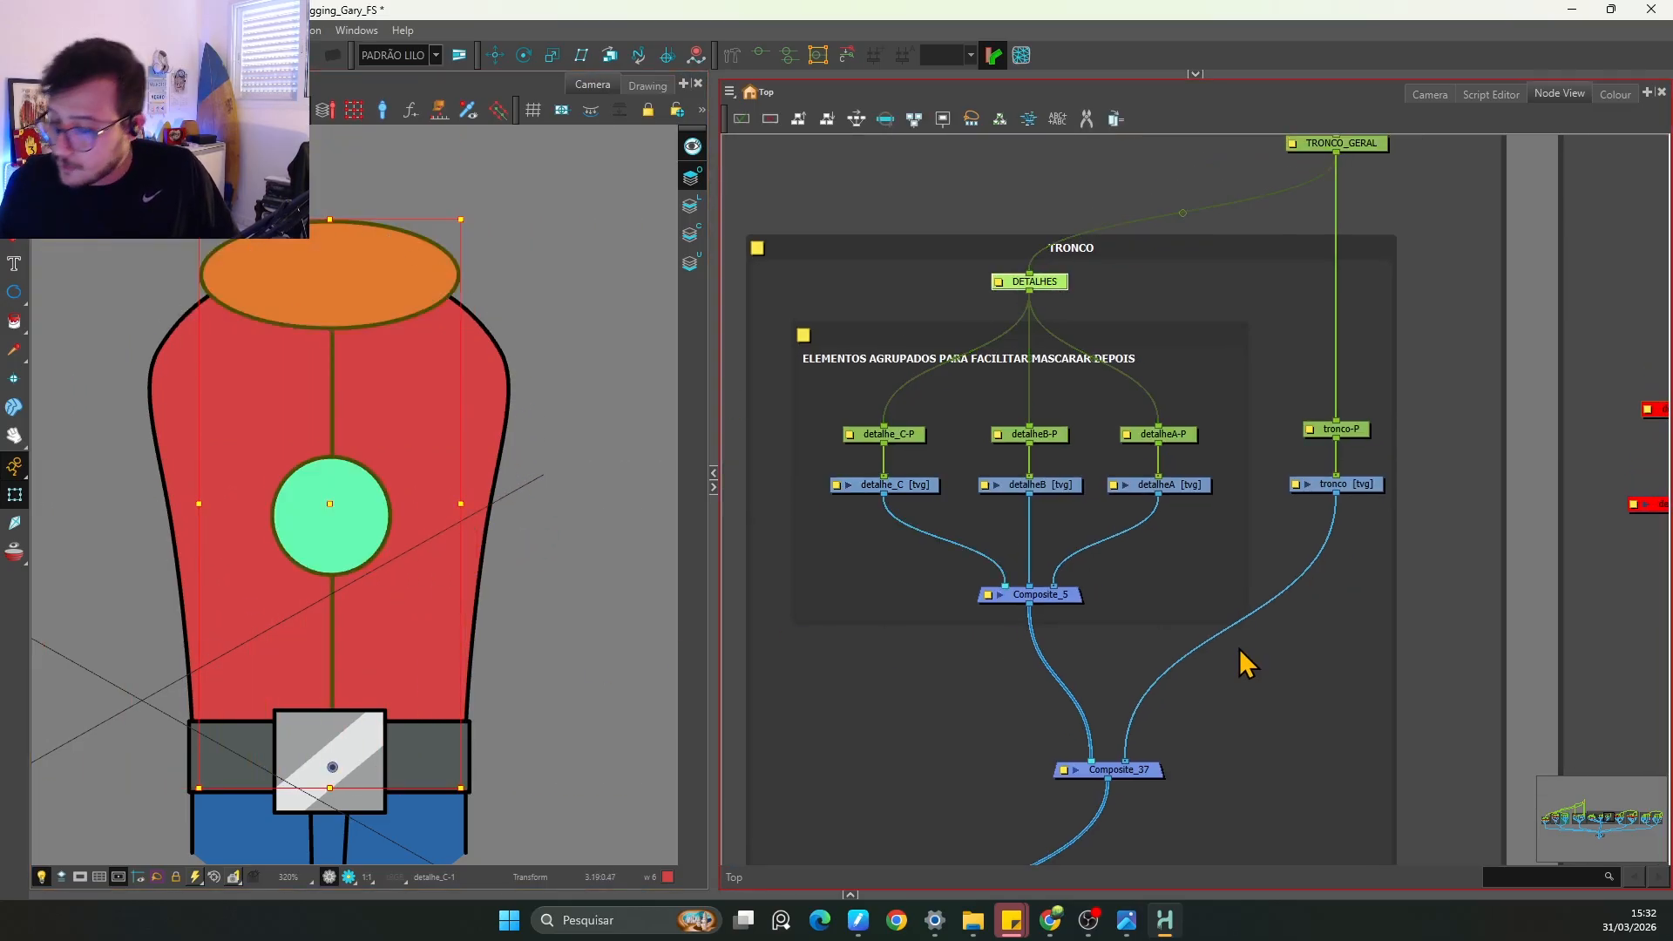
# Step: Add a Cutter node between Composite_5 and Composite_37 in the TRONCO group
pyautogui.click(1240, 652)
pyautogui.moveTo(1132, 693); pyautogui.dragTo(1162, 601)
pyautogui.press('2')
pyautogui.press('Tab')
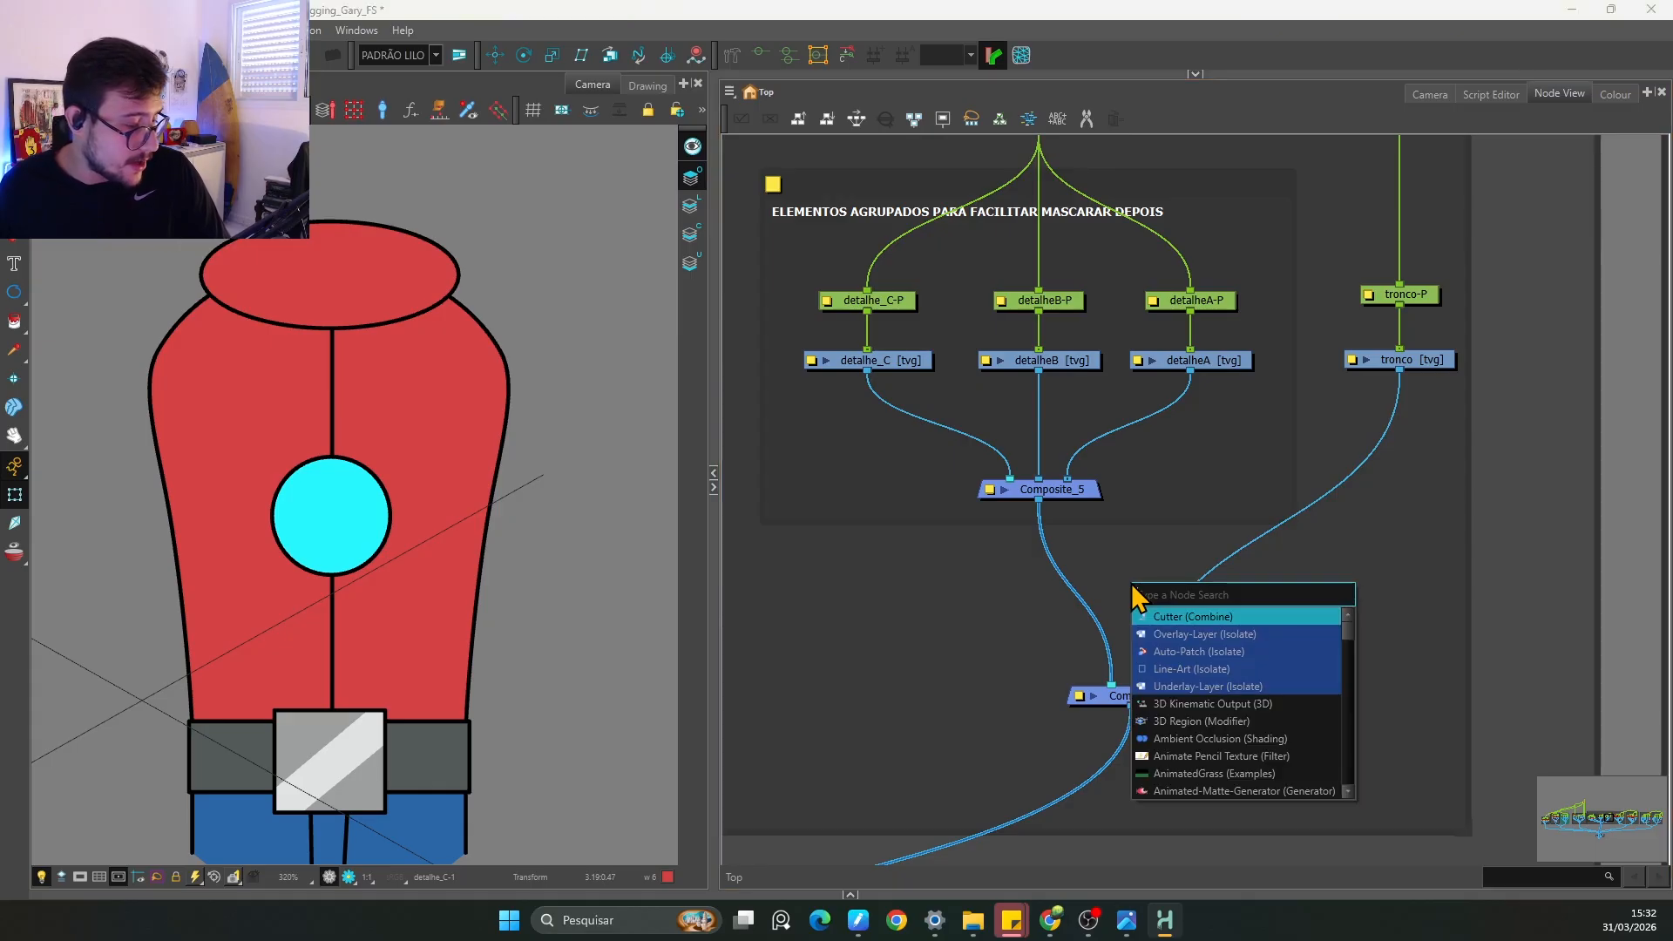
pyautogui.write('cut')
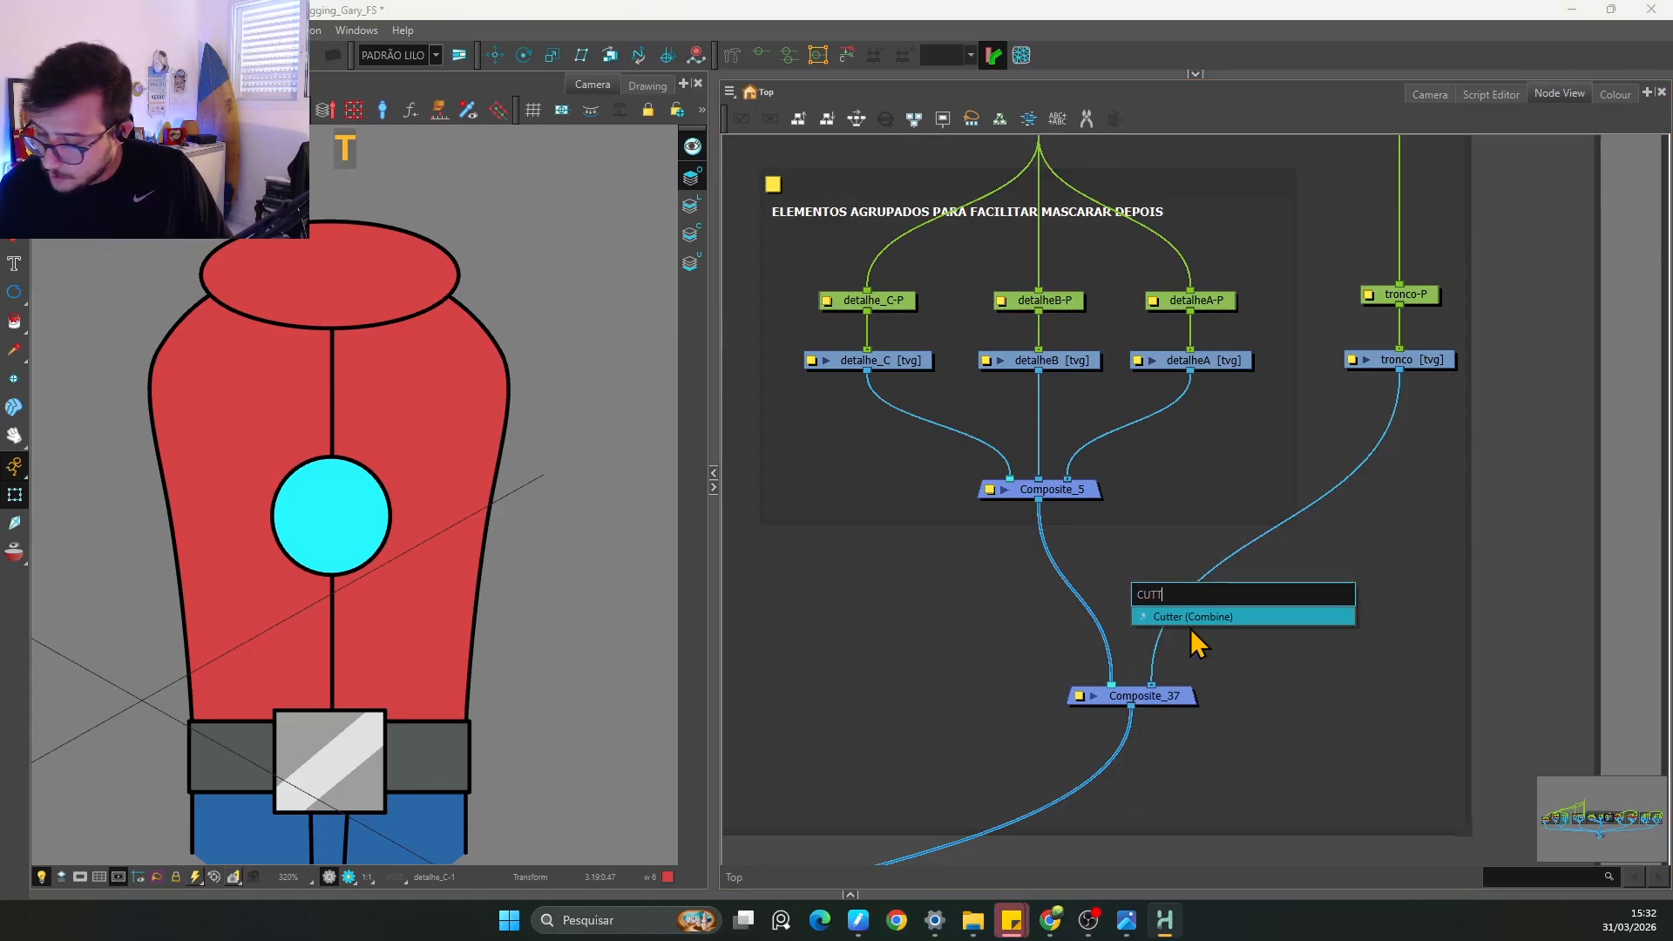
pyautogui.press('Return')
pyautogui.click(1192, 577)
pyautogui.click(1117, 563)
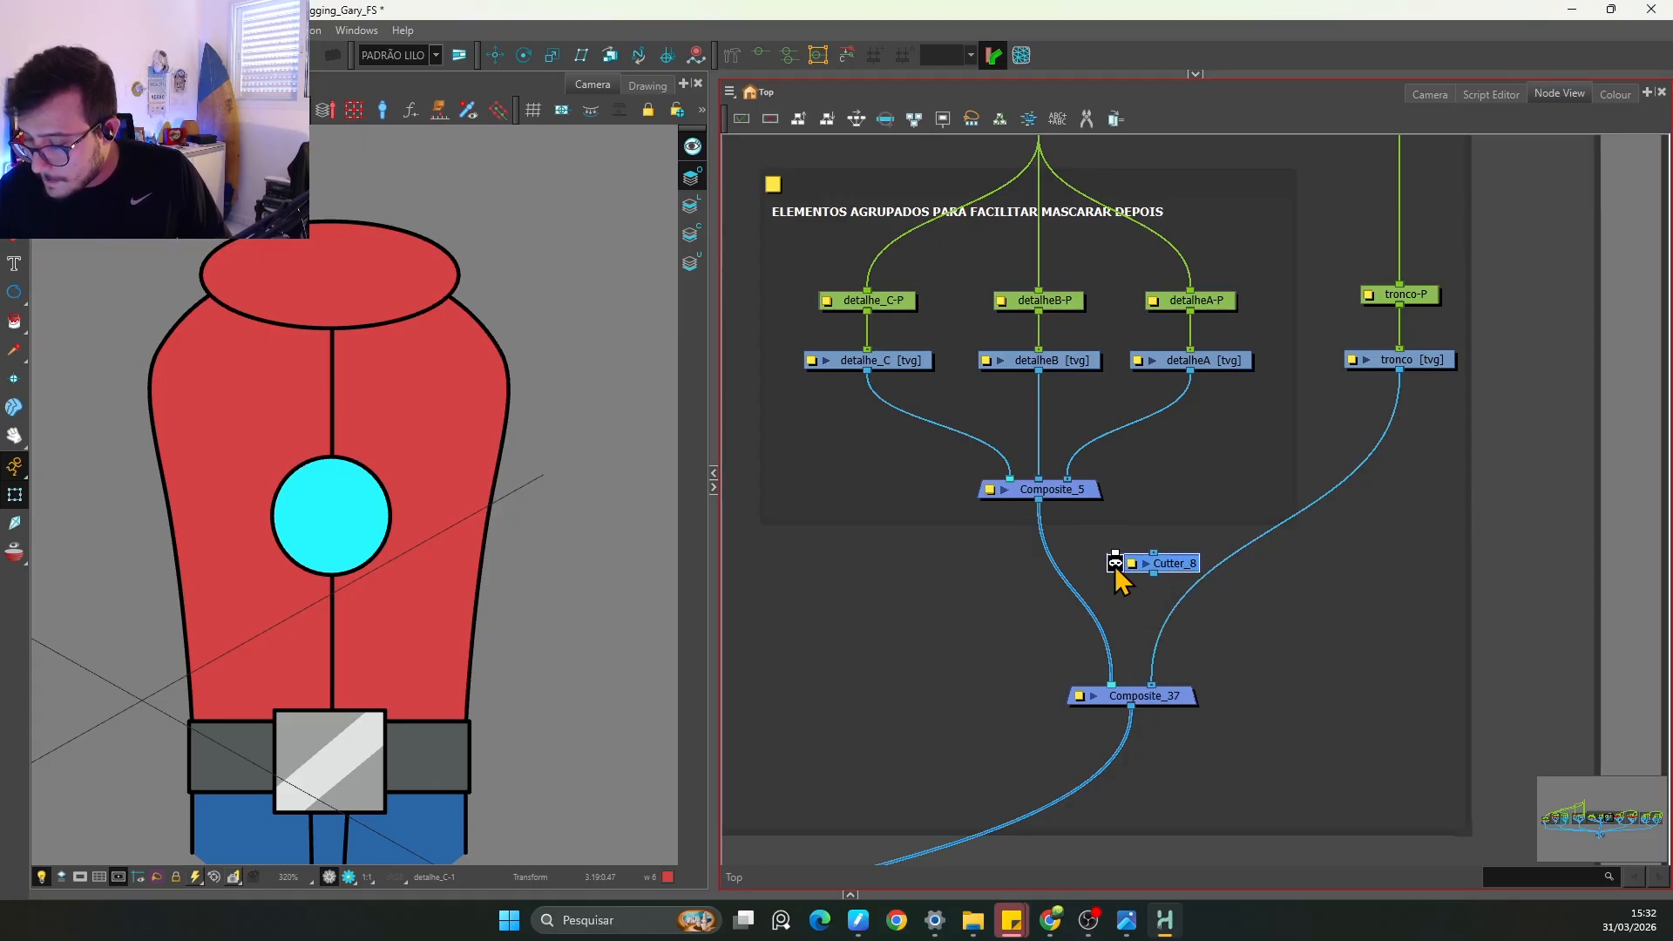
pyautogui.moveTo(1185, 565); pyautogui.dragTo(1168, 593)
pyautogui.click(1130, 596)
pyautogui.press('2')
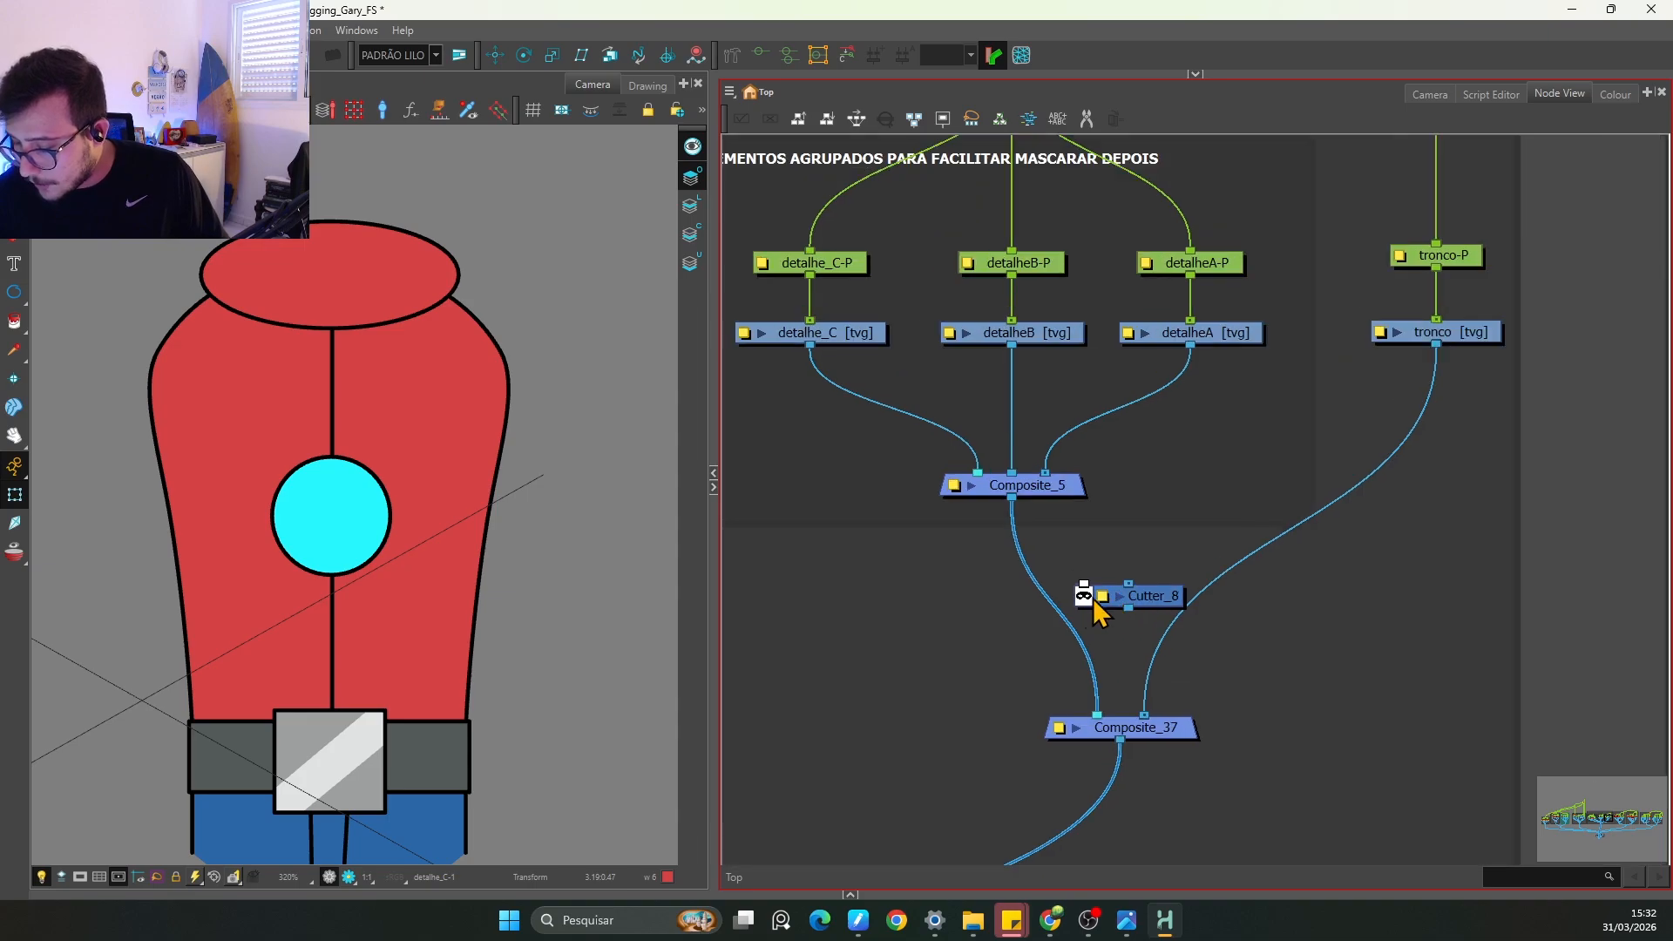
# Step: Connect the tronco drawing to the cutter's matte input and insert the cutter into the connection from Composite_5 to Composite_37
pyautogui.click(1084, 595)
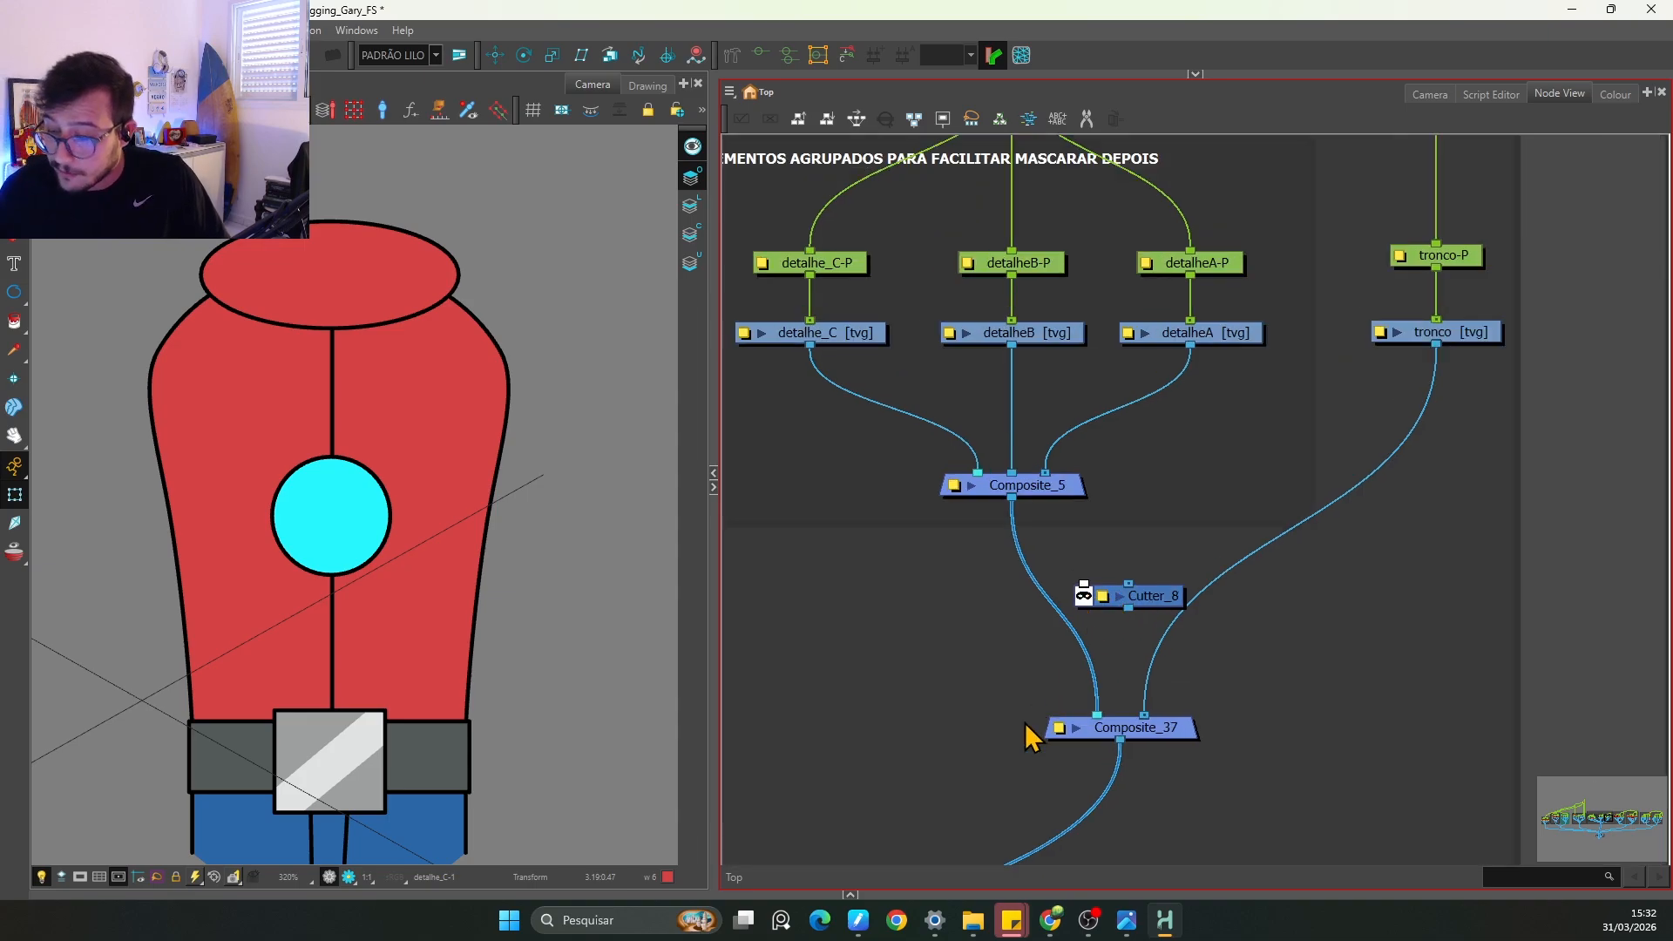
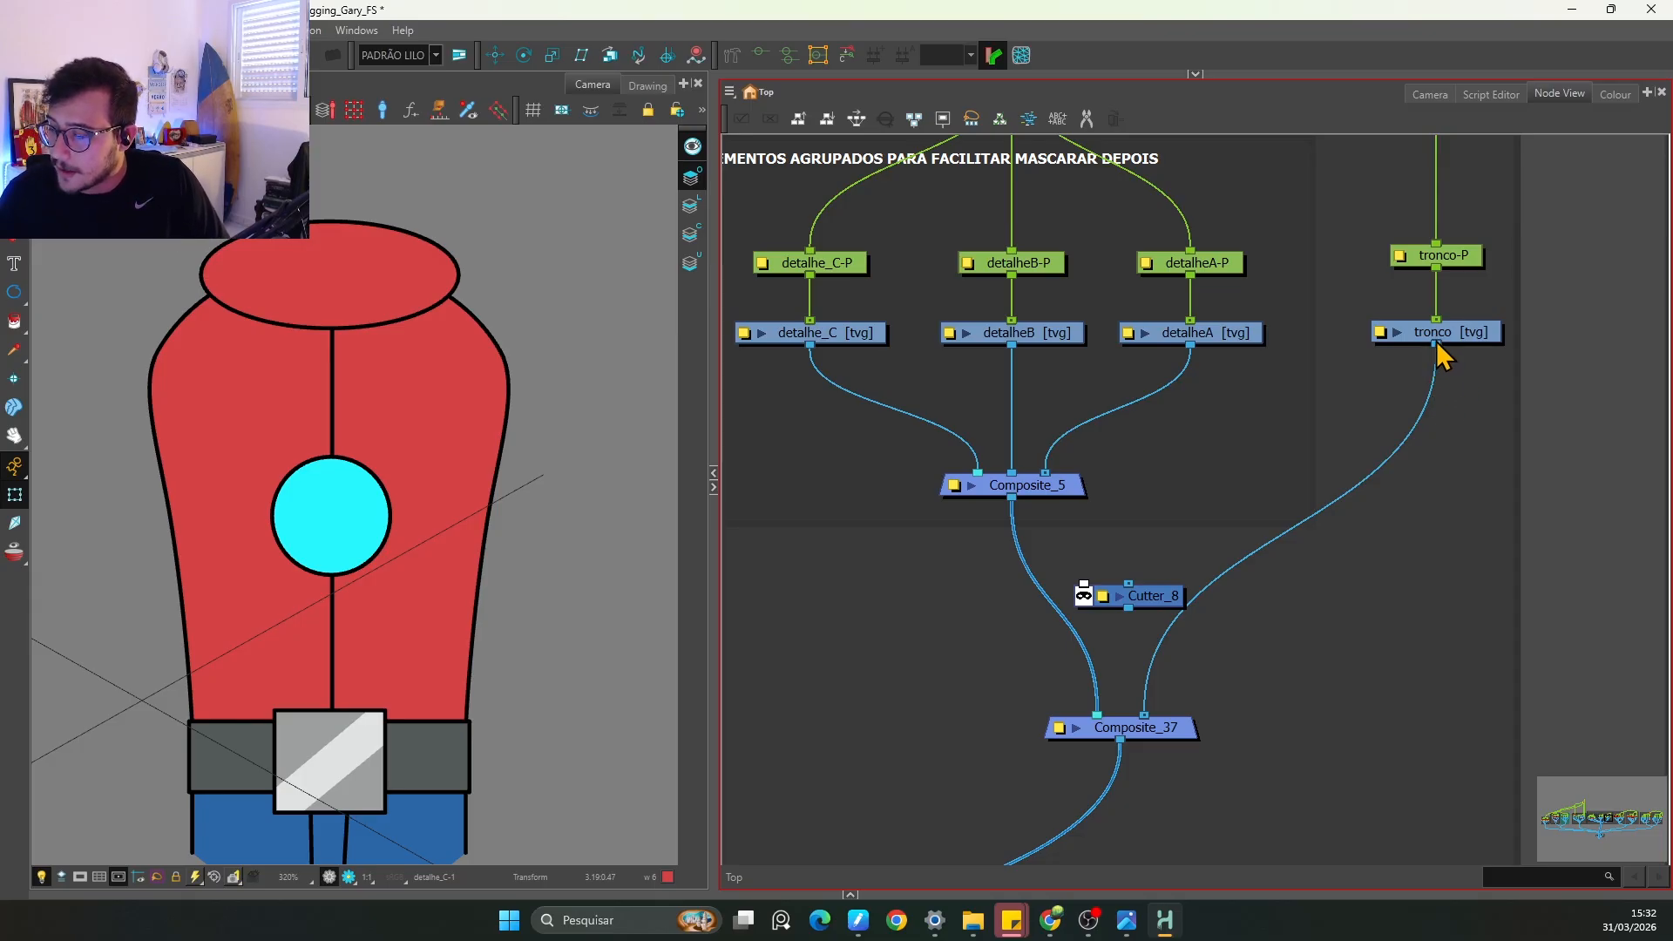
pyautogui.moveTo(1438, 344); pyautogui.dragTo(1084, 580)
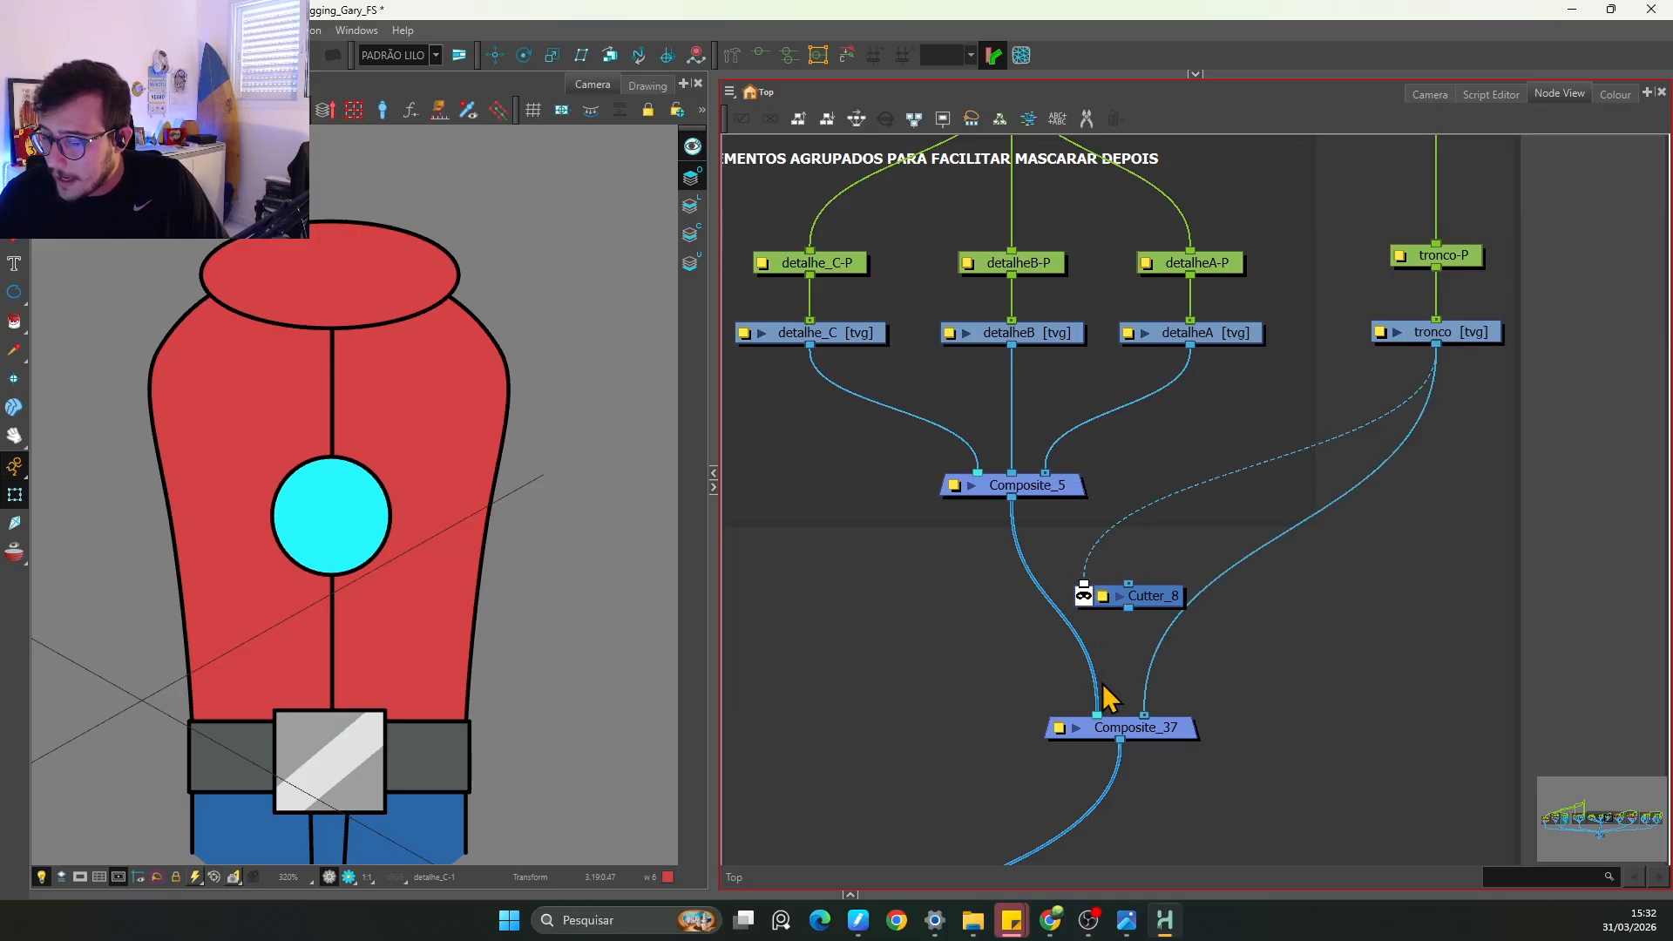
pyautogui.moveTo(1093, 716)
pyautogui.mouseDown()
pyautogui.moveTo(1008, 534)
pyautogui.moveTo(1133, 575)
pyautogui.moveTo(1096, 715)
pyautogui.mouseUp()
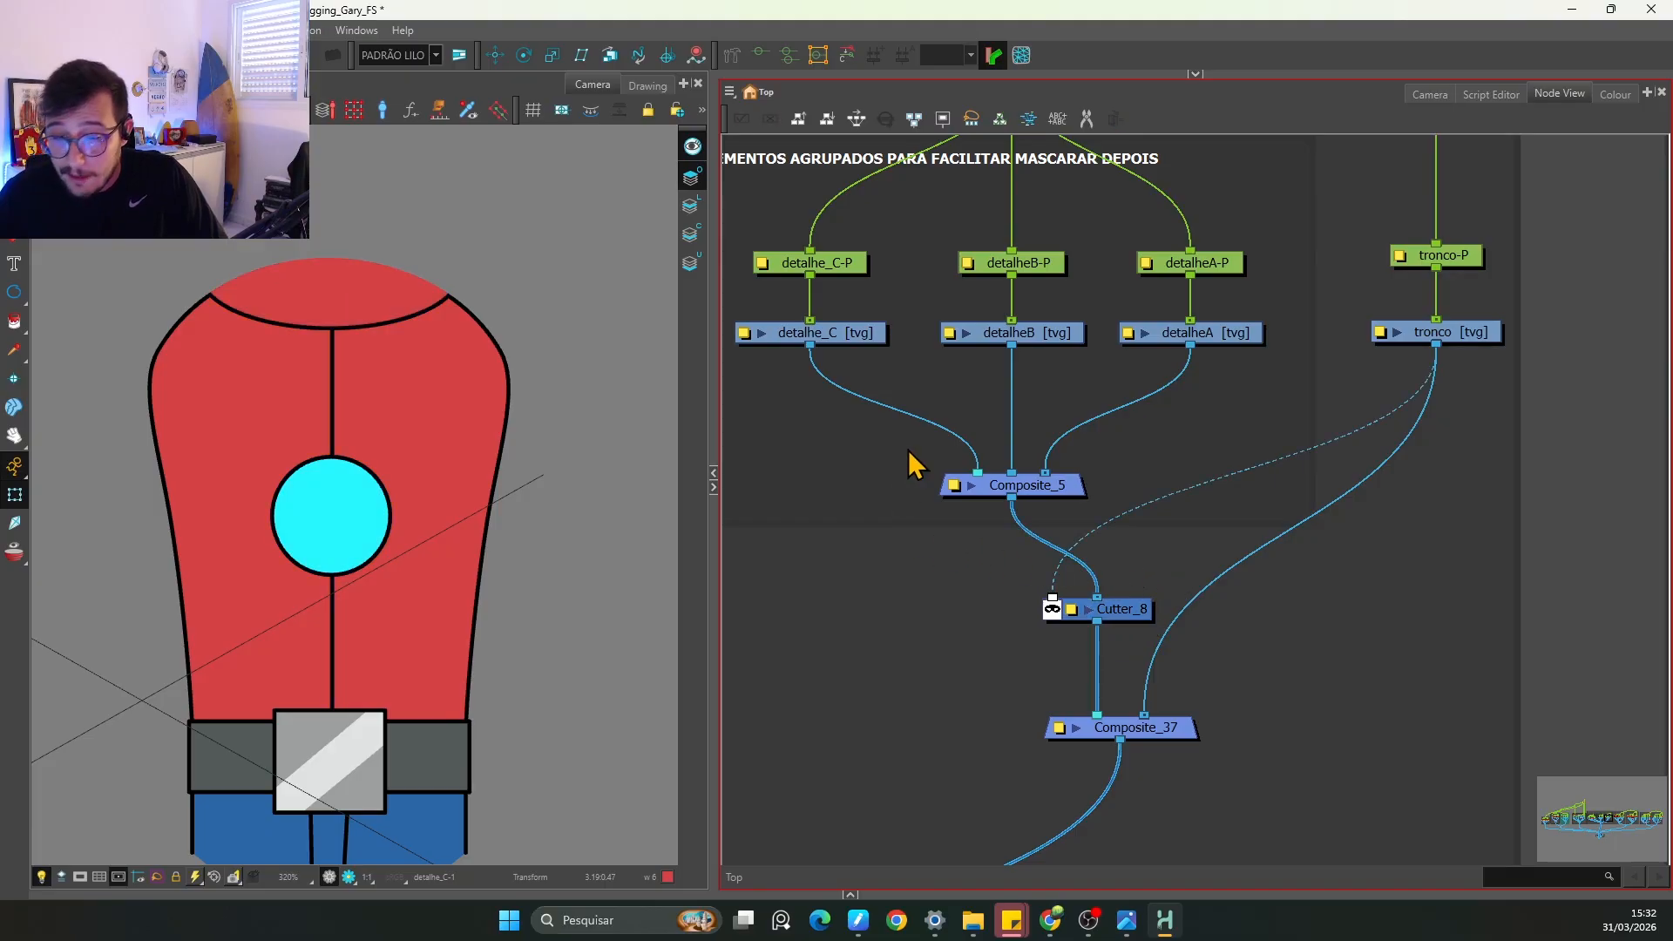
# Step: Test the new mask by moving the DETALHES peg's artwork past the torso's edge, and undo the move
pyautogui.moveTo(1038, 241); pyautogui.dragTo(1017, 449)
pyautogui.click(993, 262)
pyautogui.moveTo(328, 494); pyautogui.dragTo(570, 545)
pyautogui.hotkey('ctrl', 'z')
pyautogui.hotkey('ctrl', 'z')
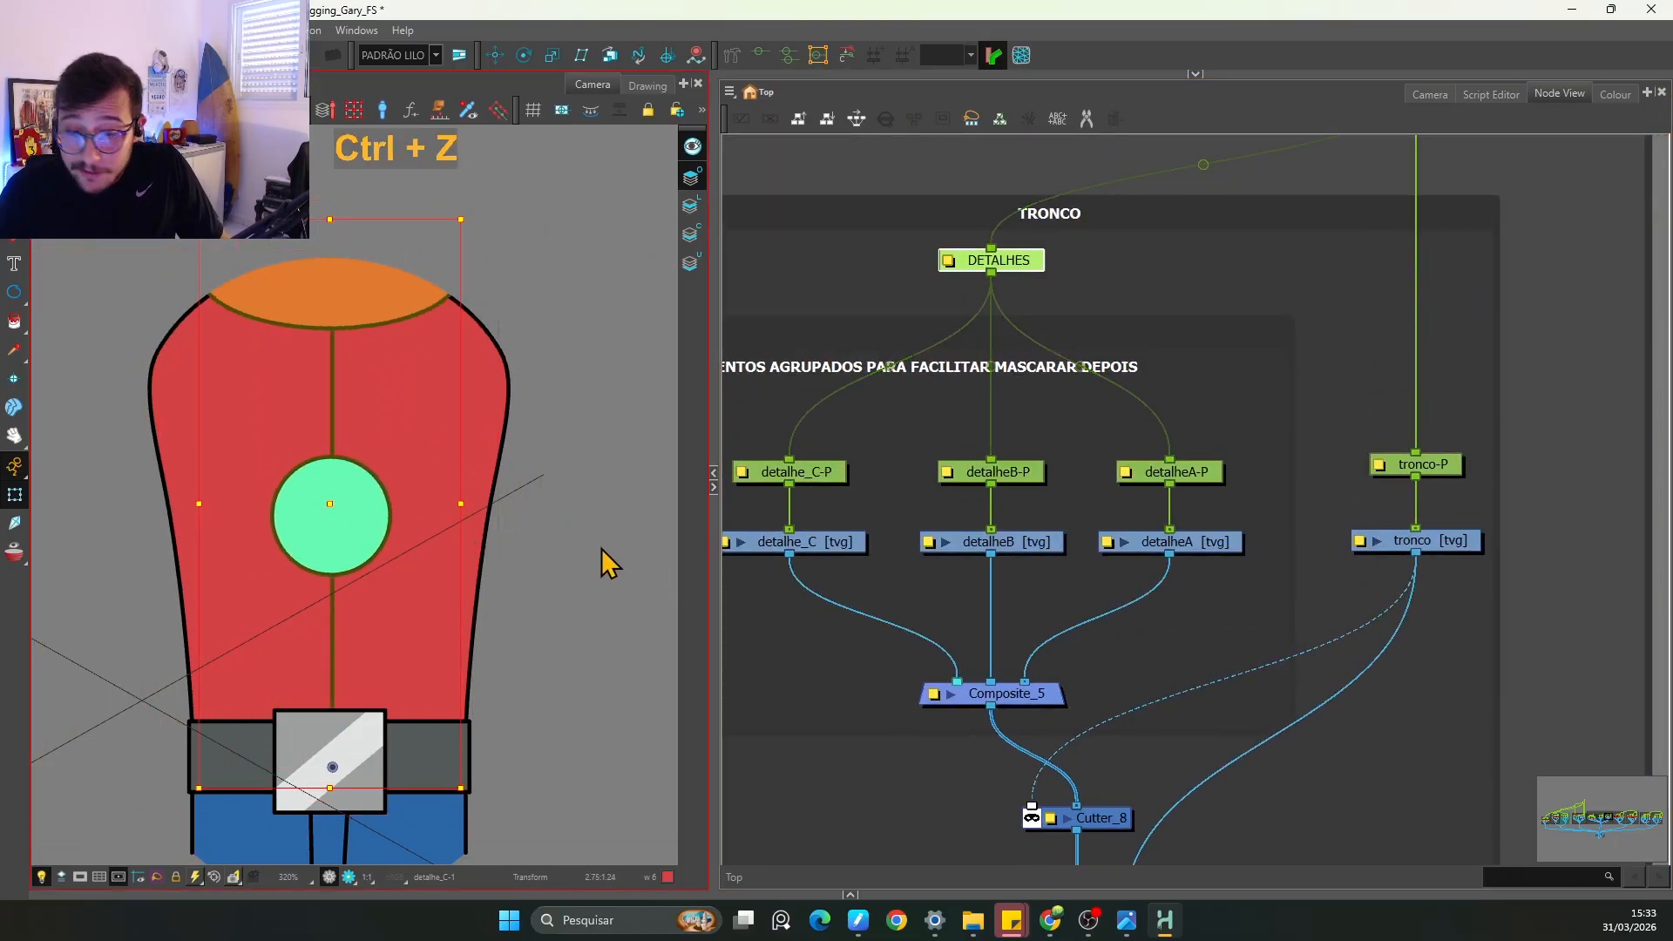
pyautogui.press('space')
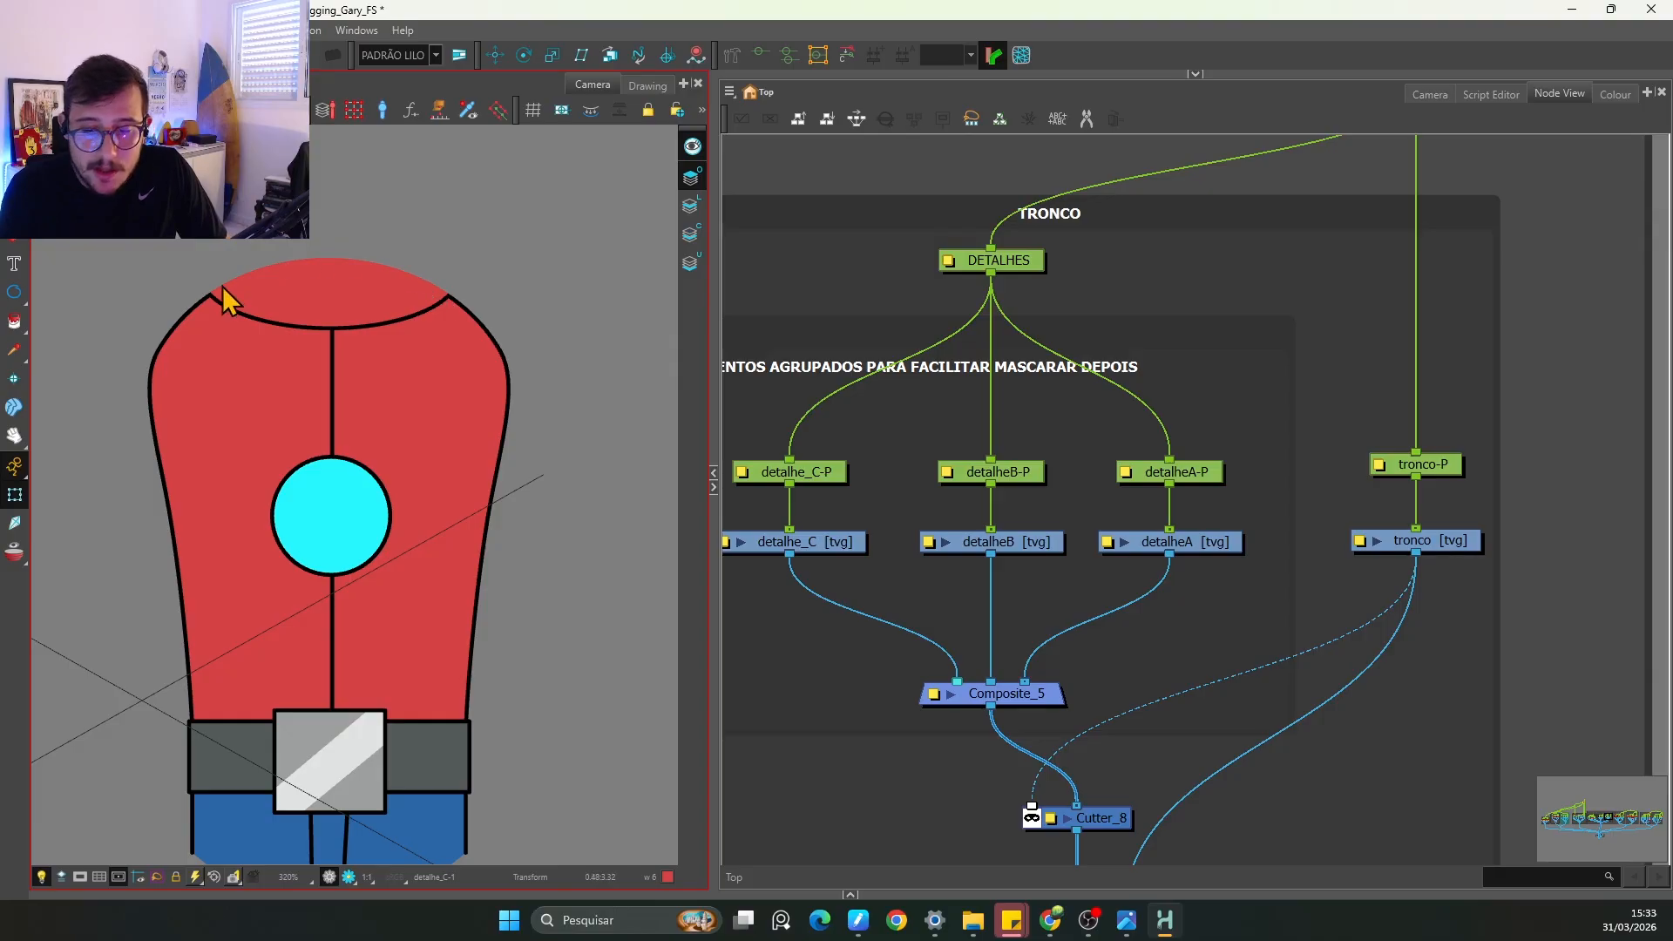
# Step: Shift the DETALHES artwork partly over the torso's side to check how its outline is masked, and undo the shift
pyautogui.press('space')
pyautogui.moveTo(1452, 544); pyautogui.dragTo(1495, 444)
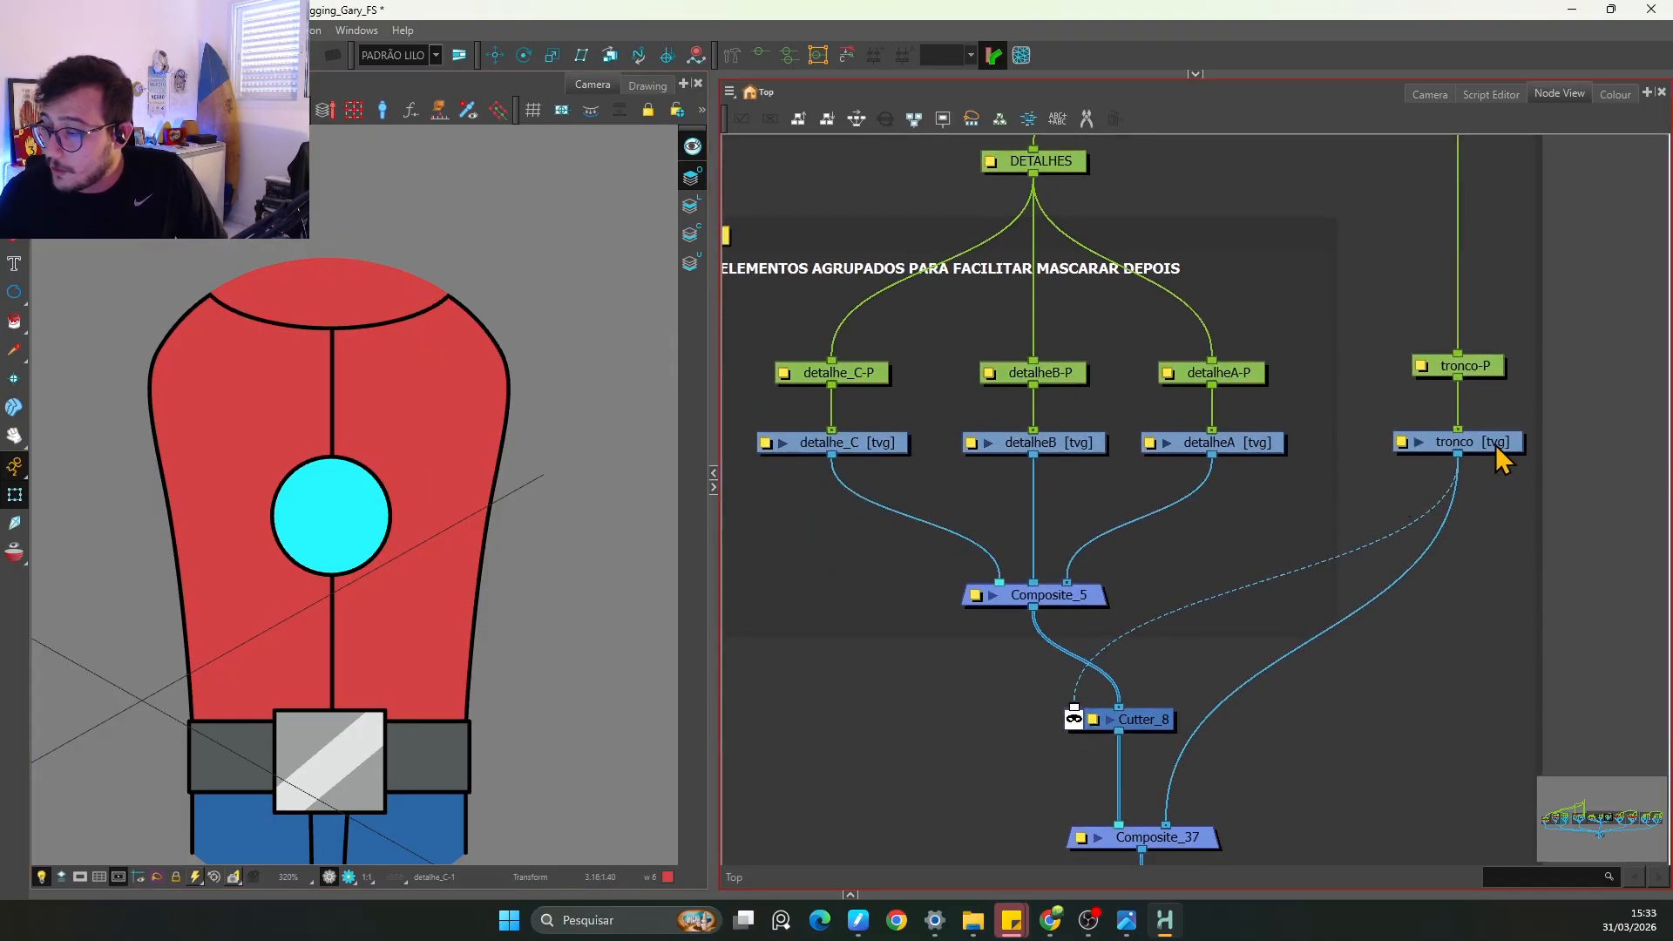
pyautogui.click(1492, 442)
pyautogui.click(1039, 163)
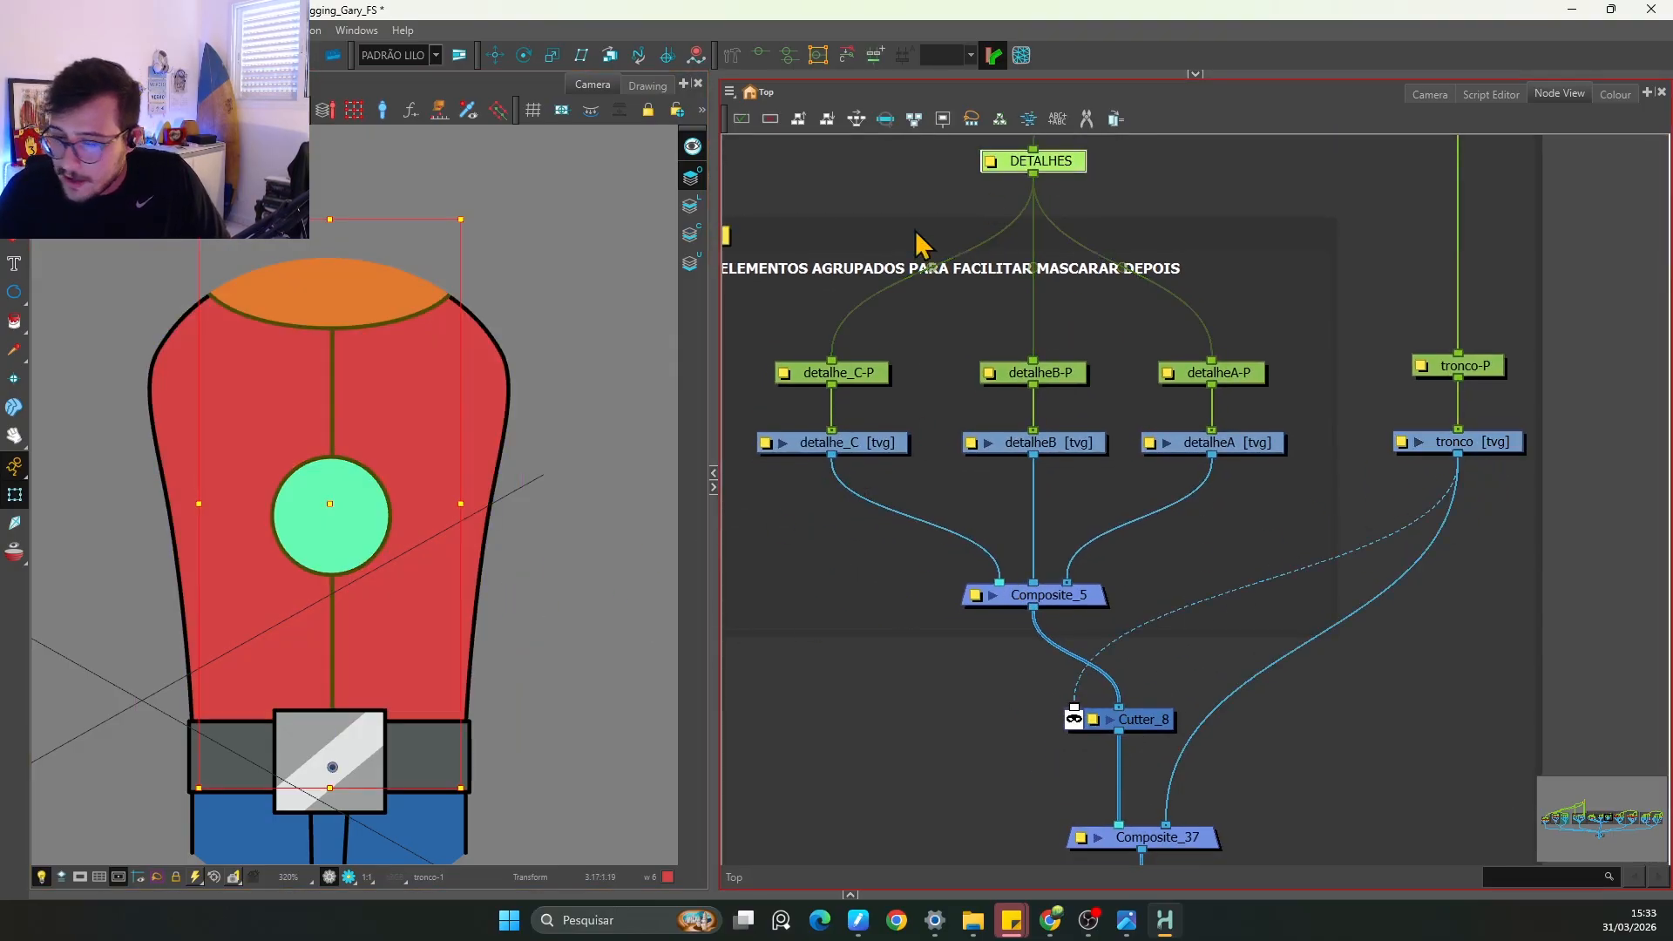
pyautogui.moveTo(328, 499); pyautogui.dragTo(451, 526)
pyautogui.click(521, 305)
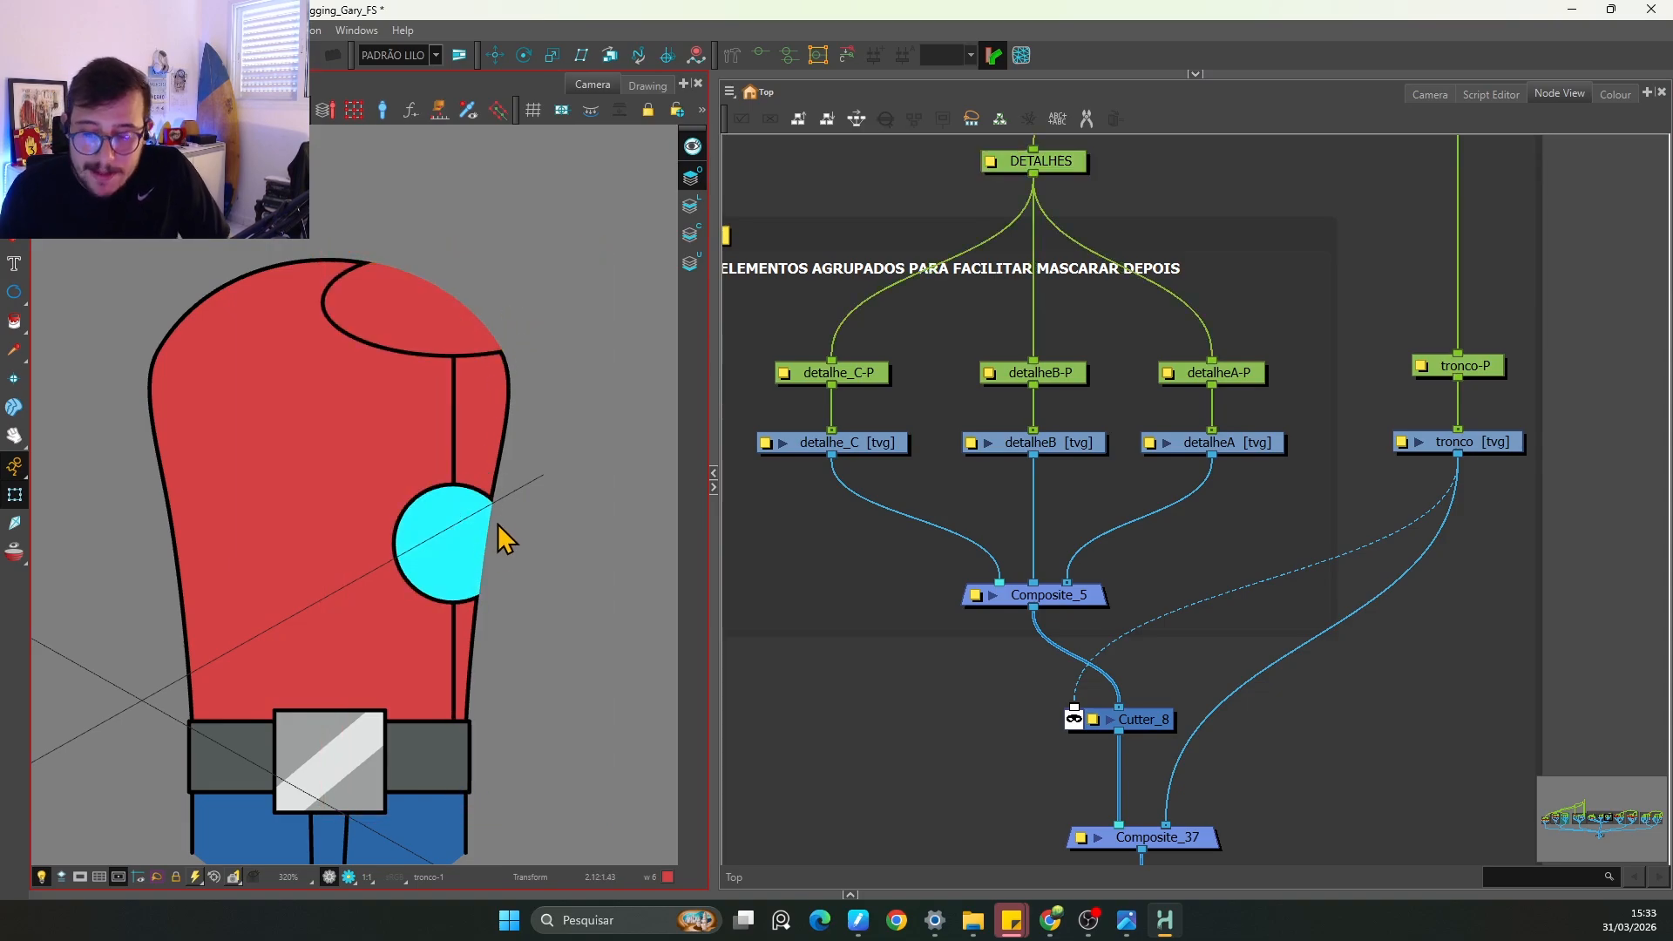
pyautogui.hotkey('ctrl', 'z')
pyautogui.hotkey('ctrl', 'z')
pyautogui.hotkey('ctrl', 'z')
pyautogui.click(1269, 561)
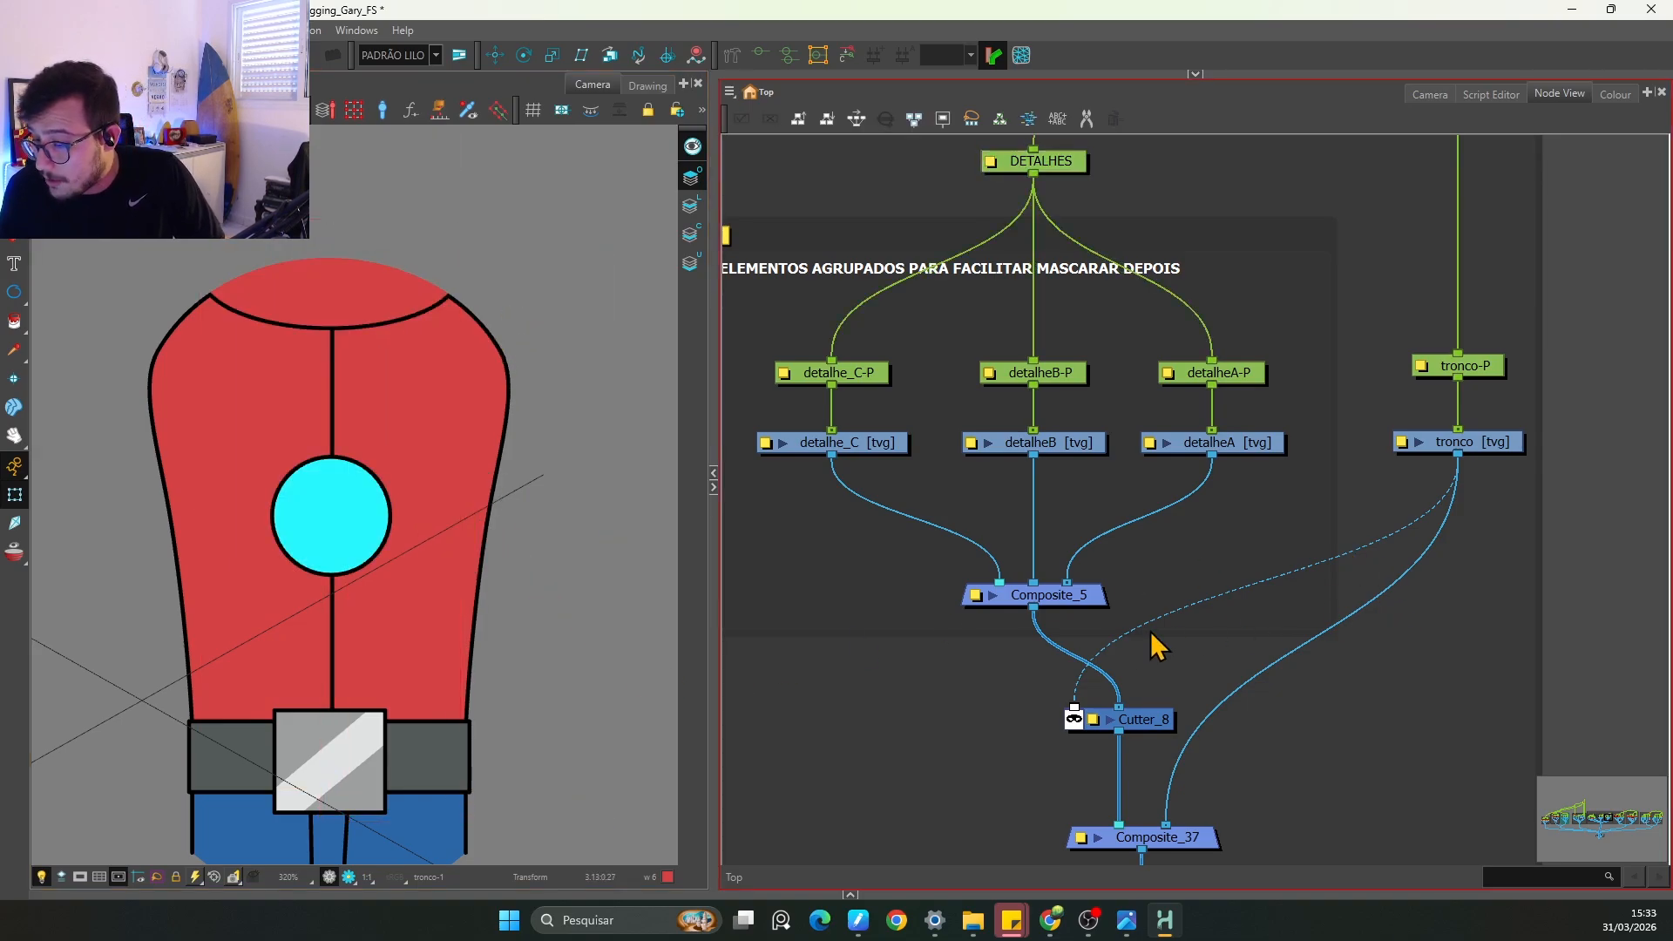
# Step: Examine the tronco drawing's separate art layers in the Drawing view and return to the Camera view
pyautogui.click(1497, 453)
pyautogui.click(647, 85)
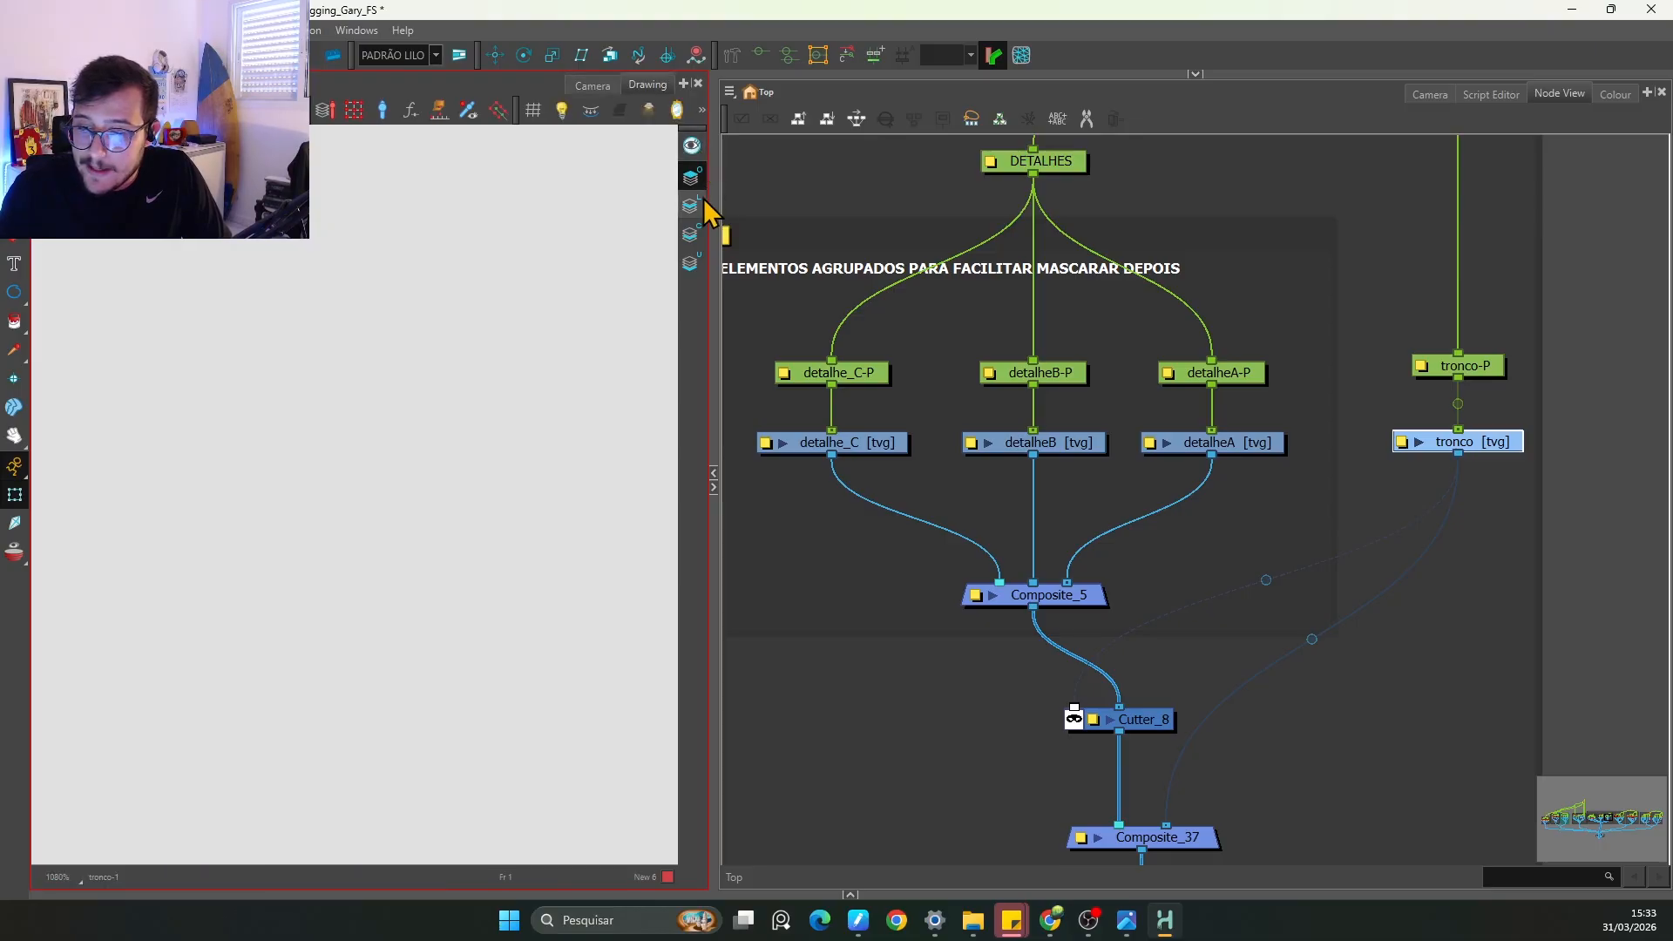
pyautogui.press('l')
pyautogui.press('space')
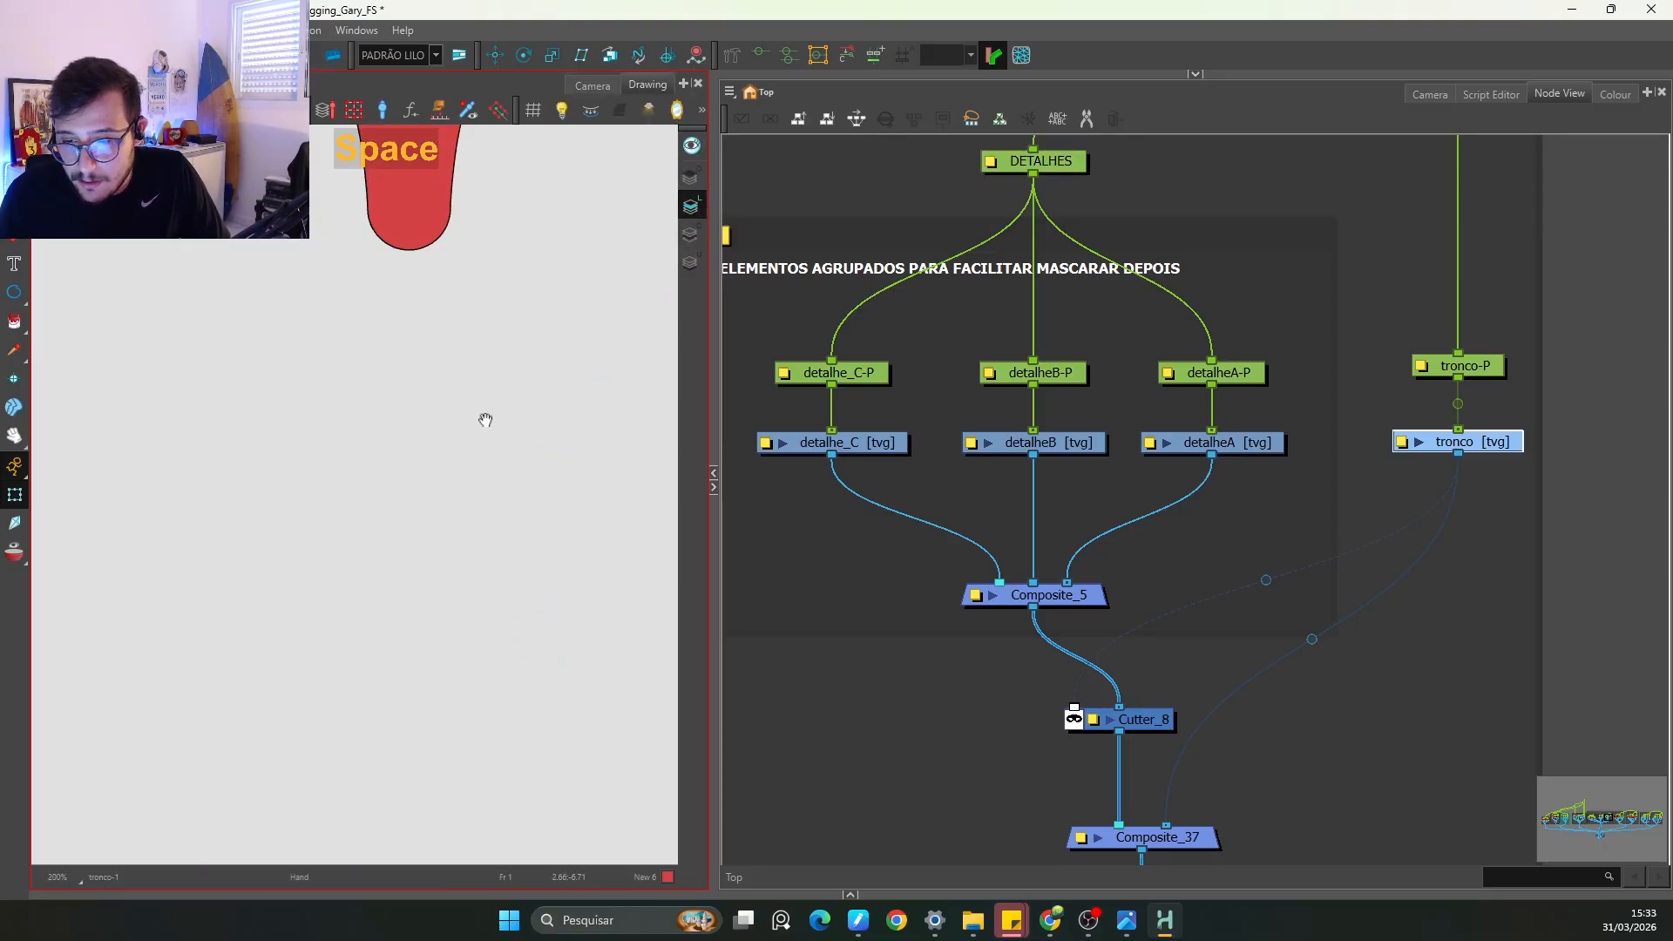
pyautogui.moveTo(485, 420); pyautogui.dragTo(456, 770)
pyautogui.press('2')
pyautogui.click(692, 180)
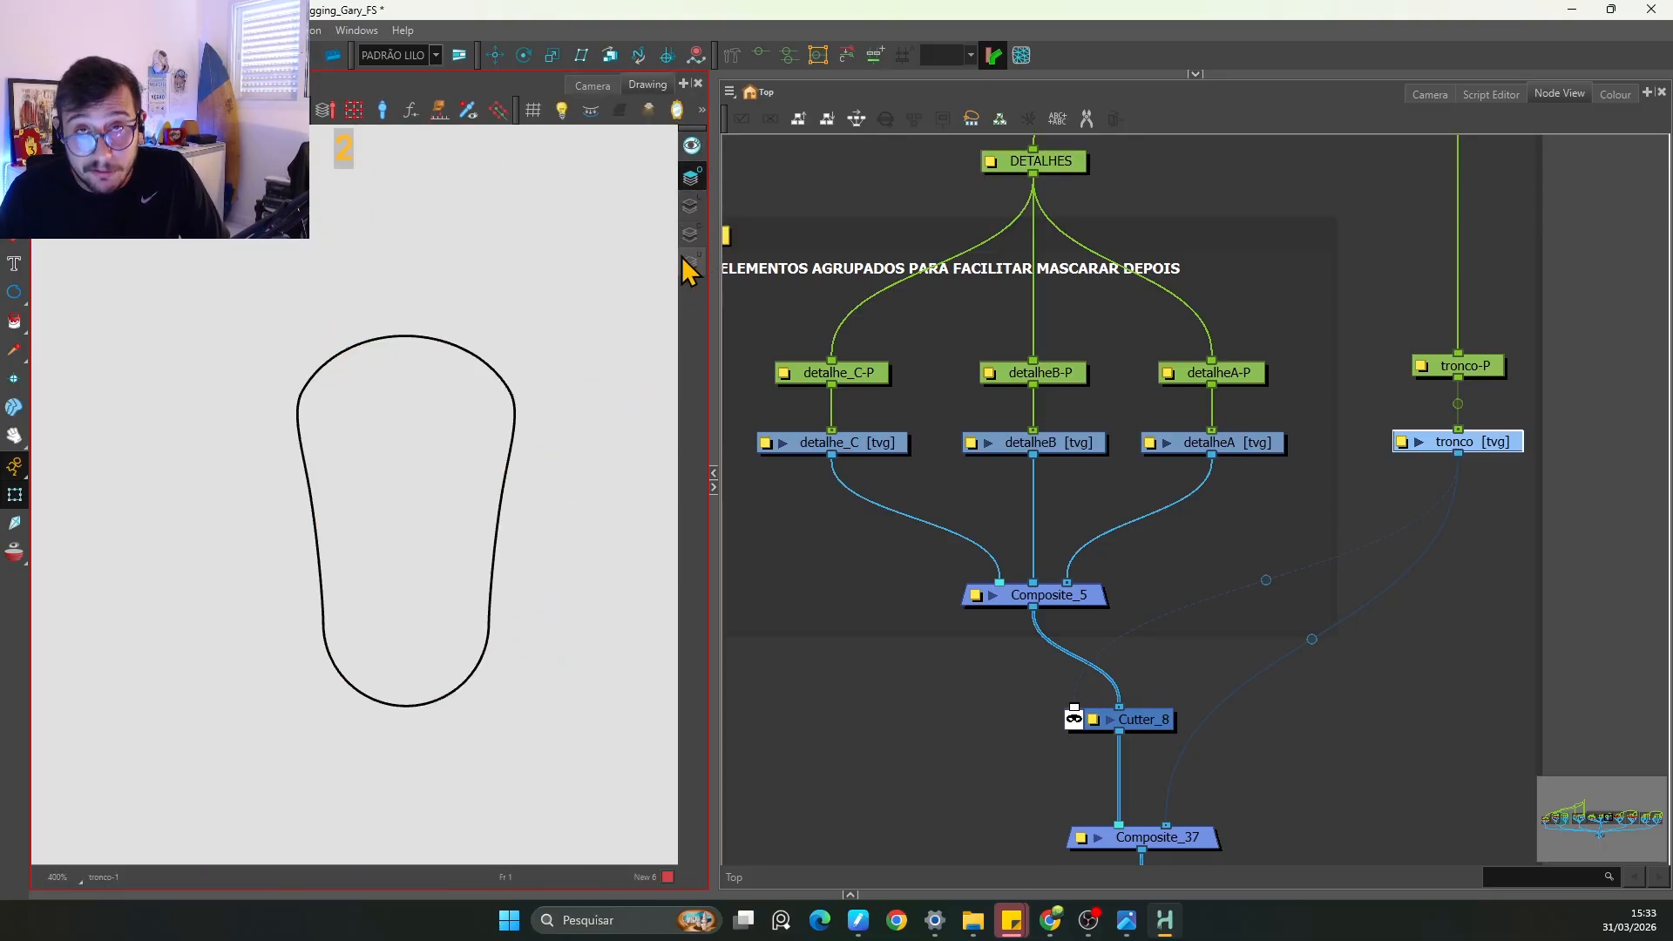
pyautogui.click(592, 85)
# Step: Add an Overlay-Layer node beside the cutter and connect the tronco drawing's output to it
pyautogui.click(1393, 606)
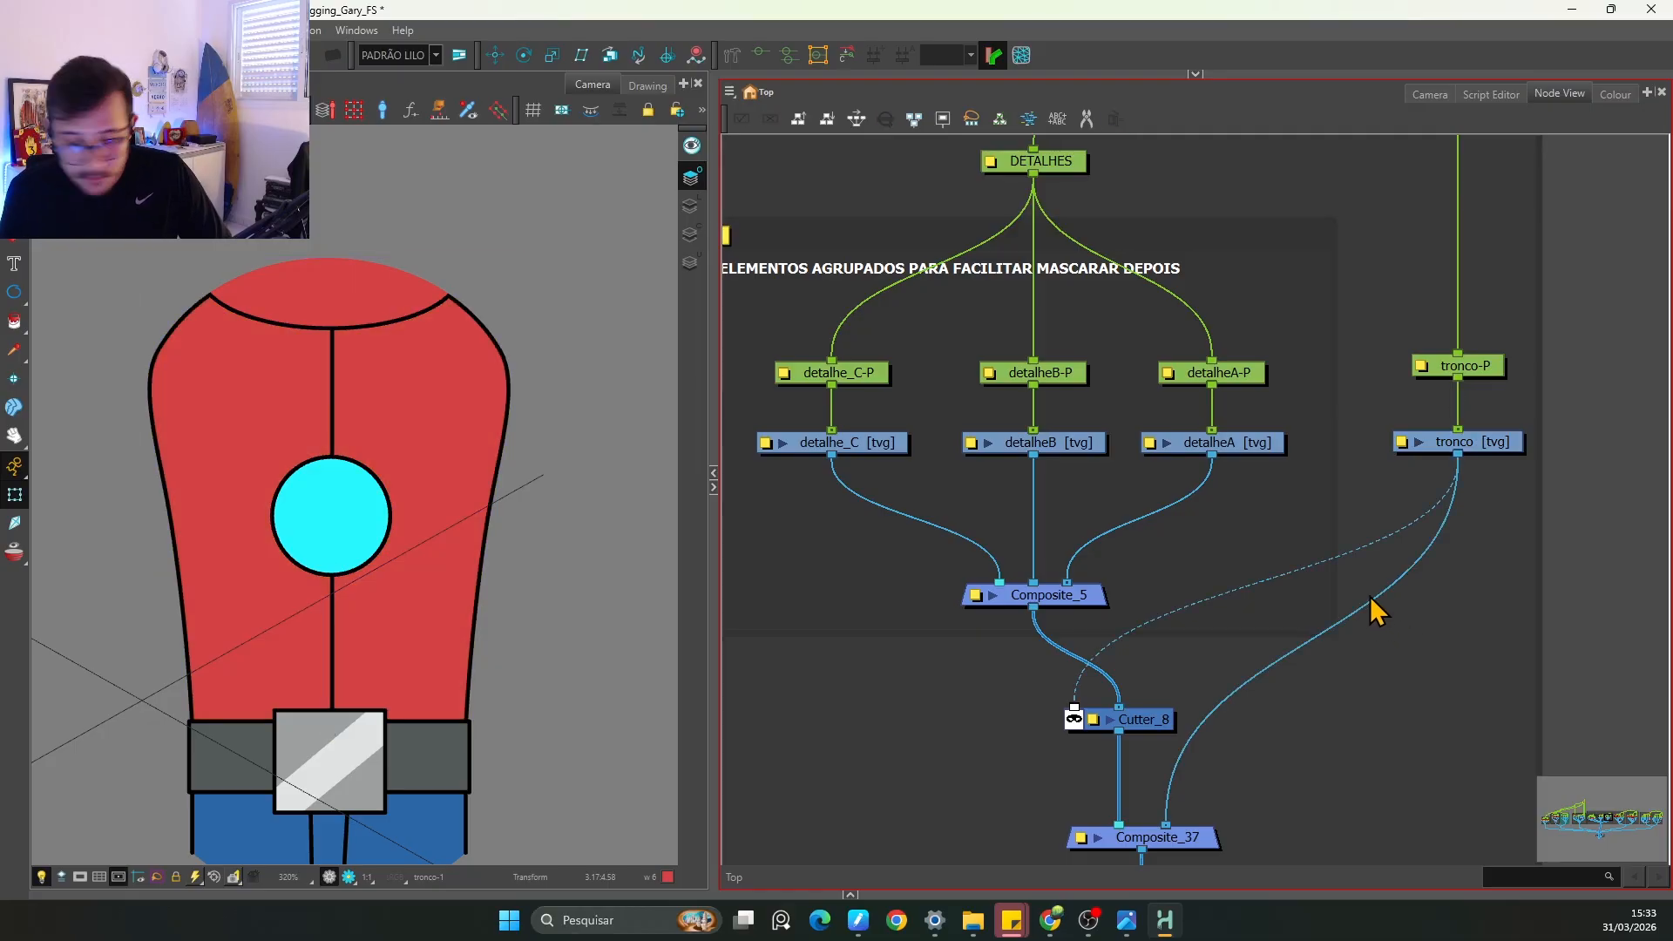
pyautogui.press('Tab')
pyautogui.write('Li')
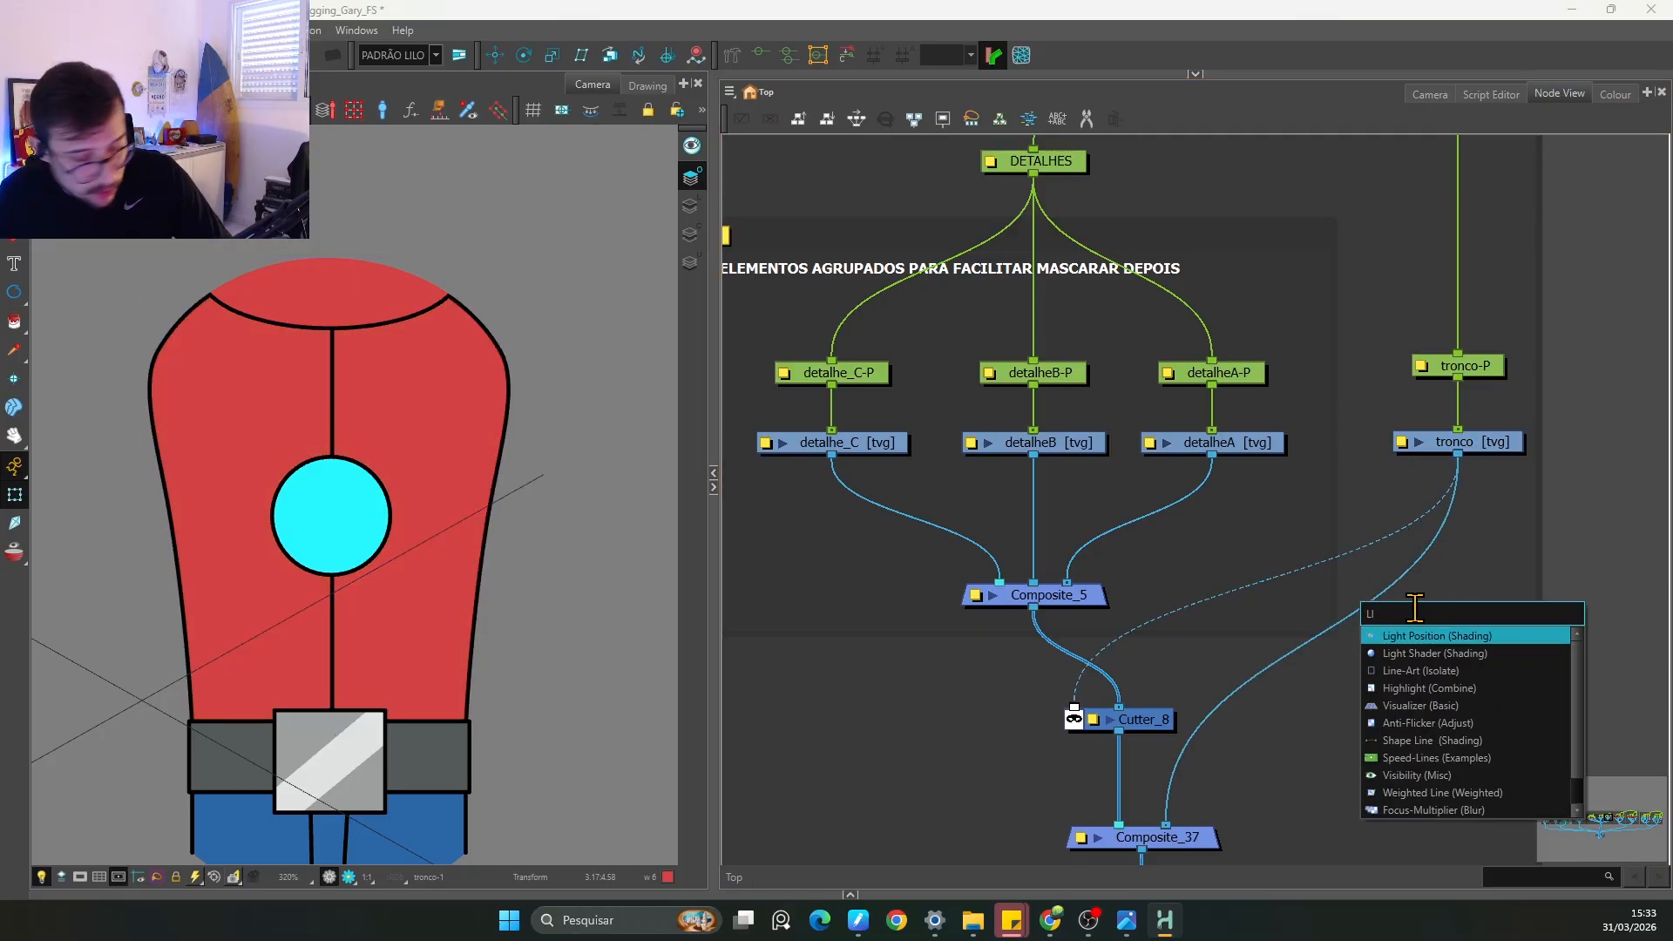
pyautogui.press('BackSpace')
pyautogui.press('BackSpace')
pyautogui.write('OVER')
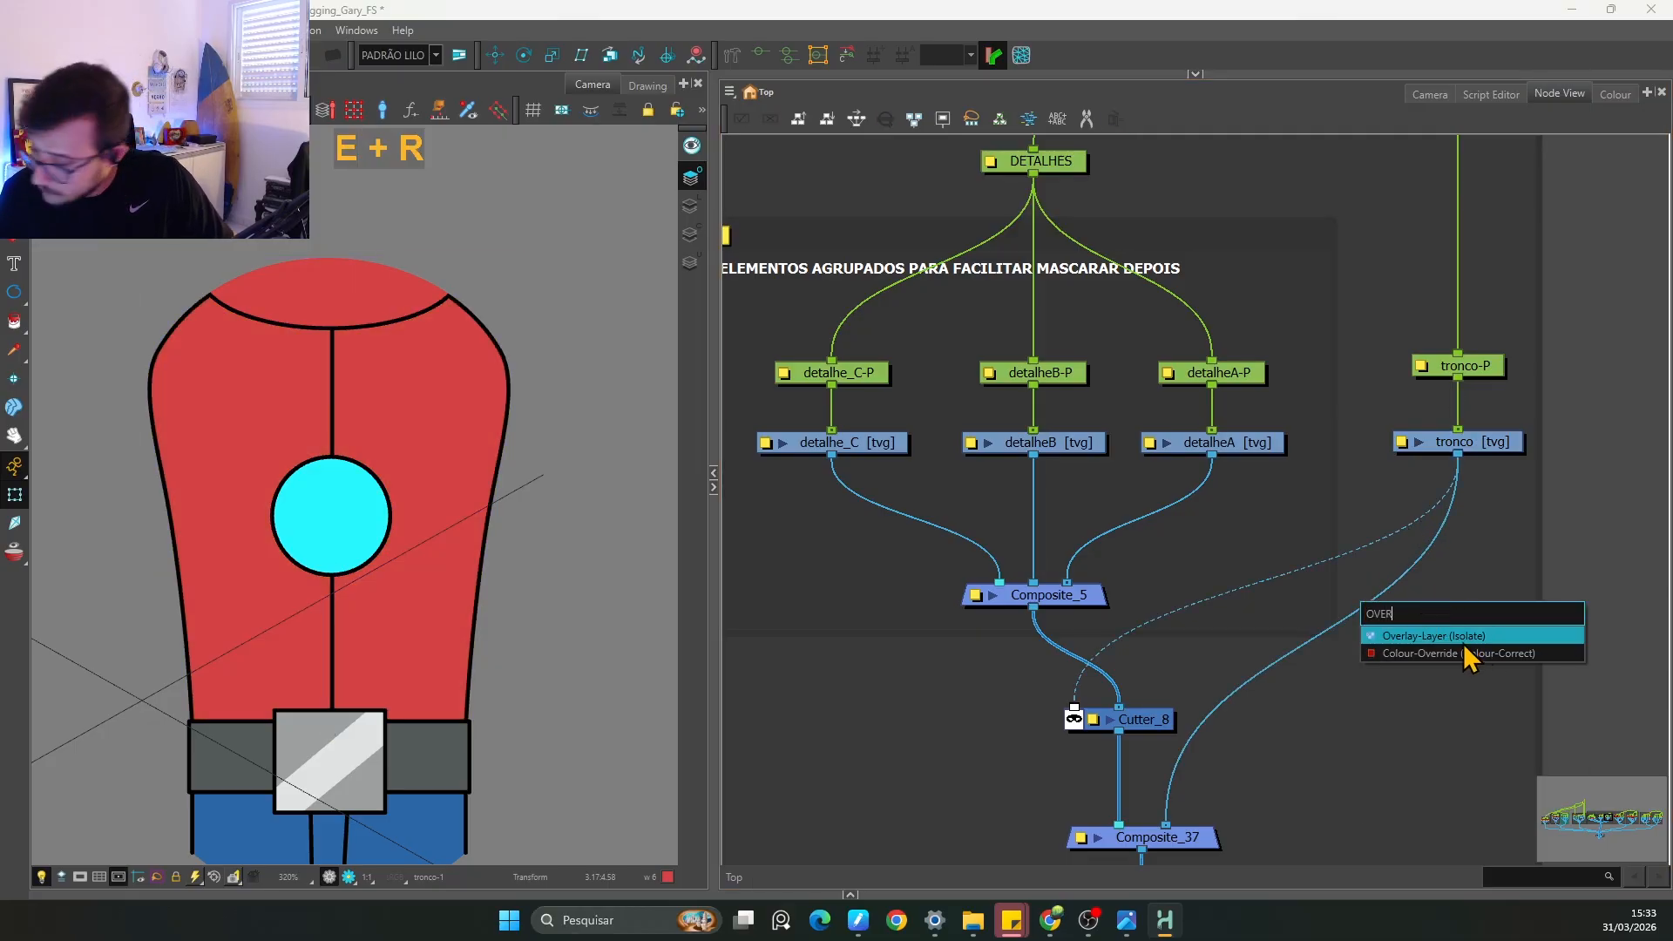
pyautogui.click(1460, 636)
pyautogui.moveTo(1481, 599)
pyautogui.mouseDown()
pyautogui.moveTo(1007, 718)
pyautogui.moveTo(999, 739)
pyautogui.mouseUp()
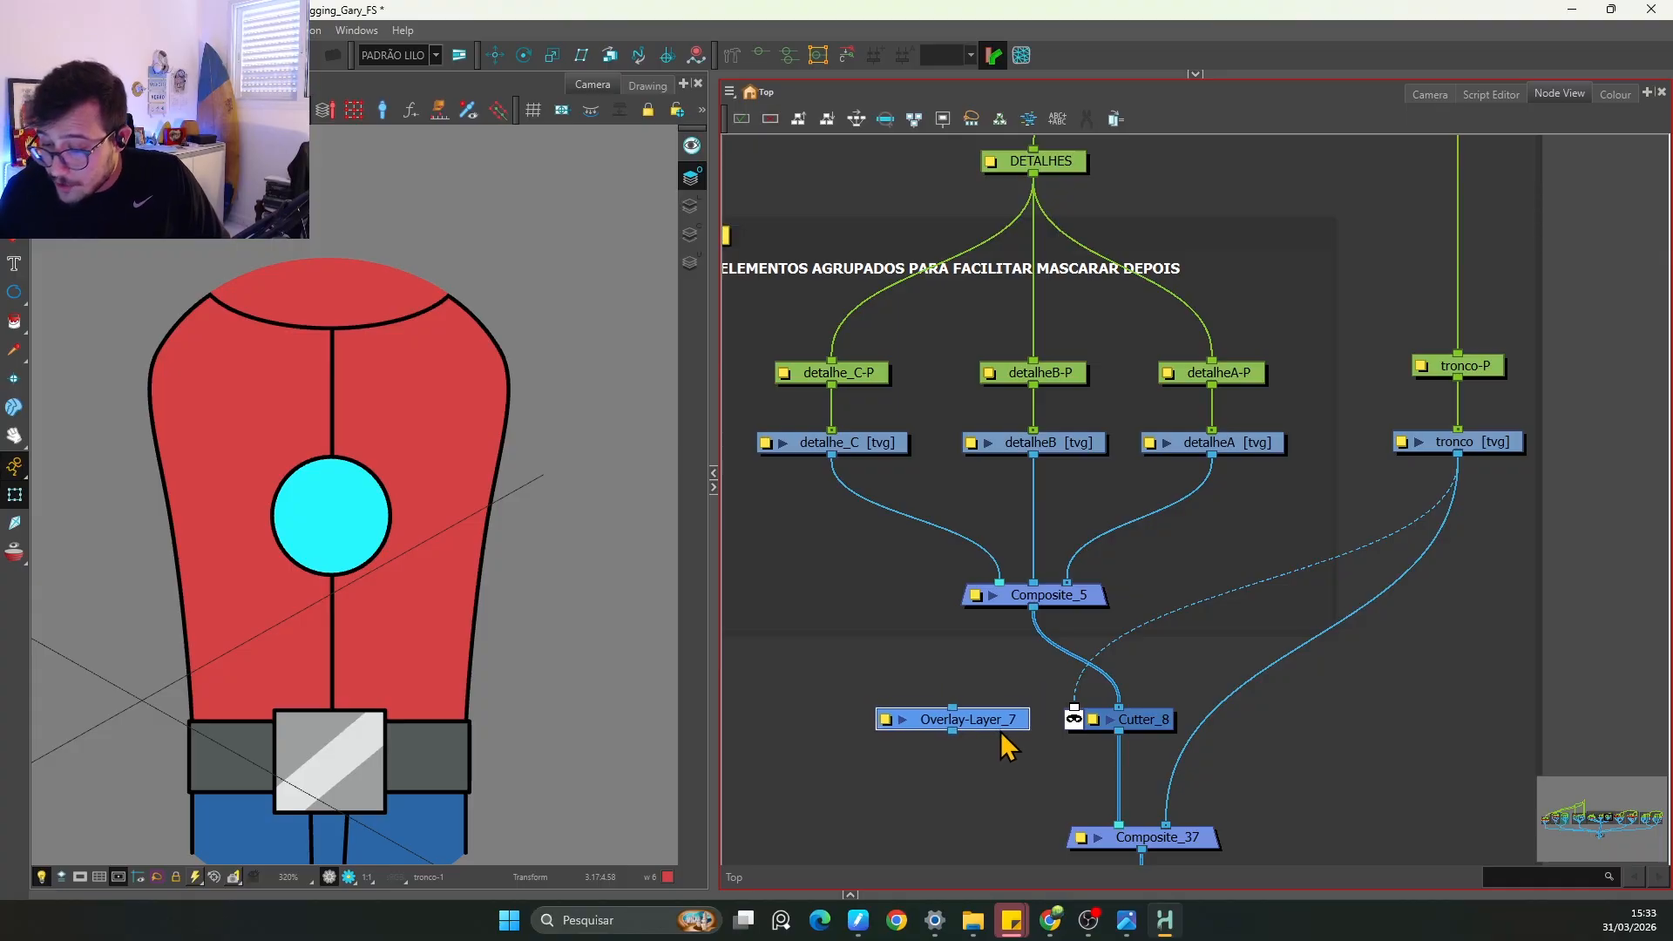
pyautogui.click(1492, 442)
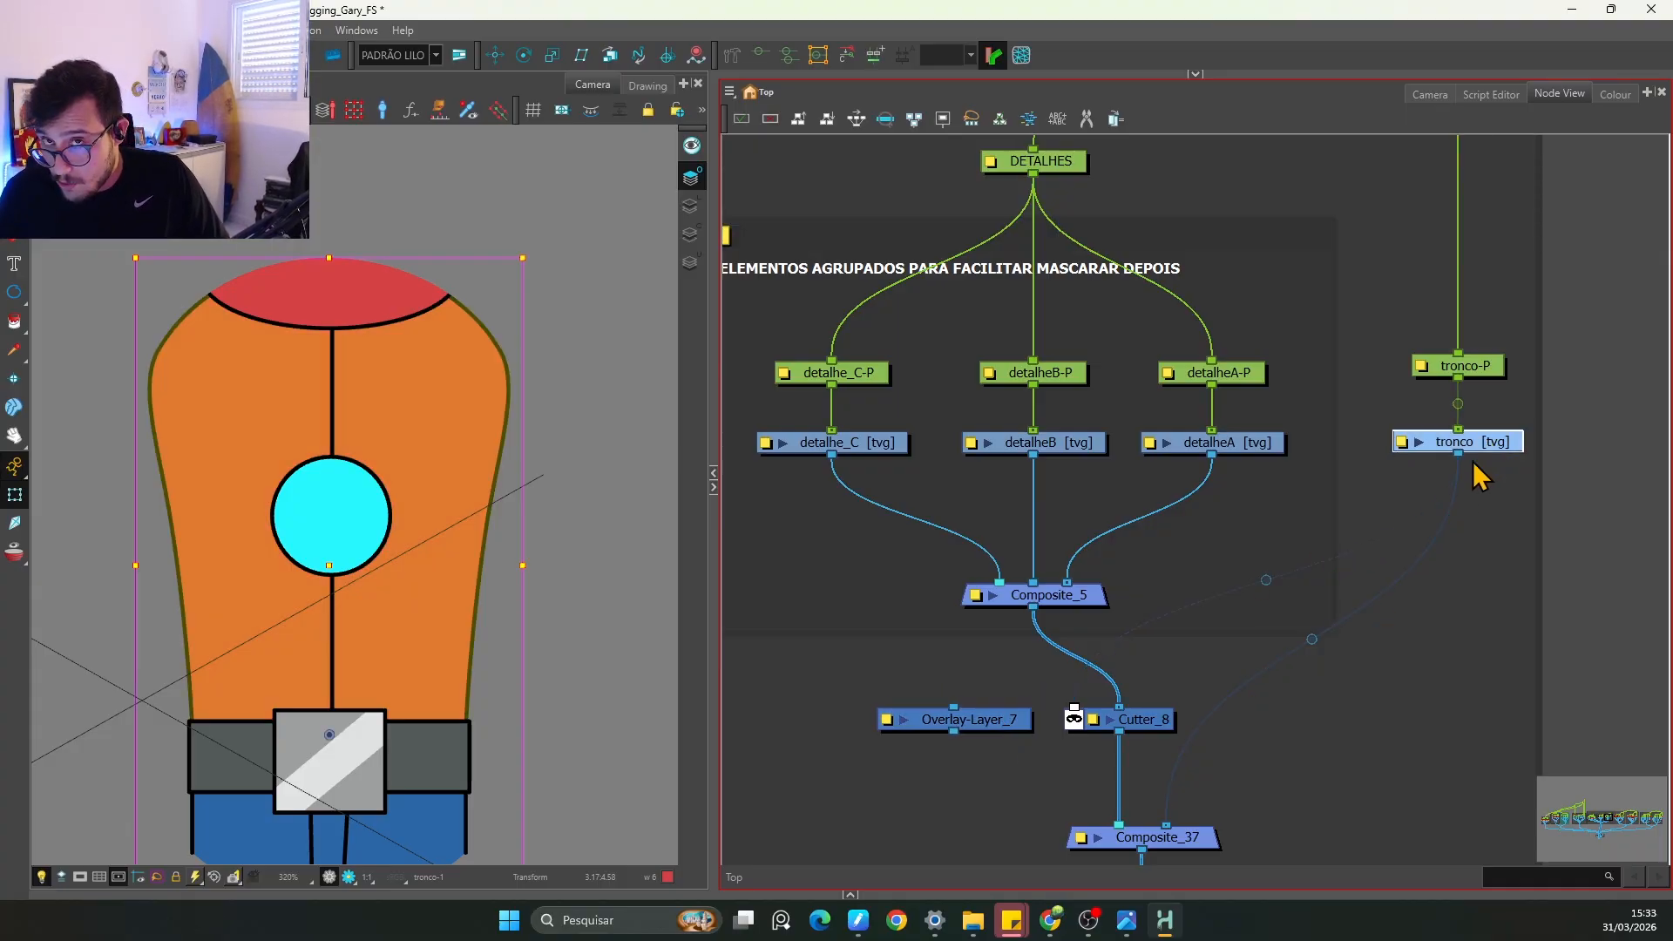
pyautogui.moveTo(1460, 456); pyautogui.dragTo(956, 709)
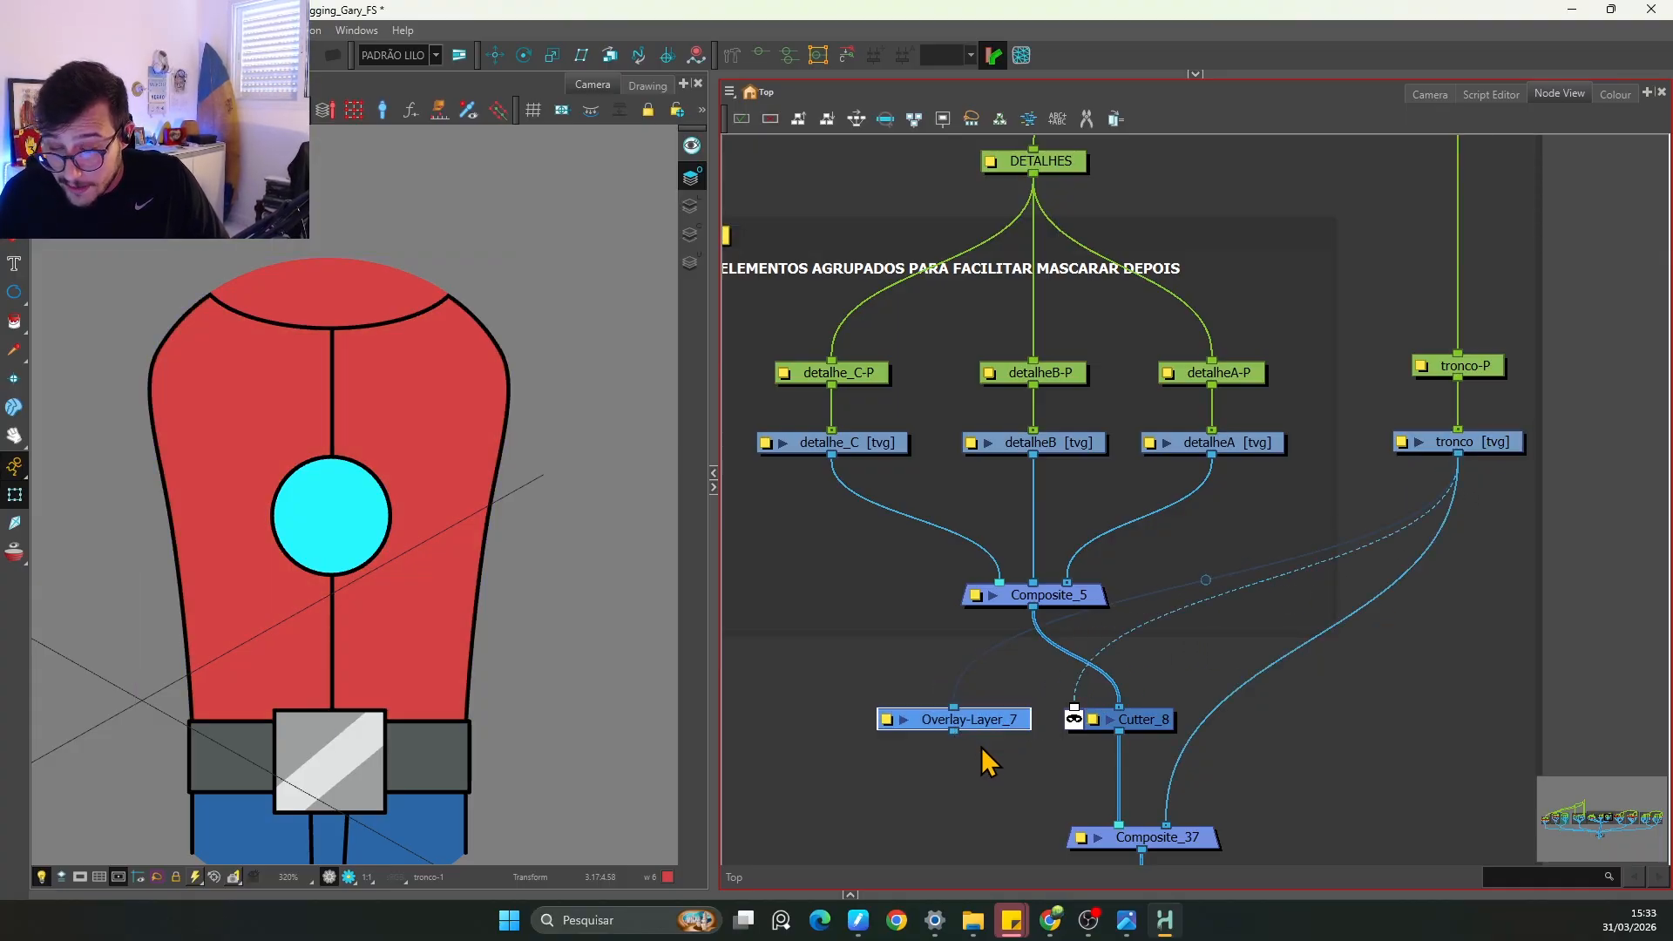
# Step: Connect the output of Overlay-Layer_7 to Composite_37, ahead of the Cutter_8 and tronco connections
pyautogui.moveTo(1070, 808); pyautogui.dragTo(1091, 822)
pyautogui.press('space')
pyautogui.moveTo(1236, 812); pyautogui.dragTo(1209, 747)
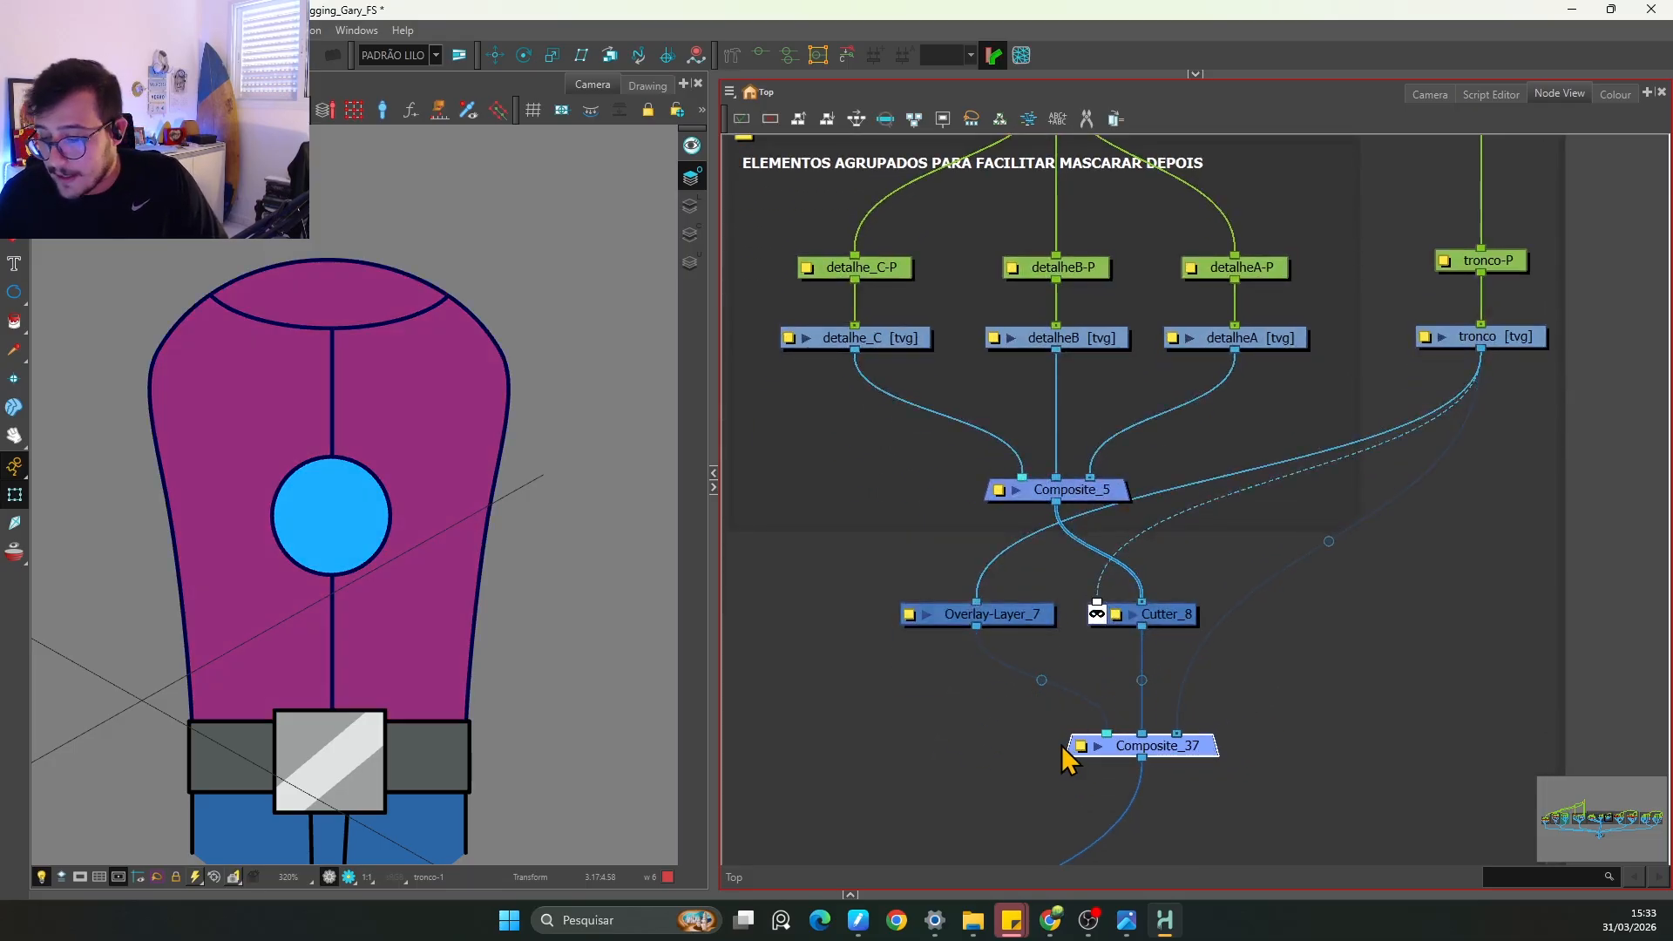
pyautogui.click(1217, 648)
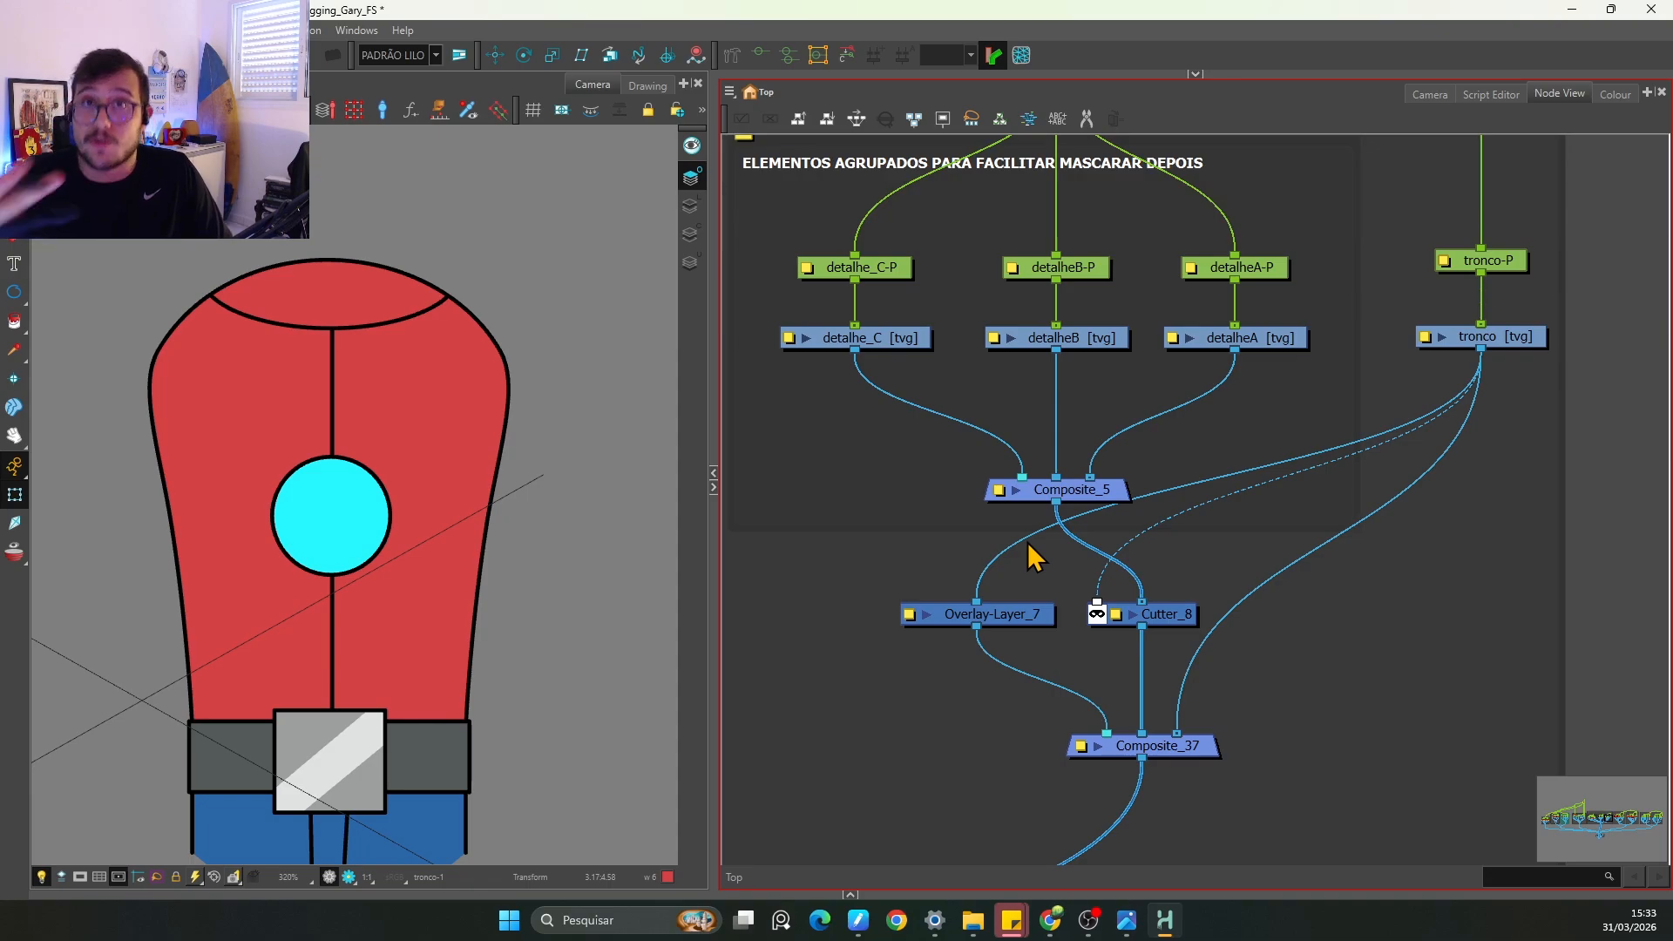
pyautogui.moveTo(1112, 732)
pyautogui.mouseDown()
pyautogui.moveTo(1180, 720)
pyautogui.moveTo(1177, 736)
pyautogui.moveTo(1094, 717)
pyautogui.moveTo(1106, 734)
pyautogui.mouseUp()
# Step: Try moving the torso details upward with the DETALHES peg to test the cutter, and undo the move
pyautogui.click(368, 304)
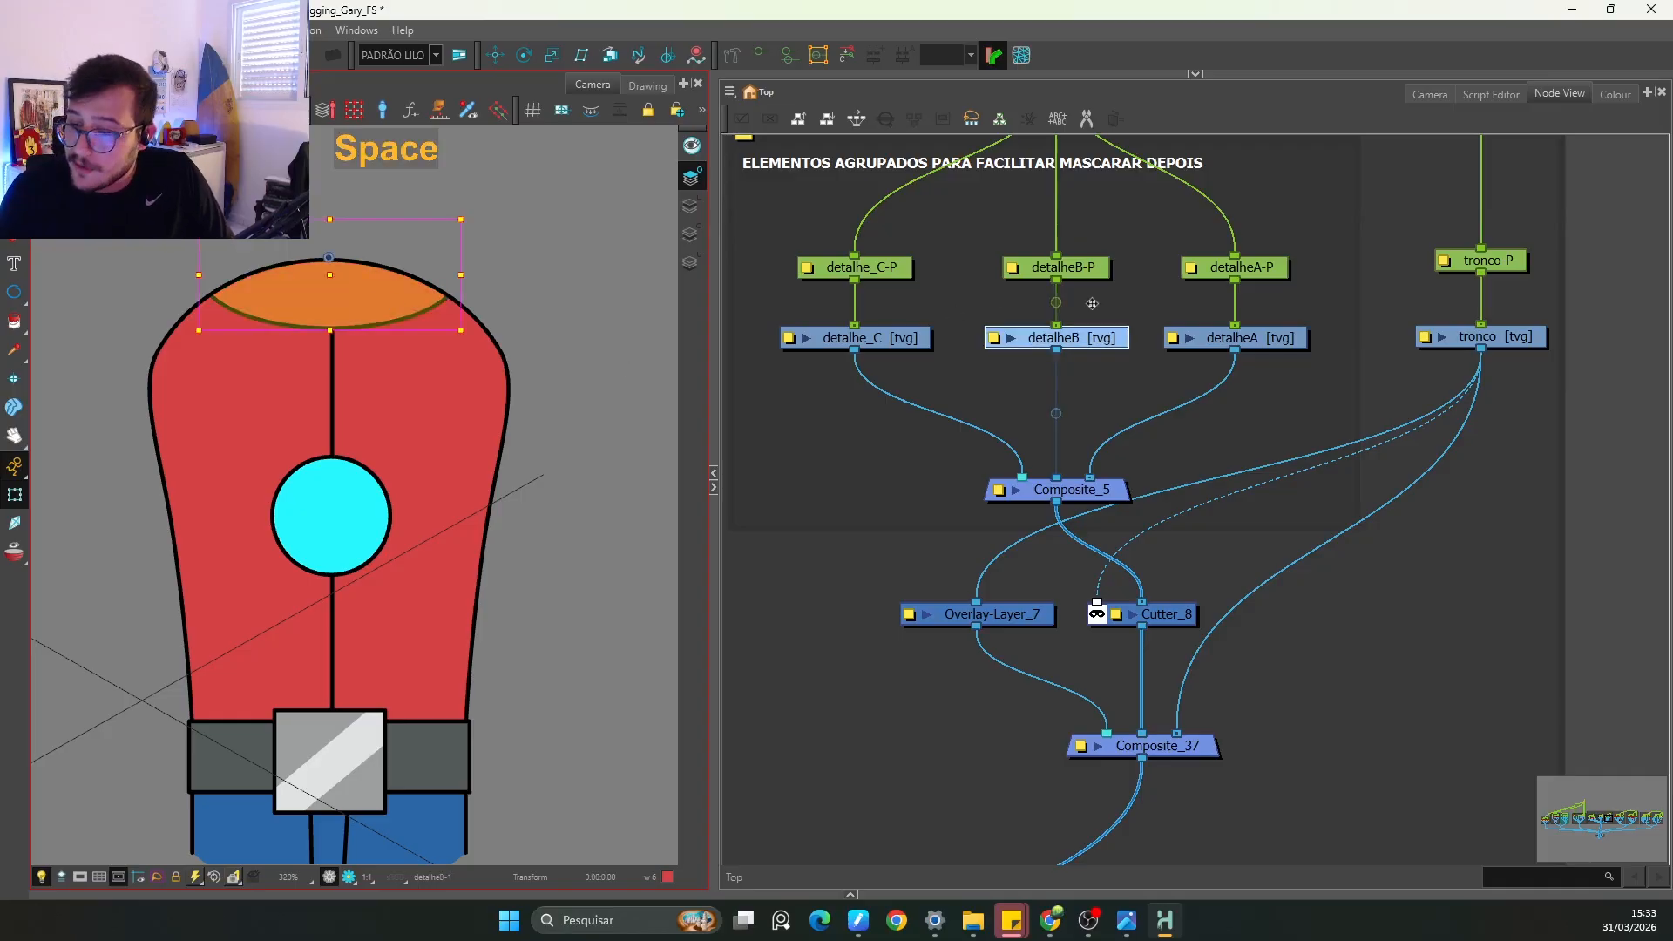
pyautogui.moveTo(1112, 161); pyautogui.dragTo(1070, 333)
pyautogui.click(1037, 232)
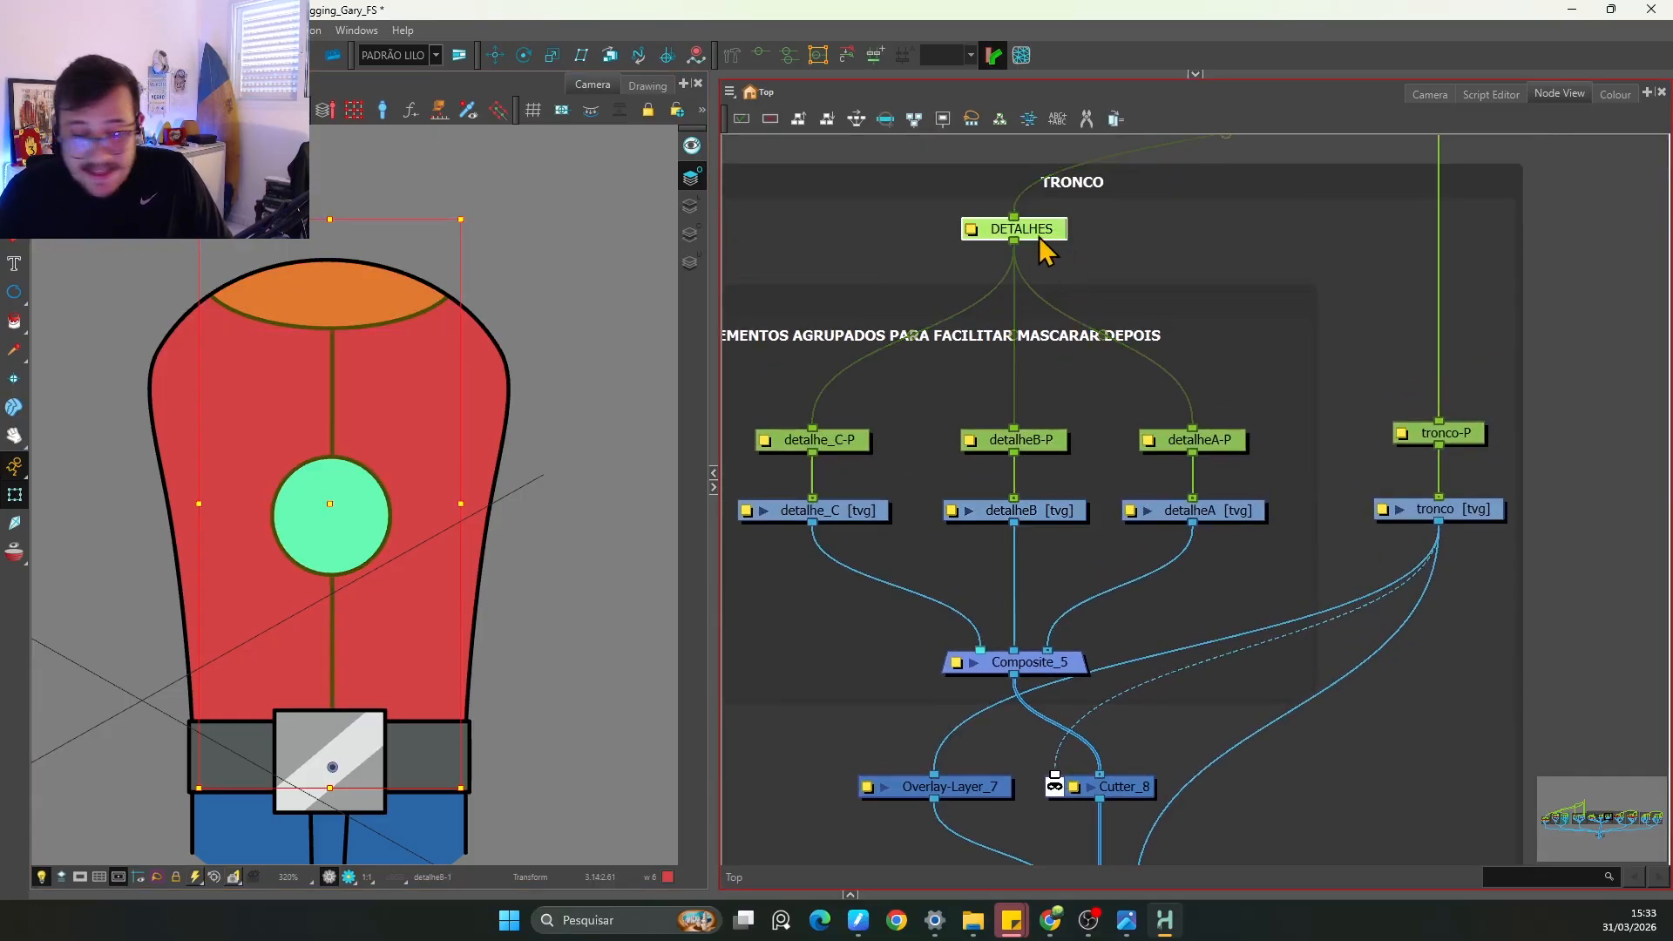
pyautogui.moveTo(333, 505); pyautogui.dragTo(340, 456)
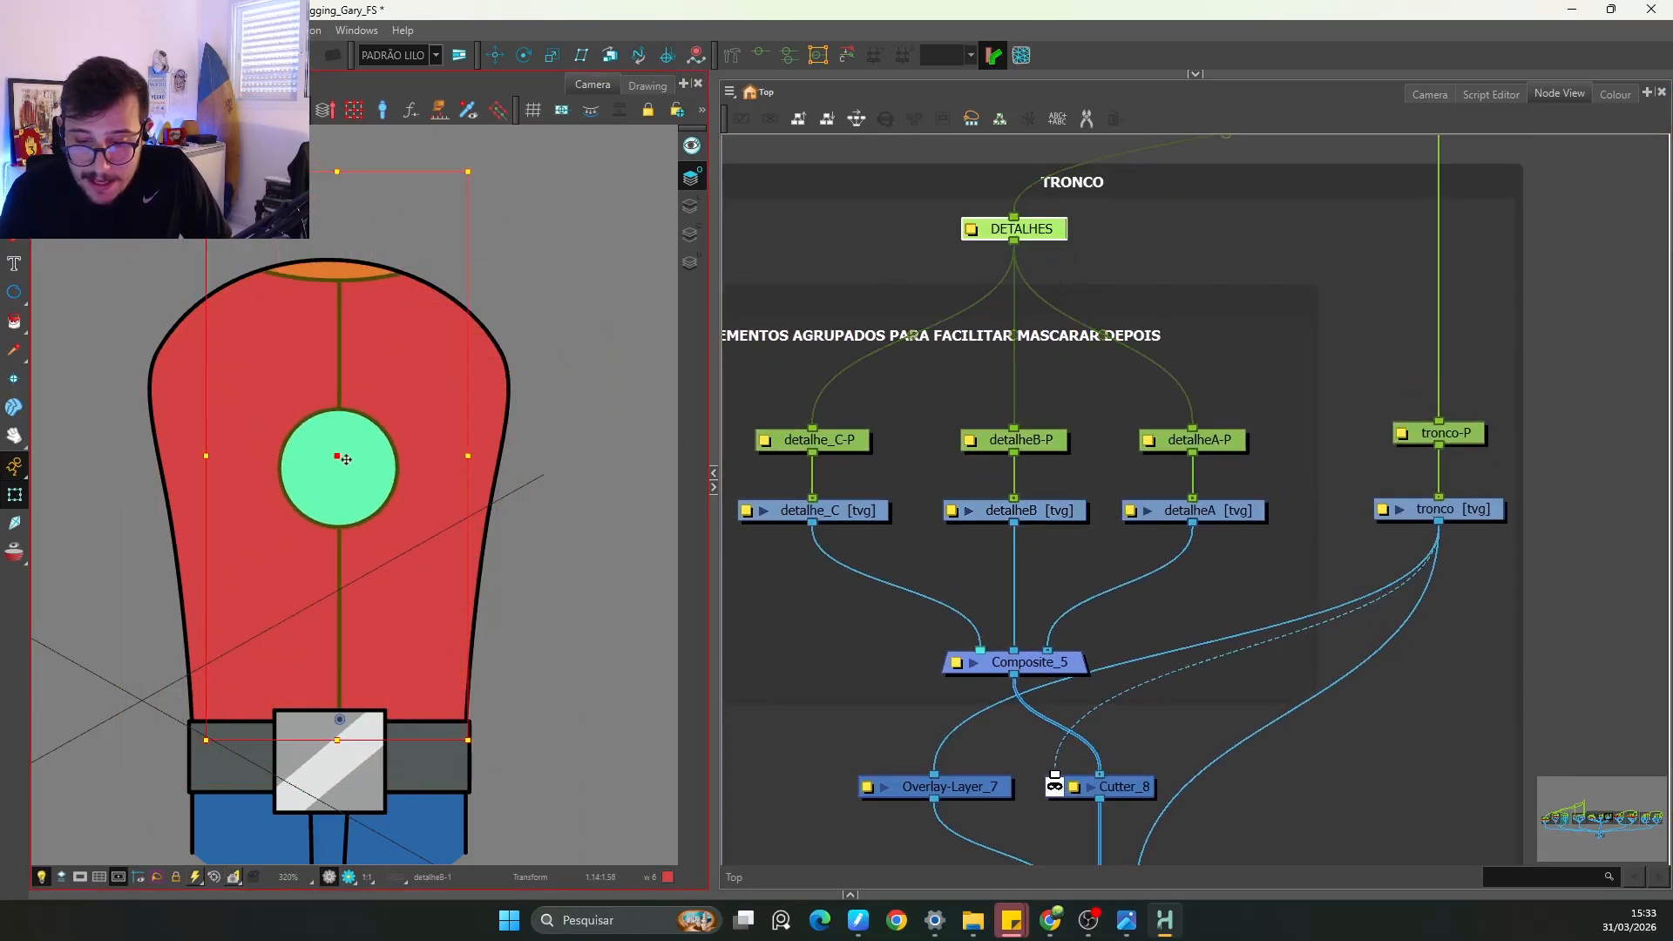
pyautogui.hotkey('ctrl', 'z')
# Step: Enable the disabled nodes in the JAQUETA group of the torso
pyautogui.scroll(-3, 576, 603)
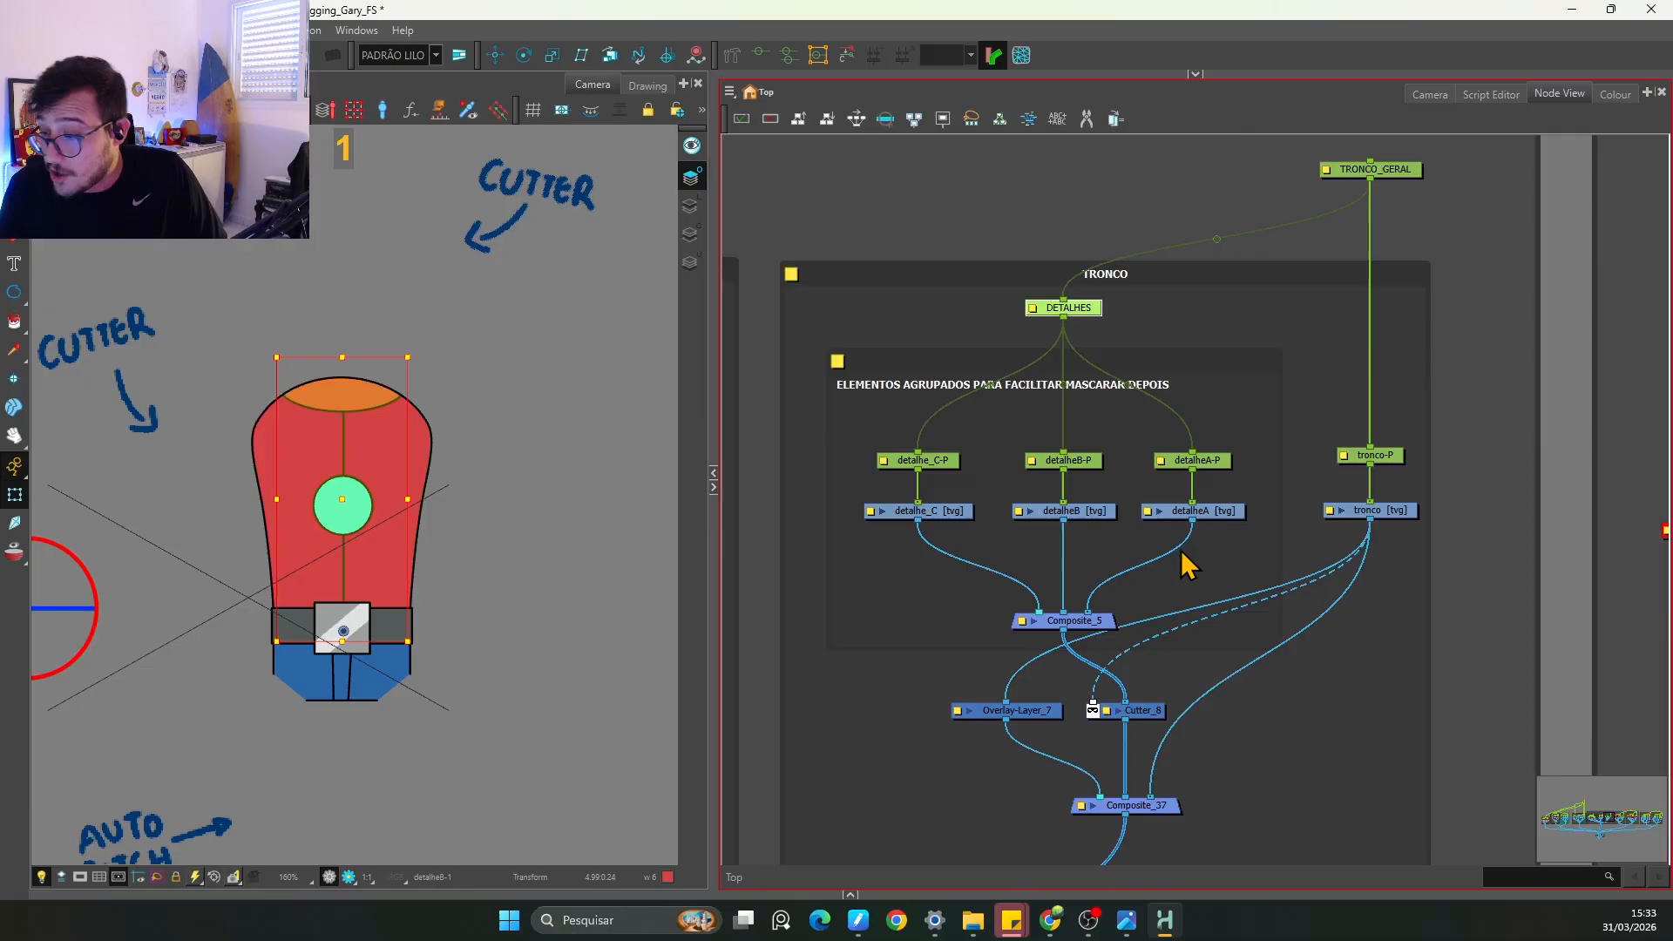
pyautogui.scroll(-3, 1186, 566)
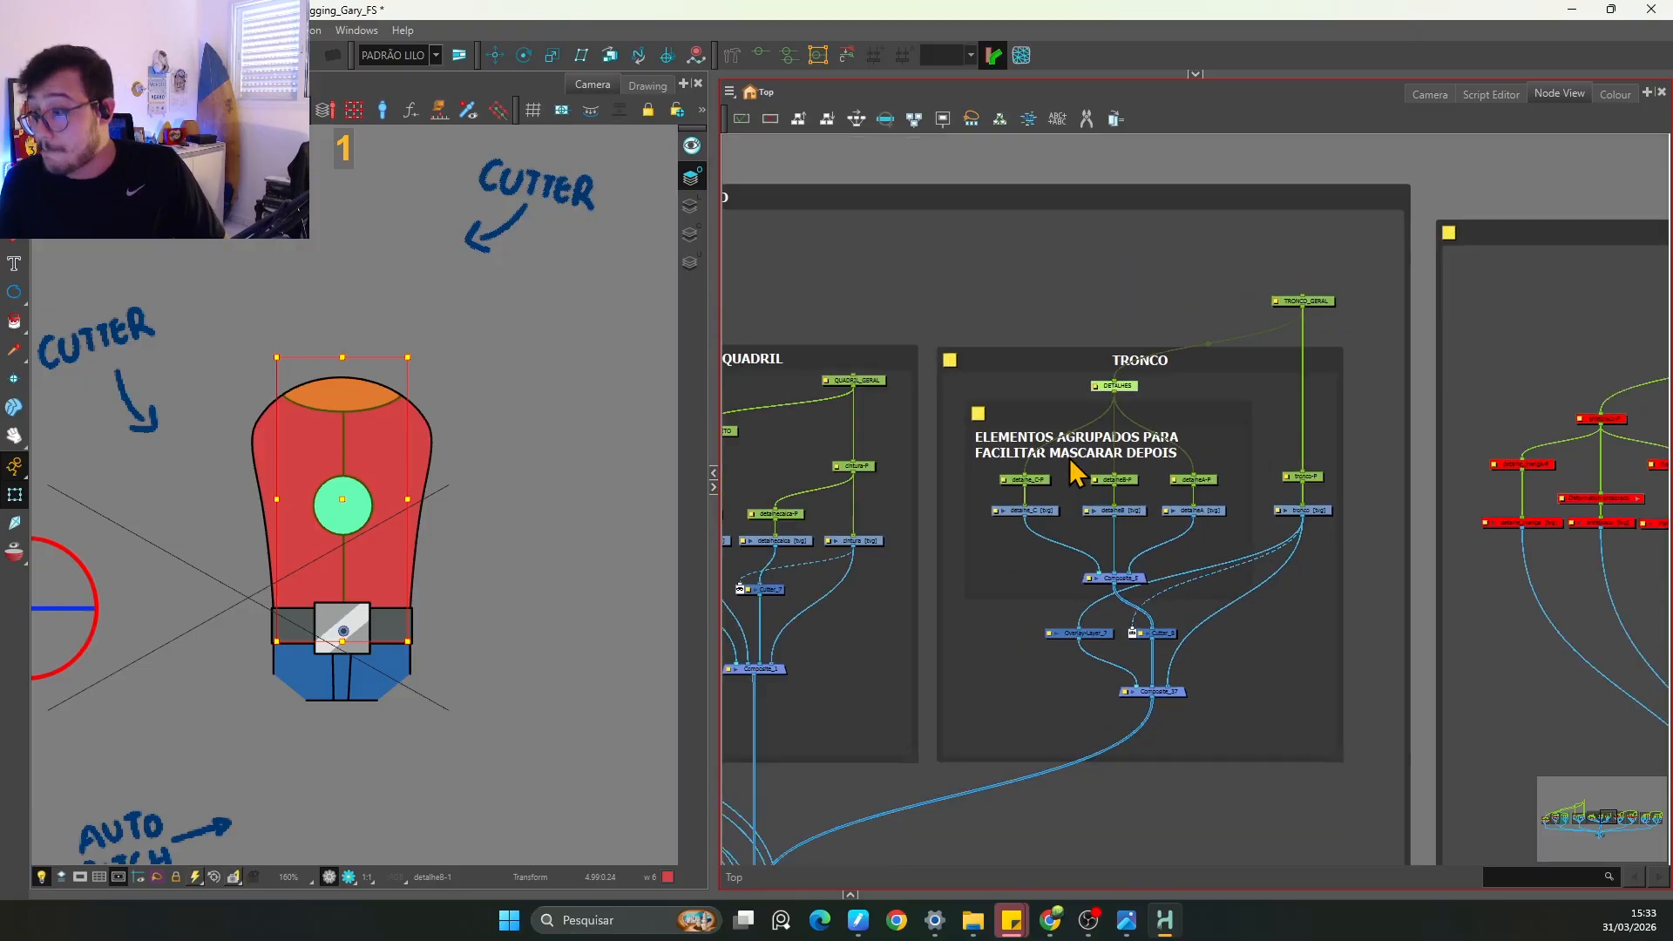
pyautogui.scroll(-5, 1078, 473)
pyautogui.press('space')
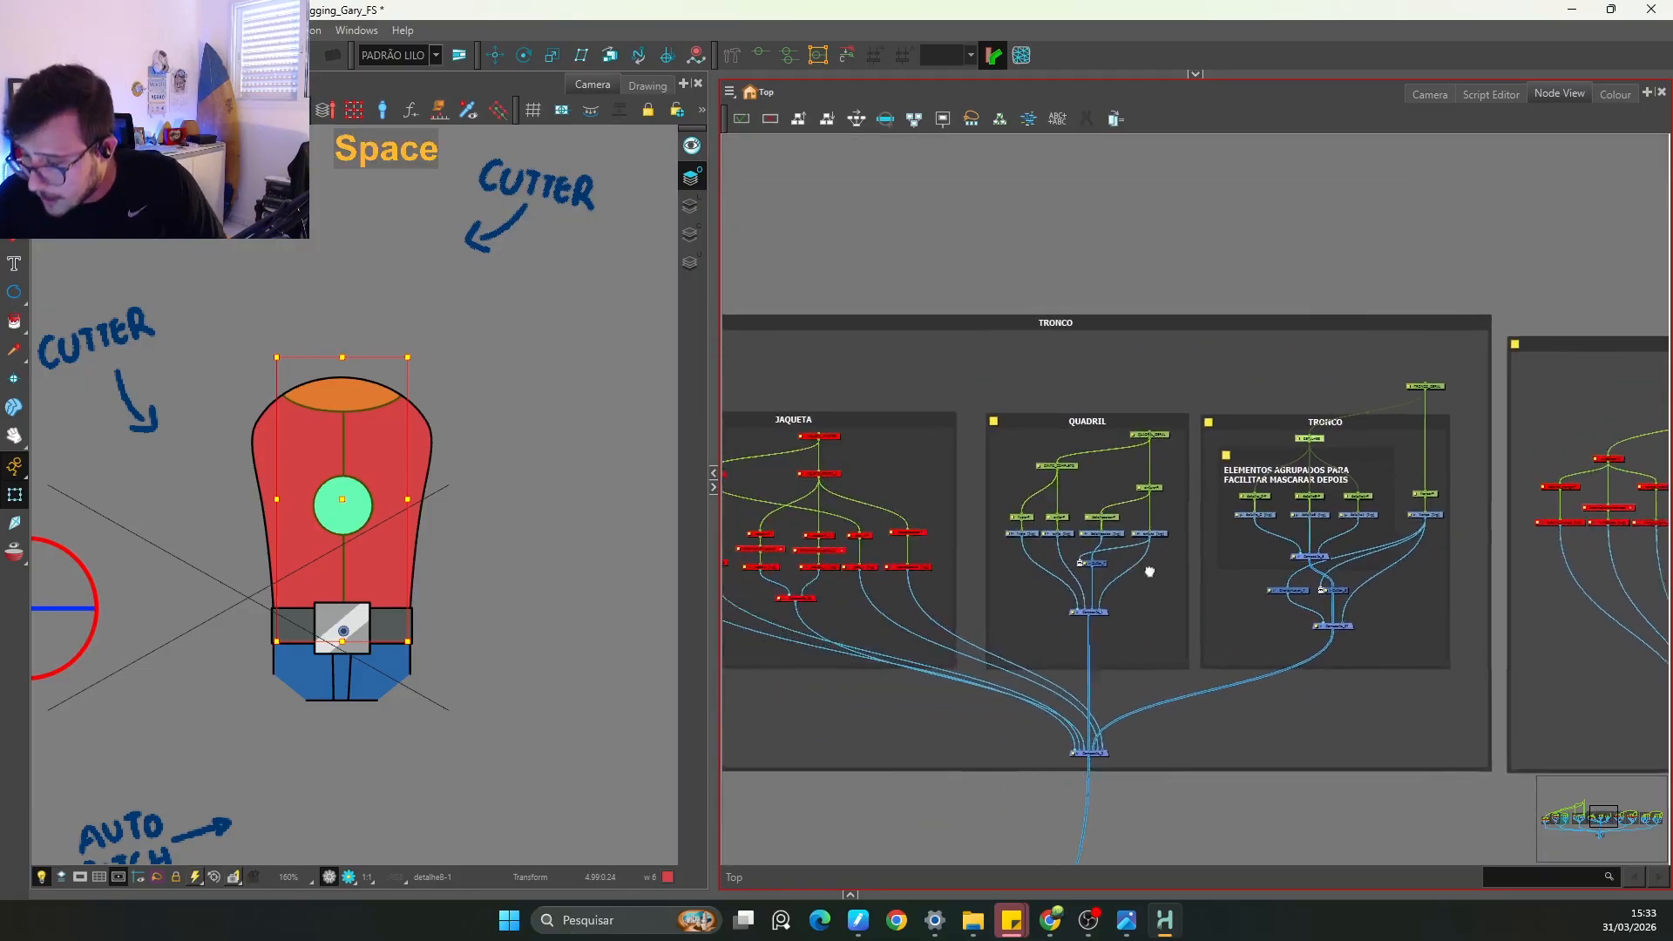
pyautogui.press('2')
pyautogui.press('space')
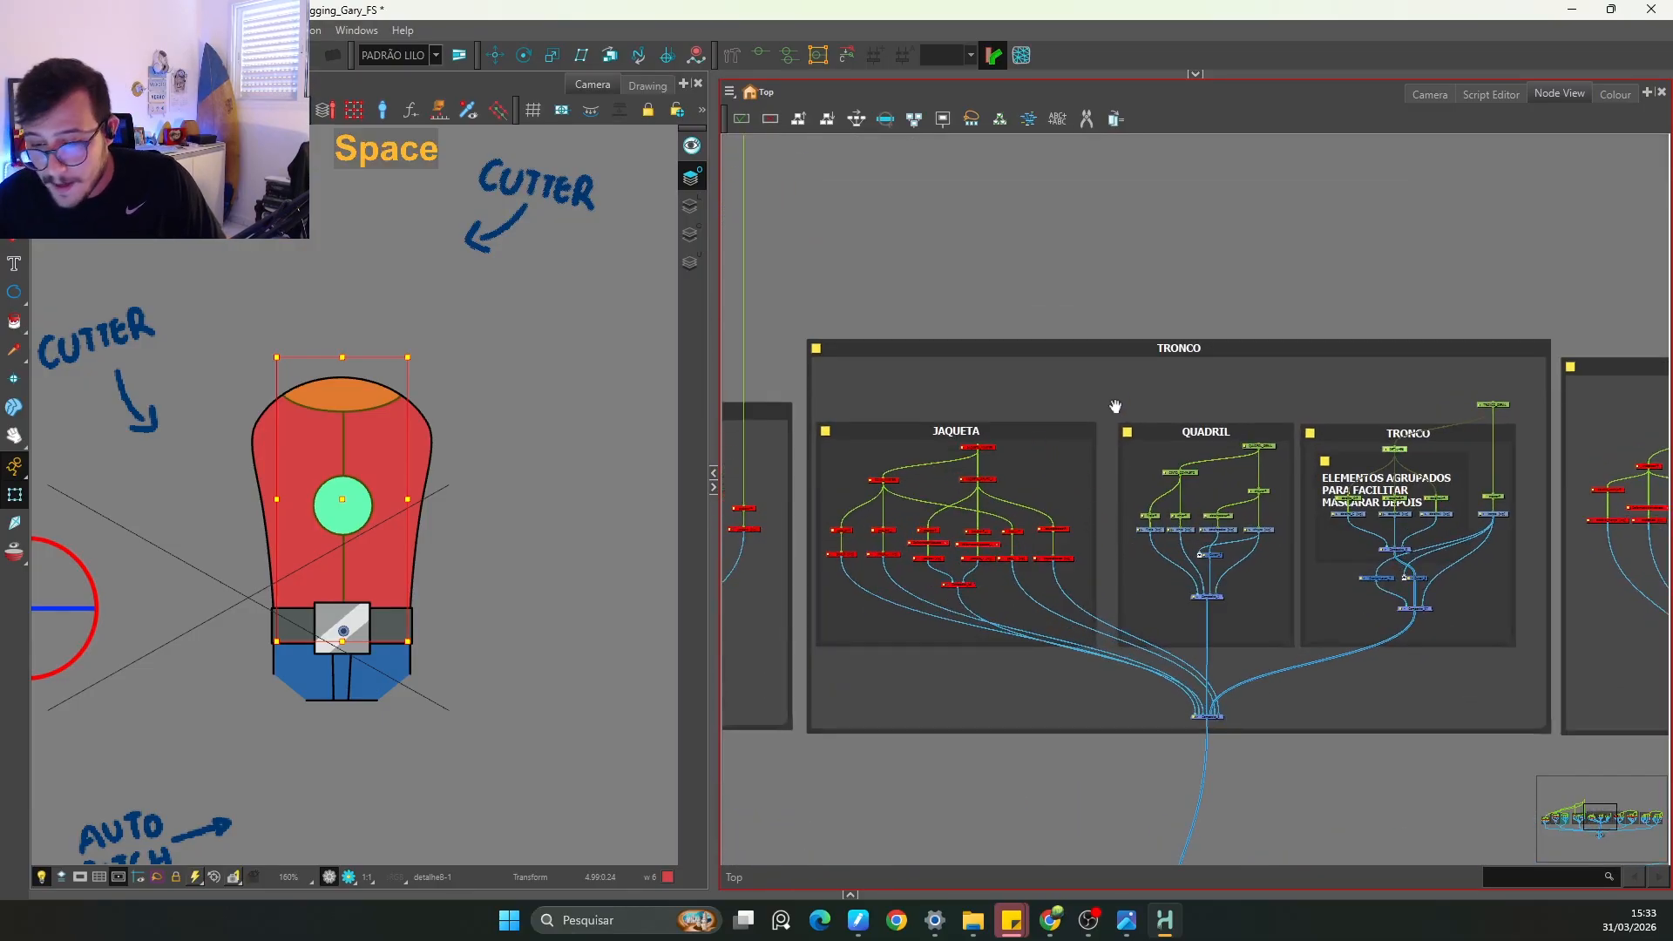
pyautogui.moveTo(1112, 407); pyautogui.dragTo(1096, 421)
pyautogui.click(1059, 427)
pyautogui.click(1030, 447)
pyautogui.press('a')
pyautogui.click(1146, 287)
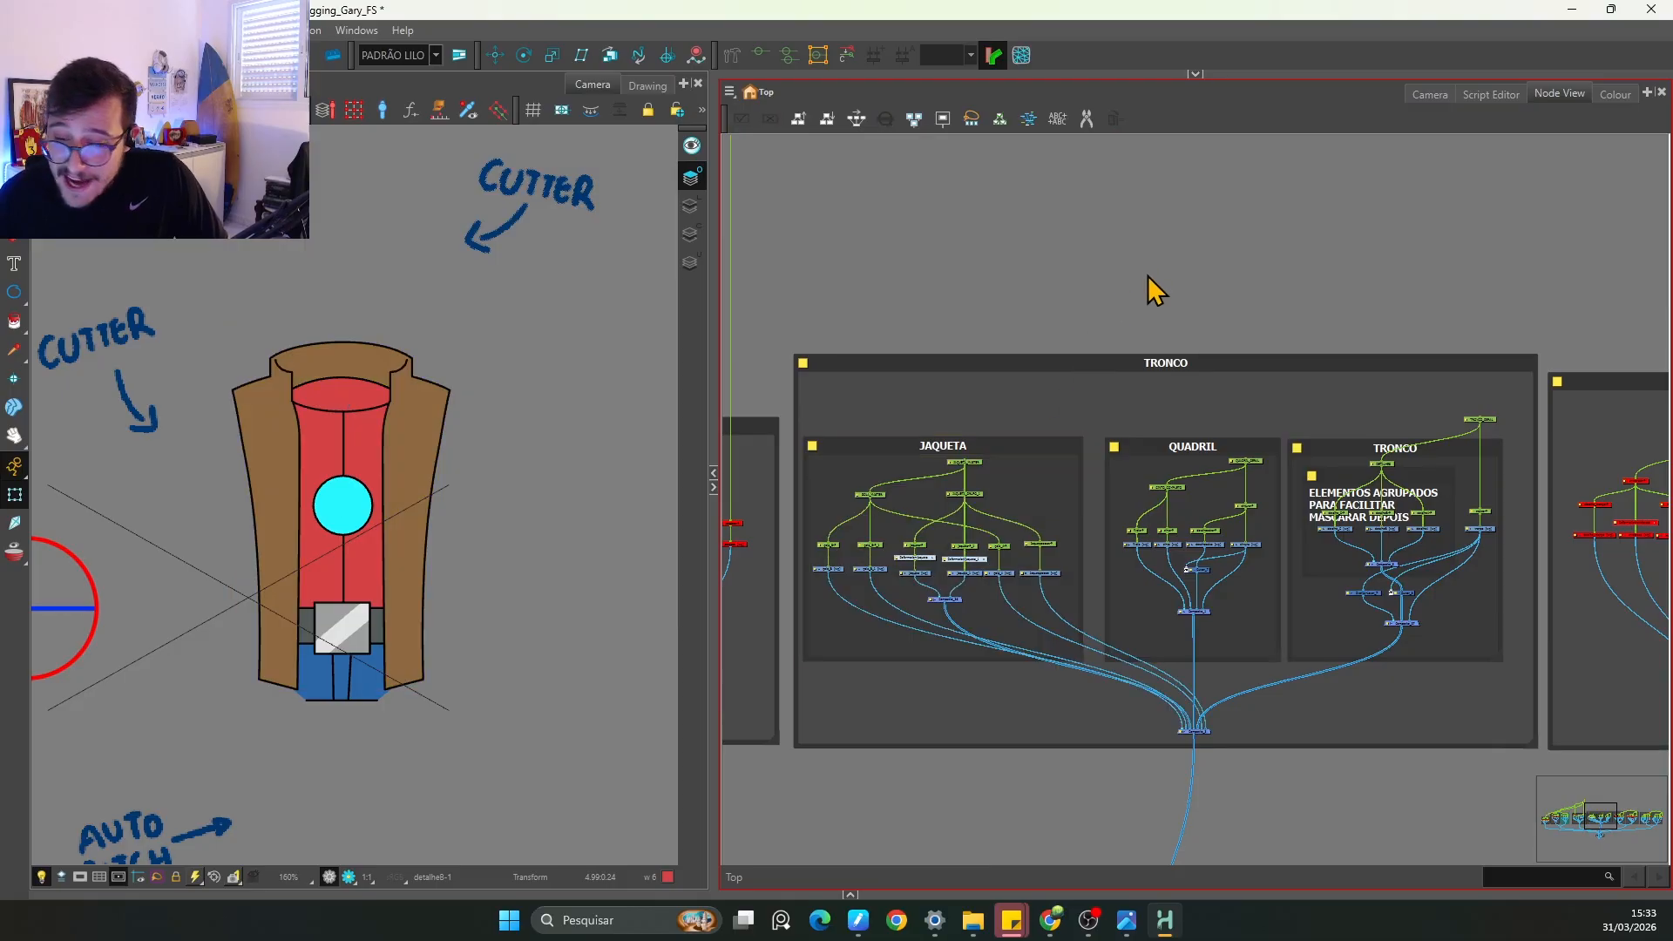
# Step: Select the TRONCO_GERAL peg to check which parts of the torso it controls
pyautogui.press('space')
pyautogui.moveTo(1503, 419); pyautogui.dragTo(1415, 450)
pyautogui.click(1398, 450)
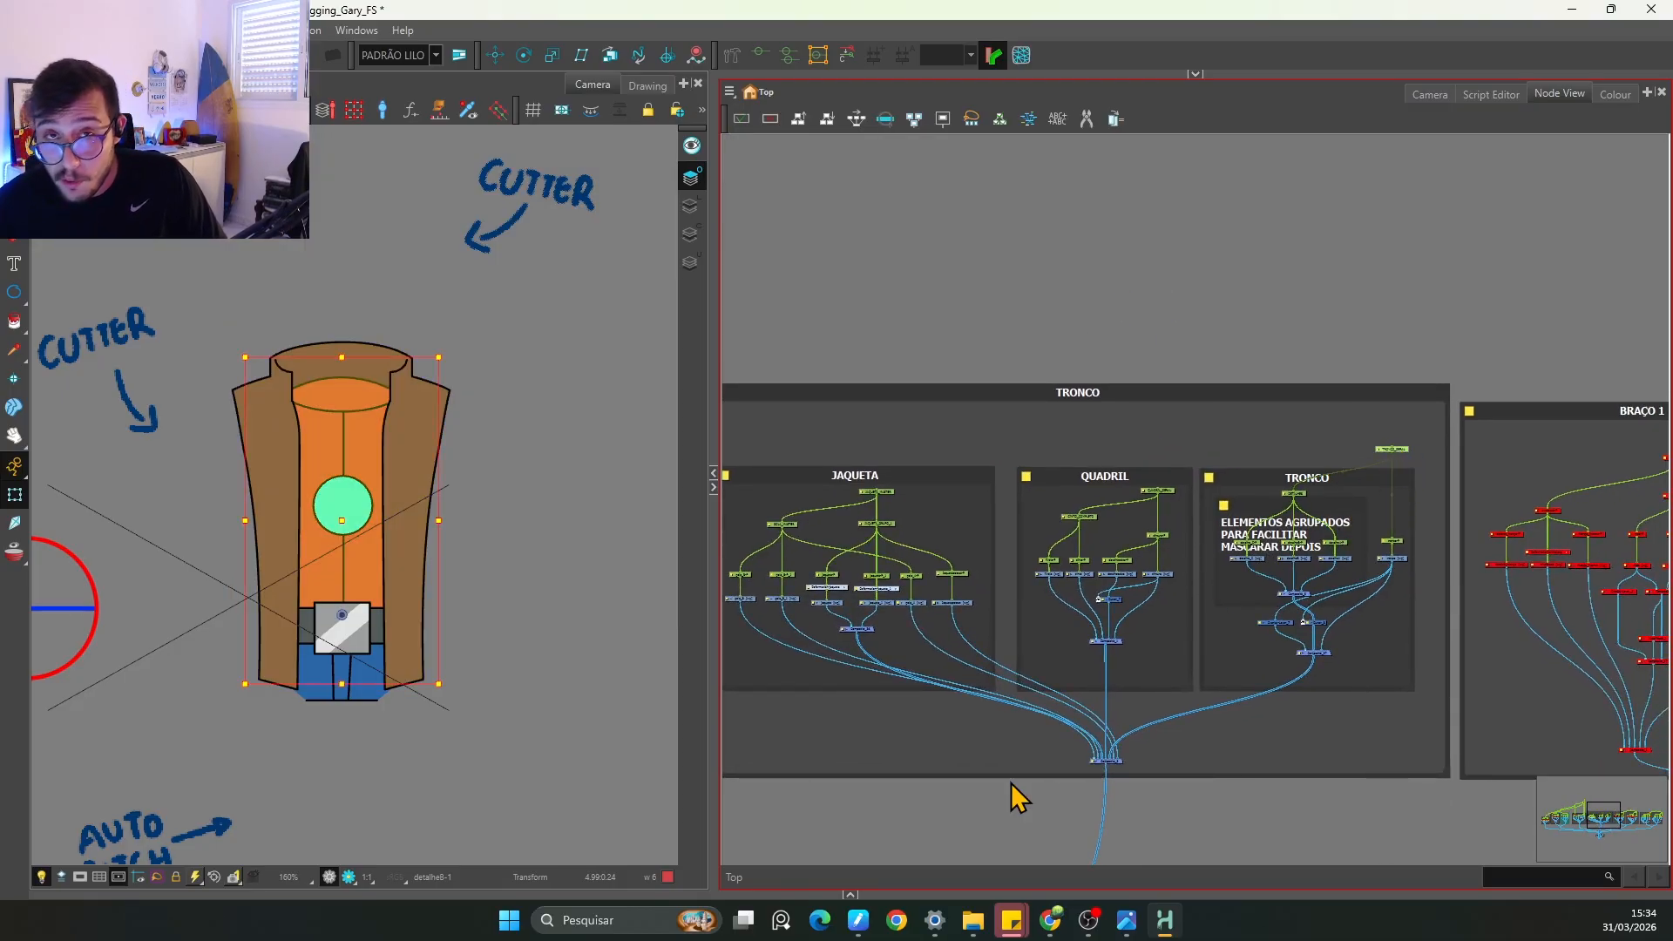
# Step: Enable all disabled nodes in the CABEÇA group
pyautogui.press('1')
pyautogui.press('1')
pyautogui.press('1')
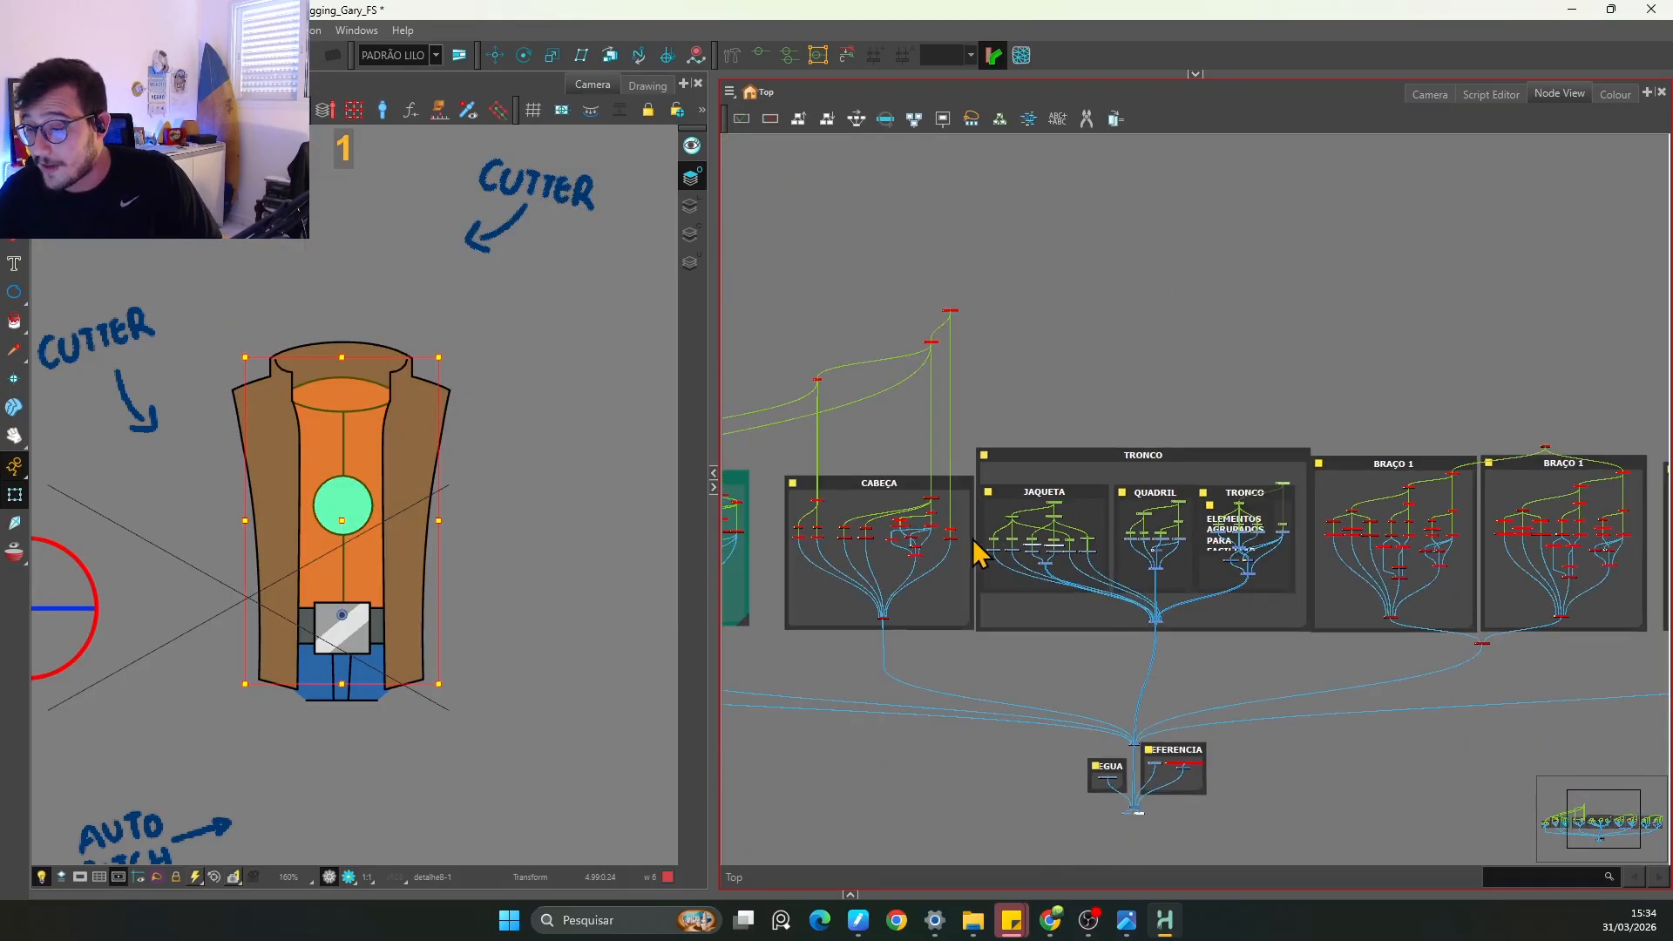
pyautogui.press('space')
pyautogui.moveTo(1071, 412); pyautogui.dragTo(1346, 397)
pyautogui.click(1151, 479)
pyautogui.press('a')
pyautogui.press('1')
pyautogui.press('1')
pyautogui.press('1')
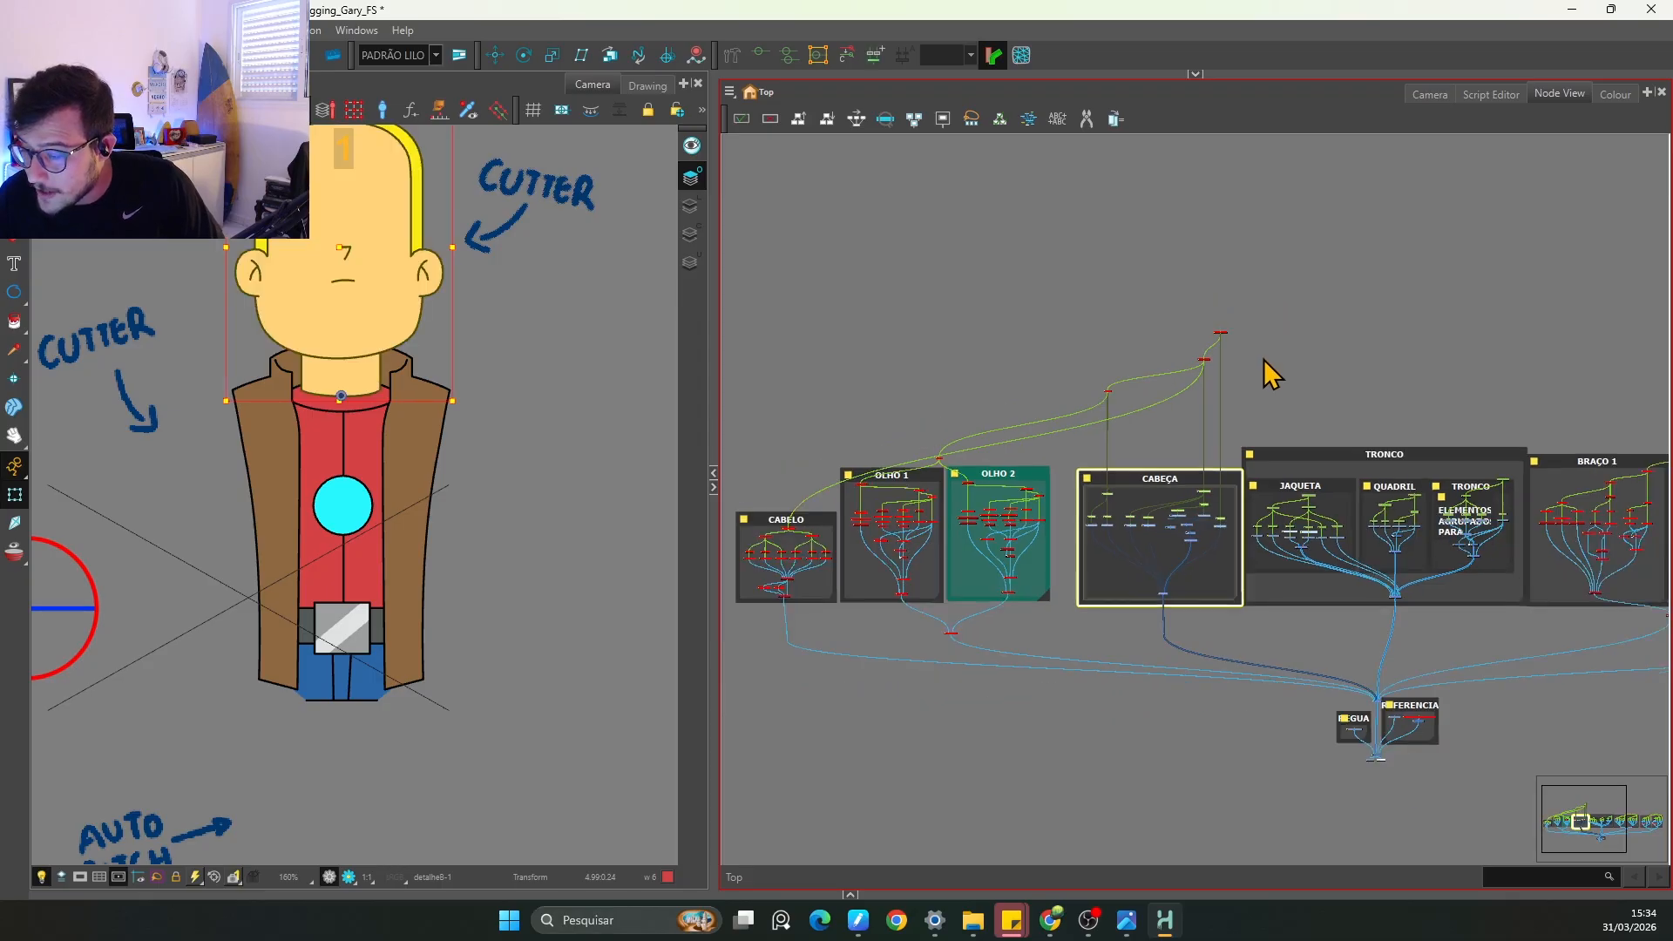
# Step: Enable the nodes of all remaining character groups, including hair, eyes, arms and legs
pyautogui.moveTo(829, 355)
pyautogui.mouseDown()
pyautogui.moveTo(1307, 586)
pyautogui.moveTo(1647, 616)
pyautogui.moveTo(1628, 614)
pyautogui.mouseUp()
pyautogui.press('a')
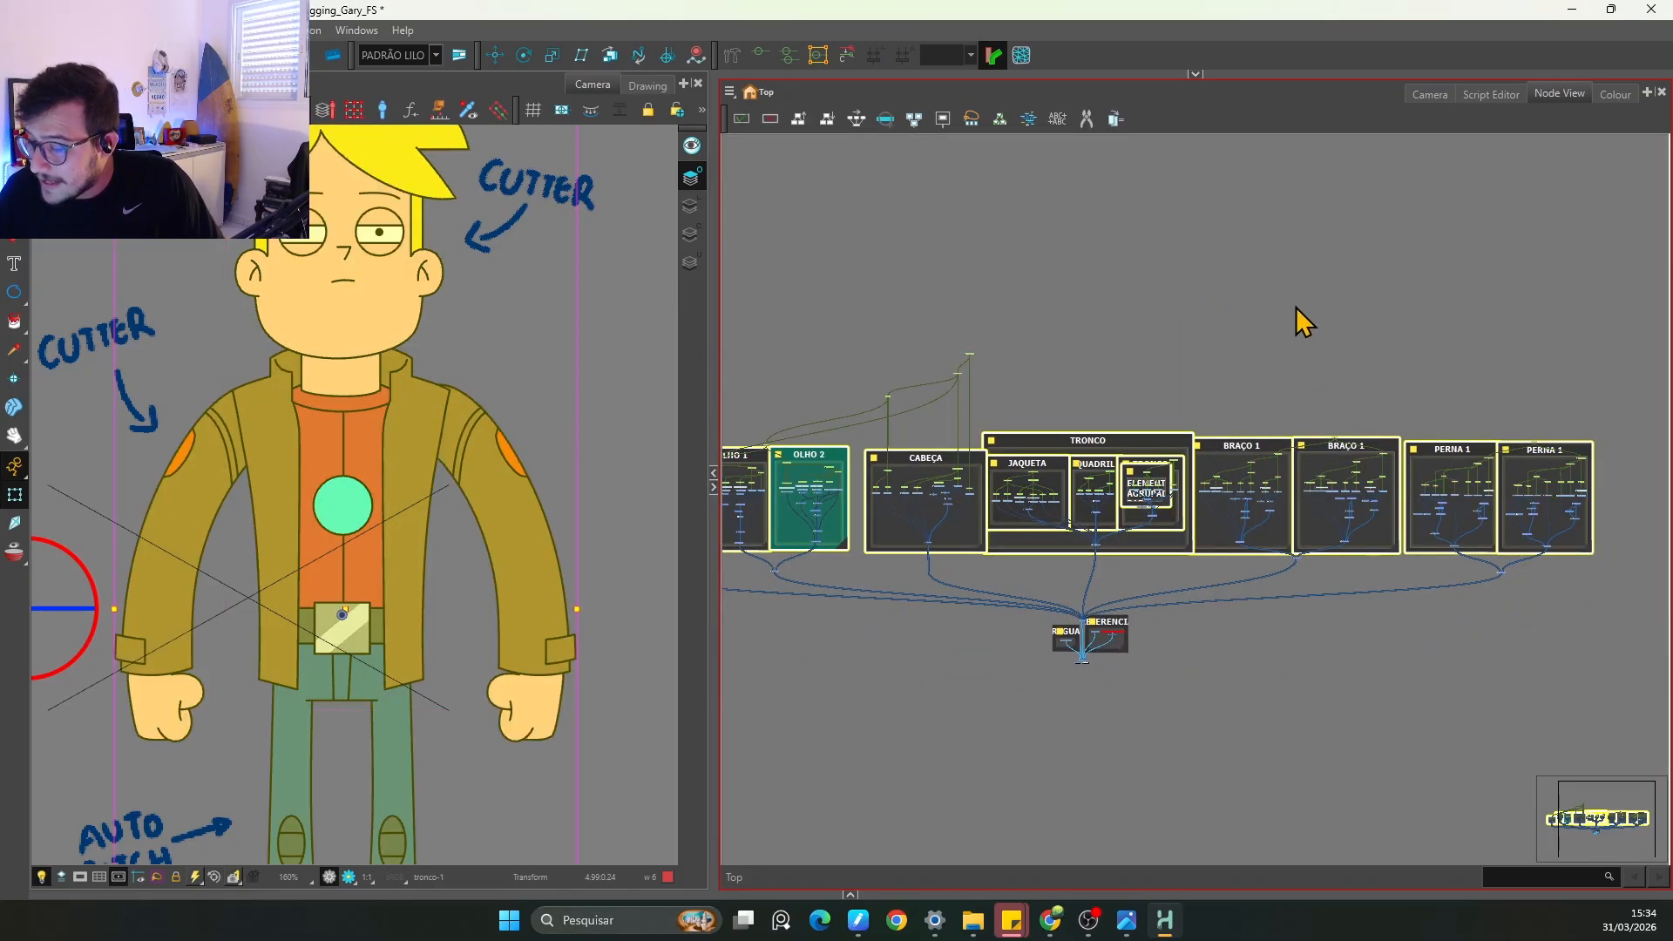
pyautogui.click(1094, 375)
# Step: Examine the complete character in the camera view and the BRAÇO 1 and PERNA 1 groups in the node network
pyautogui.scroll(3, 1115, 653)
pyautogui.press('space')
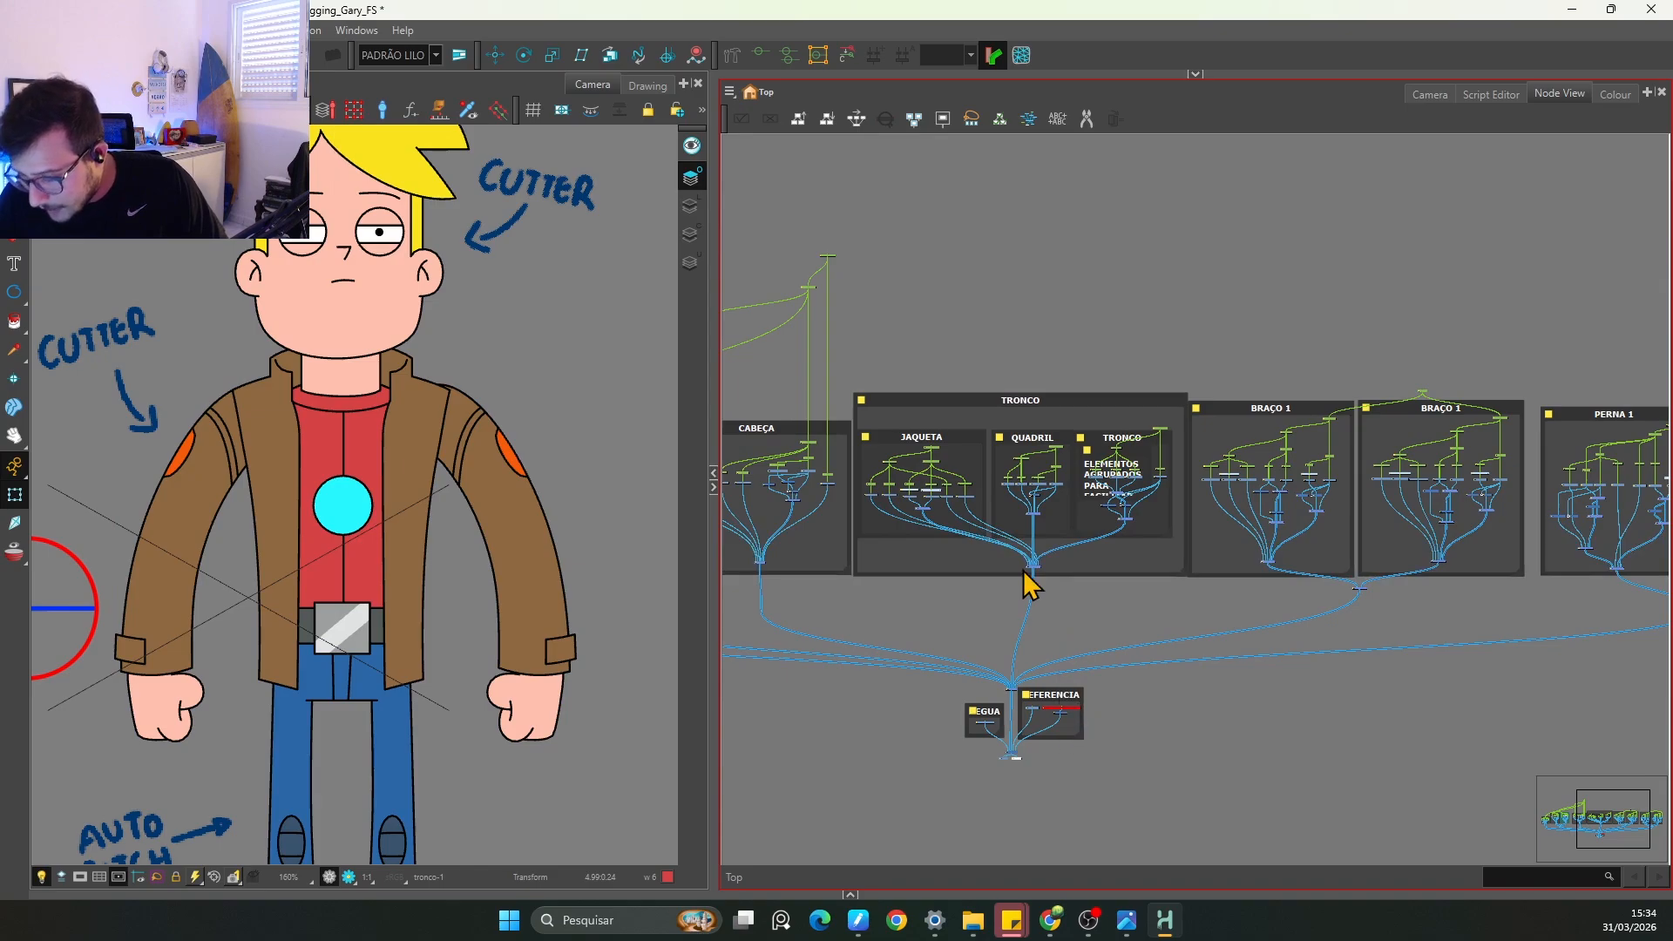
pyautogui.press('1')
pyautogui.press('1')
pyautogui.press('1')
pyautogui.press('space')
pyautogui.moveTo(458, 582); pyautogui.dragTo(494, 474)
pyautogui.press('2')
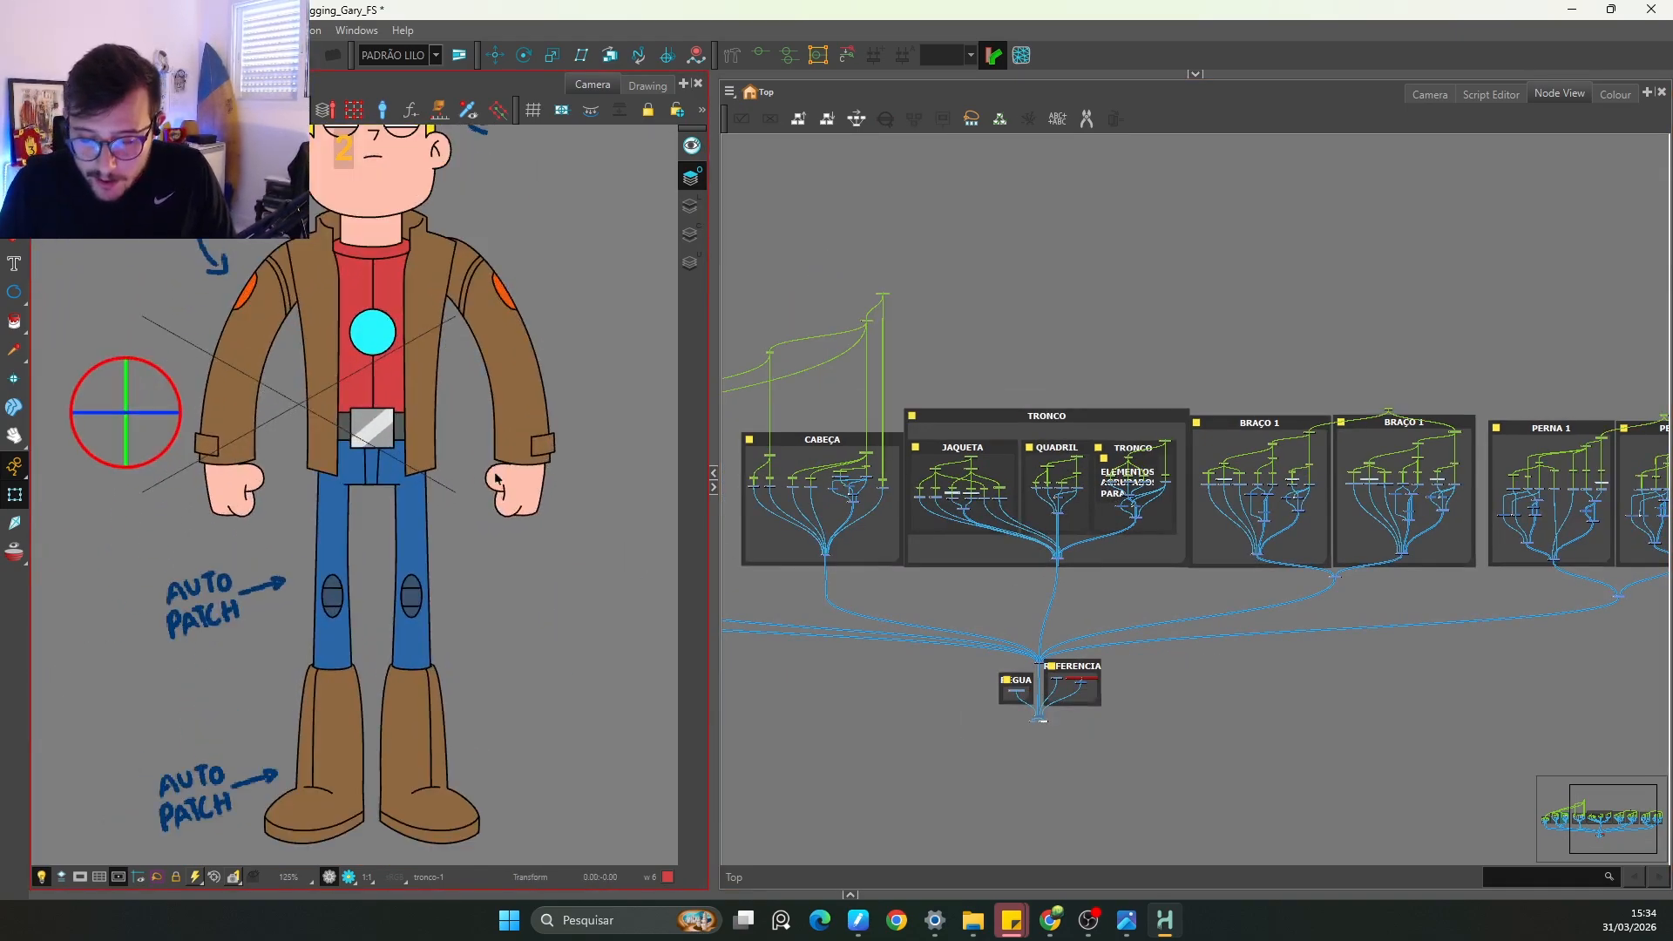
pyautogui.press('space')
pyautogui.moveTo(548, 358); pyautogui.dragTo(499, 487)
pyautogui.press('2')
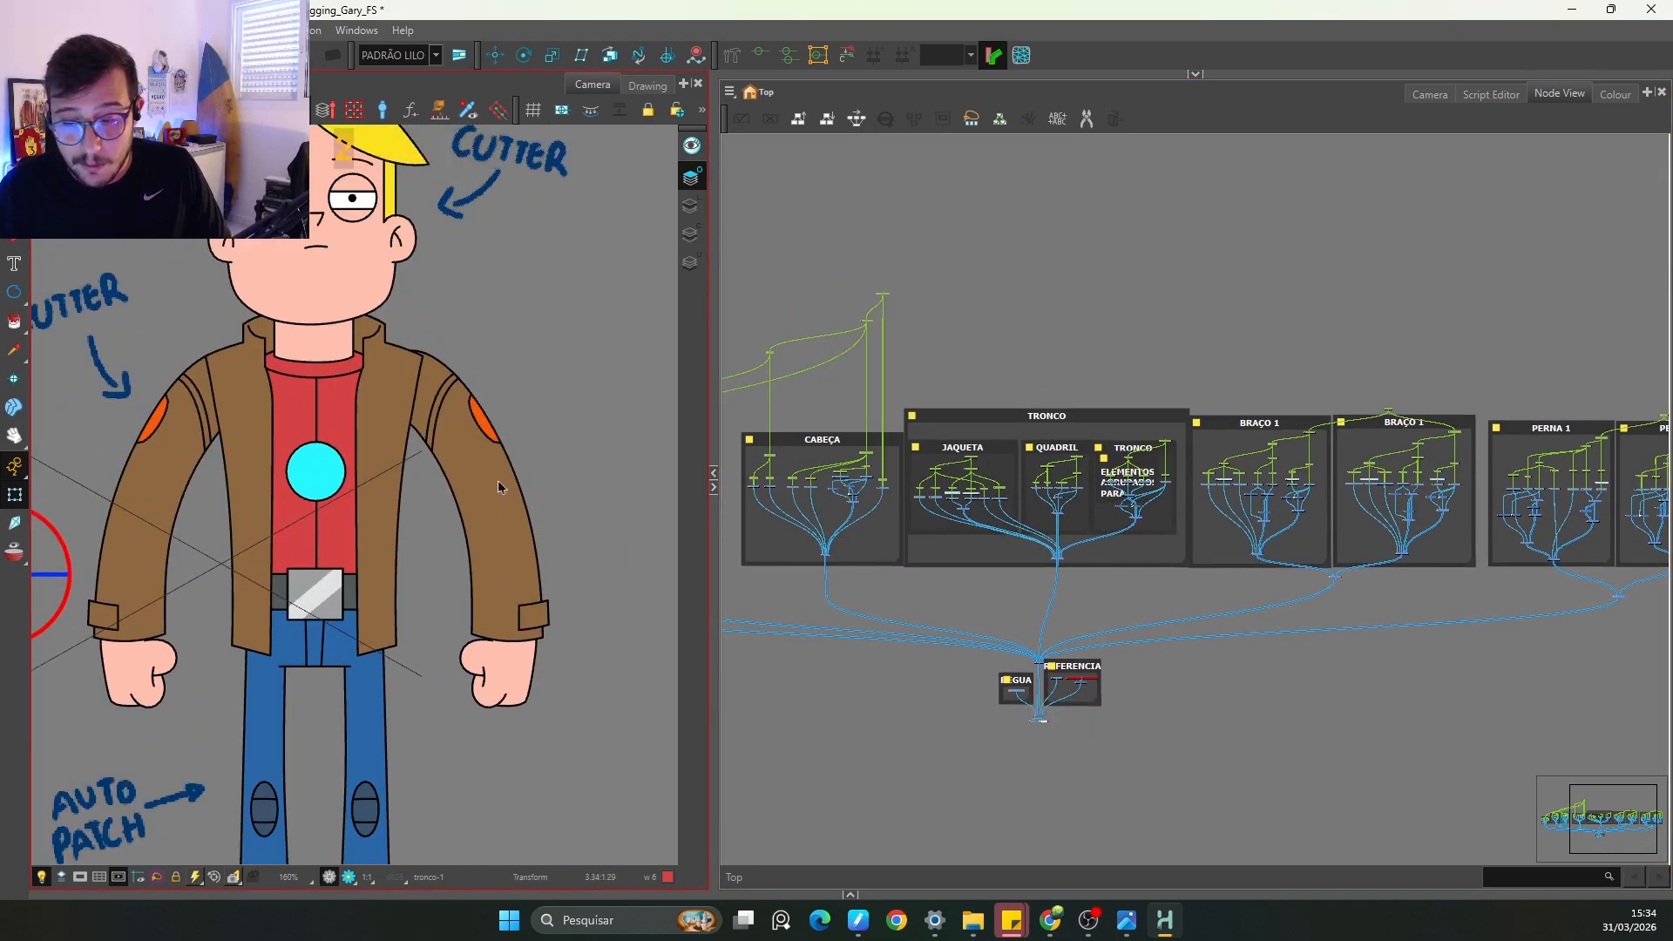
pyautogui.press('2')
pyautogui.press('space')
pyautogui.moveTo(549, 425); pyautogui.dragTo(493, 507)
pyautogui.press('2')
pyautogui.press('2')
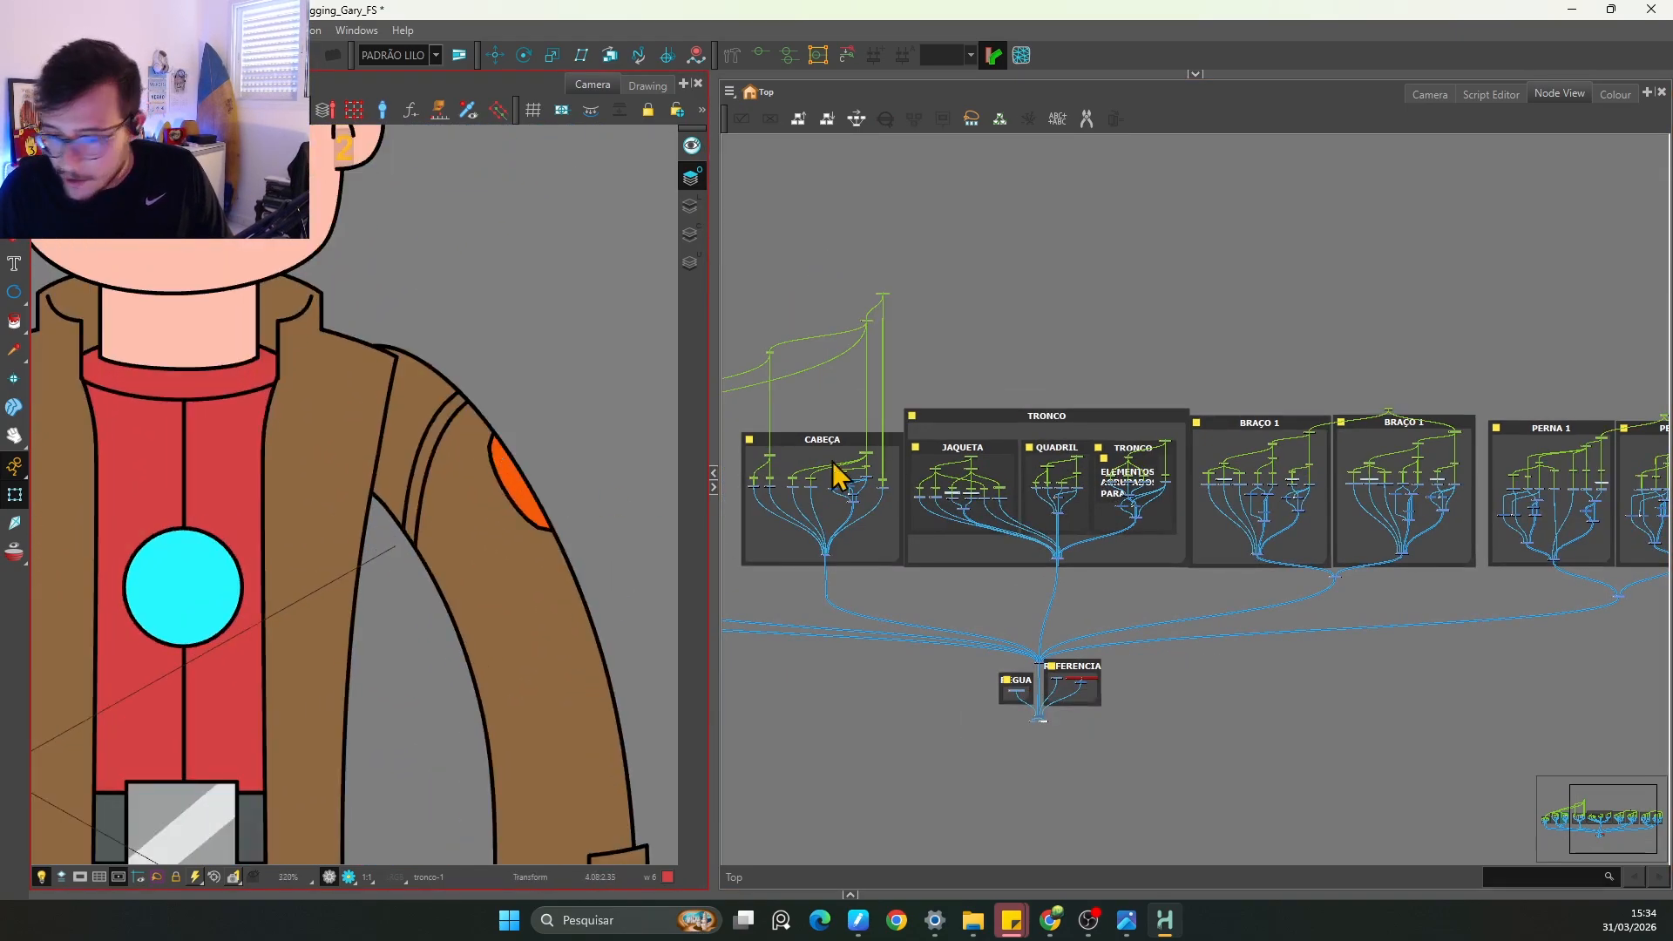
pyautogui.press('space')
pyautogui.moveTo(1450, 483); pyautogui.dragTo(1011, 504)
pyautogui.press('2')
pyautogui.press('2')
pyautogui.press('2')
pyautogui.press('space')
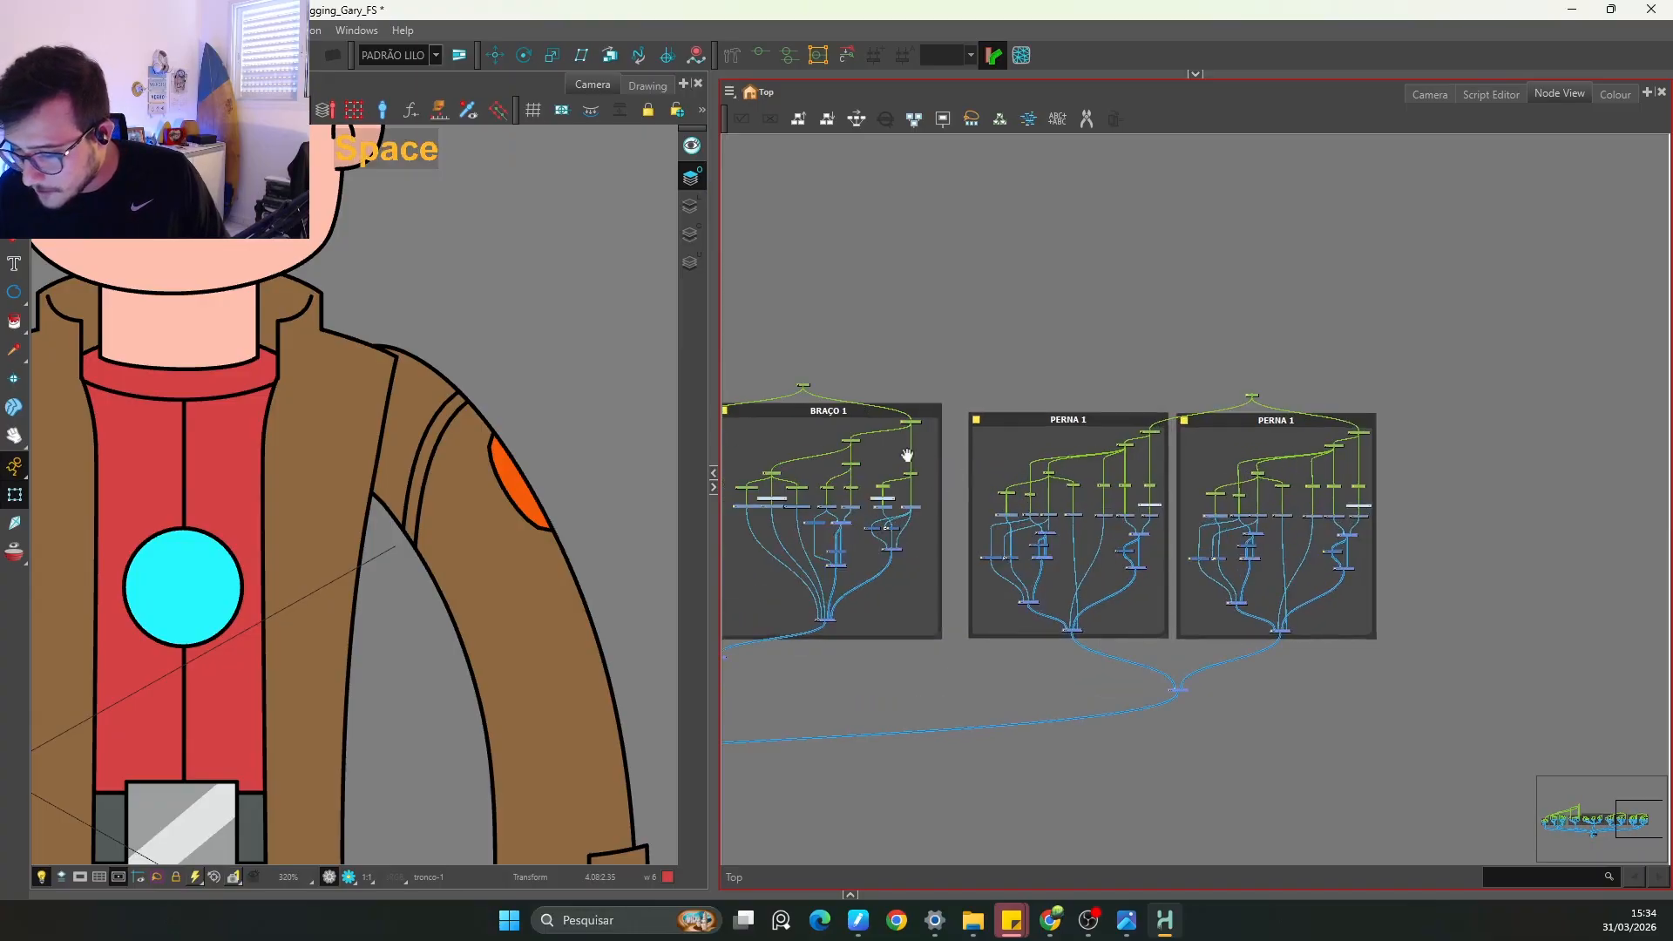
pyautogui.moveTo(907, 453); pyautogui.dragTo(1077, 475)
pyautogui.press('2')
pyautogui.press('2')
pyautogui.press('2')
pyautogui.press('space')
pyautogui.moveTo(370, 475); pyautogui.dragTo(568, 421)
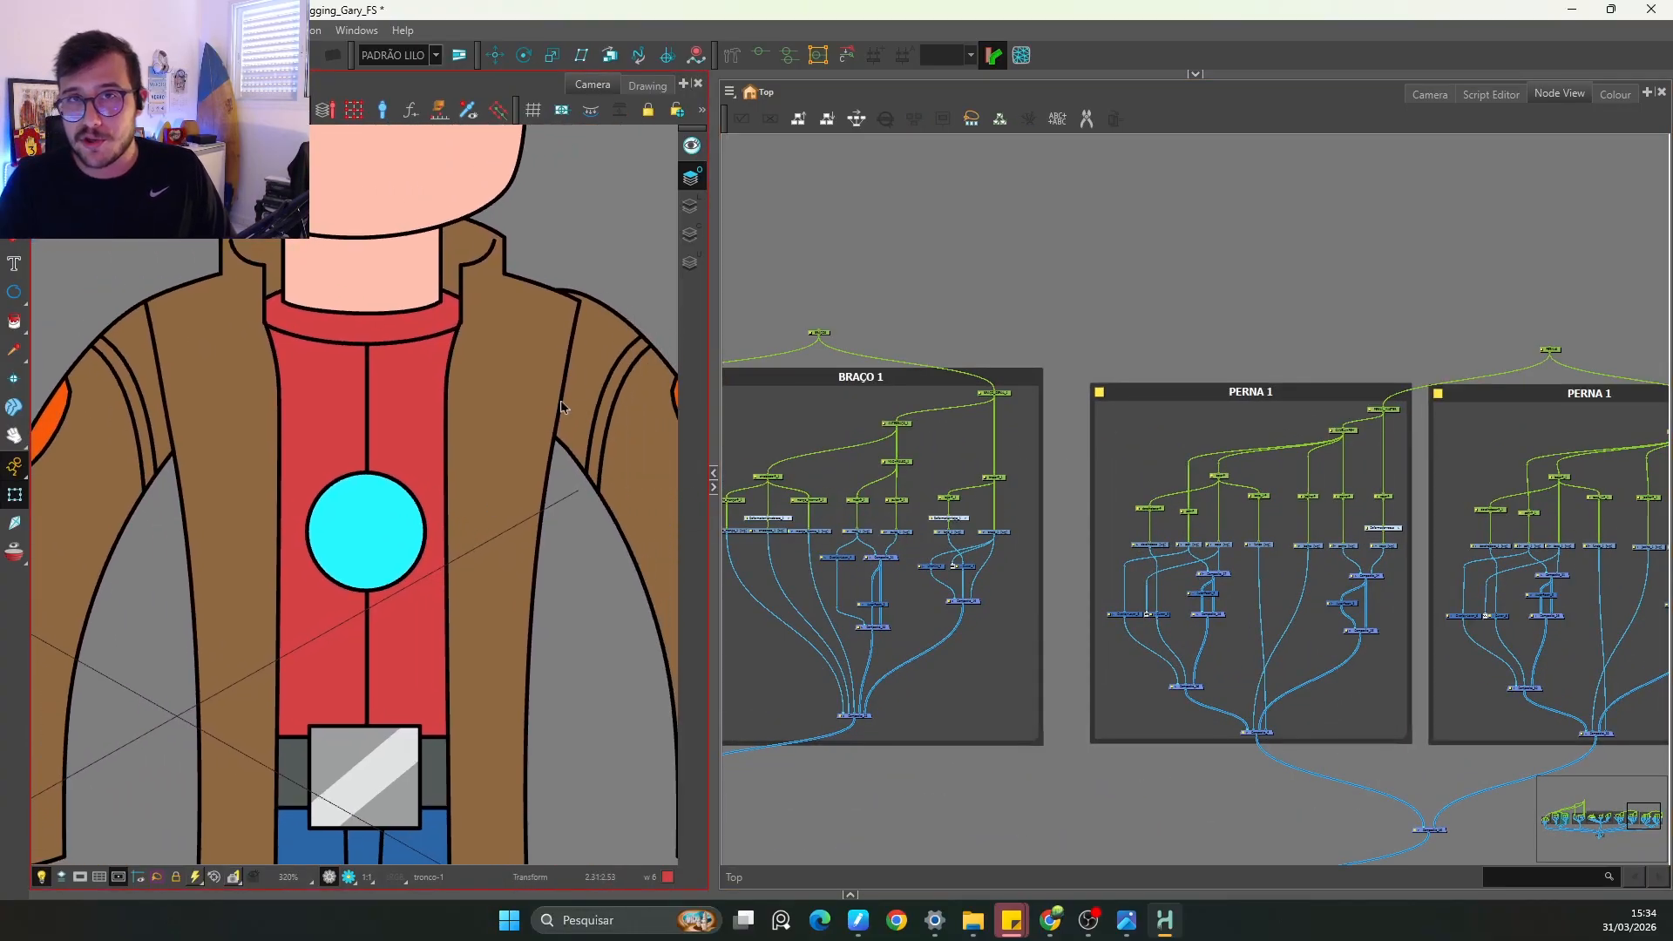
# Step: Select the jacket front and its adjoining sleeve in turn to inspect where they overlap at the shoulder
pyautogui.click(558, 311)
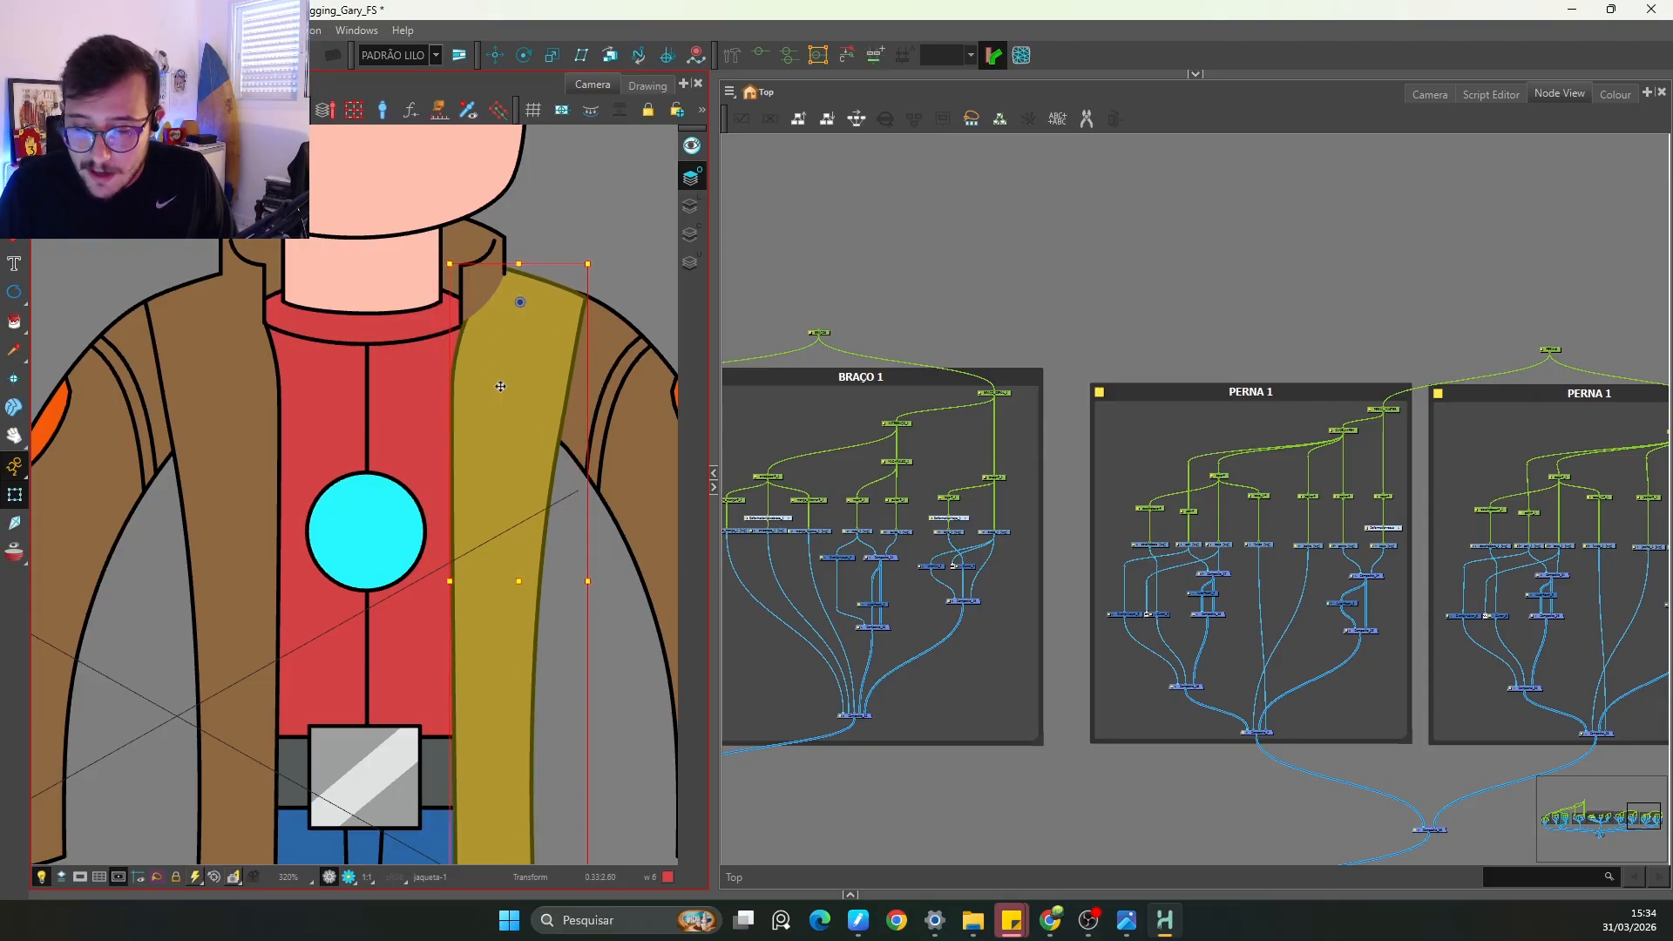
pyautogui.press('Escape')
pyautogui.click(624, 456)
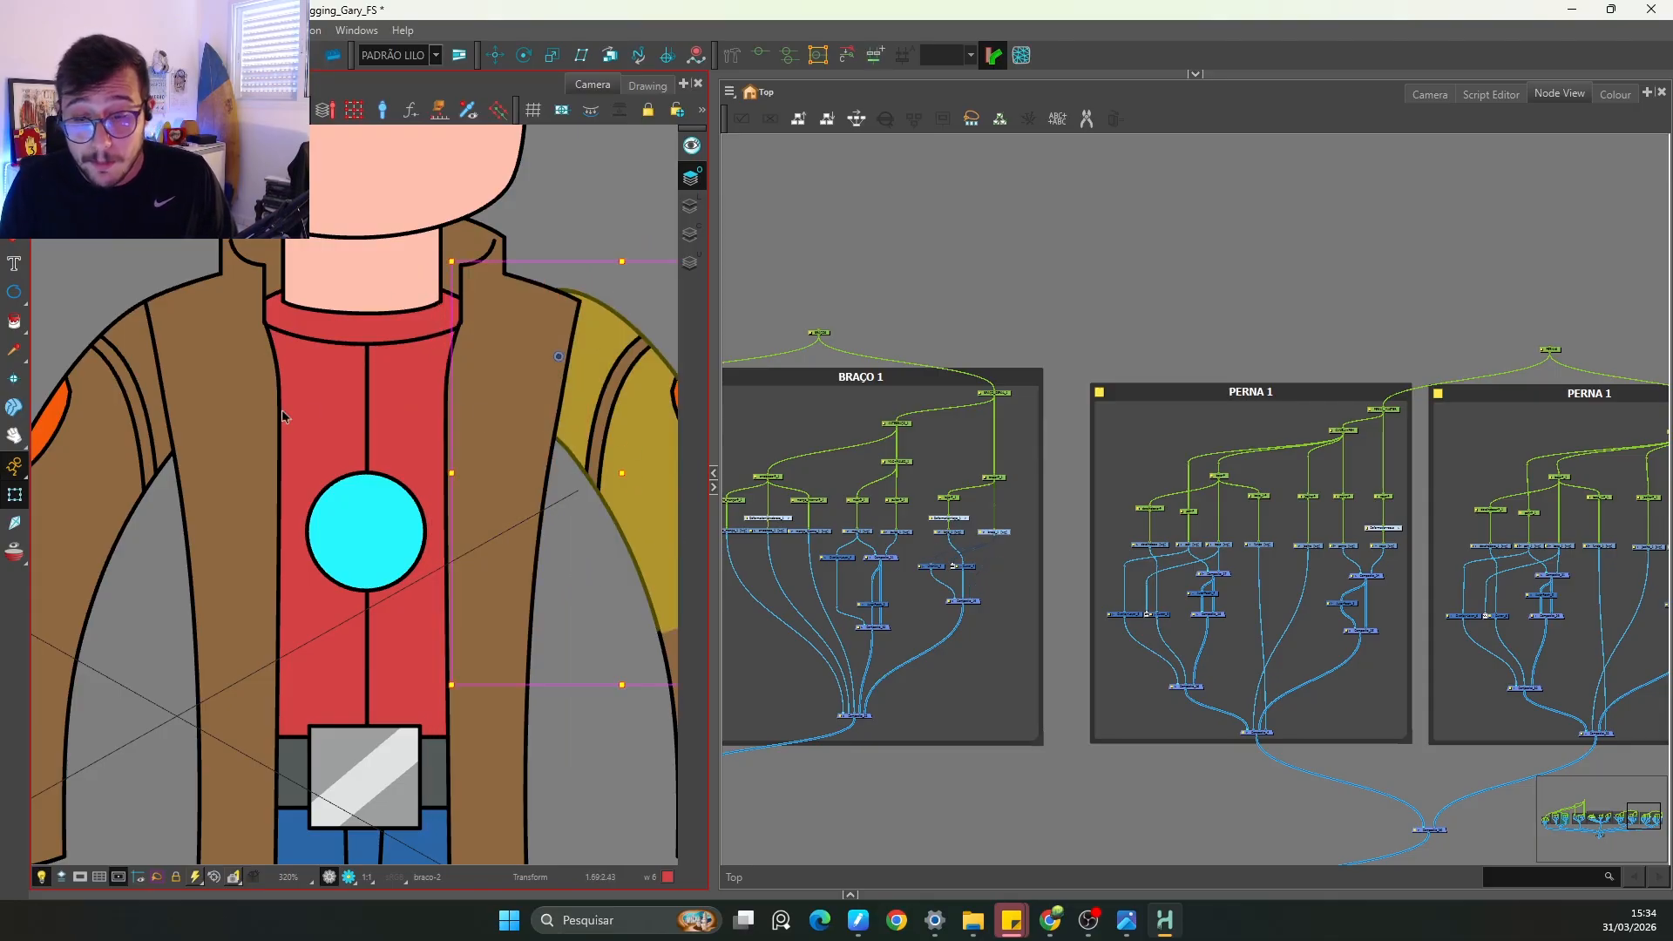
pyautogui.click(607, 230)
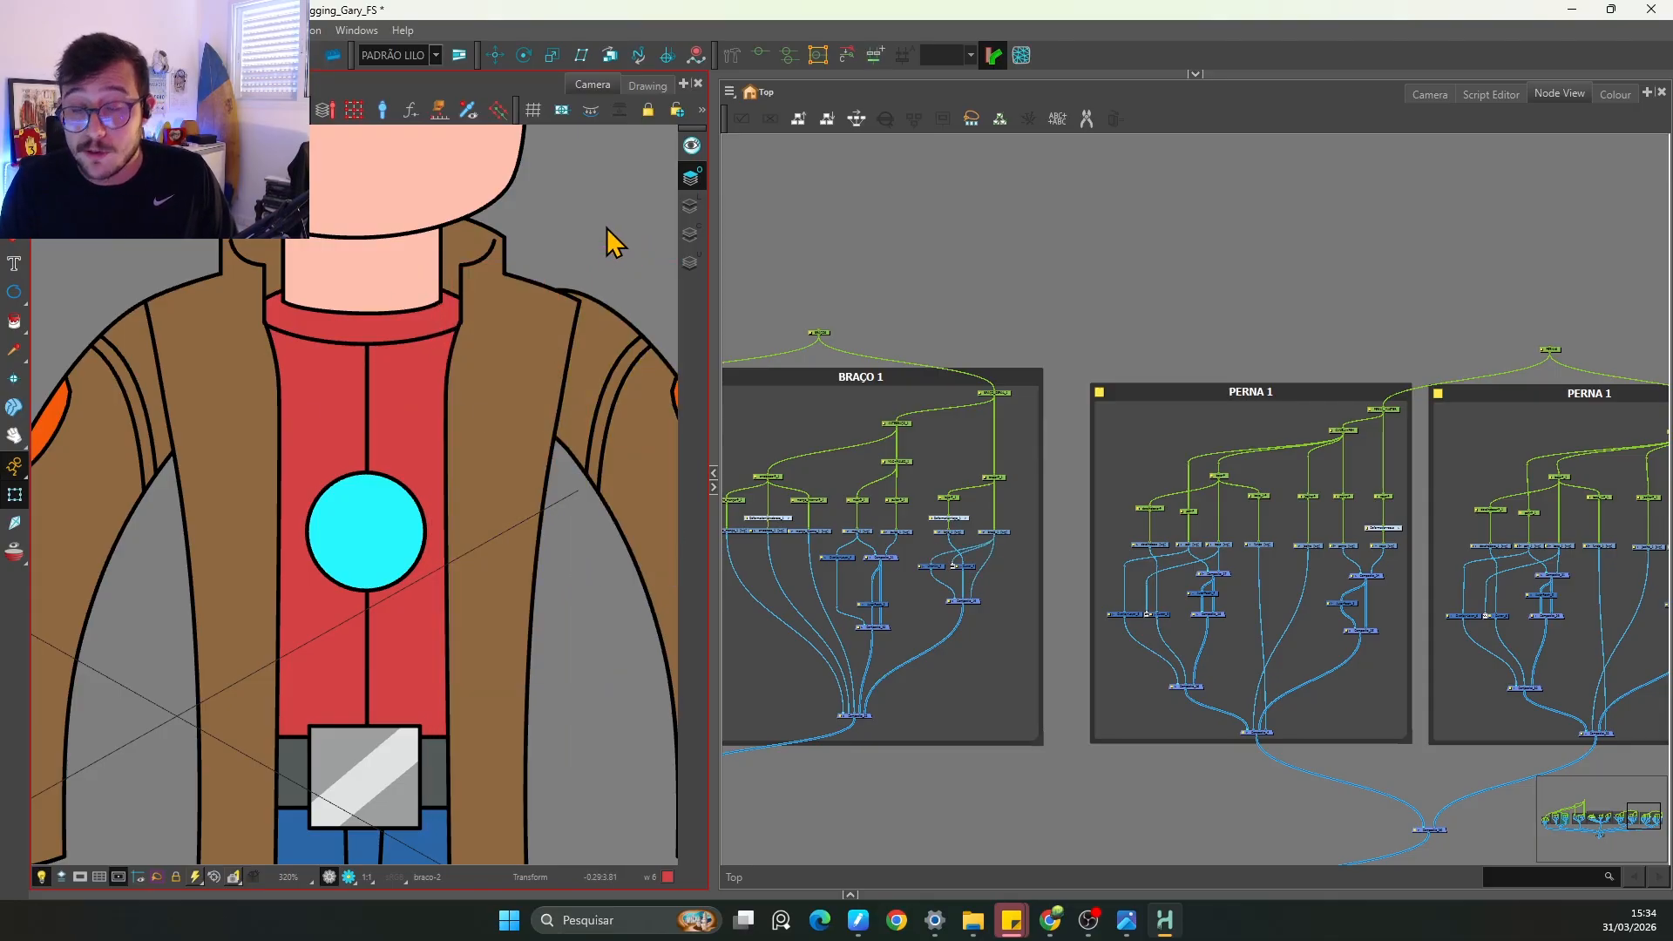
# Step: Select the jacket's other front panel and re-add the Drawing Substitutions view to the pane above the node network
pyautogui.click(227, 464)
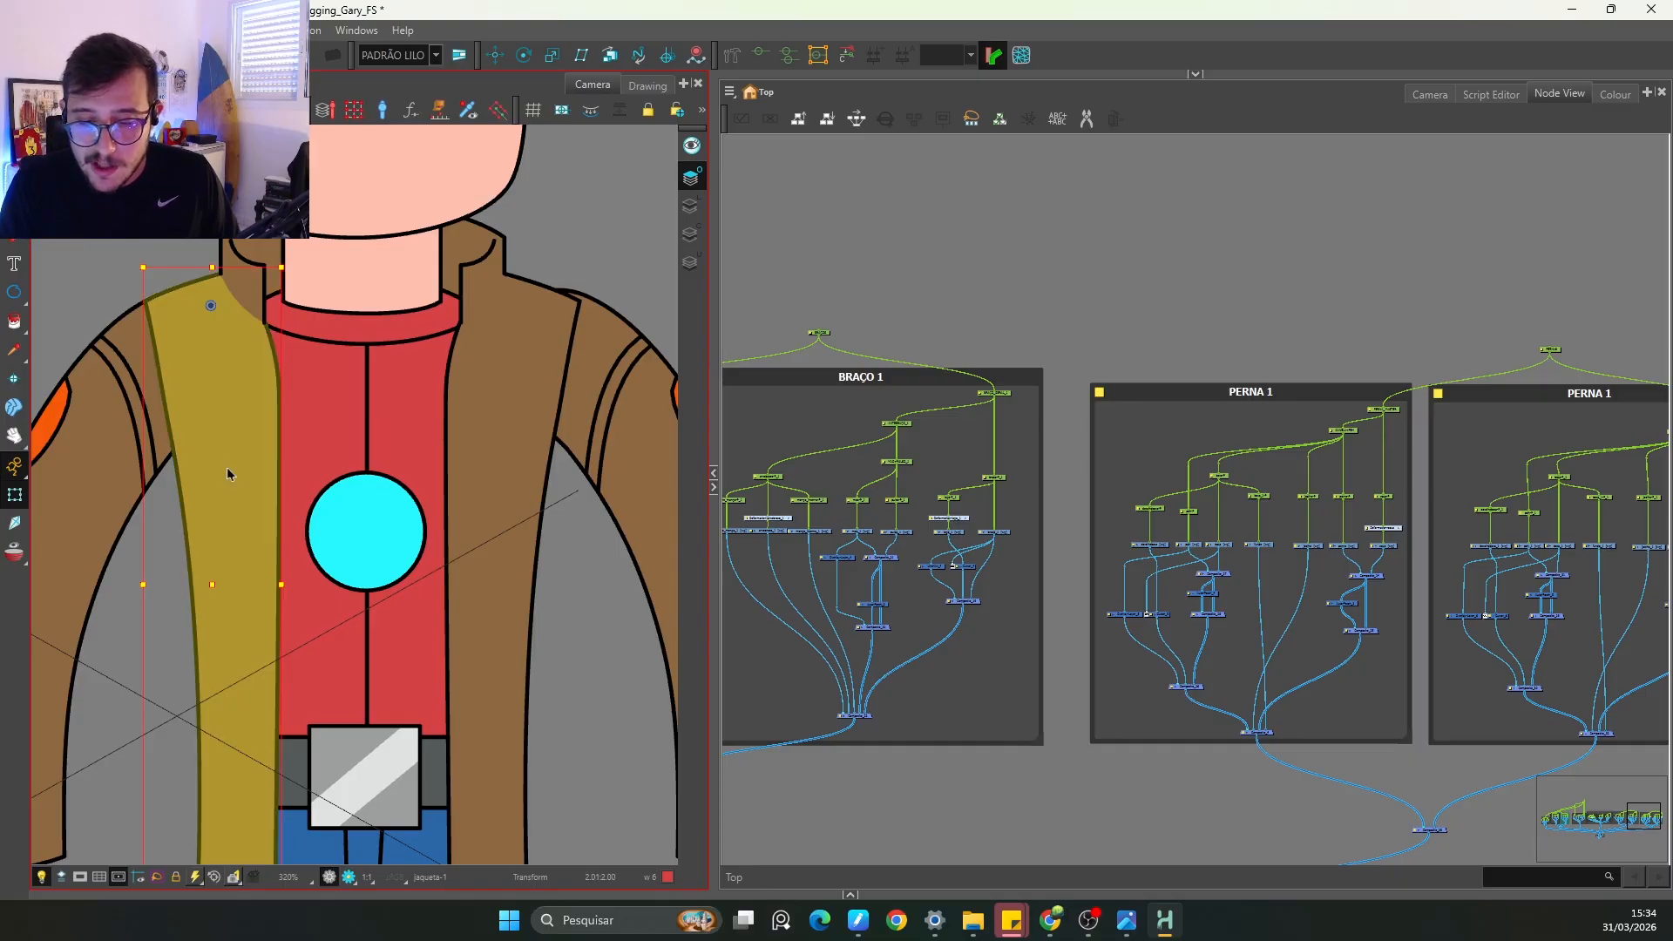
pyautogui.click(1195, 75)
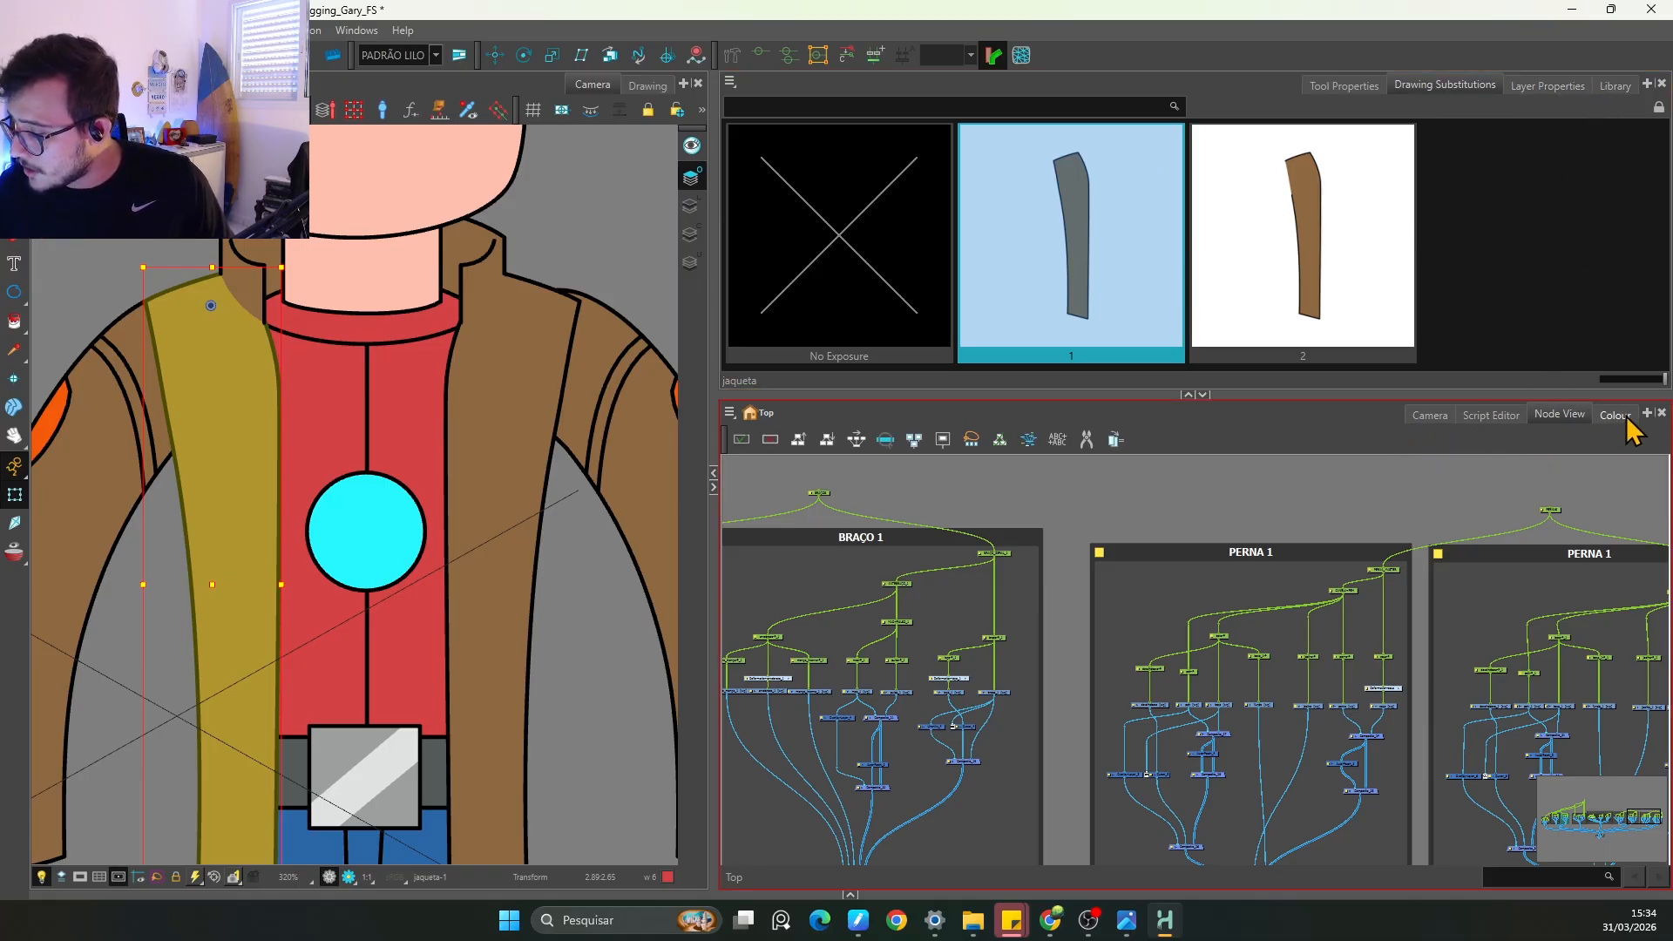
pyautogui.click(1648, 87)
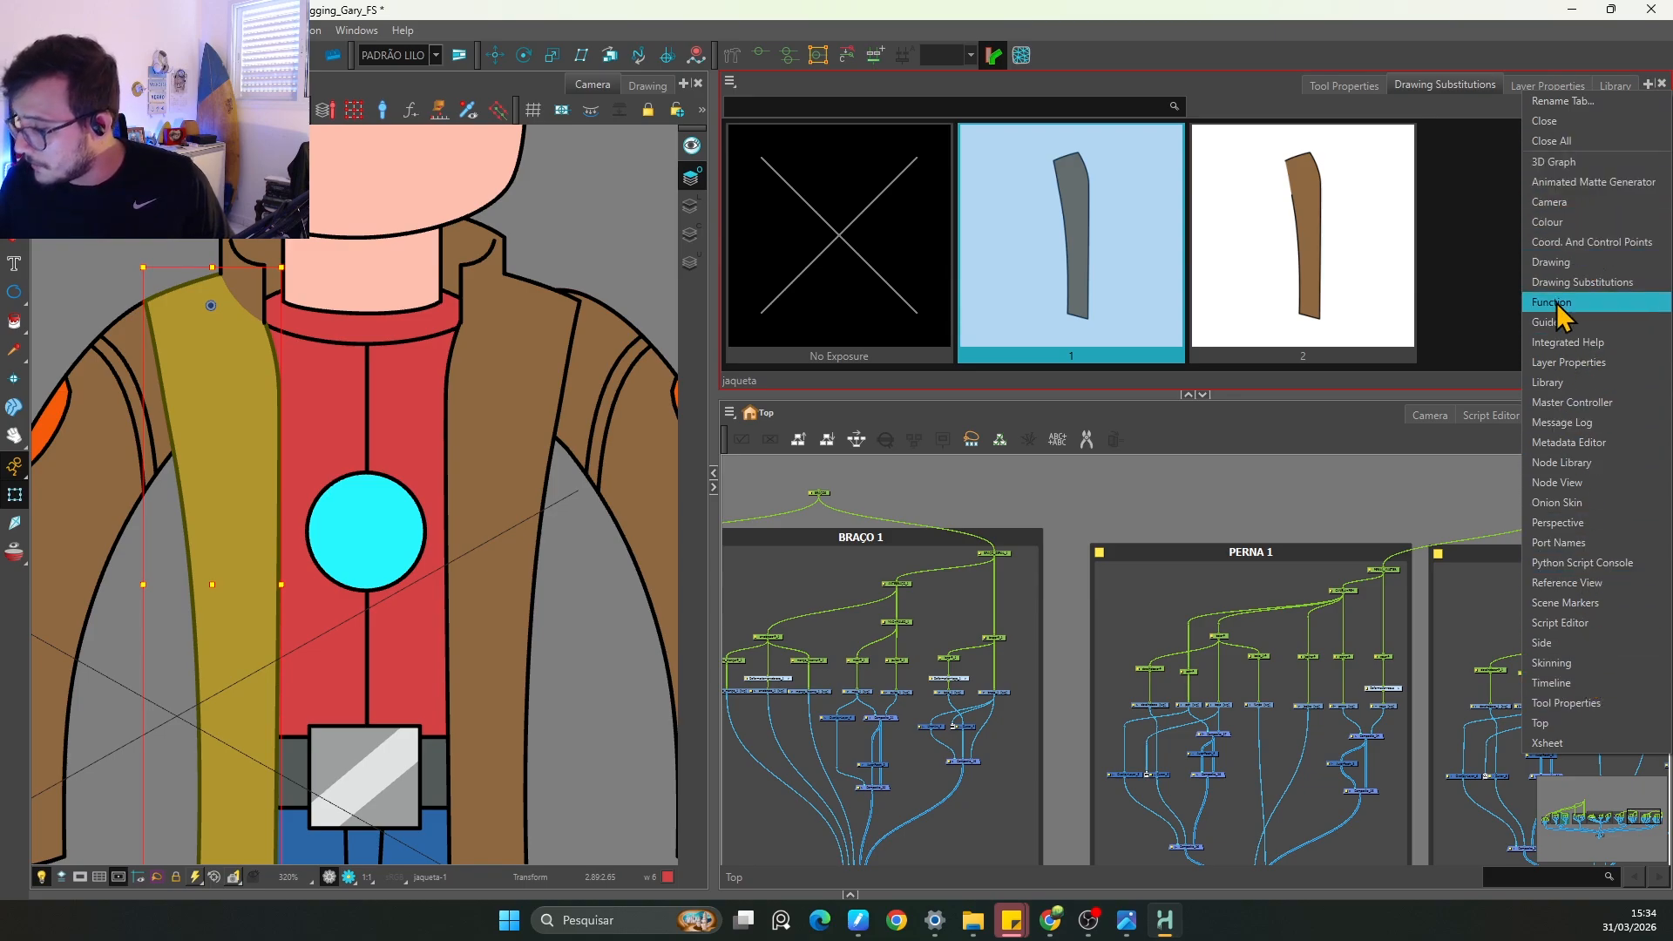
pyautogui.click(1478, 304)
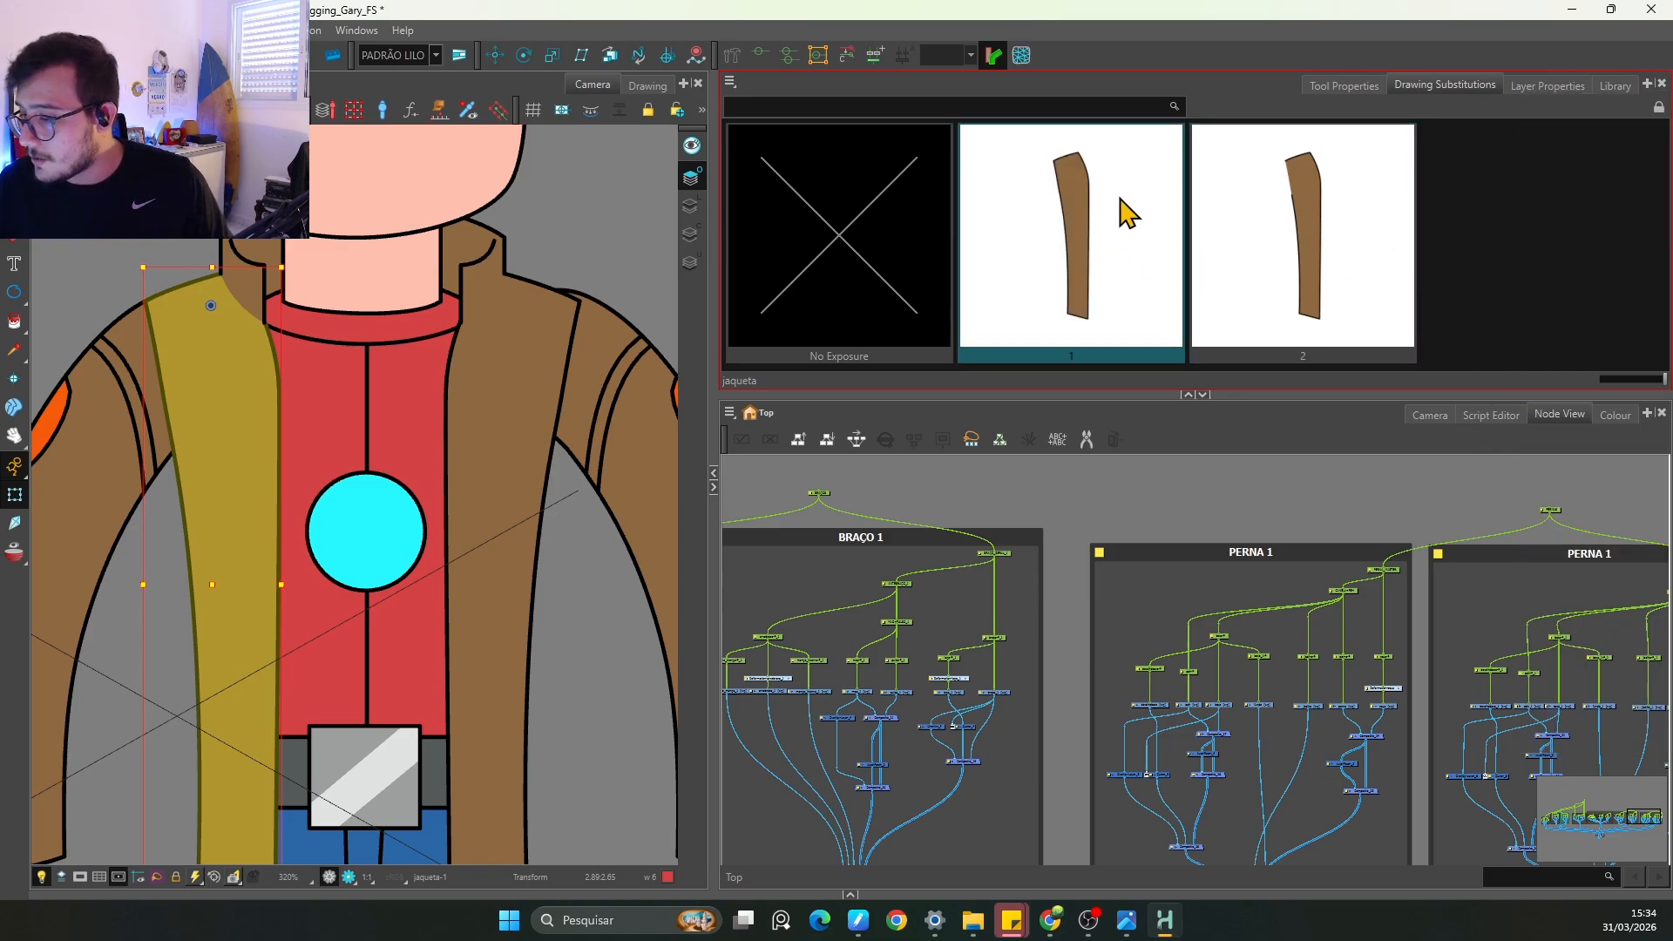
pyautogui.click(1661, 83)
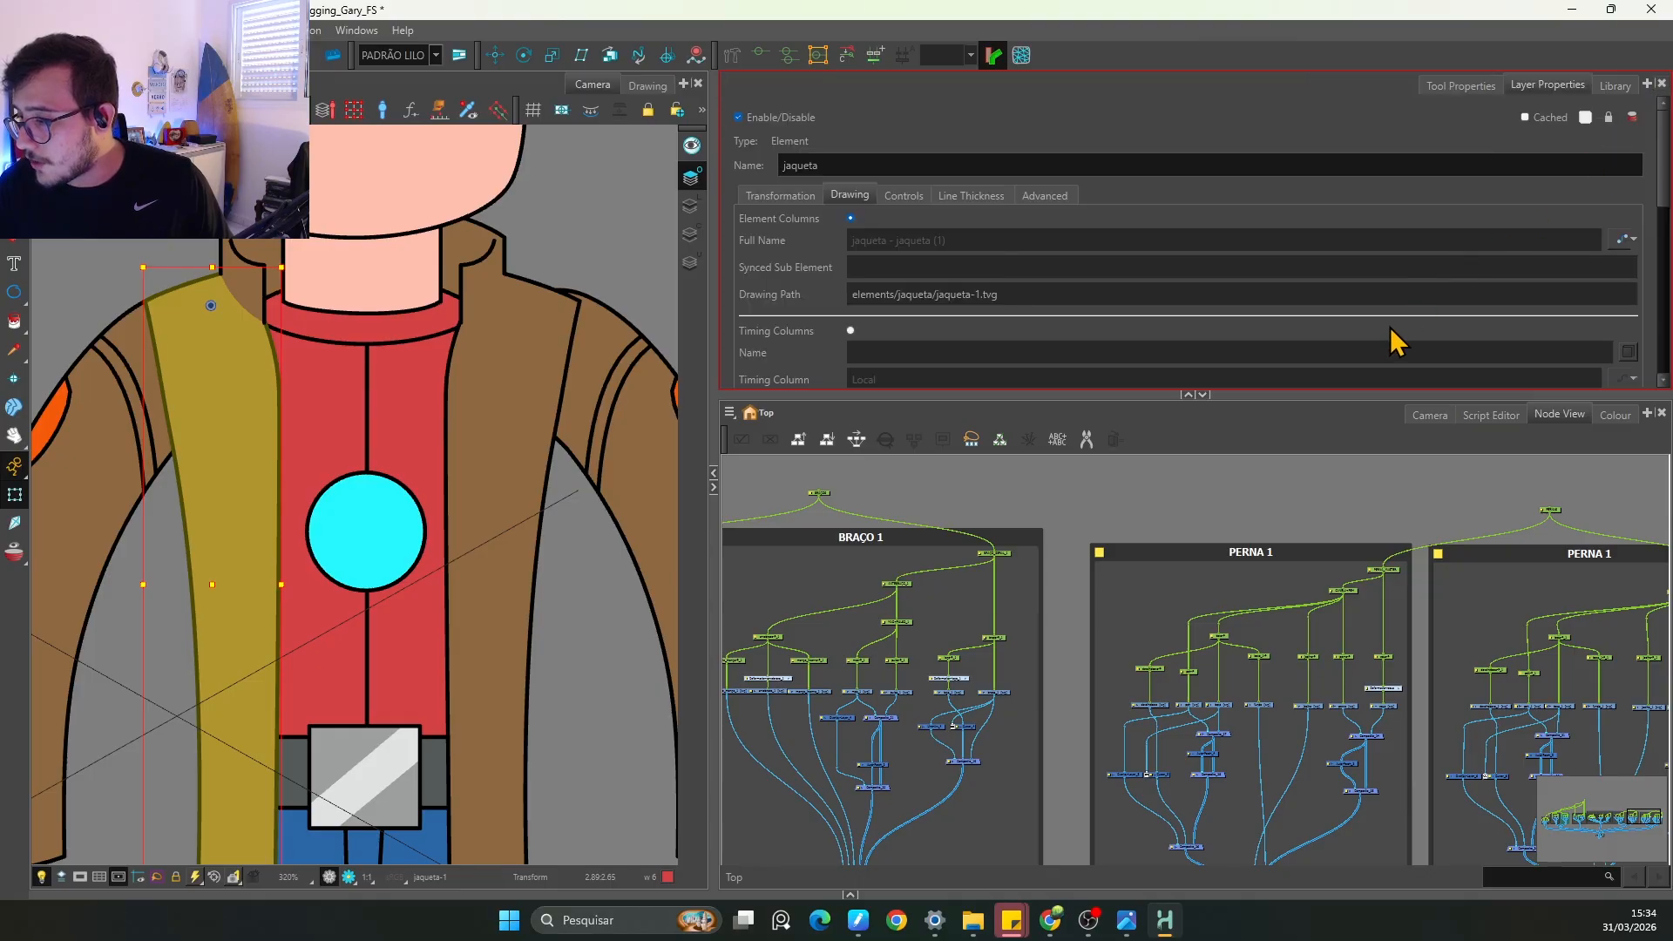
pyautogui.click(1647, 83)
pyautogui.click(1582, 282)
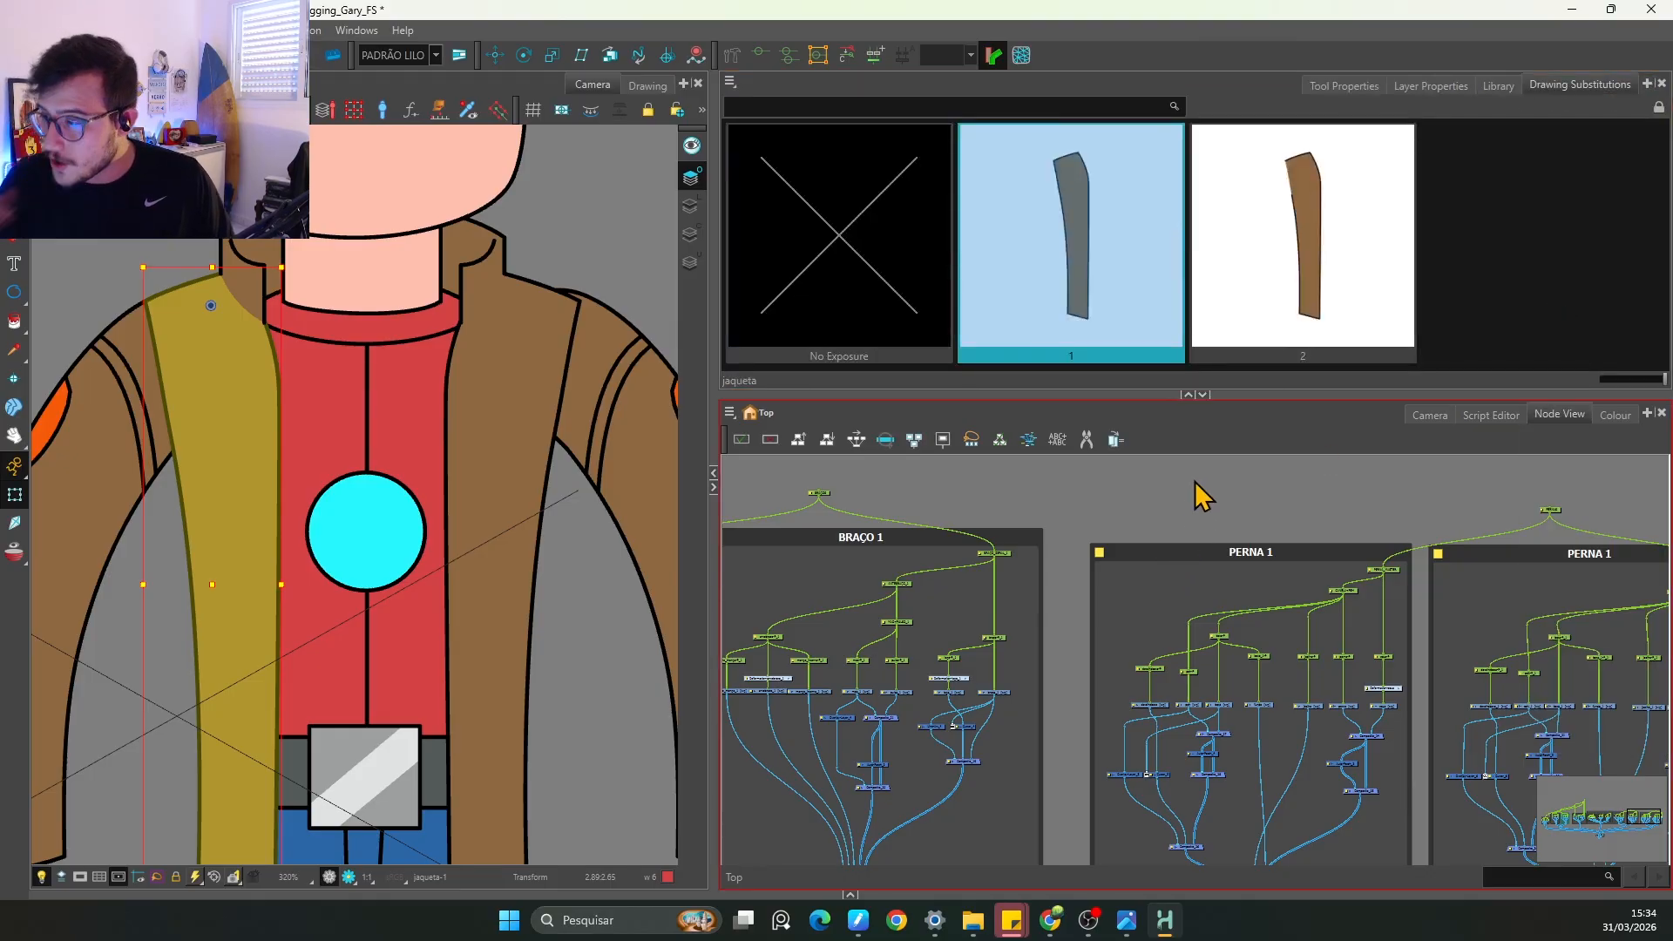
# Step: Save the scene, and reveal the jacket's drawing substitution preview in the Library view with the pane enlarged
pyautogui.click(1498, 86)
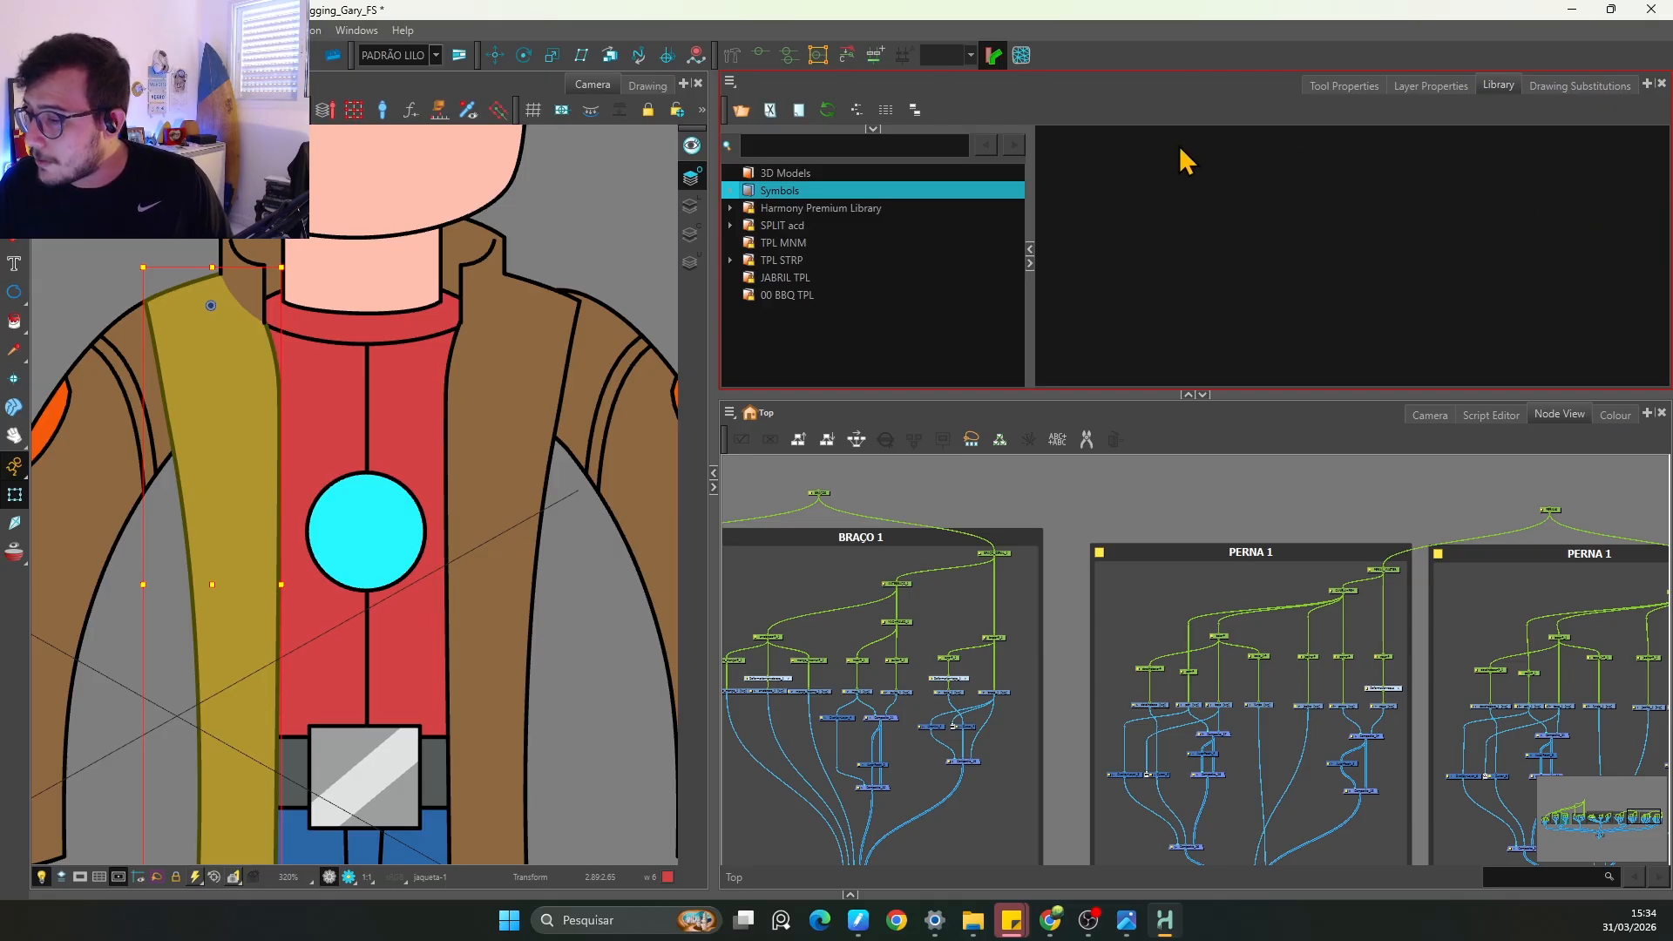
pyautogui.hotkey('ctrl', 's')
pyautogui.click(873, 129)
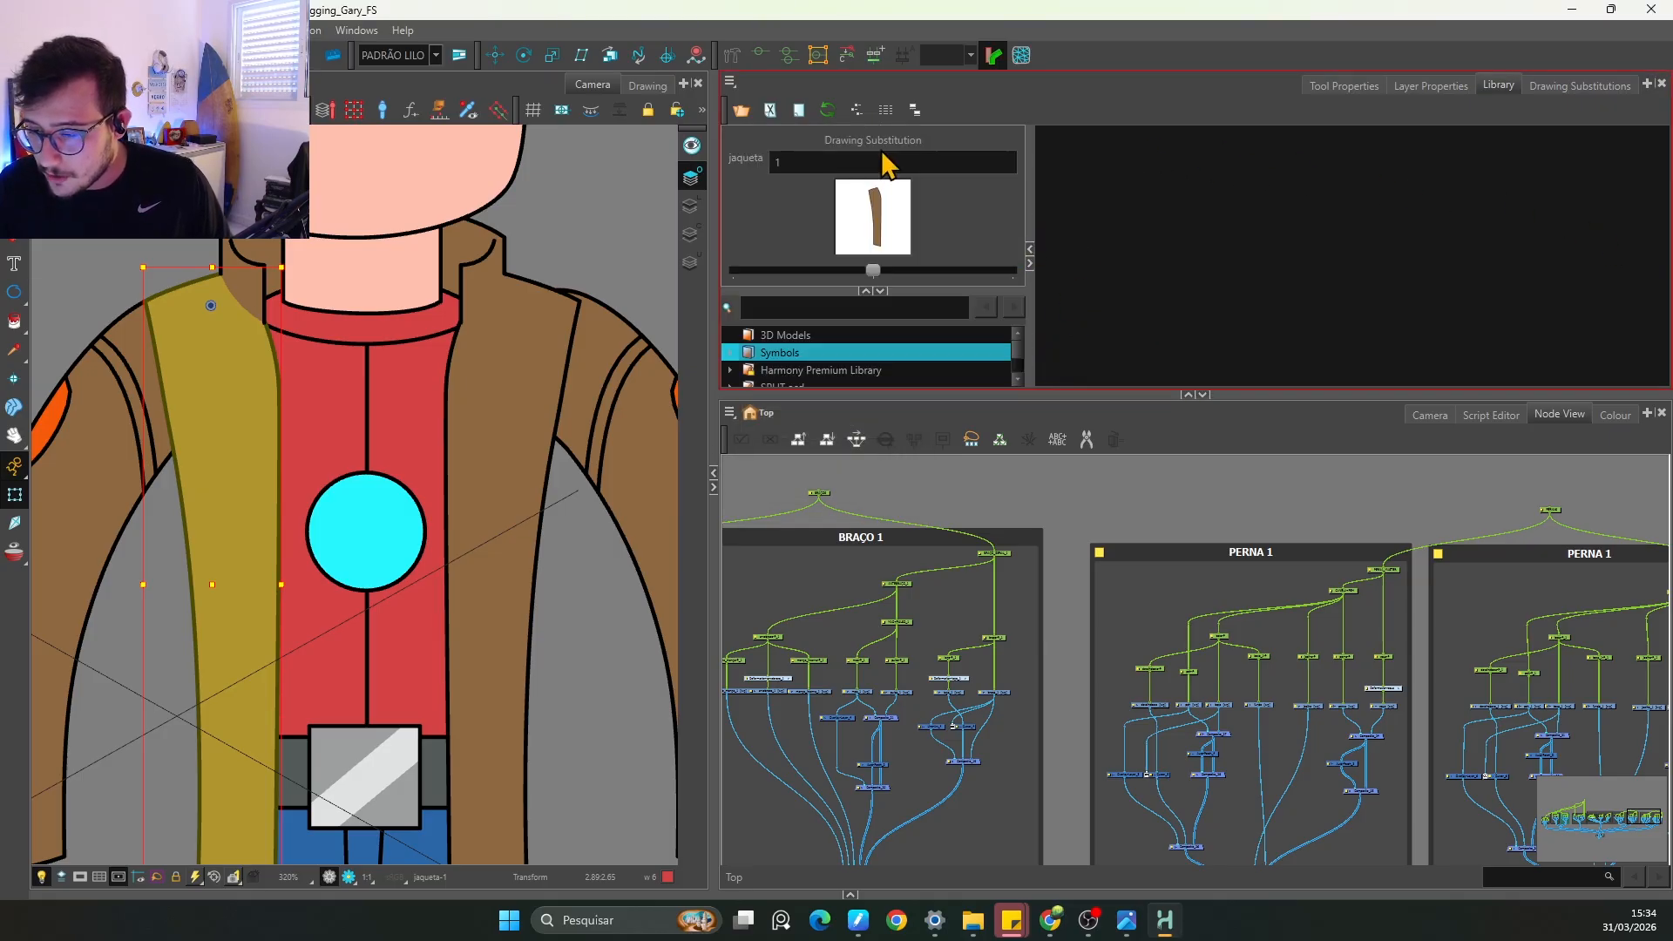
pyautogui.moveTo(941, 403); pyautogui.dragTo(933, 455)
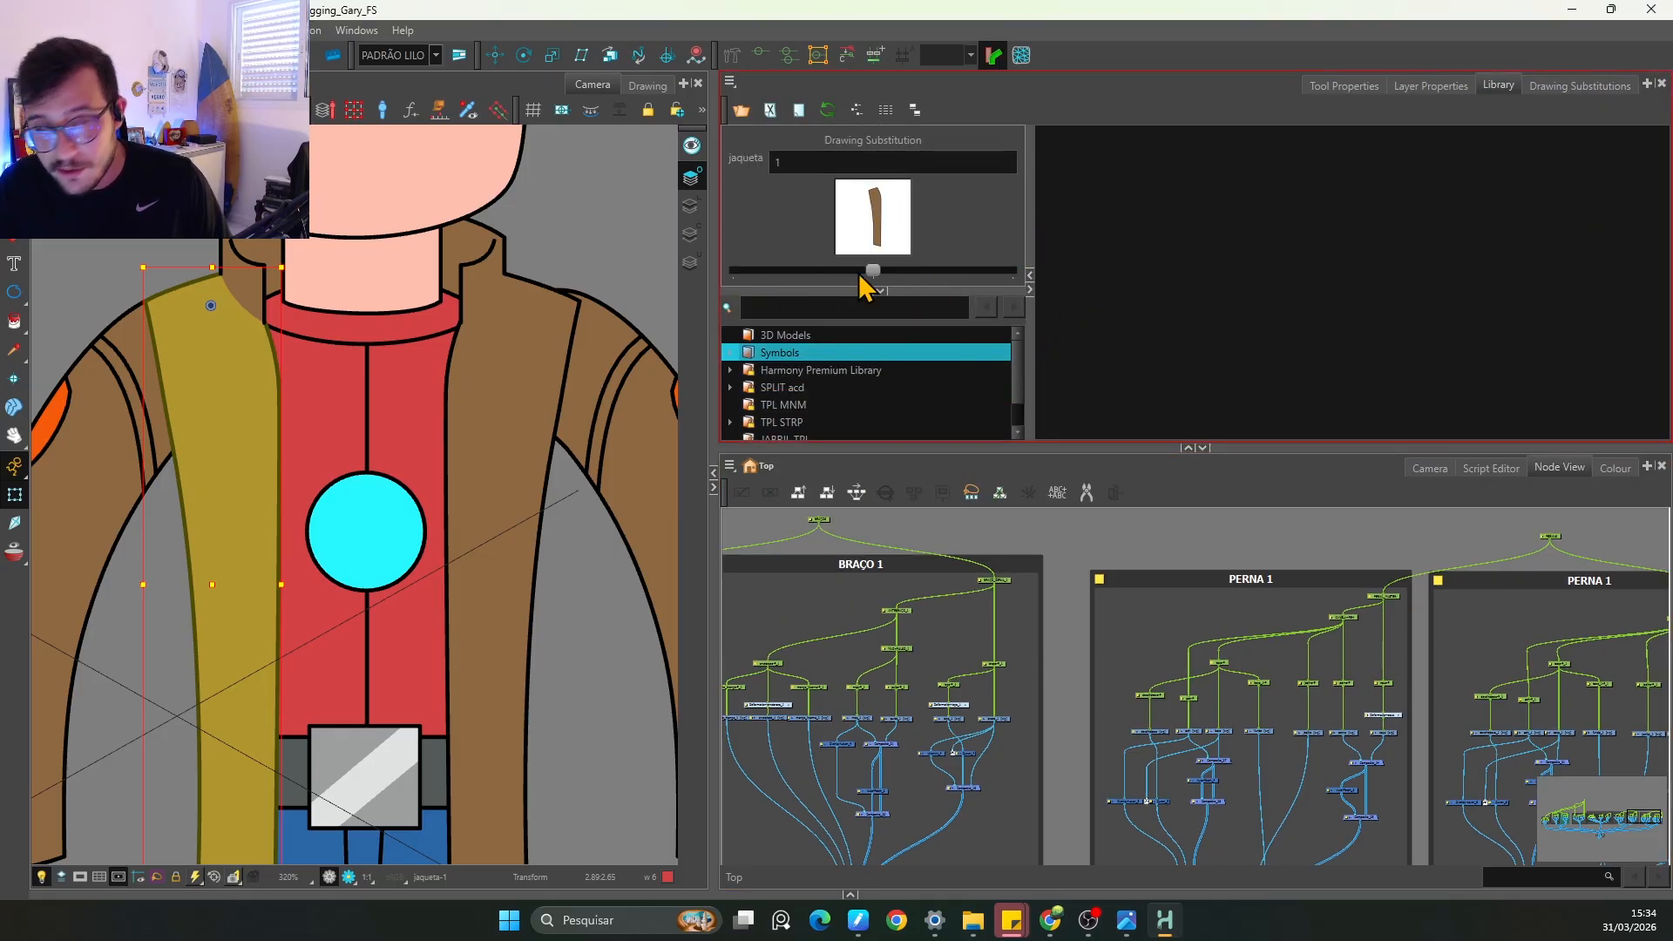
pyautogui.moveTo(1006, 270); pyautogui.dragTo(882, 271)
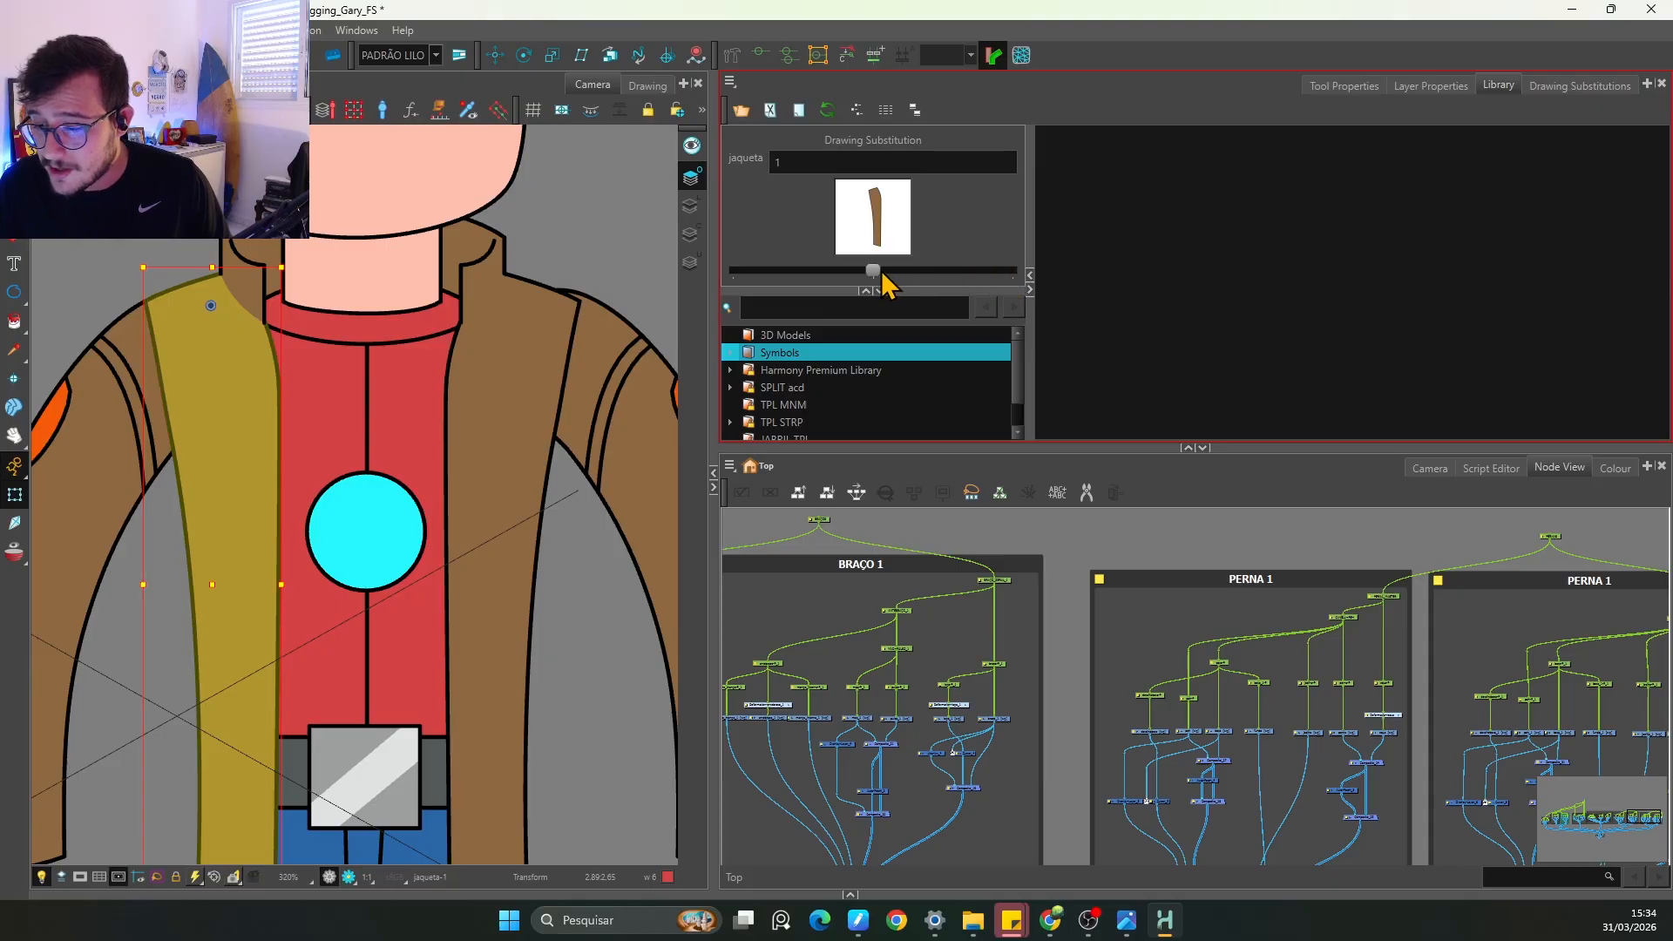
# Step: Switch the selected jacket front panel to drawing substitution 2 and deselect it
pyautogui.click(1568, 86)
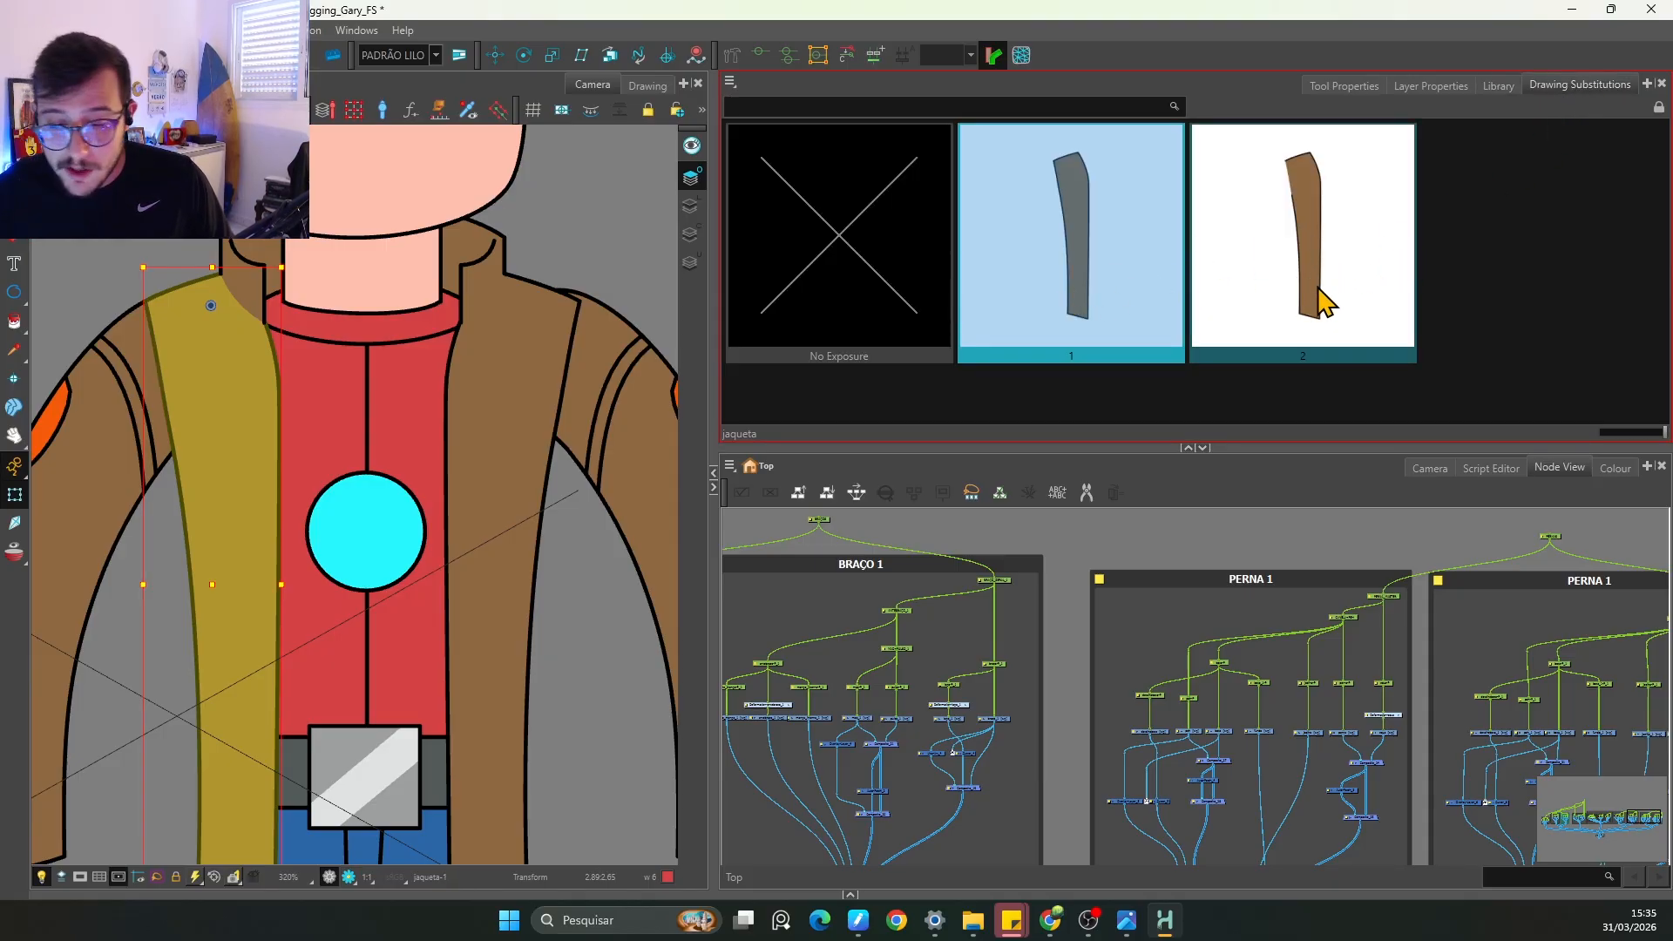
pyautogui.click(1301, 254)
pyautogui.click(565, 603)
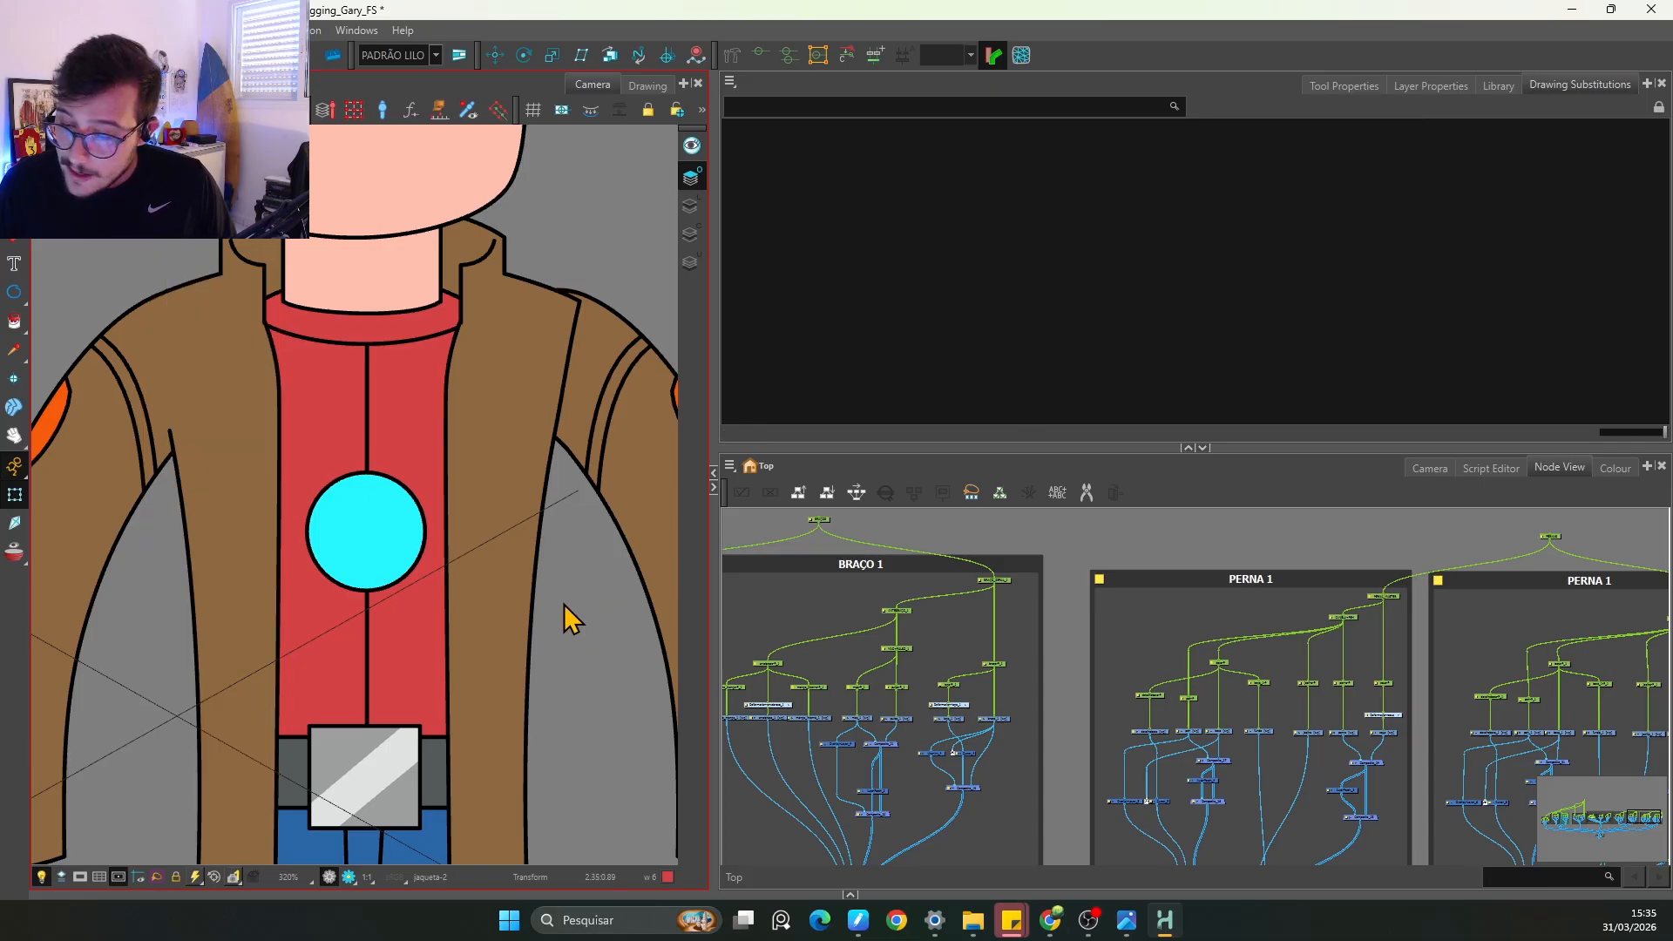
# Step: Examine the jaqueta front panel where it joins the sleeve and along its lower hem over the trousers
pyautogui.scroll(1, 190, 435)
pyautogui.press('space')
pyautogui.moveTo(190, 435); pyautogui.dragTo(437, 435)
pyautogui.click(453, 374)
pyautogui.press('1')
pyautogui.press('1')
pyautogui.press('space')
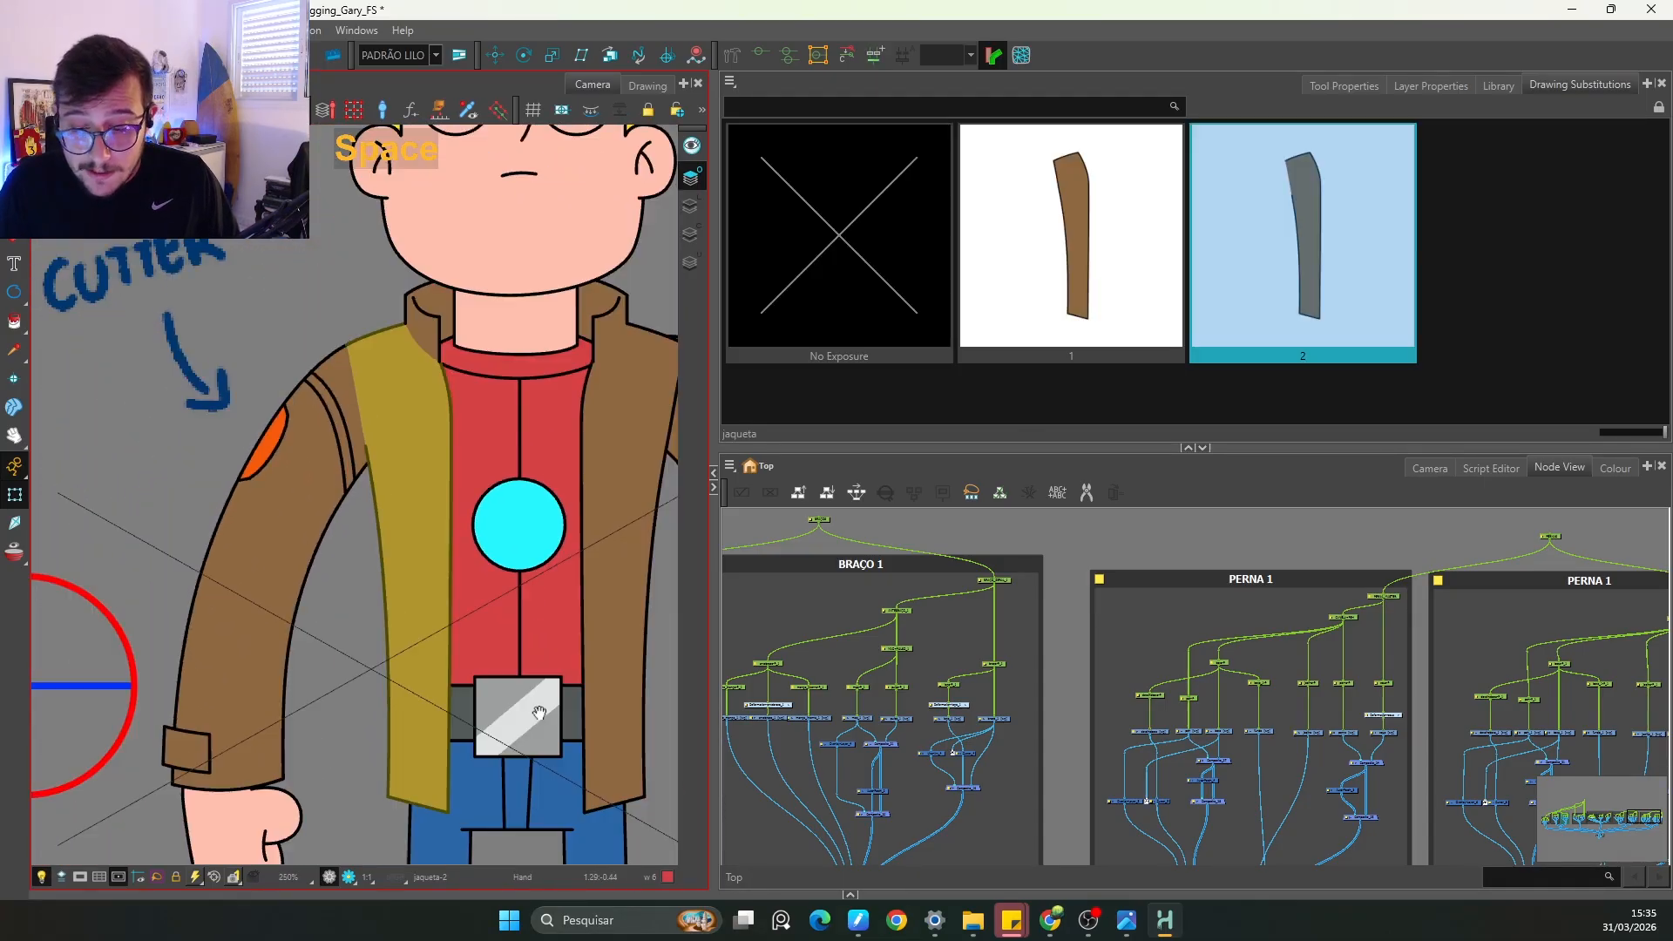
pyautogui.moveTo(537, 740); pyautogui.dragTo(450, 494)
pyautogui.press('2')
pyautogui.click(367, 585)
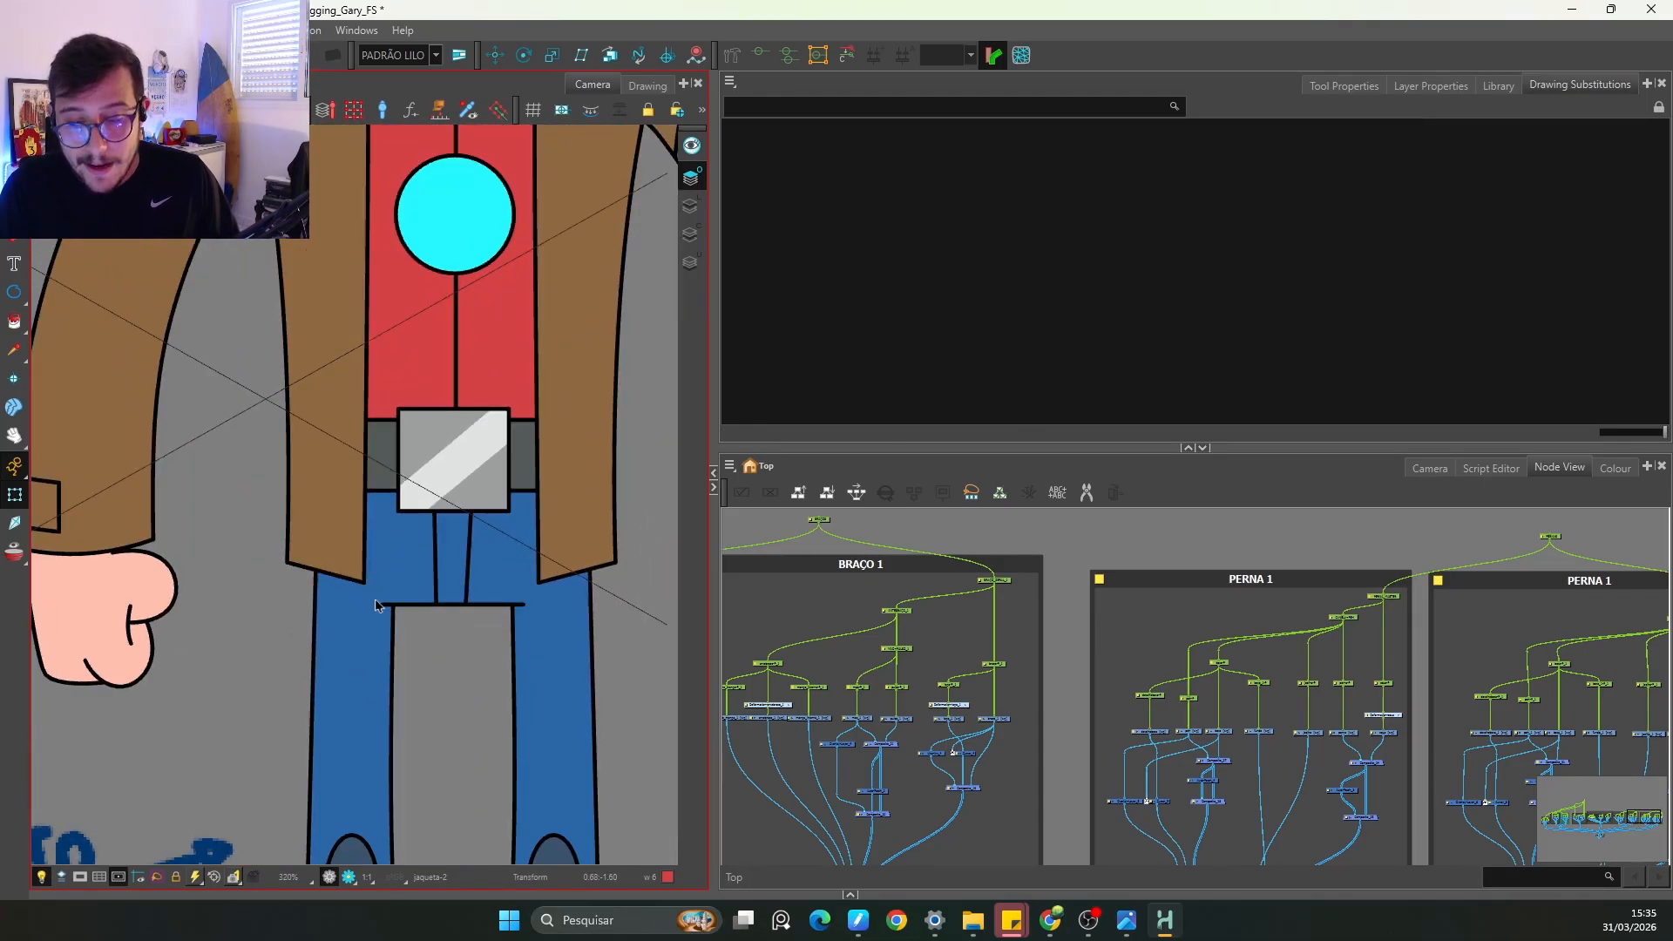
pyautogui.press('1')
pyautogui.press('space')
pyautogui.moveTo(345, 332); pyautogui.dragTo(374, 567)
pyautogui.press('space')
pyautogui.moveTo(543, 601); pyautogui.dragTo(466, 554)
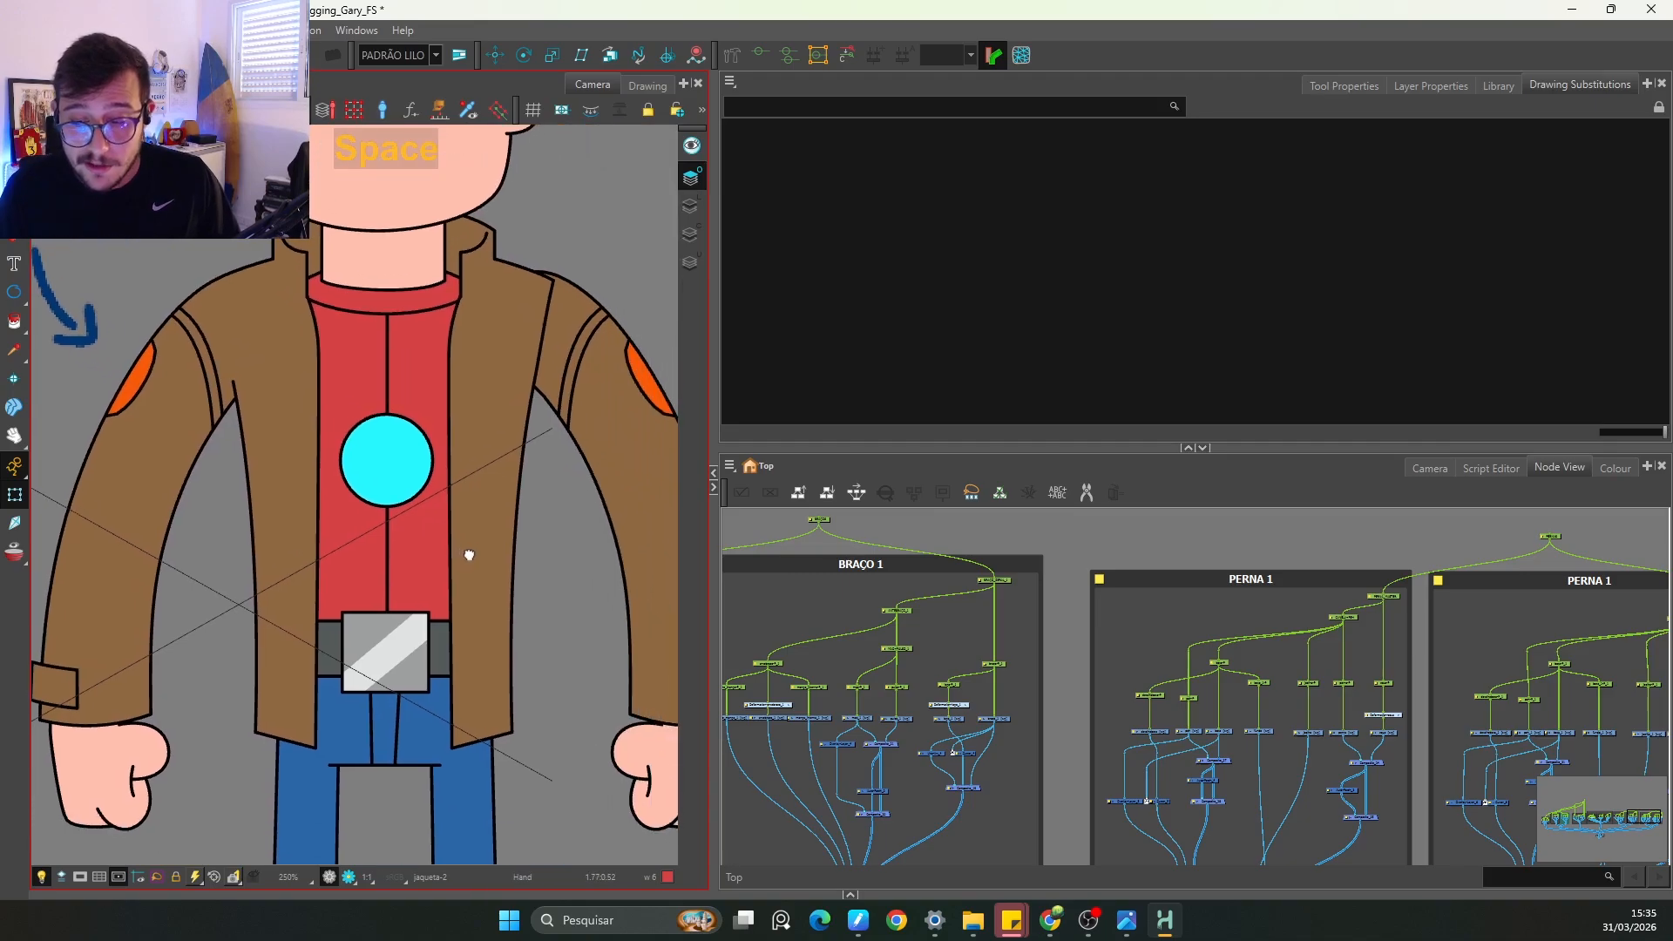
# Step: Compare drawing substitutions 2 and 1 on the jaqueta_1 front panel, checking the outline where it meets the sleeve
pyautogui.click(495, 476)
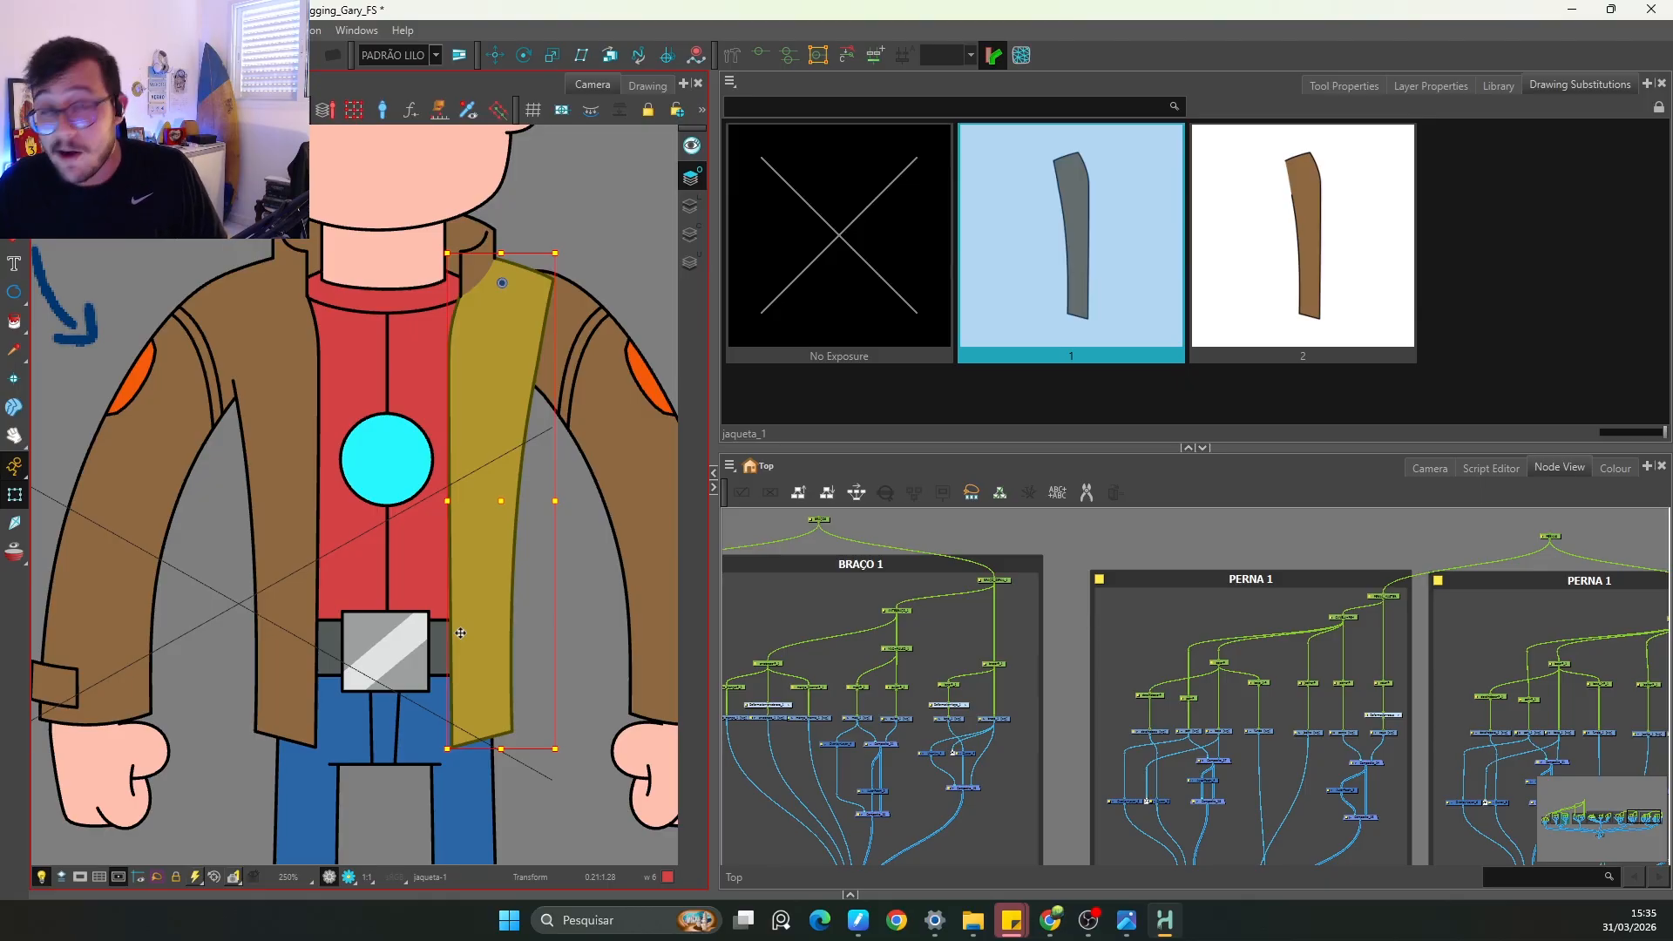
pyautogui.click(1311, 257)
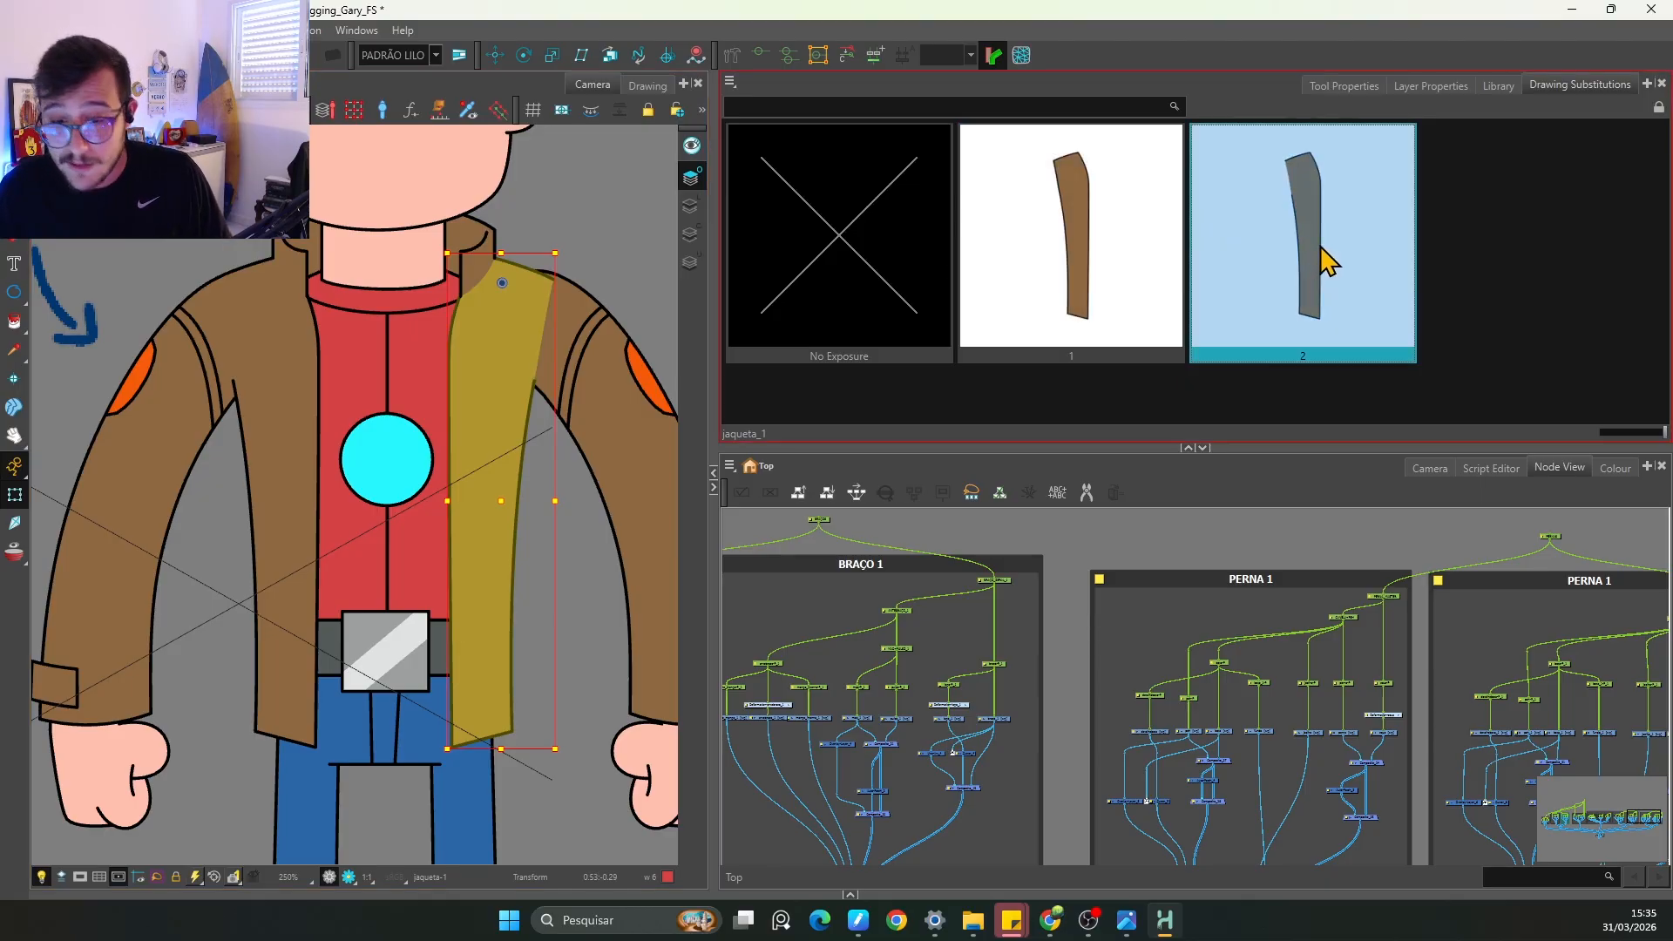
pyautogui.press('space')
pyautogui.moveTo(626, 365); pyautogui.dragTo(528, 446)
pyautogui.click(972, 329)
pyautogui.press('2')
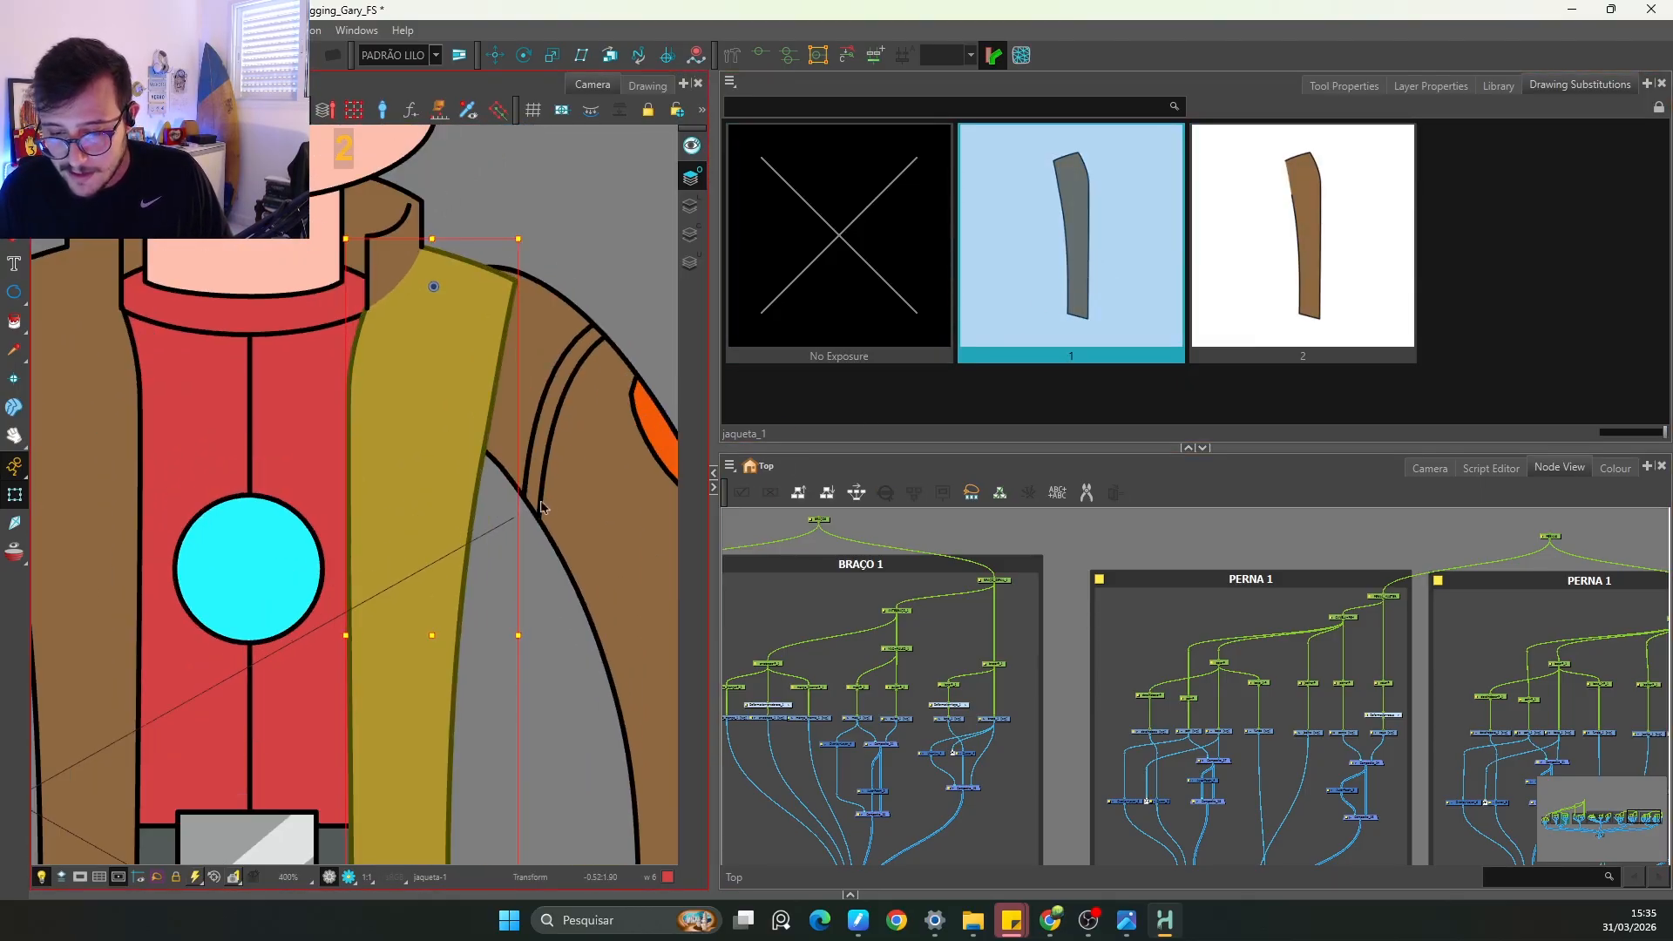
pyautogui.press('space')
pyautogui.moveTo(569, 382); pyautogui.dragTo(536, 391)
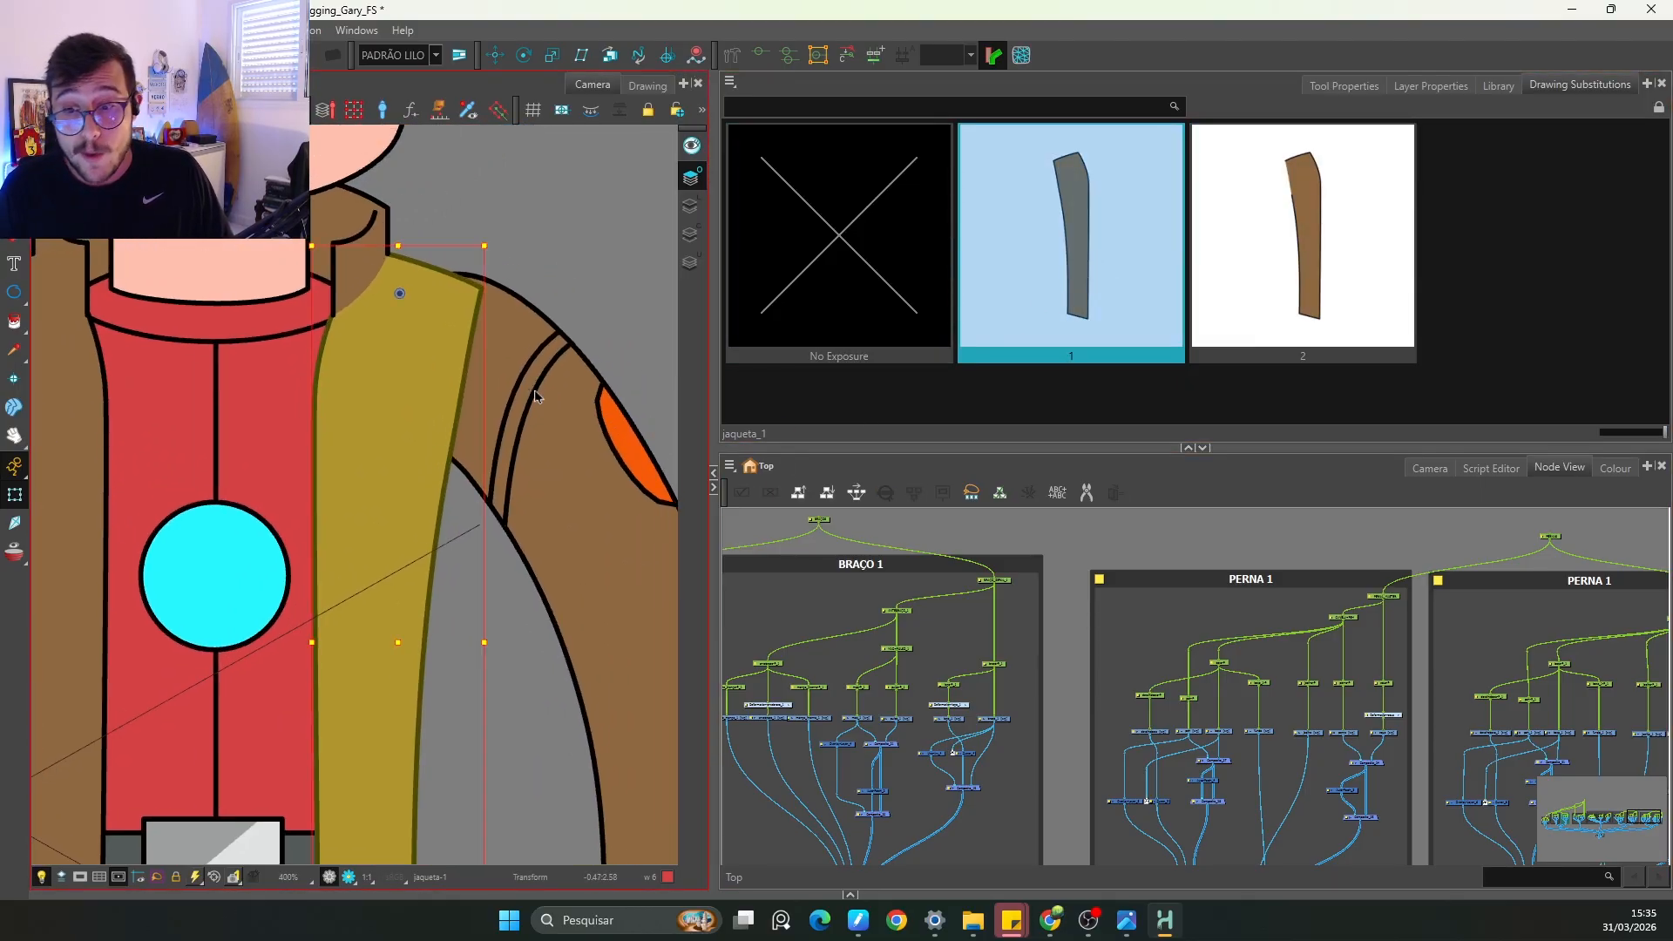
# Step: Reveal the Timeline and enlarge the Drawing Substitutions view over the node network
pyautogui.click(732, 677)
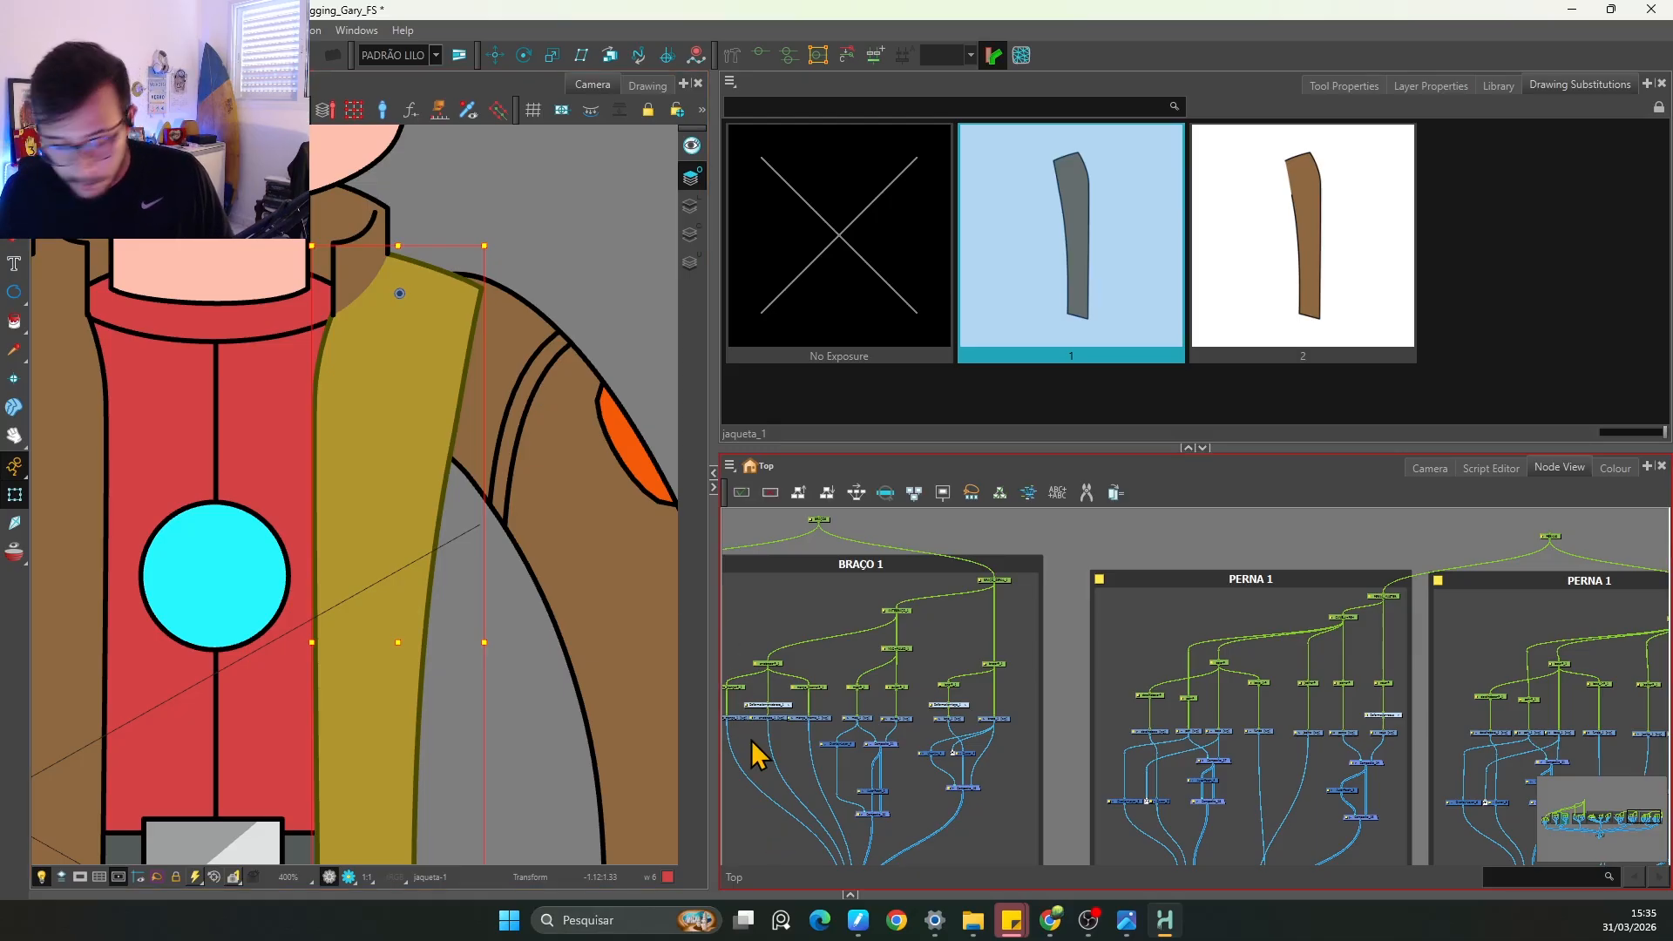
pyautogui.click(850, 894)
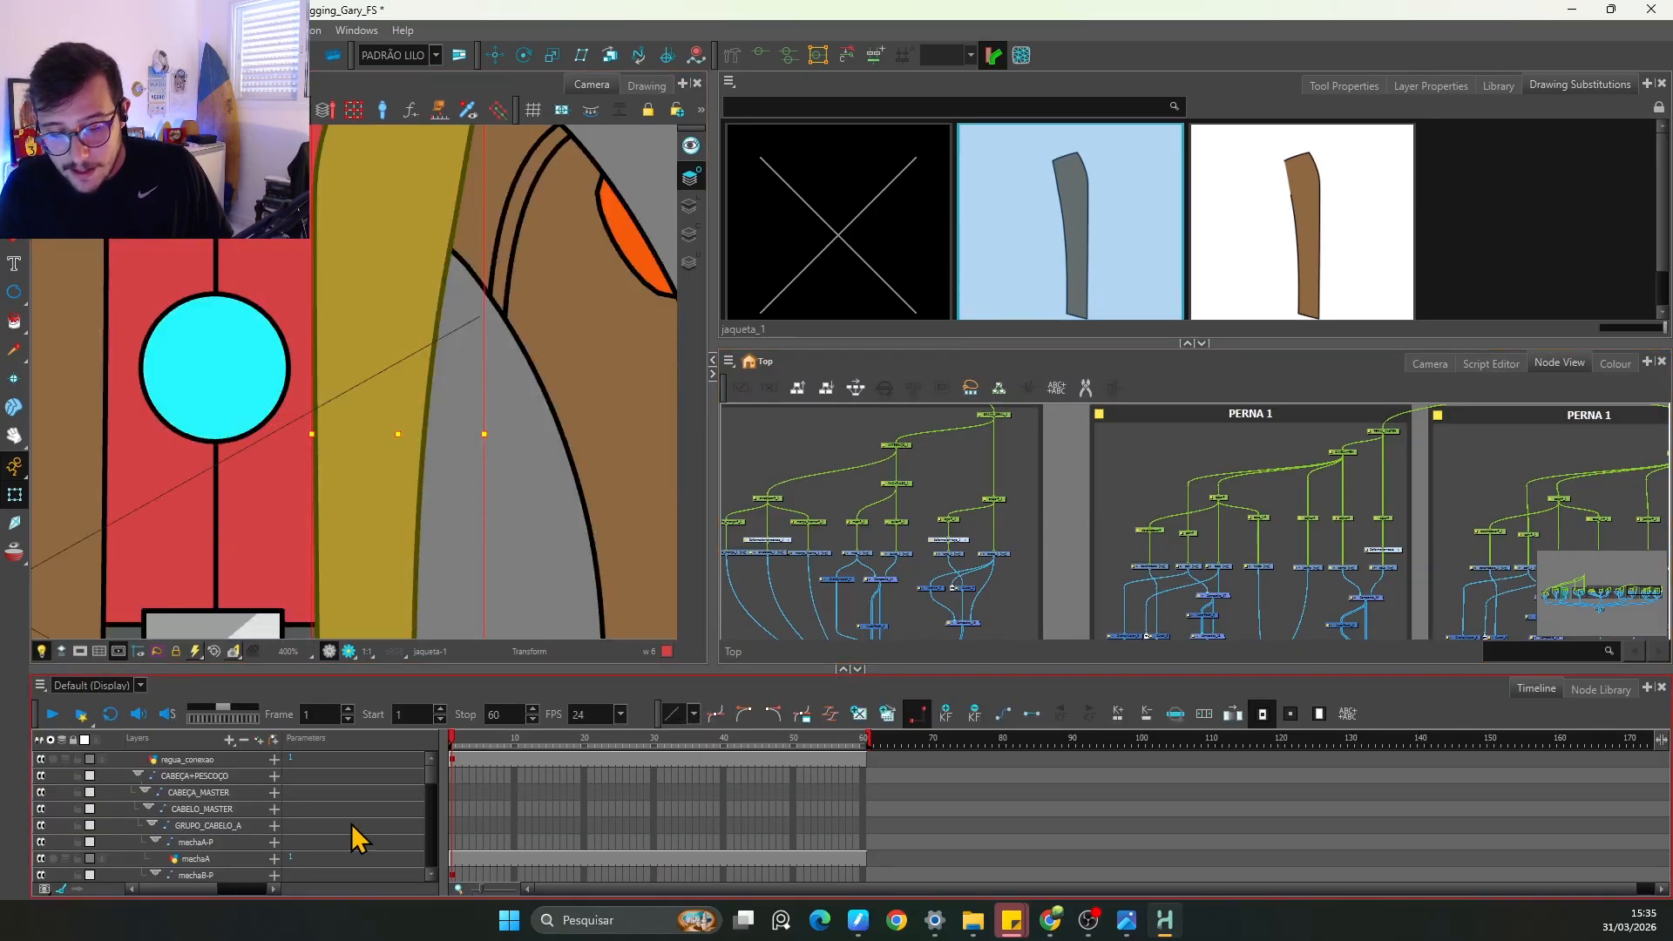
pyautogui.click(1201, 343)
# Step: Try duplicating the jaqueta_1 drawing several times from the Timeline, and undo the resulting drawing changes
pyautogui.click(887, 715)
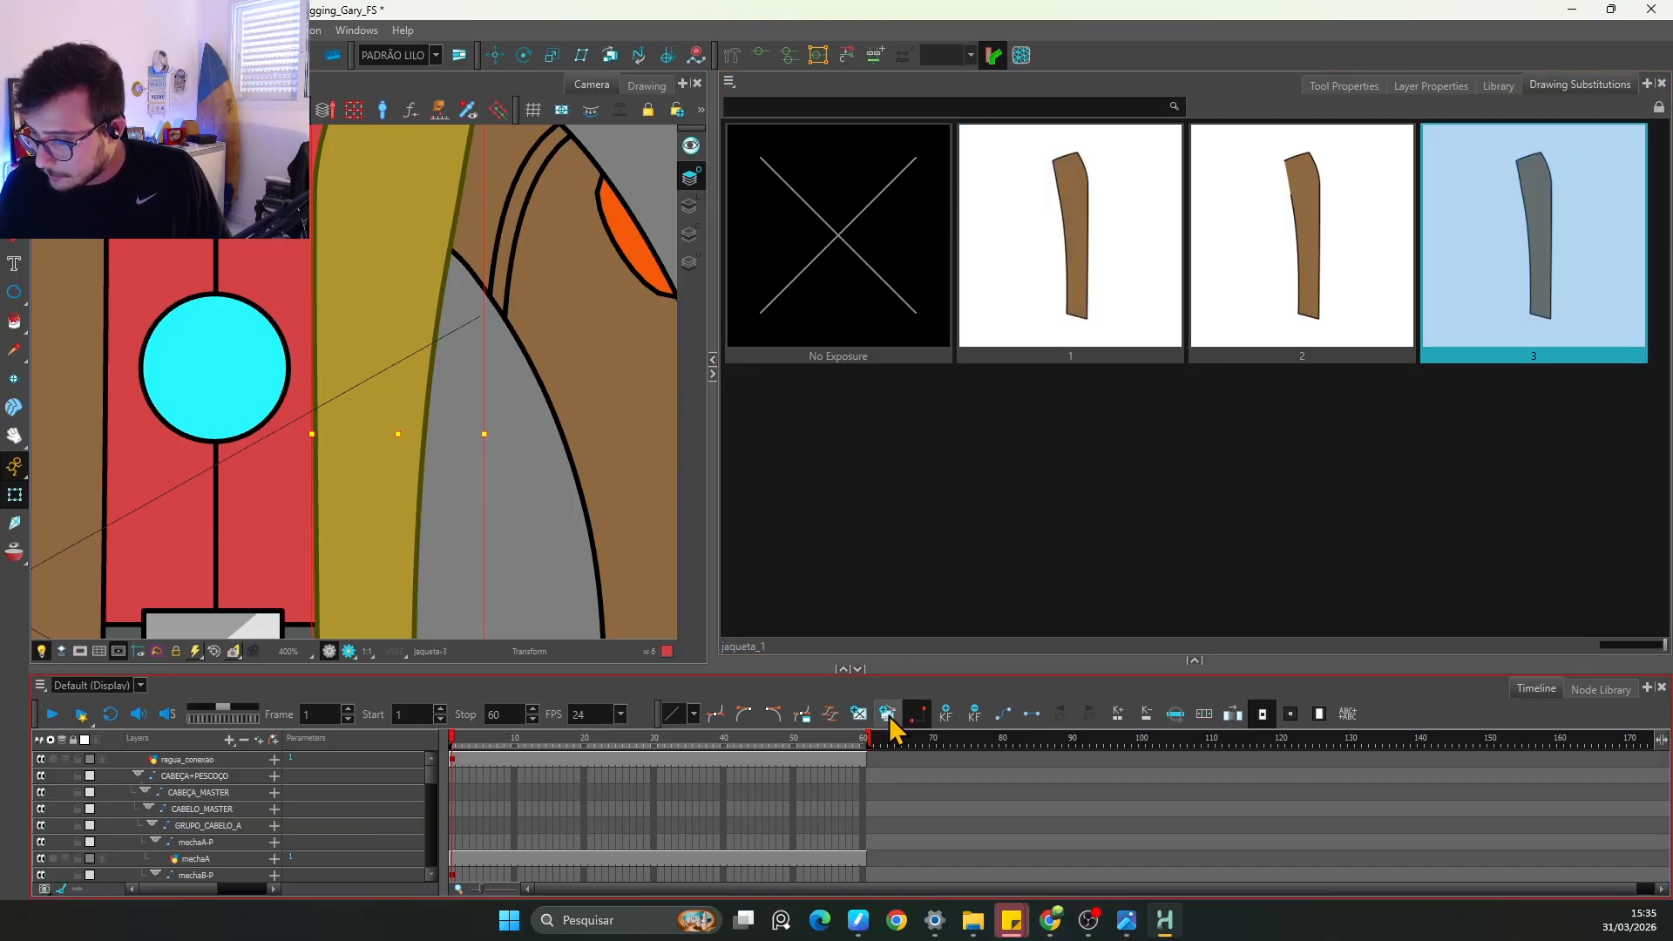
pyautogui.click(887, 715)
pyautogui.click(887, 716)
pyautogui.click(886, 719)
pyautogui.hotkey('ctrl', 'z')
pyautogui.hotkey('ctrl', 'z')
pyautogui.hotkey('ctrl', 'z')
pyautogui.hotkey('ctrl', 'z')
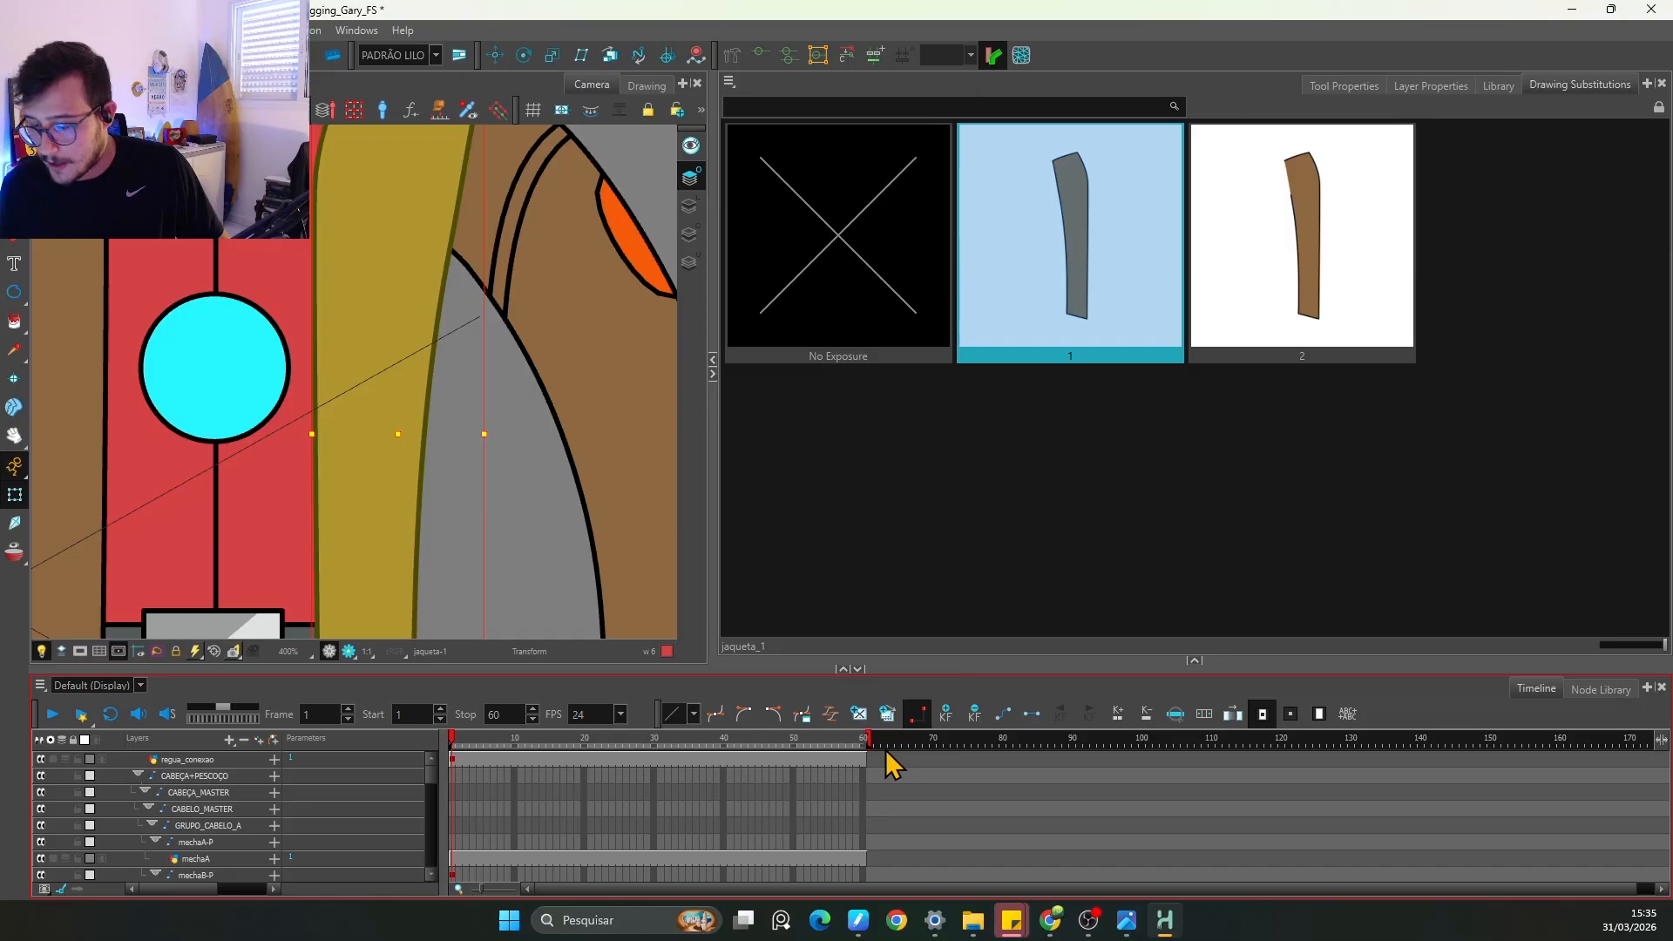
pyautogui.click(860, 710)
pyautogui.hotkey('ctrl', 'z')
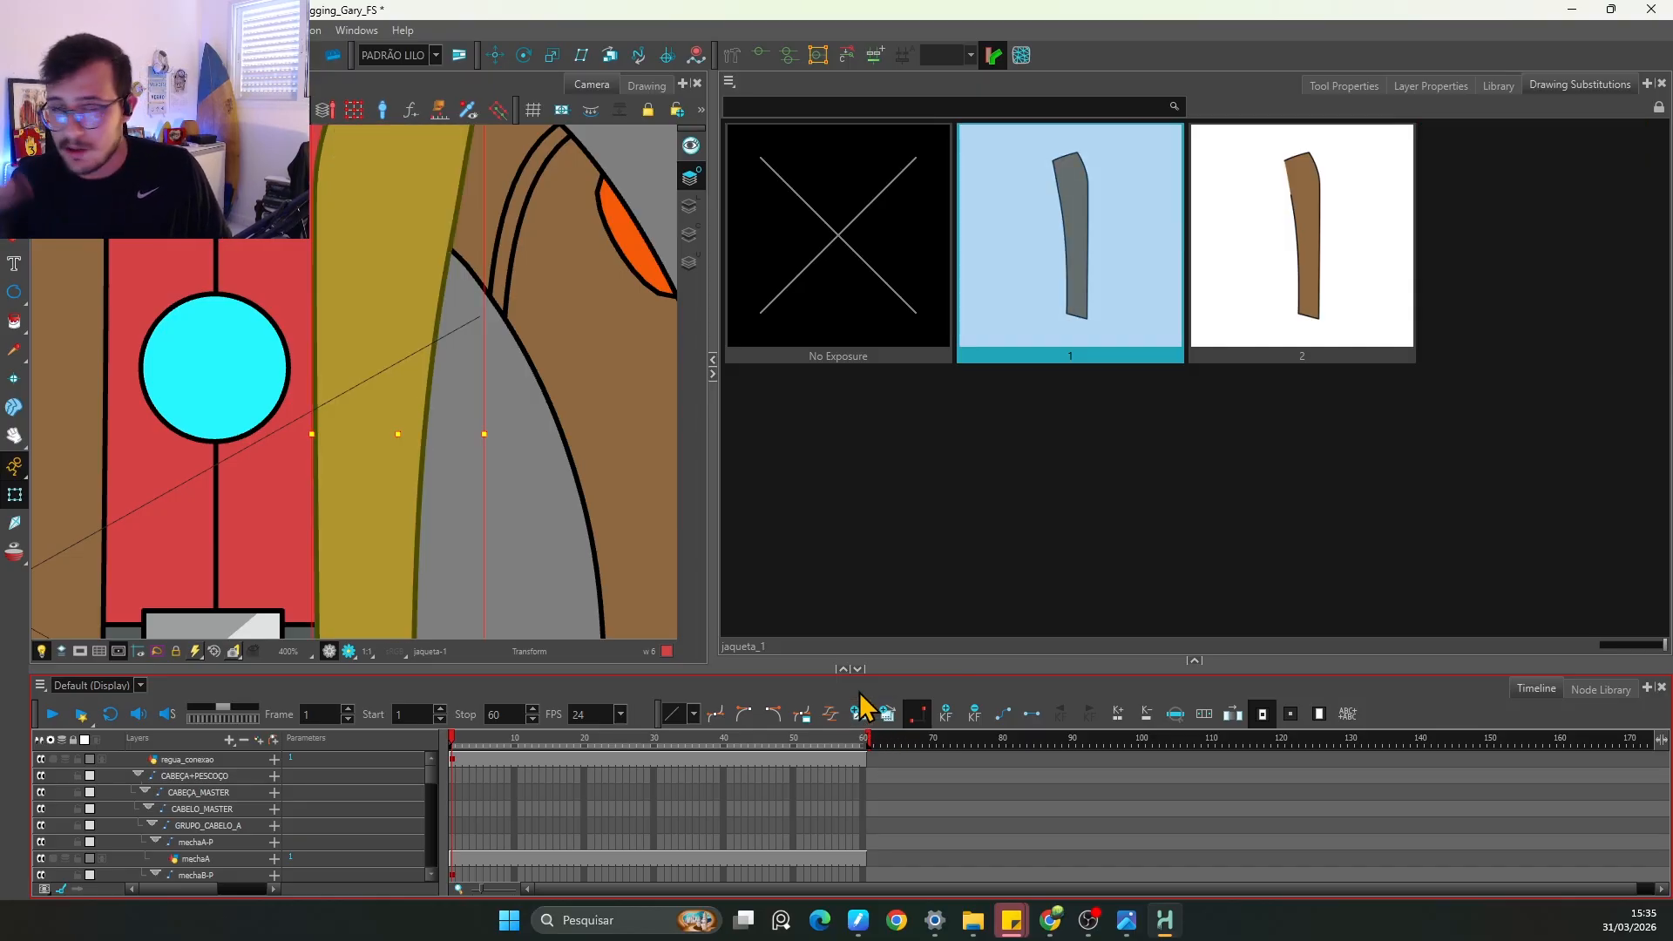
# Step: Duplicate the jaqueta_1 panel's drawing once as substitution 3
pyautogui.scroll(-2, 478, 419)
pyautogui.press('2')
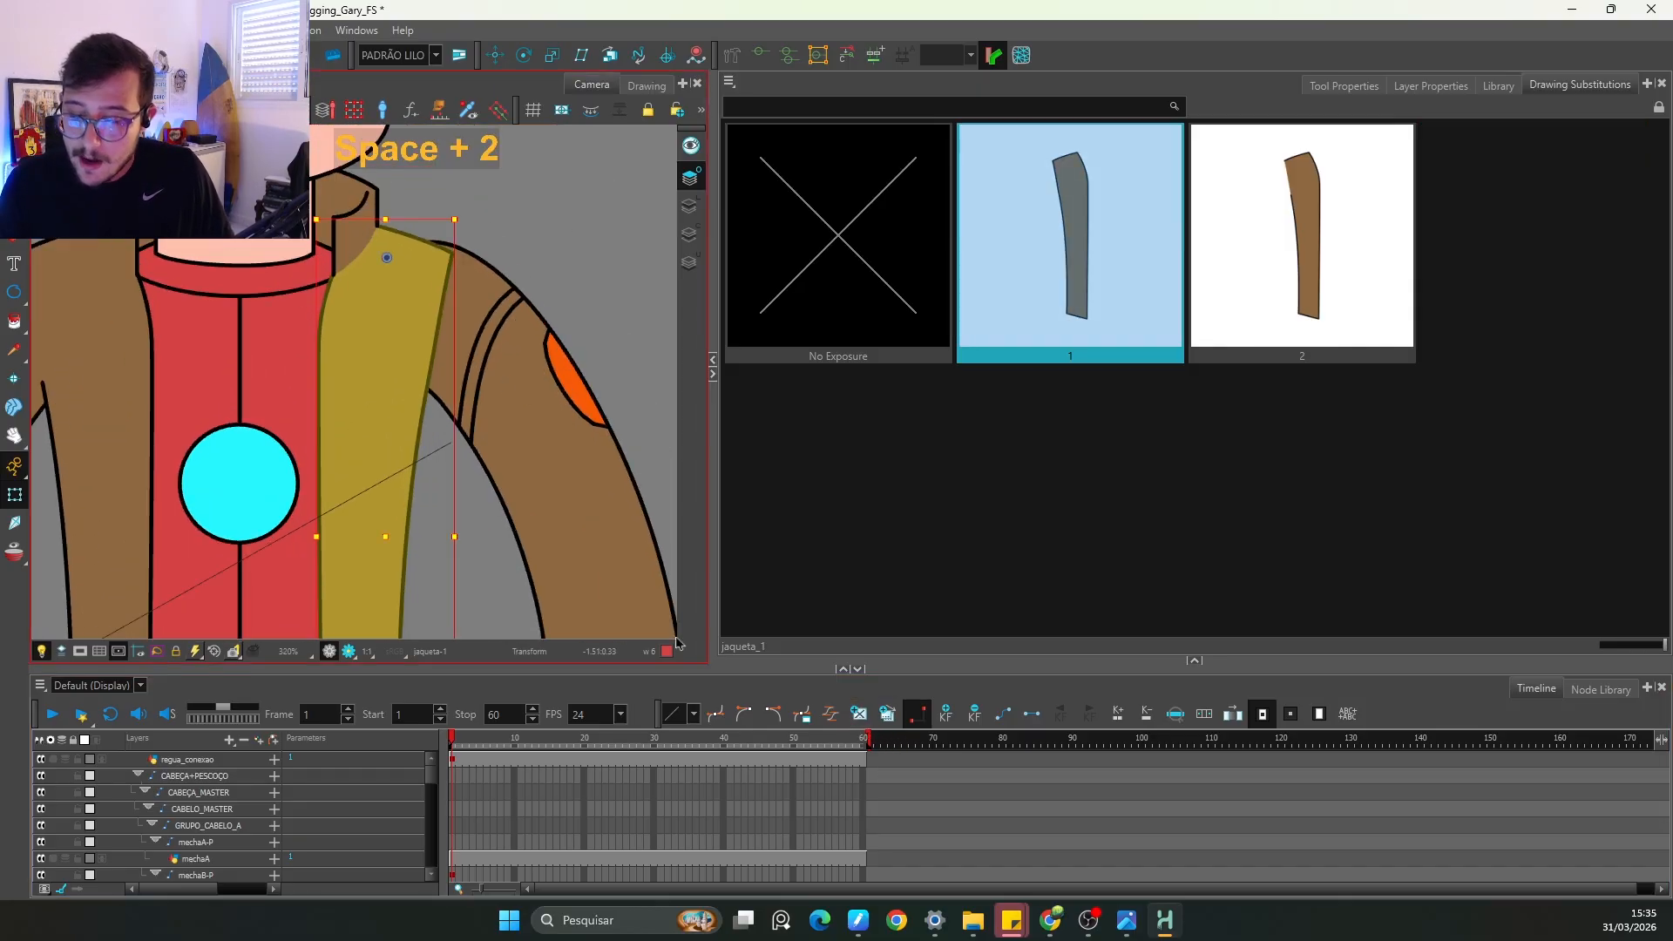
pyautogui.click(886, 713)
pyautogui.press('2')
pyautogui.press('2')
pyautogui.press('2')
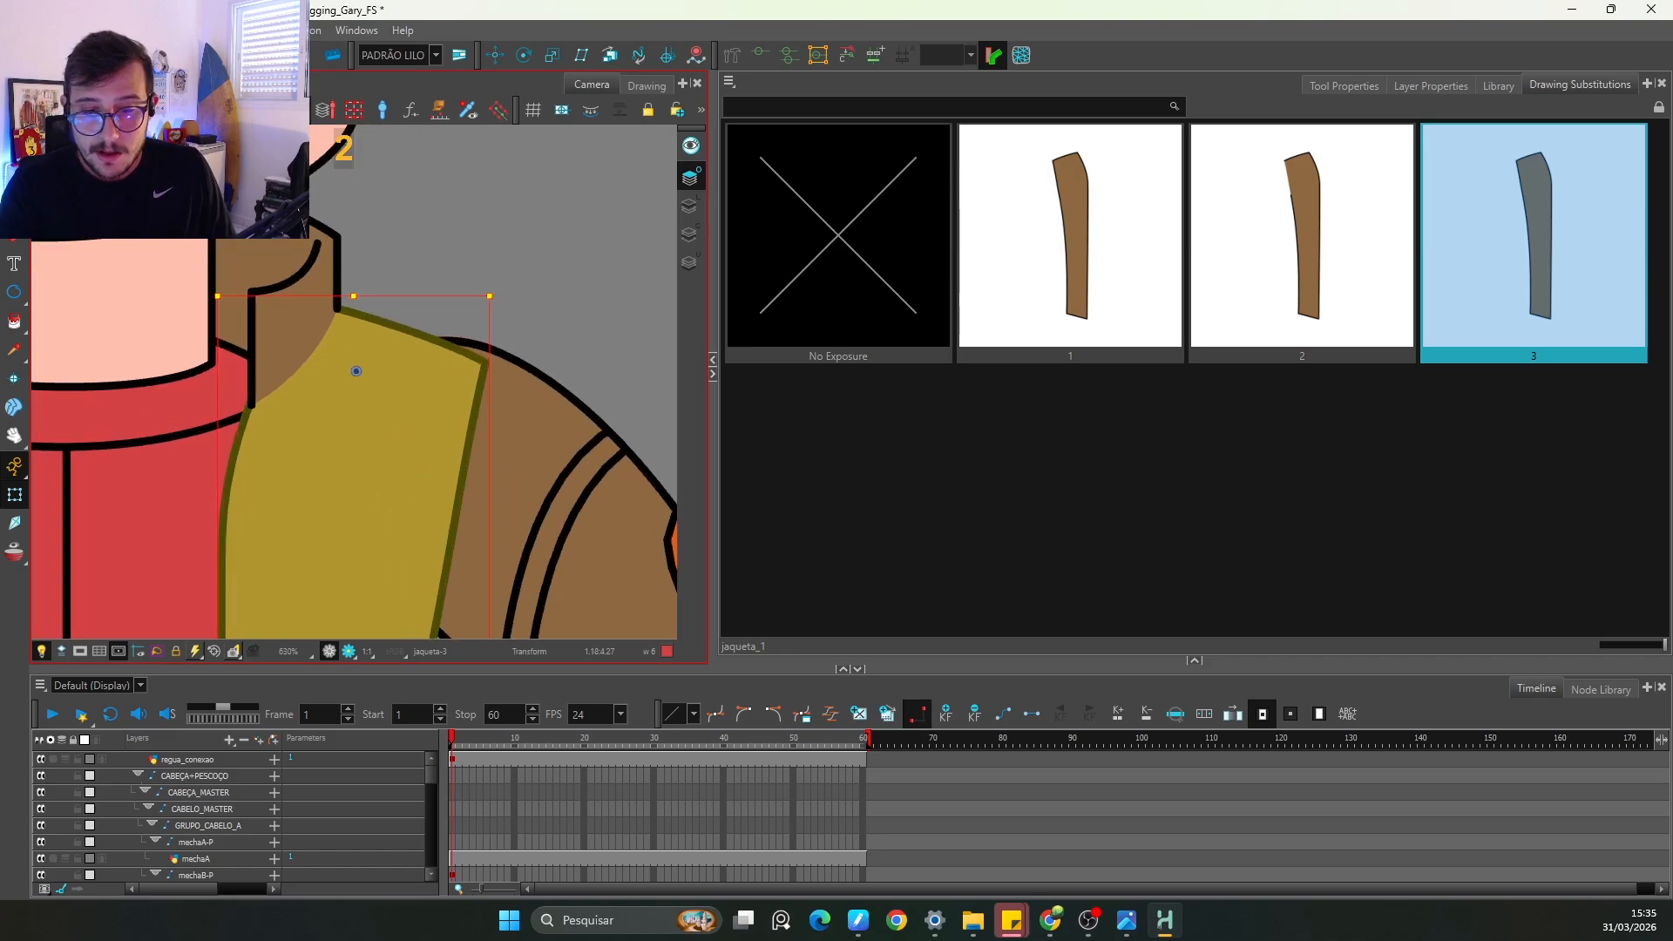
# Step: Activate the Contour Editor on jaqueta_1's substitution 3 and make its Line Art layer the active one
pyautogui.hotkey('alt', 'q')
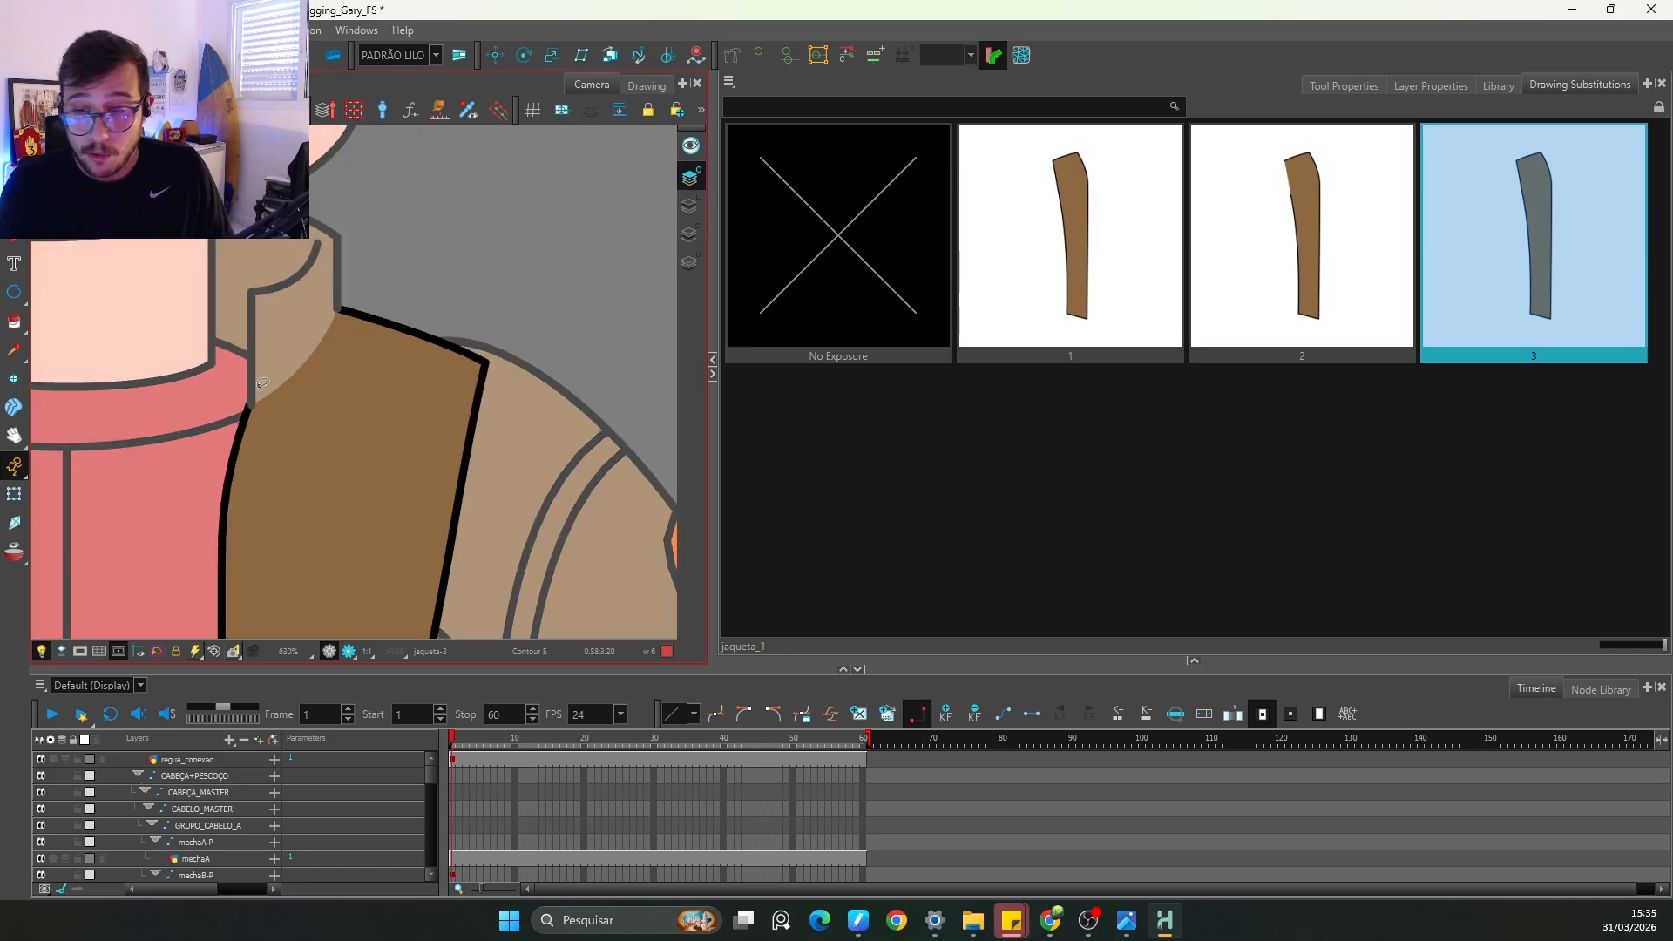
pyautogui.moveTo(600, 351); pyautogui.dragTo(541, 287)
pyautogui.press('2')
pyautogui.click(690, 206)
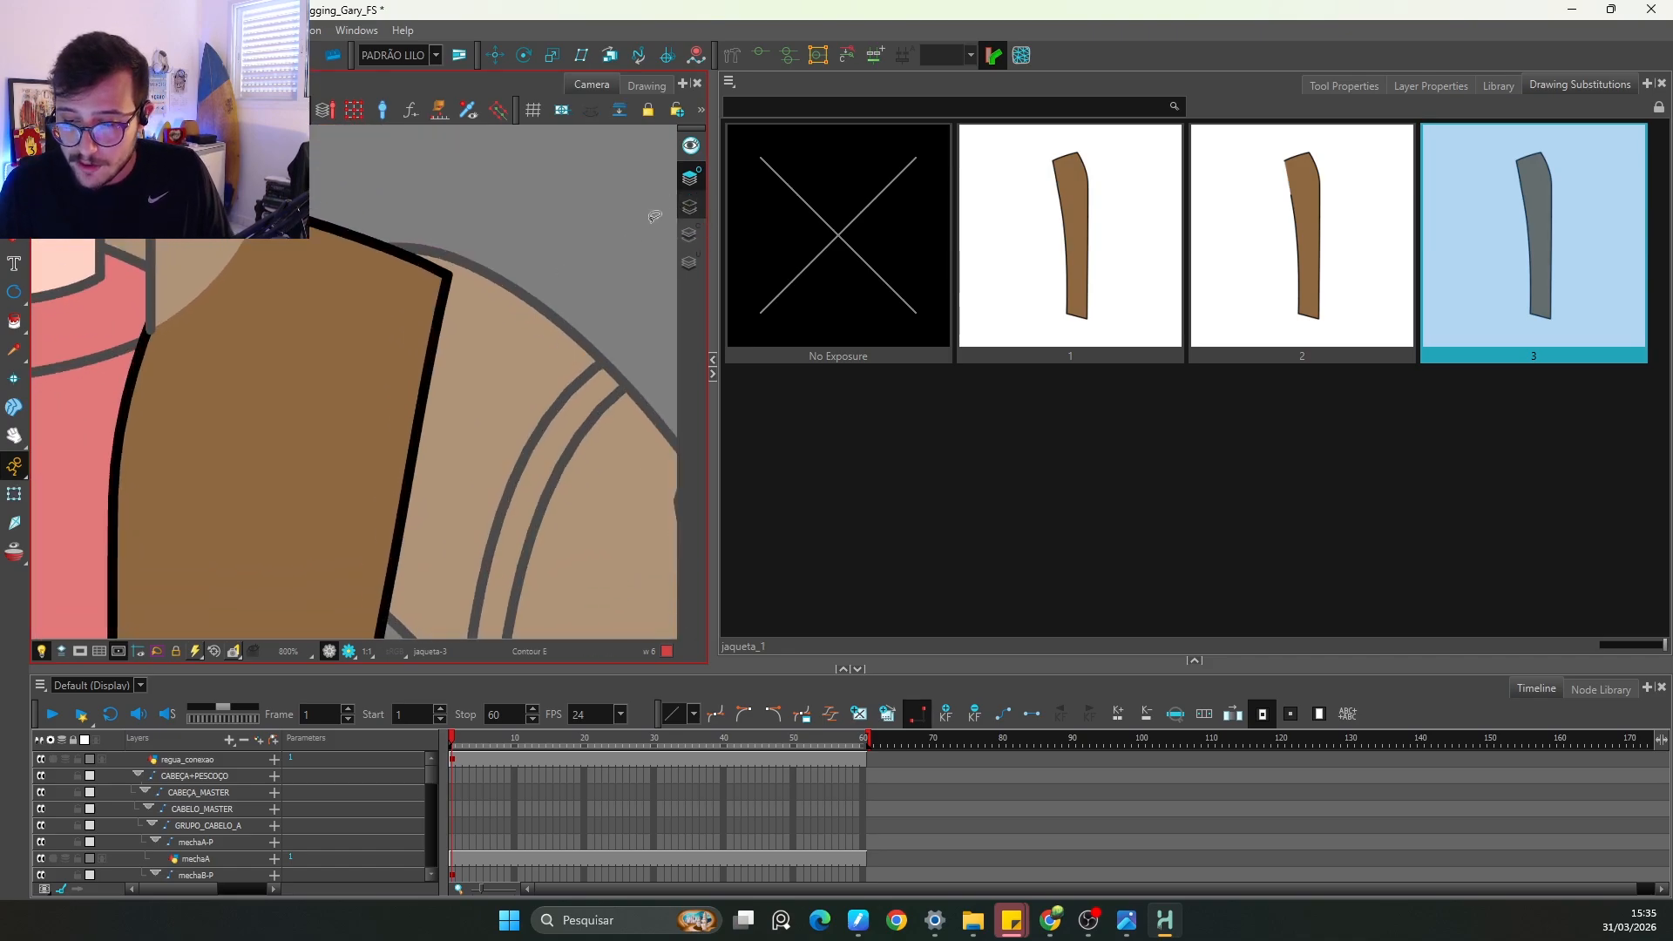
pyautogui.moveTo(477, 235)
pyautogui.mouseDown()
pyautogui.moveTo(399, 411)
pyautogui.moveTo(424, 392)
pyautogui.moveTo(433, 348)
pyautogui.mouseUp()
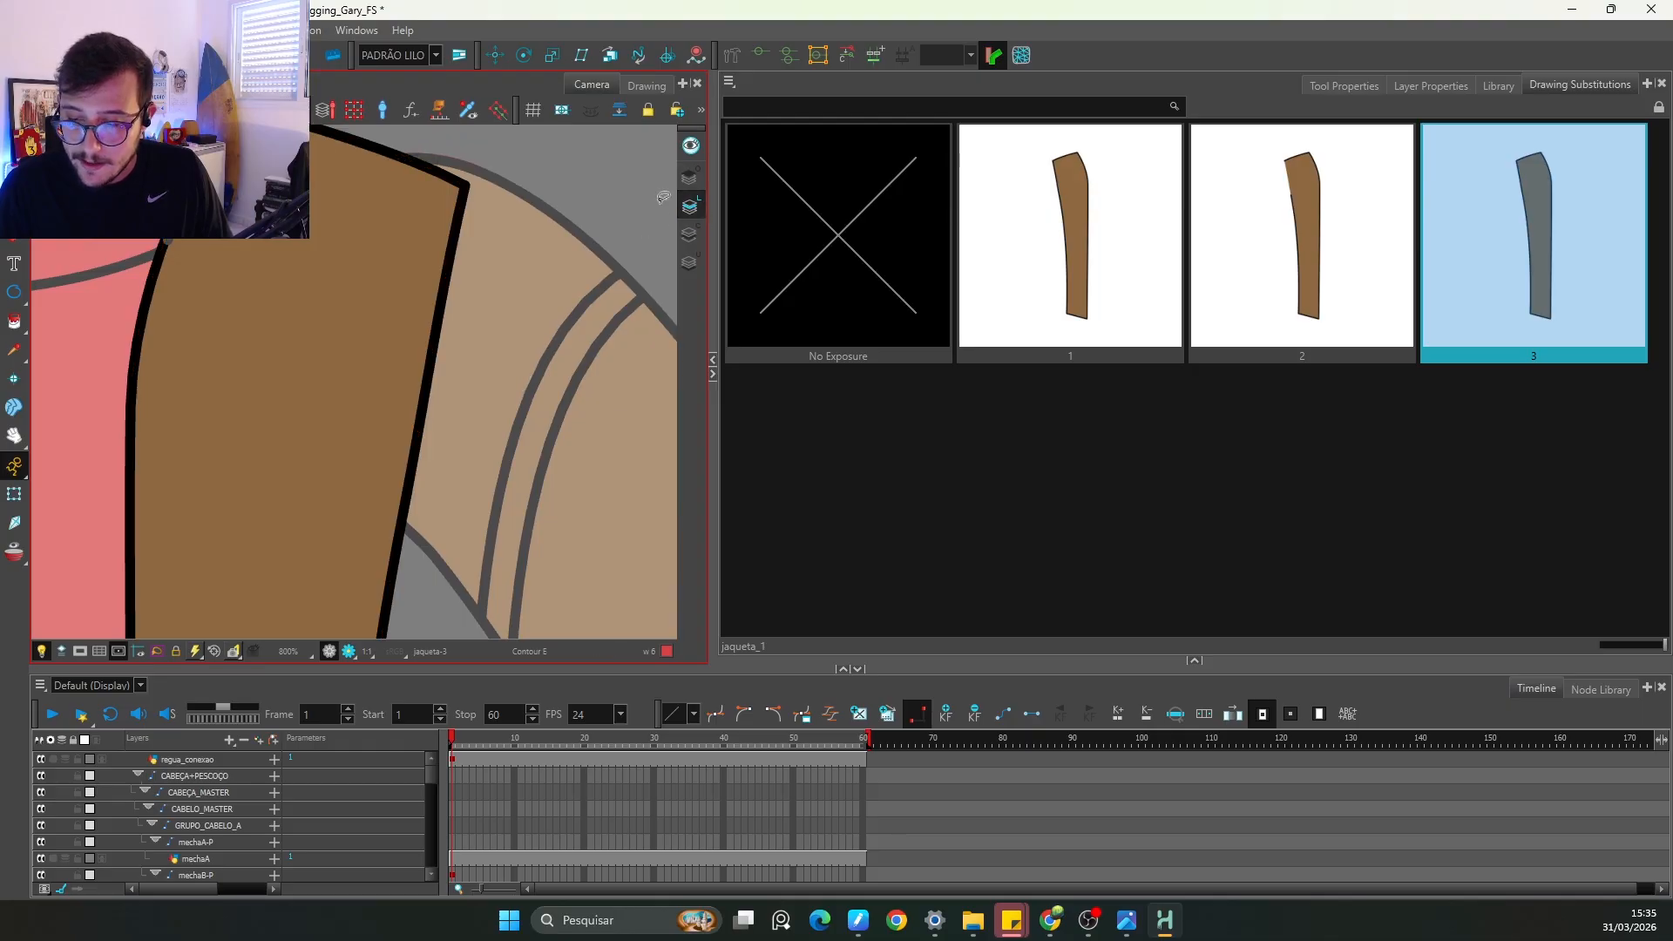
pyautogui.press('1')
pyautogui.press('1')
pyautogui.press('1')
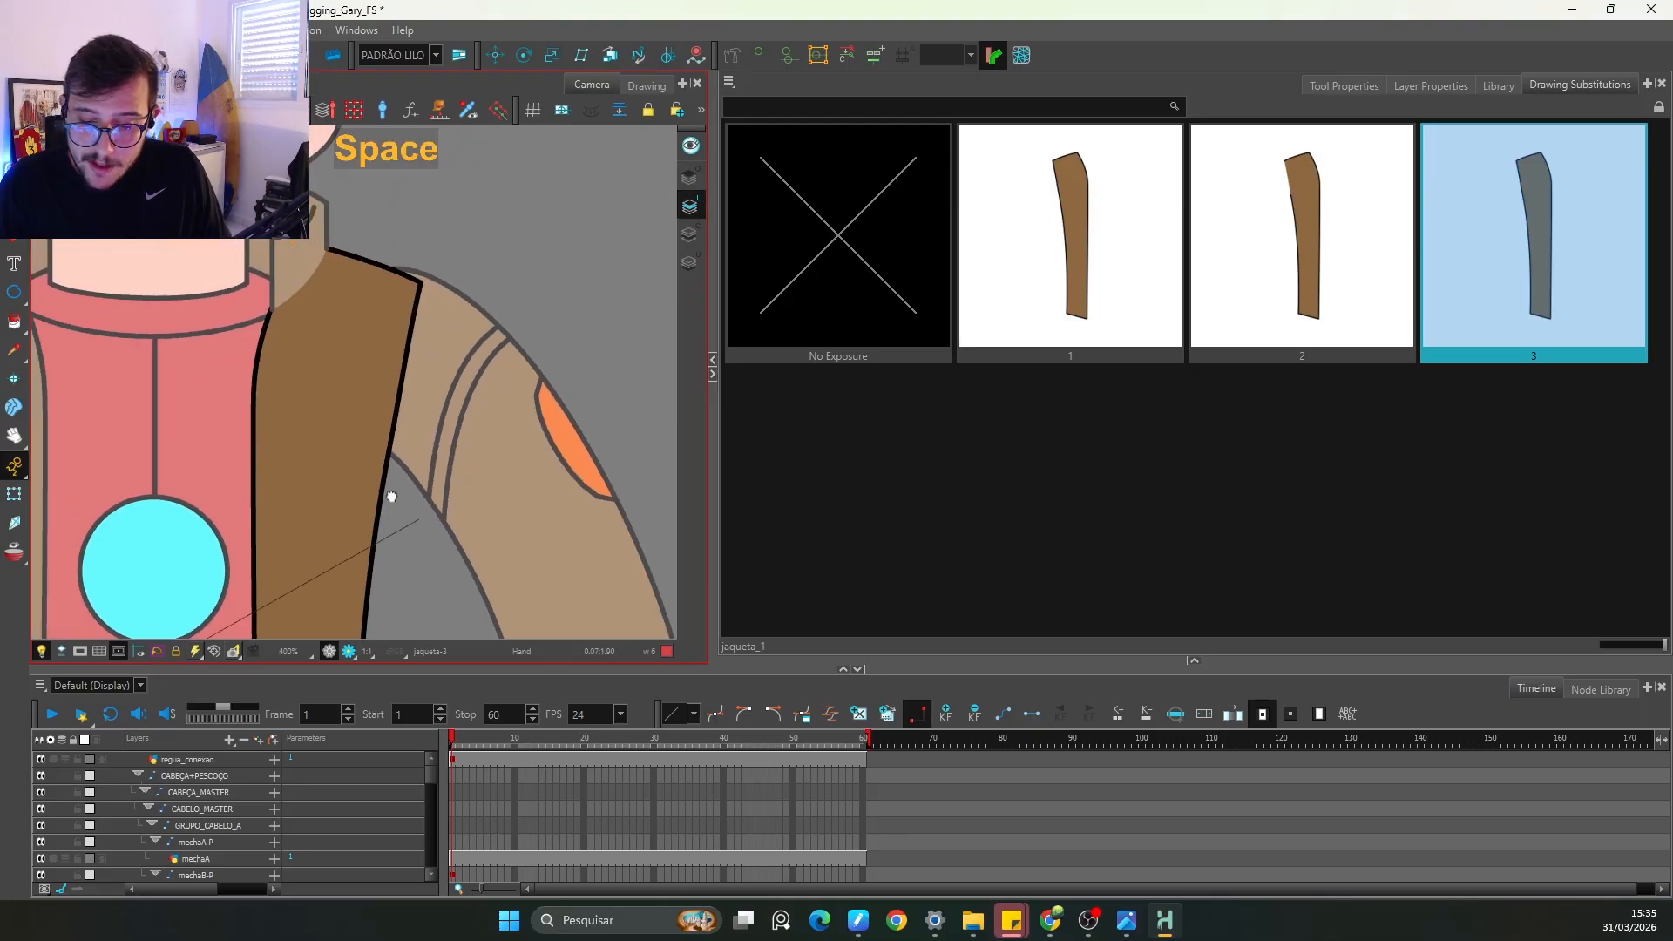
# Step: Try deleting the panel's whole outline segment between the shoulder corner and the existing armpit point, and undo it
pyautogui.moveTo(384, 485); pyautogui.dragTo(253, 426)
pyautogui.moveTo(115, 406); pyautogui.dragTo(189, 400)
pyautogui.press('2')
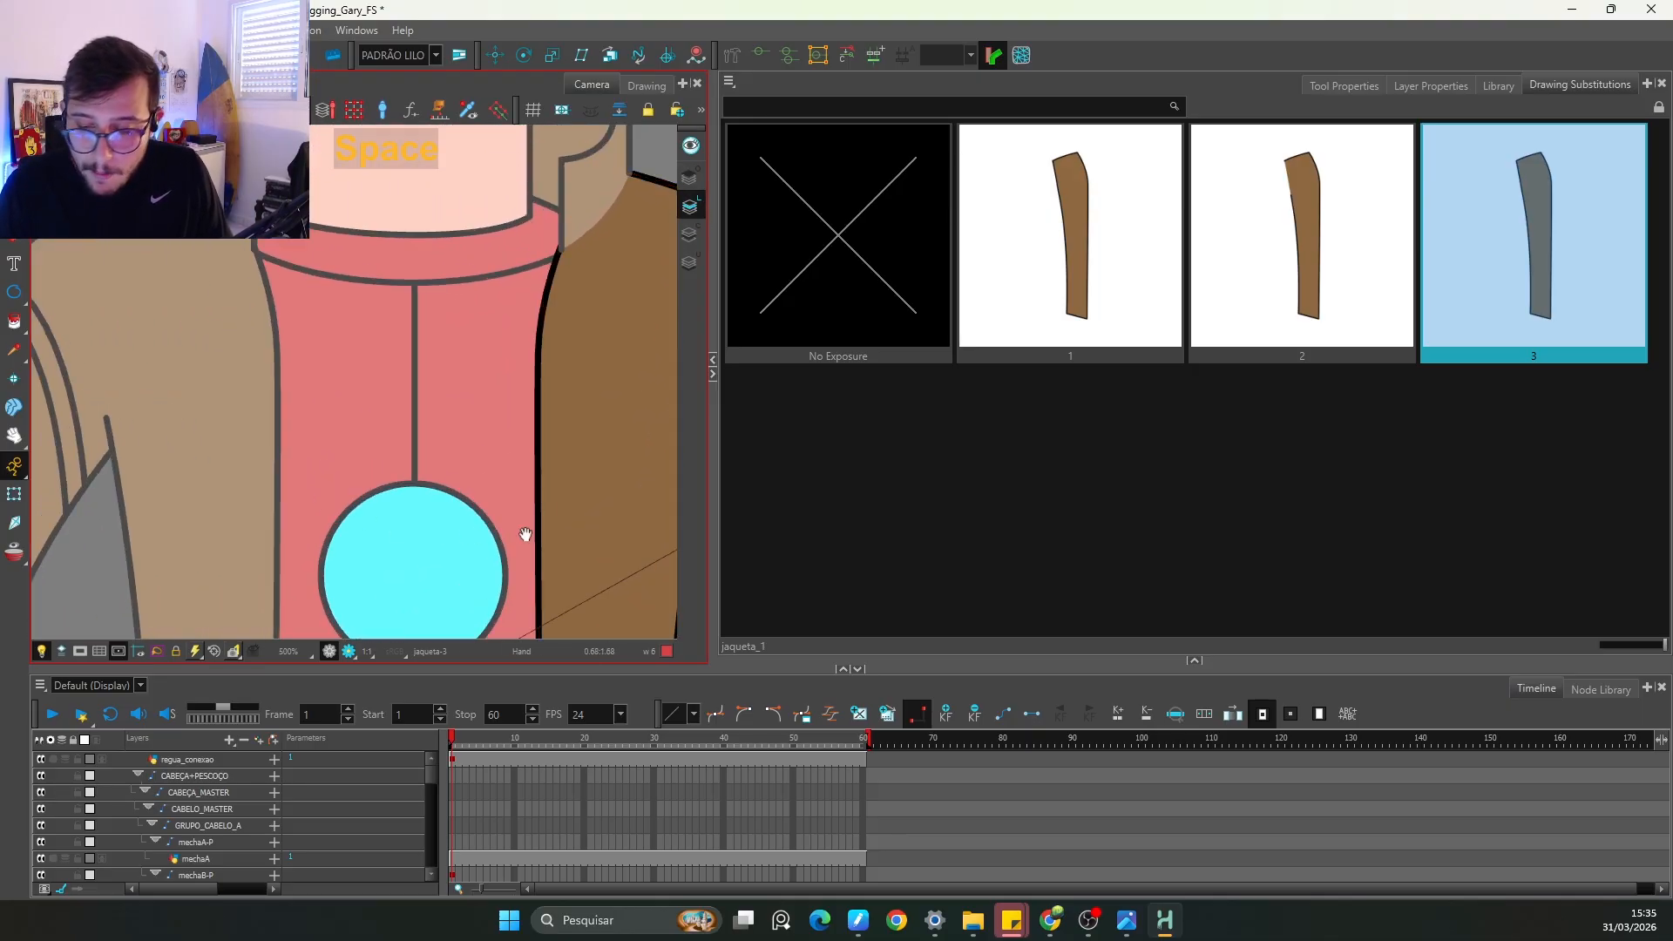
pyautogui.moveTo(667, 469); pyautogui.dragTo(579, 486)
pyautogui.moveTo(630, 424); pyautogui.dragTo(470, 441)
pyautogui.press('2')
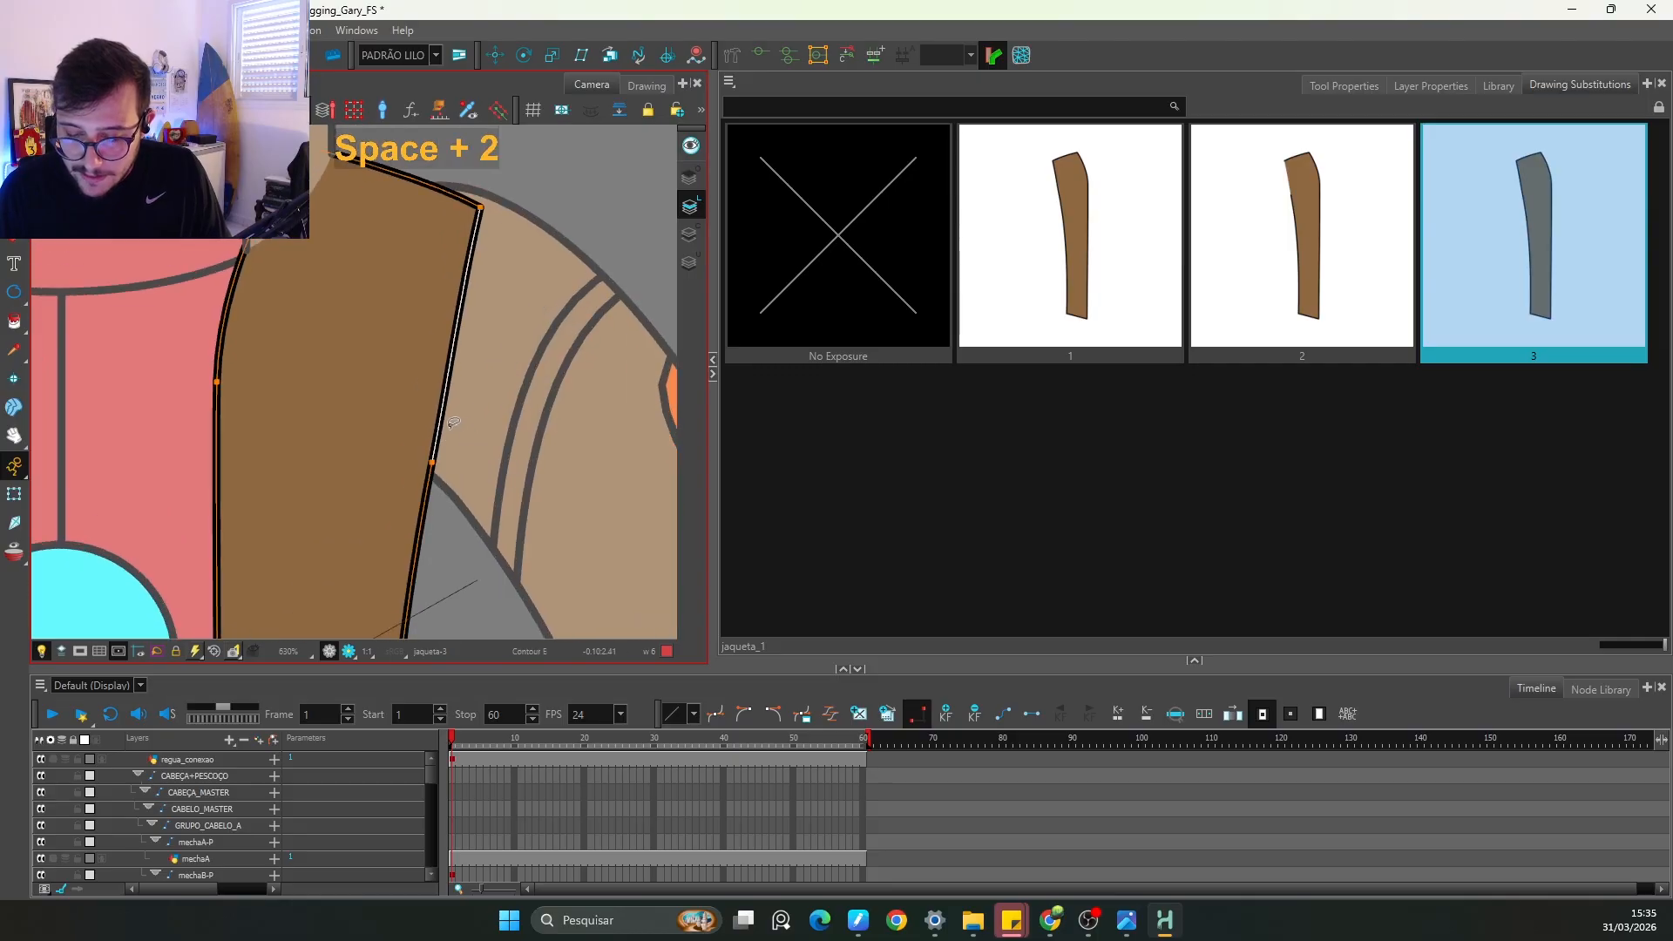
pyautogui.press('Delete')
pyautogui.click(482, 424)
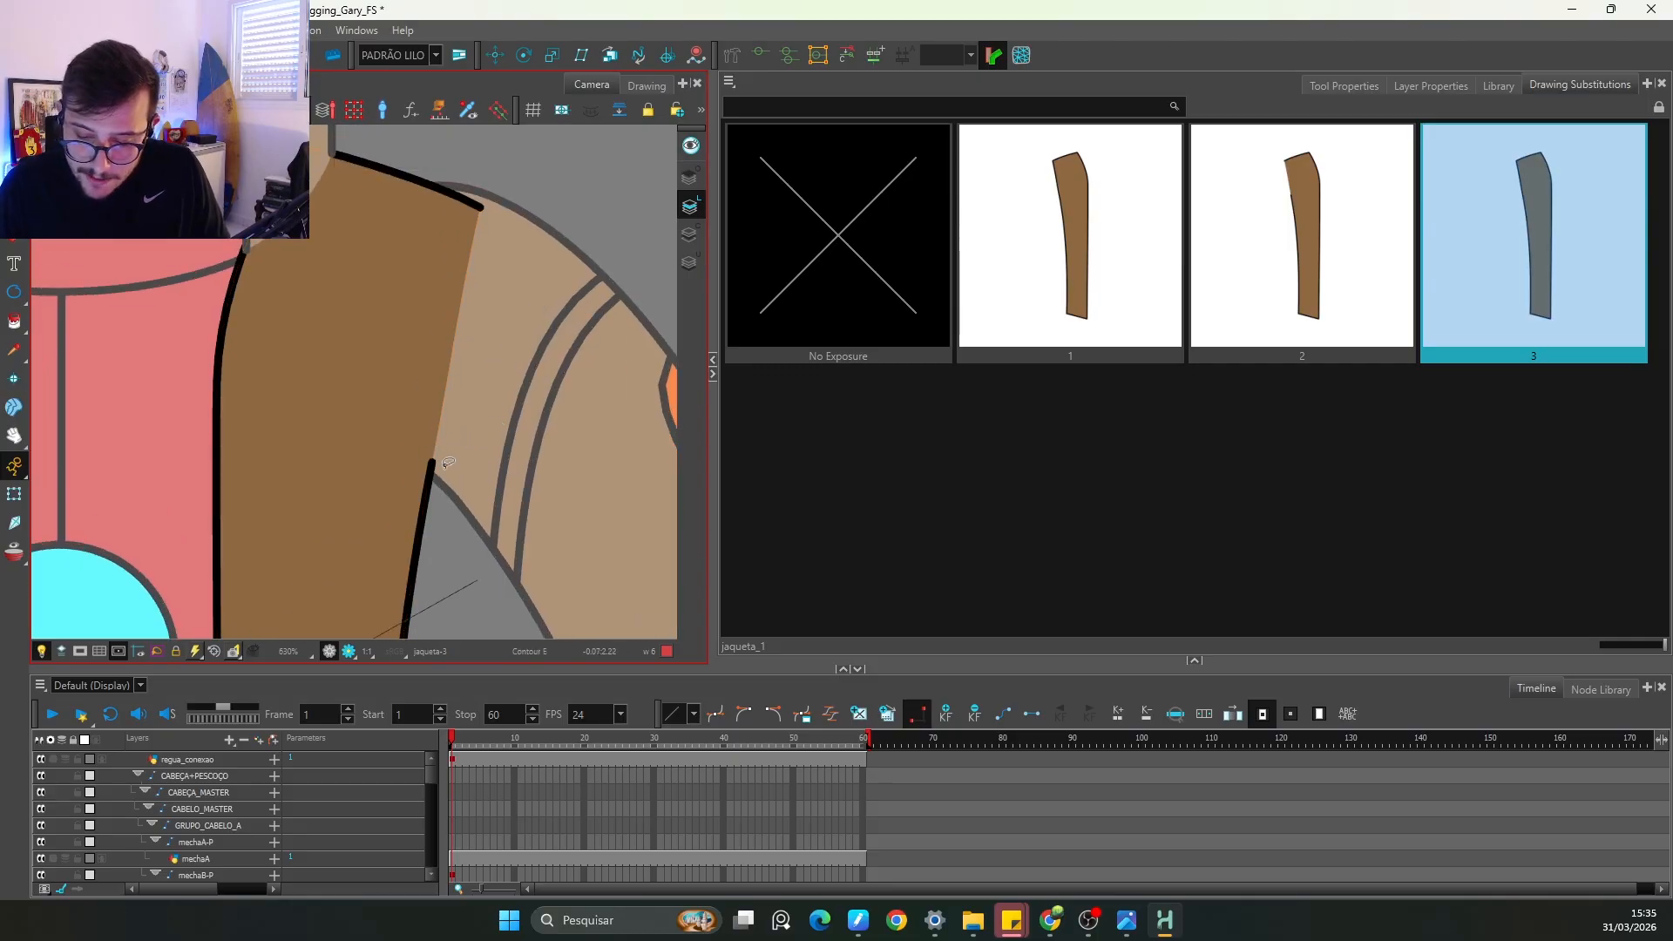
pyautogui.press('2')
pyautogui.hotkey('ctrl', 'z')
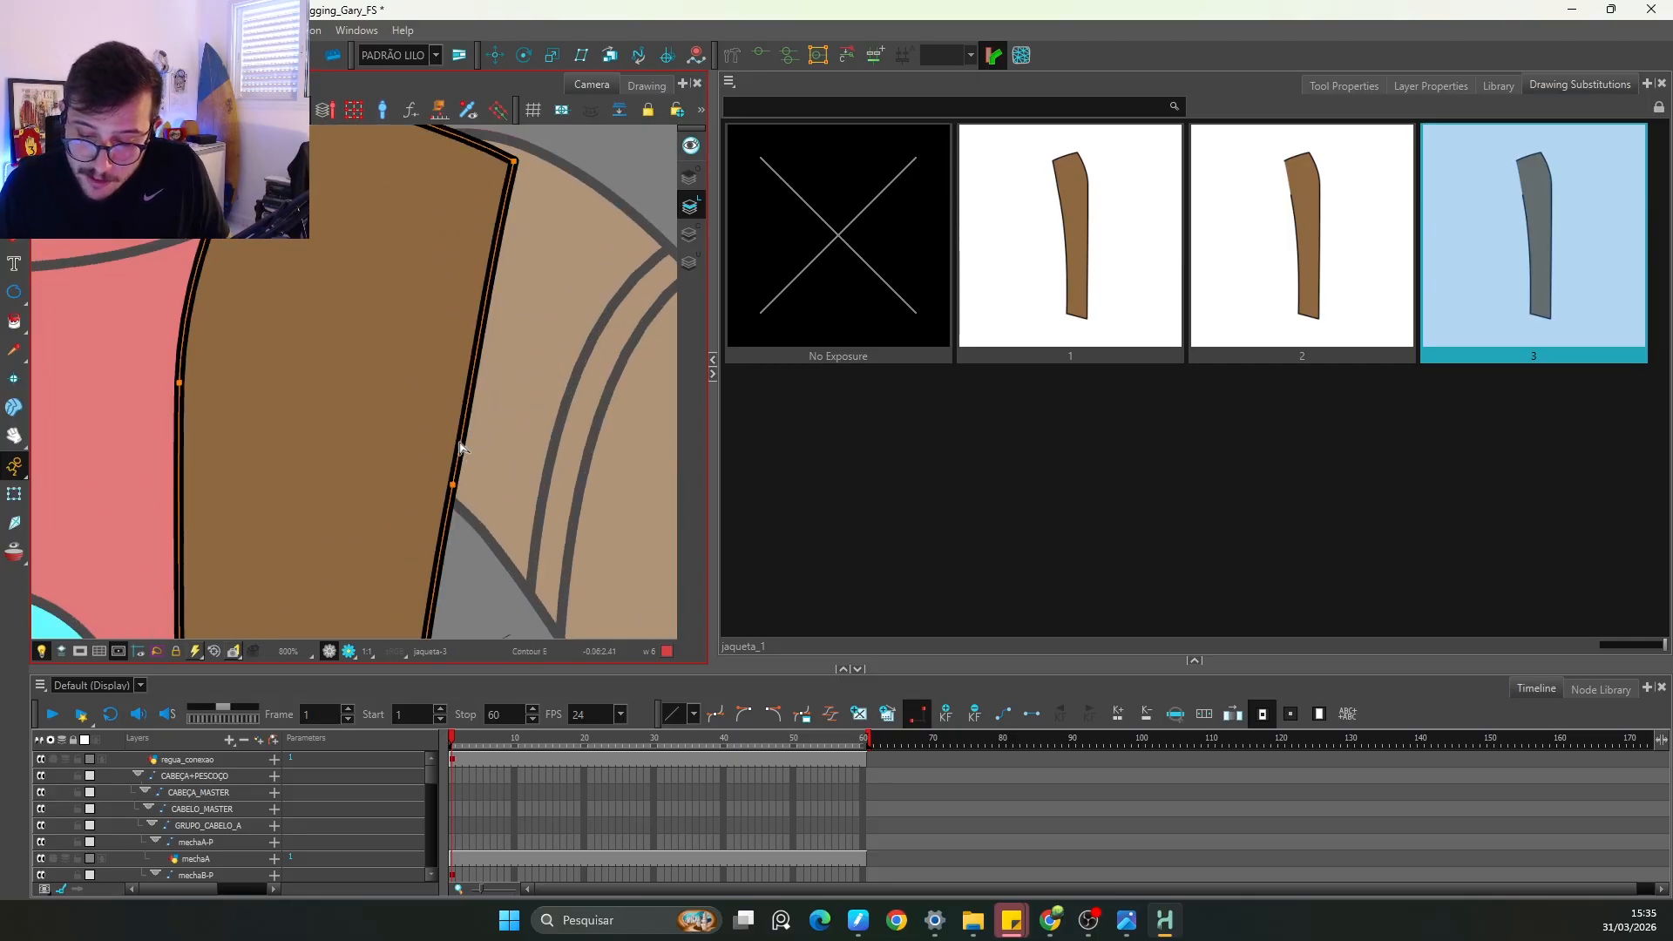
# Step: Add a contour point slightly above the armpit on the panel's outline and delete the segment from it to the shoulder corner
pyautogui.keyDown('ctrl'); pyautogui.click(462, 435); pyautogui.keyUp('ctrl')
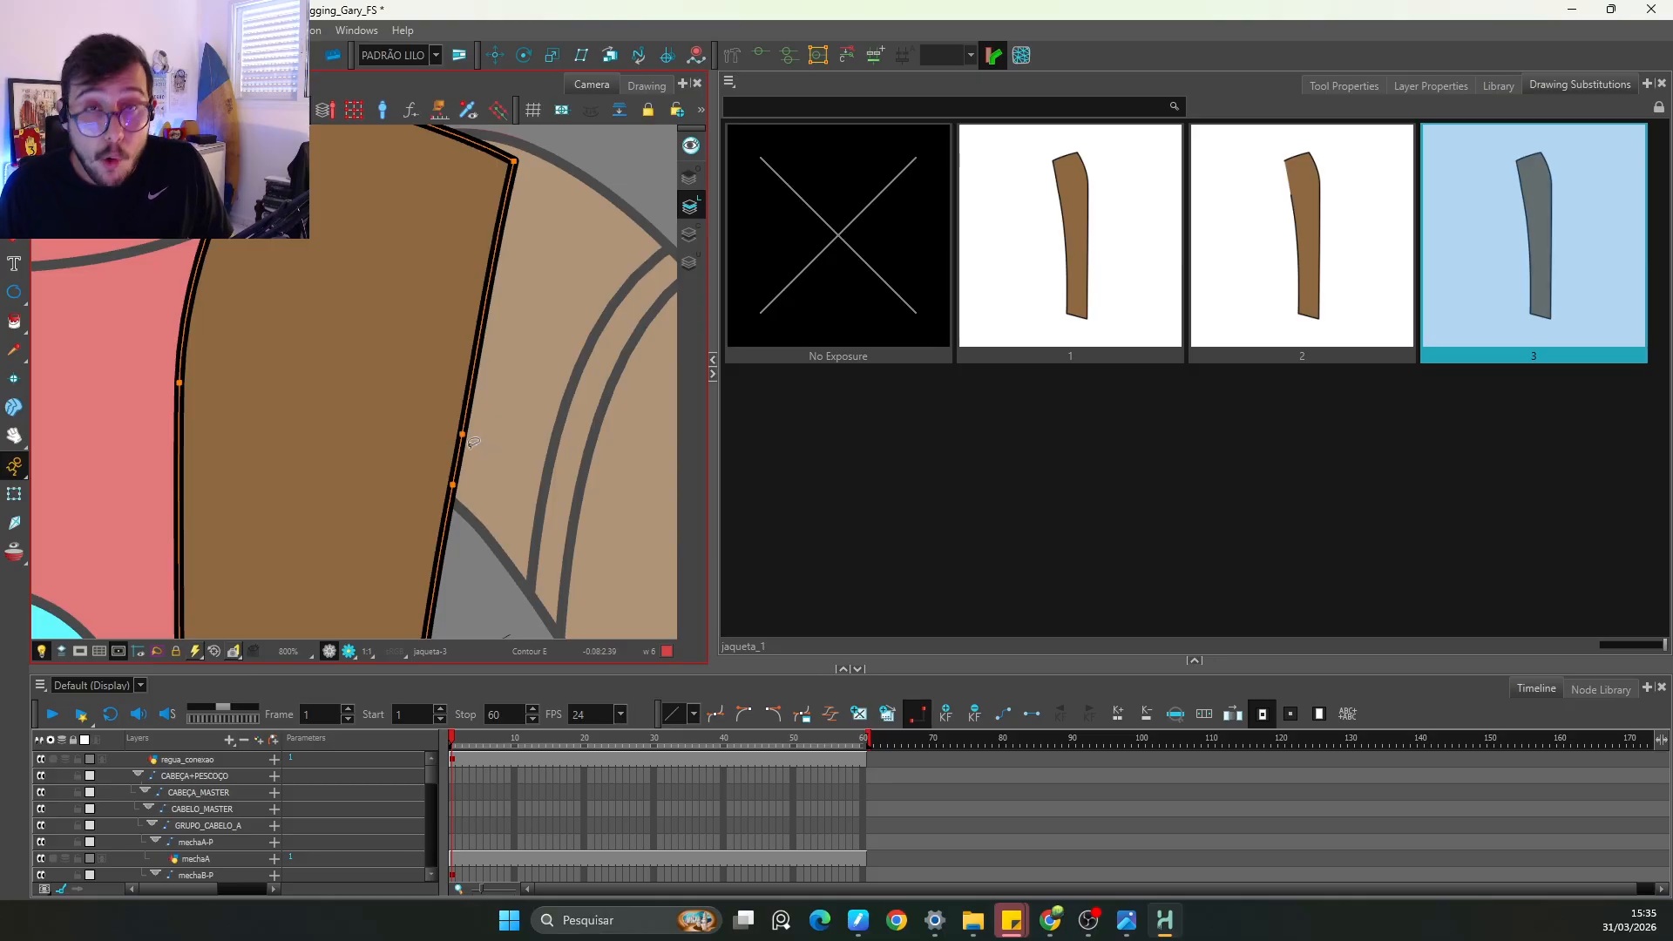
pyautogui.click(477, 357)
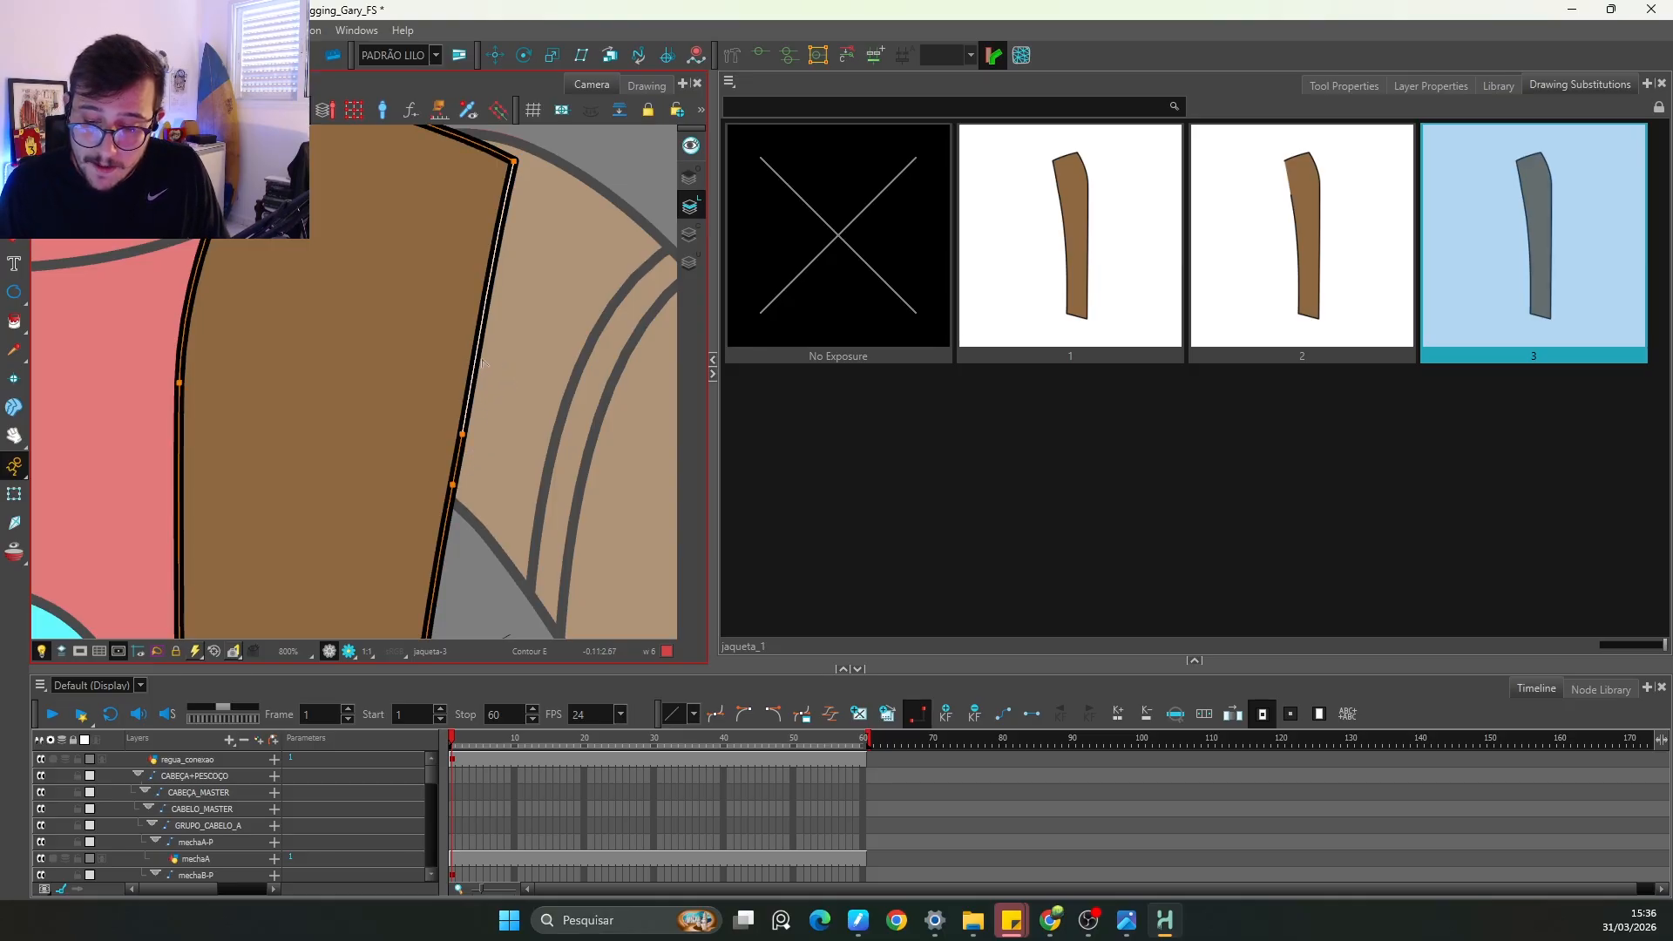
pyautogui.press('Delete')
pyautogui.press('1')
pyautogui.press('1')
pyautogui.press('1')
pyautogui.press('1')
pyautogui.press('1')
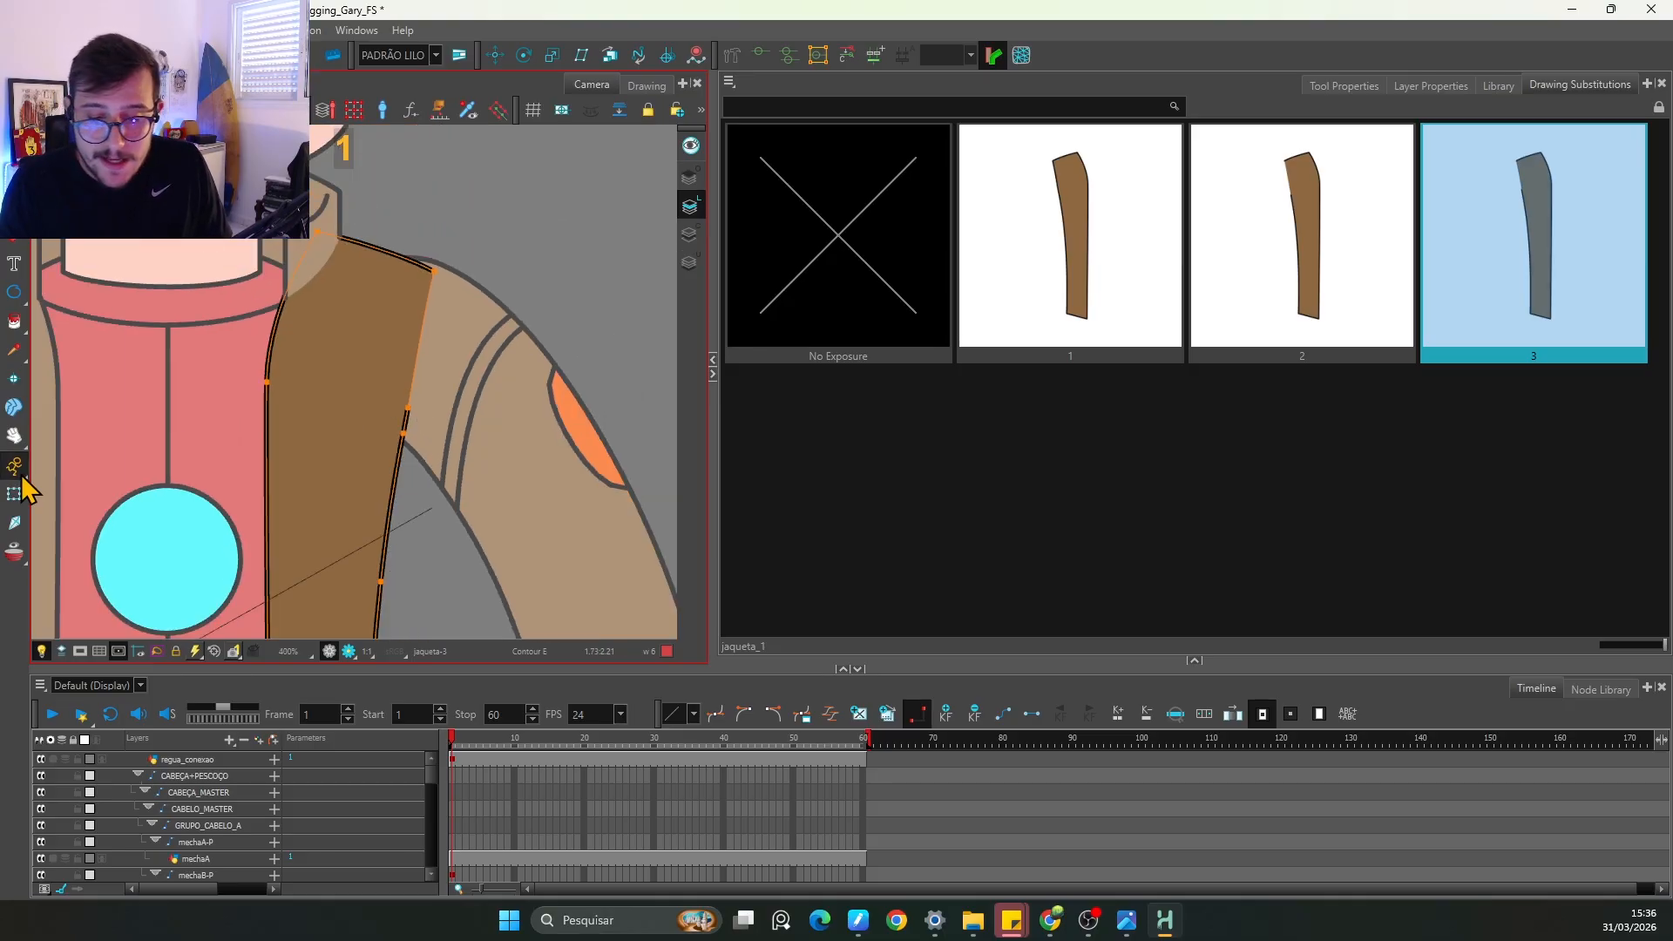
# Step: Switch to the Transform tool, bring back the Node View and expand it to full pane height
pyautogui.click(14, 494)
pyautogui.press('2')
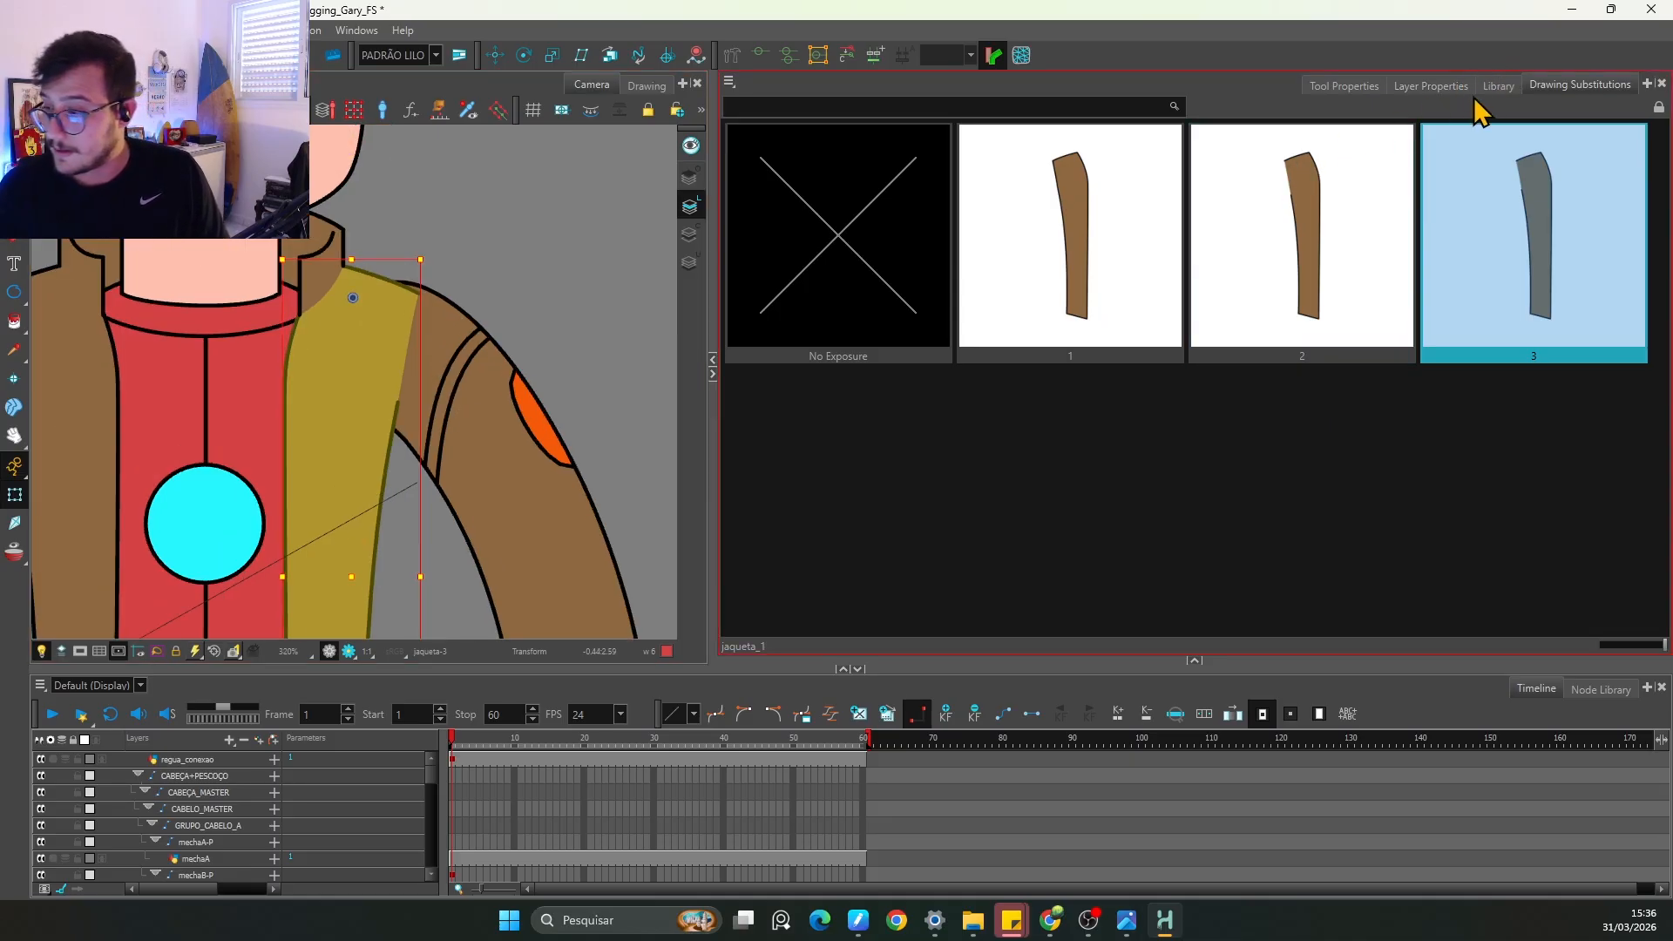
pyautogui.click(1364, 87)
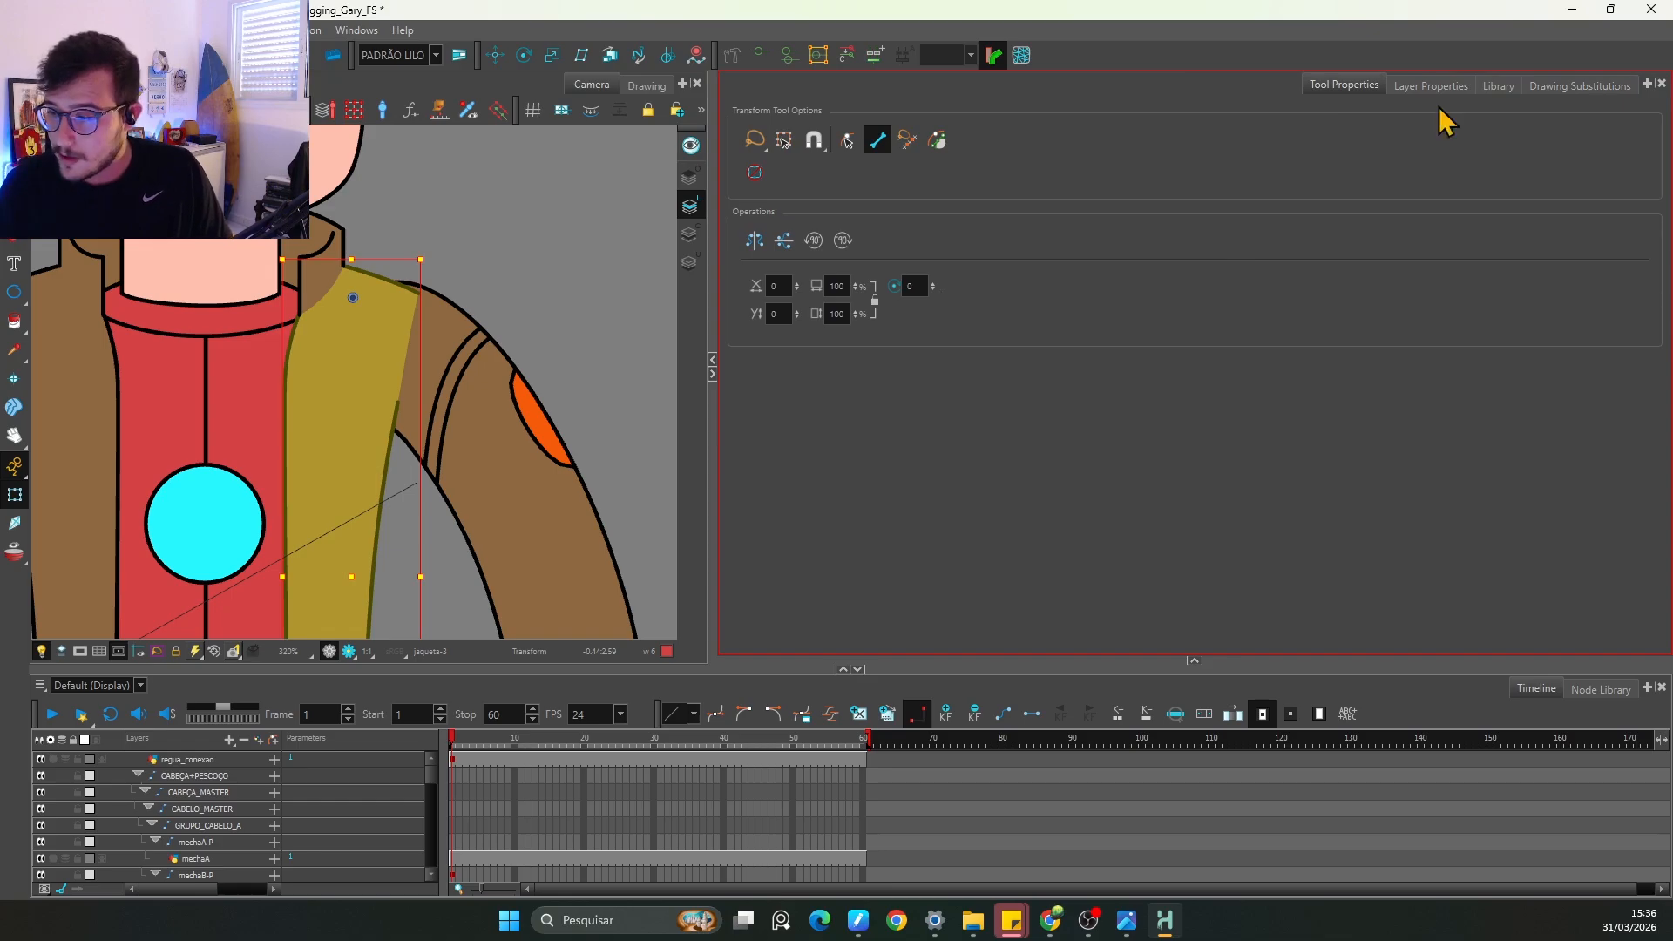
pyautogui.click(1193, 660)
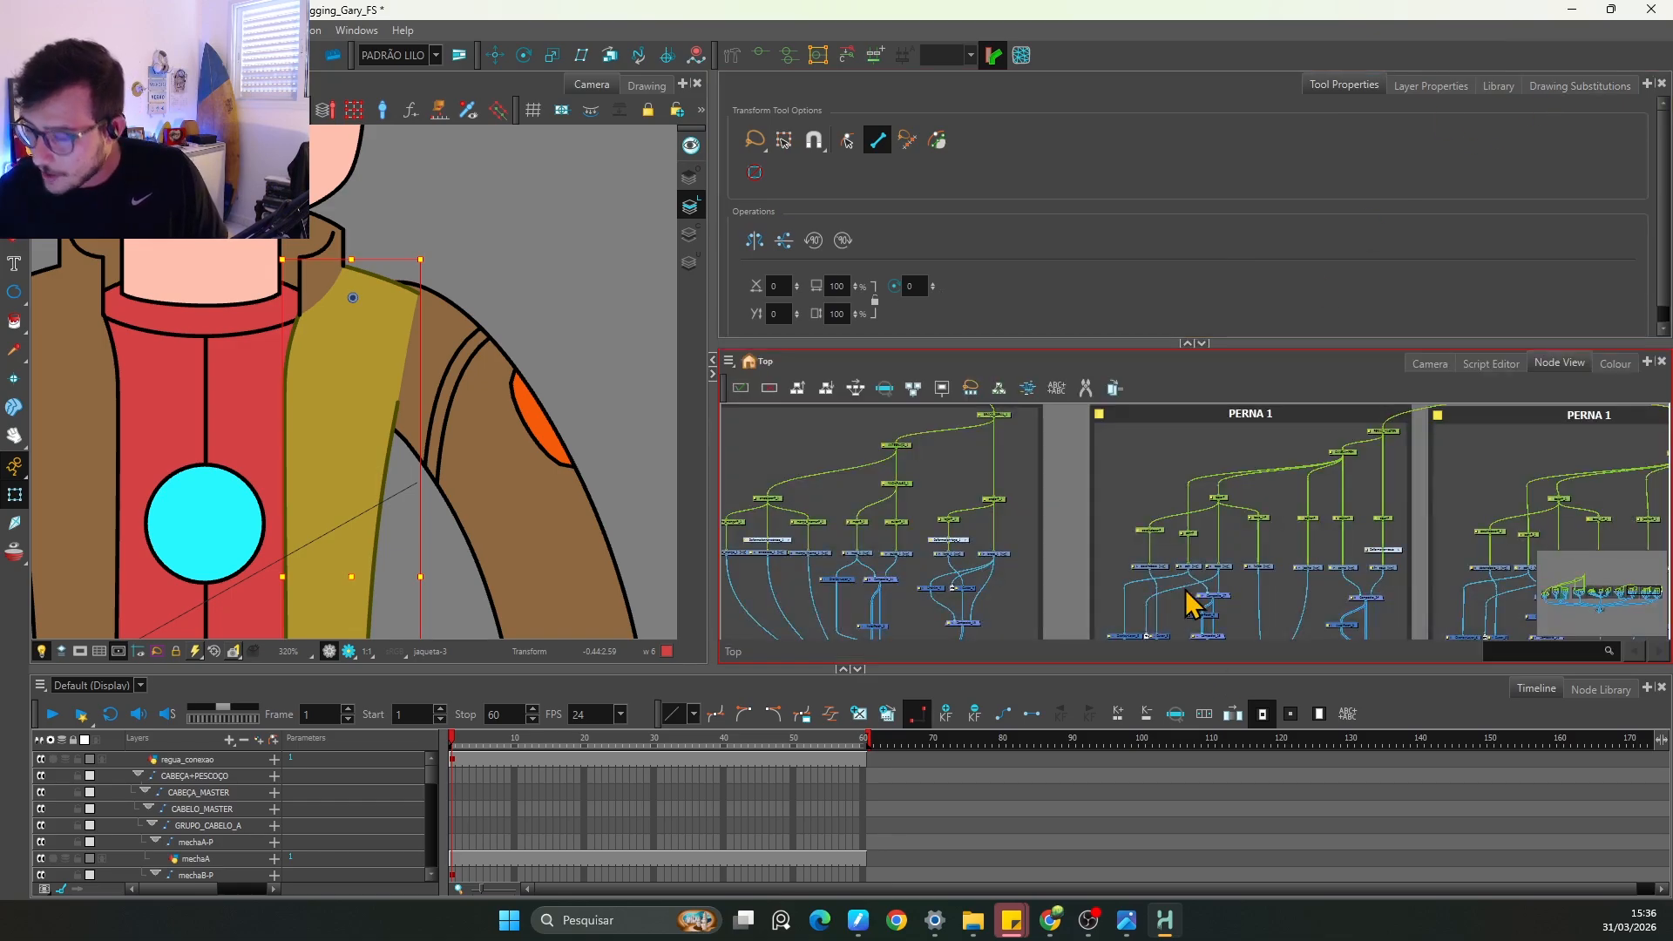
pyautogui.click(1190, 340)
pyautogui.press('space')
pyautogui.moveTo(1227, 368); pyautogui.dragTo(1026, 367)
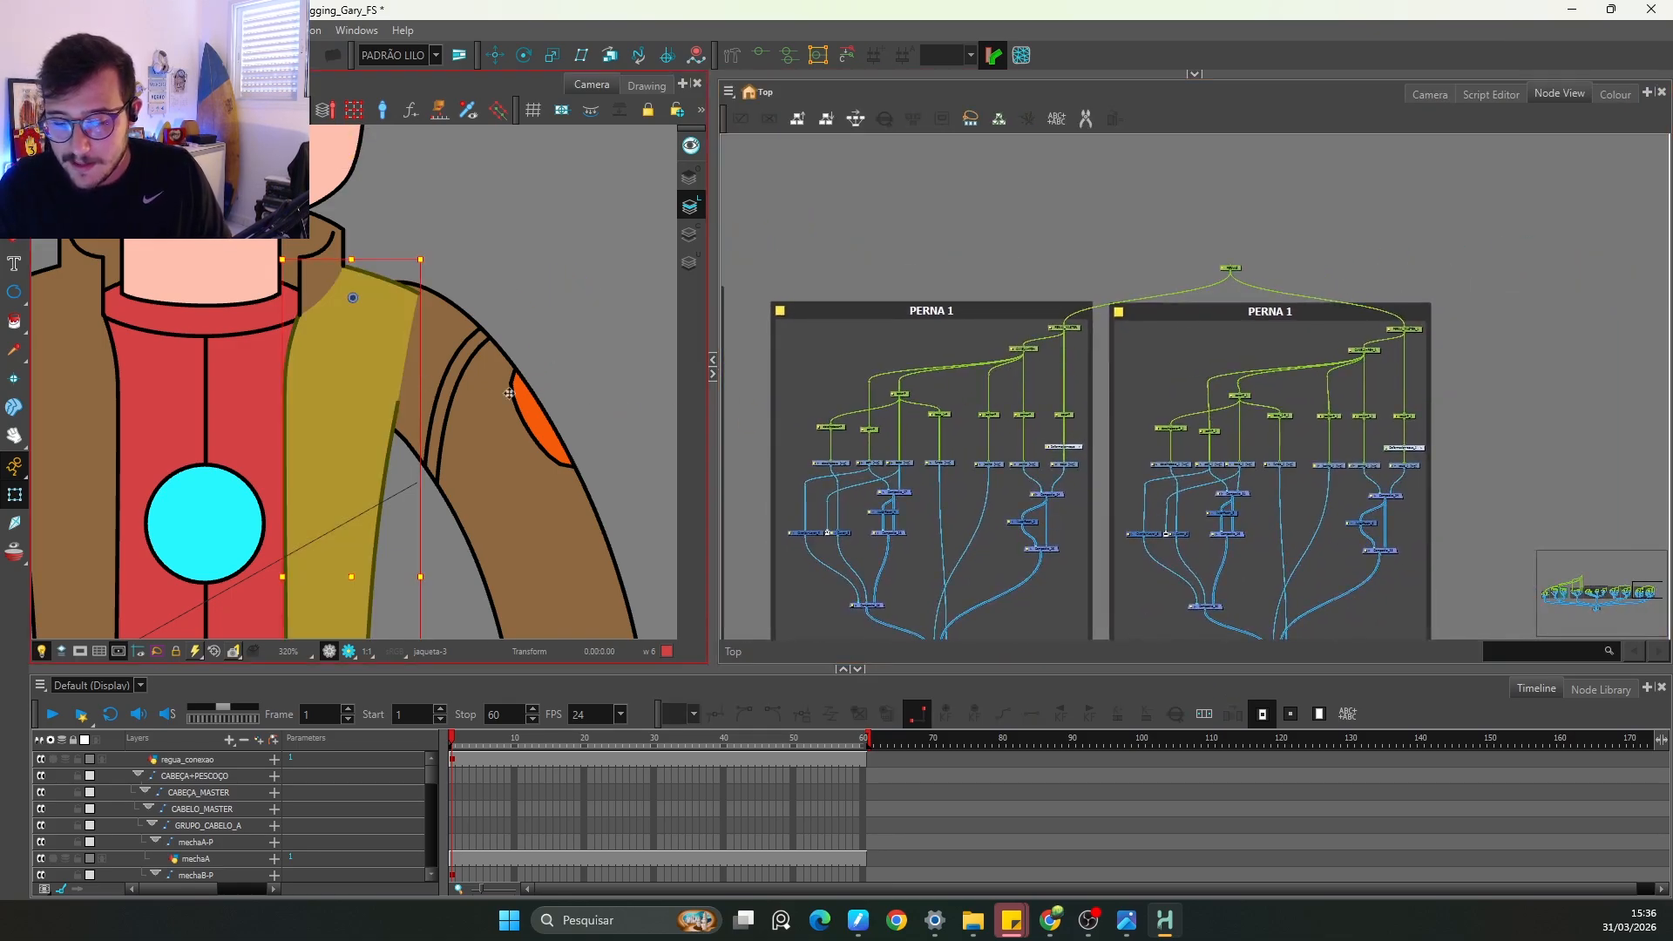
# Step: Restore the Drawing Substitutions view above the node network and switch jaqueta_1 to drawing substitution 2
pyautogui.click(1199, 77)
pyautogui.click(1580, 86)
pyautogui.click(1281, 191)
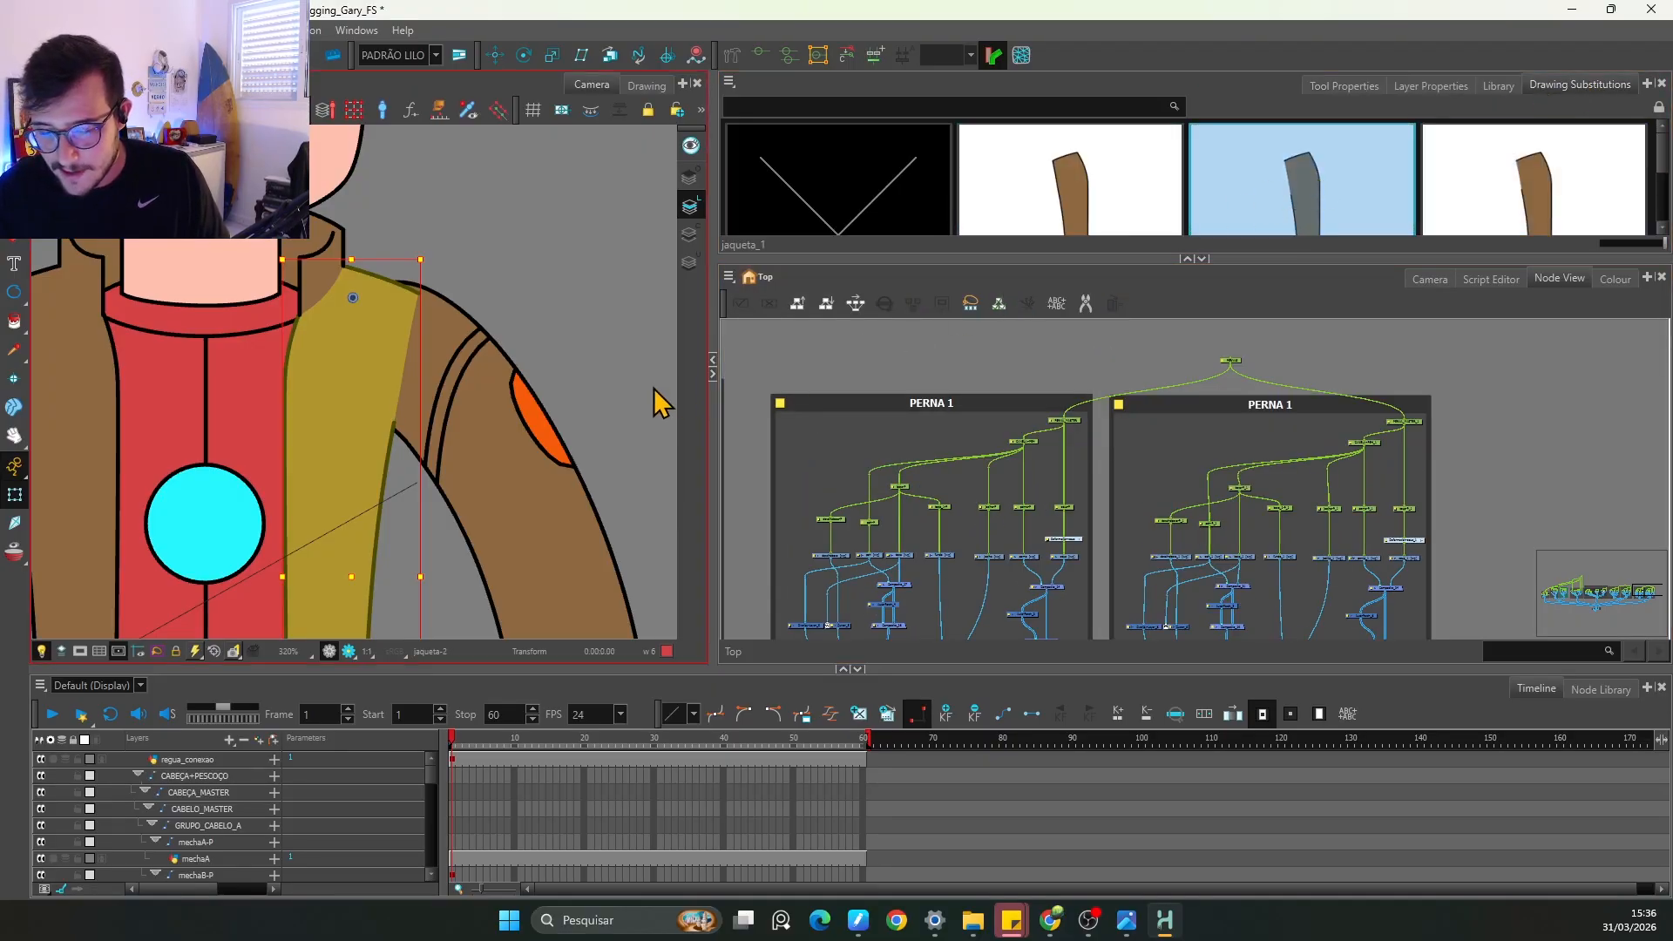
pyautogui.moveTo(436, 478)
pyautogui.mouseDown()
pyautogui.moveTo(657, 419)
pyautogui.moveTo(587, 423)
pyautogui.mouseUp()
pyautogui.moveTo(1257, 257); pyautogui.dragTo(1269, 338)
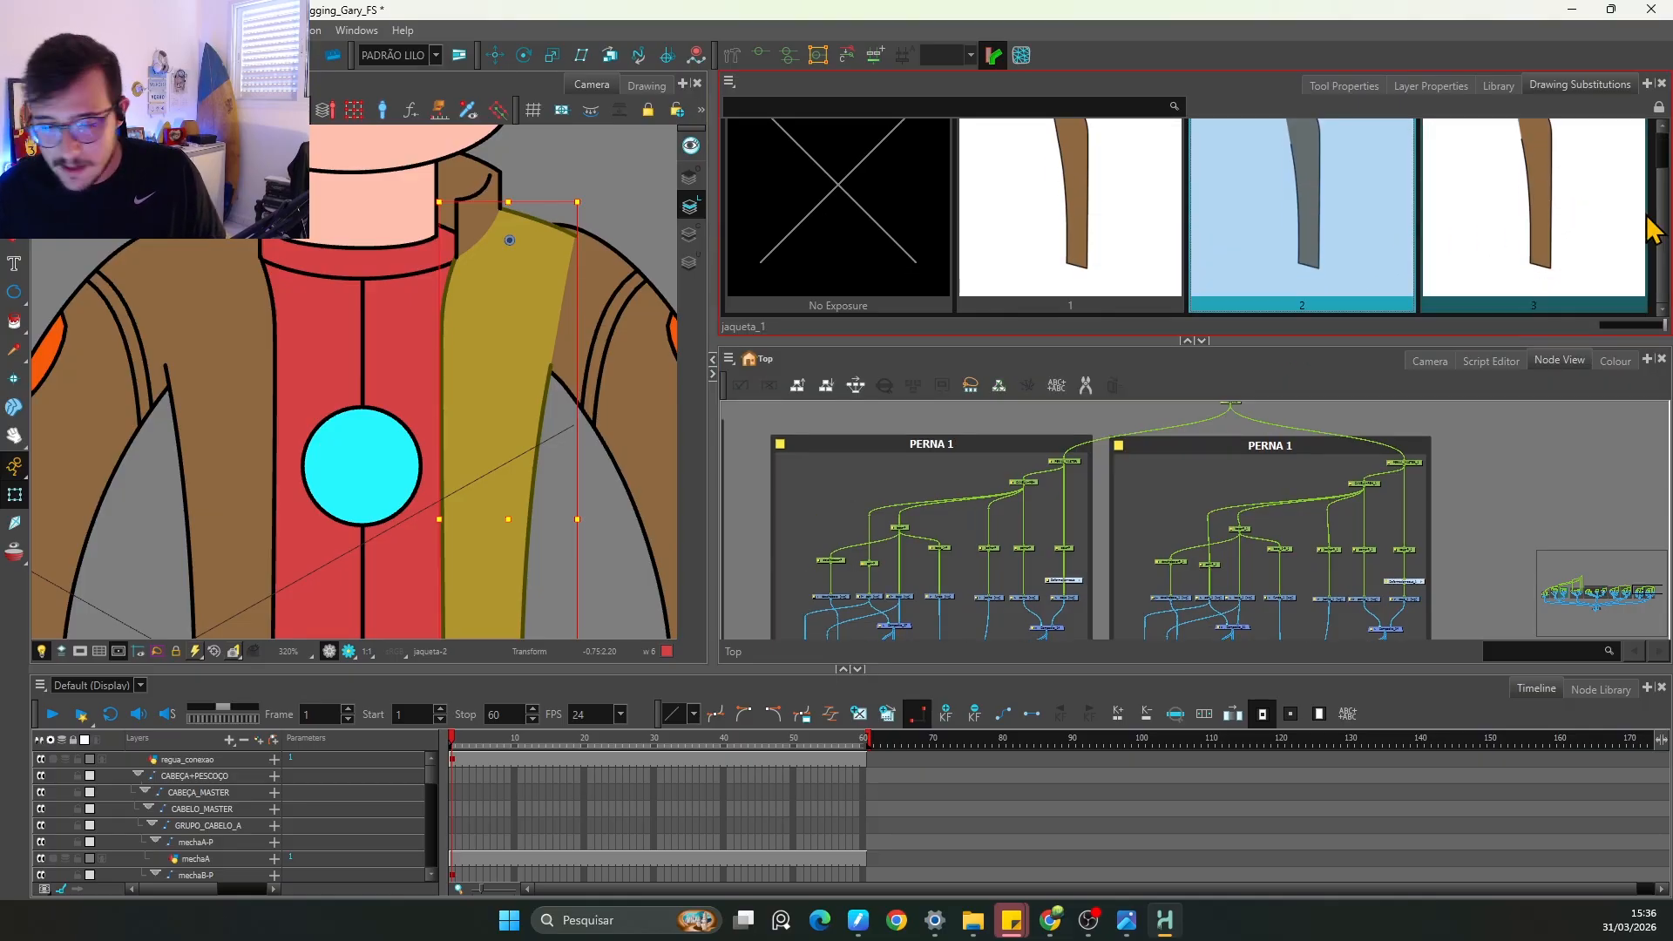
# Step: Select the upper arm beside jaqueta_1, and select the whole arm through its BRAÇO_GERAL peg in the BRAÇO 1 group
pyautogui.click(608, 278)
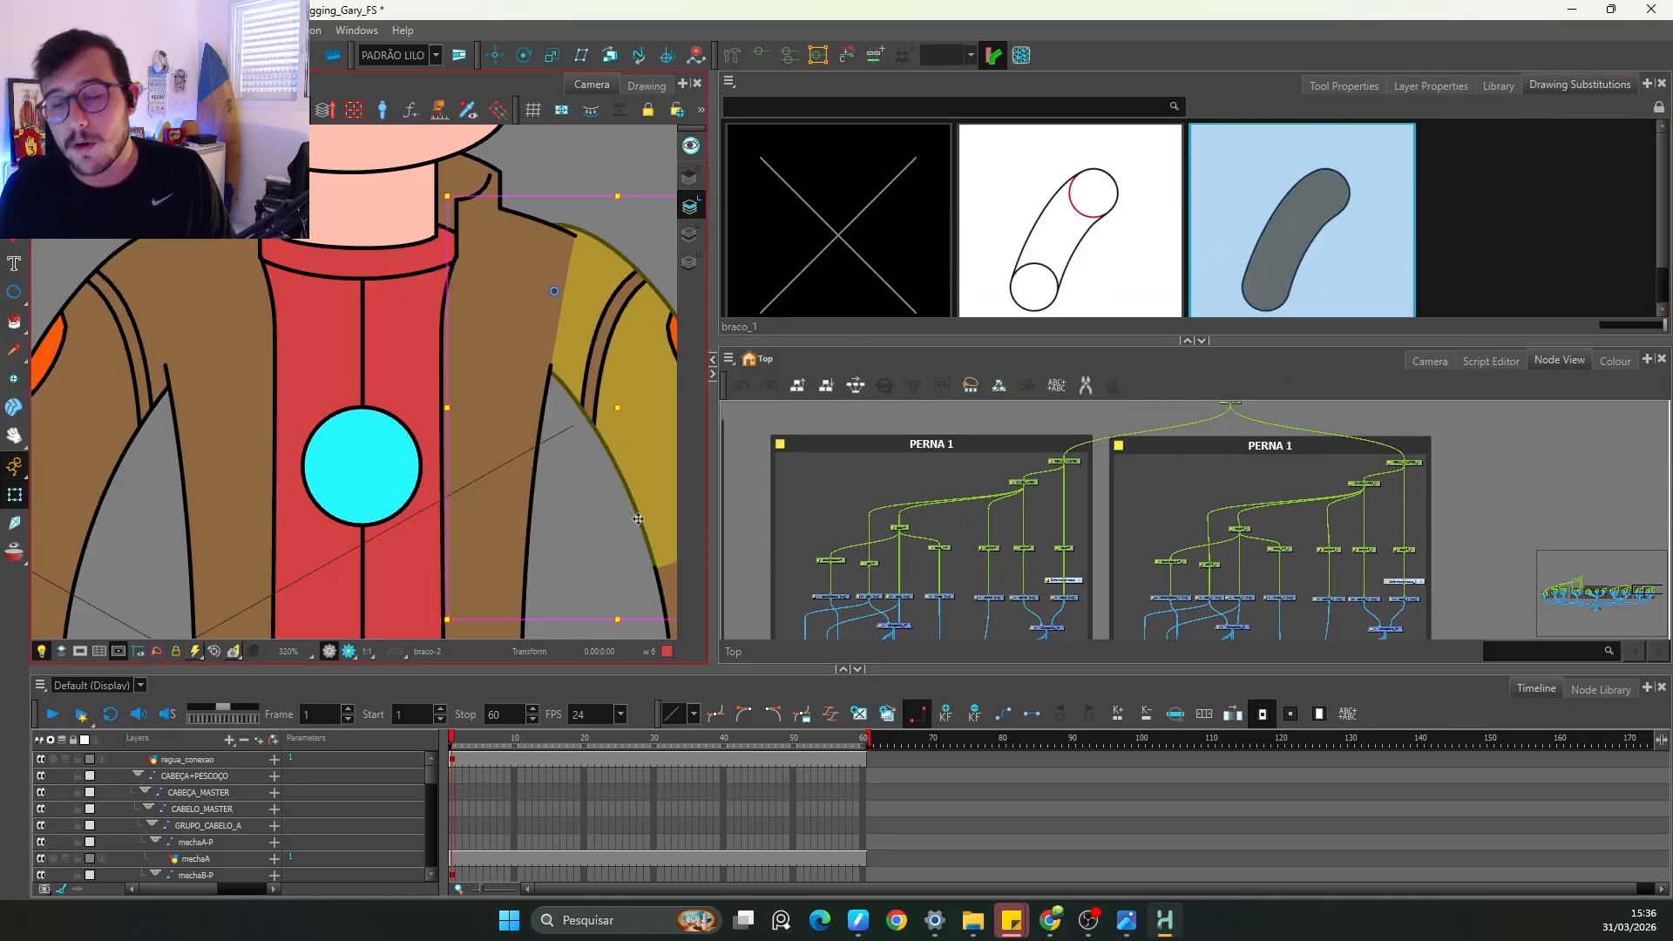
pyautogui.scroll(1, 1058, 496)
pyautogui.moveTo(1033, 488); pyautogui.dragTo(1645, 427)
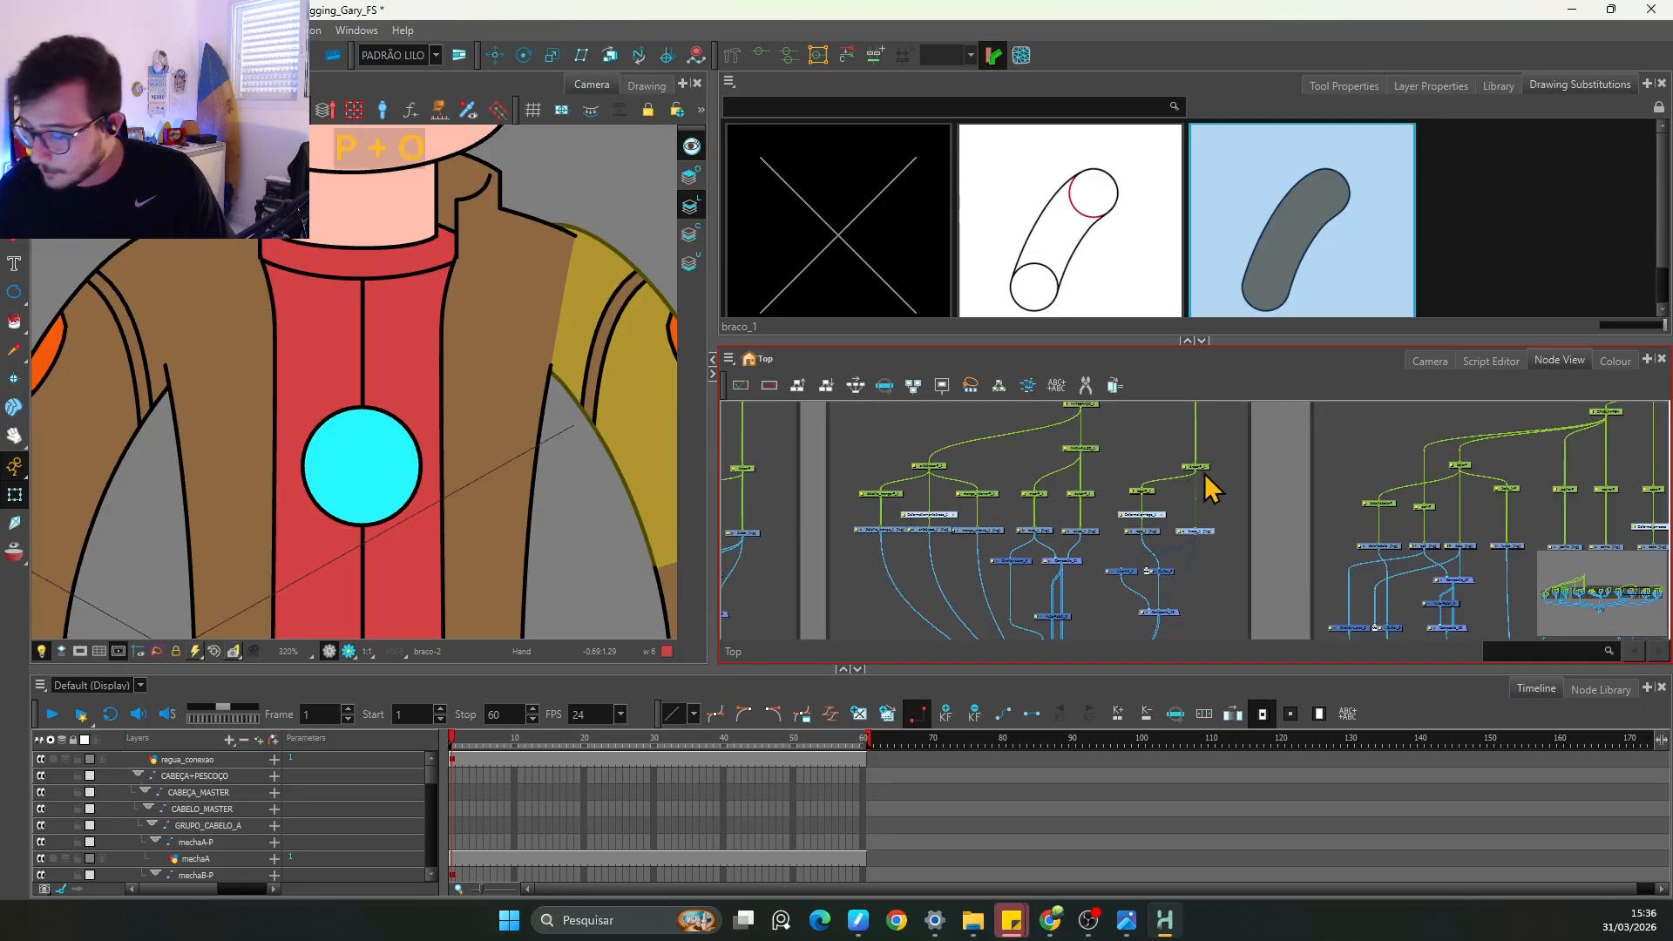
pyautogui.moveTo(1204, 473); pyautogui.dragTo(1168, 594)
pyautogui.press('2')
pyautogui.press('2')
pyautogui.moveTo(1092, 528); pyautogui.dragTo(1143, 472)
pyautogui.press('2')
pyautogui.click(1155, 509)
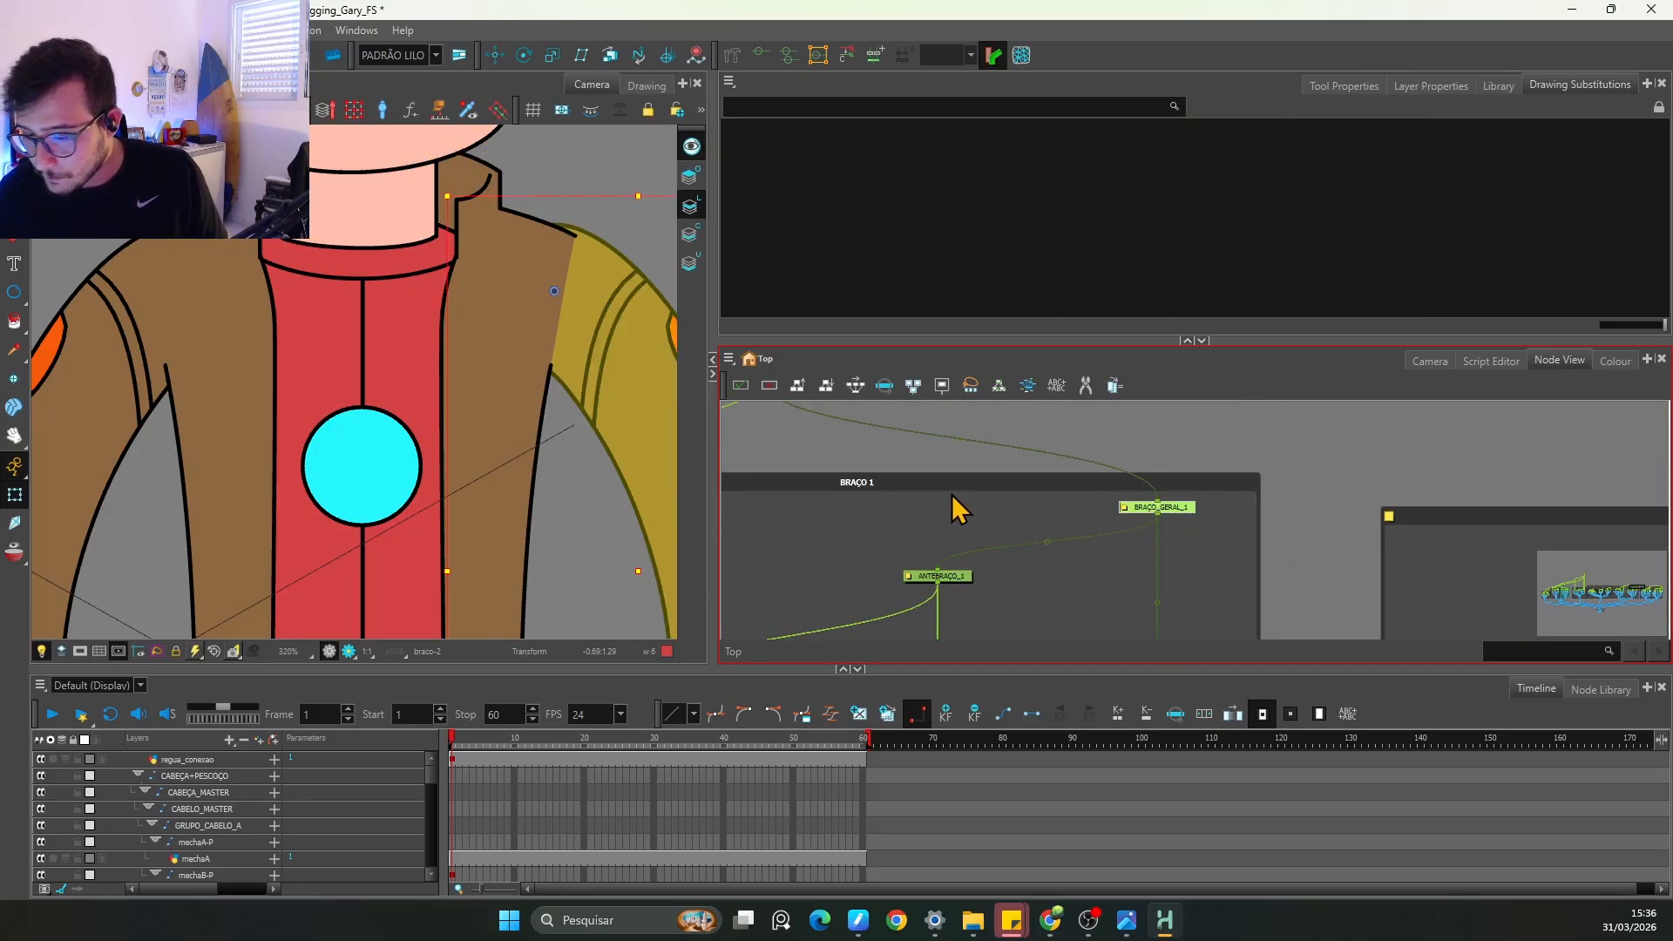
pyautogui.press('1')
pyautogui.moveTo(643, 467); pyautogui.dragTo(582, 434)
pyautogui.press('2')
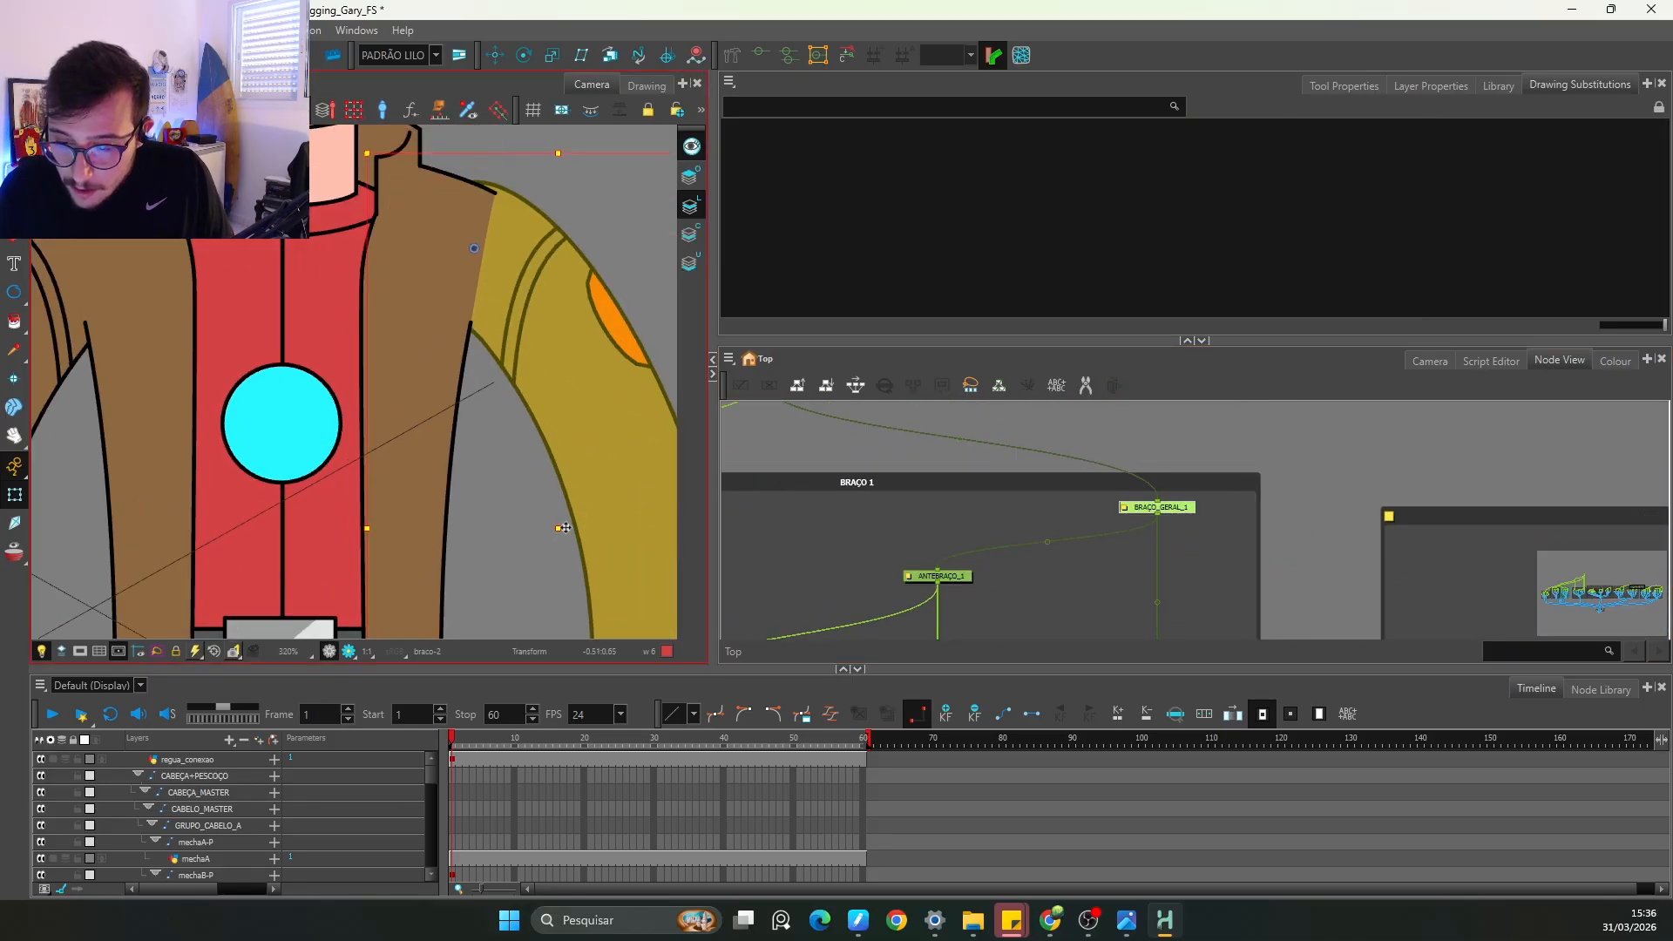
# Step: Nudge the whole arm slightly toward the torso to align its outline with the jacket's shoulder line, and deselect it
pyautogui.moveTo(564, 528); pyautogui.dragTo(543, 528)
pyautogui.moveTo(561, 311); pyautogui.dragTo(585, 484)
pyautogui.press('2')
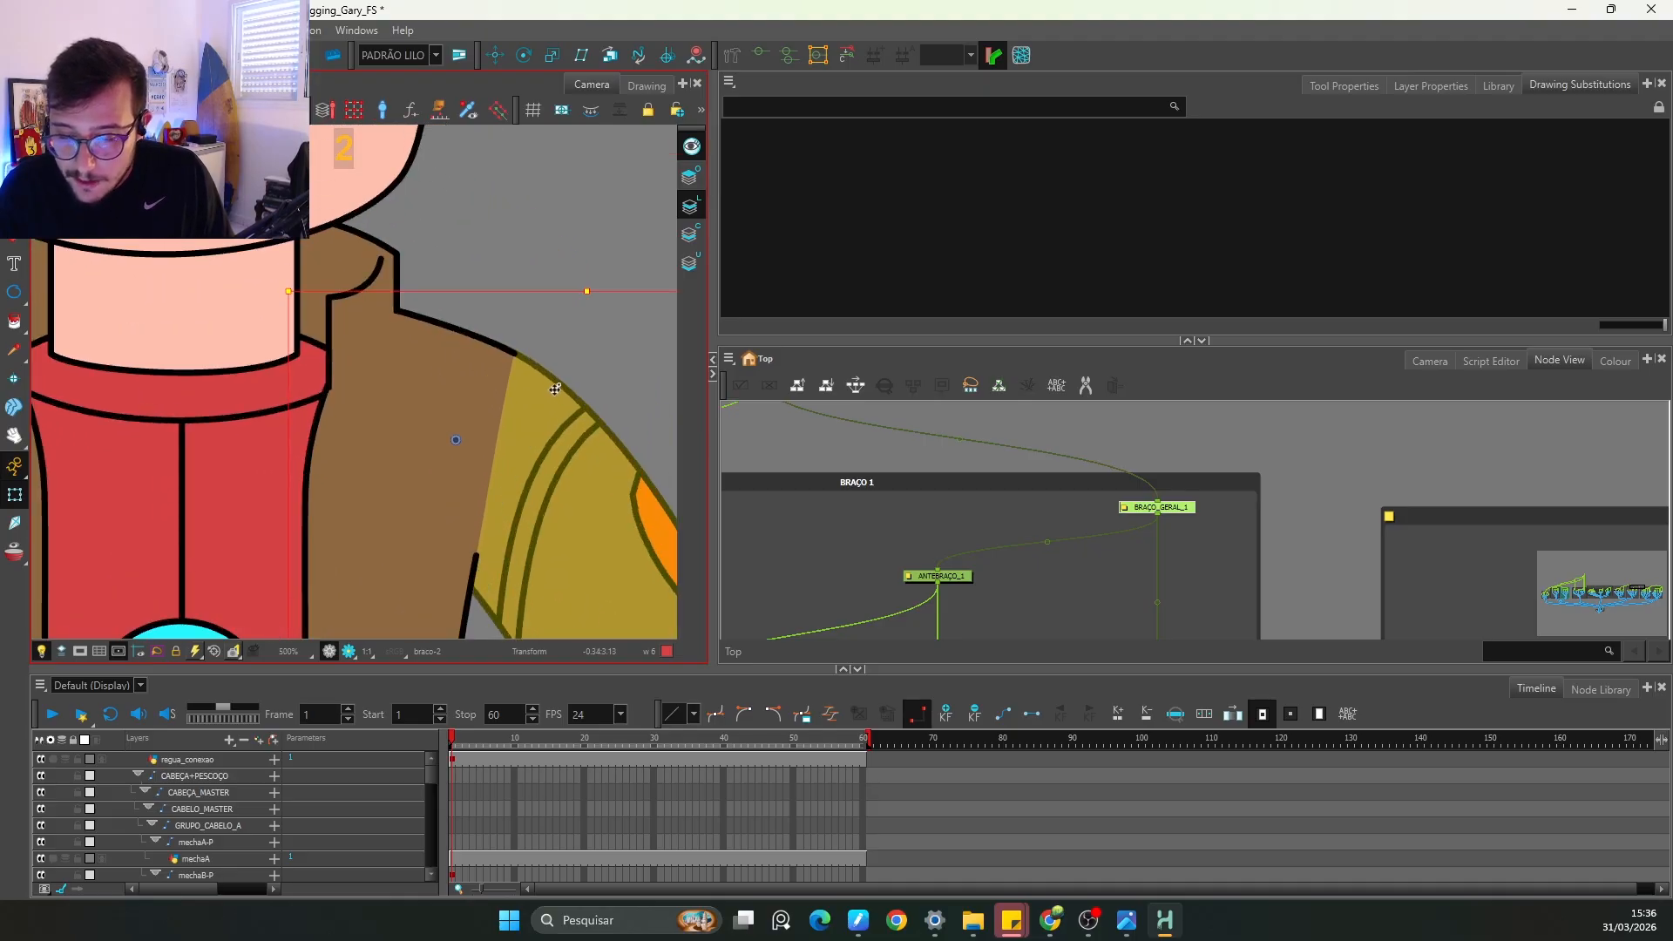
pyautogui.press('2')
pyautogui.press('2')
pyautogui.moveTo(596, 410); pyautogui.dragTo(466, 304)
pyautogui.press('1')
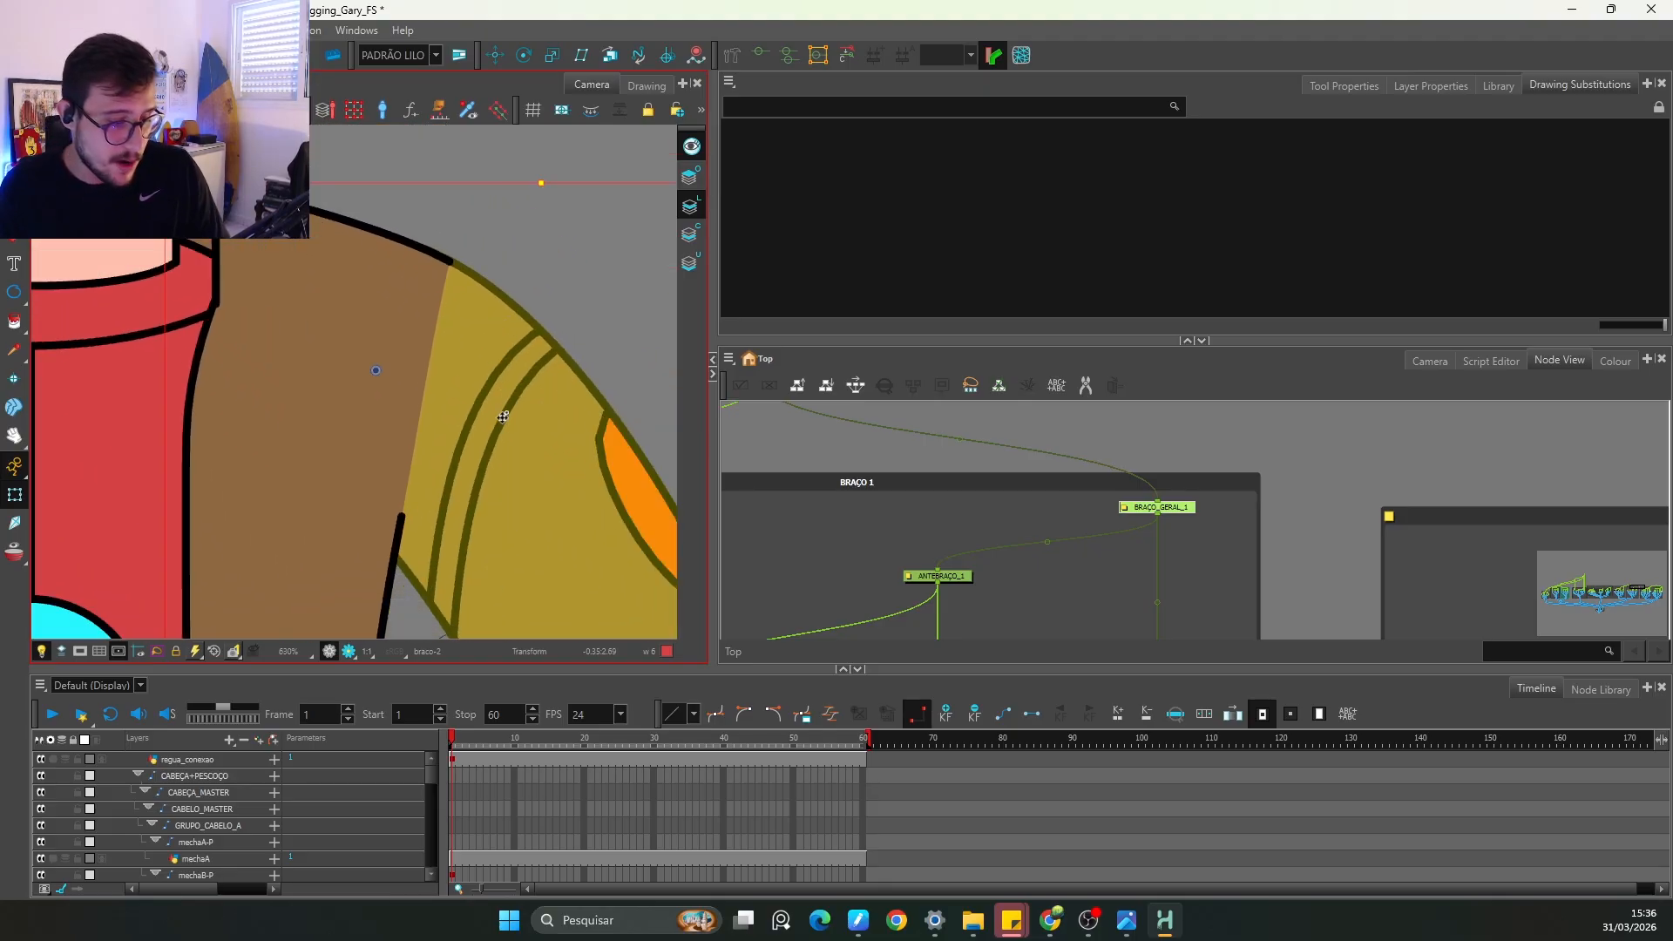
pyautogui.press('Left')
pyautogui.press('Left')
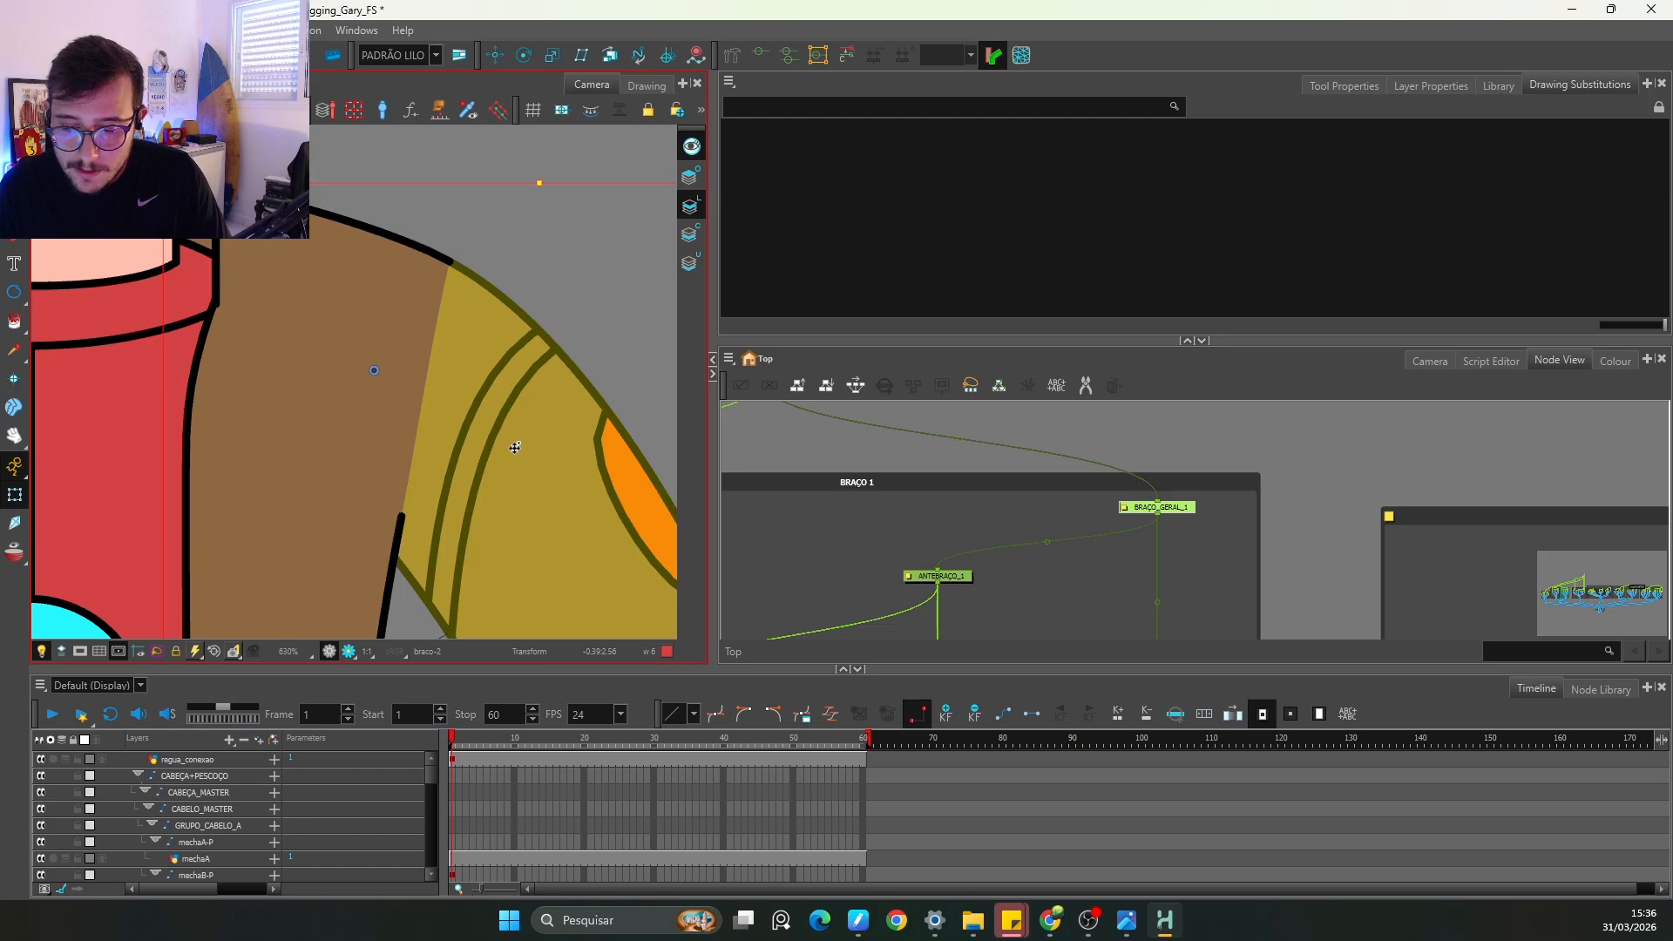
pyautogui.press('Right')
pyautogui.press('Left')
pyautogui.press('Escape')
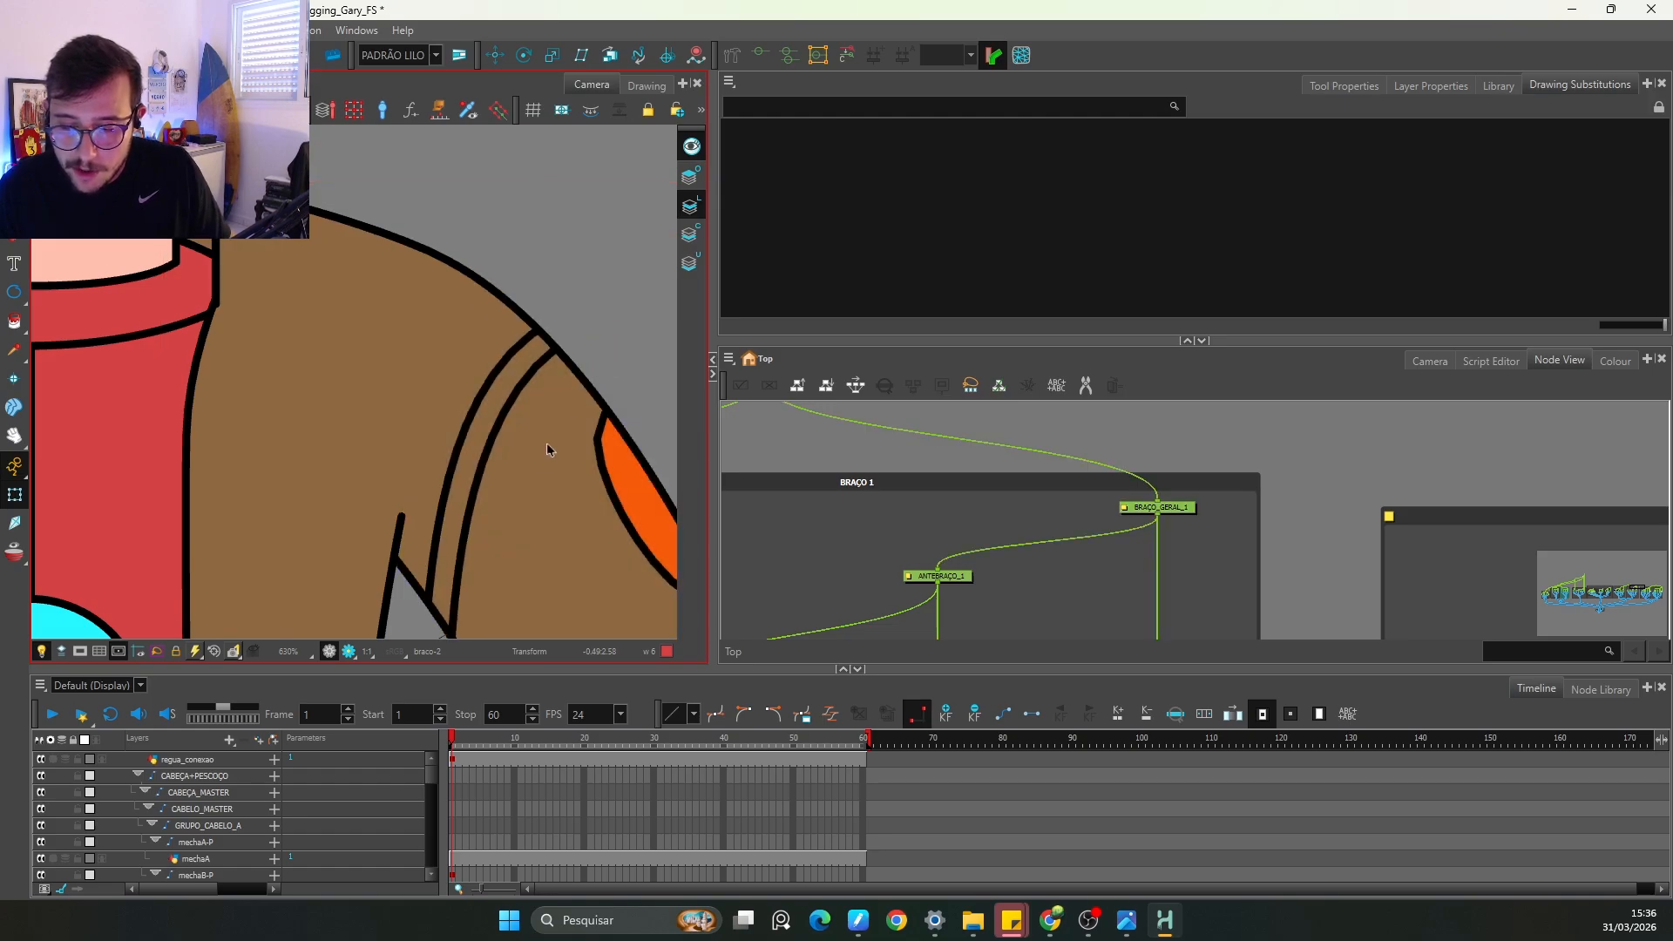
# Step: Examine the full character to check how both jacket panels blend with the arms at the shoulders
pyautogui.press('1')
pyautogui.press('1')
pyautogui.press('1')
pyautogui.press('1')
pyautogui.press('1')
pyautogui.press('1')
pyautogui.press('space')
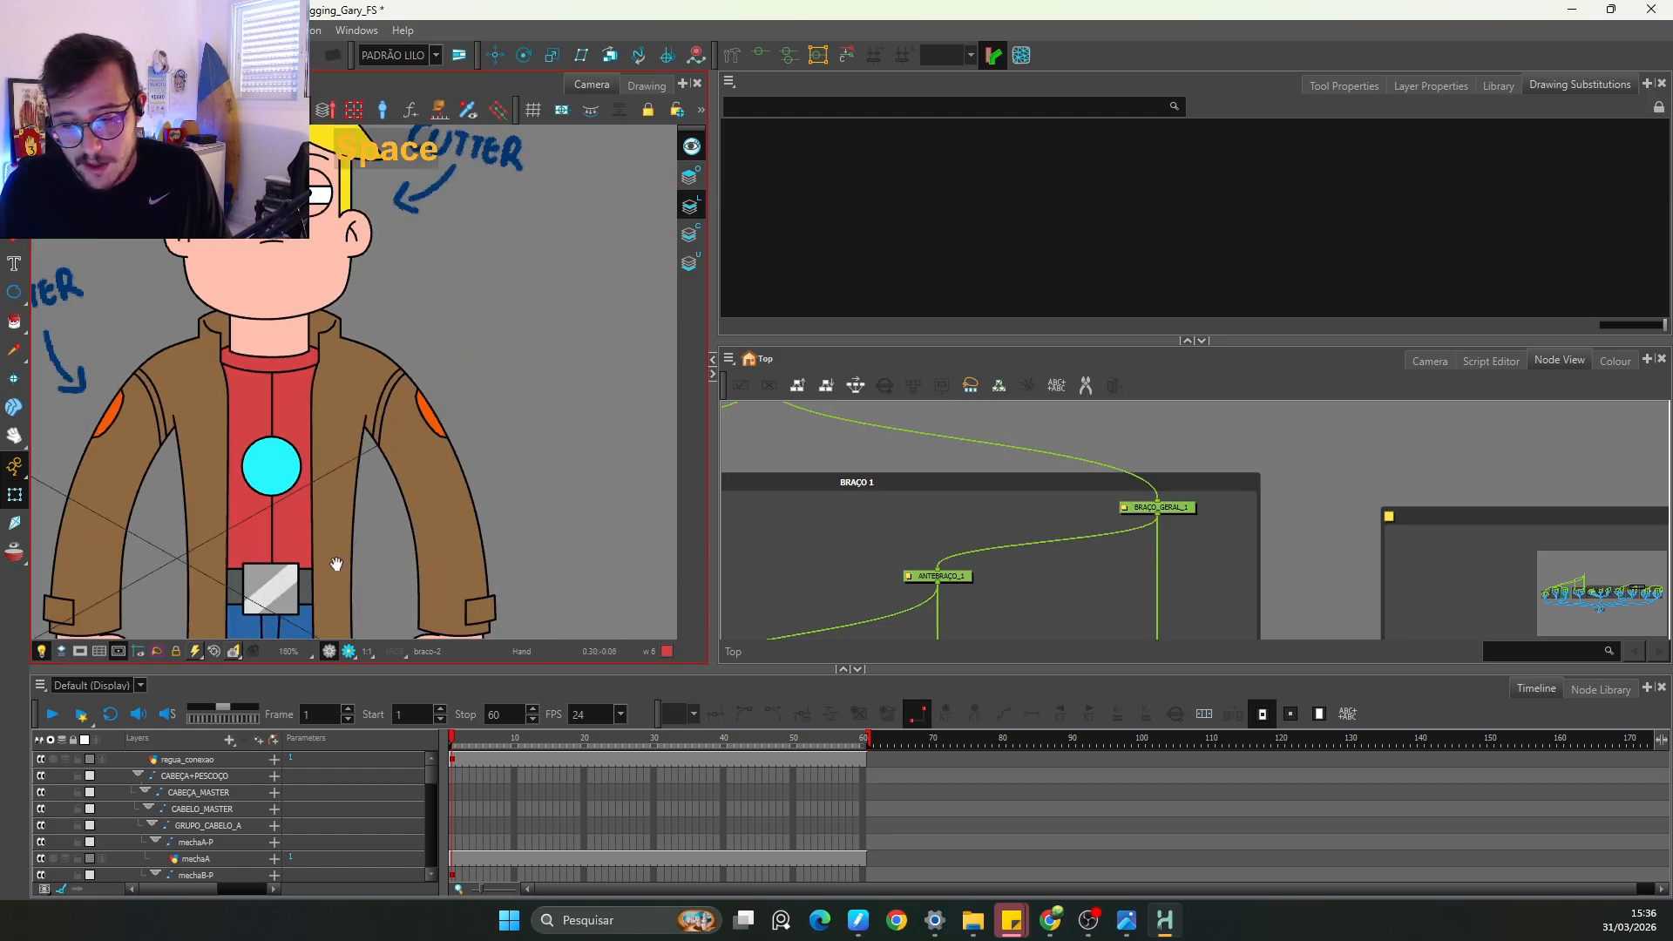
pyautogui.moveTo(336, 564); pyautogui.dragTo(435, 394)
pyautogui.press('1')
pyautogui.press('1')
pyautogui.press('1')
pyautogui.press('1')
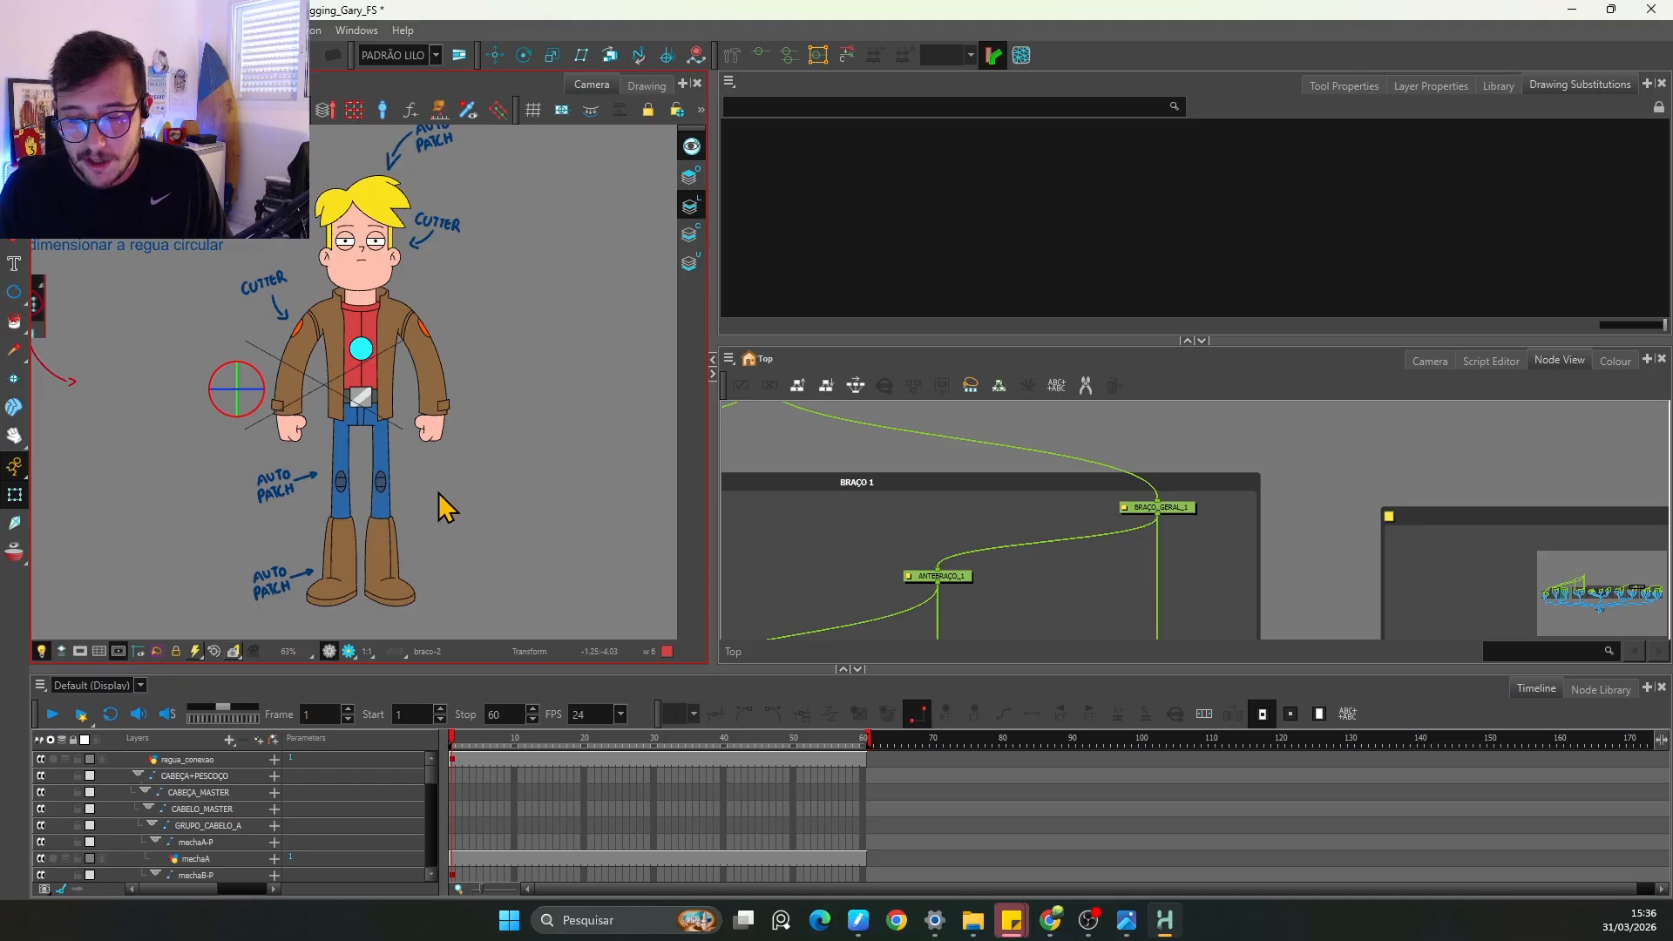
pyautogui.press('2')
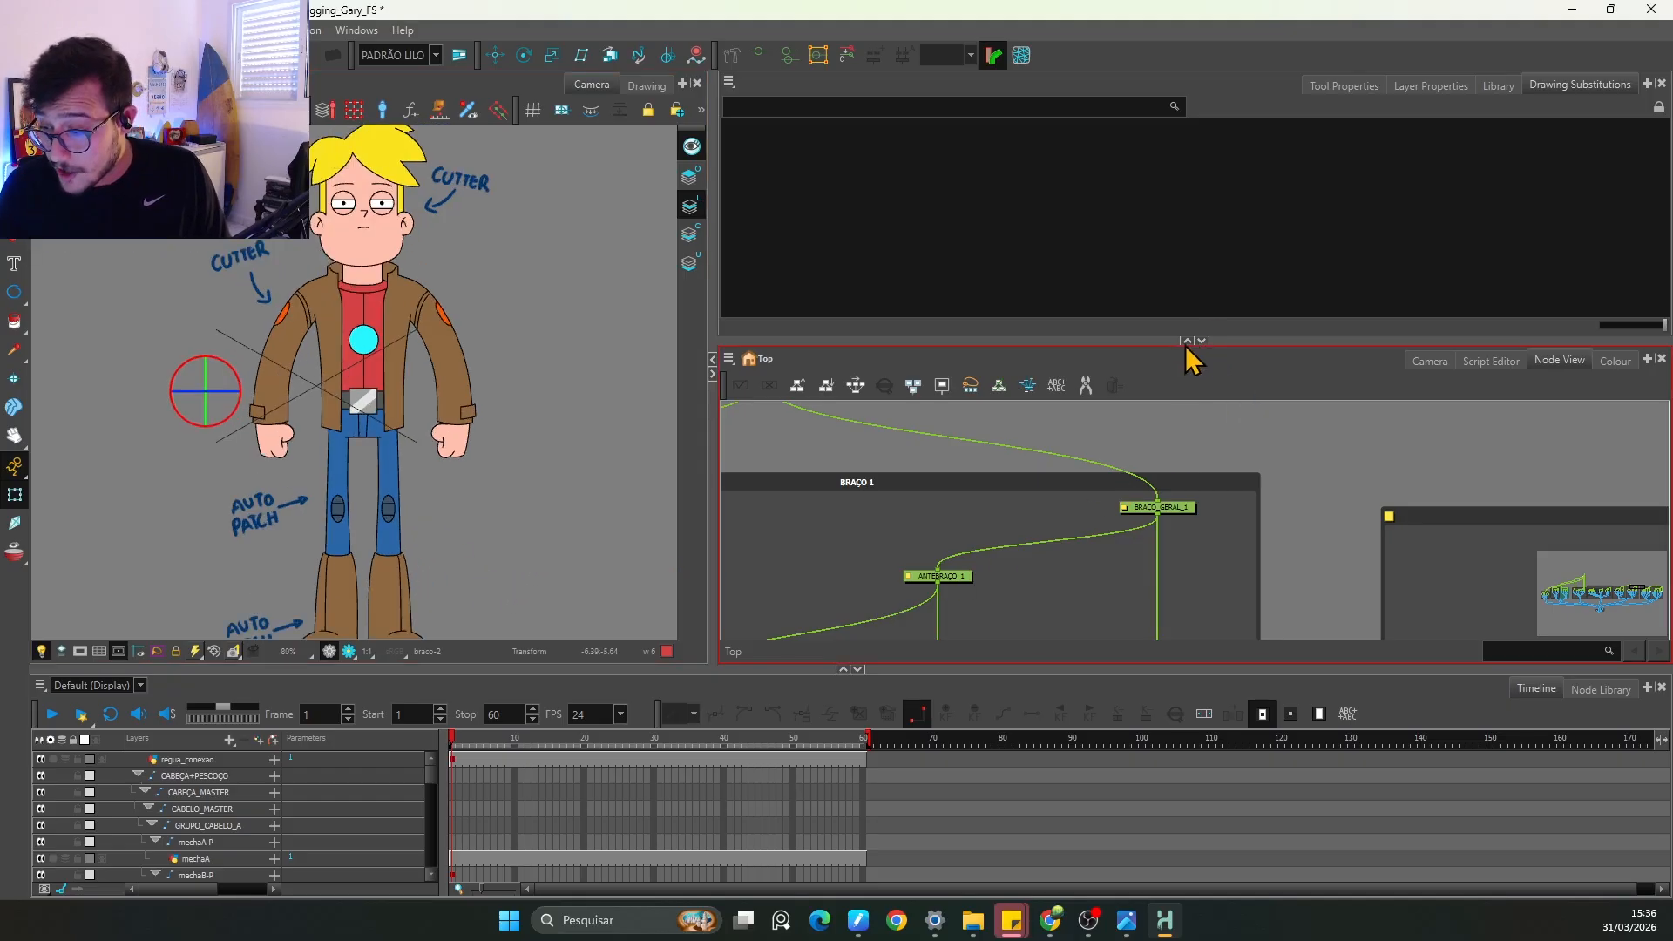
# Step: Expand the Node View to full pane height and collapse the Timeline to enlarge the working views
pyautogui.click(1187, 341)
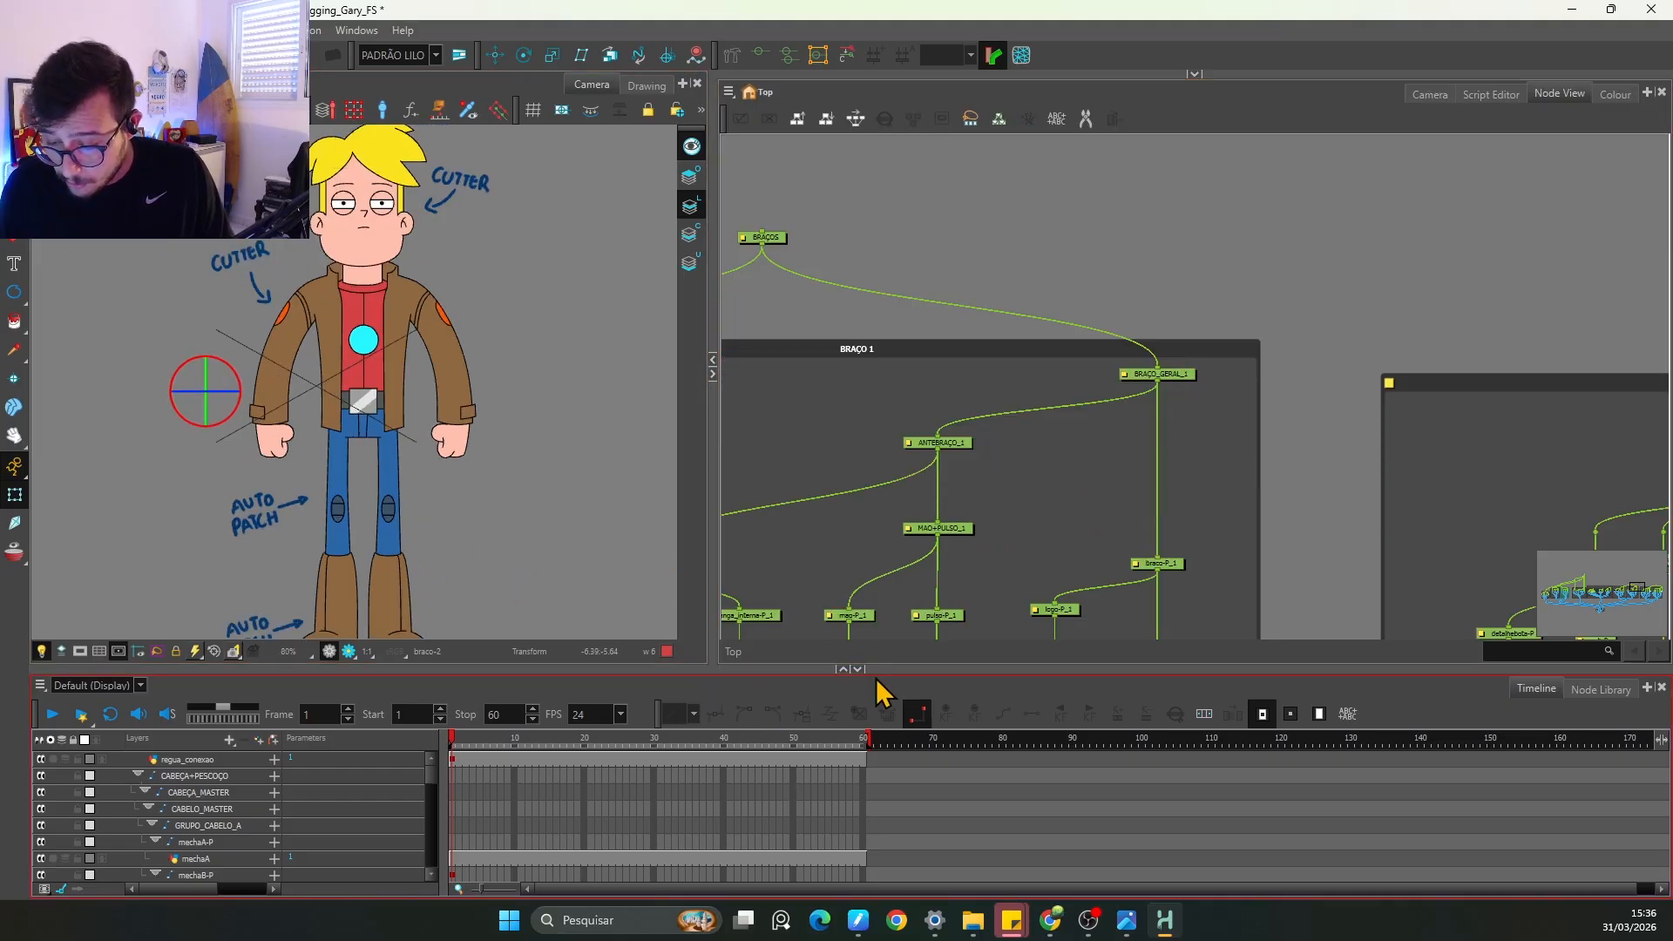
pyautogui.click(858, 669)
pyautogui.press('1')
pyautogui.press('2')
pyautogui.press('2')
pyautogui.moveTo(540, 665); pyautogui.dragTo(516, 642)
pyautogui.press('1')
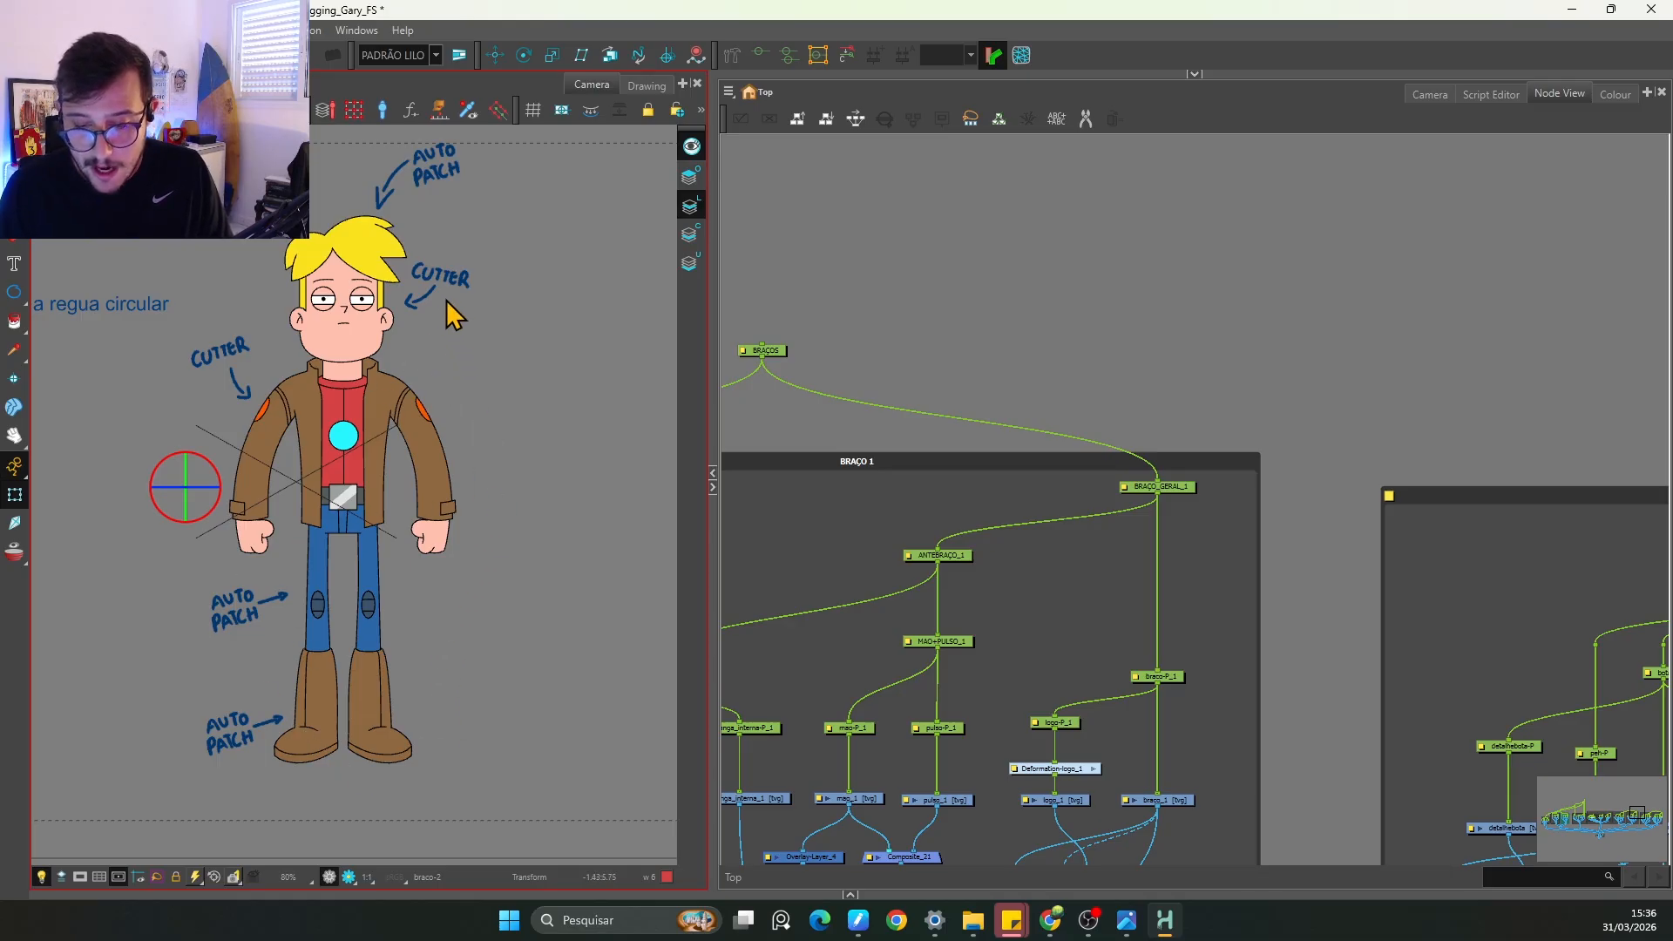
# Step: Open both of the character's eyes by raising the upper eyelids, and give both eyebrows a more arched shape
pyautogui.press('2')
pyautogui.moveTo(423, 298); pyautogui.dragTo(438, 471)
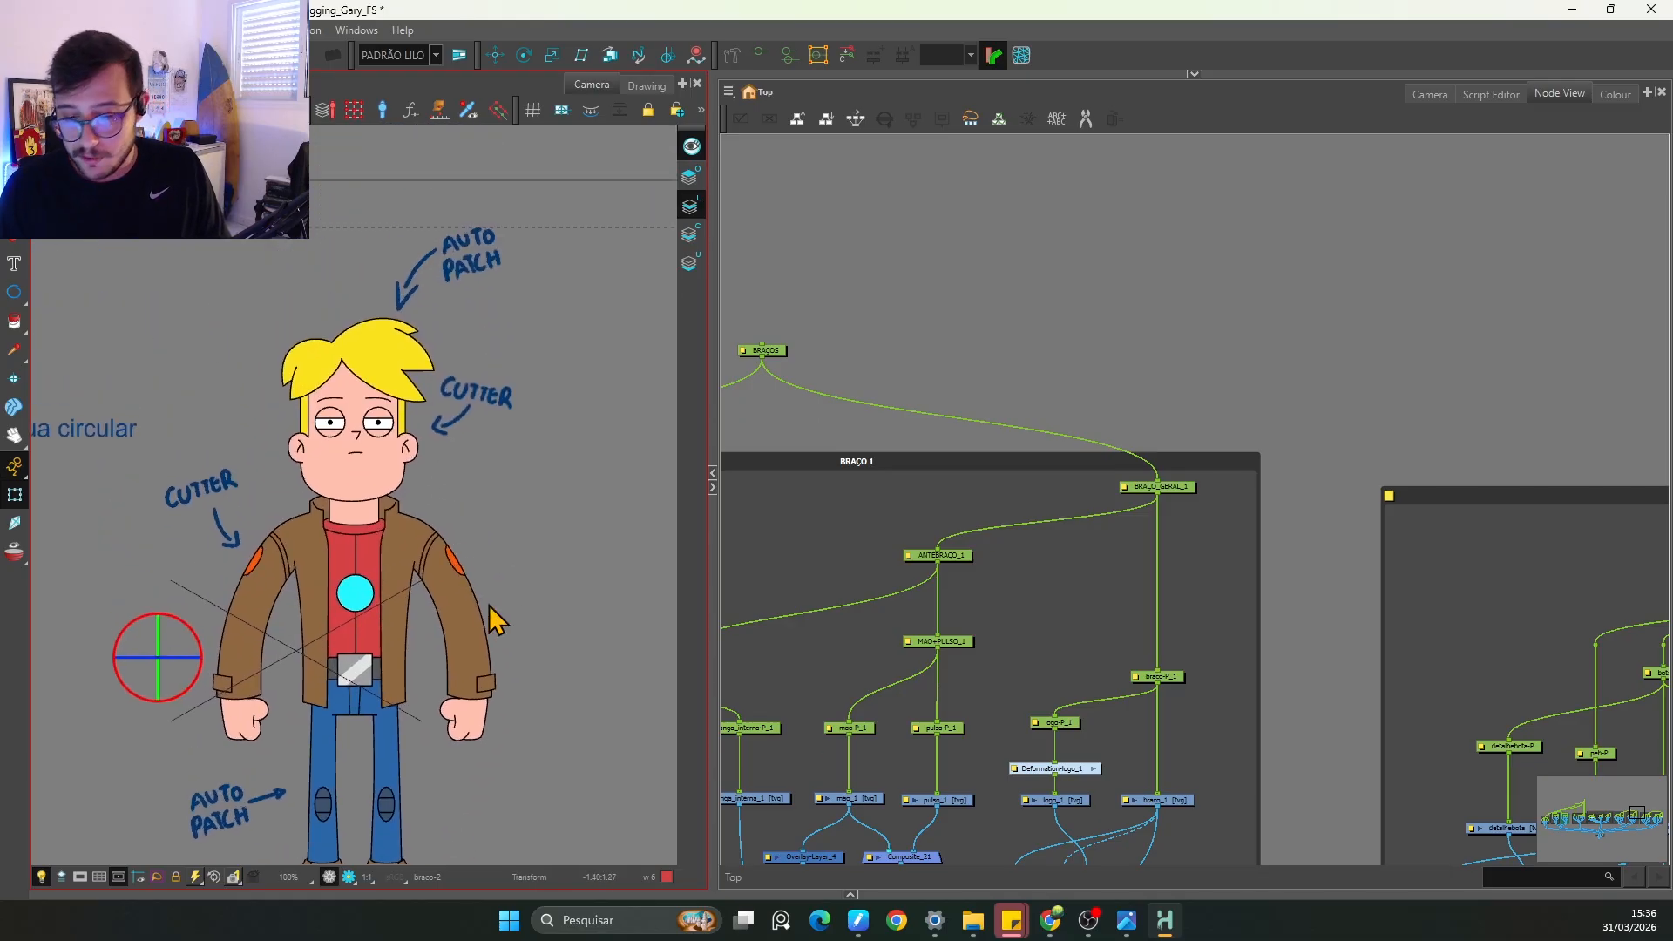
pyautogui.press('2')
pyautogui.press('2')
pyautogui.press('2')
pyautogui.moveTo(428, 413); pyautogui.dragTo(459, 548)
pyautogui.press('2')
pyautogui.press('2')
pyautogui.click(343, 452)
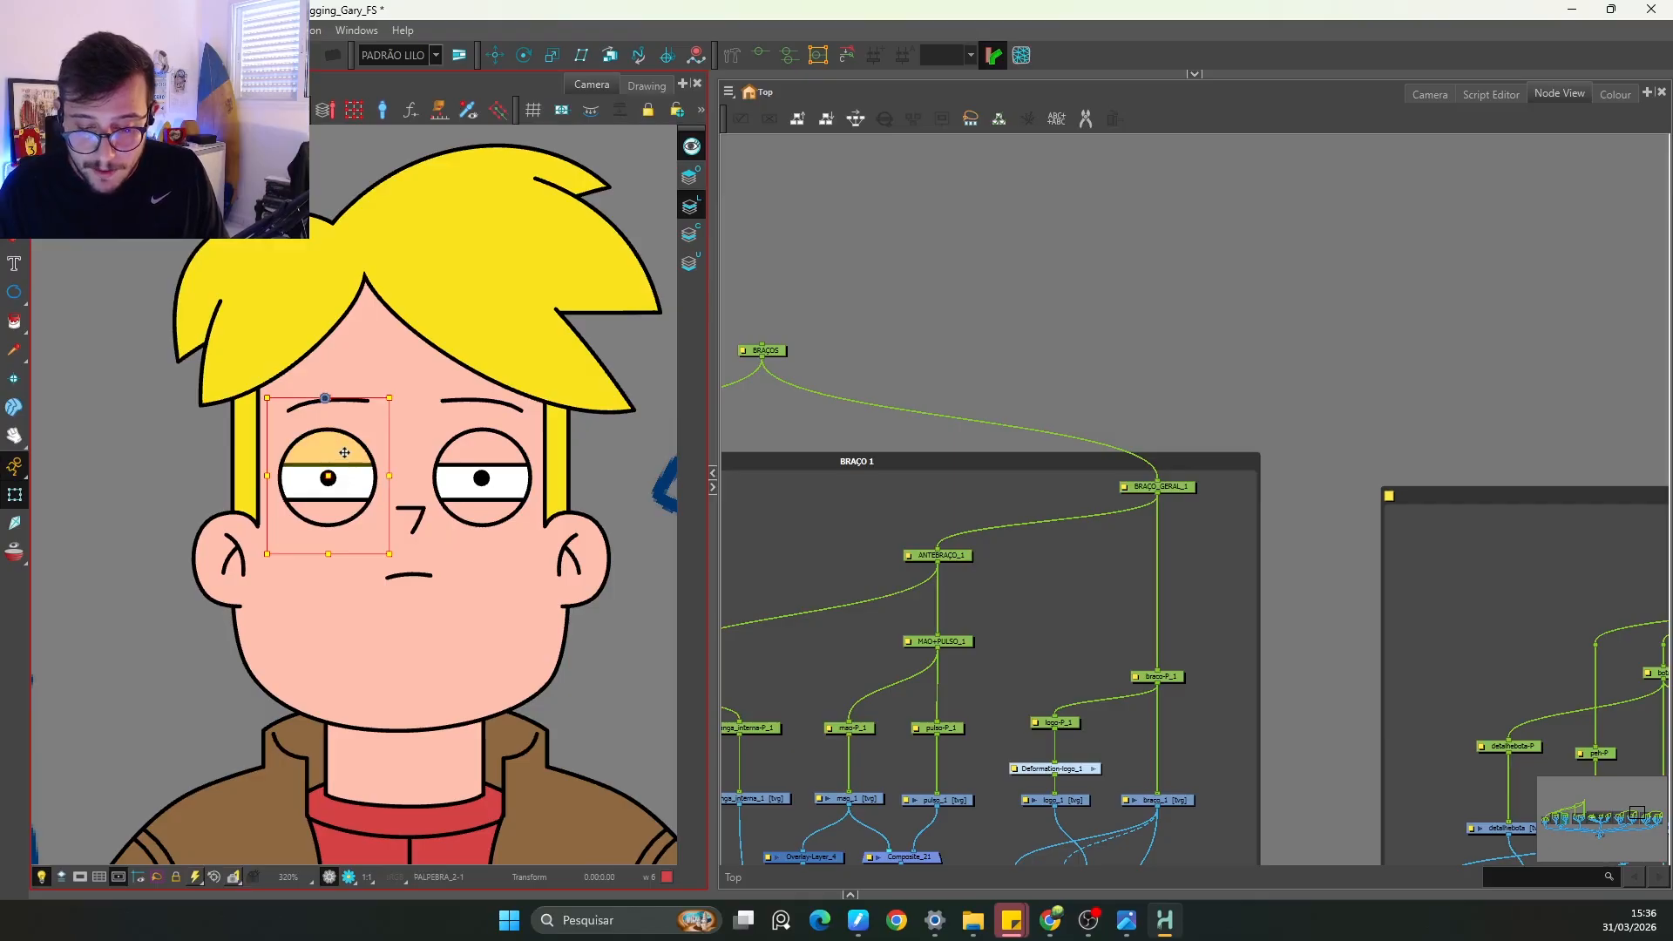
pyautogui.moveTo(344, 452); pyautogui.dragTo(342, 409)
pyautogui.click(497, 464)
pyautogui.moveTo(497, 463); pyautogui.dragTo(381, 405)
pyautogui.click(493, 407)
pyautogui.click(363, 402)
# Step: Flip the mouth vertically into a slight smile and deselect it
pyautogui.click(412, 577)
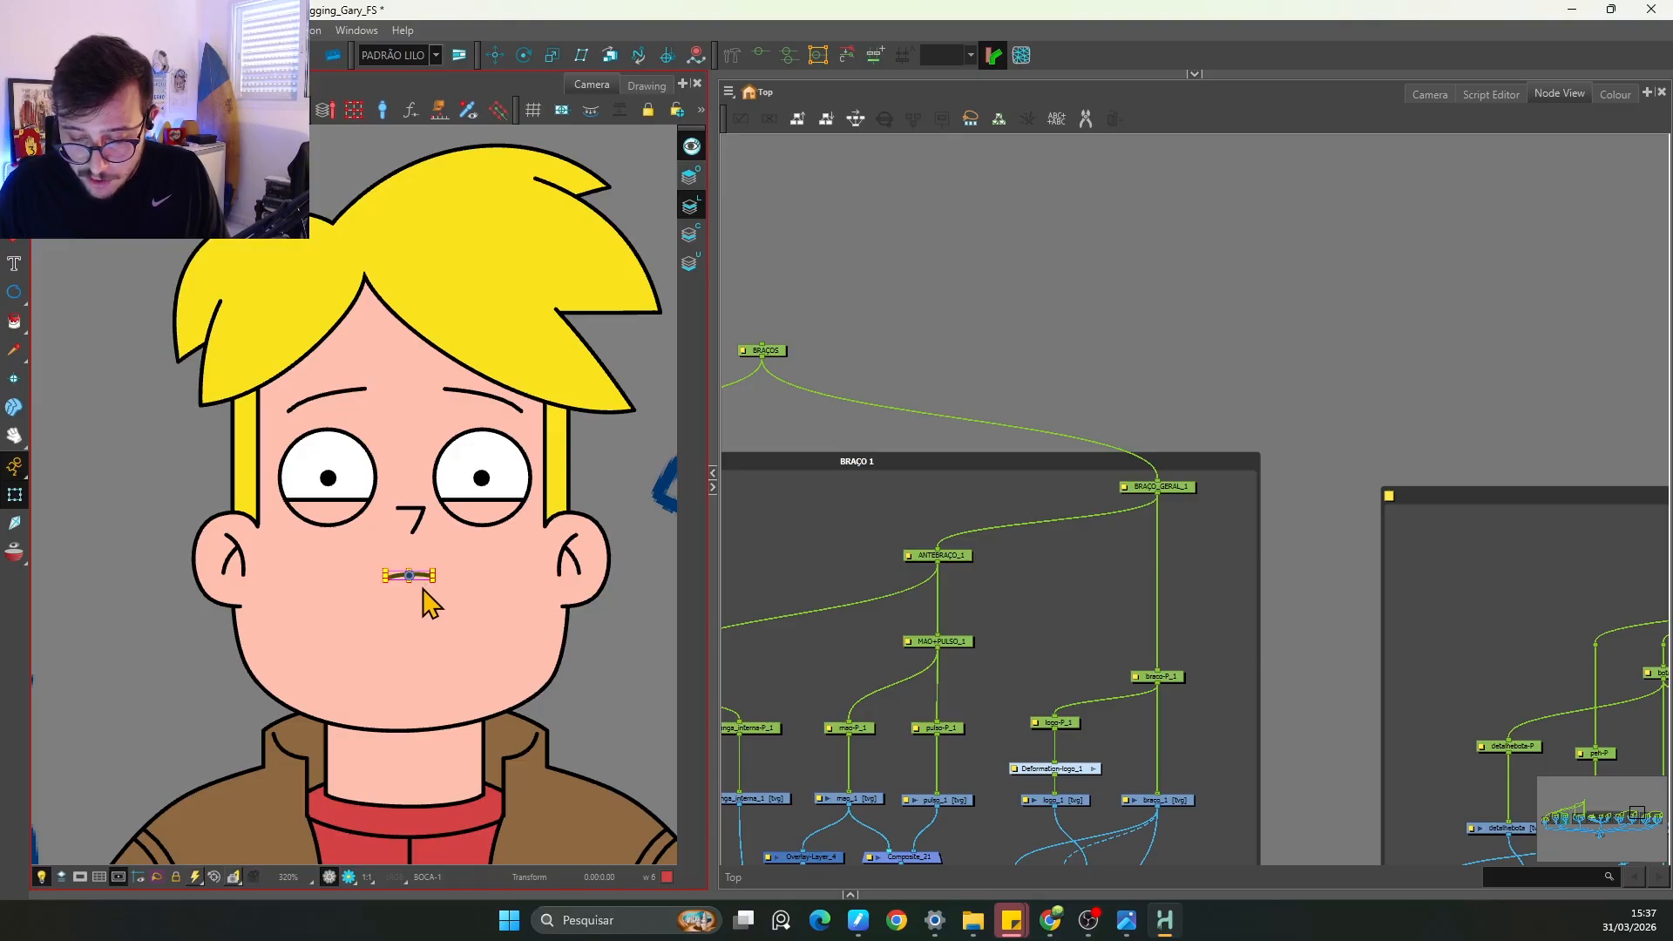
pyautogui.press('5')
pyautogui.press('Escape')
pyautogui.press('1')
pyautogui.press('1')
pyautogui.press('1')
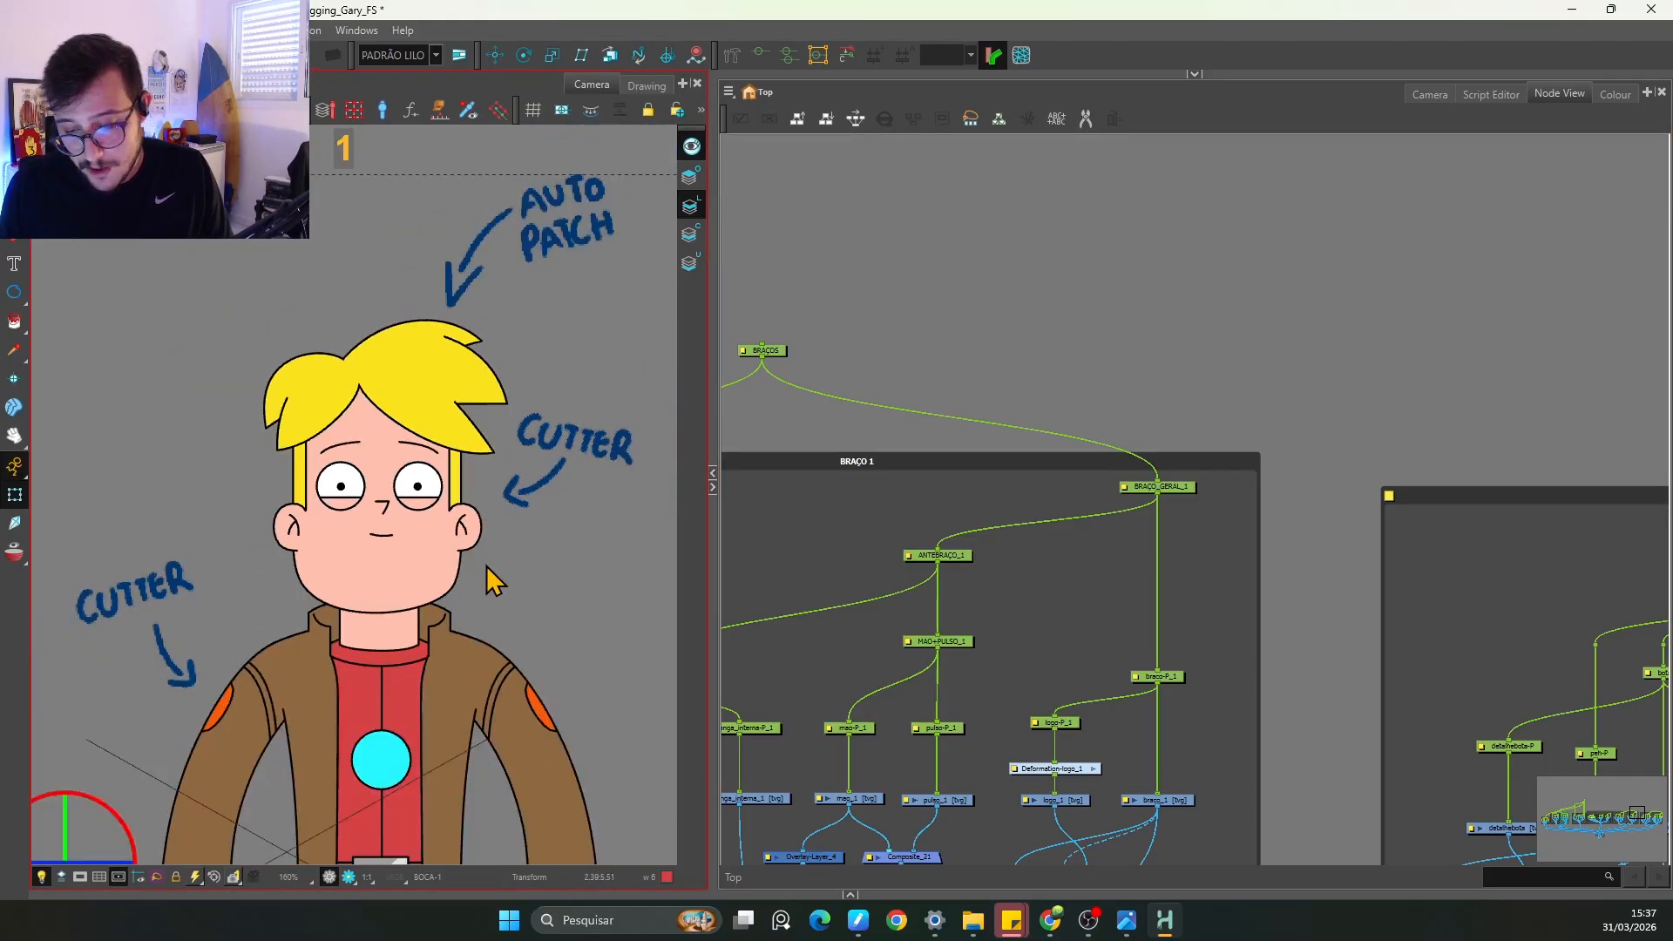
# Step: Try the mouth flipped back vertically, test selecting the nose, ear and hair fringe, and return the mouth to the smile
pyautogui.press('2')
pyautogui.press('2')
pyautogui.press('2')
pyautogui.click(414, 577)
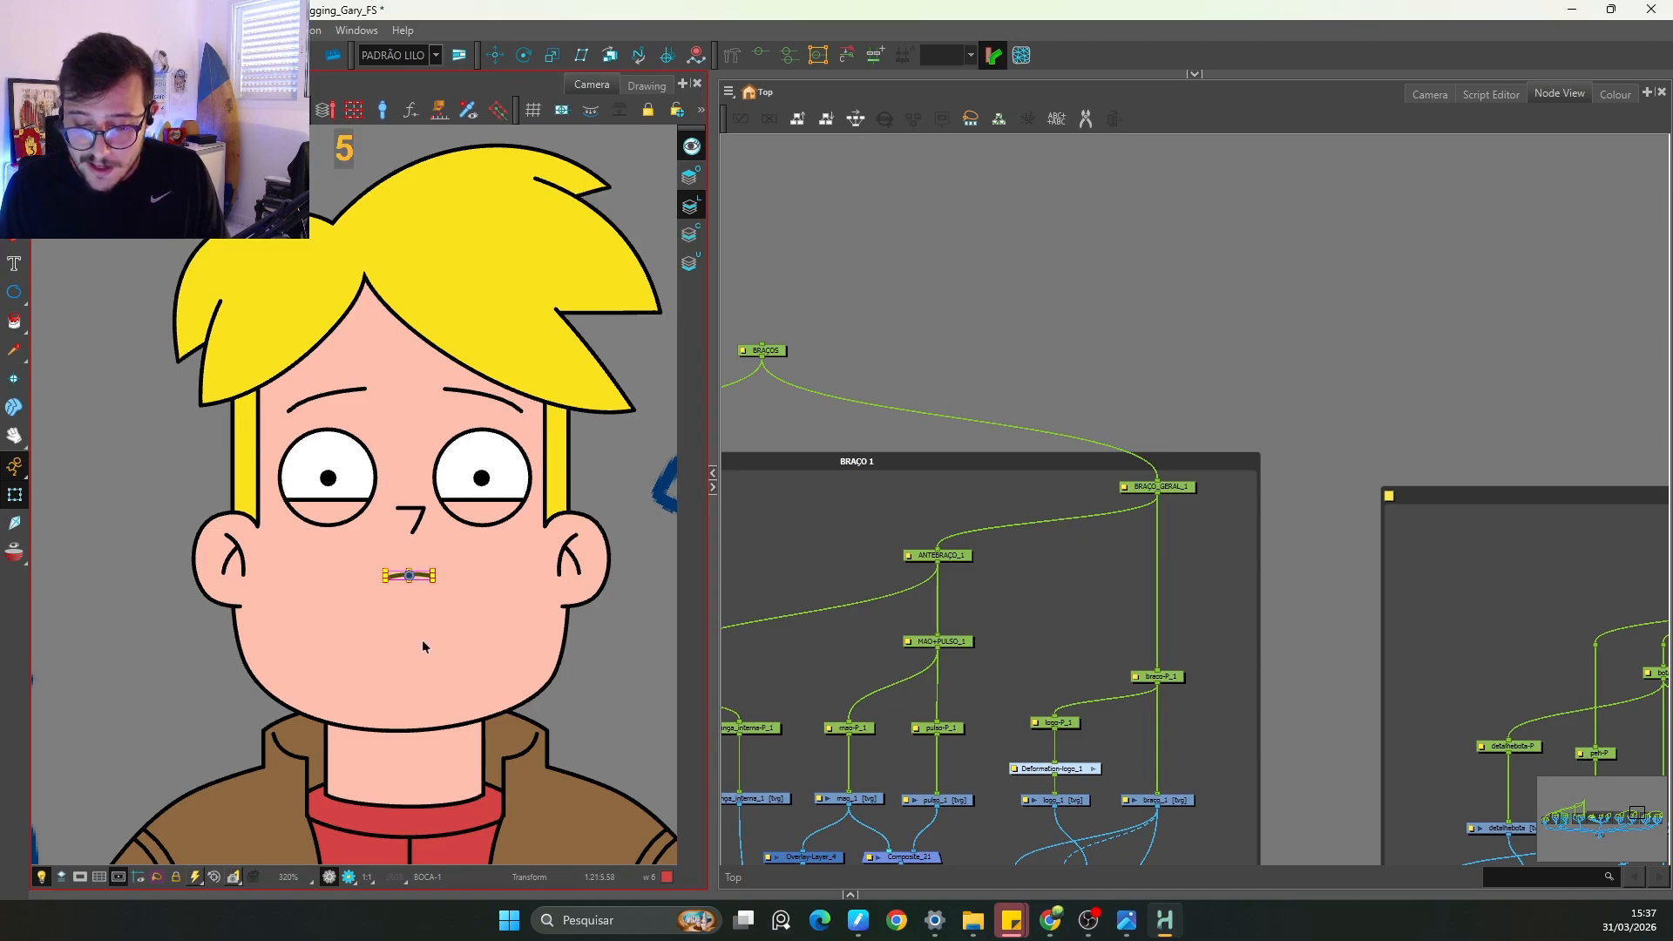
pyautogui.click(416, 521)
pyautogui.click(601, 592)
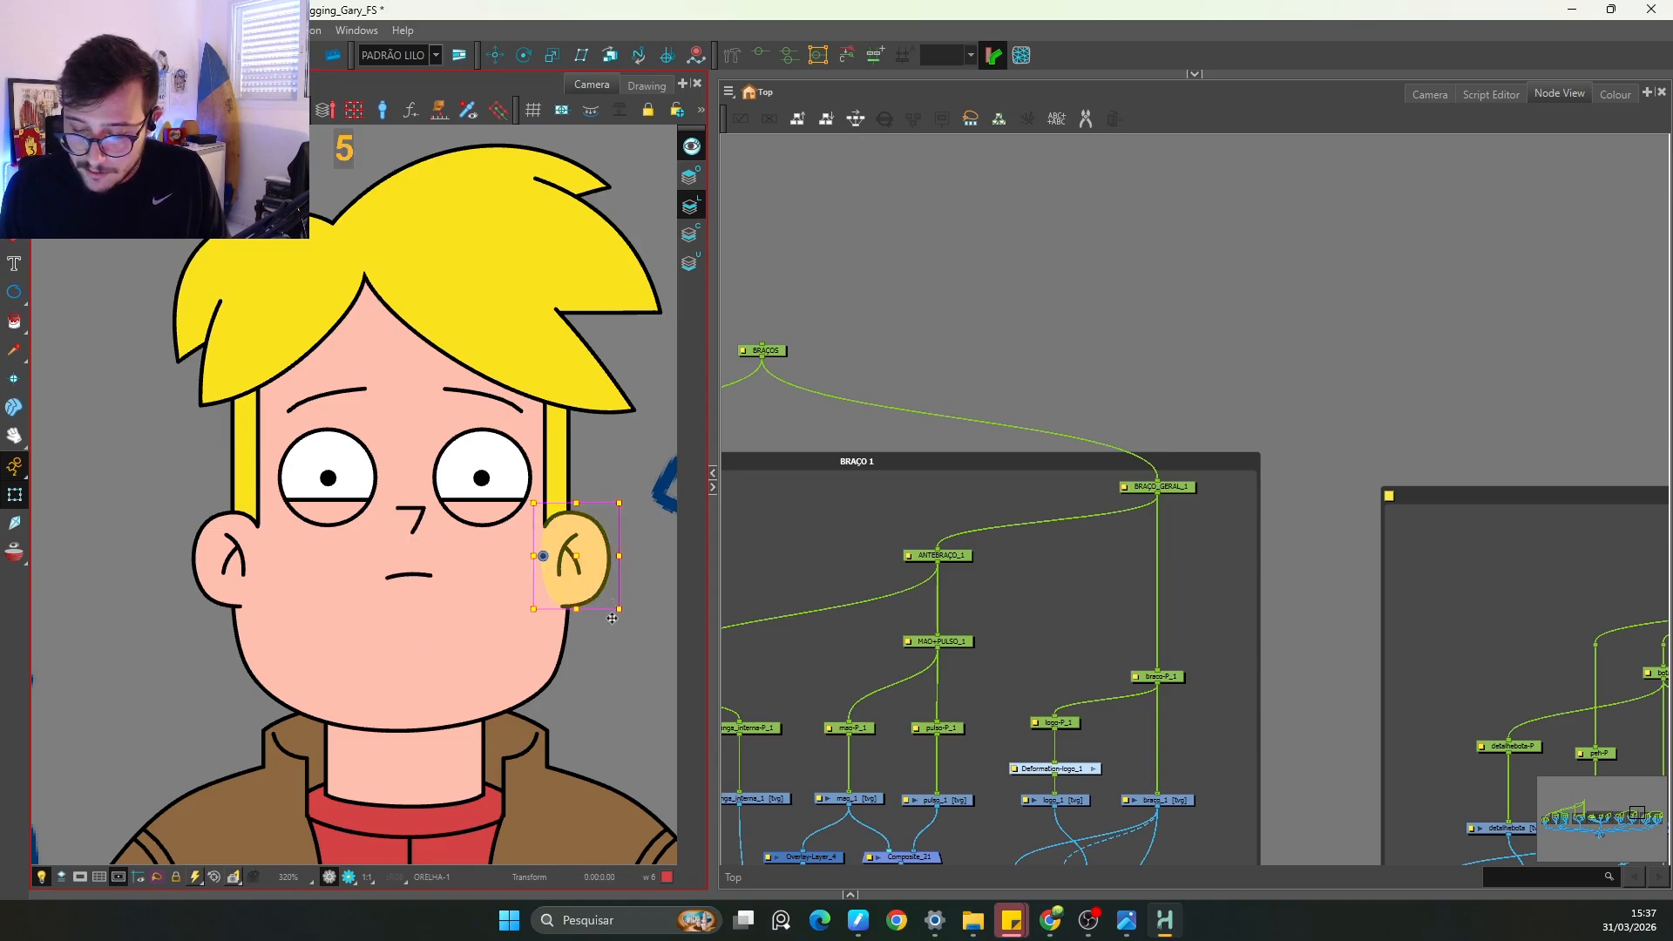
pyautogui.click(575, 402)
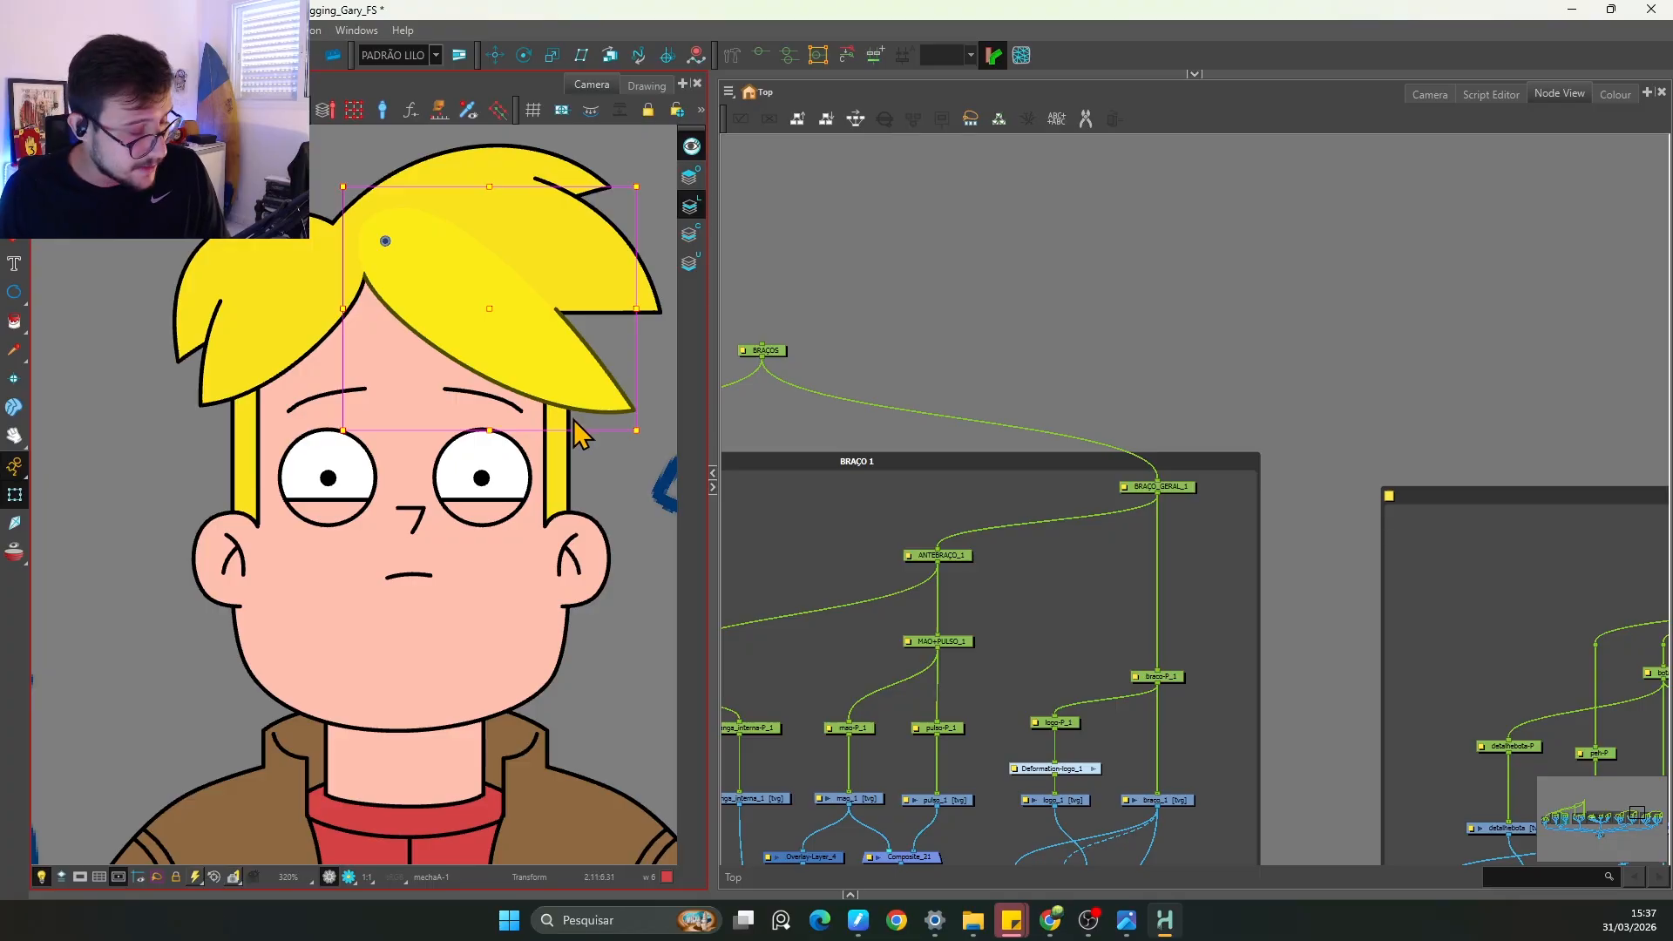
pyautogui.click(422, 578)
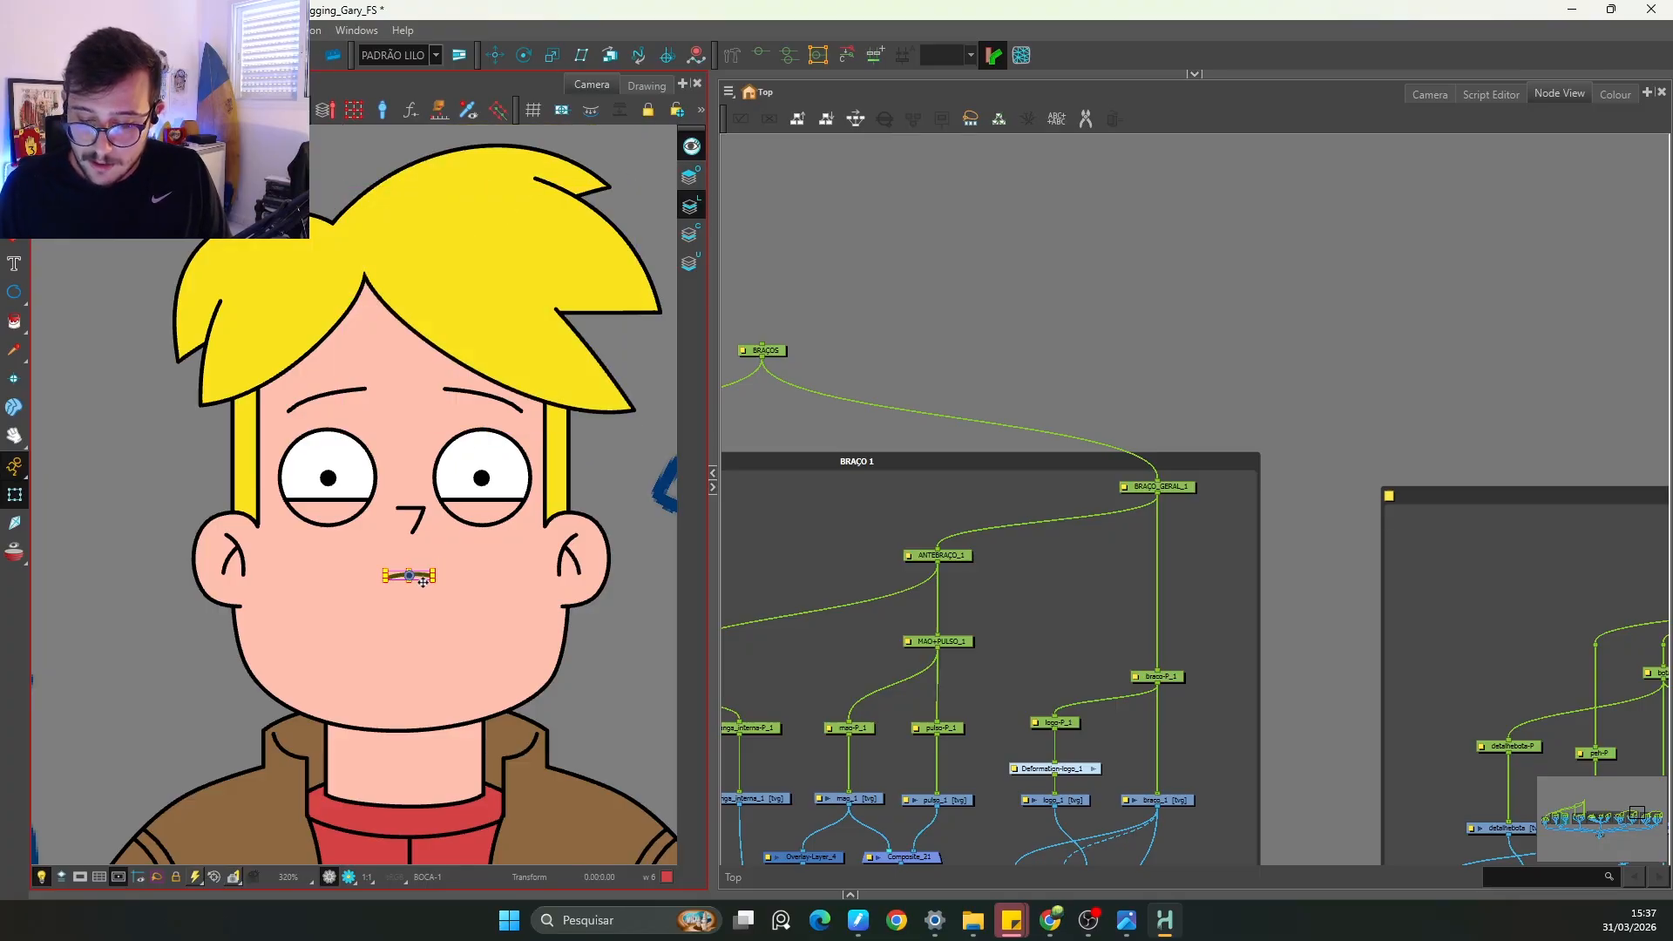
pyautogui.scroll(-5, 653, 479)
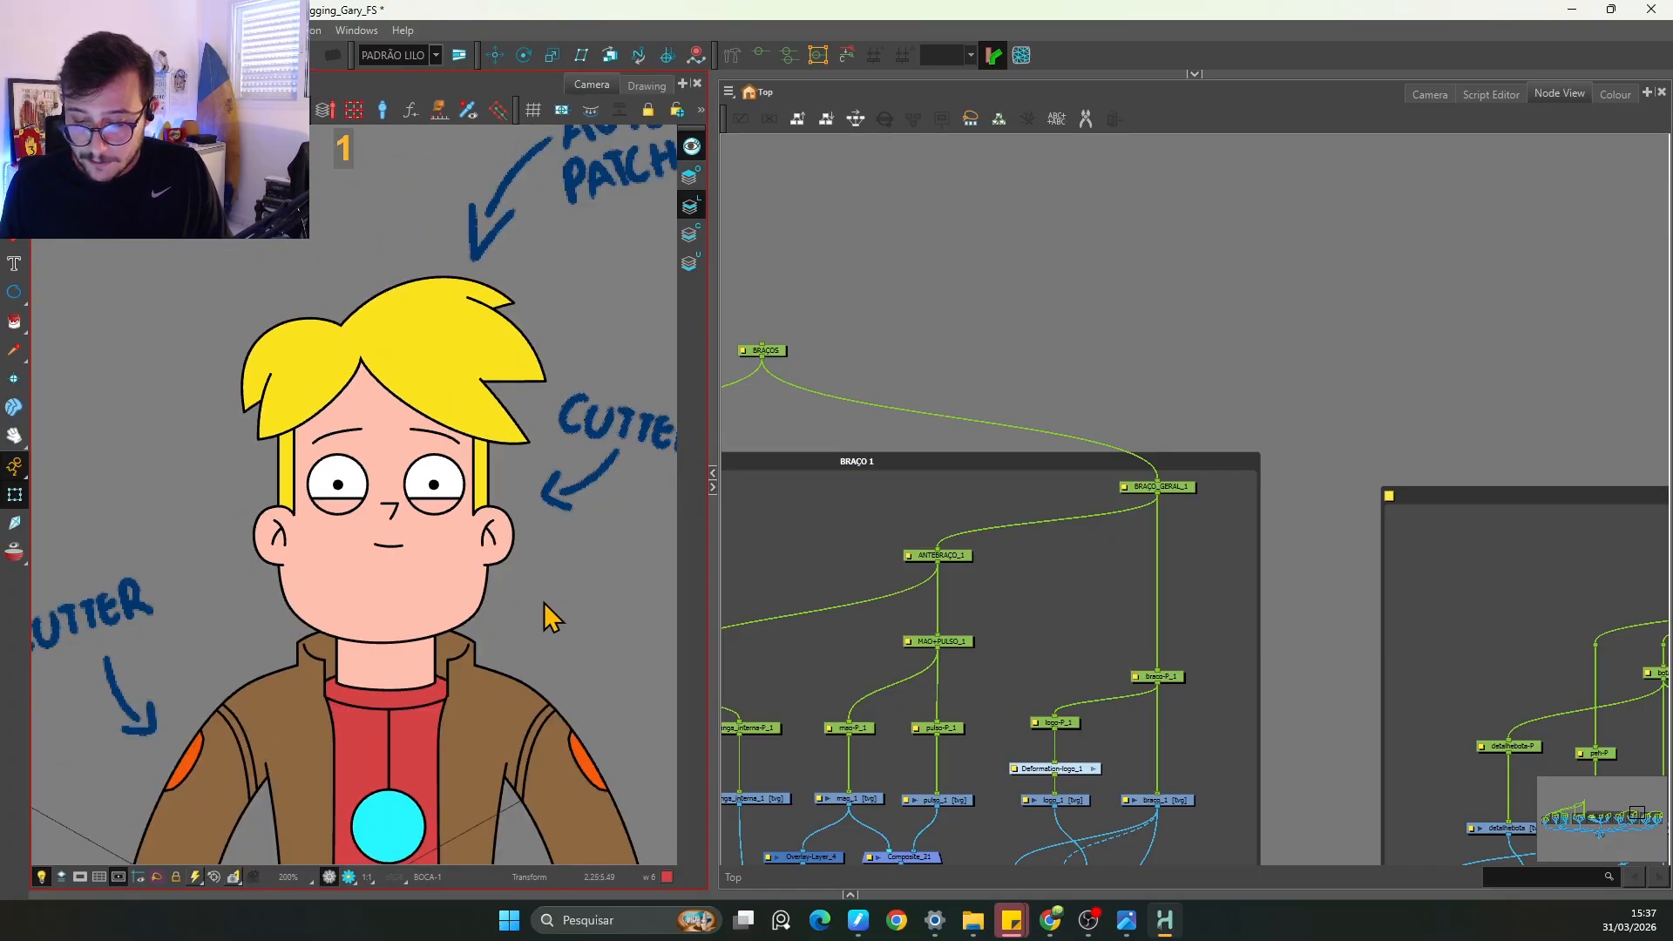
# Step: Rename the character's final composite node, located above the REGUA and REFERENCIA groups, from Gery to Gary
pyautogui.moveTo(509, 707); pyautogui.dragTo(496, 569)
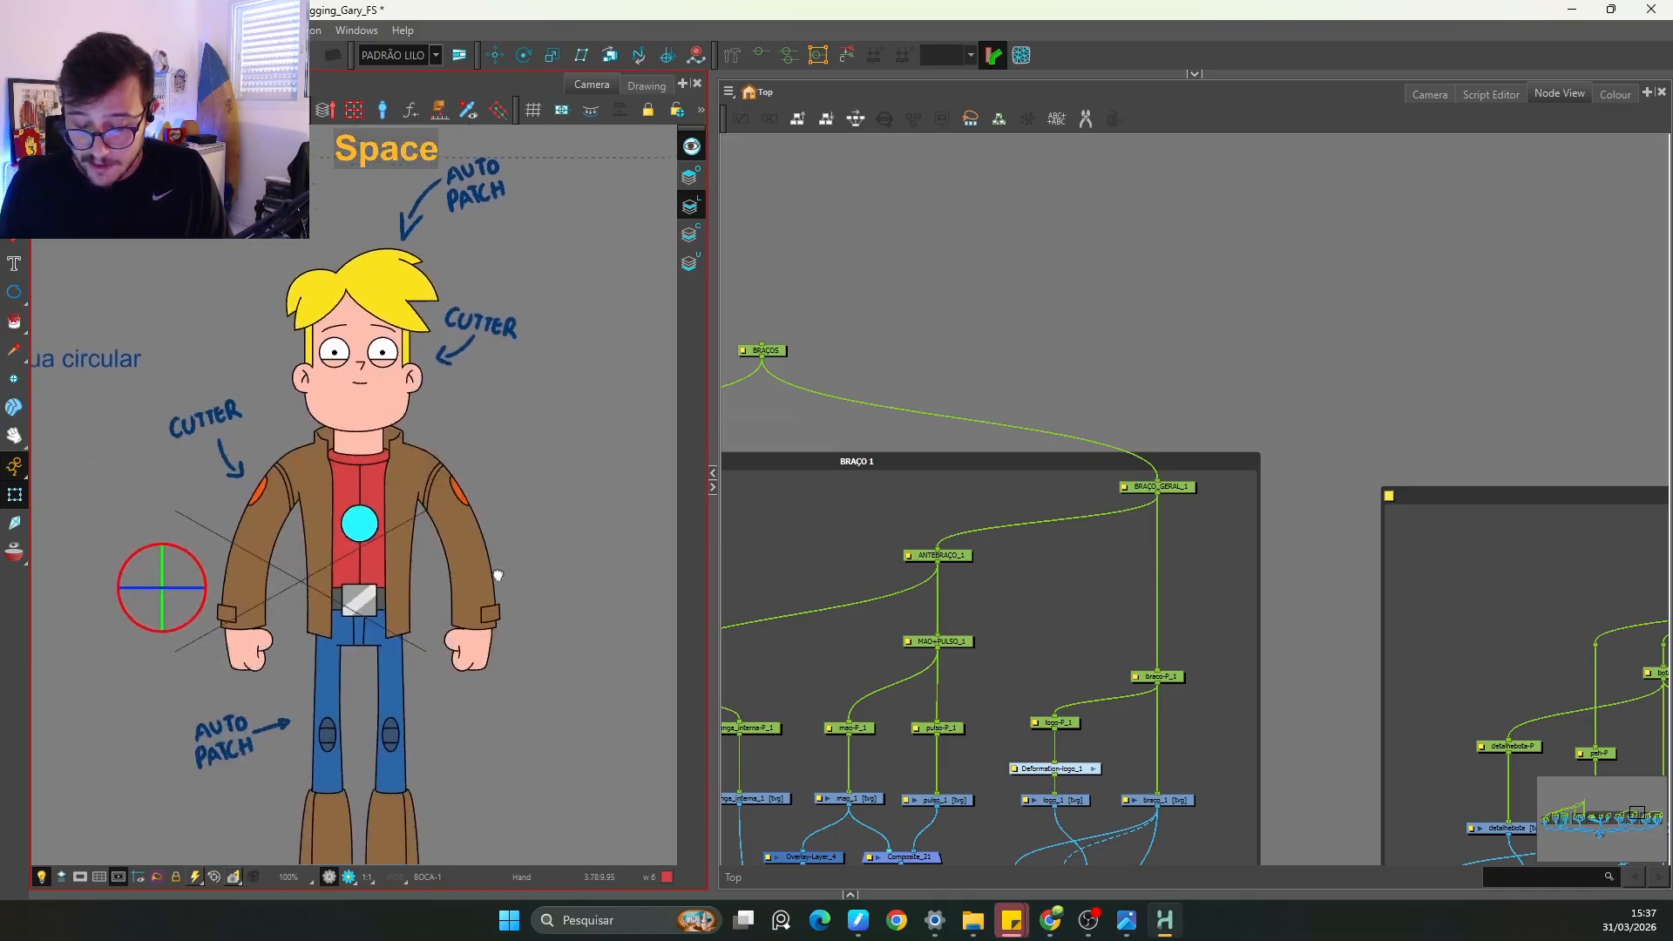
pyautogui.press('1')
pyautogui.press('1')
pyautogui.press('1')
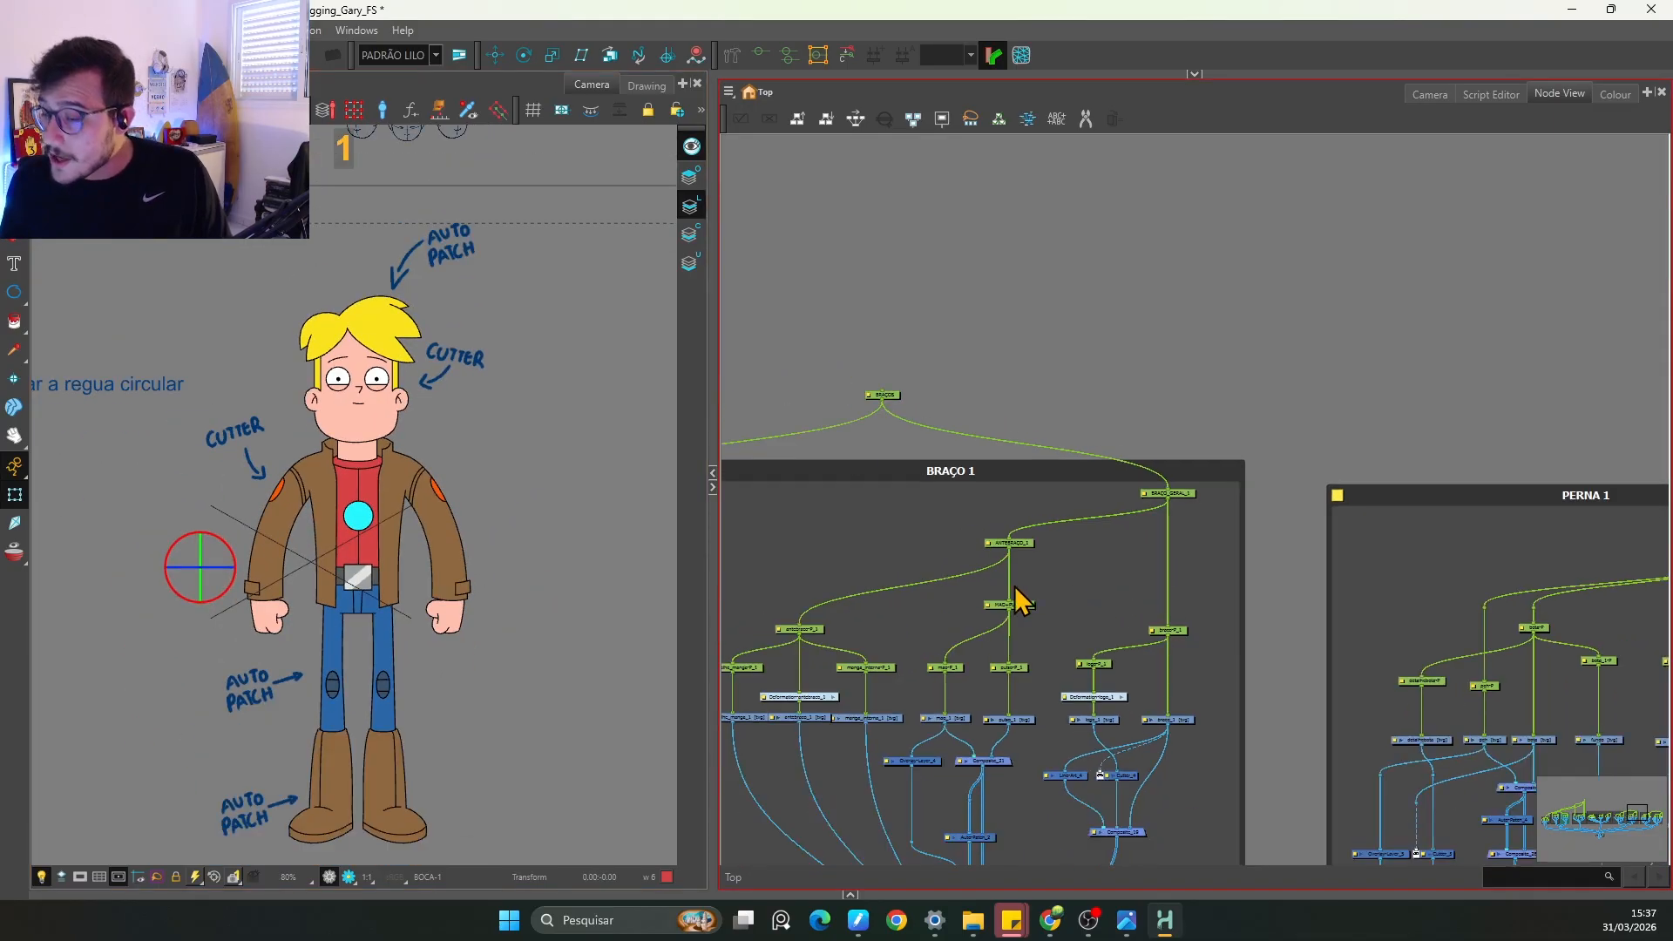
pyautogui.press('1')
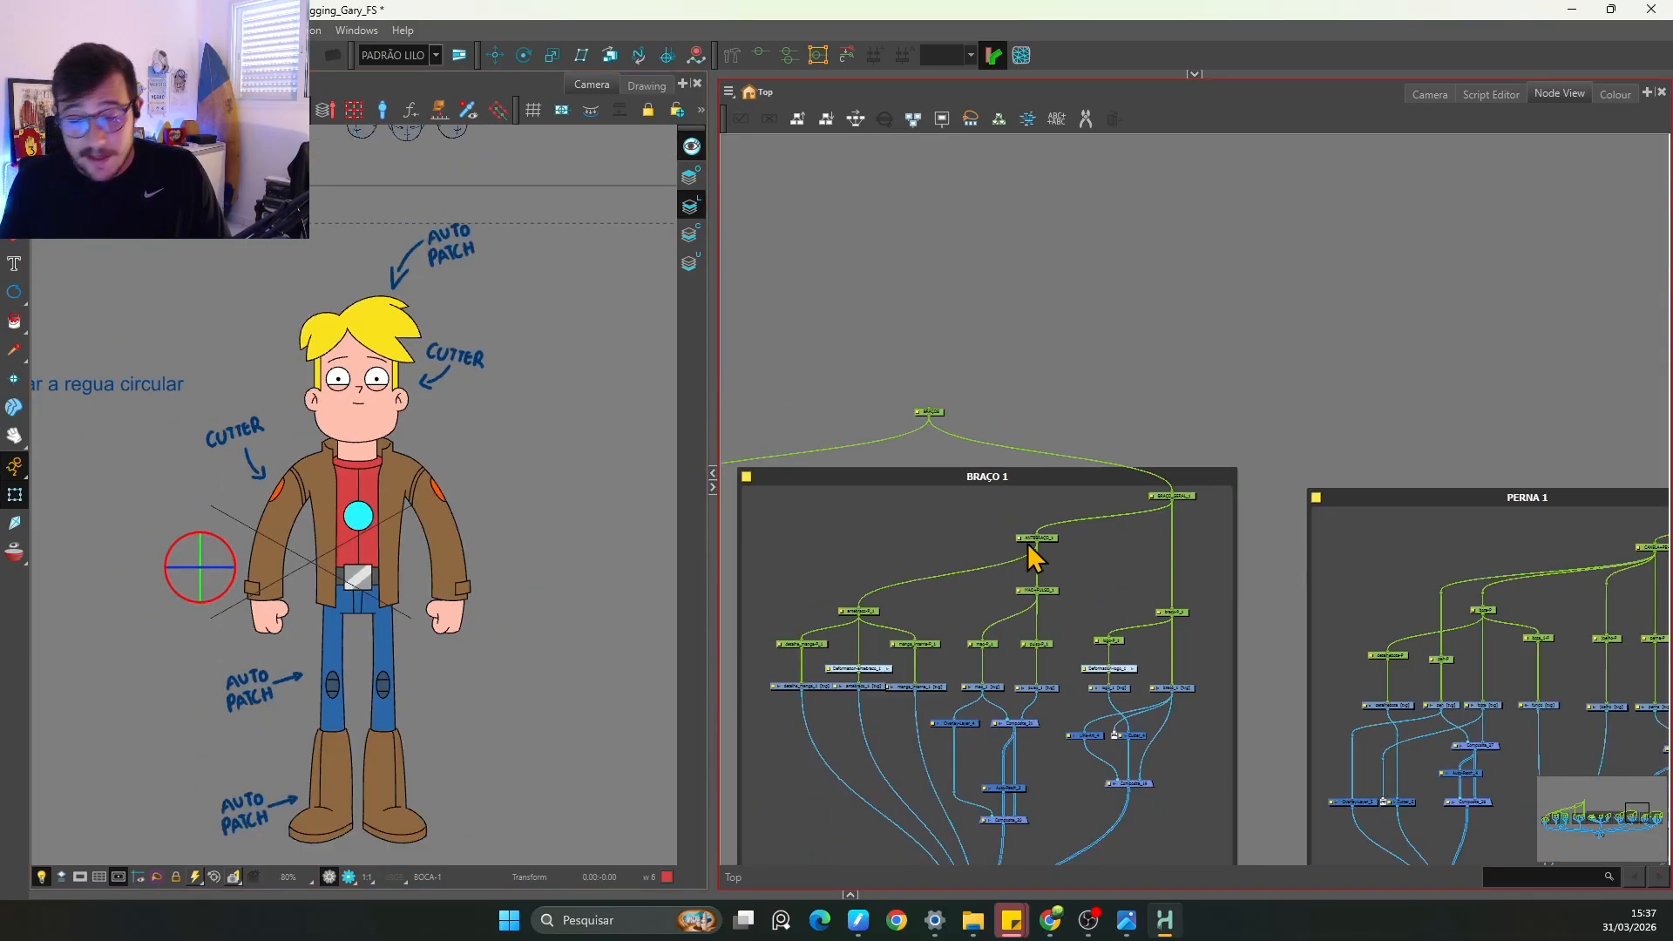
pyautogui.press('1')
pyautogui.press('1')
pyautogui.press('1')
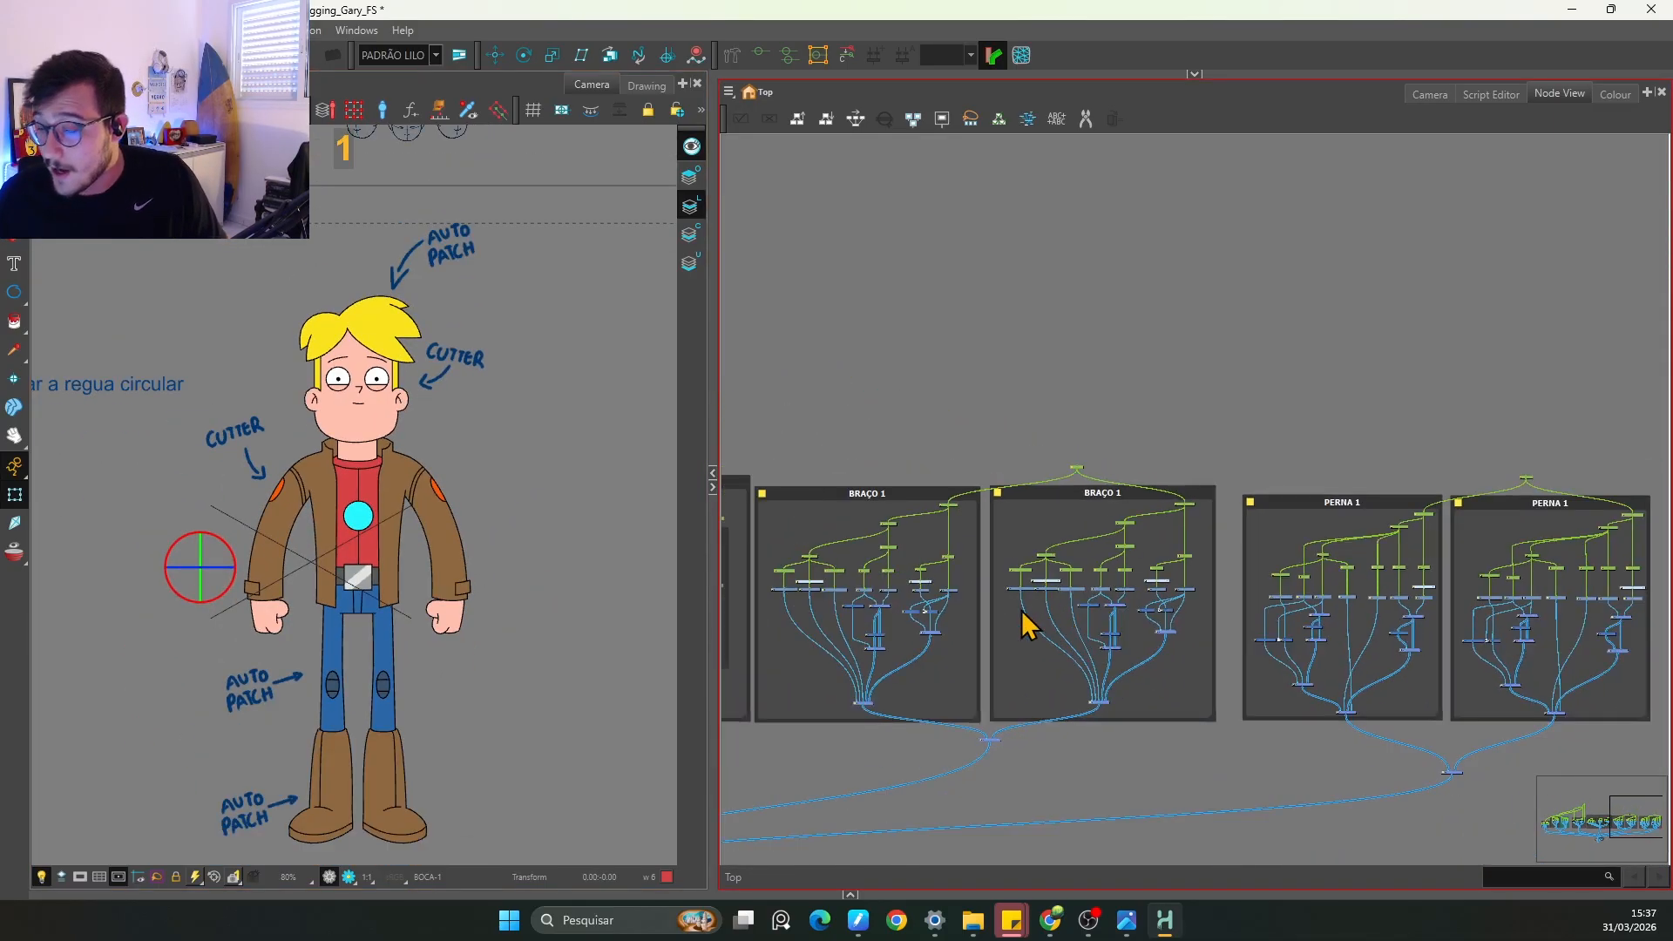
pyautogui.moveTo(963, 665); pyautogui.dragTo(1128, 560)
pyautogui.press('2')
pyautogui.press('2')
pyautogui.press('2')
pyautogui.press('2')
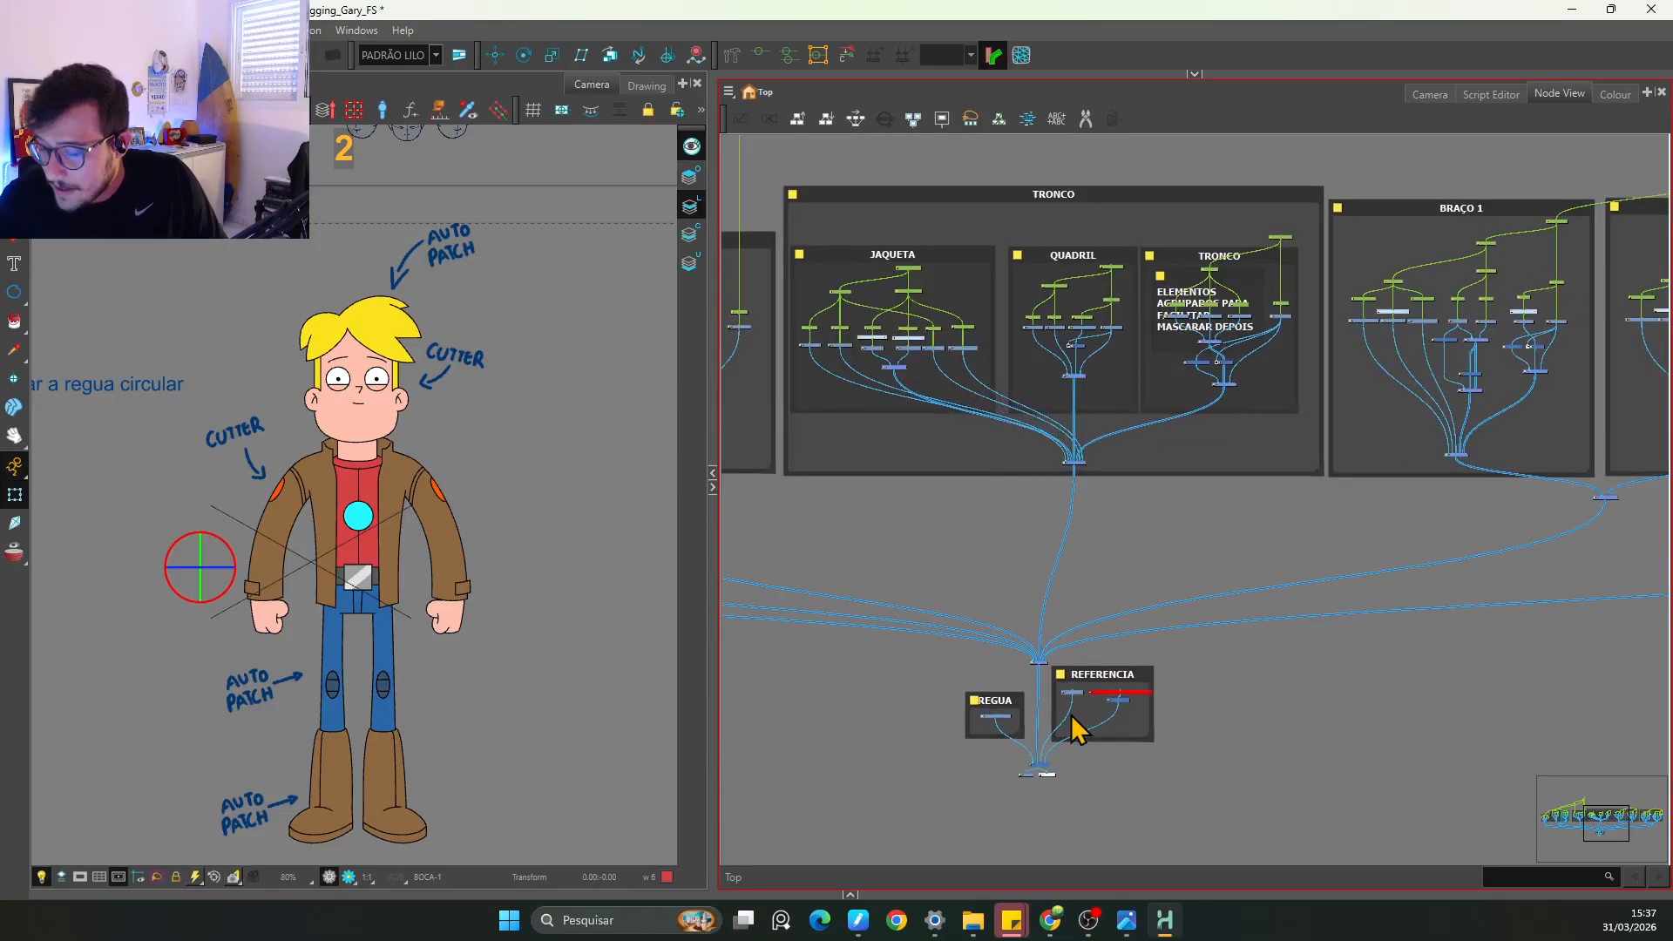
pyautogui.press('2')
pyautogui.press('2')
pyautogui.press('2')
pyautogui.press('2')
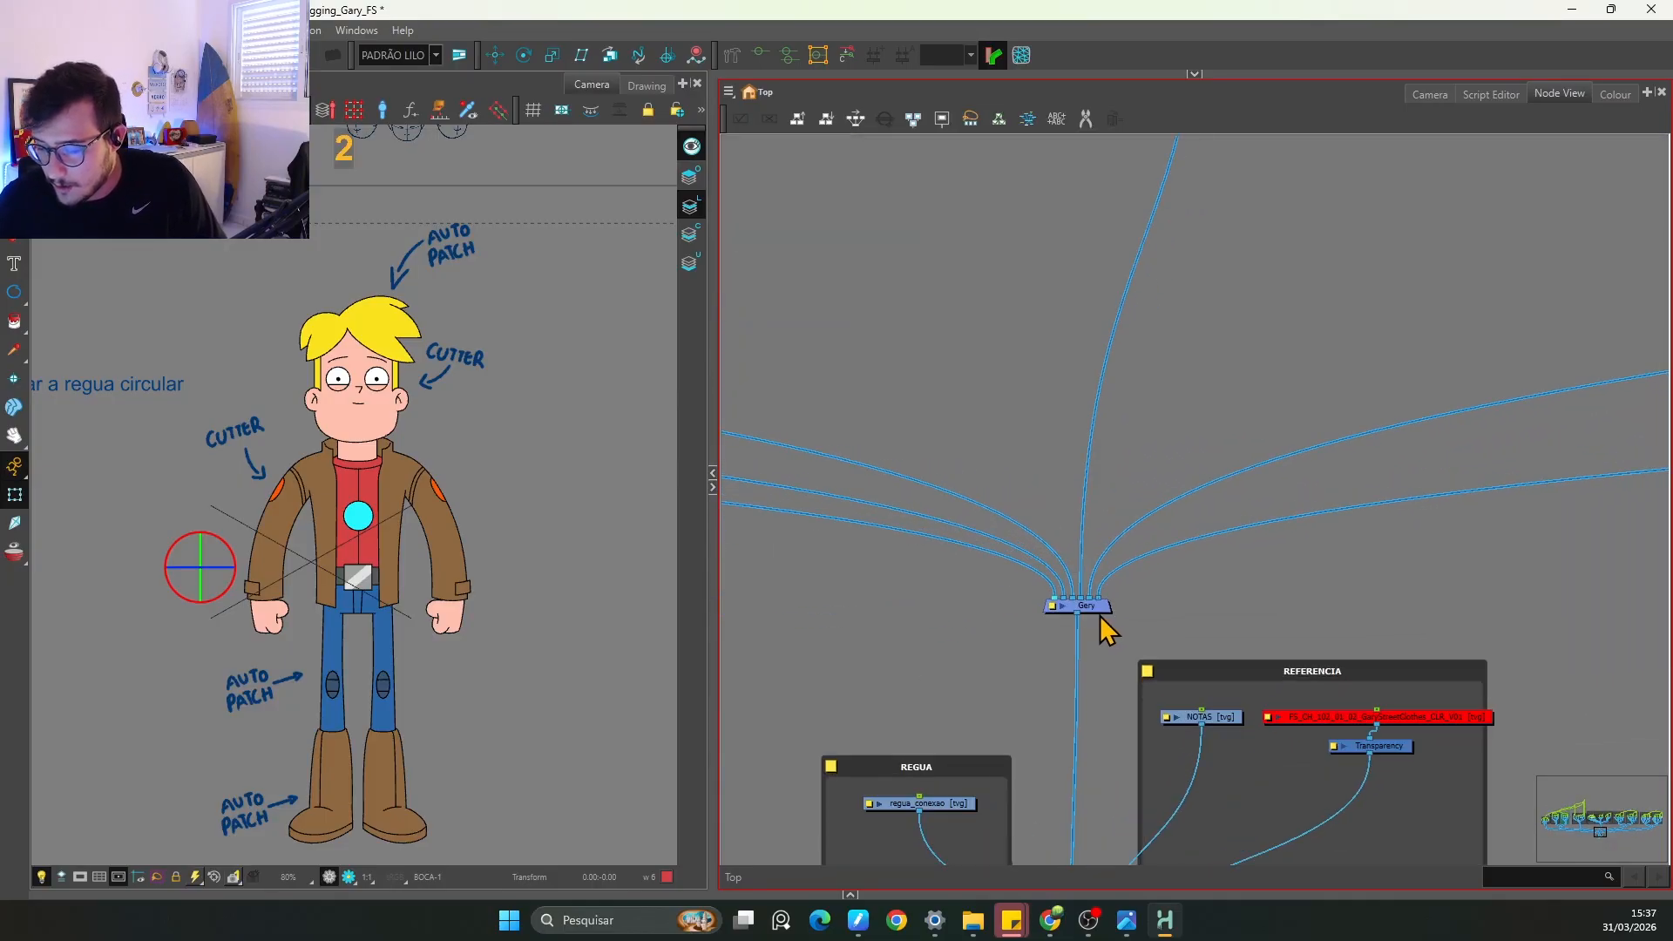
pyautogui.moveTo(1051, 697); pyautogui.dragTo(1157, 620)
pyautogui.press('2')
pyautogui.doubleClick(1050, 617)
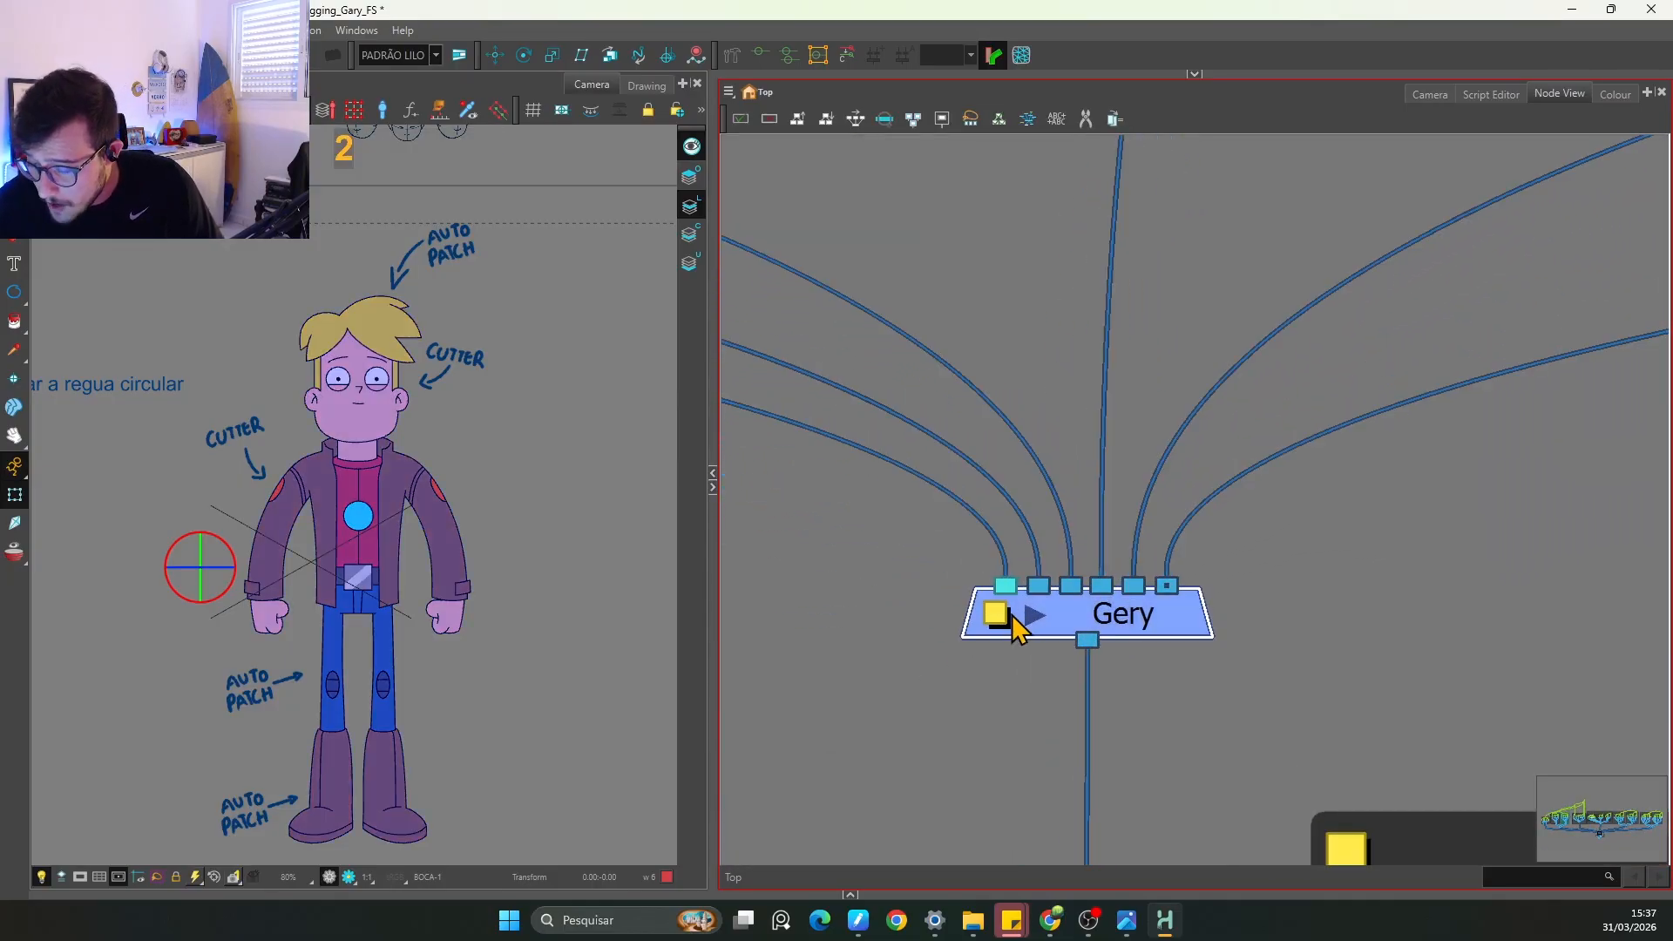
pyautogui.click(1115, 171)
pyautogui.press('BackSpace')
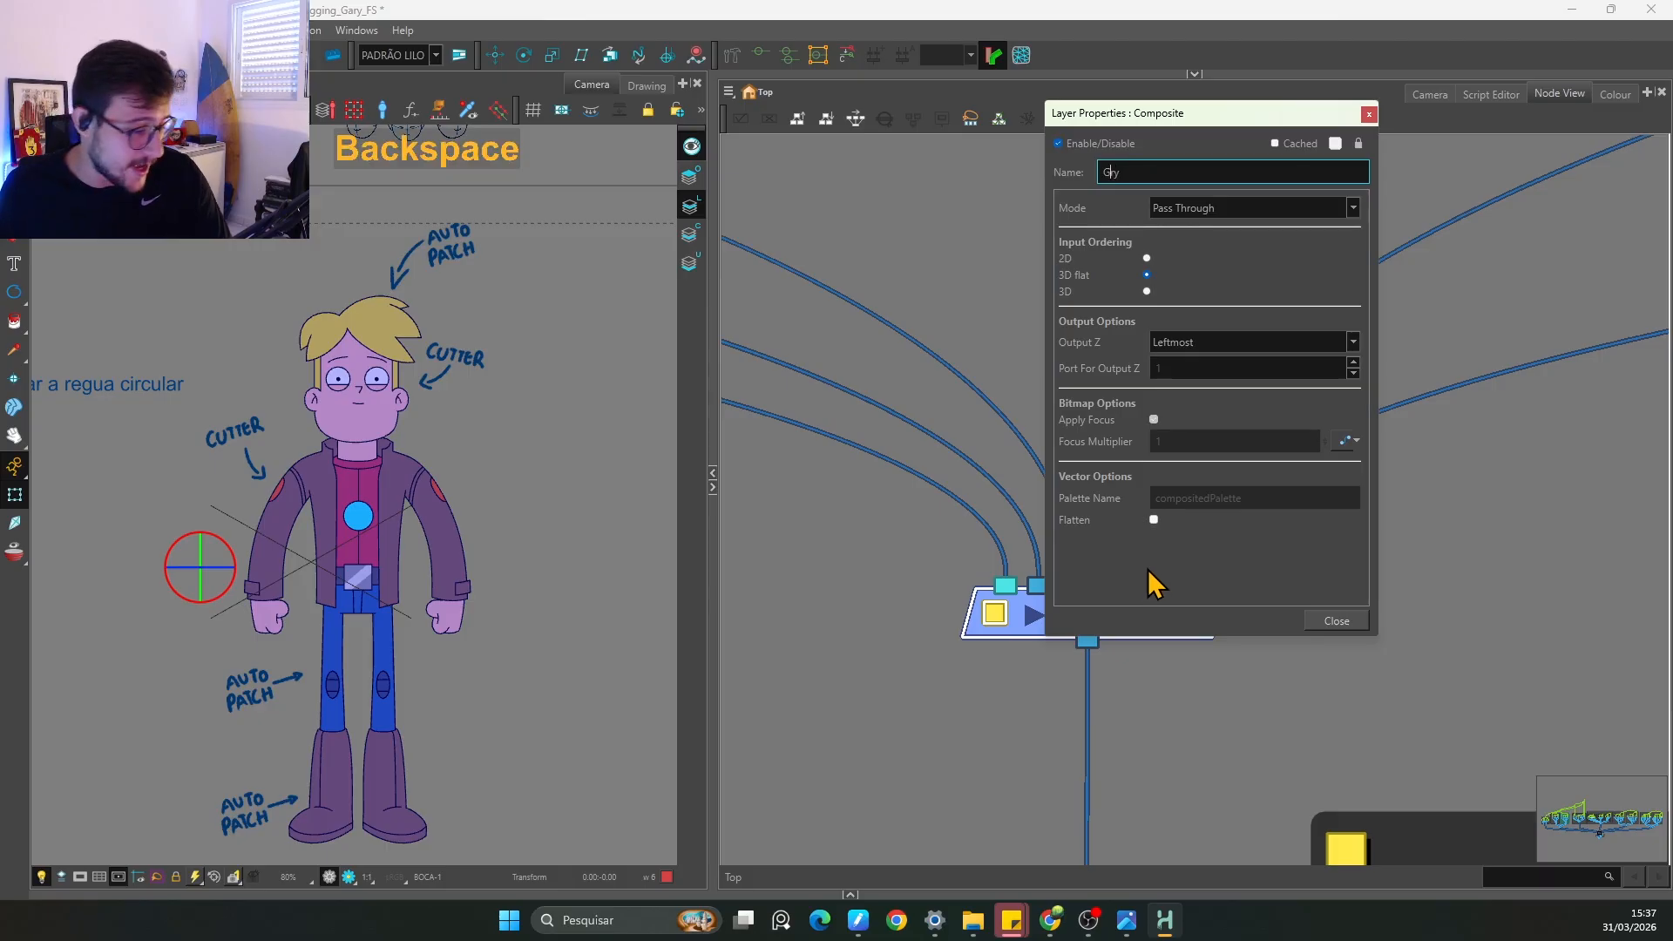
pyautogui.write('A')
pyautogui.press('BackSpace')
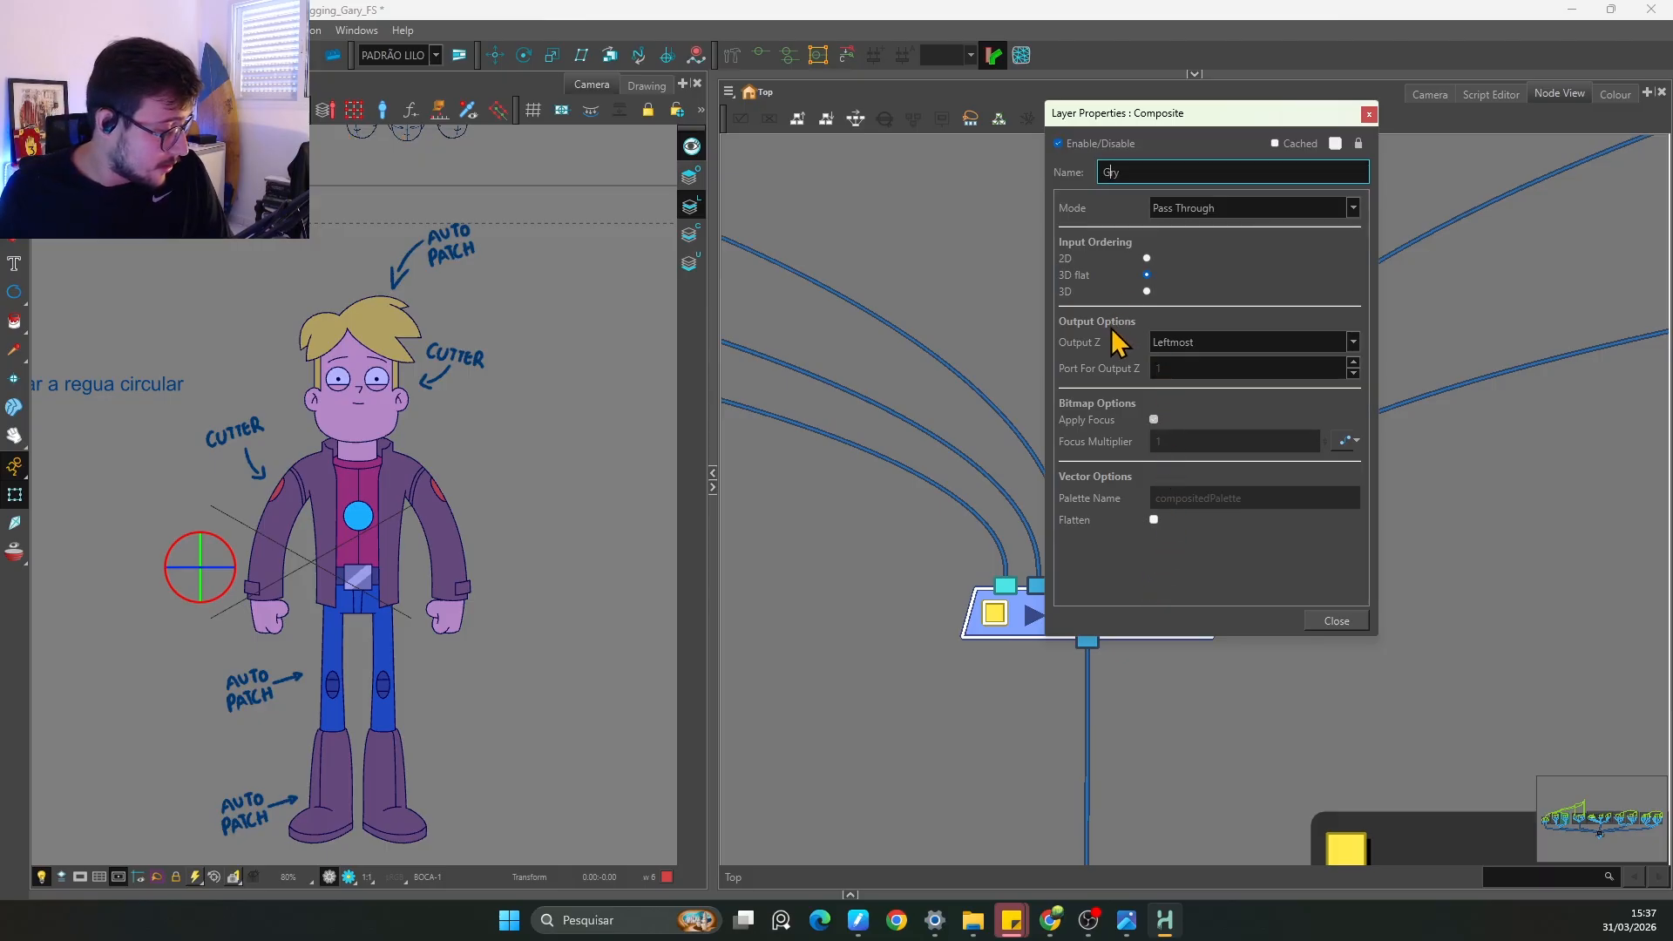
pyautogui.write('a')
pyautogui.click(1370, 114)
pyautogui.scroll(-3, 1099, 478)
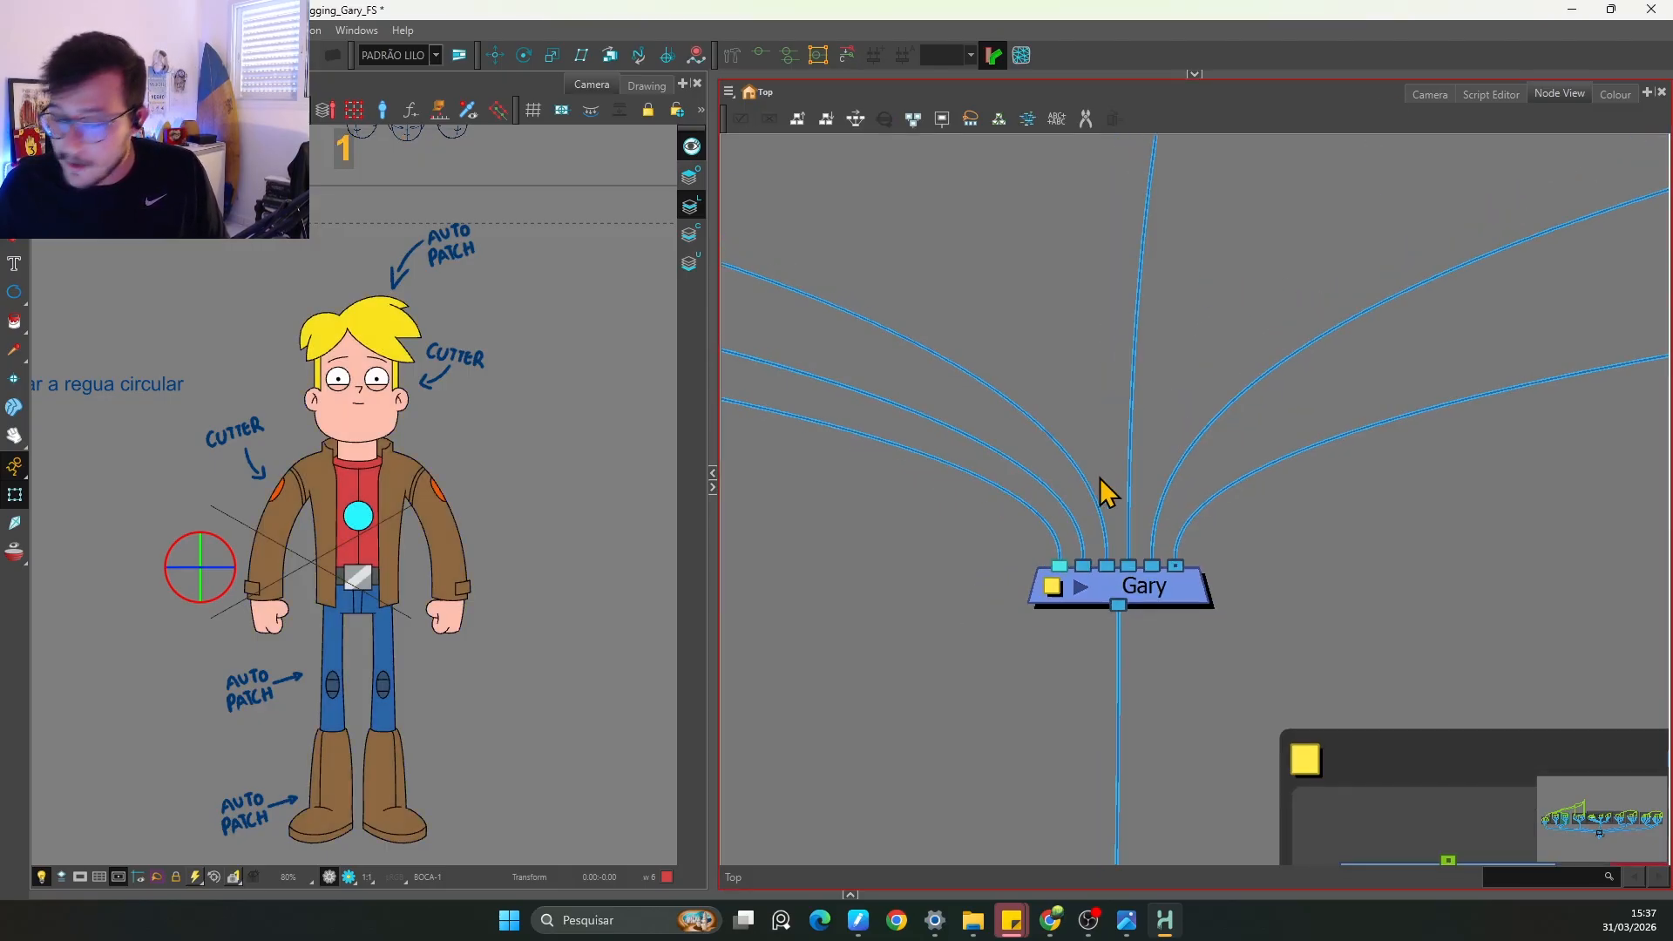
# Step: Select the Gary composite and examine how the body part groups connect into it
pyautogui.click(1176, 580)
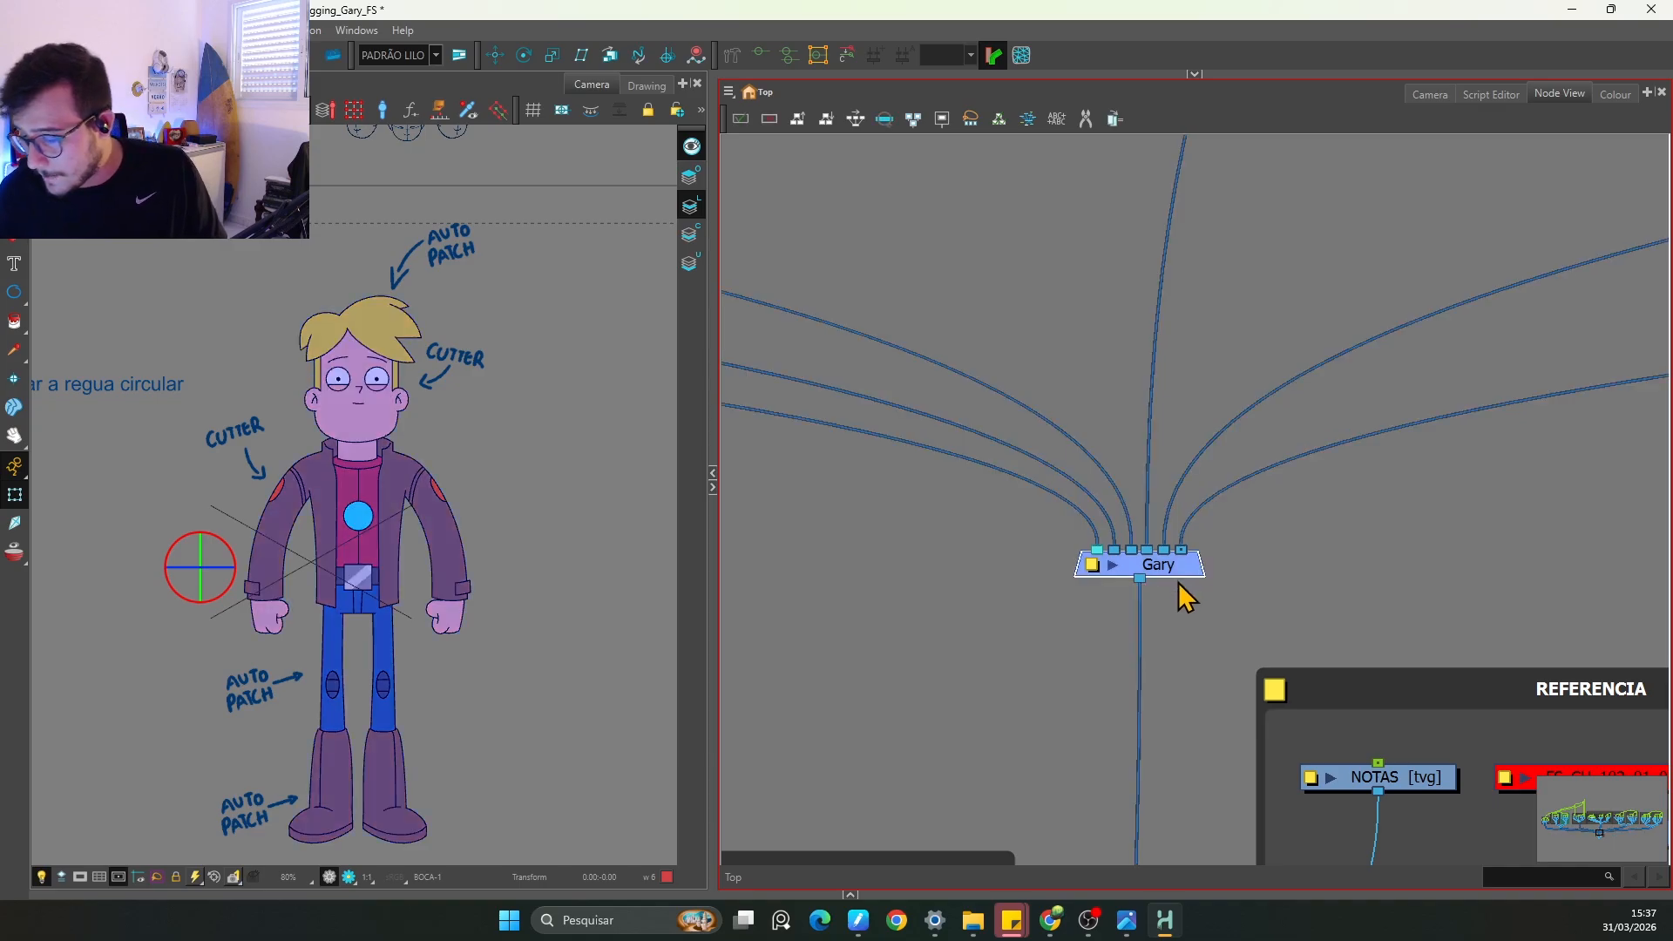
pyautogui.scroll(-3, 1169, 586)
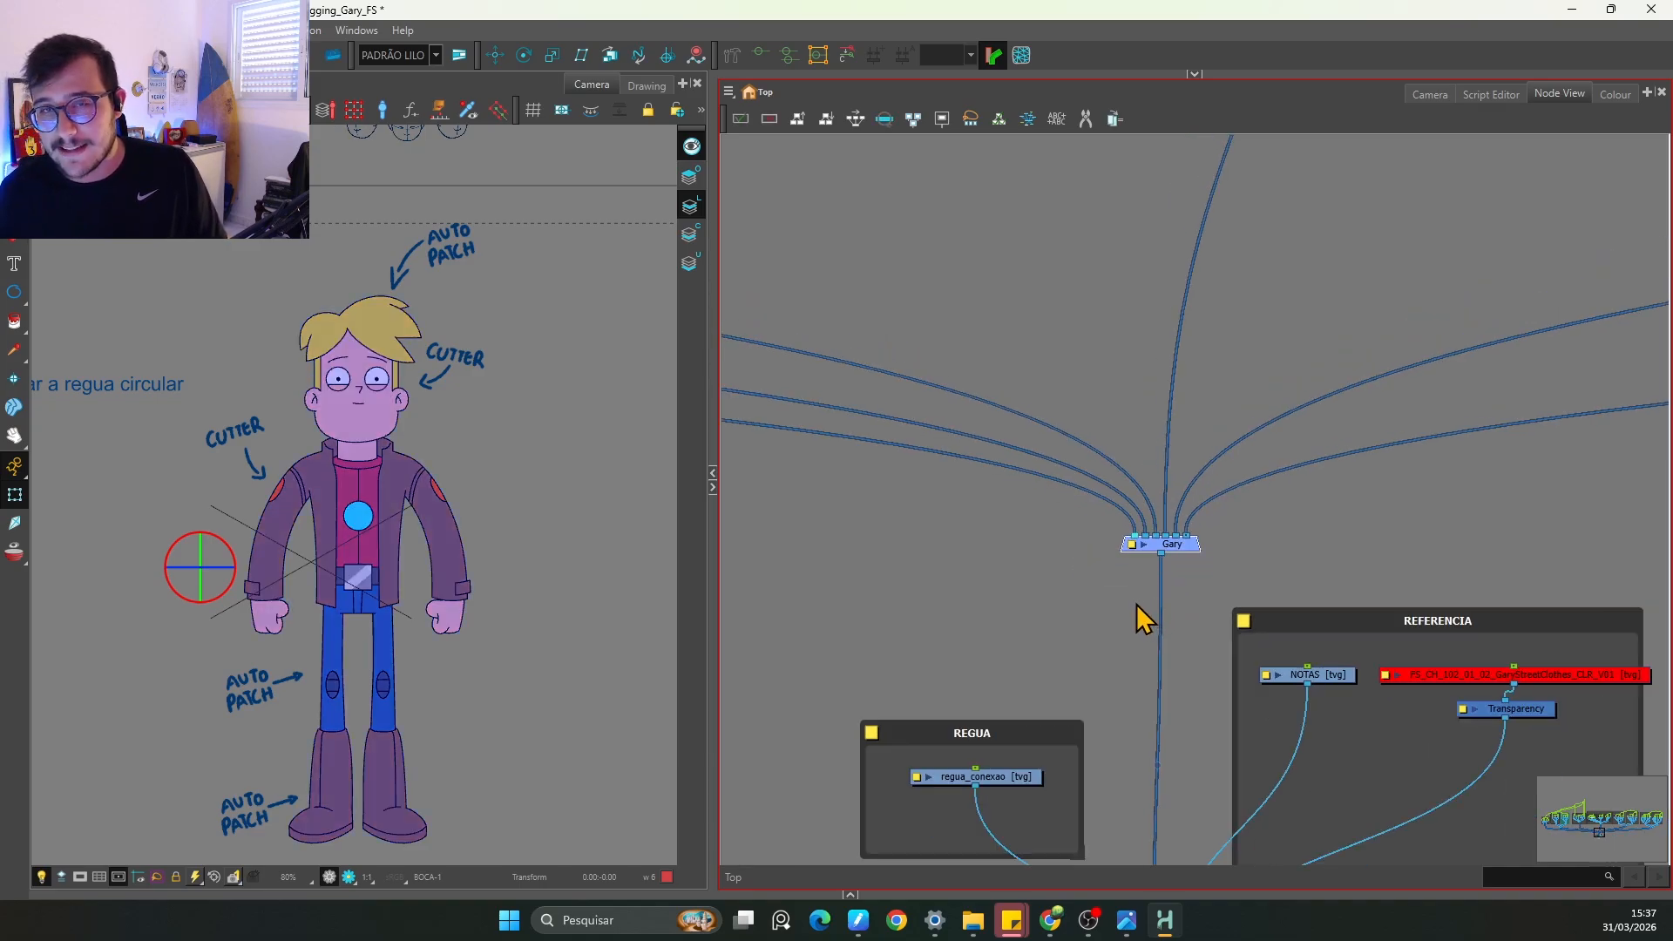
pyautogui.scroll(-2, 1176, 517)
pyautogui.press('1')
pyautogui.press('1')
pyautogui.press('1')
pyautogui.press('1')
pyautogui.press('1')
pyautogui.press('1')
pyautogui.press('1')
pyautogui.press('1')
pyautogui.press('1')
pyautogui.press('1')
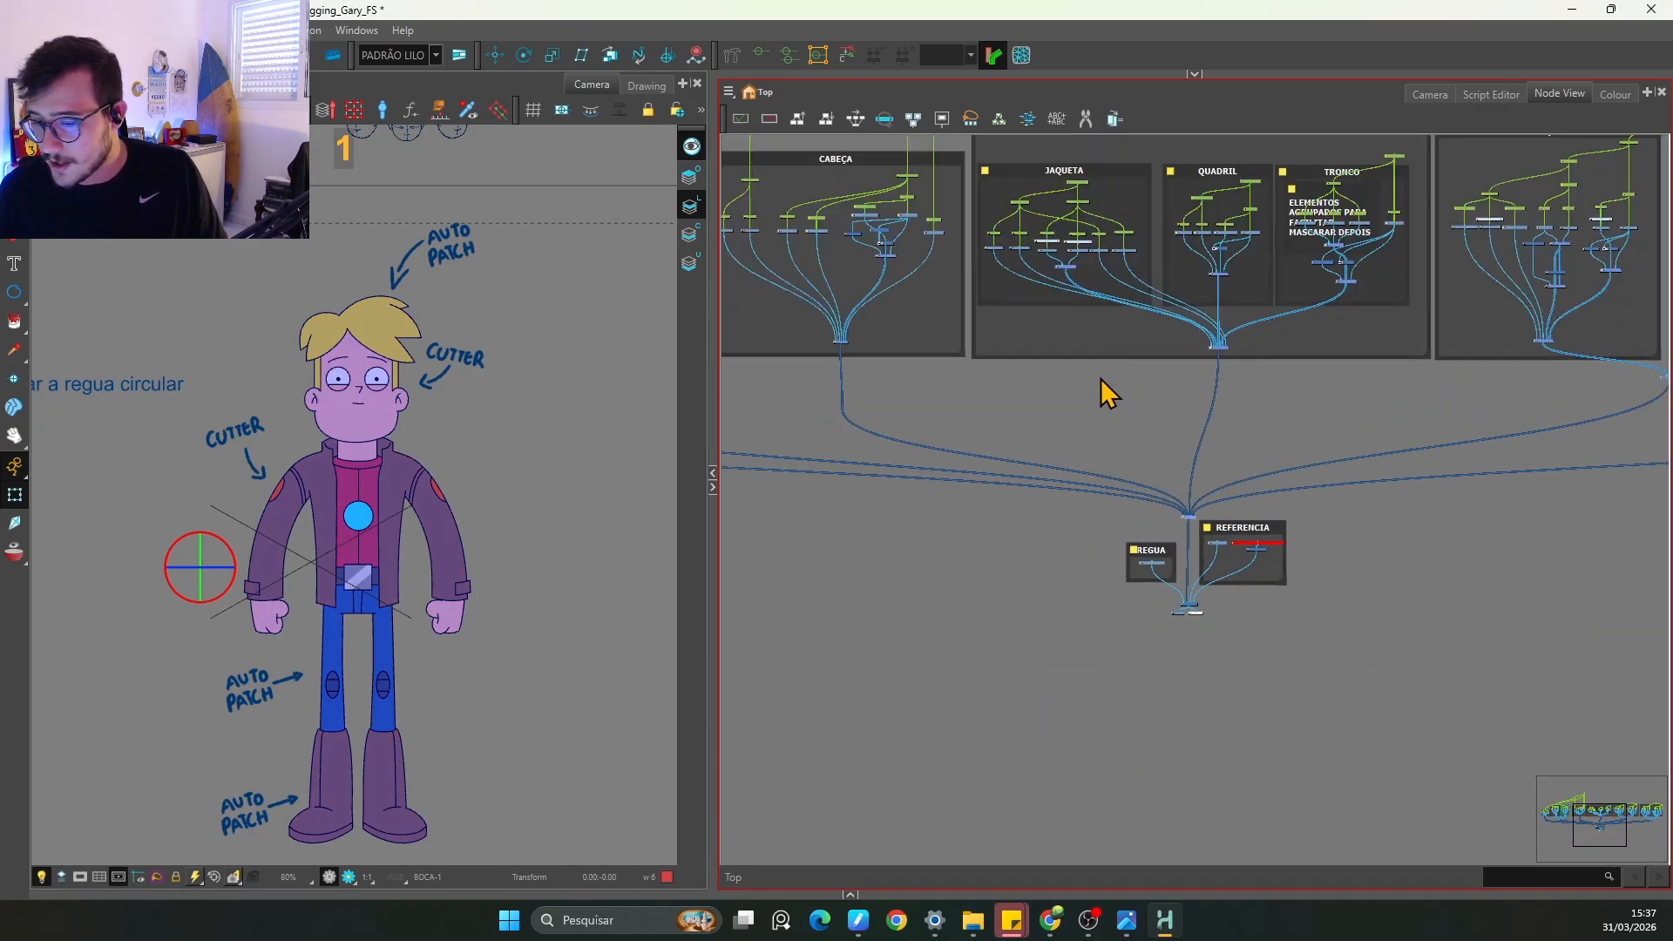
# Step: Review the full node network from CABEÇA to the PERNA 1 groups, and select the Gary composite again
pyautogui.press('space')
pyautogui.moveTo(1119, 397); pyautogui.dragTo(1073, 665)
pyautogui.press('1')
pyautogui.press('1')
pyautogui.press('space')
pyautogui.moveTo(1154, 607); pyautogui.dragTo(1065, 523)
pyautogui.press('space')
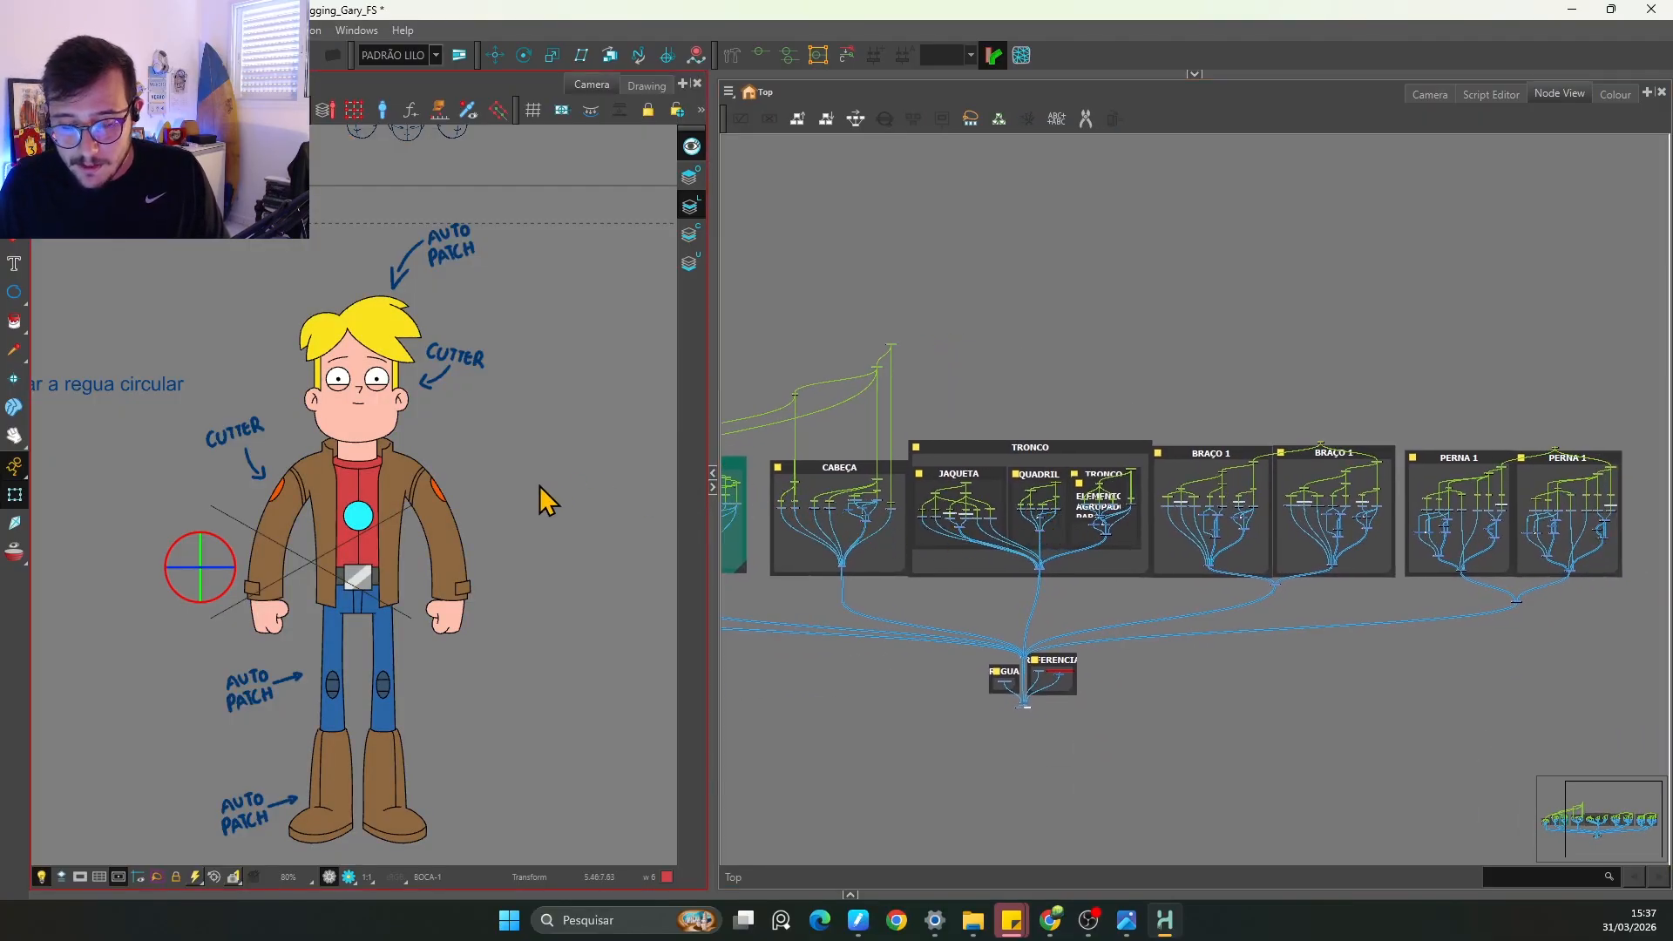
pyautogui.press('space')
pyautogui.moveTo(540, 502); pyautogui.dragTo(514, 524)
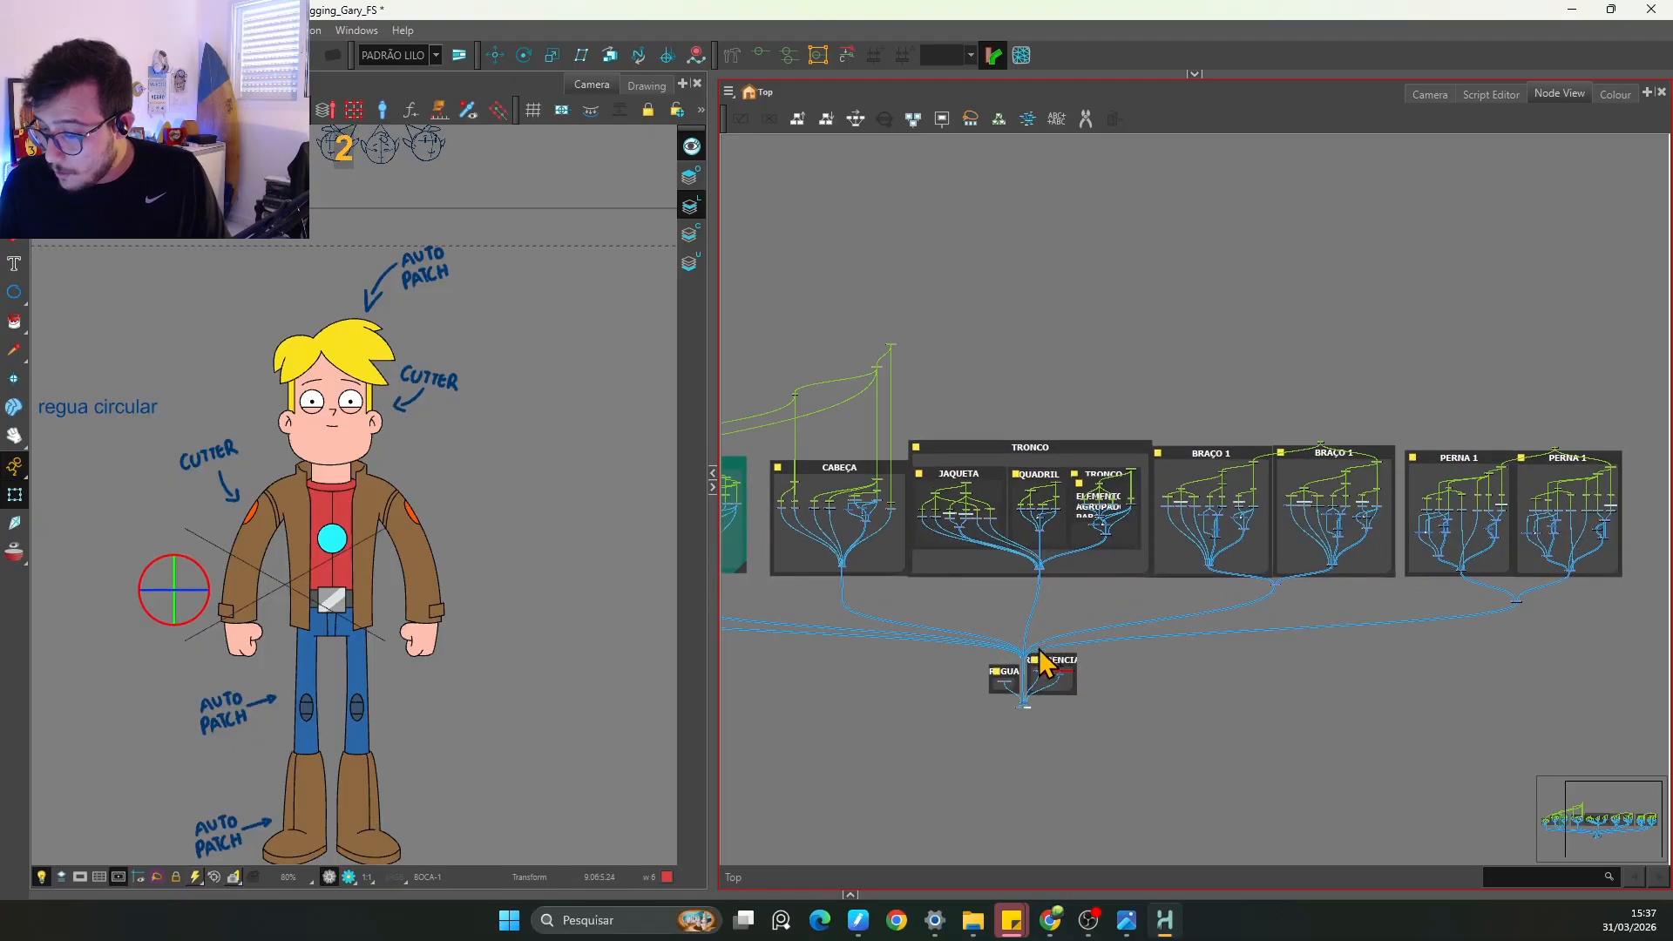
pyautogui.scroll(5, 1043, 667)
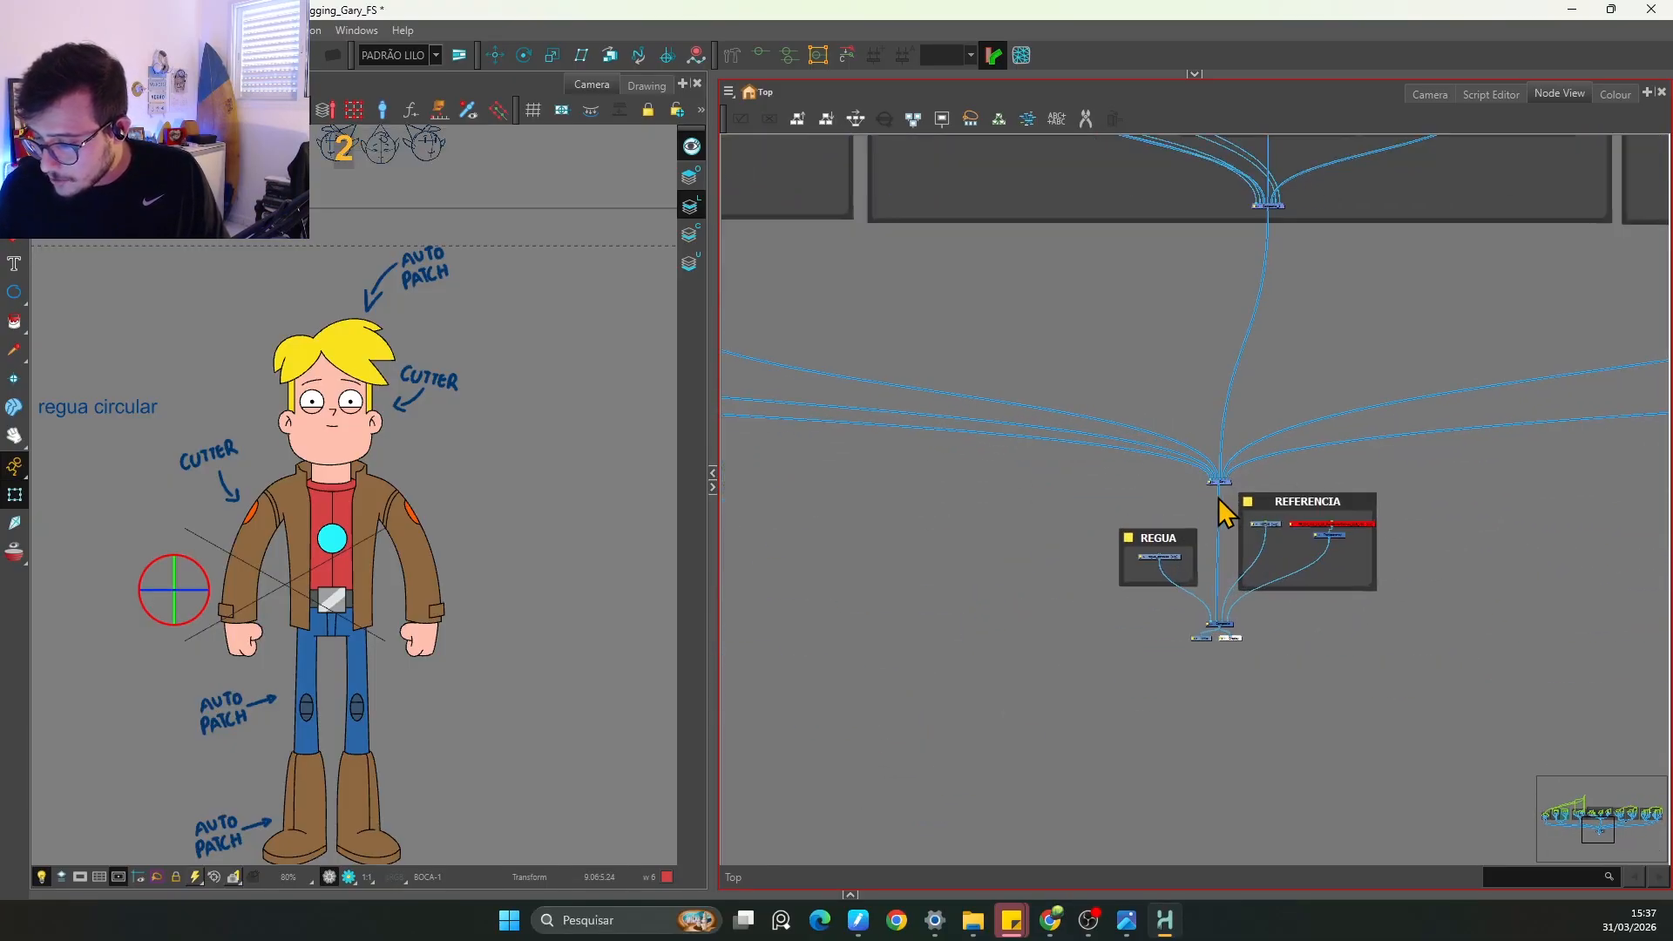
pyautogui.scroll(-3, 1227, 485)
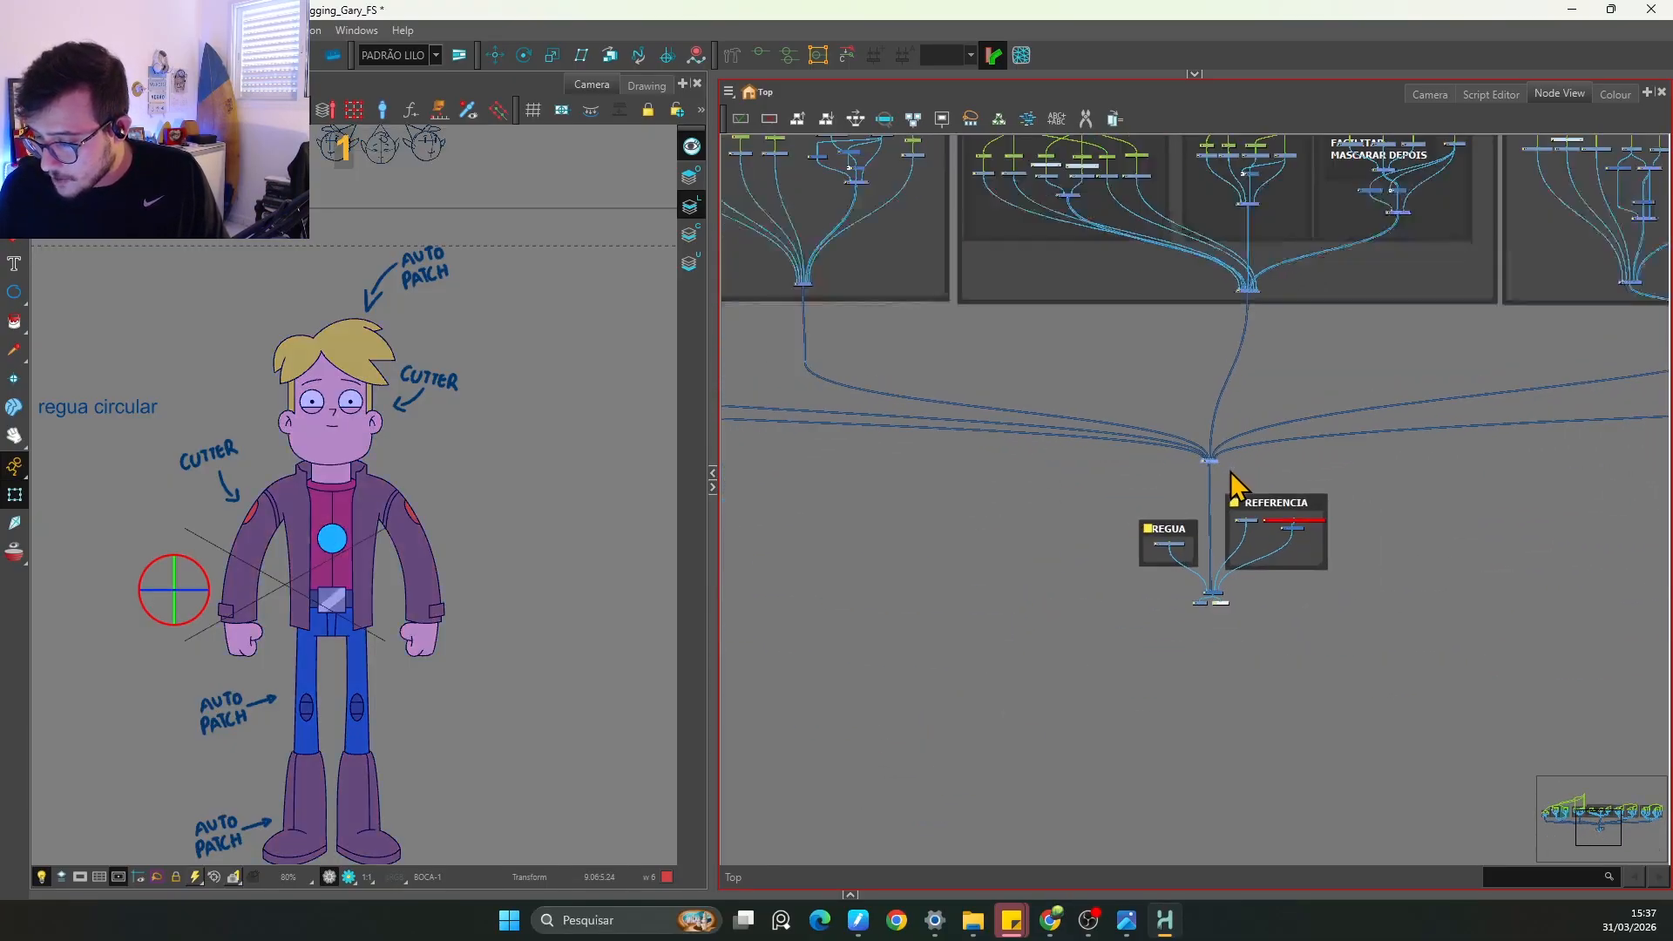
# Step: Examine how the CABELO, OLHO 1, OLHO 2 and CABEÇA groups connect towards the Gary composite
pyautogui.scroll(-4, 1230, 472)
pyautogui.scroll(1, 964, 484)
pyautogui.press('space')
pyautogui.moveTo(964, 483); pyautogui.dragTo(1307, 559)
pyautogui.scroll(3, 1126, 562)
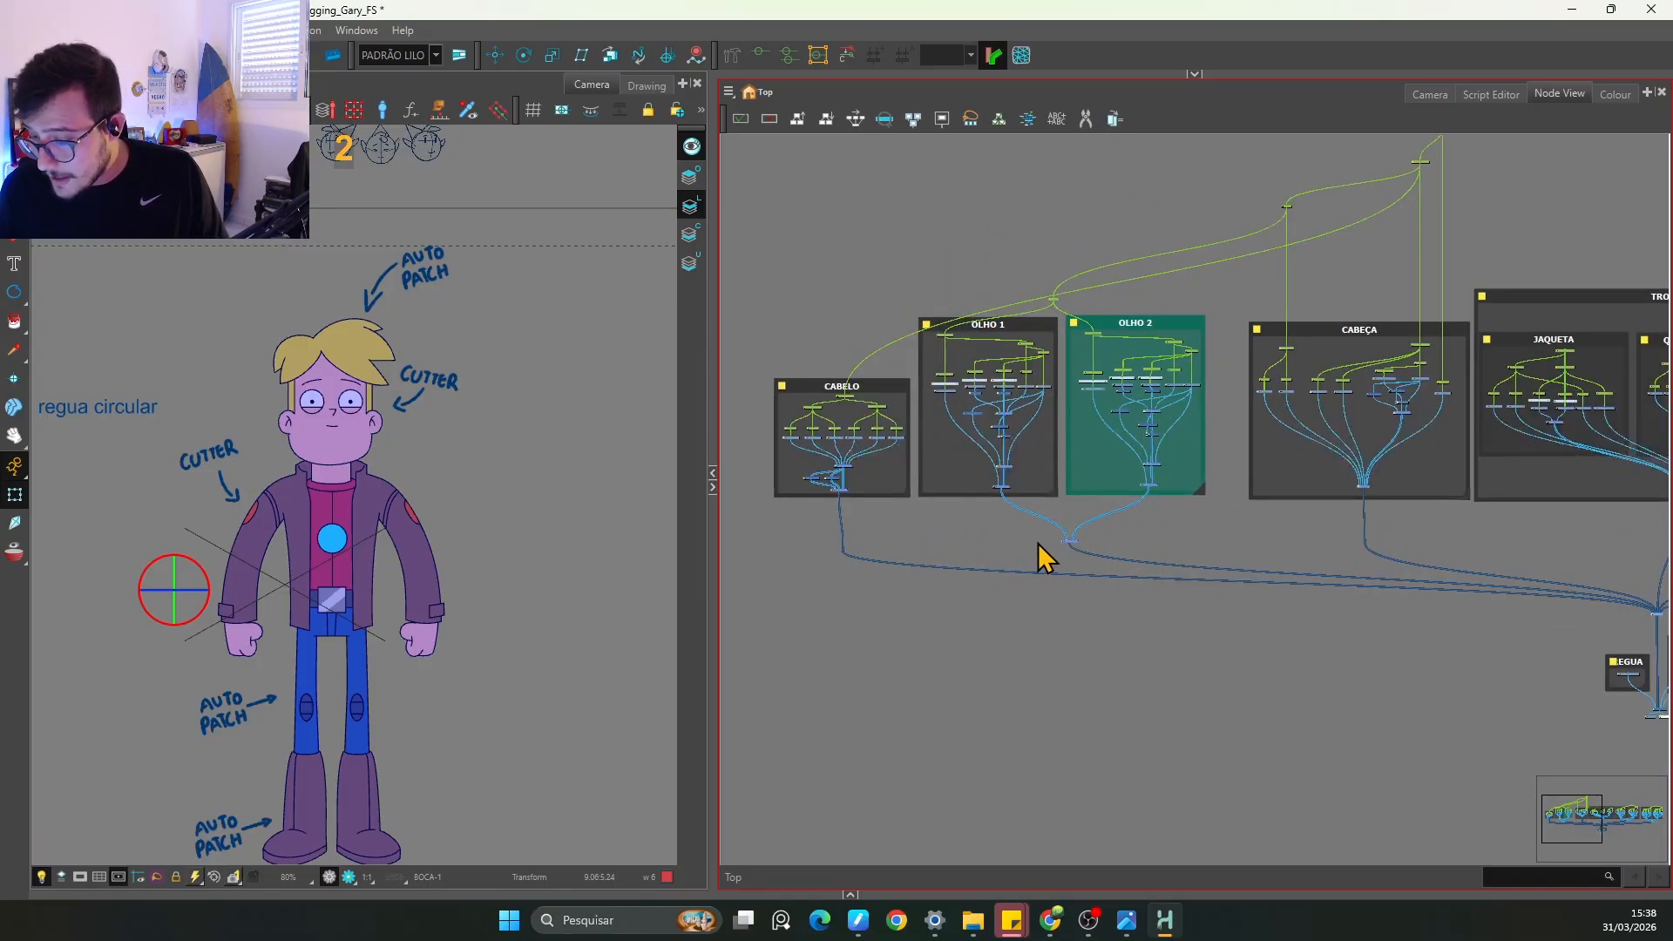
pyautogui.press('space')
pyautogui.moveTo(1151, 528); pyautogui.dragTo(1080, 551)
pyautogui.press('space')
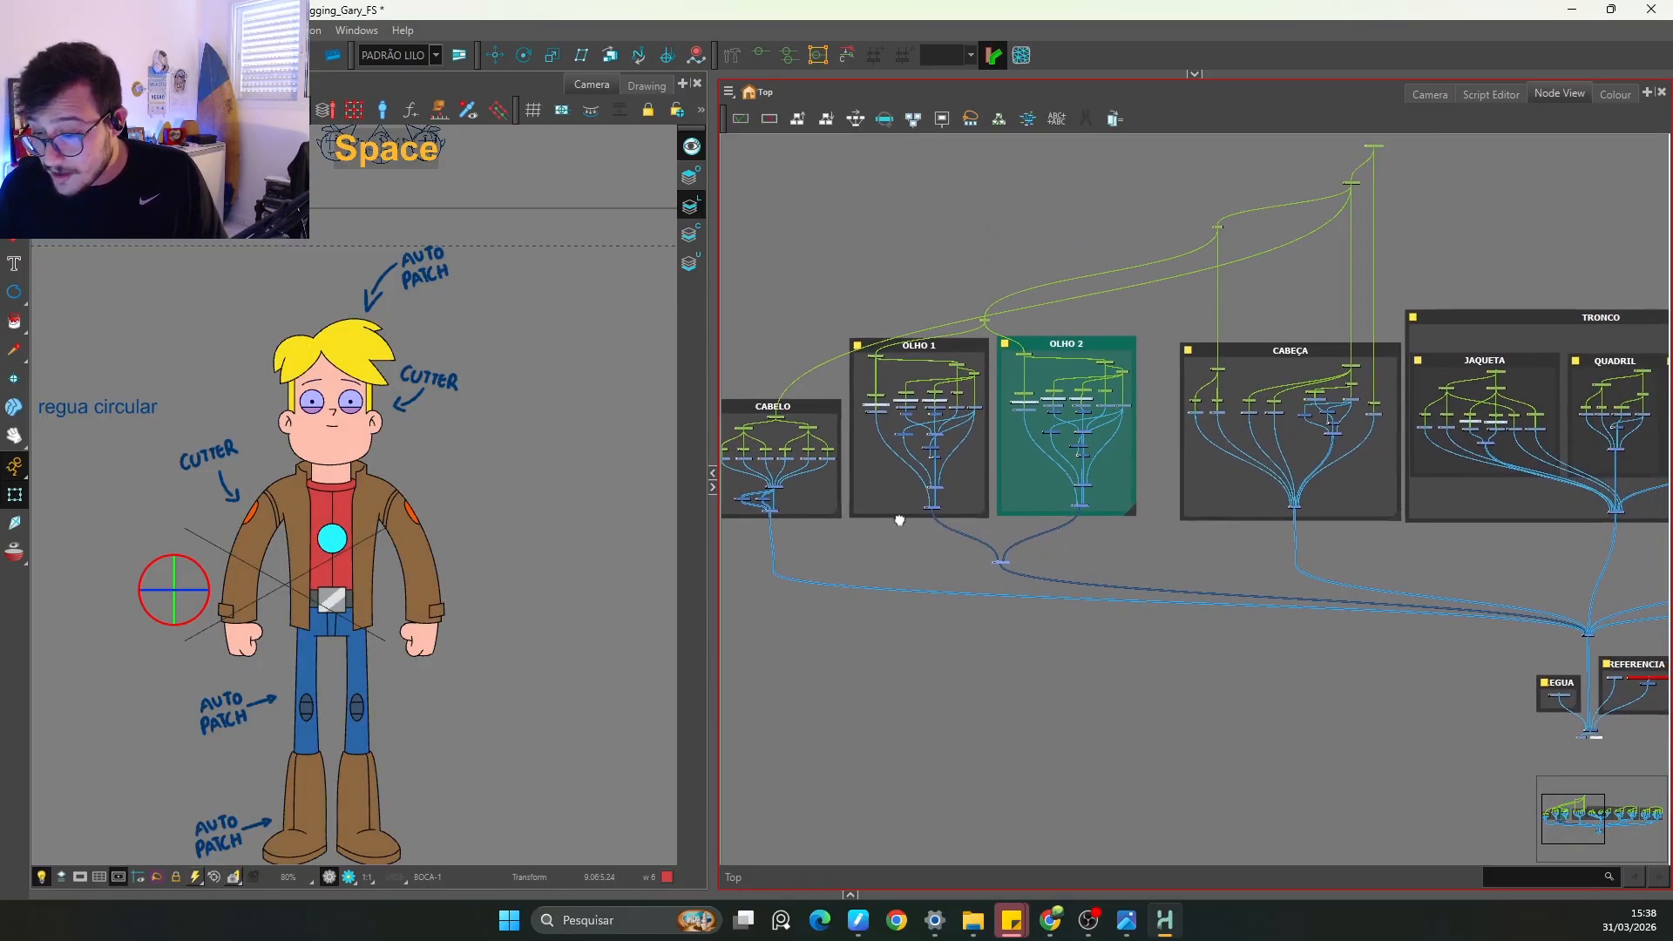
pyautogui.moveTo(915, 514); pyautogui.dragTo(988, 556)
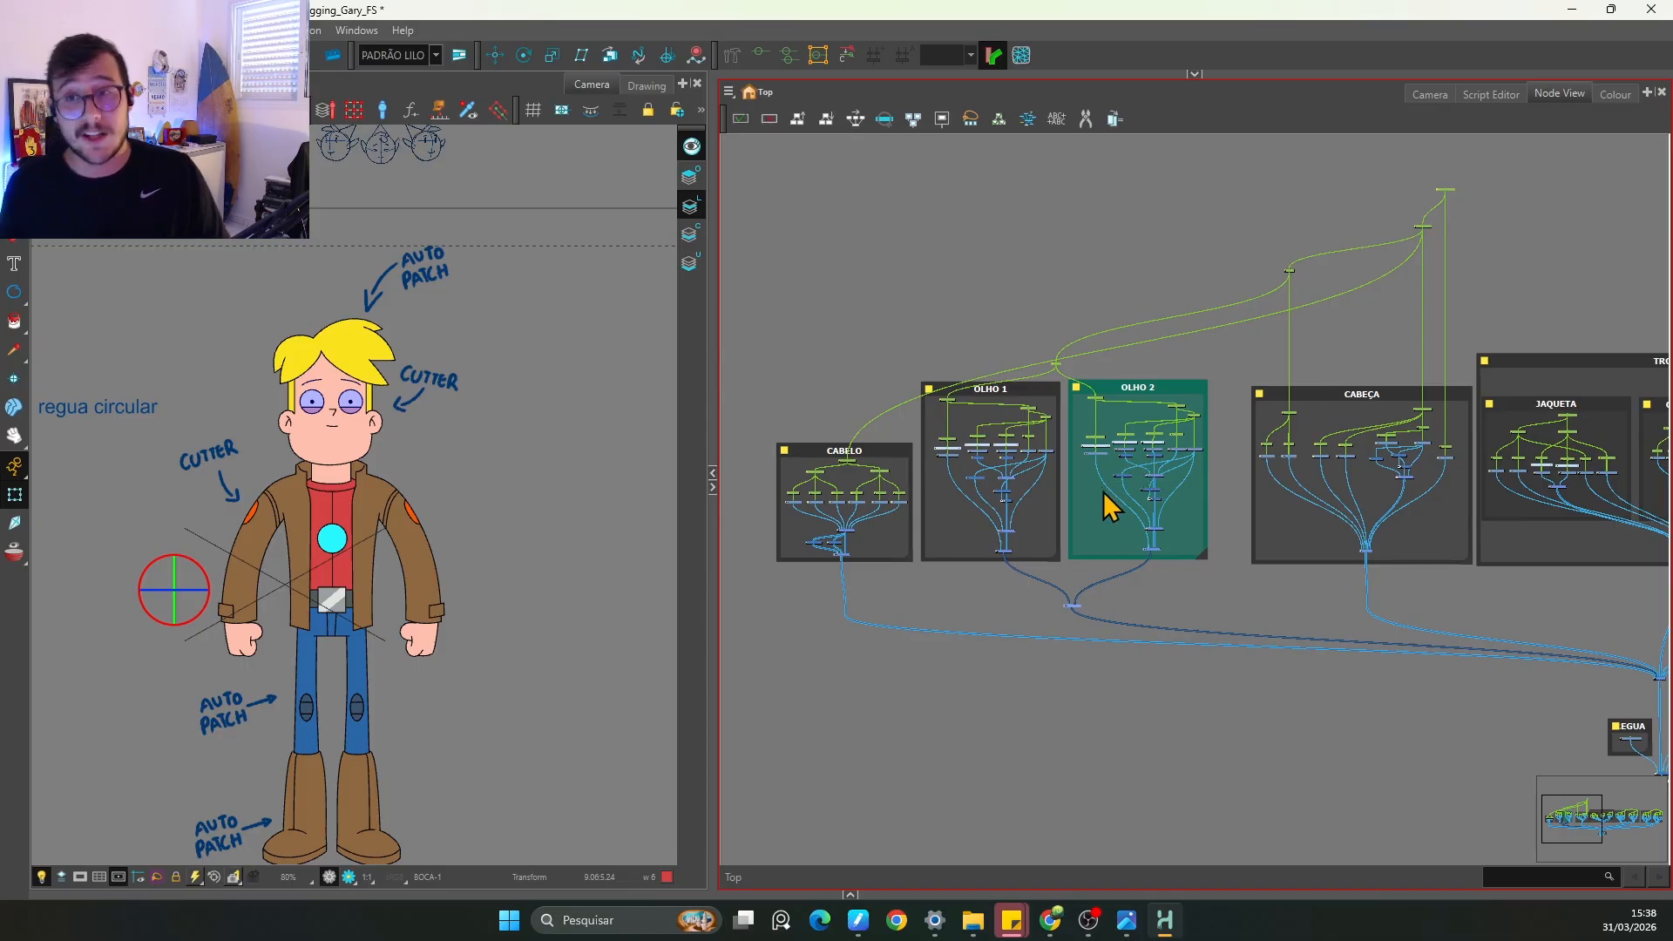
pyautogui.press('space')
pyautogui.moveTo(1106, 507); pyautogui.dragTo(1083, 532)
pyautogui.press('space')
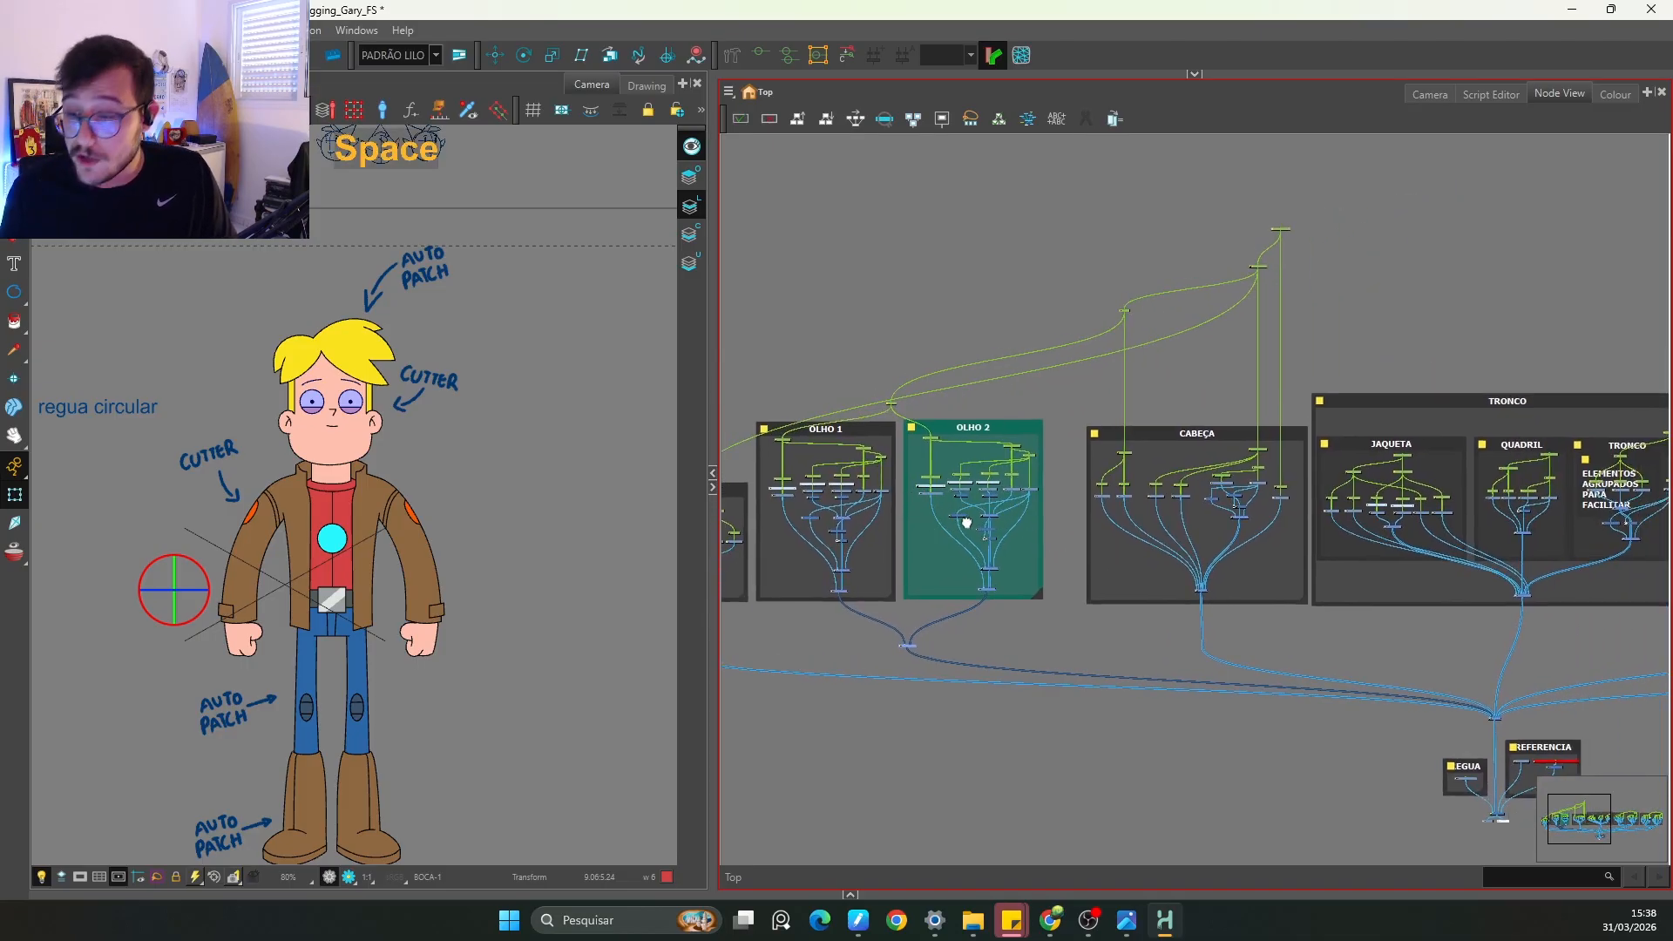
pyautogui.moveTo(902, 515); pyautogui.dragTo(1078, 537)
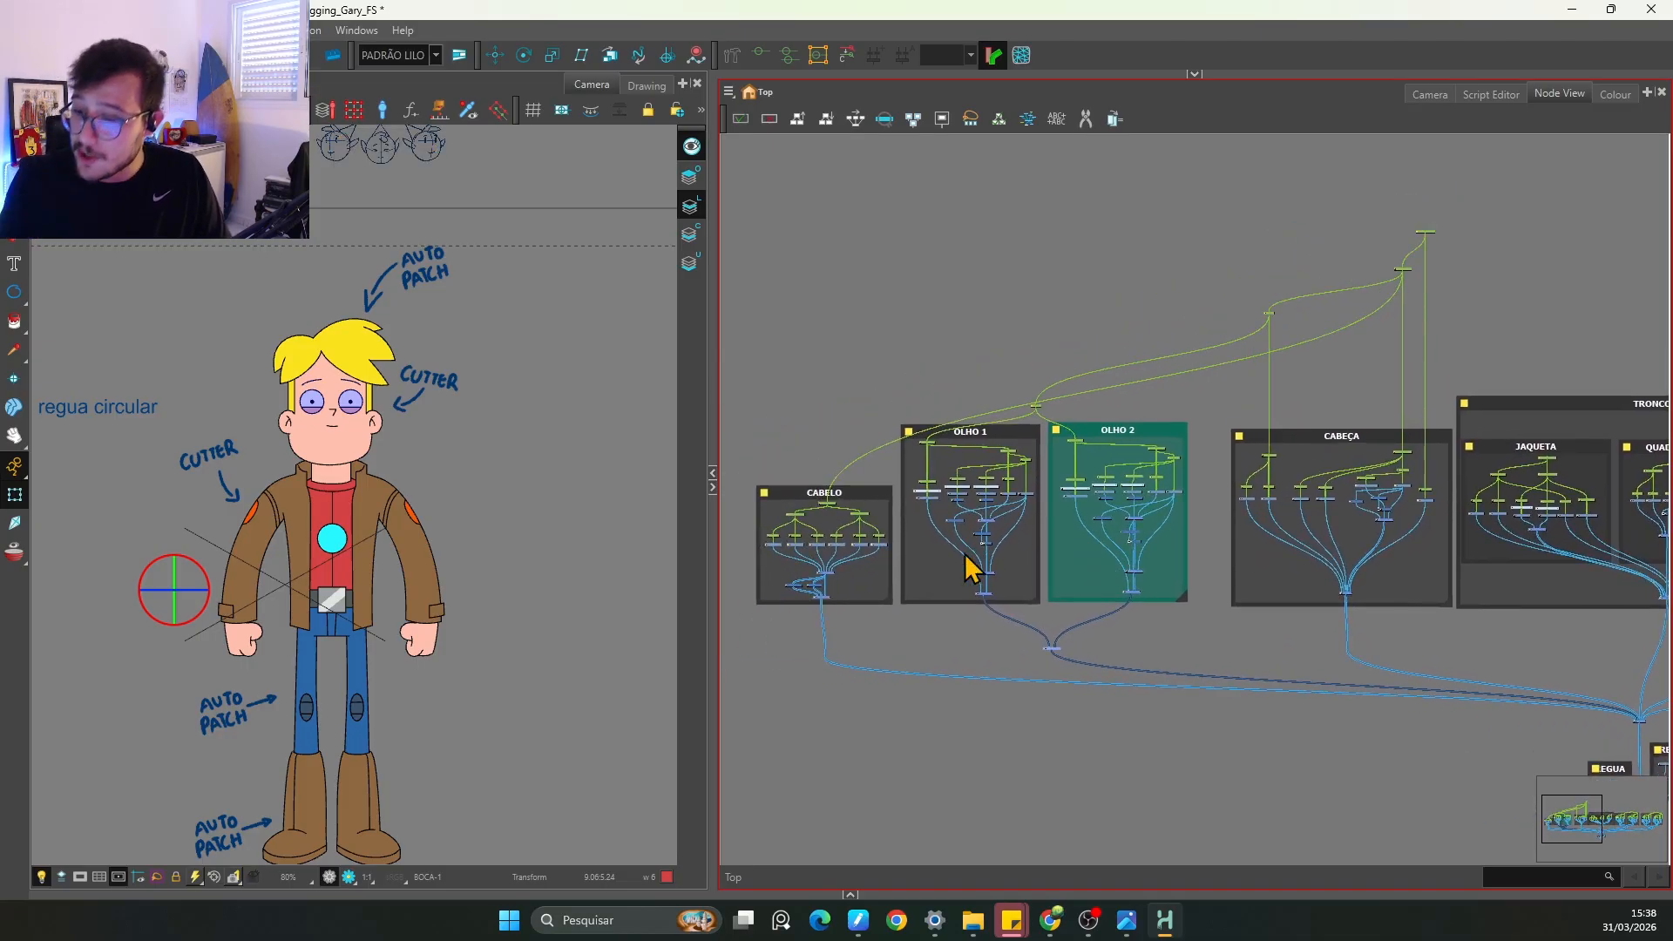
# Step: Inspect the pegs and drawings in the CABELO group and select the composite that gathers the hair locks
pyautogui.press('space')
pyautogui.moveTo(920, 573); pyautogui.dragTo(1147, 509)
pyautogui.press('2')
pyautogui.press('2')
pyautogui.press('2')
pyautogui.press('2')
pyautogui.press('2')
pyautogui.press('space')
pyautogui.moveTo(899, 533); pyautogui.dragTo(1097, 566)
pyautogui.press('2')
pyautogui.press('2')
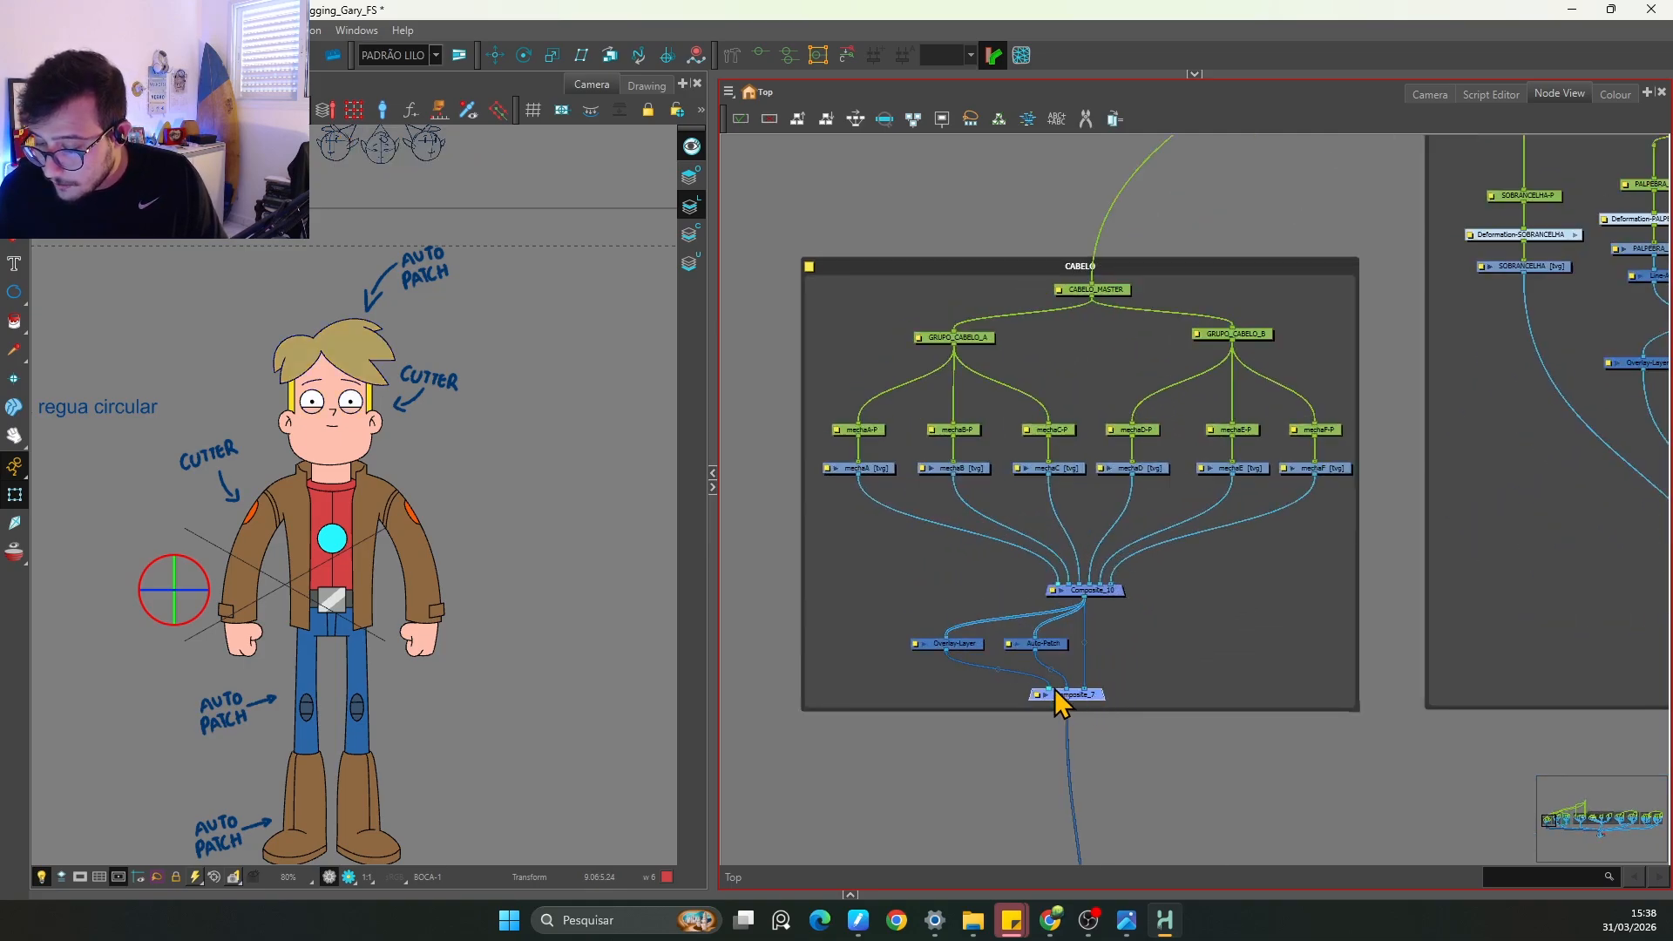
pyautogui.click(1102, 596)
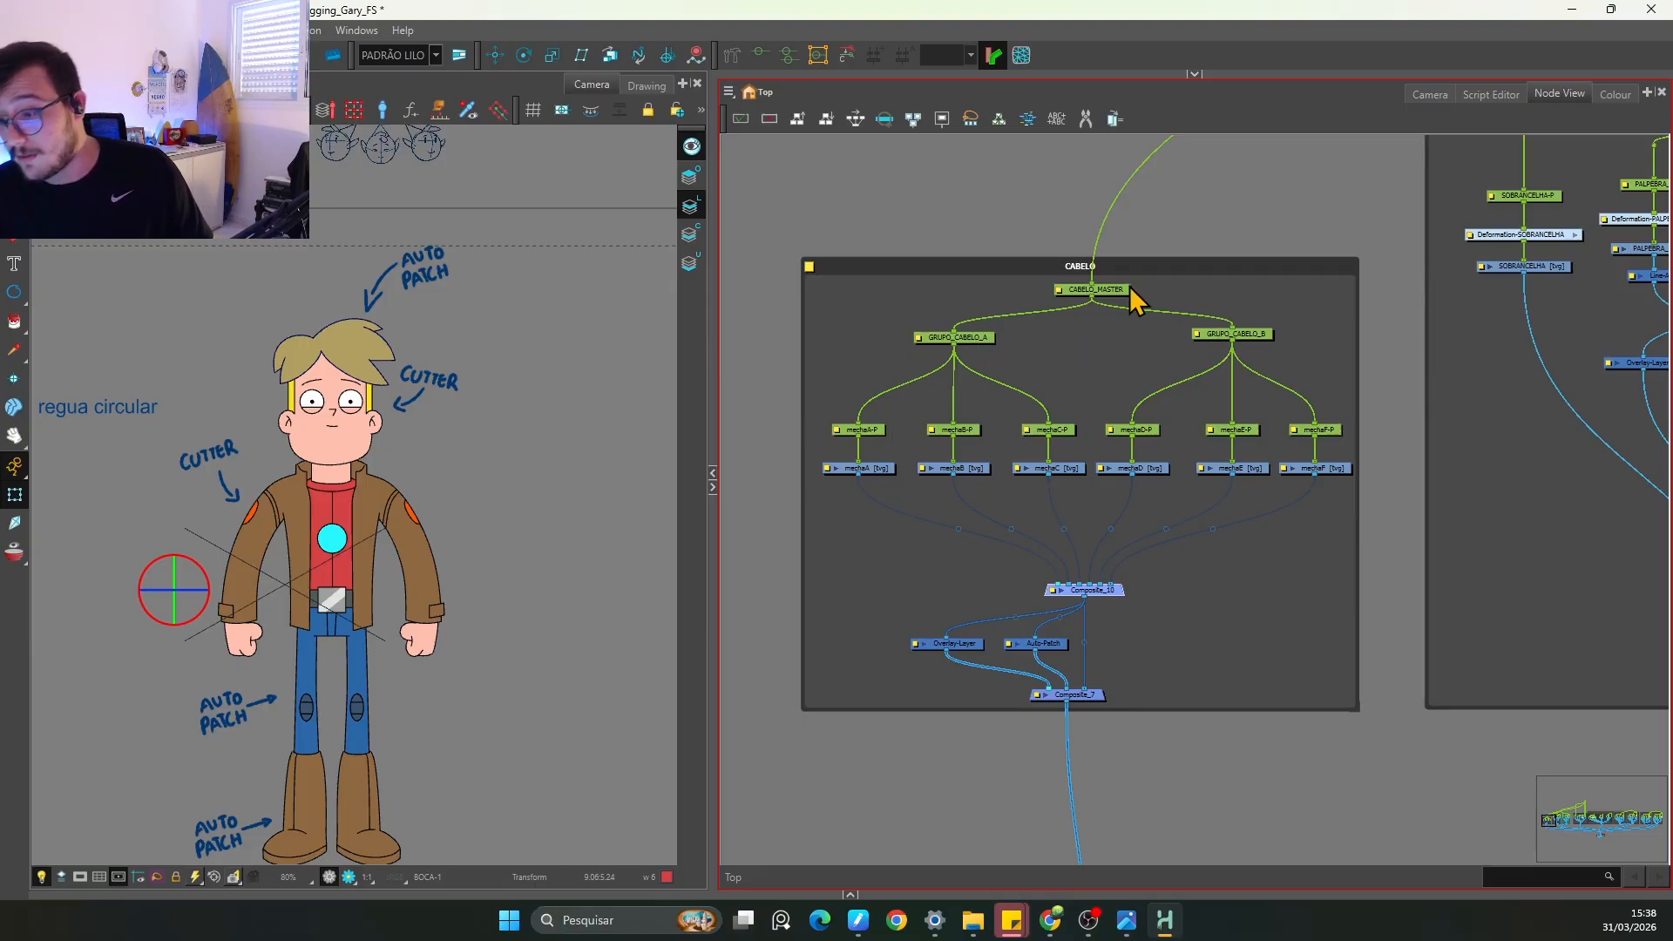
# Step: Select the head's master peg, examine its links down to the hair, eye and head groups, and clear the selection
pyautogui.press('1')
pyautogui.moveTo(1327, 300); pyautogui.dragTo(774, 662)
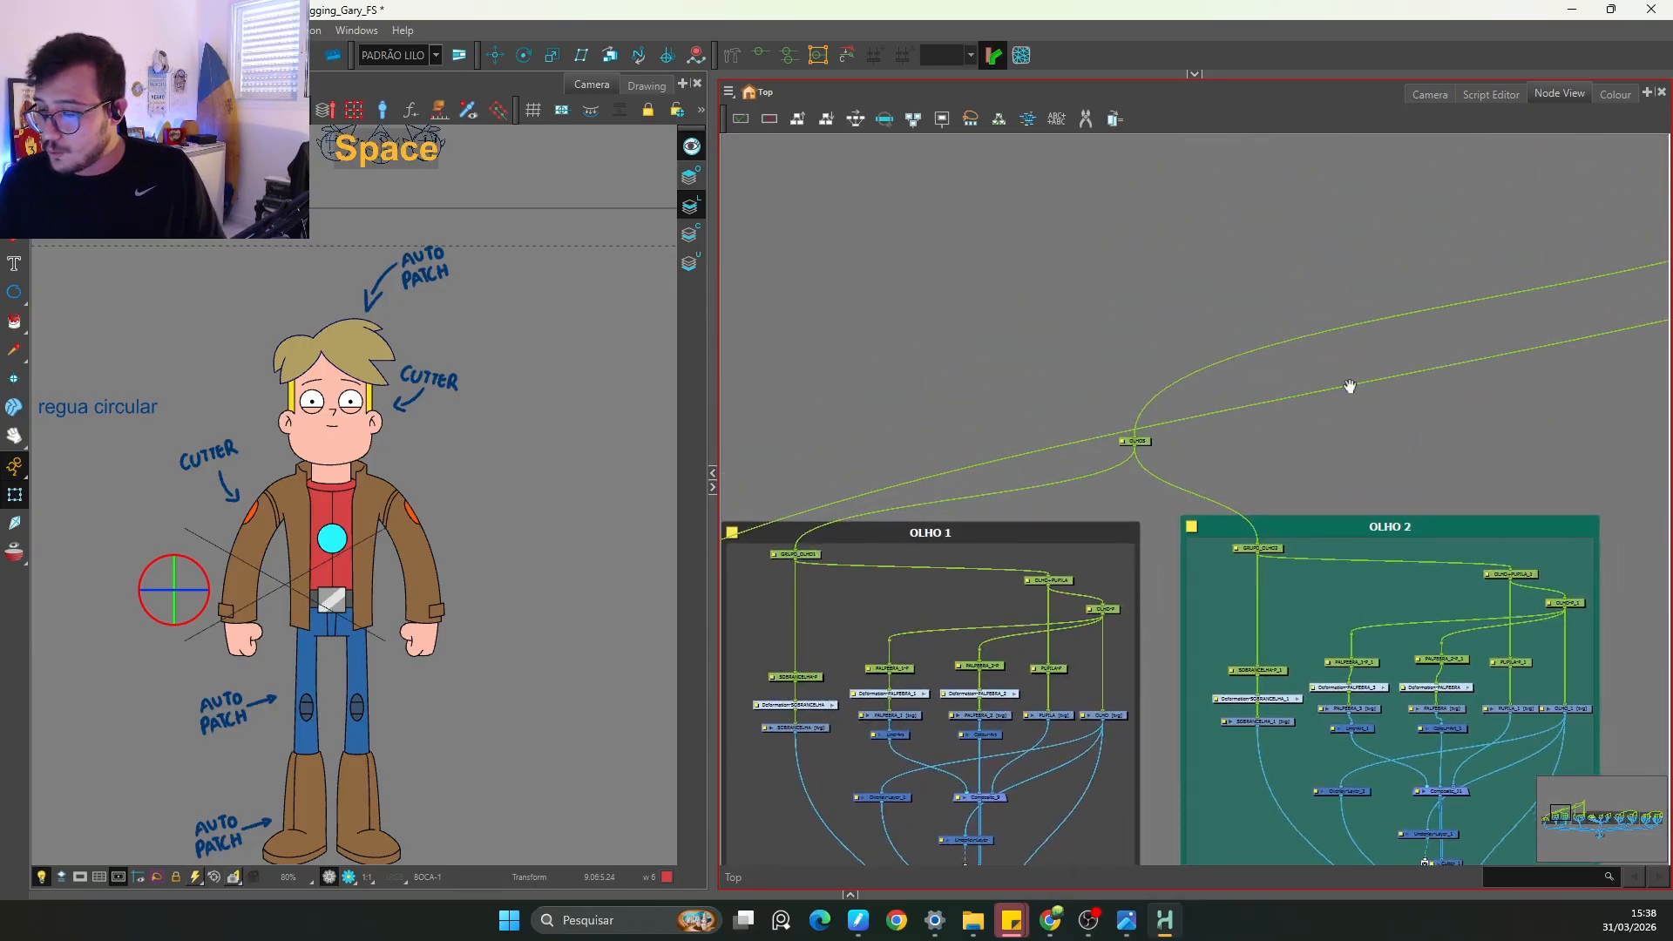
pyautogui.moveTo(1634, 281); pyautogui.dragTo(684, 669)
pyautogui.click(1247, 411)
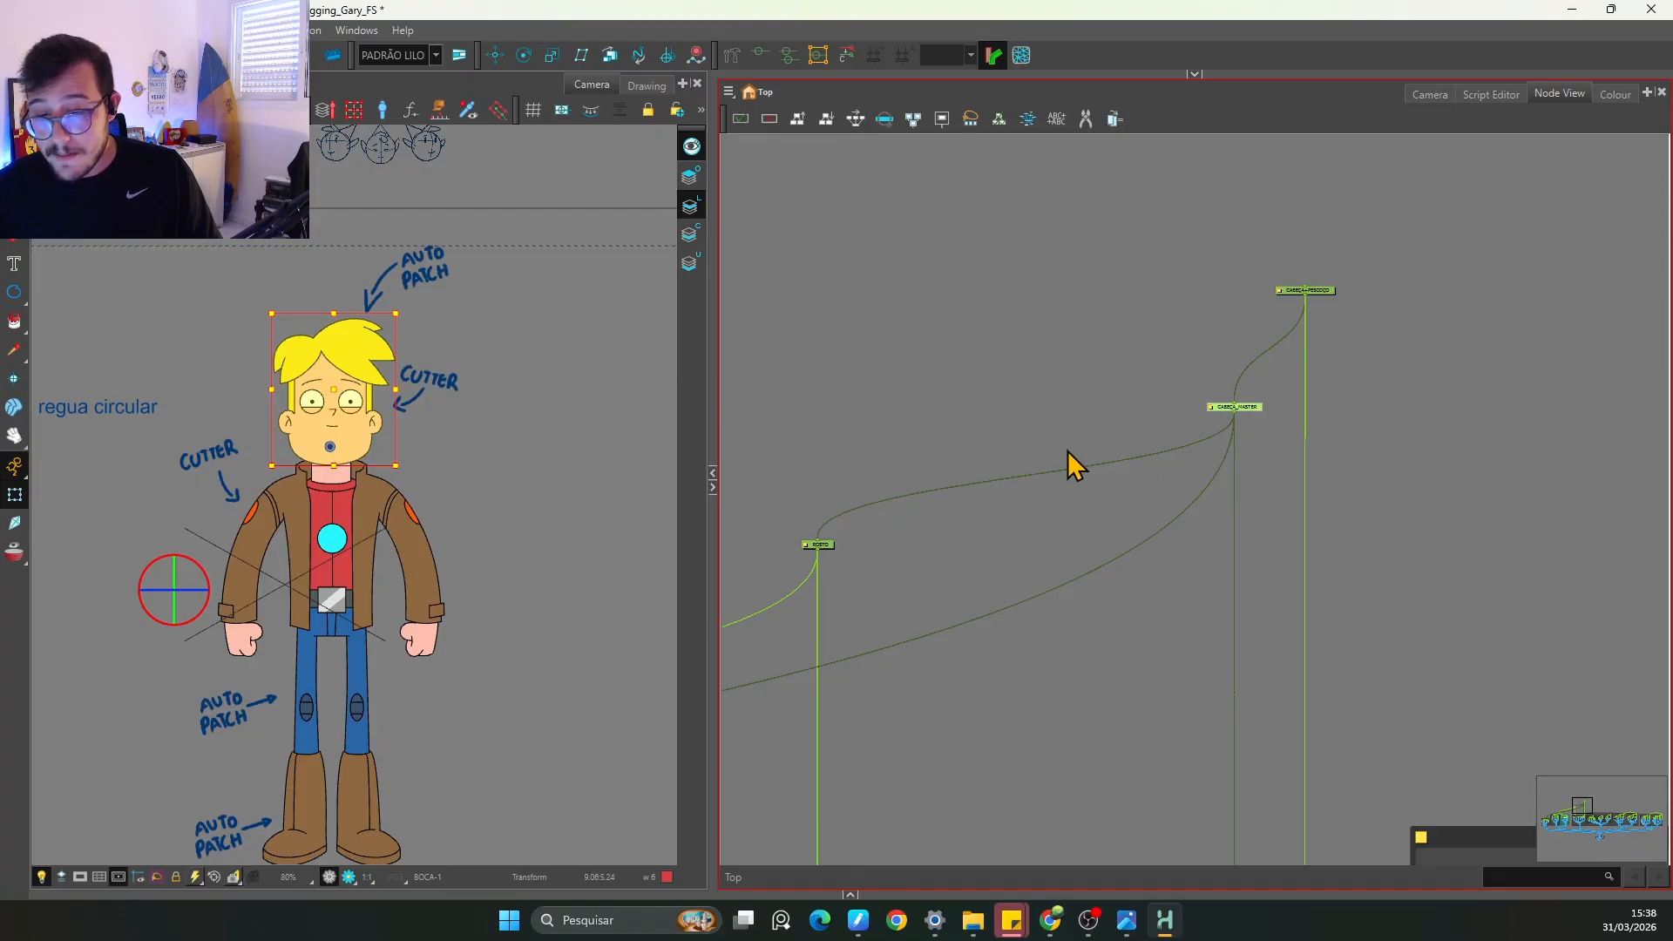
pyautogui.press('1')
pyautogui.press('1')
pyautogui.press('1')
pyautogui.press('1')
pyautogui.press('1')
pyautogui.press('1')
pyautogui.press('1')
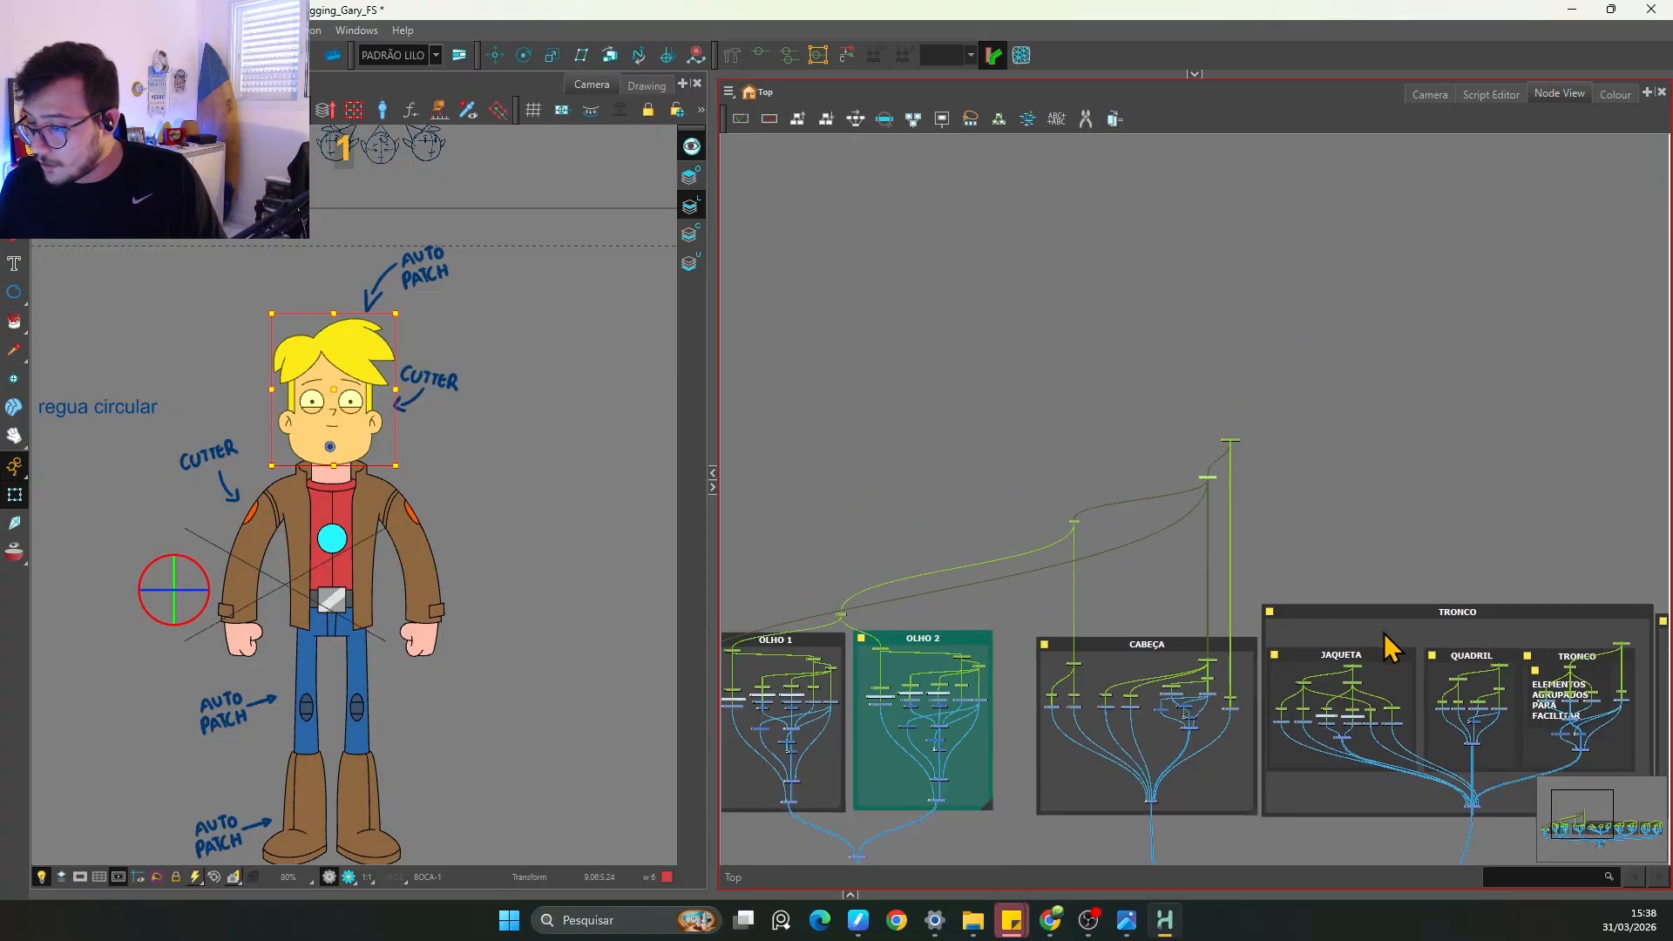
pyautogui.moveTo(1285, 582); pyautogui.dragTo(1217, 508)
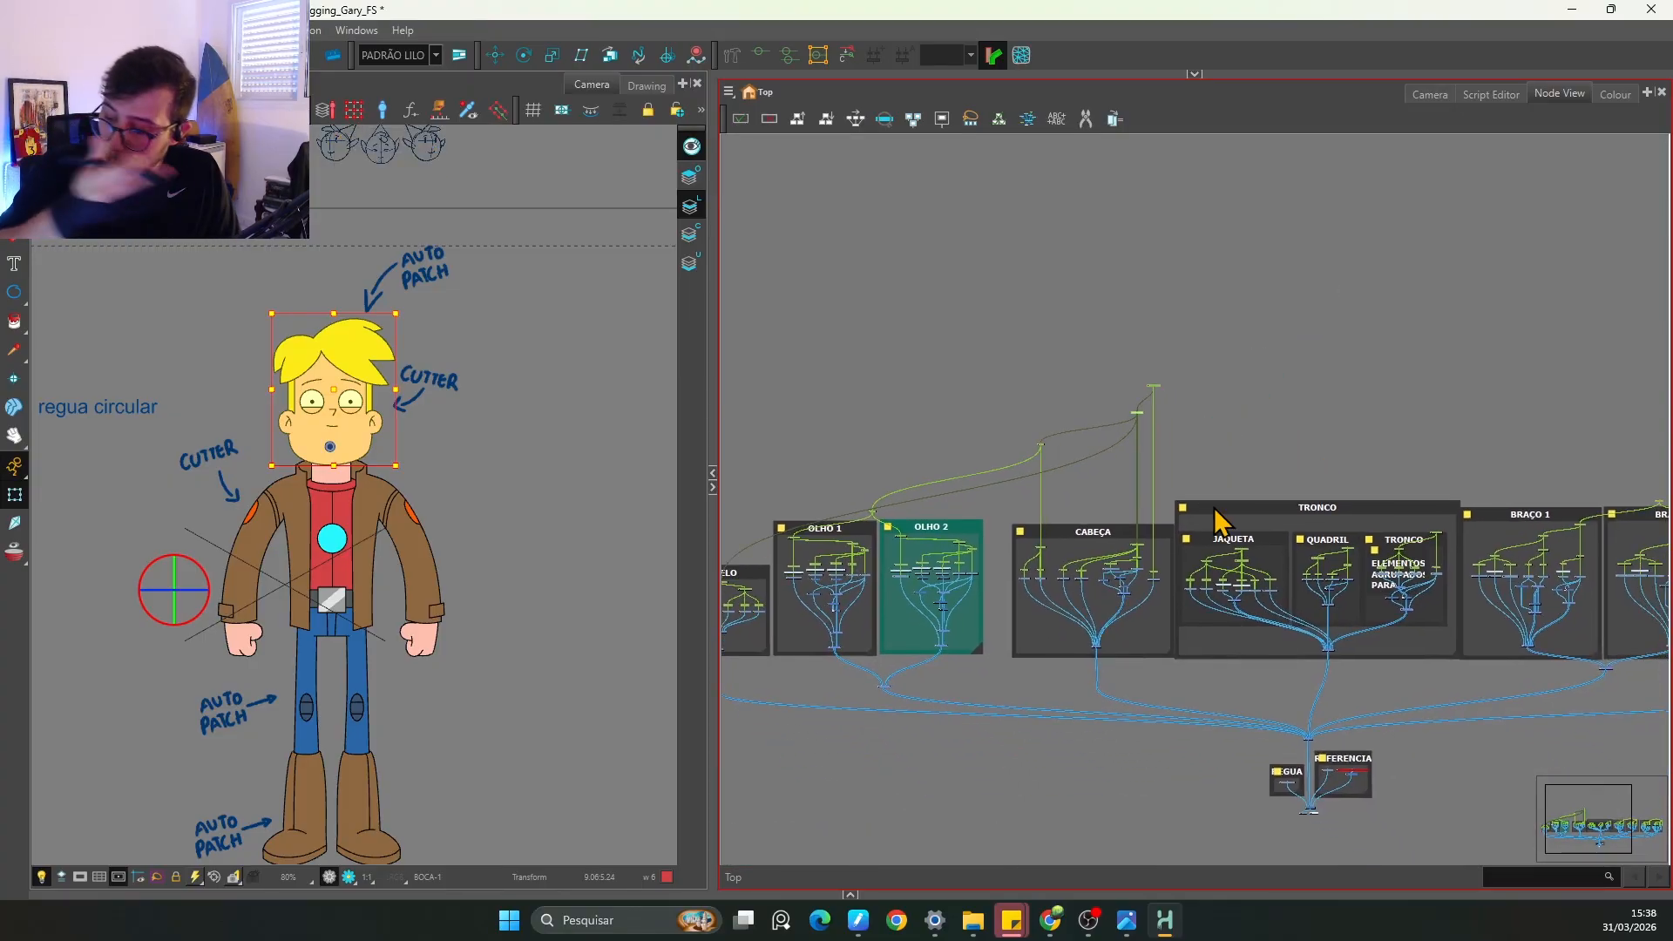
pyautogui.moveTo(1418, 703); pyautogui.dragTo(1260, 653)
pyautogui.moveTo(1113, 222); pyautogui.dragTo(1155, 237)
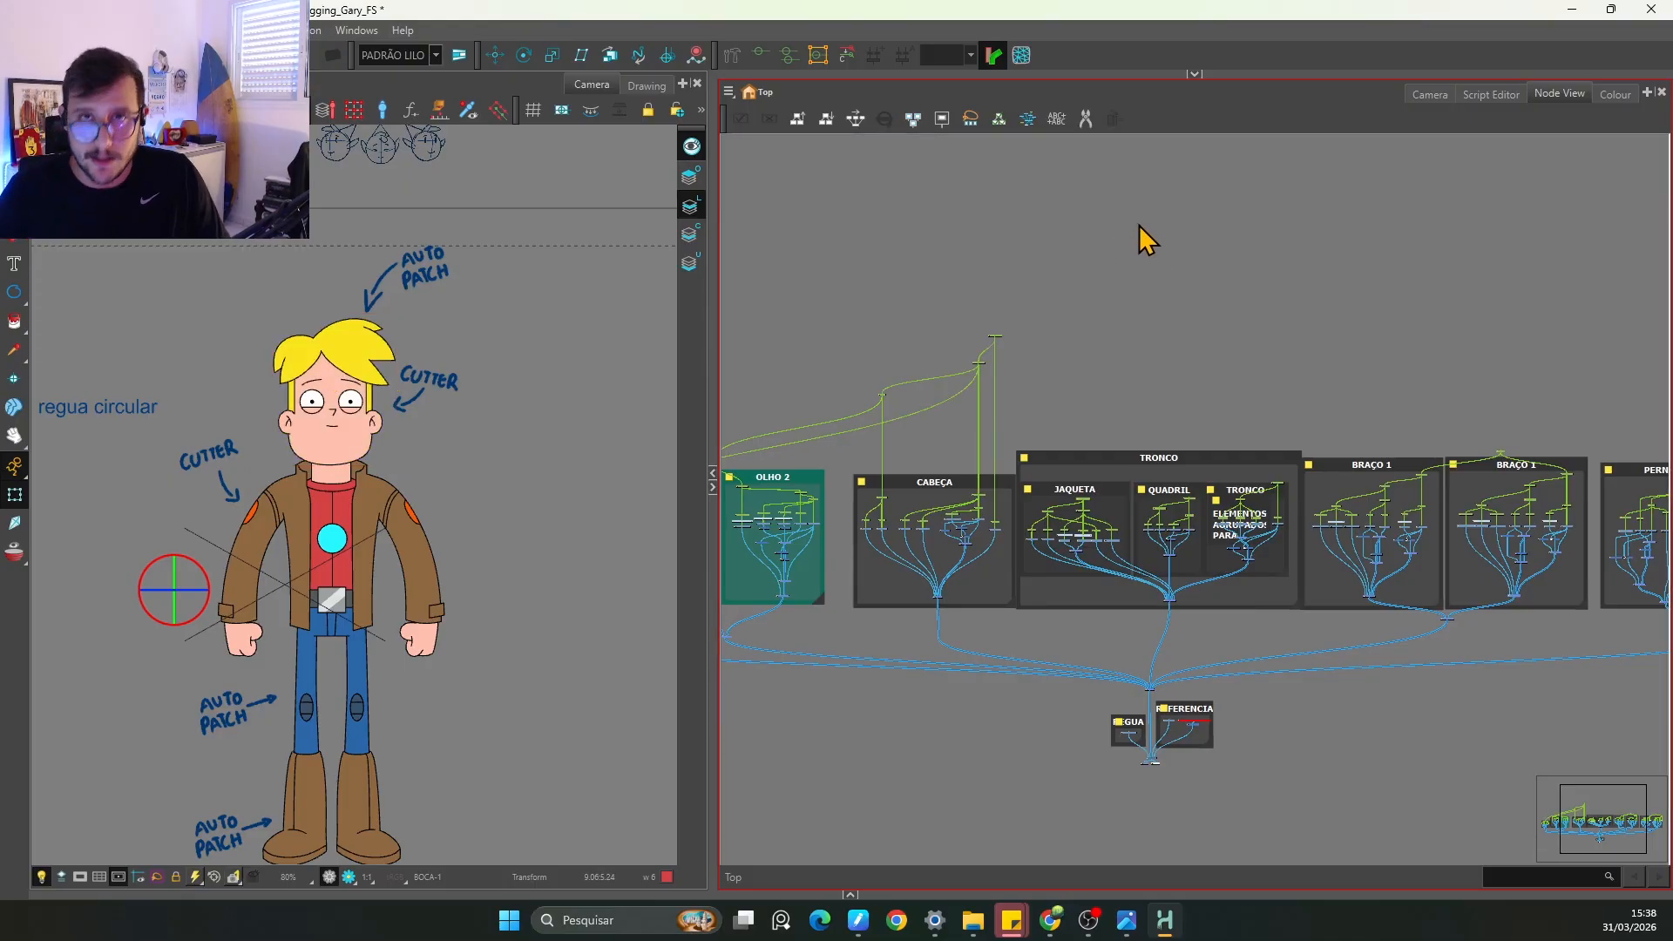
# Step: Review the two BRAÇO 1 groups and the neighbouring PERNA 1 group in the node network
pyautogui.press('2')
pyautogui.press('2')
pyautogui.moveTo(1607, 477); pyautogui.dragTo(1283, 490)
pyautogui.press('2')
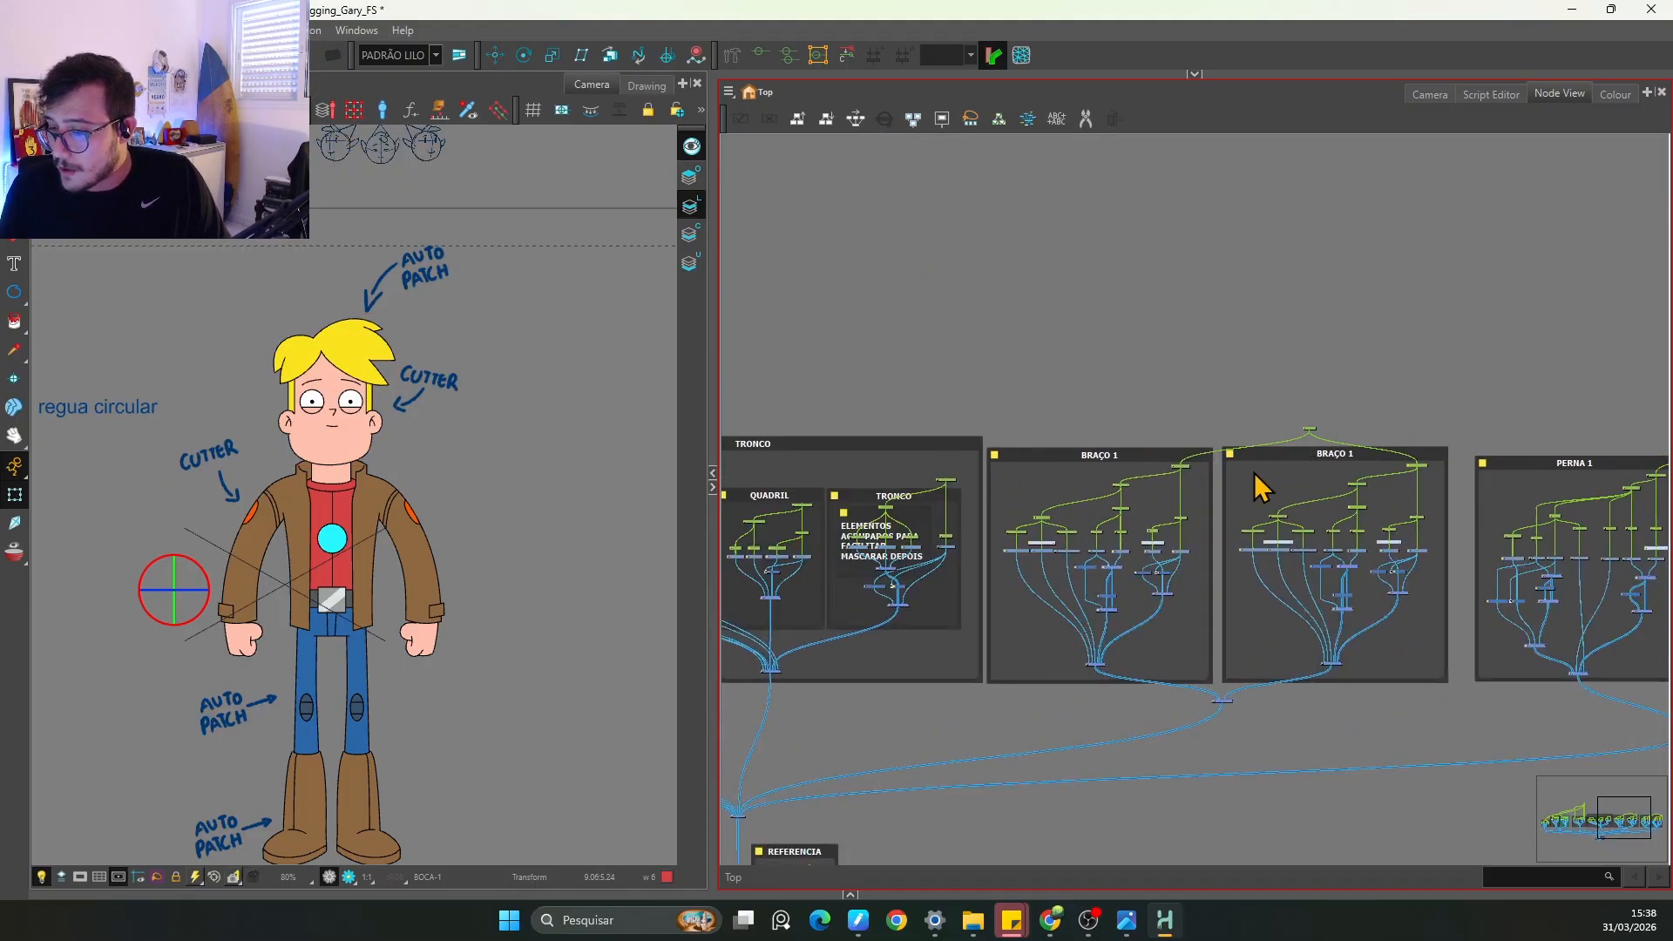
pyautogui.press('1')
pyautogui.press('1')
pyautogui.press('1')
pyautogui.moveTo(1550, 500); pyautogui.dragTo(1403, 508)
# Step: Examine the peg hierarchies of the JAQUETA, QUADRIL and TRONCO subgroups inside the main TRONCO group
pyautogui.moveTo(1005, 537); pyautogui.dragTo(1293, 519)
pyautogui.press('2')
pyautogui.press('2')
pyautogui.press('2')
pyautogui.press('2')
pyautogui.press('2')
pyautogui.press('2')
pyautogui.press('2')
pyautogui.moveTo(928, 557); pyautogui.dragTo(1167, 542)
pyautogui.press('2')
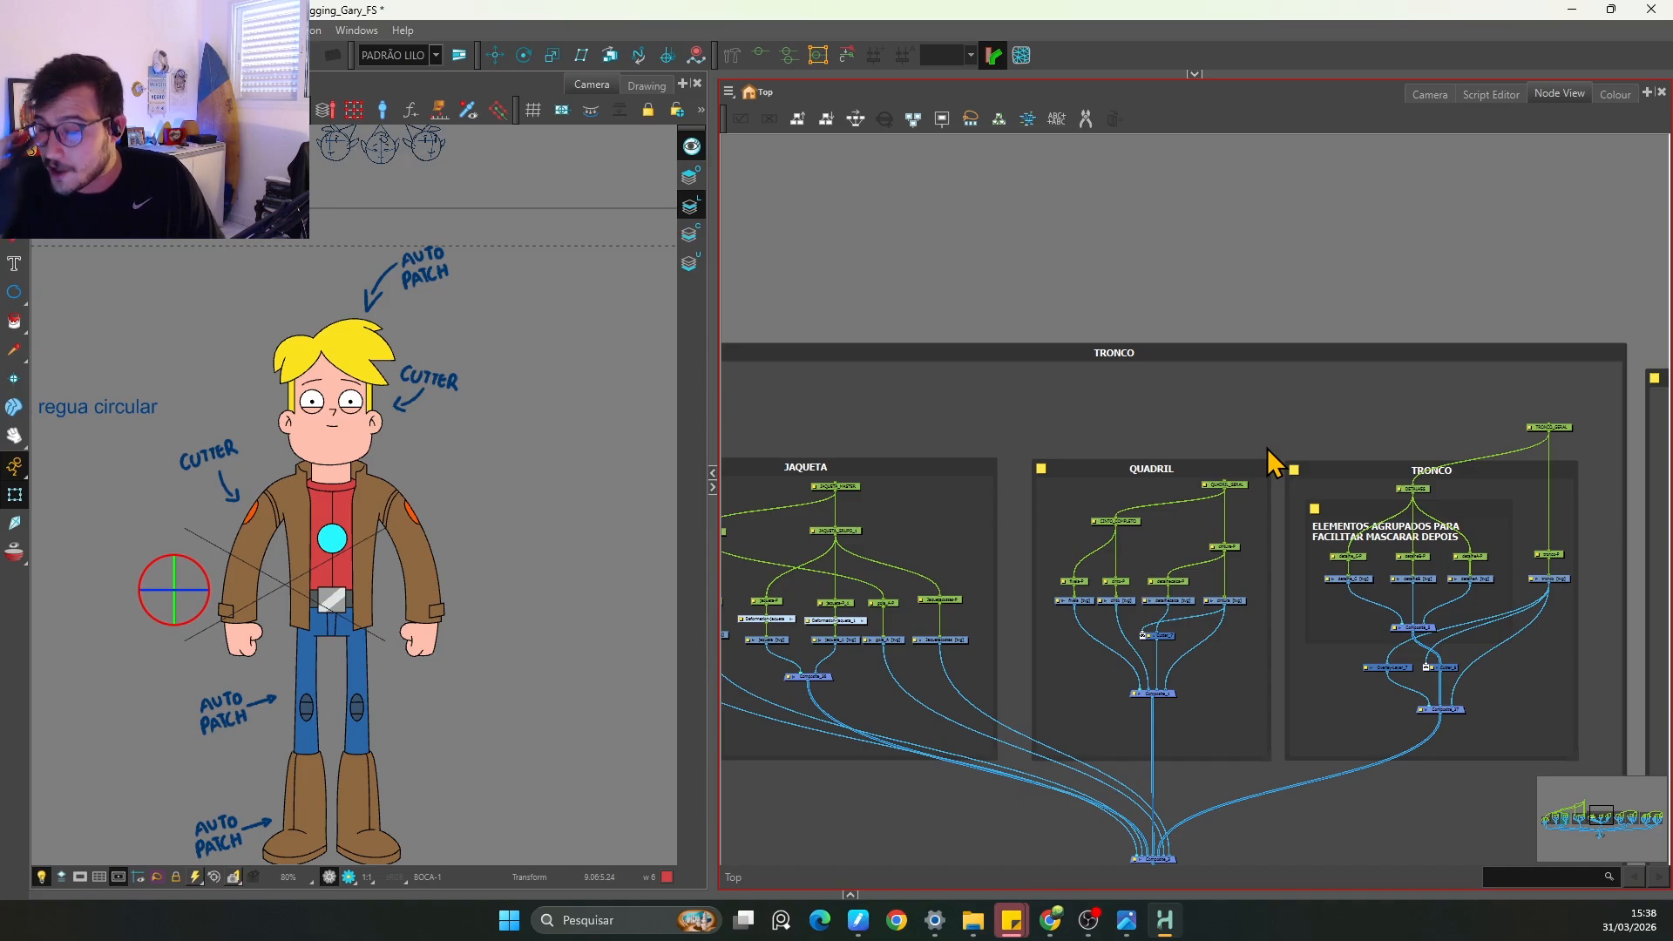
pyautogui.press('1')
pyautogui.press('1')
pyautogui.moveTo(923, 478); pyautogui.dragTo(1209, 542)
pyautogui.press('1')
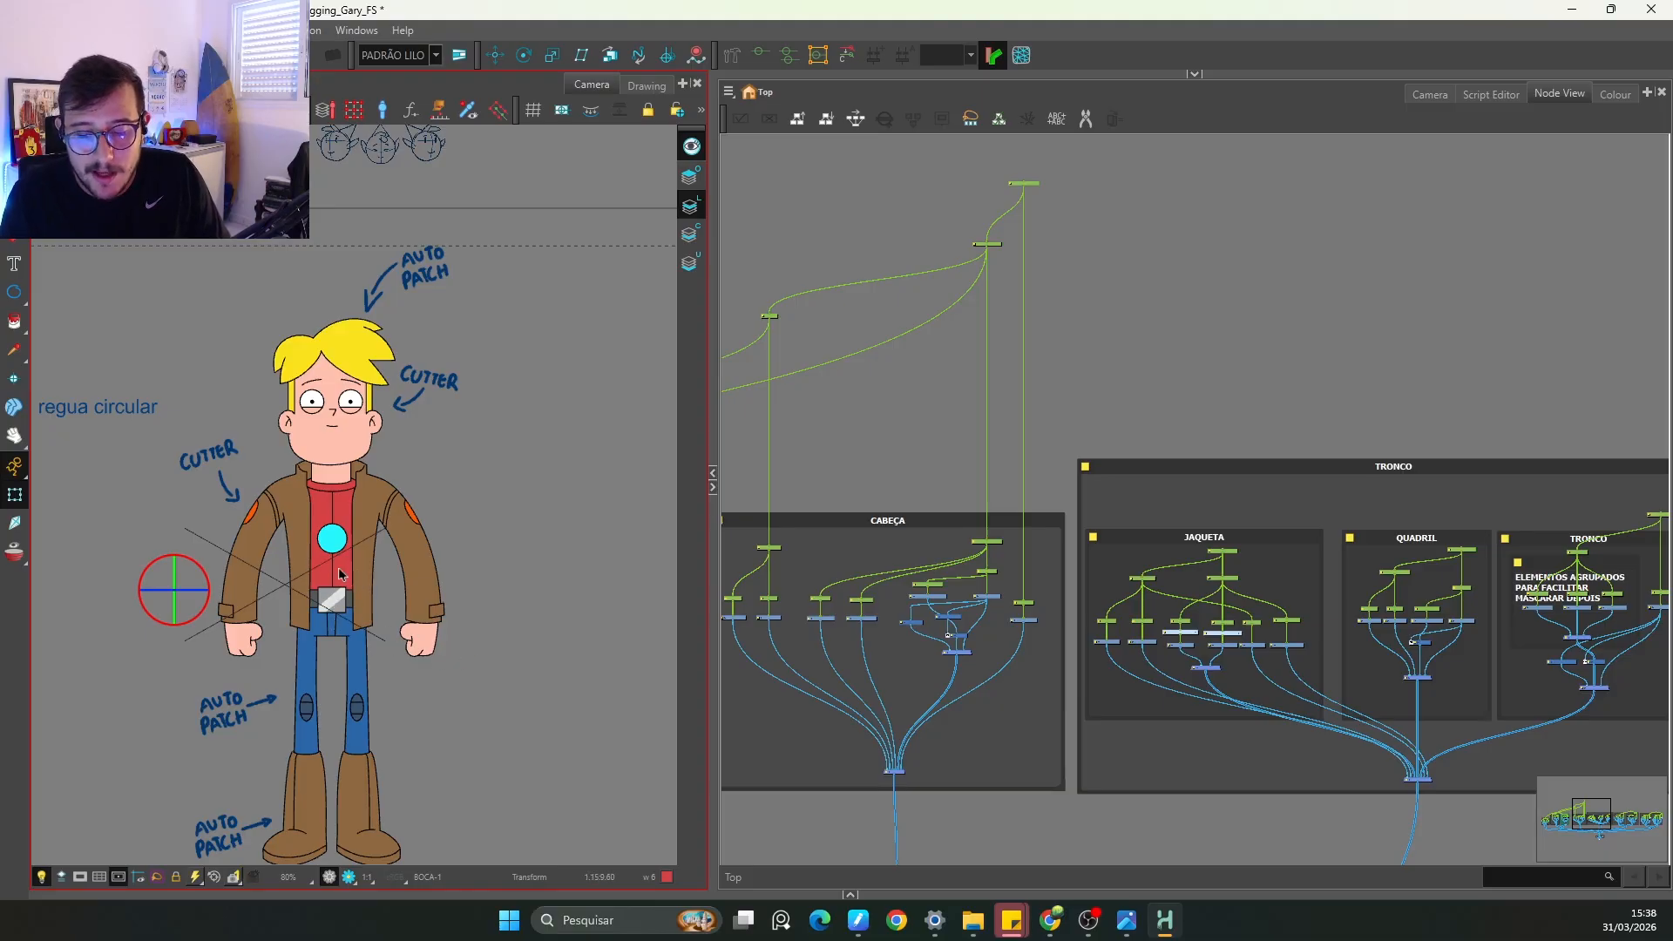
# Step: Try rotating the torso from the TRONCO_GERAL peg and undo the rotation
pyautogui.press('2')
pyautogui.press('2')
pyautogui.press('2')
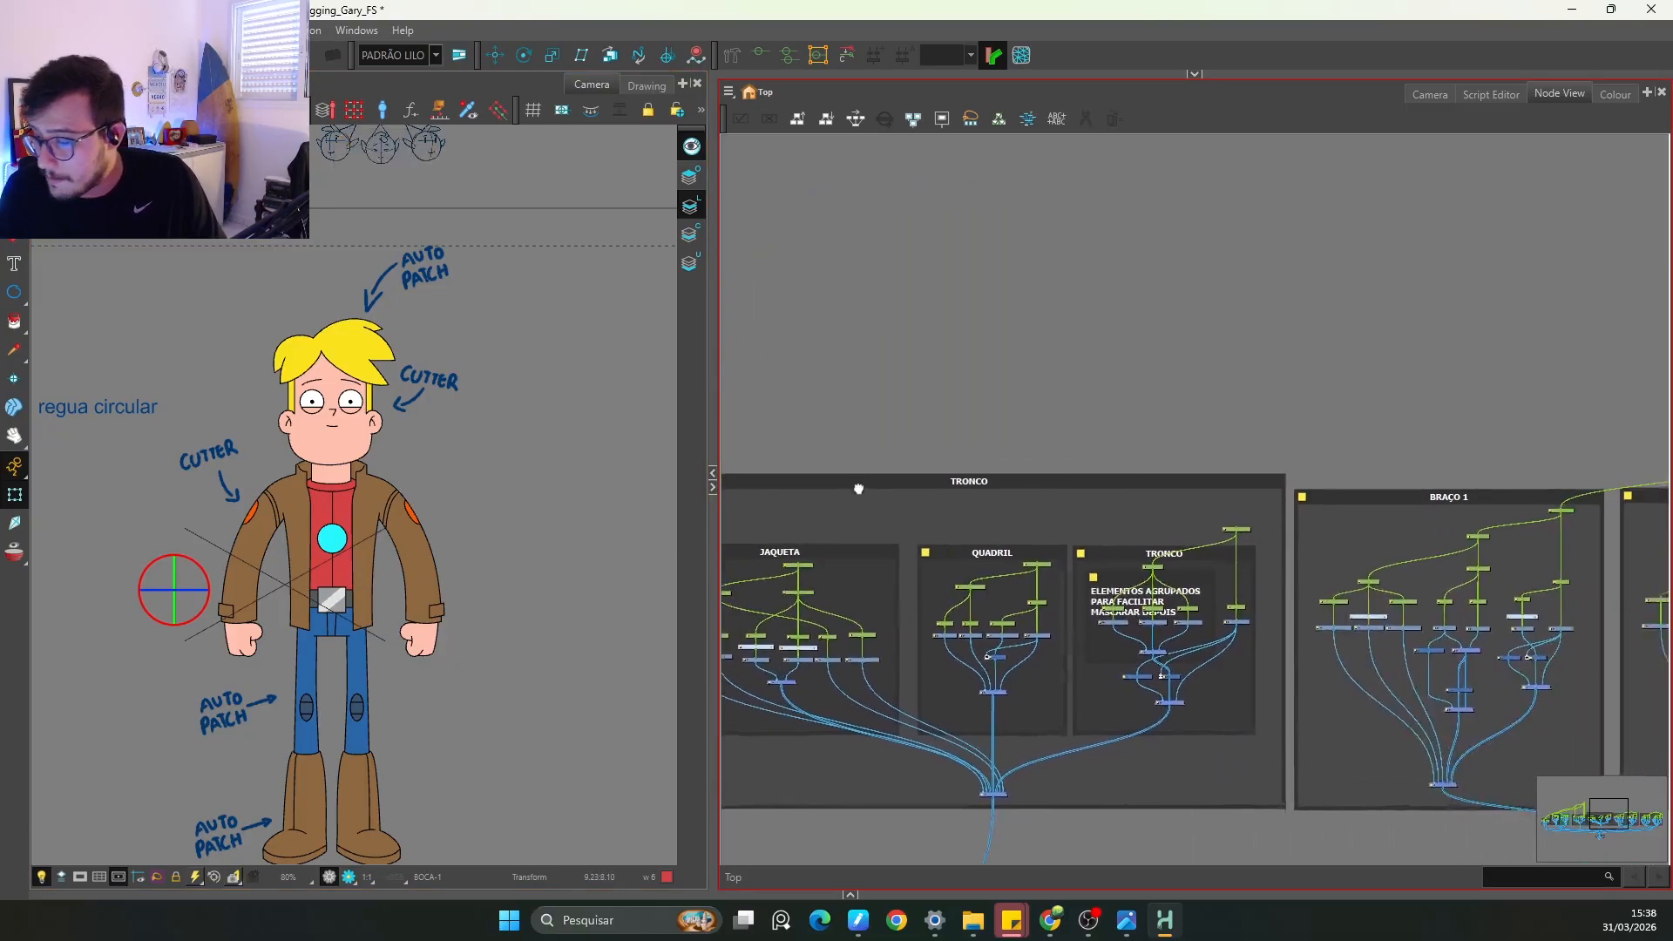
pyautogui.press('2')
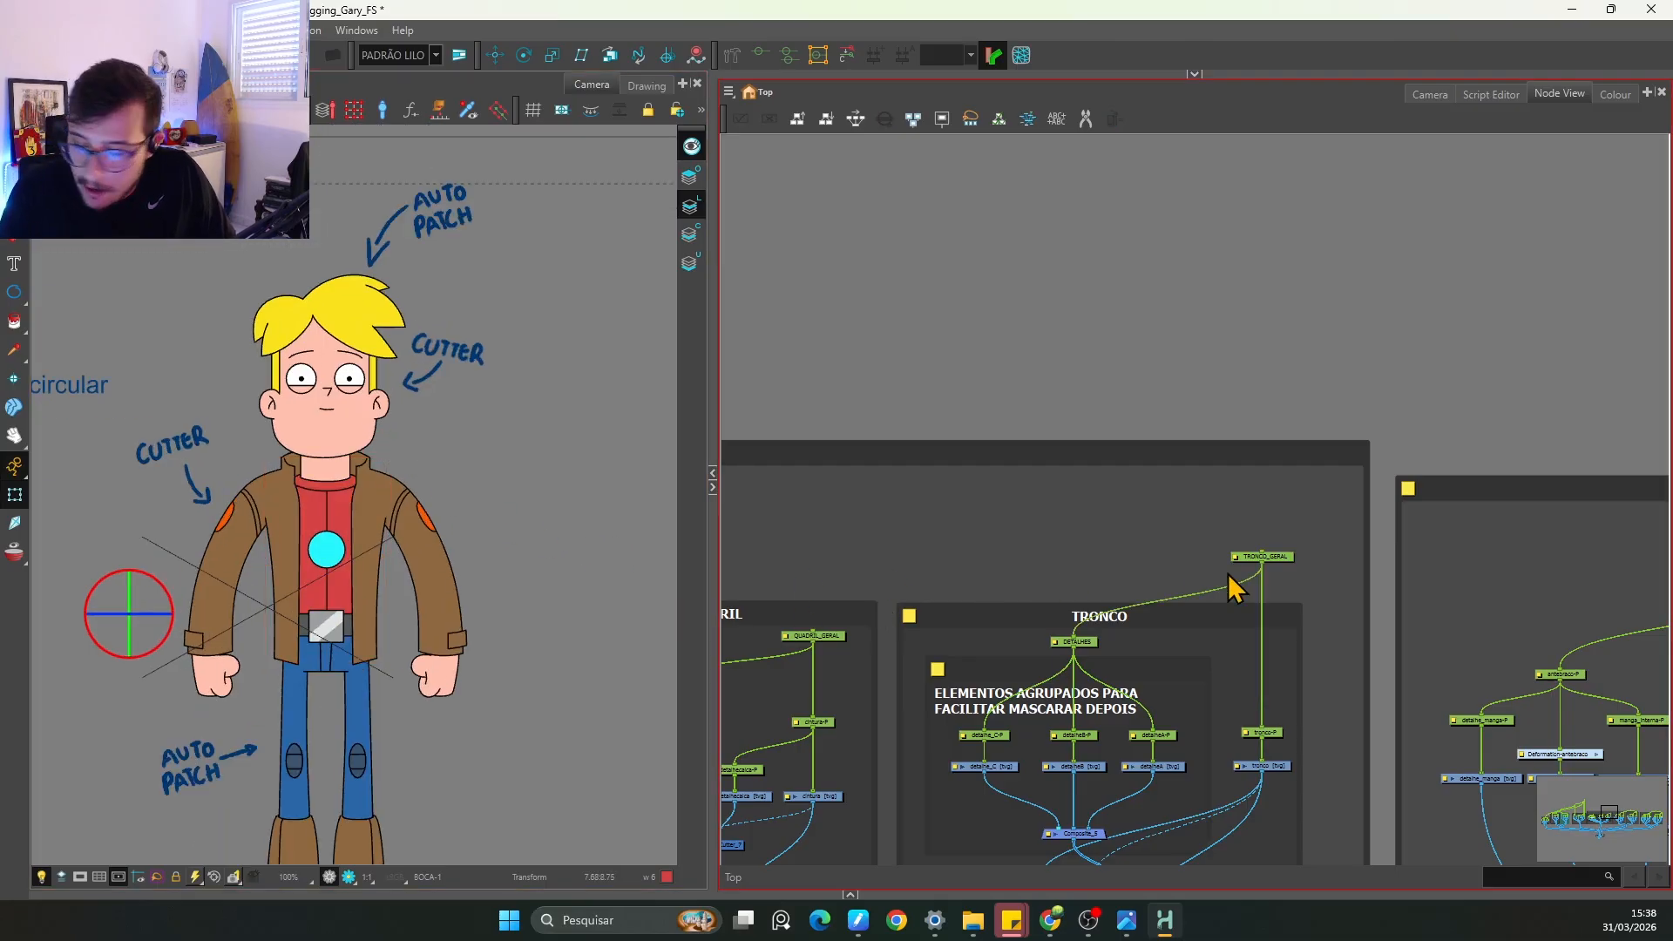
pyautogui.click(1288, 558)
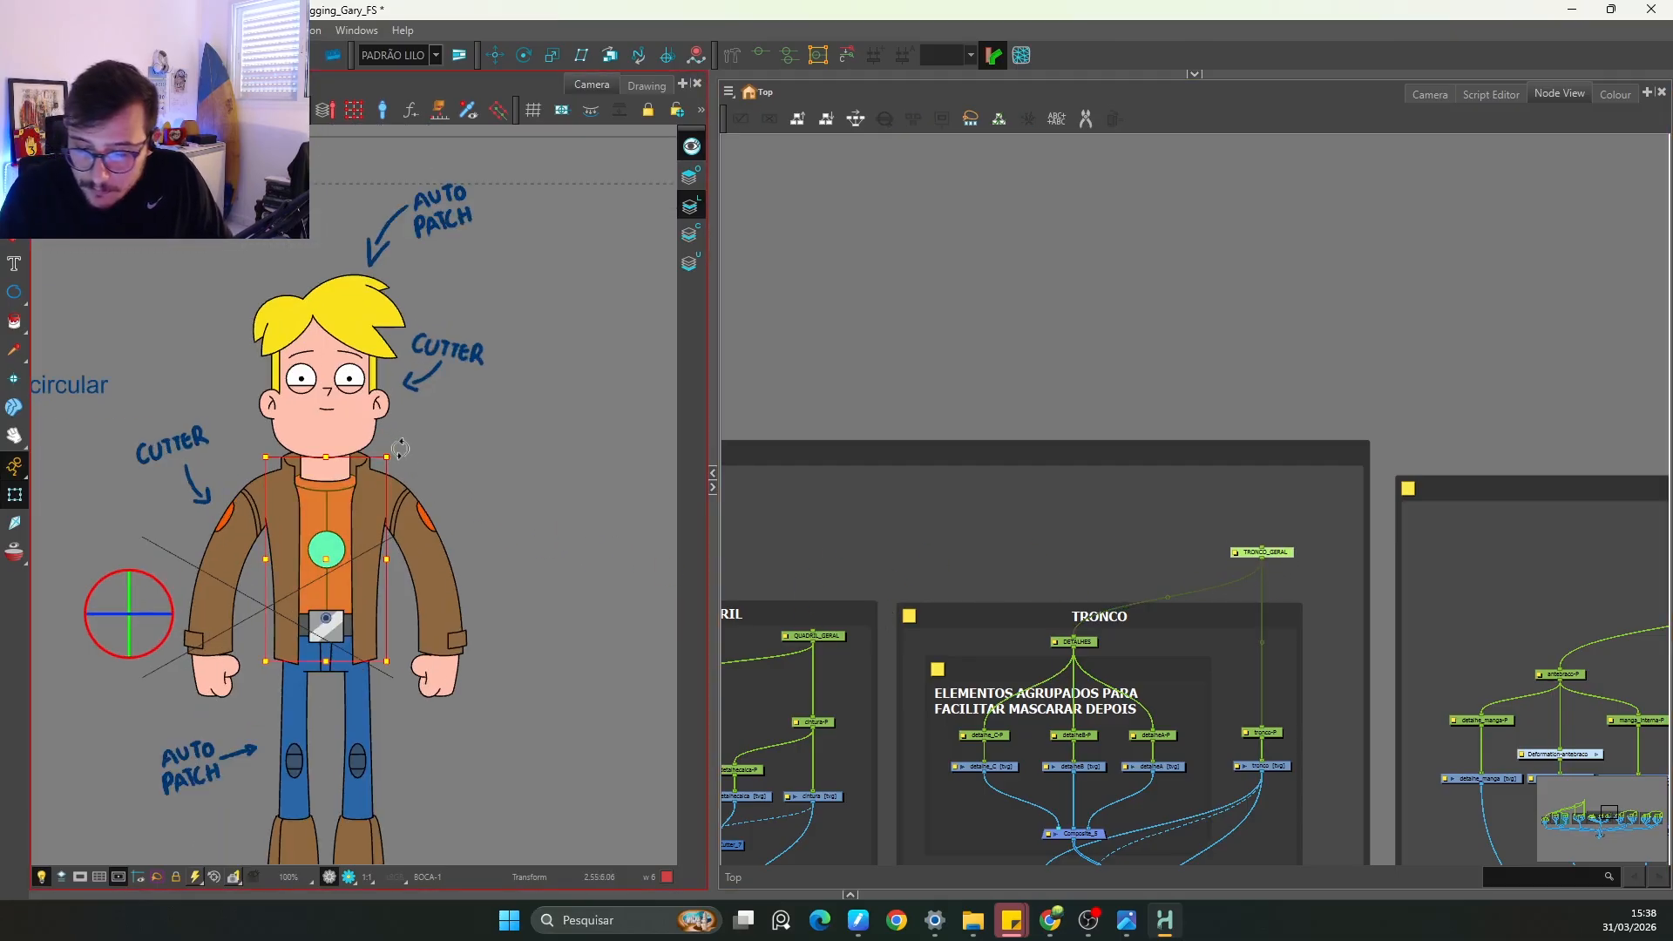
pyautogui.hotkey('ctrl', 'z')
# Step: Try rotating the jacket from the JAQUETA_MASTER peg and undo the rotation
pyautogui.moveTo(836, 525); pyautogui.dragTo(1314, 464)
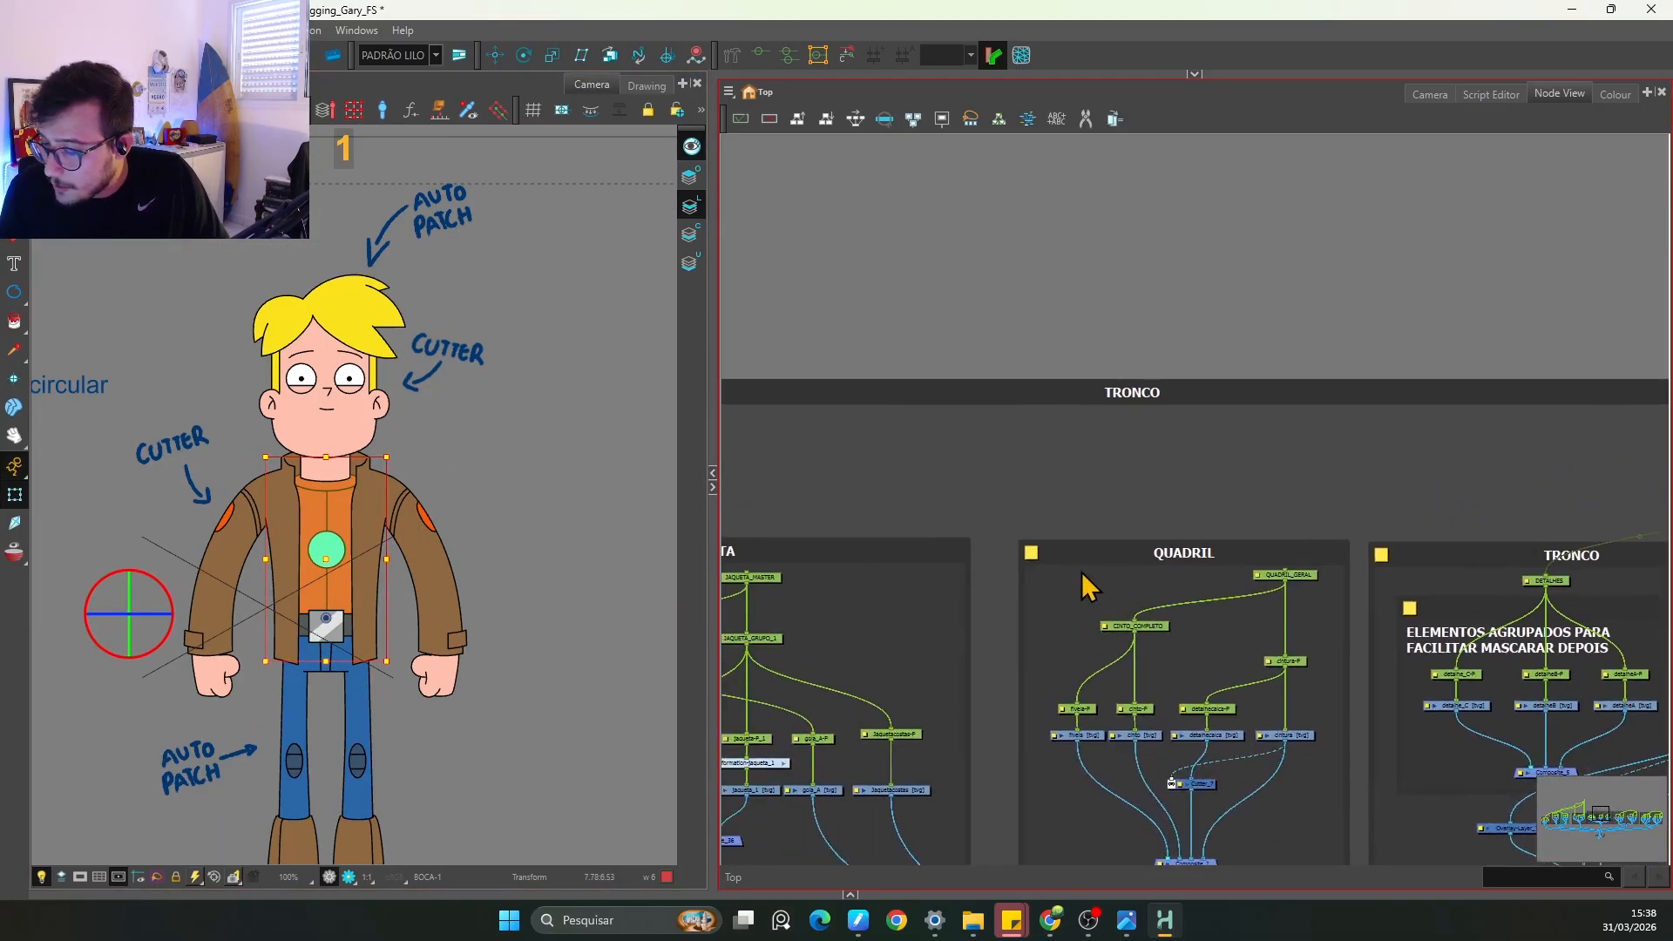
pyautogui.click(835, 571)
pyautogui.moveTo(406, 434); pyautogui.dragTo(390, 415)
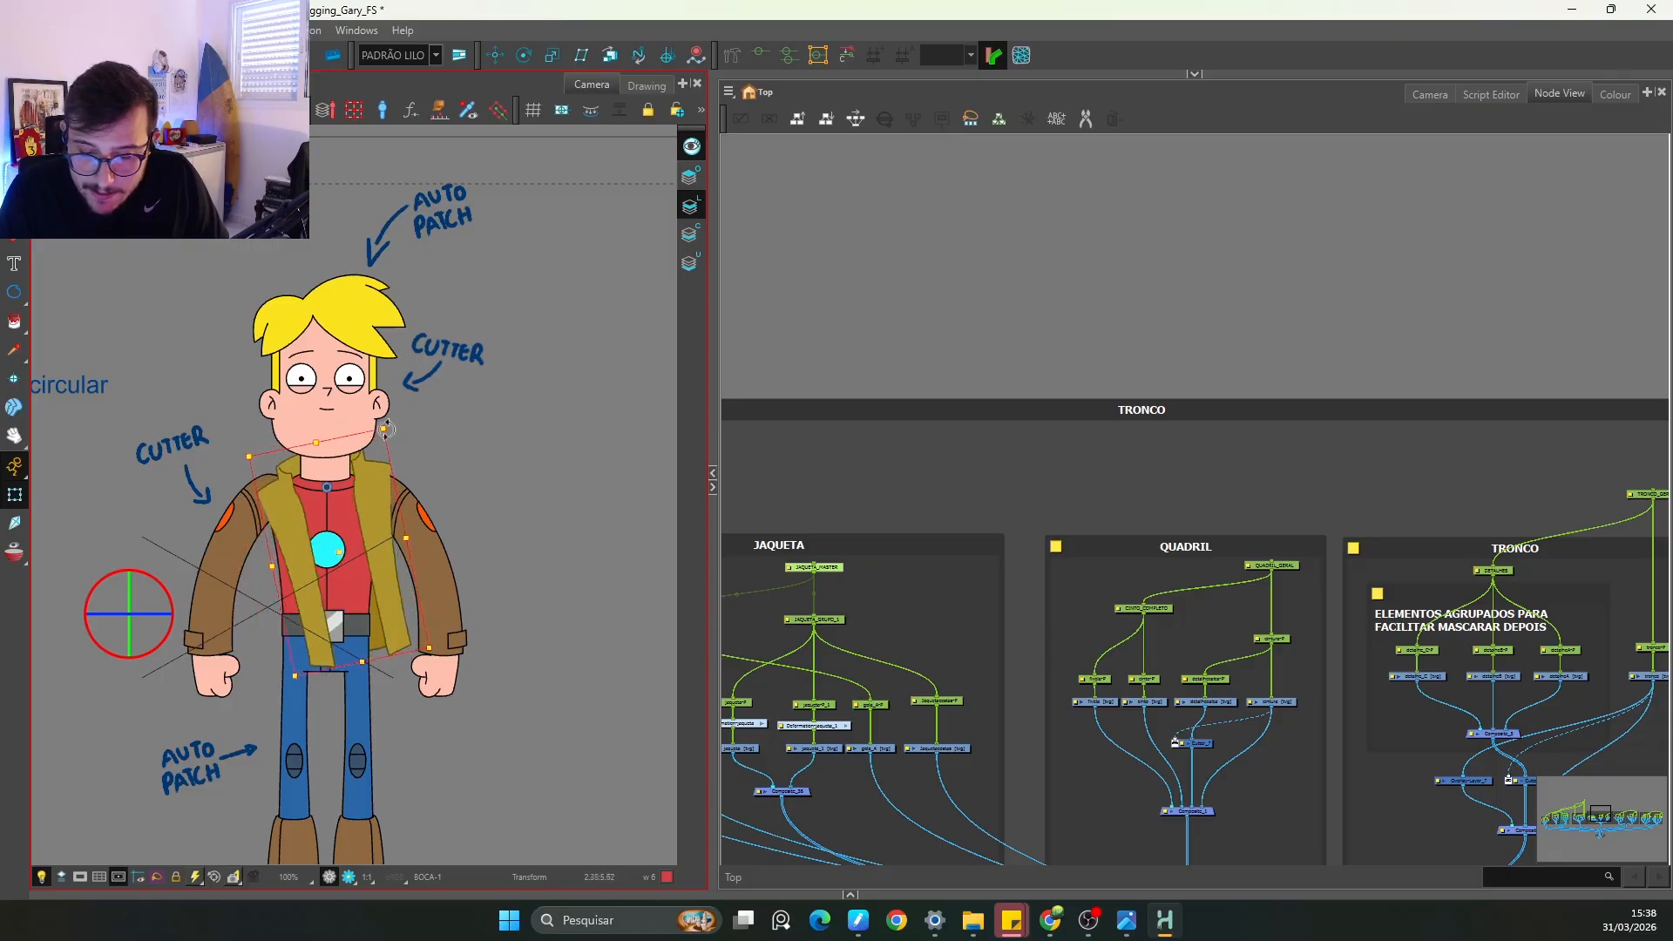
pyautogui.hotkey('ctrl', 'z')
# Step: Add a parent peg to TRONCO_GERAL and place it above the backdrop of the main TRONCO group
pyautogui.press('1')
pyautogui.press('1')
pyautogui.moveTo(1215, 536); pyautogui.dragTo(1144, 562)
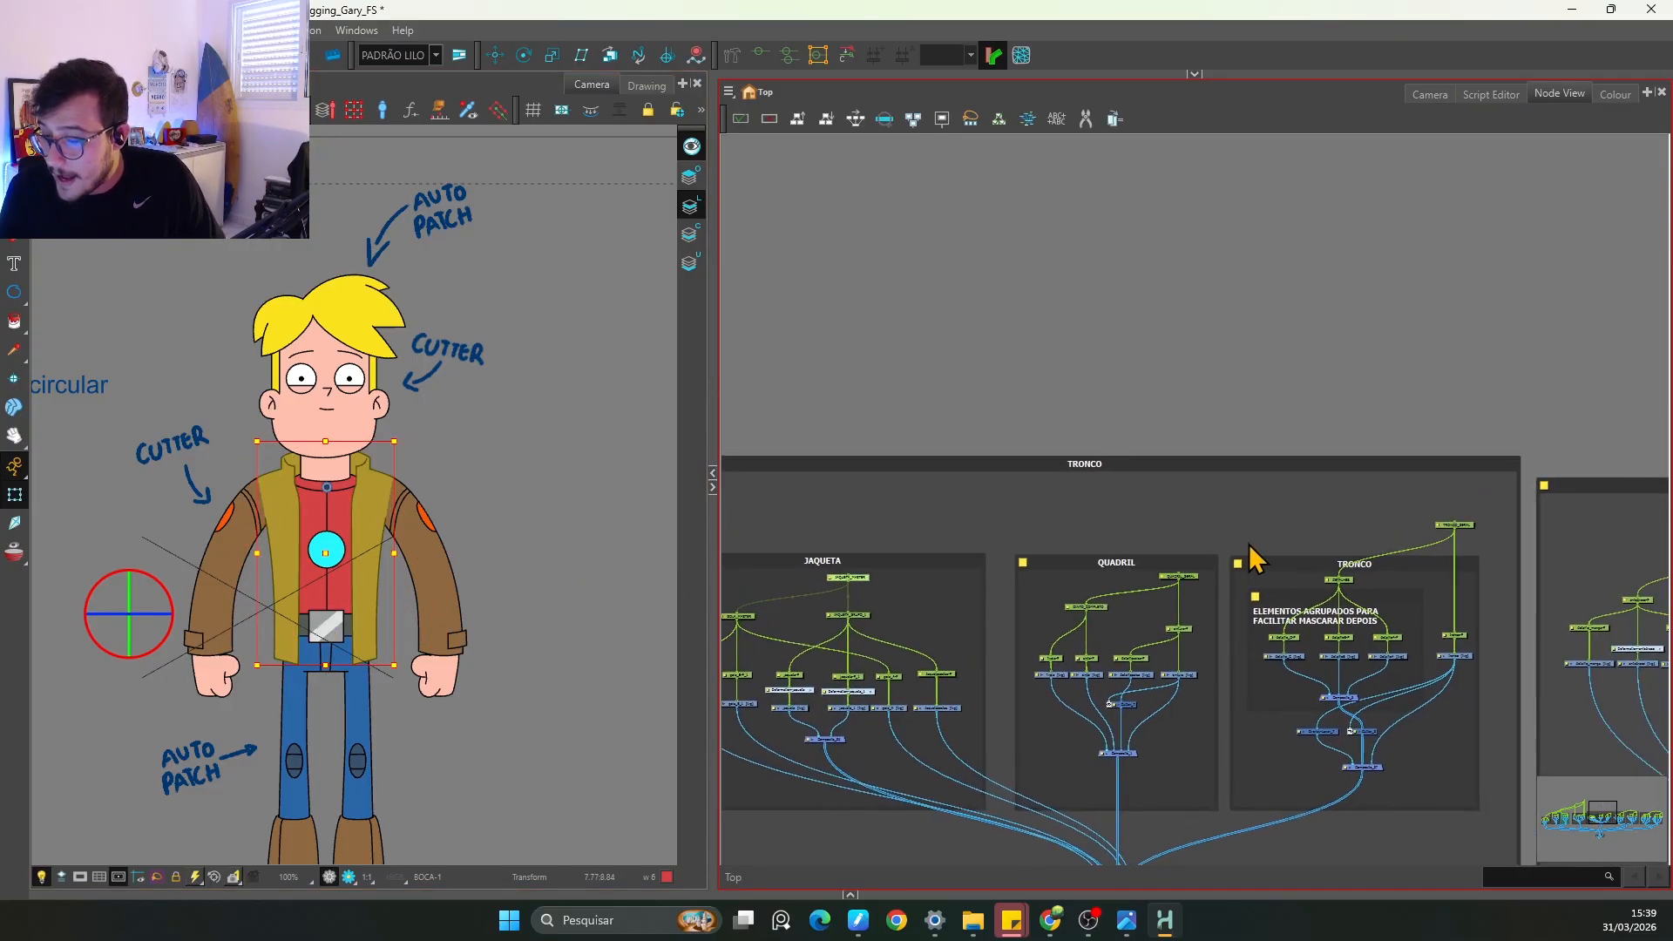
pyautogui.click(1465, 525)
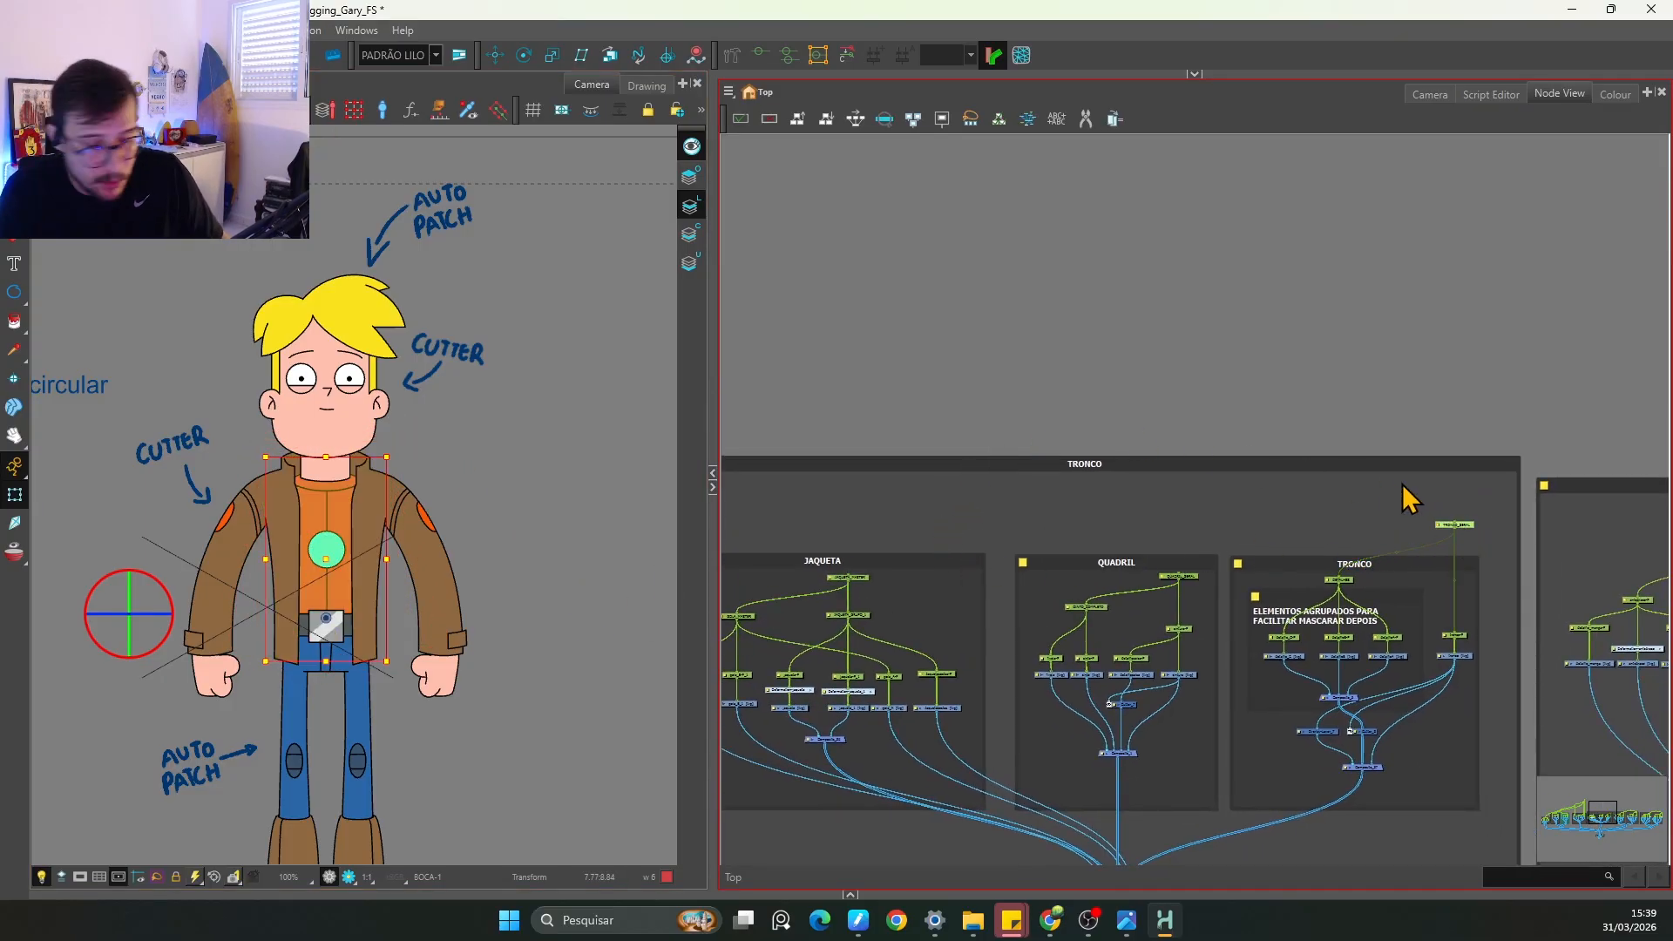
pyautogui.hotkey('ctrl', 'p')
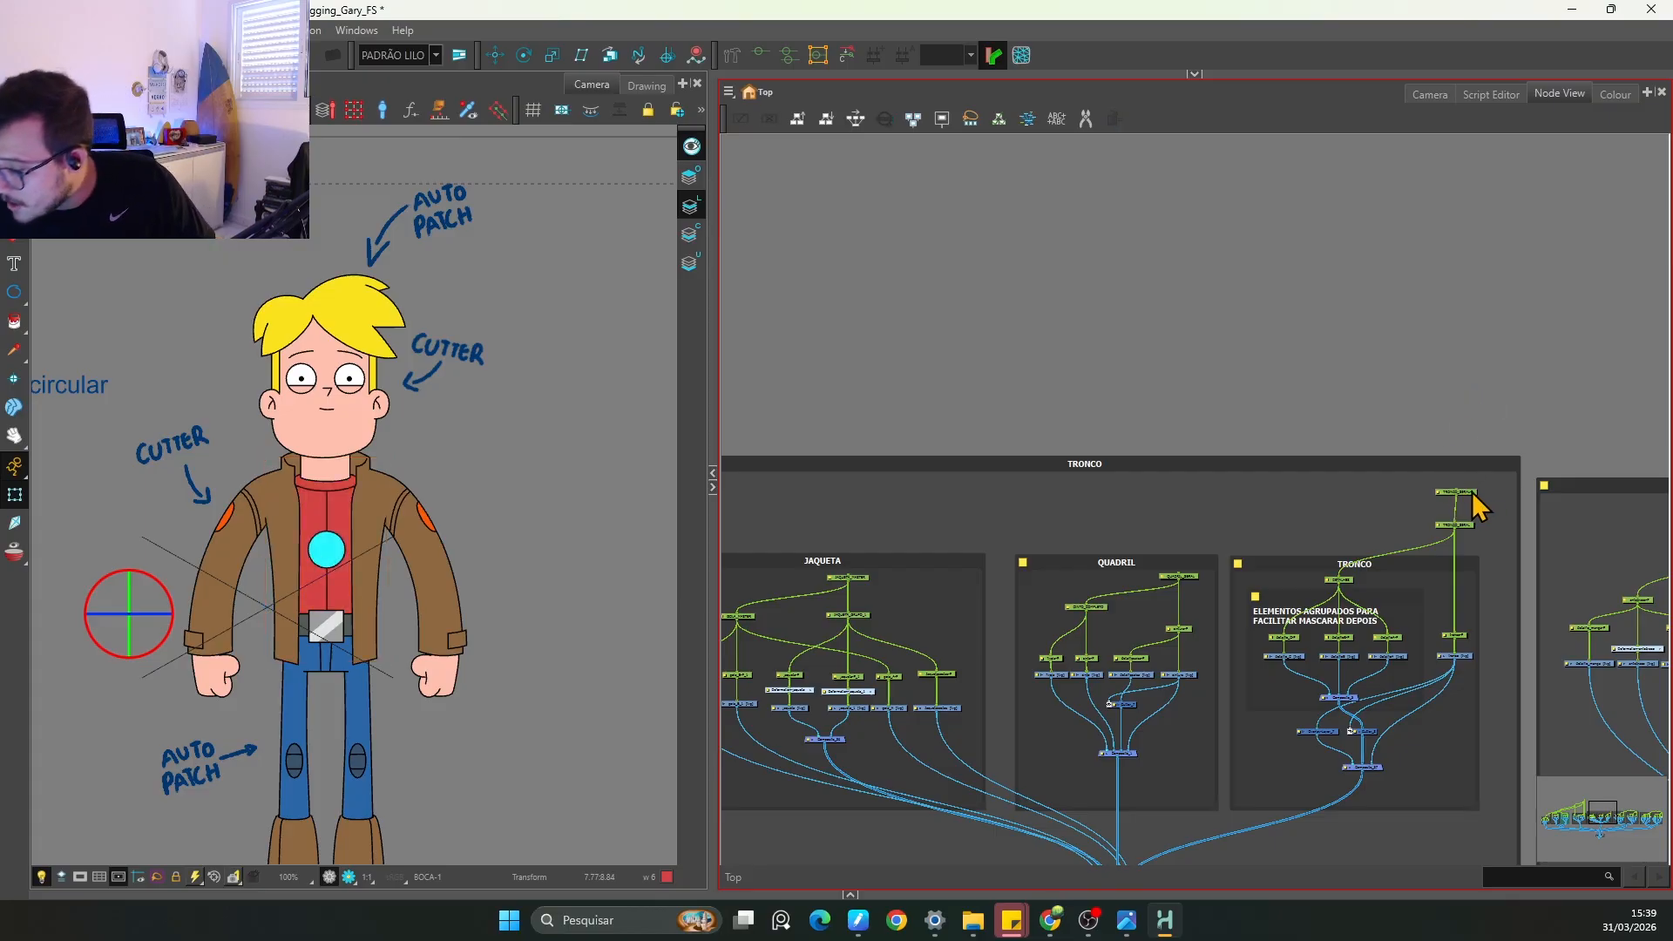
pyautogui.moveTo(1475, 498); pyautogui.dragTo(1072, 474)
pyautogui.press('2')
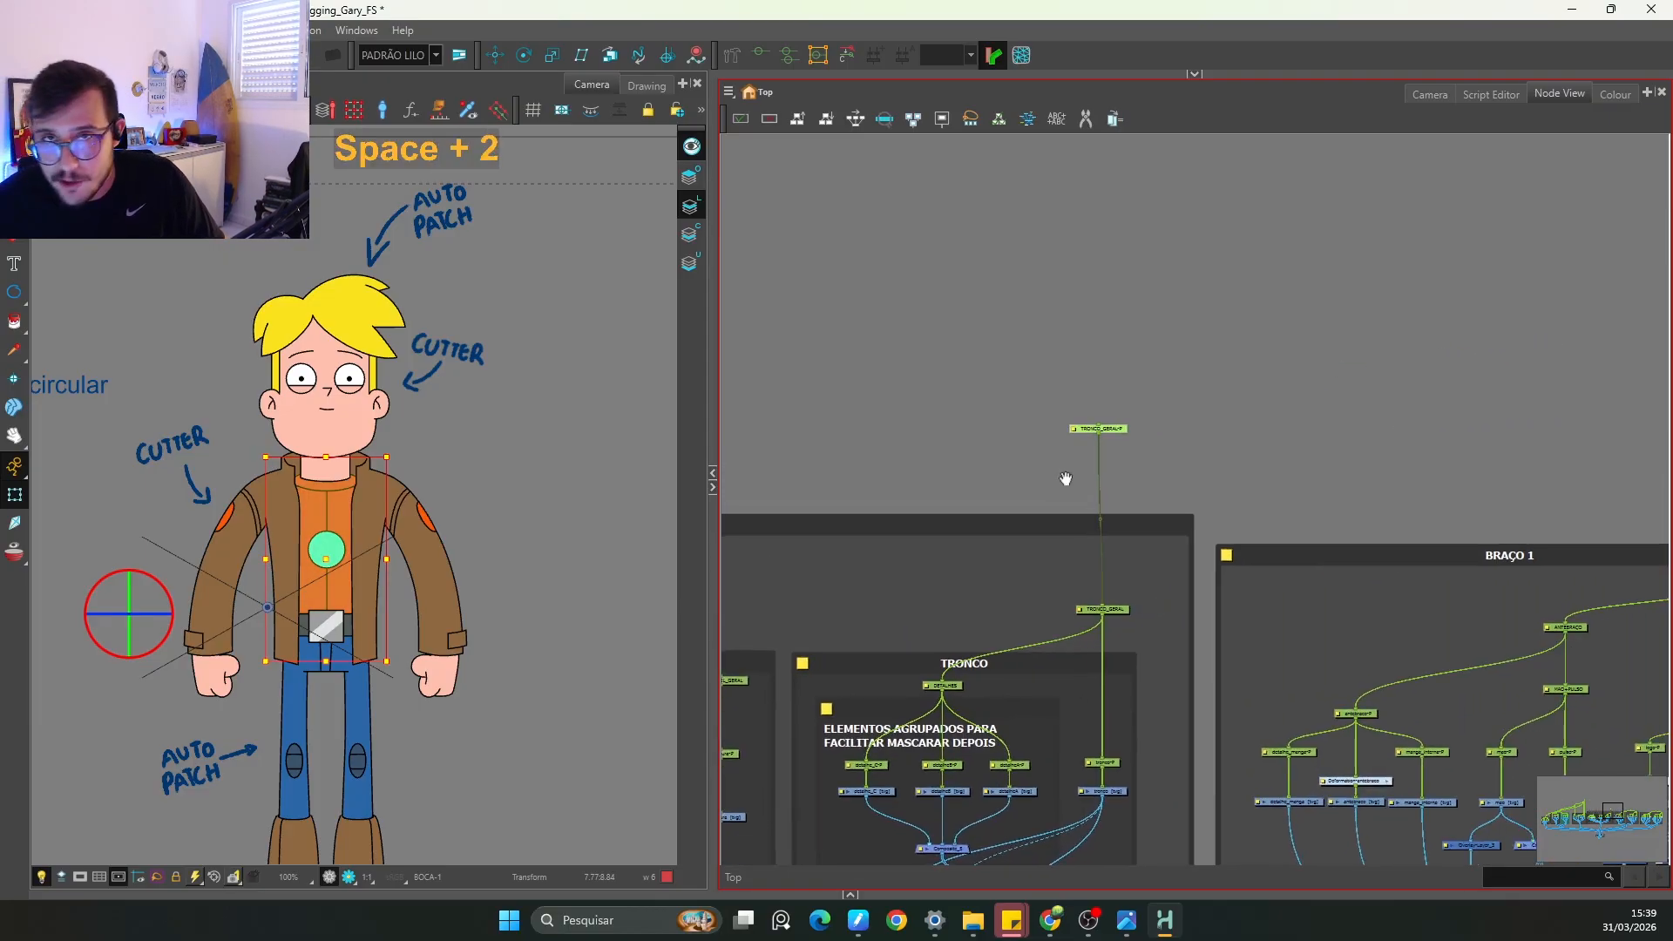
pyautogui.press('2')
pyautogui.press('2')
pyautogui.moveTo(1022, 331); pyautogui.dragTo(1035, 341)
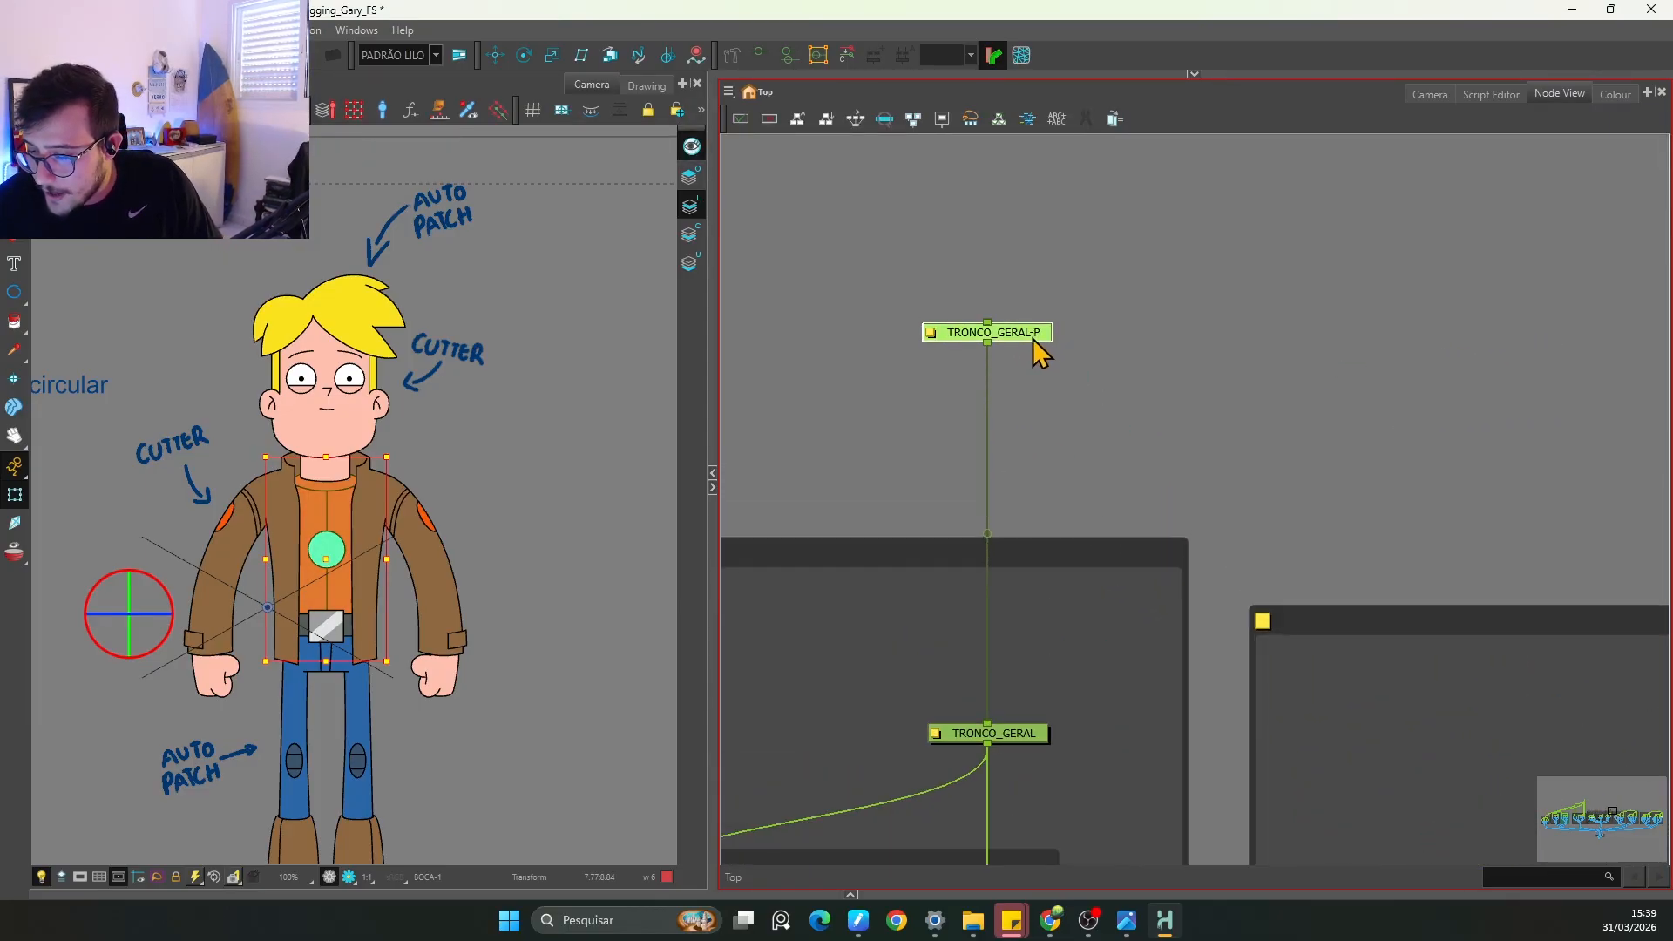
# Step: Connect the TRONCO_GERAL-P peg to the JAQUETA_MASTER peg so it also drives the jacket
pyautogui.press('1')
pyautogui.press('1')
pyautogui.press('1')
pyautogui.press('1')
pyautogui.press('1')
pyautogui.moveTo(1005, 554); pyautogui.dragTo(1357, 423)
pyautogui.press('1')
pyautogui.moveTo(1417, 328); pyautogui.dragTo(1057, 534)
pyautogui.press('space')
pyautogui.press('space')
pyautogui.moveTo(1491, 438); pyautogui.dragTo(997, 493)
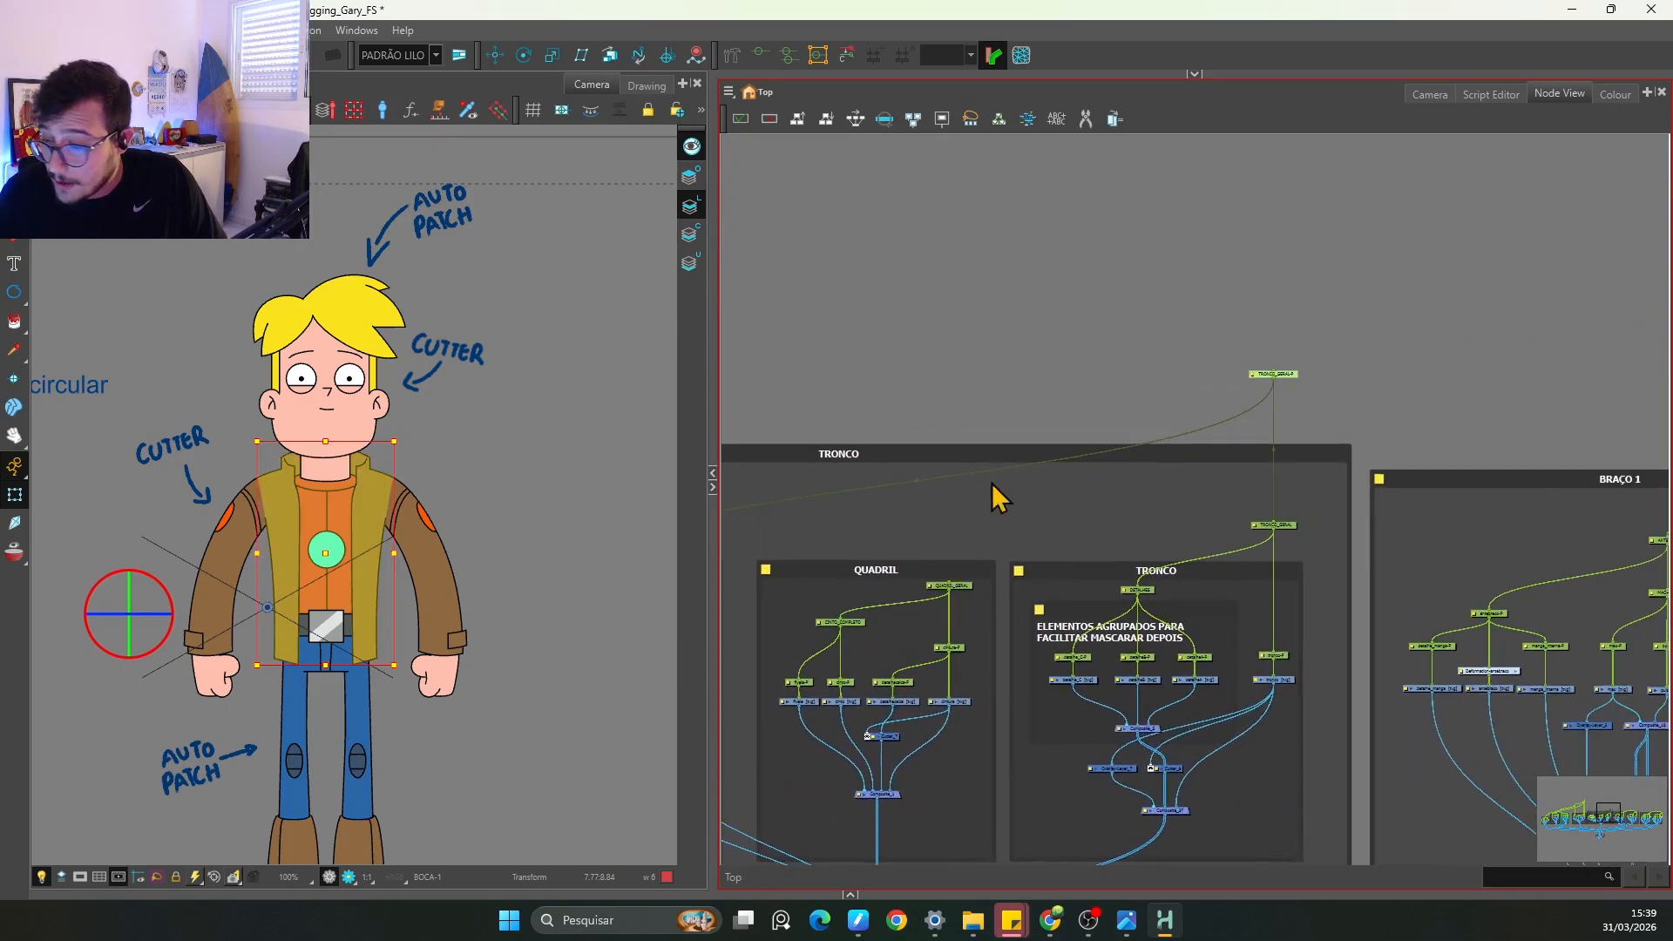
pyautogui.click(1159, 569)
pyautogui.press('space')
pyautogui.moveTo(929, 550); pyautogui.dragTo(1160, 497)
pyautogui.press('space')
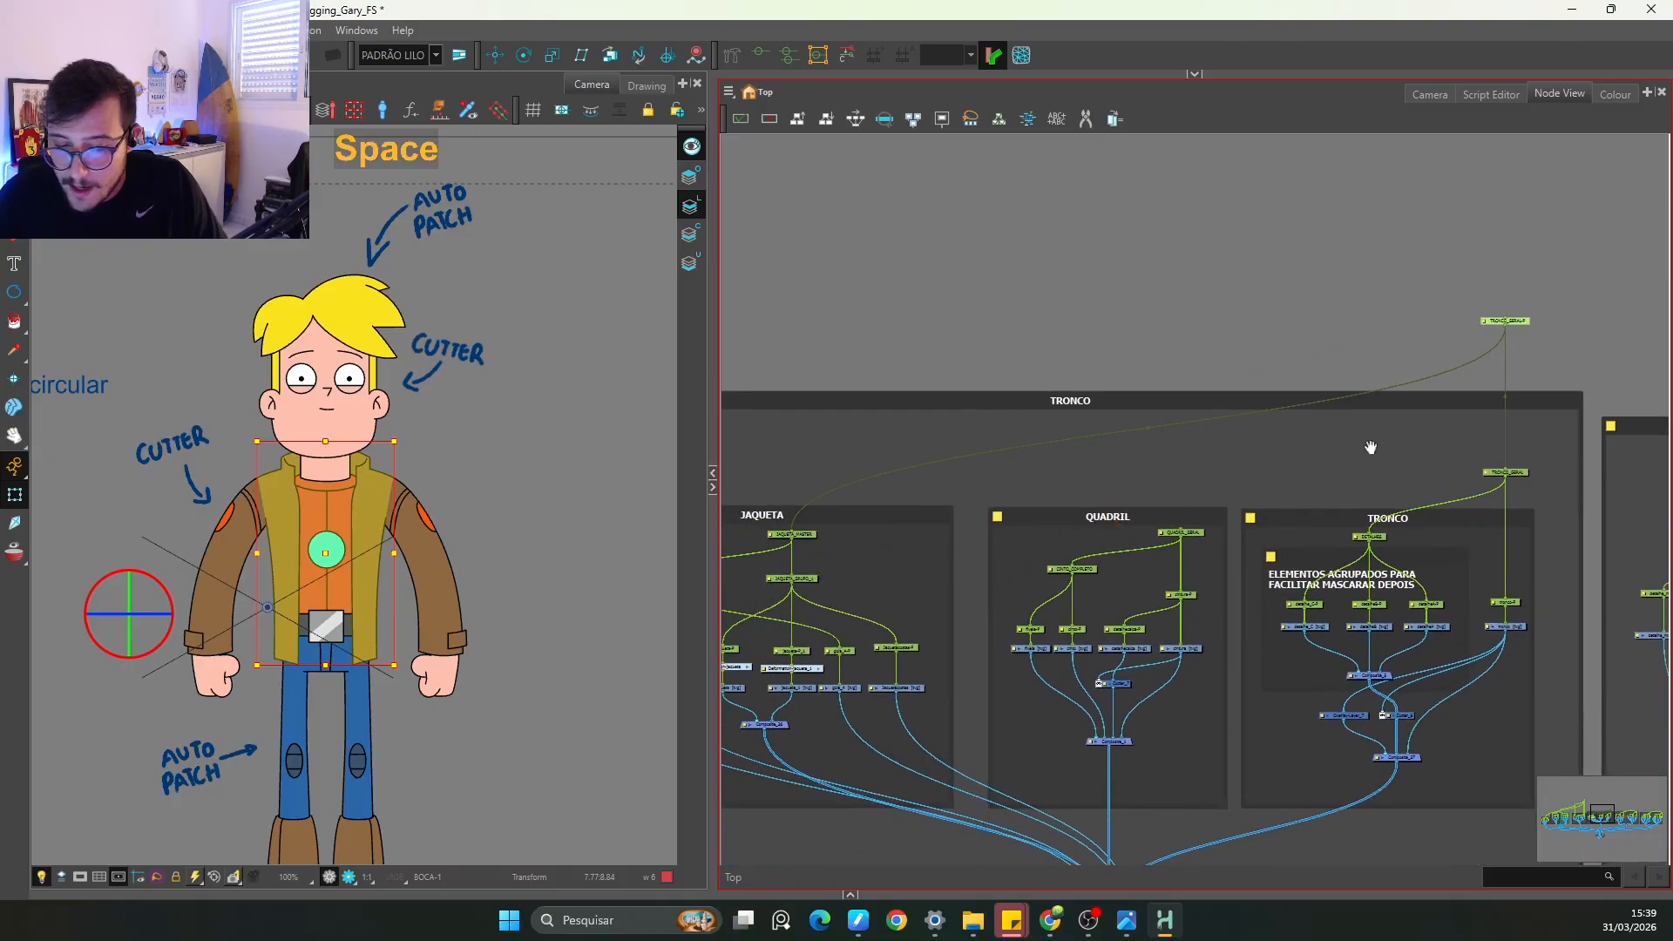
# Step: Rename the TRONCO_GERAL-P peg as TRONCO_MASTER
pyautogui.press('2')
pyautogui.press('2')
pyautogui.press('2')
pyautogui.doubleClick(1105, 457)
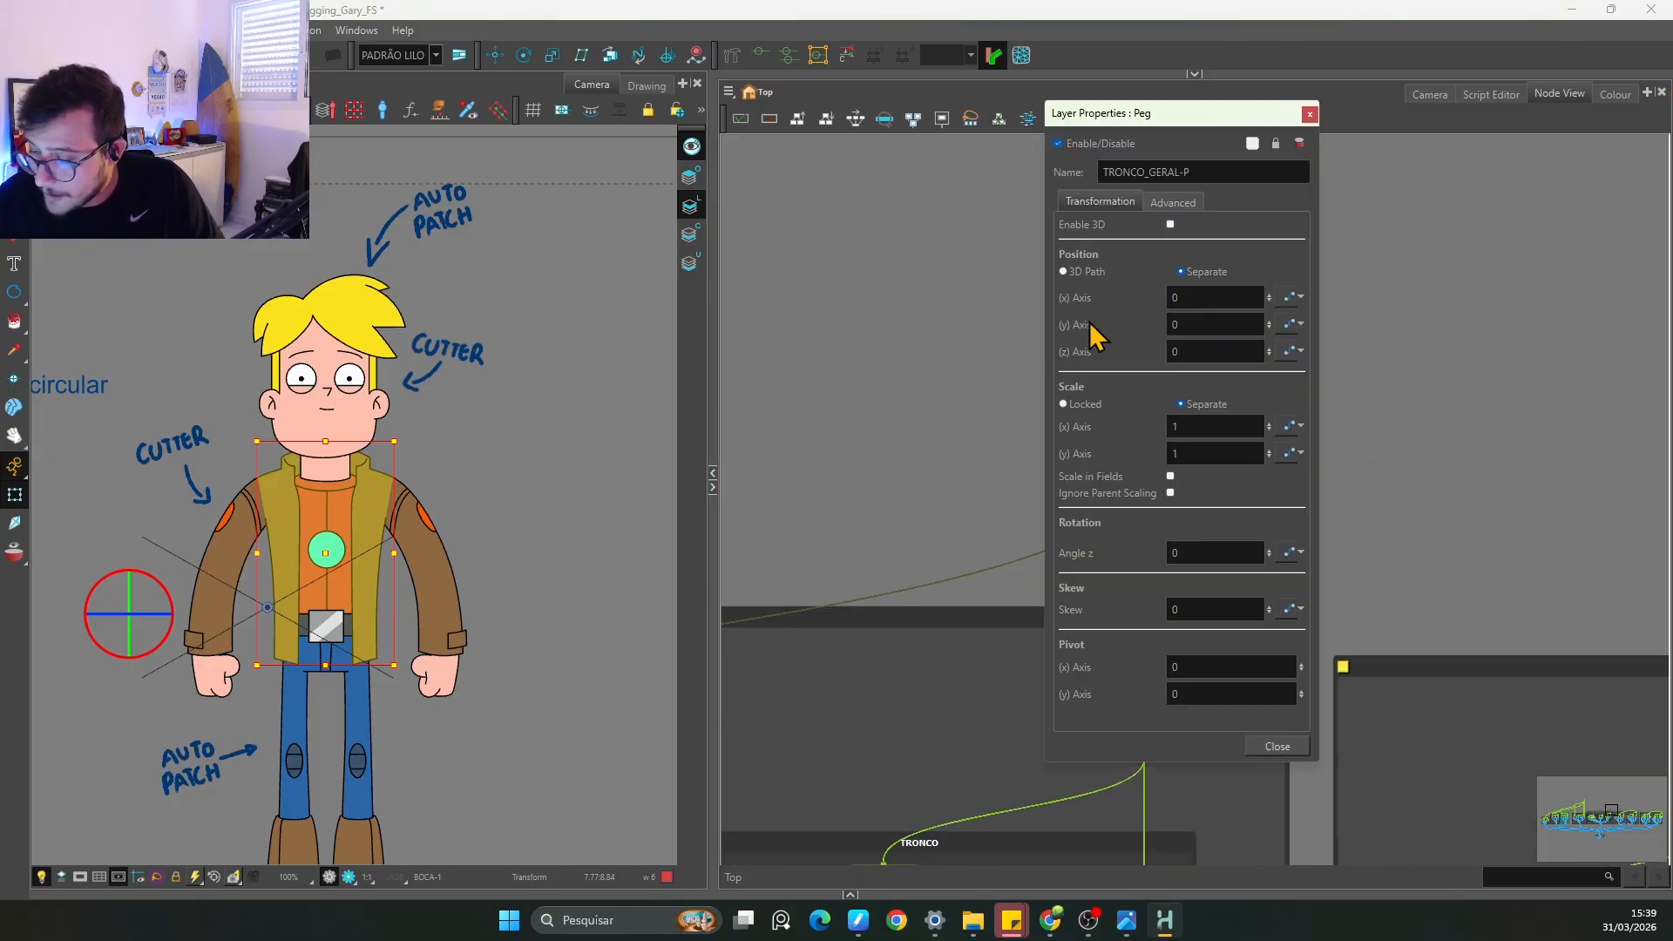
pyautogui.moveTo(1148, 172); pyautogui.dragTo(1185, 172)
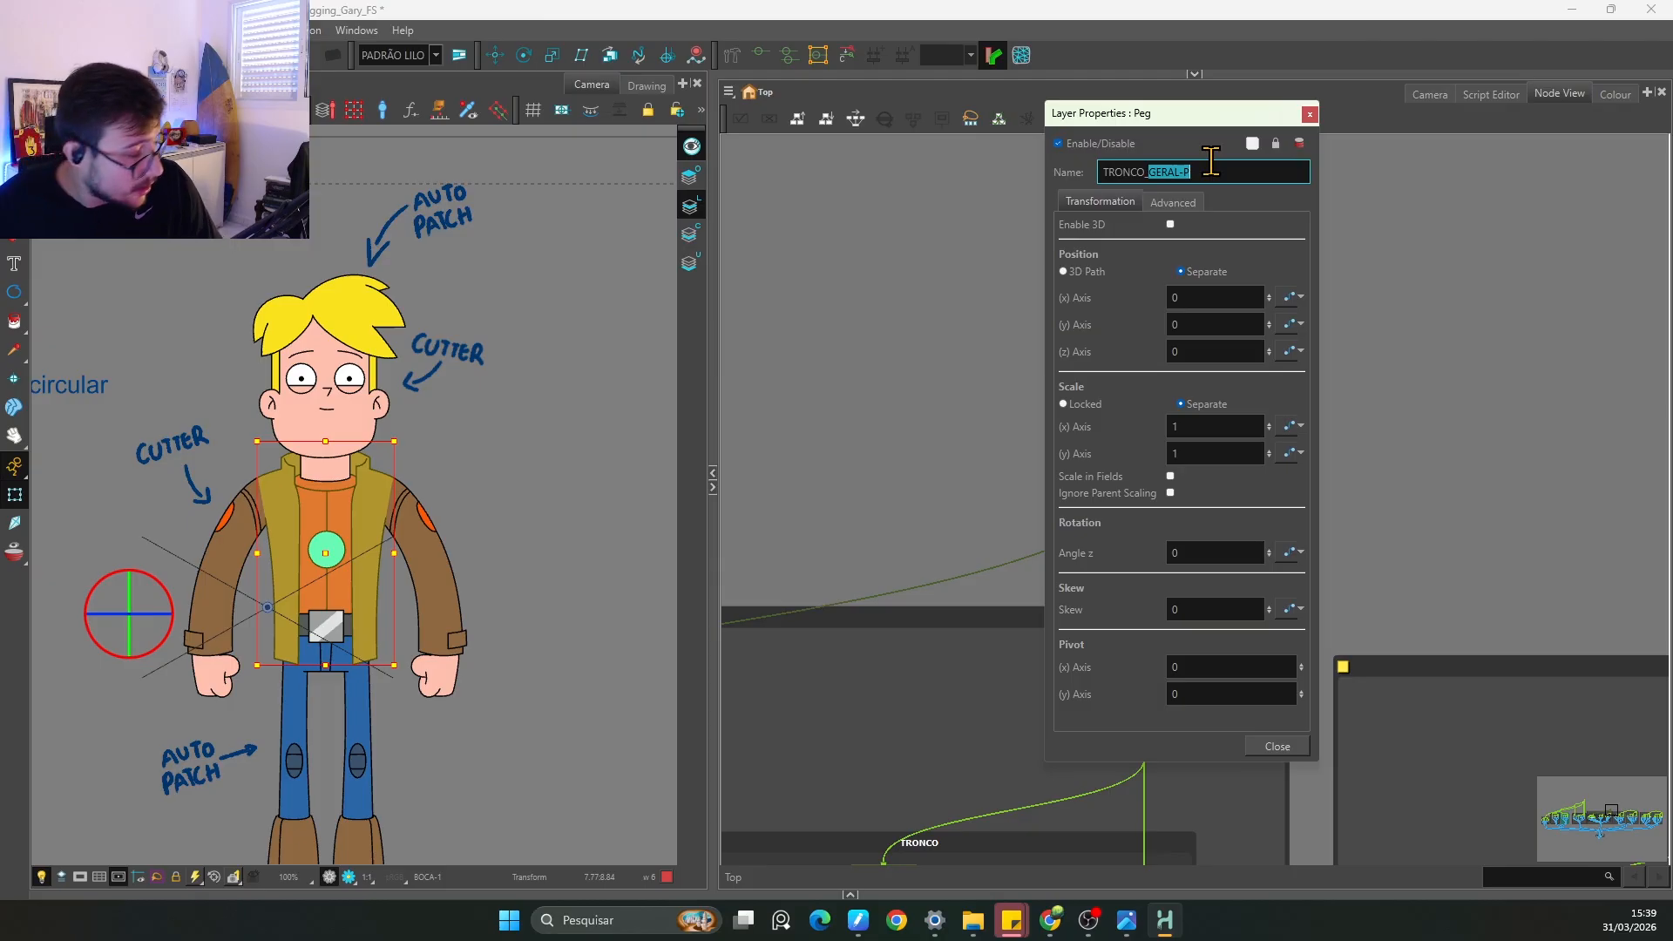
pyautogui.write('MASTE')
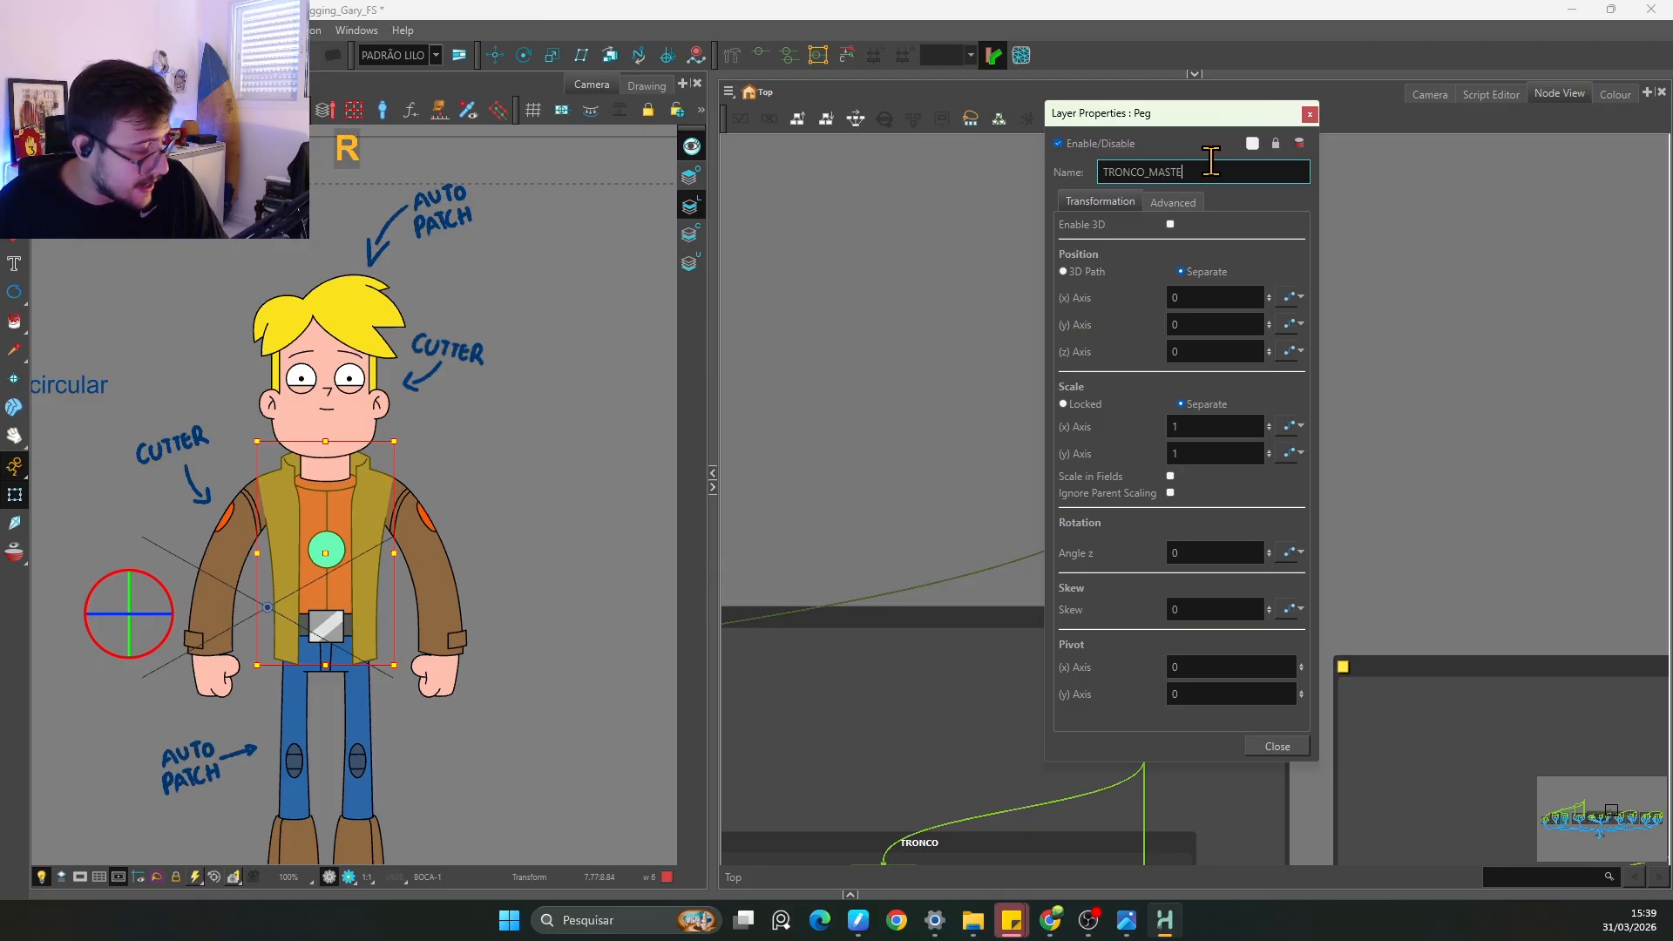
pyautogui.write('R')
pyautogui.click(1310, 114)
pyautogui.click(1189, 467)
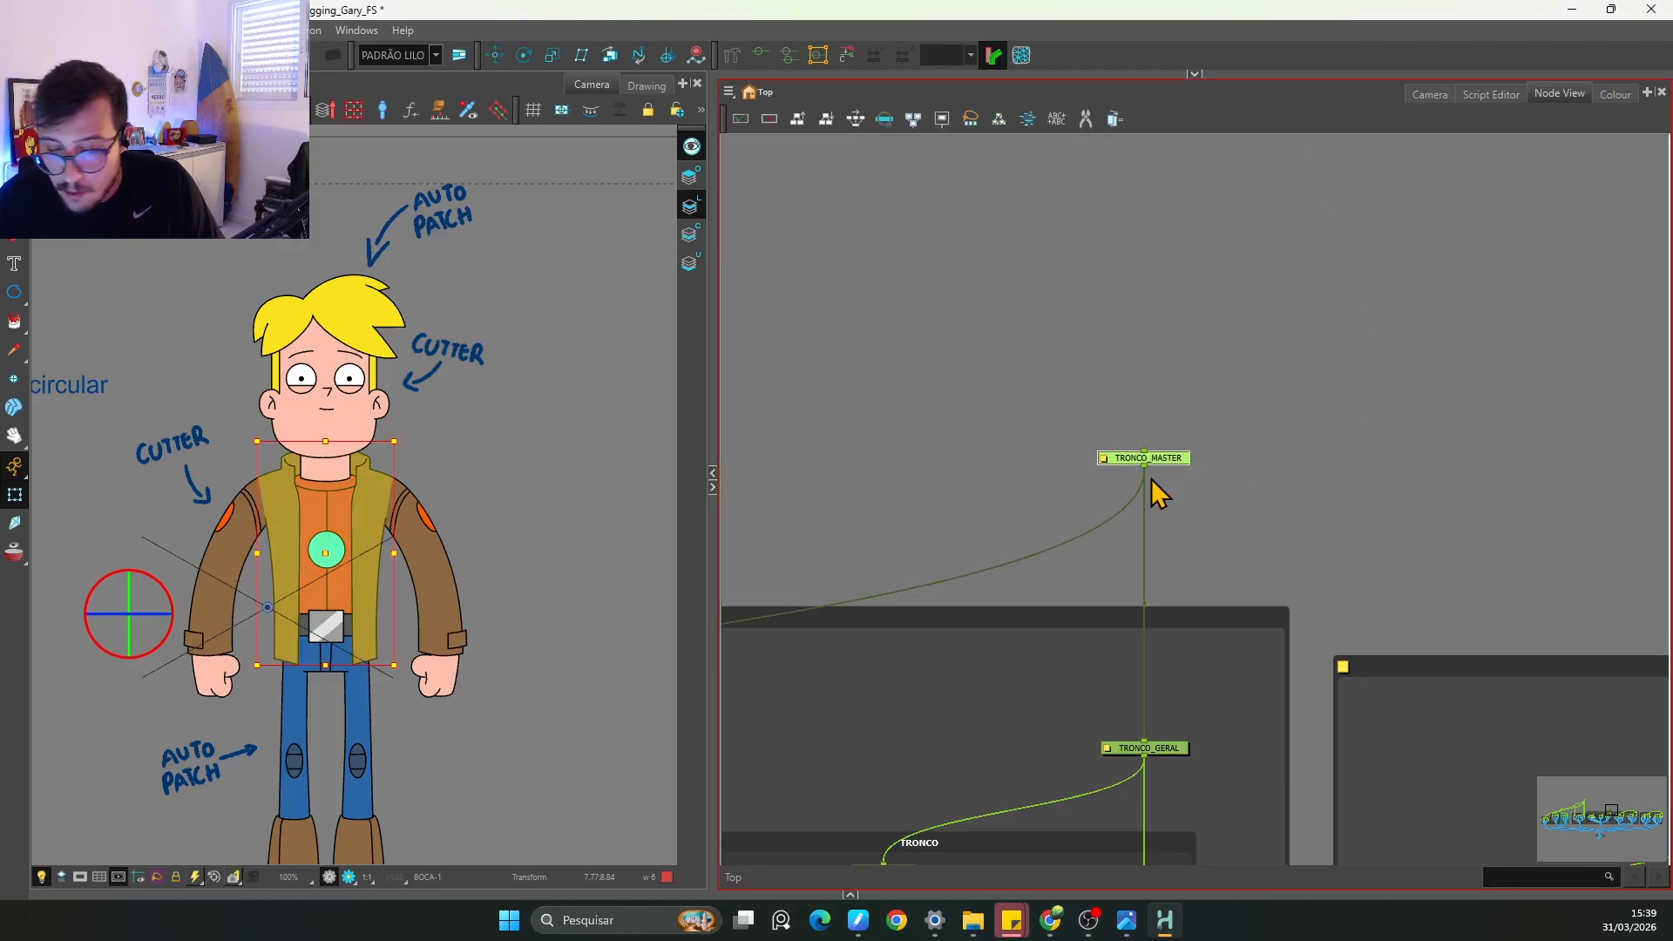
pyautogui.moveTo(1152, 478); pyautogui.dragTo(1235, 448)
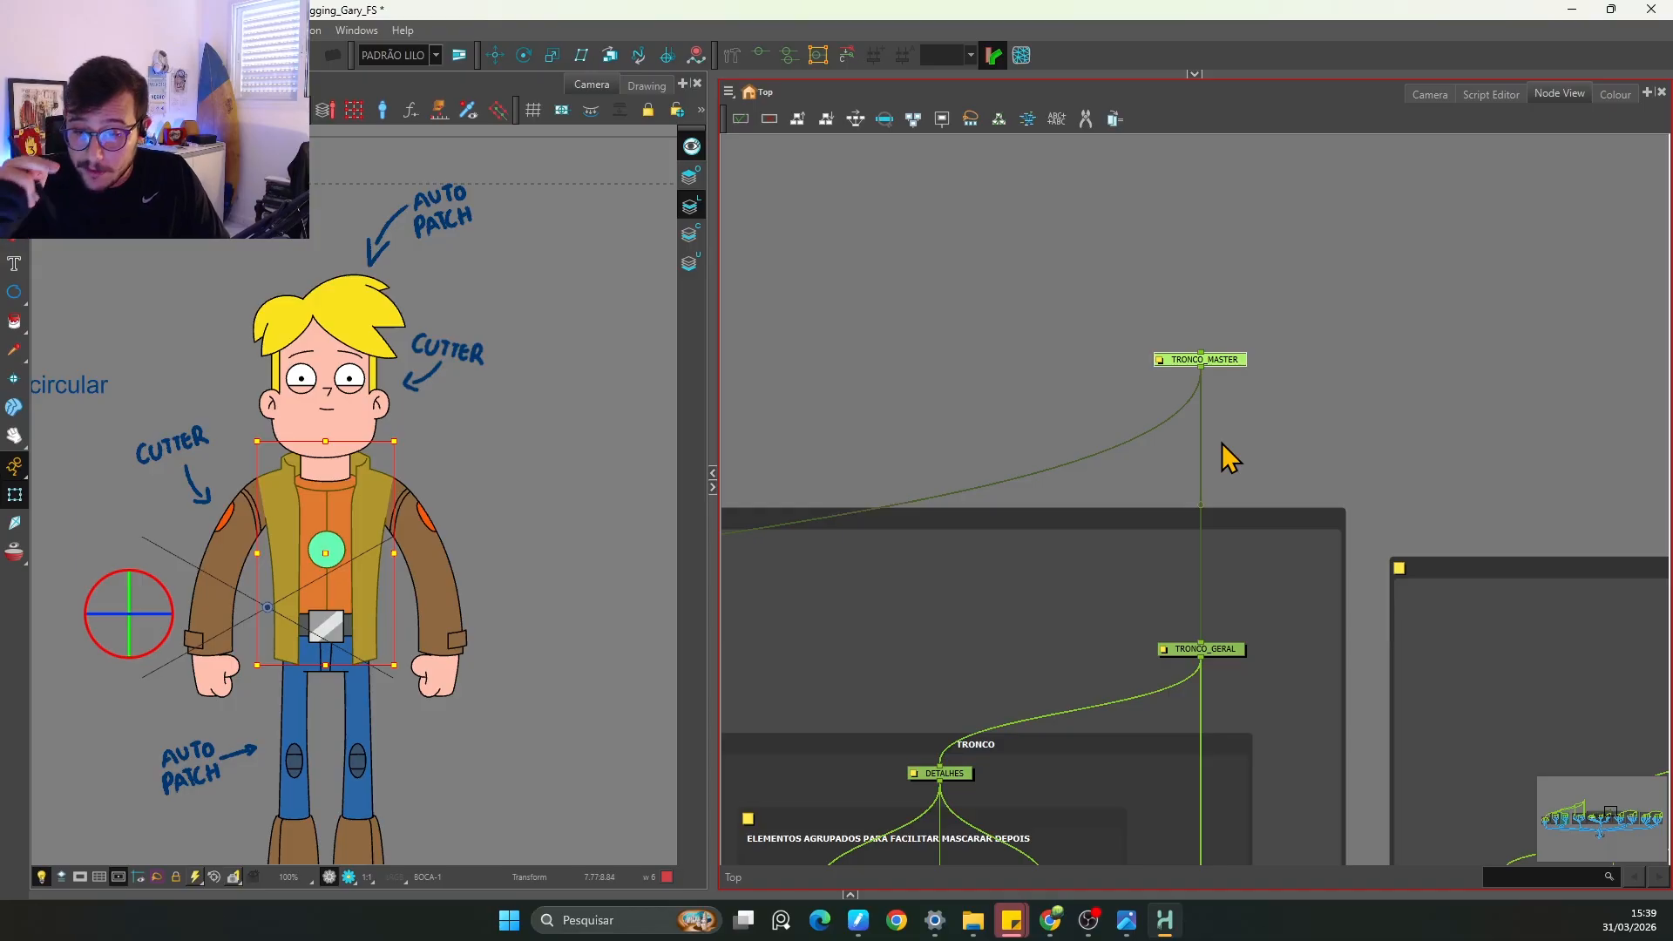
# Step: Try rotating the torso and jacket together from the TRONCO_MASTER peg and undo the rotation
pyautogui.click(1199, 656)
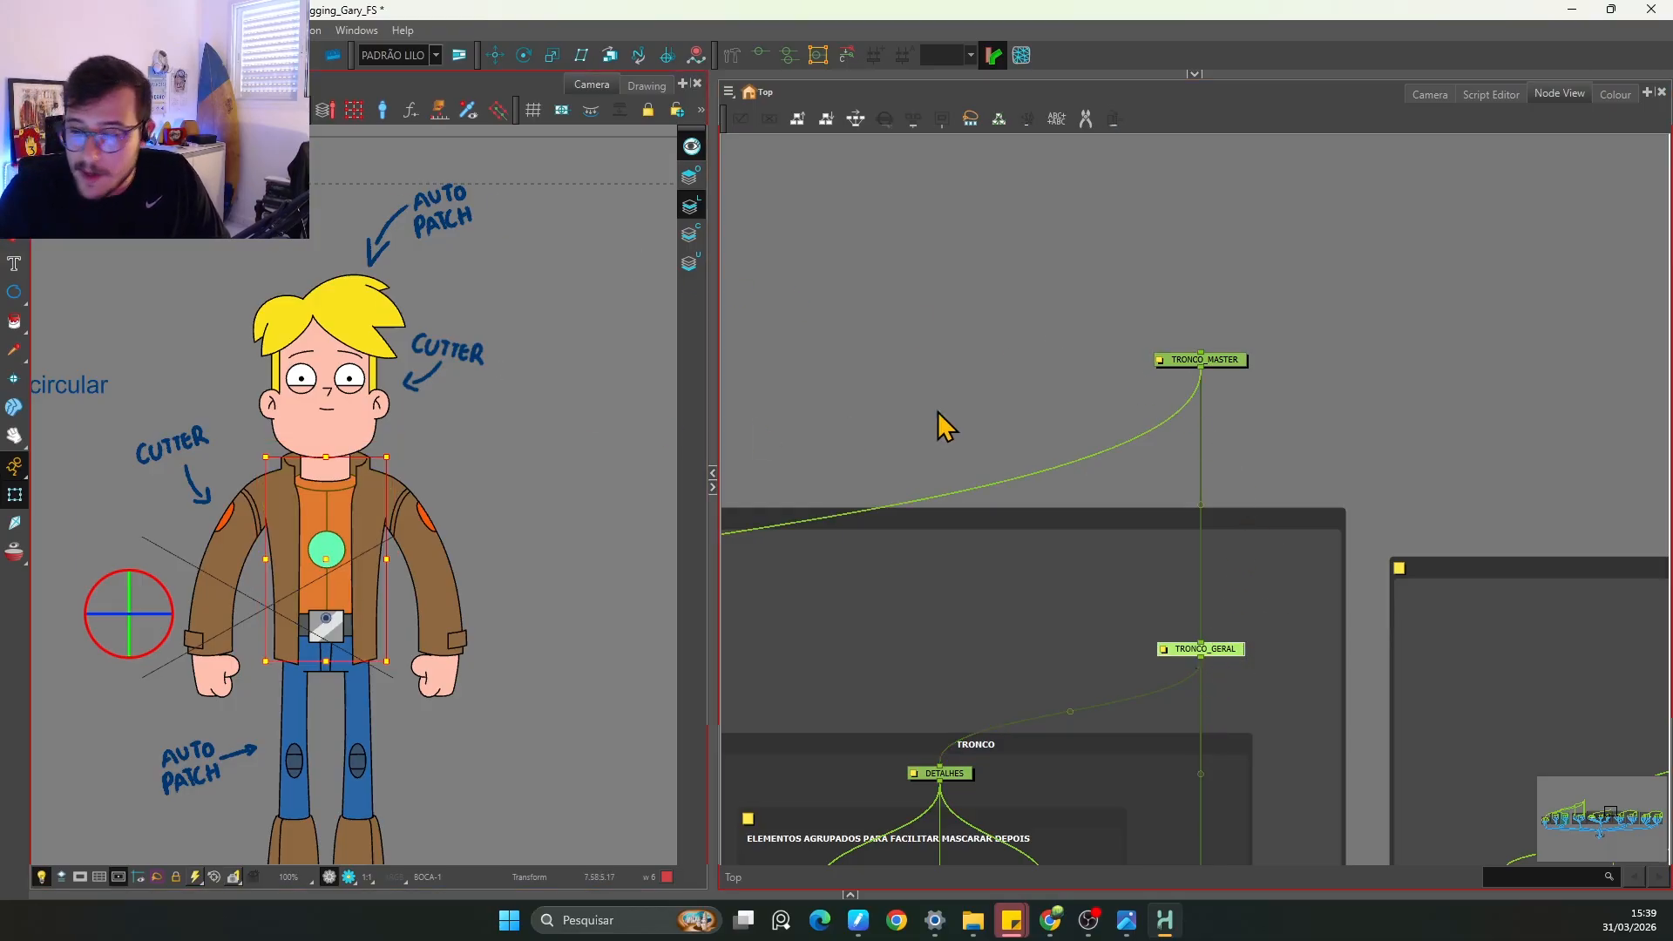
pyautogui.click(1208, 361)
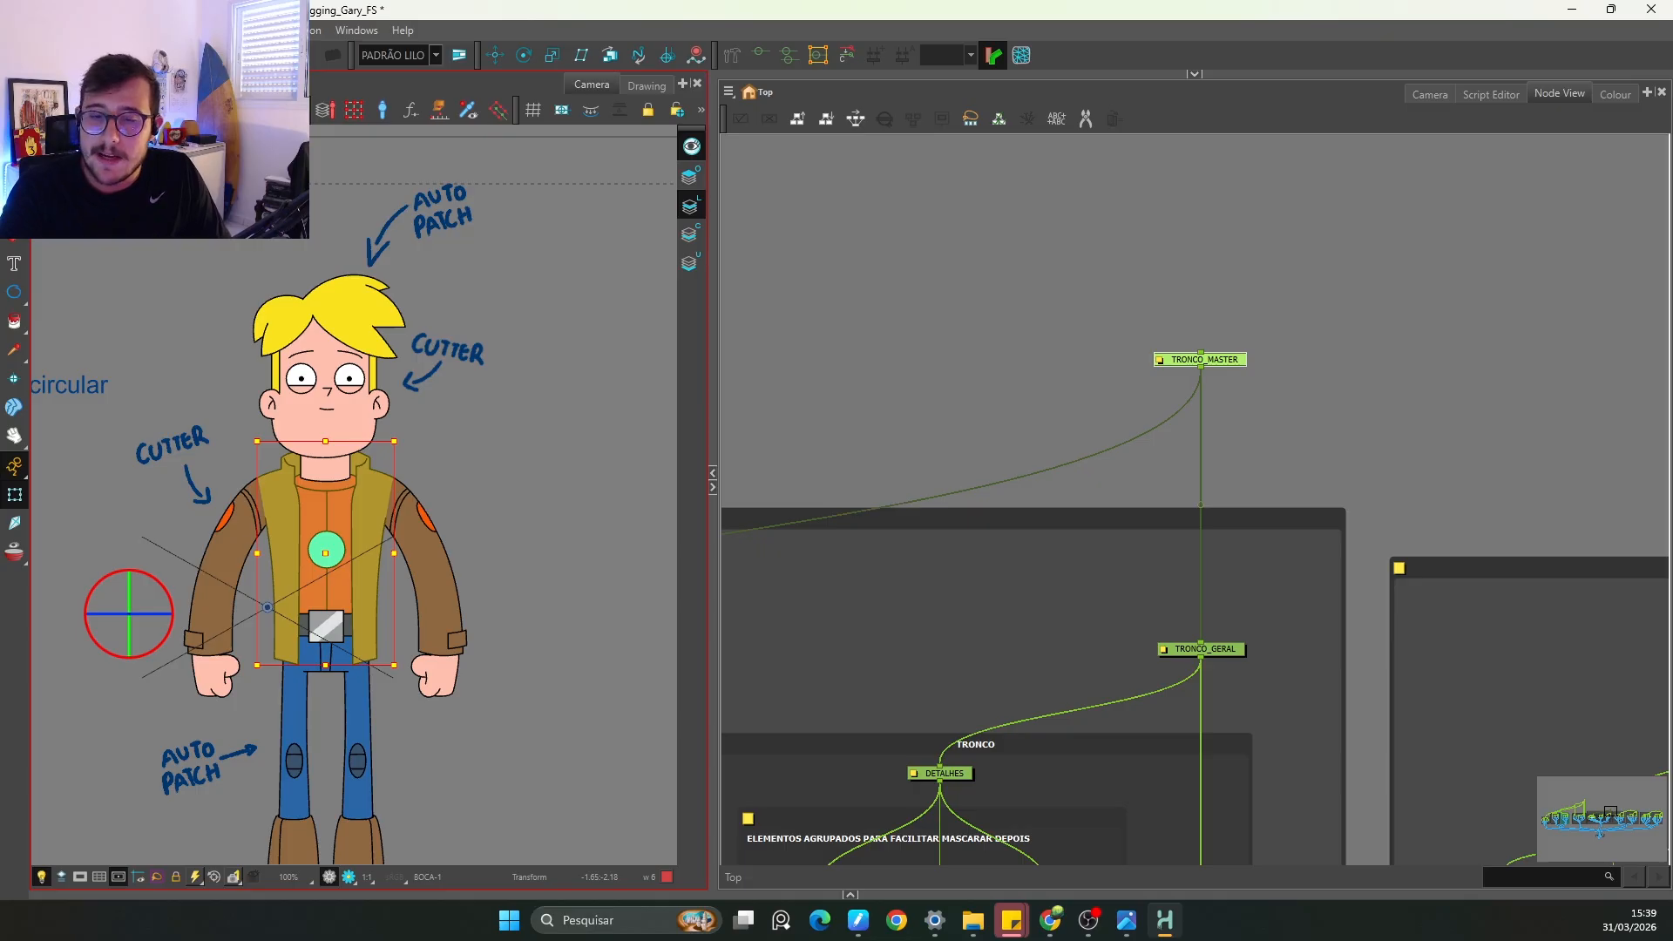
pyautogui.click(1019, 453)
pyautogui.click(1237, 362)
pyautogui.moveTo(401, 436); pyautogui.dragTo(437, 448)
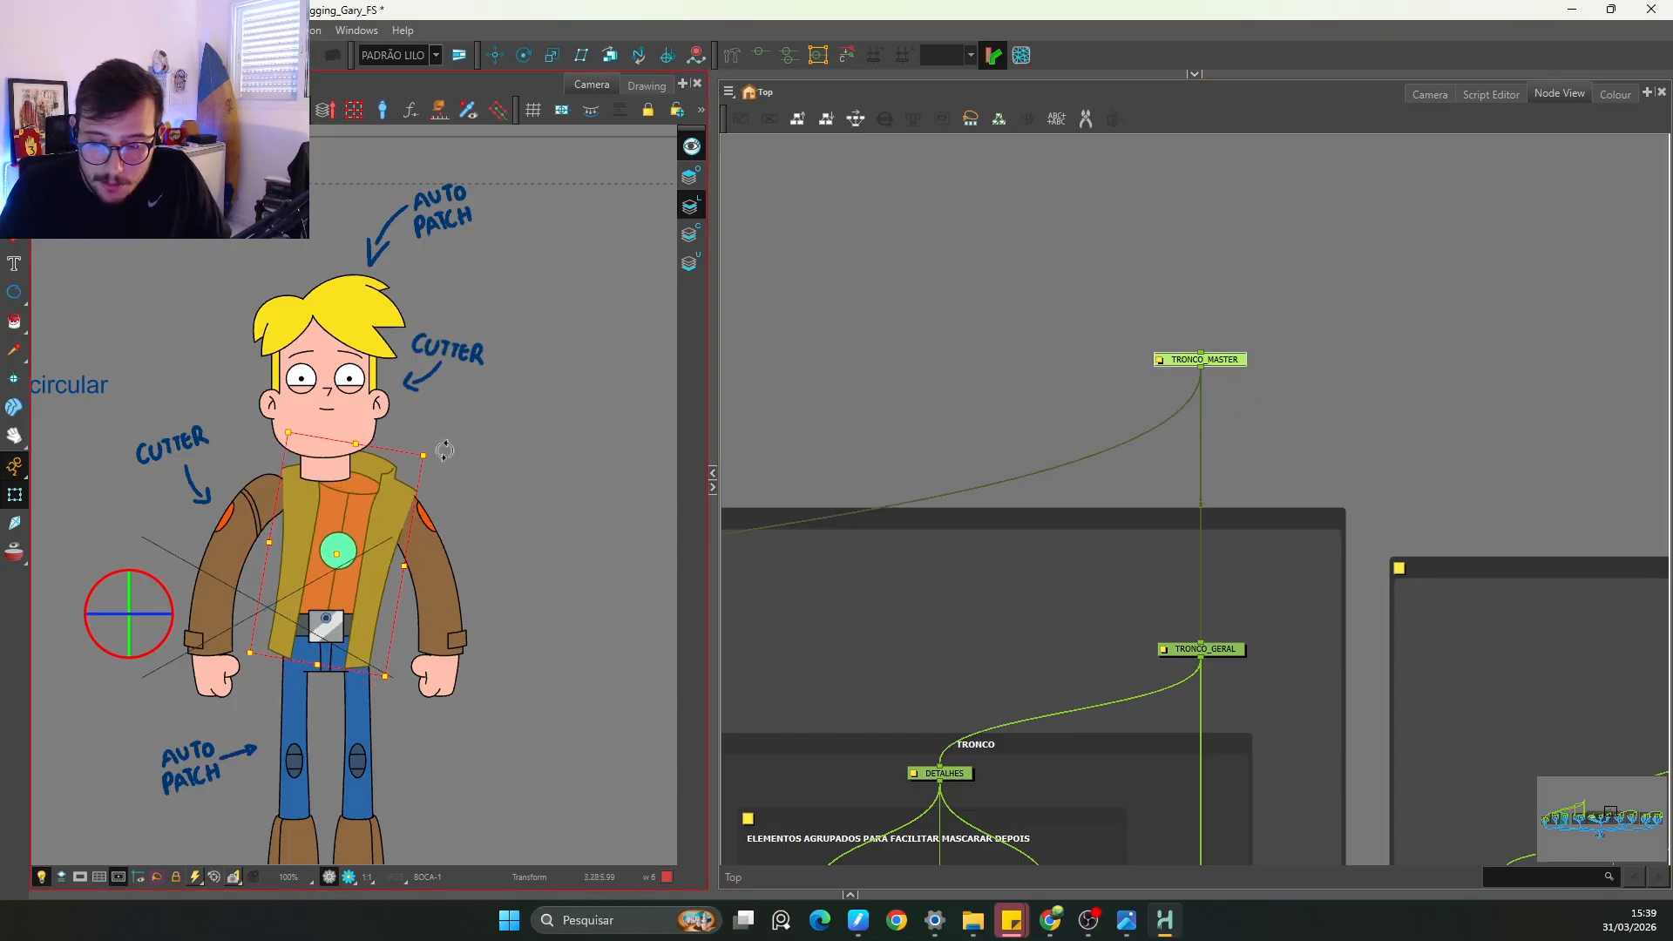
pyautogui.hotkey('ctrl', 'z')
pyautogui.click(1304, 432)
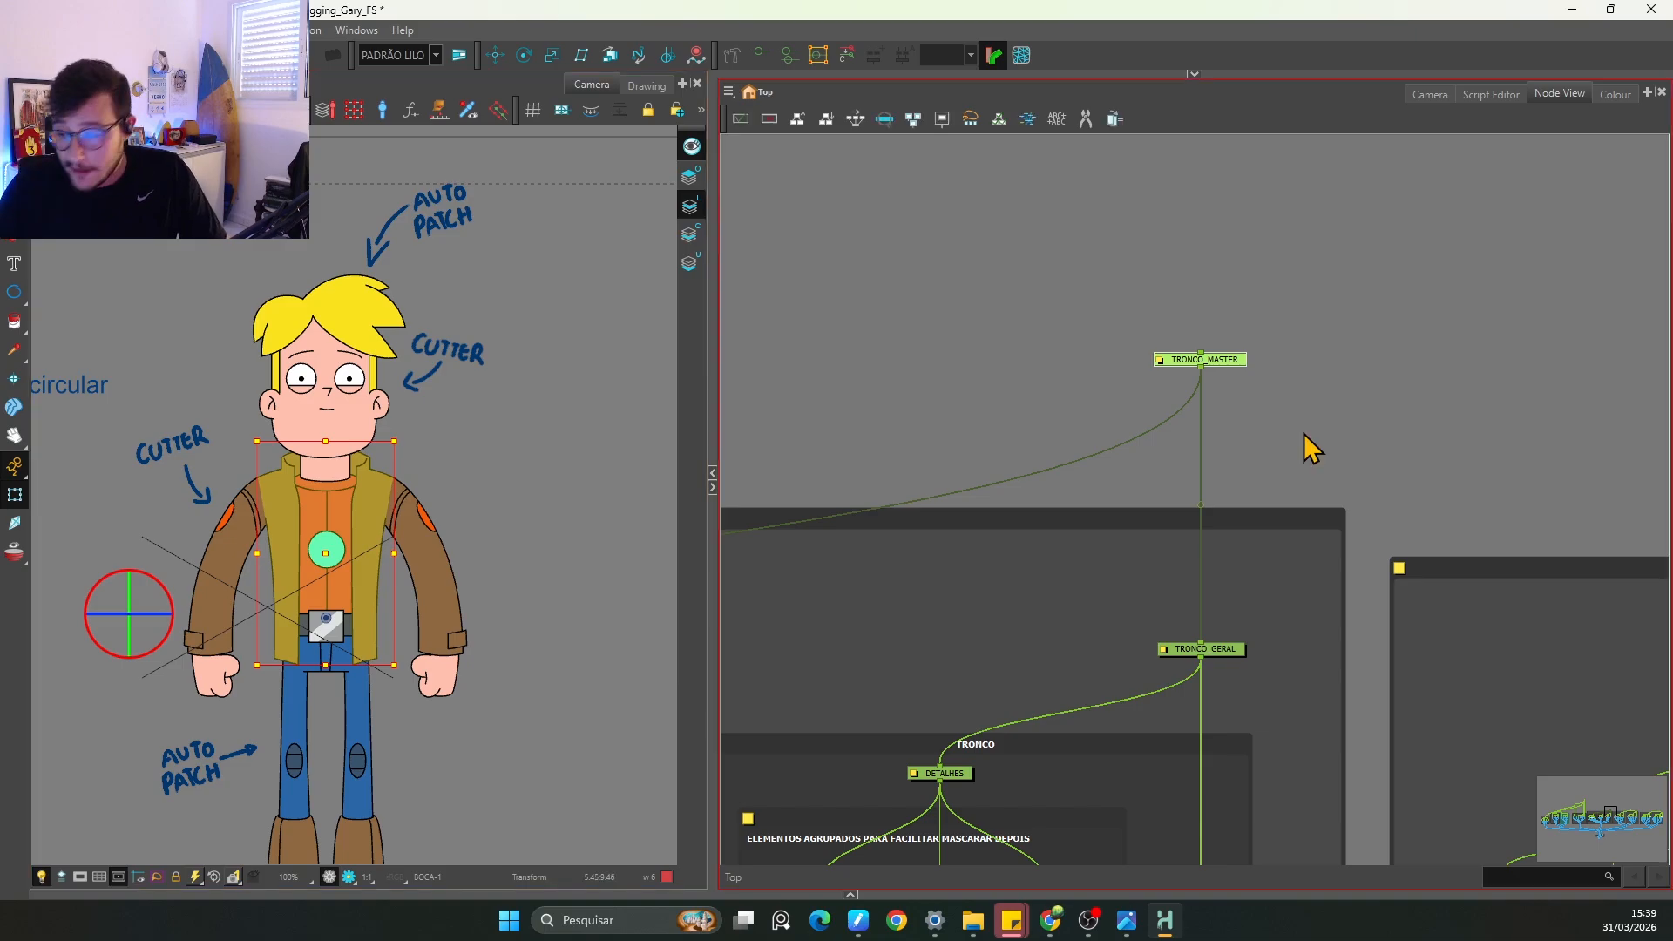
# Step: Add a parent peg to CABEÇA+PESCOÇO and place it higher up, offset towards the TRONCO group
pyautogui.scroll(2, 1288, 451)
pyautogui.scroll(-2, 1252, 453)
pyautogui.scroll(-5, 1216, 446)
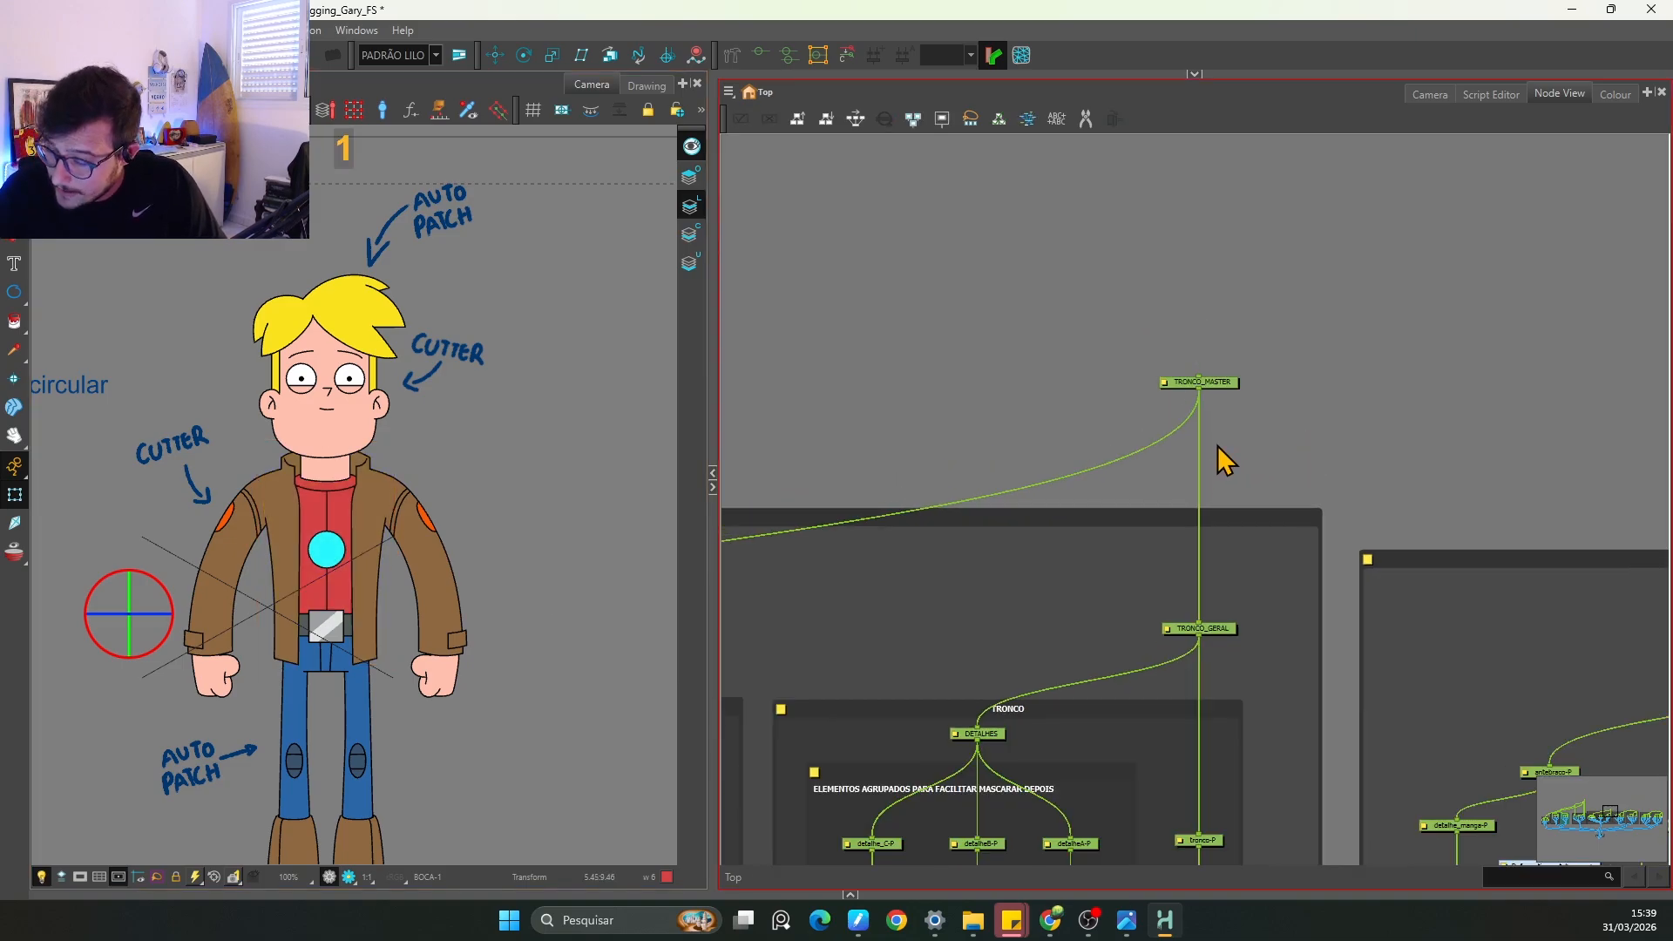
pyautogui.moveTo(1194, 522); pyautogui.dragTo(1286, 622)
pyautogui.scroll(-1, 1255, 620)
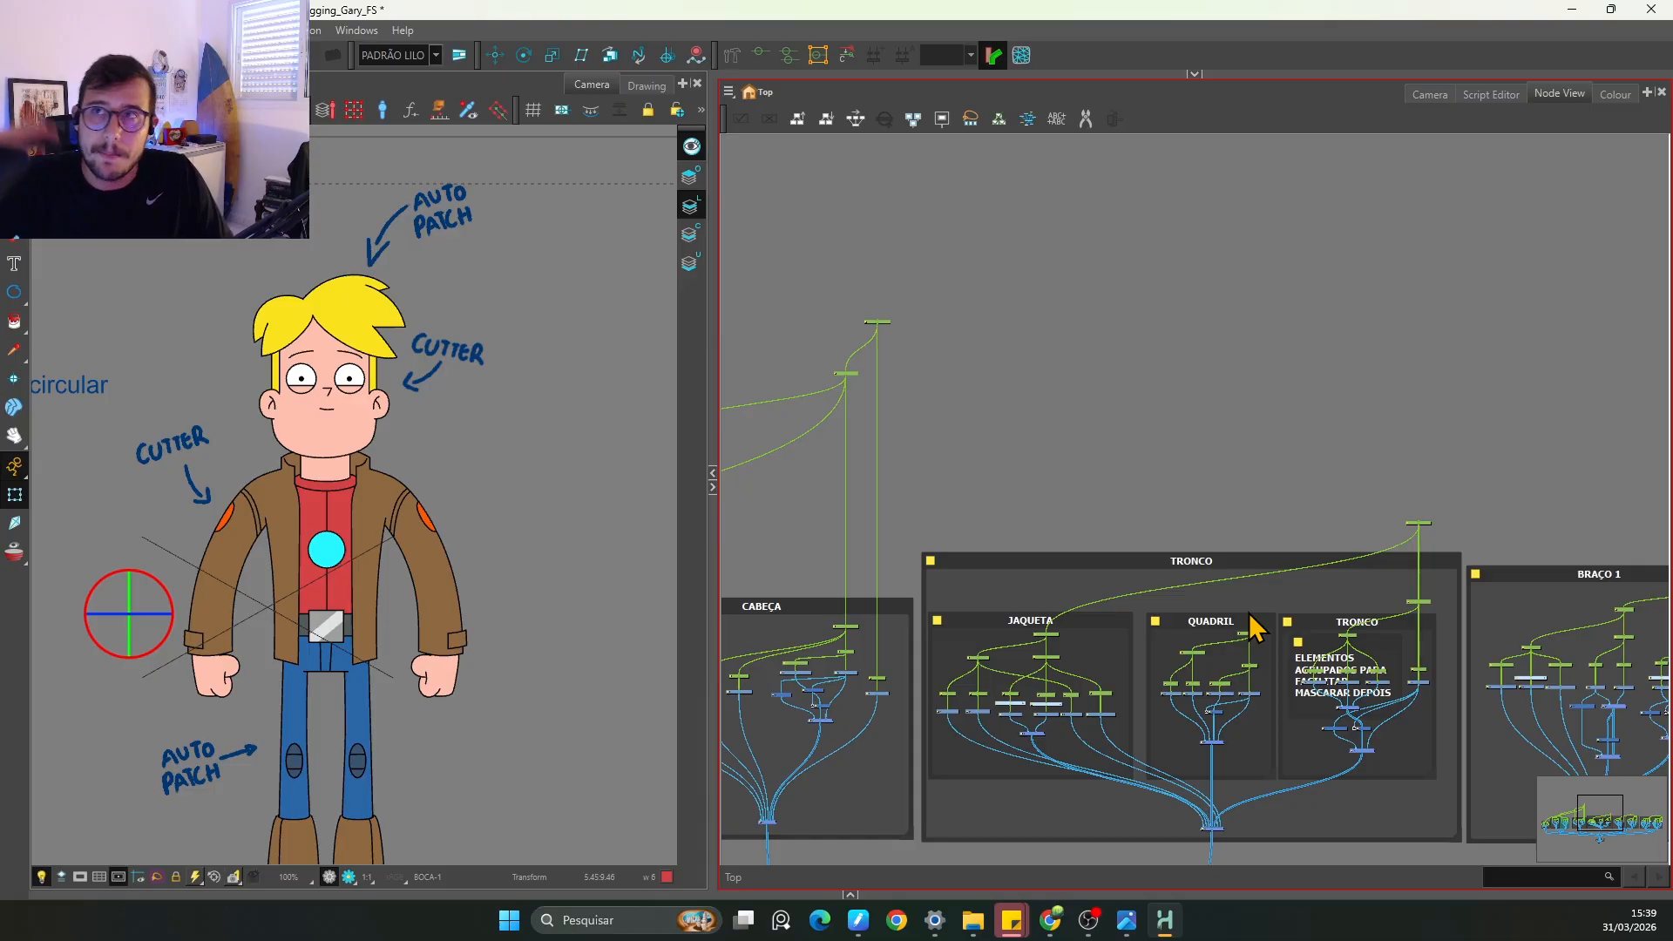
pyautogui.moveTo(1416, 440); pyautogui.dragTo(1380, 448)
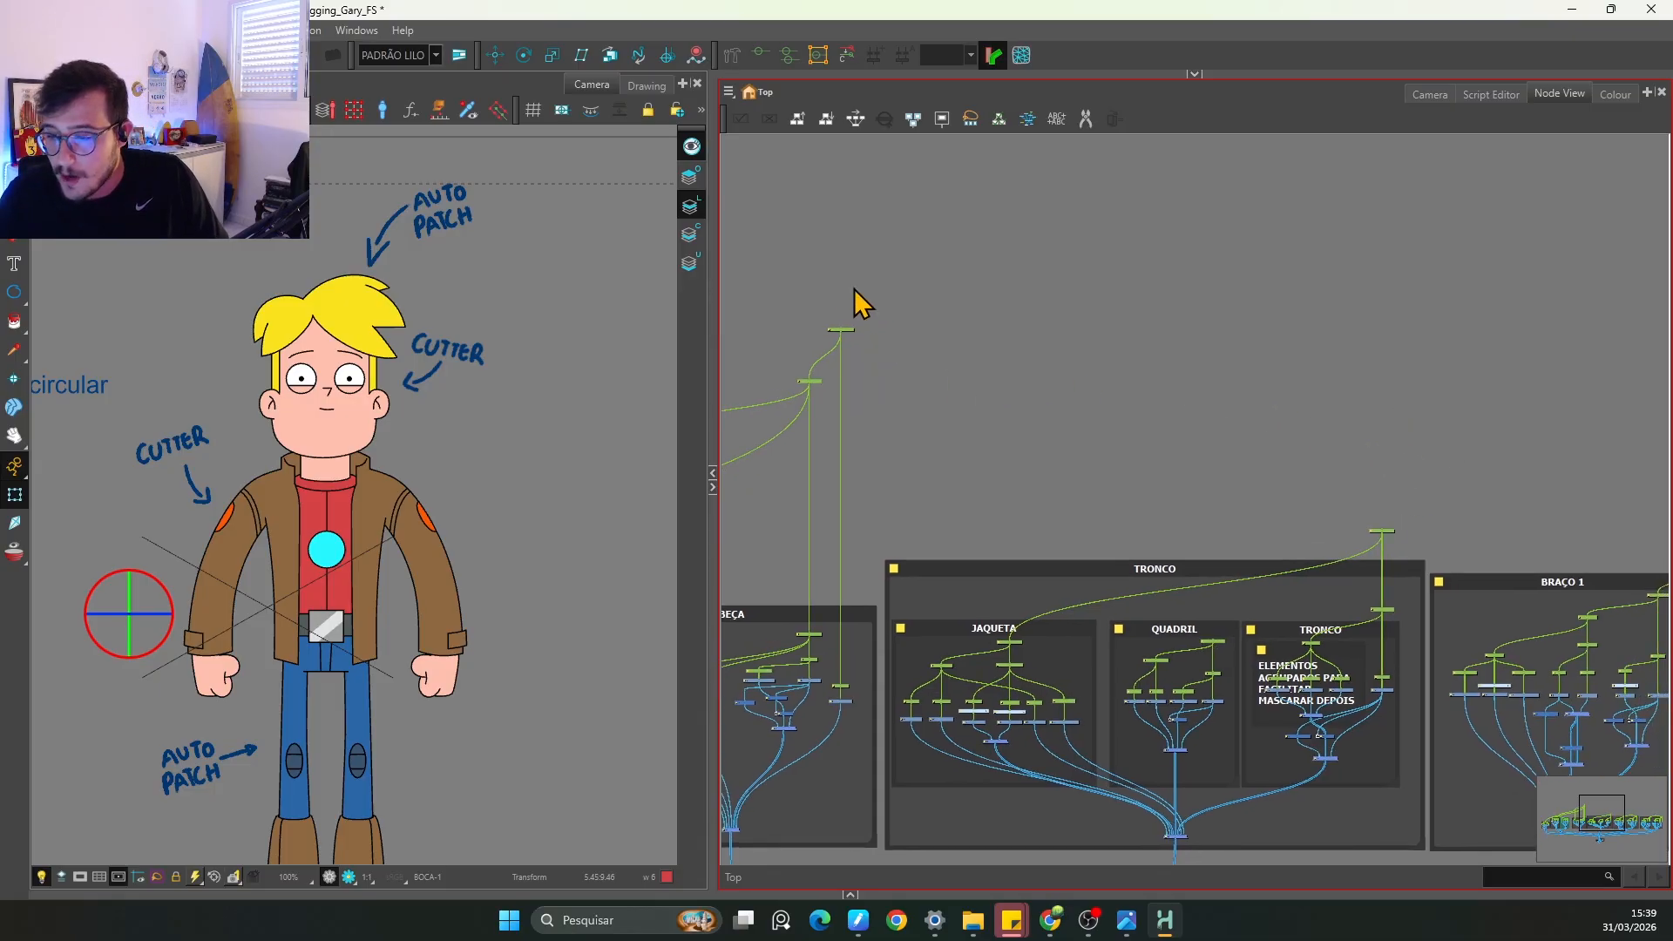
pyautogui.click(839, 331)
pyautogui.moveTo(890, 294); pyautogui.dragTo(933, 347)
pyautogui.hotkey('ctrl', 'p')
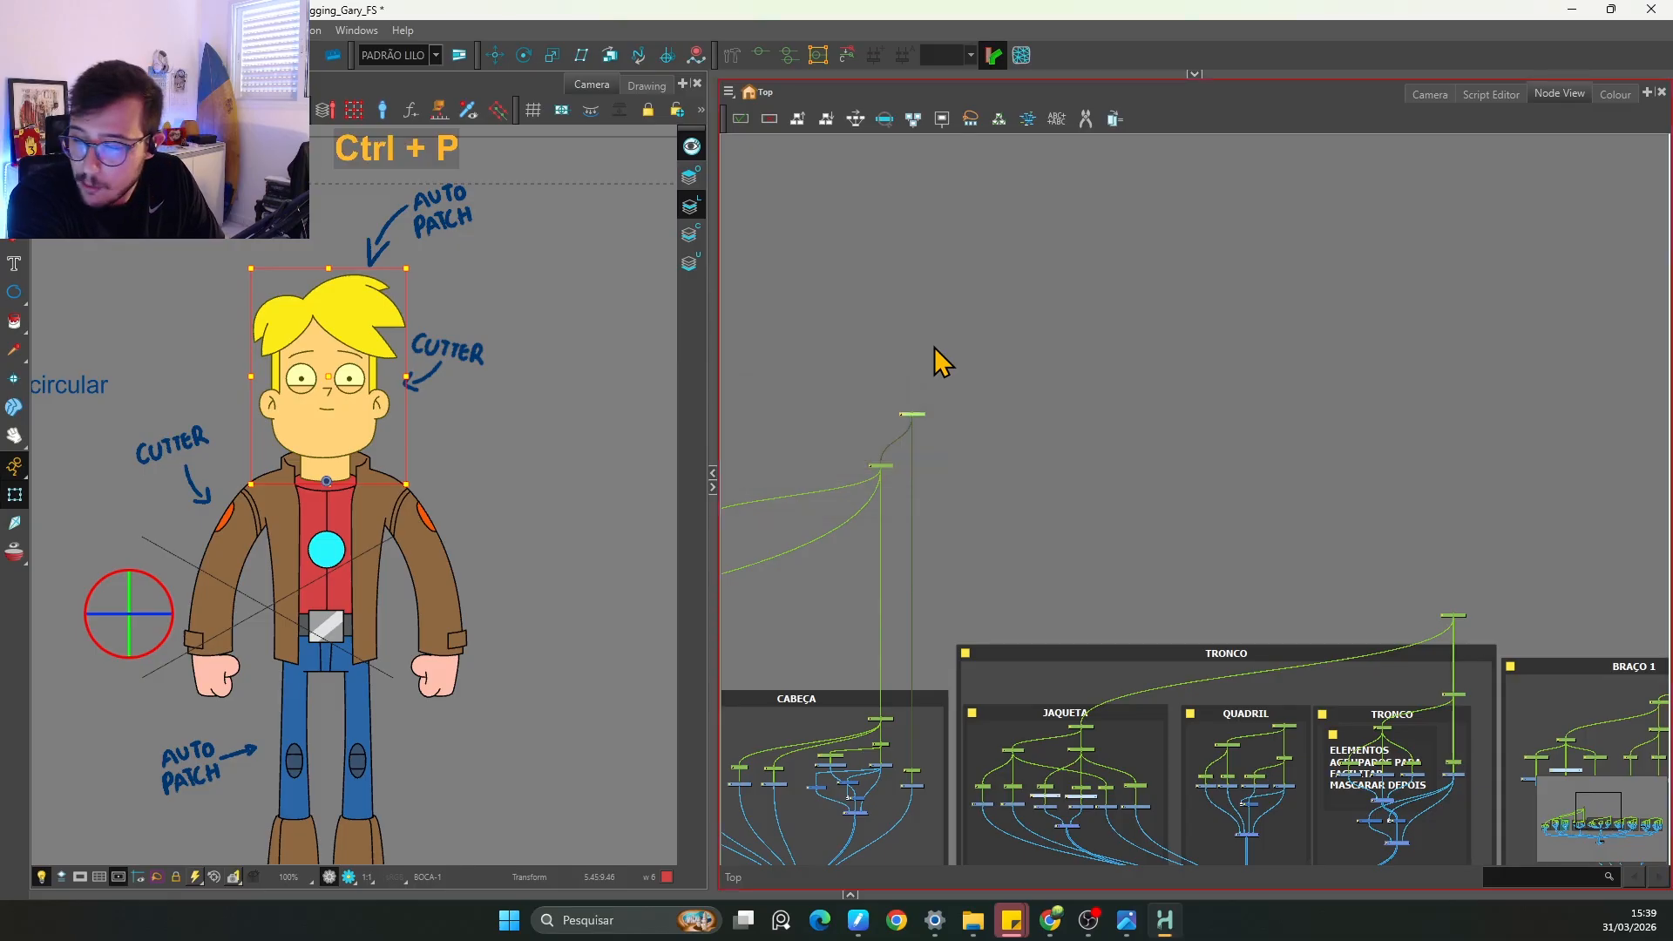
pyautogui.press('2')
pyautogui.press('2')
pyautogui.moveTo(887, 393); pyautogui.dragTo(1054, 486)
pyautogui.press('2')
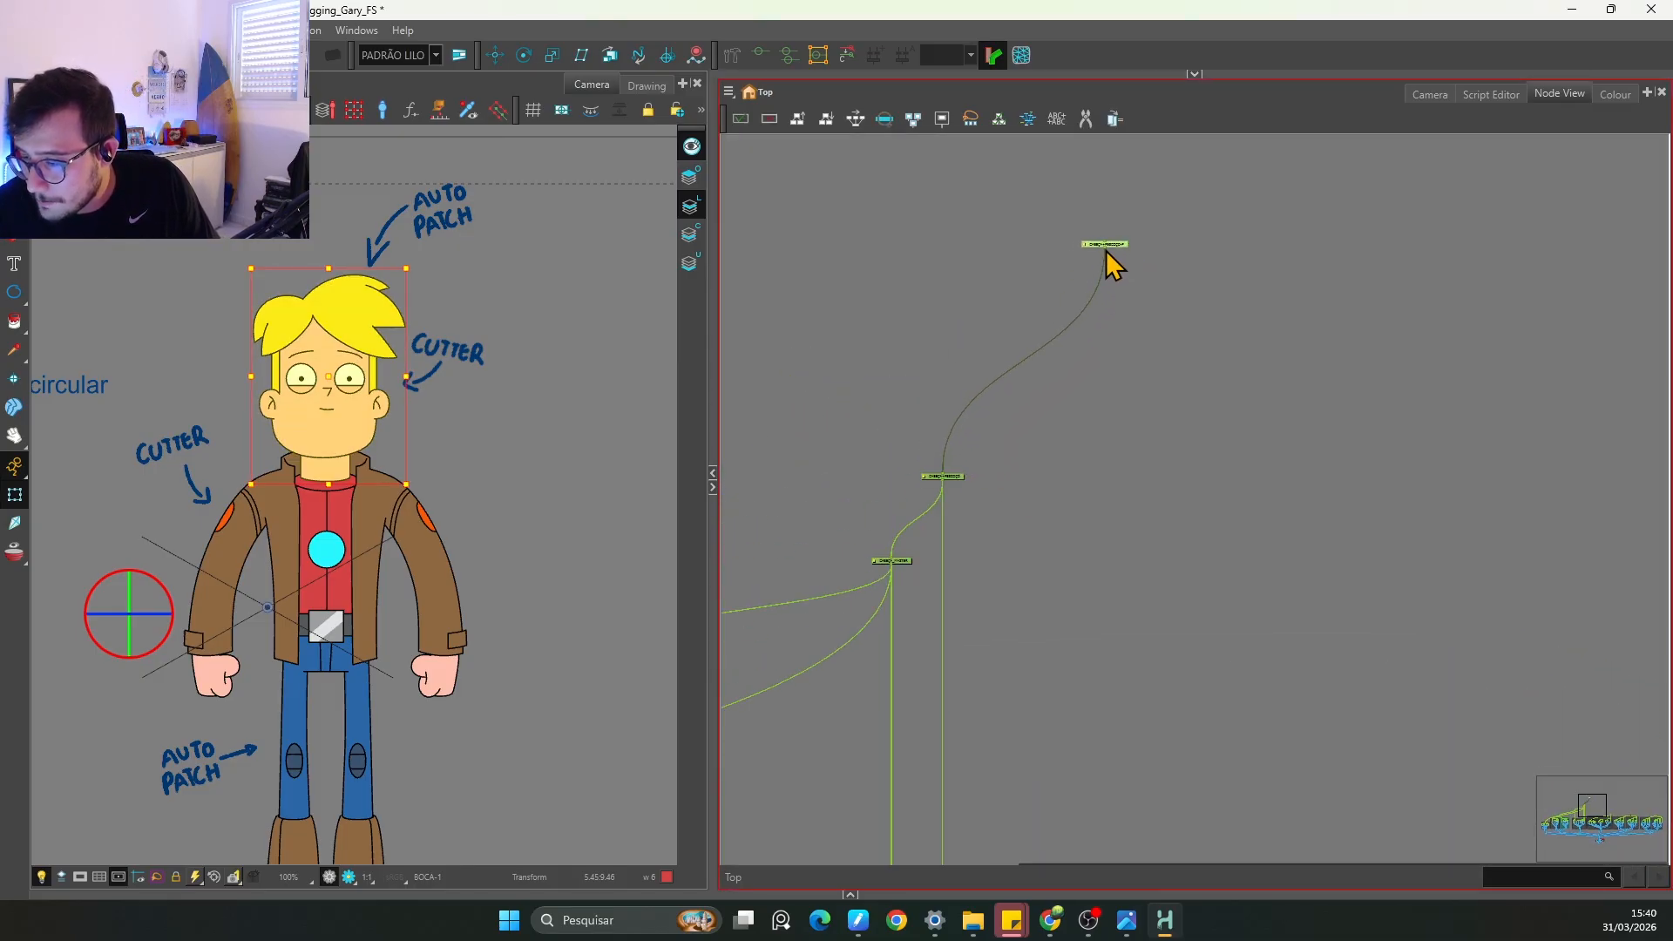
# Step: Connect the CABEÇA+PESCOÇO-P peg to the TRONCO_MASTER peg so it also drives the torso
pyautogui.press('1')
pyautogui.moveTo(1106, 252)
pyautogui.mouseDown()
pyautogui.moveTo(1320, 467)
pyautogui.moveTo(1438, 665)
pyautogui.moveTo(990, 514)
pyautogui.moveTo(1143, 532)
pyautogui.moveTo(1092, 586)
pyautogui.mouseUp()
pyautogui.press('space')
pyautogui.press('2')
pyautogui.press('2')
pyautogui.press('2')
pyautogui.press('2')
pyautogui.press('2')
pyautogui.press('2')
pyautogui.press('2')
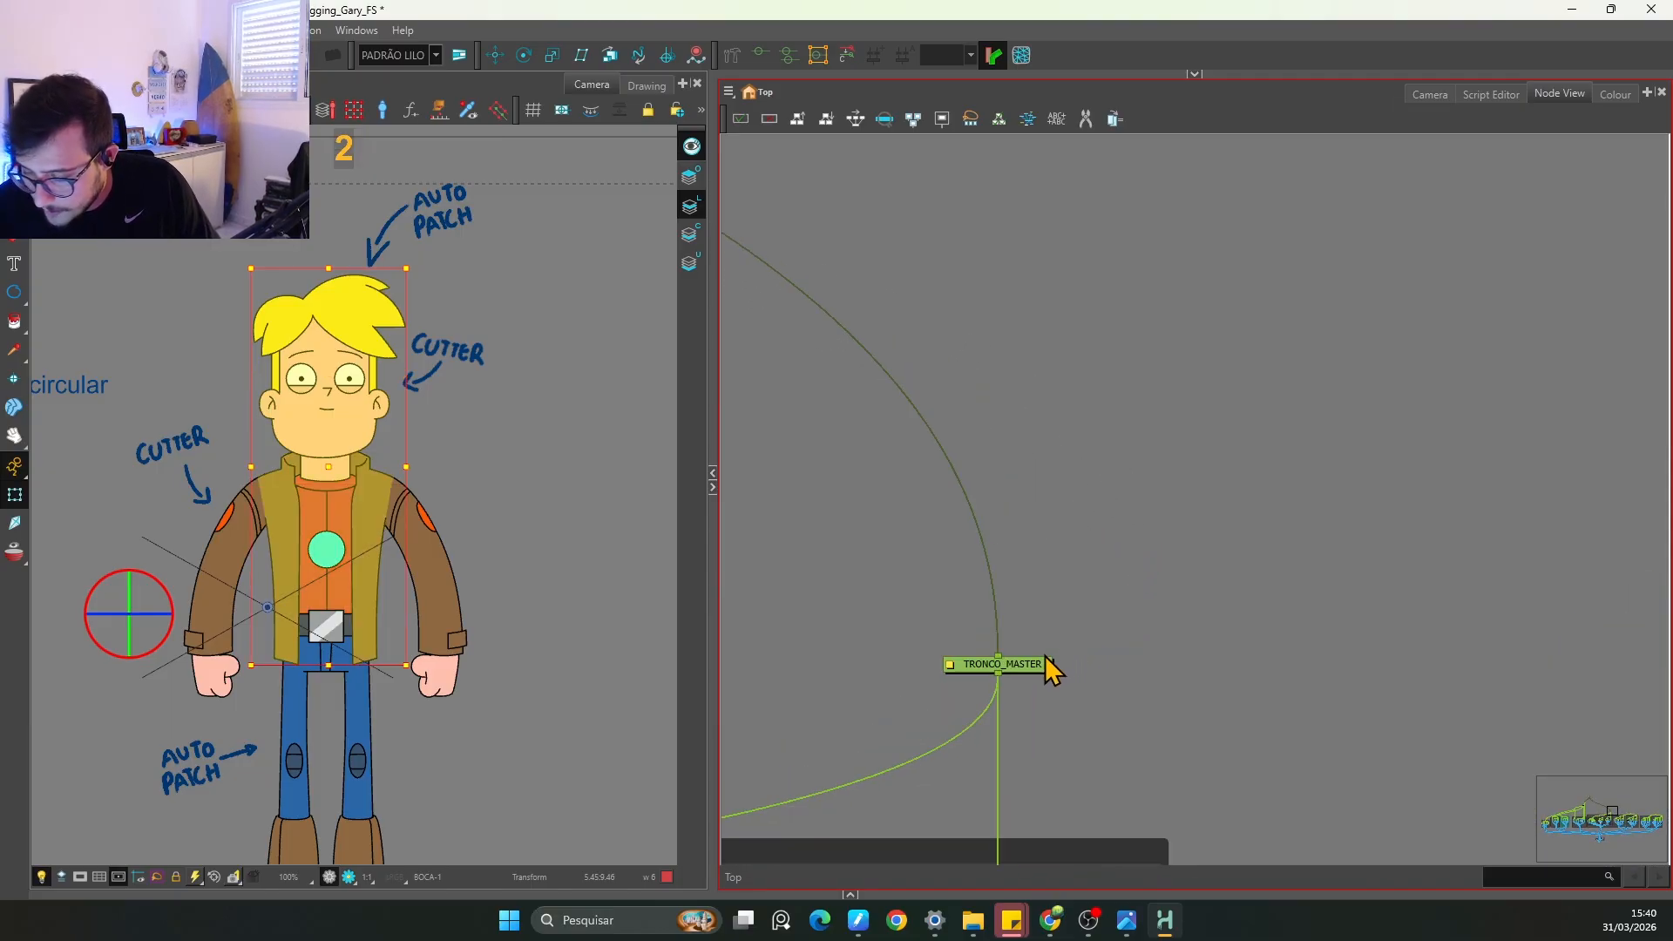
pyautogui.click(1039, 662)
# Step: Connect the CABEÇA+PESCOÇO-P peg to the peg above the two BRAÇO 1 groups so it also drives both arms
pyautogui.press('1')
pyautogui.press('1')
pyautogui.press('1')
pyautogui.press('space')
pyautogui.moveTo(925, 456); pyautogui.dragTo(1474, 635)
pyautogui.moveTo(836, 488); pyautogui.dragTo(1420, 729)
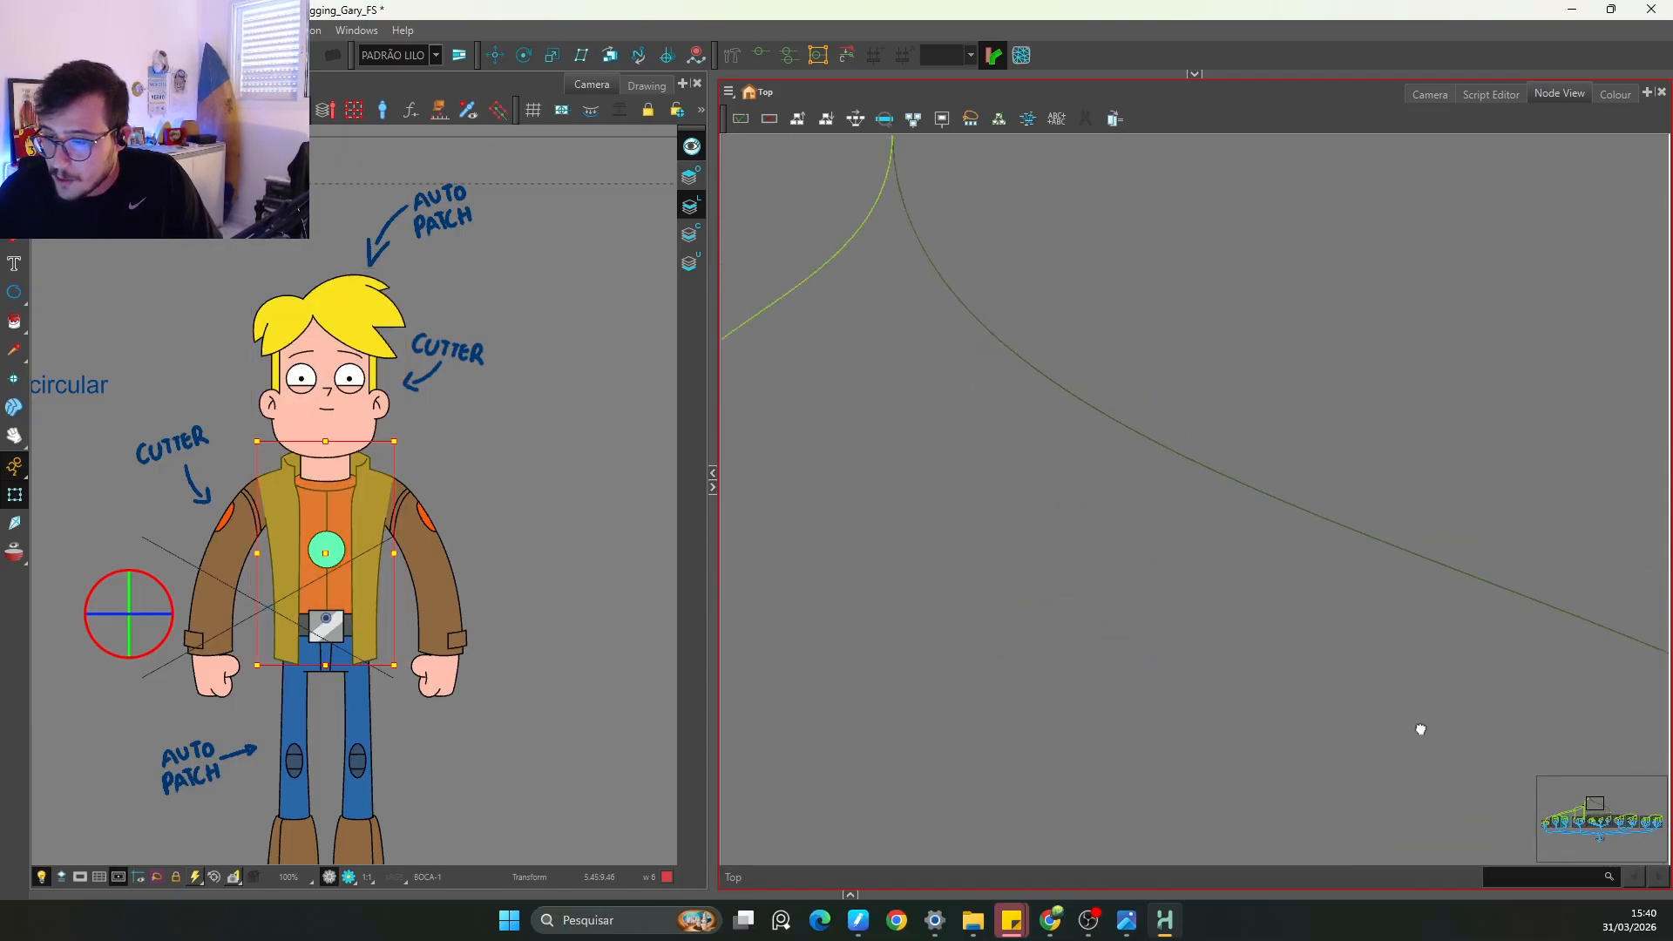
pyautogui.moveTo(959, 203); pyautogui.dragTo(1090, 465)
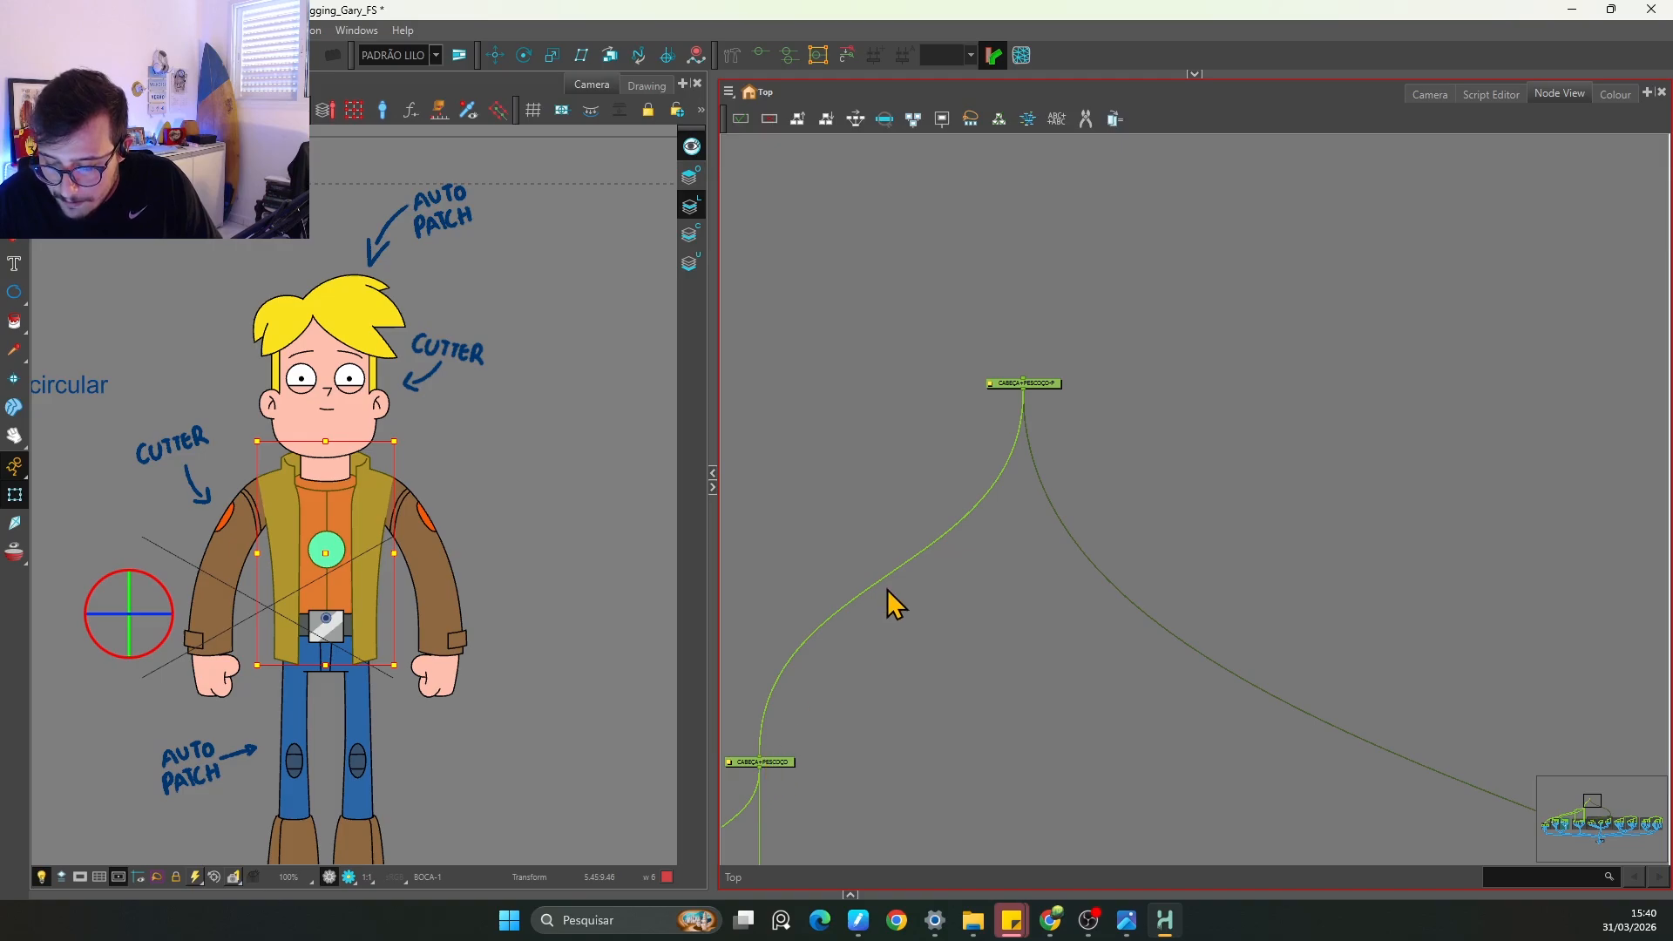
pyautogui.click(1045, 384)
pyautogui.press('2')
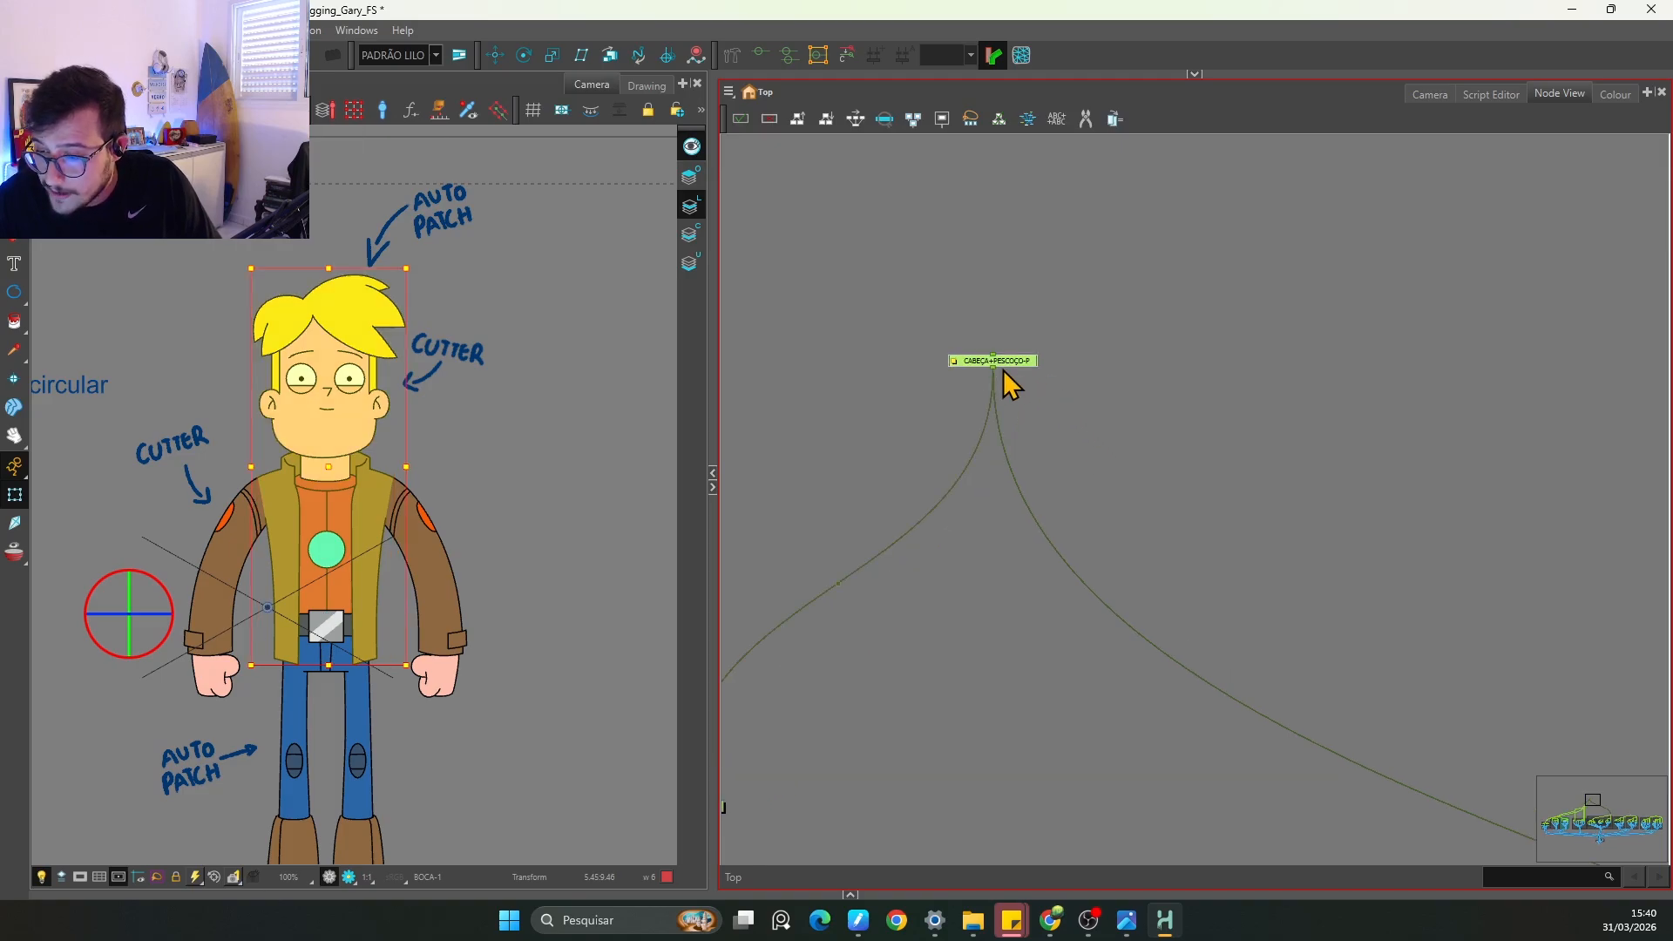
pyautogui.press('1')
pyautogui.press('space')
pyautogui.moveTo(1315, 609); pyautogui.dragTo(1121, 594)
pyautogui.press('space')
pyautogui.press('2')
pyautogui.press('space')
pyautogui.moveTo(900, 527); pyautogui.dragTo(1367, 563)
pyautogui.press('2')
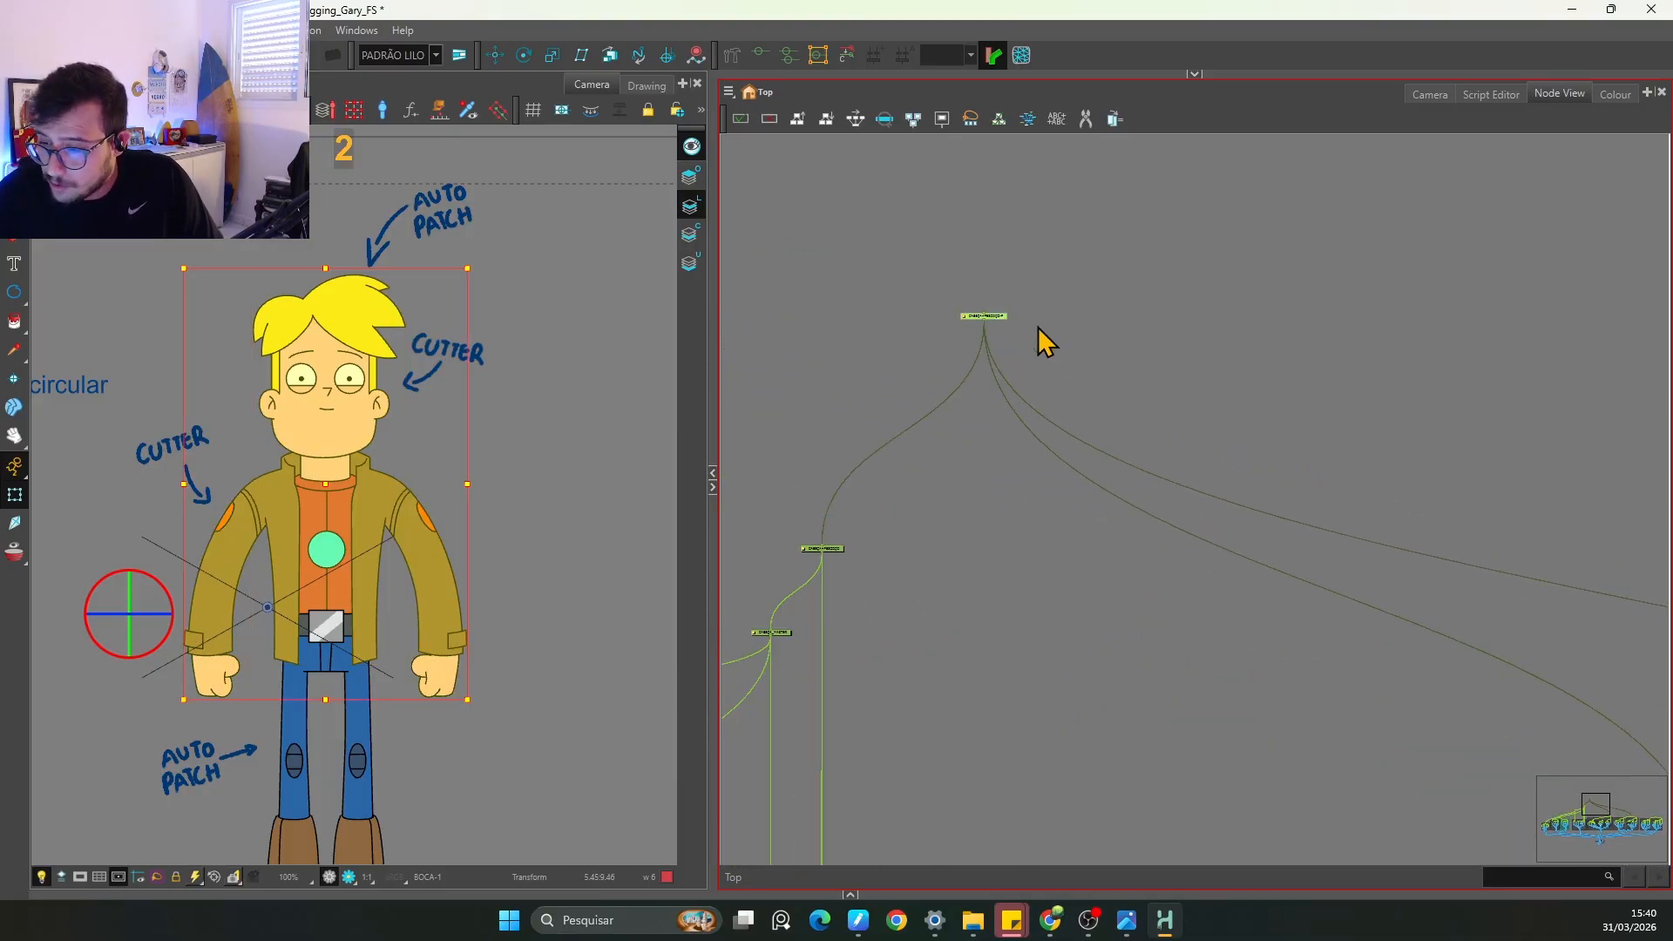
# Step: Examine which body parts the TRONCO_MASTER peg and the torso pegs beneath it control
pyautogui.press('space')
pyautogui.moveTo(1214, 672); pyautogui.dragTo(1304, 503)
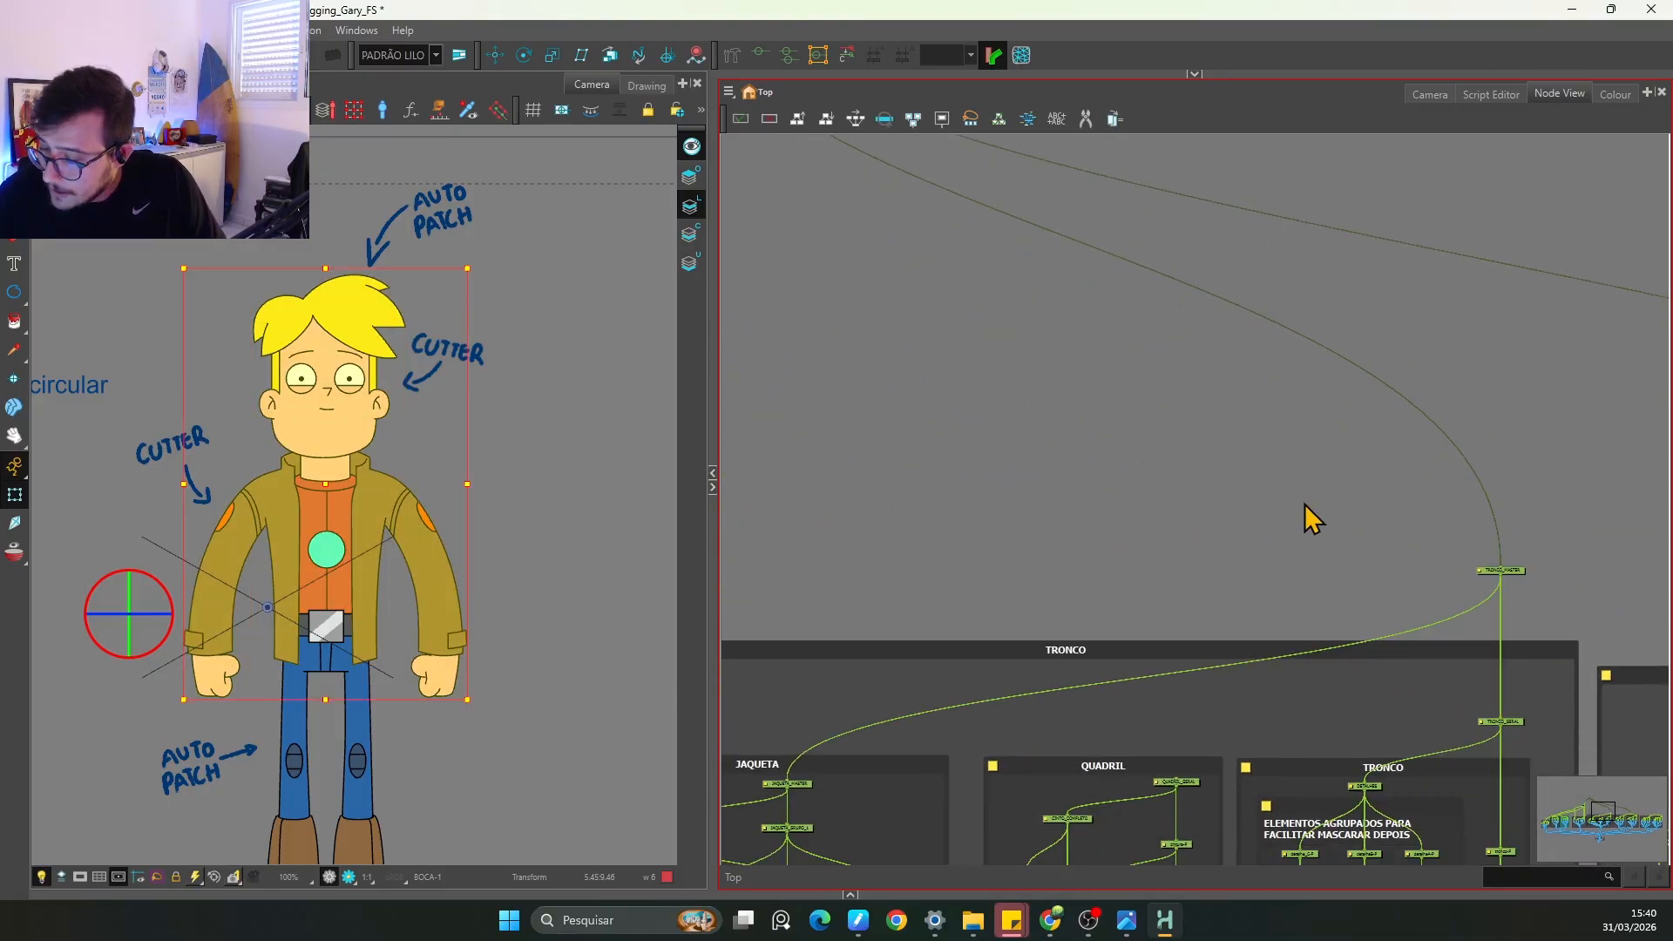
pyautogui.click(1509, 572)
pyautogui.press('space')
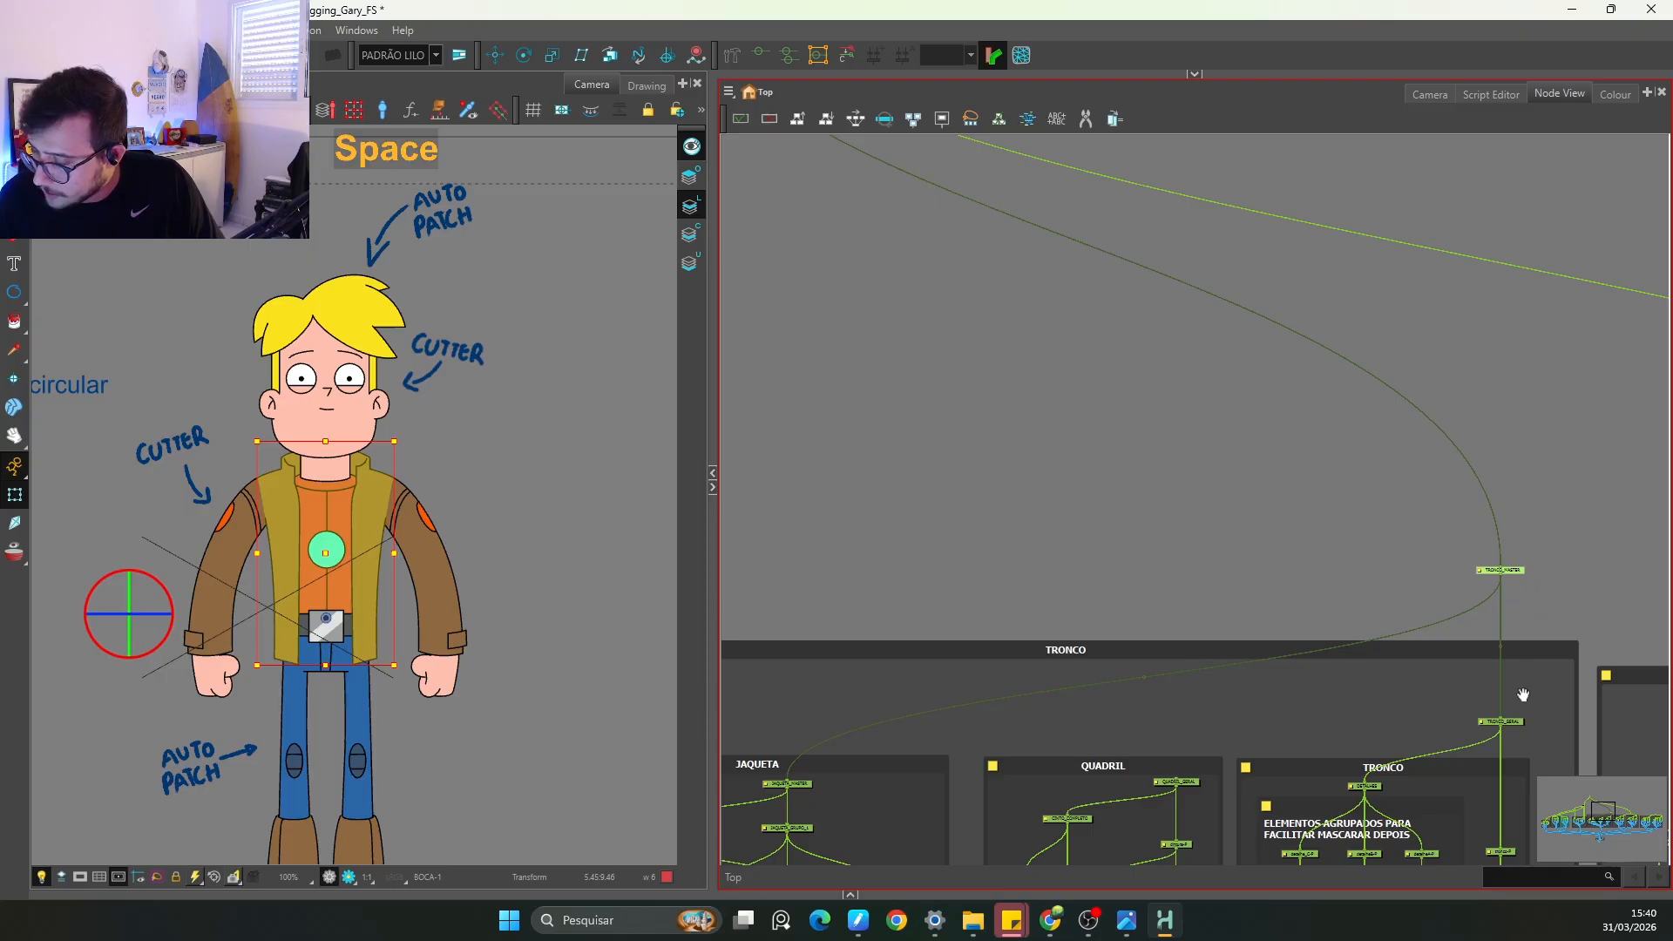
pyautogui.moveTo(1538, 745); pyautogui.dragTo(1397, 633)
pyautogui.click(1382, 611)
pyautogui.click(1371, 743)
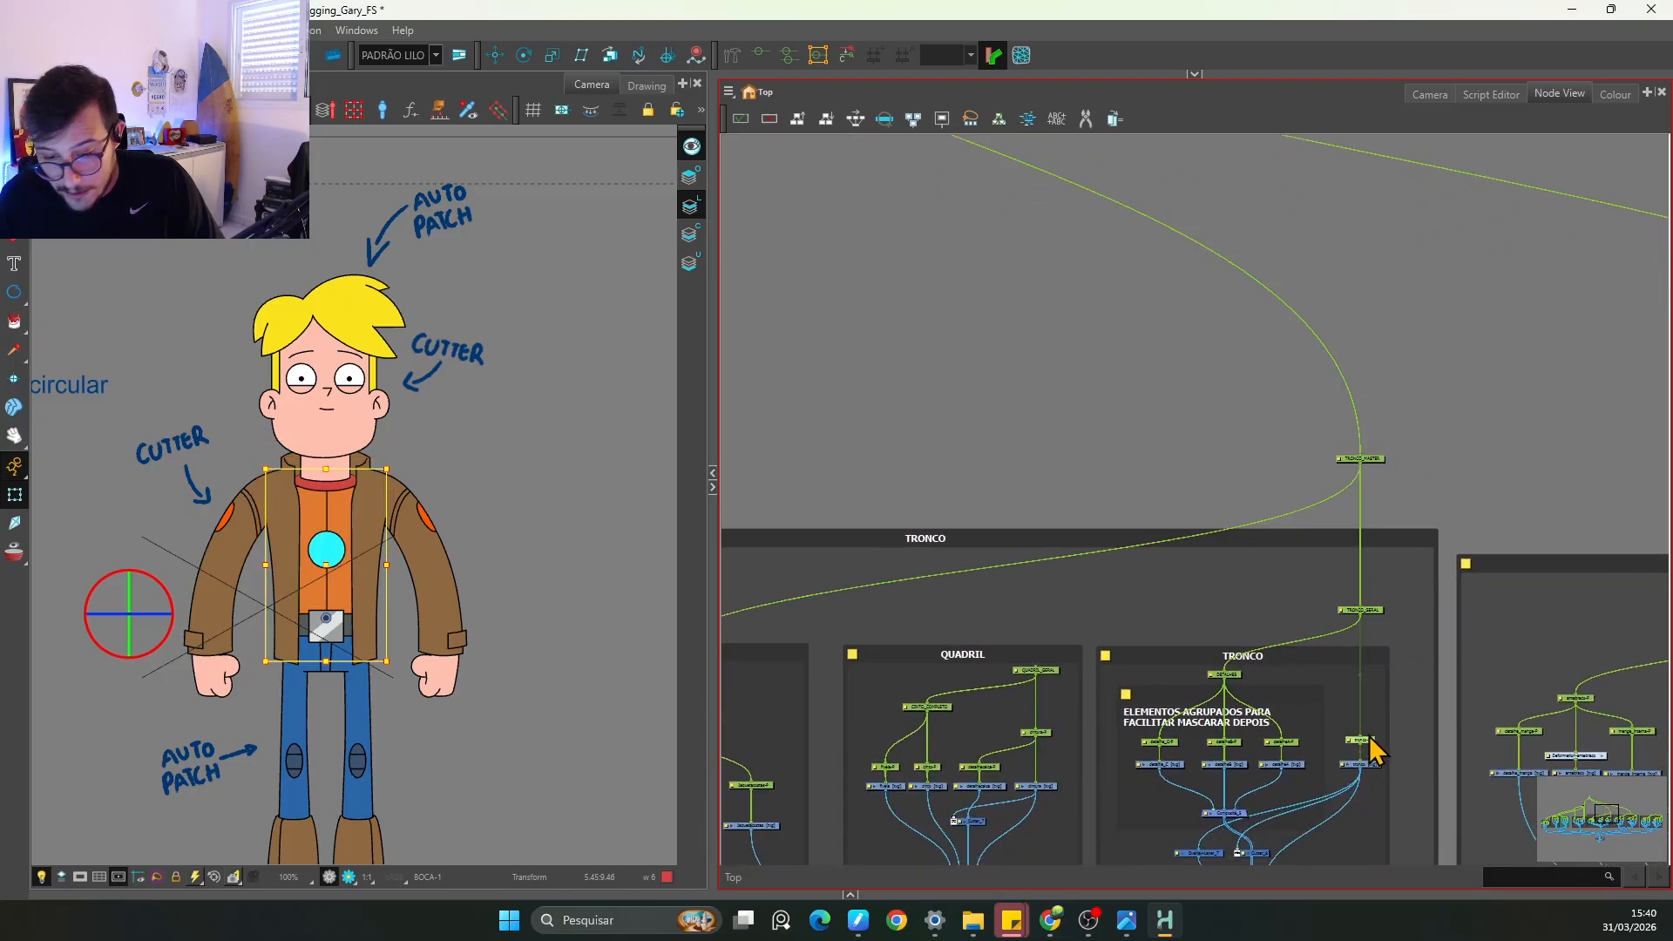
pyautogui.press('space')
pyautogui.moveTo(801, 783); pyautogui.dragTo(1198, 689)
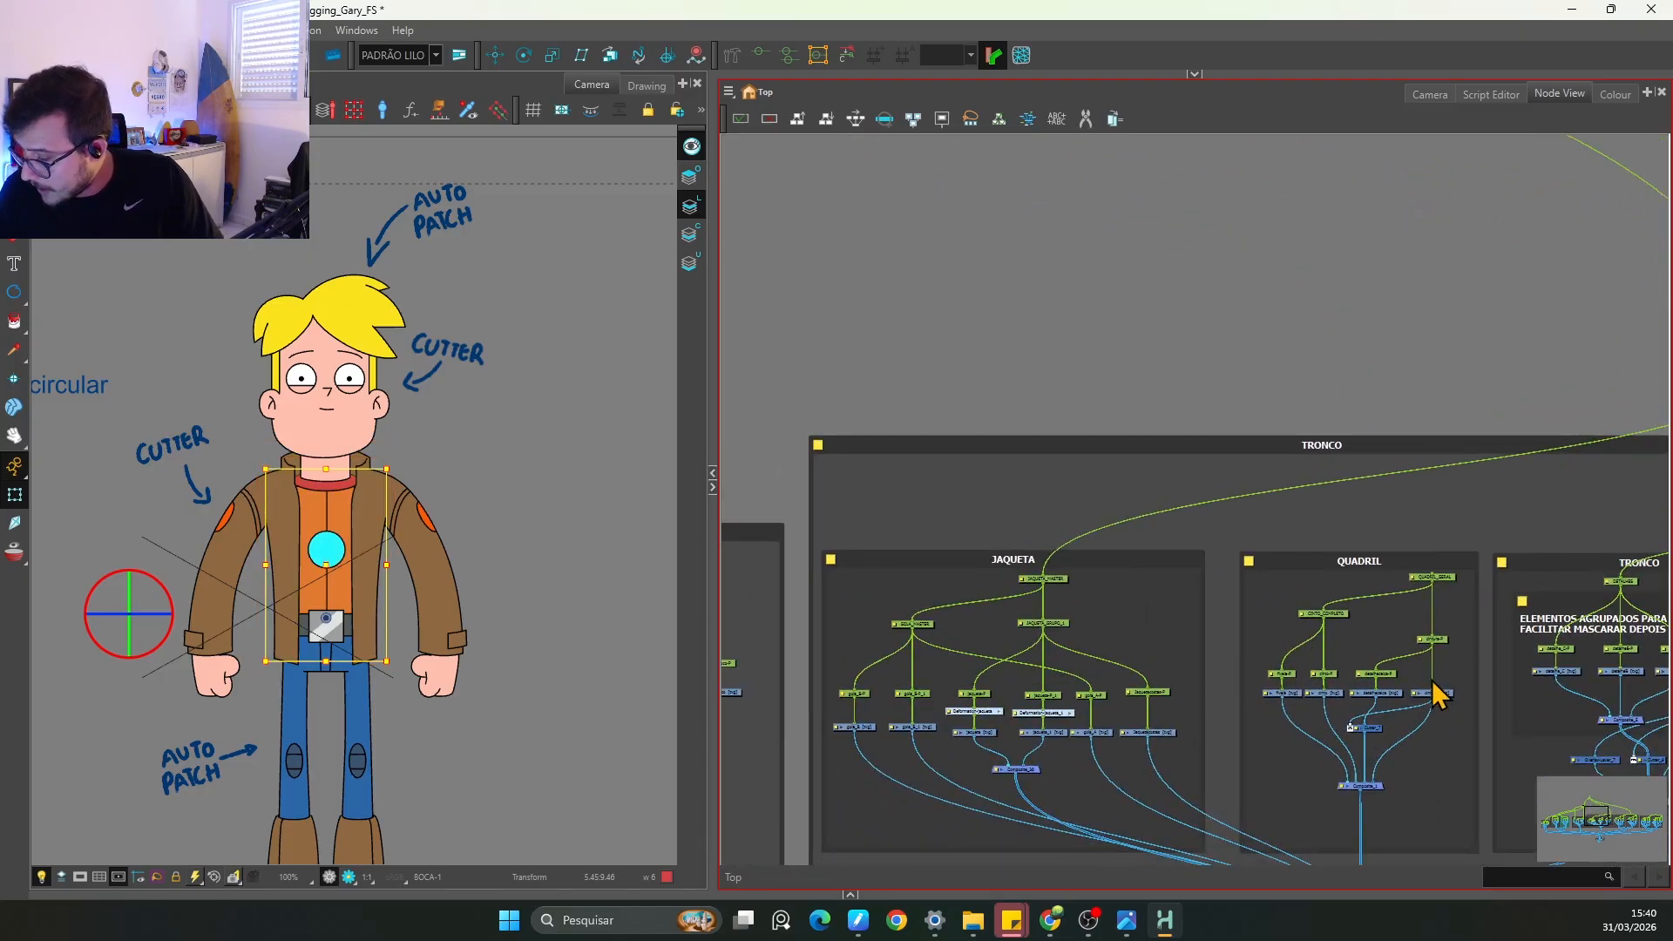
pyautogui.press('space')
pyautogui.moveTo(1384, 519); pyautogui.dragTo(975, 691)
pyautogui.click(1228, 596)
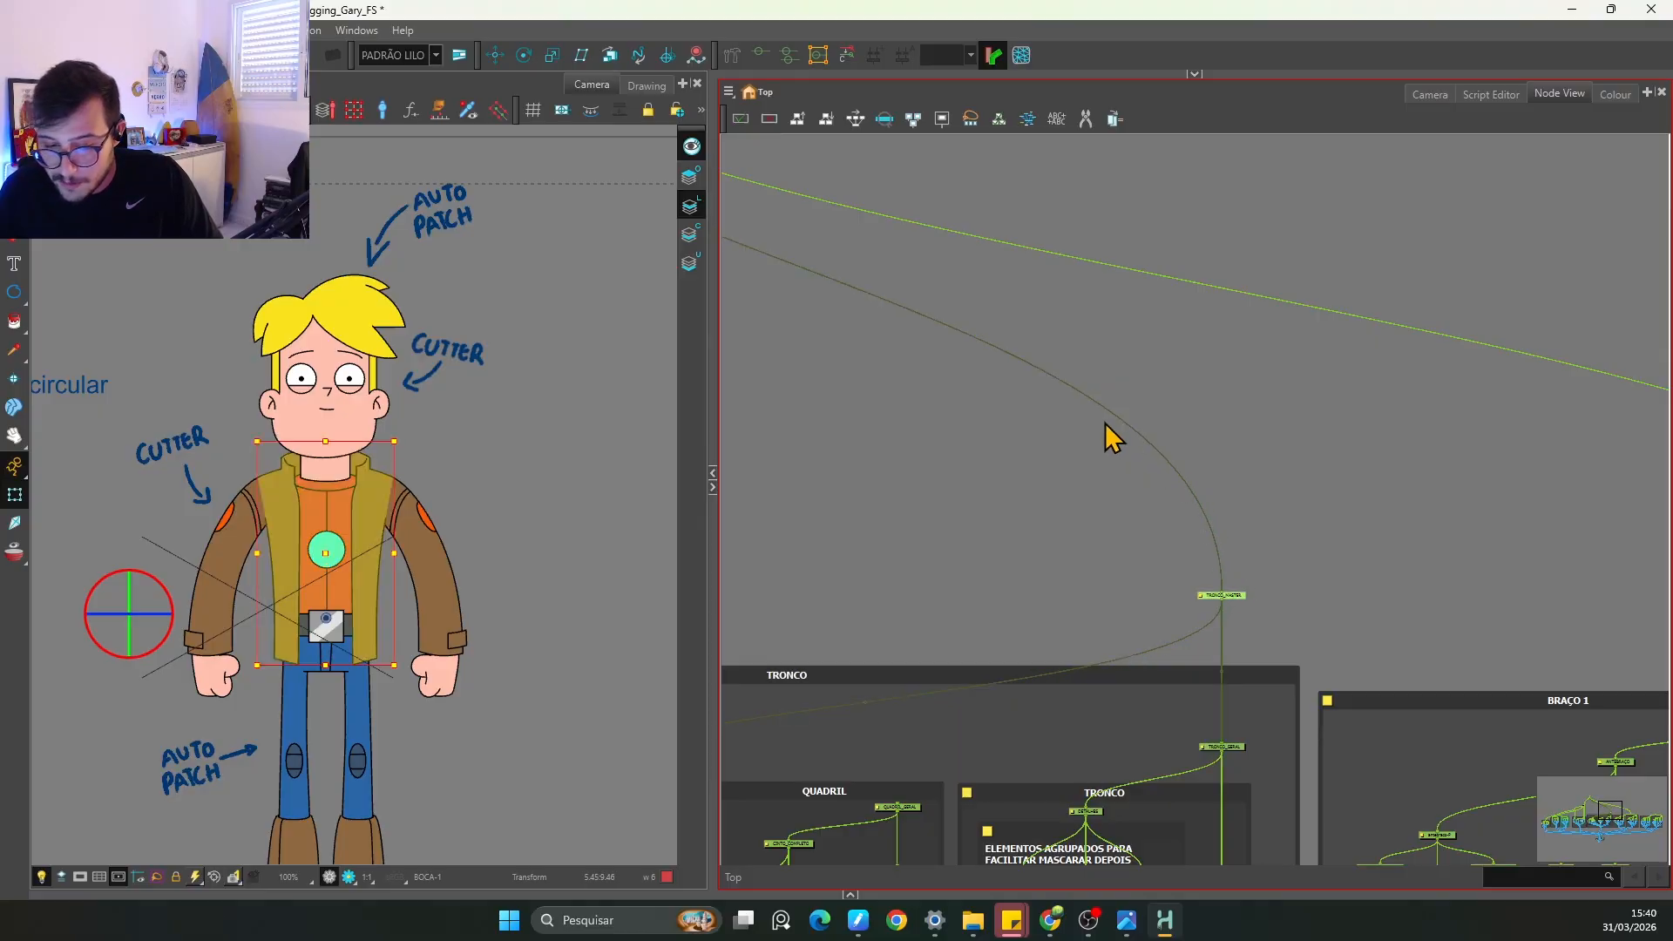
pyautogui.press('space')
pyautogui.moveTo(859, 425); pyautogui.dragTo(1057, 627)
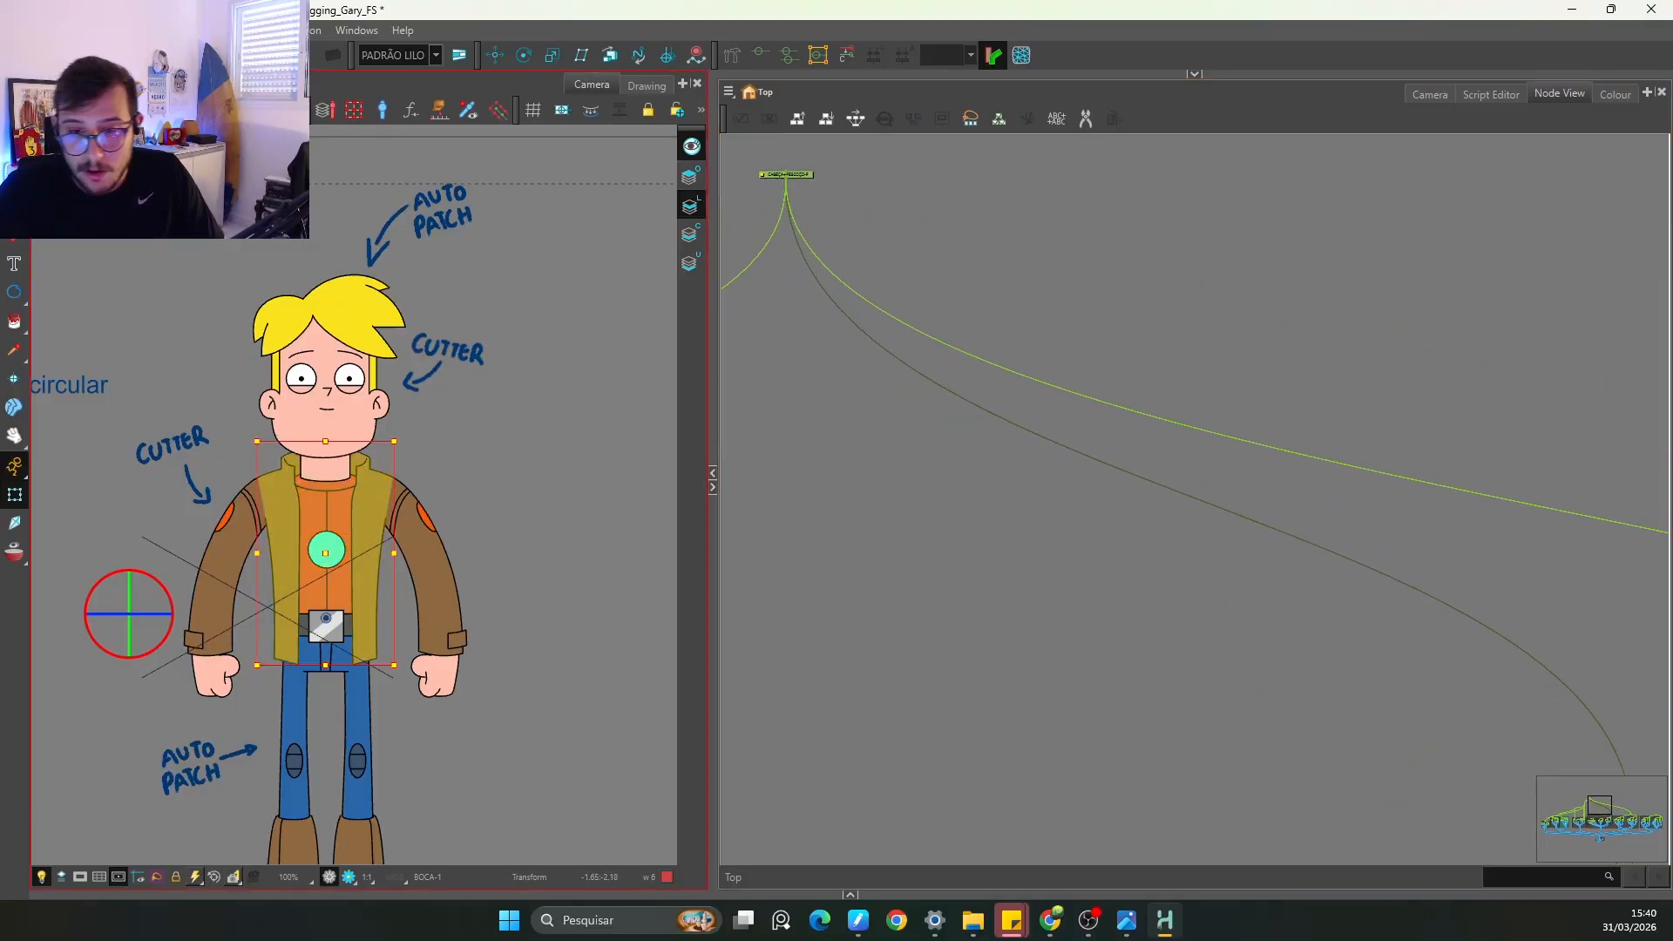
# Step: Check which body parts the CABEÇA+PESCOÇO-P peg controls, and view the TRONCO_MASTER peg's layer properties
pyautogui.click(811, 176)
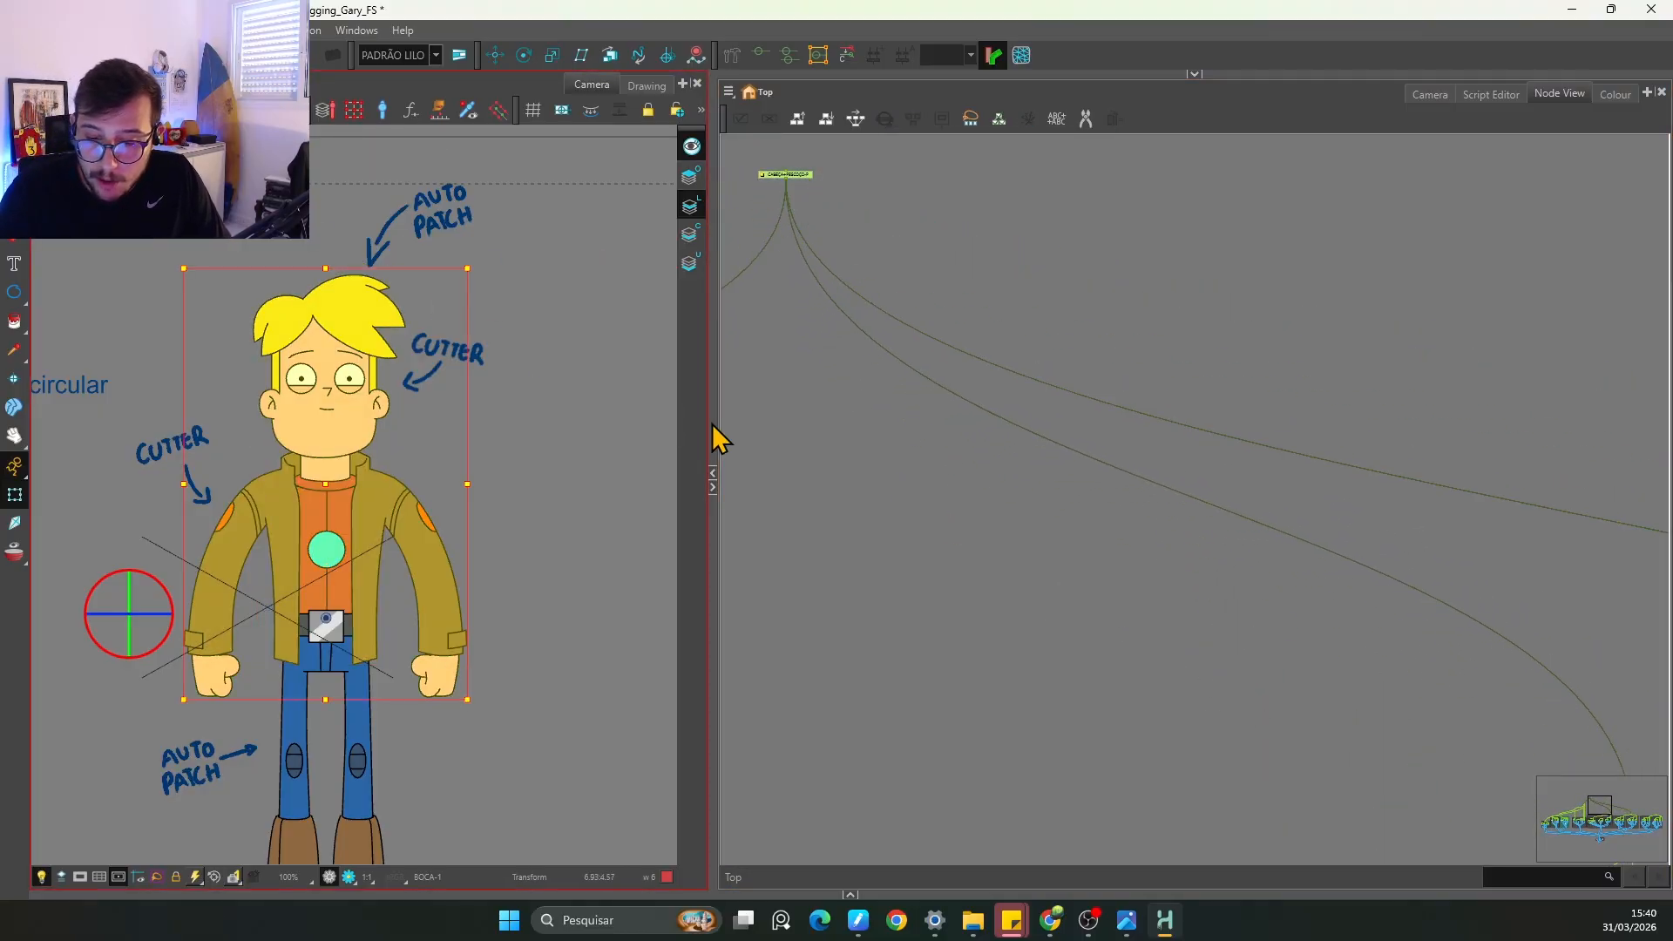
pyautogui.click(875, 223)
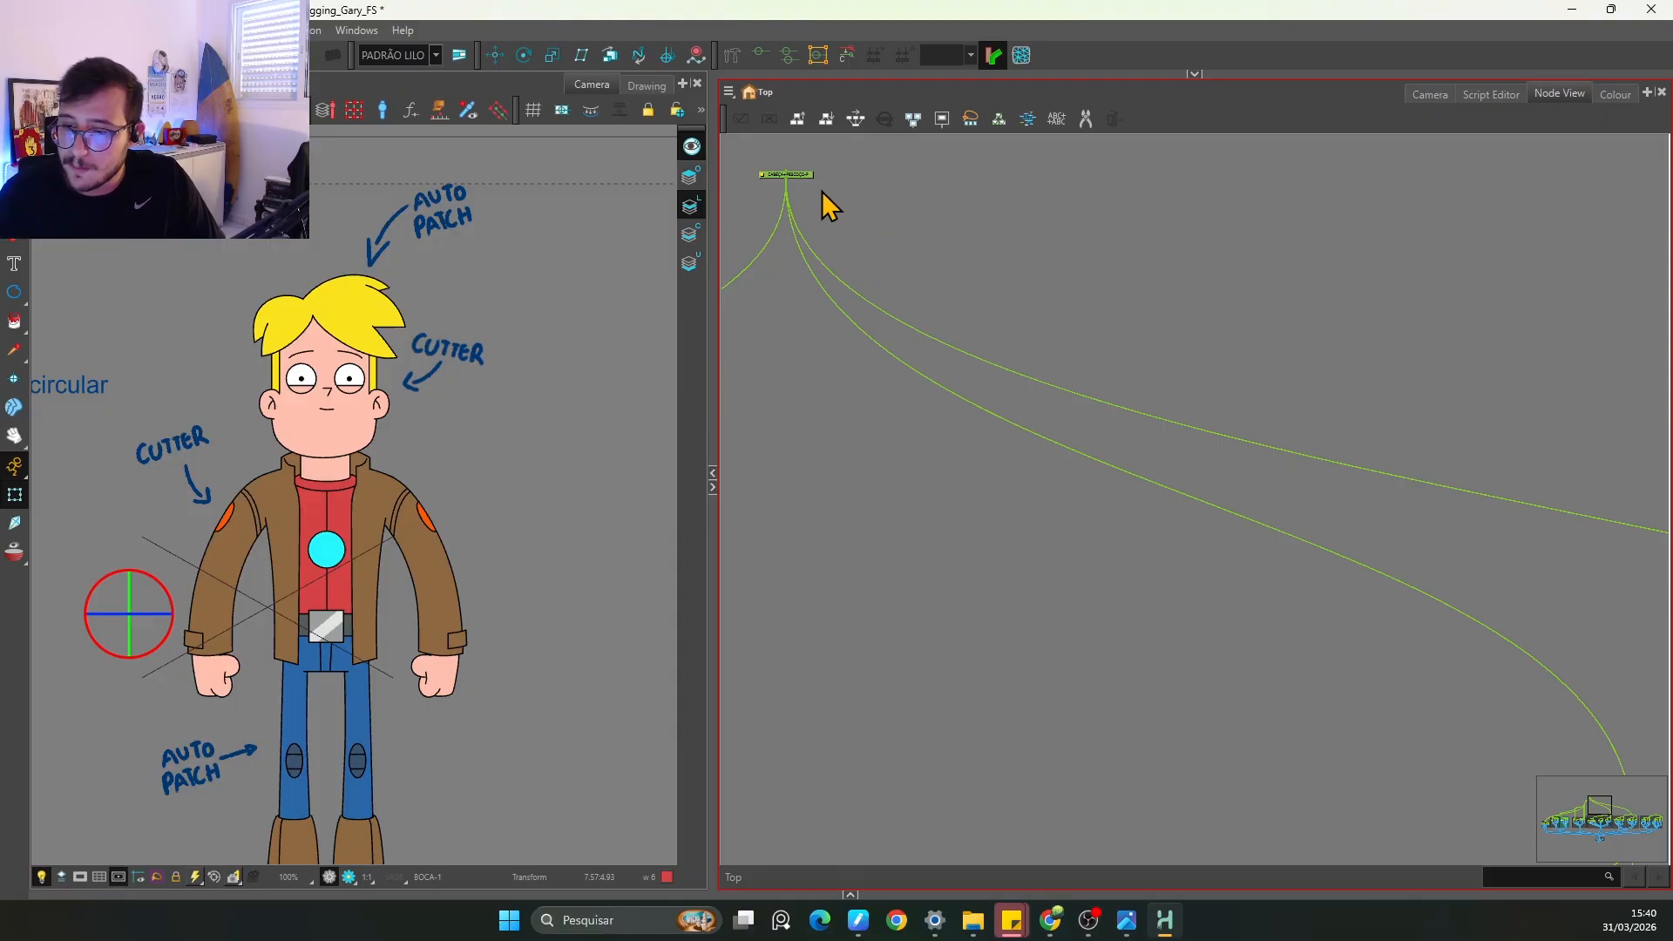
pyautogui.click(803, 176)
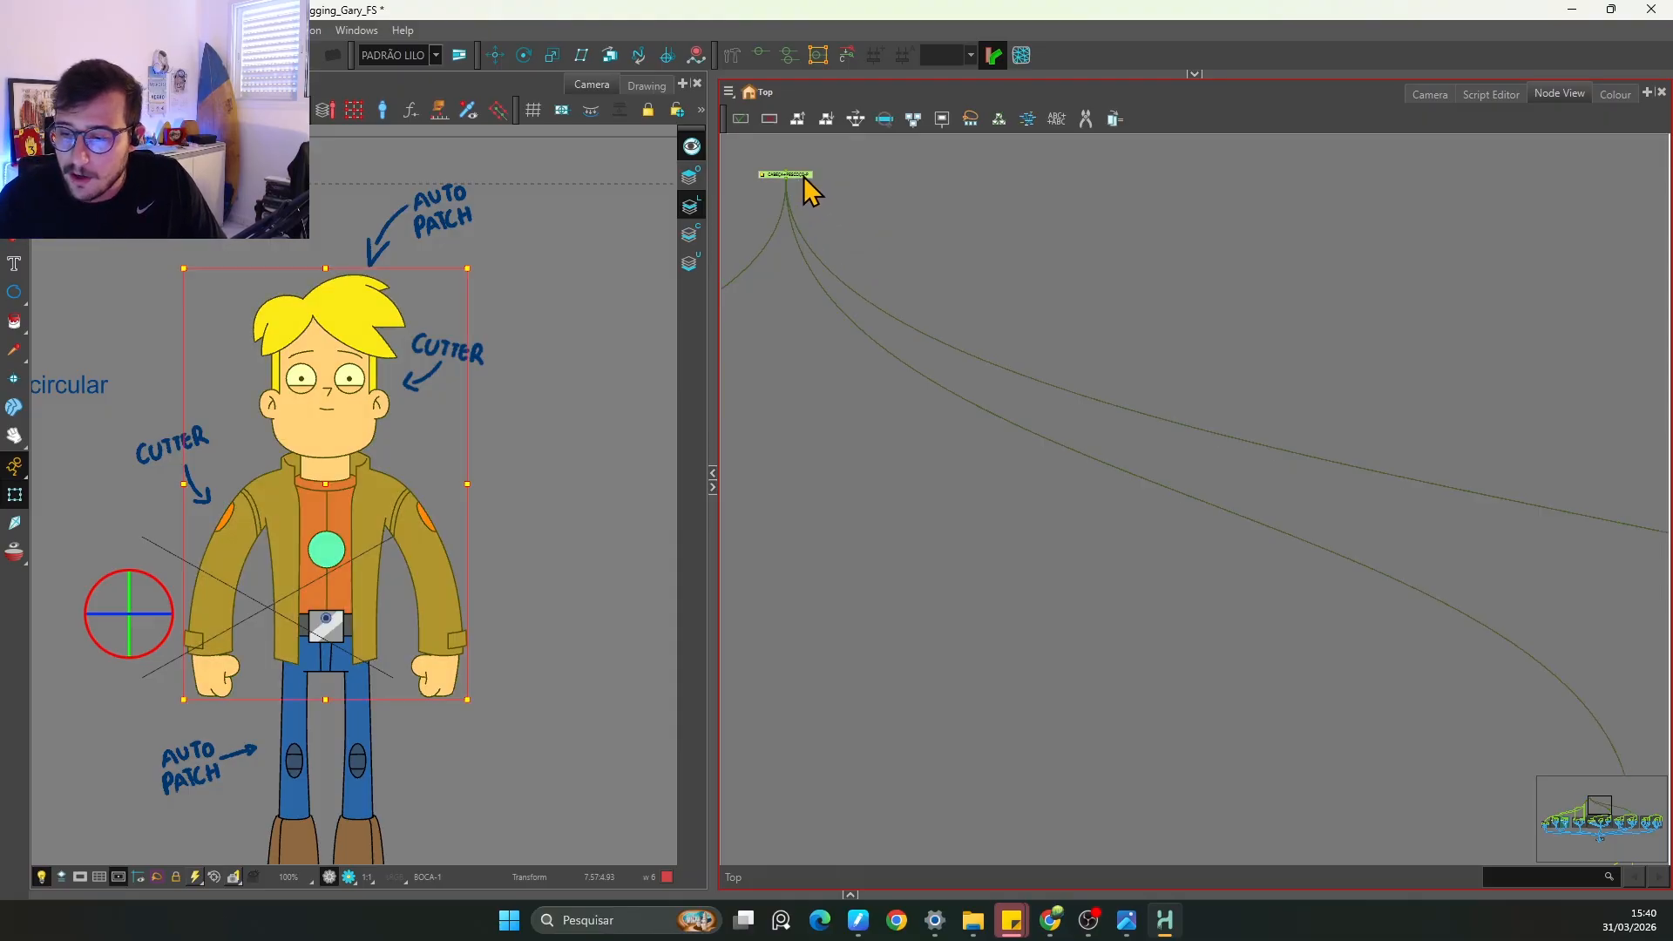
pyautogui.press('1')
pyautogui.press('1')
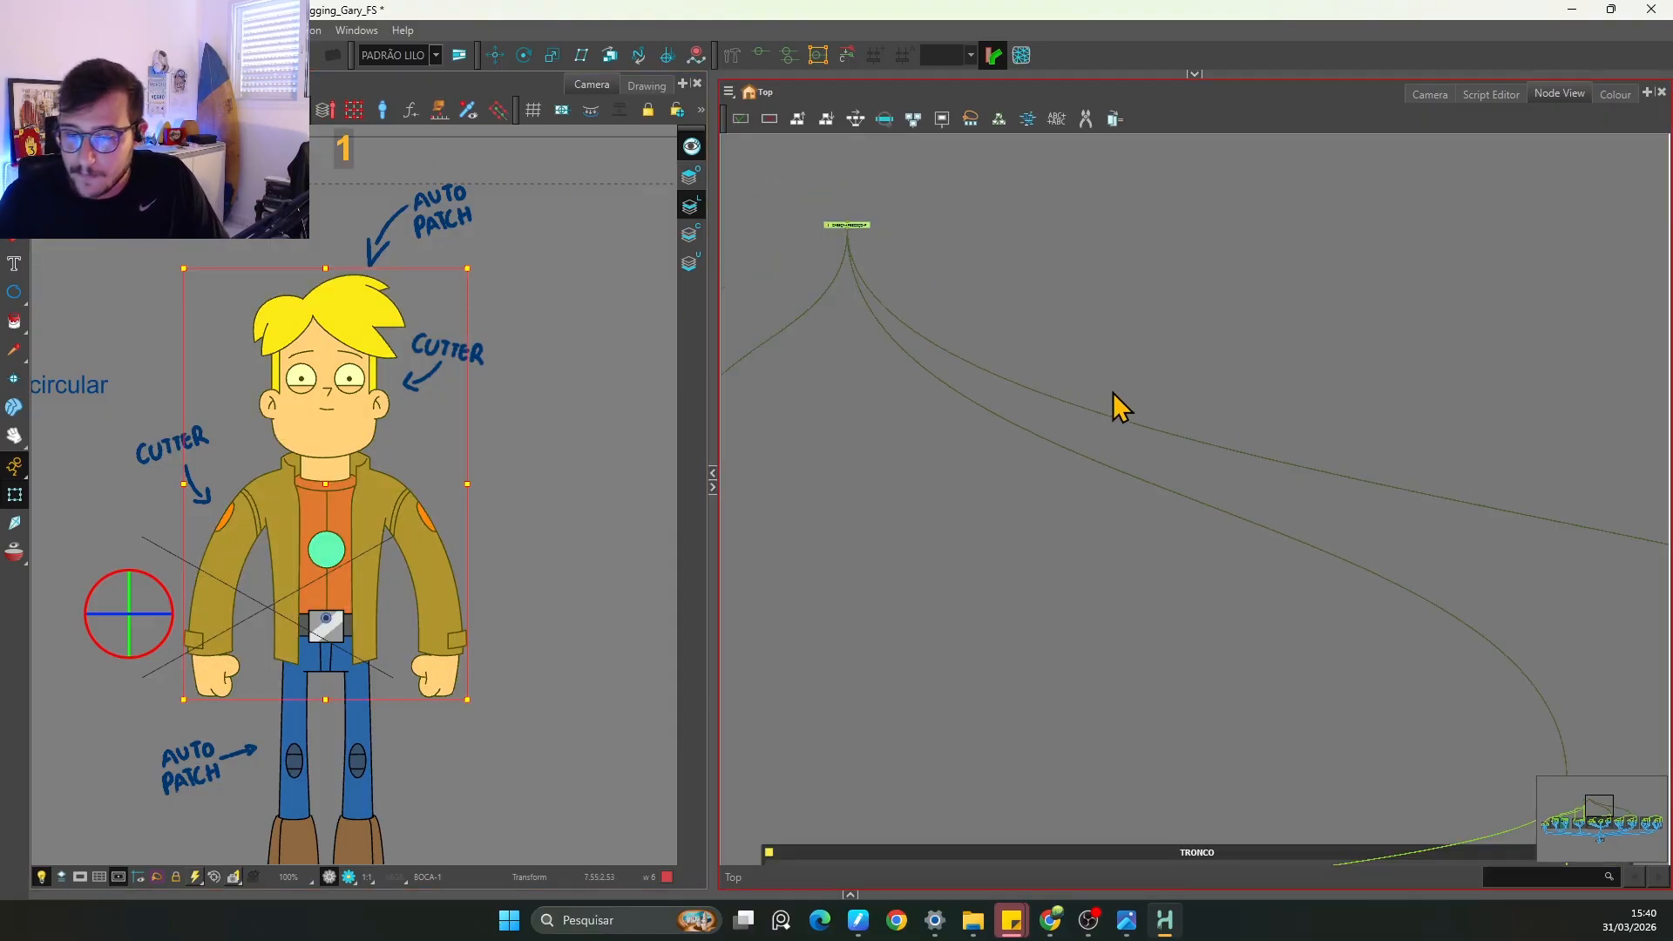
pyautogui.moveTo(1280, 649); pyautogui.dragTo(1125, 555)
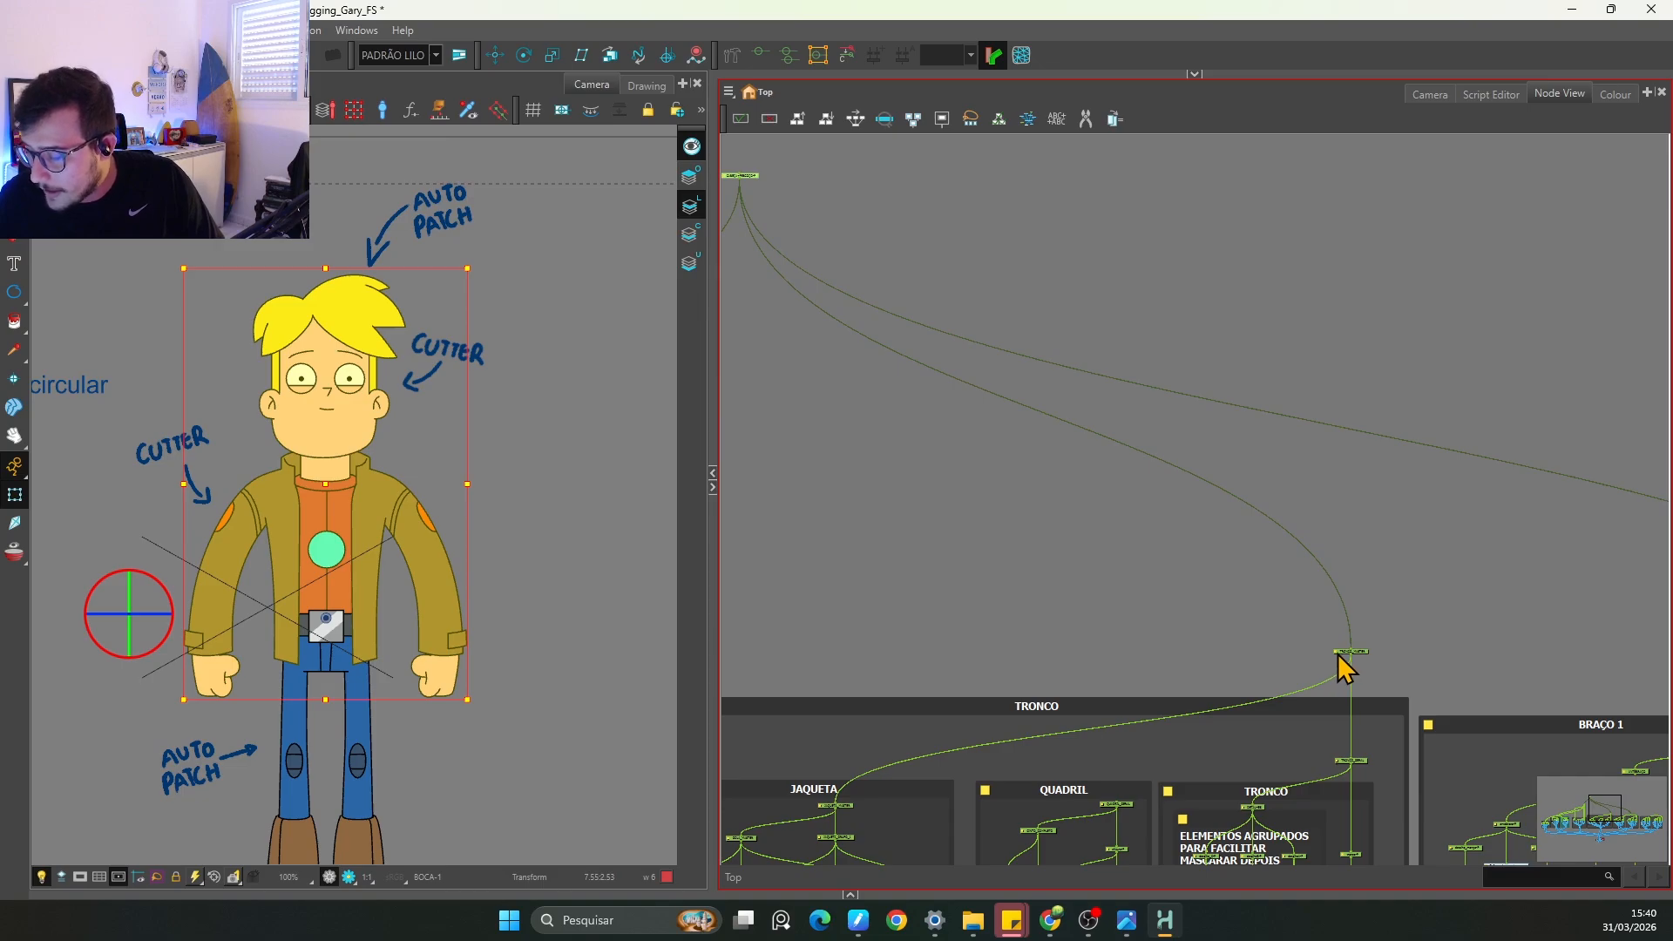
pyautogui.doubleClick(1341, 654)
pyautogui.click(1309, 114)
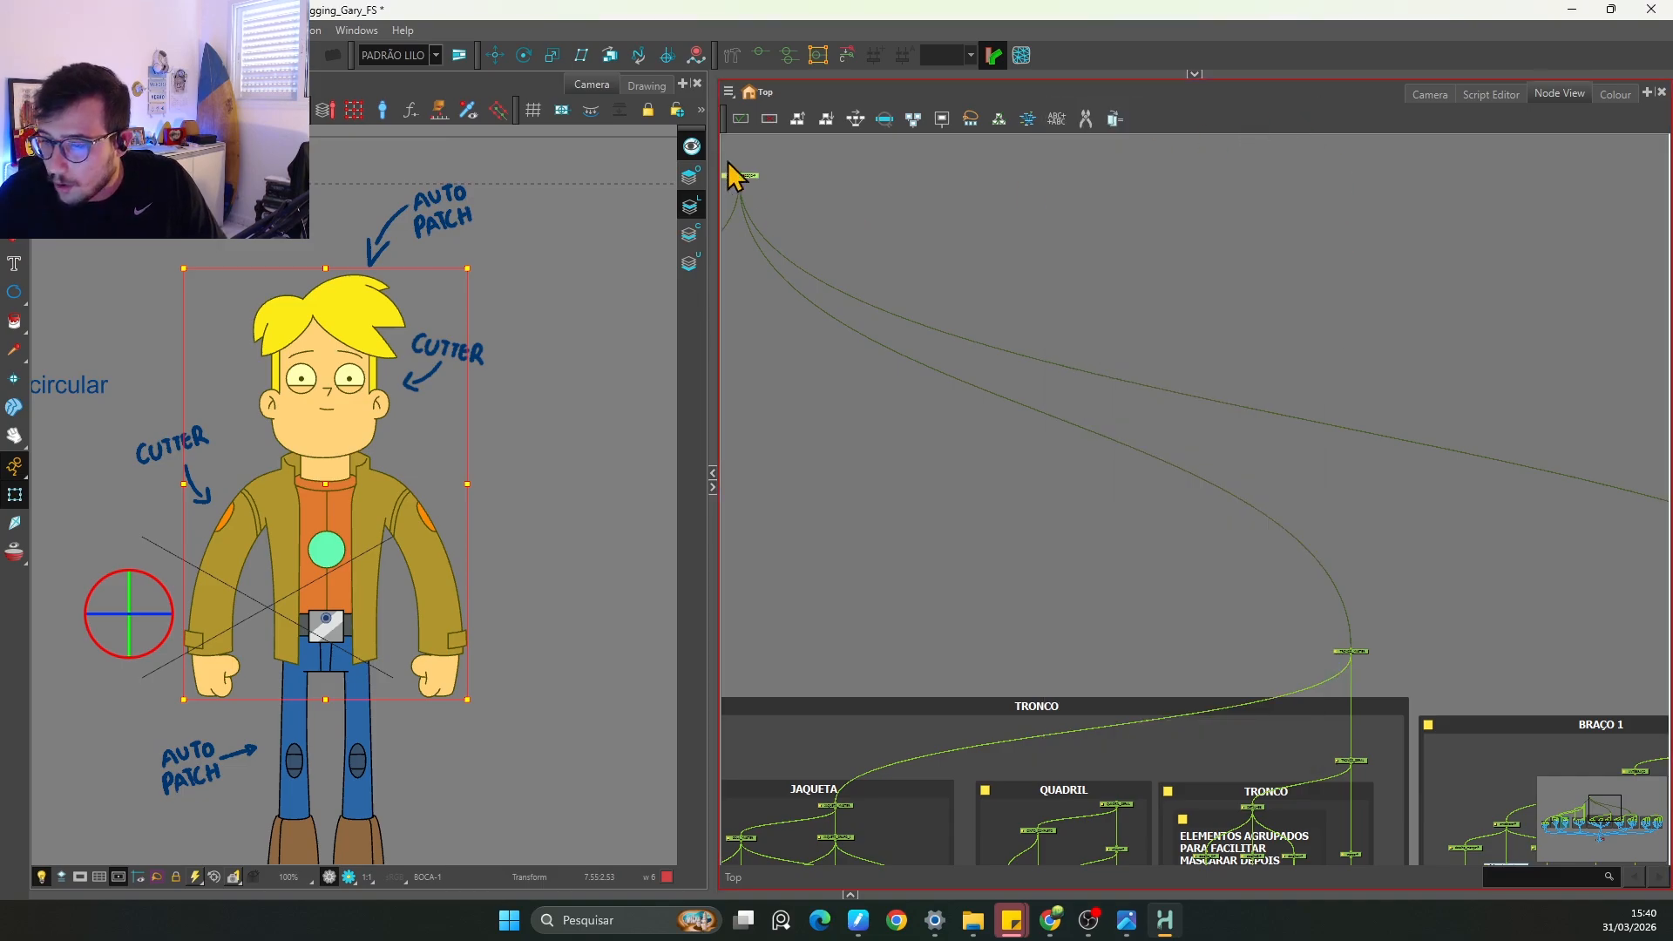
# Step: Rename the CABEÇA+PESCOÇO-P peg as CORPO_CIMA
pyautogui.scroll(-2, 1124, 519)
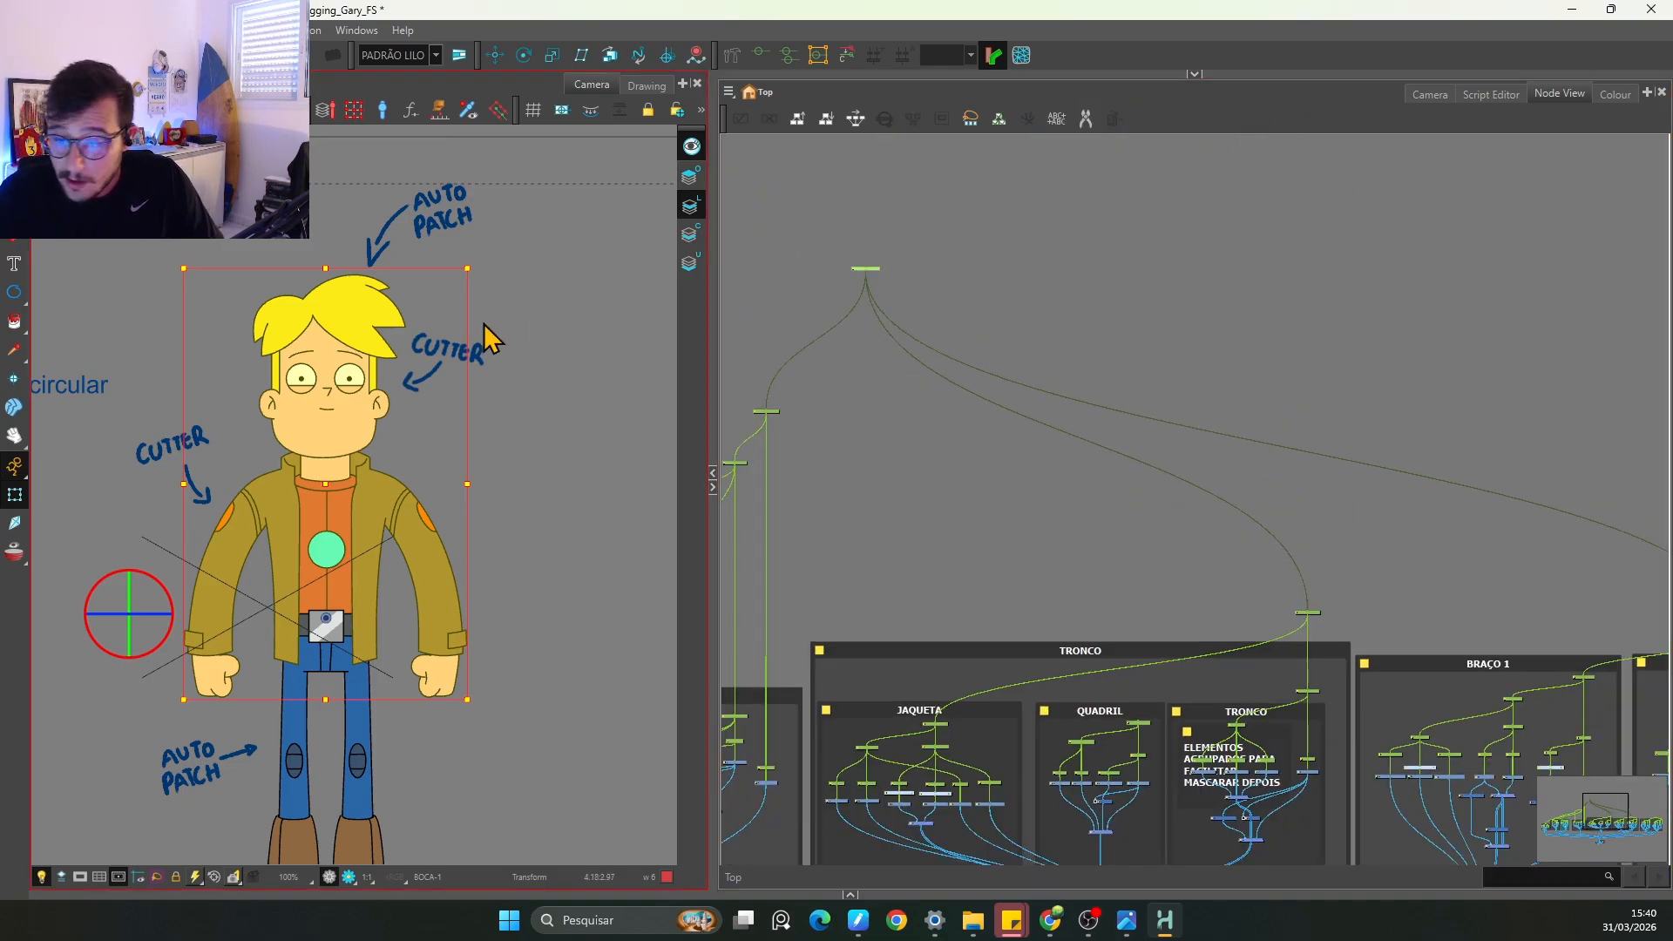
pyautogui.press('space')
pyautogui.moveTo(906, 330); pyautogui.dragTo(1184, 539)
pyautogui.press('2')
pyautogui.press('2')
pyautogui.press('2')
pyautogui.press('2')
pyautogui.press('2')
pyautogui.press('2')
pyautogui.press('2')
pyautogui.press('2')
pyautogui.press('2')
pyautogui.press('2')
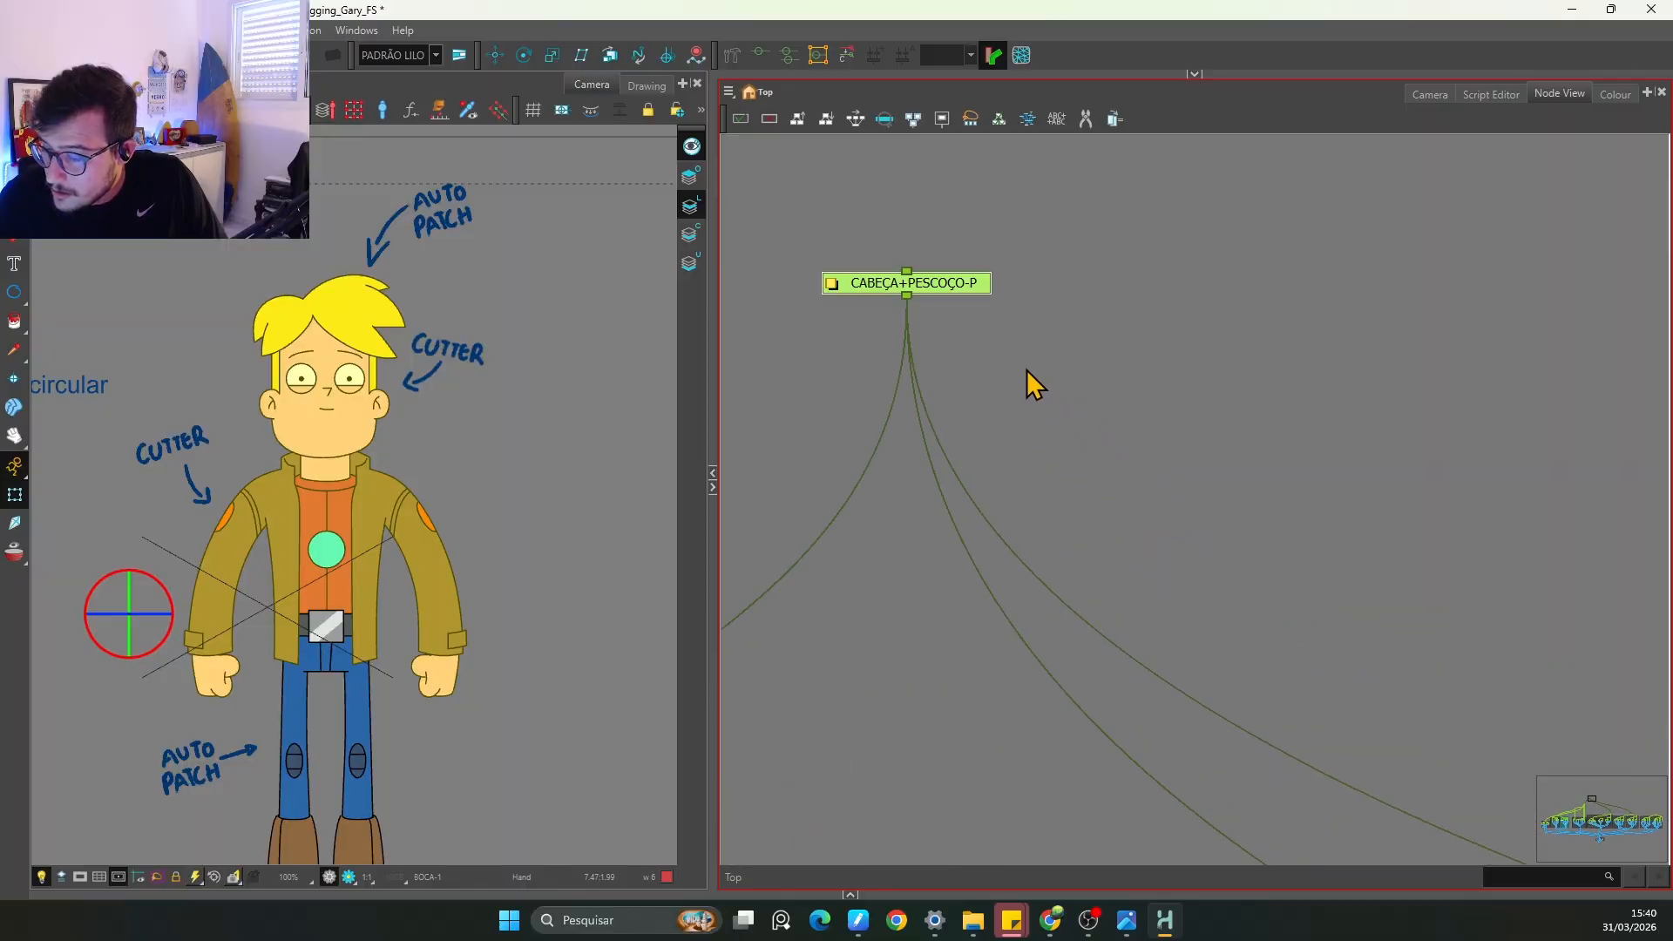
pyautogui.doubleClick(831, 284)
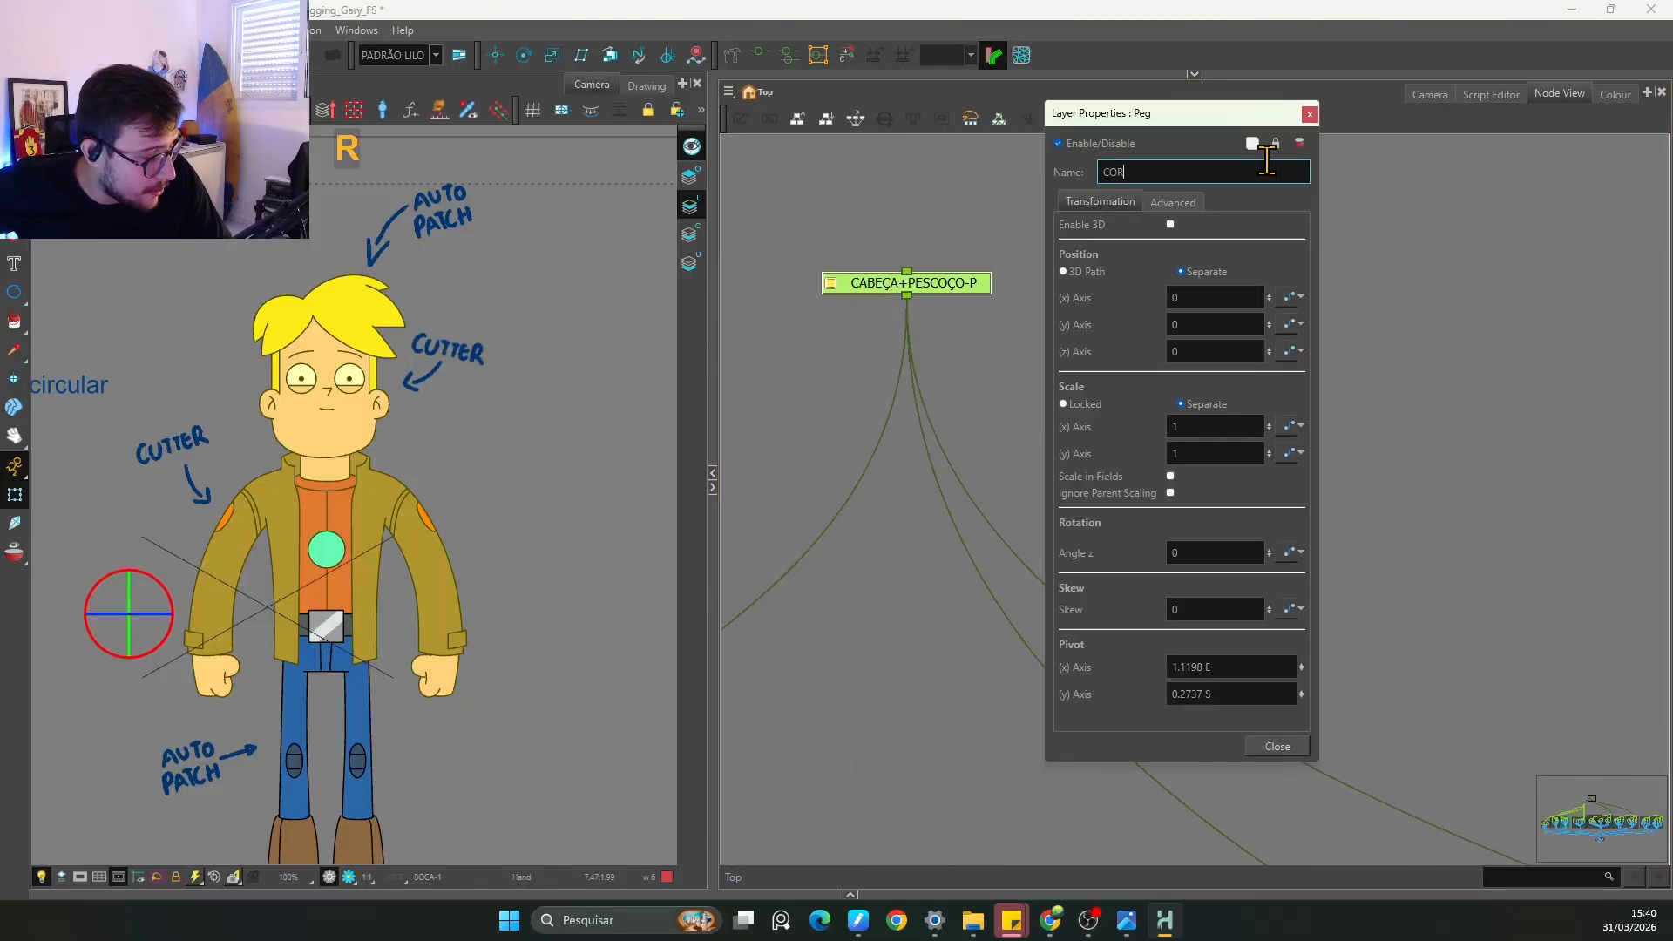
pyautogui.write('CORPO_CIMA')
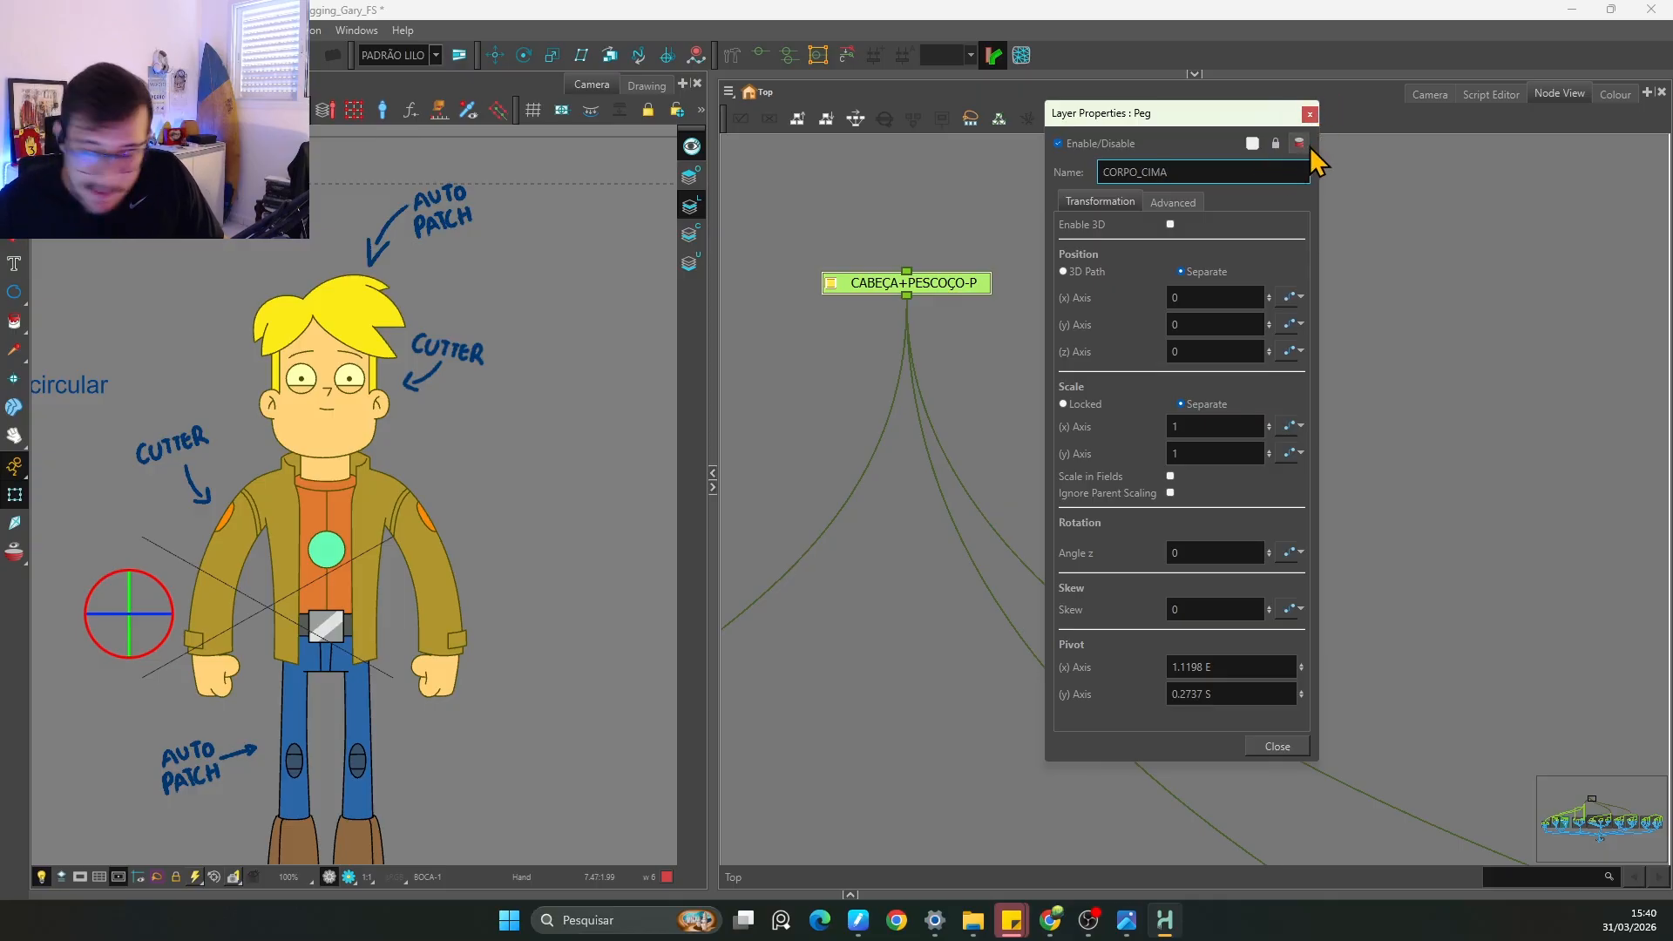
pyautogui.press('Return')
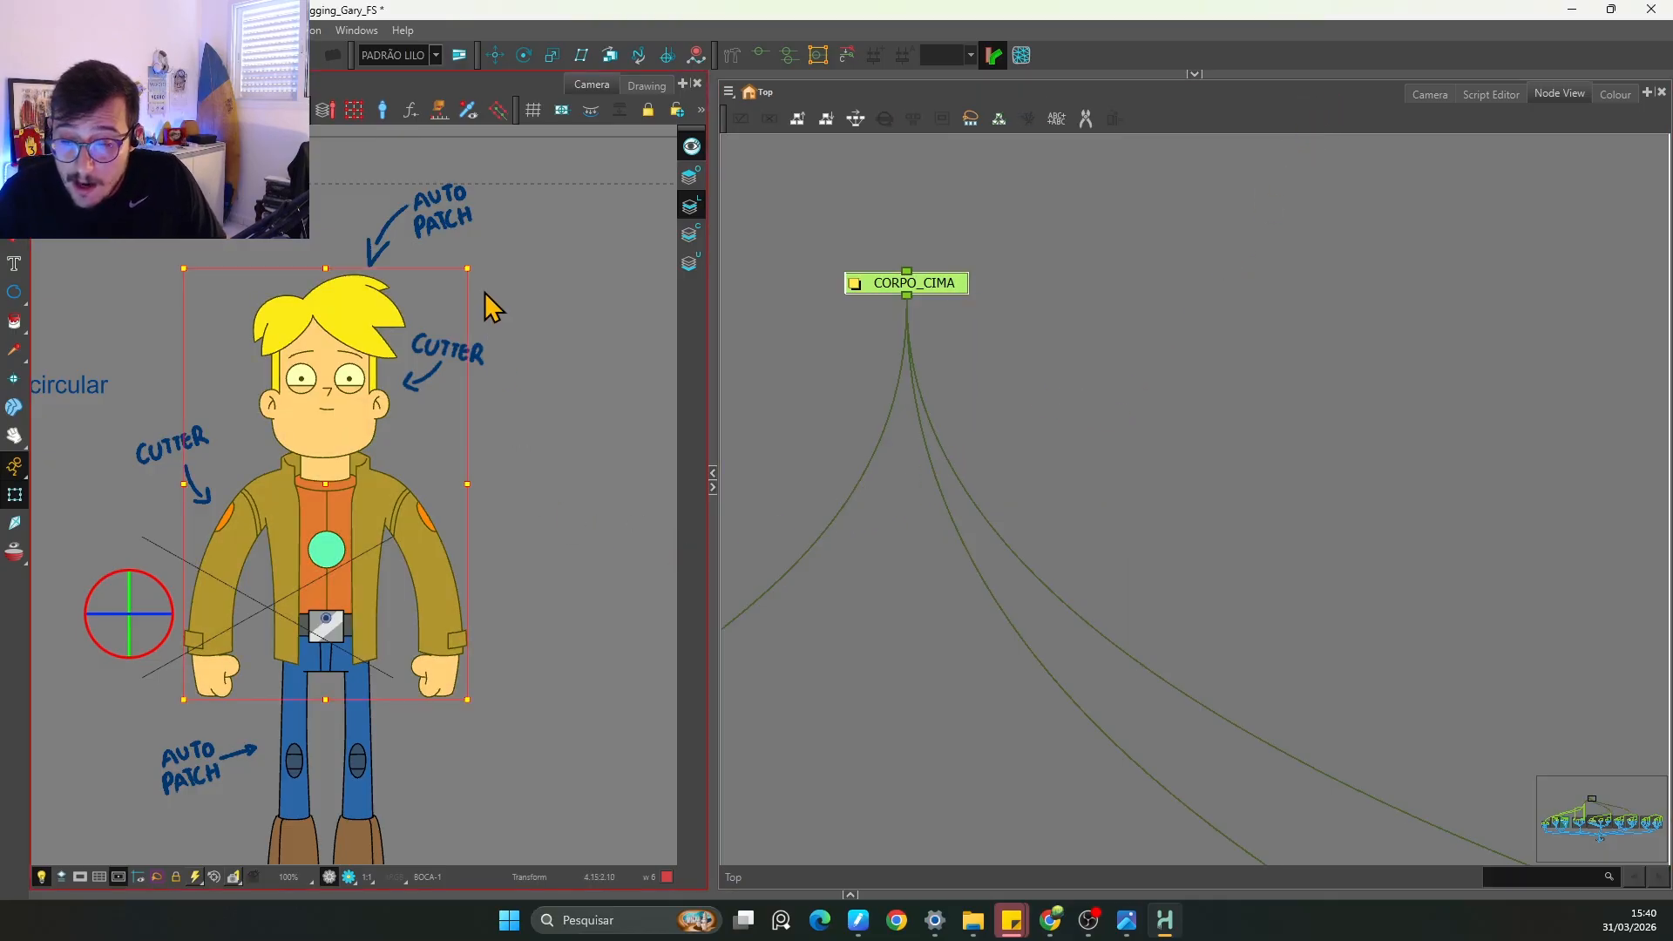
# Step: Try rotating the whole upper body from the CORPO_CIMA peg and undo the rotation
pyautogui.moveTo(479, 270); pyautogui.dragTo(566, 336)
pyautogui.hotkey('ctrl', 'z')
pyautogui.press('1')
pyautogui.press('1')
pyautogui.press('1')
pyautogui.press('1')
pyautogui.press('1')
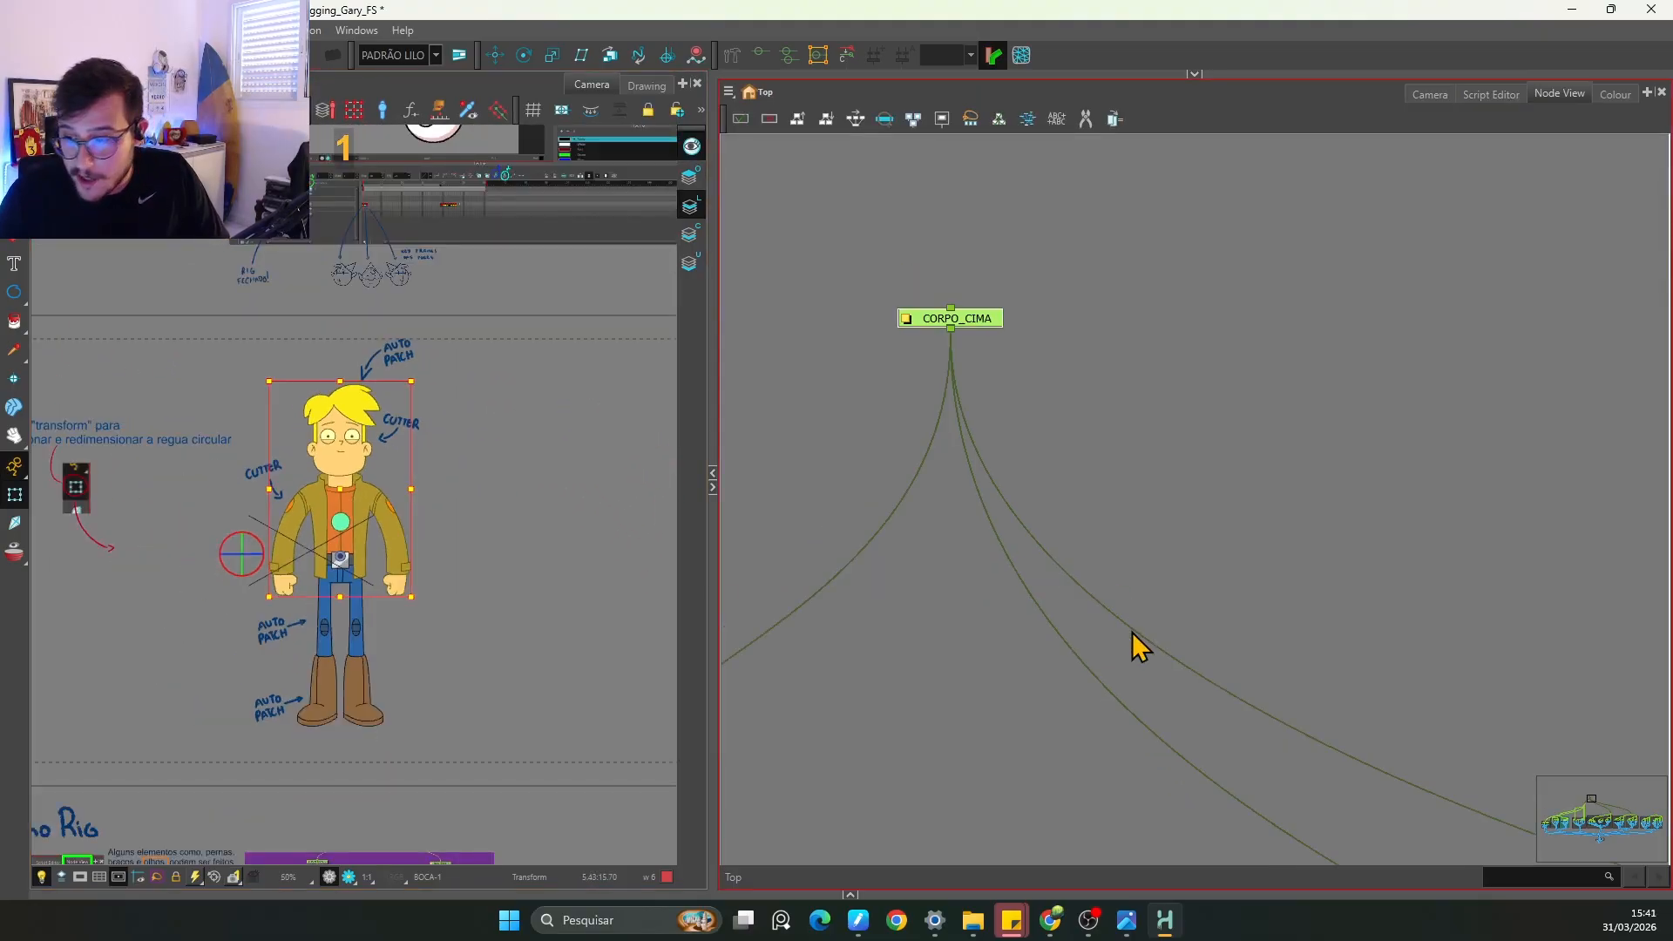
# Step: Move the CORPO_CIMA peg higher and closer to the centre, above the TRONCO group's backdrop
pyautogui.press('1')
pyautogui.press('1')
pyautogui.press('1')
pyautogui.press('1')
pyautogui.press('1')
pyautogui.press('1')
pyautogui.press('1')
pyautogui.press('1')
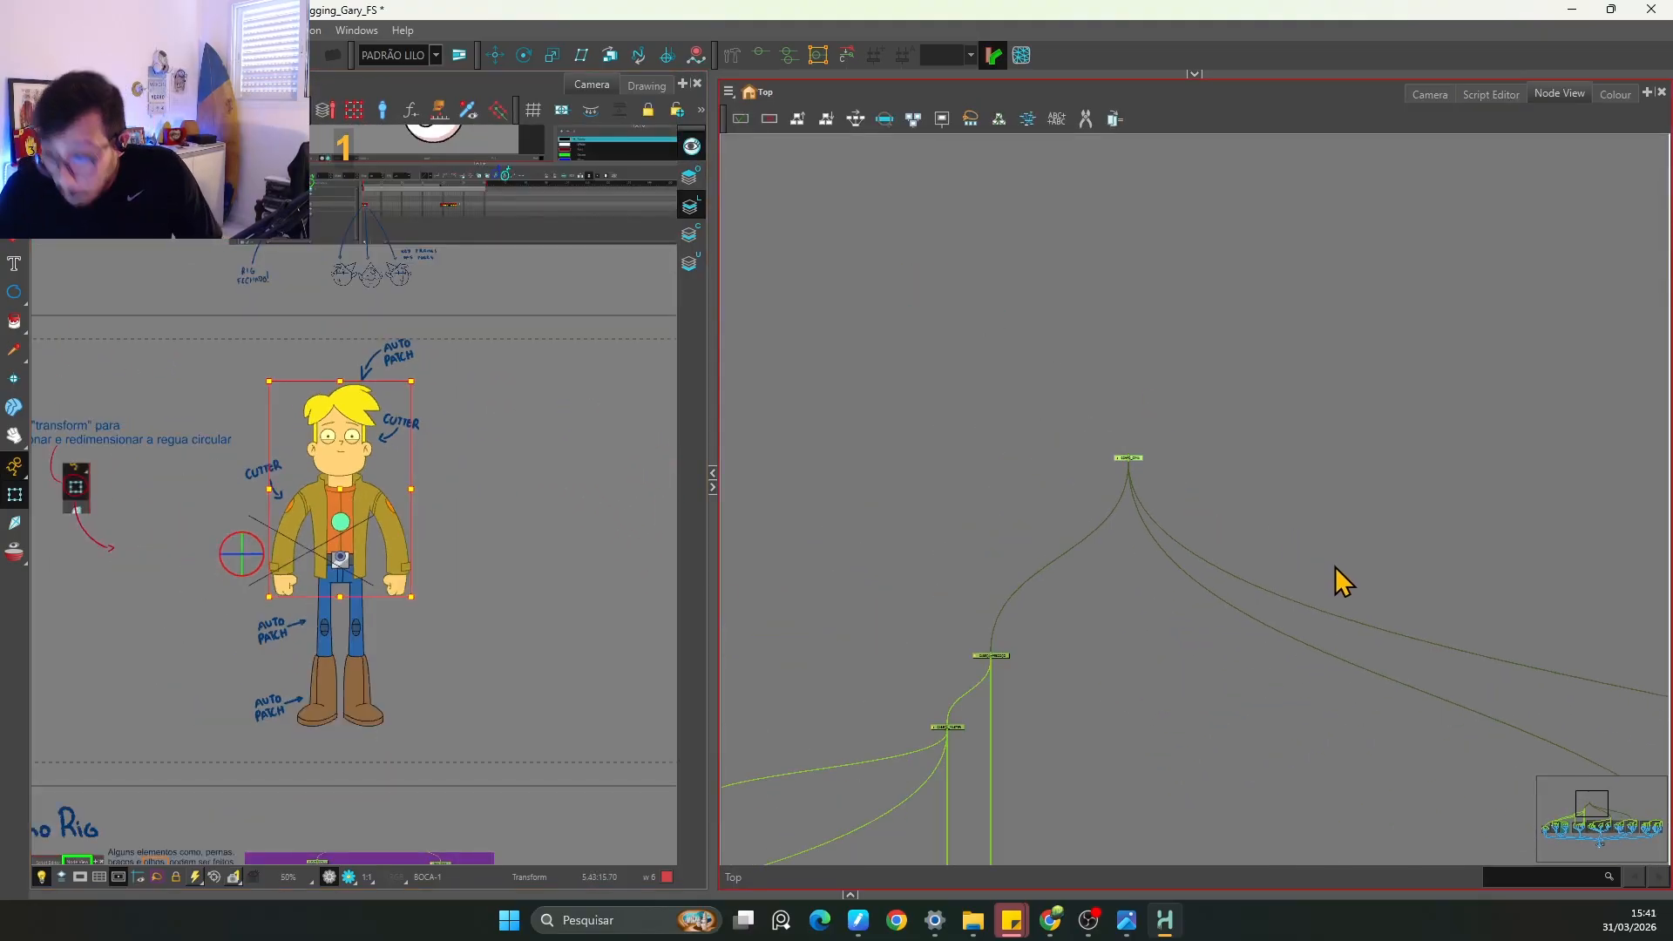
pyautogui.press('space')
pyautogui.moveTo(1368, 520); pyautogui.dragTo(1131, 422)
pyautogui.moveTo(1371, 448); pyautogui.dragTo(1245, 486)
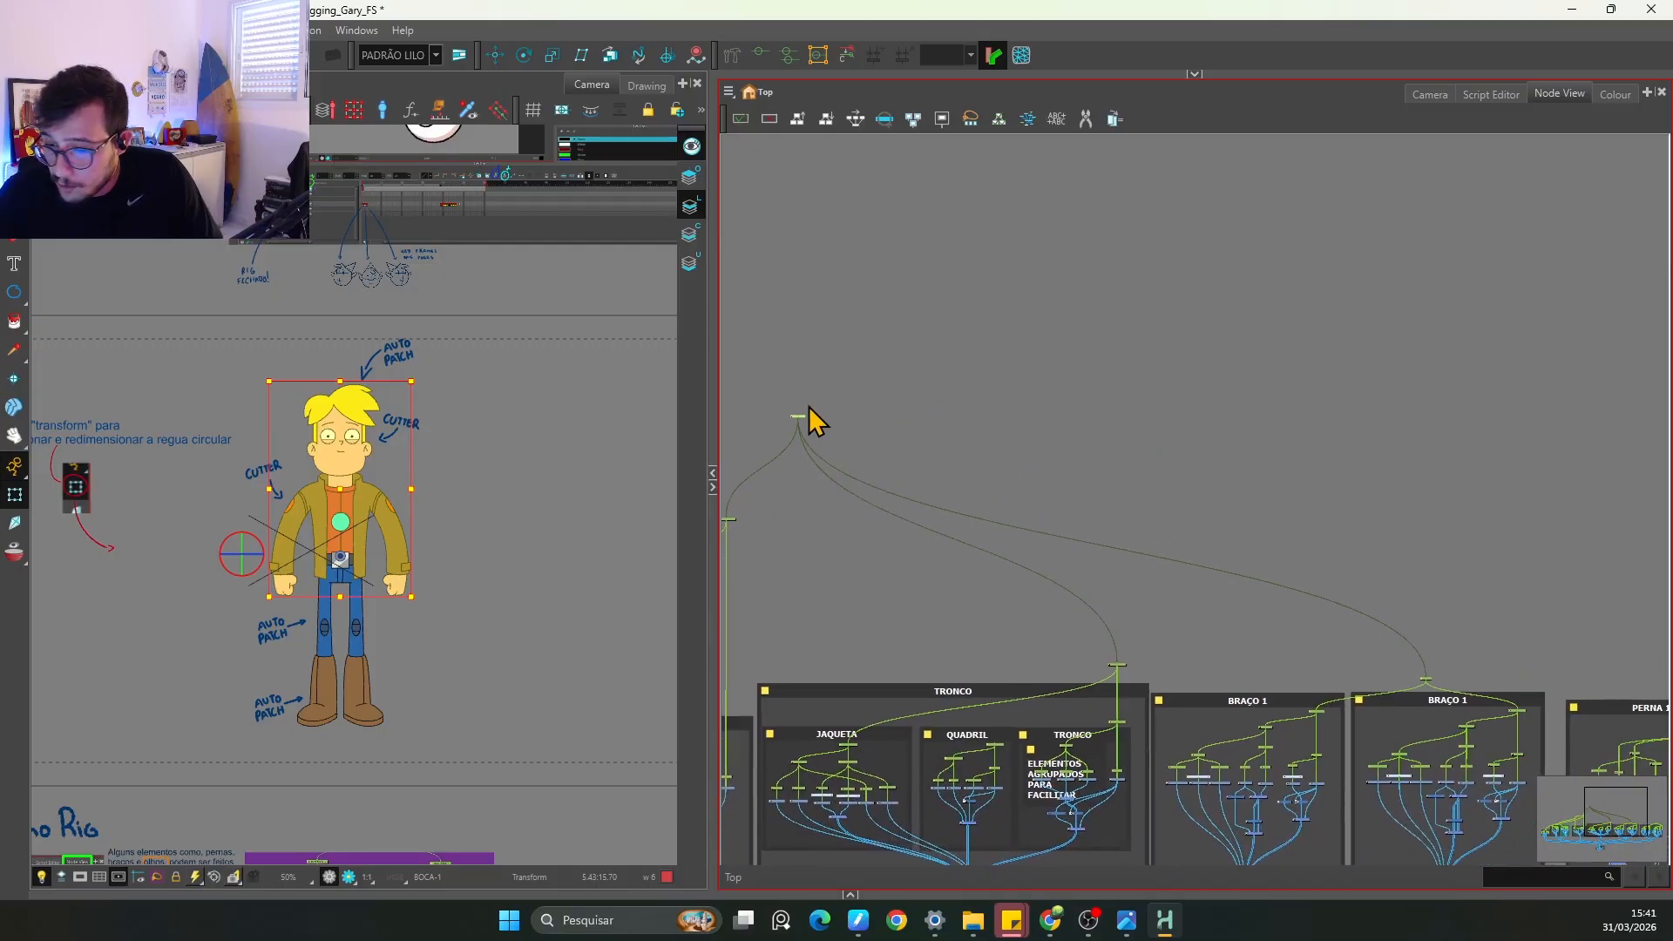
pyautogui.moveTo(803, 411); pyautogui.dragTo(922, 351)
pyautogui.press('1')
pyautogui.press('1')
pyautogui.press('1')
pyautogui.press('1')
pyautogui.press('space')
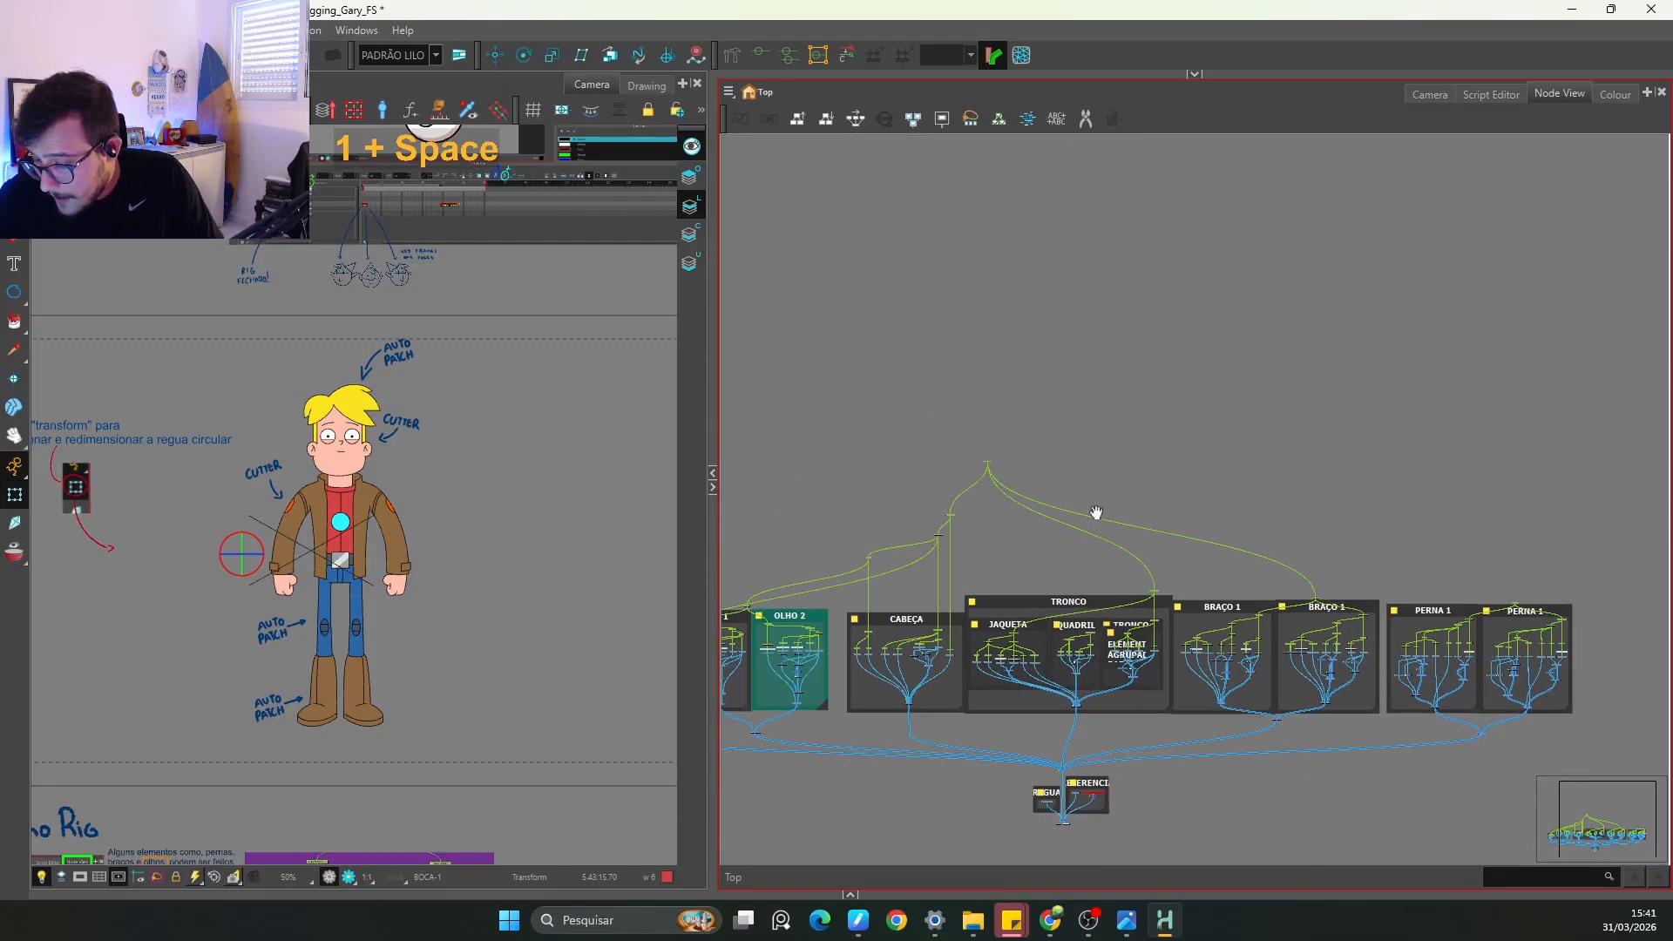
# Step: Place the torso's master peg above the TRONCO backdrop, in line with the JAQUETA group's top peg
pyautogui.press('2')
pyautogui.press('2')
pyautogui.click(910, 445)
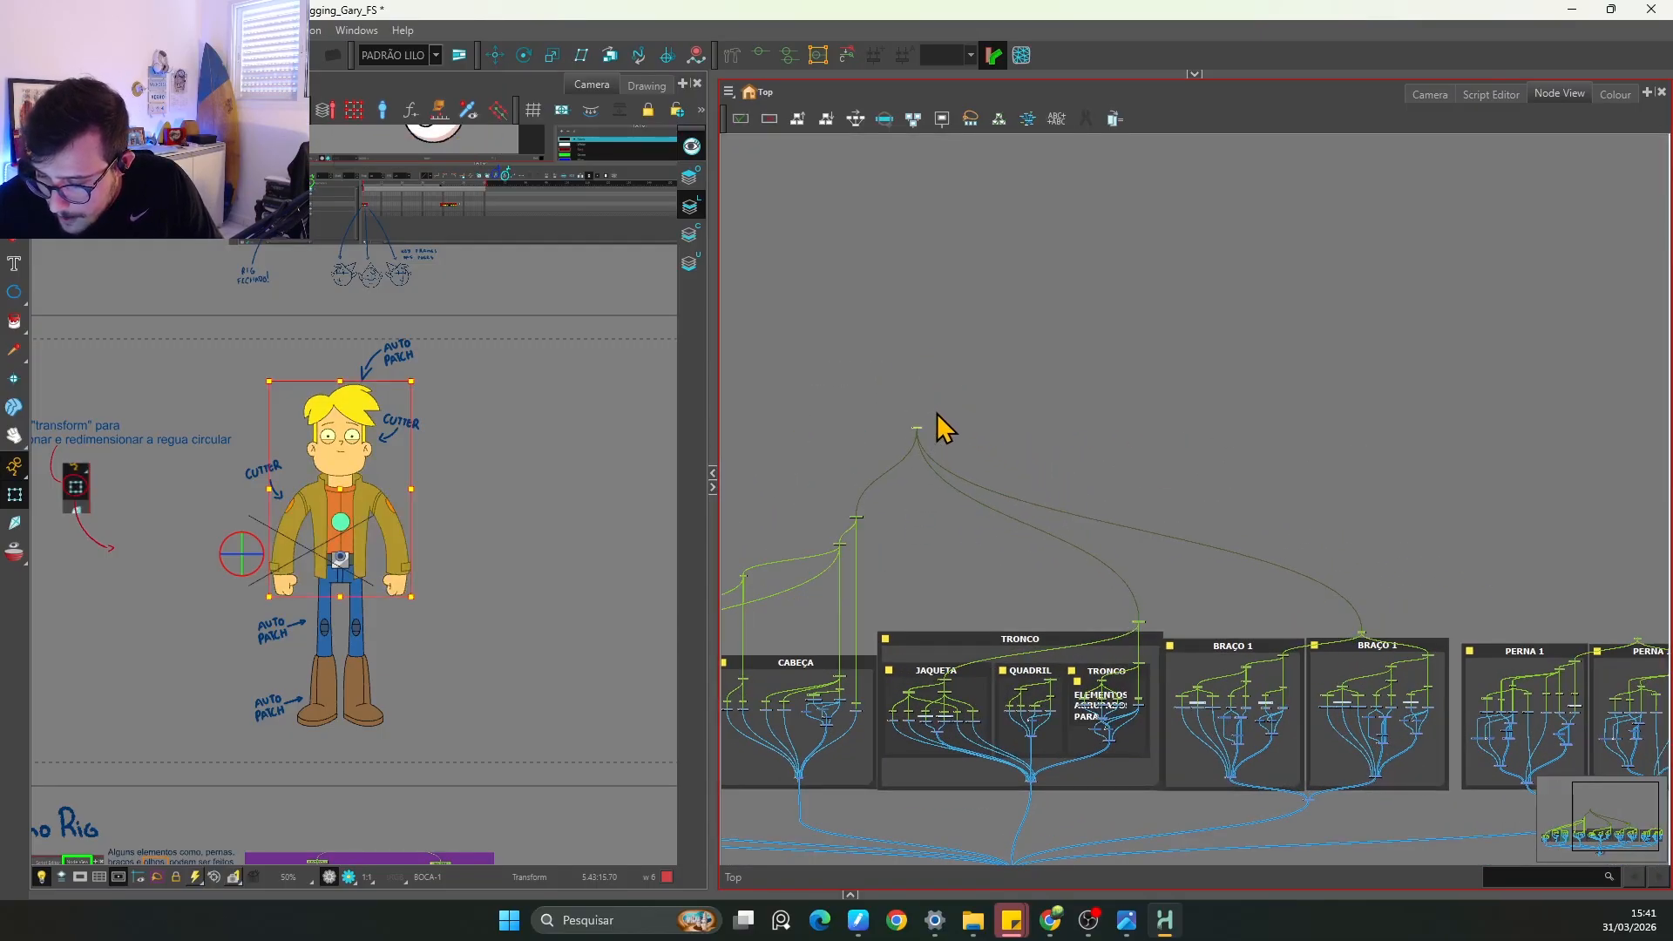
pyautogui.moveTo(939, 416)
pyautogui.mouseDown()
pyautogui.moveTo(1131, 396)
pyautogui.moveTo(935, 422)
pyautogui.mouseUp()
pyautogui.press('2')
pyautogui.press('space')
pyautogui.moveTo(1147, 664); pyautogui.dragTo(1034, 585)
pyautogui.press('2')
pyautogui.press('2')
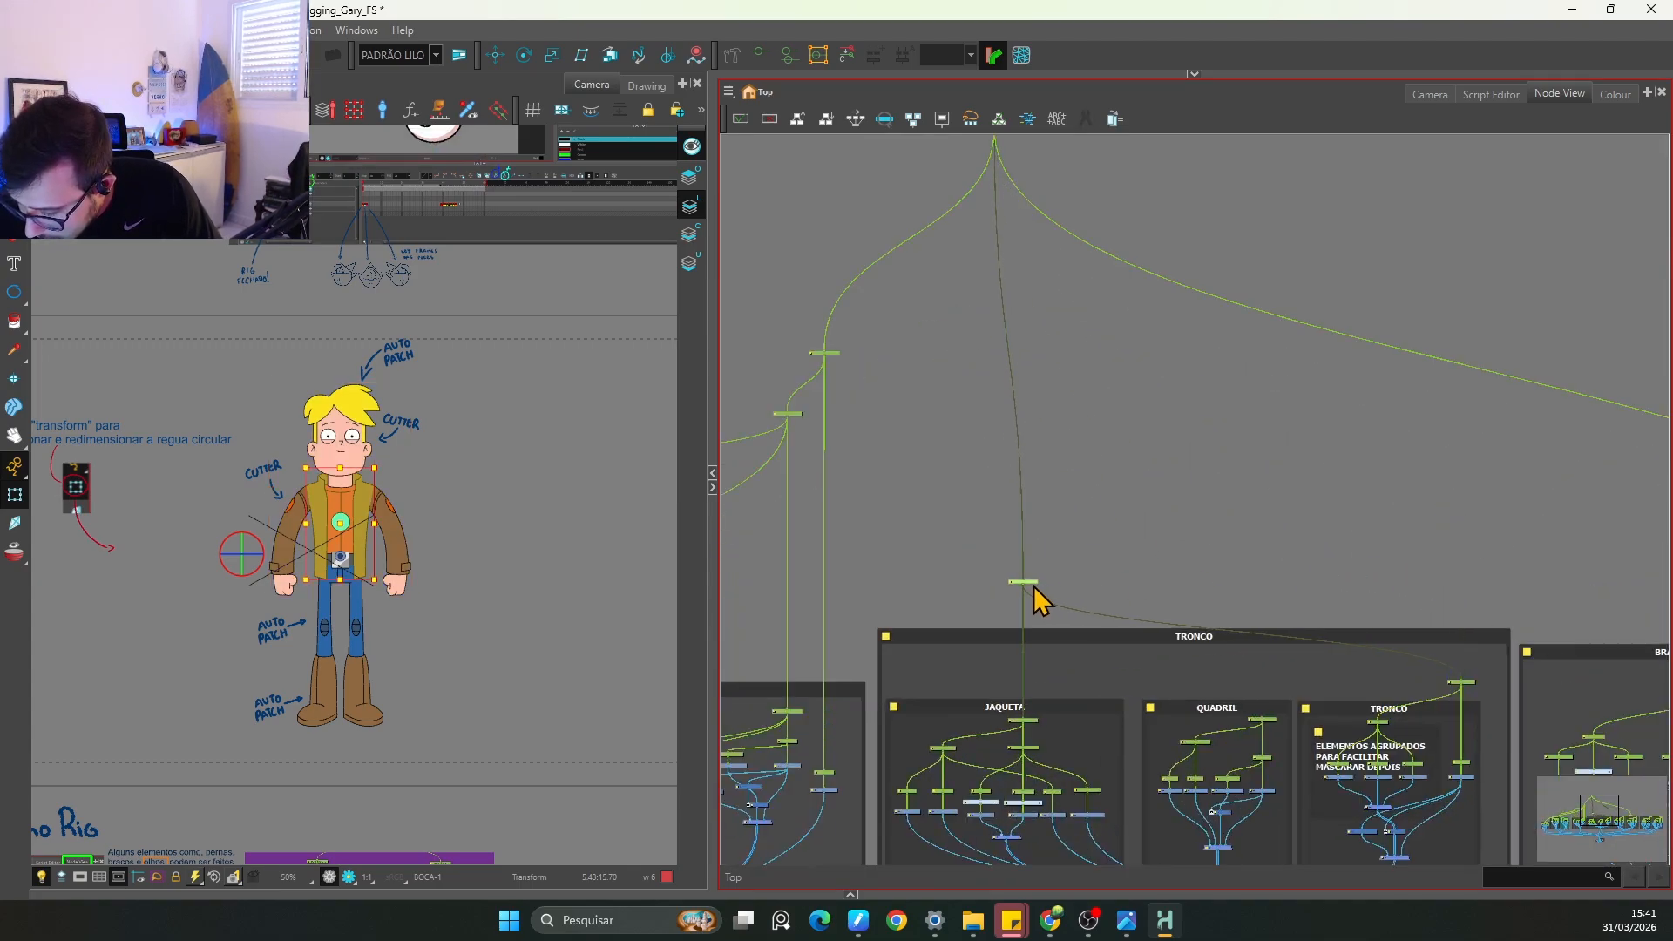
# Step: Align the CORPO_CIMA peg vertically above the torso's master peg
pyautogui.click(1085, 392)
pyautogui.press('space')
pyautogui.moveTo(1087, 388); pyautogui.dragTo(1069, 601)
pyautogui.click(987, 339)
pyautogui.moveTo(990, 339); pyautogui.dragTo(1015, 293)
pyautogui.click(1095, 536)
pyautogui.press('1')
pyautogui.press('1')
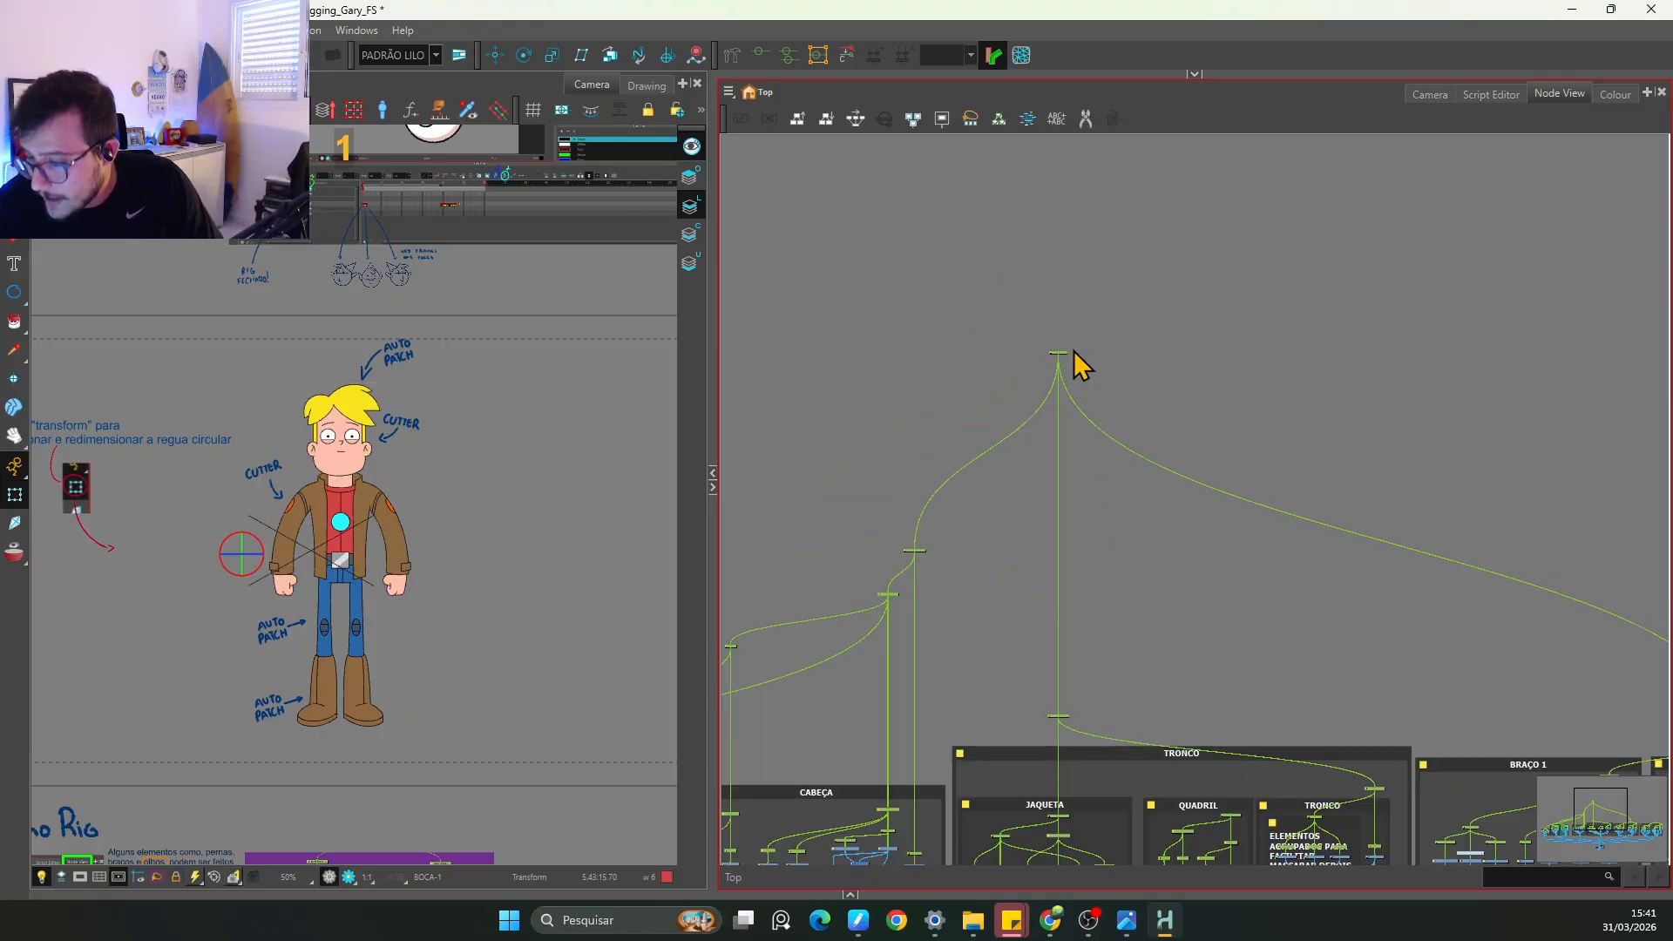
# Step: Move the whole QUADRIL group up and out of the large TRONCO backdrop
pyautogui.press('space')
pyautogui.moveTo(1132, 676); pyautogui.dragTo(1014, 454)
pyautogui.press('2')
pyautogui.press('2')
pyautogui.press('space')
pyautogui.moveTo(1293, 698); pyautogui.dragTo(1288, 597)
pyautogui.press('2')
pyautogui.press('2')
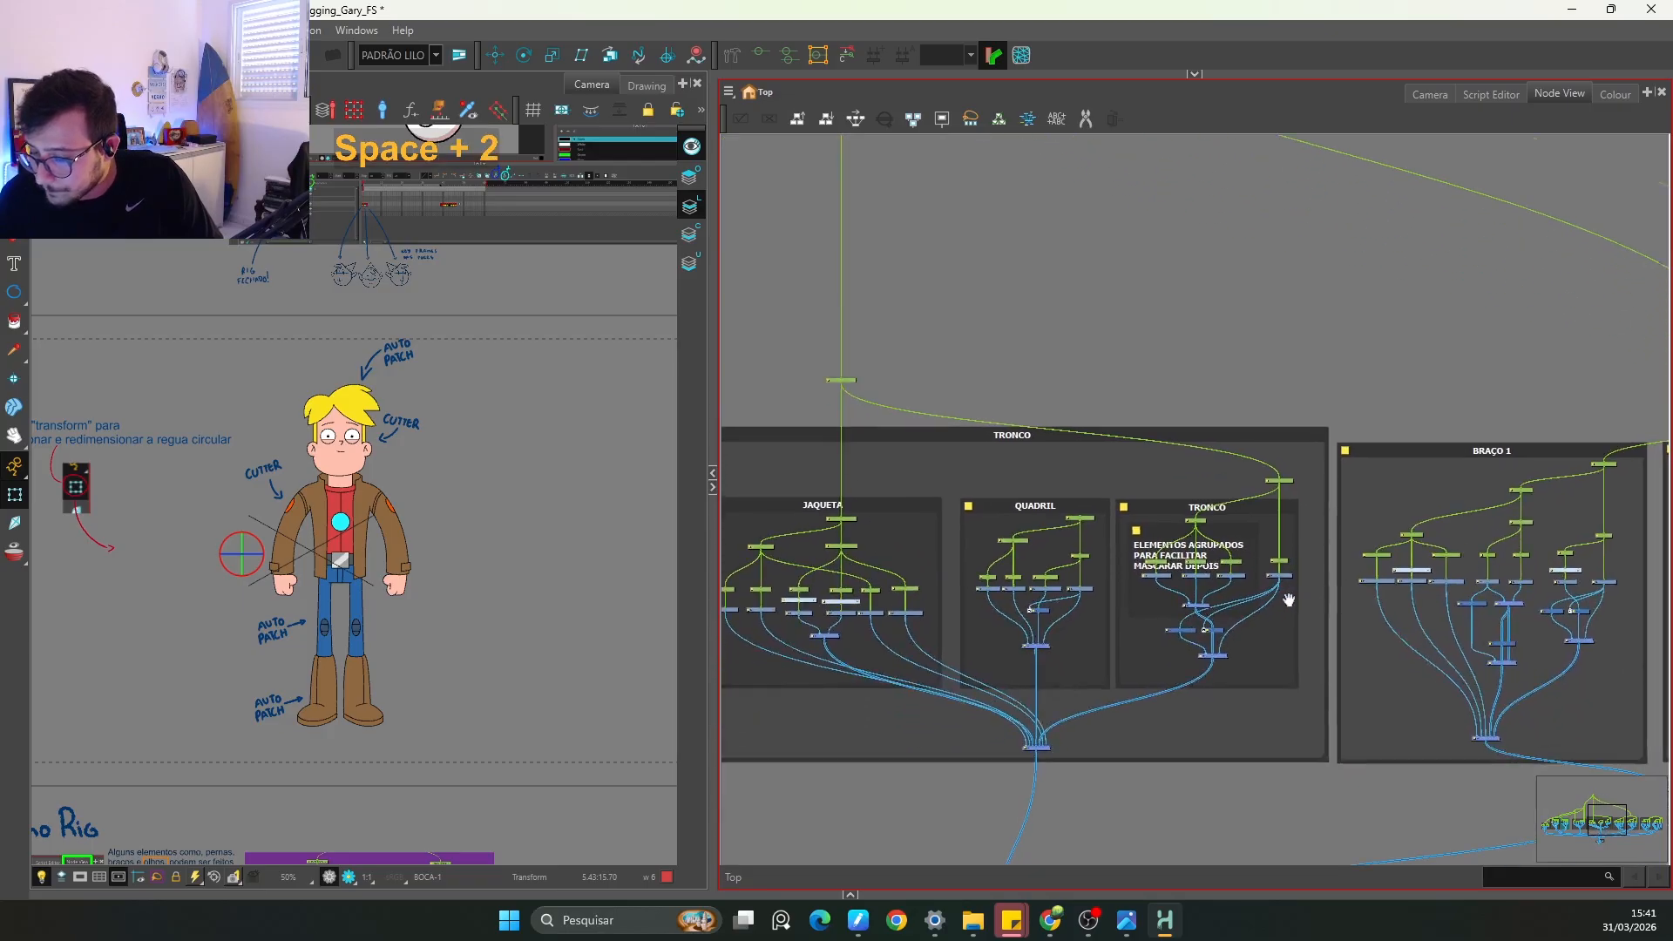
pyautogui.press('space')
pyautogui.moveTo(1114, 808); pyautogui.dragTo(1124, 772)
pyautogui.press('2')
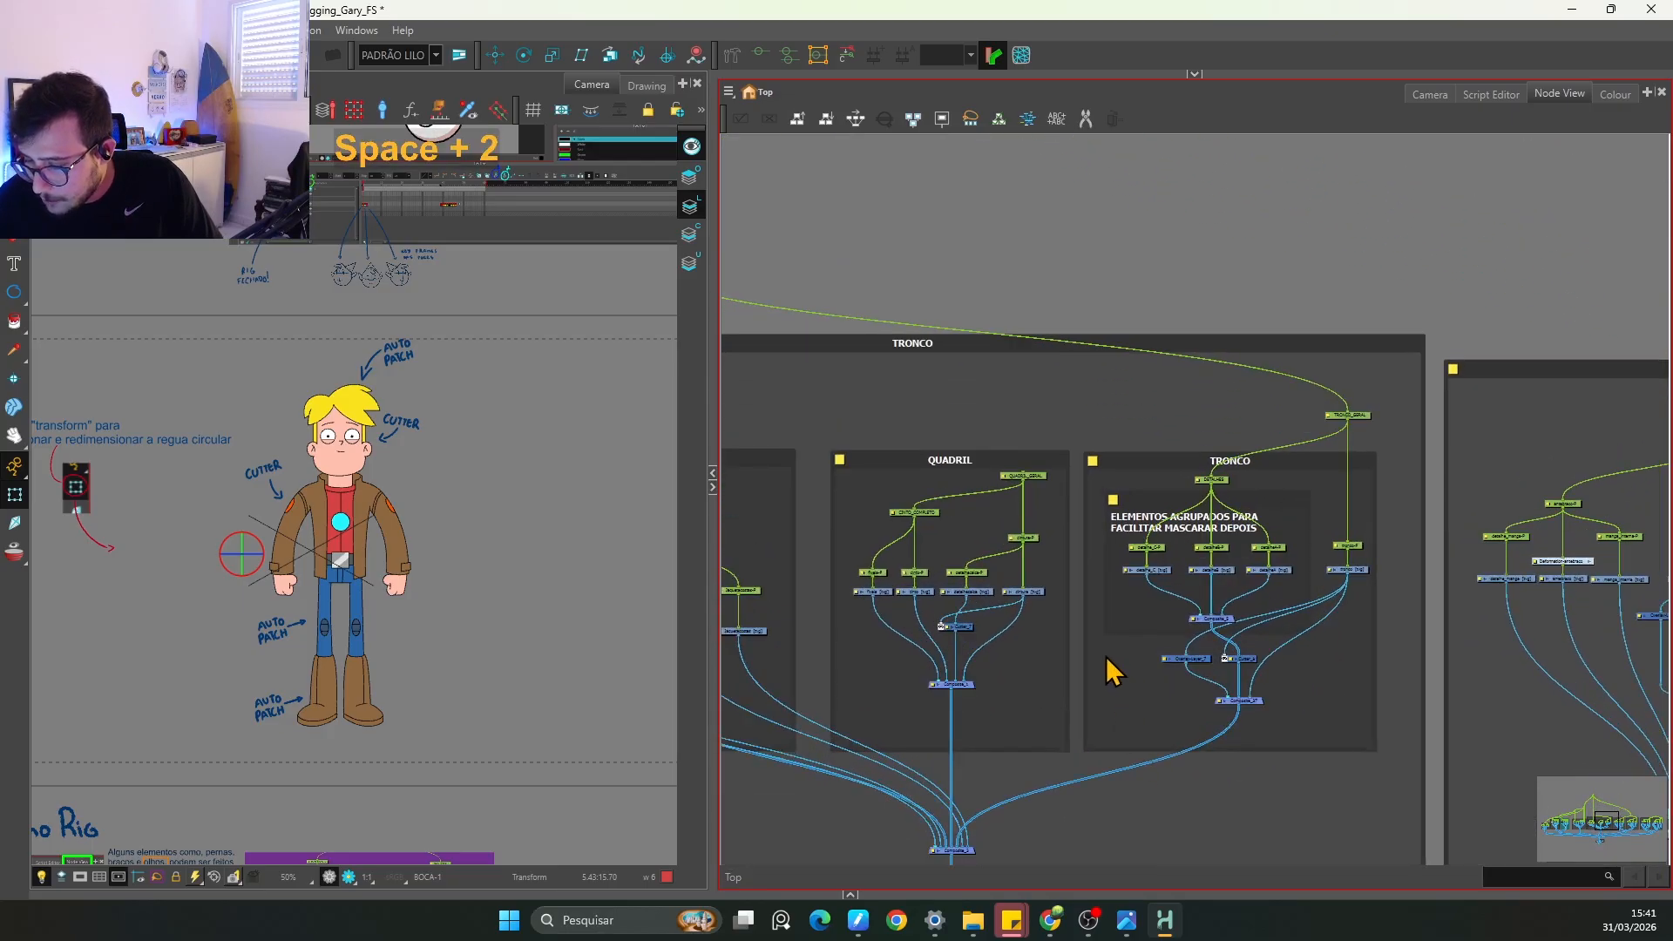
pyautogui.click(1050, 463)
pyautogui.press('1')
pyautogui.moveTo(1089, 477); pyautogui.dragTo(1246, 185)
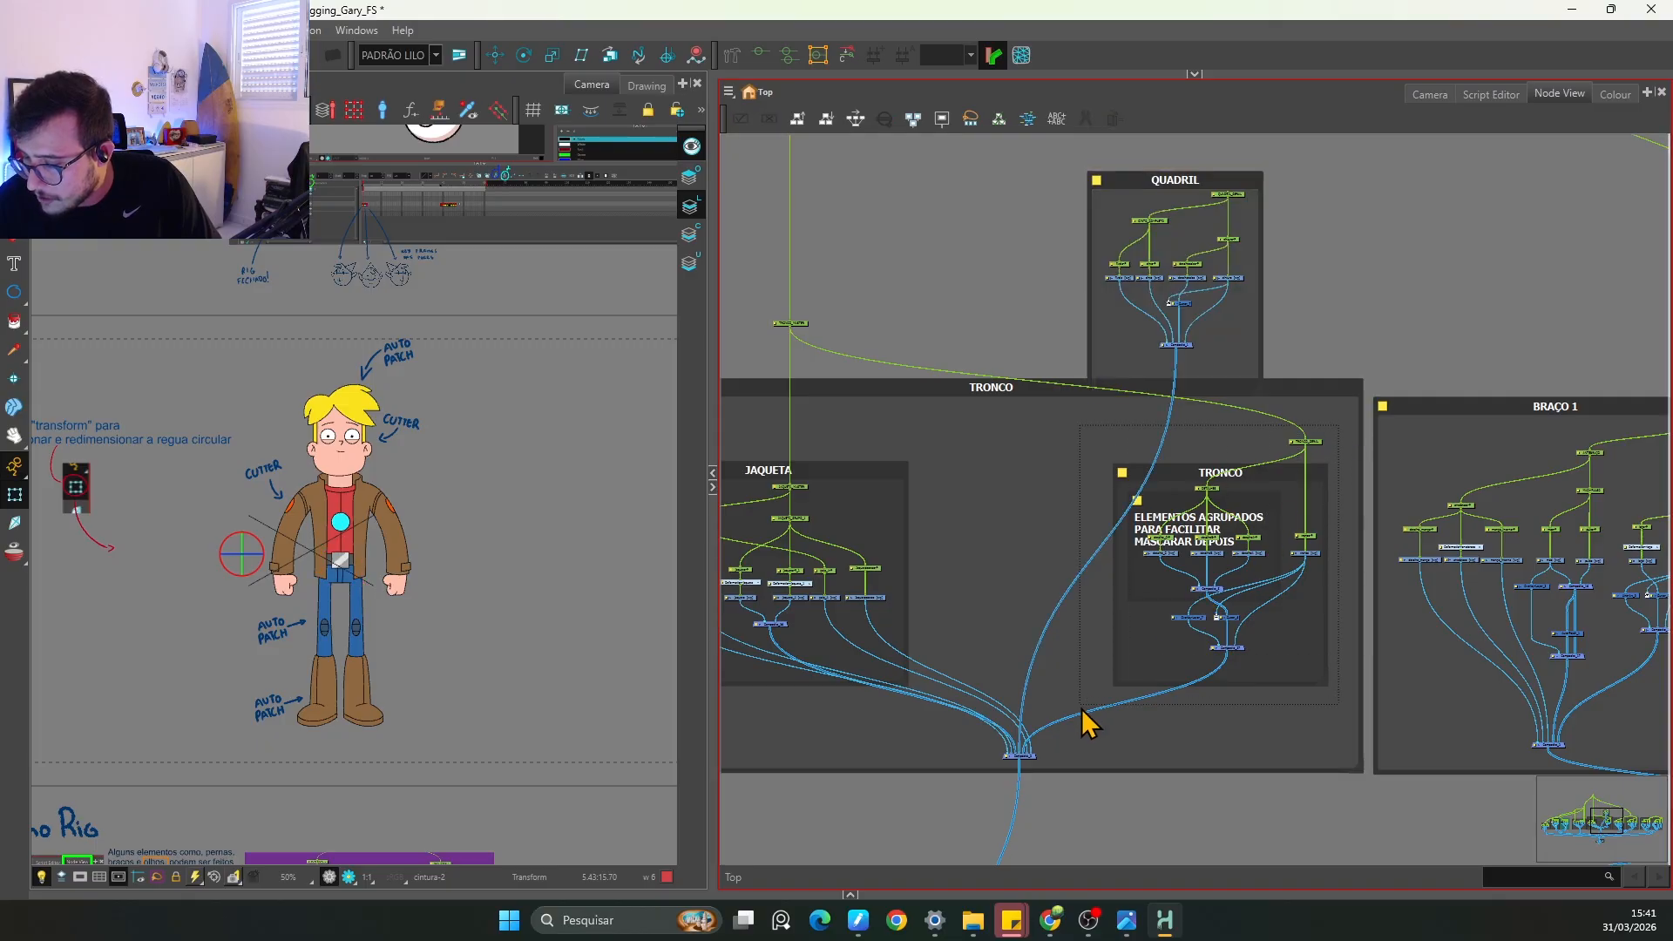
# Step: Shift the inner TRONCO group next to JAQUETA and place the QUADRIL group in the space on its other side
pyautogui.click(1318, 478)
pyautogui.moveTo(1318, 478); pyautogui.dragTo(1129, 477)
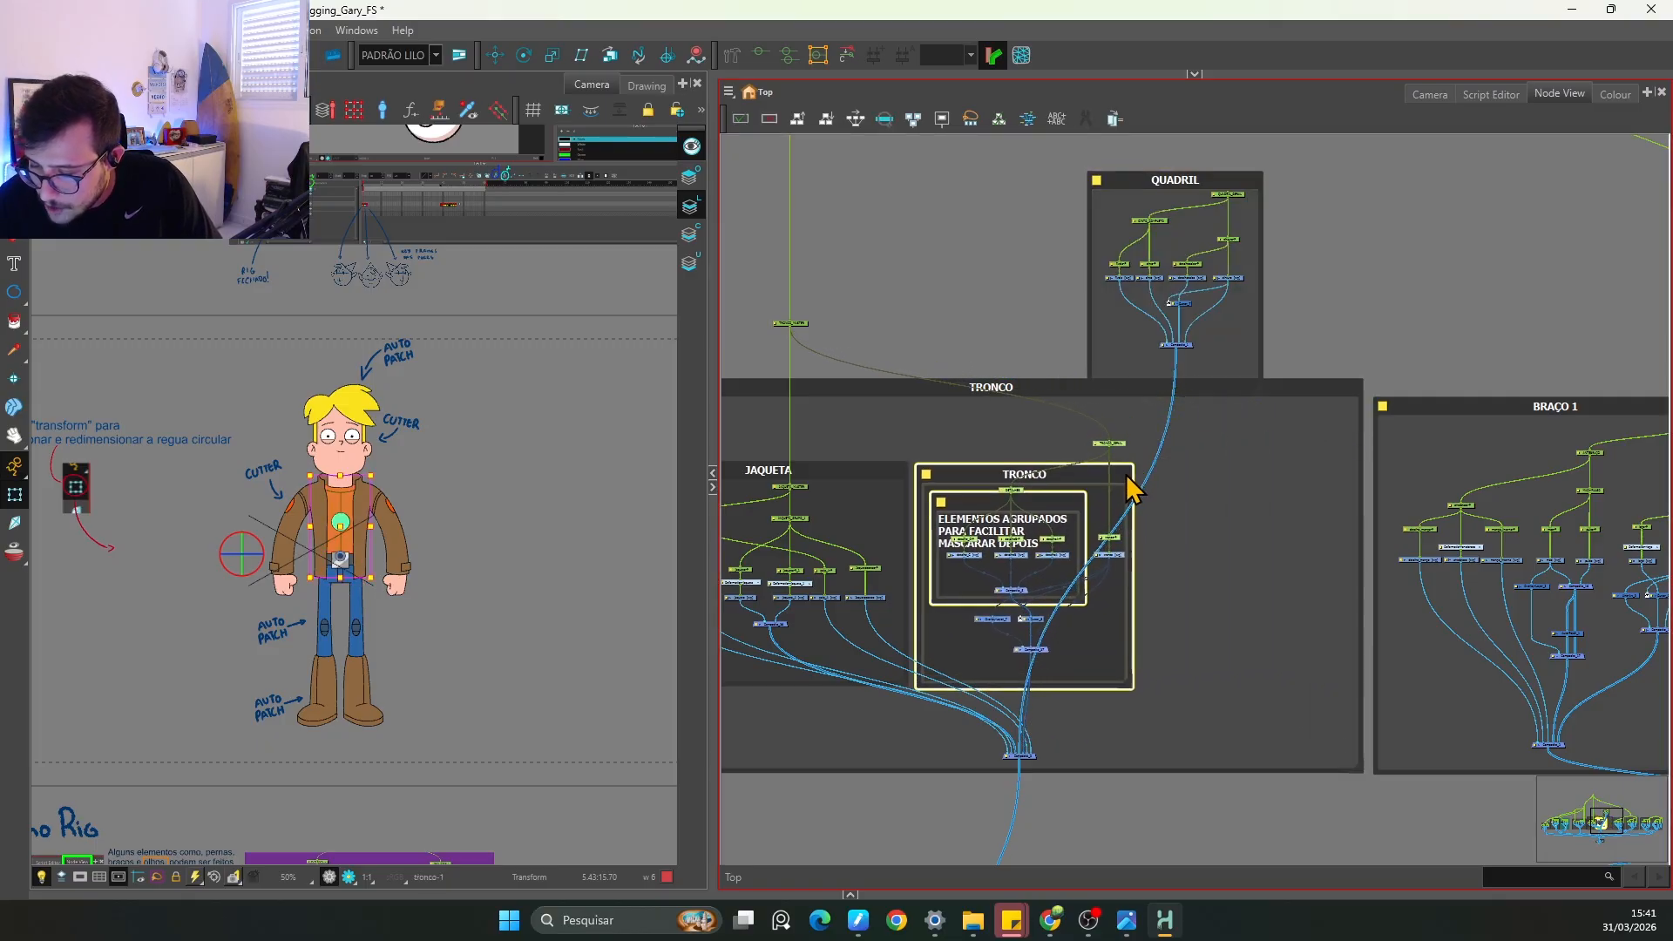
pyautogui.click(1237, 490)
pyautogui.moveTo(1215, 196); pyautogui.dragTo(1270, 487)
pyautogui.click(1221, 429)
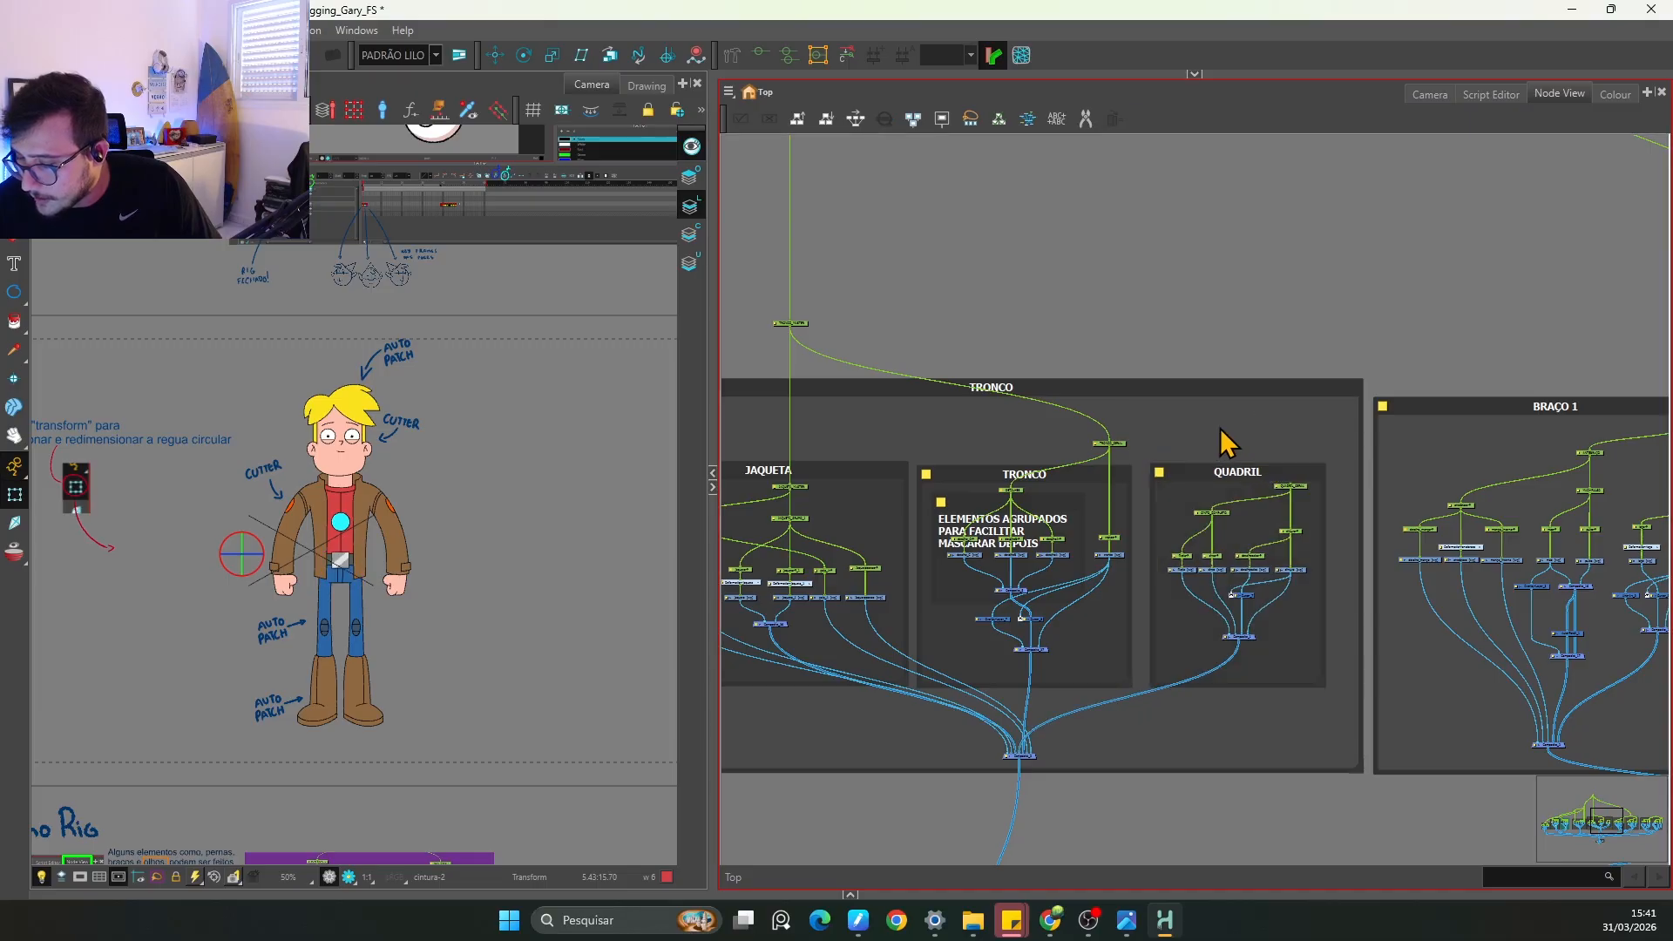
# Step: Try reconnecting the QUADRIL group's output to the rightmost input port of Composite_3 and undo the change
pyautogui.press('space')
pyautogui.moveTo(977, 489); pyautogui.dragTo(1094, 478)
pyautogui.press('2')
pyautogui.press('2')
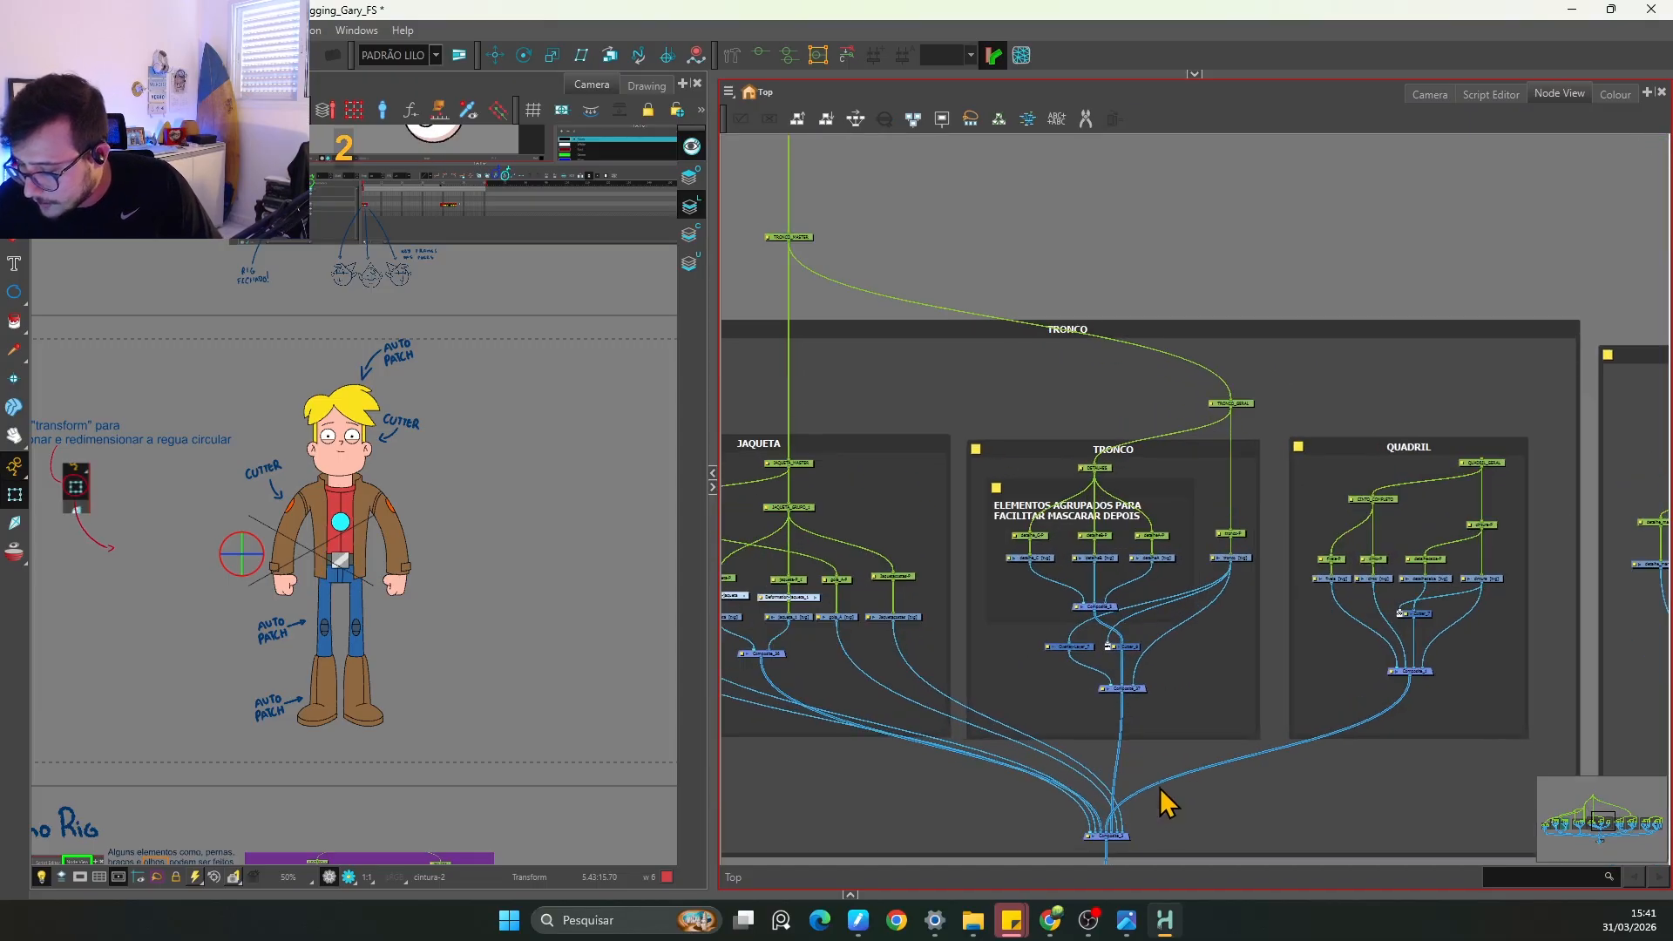
pyautogui.press('space')
pyautogui.moveTo(1150, 821); pyautogui.dragTo(1241, 601)
pyautogui.press('2')
pyautogui.press('2')
pyautogui.press('2')
pyautogui.press('2')
pyautogui.press('2')
pyautogui.press('2')
pyautogui.press('space')
pyautogui.moveTo(1254, 749); pyautogui.dragTo(1163, 631)
pyautogui.press('2')
pyautogui.press('2')
pyautogui.press('2')
pyautogui.press('2')
pyautogui.press('2')
pyautogui.press('space')
pyautogui.moveTo(517, 736); pyautogui.dragTo(514, 662)
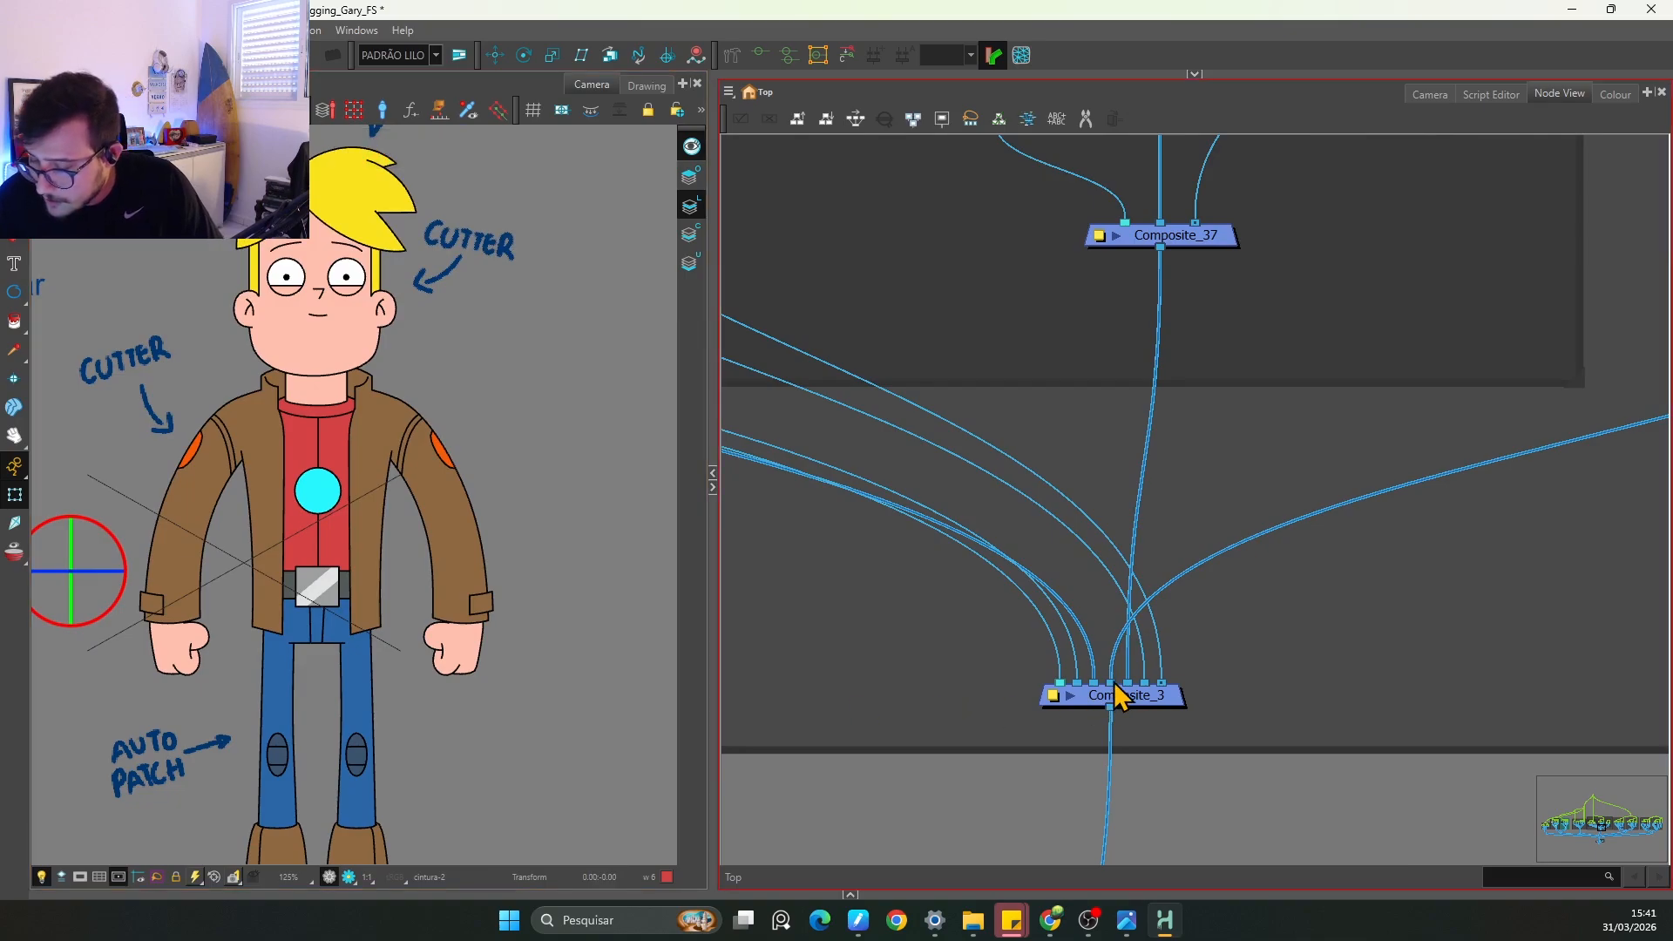
pyautogui.moveTo(1111, 684); pyautogui.dragTo(1162, 684)
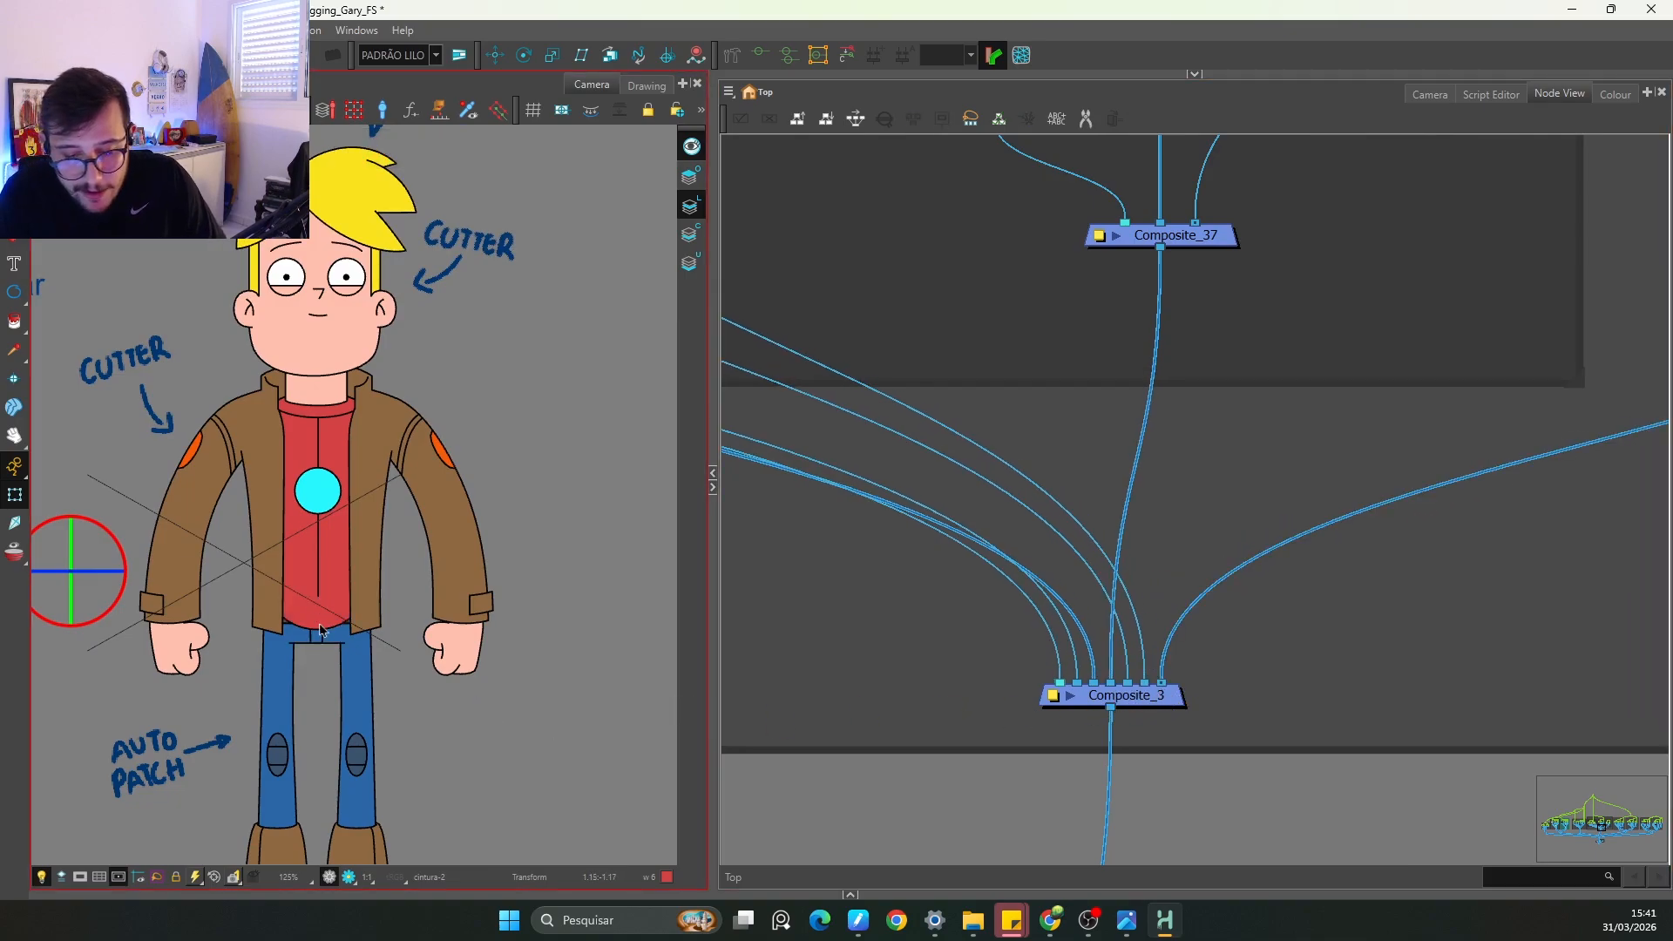
pyautogui.hotkey('ctrl', 'z')
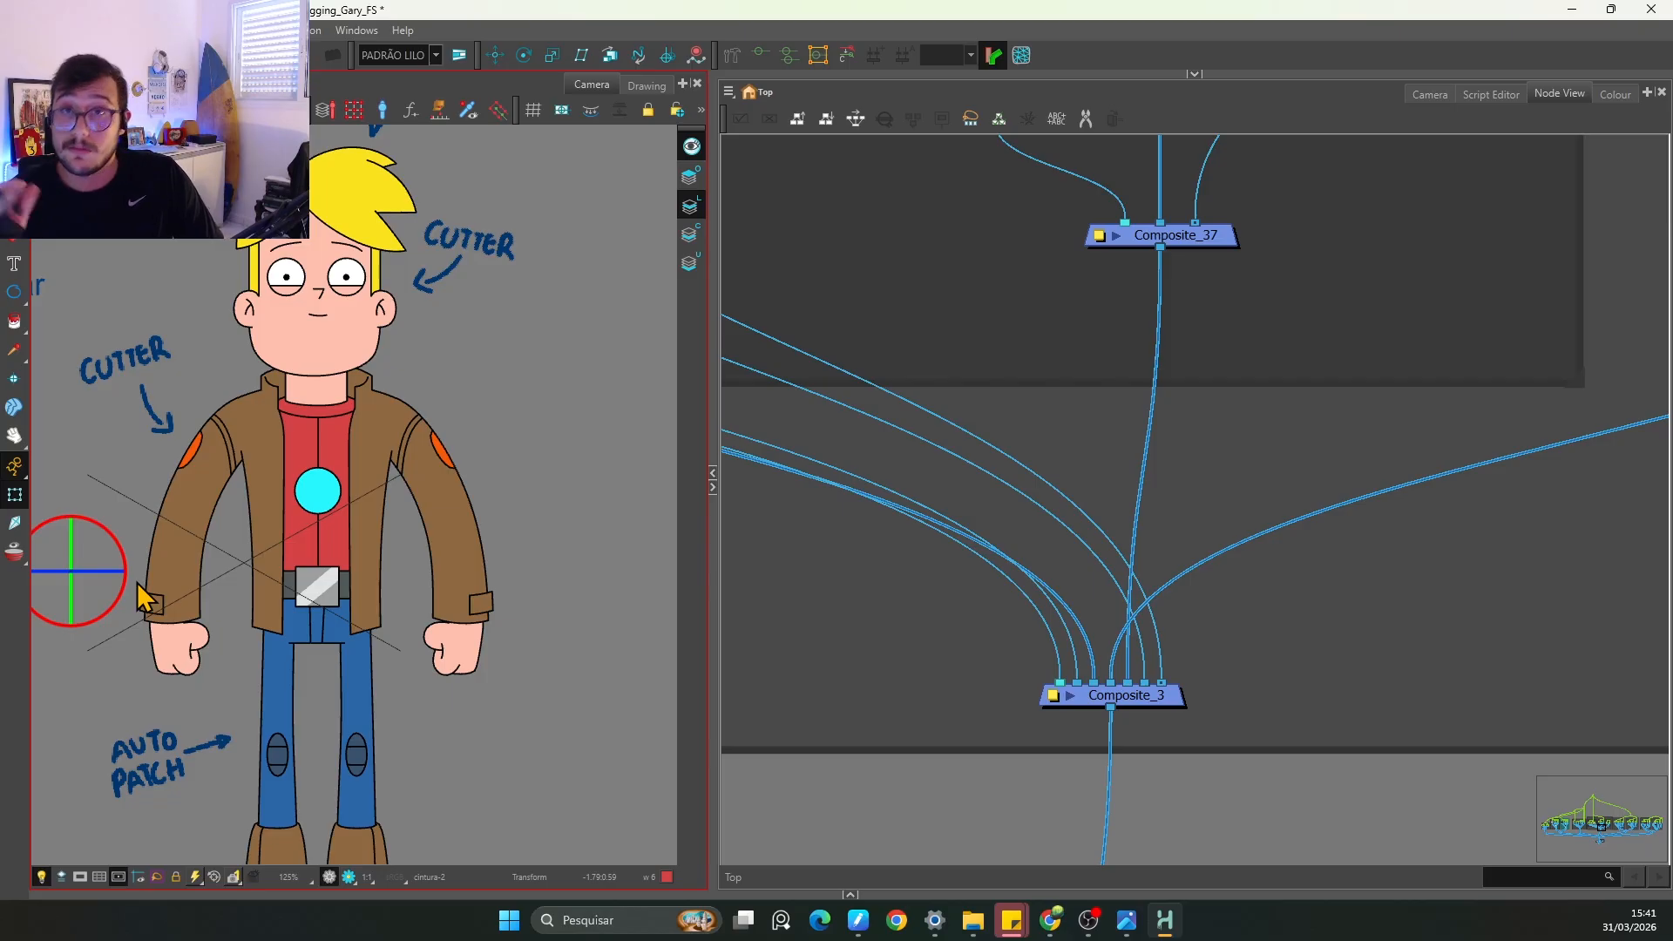
# Step: Add a parent peg above the QUADRIL group's top peg
pyautogui.scroll(-8, 1243, 526)
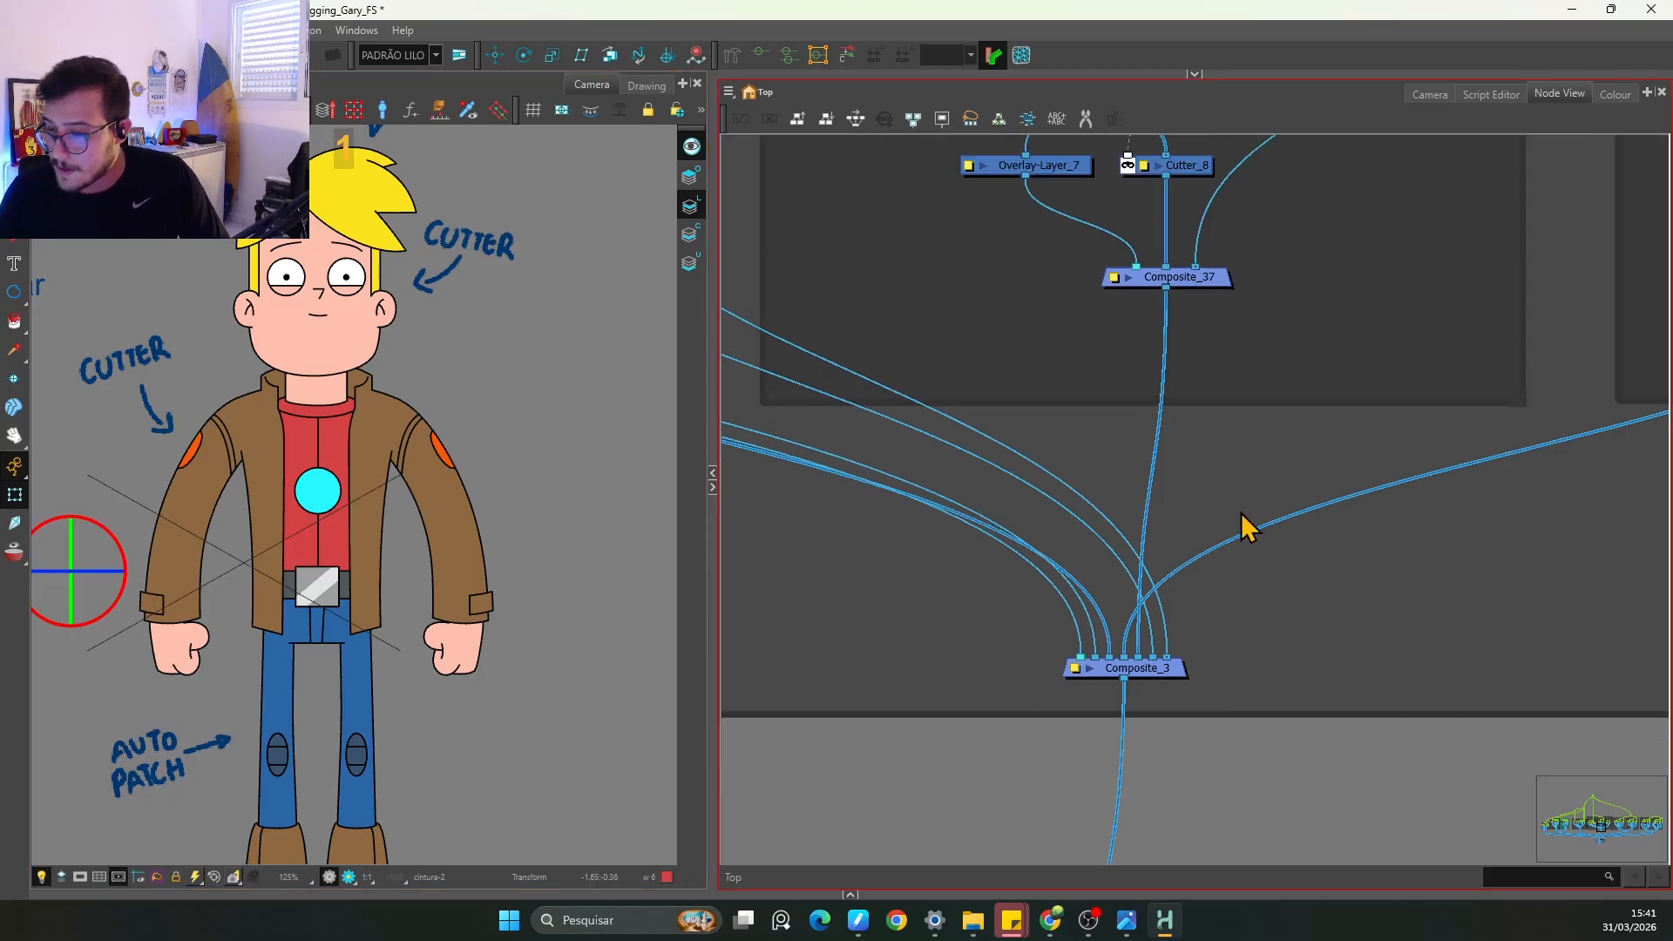
pyautogui.press('space')
pyautogui.scroll(-6, 1194, 579)
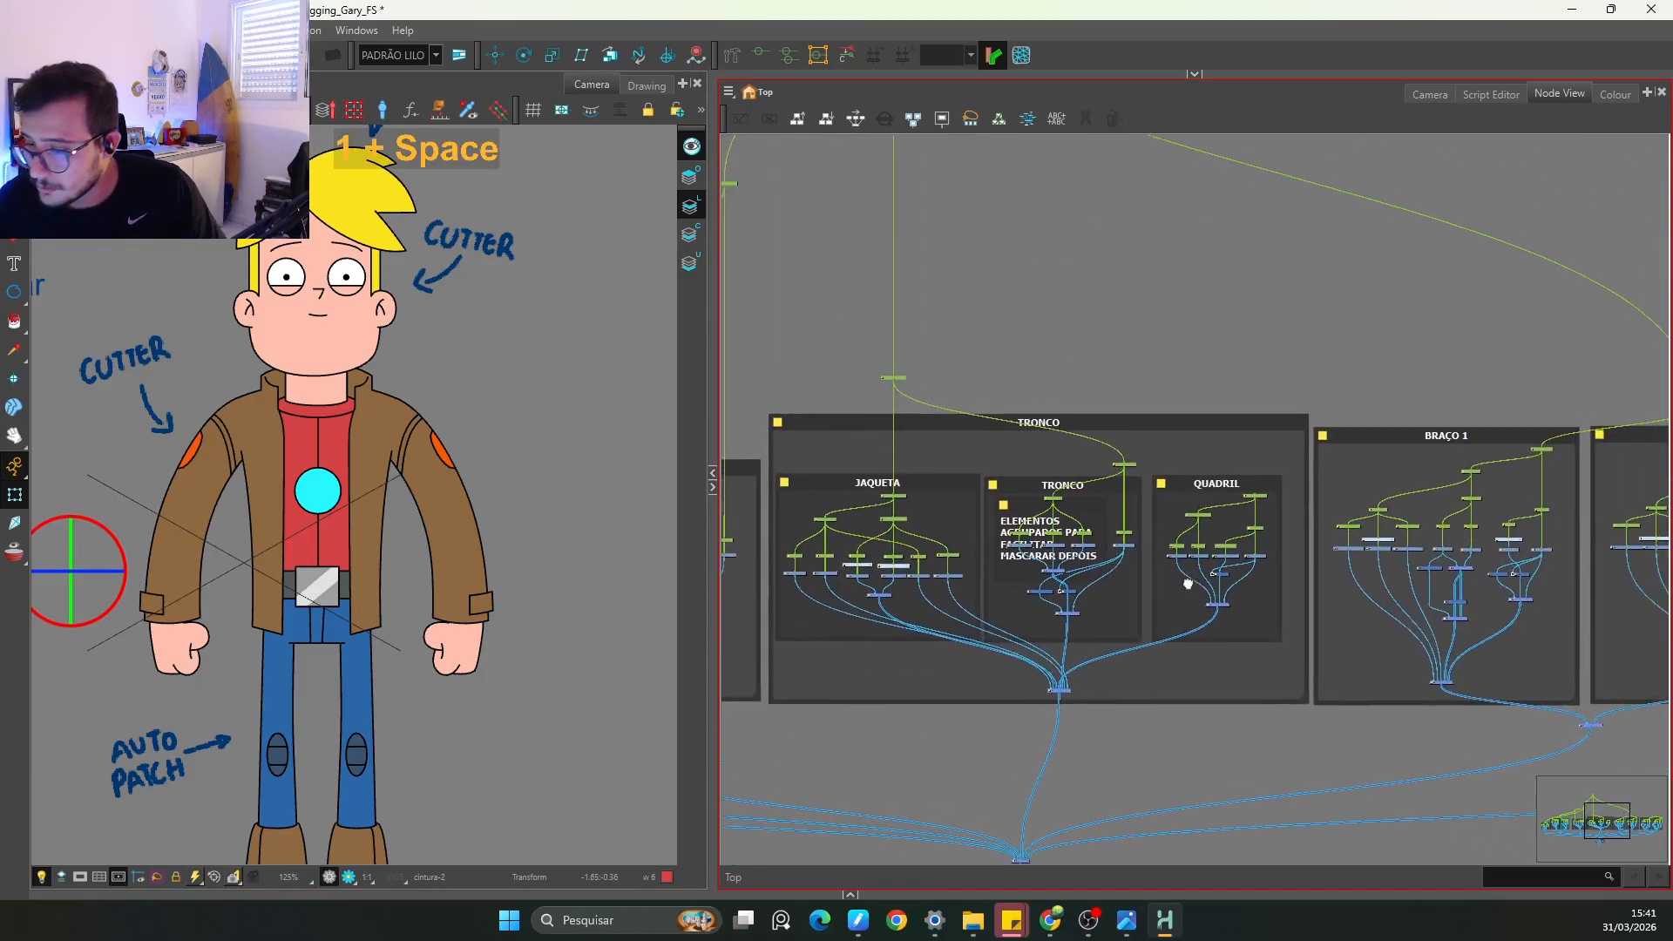
pyautogui.moveTo(1254, 579); pyautogui.dragTo(927, 582)
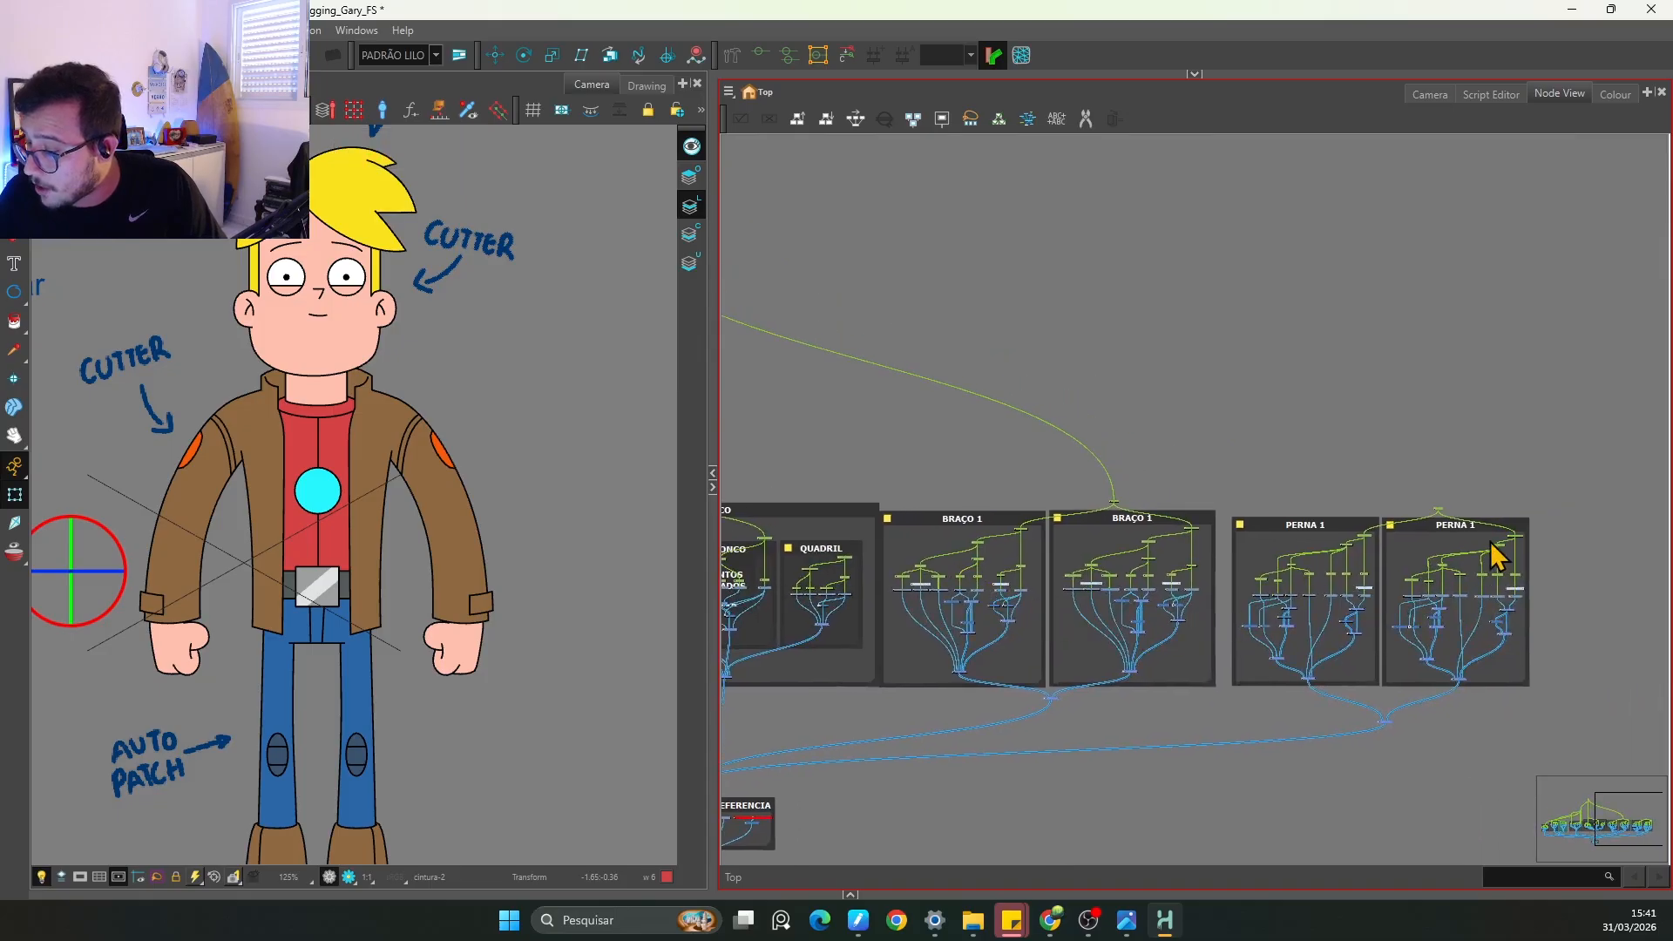
pyautogui.press('space')
pyautogui.press('2')
pyautogui.press('2')
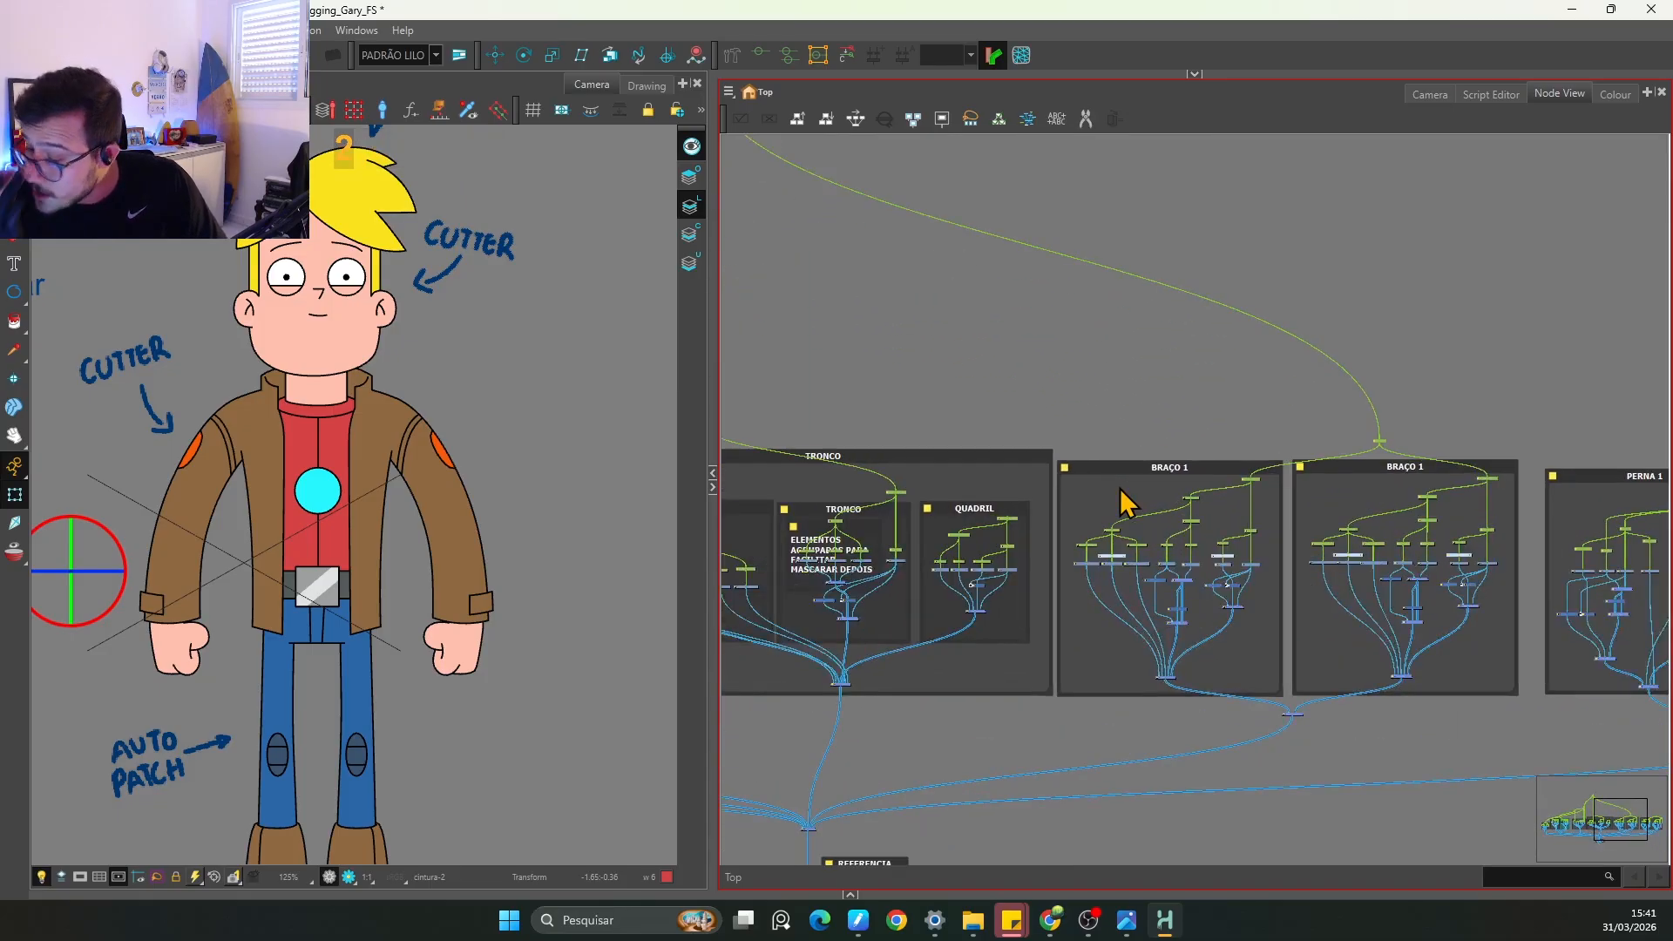
pyautogui.press('2')
pyautogui.press('2')
pyautogui.press('2')
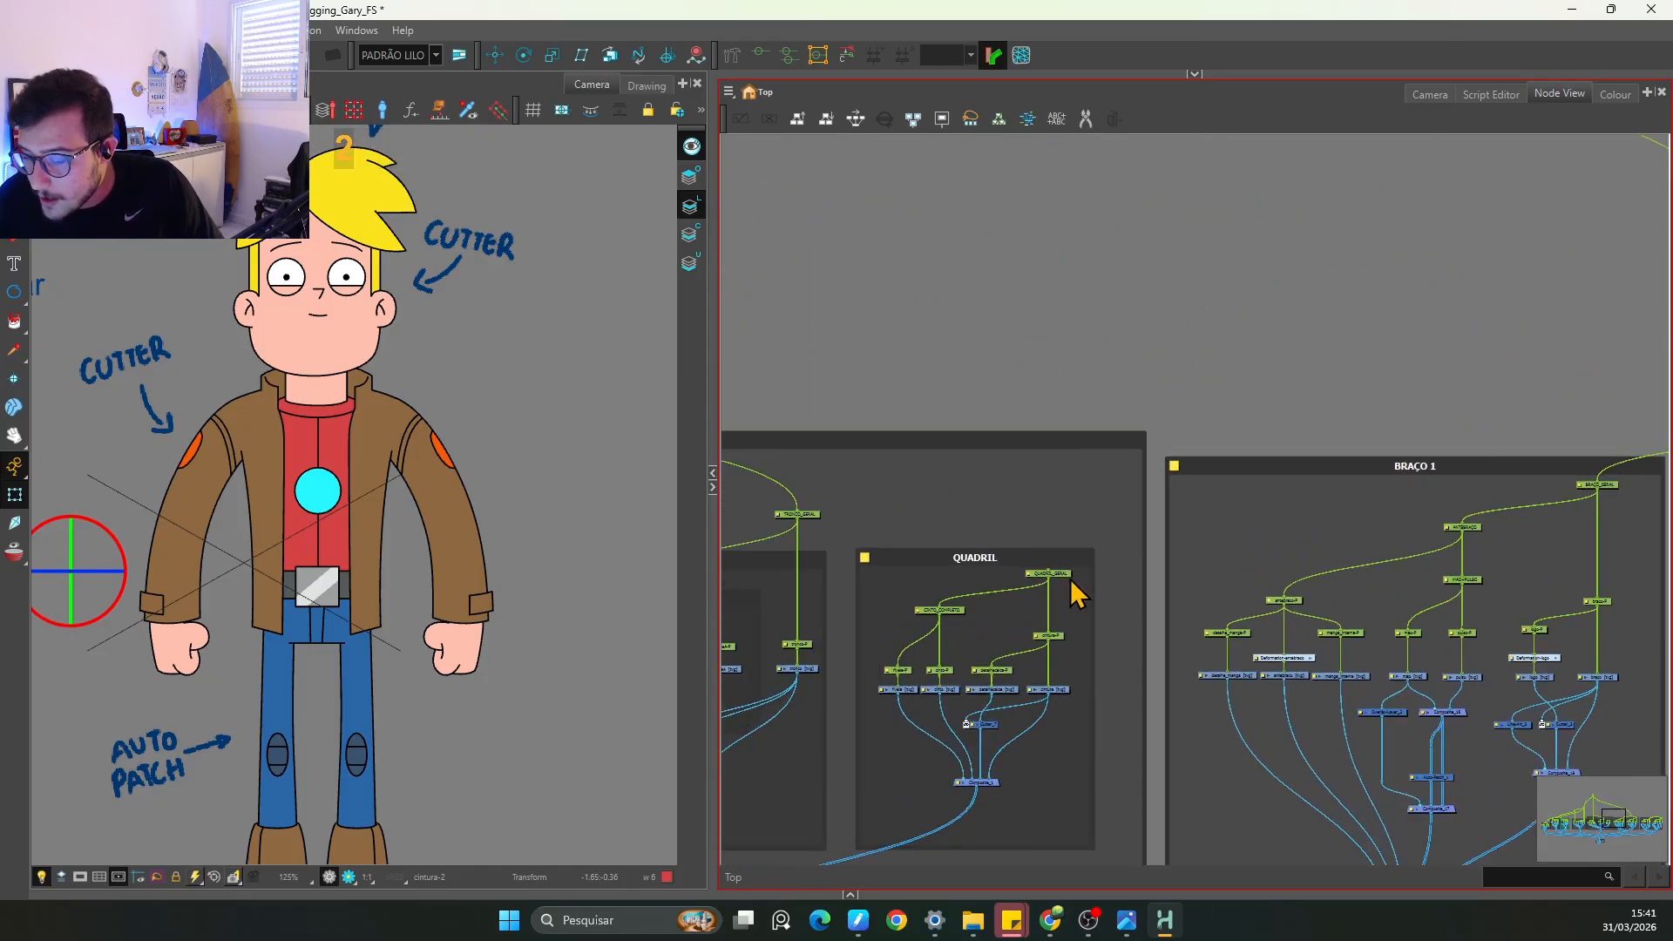
pyautogui.click(1059, 570)
pyautogui.hotkey('ctrl', 'p')
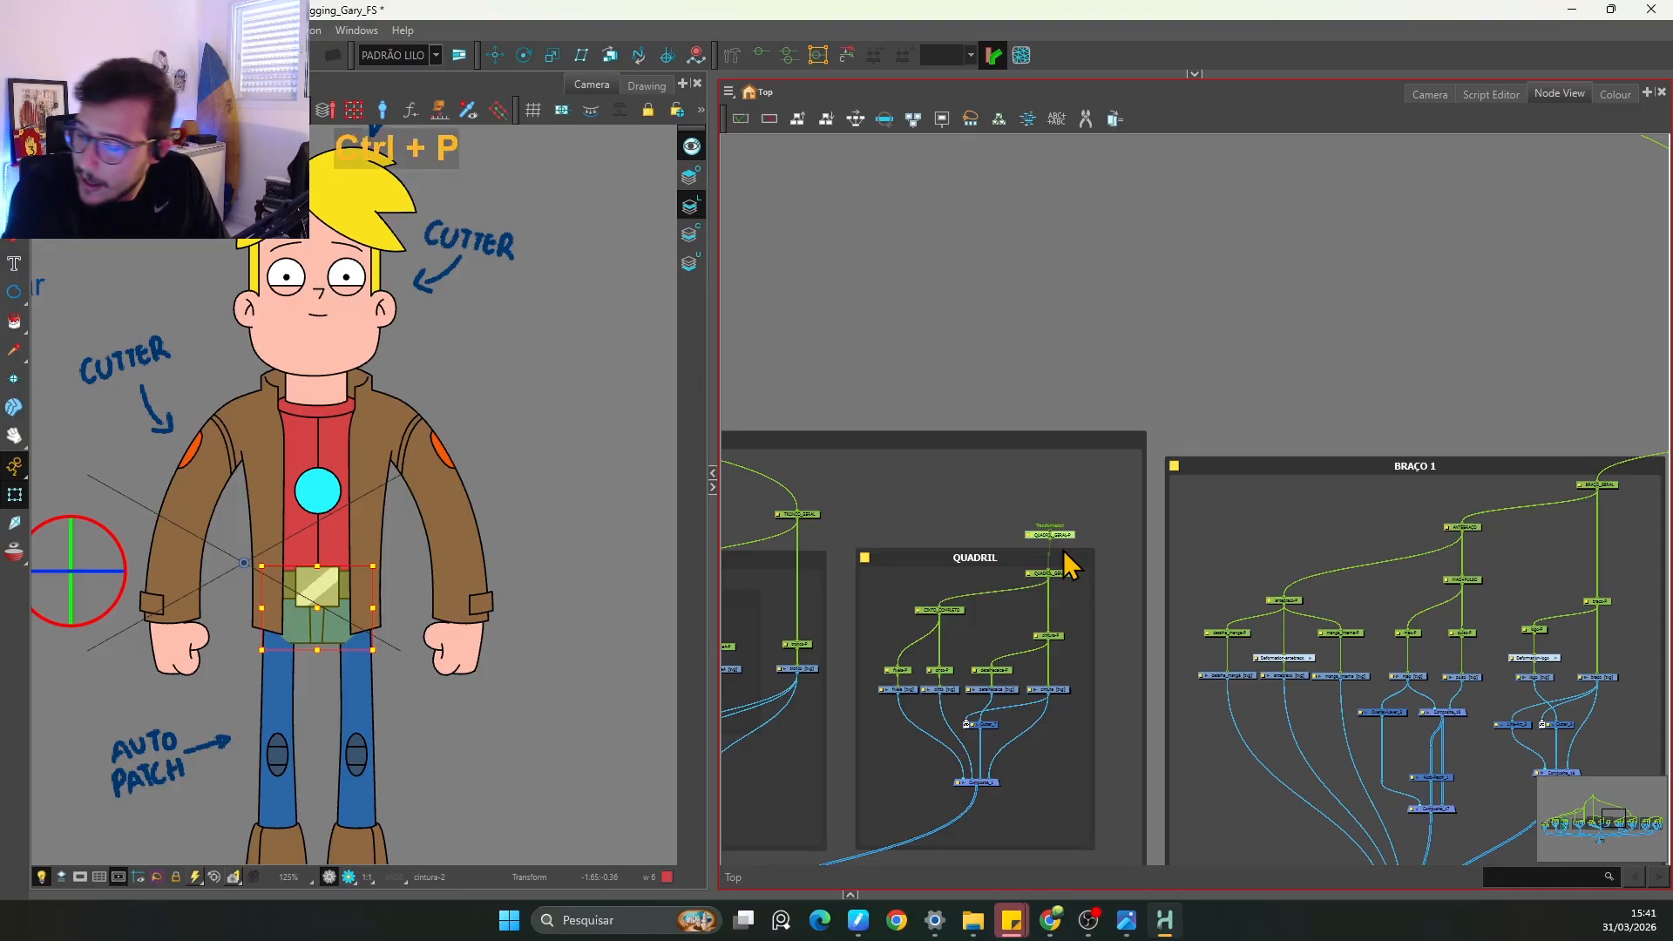
# Step: Move the new QUADRIL parent peg up beside the CORPO_CIMA peg, level with it
pyautogui.press('1')
pyautogui.press('1')
pyautogui.press('1')
pyautogui.press('1')
pyautogui.moveTo(1056, 228); pyautogui.dragTo(1073, 391)
pyautogui.press('space')
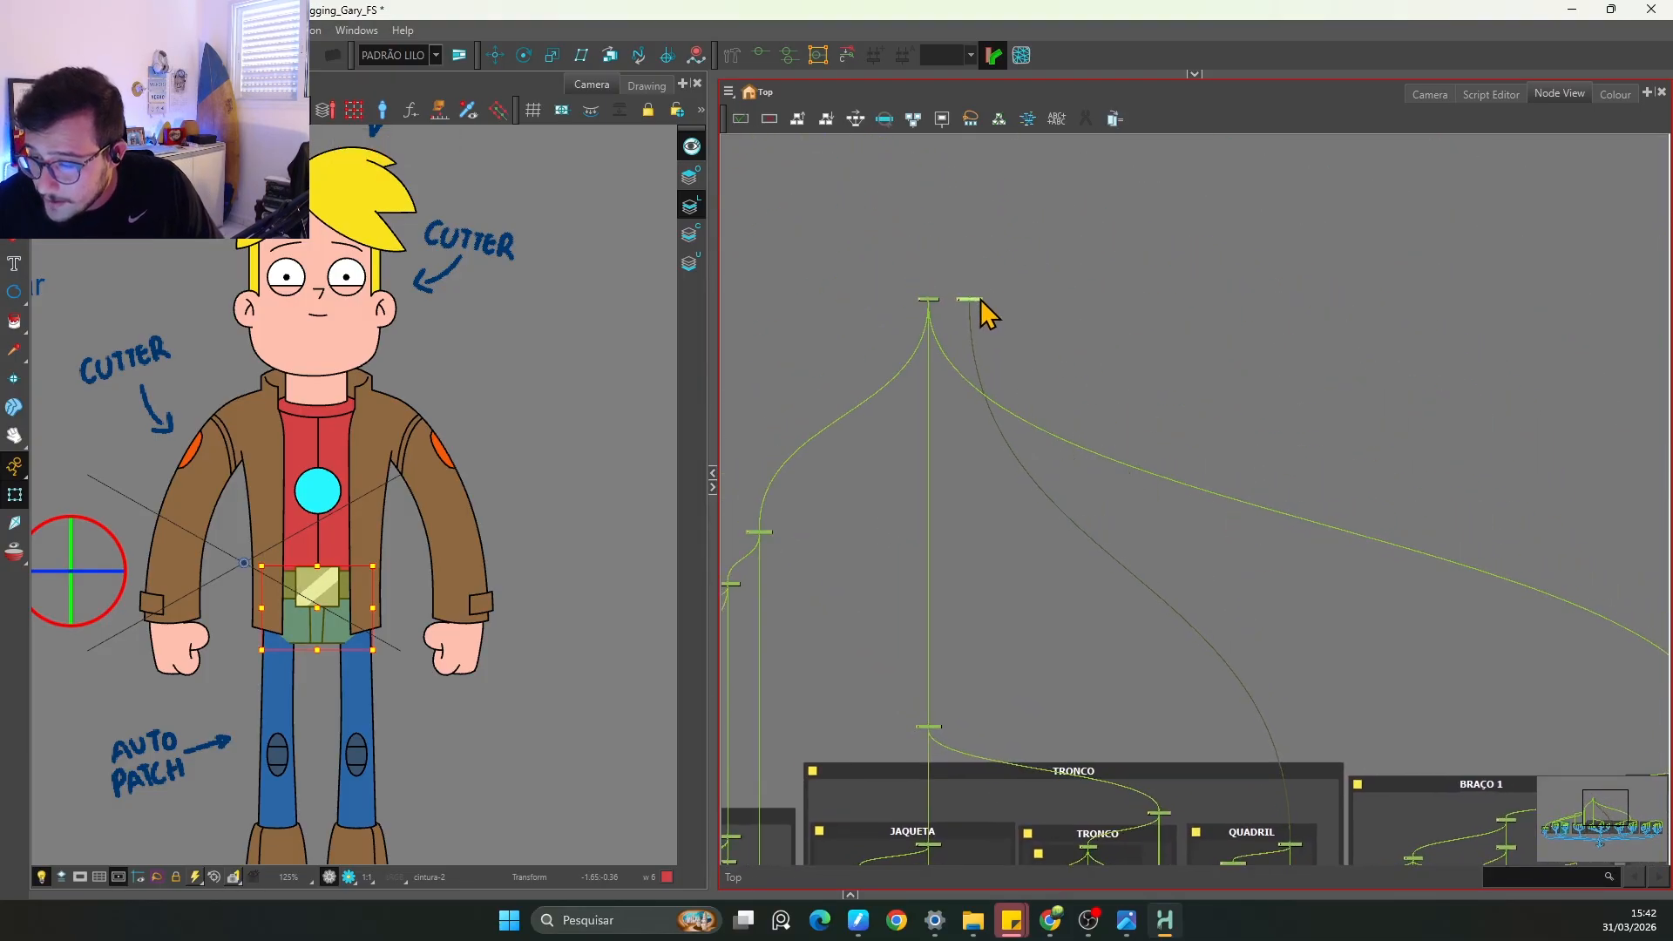
pyautogui.moveTo(987, 312)
pyautogui.mouseDown()
pyautogui.moveTo(1159, 326)
pyautogui.moveTo(993, 317)
pyautogui.mouseUp()
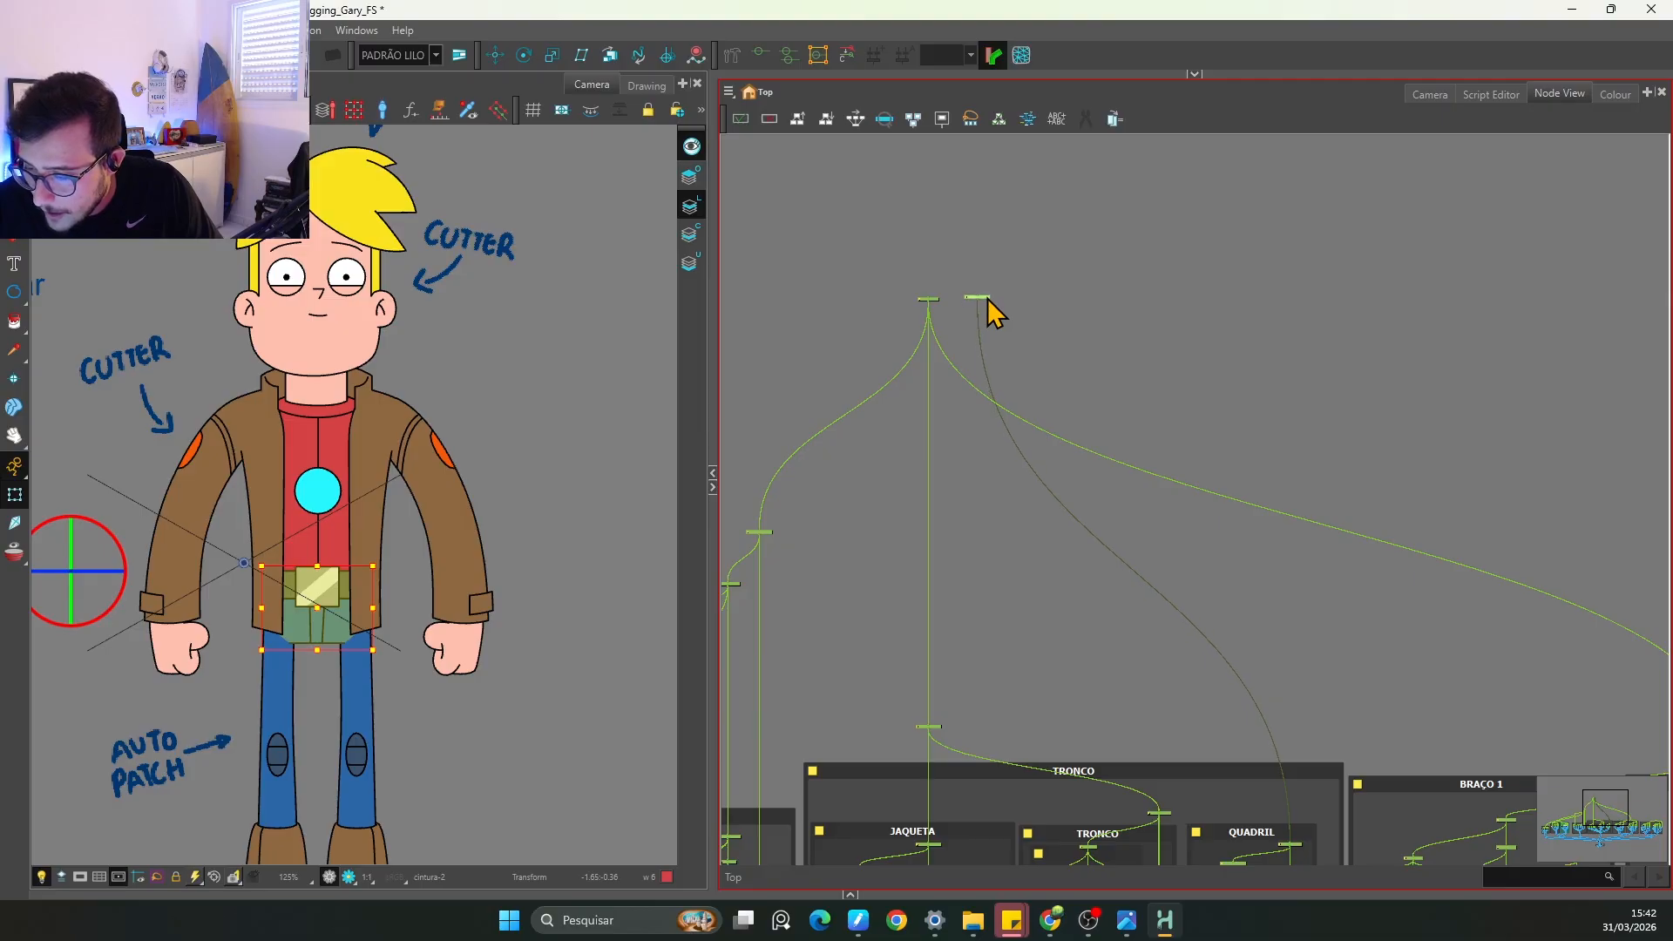
pyautogui.press('2')
pyautogui.press('2')
pyautogui.press('2')
pyautogui.press('2')
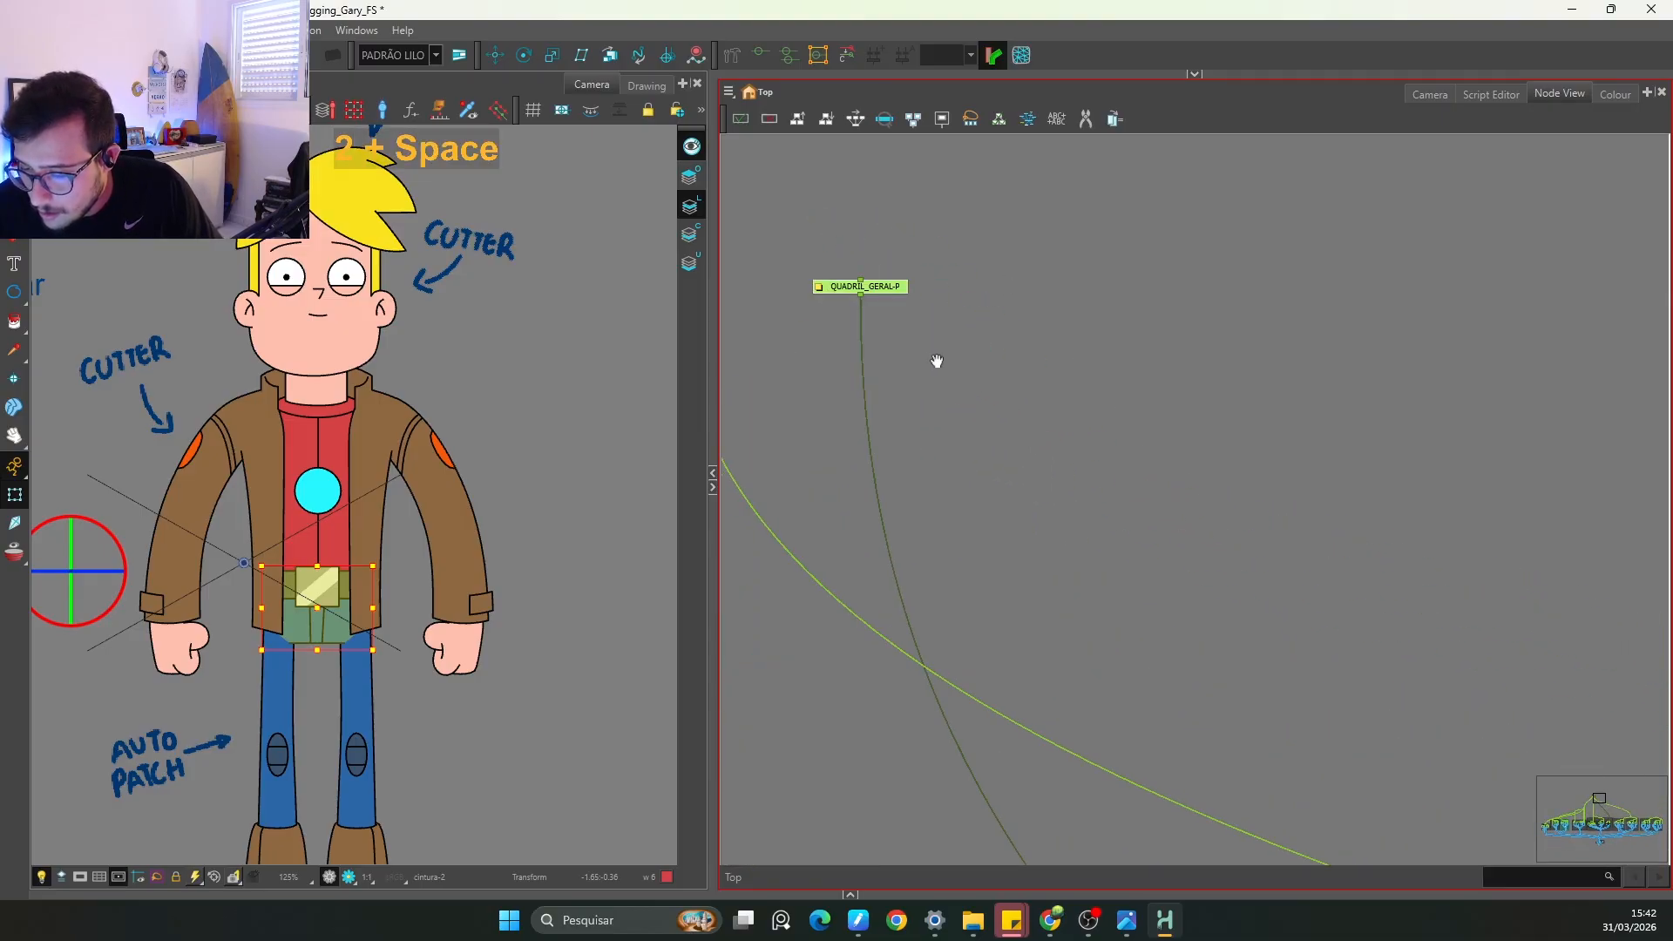
pyautogui.moveTo(936, 361); pyautogui.dragTo(1216, 575)
pyautogui.press('2')
pyautogui.press('2')
pyautogui.moveTo(1168, 514); pyautogui.dragTo(1163, 512)
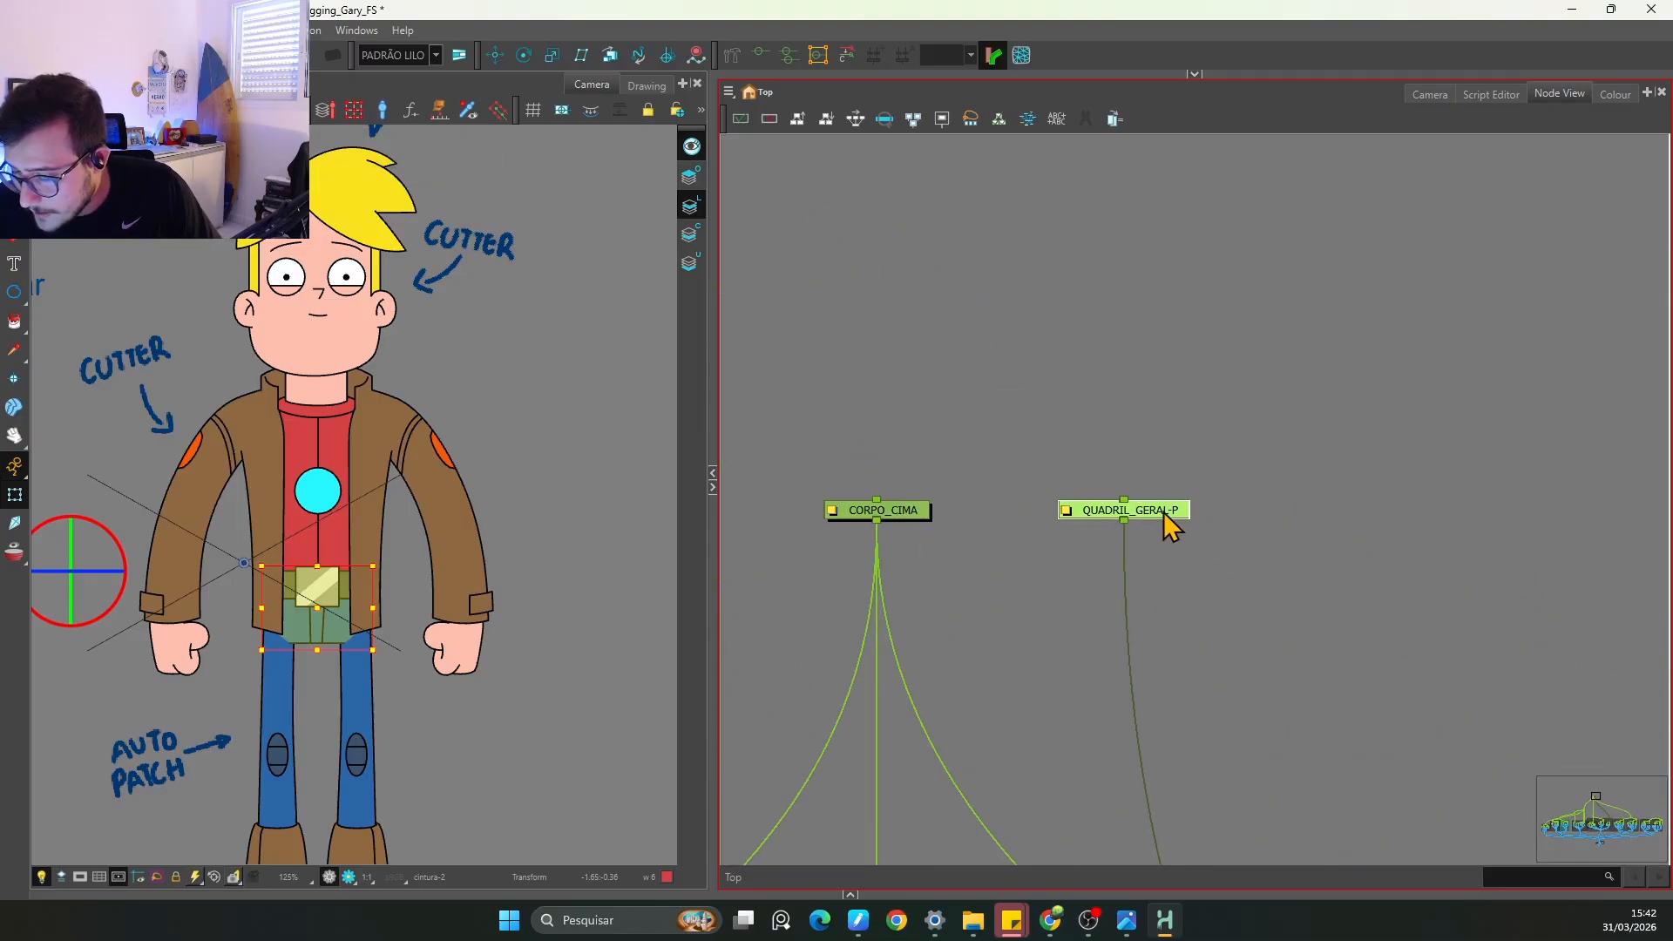
# Step: Rename the QUADRIL_GERAL-P peg as CORPO_BAIXO
pyautogui.click(1066, 511)
pyautogui.moveTo(1195, 172); pyautogui.dragTo(1111, 171)
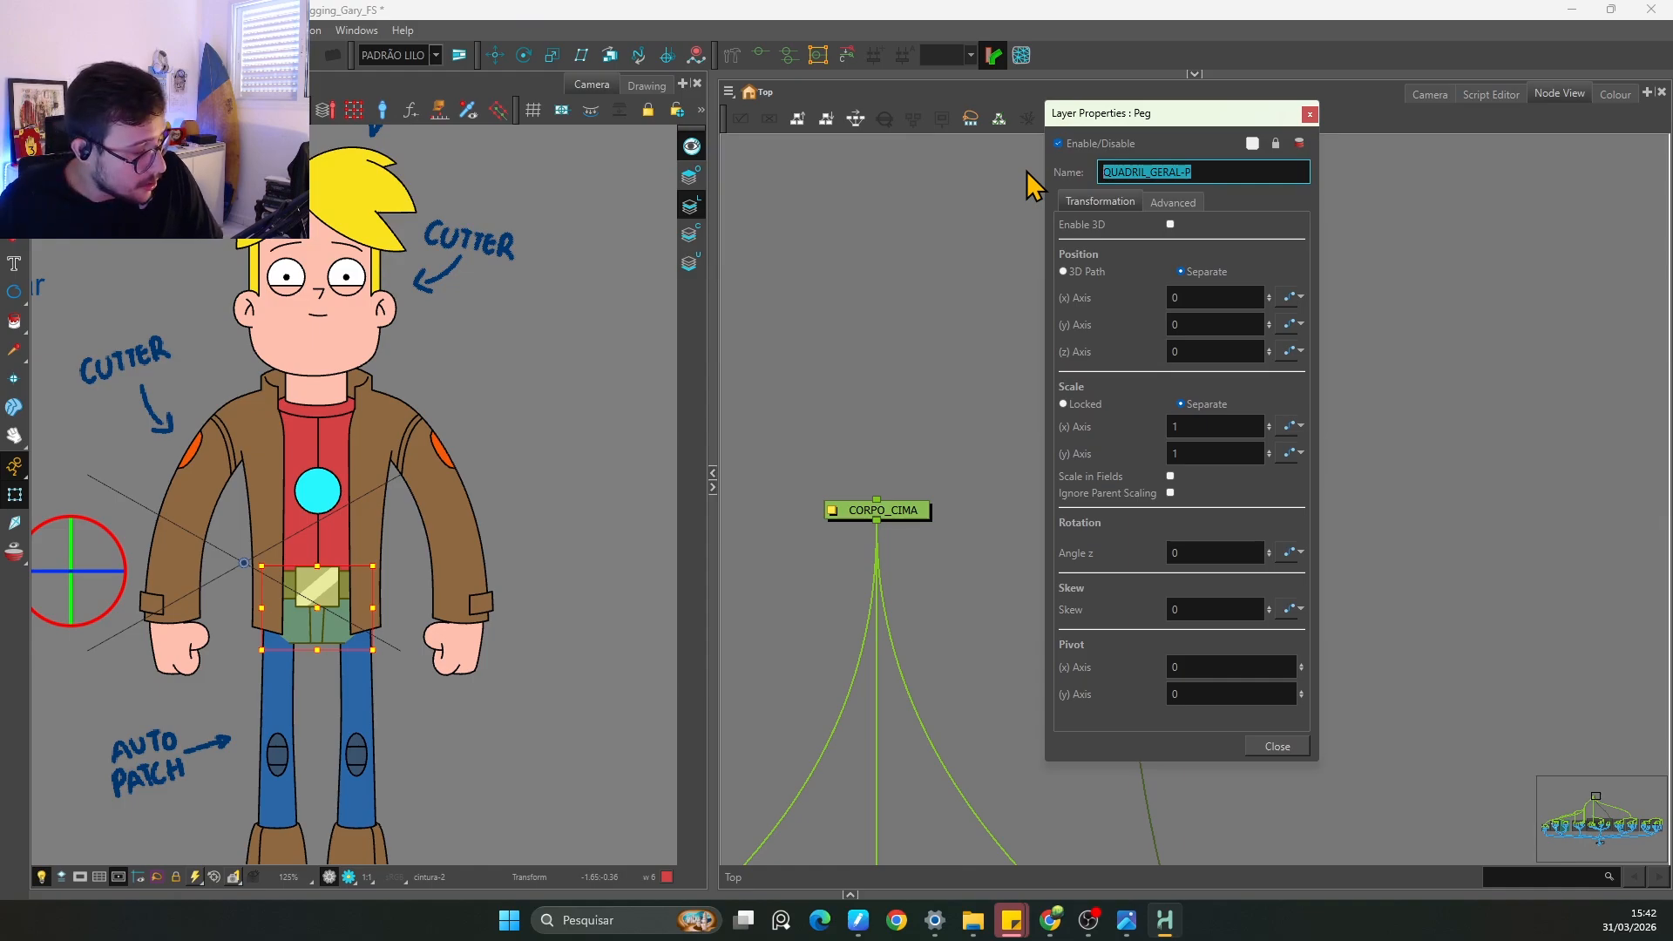
pyautogui.write('CORPO_BAIXO')
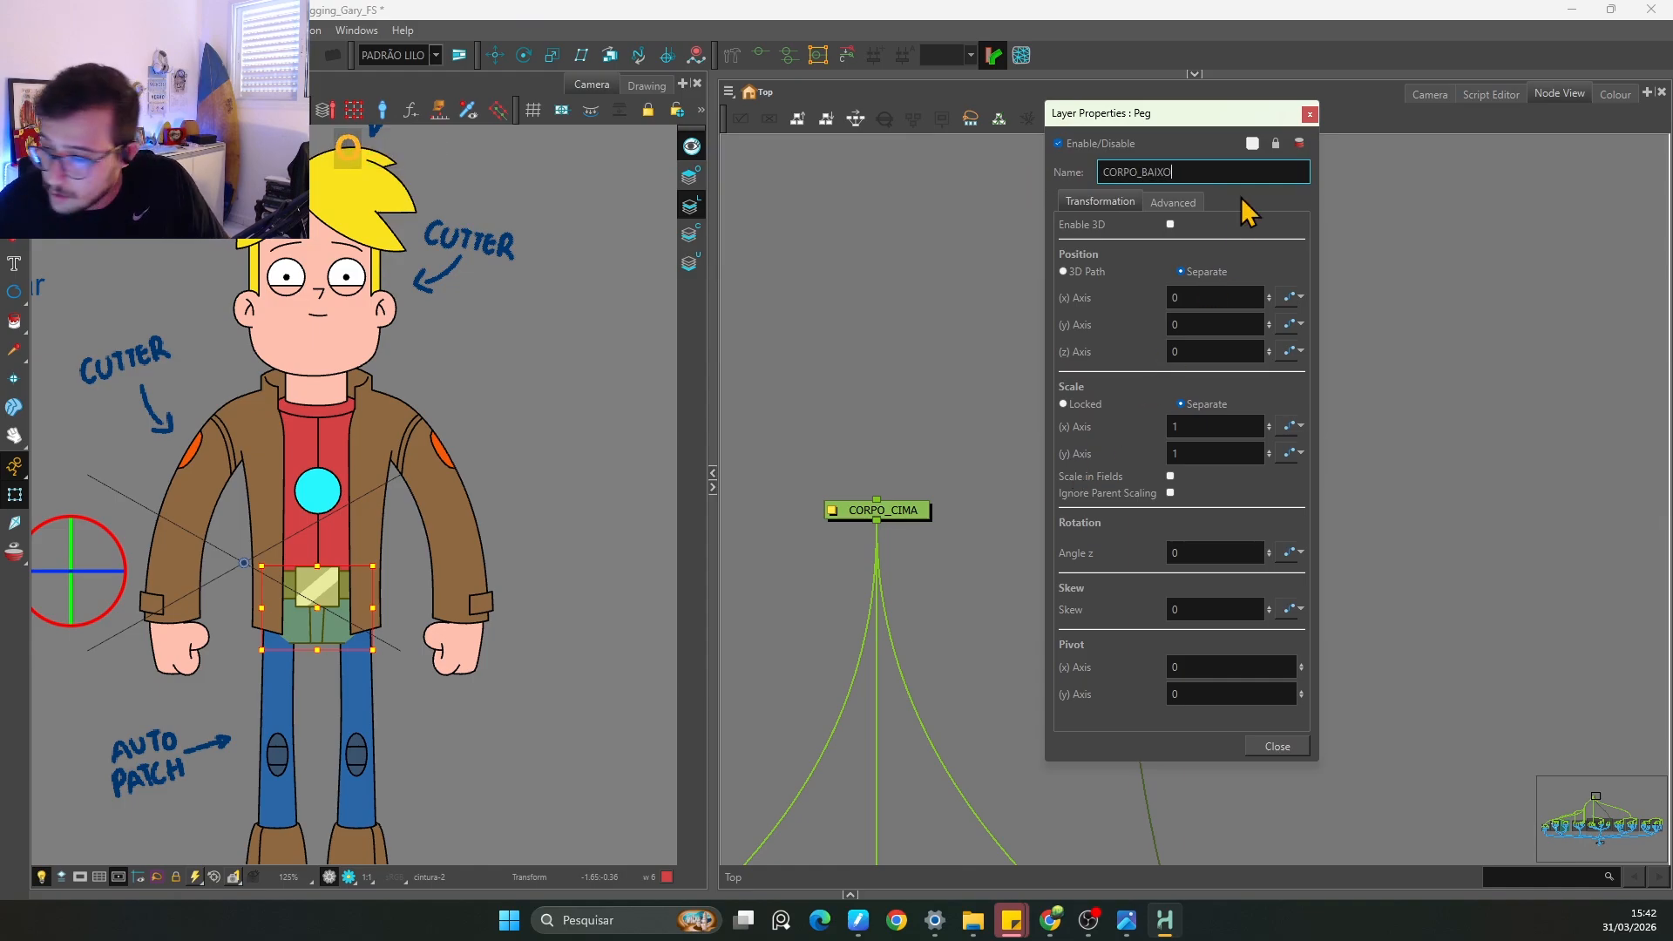
pyautogui.click(1310, 115)
# Step: Check which body parts the CORPO_CIMA and CORPO_BAIXO pegs control
pyautogui.press('1')
pyautogui.press('1')
pyautogui.press('2')
pyautogui.click(950, 514)
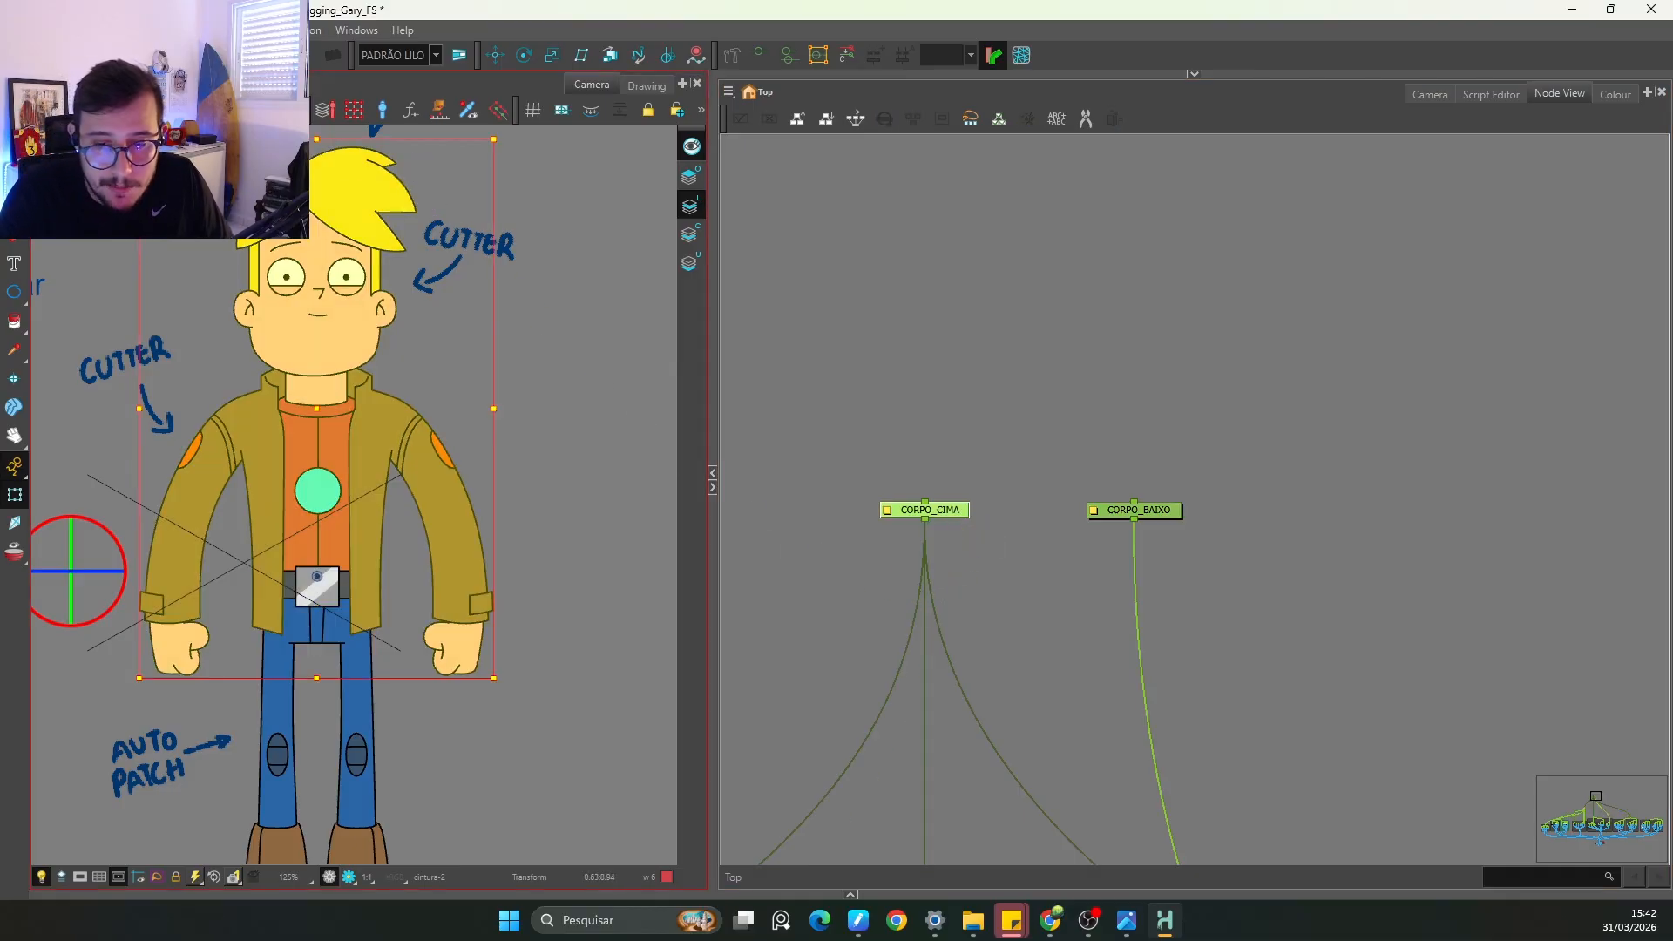
pyautogui.click(1171, 514)
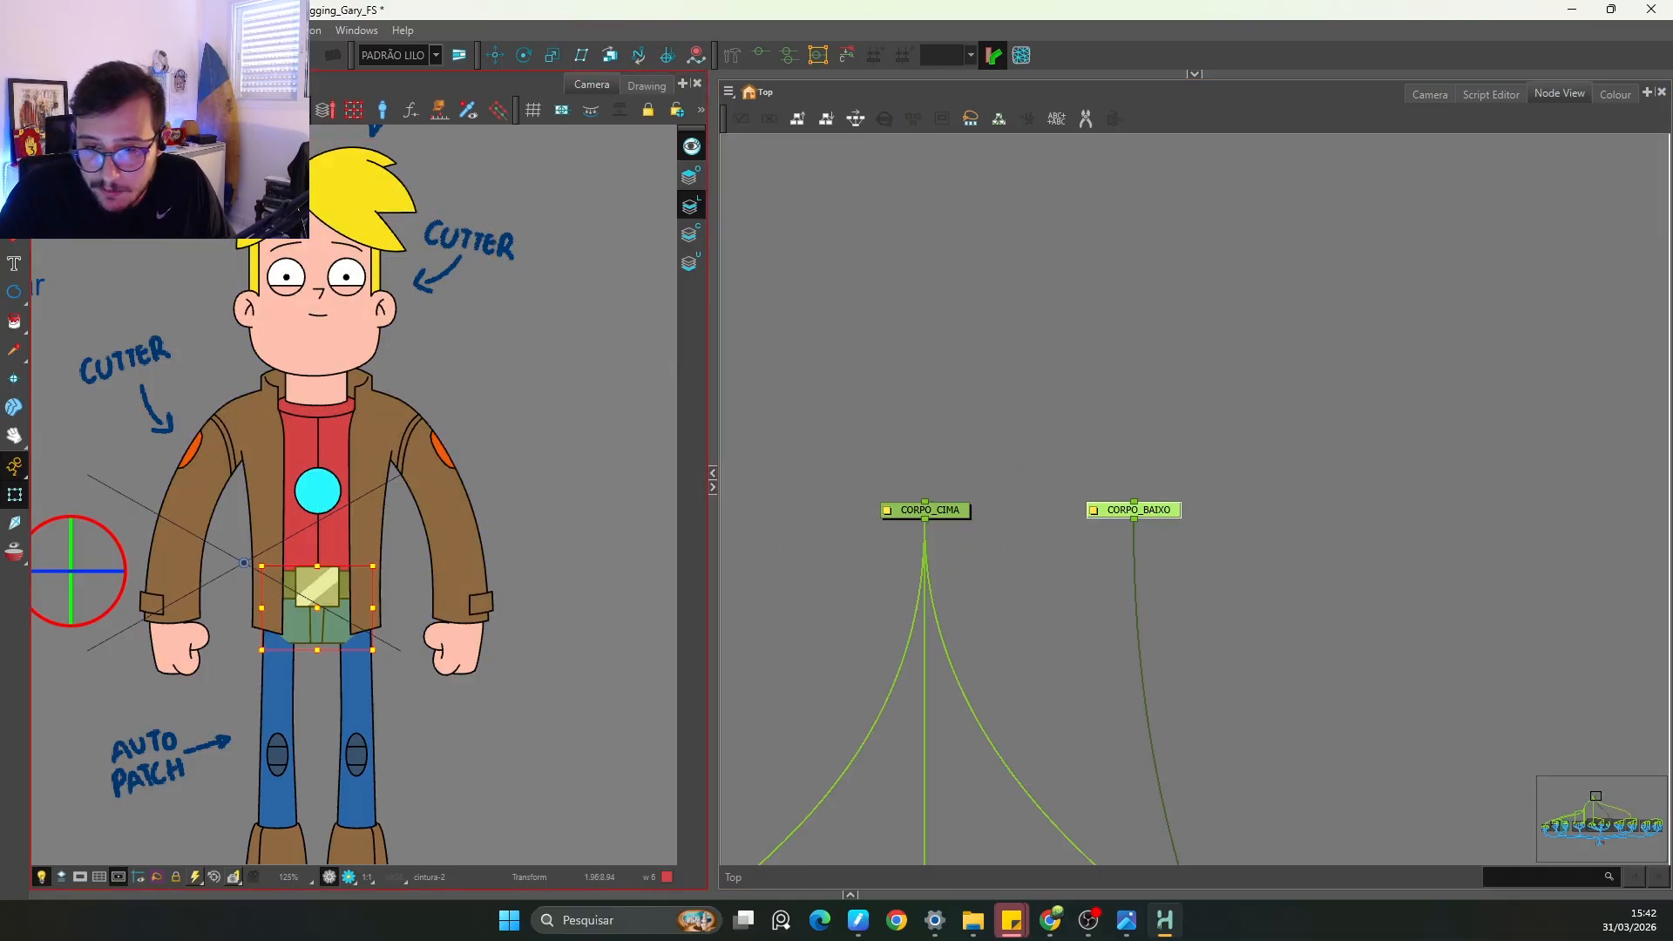
pyautogui.press('1')
pyautogui.press('1')
pyautogui.press('space')
pyautogui.moveTo(511, 617); pyautogui.dragTo(496, 544)
# Step: Connect the CORPO_BAIXO peg to the master peg above the two PERNA 1 groups
pyautogui.click(1147, 524)
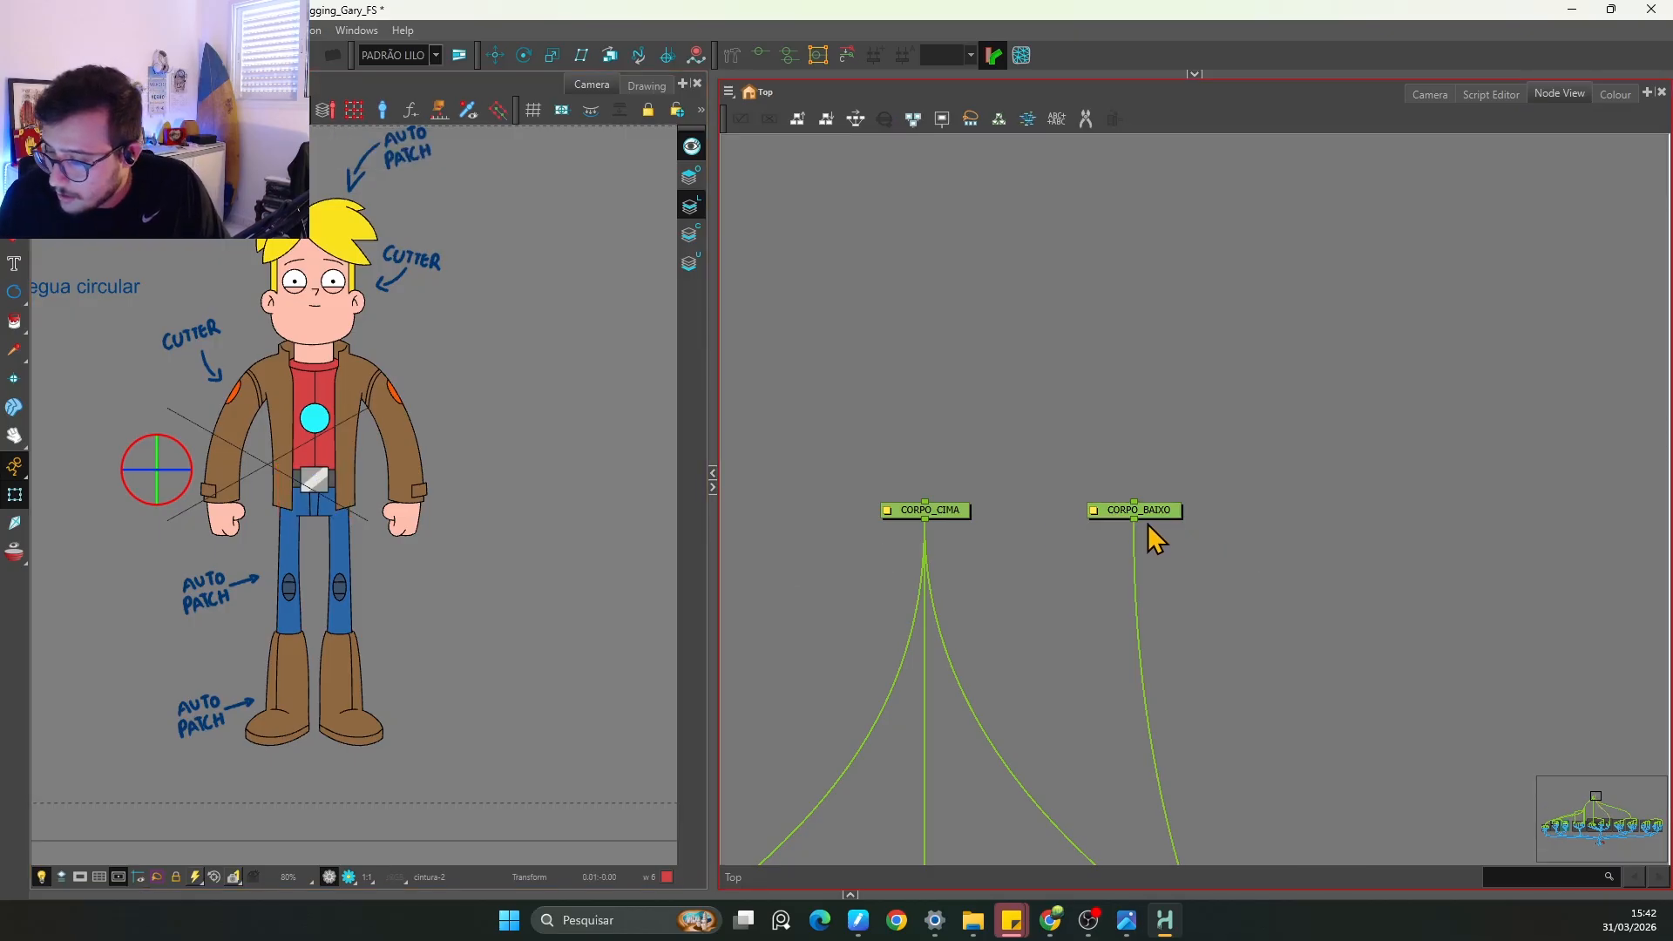
pyautogui.press('1')
pyautogui.press('1')
pyautogui.moveTo(1214, 577)
pyautogui.mouseDown()
pyautogui.moveTo(1351, 700)
pyautogui.moveTo(1435, 734)
pyautogui.moveTo(949, 460)
pyautogui.moveTo(1528, 683)
pyautogui.moveTo(1120, 488)
pyautogui.moveTo(1456, 578)
pyautogui.moveTo(1101, 523)
pyautogui.moveTo(1502, 550)
pyautogui.moveTo(1272, 553)
pyautogui.moveTo(1237, 575)
pyautogui.mouseUp()
pyautogui.press('1')
pyautogui.press('1')
pyautogui.press('space')
pyautogui.press('1')
pyautogui.press('space')
pyautogui.press('2')
pyautogui.press('1')
pyautogui.press('1')
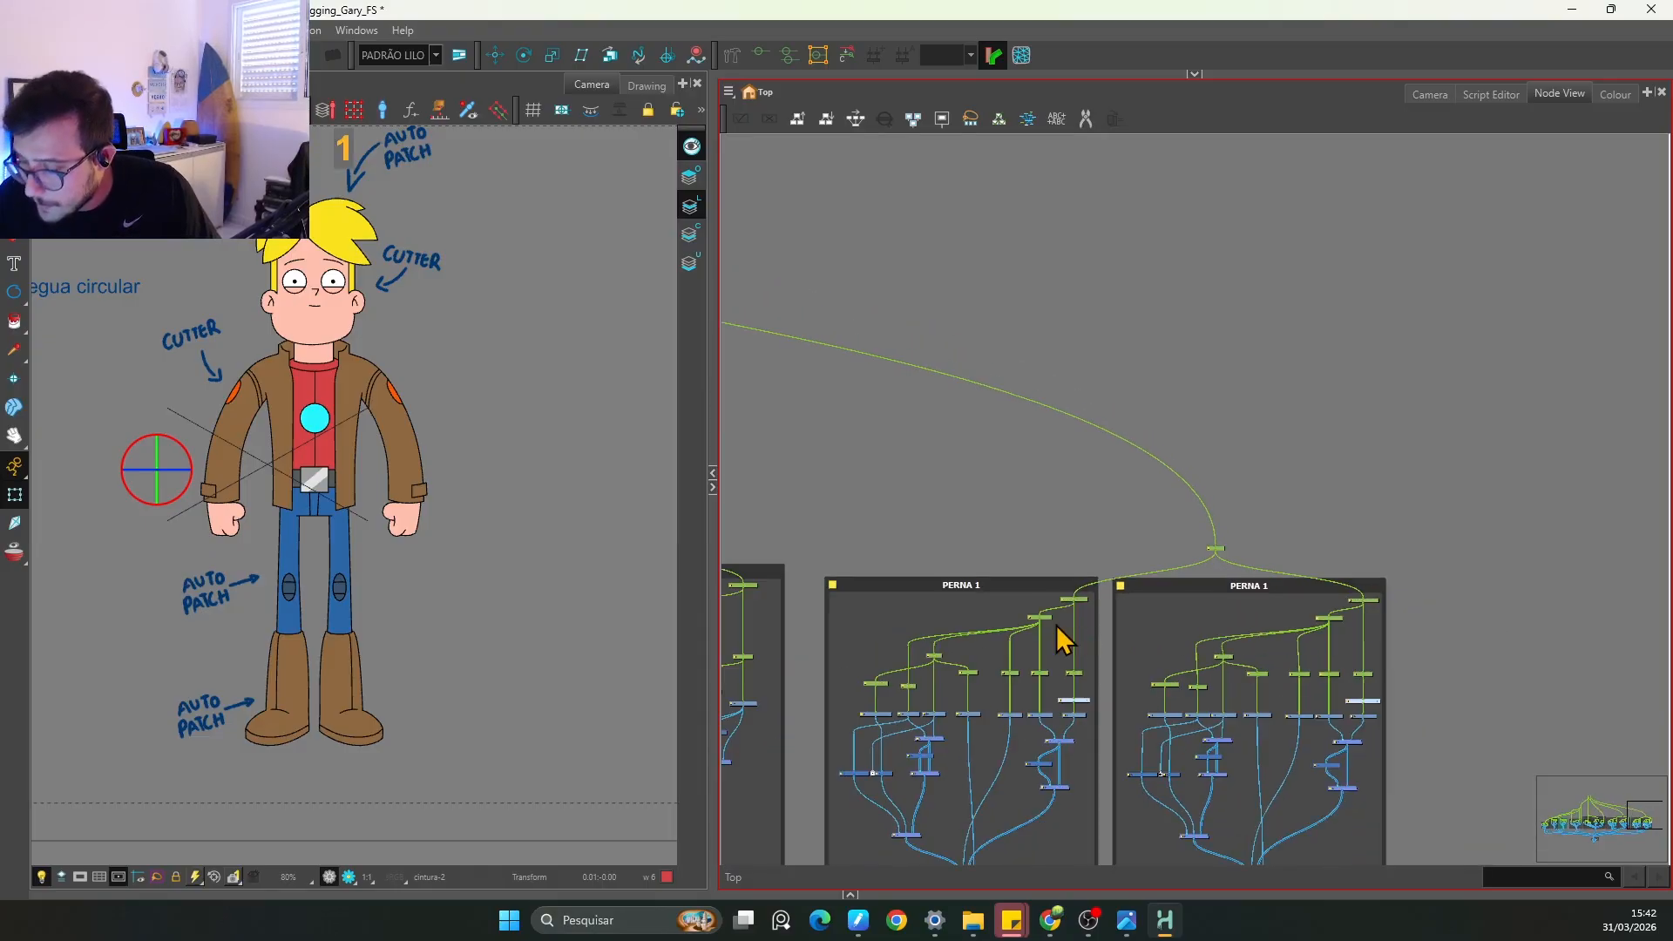
pyautogui.press('space')
pyautogui.moveTo(967, 616); pyautogui.dragTo(1040, 648)
pyautogui.press('2')
pyautogui.press('2')
pyautogui.press('2')
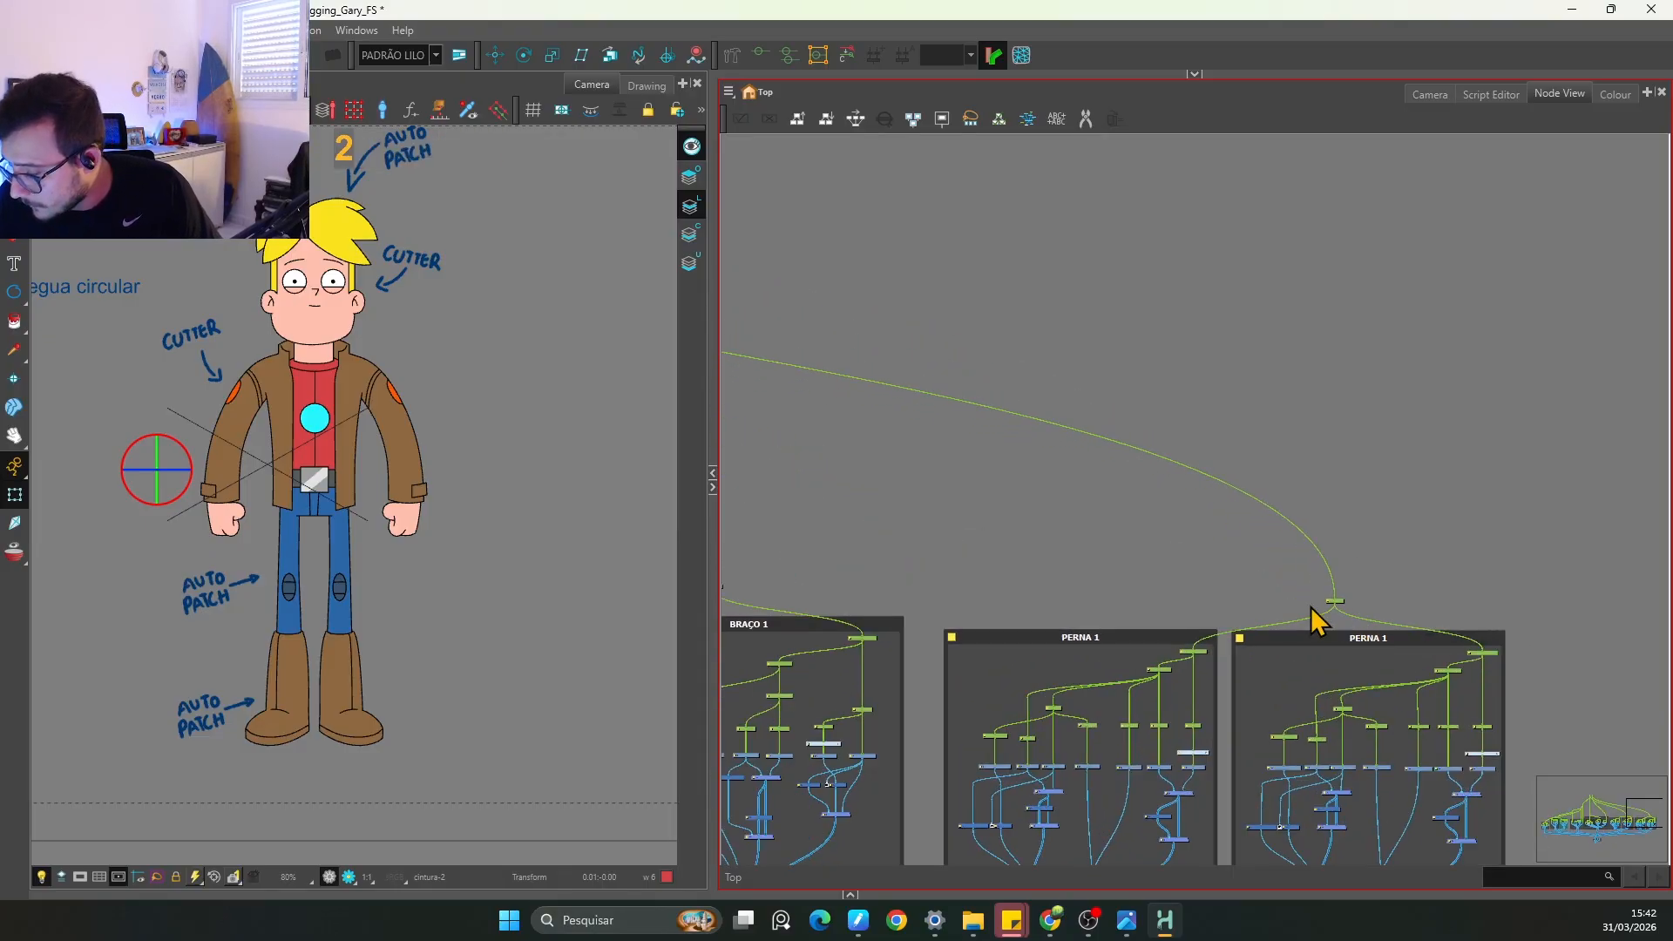
# Step: Try rotating the lower body from CORPO_BAIXO and the upper body from CORPO_CIMA, undoing each rotation
pyautogui.press('1')
pyautogui.press('1')
pyautogui.press('1')
pyautogui.press('space')
pyautogui.moveTo(932, 610); pyautogui.dragTo(1231, 549)
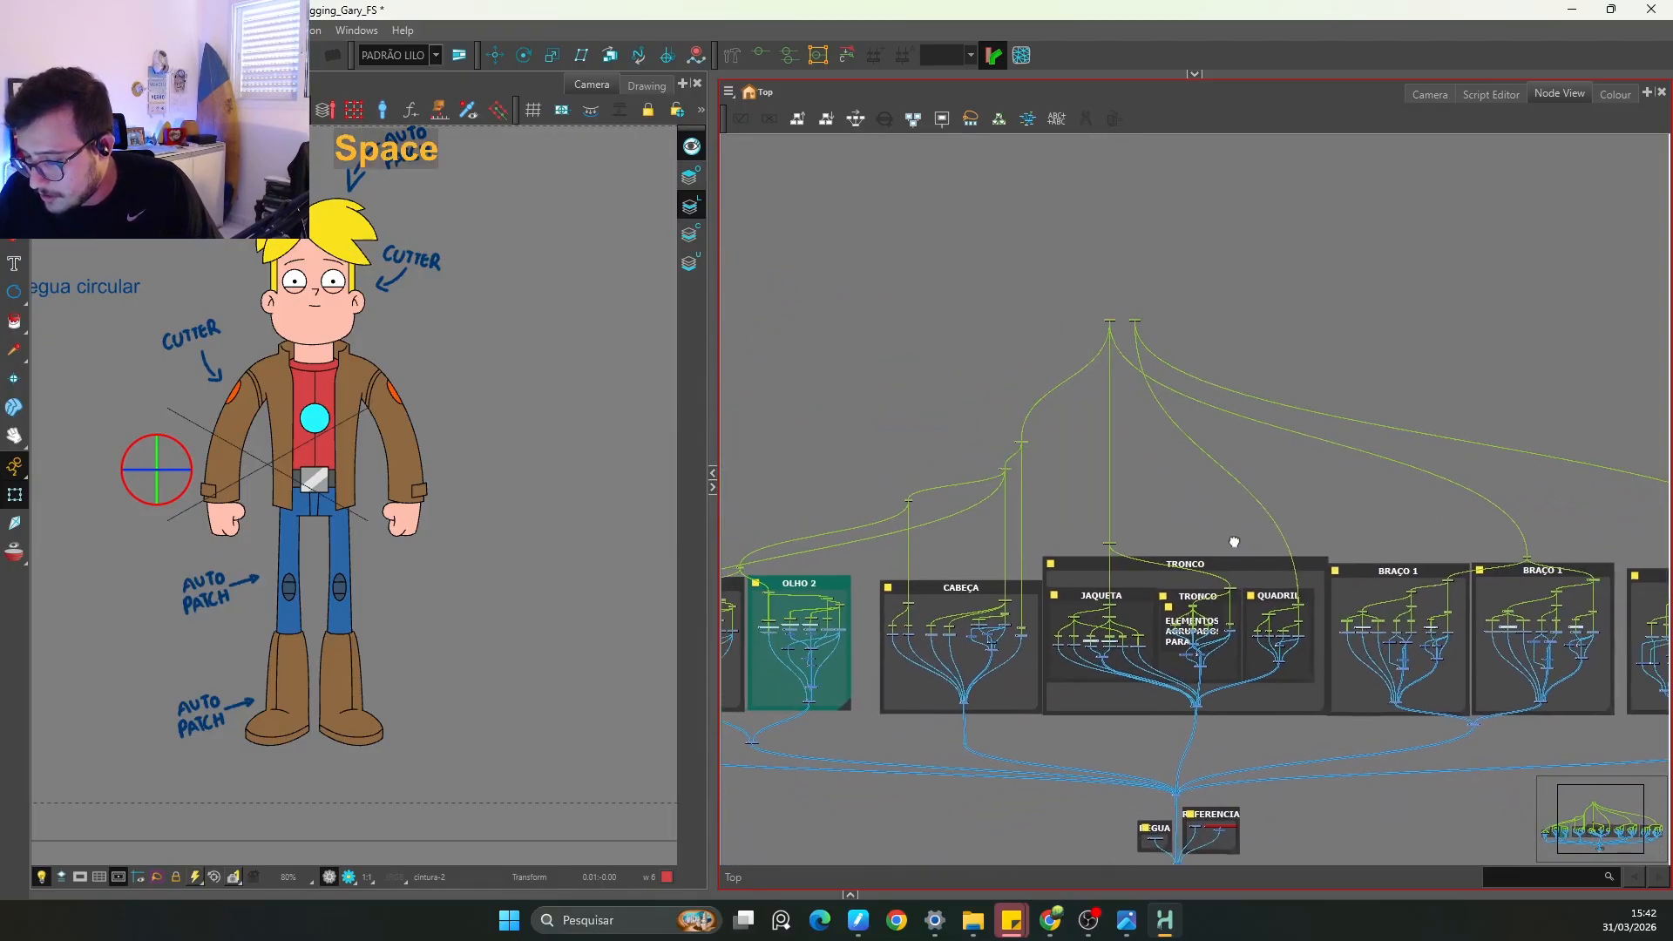
pyautogui.press('2')
pyautogui.press('2')
pyautogui.press('2')
pyautogui.click(1119, 512)
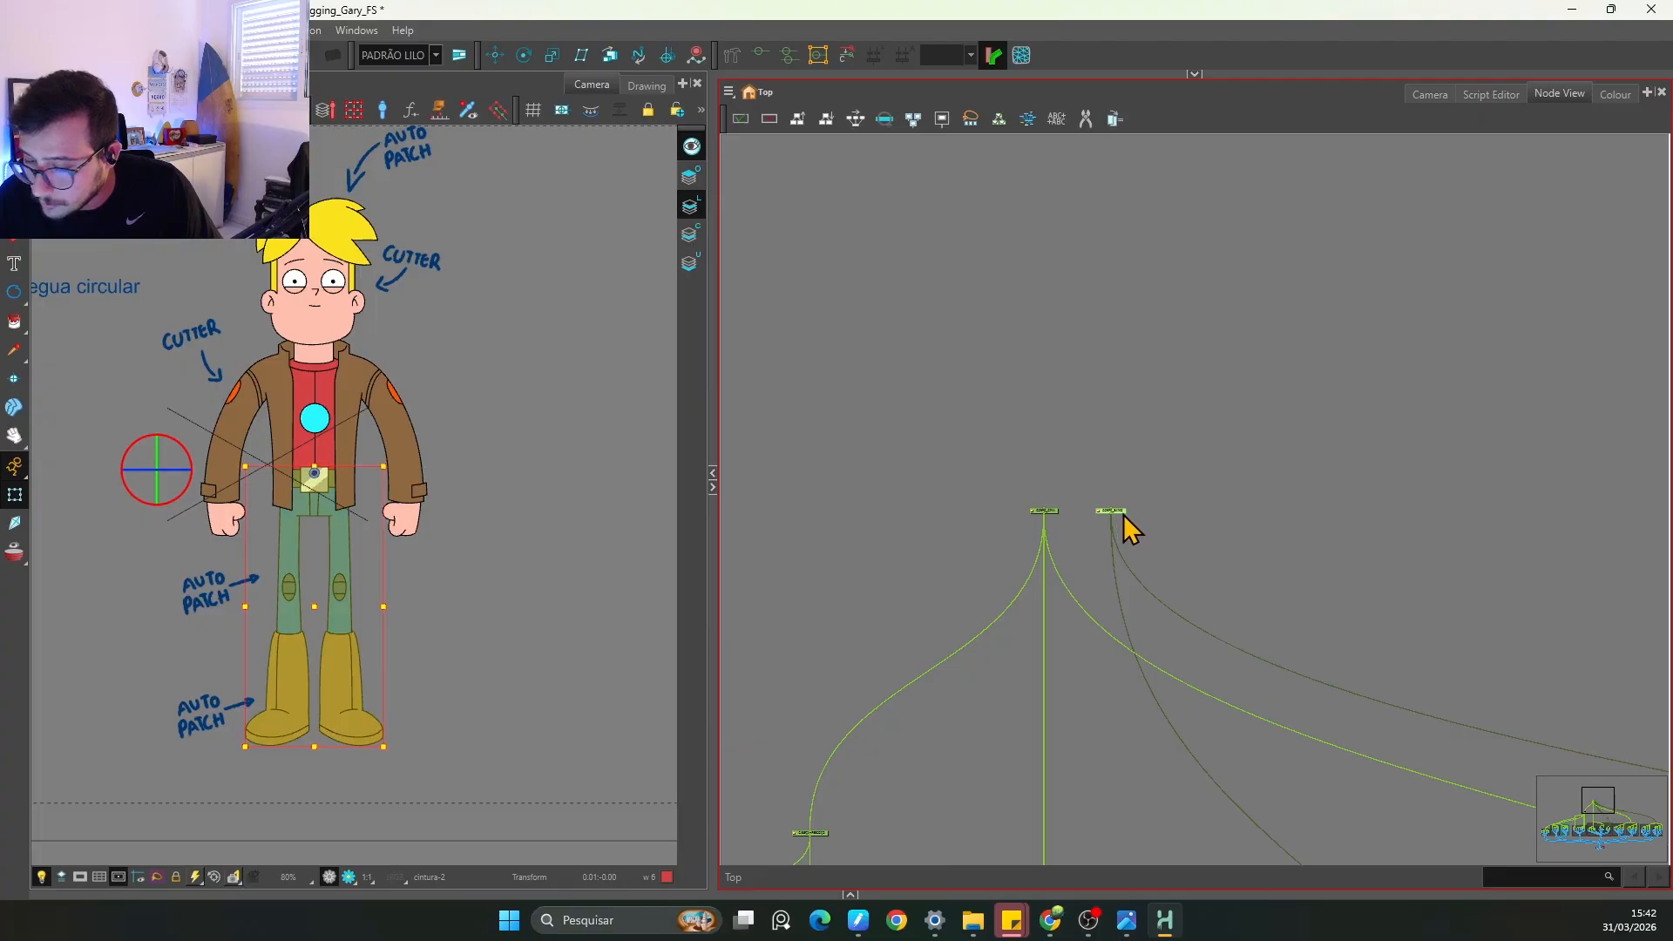
pyautogui.moveTo(403, 751); pyautogui.dragTo(456, 642)
pyautogui.hotkey('ctrl', 'z')
pyautogui.click(1044, 512)
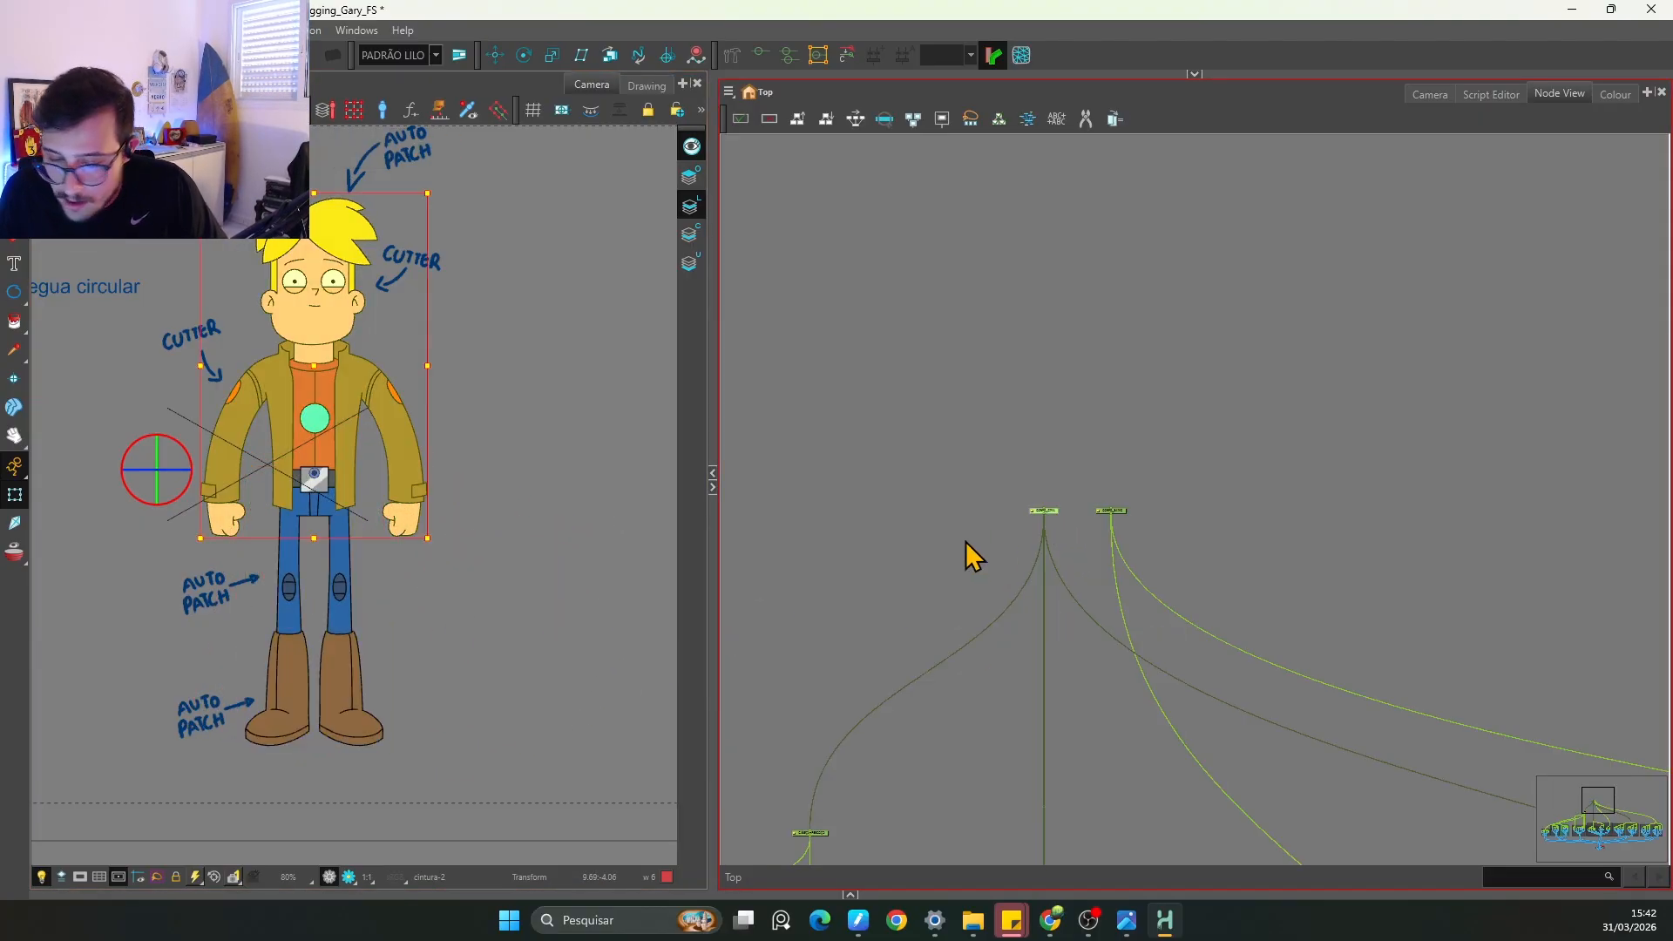
pyautogui.moveTo(440, 541); pyautogui.dragTo(467, 510)
pyautogui.hotkey('ctrl', 'z')
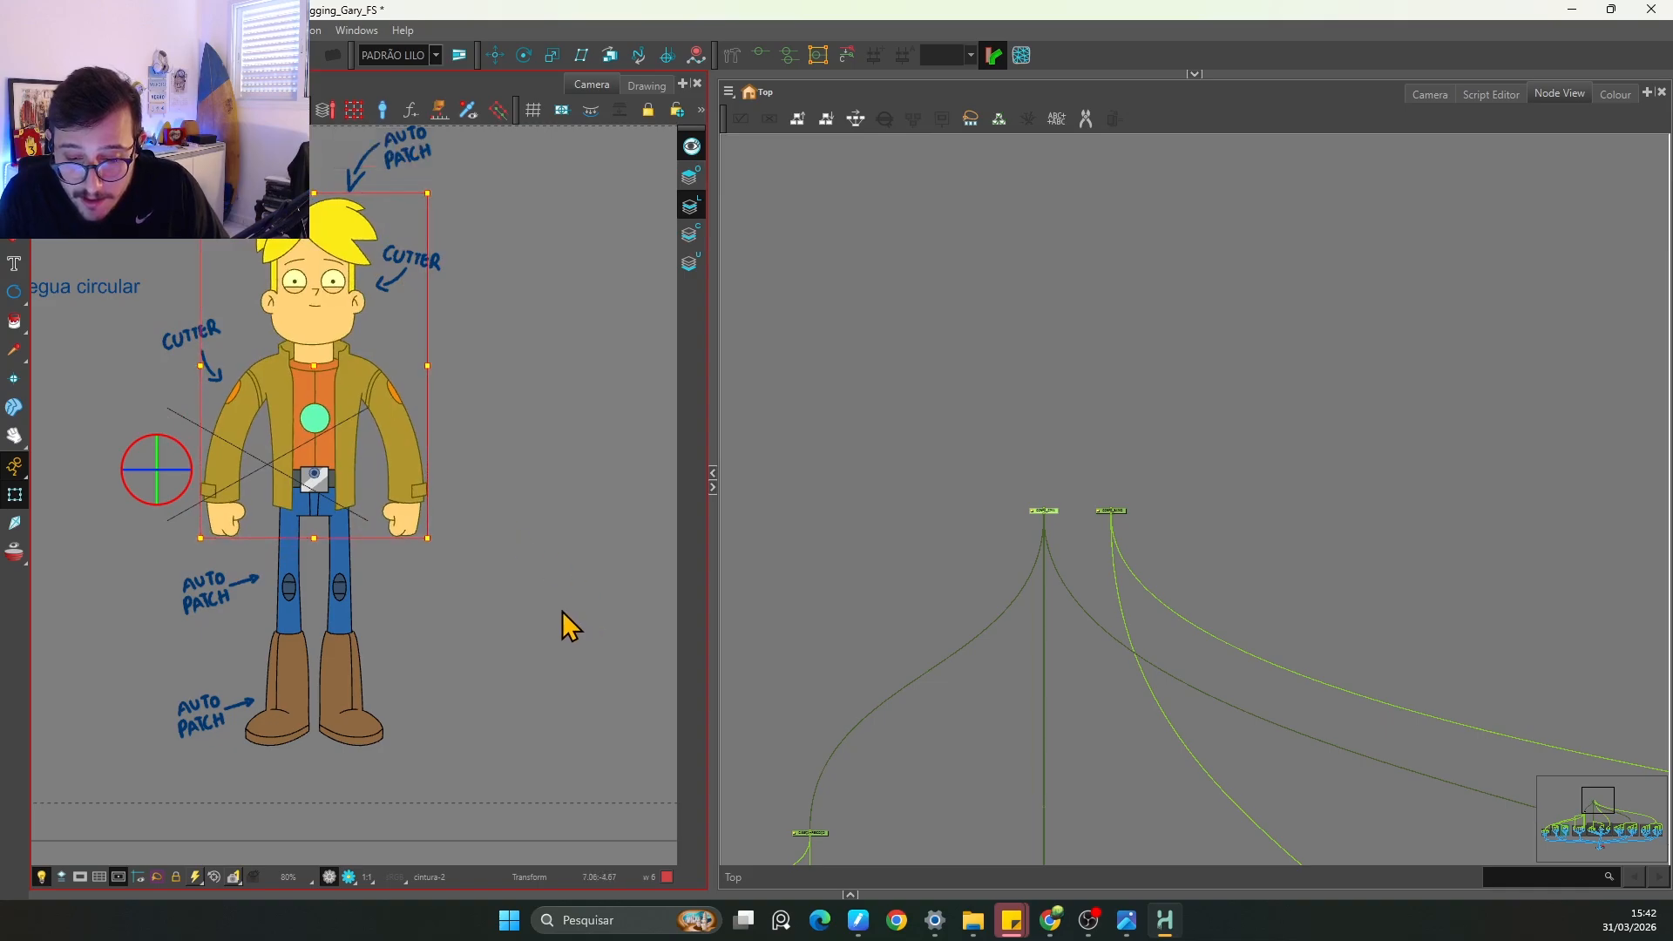
# Step: Add one parent peg above both the CORPO_CIMA and CORPO_BAIXO pegs
pyautogui.scroll(1, 562, 610)
pyautogui.press('space')
pyautogui.moveTo(542, 553); pyautogui.dragTo(540, 697)
pyautogui.moveTo(1195, 475); pyautogui.dragTo(969, 529)
pyautogui.hotkey('ctrl', 'p')
pyautogui.press('2')
pyautogui.press('2')
pyautogui.press('2')
pyautogui.press('2')
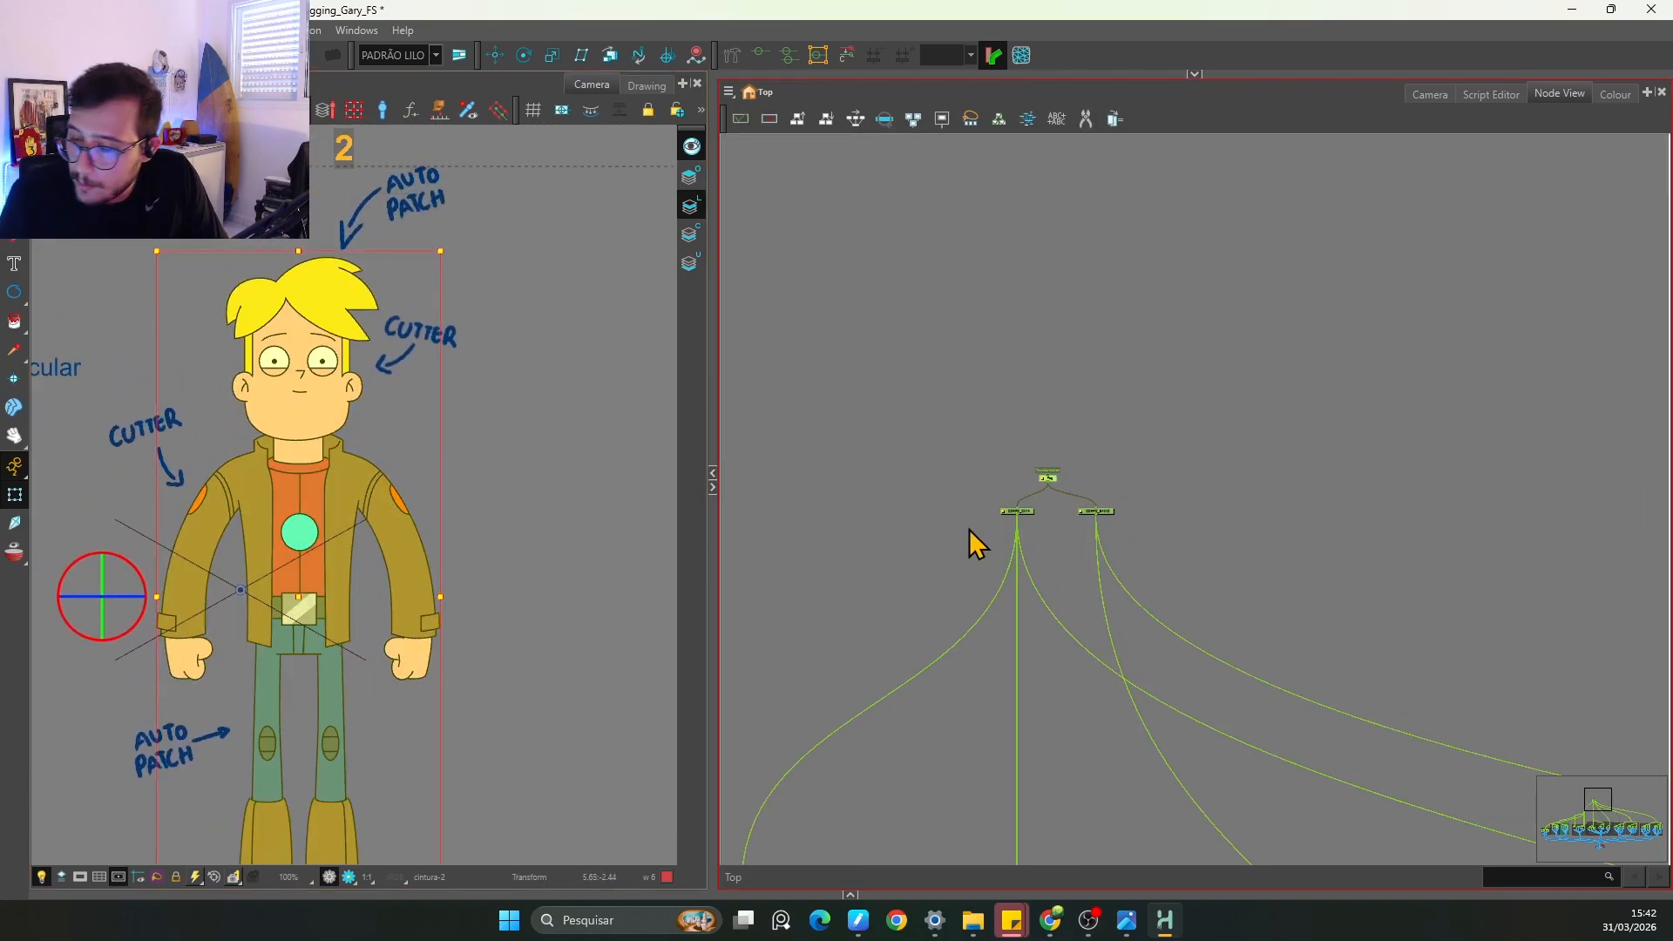
pyautogui.press('space')
pyautogui.moveTo(993, 418); pyautogui.dragTo(1142, 465)
pyautogui.press('2')
pyautogui.press('2')
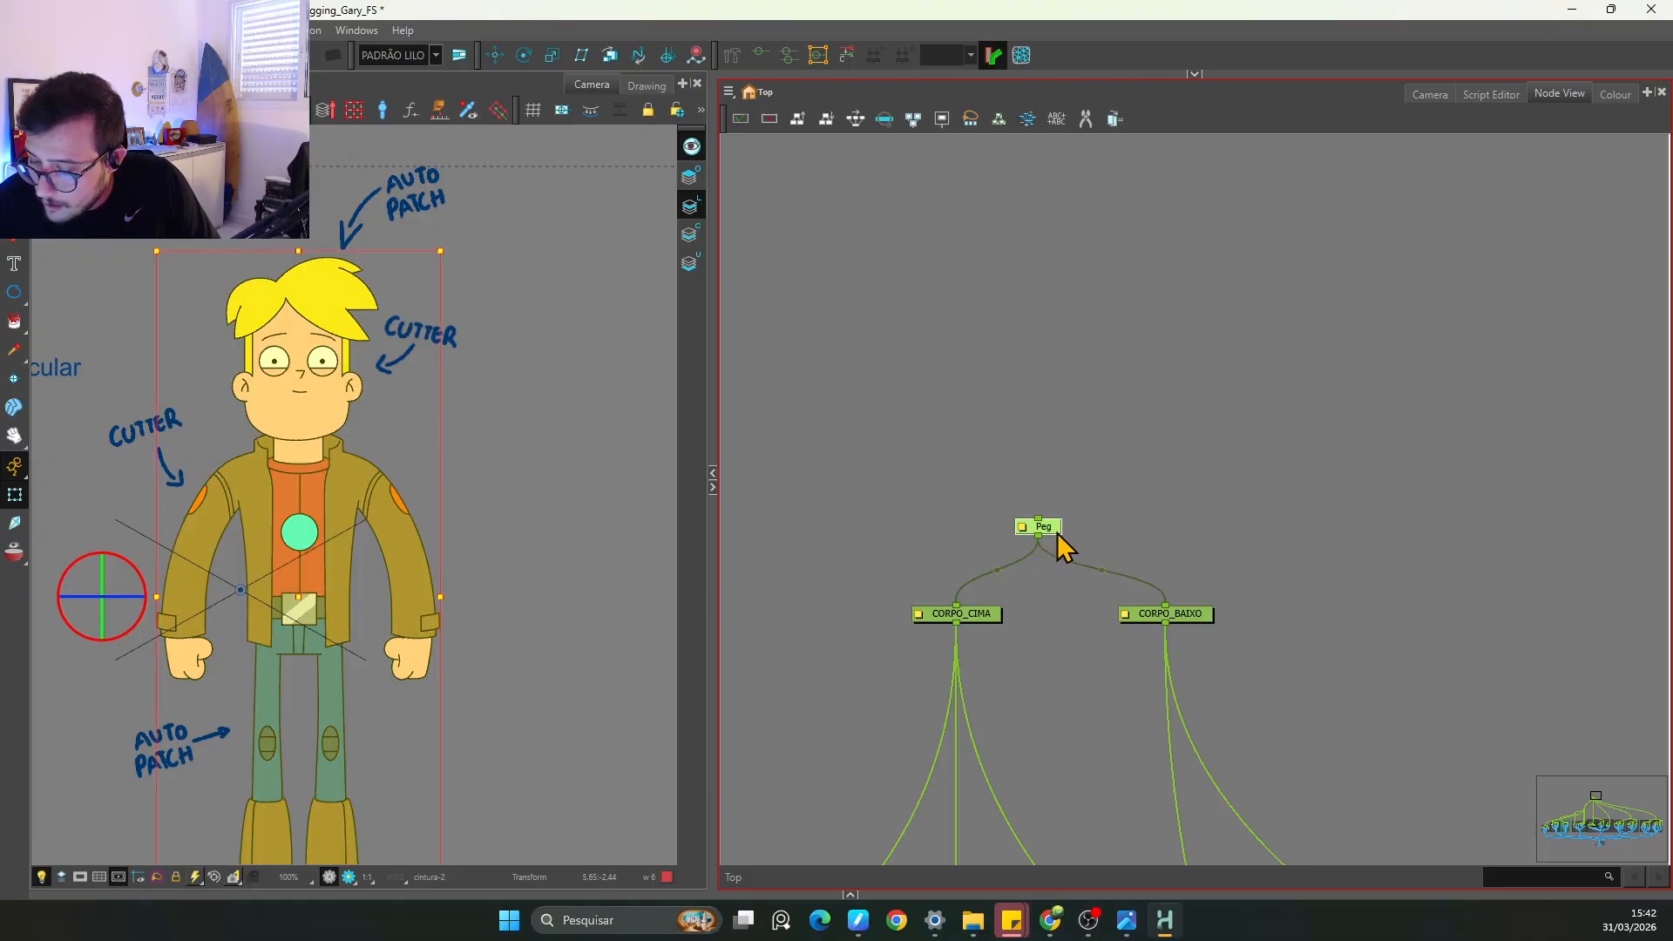
# Step: Raise the new parent peg higher above CORPO_CIMA and CORPO_BAIXO and rename it CORPO_GERAL
pyautogui.moveTo(1058, 542); pyautogui.dragTo(1093, 453)
pyautogui.doubleClick(1078, 457)
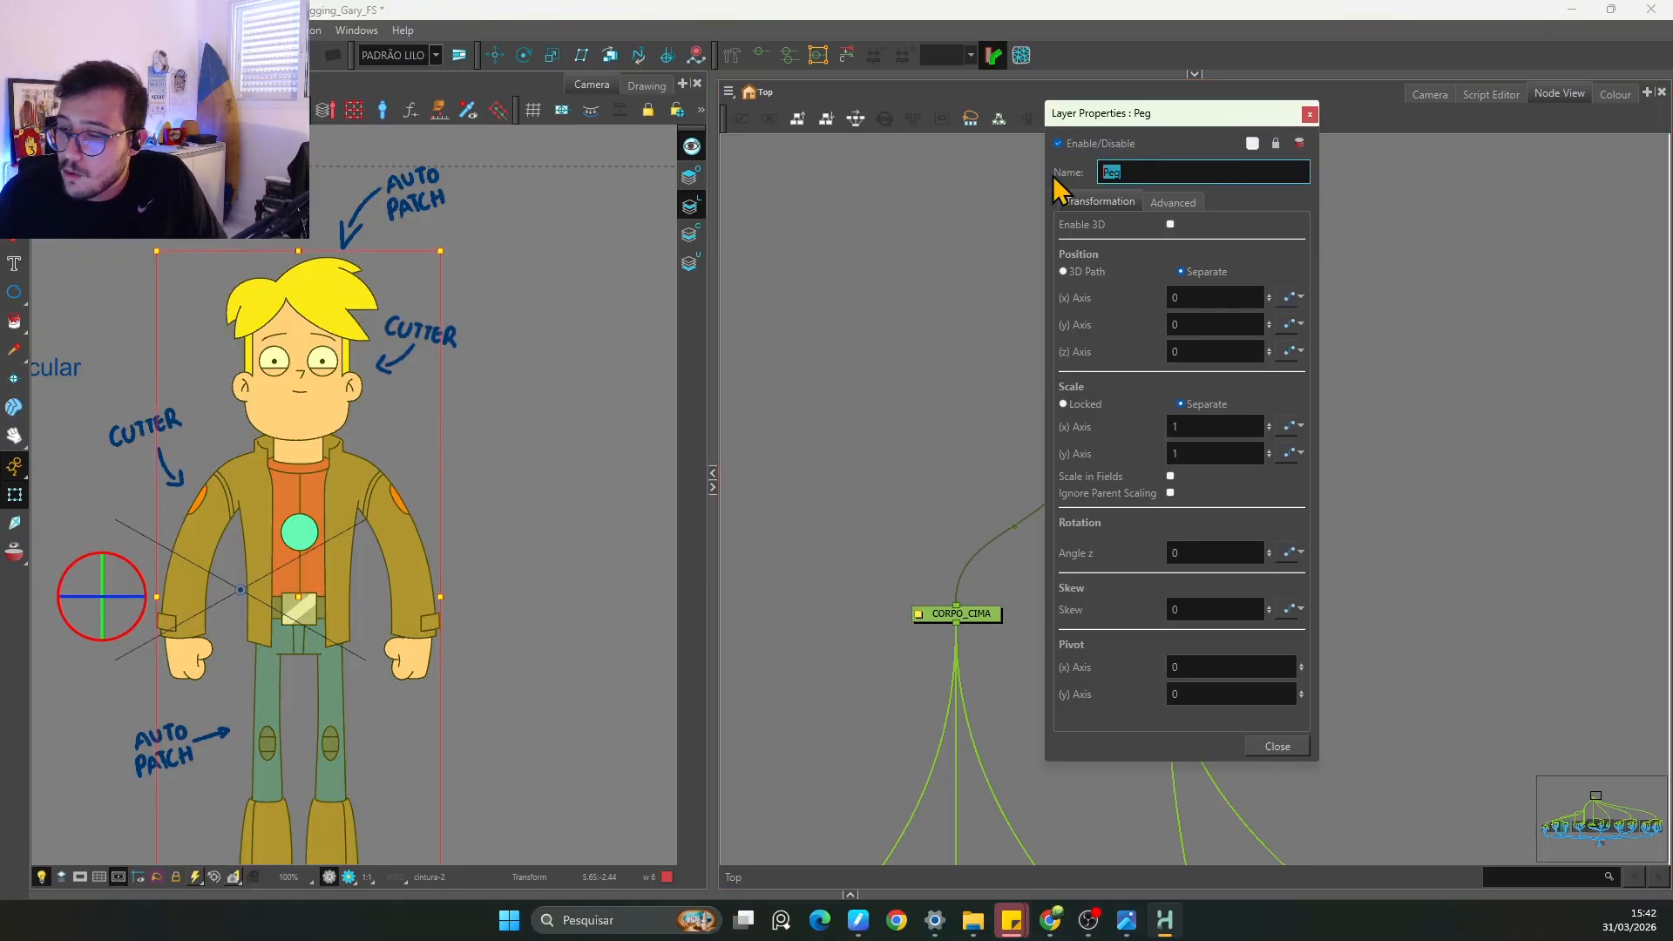
pyautogui.write('CORPO')
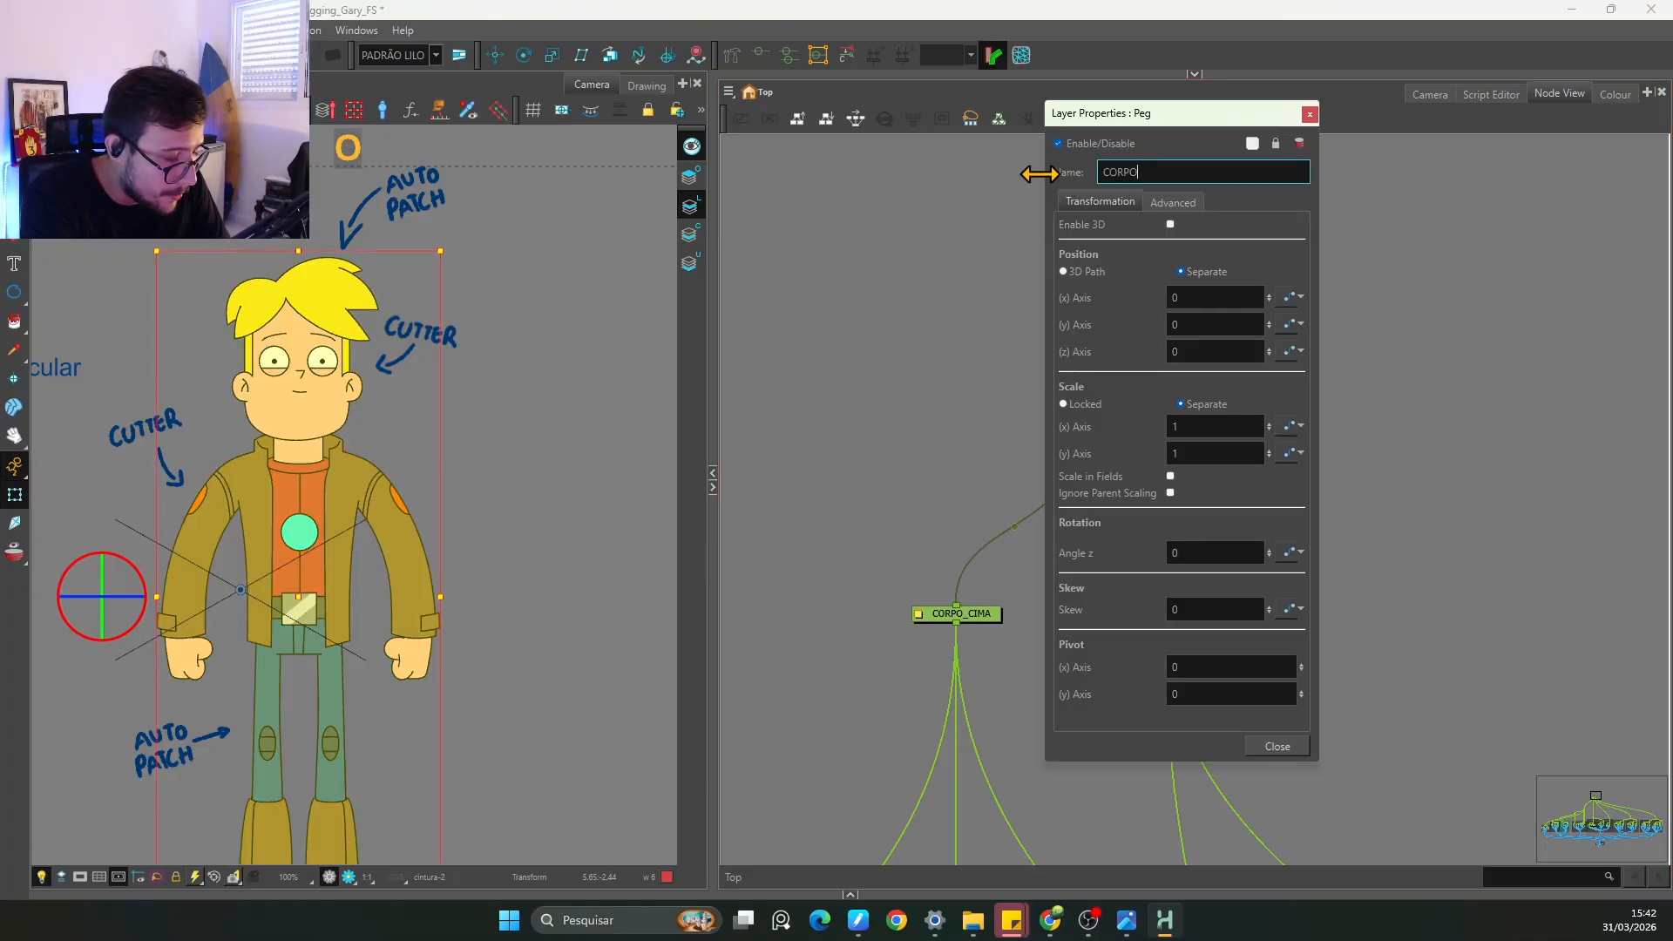
pyautogui.write('_GERAL')
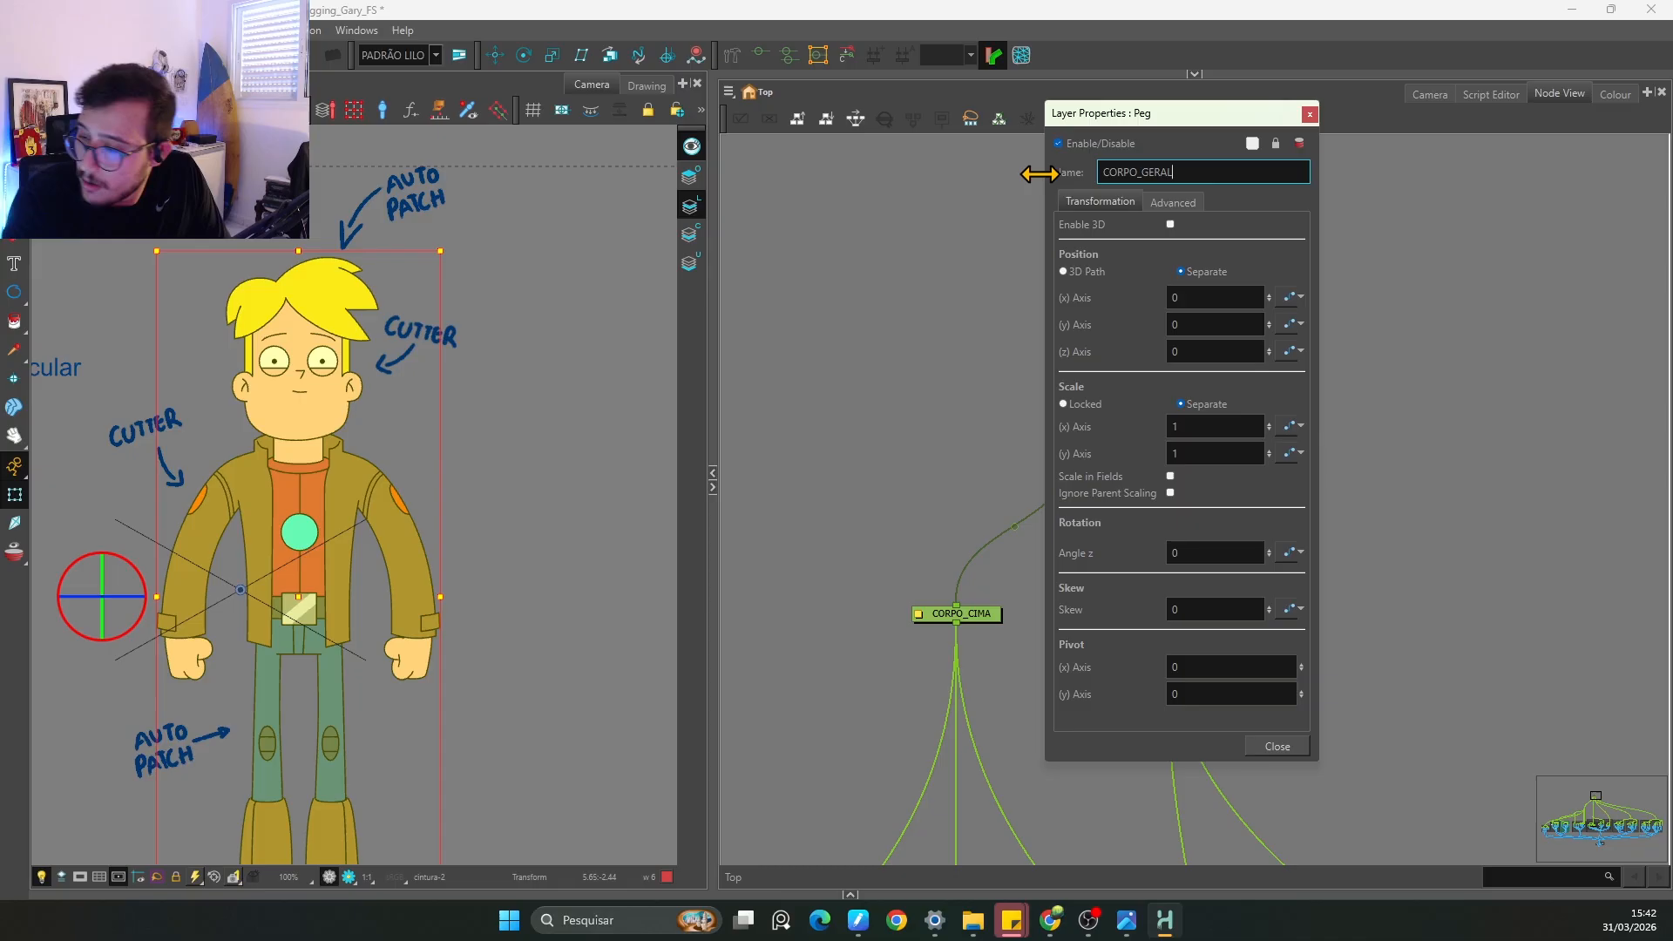
pyautogui.click(1309, 114)
pyautogui.click(1100, 423)
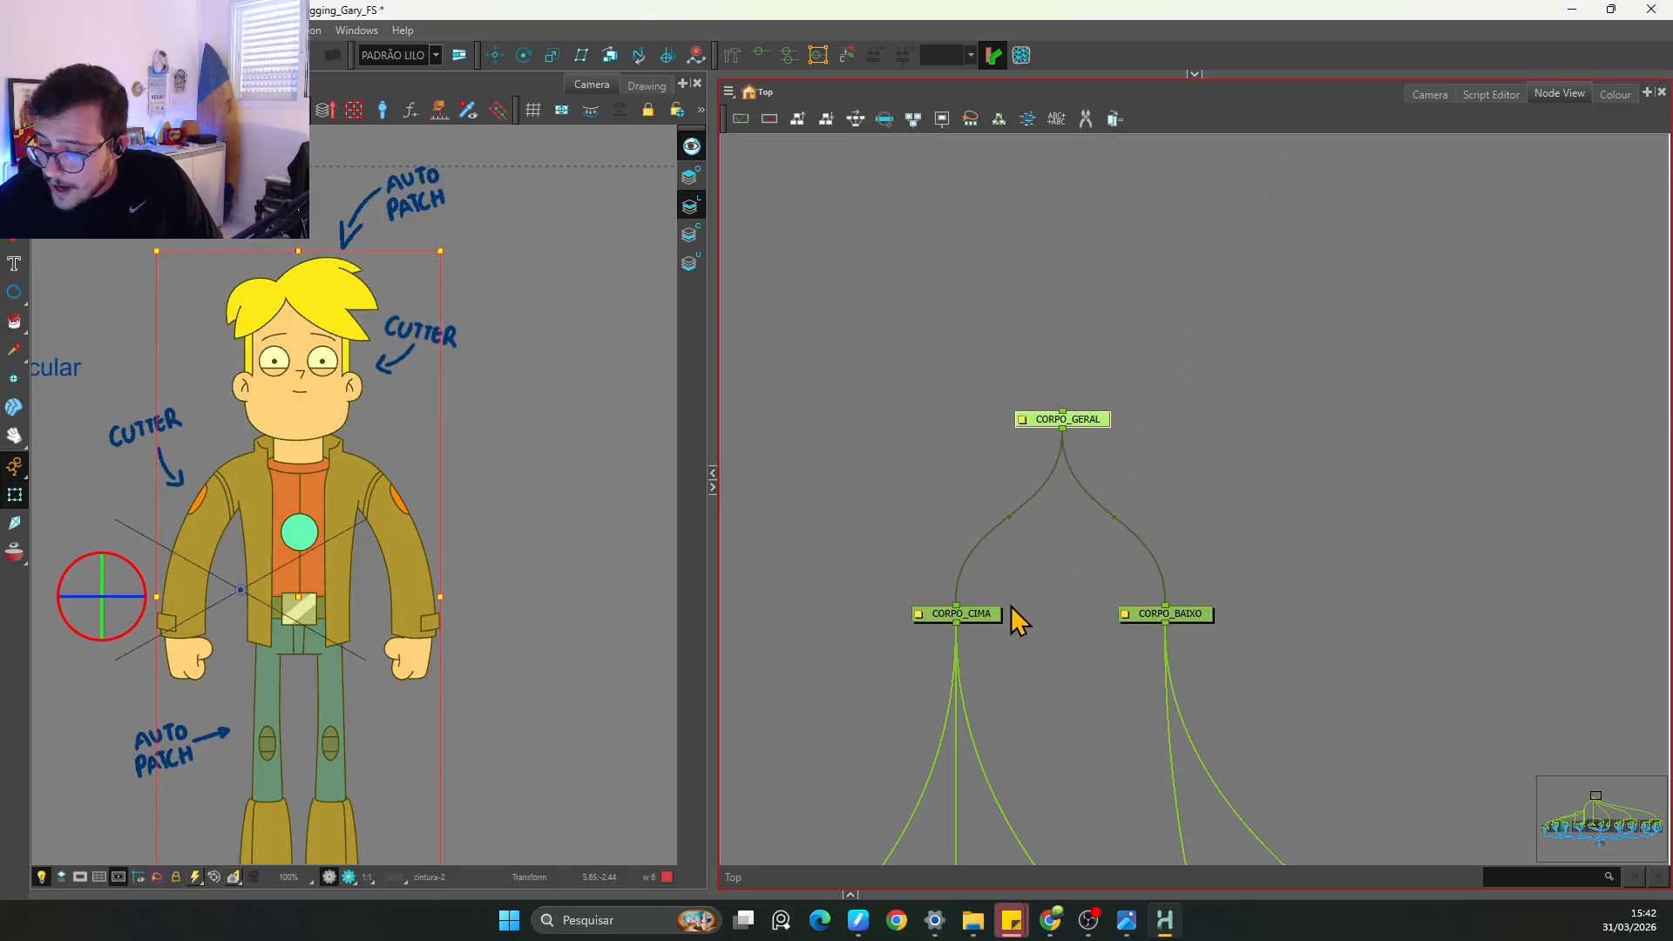
# Step: Place the pivot of the CORPO_GERAL peg at ground level between the character's feet
pyautogui.click(1017, 621)
pyautogui.click(1099, 425)
pyautogui.scroll(-3, 572, 567)
pyautogui.scroll(1, 518, 563)
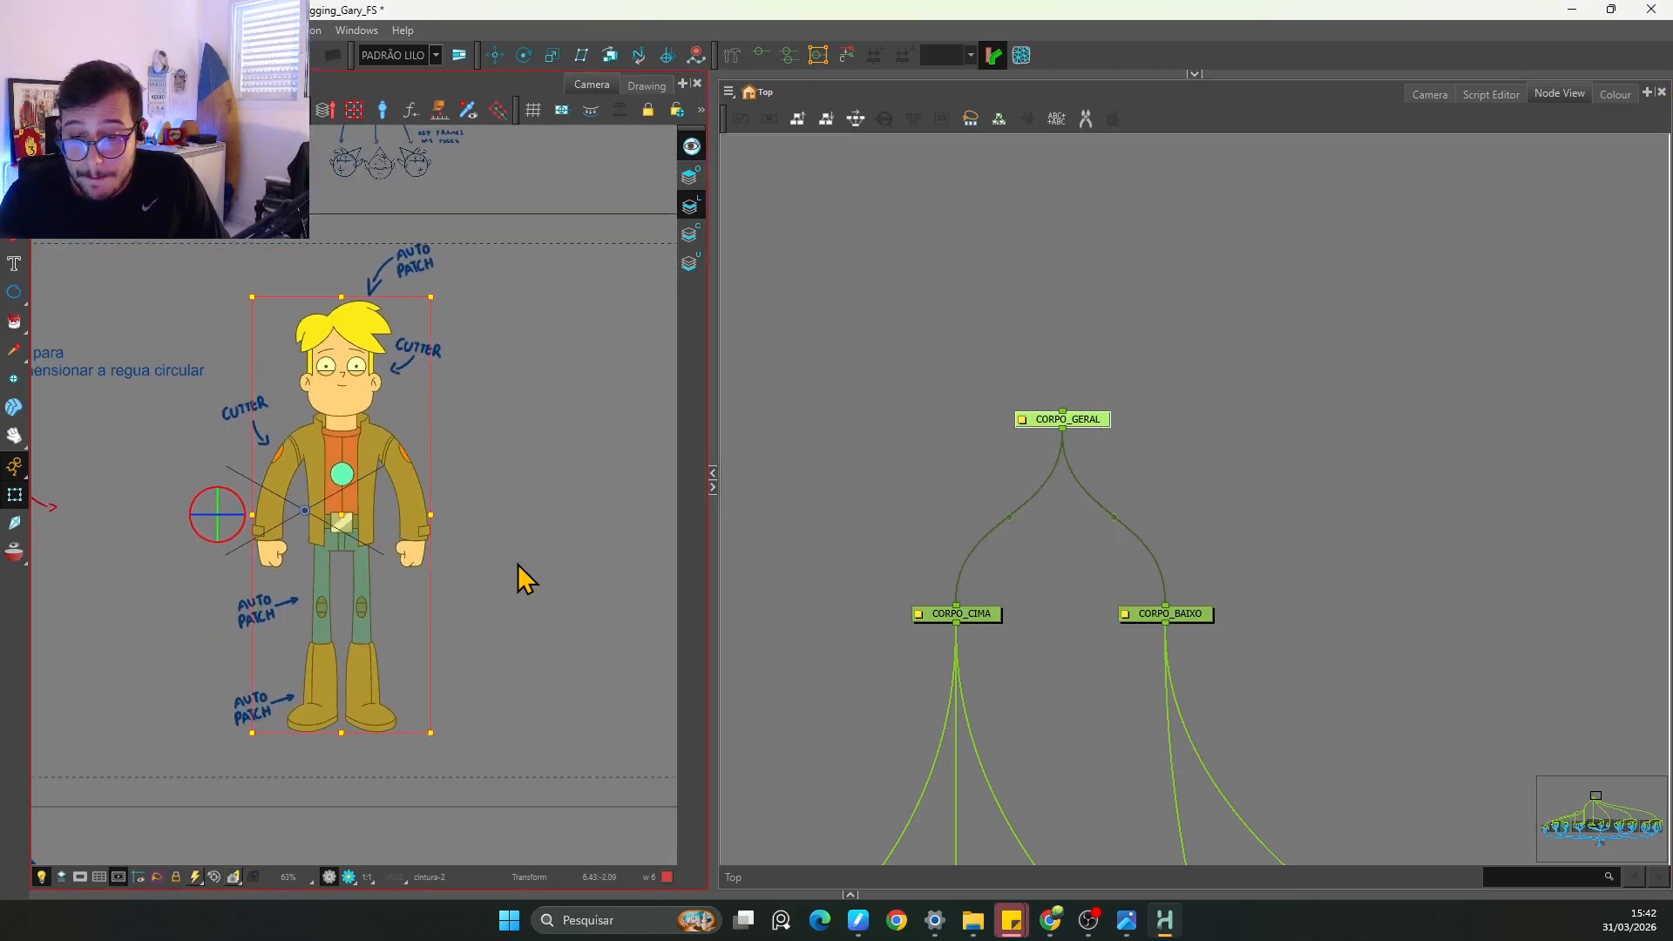
pyautogui.click(494, 55)
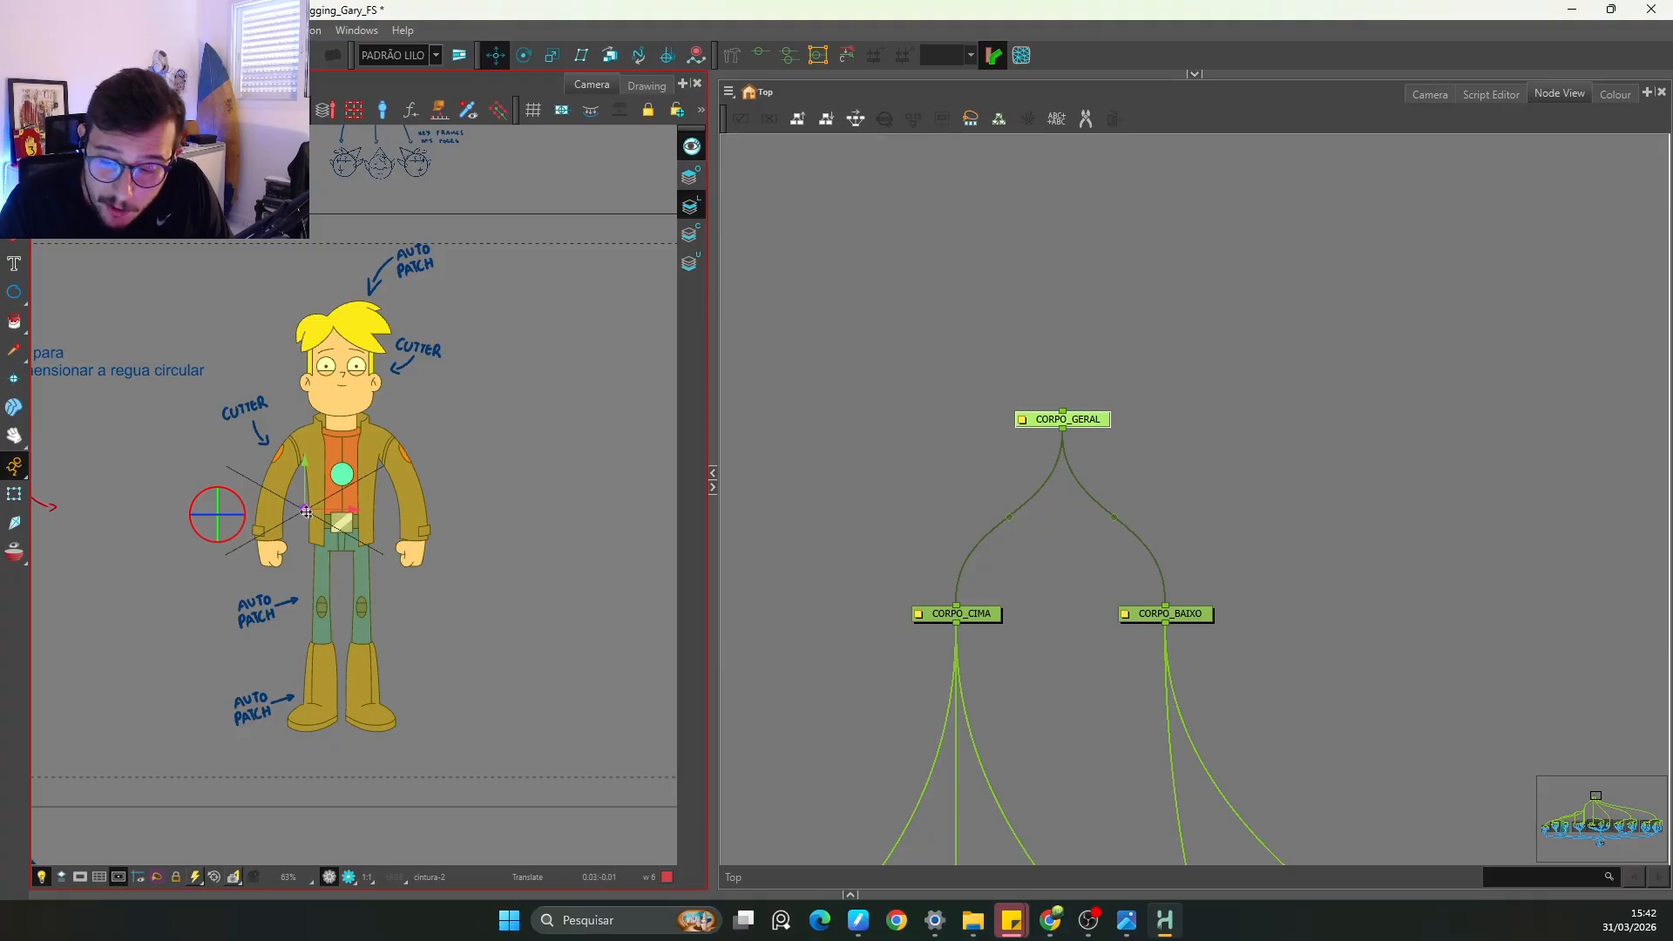
pyautogui.scroll(4, 343, 719)
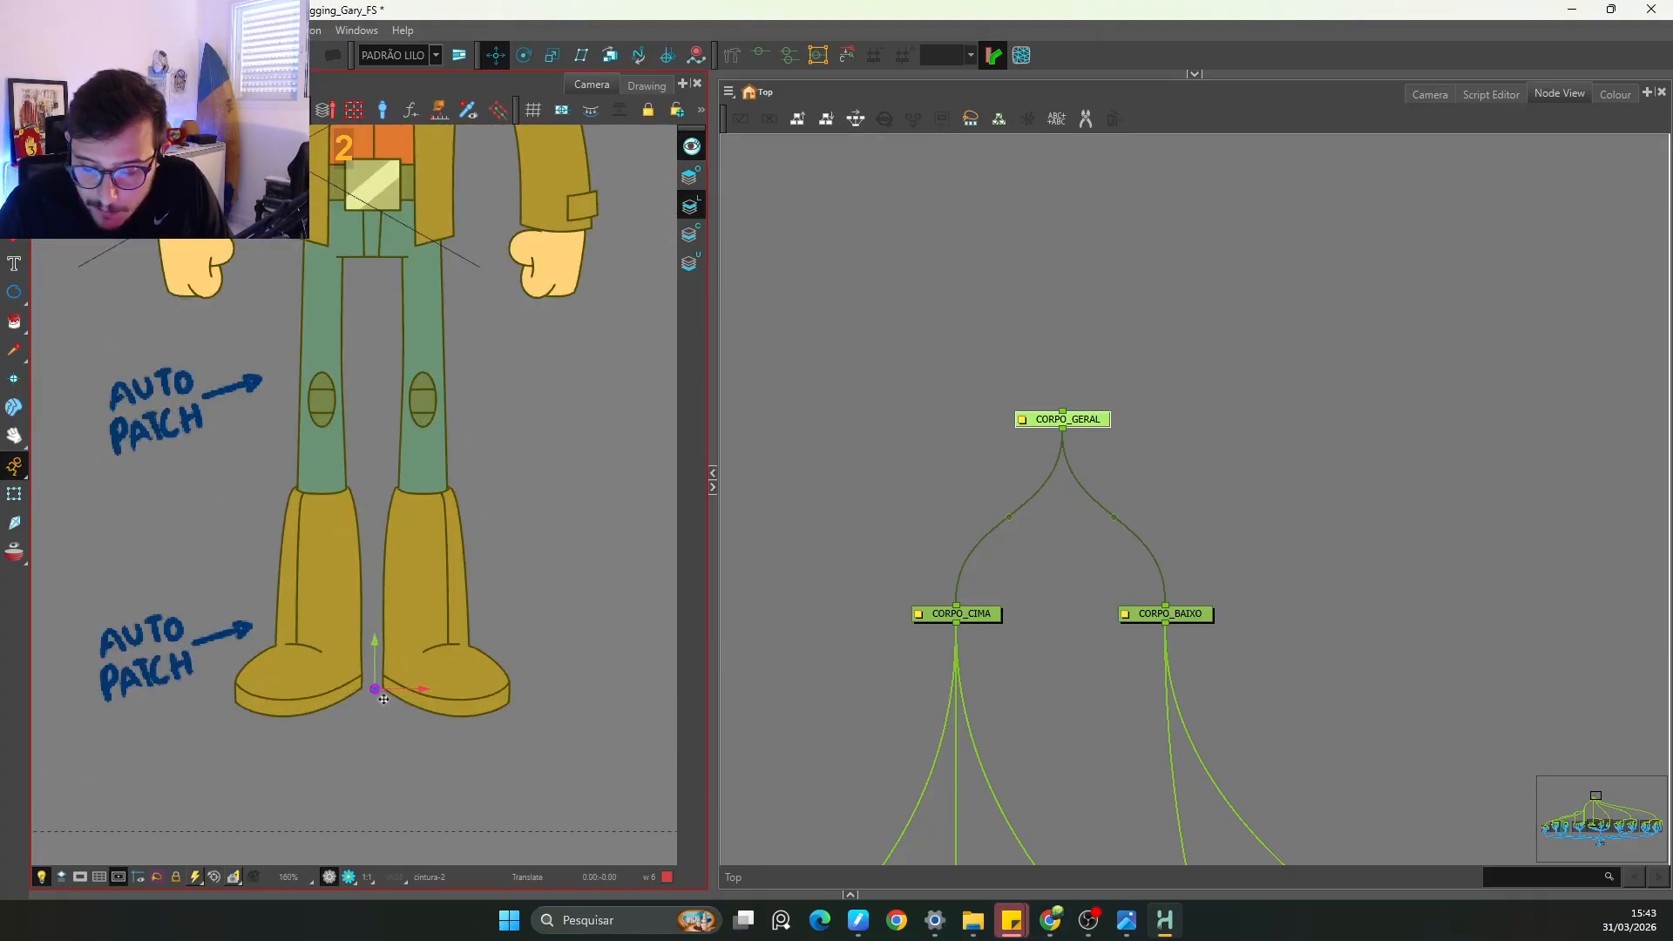
pyautogui.scroll(-5, 374, 692)
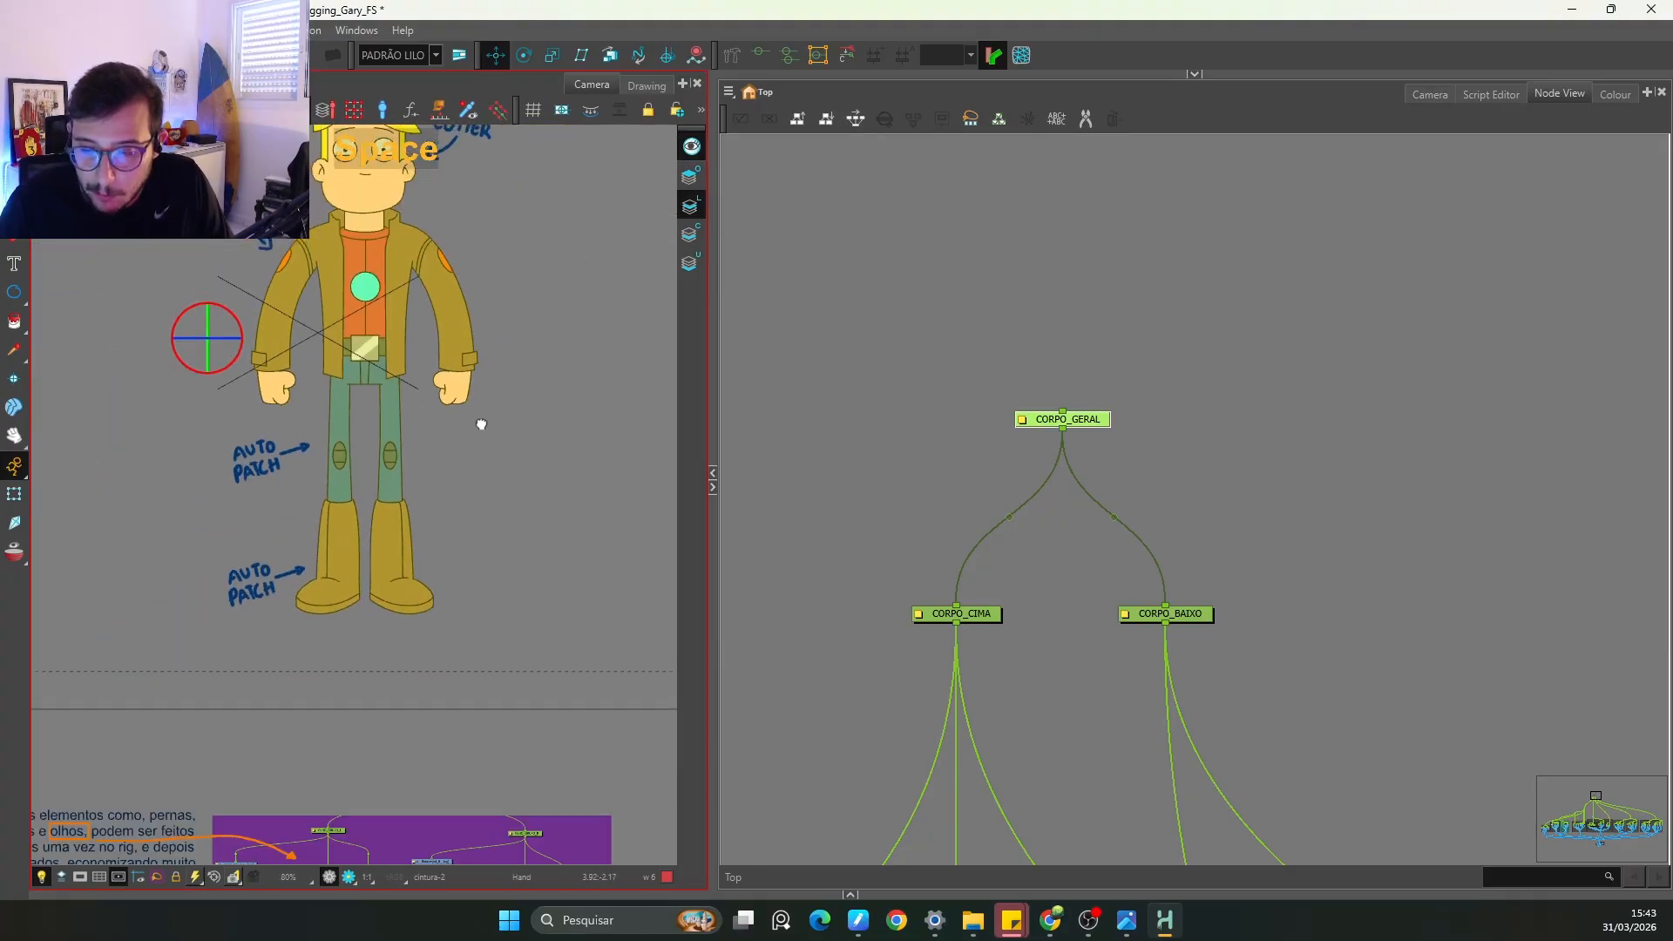
pyautogui.click(14, 495)
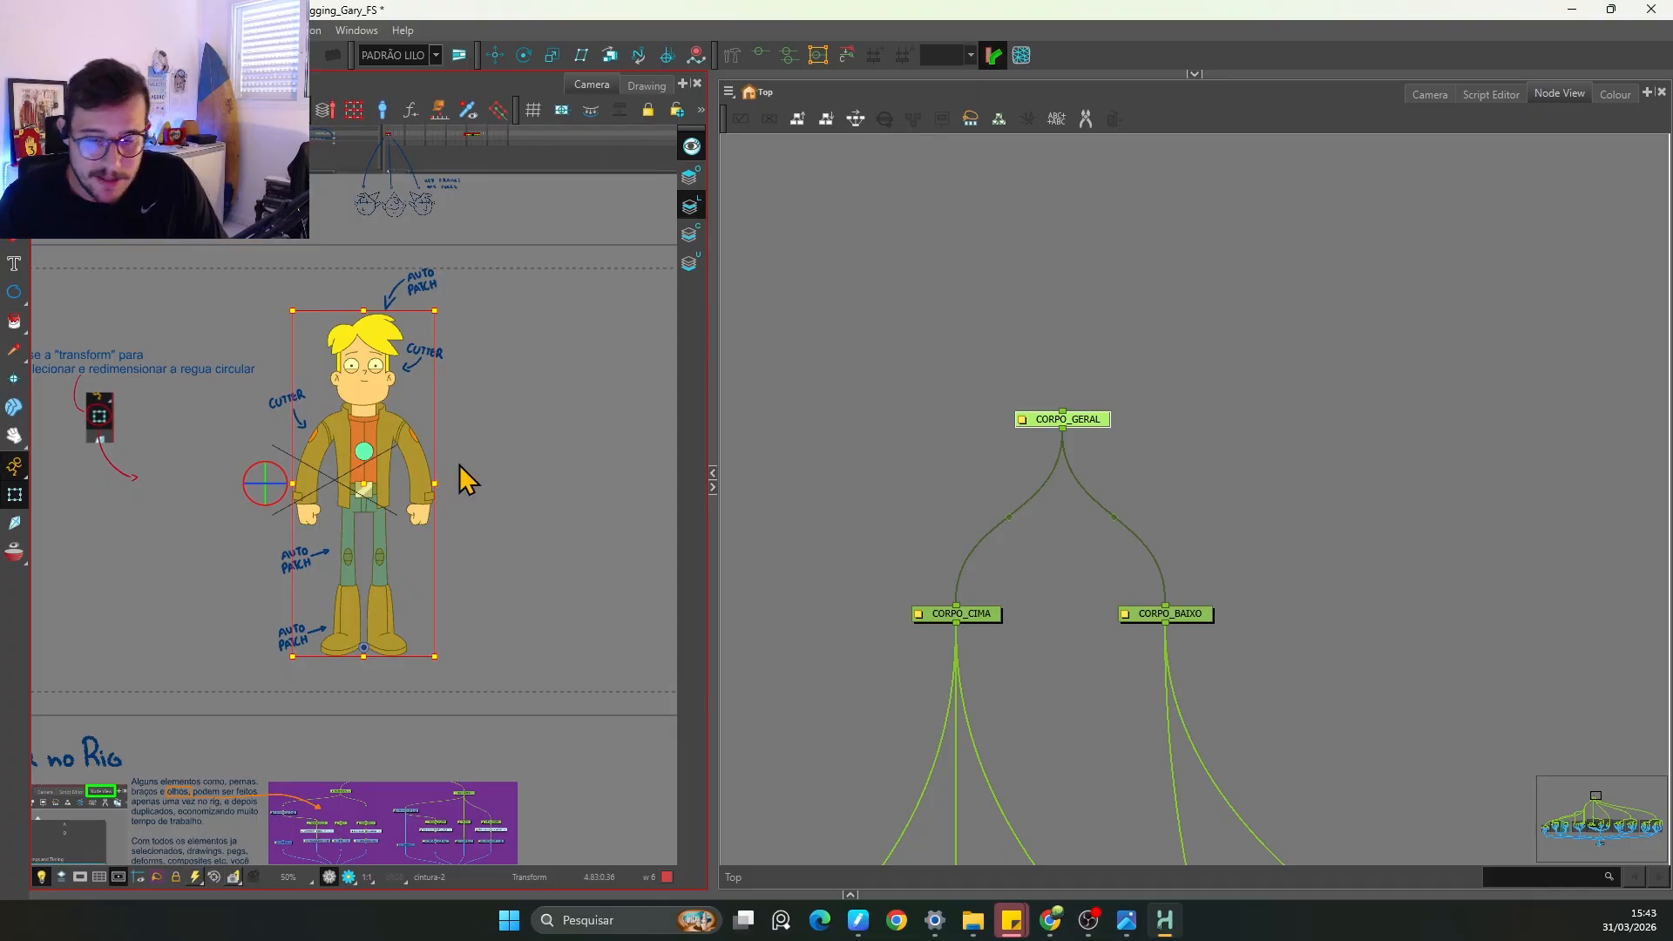
# Step: Try moving the whole character sideways from the CORPO_GERAL peg, and undo the move
pyautogui.moveTo(451, 307); pyautogui.dragTo(373, 266)
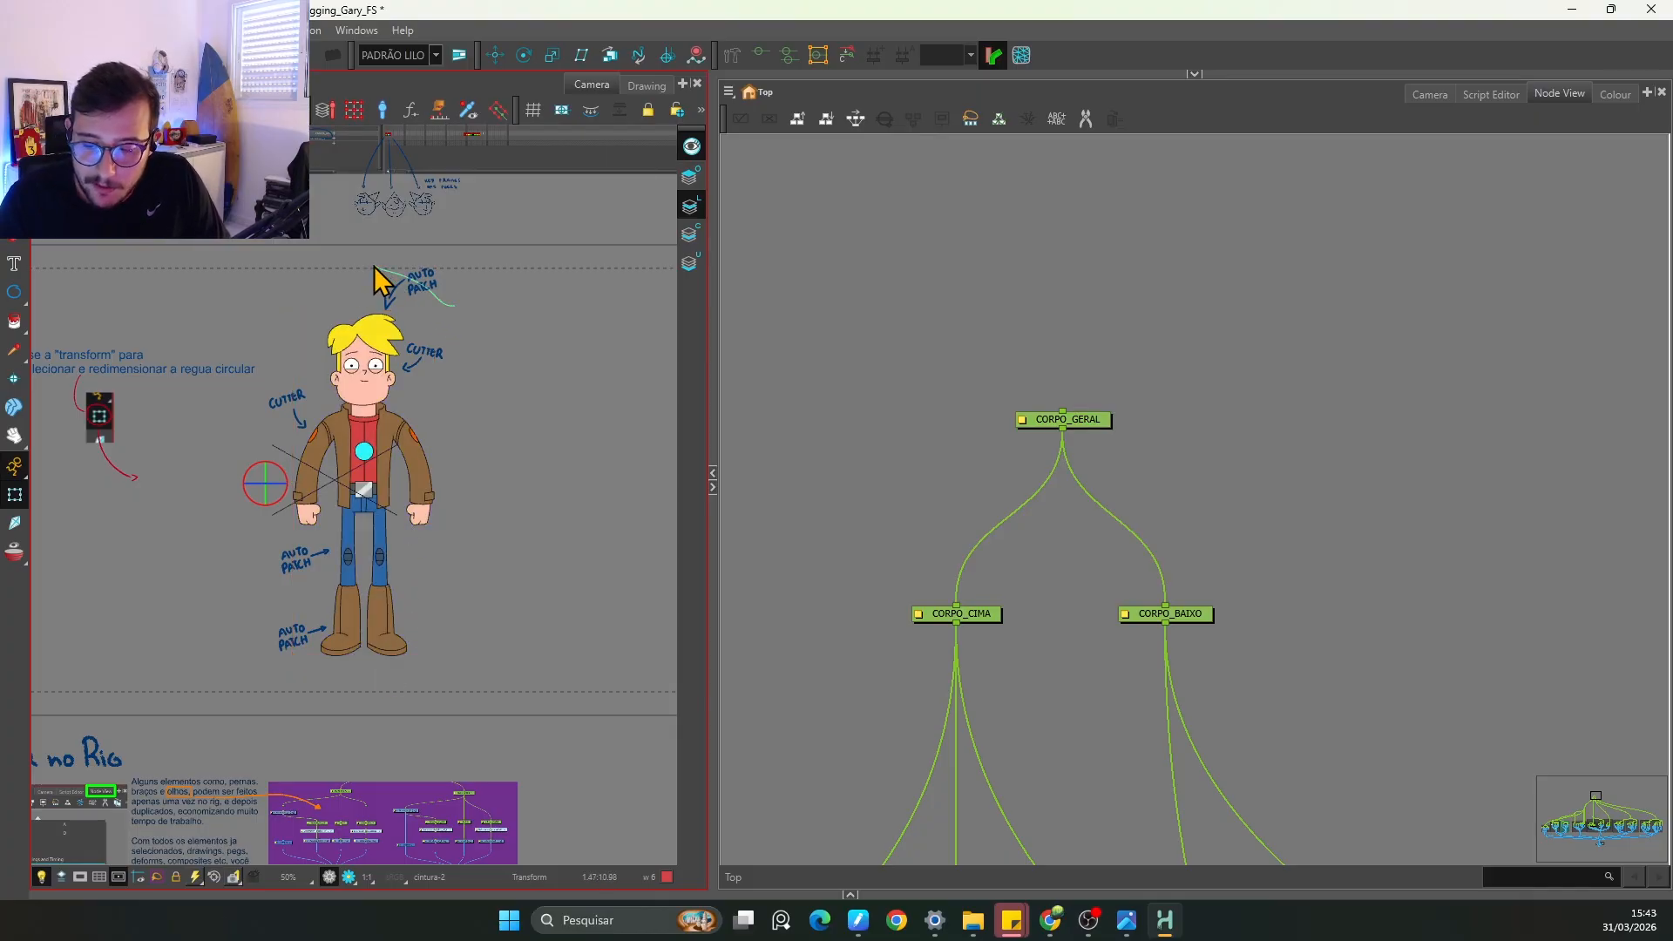
pyautogui.click(1088, 418)
pyautogui.moveTo(391, 482); pyautogui.dragTo(523, 492)
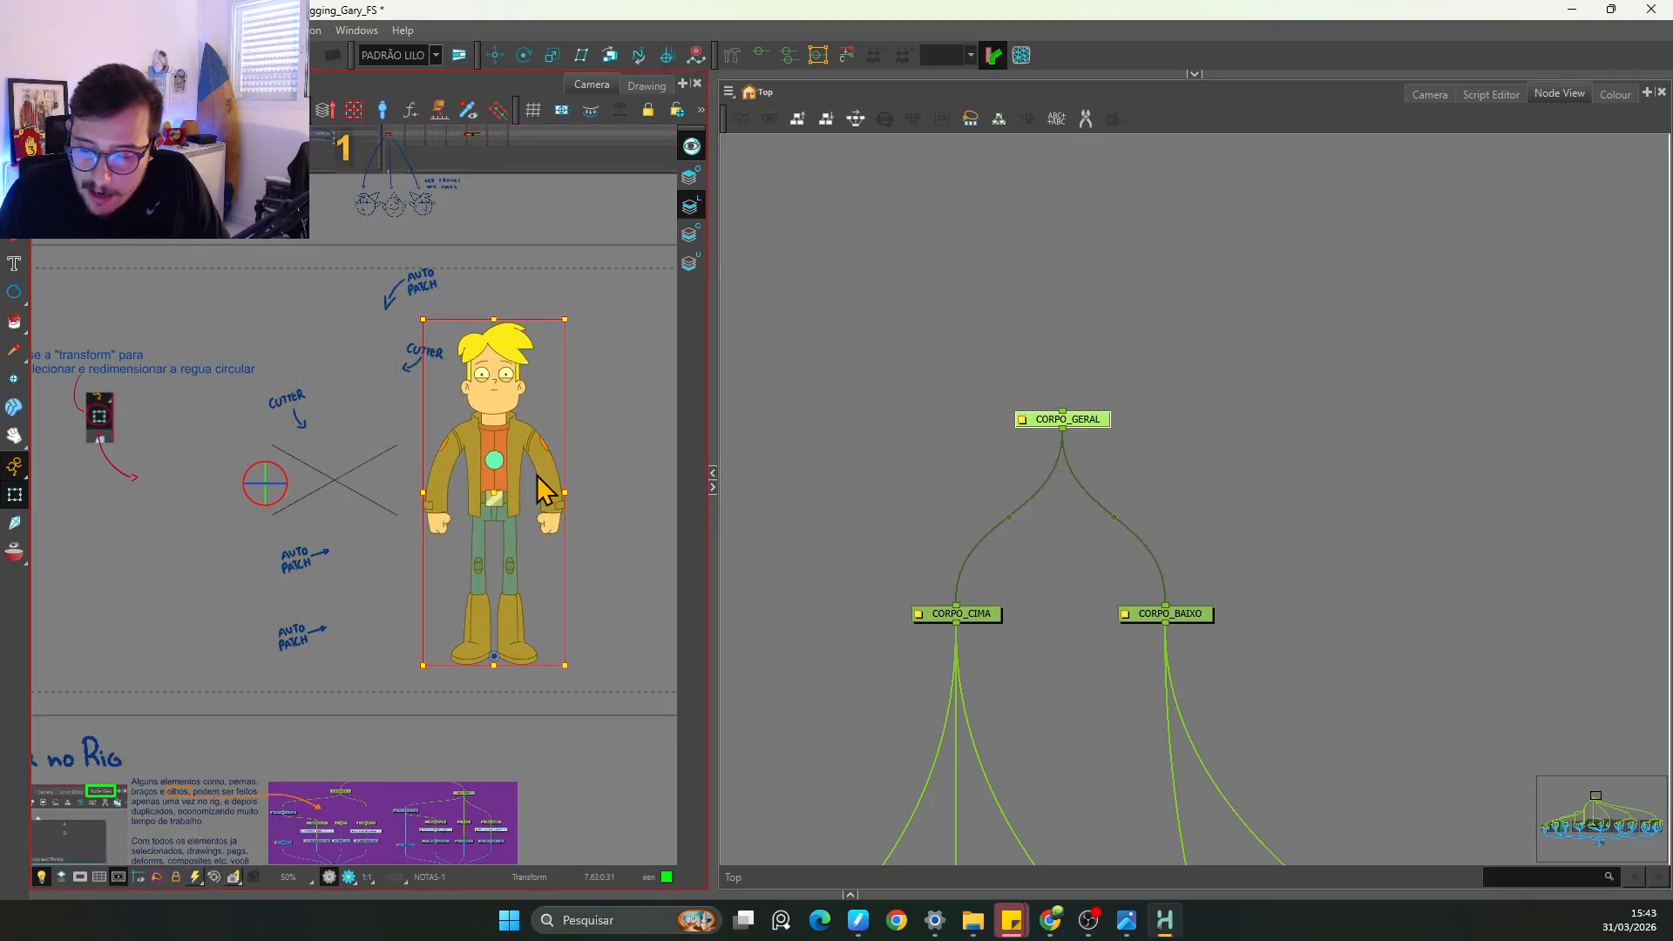
pyautogui.hotkey('ctrl', 'z')
pyautogui.click(1094, 339)
# Step: Examine the complete node network, from the master pegs down to the final Composite, Write and Display nodes
pyautogui.scroll(-5, 1094, 345)
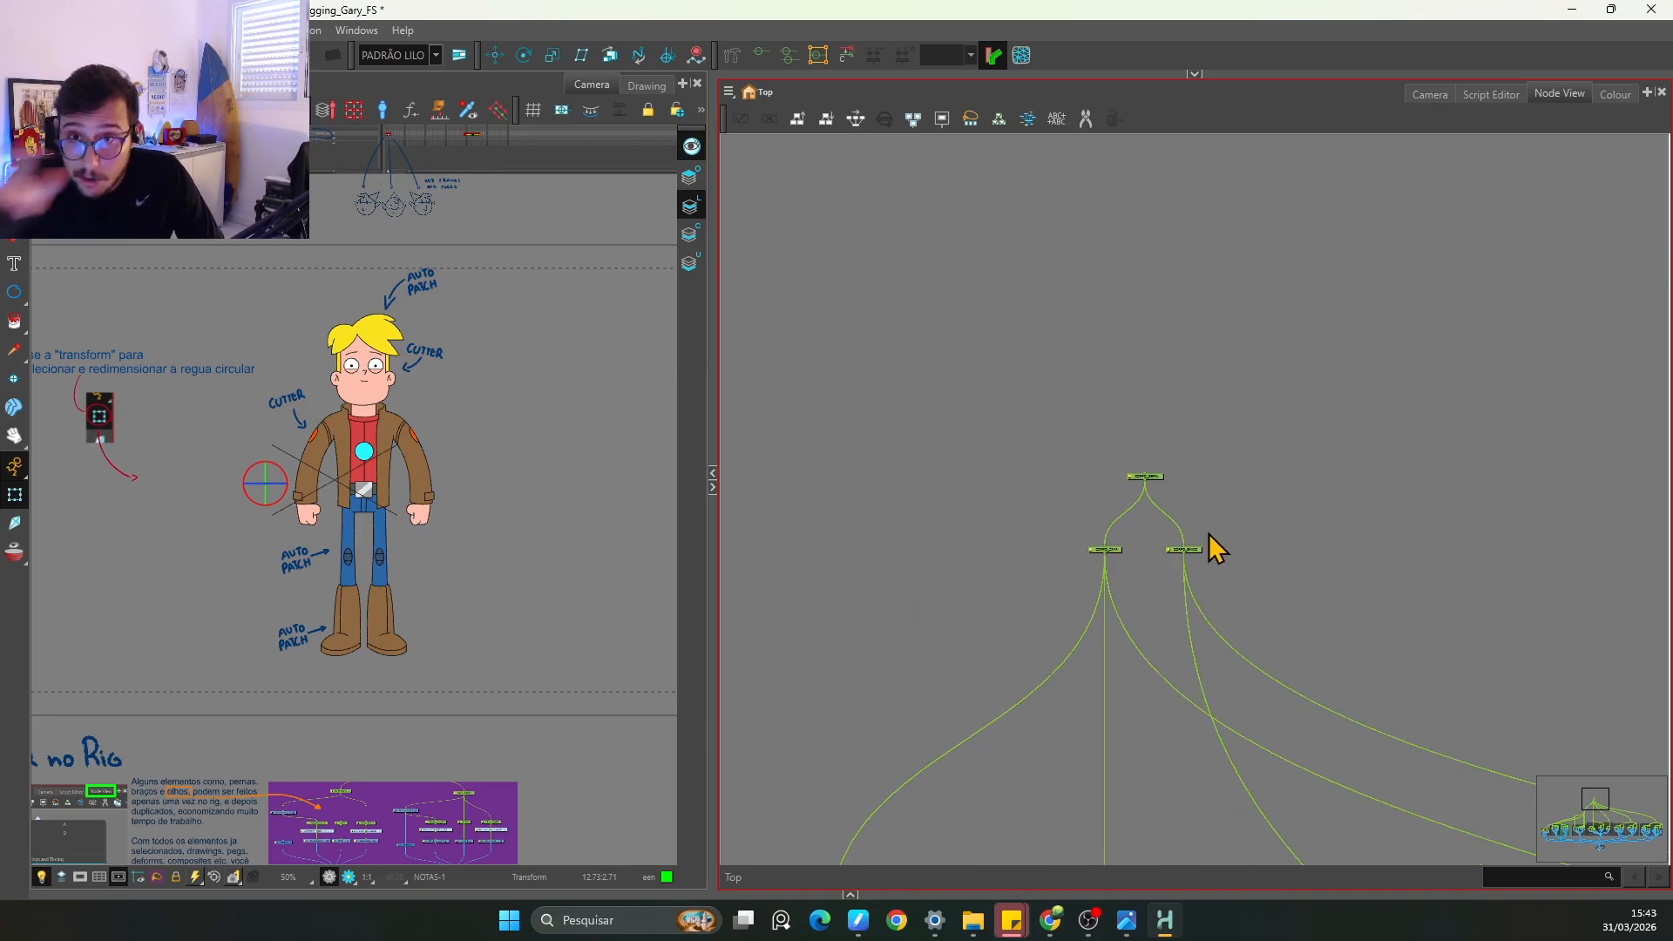
pyautogui.scroll(-5, 1046, 642)
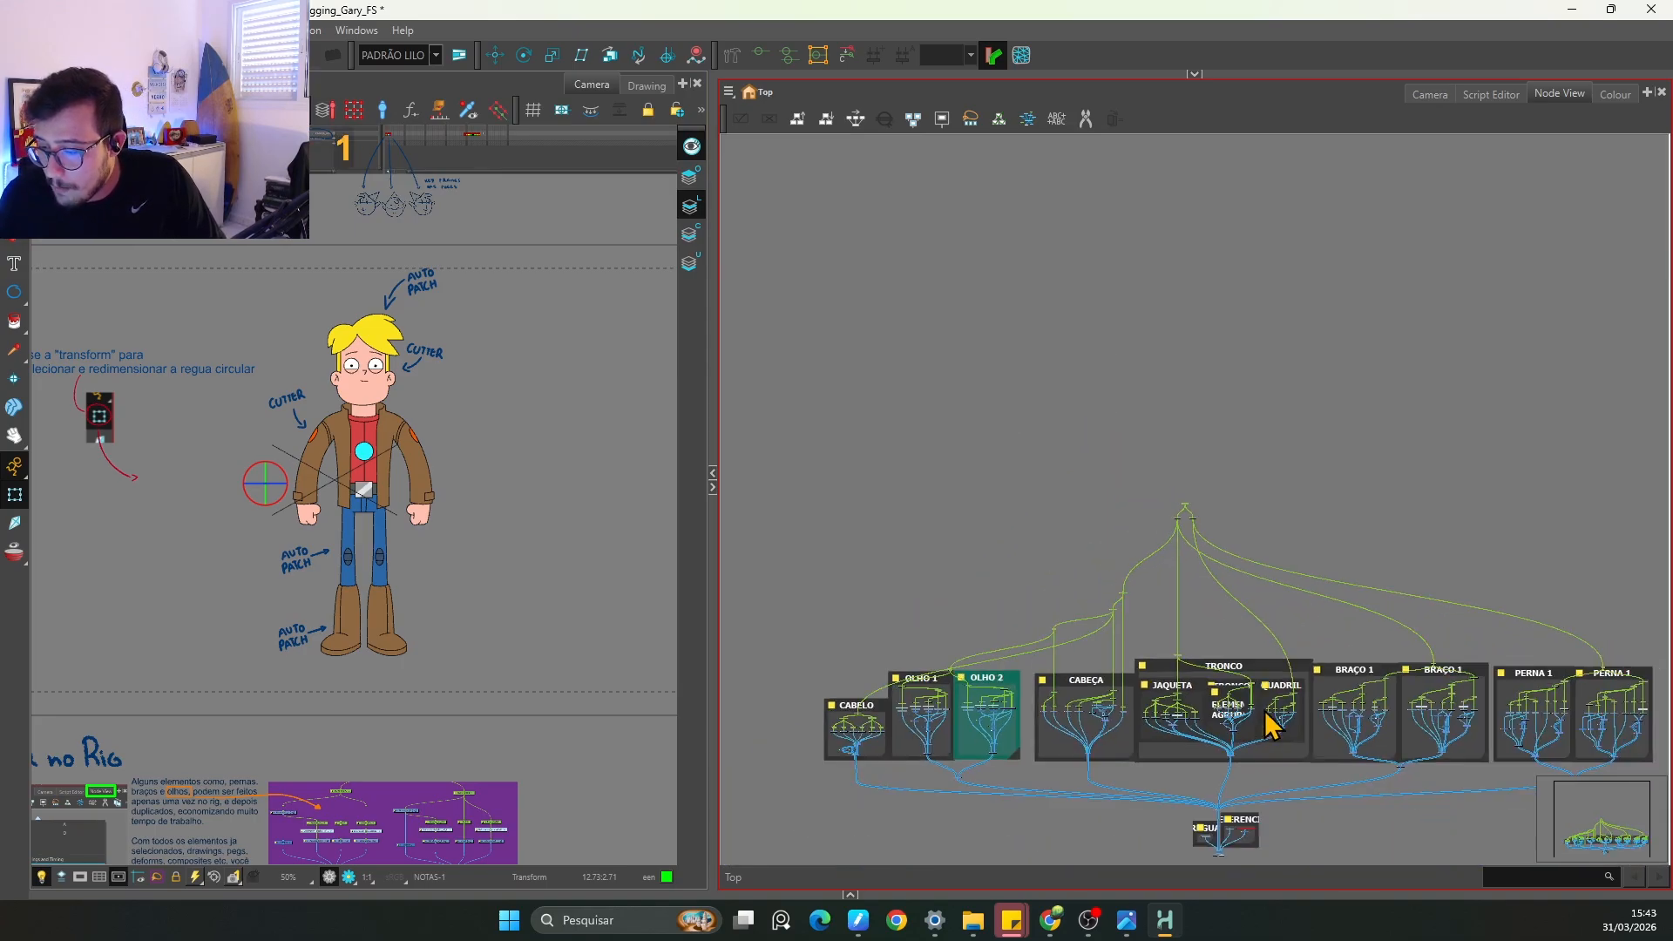
pyautogui.press('2')
pyautogui.press('1')
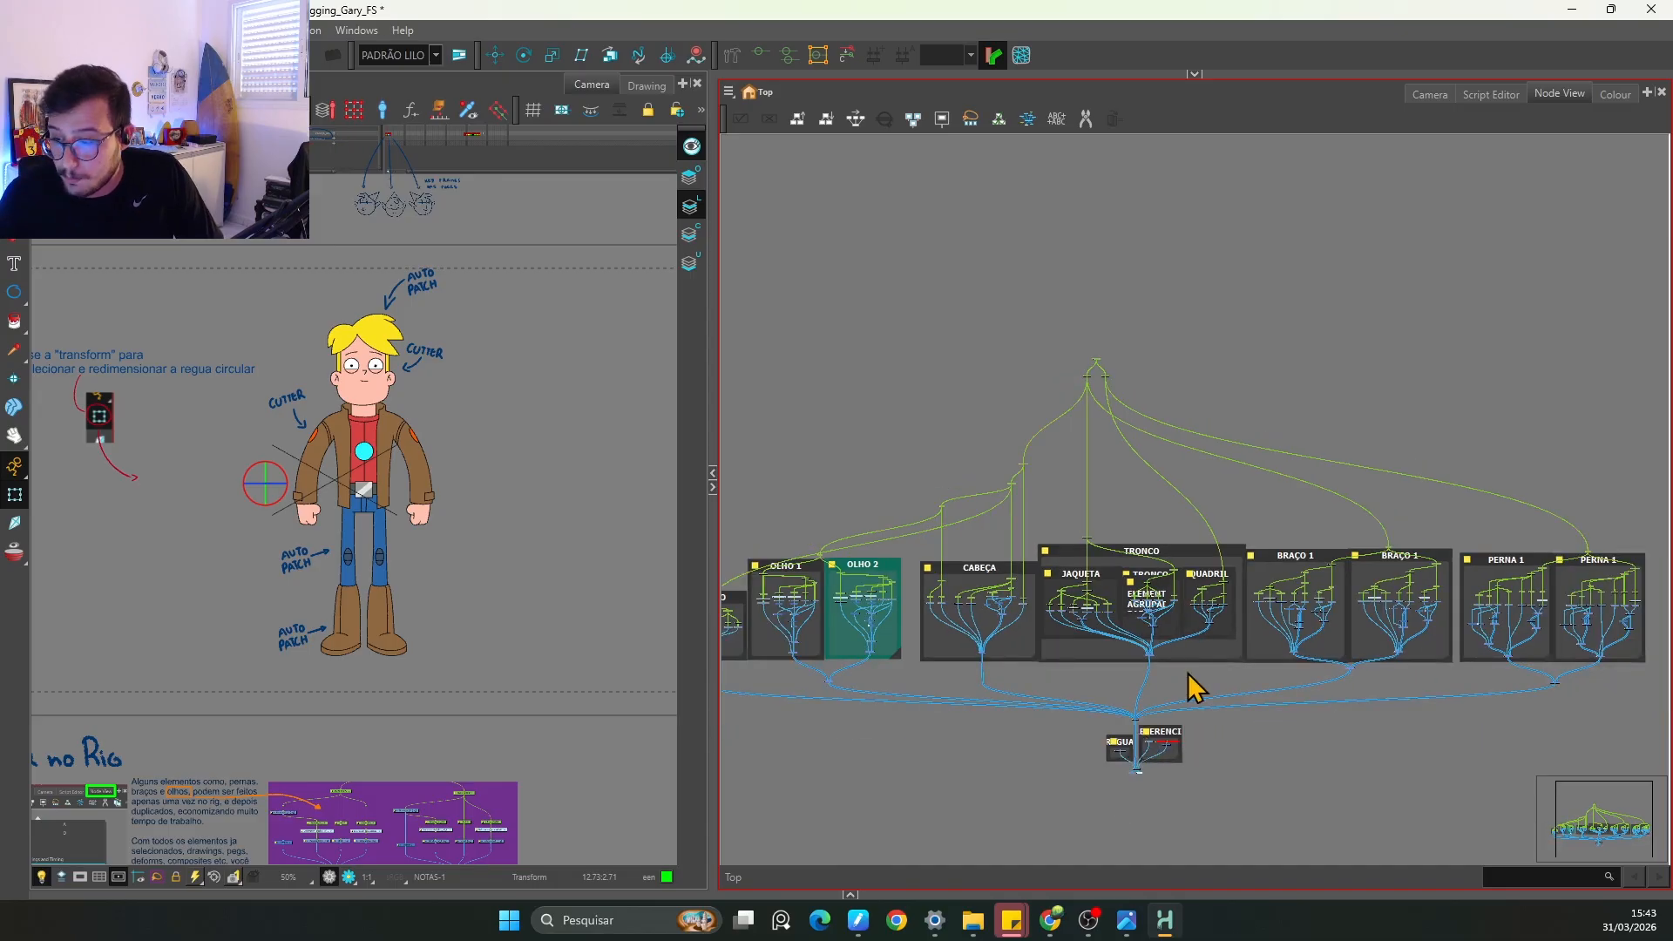
pyautogui.press('1')
pyautogui.press('2')
pyautogui.press('space')
pyautogui.press('2')
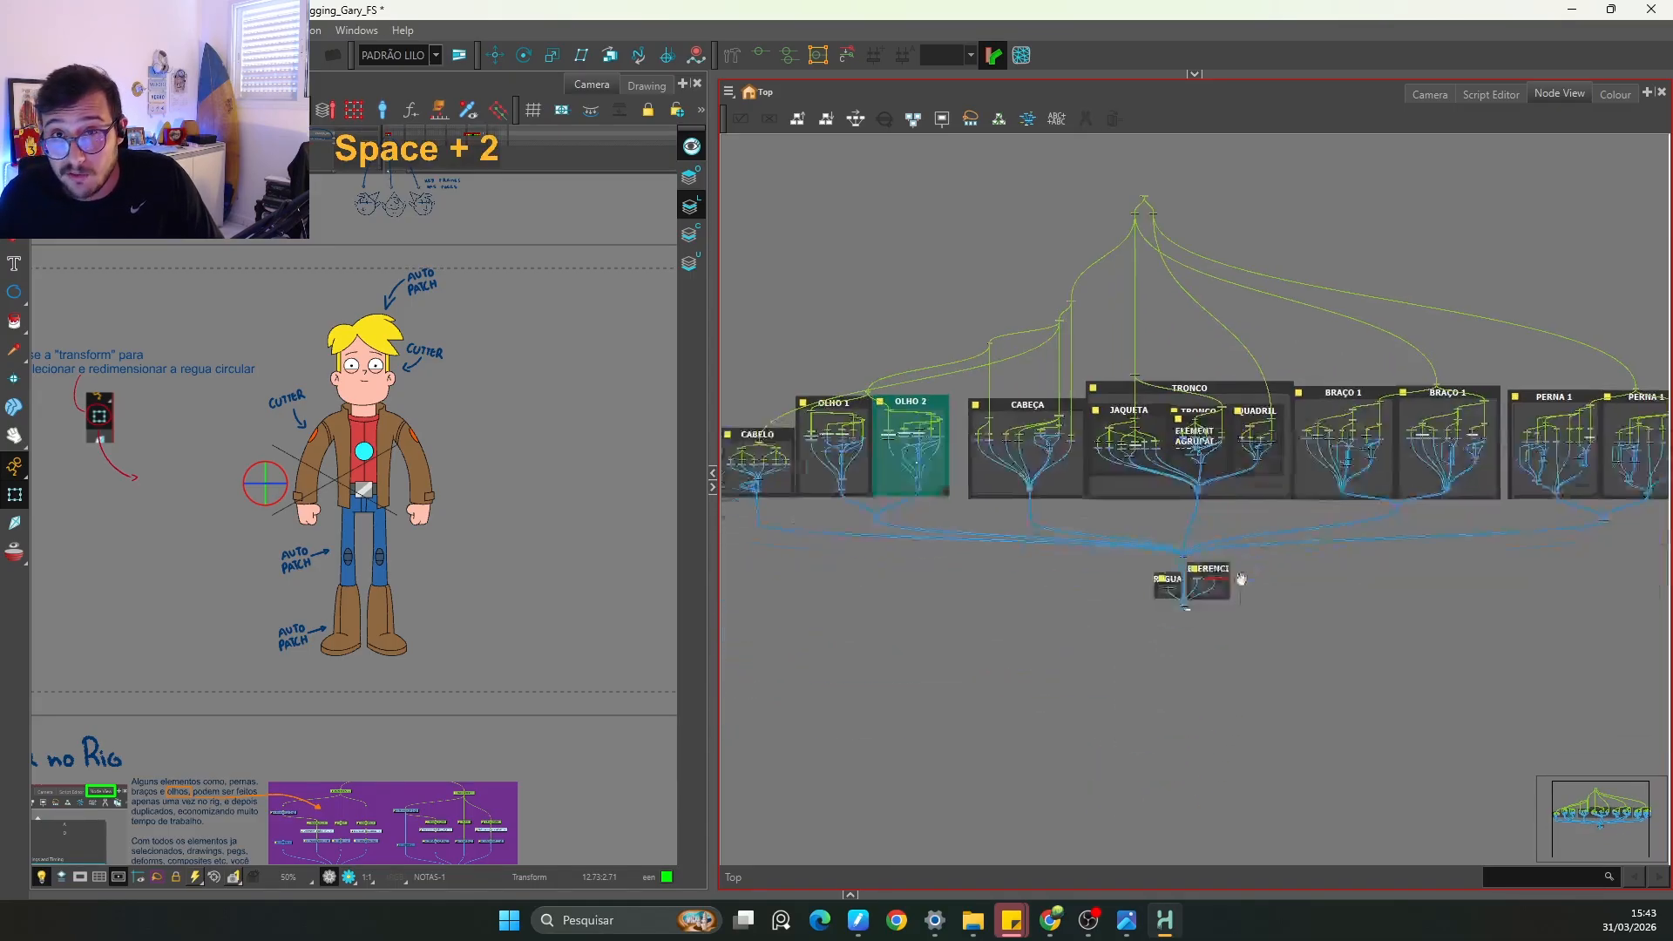
pyautogui.press('2')
pyautogui.press('2')
pyautogui.press('2')
pyautogui.press('2')
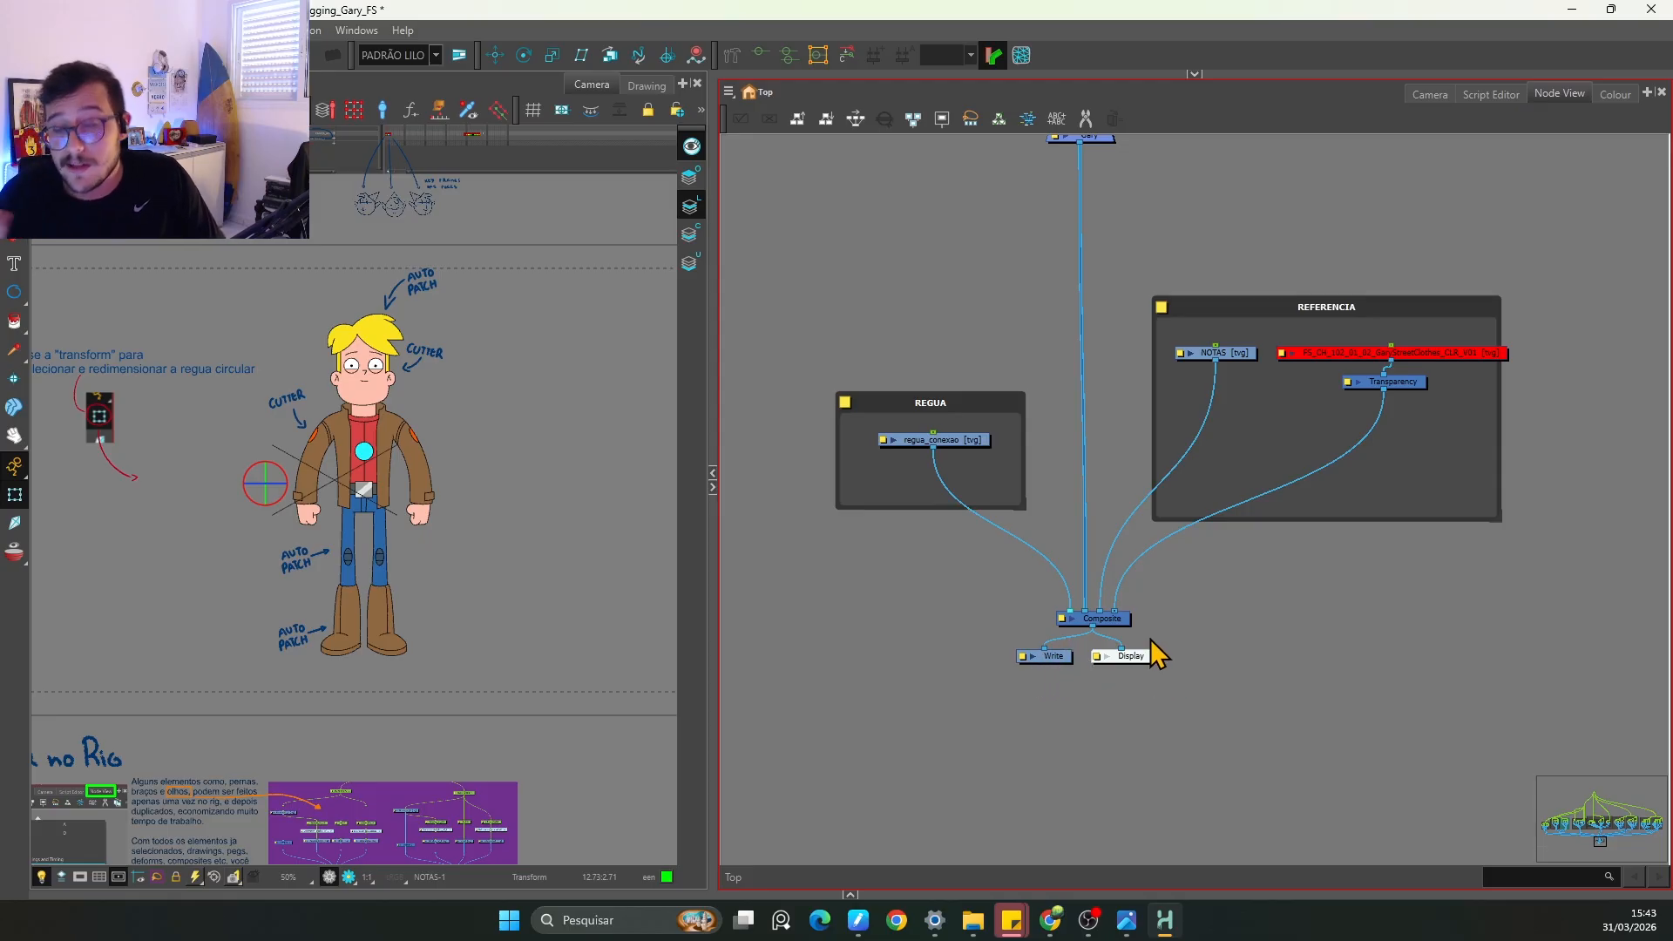
pyautogui.press('1')
pyautogui.press('1')
pyautogui.press('1')
pyautogui.press('1')
pyautogui.press('1')
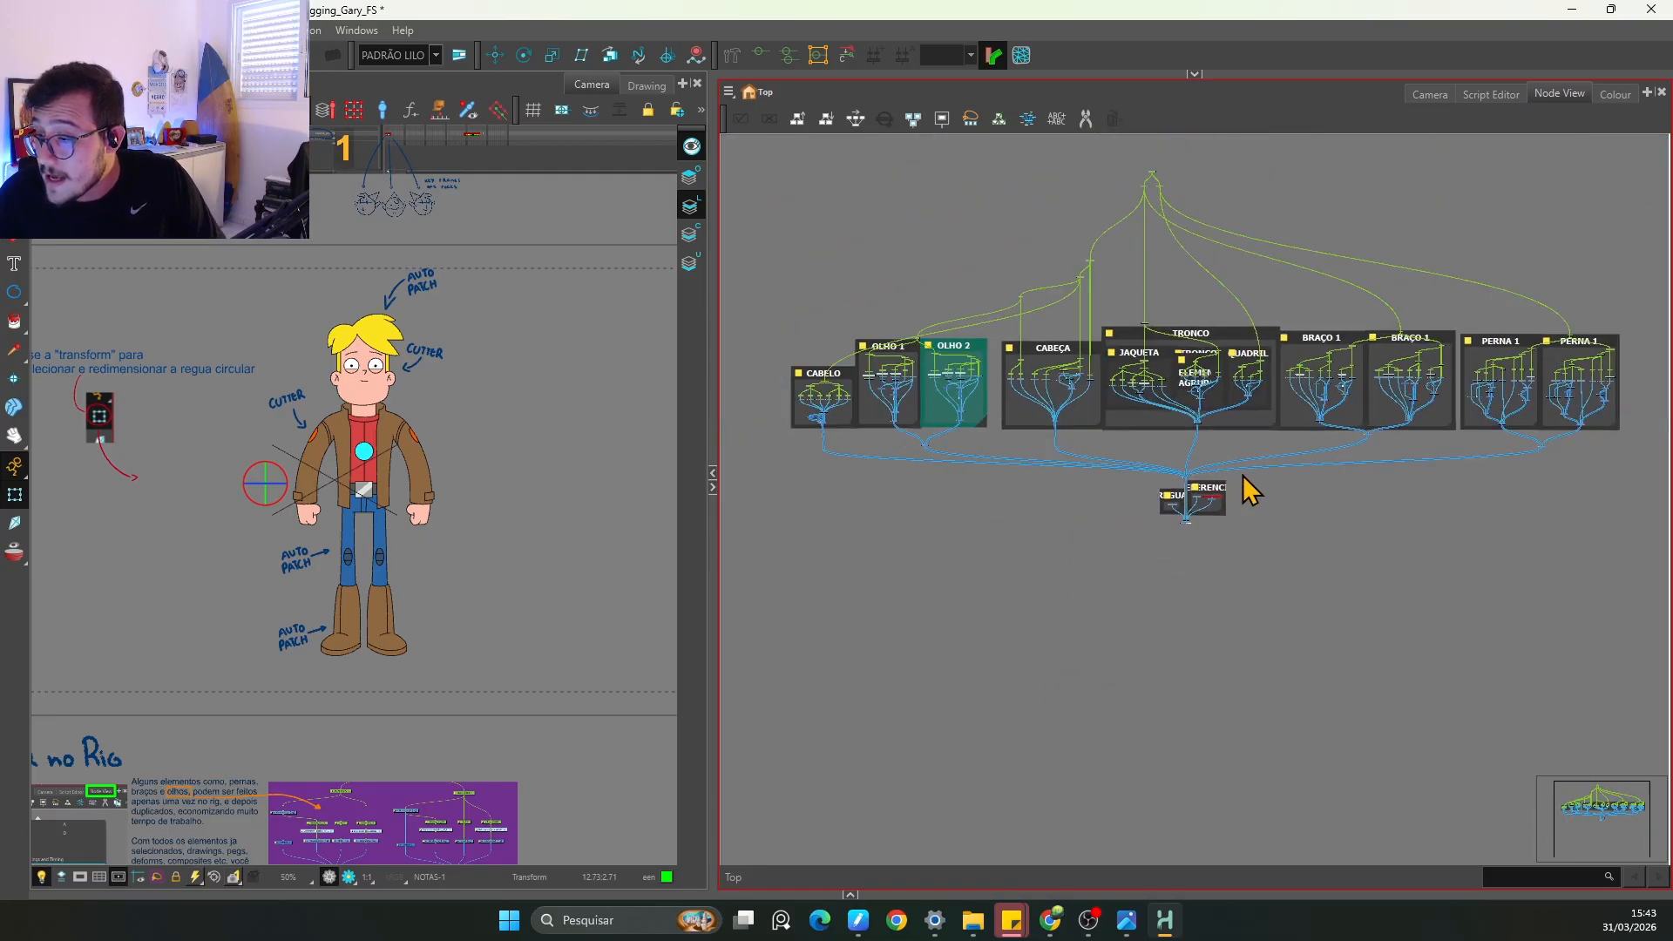
pyautogui.moveTo(1244, 486); pyautogui.dragTo(1146, 597)
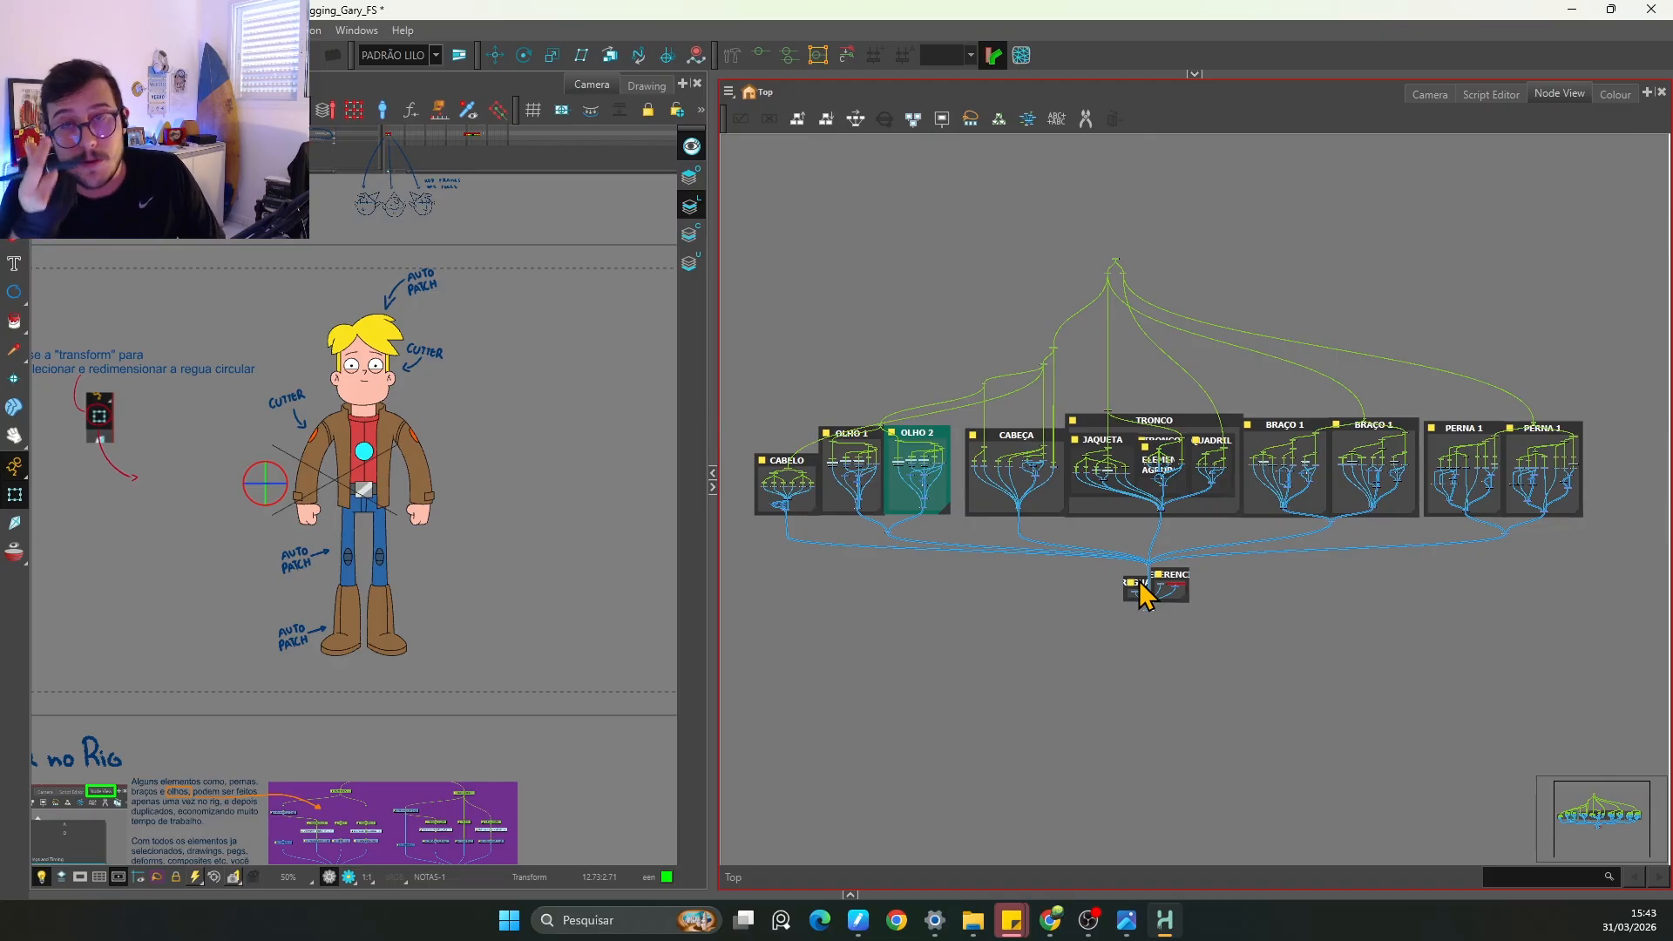
# Step: Import the GARY.tpl template from the Harmony Premium Library into the node network, beside the current rig
pyautogui.click(1194, 75)
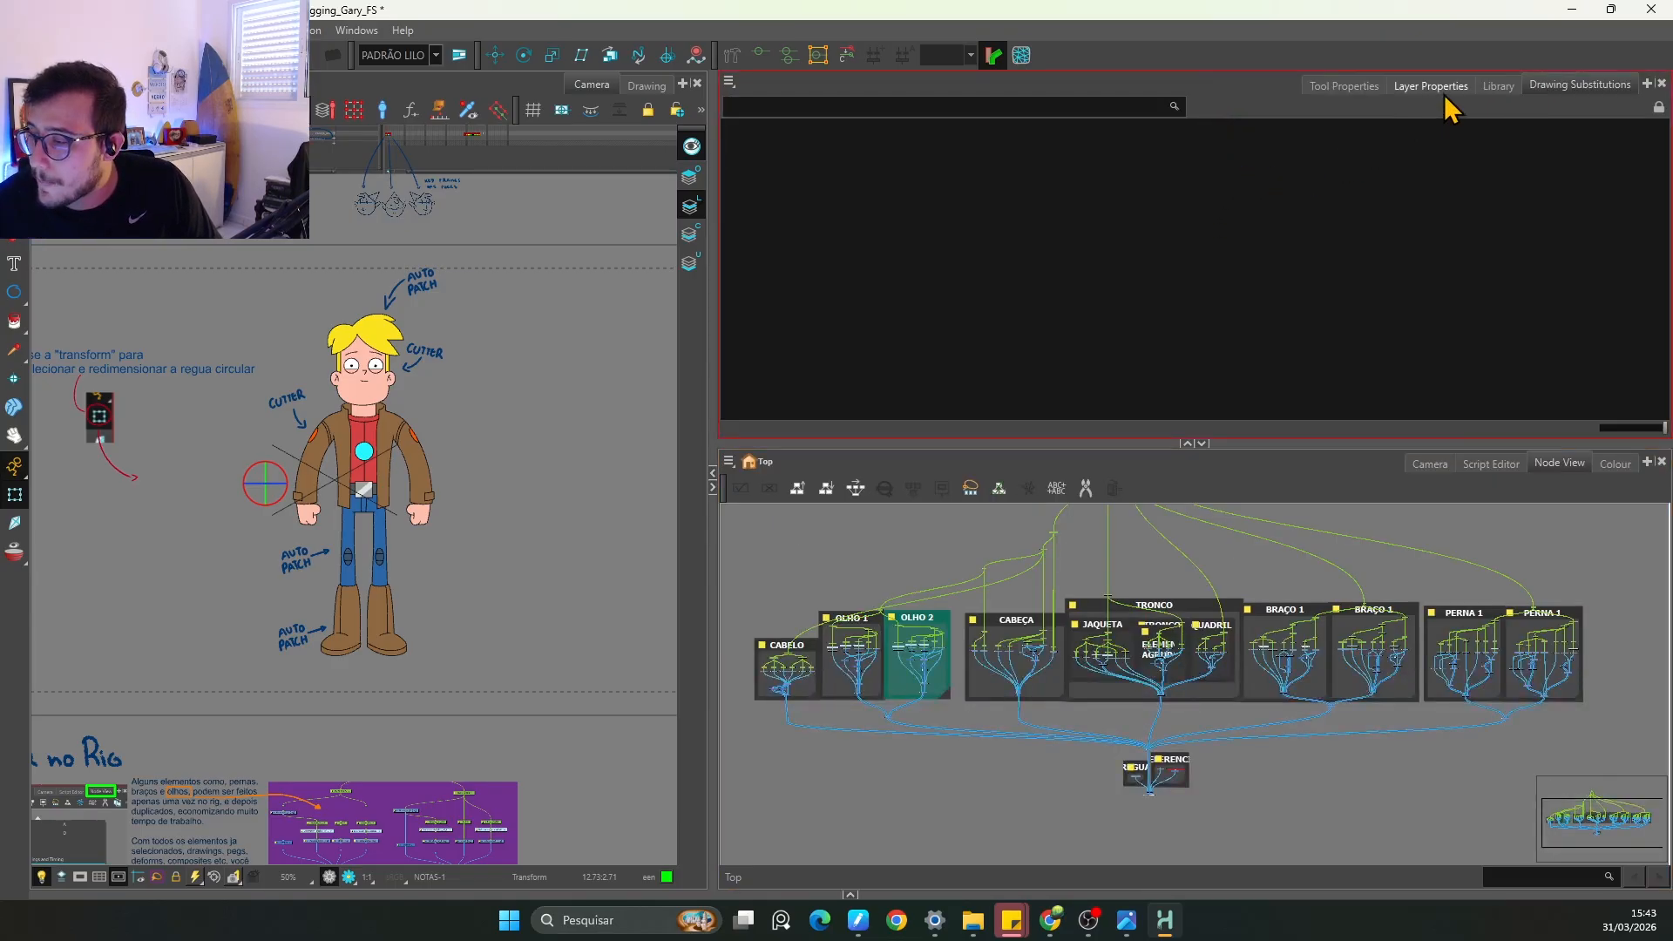
pyautogui.click(1498, 85)
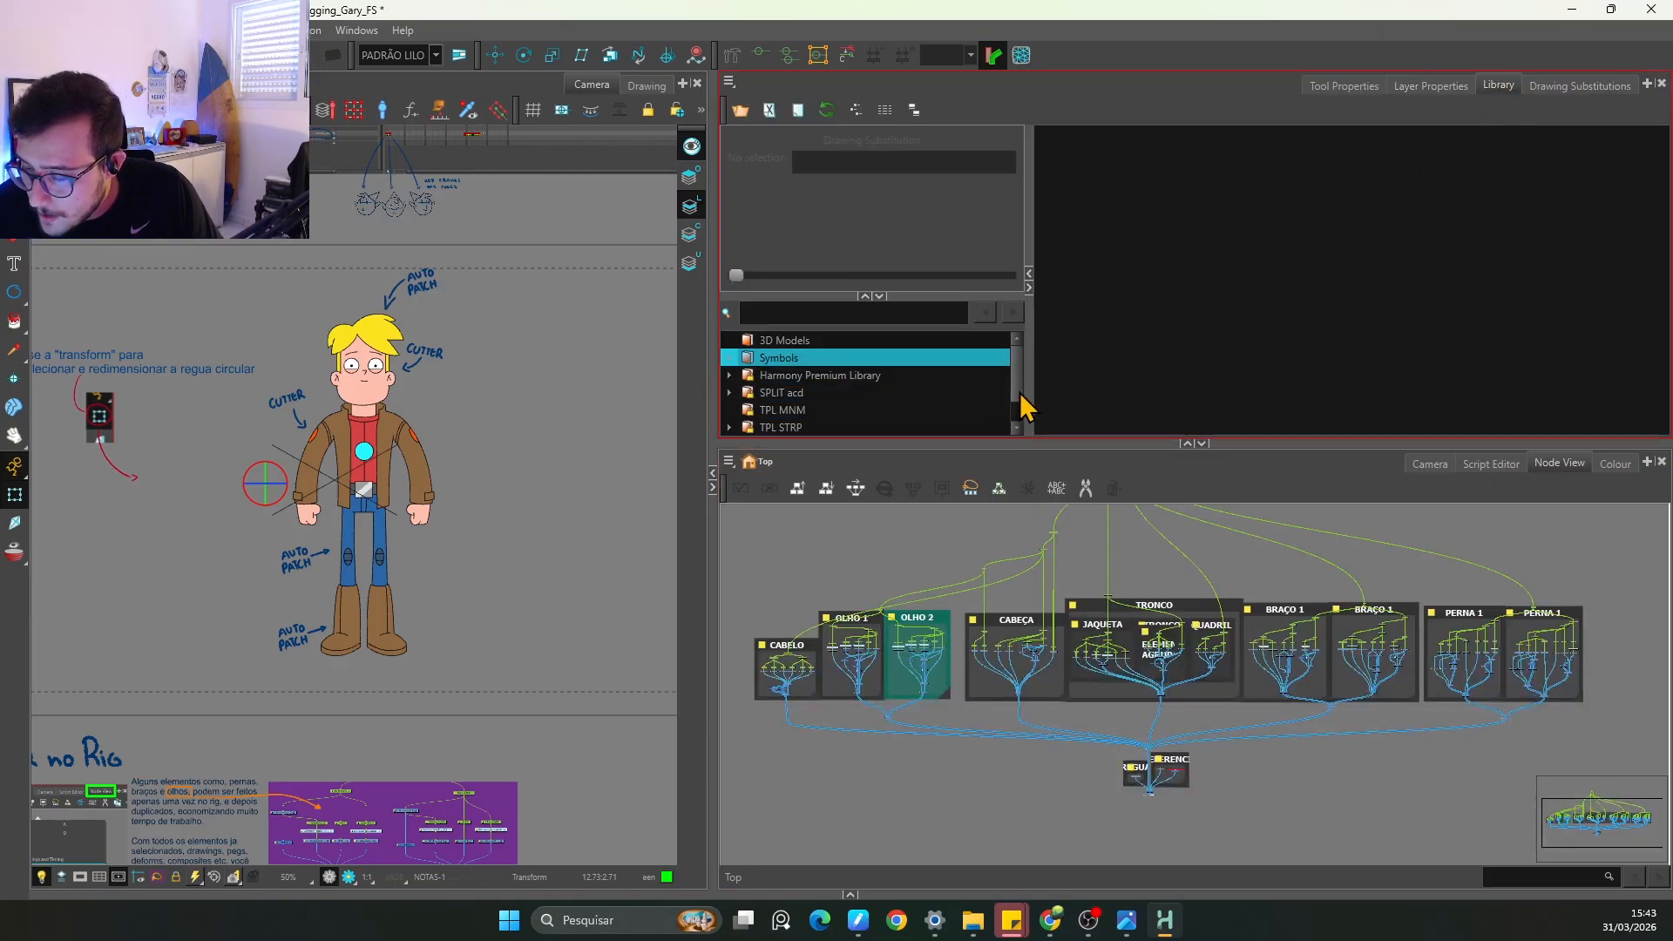
pyautogui.moveTo(1020, 393); pyautogui.dragTo(1021, 354)
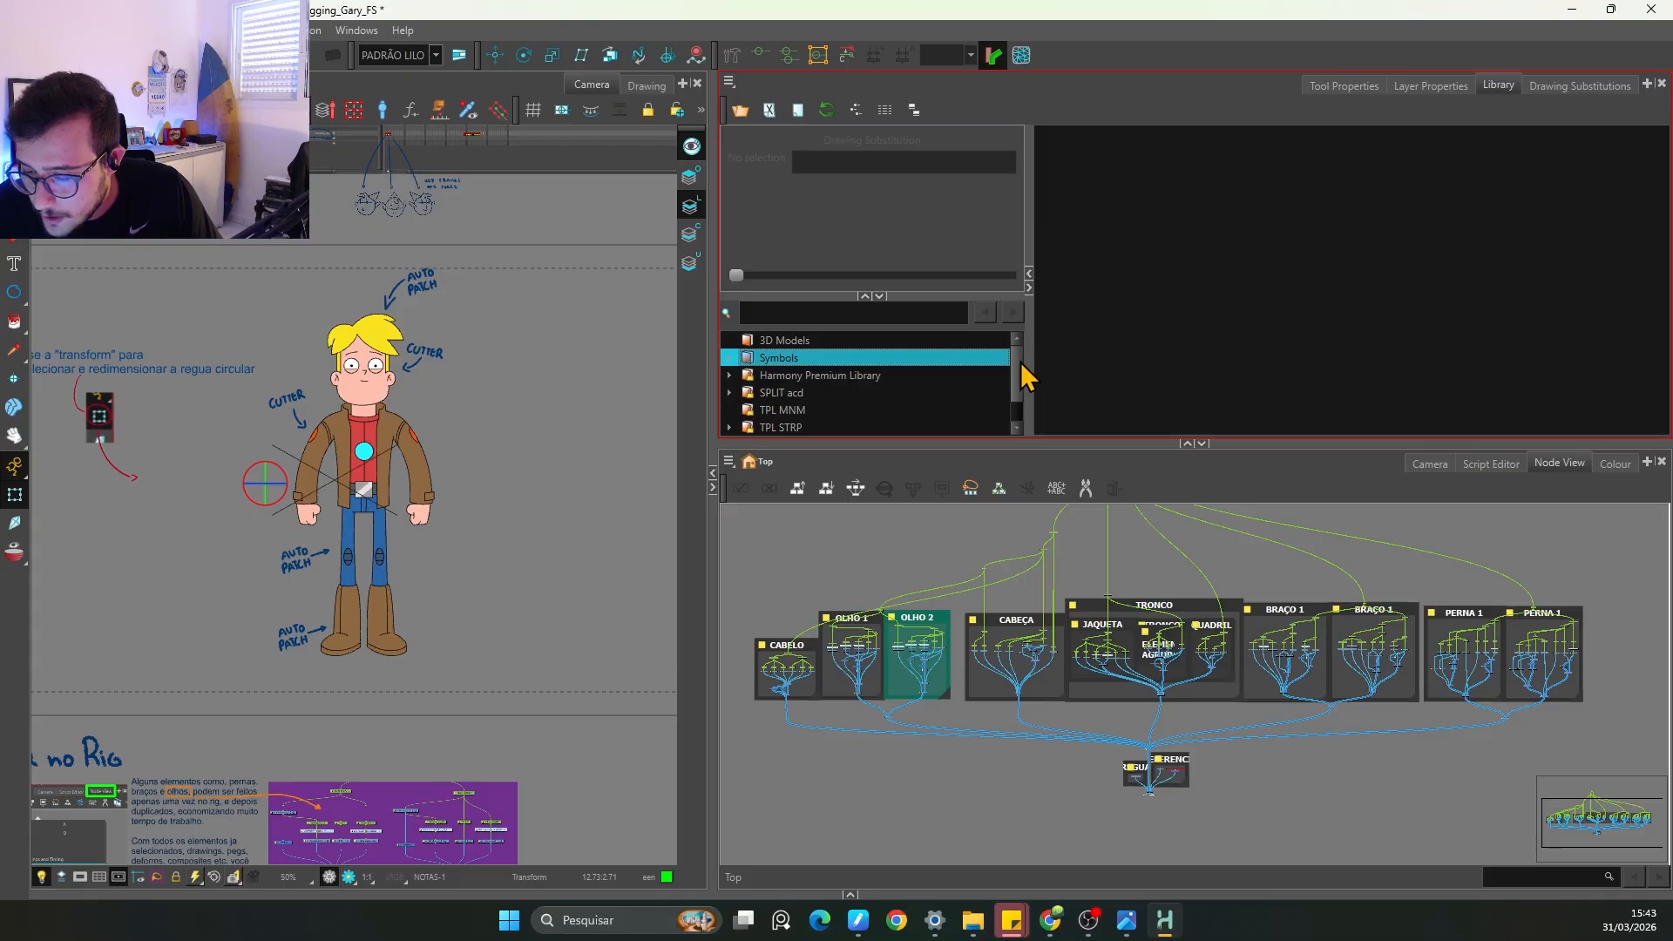
pyautogui.click(865, 375)
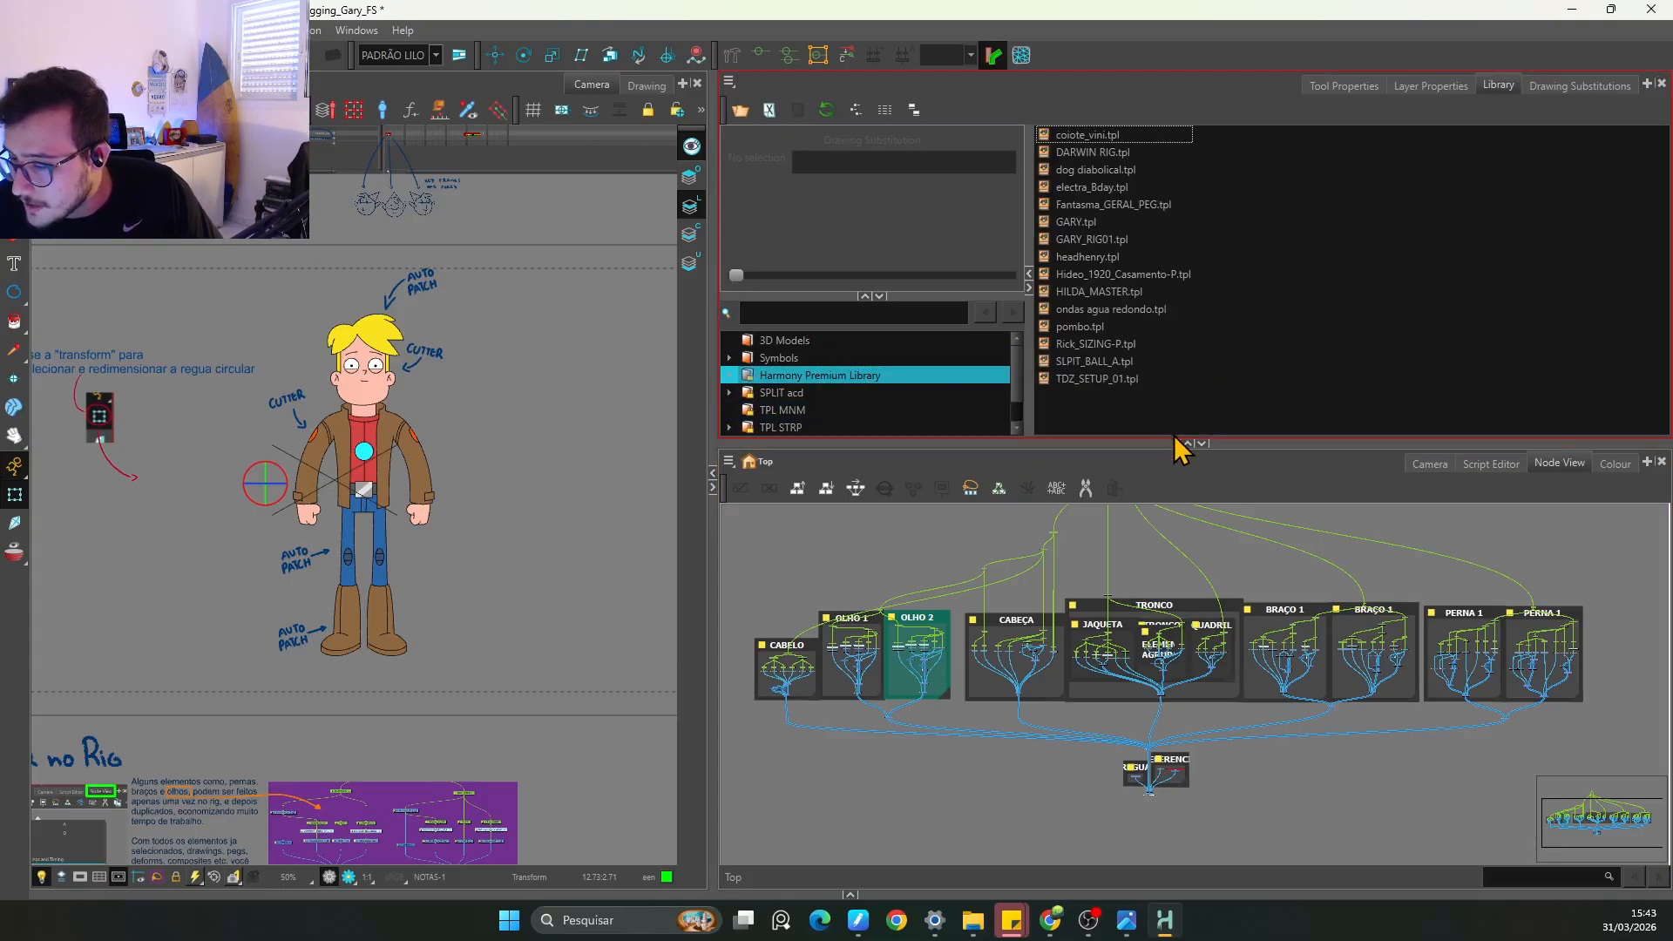
pyautogui.click(1087, 225)
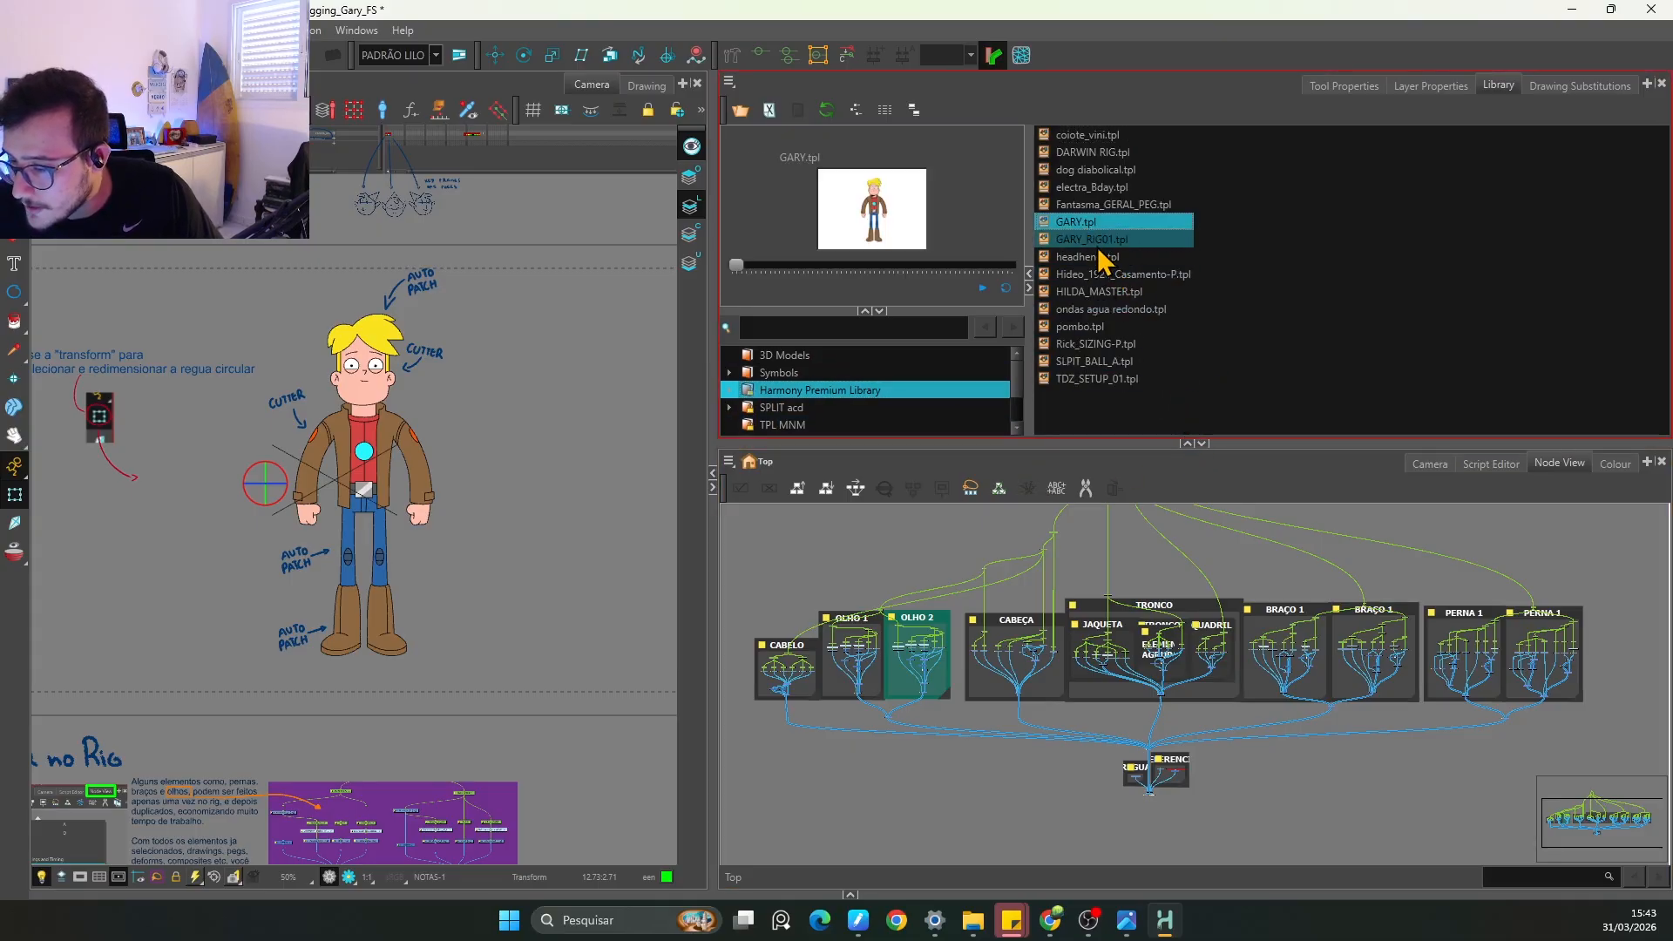
pyautogui.click(839, 562)
# Step: Examine the node structure inside the imported GARY group
pyautogui.press('2')
pyautogui.press('2')
pyautogui.press('2')
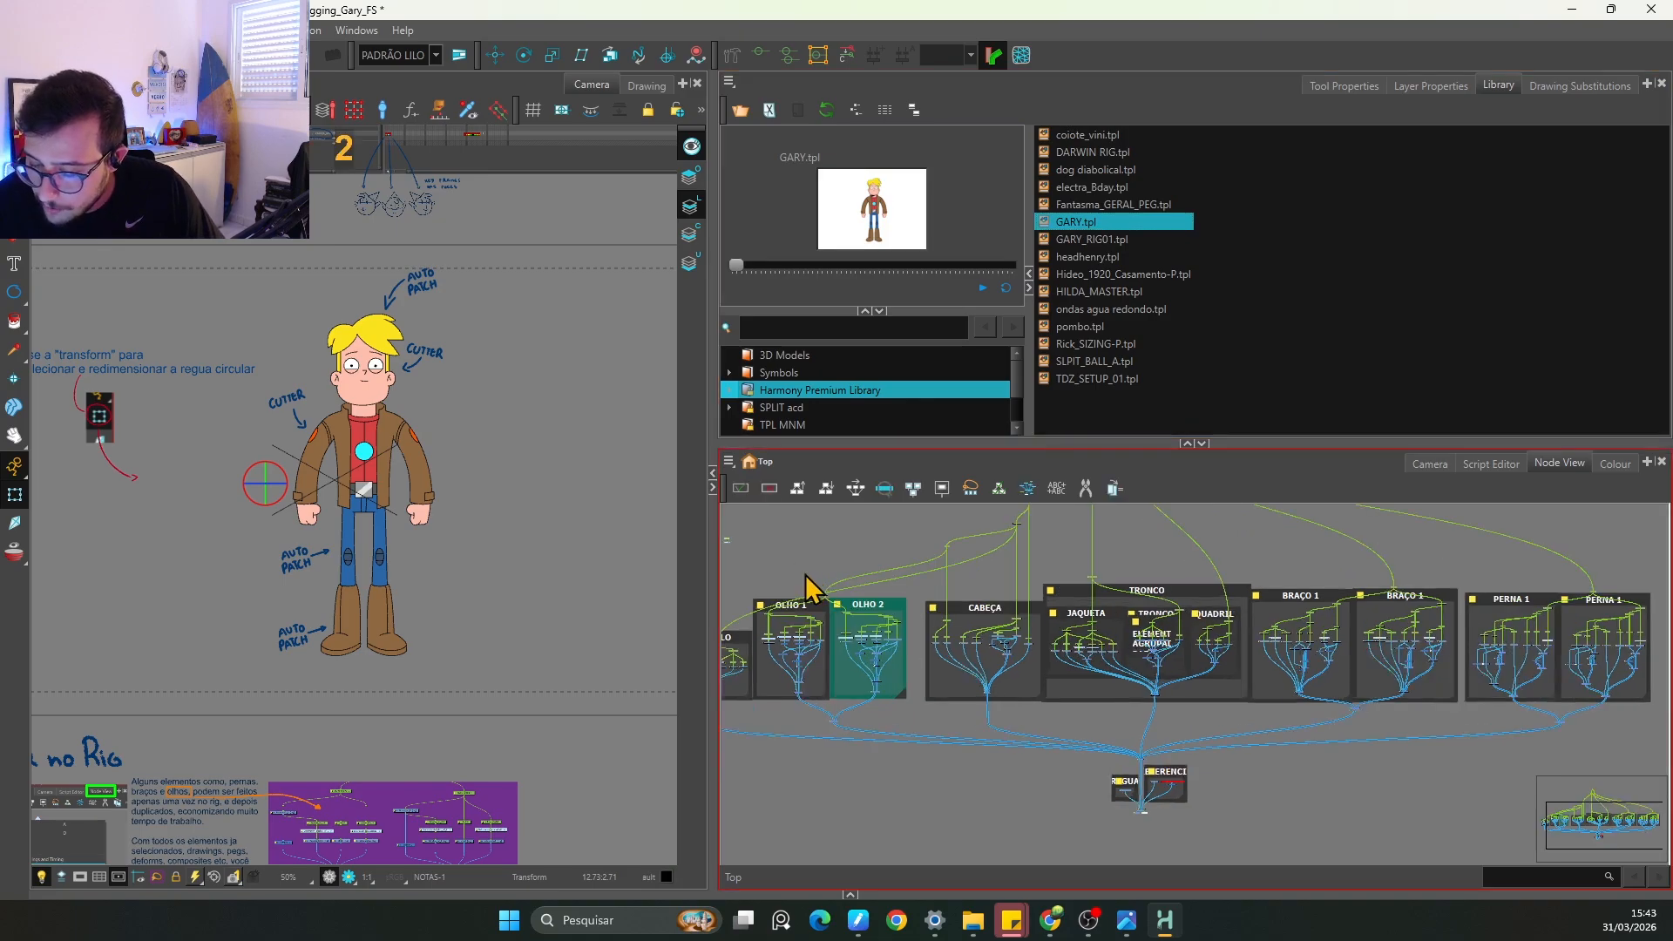
pyautogui.press('space')
pyautogui.press('2')
pyautogui.press('2')
pyautogui.press('2')
pyautogui.press('2')
pyautogui.press('2')
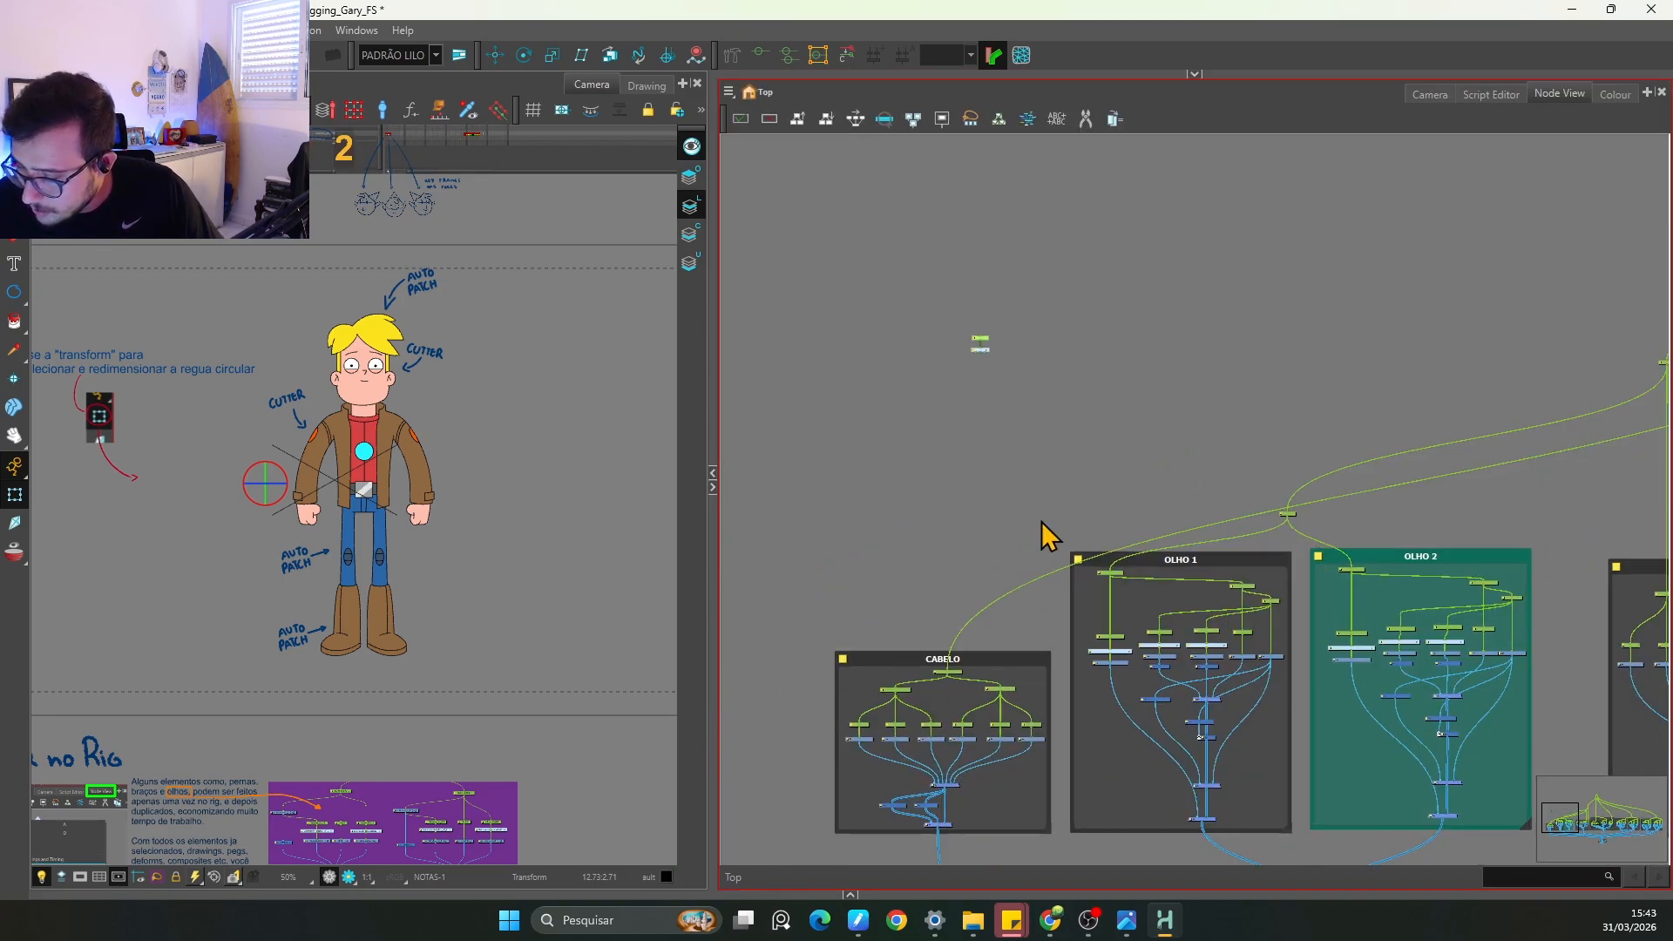
pyautogui.press('space')
pyautogui.press('2')
pyautogui.press('2')
pyautogui.press('2')
pyautogui.press('2')
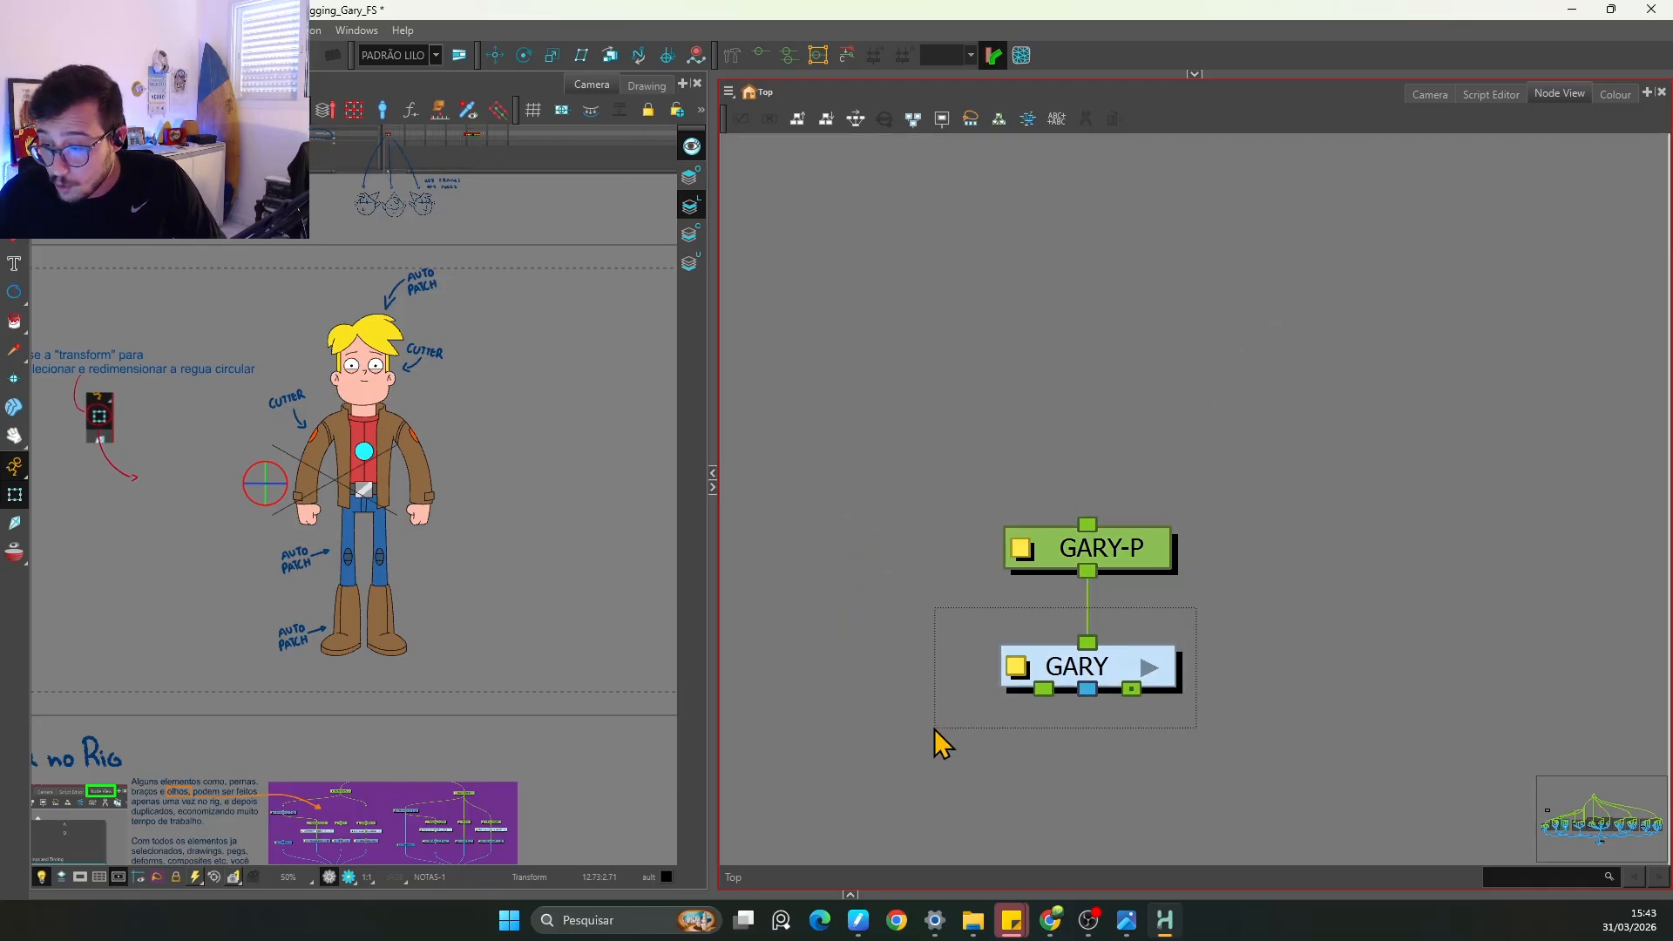
pyautogui.click(1148, 669)
pyautogui.press('1')
pyautogui.press('1')
pyautogui.press('1')
pyautogui.press('1')
pyautogui.press('1')
pyautogui.press('1')
pyautogui.press('1')
pyautogui.press('1')
pyautogui.press('1')
pyautogui.press('1')
pyautogui.press('1')
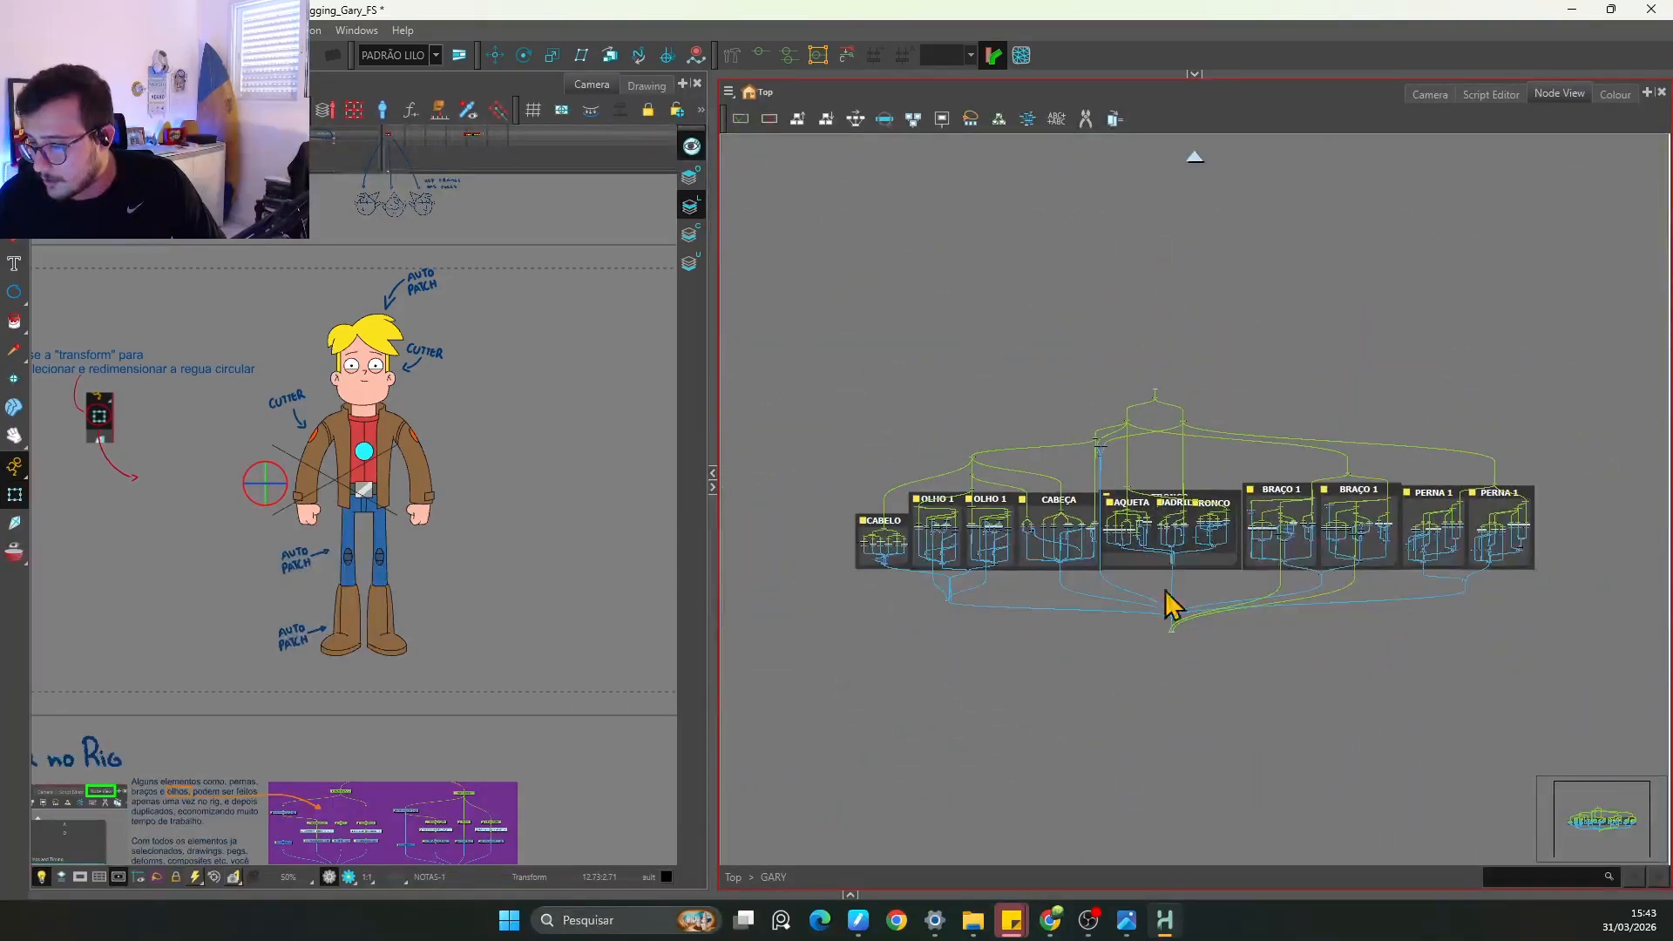
pyautogui.press('2')
pyautogui.press('2')
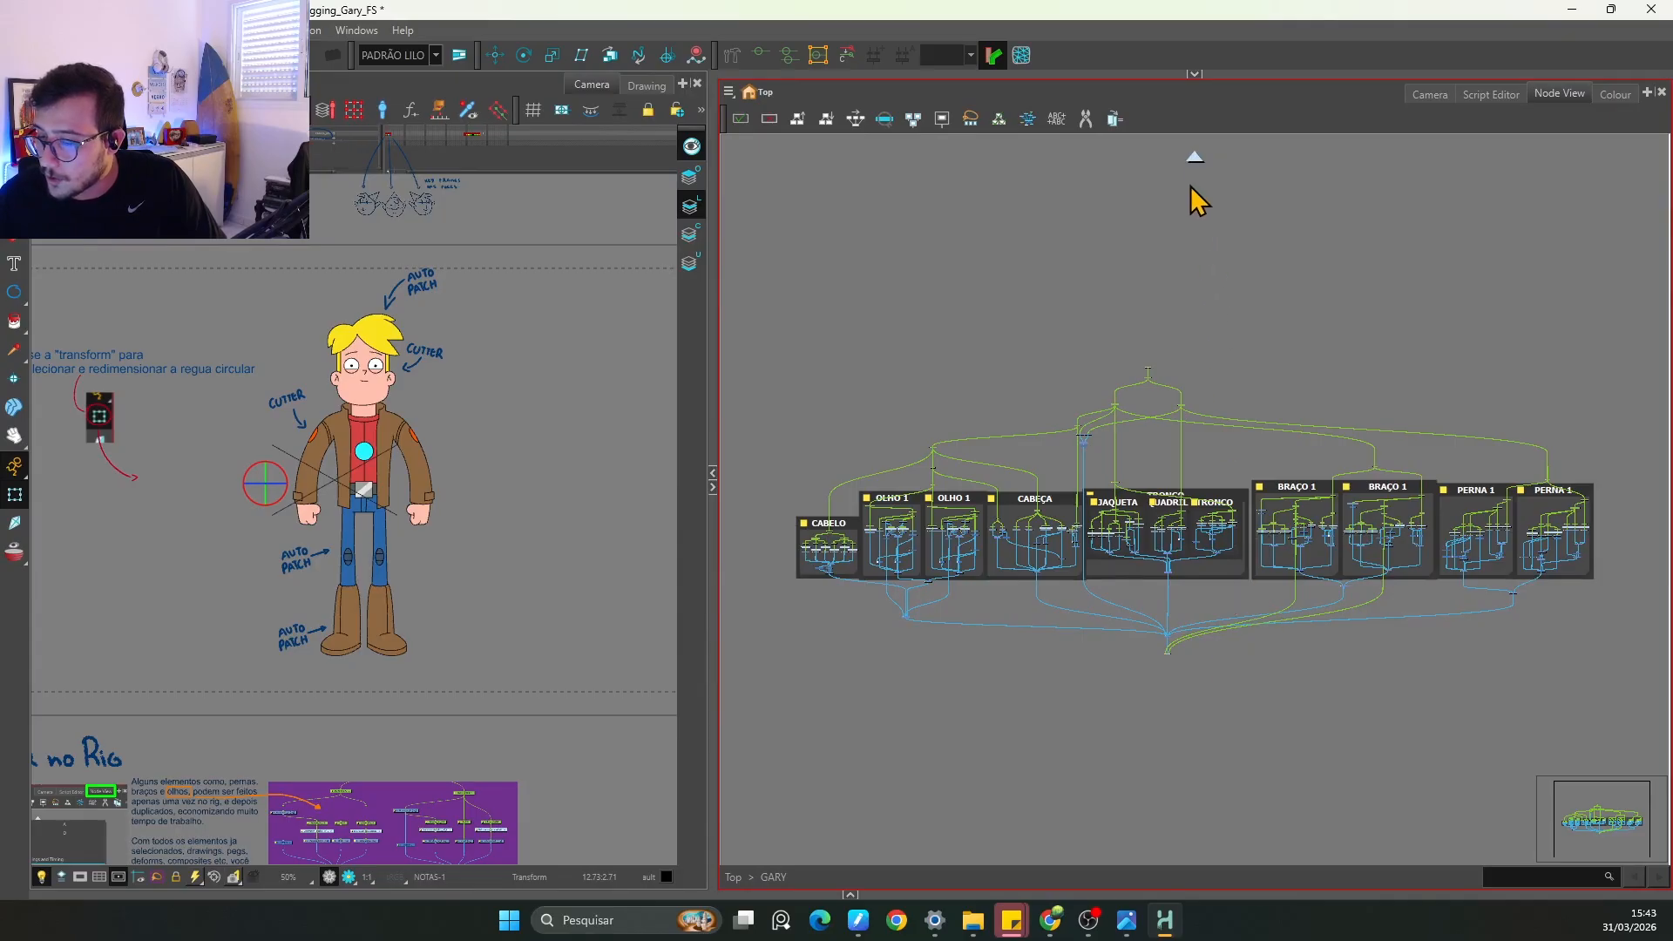
# Step: Leave the GARY group and delete it together with its GARY-P peg, including the drawing files and element folders
pyautogui.click(1195, 158)
pyautogui.press('Delete')
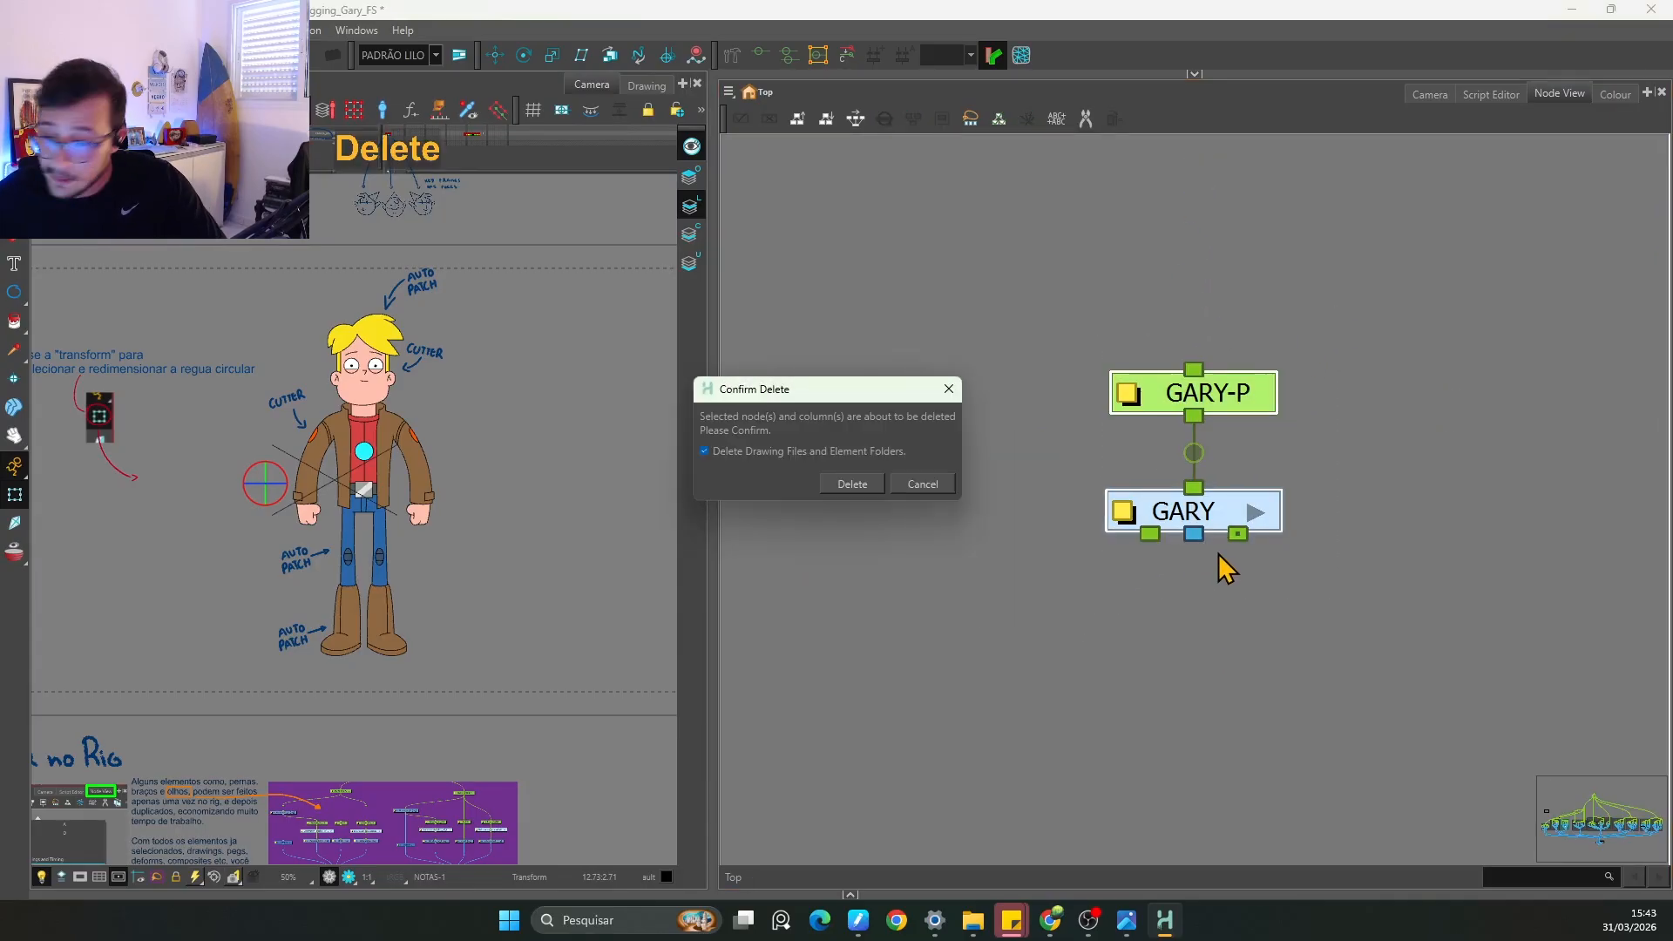
pyautogui.click(853, 486)
# Step: Examine the composite that gathers all the body parts above the REGUA and REFERENCIA backdrops
pyautogui.press('1')
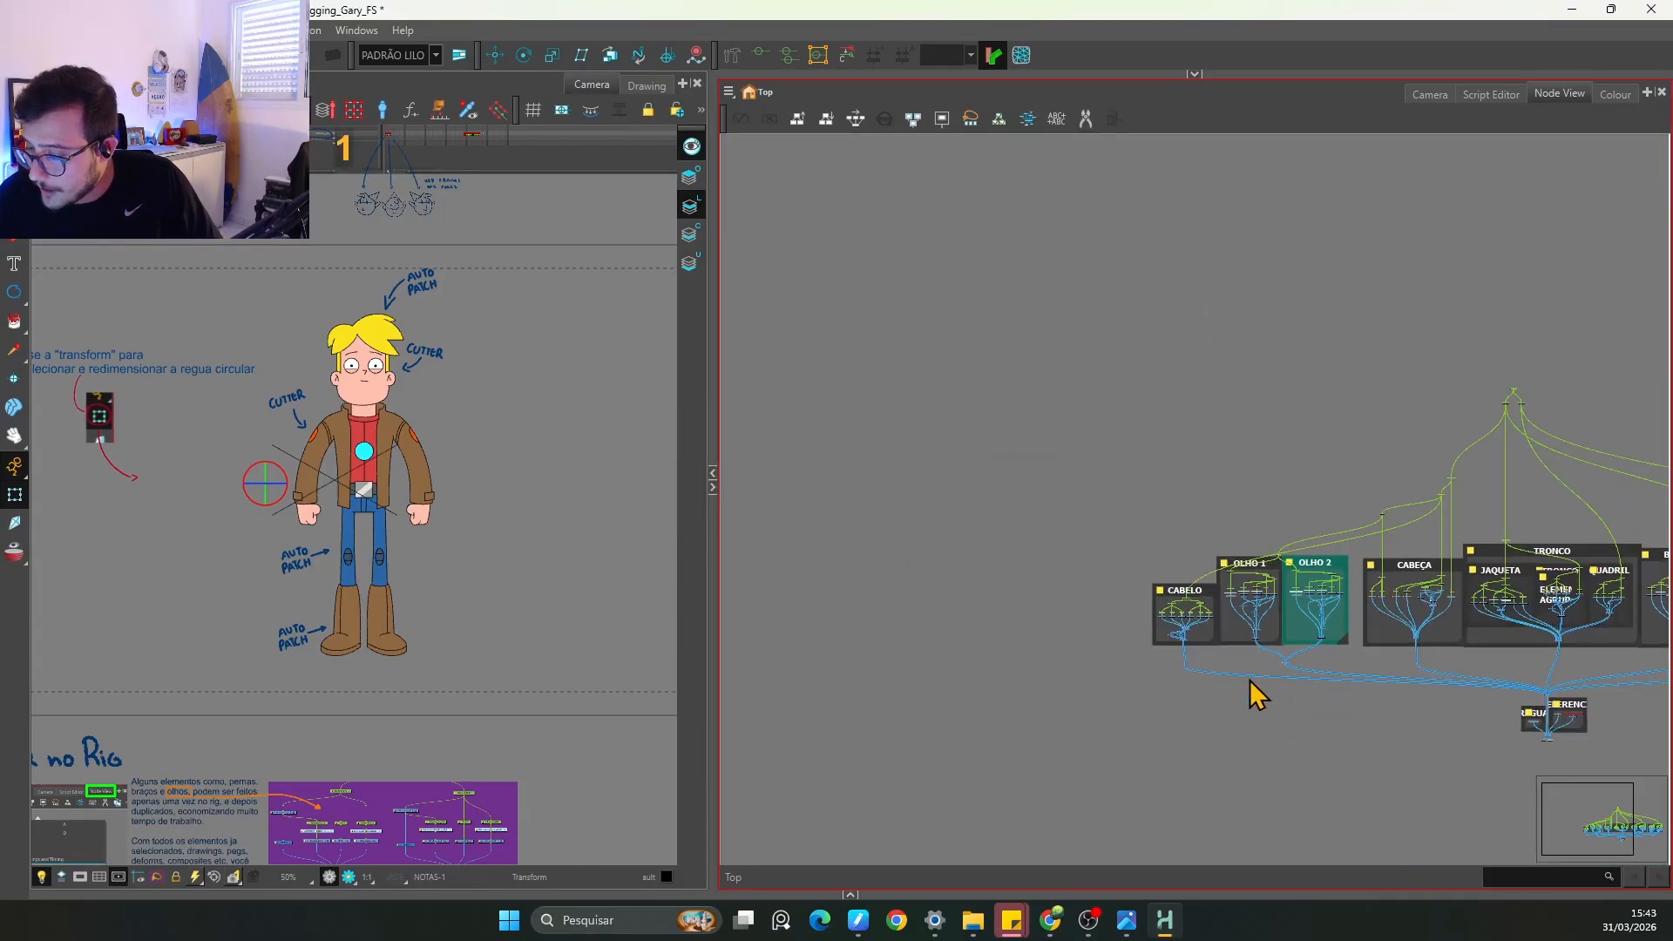
pyautogui.moveTo(1251, 690); pyautogui.dragTo(1001, 645)
pyautogui.press('2')
pyautogui.press('2')
pyautogui.press('1')
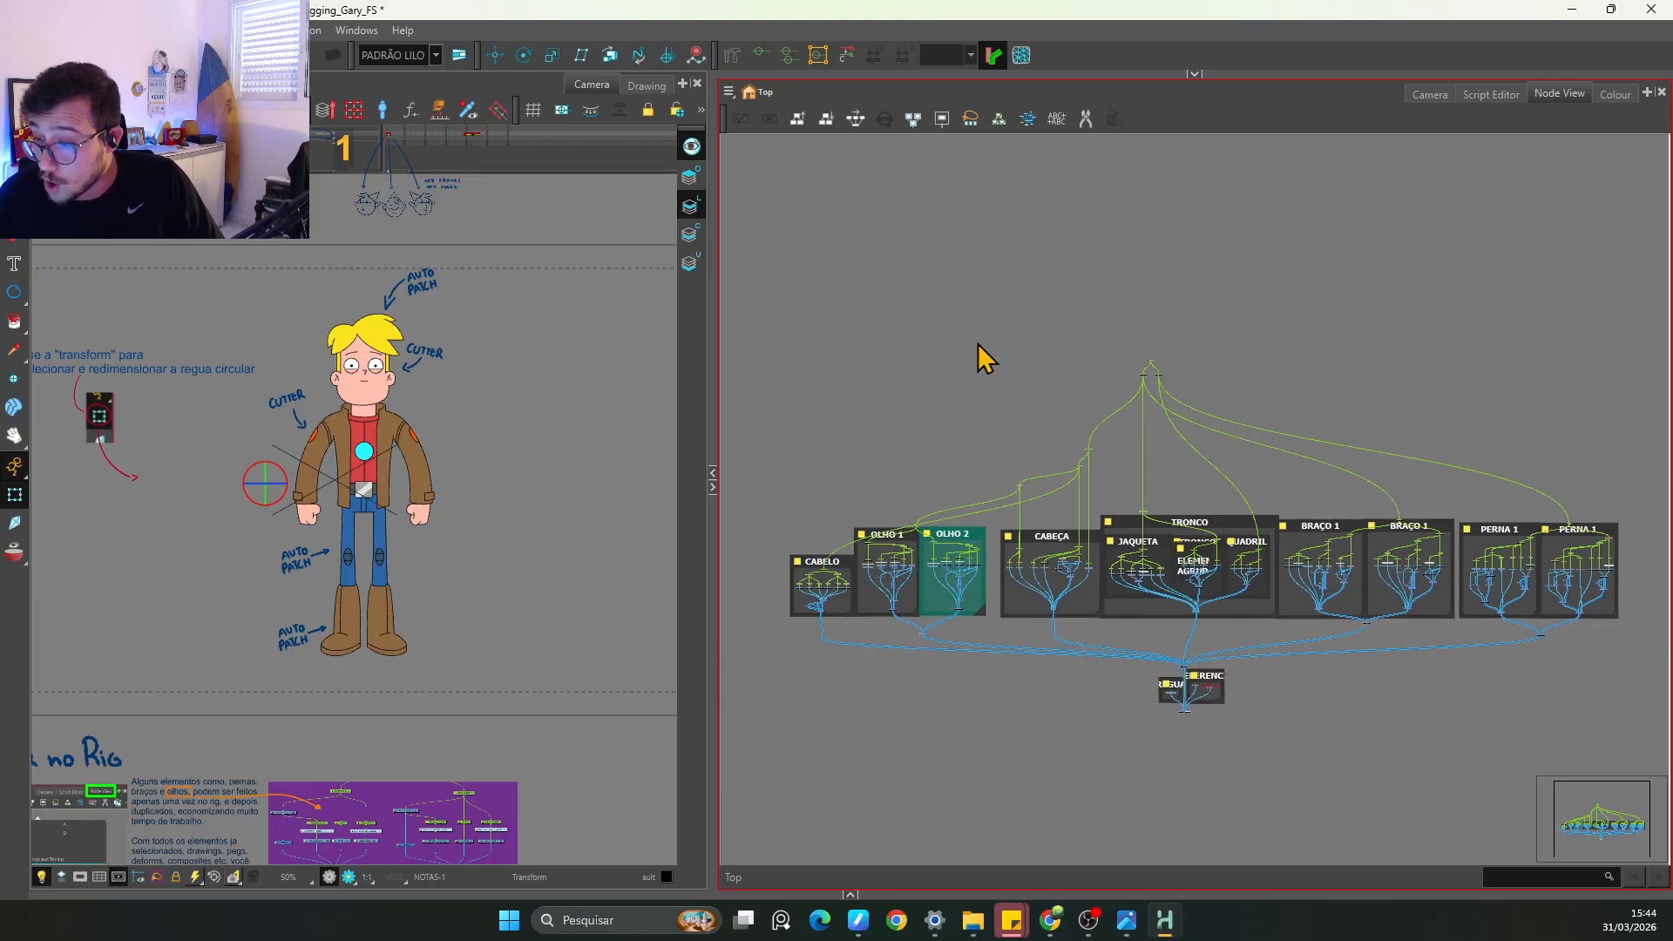
pyautogui.press('2')
pyautogui.moveTo(1235, 733); pyautogui.dragTo(1246, 582)
pyautogui.press('2')
pyautogui.press('2')
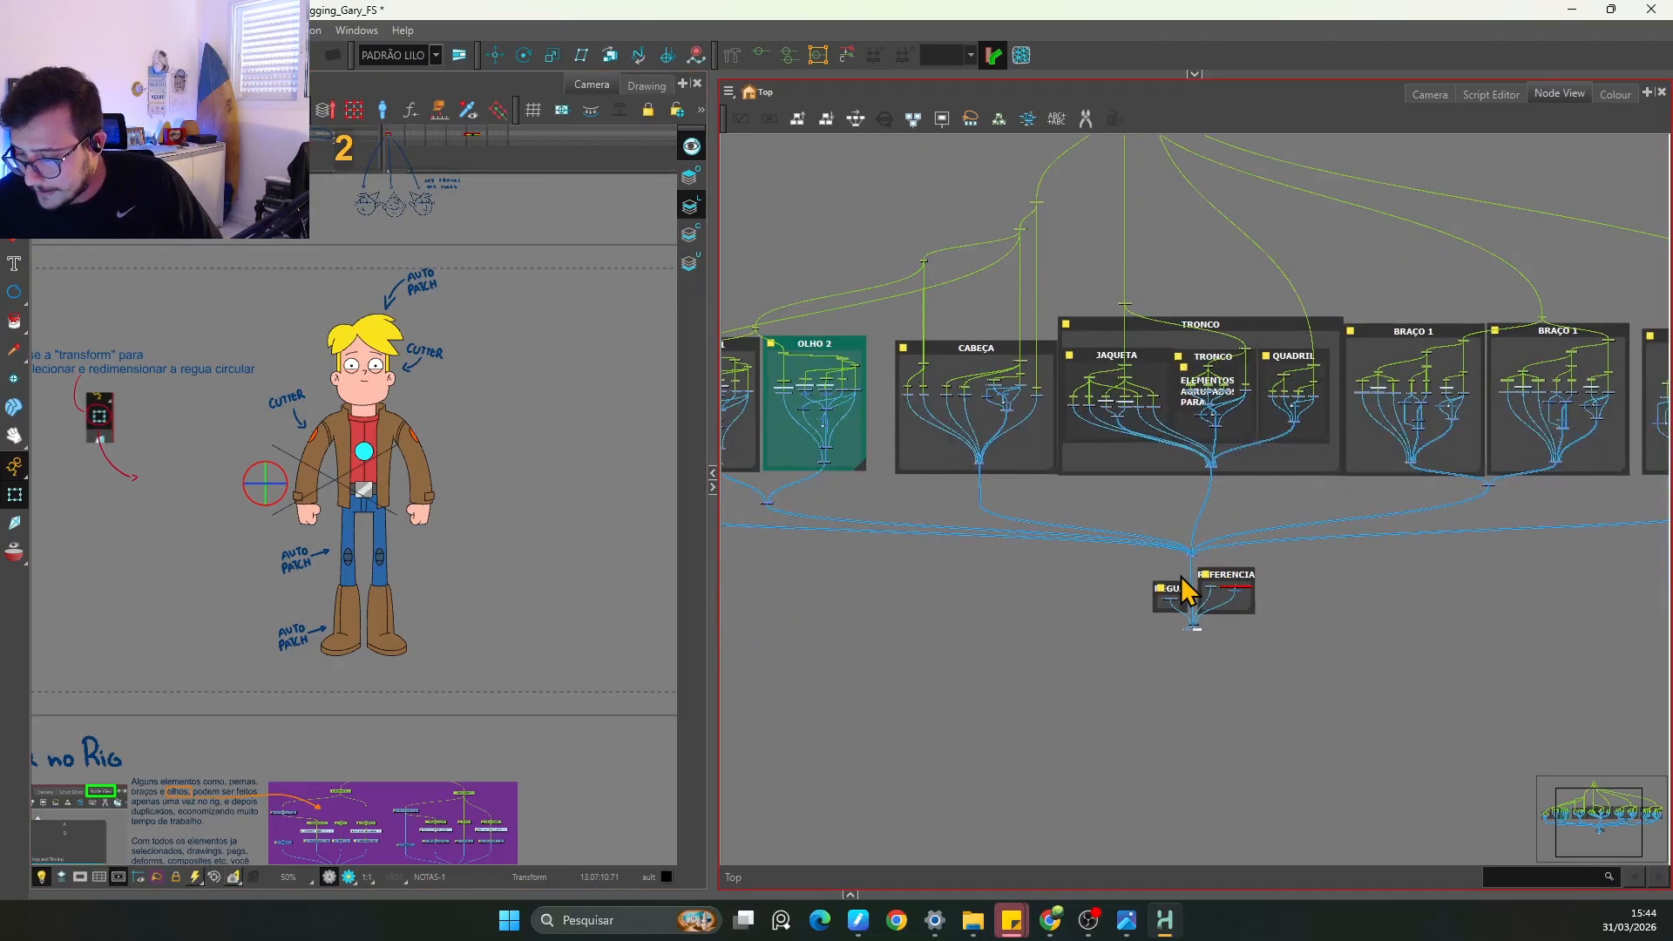
pyautogui.click(1187, 739)
pyautogui.press('1')
pyautogui.press('1')
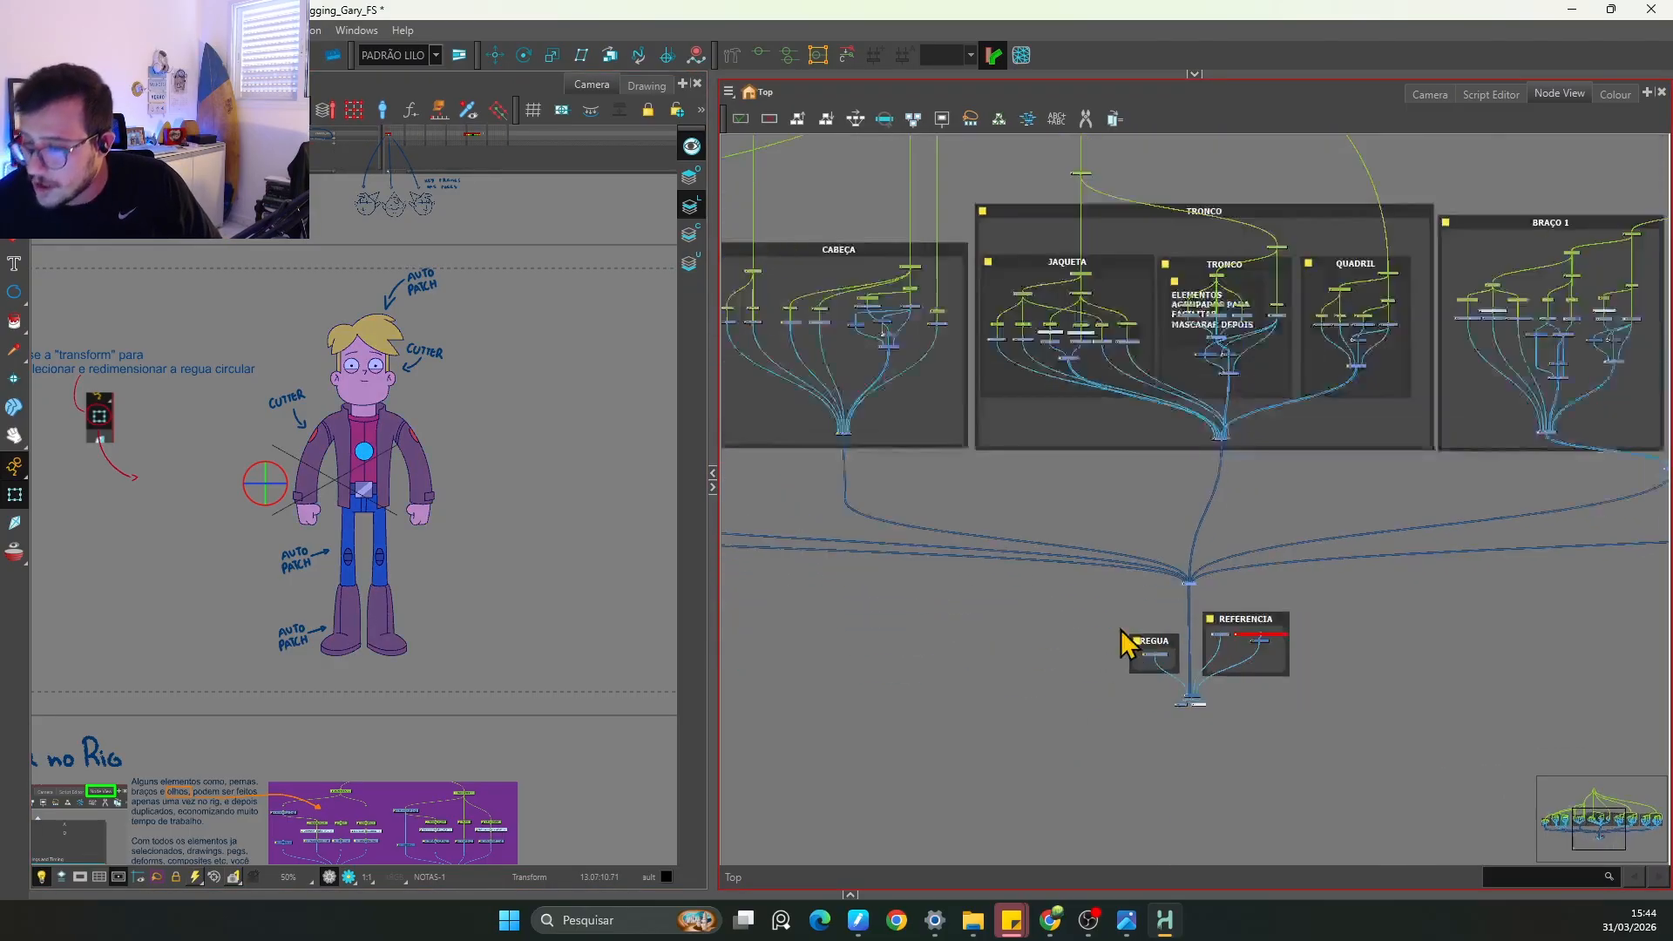
pyautogui.press('1')
# Step: Select the character's complete body-part network with its backdrops, excluding REGUA and REFERENCIA, and gather it into one group
pyautogui.moveTo(906, 326); pyautogui.dragTo(810, 344)
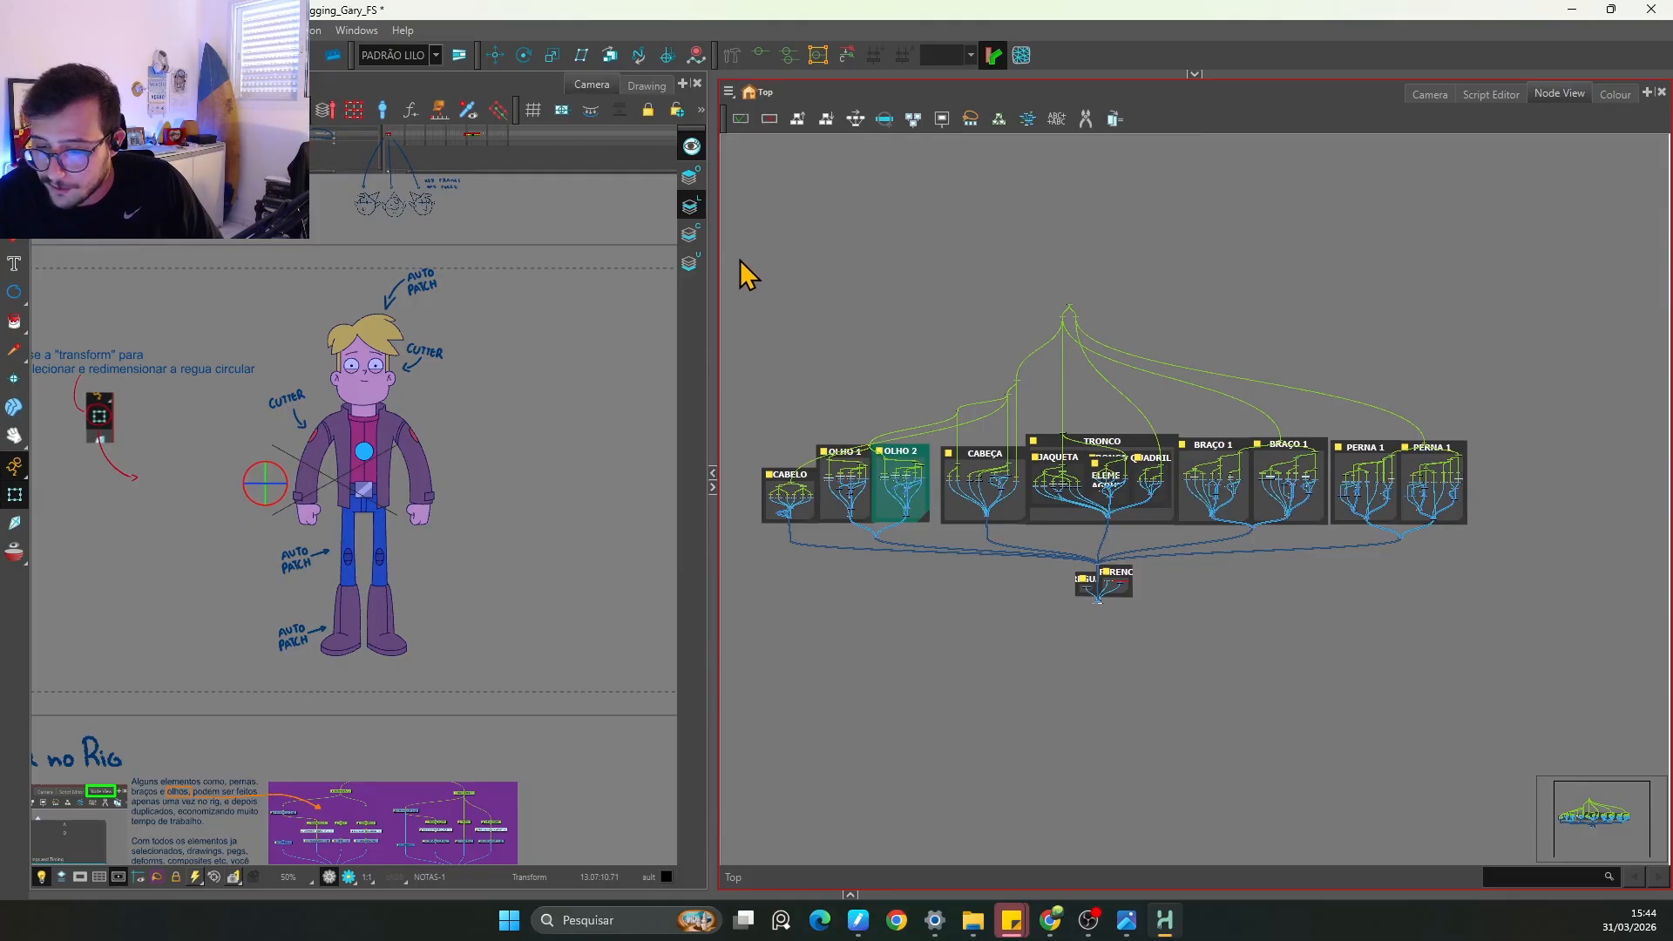
pyautogui.moveTo(739, 259); pyautogui.dragTo(1505, 579)
pyautogui.press('2')
pyautogui.press('2')
pyautogui.press('2')
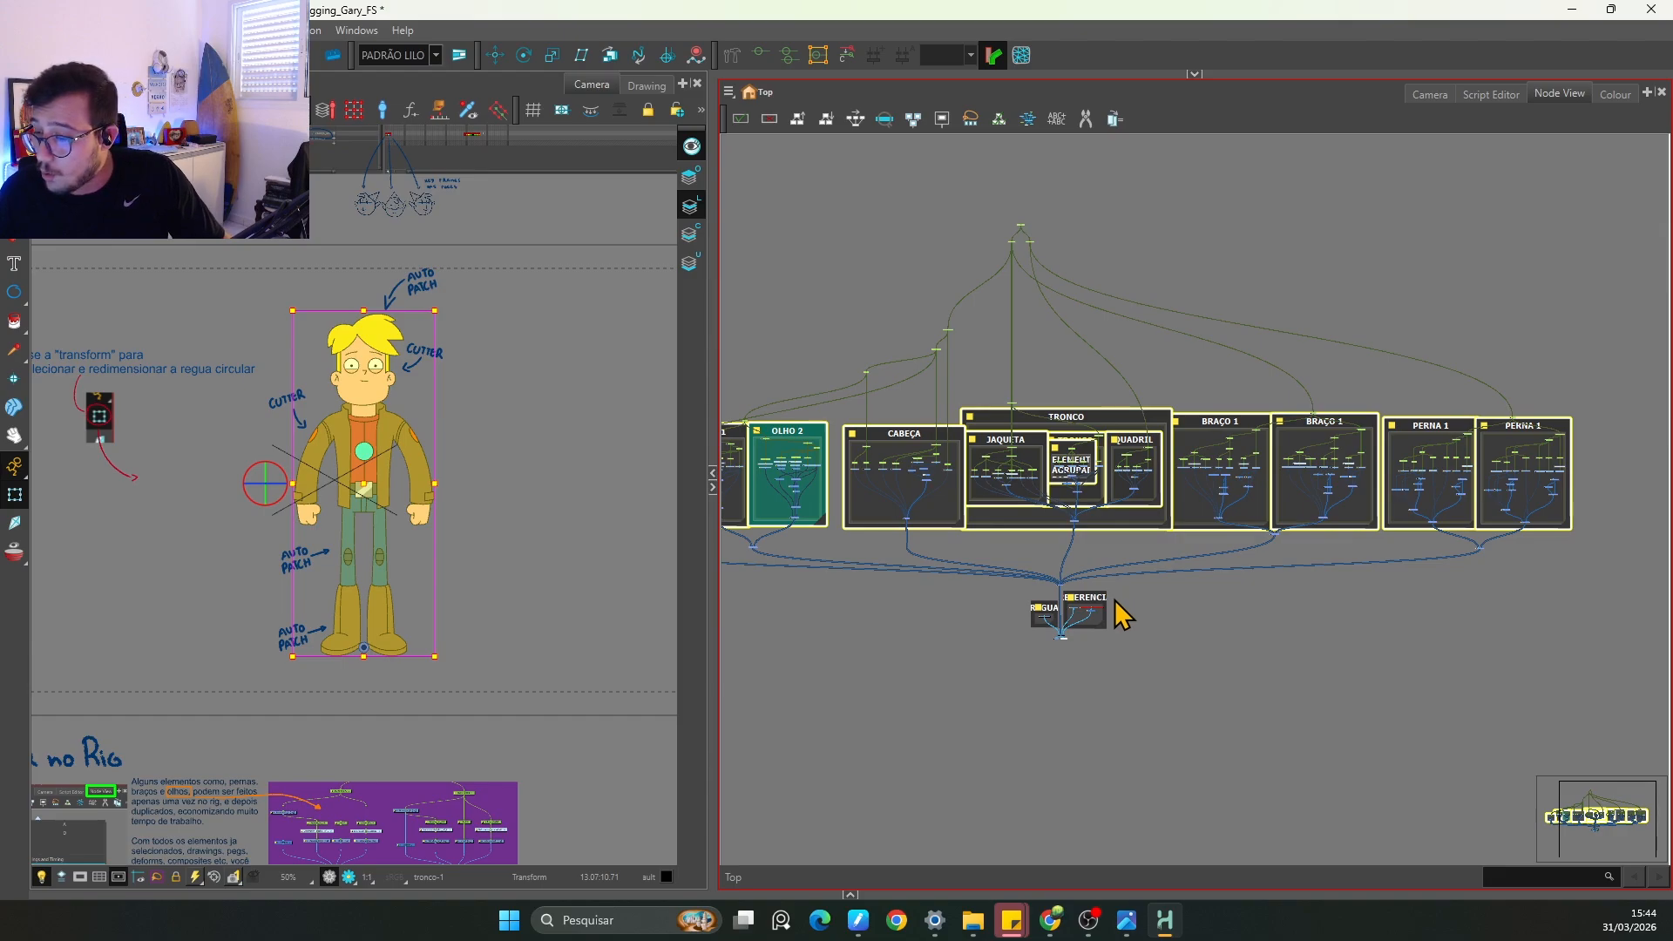
pyautogui.hotkey('ctrl', 'g')
pyautogui.press('2')
pyautogui.press('2')
pyautogui.press('2')
pyautogui.press('2')
pyautogui.press('2')
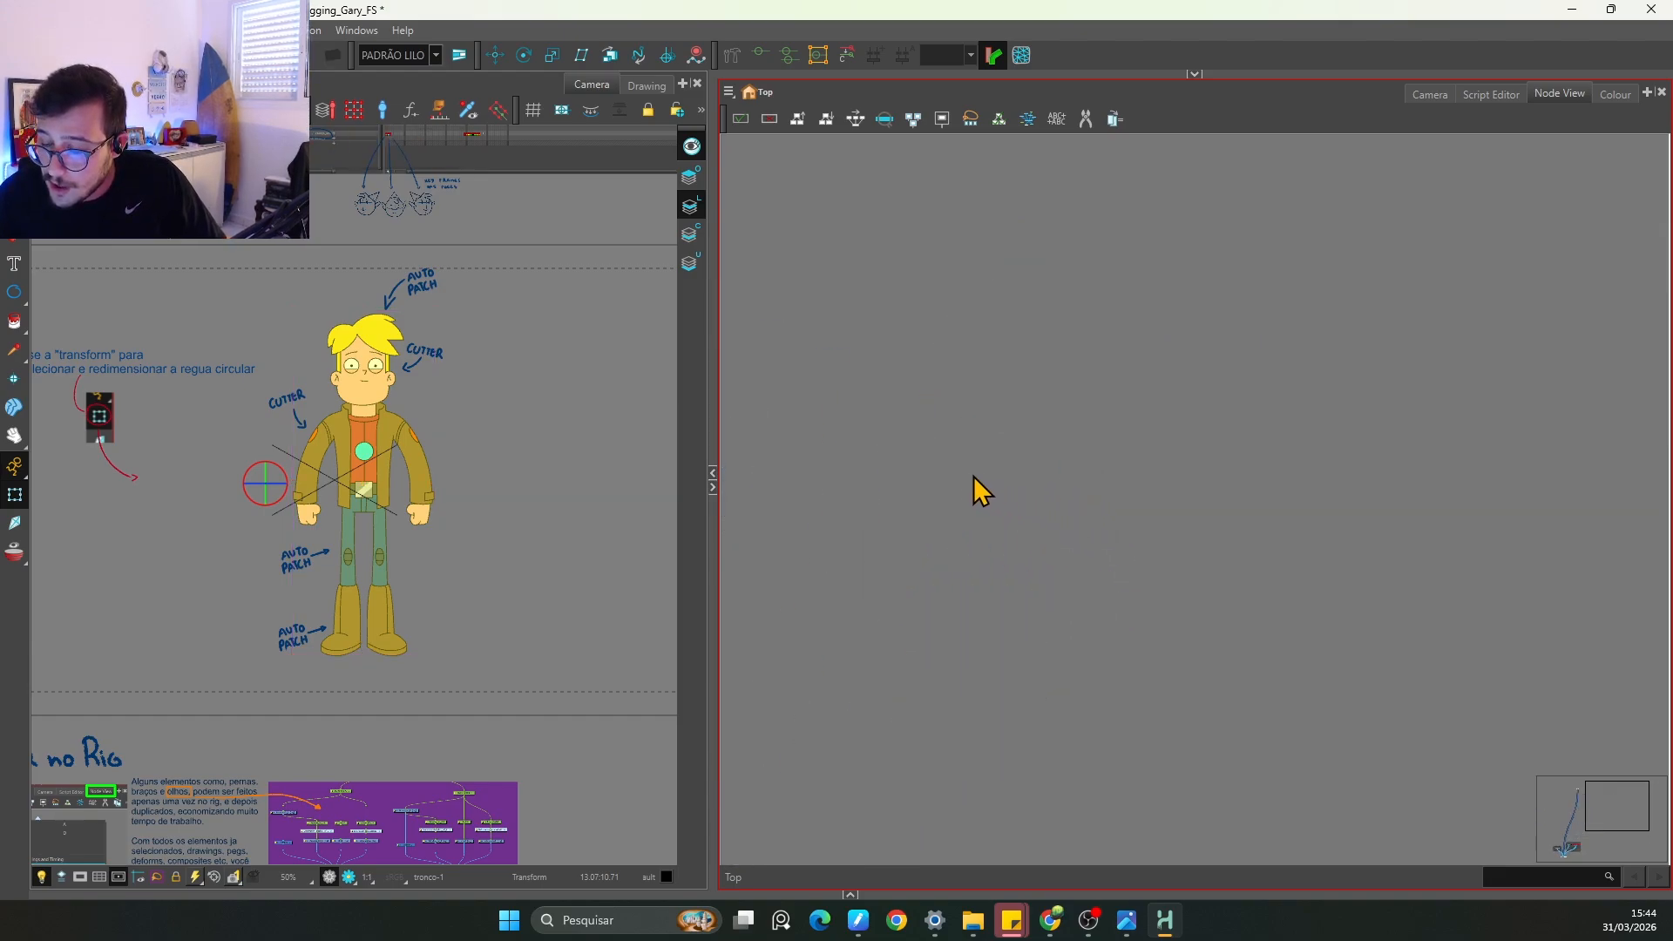
# Step: Locate the new group above the REGUA and REFERENCIA backdrops and rename it GARY_RIG
pyautogui.press('space')
pyautogui.moveTo(883, 495); pyautogui.dragTo(1388, 372)
pyautogui.press('space')
pyautogui.moveTo(1153, 207); pyautogui.dragTo(1073, 307)
pyautogui.moveTo(1073, 306); pyautogui.dragTo(1259, 561)
pyautogui.press('2')
pyautogui.press('2')
pyautogui.press('2')
pyautogui.press('space')
pyautogui.press('2')
pyautogui.press('2')
pyautogui.press('2')
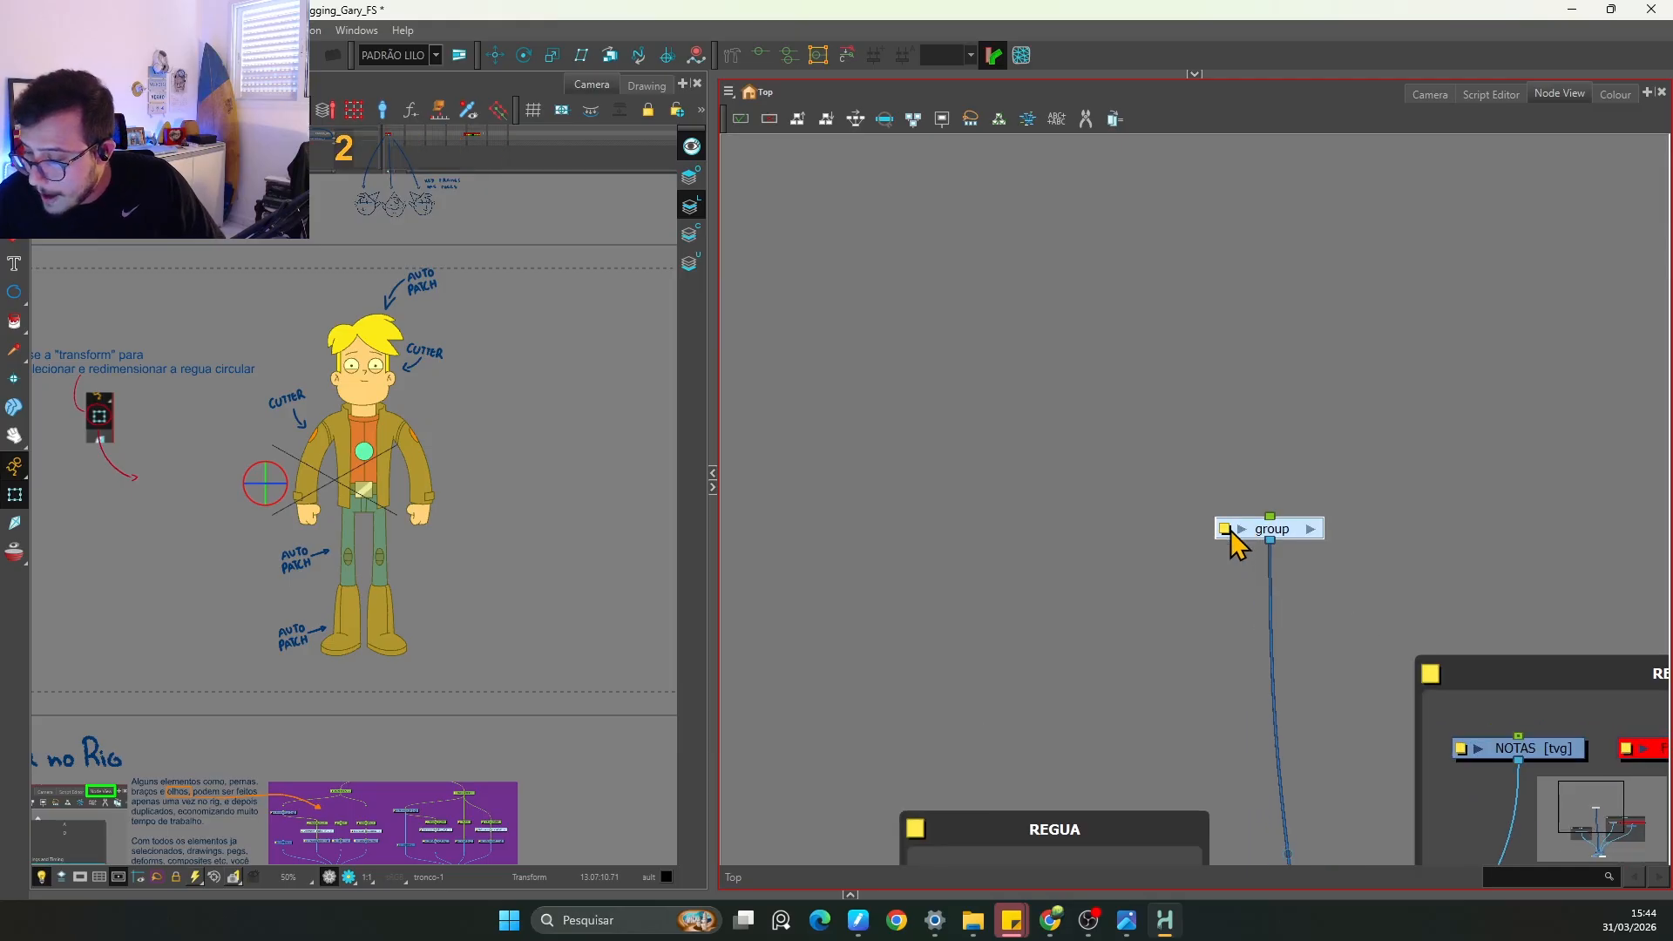
pyautogui.click(1225, 530)
pyautogui.doubleClick(1124, 172)
pyautogui.write('G')
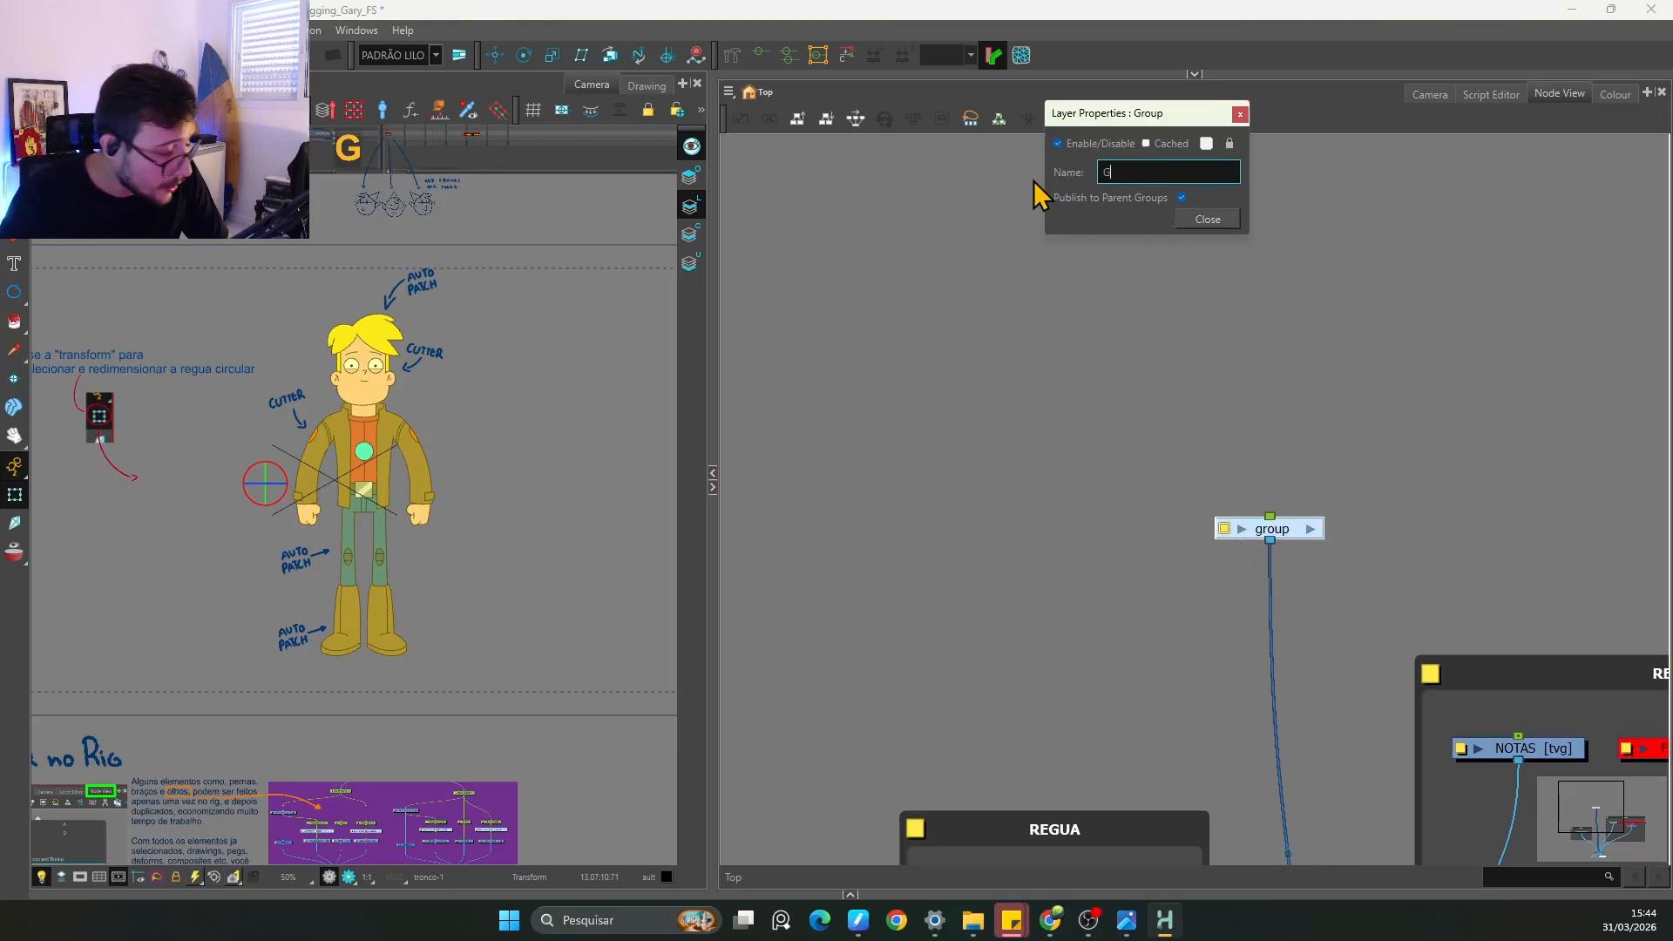
pyautogui.write('ARY_RIG')
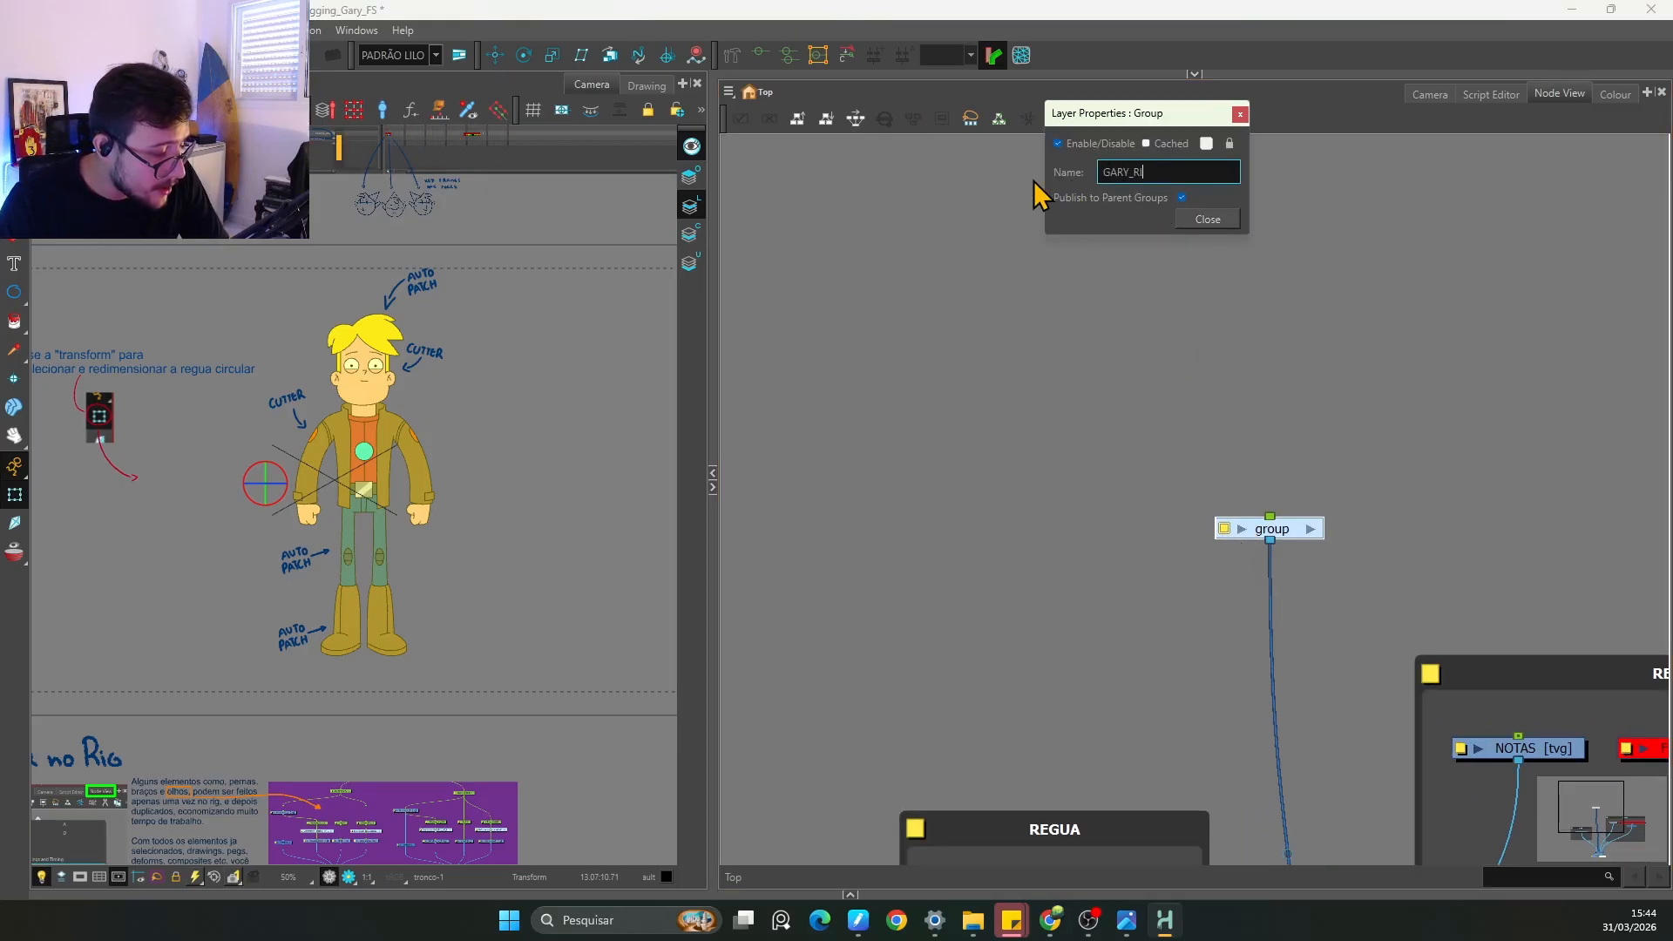
pyautogui.click(1240, 113)
pyautogui.press('space')
pyautogui.moveTo(1362, 488); pyautogui.dragTo(1229, 504)
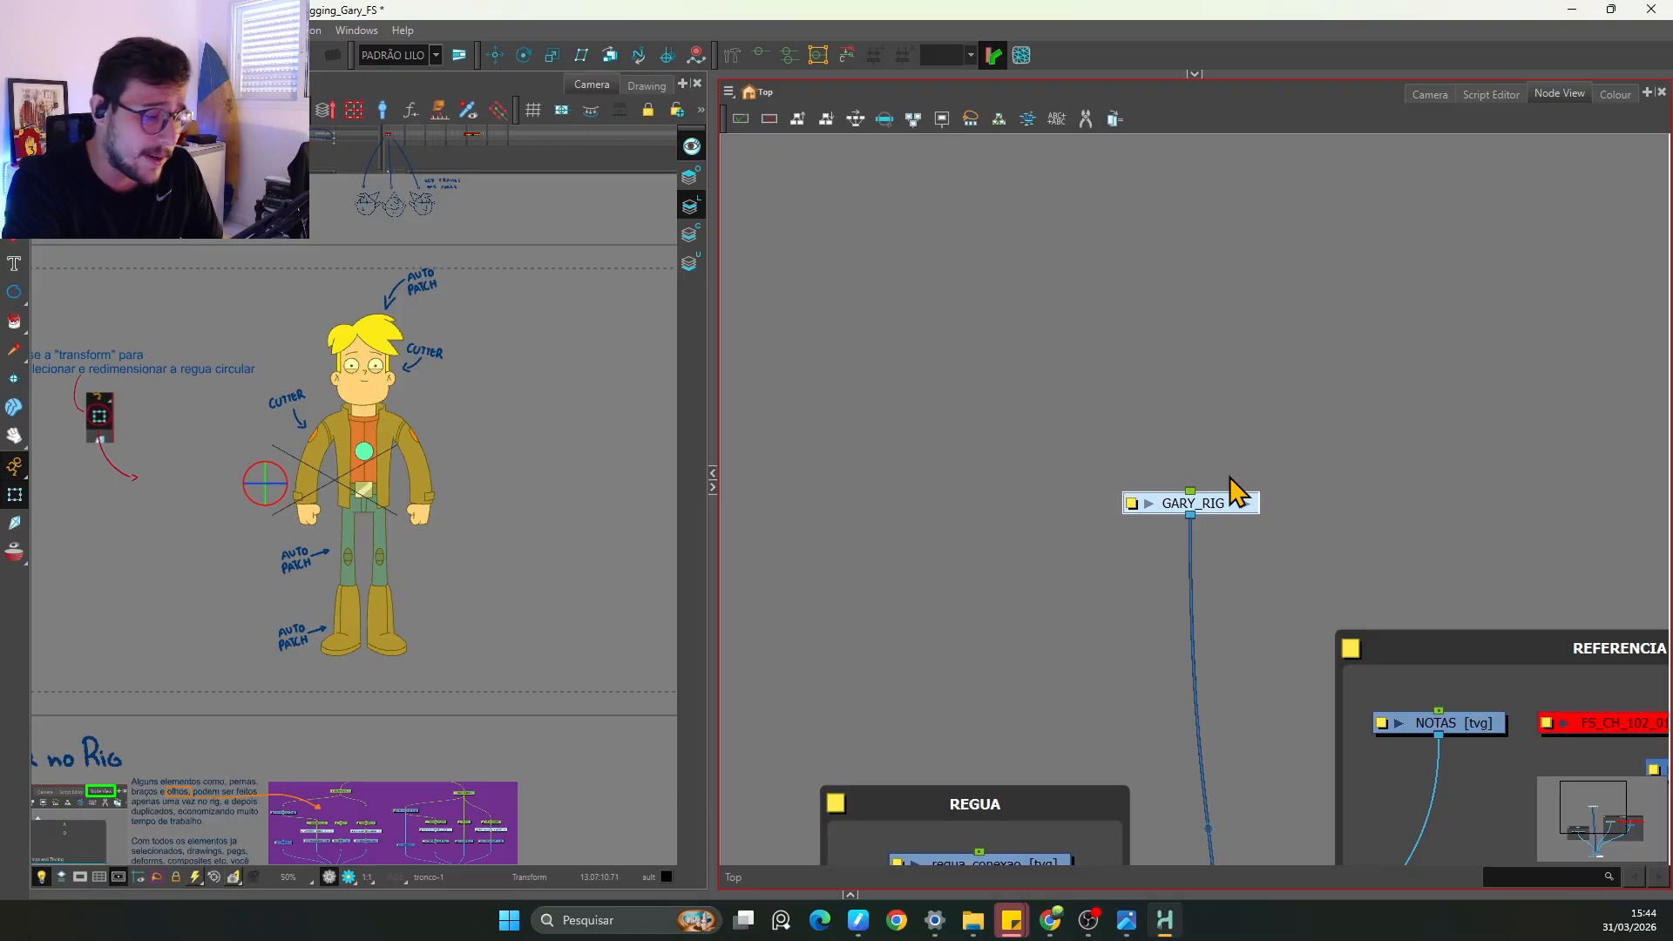
# Step: Add a parent peg above the GARY_RIG group and name it GARY_MASTER
pyautogui.hotkey('ctrl', 'p')
pyautogui.click(1221, 394)
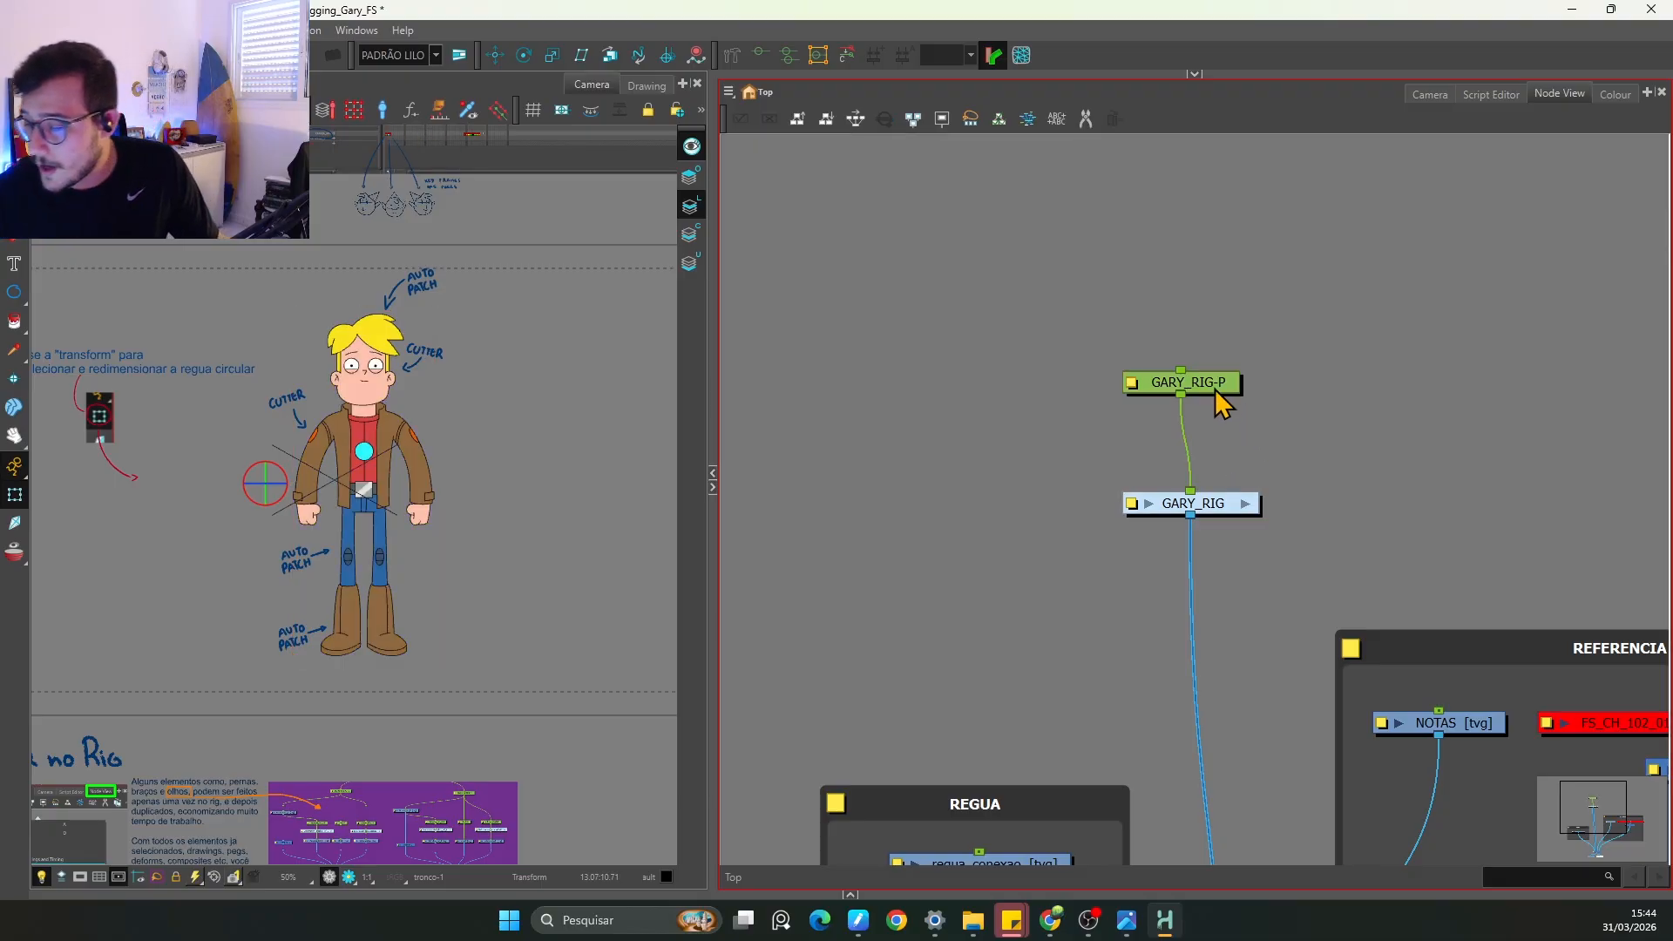
pyautogui.doubleClick(1172, 396)
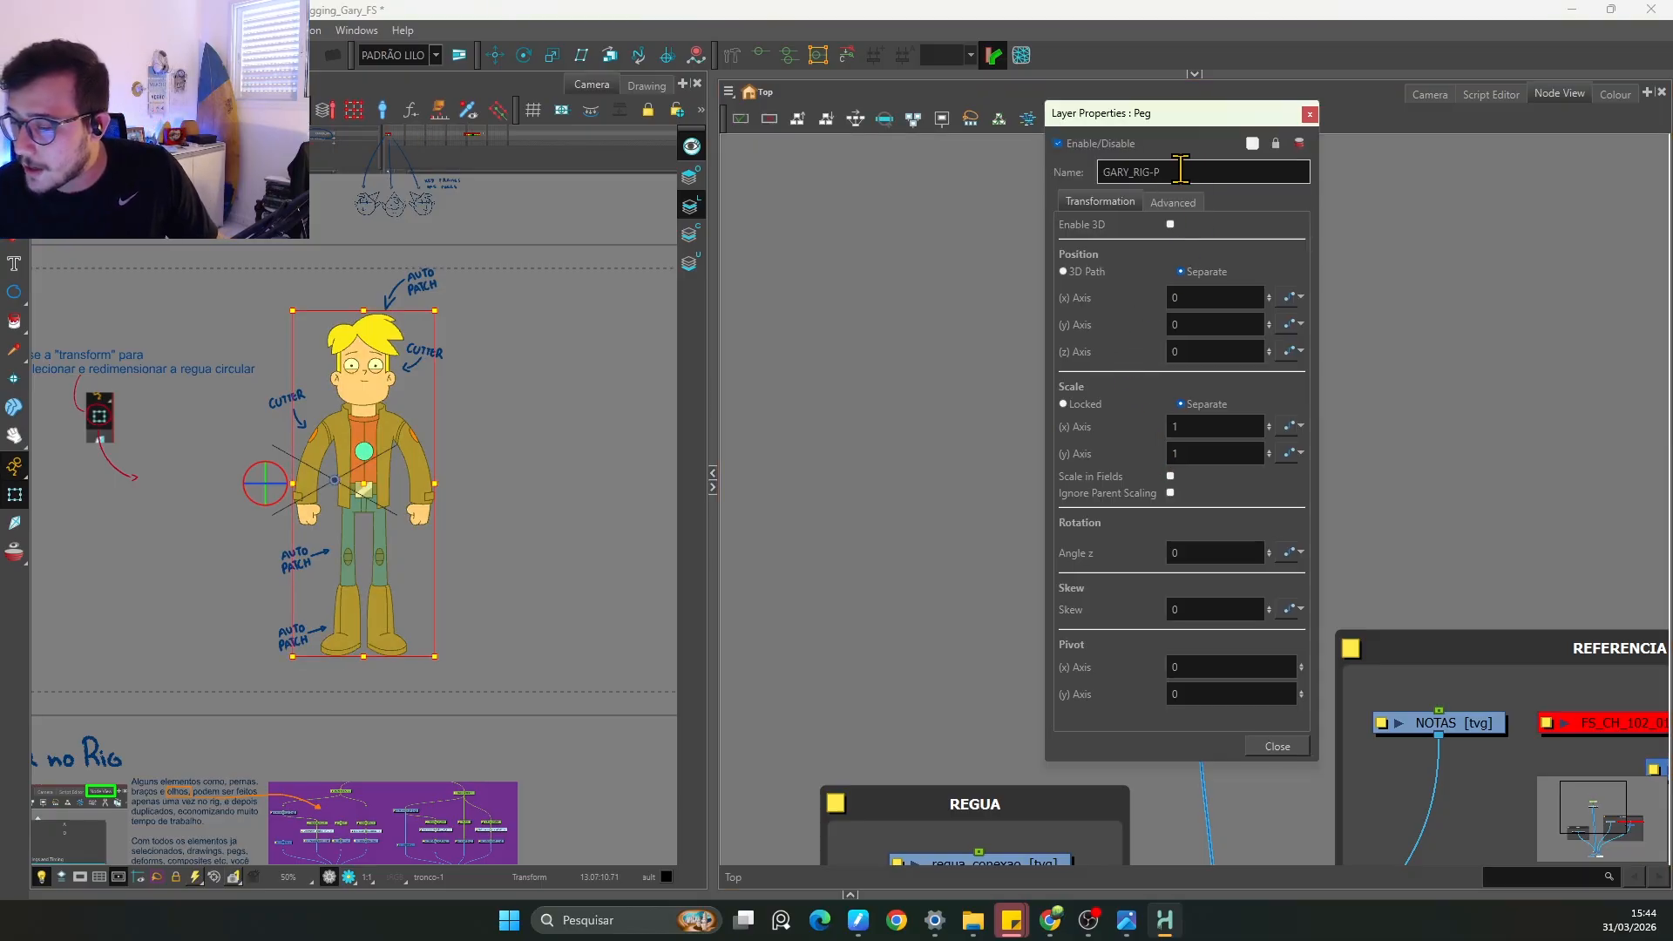
pyautogui.moveTo(1133, 172); pyautogui.dragTo(1193, 163)
pyautogui.write('MASTER')
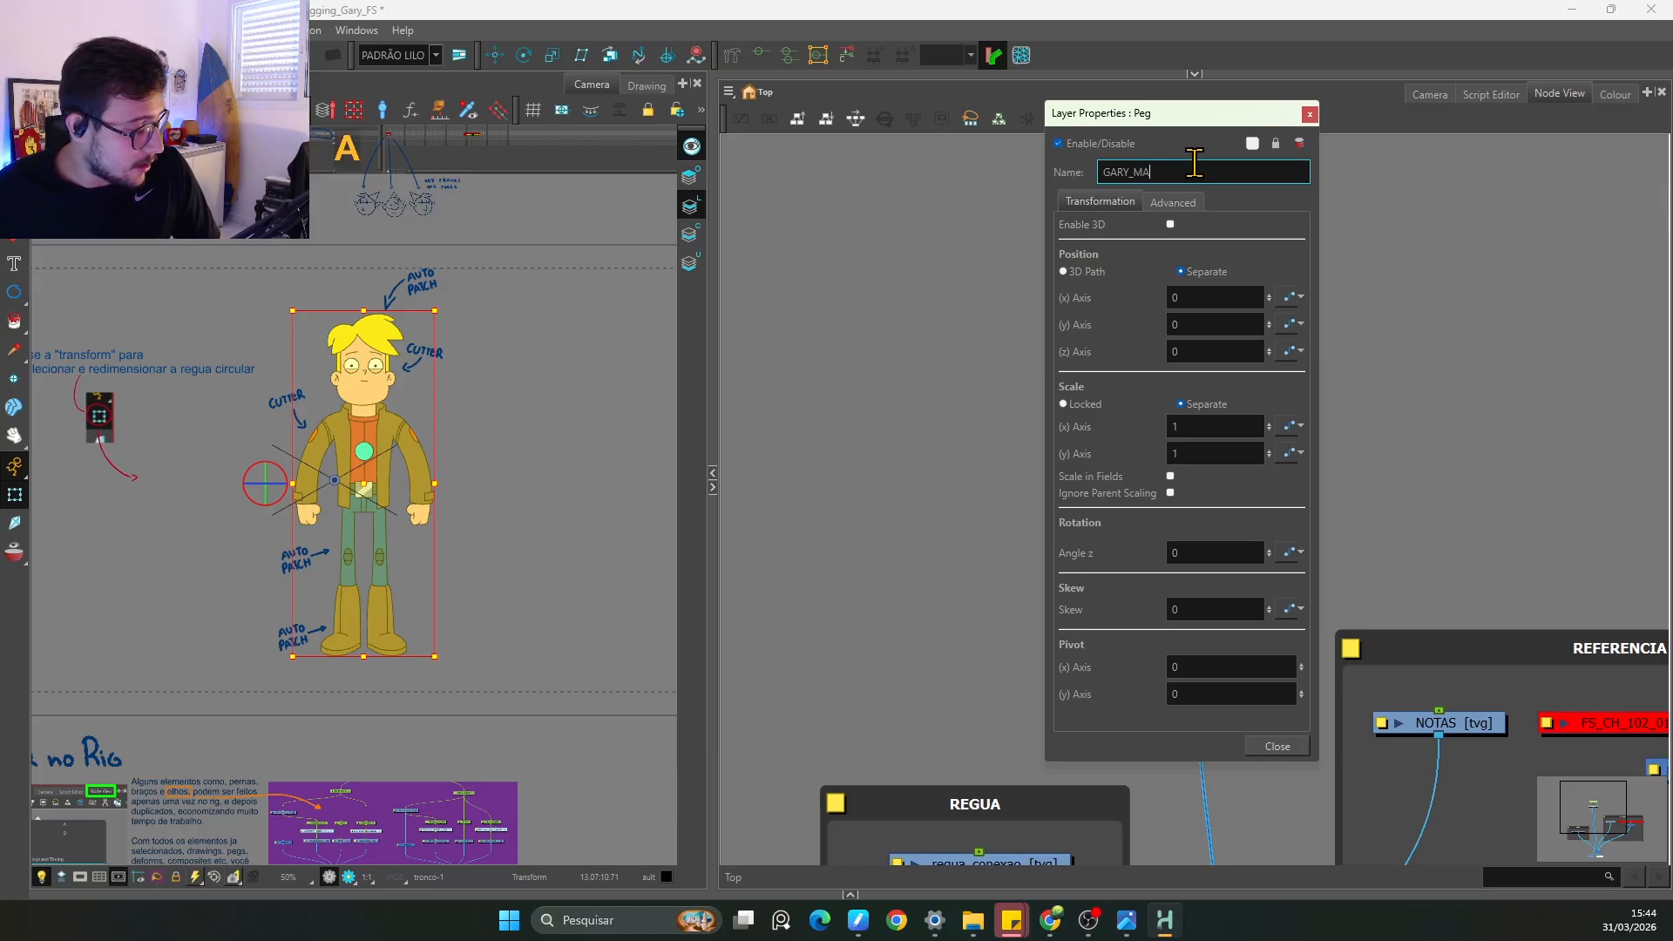
pyautogui.click(1309, 114)
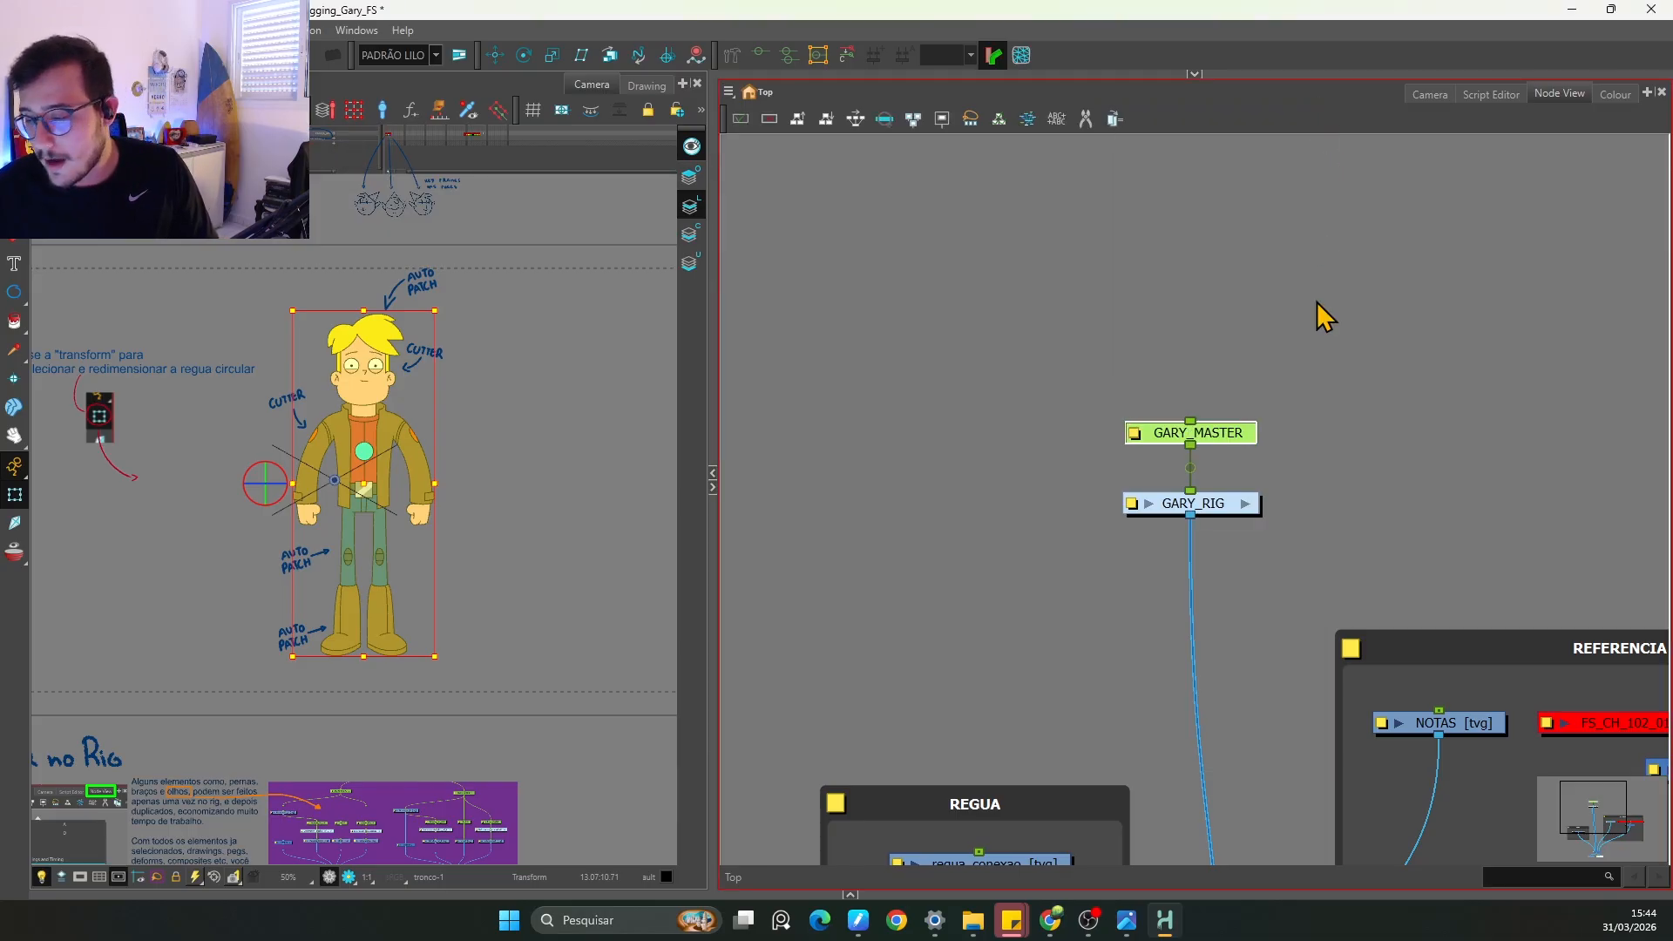
# Step: Move the GARY_MASTER peg's pivot to the ground point between the character's feet
pyautogui.click(1248, 437)
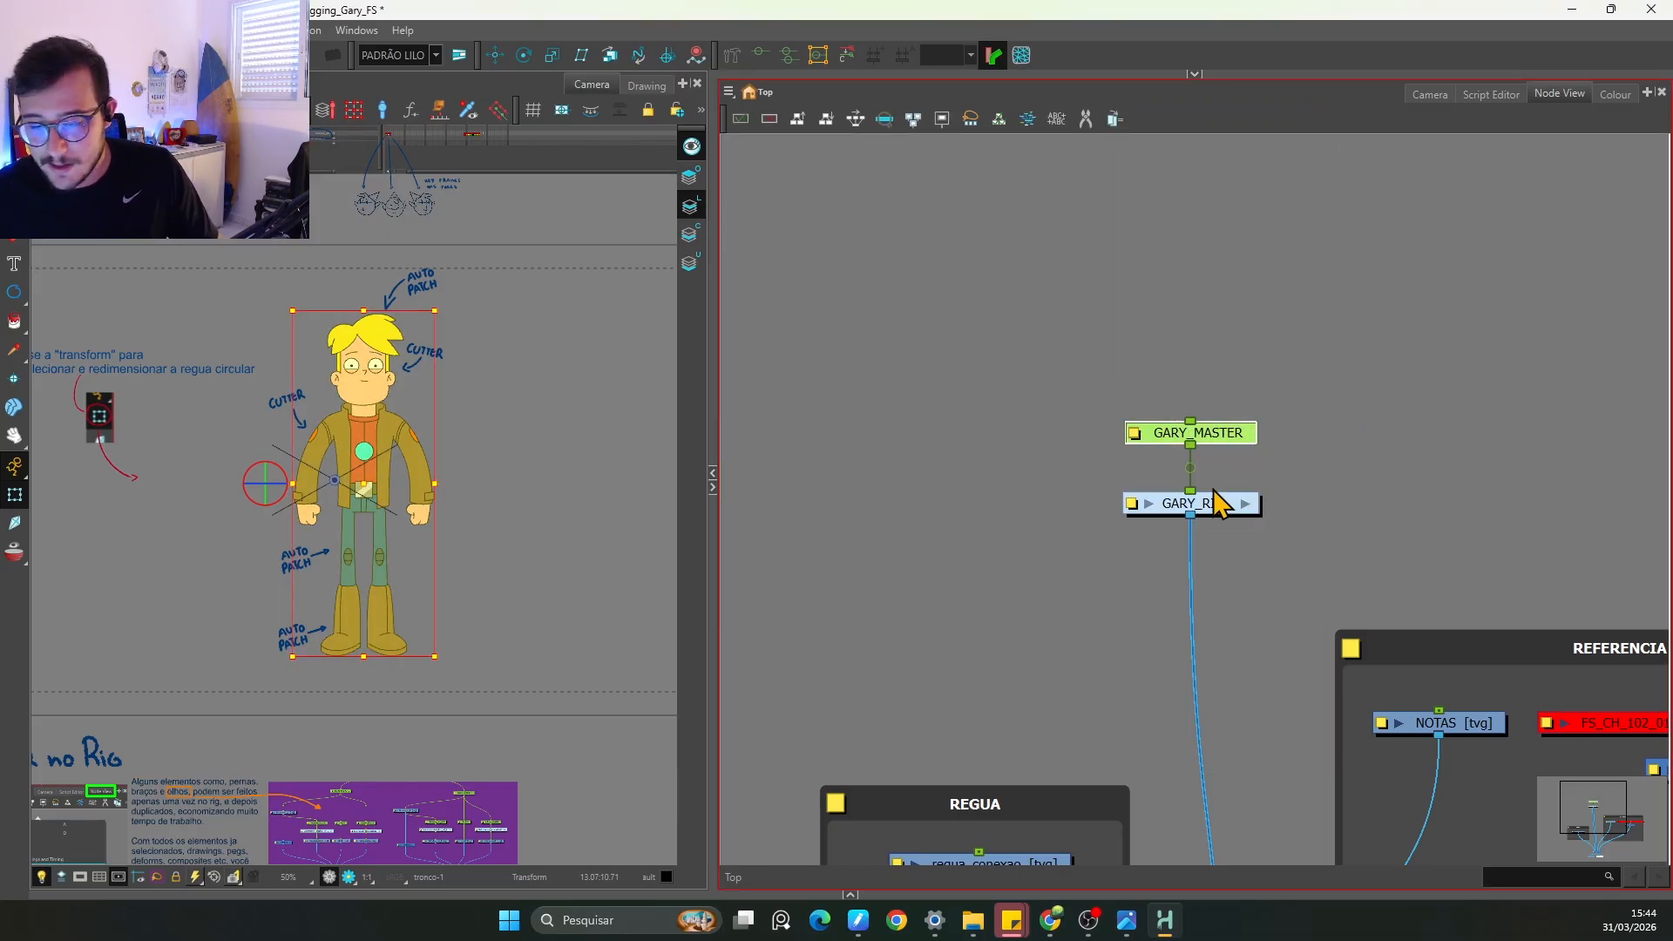
pyautogui.press('2')
pyautogui.click(495, 55)
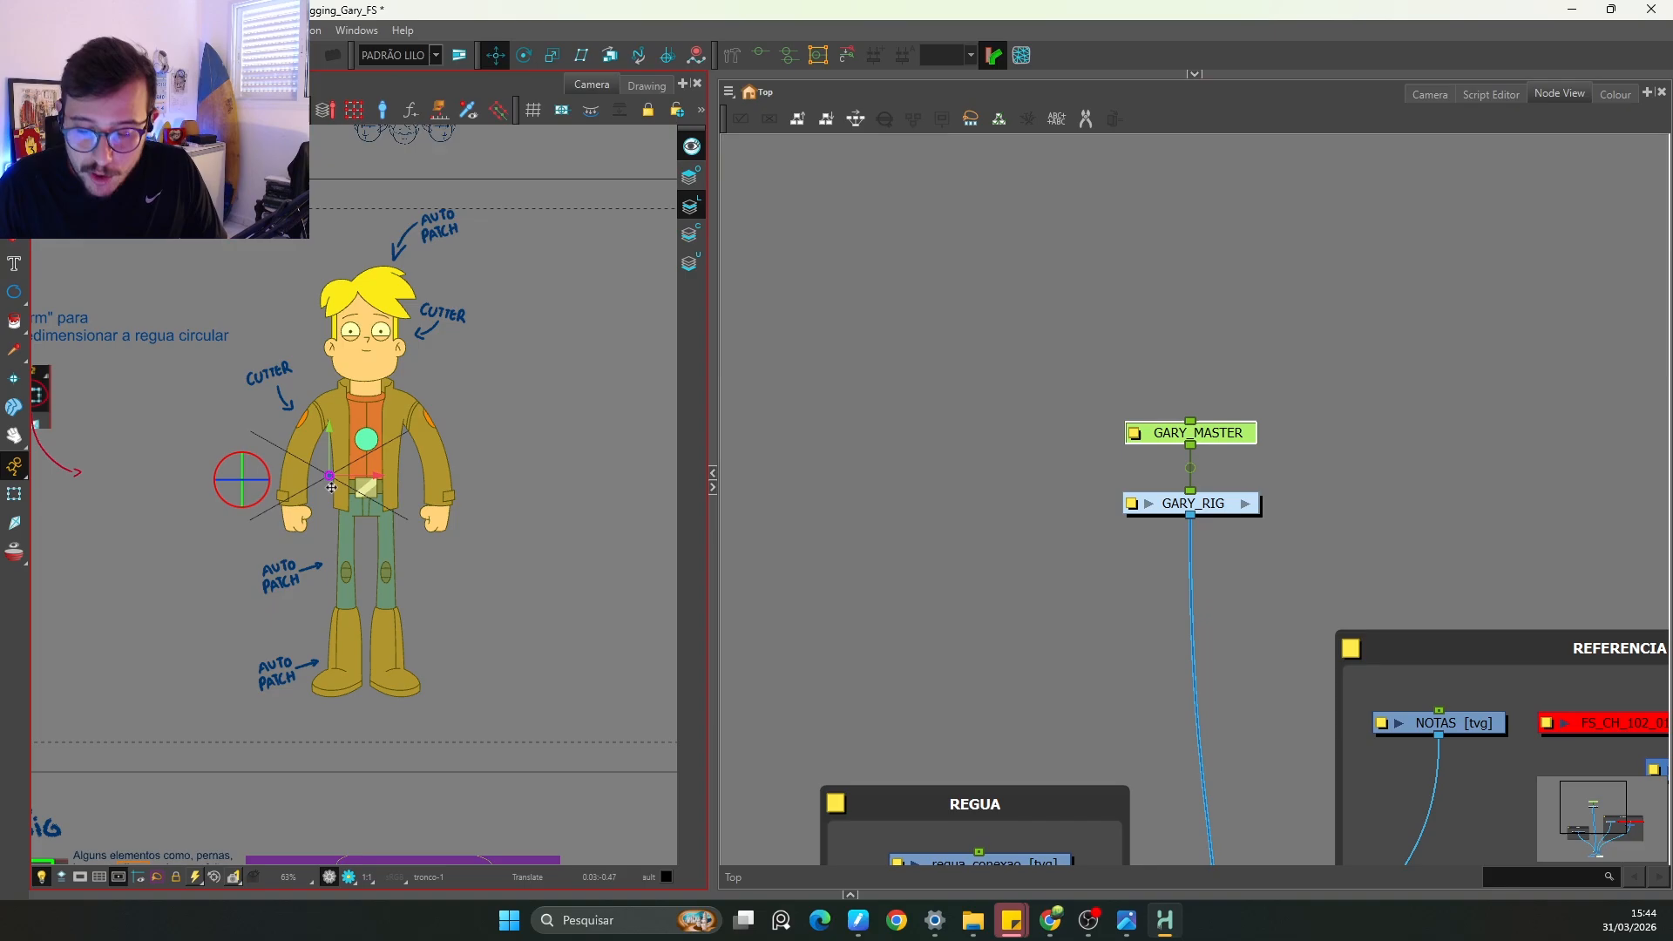
pyautogui.moveTo(332, 486); pyautogui.dragTo(367, 688)
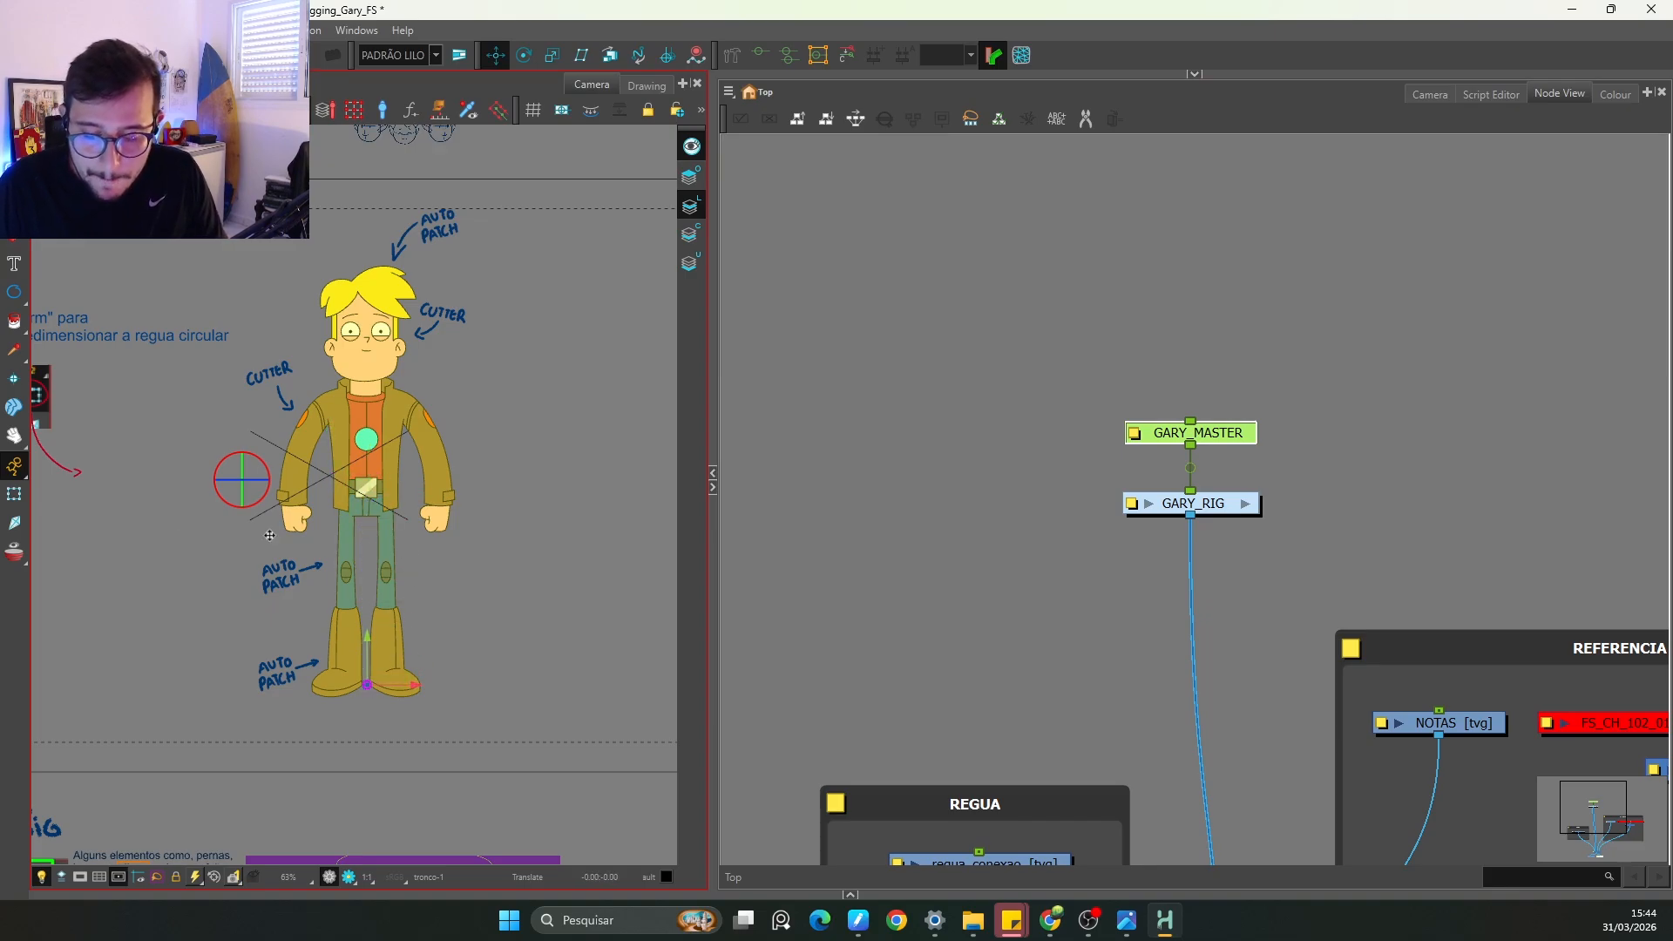
# Step: Try scaling up the whole character from the GARY_MASTER peg and undo the change
pyautogui.click(14, 494)
pyautogui.click(1299, 379)
pyautogui.click(1185, 432)
pyautogui.scroll(-1, 457, 629)
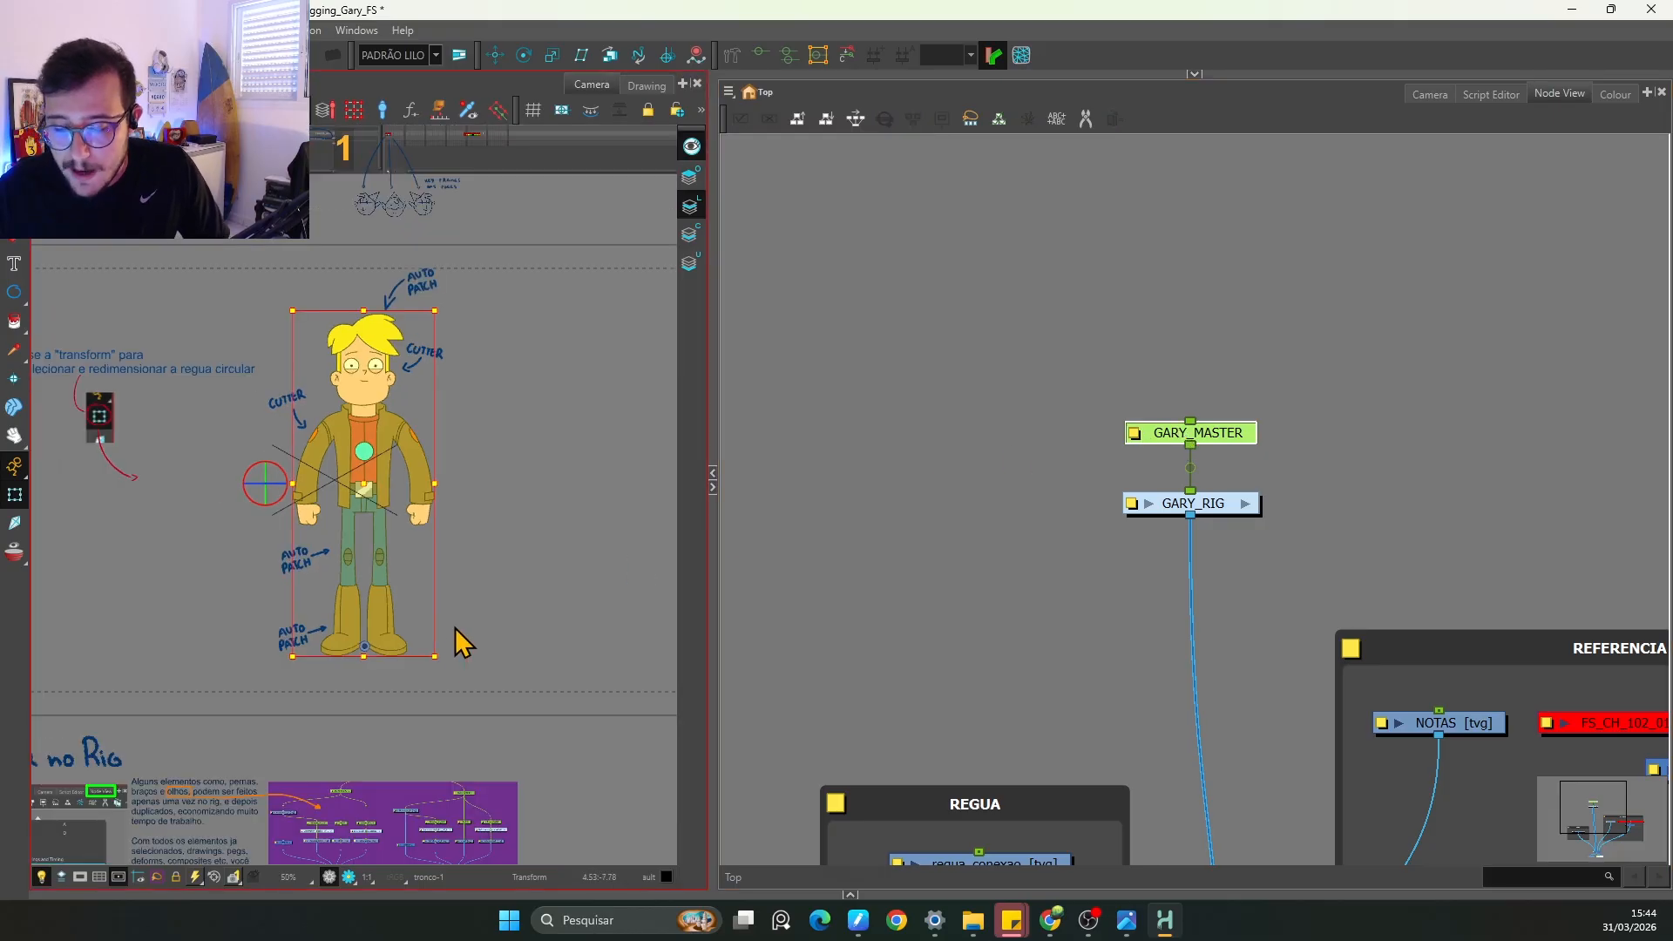
pyautogui.moveTo(434, 311); pyautogui.dragTo(465, 165)
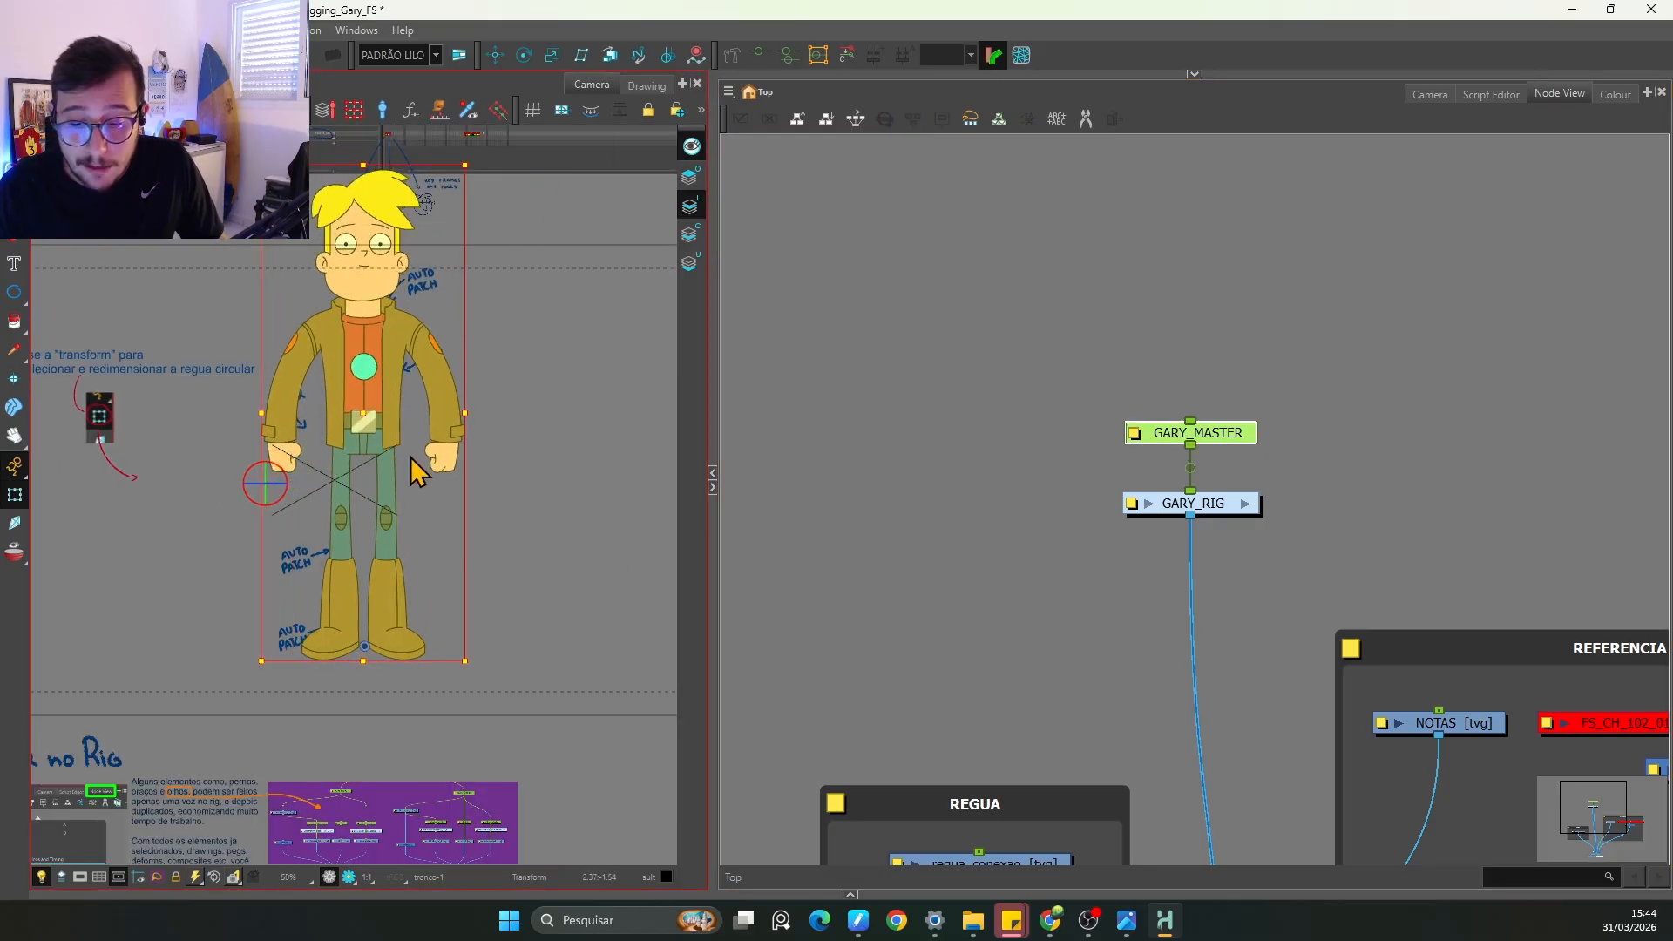
pyautogui.scroll(-1, 517, 546)
pyautogui.hotkey('ctrl', 'z')
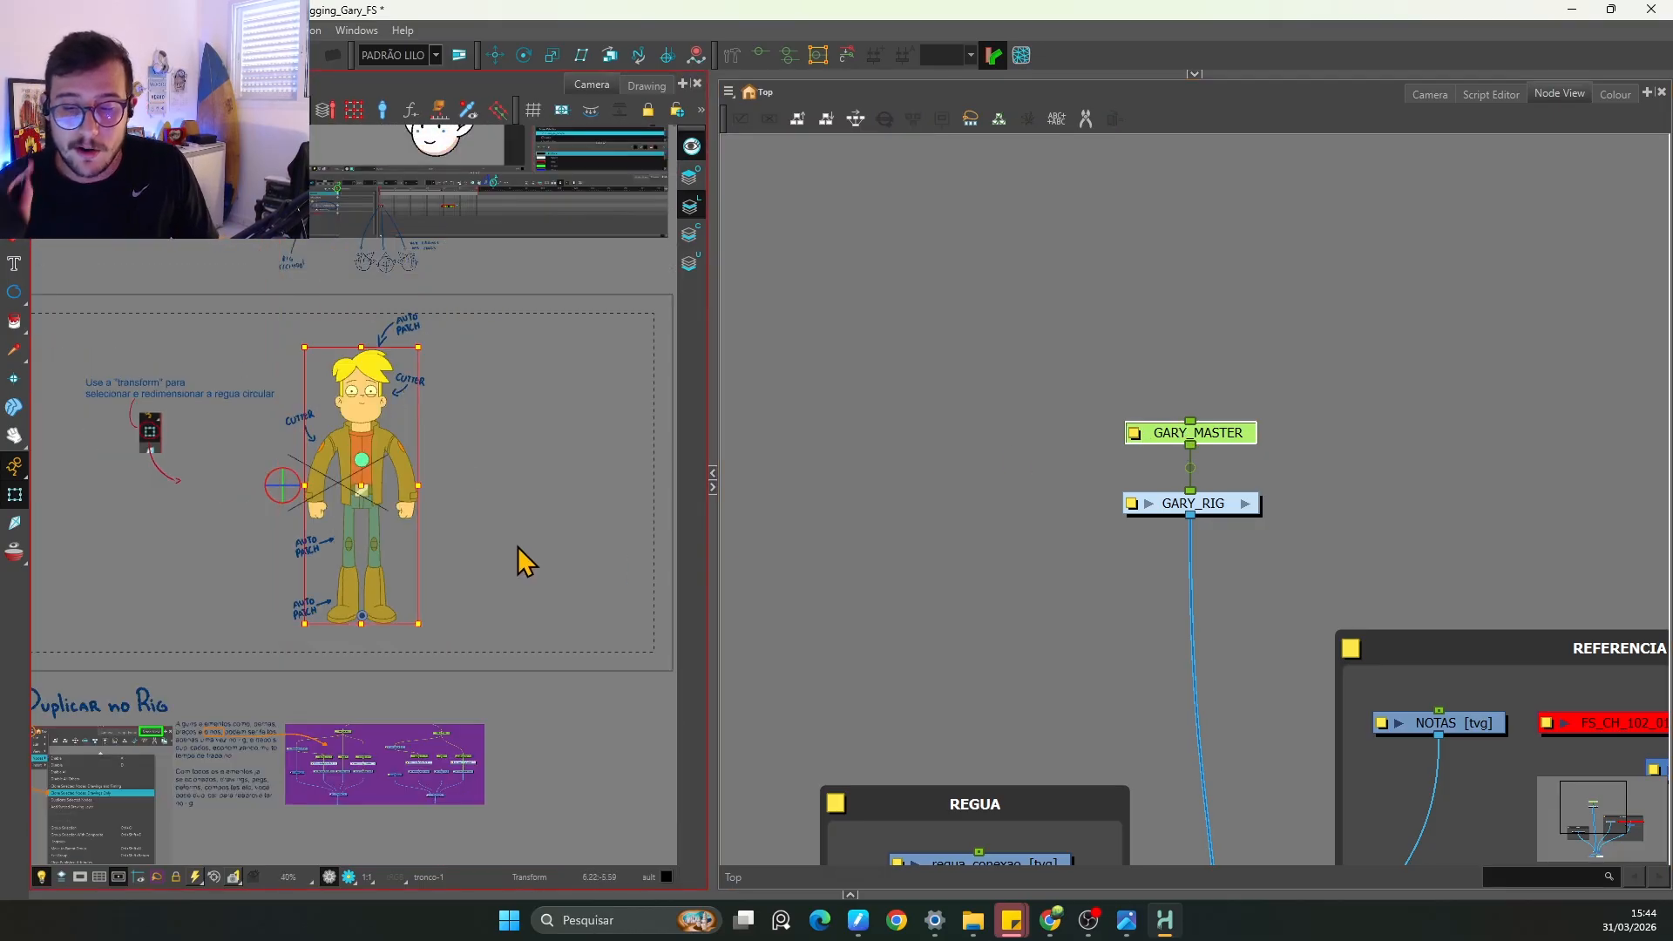
pyautogui.hotkey('ctrl', 'z')
# Step: Move the whole character to the left side of the camera frame and scale it down to about half size
pyautogui.moveTo(105, 517); pyautogui.dragTo(398, 503)
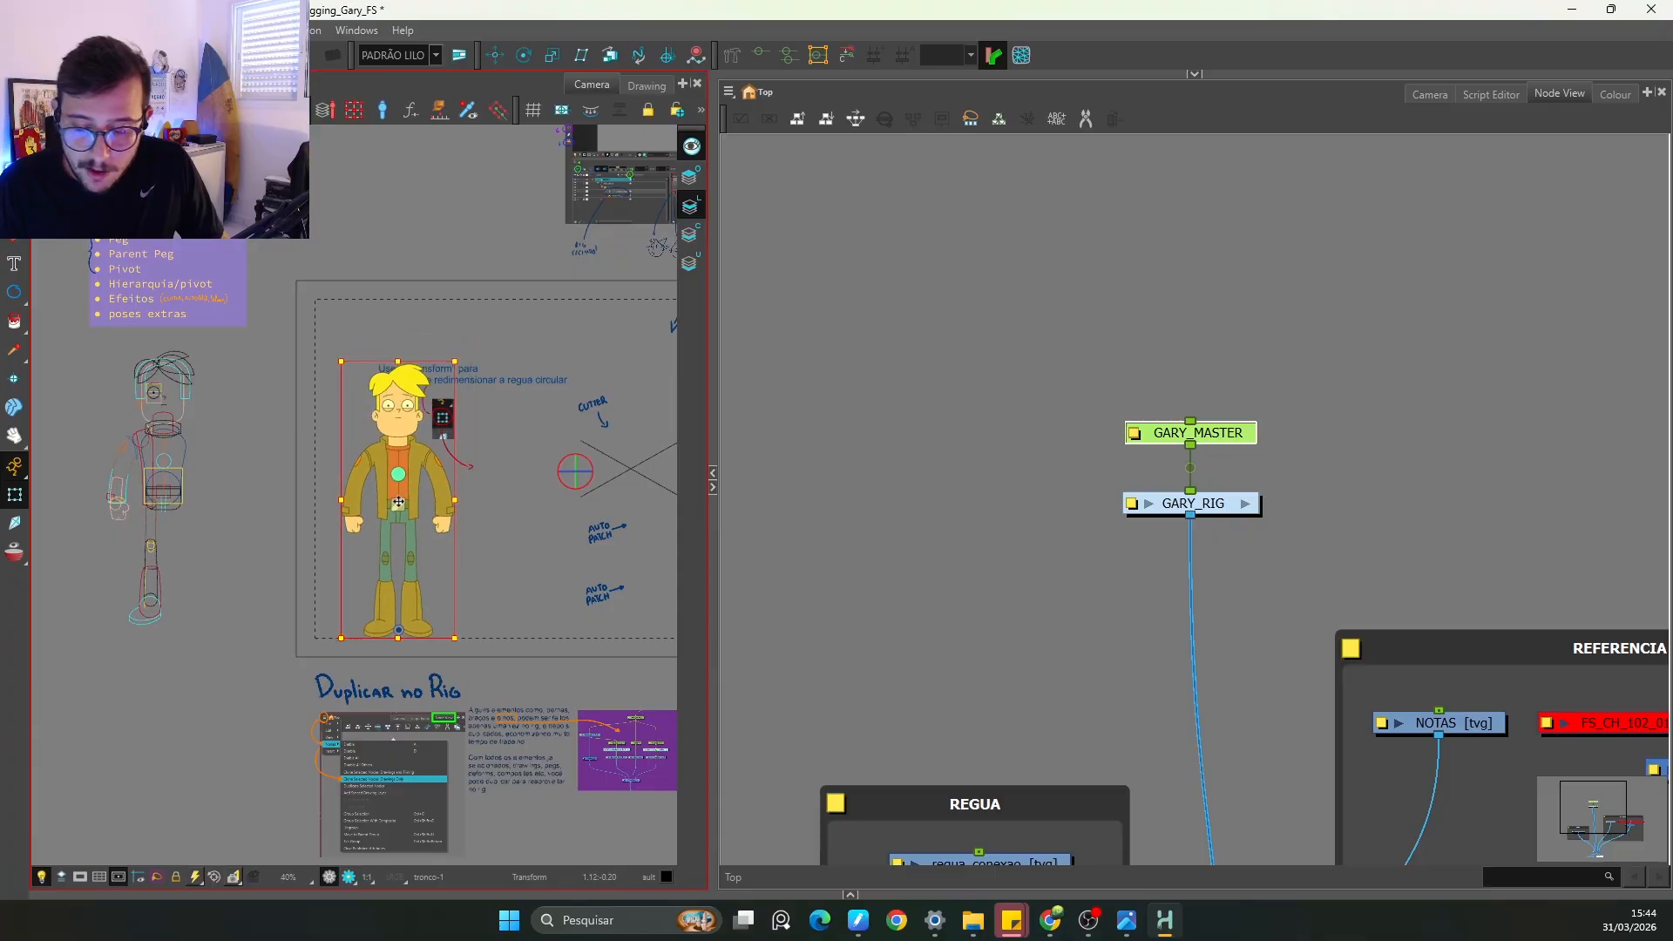
pyautogui.moveTo(455, 361); pyautogui.dragTo(395, 489)
# Step: Look inside the GARY_RIG group, return to the top level and save the scene
pyautogui.click(1167, 498)
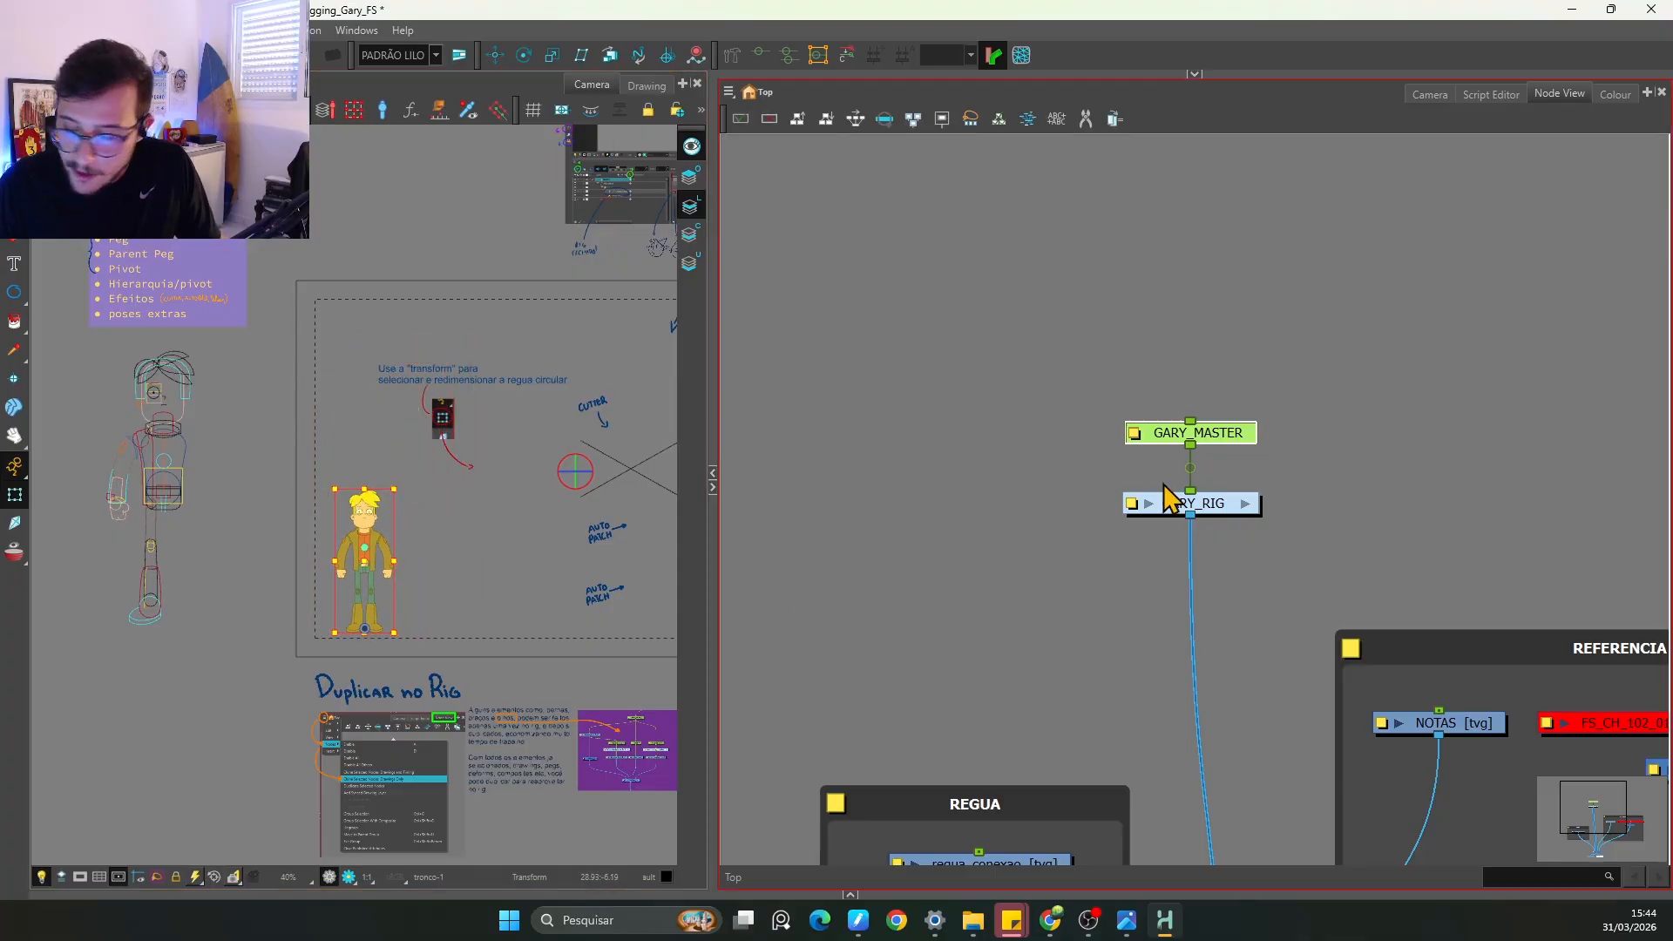
pyautogui.click(1245, 503)
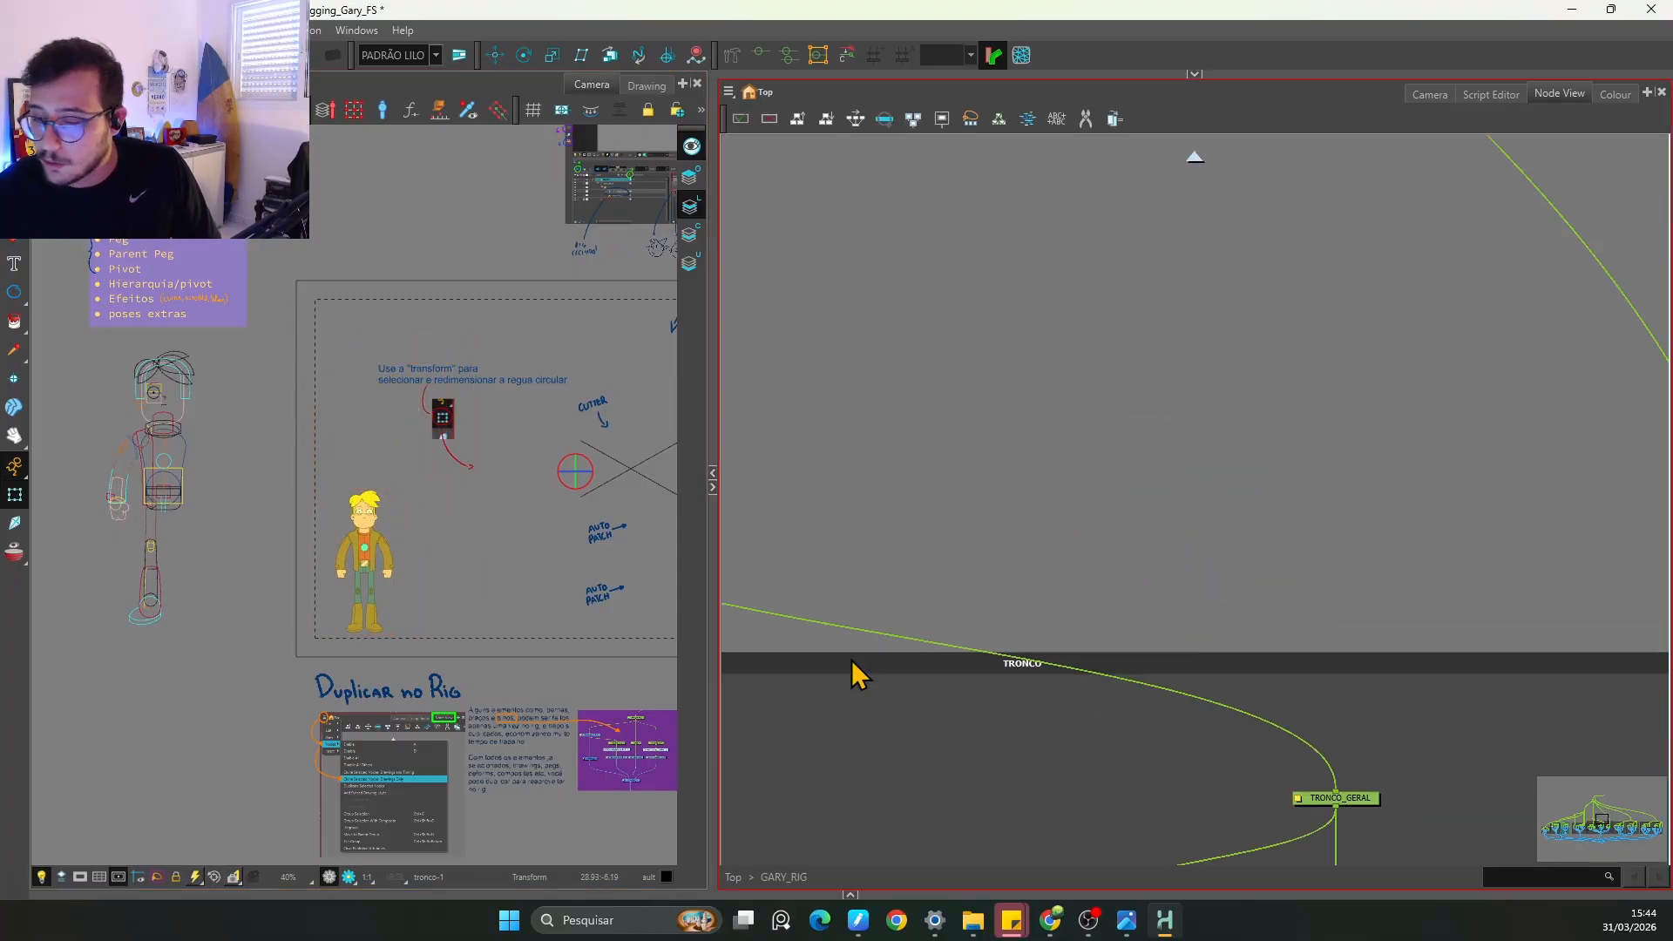
pyautogui.click(1194, 157)
pyautogui.hotkey('ctrl', 's')
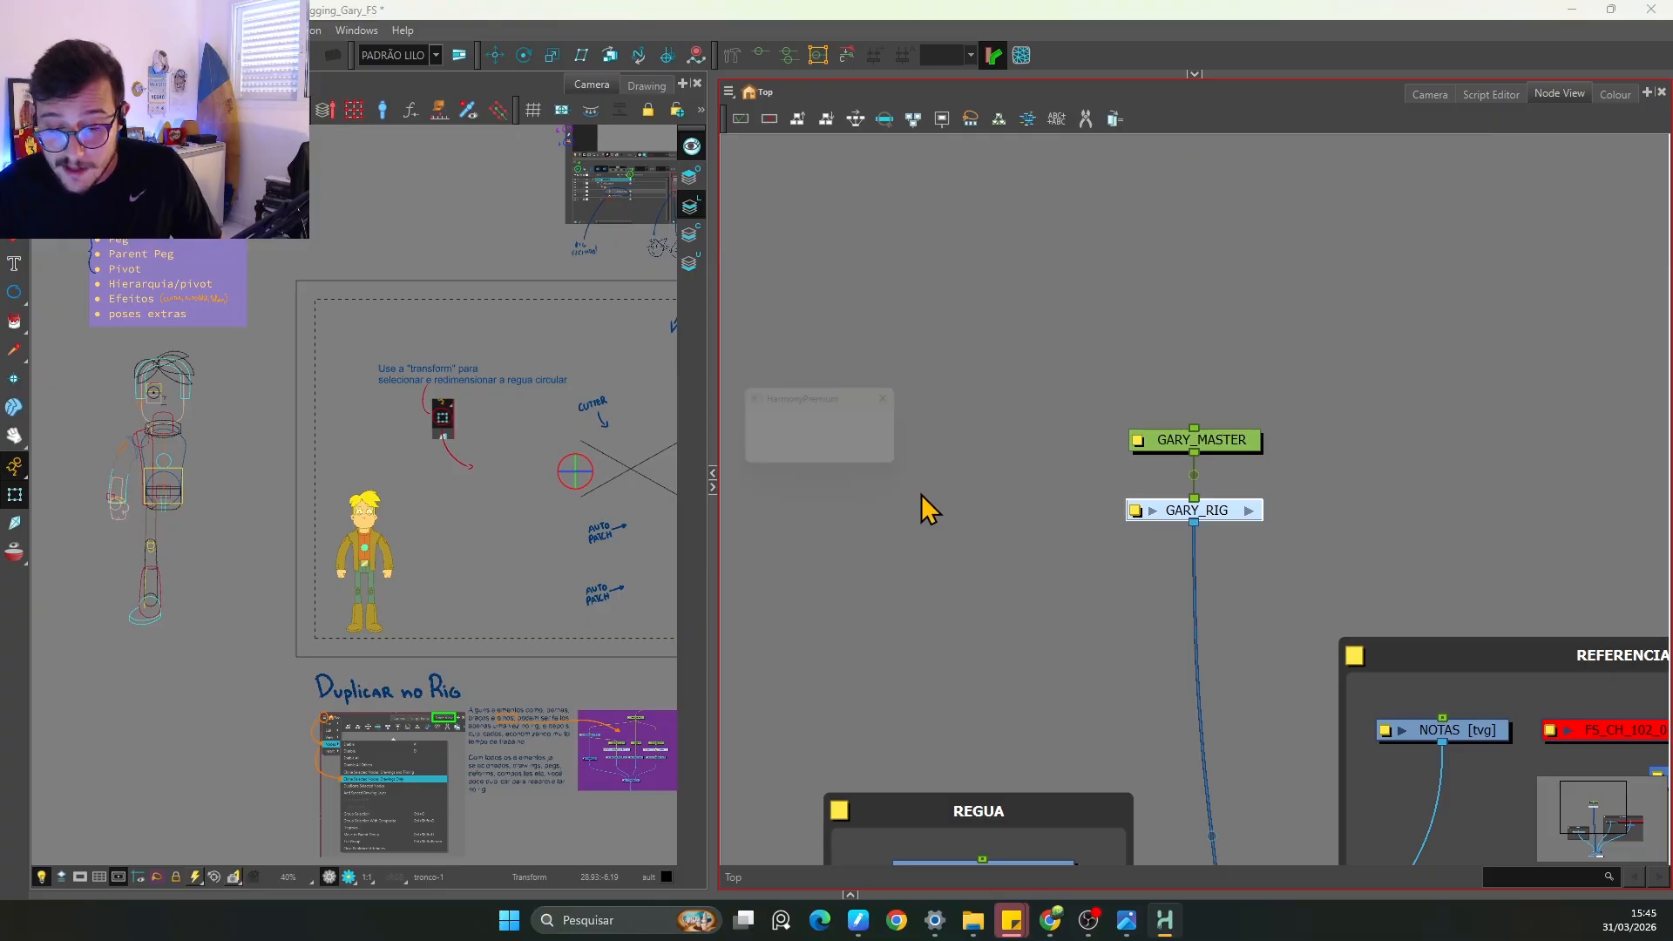
# Step: Undo the last move and scaling of the whole character, and clear the peg selection
pyautogui.hotkey('ctrl', 'z')
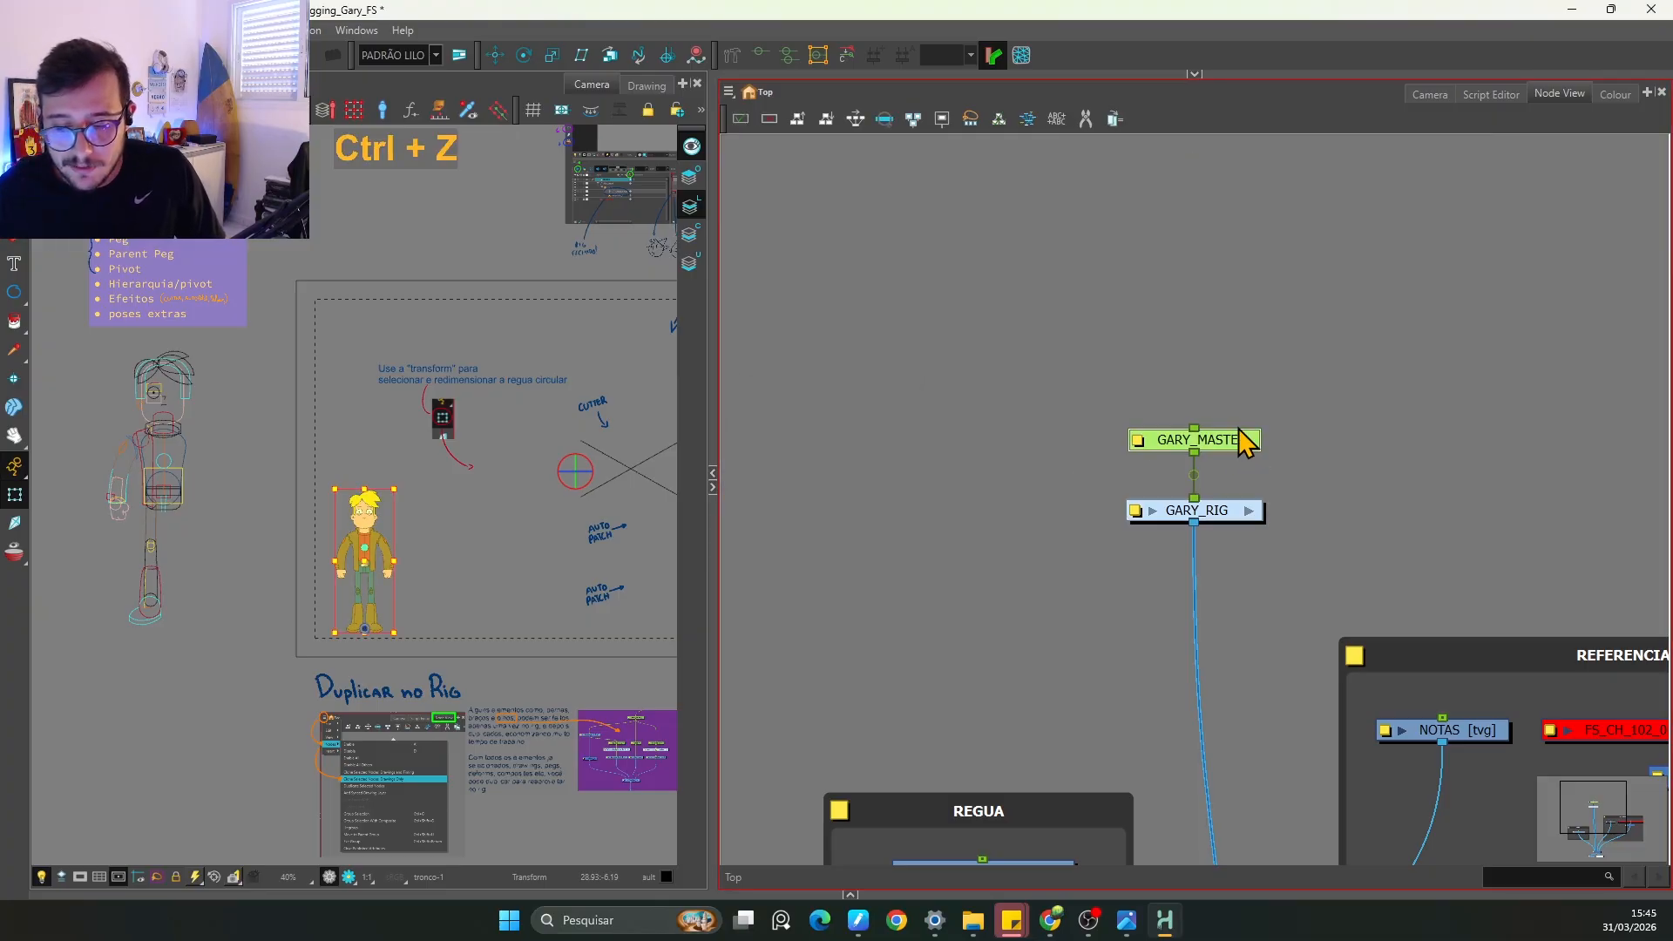
pyautogui.hotkey('ctrl', 'z')
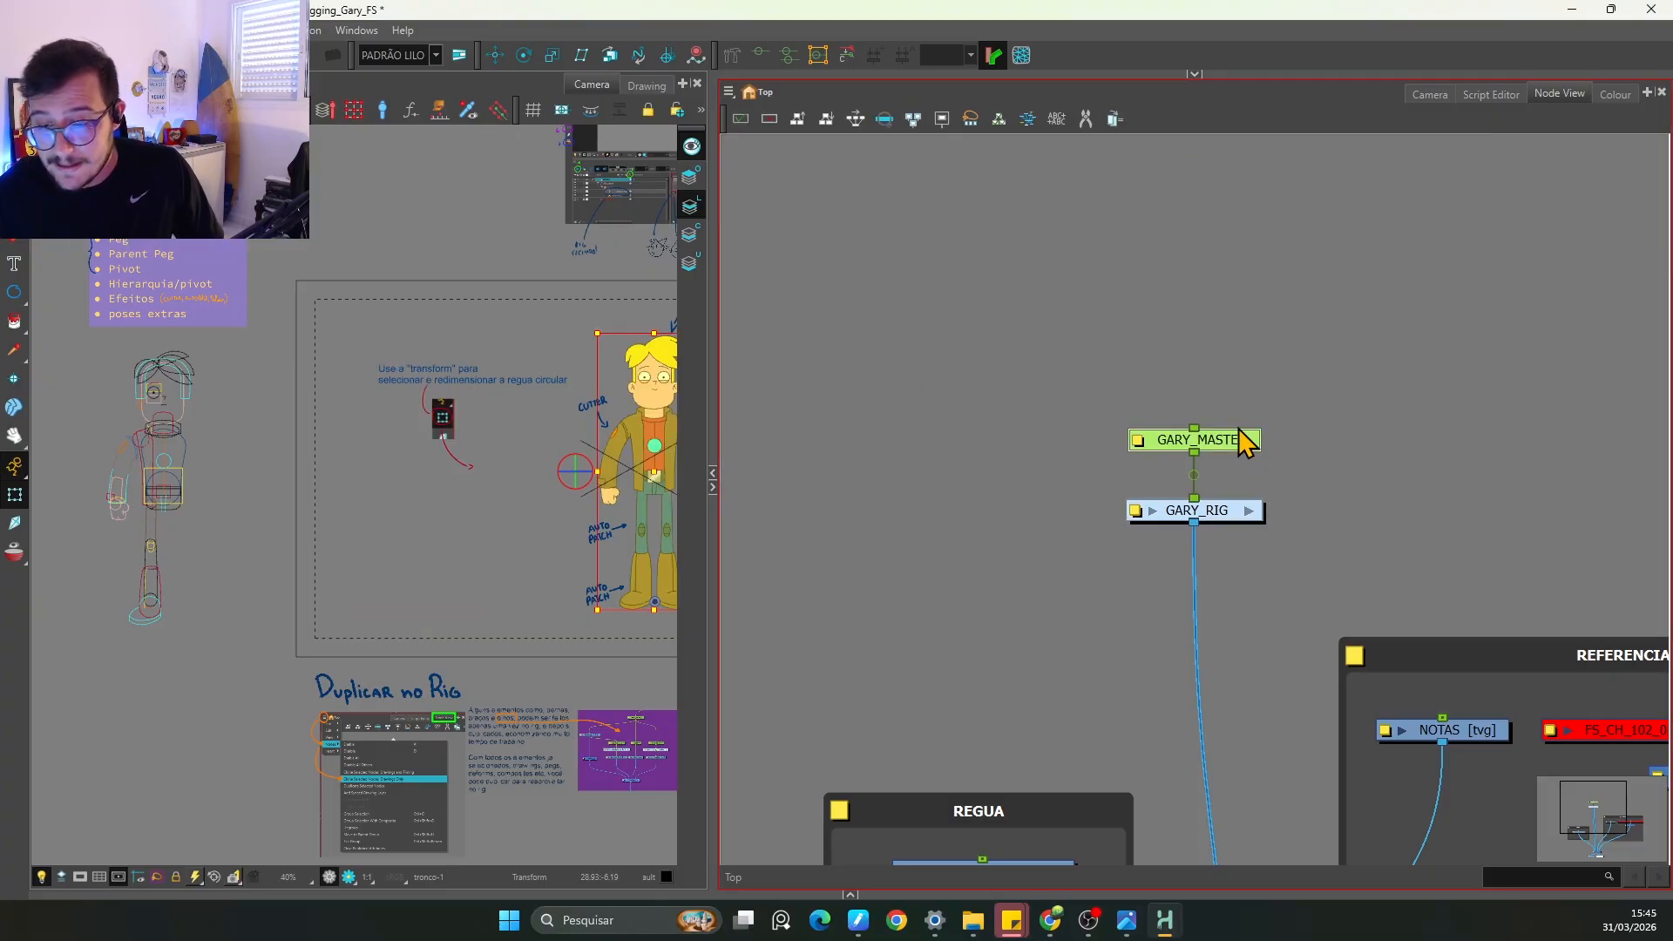
pyautogui.press('1')
pyautogui.press('1')
pyautogui.press('1')
pyautogui.moveTo(628, 558); pyautogui.dragTo(471, 554)
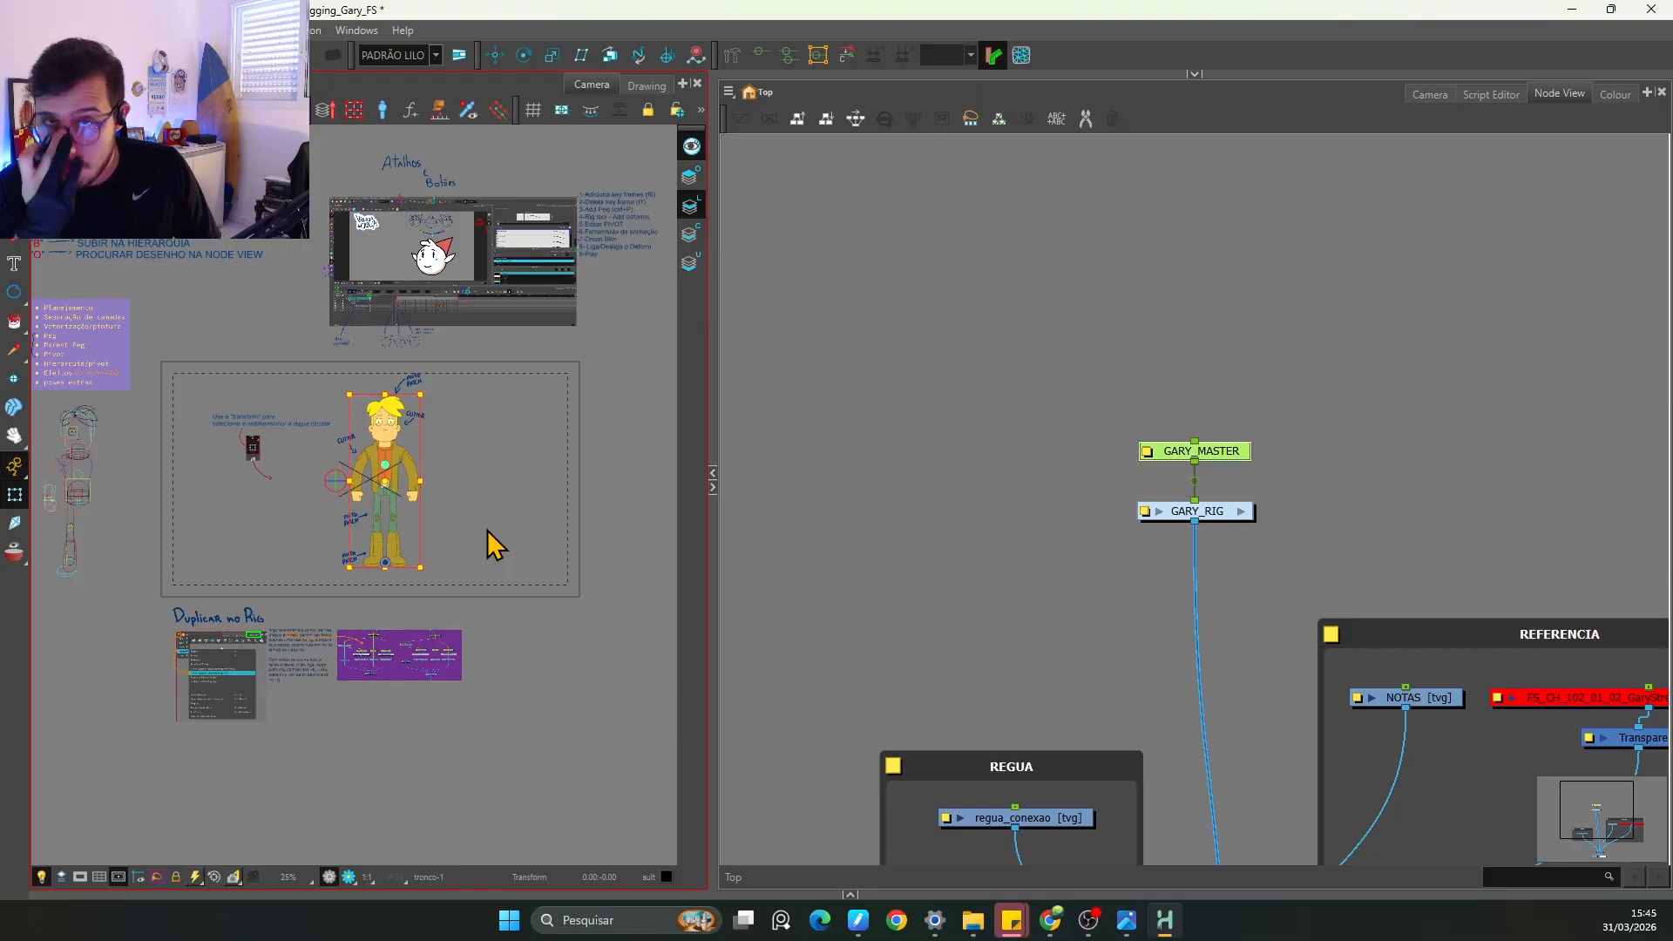
pyautogui.click(1108, 540)
pyautogui.press('2')
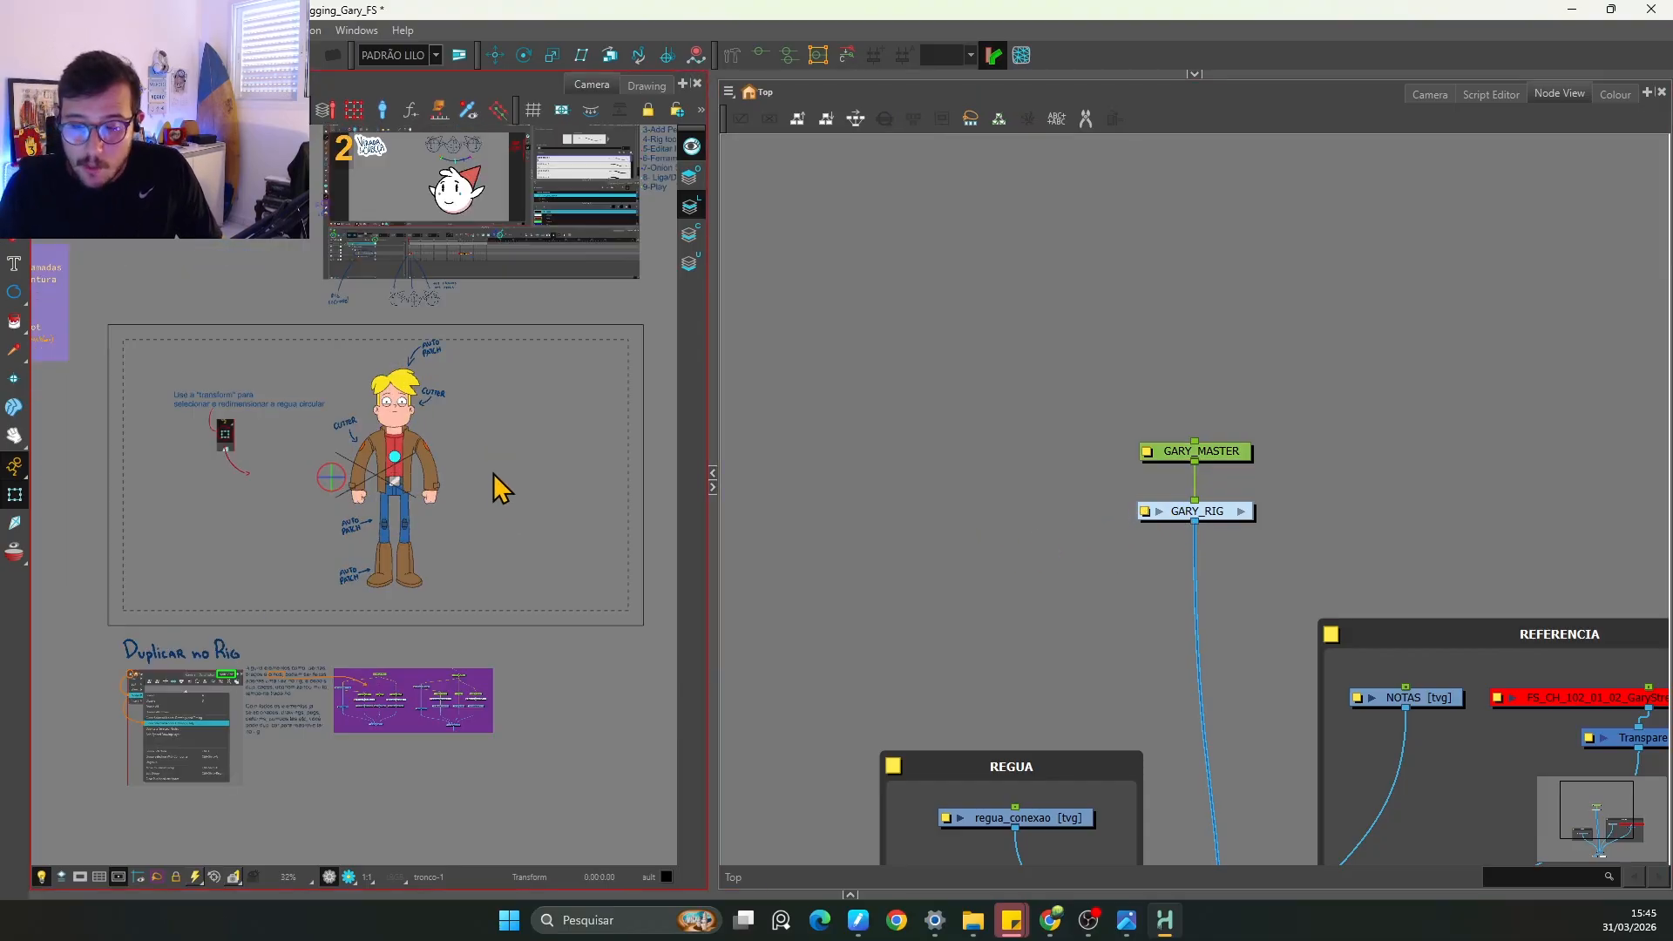
pyautogui.press('2')
pyautogui.press('2')
pyautogui.press('2')
pyautogui.moveTo(571, 627); pyautogui.dragTo(526, 627)
# Step: Review the checklist of rigging stages from Planejamento to poses extras, and the GARY_MASTER peg above the GARY_RIG group
pyautogui.click(1265, 449)
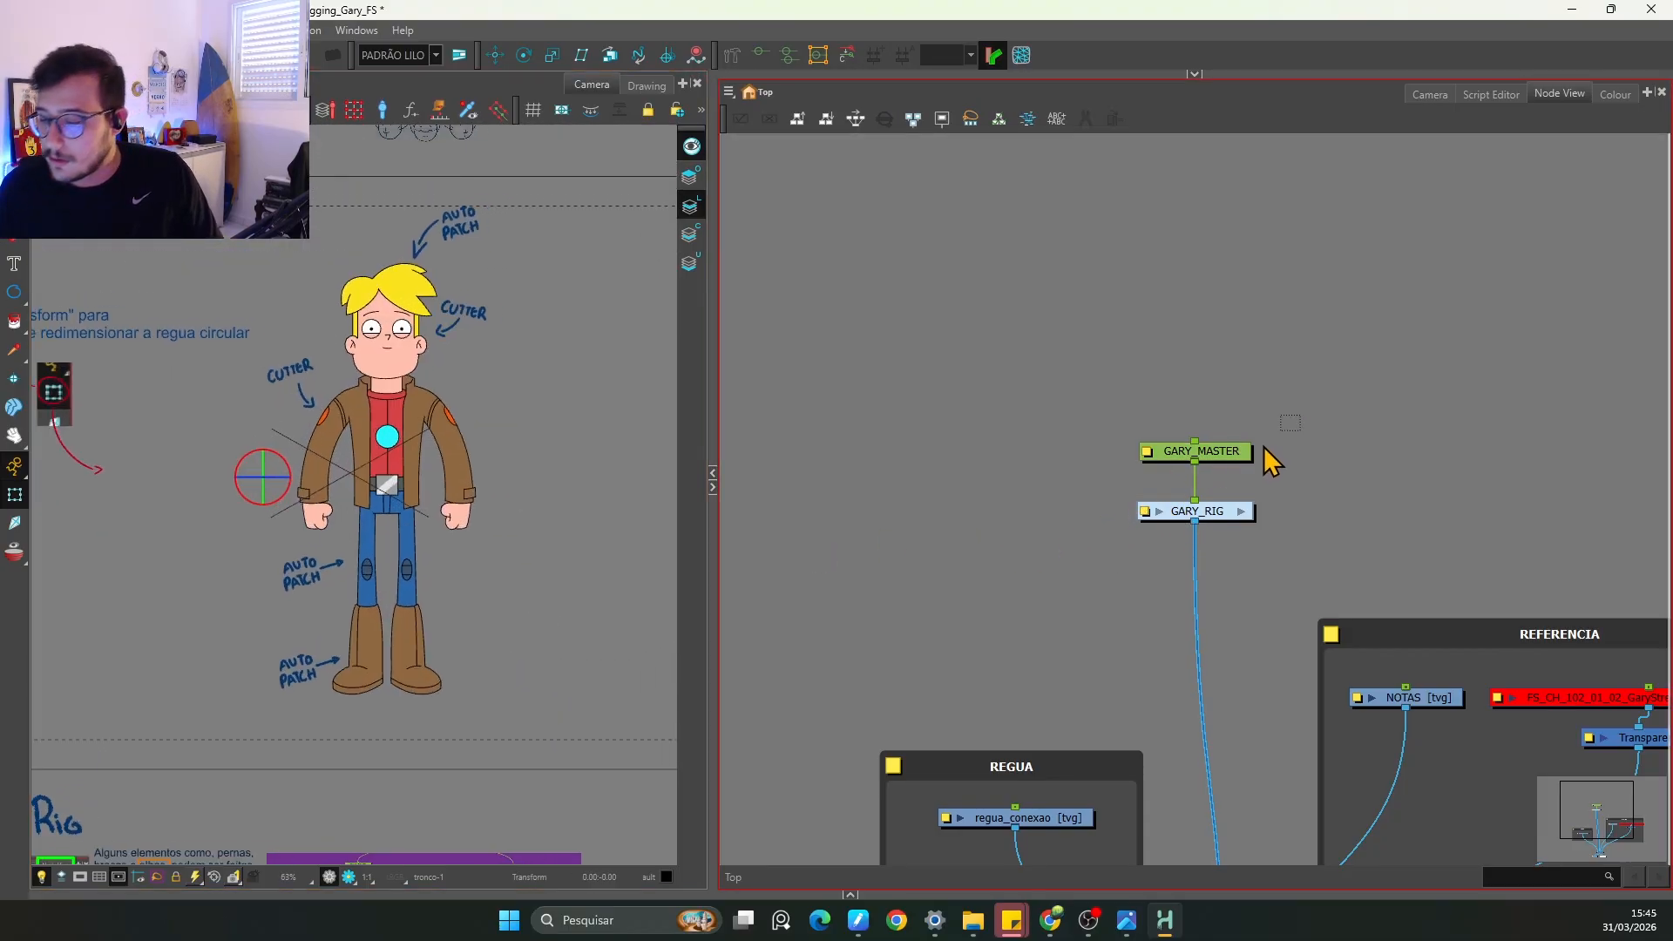
pyautogui.moveTo(1265, 449); pyautogui.dragTo(1117, 528)
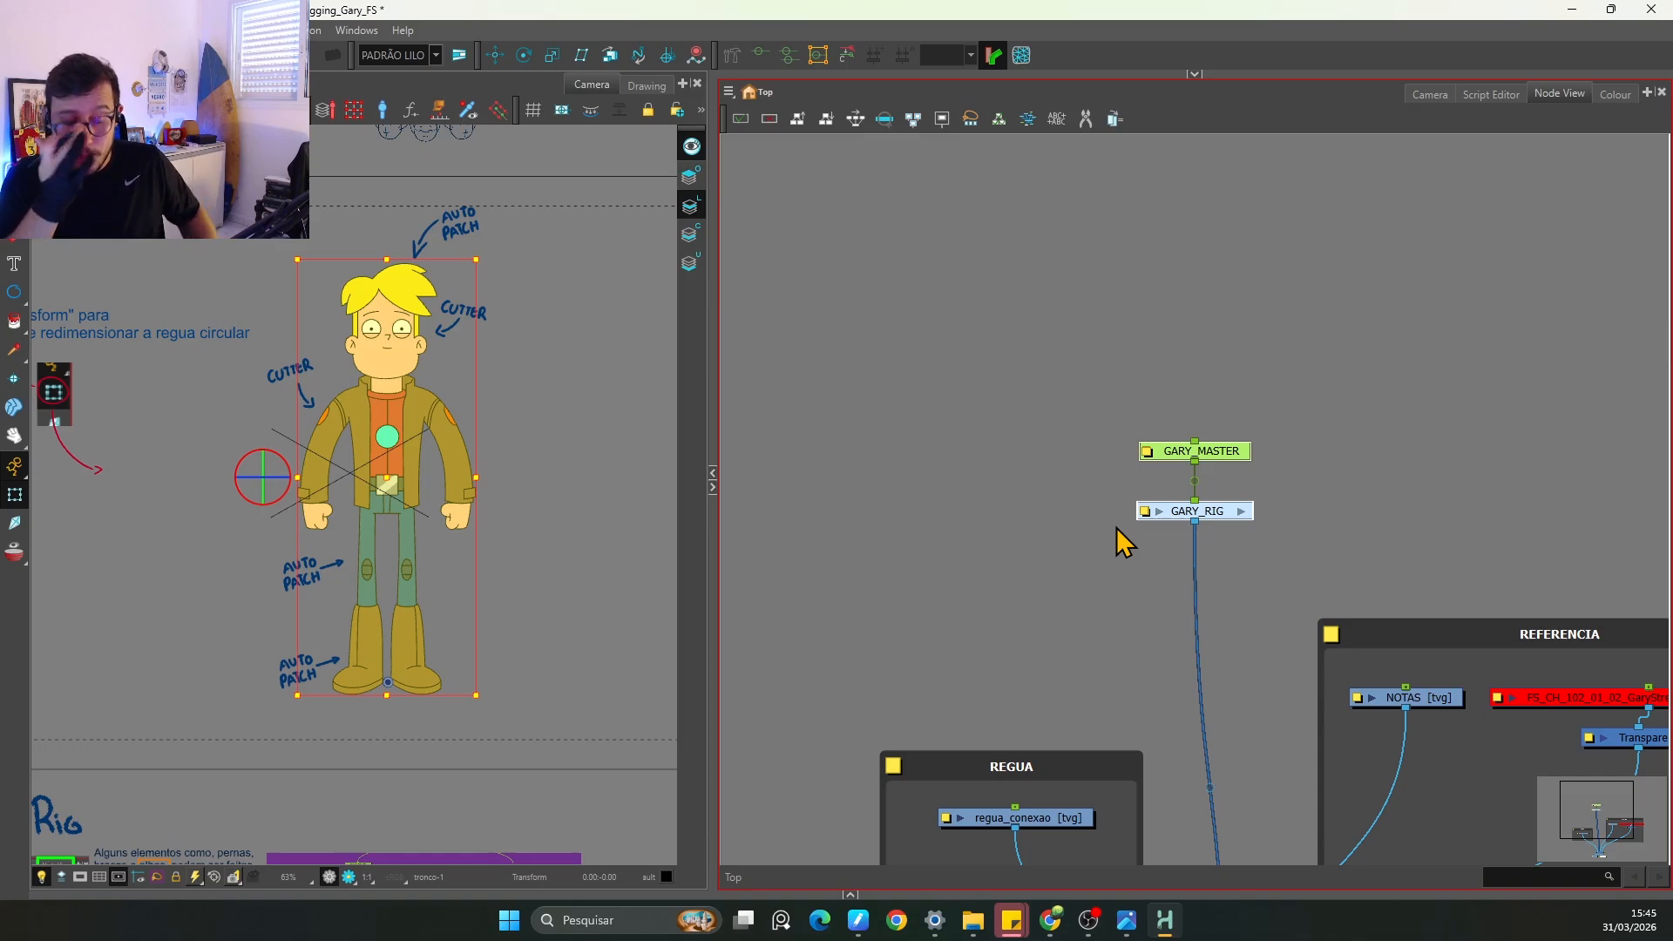
pyautogui.moveTo(341, 557); pyautogui.dragTo(541, 549)
pyautogui.moveTo(90, 433); pyautogui.dragTo(591, 664)
pyautogui.press('2')
pyautogui.press('2')
pyautogui.moveTo(564, 523); pyautogui.dragTo(521, 558)
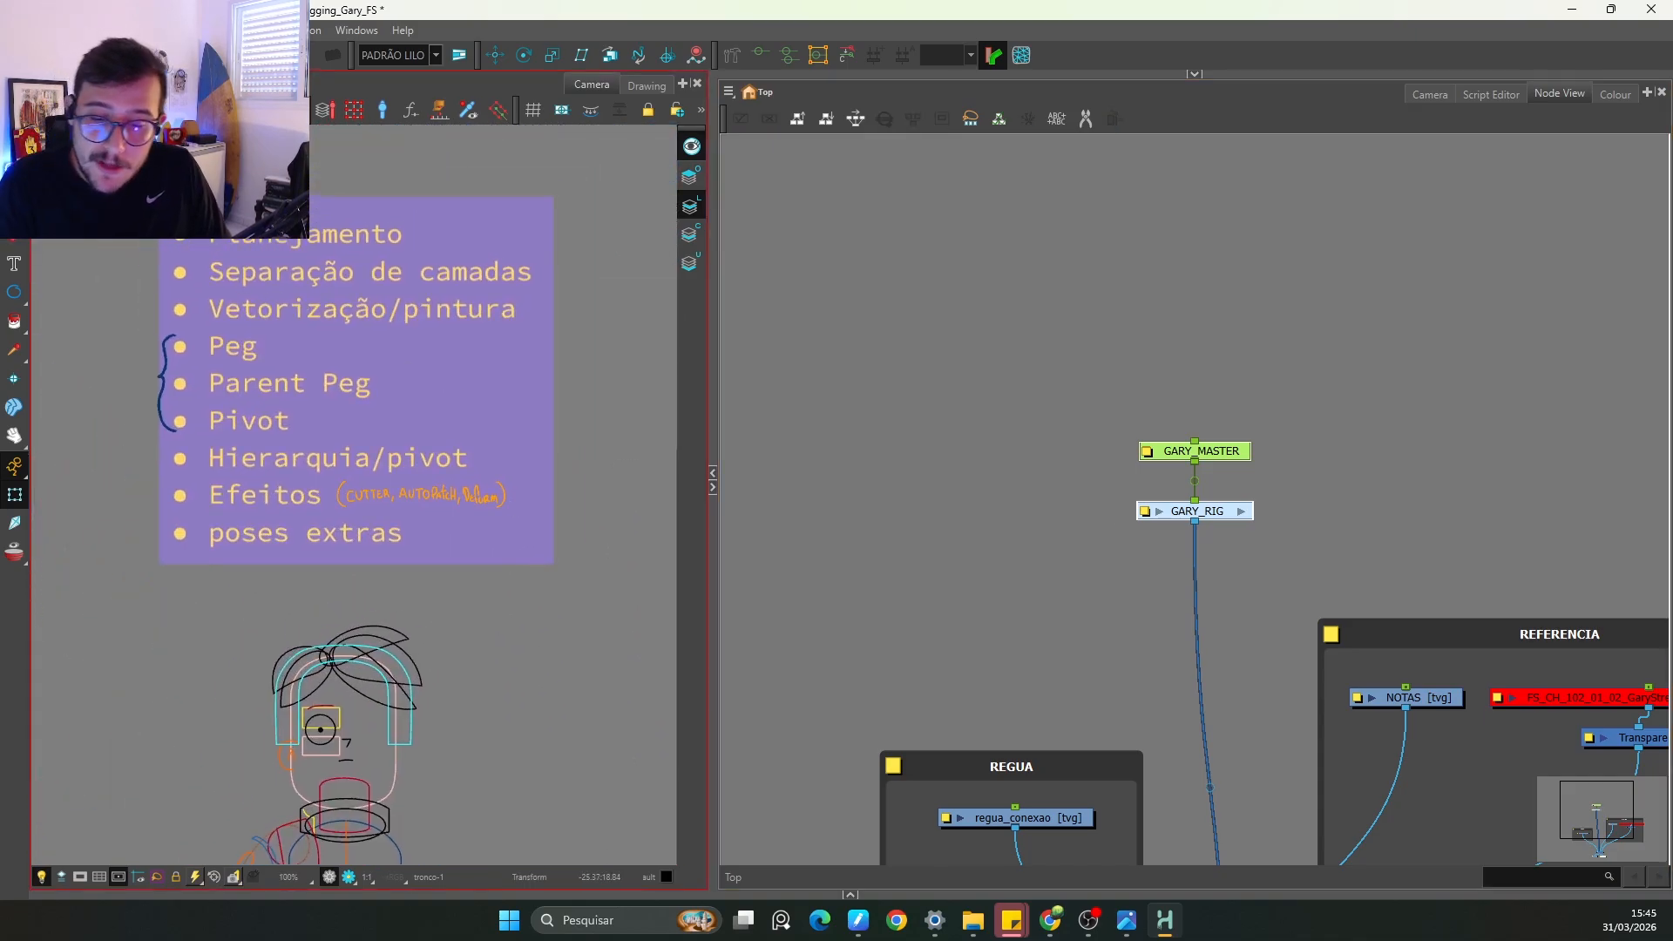
pyautogui.click(283, 249)
pyautogui.moveTo(203, 238)
pyautogui.mouseDown()
pyautogui.moveTo(123, 362)
pyautogui.moveTo(212, 534)
pyautogui.moveTo(474, 530)
pyautogui.moveTo(527, 219)
pyautogui.moveTo(287, 166)
pyautogui.moveTo(226, 278)
pyautogui.mouseUp()
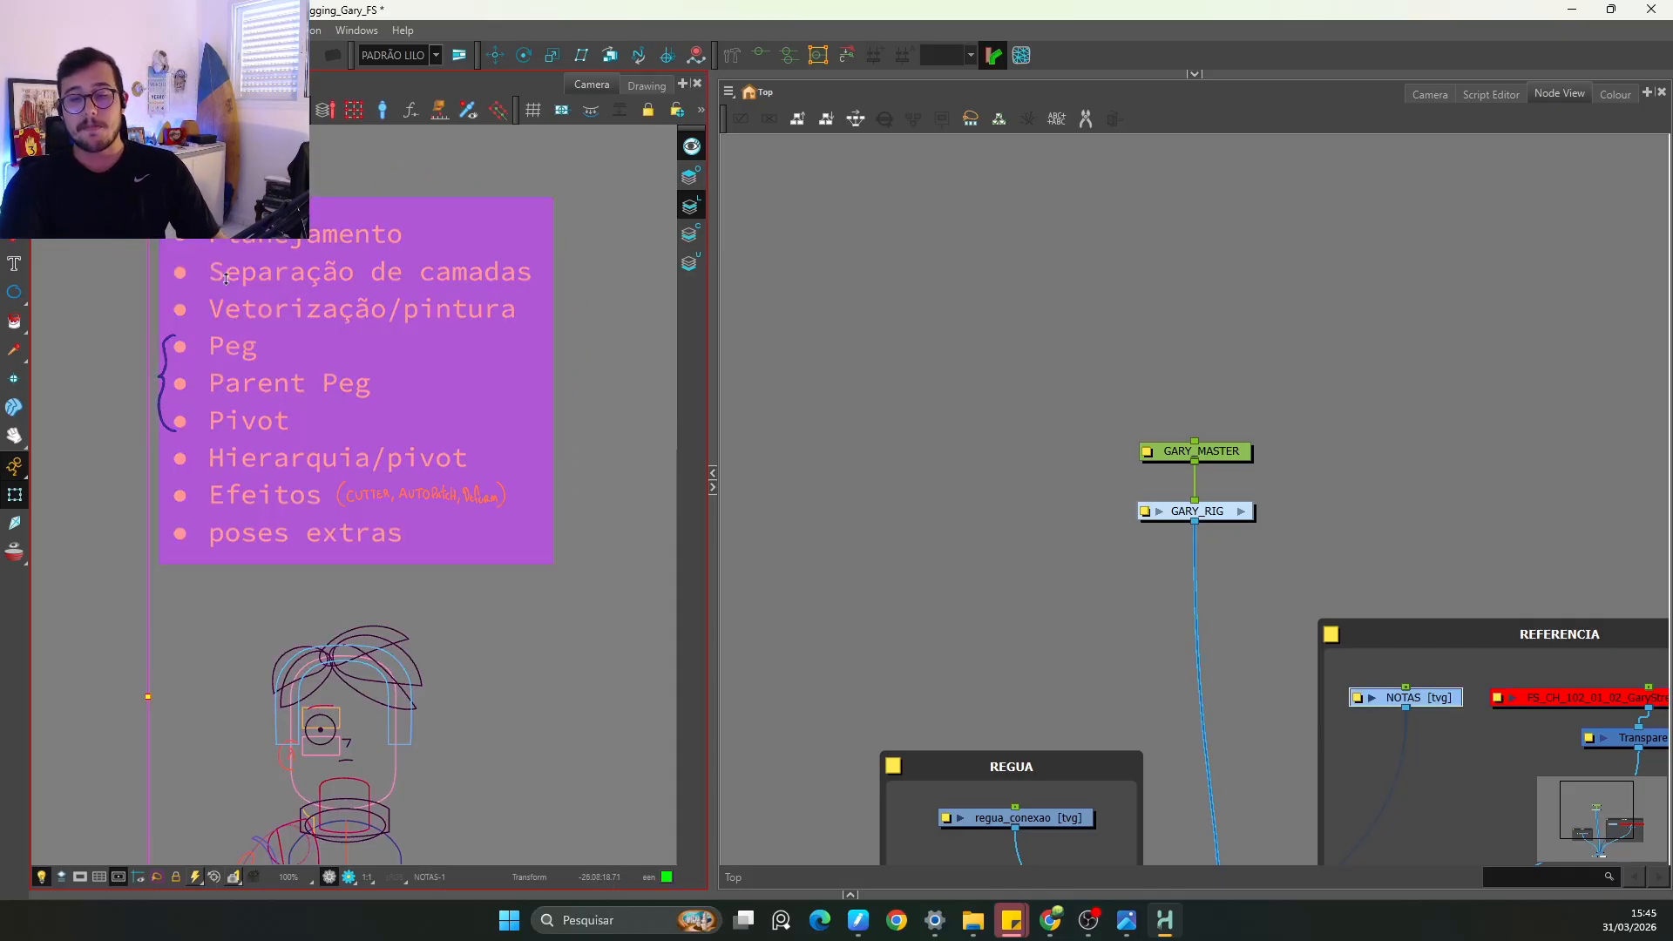
pyautogui.press('Escape')
pyautogui.press('2')
pyautogui.press('2')
pyautogui.moveTo(1338, 539); pyautogui.dragTo(1206, 551)
pyautogui.press('2')
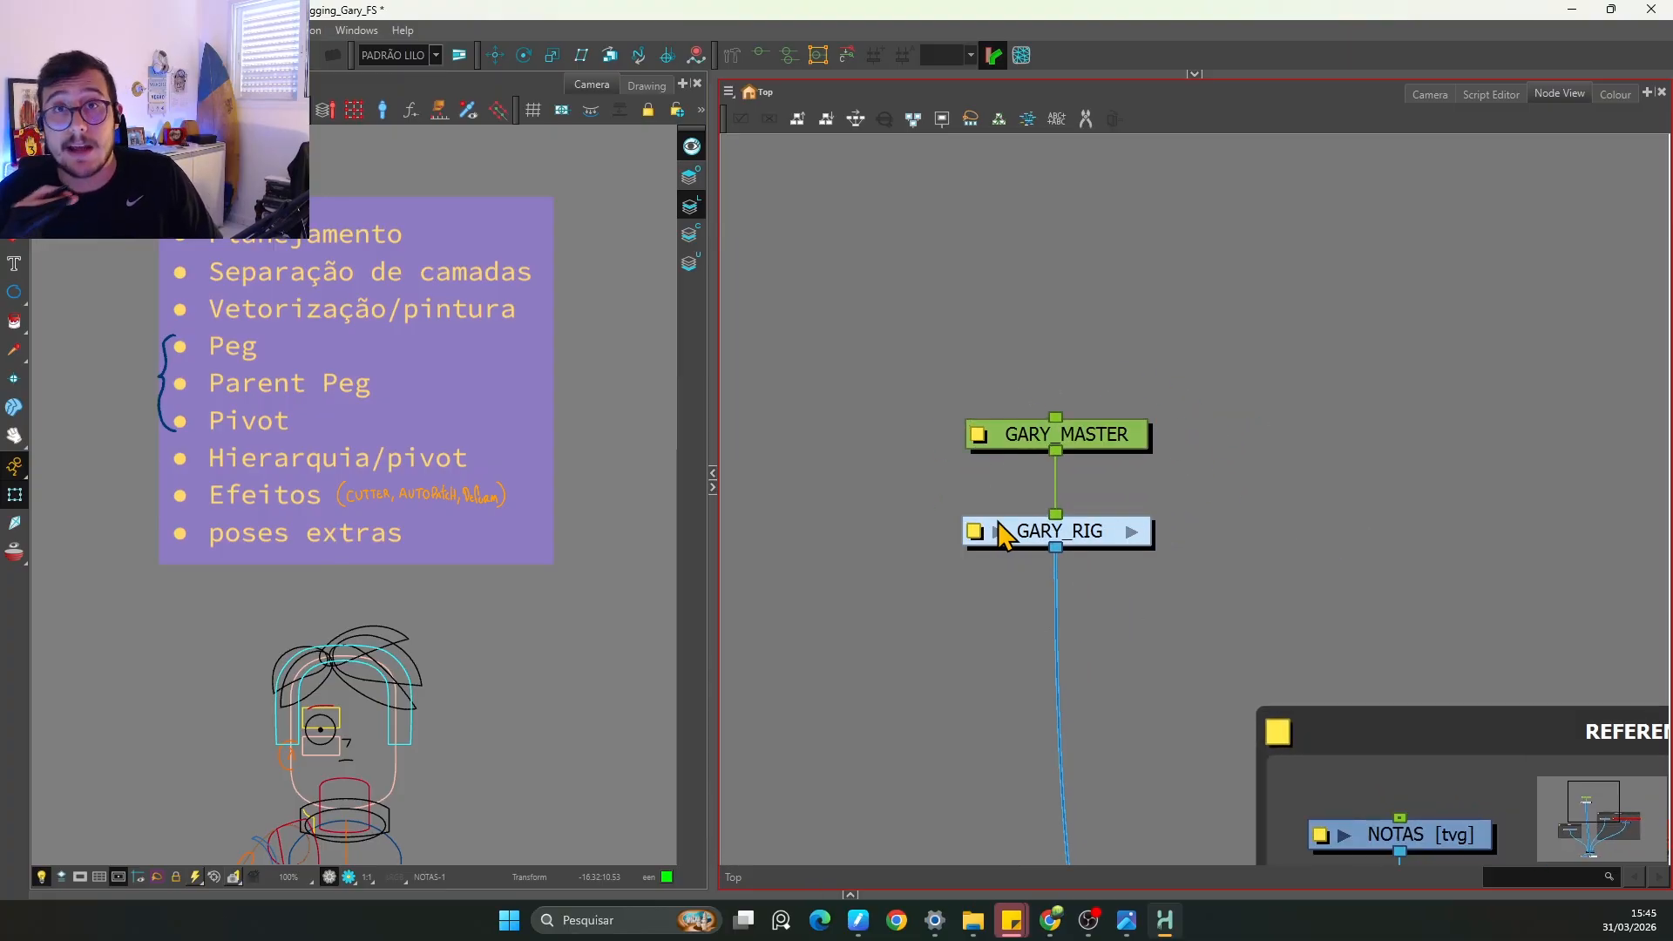